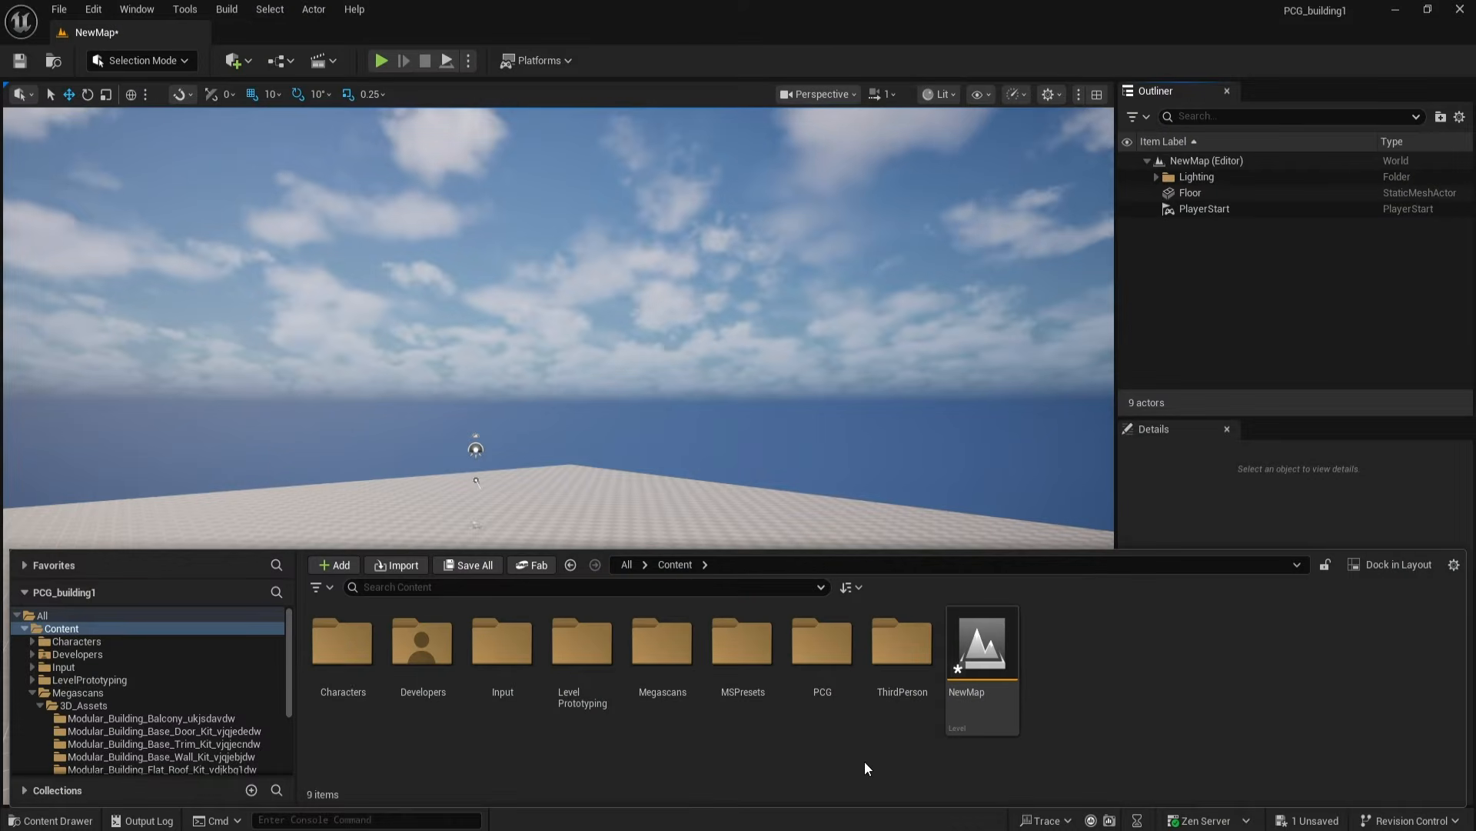
# Step: Search the project's plugins for "pcg" to check which PCG plugins are enabled
pyautogui.click(94, 10)
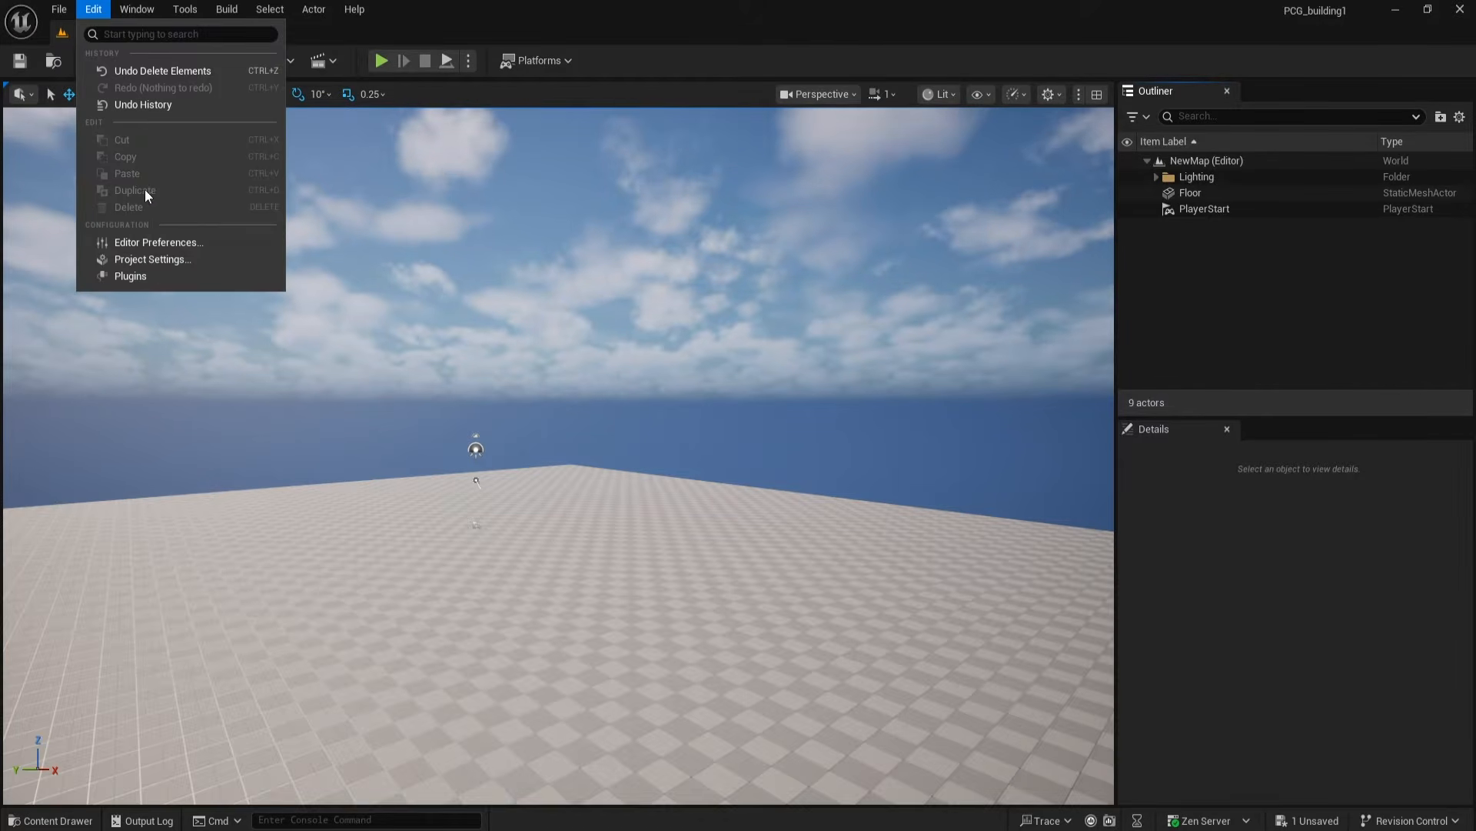
pyautogui.click(150, 271)
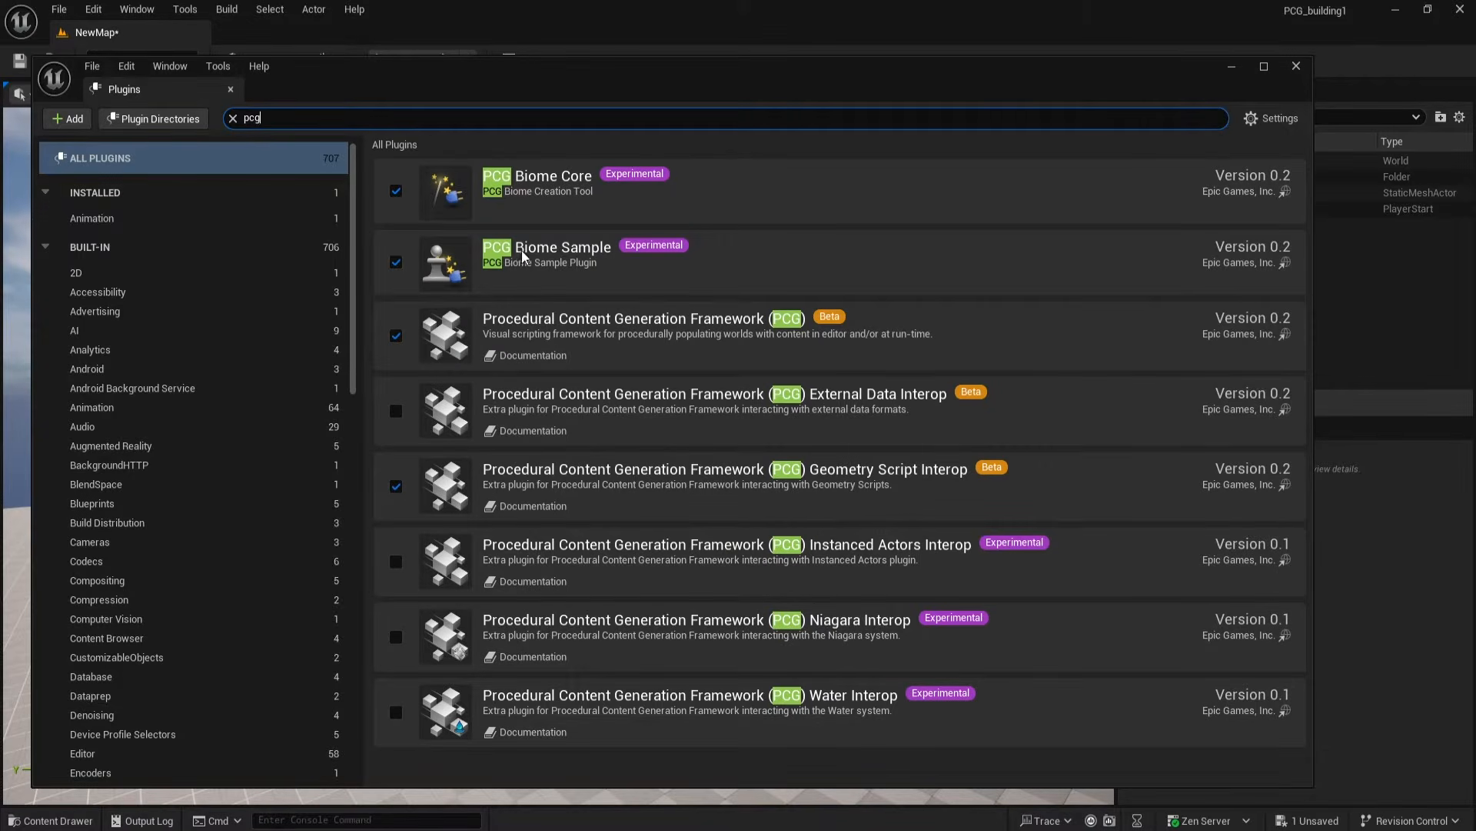
pyautogui.click(1296, 66)
# Step: Create a new folder named Building in the Content folder
pyautogui.click(50, 820)
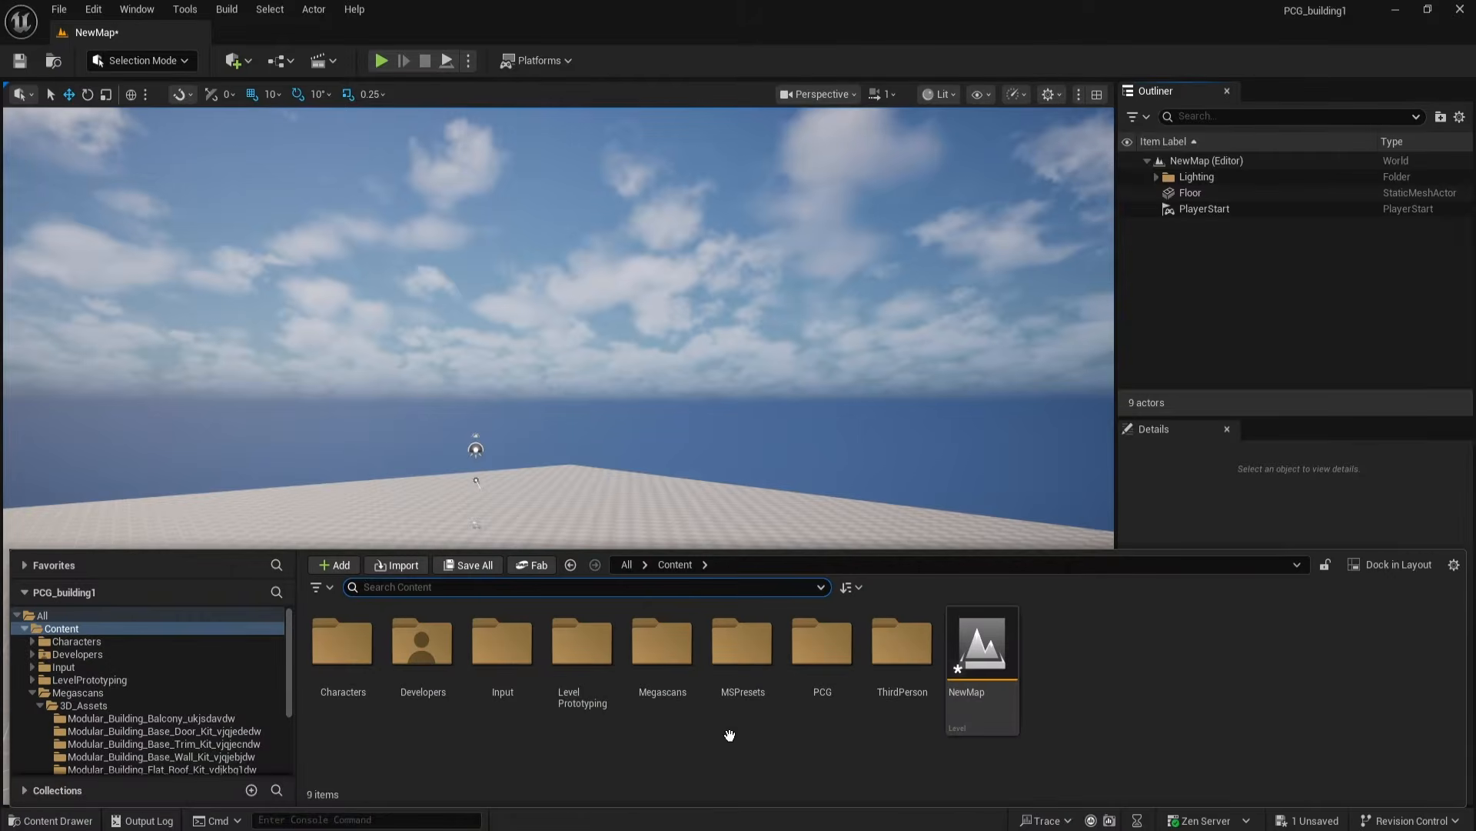
pyautogui.rightClick(681, 758)
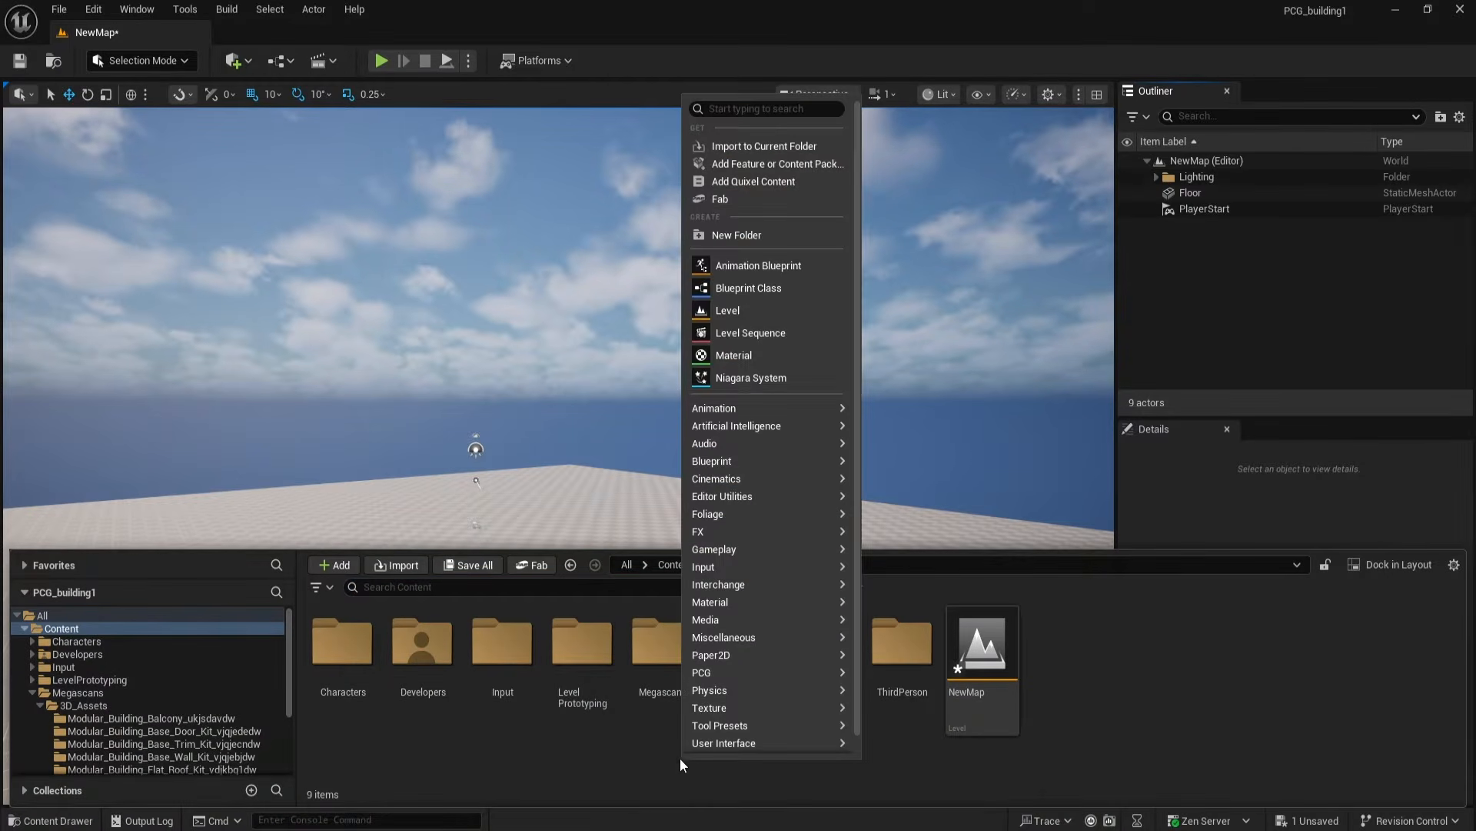
pyautogui.click(738, 234)
pyautogui.write('Building')
pyautogui.press('Return')
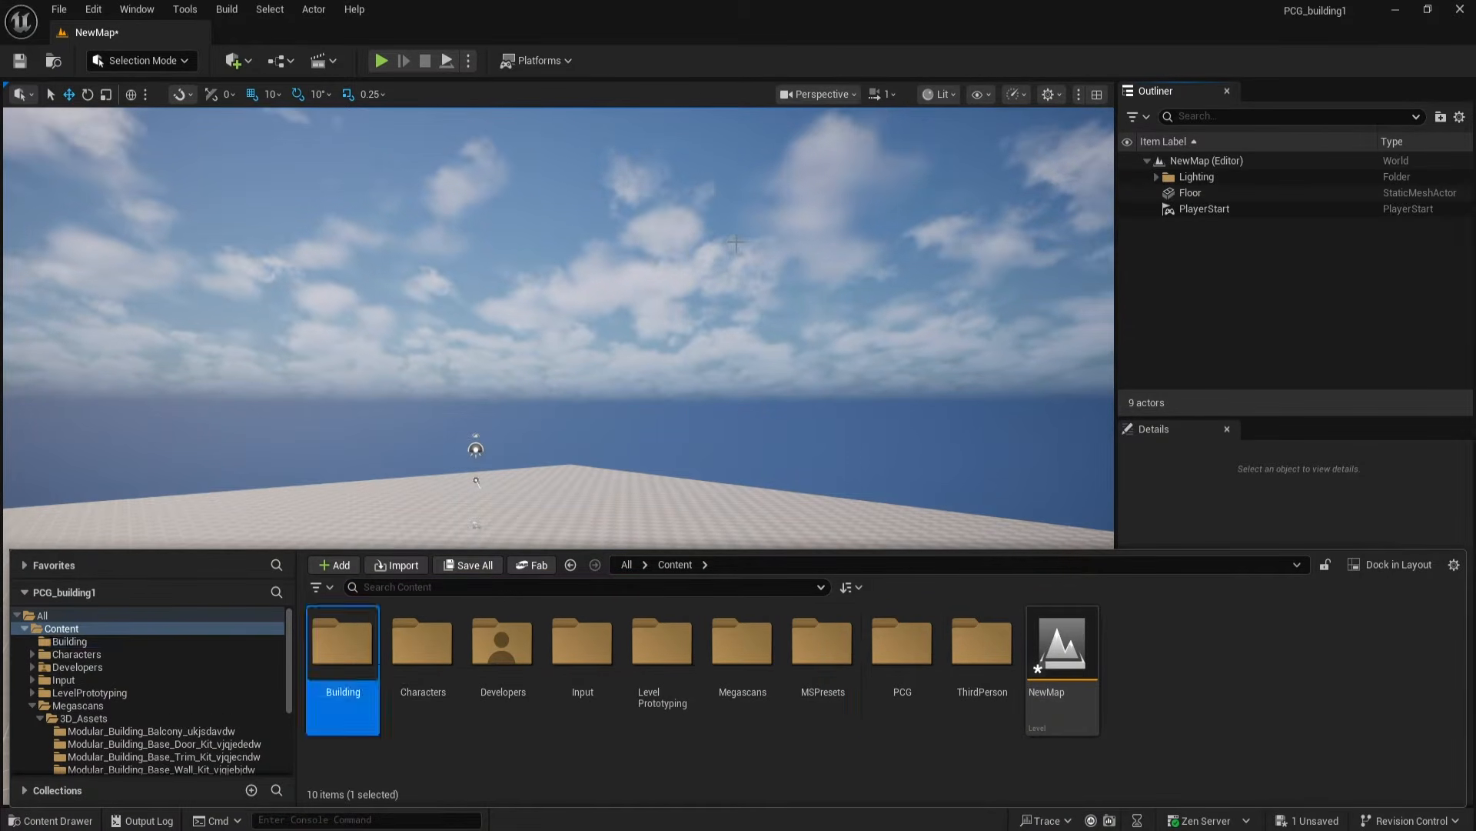
# Step: Create an Actor Blueprint class named PCG_Building inside the Building folder
pyautogui.doubleClick(343, 642)
pyautogui.rightClick(471, 681)
pyautogui.click(530, 207)
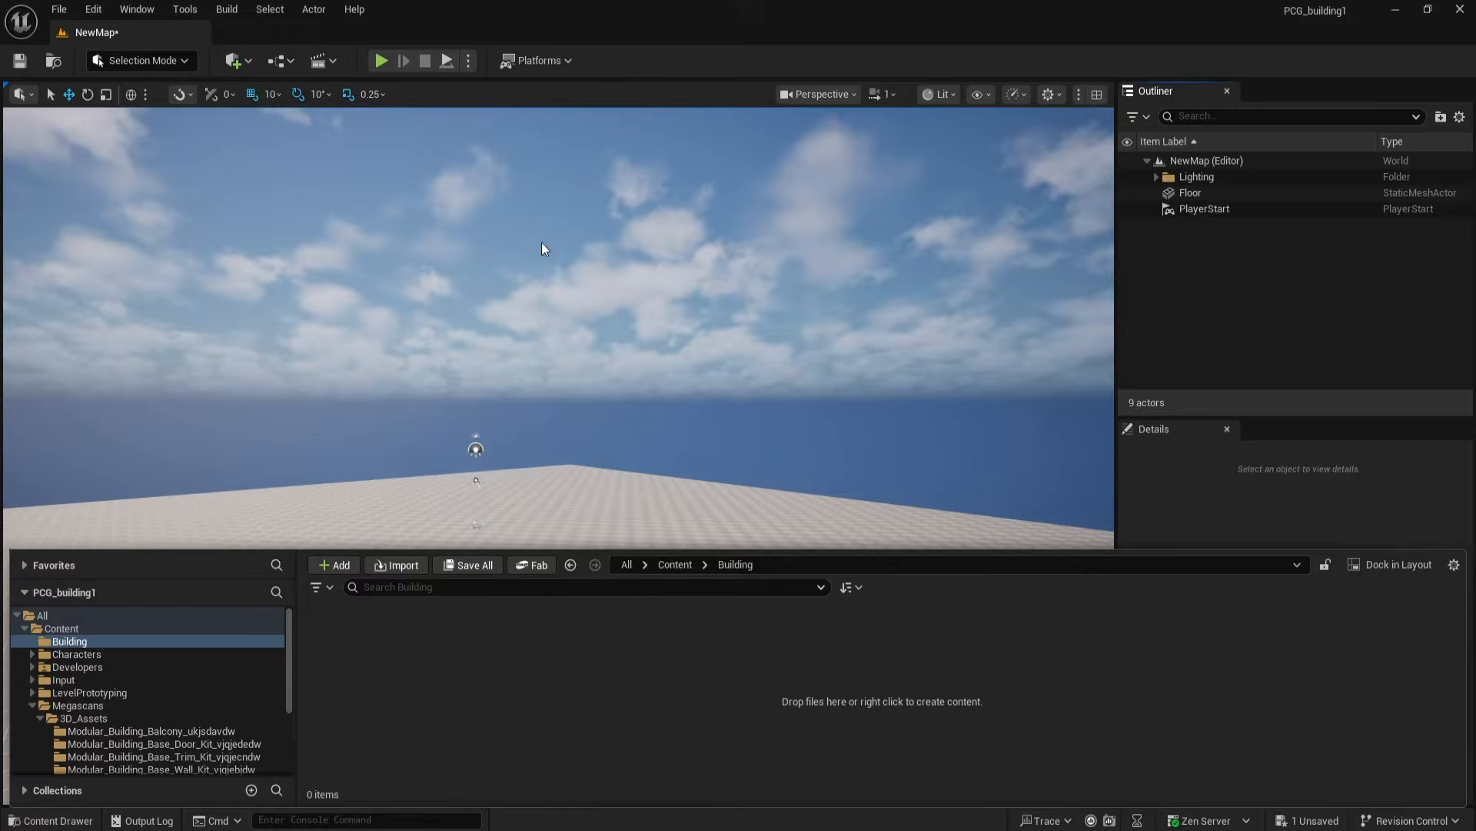
pyautogui.click(583, 307)
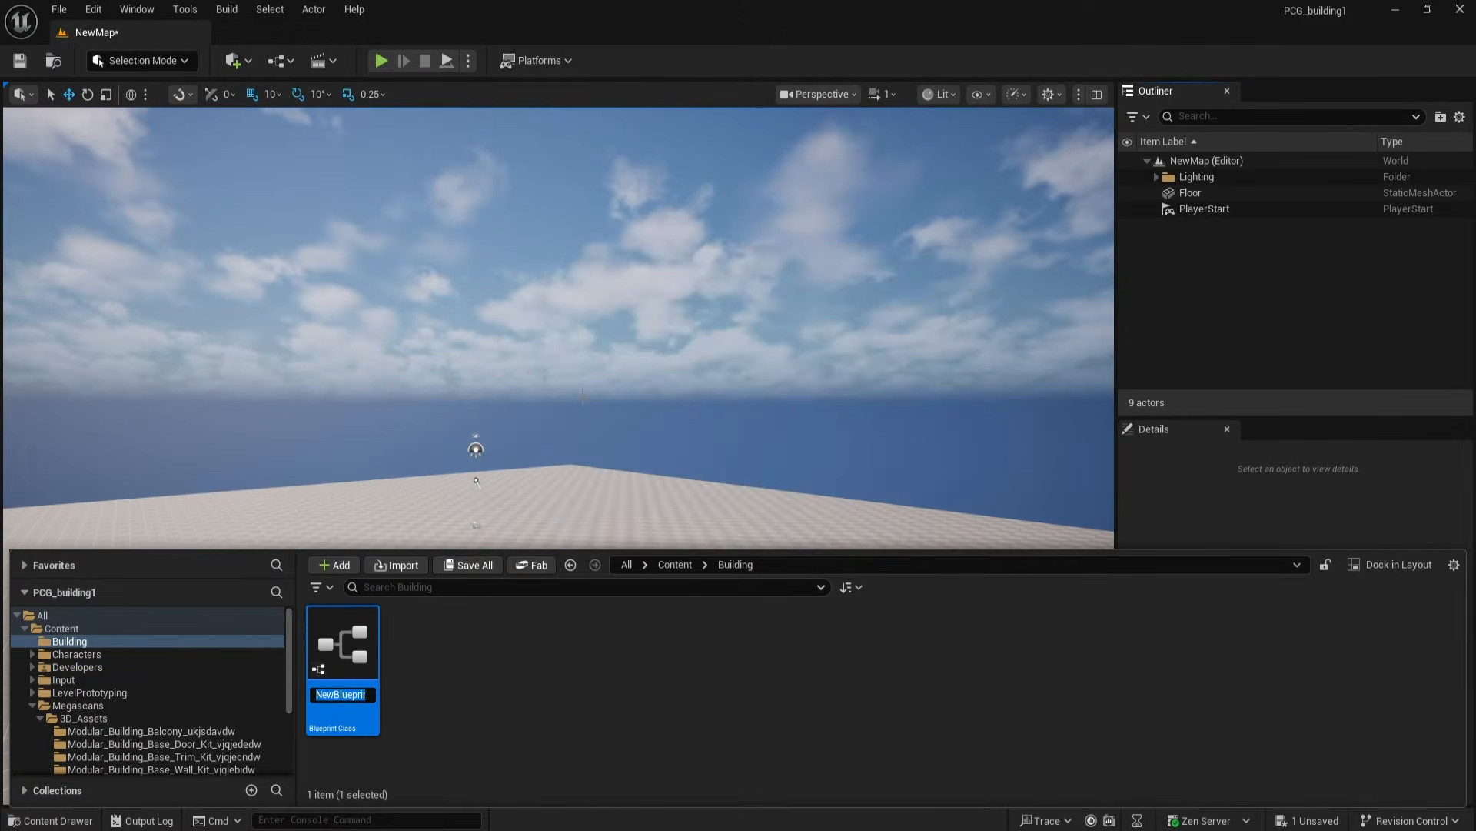
pyautogui.write('PCH')
pyautogui.press('BackSpace')
pyautogui.write('G_Building')
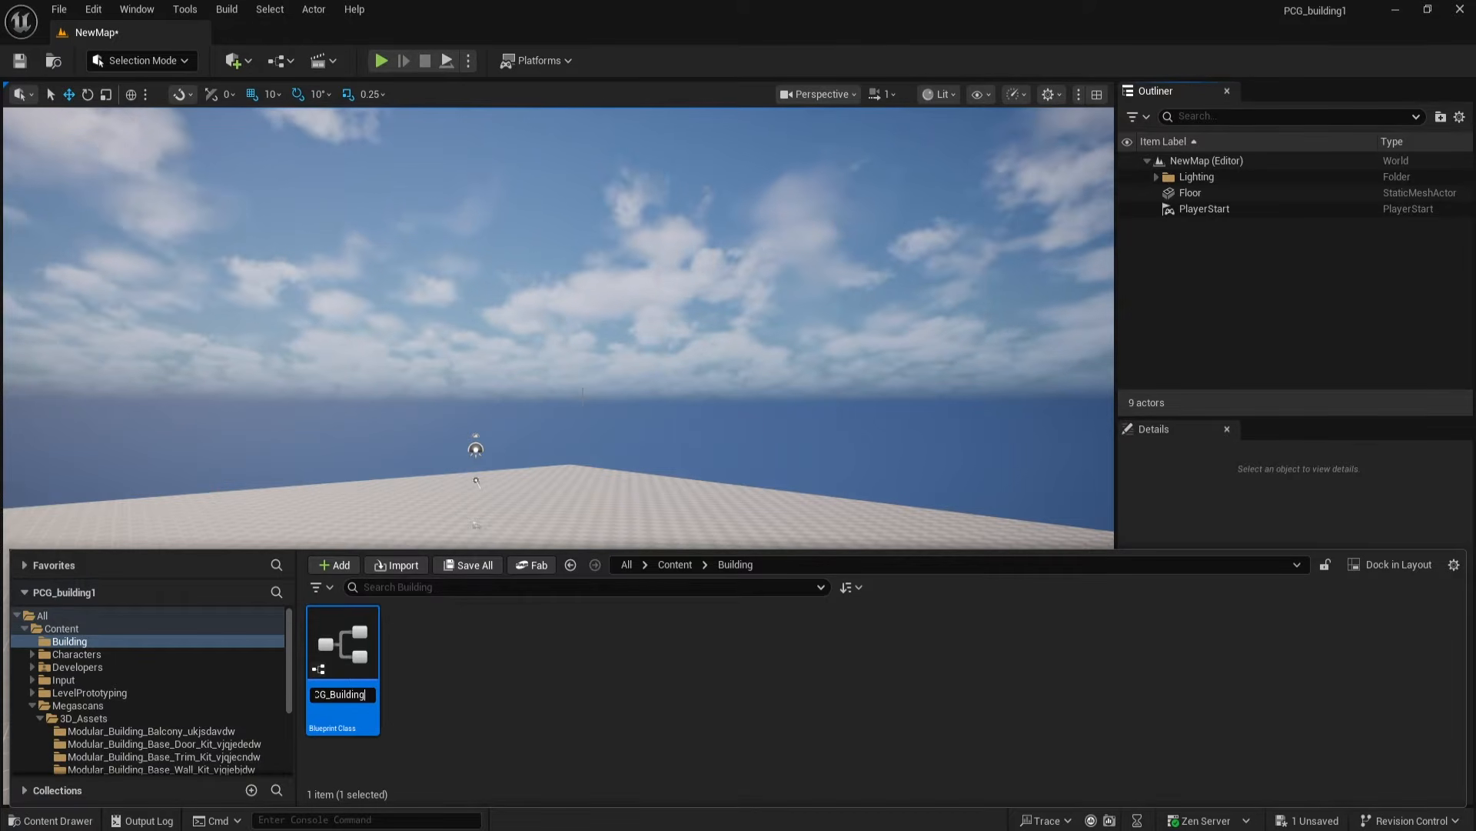
pyautogui.press('Return')
# Step: Place a PCG_Building actor on the level's floor and open its blueprint docked beside the level
pyautogui.moveTo(343, 649); pyautogui.dragTo(515, 578)
pyautogui.click(55, 821)
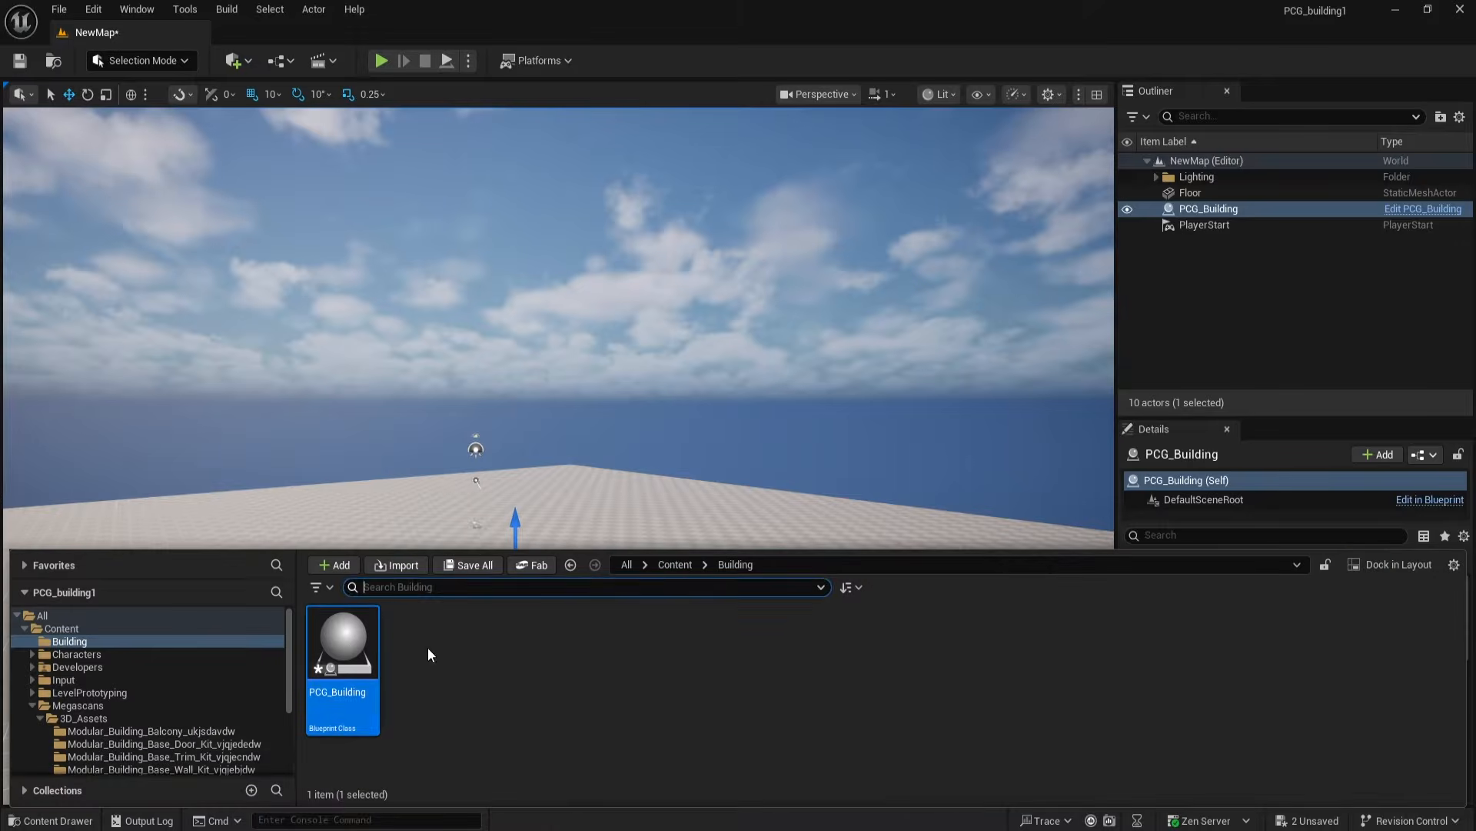
pyautogui.doubleClick(343, 654)
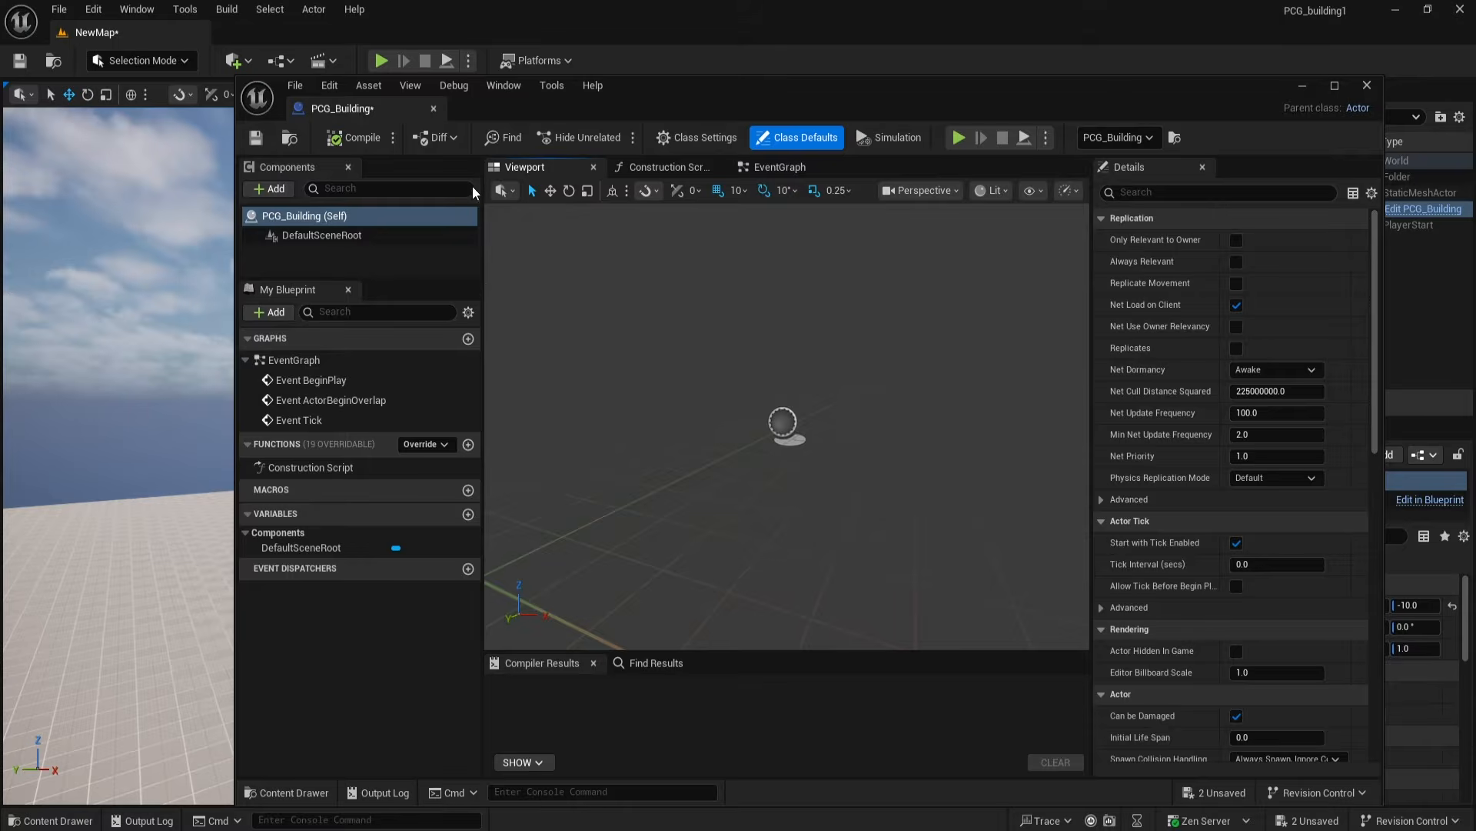
pyautogui.moveTo(388, 112); pyautogui.dragTo(308, 32)
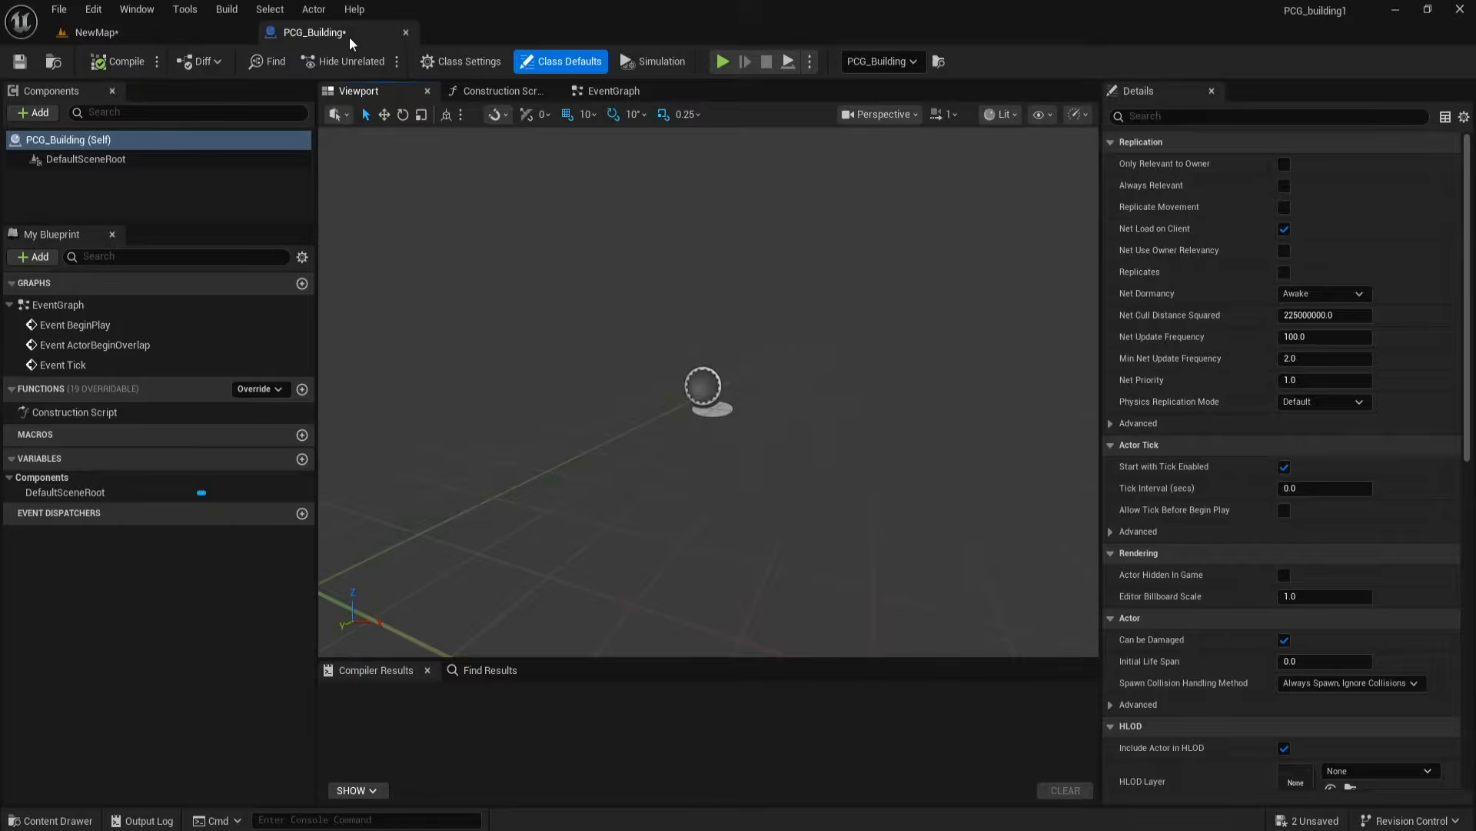
pyautogui.click(97, 33)
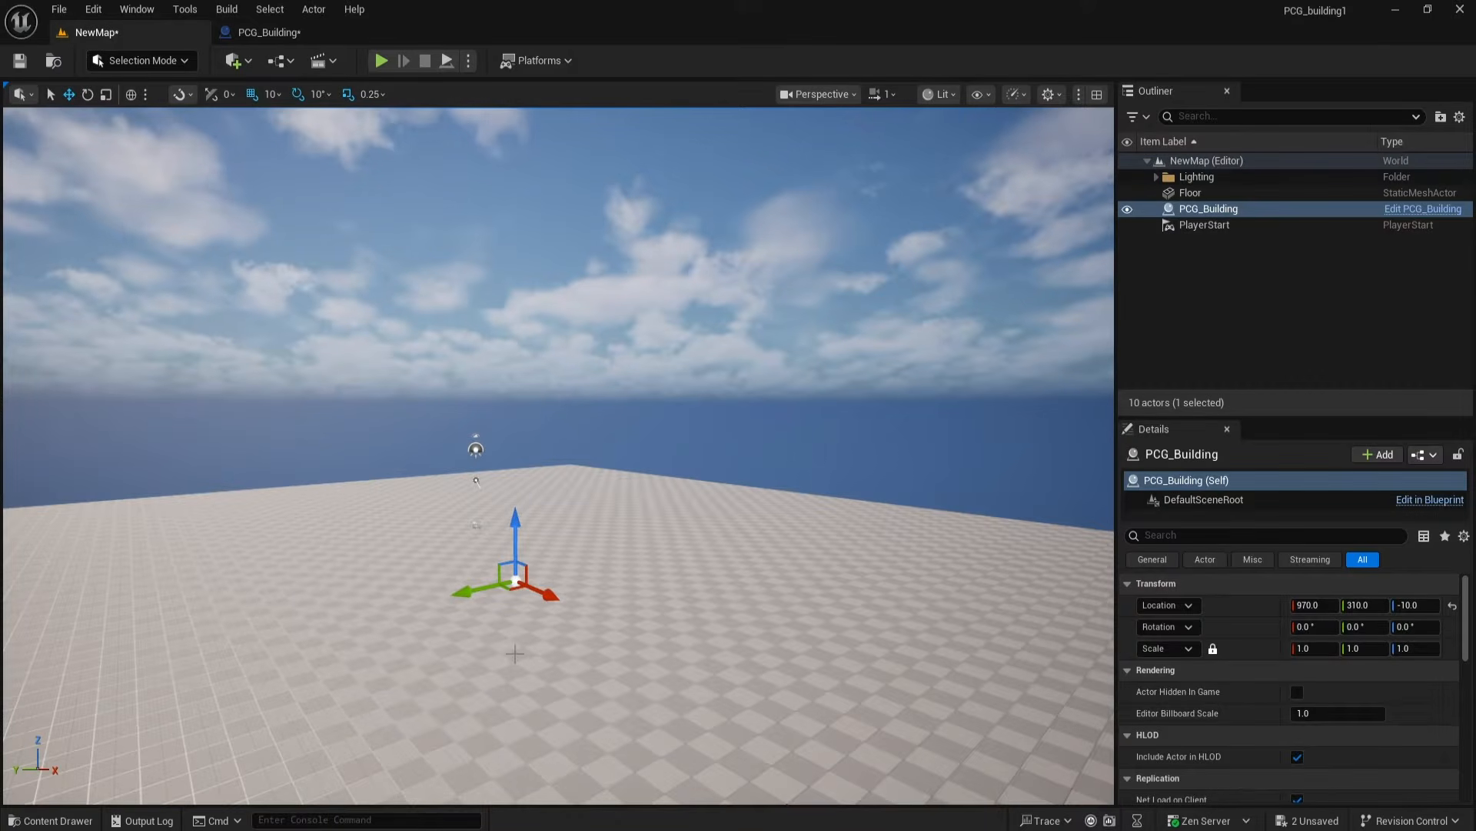
pyautogui.click(516, 592)
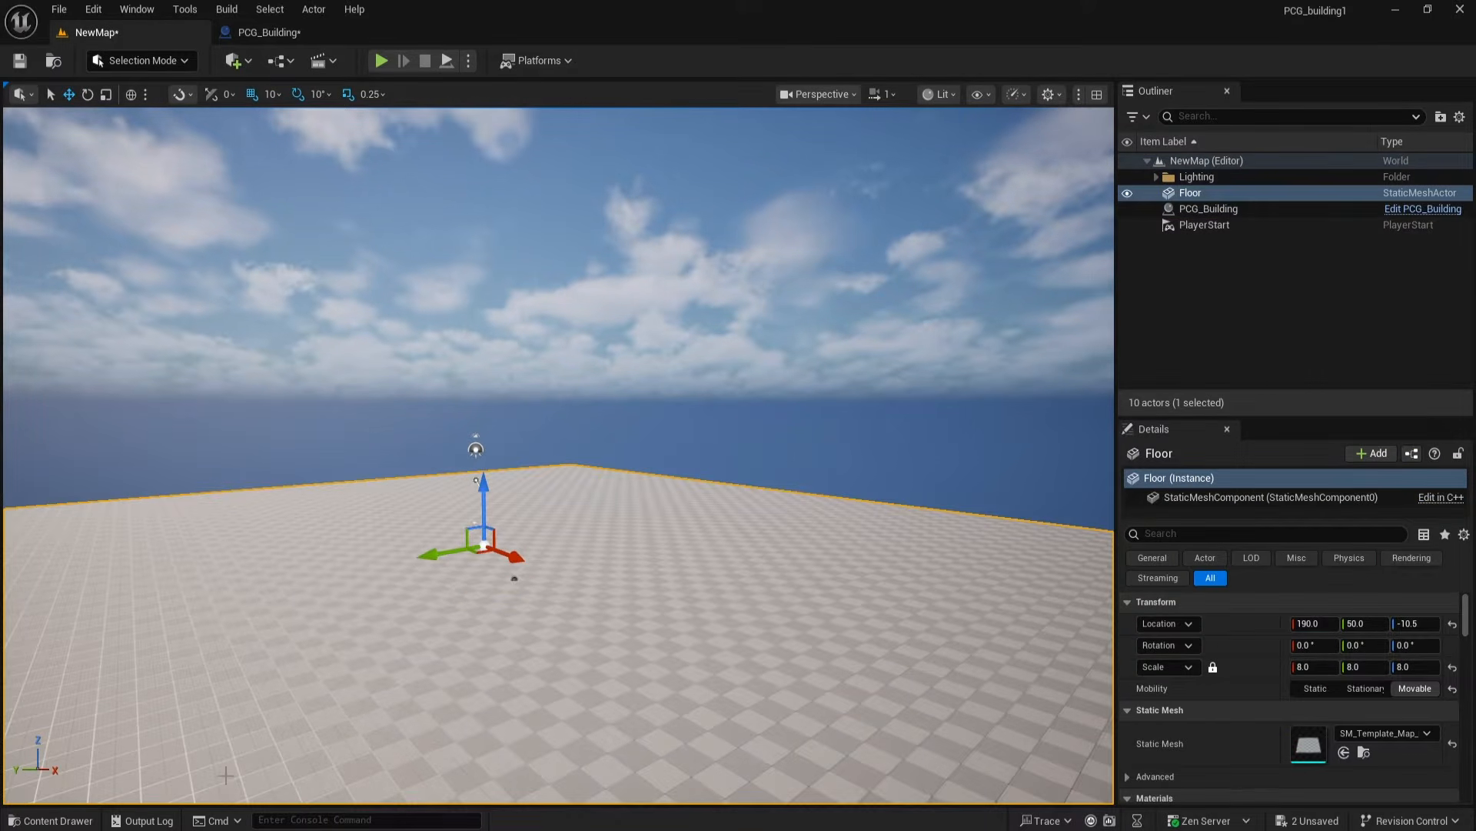
pyautogui.click(50, 820)
# Step: Add a PCG component to the PCG_Building blueprint, keeping the name PCG
pyautogui.click(273, 32)
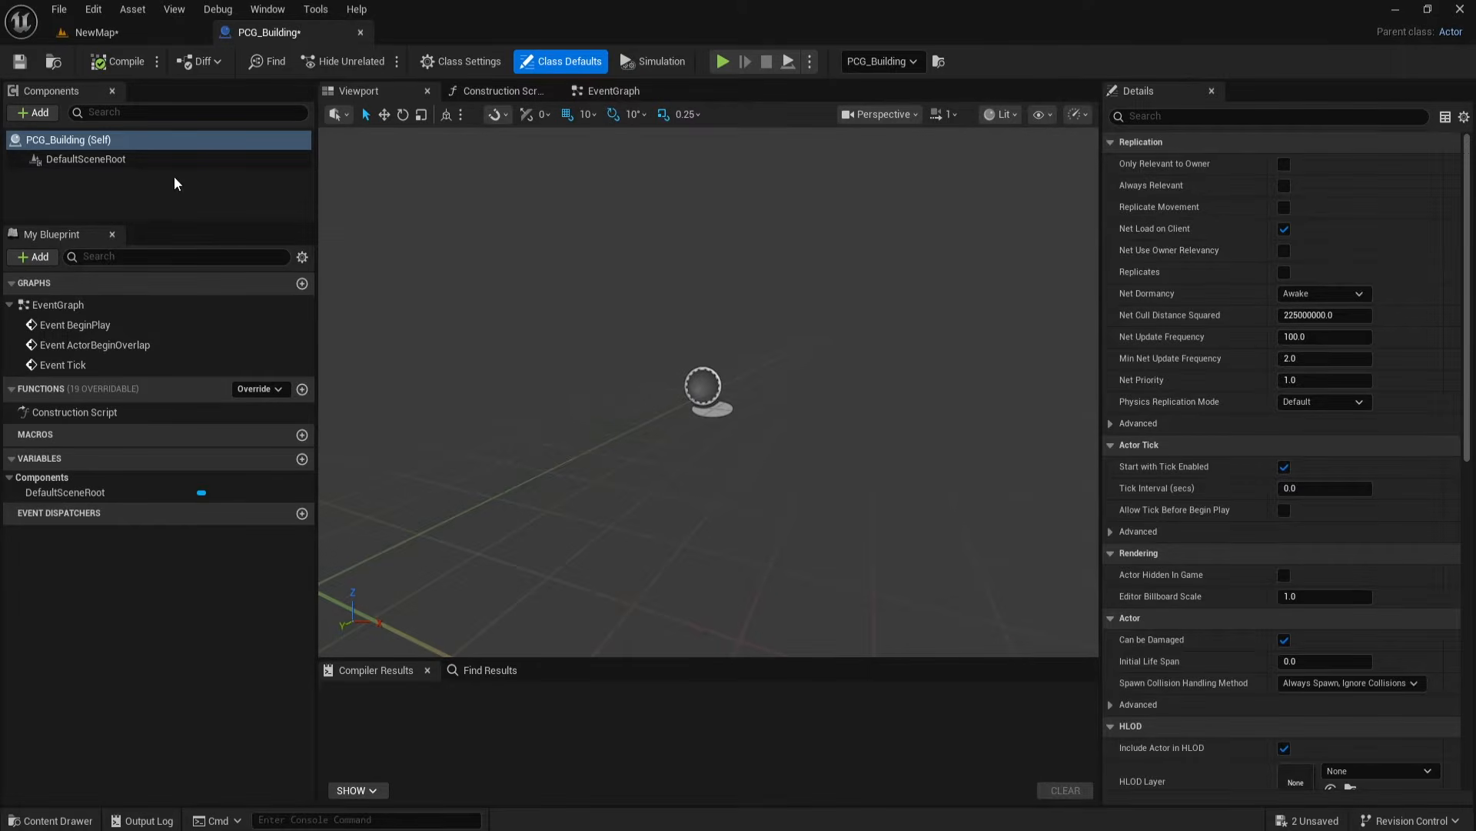
pyautogui.click(43, 116)
pyautogui.write('p')
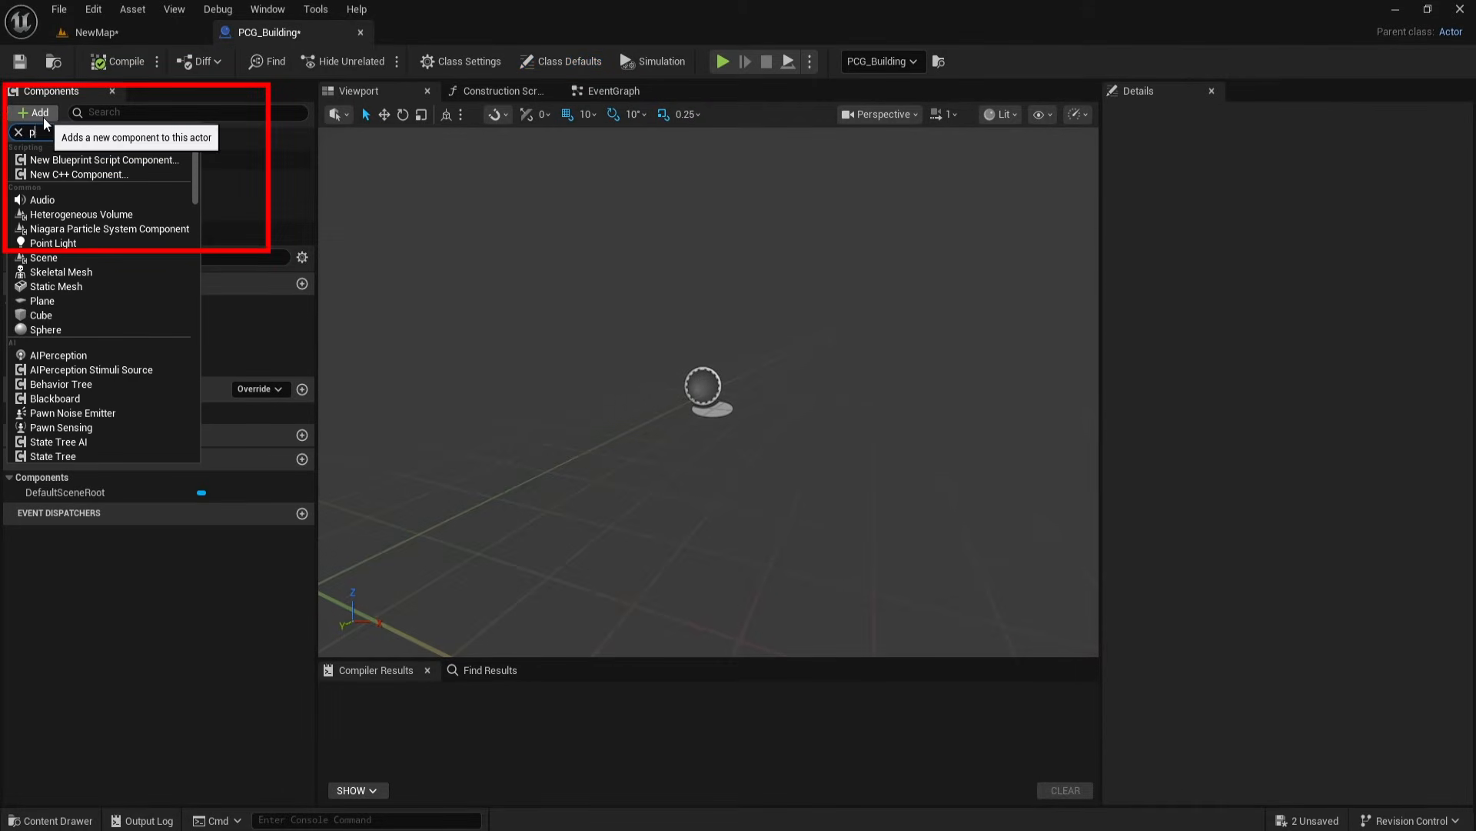
pyautogui.write('cg')
pyautogui.click(40, 182)
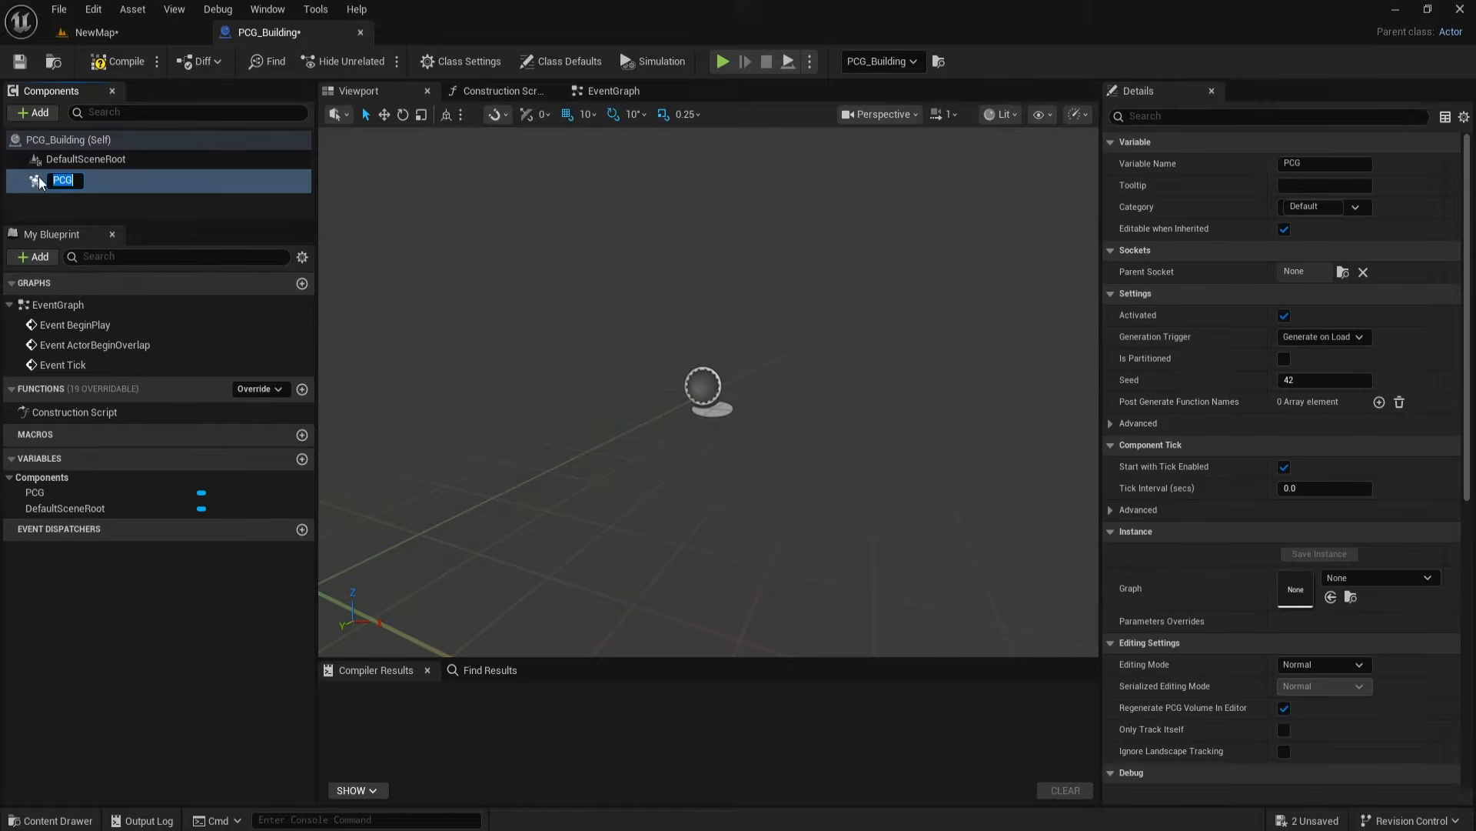
pyautogui.press('Return')
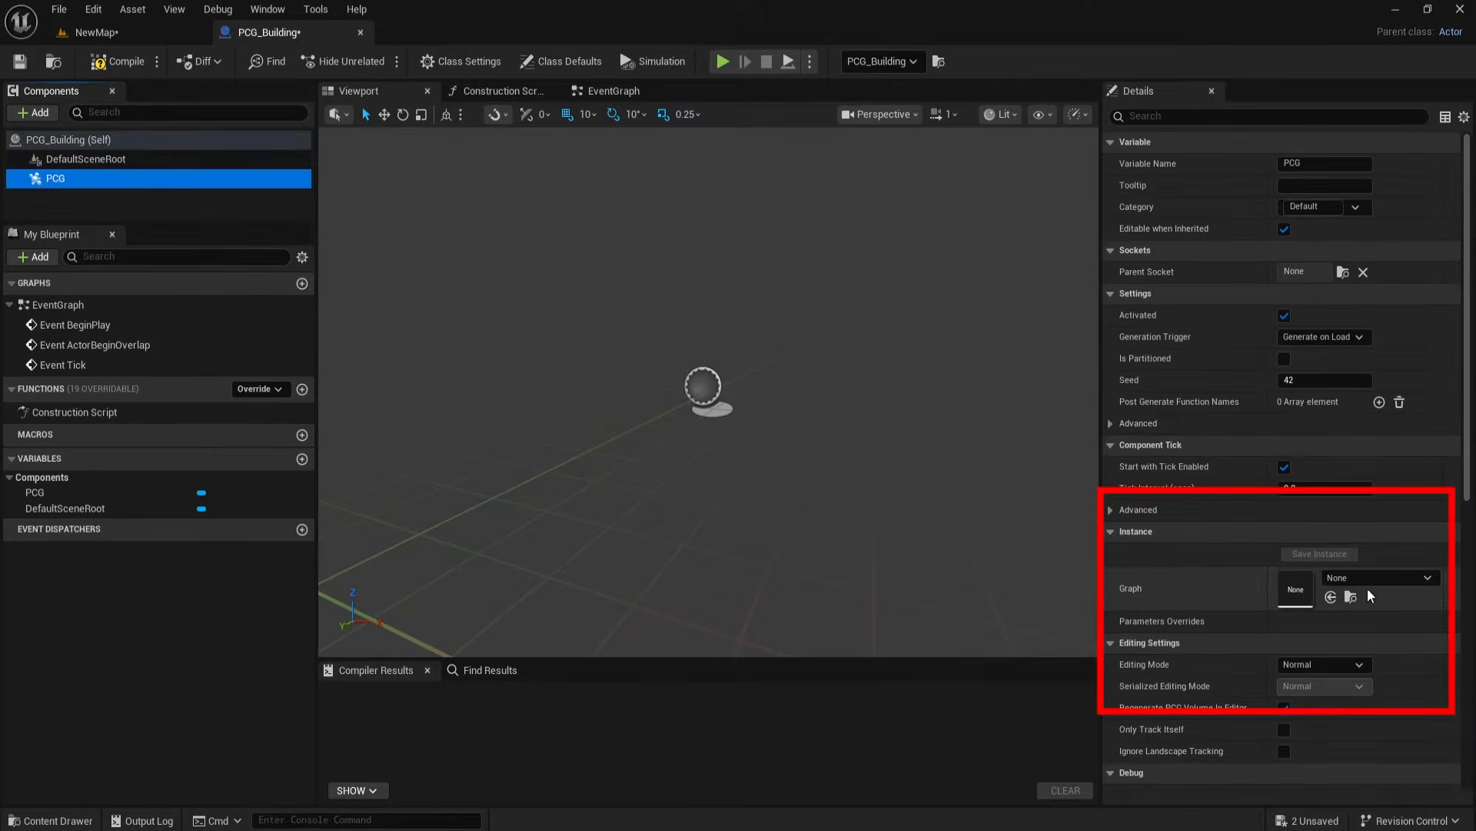
# Step: Assign a new empty graph named PCG_buildingGraph, saved in the Building folder, to the PCG component and compile the blueprint
pyautogui.click(1377, 578)
pyautogui.click(1307, 204)
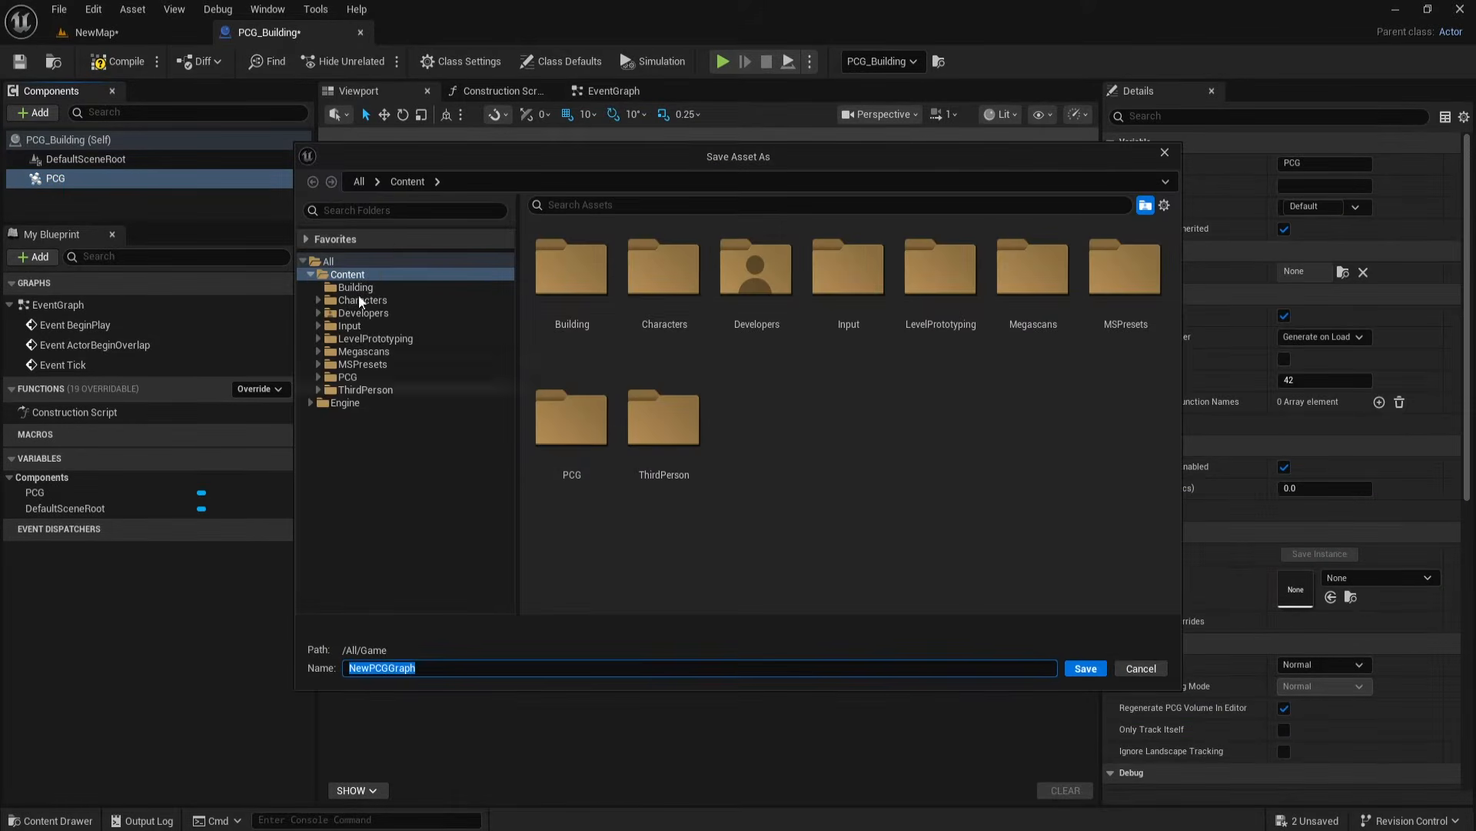
pyautogui.doubleClick(581, 289)
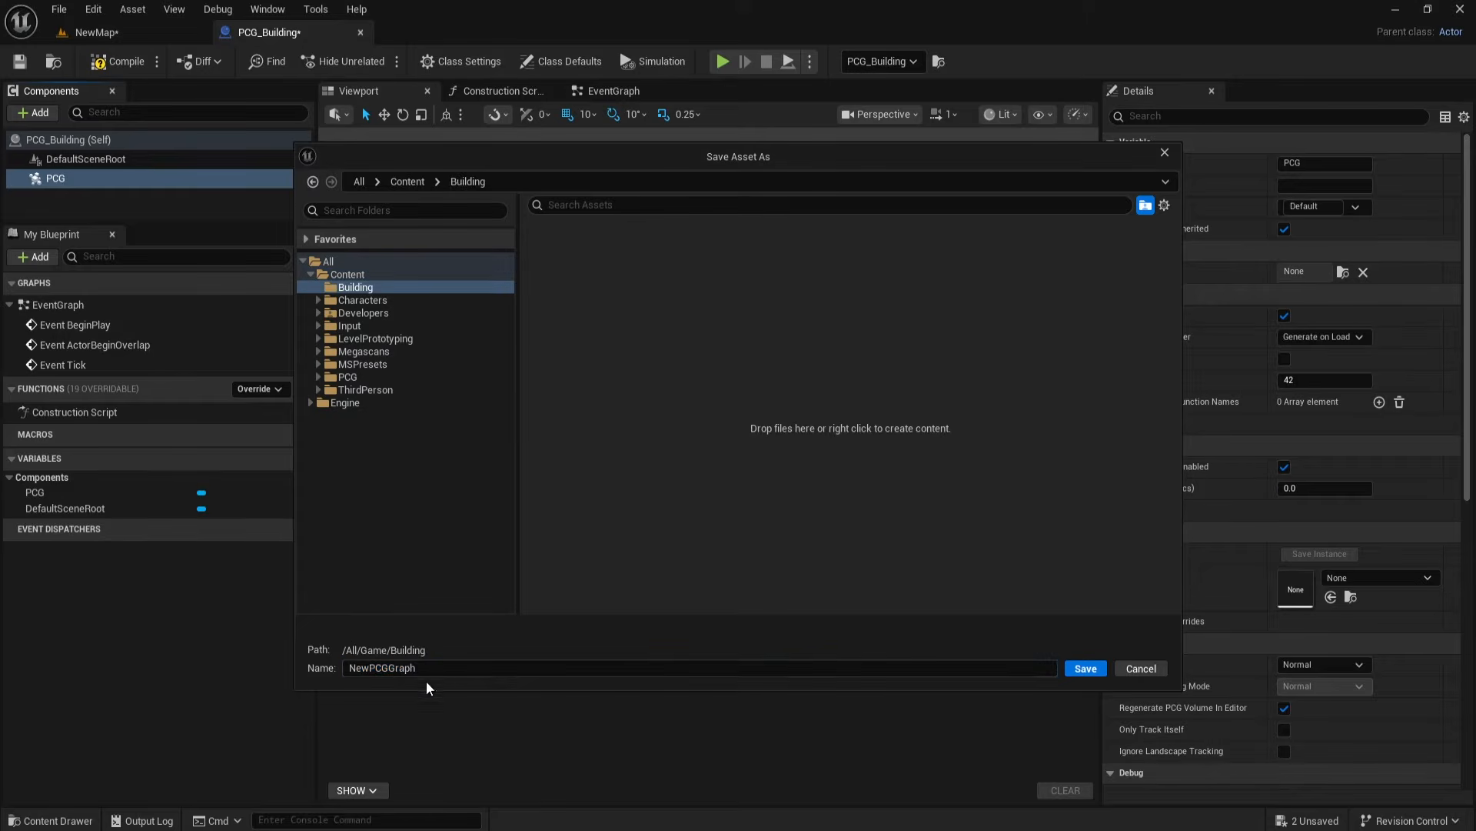
pyautogui.write('PCG_buildingGra')
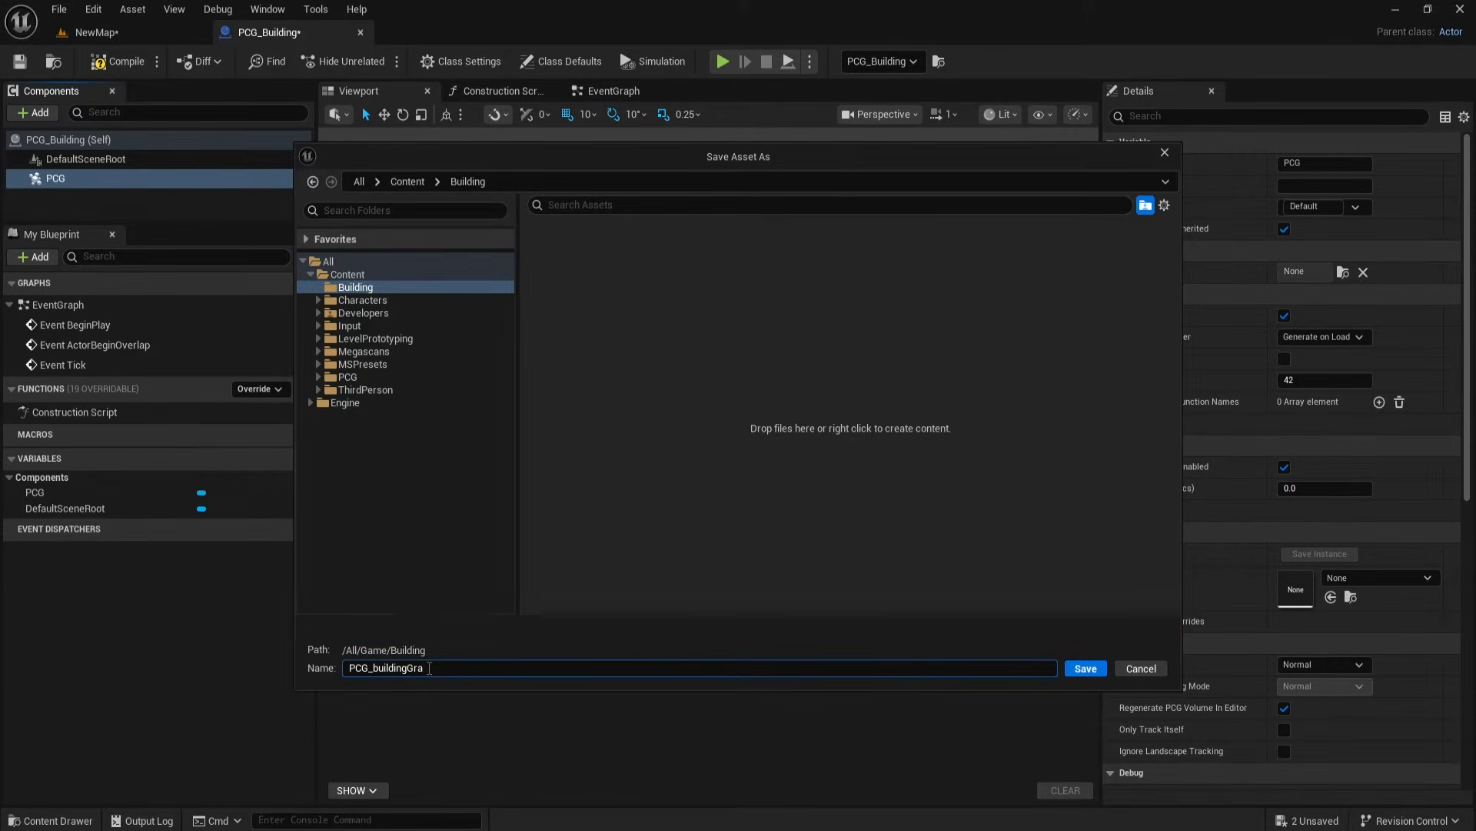
pyautogui.click(1085, 669)
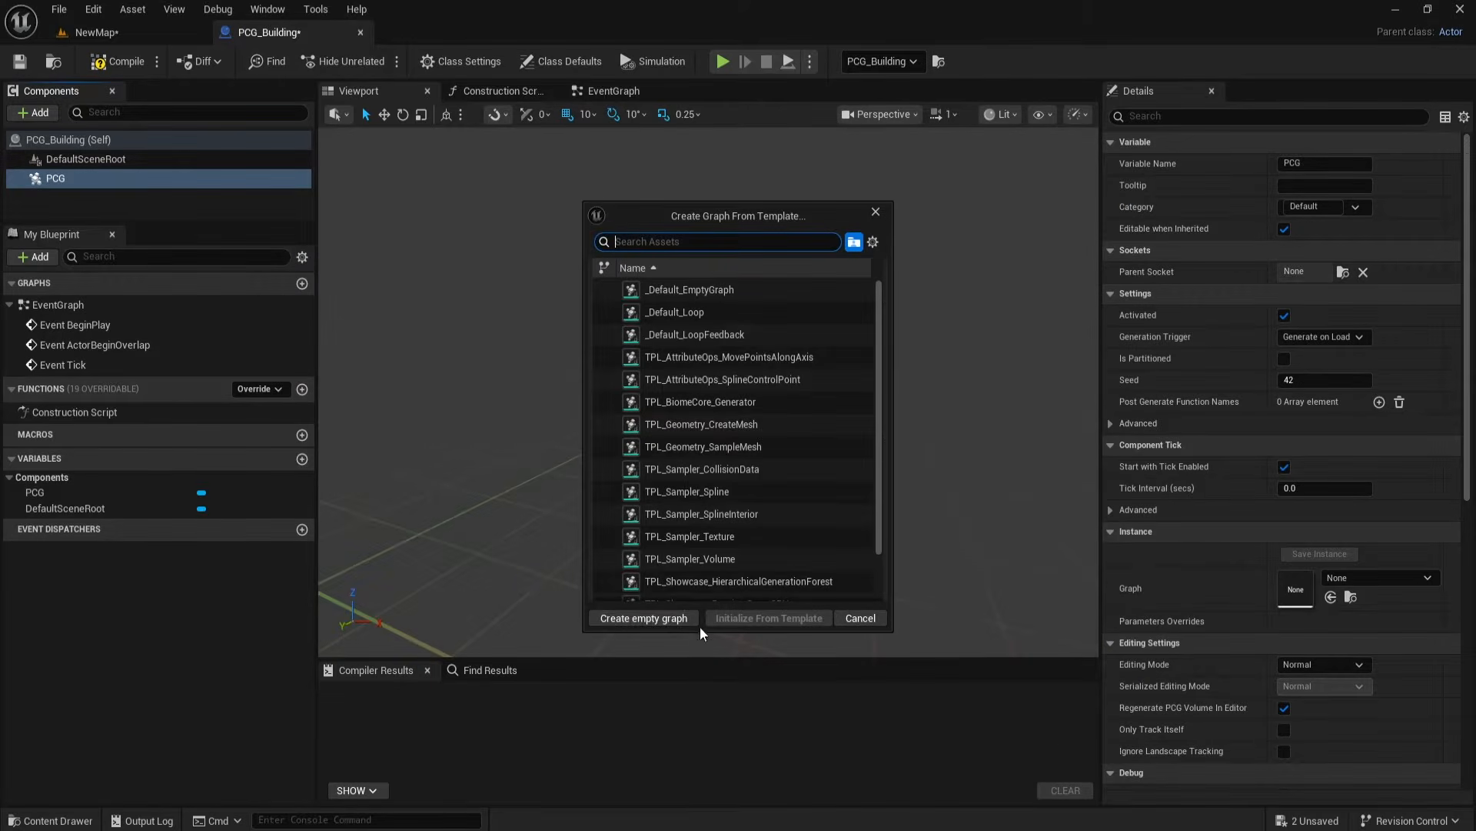
pyautogui.click(615, 619)
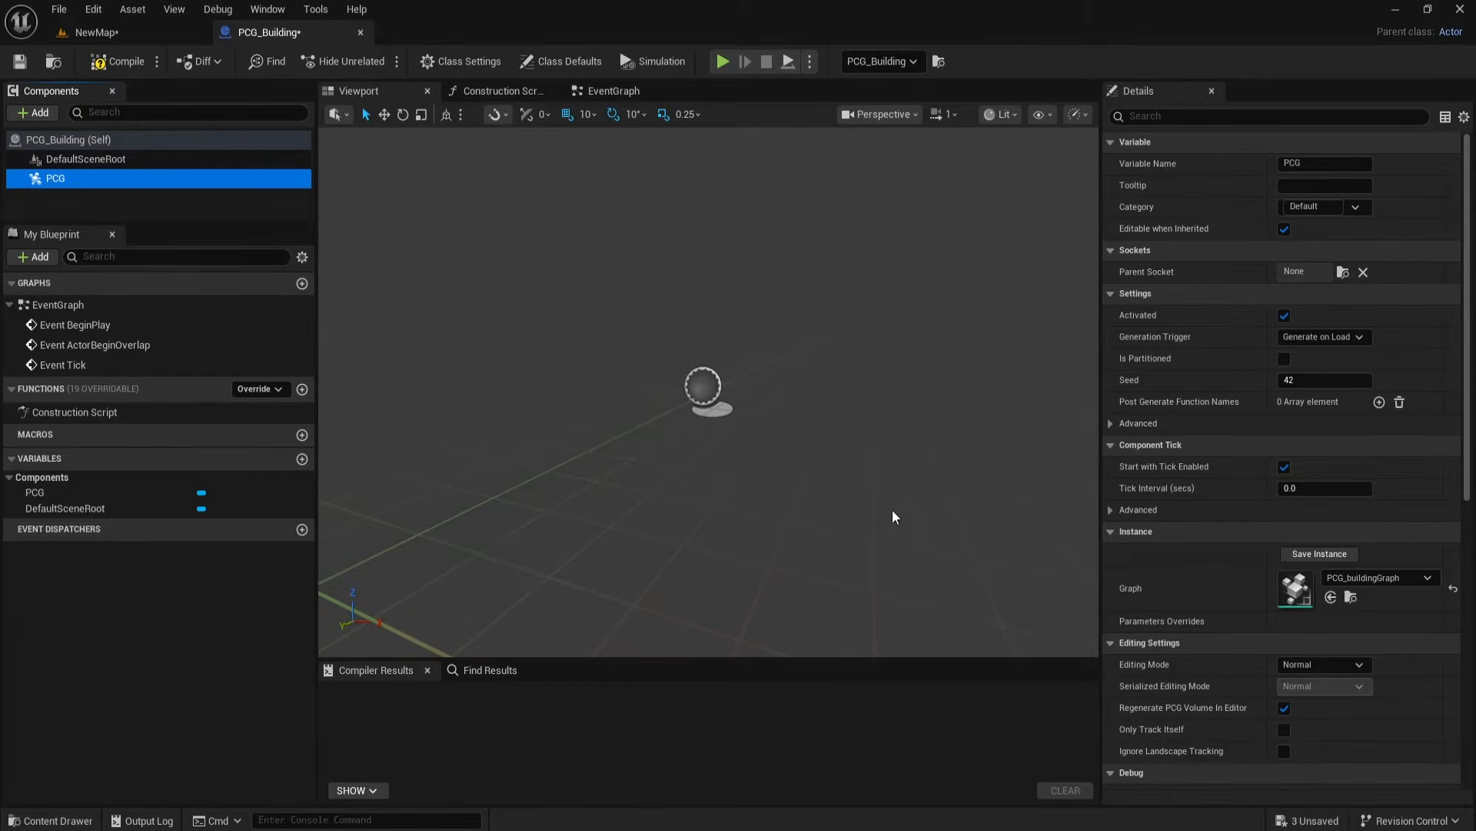
pyautogui.click(117, 61)
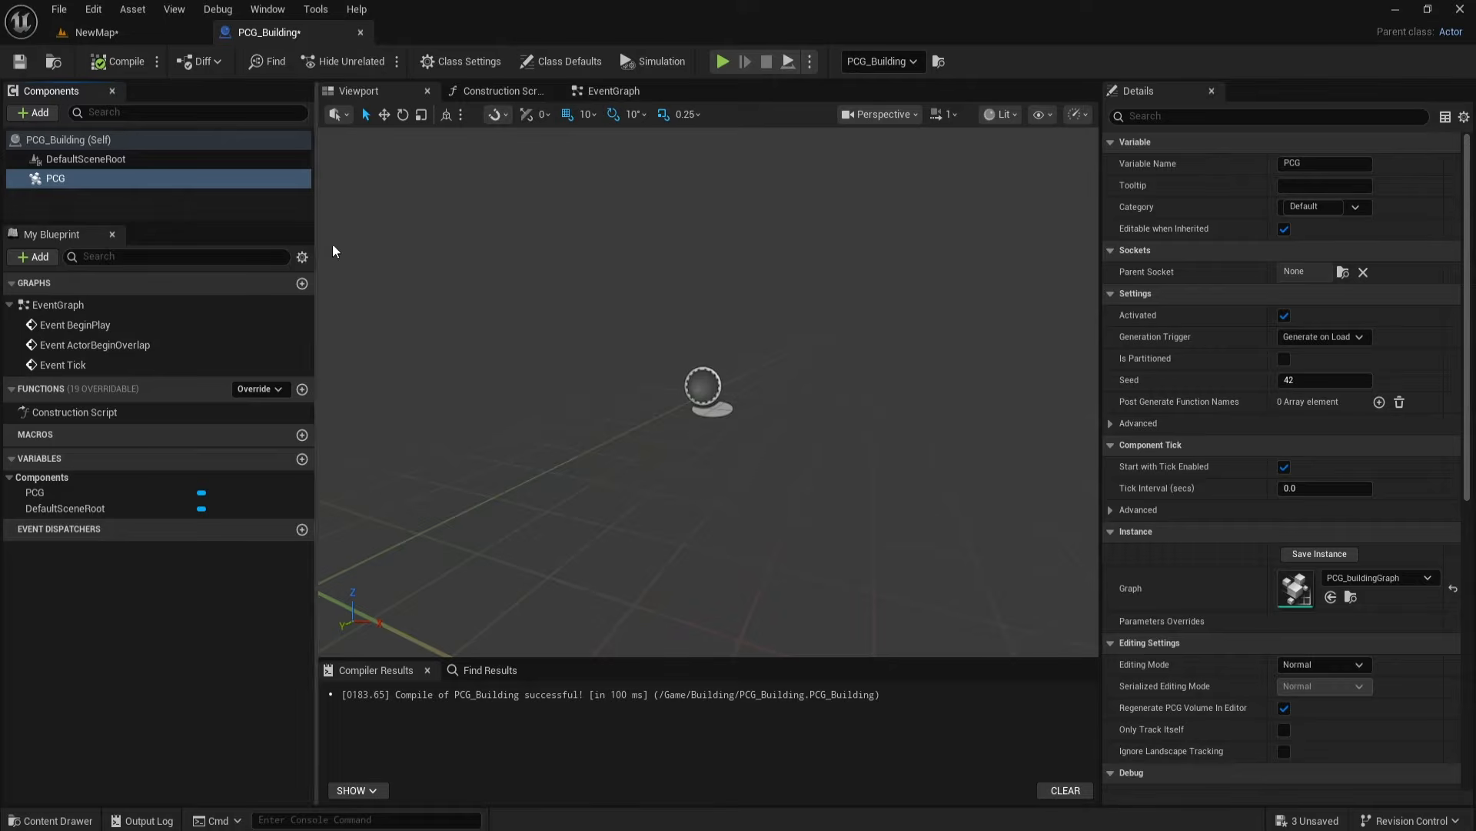
# Step: Open PCG_buildingGraph from the Building folder and enlarge its node graph area
pyautogui.click(115, 34)
pyautogui.click(65, 821)
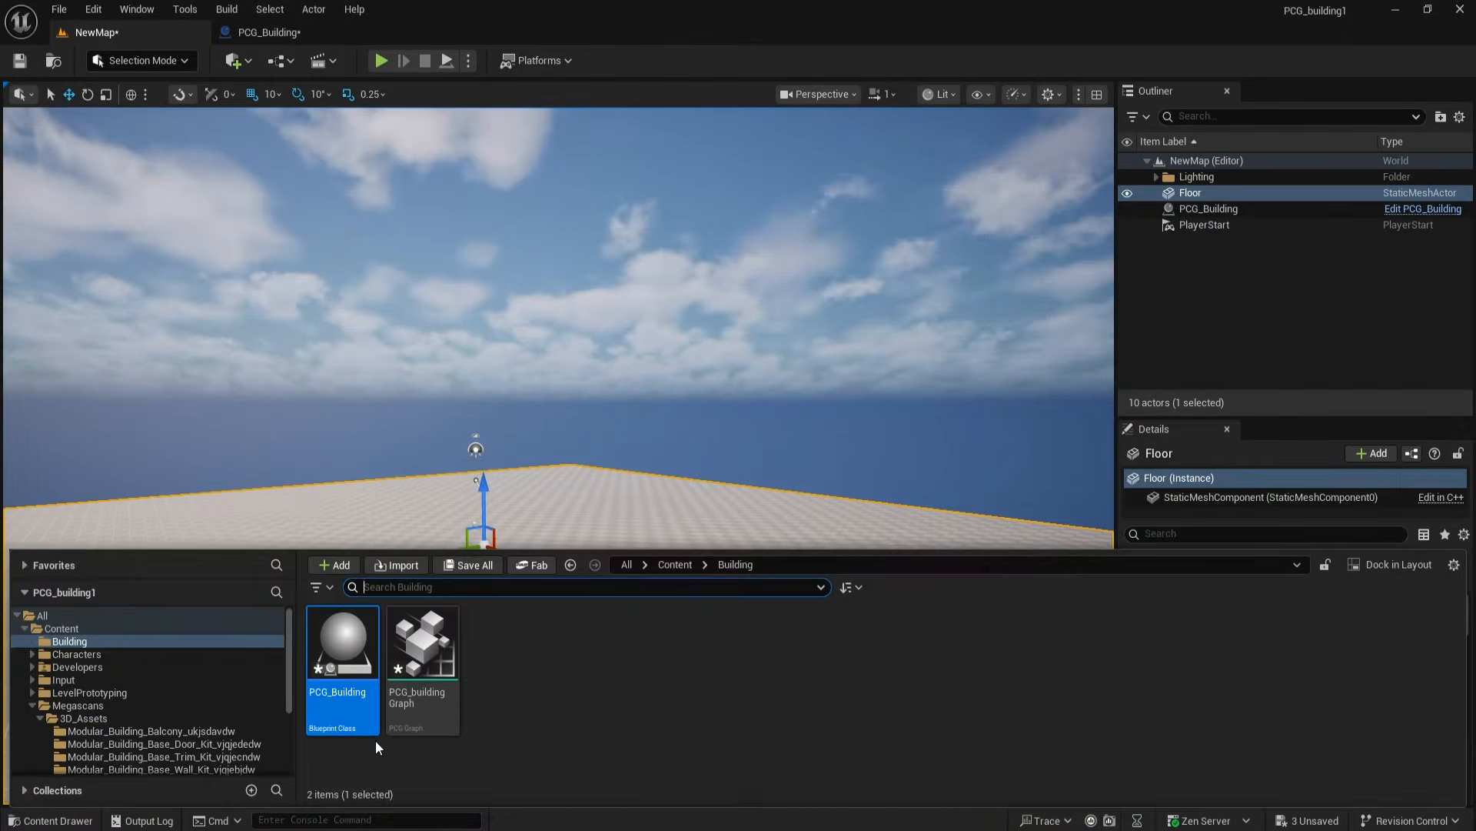
pyautogui.click(438, 659)
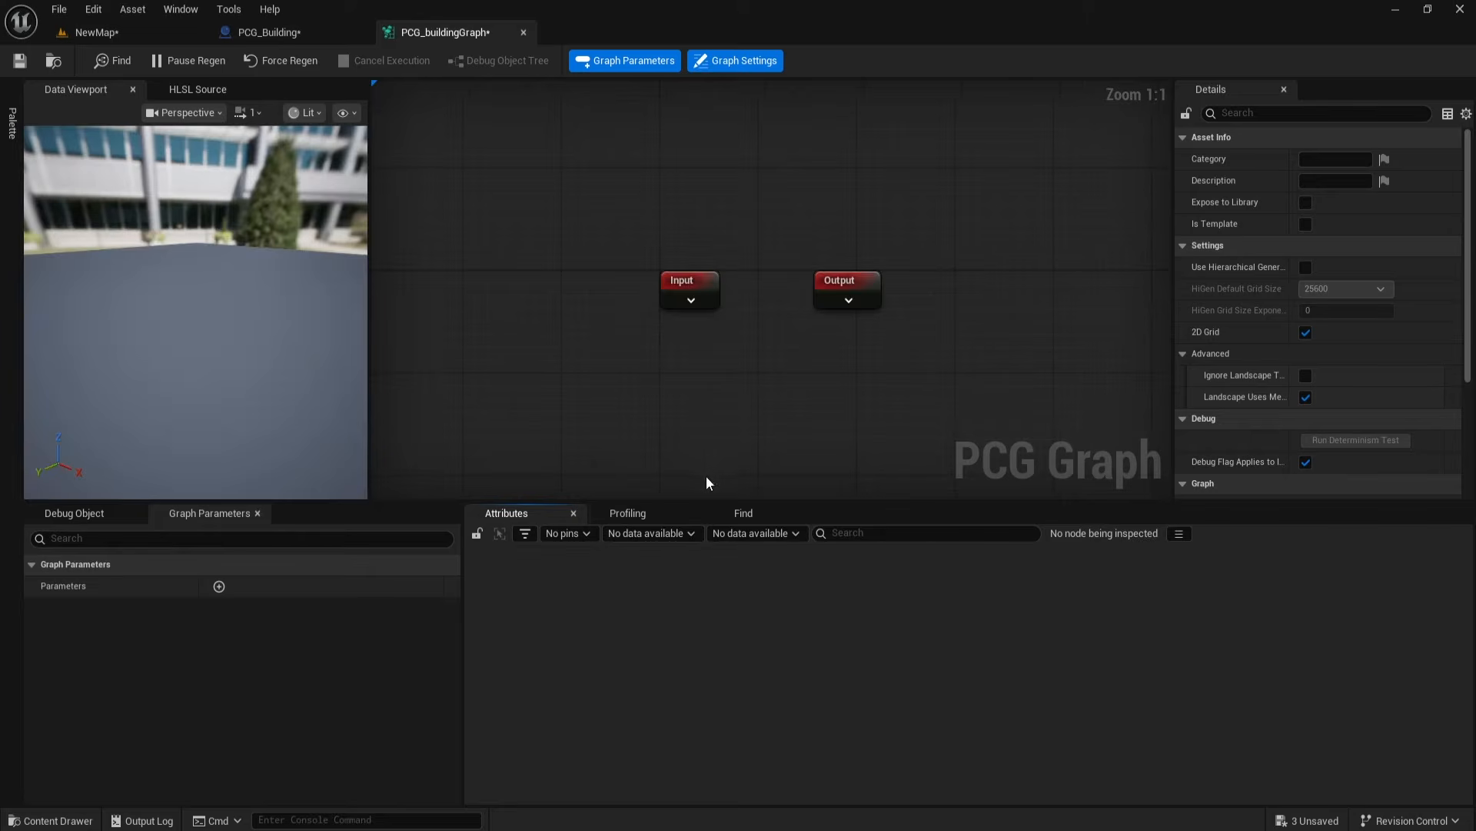
pyautogui.moveTo(706, 501); pyautogui.dragTo(692, 570)
pyautogui.moveTo(677, 385); pyautogui.dragTo(608, 366, button='right')
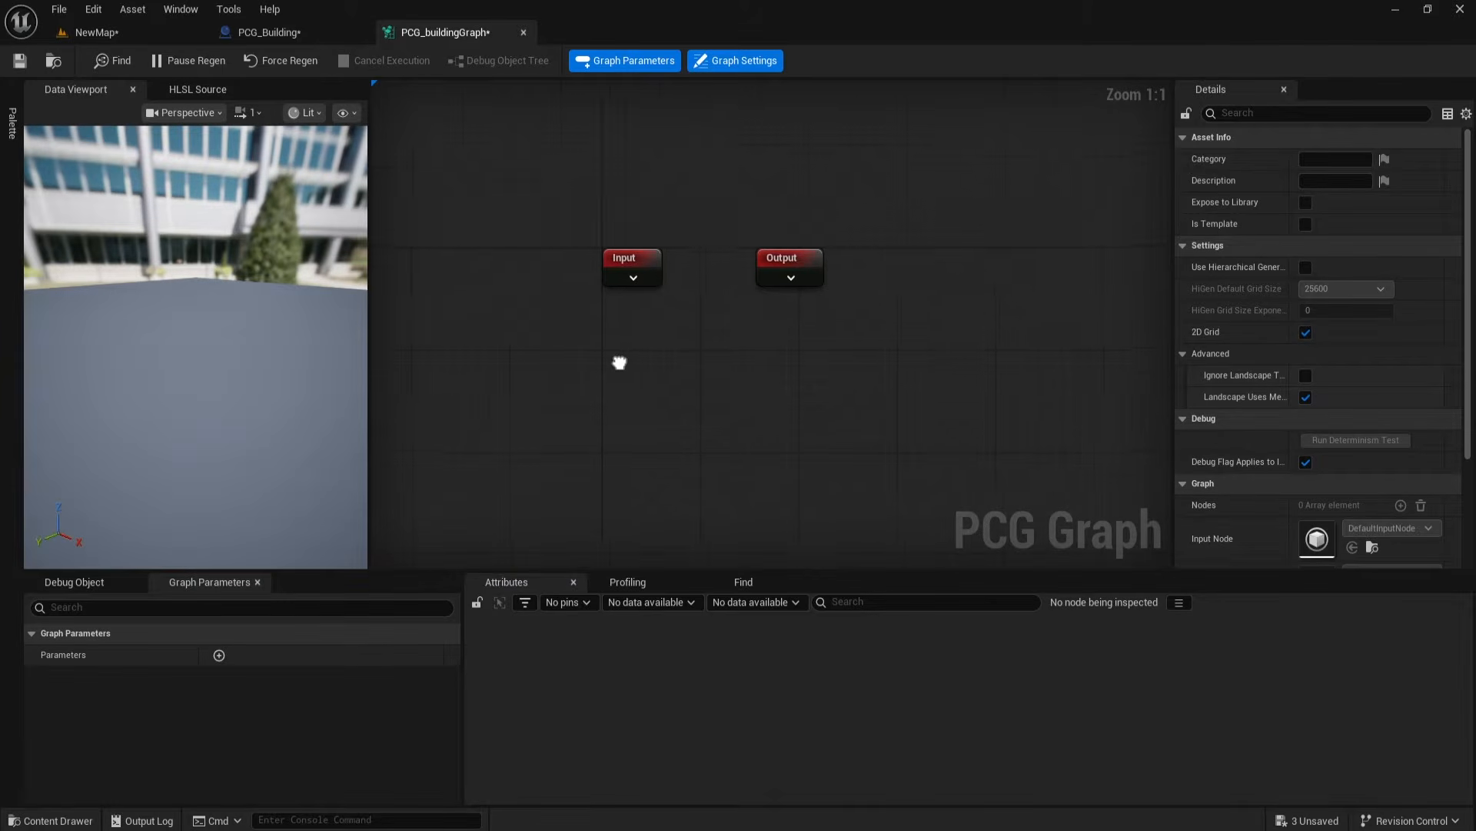
# Step: Add a Create Points Grid node to the graph below the Input node
pyautogui.rightClick(540, 357)
pyautogui.write('create')
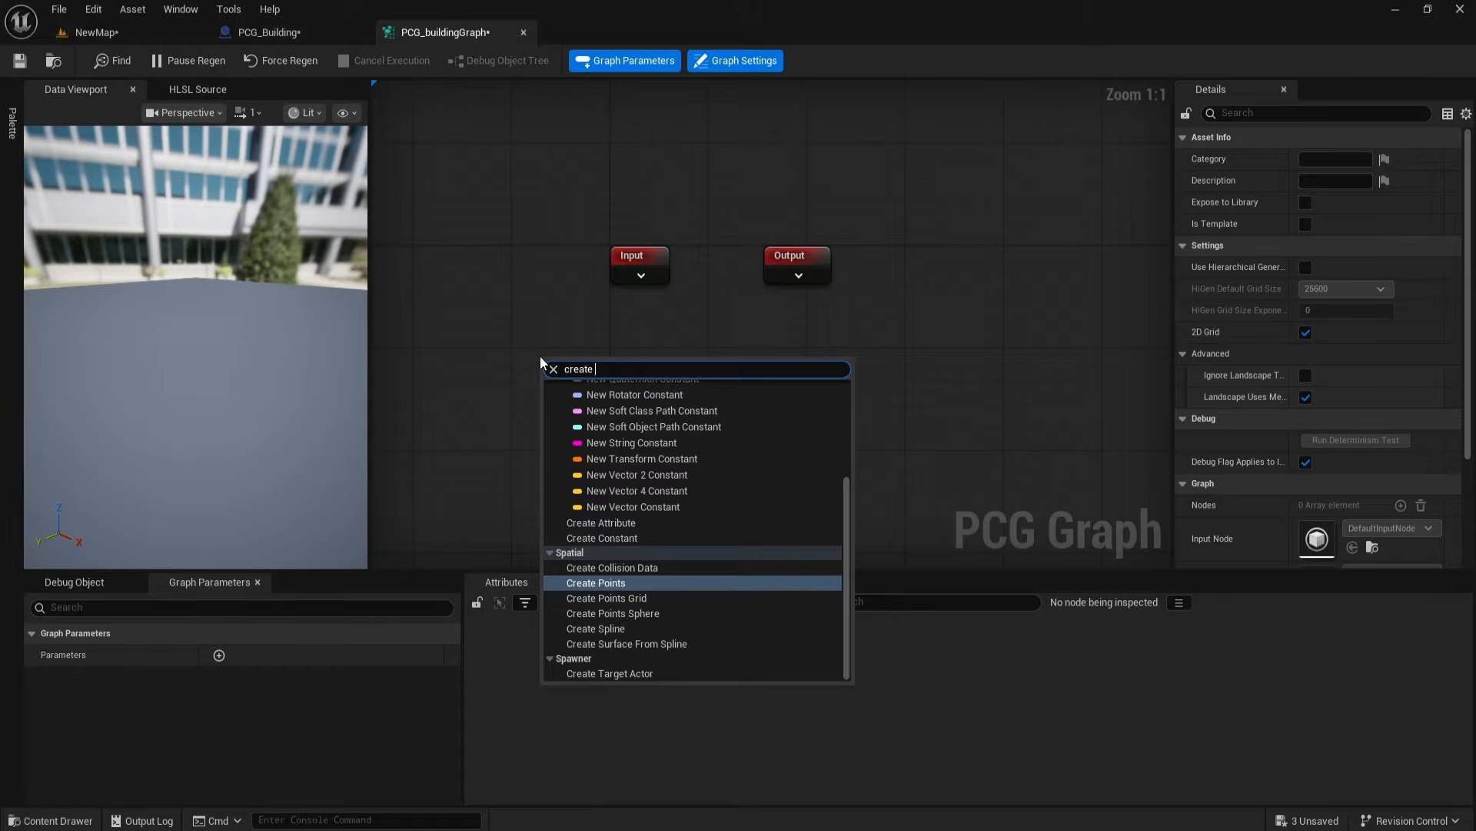
pyautogui.write(' poin')
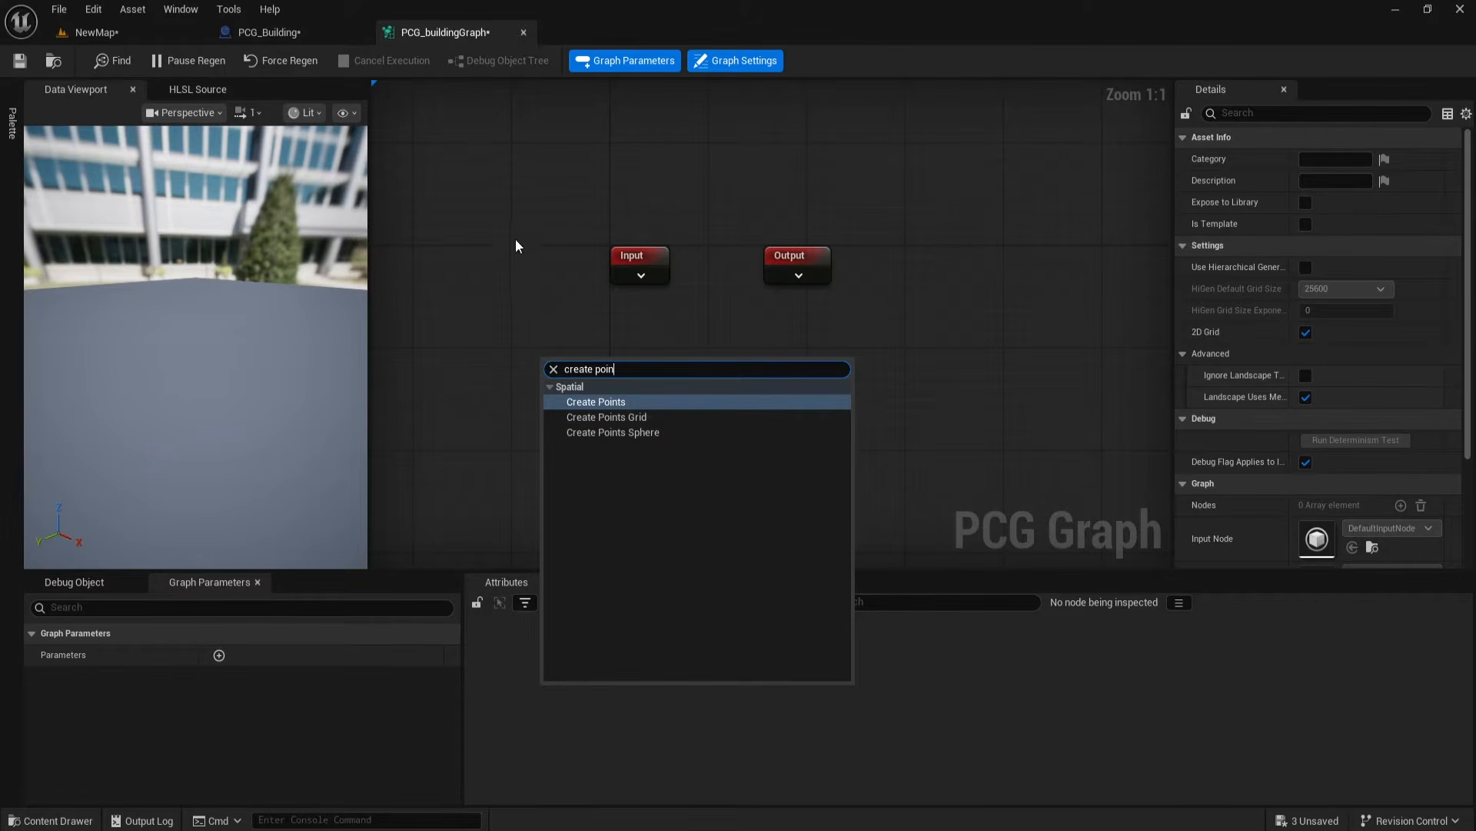
pyautogui.click(645, 419)
# Step: Connect a Debug node to the Create Points Grid output and set its point mesh to PCG_AxisTripod
pyautogui.moveTo(608, 377); pyautogui.dragTo(769, 383)
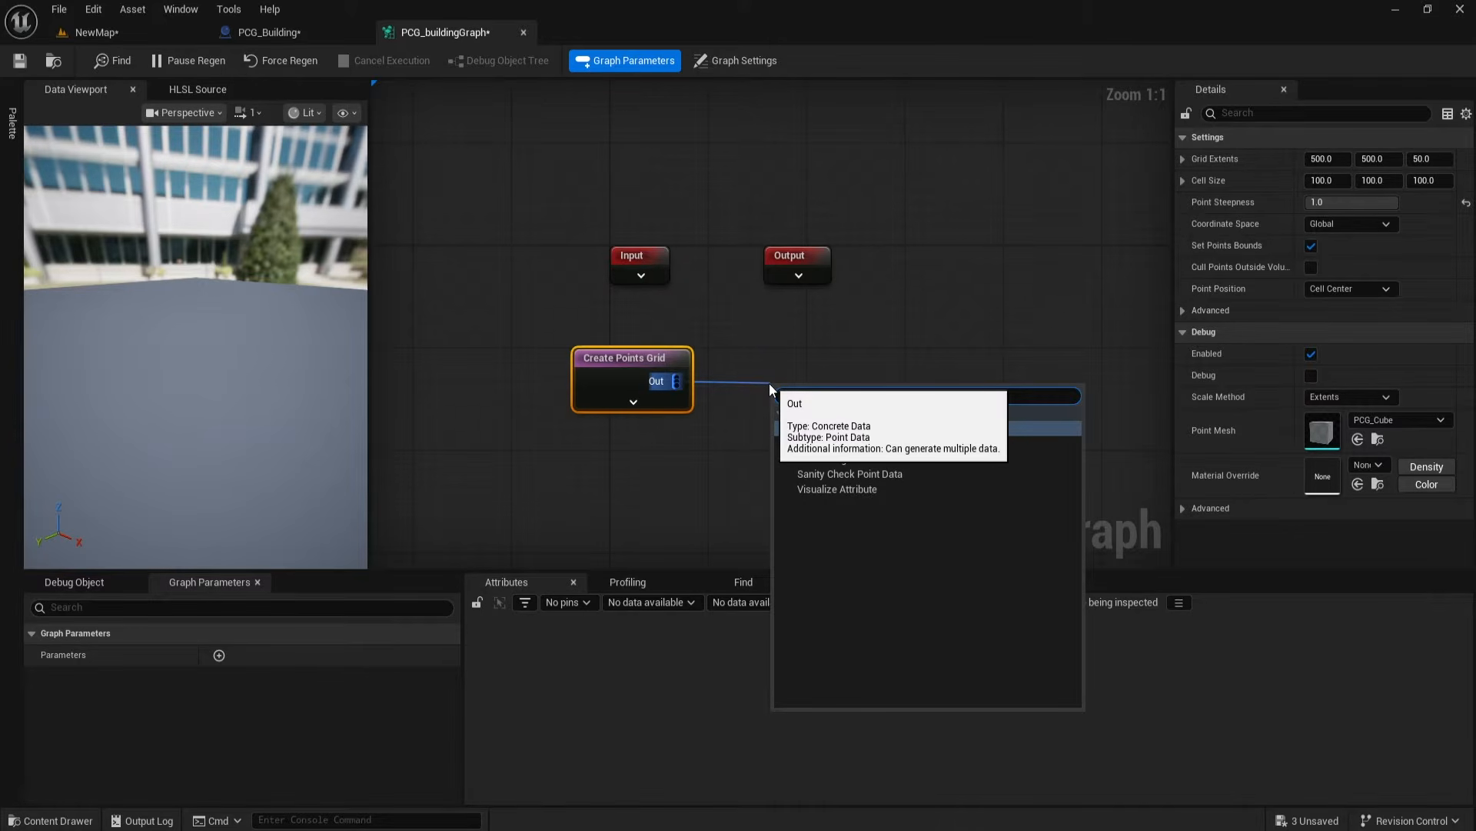
pyautogui.click(831, 429)
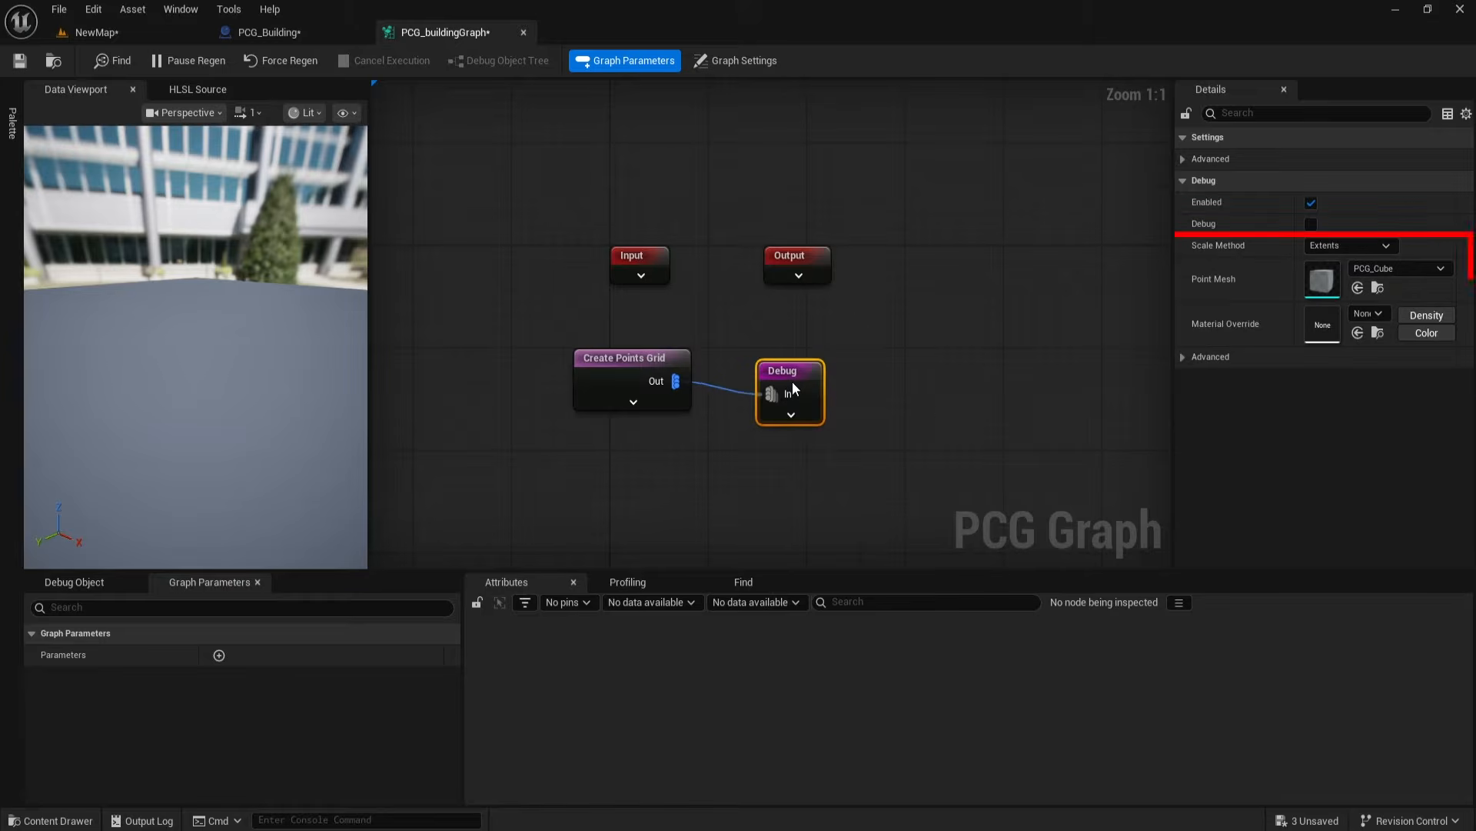
pyautogui.click(1370, 267)
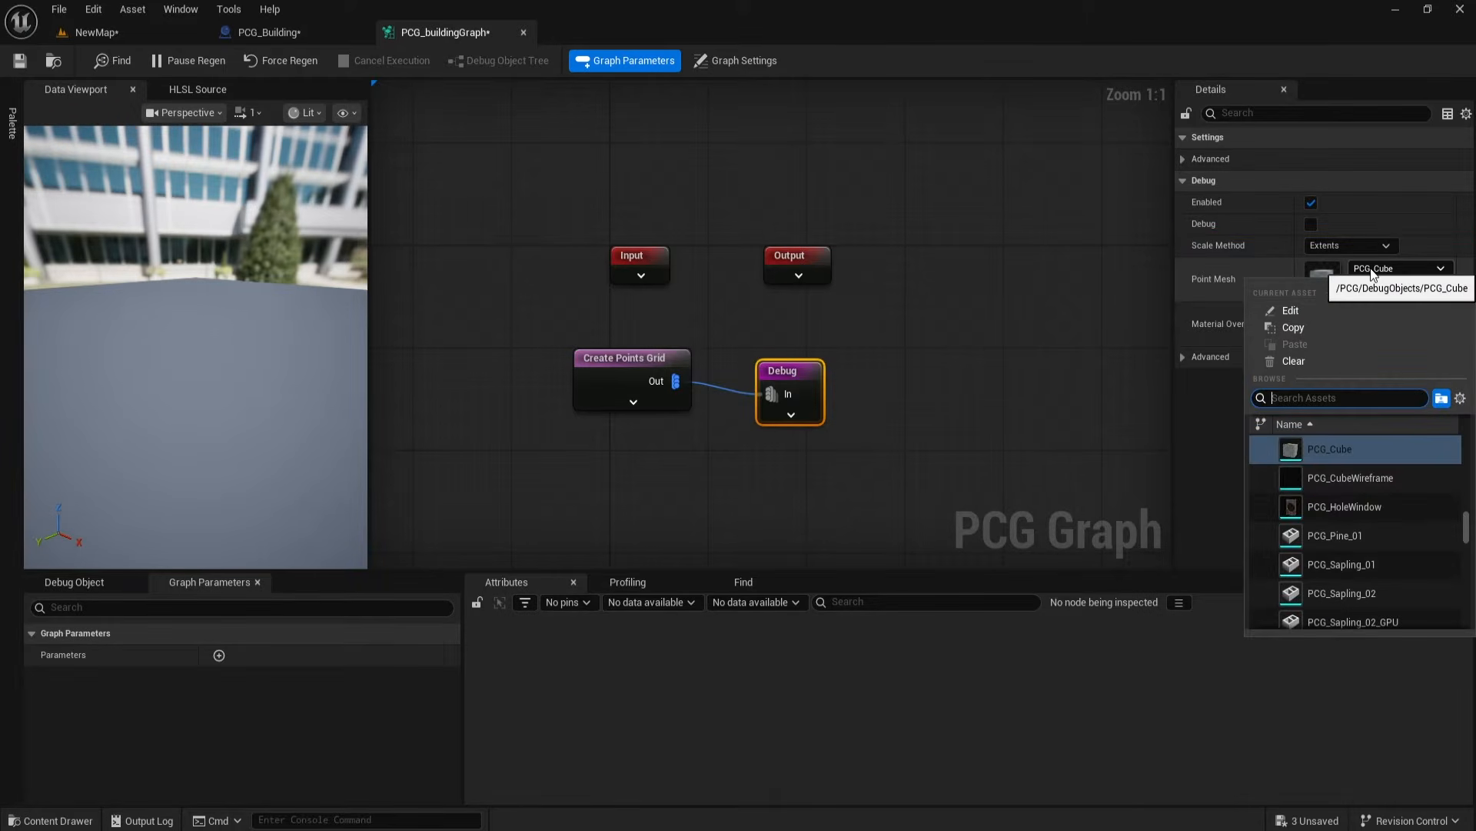
pyautogui.write('axis')
pyautogui.click(1335, 448)
pyautogui.moveTo(781, 380)
pyautogui.mouseDown()
pyautogui.moveTo(806, 353)
pyautogui.moveTo(793, 367)
pyautogui.mouseUp()
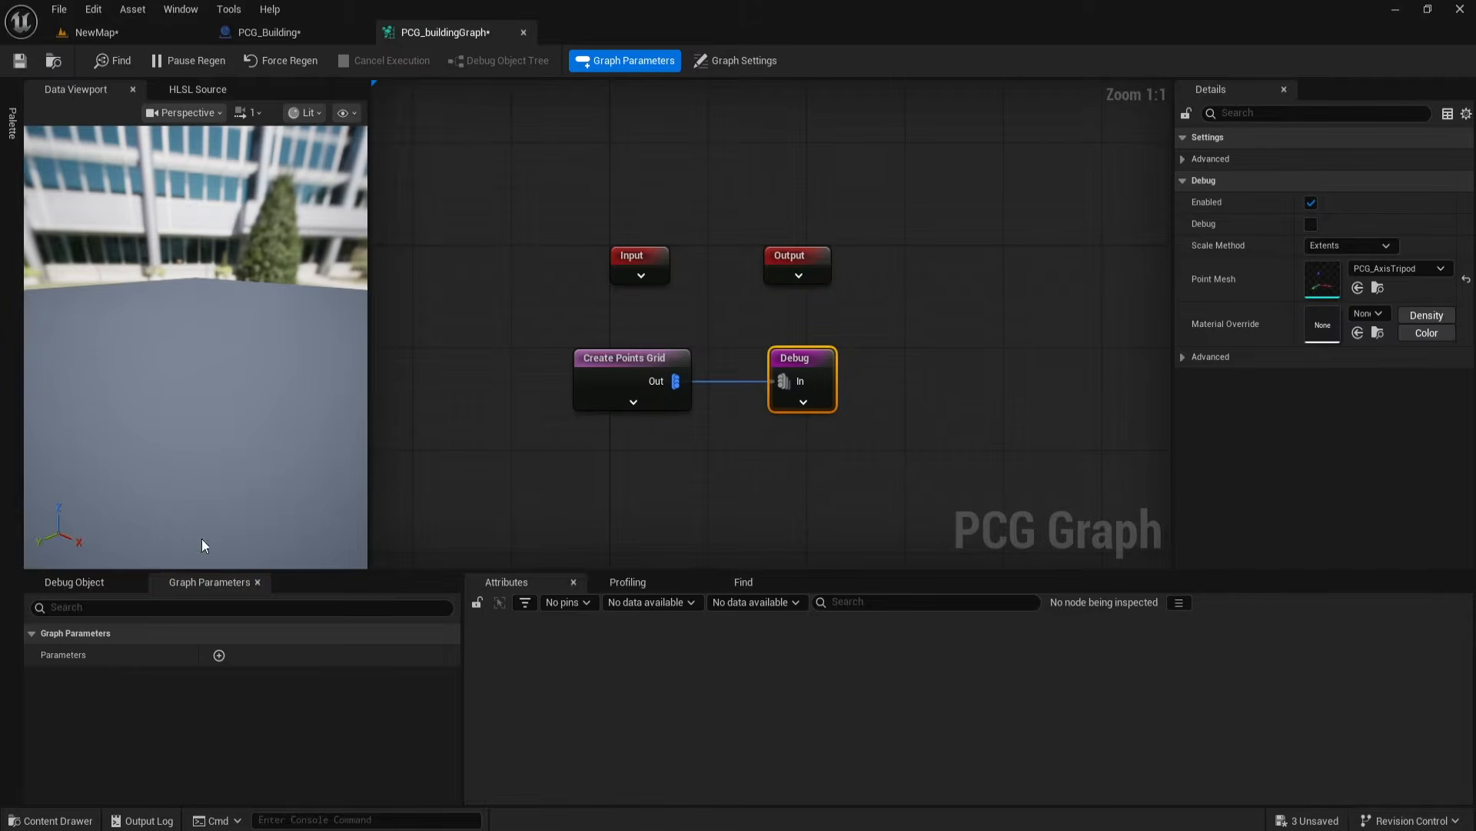
# Step: Inspect the Debug node with PCG_Building as the debug object and view the generated point grid in the level
pyautogui.press('a')
pyautogui.click(75, 582)
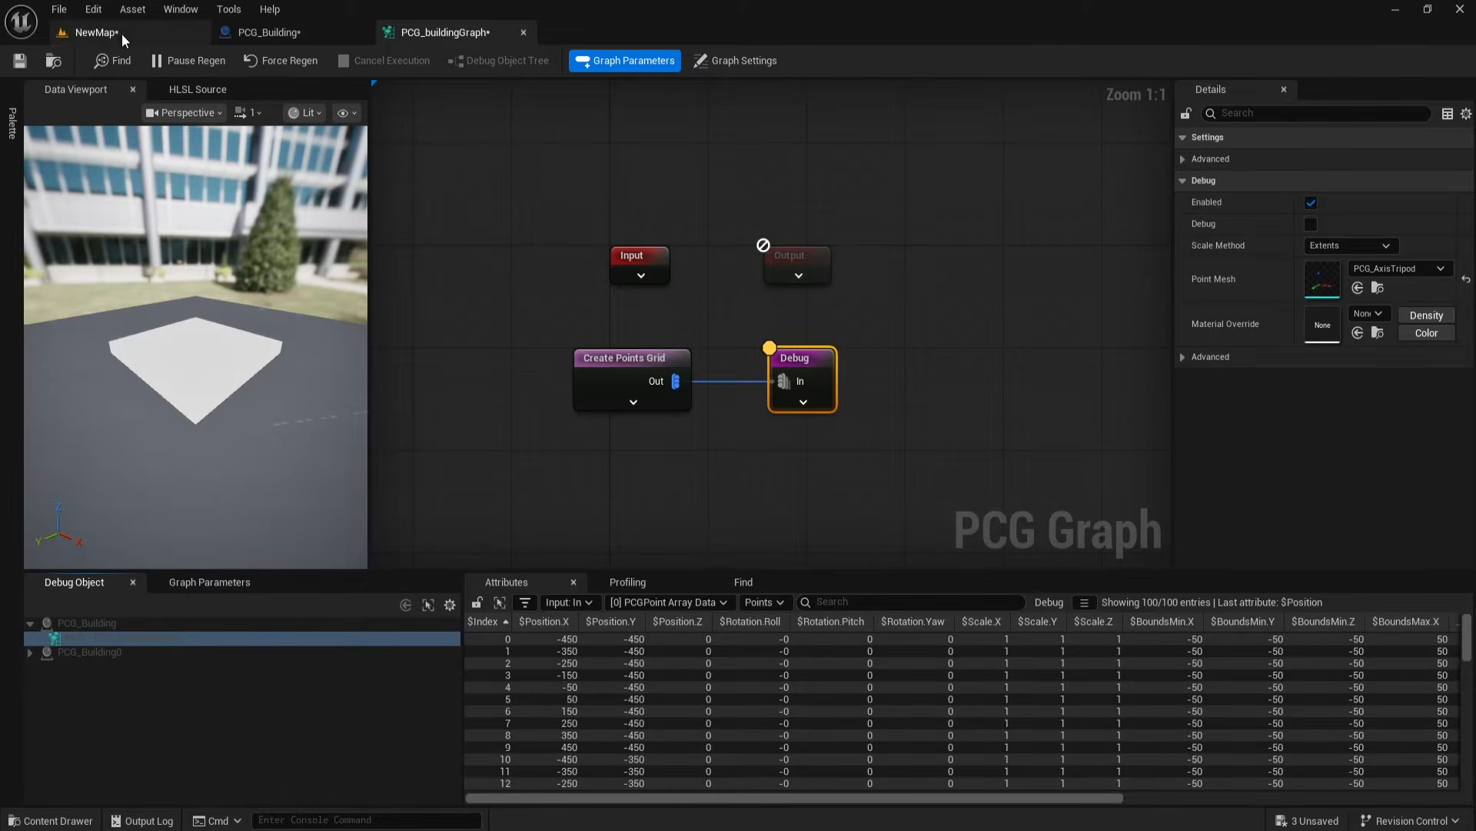
pyautogui.click(122, 31)
pyautogui.moveTo(566, 554); pyautogui.dragTo(586, 622, button='right')
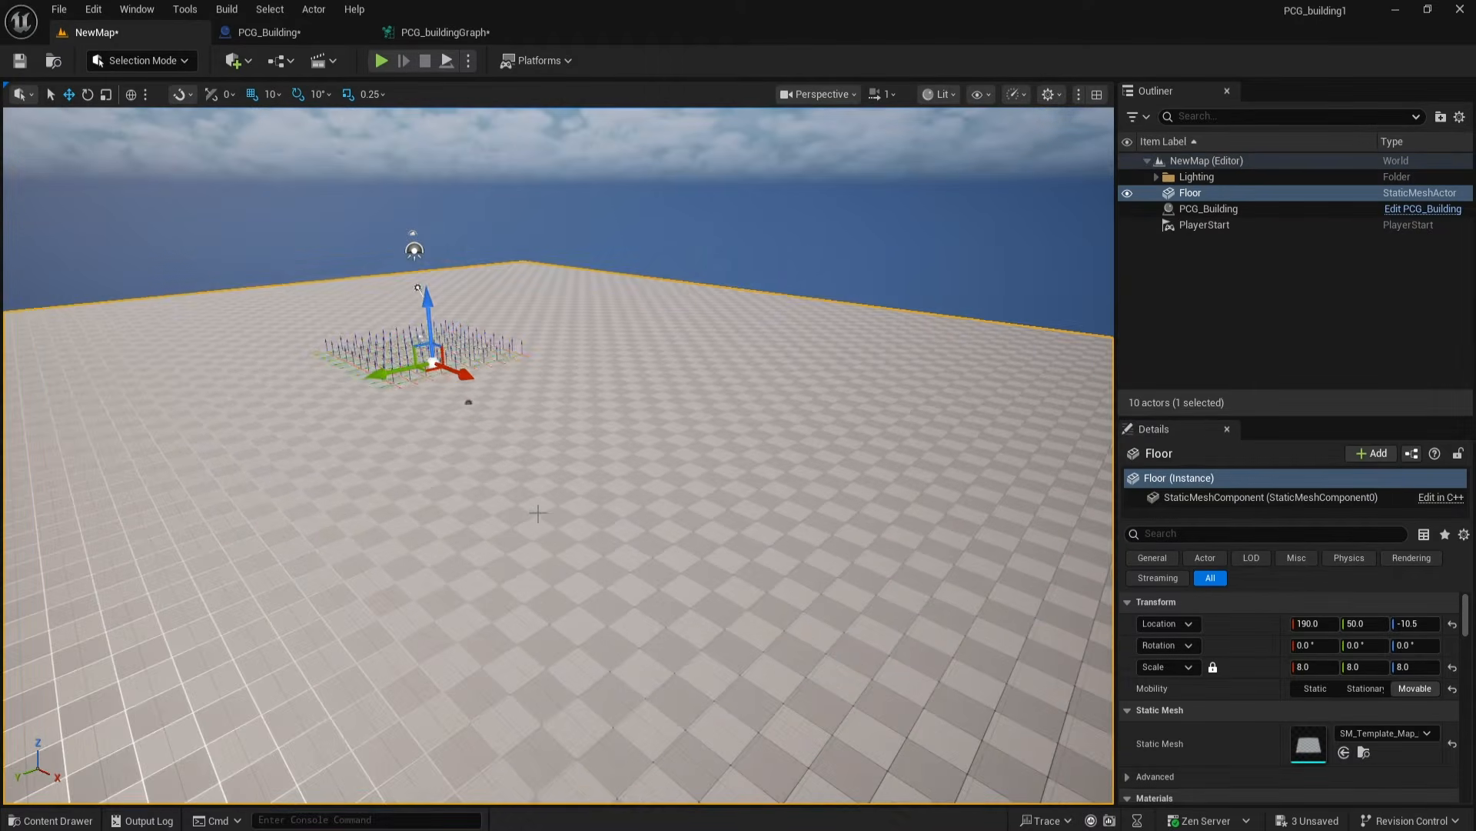
pyautogui.click(476, 361)
pyautogui.press('f')
pyautogui.click(560, 470)
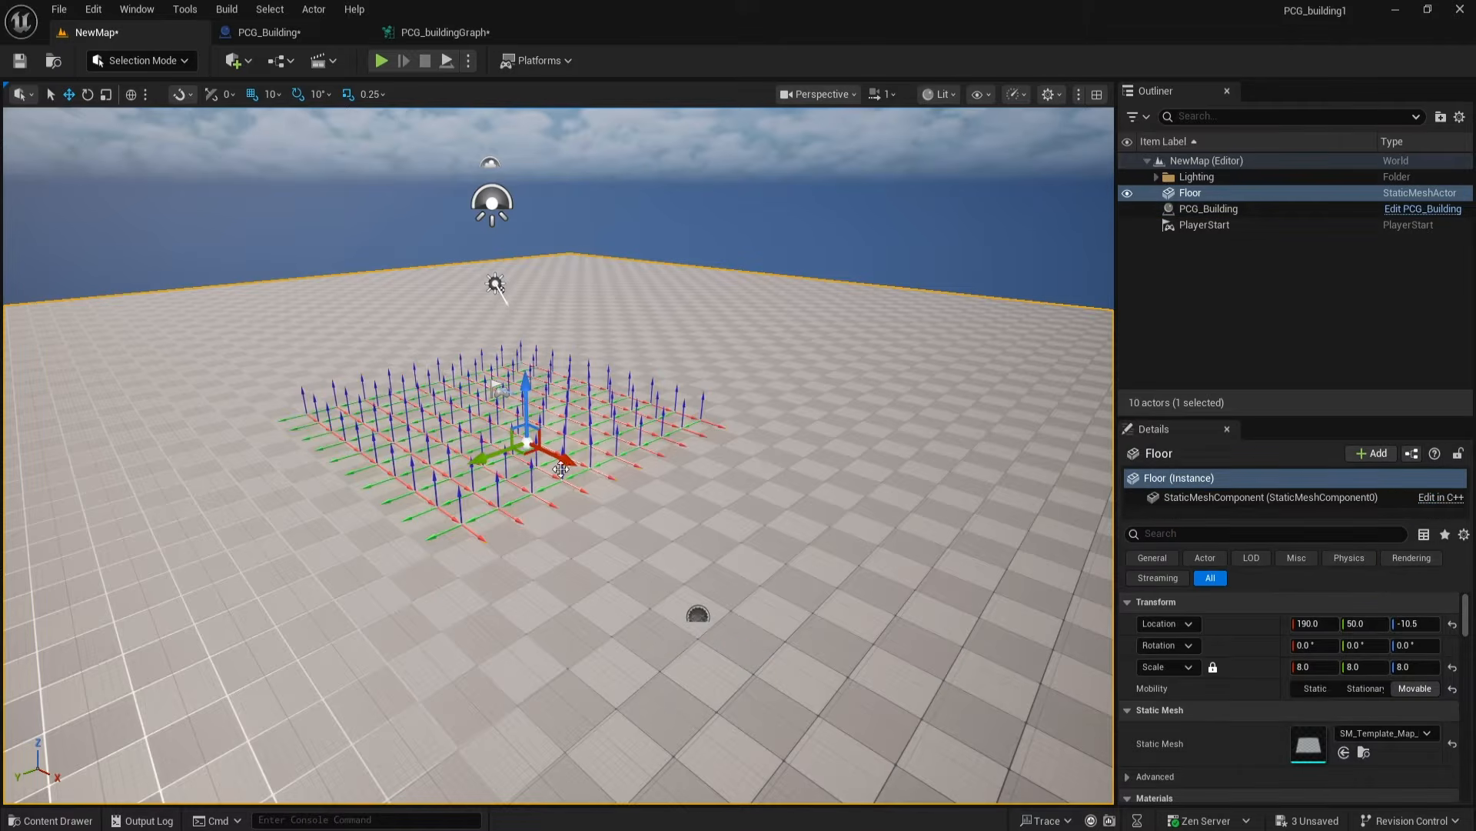
# Step: Add a Get Actor Data node to PCG_buildingGraph below Create Points Grid and set its mode to Get Single Point
pyautogui.click(700, 616)
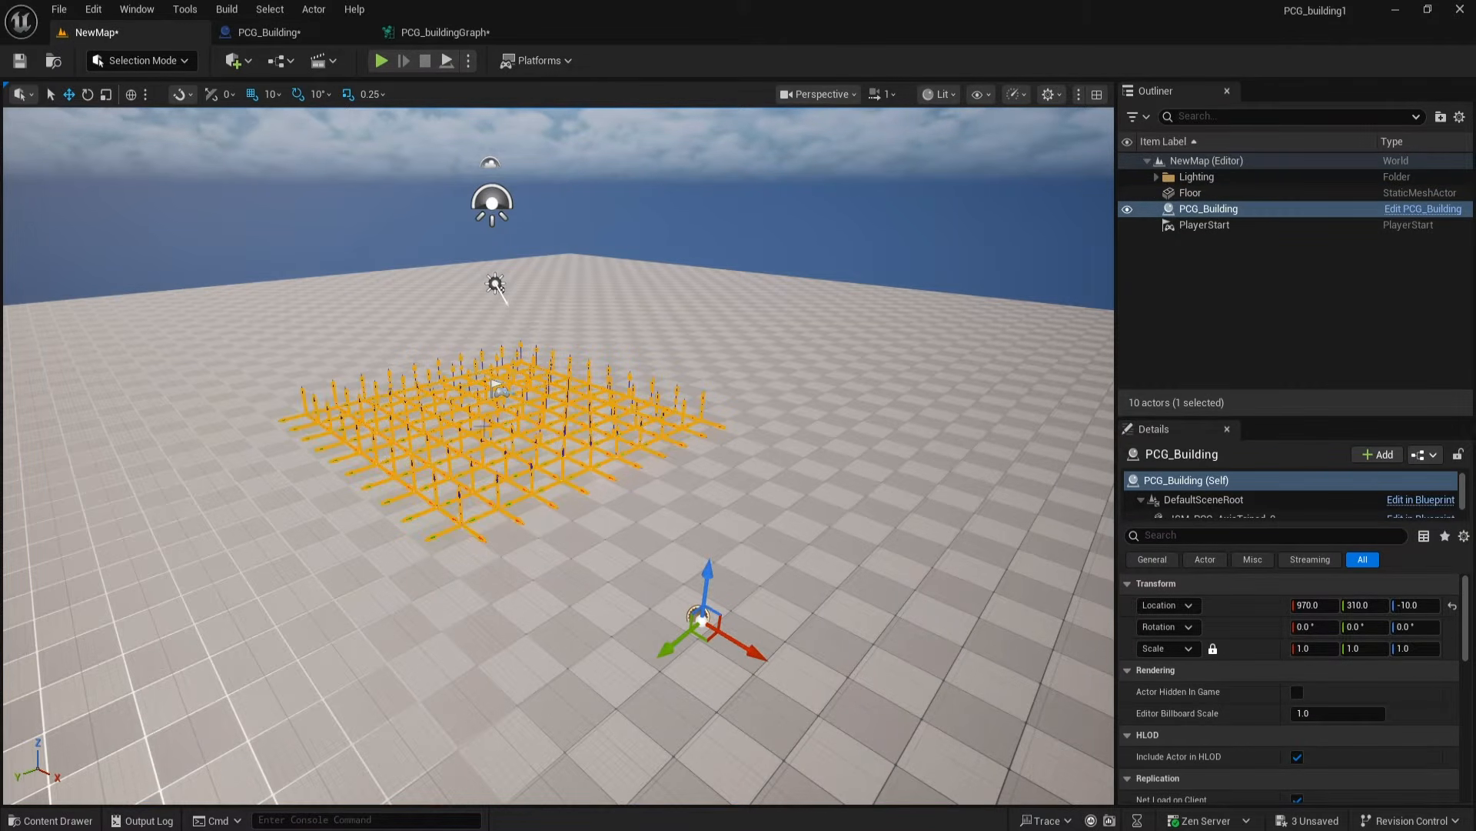
pyautogui.click(443, 33)
pyautogui.moveTo(605, 423); pyautogui.dragTo(600, 368, button='right')
pyautogui.write('get')
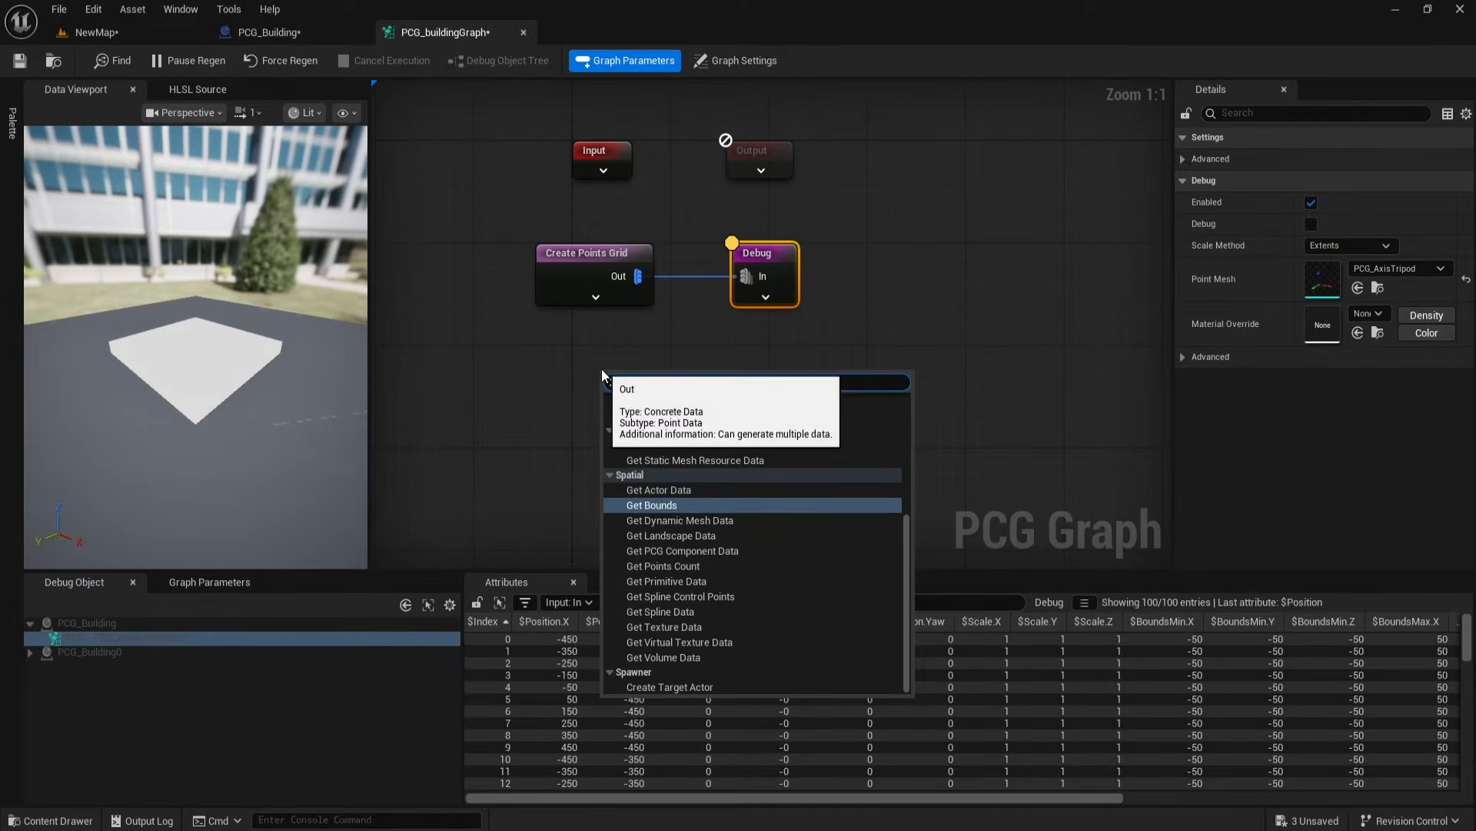
pyautogui.write(' act')
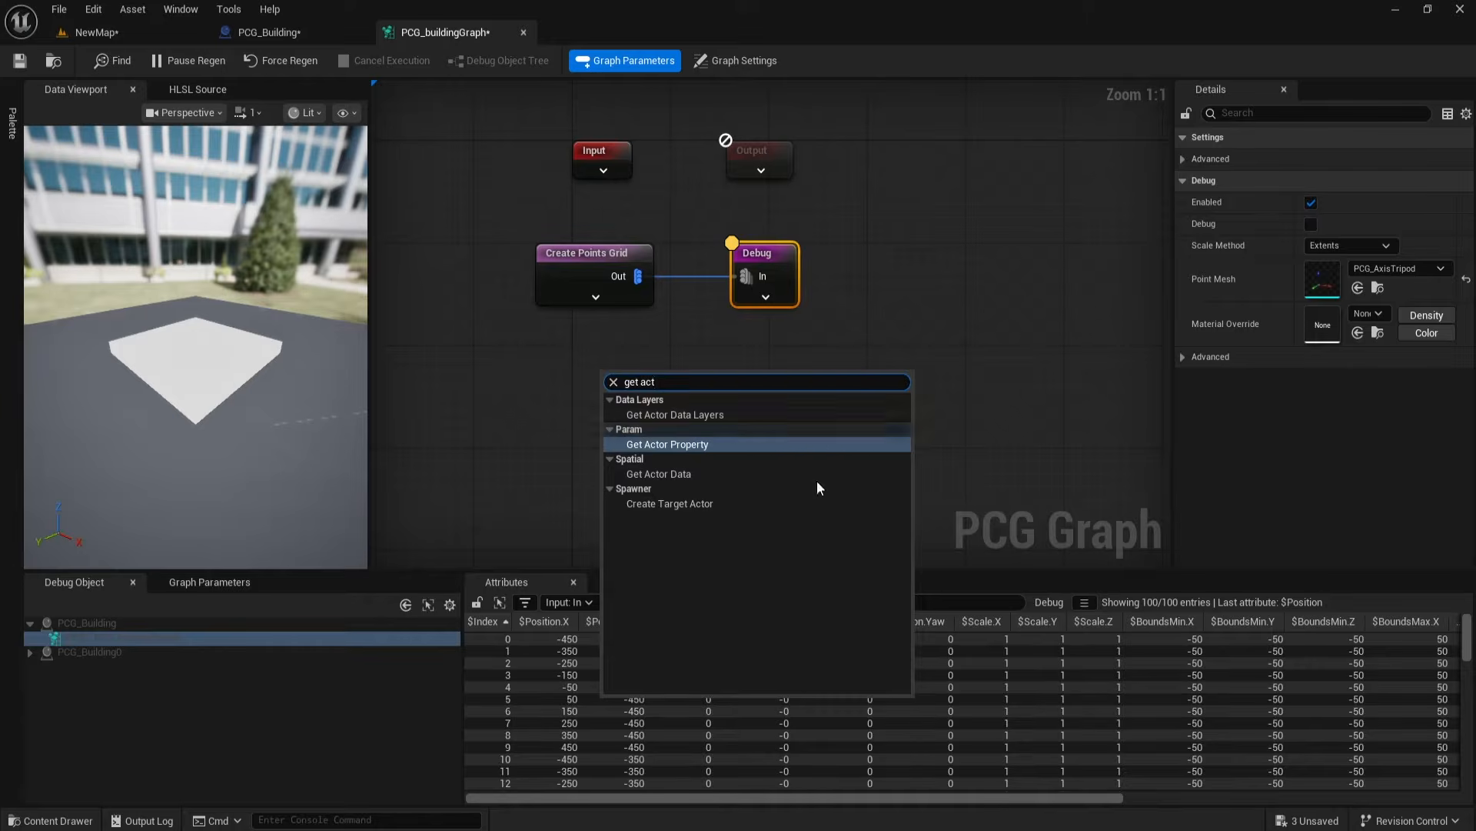
pyautogui.click(709, 474)
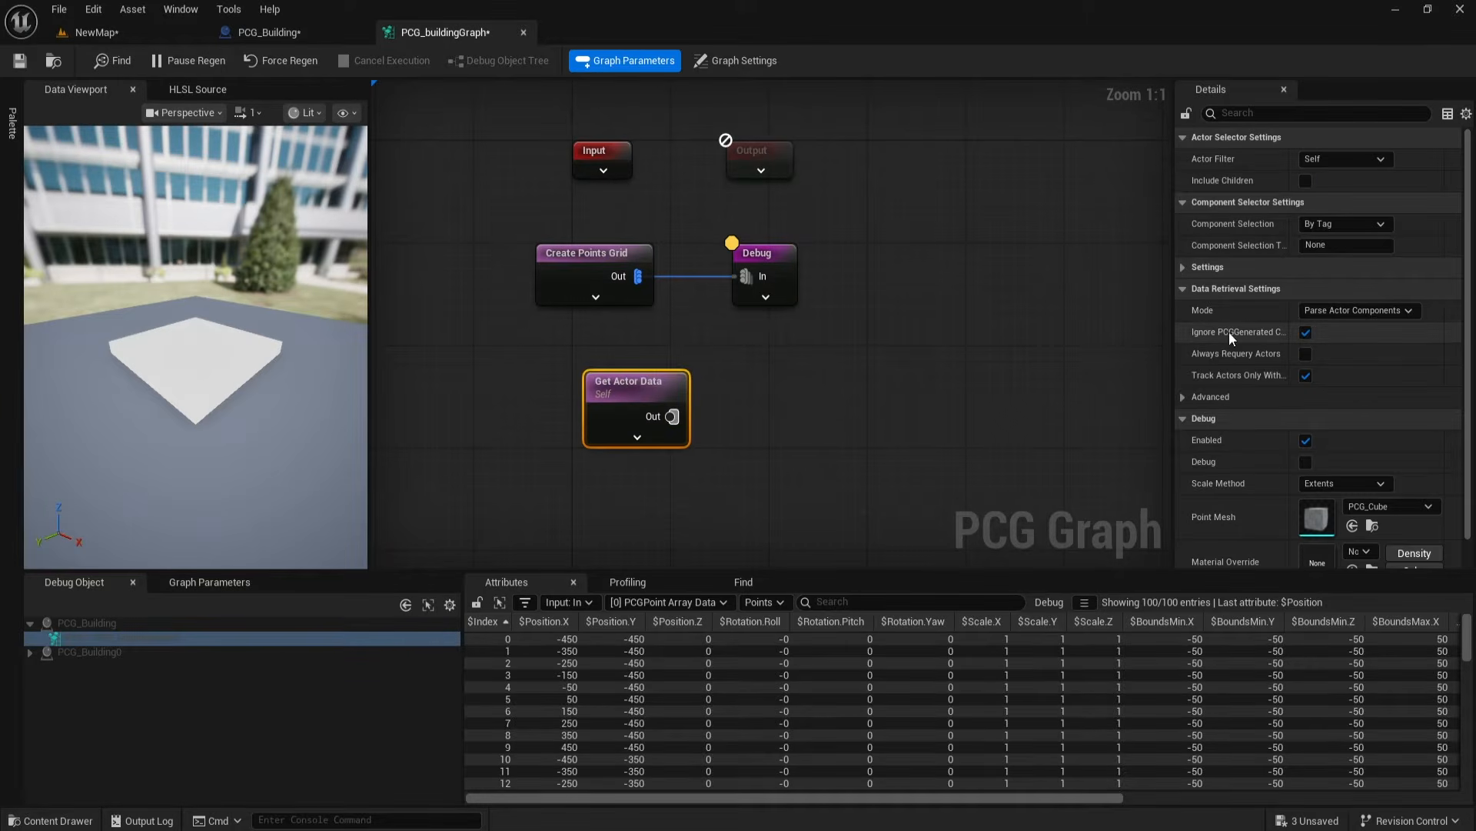
pyautogui.click(1346, 310)
pyautogui.click(1328, 339)
# Step: Add a Copy Points node with Create Points Grid as its source and Get Actor Data as its target
pyautogui.moveTo(791, 418); pyautogui.dragTo(739, 417, button='right')
pyautogui.moveTo(585, 274); pyautogui.dragTo(683, 378)
pyautogui.write('copy po')
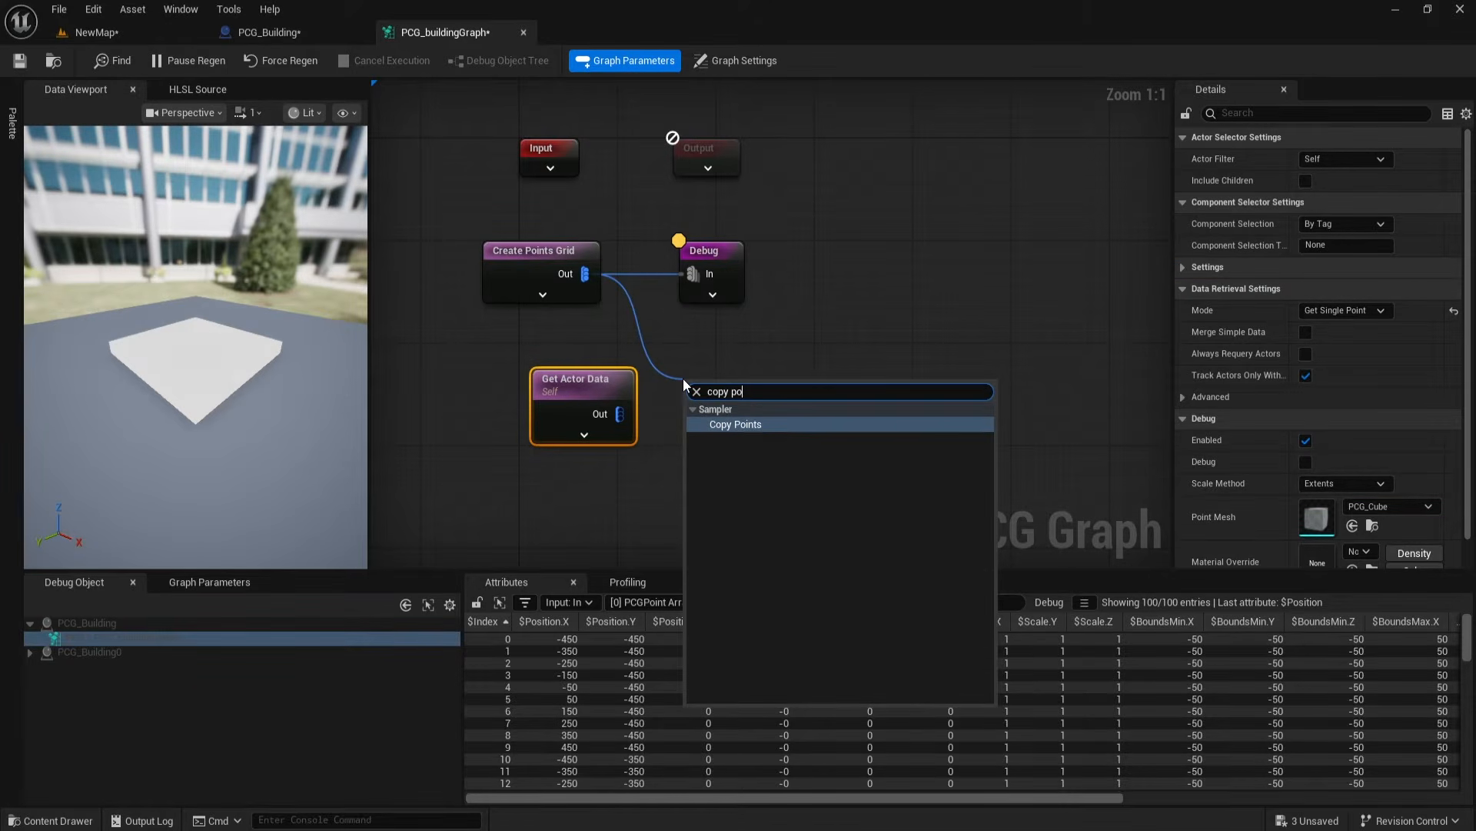
pyautogui.write('int')
pyautogui.click(737, 425)
pyautogui.moveTo(620, 414)
pyautogui.mouseDown()
pyautogui.moveTo(715, 454)
pyautogui.moveTo(728, 369)
pyautogui.mouseUp()
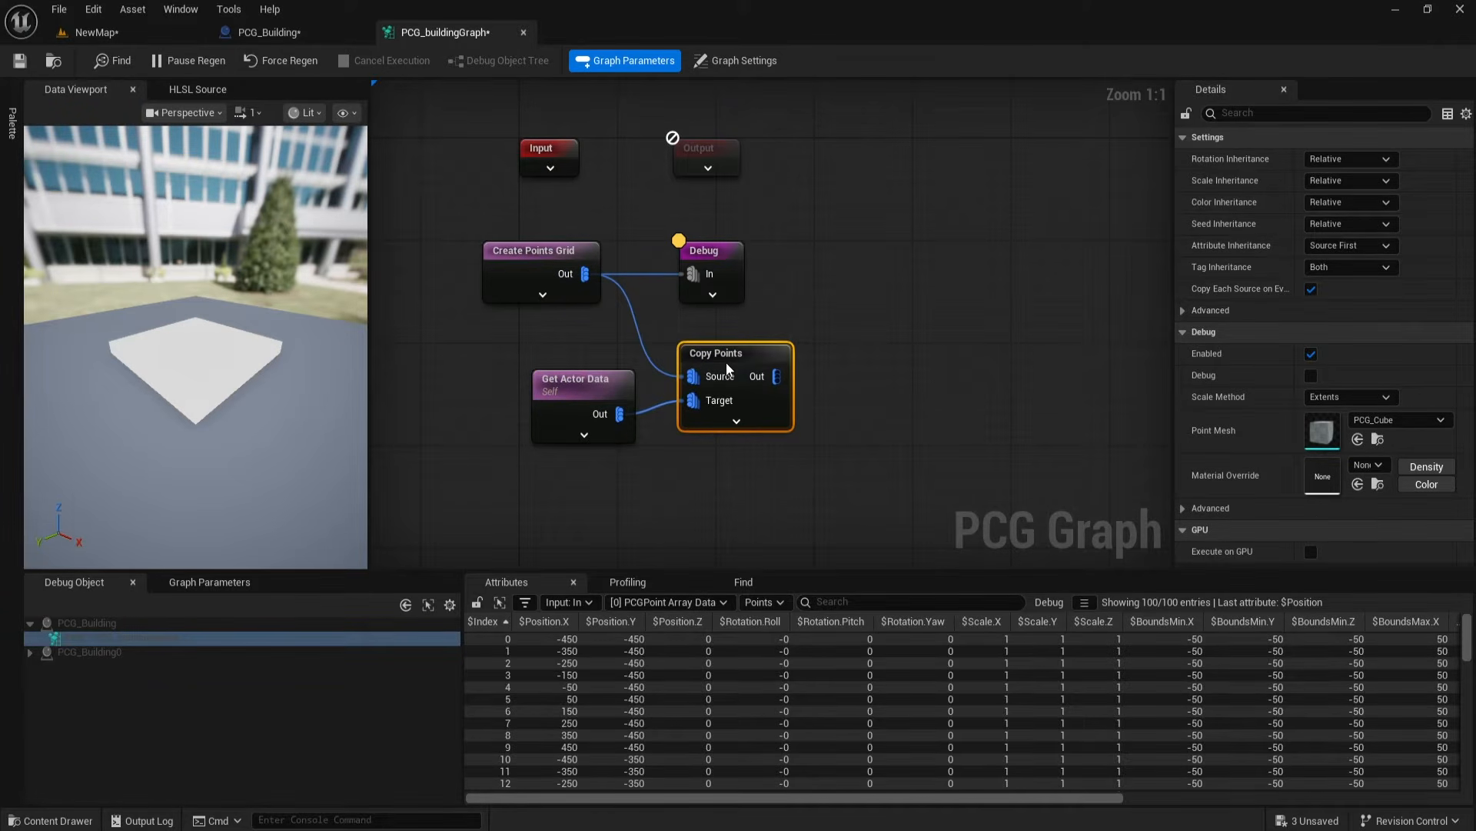
# Step: Connect the Debug node to the Copy Points output instead of Create Points Grid and tidy the node layout
pyautogui.click(665, 282)
pyautogui.moveTo(697, 275); pyautogui.dragTo(848, 378)
pyautogui.moveTo(579, 387); pyautogui.dragTo(554, 388)
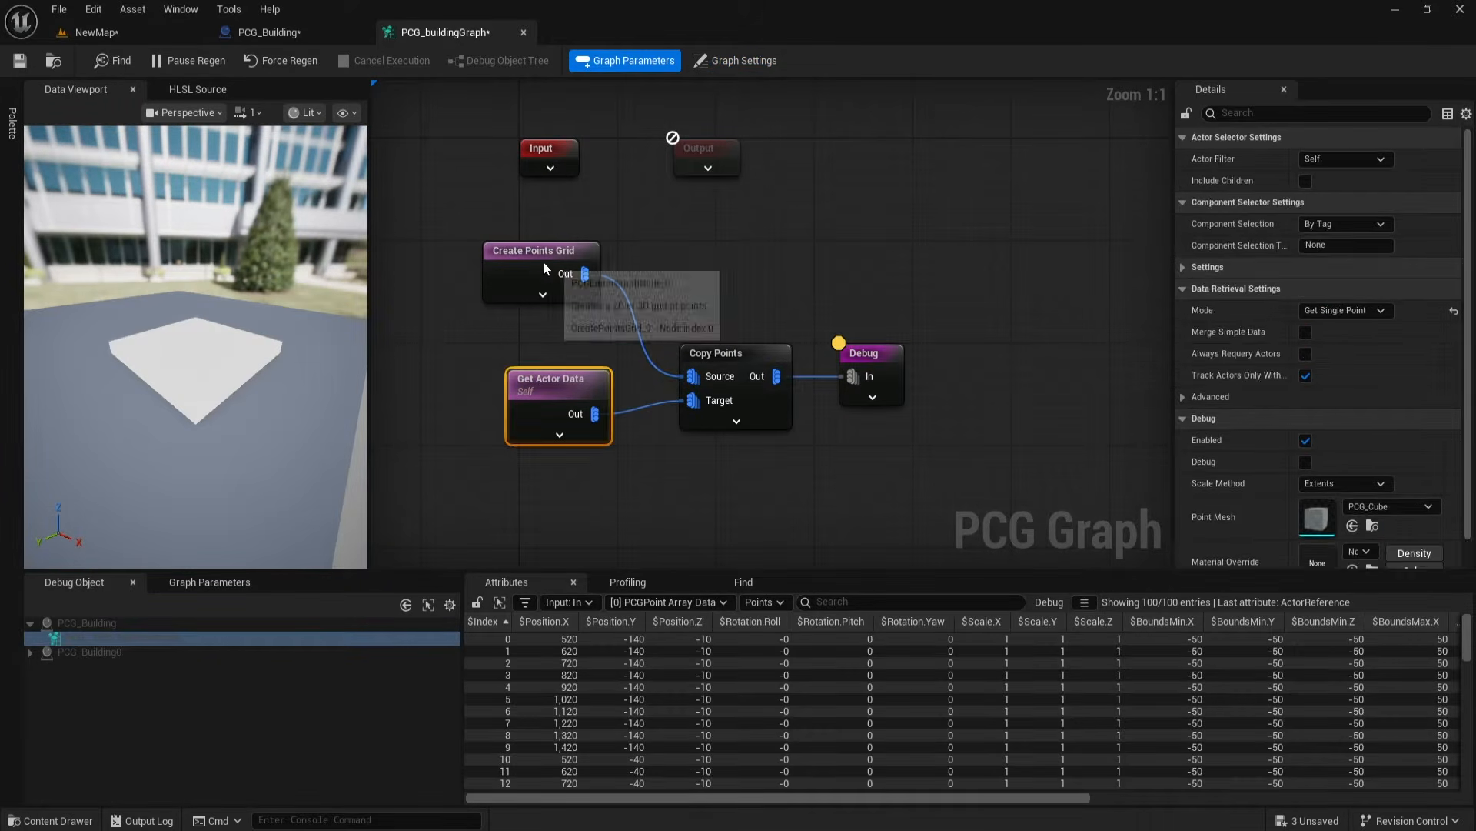
pyautogui.moveTo(543, 262); pyautogui.dragTo(589, 281)
pyautogui.moveTo(698, 484); pyautogui.dragTo(709, 445, button='right')
pyautogui.moveTo(476, 189); pyautogui.dragTo(877, 416)
pyautogui.moveTo(804, 331)
pyautogui.mouseDown()
pyautogui.moveTo(826, 292)
pyautogui.moveTo(803, 305)
pyautogui.mouseUp()
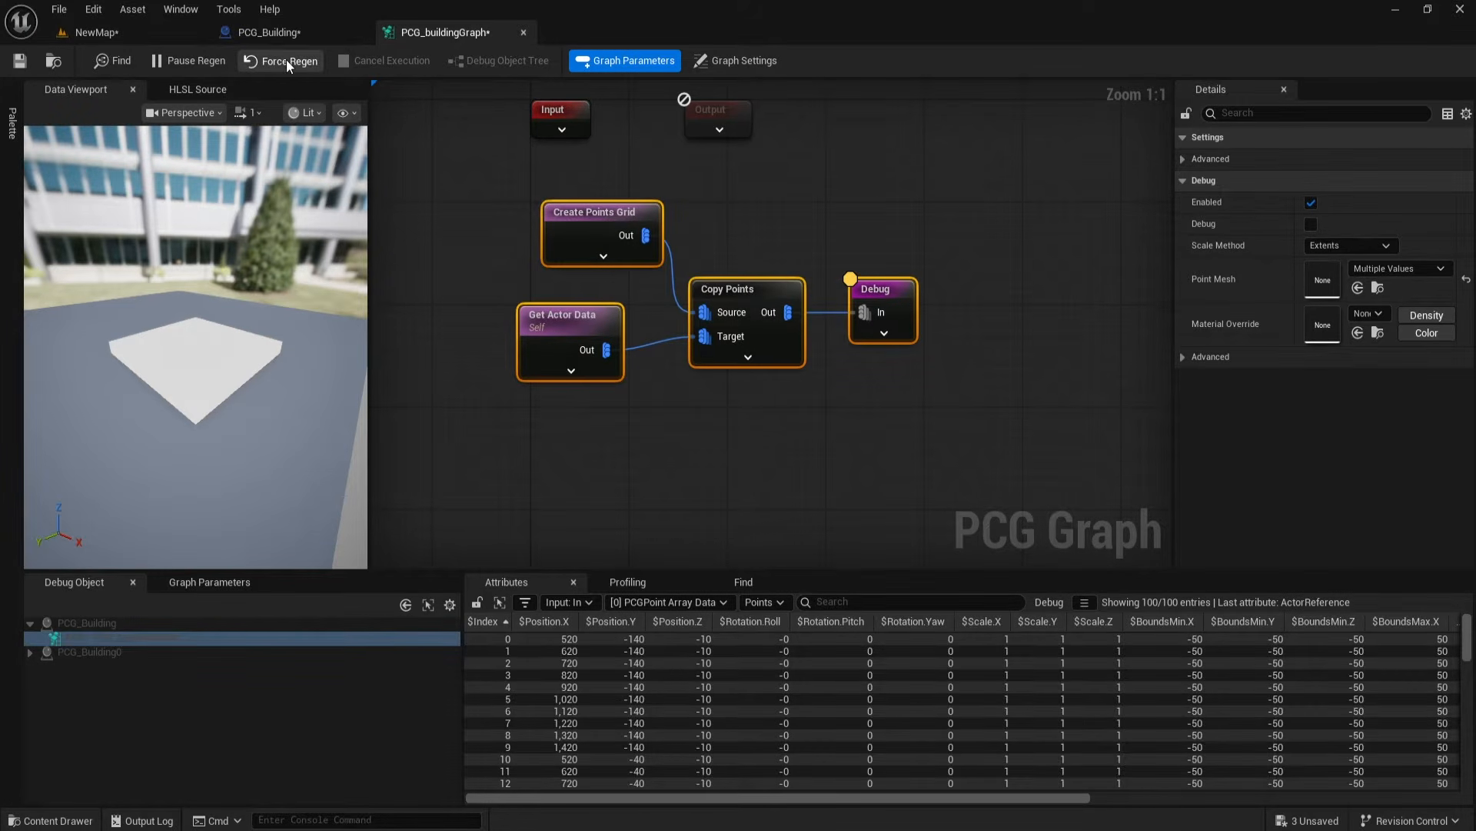
# Step: Test the point grid in NewMap by scaling the PCG_Building actor uniformly to 1.5775, and reset its scale
pyautogui.click(160, 31)
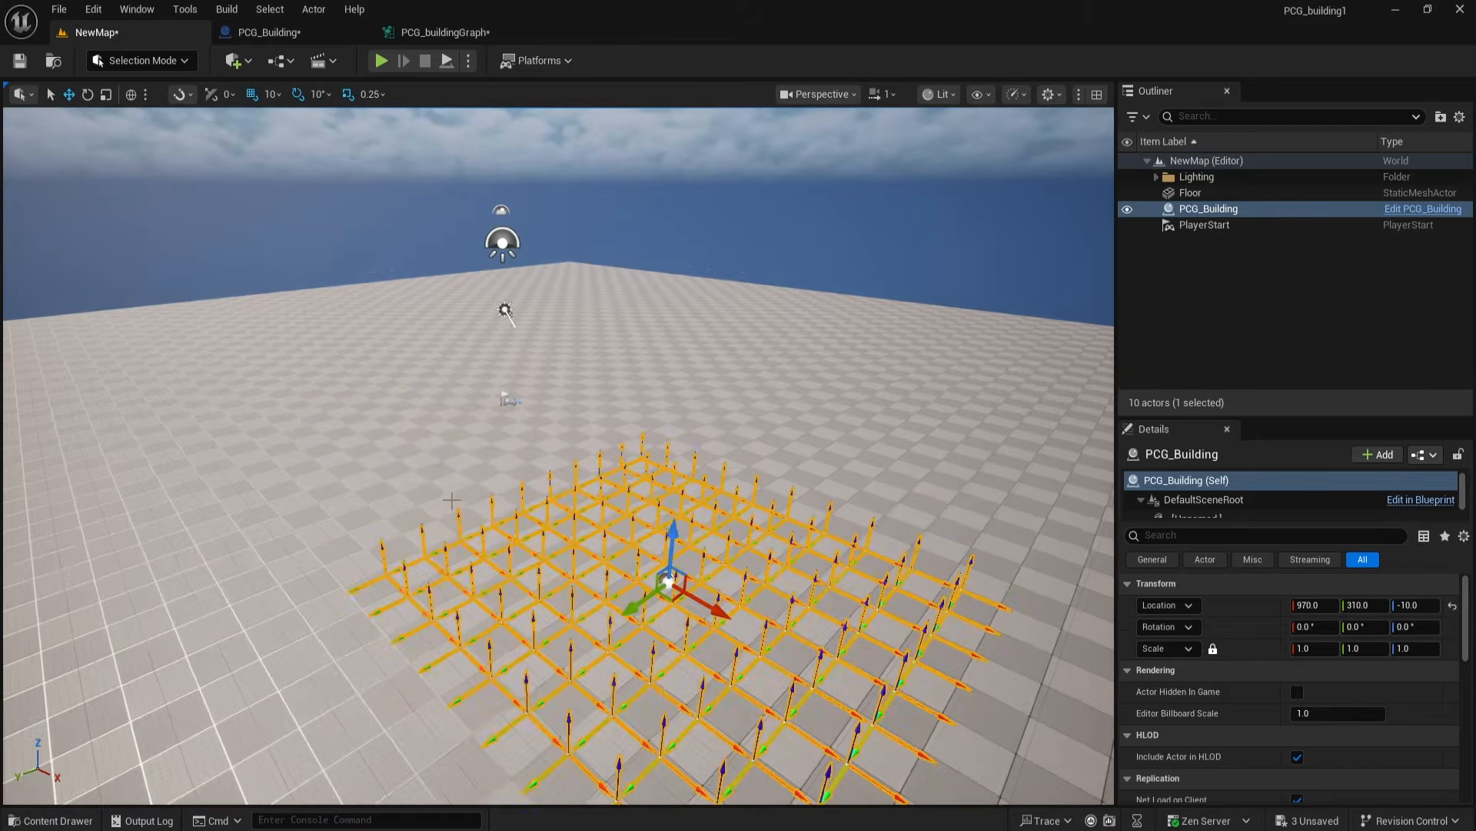
pyautogui.scroll(-2, 452, 500)
pyautogui.click(552, 666)
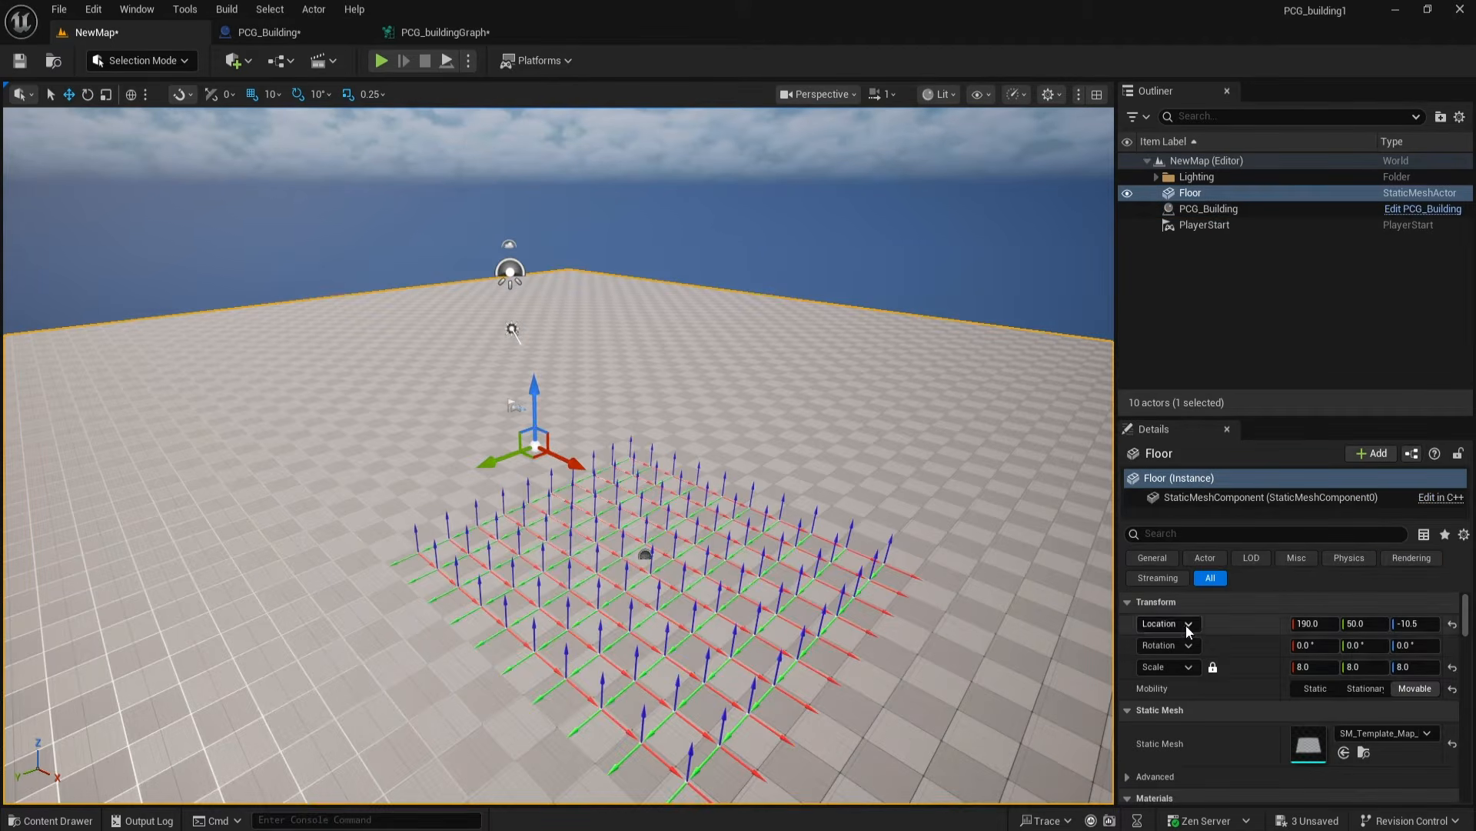
pyautogui.click(1220, 208)
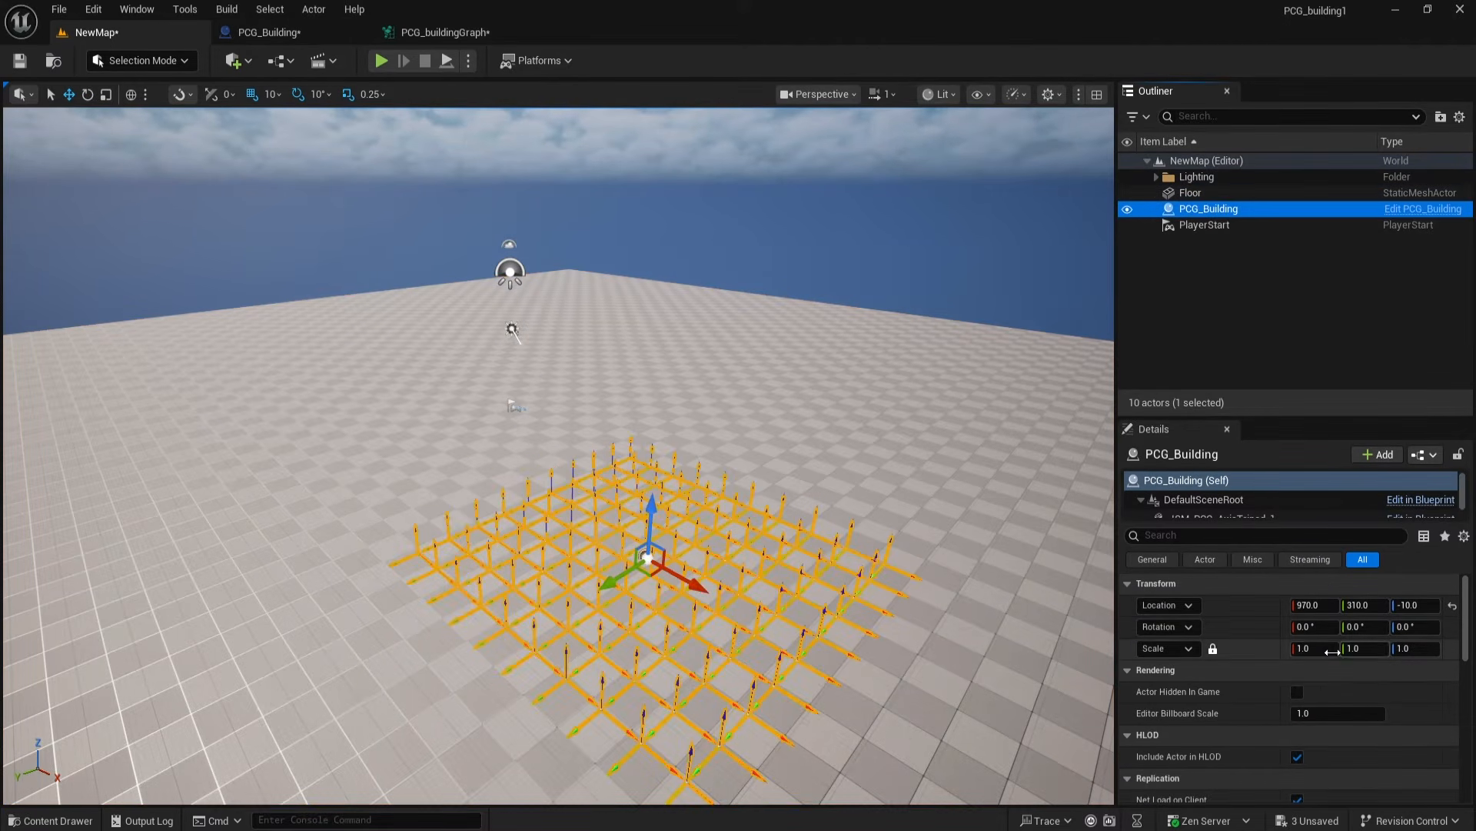
pyautogui.moveTo(1321, 652); pyautogui.dragTo(1367, 651)
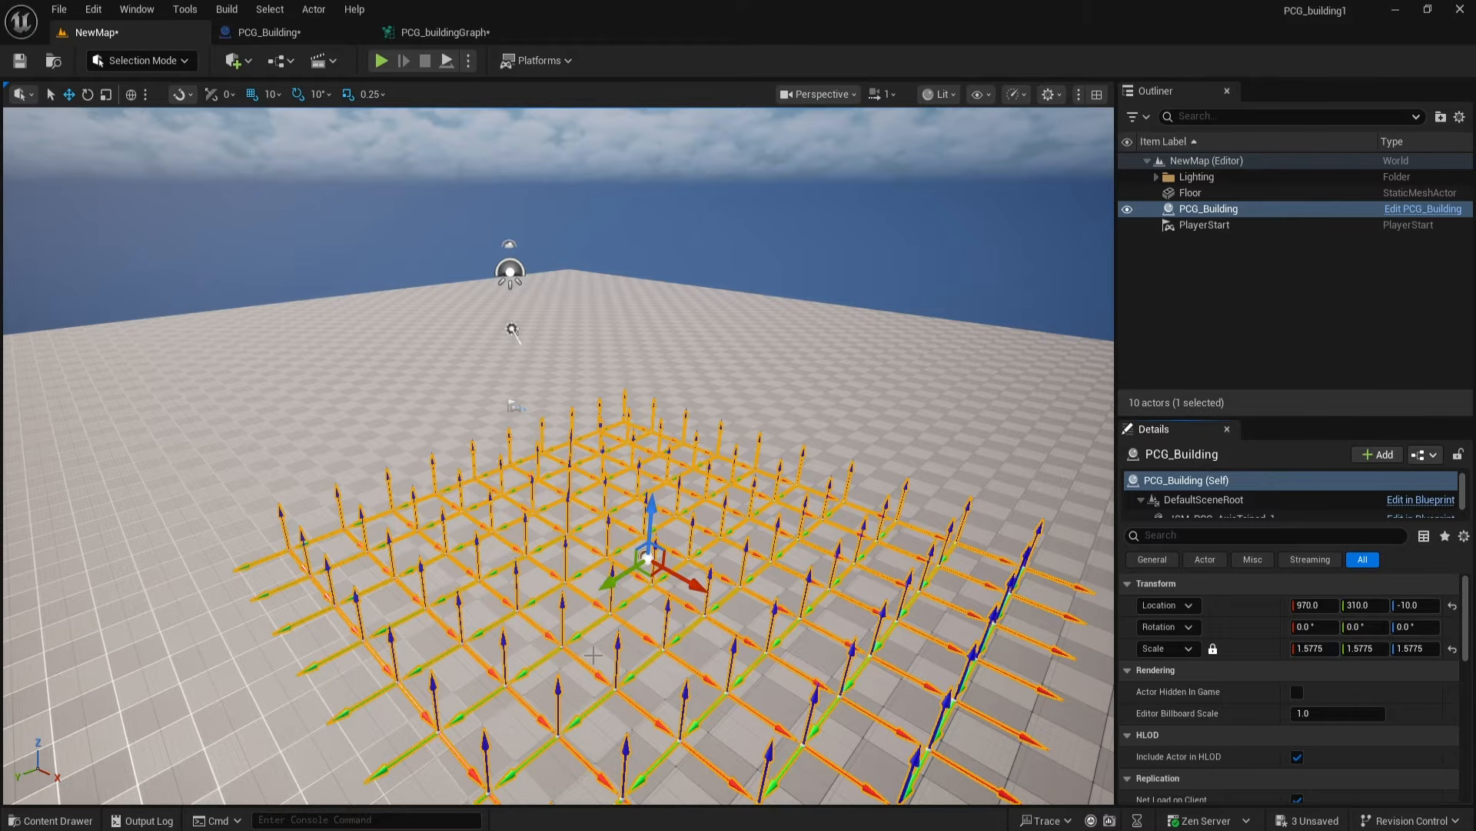
pyautogui.click(1452, 648)
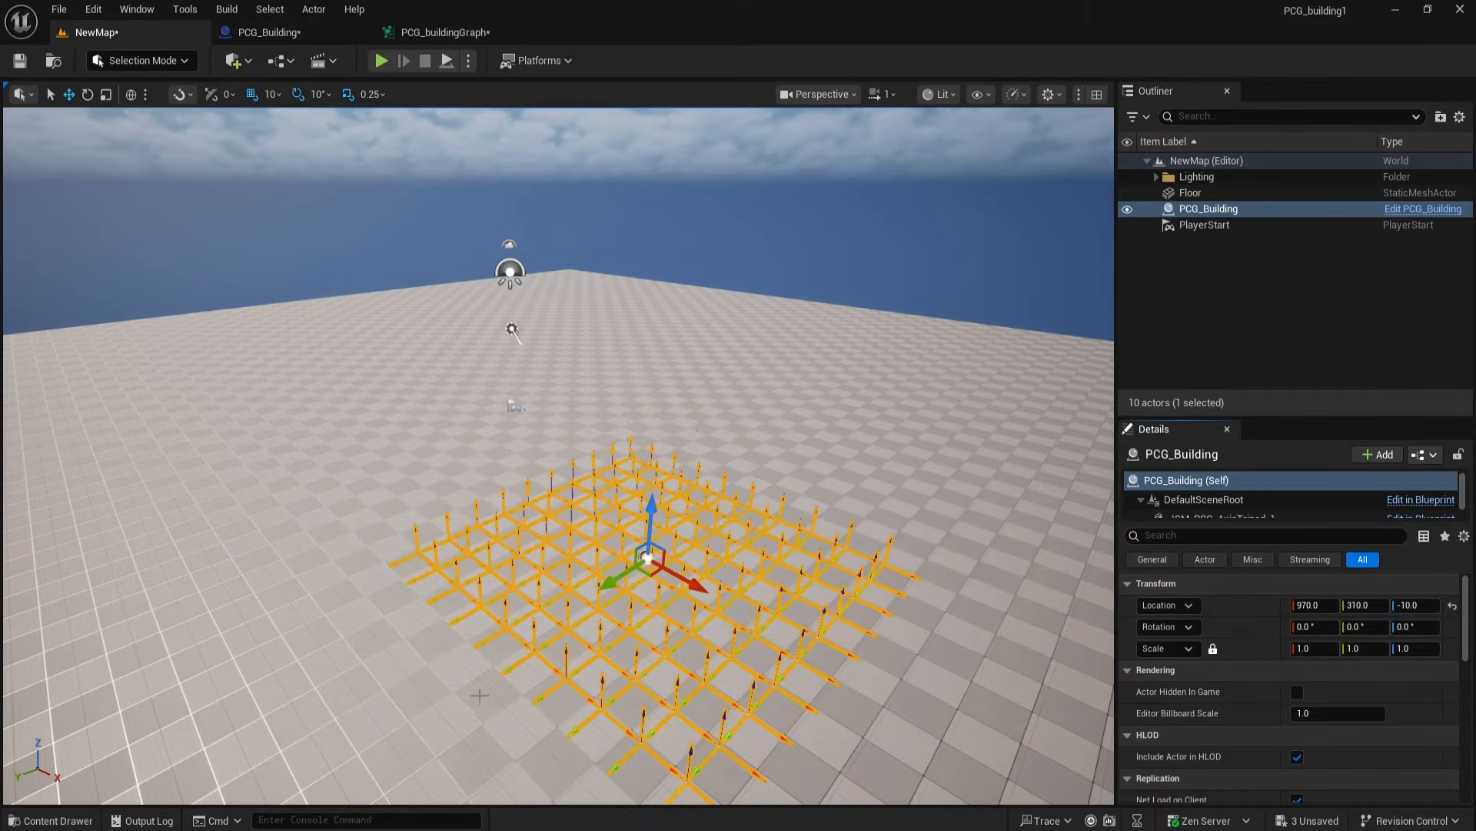
# Step: Insert a Transform Points node between Get Actor Data and the Copy Points target, and line up the nodes
pyautogui.click(440, 35)
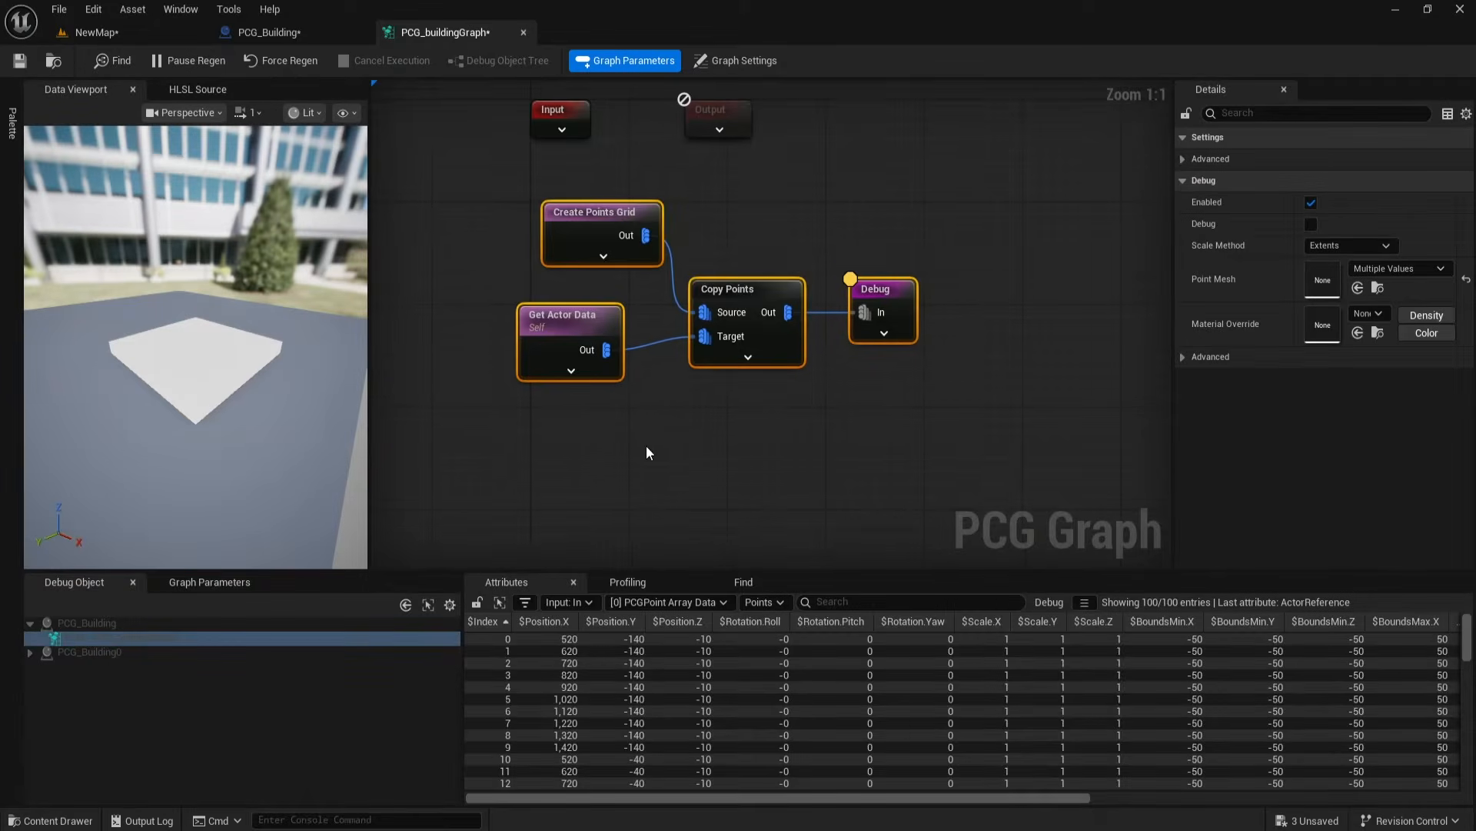
pyautogui.moveTo(630, 306); pyautogui.dragTo(677, 391)
pyautogui.click(586, 423)
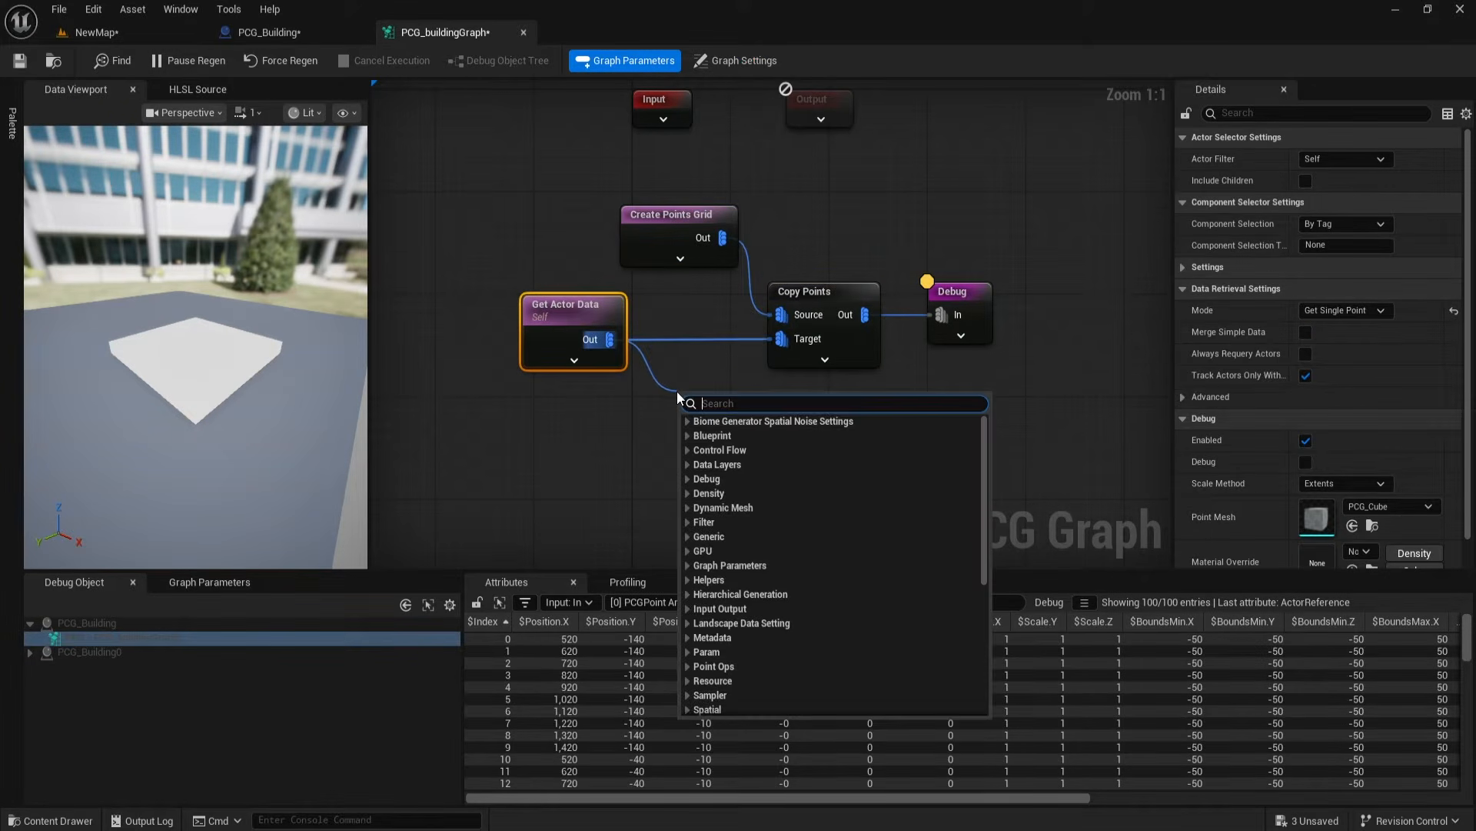
pyautogui.write('trans')
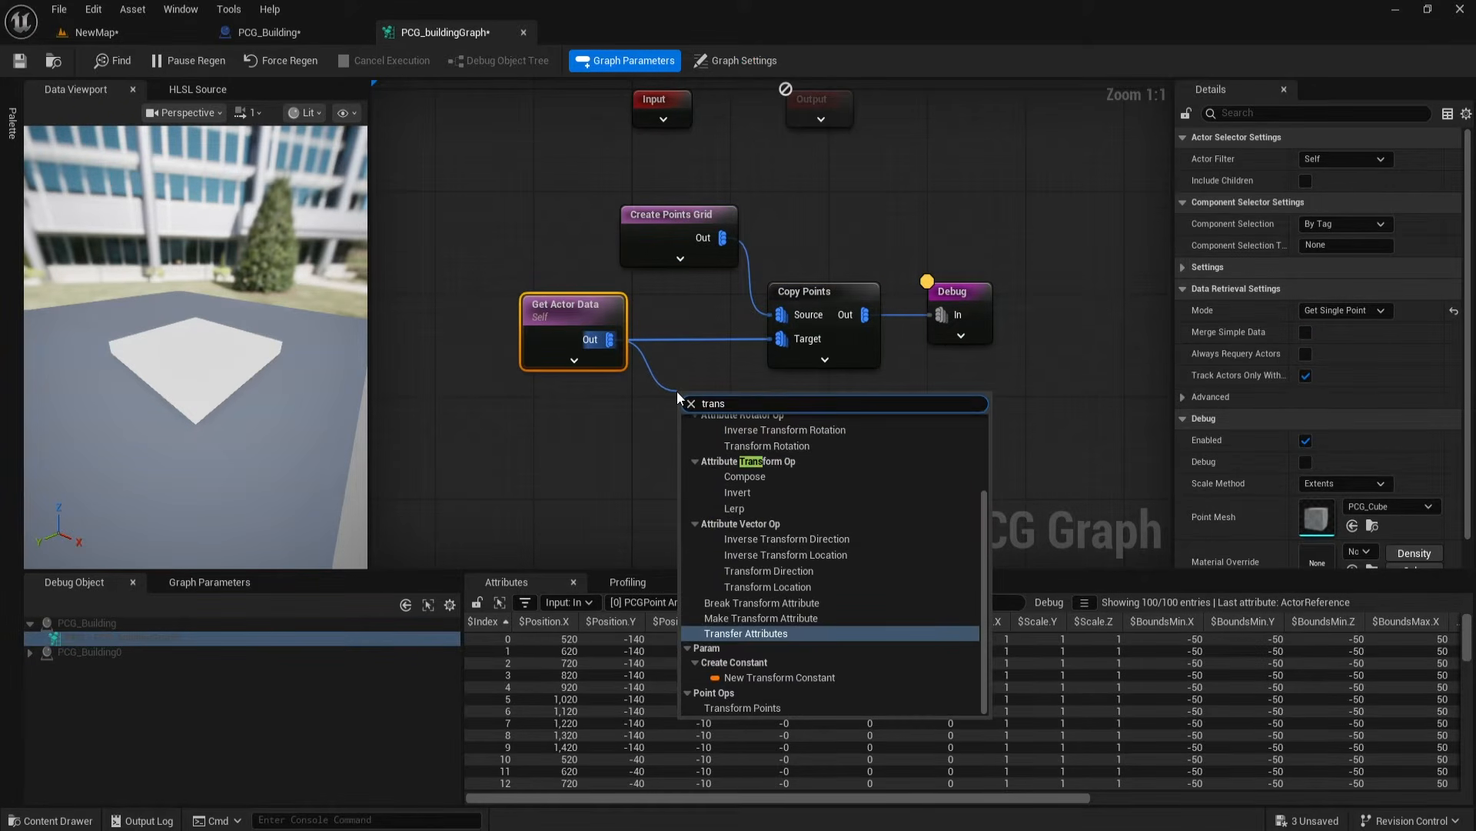
pyautogui.click(769, 709)
pyautogui.moveTo(775, 423); pyautogui.dragTo(781, 338)
pyautogui.moveTo(719, 400); pyautogui.dragTo(688, 331)
pyautogui.moveTo(590, 320); pyautogui.dragTo(576, 330)
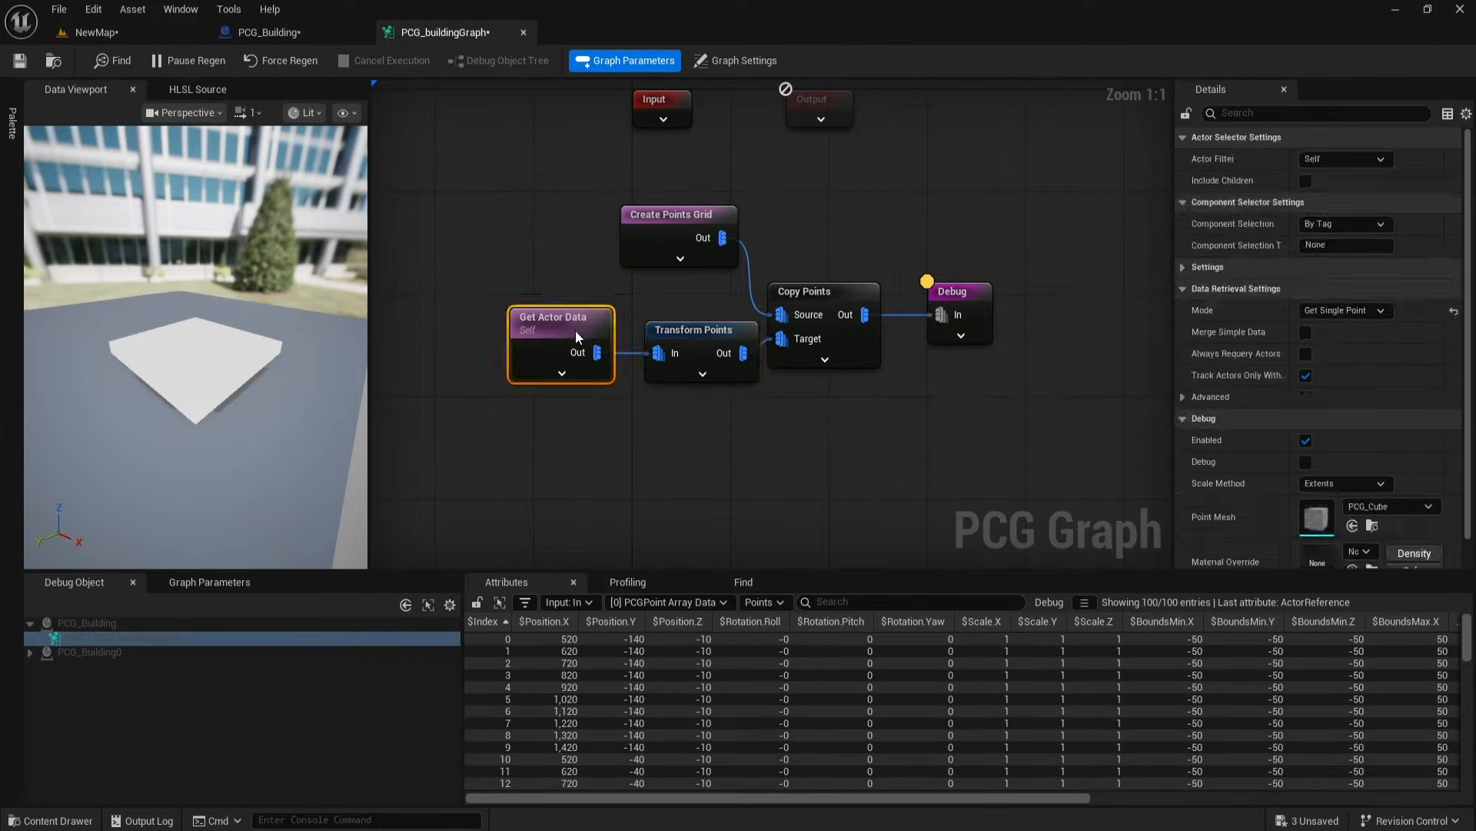
pyautogui.click(666, 328)
pyautogui.click(534, 335)
pyautogui.moveTo(750, 481); pyautogui.dragTo(732, 478, button='right')
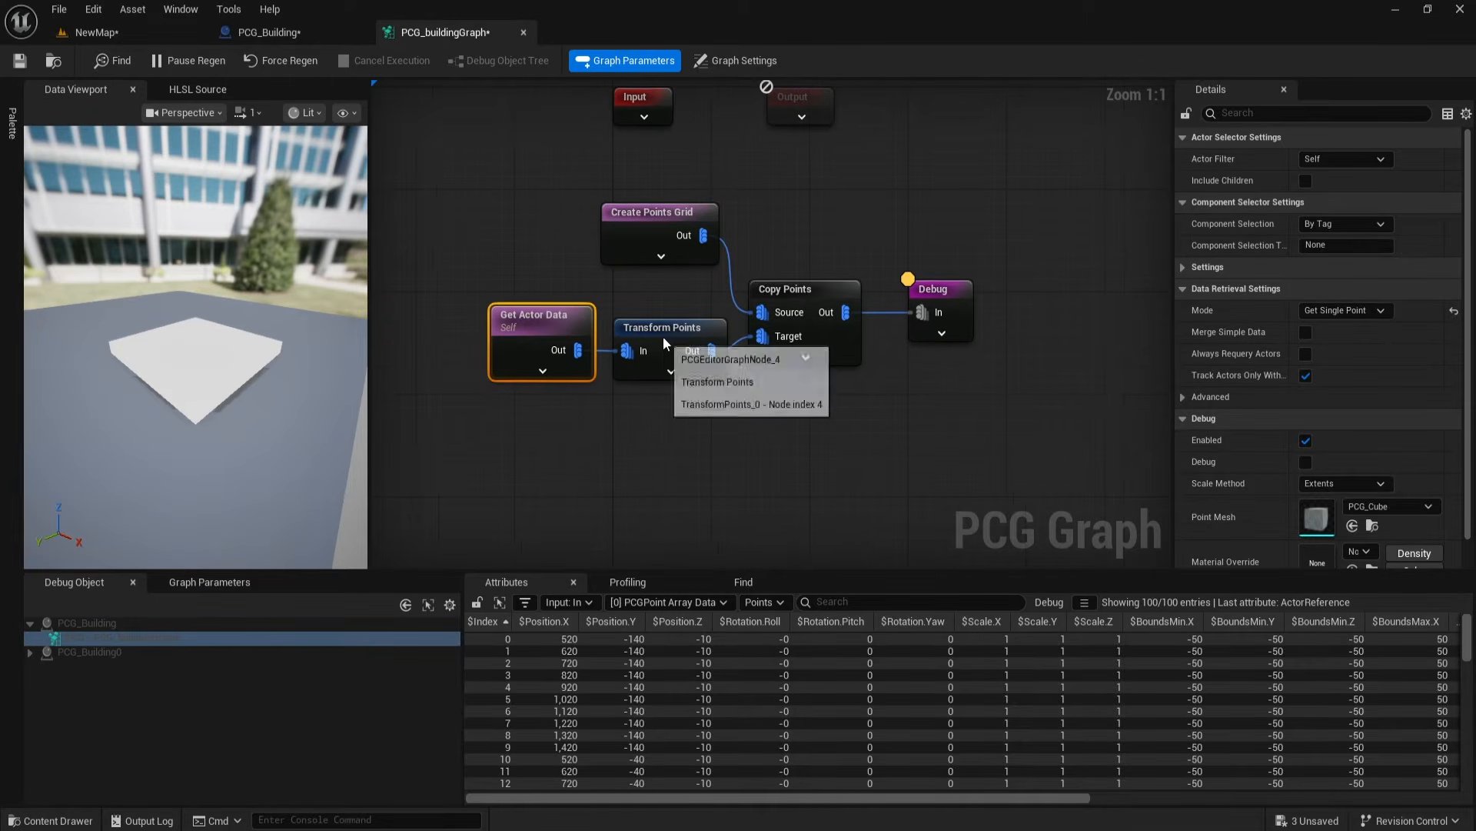
# Step: Enable Absolute Scale on the Transform Points node and save the graph
pyautogui.click(664, 338)
pyautogui.click(1305, 376)
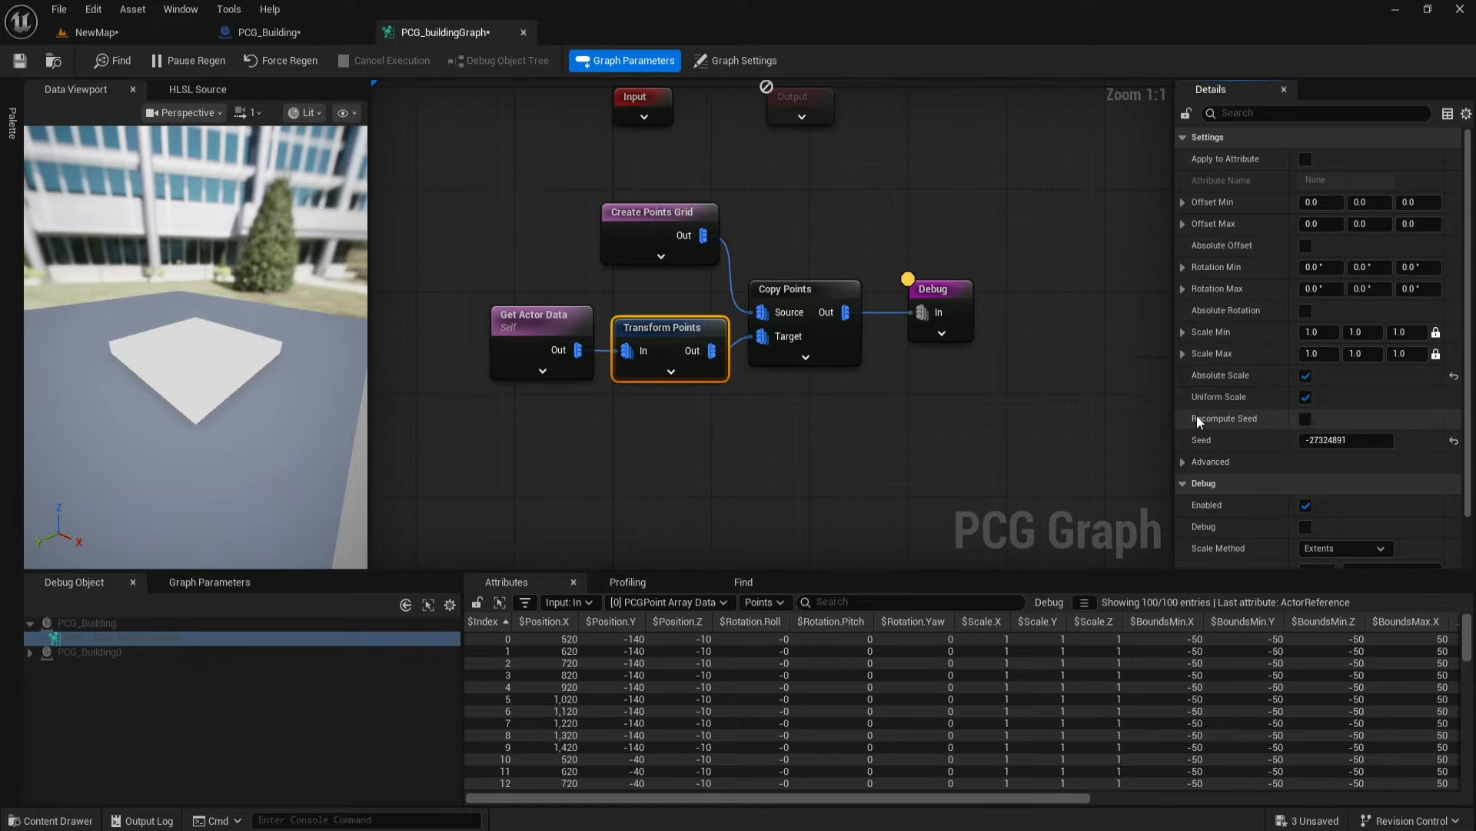
pyautogui.click(28, 67)
# Step: Scale PCG_Building up in the level again to check the grid with Absolute Scale enabled, and reset the scale
pyautogui.click(116, 32)
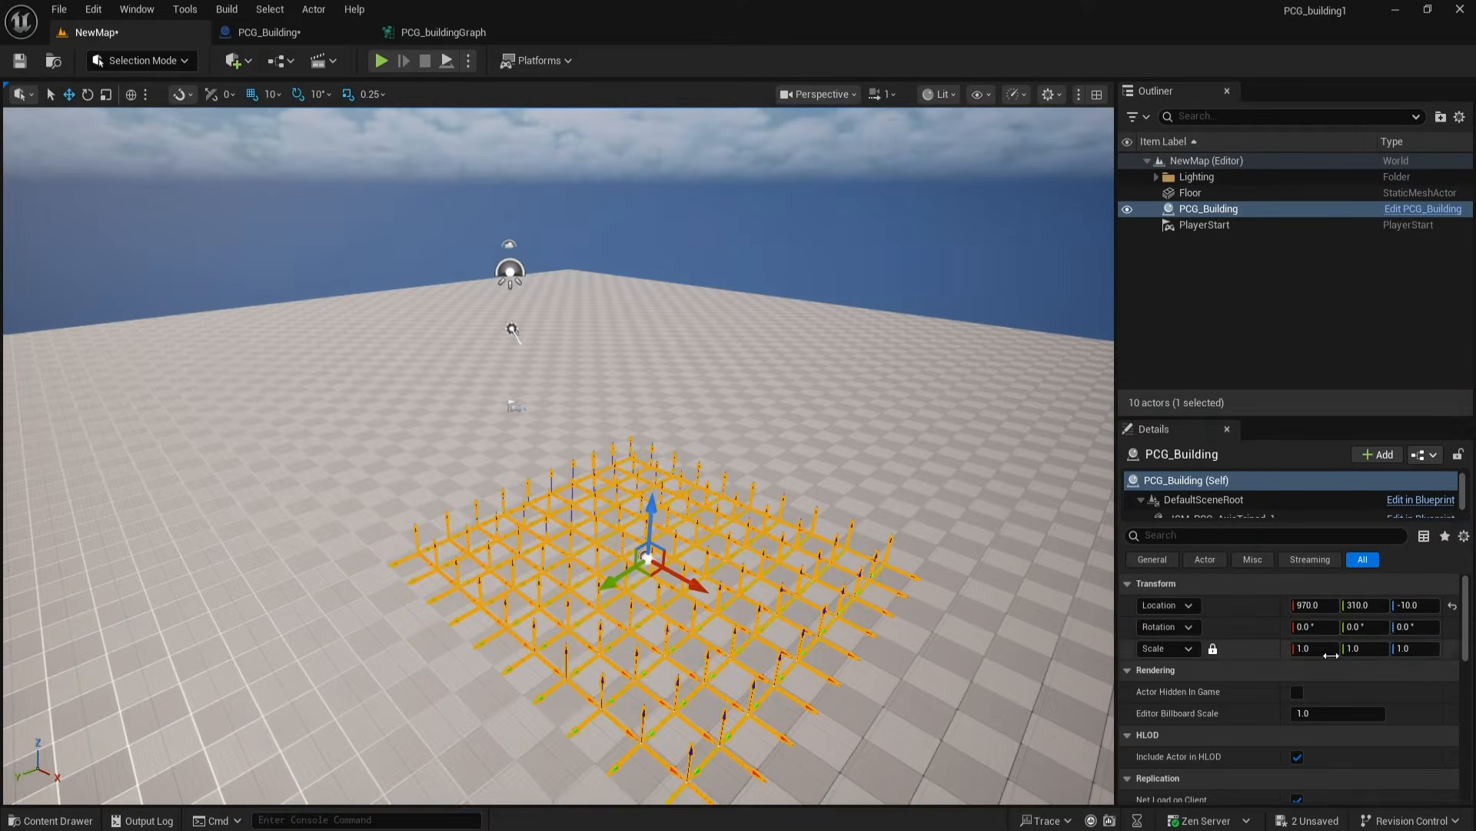
pyautogui.moveTo(1315, 650); pyautogui.dragTo(1440, 650)
pyautogui.click(1452, 650)
pyautogui.click(656, 670)
pyautogui.keyDown('alt'); pyautogui.moveTo(811, 733); pyautogui.dragTo(816, 701); pyautogui.keyUp('alt')
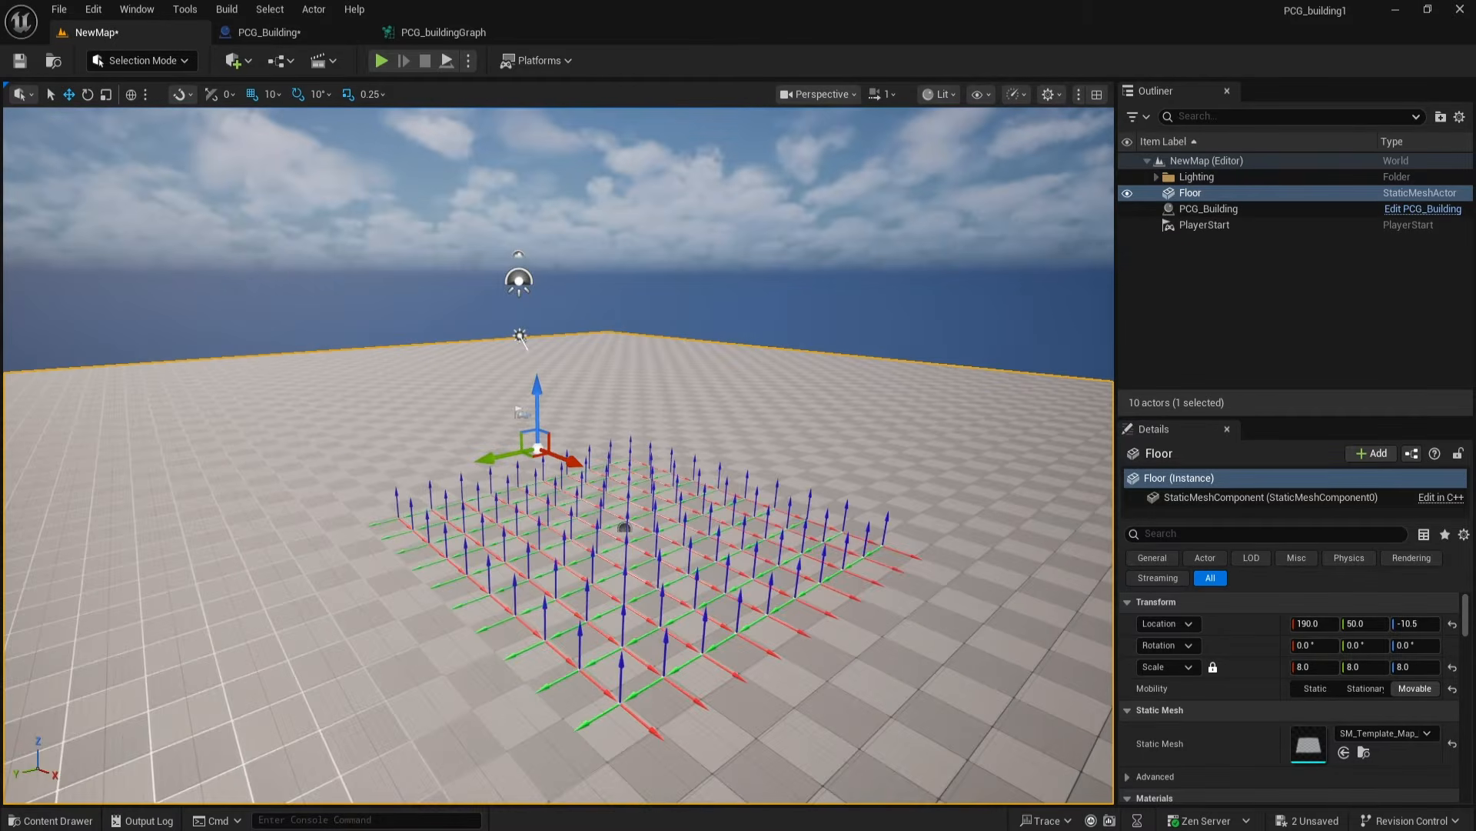
# Step: Check the Create Points Grid settings in the graph and open the Megascans 3D_Assets content folder
pyautogui.click(433, 33)
pyautogui.click(675, 237)
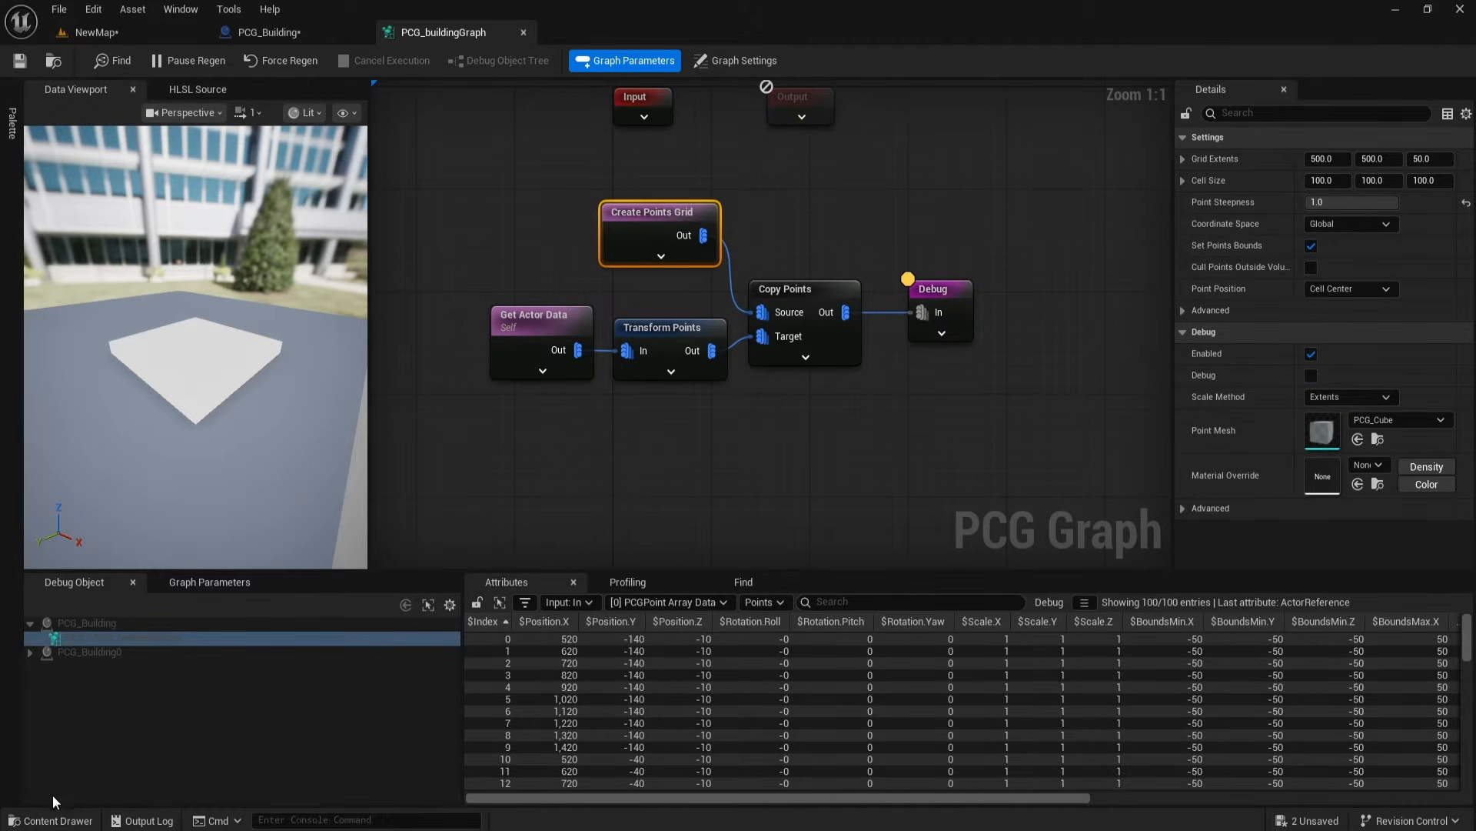
pyautogui.click(61, 820)
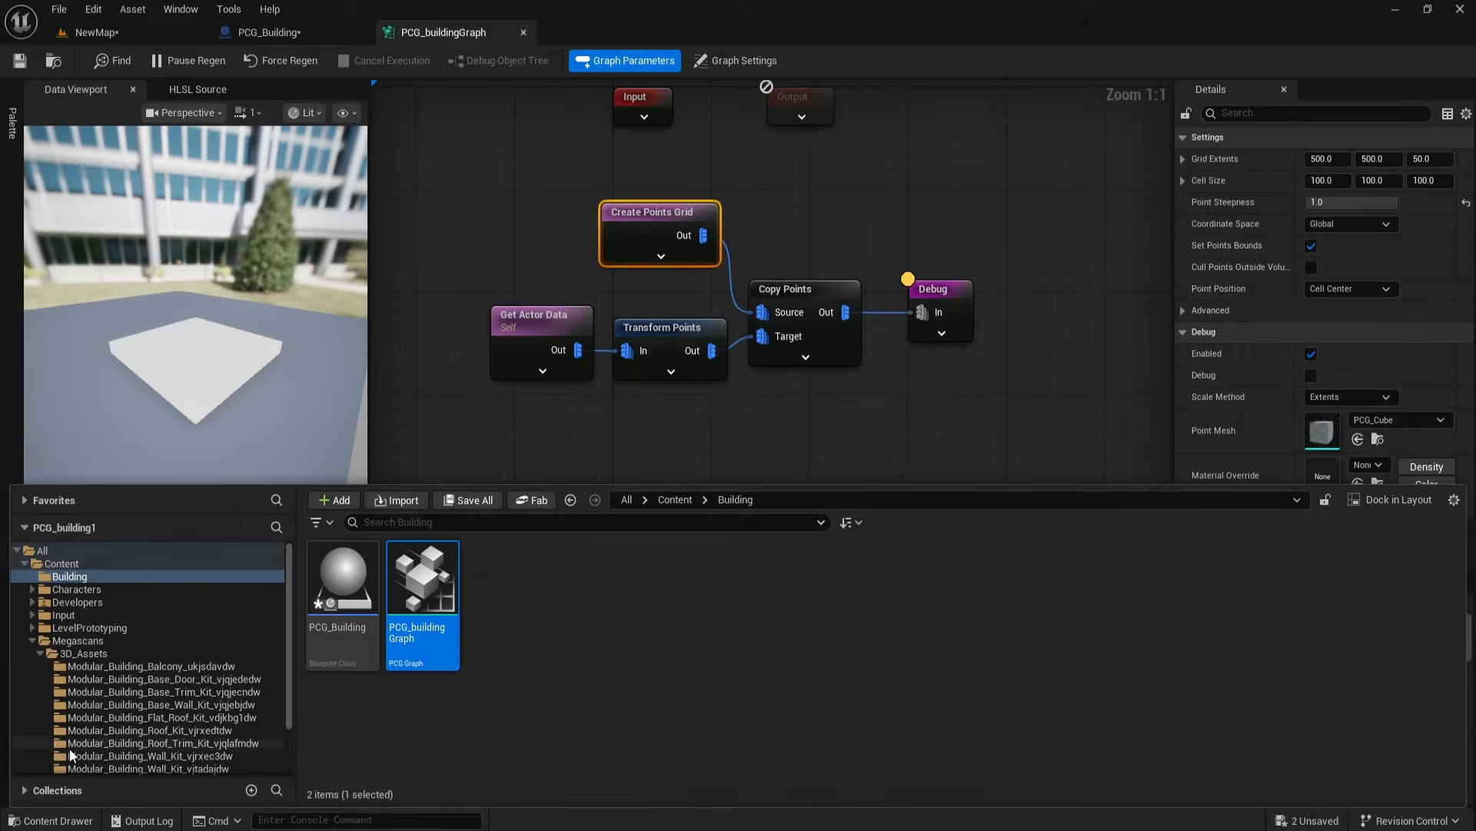
pyautogui.click(86, 653)
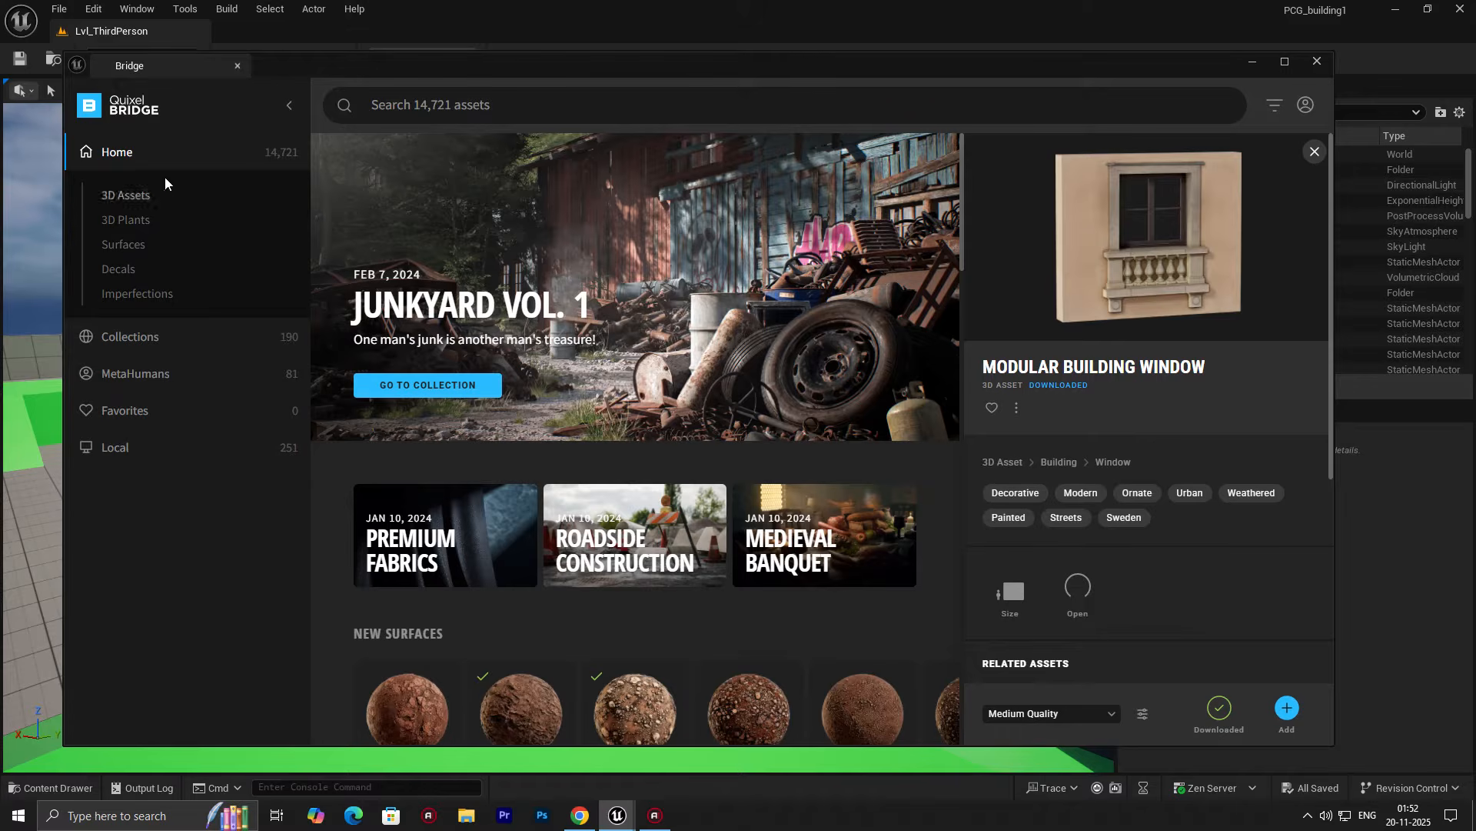
# Step: Browse the Urban environment collection in Quixel Bridge and review the downloaded modular building kits
pyautogui.click(154, 339)
pyautogui.click(170, 237)
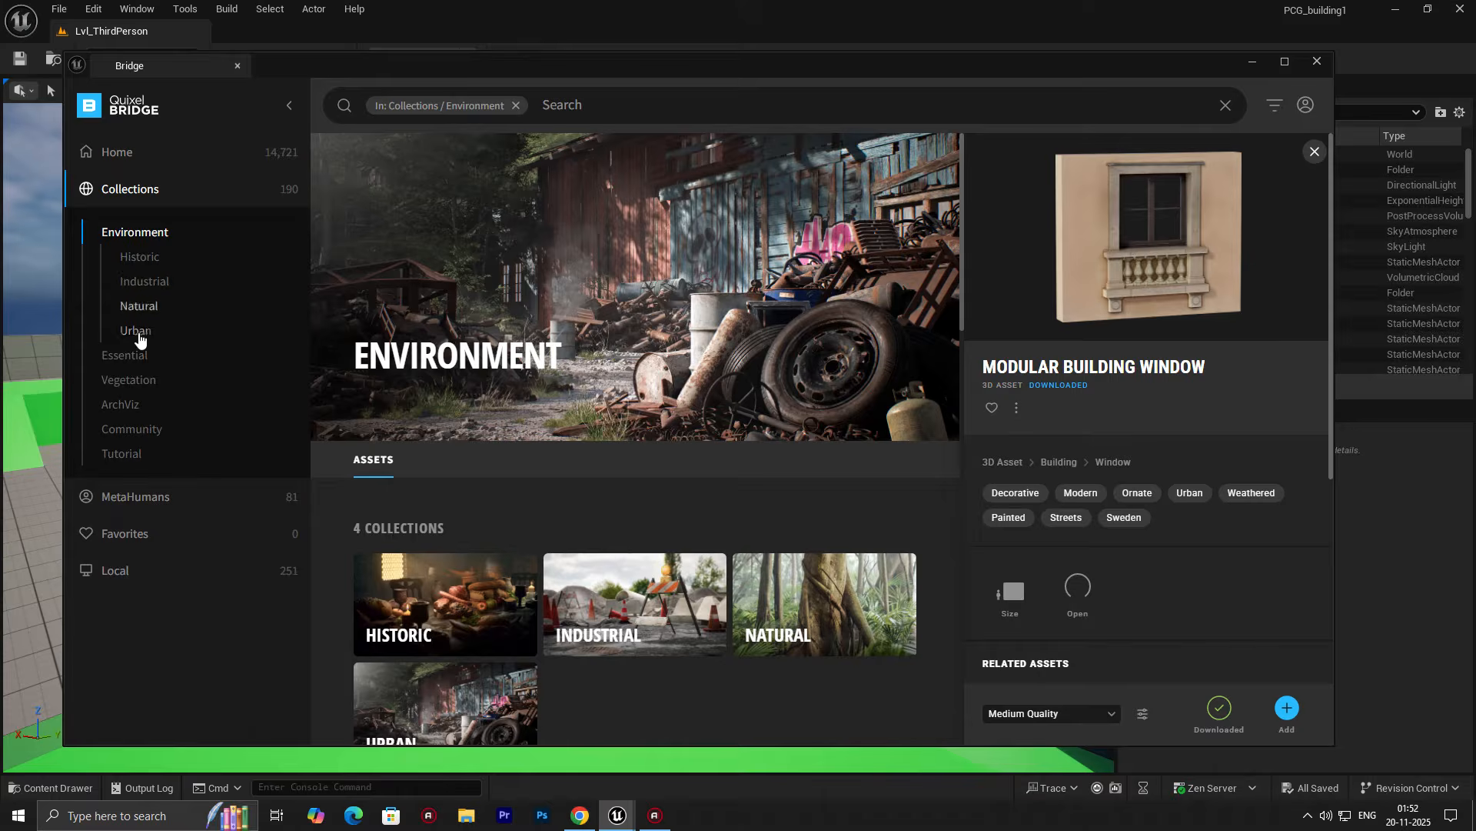
pyautogui.click(137, 333)
pyautogui.click(145, 428)
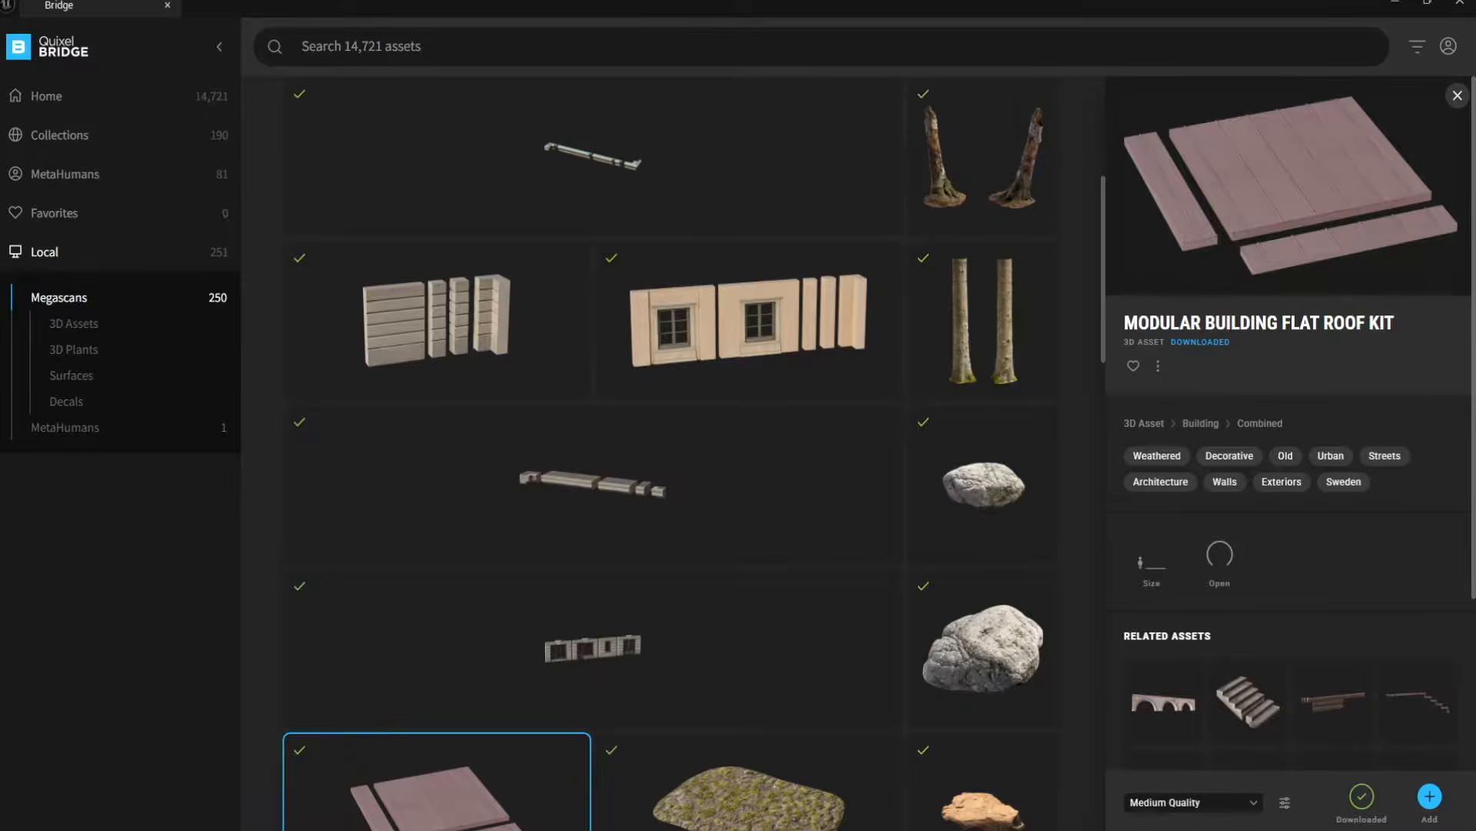
pyautogui.click(595, 484)
pyautogui.press('Left')
pyautogui.press('Left')
pyautogui.press('Left')
pyautogui.press('Left')
pyautogui.press('Left')
pyautogui.press('Left')
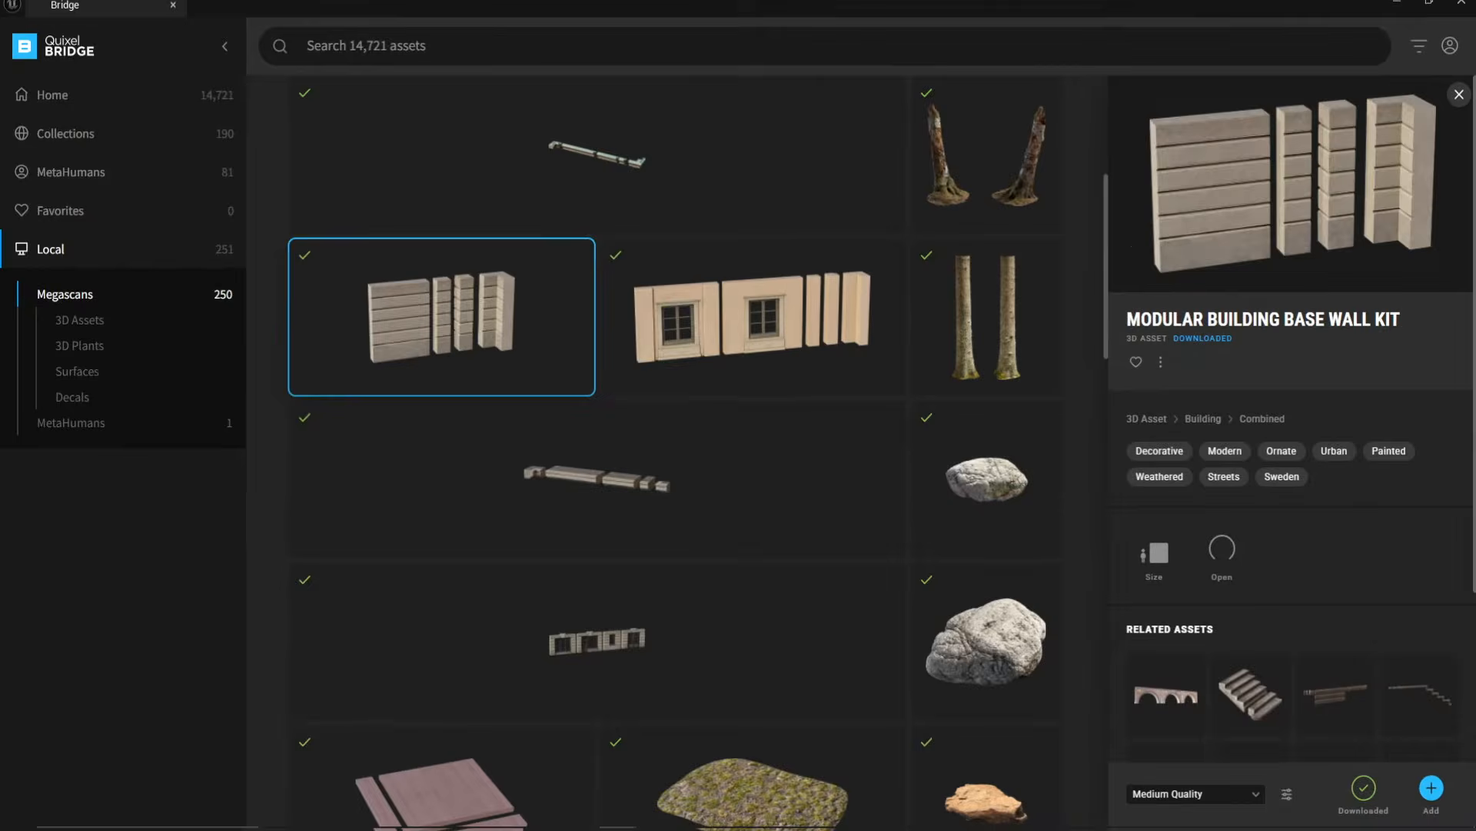
pyautogui.press('Left')
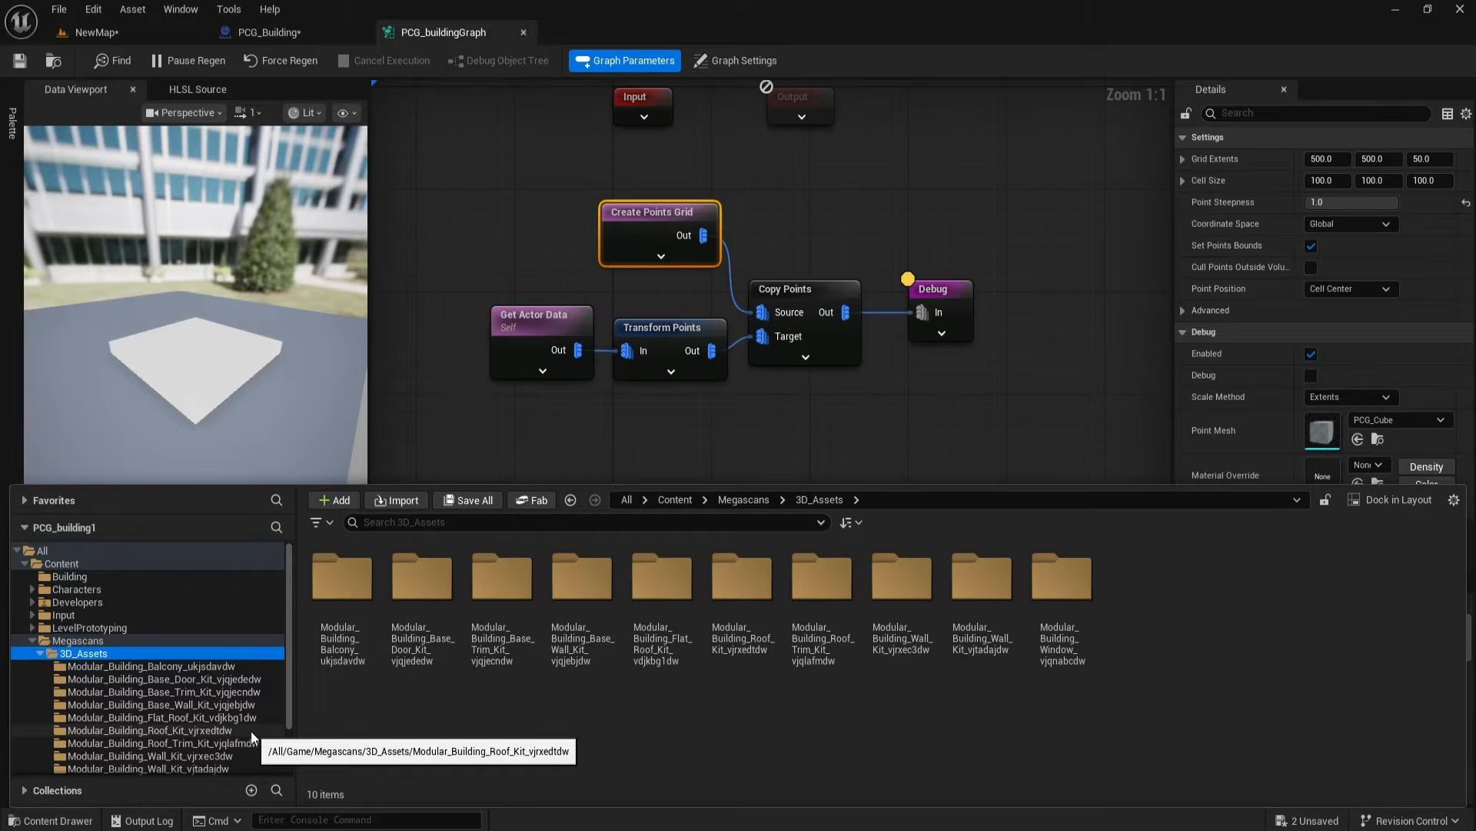
# Step: Look through the modular building kit folders and check the approximate size of the windowed wall mesh in Modular_Building_Wall_Kit_vjtadajdw
pyautogui.press('Down')
pyautogui.press('Down')
pyautogui.press('Down')
pyautogui.press('Down')
pyautogui.press('Down')
pyautogui.press('Down')
pyautogui.press('Down')
pyautogui.press('Down')
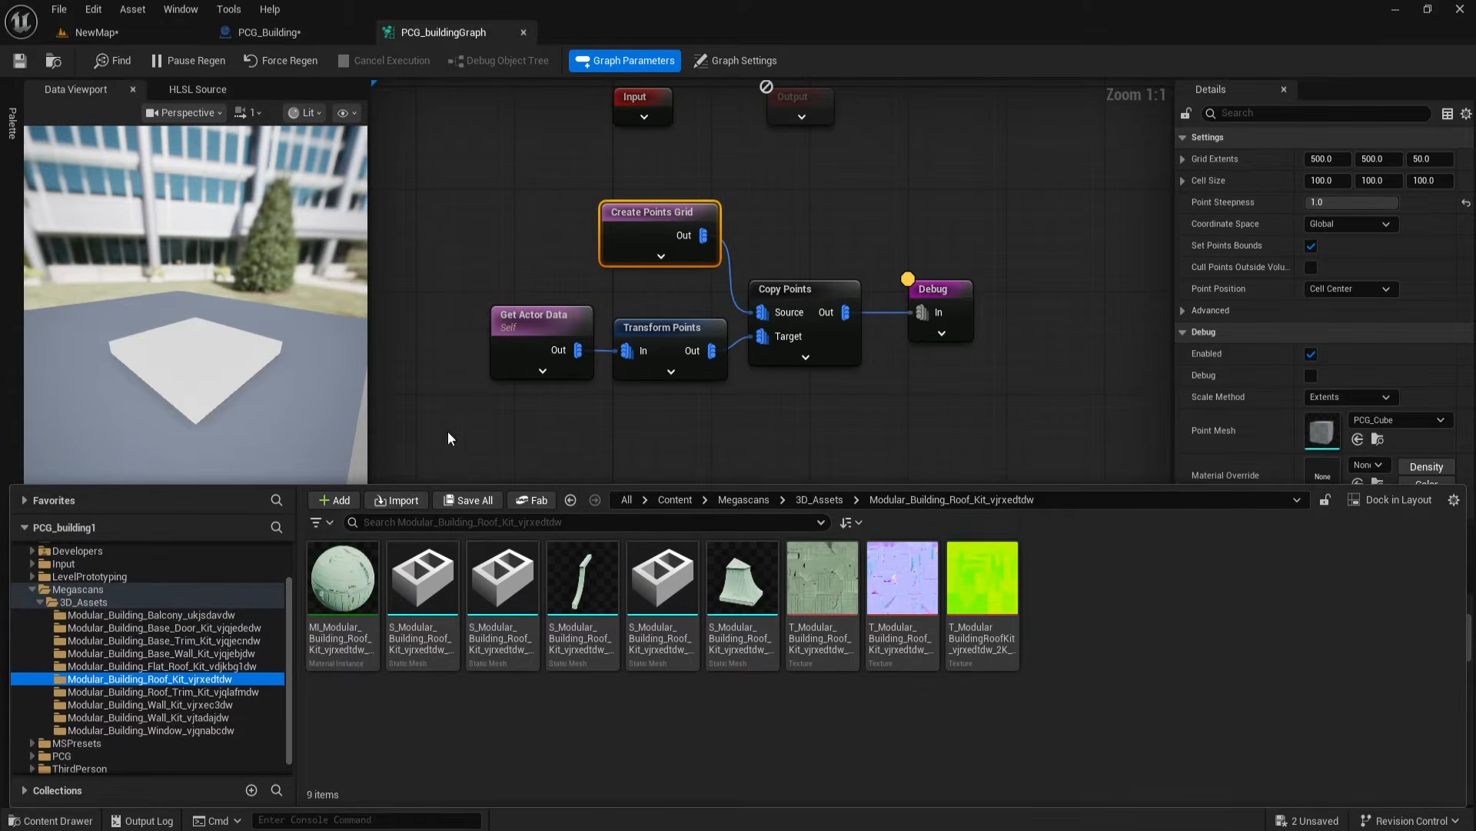
pyautogui.click(193, 716)
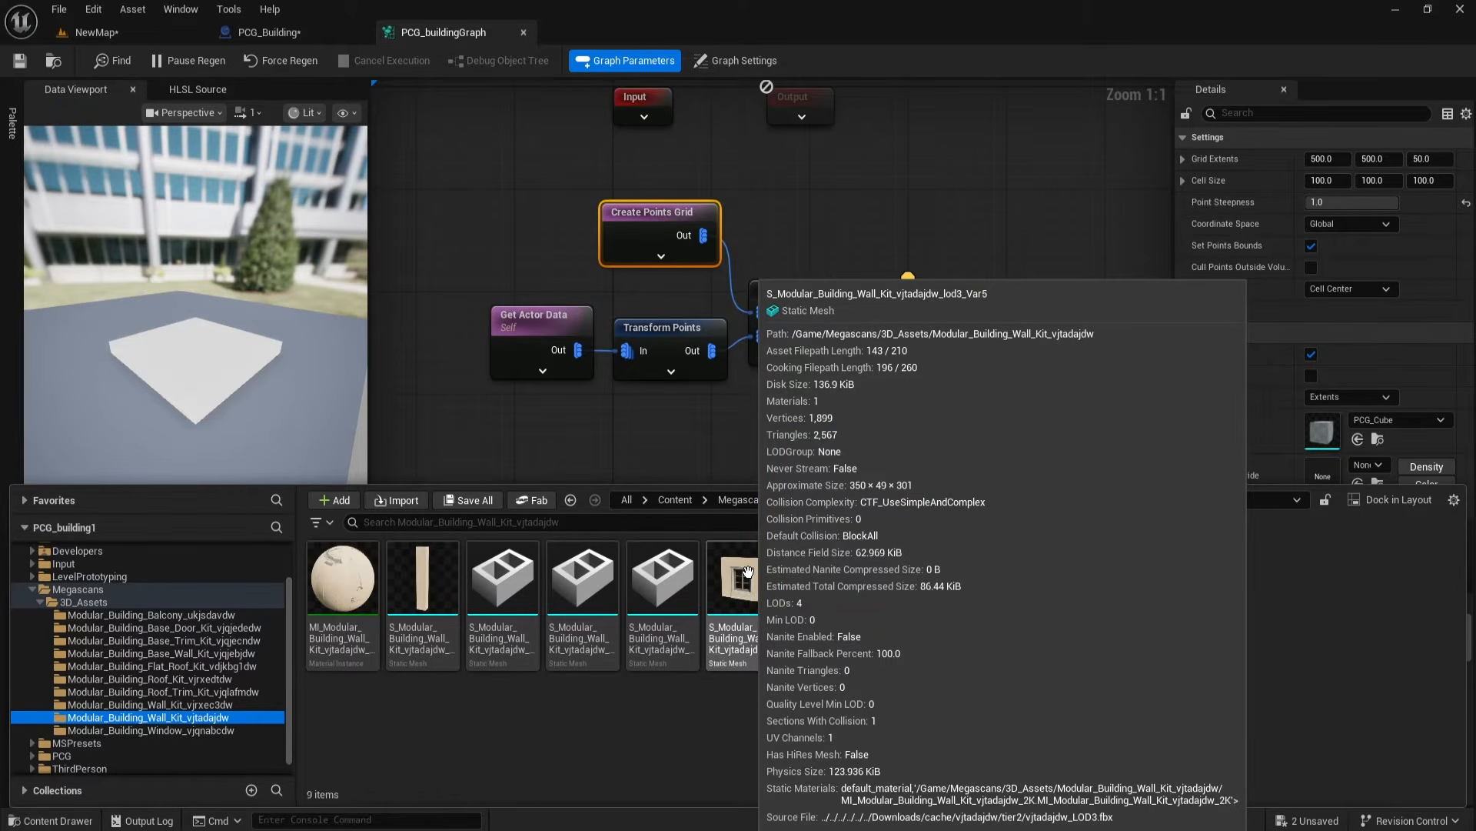
pyautogui.click(488, 445)
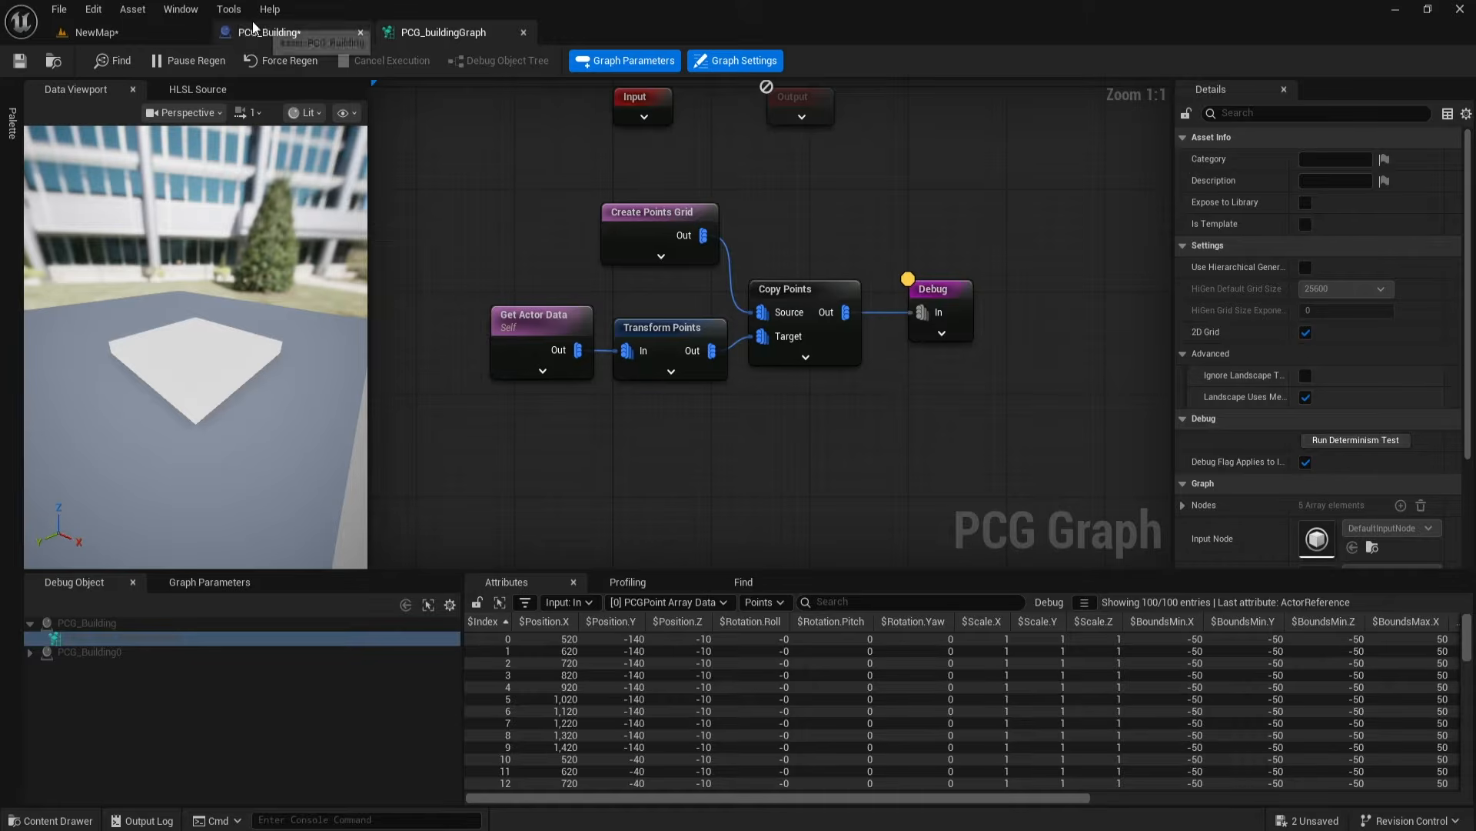
# Step: Add a Float variable named Wallwidth to the PCG_Building blueprint and compile it
pyautogui.click(268, 13)
pyautogui.click(230, 29)
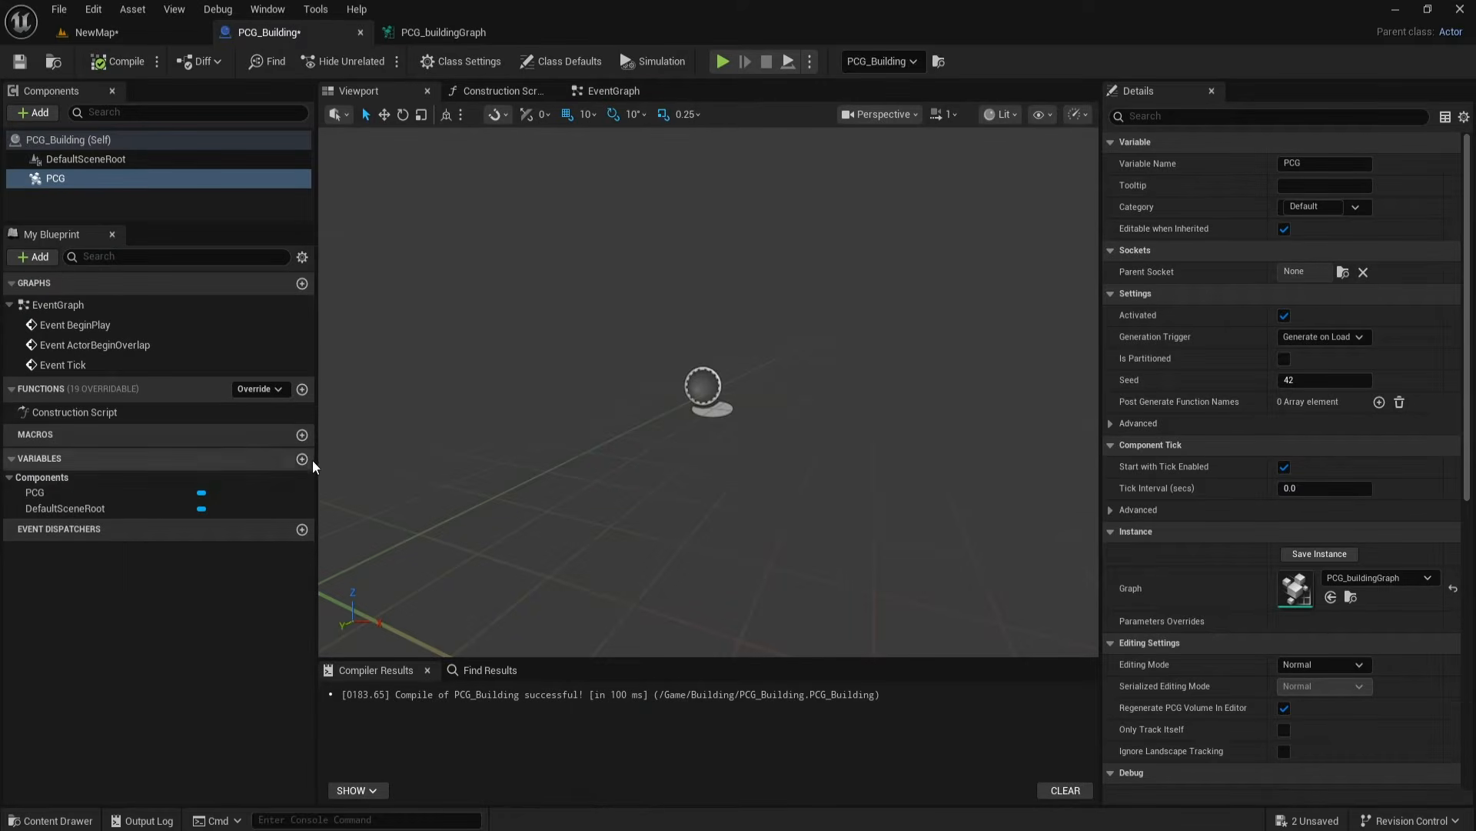
pyautogui.click(302, 460)
pyautogui.write('W')
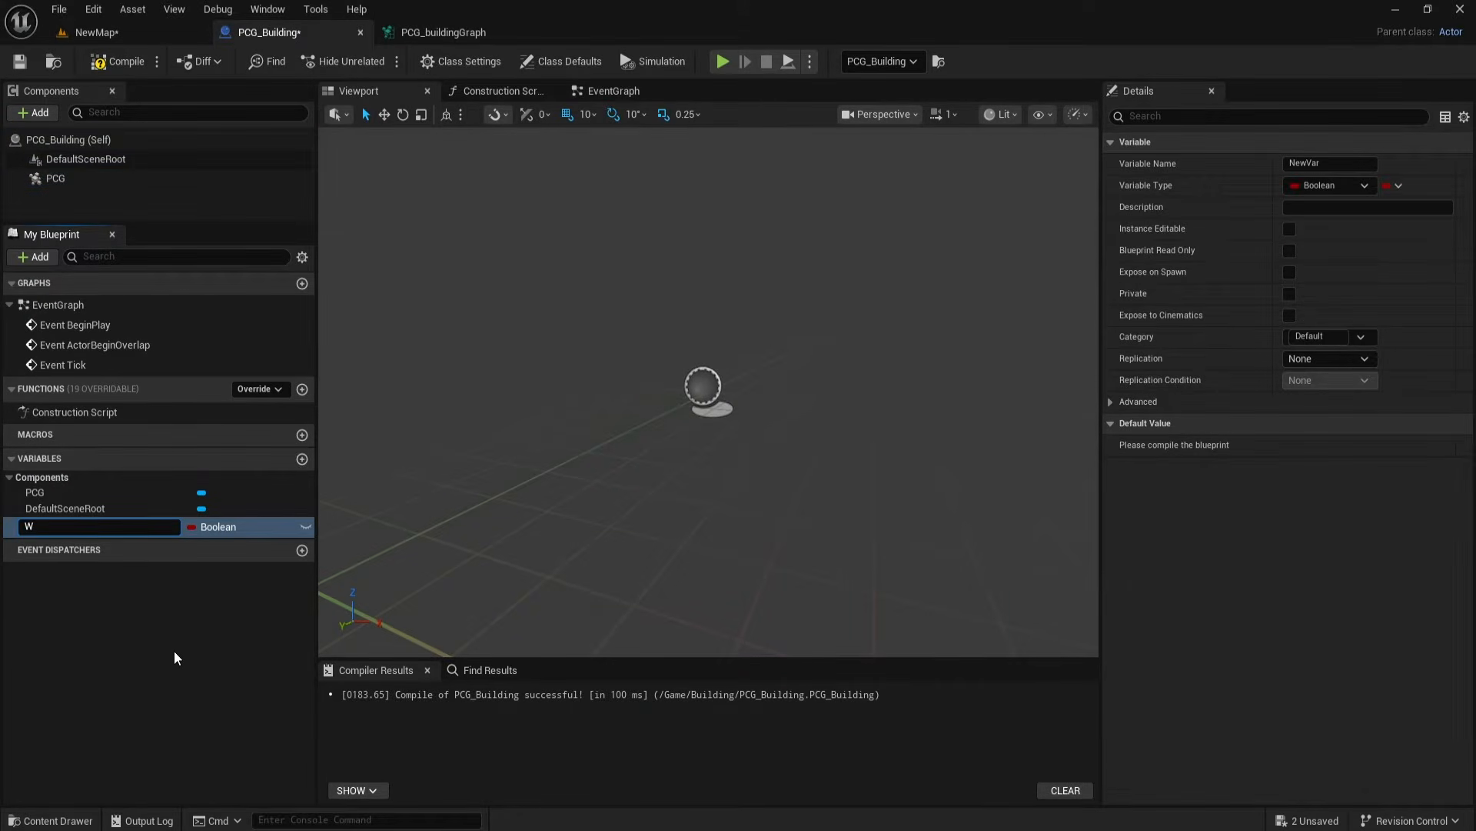
pyautogui.write('allwidth')
pyautogui.press('Return')
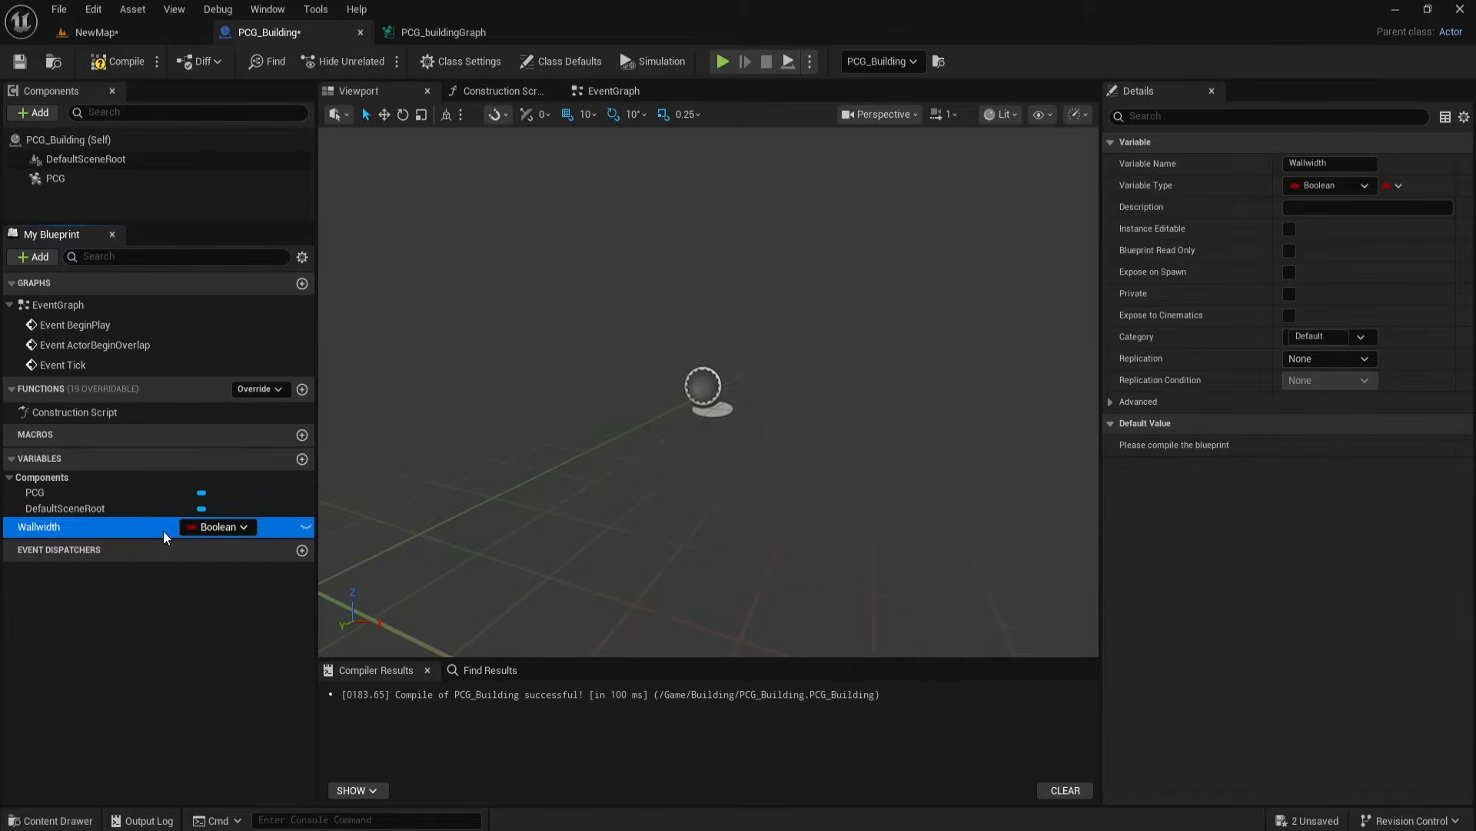
pyautogui.click(217, 528)
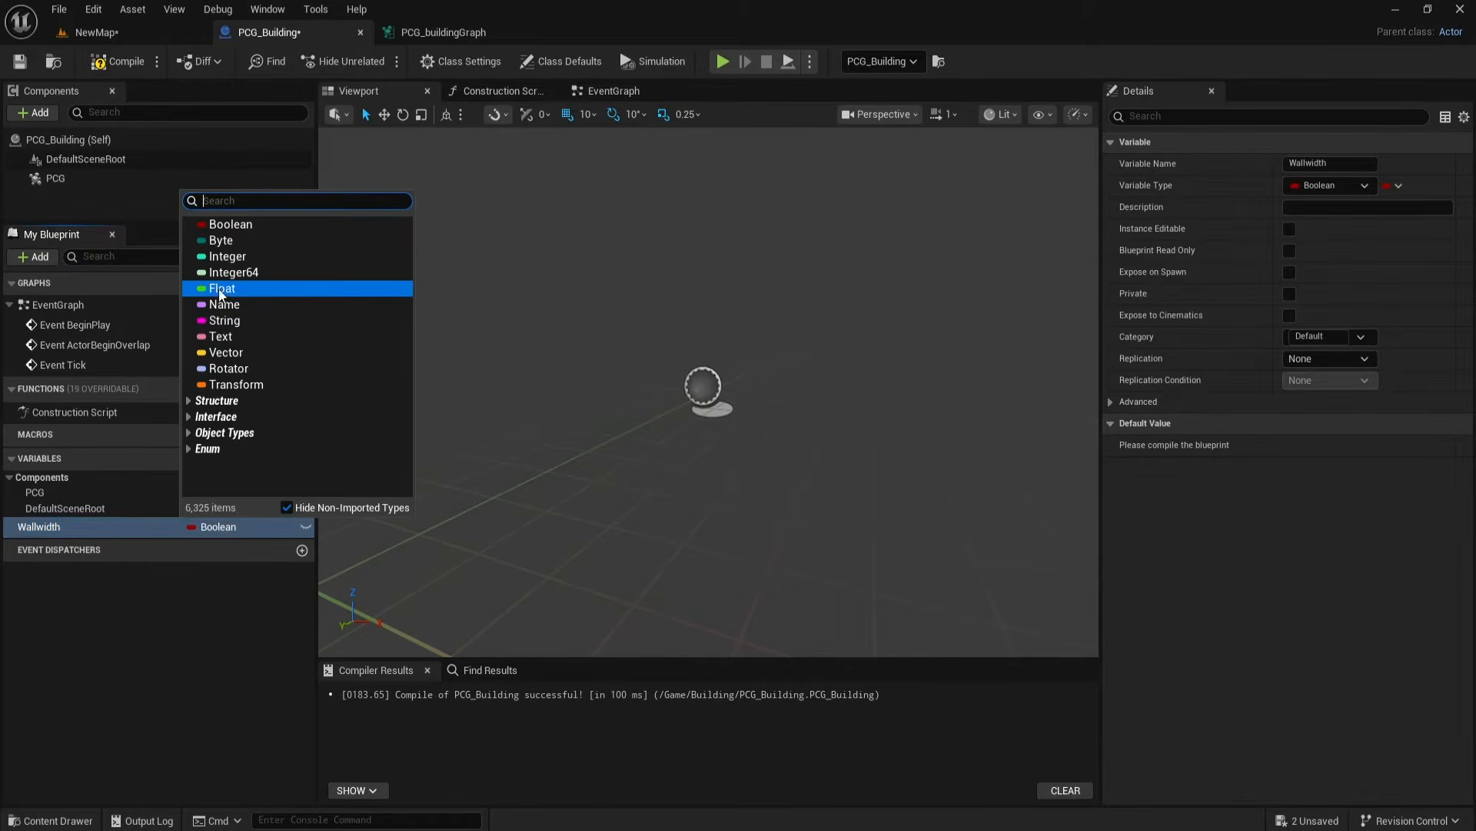
pyautogui.click(220, 287)
pyautogui.click(115, 63)
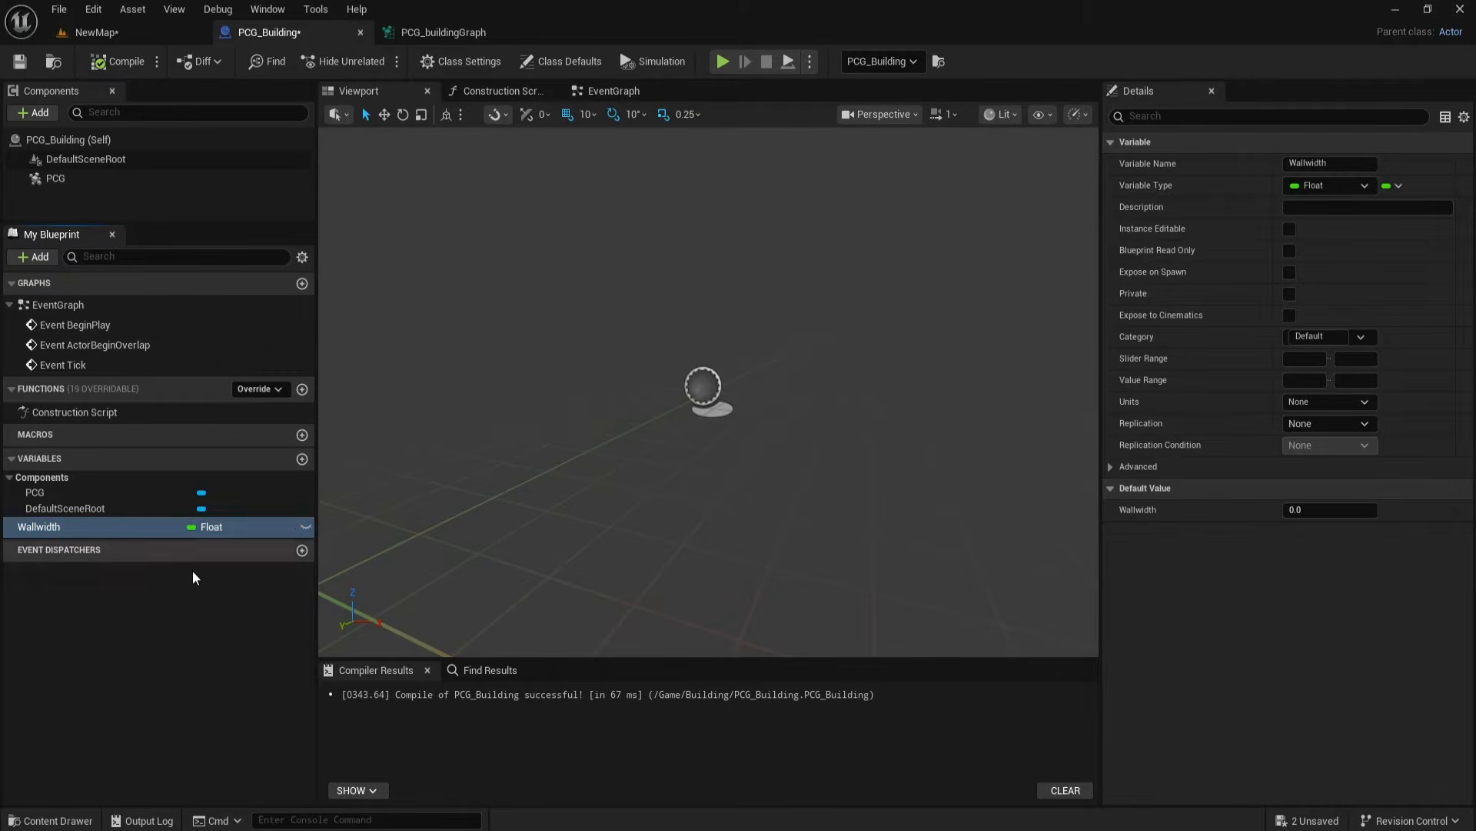
# Step: Make Wallwidth instance editable, duplicate it into Float variables Wallthickness and Wallheight, and compile the blueprint
pyautogui.hotkey('ctrl', 'w')
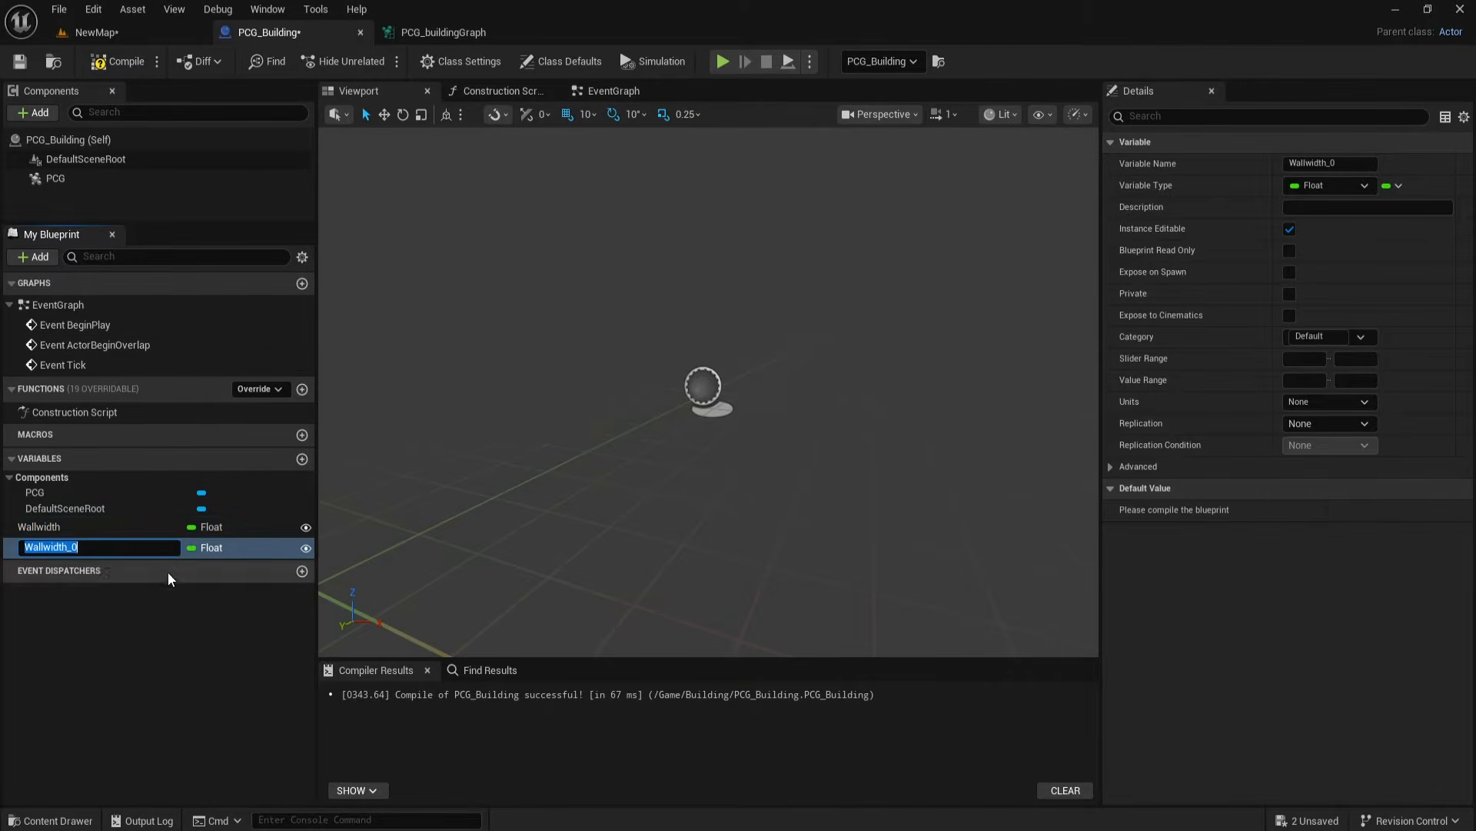
pyautogui.moveTo(44, 547); pyautogui.dragTo(136, 557)
pyautogui.write('thickness')
pyautogui.press('Return')
pyautogui.hotkey('ctrl', 'w')
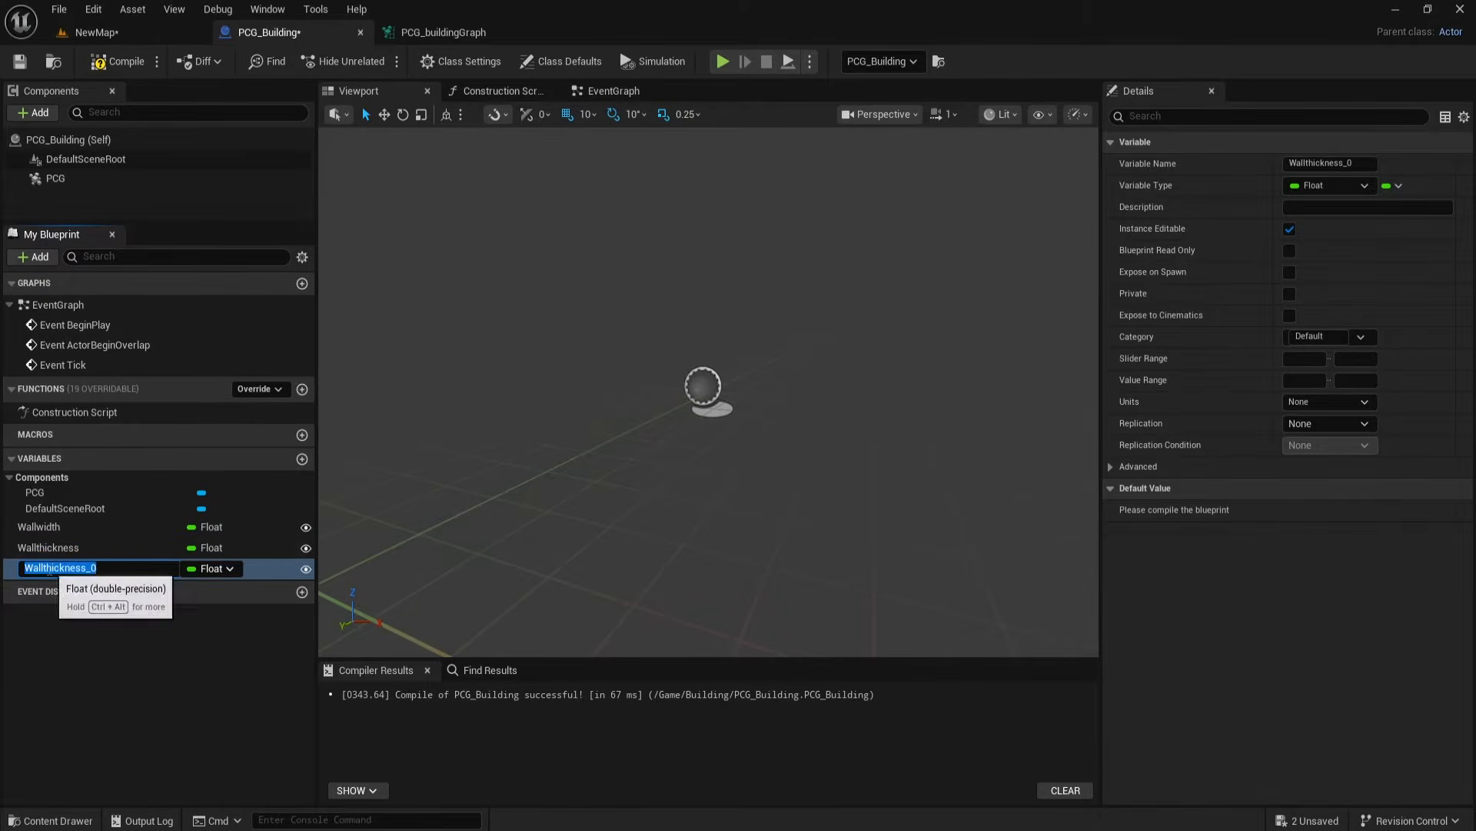
pyautogui.write('Wallheight')
pyautogui.press('Return')
pyautogui.click(119, 61)
# Step: Set the class defaults to Wallwidth 350, Wallthickness 50 and Wallheight 300, and compile and save PCG_Building
pyautogui.click(462, 61)
pyautogui.click(543, 63)
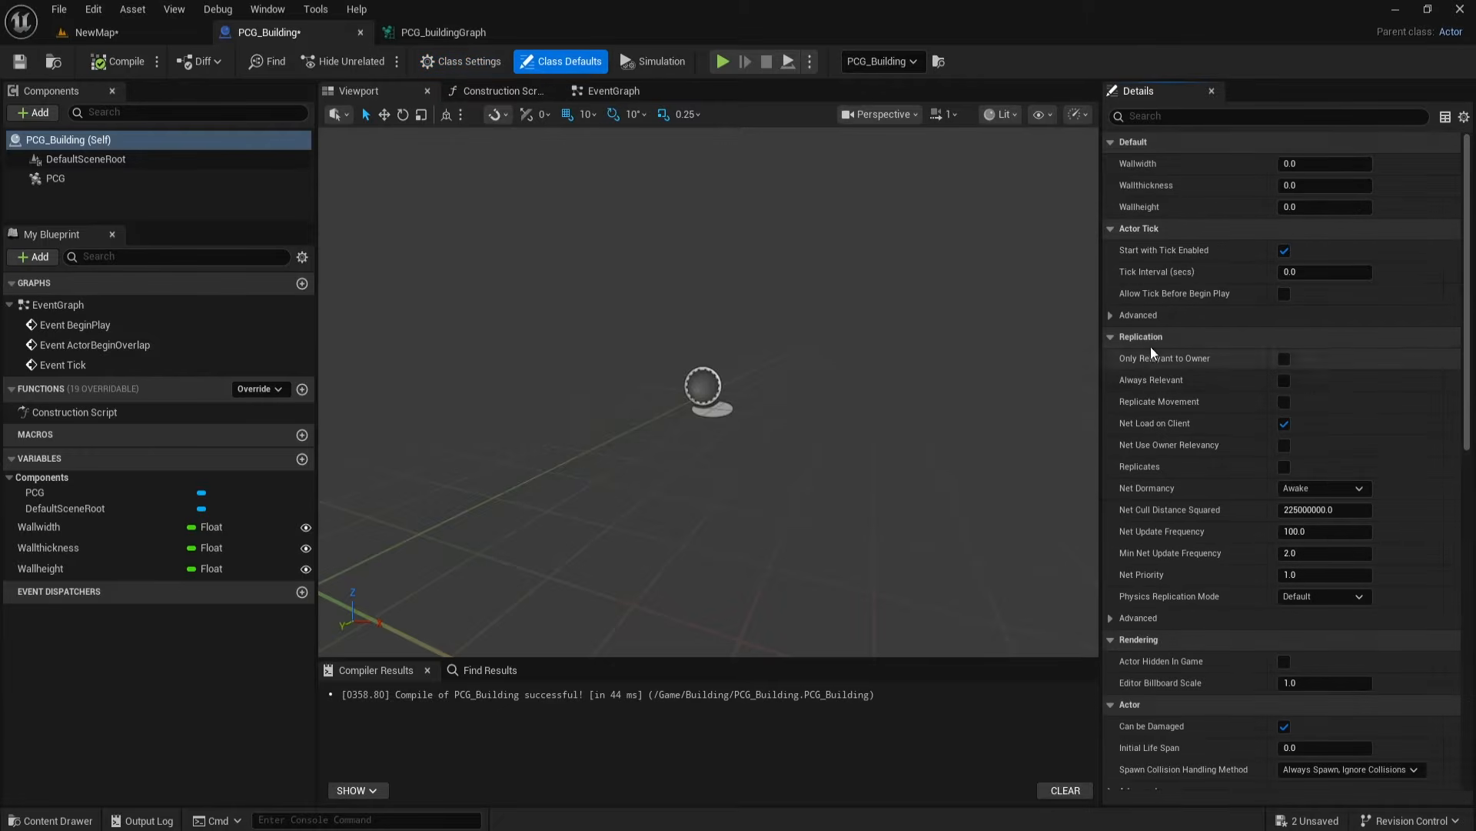
pyautogui.click(1307, 164)
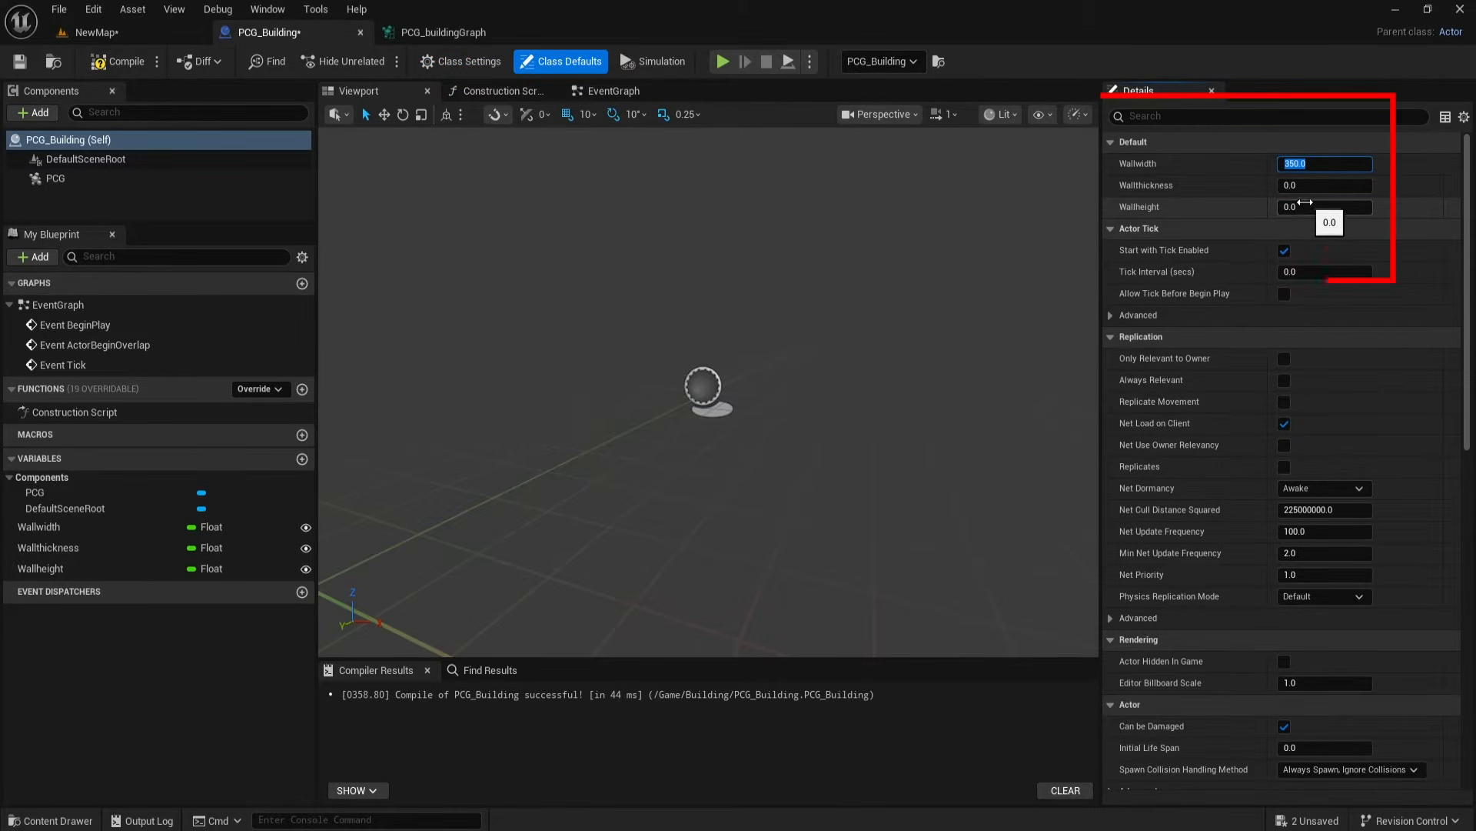
pyautogui.click(60, 820)
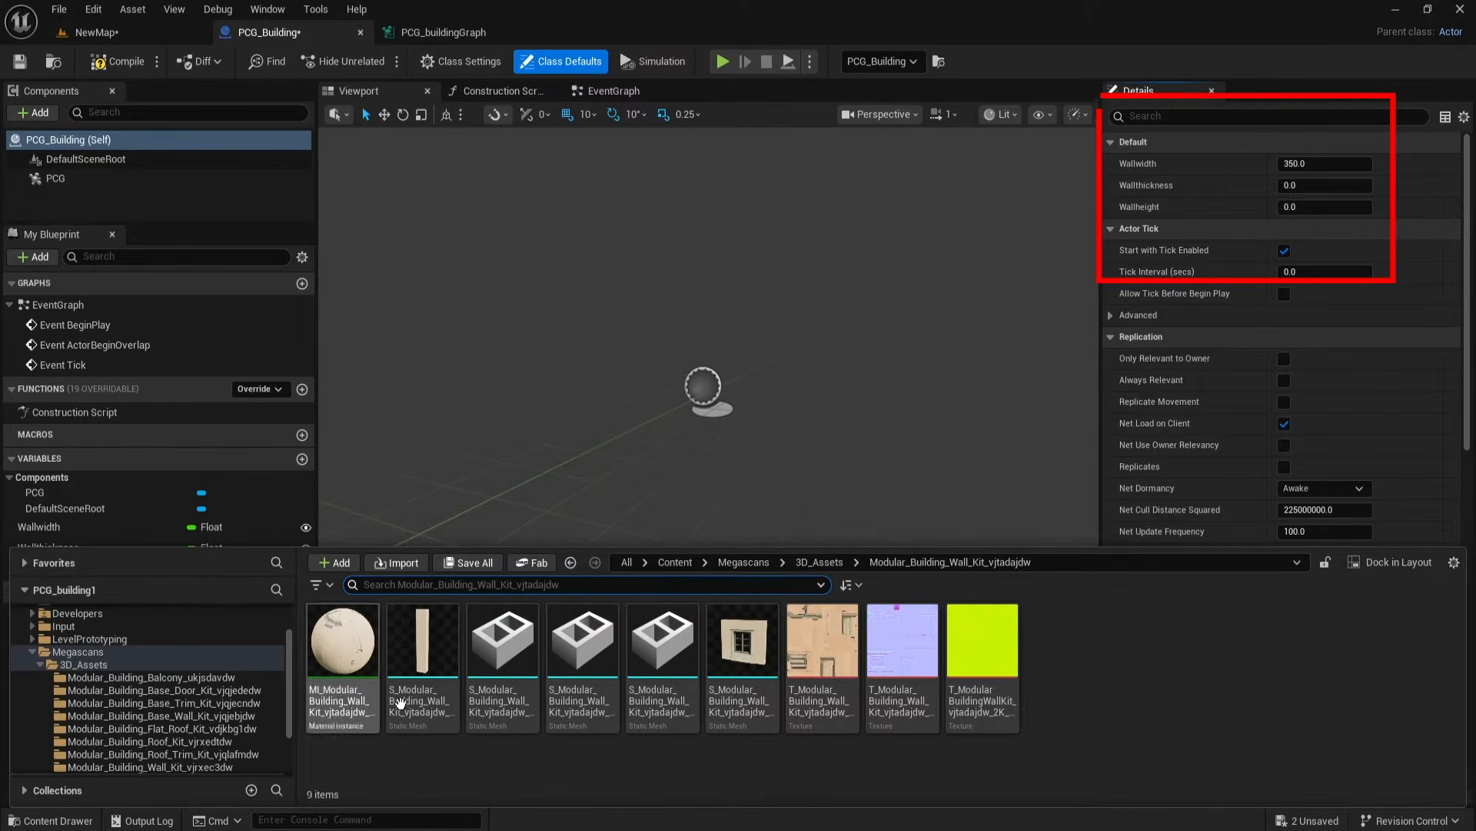
pyautogui.moveTo(752, 653)
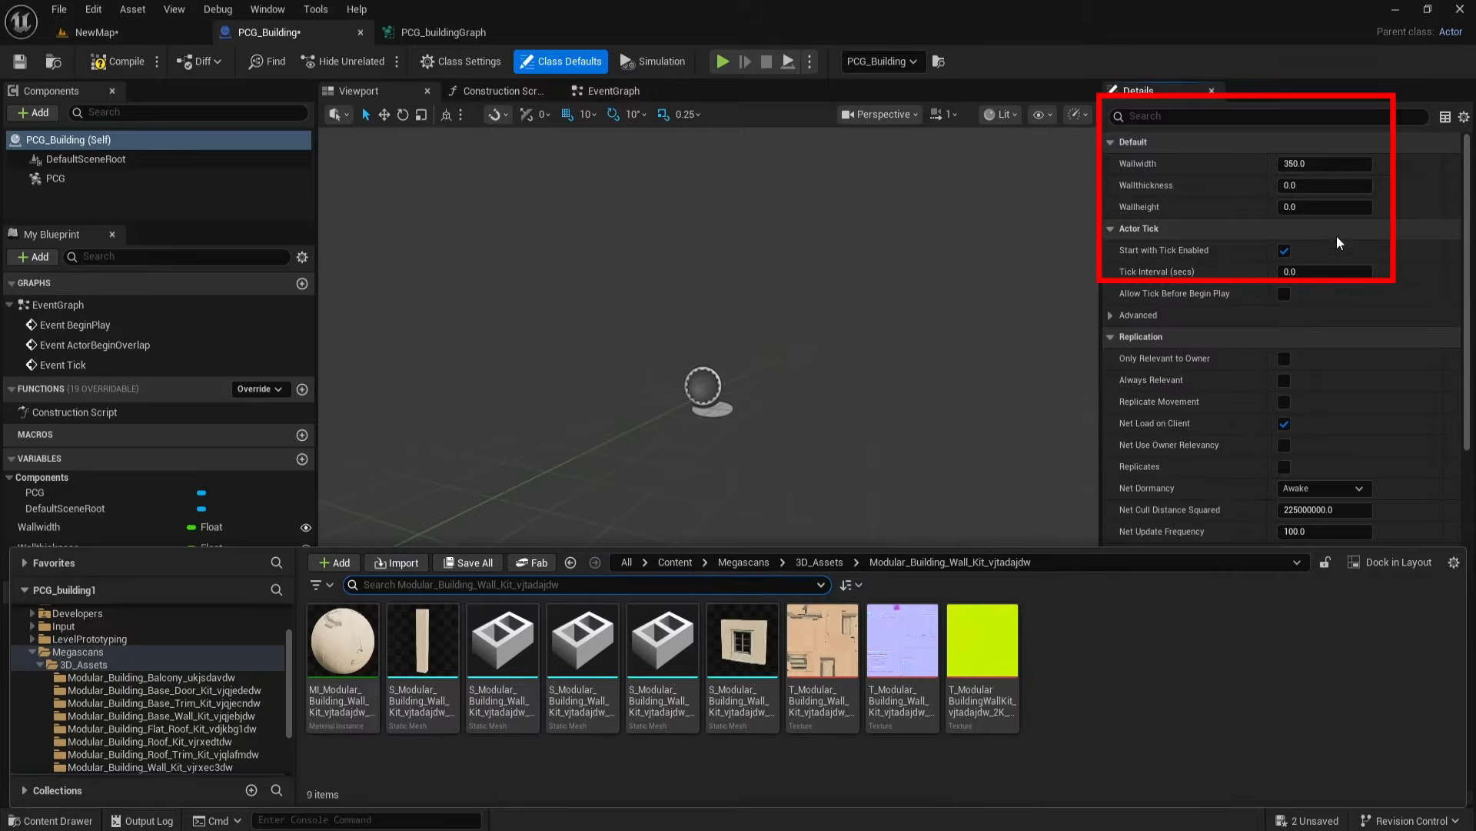
pyautogui.click(1324, 185)
pyautogui.write('50')
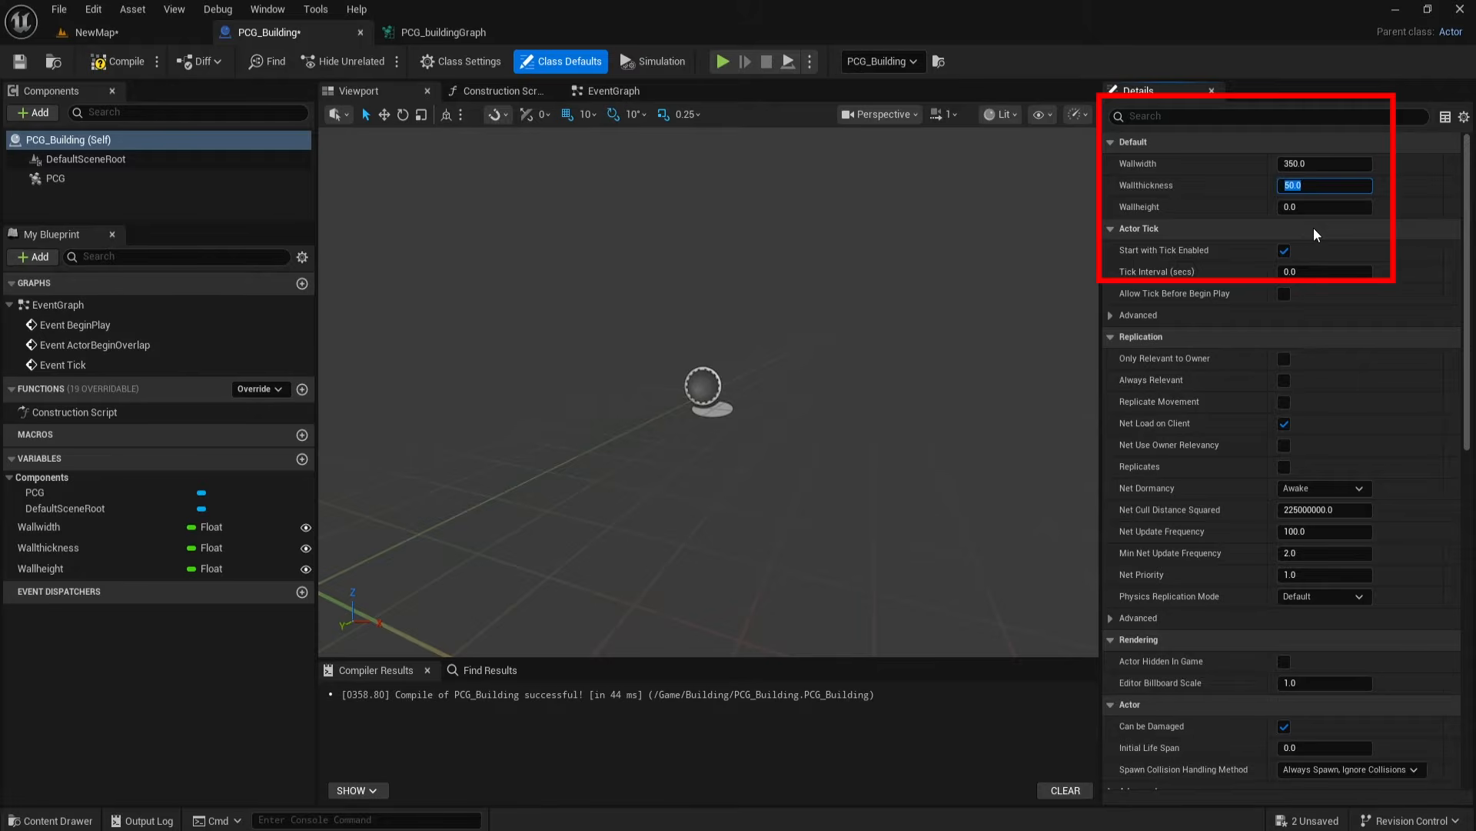
pyautogui.click(1312, 208)
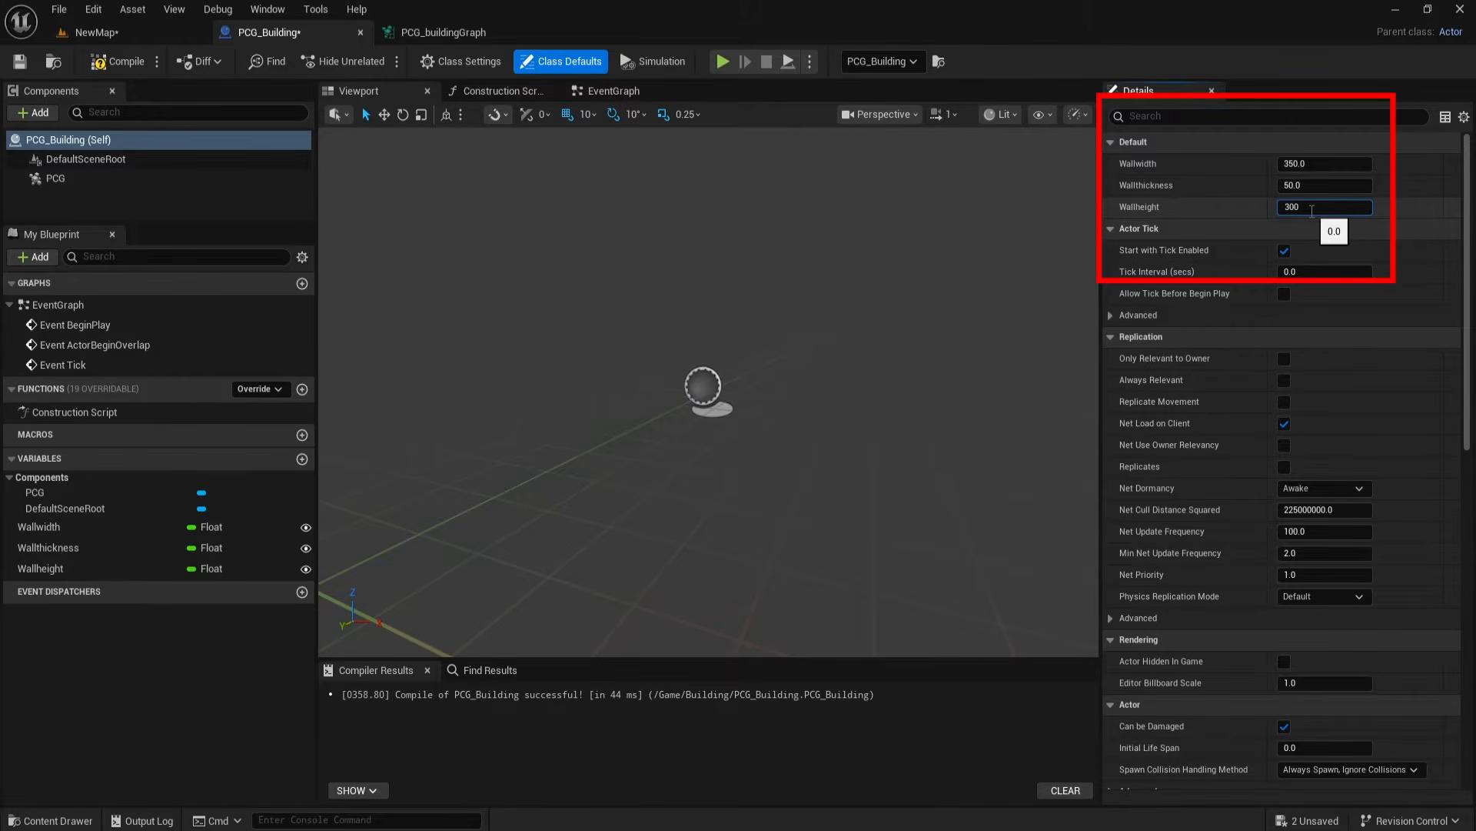
pyautogui.press('Return')
pyautogui.click(117, 62)
pyautogui.click(20, 61)
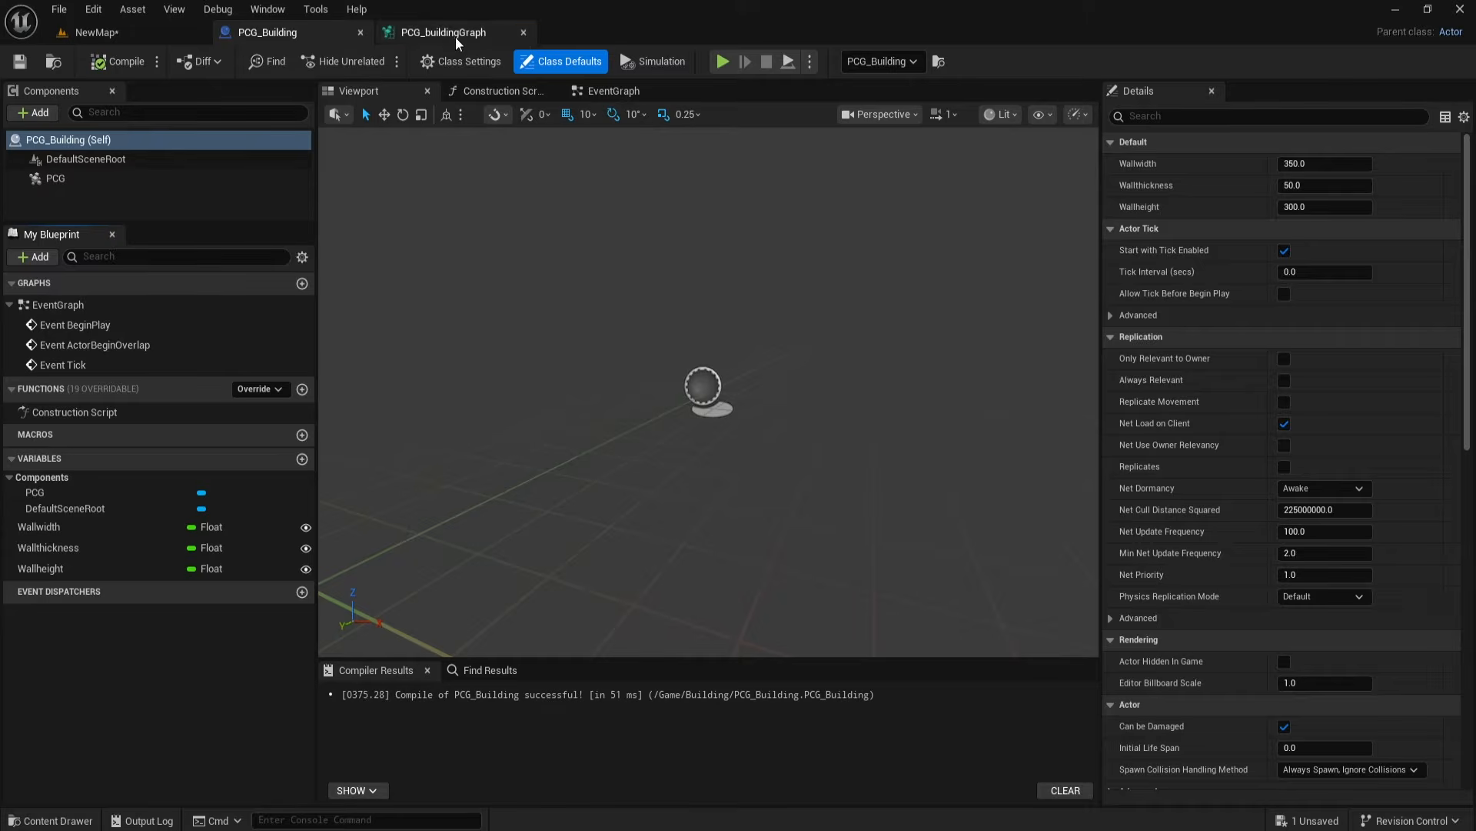
# Step: Expand the Create Points Grid node's override inputs in PCG_buildingGraph and check the windowed wall mesh in the content folder
pyautogui.click(455, 37)
pyautogui.click(743, 272)
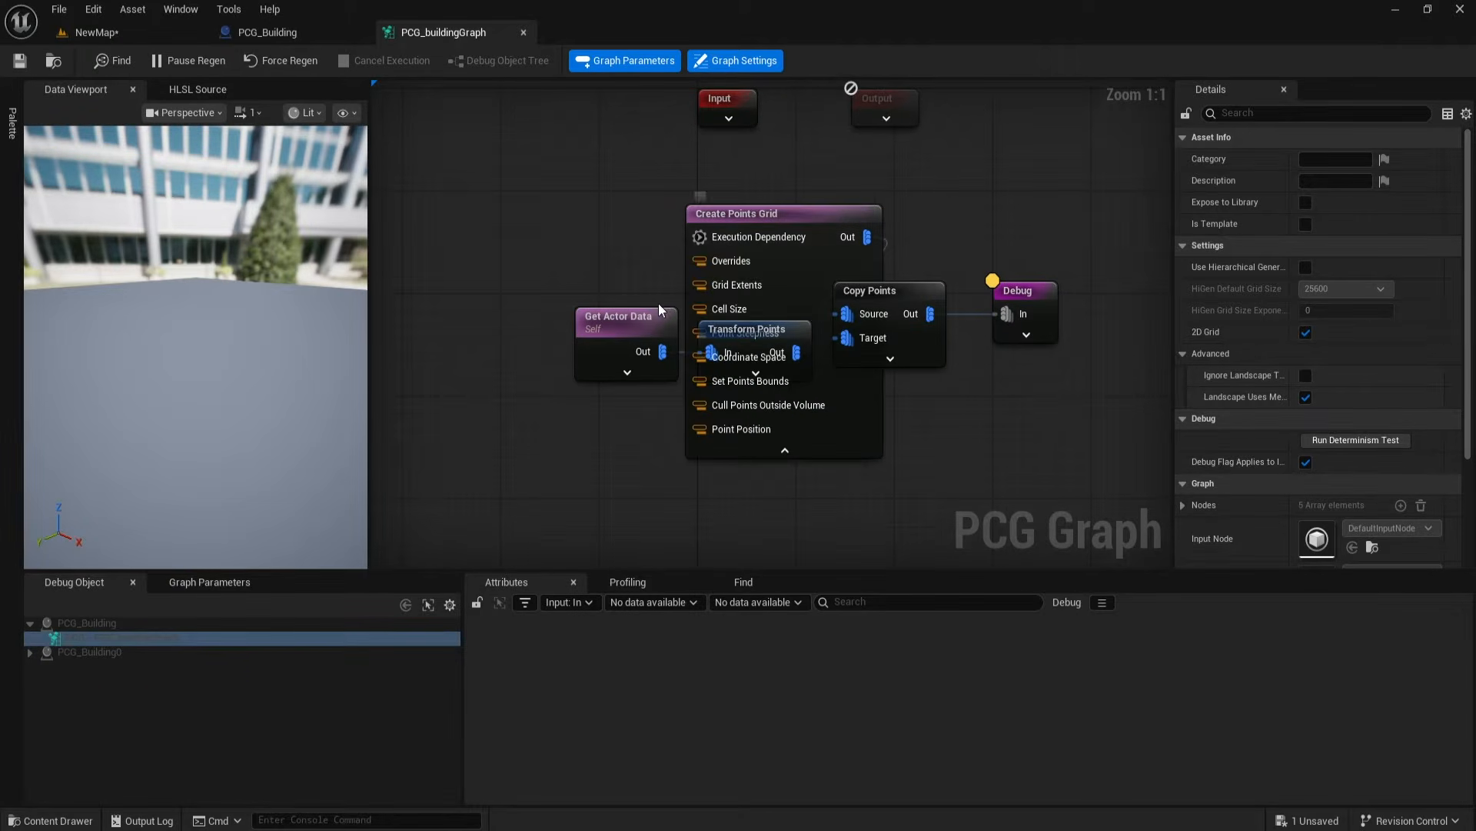
pyautogui.moveTo(600, 265); pyautogui.dragTo(581, 245, button='right')
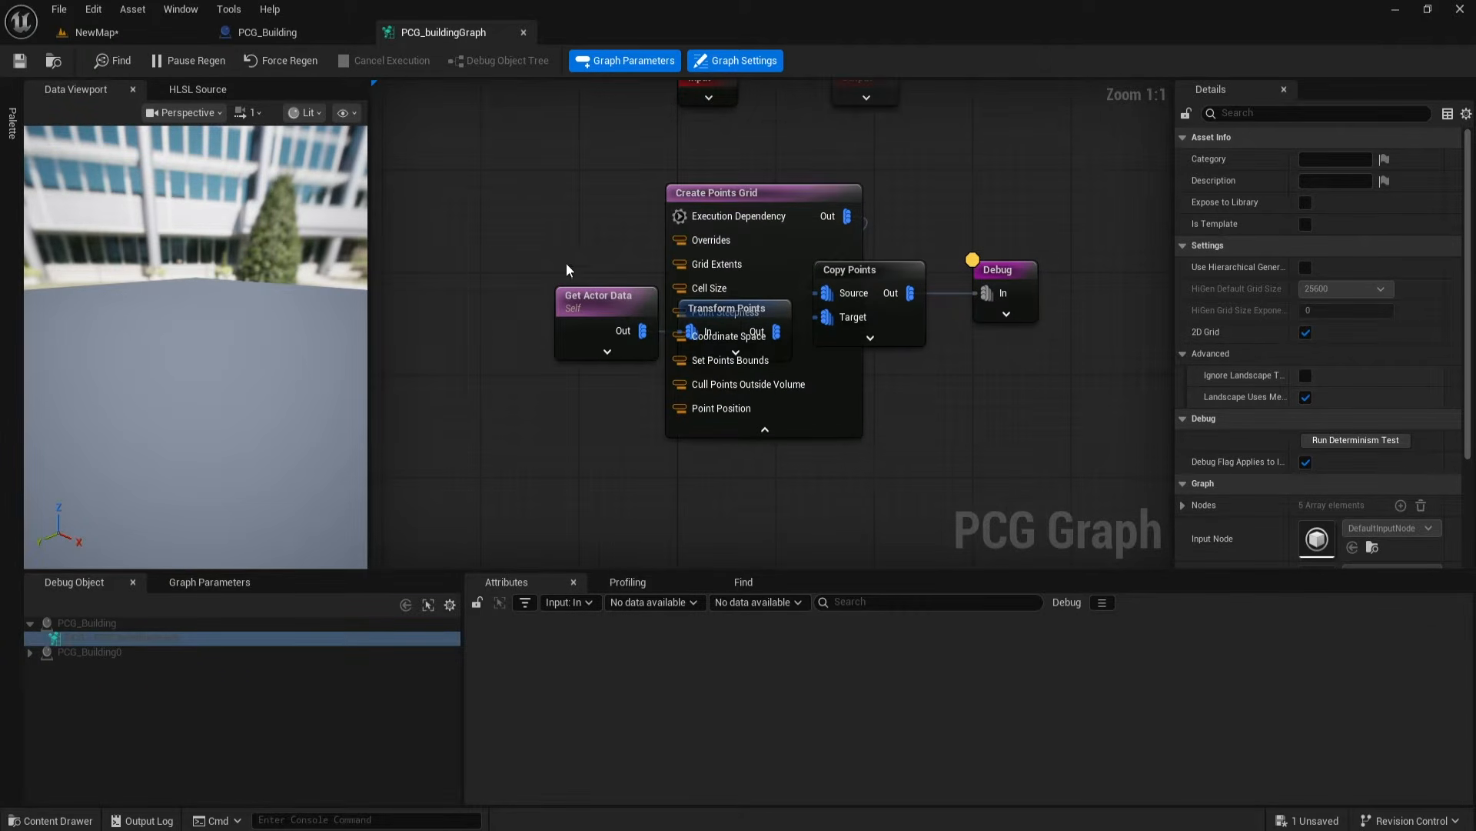
pyautogui.click(58, 819)
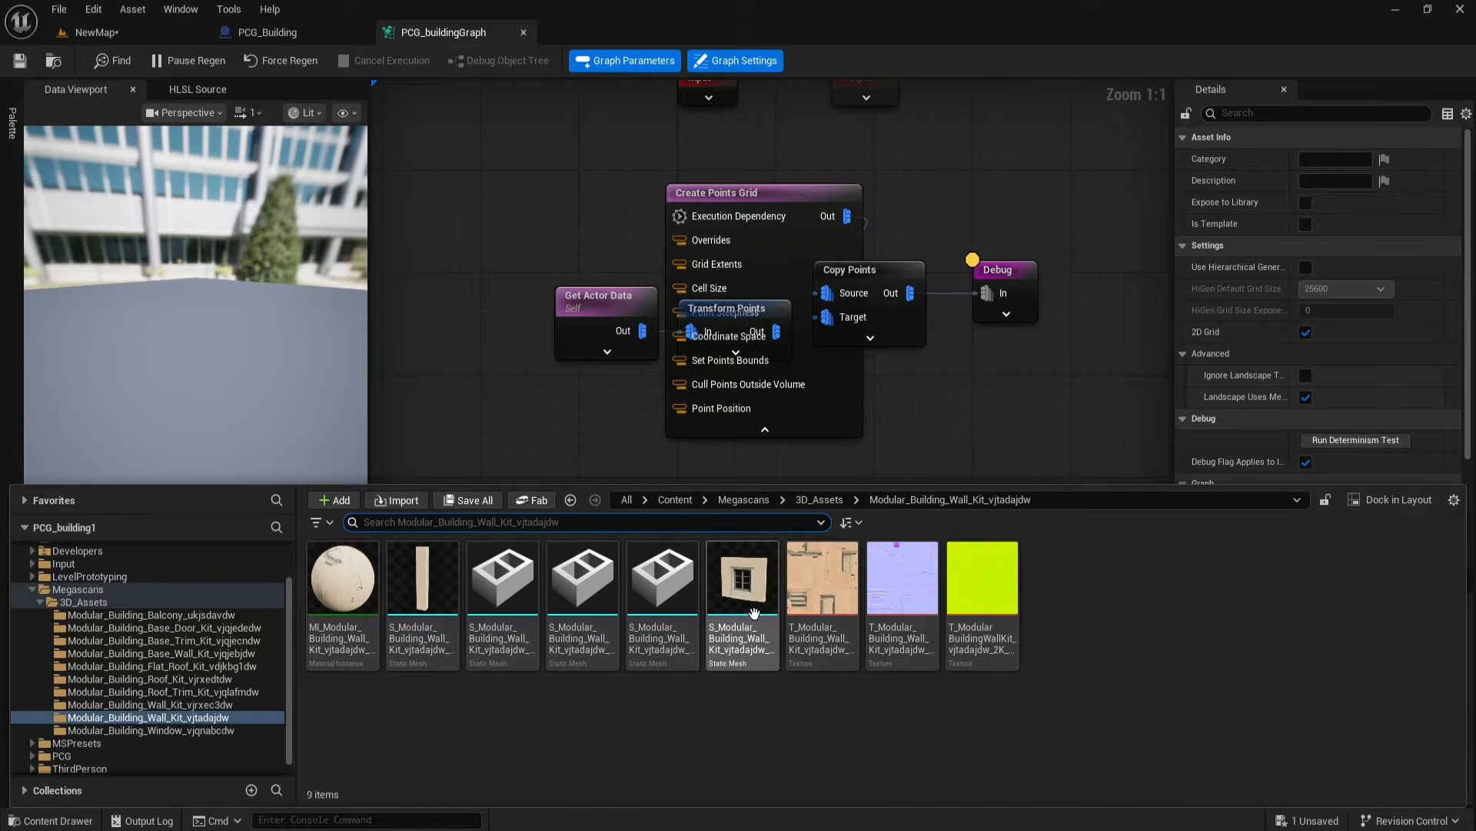
pyautogui.click(564, 273)
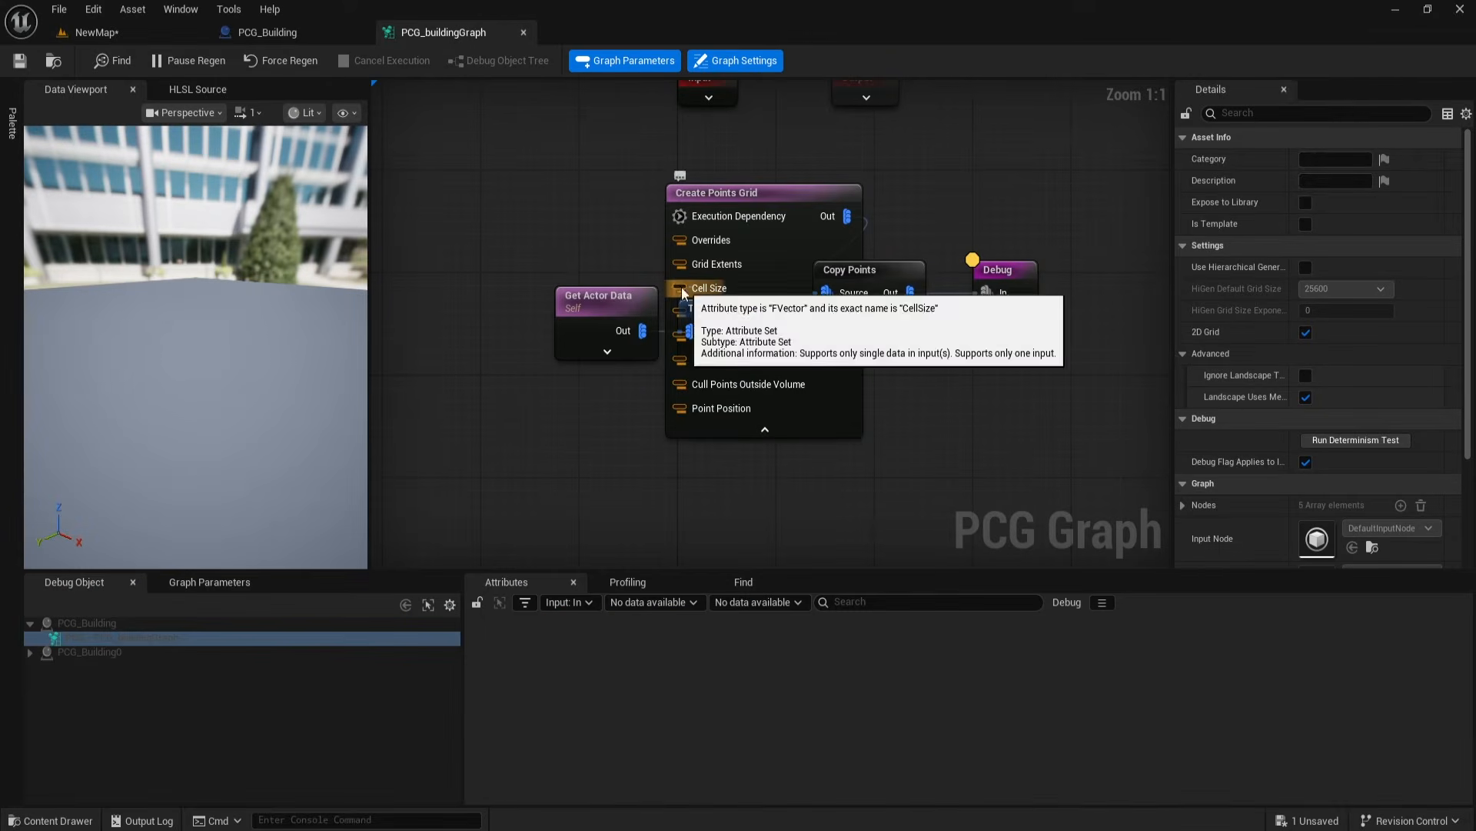
# Step: Add a Get Actor Property node beside Create Points Grid and connect its output to Cell Size
pyautogui.rightClick(587, 233)
pyautogui.write('get a')
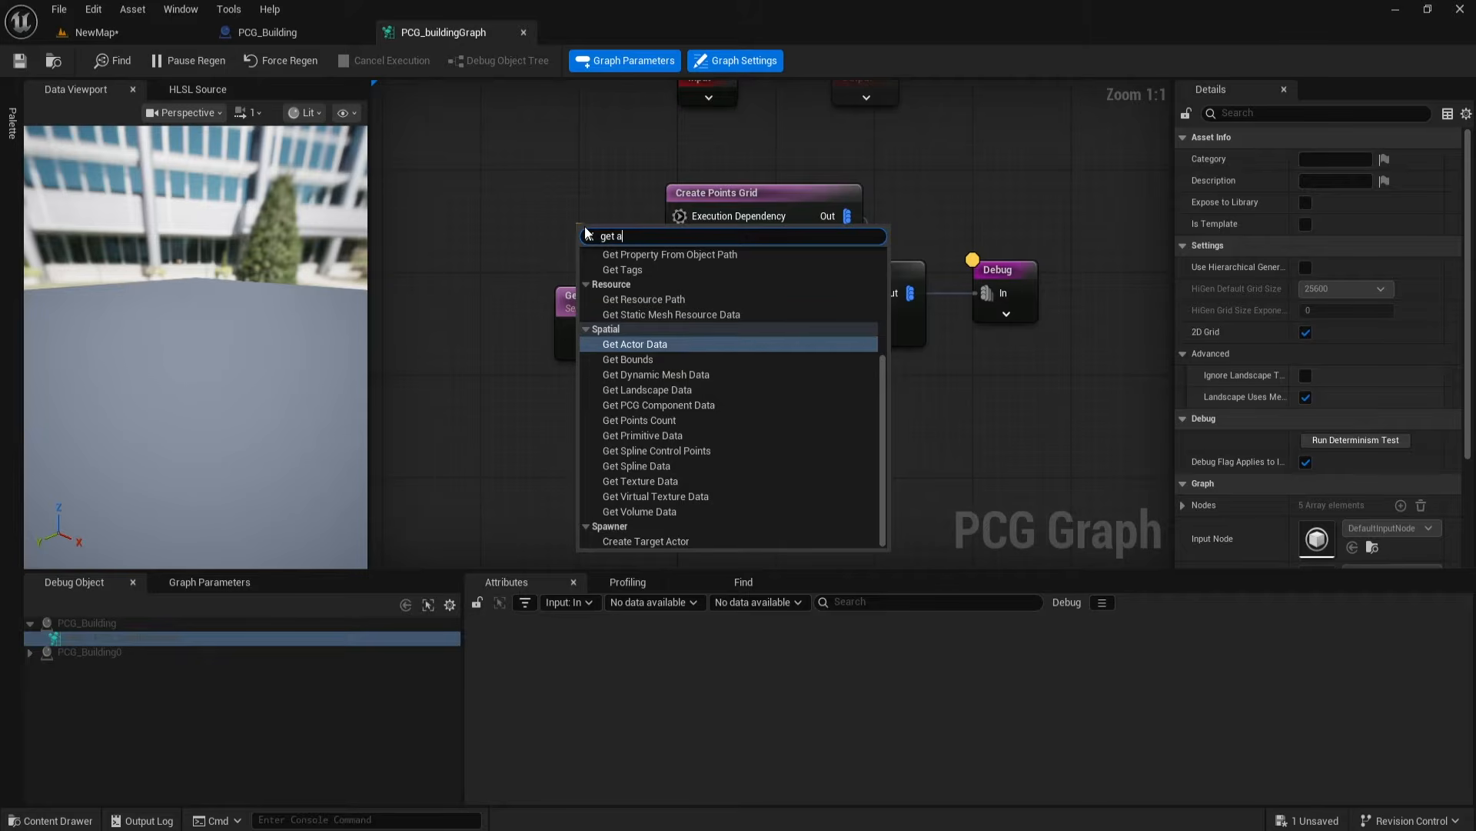
pyautogui.write('ct')
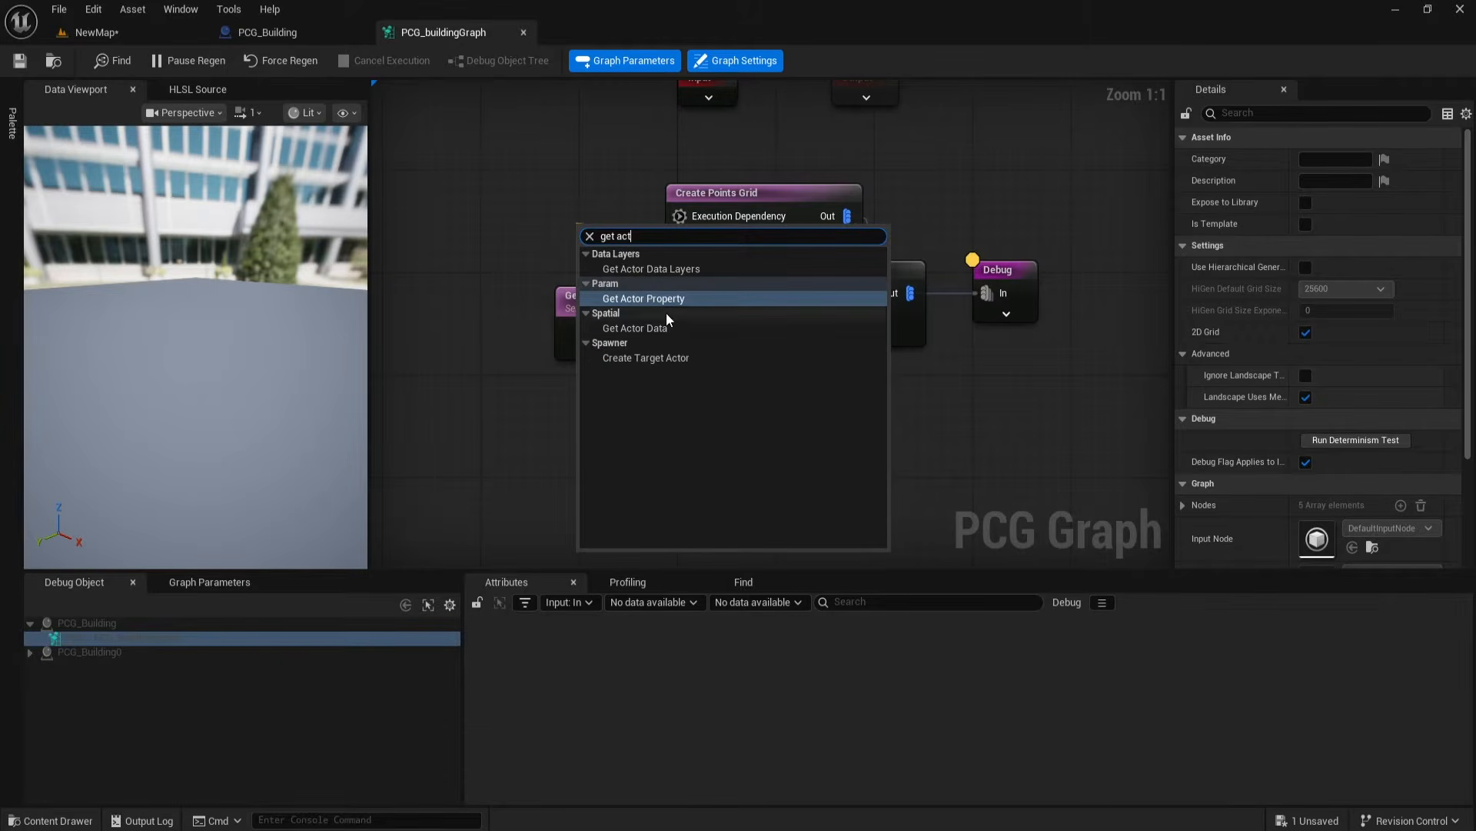
pyautogui.click(643, 299)
pyautogui.moveTo(607, 231); pyautogui.dragTo(506, 197)
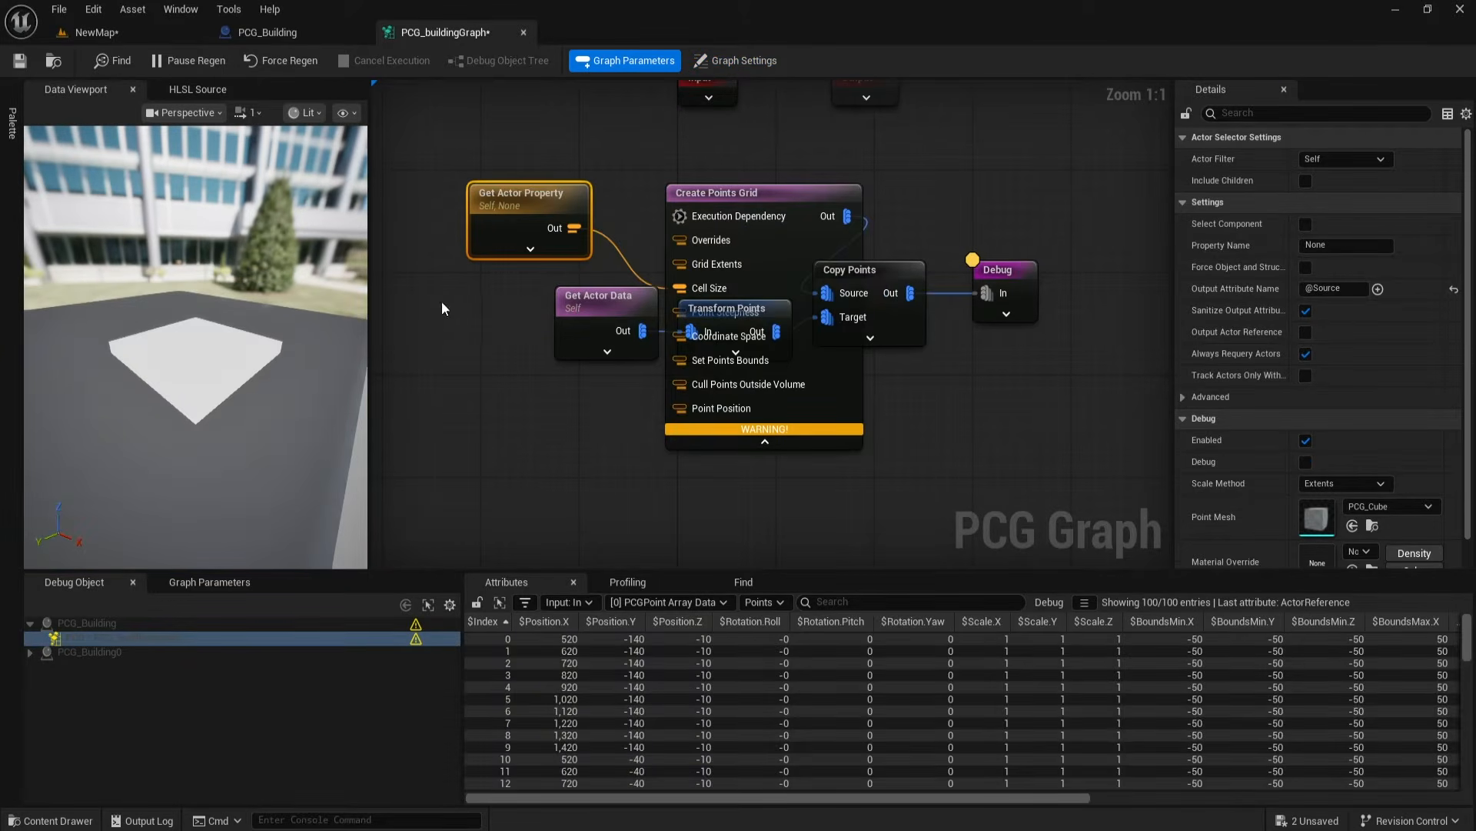
# Step: Set the Get Actor Property node's property name to Wallwidth, collapse Create Points Grid and align the two nodes
pyautogui.click(1346, 244)
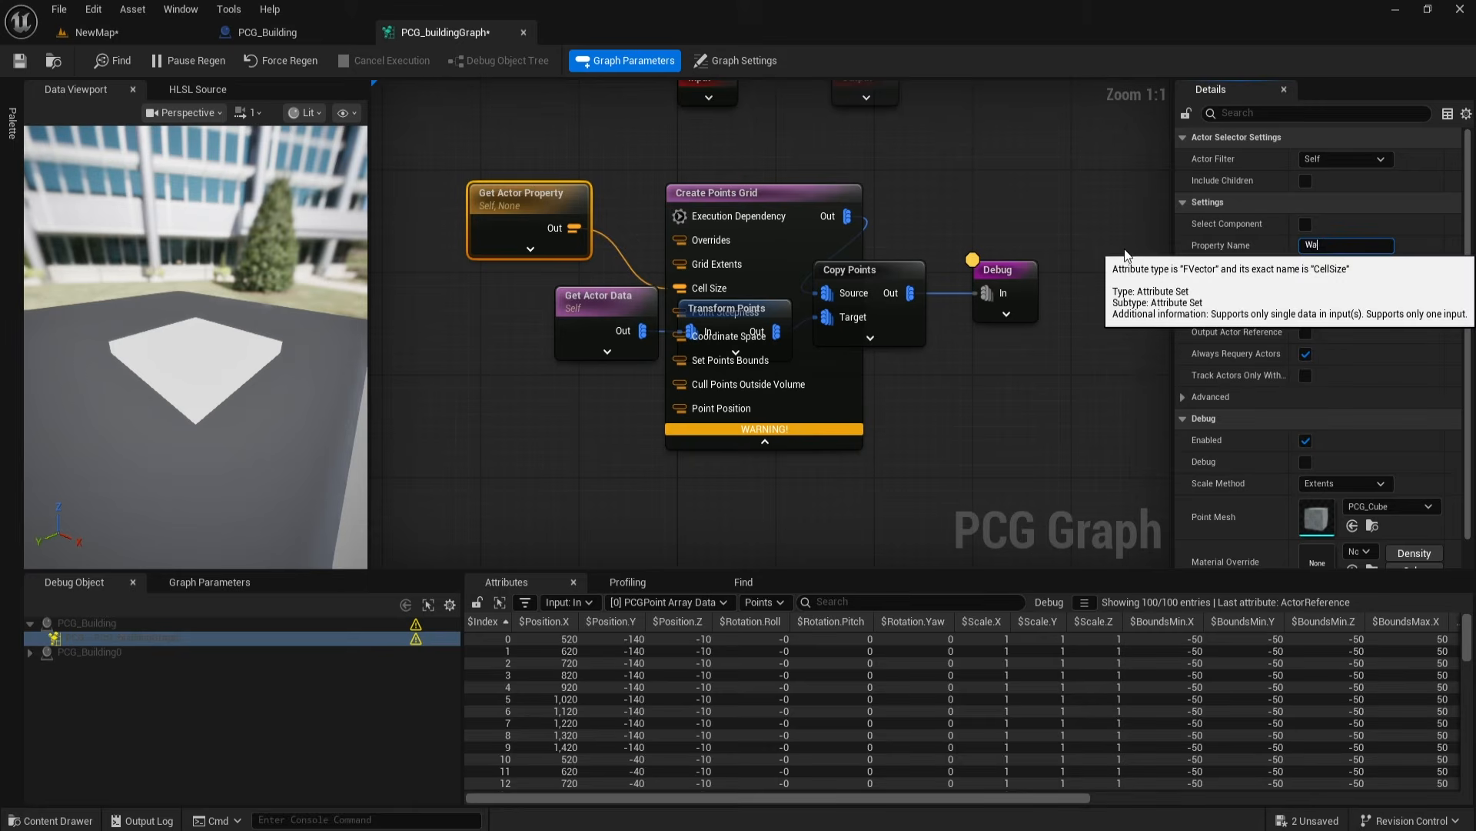
pyautogui.write('Wallwidth')
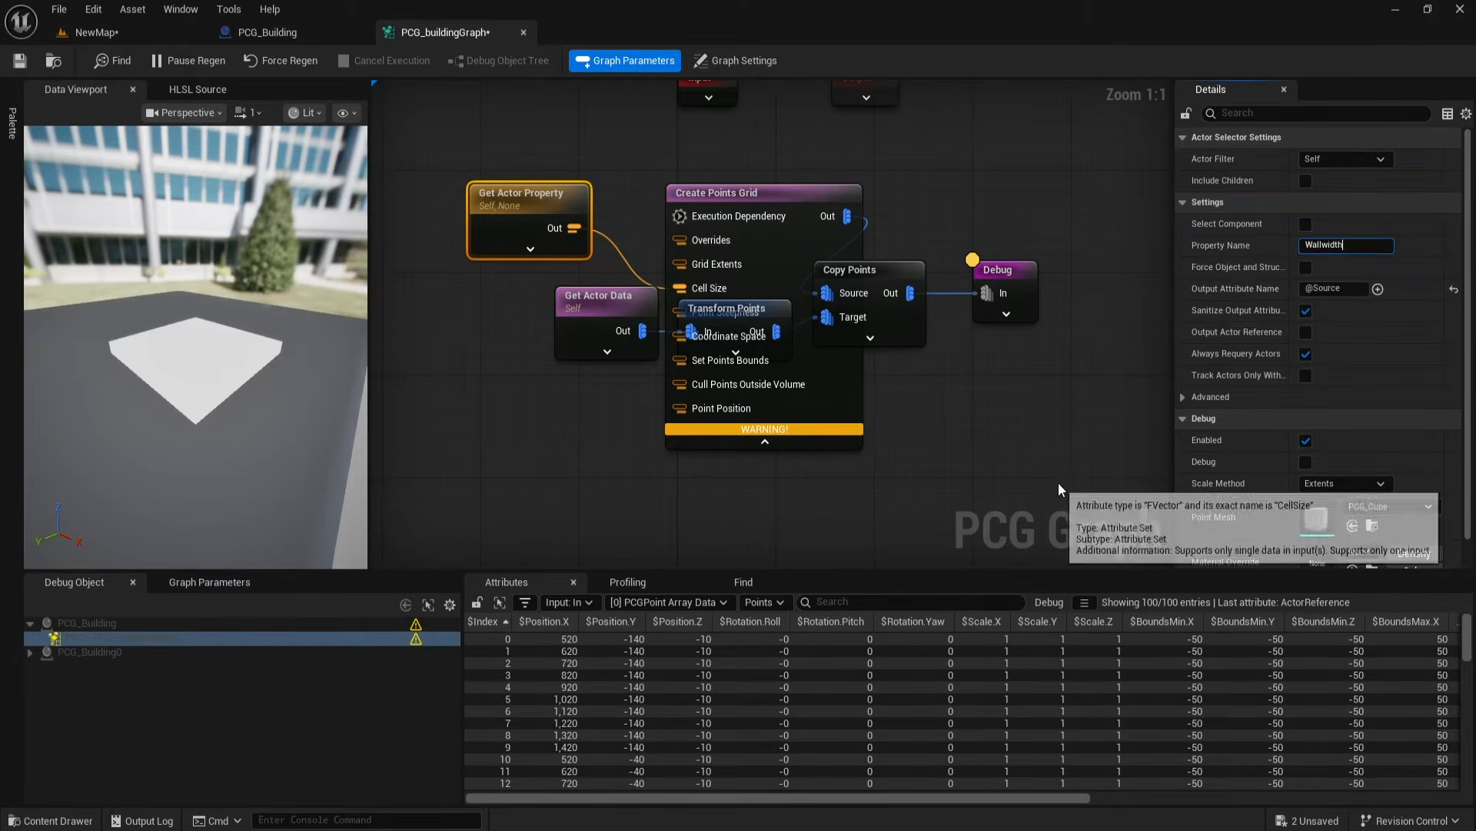
pyautogui.click(923, 492)
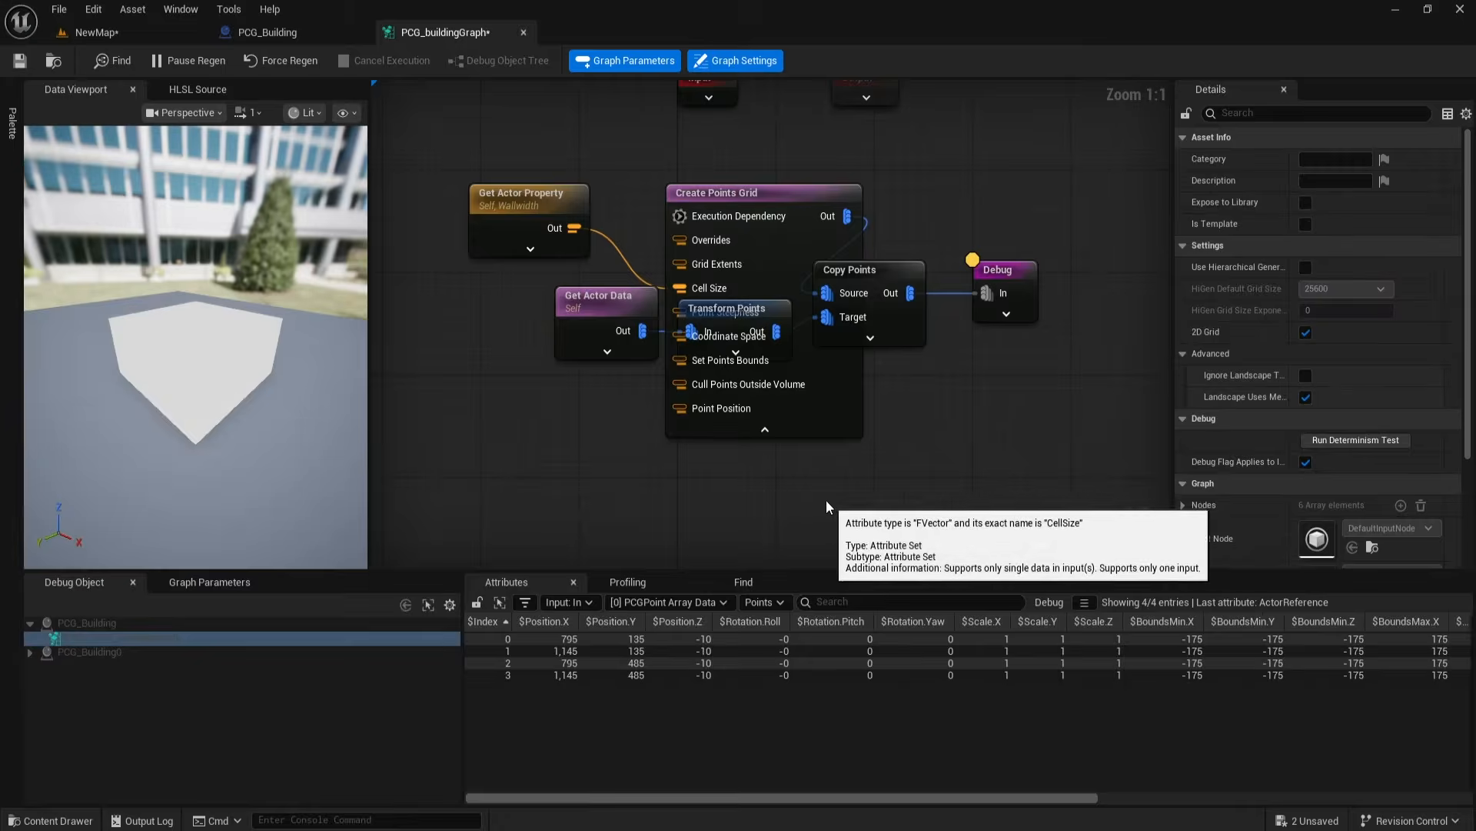
pyautogui.click(780, 431)
pyautogui.moveTo(538, 220); pyautogui.dragTo(560, 199)
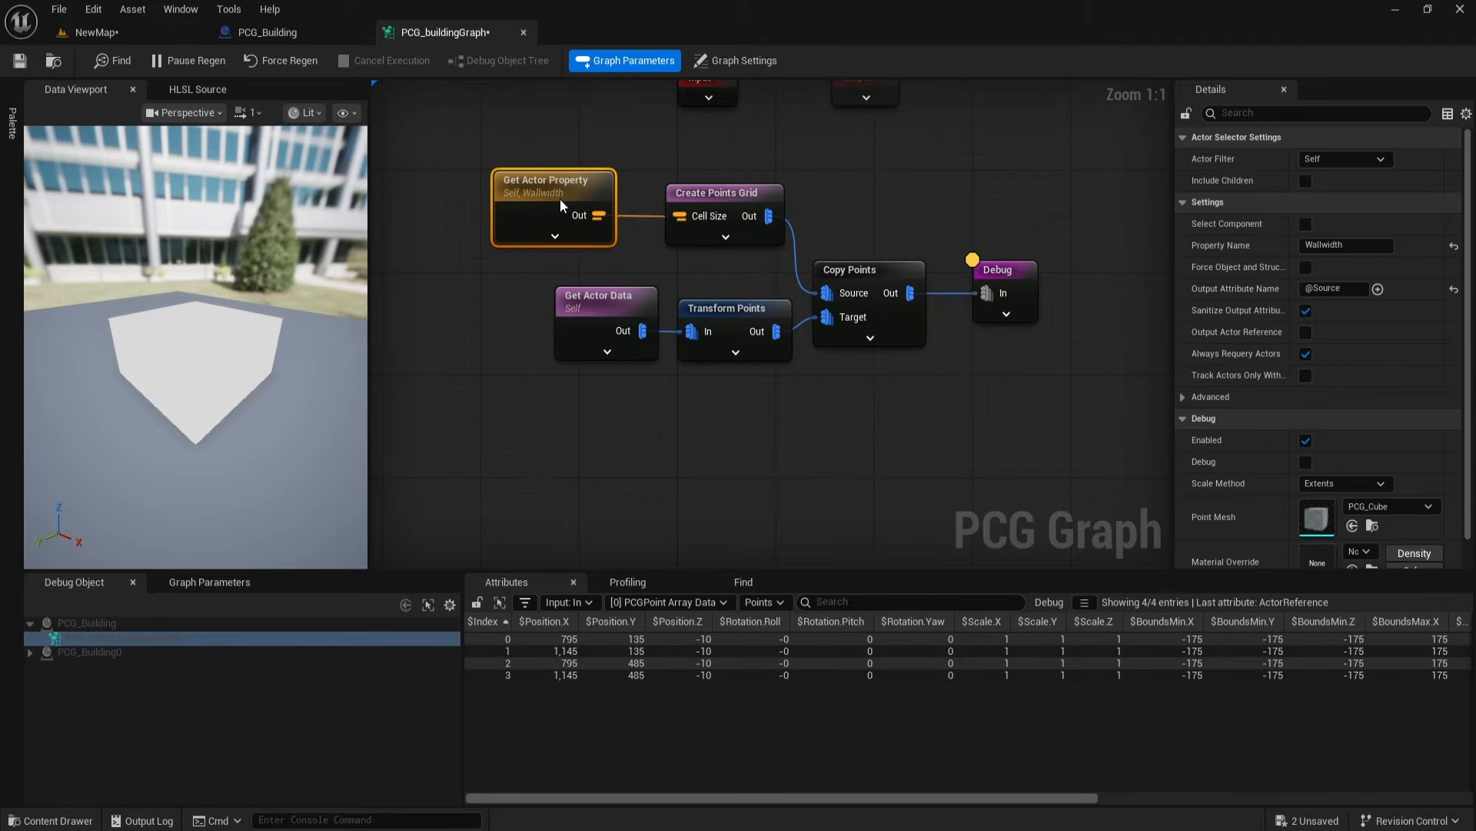
# Step: Check the points in the NewMap level and review the Grid Extents setting of Create Points Grid
pyautogui.click(94, 32)
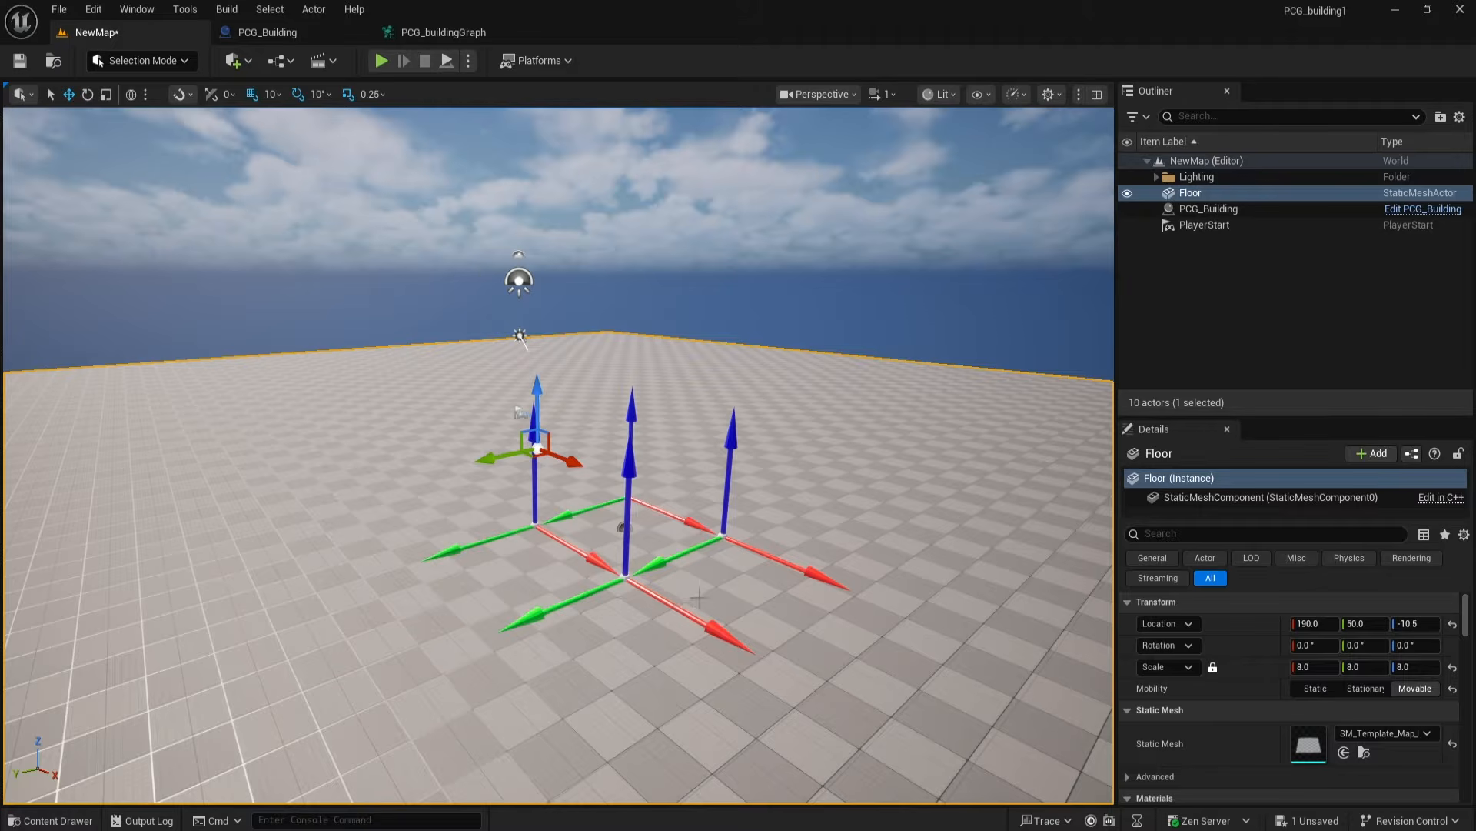
pyautogui.click(440, 35)
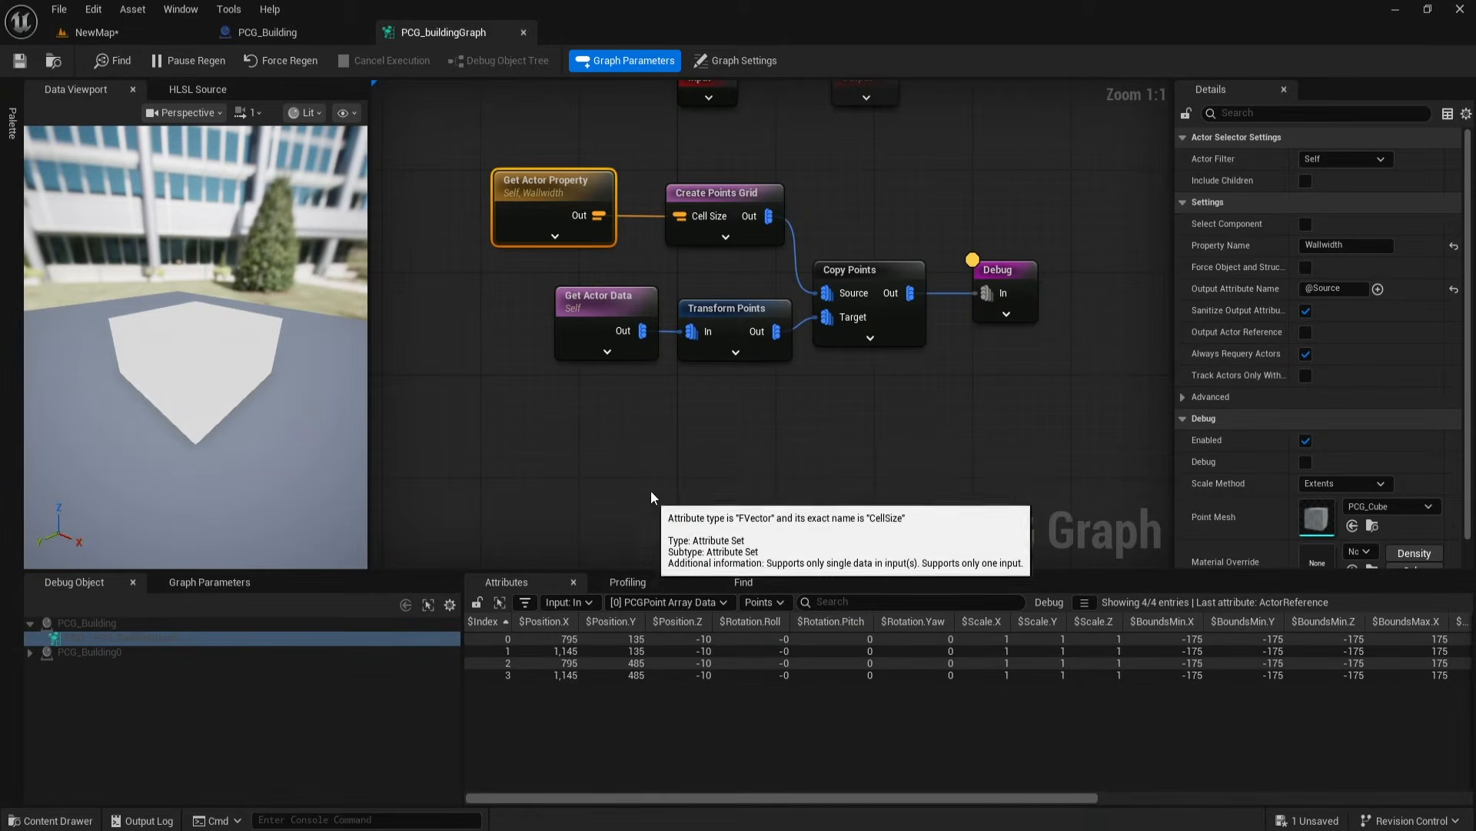
pyautogui.click(698, 207)
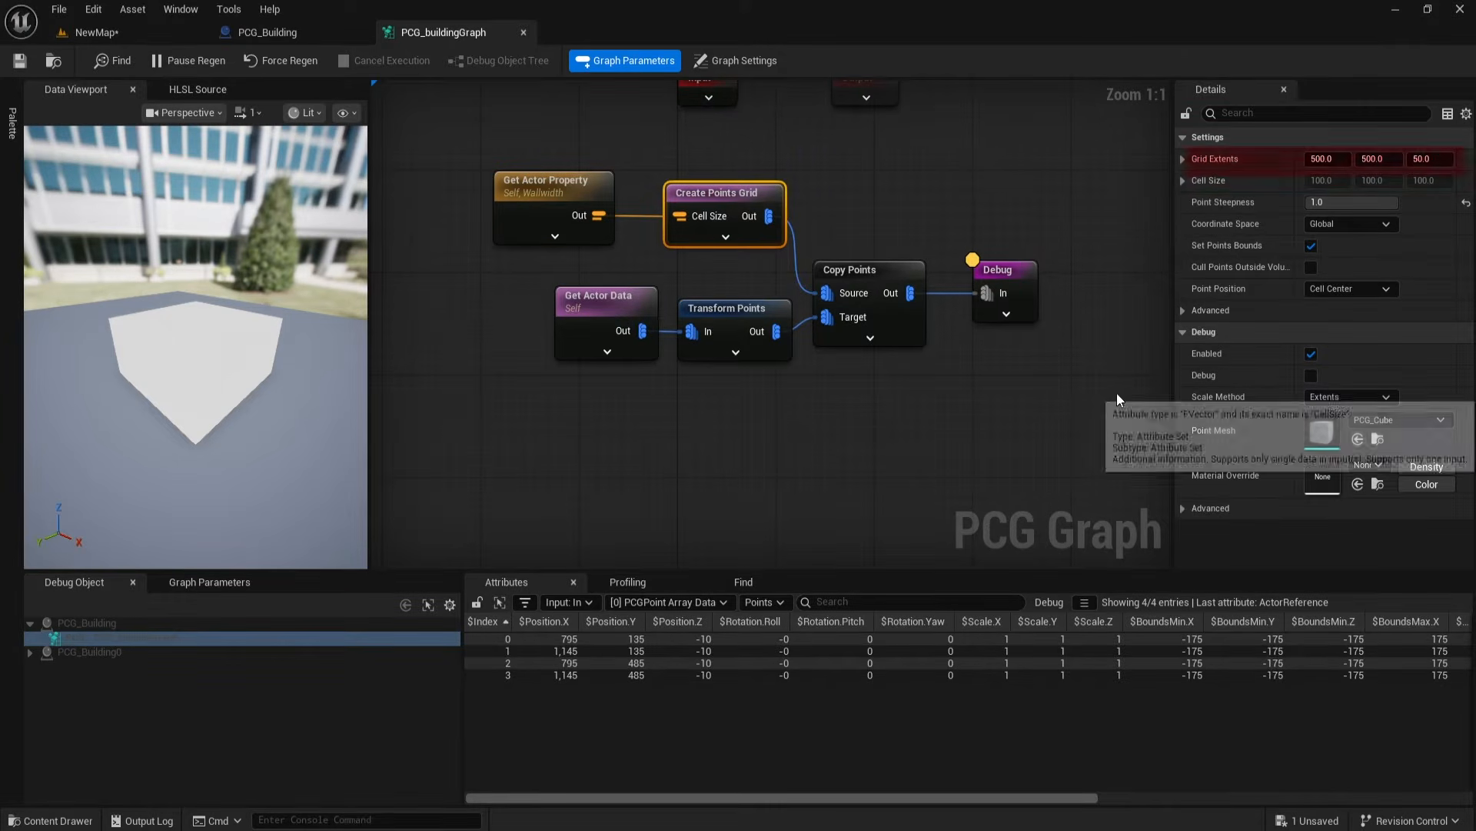
# Step: Add an Integer variable named "building Grid Count X" to the PCG_Building blueprint and compile it
pyautogui.click(319, 26)
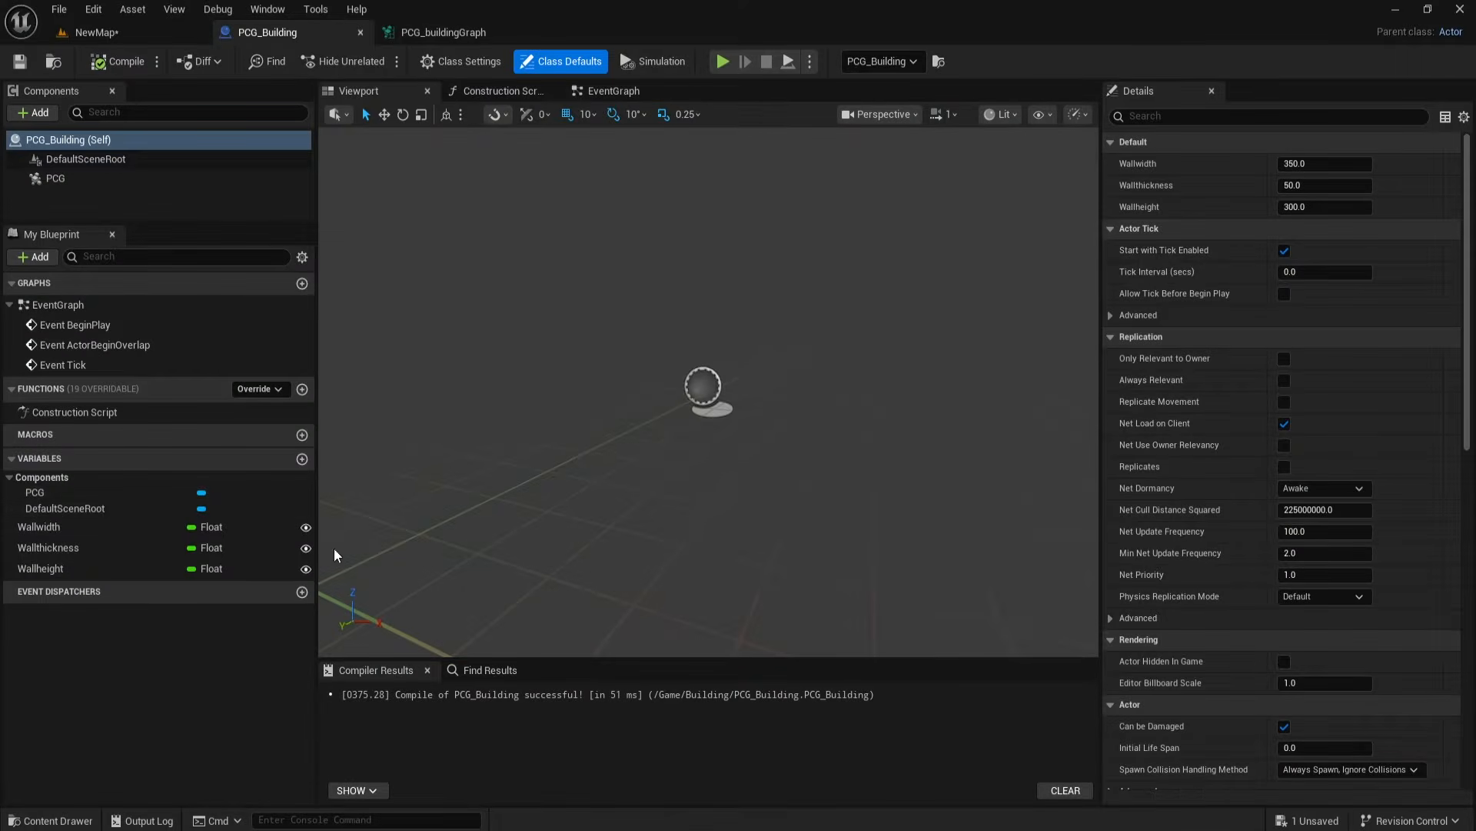
pyautogui.click(301, 459)
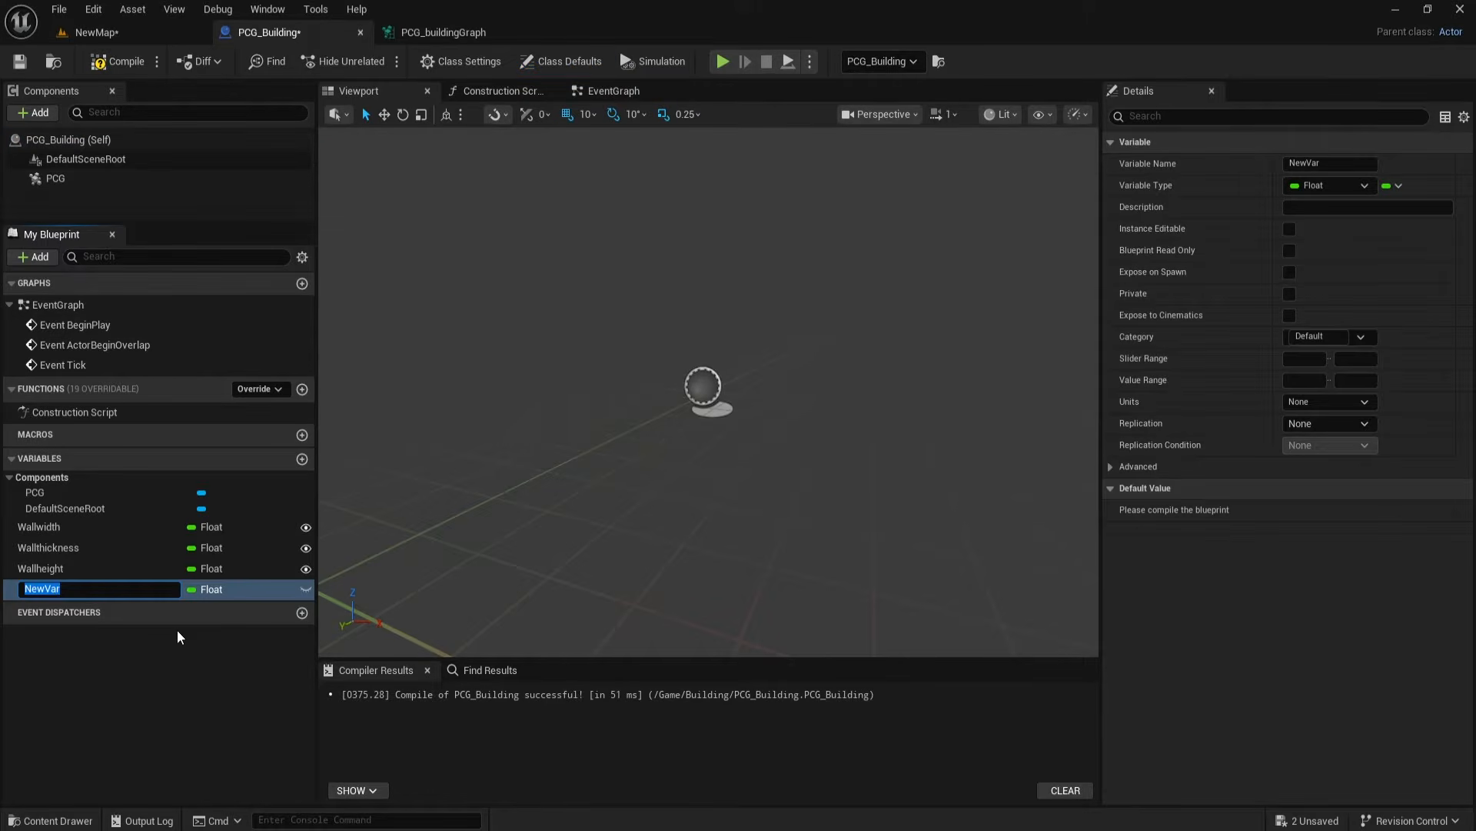
pyautogui.write('building Grid C')
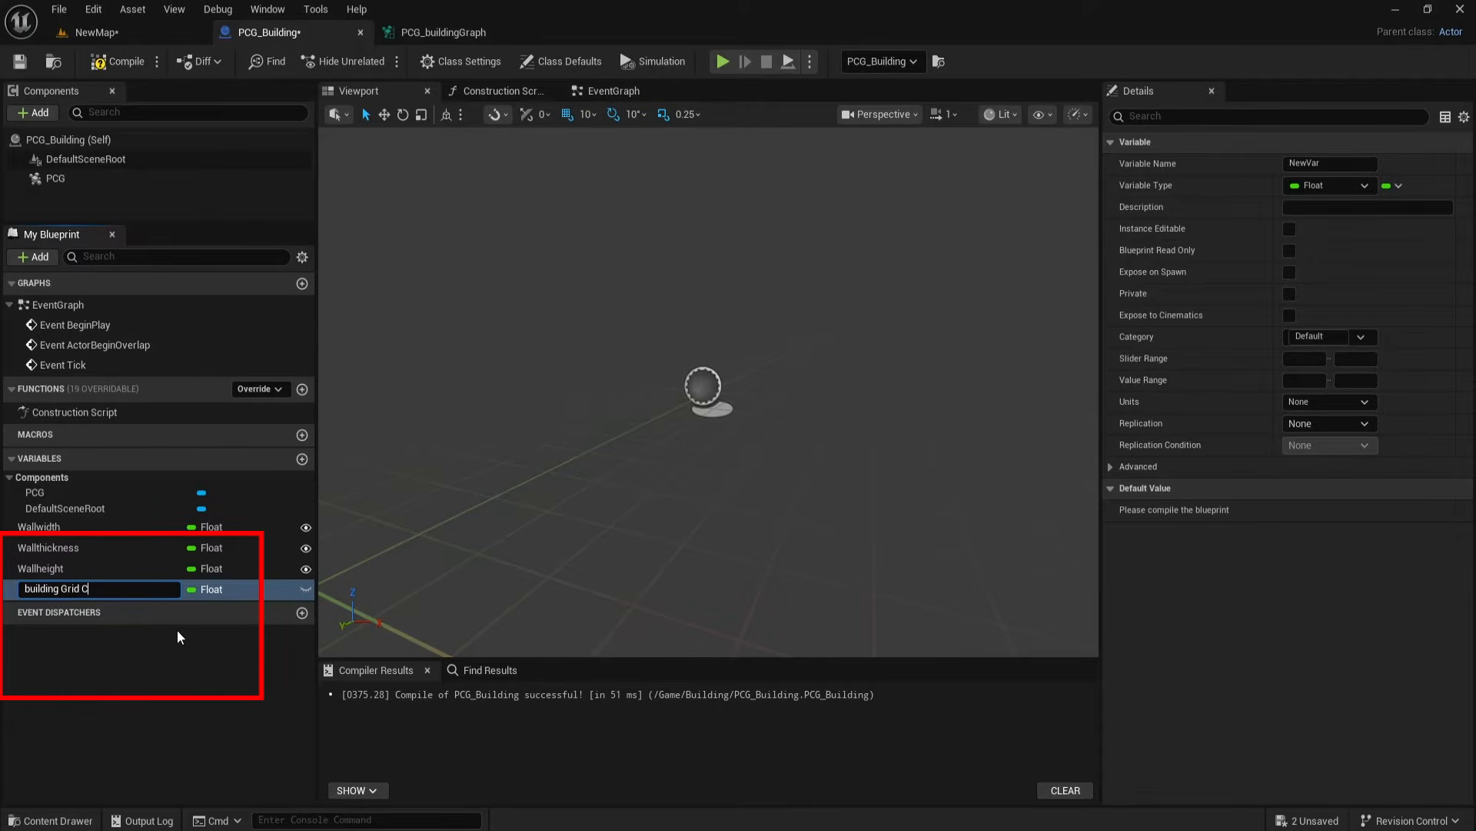
pyautogui.write('ount X')
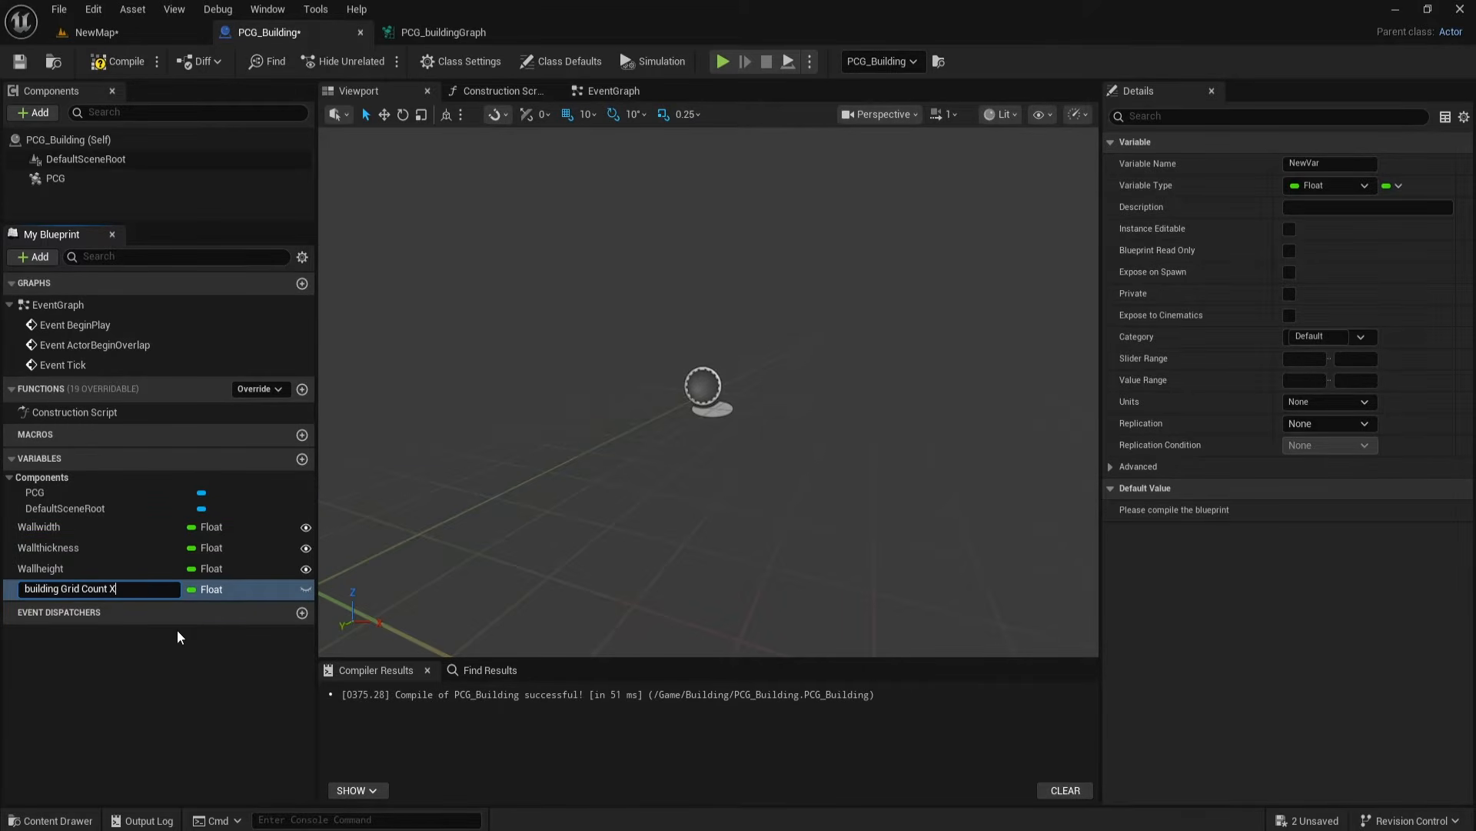
pyautogui.press('Return')
pyautogui.click(203, 589)
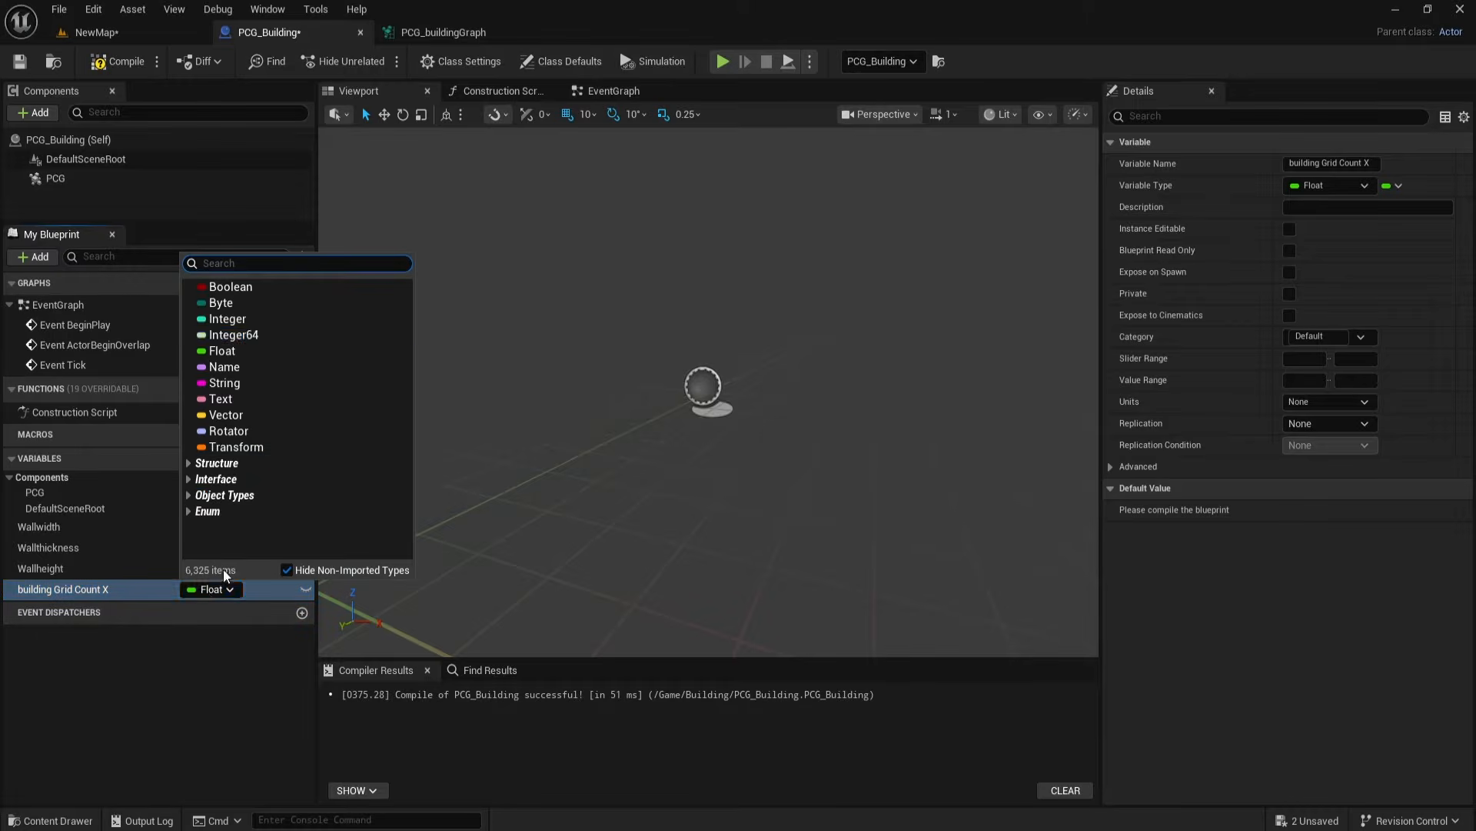
pyautogui.click(241, 317)
pyautogui.click(124, 66)
# Step: Make building Grid Count X instance editable and set both its slider range and value range to 3–25
pyautogui.click(306, 589)
pyautogui.click(1305, 358)
pyautogui.write('3')
pyautogui.press('Tab')
pyautogui.write('25')
pyautogui.click(1302, 379)
pyautogui.write('3')
pyautogui.click(1342, 380)
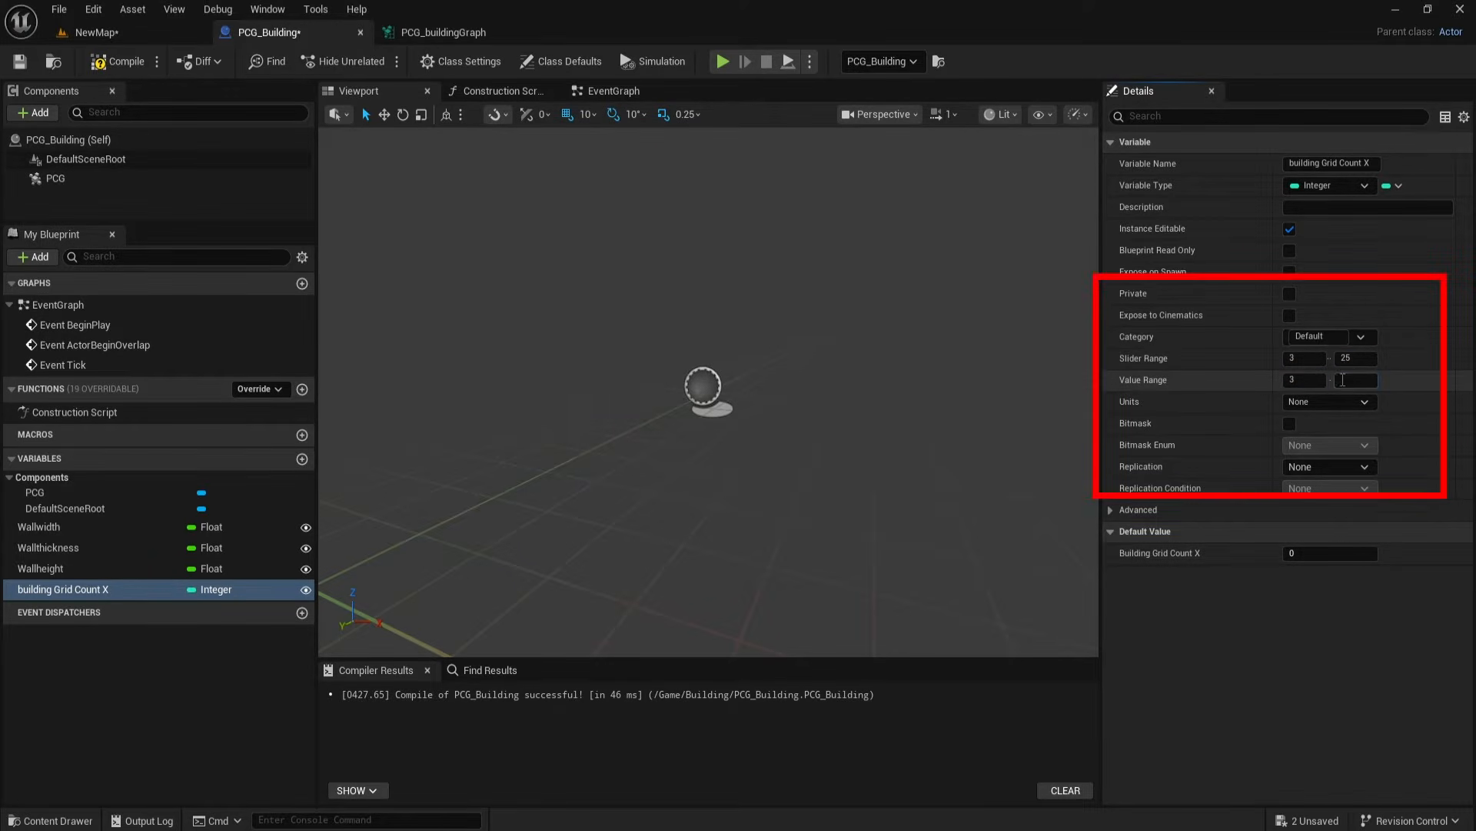
pyautogui.write('25')
pyautogui.press('Return')
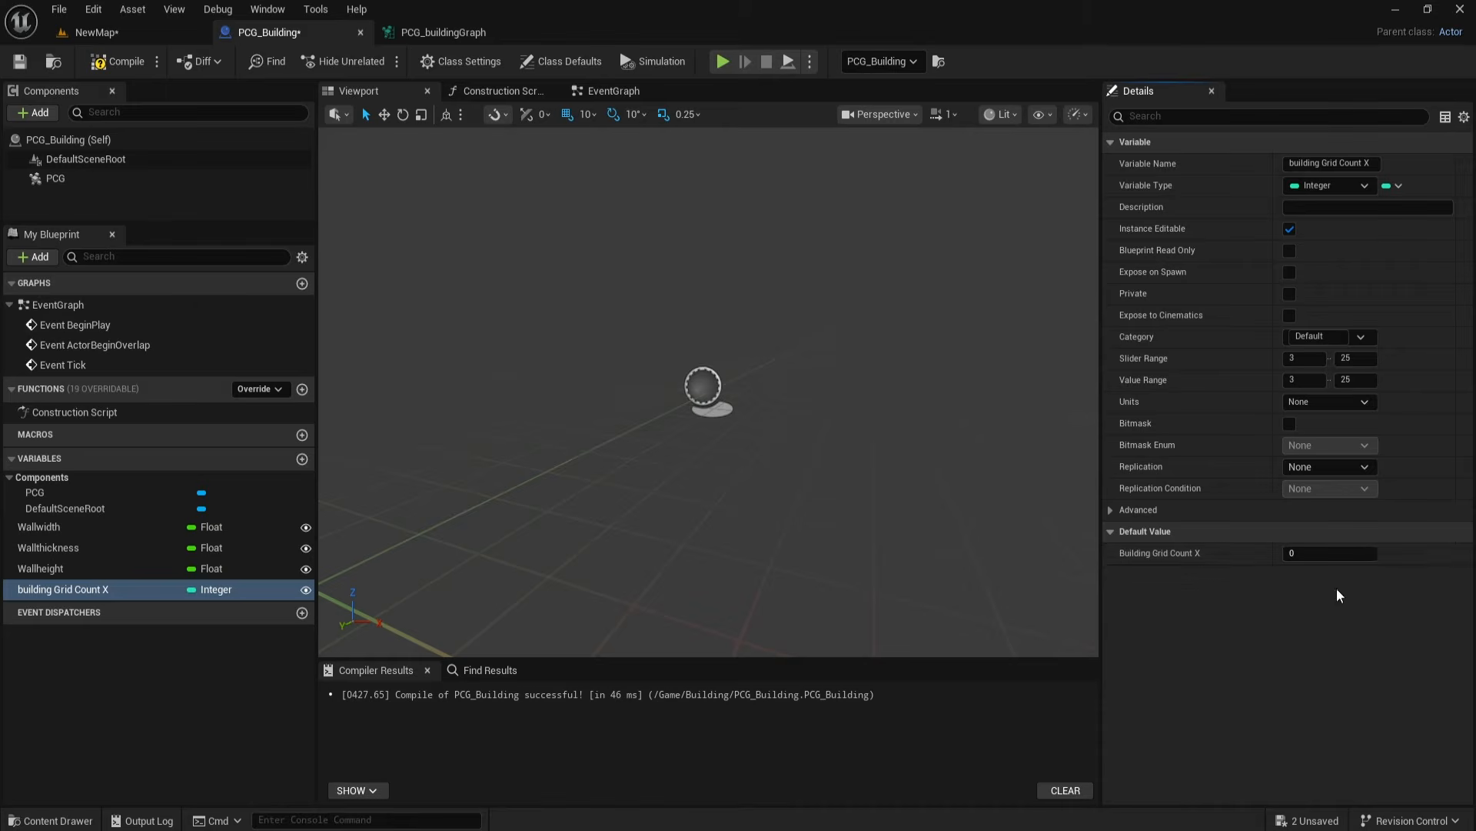
# Step: Set the default value of building Grid Count X to 3 and compile the blueprint
pyautogui.click(1296, 554)
pyautogui.write('3')
pyautogui.click(115, 62)
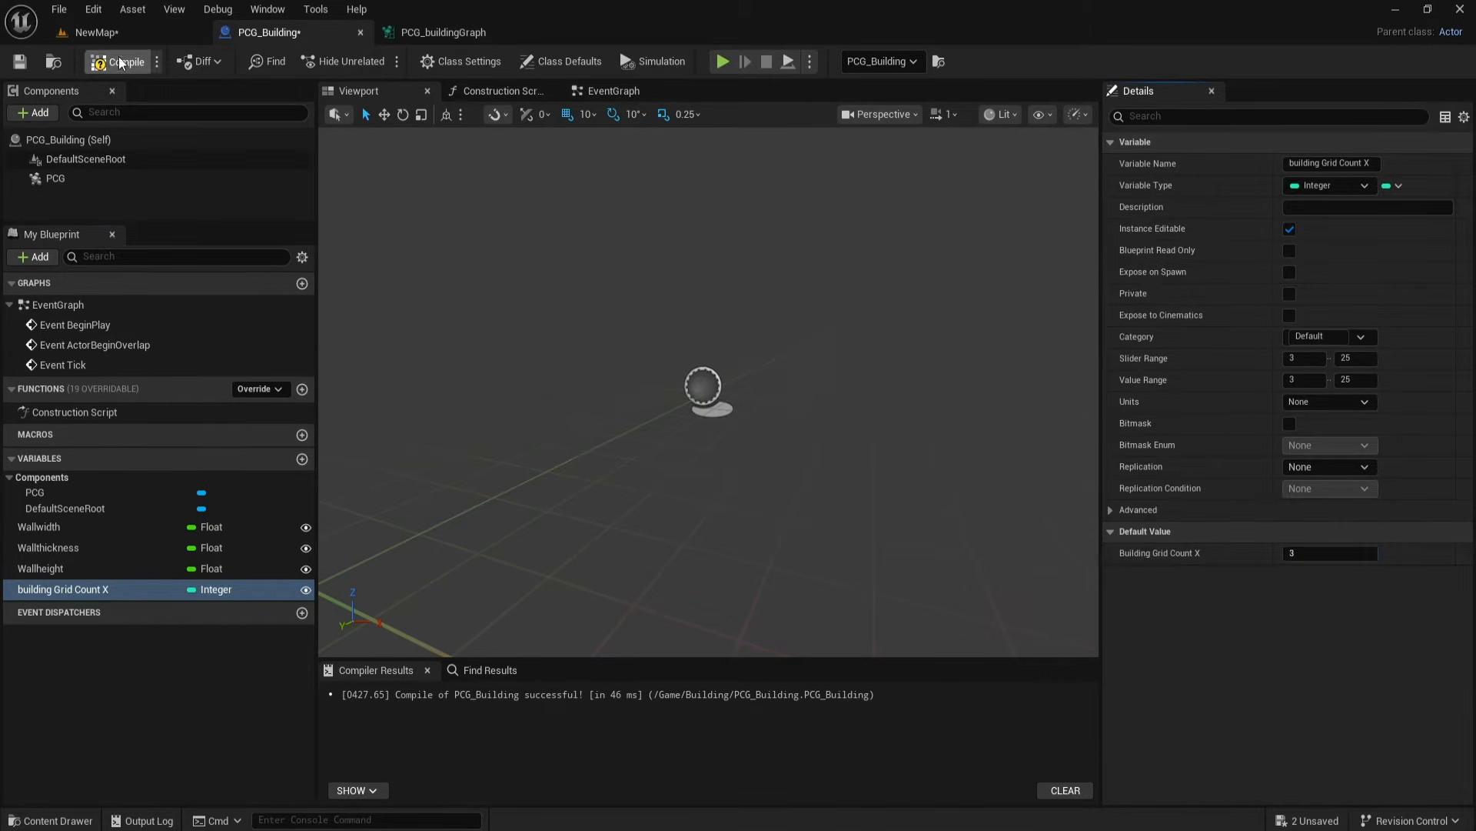
# Step: Duplicate the building Grid Count X variable, name the copy "building Grid Count Y" and compile the blueprint
pyautogui.click(84, 594)
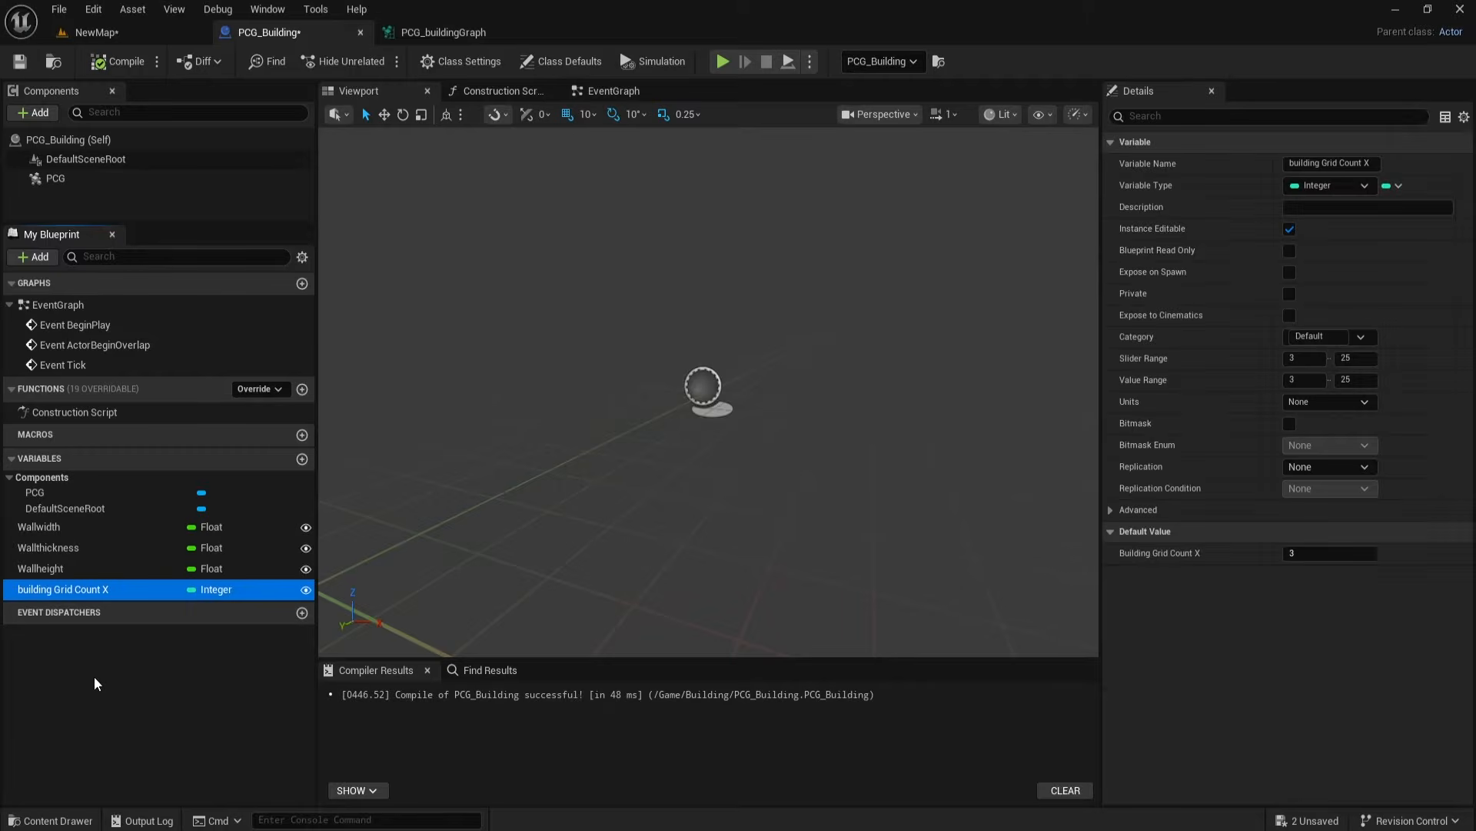
pyautogui.hotkey('ctrl', 'w')
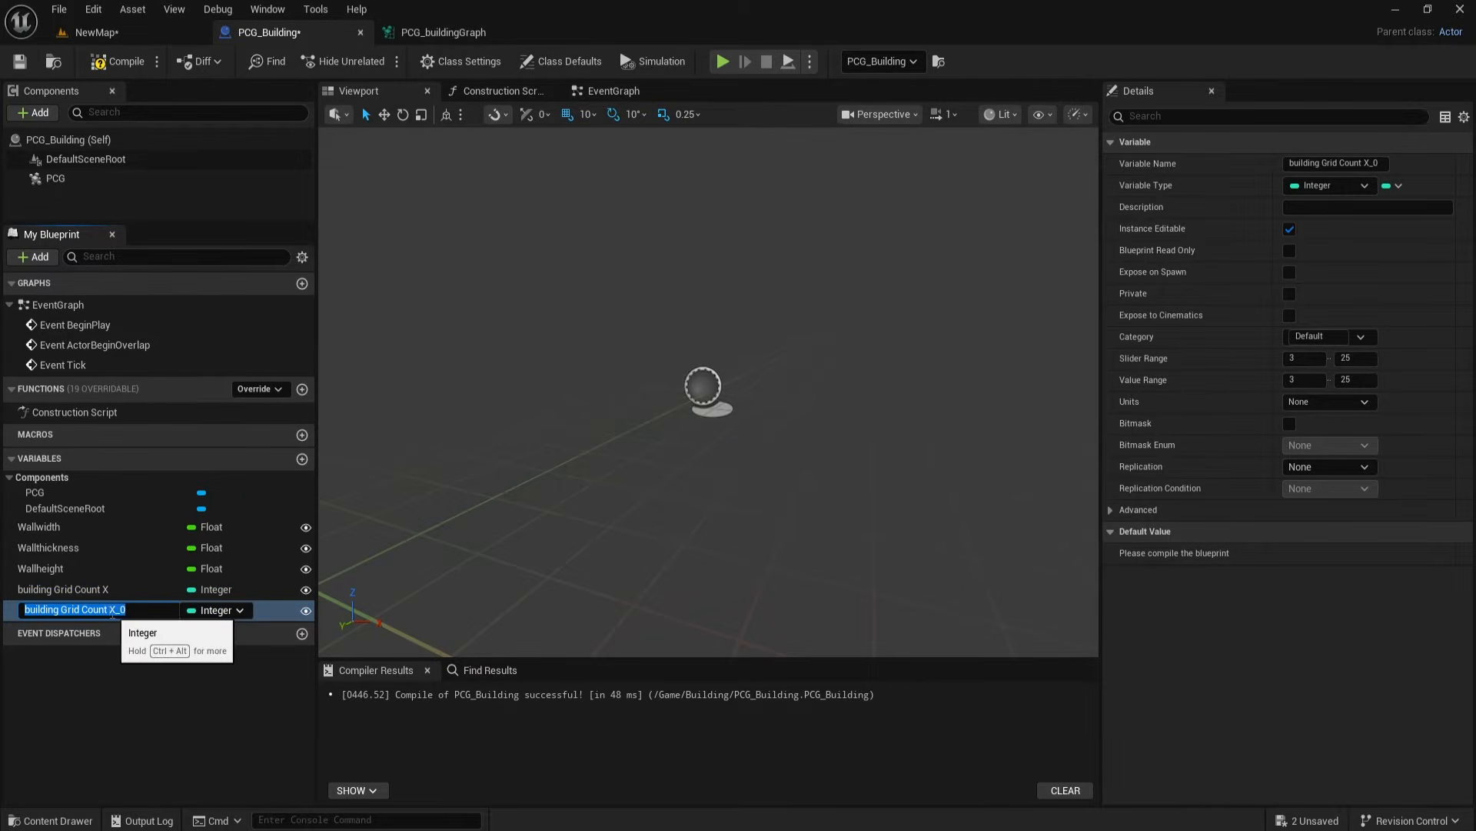
pyautogui.moveTo(109, 610); pyautogui.dragTo(166, 612)
pyautogui.press('BackSpace')
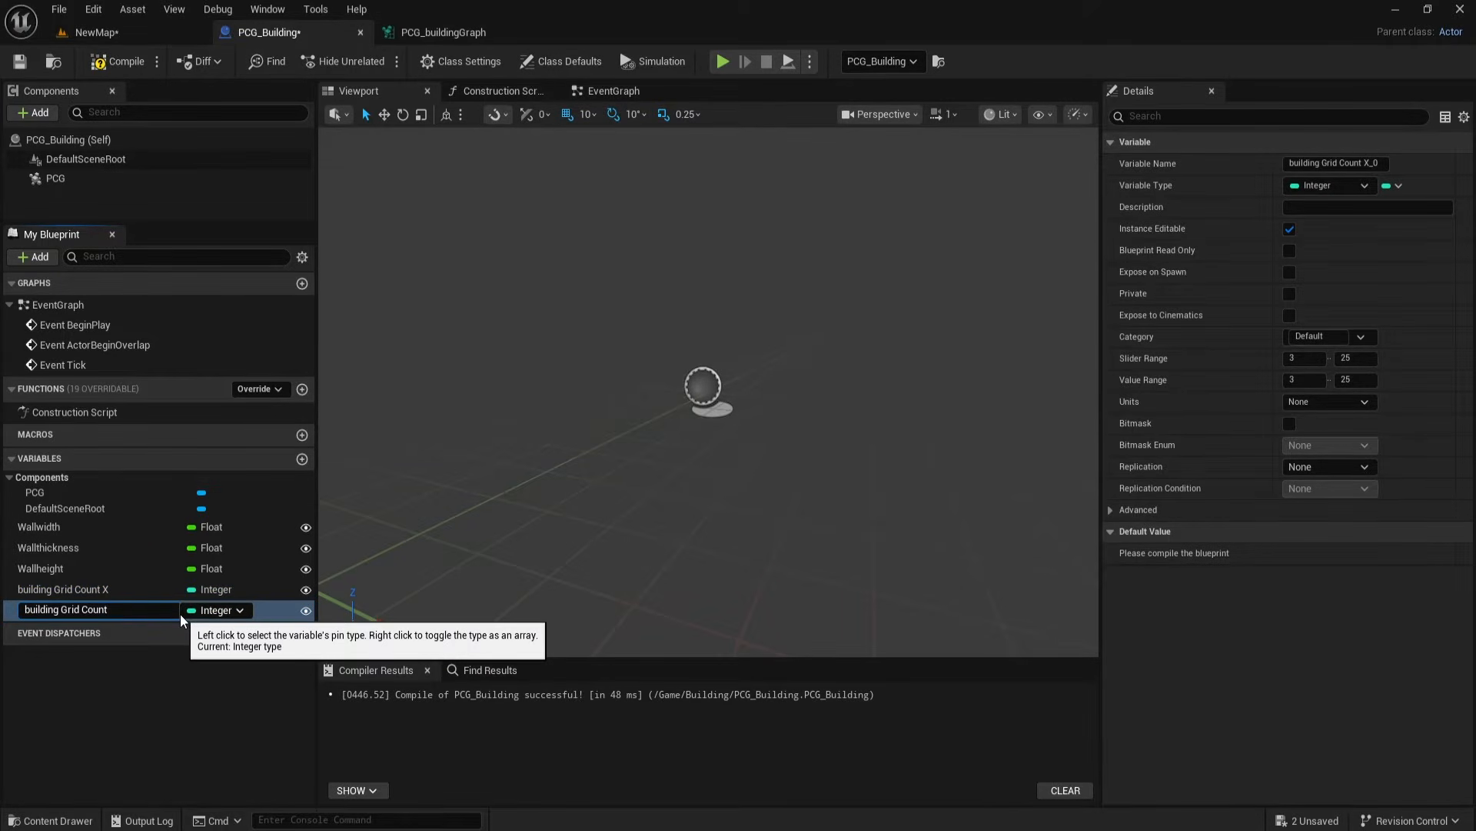
pyautogui.write('Y')
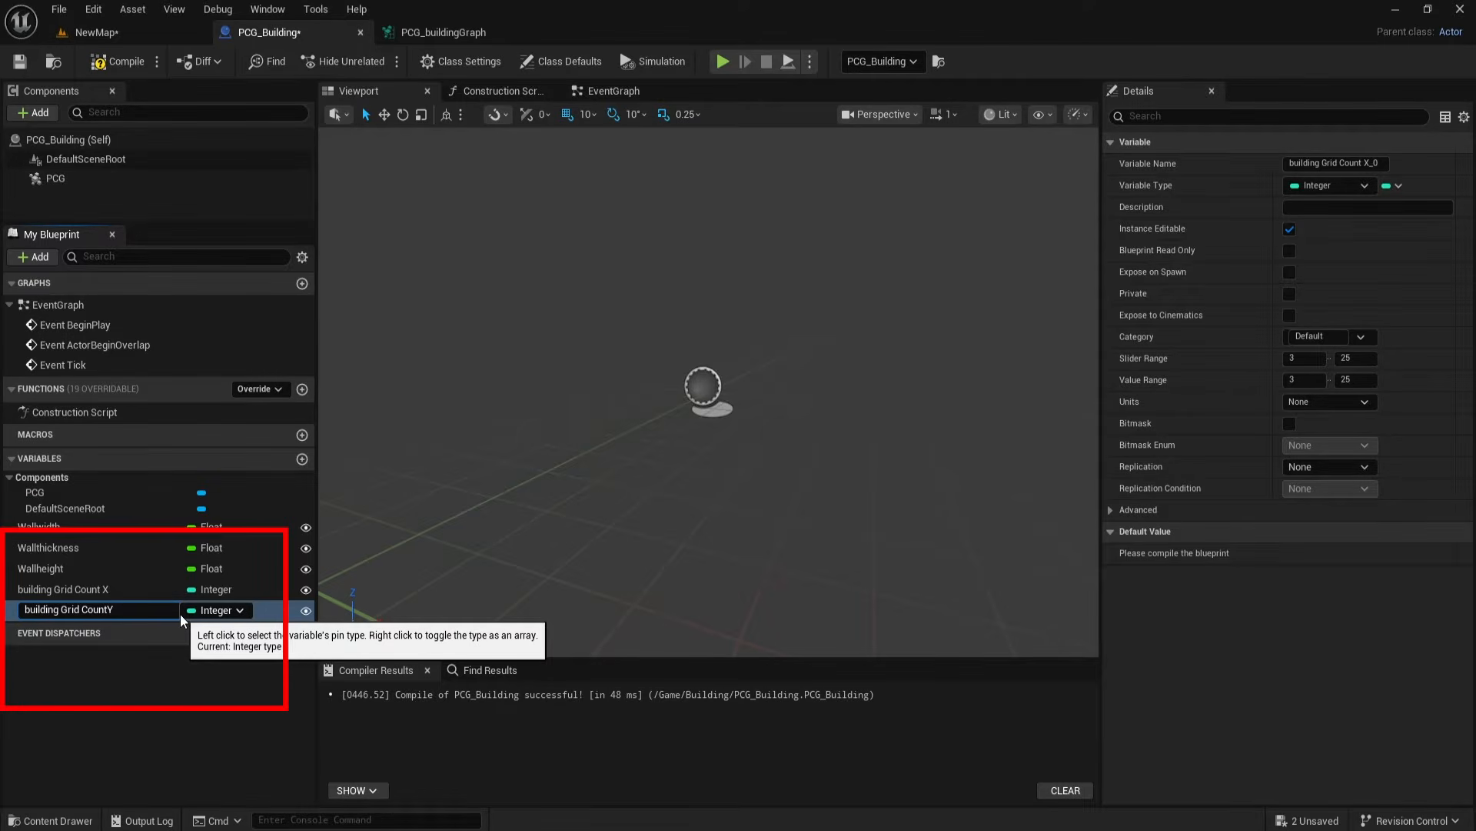
pyautogui.press('Return')
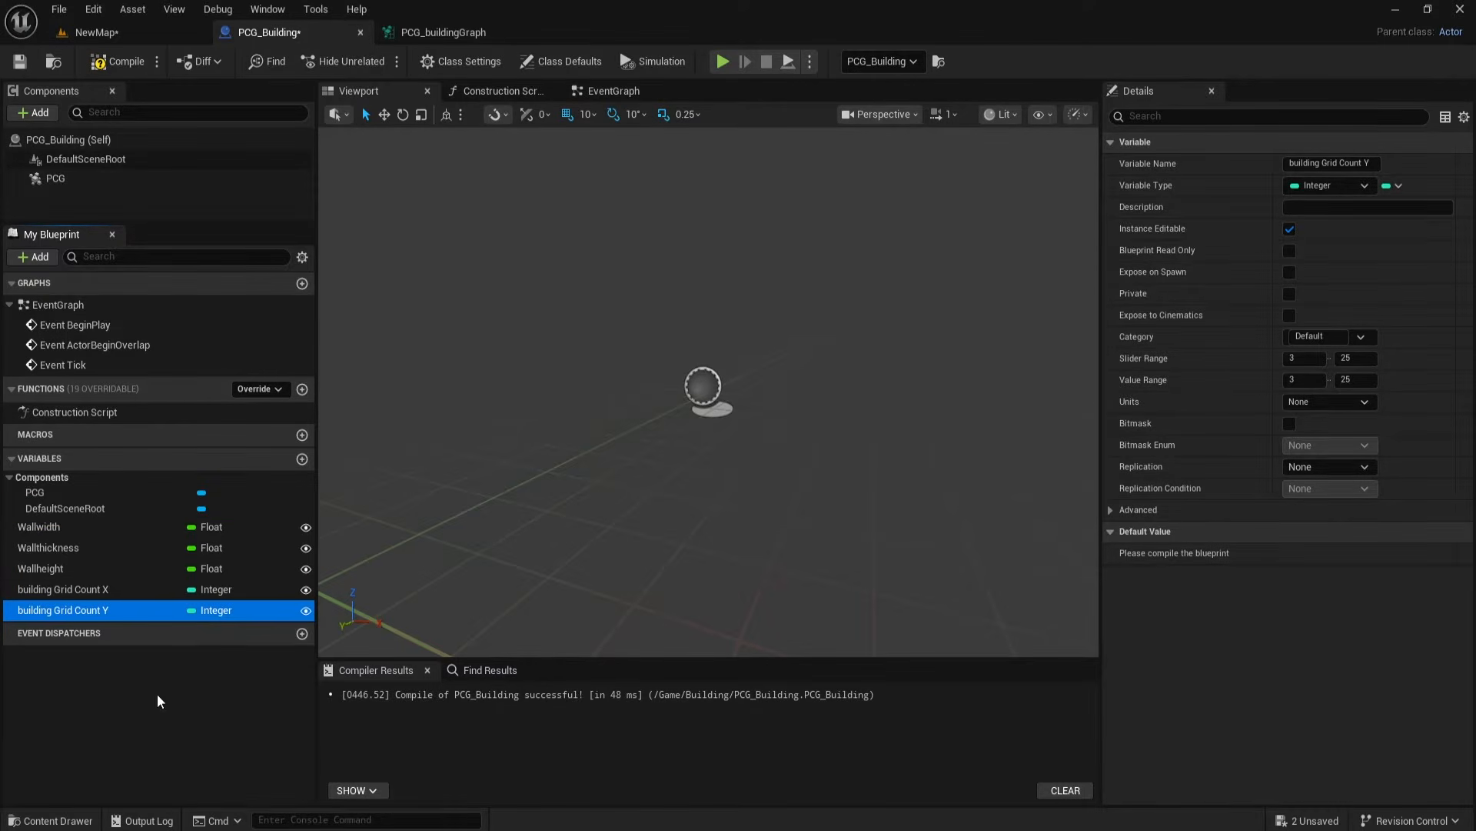
pyautogui.click(116, 61)
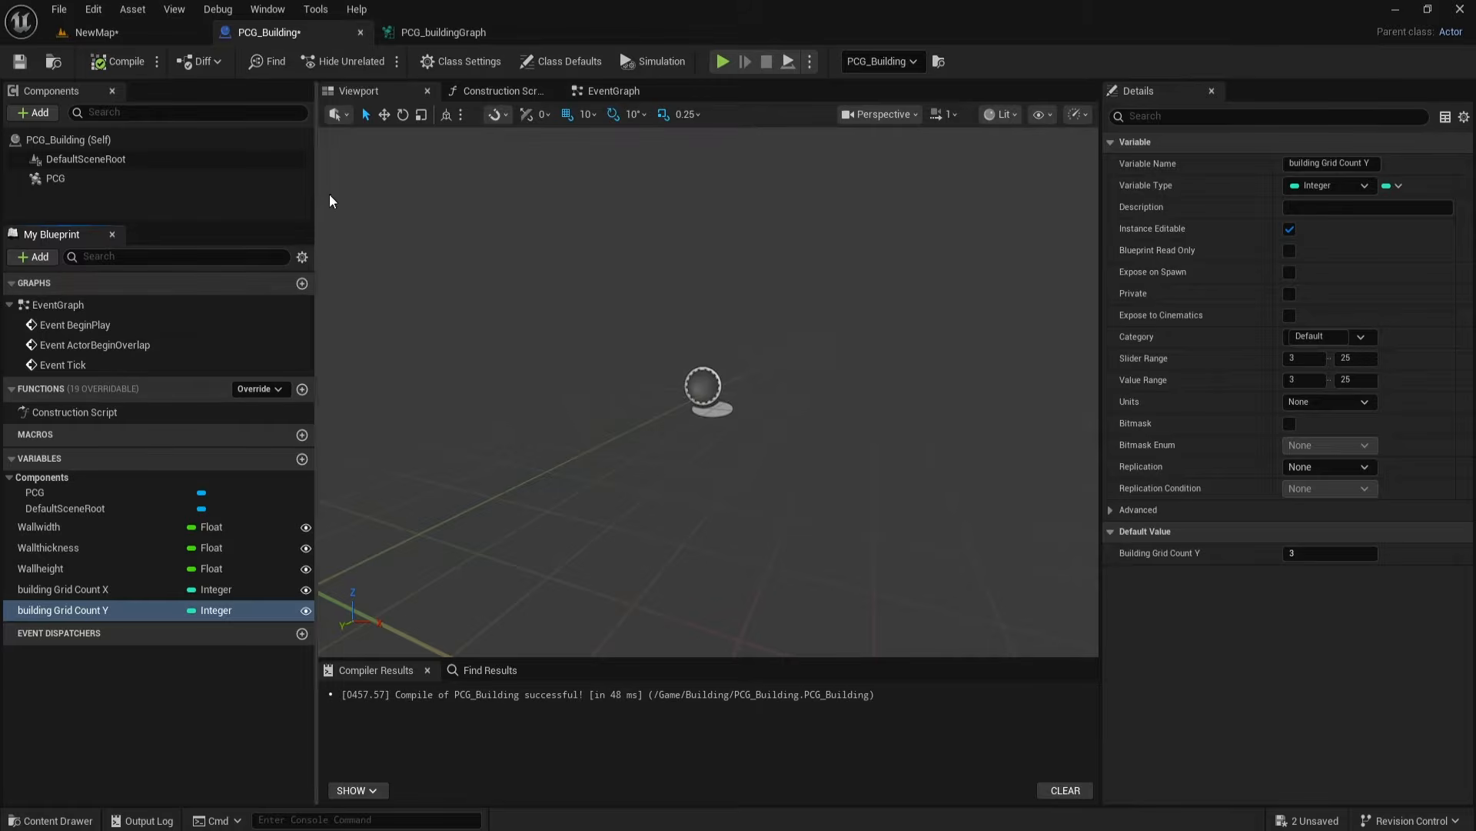
# Step: Add a Sequence node to the Construction Script and connect the script's execution output to it
pyautogui.click(489, 93)
pyautogui.moveTo(673, 394); pyautogui.dragTo(548, 347)
pyautogui.moveTo(649, 375); pyautogui.dragTo(647, 372, button='right')
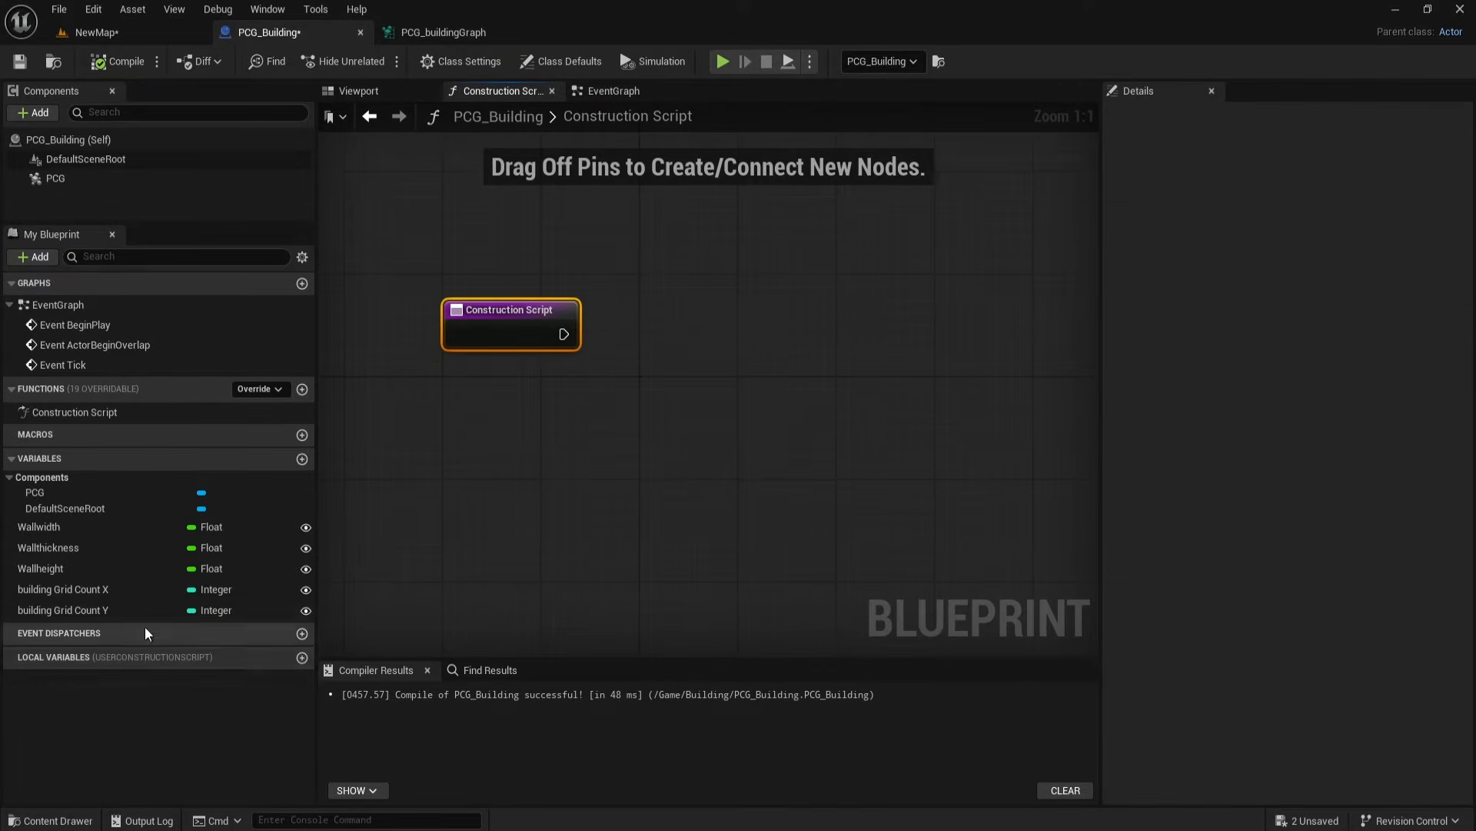
pyautogui.click(655, 309)
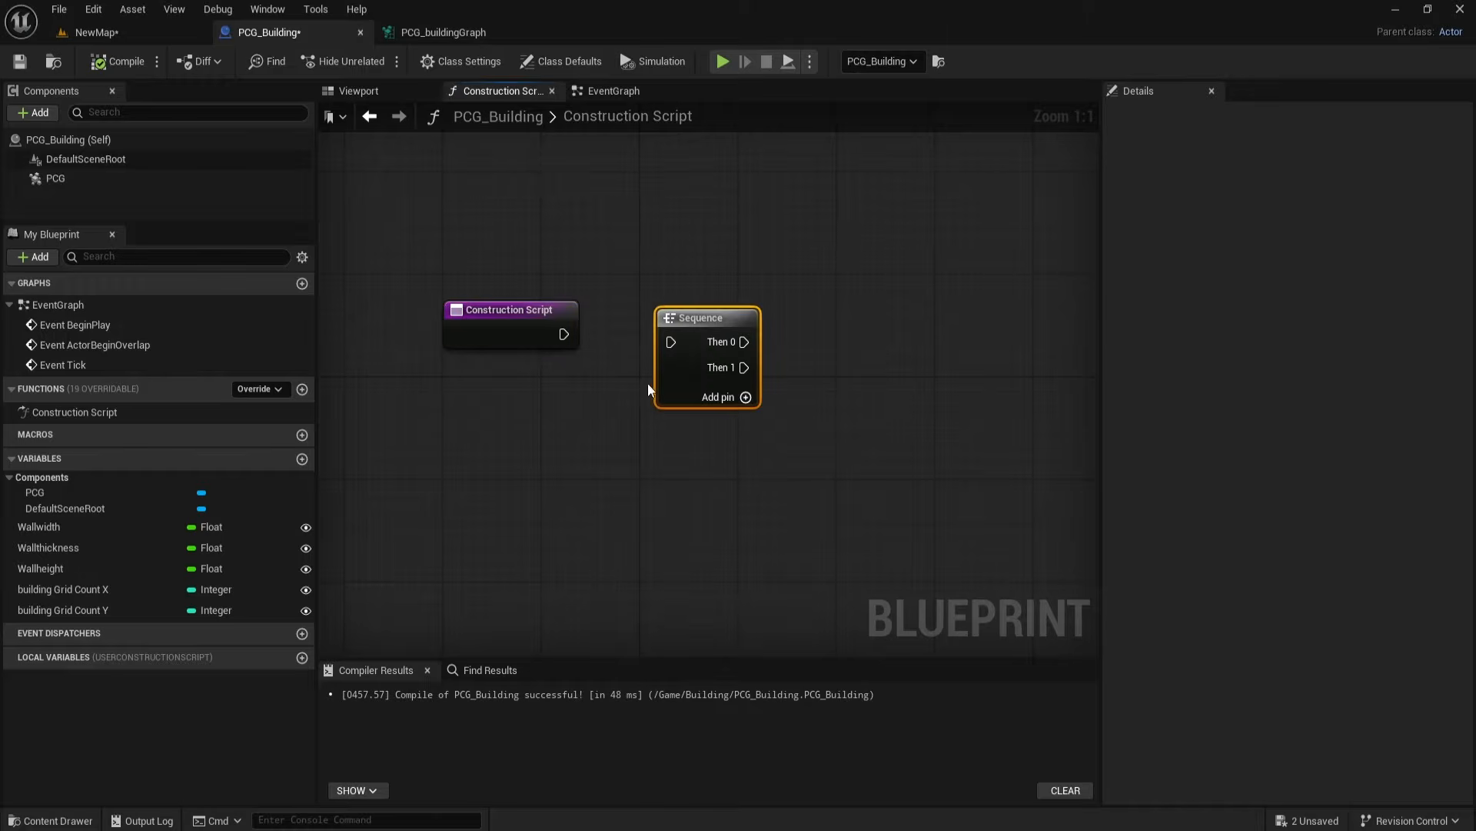
pyautogui.moveTo(563, 334); pyautogui.dragTo(693, 331)
pyautogui.moveTo(583, 400); pyautogui.dragTo(569, 396, button='right')
# Step: Place a PCG component reference in the Construction Script and get its Graph Instance from it
pyautogui.moveTo(56, 178); pyautogui.dragTo(652, 262)
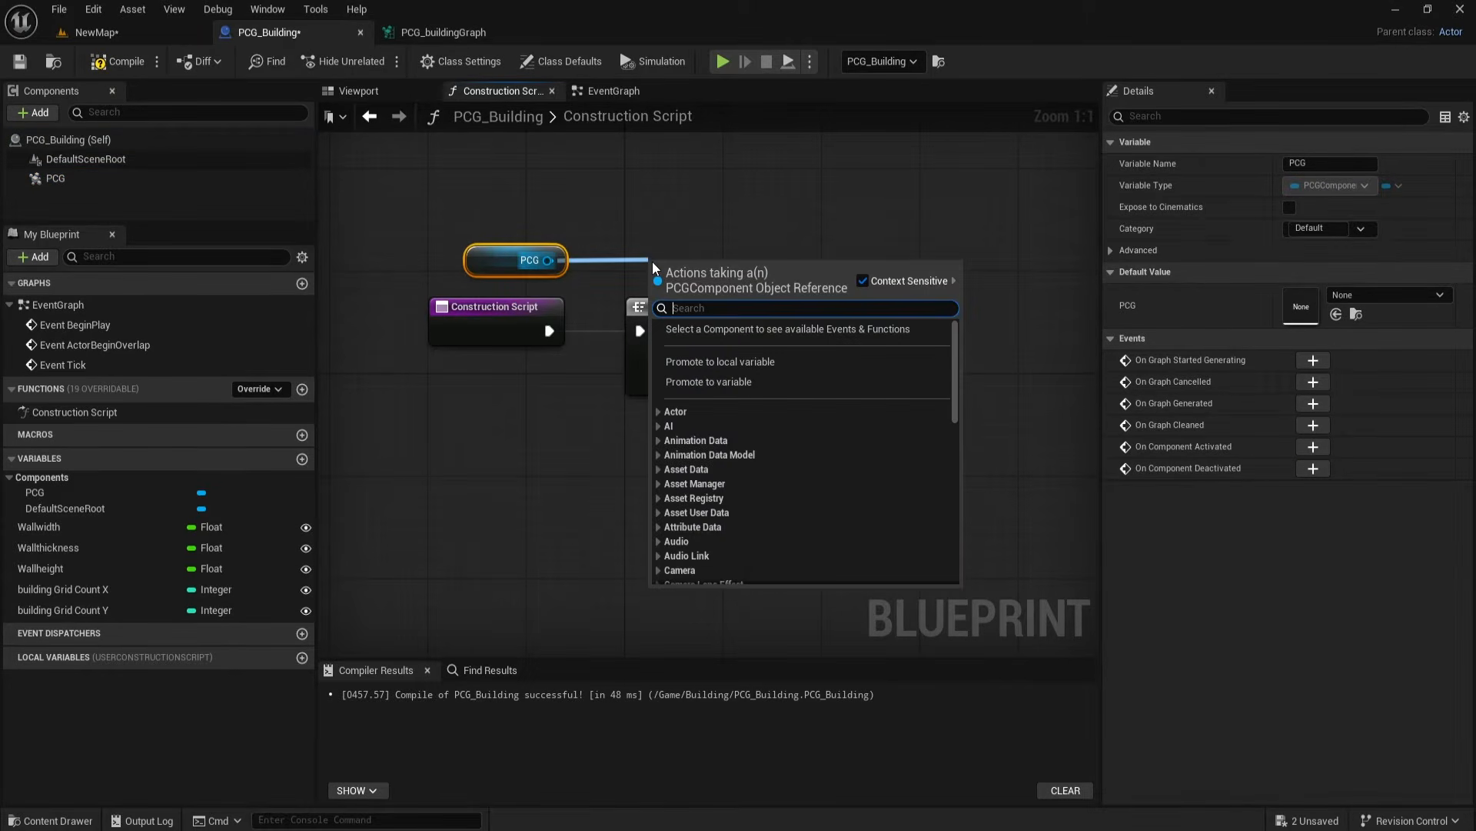
pyautogui.write('get grap')
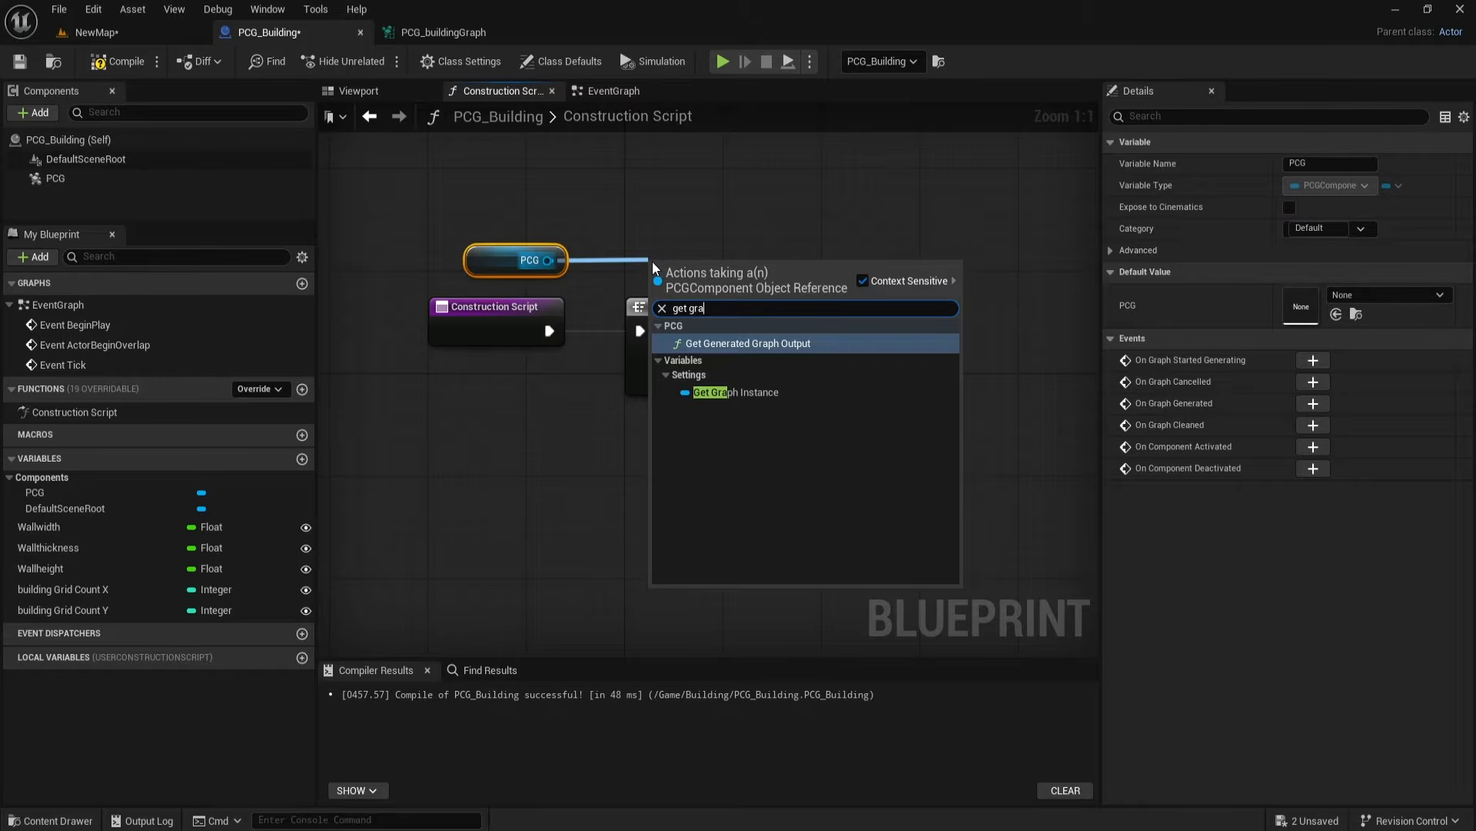
pyautogui.click(698, 393)
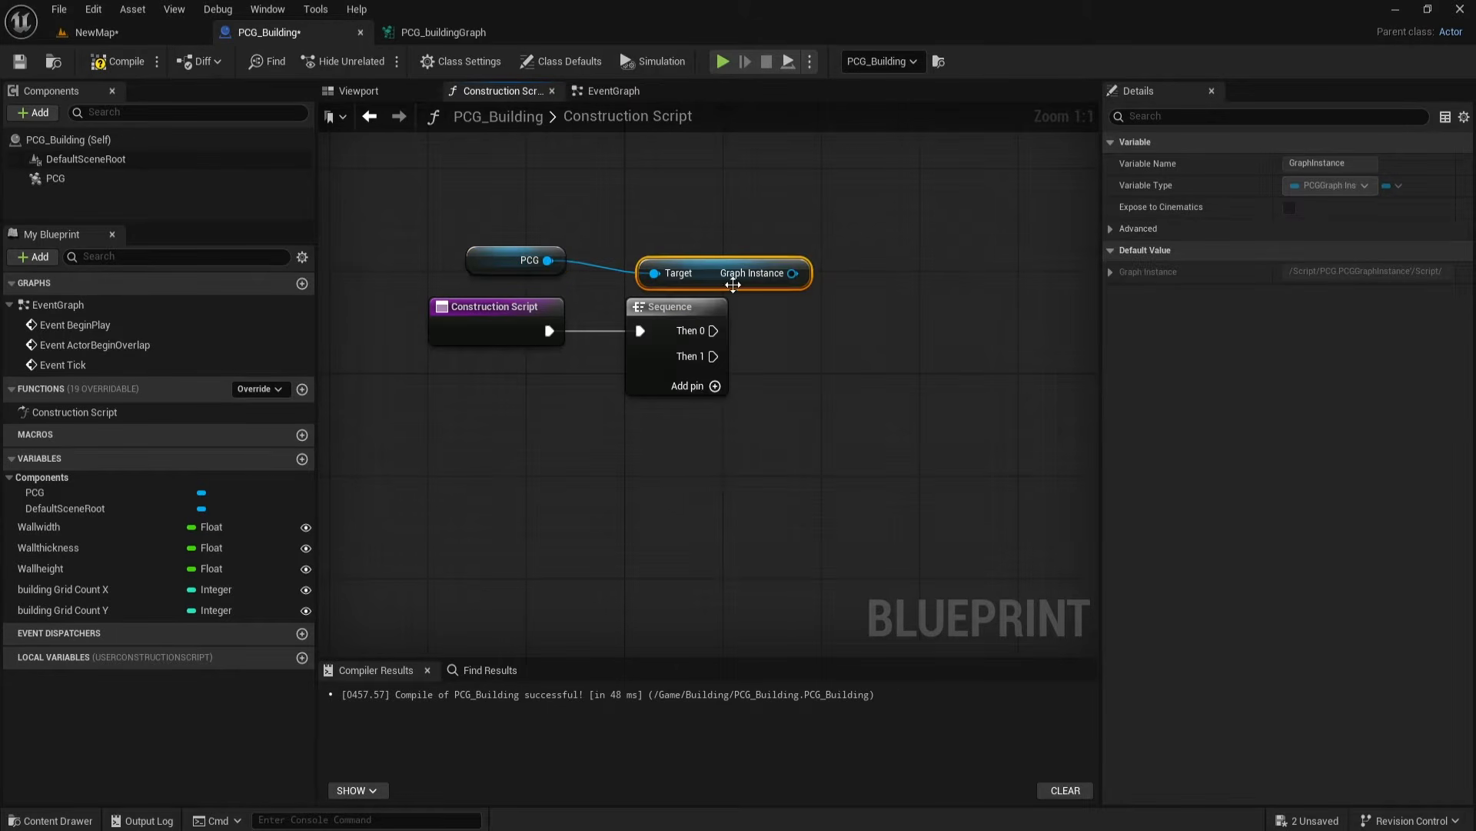
pyautogui.moveTo(728, 278); pyautogui.dragTo(676, 266)
pyautogui.moveTo(675, 266); pyautogui.dragTo(623, 266, button='right')
# Step: Promote the Graph Instance output to a local variable named "Graph Instance" and run its setter from the Sequence's Then 0
pyautogui.moveTo(691, 261); pyautogui.dragTo(732, 326)
pyautogui.click(800, 429)
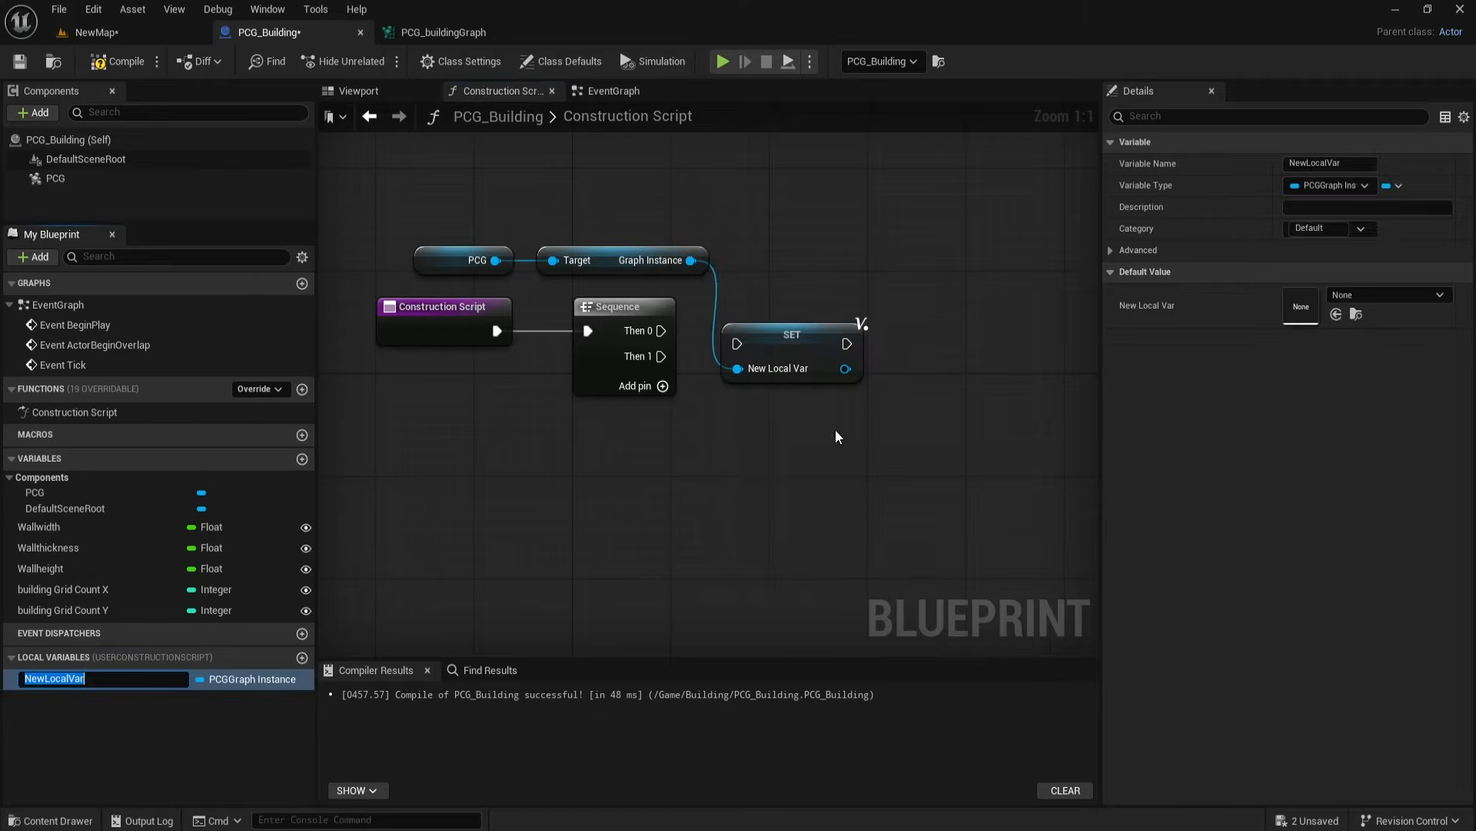
pyautogui.write('Graph Instance')
pyautogui.press('Return')
pyautogui.moveTo(662, 331); pyautogui.dragTo(739, 344)
# Step: Tidy the layout of the PCG, Graph Instance and setter nodes around the Sequence node
pyautogui.moveTo(785, 336); pyautogui.dragTo(810, 323)
pyautogui.moveTo(398, 220); pyautogui.dragTo(632, 262)
pyautogui.moveTo(368, 377); pyautogui.dragTo(562, 310)
pyautogui.moveTo(584, 356); pyautogui.dragTo(628, 340, button='right')
pyautogui.moveTo(442, 212); pyautogui.dragTo(832, 303)
pyautogui.moveTo(408, 188); pyautogui.dragTo(662, 254)
pyautogui.moveTo(810, 472); pyautogui.dragTo(708, 457, button='right')
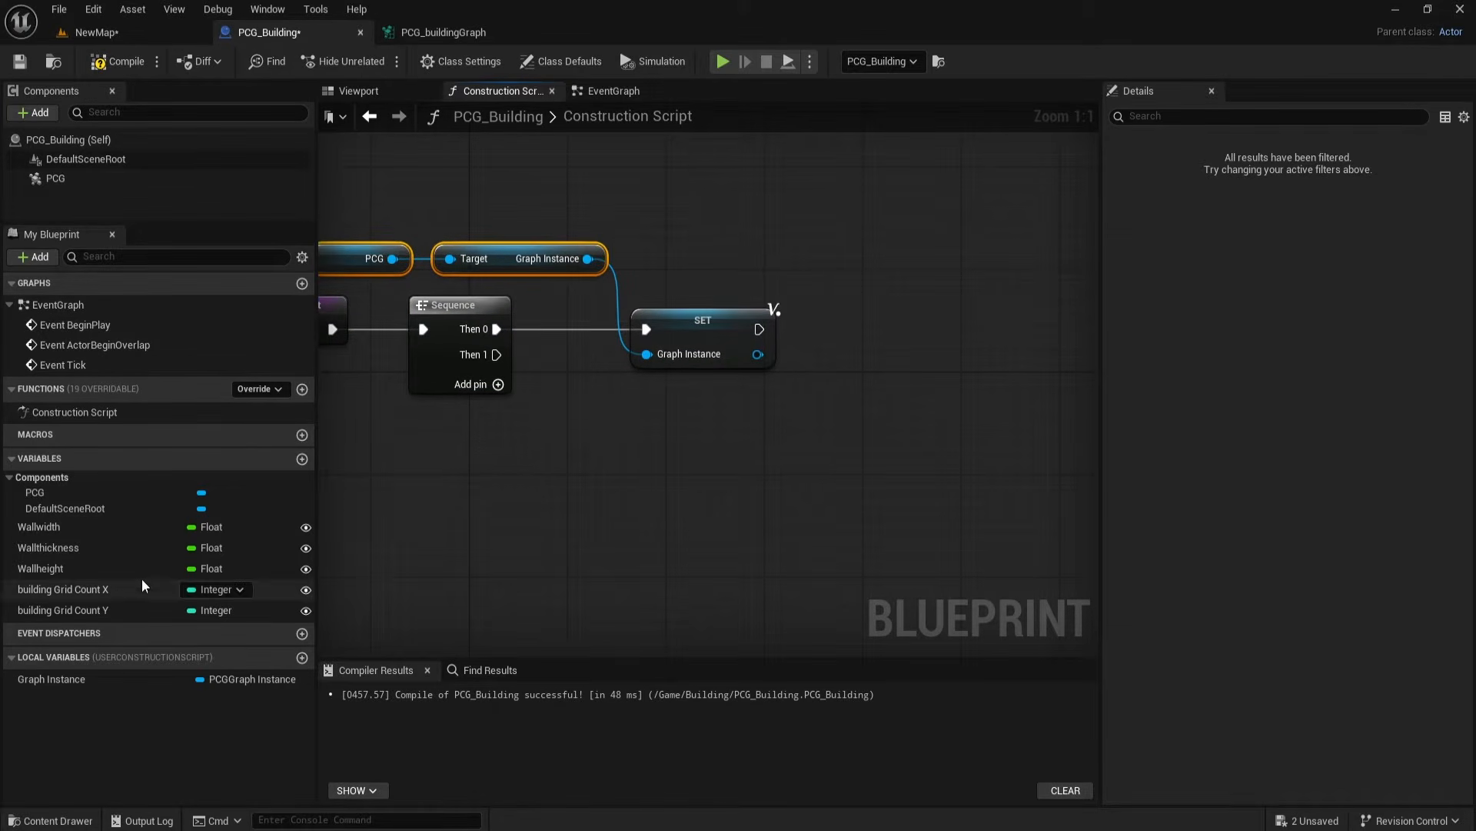
# Step: Place getters for Wallwidth and building Grid Count X above the Graph Instance setter
pyautogui.click(36, 527)
pyautogui.moveTo(44, 528); pyautogui.dragTo(804, 211)
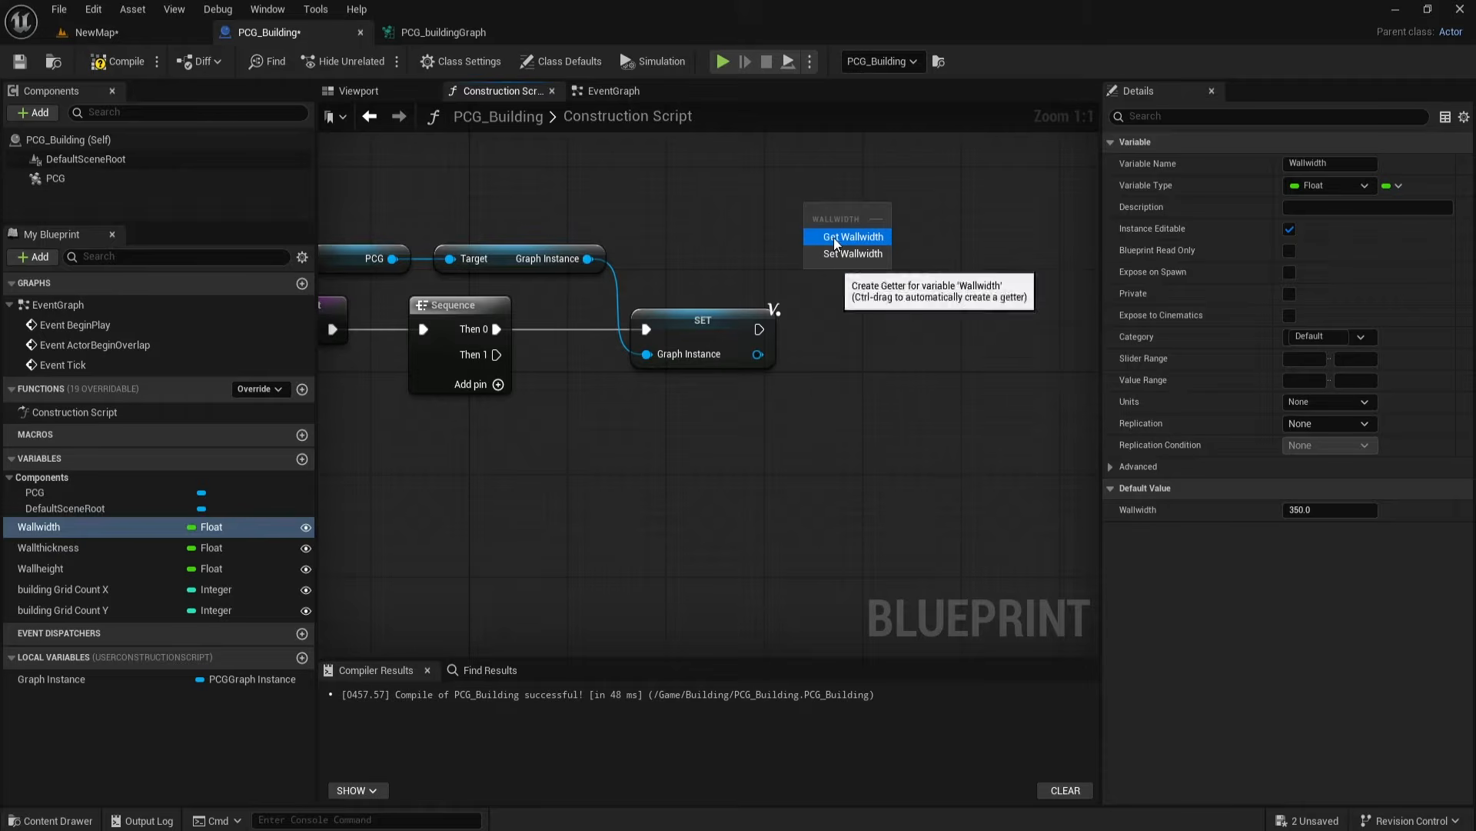
pyautogui.click(834, 237)
pyautogui.moveTo(809, 339); pyautogui.dragTo(758, 371, button='right')
pyautogui.moveTo(775, 247); pyautogui.dragTo(726, 247)
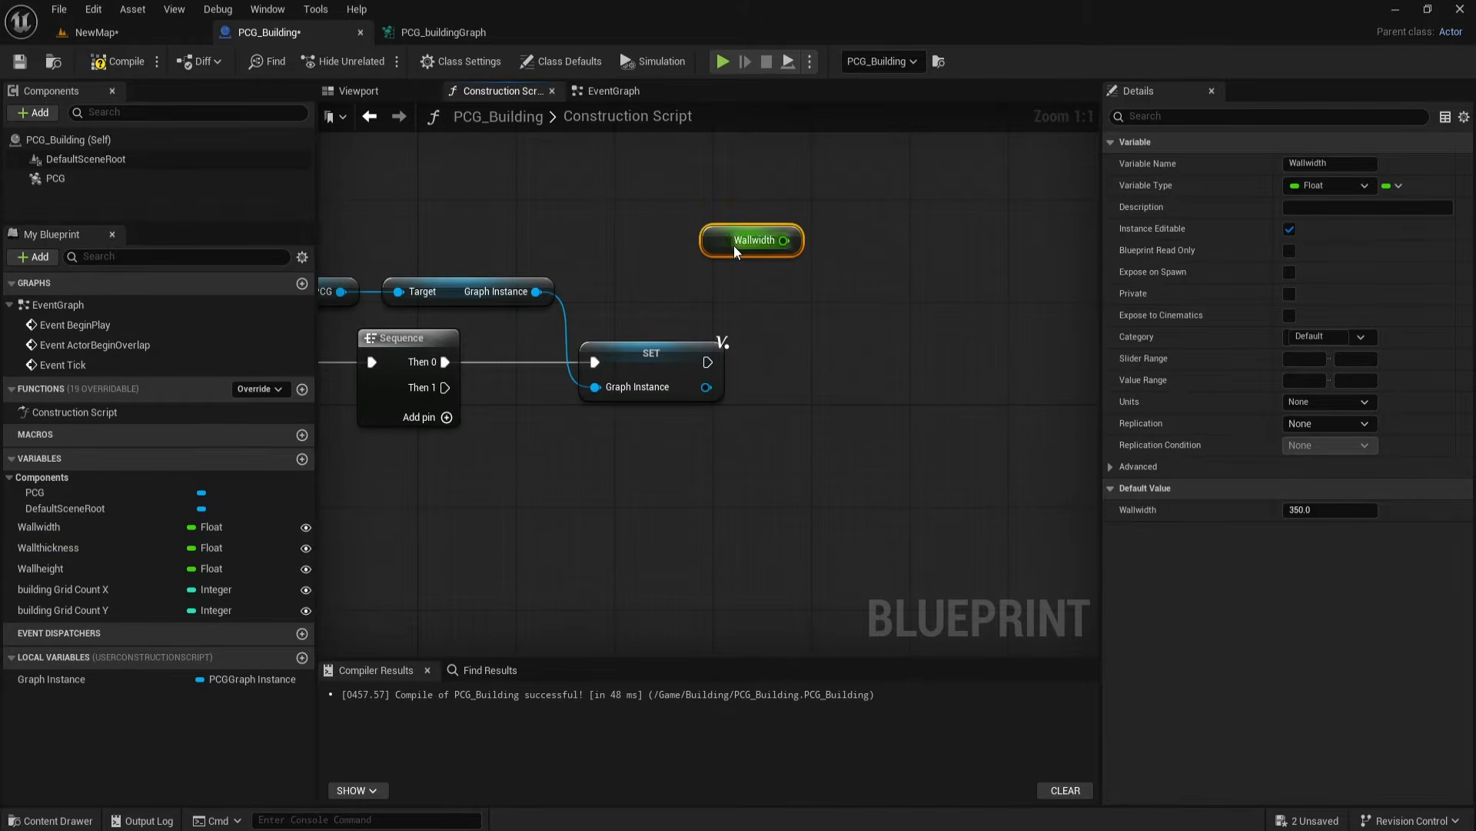
pyautogui.moveTo(83, 589); pyautogui.dragTo(740, 284)
pyautogui.click(777, 313)
# Step: Multiply Wallwidth by Building Grid Count X and move the three nodes up together
pyautogui.moveTo(784, 240); pyautogui.dragTo(850, 256)
pyautogui.write('mul')
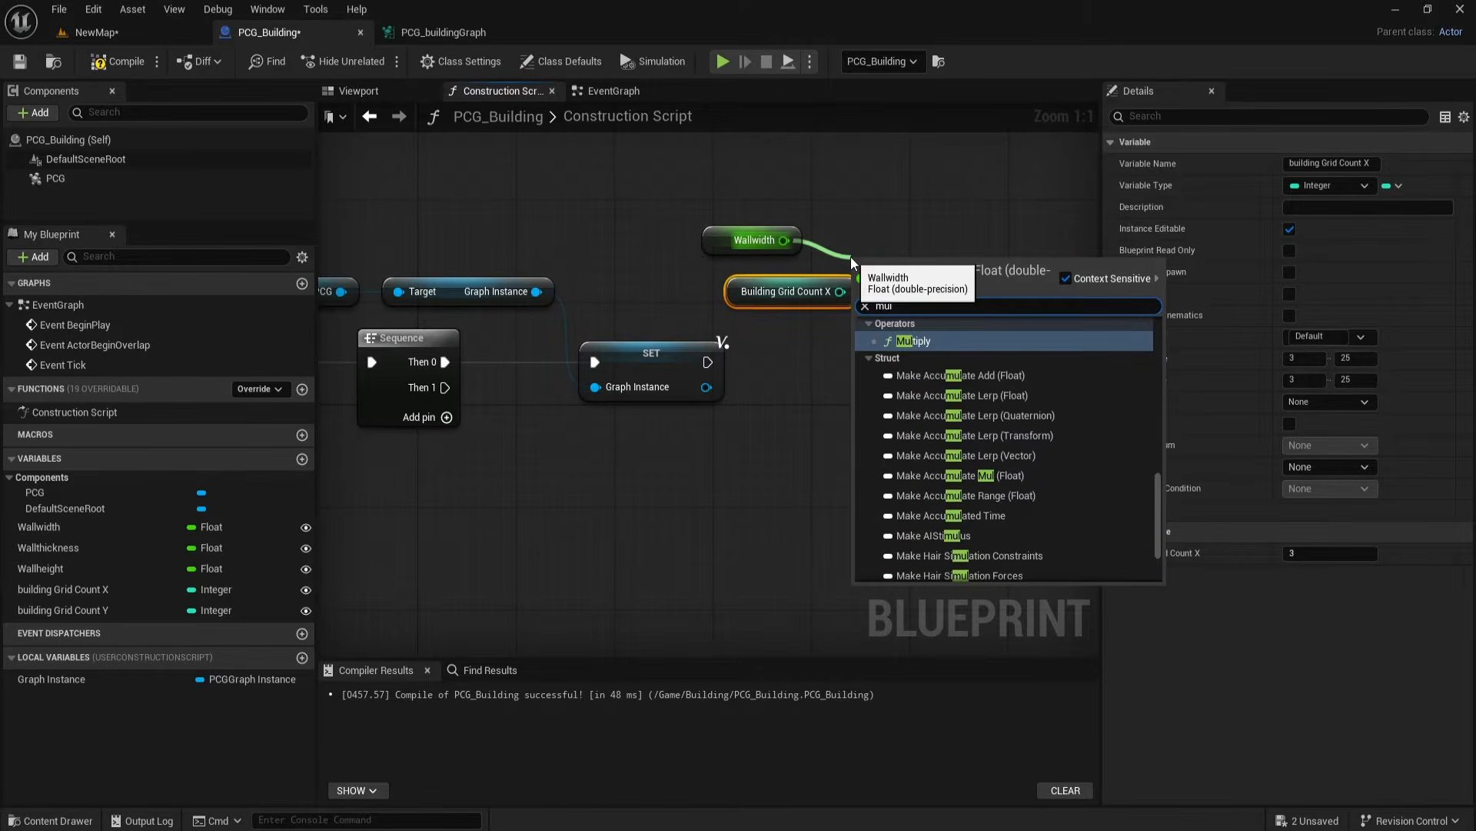
pyautogui.click(926, 342)
pyautogui.moveTo(846, 294); pyautogui.dragTo(885, 279)
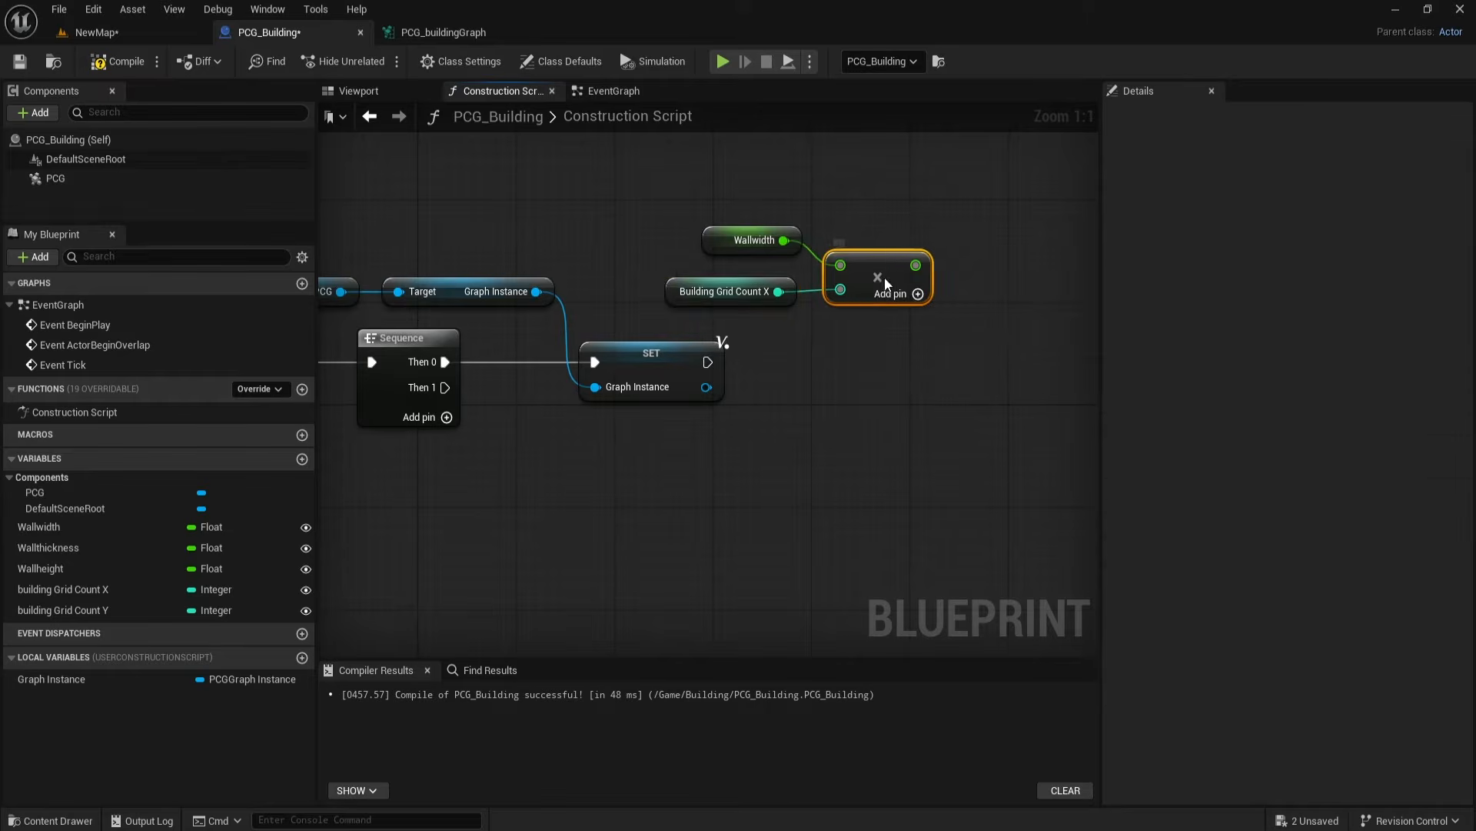
pyautogui.moveTo(669, 223); pyautogui.dragTo(896, 336)
pyautogui.moveTo(865, 263); pyautogui.dragTo(852, 221)
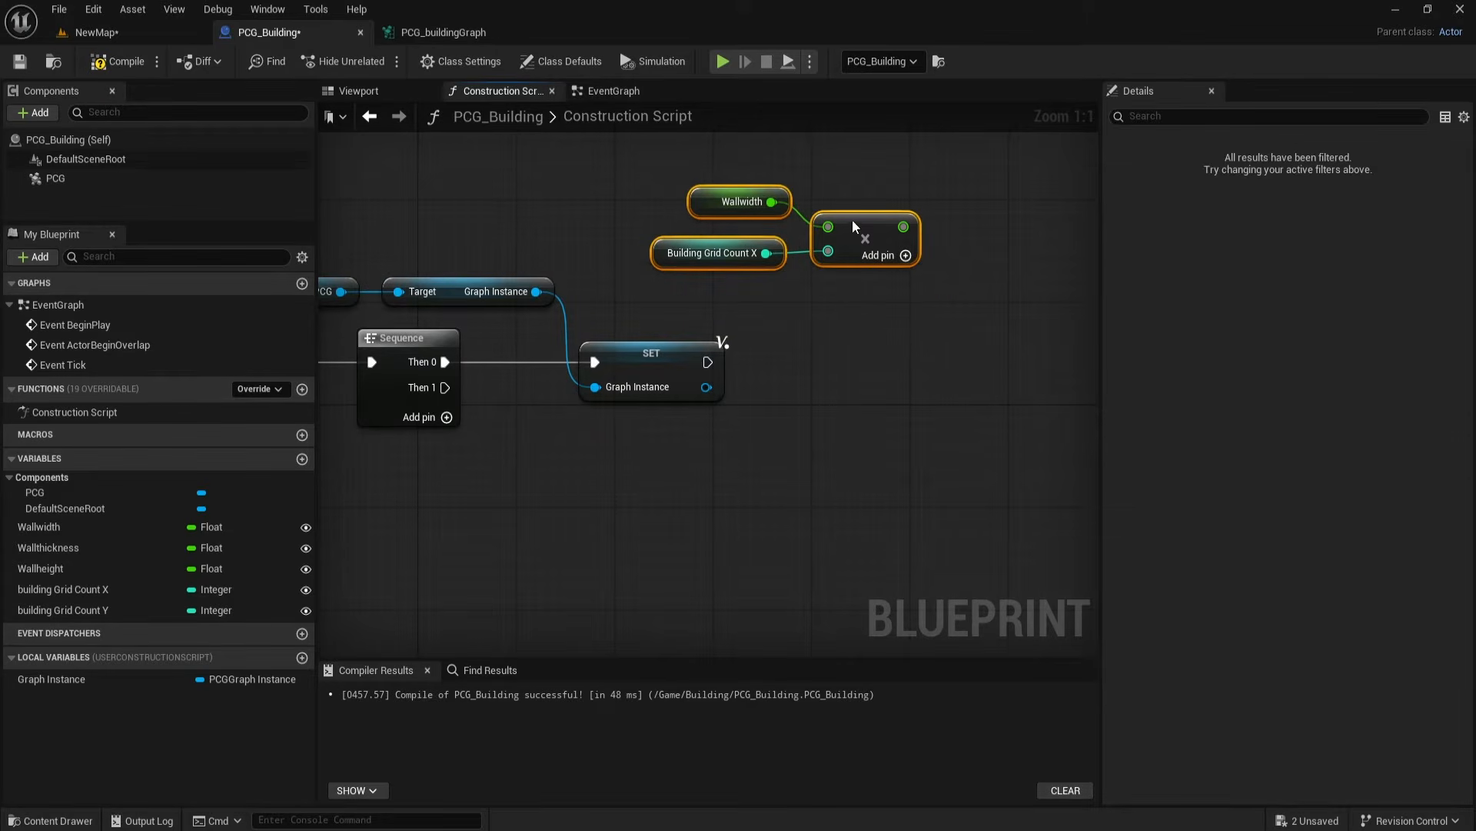
# Step: Duplicate the Wallwidth multiplication group and replace its Building Grid Count X with building Grid Count Y
pyautogui.moveTo(853, 354); pyautogui.dragTo(833, 339, button='right')
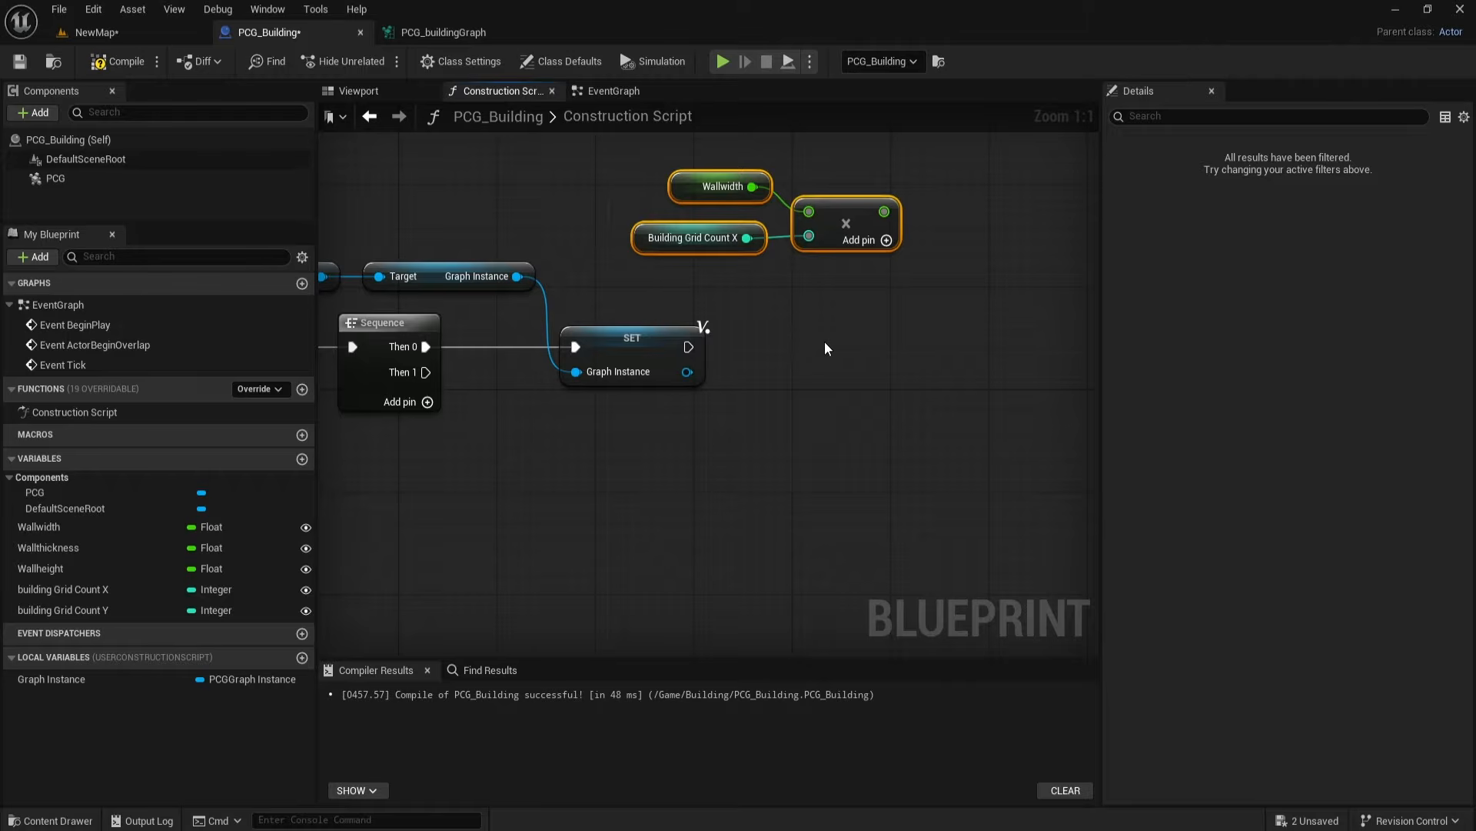
pyautogui.hotkey('ctrl', 'c')
pyautogui.hotkey('ctrl', 'v')
pyautogui.moveTo(936, 359); pyautogui.dragTo(919, 303)
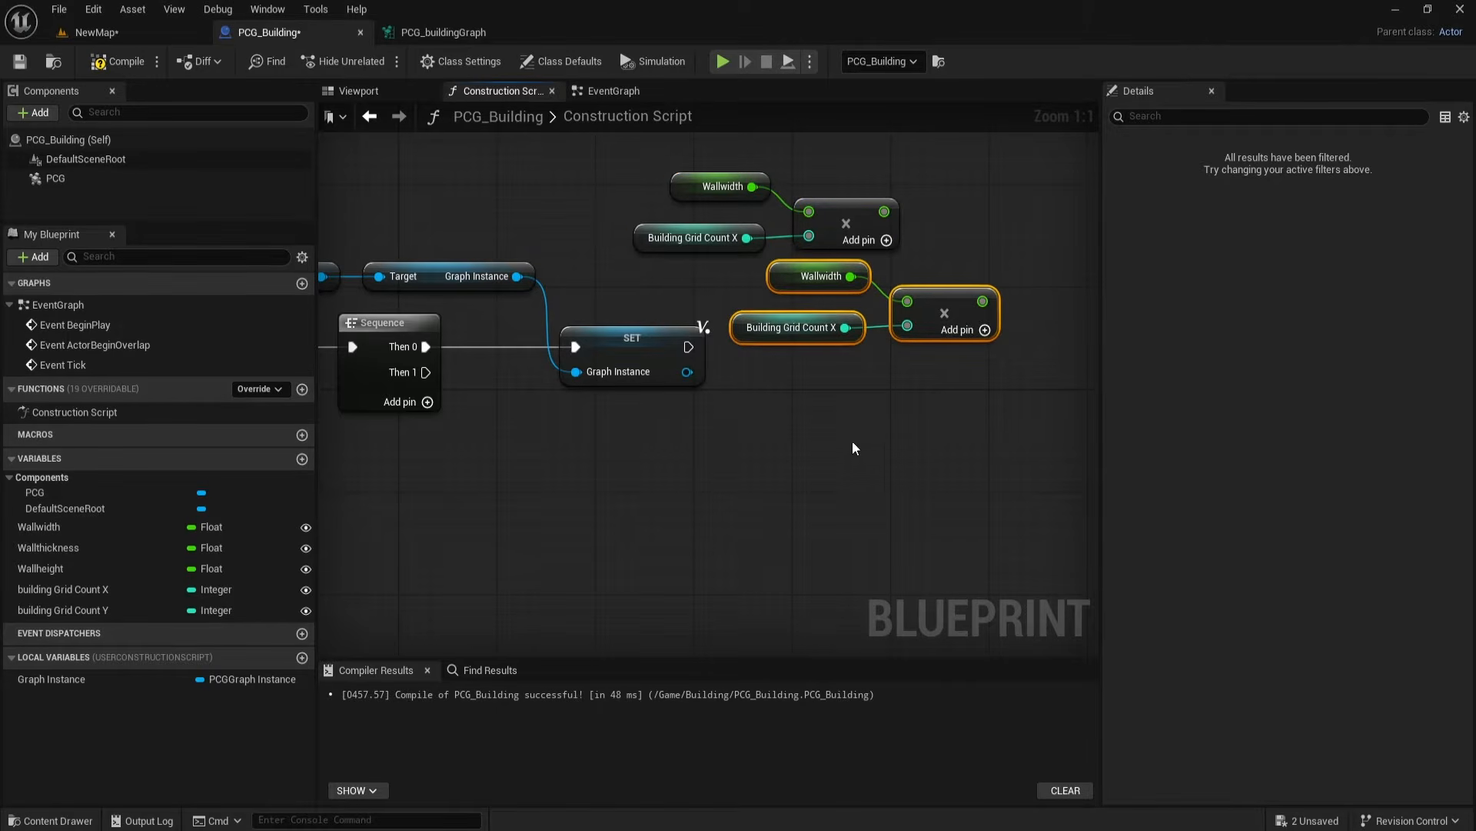
pyautogui.moveTo(852, 441); pyautogui.dragTo(849, 421, button='right')
pyautogui.moveTo(14, 613); pyautogui.dragTo(734, 314)
pyautogui.moveTo(863, 413); pyautogui.dragTo(779, 414, button='right')
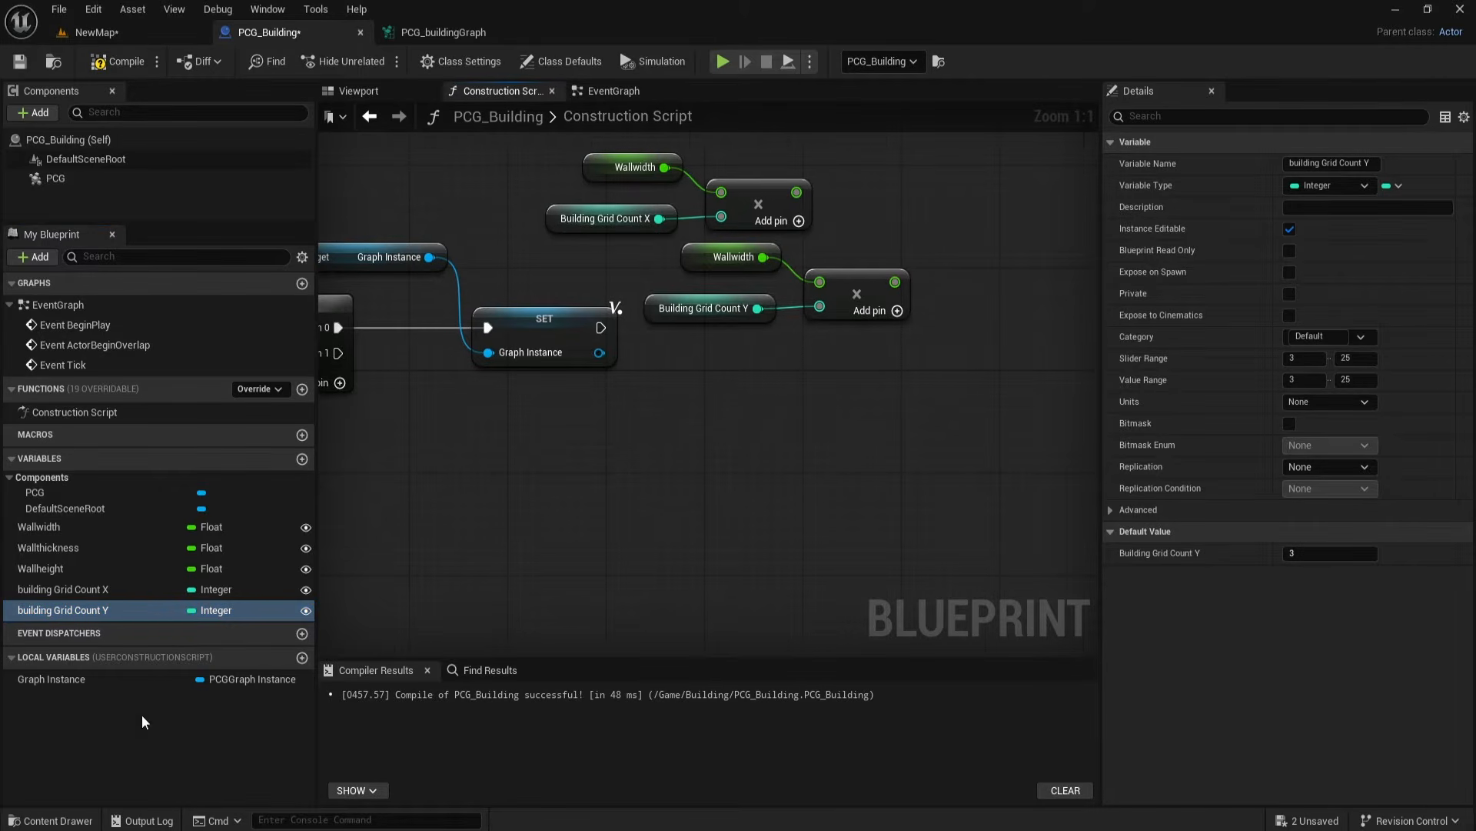
# Step: Add a local variable named "Total Wall Size" and set its type to Vector 2D
pyautogui.click(301, 658)
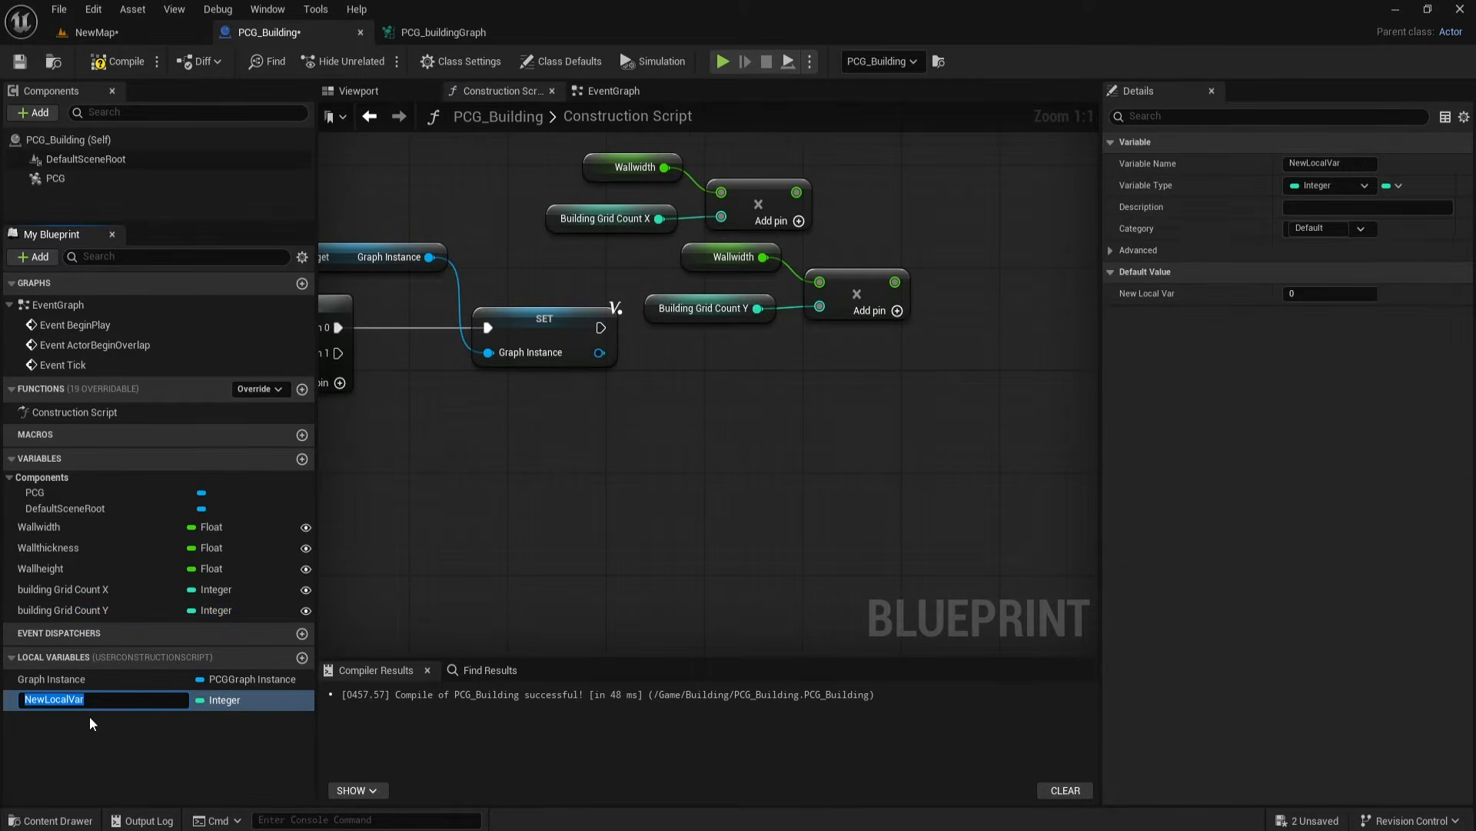
pyautogui.write('Total Wall Size')
pyautogui.press('Return')
pyautogui.click(223, 700)
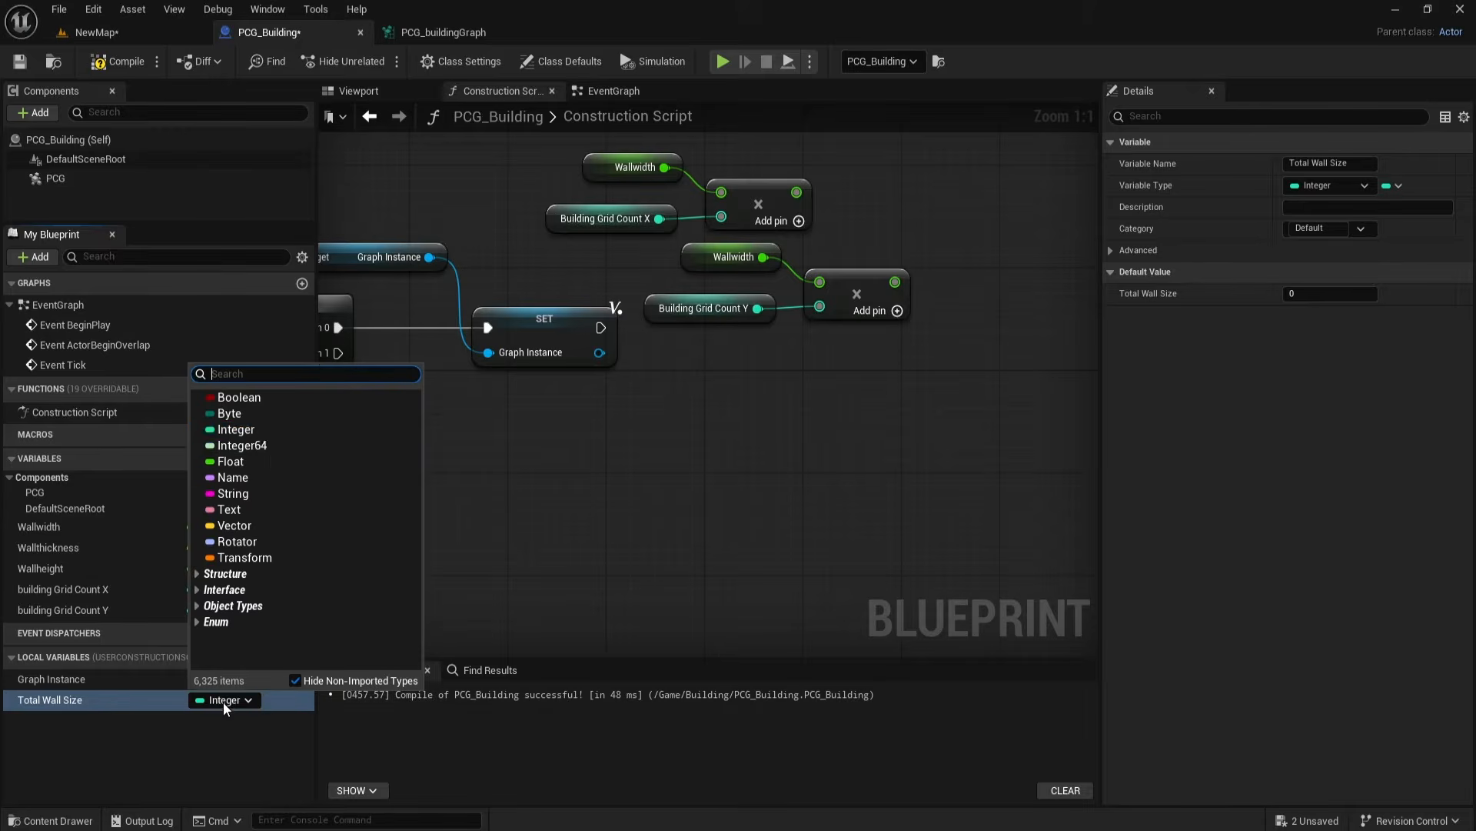
pyautogui.write('vecto')
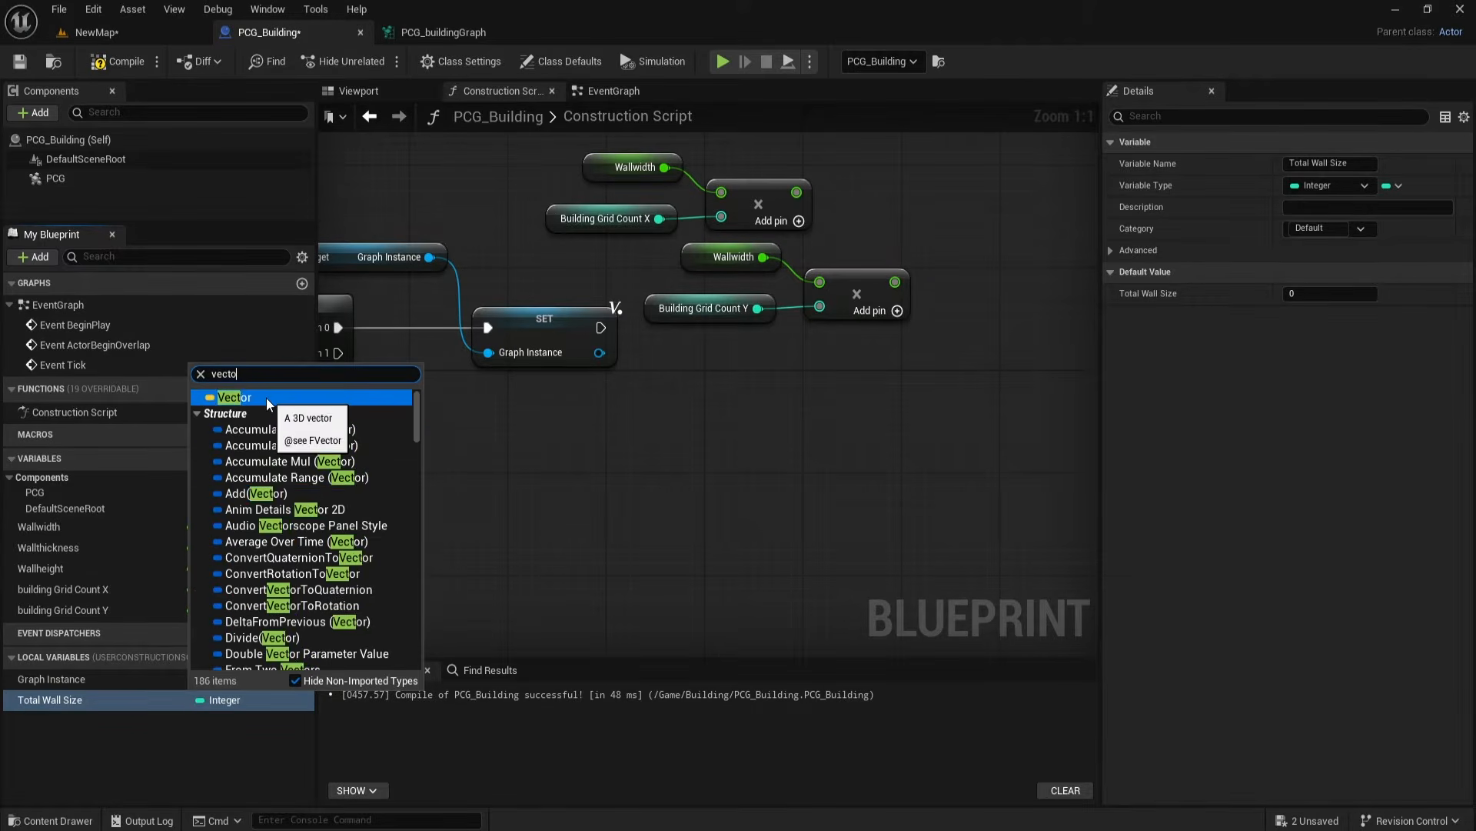
pyautogui.write('r 2d')
pyautogui.scroll(-5, 281, 617)
pyautogui.click(274, 598)
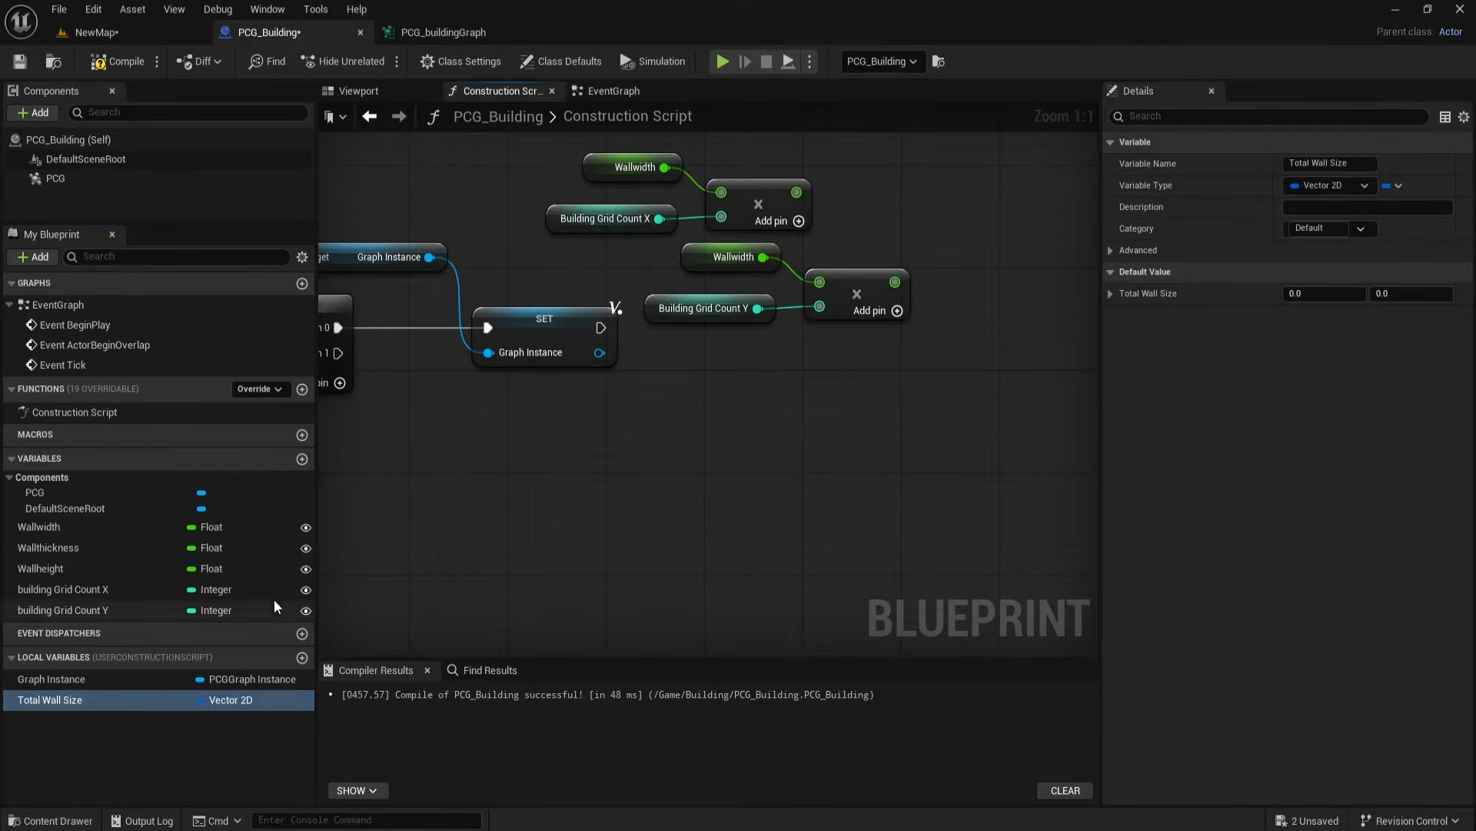
# Step: Place a setter for Total Wall Size and split its input into separate X and Y pins
pyautogui.moveTo(728, 439); pyautogui.dragTo(666, 455, button='right')
pyautogui.click(55, 697)
pyautogui.click(88, 700)
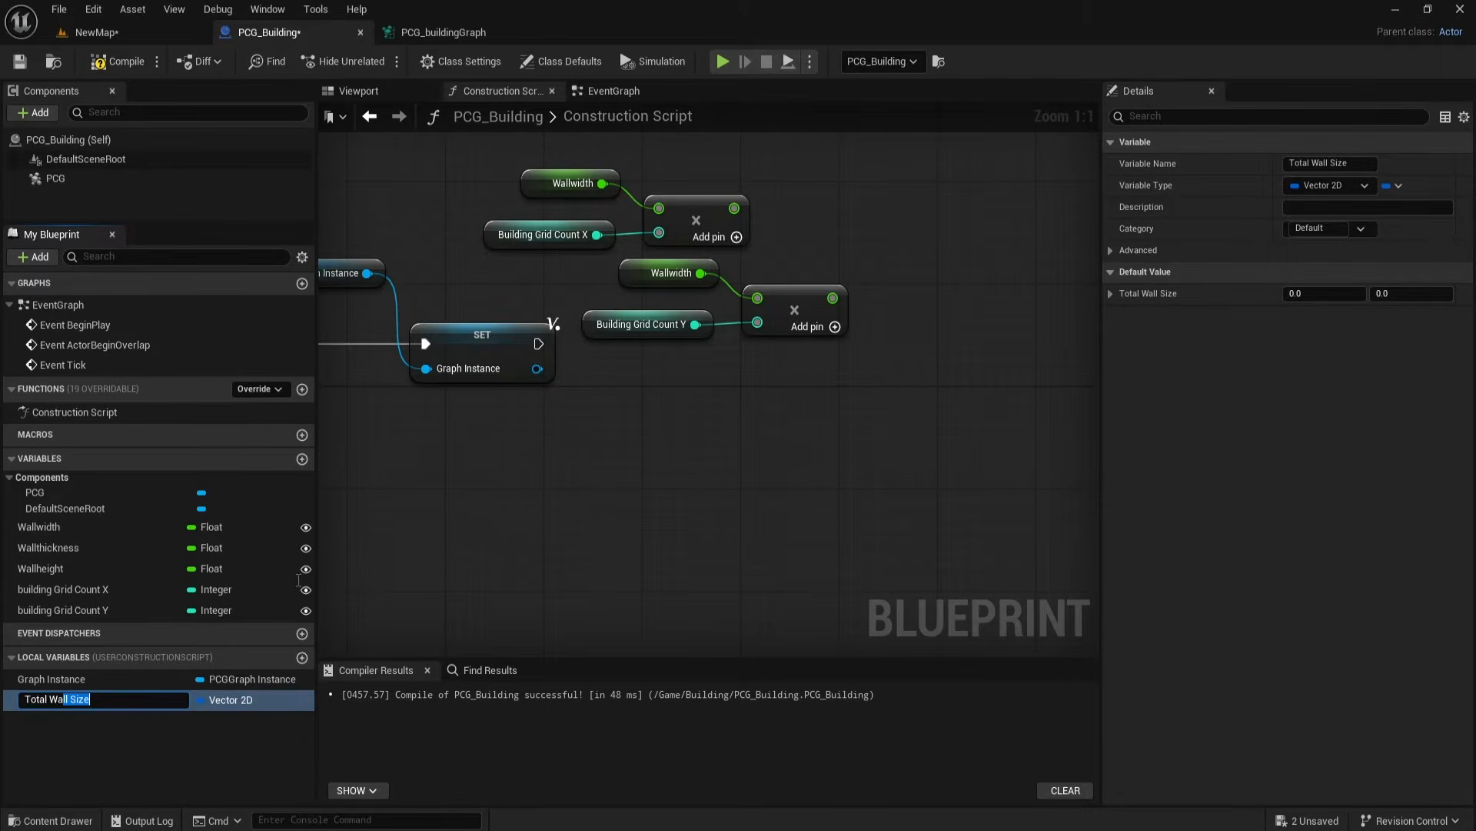
pyautogui.press('Return')
pyautogui.moveTo(42, 698); pyautogui.dragTo(898, 218)
pyautogui.click(952, 244)
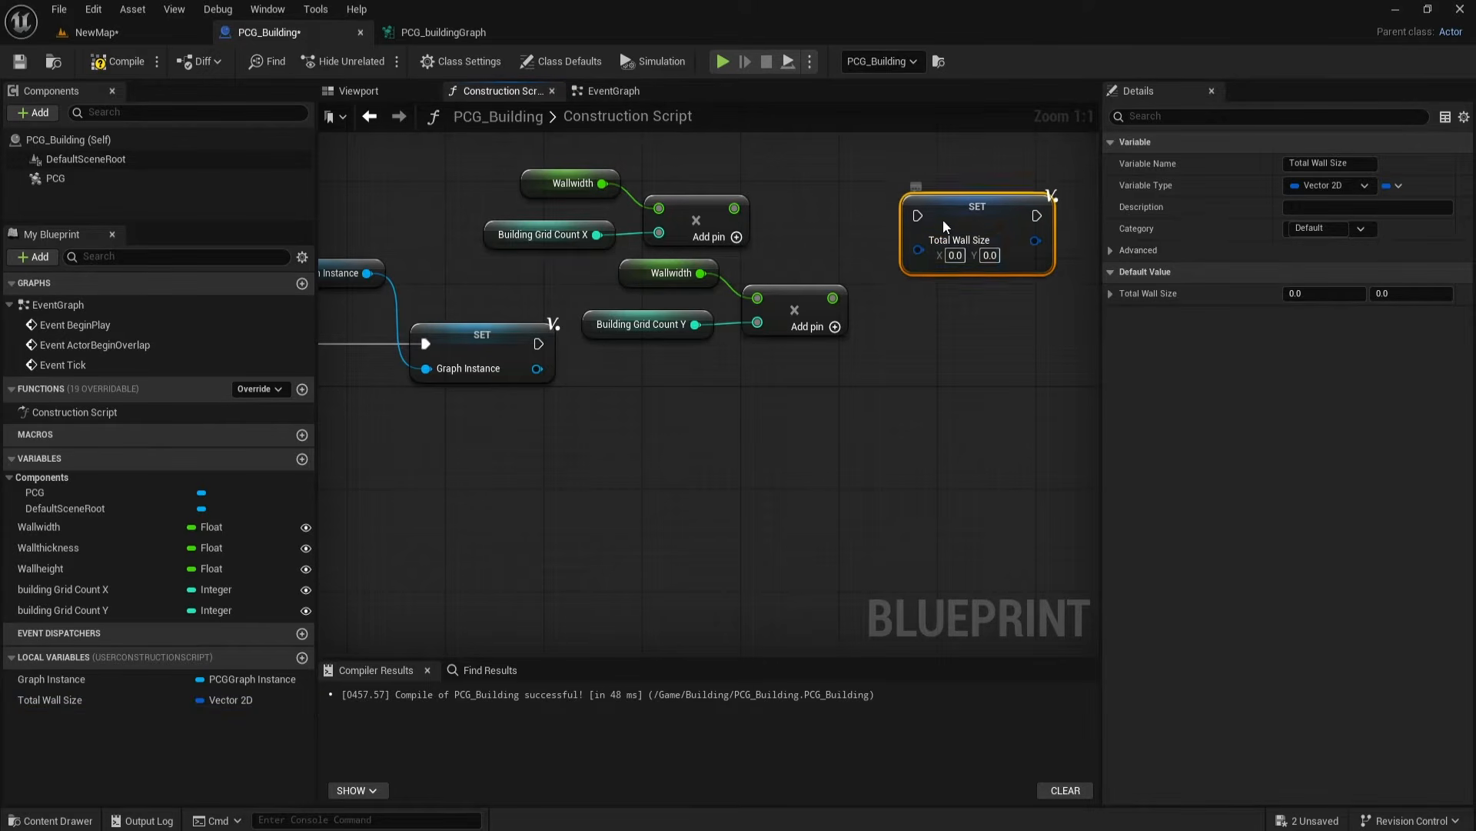
pyautogui.rightClick(916, 277)
pyautogui.click(989, 366)
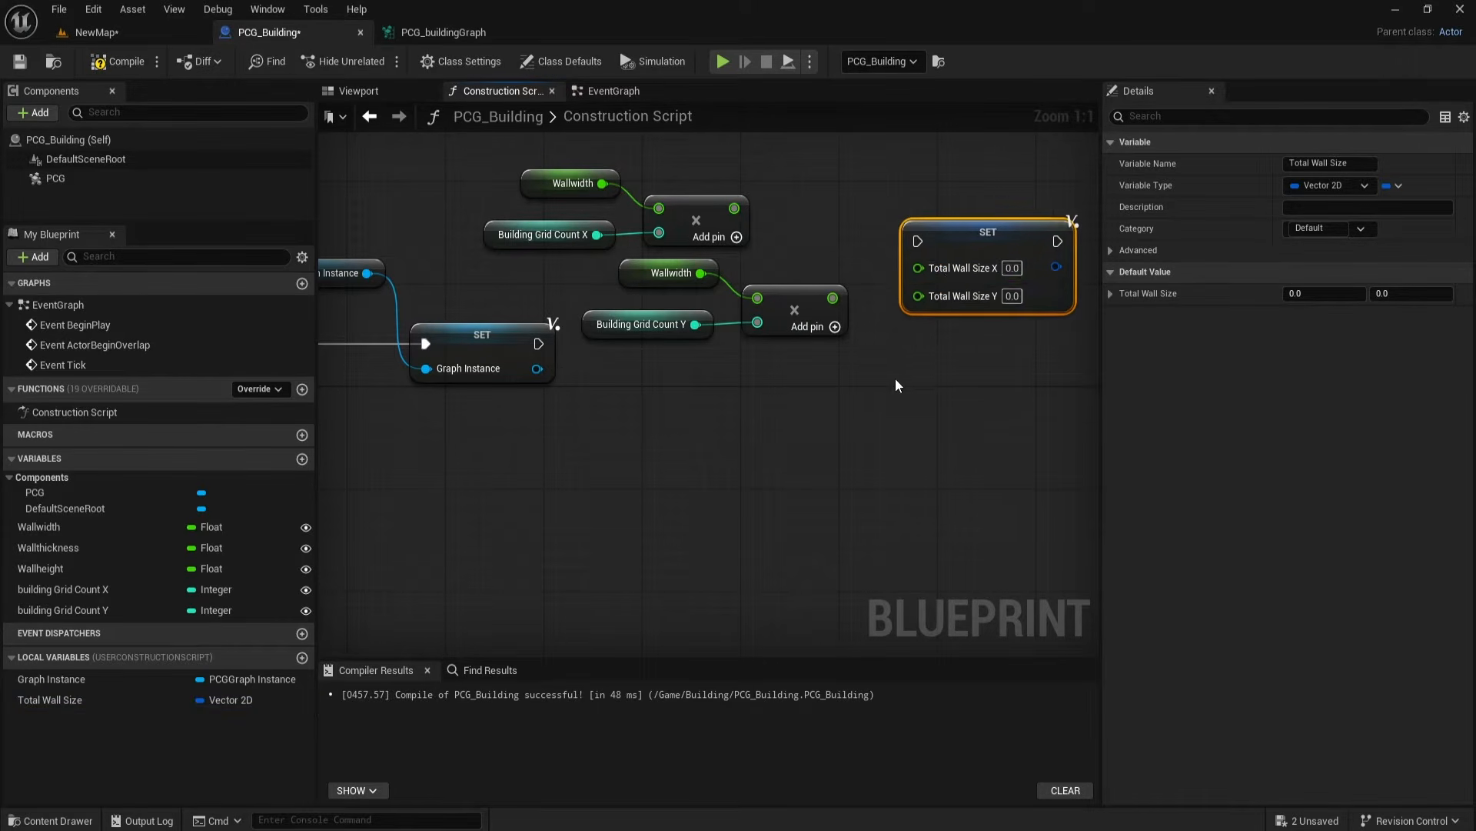
# Step: Feed the two multiplication results into Total Wall Size X and Y, and run this setter after the Graph Instance setter
pyautogui.moveTo(920, 304); pyautogui.dragTo(937, 292)
pyautogui.moveTo(716, 244); pyautogui.dragTo(915, 305)
pyautogui.moveTo(815, 334); pyautogui.dragTo(915, 329)
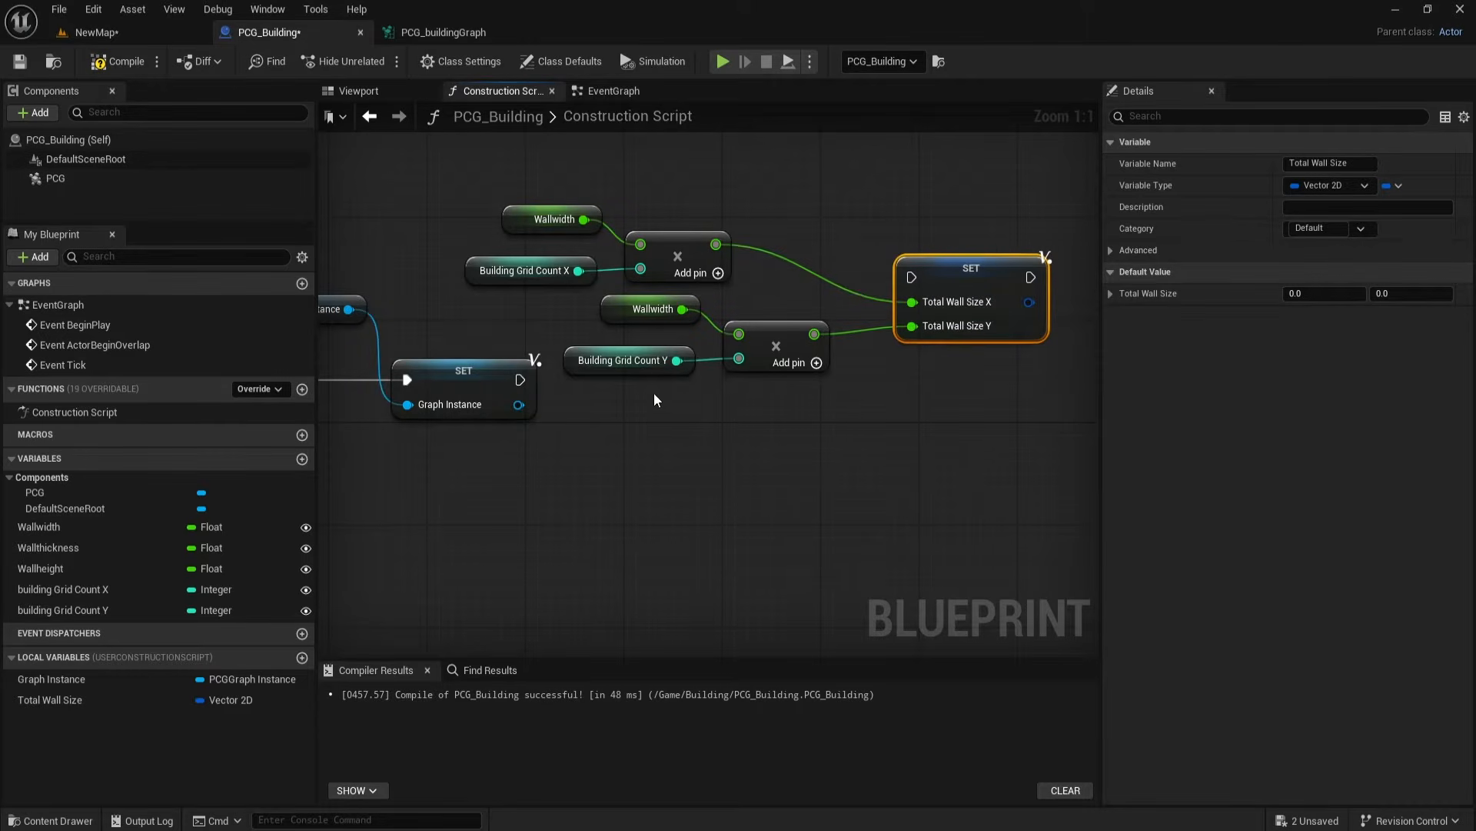
pyautogui.moveTo(487, 184); pyautogui.dragTo(763, 266)
pyautogui.moveTo(935, 271); pyautogui.dragTo(862, 348)
pyautogui.moveTo(521, 380); pyautogui.dragTo(837, 354)
pyautogui.moveTo(372, 387); pyautogui.dragTo(446, 342, button='right')
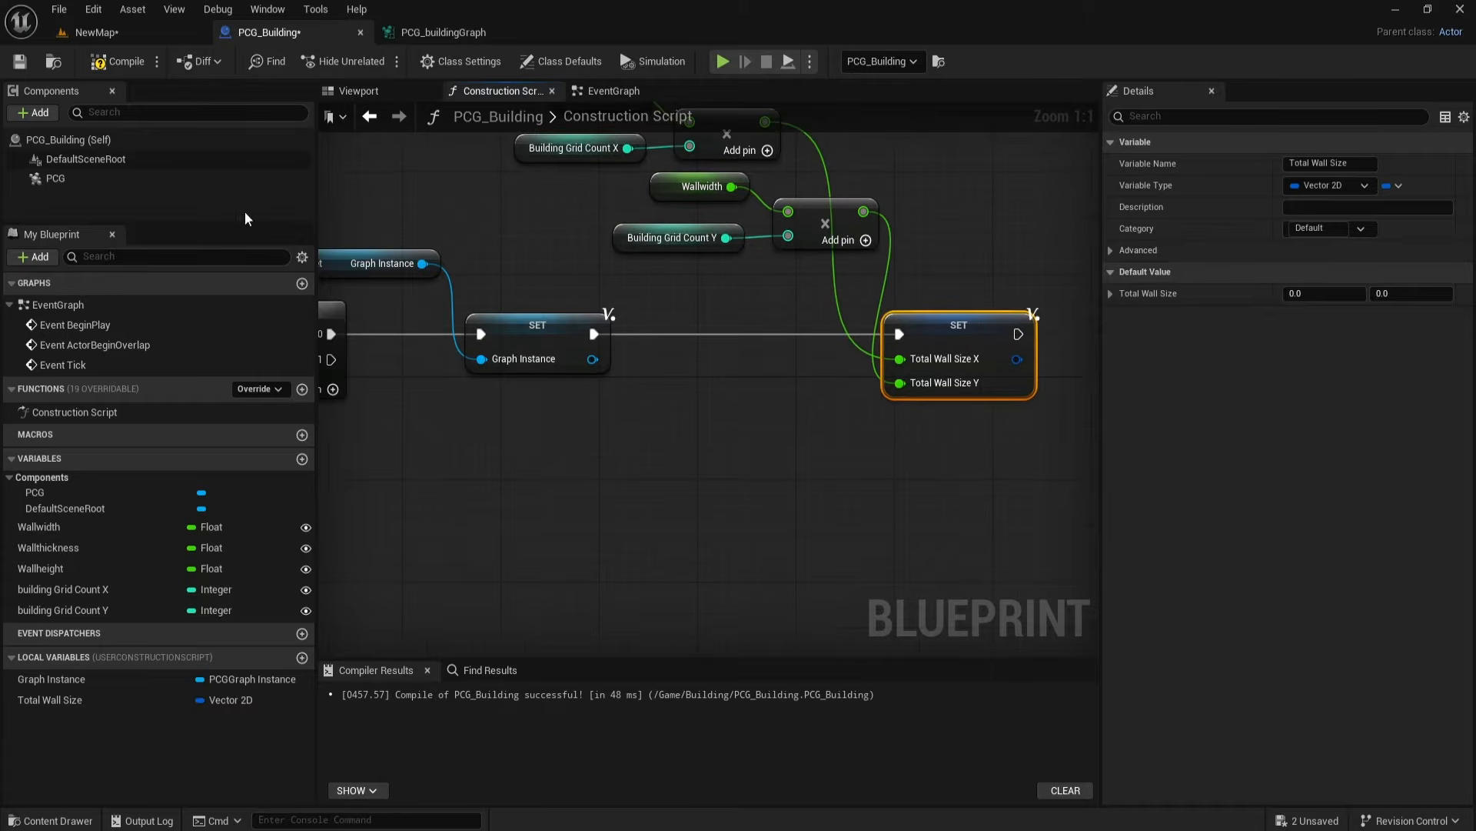
# Step: Compile and save the PCG_Building blueprint
pyautogui.click(103, 62)
pyautogui.click(20, 62)
pyautogui.moveTo(626, 423); pyautogui.dragTo(702, 343, button='right')
pyautogui.scroll(-2, 701, 343)
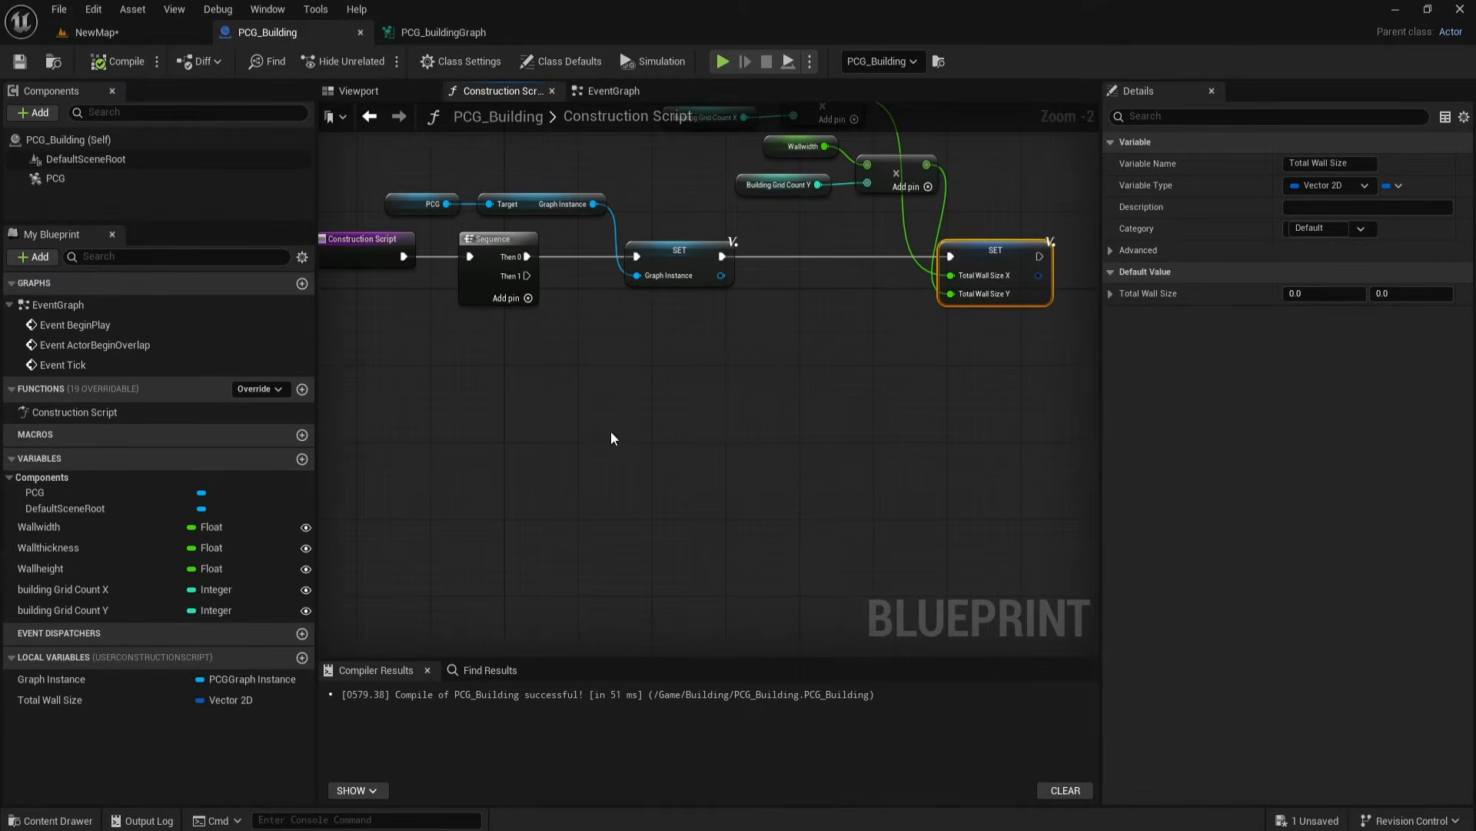
# Step: In PCG_buildingGraph, add a graph parameter named "WallGrid Extent" and set its type to Vector
pyautogui.click(431, 35)
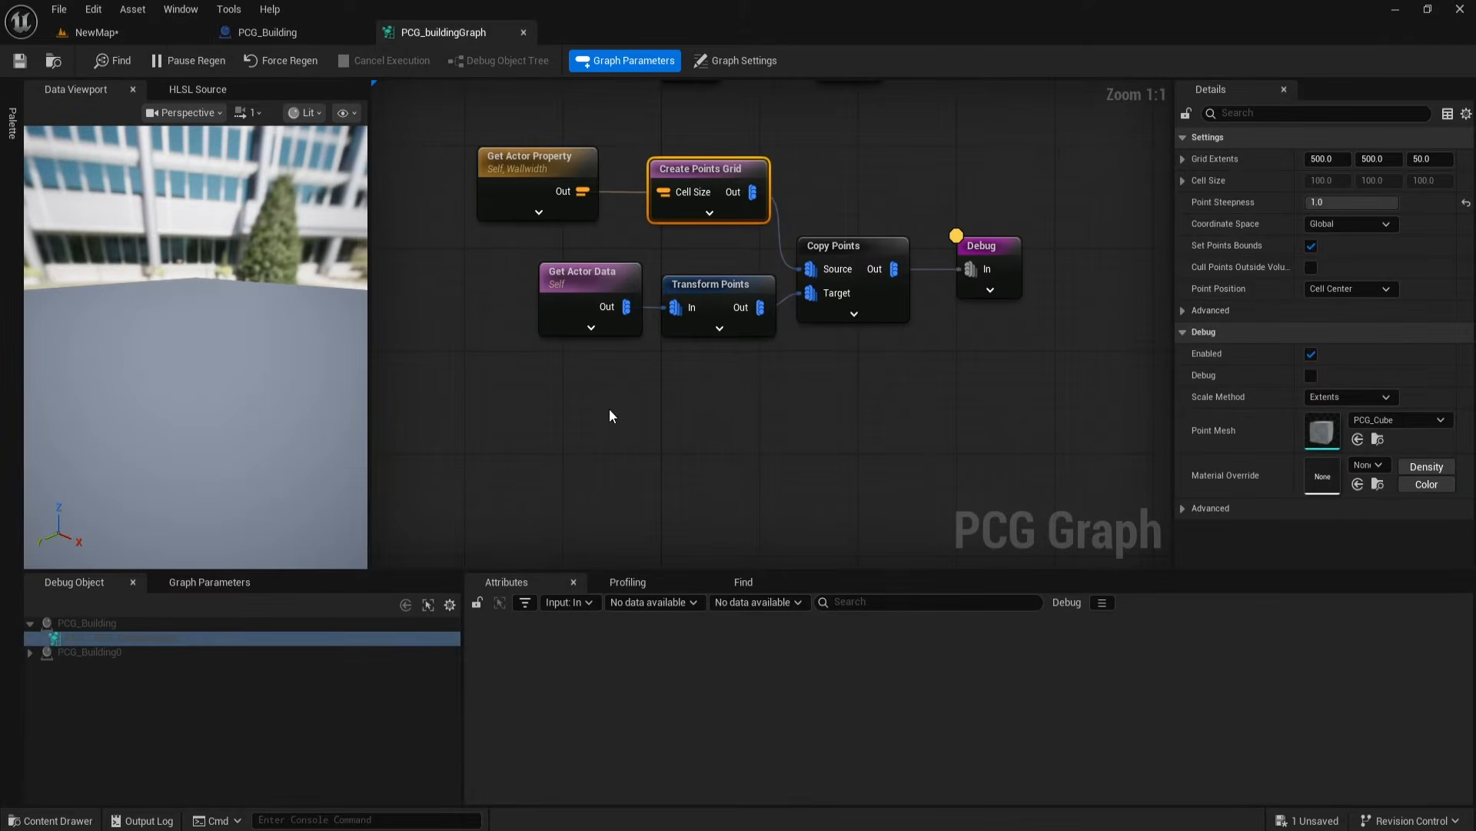
pyautogui.click(194, 584)
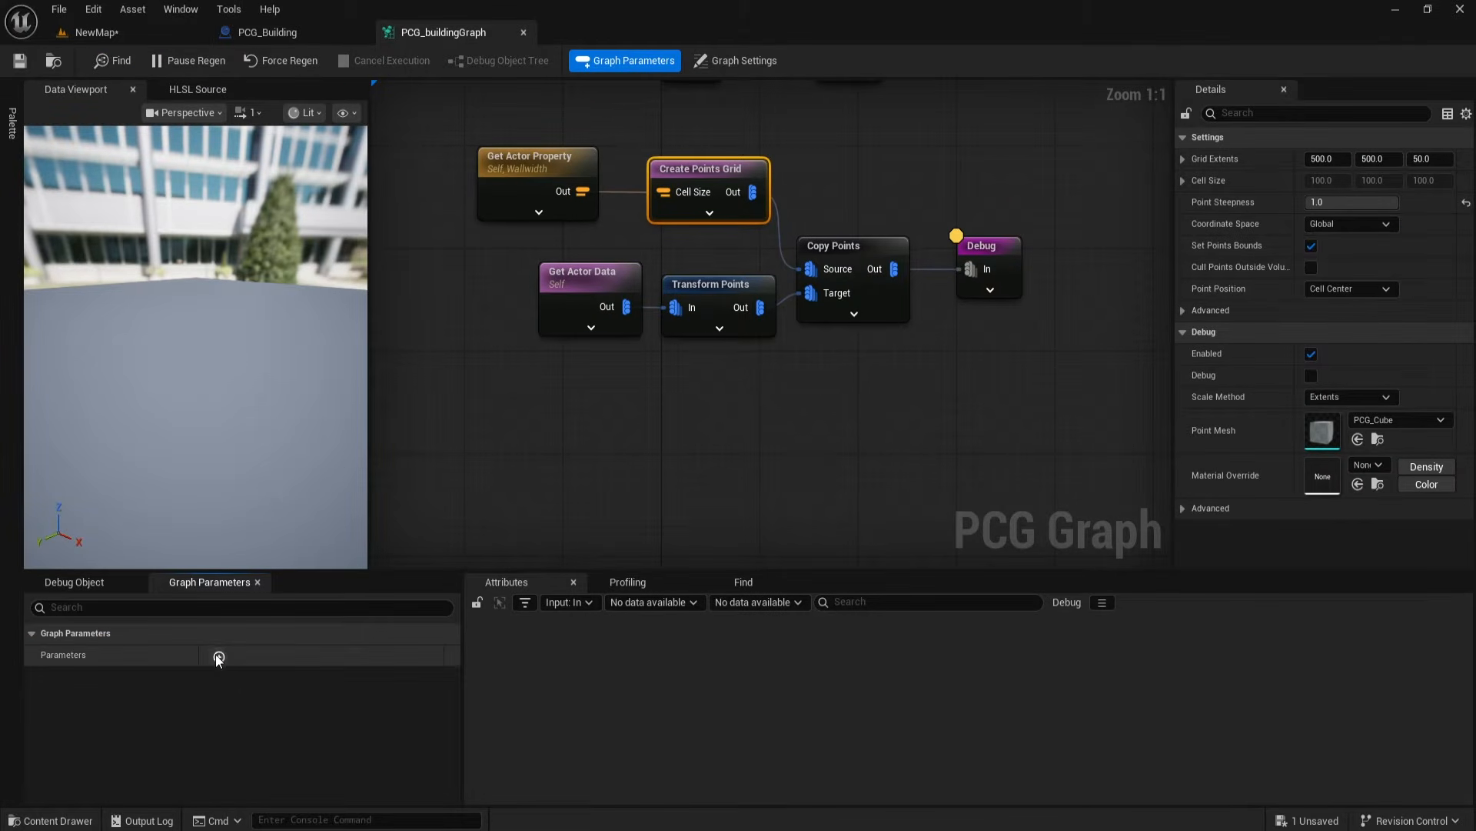
pyautogui.click(218, 657)
pyautogui.write('Gr')
pyautogui.press('BackSpace')
pyautogui.press('BackSpace')
pyautogui.write('WallGrid Extent')
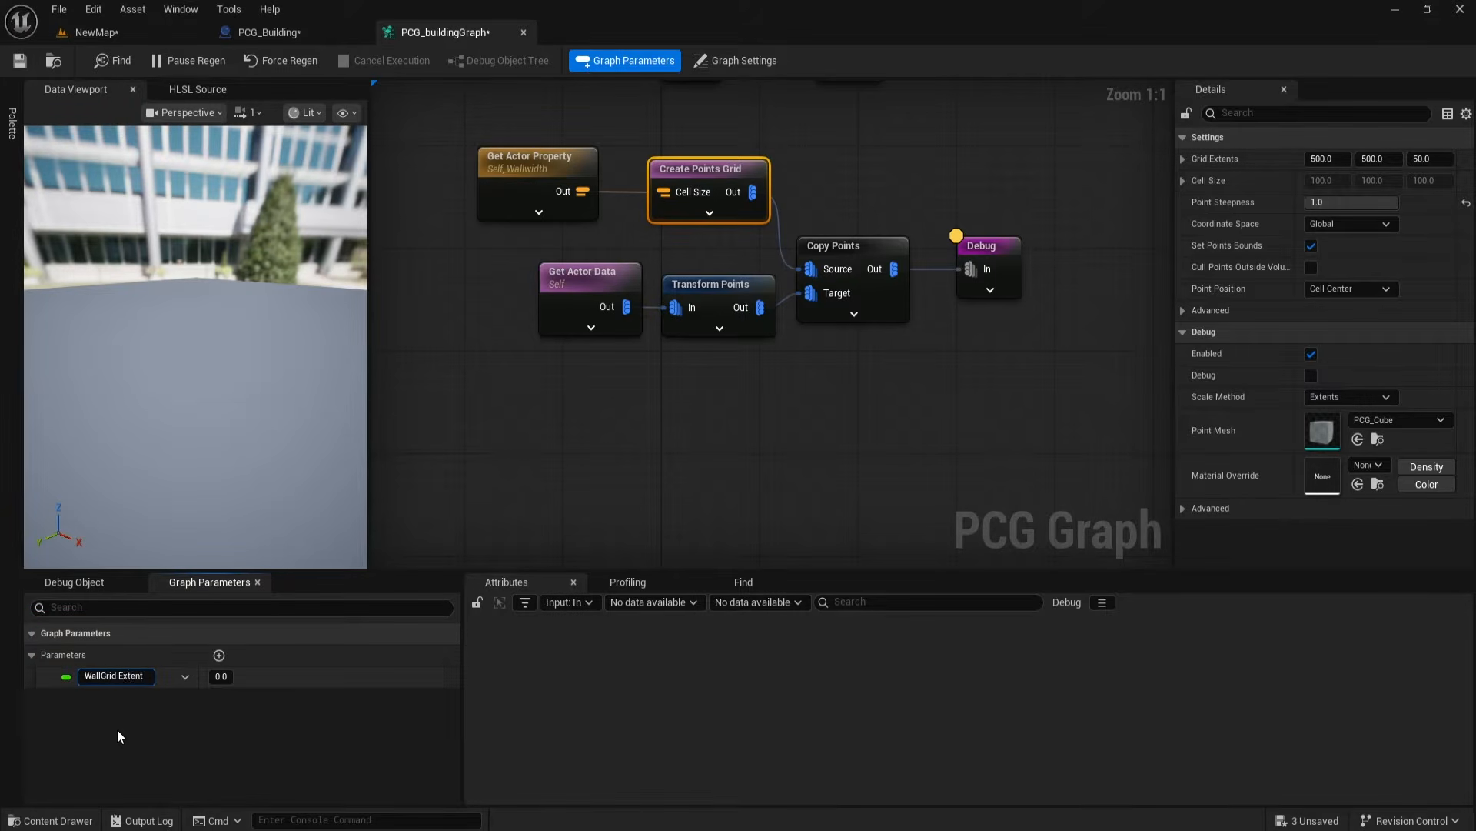
pyautogui.press('Return')
pyautogui.click(184, 676)
pyautogui.click(237, 723)
pyautogui.press('Escape')
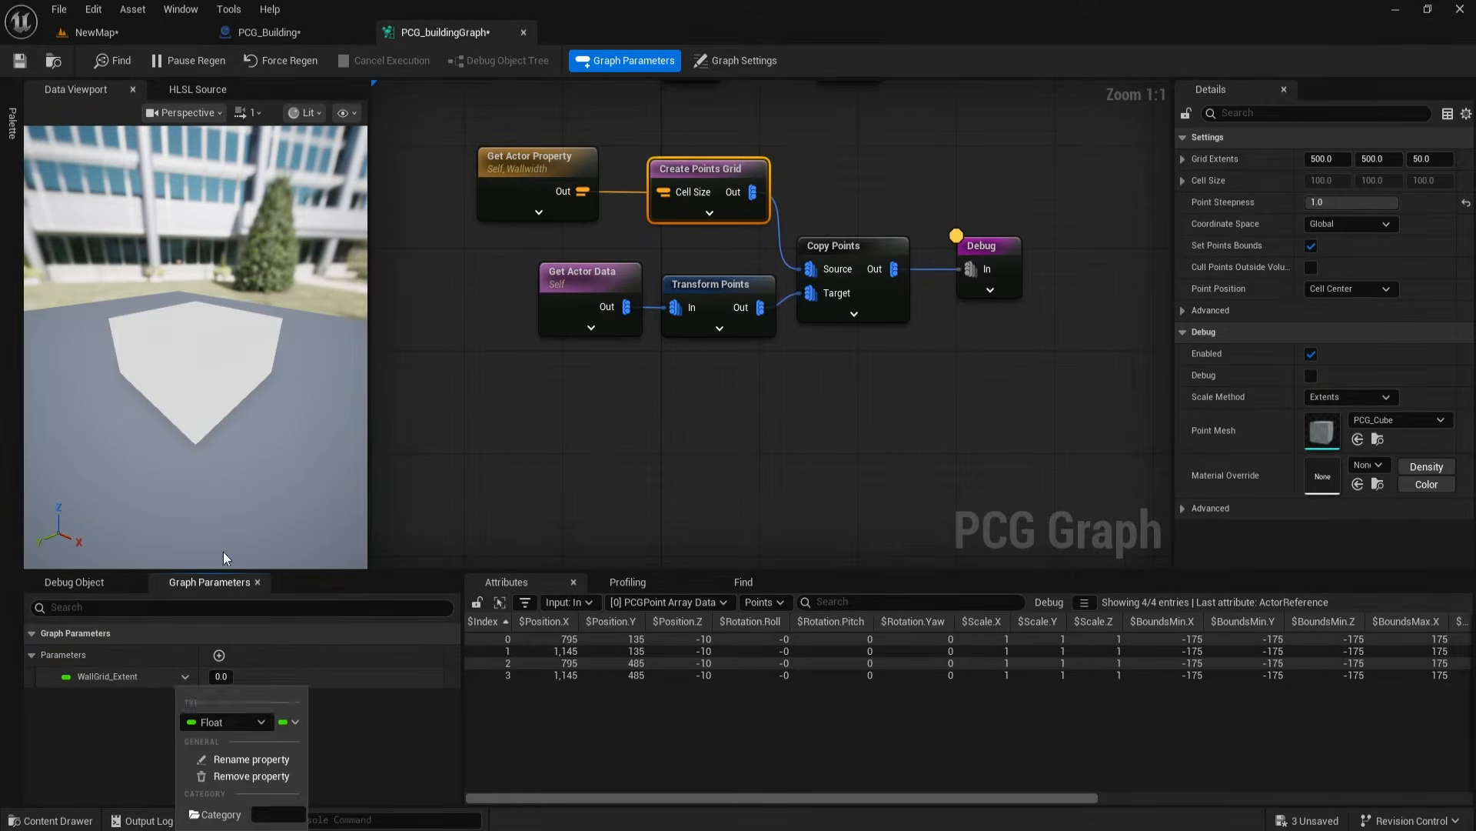
pyautogui.click(223, 552)
# Step: Place a WallGrid_Extent getter, connect it to the Grid Extents input of Create Points Grid, and tidy the nodes
pyautogui.moveTo(505, 132); pyautogui.dragTo(563, 169, button='right')
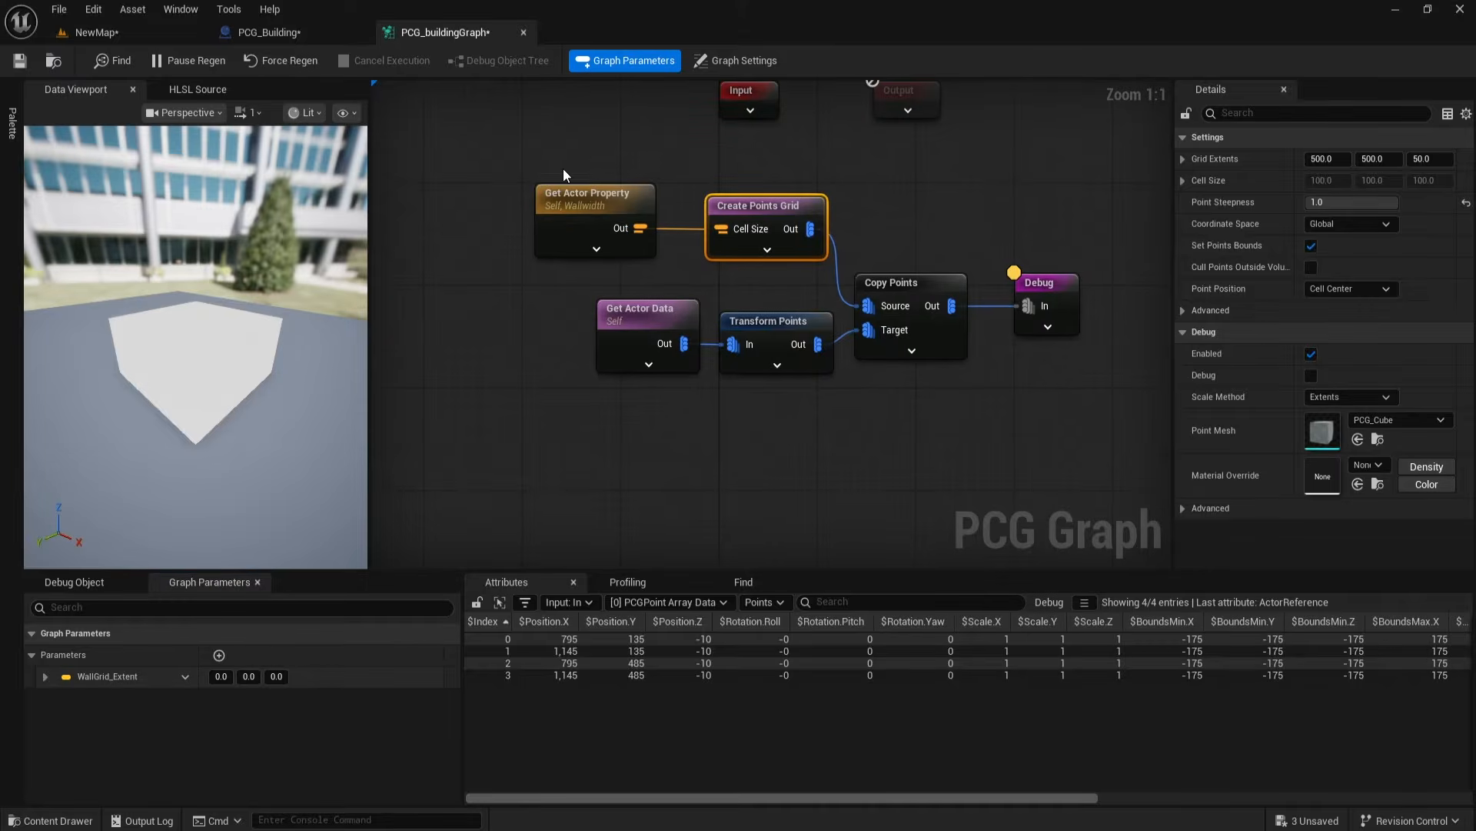
pyautogui.rightClick(588, 143)
pyautogui.write('wall')
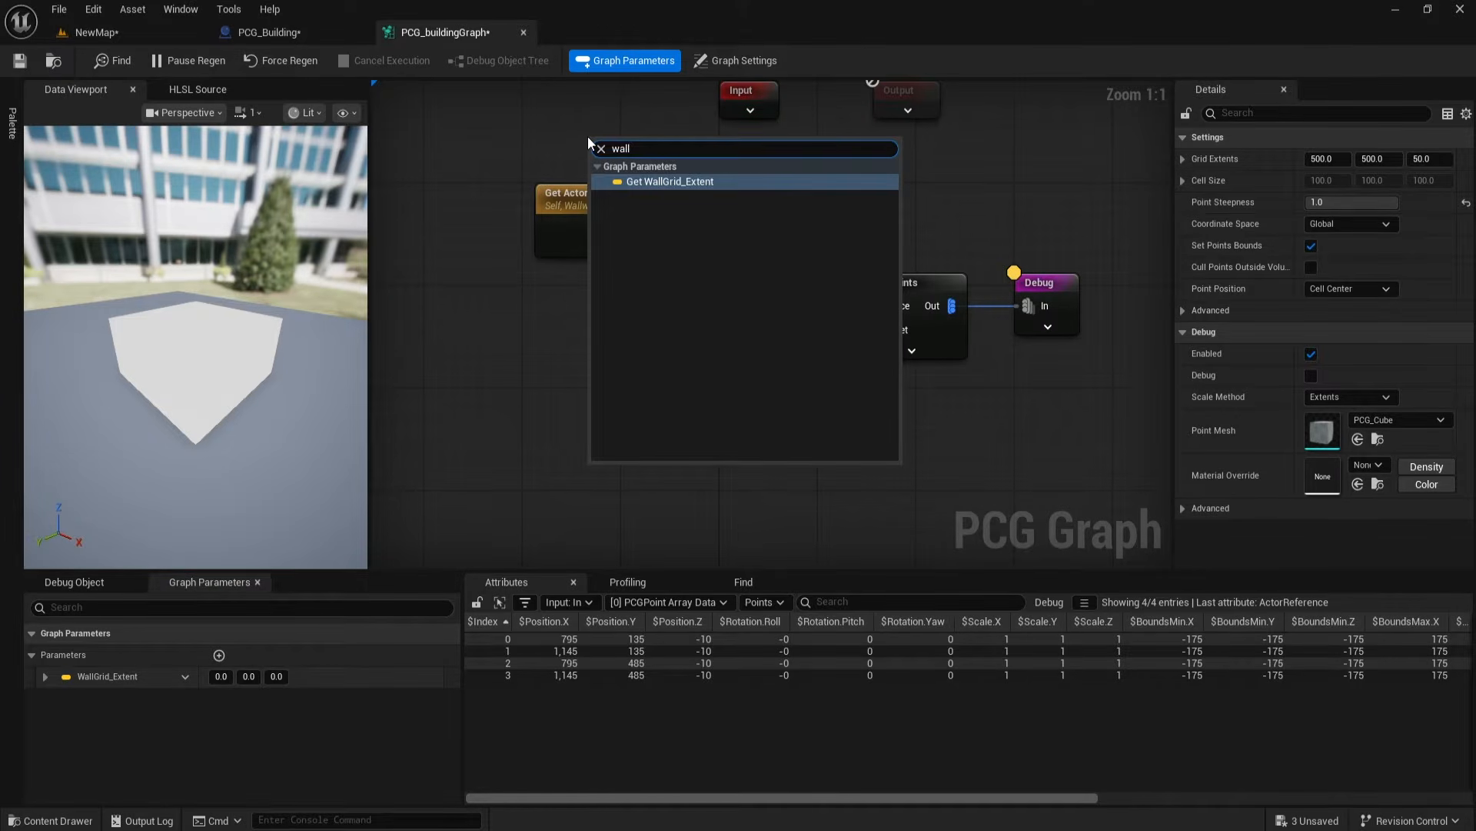
pyautogui.press('Escape')
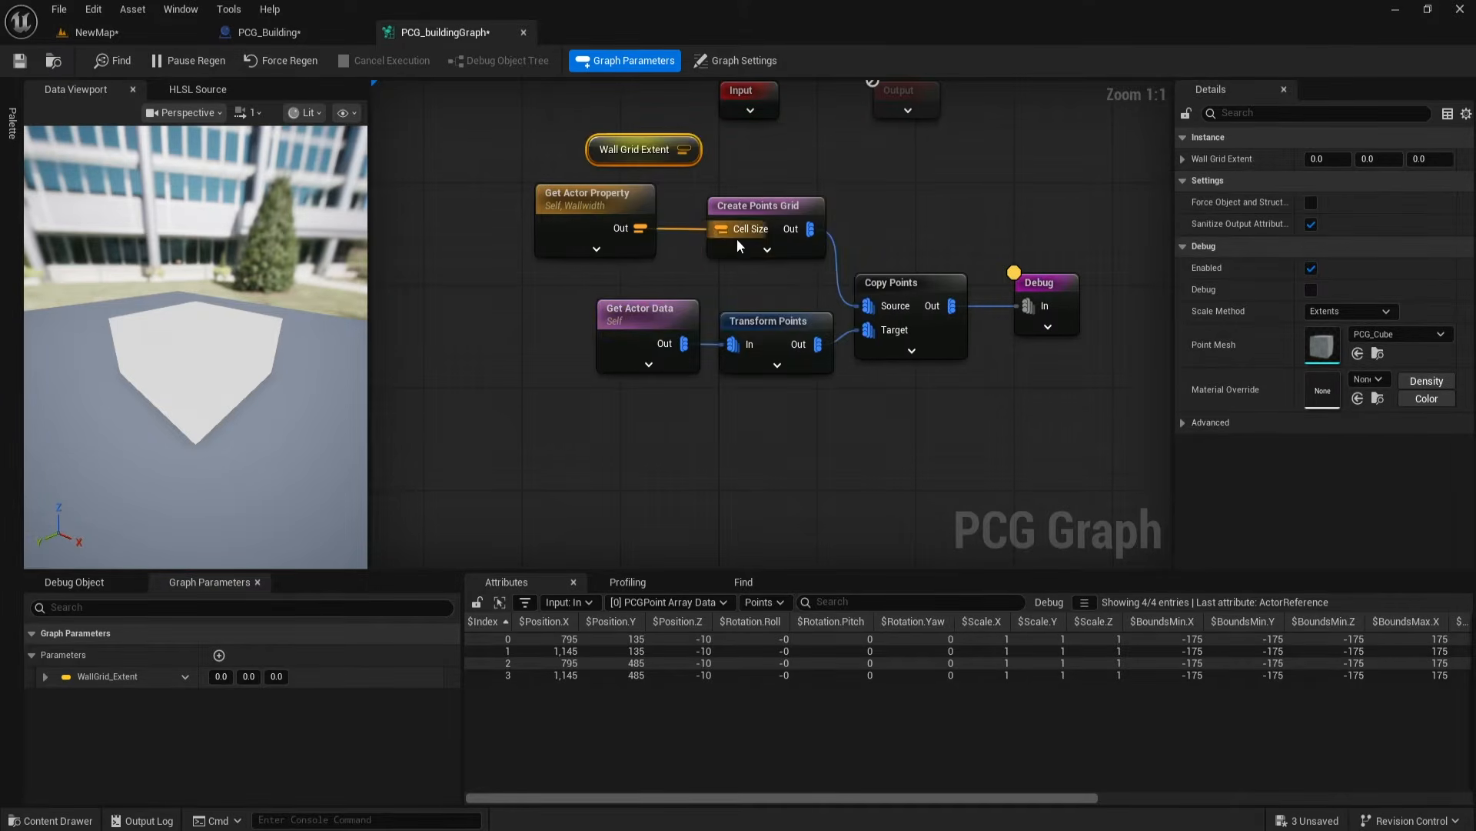
pyautogui.click(767, 249)
pyautogui.moveTo(685, 150); pyautogui.dragTo(726, 278)
pyautogui.click(807, 443)
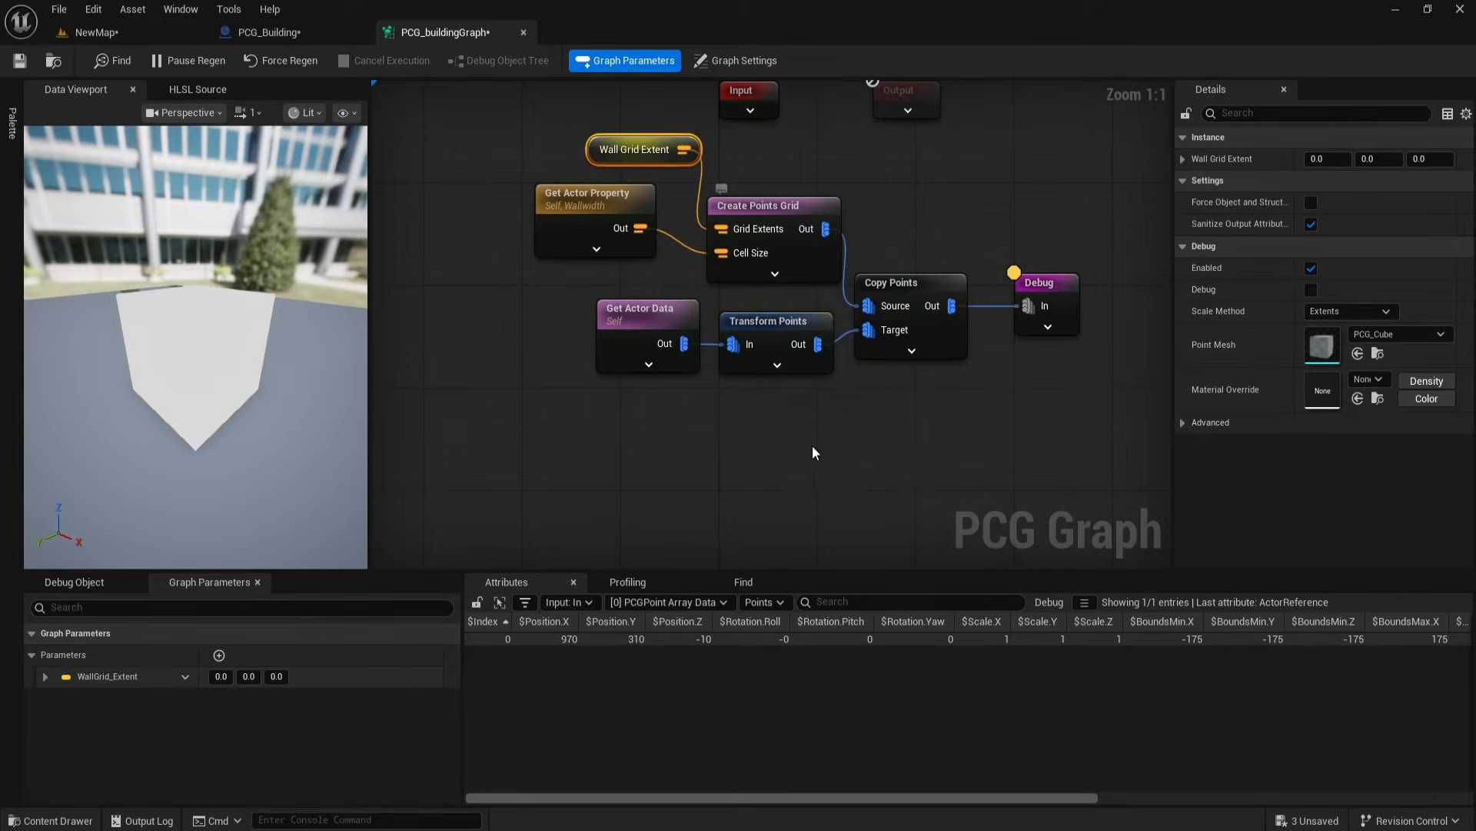
pyautogui.moveTo(627, 150); pyautogui.dragTo(592, 206)
pyautogui.moveTo(720, 444); pyautogui.dragTo(666, 443, button='right')
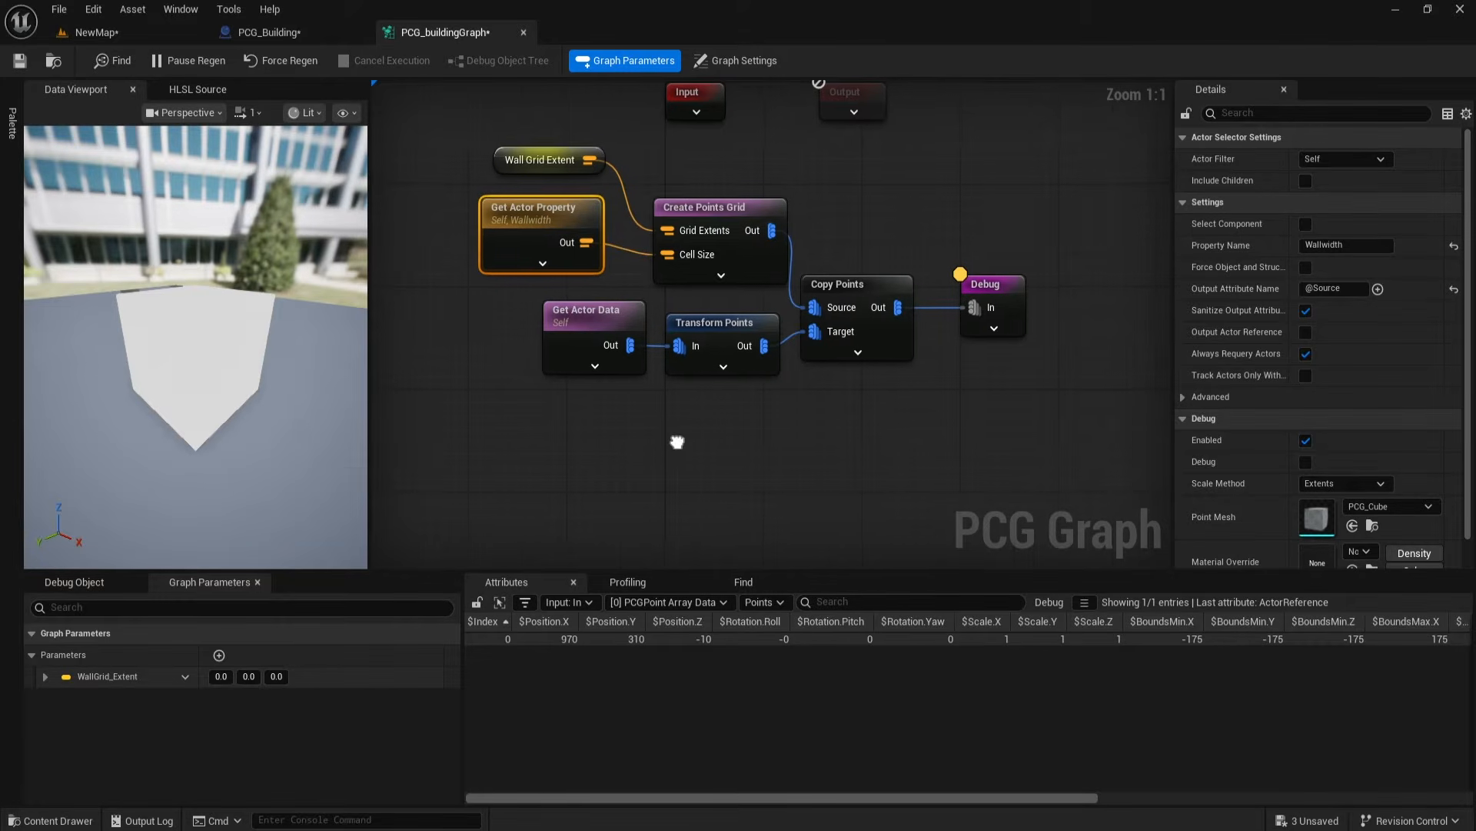
# Step: In the PCG_Building construction script, add a Set Vector Parameter node on a Graph Instance getter and run it from Sequence Then 1
pyautogui.click(301, 32)
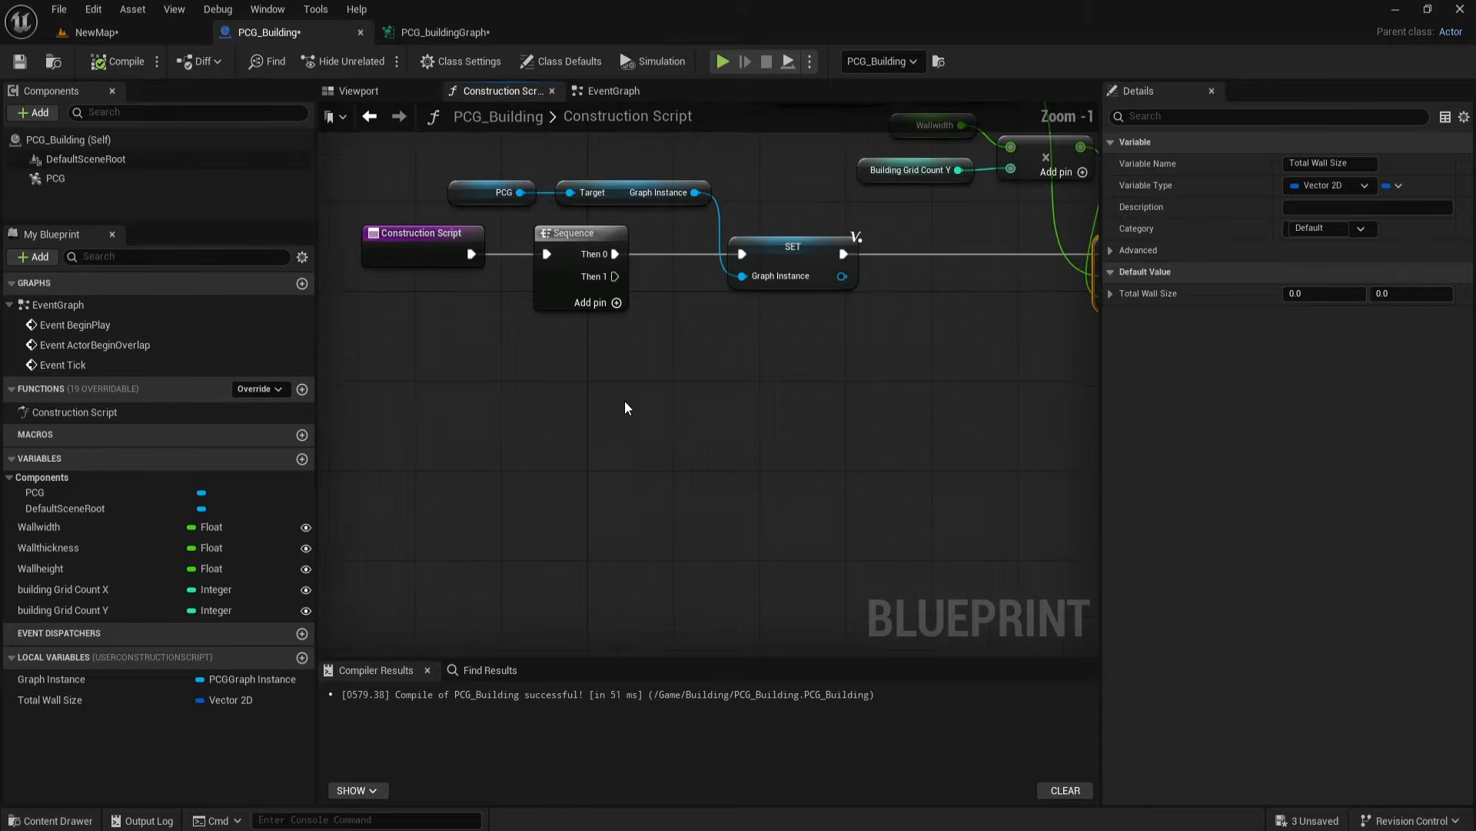
pyautogui.rightClick(623, 406)
pyautogui.moveTo(51, 679); pyautogui.dragTo(692, 417)
pyautogui.click(582, 394)
pyautogui.write('set ve')
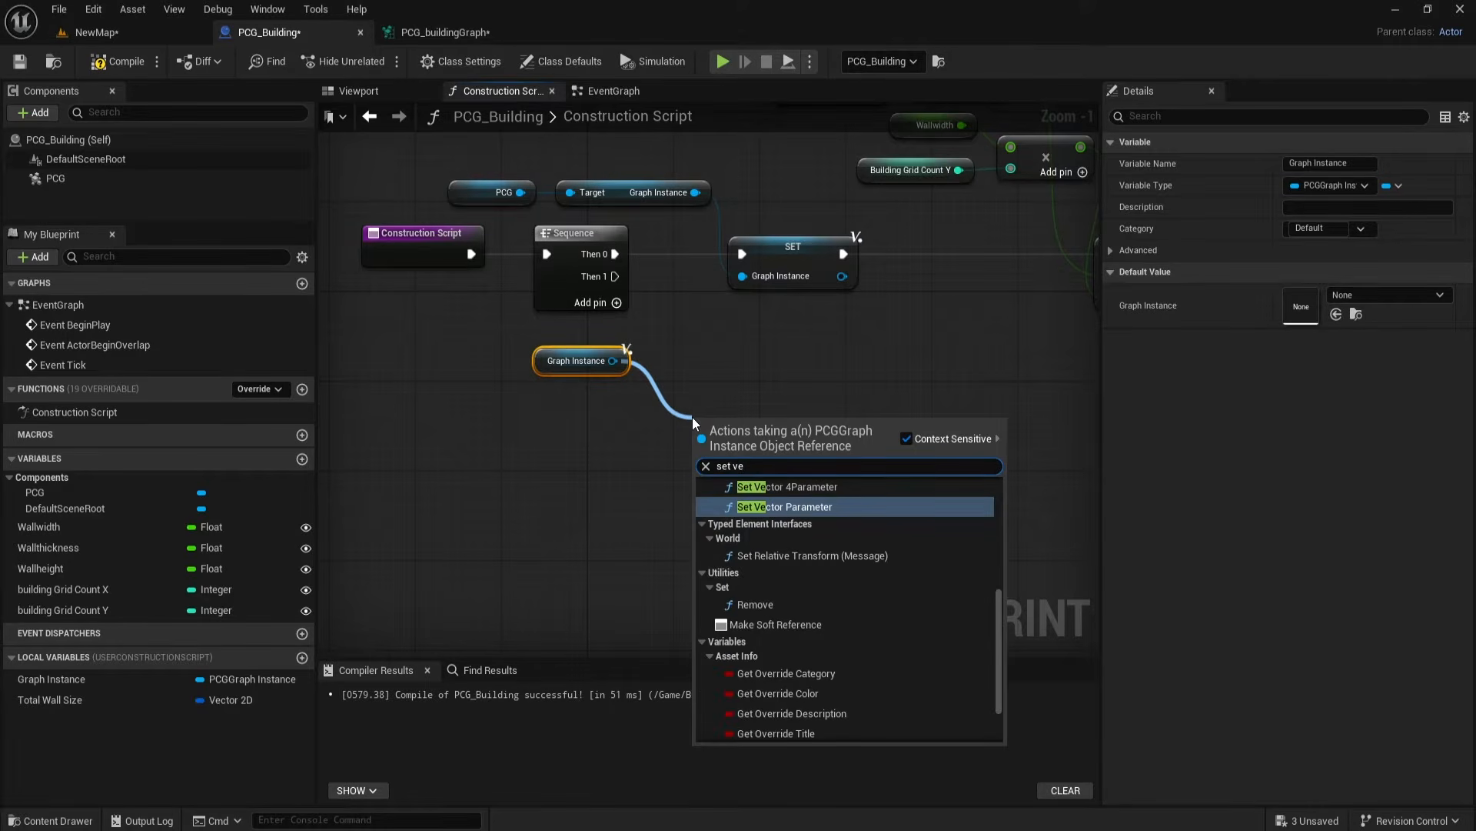
pyautogui.click(792, 506)
pyautogui.moveTo(616, 276); pyautogui.dragTo(811, 404)
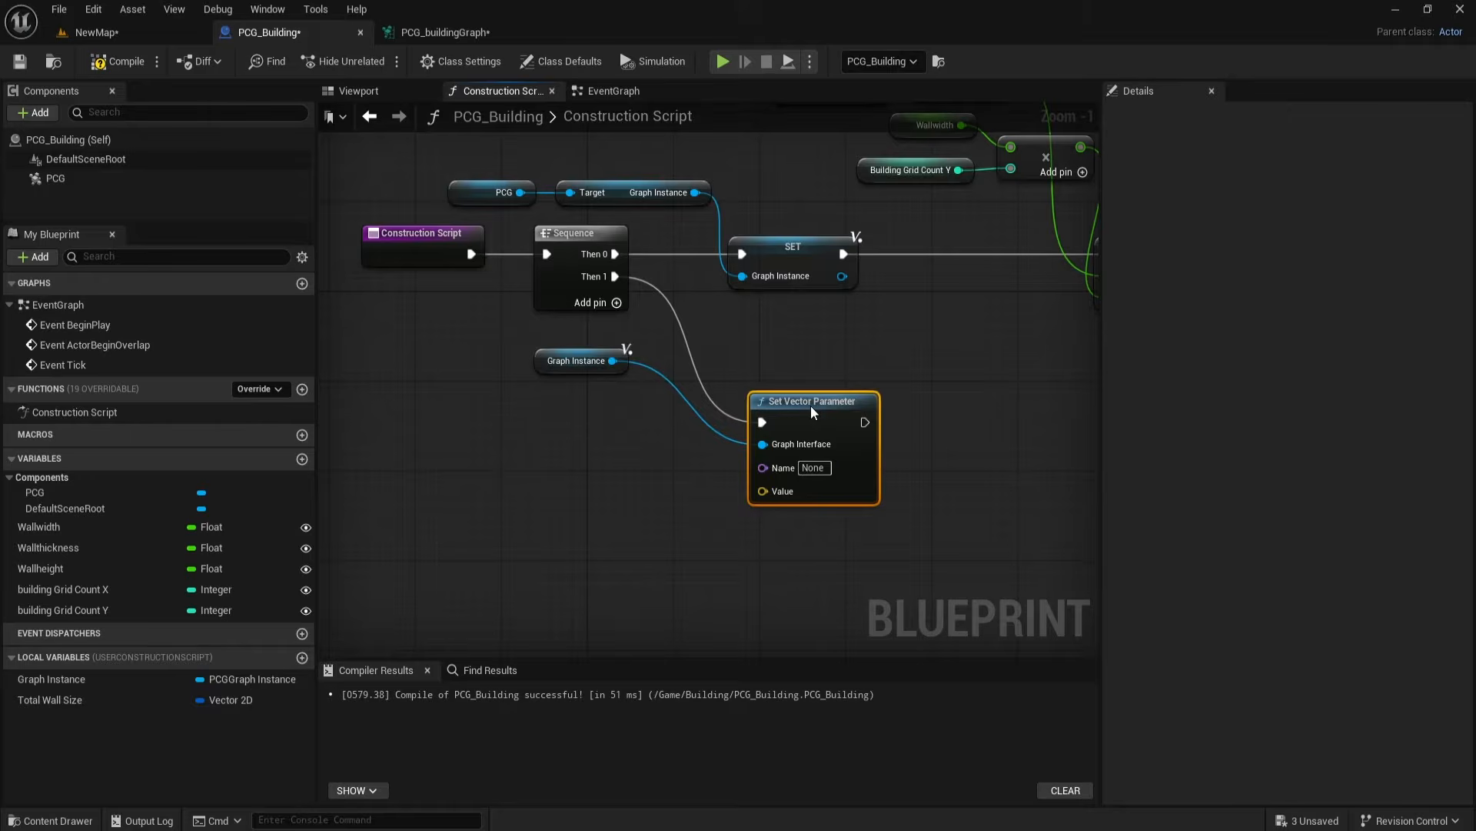
pyautogui.moveTo(708, 502); pyautogui.dragTo(636, 469, button='right')
# Step: Set the Set Vector Parameter name to WallGrid_Extent and split its Value input into X, Y and Z pins
pyautogui.click(453, 33)
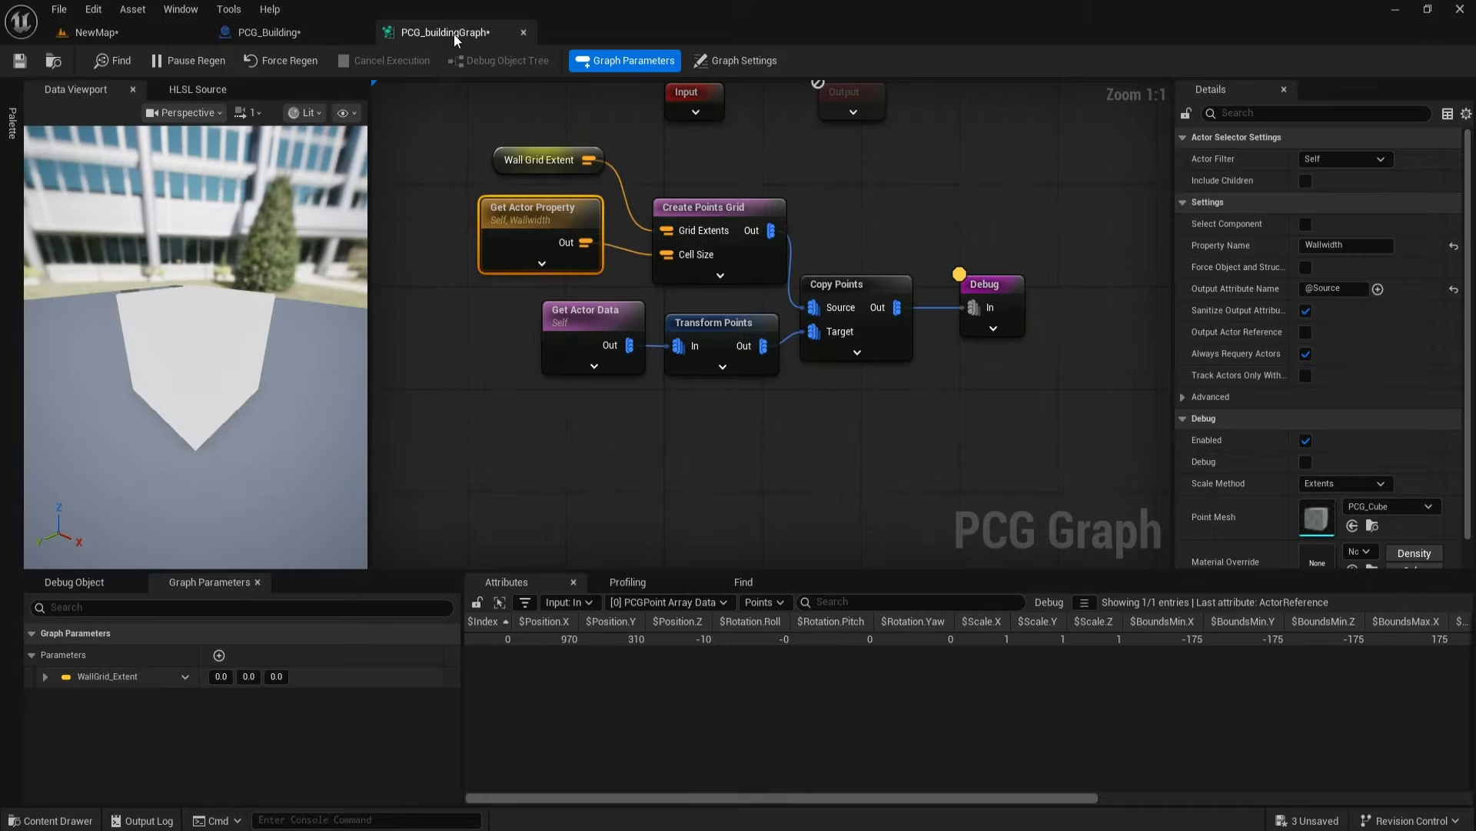
pyautogui.click(556, 478)
pyautogui.click(323, 33)
pyautogui.click(740, 435)
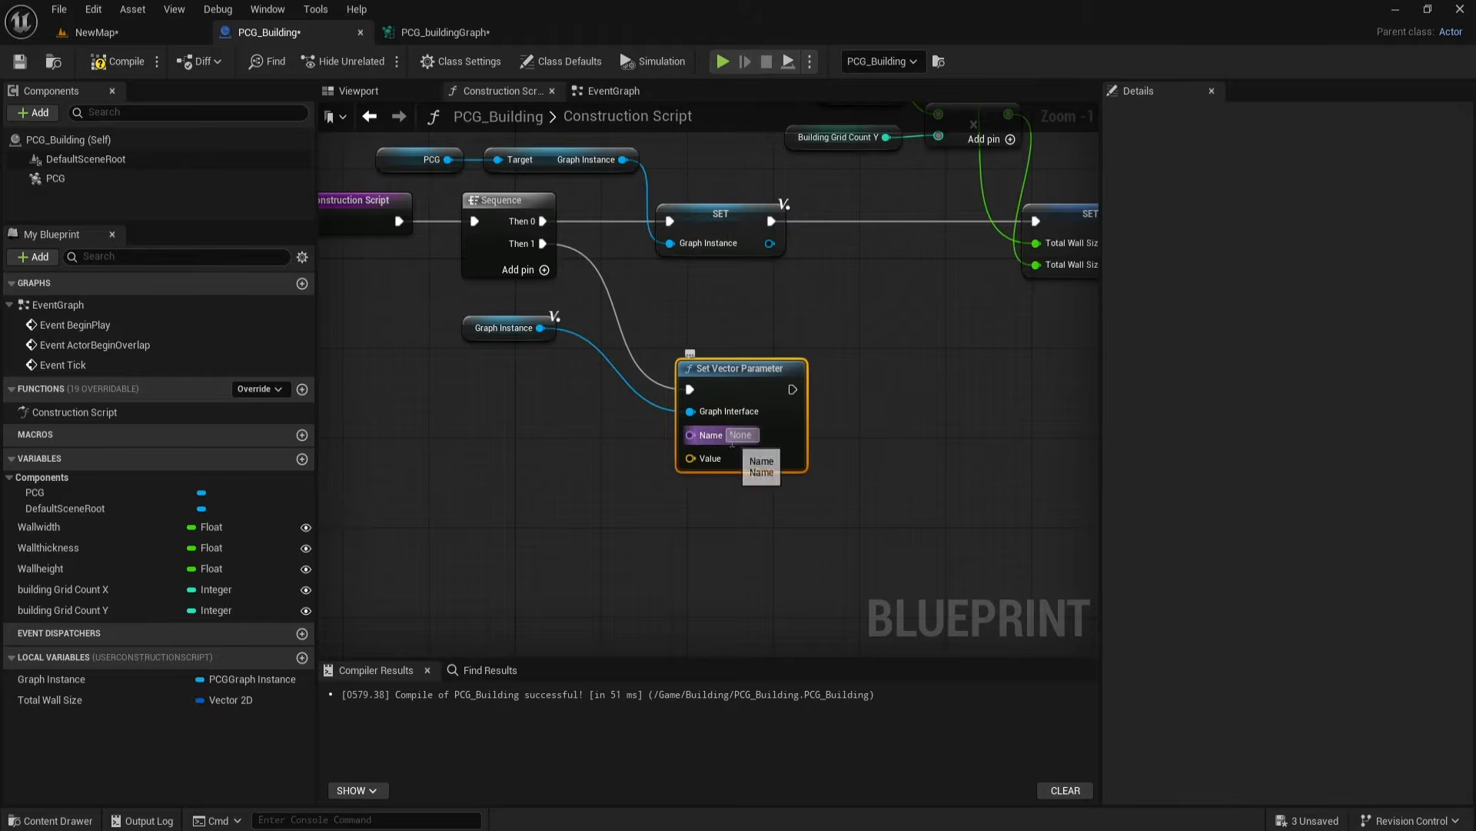
pyautogui.write('WallGrid_Extent')
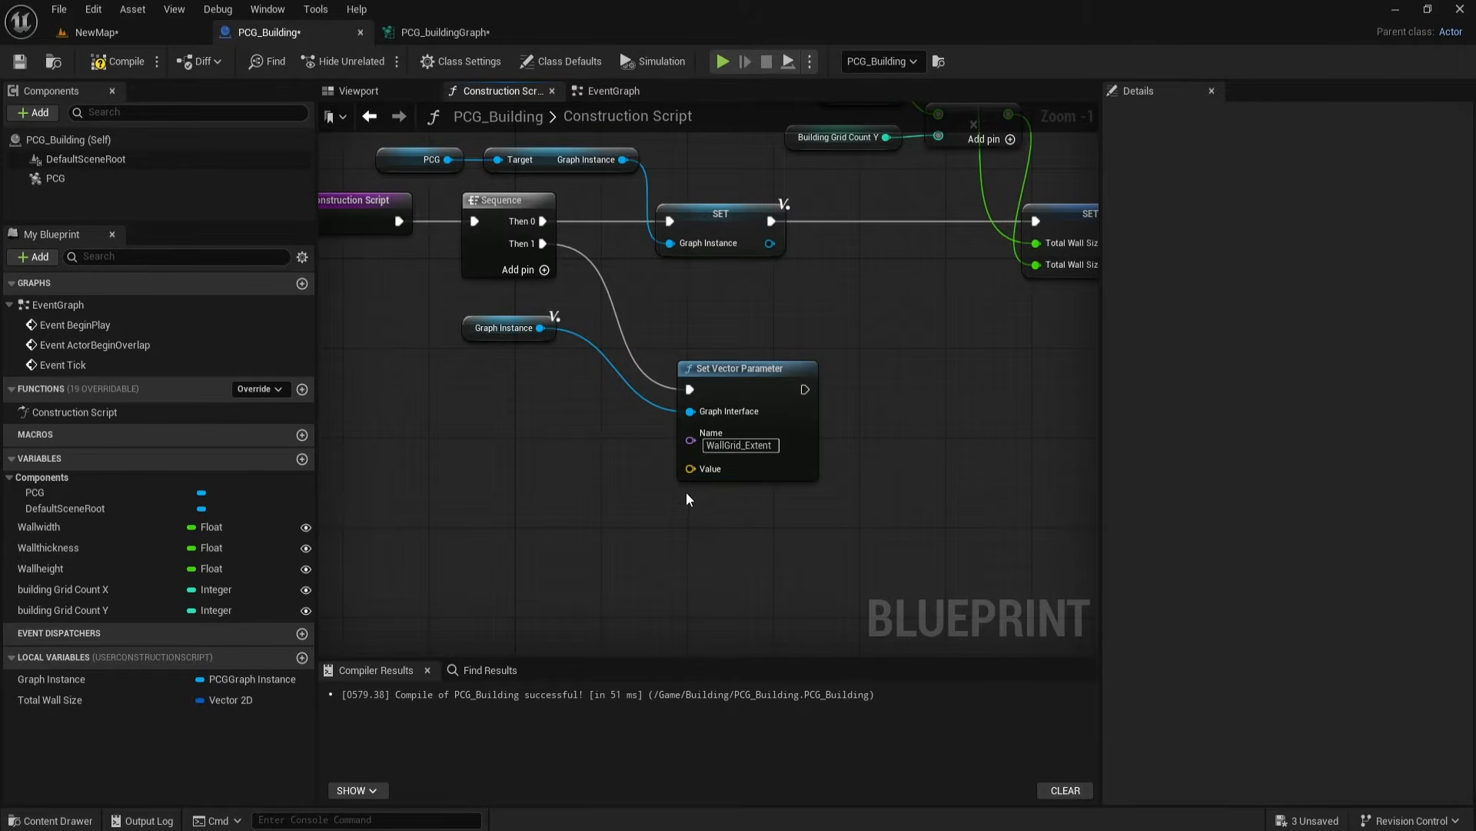
pyautogui.rightClick(690, 469)
pyautogui.click(726, 555)
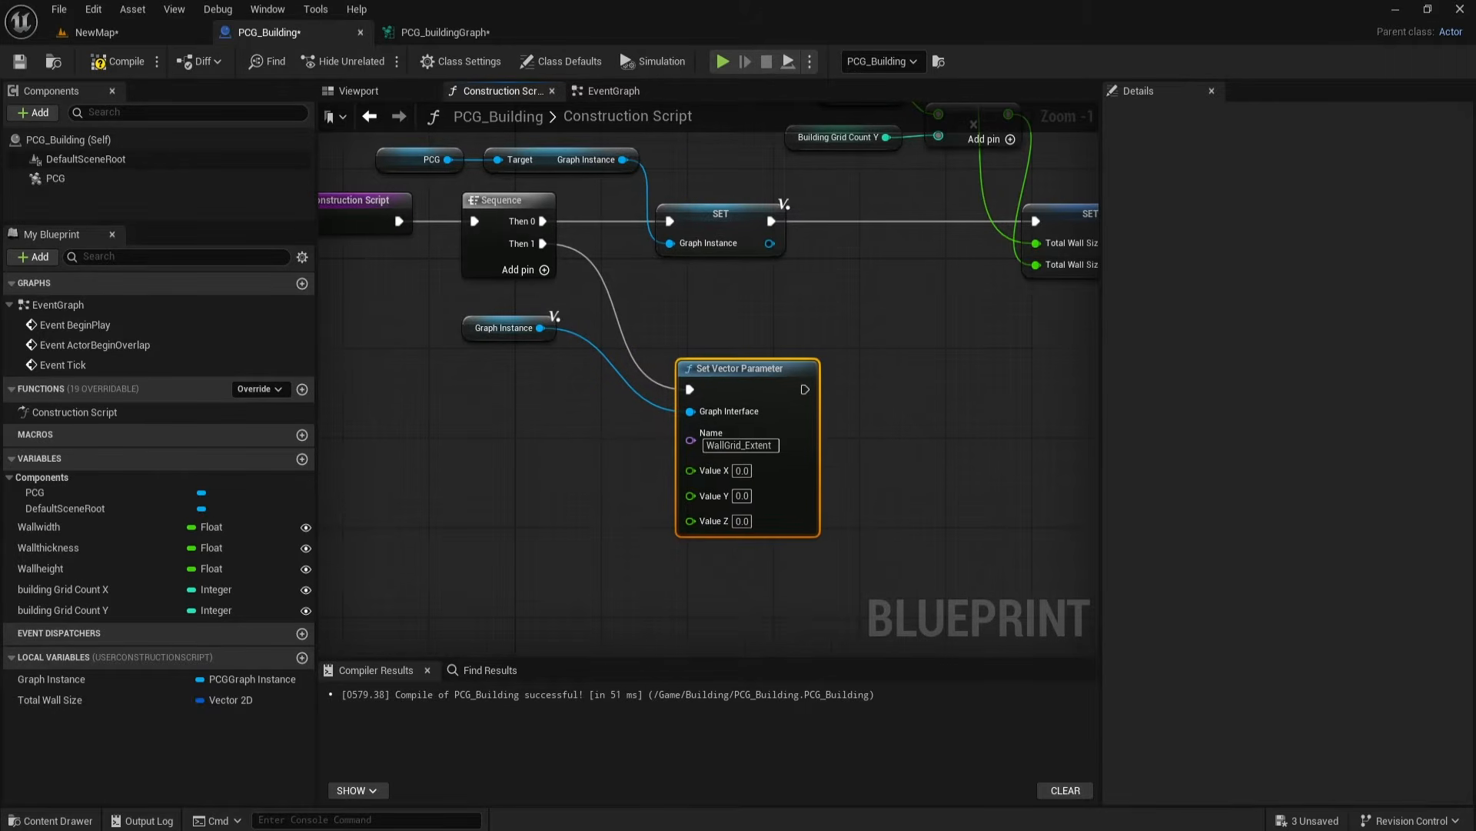
pyautogui.moveTo(550, 466); pyautogui.dragTo(609, 449, button='right')
pyautogui.scroll(1, 609, 449)
pyautogui.moveTo(520, 301); pyautogui.dragTo(529, 338)
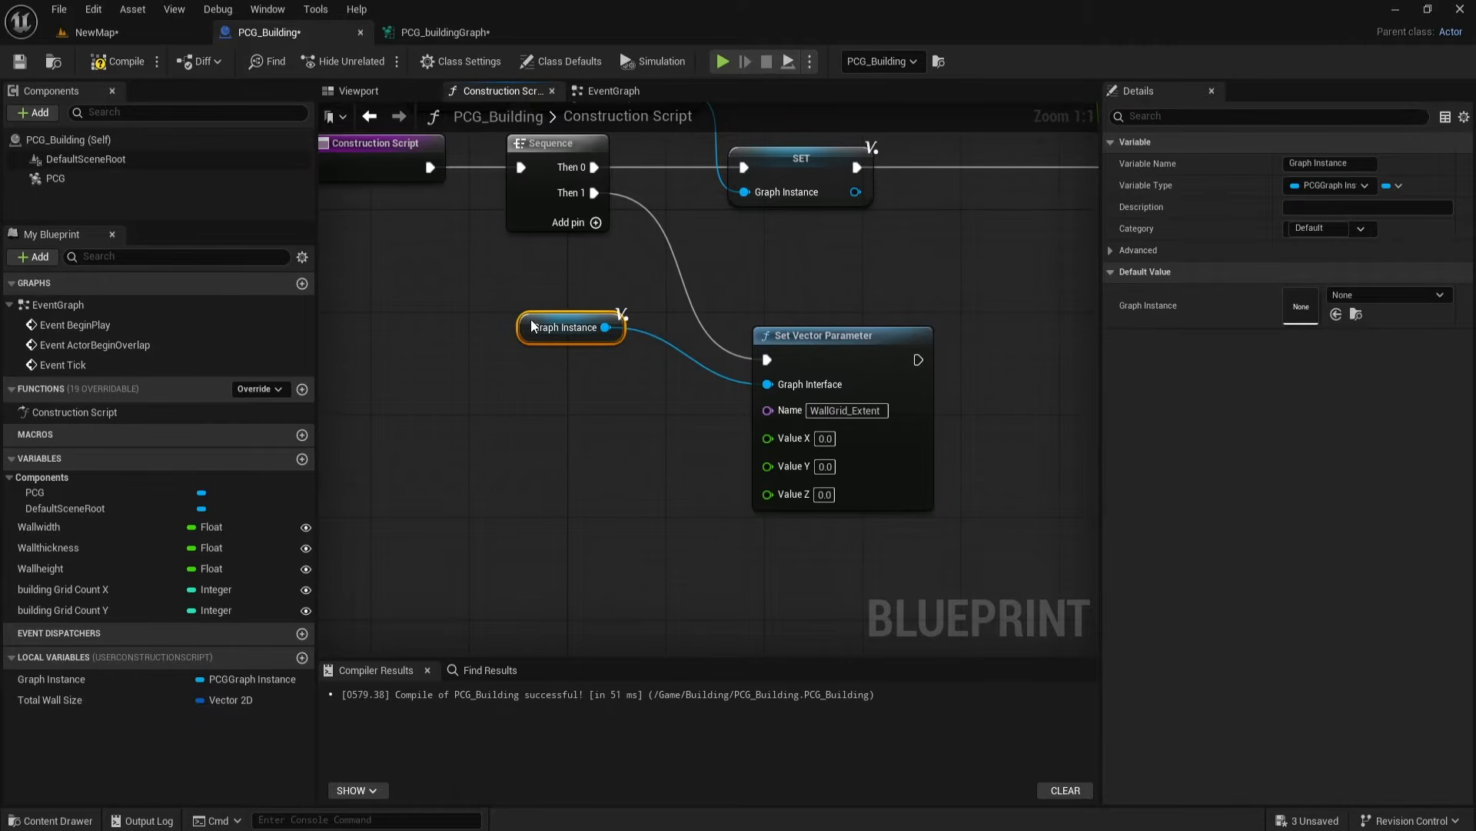
pyautogui.moveTo(591, 463); pyautogui.dragTo(596, 458, button='right')
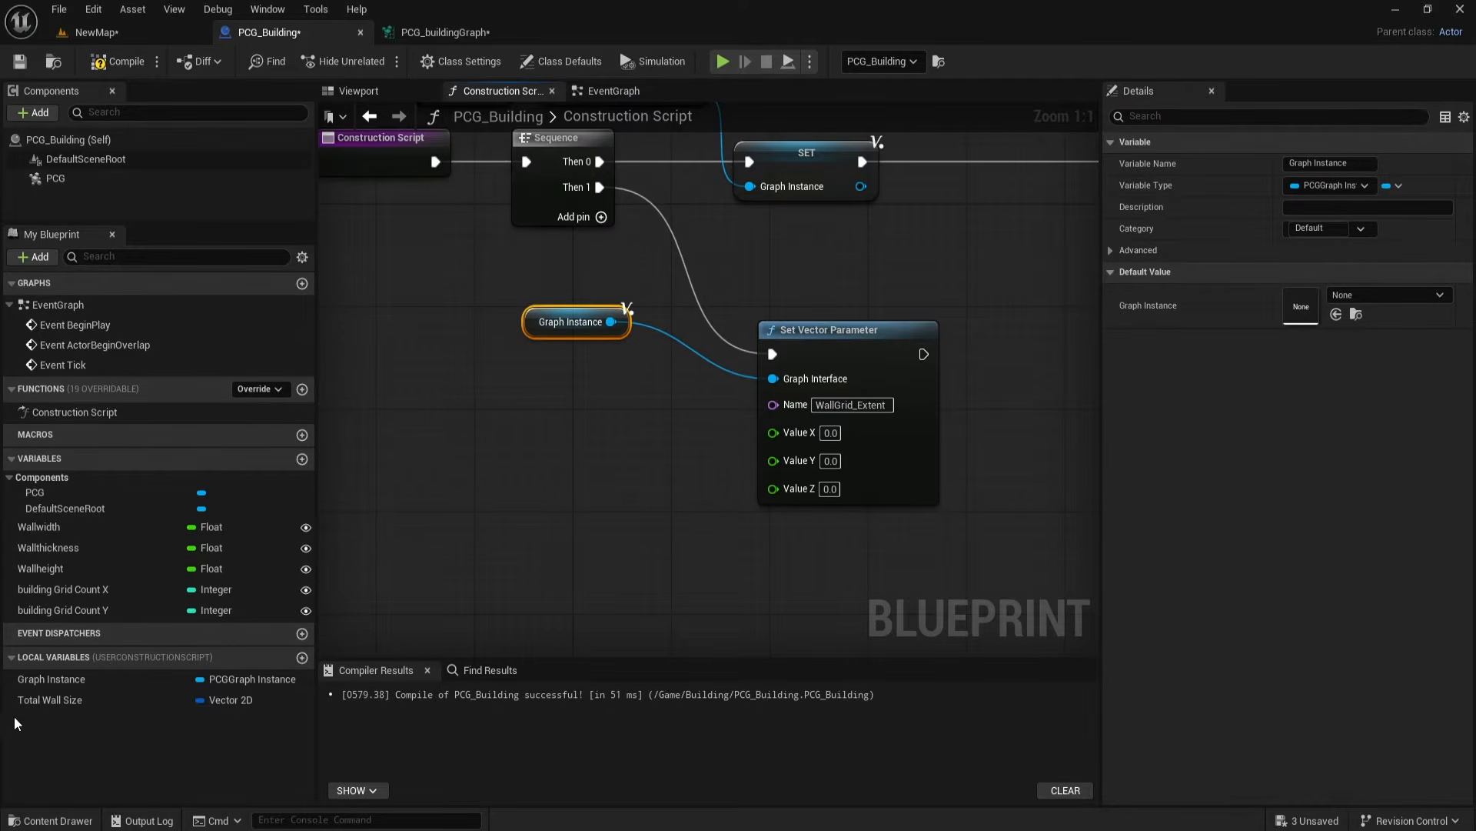
# Step: Place a getter for Total Wall Size below Graph Instance and split its output into X and Y pins
pyautogui.moveTo(49, 703); pyautogui.dragTo(535, 419)
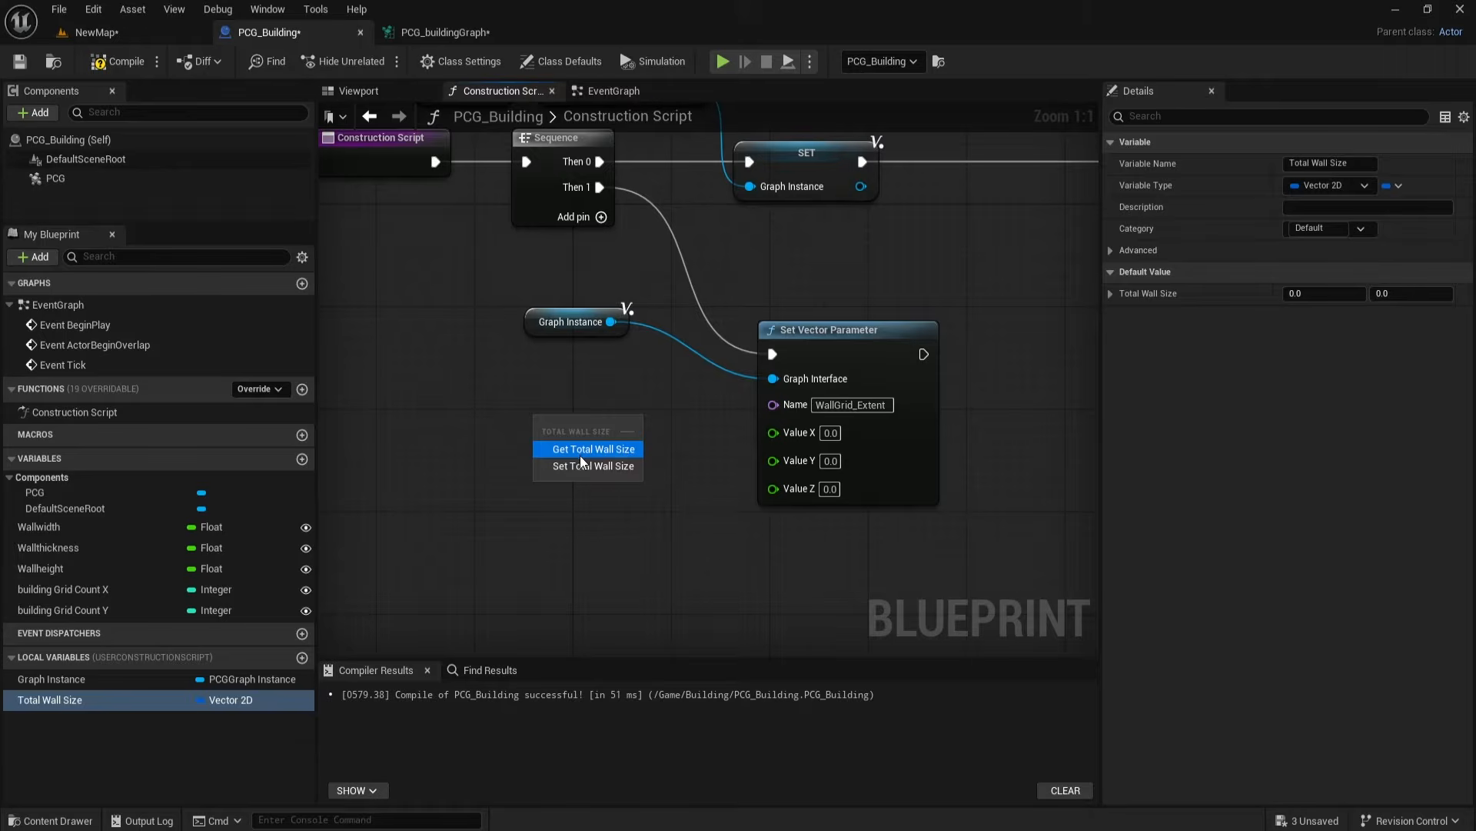
pyautogui.click(585, 449)
pyautogui.moveTo(555, 444); pyautogui.dragTo(506, 457, button='right')
pyautogui.rightClick(559, 438)
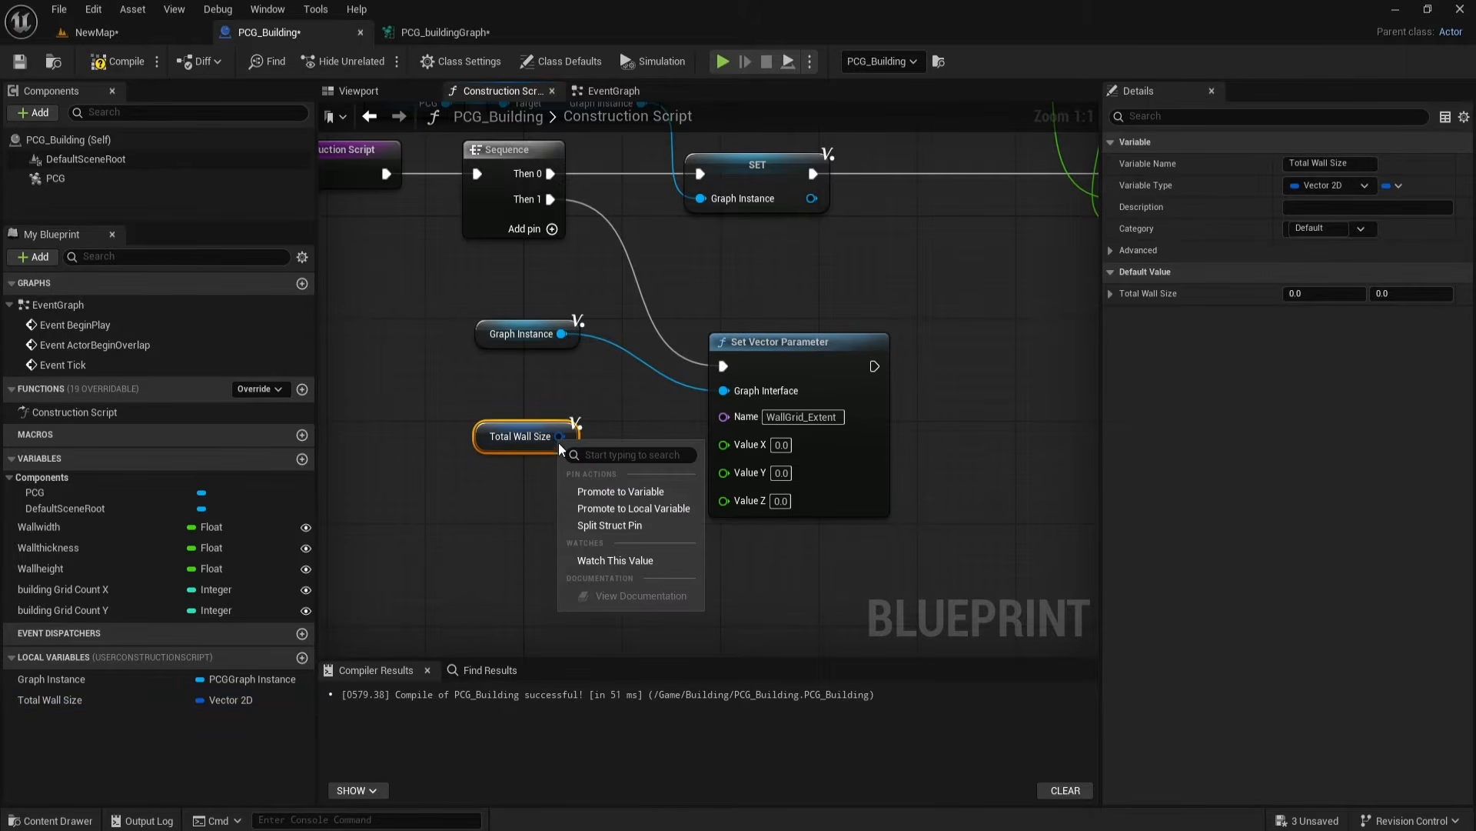
pyautogui.click(603, 526)
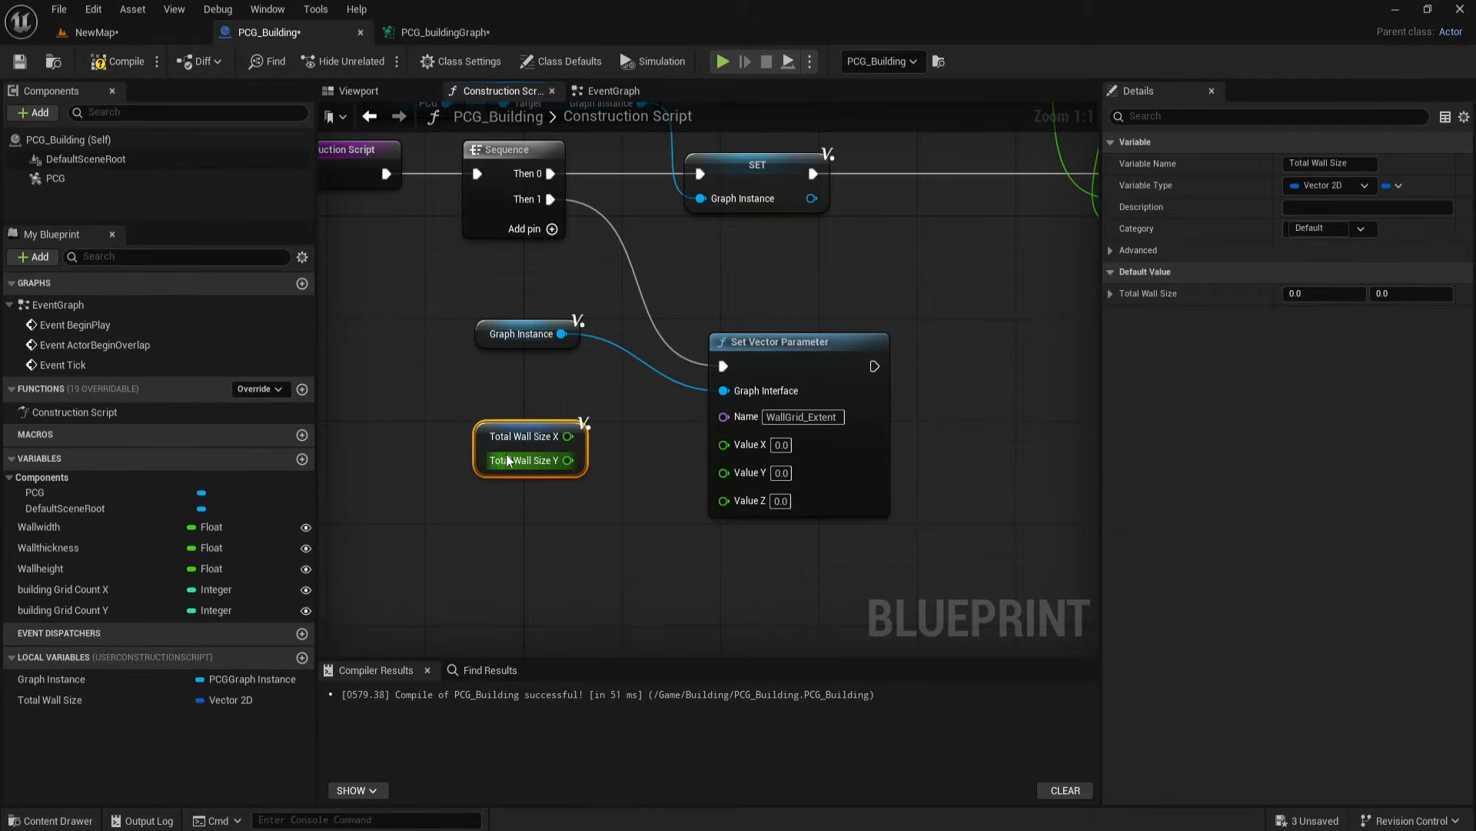
# Step: Add a Divide node on Total Wall Size X with a divisor of 2
pyautogui.moveTo(531, 436); pyautogui.dragTo(572, 469)
pyautogui.write('/')
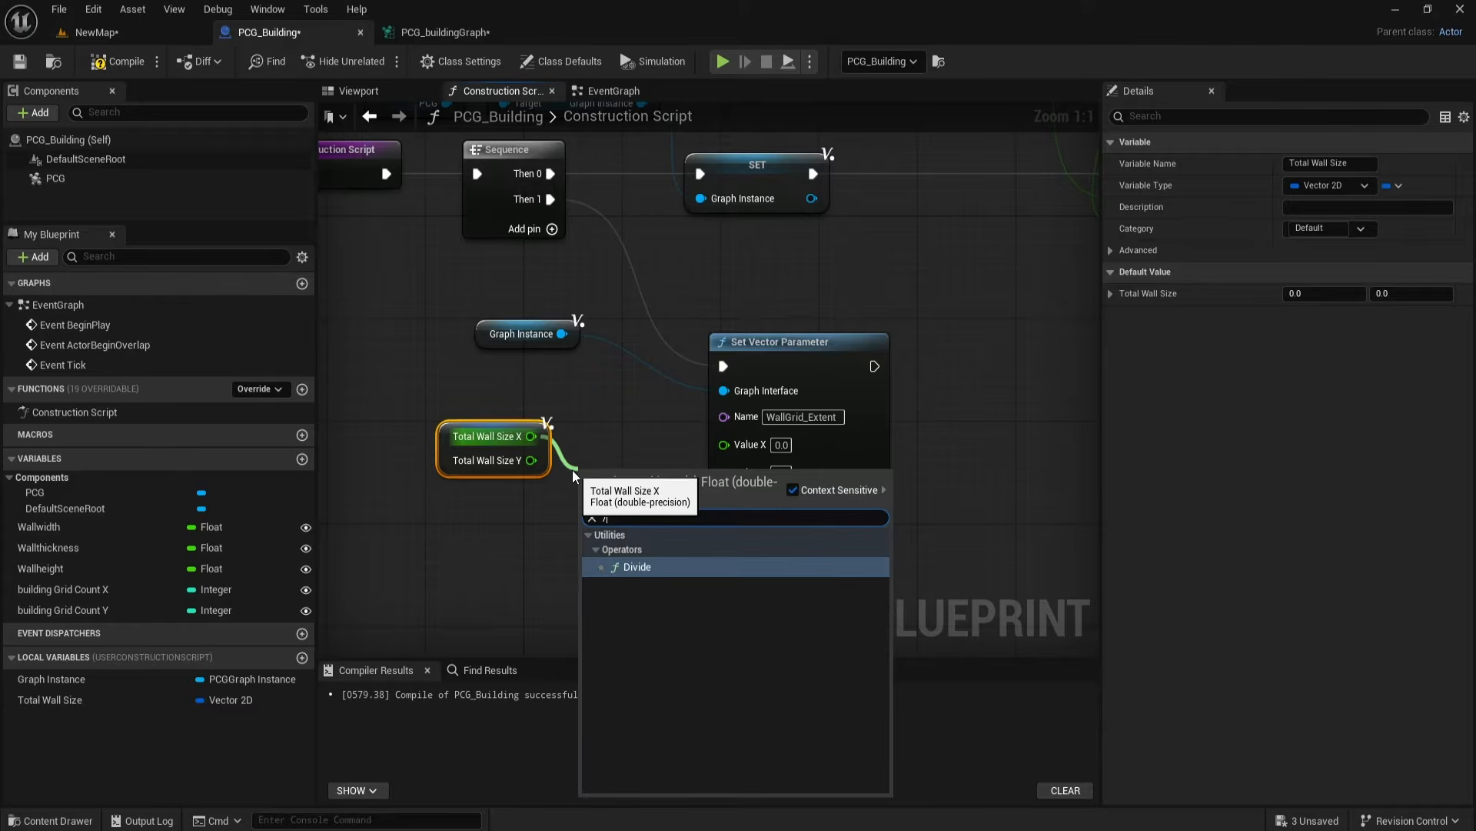
pyautogui.click(632, 567)
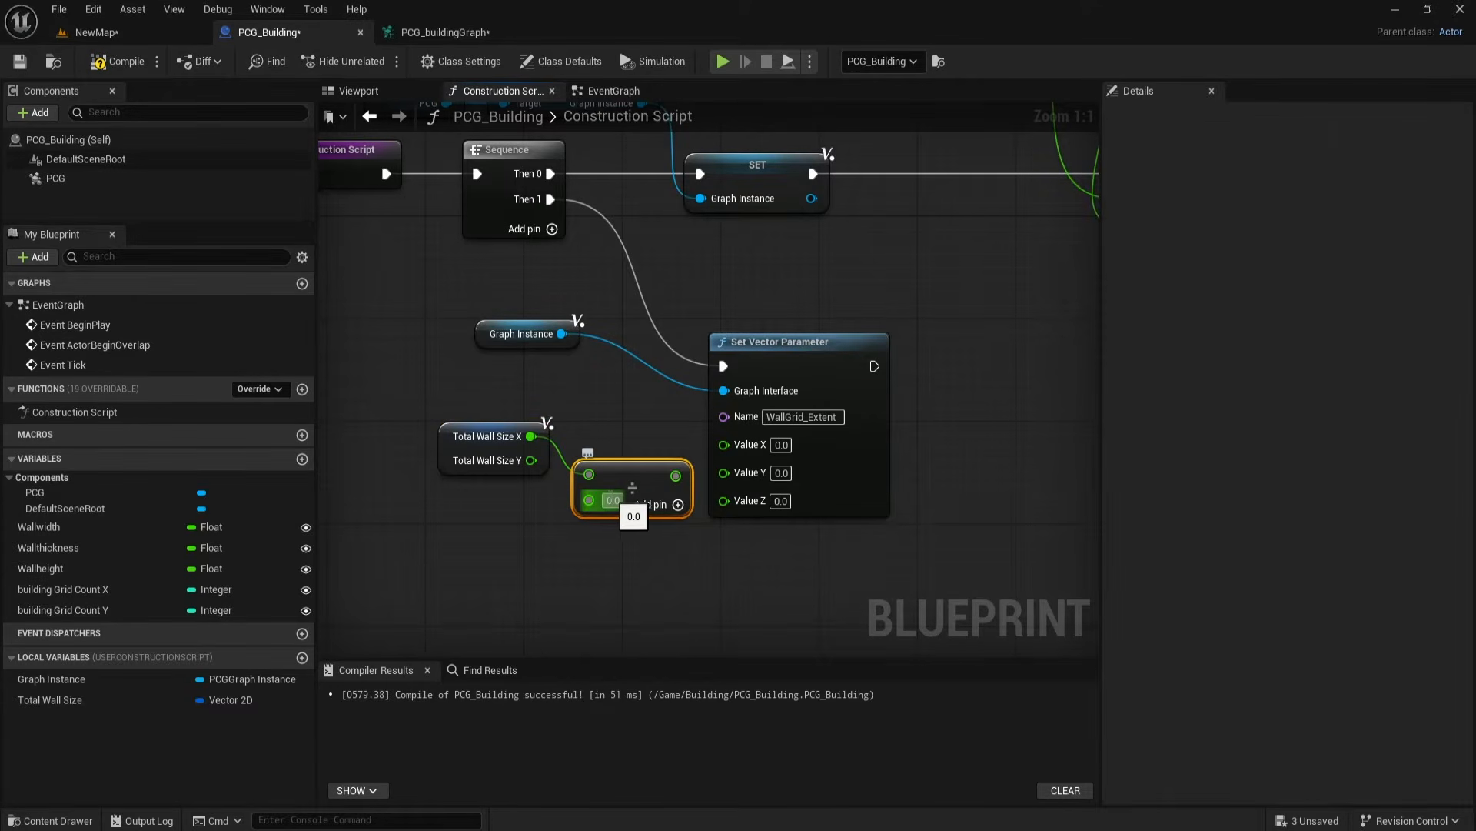
pyautogui.write('2')
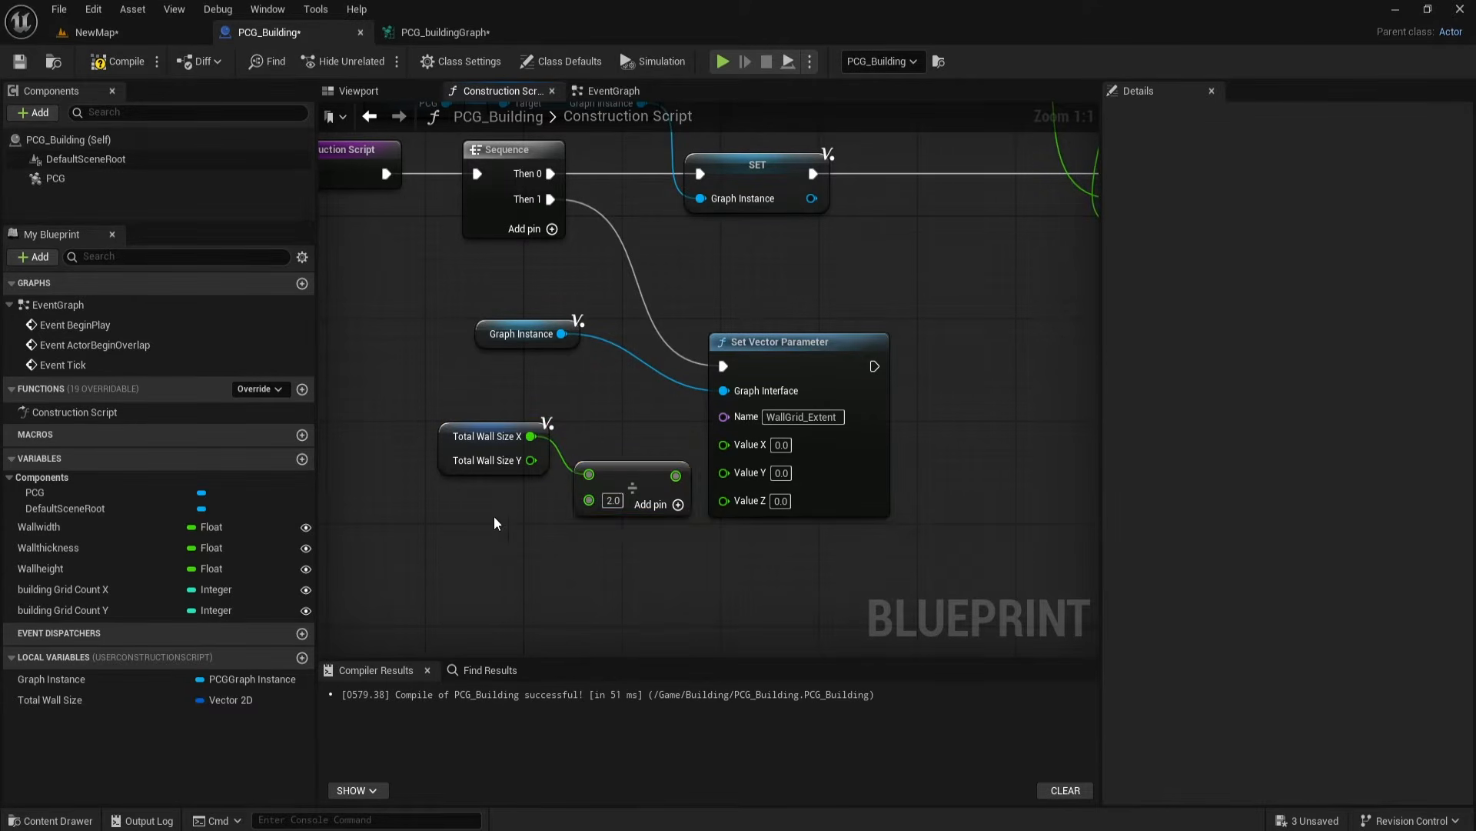
# Step: Duplicate the Divide node for Total Wall Size Y, feed both results into Value X and Value Y, and align the nodes
pyautogui.hotkey('ctrl', 'c')
pyautogui.hotkey('ctrl', 'v')
pyautogui.moveTo(537, 468); pyautogui.dragTo(622, 554)
pyautogui.moveTo(617, 470); pyautogui.dragTo(617, 457)
pyautogui.moveTo(434, 404); pyautogui.dragTo(655, 599)
pyautogui.moveTo(626, 455); pyautogui.dragTo(723, 444)
pyautogui.moveTo(651, 527); pyautogui.dragTo(723, 471)
pyautogui.moveTo(599, 471); pyautogui.dragTo(610, 457)
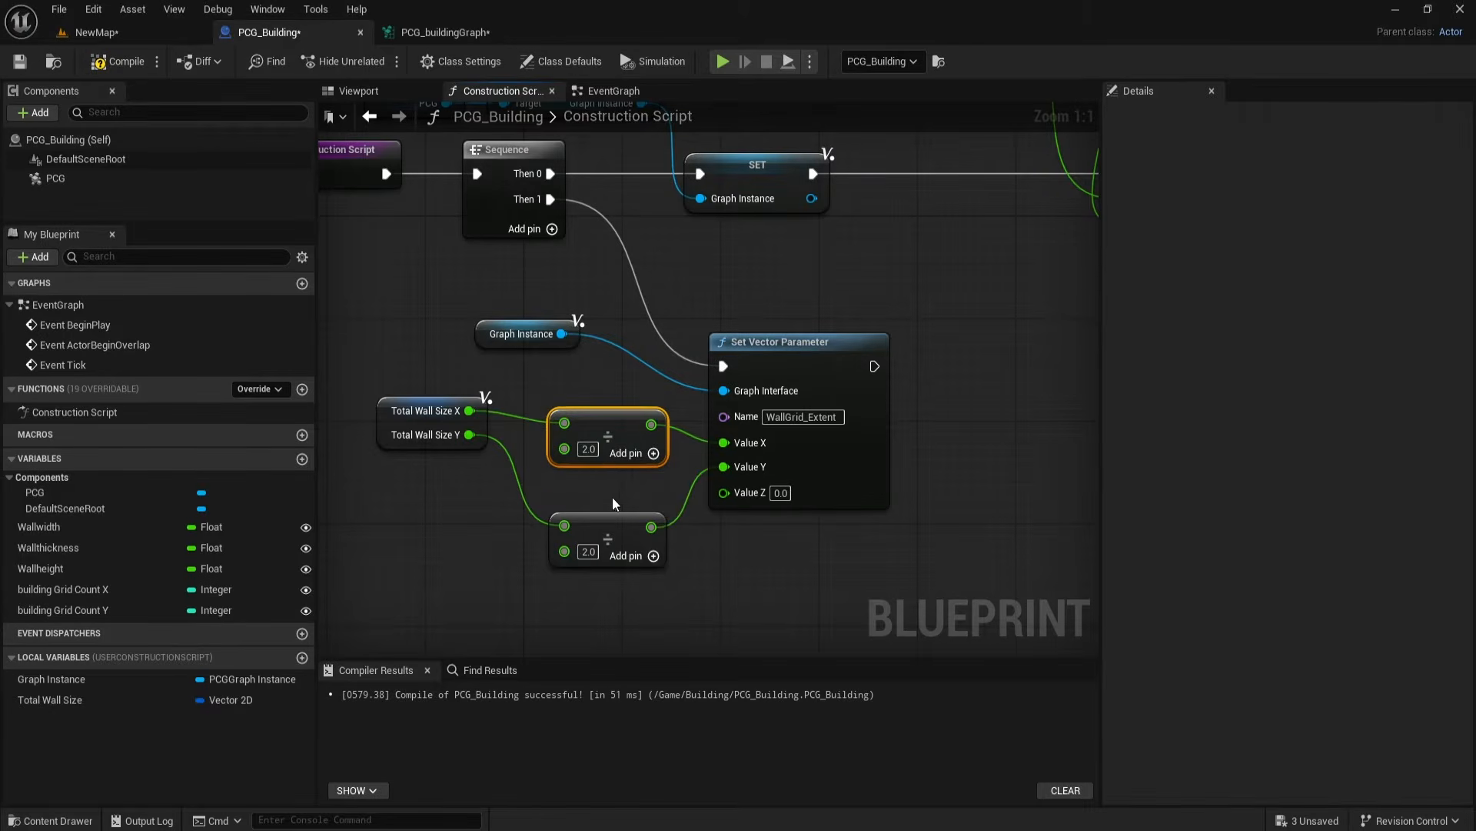
pyautogui.moveTo(624, 515); pyautogui.dragTo(626, 489)
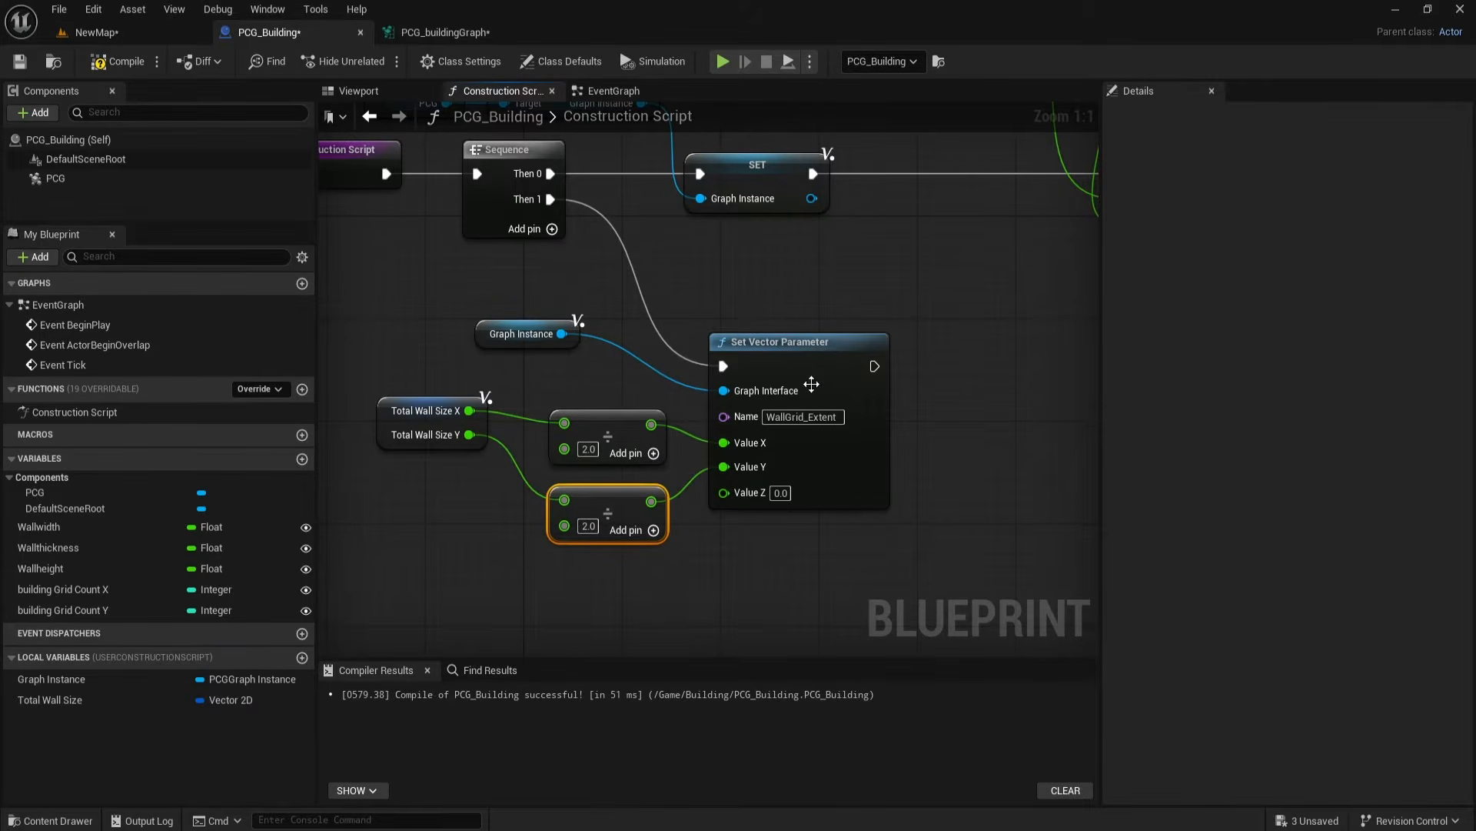
pyautogui.moveTo(812, 384); pyautogui.dragTo(813, 371)
pyautogui.moveTo(456, 436); pyautogui.dragTo(441, 422)
pyautogui.click(508, 552)
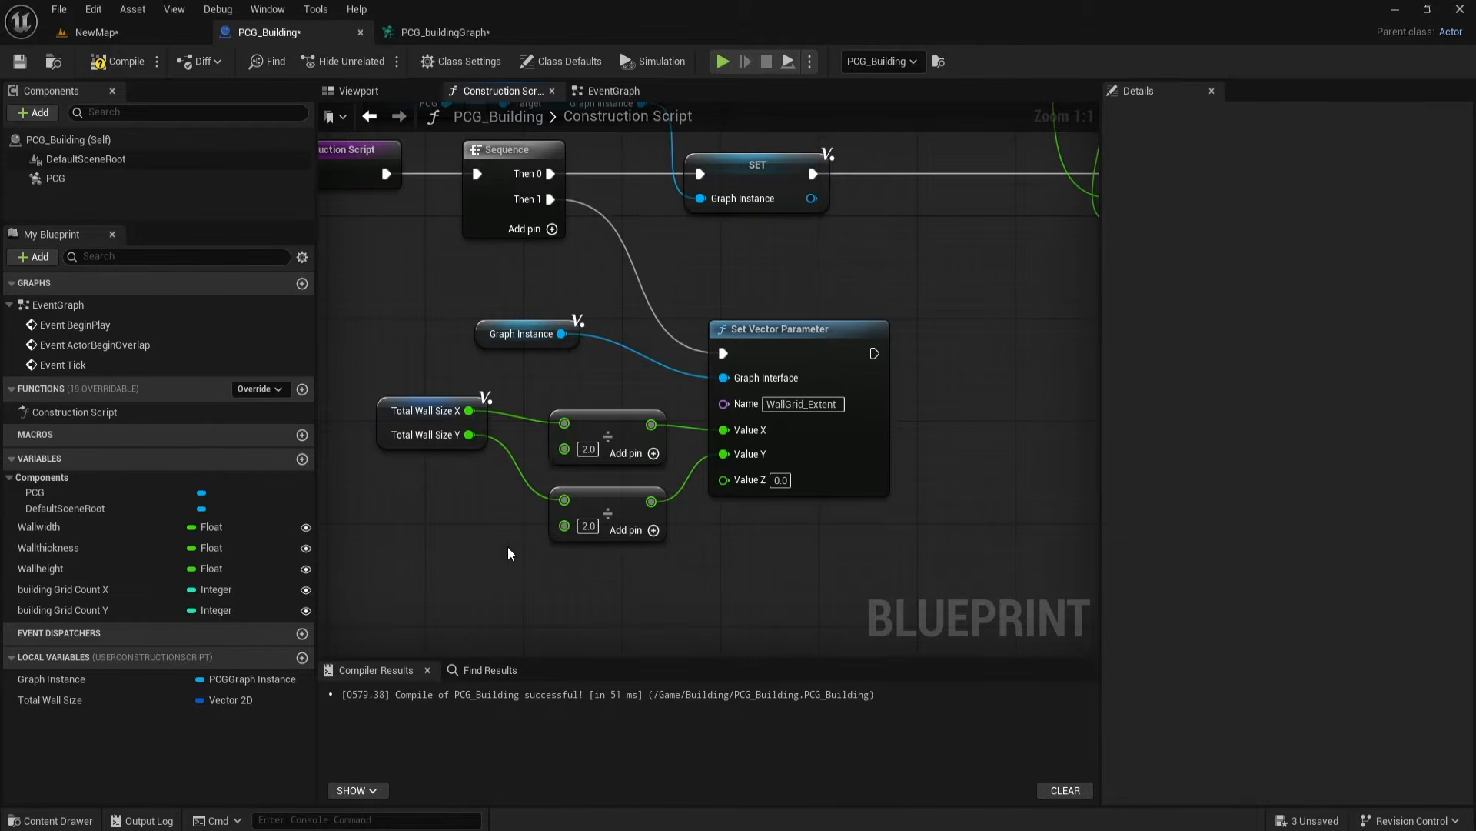
# Step: Compile and save the PCG_Building blueprint, and save and force-regenerate PCG_buildingGraph
pyautogui.click(135, 63)
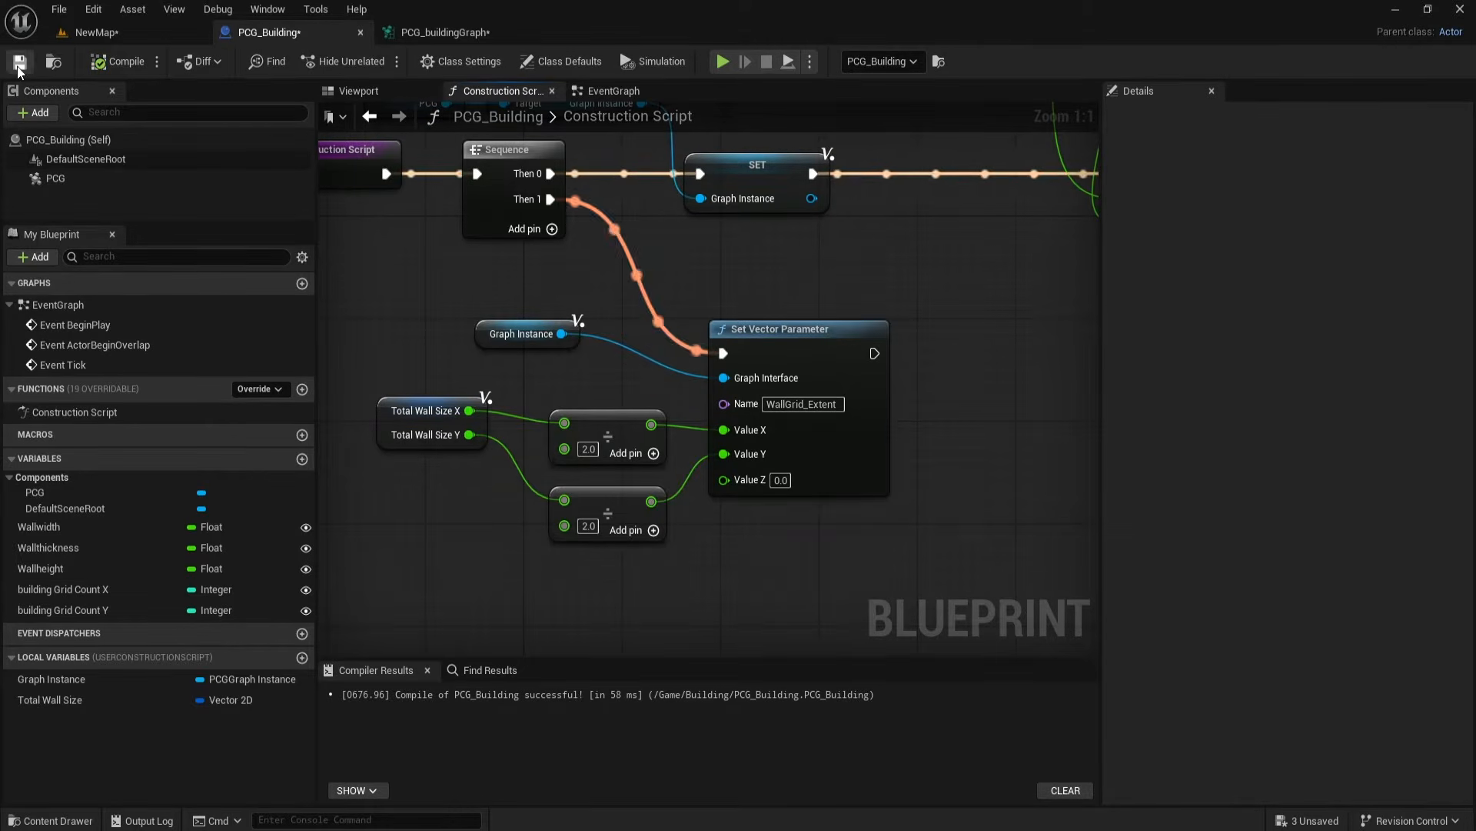
pyautogui.click(419, 34)
pyautogui.click(274, 62)
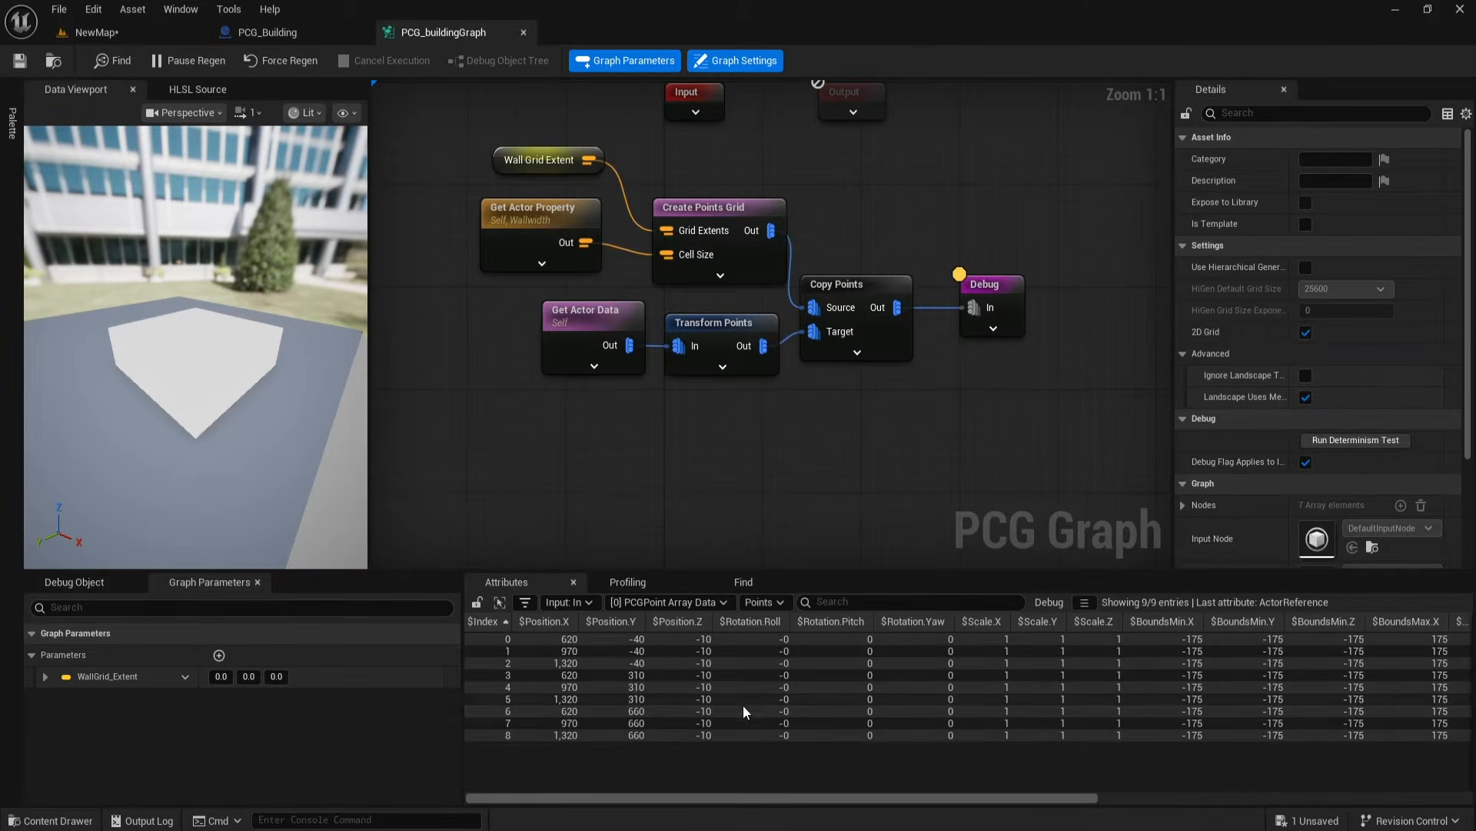
# Step: In the NewMap level, test PCG_Building with Building Grid Count X and Y set to 5, and reset both to their defaults
pyautogui.click(168, 34)
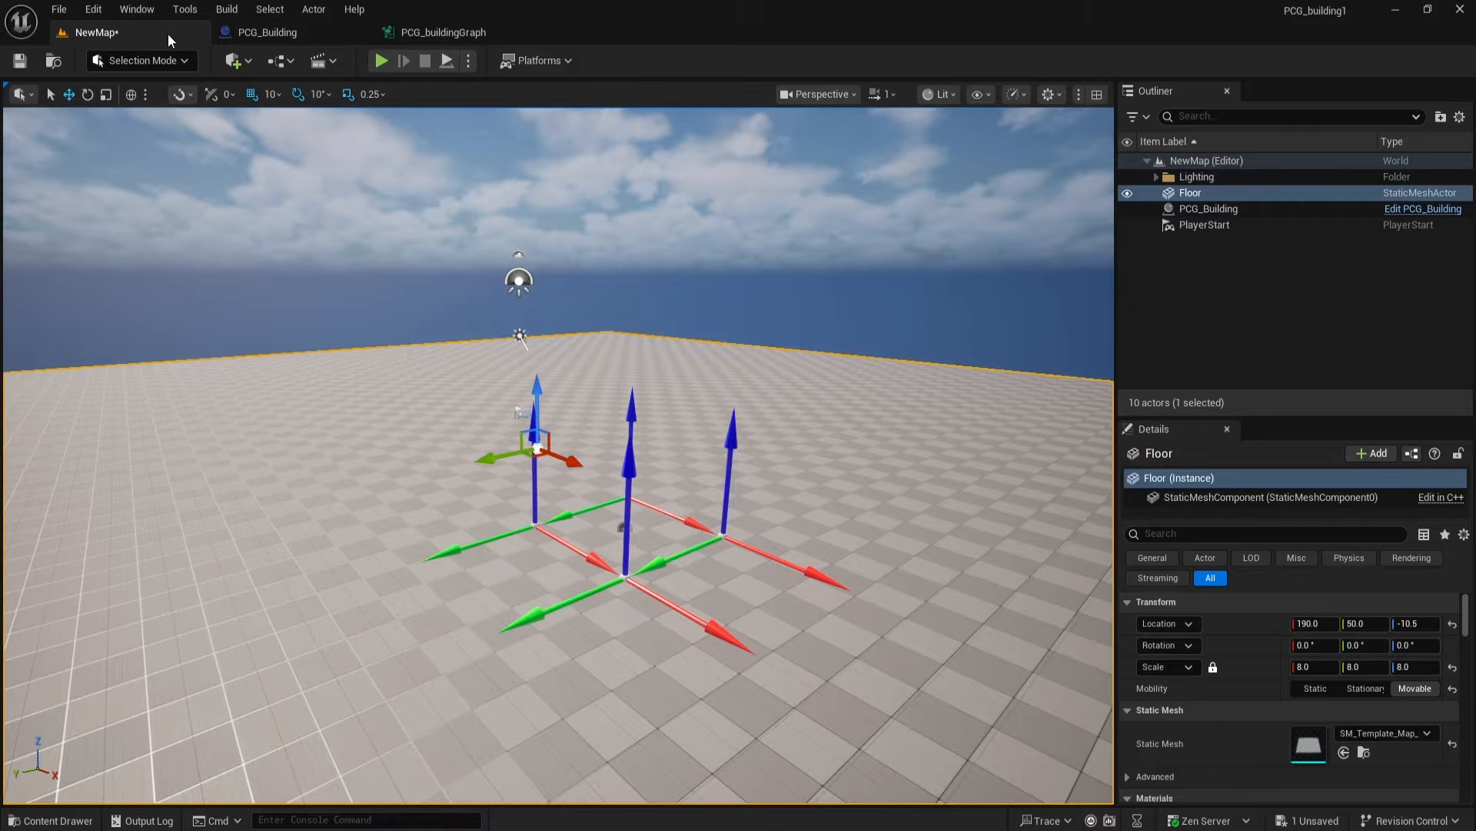
pyautogui.moveTo(614, 660)
pyautogui.keyDown('alt'); pyautogui.mouseDown()
pyautogui.moveTo(758, 657)
pyautogui.moveTo(637, 656)
pyautogui.mouseUp(); pyautogui.keyUp('alt')
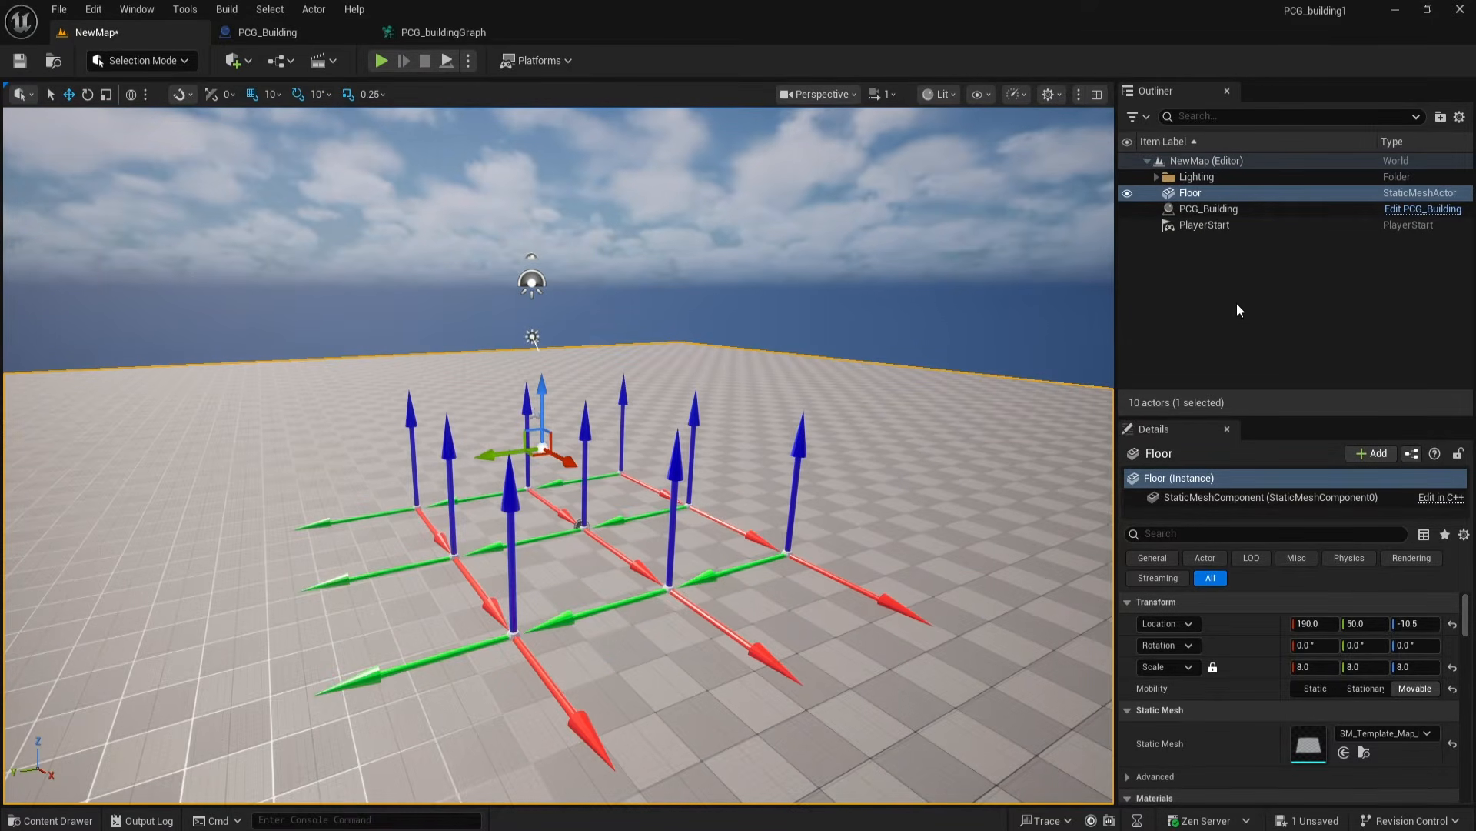
pyautogui.click(1207, 210)
pyautogui.click(1316, 756)
pyautogui.press('Return')
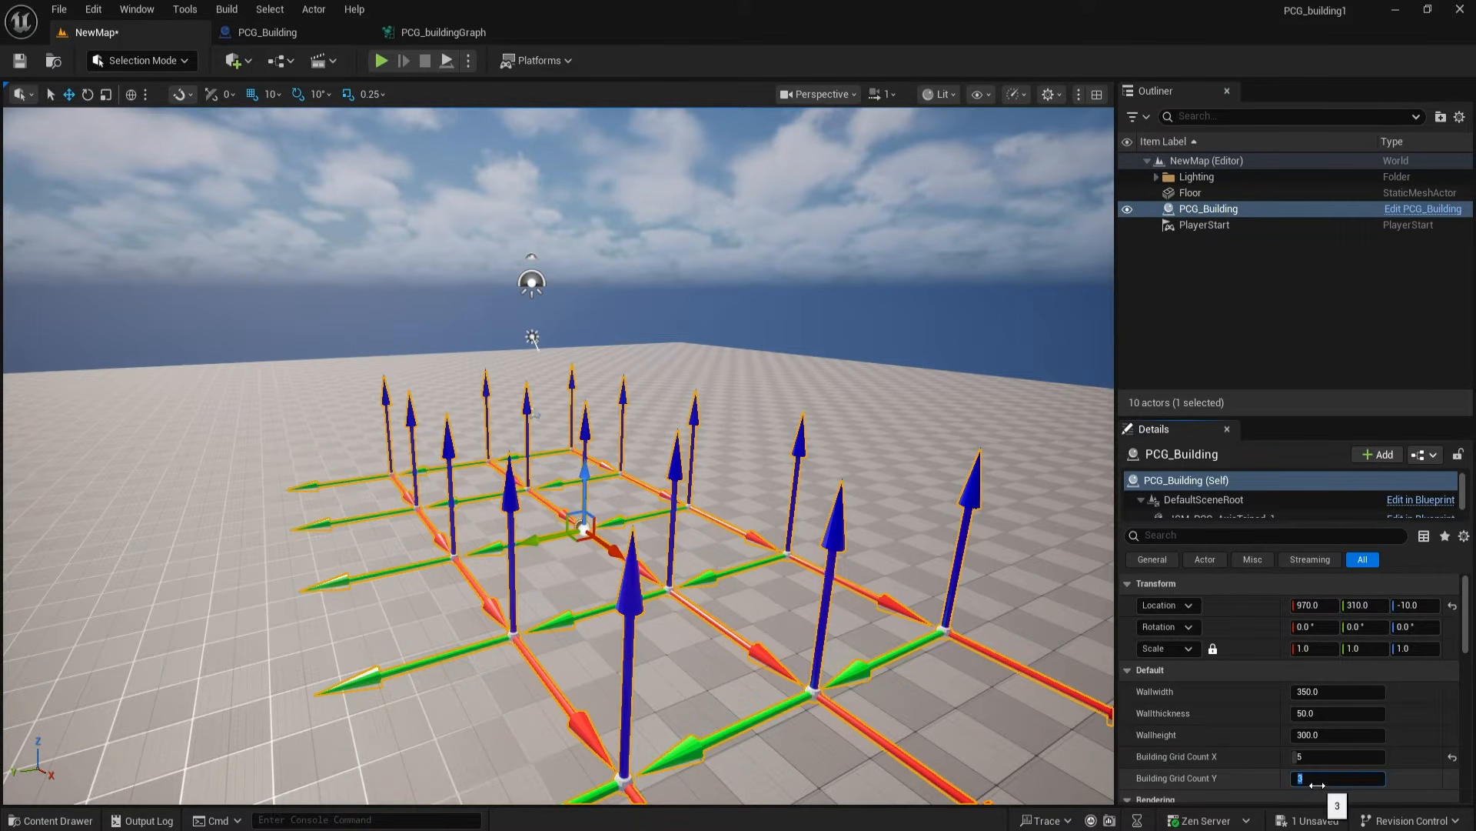
pyautogui.write('5')
pyautogui.press('Return')
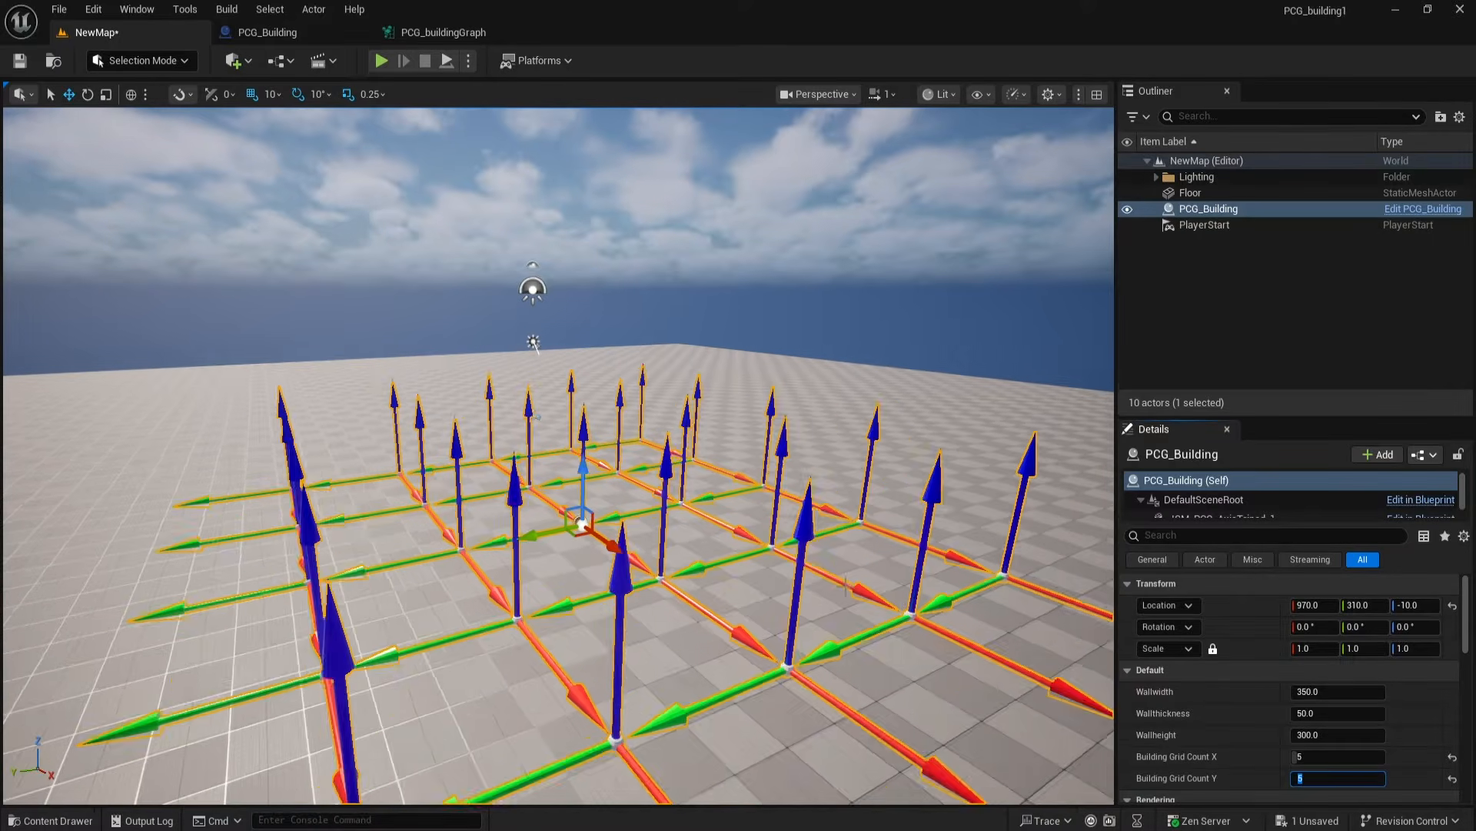
pyautogui.scroll(-2, 846, 587)
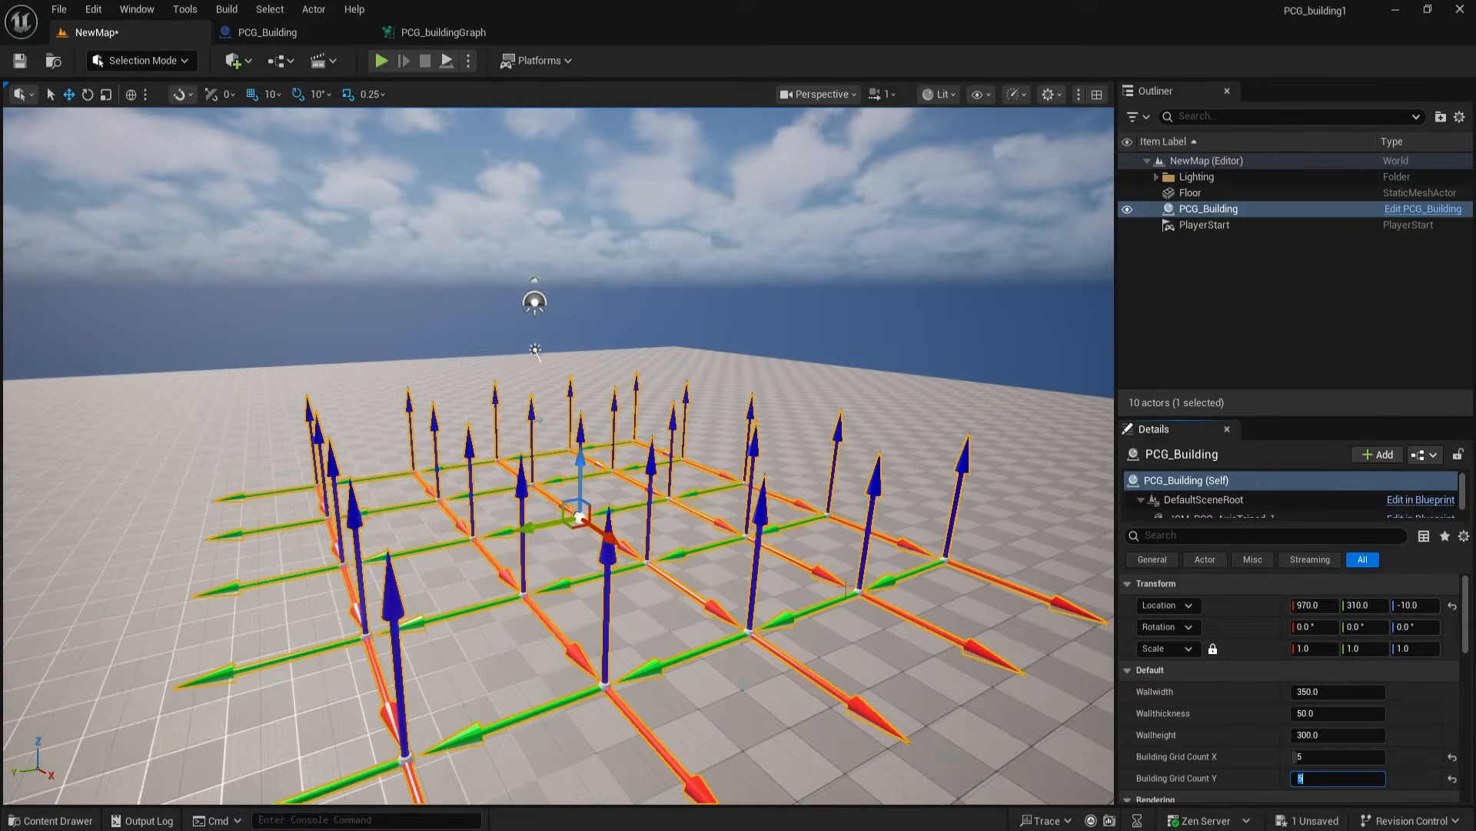
pyautogui.click(1452, 756)
pyautogui.click(1452, 779)
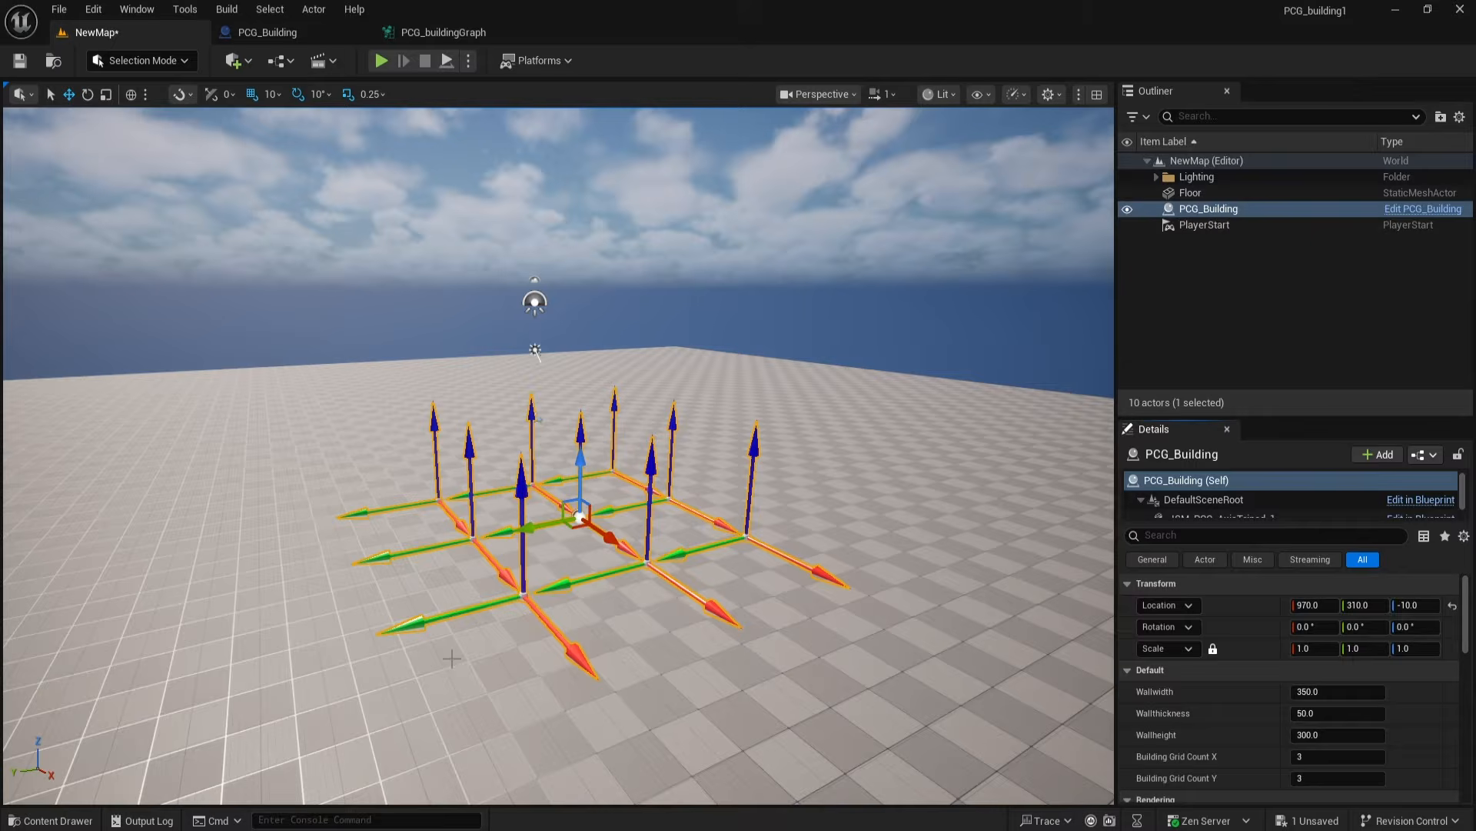
# Step: In PCG_buildingGraph, move the Debug node up and add a Static Mesh Spawner fed by the Copy Points output
pyautogui.click(427, 34)
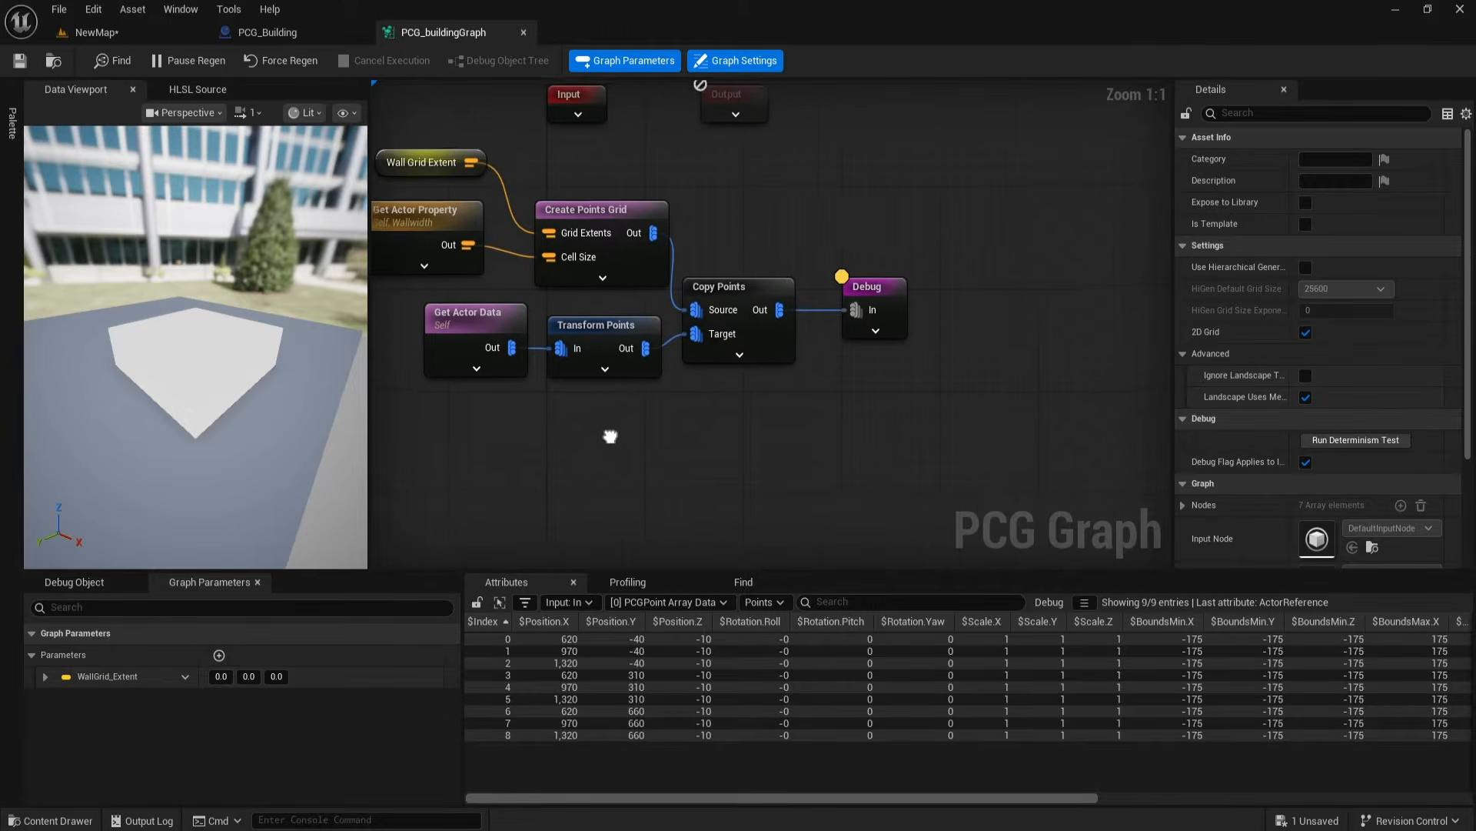
pyautogui.click(849, 284)
pyautogui.scroll(-1, 670, 391)
pyautogui.moveTo(670, 391); pyautogui.dragTo(573, 401, button='right')
pyautogui.moveTo(768, 223); pyautogui.dragTo(767, 167)
pyautogui.moveTo(630, 308); pyautogui.dragTo(964, 306)
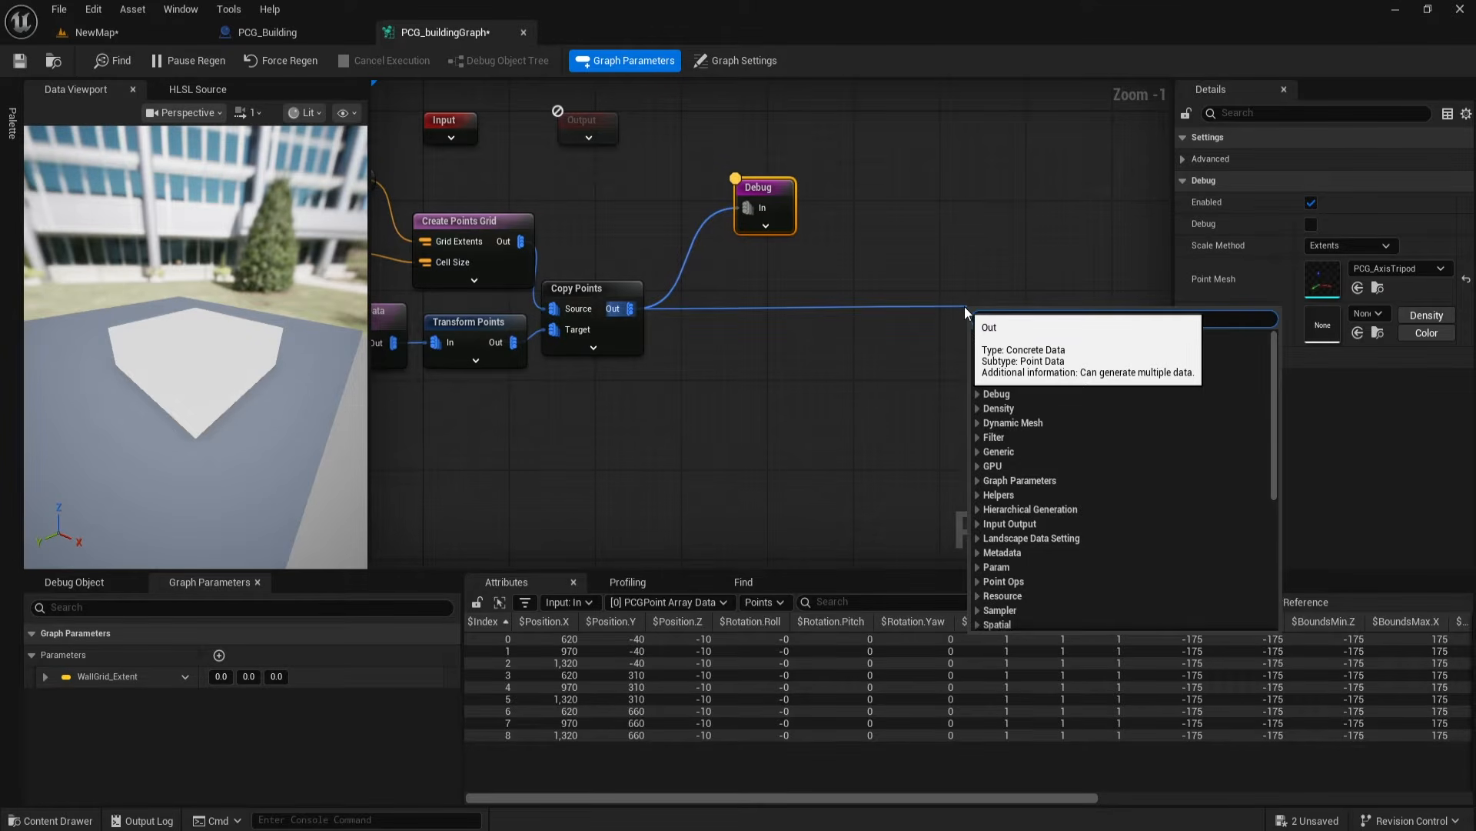
pyautogui.write('static mesh')
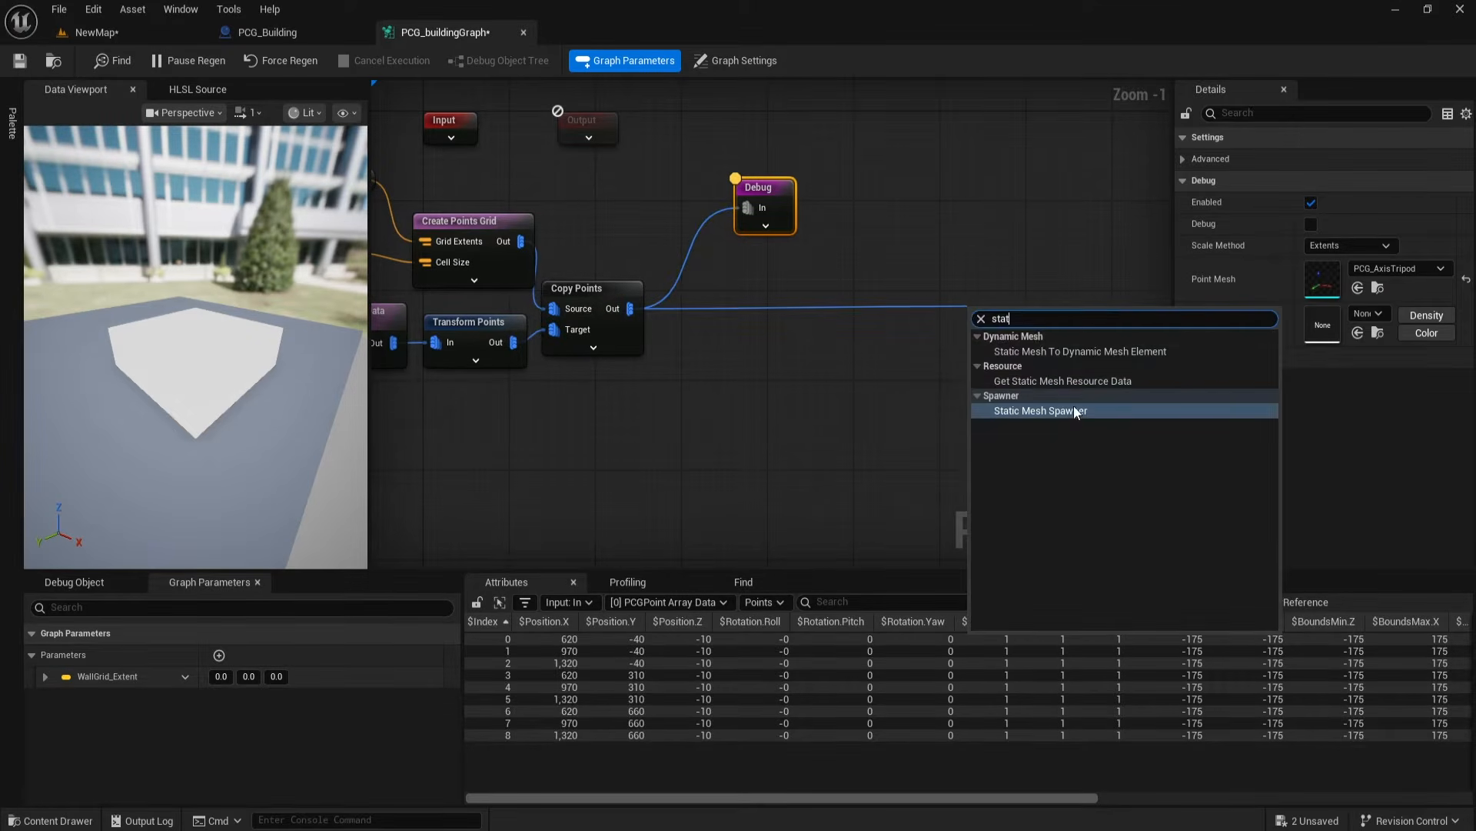
pyautogui.click(1073, 409)
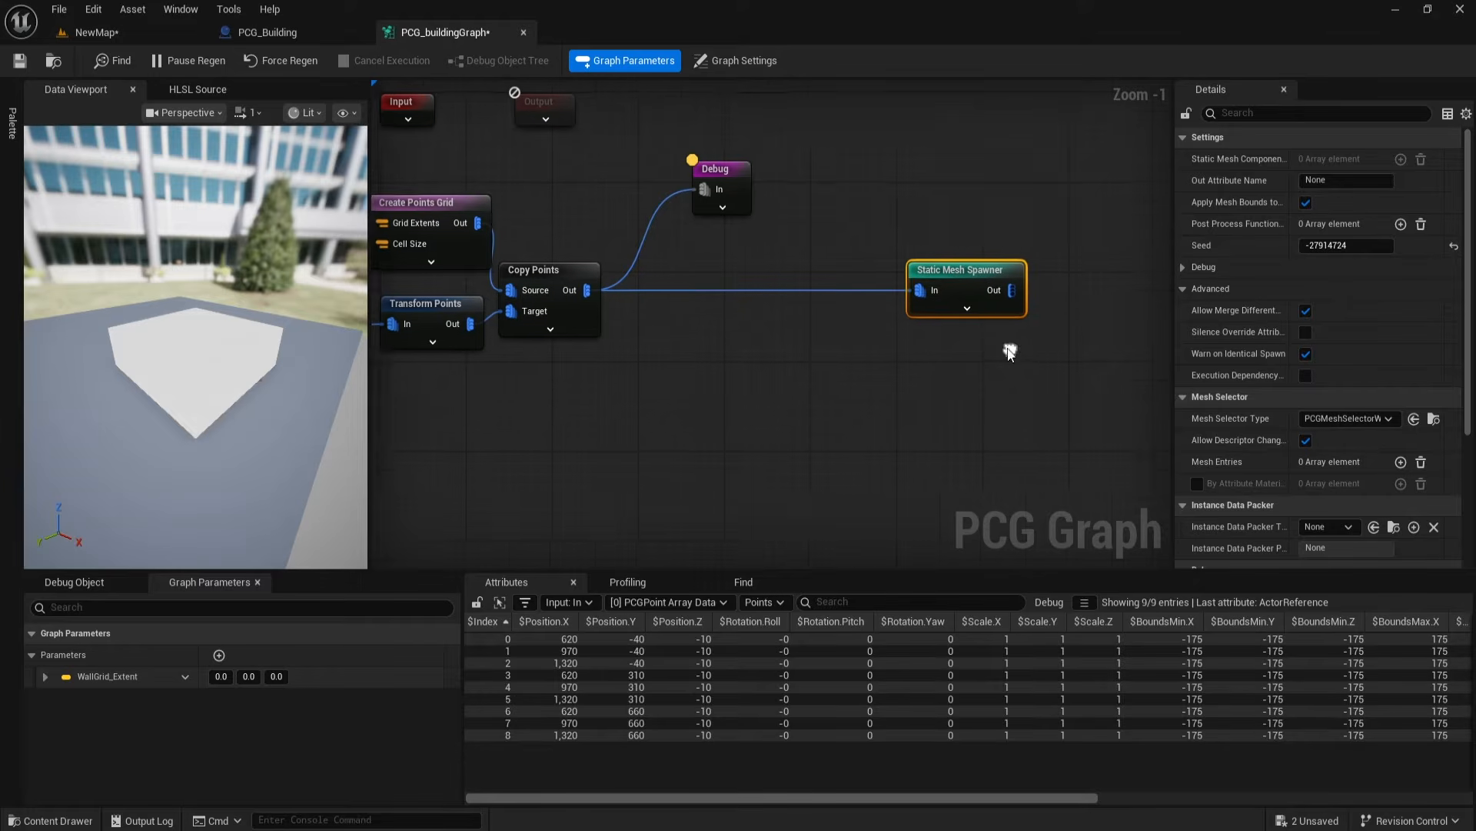
# Step: Add one mesh entry to the Static Mesh Spawner and expand its descriptor settings
pyautogui.click(1400, 462)
pyautogui.click(1195, 483)
pyautogui.scroll(-2, 1224, 492)
pyautogui.click(1206, 456)
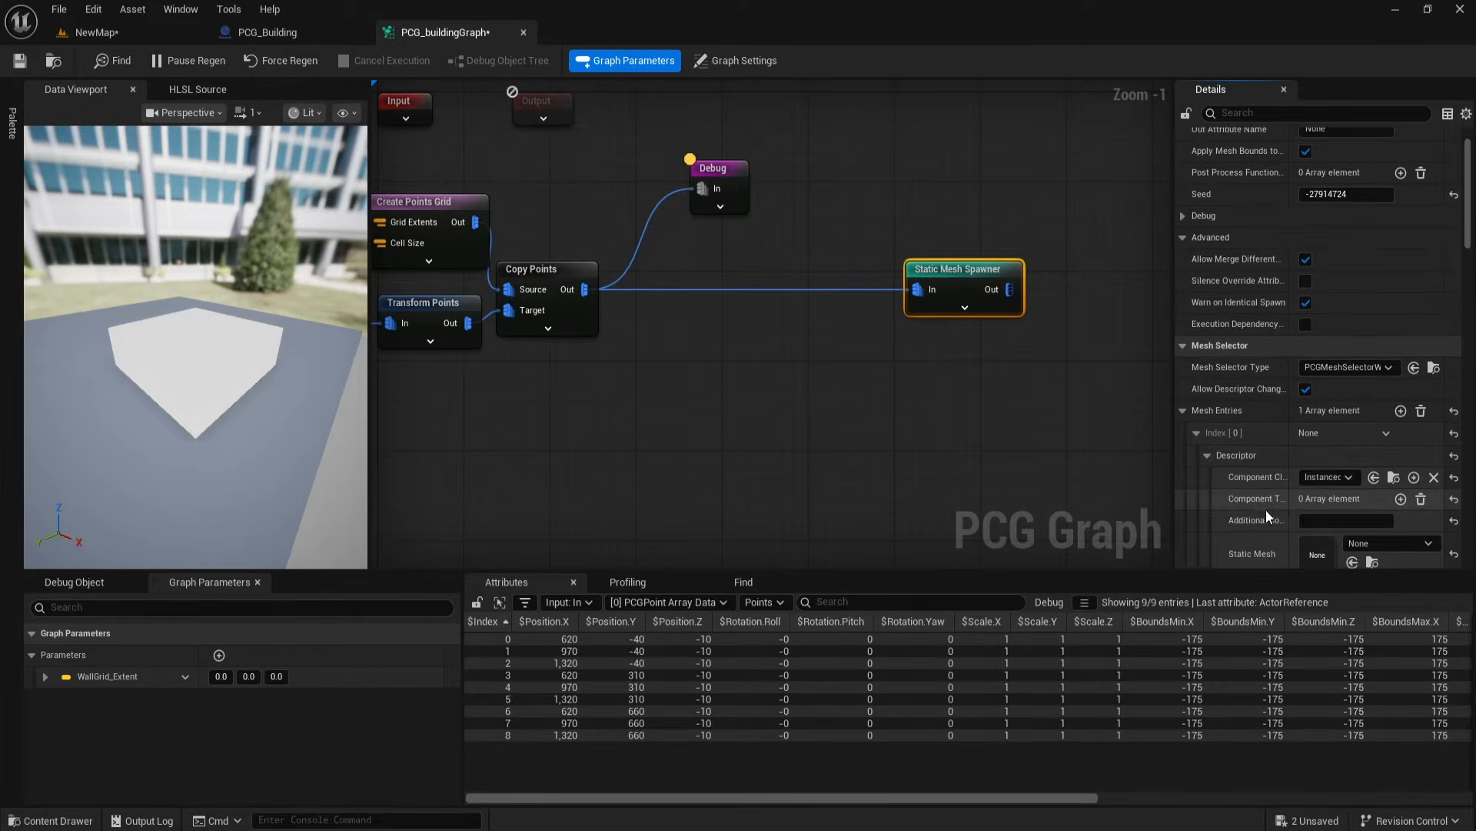
pyautogui.scroll(-2, 1262, 509)
# Step: Assign the flat roof static mesh from the Modular_Building_Flat_Roof_Kit_vdjkbg1dw folder to the spawner's mesh entry
pyautogui.click(60, 820)
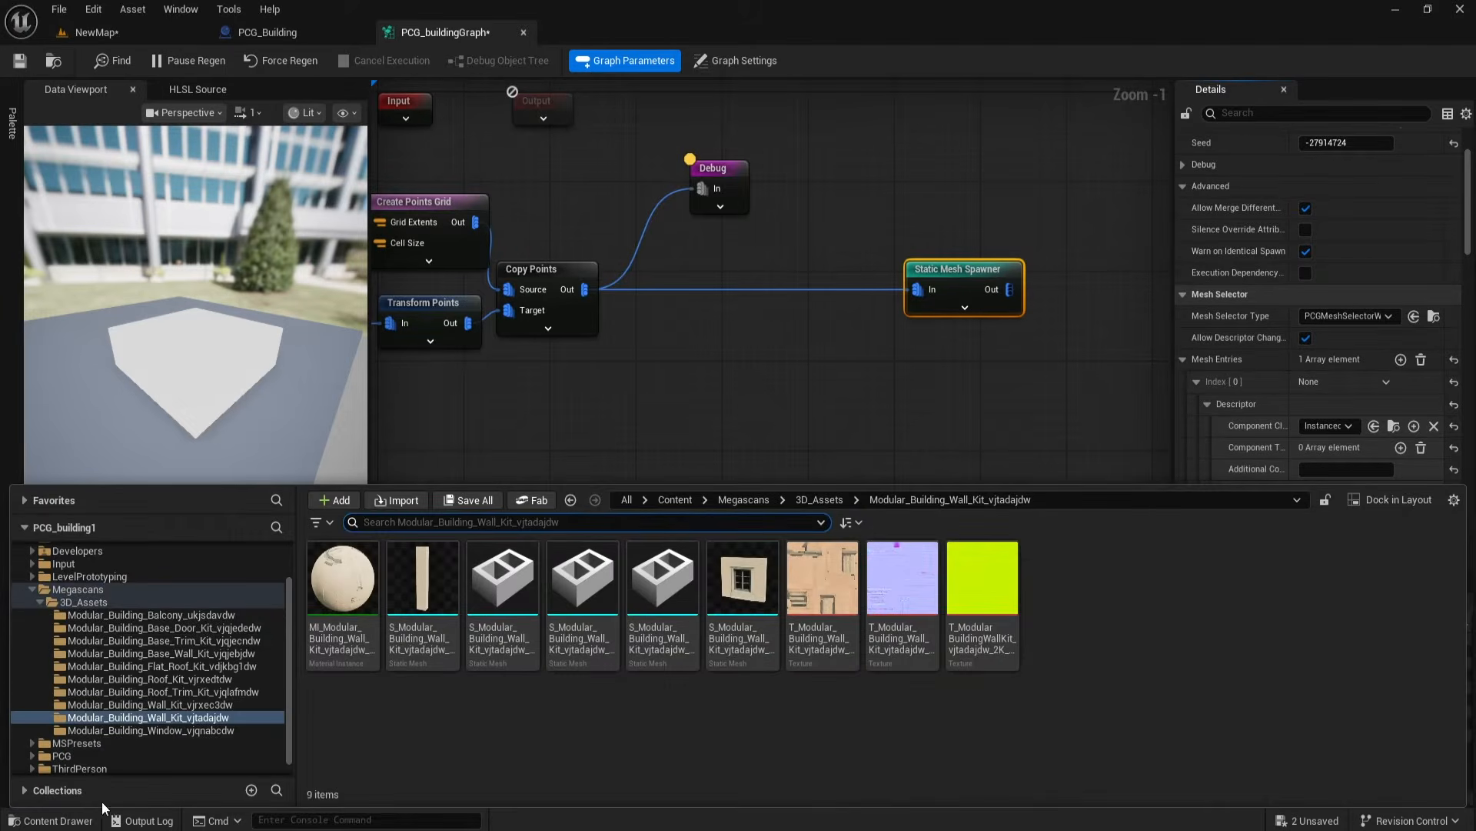
pyautogui.click(216, 628)
pyautogui.click(213, 641)
pyautogui.click(211, 653)
pyautogui.click(214, 666)
pyautogui.click(574, 602)
pyautogui.scroll(-3, 1270, 417)
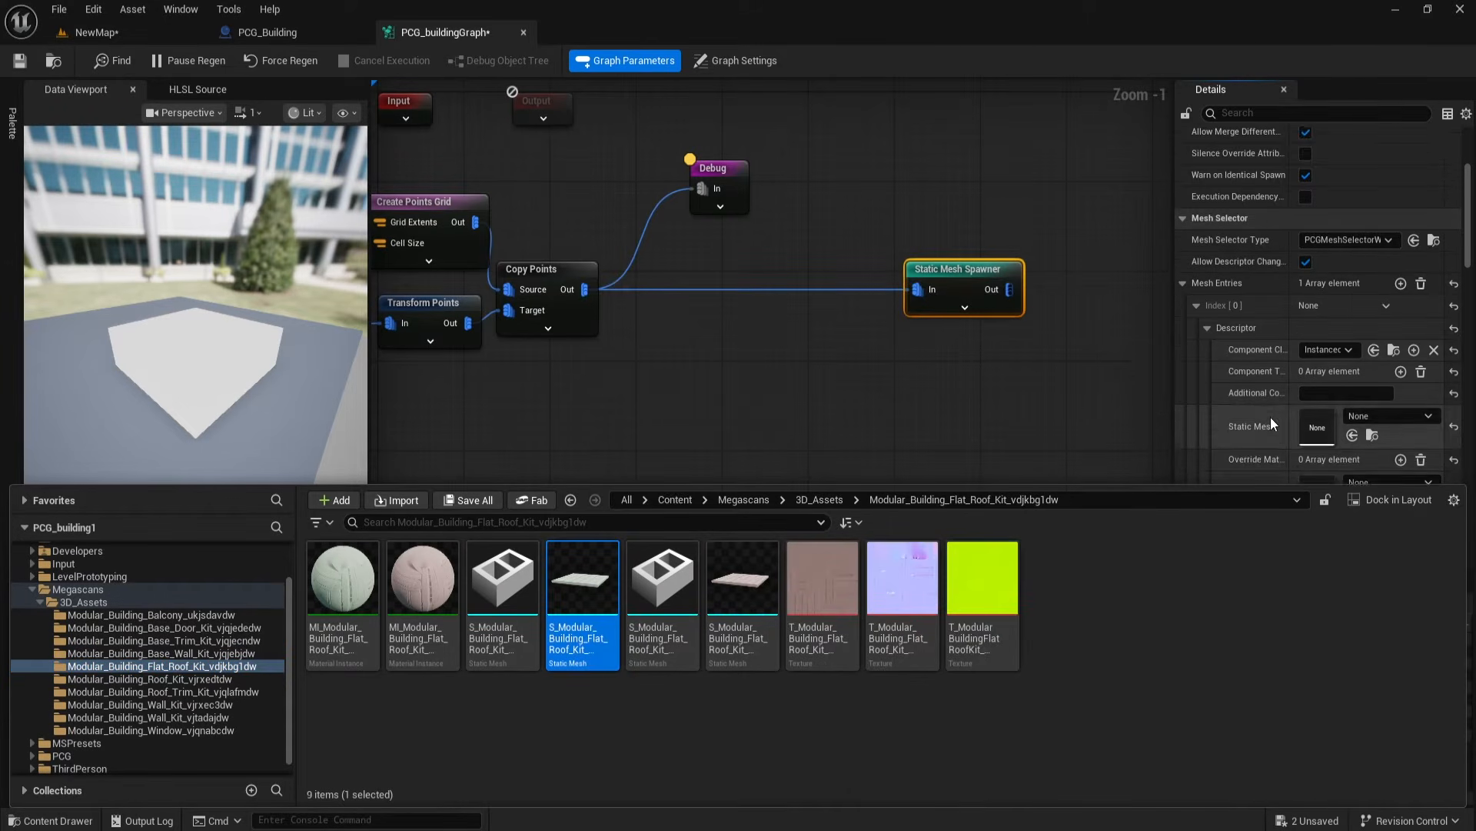
pyautogui.click(1353, 383)
# Step: Shift the Static Mesh Spawner farther from Copy Points, save the graph, and check the spawned tiles in the NewMap level
pyautogui.moveTo(852, 469); pyautogui.dragTo(892, 462, button='right')
pyautogui.moveTo(992, 319); pyautogui.dragTo(1013, 319)
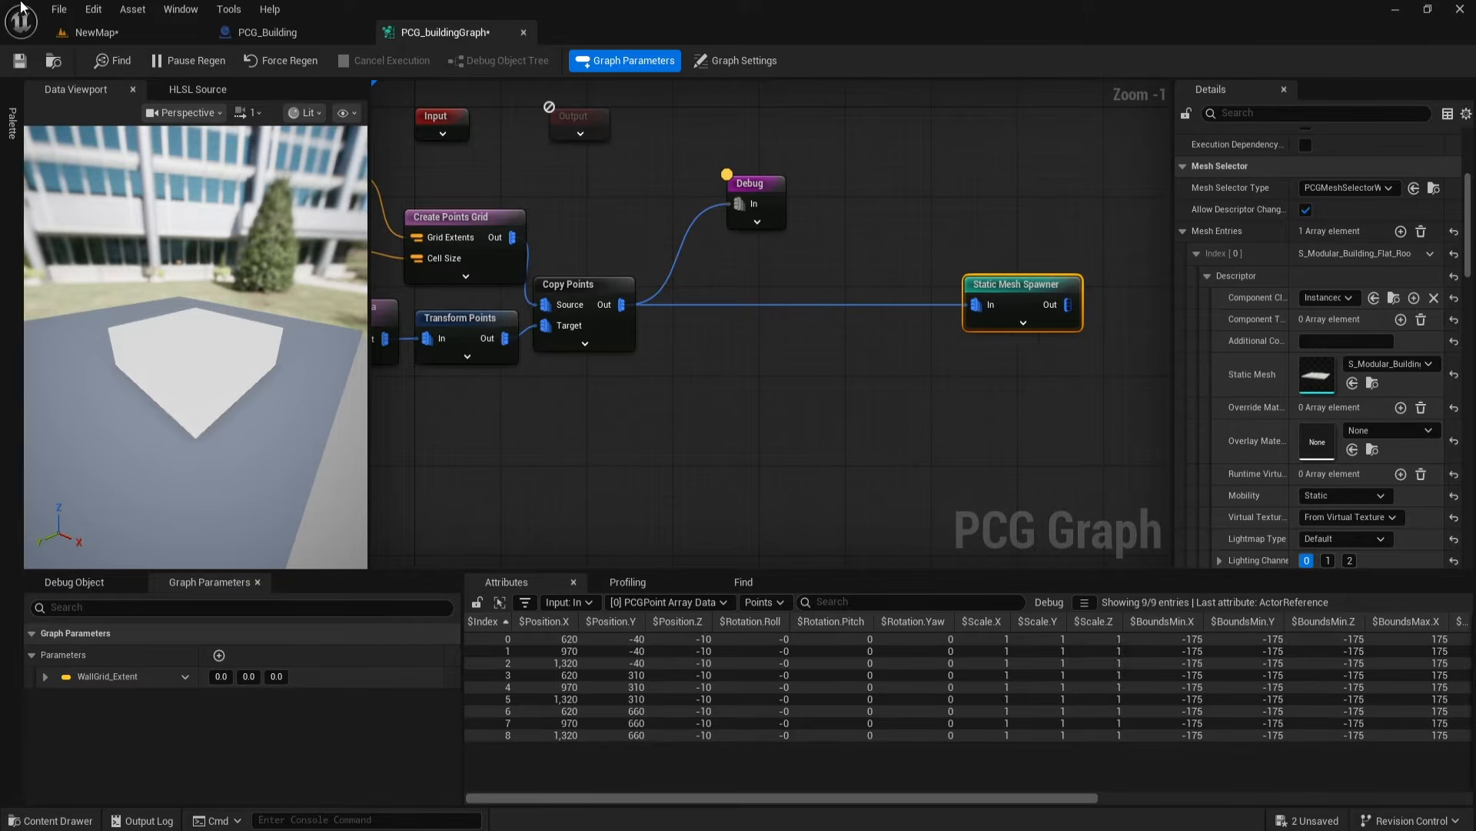
pyautogui.click(125, 33)
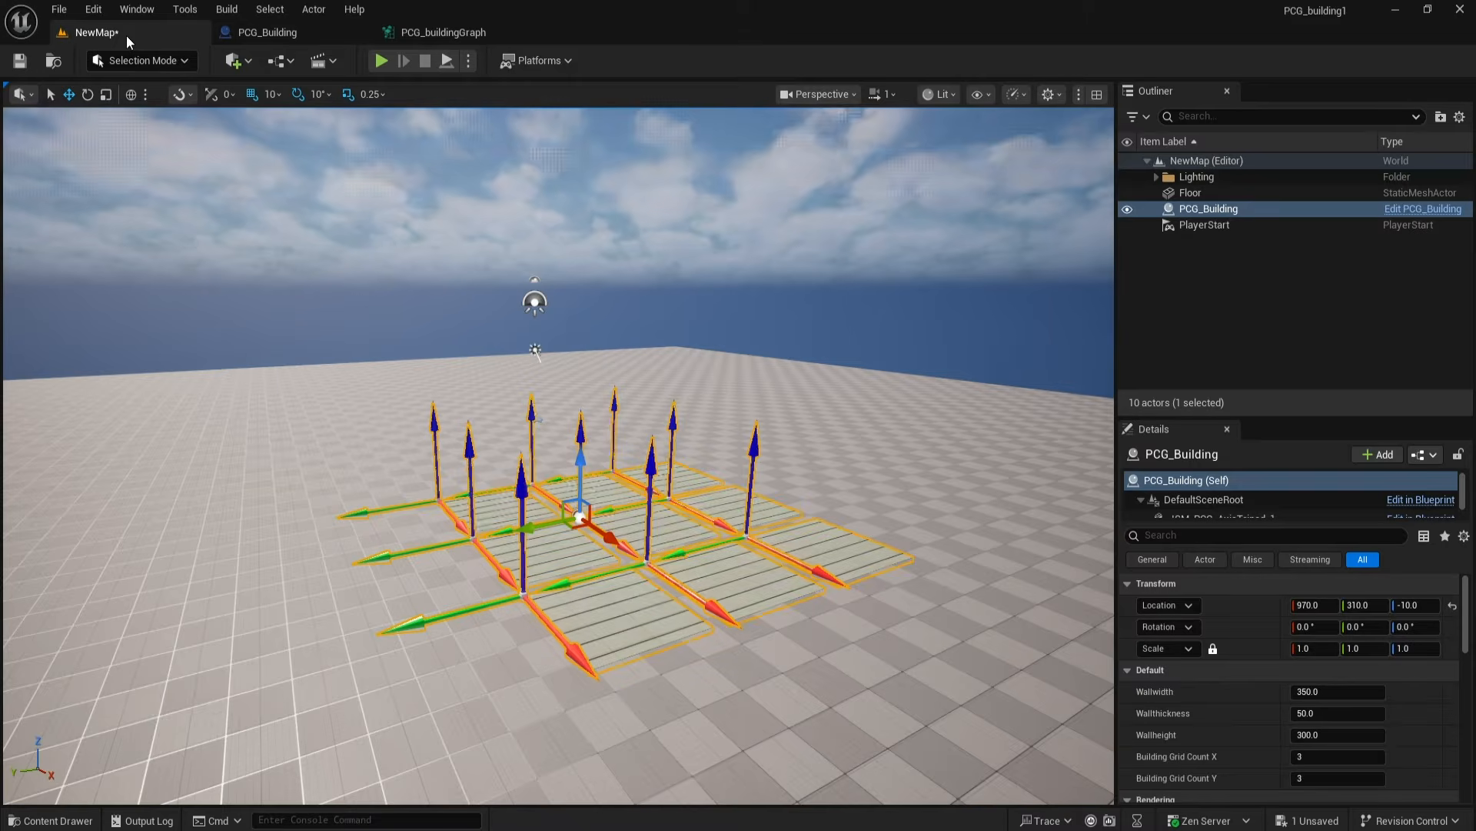
pyautogui.scroll(5, 501, 650)
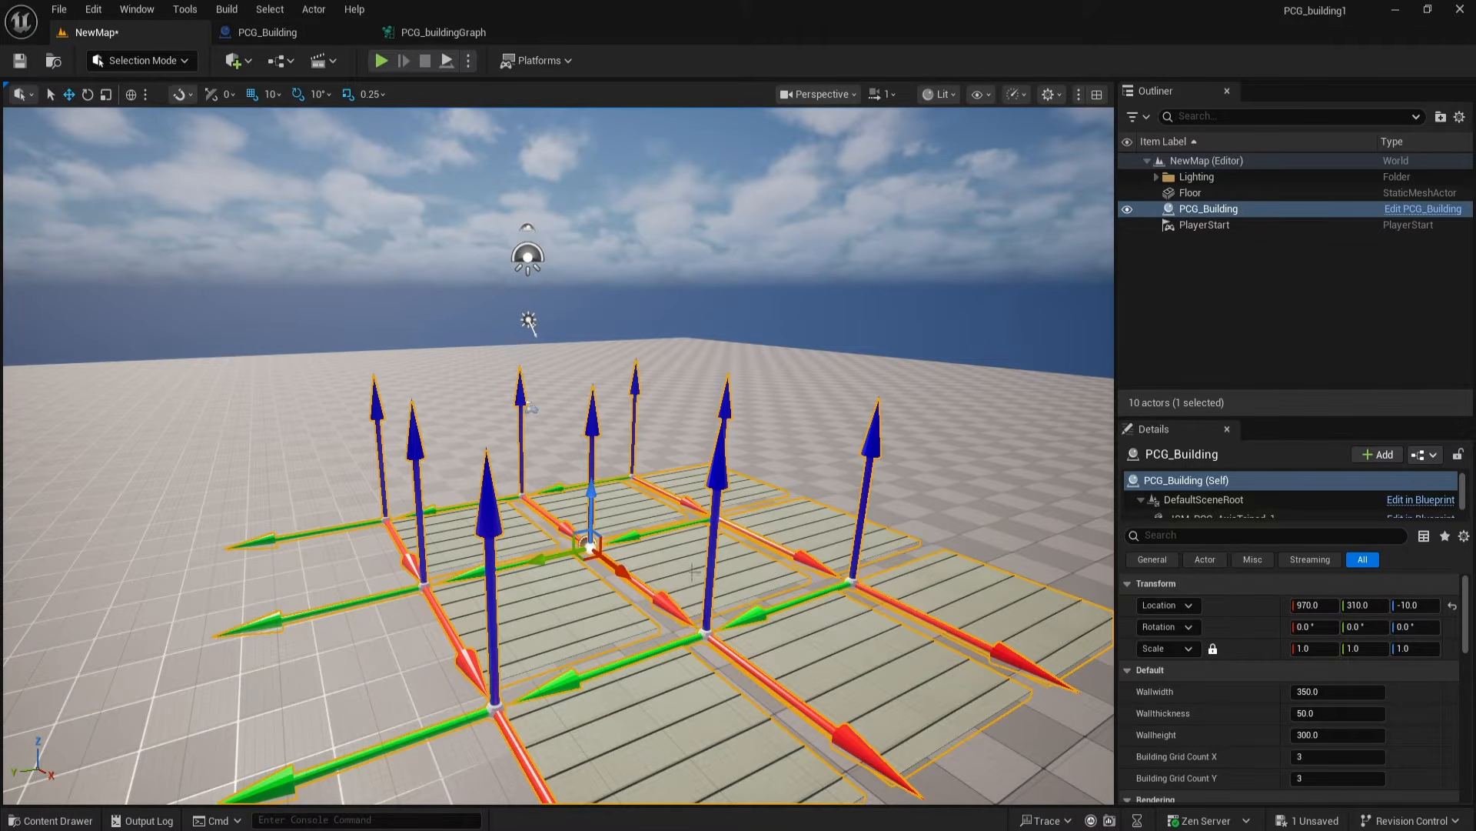
# Step: In PCG_buildingGraph, insert a Transform Points node between Copy Points and the Static Mesh Spawner
pyautogui.click(439, 33)
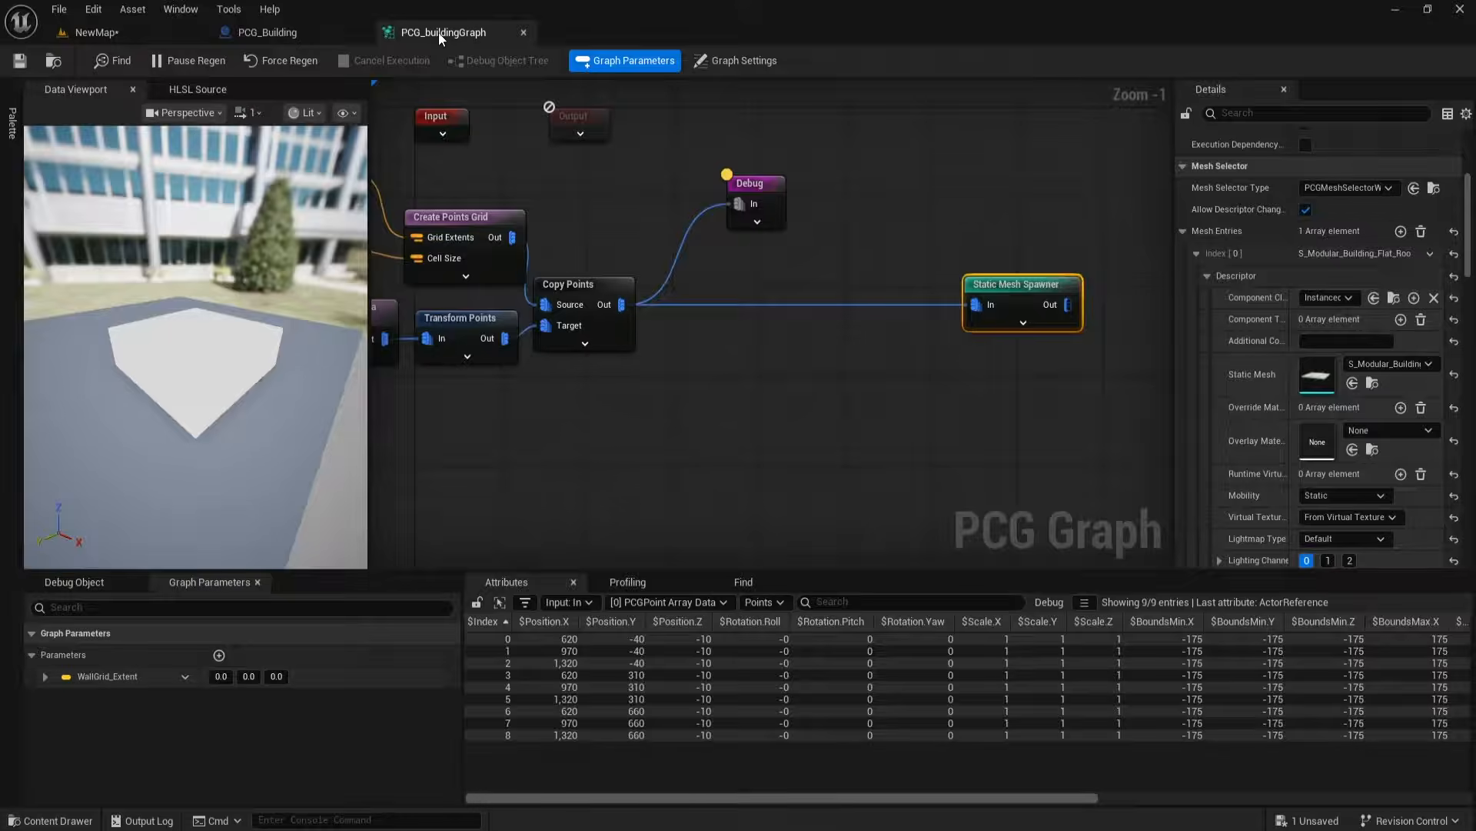
pyautogui.click(655, 371)
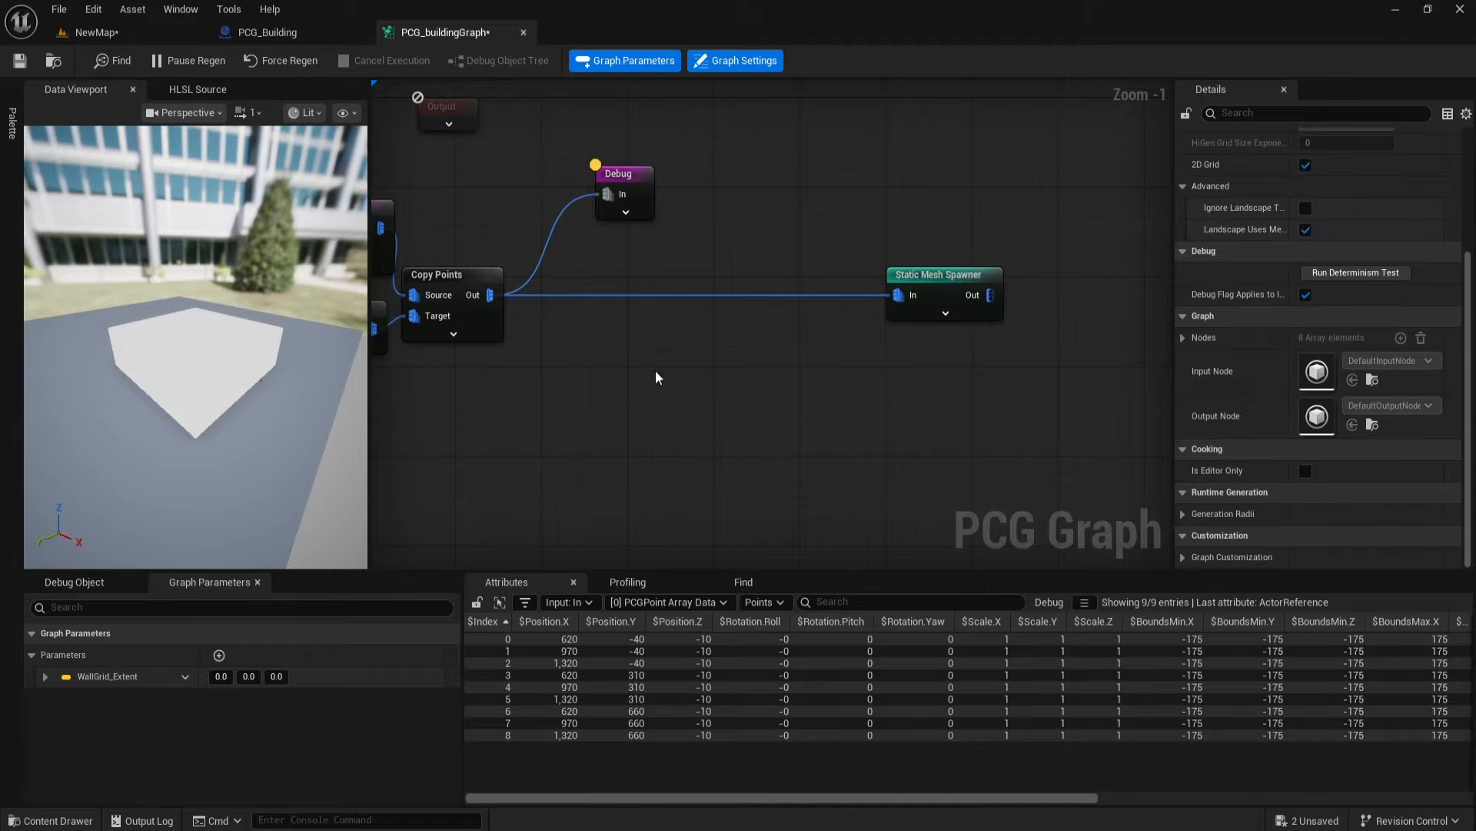
pyautogui.moveTo(490, 294); pyautogui.dragTo(639, 344)
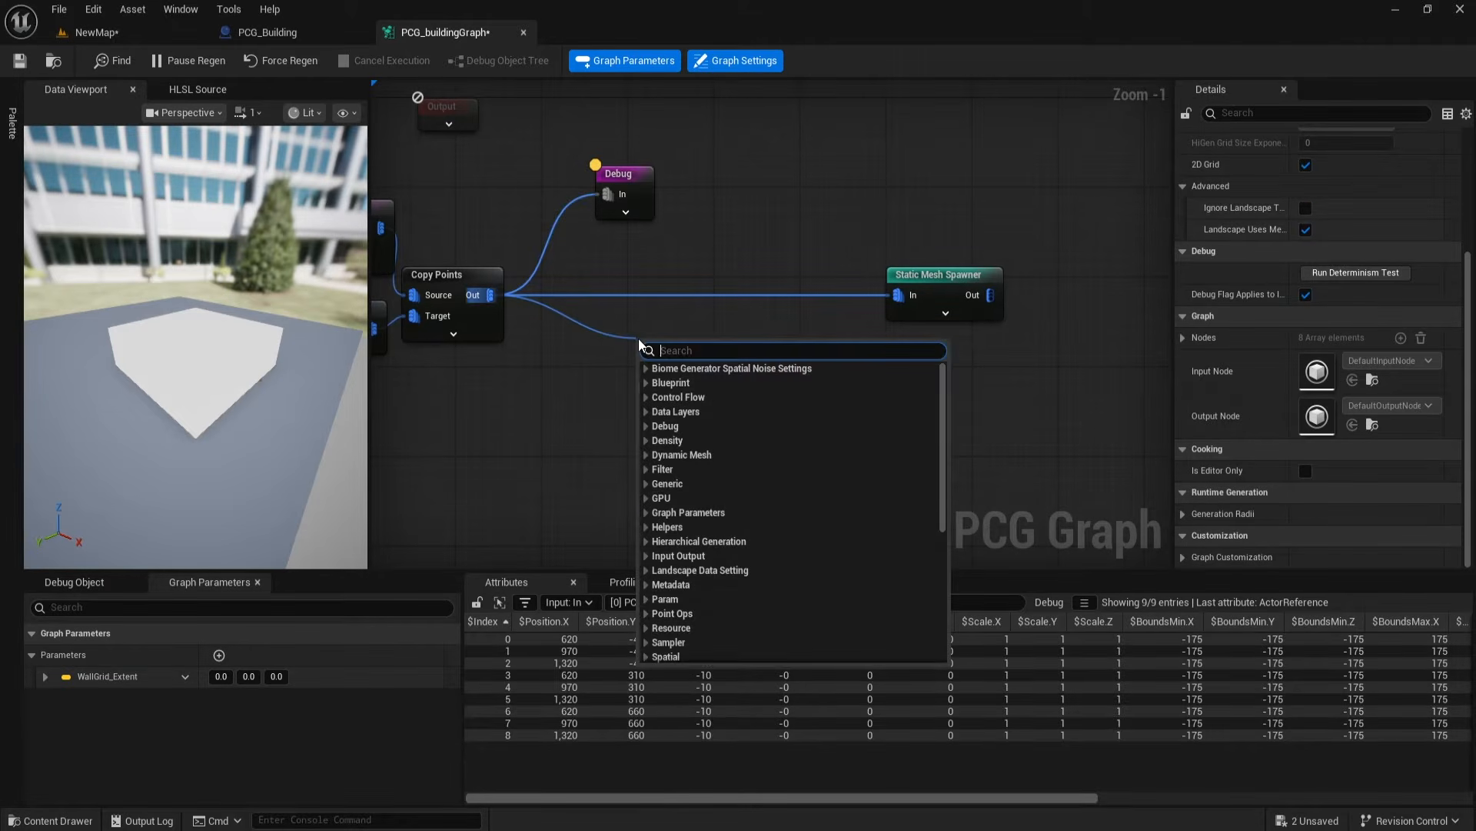
pyautogui.write('trans')
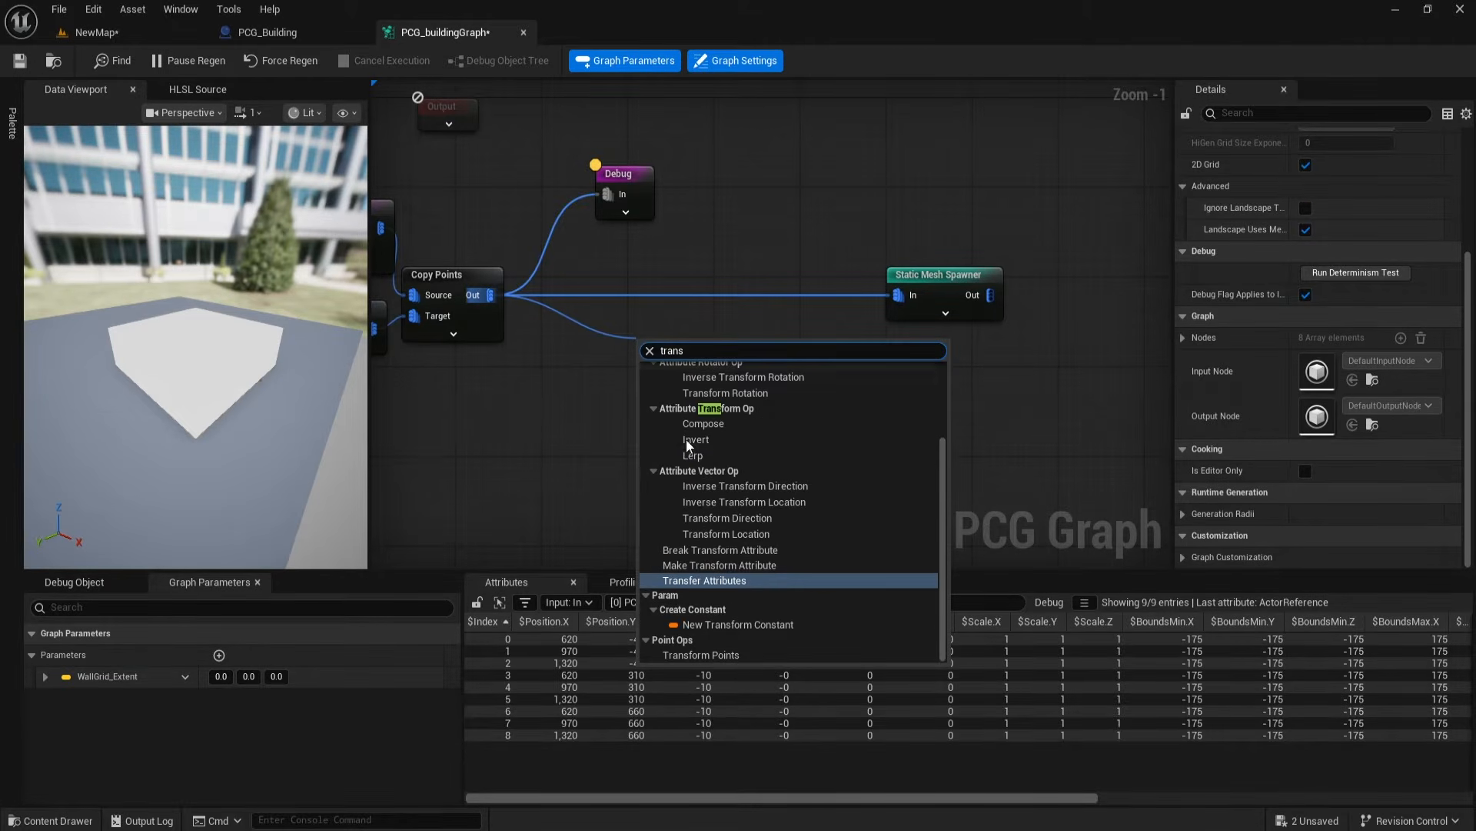
pyautogui.click(704, 655)
pyautogui.moveTo(726, 367); pyautogui.dragTo(896, 296)
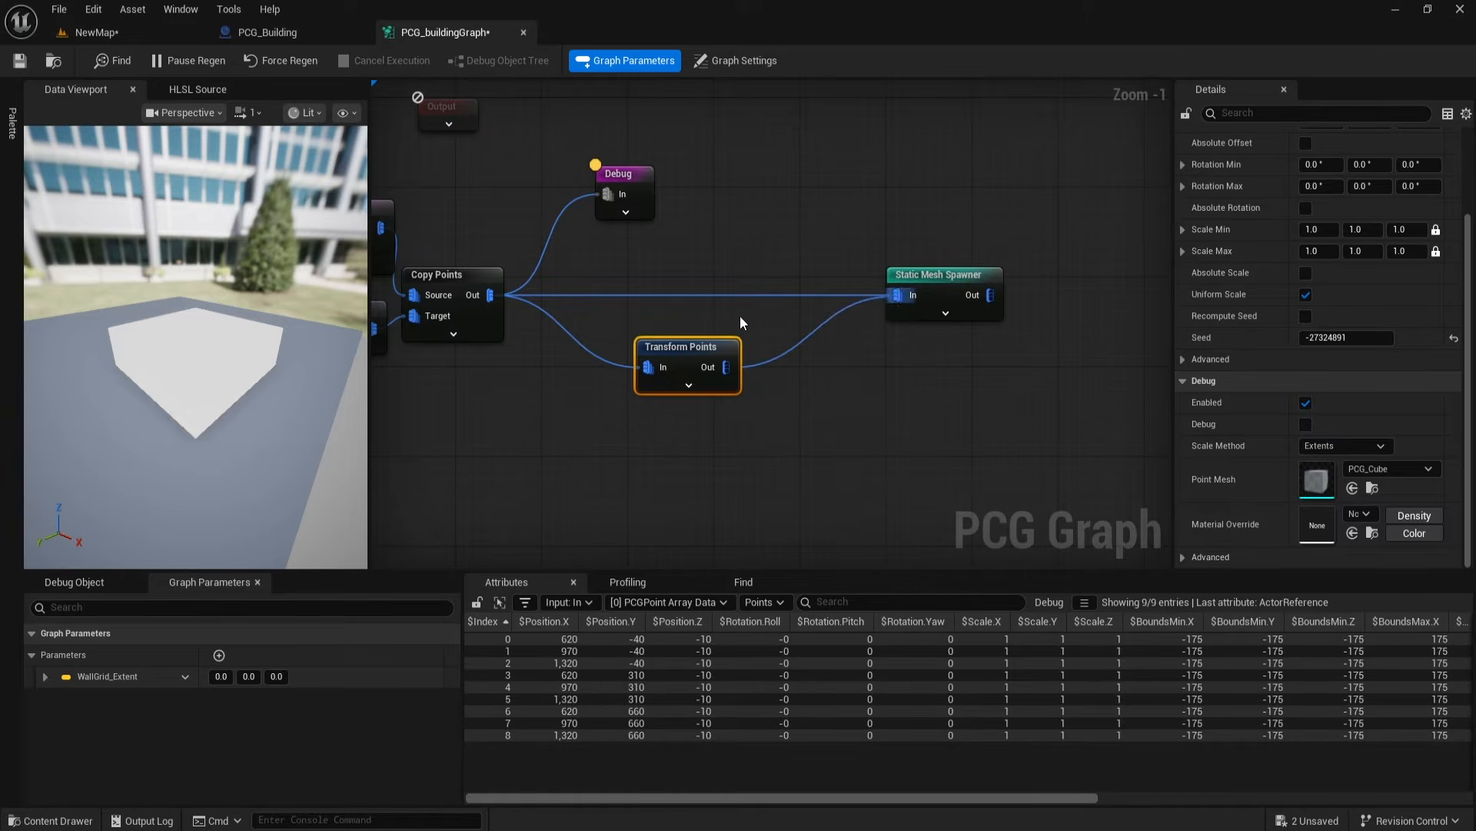
pyautogui.moveTo(701, 355); pyautogui.dragTo(757, 283)
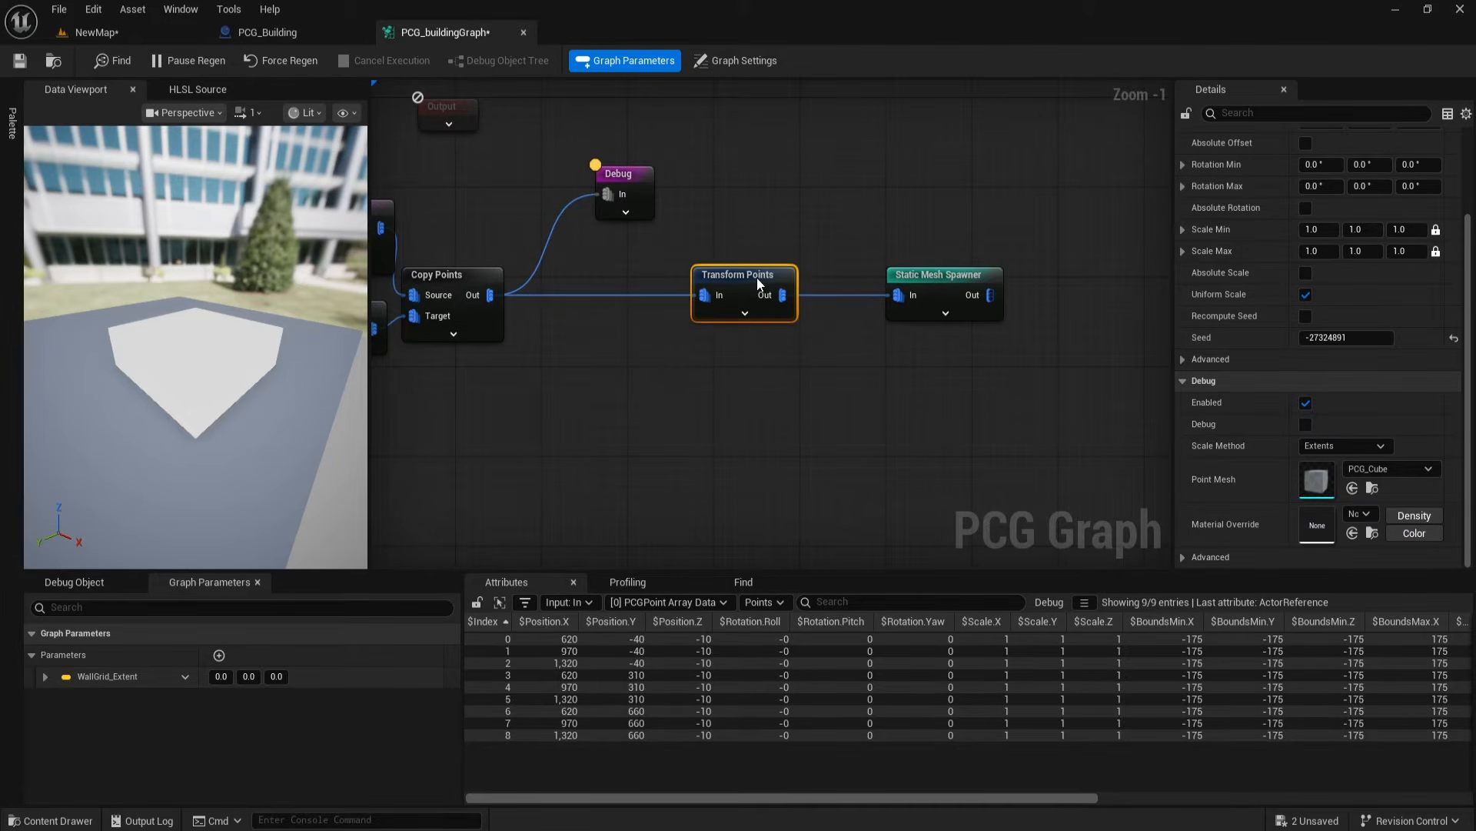
pyautogui.moveTo(696, 447); pyautogui.dragTo(735, 436, button='right')
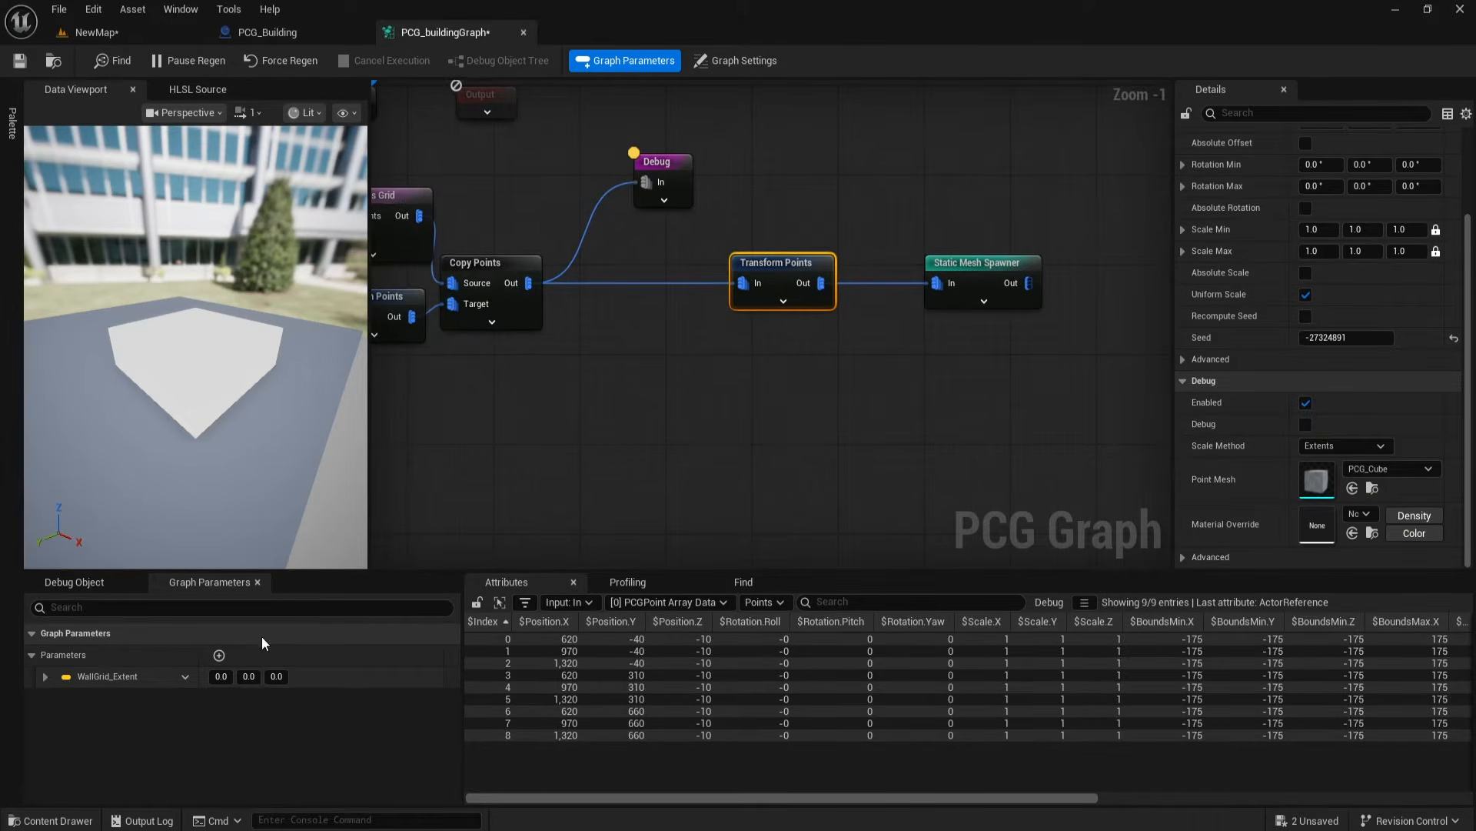
# Step: Add a graph parameter named Floor_Scale and set its type to Vector
pyautogui.click(220, 658)
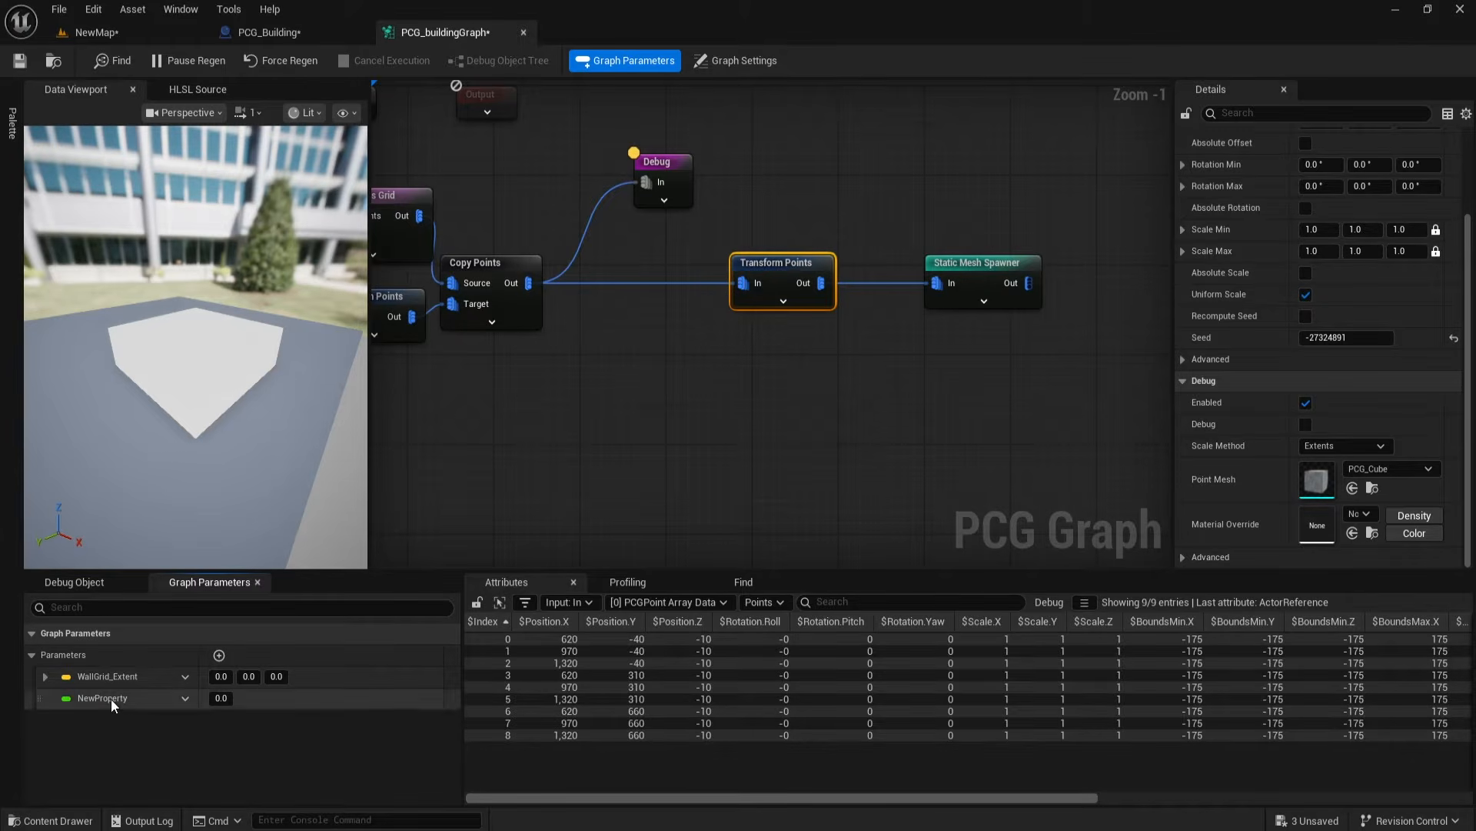
pyautogui.write('Floo')
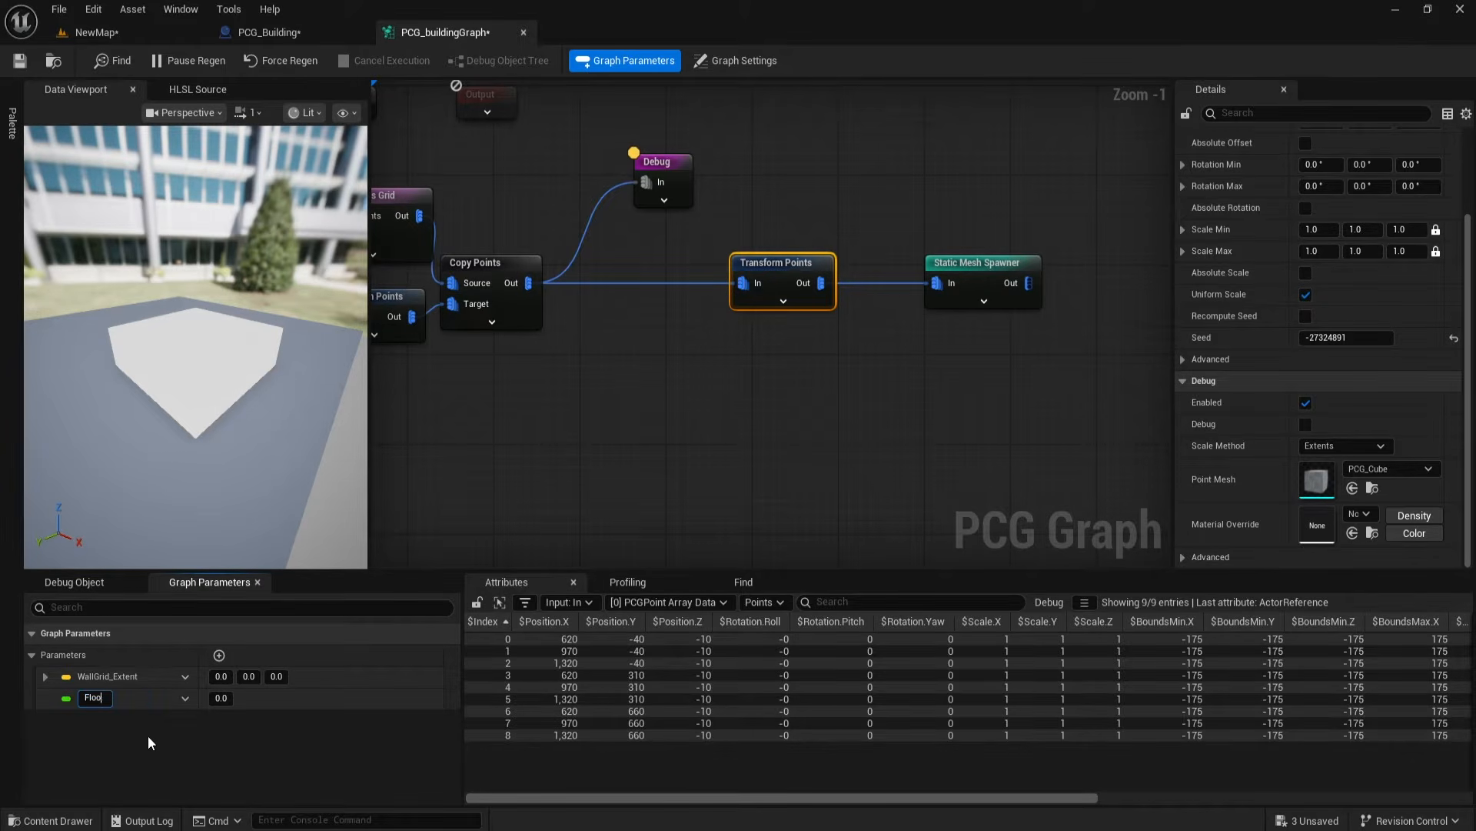
pyautogui.write('r Scale')
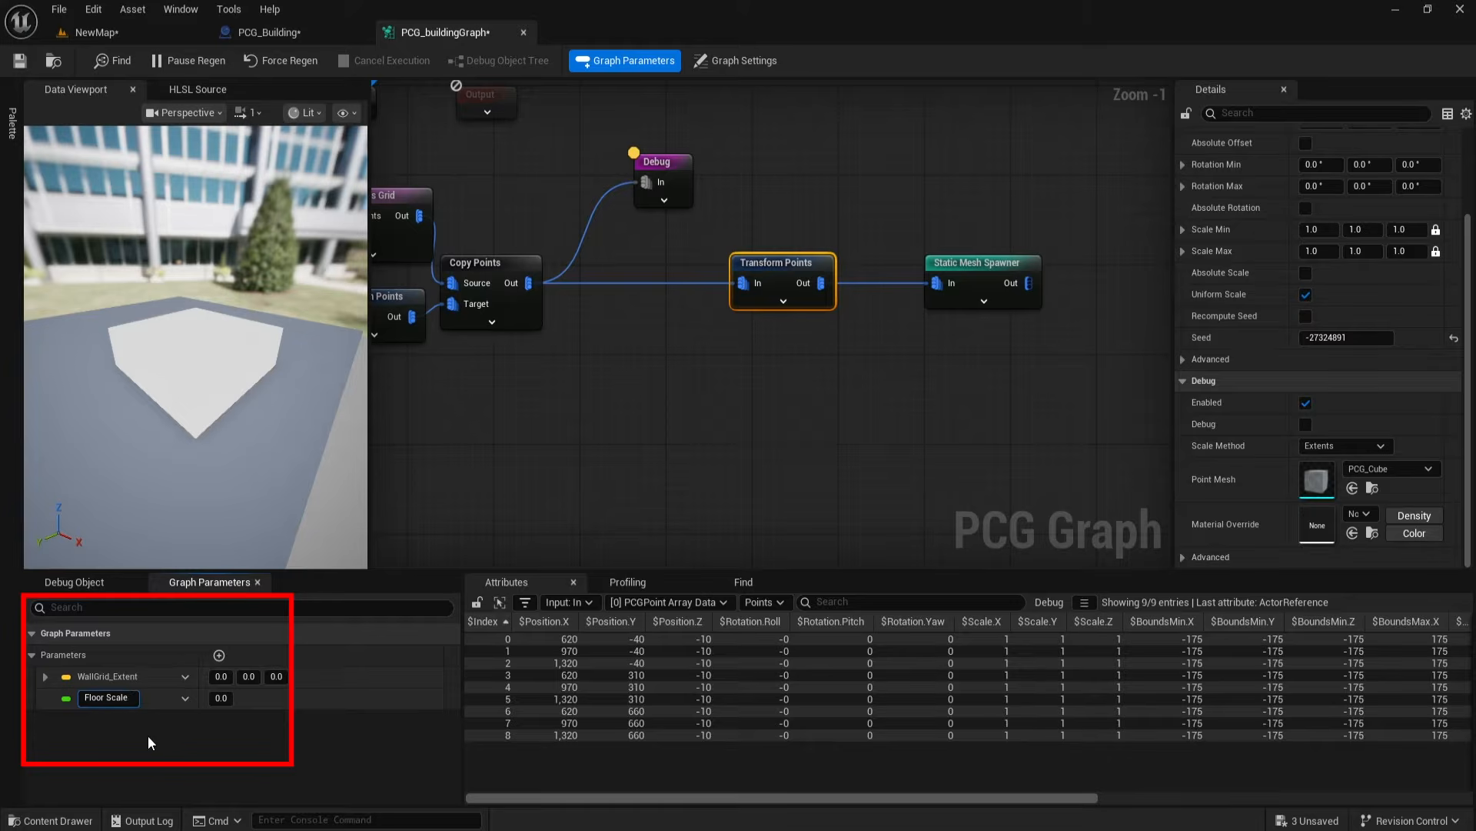
pyautogui.press('Return')
pyautogui.click(185, 697)
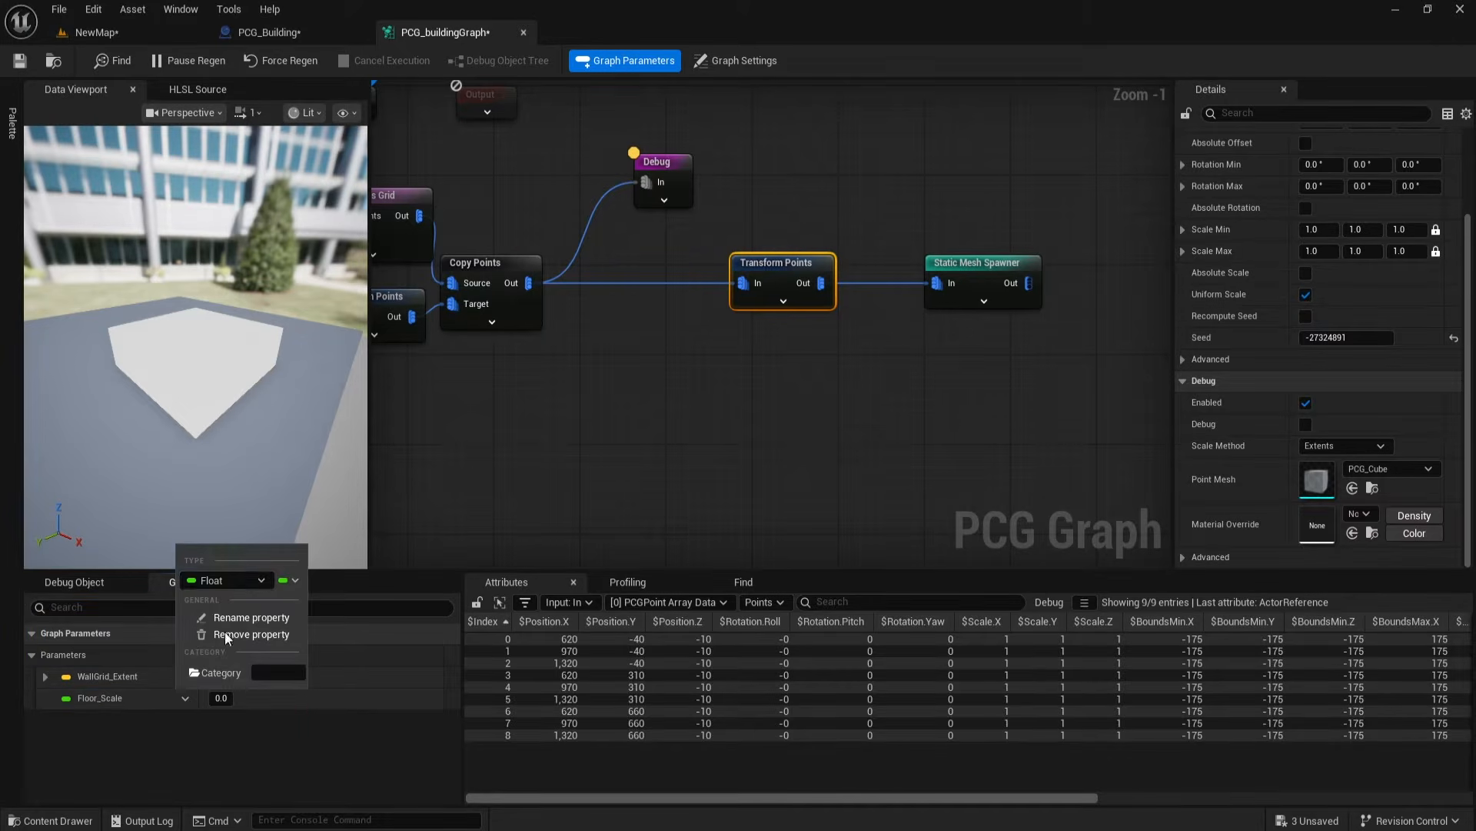
pyautogui.click(248, 580)
pyautogui.click(207, 412)
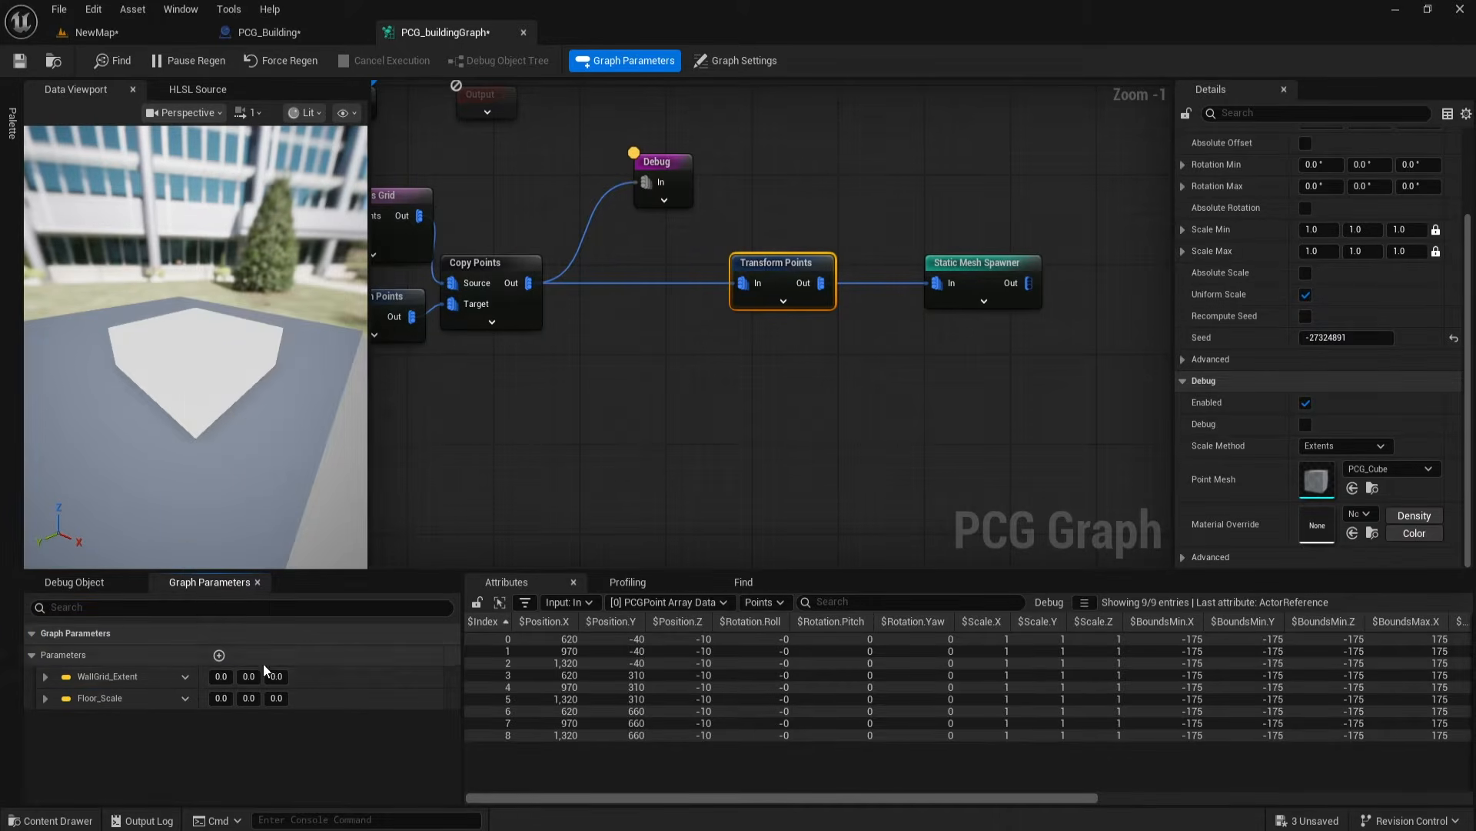
# Step: Add a Get Floor_Scale node and connect it to the Scale Min and Scale Max inputs of Transform Points
pyautogui.click(781, 306)
pyautogui.rightClick(588, 366)
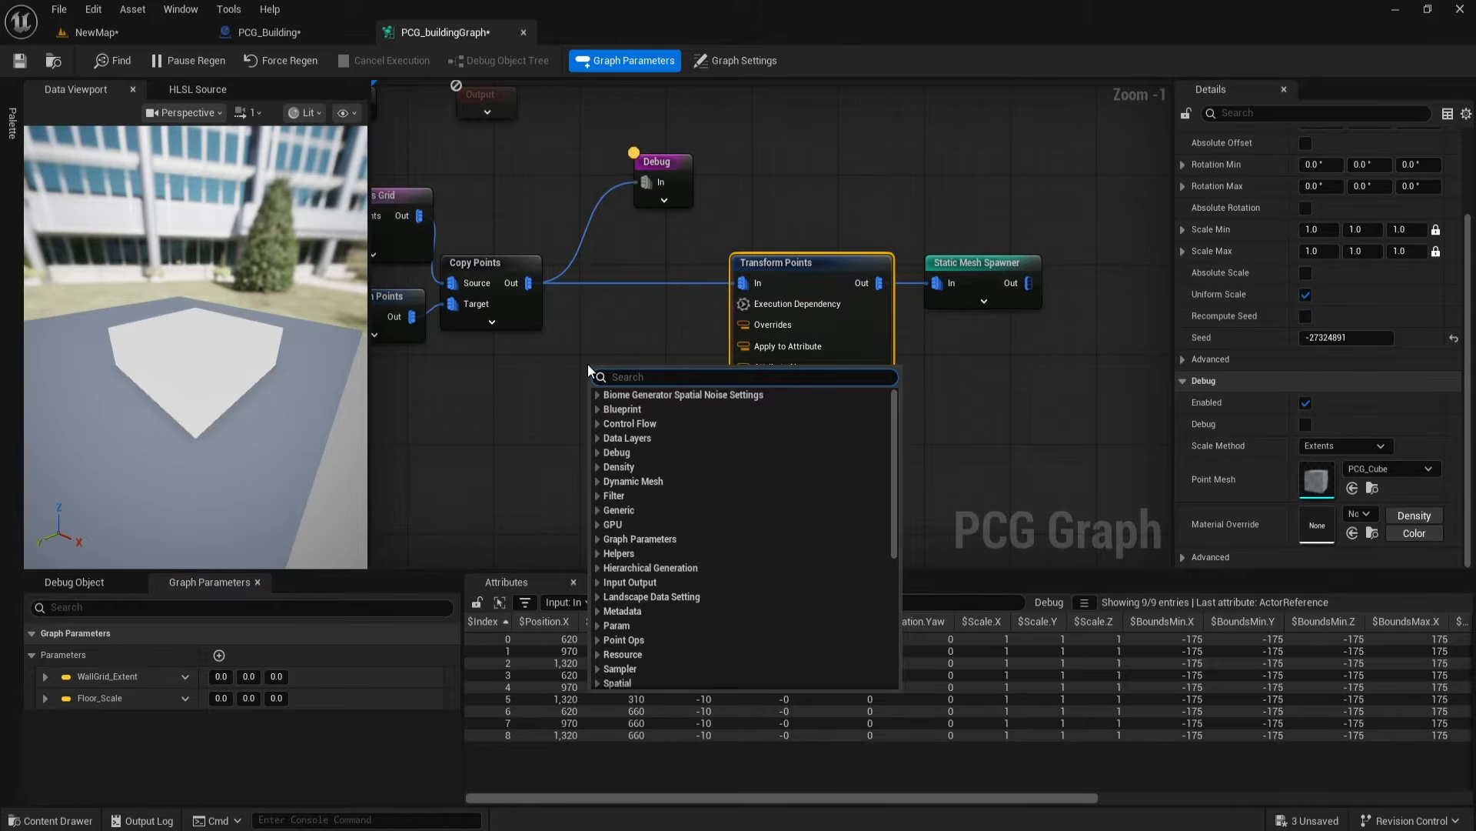
pyautogui.write('floo')
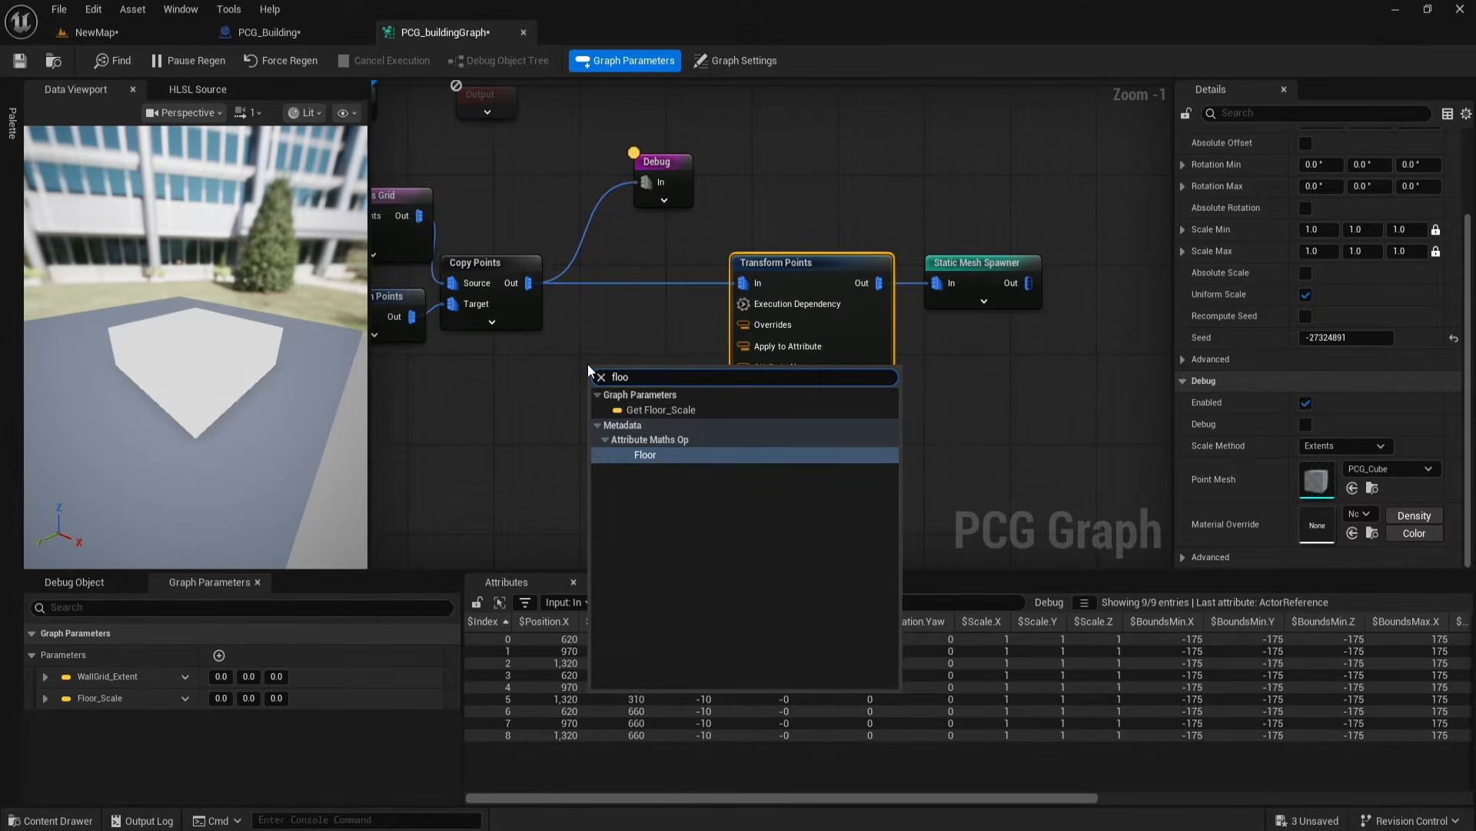
pyautogui.click(652, 409)
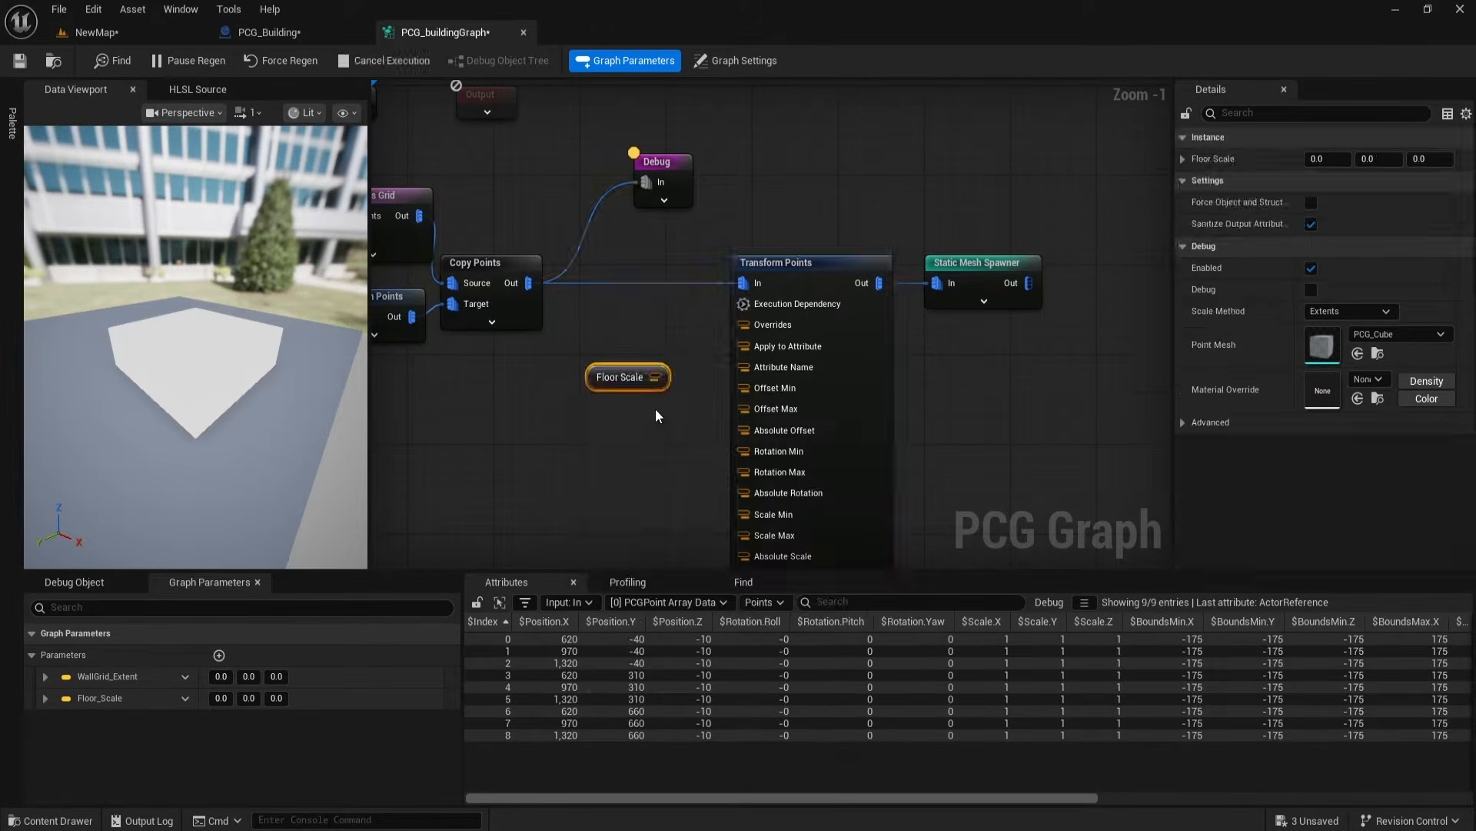
pyautogui.moveTo(654, 377); pyautogui.dragTo(741, 510)
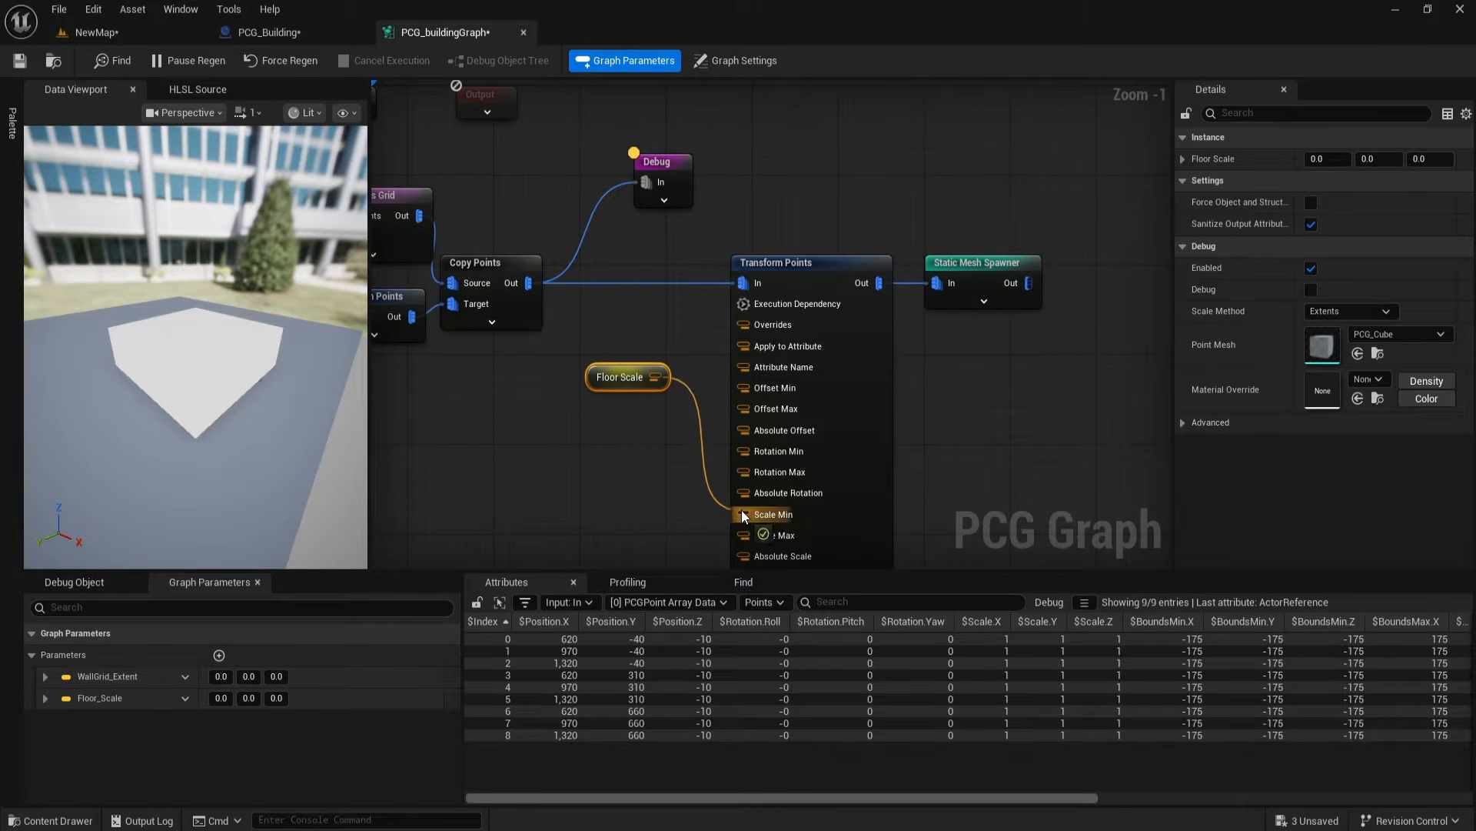
pyautogui.moveTo(659, 378); pyautogui.dragTo(740, 426)
# Step: Collapse the unused Transform Points pins, place the Floor Scale node beside its scale inputs, and save the graph
pyautogui.moveTo(635, 454); pyautogui.dragTo(559, 407, button='right')
pyautogui.click(749, 482)
pyautogui.moveTo(731, 323); pyautogui.dragTo(768, 487, button='right')
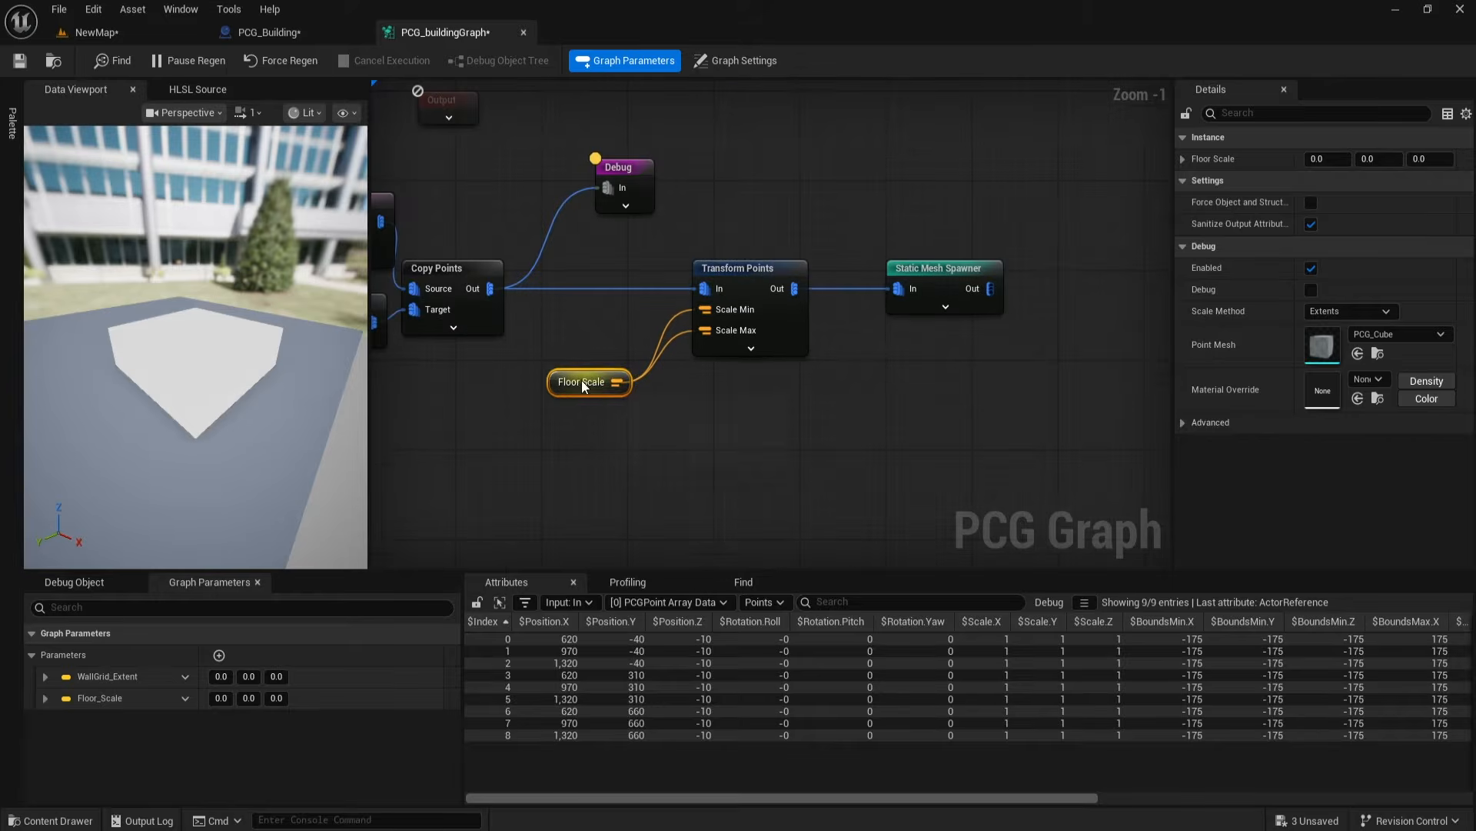
pyautogui.moveTo(609, 315); pyautogui.dragTo(607, 323)
pyautogui.moveTo(859, 452)
pyautogui.mouseDown(button='right')
pyautogui.moveTo(830, 451)
pyautogui.moveTo(857, 465)
pyautogui.mouseUp(button='right')
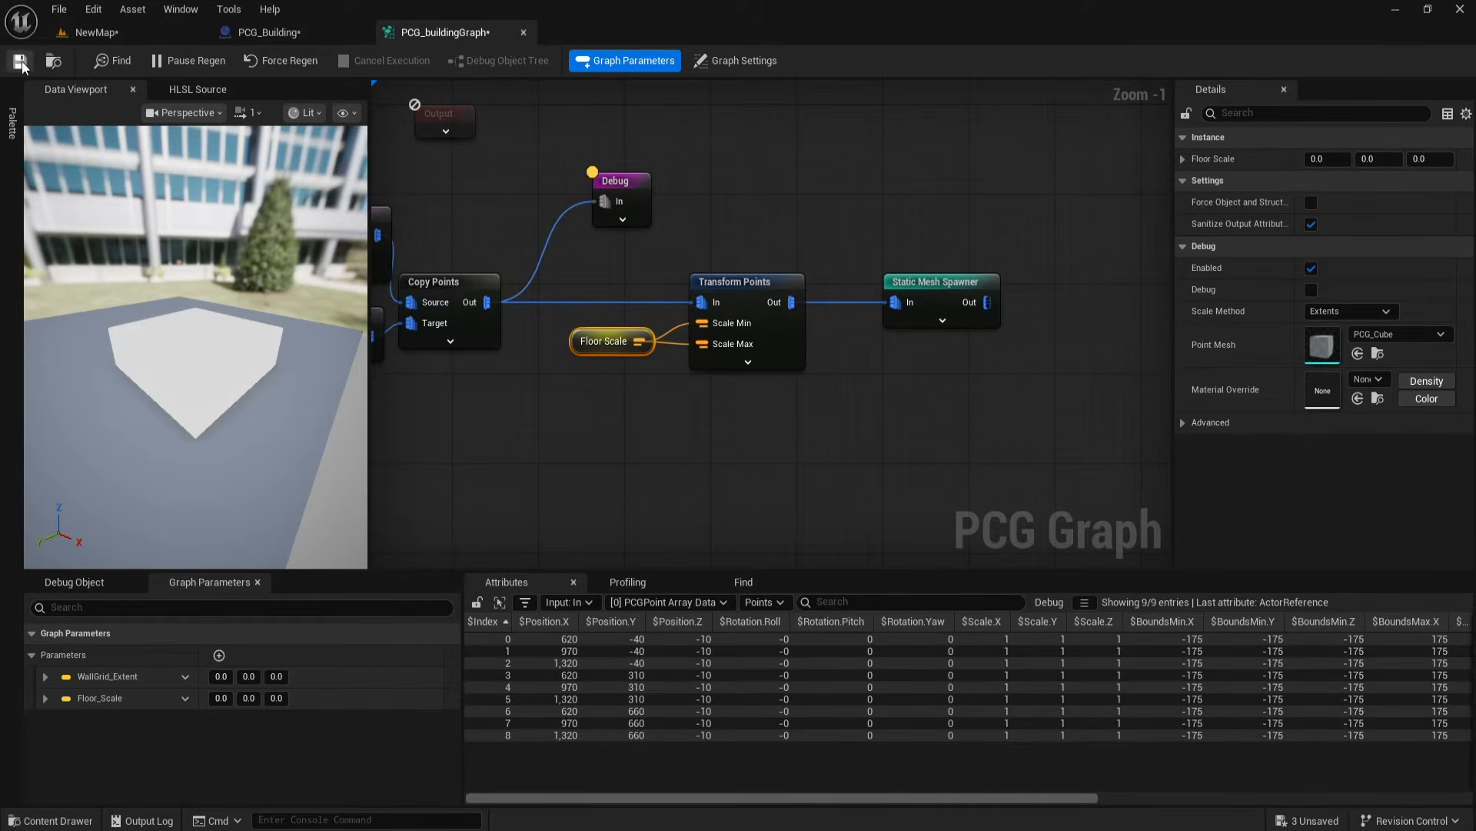
# Step: In the PCG_Building construction script, duplicate the Graph Instance and Set Vector Parameter nodes and place the copies after the original
pyautogui.click(298, 37)
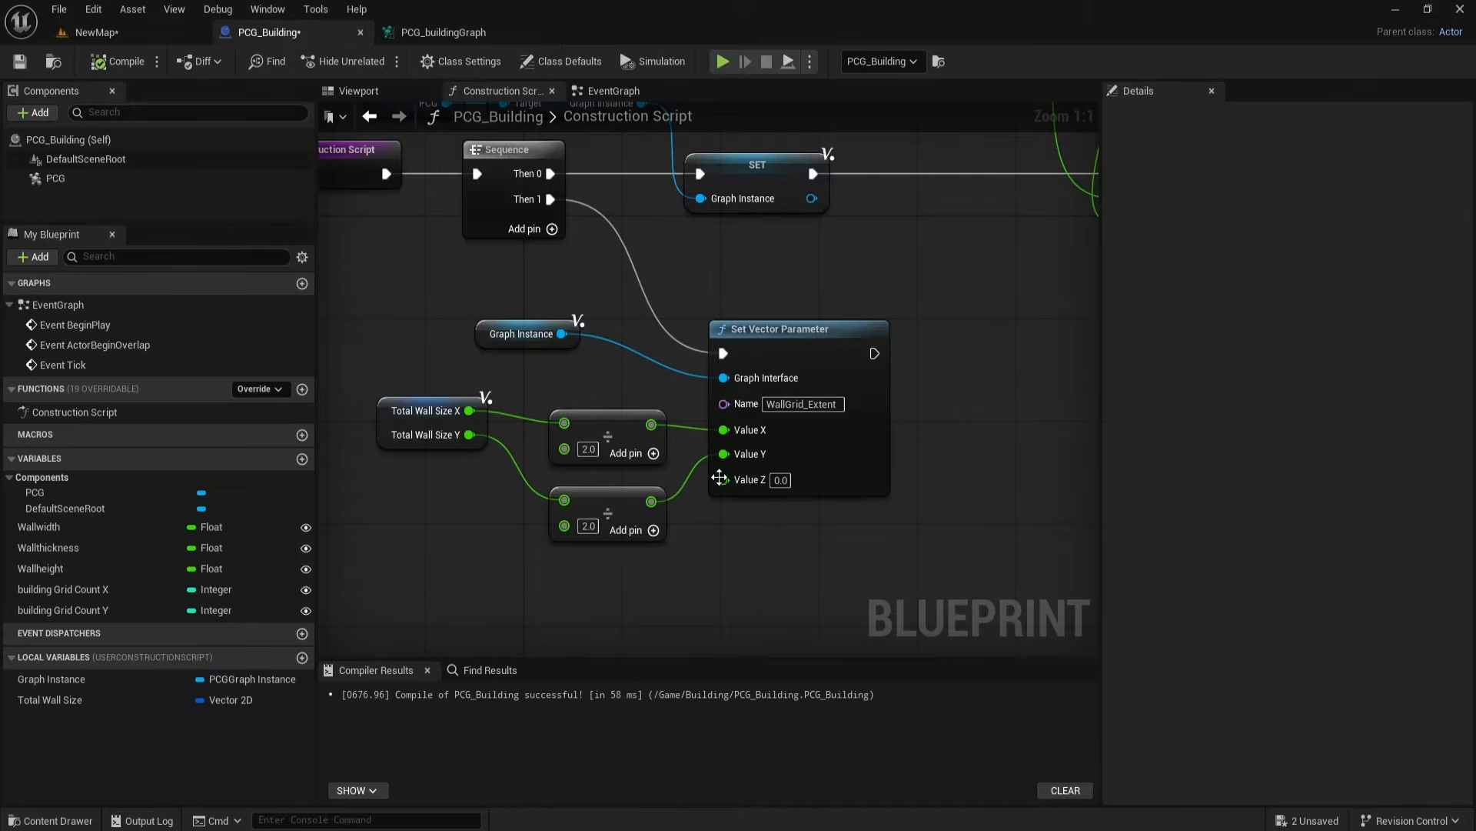
pyautogui.moveTo(418, 259); pyautogui.dragTo(704, 312)
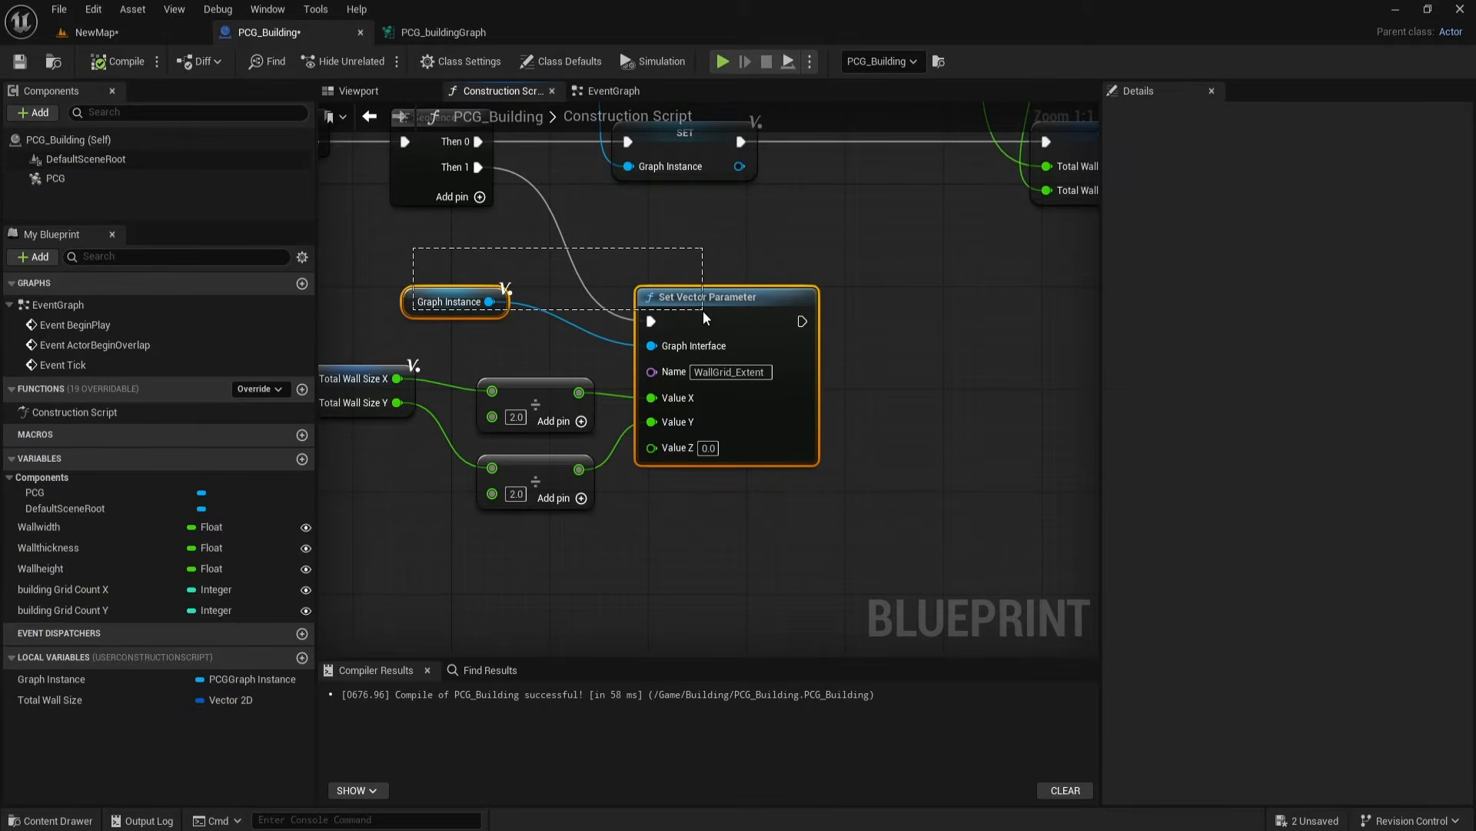
pyautogui.hotkey('ctrl', 'c')
pyautogui.hotkey('ctrl', 'v')
pyautogui.moveTo(894, 393); pyautogui.dragTo(989, 291)
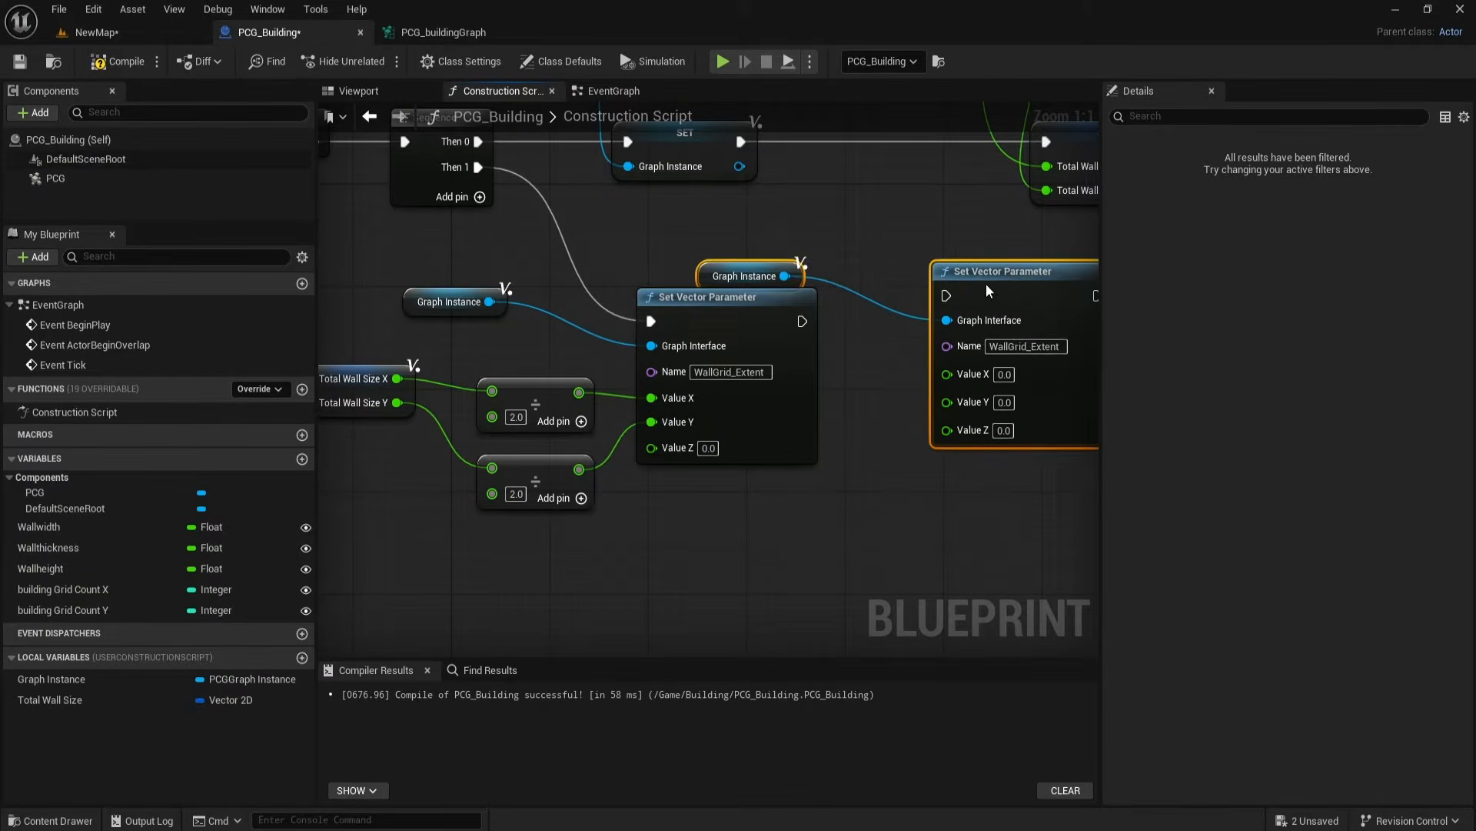
pyautogui.moveTo(852, 478); pyautogui.dragTo(671, 481, button='right')
pyautogui.moveTo(786, 275); pyautogui.dragTo(835, 272)
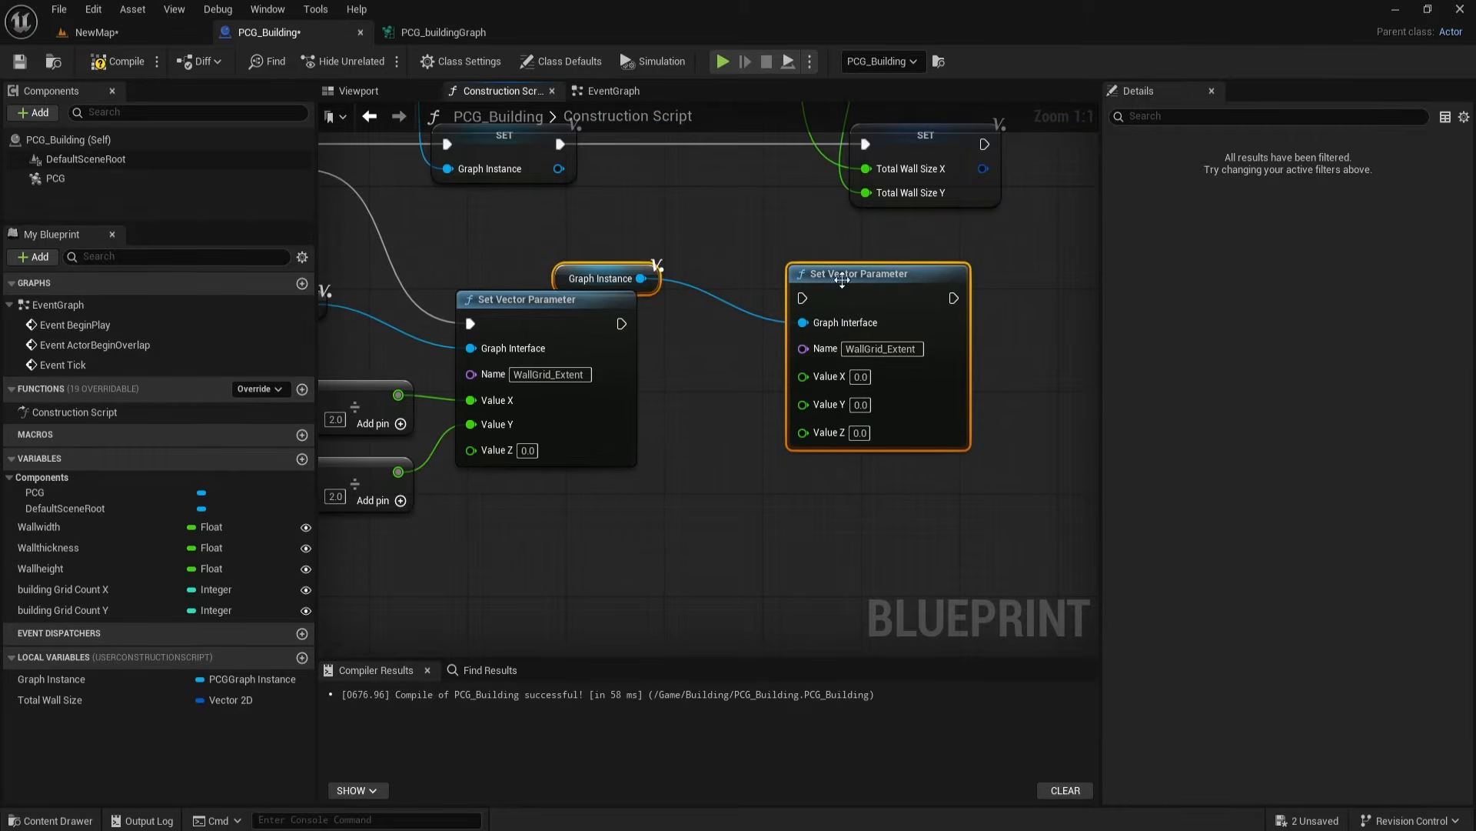
# Step: Move the copied Graph Instance node clear, then chain the execution output of the first Set Vector Parameter to the aligned copy
pyautogui.click(719, 278)
pyautogui.moveTo(603, 280); pyautogui.dragTo(615, 254)
pyautogui.moveTo(622, 324); pyautogui.dragTo(802, 298)
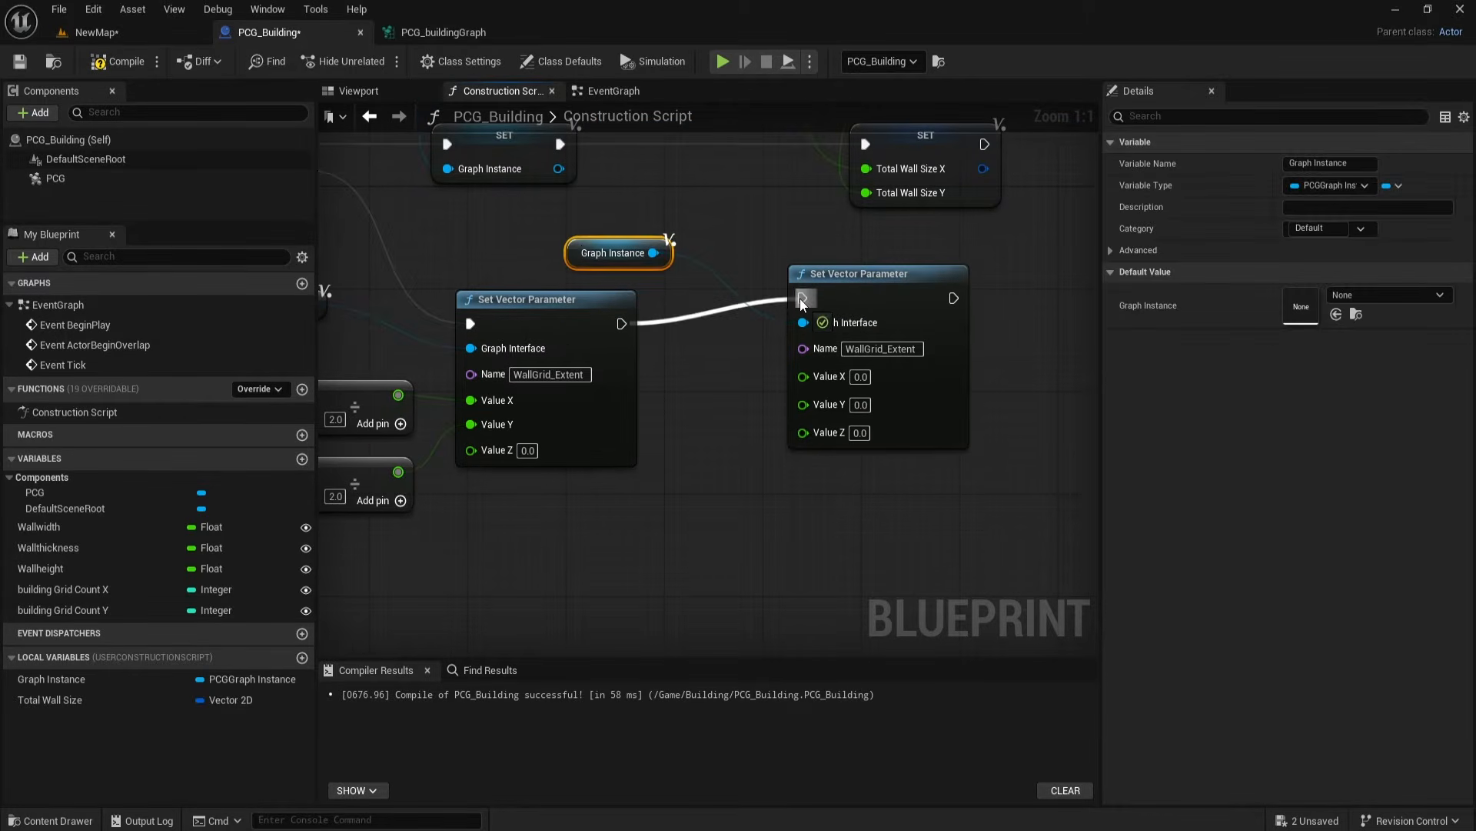
pyautogui.click(868, 302)
# Step: Copy the Floor_Scale parameter name from PCG_buildingGraph and set it as the Name of the second Set Vector Parameter node in PCG_Building
pyautogui.click(450, 35)
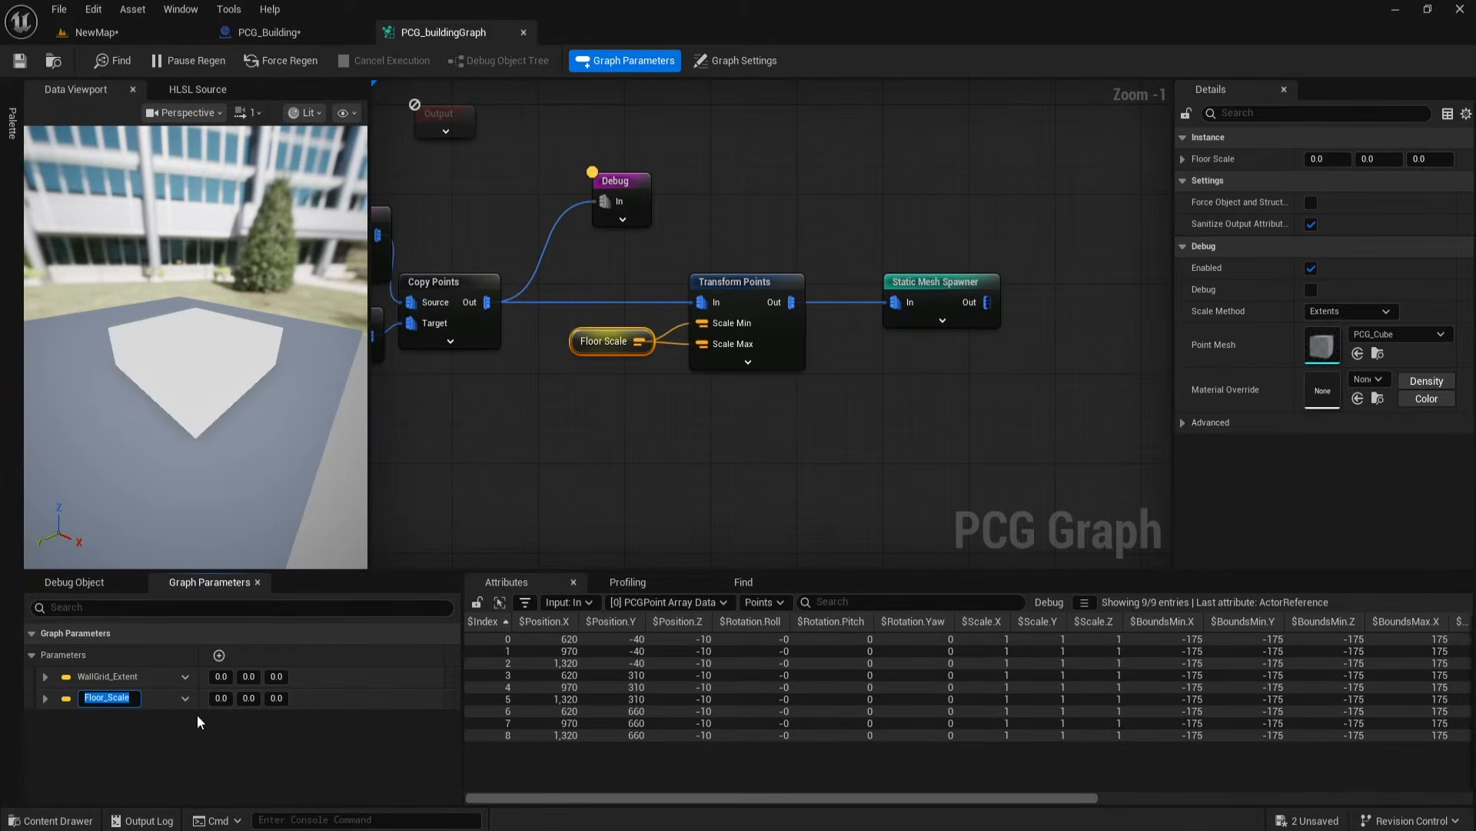
pyautogui.press('Return')
pyautogui.click(307, 34)
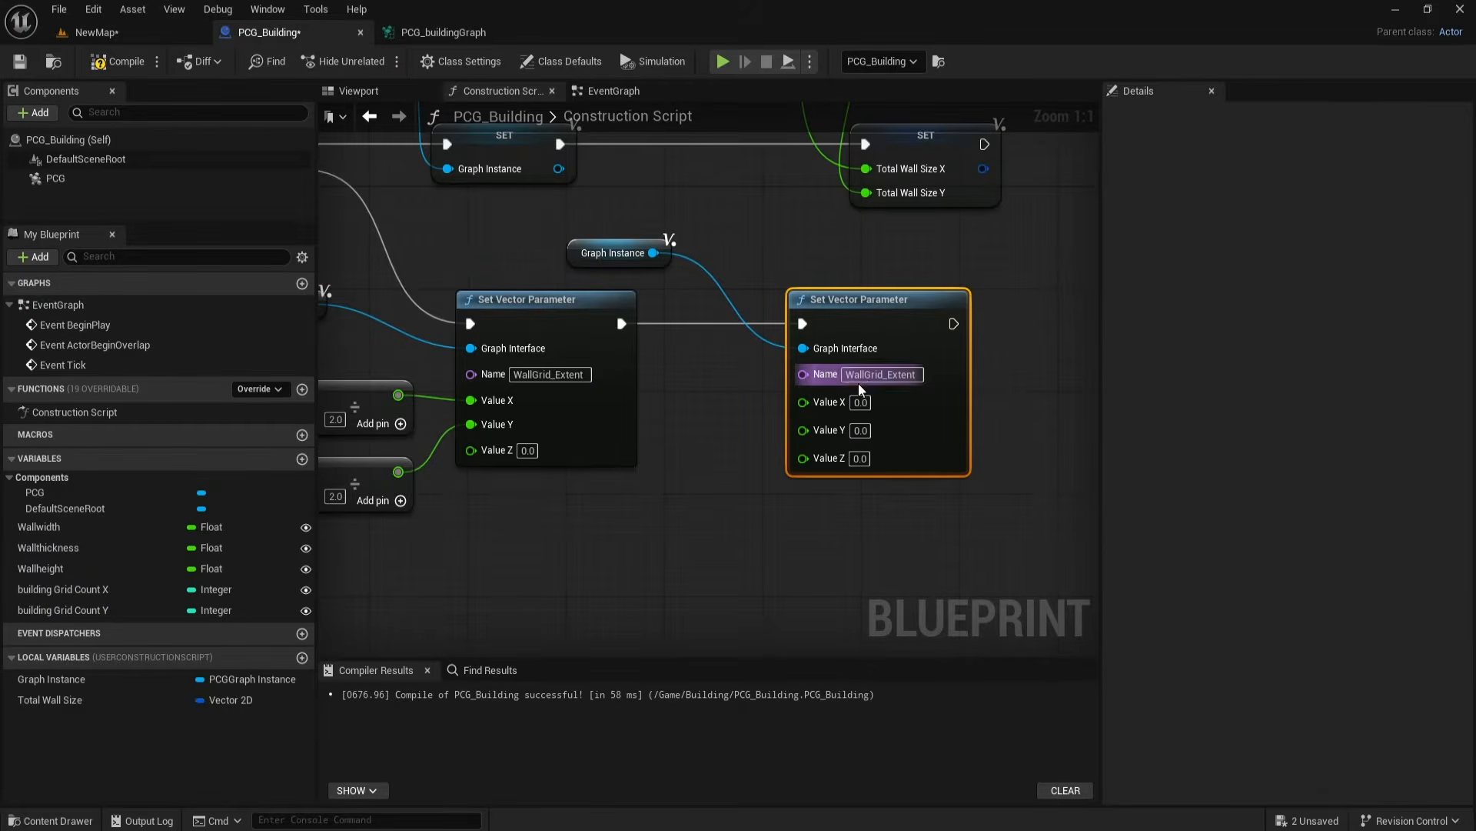
pyautogui.click(880, 375)
pyautogui.hotkey('ctrl', 'v')
pyautogui.press('Return')
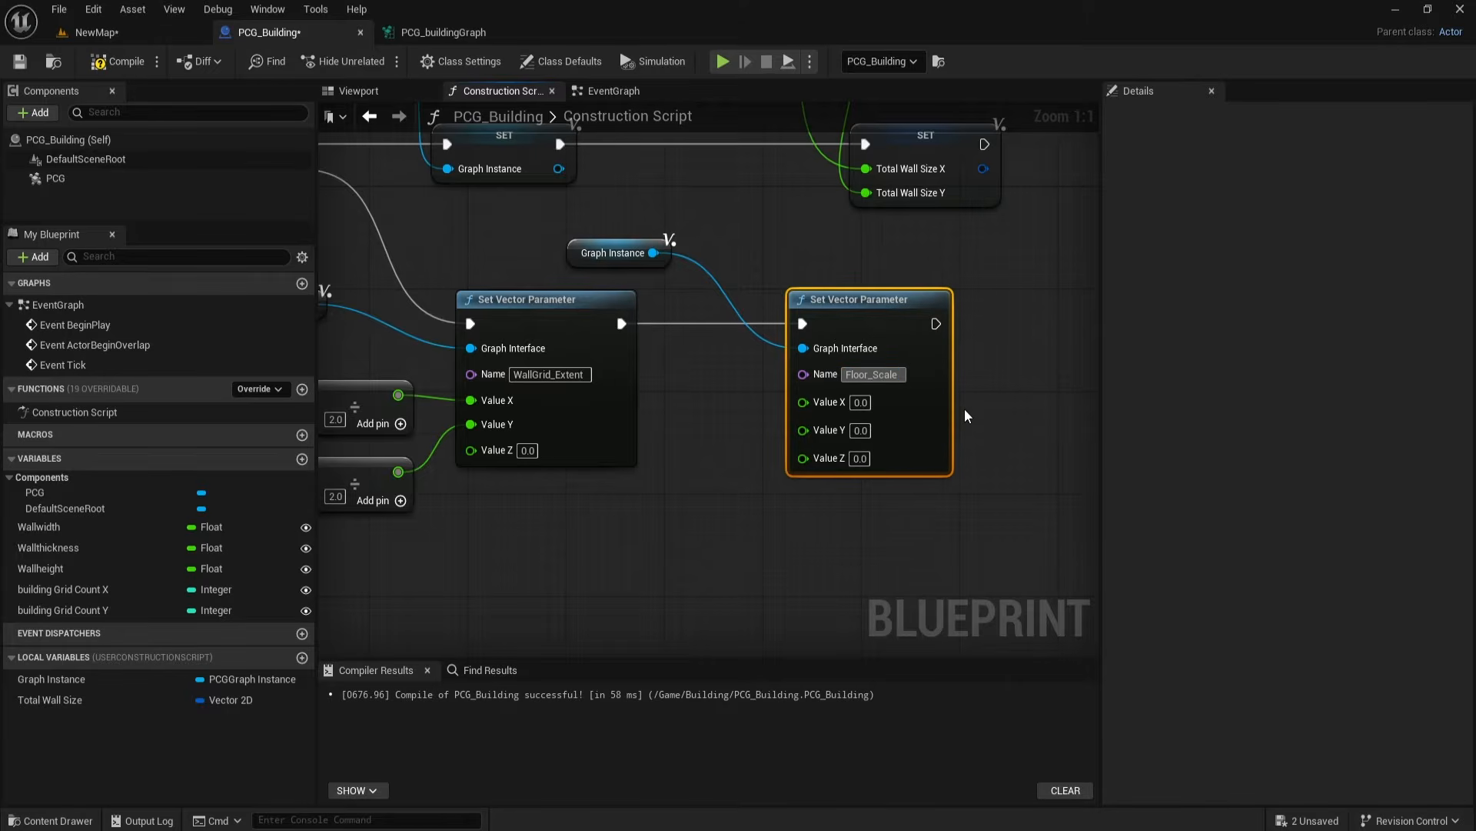
pyautogui.click(777, 589)
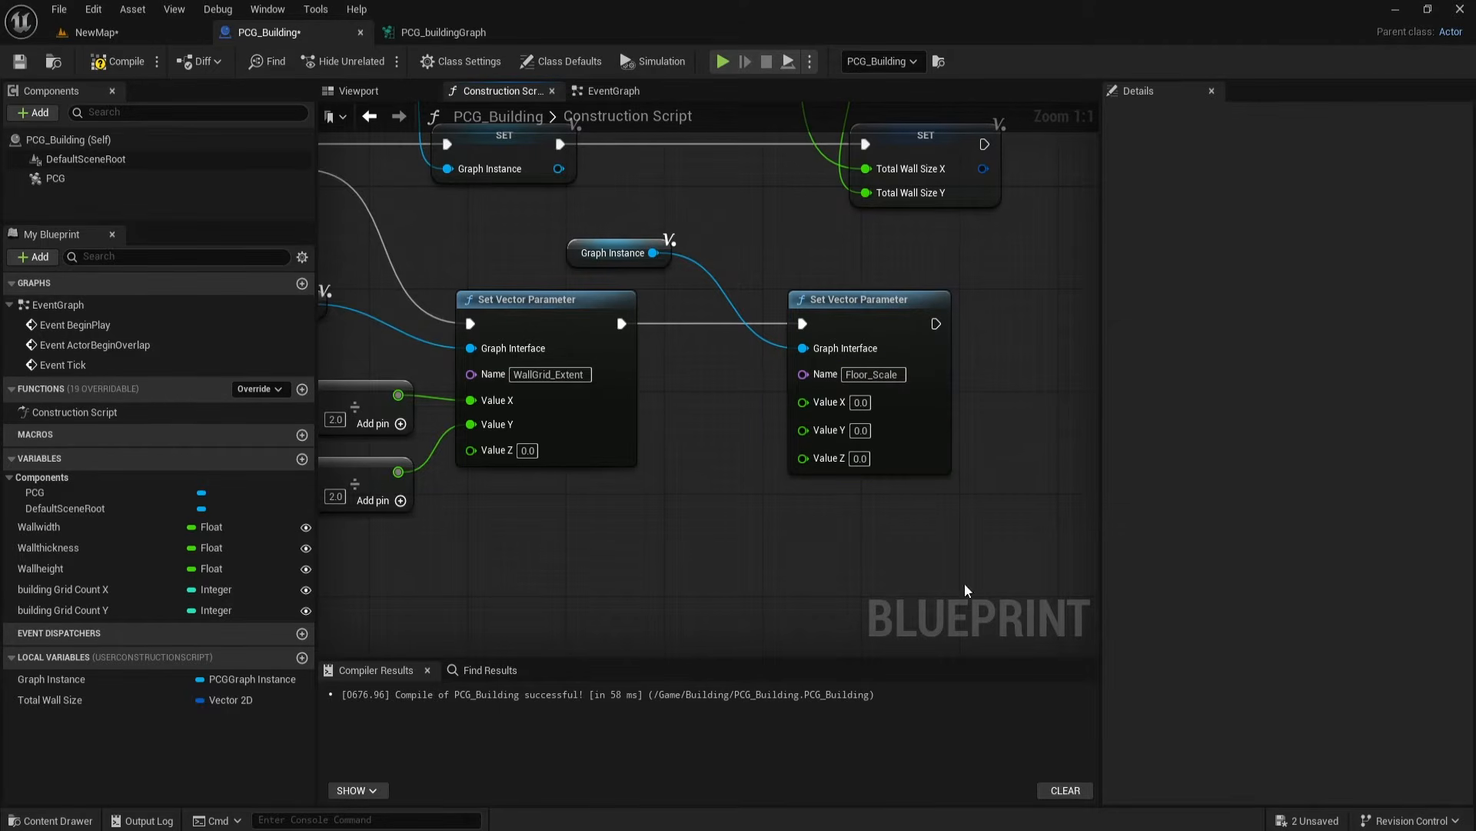
# Step: Check the approximate size of the Modular_Building_Flat_Roof_Kit Var2 floor mesh in the project content
pyautogui.click(35, 821)
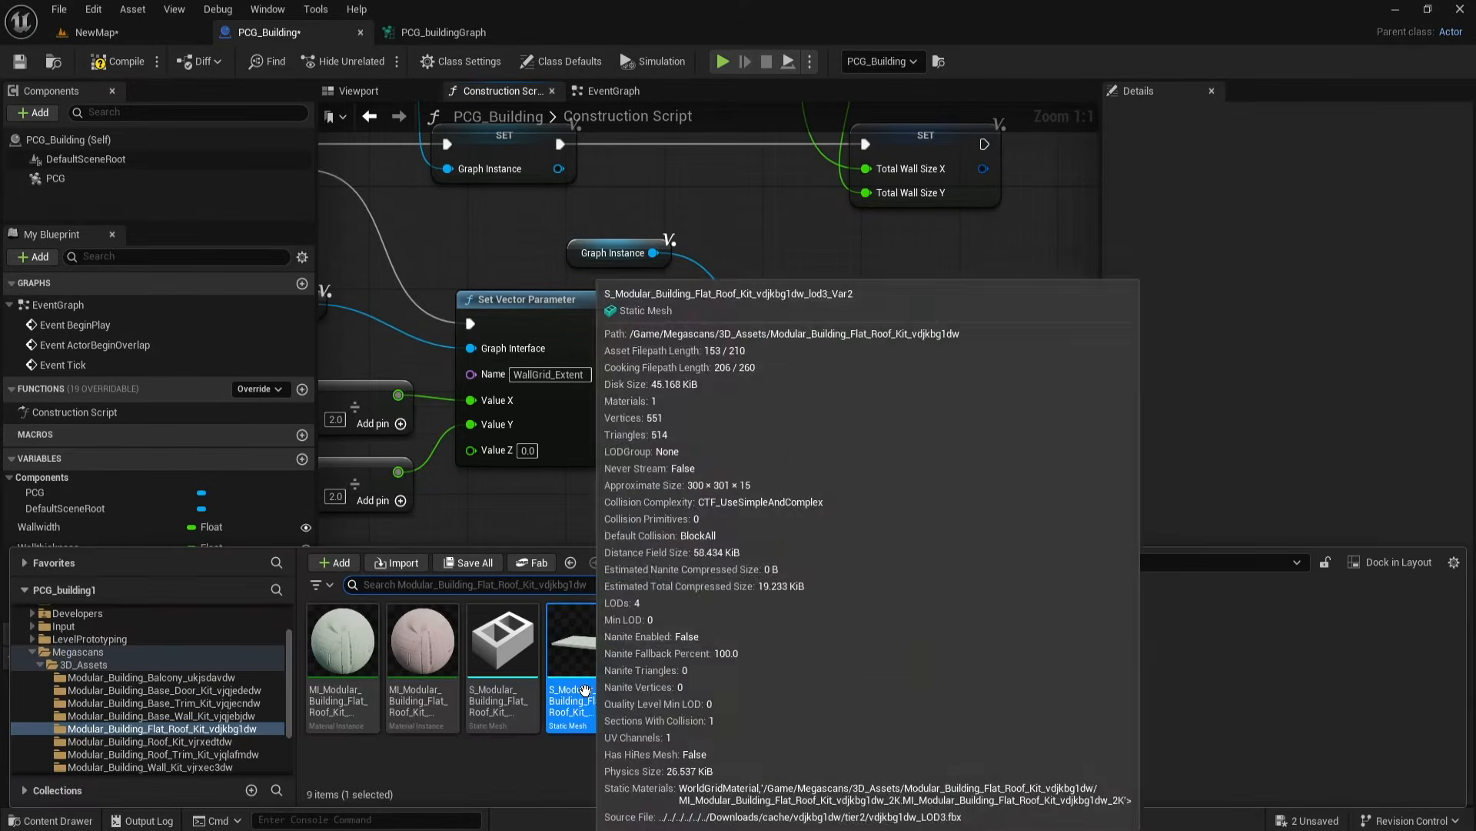
pyautogui.click(580, 502)
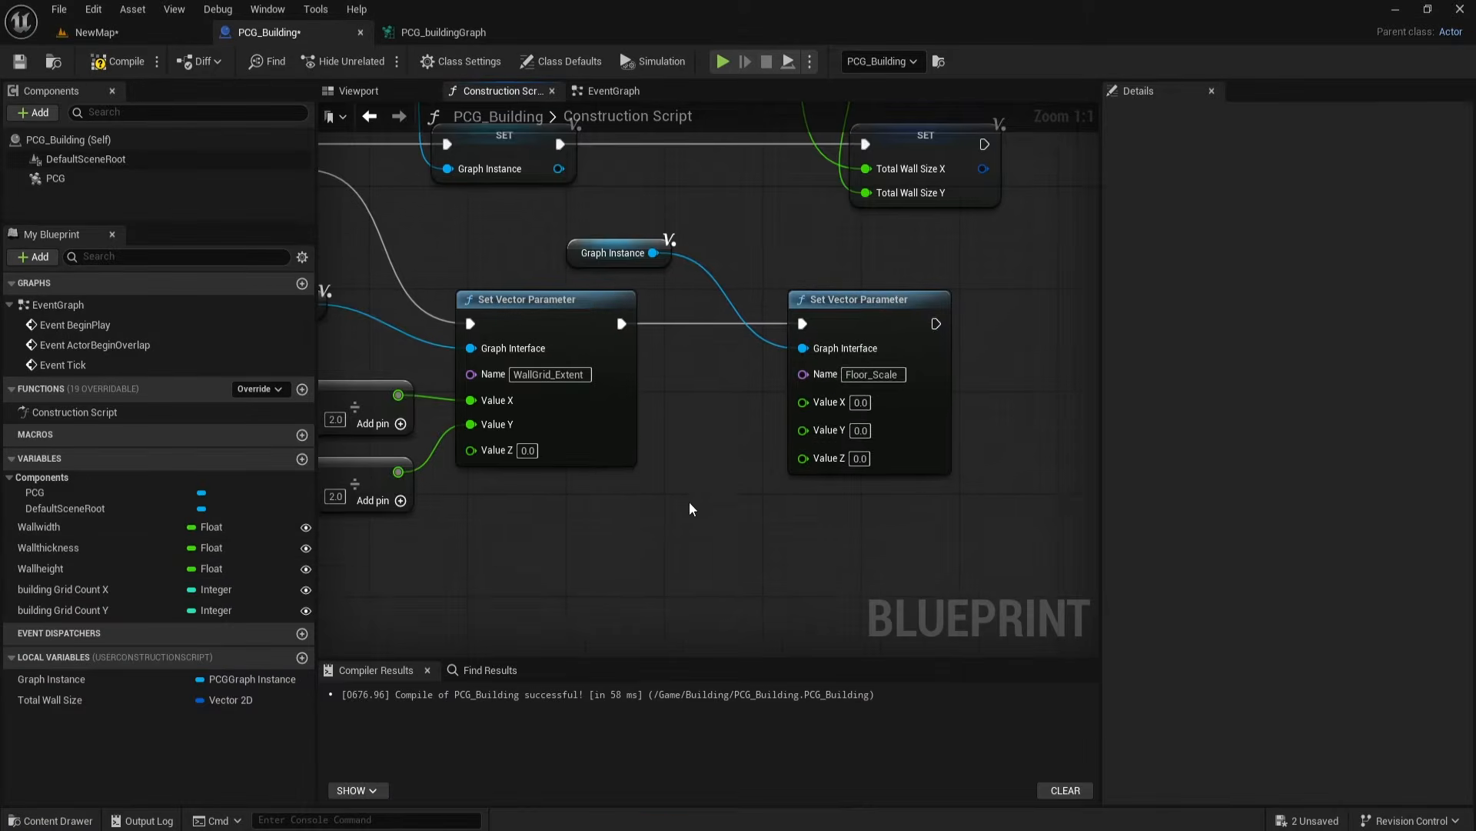
pyautogui.moveTo(580, 501); pyautogui.dragTo(599, 469, button='right')
# Step: Duplicate the Wallheight float variable and name the copy Floor Scale
pyautogui.click(67, 574)
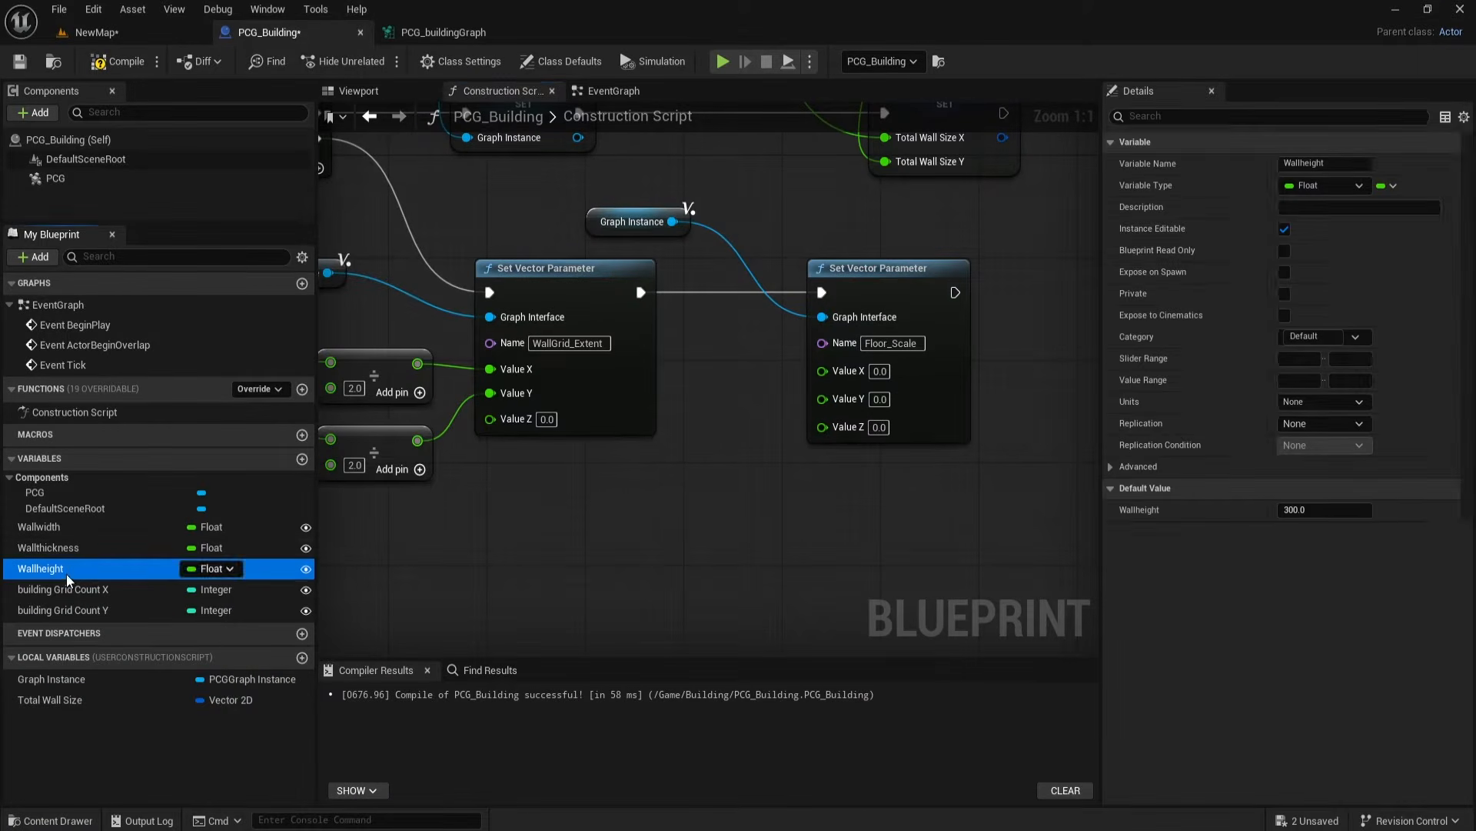
pyautogui.hotkey('ctrl', 'w')
pyautogui.write('Floor Scale')
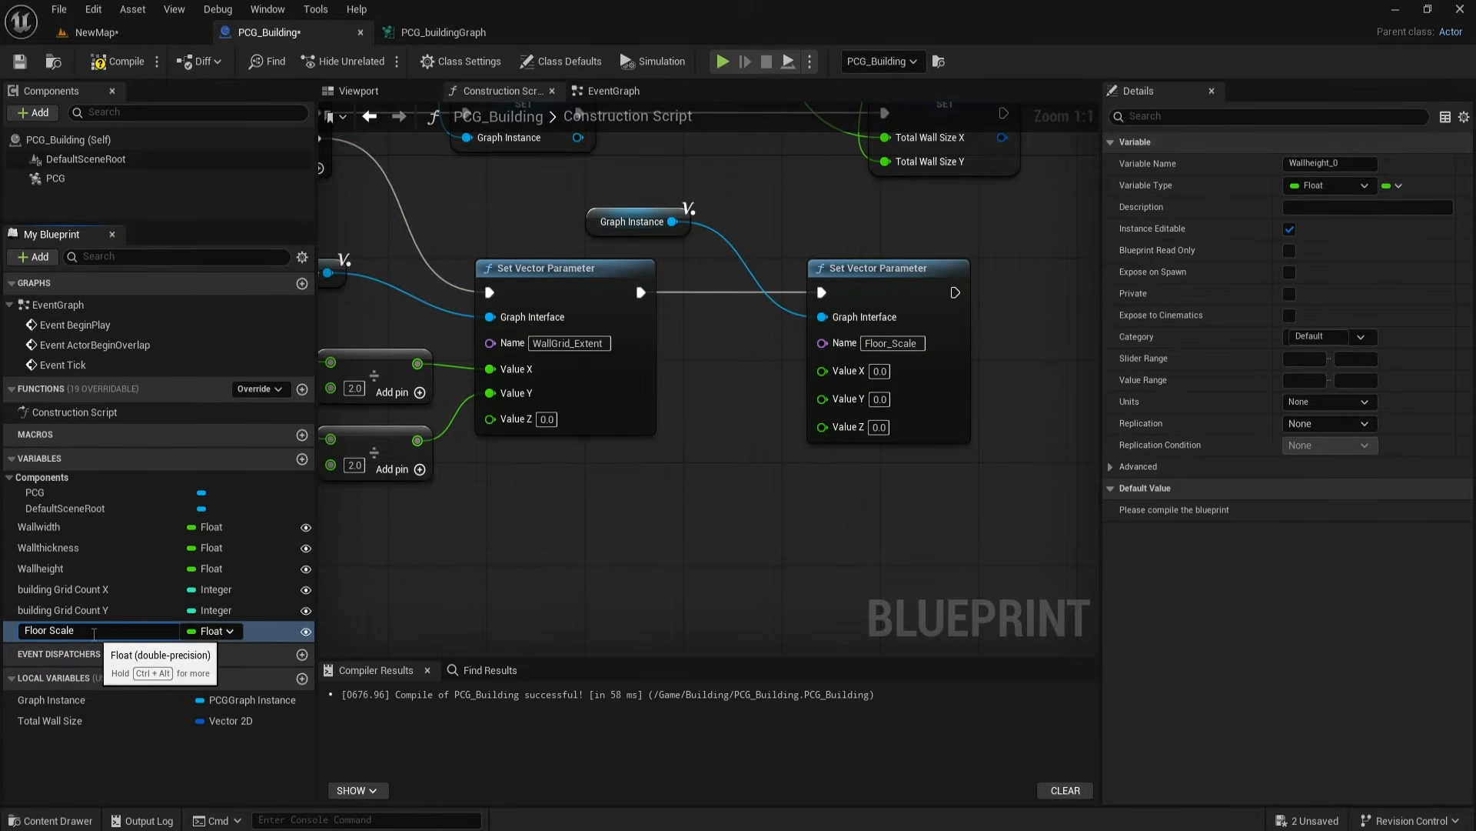
pyautogui.press('Return')
pyautogui.moveTo(393, 572); pyautogui.dragTo(371, 577, button='right')
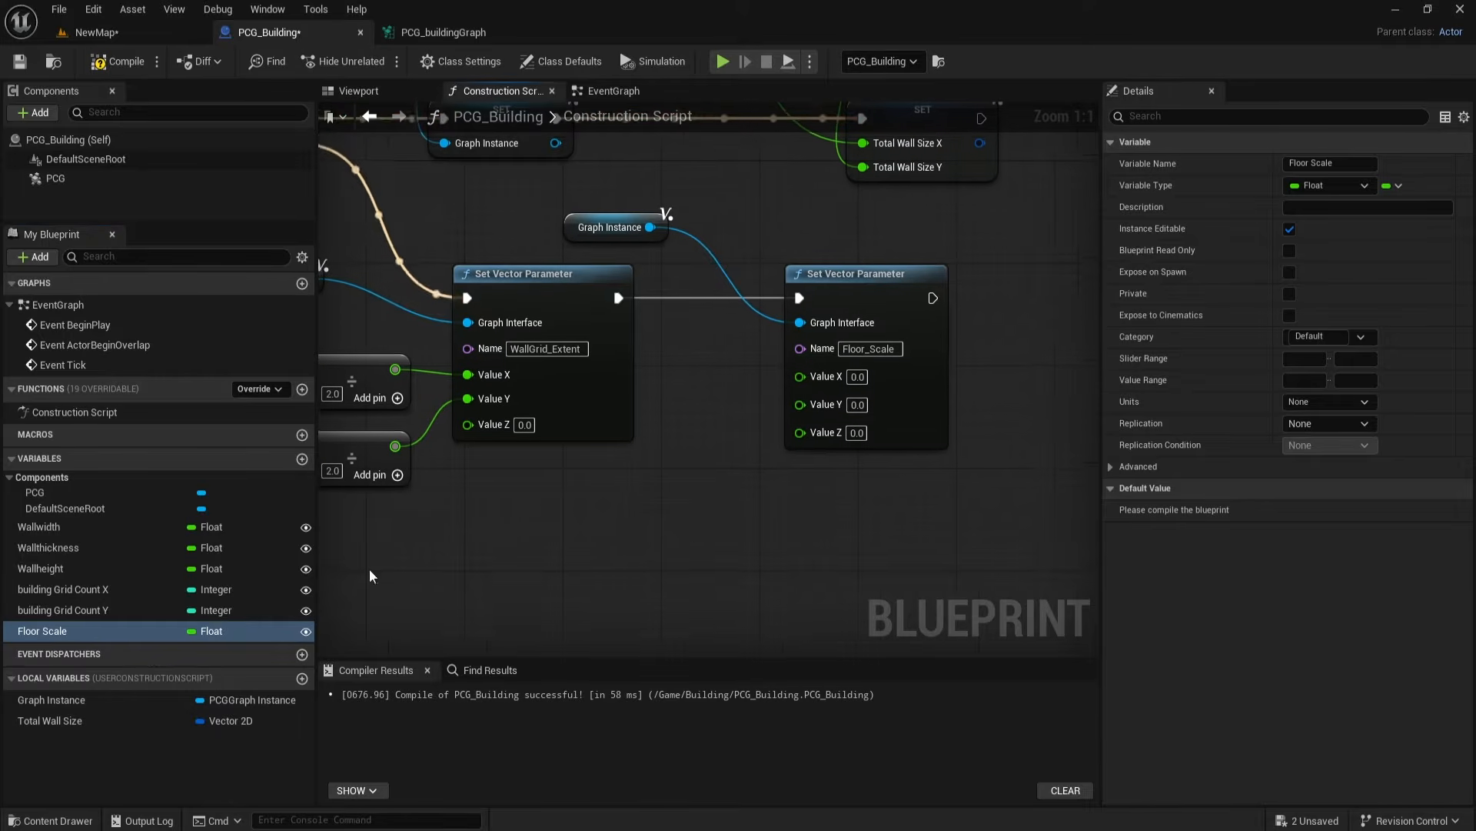
# Step: Add a Get Wallwidth node before the Floor_Scale Set Vector Parameter and feed it into a new Divide node, making room between the nodes
pyautogui.moveTo(39, 527); pyautogui.dragTo(695, 421)
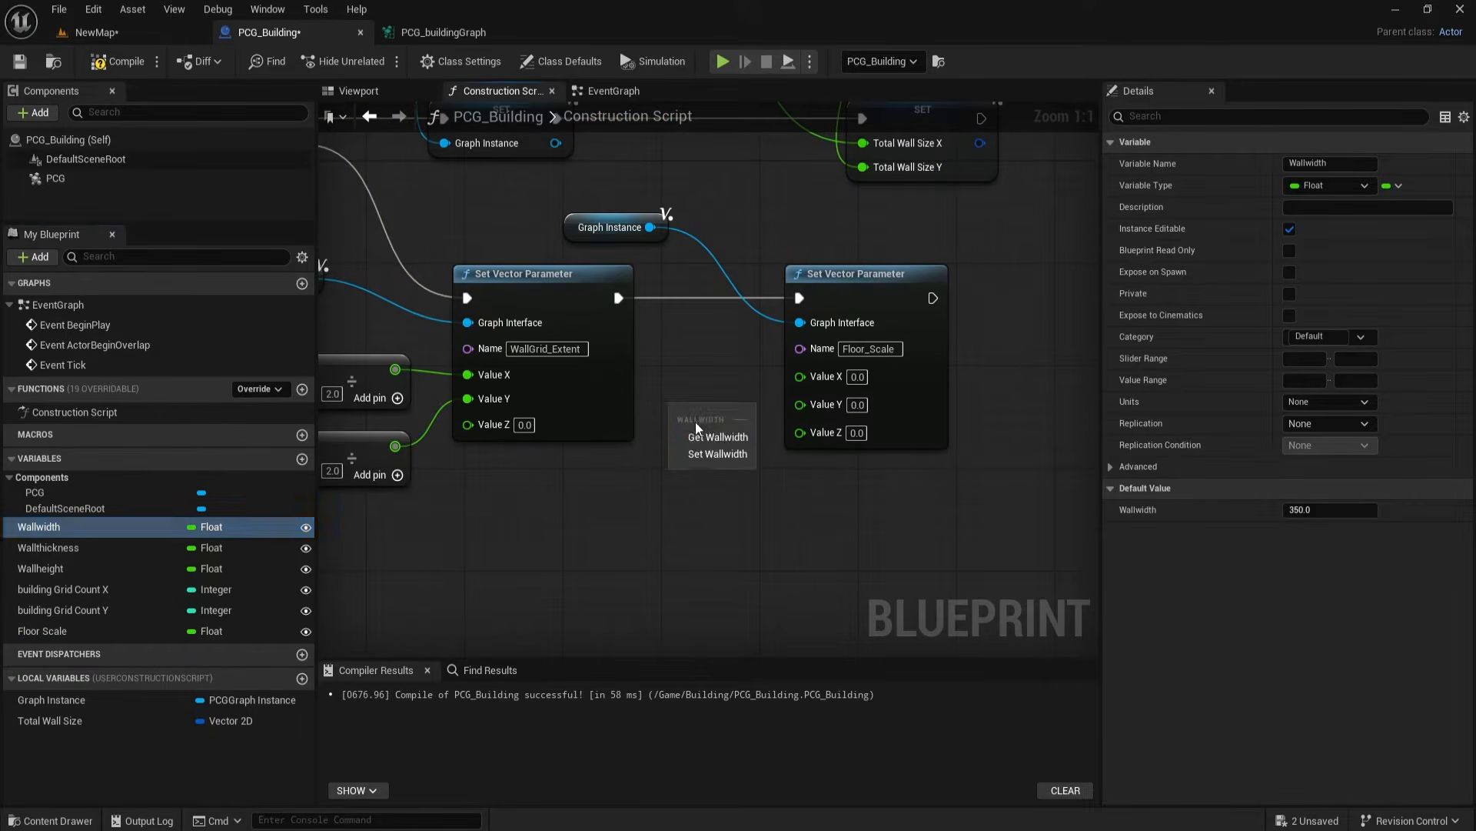
pyautogui.click(718, 437)
pyautogui.moveTo(872, 293); pyautogui.dragTo(922, 293)
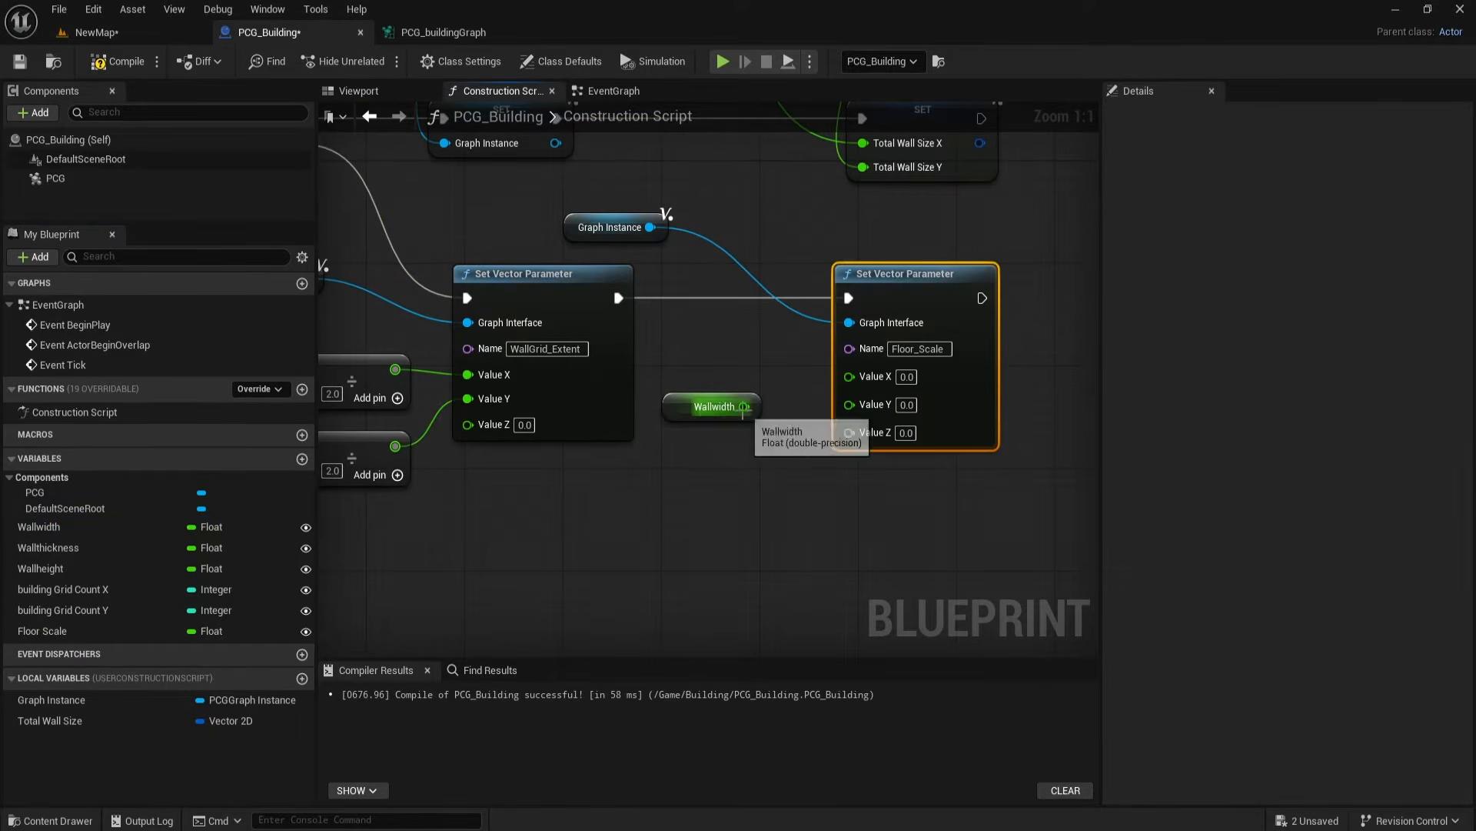
pyautogui.moveTo(743, 406); pyautogui.dragTo(779, 449)
pyautogui.write('divide')
pyautogui.click(840, 542)
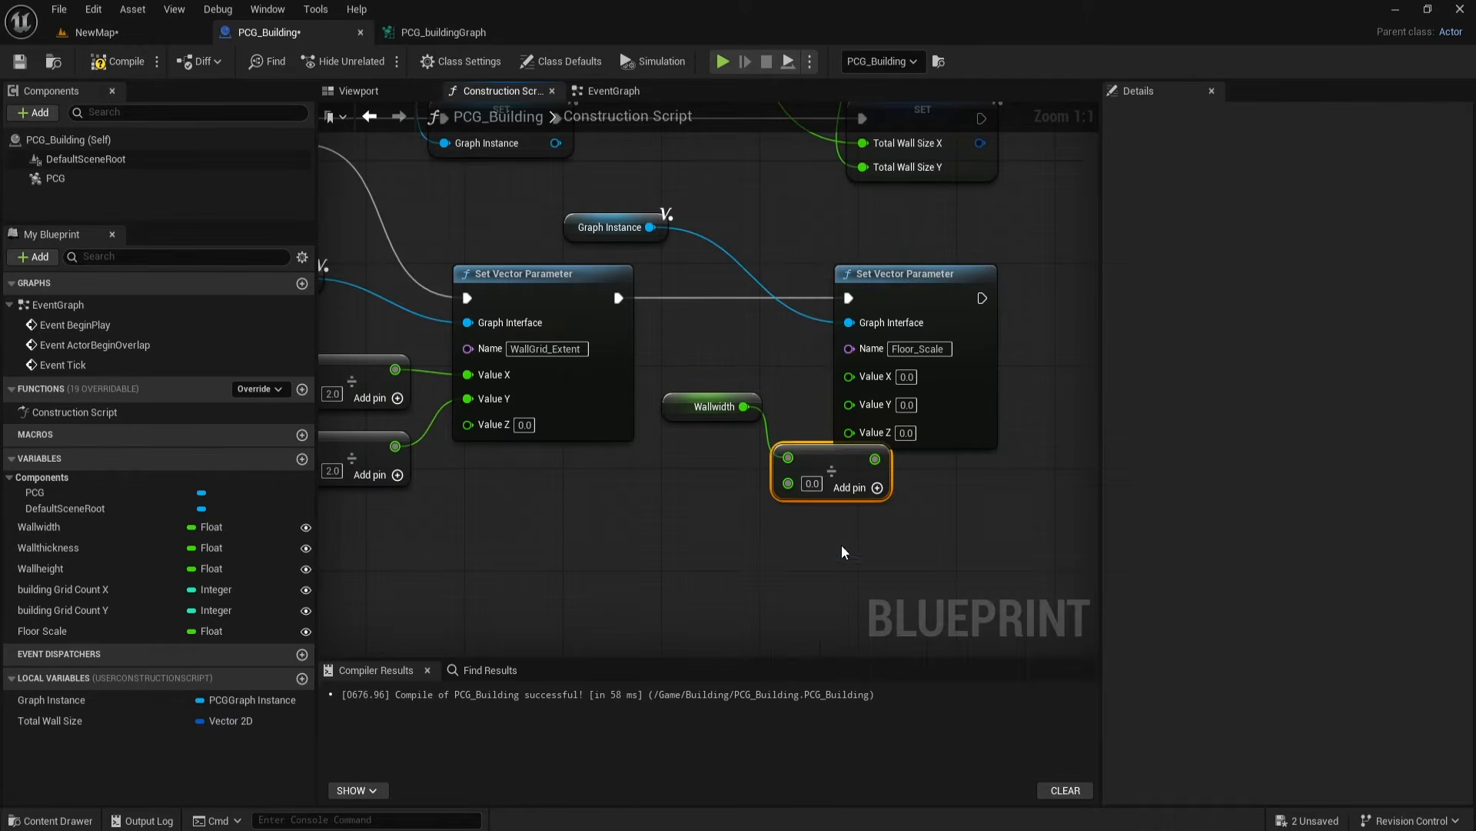
# Step: Connect a Get Floor Scale node as the divisor of Wallwidth and shift the Floor_Scale Set Vector Parameter clear of the division nodes
pyautogui.moveTo(39, 630); pyautogui.dragTo(785, 483)
pyautogui.moveTo(715, 408); pyautogui.dragTo(789, 484)
pyautogui.click(909, 290)
pyautogui.moveTo(909, 289); pyautogui.dragTo(946, 289)
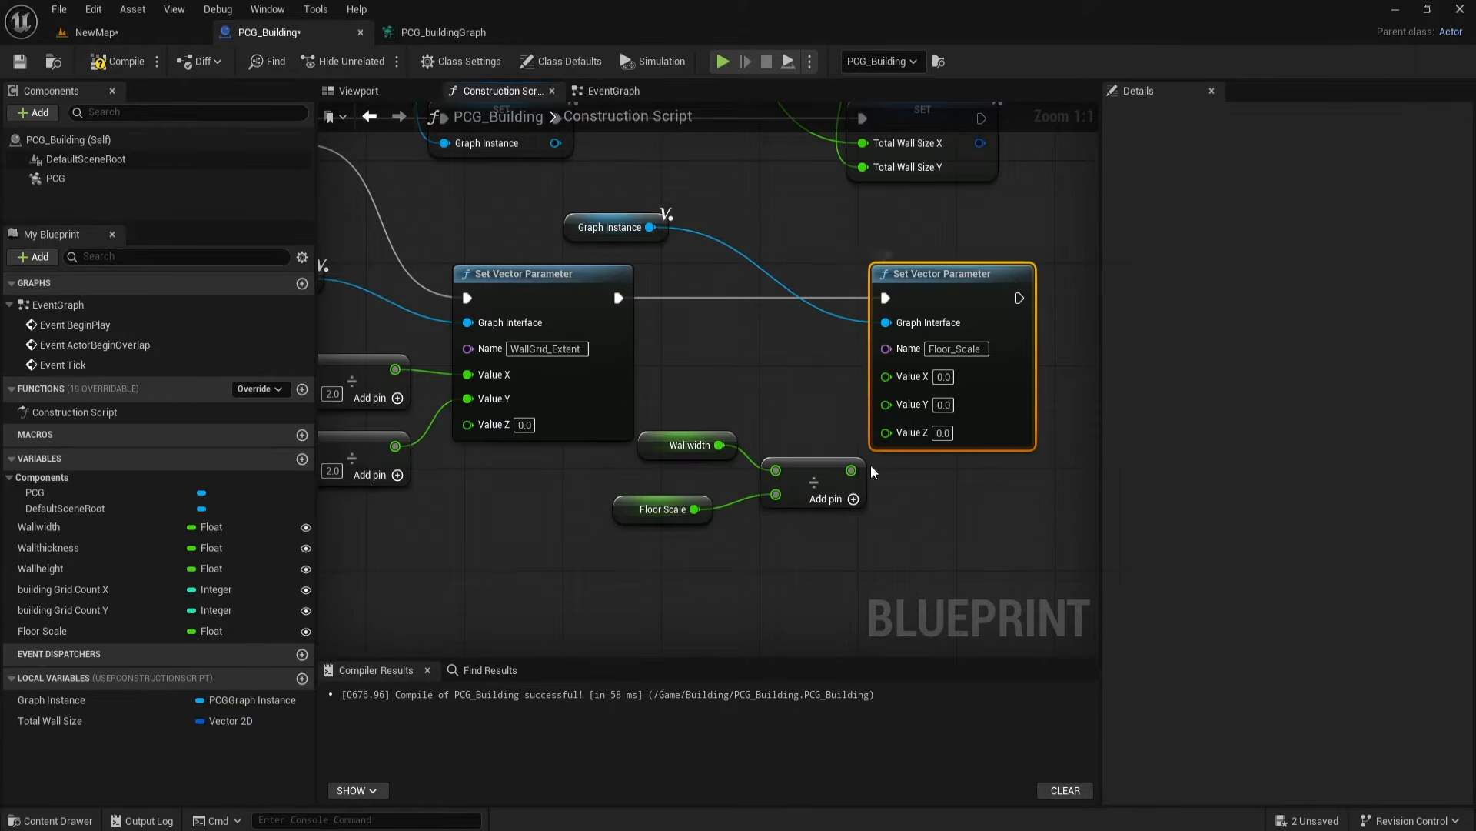
# Step: Connect the division result to Value Y and Value X of the Floor_Scale Set Vector Parameter, straightening the Wallwidth, Floor Scale and Divide nodes
pyautogui.moveTo(851, 470); pyautogui.dragTo(883, 403)
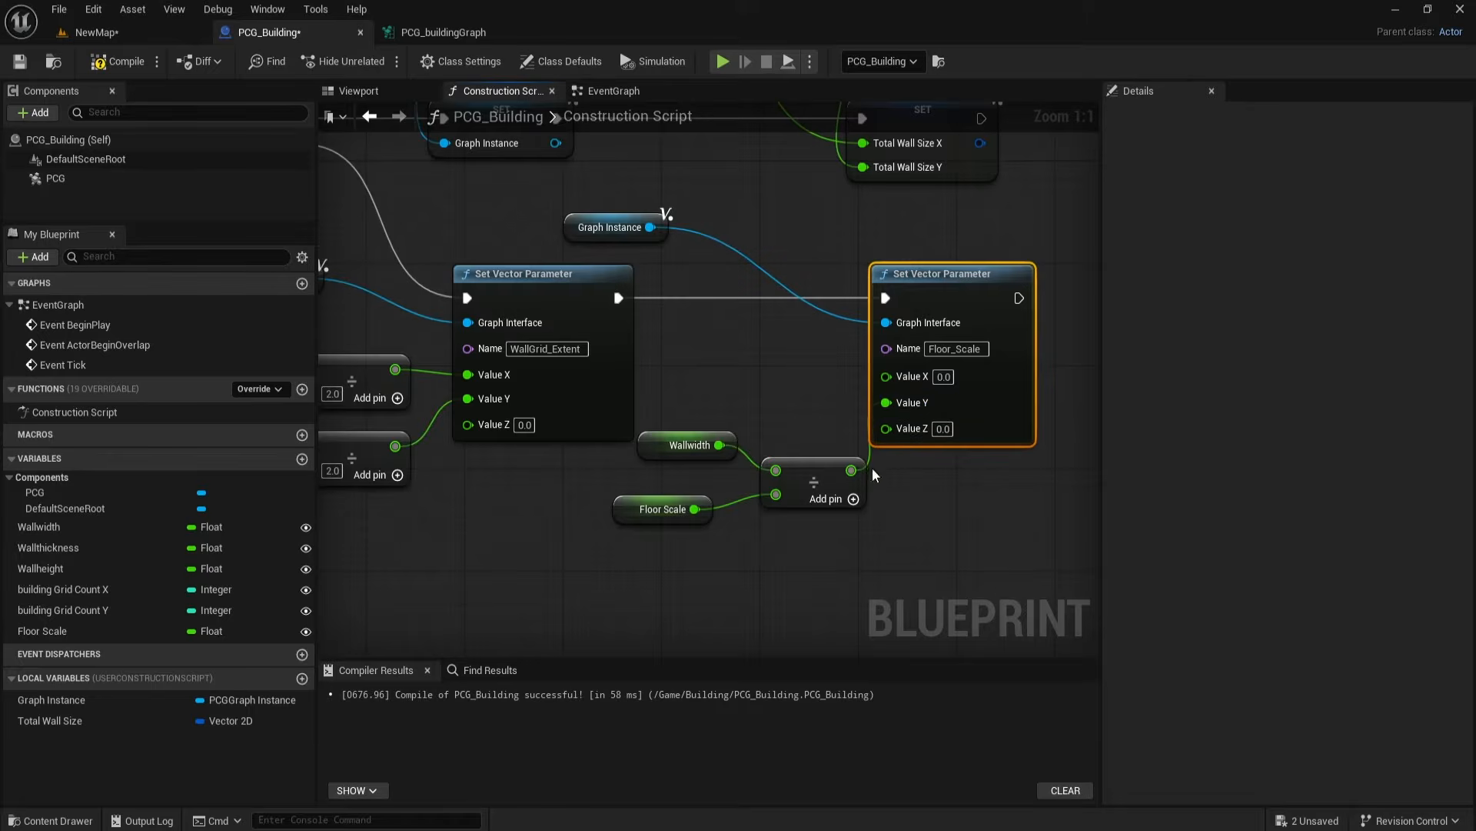
pyautogui.click(690, 450)
pyautogui.keyDown('ctrl'); pyautogui.click(662, 509); pyautogui.keyUp('ctrl')
pyautogui.keyDown('ctrl'); pyautogui.click(784, 471); pyautogui.keyUp('ctrl')
pyautogui.press('q')
pyautogui.moveTo(839, 458); pyautogui.dragTo(884, 376)
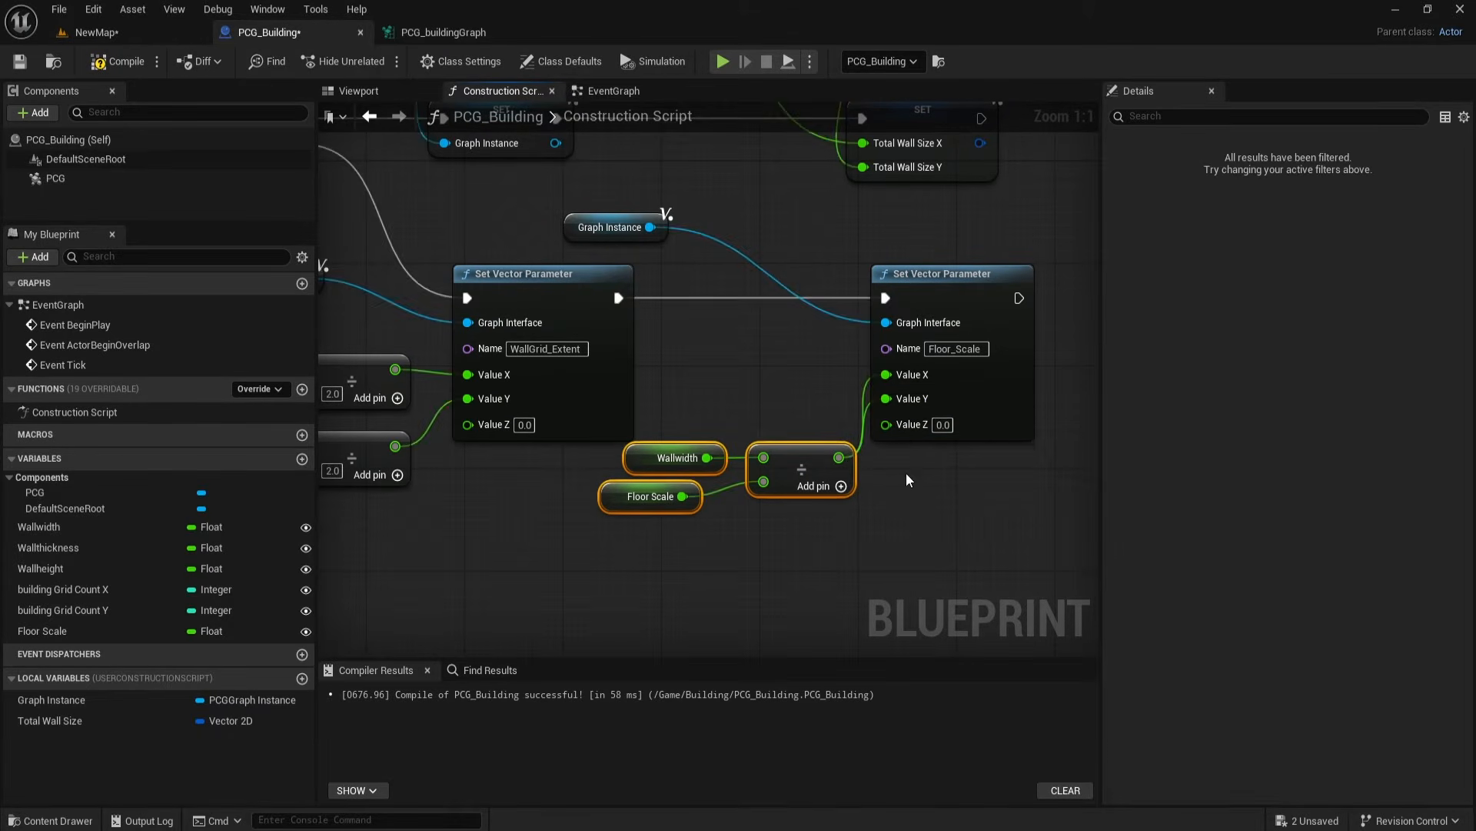
# Step: Set Value Z of the Floor_Scale Set Vector Parameter to 1.0 and rearrange the Wallwidth, Floor Scale and Divide nodes before it
pyautogui.moveTo(906, 473); pyautogui.dragTo(847, 483, button='right')
pyautogui.click(903, 292)
pyautogui.click(920, 435)
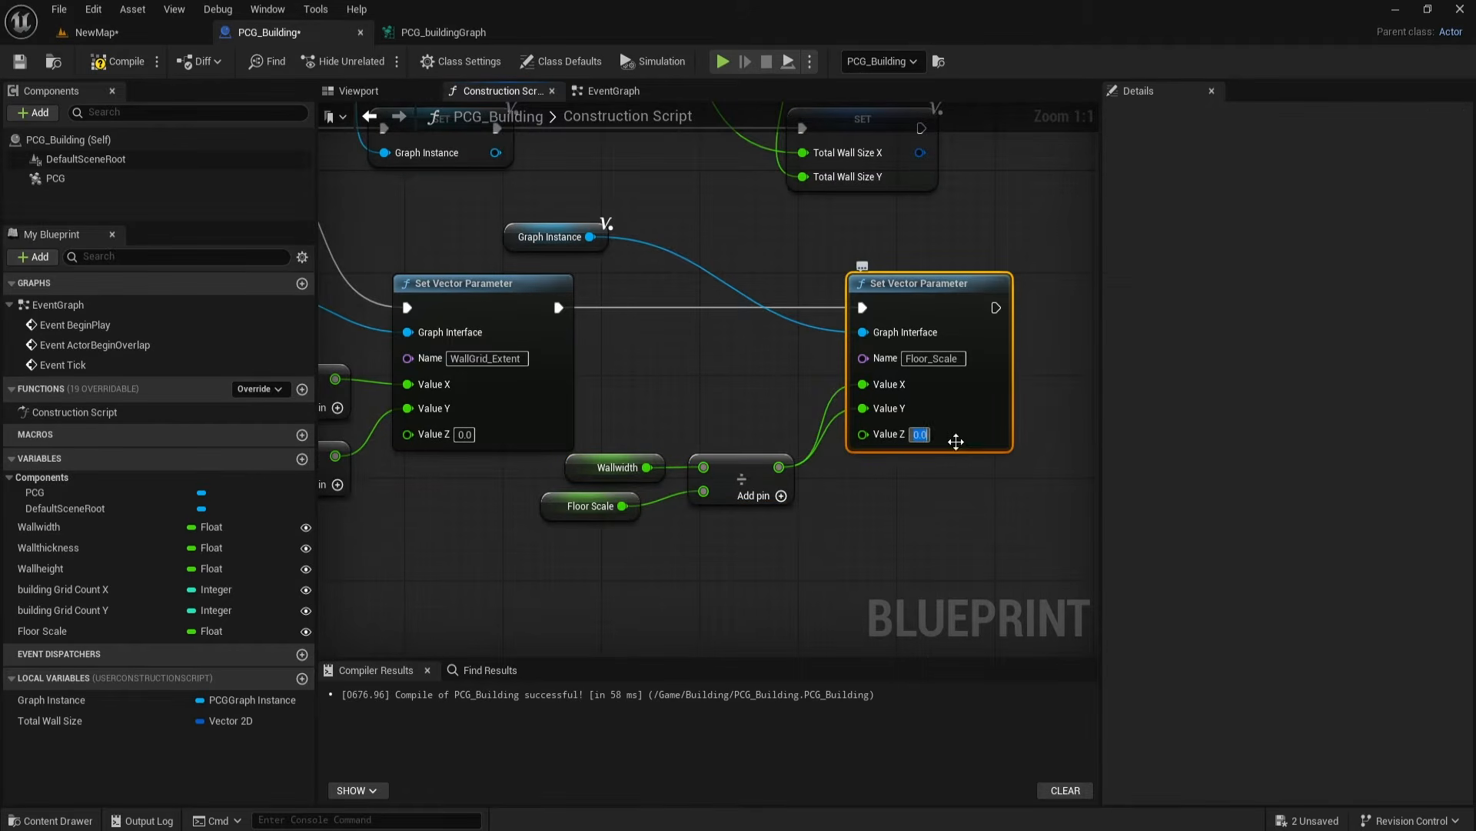
pyautogui.click(903, 560)
pyautogui.moveTo(630, 427); pyautogui.dragTo(599, 516)
pyautogui.moveTo(647, 467); pyautogui.dragTo(581, 549)
pyautogui.moveTo(632, 432); pyautogui.dragTo(632, 384)
pyautogui.moveTo(746, 467); pyautogui.dragTo(770, 453)
pyautogui.click(906, 549)
pyautogui.moveTo(890, 553); pyautogui.dragTo(856, 553, button='right')
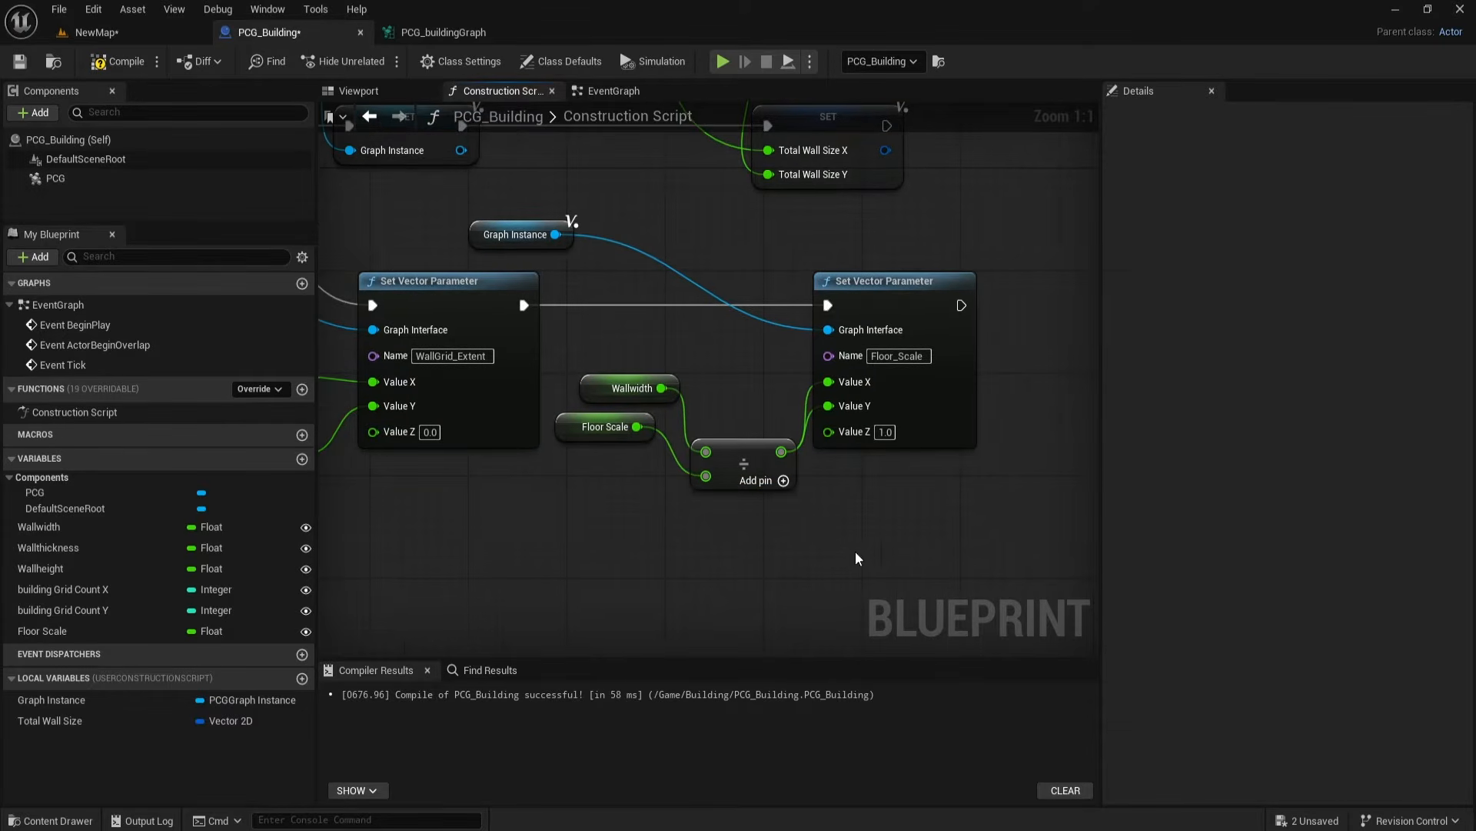
# Step: Move the second Graph Instance node closer to the Floor_Scale Set Vector Parameter, then compile and save PCG_Building
pyautogui.moveTo(473, 244); pyautogui.dragTo(647, 255)
pyautogui.moveTo(673, 597); pyautogui.dragTo(763, 591, button='right')
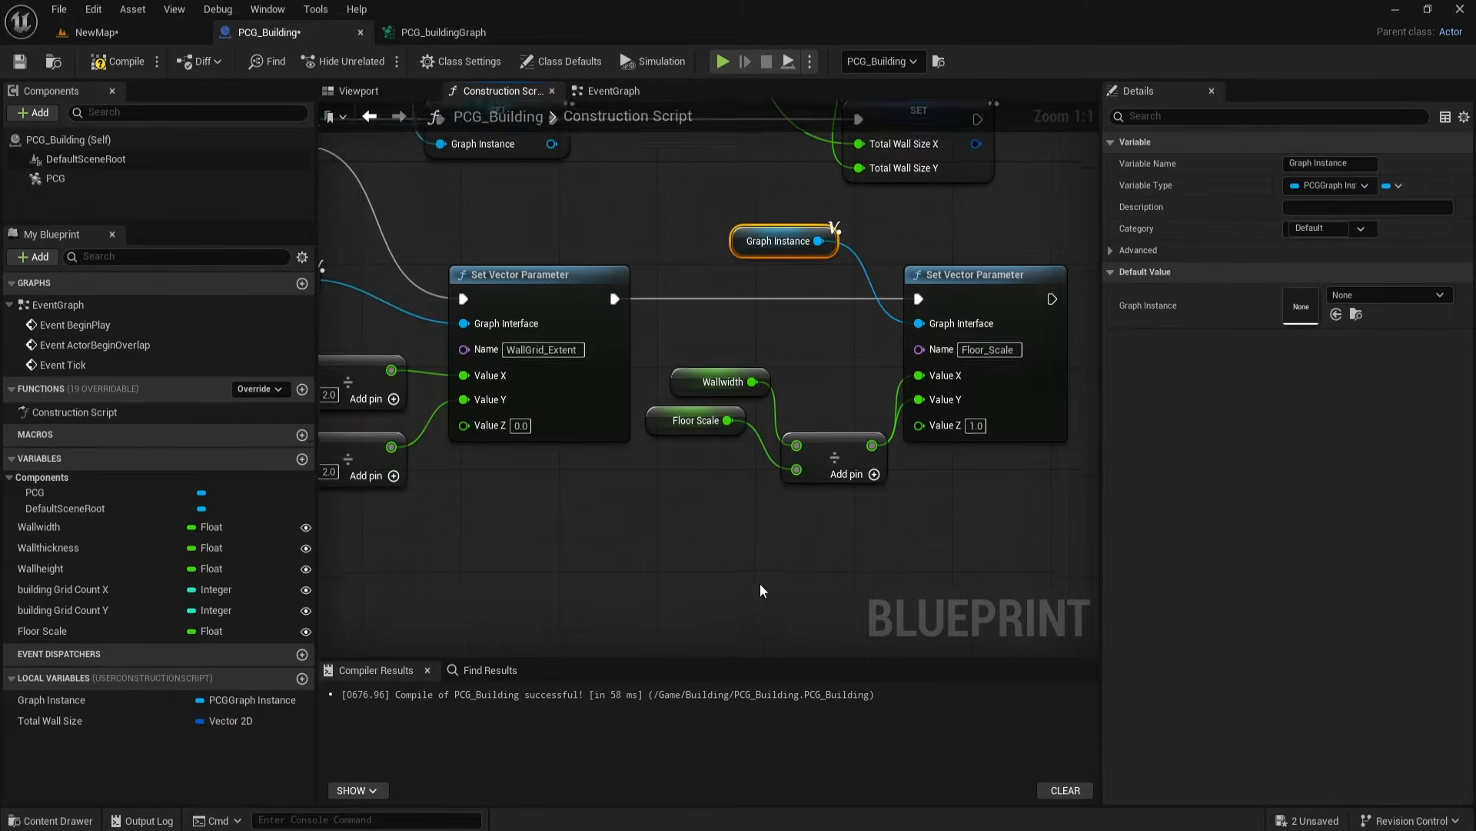
pyautogui.hotkey('ctrl', 's')
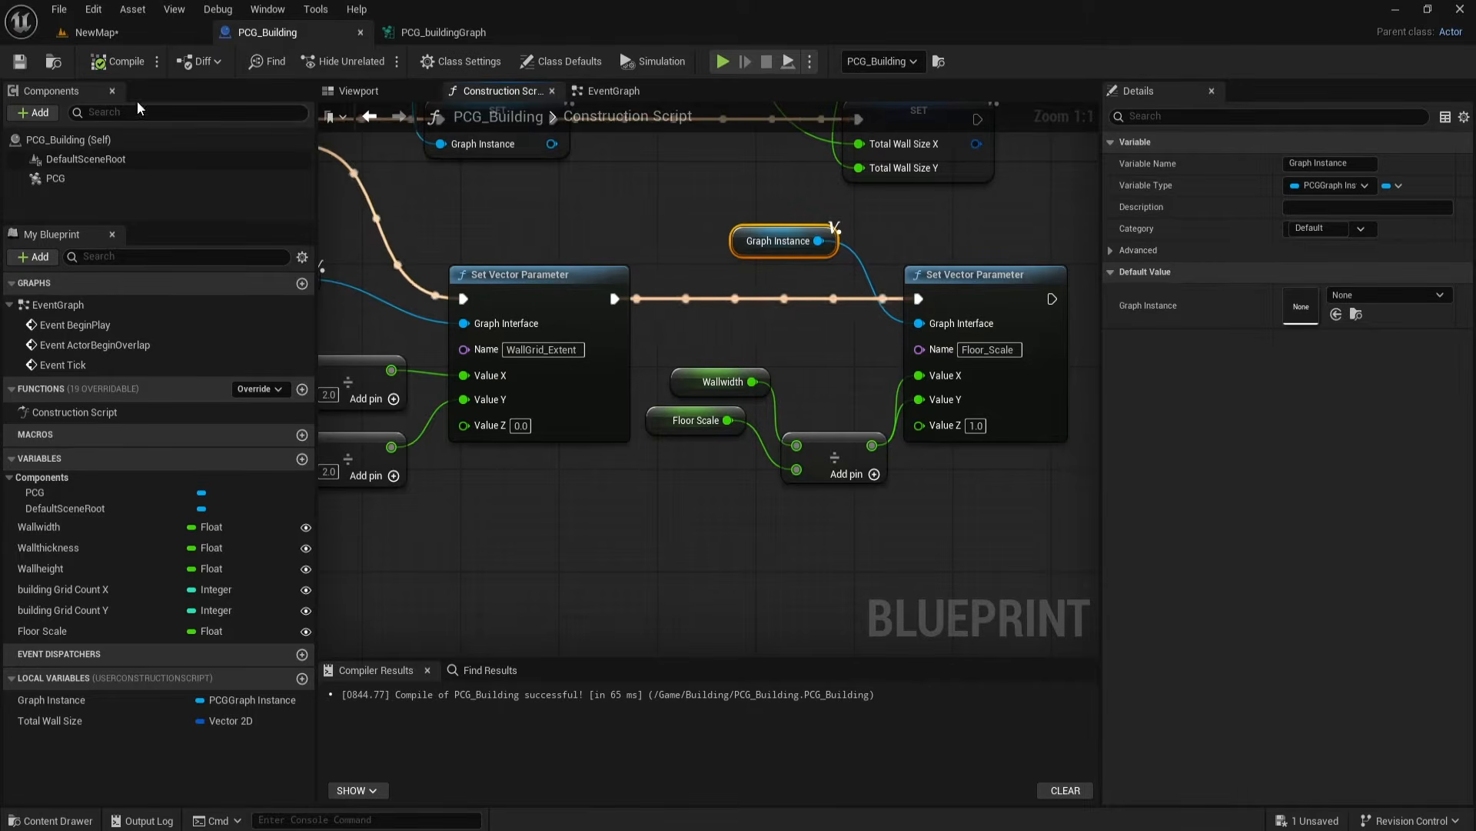
# Step: Examine how the scaled floor tiles fit the points grid in the NewMap level
pyautogui.click(431, 32)
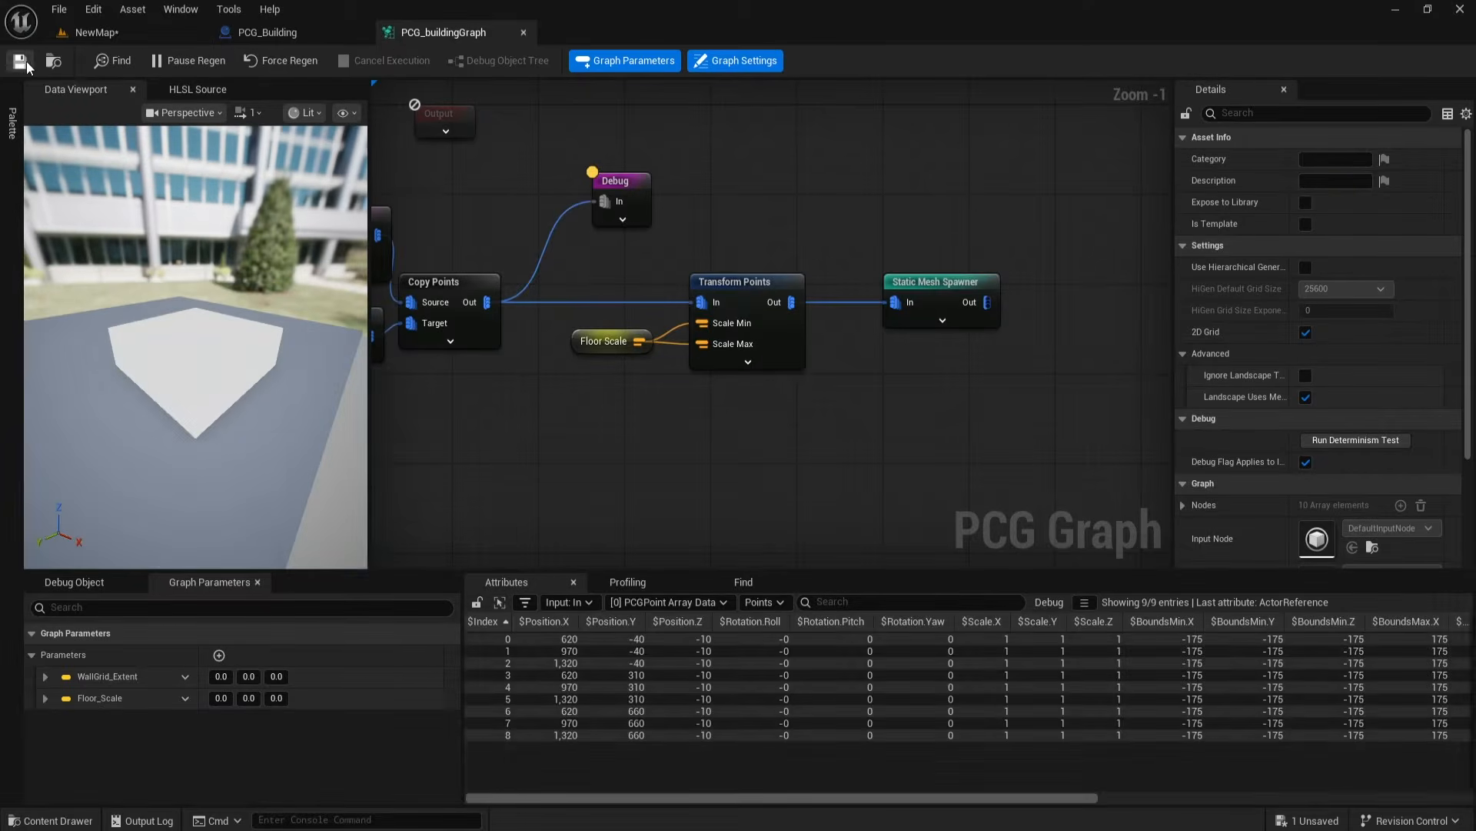
pyautogui.click(111, 35)
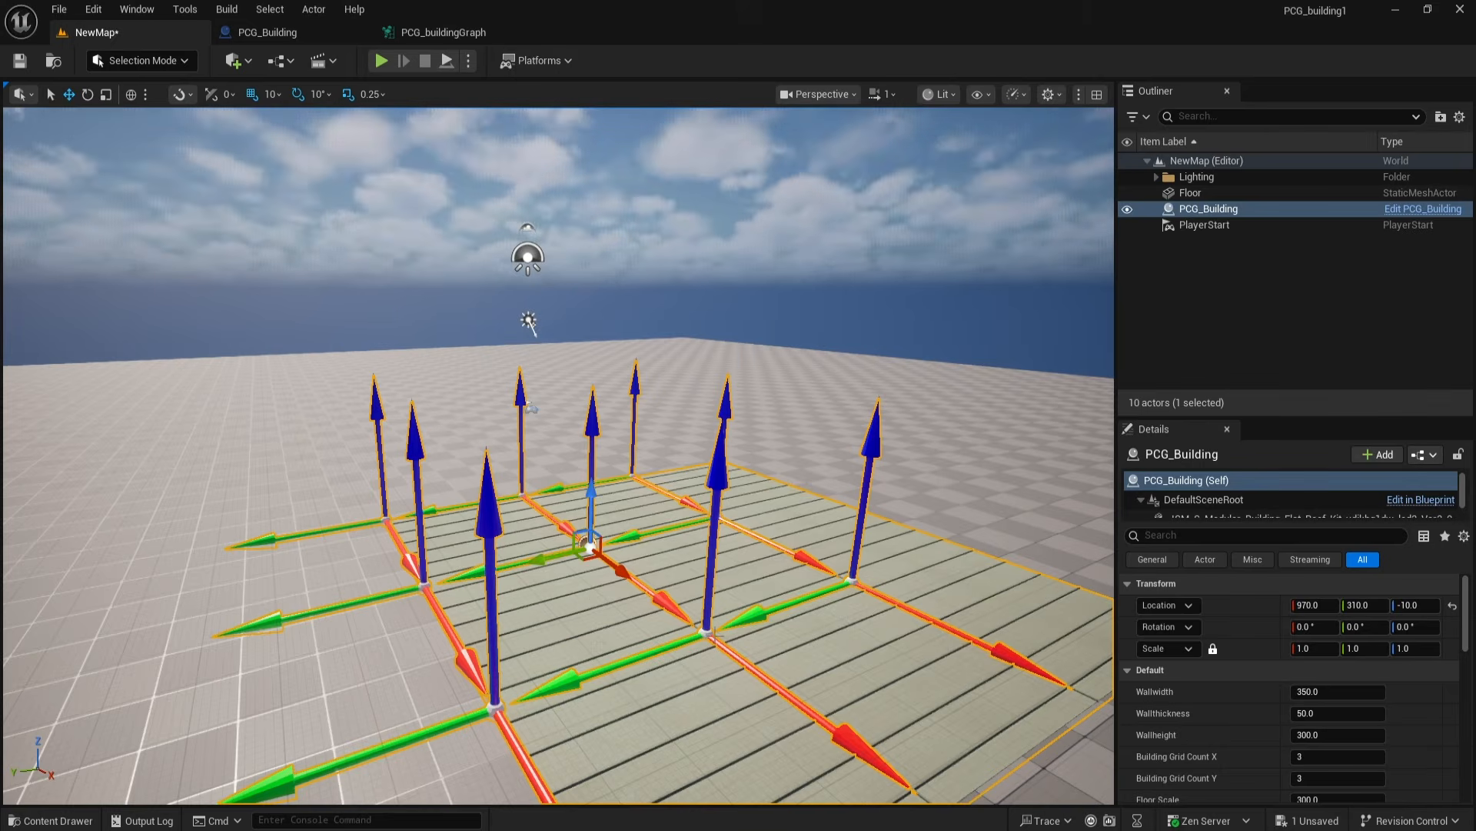
pyautogui.scroll(-5, 558, 455)
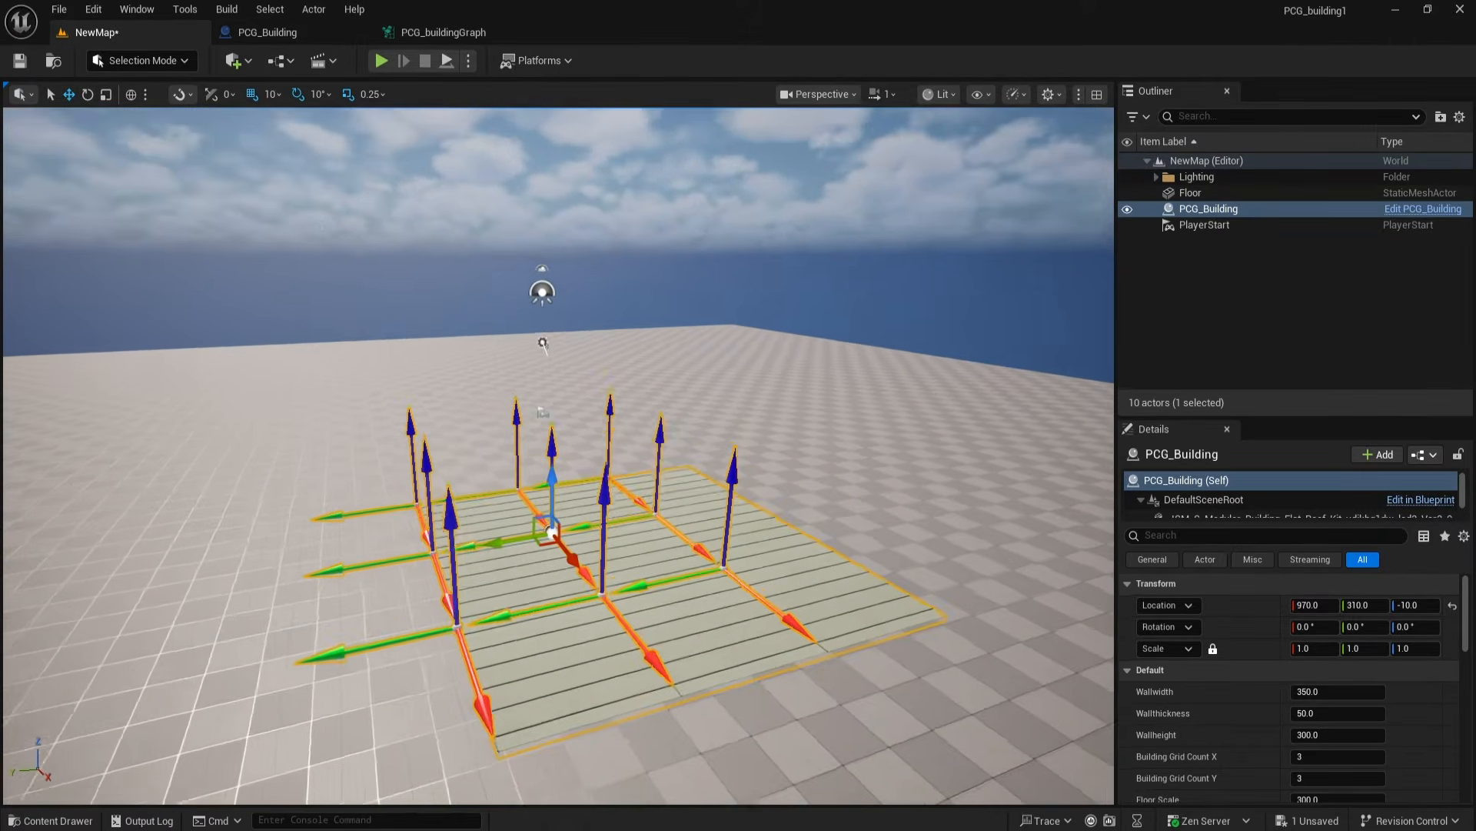
pyautogui.click(268, 33)
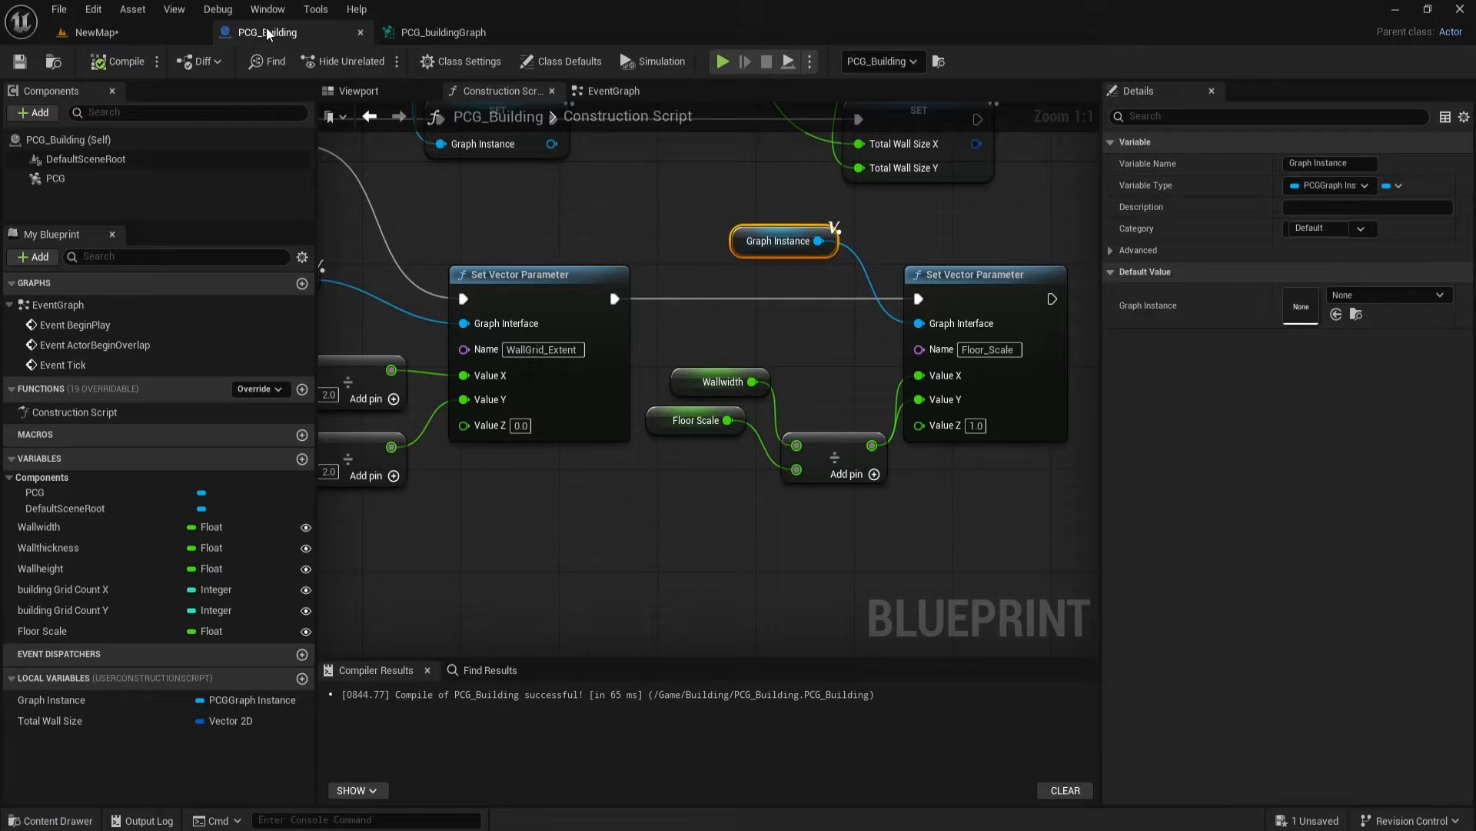
# Step: In PCG_buildingGraph, inspect the Floor Scale node's output values and turn off Uniform Scale on Transform Points
pyautogui.click(443, 33)
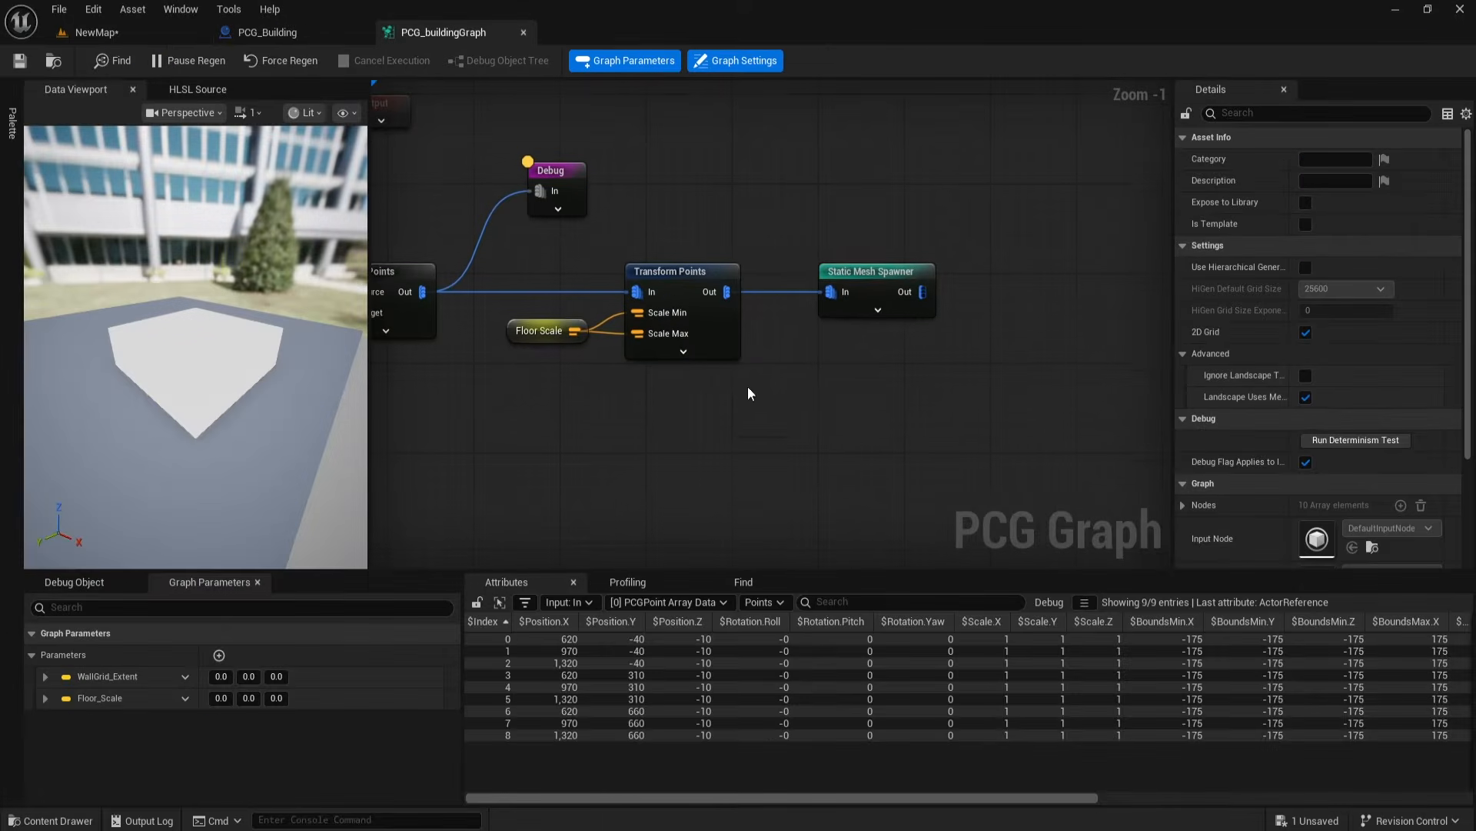
pyautogui.click(540, 335)
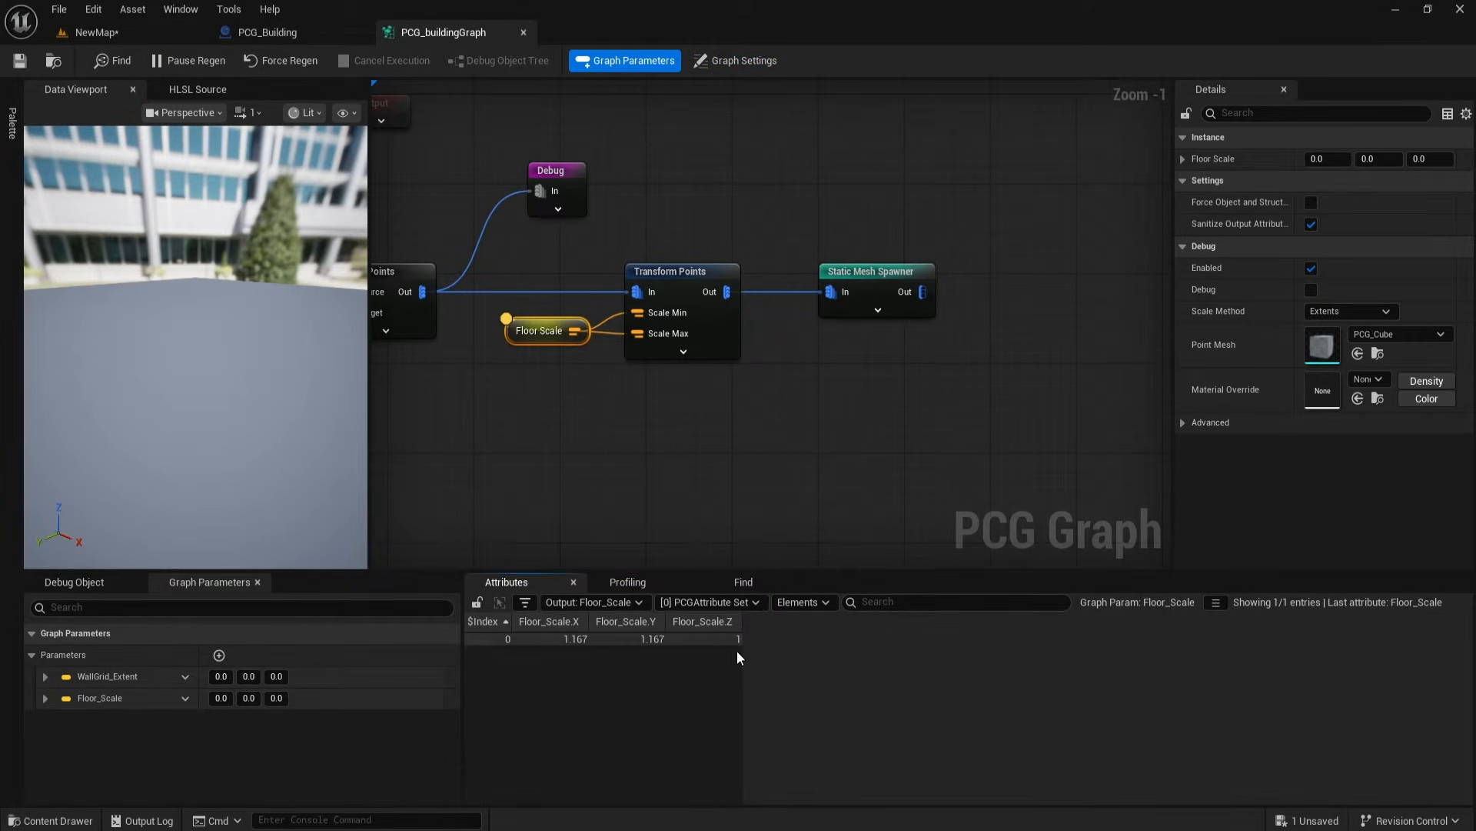
pyautogui.click(695, 289)
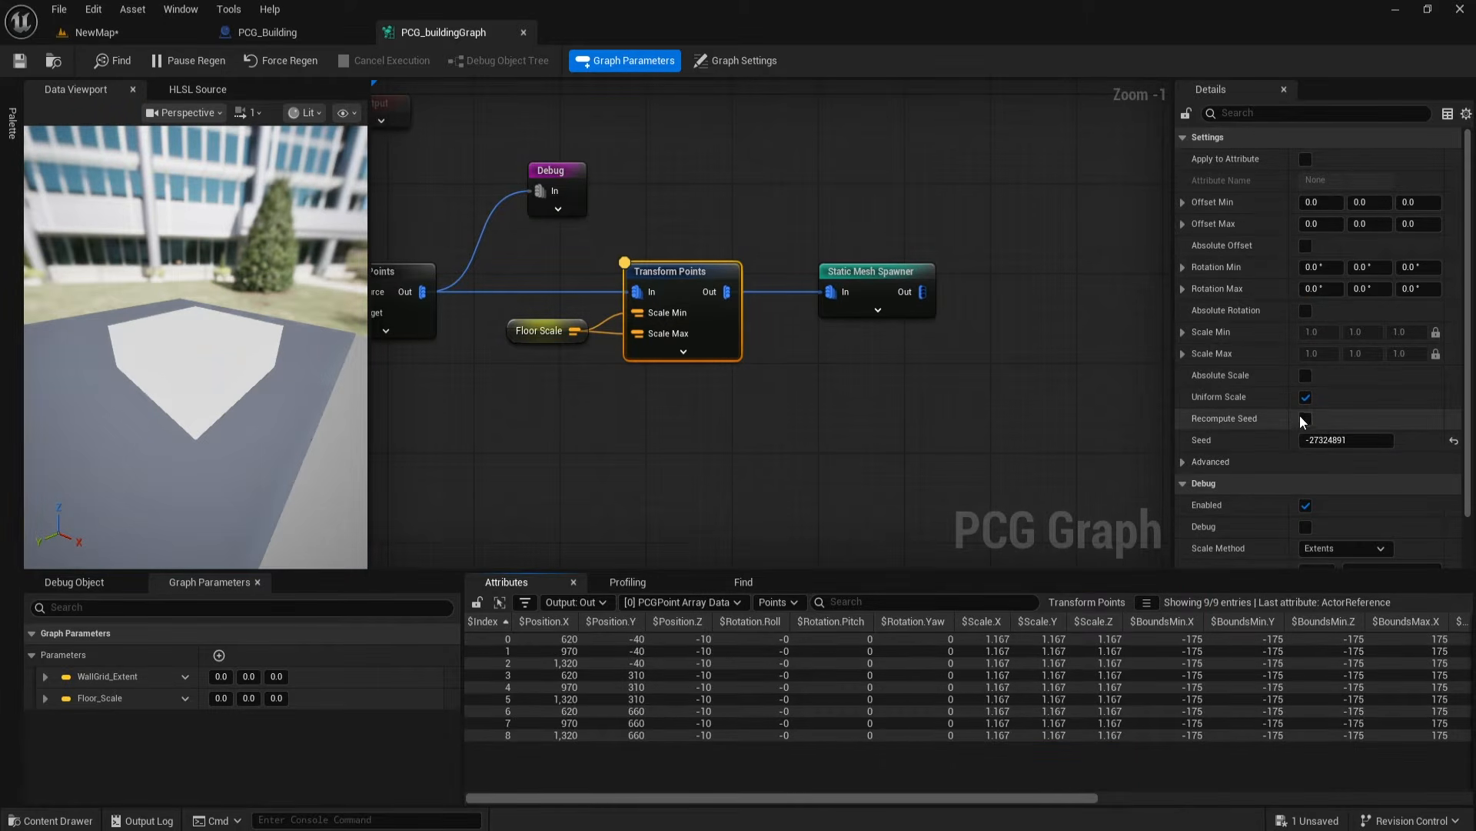
pyautogui.click(1305, 397)
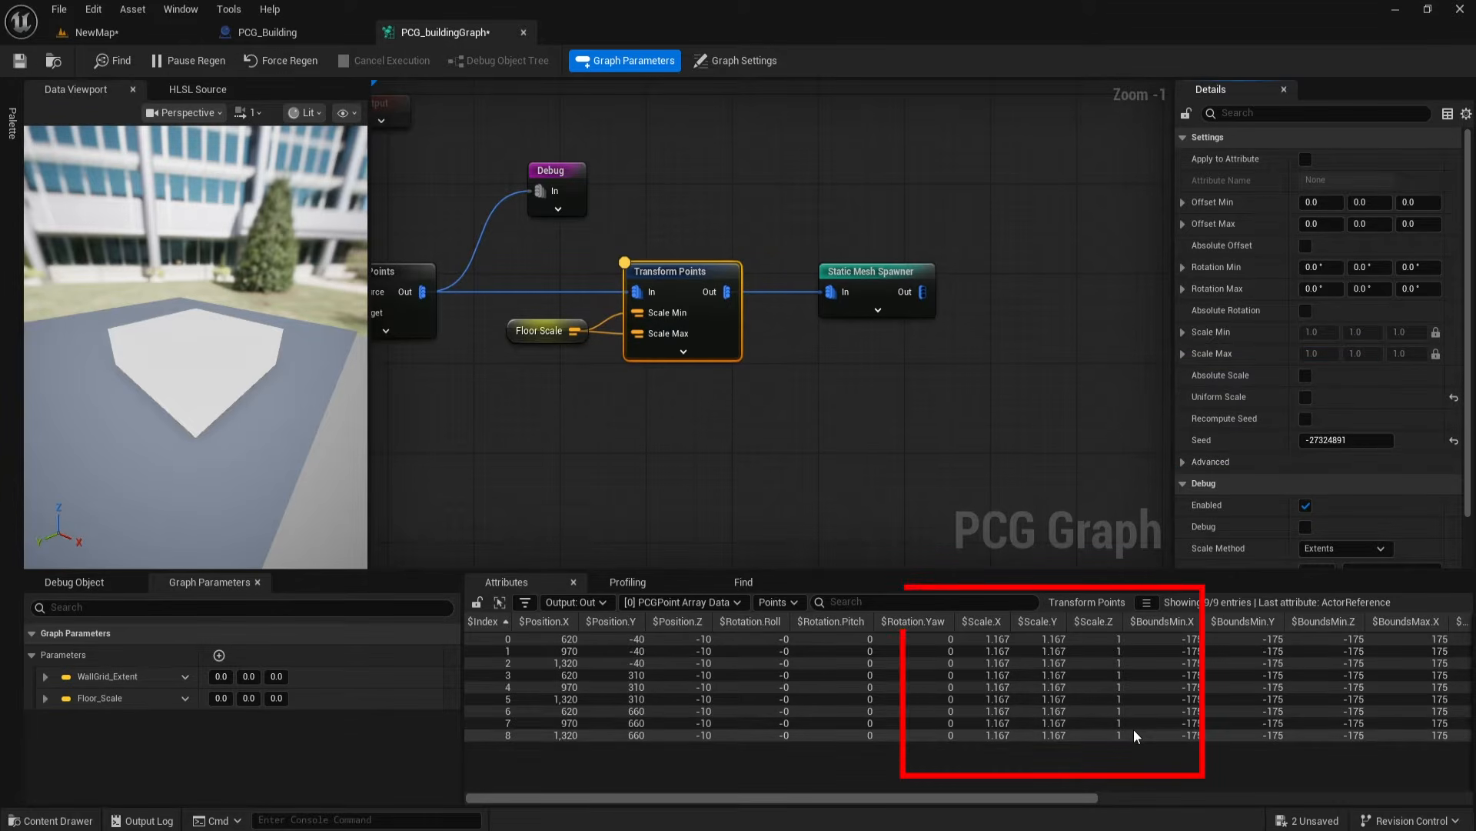
pyautogui.click(827, 446)
pyautogui.moveTo(705, 412); pyautogui.dragTo(769, 392, button='right')
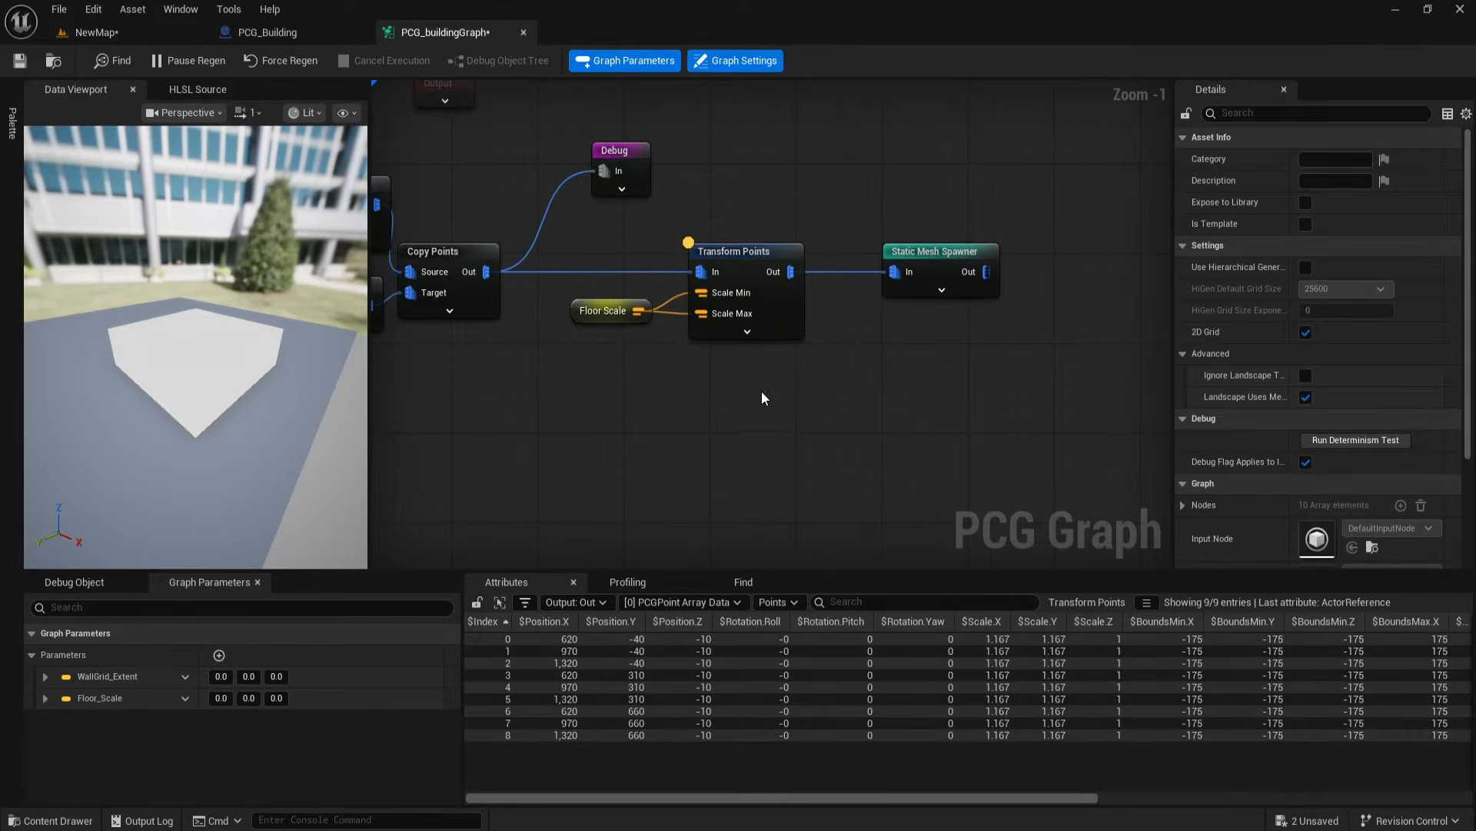
# Step: Add a new graph parameter to PCG_buildingGraph and name it Floor_Offset
pyautogui.click(219, 655)
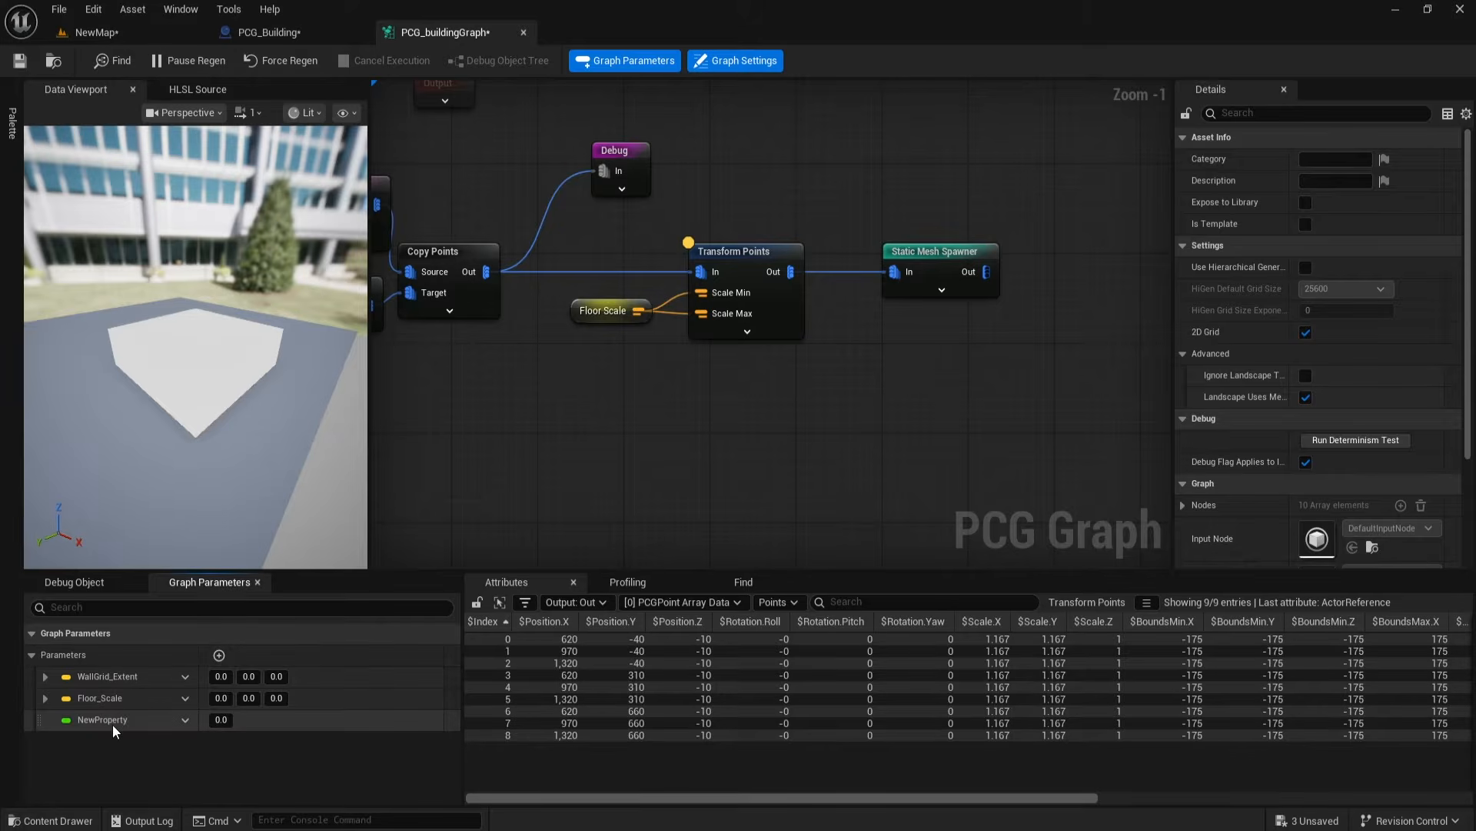
pyautogui.doubleClick(119, 723)
pyautogui.write('F')
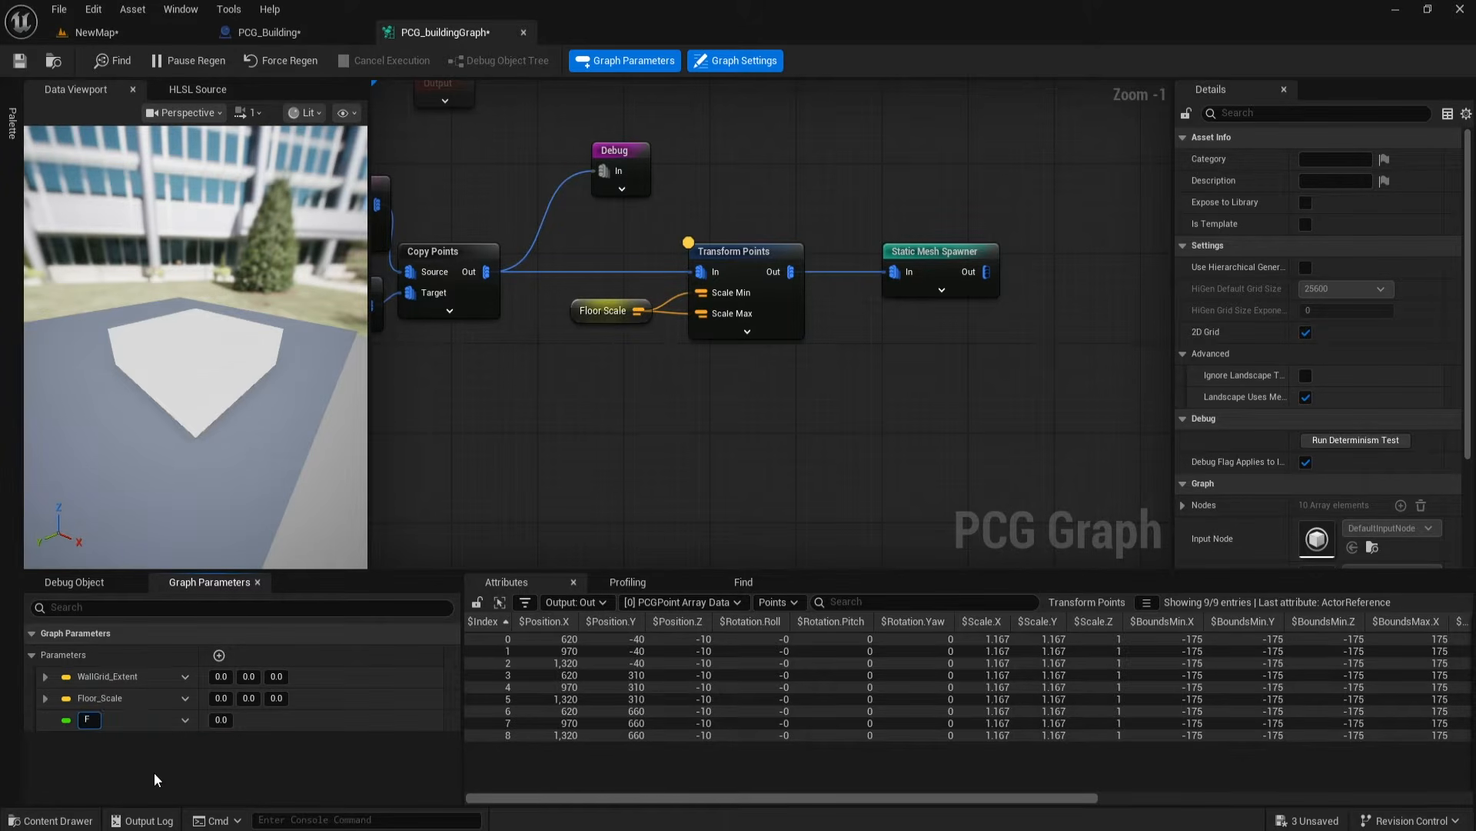
pyautogui.write('loor O')
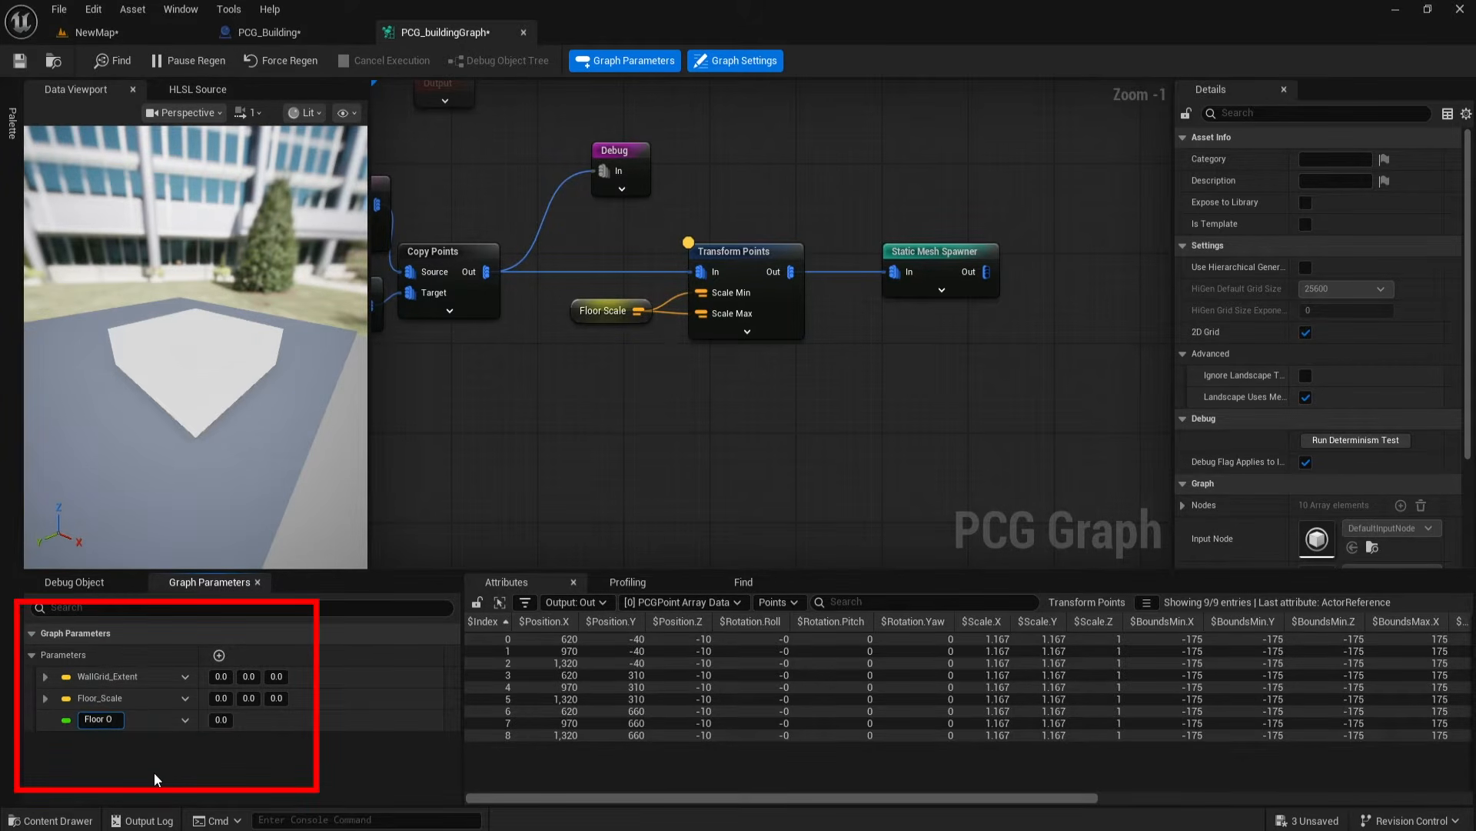
pyautogui.press('BackSpace')
pyautogui.press('BackSpace')
pyautogui.write('_Offset')
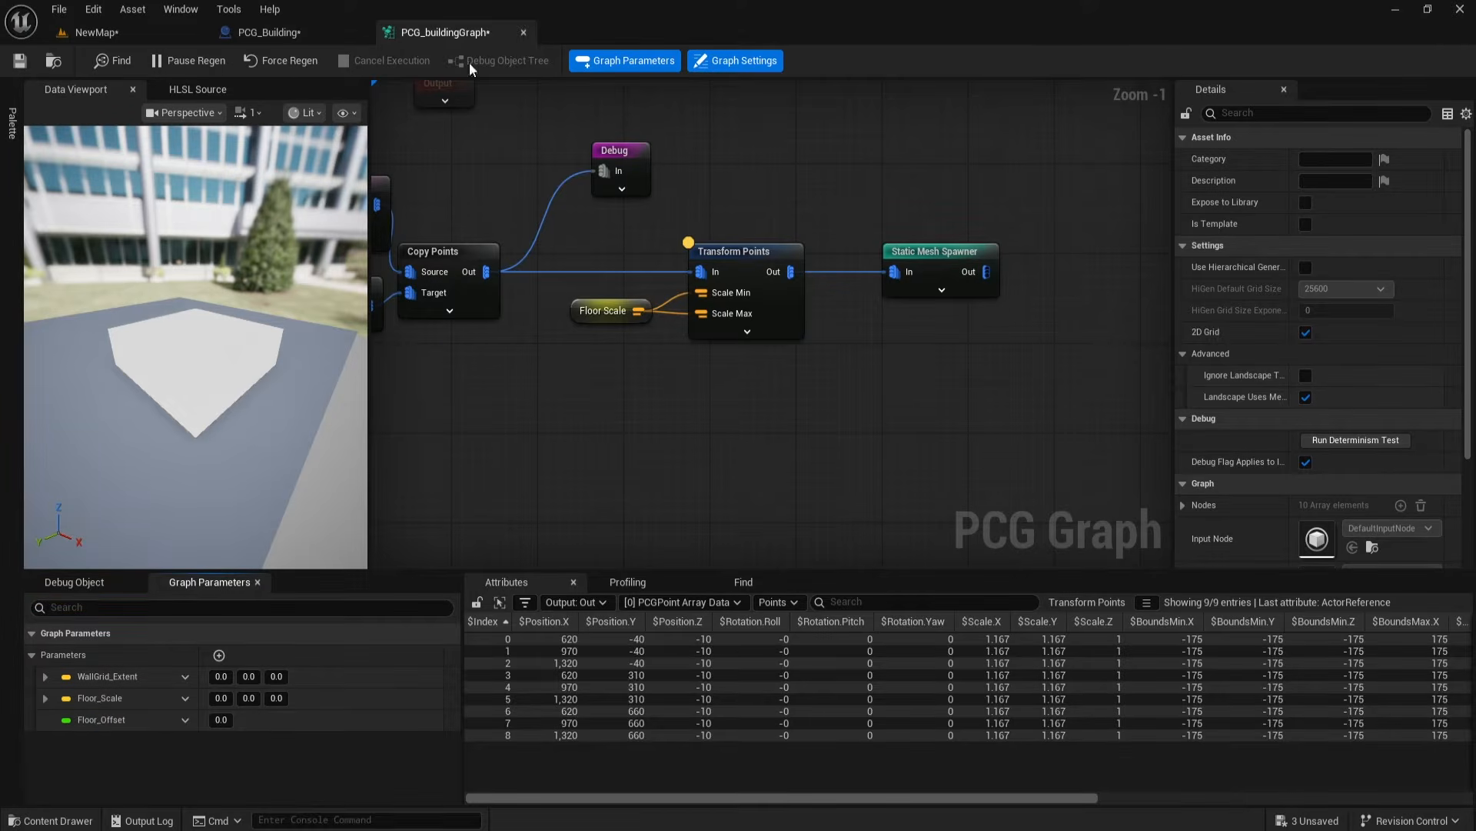
# Step: Examine the position of the floor tiles relative to the grid points in the NewMap level
pyautogui.click(269, 32)
pyautogui.click(143, 32)
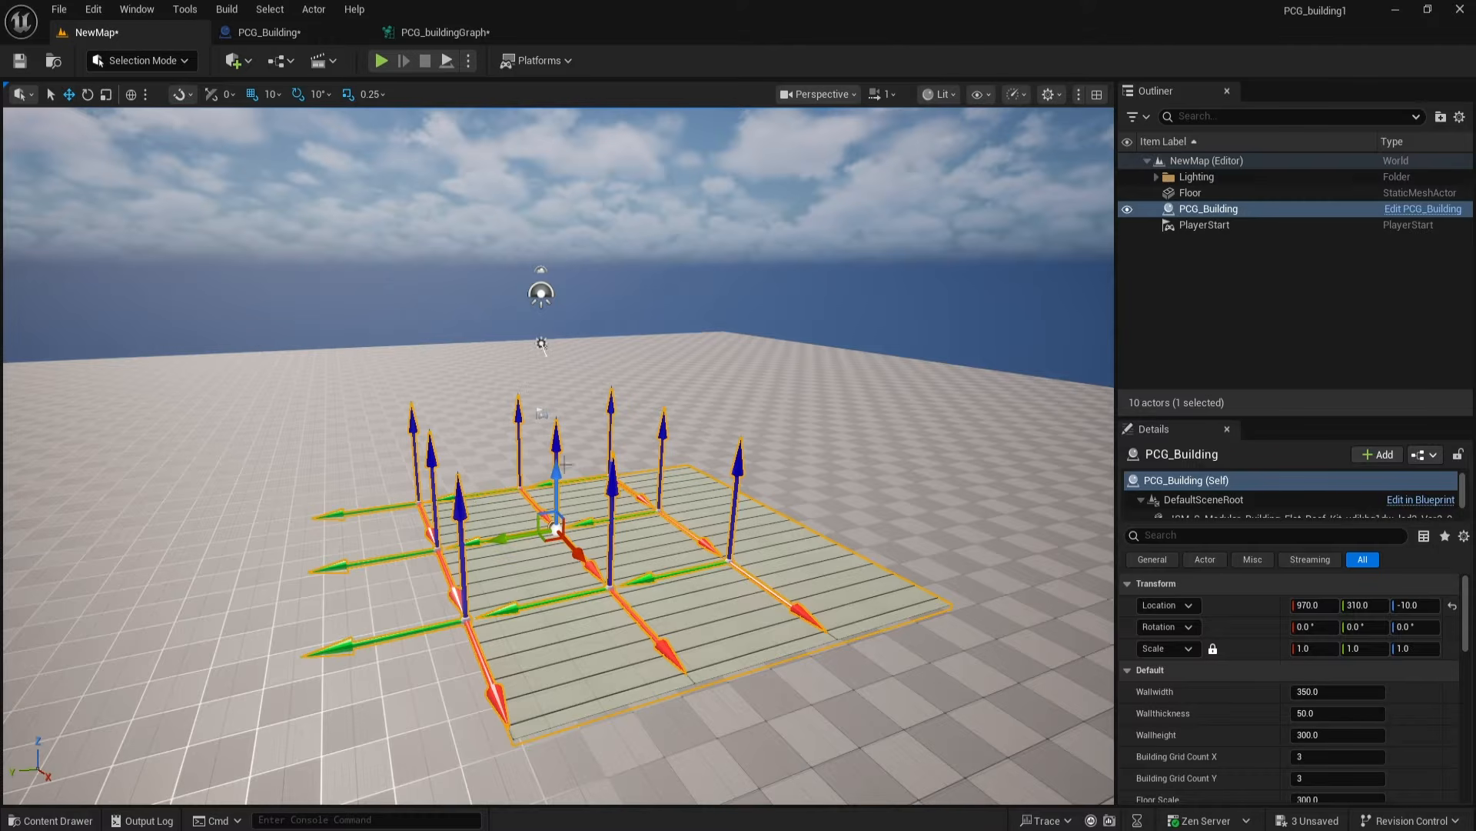
pyautogui.click(428, 33)
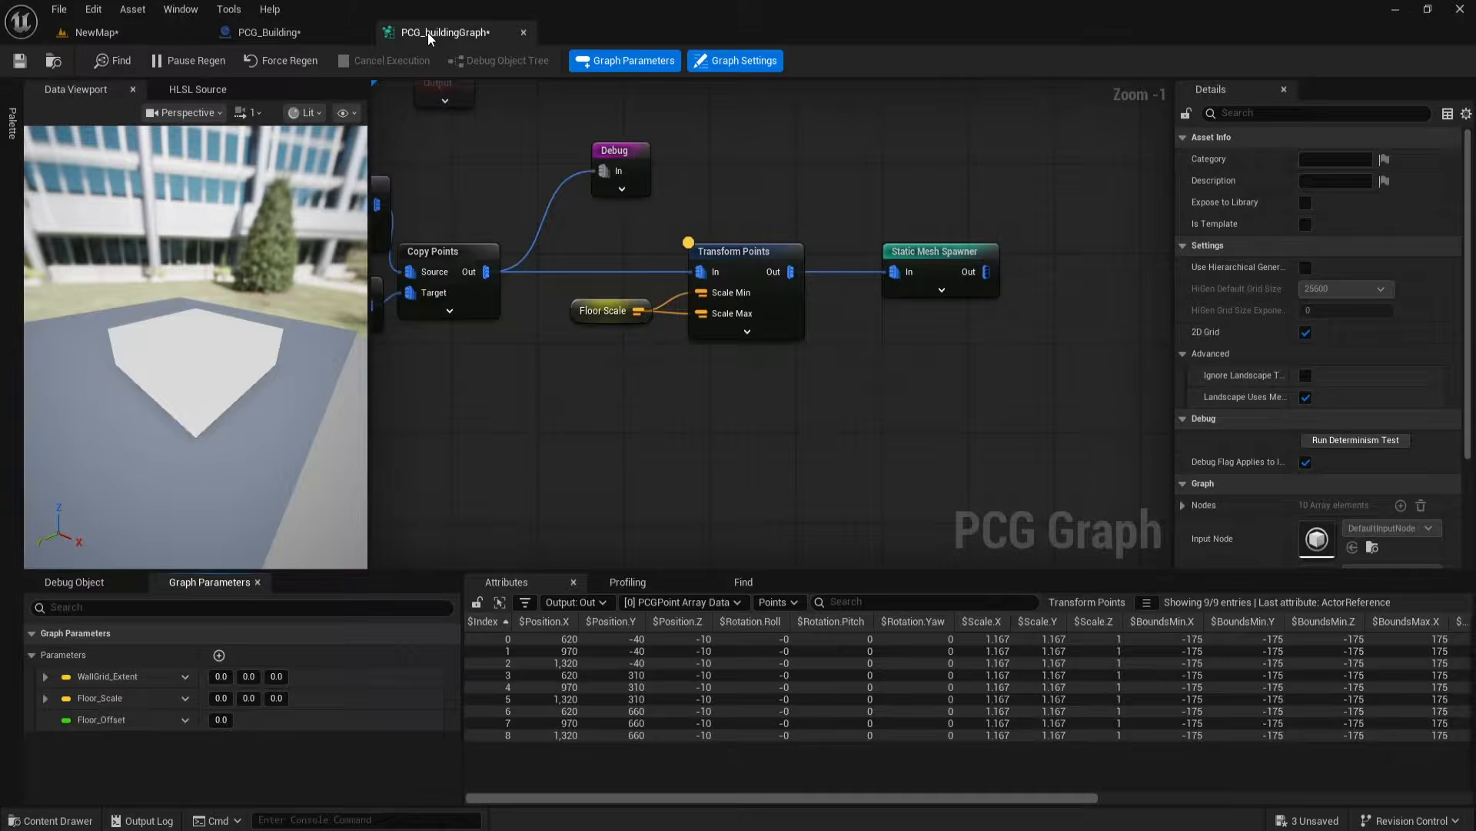
pyautogui.moveTo(716, 427); pyautogui.dragTo(696, 413, button='right')
pyautogui.rightClick(589, 358)
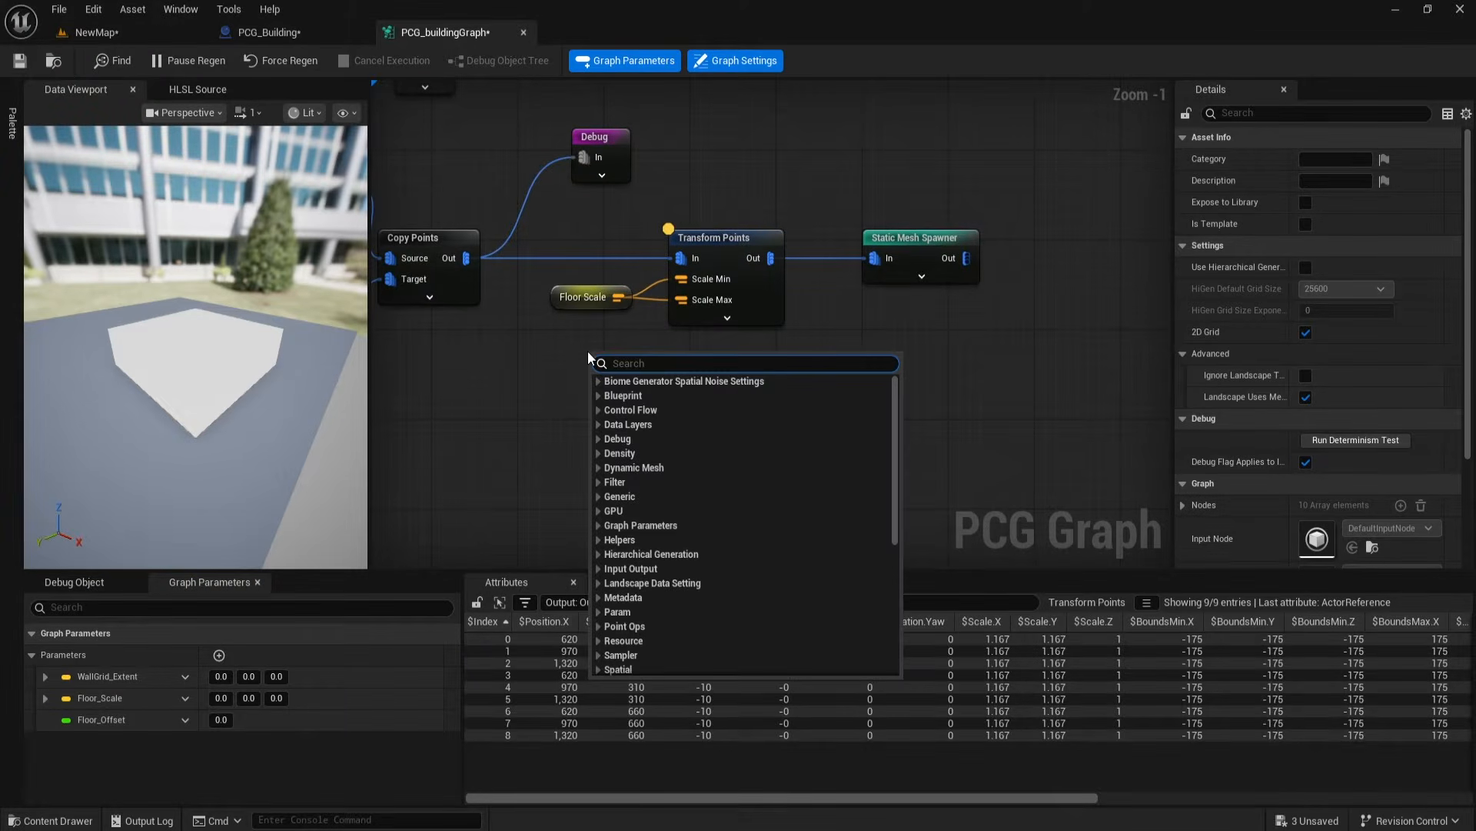
pyautogui.write('floor')
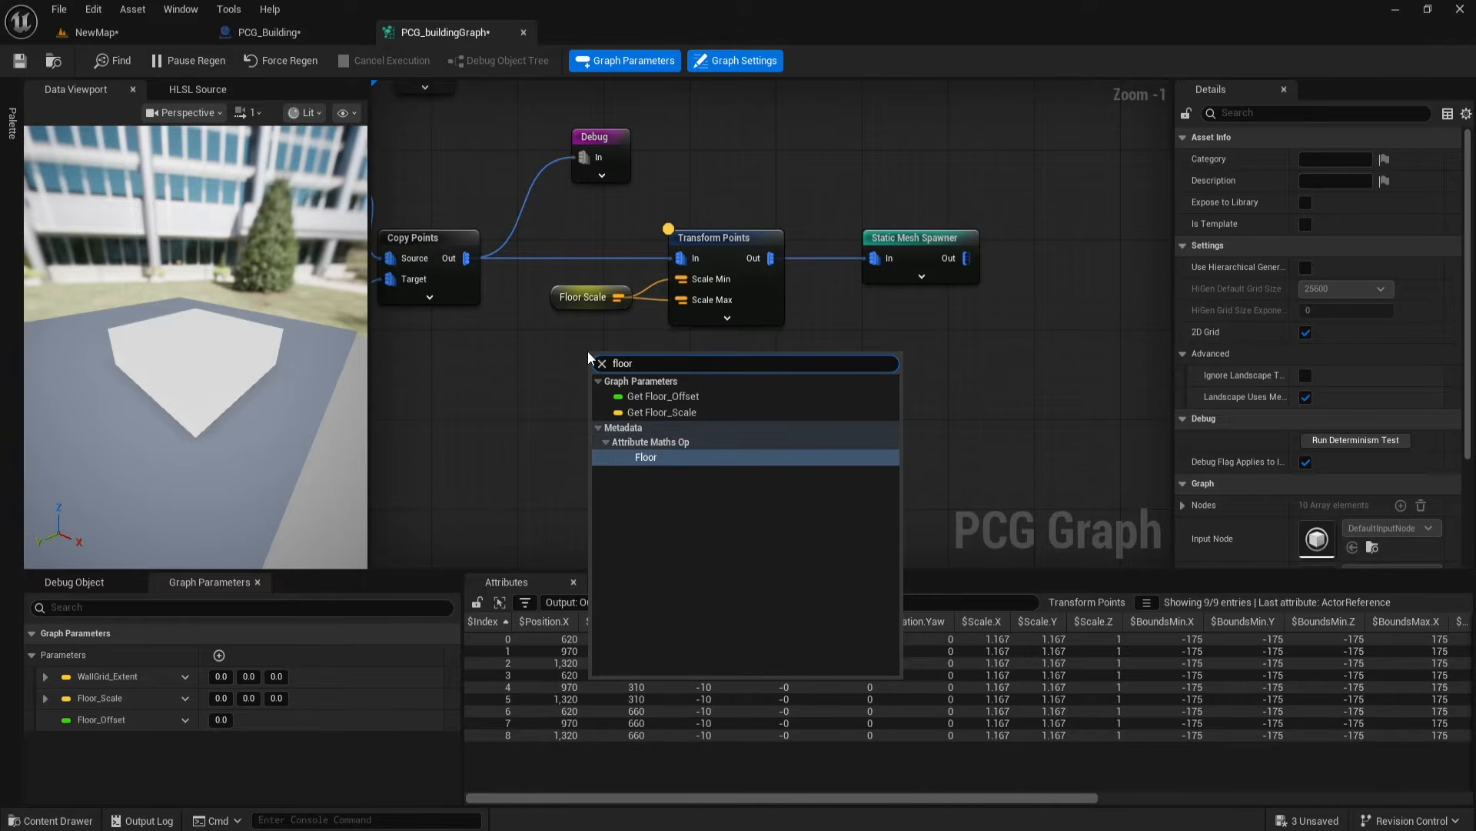
pyautogui.click(661, 412)
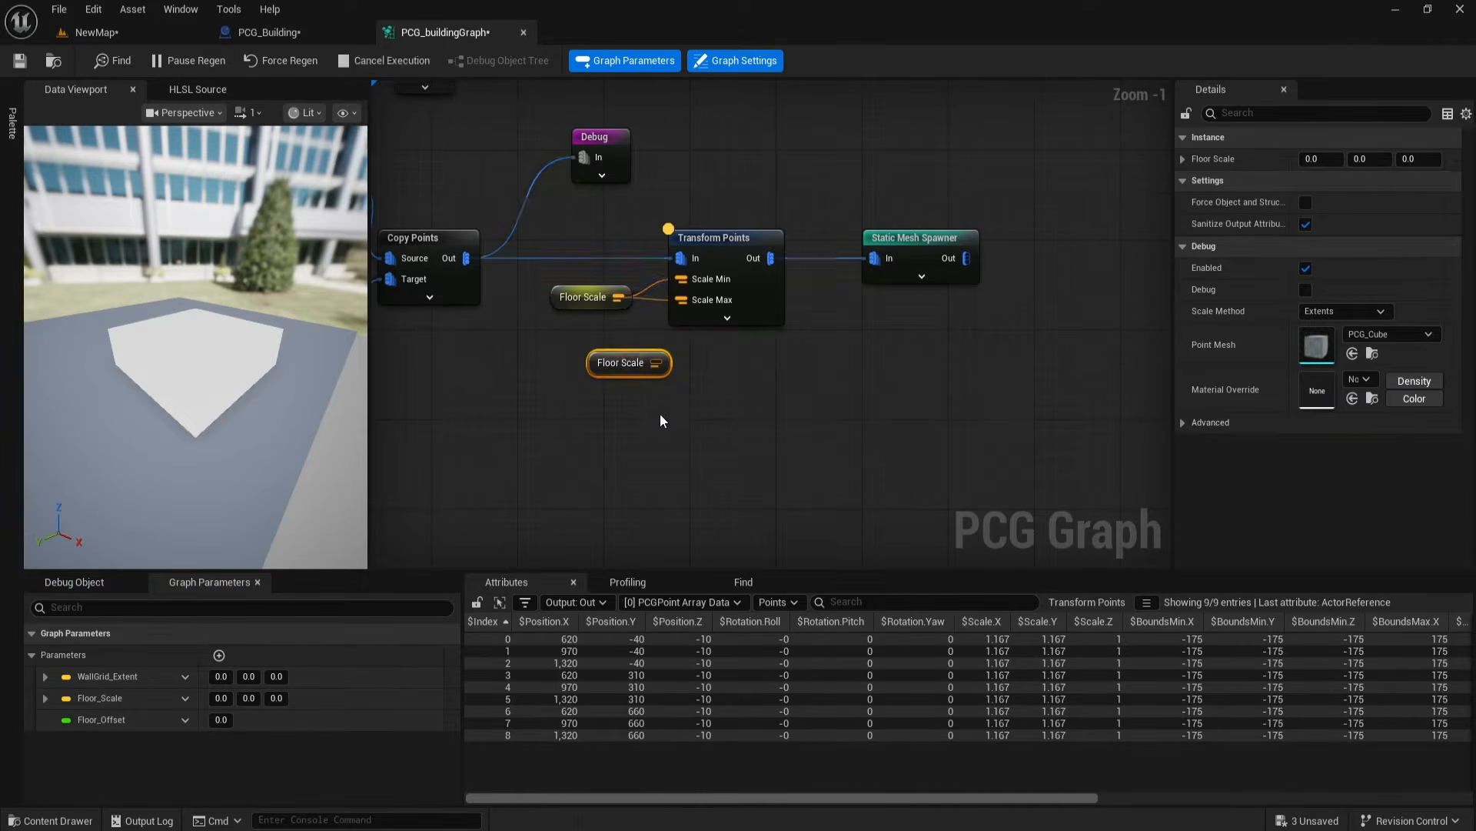
# Step: Change the Floor_Offset graph parameter's type to Vector and delete the unconnected Floor Scale node
pyautogui.click(185, 719)
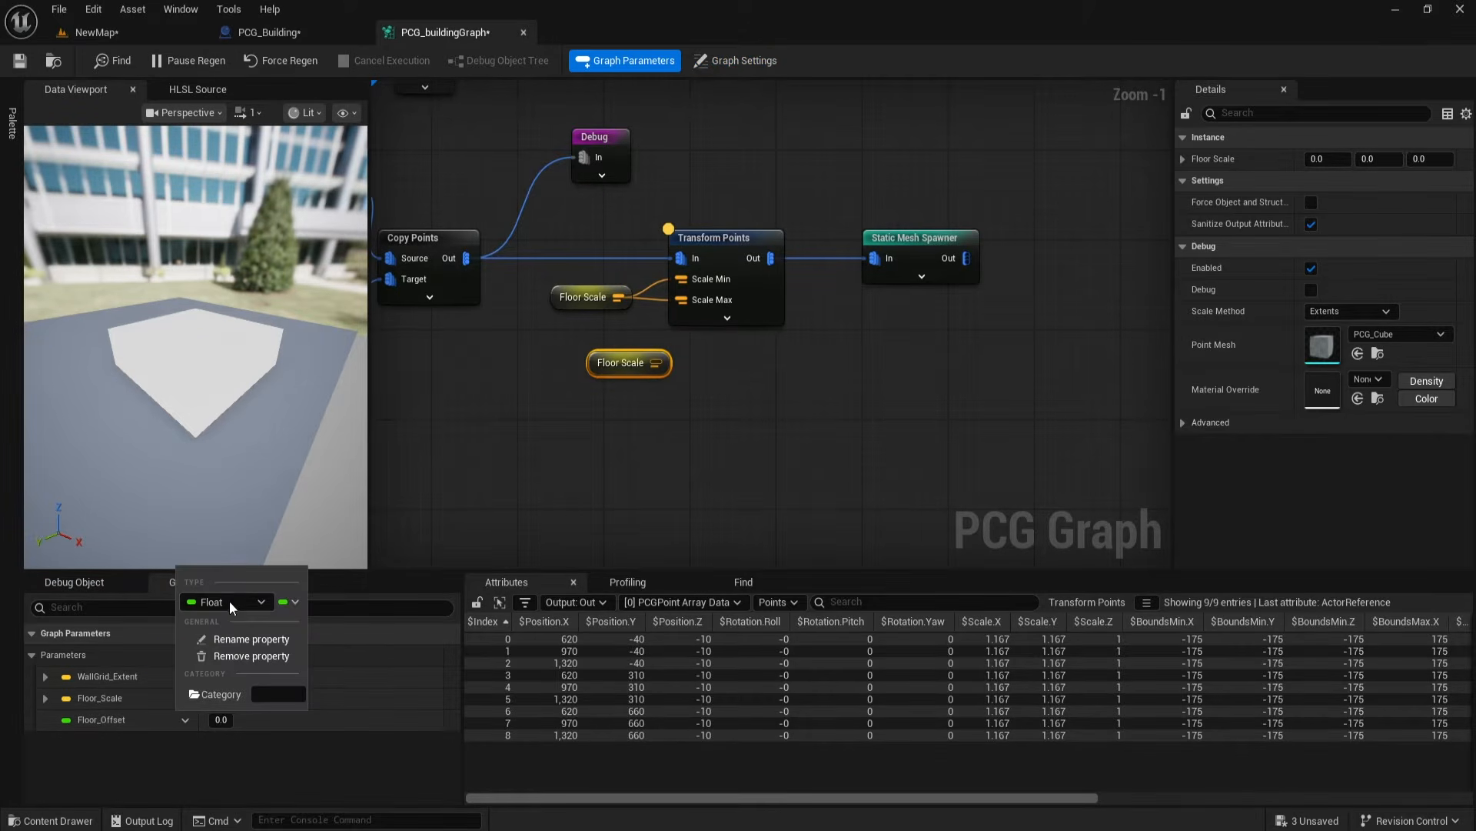
pyautogui.click(229, 602)
pyautogui.click(231, 422)
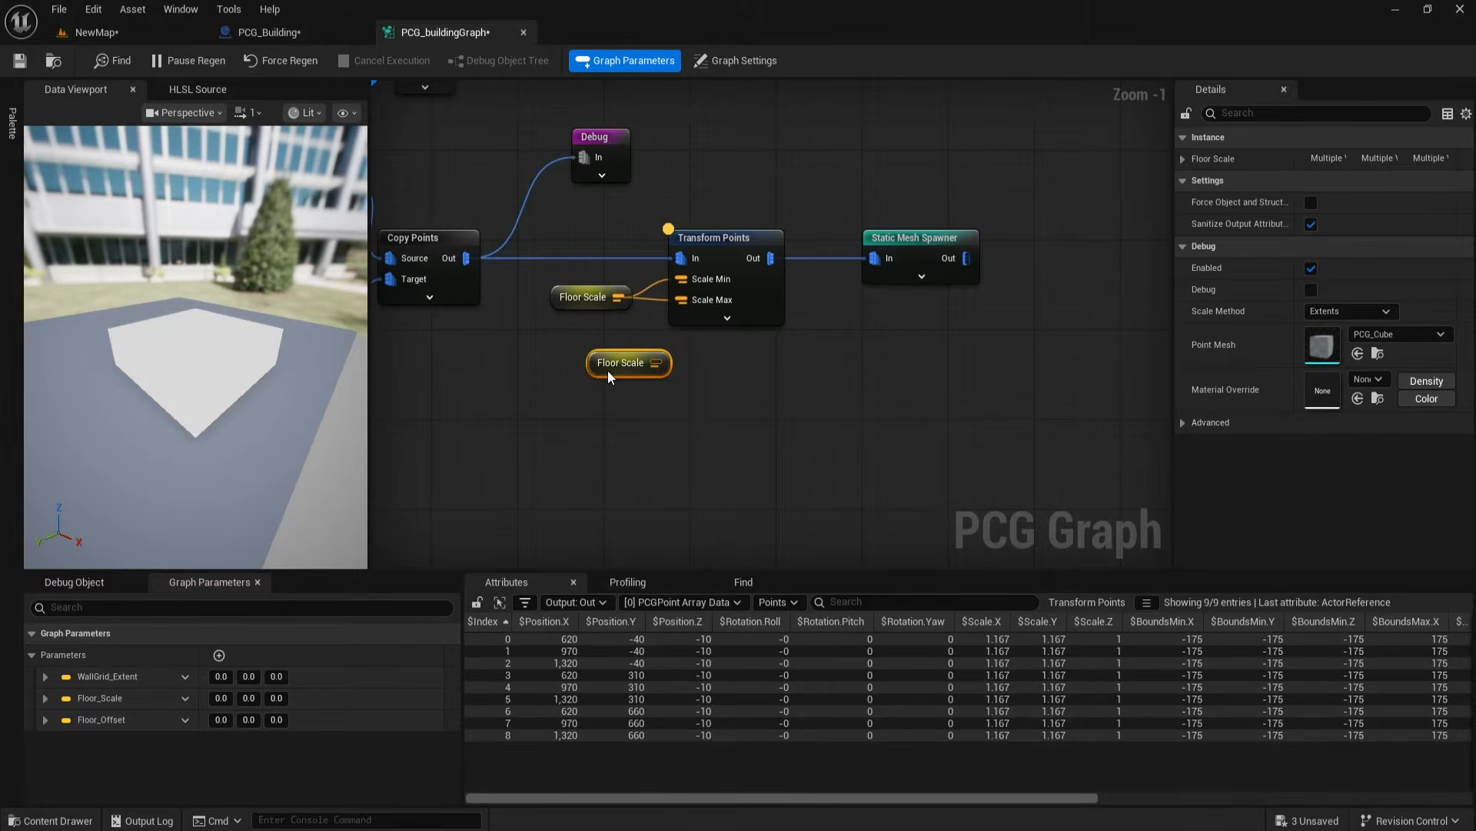
pyautogui.press('Delete')
# Step: Add a Floor Offset getter node and connect it to Offset Min and Offset Max of the floor's Transform Points node
pyautogui.rightClick(591, 381)
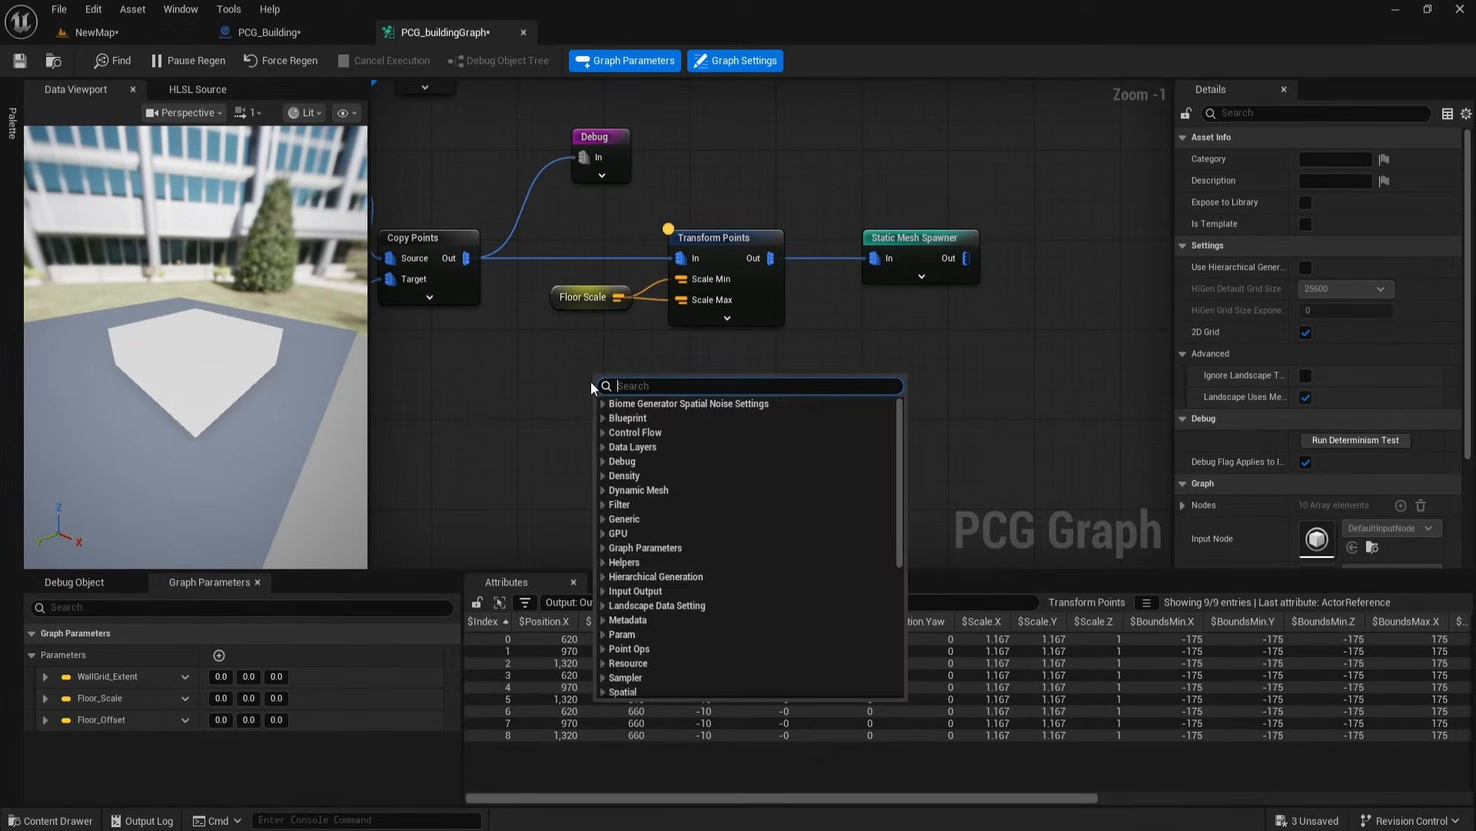
pyautogui.write('floor')
pyautogui.press('Escape')
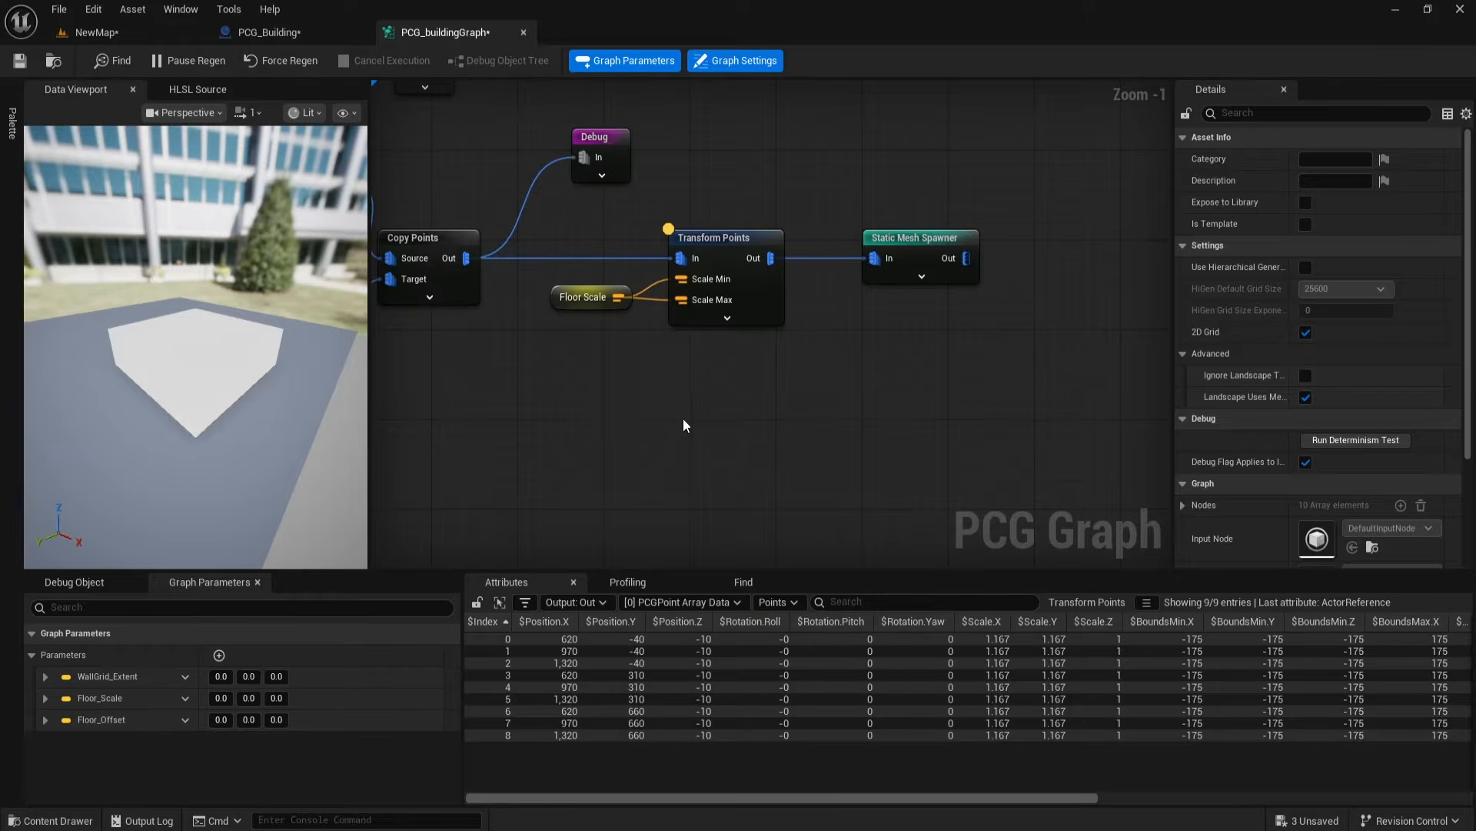
pyautogui.moveTo(627, 392); pyautogui.dragTo(680, 362)
pyautogui.click(727, 318)
pyautogui.rightClick(619, 453)
pyautogui.moveTo(575, 364); pyautogui.dragTo(687, 385)
pyautogui.scroll(-3, 616, 442)
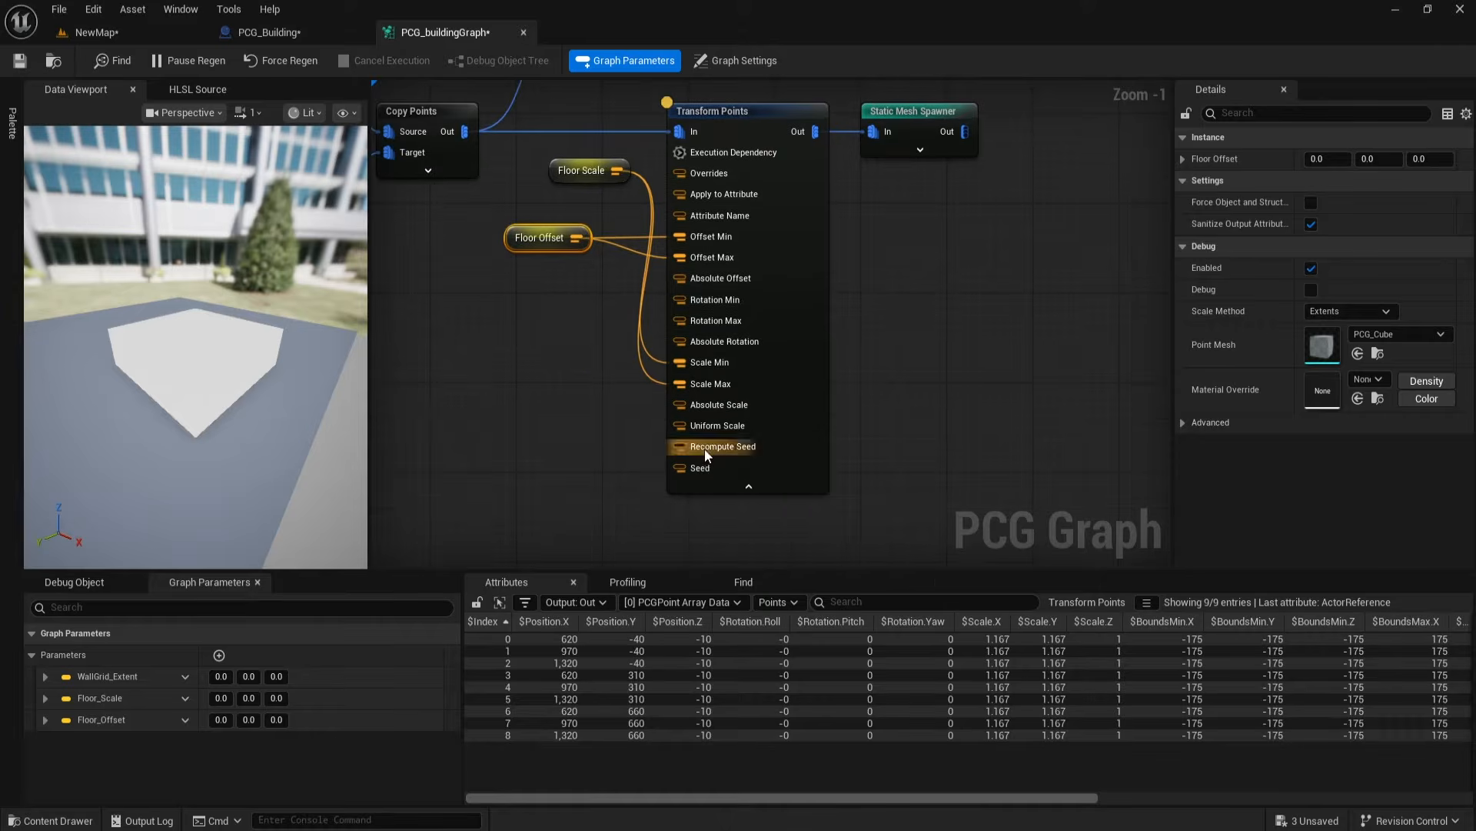
# Step: Collapse the unused pins of Transform Points and line up the Floor Offset and Floor Scale nodes beside it
pyautogui.click(749, 481)
pyautogui.scroll(2, 638, 323)
pyautogui.moveTo(602, 268); pyautogui.dragTo(635, 368)
pyautogui.moveTo(573, 323); pyautogui.dragTo(605, 256)
pyautogui.moveTo(617, 352); pyautogui.dragTo(575, 297)
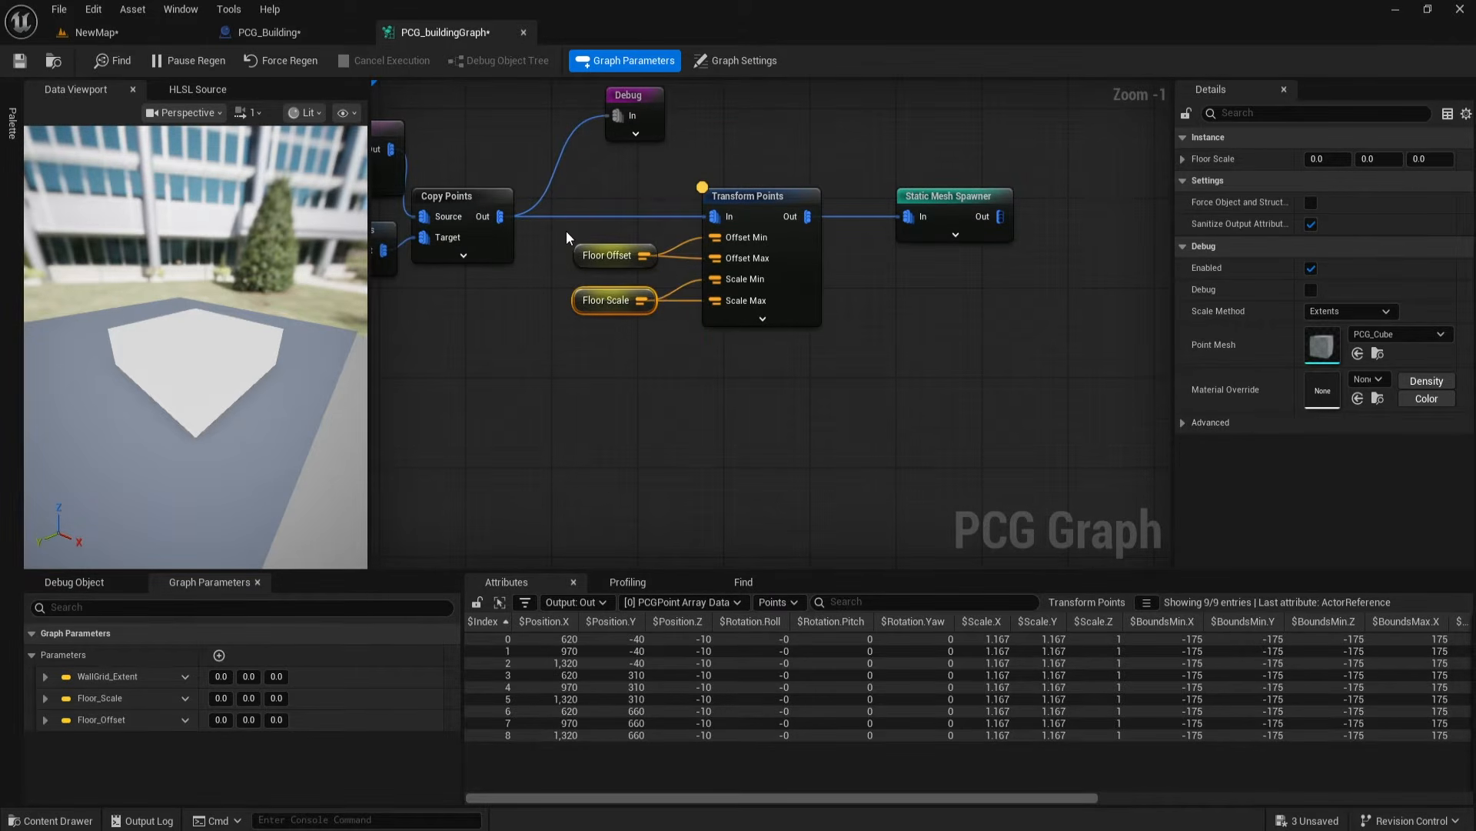
pyautogui.moveTo(603, 291); pyautogui.dragTo(635, 293, button='right')
pyautogui.keyDown('ctrl'); pyautogui.click(637, 292); pyautogui.keyUp('ctrl')
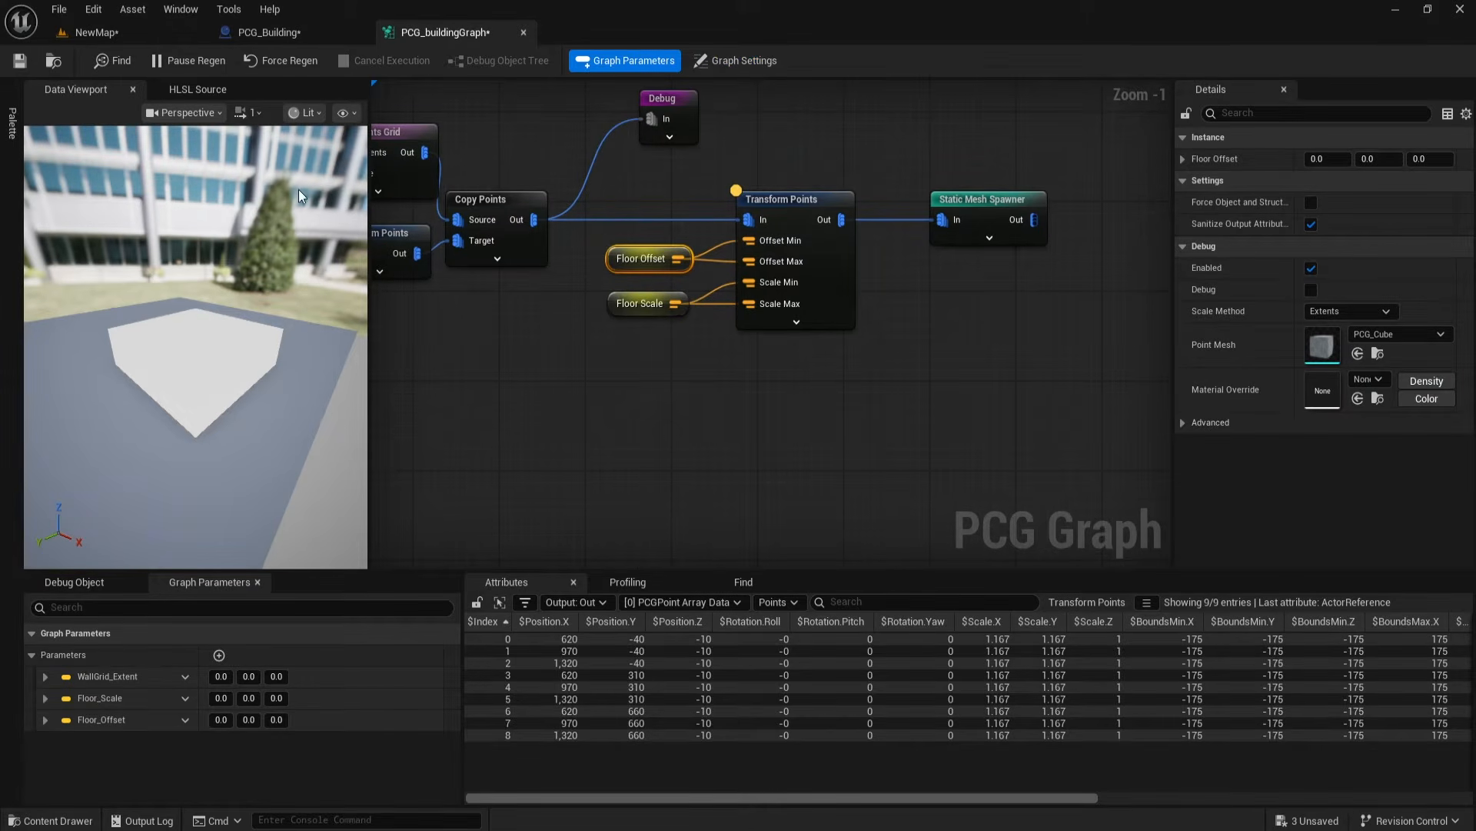
# Step: In the PCG_Building construction script, duplicate the Graph Instance and Set Vector Parameter pair and chain it after the Floor_Scale node
pyautogui.click(286, 34)
pyautogui.moveTo(718, 261); pyautogui.dragTo(570, 261, button='right')
pyautogui.moveTo(521, 207); pyautogui.dragTo(781, 366)
pyautogui.hotkey('ctrl', 'c')
pyautogui.hotkey('ctrl', 'v')
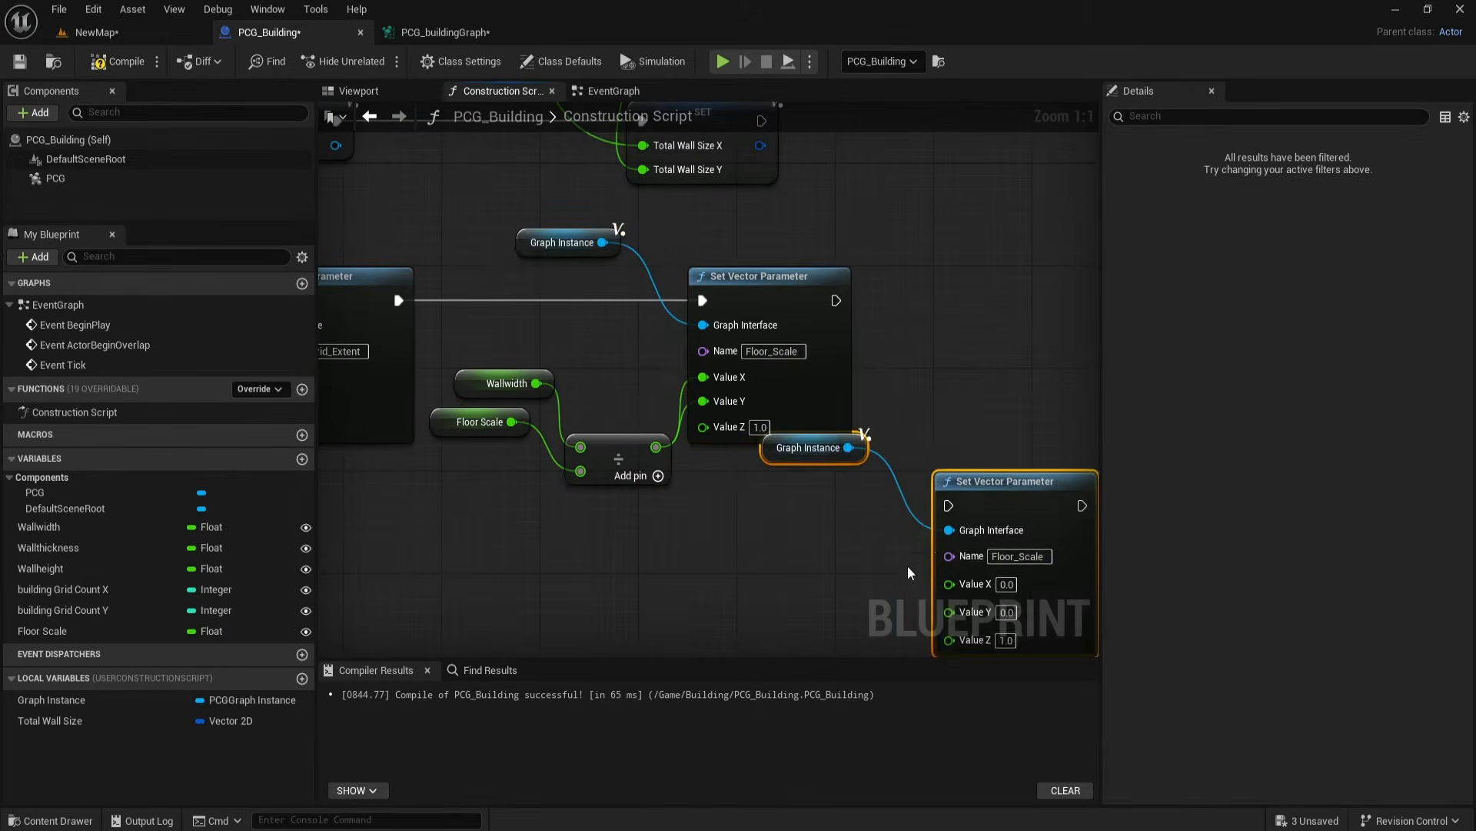
pyautogui.moveTo(958, 523); pyautogui.dragTo(766, 490, button='right')
pyautogui.moveTo(803, 451); pyautogui.dragTo(916, 234)
pyautogui.click(760, 386)
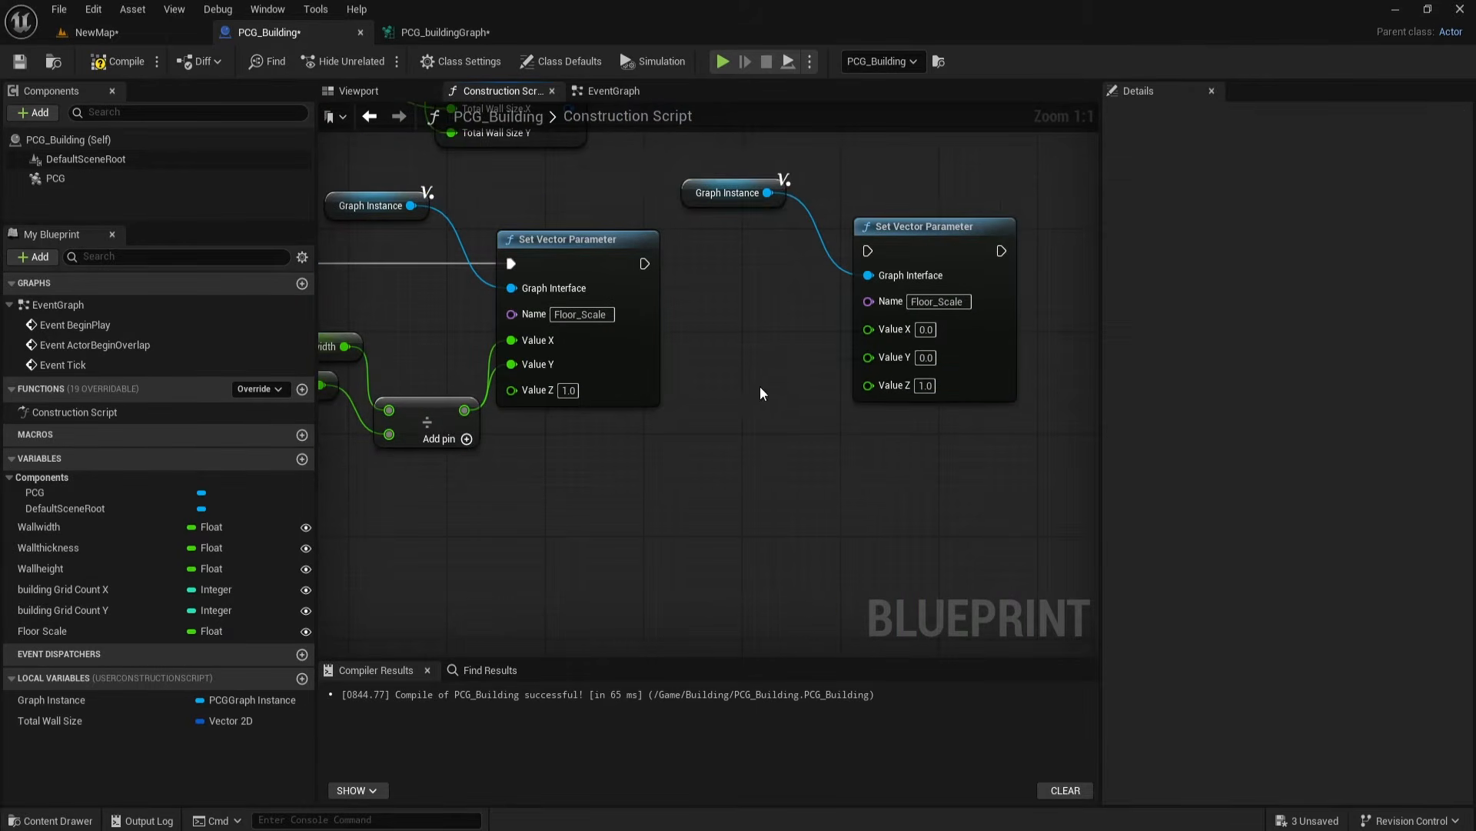
pyautogui.moveTo(763, 429); pyautogui.dragTo(706, 434, button='right')
pyautogui.moveTo(623, 292); pyautogui.dragTo(864, 260)
# Step: Copy the Floor_Offset parameter name from PCG_buildingGraph and set it as the Name of the duplicated Set Vector Parameter node
pyautogui.click(413, 33)
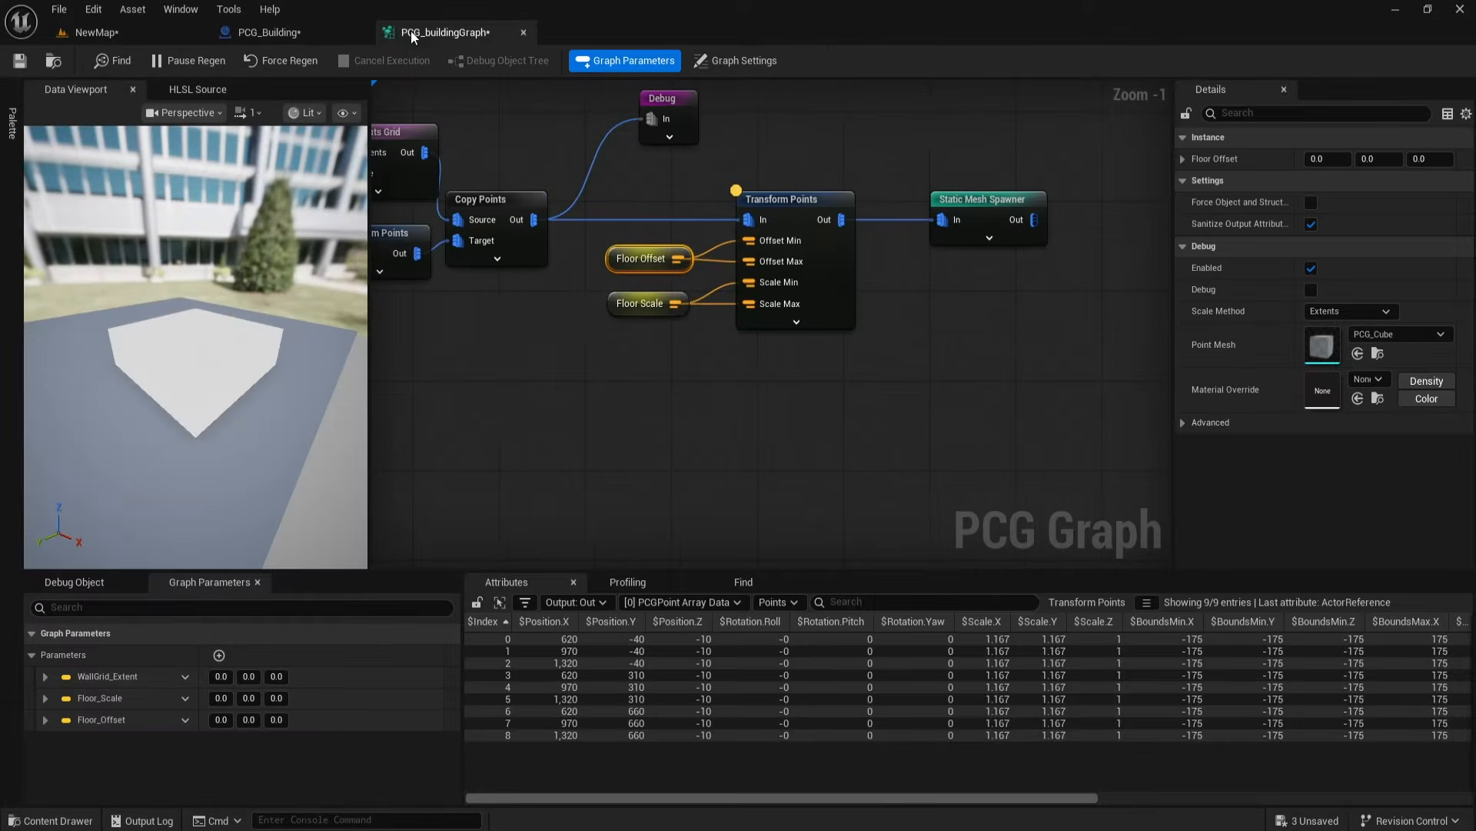
pyautogui.moveTo(502, 455); pyautogui.dragTo(513, 450, button='right')
pyautogui.moveTo(721, 423); pyautogui.dragTo(723, 417, button='right')
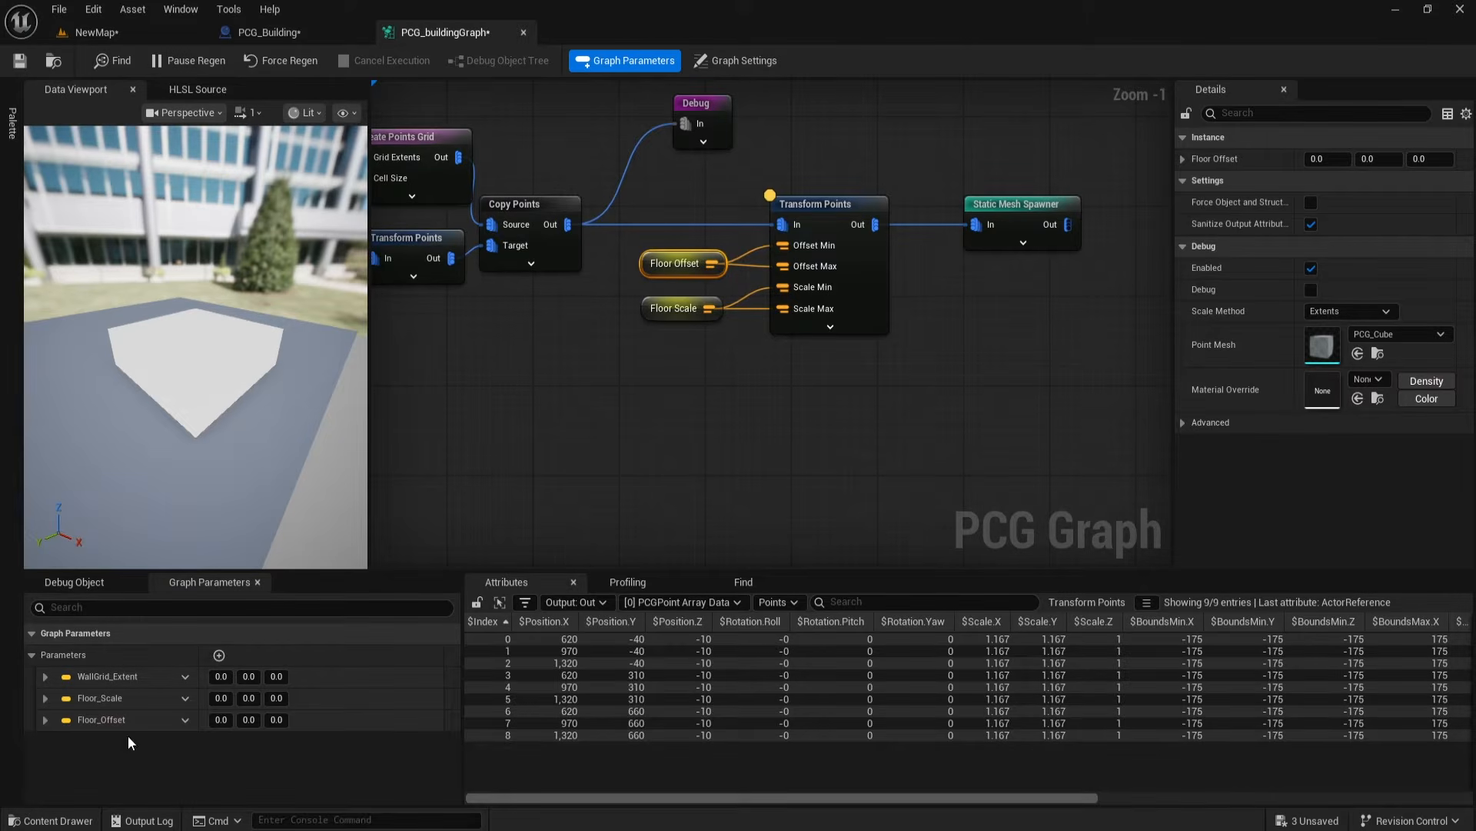
pyautogui.doubleClick(116, 718)
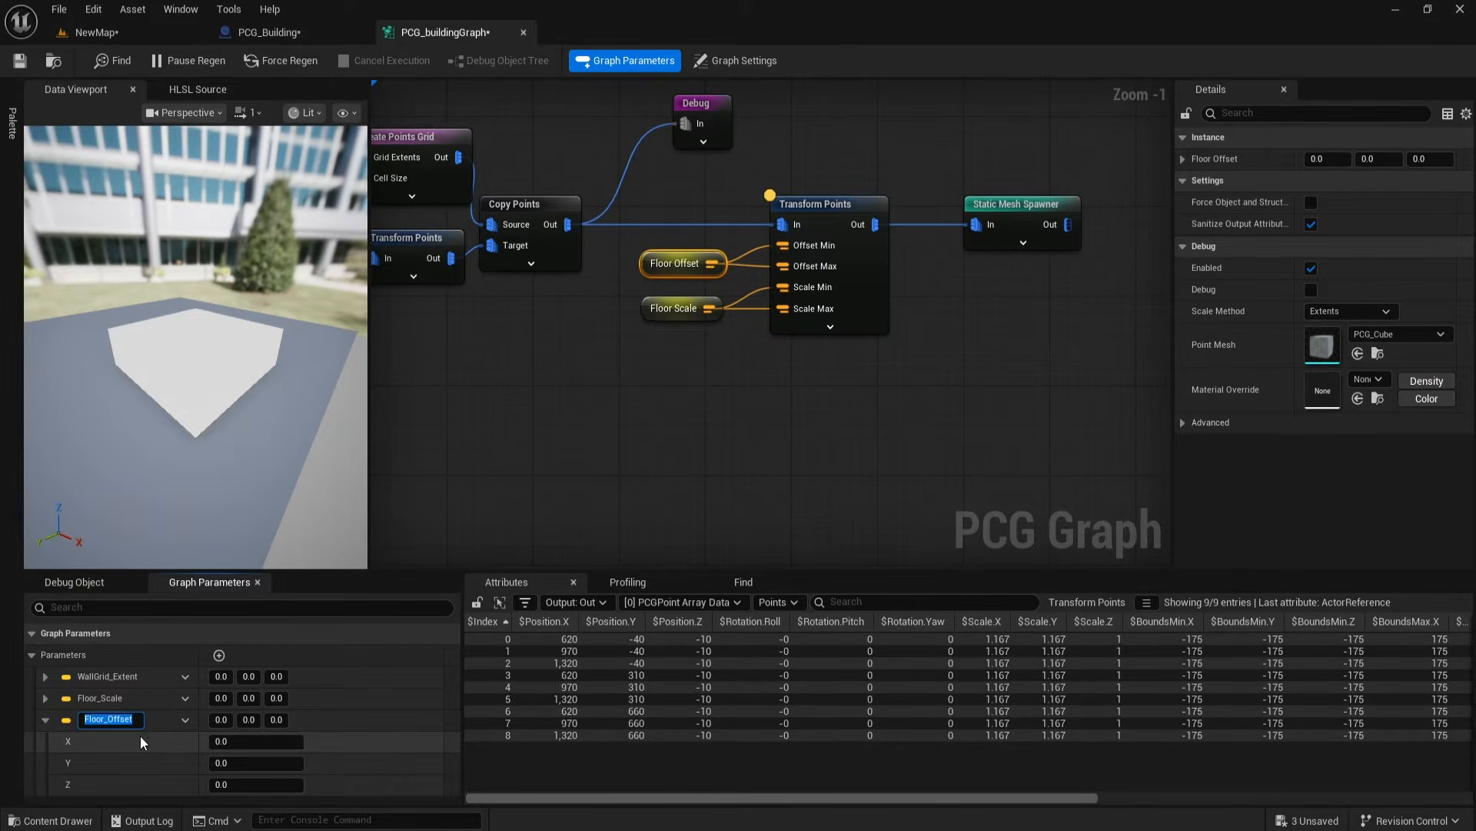
pyautogui.click(265, 32)
pyautogui.click(795, 311)
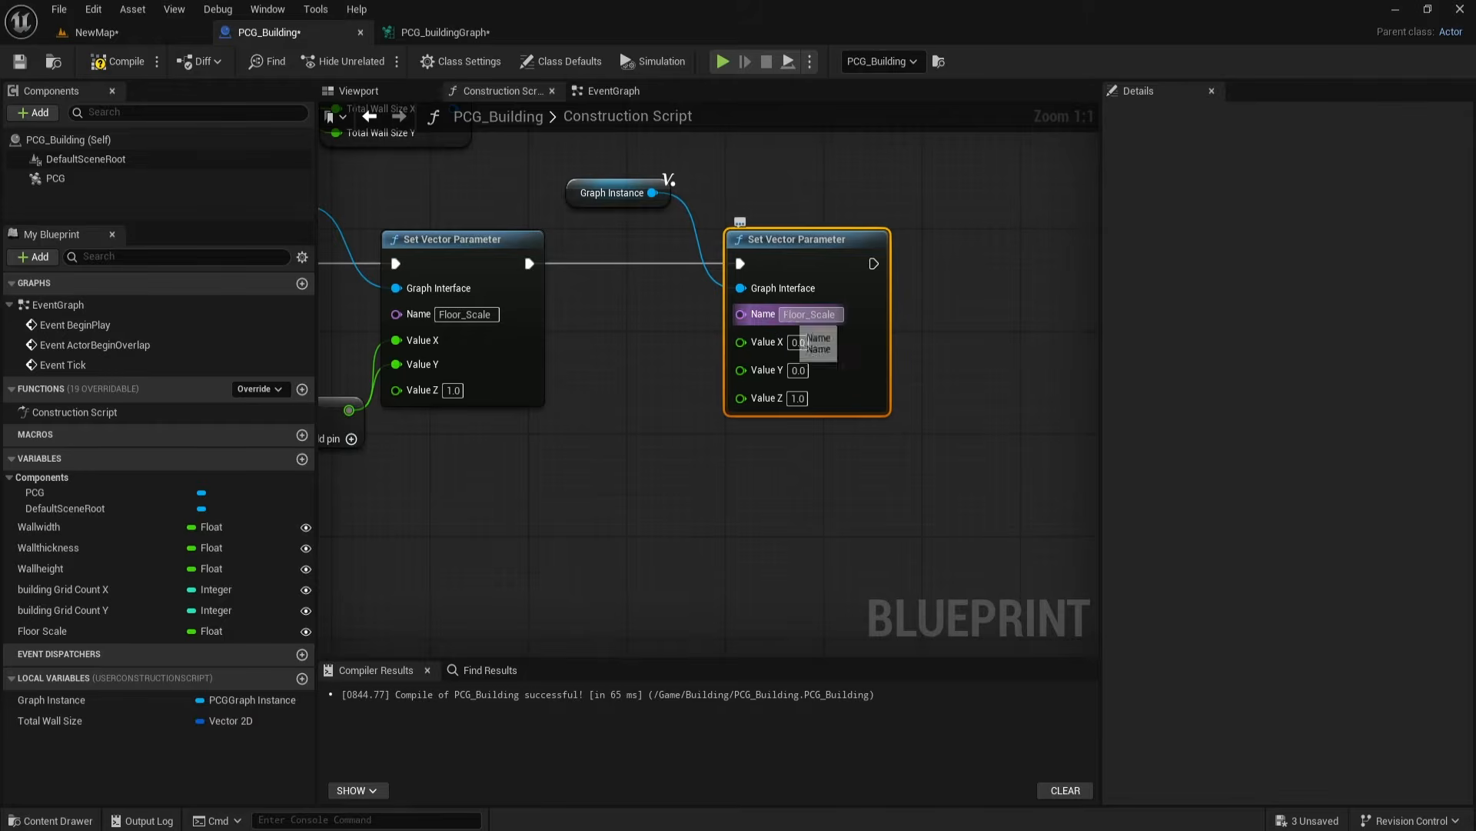
pyautogui.write('Floor_Offset')
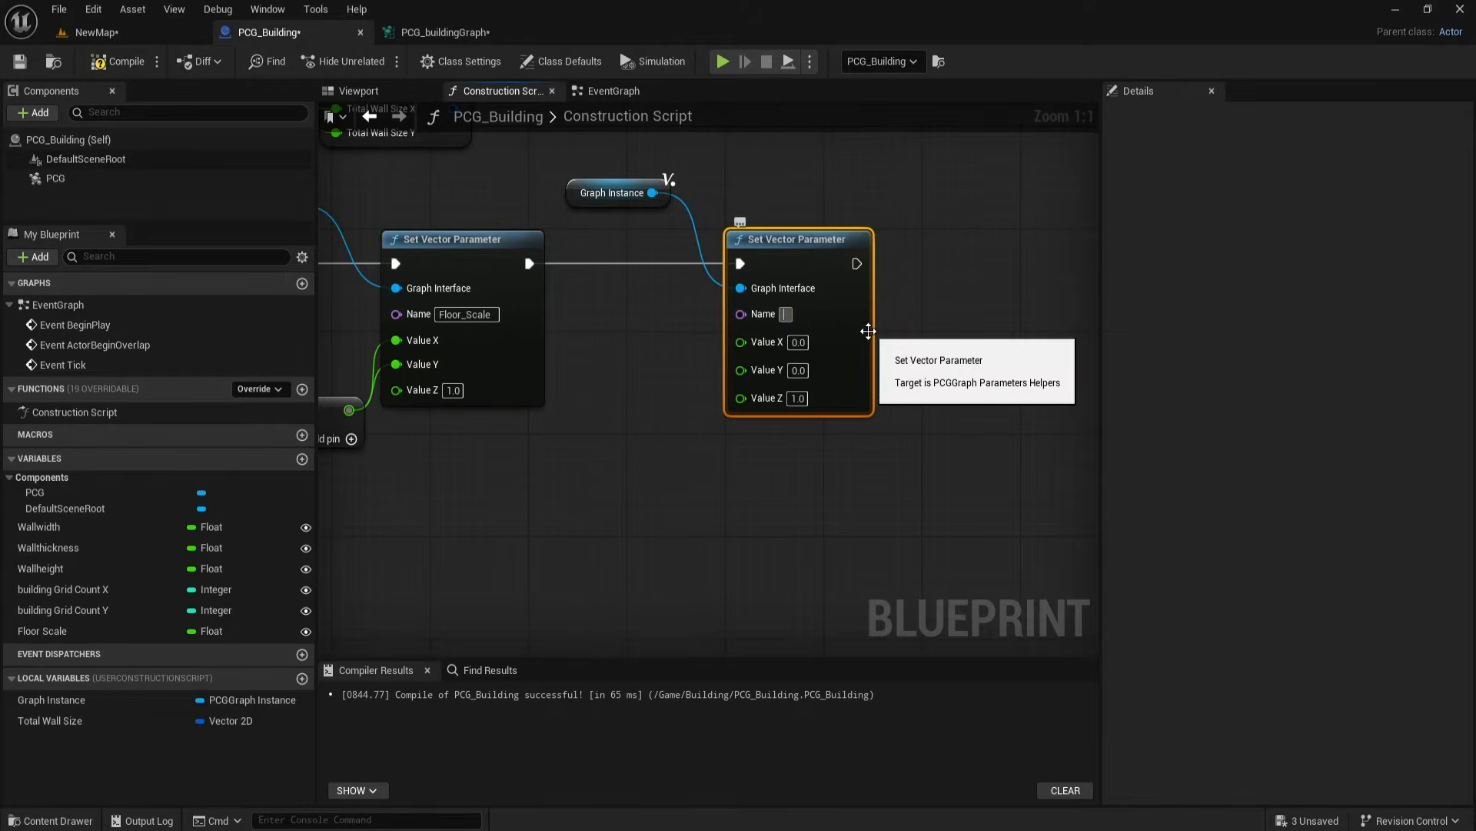
pyautogui.click(754, 433)
# Step: Add a Wallwidth getter beside the Floor_Offset node and divide its value by 2
pyautogui.moveTo(660, 502); pyautogui.dragTo(737, 490, button='right')
pyautogui.click(131, 34)
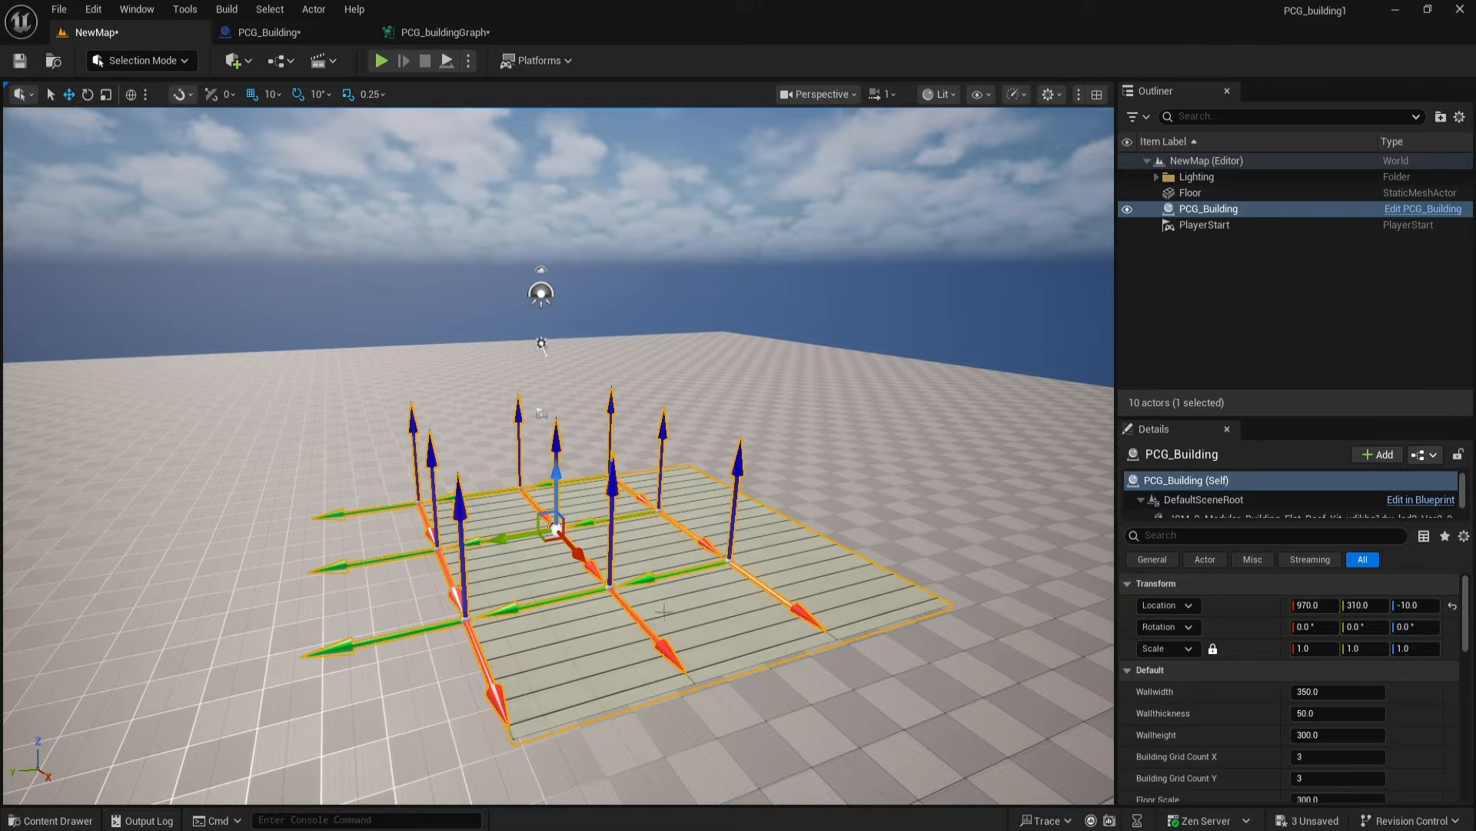
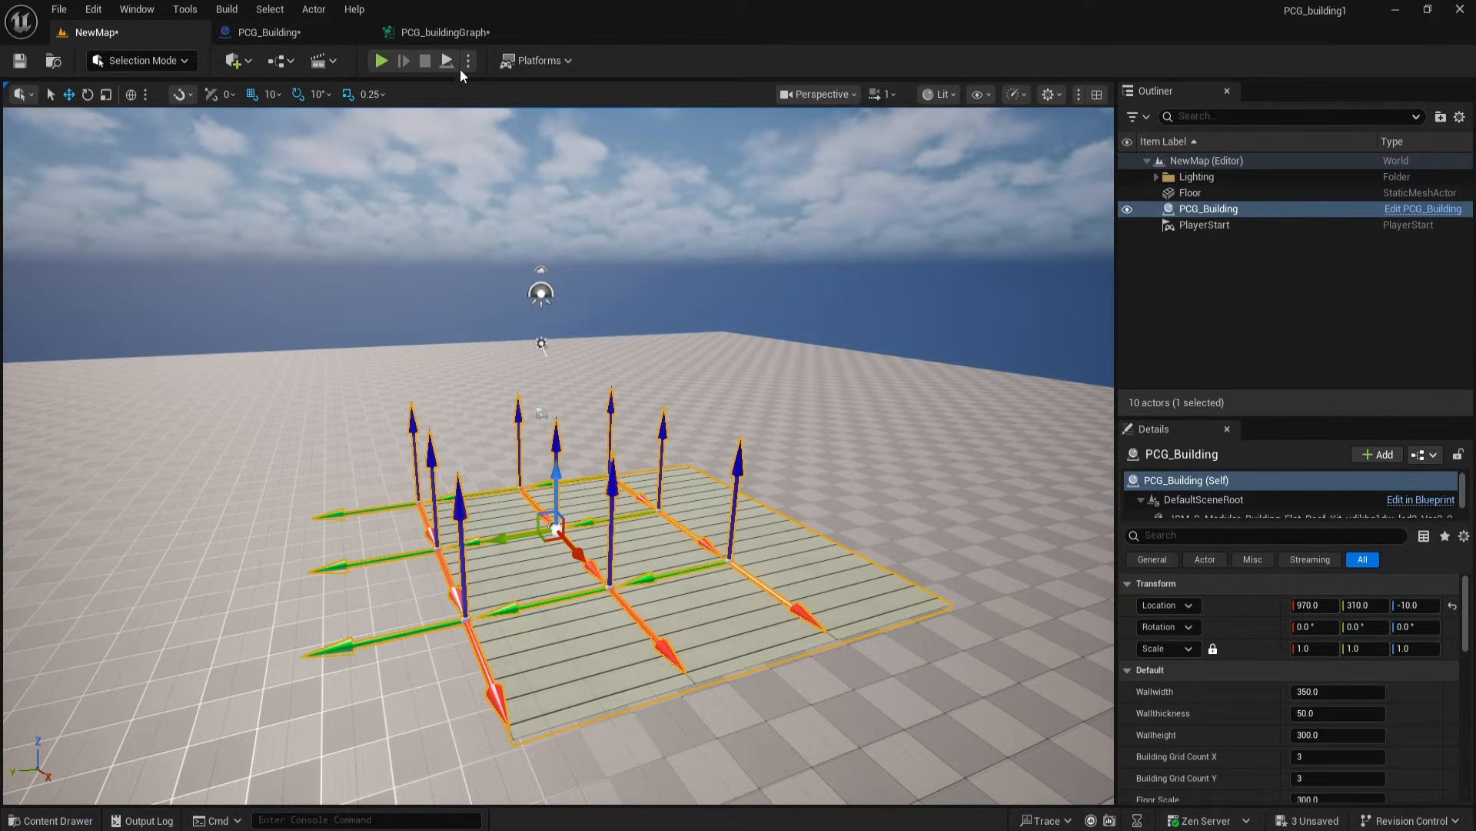
pyautogui.click(424, 31)
pyautogui.click(337, 31)
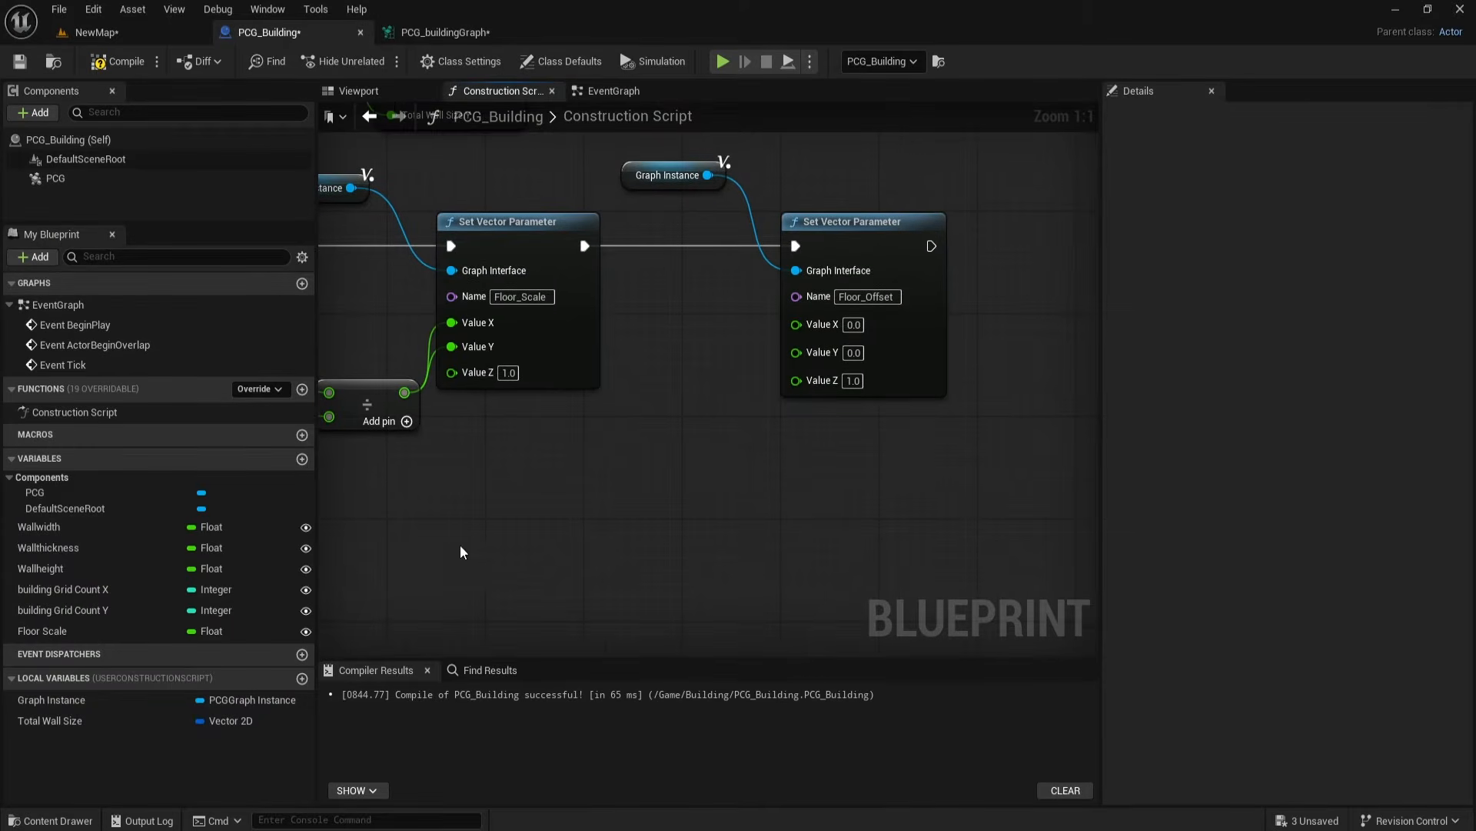
pyautogui.moveTo(46, 527); pyautogui.dragTo(670, 385)
pyautogui.click(690, 329)
pyautogui.write('/')
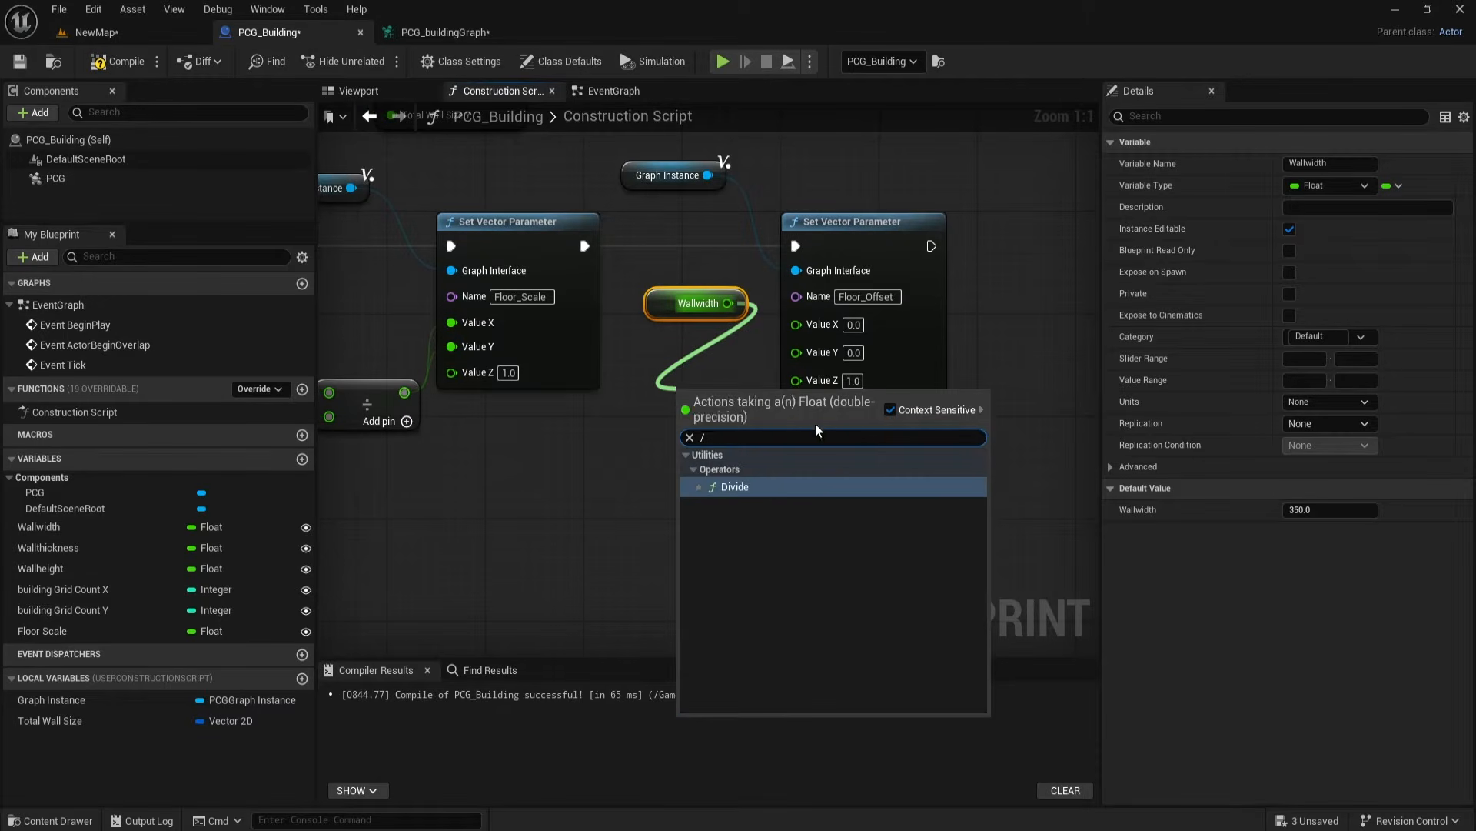
pyautogui.click(744, 487)
pyautogui.write('2')
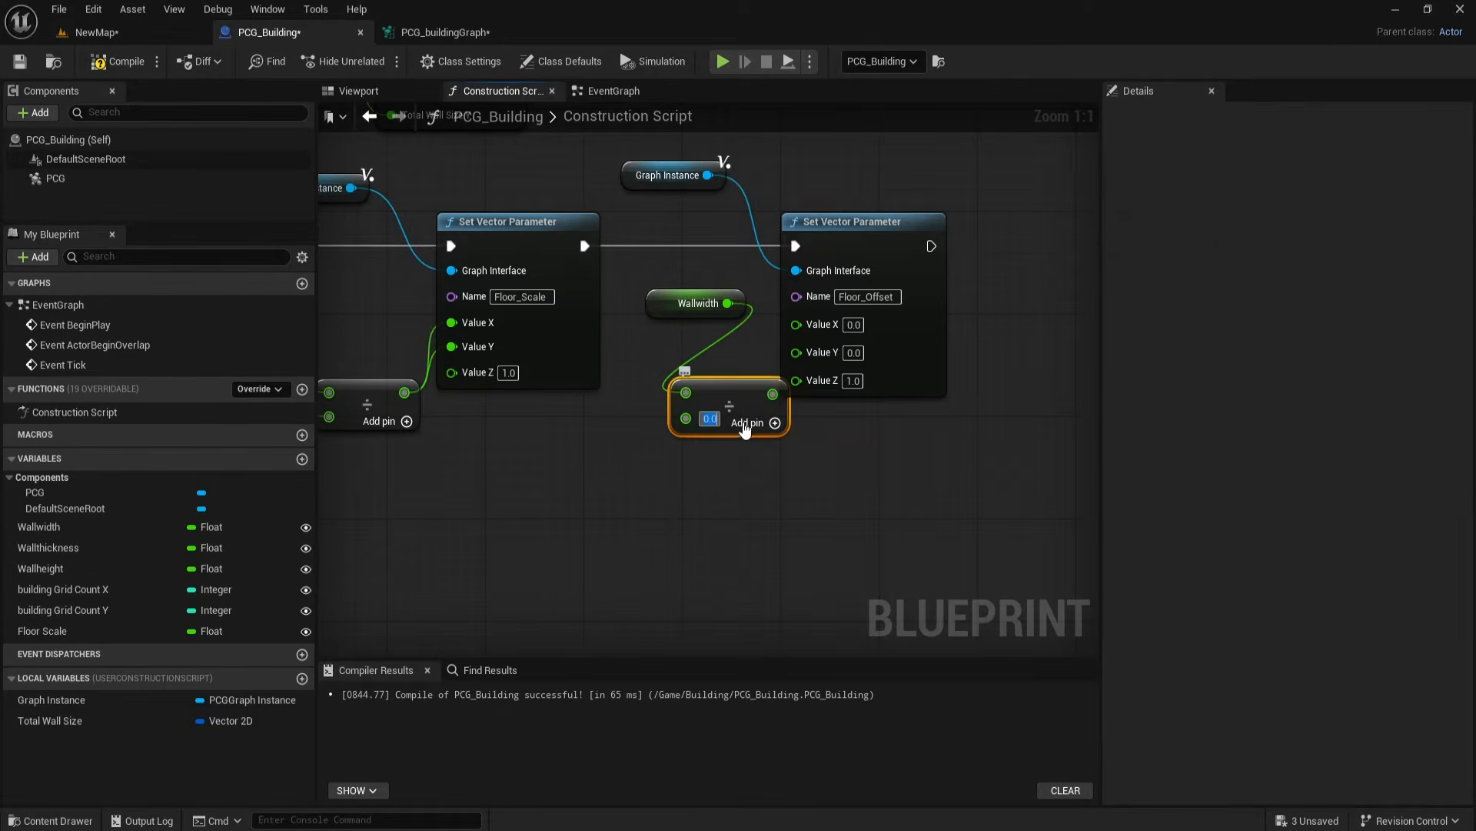
pyautogui.moveTo(728, 400); pyautogui.dragTo(699, 351)
pyautogui.moveTo(760, 418); pyautogui.dragTo(766, 419, button='right')
# Step: Multiply the halved Wallwidth by -1 using a Multiply node
pyautogui.moveTo(655, 283); pyautogui.dragTo(704, 436)
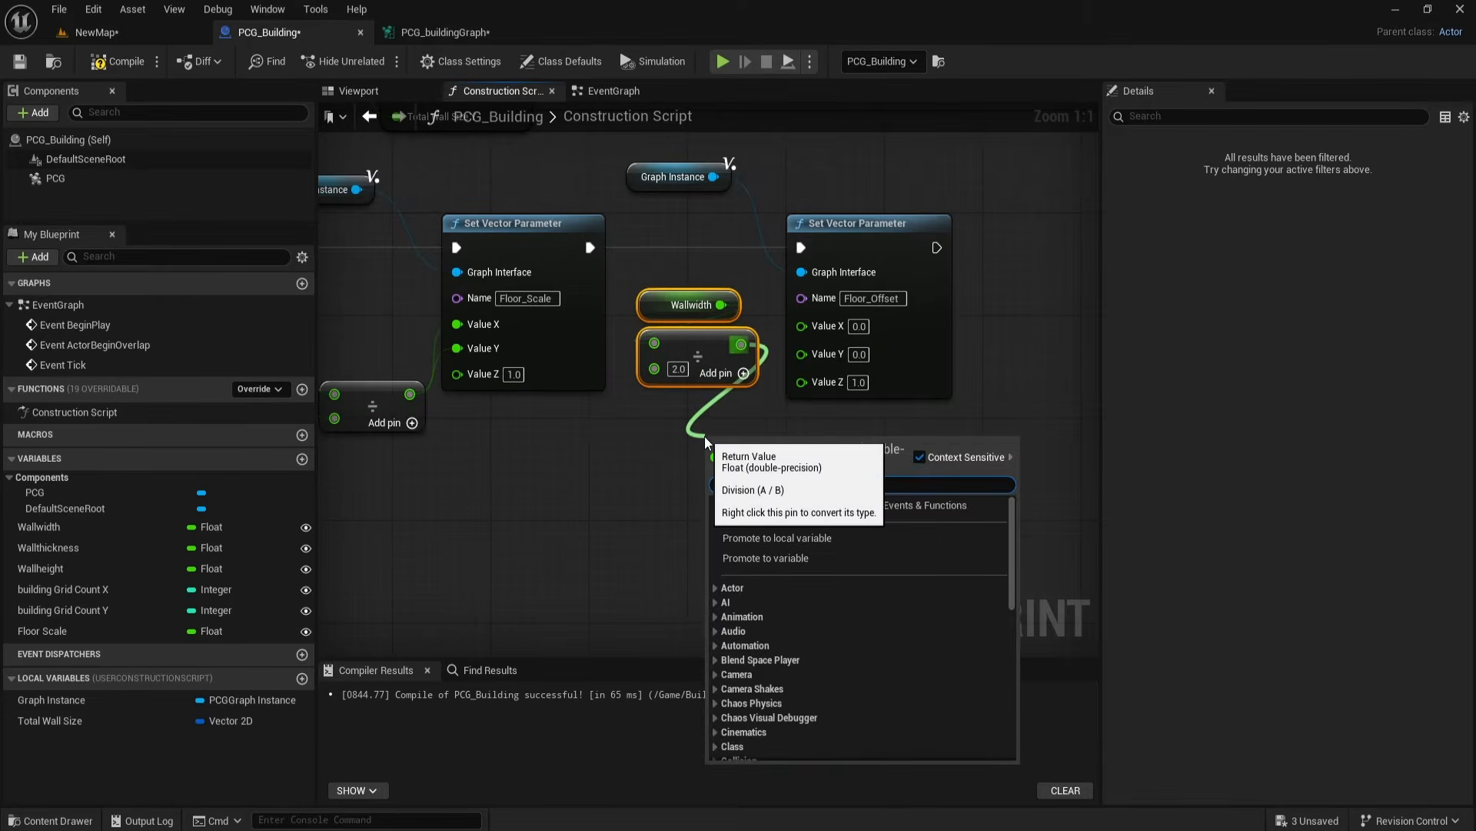
pyautogui.write('mu')
pyautogui.click(763, 522)
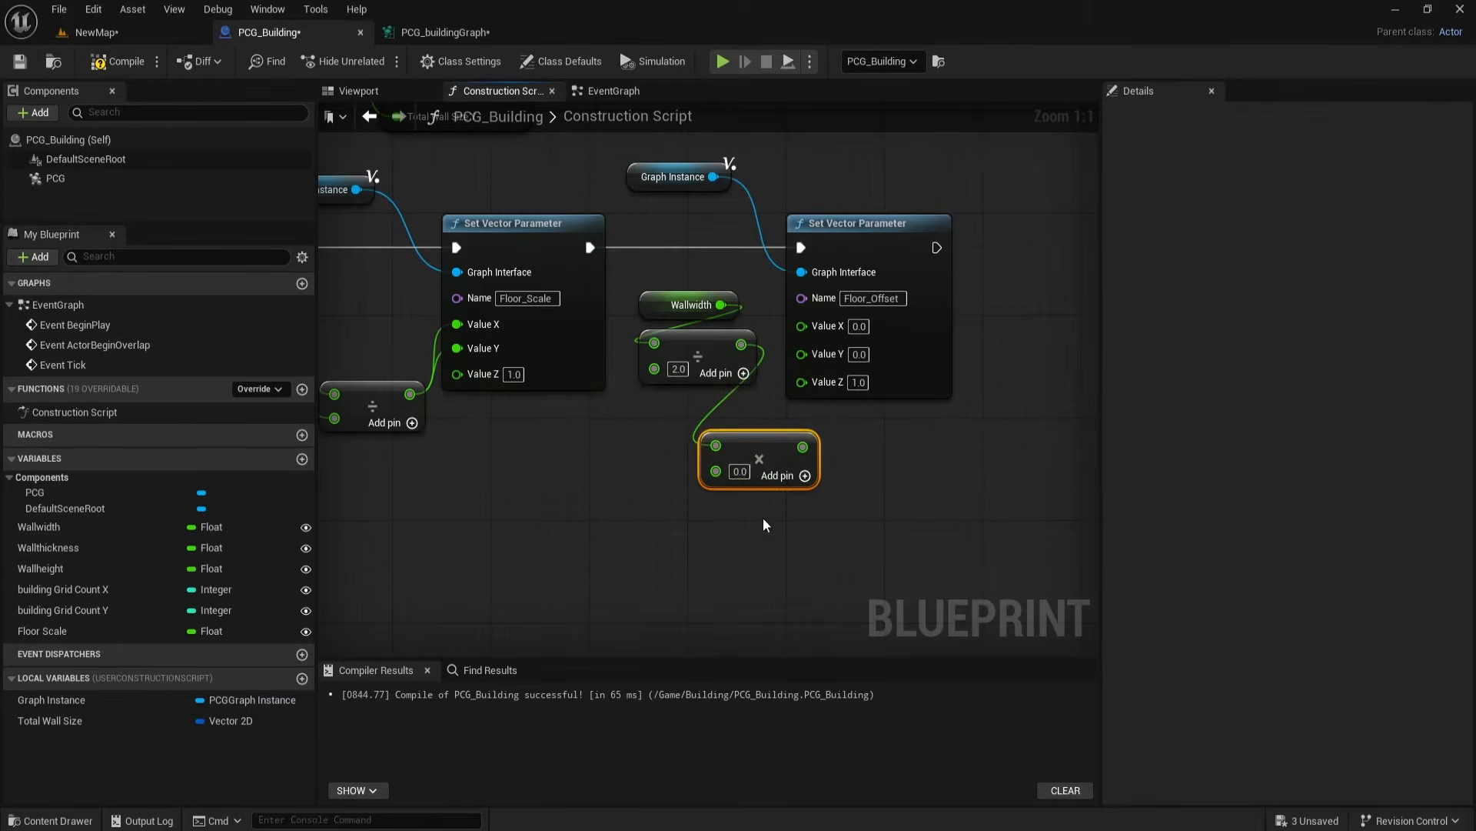
pyautogui.click(689, 446)
pyautogui.write('-1')
pyautogui.press('Return')
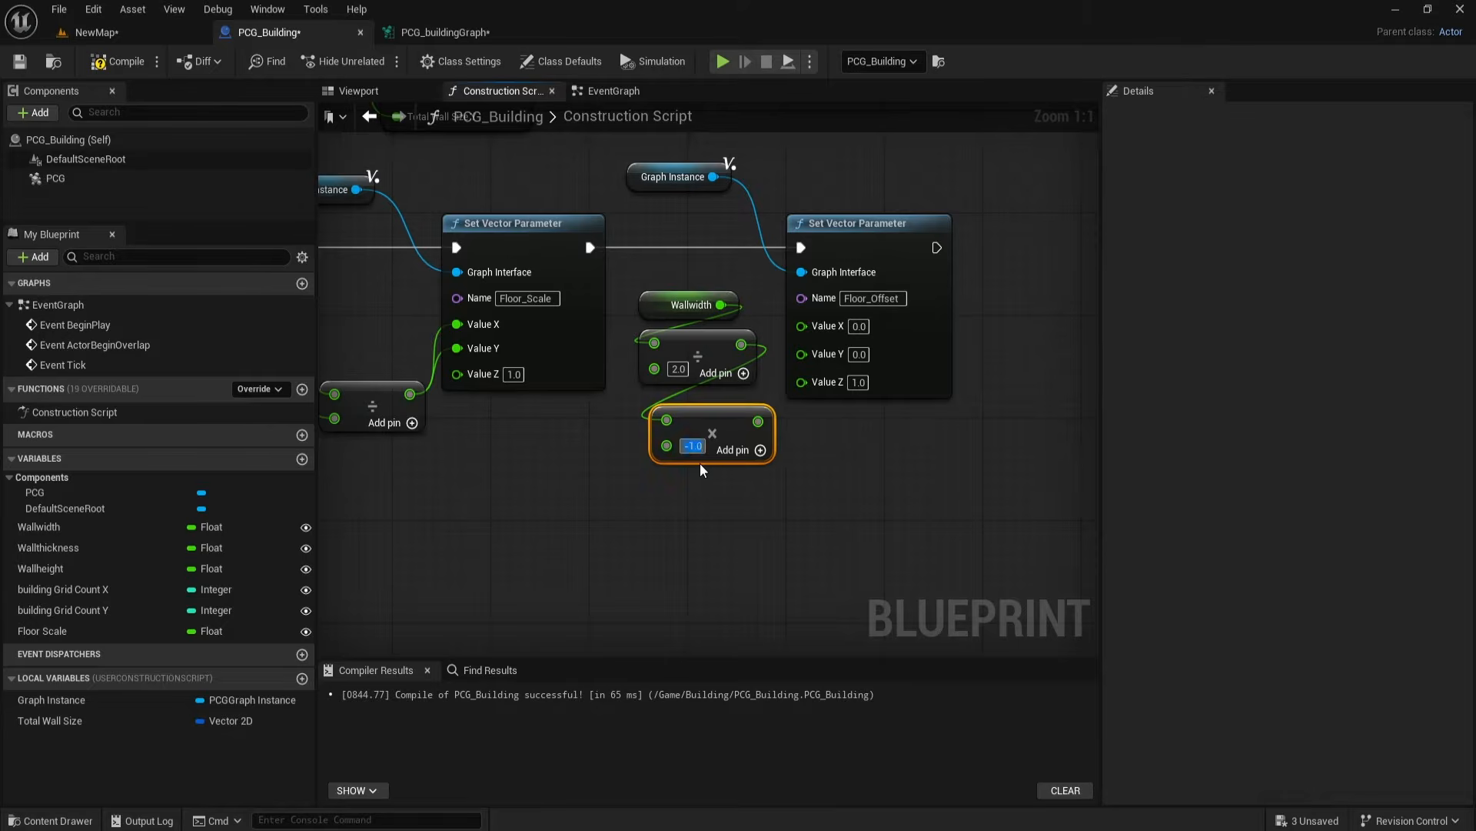
# Step: Connect the Multiply result to Value X and the Divide result to Value Y of the Floor_Offset node, and compile PCG_Building
pyautogui.moveTo(734, 438); pyautogui.dragTo(800, 350)
pyautogui.moveTo(863, 243)
pyautogui.mouseDown()
pyautogui.moveTo(874, 230)
pyautogui.moveTo(877, 243)
pyautogui.mouseUp()
pyautogui.click(117, 62)
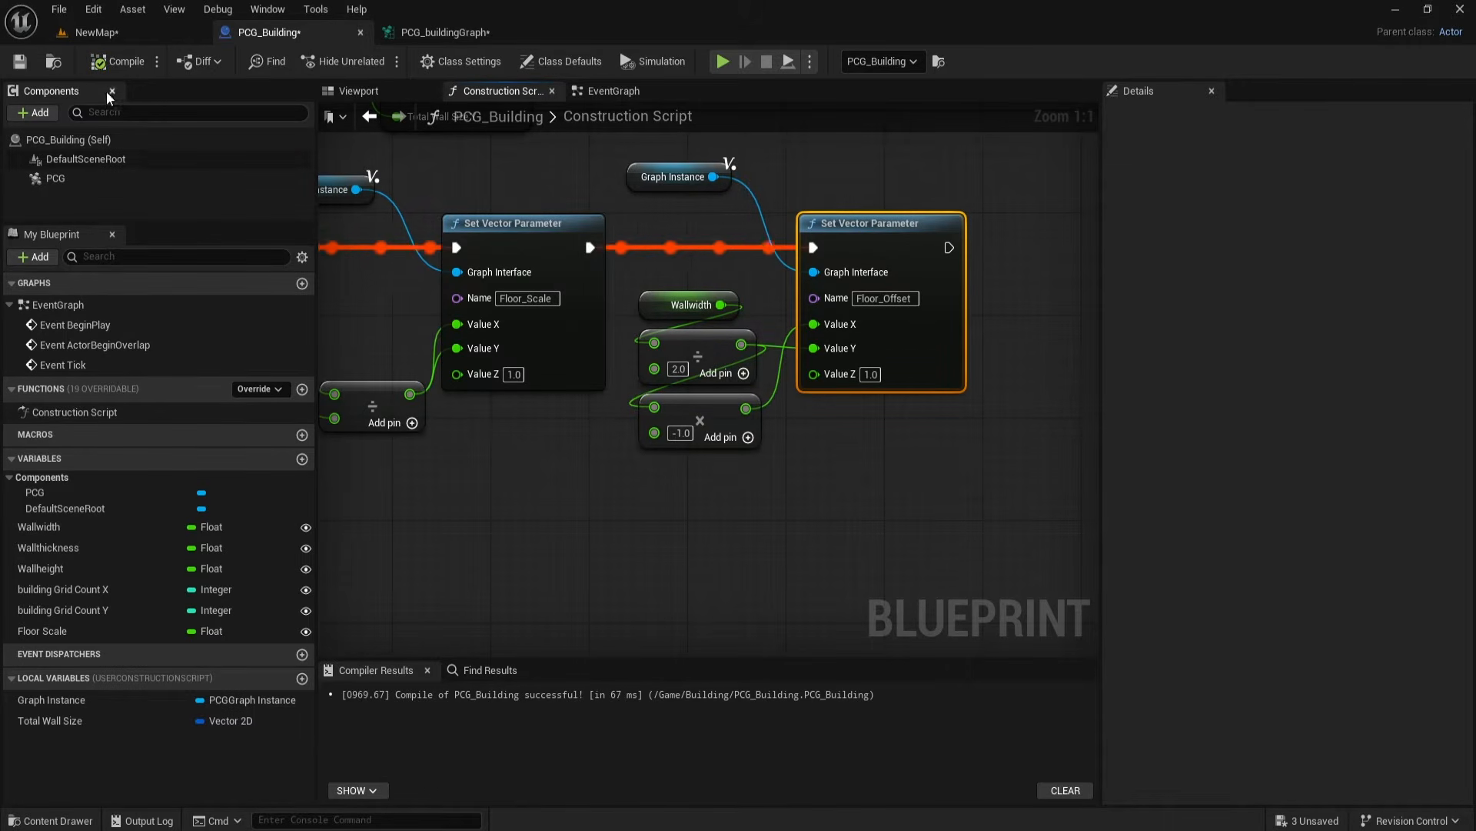
# Step: Save PCG_buildingGraph and check the floor tiles' position against the grid points in the NewMap level
pyautogui.click(433, 33)
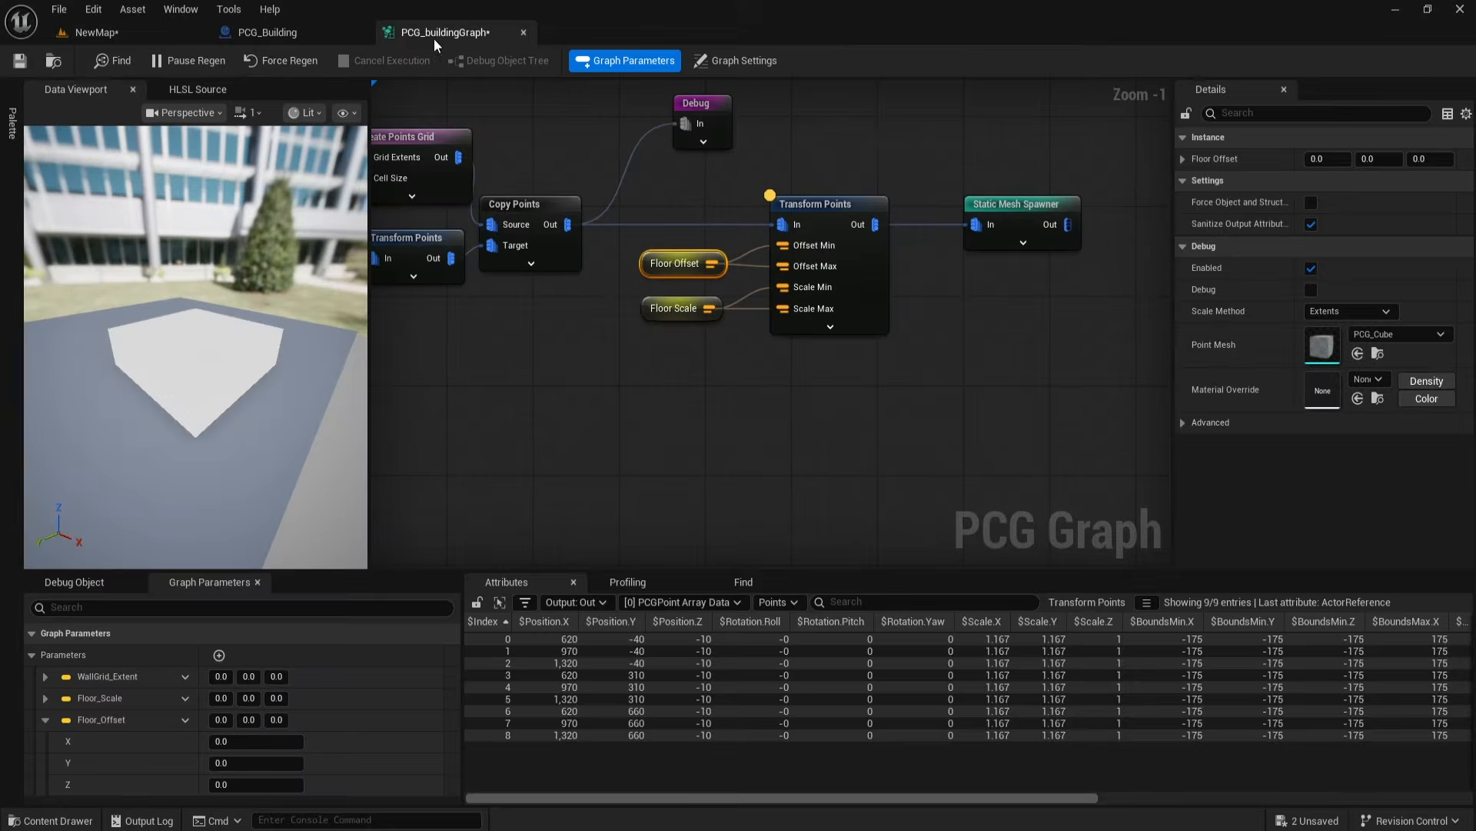
pyautogui.click(269, 63)
pyautogui.click(133, 36)
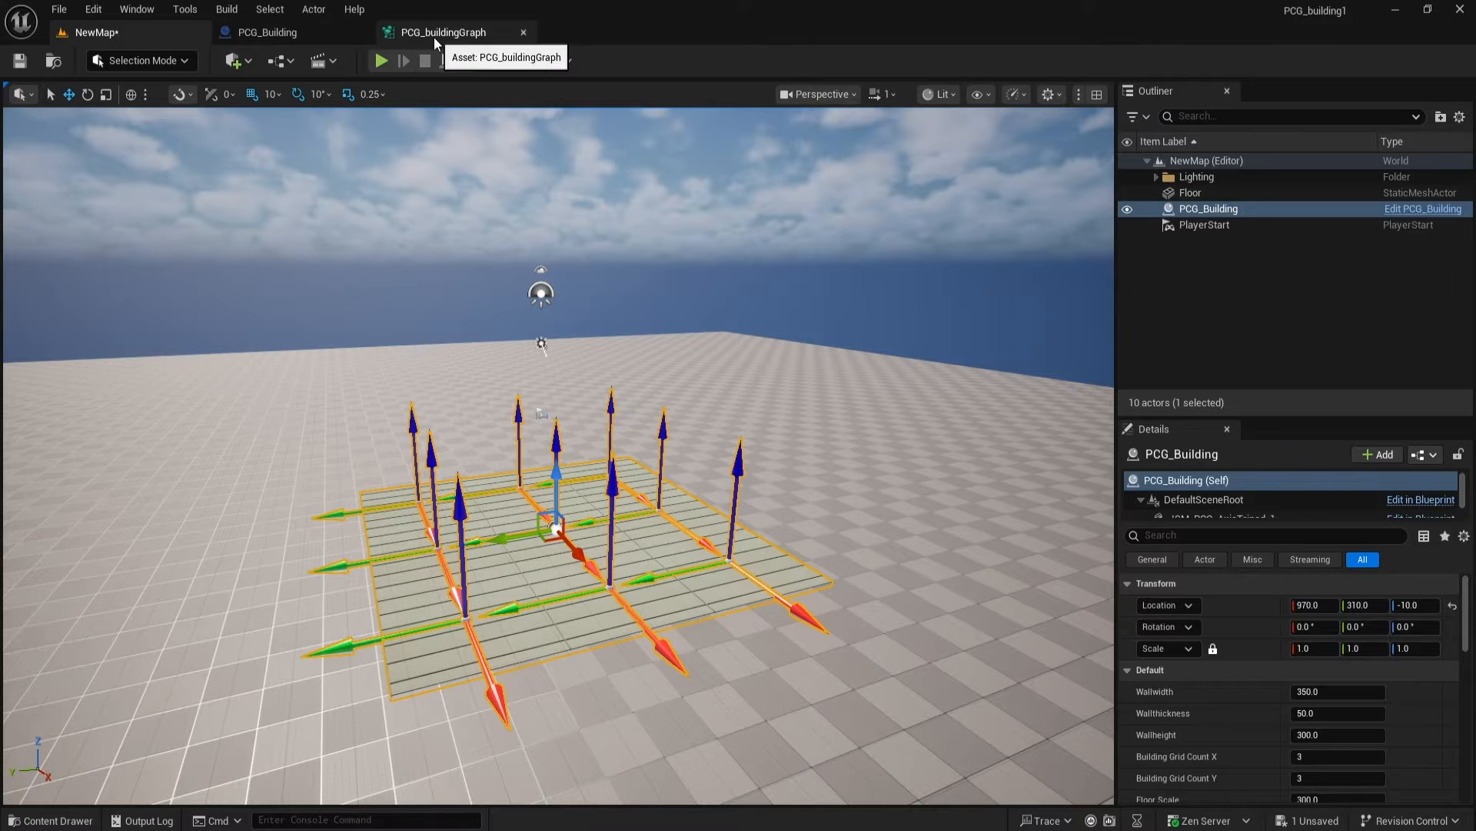
pyautogui.click(304, 36)
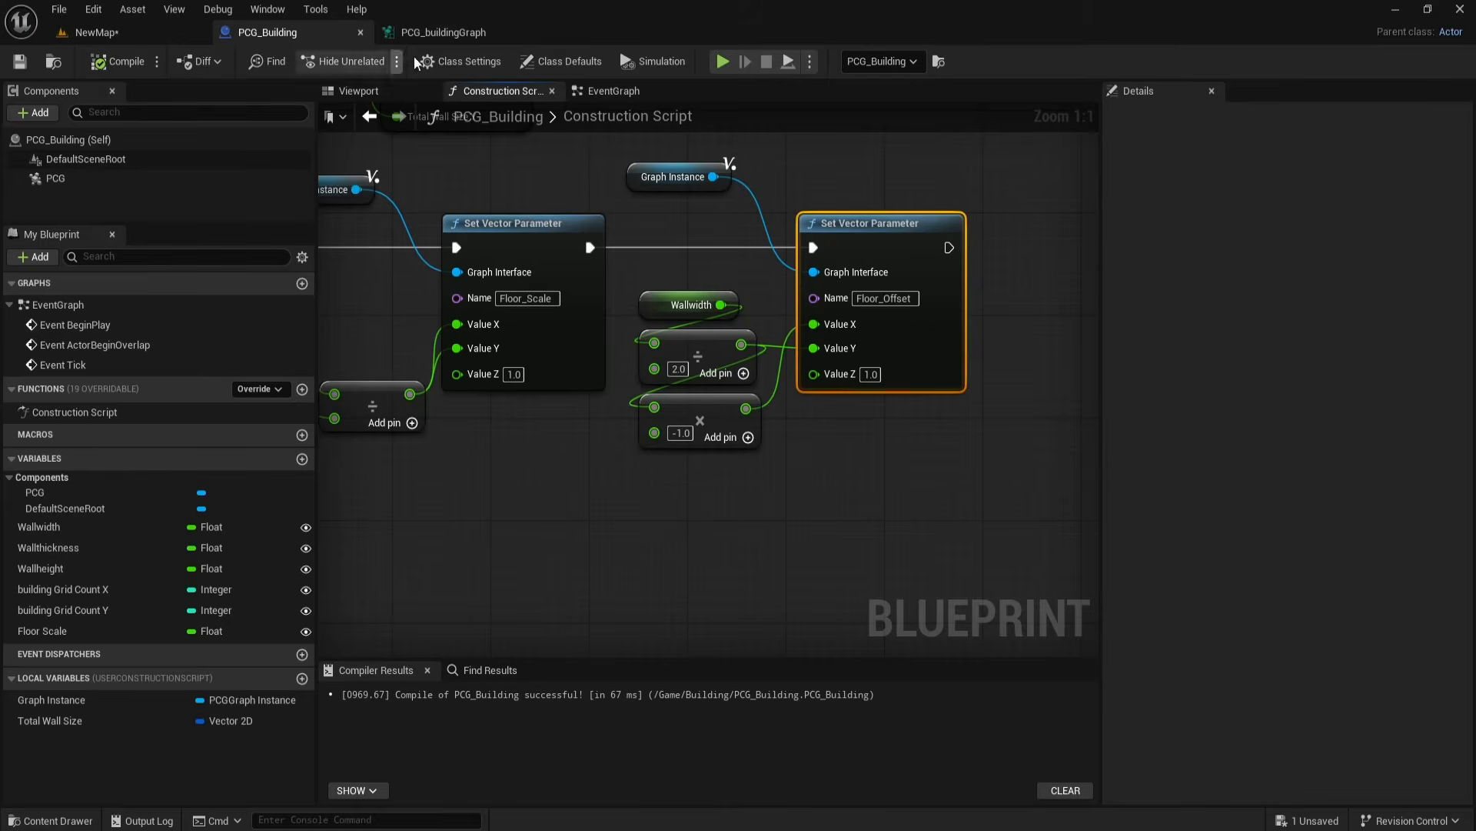
# Step: In PCG_buildingGraph, move the floor transform and mesh spawner nodes aside and enclose them in a comment titled Floor
pyautogui.click(443, 32)
pyautogui.moveTo(544, 215); pyautogui.dragTo(892, 362)
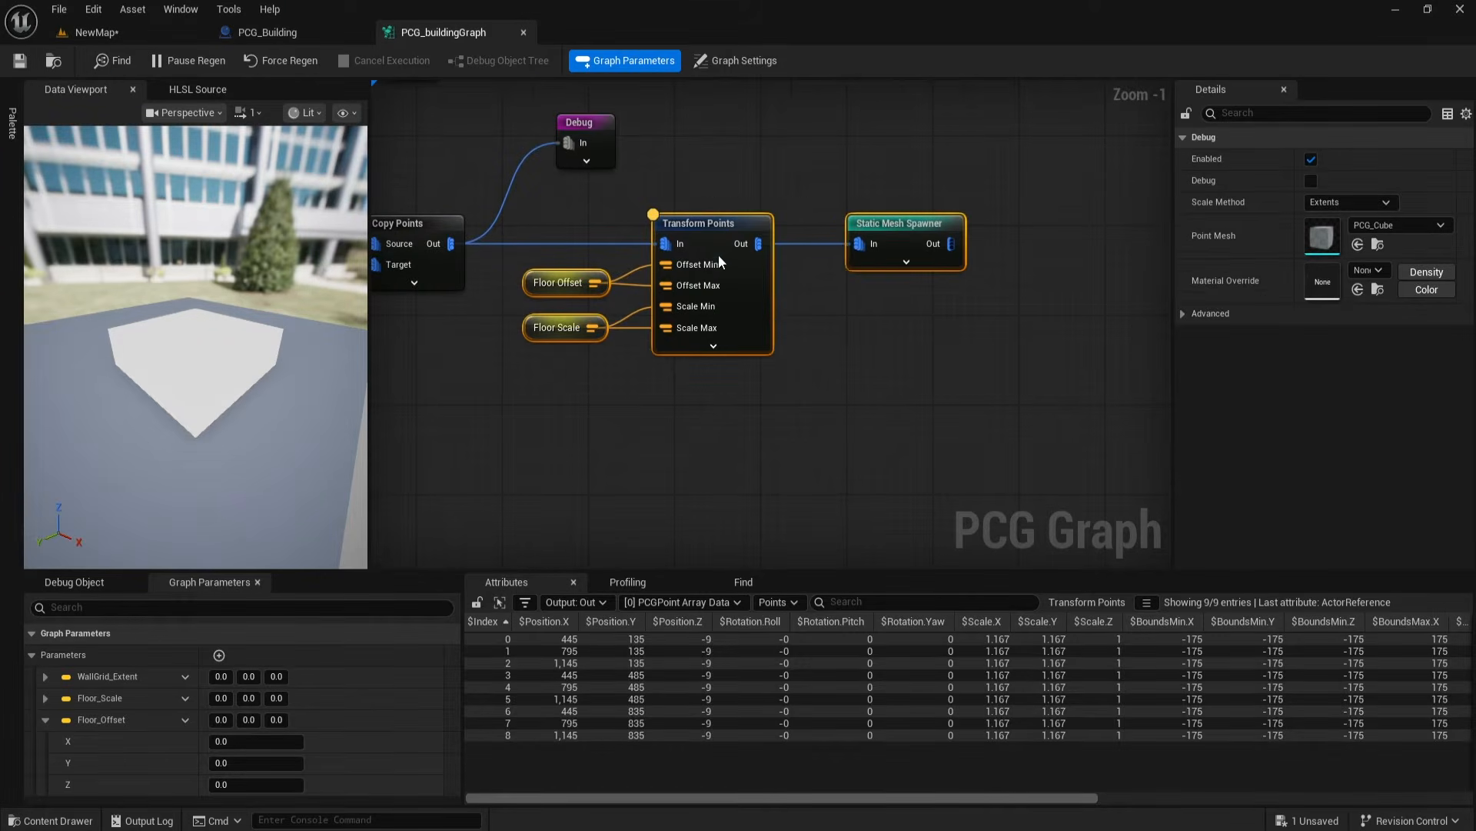
pyautogui.moveTo(718, 256); pyautogui.dragTo(858, 258)
pyautogui.moveTo(740, 400); pyautogui.dragTo(633, 416, button='right')
pyautogui.moveTo(534, 215); pyautogui.dragTo(1012, 413)
pyautogui.write('cFloor')
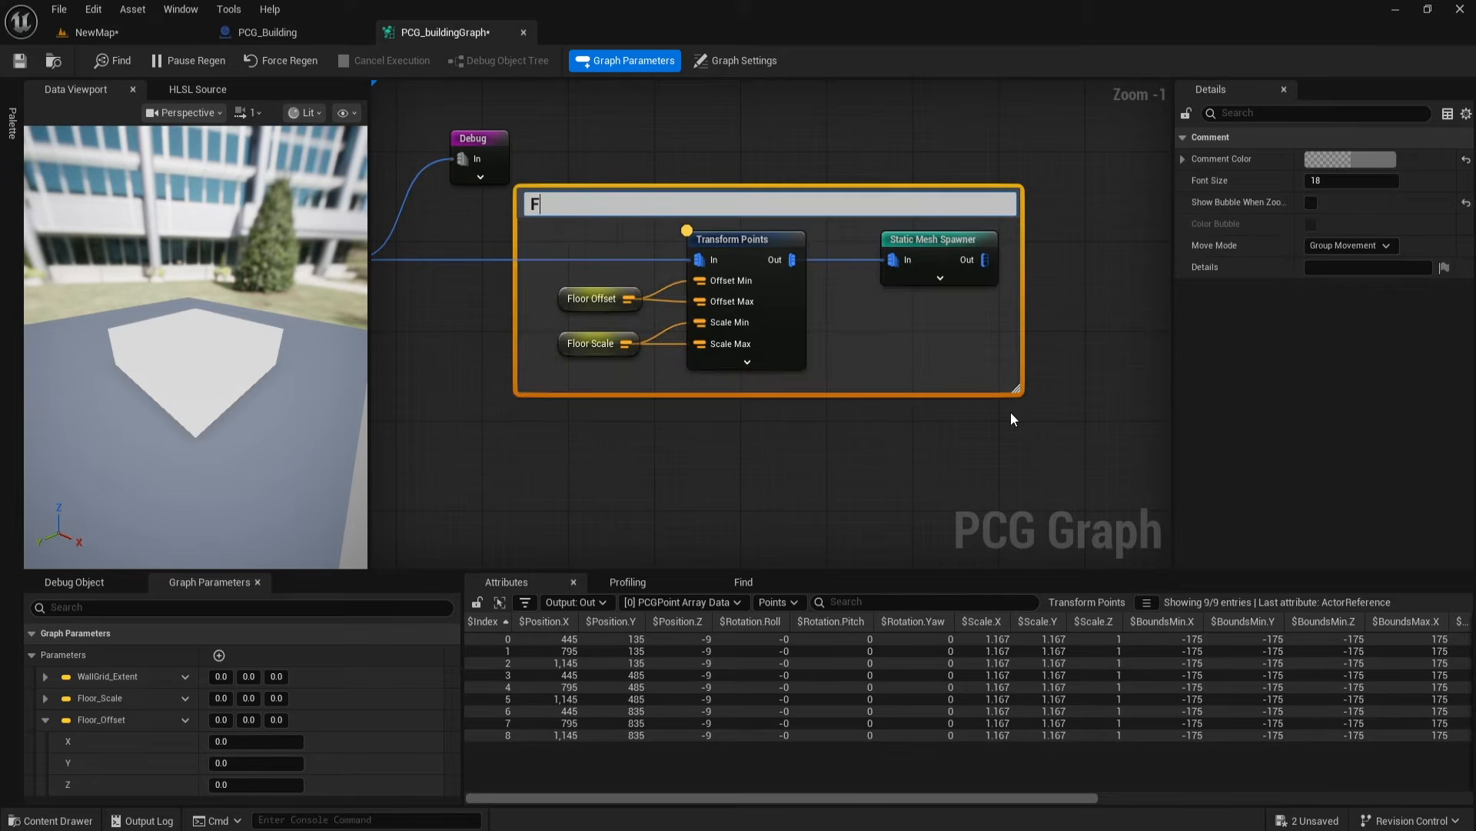
pyautogui.press('Return')
pyautogui.click(664, 500)
# Step: Break the links from the Copy Points output to the Debug and floor Transform Points nodes
pyautogui.moveTo(663, 499); pyautogui.dragTo(967, 524, button='right')
pyautogui.keyDown('alt'); pyautogui.click(744, 285); pyautogui.keyUp('alt')
pyautogui.keyDown('alt'); pyautogui.click(690, 272); pyautogui.keyUp('alt')
pyautogui.moveTo(671, 334); pyautogui.dragTo(995, 403, button='right')
# Step: Move the grid-creation nodes away from the floor group and enclose them in a widened comment titled Point Grid Gen
pyautogui.moveTo(573, 192); pyautogui.dragTo(952, 473)
pyautogui.moveTo(930, 334); pyautogui.dragTo(704, 289)
pyautogui.write('c')
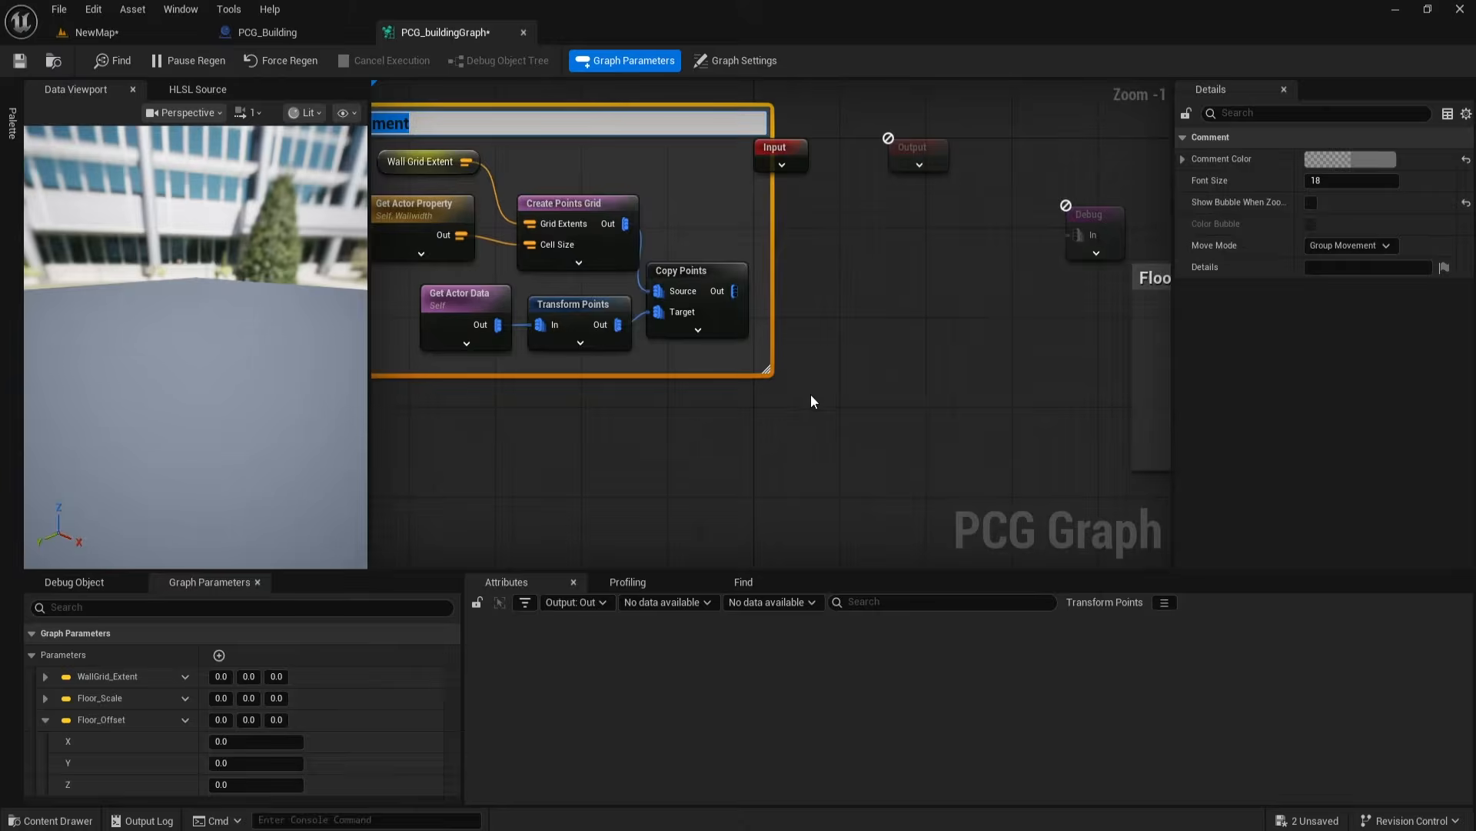
pyautogui.write('Point Grid')
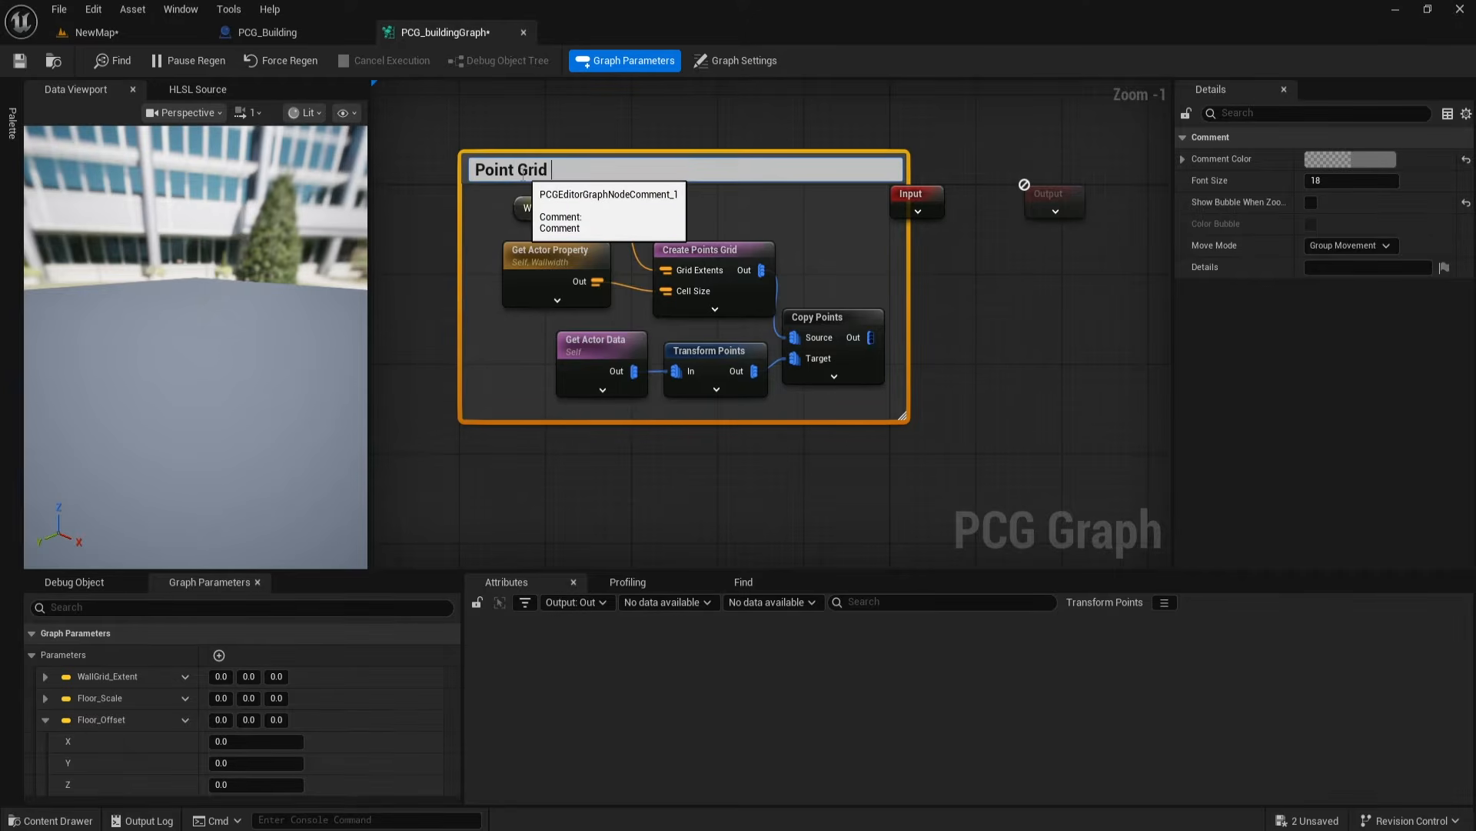
pyautogui.write(' Gen')
pyautogui.click(685, 481)
pyautogui.moveTo(685, 481); pyautogui.dragTo(533, 458, button='right')
pyautogui.moveTo(753, 395); pyautogui.dragTo(838, 403)
# Step: Add a named reroute declaration node on the Copy Points output and widen the Point Grid Gen comment to enclose it
pyautogui.moveTo(765, 318); pyautogui.dragTo(766, 318)
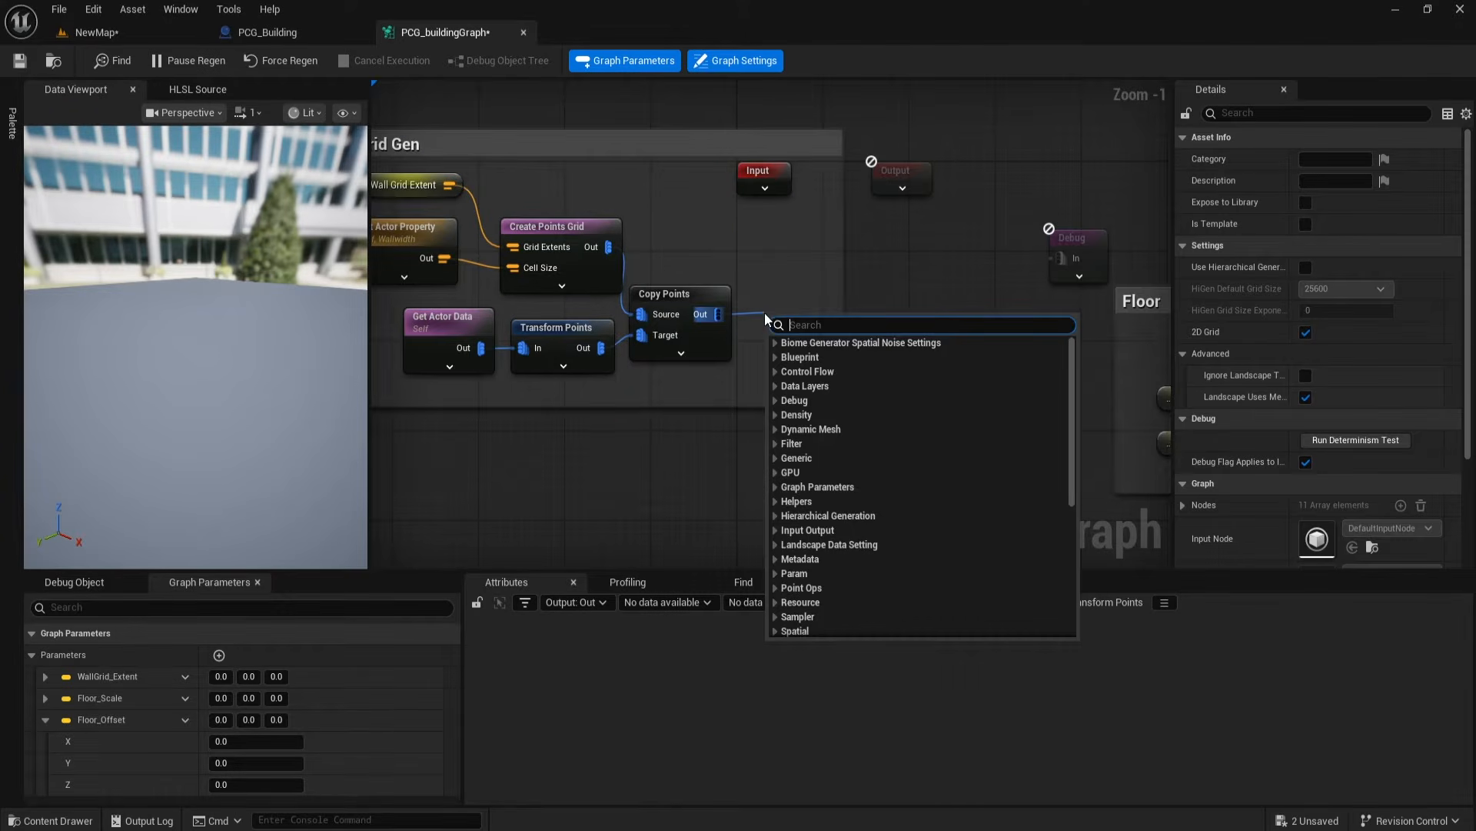
pyautogui.write('name')
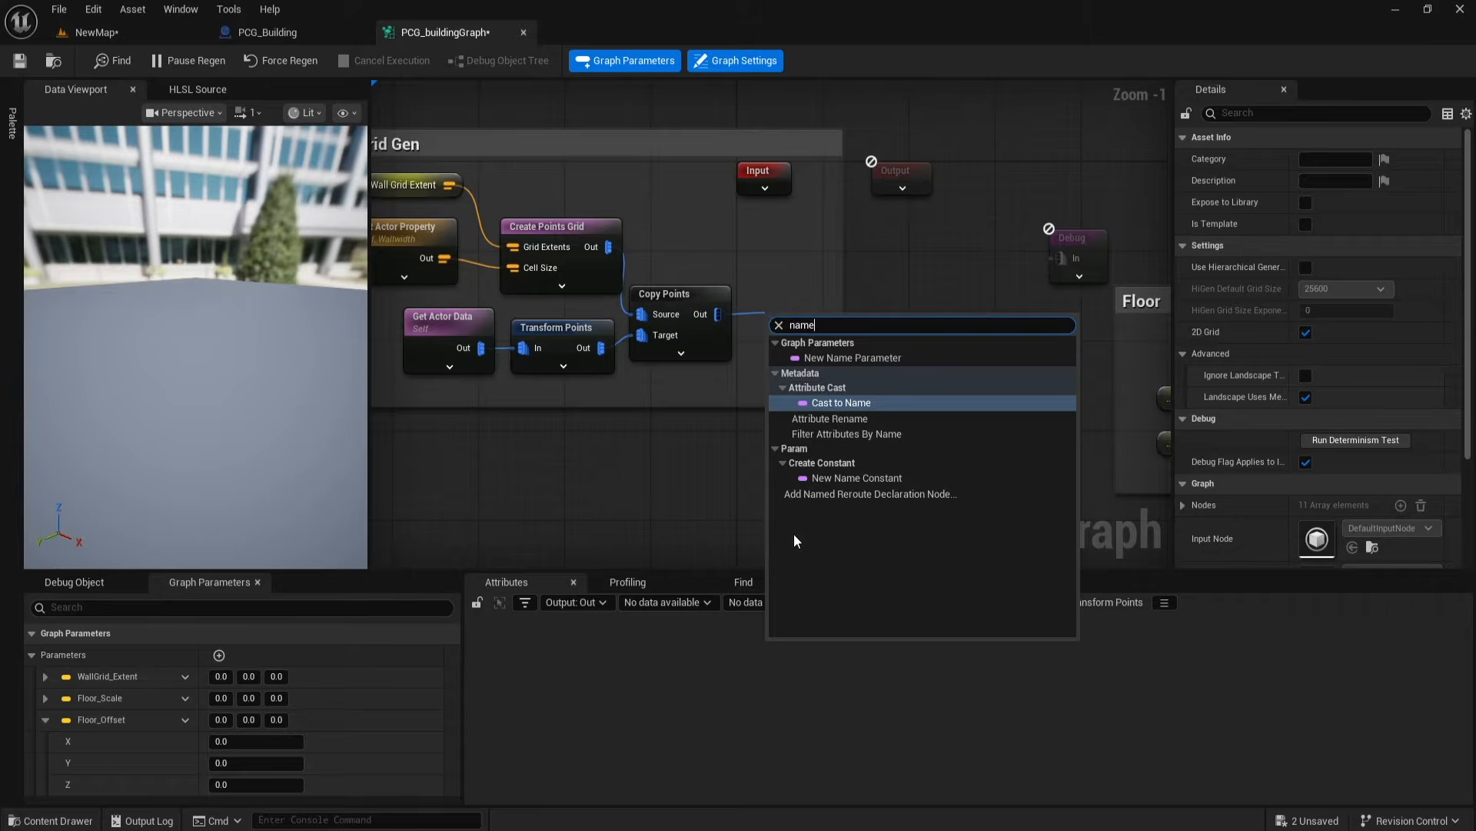
pyautogui.click(831, 494)
pyautogui.moveTo(818, 329); pyautogui.dragTo(800, 318)
pyautogui.moveTo(839, 402); pyautogui.dragTo(894, 412)
pyautogui.moveTo(769, 453); pyautogui.dragTo(888, 480, button='right')
# Step: Move the Debug and Output nodes away from the grid group and rename the reroute node Points Grid Gen
pyautogui.moveTo(677, 170); pyautogui.dragTo(569, 84)
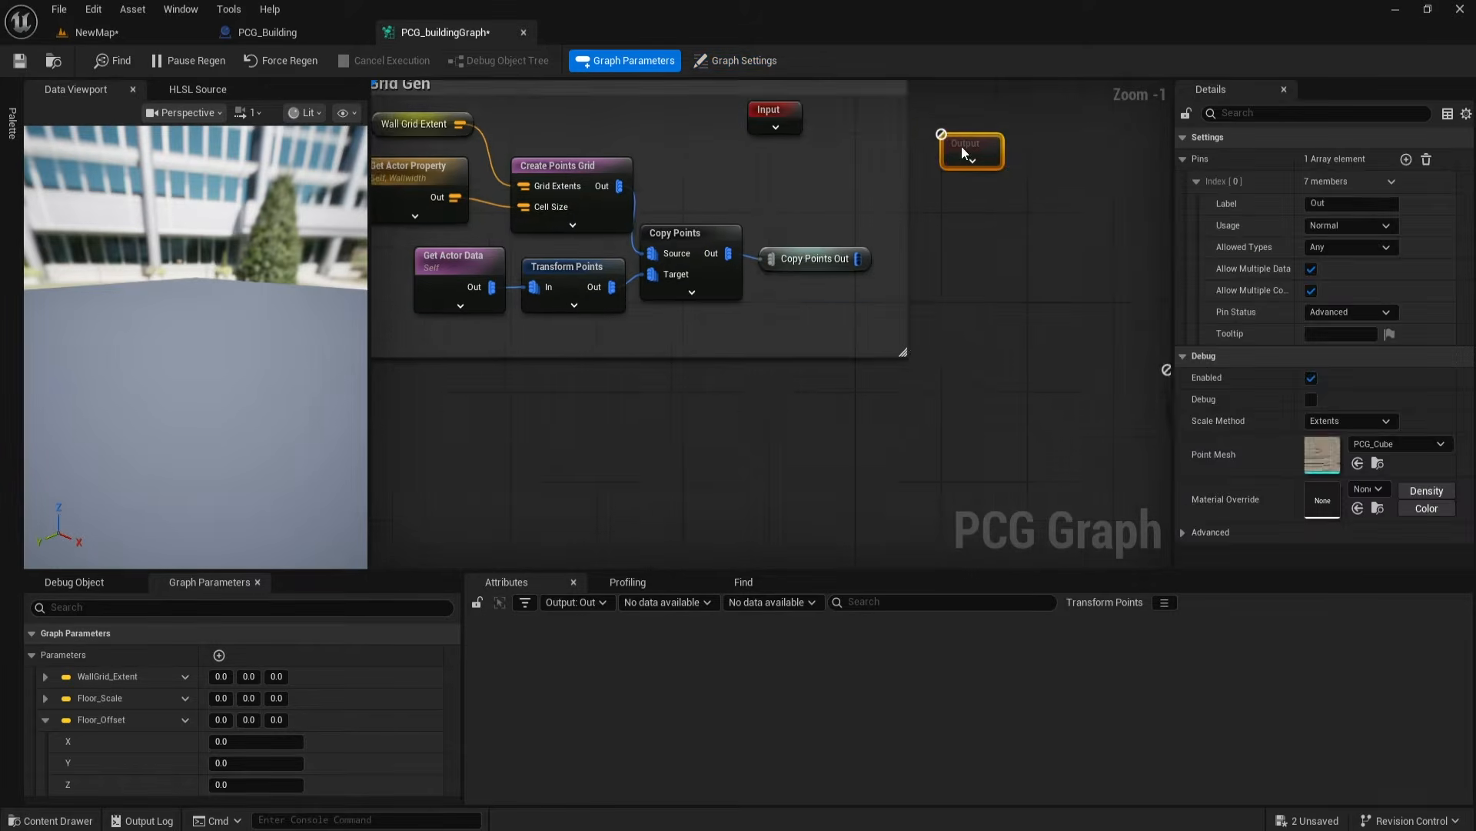
pyautogui.moveTo(1009, 312); pyautogui.dragTo(961, 143)
pyautogui.moveTo(961, 231); pyautogui.dragTo(921, 290, button='right')
pyautogui.click(777, 318)
pyautogui.press('F2')
pyautogui.write('Points Grid Gen')
pyautogui.click(819, 392)
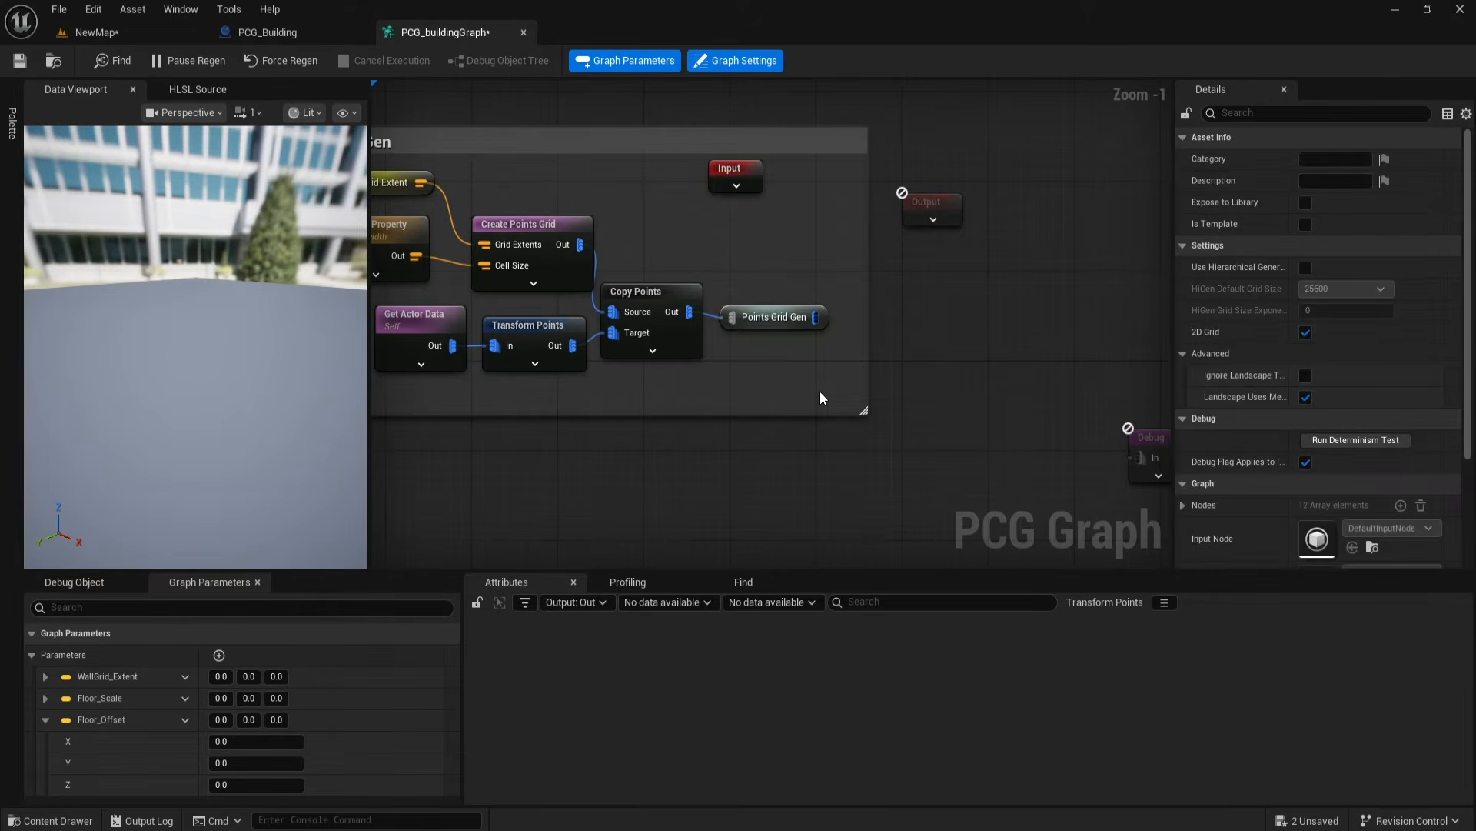
# Step: Add the Points Grid Gen named reroute inside the Floor group and connect it to the Transform Points input
pyautogui.moveTo(820, 391); pyautogui.dragTo(597, 303, button='right')
pyautogui.moveTo(830, 480); pyautogui.dragTo(641, 335, button='right')
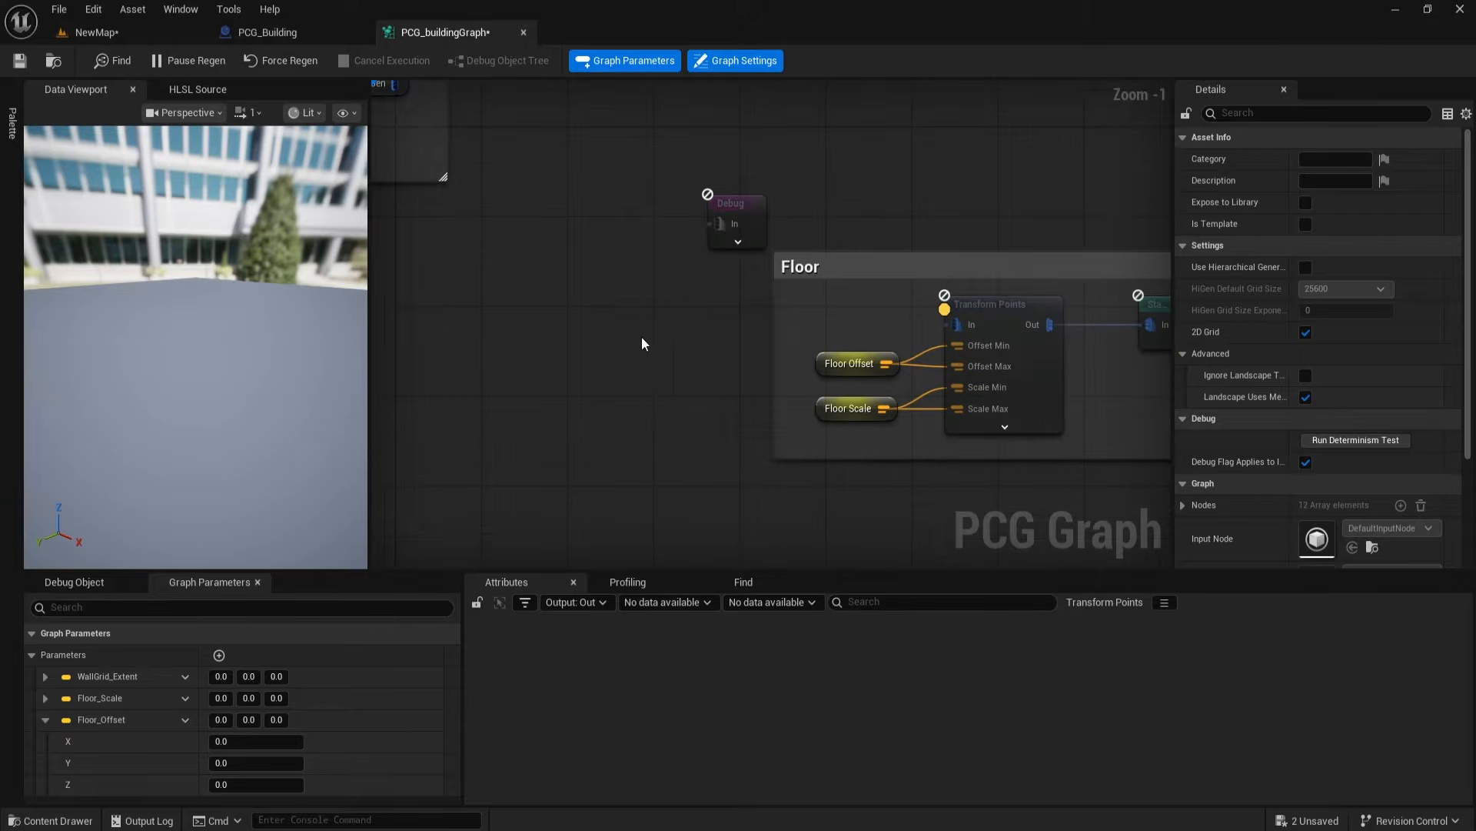
pyautogui.rightClick(795, 306)
pyautogui.click(809, 333)
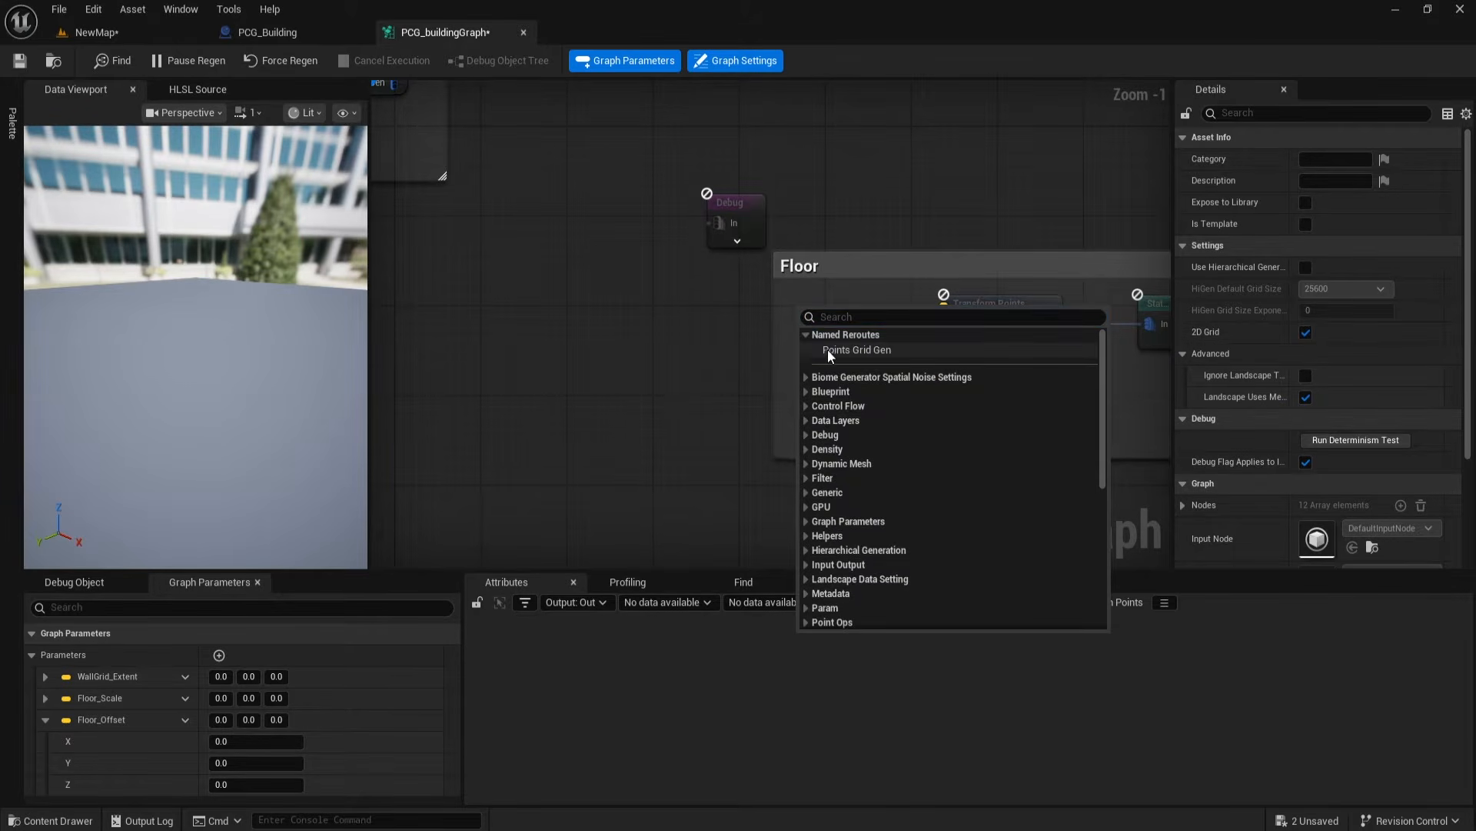
pyautogui.click(826, 349)
pyautogui.moveTo(948, 329); pyautogui.dragTo(953, 326)
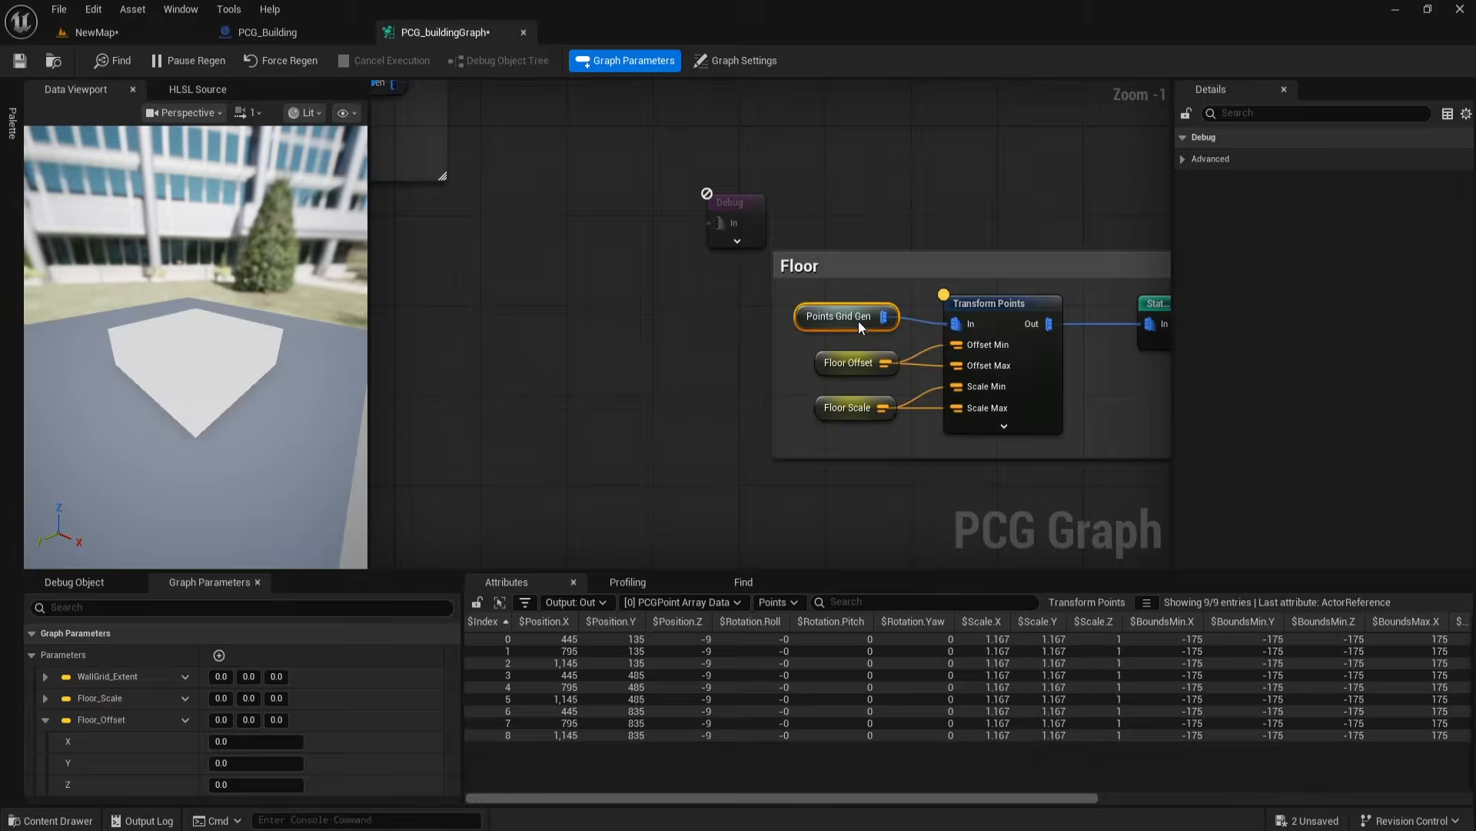
# Step: Move the Debug node above the Floor group, then save PCG_buildingGraph and check the floor in the NewMap level
pyautogui.moveTo(952, 510); pyautogui.dragTo(709, 459, button='right')
pyautogui.moveTo(501, 172); pyautogui.dragTo(544, 138)
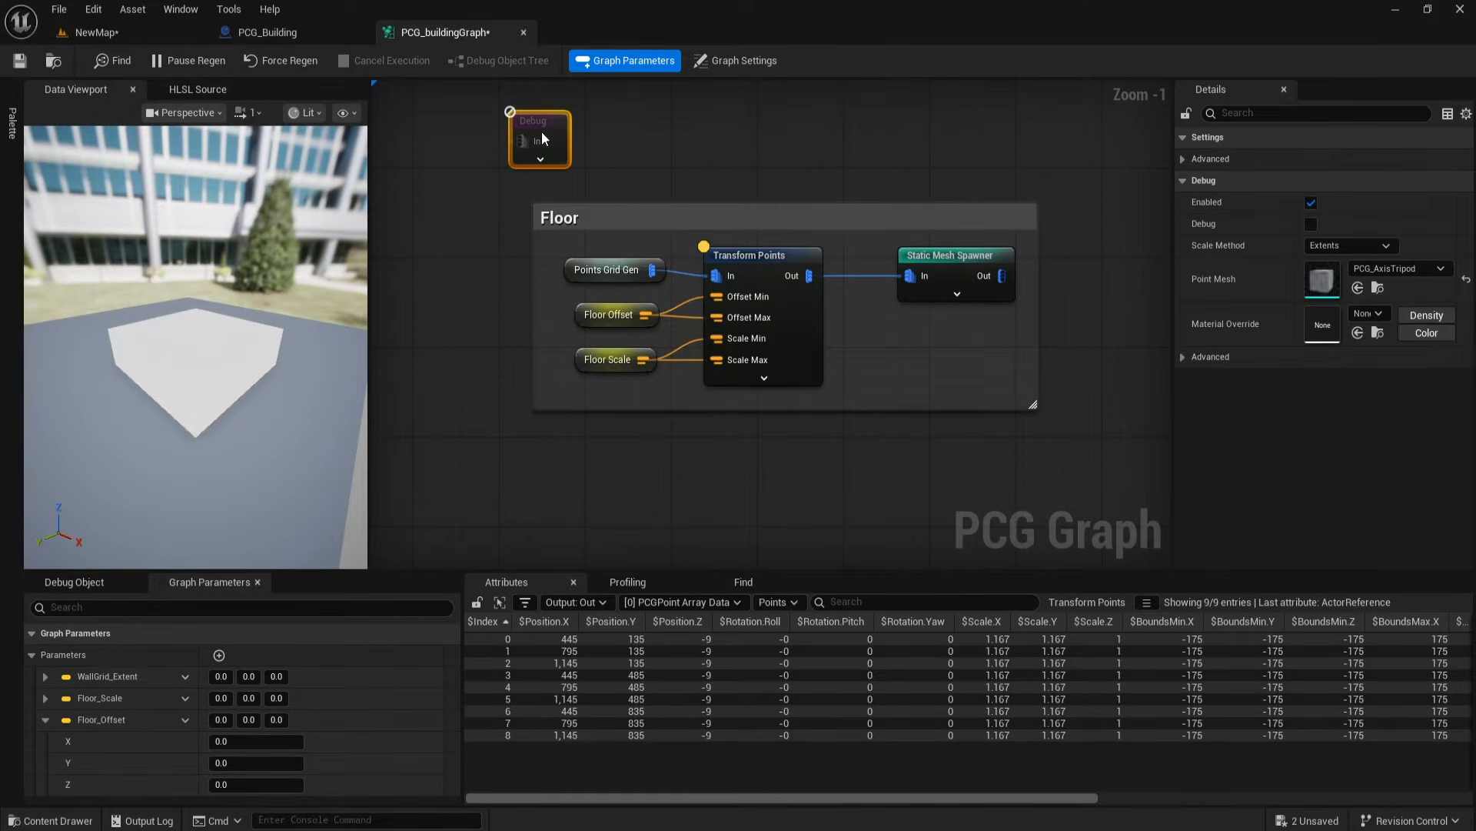
pyautogui.click(17, 65)
pyautogui.click(96, 32)
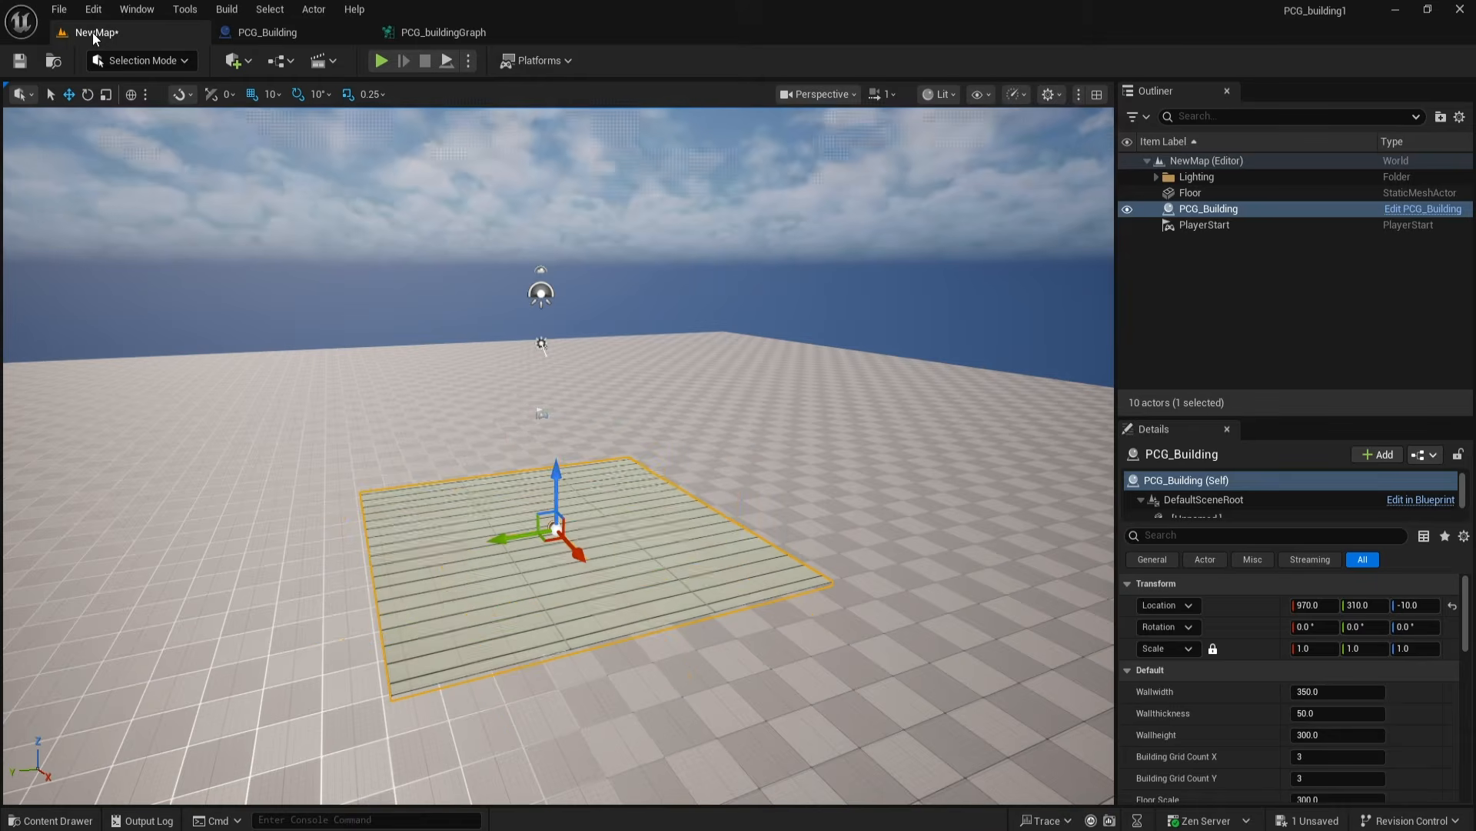
# Step: Back in PCG_buildingGraph, paste a second Points Grid Gen reroute node below the Floor group
pyautogui.click(441, 40)
pyautogui.moveTo(721, 450); pyautogui.dragTo(776, 374, button='right')
pyautogui.scroll(-1, 718, 400)
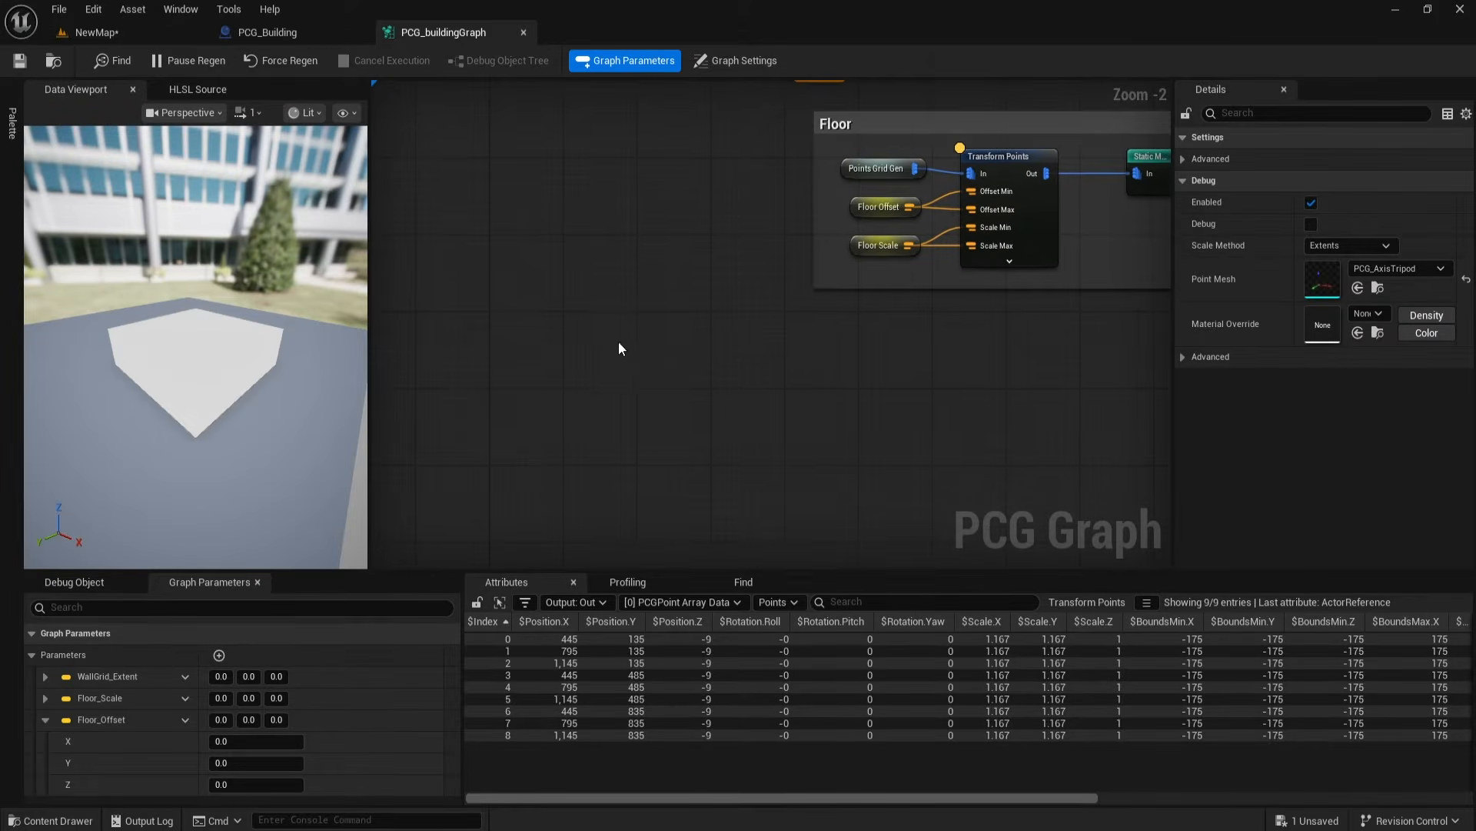
pyautogui.rightClick(618, 339)
pyautogui.press('Escape')
pyautogui.hotkey('ctrl', 'v')
pyautogui.moveTo(591, 403); pyautogui.dragTo(543, 431, button='right')
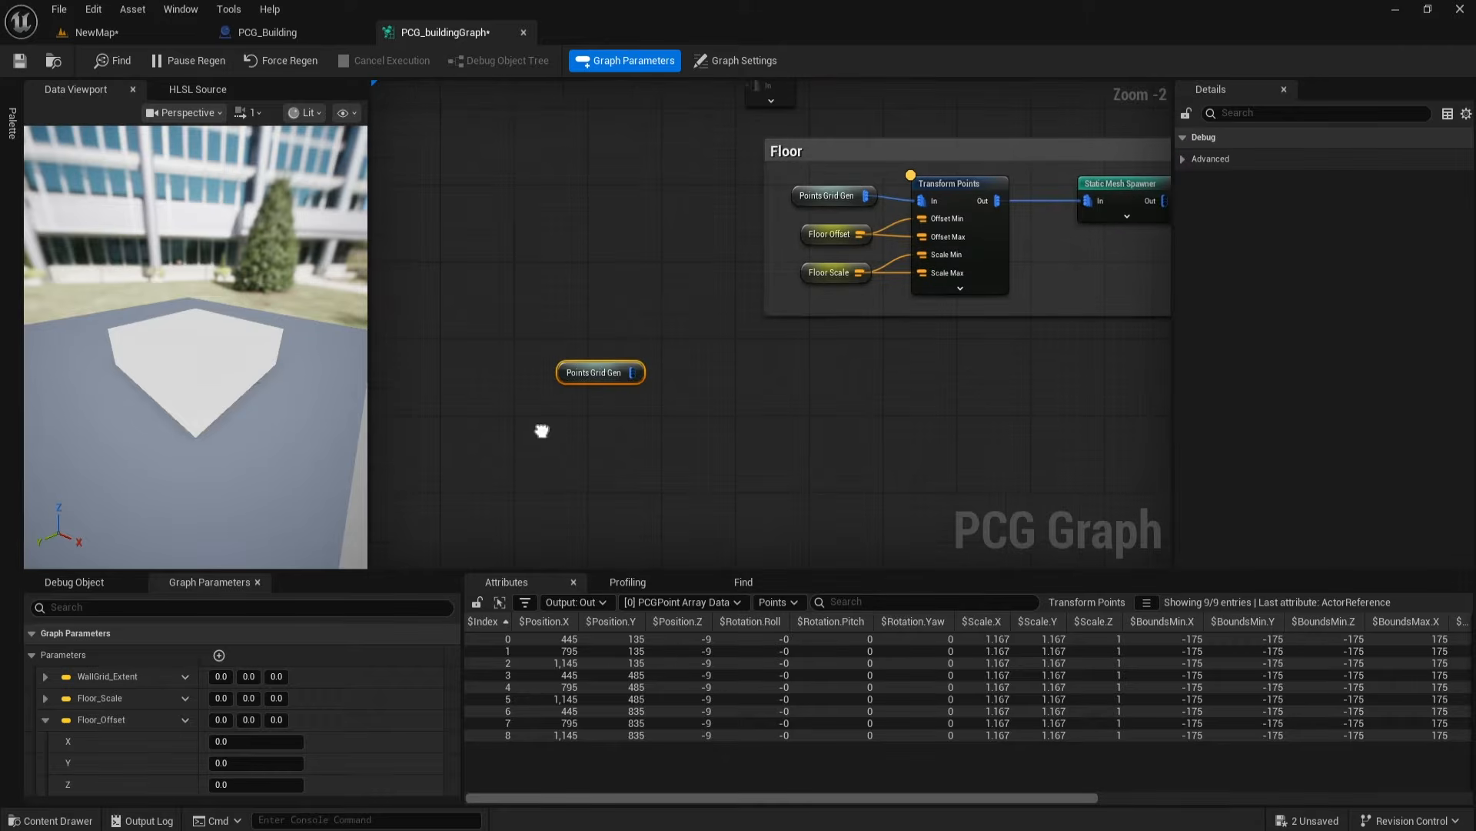
# Step: Duplicate the floor's Static Mesh Spawner, feed it from the pasted Points Grid Gen node, and bring the Debug node near them
pyautogui.click(1100, 199)
pyautogui.hotkey('ctrl', 'c')
pyautogui.hotkey('ctrl', 'v')
pyautogui.moveTo(1013, 319); pyautogui.dragTo(747, 370)
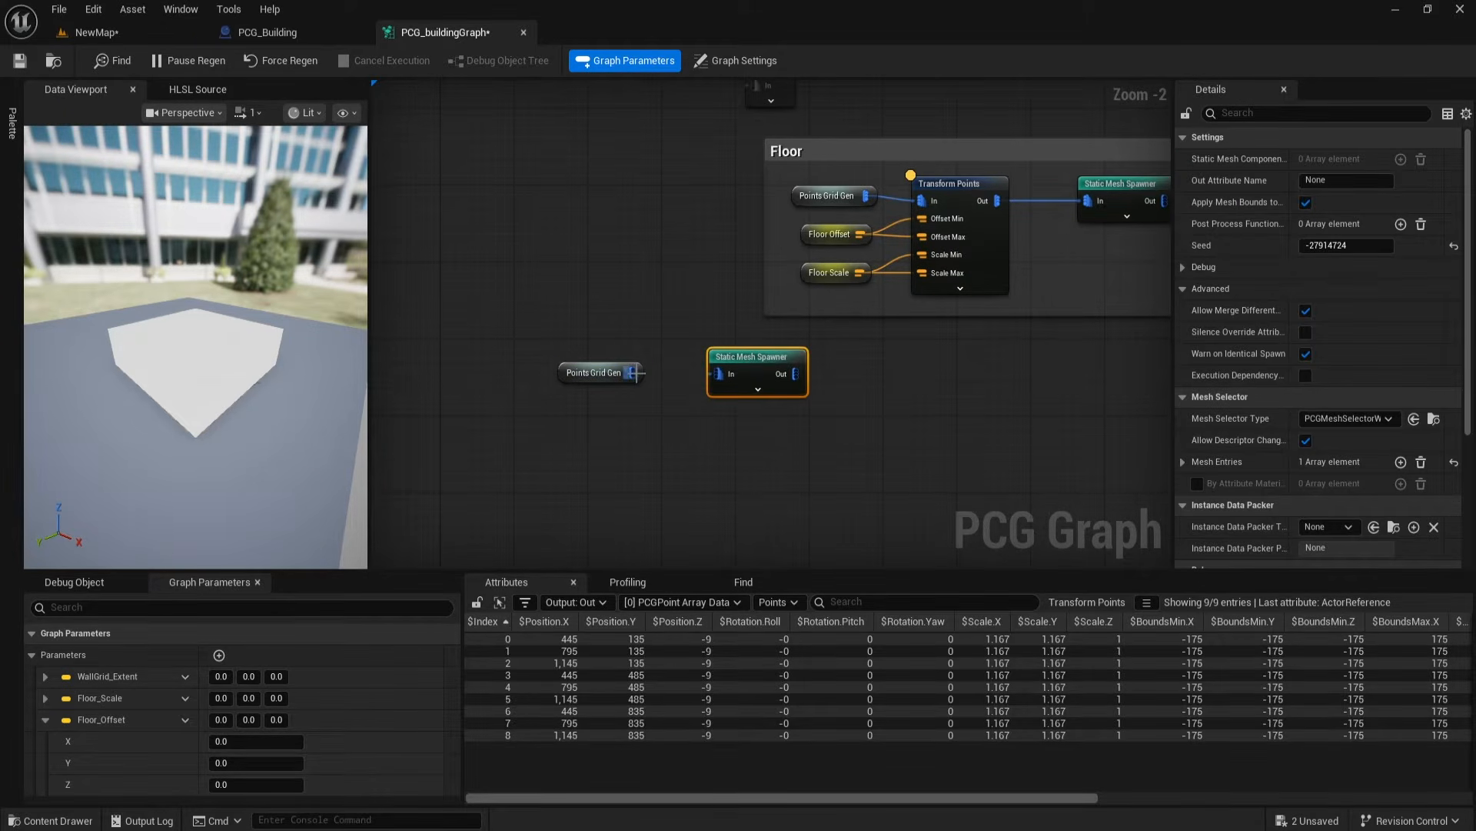
pyautogui.moveTo(632, 372); pyautogui.dragTo(782, 368)
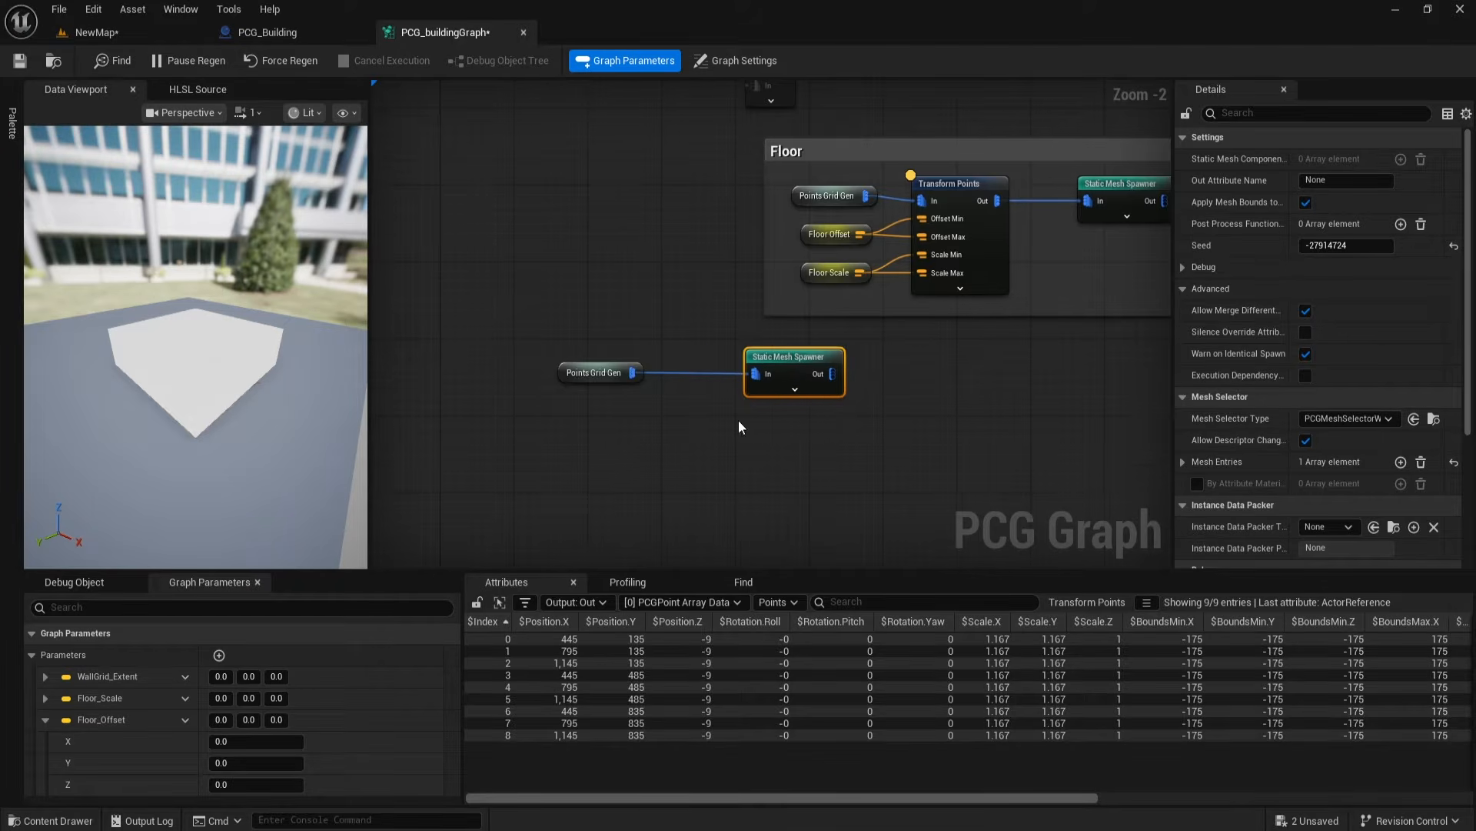
pyautogui.moveTo(766, 148); pyautogui.dragTo(772, 197, button='right')
pyautogui.moveTo(771, 130); pyautogui.dragTo(696, 330)
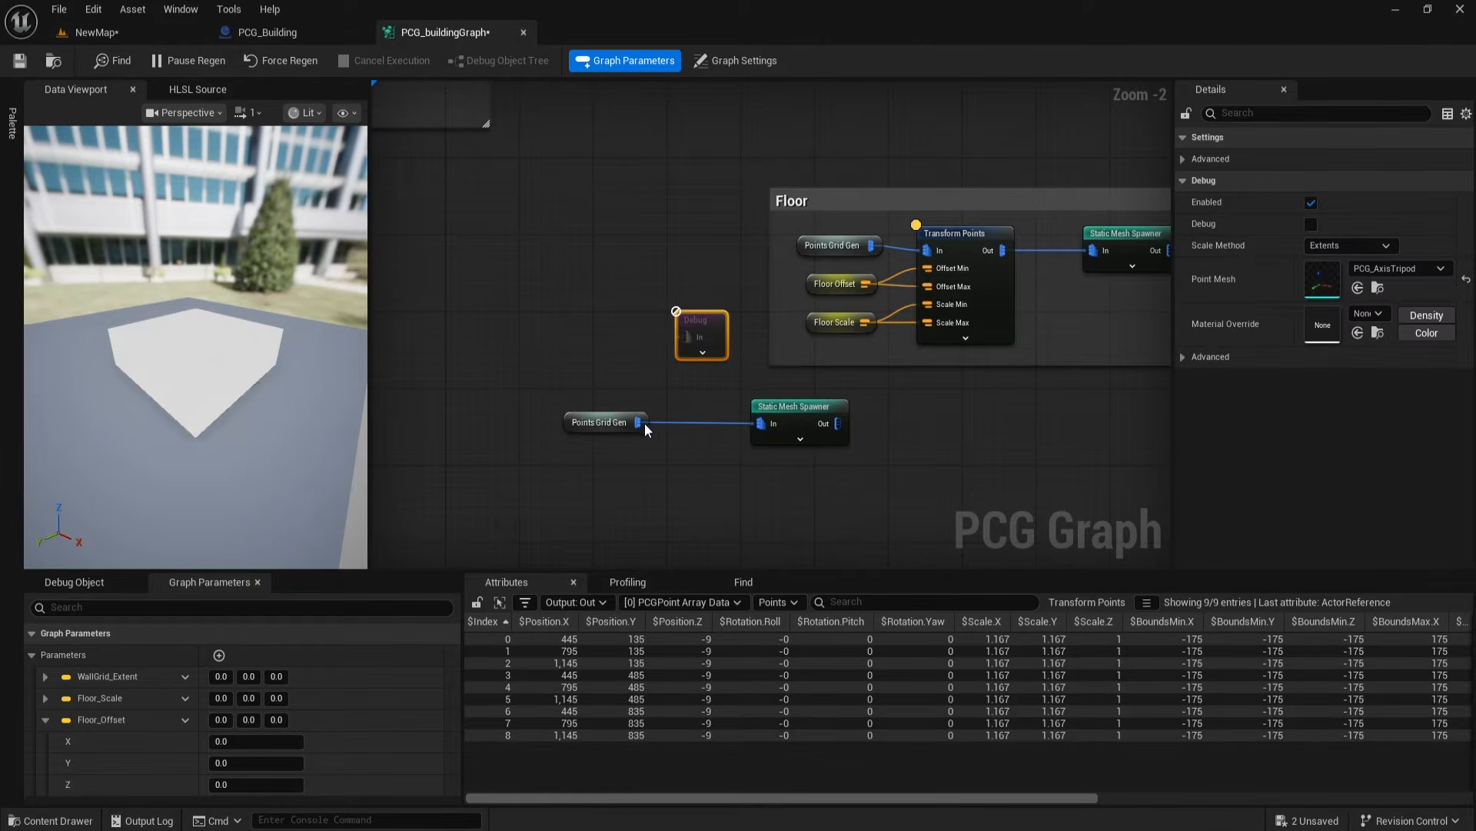
# Step: Set the duplicated spawner's mesh entry to the window wall mesh from the Modular_Building_Wall_Kit_vjtadajdw folder
pyautogui.click(796, 421)
pyautogui.scroll(-3, 1276, 463)
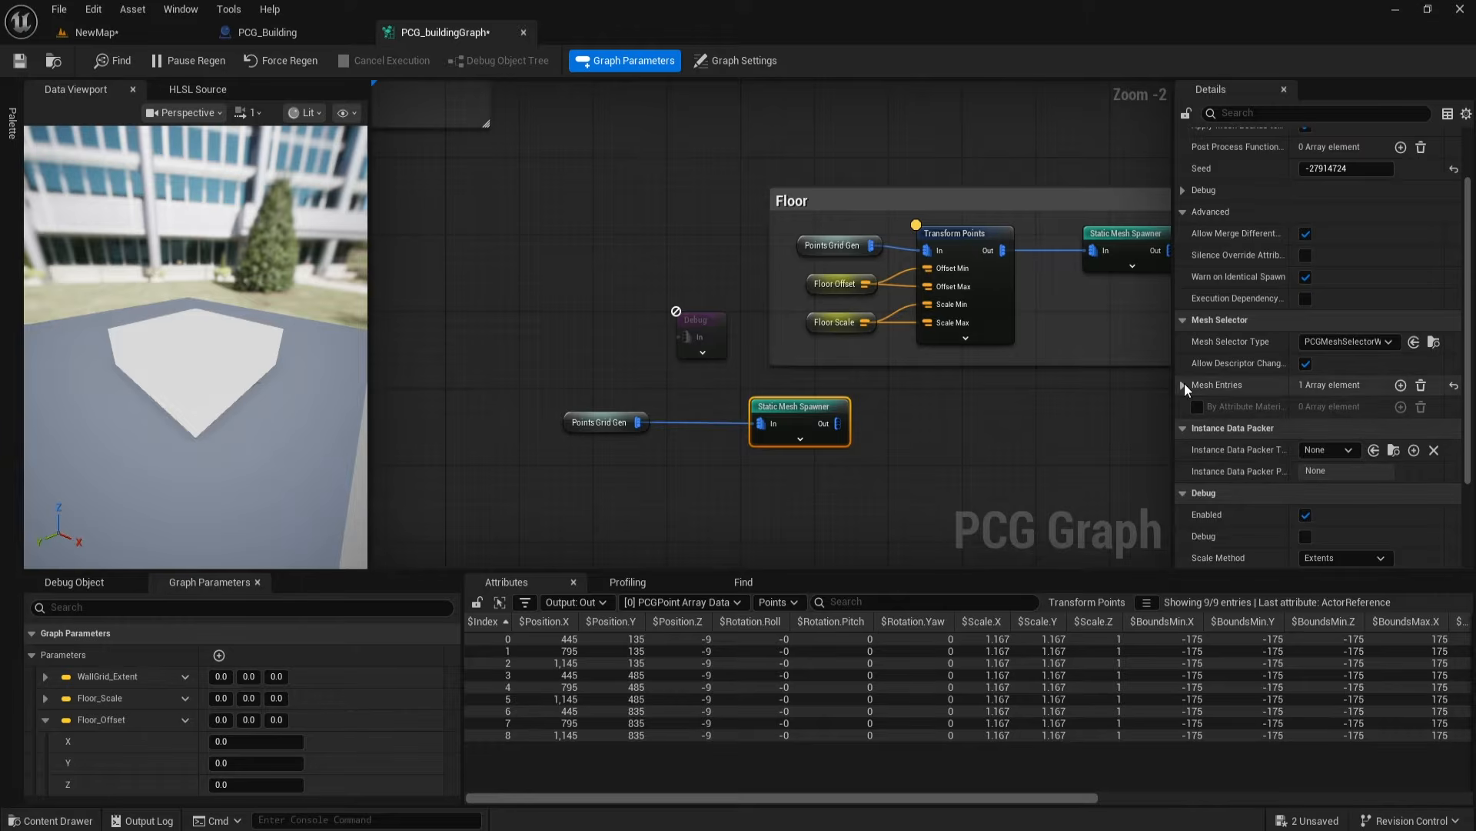
pyautogui.click(1194, 406)
pyautogui.click(1208, 430)
pyautogui.scroll(-2, 1278, 474)
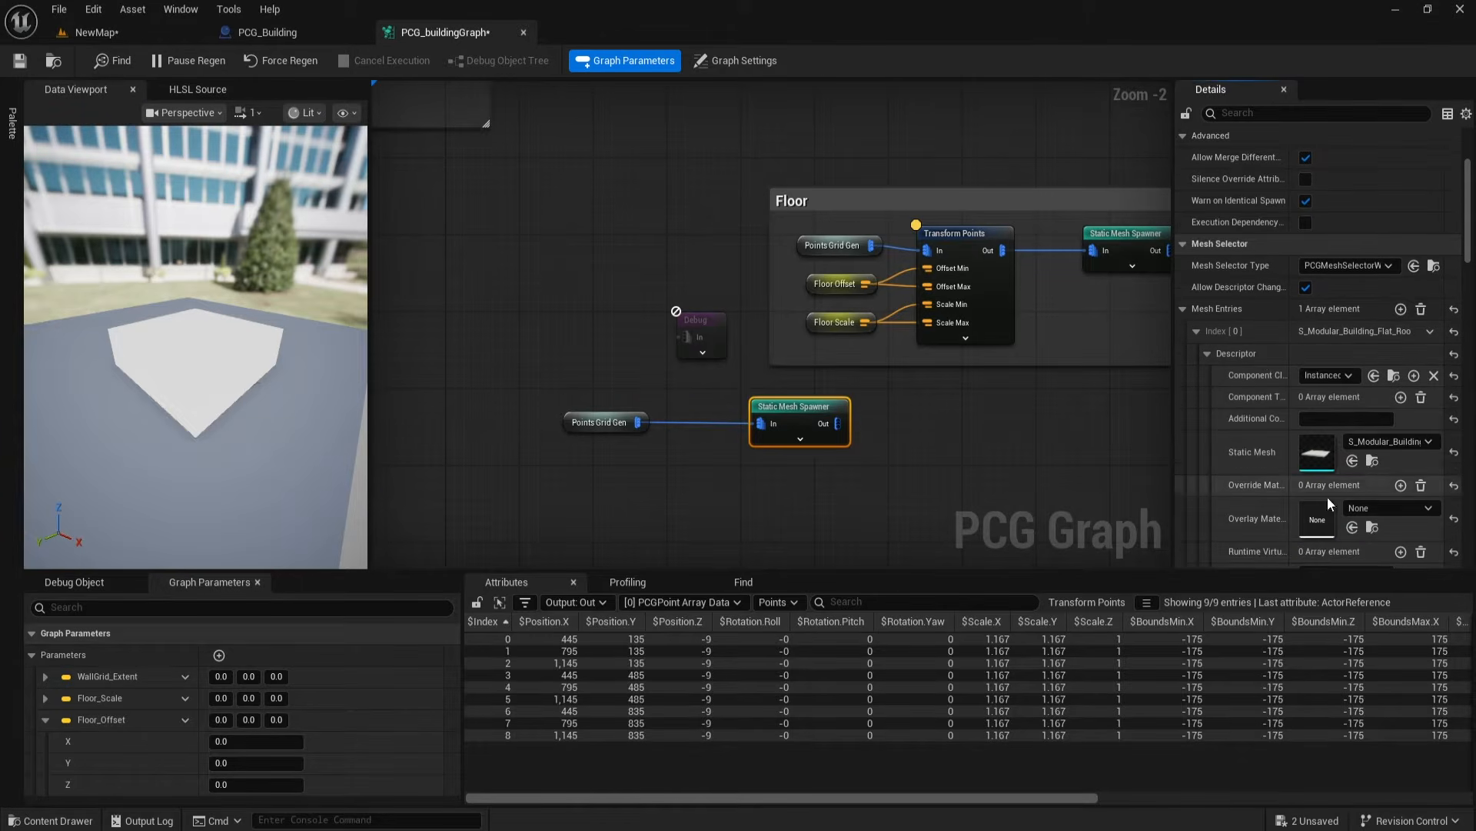
pyautogui.click(61, 821)
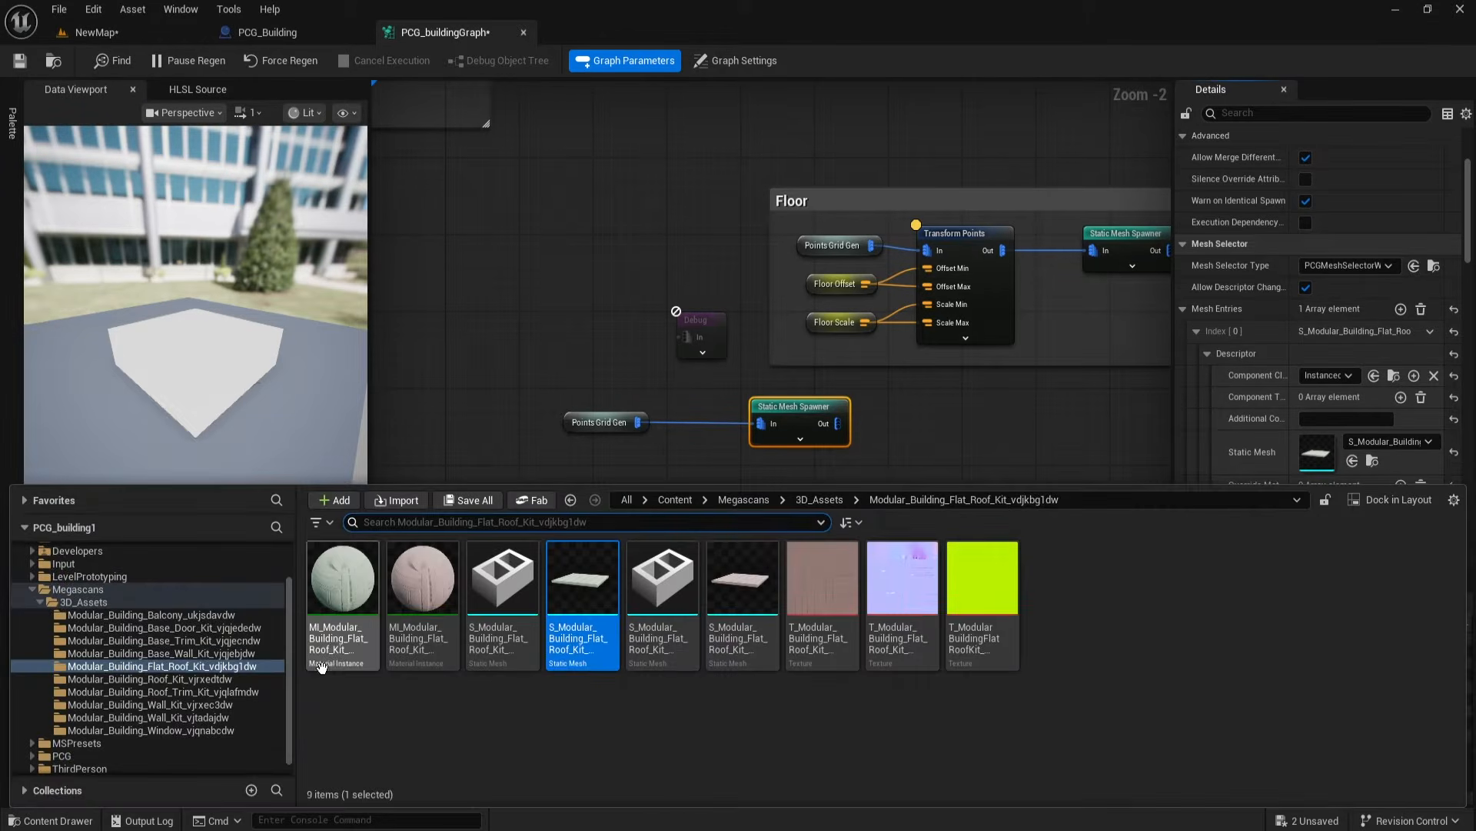
pyautogui.click(201, 691)
pyautogui.click(204, 704)
pyautogui.click(206, 717)
pyautogui.click(742, 608)
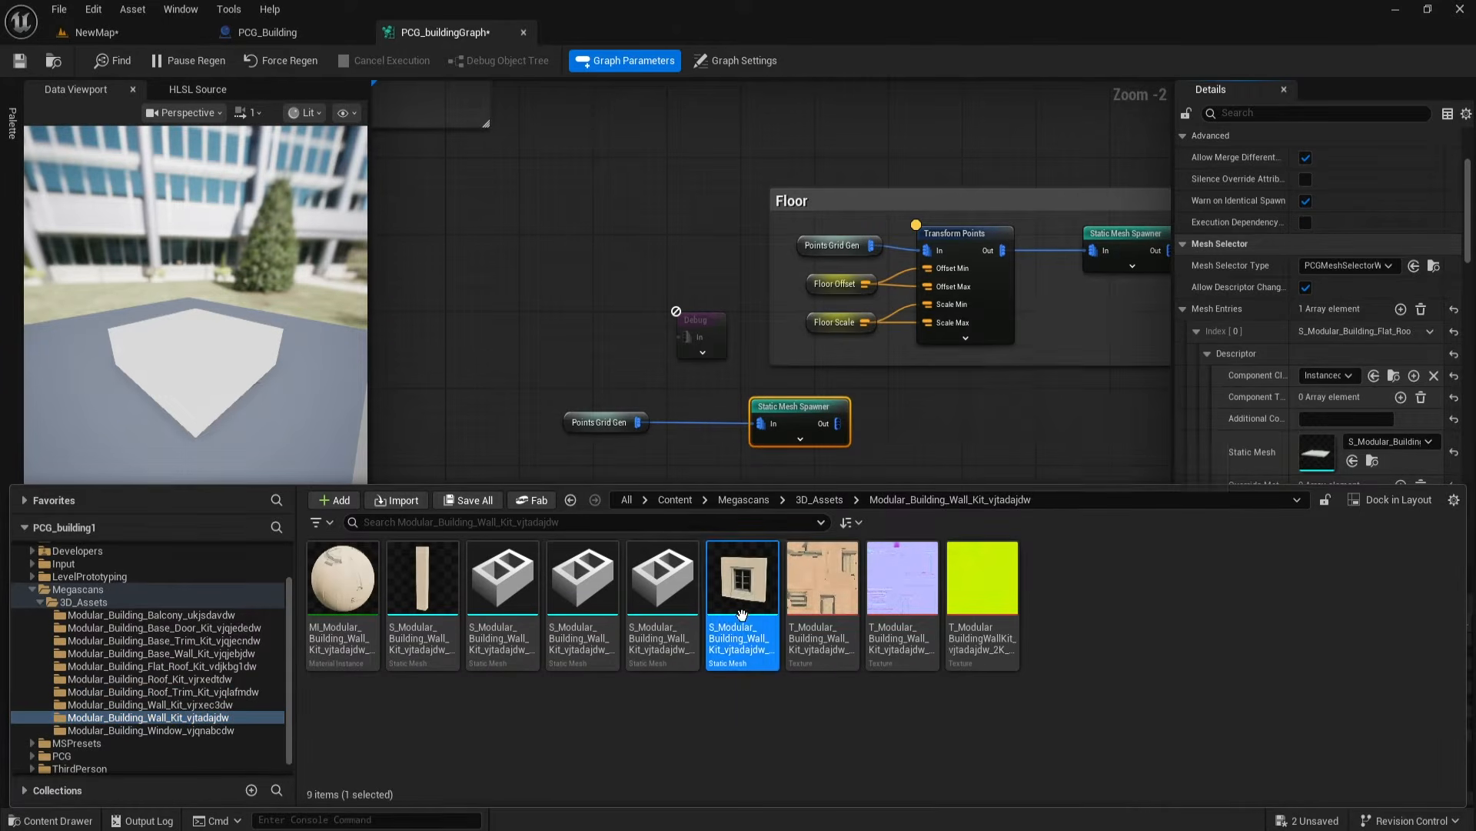
pyautogui.click(1352, 461)
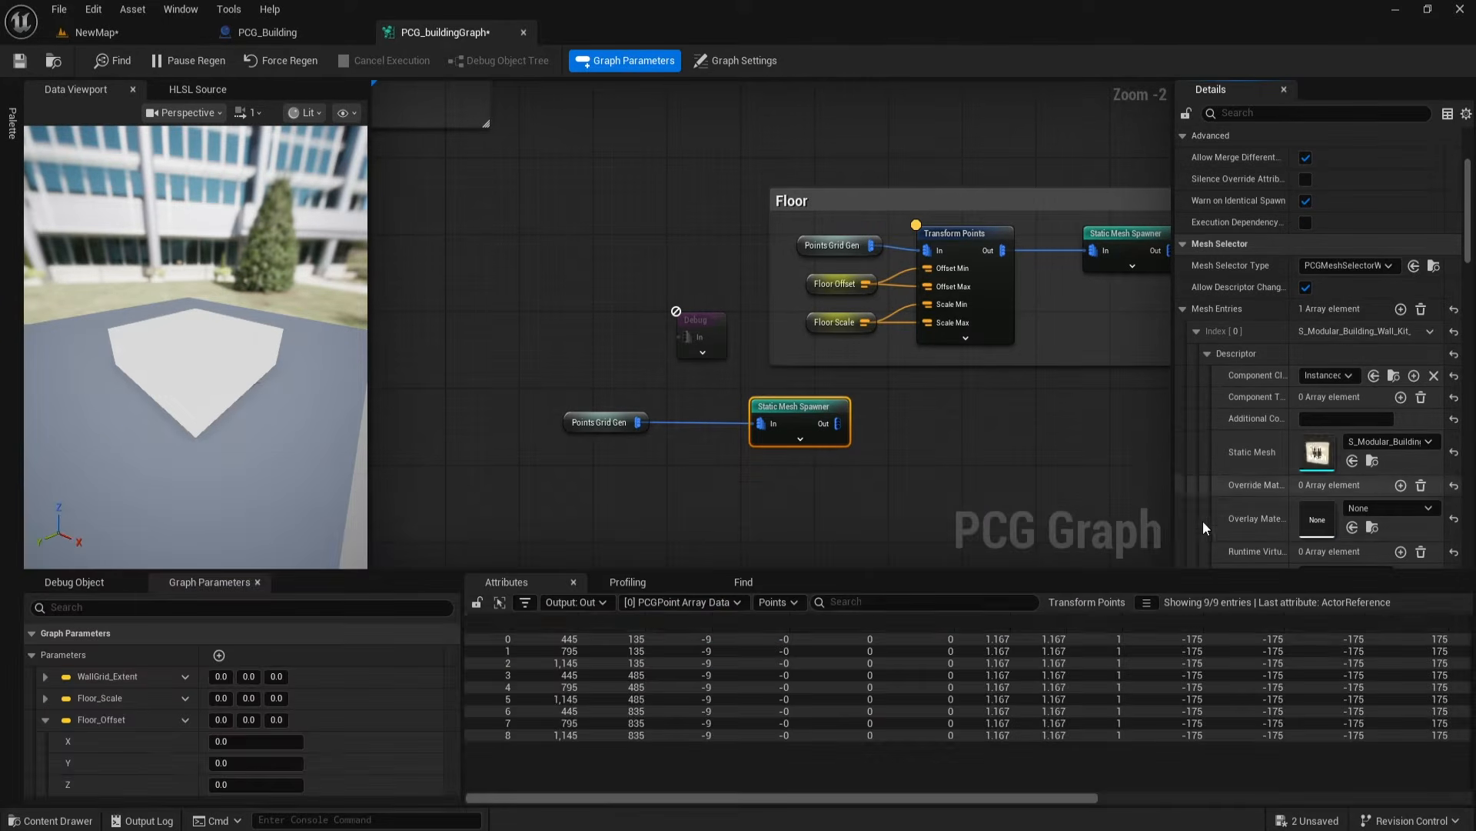
# Step: Connect the lower Points Grid Gen node to the Debug node
pyautogui.moveTo(717, 435); pyautogui.dragTo(697, 437, button='right')
pyautogui.moveTo(656, 313); pyautogui.dragTo(658, 317)
pyautogui.moveTo(618, 424); pyautogui.dragTo(666, 338)
pyautogui.moveTo(715, 460); pyautogui.dragTo(708, 454, button='right')
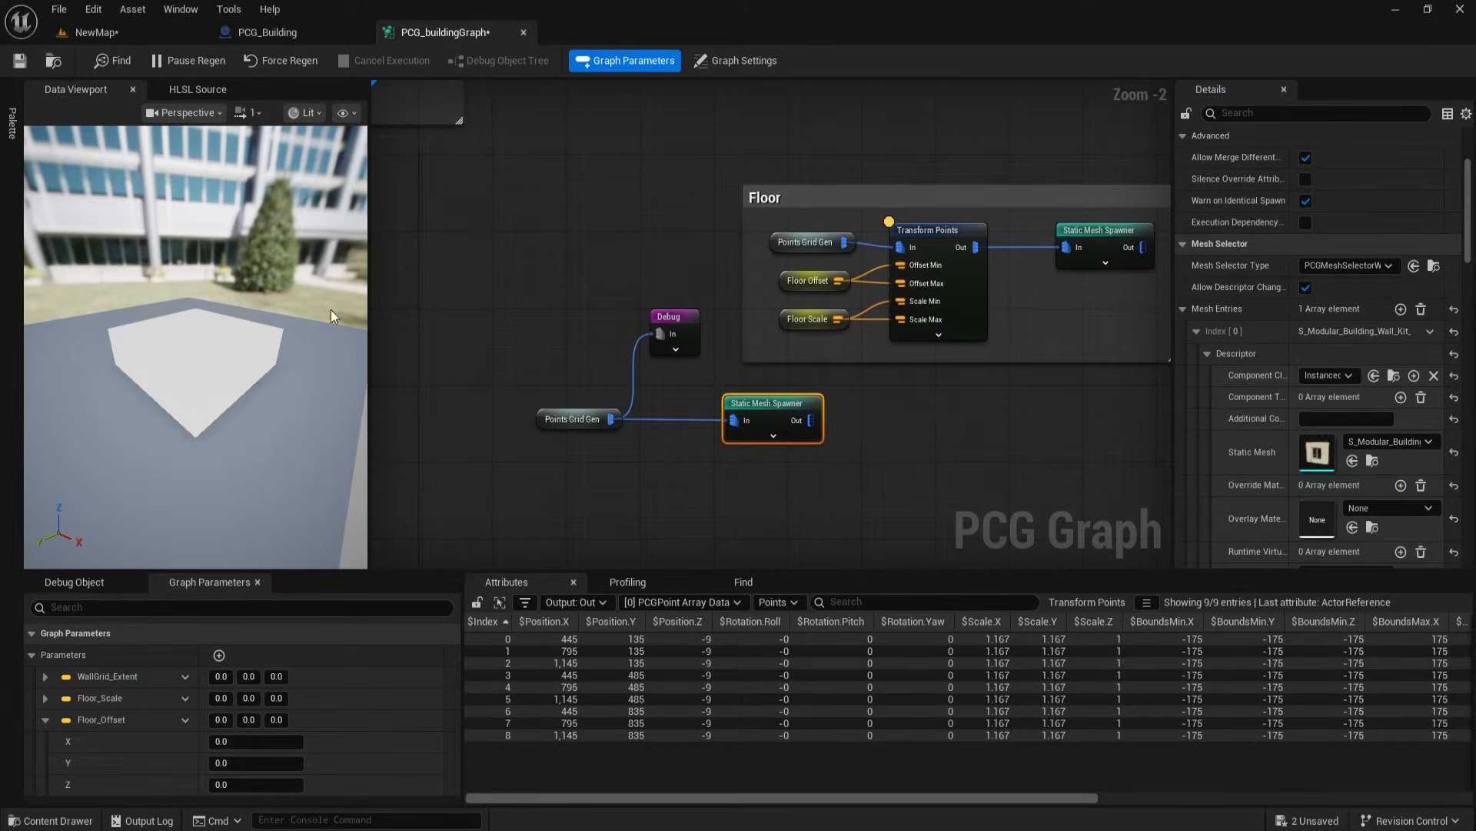
# Step: Examine the spawned window walls and their pivot axes against the floor in the NewMap level
pyautogui.click(266, 35)
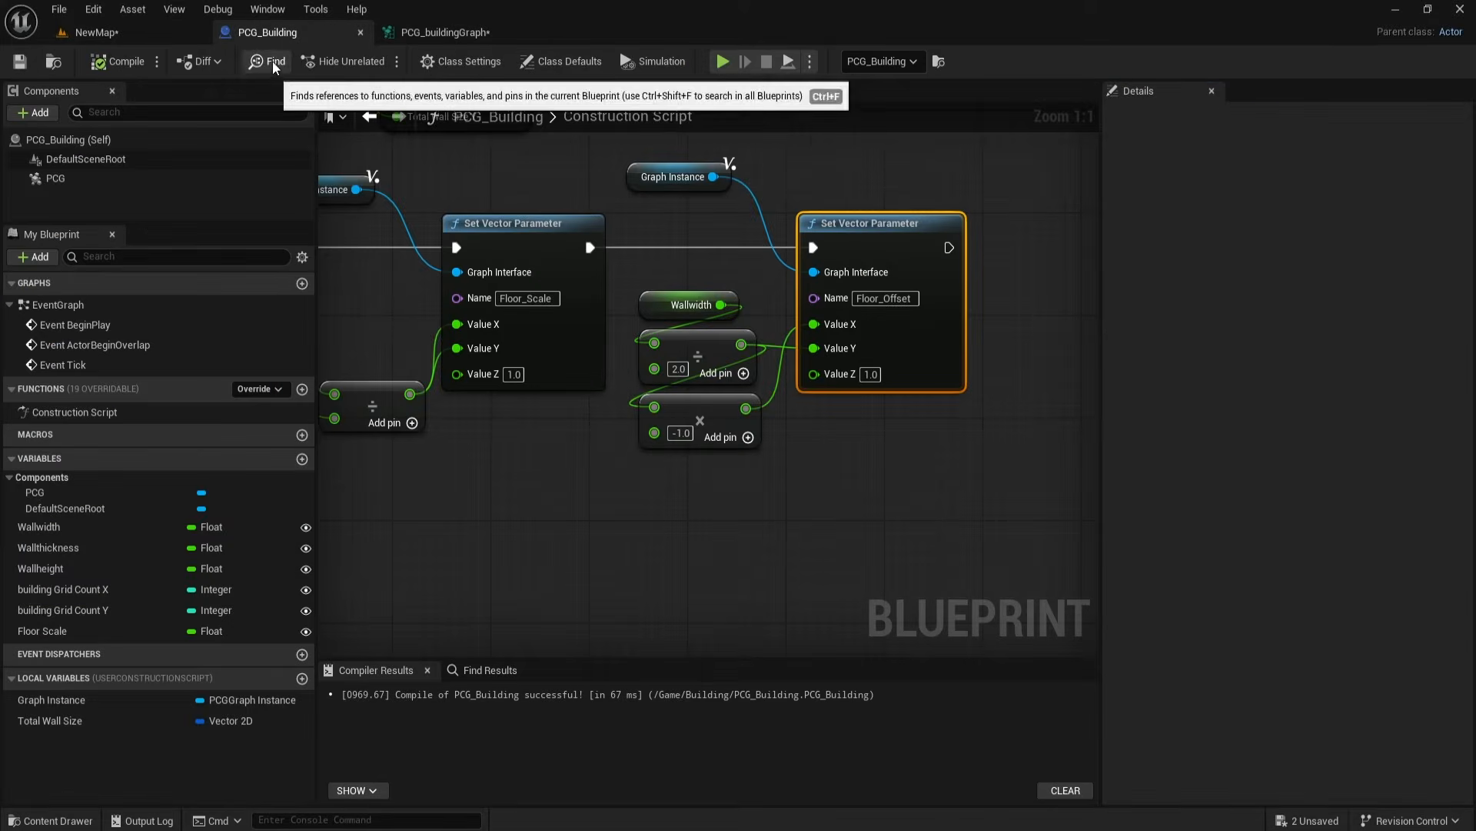
pyautogui.click(396, 33)
pyautogui.click(175, 31)
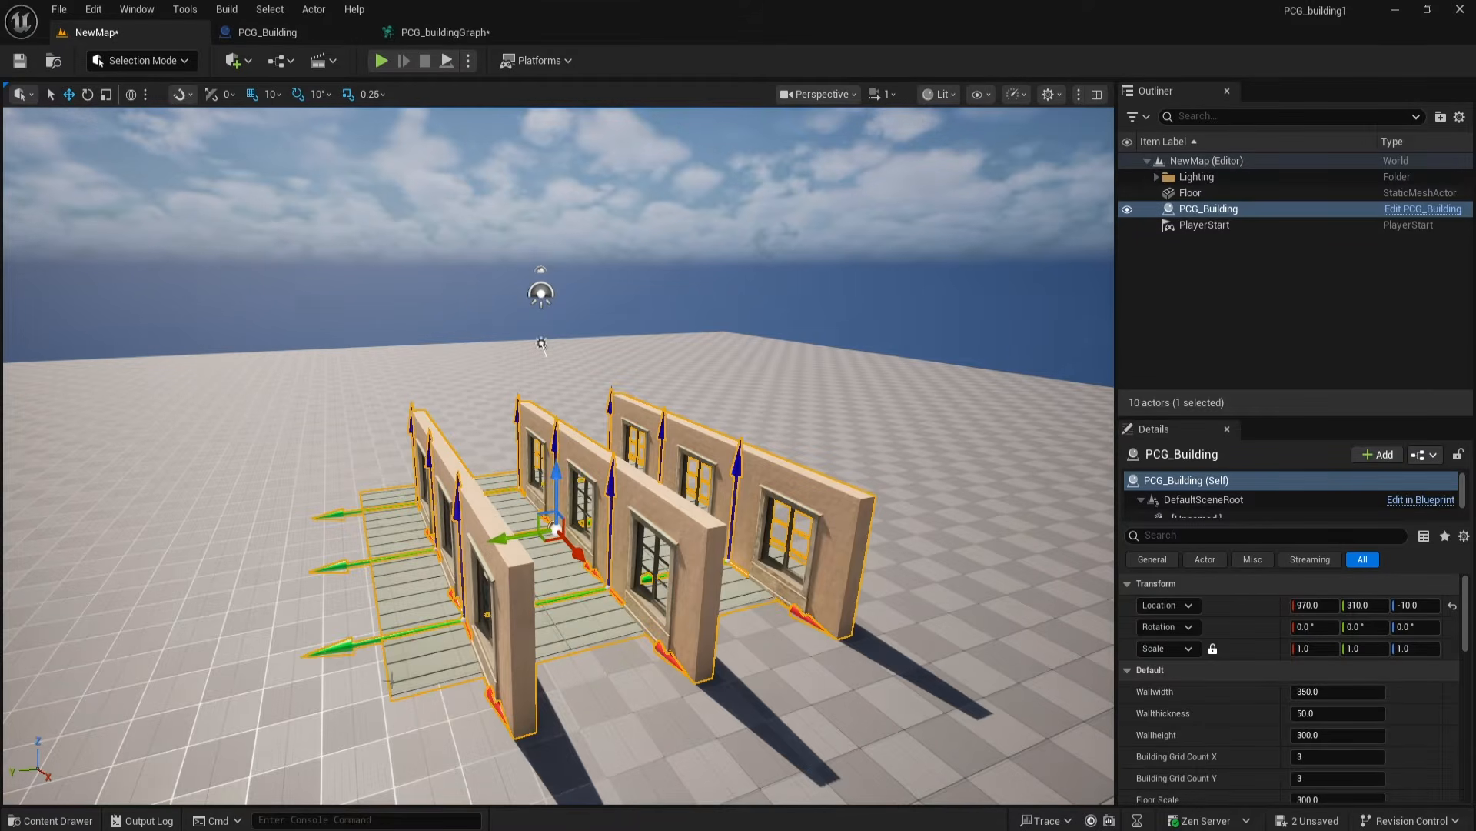
pyautogui.keyDown('alt'); pyautogui.moveTo(361, 680); pyautogui.dragTo(323, 654); pyautogui.keyUp('alt')
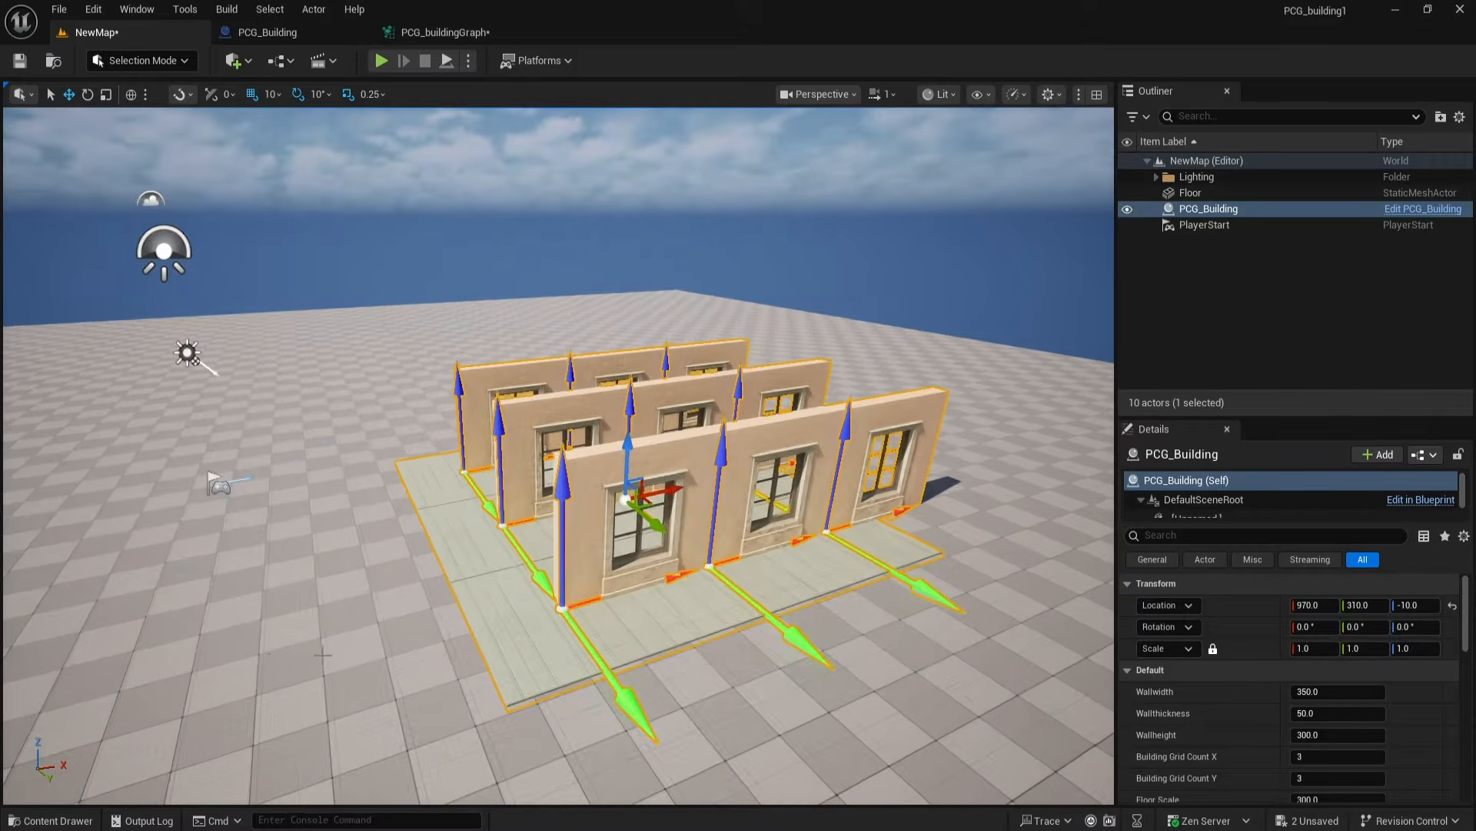
pyautogui.scroll(4, 323, 653)
pyautogui.scroll(3, 349, 618)
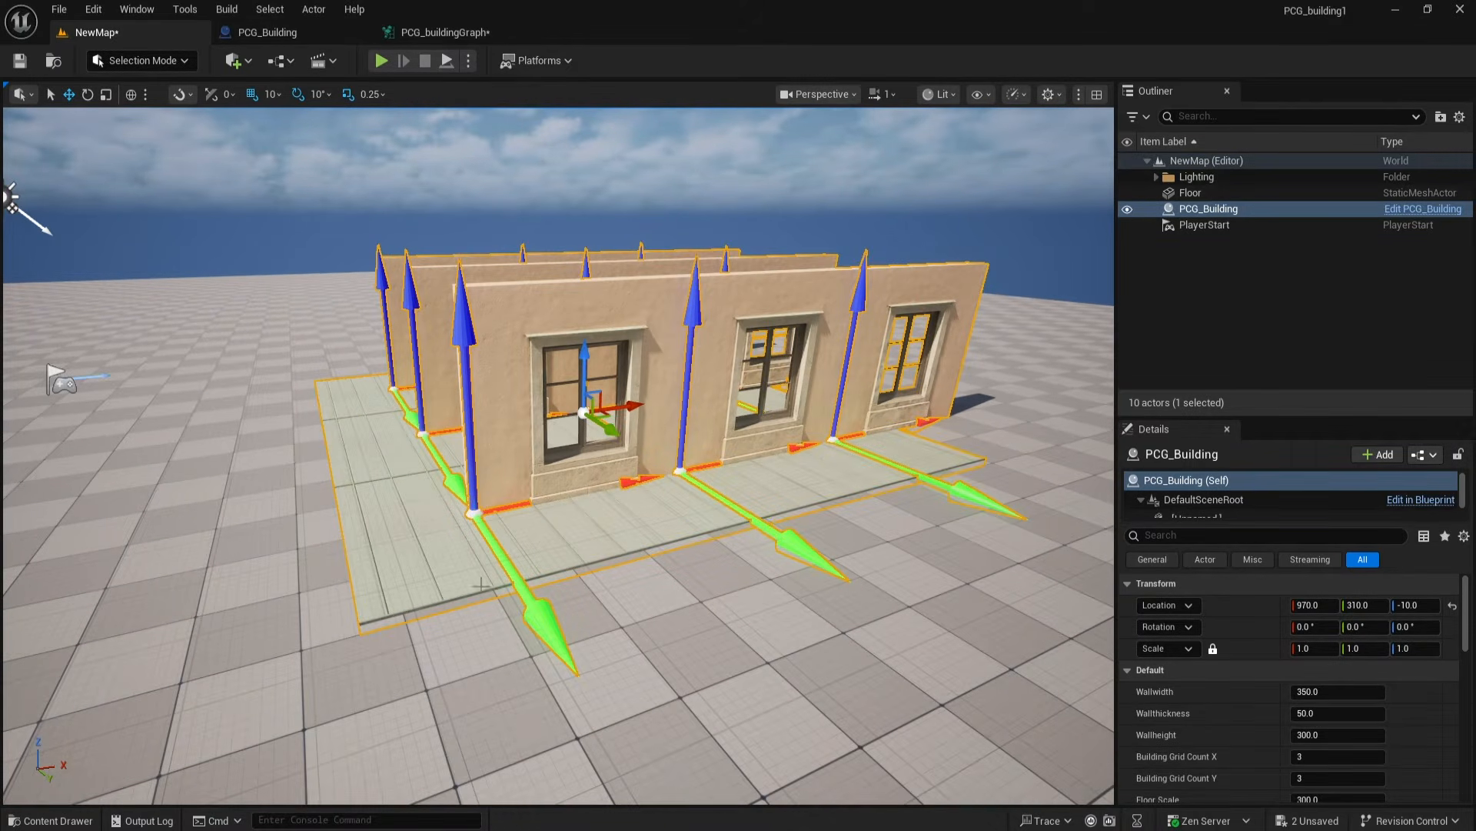
# Step: In PCG_buildingGraph, add a Transform Points node from the lower Points Grid Gen and connect its output to the wall mesh spawner
pyautogui.click(443, 32)
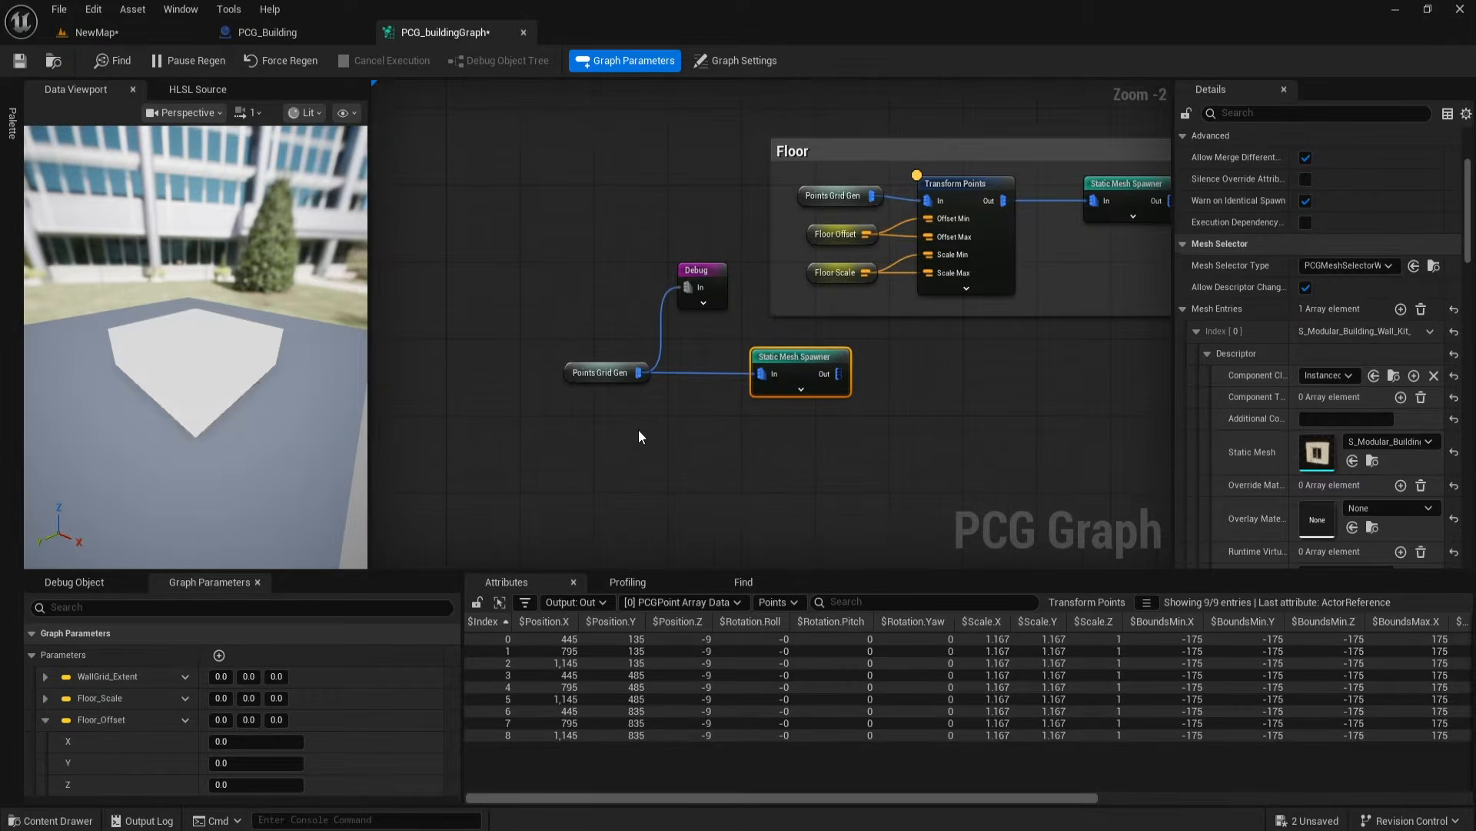
pyautogui.click(544, 372)
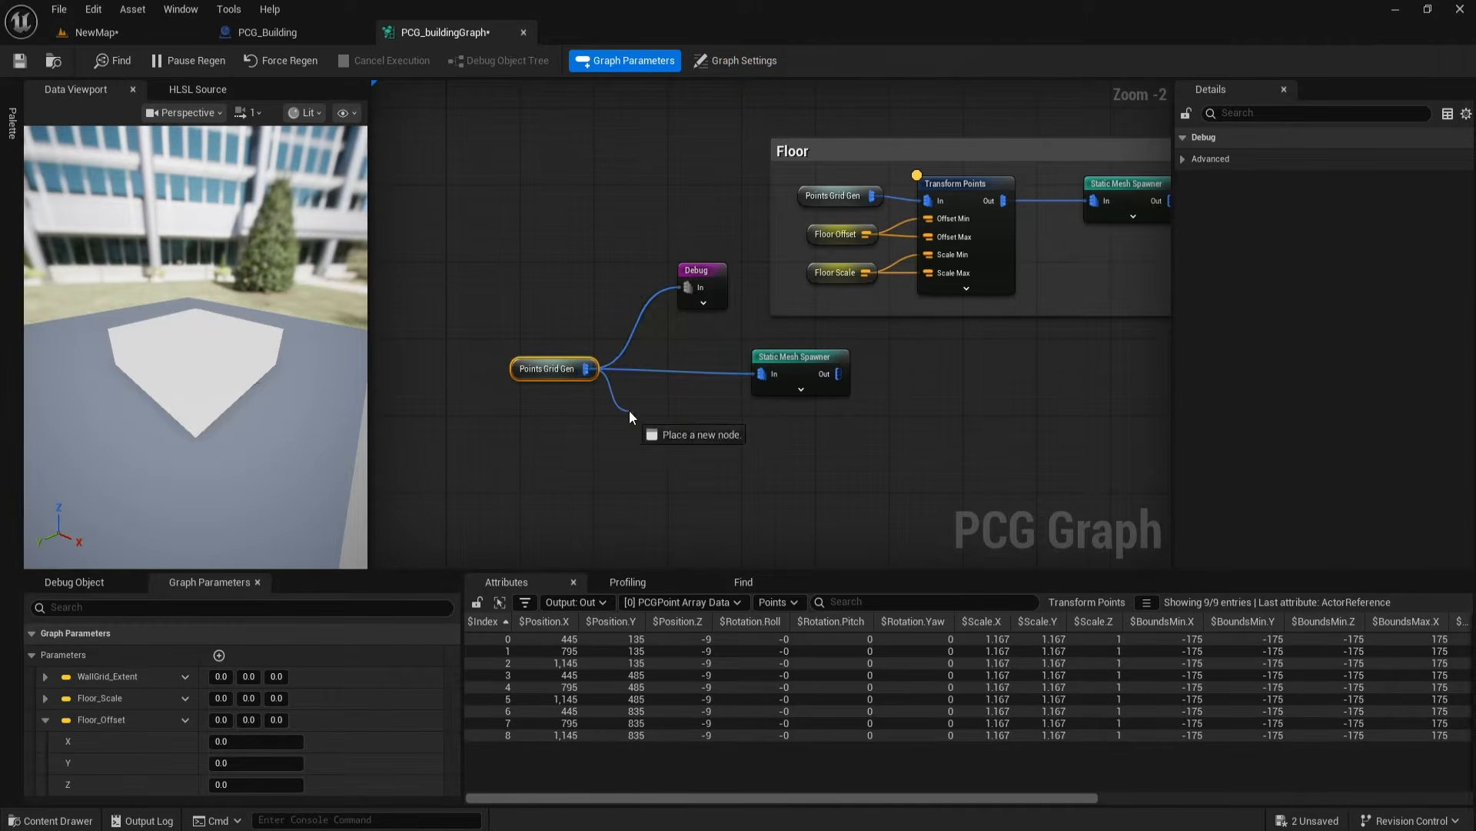
pyautogui.moveTo(629, 409); pyautogui.dragTo(632, 414)
pyautogui.write('trans')
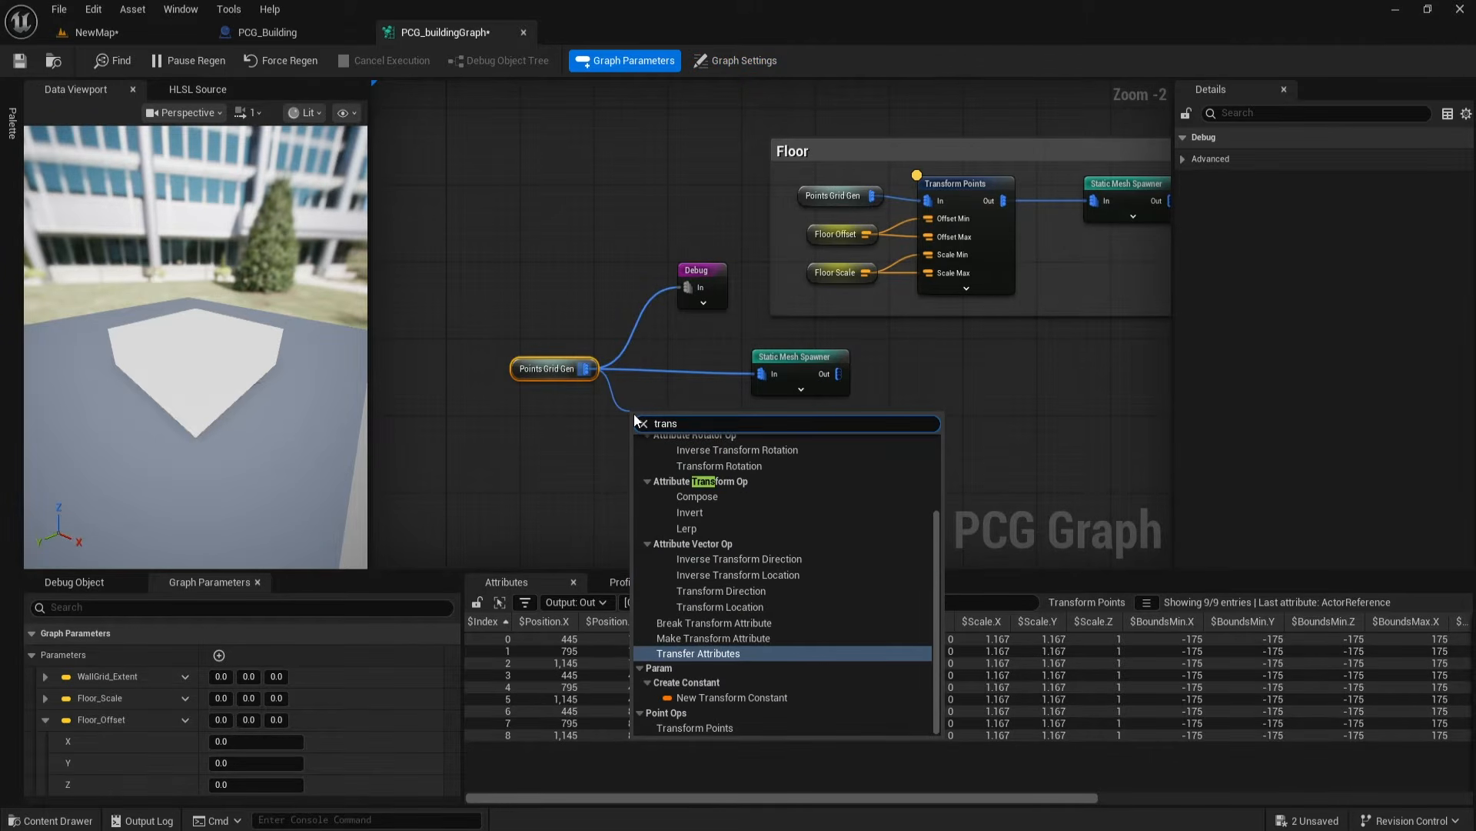
pyautogui.click(712, 728)
pyautogui.moveTo(706, 436); pyautogui.dragTo(761, 373)
# Step: Remove the direct link between Points Grid Gen and the wall spawner and line up the three wall nodes
pyautogui.moveTo(786, 358); pyautogui.dragTo(823, 358)
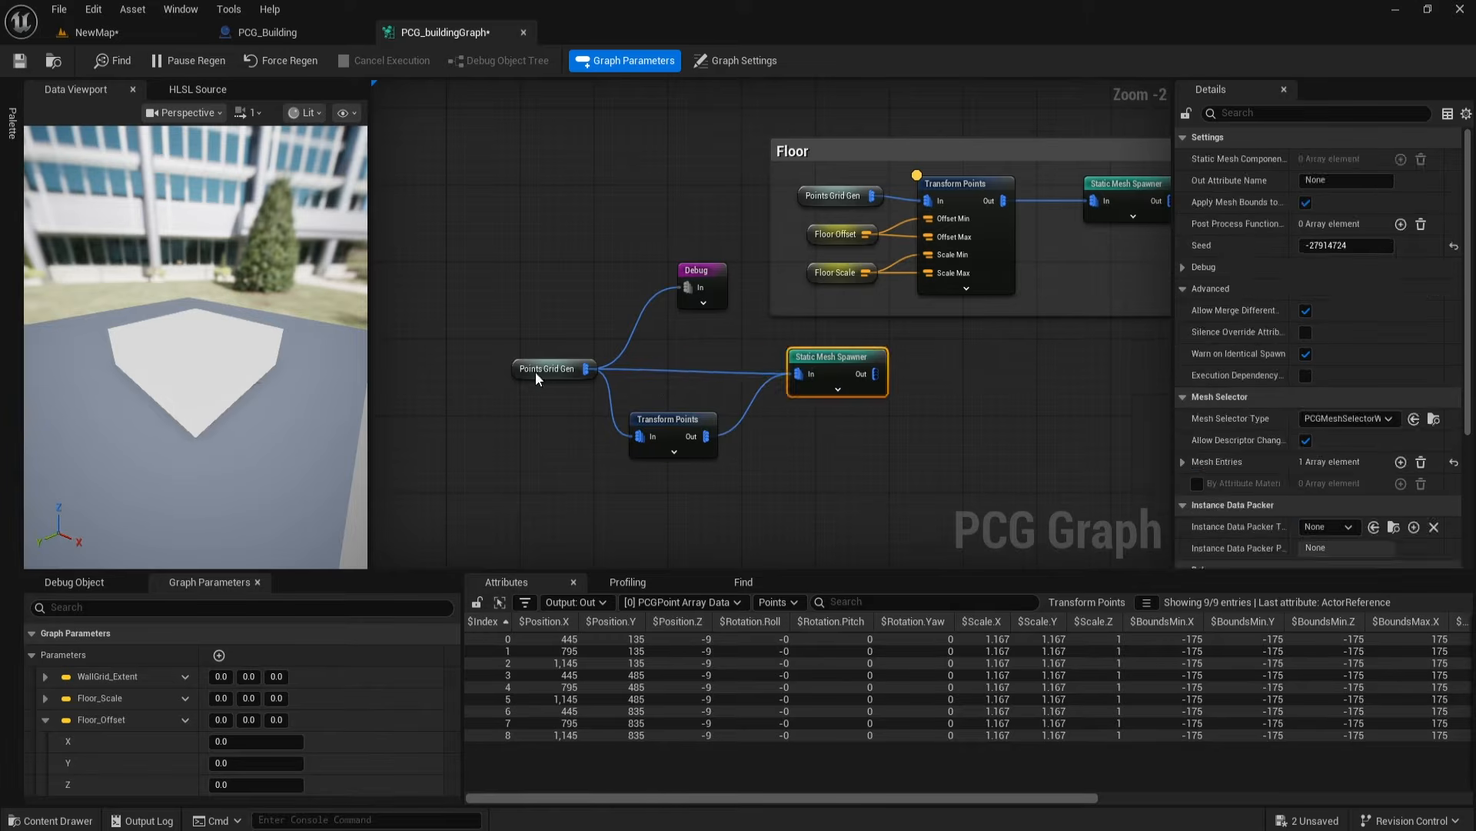
pyautogui.moveTo(532, 369); pyautogui.dragTo(540, 378)
pyautogui.click(857, 359)
pyautogui.moveTo(660, 426); pyautogui.dragTo(689, 382)
pyautogui.moveTo(559, 386); pyautogui.dragTo(578, 395)
# Step: Enclose the wall nodes in a comment titled Right Wall and enlarge it around them
pyautogui.moveTo(528, 343); pyautogui.dragTo(892, 446)
pyautogui.write('cRight Wall')
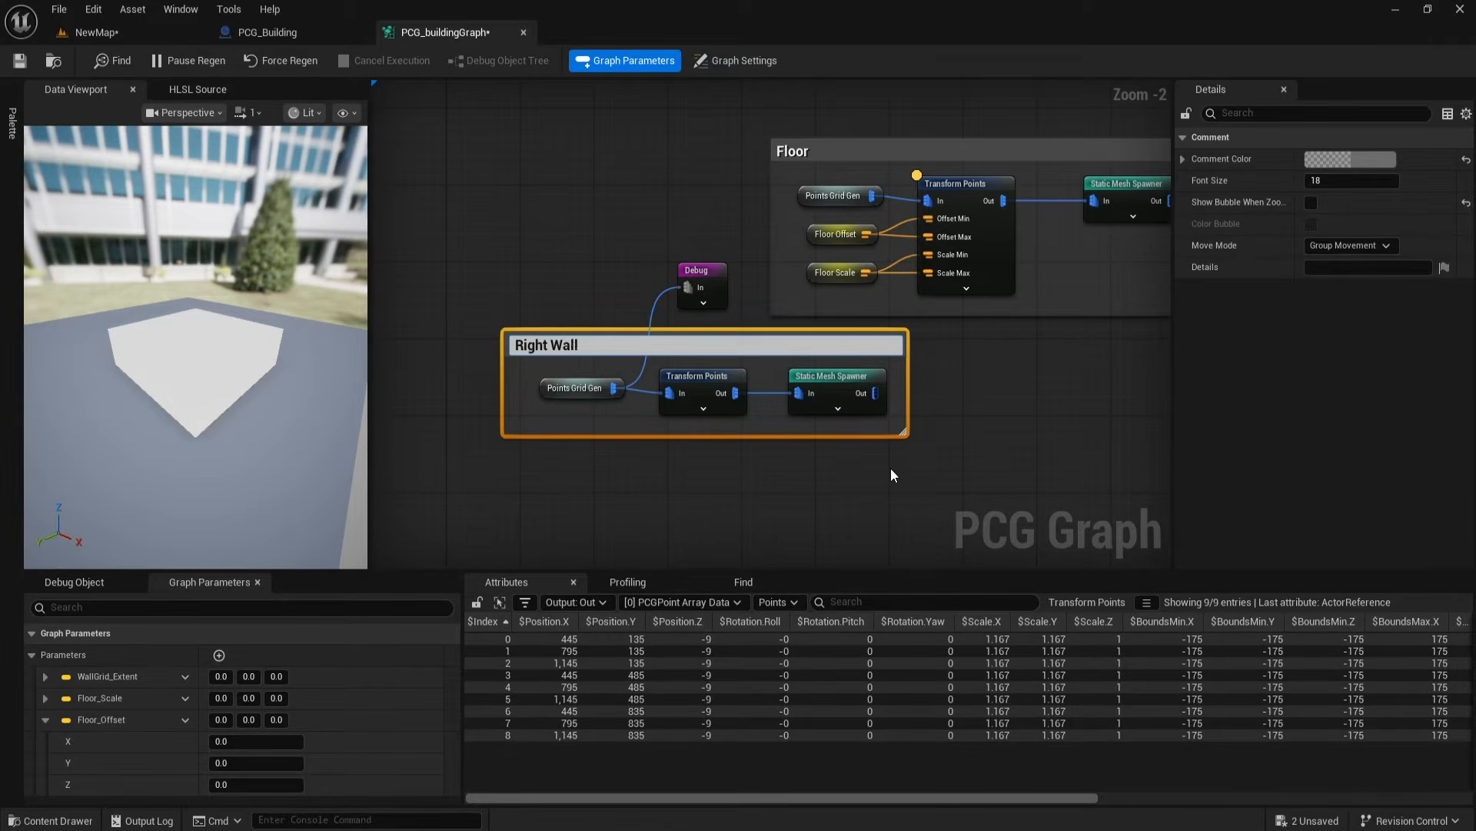
pyautogui.press('Return')
pyautogui.moveTo(712, 343); pyautogui.dragTo(740, 353)
pyautogui.moveTo(936, 445); pyautogui.dragTo(932, 448)
pyautogui.moveTo(639, 524); pyautogui.dragTo(691, 509, button='right')
# Step: Enlarge the graph parameter area, collapse Floor_Offset, and add four new graph parameters
pyautogui.moveTo(330, 571); pyautogui.dragTo(329, 452)
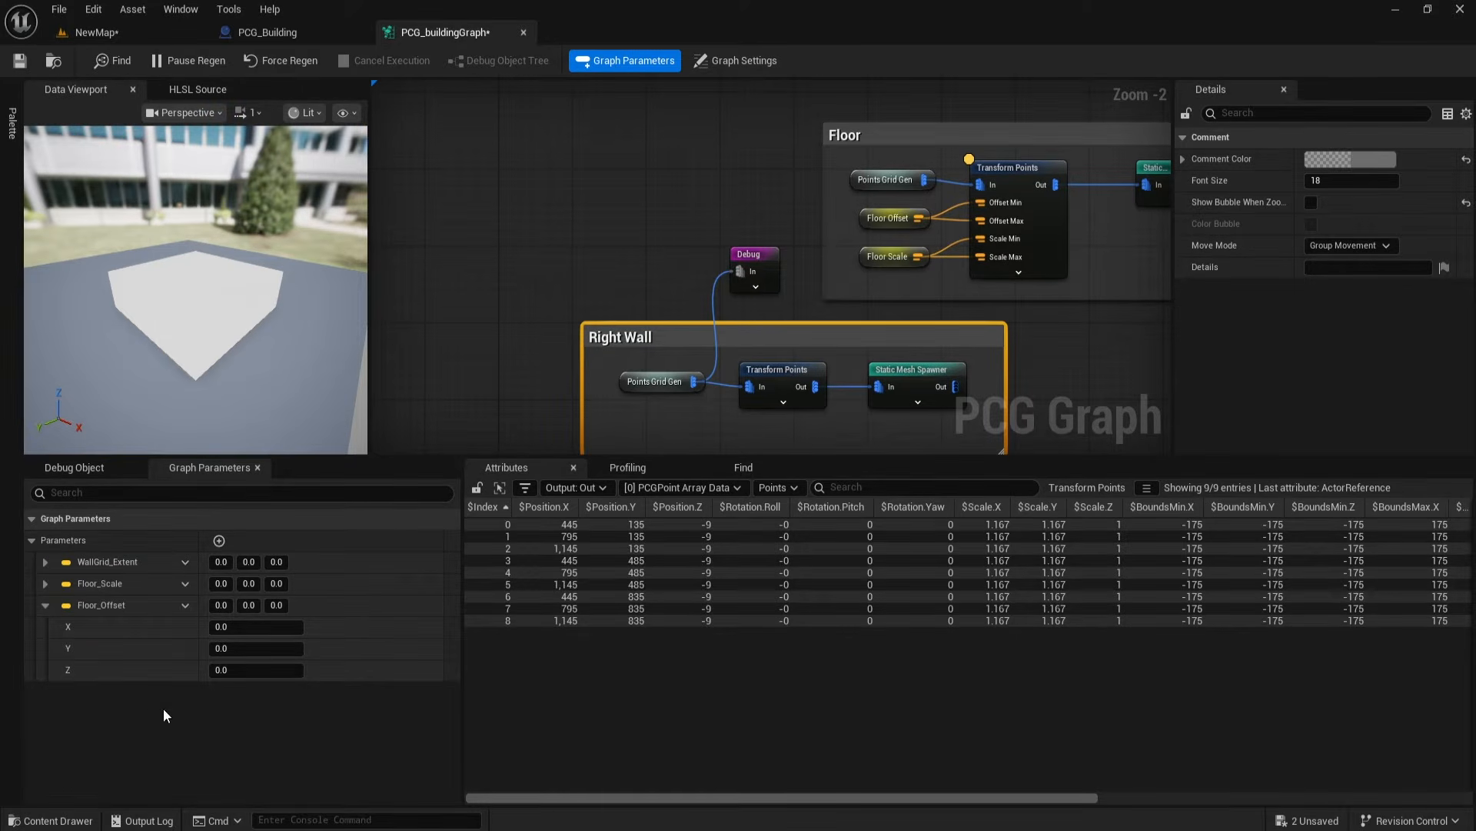
pyautogui.click(45, 605)
pyautogui.click(219, 540)
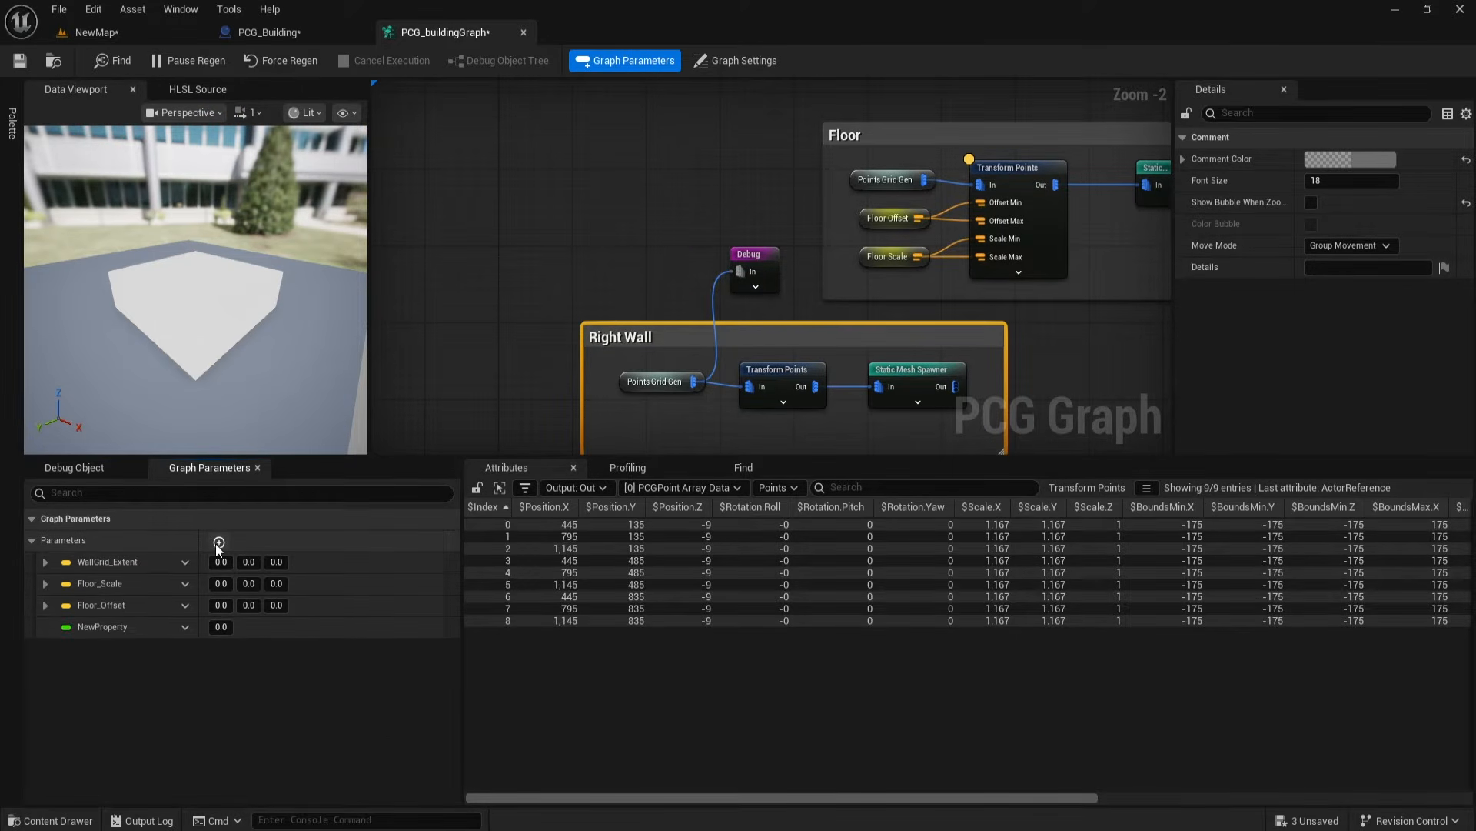
pyautogui.click(218, 541)
pyautogui.click(218, 540)
pyautogui.click(218, 540)
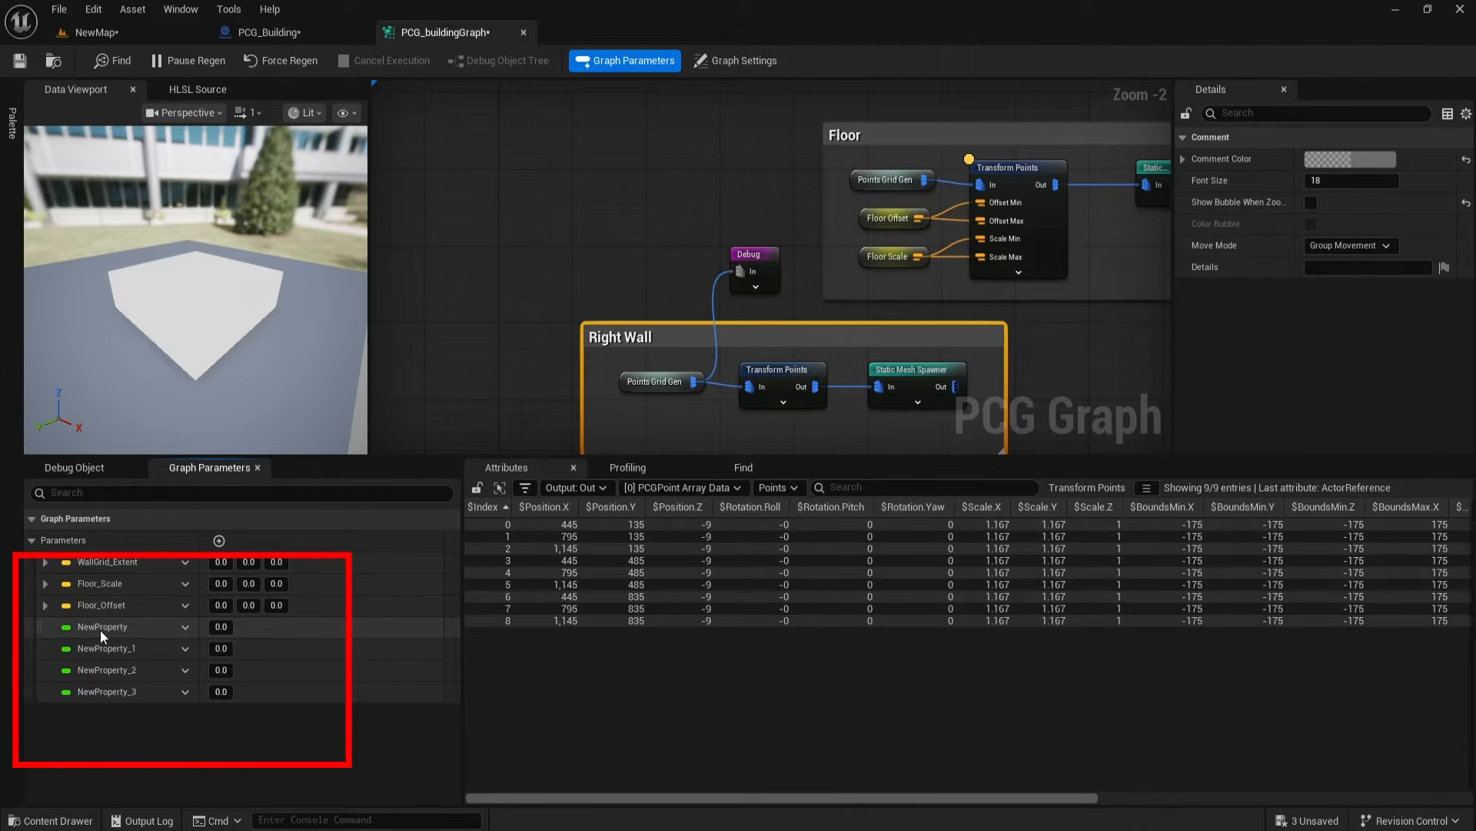
# Step: Rename the first new parameter Wall_offset_1 and set its type to Vector
pyautogui.doubleClick(121, 630)
pyautogui.write('Wall offset')
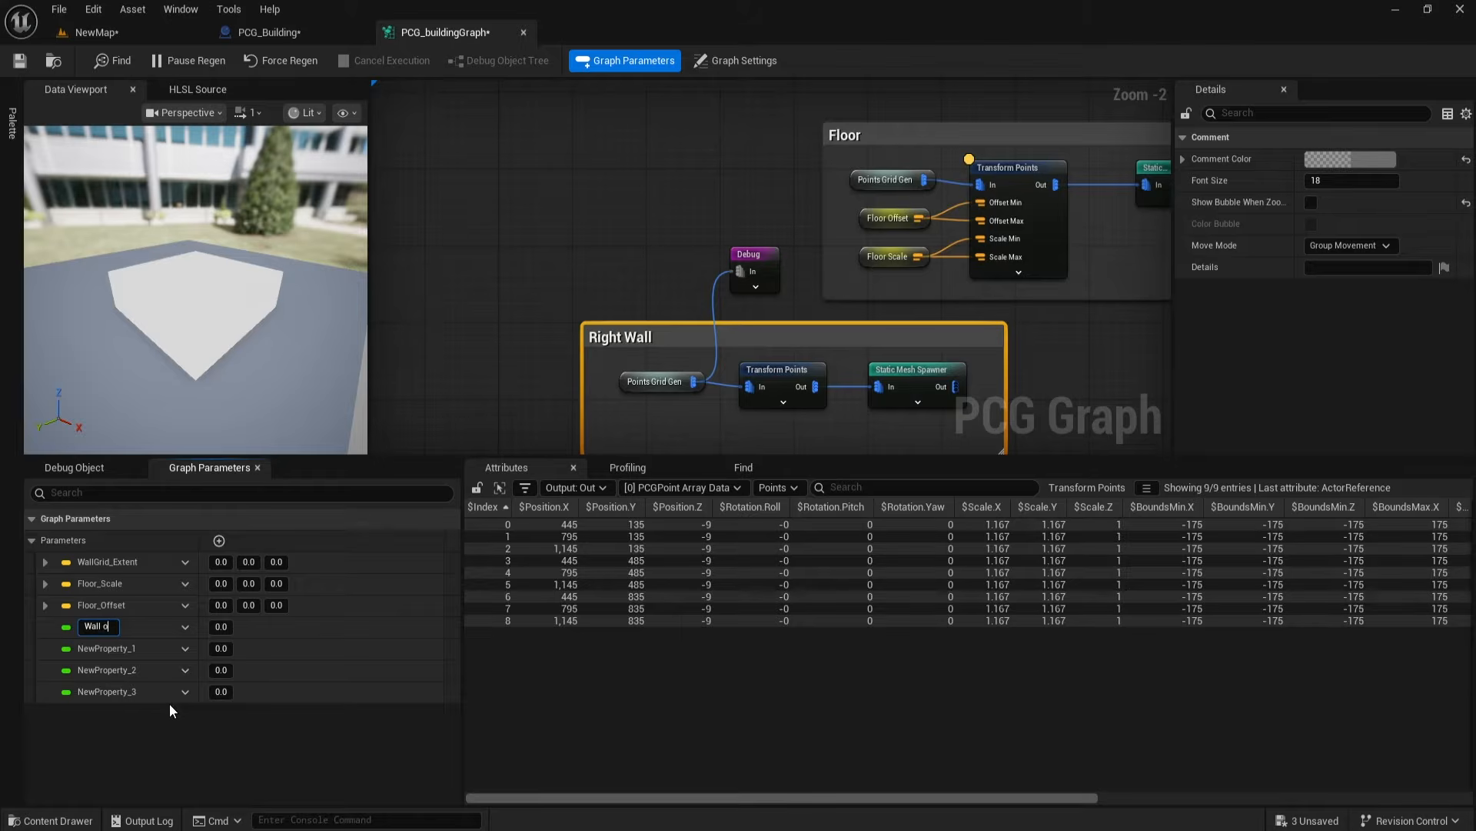
pyautogui.press('Return')
pyautogui.click(184, 648)
pyautogui.click(215, 674)
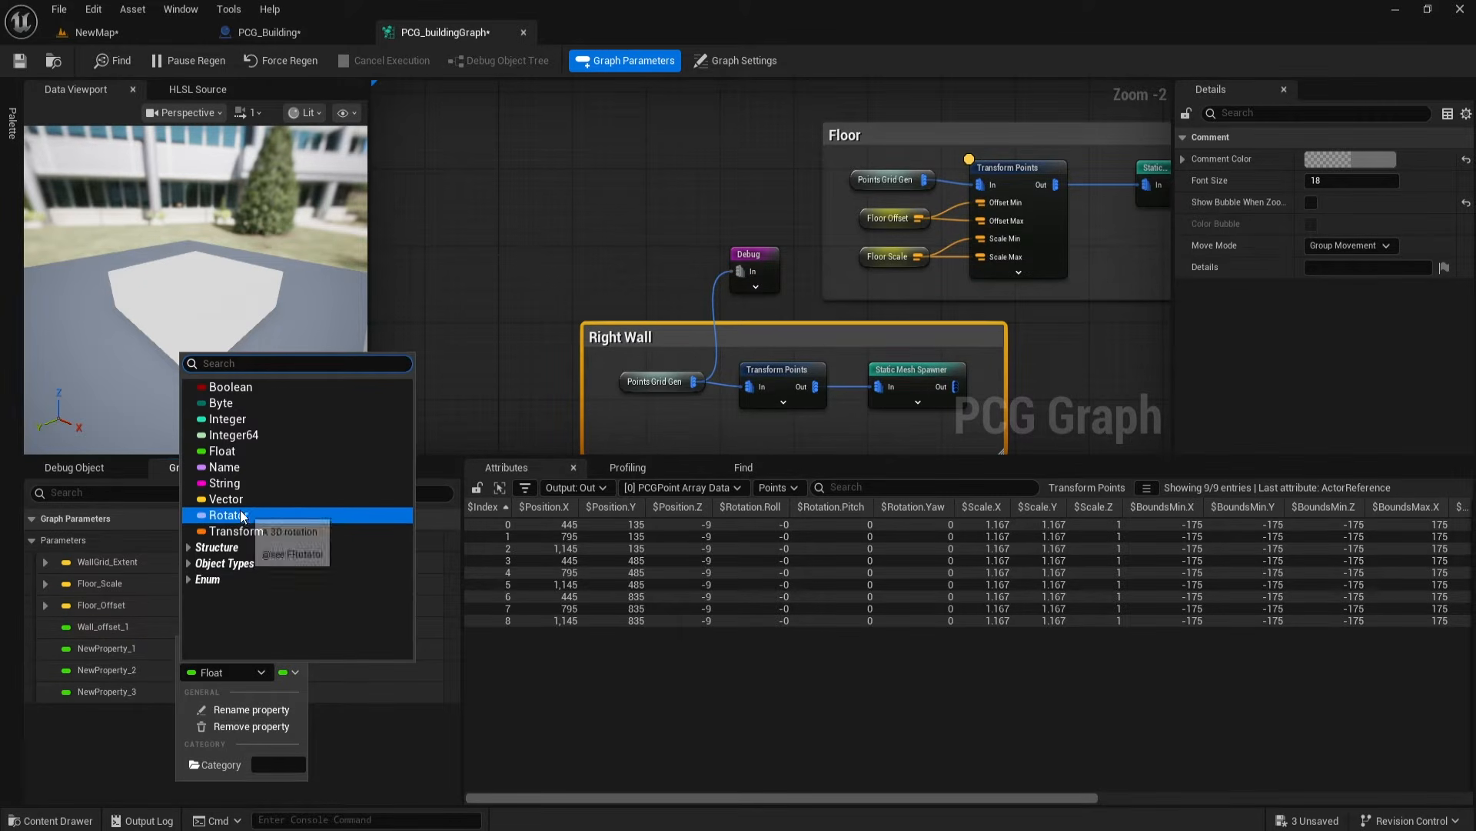
pyautogui.press('Escape')
pyautogui.press('Escape')
# Step: Set the type of NewProperty_1 to Vector and rename it Wall_offset_2
pyautogui.click(185, 670)
pyautogui.click(210, 693)
pyautogui.click(229, 521)
pyautogui.doubleClick(128, 650)
pyautogui.write('Wall_offset_1')
pyautogui.press('BackSpace')
pyautogui.write('2')
# Step: Set the type of NewProperty_2 to Vector and rename it Wall_offset_3
pyautogui.click(185, 669)
pyautogui.click(222, 715)
pyautogui.click(232, 541)
pyautogui.doubleClick(107, 670)
pyautogui.write('Wall_offset_1')
pyautogui.press('BackSpace')
pyautogui.write('3')
# Step: Set the type of NewProperty_3 to Vector and rename it Wall_offset_4
pyautogui.click(185, 691)
pyautogui.click(222, 573)
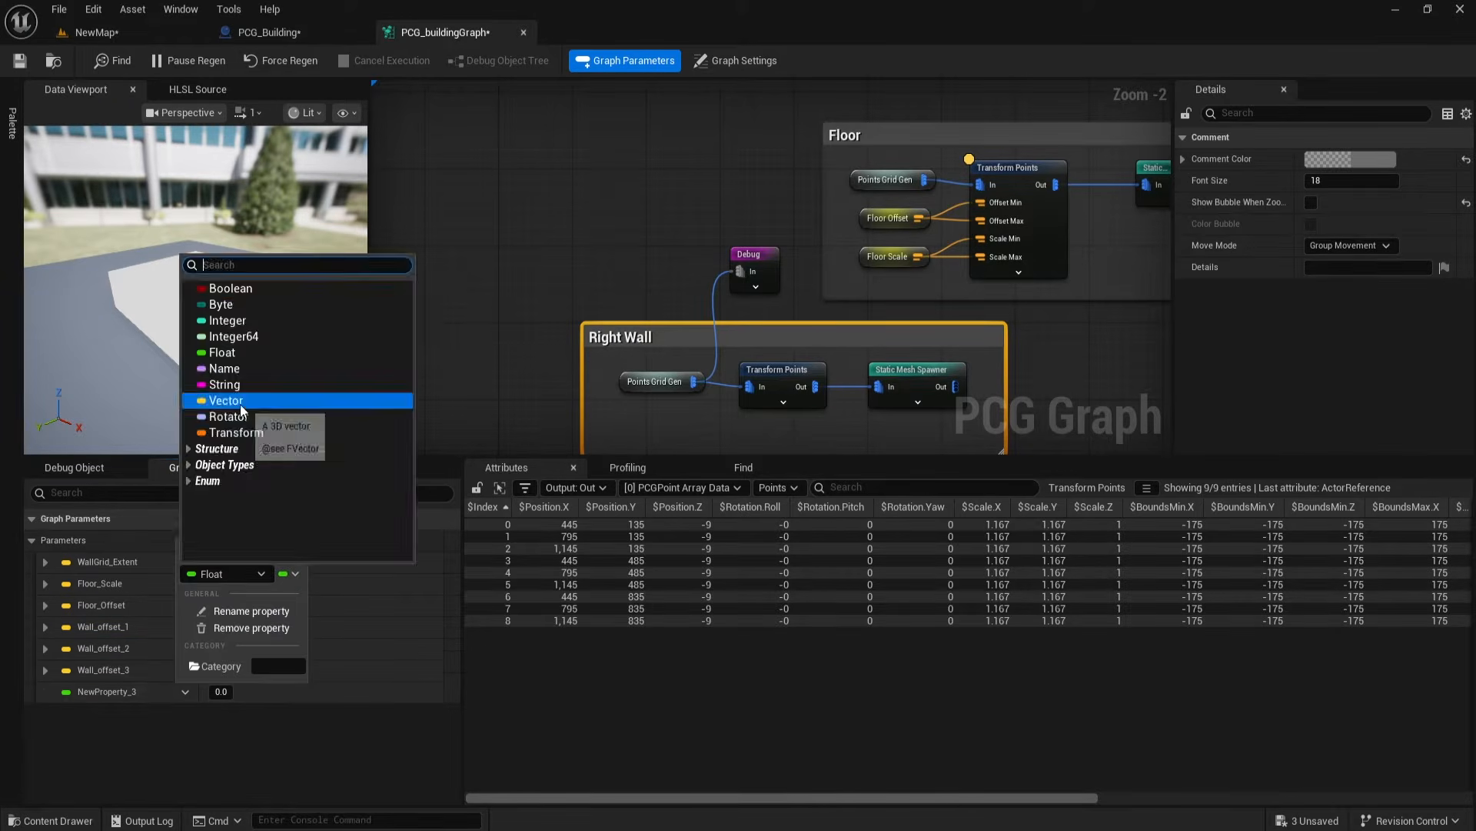
pyautogui.click(231, 401)
pyautogui.doubleClick(115, 691)
pyautogui.write('4')
pyautogui.press('Return')
# Step: Add a Wall Offset 1 node in the Right Wall group and connect it to Transform Points' Offset Min and Offset Max
pyautogui.moveTo(511, 337); pyautogui.dragTo(473, 185, button='right')
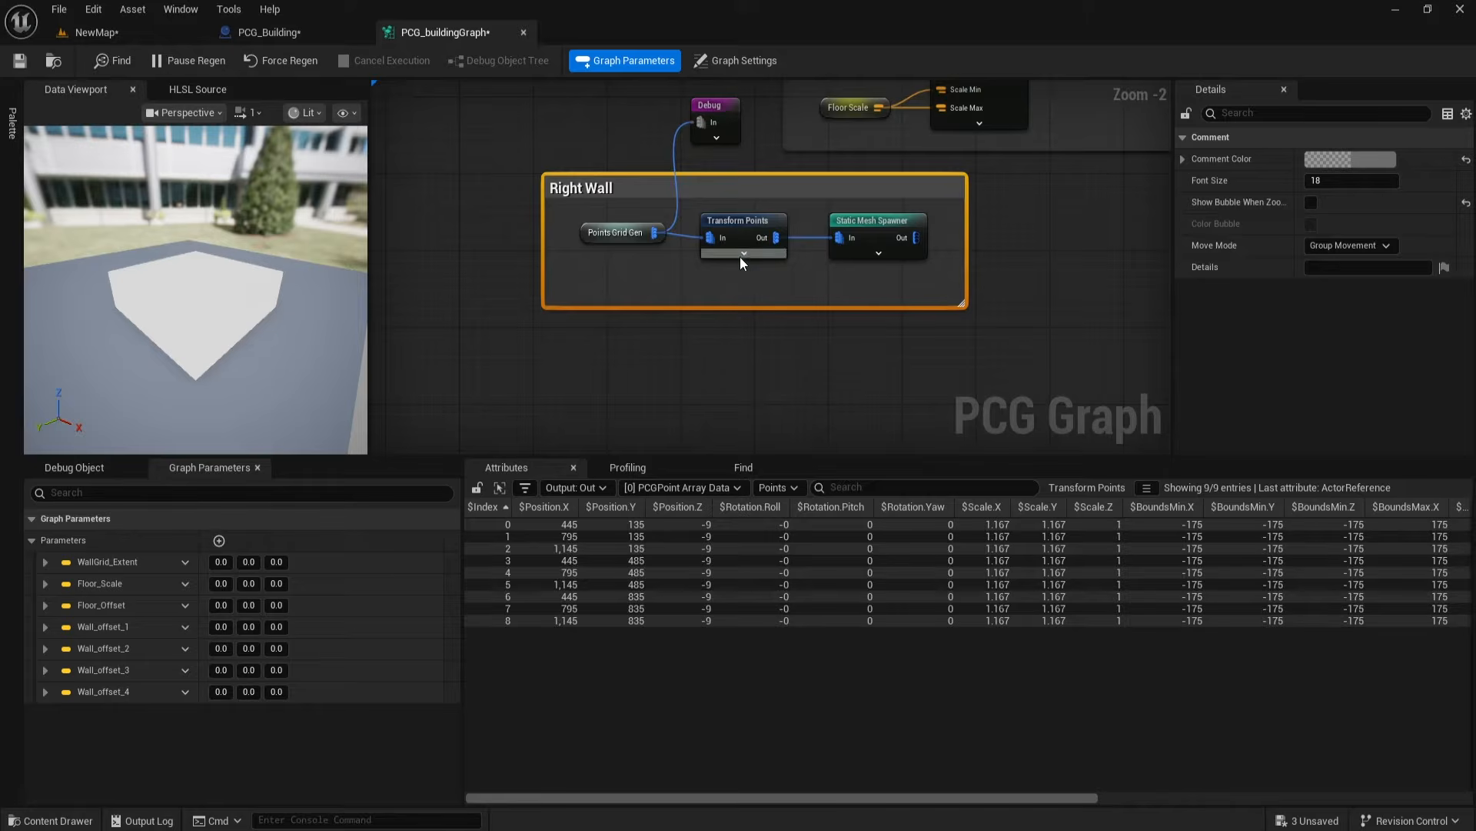
pyautogui.click(743, 259)
pyautogui.moveTo(637, 300); pyautogui.dragTo(625, 264, button='right')
pyautogui.rightClick(627, 269)
pyautogui.write('wal')
pyautogui.click(704, 309)
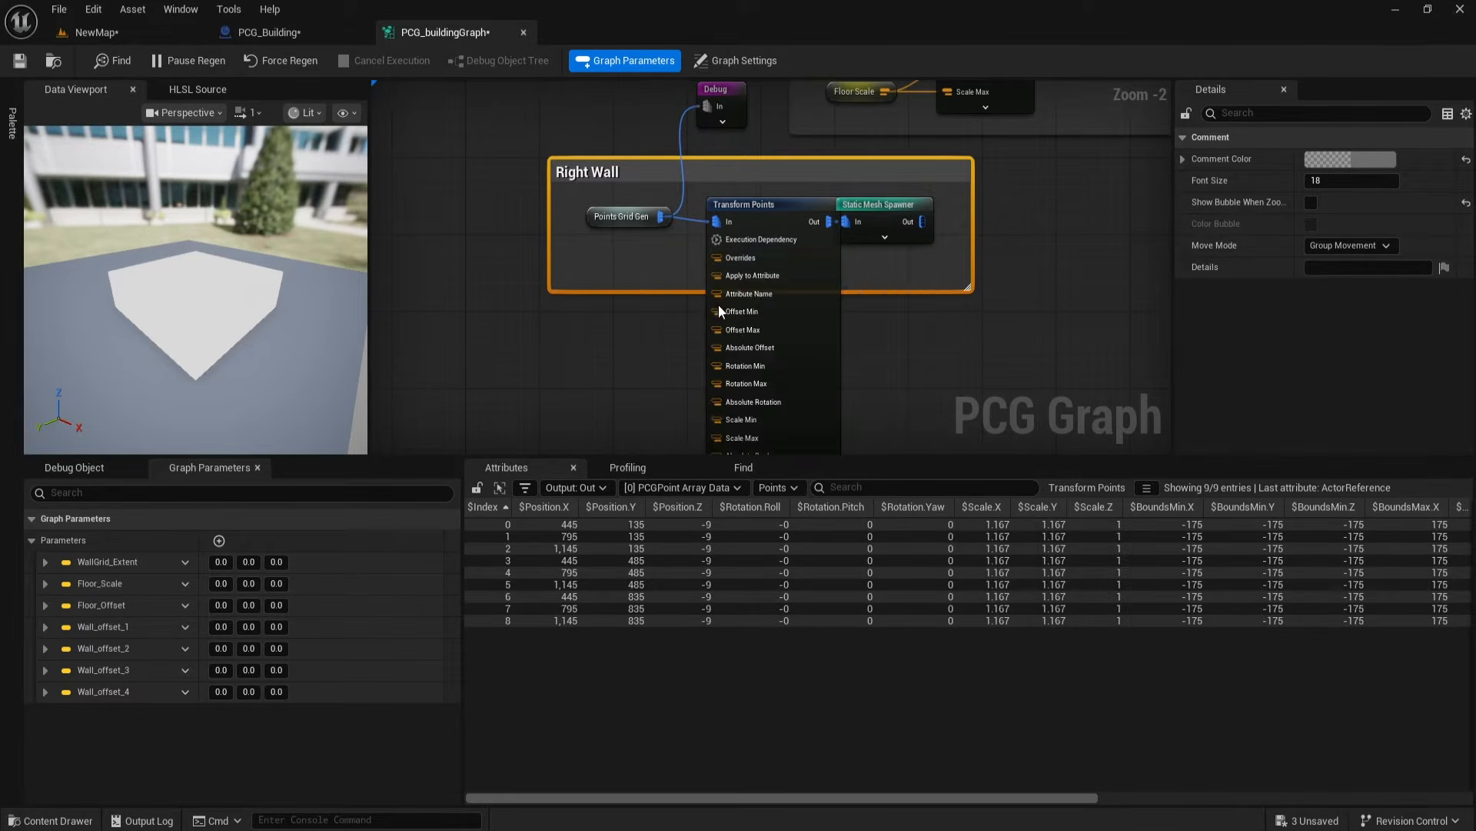
pyautogui.scroll(2, 669, 288)
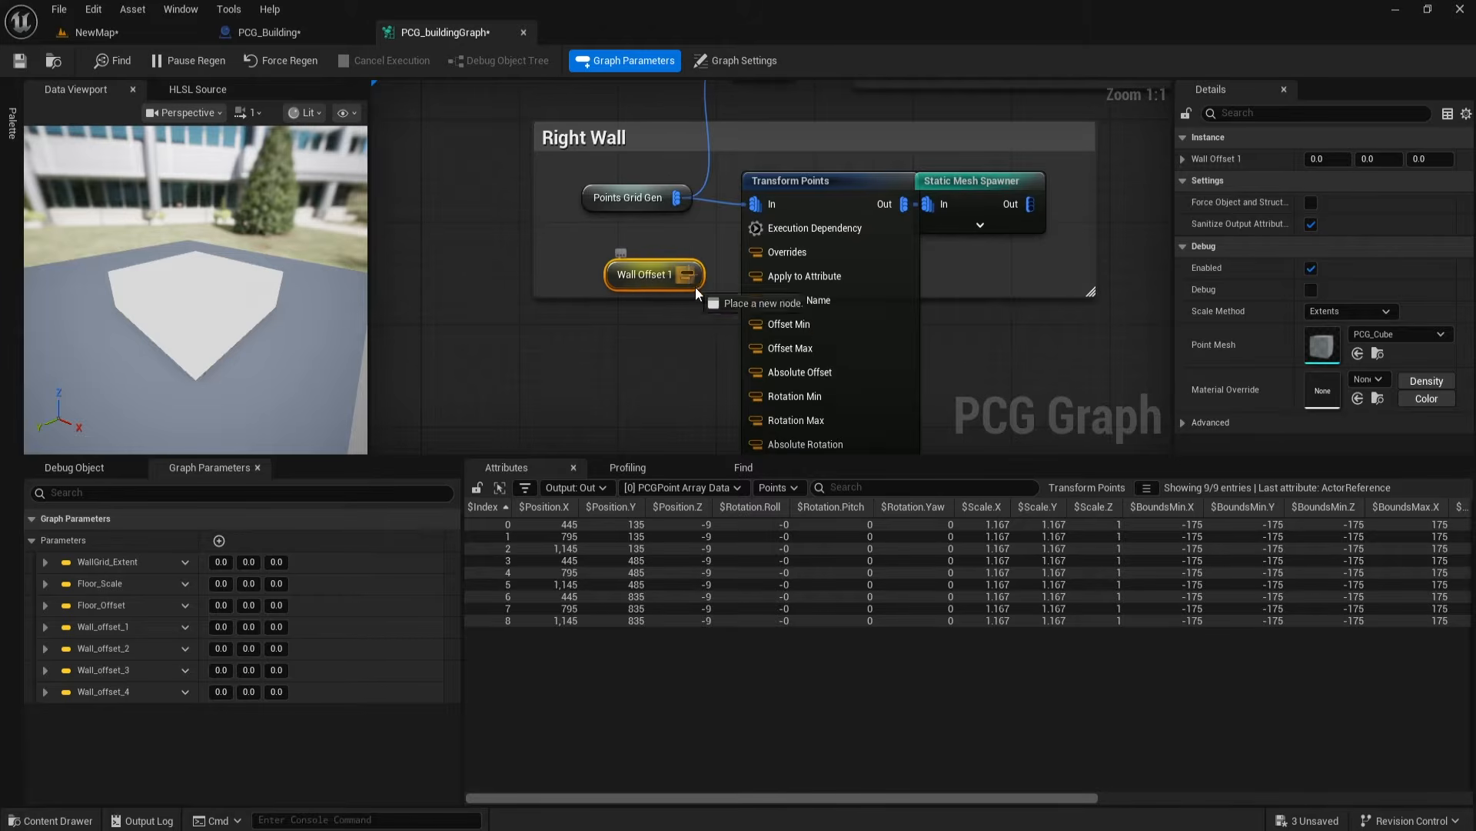
pyautogui.moveTo(753, 324); pyautogui.dragTo(755, 348)
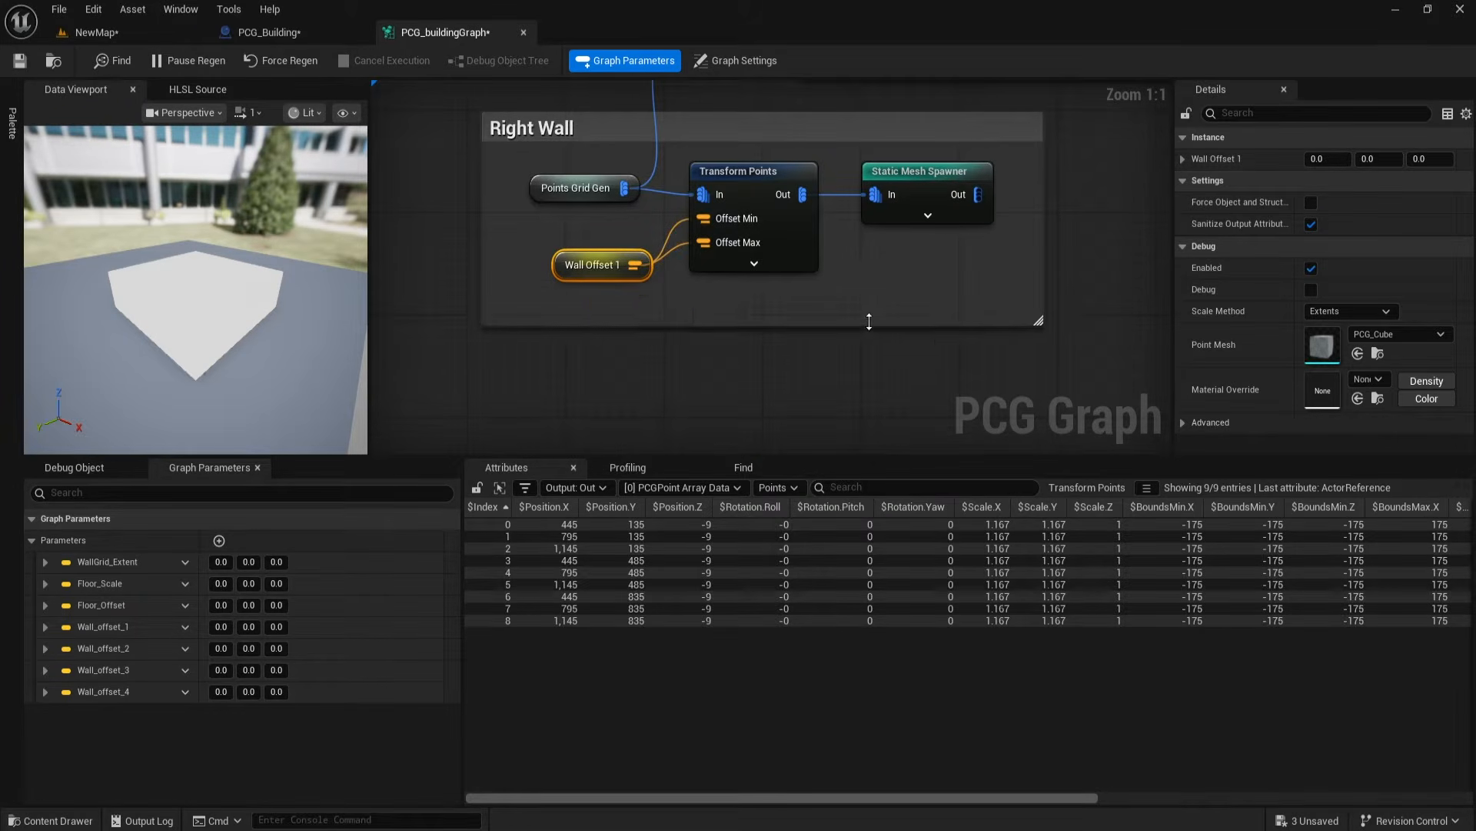
pyautogui.moveTo(891, 338); pyautogui.dragTo(870, 360, button='right')
# Step: In the PCG_Building construction script, group the vector parameter nodes in a comment titled Floor
pyautogui.click(323, 37)
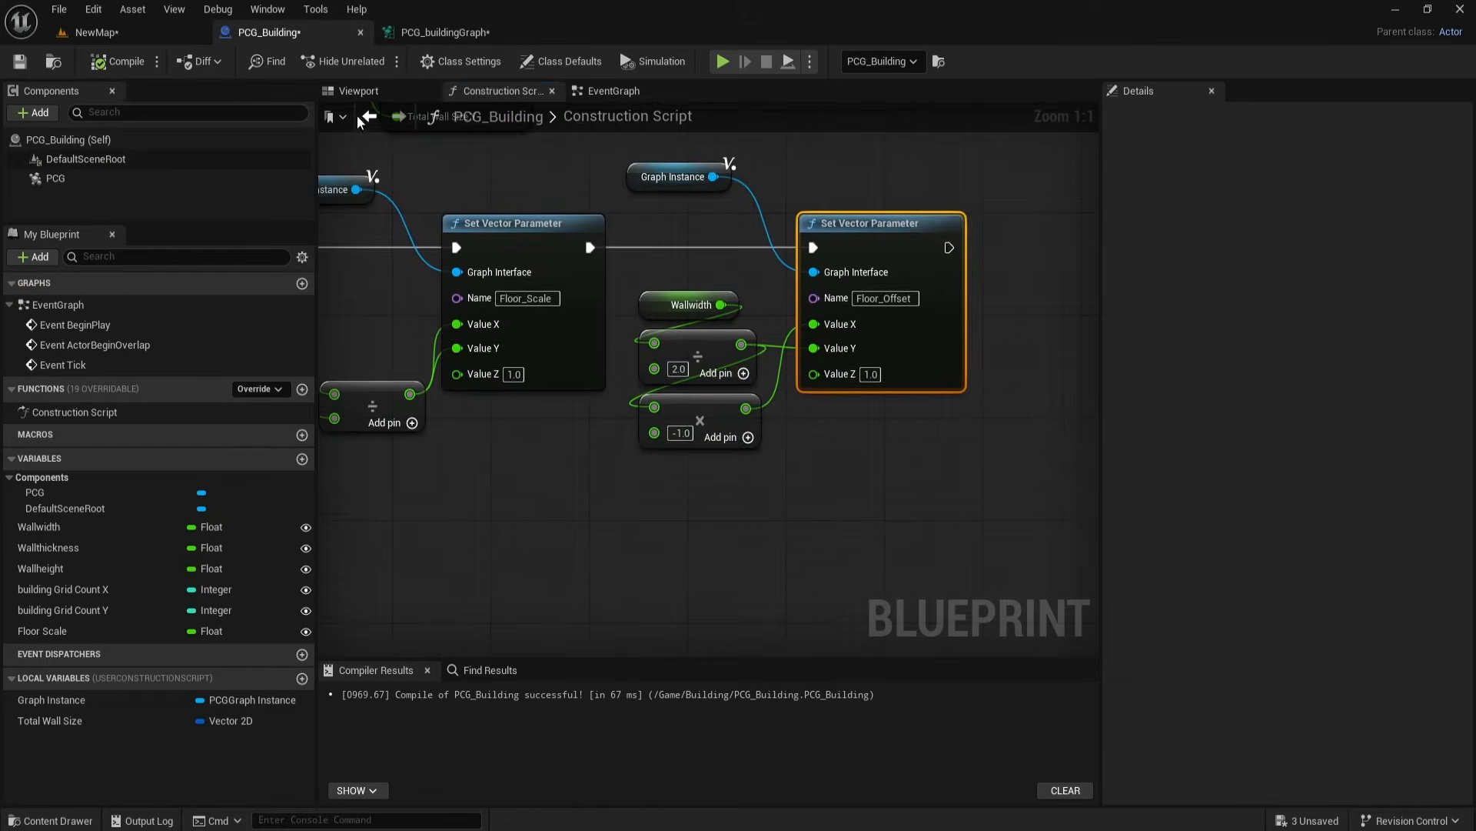
pyautogui.scroll(-6, 655, 497)
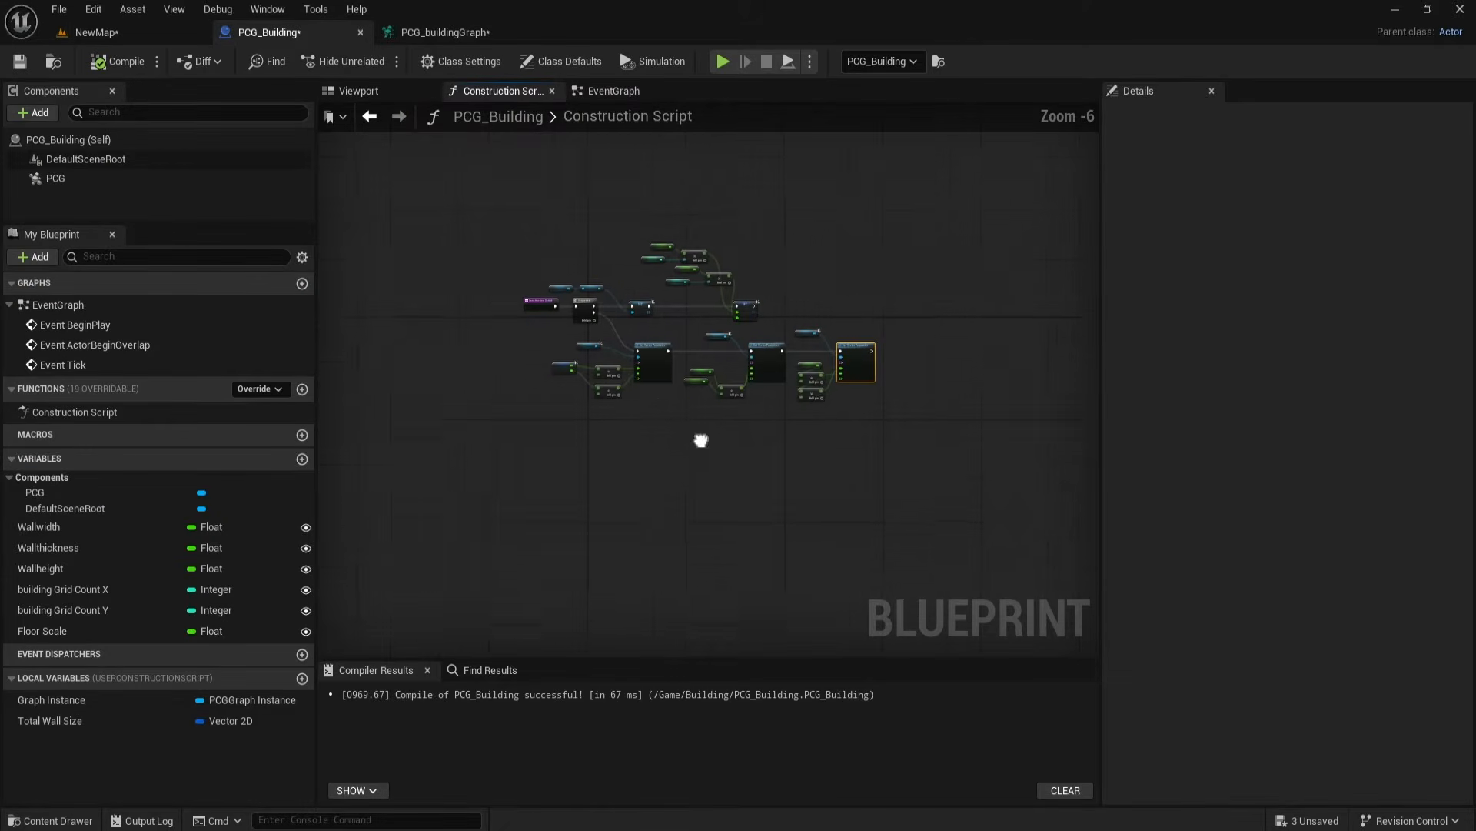
pyautogui.scroll(2, 702, 445)
pyautogui.moveTo(389, 266); pyautogui.dragTo(1086, 454)
pyautogui.write('cFloor')
# Step: Move the graph instance and total wall size setup nodes up, away from the Floor group
pyautogui.moveTo(706, 588); pyautogui.dragTo(826, 720, button='right')
pyautogui.moveTo(394, 204); pyautogui.dragTo(1003, 369)
pyautogui.moveTo(580, 344); pyautogui.dragTo(435, 237)
pyautogui.click(562, 335)
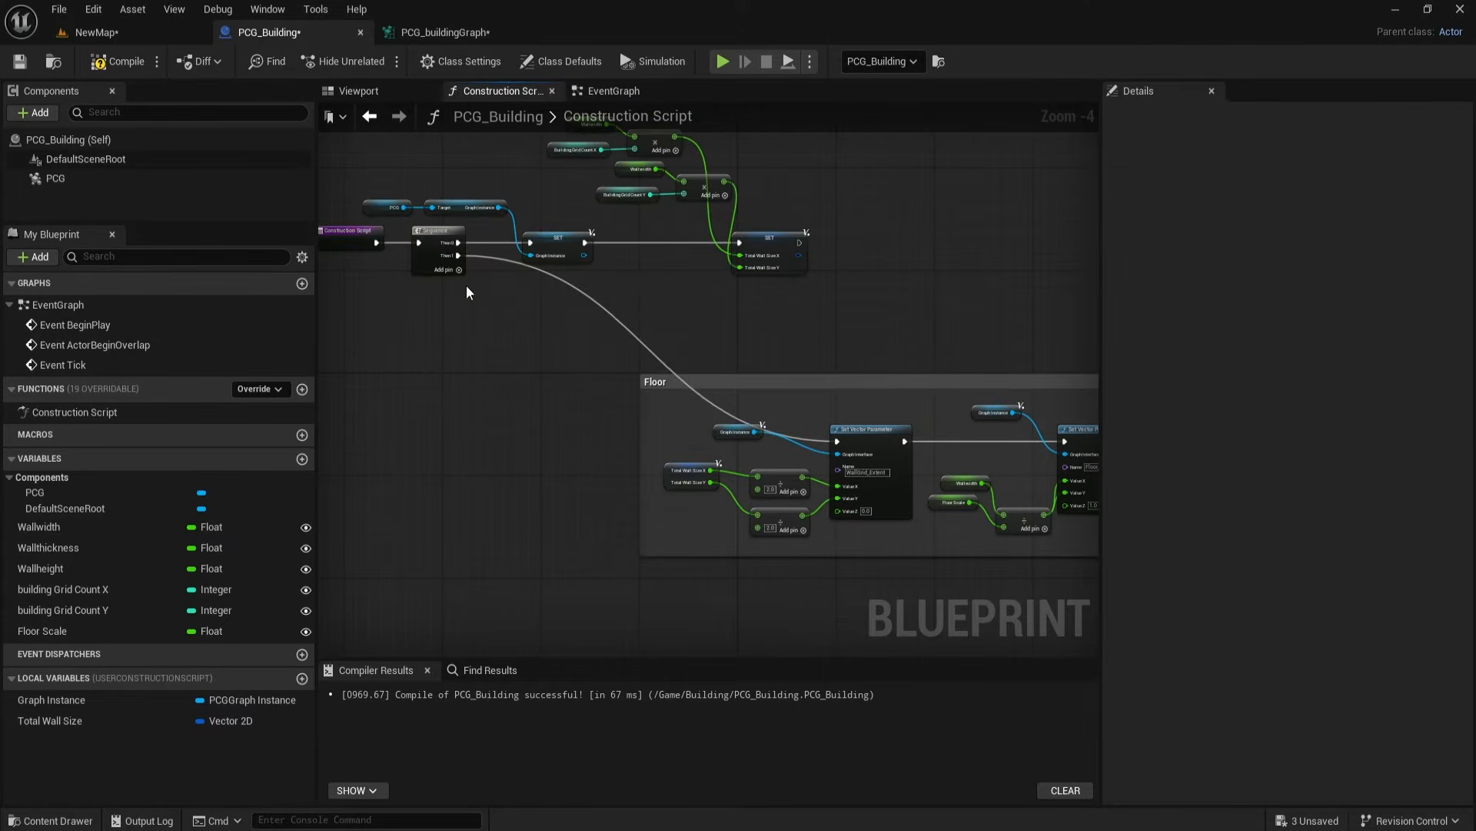
# Step: Add reroute points to the wire between the Sequence node and the Floor group and position them for a clean path
pyautogui.doubleClick(649, 353)
pyautogui.moveTo(649, 352); pyautogui.dragTo(589, 438)
pyautogui.moveTo(418, 306); pyautogui.dragTo(655, 305, button='right')
pyautogui.moveTo(656, 308); pyautogui.dragTo(588, 231)
pyautogui.moveTo(673, 233); pyautogui.dragTo(445, 239)
pyautogui.doubleClick(648, 353)
pyautogui.moveTo(646, 353); pyautogui.dragTo(703, 265)
# Step: Straighten the connection between the Sequence node and the upper reroute point
pyautogui.moveTo(591, 343); pyautogui.dragTo(747, 380, button='right')
pyautogui.moveTo(477, 252); pyautogui.dragTo(682, 353)
pyautogui.press('q')
pyautogui.click(625, 305)
# Step: Duplicate the WallGrid_Extent Set Vector Parameter with its Graph Instance, place the copies below Floor, and connect them to the Sequence's Then 2 output
pyautogui.moveTo(853, 454); pyautogui.dragTo(364, 243, button='right')
pyautogui.scroll(1, 748, 427)
pyautogui.click(880, 278)
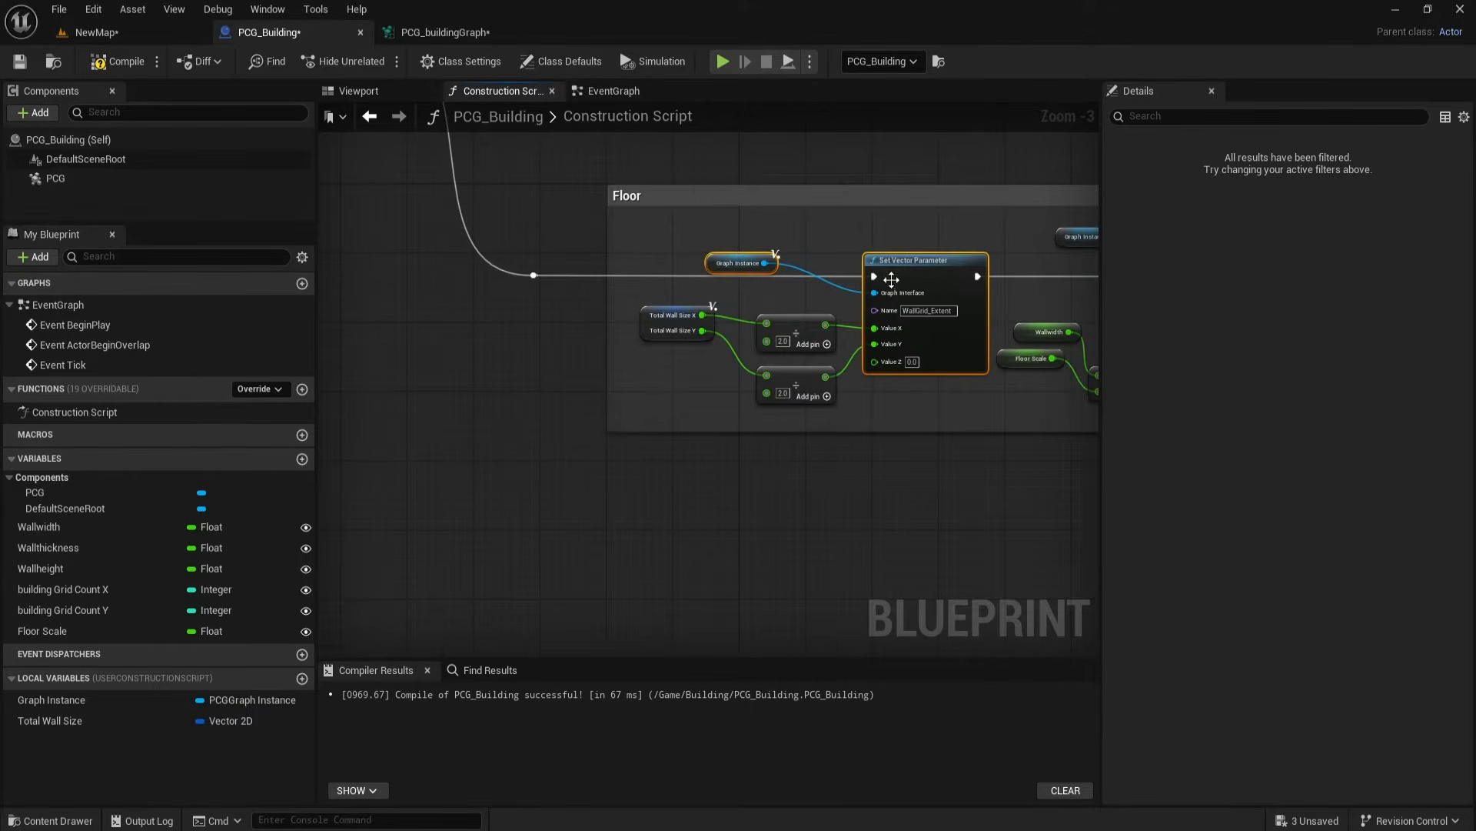
pyautogui.hotkey('ctrl', 'd')
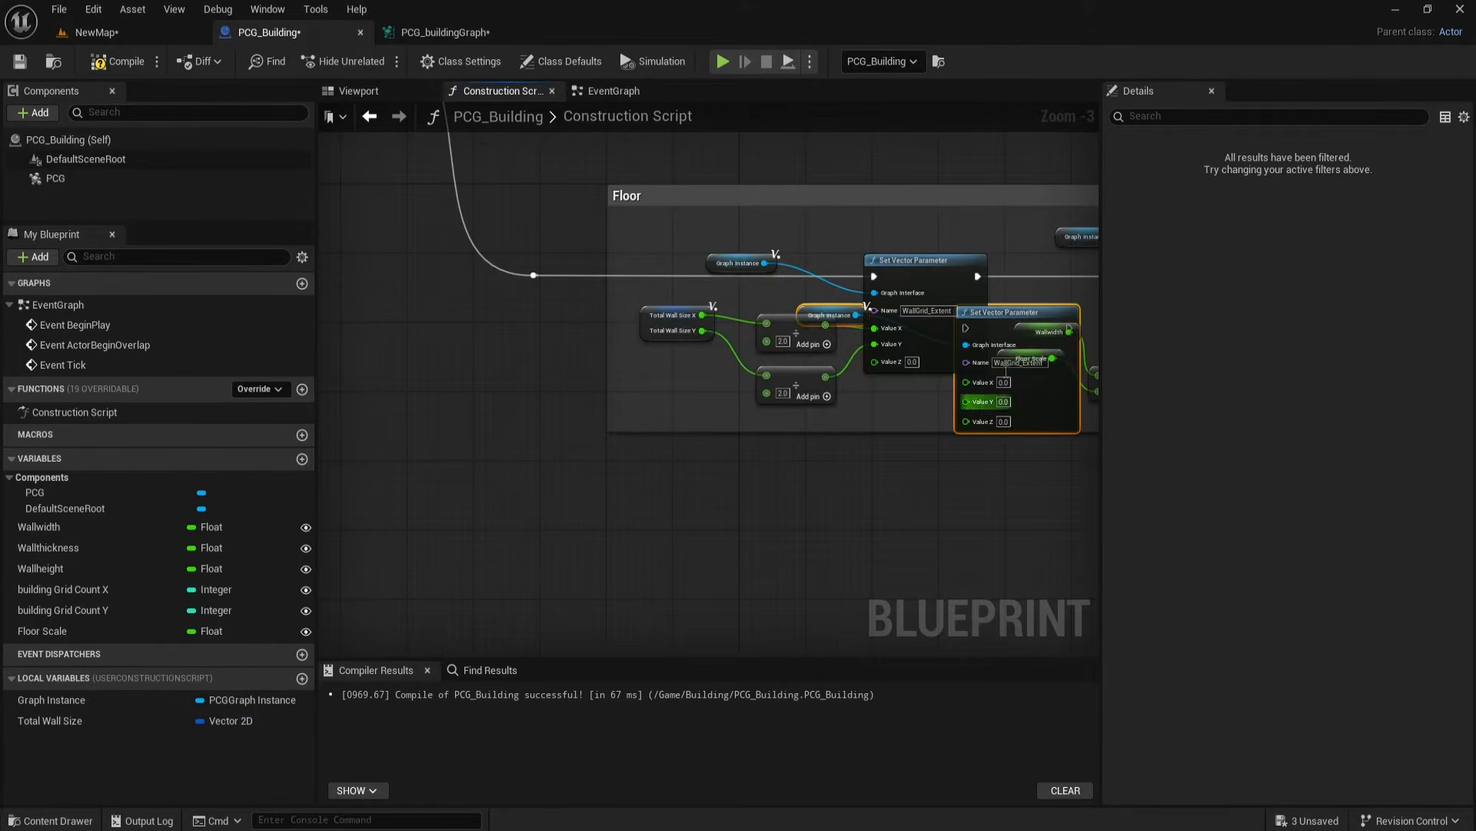
pyautogui.moveTo(1006, 317); pyautogui.dragTo(658, 523)
pyautogui.moveTo(728, 449); pyautogui.dragTo(956, 442, button='right')
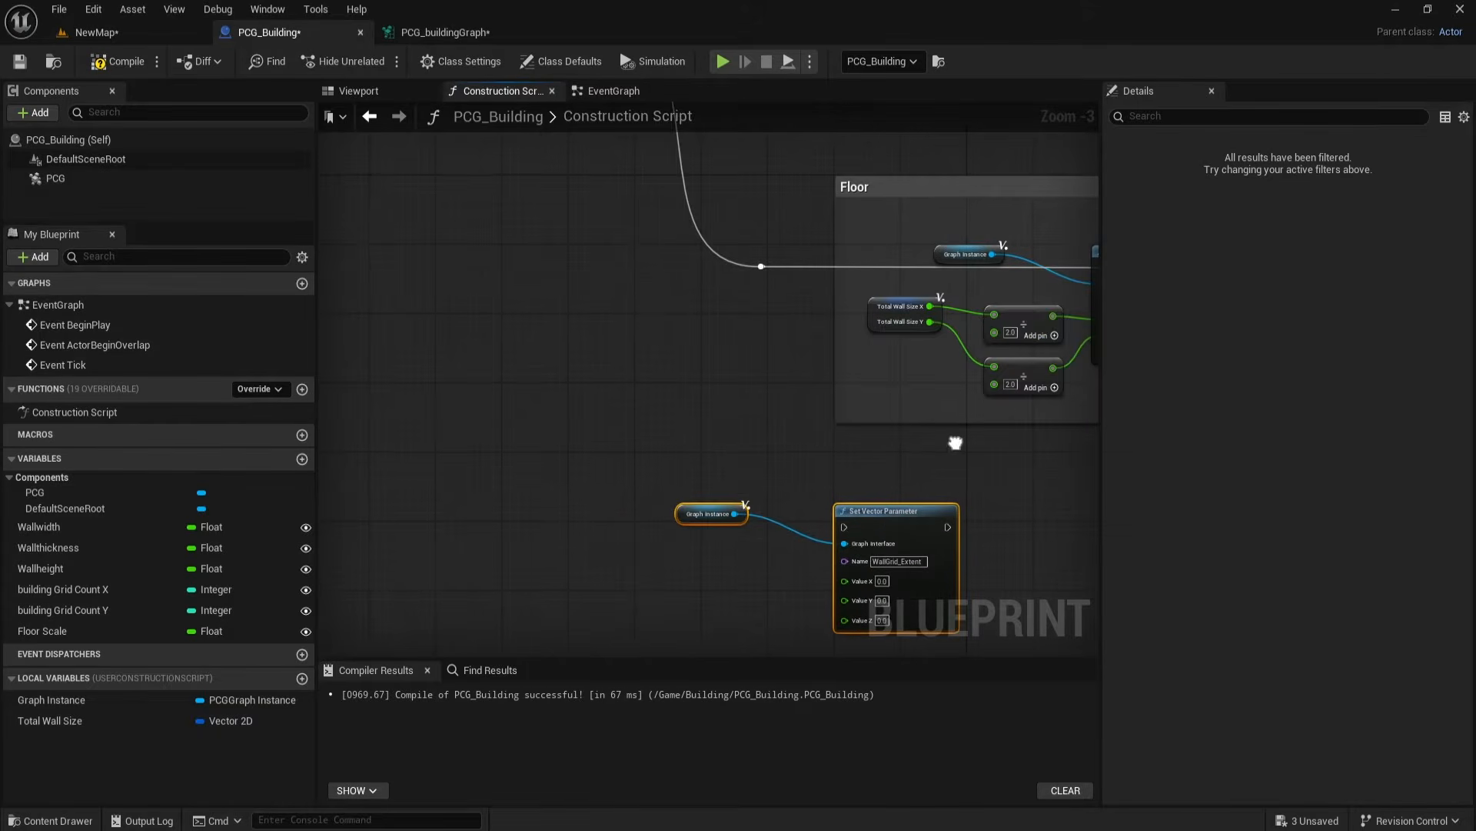
pyautogui.moveTo(844, 528); pyautogui.dragTo(489, 388)
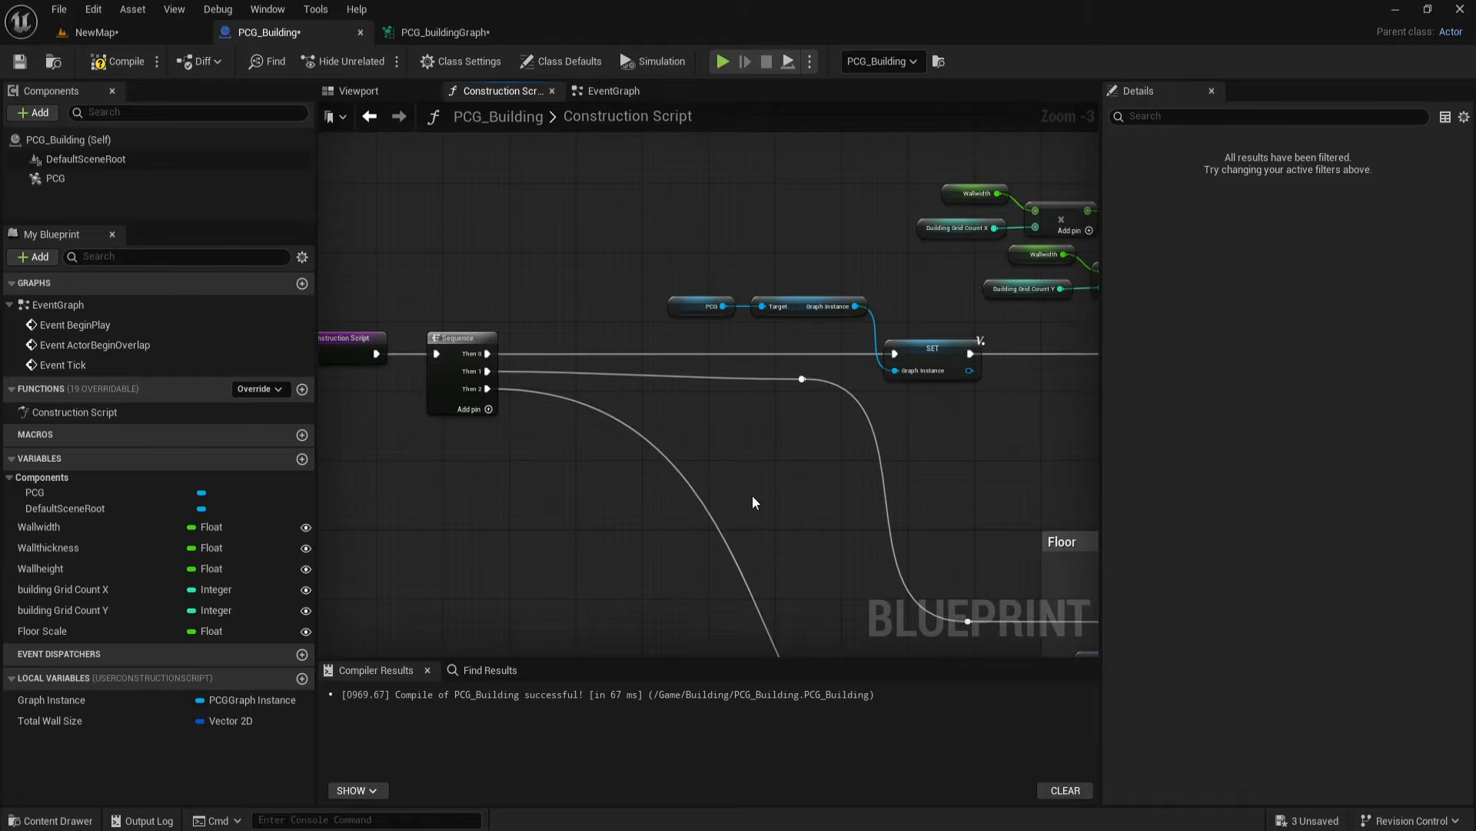
# Step: Reroute the Then 2 wire clear of the Floor wire and move the duplicated Set Vector Parameter slightly up
pyautogui.doubleClick(695, 491)
pyautogui.moveTo(700, 487); pyautogui.dragTo(781, 414)
pyautogui.moveTo(721, 592); pyautogui.dragTo(618, 284, button='right')
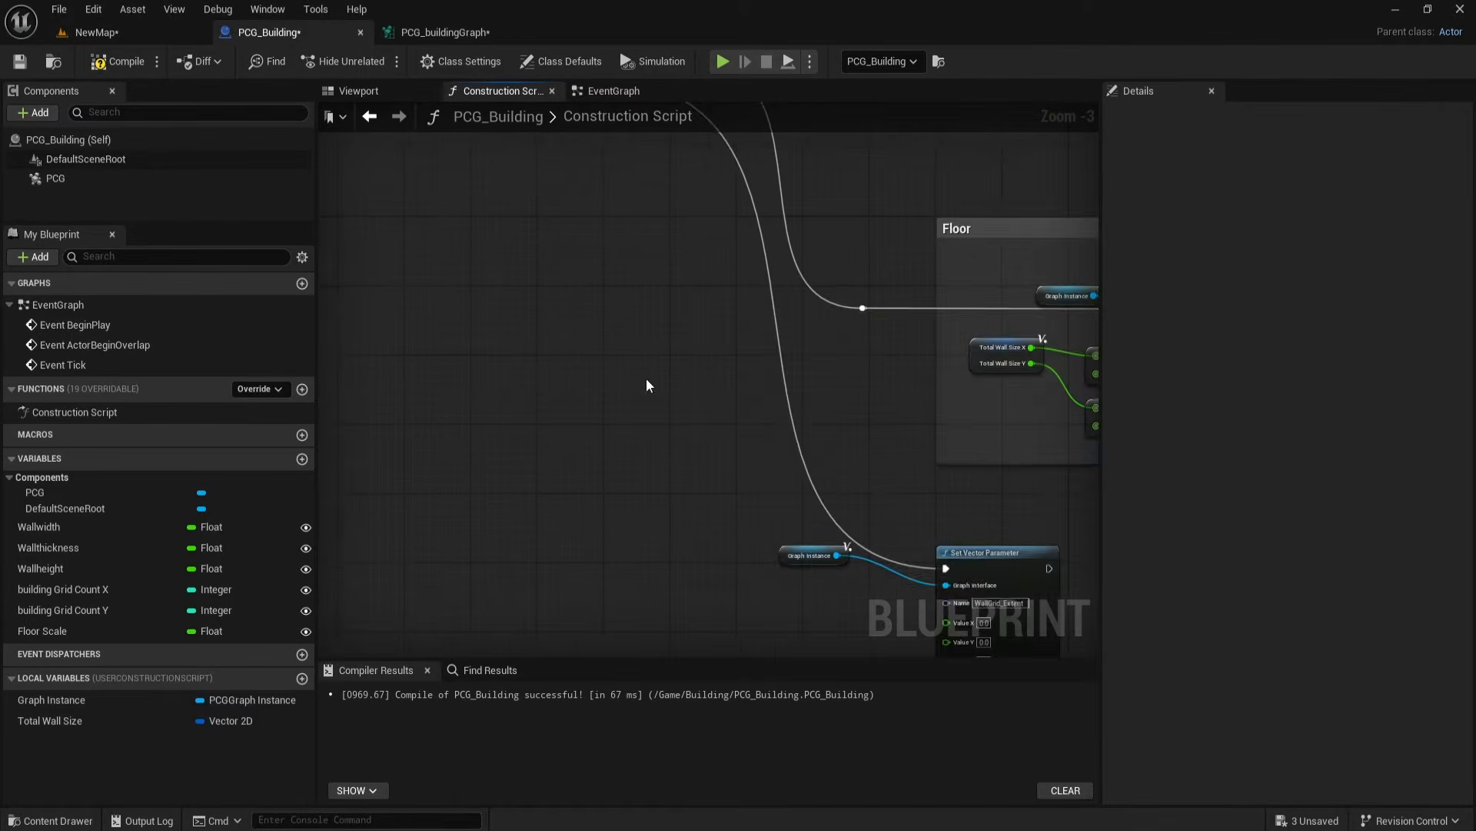
pyautogui.moveTo(629, 578); pyautogui.dragTo(585, 381, button='right')
pyautogui.moveTo(736, 439); pyautogui.dragTo(567, 436, button='right')
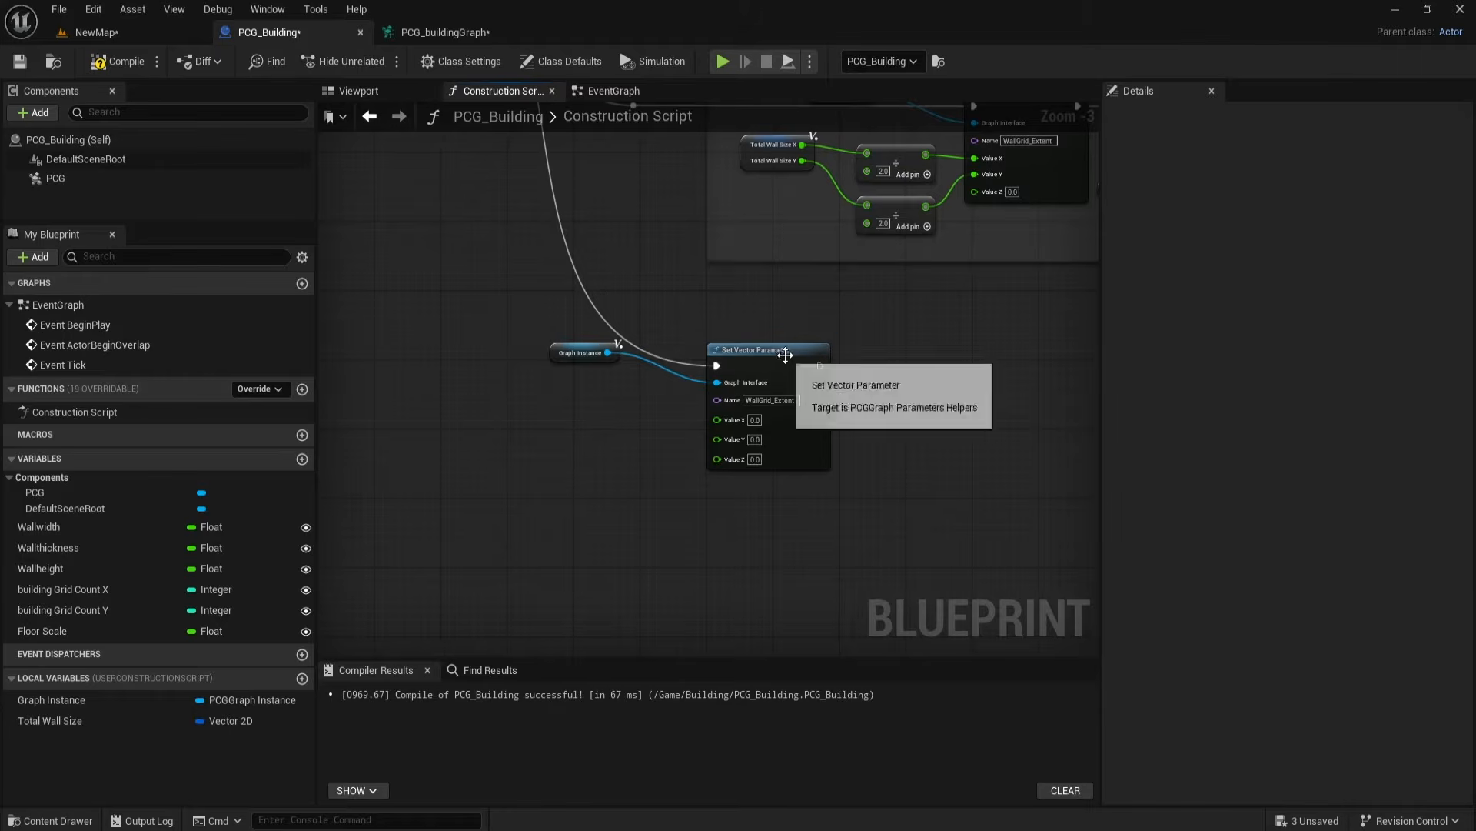
pyautogui.moveTo(779, 350); pyautogui.dragTo(777, 332)
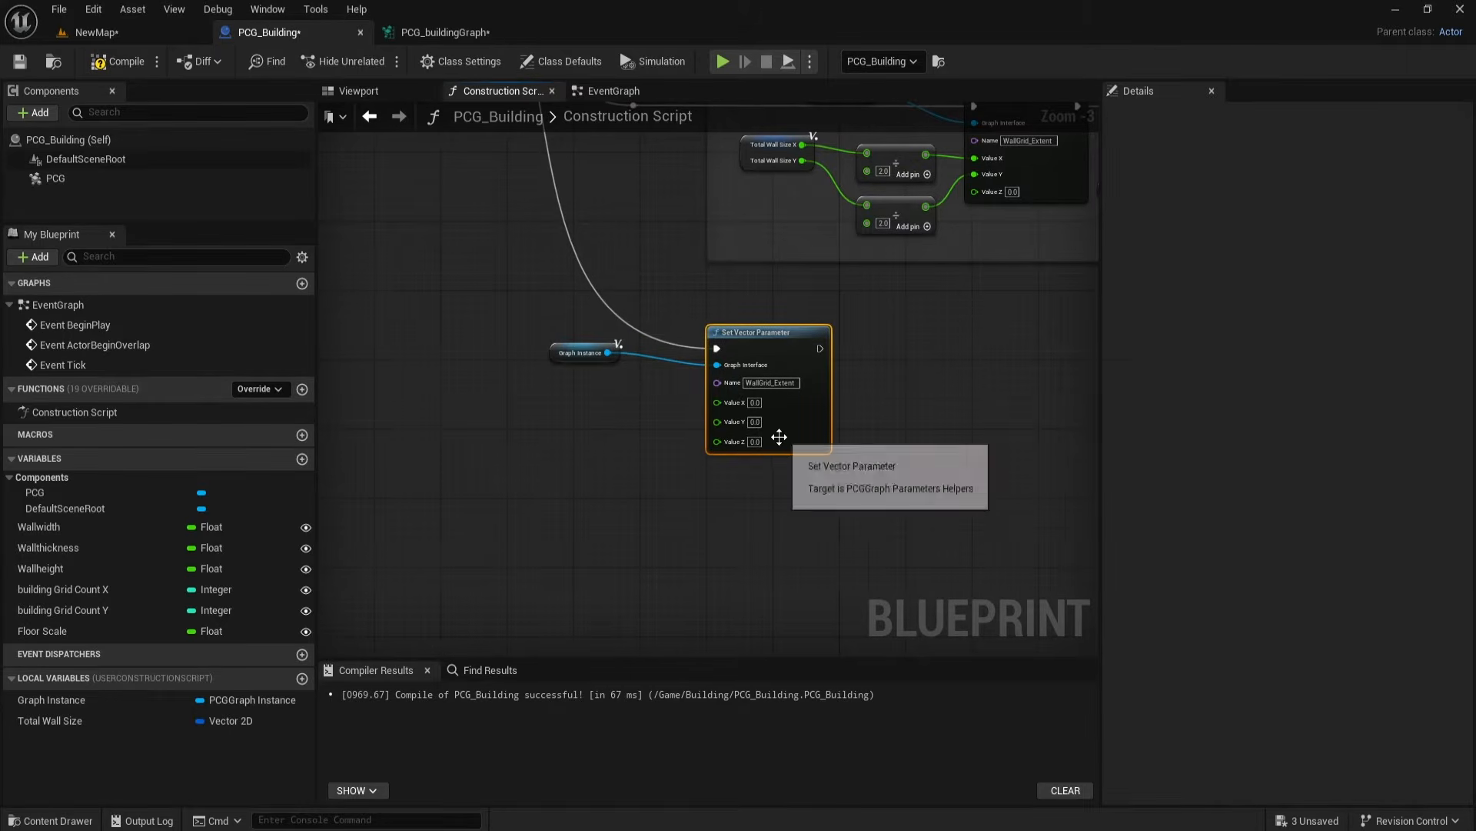
# Step: Copy the Wall_offset_1 name from the PCG graph parameters and use it as the duplicated Set Vector Parameter's name
pyautogui.scroll(3, 777, 435)
pyautogui.click(445, 32)
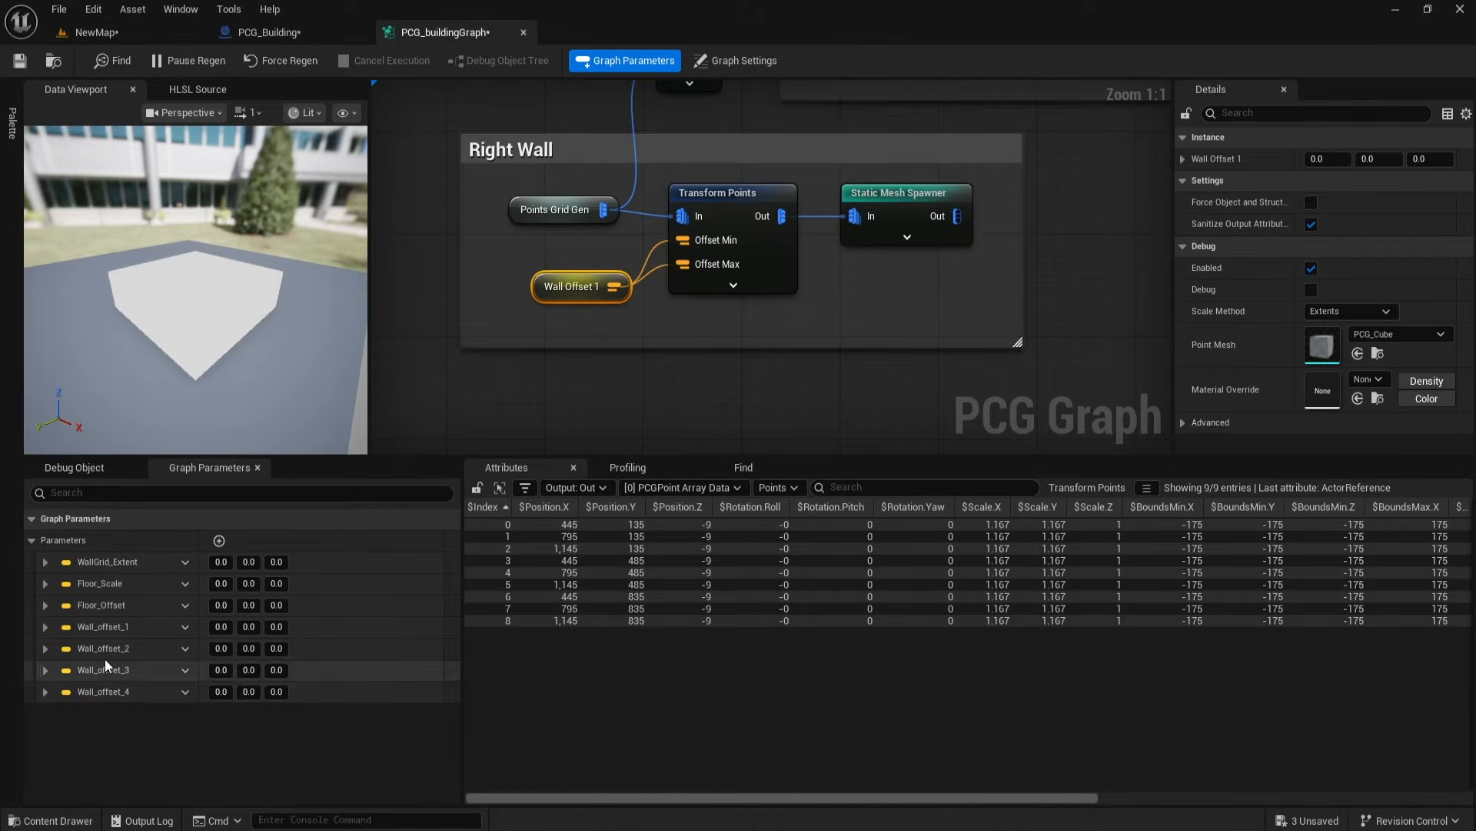
pyautogui.doubleClick(108, 626)
pyautogui.hotkey('ctrl', 'c')
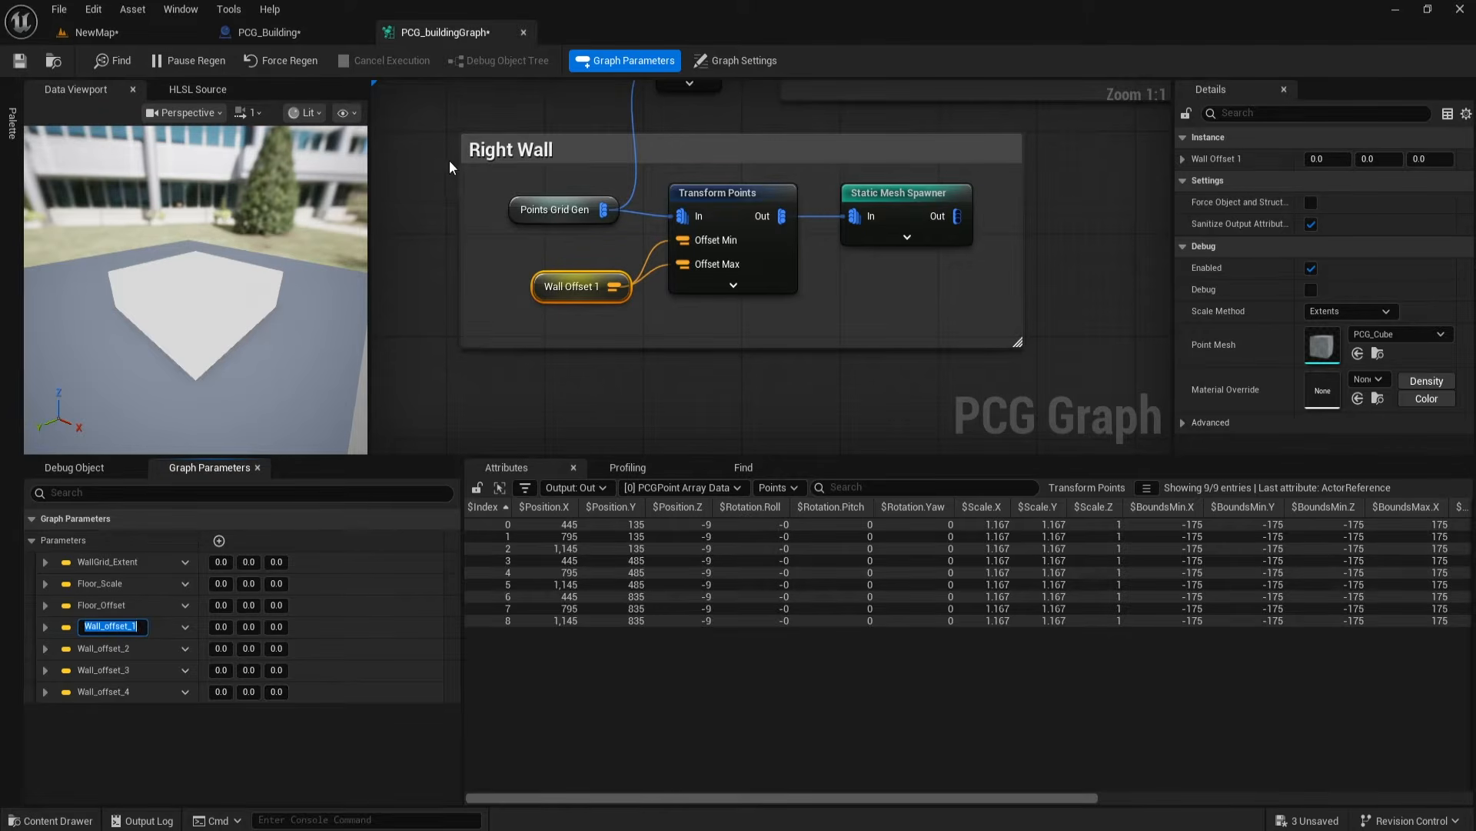
pyautogui.click(296, 33)
pyautogui.click(765, 356)
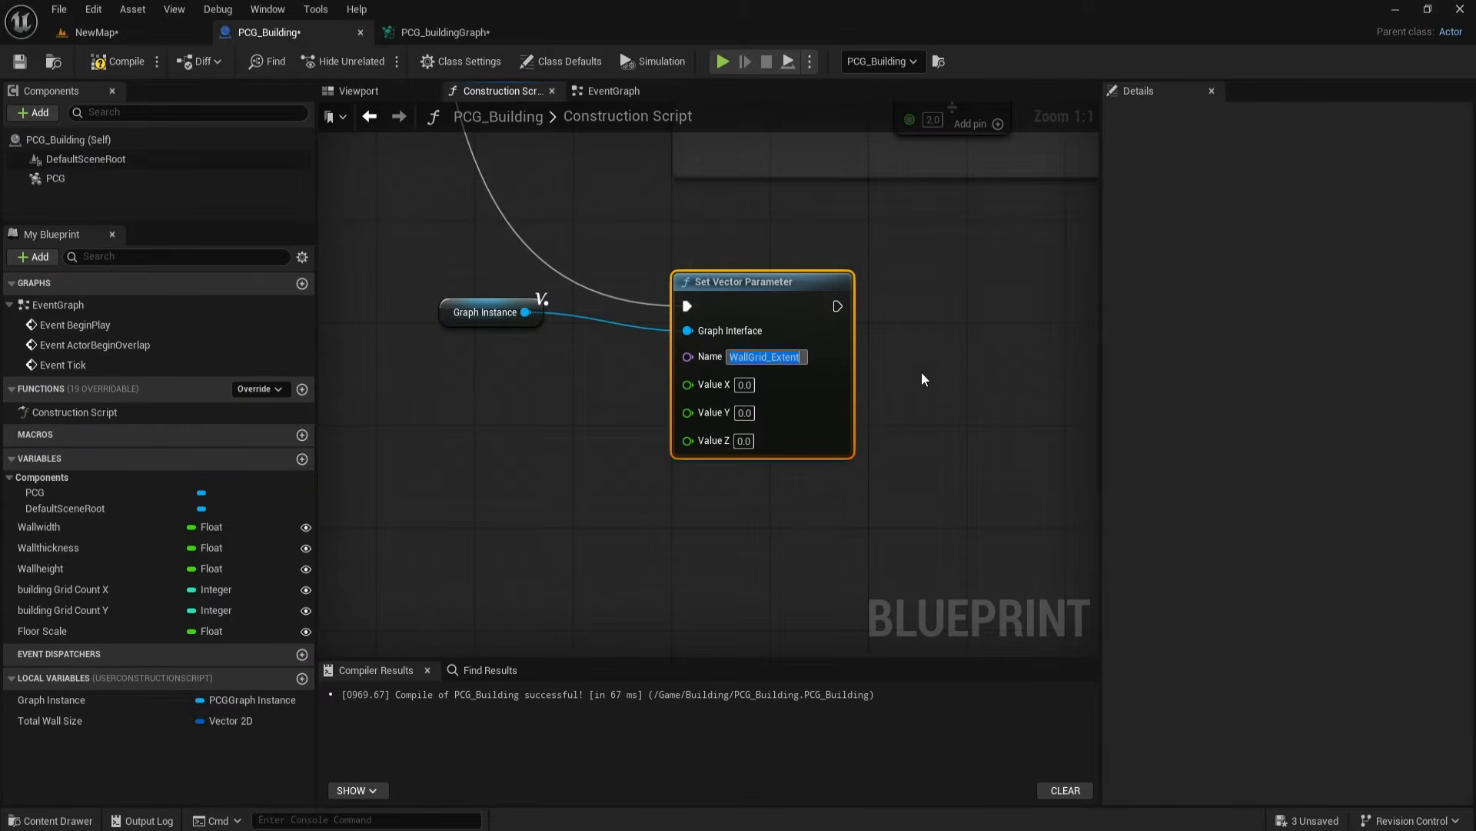
pyautogui.hotkey('ctrl', 'v')
pyautogui.click(817, 509)
pyautogui.moveTo(584, 518); pyautogui.dragTo(690, 553, button='right')
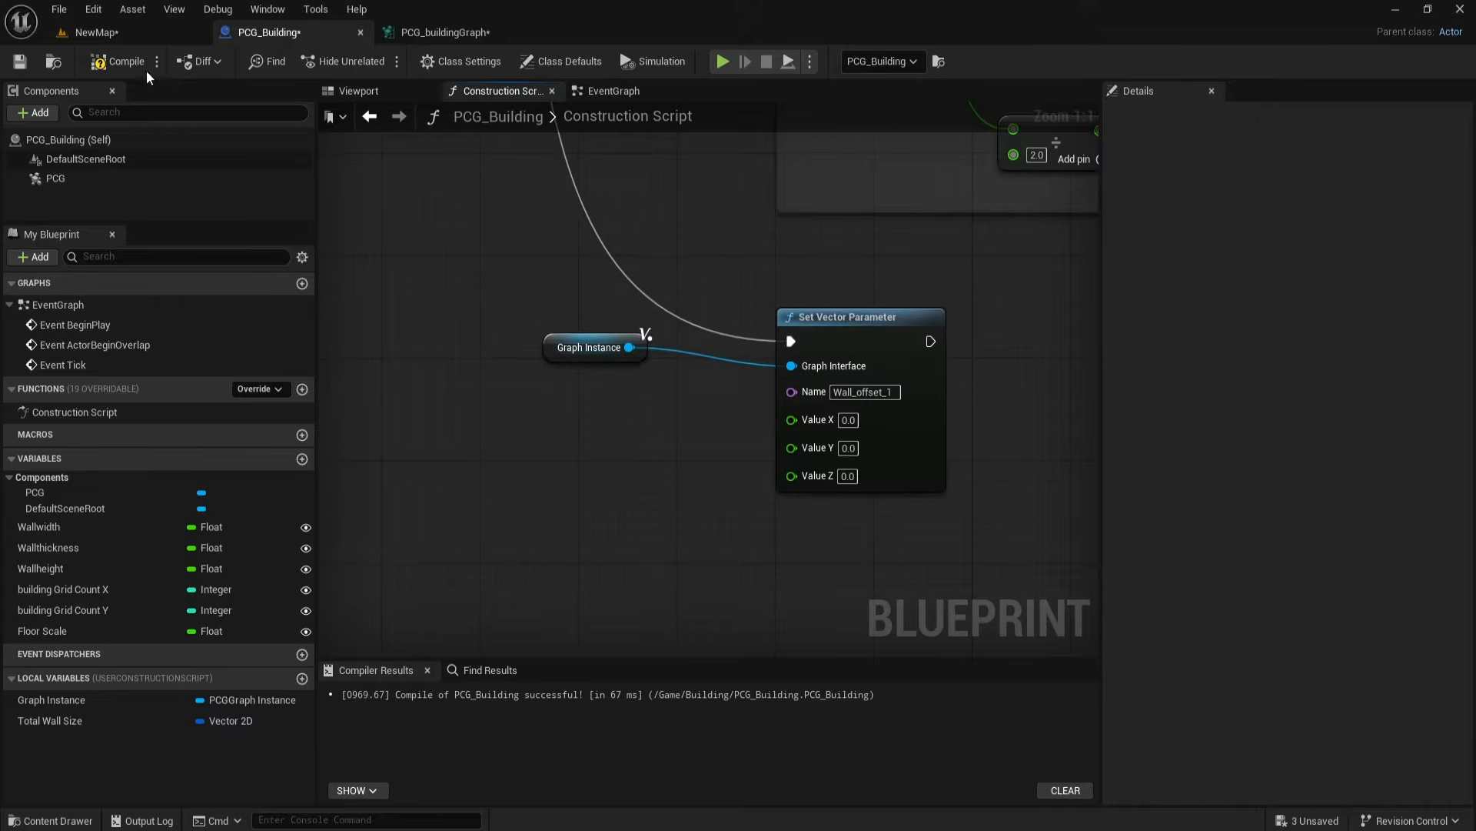
# Step: Compile the PCG_Building blueprint and check the walls in the NewMap level
pyautogui.click(127, 75)
pyautogui.click(140, 37)
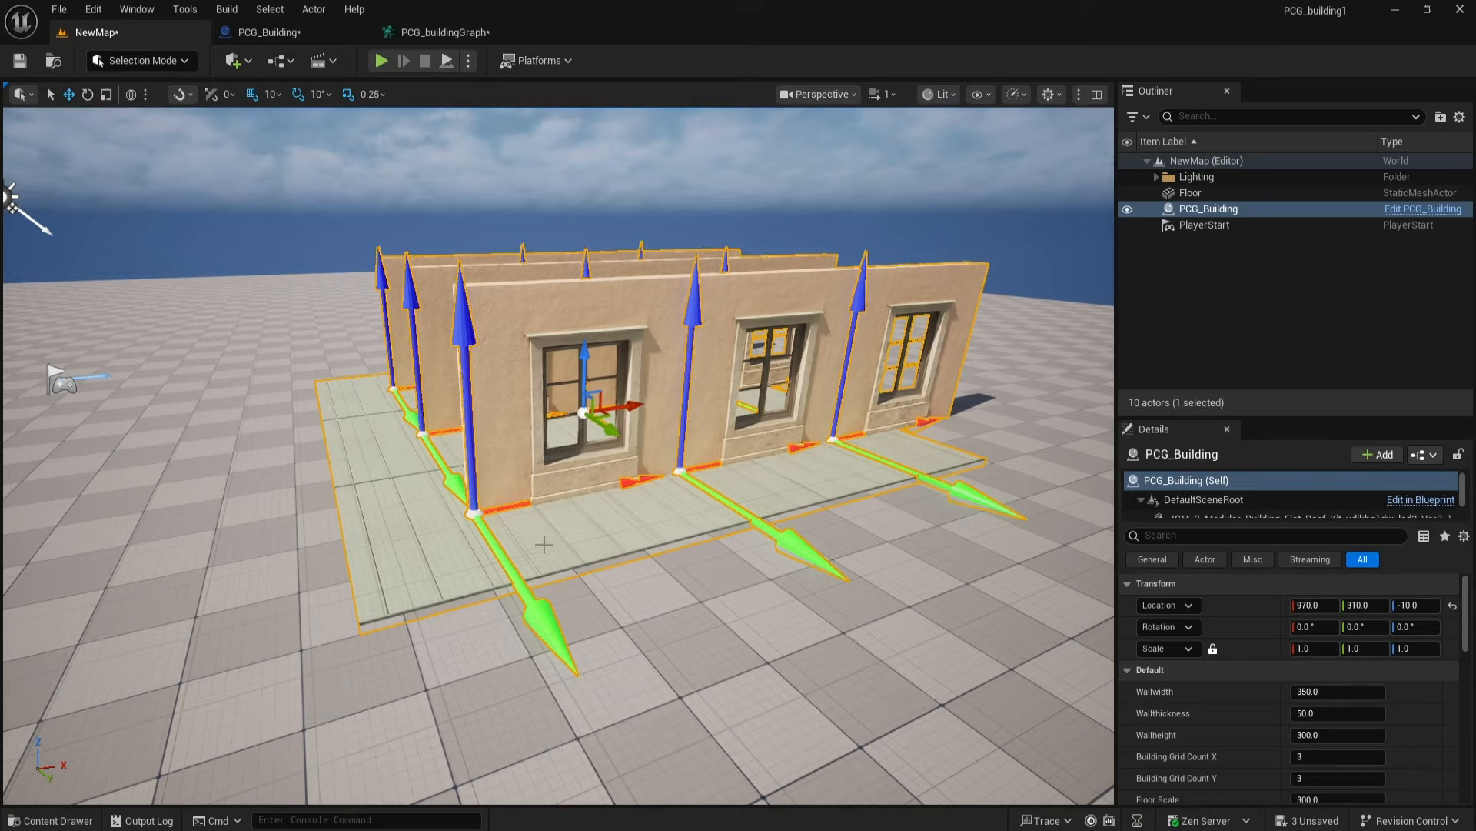
pyautogui.click(450, 36)
pyautogui.scroll(-2, 712, 373)
# Step: Place a Wallwidth getter beside the Total Wall Size setter in the PCG_Building construction script
pyautogui.click(280, 36)
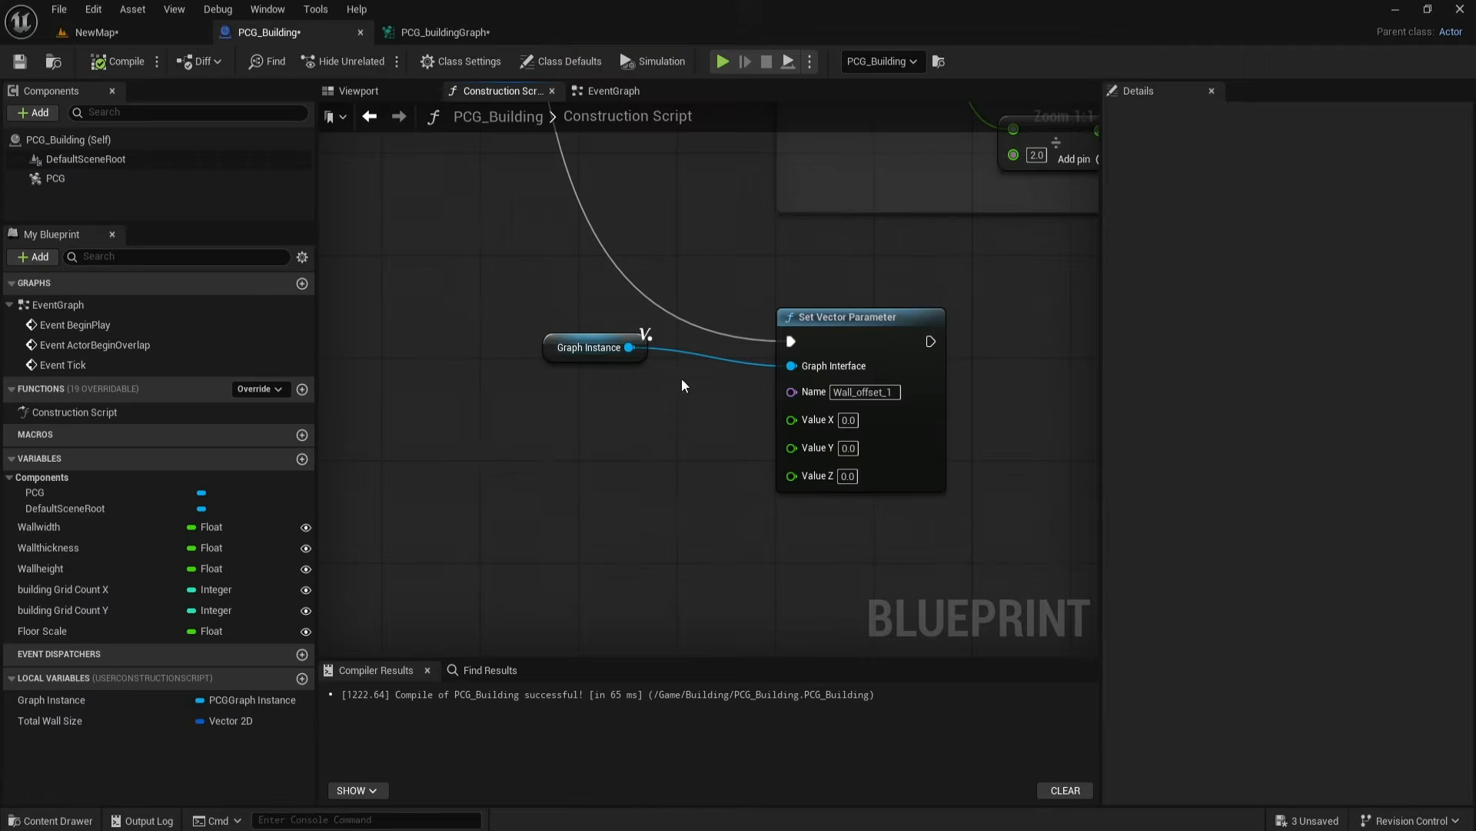
pyautogui.moveTo(682, 382); pyautogui.dragTo(574, 570, button='right')
pyautogui.scroll(-4, 654, 298)
pyautogui.moveTo(688, 297); pyautogui.dragTo(576, 590, button='right')
pyautogui.moveTo(717, 324); pyautogui.dragTo(719, 294, button='right')
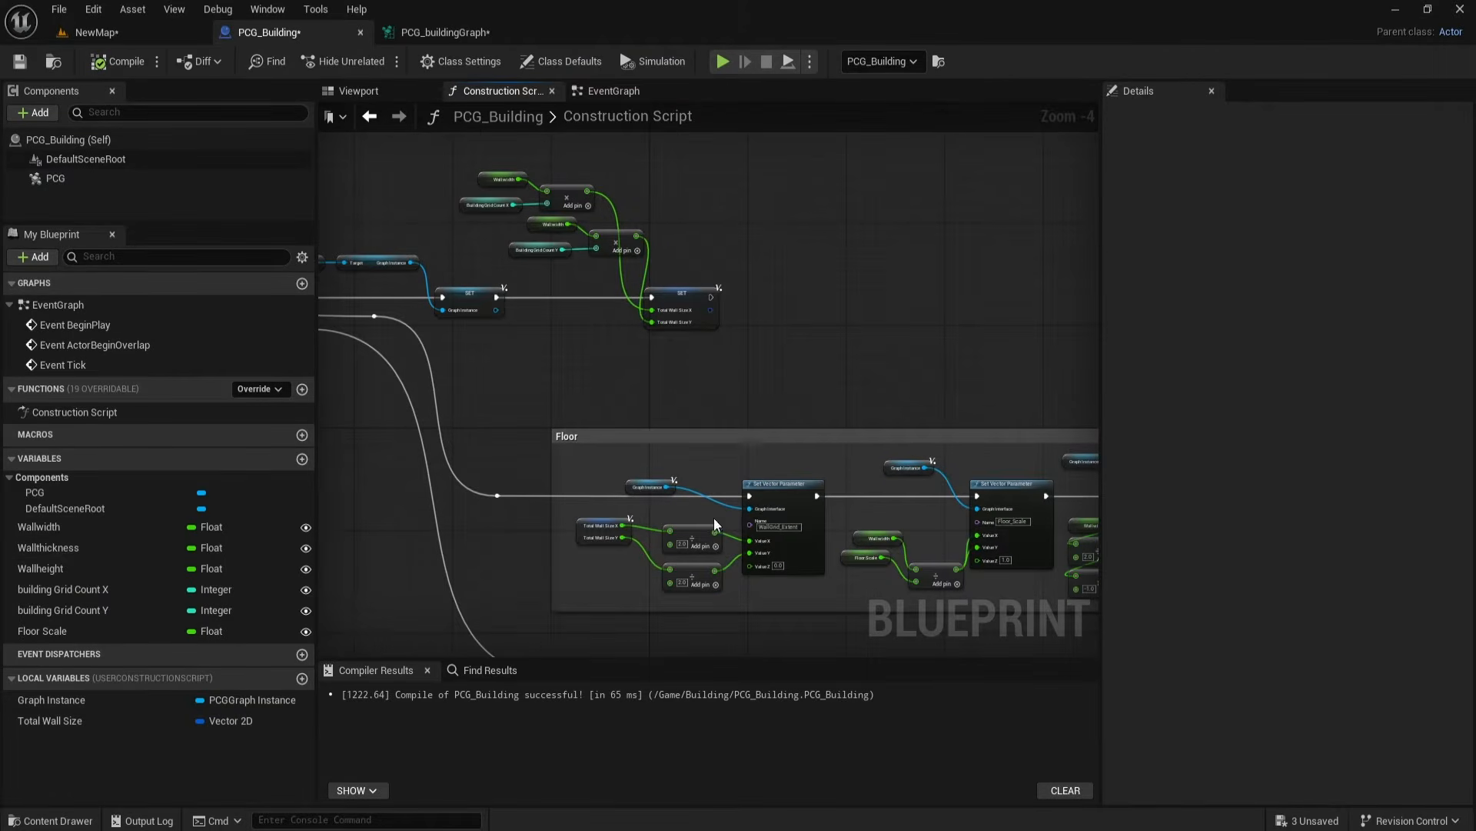
pyautogui.click(107, 528)
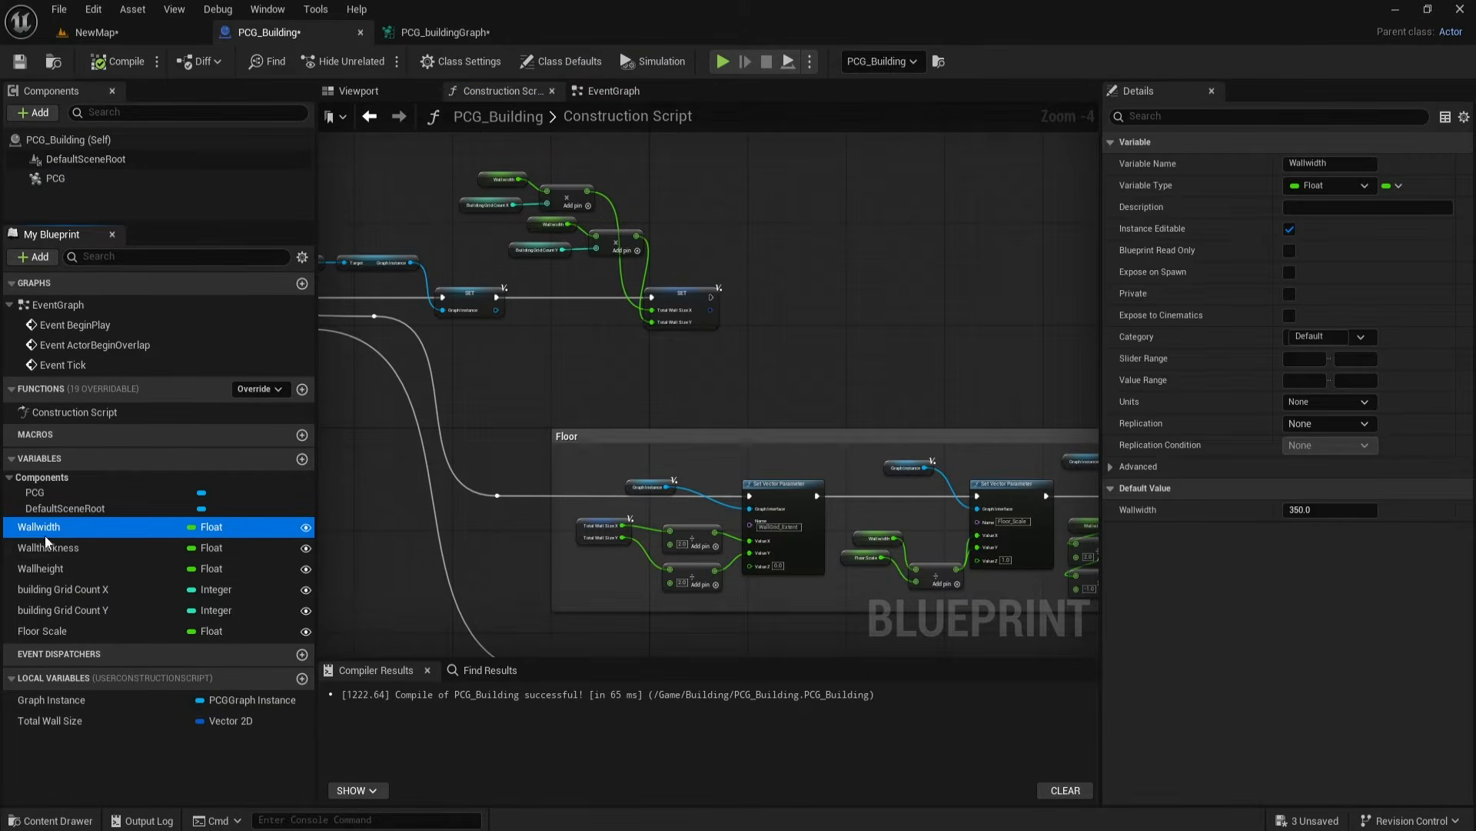
pyautogui.moveTo(791, 220); pyautogui.dragTo(821, 247)
pyautogui.click(842, 250)
# Step: Add a Divide node to Wallwidth with a divisor of 2.0
pyautogui.scroll(3, 803, 272)
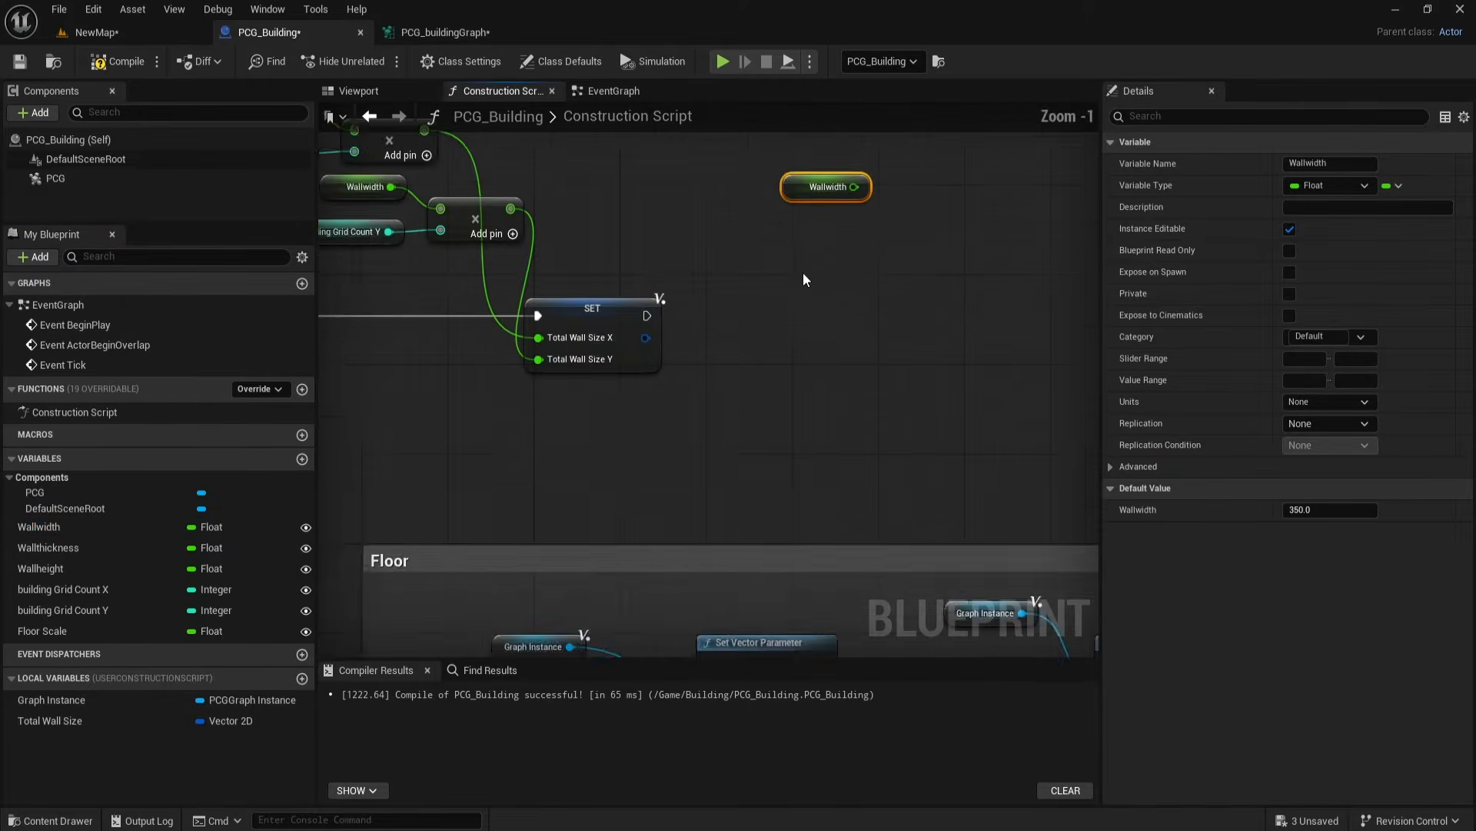
pyautogui.moveTo(734, 268); pyautogui.dragTo(770, 357)
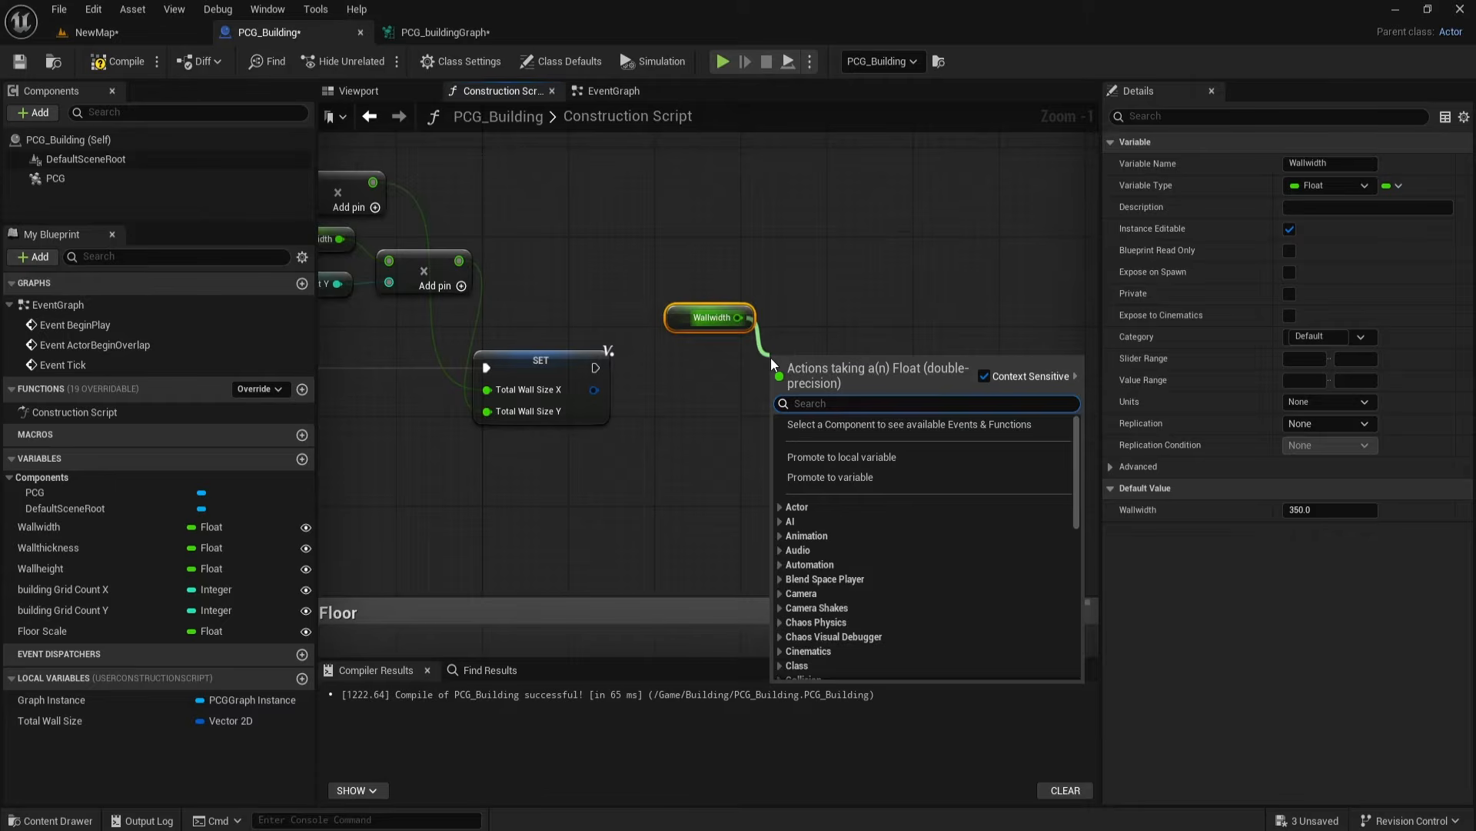
pyautogui.write('/')
pyautogui.click(832, 439)
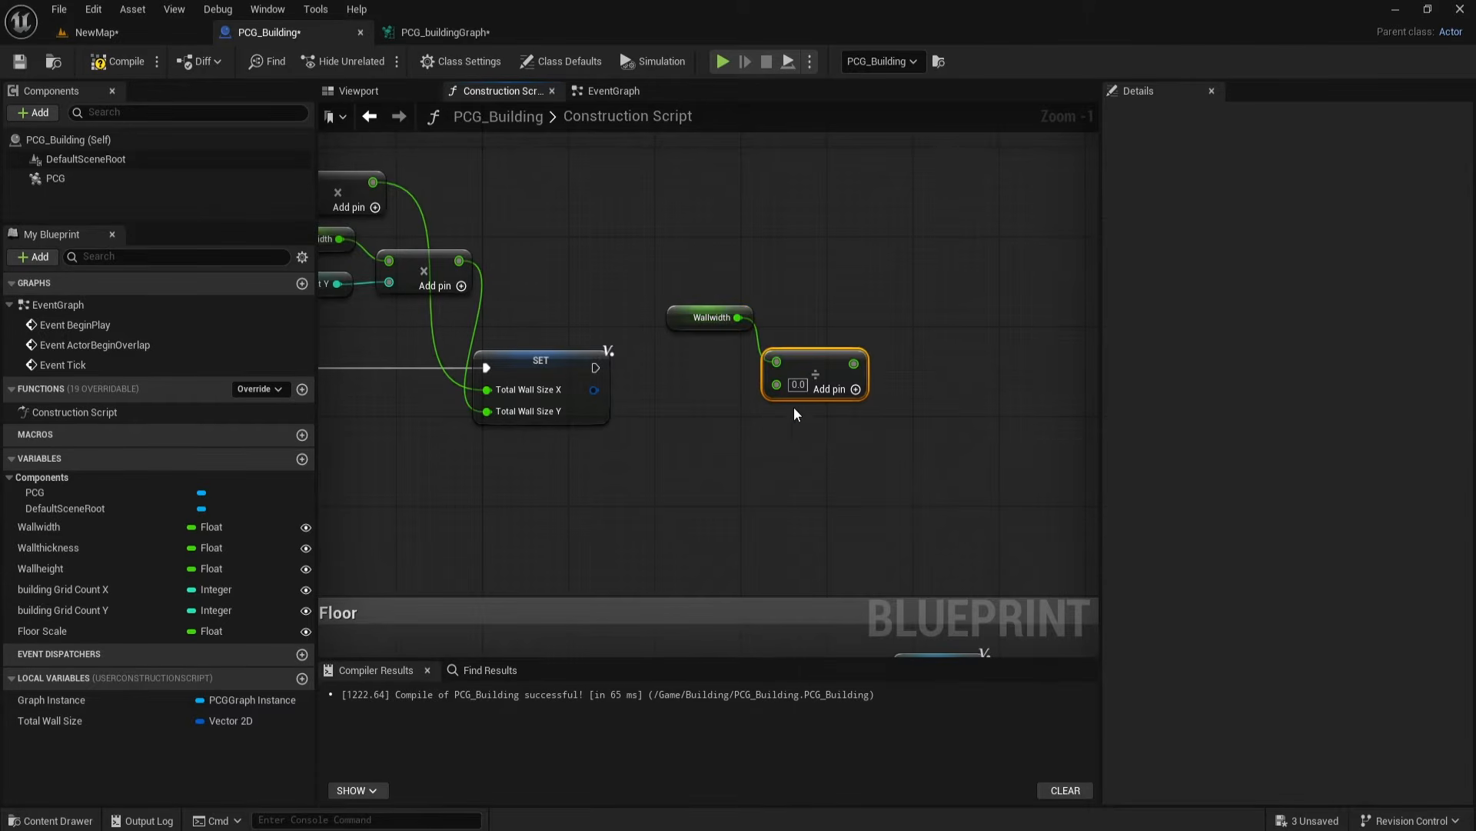
pyautogui.click(798, 384)
pyautogui.write('2')
pyautogui.press('Return')
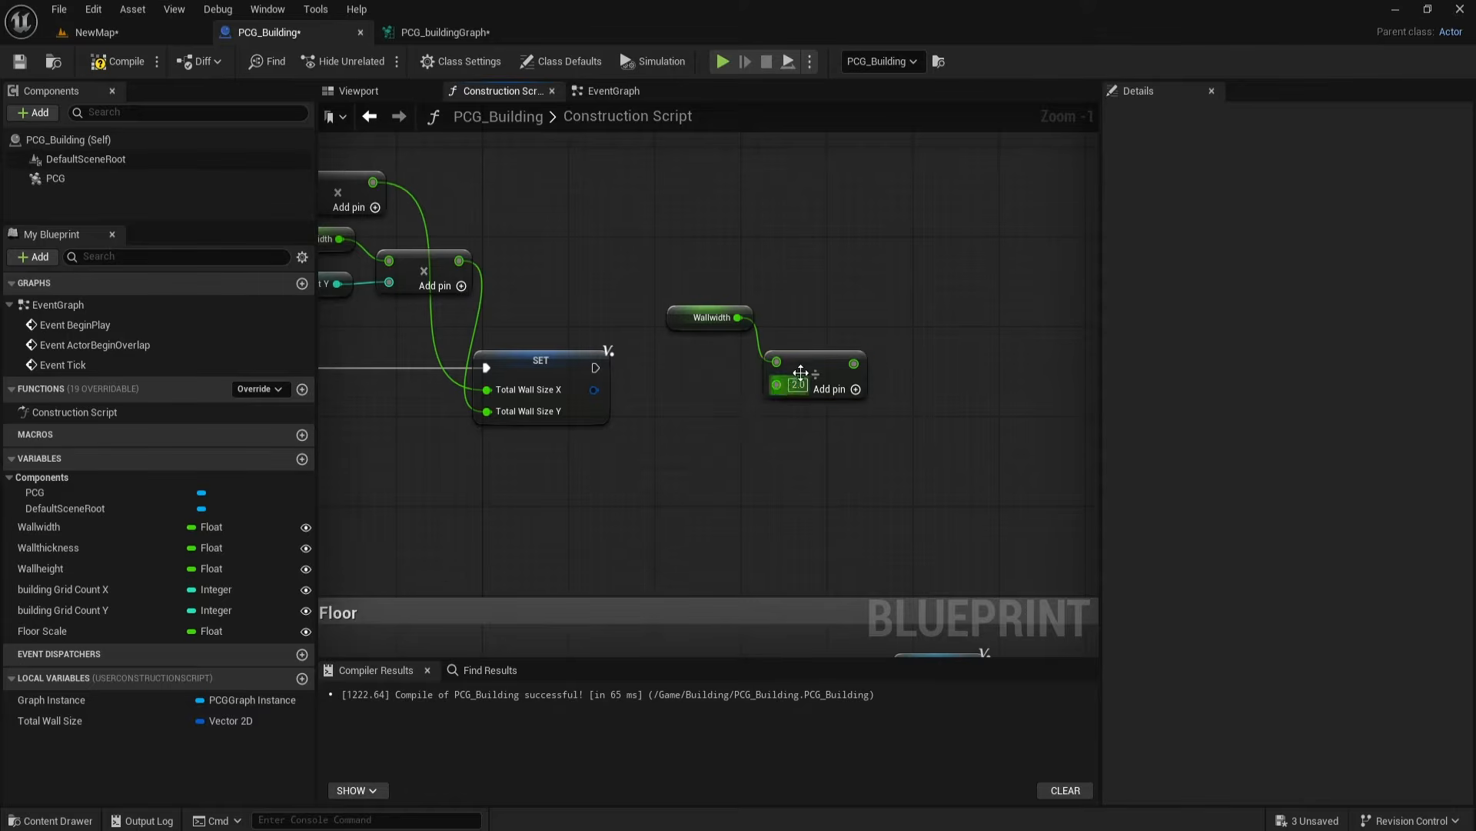
# Step: Promote the division result to a local variable named Wall Half Width
pyautogui.moveTo(806, 449); pyautogui.dragTo(806, 449)
pyautogui.moveTo(737, 366); pyautogui.dragTo(815, 346)
pyautogui.click(879, 445)
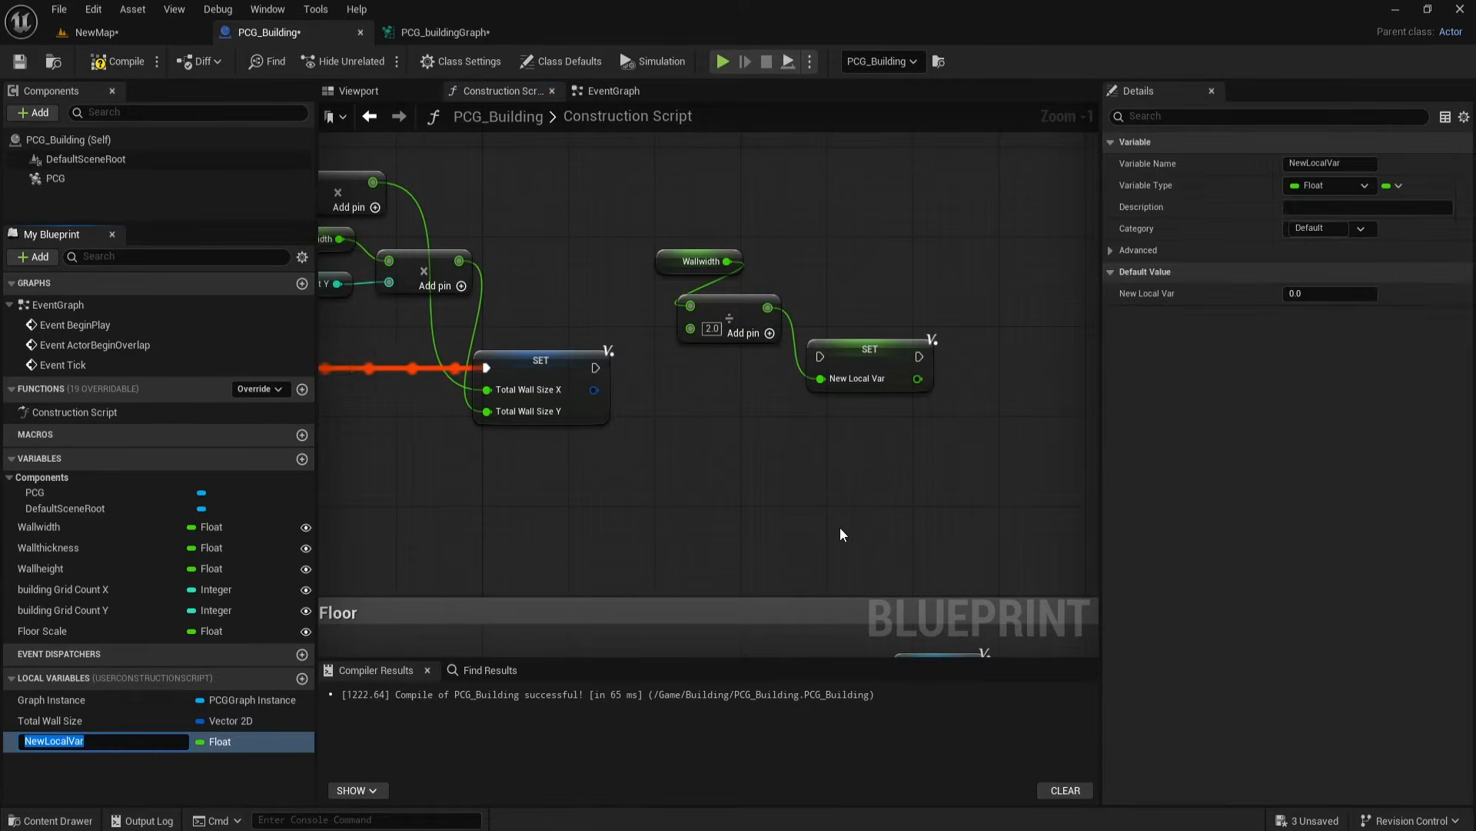
pyautogui.press('Return')
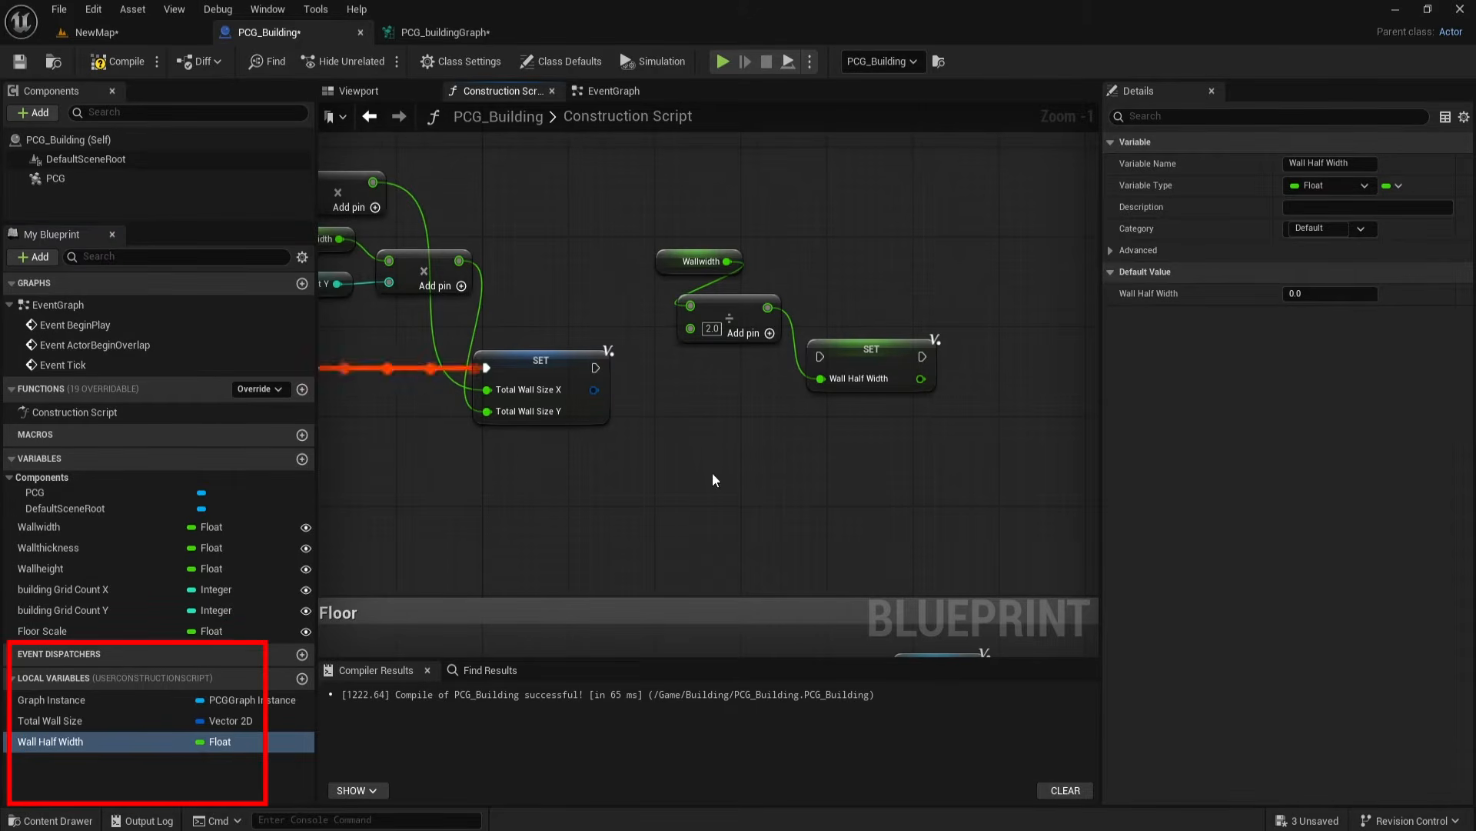
# Step: Connect the Total Wall Size setter's execution output to the Wall Half Width setter and tidy the neighbouring nodes
pyautogui.moveTo(596, 367); pyautogui.dragTo(855, 377)
pyautogui.moveTo(615, 234); pyautogui.dragTo(732, 322)
pyautogui.moveTo(732, 314); pyautogui.dragTo(711, 313)
pyautogui.moveTo(851, 377); pyautogui.dragTo(829, 366)
# Step: Add a Multiply node to the Wall Half Width output with a factor of -1.0
pyautogui.moveTo(892, 431); pyautogui.dragTo(777, 425, button='right')
pyautogui.moveTo(762, 383); pyautogui.dragTo(856, 406)
pyautogui.write('m')
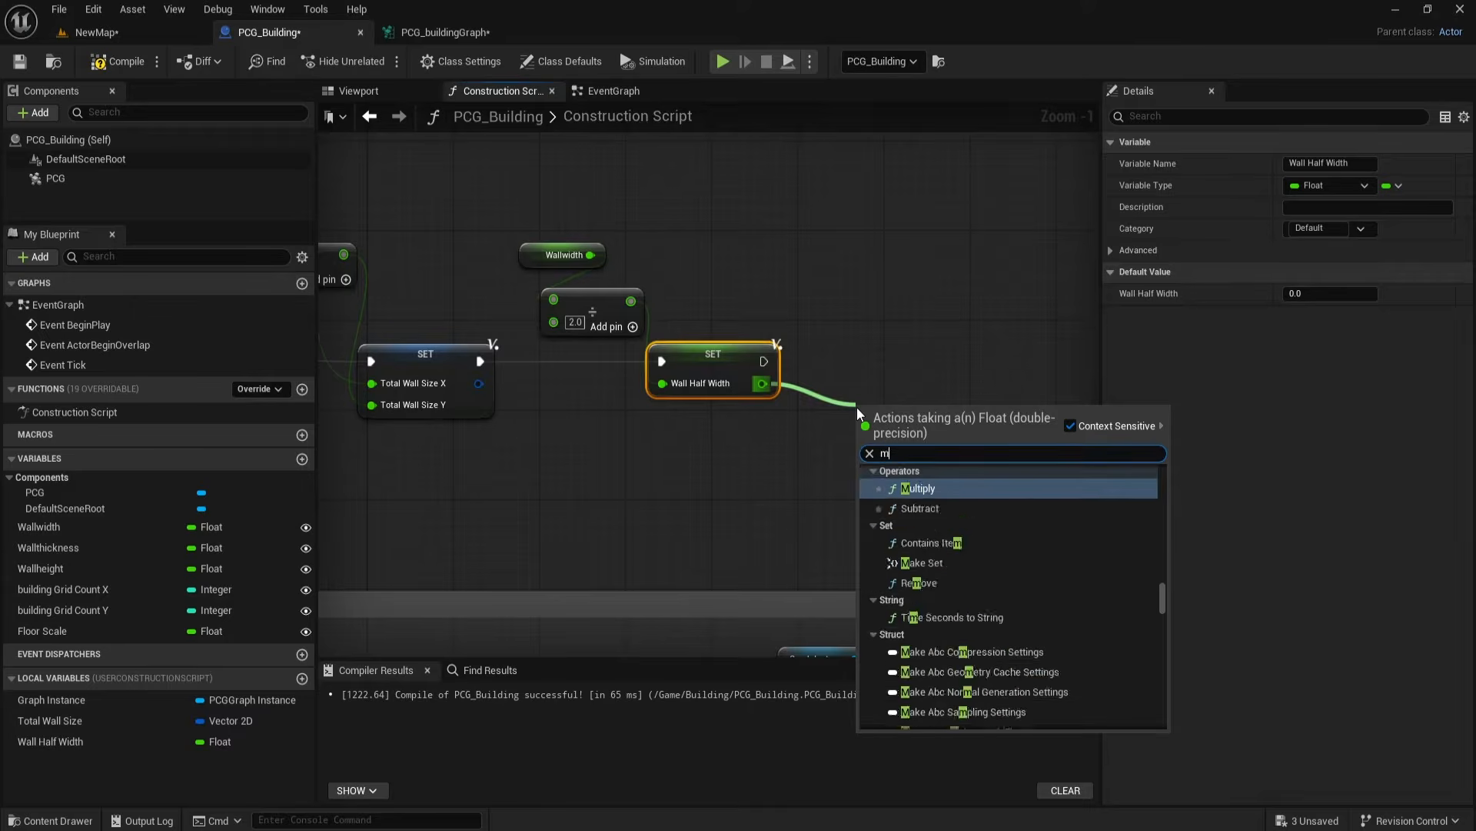
pyautogui.write('ult')
pyautogui.click(918, 665)
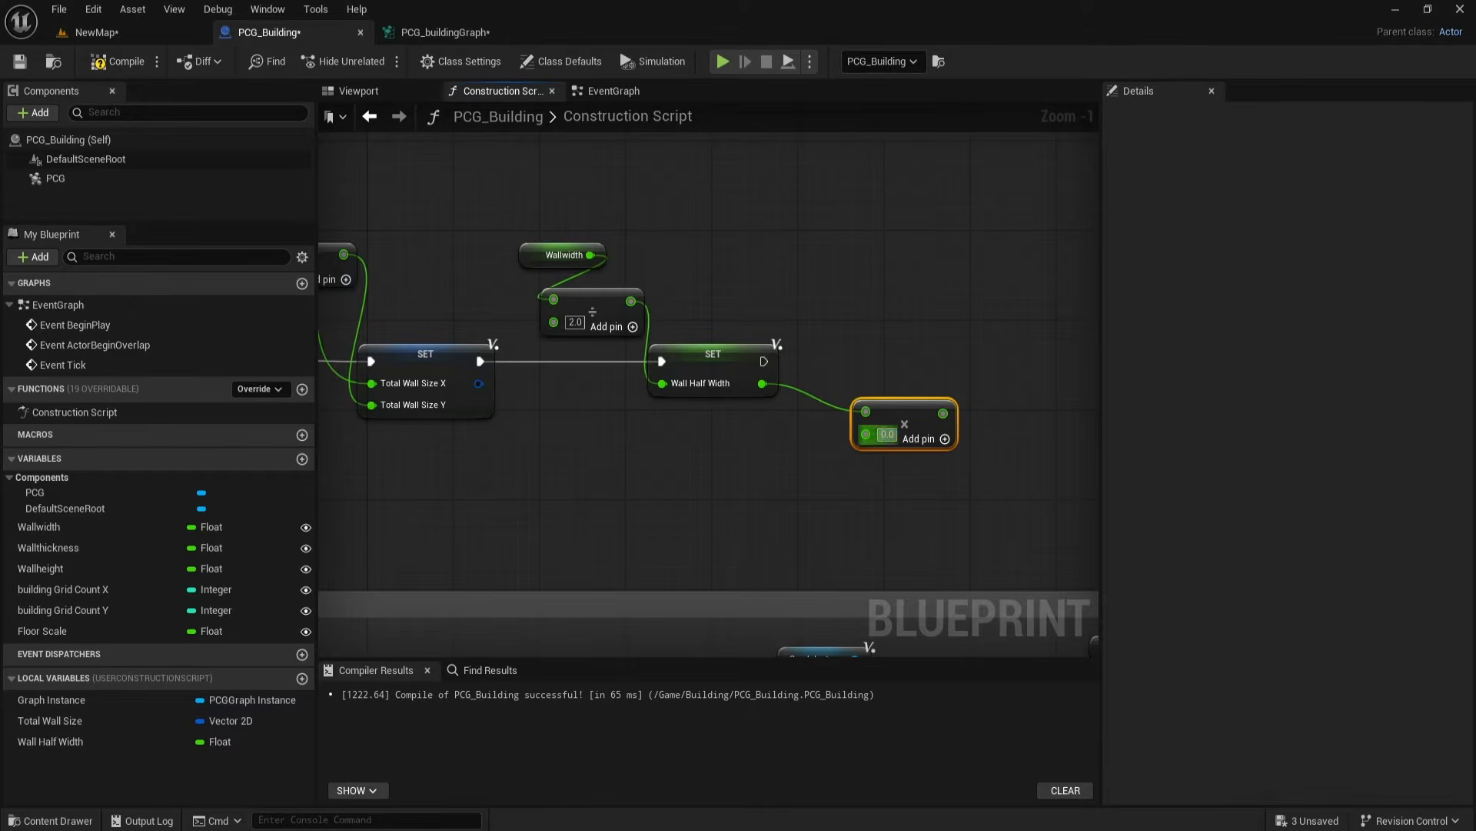
pyautogui.moveTo(903, 419); pyautogui.dragTo(859, 387)
# Step: Promote the multiplication result to a local variable named Negetive Wall Half Width
pyautogui.moveTo(910, 462); pyautogui.dragTo(797, 482, button='right')
pyautogui.moveTo(791, 398); pyautogui.dragTo(872, 381)
pyautogui.click(923, 460)
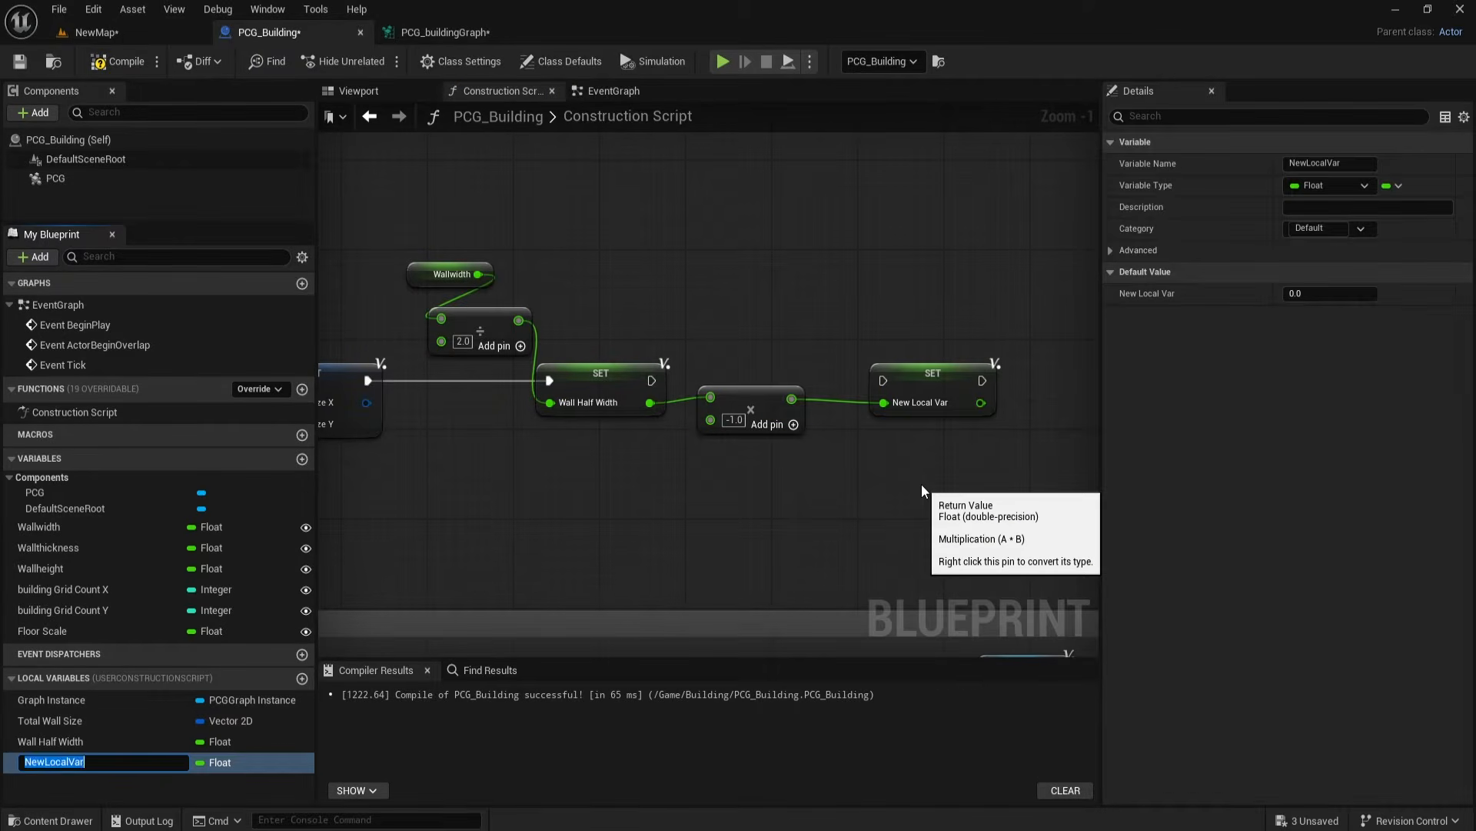
pyautogui.write('Negetive Wall Half Width')
pyautogui.press('Return')
# Step: Chain the Negetive Wall Half Width setter after Wall Half Width, arrange the nodes, and compile and save the blueprint
pyautogui.moveTo(652, 380); pyautogui.dragTo(939, 362)
pyautogui.moveTo(770, 403); pyautogui.dragTo(771, 448)
pyautogui.moveTo(919, 370); pyautogui.dragTo(887, 383)
pyautogui.moveTo(352, 403); pyautogui.dragTo(402, 349, button='right')
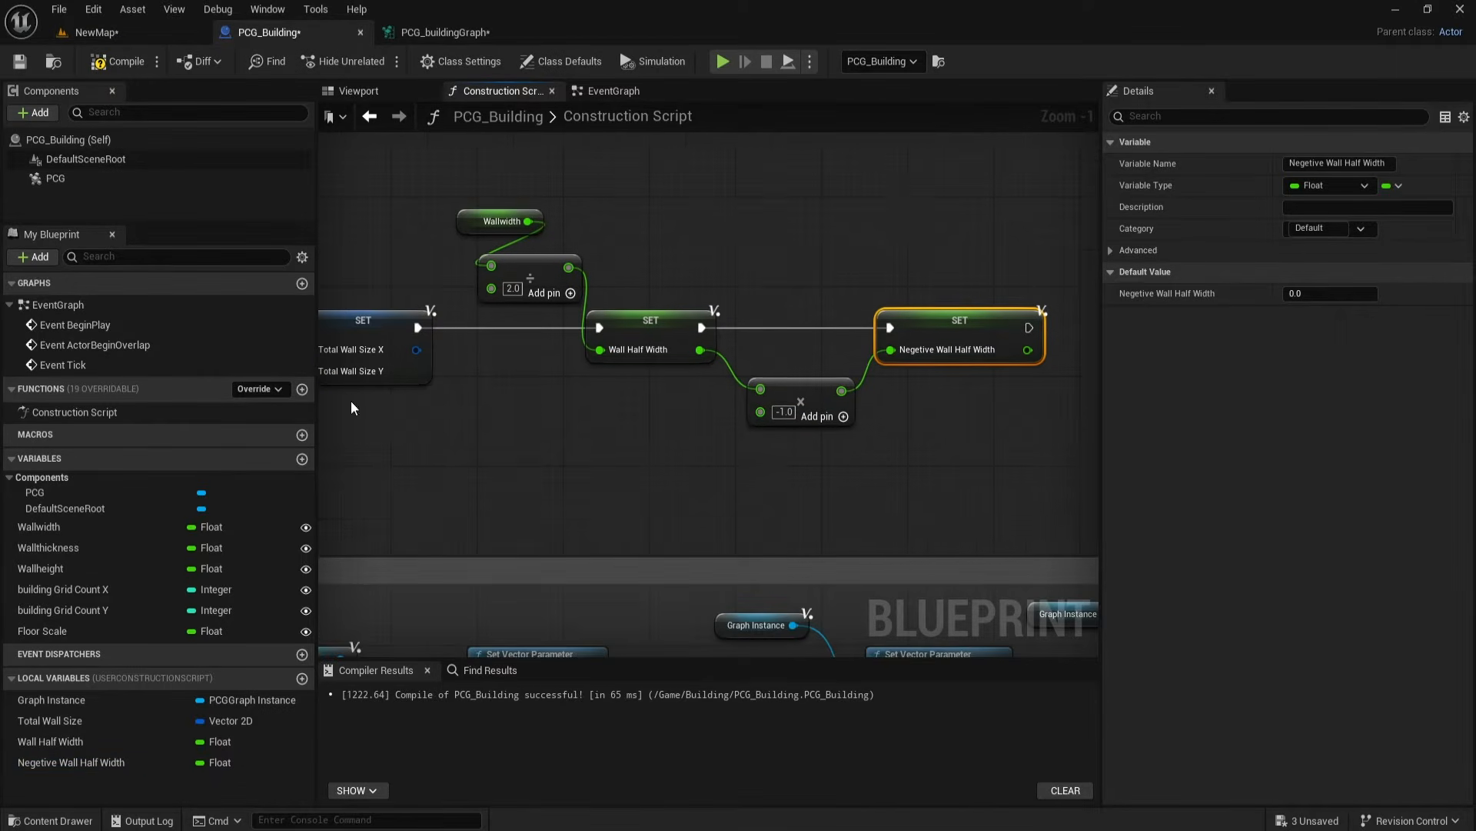
pyautogui.click(91, 69)
pyautogui.click(19, 62)
# Step: Connect a Wall Half Width getter to Value Y of the Wall_offset_1 Set Vector Parameter
pyautogui.moveTo(574, 472); pyautogui.dragTo(727, 229, button='right')
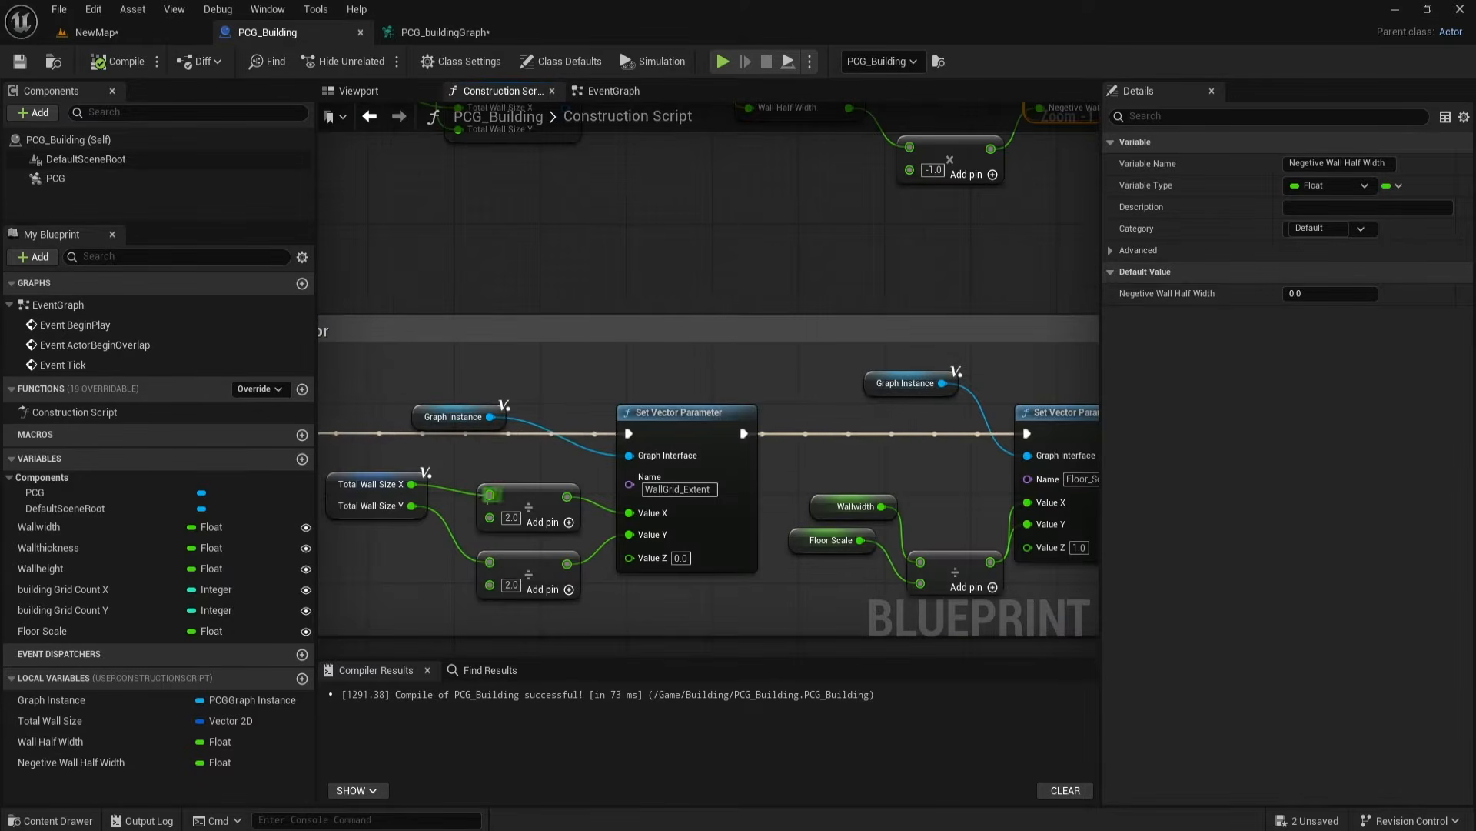
pyautogui.moveTo(459, 606); pyautogui.dragTo(620, 353, button='right')
pyautogui.moveTo(463, 542); pyautogui.dragTo(598, 367, button='right')
pyautogui.scroll(1, 520, 536)
pyautogui.moveTo(521, 537); pyautogui.dragTo(554, 554, button='right')
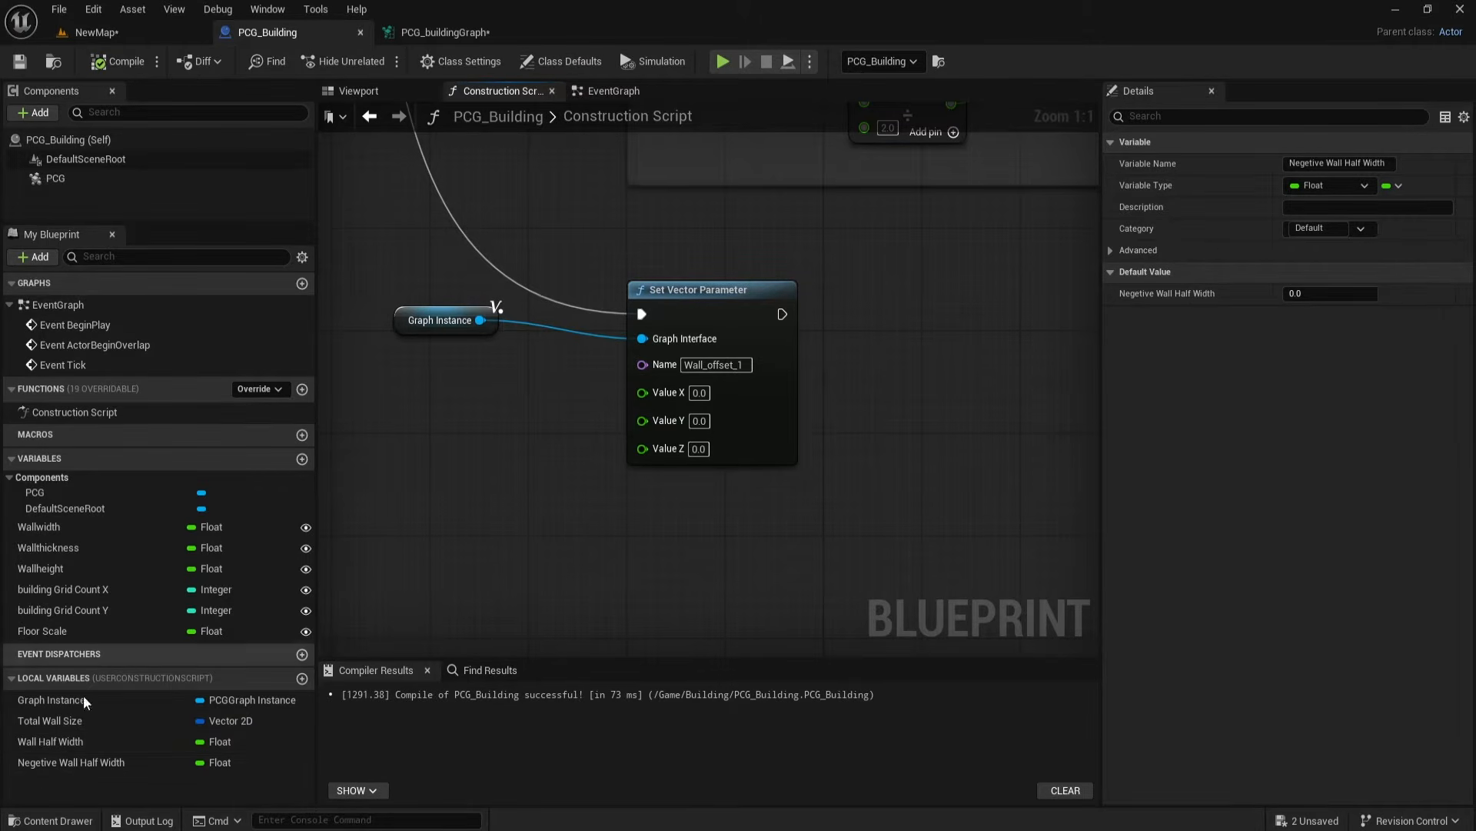
pyautogui.moveTo(47, 743); pyautogui.dragTo(644, 422)
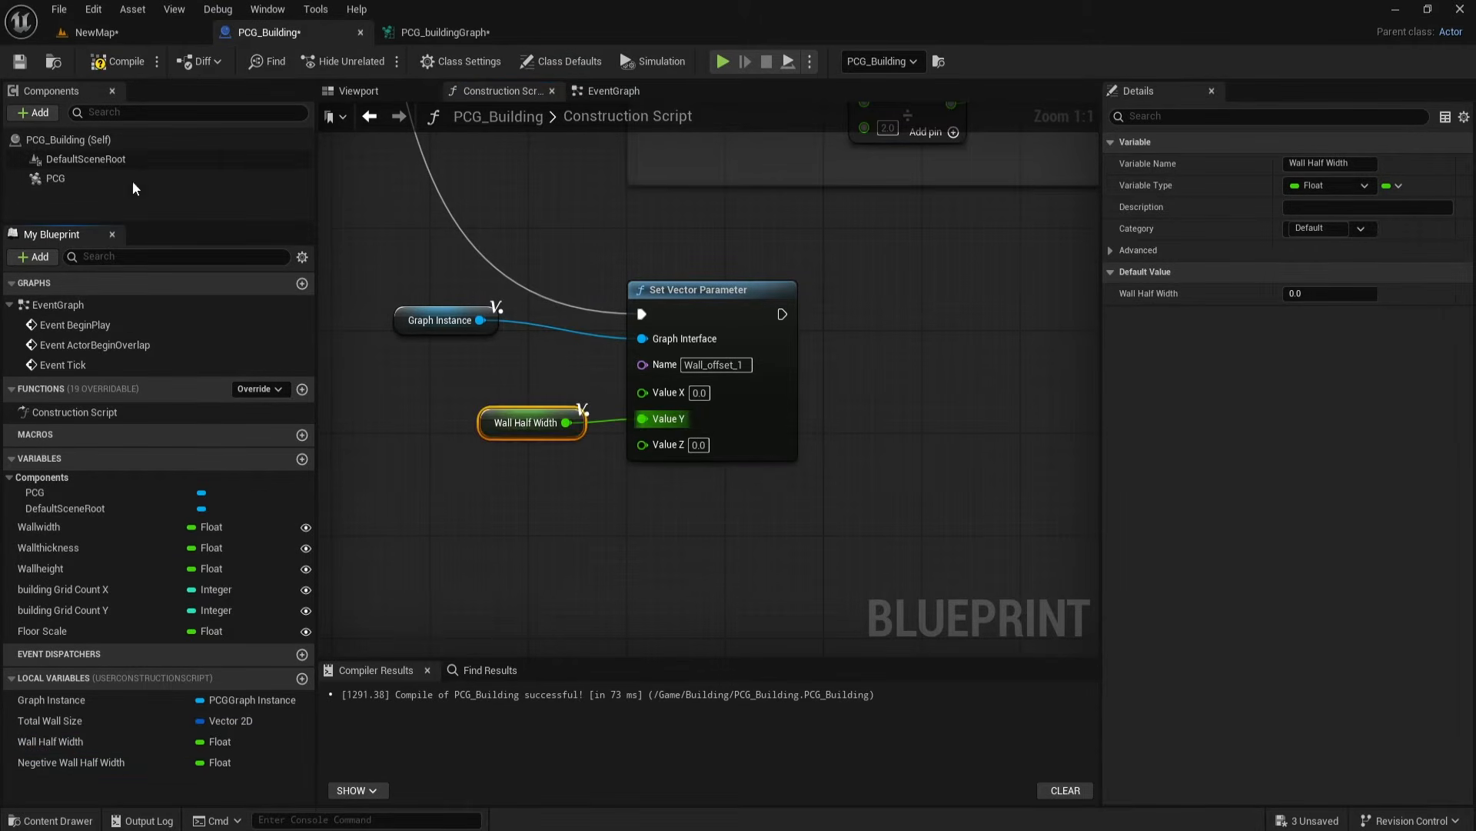
# Step: Save the PCG_Building blueprint and check the wall positions in the NewMap level
pyautogui.click(28, 68)
pyautogui.click(415, 33)
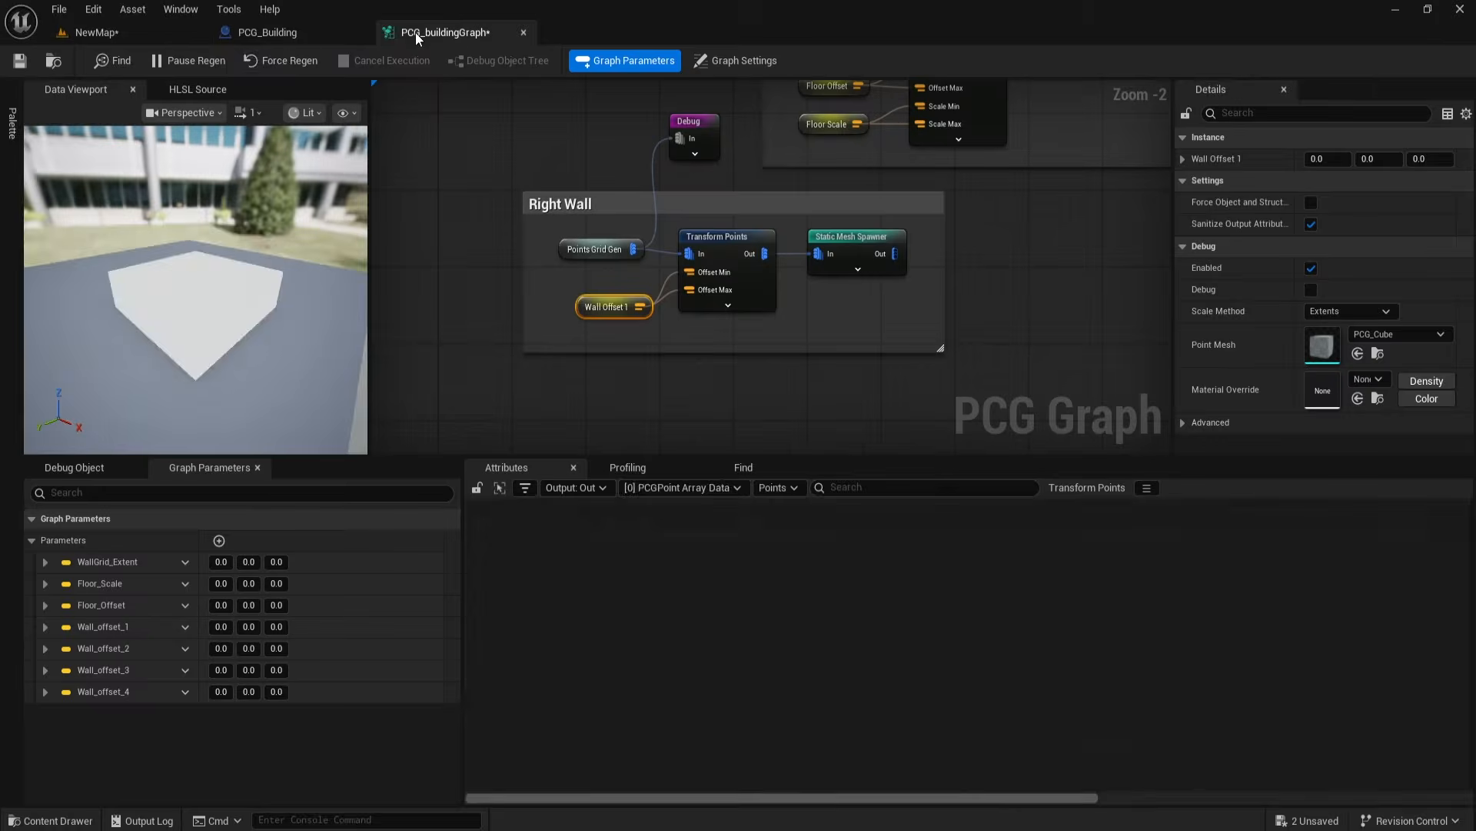
pyautogui.click(89, 32)
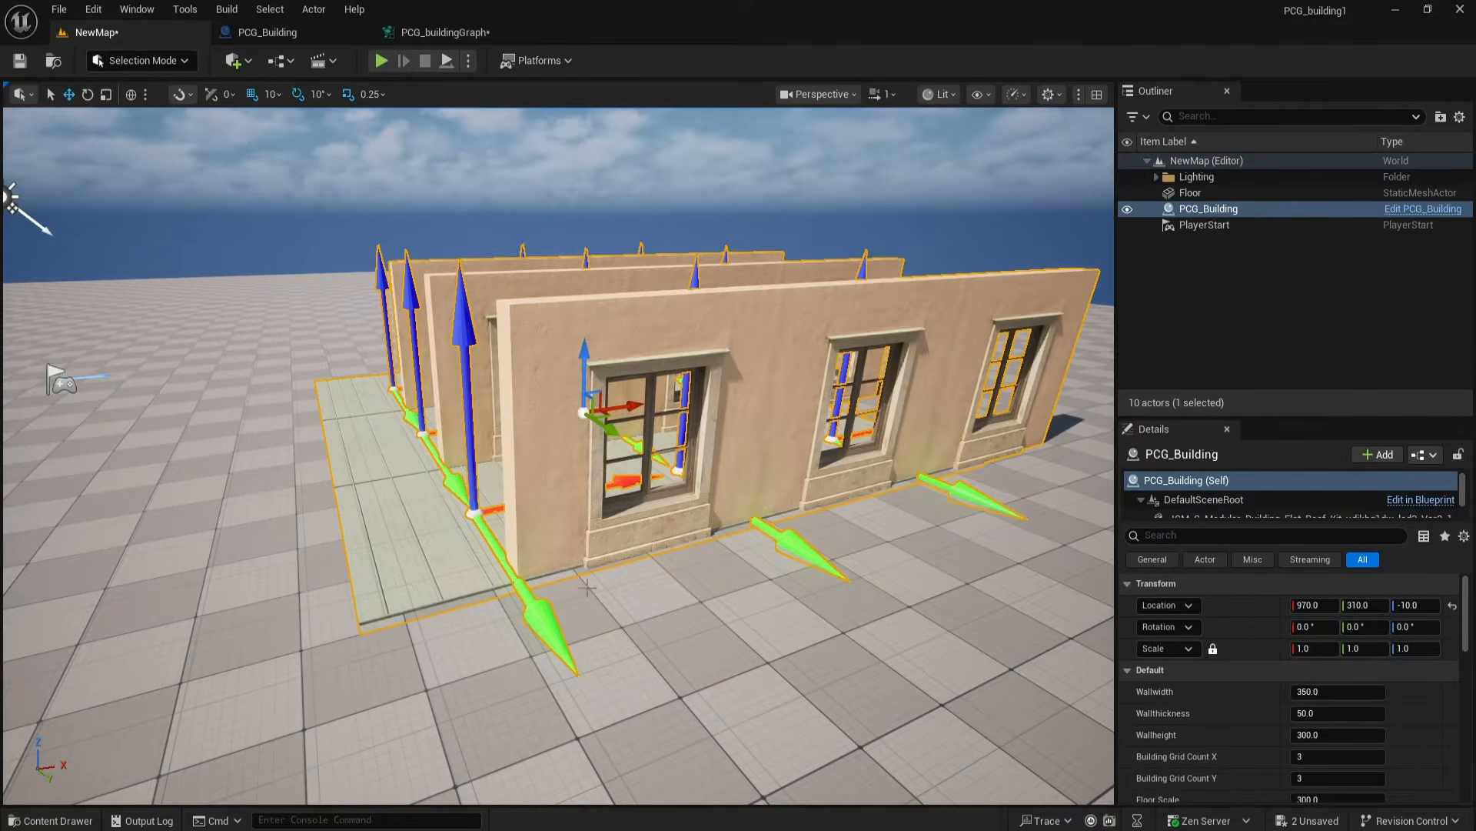
# Step: In the PCG building graph, duplicate the Right Wall comment group below the original and title the copy Left Wall
pyautogui.click(323, 34)
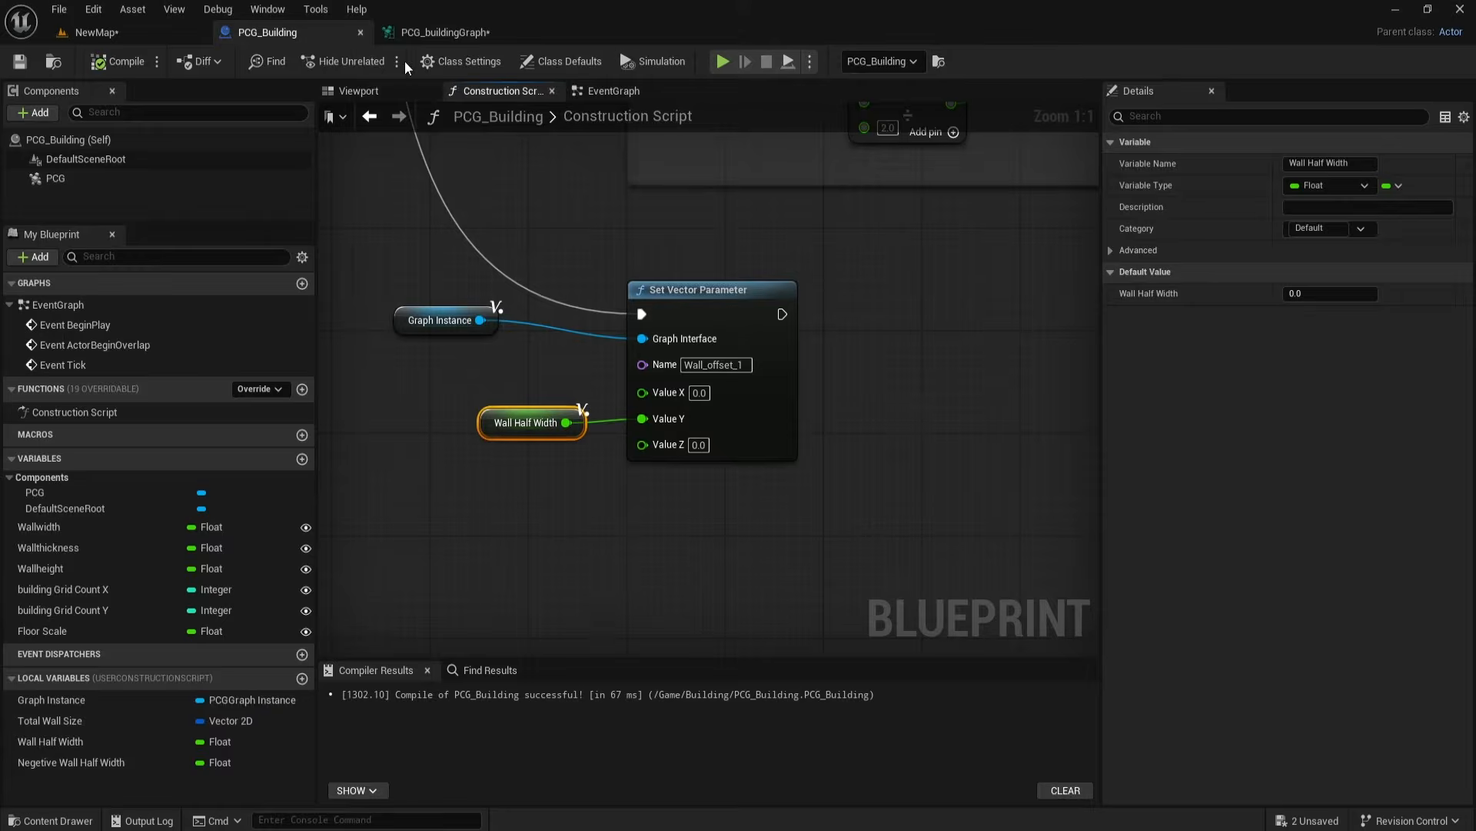
pyautogui.click(442, 32)
pyautogui.moveTo(432, 154); pyautogui.dragTo(800, 298)
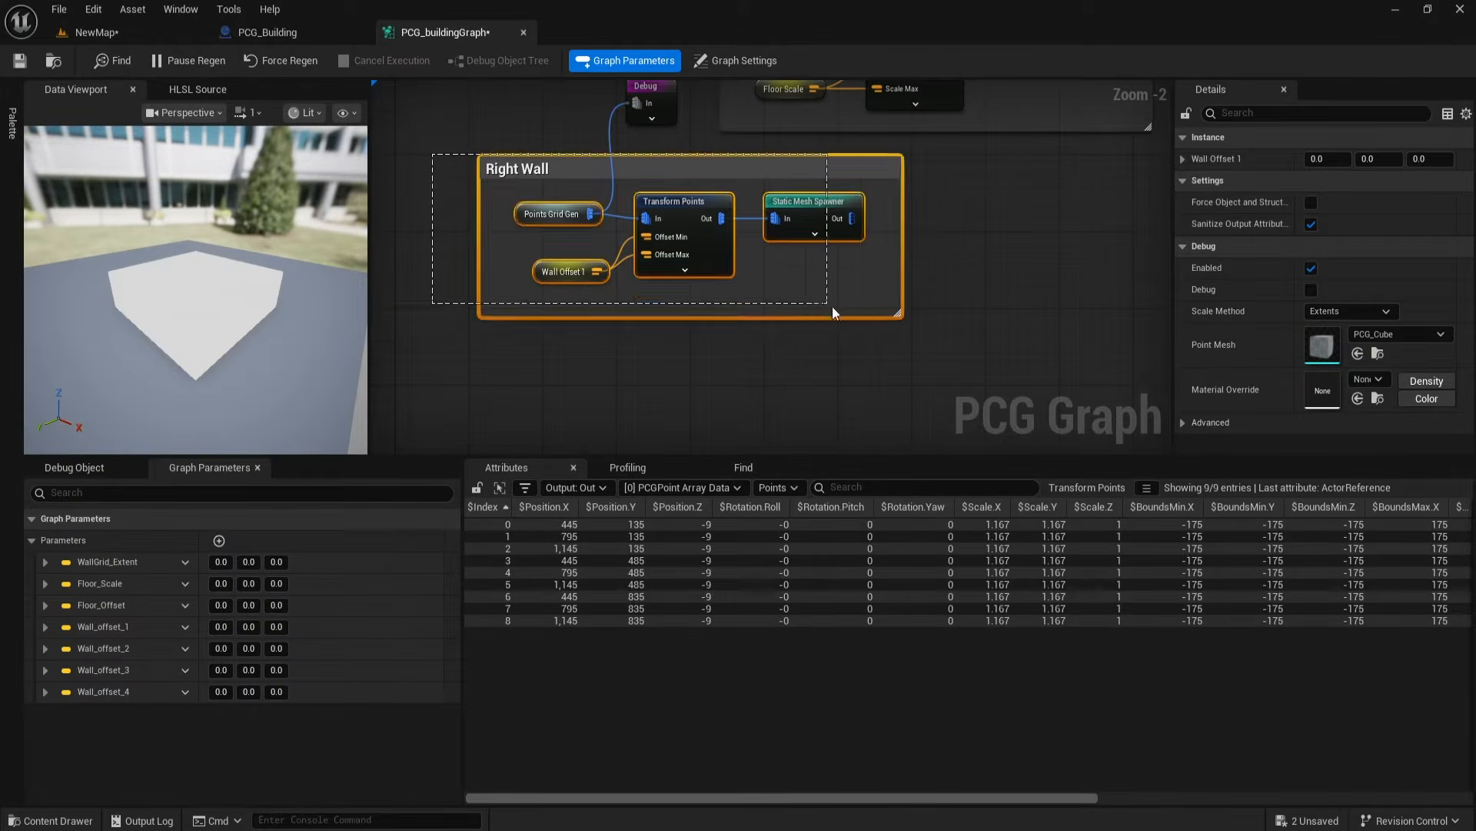
pyautogui.hotkey('ctrl', 'c')
pyautogui.hotkey('ctrl', 'v')
pyautogui.moveTo(937, 316); pyautogui.dragTo(668, 341)
pyautogui.doubleClick(597, 268)
pyautogui.write('Left')
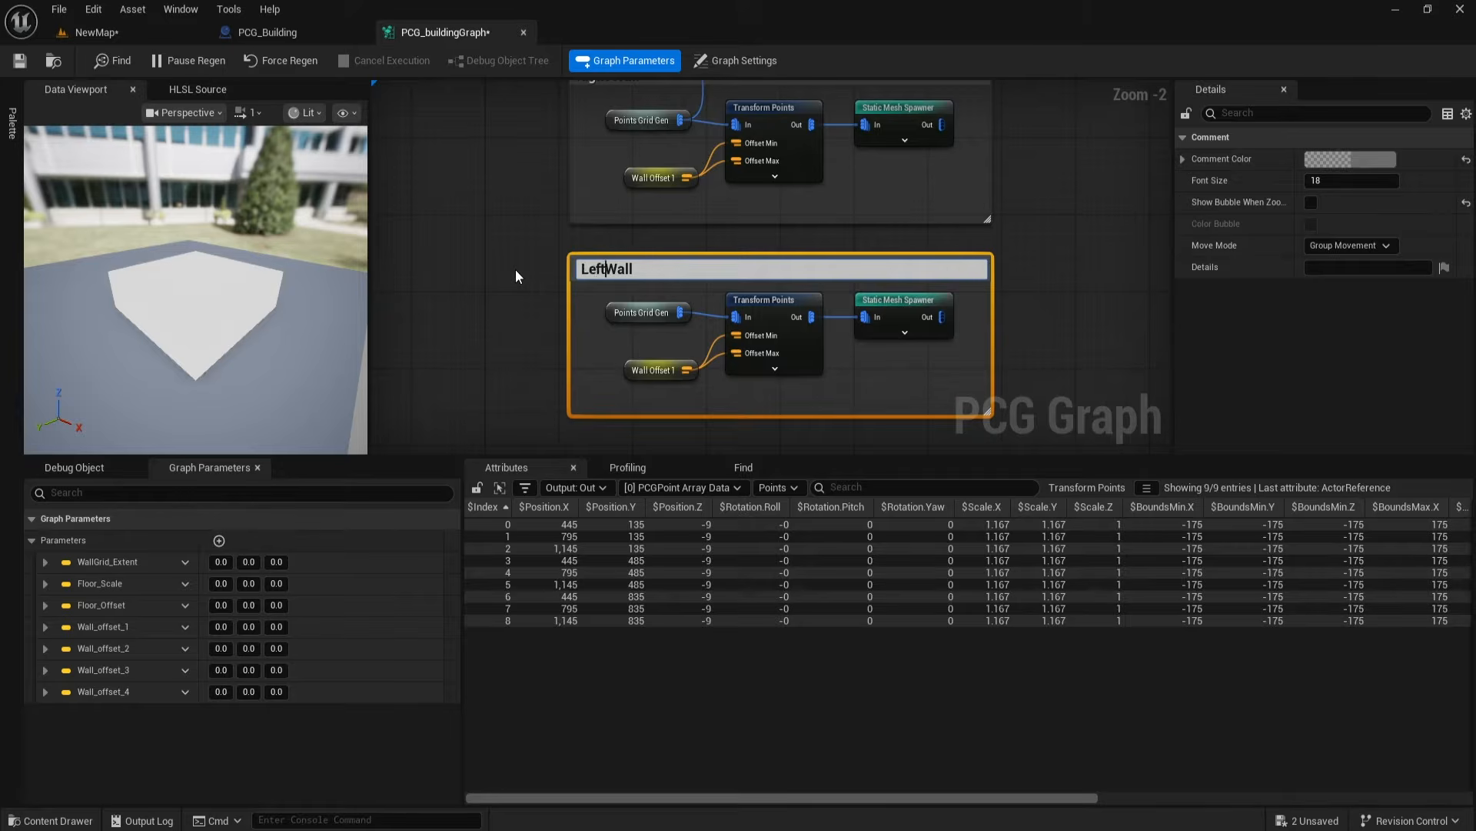
# Step: Set the yaw of Rotation Min and Rotation Max to 180° on the Left Wall's Transform Points node
pyautogui.click(769, 362)
pyautogui.click(1417, 267)
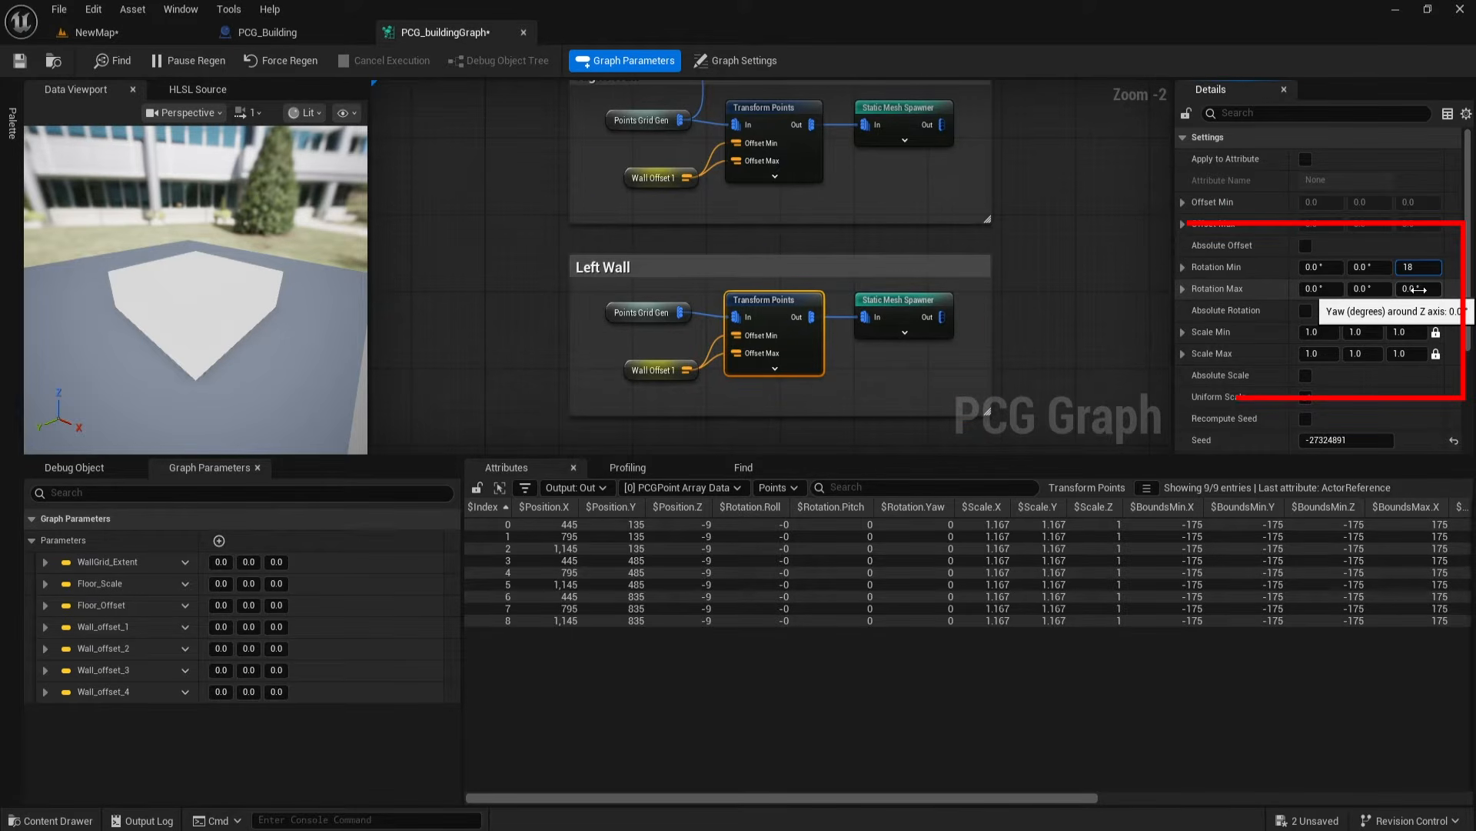
pyautogui.press('Return')
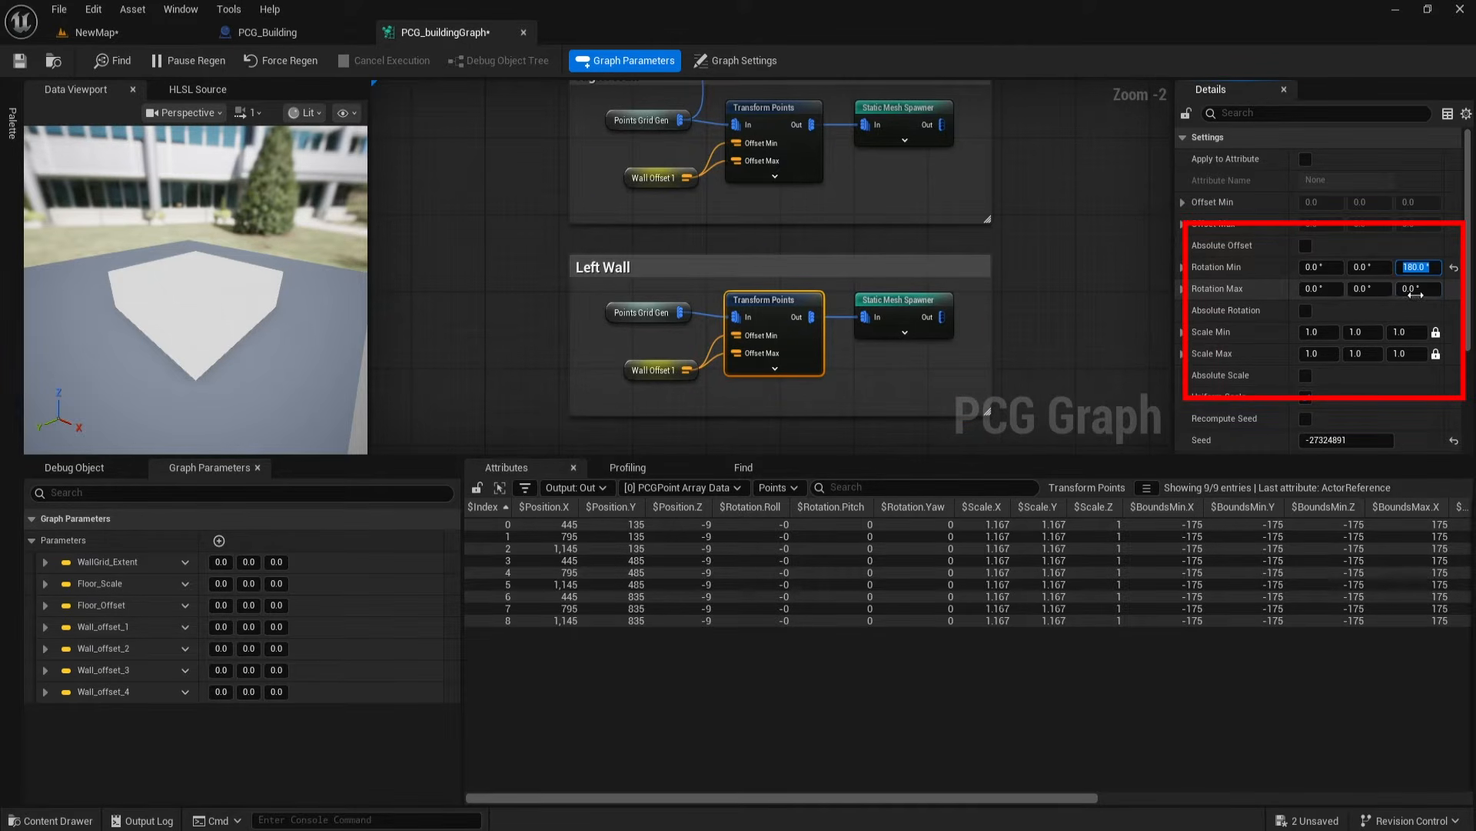
pyautogui.click(1419, 289)
pyautogui.write('180')
pyautogui.press('Return')
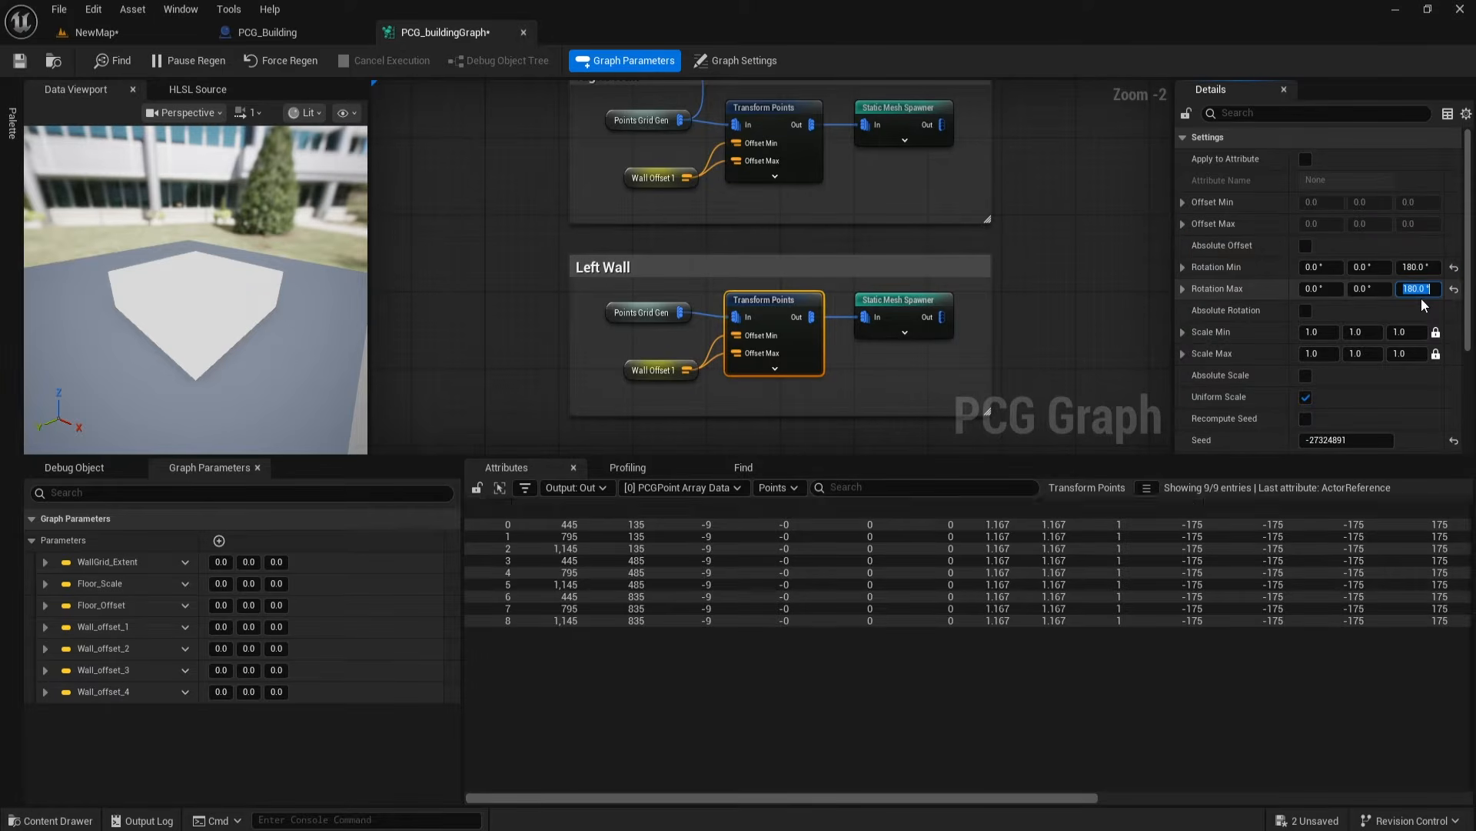
# Step: Review the Transform Points and Static Mesh Spawner nodes of the Left Wall and Right Wall groups
pyautogui.click(874, 381)
pyautogui.moveTo(990, 346); pyautogui.dragTo(924, 309, button='right')
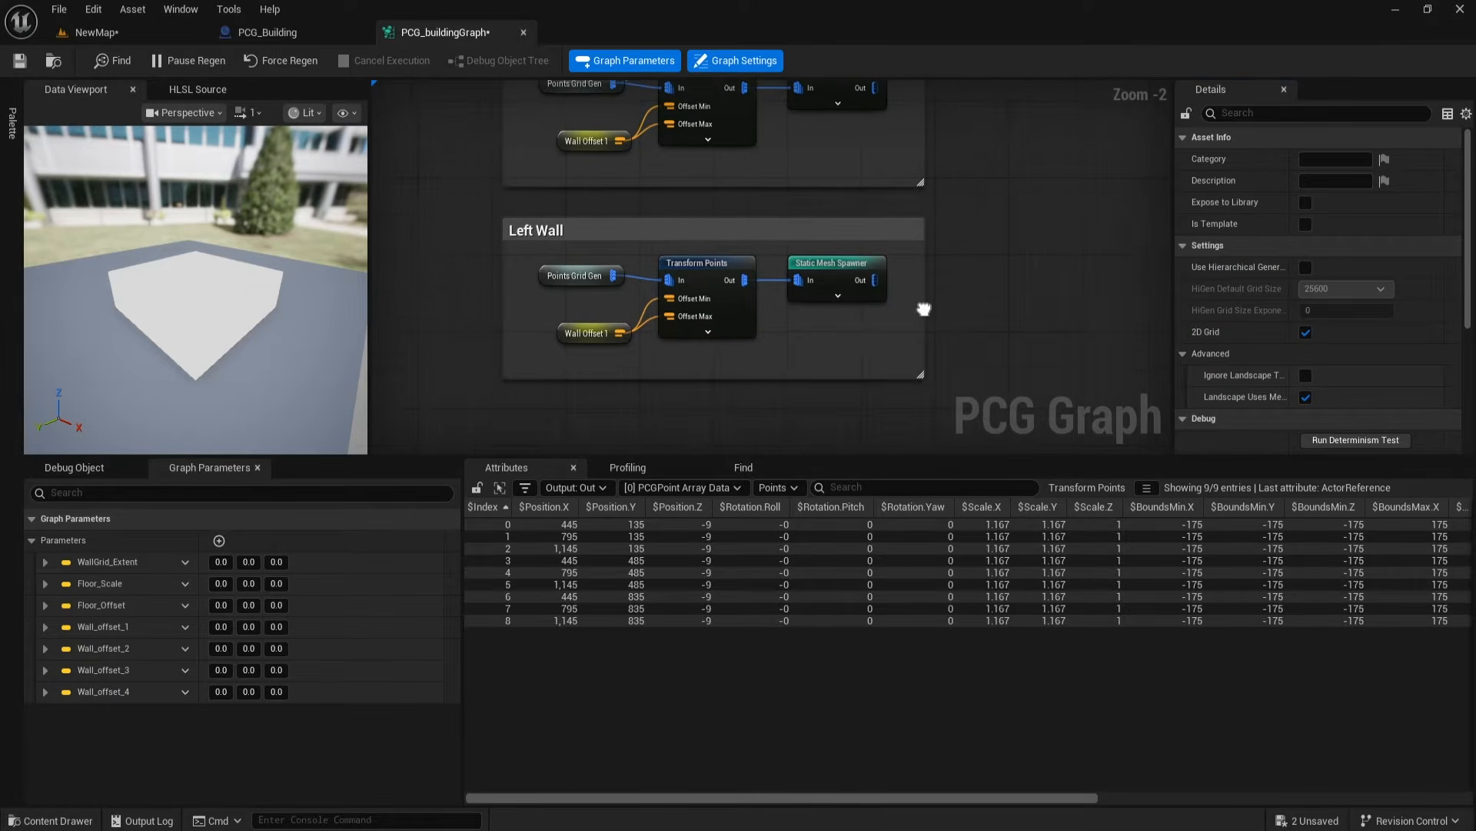
pyautogui.click(544, 275)
pyautogui.click(687, 277)
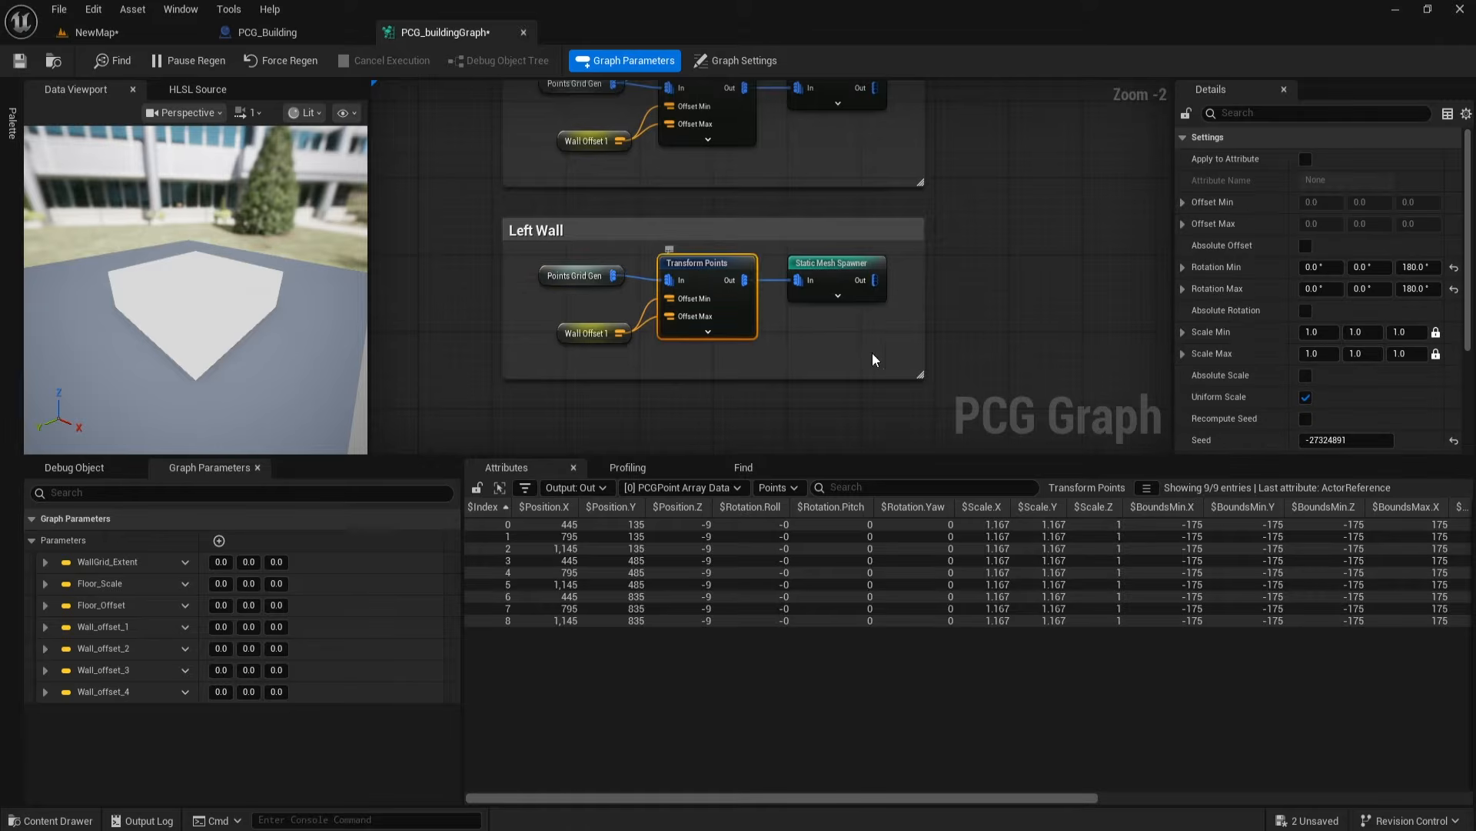
pyautogui.moveTo(954, 326); pyautogui.dragTo(945, 465, button='right')
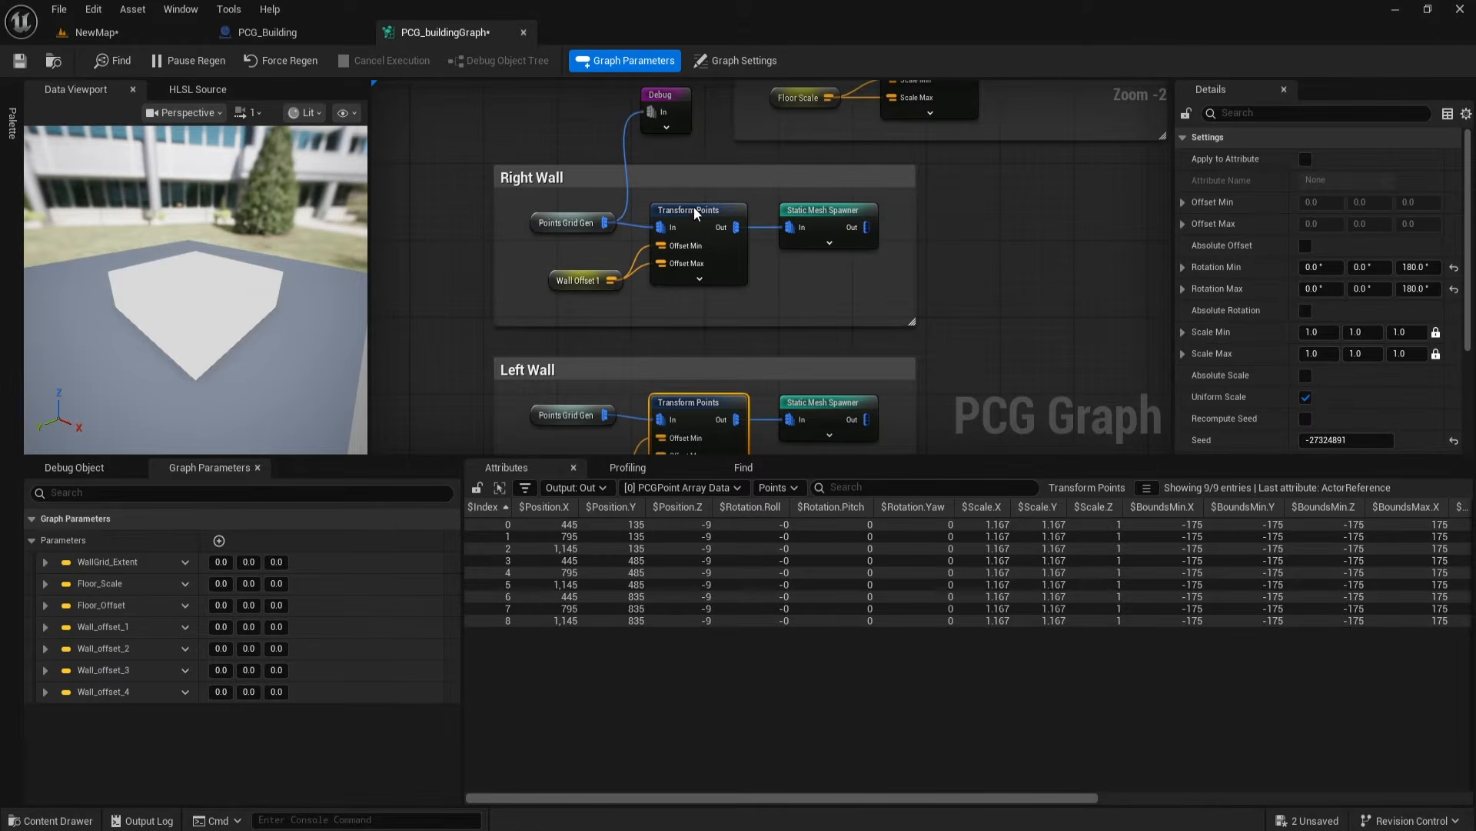
pyautogui.click(790, 216)
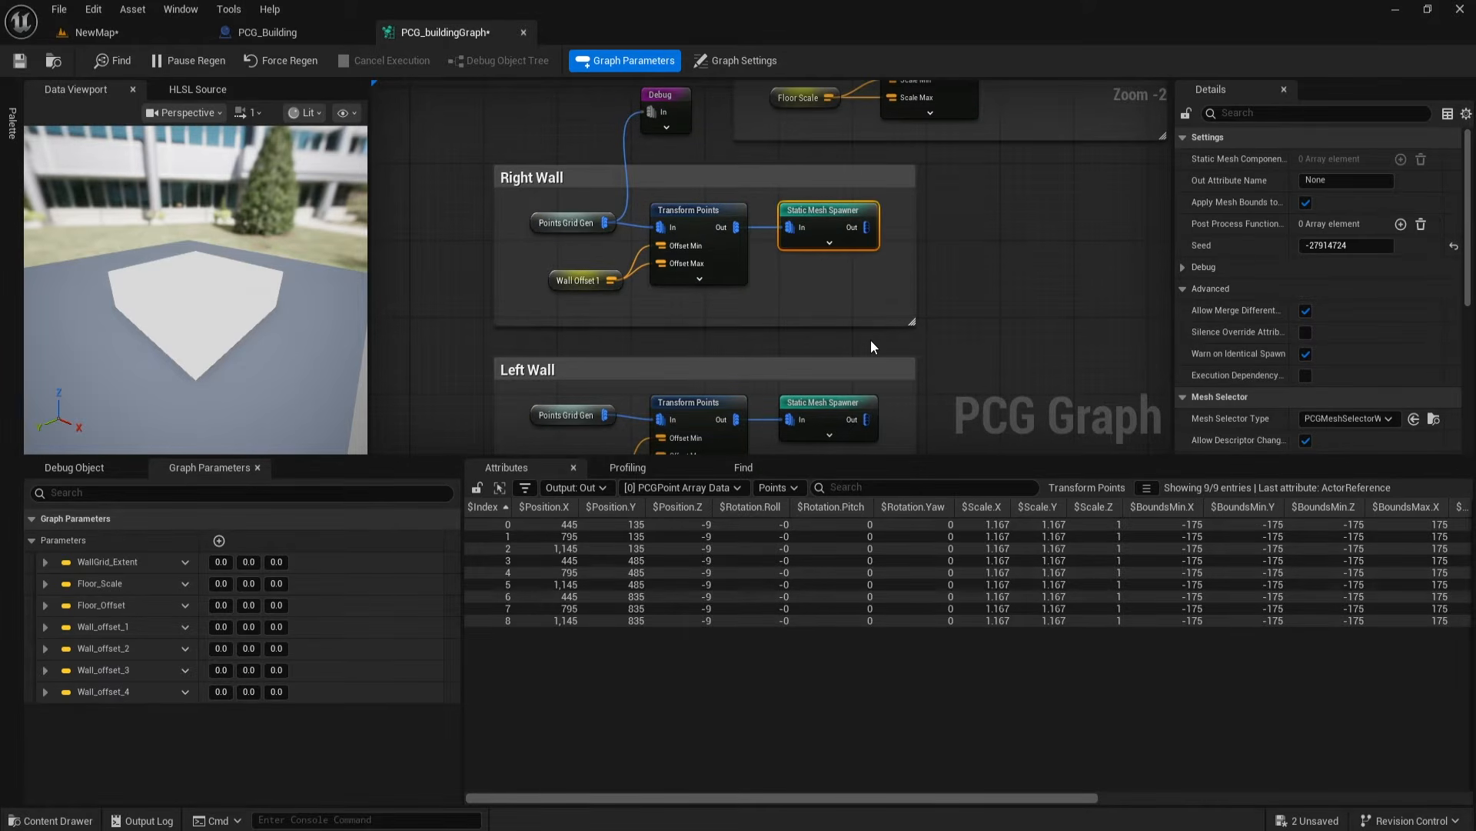
pyautogui.click(869, 339)
pyautogui.moveTo(837, 342); pyautogui.dragTo(834, 215, button='right')
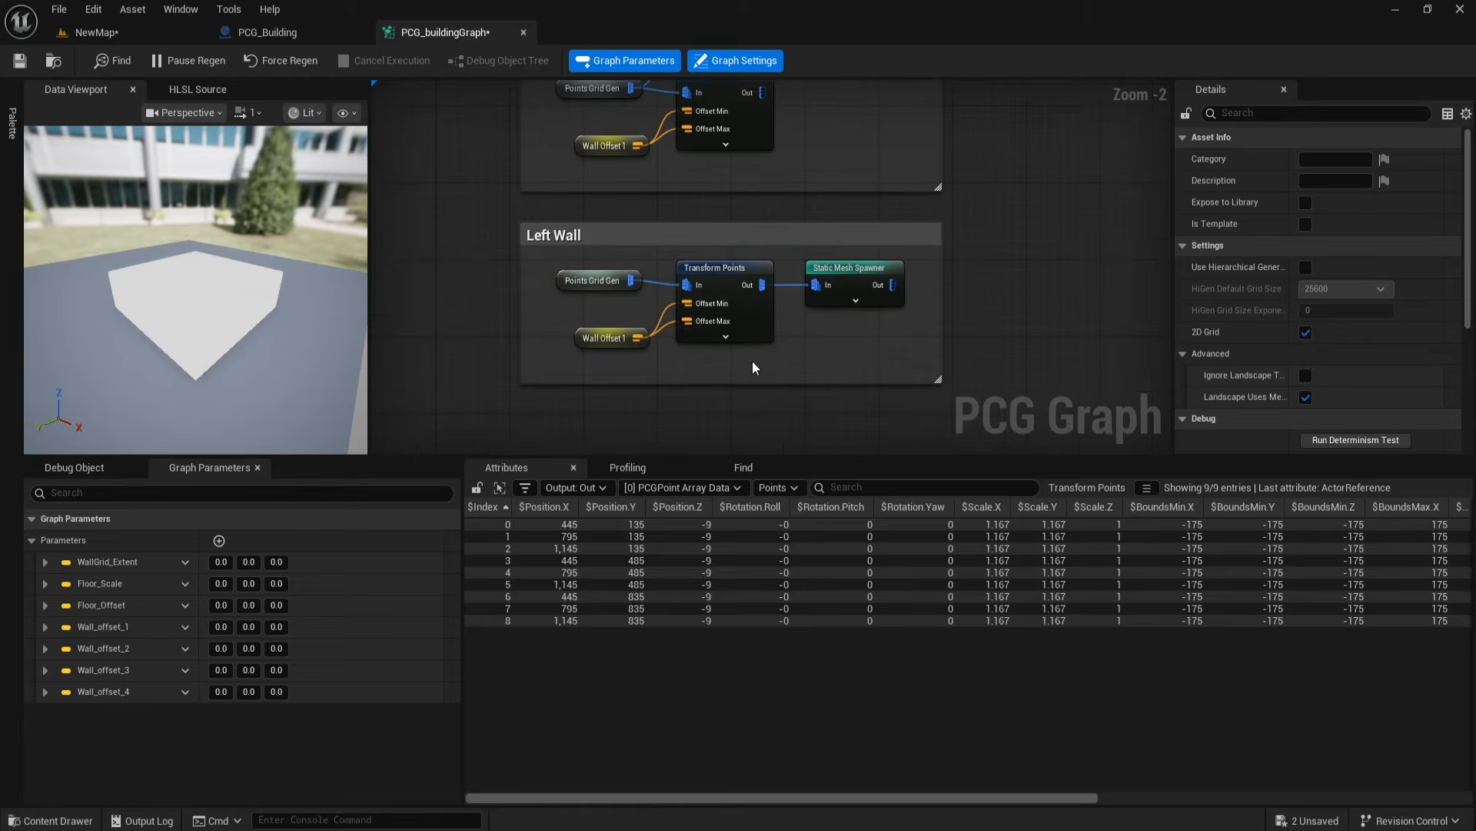
# Step: Feed the Left Wall's Offset Min and Offset Max from Wall Offset 2 in place of Wall Offset 1, and check the walls in the level
pyautogui.rightClick(604, 361)
pyautogui.write('wall')
pyautogui.click(686, 469)
pyautogui.scroll(2, 657, 371)
pyautogui.moveTo(666, 366); pyautogui.dragTo(597, 315)
pyautogui.click(592, 327)
pyautogui.press('Delete')
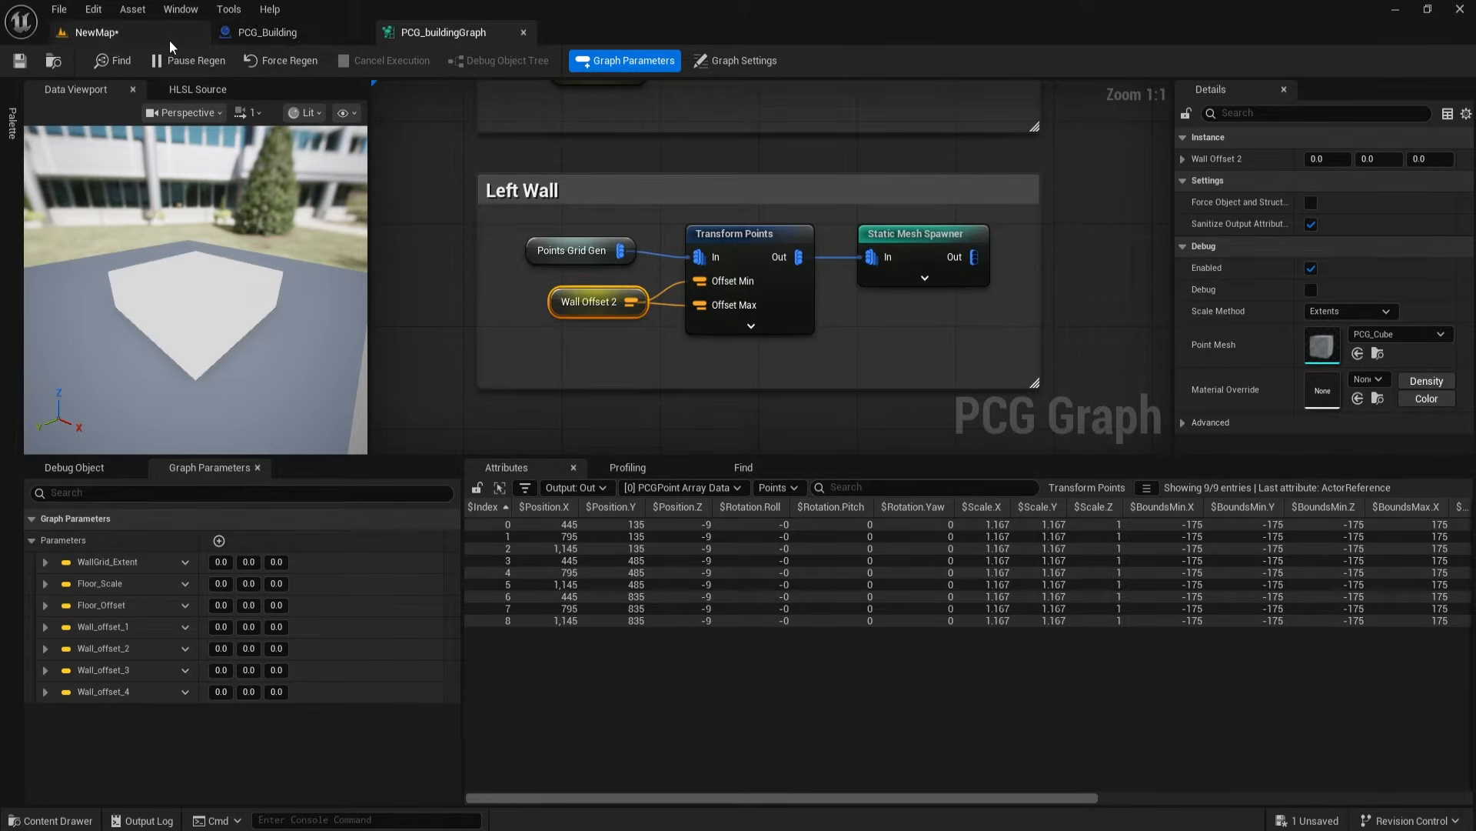
pyautogui.click(97, 32)
pyautogui.keyDown('alt'); pyautogui.moveTo(419, 592); pyautogui.dragTo(350, 532); pyautogui.keyUp('alt')
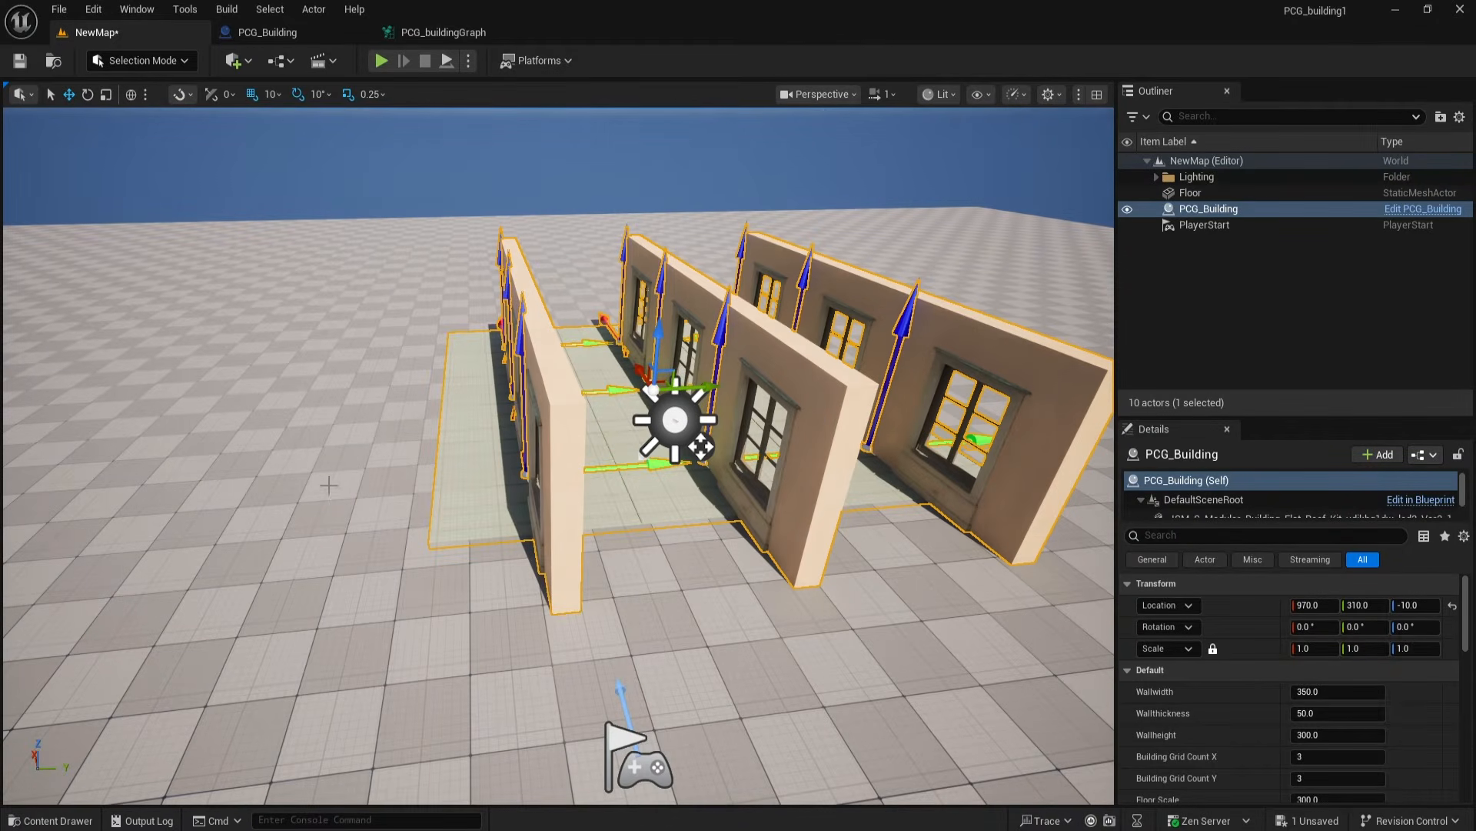
# Step: In the PCG_Building construction script, duplicate the Wall_offset_1 Set Vector Parameter node with its Graph Instance getter and place the copies after the original
pyautogui.click(306, 33)
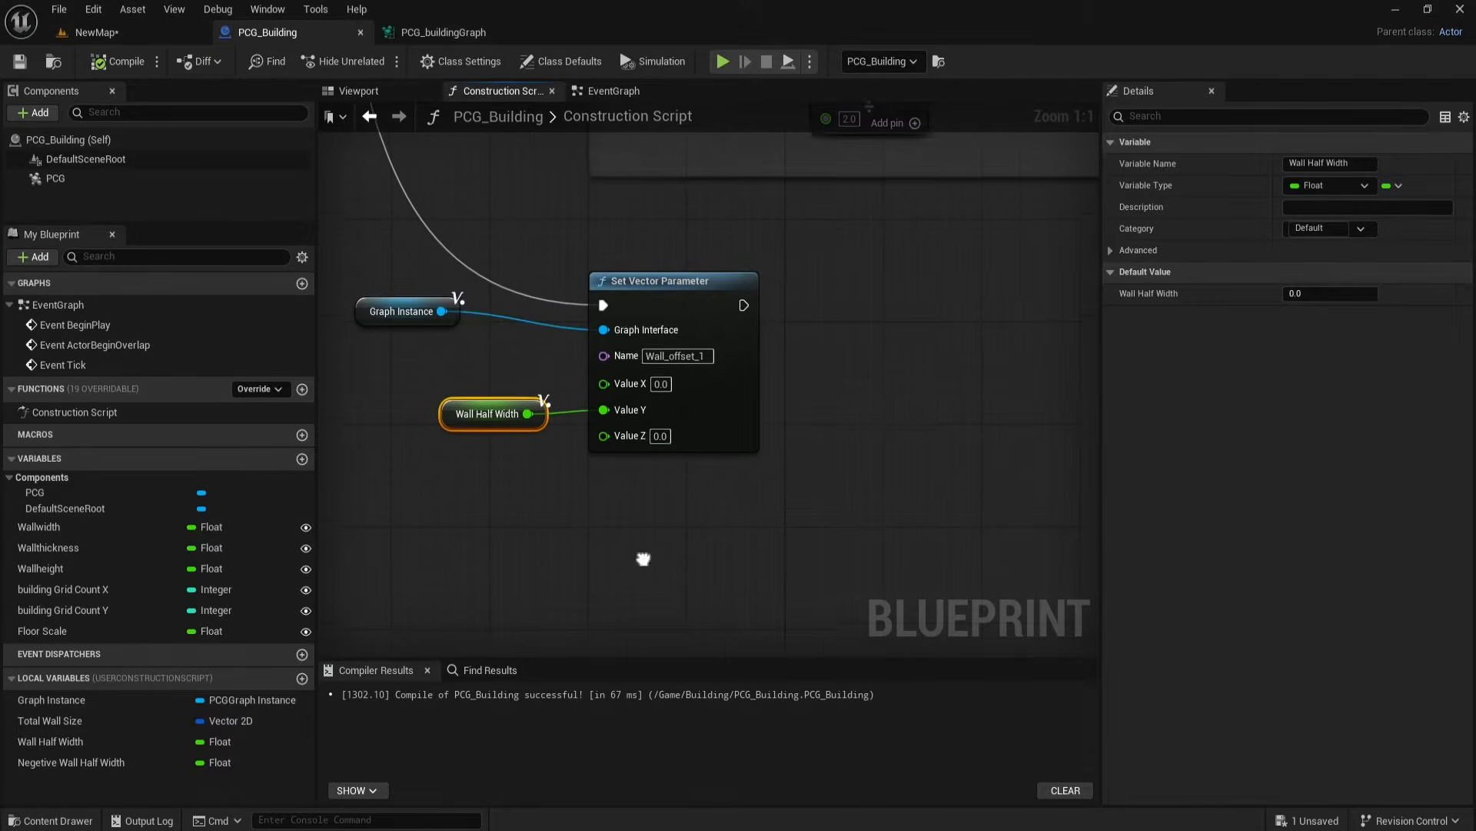
pyautogui.moveTo(389, 235); pyautogui.dragTo(635, 315)
pyautogui.hotkey('ctrl', 'd')
pyautogui.moveTo(952, 464); pyautogui.dragTo(1100, 364)
pyautogui.click(874, 436)
pyautogui.moveTo(874, 437); pyautogui.dragTo(761, 451, button='right')
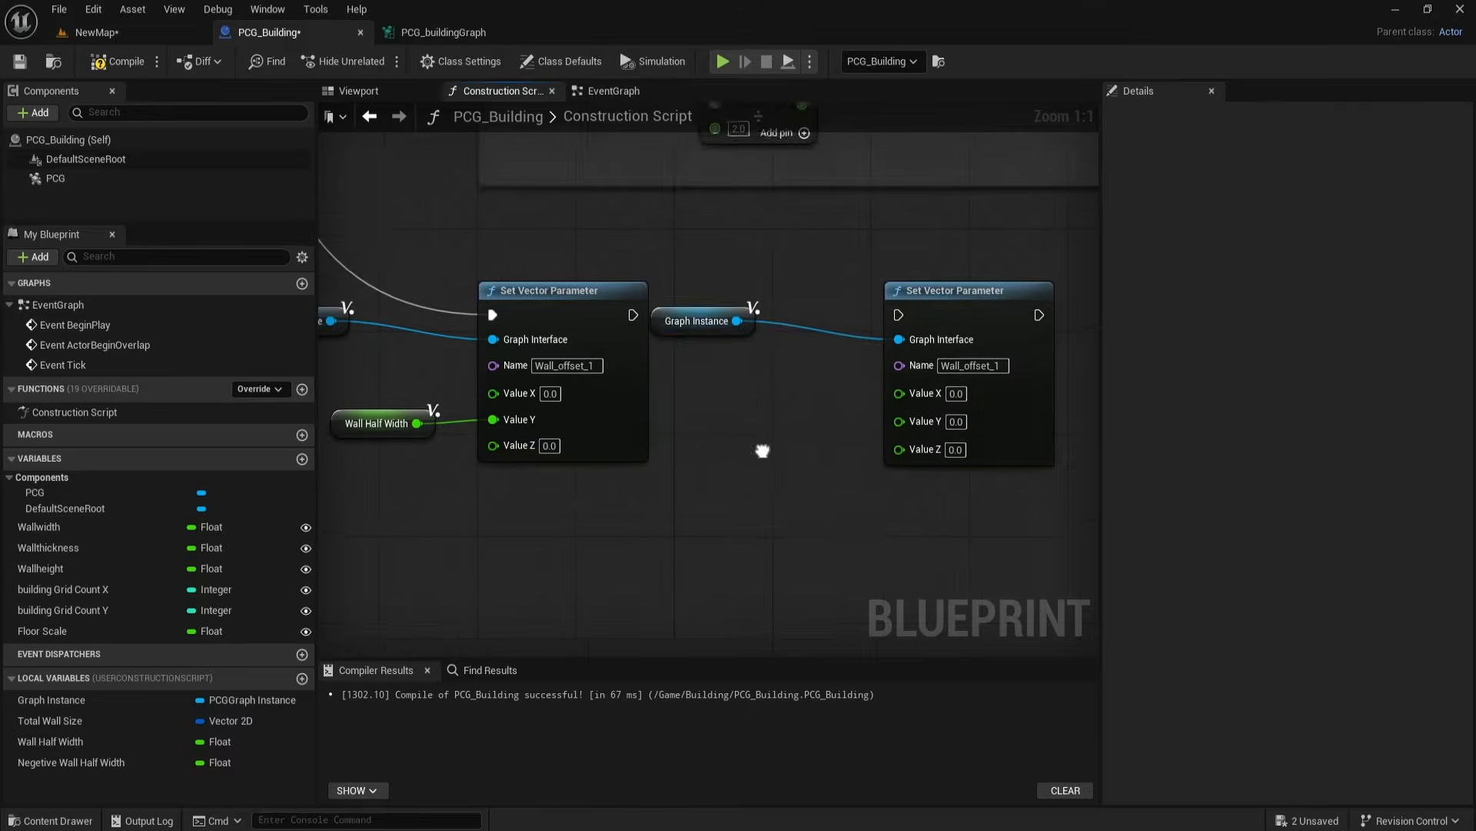
pyautogui.moveTo(680, 317); pyautogui.dragTo(691, 240)
pyautogui.moveTo(840, 448); pyautogui.dragTo(765, 444, button='right')
# Step: Chain the duplicated Set Vector Parameter node after the first, name its parameter Wall_offset_2, and feed Negetive Wall Half Width into Value Y
pyautogui.moveTo(563, 305); pyautogui.dragTo(828, 305)
pyautogui.click(932, 355)
pyautogui.press('BackSpace')
pyautogui.write('2')
pyautogui.moveTo(70, 762); pyautogui.dragTo(828, 410)
# Step: Compile and save the PCG_Building blueprint, and check the shifted walls in the level
pyautogui.click(114, 63)
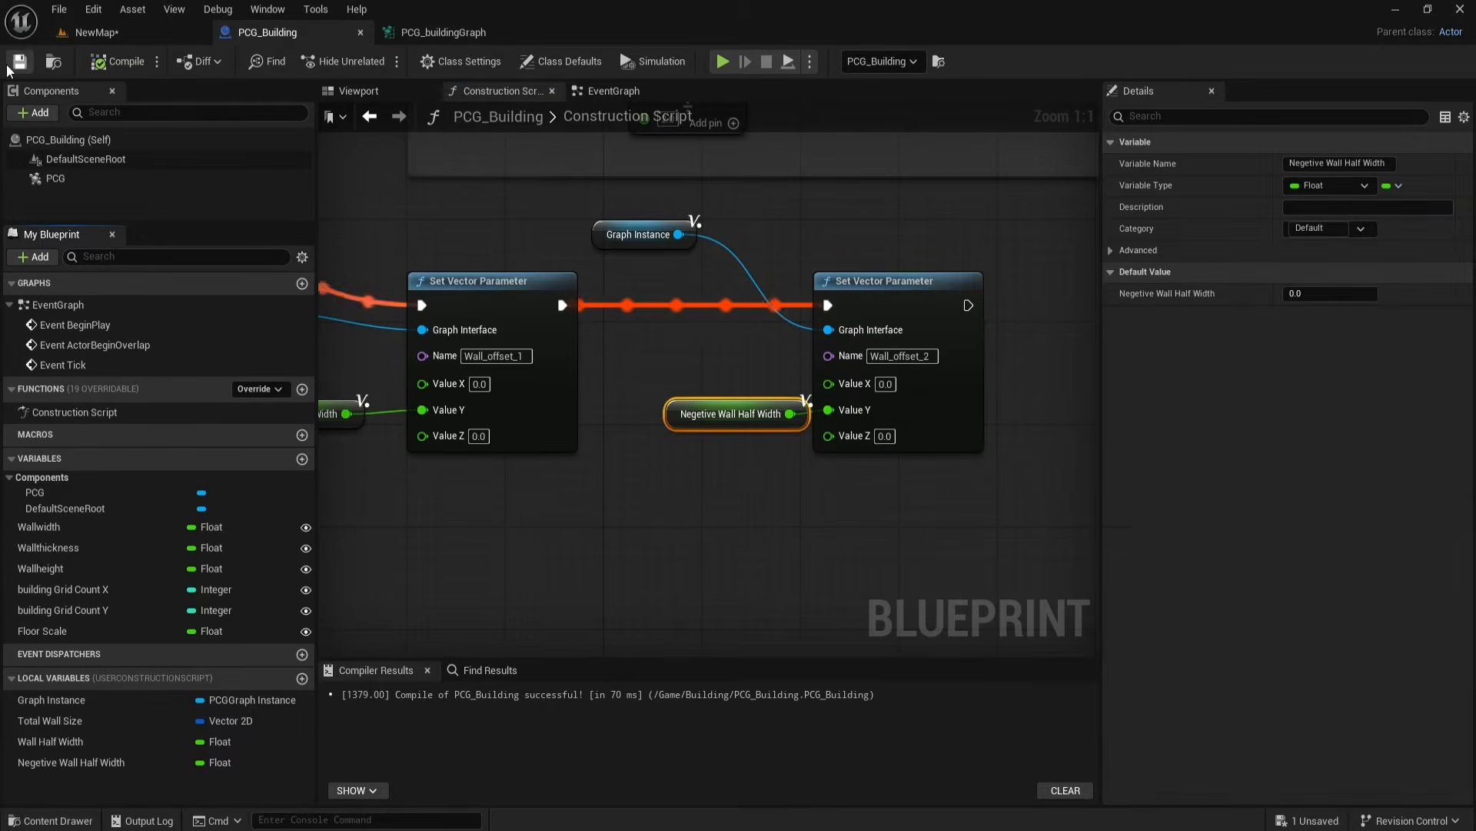
pyautogui.click(415, 32)
pyautogui.click(119, 34)
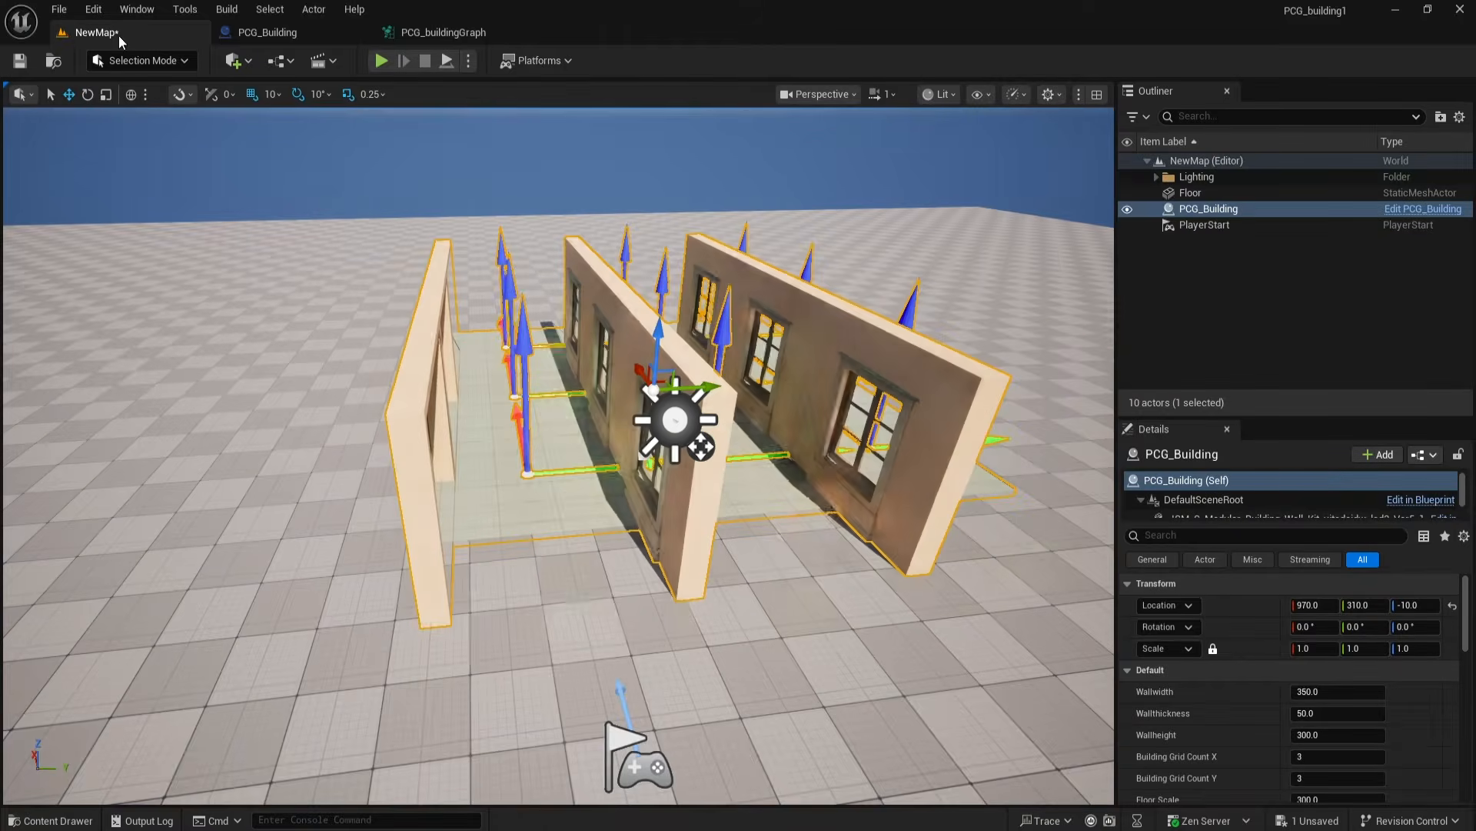
# Step: Space the Negetive Wall Half Width getter farther from the Wall_offset_2 node in the construction script
pyautogui.click(324, 36)
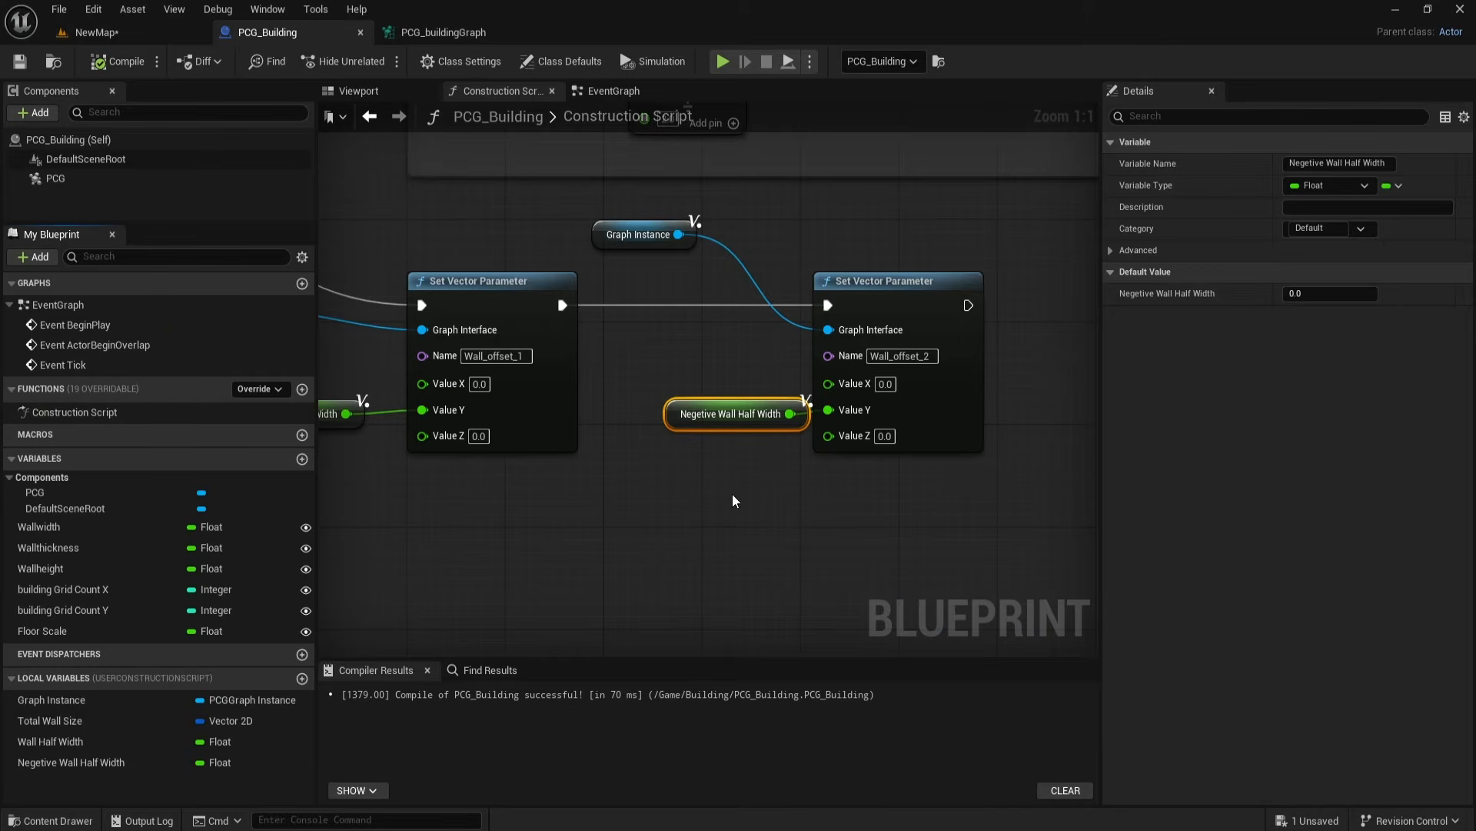
pyautogui.click(750, 559)
pyautogui.moveTo(750, 560); pyautogui.dragTo(709, 528, button='right')
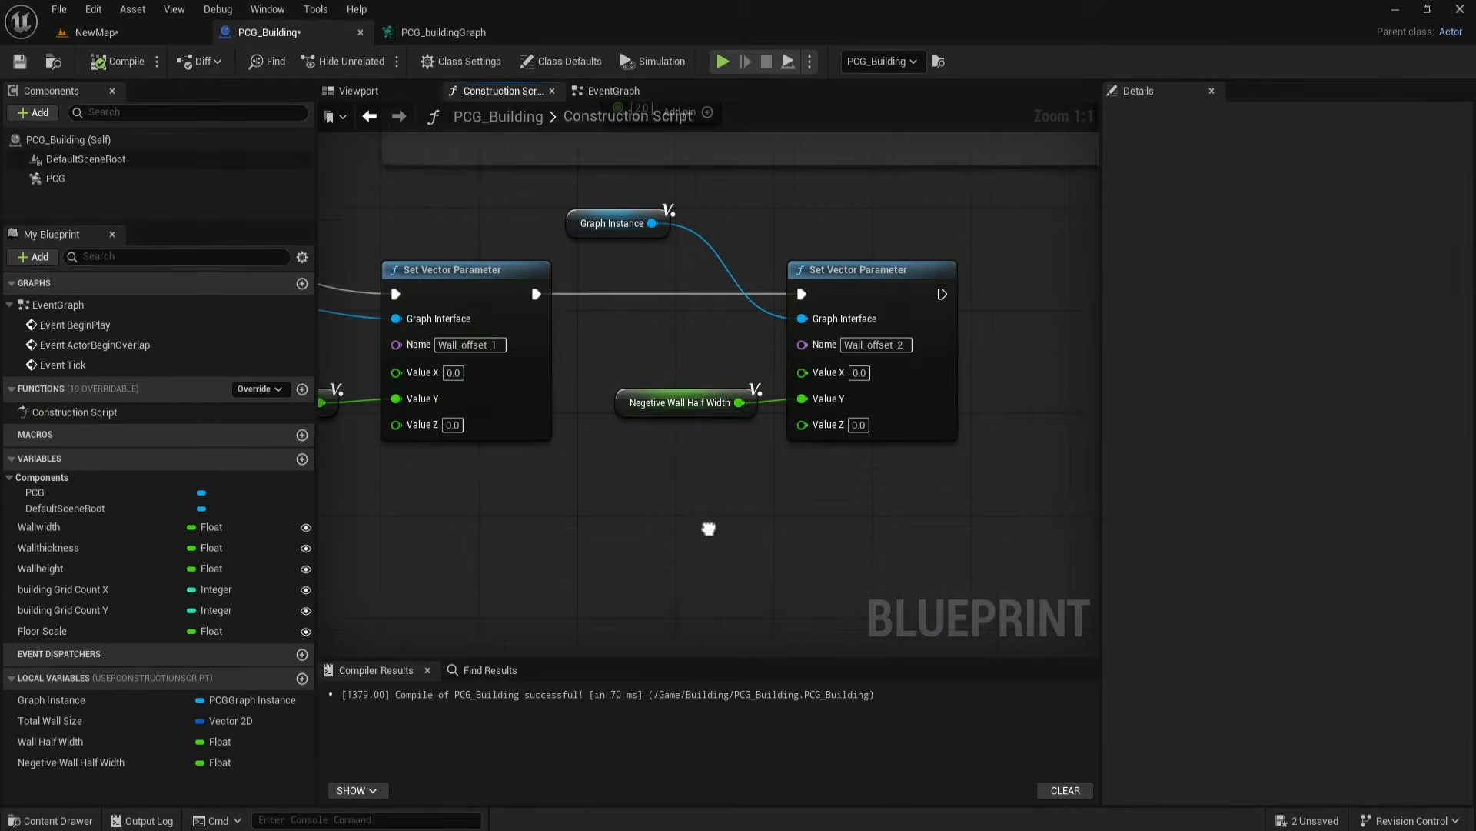
# Step: In the PCG building graph, duplicate the Left Wall group below the original and title the copy Back Wall
pyautogui.click(426, 34)
pyautogui.click(739, 320)
pyautogui.hotkey('ctrl', 'c')
pyautogui.hotkey('ctrl', 'v')
pyautogui.moveTo(1027, 333); pyautogui.dragTo(729, 389)
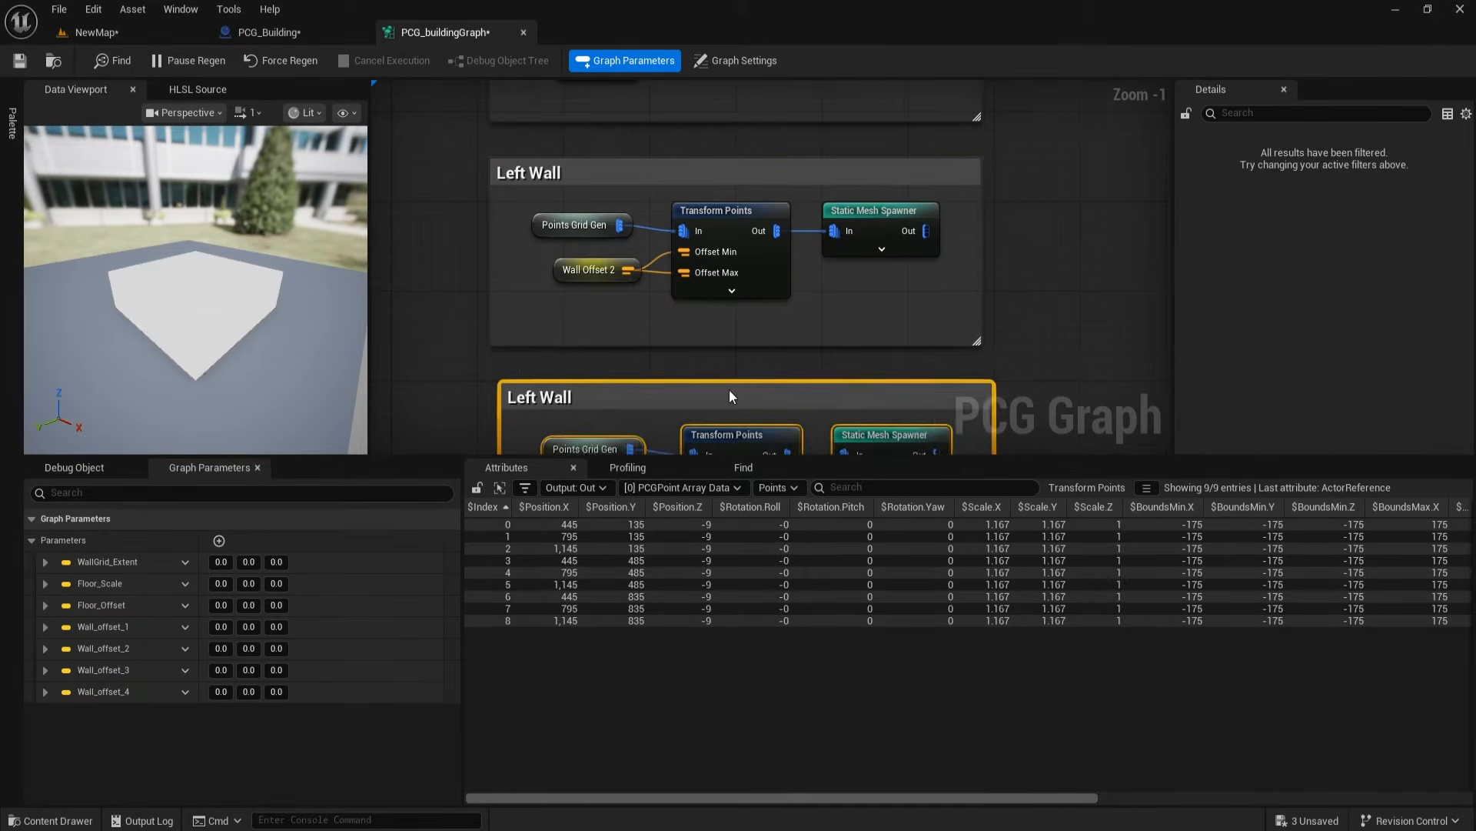
pyautogui.moveTo(729, 389); pyautogui.dragTo(734, 259, button='right')
pyautogui.doubleClick(597, 269)
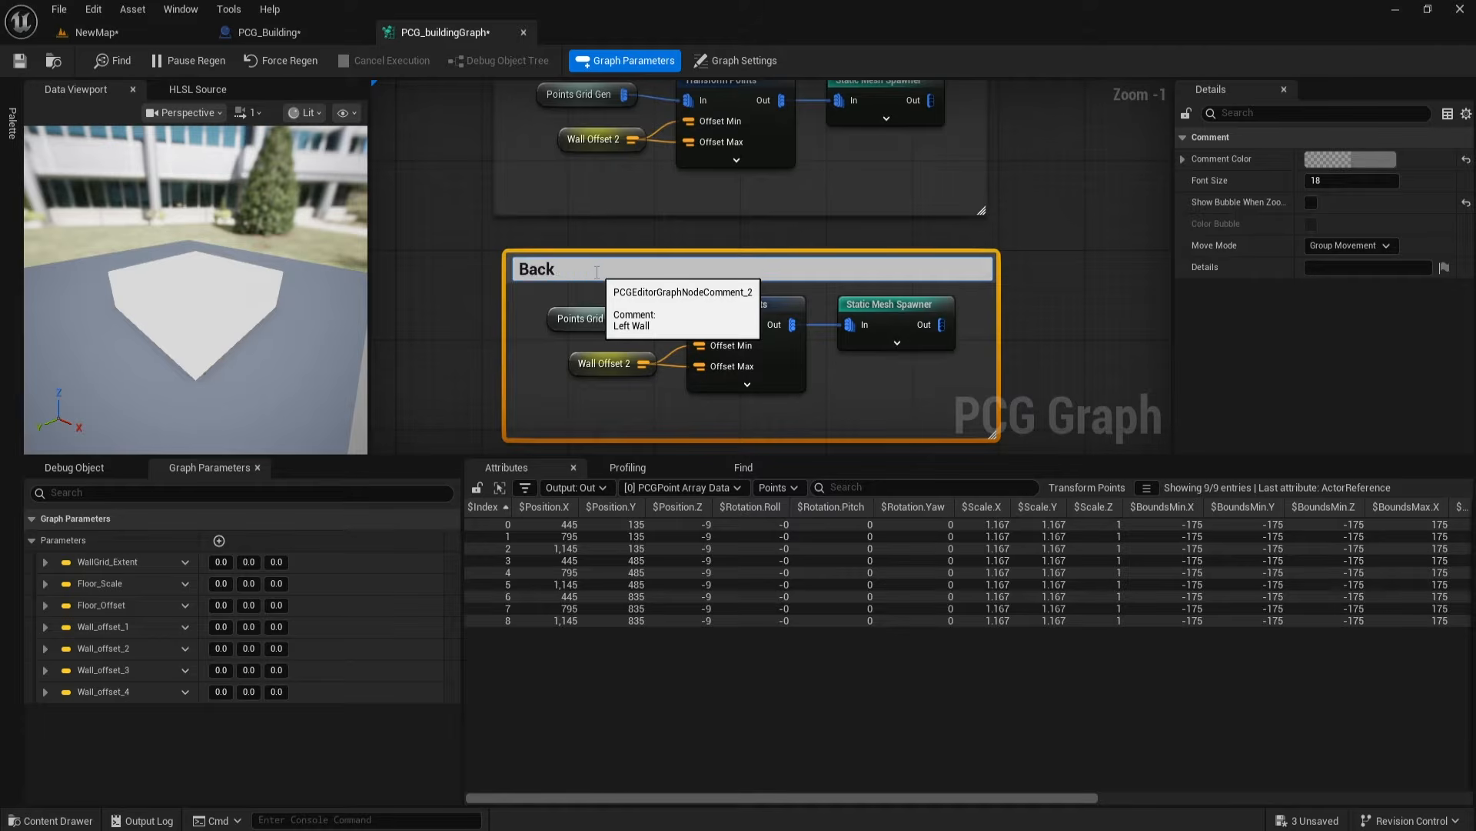
pyautogui.click(439, 336)
# Step: Set the yaw of Rotation Min and Rotation Max to -90° on the Back Wall's Transform Points node
pyautogui.scroll(1, 438, 336)
pyautogui.click(728, 227)
pyautogui.click(735, 219)
pyautogui.click(1416, 267)
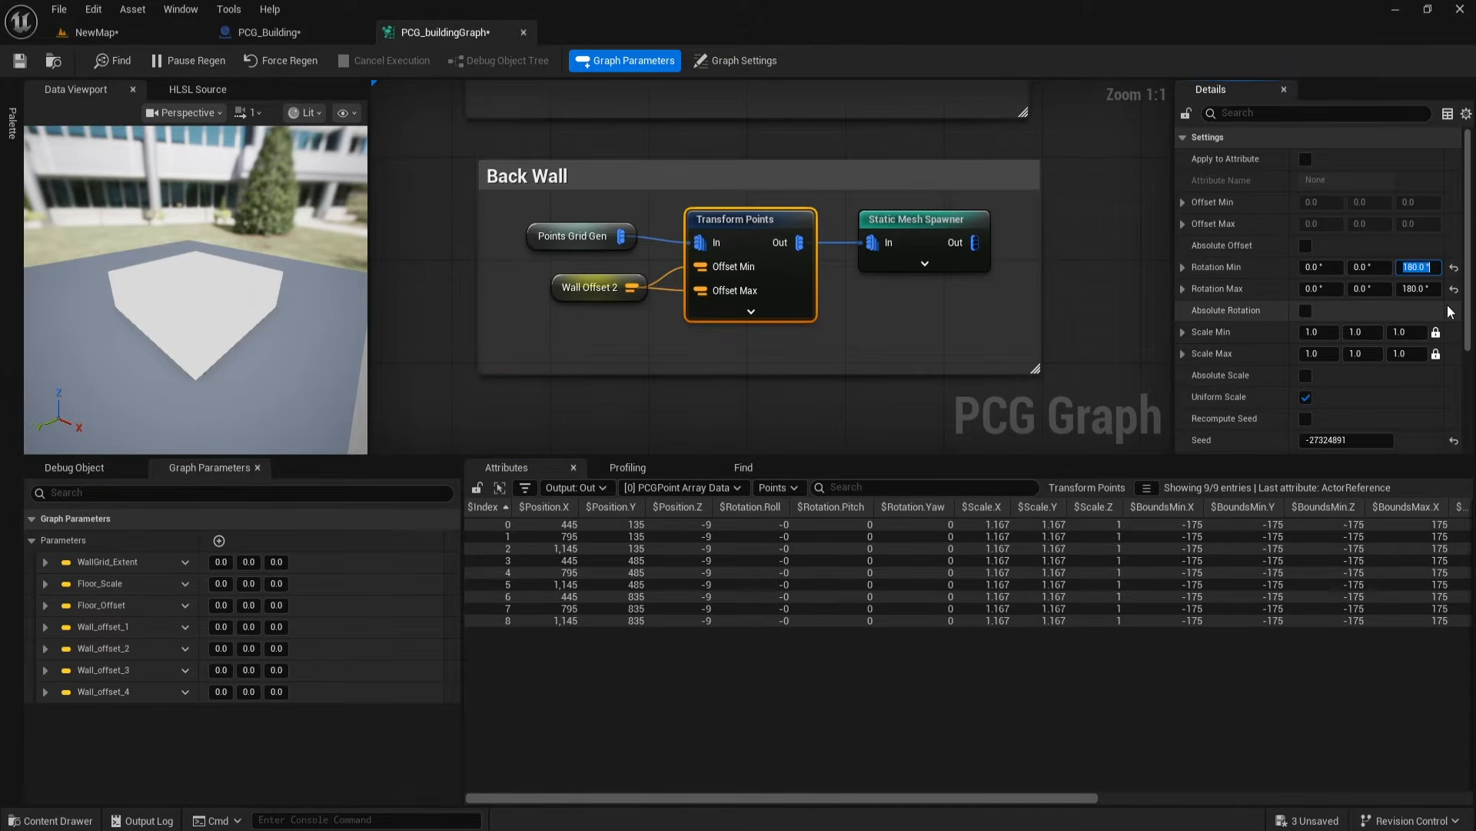
pyautogui.write('-90')
pyautogui.click(1415, 288)
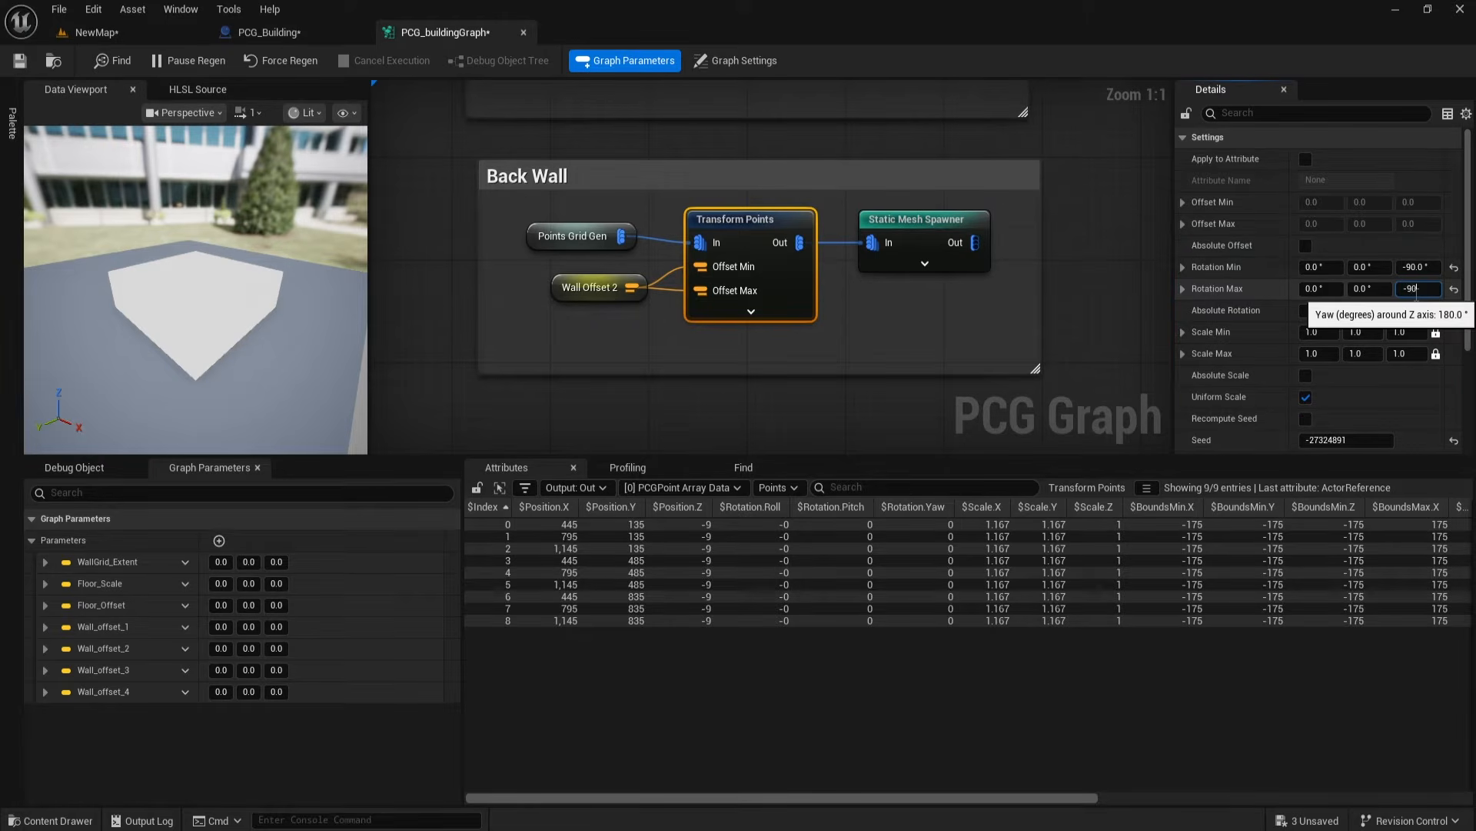
pyautogui.click(792, 393)
# Step: Inspect the building's walls in the level after the Back Wall rotation change
pyautogui.scroll(-2, 792, 394)
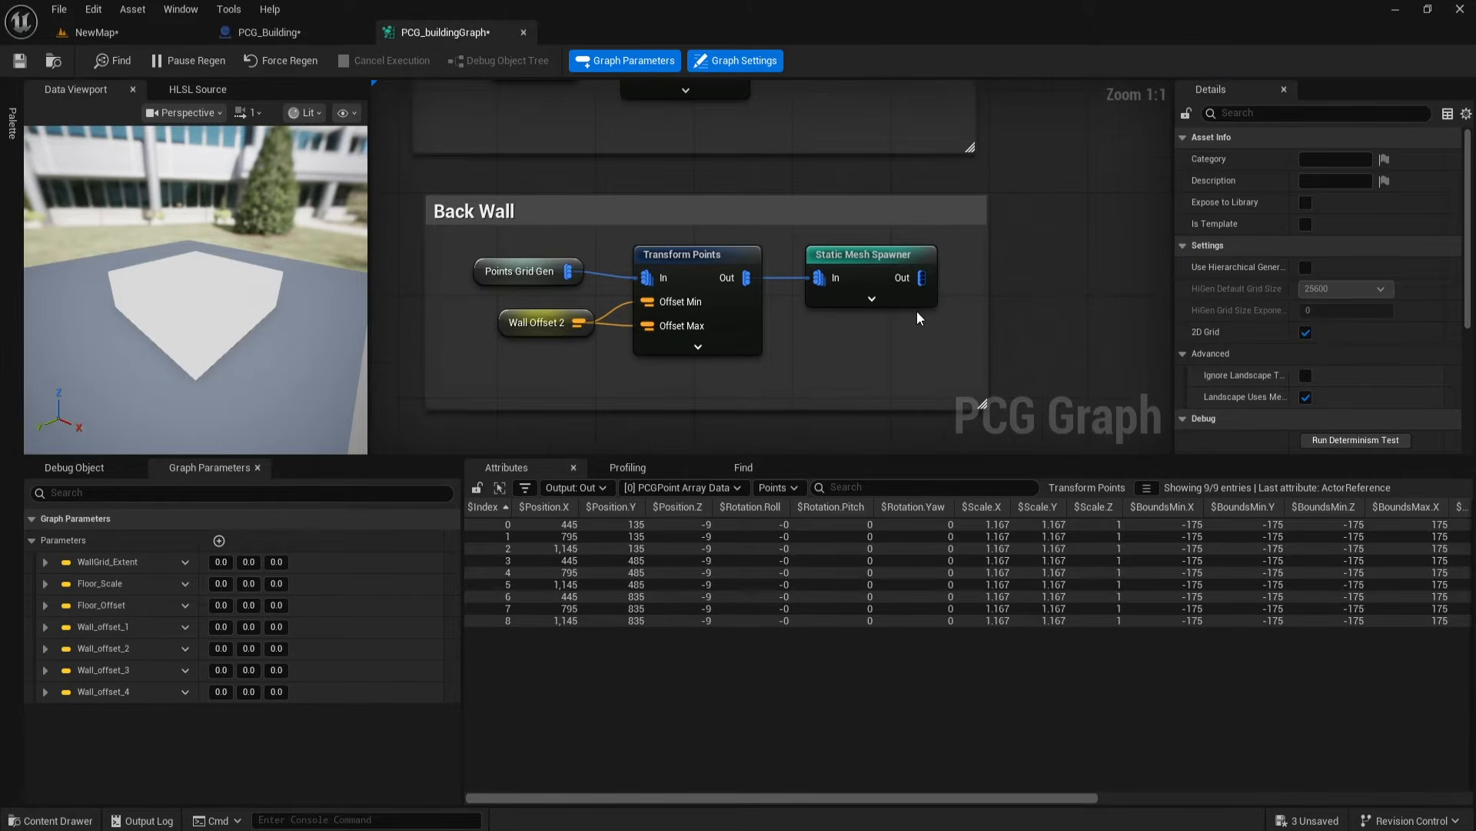
pyautogui.click(831, 144)
pyautogui.click(1086, 487)
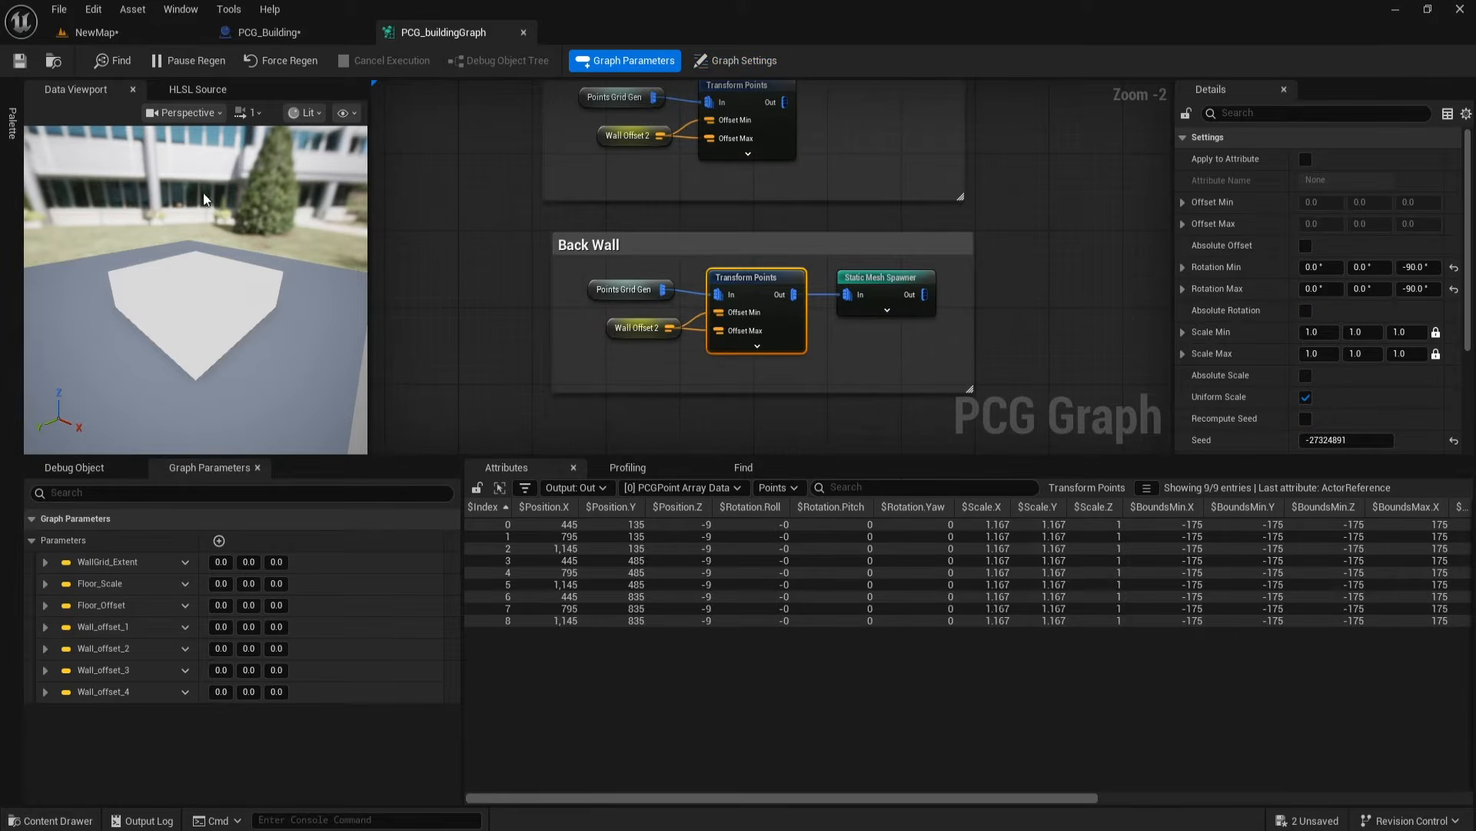
pyautogui.click(99, 32)
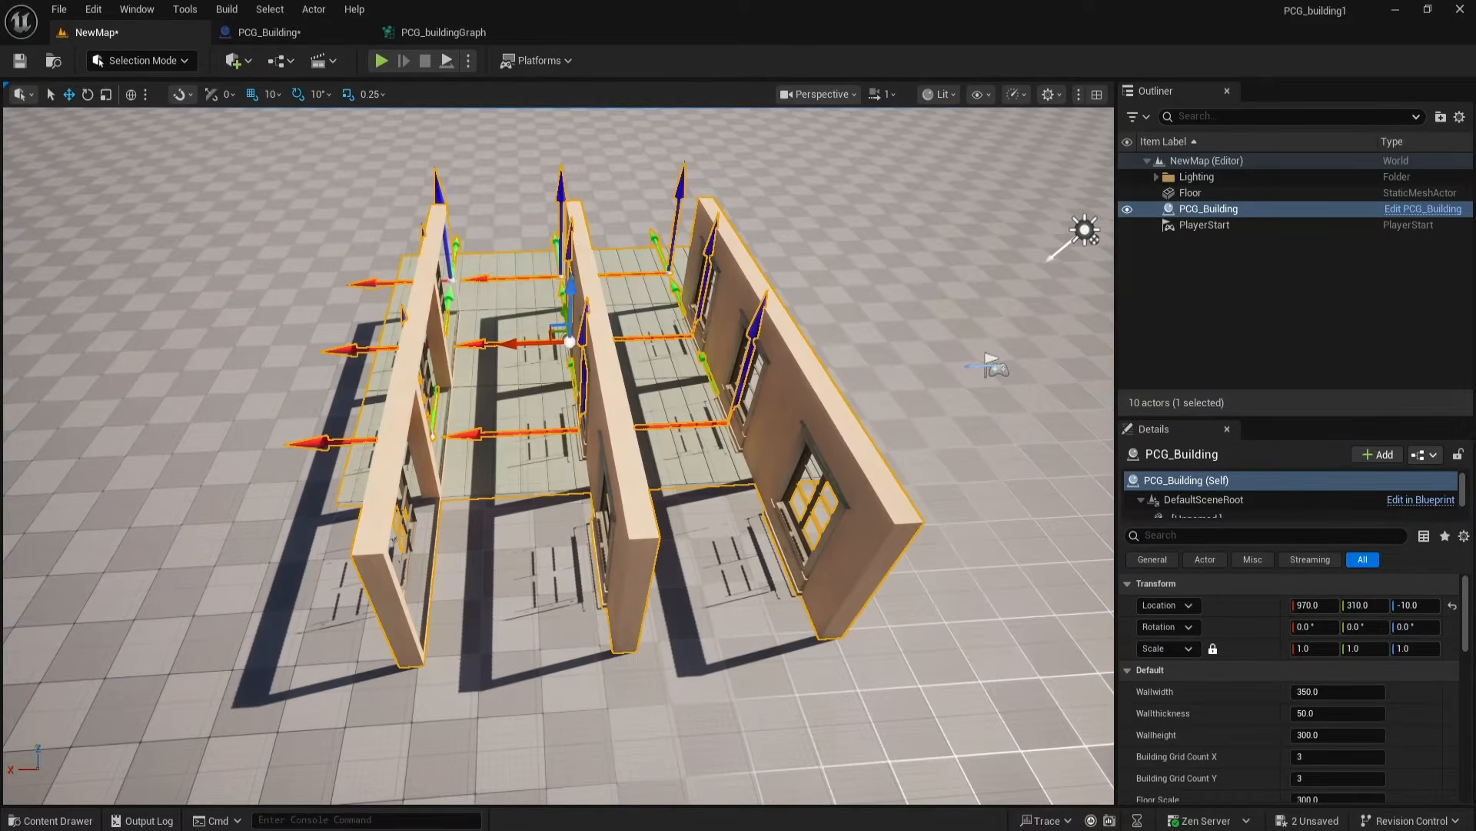
# Step: In the PCG building graph, duplicate the Back Wall group below the original and title the copy Front Wall
pyautogui.click(444, 33)
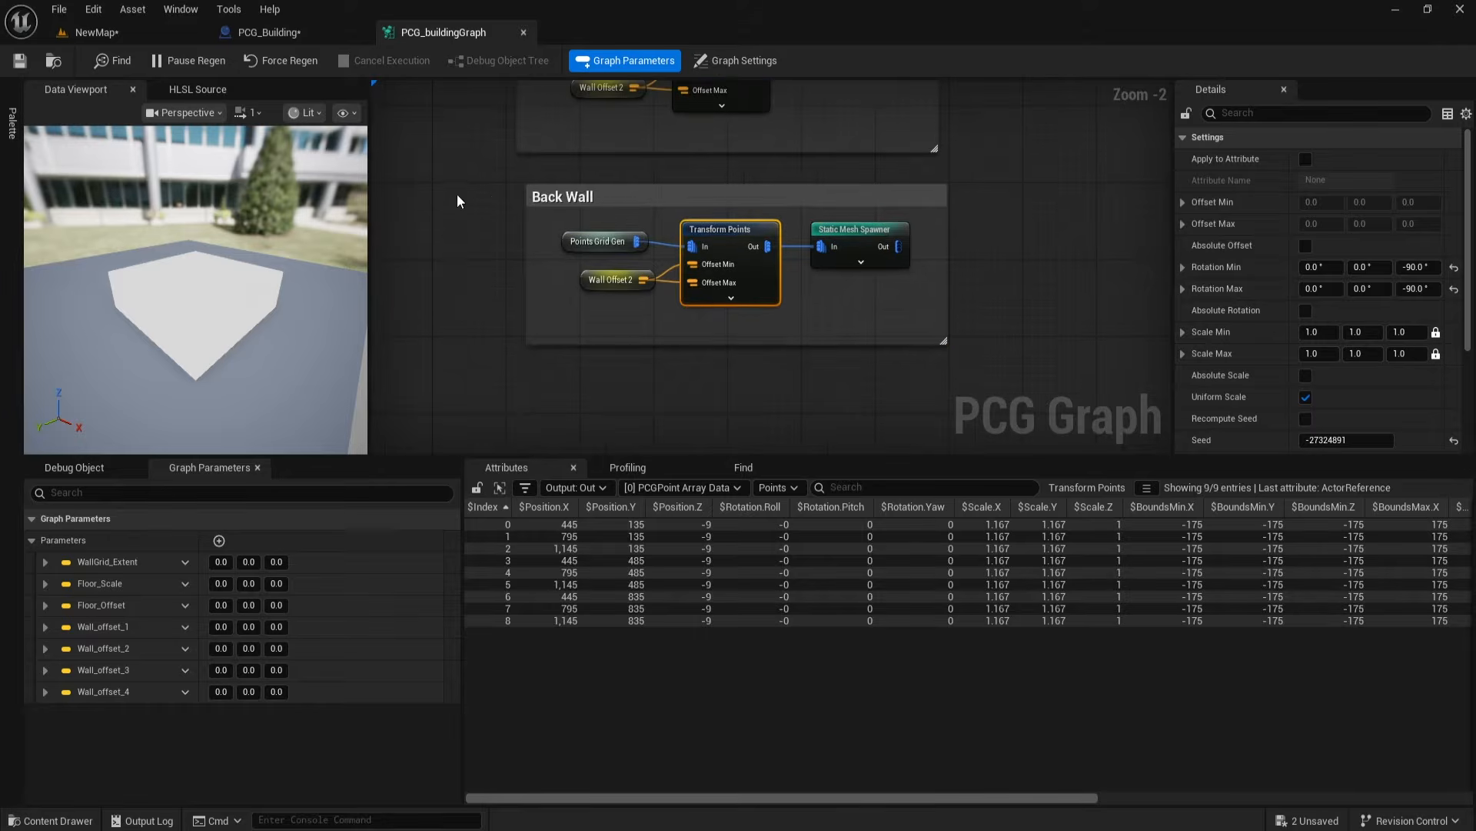
pyautogui.click(896, 345)
pyautogui.scroll(2, 1020, 334)
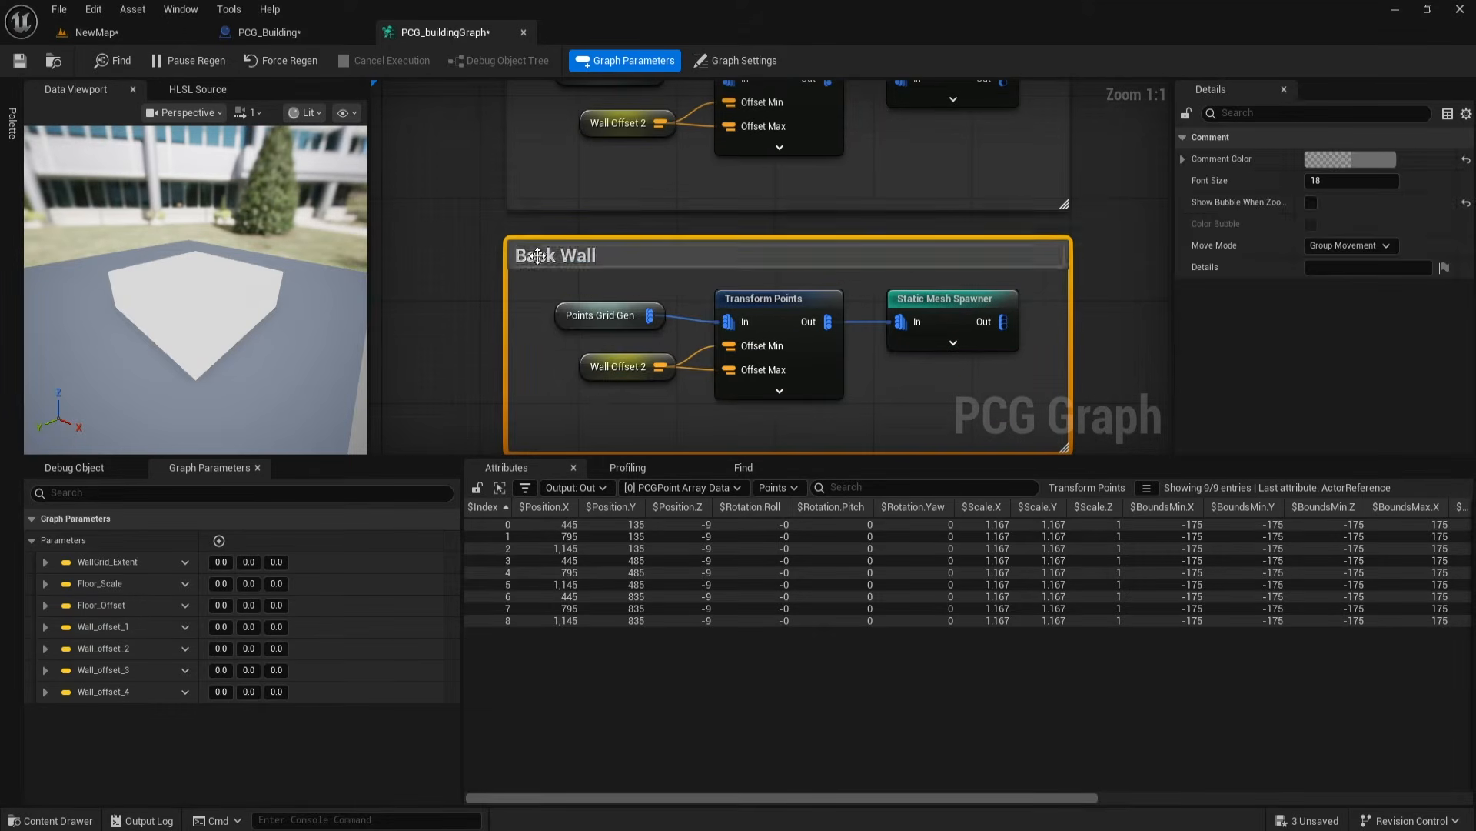
pyautogui.doubleClick(543, 258)
pyautogui.write('Front')
# Step: Set the yaw of Rotation Min and Rotation Max to 90° on the Front Wall's Transform Points node
pyautogui.click(779, 339)
pyautogui.moveTo(432, 392); pyautogui.dragTo(370, 314, button='right')
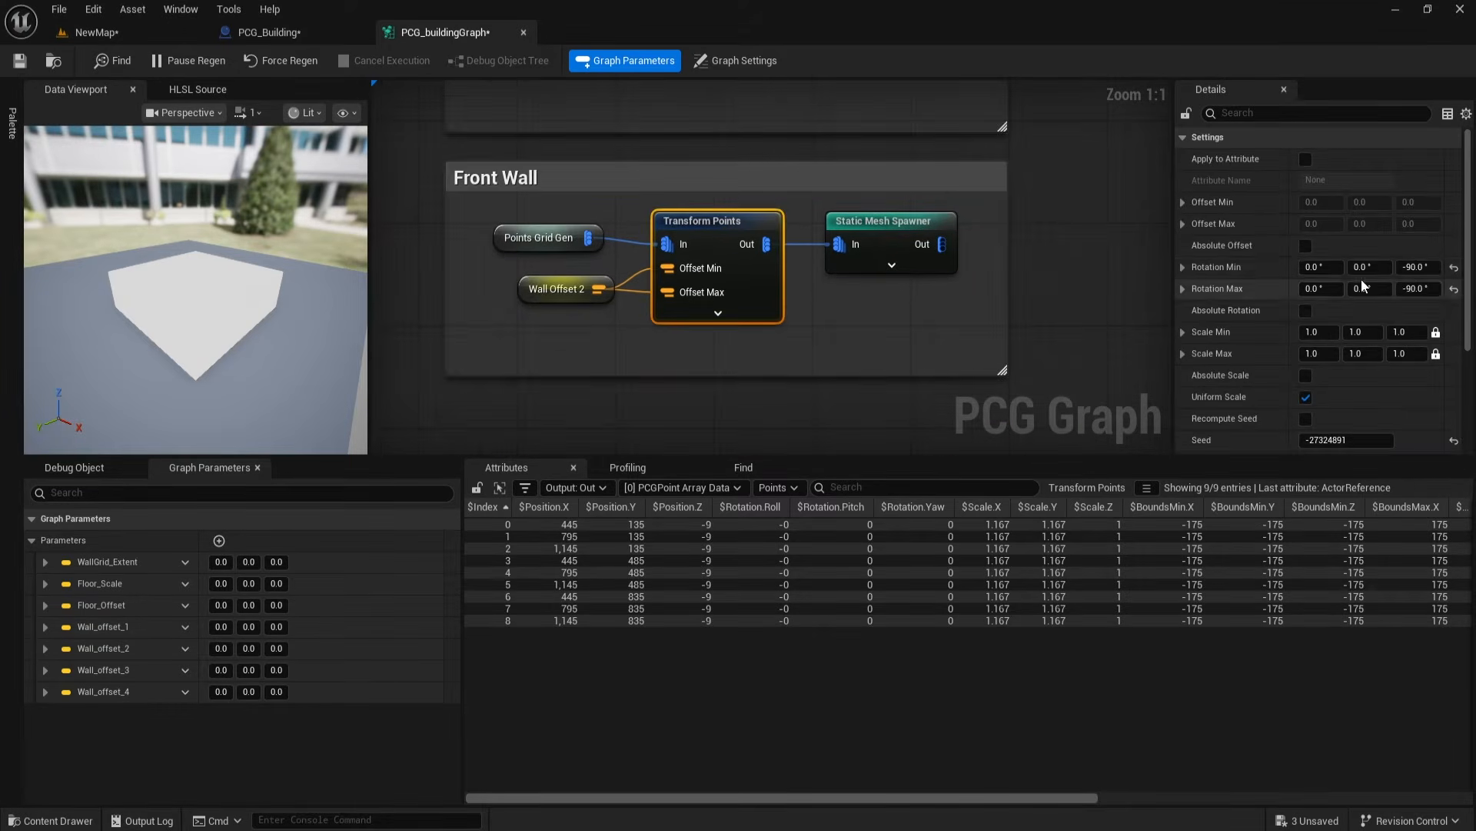
pyautogui.click(1414, 267)
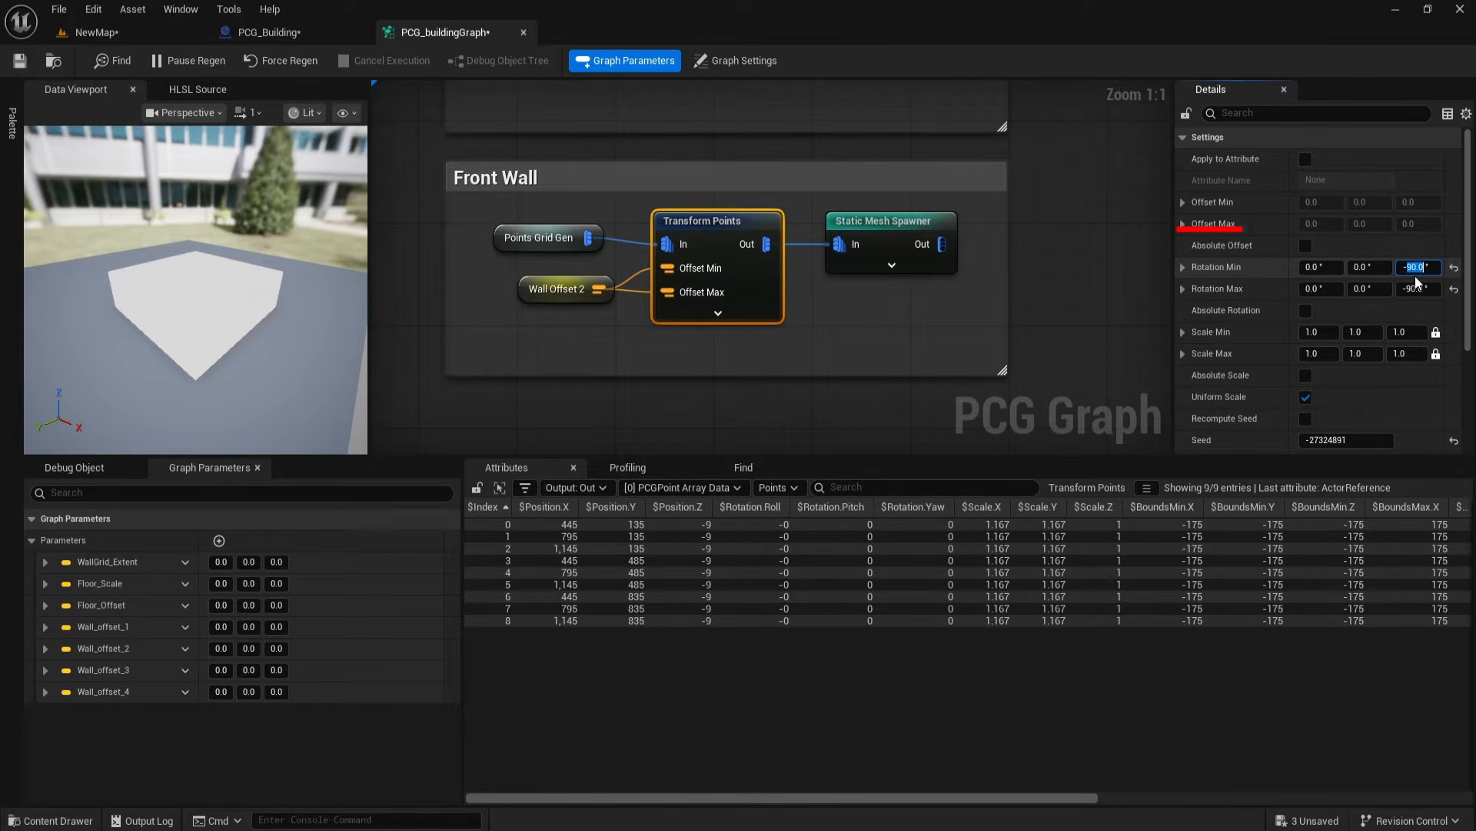
pyautogui.write('90')
pyautogui.click(1419, 289)
pyautogui.press('BackSpace')
pyautogui.press('Return')
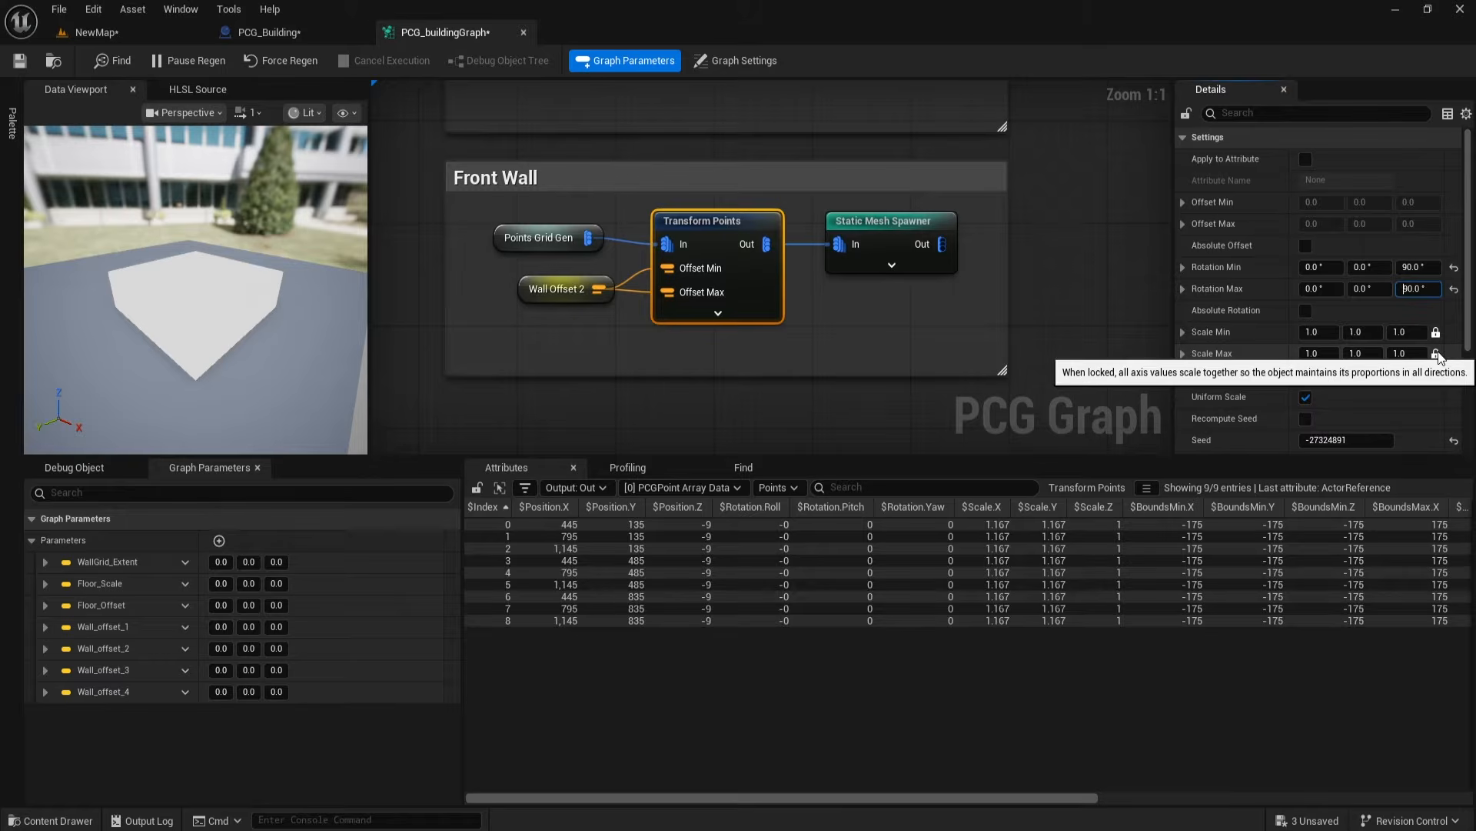
# Step: Review the Transform Points rotation settings in the wall groups above the Front Wall
pyautogui.moveTo(796, 138); pyautogui.dragTo(796, 369, button='right')
pyautogui.moveTo(796, 230); pyautogui.dragTo(815, 83, button='right')
pyautogui.click(655, 192)
pyautogui.click(669, 192)
pyautogui.moveTo(889, 430); pyautogui.dragTo(861, 254, button='right')
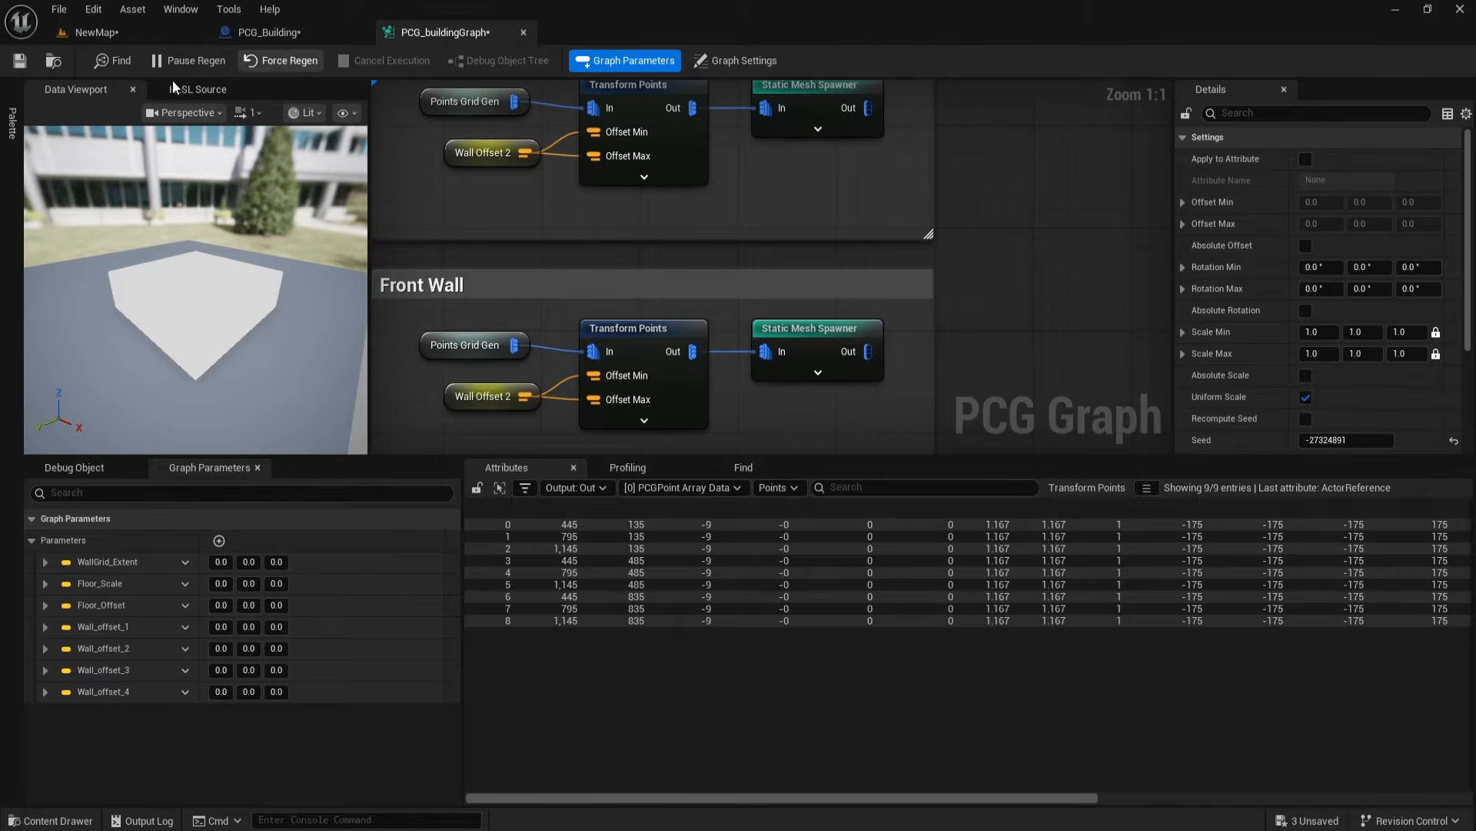
# Step: In the PCG_Building construction script, duplicate the Wall_offset_1 and Wall_offset_2 nodes with their getters and place the copies after the Wall_offset_2 node
pyautogui.click(258, 34)
pyautogui.scroll(-4, 743, 466)
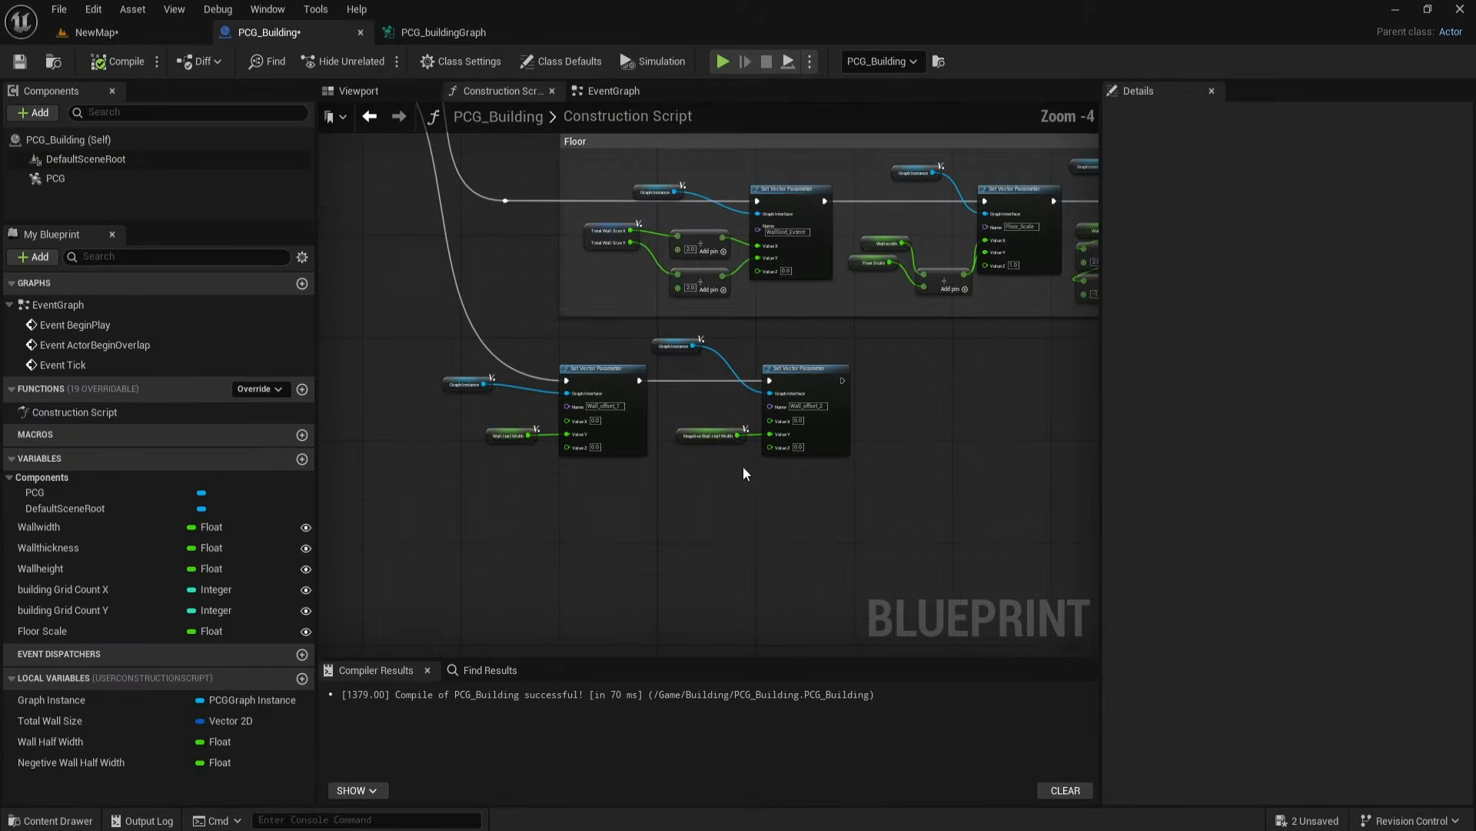
pyautogui.moveTo(488, 357); pyautogui.dragTo(418, 352, button='right')
pyautogui.moveTo(576, 436); pyautogui.dragTo(767, 491)
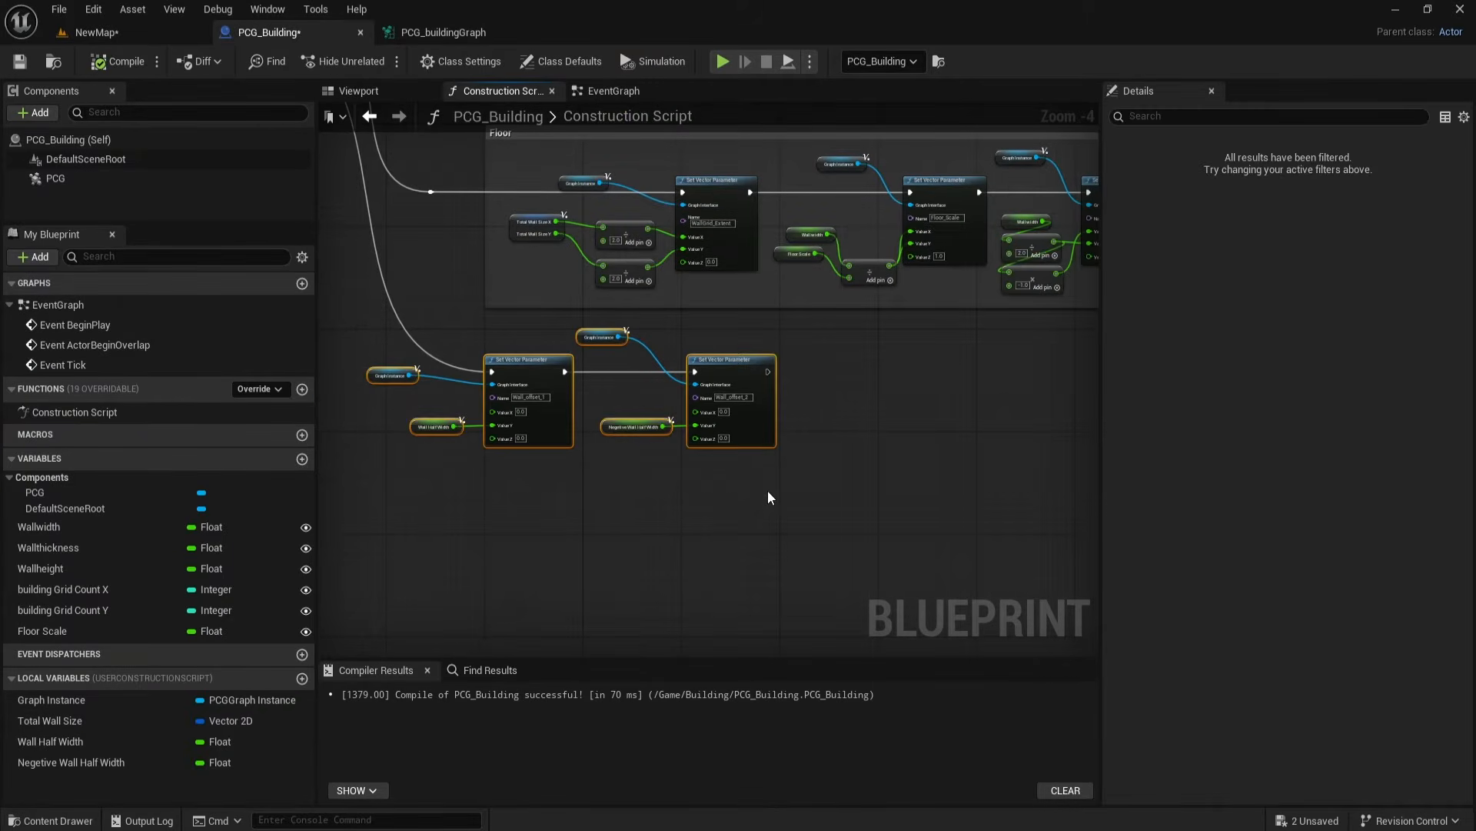
pyautogui.hotkey('ctrl', 'c')
pyautogui.hotkey('ctrl', 'v')
pyautogui.moveTo(961, 486); pyautogui.dragTo(890, 380)
pyautogui.click(813, 376)
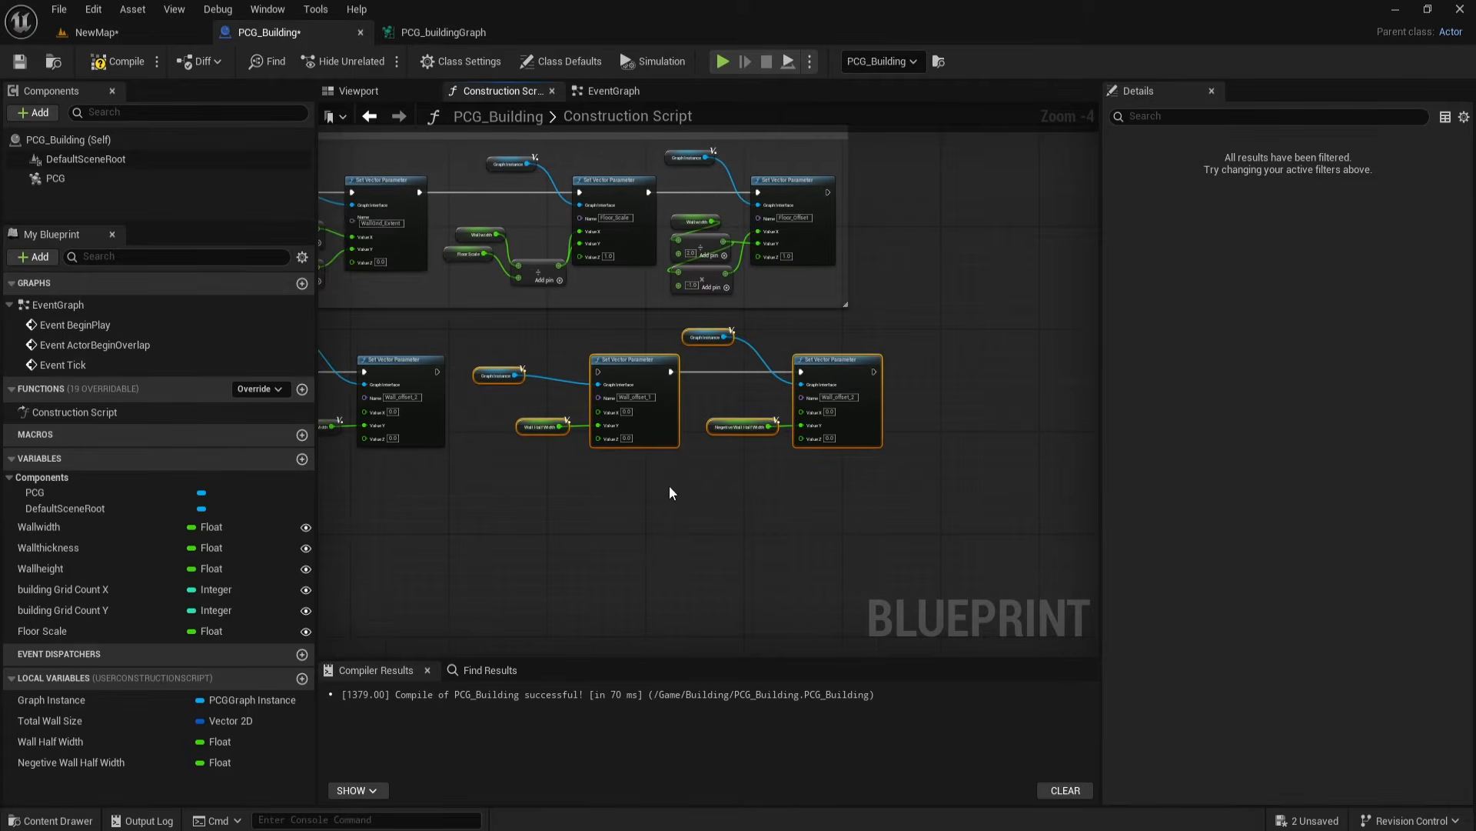
# Step: Rename the parameters on the two copied Set Vector Parameter nodes to Wall_offset_3 and Wall_offset_4
pyautogui.scroll(3, 547, 492)
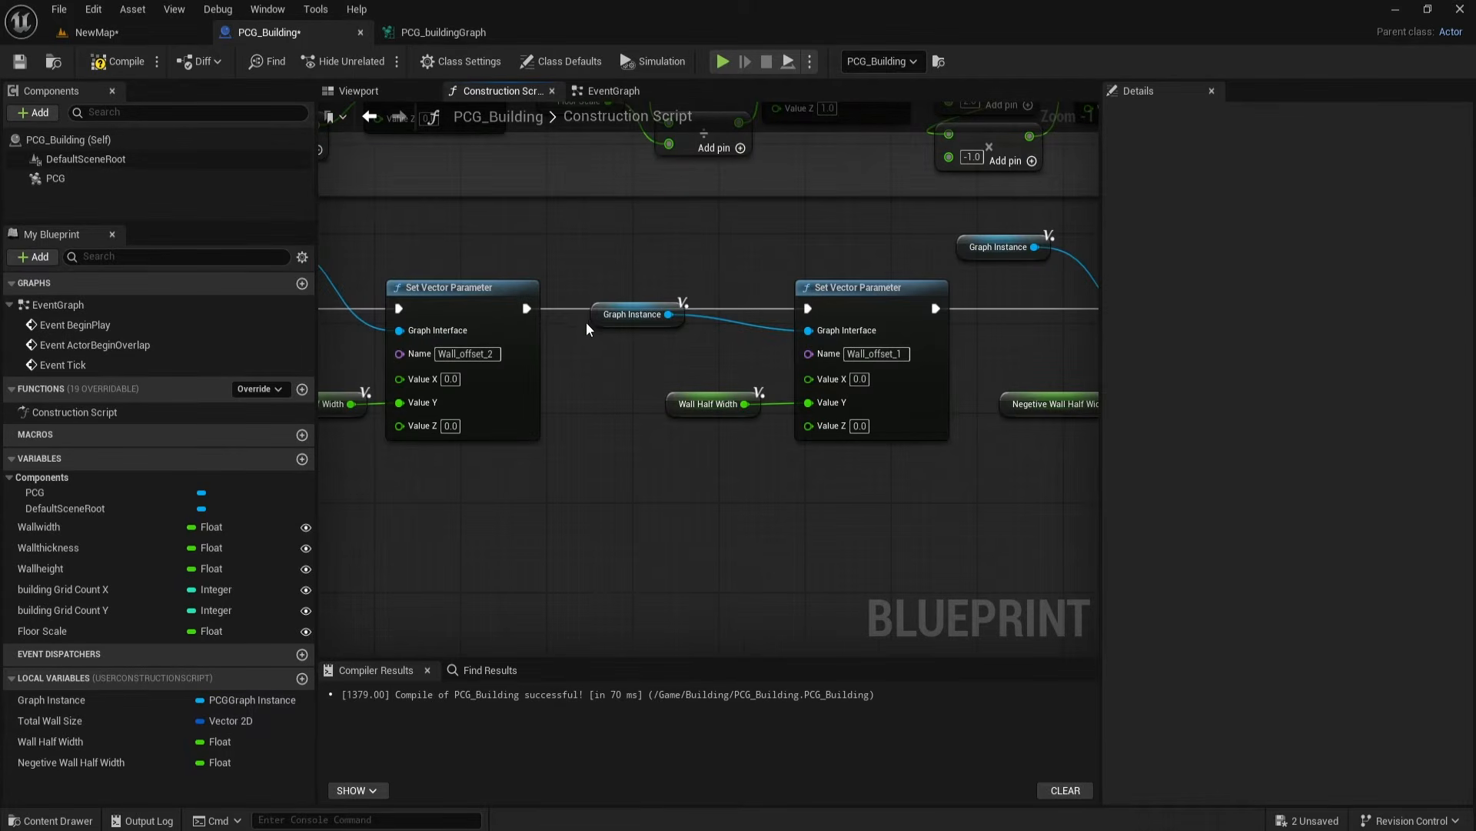
pyautogui.moveTo(600, 319); pyautogui.dragTo(607, 340)
pyautogui.moveTo(868, 378); pyautogui.dragTo(758, 391, button='right')
pyautogui.scroll(1, 775, 390)
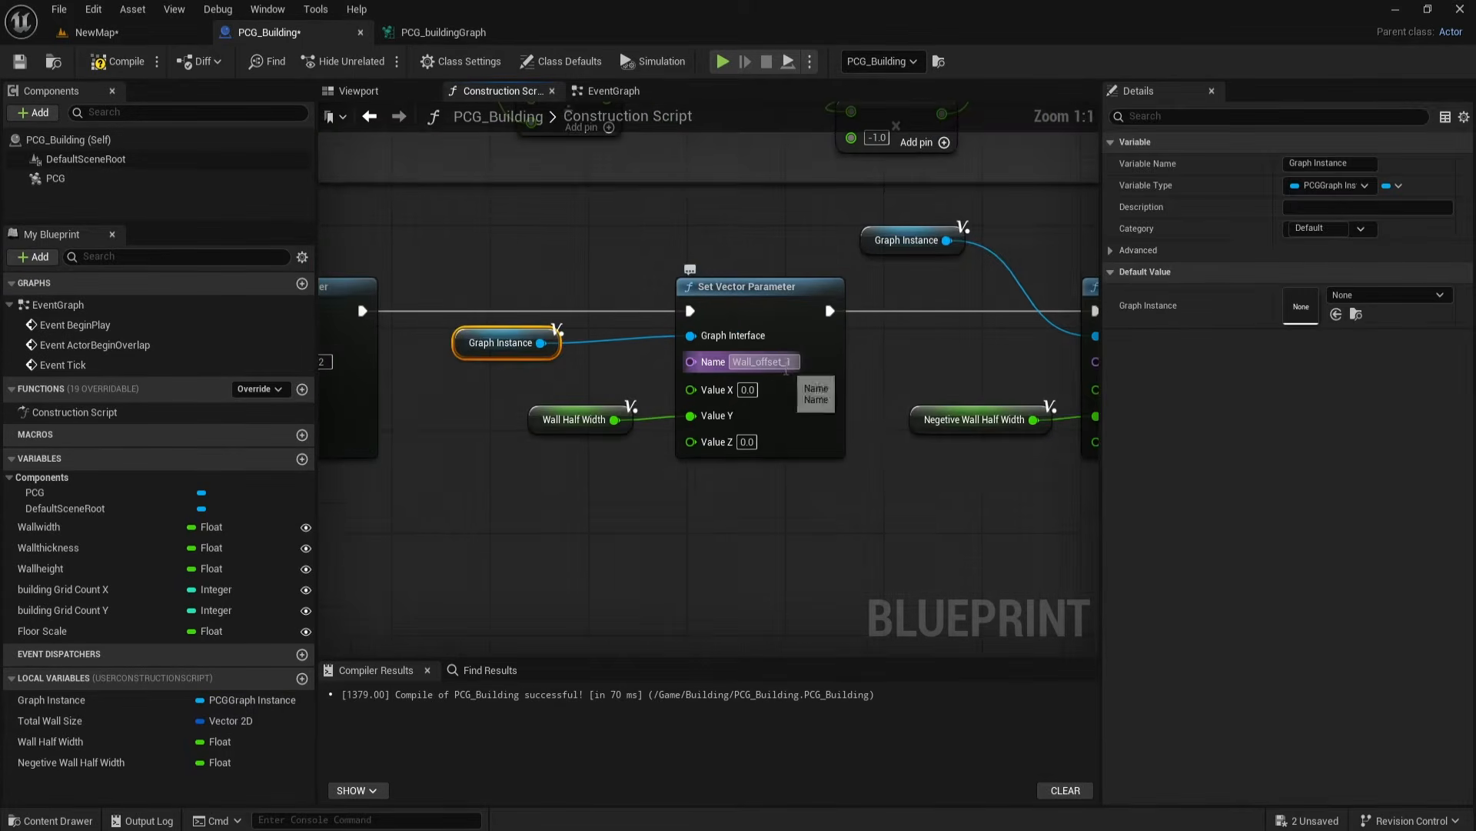
pyautogui.click(804, 529)
pyautogui.moveTo(804, 529); pyautogui.dragTo(592, 523, button='right')
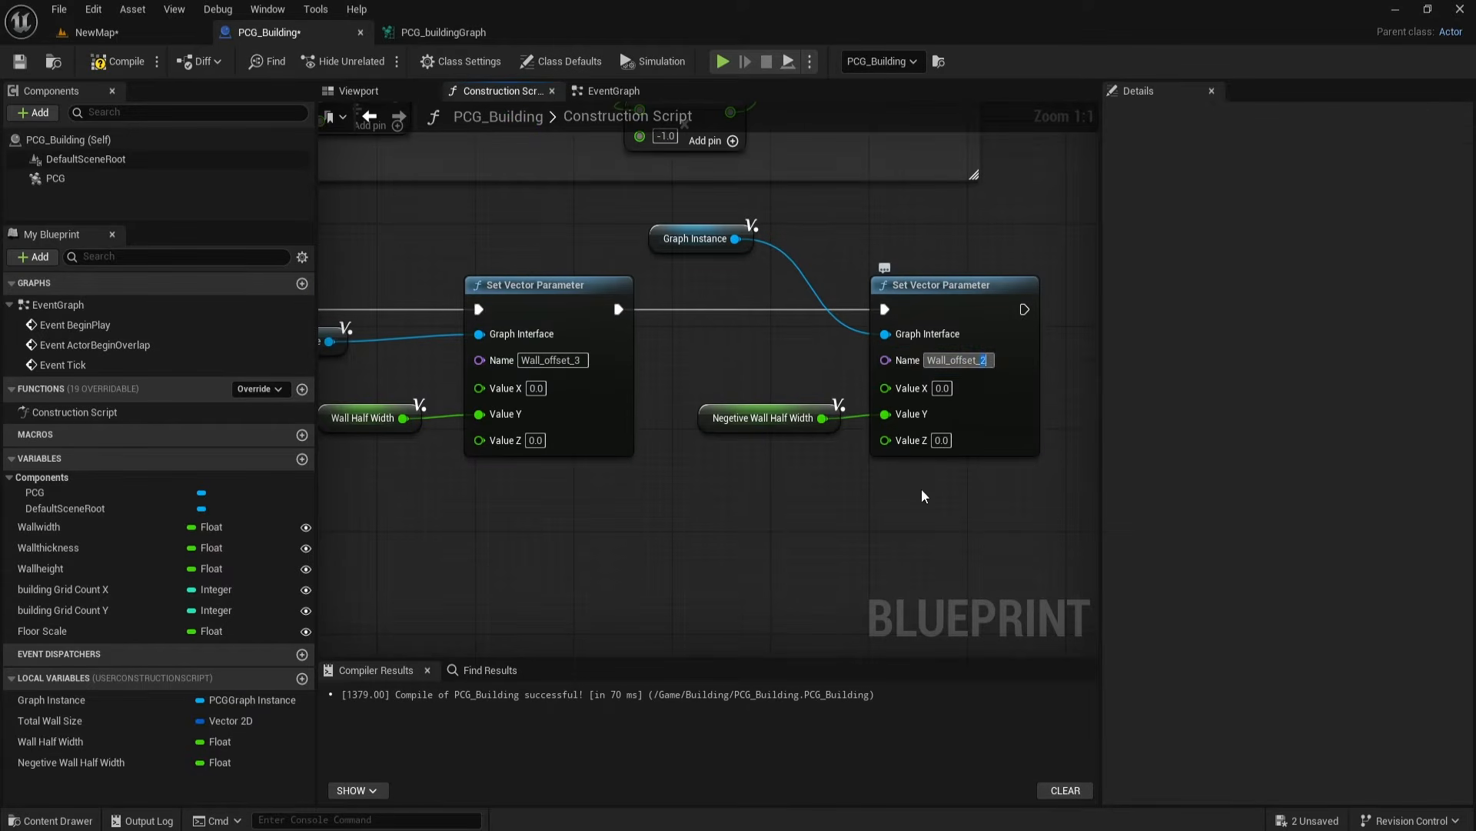
pyautogui.write('4')
# Step: Move the half-width inputs from Value Y to Value X on the Wall_offset_3 and Wall_offset_4 nodes
pyautogui.moveTo(753, 527); pyautogui.dragTo(864, 511, button='right')
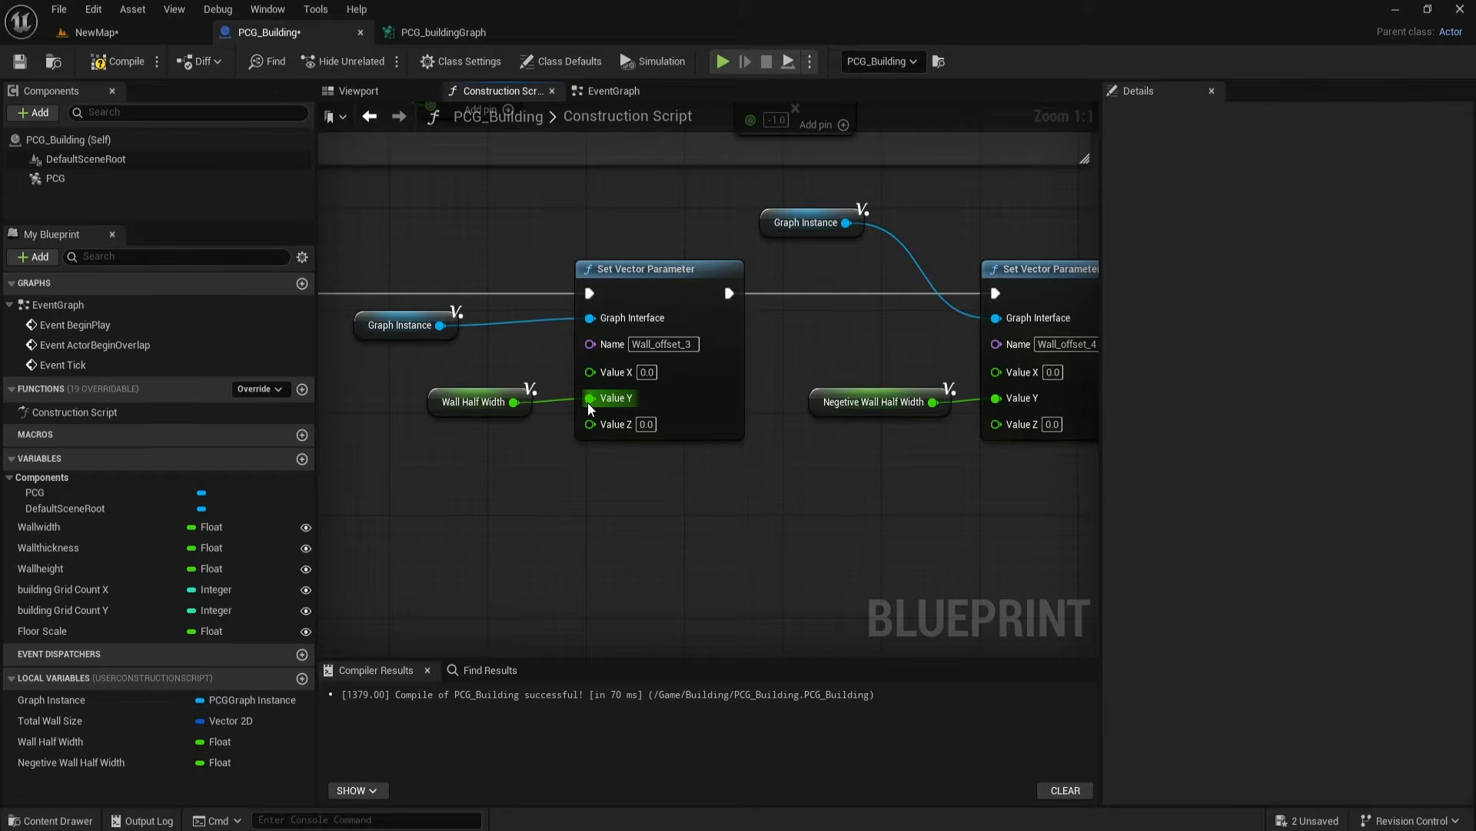
pyautogui.keyDown('ctrl'); pyautogui.moveTo(590, 397); pyautogui.dragTo(590, 371); pyautogui.keyUp('ctrl')
pyautogui.keyDown('ctrl'); pyautogui.moveTo(996, 398); pyautogui.dragTo(996, 370); pyautogui.keyUp('ctrl')
# Step: Compile and save the PCG_Building blueprint, and check the building in the NewMap level
pyautogui.scroll(-5, 835, 446)
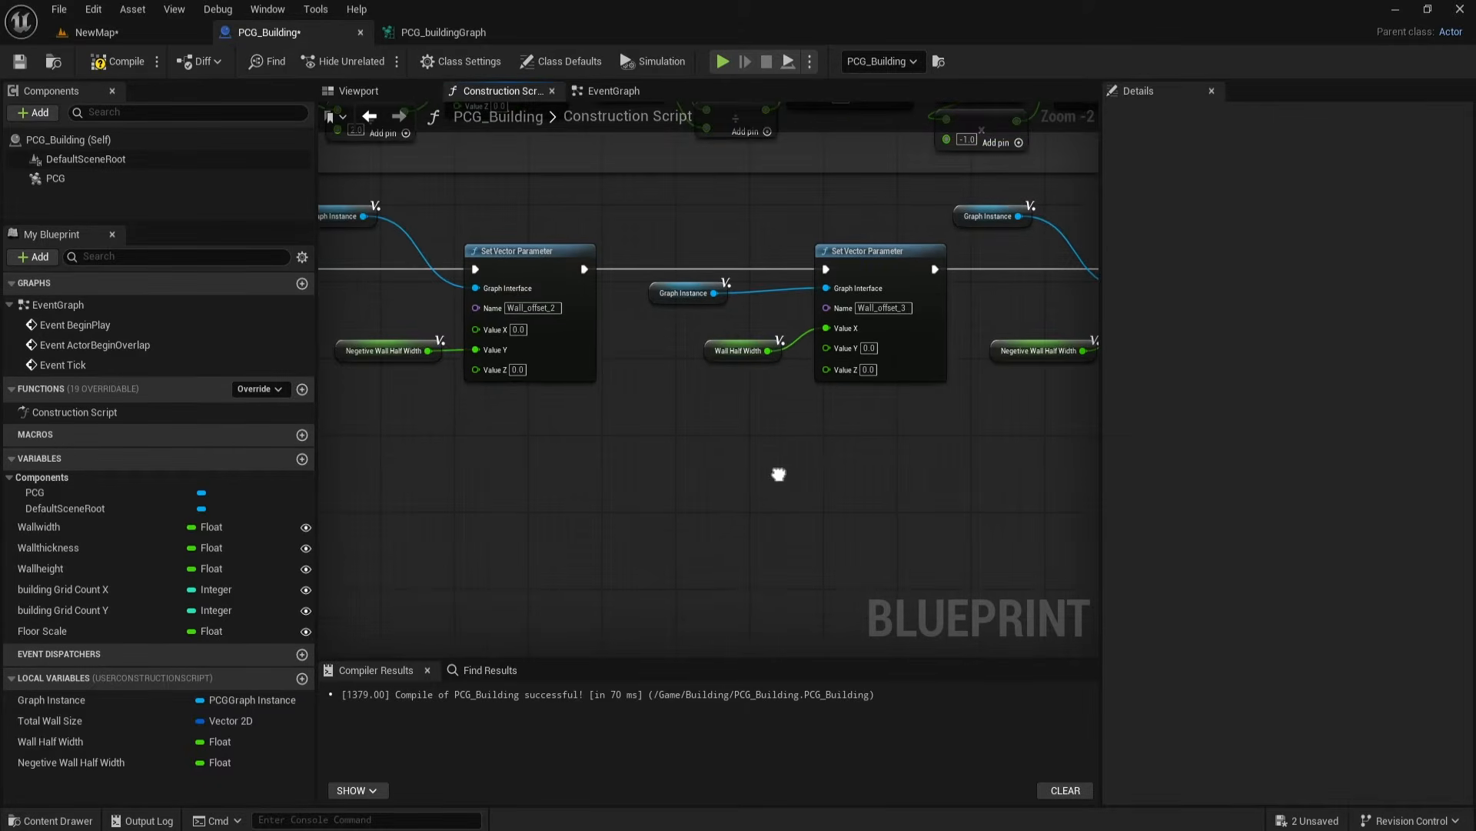
pyautogui.click(120, 62)
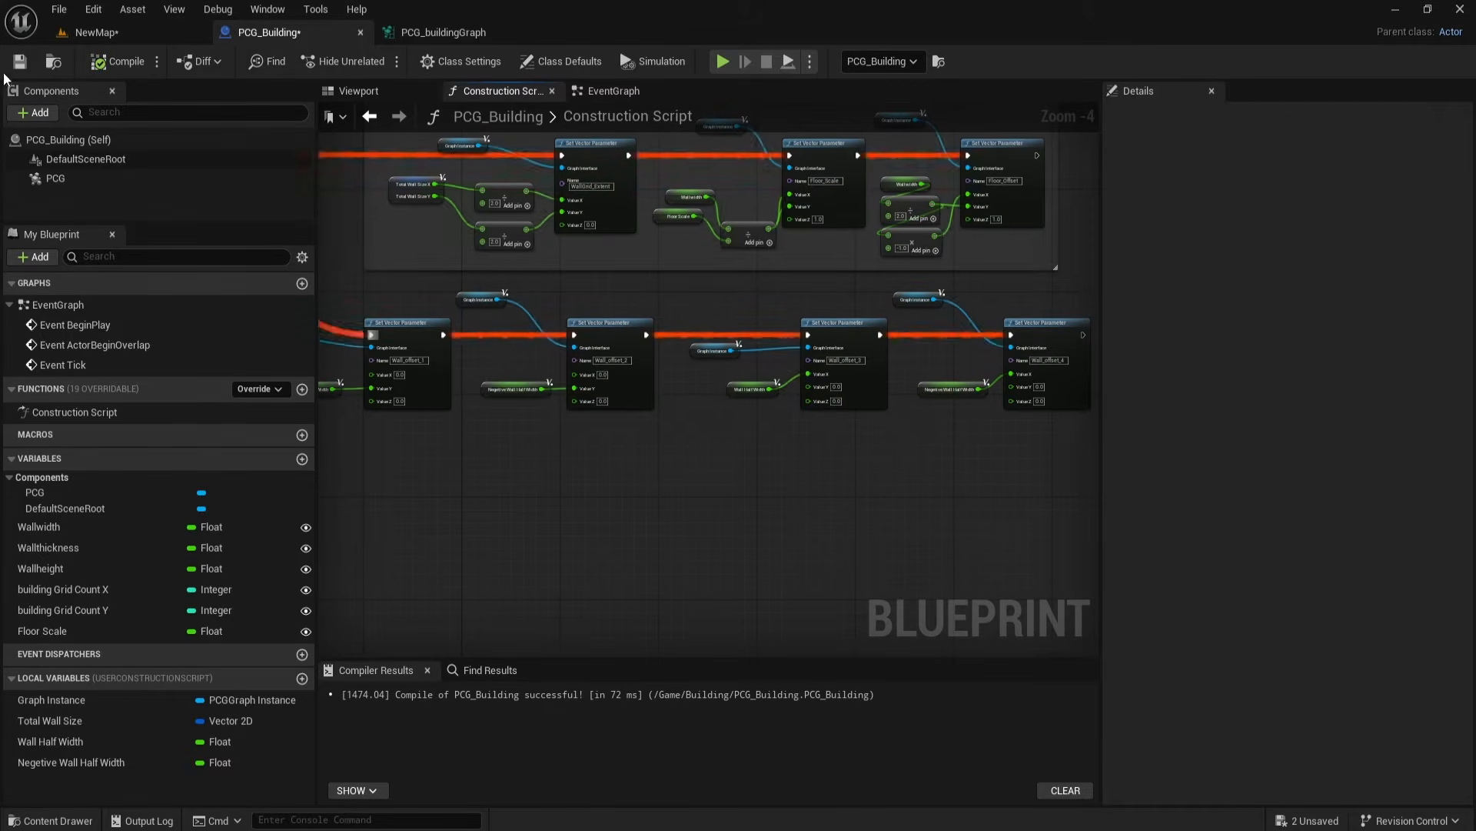
pyautogui.click(18, 61)
pyautogui.click(421, 32)
pyautogui.click(278, 61)
pyautogui.click(96, 32)
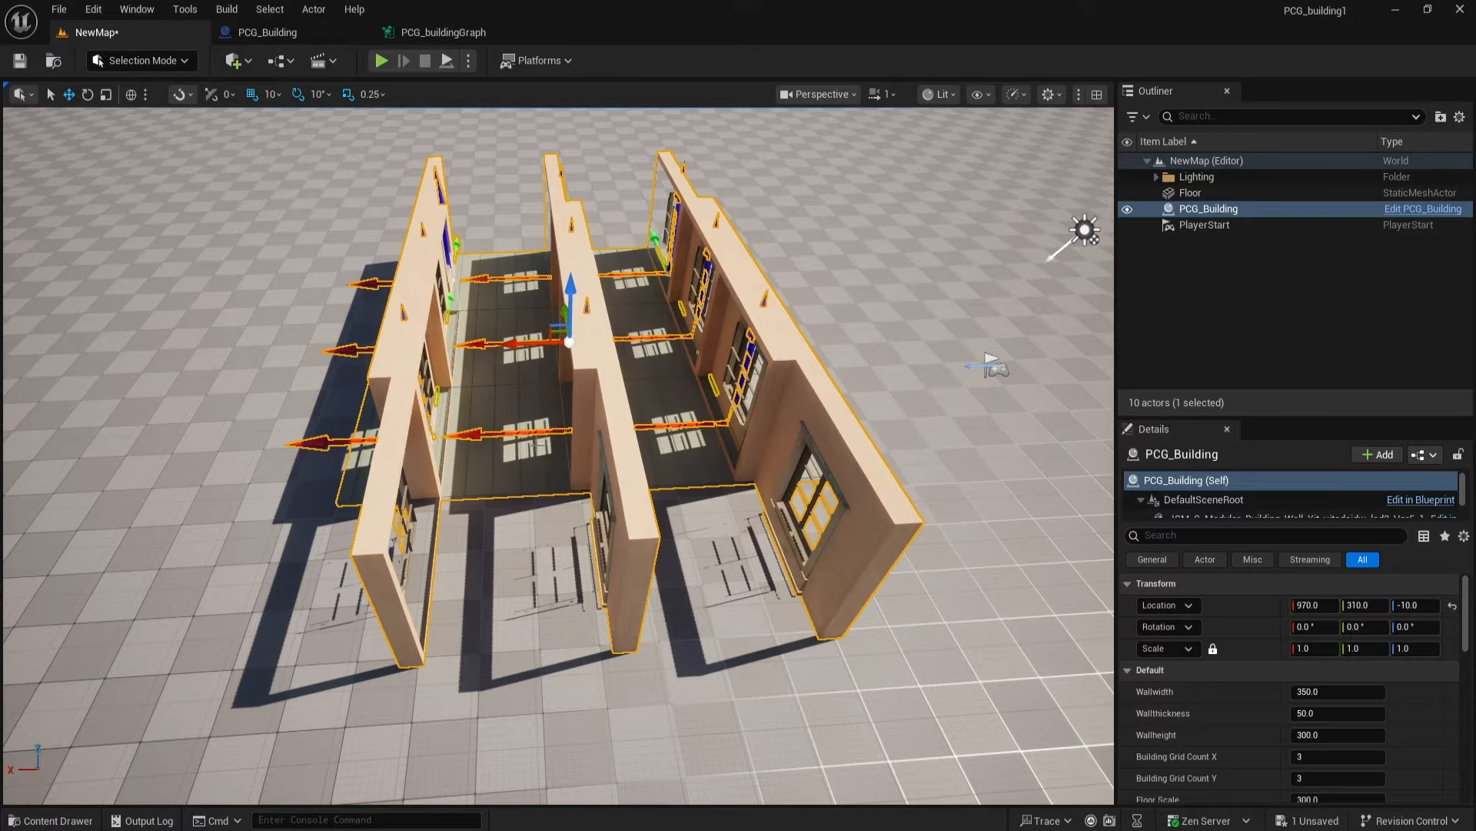
# Step: In the PCG building graph, route the wall groups into one shared Static Mesh Spawner outside them, and inspect the building in the level
pyautogui.click(350, 34)
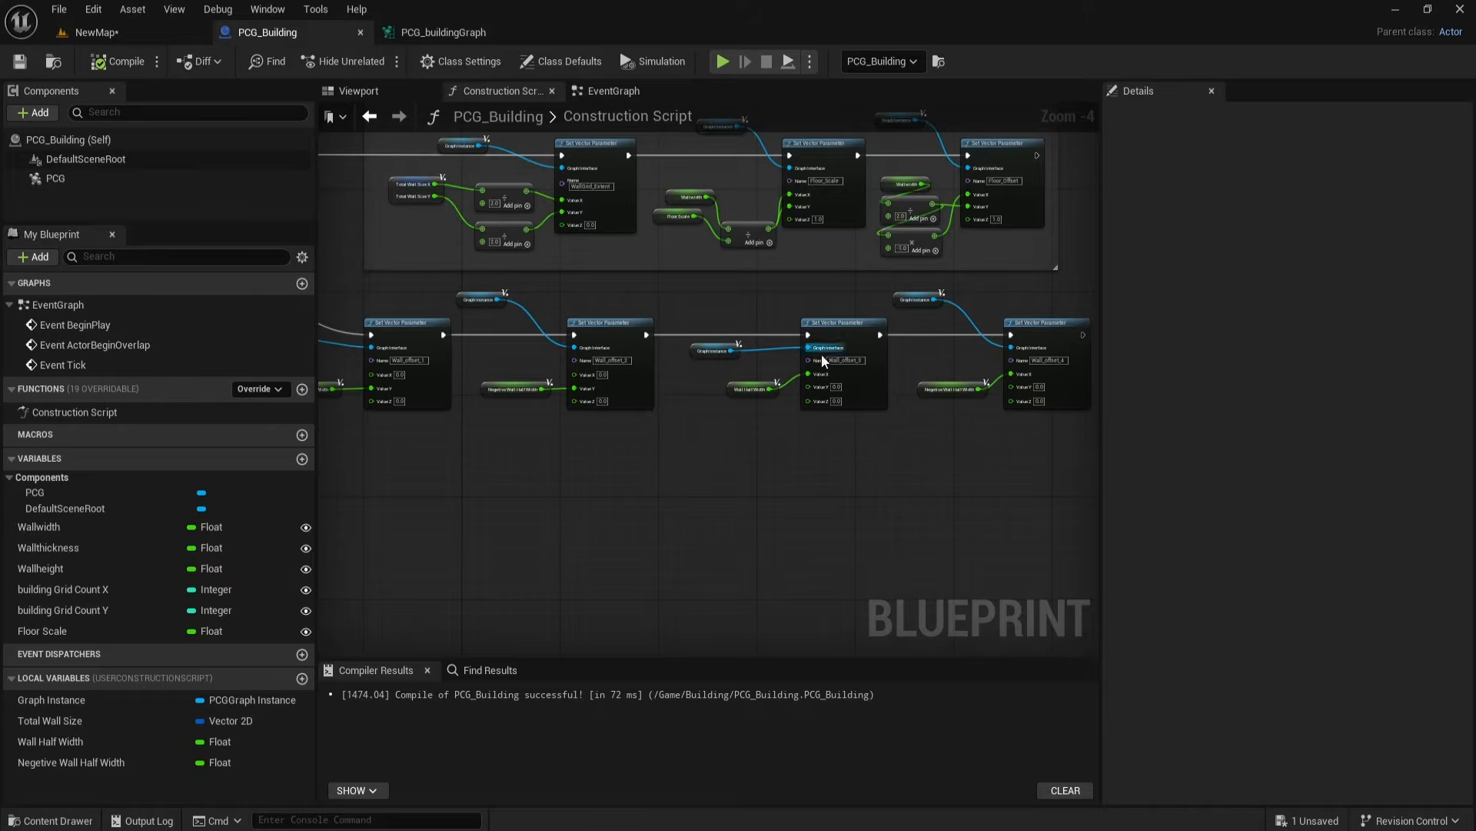
pyautogui.click(461, 33)
pyautogui.scroll(-2, 856, 300)
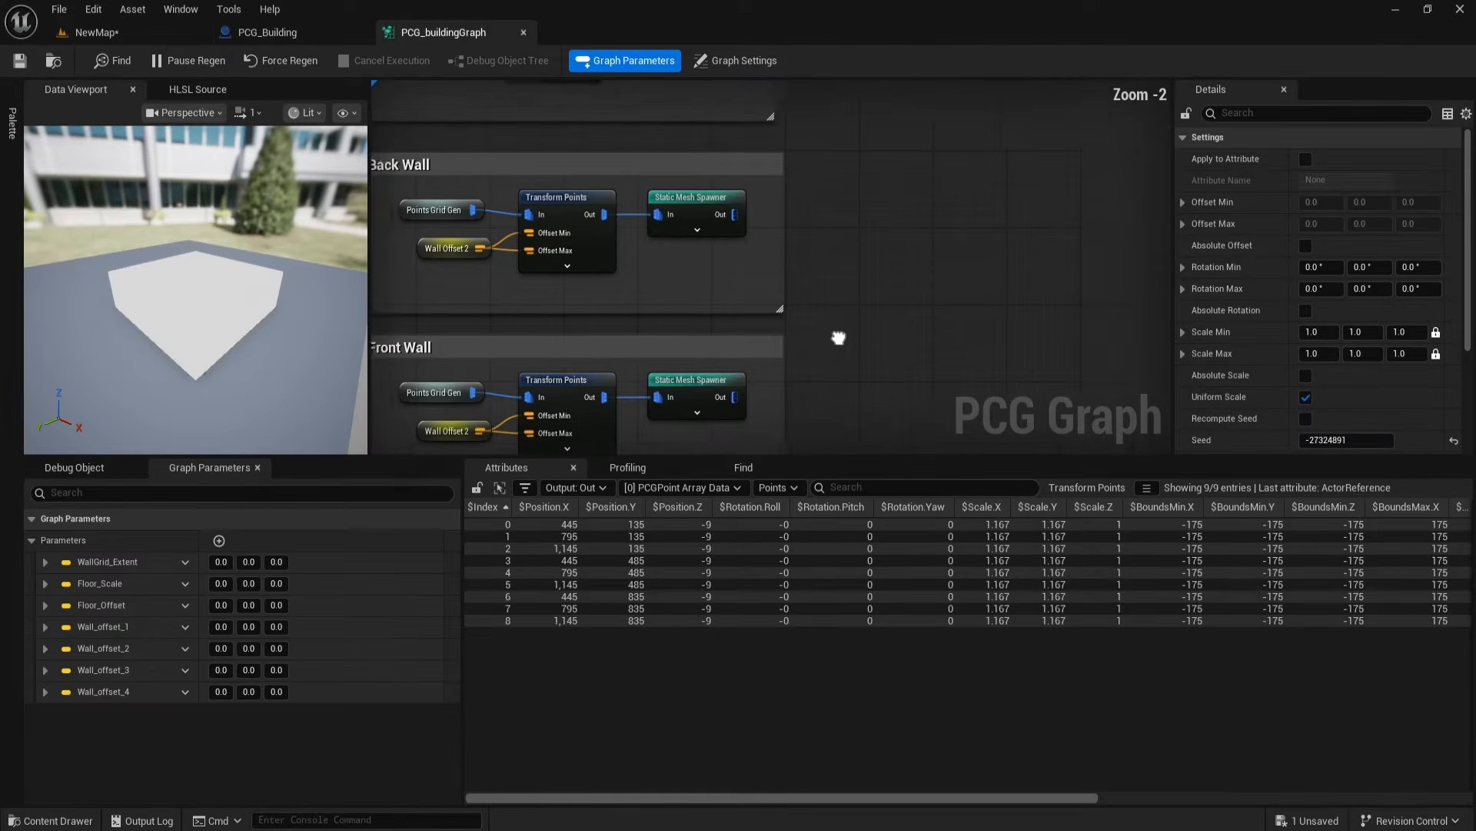
pyautogui.moveTo(856, 300); pyautogui.dragTo(803, 367, button='right')
pyautogui.moveTo(689, 296); pyautogui.dragTo(840, 308)
pyautogui.click(709, 420)
pyautogui.press('Delete')
pyautogui.moveTo(632, 430); pyautogui.dragTo(839, 283)
pyautogui.moveTo(748, 166); pyautogui.dragTo(722, 215, button='right')
pyautogui.scroll(-1, 705, 252)
pyautogui.moveTo(619, 150); pyautogui.dragTo(775, 342)
pyautogui.click(111, 33)
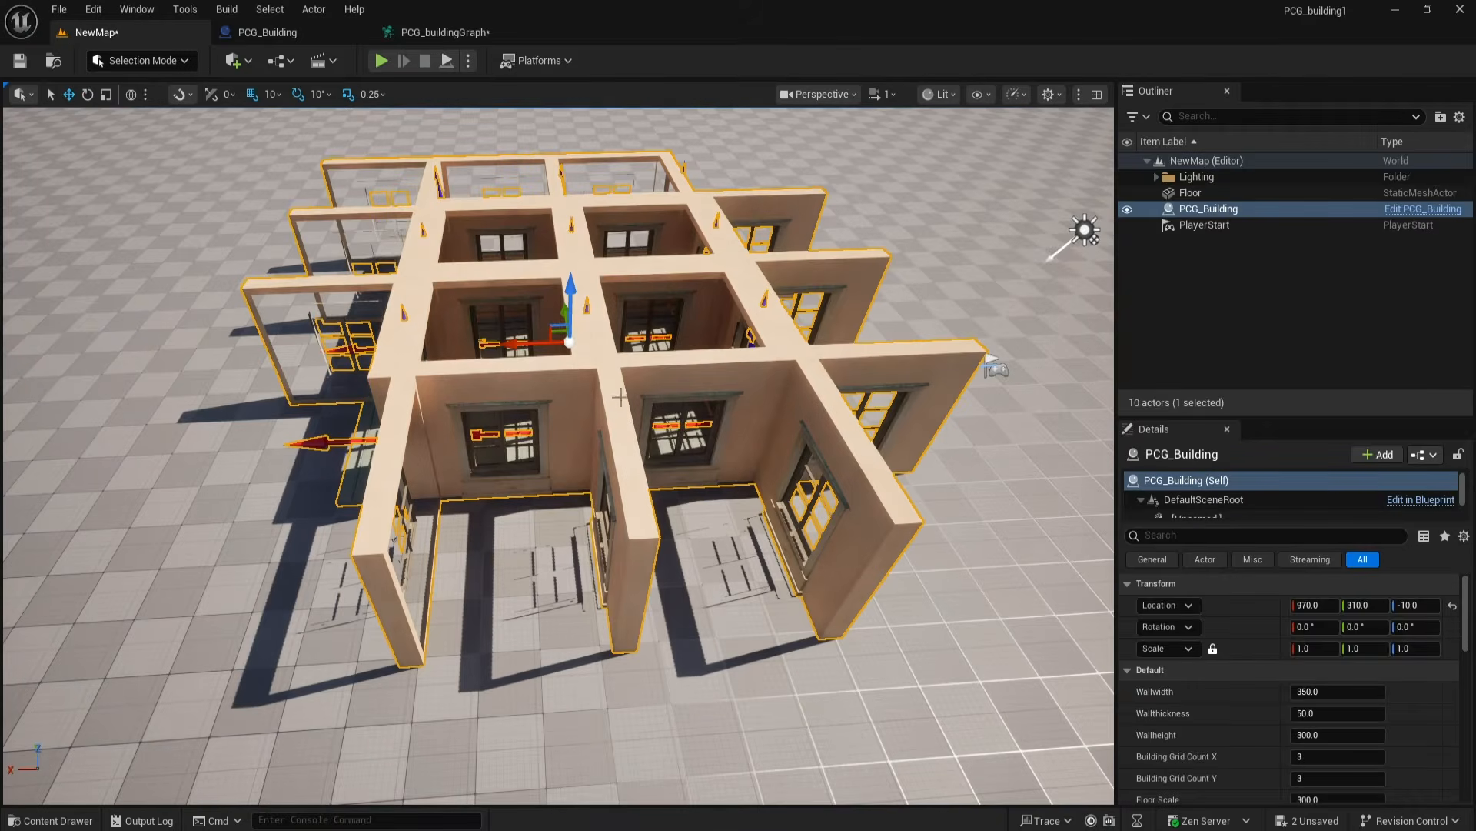
pyautogui.keyDown('alt'); pyautogui.moveTo(609, 431); pyautogui.dragTo(731, 535); pyautogui.keyUp('alt')
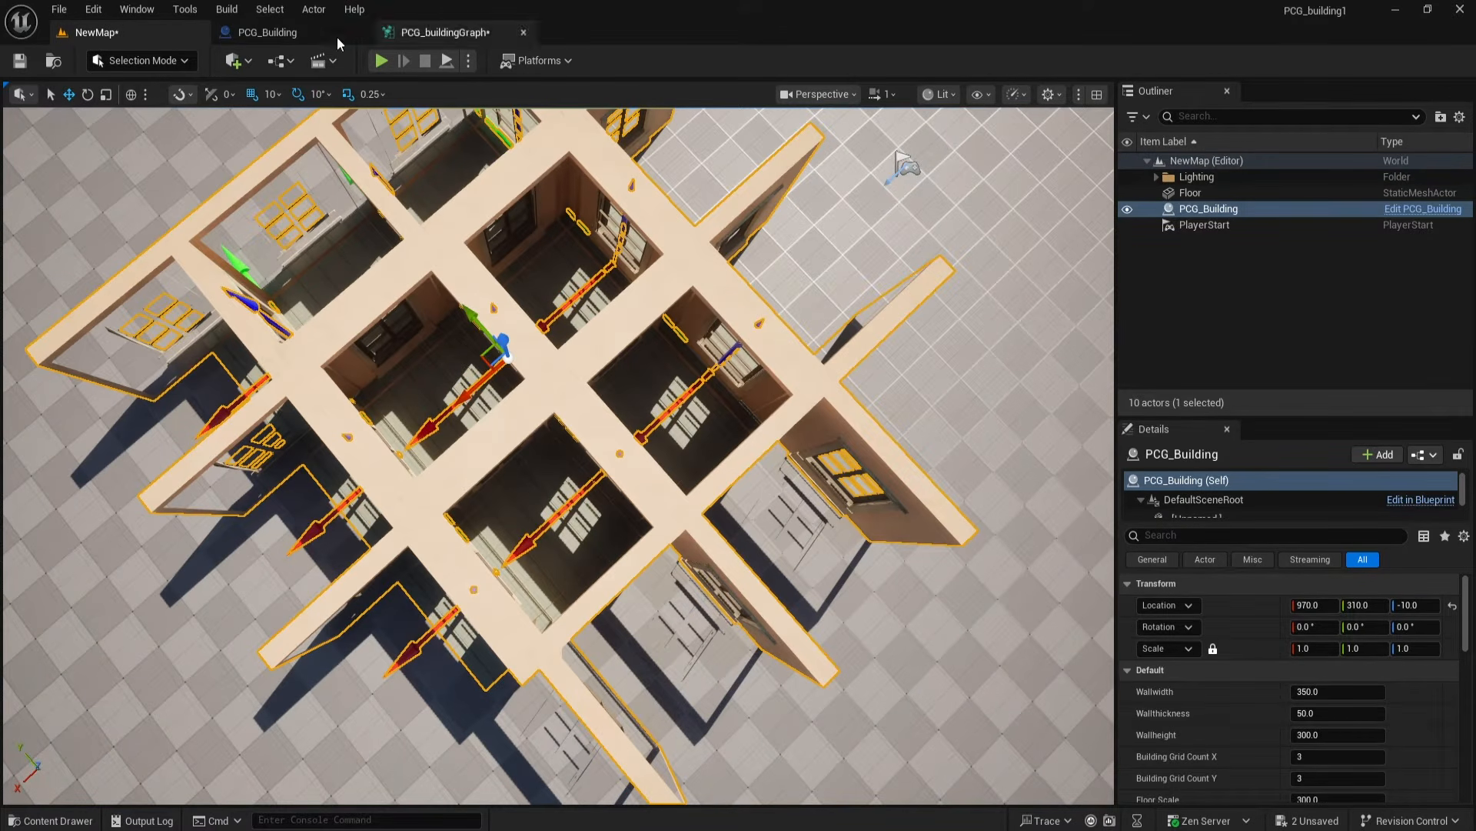
# Step: Disconnect the wall groups' Transform Points nodes from the shared Static Mesh Spawner in the PCG building graph and set the spawner aside
pyautogui.click(323, 33)
pyautogui.click(453, 34)
pyautogui.scroll(1, 826, 339)
pyautogui.keyDown('ctrl'); pyautogui.moveTo(767, 256); pyautogui.dragTo(862, 246); pyautogui.keyUp('ctrl')
pyautogui.click(710, 308)
pyautogui.moveTo(778, 247); pyautogui.dragTo(851, 363, button='right')
pyautogui.moveTo(658, 238); pyautogui.dragTo(711, 294, button='right')
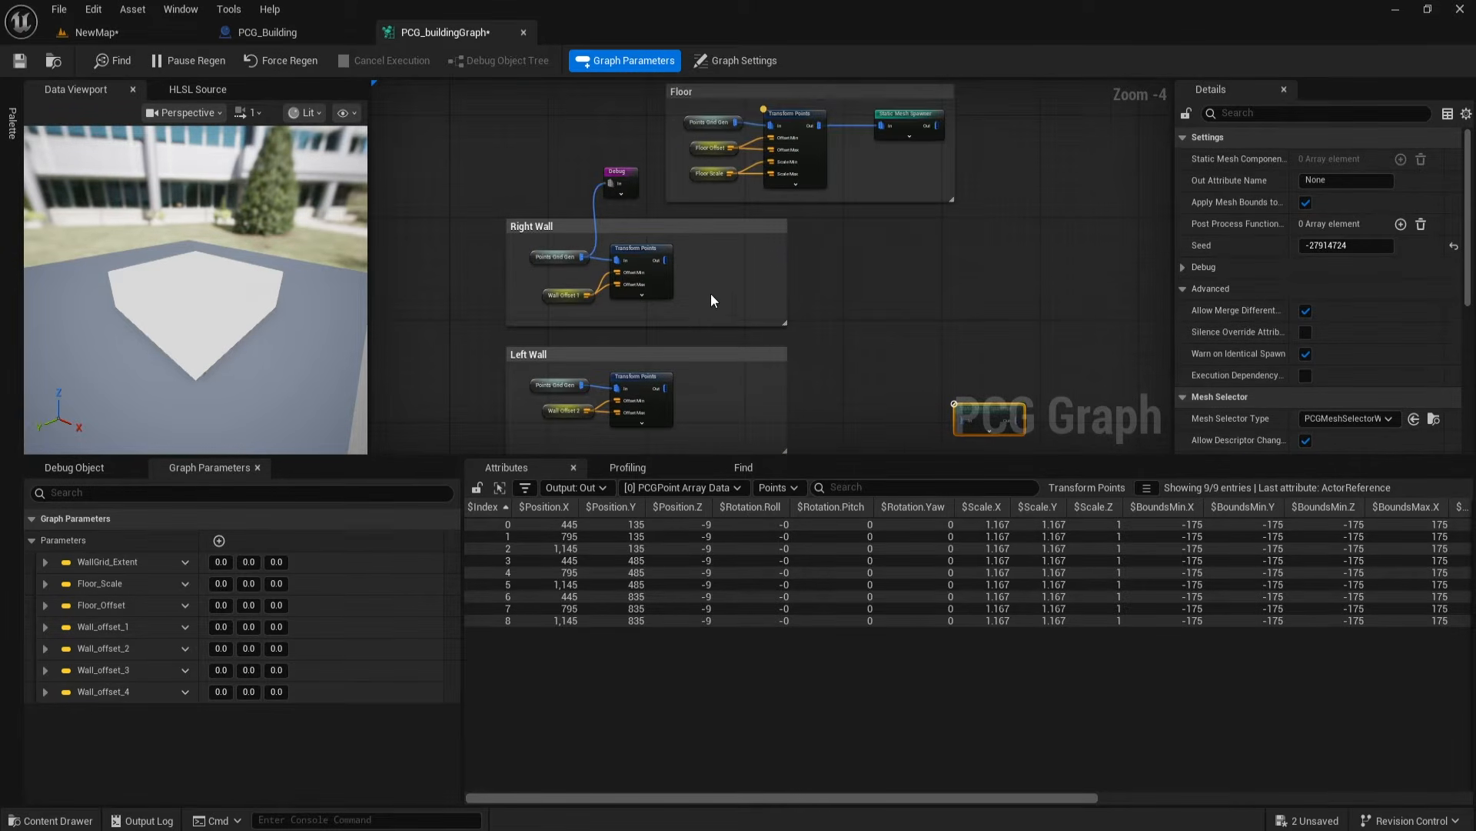
# Step: Add a Difference node to the Right Wall group and place copies of it in the other wall groups
pyautogui.rightClick(723, 268)
pyautogui.write('diff')
pyautogui.press('Return')
pyautogui.moveTo(844, 362); pyautogui.dragTo(808, 209, button='right')
pyautogui.hotkey('ctrl', 'v')
pyautogui.moveTo(769, 356); pyautogui.dragTo(826, 425, button='right')
pyautogui.click(796, 409)
pyautogui.scroll(2, 779, 233)
pyautogui.moveTo(767, 232); pyautogui.dragTo(811, 225, button='right')
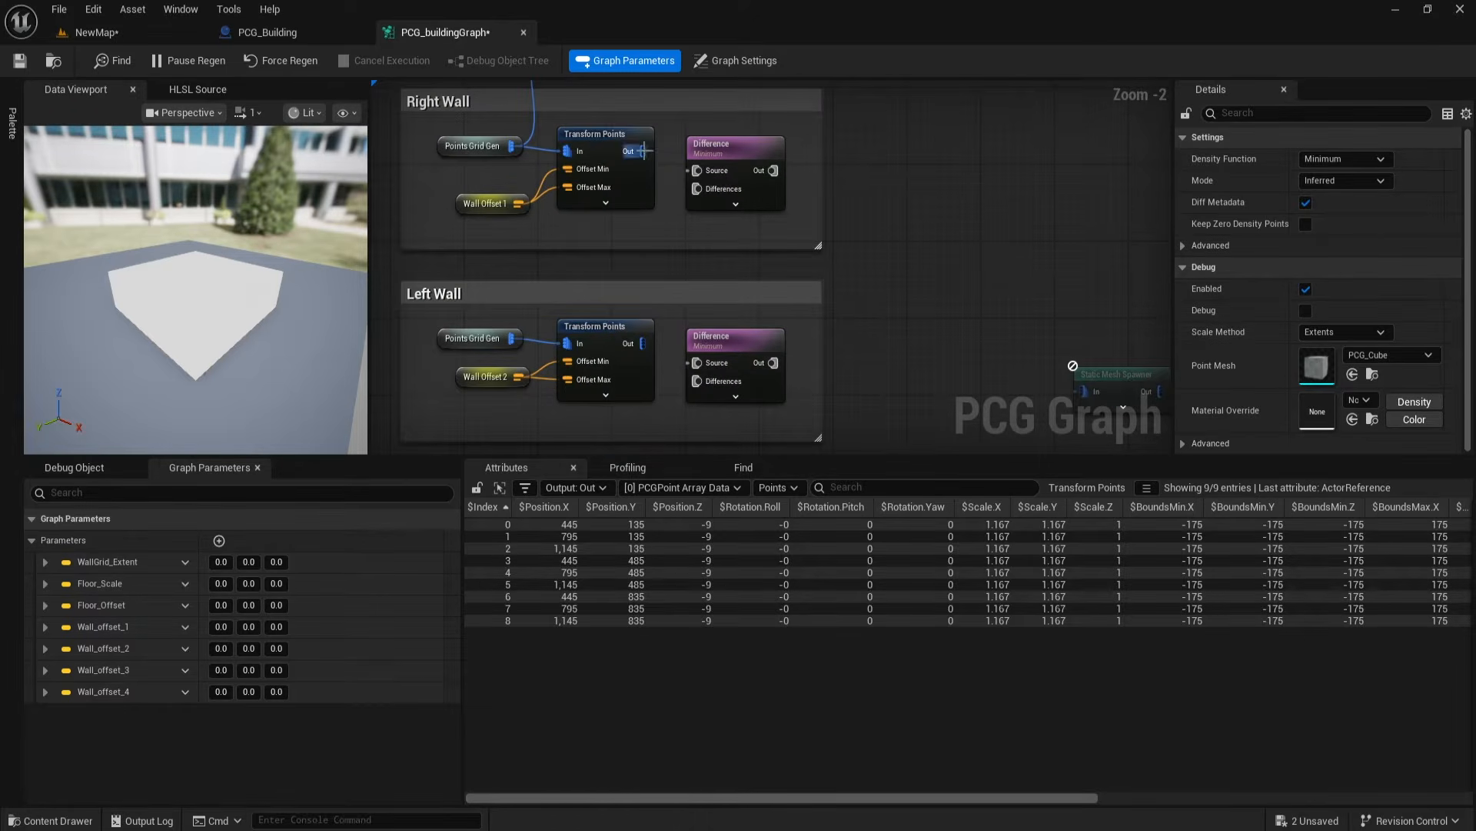
# Step: Wire the Right and Left Wall Difference nodes, each with its own Transform Points as Source and the opposite wall's as Differences
pyautogui.moveTo(698, 182); pyautogui.dragTo(717, 149)
pyautogui.moveTo(639, 342); pyautogui.dragTo(706, 169)
pyautogui.moveTo(752, 340); pyautogui.dragTo(761, 338)
pyautogui.moveTo(643, 343); pyautogui.dragTo(642, 152)
# Step: Wire the Back and Front Wall Difference nodes, each with its own Transform Points as Source and the opposite wall's as Differences
pyautogui.moveTo(883, 333); pyautogui.dragTo(860, 100, button='right')
pyautogui.moveTo(630, 300); pyautogui.dragTo(687, 331)
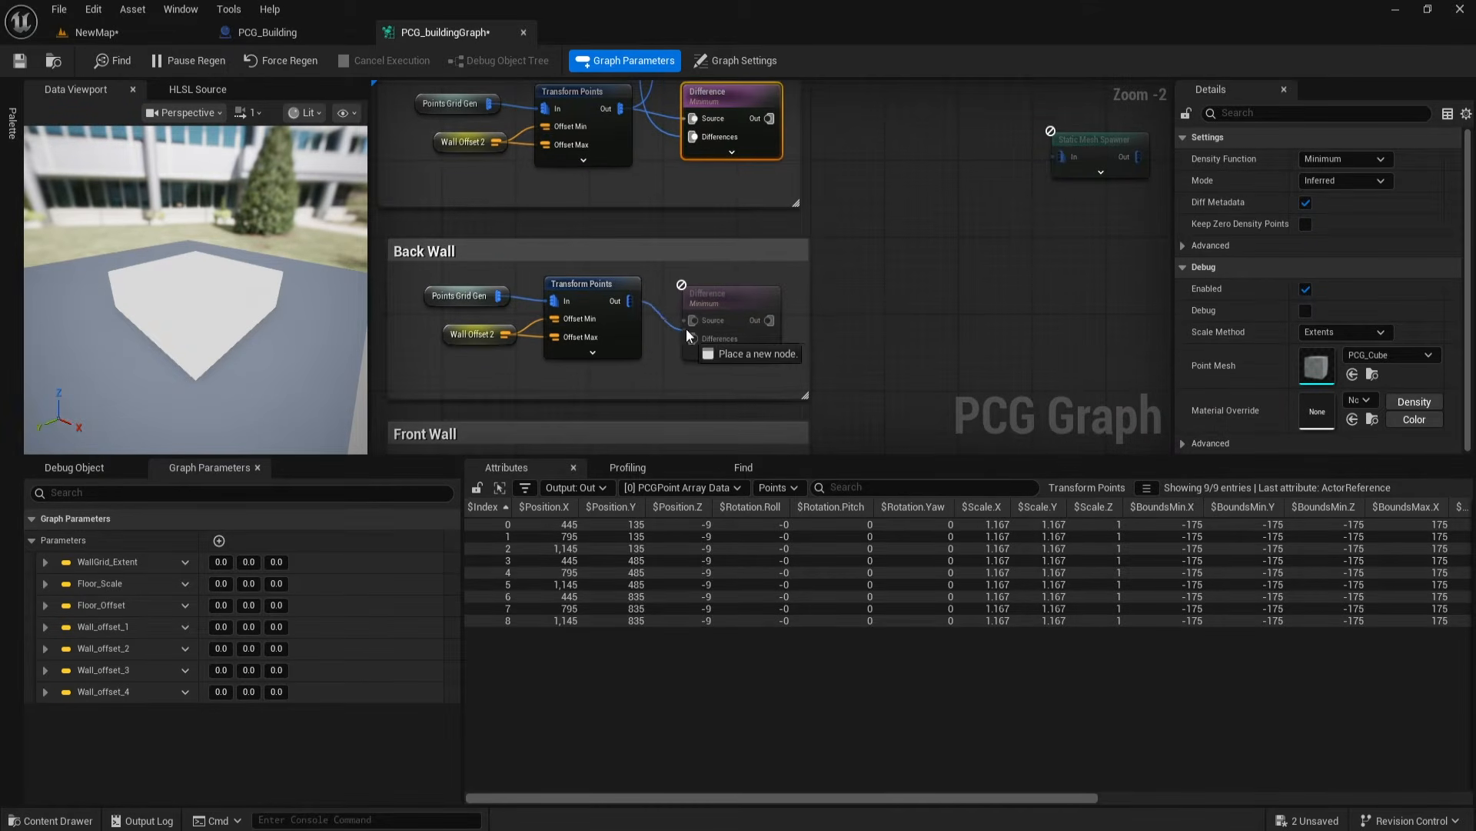
pyautogui.moveTo(781, 388); pyautogui.dragTo(793, 274, button='right')
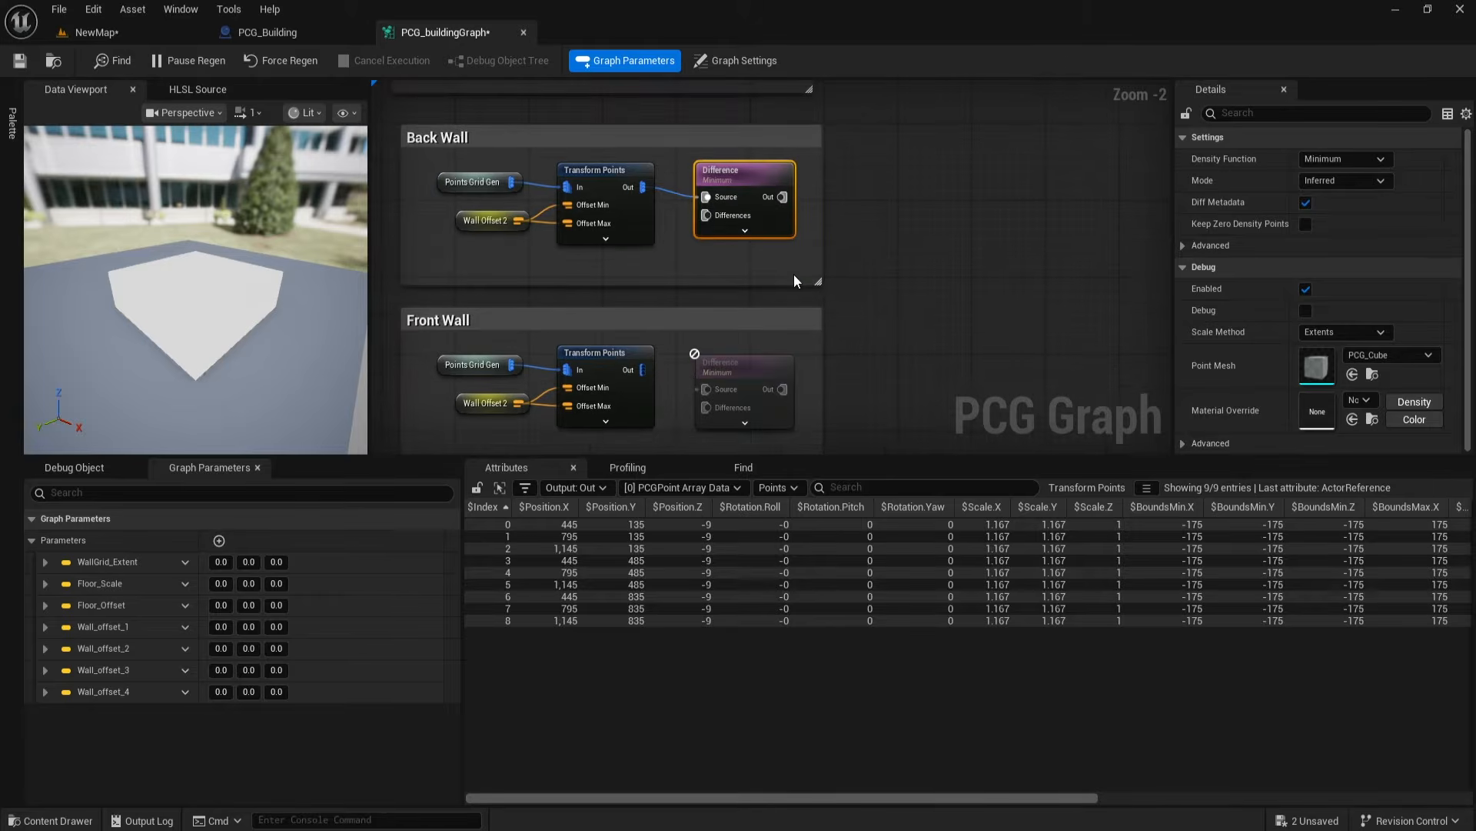
pyautogui.moveTo(643, 370); pyautogui.dragTo(708, 218)
pyautogui.moveTo(644, 370); pyautogui.dragTo(644, 188)
# Step: Add a Merge Points node fed by the Right Wall's Difference output through a reroute node, placed beside the wall groups
pyautogui.moveTo(832, 234); pyautogui.dragTo(791, 287, button='right')
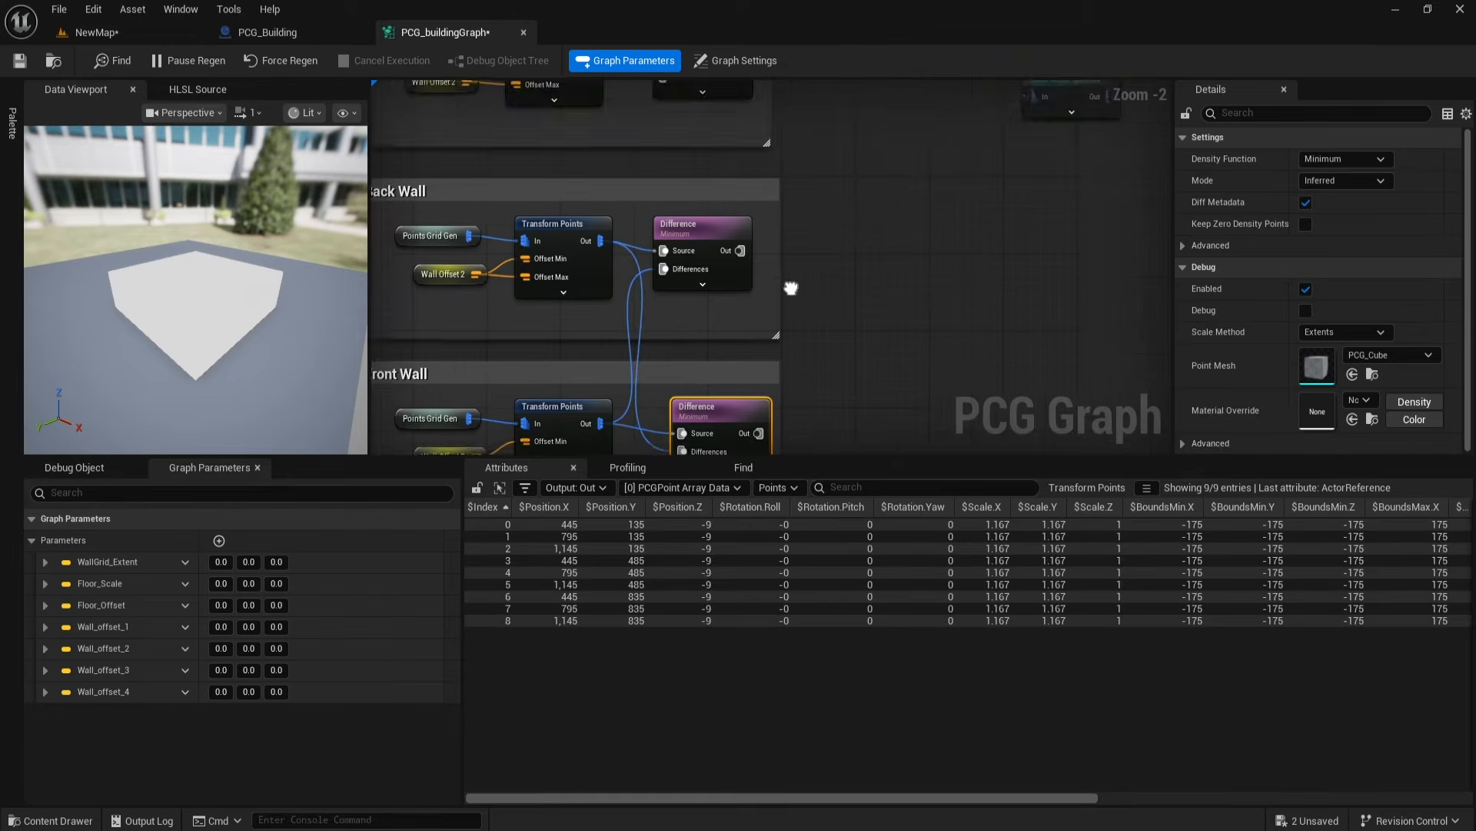
pyautogui.moveTo(678, 142); pyautogui.dragTo(730, 240)
pyautogui.write('m')
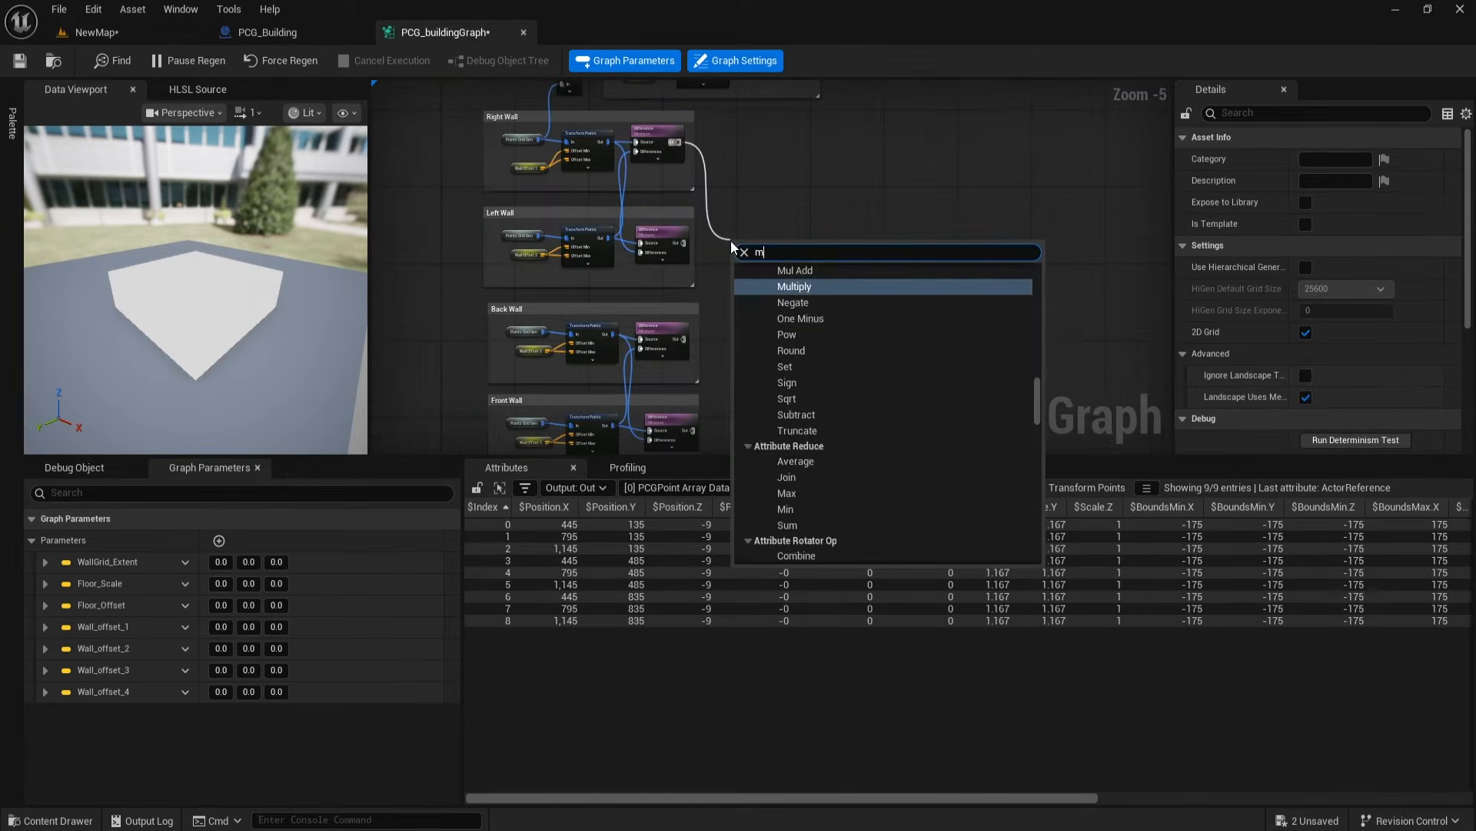
pyautogui.write('erge')
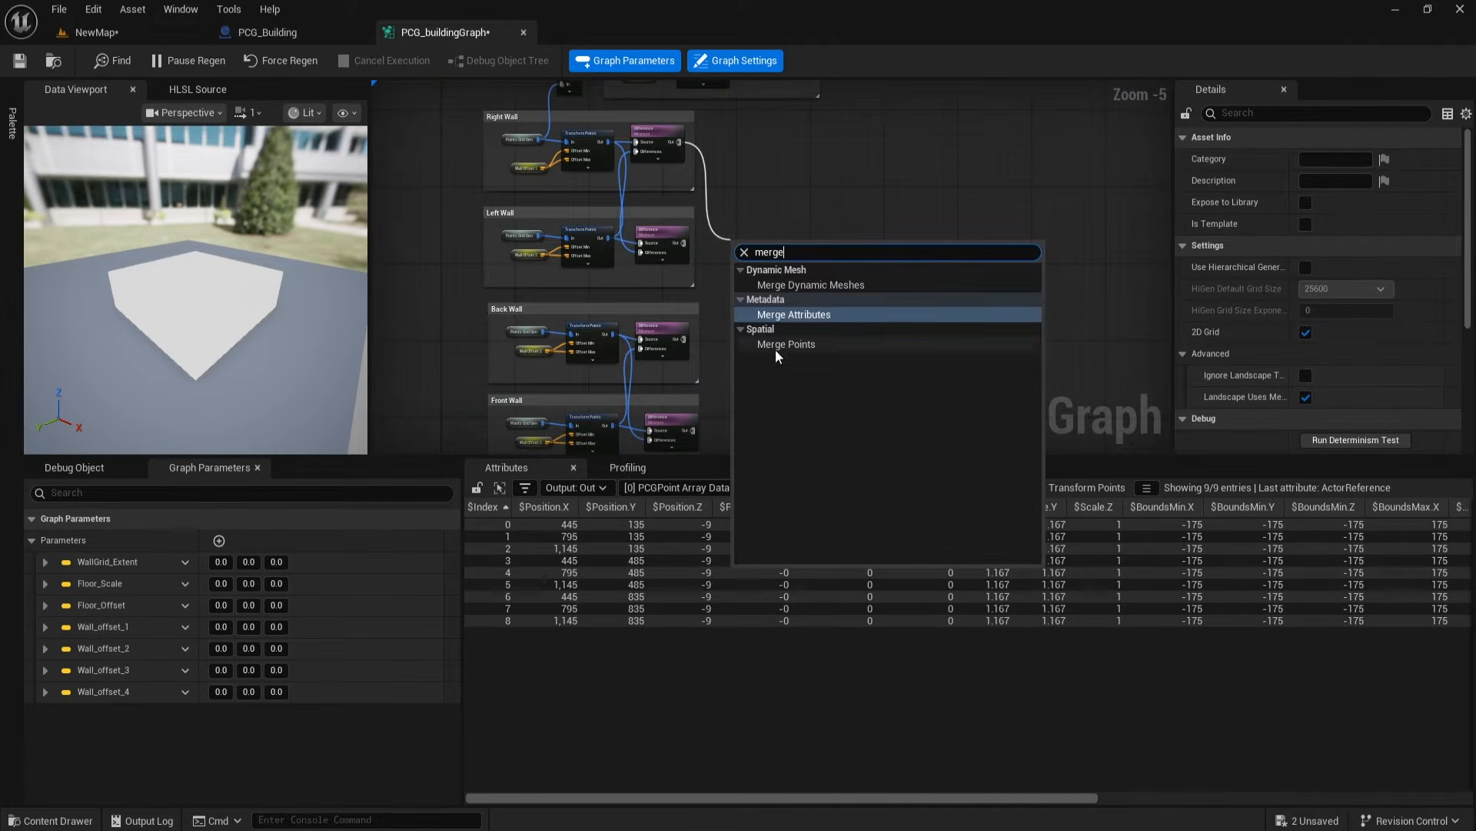
pyautogui.click(774, 350)
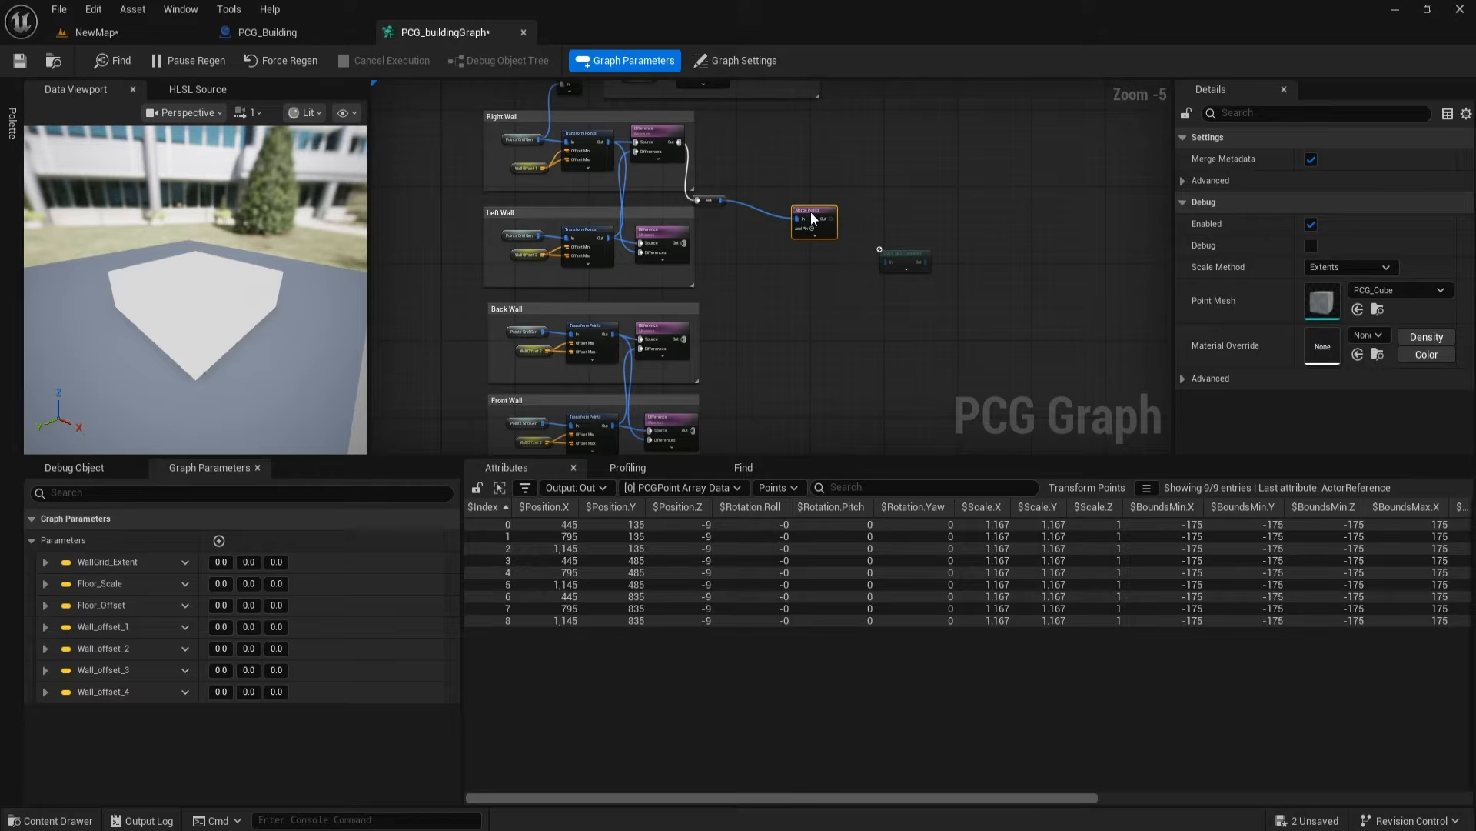
pyautogui.moveTo(717, 219); pyautogui.dragTo(761, 293)
# Step: Connect the Left, Back and Front Wall Difference outputs to the reroute node feeding Merge Points
pyautogui.scroll(3, 711, 255)
pyautogui.moveTo(654, 230); pyautogui.dragTo(795, 332)
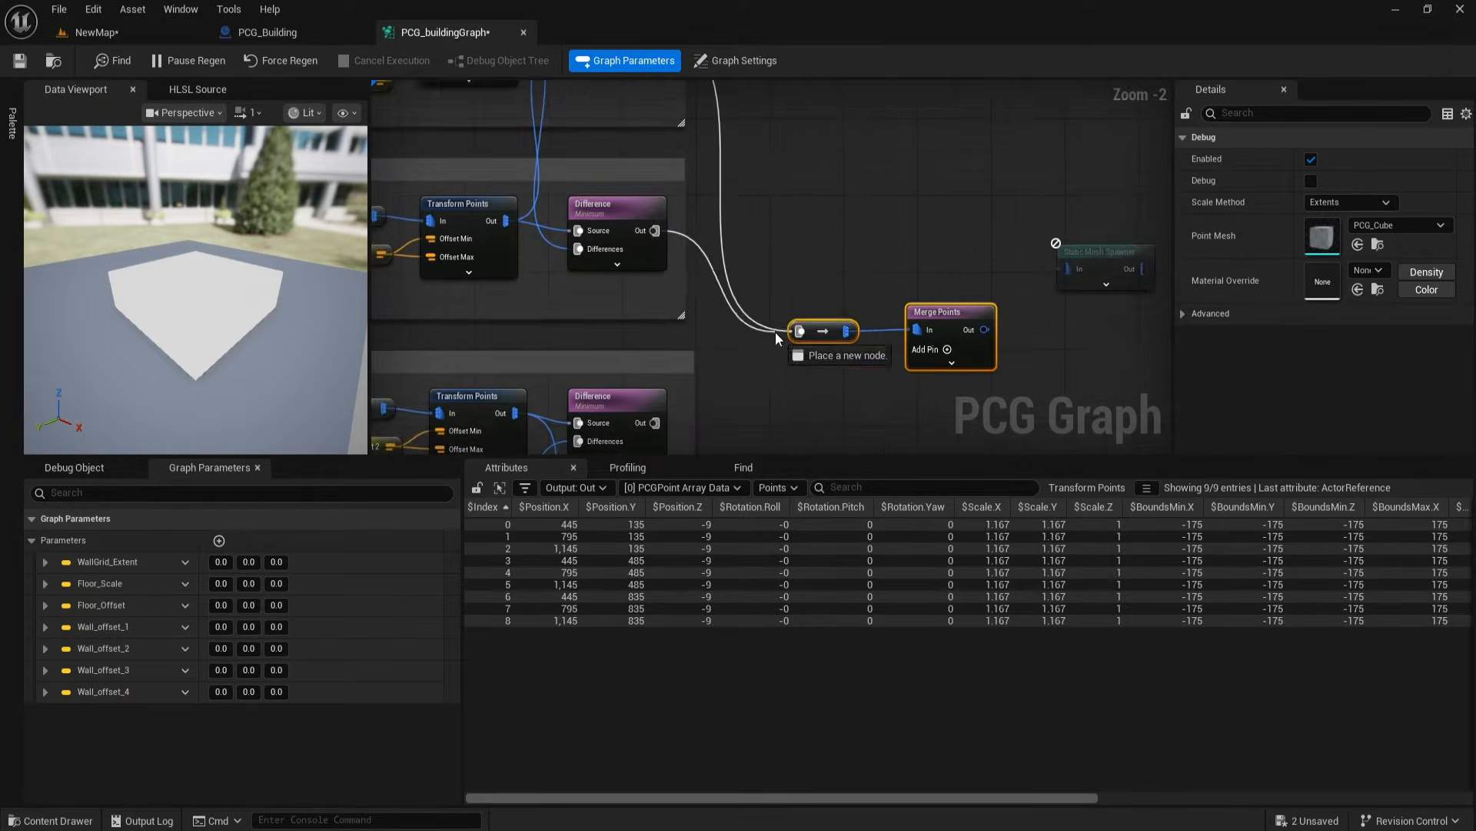
pyautogui.moveTo(795, 333); pyautogui.dragTo(768, 234, button='right')
pyautogui.moveTo(624, 325); pyautogui.dragTo(771, 232)
pyautogui.moveTo(771, 307); pyautogui.dragTo(775, 152, button='right')
pyautogui.moveTo(657, 339); pyautogui.dragTo(775, 345)
pyautogui.moveTo(775, 346); pyautogui.dragTo(698, 215, button='right')
# Step: Connect the Merge Points output to the Static Mesh Spawner and check the resulting building in the level
pyautogui.scroll(-3, 717, 323)
pyautogui.moveTo(719, 305); pyautogui.dragTo(710, 291)
pyautogui.moveTo(845, 277); pyautogui.dragTo(848, 291)
pyautogui.moveTo(786, 294); pyautogui.dragTo(855, 299)
pyautogui.moveTo(804, 337); pyautogui.dragTo(890, 334, button='right')
pyautogui.scroll(-1, 890, 334)
pyautogui.scroll(1, 890, 334)
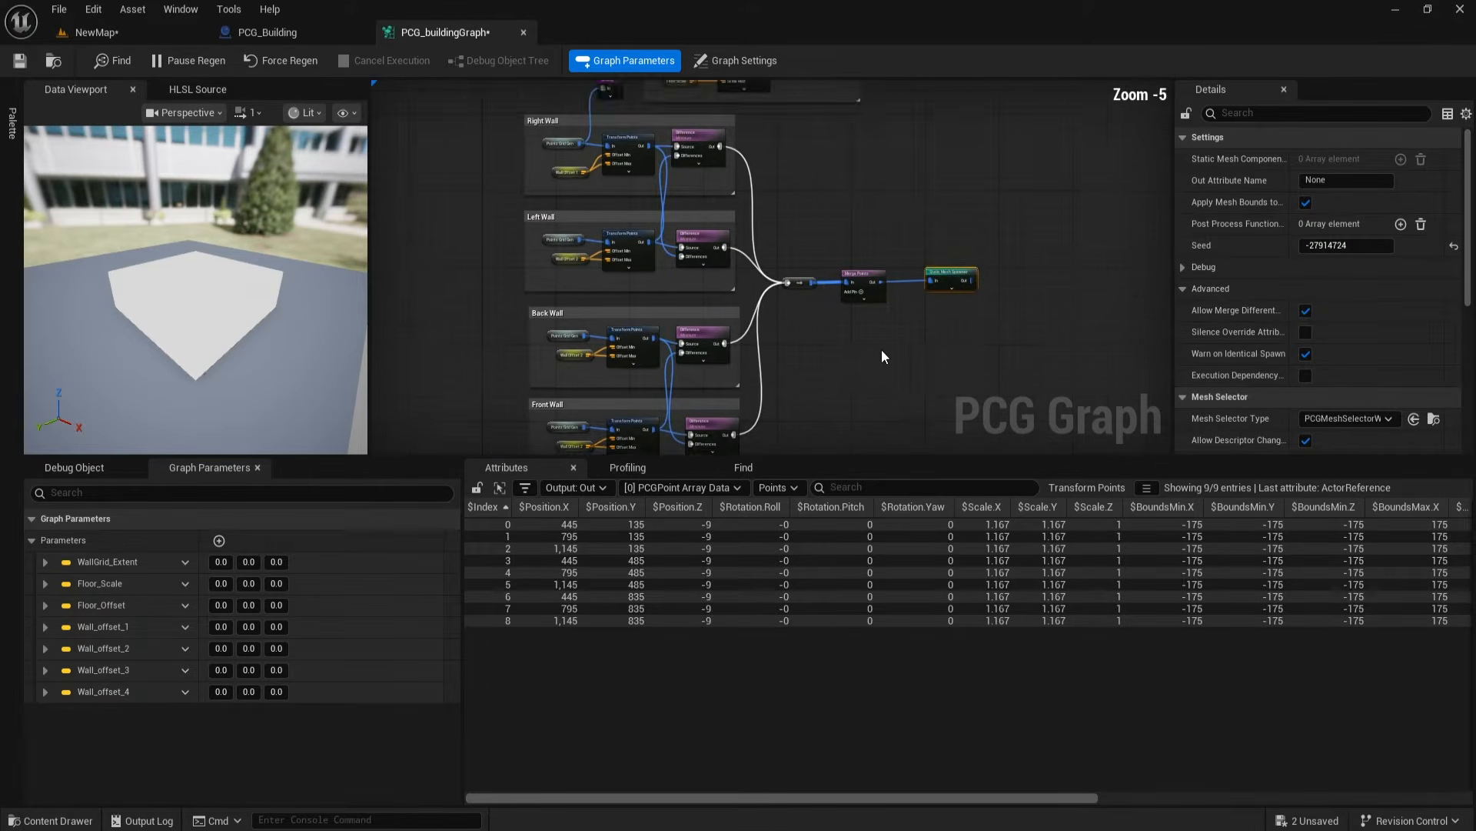
pyautogui.click(96, 33)
pyautogui.scroll(-4, 569, 358)
pyautogui.keyDown('alt'); pyautogui.moveTo(542, 427); pyautogui.dragTo(577, 377); pyautogui.keyUp('alt')
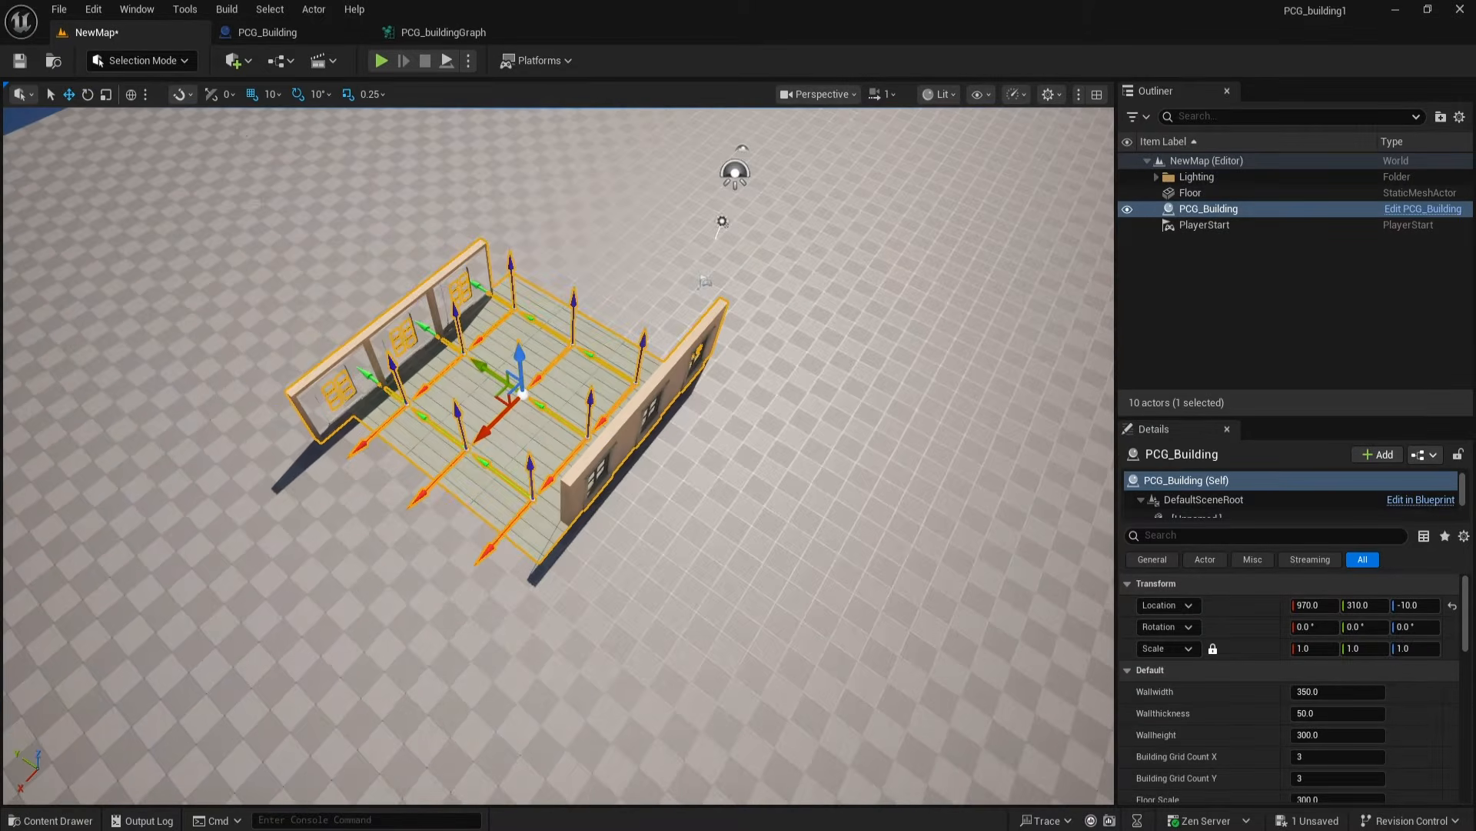
# Step: In the Back Wall group, replace the Wall Offset 2 getter with Wall Offset 3 on the Transform Points offsets
pyautogui.click(300, 32)
pyautogui.click(444, 32)
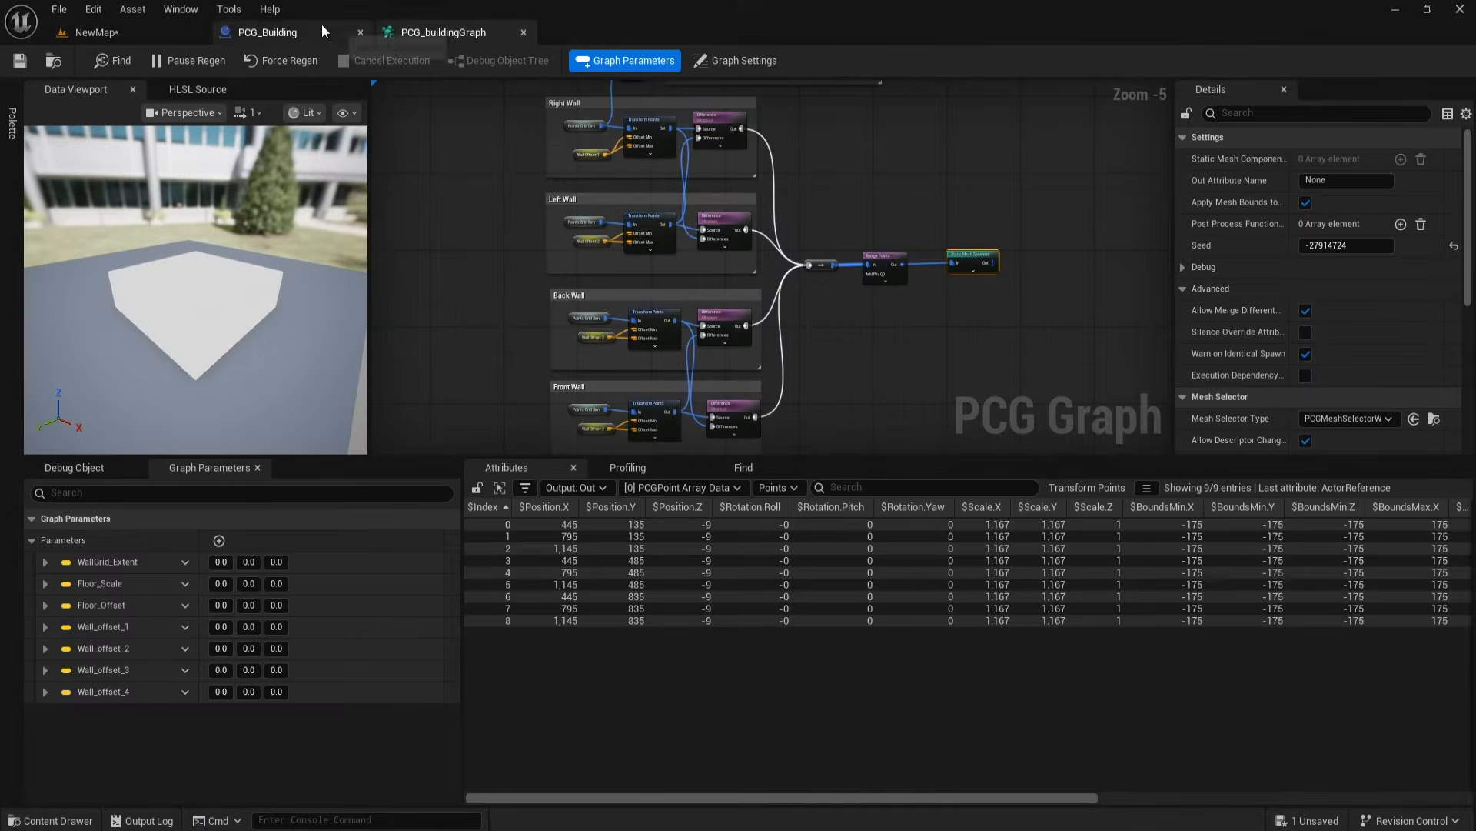
pyautogui.scroll(4, 682, 296)
pyautogui.moveTo(682, 297); pyautogui.dragTo(792, 187, button='right')
pyautogui.rightClick(566, 311)
pyautogui.write('wa')
pyautogui.click(623, 436)
pyautogui.moveTo(638, 322); pyautogui.dragTo(680, 260)
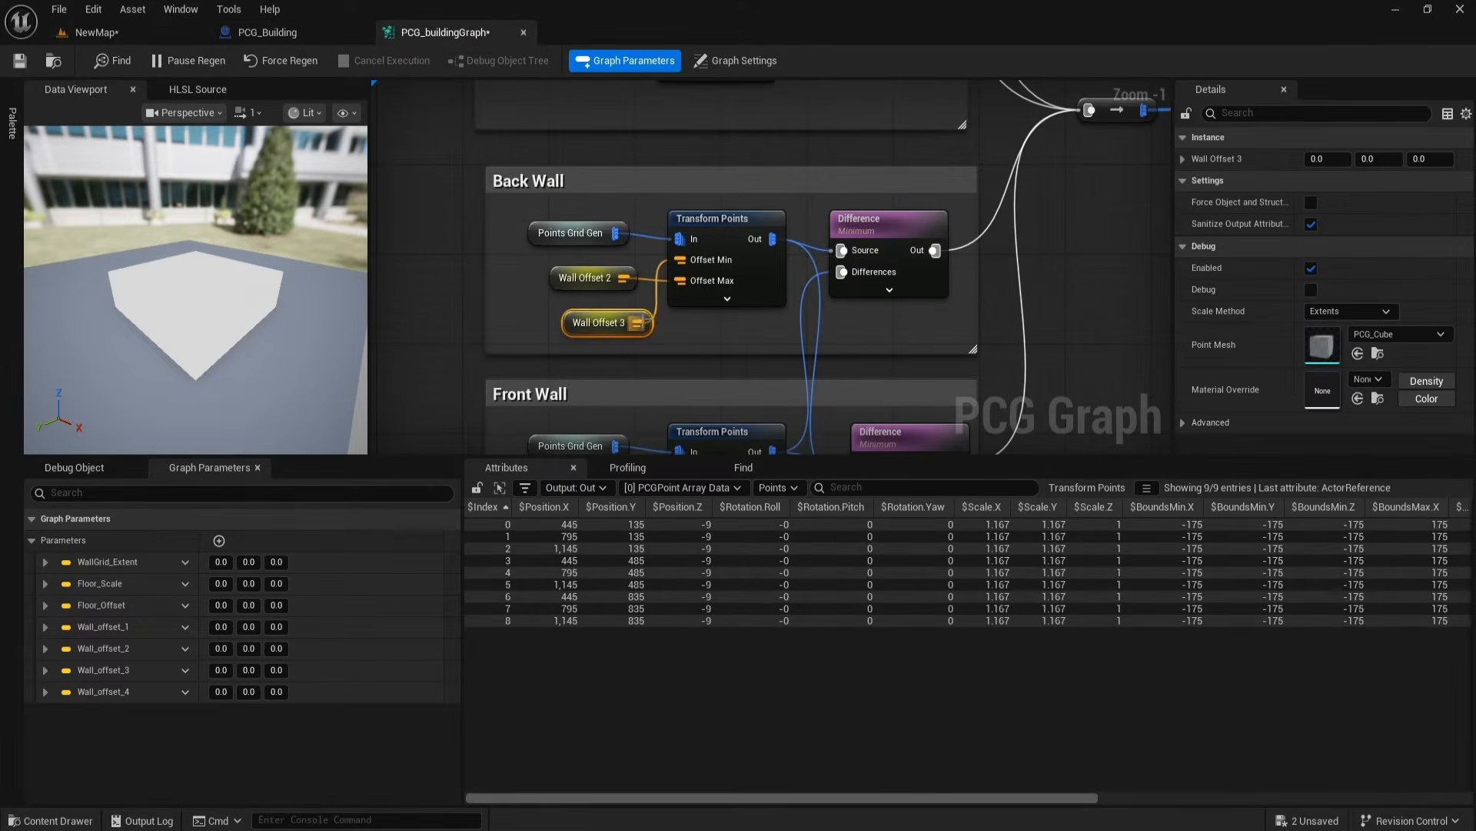
pyautogui.press('Delete')
pyautogui.moveTo(599, 322); pyautogui.dragTo(584, 278)
# Step: In the Front Wall group, replace the Wall Offset 2 getter with Wall Offset 4 on the Transform Points offsets
pyautogui.moveTo(615, 384); pyautogui.dragTo(604, 243, button='right')
pyautogui.rightClick(556, 377)
pyautogui.write('wa')
pyautogui.click(624, 511)
pyautogui.moveTo(631, 389); pyautogui.dragTo(669, 331)
pyautogui.moveTo(637, 387); pyautogui.dragTo(604, 364)
pyautogui.click(597, 353)
pyautogui.press('Delete')
# Step: Force-regenerate and save the PCG building graph, and inspect the building in the level
pyautogui.scroll(-3, 931, 313)
pyautogui.moveTo(930, 313); pyautogui.dragTo(770, 393, button='right')
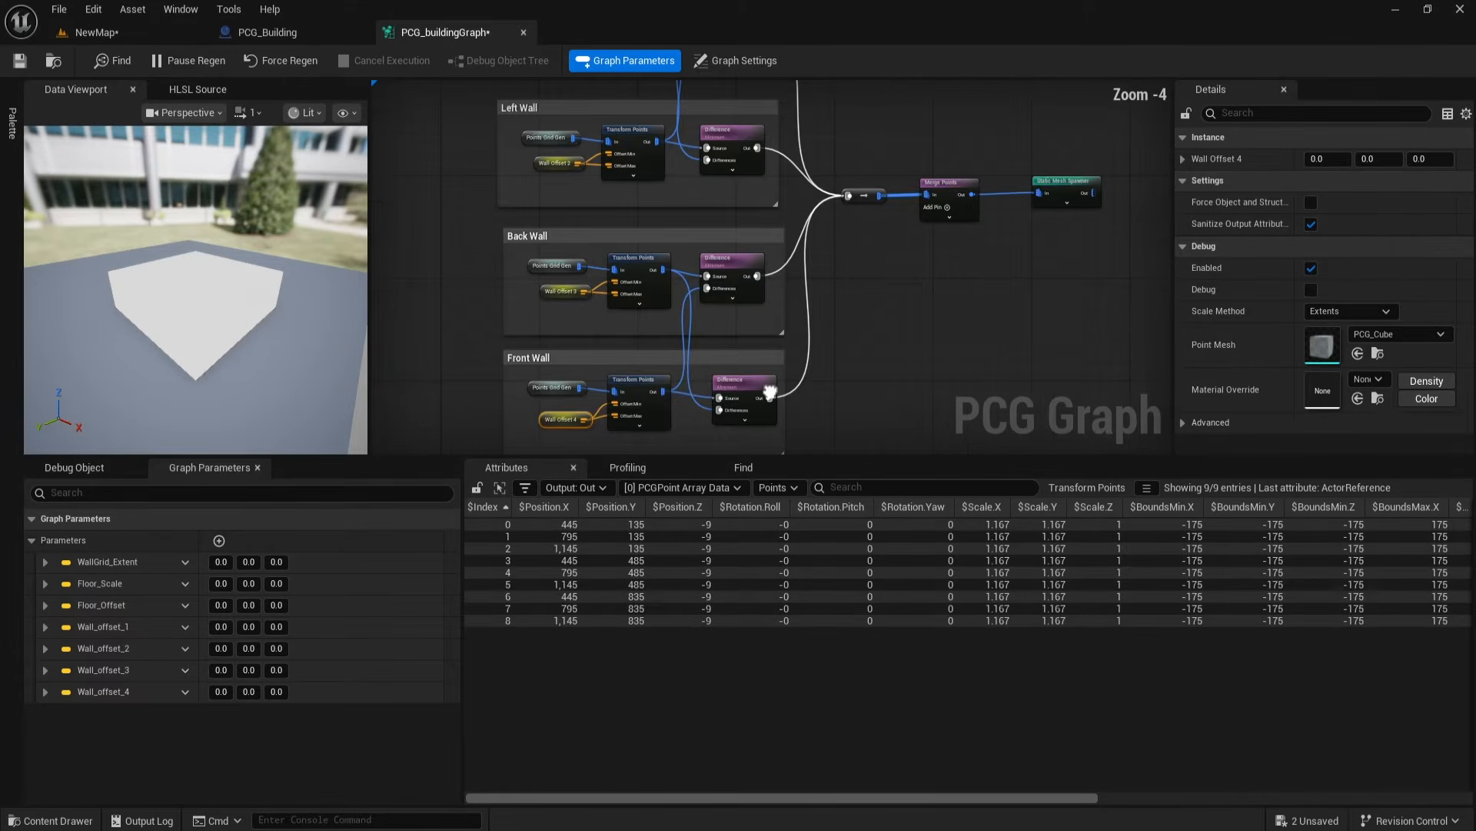
pyautogui.click(245, 65)
pyautogui.click(26, 66)
pyautogui.click(134, 32)
pyautogui.keyDown('alt'); pyautogui.moveTo(616, 416); pyautogui.dragTo(669, 417); pyautogui.keyUp('alt')
# Step: Insert a Transform Points node between Merge Points and the Static Mesh Spawner in the PCG building graph, removing their direct link
pyautogui.click(434, 35)
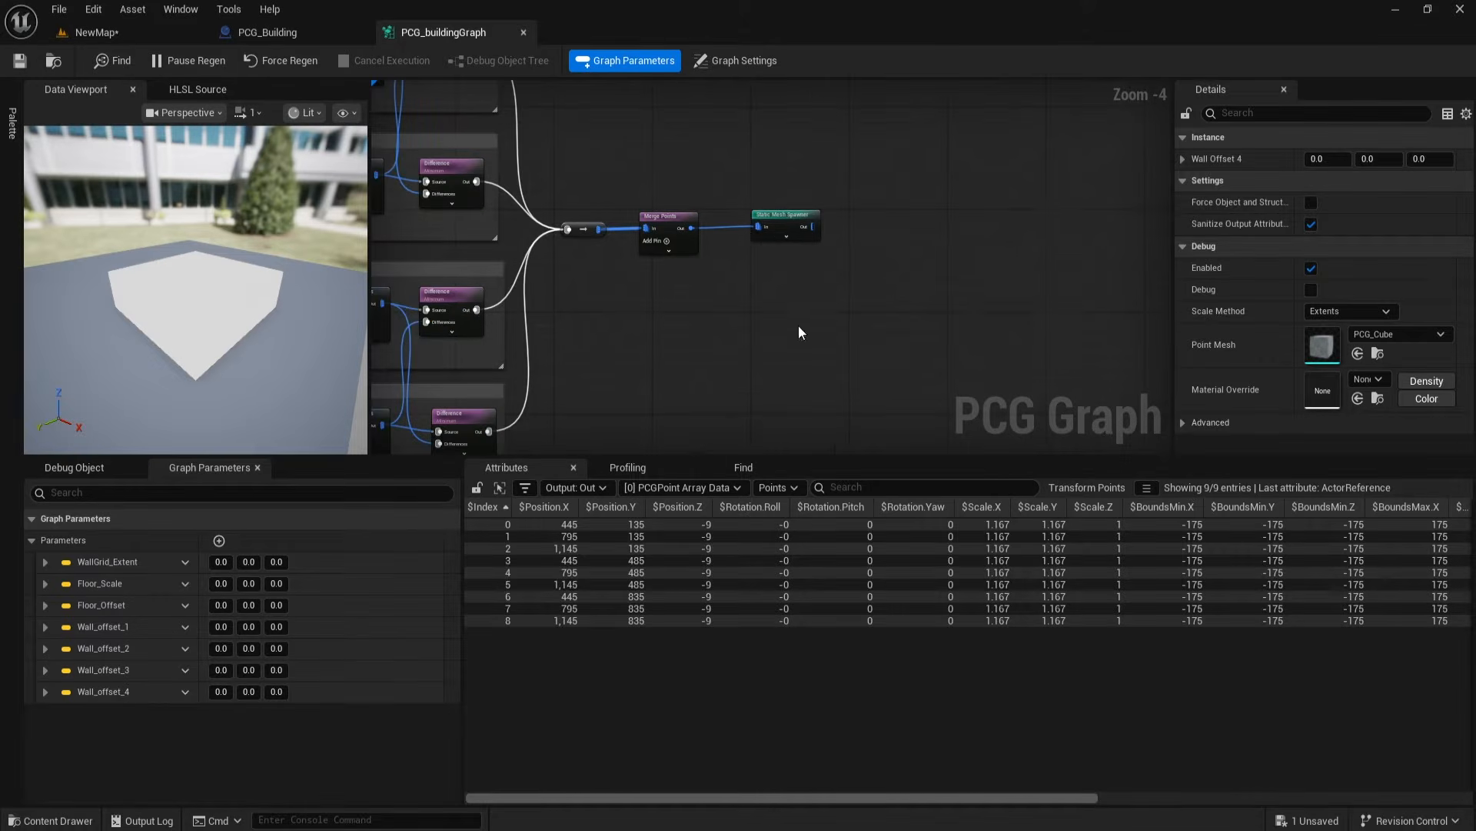
pyautogui.click(779, 216)
pyautogui.scroll(3, 791, 231)
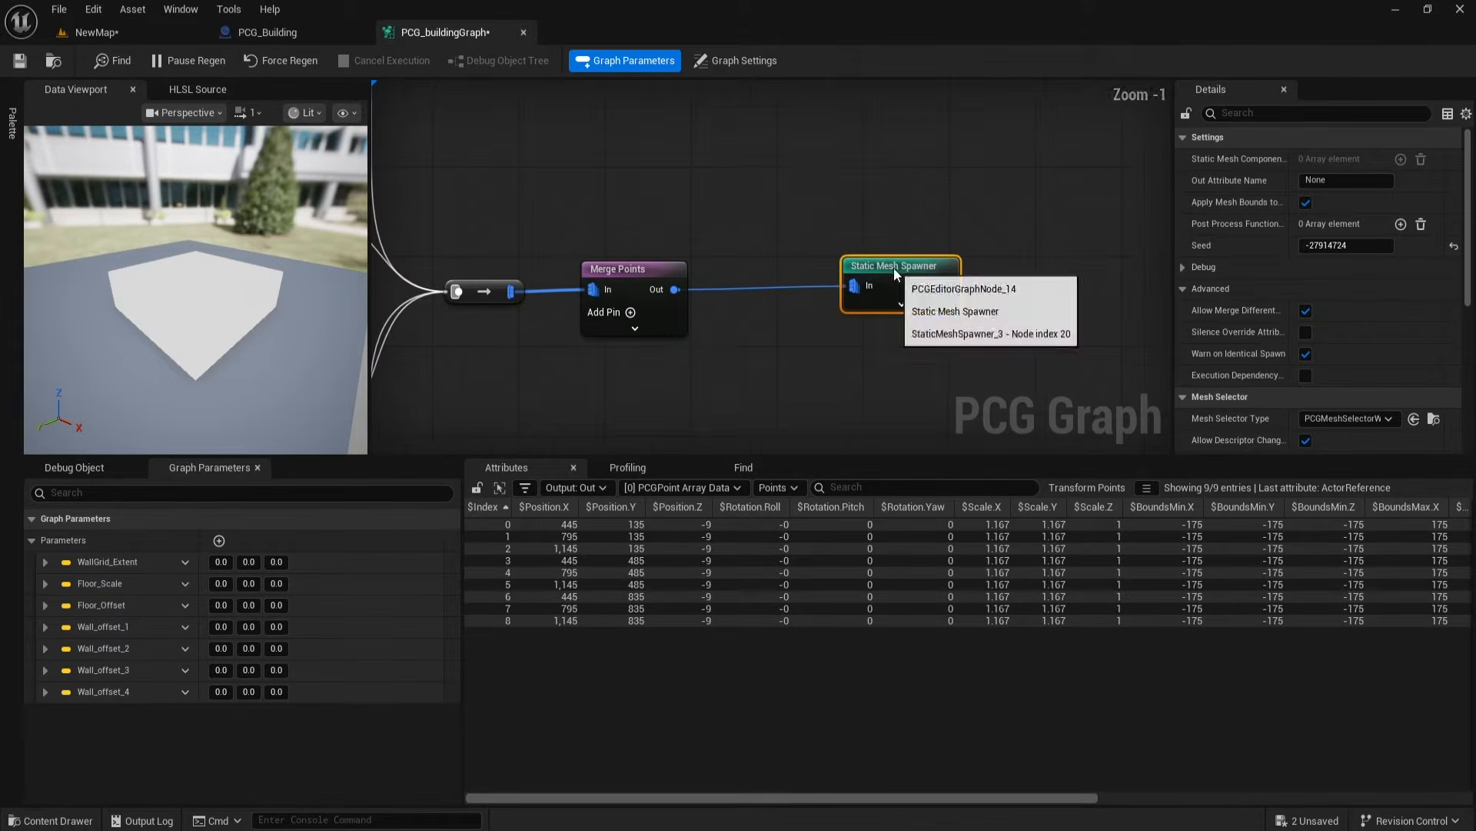
pyautogui.moveTo(675, 289); pyautogui.dragTo(738, 333)
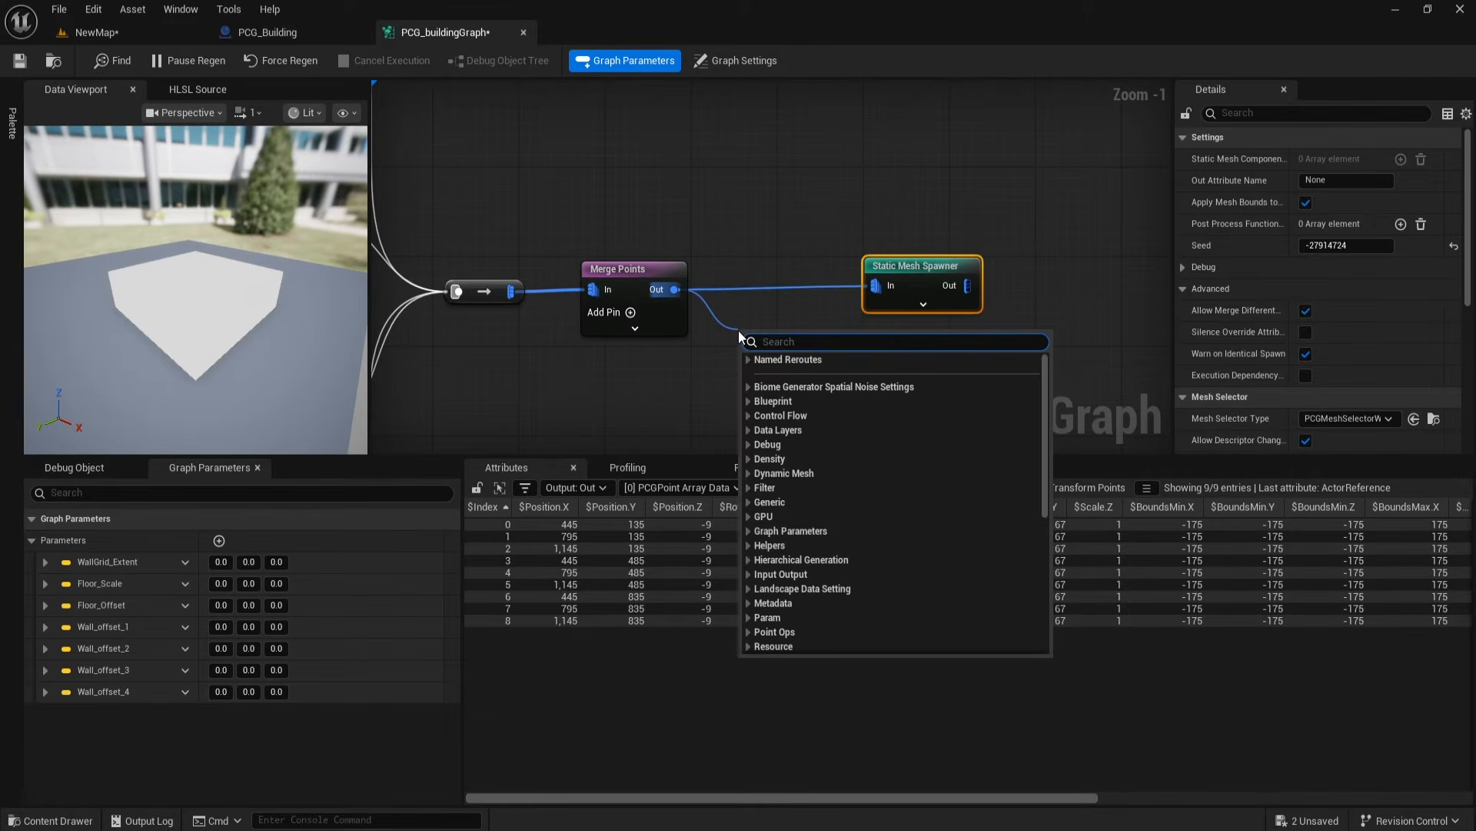
pyautogui.write('trans')
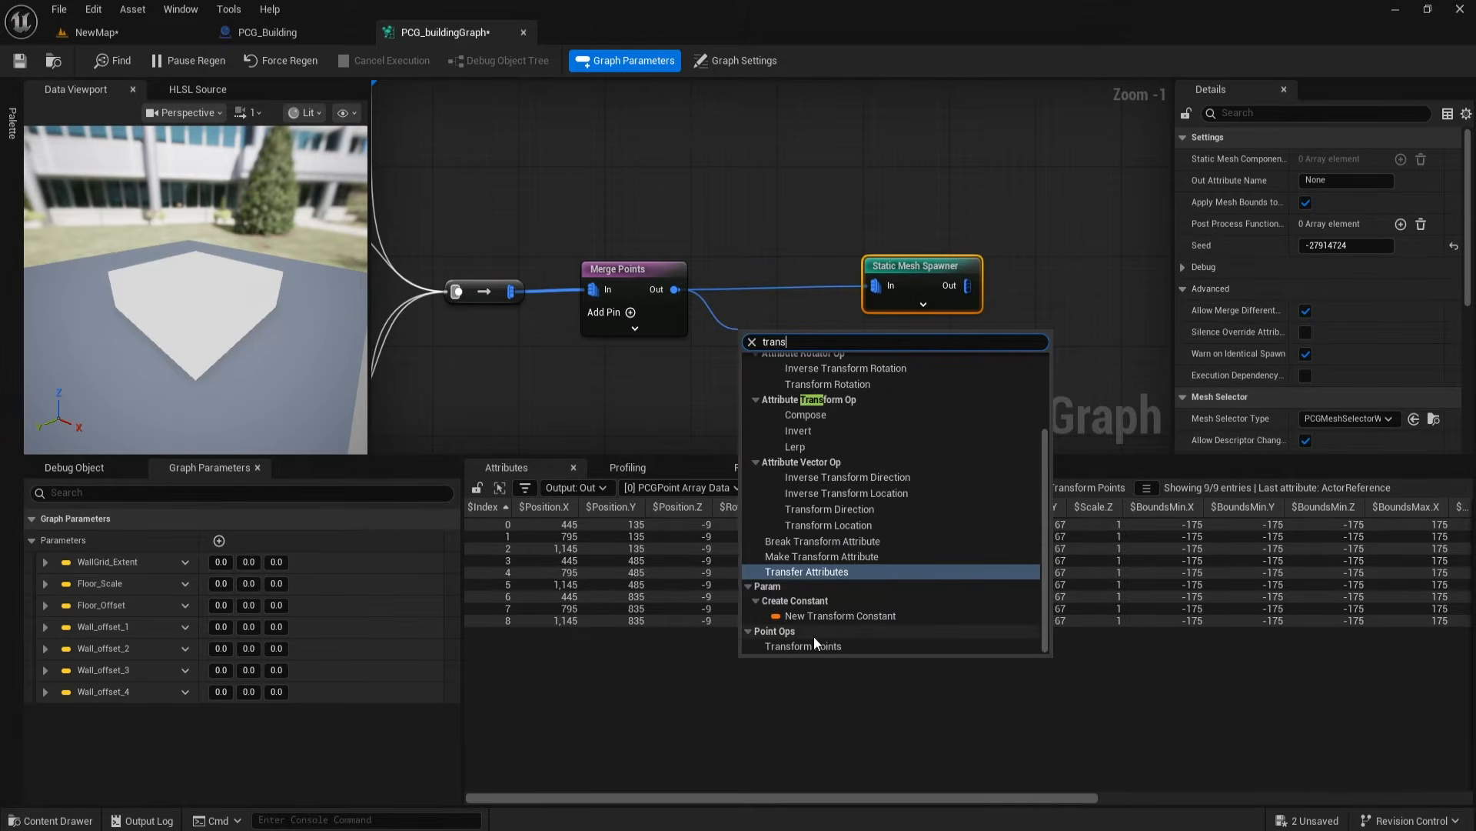
pyautogui.click(819, 646)
pyautogui.moveTo(828, 358); pyautogui.dragTo(874, 292)
pyautogui.keyDown('alt'); pyautogui.click(820, 288); pyautogui.keyUp('alt')
pyautogui.moveTo(800, 330); pyautogui.dragTo(787, 263)
pyautogui.moveTo(774, 379); pyautogui.dragTo(829, 352, button='right')
# Step: Add a graph parameter named Wall_offset_adjust and set its type to Vector
pyautogui.click(219, 541)
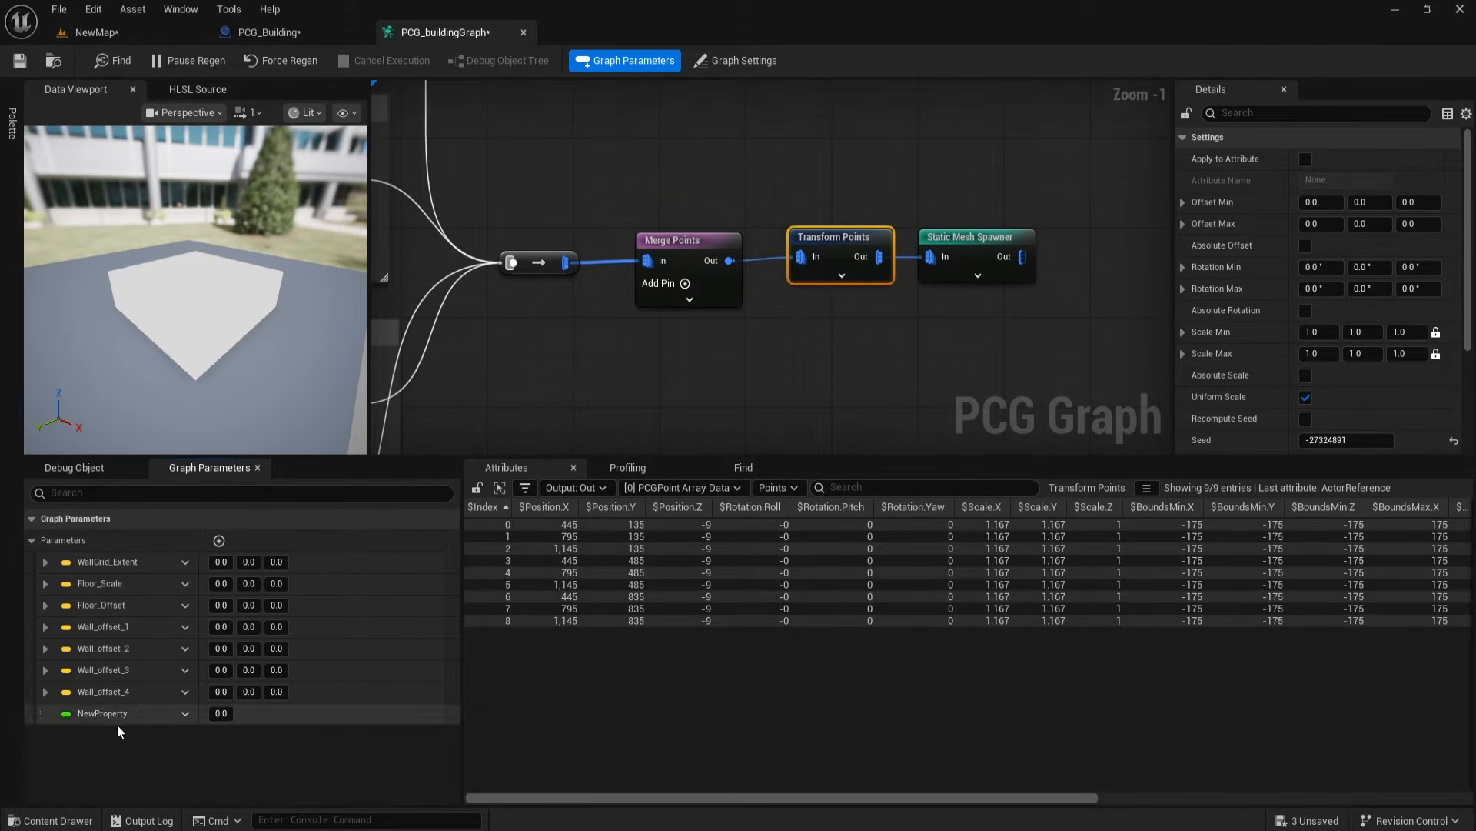
pyautogui.write('Wall')
pyautogui.write(' offset adju')
pyautogui.click(185, 713)
pyautogui.click(223, 593)
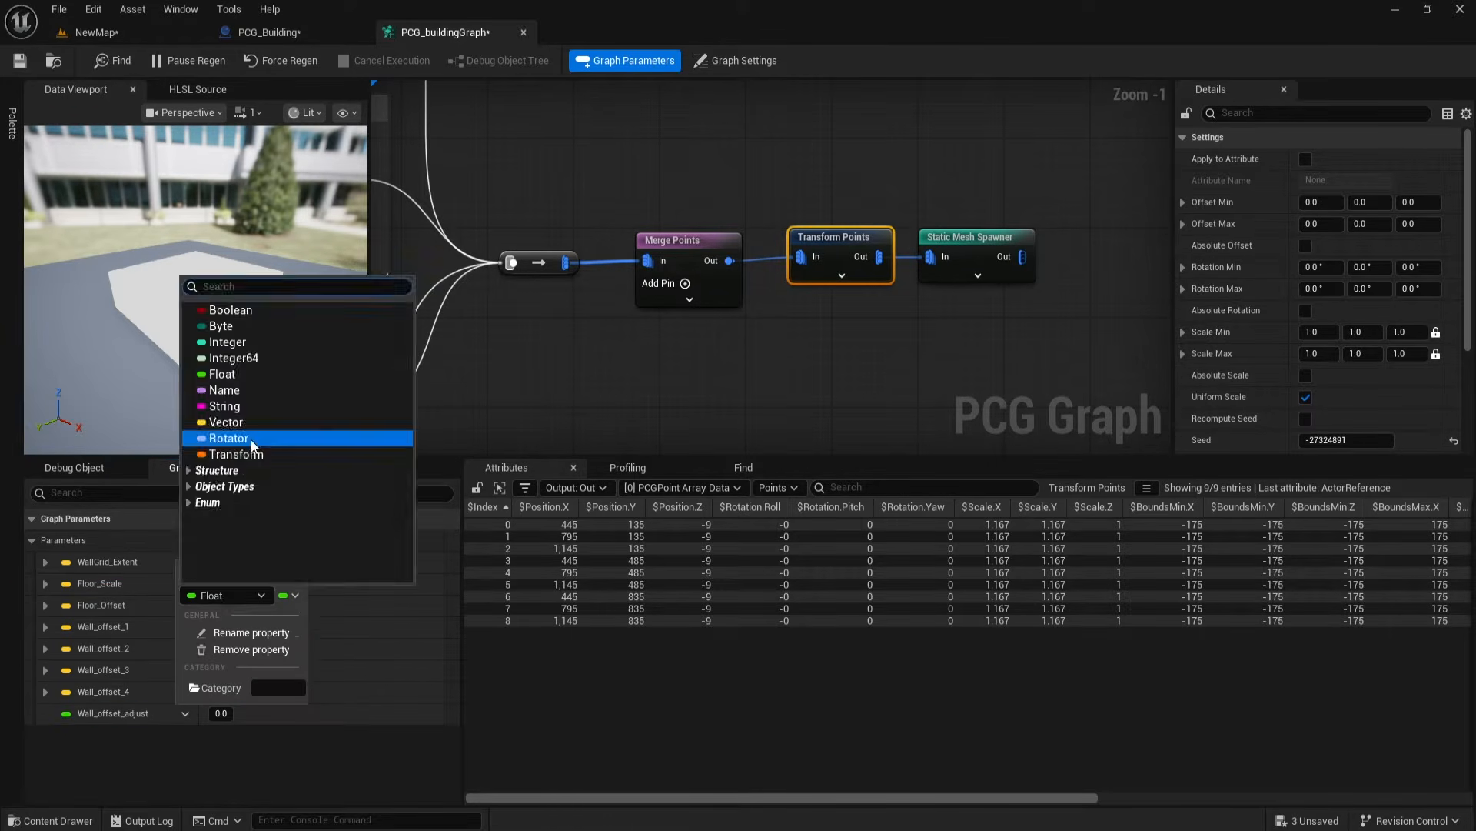
pyautogui.click(231, 432)
# Step: Make room after the Merge Points node and add a Get Wall_offset_adjust parameter node near Transform Points
pyautogui.moveTo(1046, 232); pyautogui.dragTo(964, 219, button='right')
pyautogui.moveTo(954, 359); pyautogui.dragTo(906, 329)
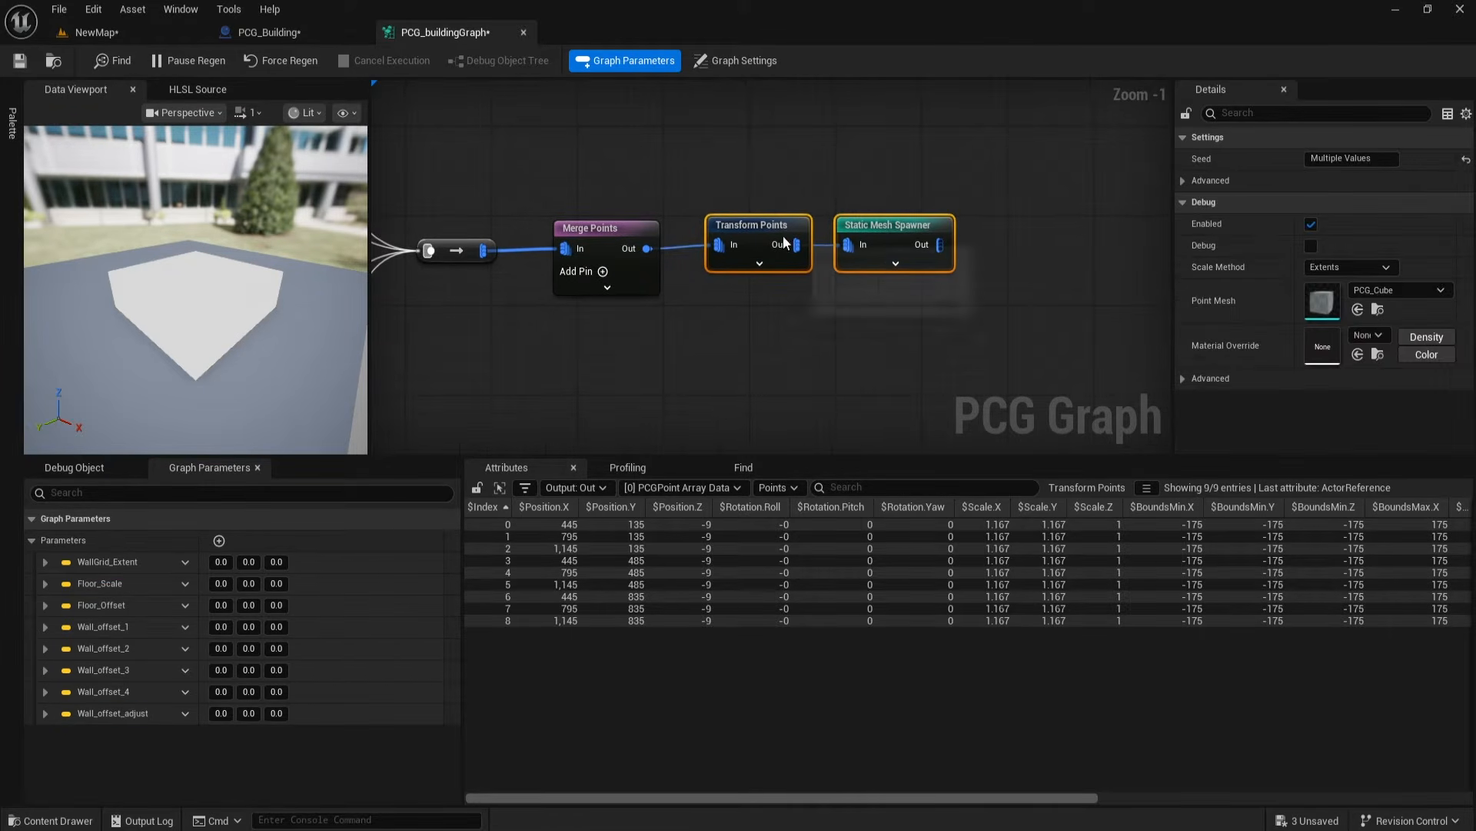
pyautogui.moveTo(783, 235); pyautogui.dragTo(815, 235)
pyautogui.rightClick(684, 302)
pyautogui.write('wall')
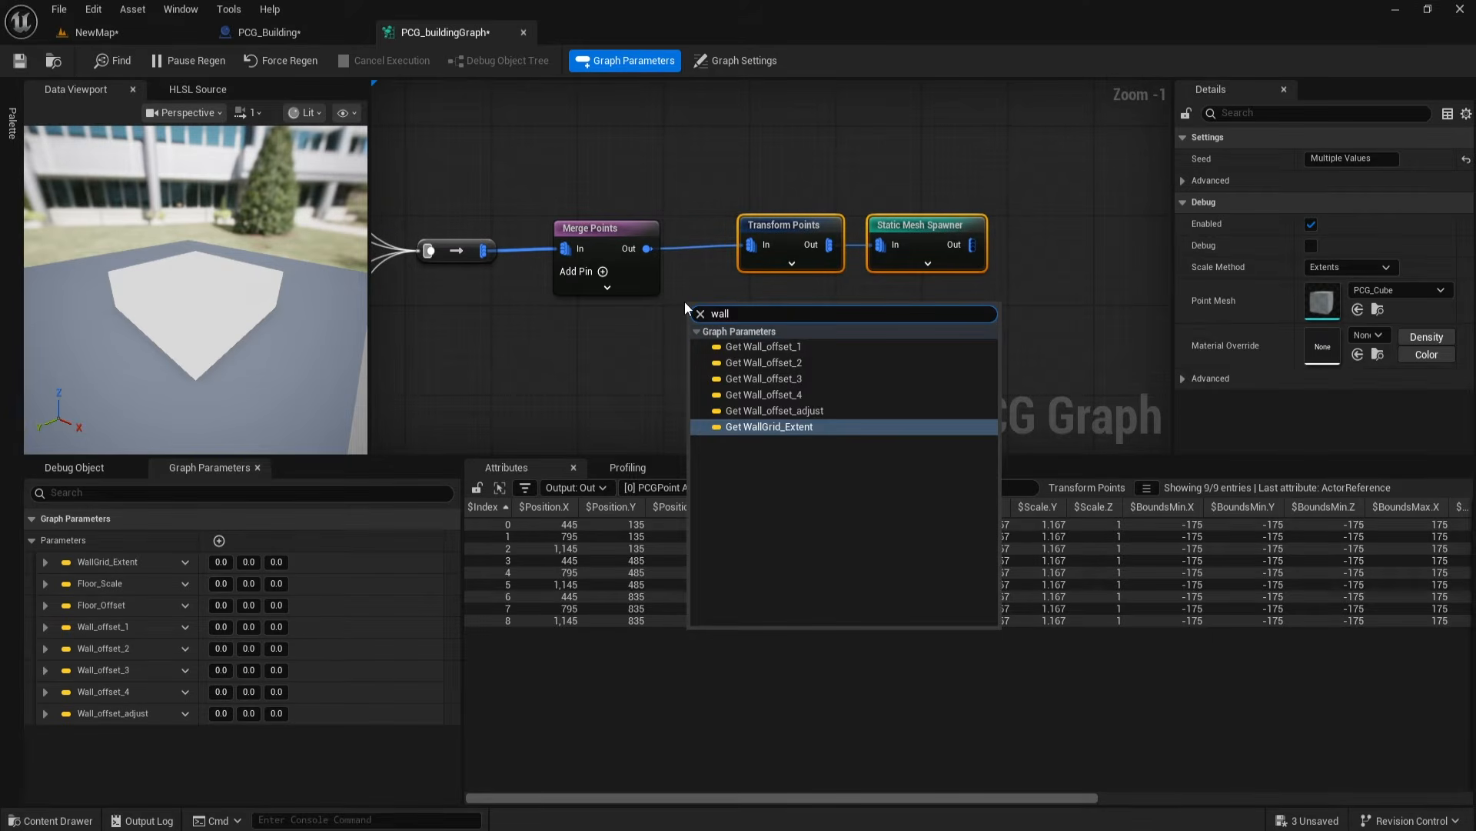
pyautogui.click(777, 411)
# Step: Connect Wall Offset Adjust to both Offset Min and Offset Max of the last Transform Points node and place the getter beneath Merge Points
pyautogui.click(663, 243)
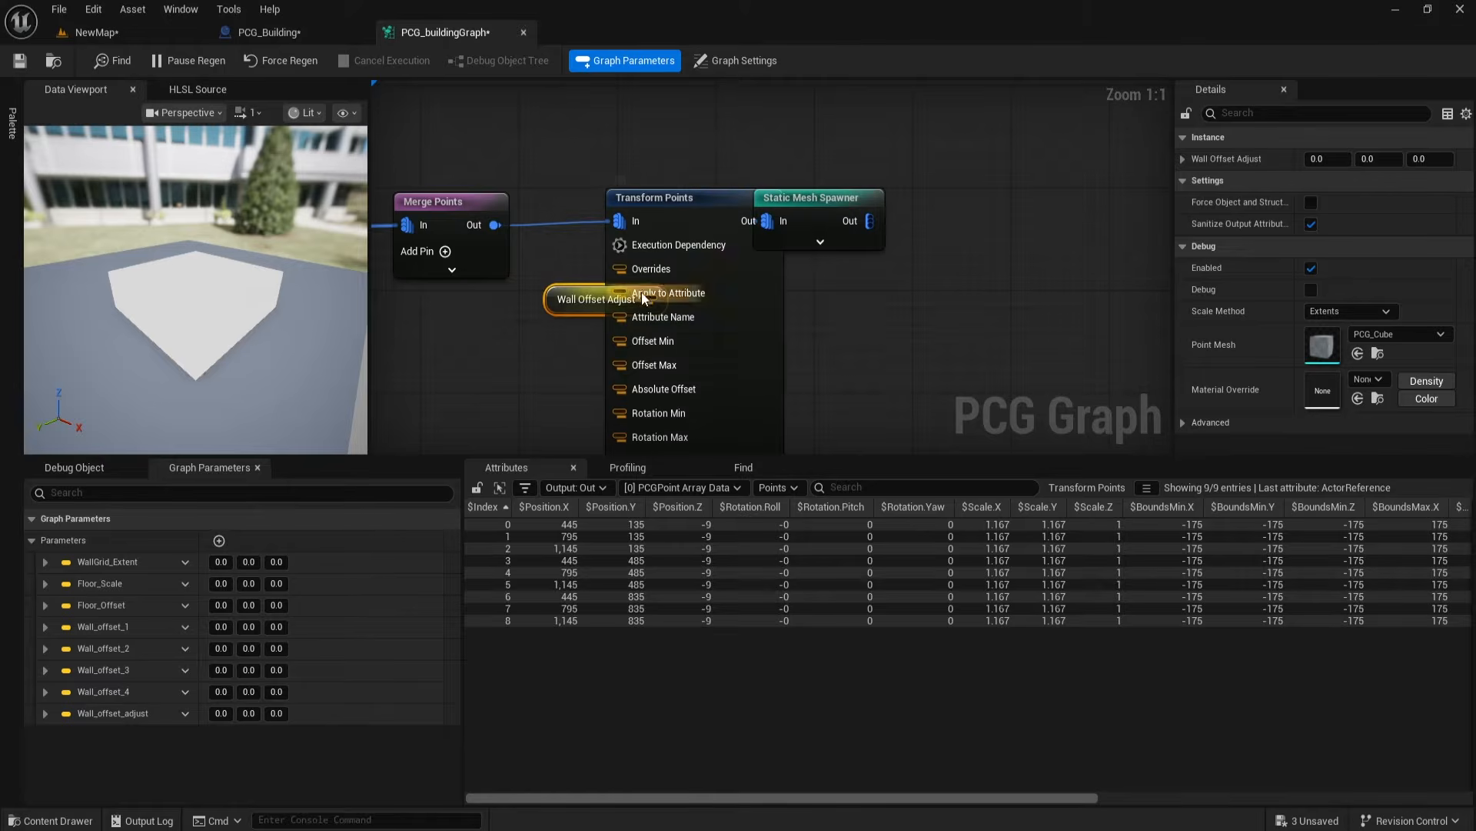
pyautogui.moveTo(573, 293); pyautogui.dragTo(496, 363)
pyautogui.moveTo(497, 363); pyautogui.dragTo(549, 336, button='right')
pyautogui.moveTo(549, 330); pyautogui.dragTo(664, 329)
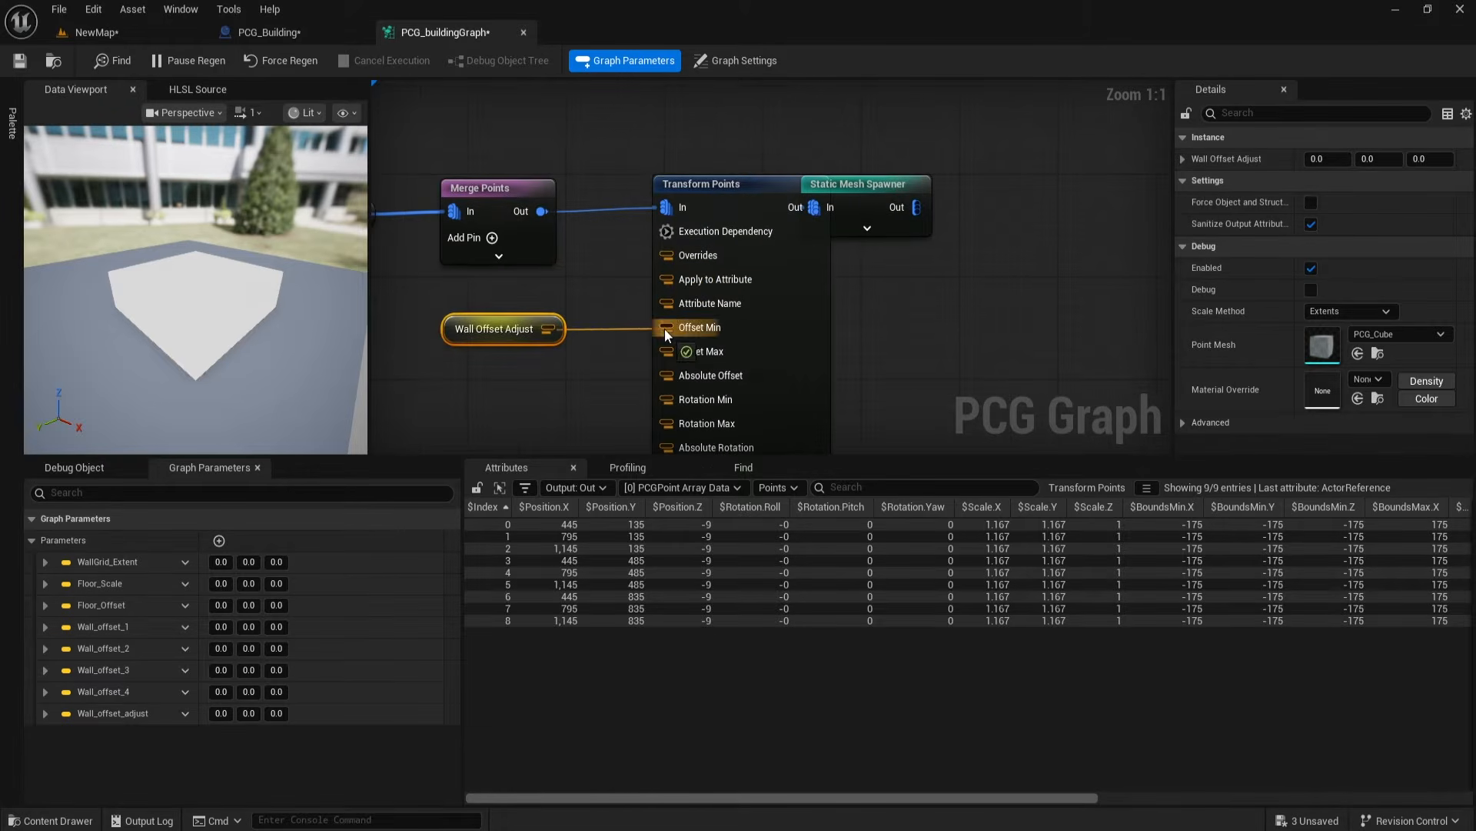
pyautogui.moveTo(547, 330); pyautogui.dragTo(658, 352)
pyautogui.moveTo(617, 381); pyautogui.dragTo(738, 361, button='right')
pyautogui.click(752, 371)
pyautogui.press('Home')
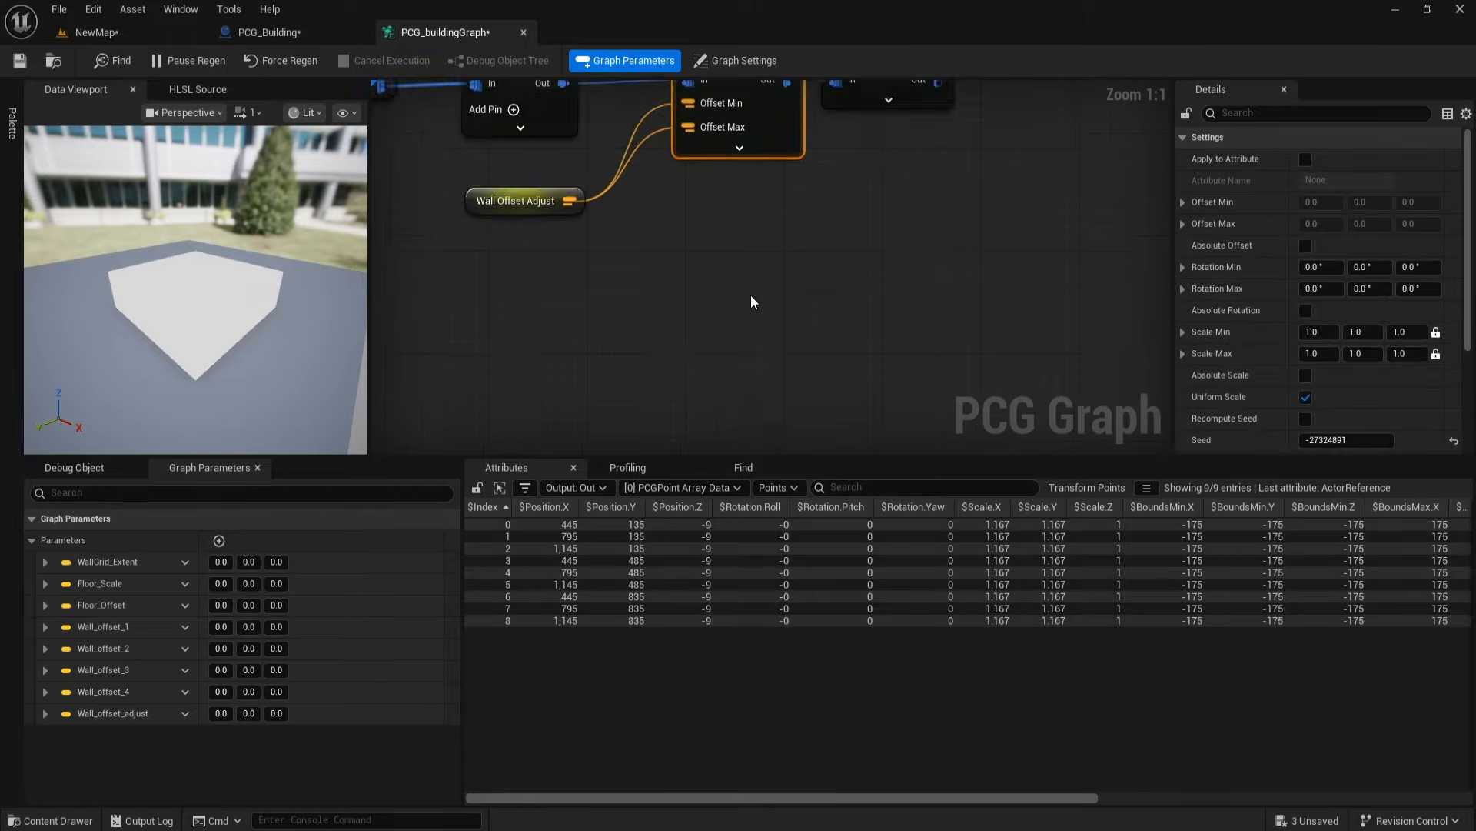
pyautogui.click(589, 302)
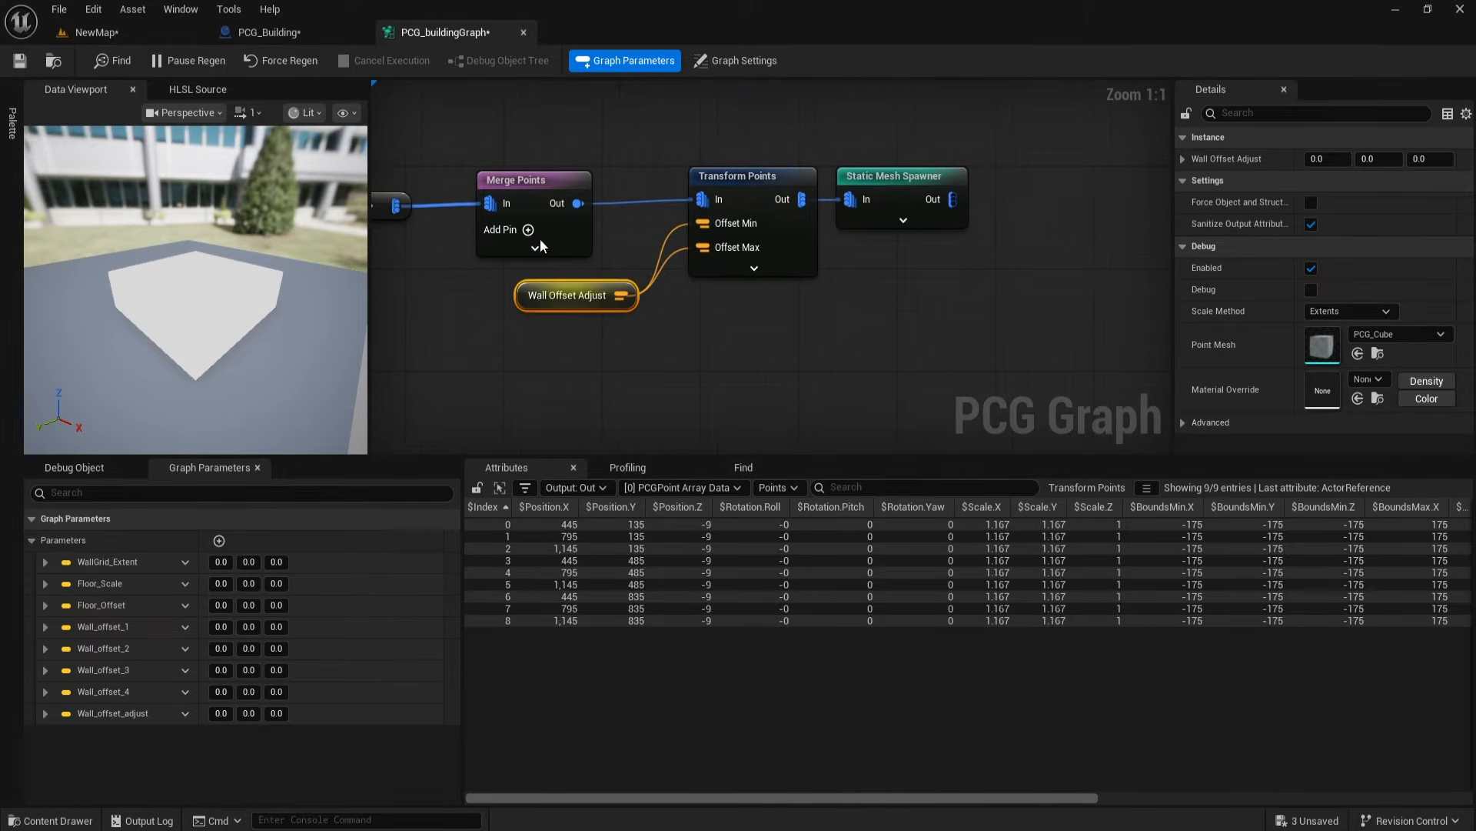
# Step: In the PCG_Building construction script, duplicate the Wall_offset_4 Set Vector Parameter group and link its execution after the original
pyautogui.click(300, 32)
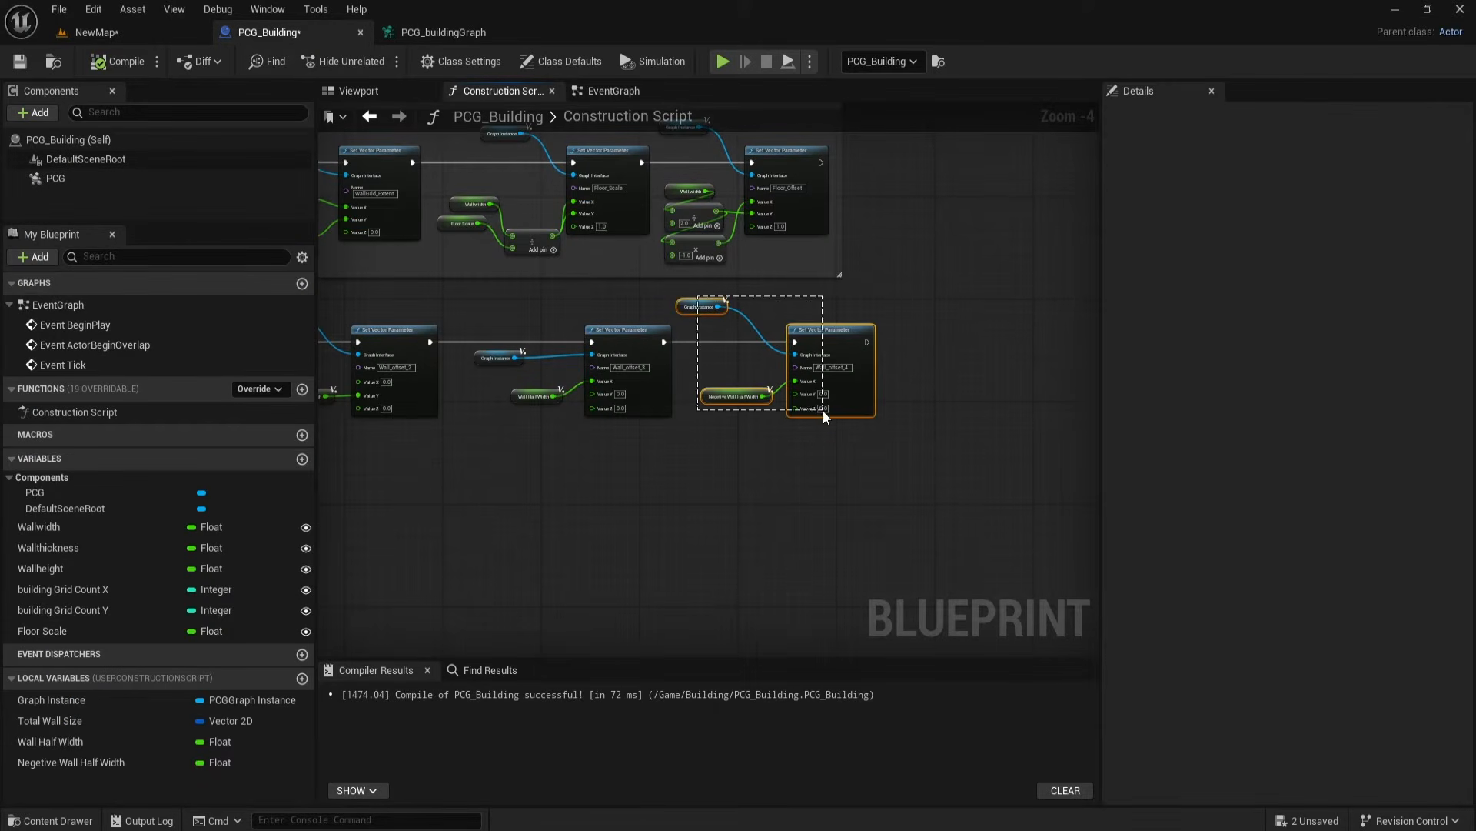
pyautogui.moveTo(824, 418); pyautogui.dragTo(825, 418)
pyautogui.hotkey('ctrl', 'c')
pyautogui.hotkey('ctrl', 'v')
pyautogui.moveTo(946, 415); pyautogui.dragTo(1028, 350)
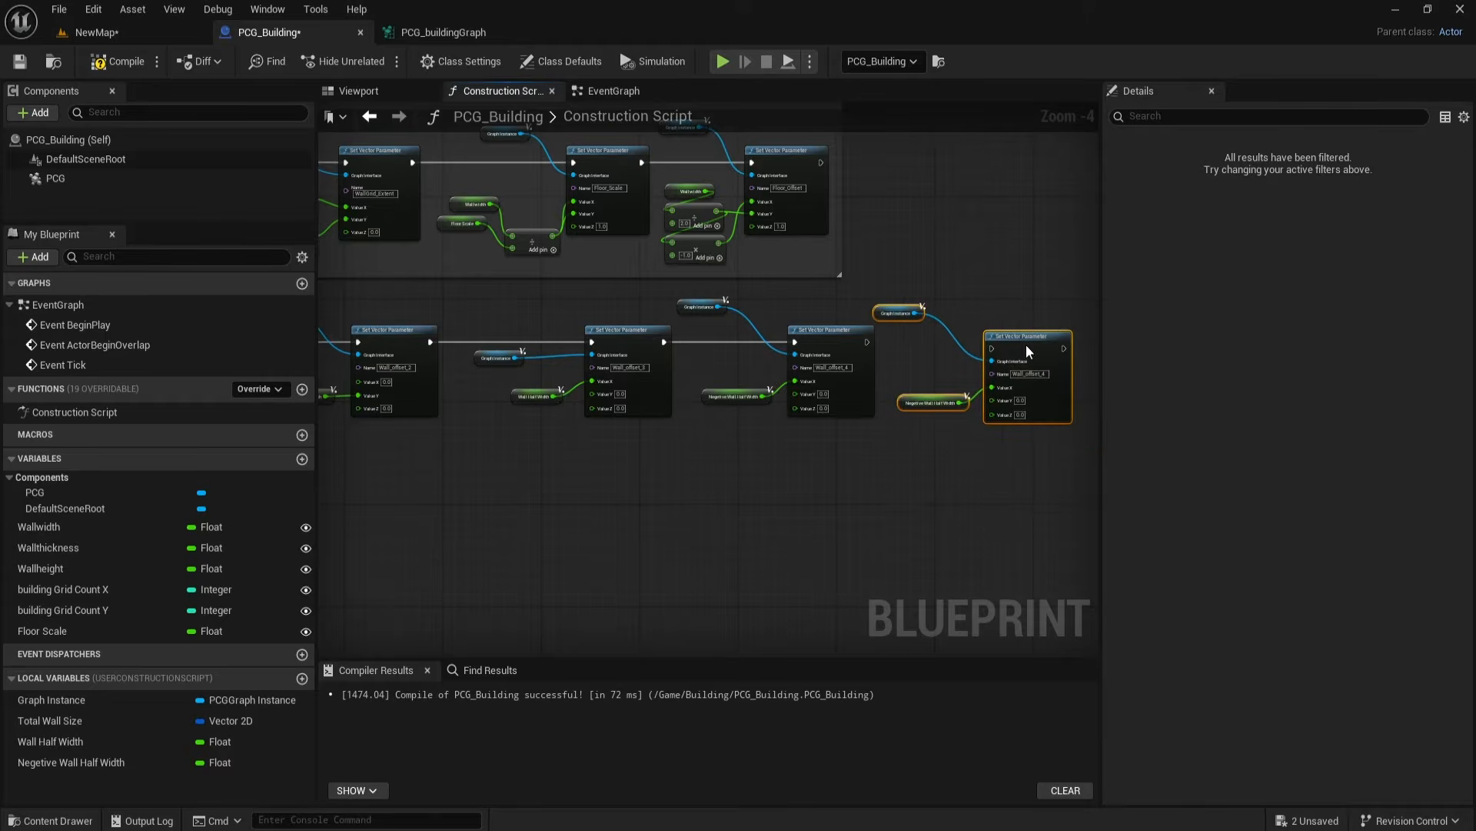
pyautogui.scroll(3, 931, 455)
pyautogui.moveTo(648, 285); pyautogui.dragTo(911, 296)
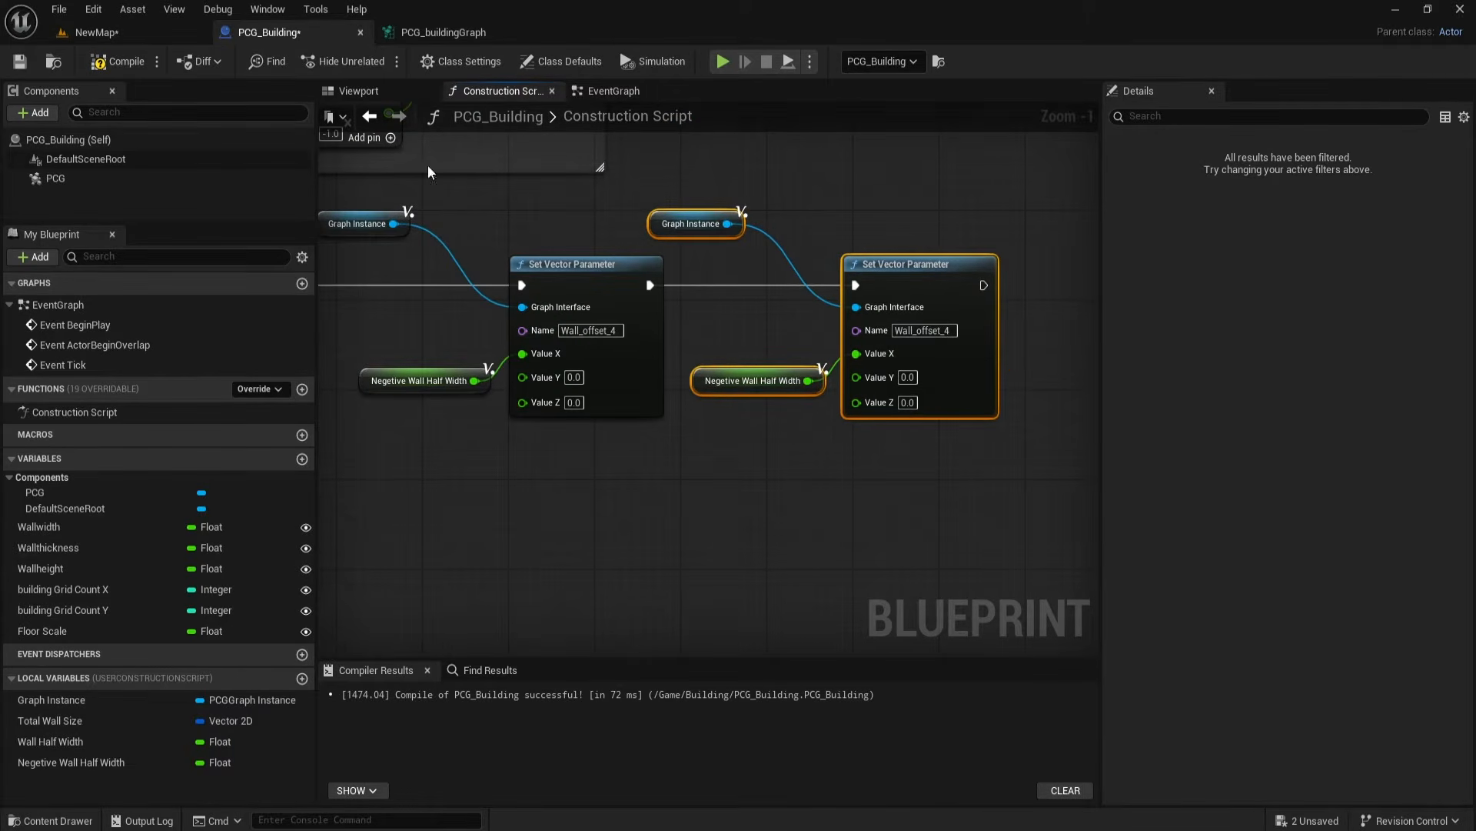
# Step: Set the duplicated Set Vector Parameter node's name to Wall_offset_adjust, copied from the graph parameters
pyautogui.click(418, 31)
pyautogui.click(117, 713)
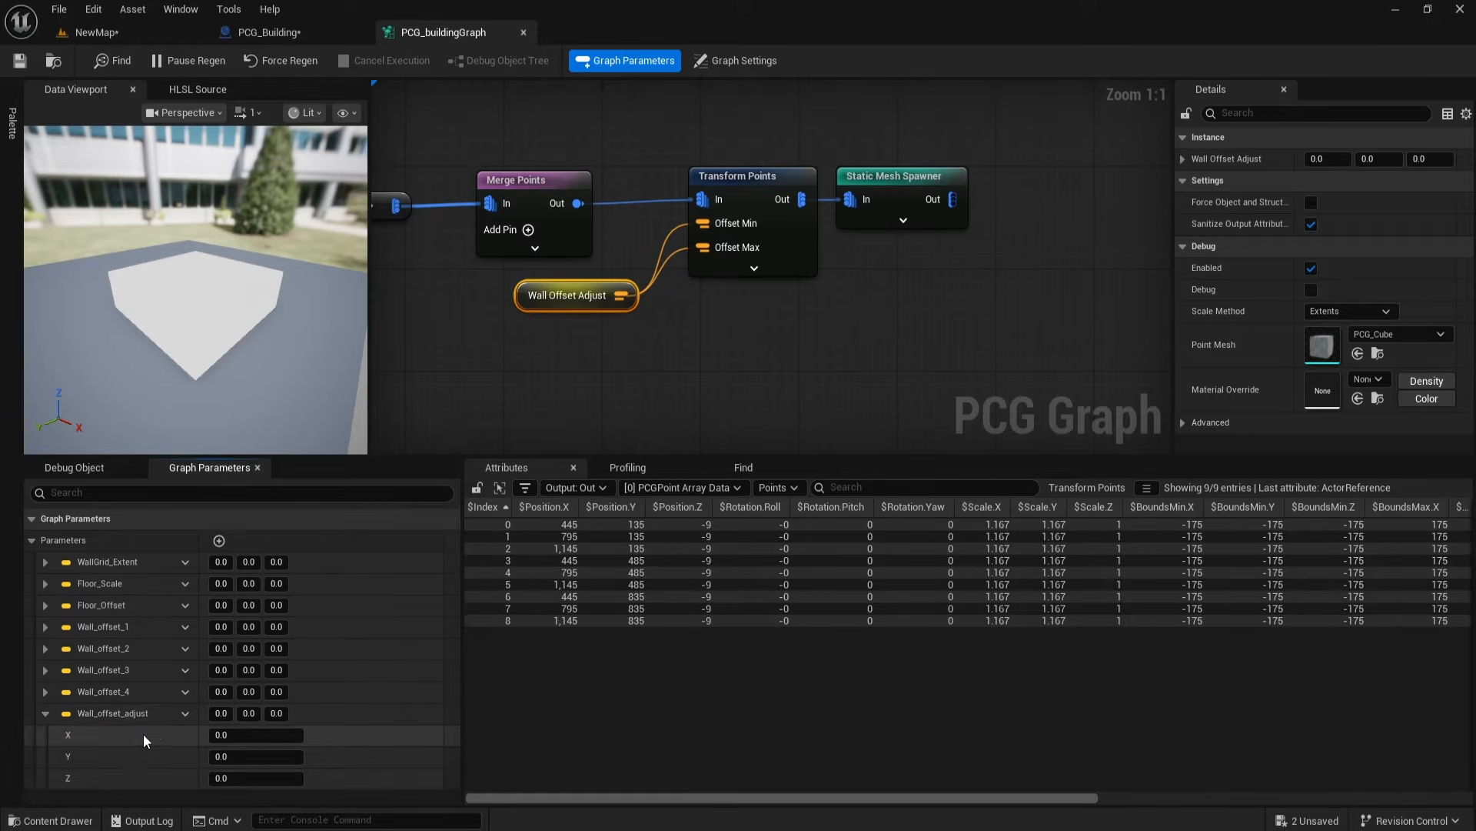
pyautogui.click(273, 32)
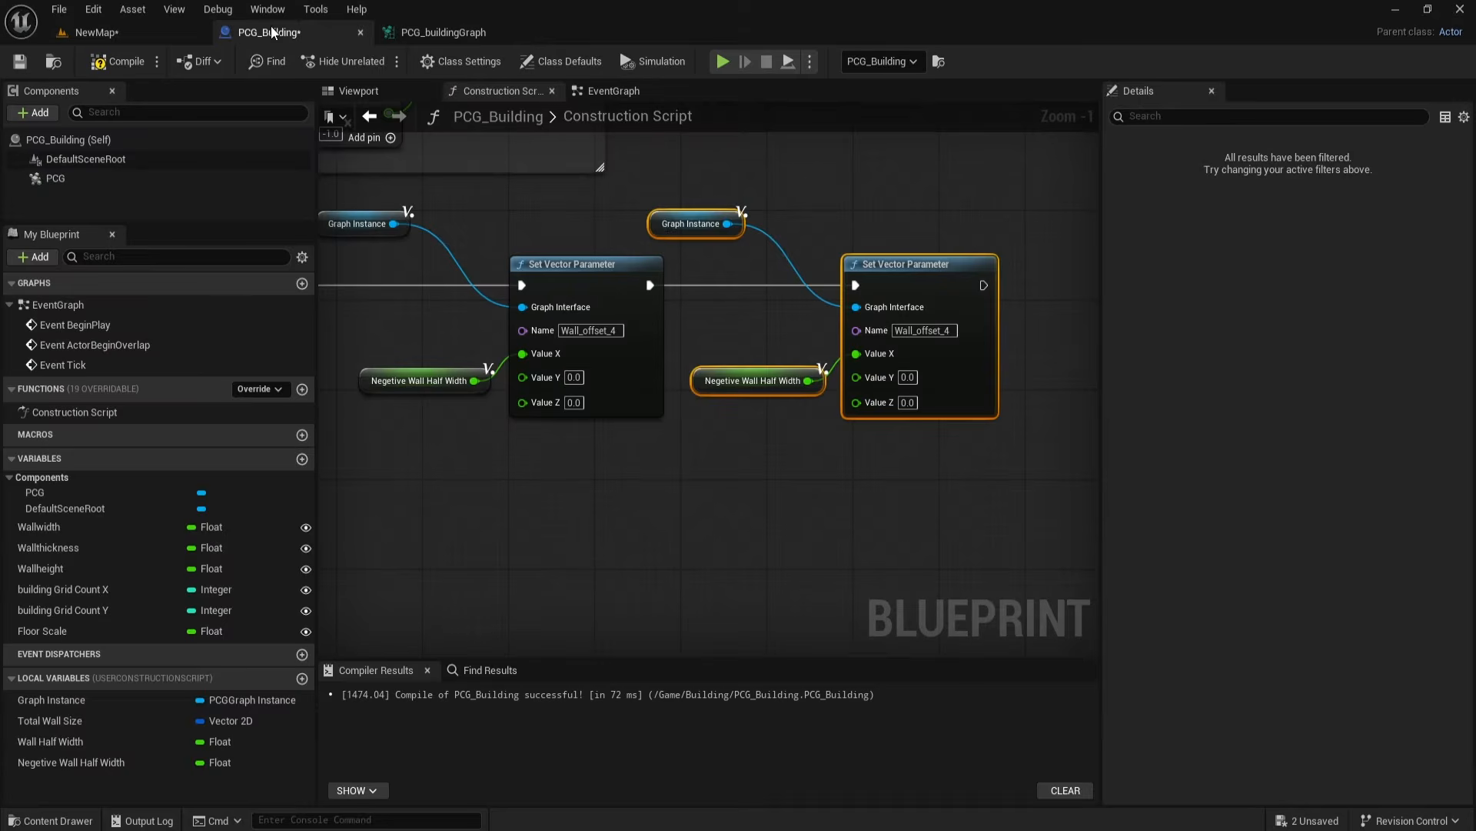
pyautogui.click(898, 331)
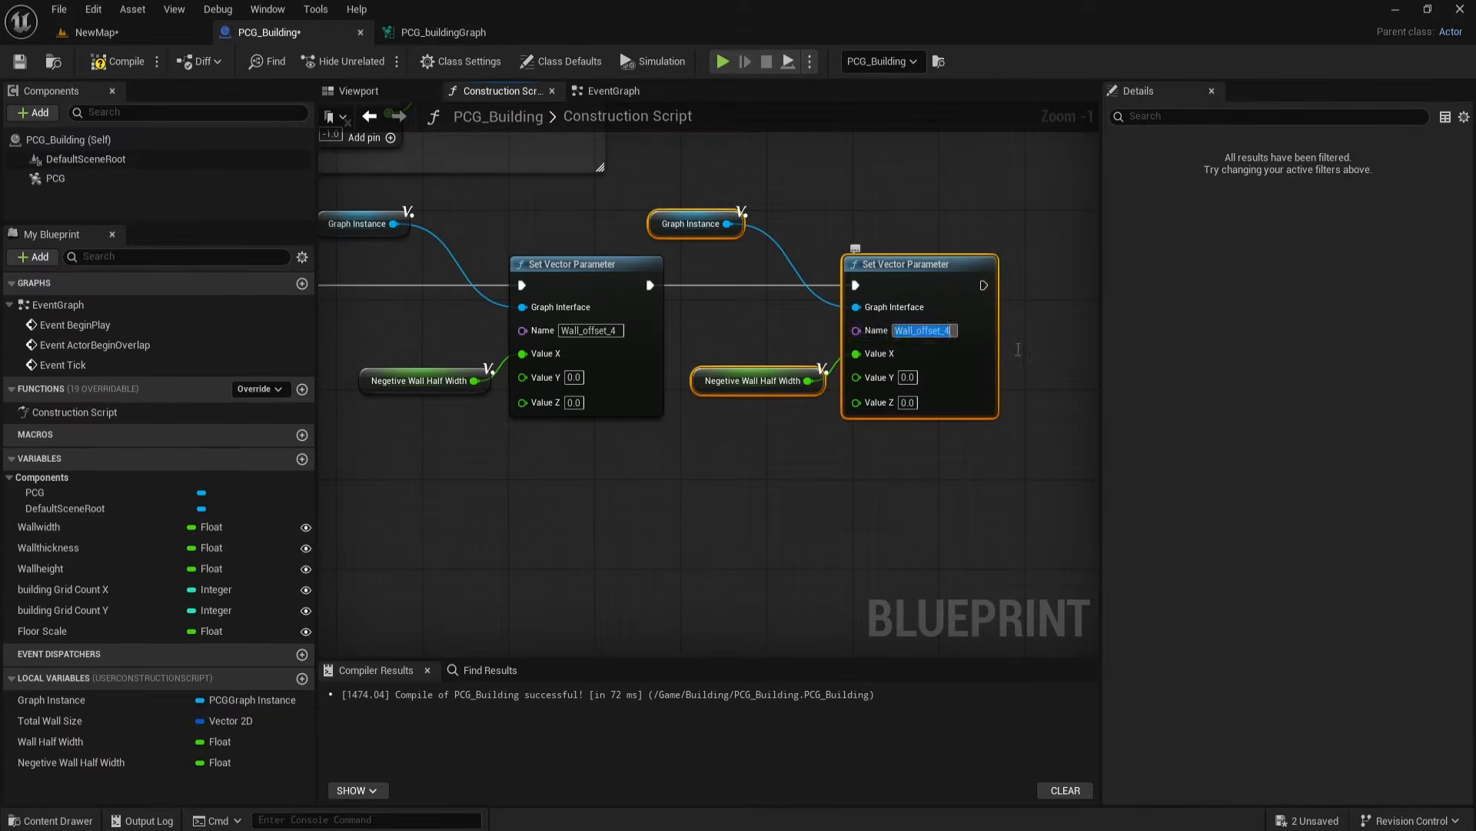
pyautogui.hotkey('ctrl', 'v')
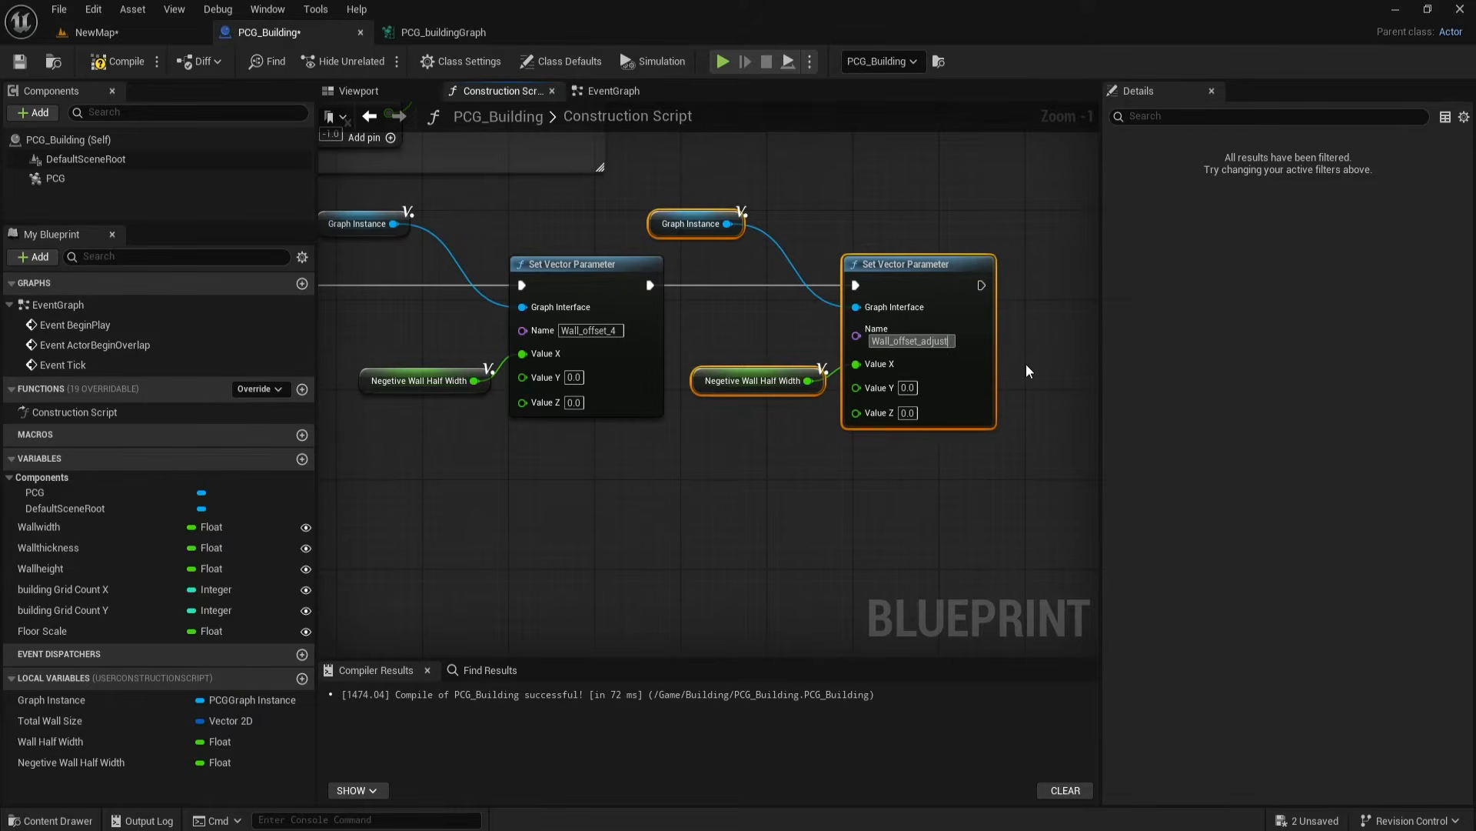
pyautogui.click(975, 460)
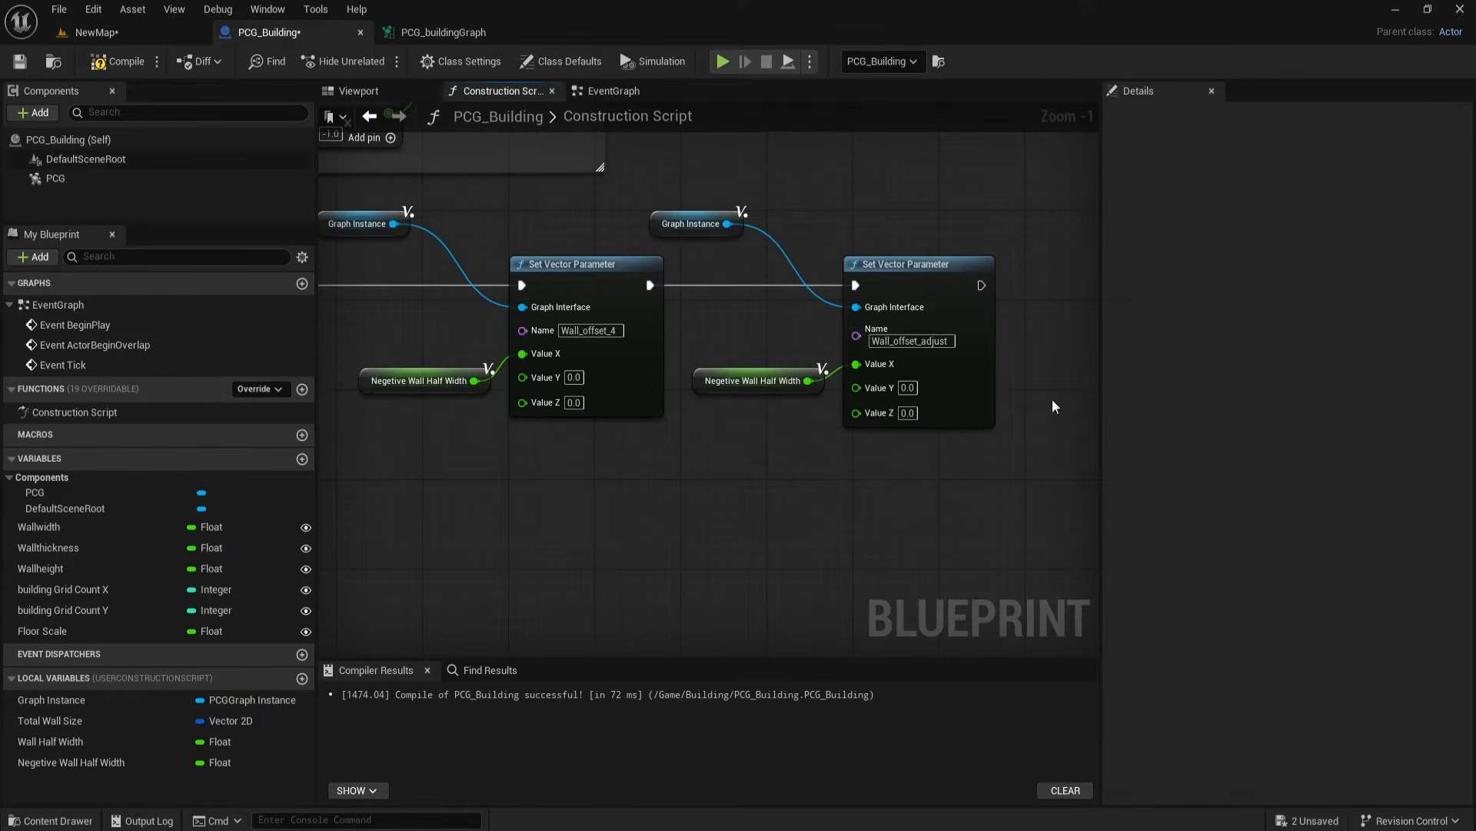
# Step: Compile and save the PCG_Building blueprint, force-regenerate the PCG graph, and inspect the building's walls in the level
pyautogui.click(108, 65)
pyautogui.click(22, 63)
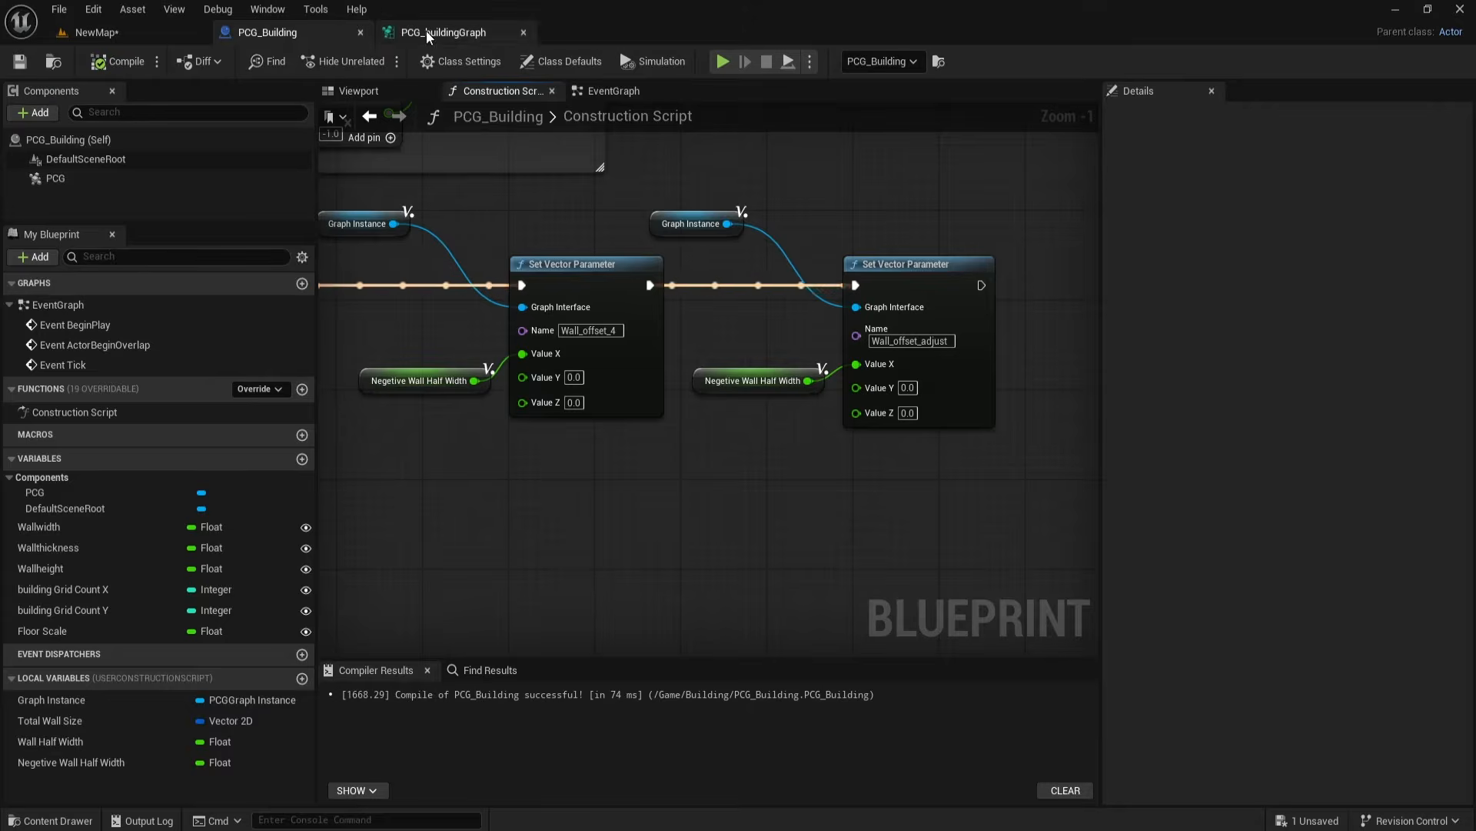
pyautogui.click(430, 31)
pyautogui.click(246, 62)
pyautogui.click(152, 34)
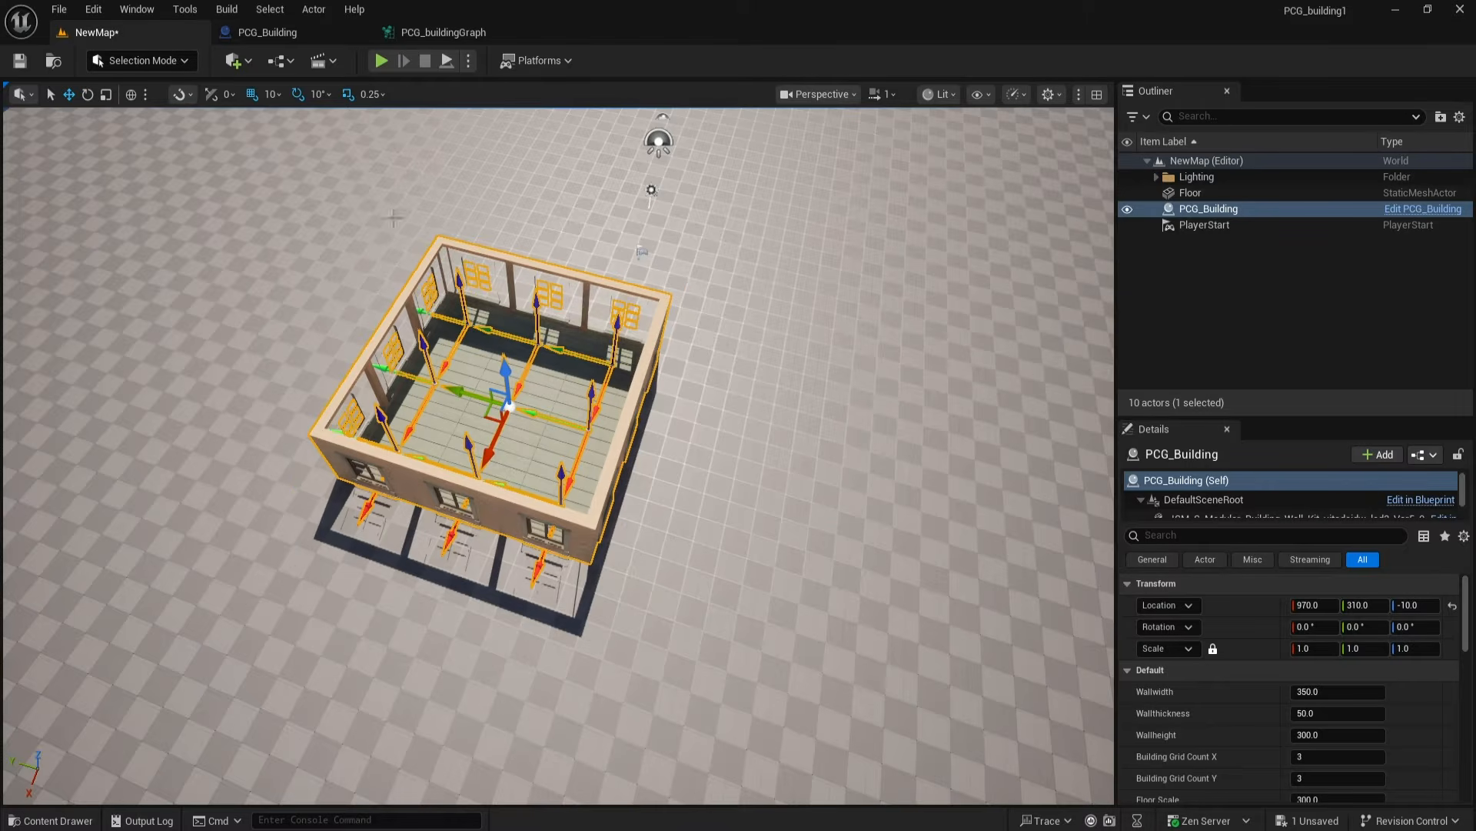
pyautogui.keyDown('alt'); pyautogui.moveTo(631, 613); pyautogui.dragTo(565, 573); pyautogui.keyUp('alt')
pyautogui.scroll(2, 586, 538)
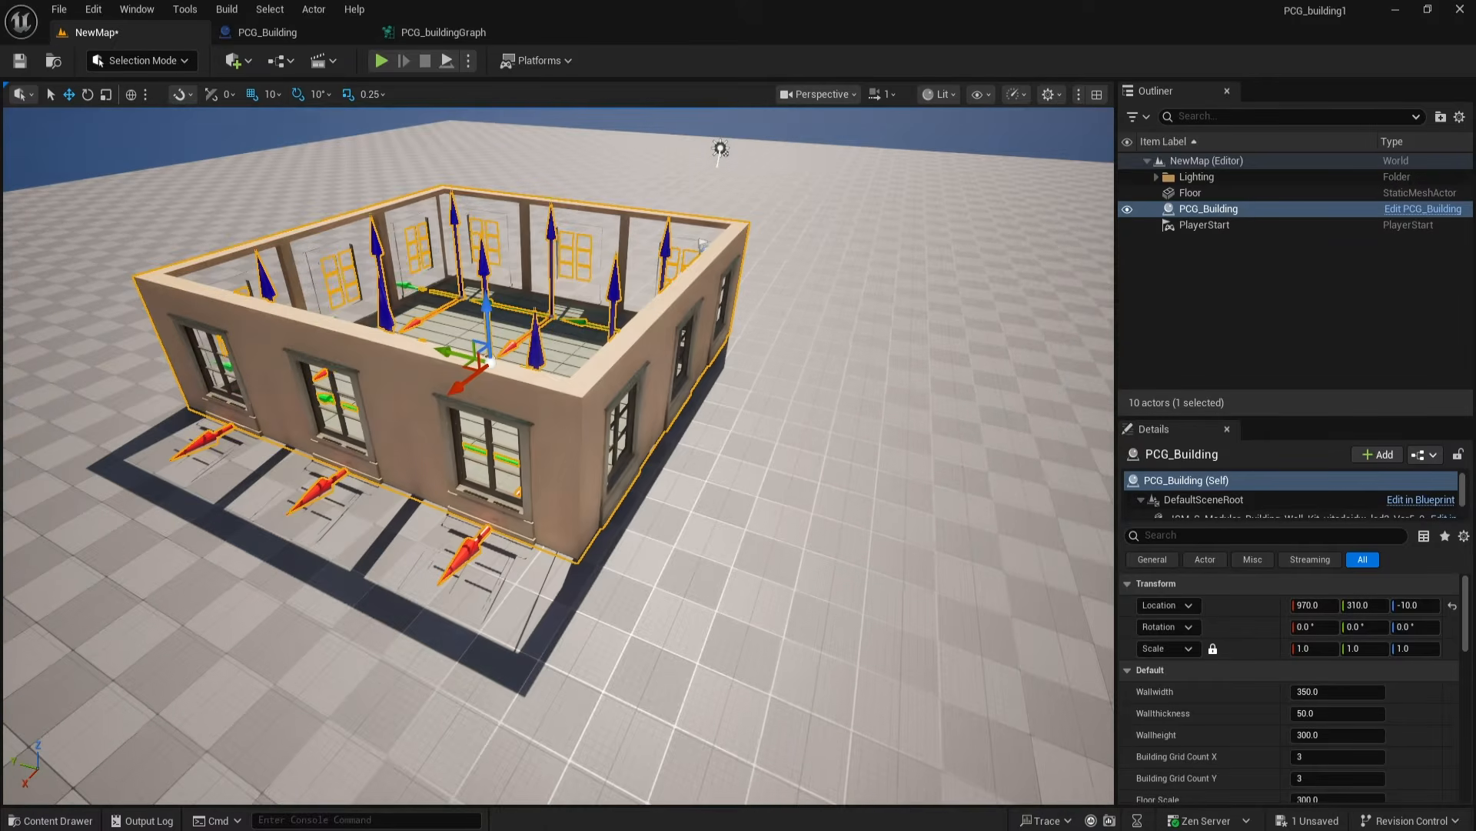
# Step: Feed the Wallthickness variable into Value Y of the Wall_offset_adjust Set Vector Parameter node and place its getter below
pyautogui.click(297, 36)
pyautogui.moveTo(779, 475); pyautogui.dragTo(745, 431, button='right')
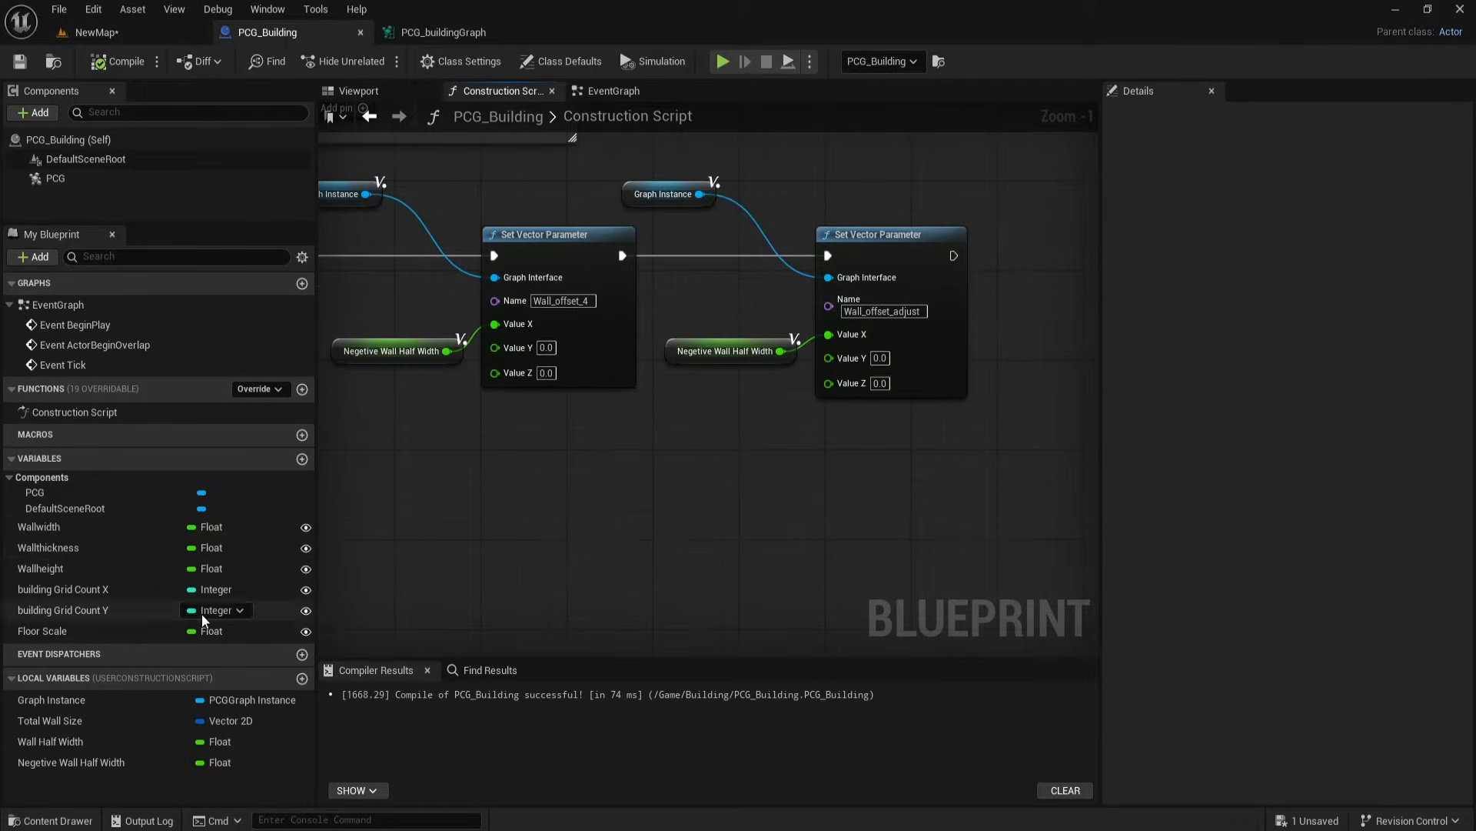
pyautogui.moveTo(65, 547); pyautogui.dragTo(754, 414)
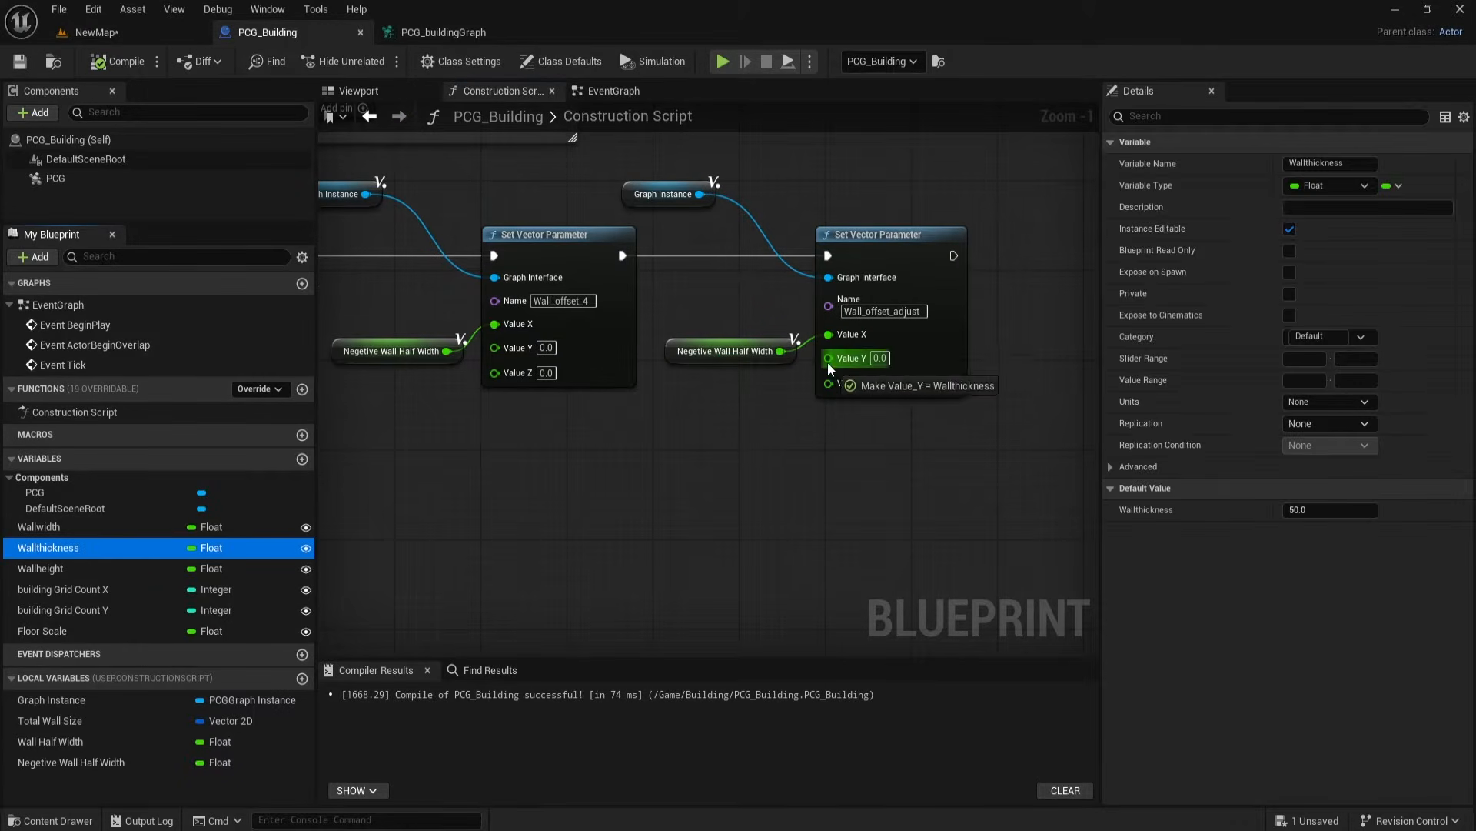
pyautogui.moveTo(828, 363); pyautogui.dragTo(828, 363)
pyautogui.moveTo(696, 364); pyautogui.dragTo(703, 424)
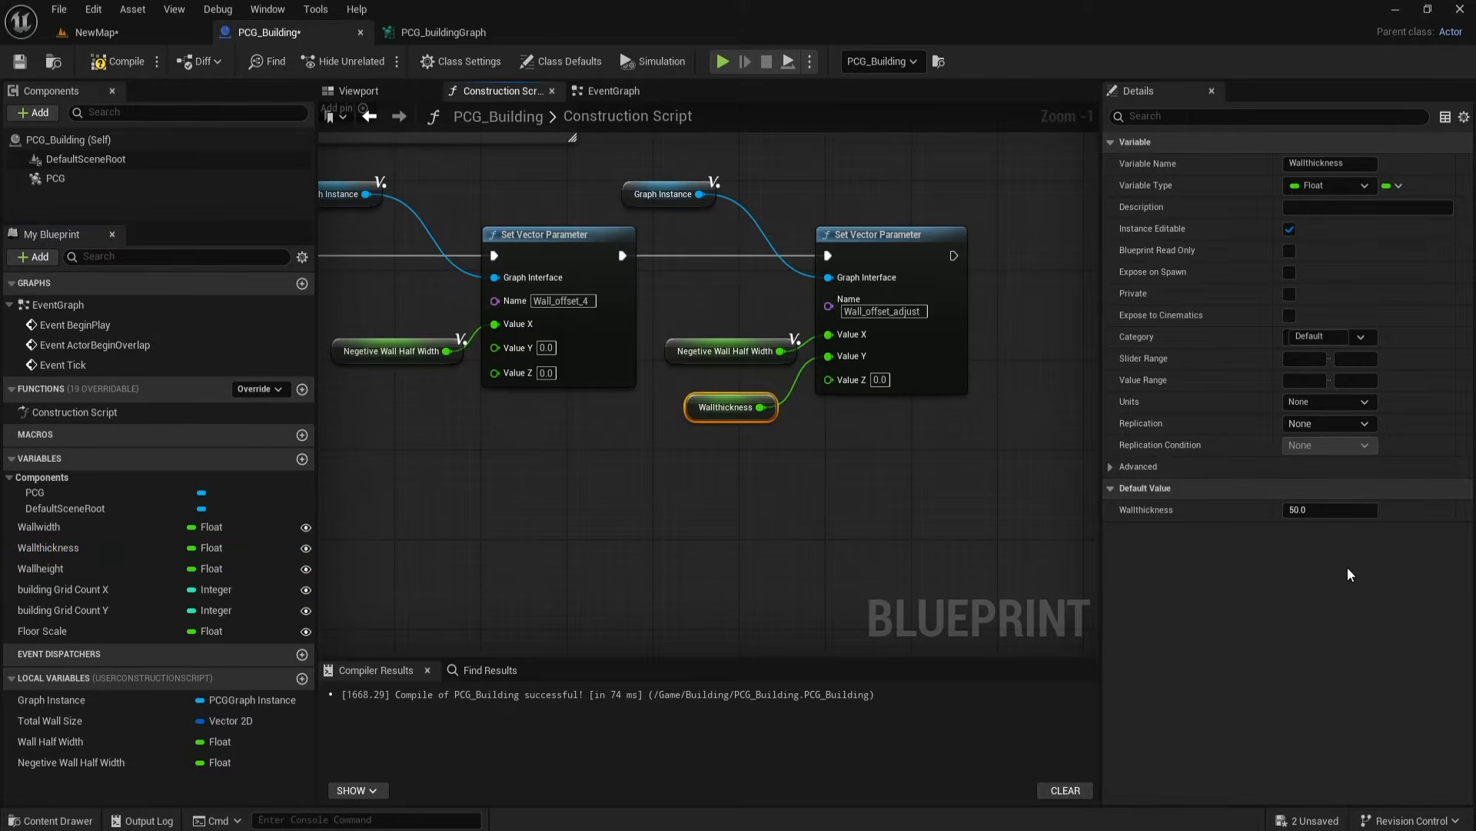
# Step: Compile and save the blueprint with the wall thickness input, regenerate the graph, and check the wall corners in the level
pyautogui.click(119, 61)
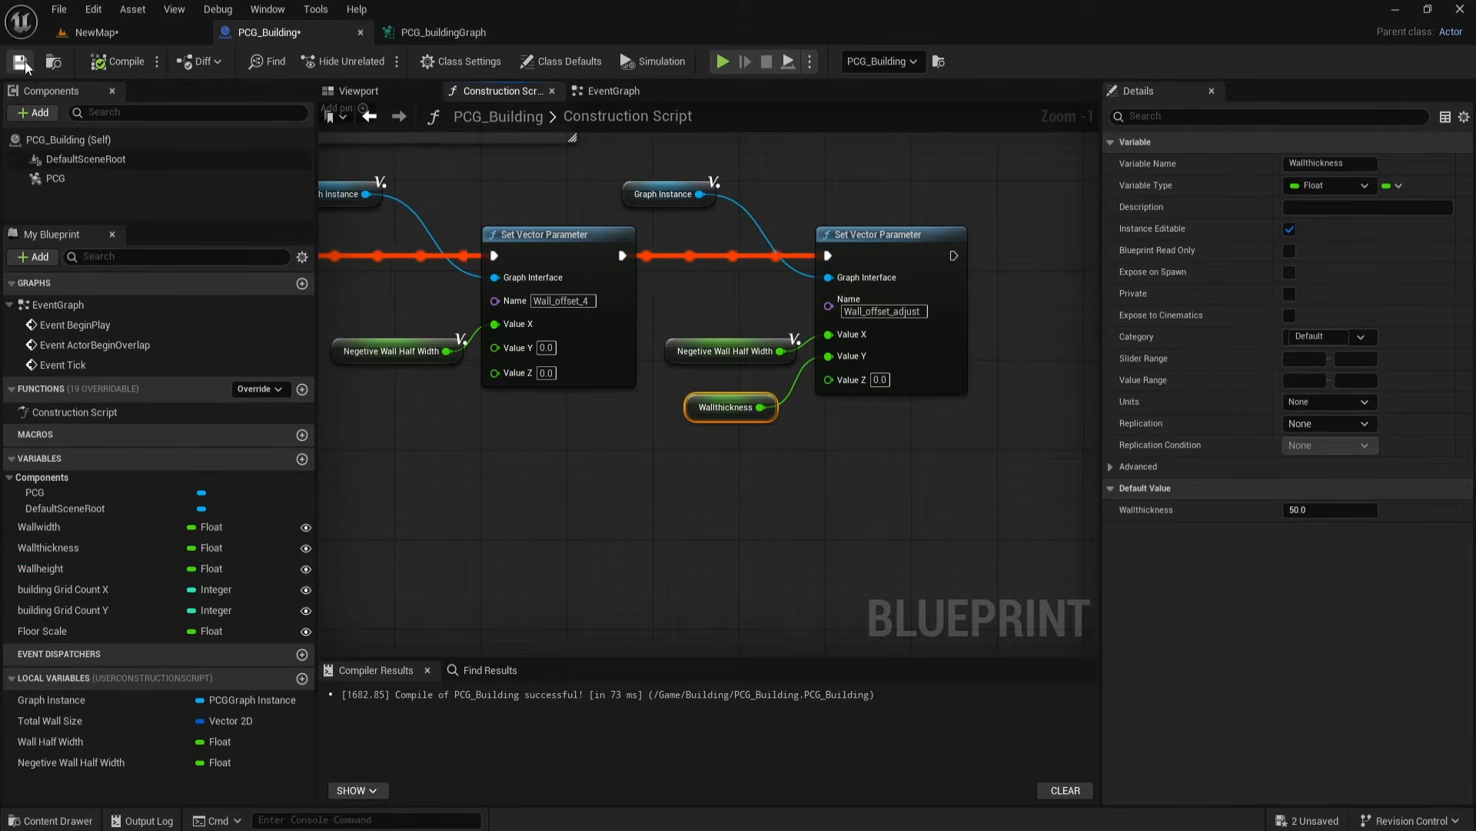
pyautogui.click(417, 29)
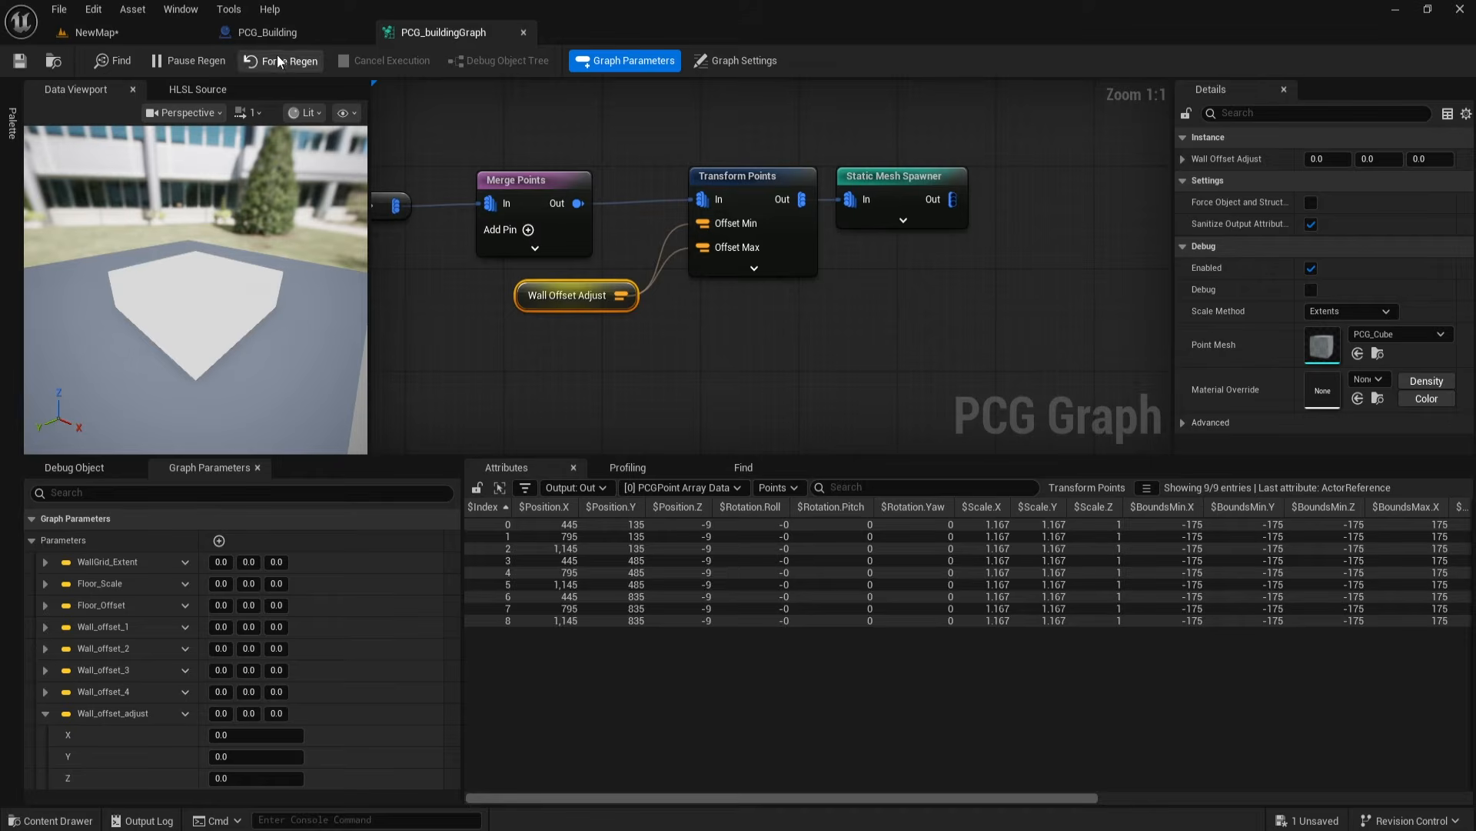
pyautogui.click(130, 32)
pyautogui.press('f')
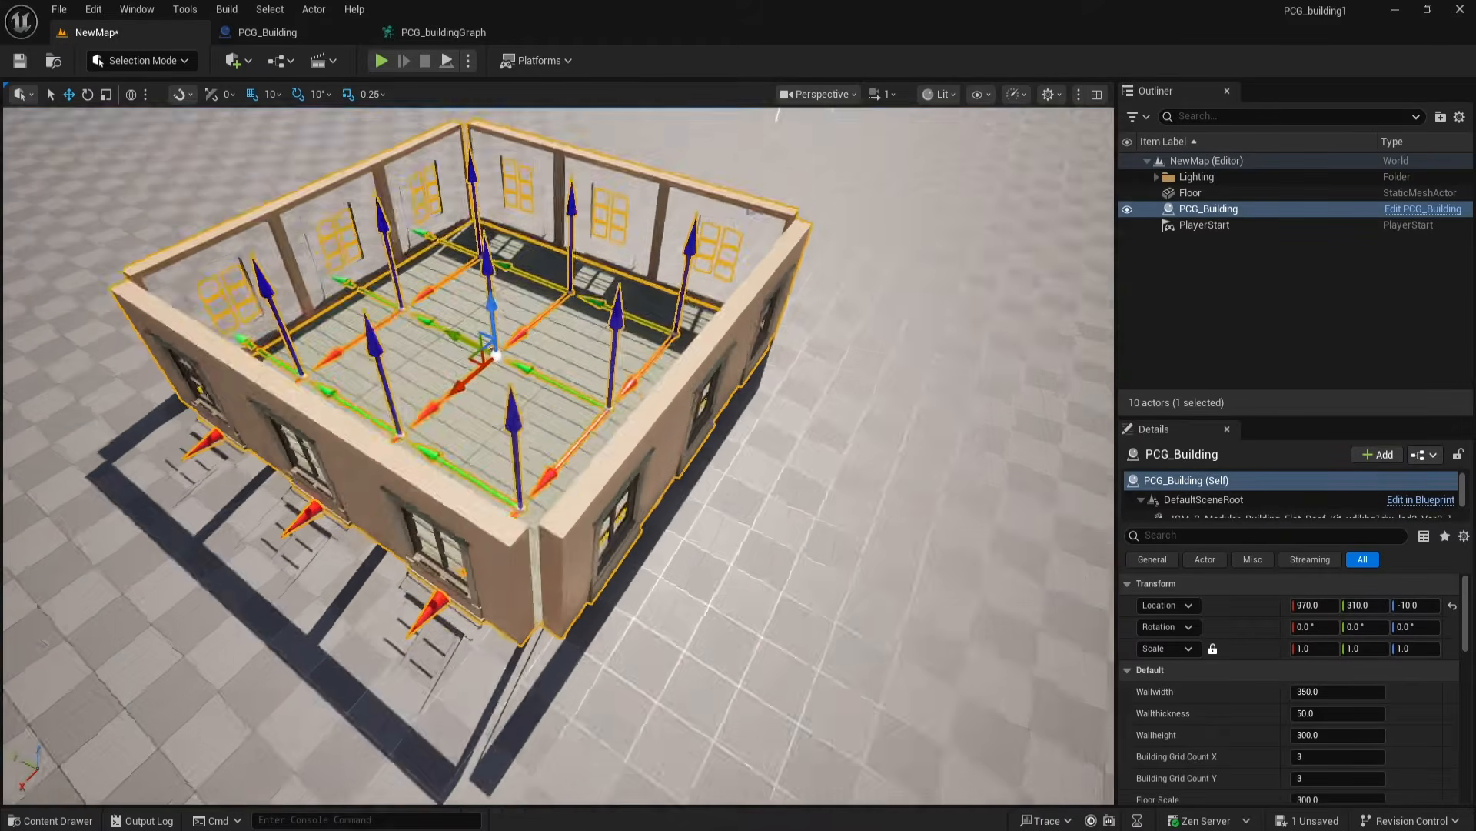
pyautogui.keyDown('alt'); pyautogui.moveTo(600, 462); pyautogui.dragTo(846, 485); pyautogui.keyUp('alt')
# Step: Place a Points Grid Gen reroute node in an empty area of the PCG building graph
pyautogui.click(446, 34)
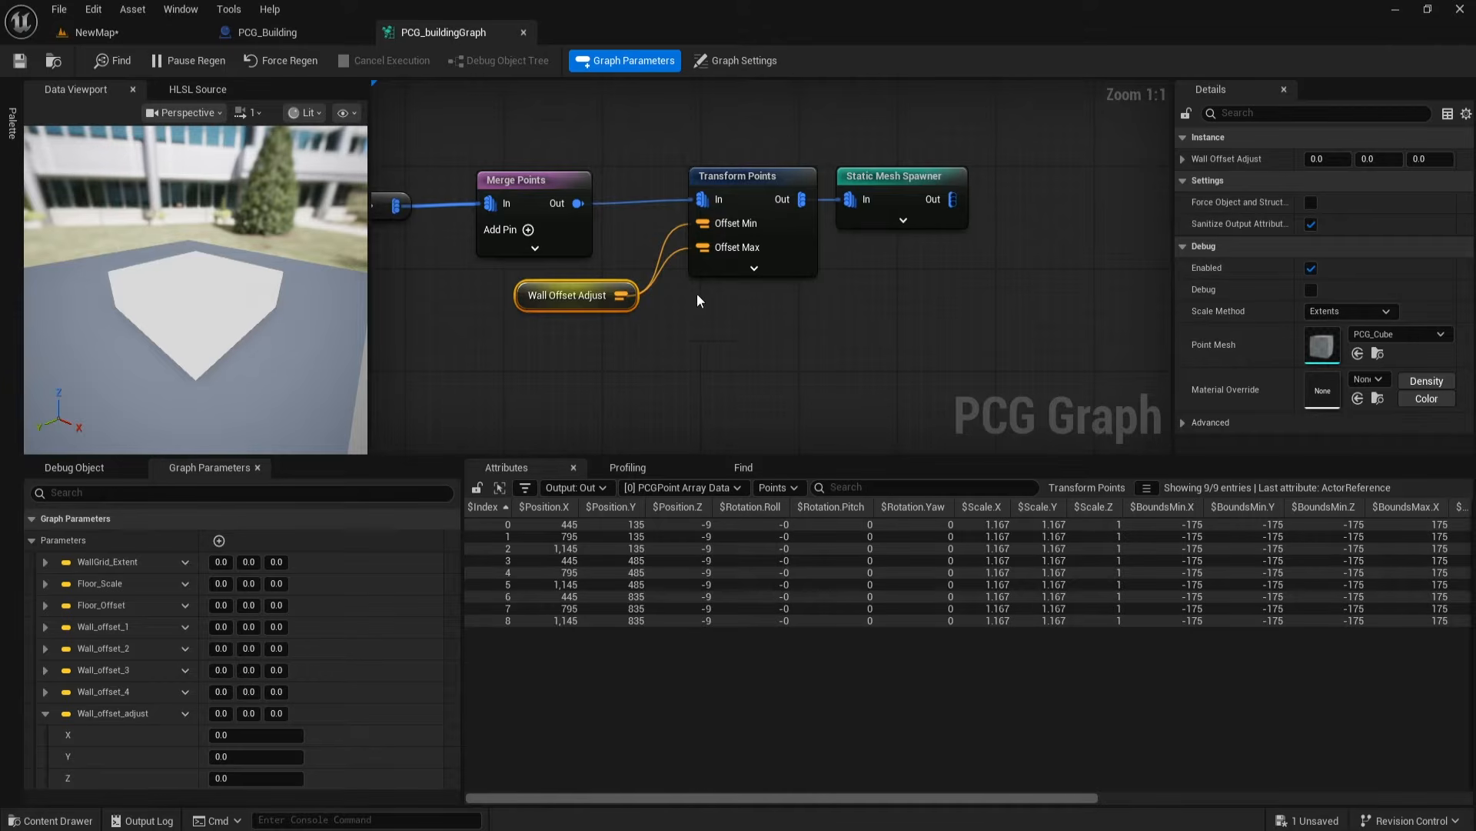
pyautogui.click(643, 230)
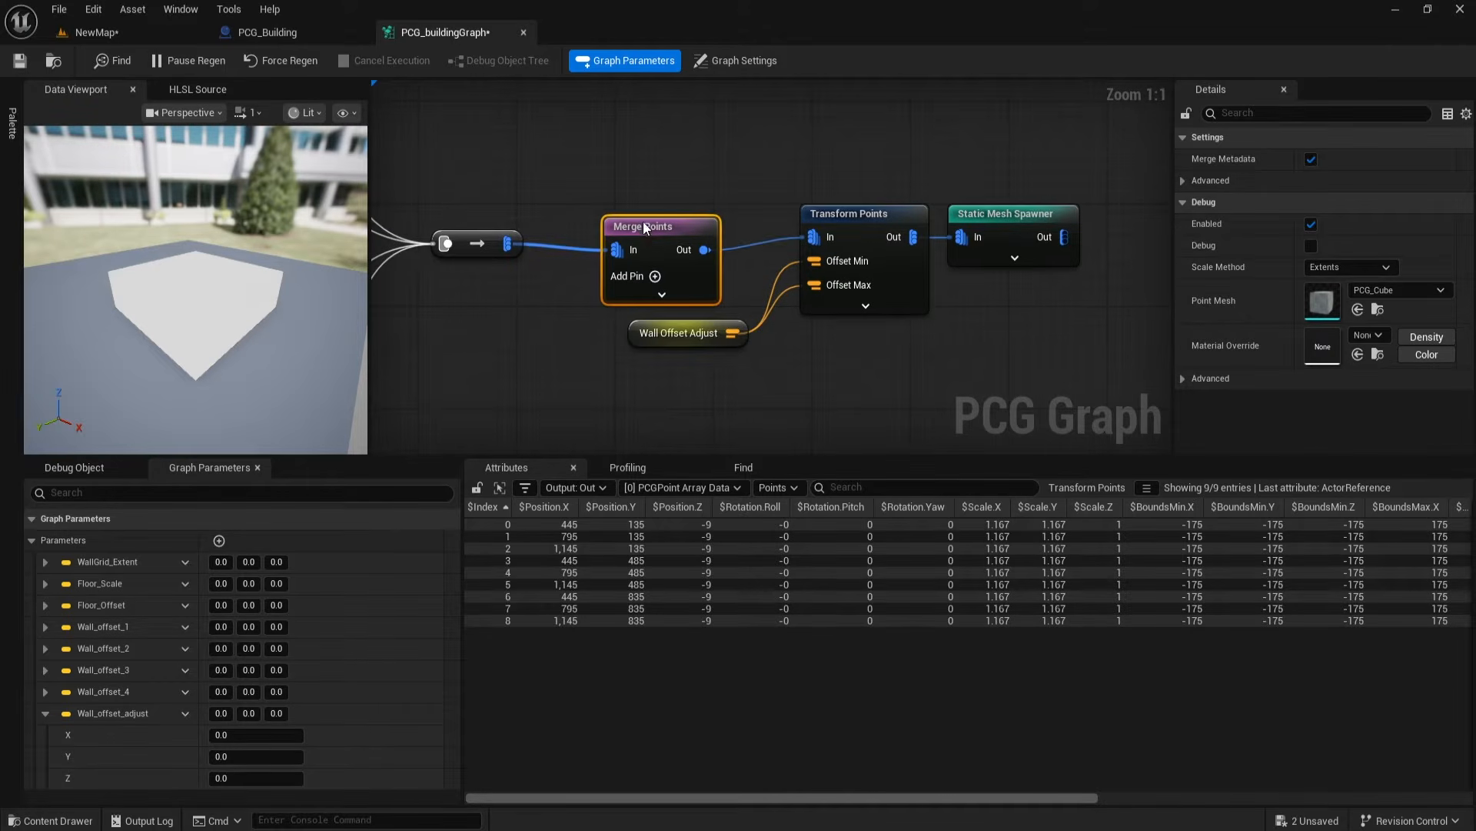
pyautogui.scroll(-6, 961, 350)
pyautogui.scroll(2, 950, 353)
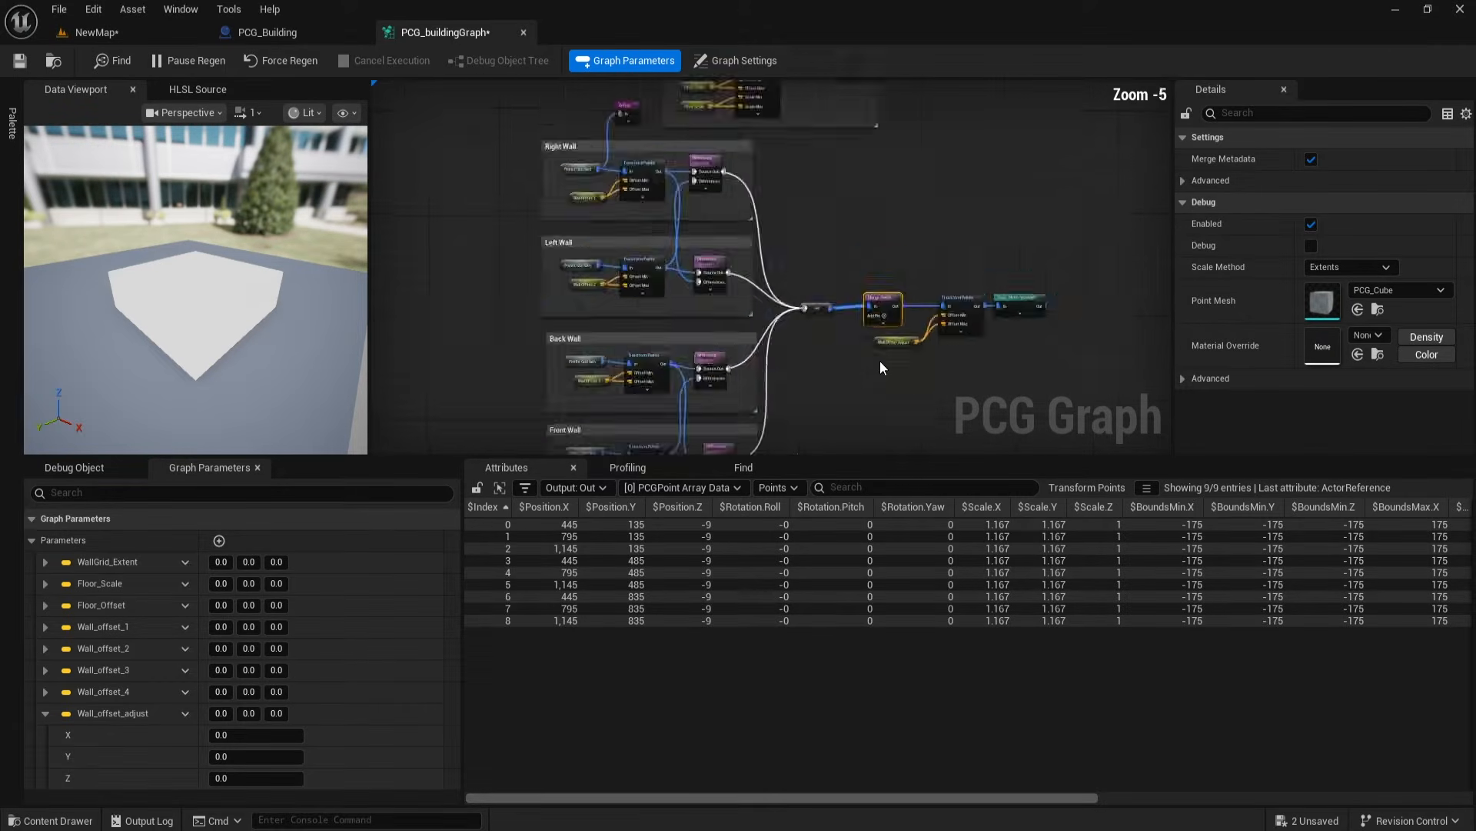
pyautogui.moveTo(844, 362); pyautogui.dragTo(792, 308, button='right')
pyautogui.scroll(-1, 892, 305)
pyautogui.click(921, 247)
pyautogui.moveTo(921, 248); pyautogui.dragTo(731, 360, button='right')
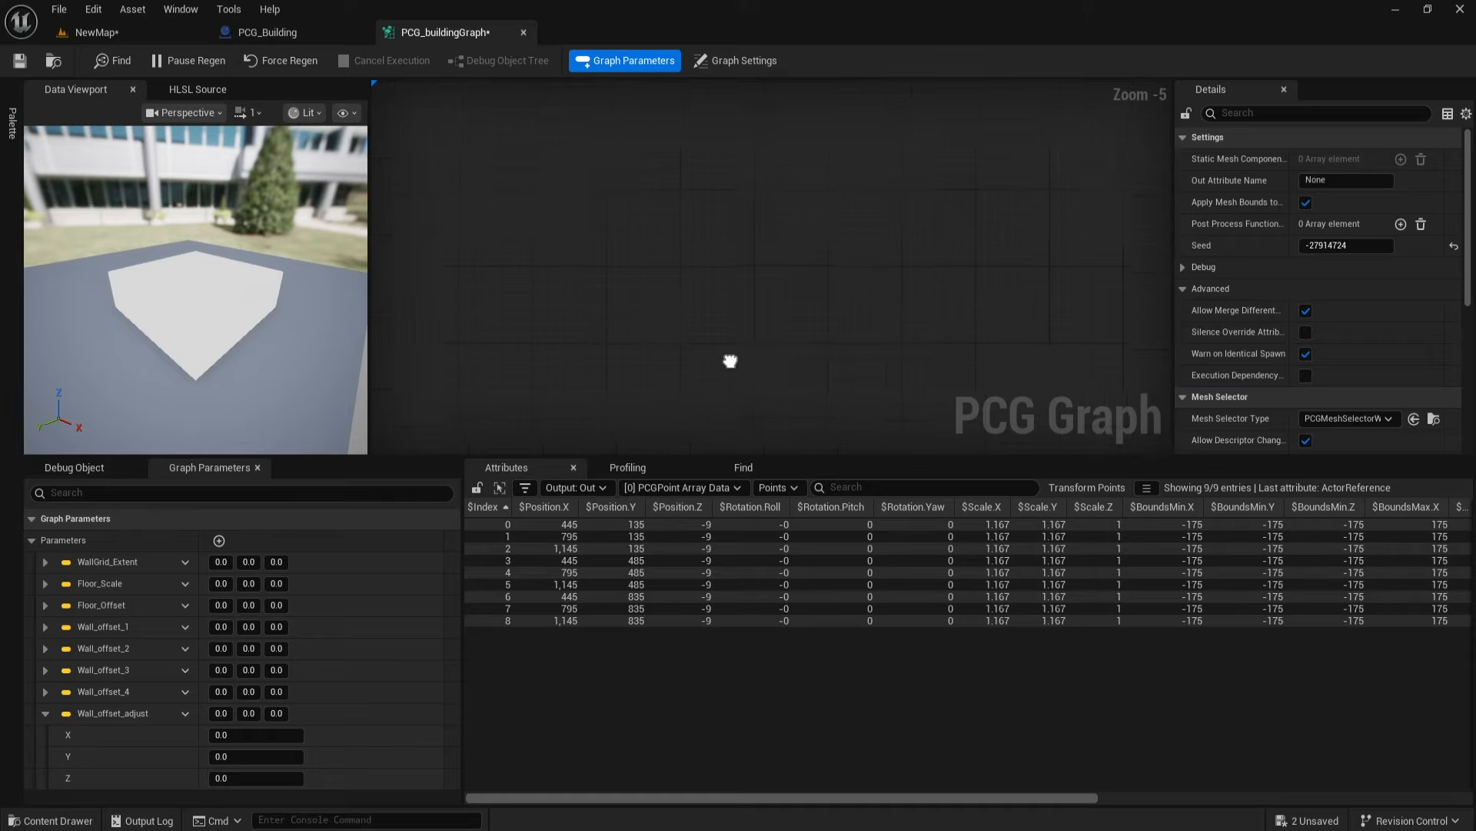
pyautogui.rightClick(658, 304)
pyautogui.click(652, 289)
pyautogui.moveTo(678, 305); pyautogui.dragTo(662, 316, button='right')
pyautogui.scroll(6, 662, 317)
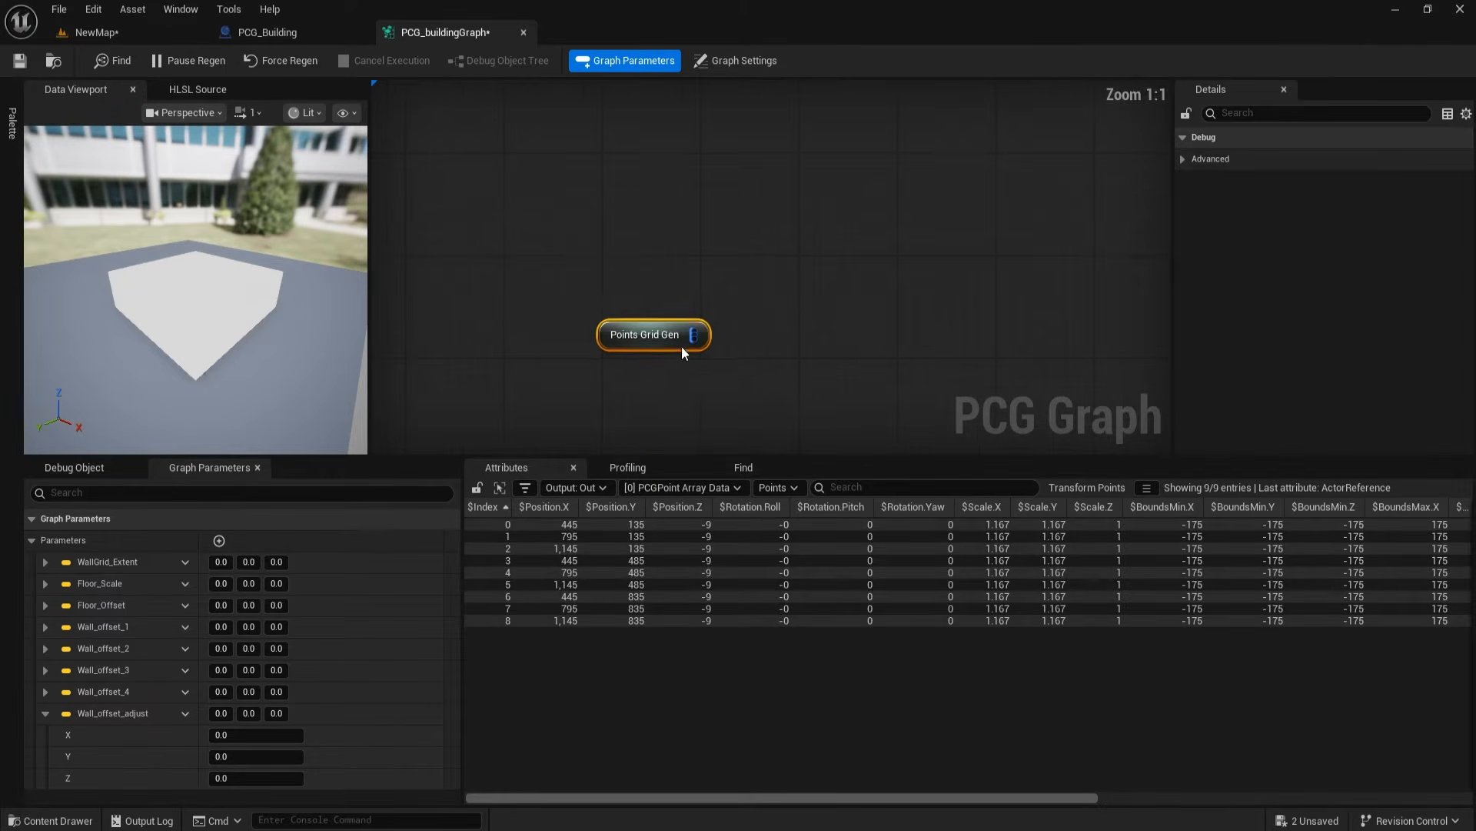
# Step: Create a Static Mesh Spawner node fed by the new Points Grid Gen node
pyautogui.moveTo(636, 333); pyautogui.dragTo(829, 329)
pyautogui.write('stat')
pyautogui.click(912, 437)
pyautogui.moveTo(852, 331); pyautogui.dragTo(840, 271, button='right')
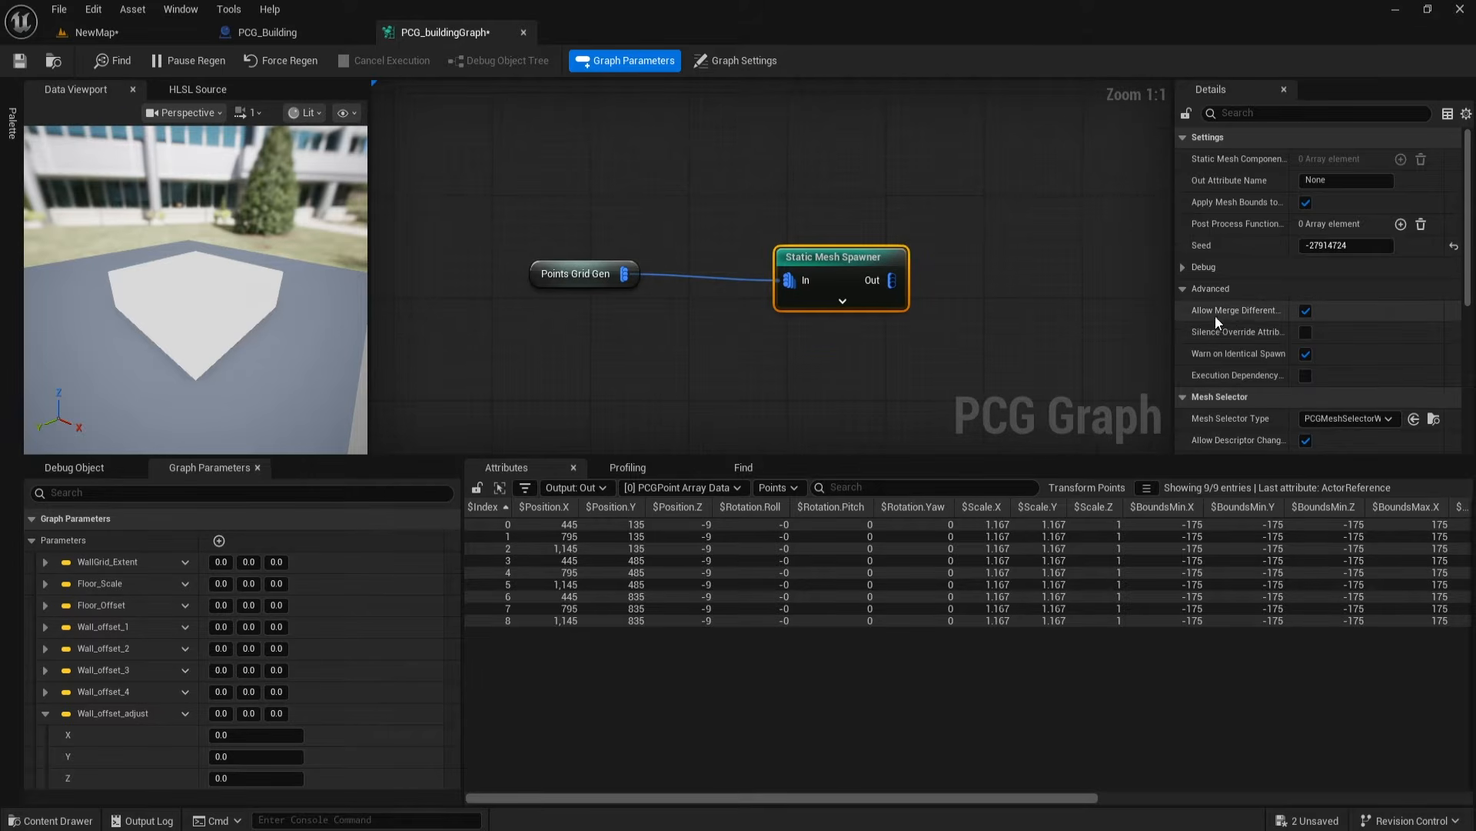
# Step: Add one mesh entry to the new Static Mesh Spawner and assign the pillar mesh from Modular_Building_Wall_Kit_vjtadajdw
pyautogui.scroll(-3, 1220, 313)
pyautogui.click(1400, 360)
pyautogui.click(1197, 382)
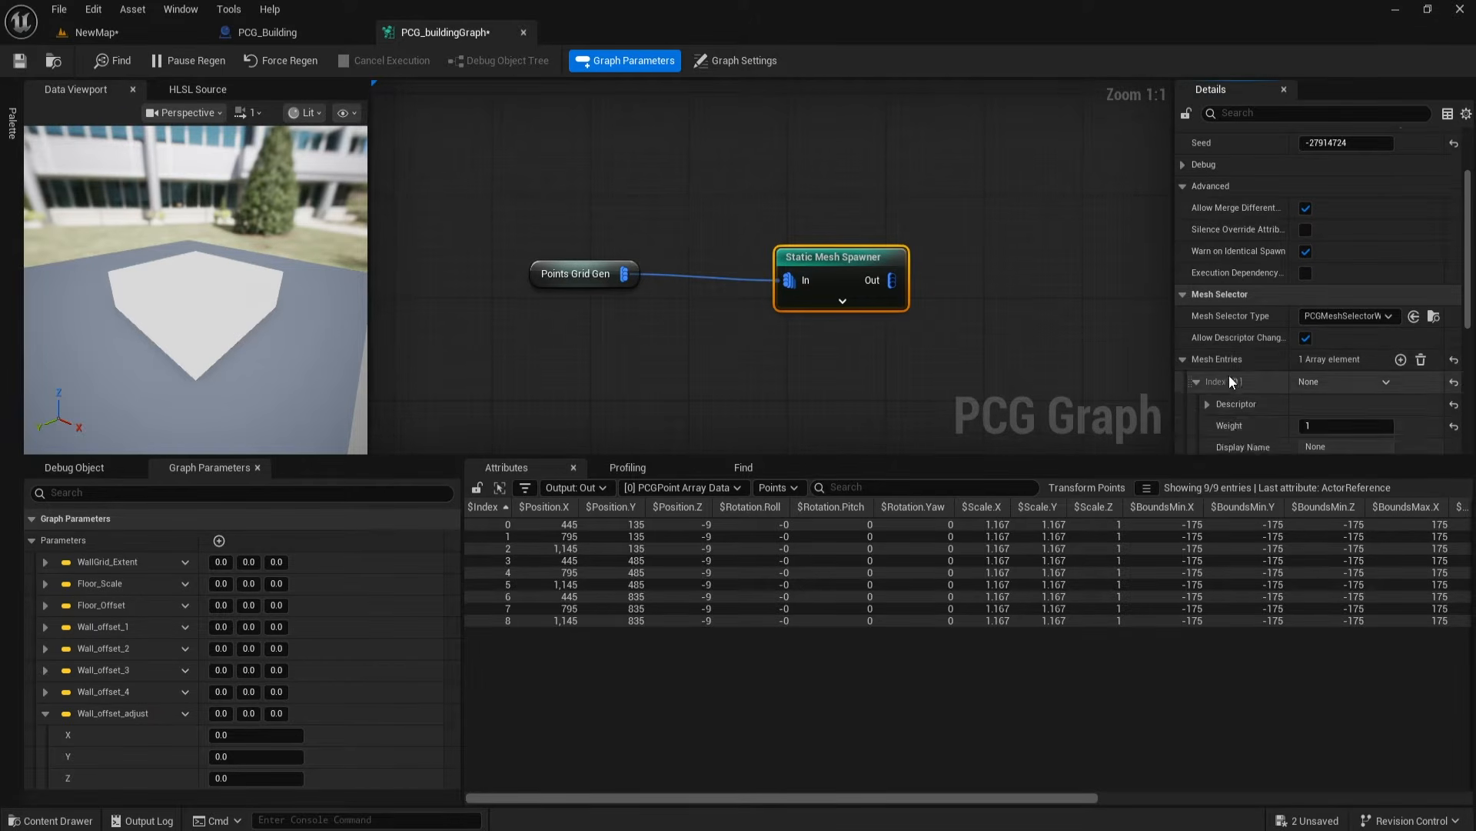
pyautogui.scroll(-1, 1225, 383)
pyautogui.click(1208, 353)
pyautogui.scroll(-2, 1262, 377)
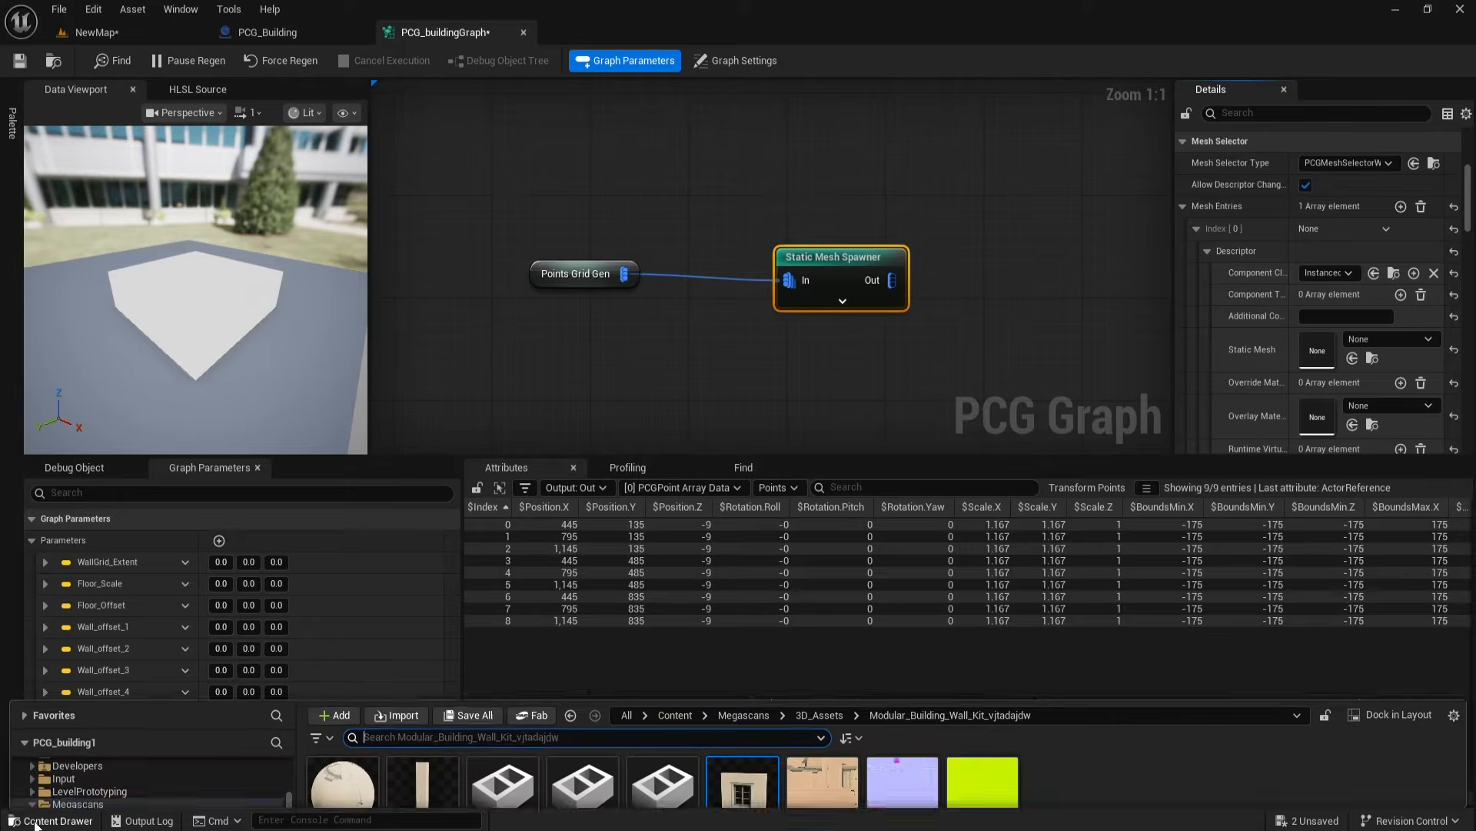
pyautogui.click(50, 819)
pyautogui.click(424, 592)
pyautogui.moveTo(429, 602); pyautogui.dragTo(1350, 362)
pyautogui.scroll(-3, 800, 323)
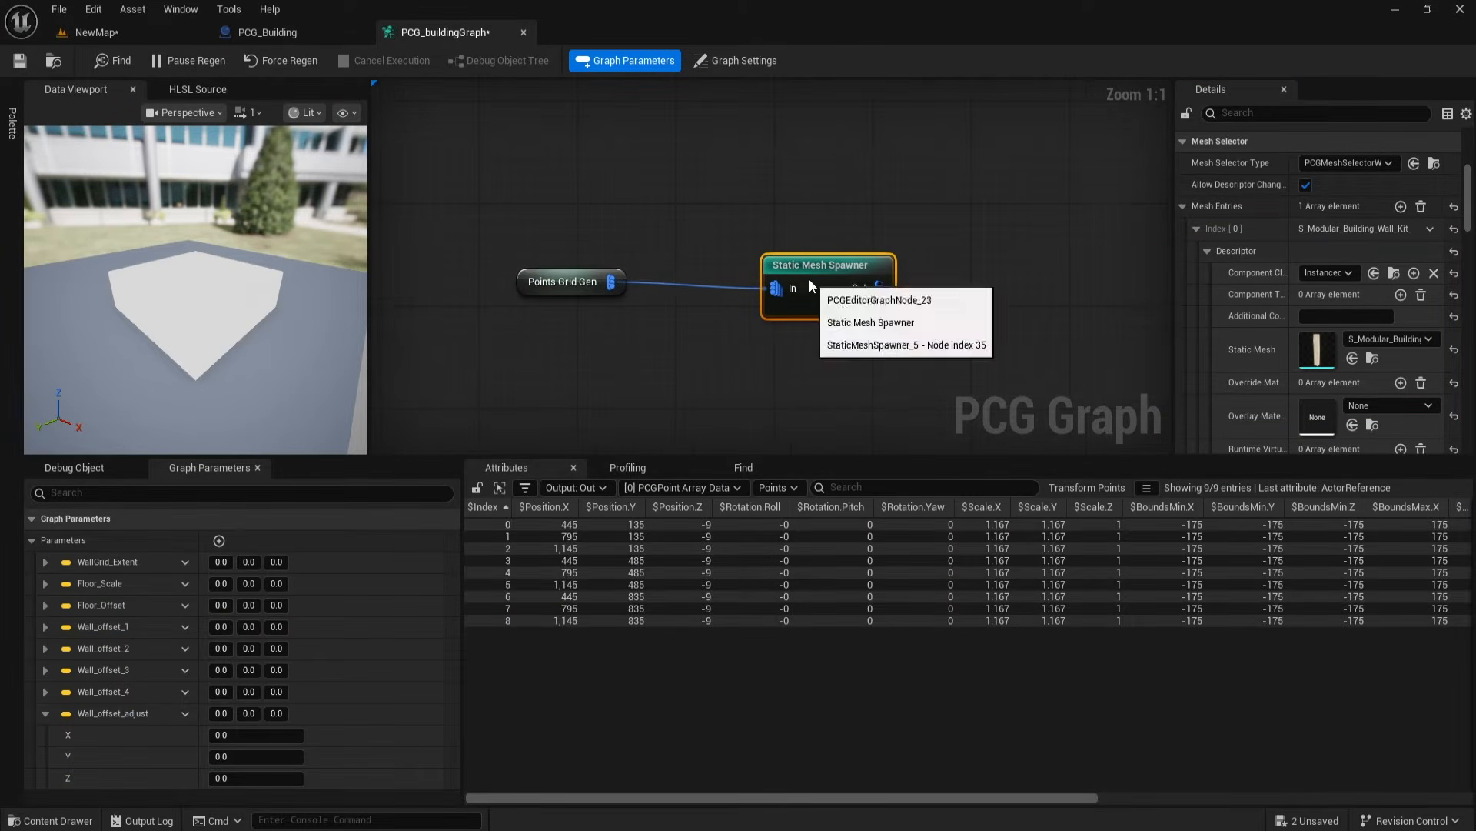
# Step: Bring the Debug node beside the new Points Grid Gen node and connect the grid points to it
pyautogui.moveTo(769, 294); pyautogui.dragTo(838, 246, button='right')
pyautogui.moveTo(856, 218); pyautogui.dragTo(407, 292)
pyautogui.moveTo(477, 330); pyautogui.dragTo(1076, 206, button='right')
pyautogui.moveTo(973, 174); pyautogui.dragTo(421, 199)
pyautogui.moveTo(549, 260); pyautogui.dragTo(884, 278, button='right')
pyautogui.moveTo(750, 226); pyautogui.dragTo(667, 210)
pyautogui.click(568, 283)
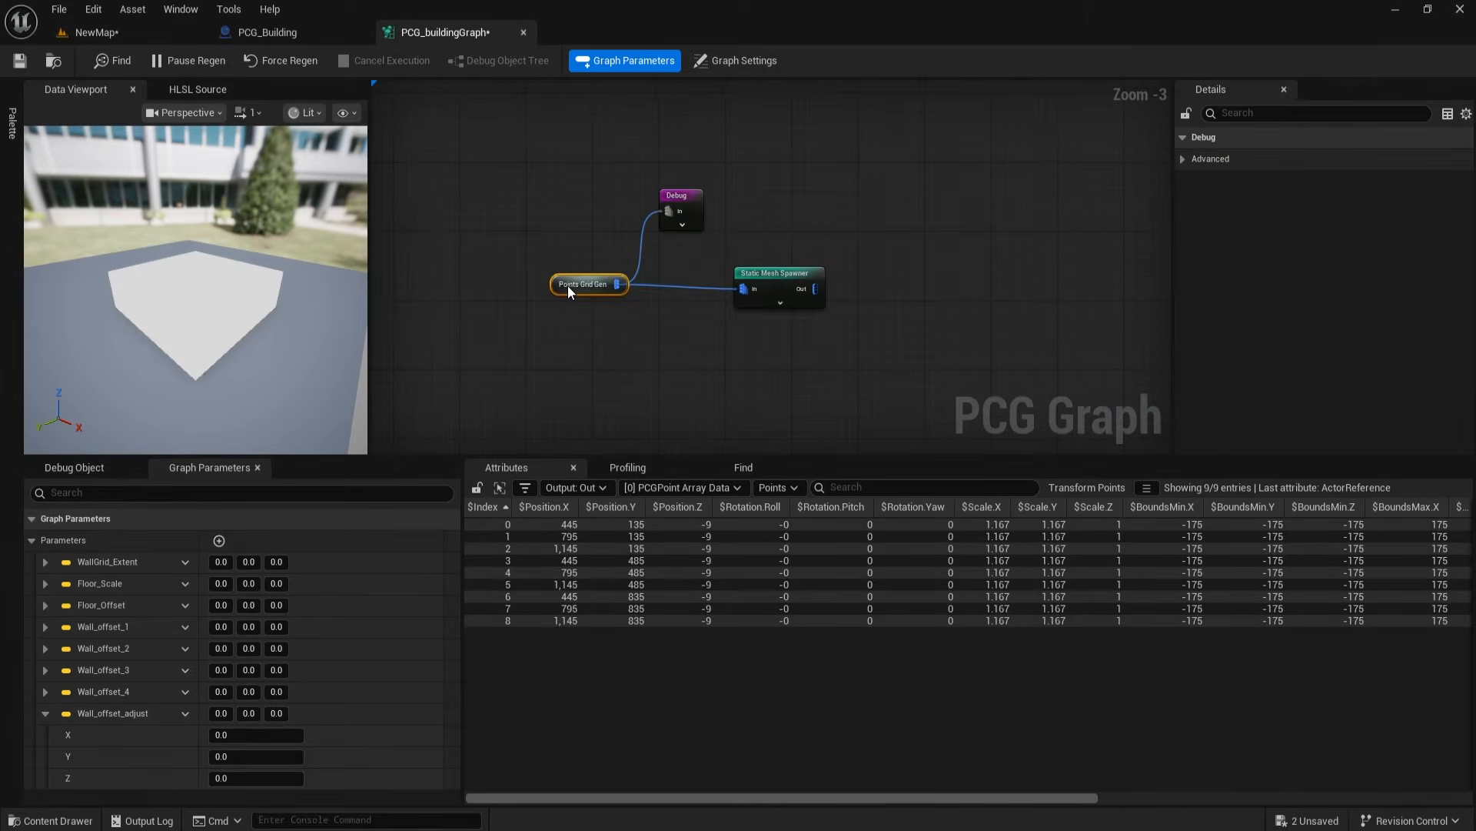
# Step: Force-regenerate the PCG graph and inspect the spawned pillars against the grid points and walls in the level
pyautogui.click(275, 61)
pyautogui.click(115, 33)
pyautogui.keyDown('alt'); pyautogui.moveTo(539, 462); pyautogui.dragTo(833, 464); pyautogui.keyUp('alt')
pyautogui.moveTo(553, 461); pyautogui.dragTo(696, 442, button='right')
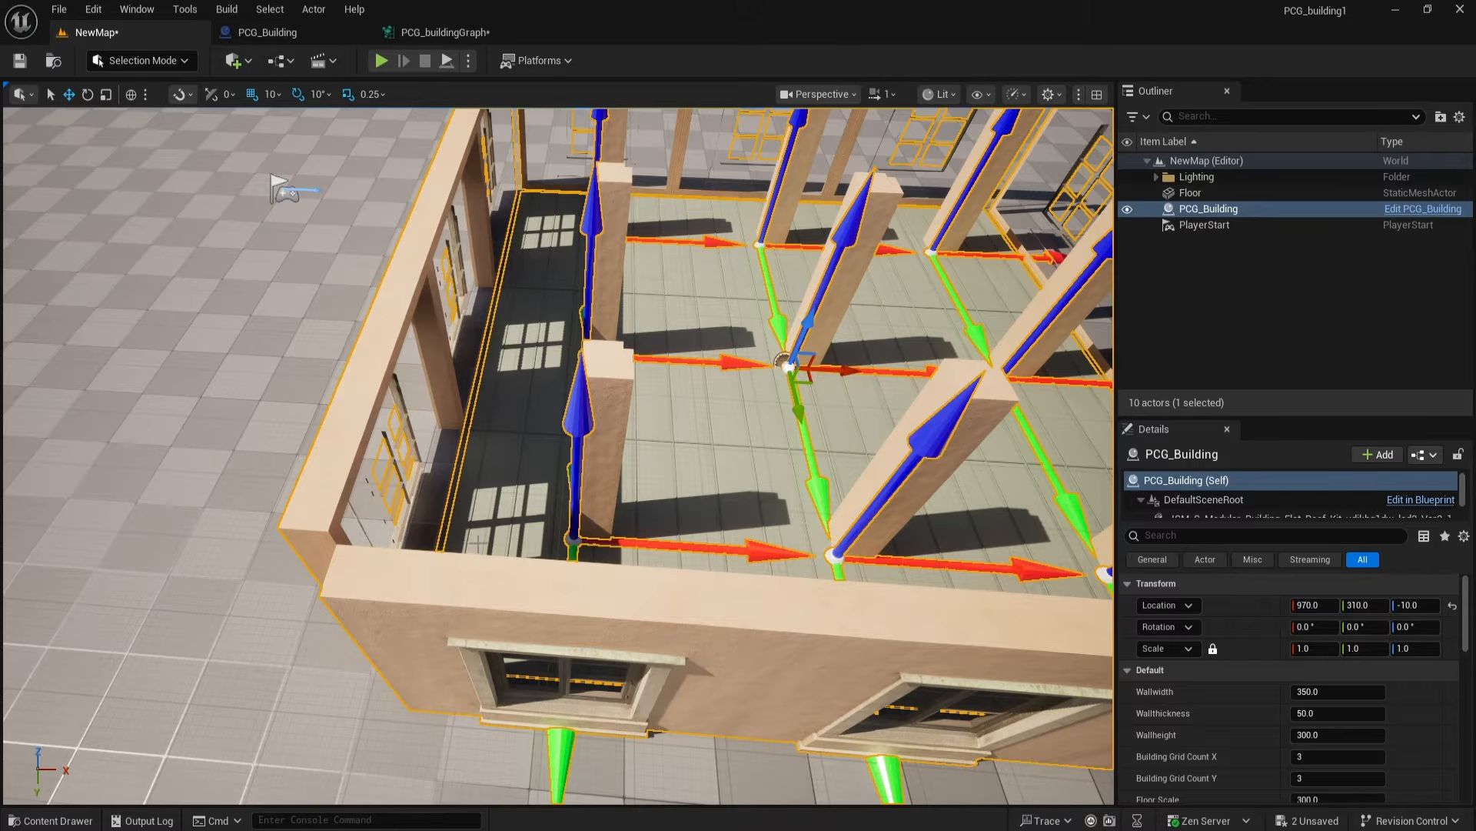
pyautogui.click(429, 32)
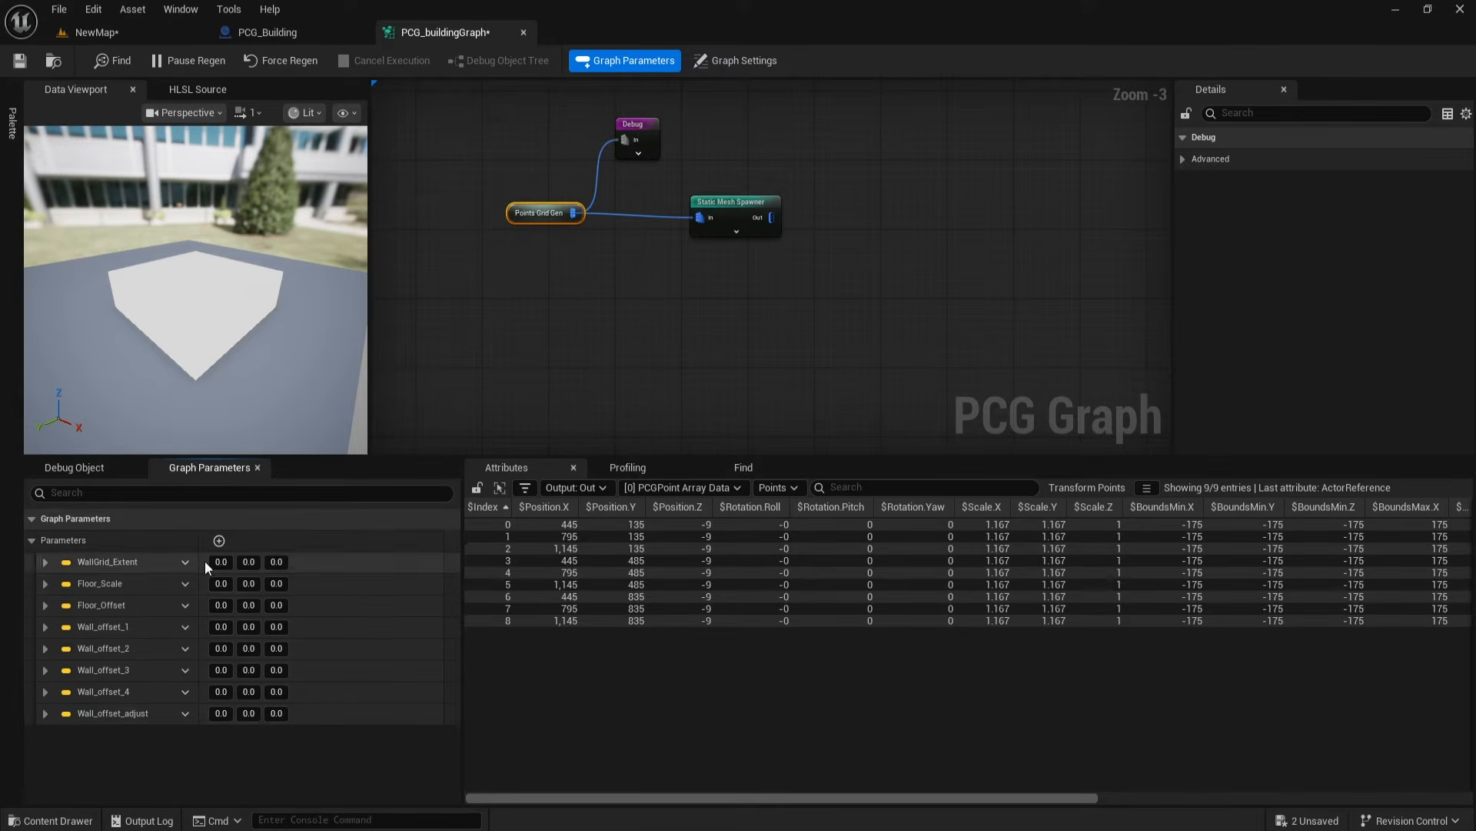
# Step: Add a graph parameter named corner_offset_1 to the PCG graph and set its type to Vector
pyautogui.click(219, 540)
pyautogui.write('c')
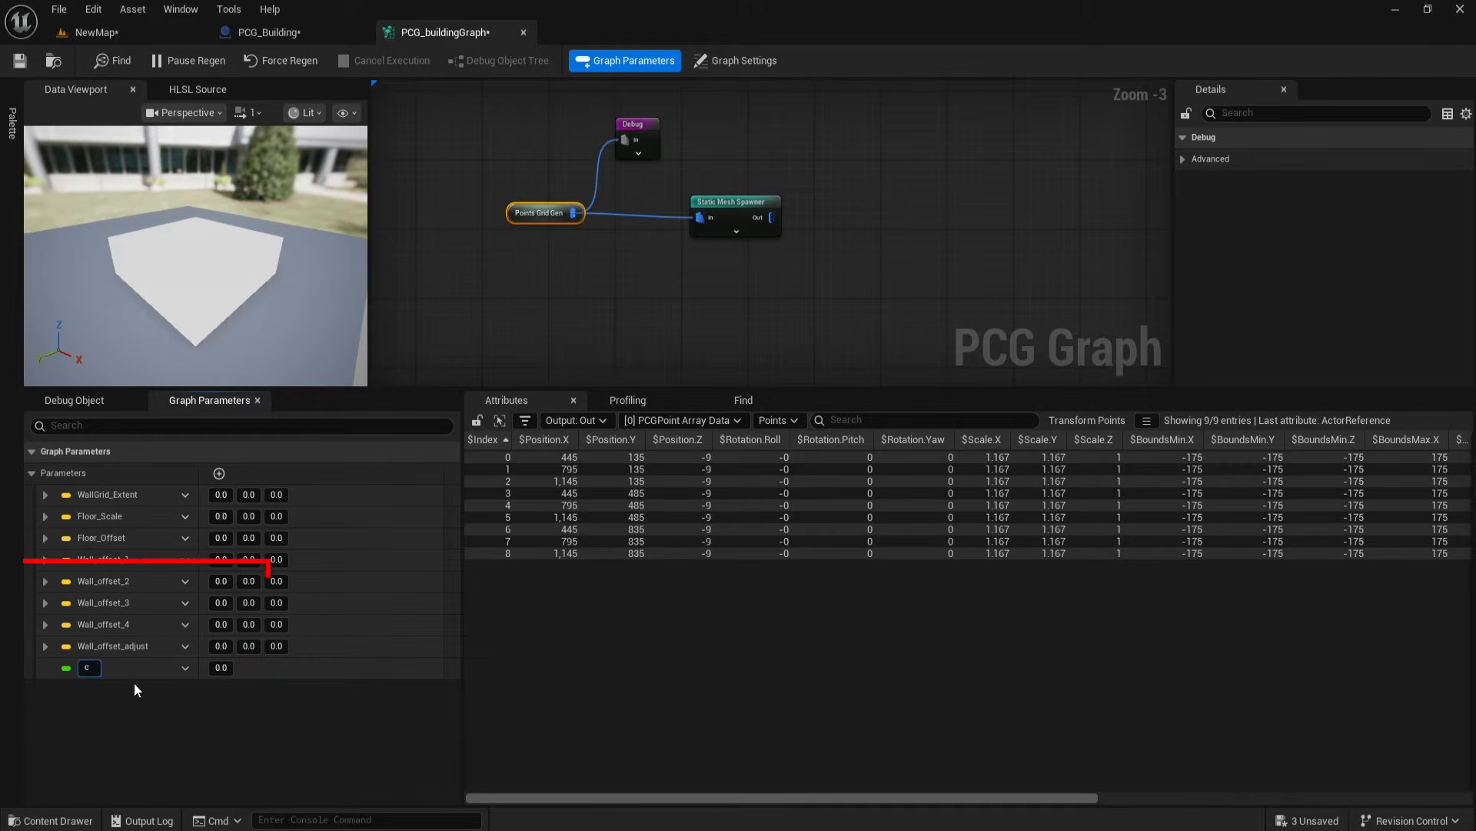
pyautogui.write('orner offset 1')
pyautogui.press('Return')
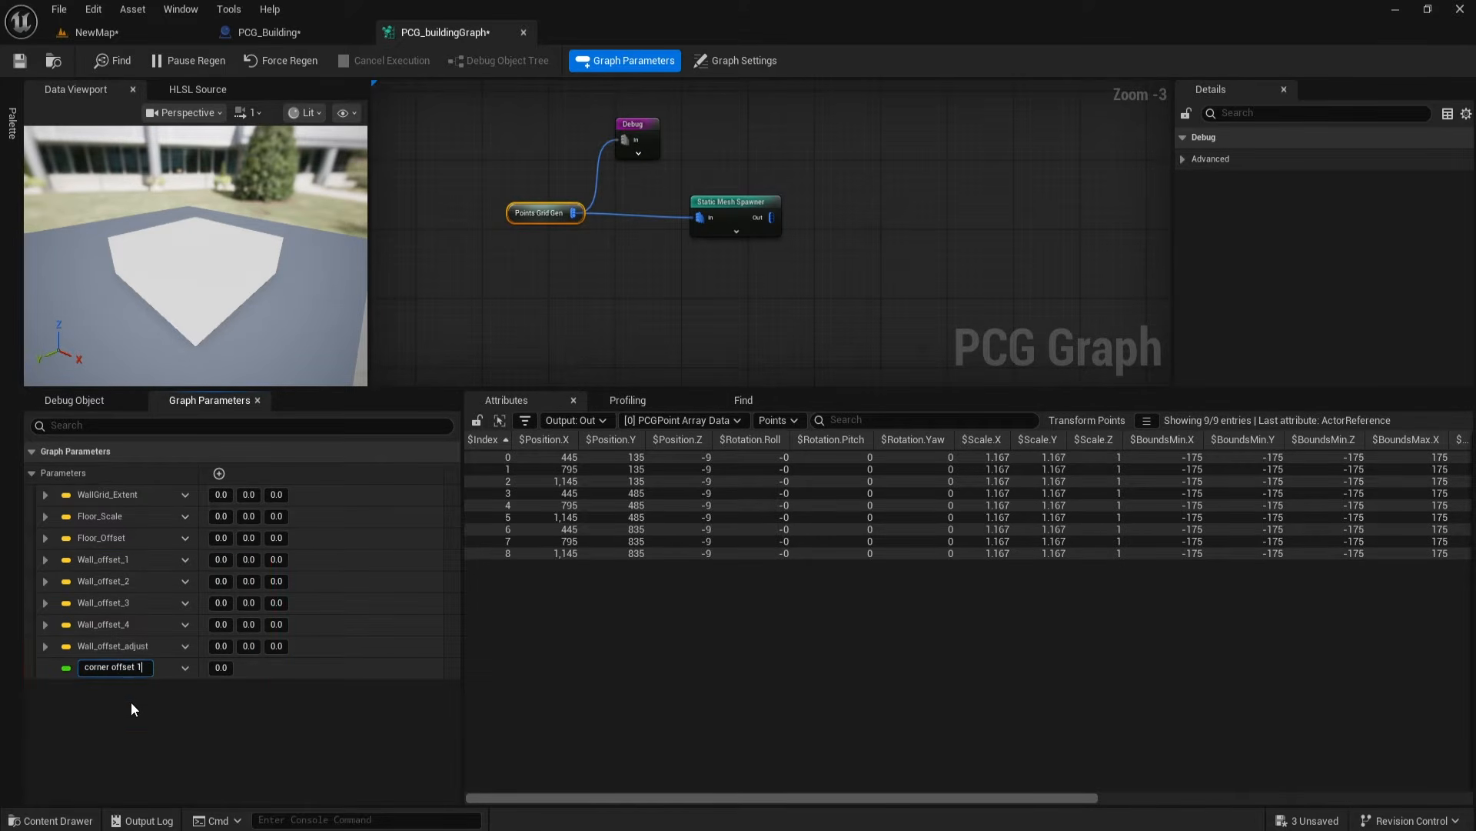
pyautogui.click(181, 667)
pyautogui.click(204, 707)
# Step: Add three more graph parameters, name the first one corner_offset_2 and make it a Vector
pyautogui.click(216, 545)
pyautogui.click(221, 474)
pyautogui.click(223, 474)
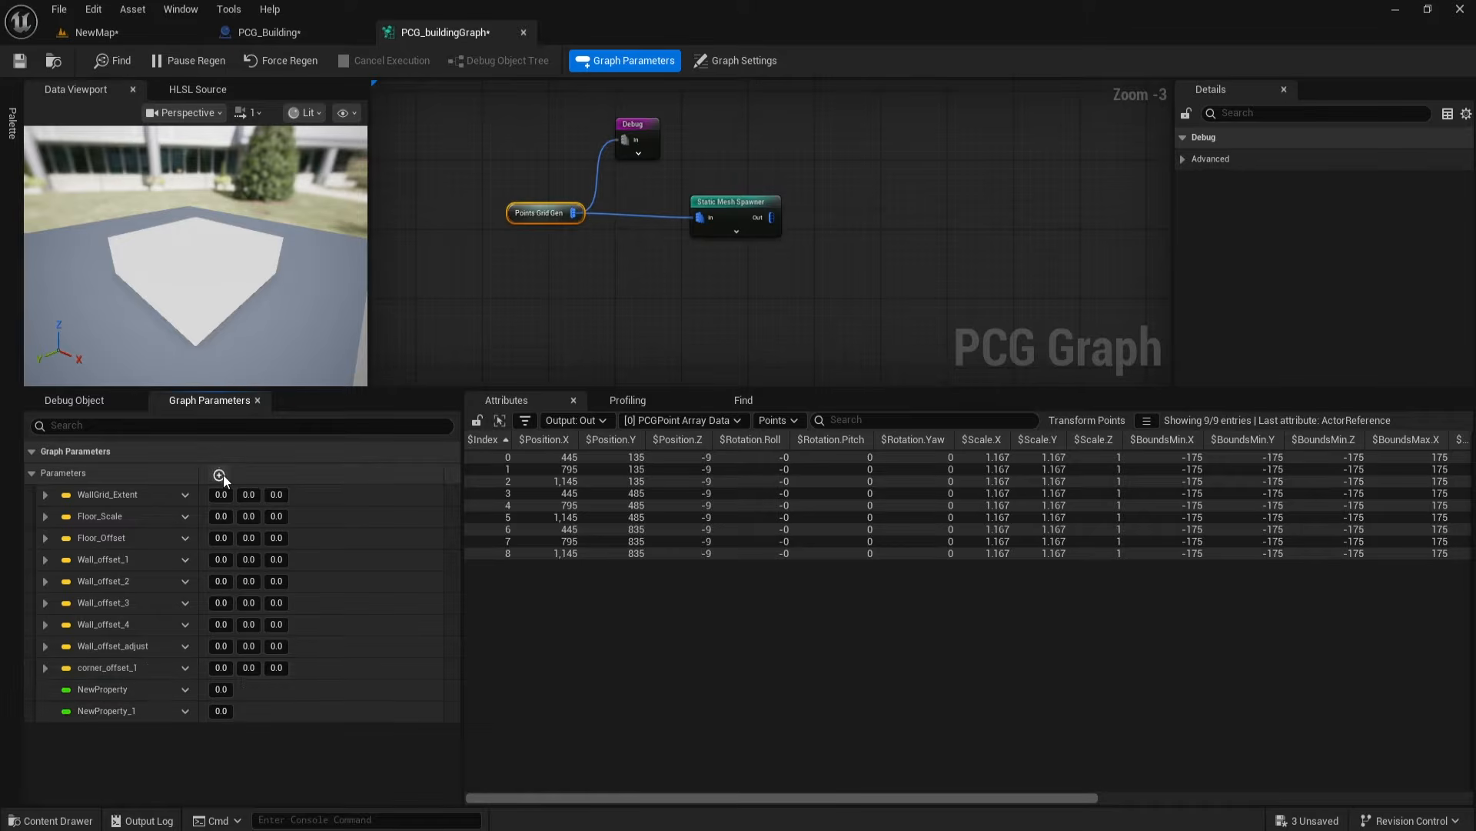
pyautogui.click(223, 474)
pyautogui.doubleClick(133, 666)
pyautogui.hotkey('ctrl', 'c')
pyautogui.doubleClick(120, 688)
pyautogui.hotkey('ctrl', 'v')
pyautogui.press('BackSpace')
pyautogui.write('2')
pyautogui.press('Return')
pyautogui.click(184, 689)
pyautogui.click(204, 412)
# Step: Name the remaining two new parameters corner_offset_3 and corner_offset_4 and set both to the Vector type
pyautogui.doubleClick(241, 708)
pyautogui.write('3')
pyautogui.press('Return')
pyautogui.click(184, 711)
pyautogui.click(219, 593)
pyautogui.click(227, 421)
pyautogui.click(186, 733)
pyautogui.click(219, 614)
pyautogui.click(230, 442)
pyautogui.doubleClick(135, 733)
pyautogui.hotkey('ctrl', 'v')
pyautogui.press('BackSpace')
pyautogui.write('4')
pyautogui.press('Return')
# Step: Create a Transform Points node fed by the Points Grid Gen node of the pillar chain
pyautogui.scroll(3, 689, 293)
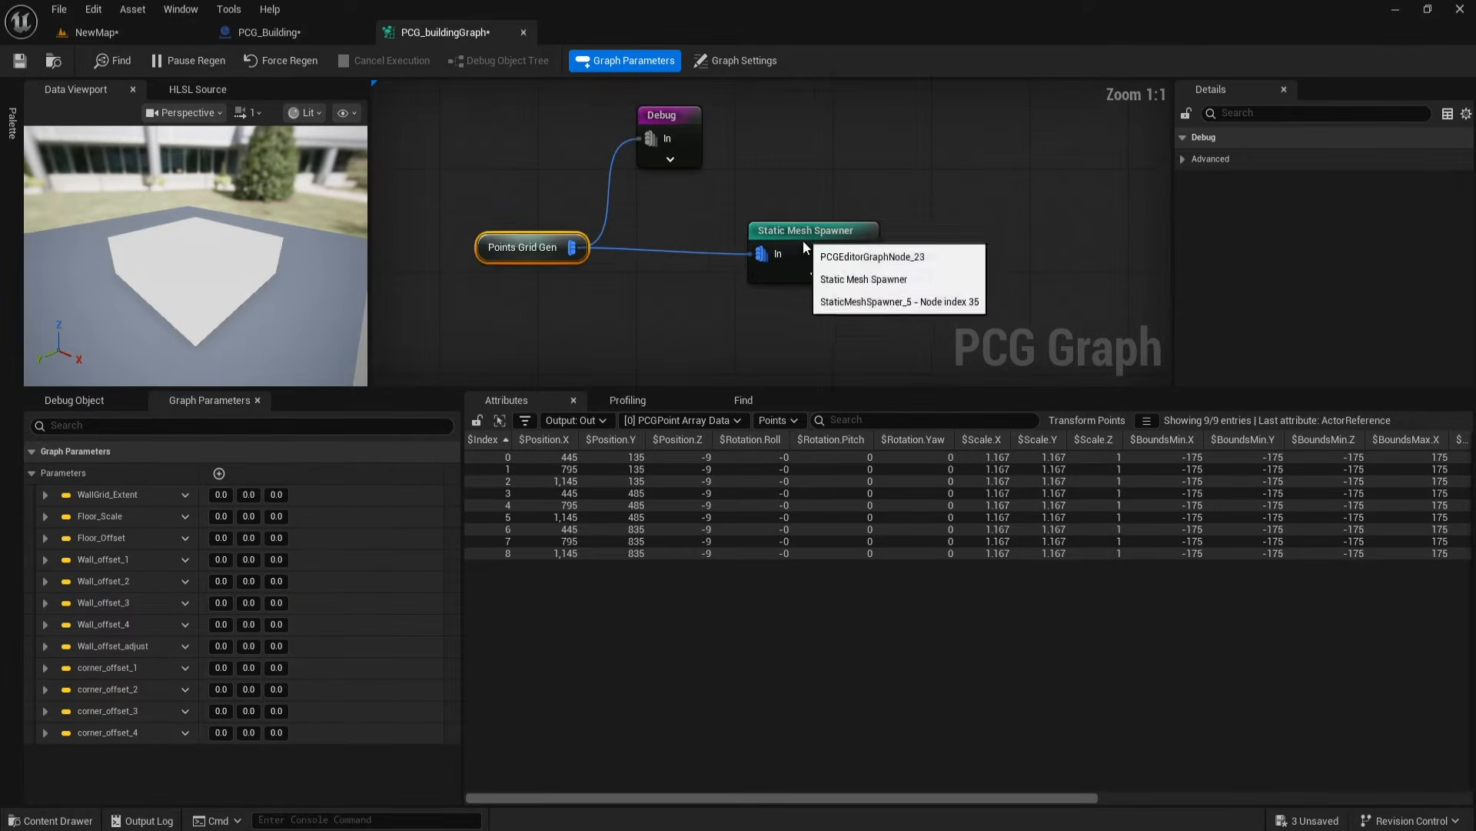
pyautogui.moveTo(804, 248); pyautogui.dragTo(832, 228)
pyautogui.moveTo(624, 286); pyautogui.dragTo(648, 286, button='right')
pyautogui.moveTo(594, 246); pyautogui.dragTo(657, 284)
pyautogui.write('trans')
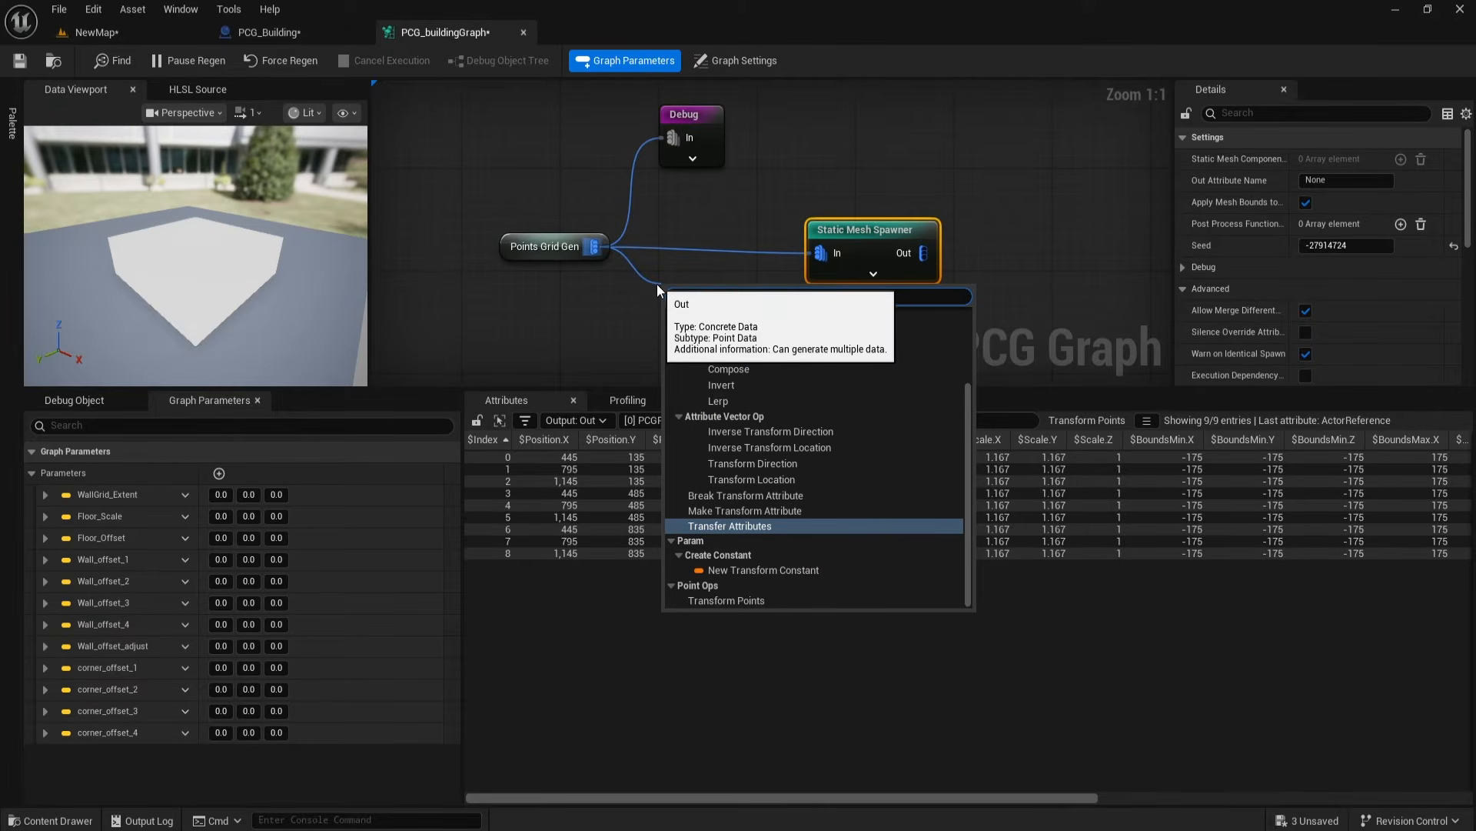
pyautogui.click(727, 600)
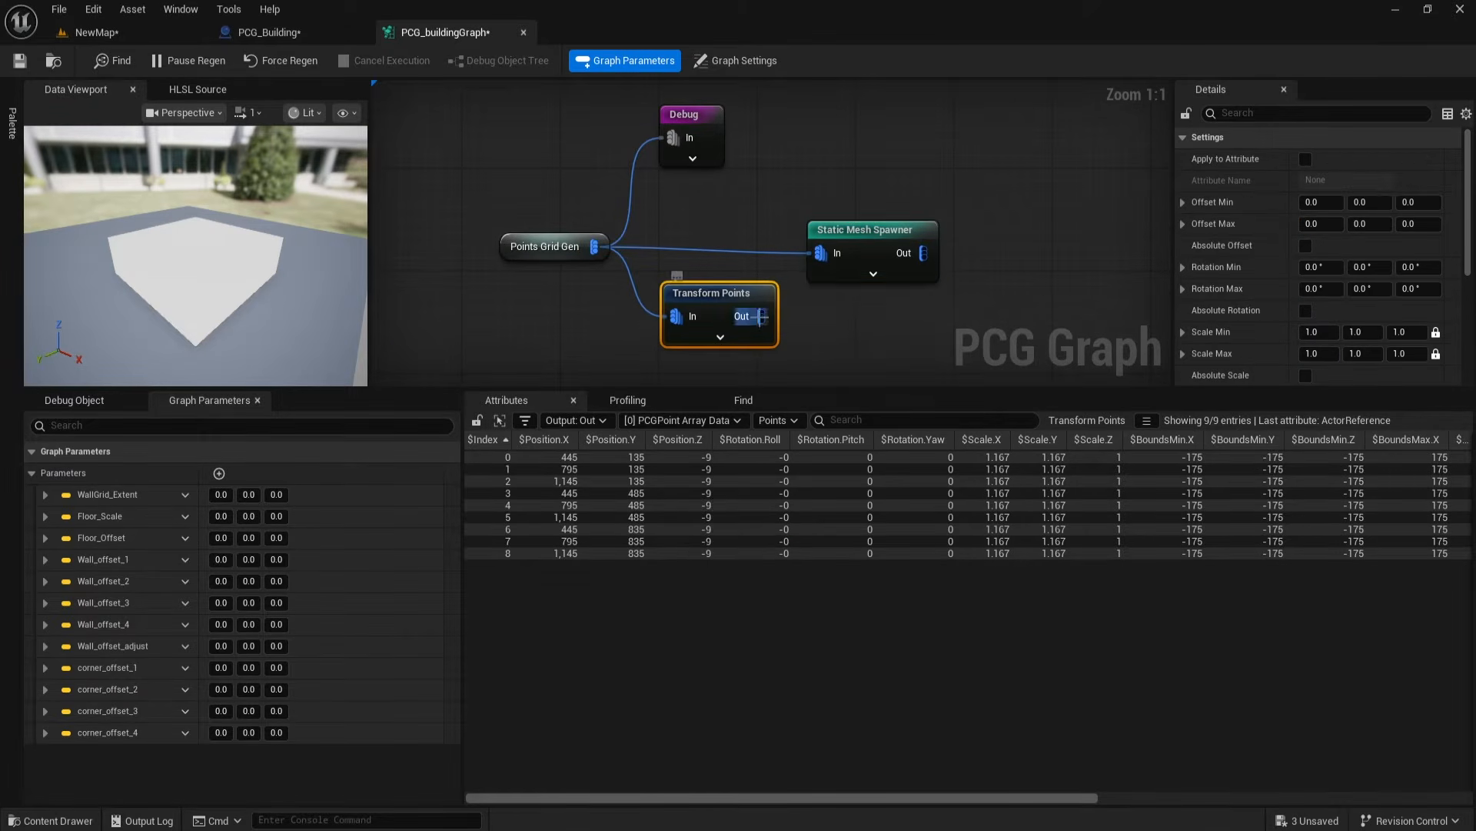
# Step: Connect Transform Points to the Static Mesh Spawner, remove the direct grid-to-spawner link and line up the nodes
pyautogui.click(729, 252)
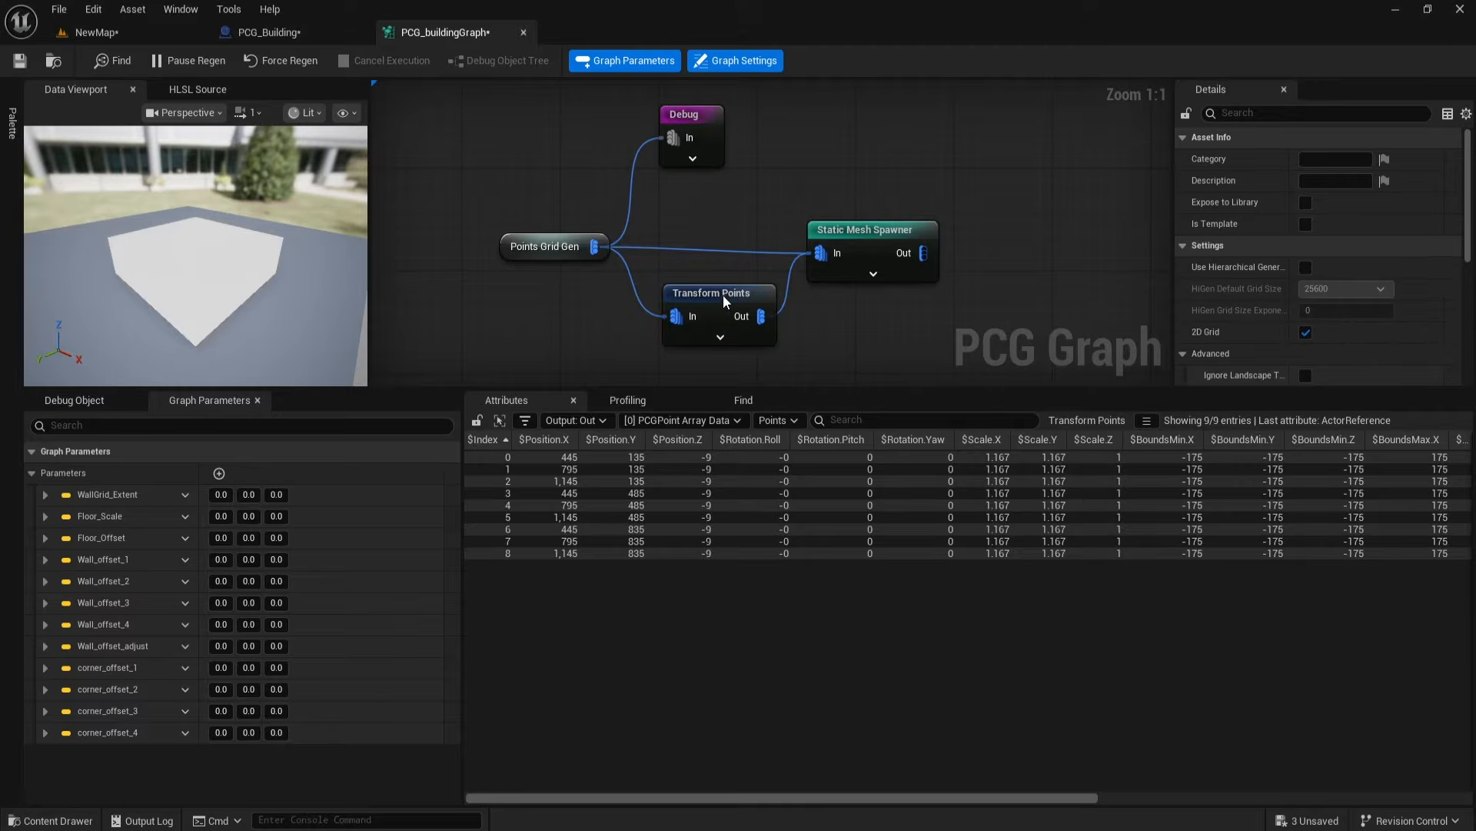
pyautogui.keyDown('alt'); pyautogui.click(717, 251); pyautogui.keyUp('alt')
pyautogui.moveTo(715, 302); pyautogui.dragTo(712, 239)
pyautogui.moveTo(842, 242); pyautogui.dragTo(859, 235)
pyautogui.moveTo(528, 248); pyautogui.dragTo(511, 247)
pyautogui.moveTo(705, 275); pyautogui.dragTo(699, 223, button='right')
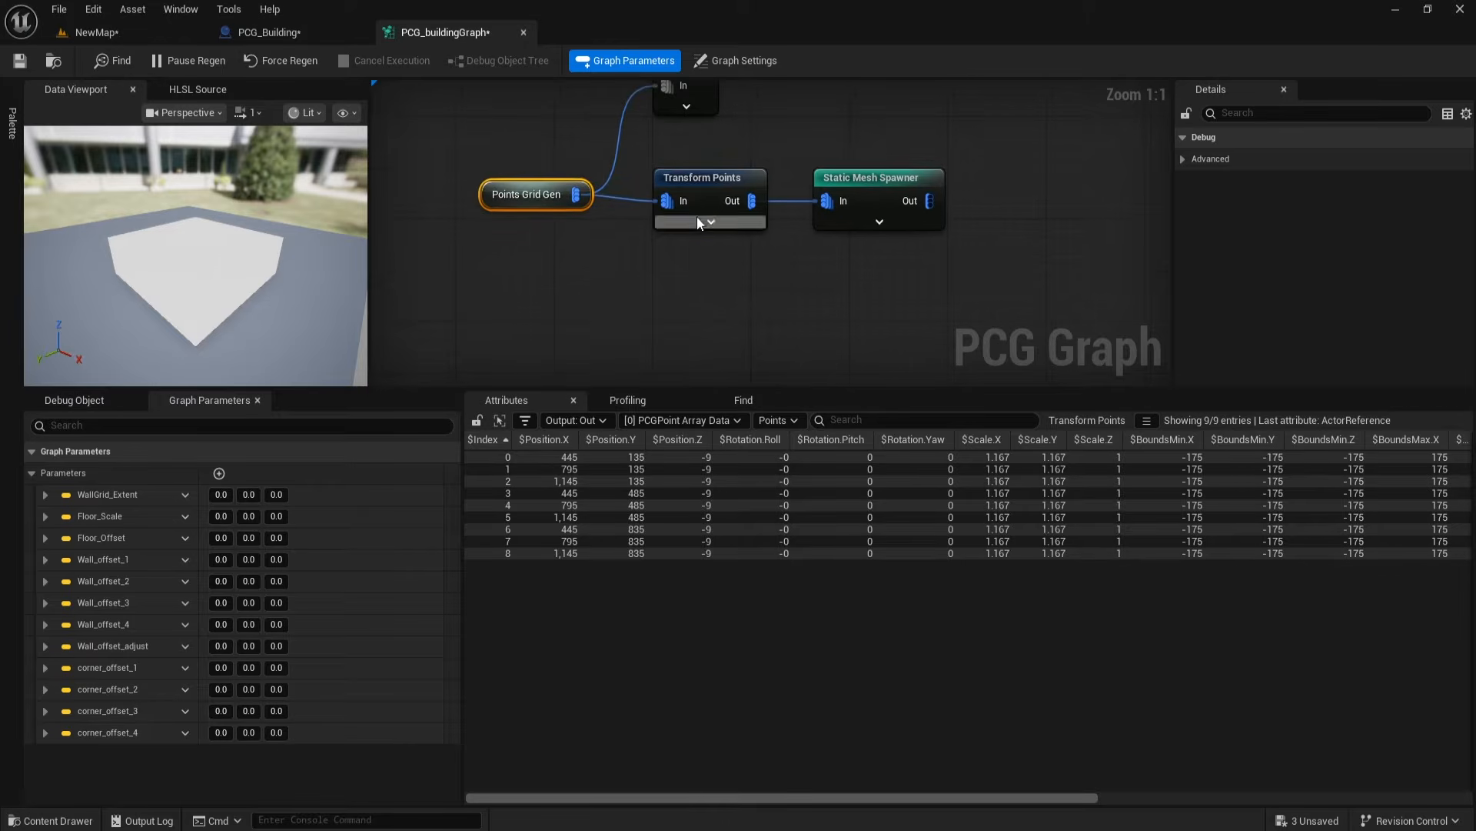
# Step: Add a Get corner_offset_1 node, connect it to Offset Min and Offset Max of Transform Points, and save the graph
pyautogui.click(704, 174)
pyautogui.moveTo(679, 289); pyautogui.dragTo(697, 293, button='right')
pyautogui.click(731, 229)
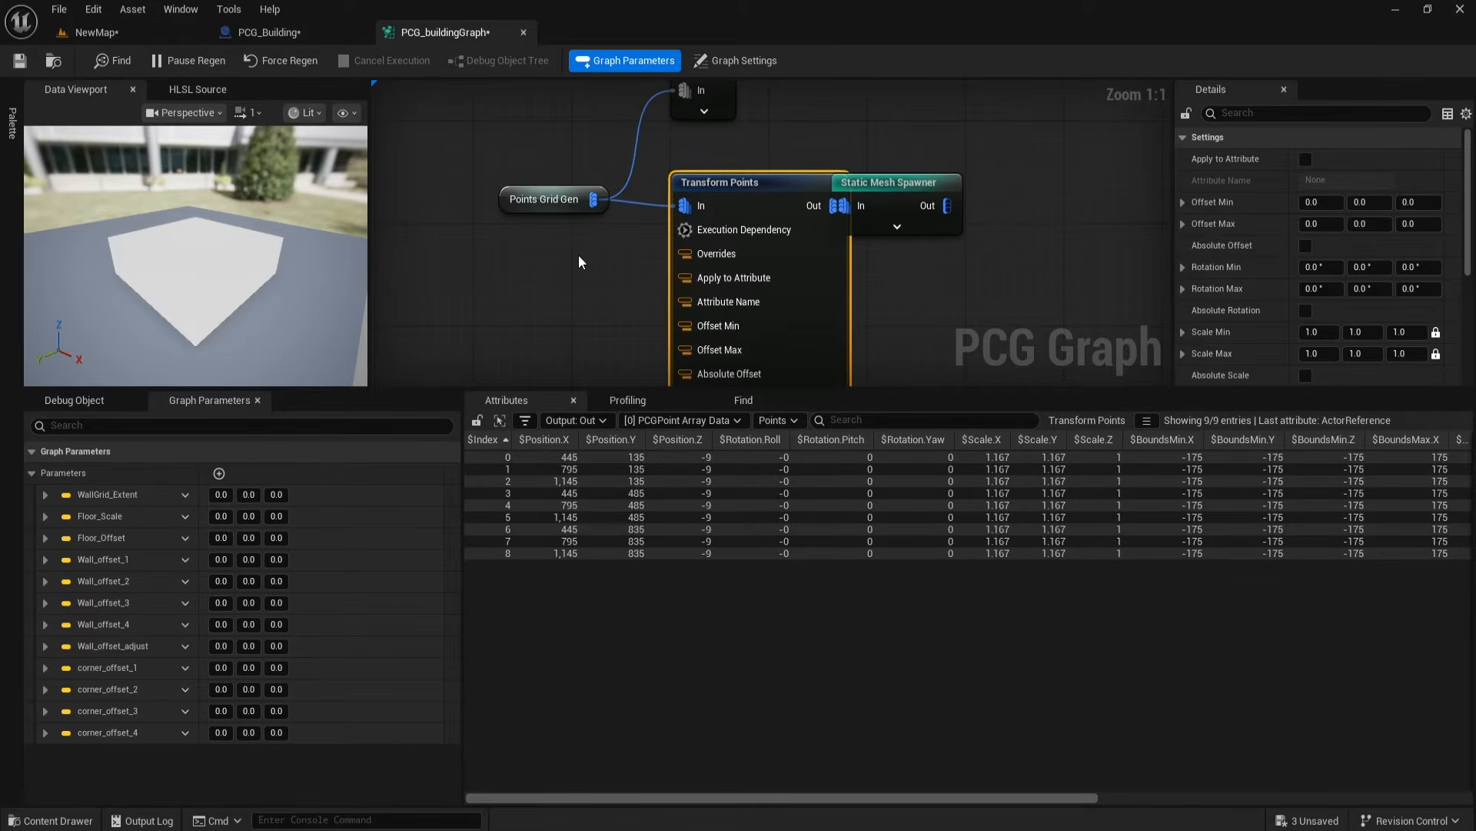
pyautogui.rightClick(578, 257)
pyautogui.write('corn')
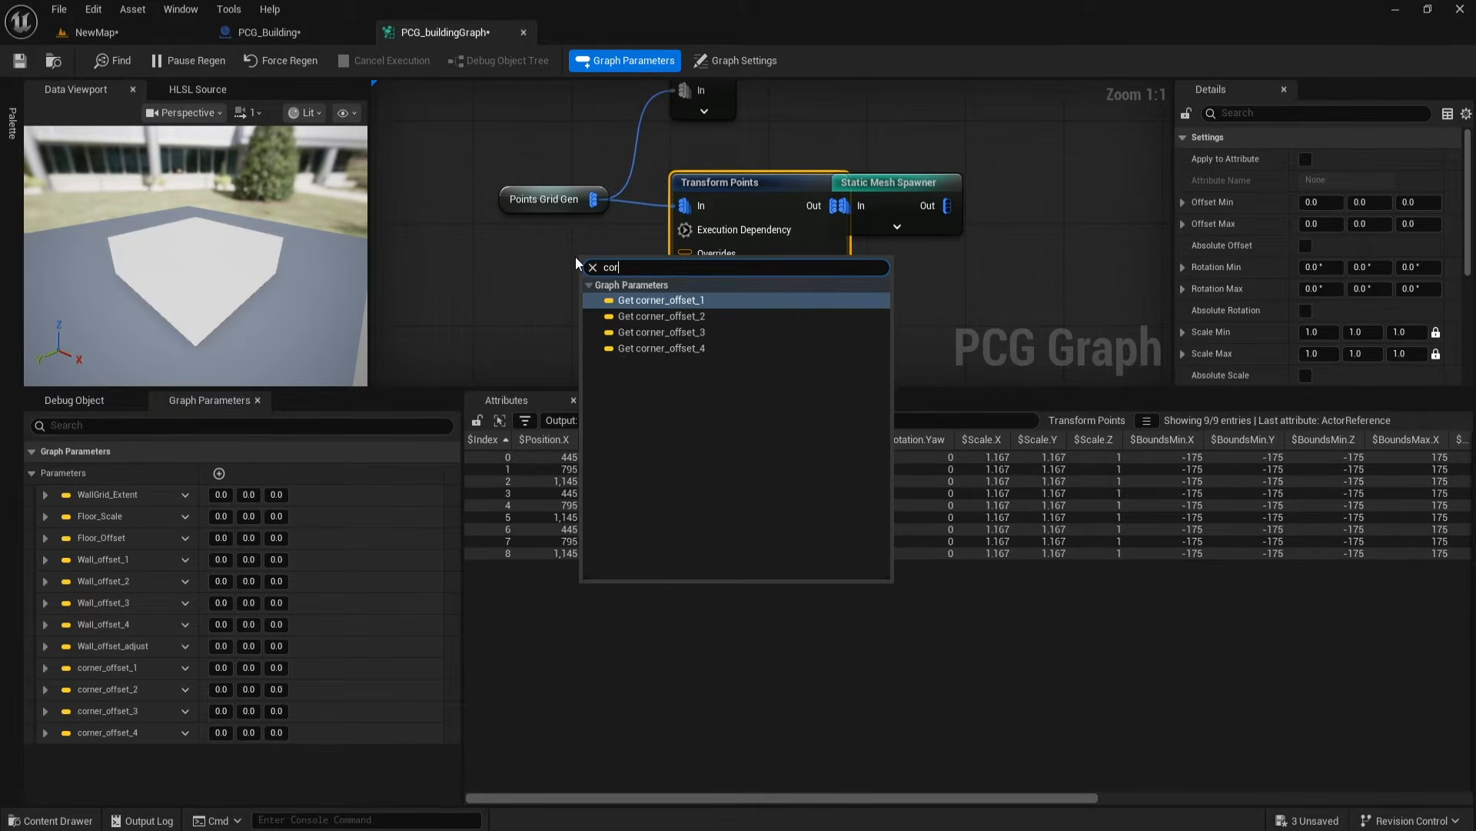
pyautogui.click(625, 300)
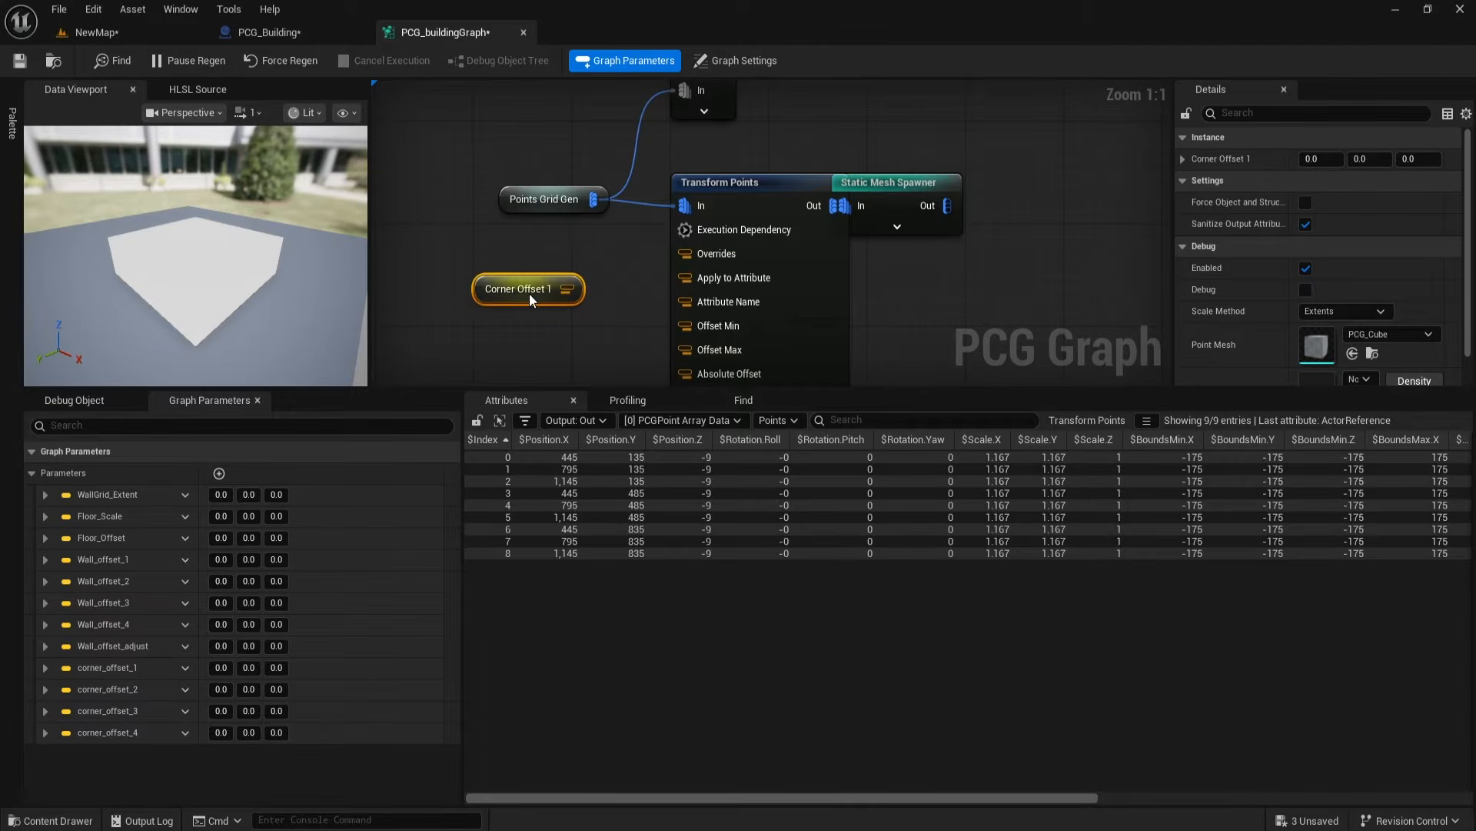
pyautogui.moveTo(567, 289); pyautogui.dragTo(694, 351)
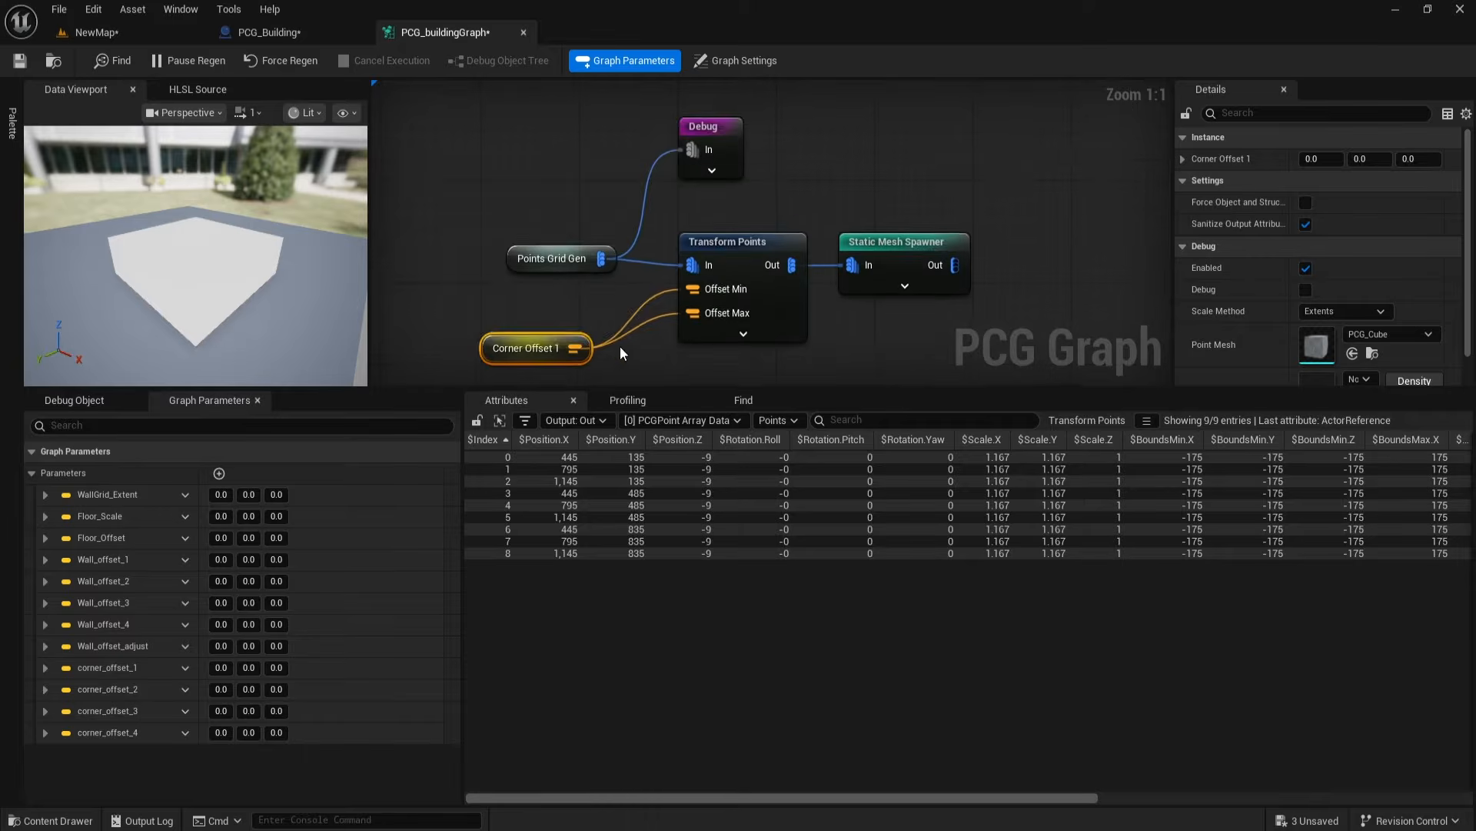
pyautogui.moveTo(906, 323); pyautogui.dragTo(895, 273, button='right')
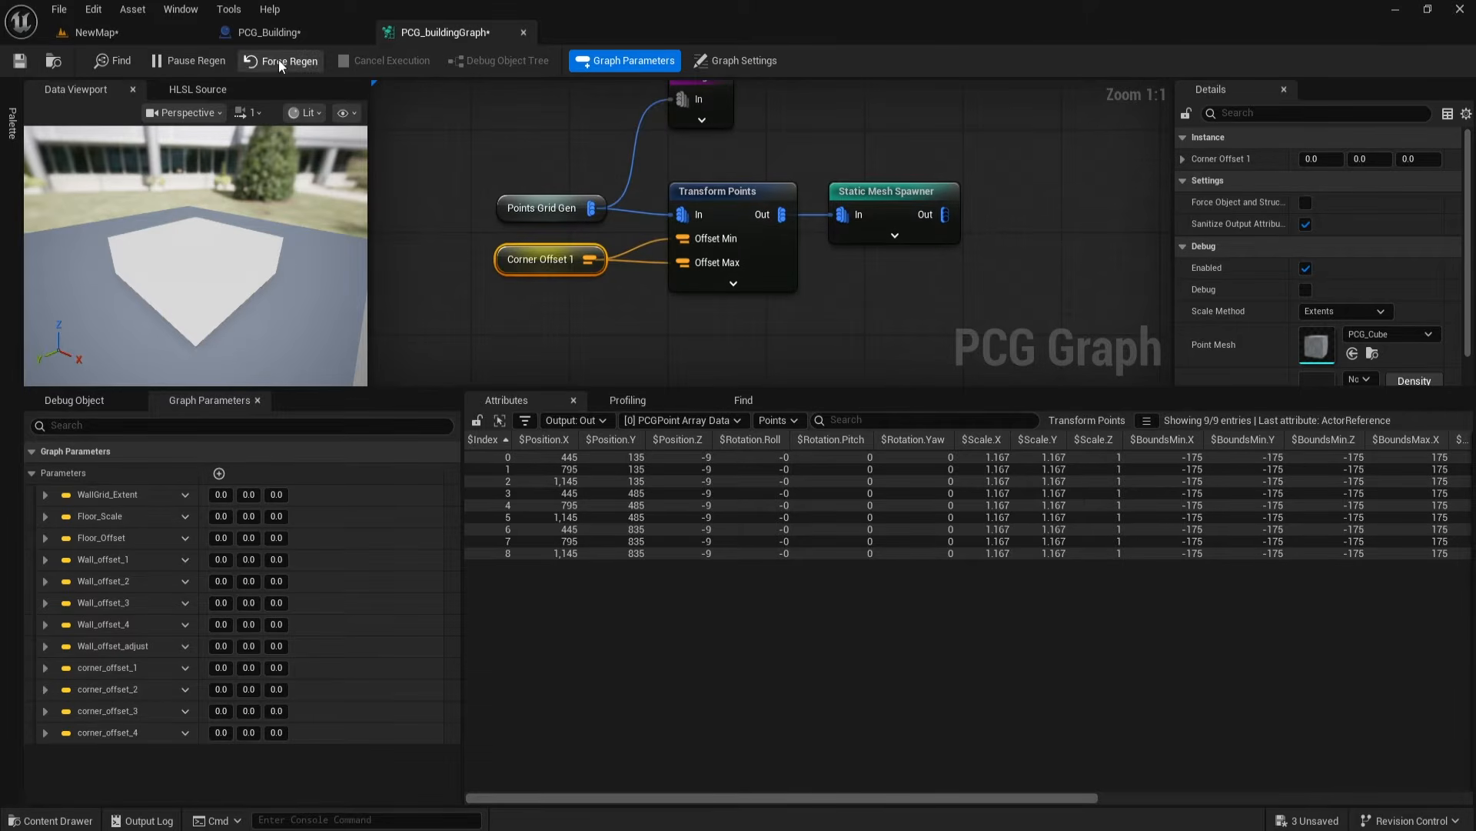
pyautogui.click(20, 60)
# Step: In the PCG_Building construction script, wrap the wall offset nodes in a comment box titled "Walls"
pyautogui.click(269, 32)
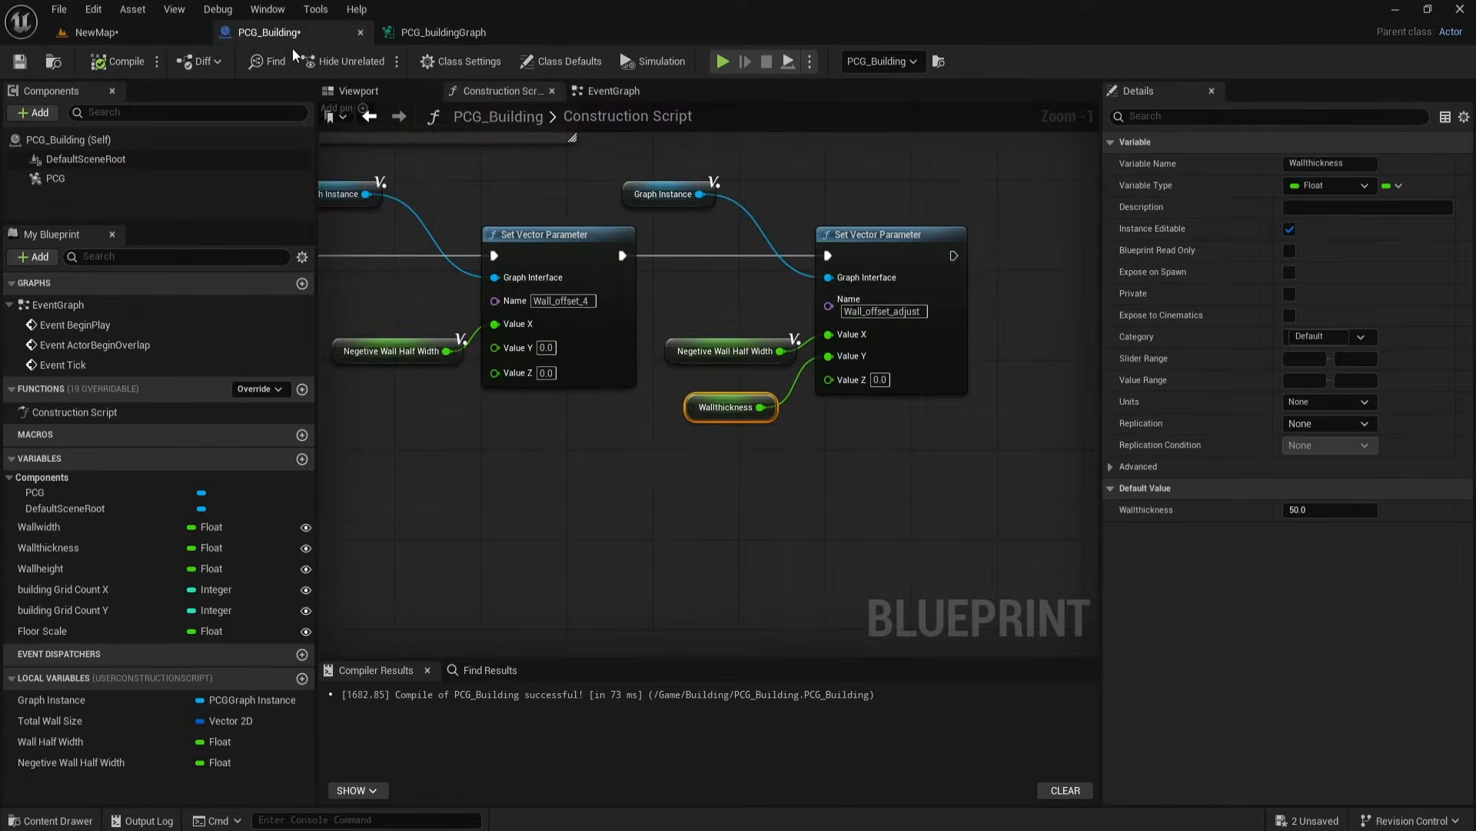
pyautogui.scroll(-4, 594, 477)
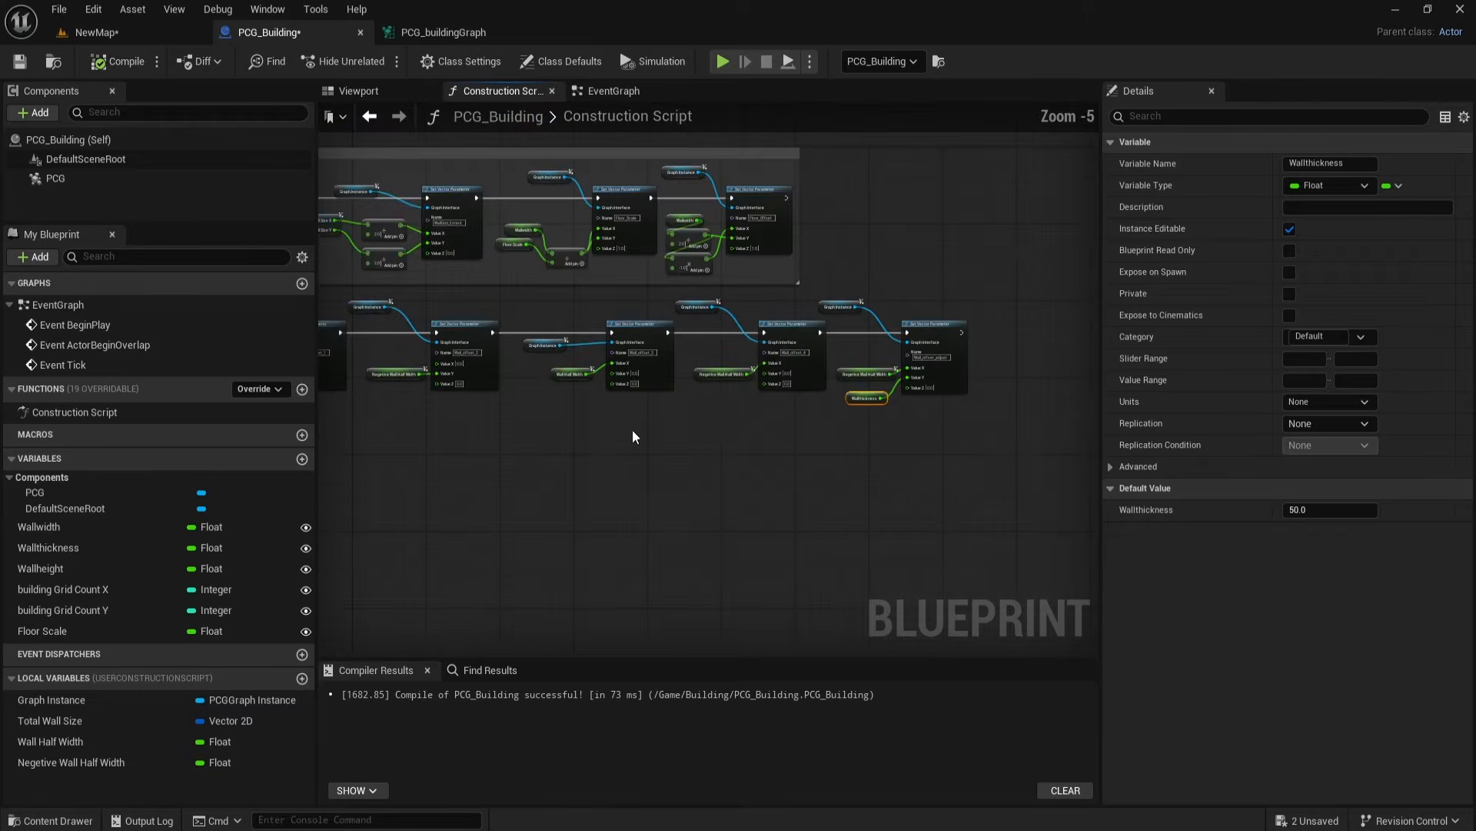
pyautogui.moveTo(365, 288); pyautogui.dragTo(1094, 461)
pyautogui.press('c')
pyautogui.moveTo(615, 476); pyautogui.dragTo(951, 503, button='right')
pyautogui.doubleClick(600, 314)
pyautogui.write('Walls')
pyautogui.click(663, 486)
# Step: Duplicate the Graph Instance and Set Vector Parameter nodes for Wall_offset_1 and place the copies below the Walls comment
pyautogui.scroll(3, 723, 415)
pyautogui.moveTo(457, 264); pyautogui.dragTo(643, 331)
pyautogui.hotkey('ctrl', 'd')
pyautogui.moveTo(802, 360); pyautogui.dragTo(523, 537)
pyautogui.moveTo(646, 523); pyautogui.dragTo(862, 434, button='right')
pyautogui.click(607, 460)
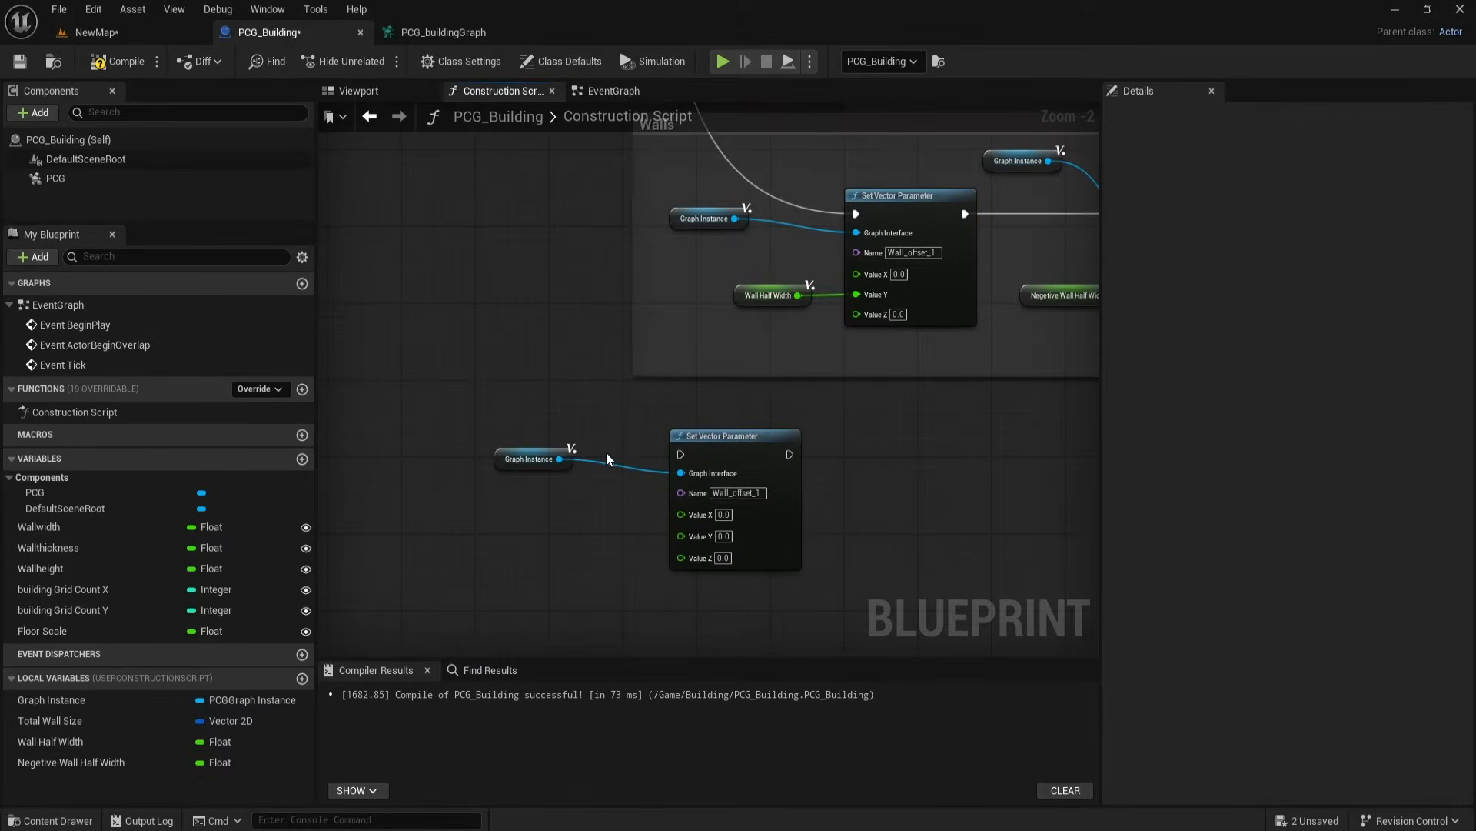
# Step: Add an output pin to the Sequence node and wire it through a reroute point to the duplicated Set Vector Parameter
pyautogui.moveTo(602, 388); pyautogui.dragTo(665, 500, button='right')
pyautogui.scroll(-3, 592, 385)
pyautogui.moveTo(538, 294); pyautogui.dragTo(719, 631, button='right')
pyautogui.scroll(4, 589, 332)
pyautogui.click(536, 264)
pyautogui.moveTo(533, 261); pyautogui.dragTo(1056, 529)
pyautogui.scroll(-3, 656, 378)
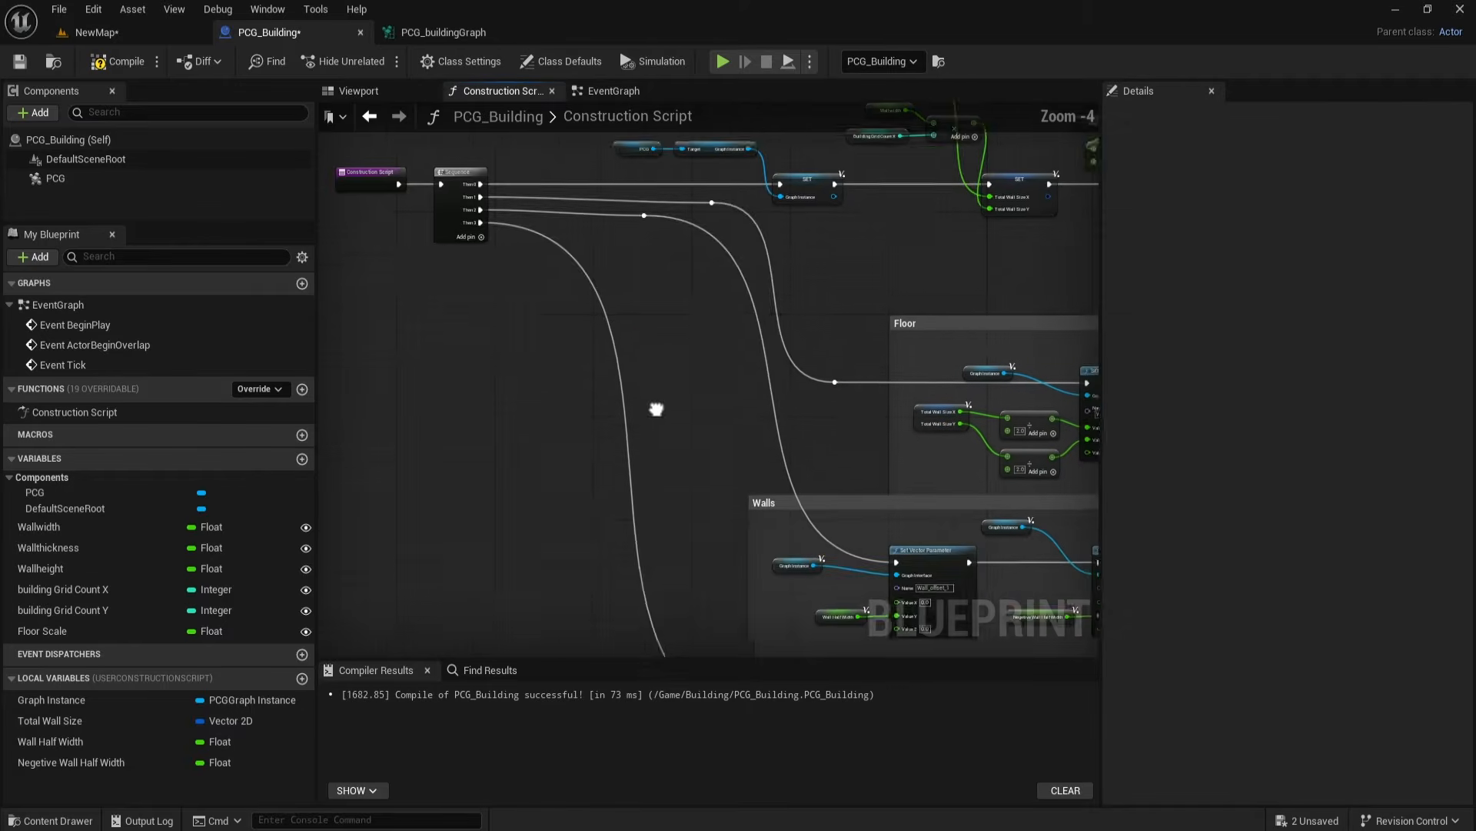
pyautogui.doubleClick(609, 354)
pyautogui.moveTo(614, 357); pyautogui.dragTo(652, 286)
pyautogui.moveTo(631, 392); pyautogui.dragTo(531, 107, button='right')
pyautogui.moveTo(531, 402); pyautogui.dragTo(487, 290, button='right')
pyautogui.scroll(4, 740, 435)
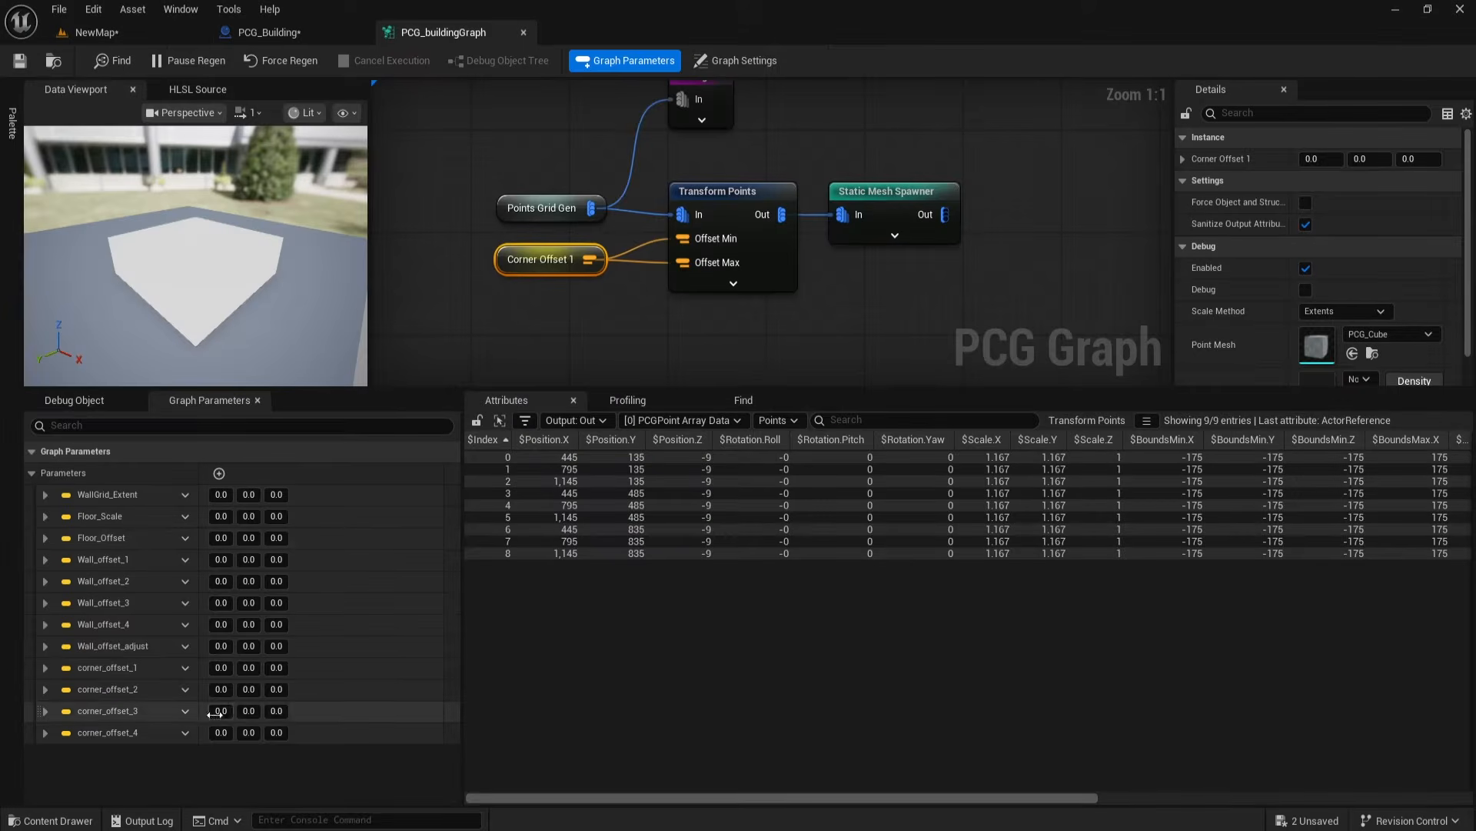
# Step: Copy the corner_offset_1 parameter name from the PCG graph into the duplicated Set Vector Parameter's Name
pyautogui.doubleClick(127, 668)
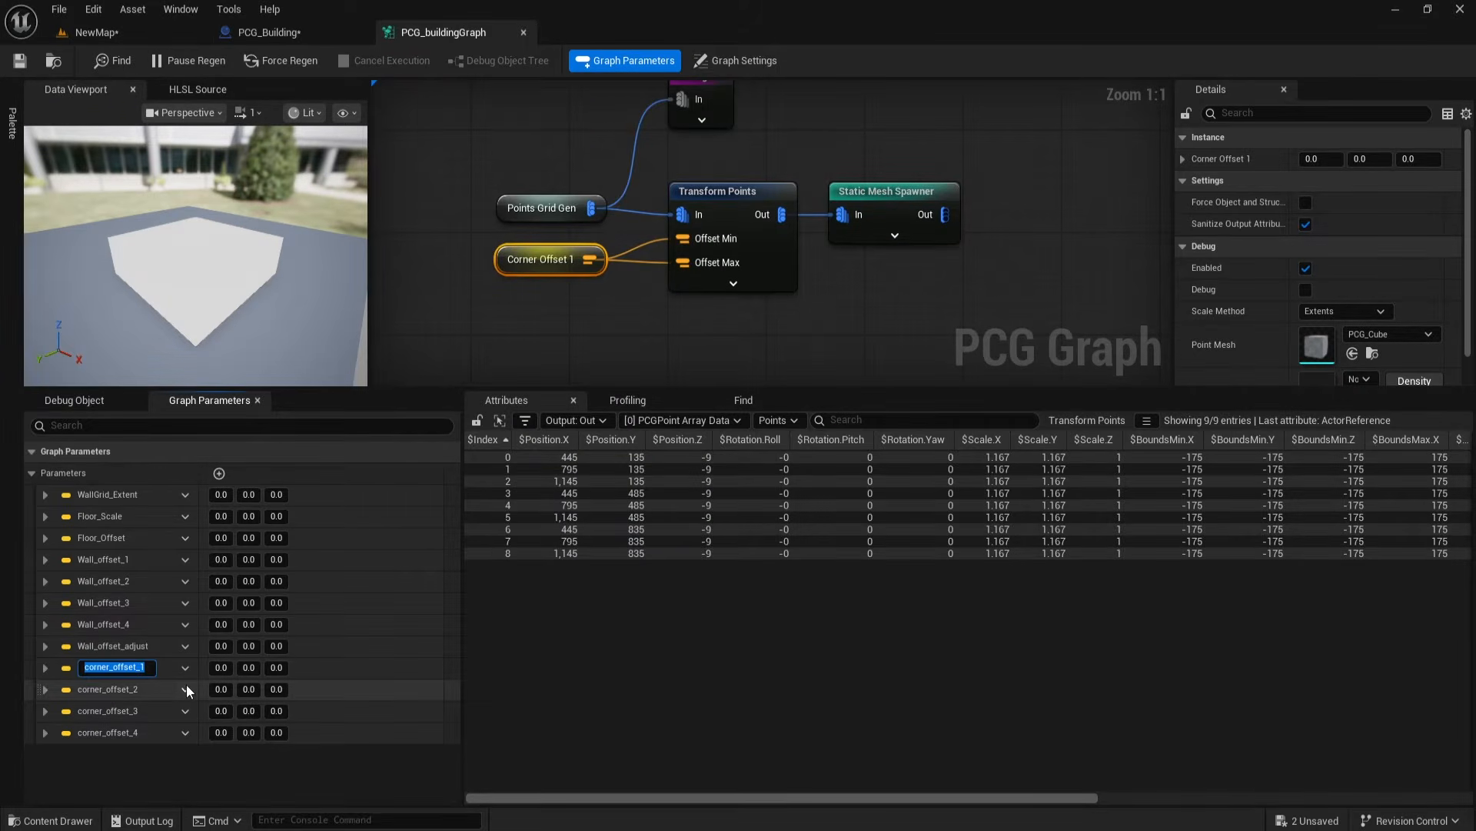
pyautogui.click(270, 33)
pyautogui.click(650, 425)
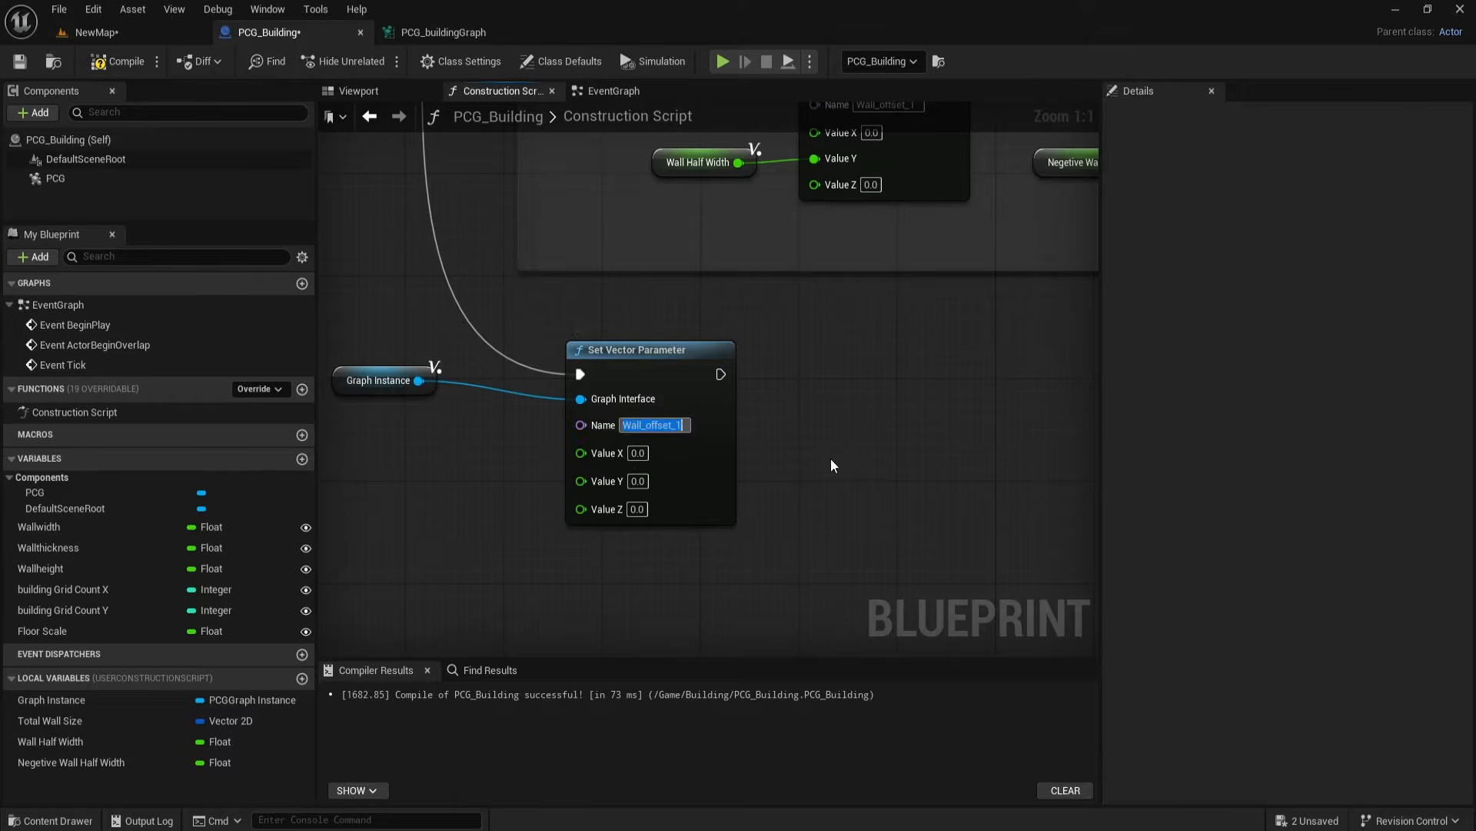
pyautogui.hotkey('ctrl', 'v')
pyautogui.press('Return')
pyautogui.moveTo(700, 566); pyautogui.dragTo(842, 417, button='right')
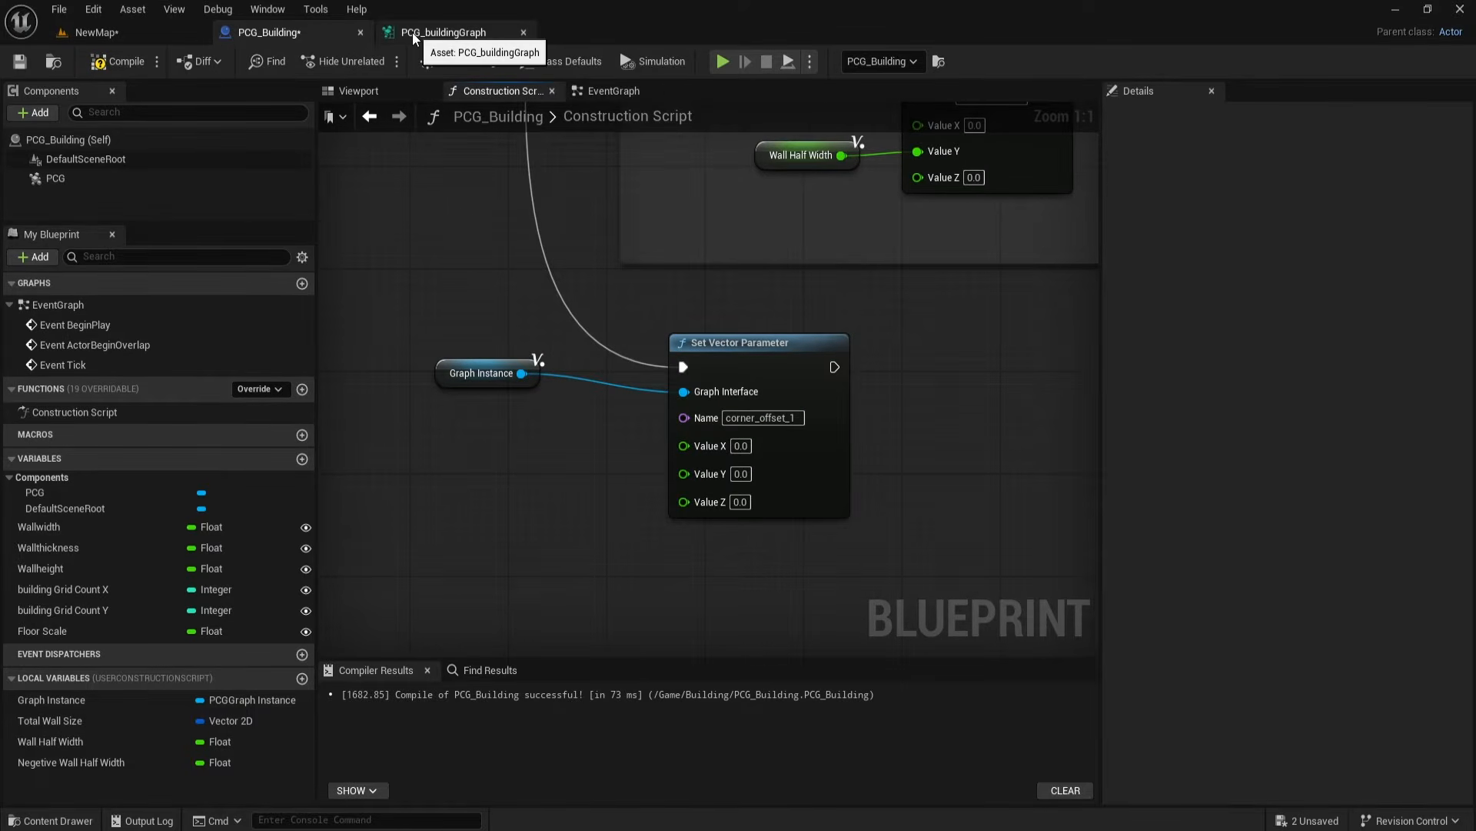
# Step: Feed Negetive Wall Half Width into Value X and Wall Half Width into Value Y of the corner_offset_1 node
pyautogui.click(146, 32)
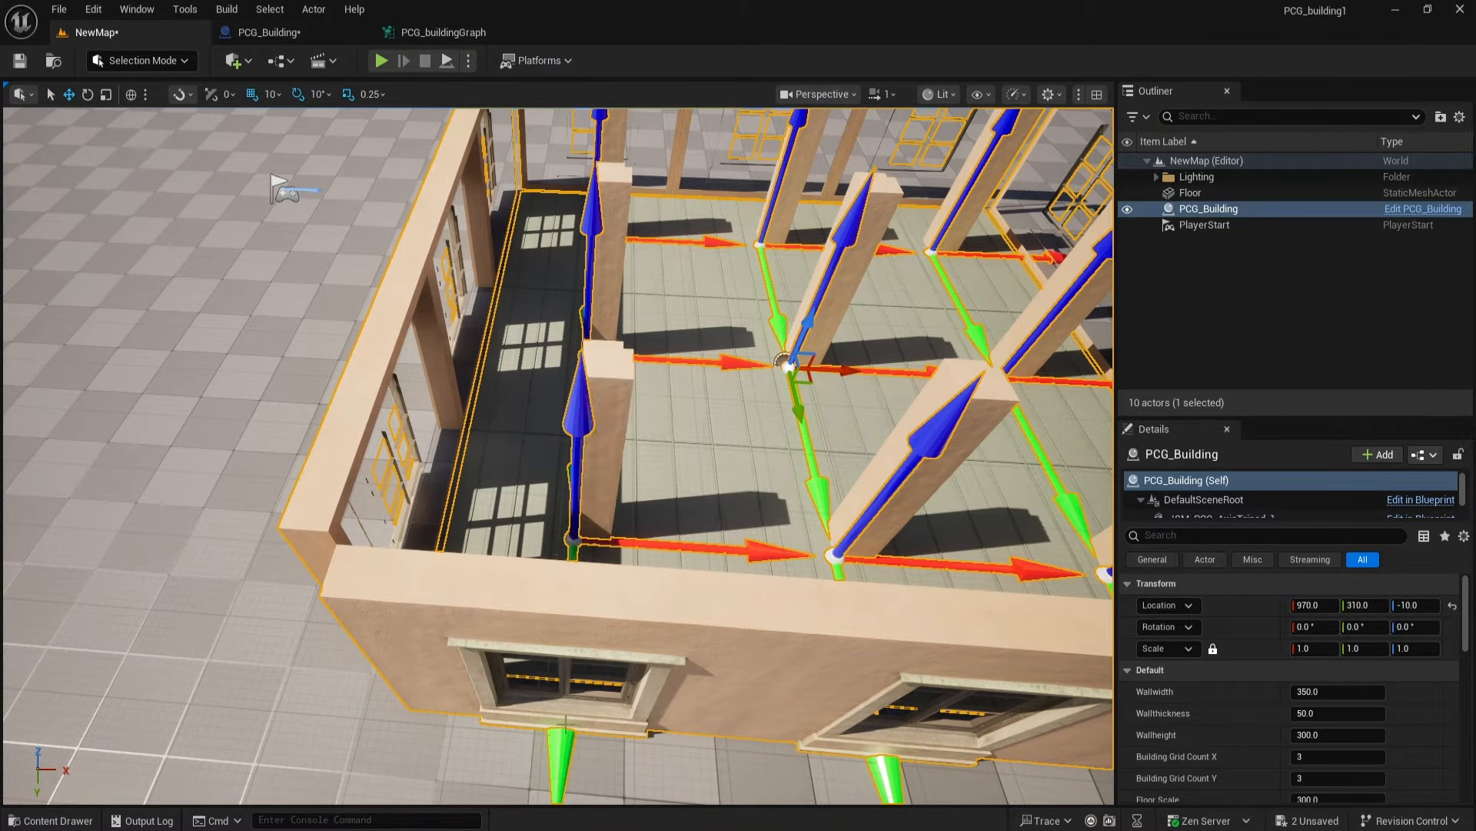
pyautogui.click(427, 34)
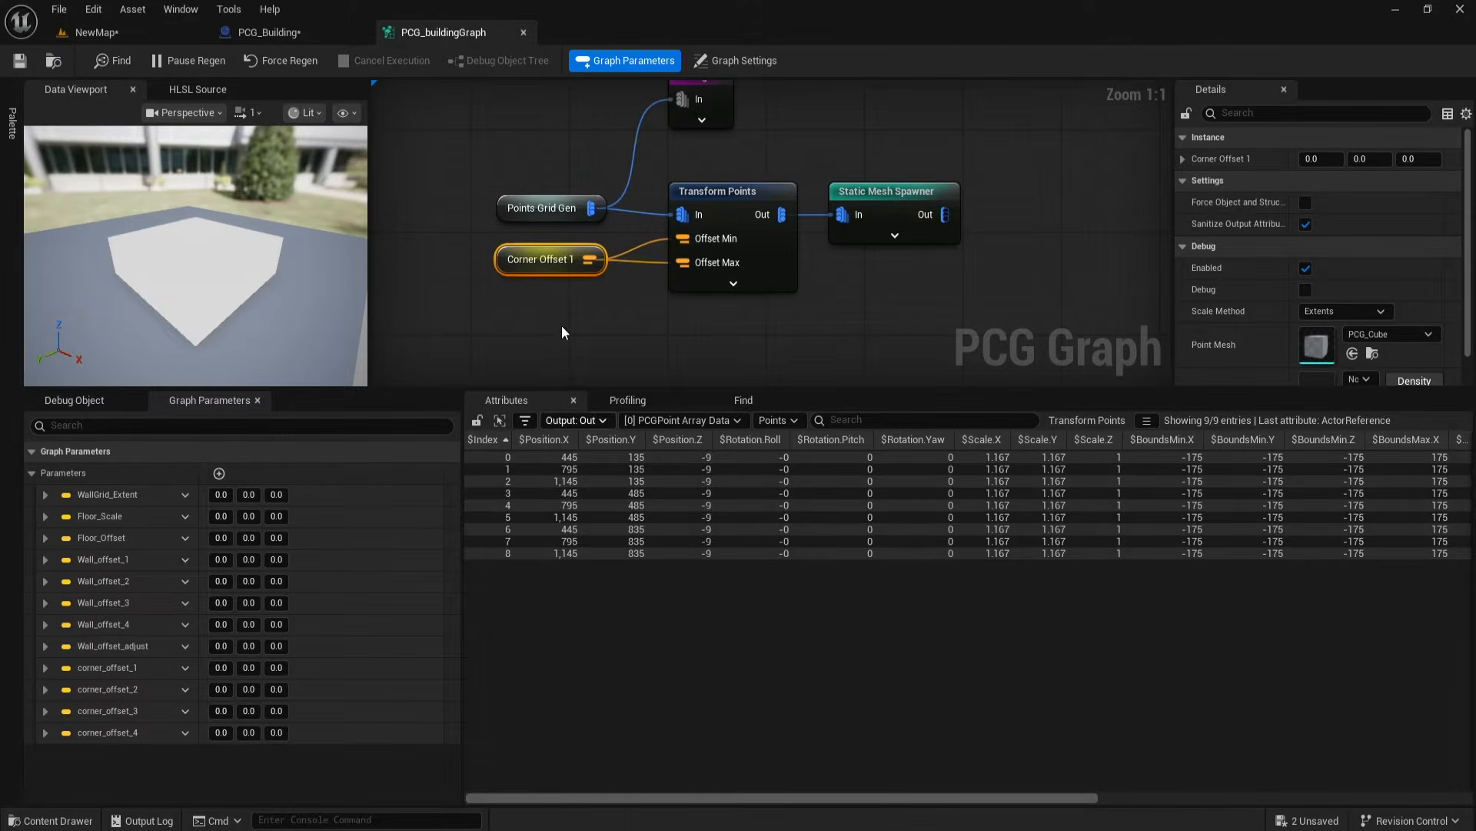
pyautogui.click(301, 29)
pyautogui.moveTo(86, 743); pyautogui.dragTo(685, 476)
pyautogui.moveTo(101, 768); pyautogui.dragTo(686, 445)
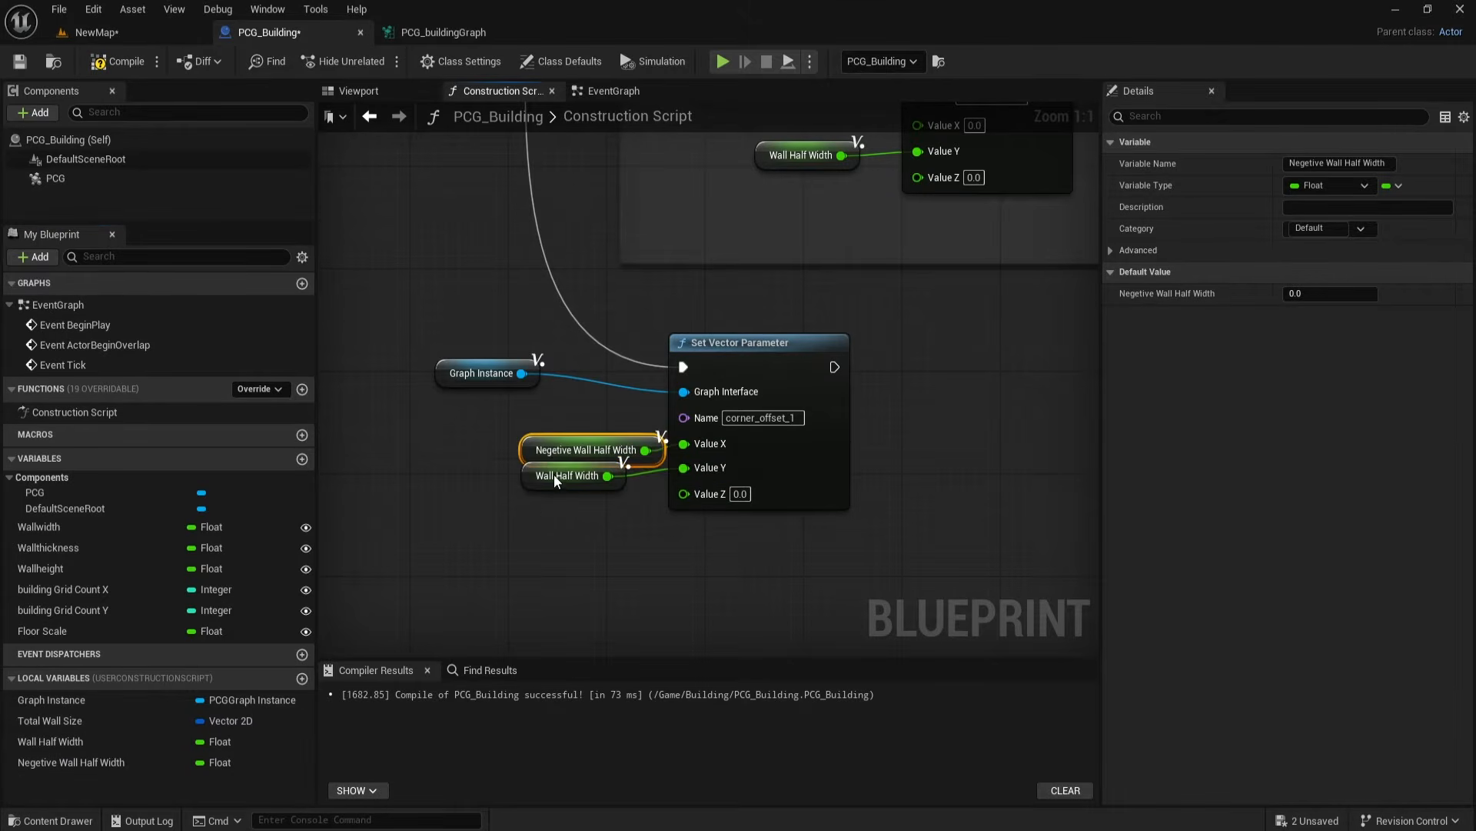
pyautogui.moveTo(553, 474); pyautogui.dragTo(540, 499)
pyautogui.moveTo(553, 444); pyautogui.dragTo(504, 444)
# Step: Compile and save the PCG_Building blueprint, force-regenerate the PCG graph and inspect the shifted pillars in the level
pyautogui.click(127, 62)
pyautogui.click(19, 61)
pyautogui.click(431, 32)
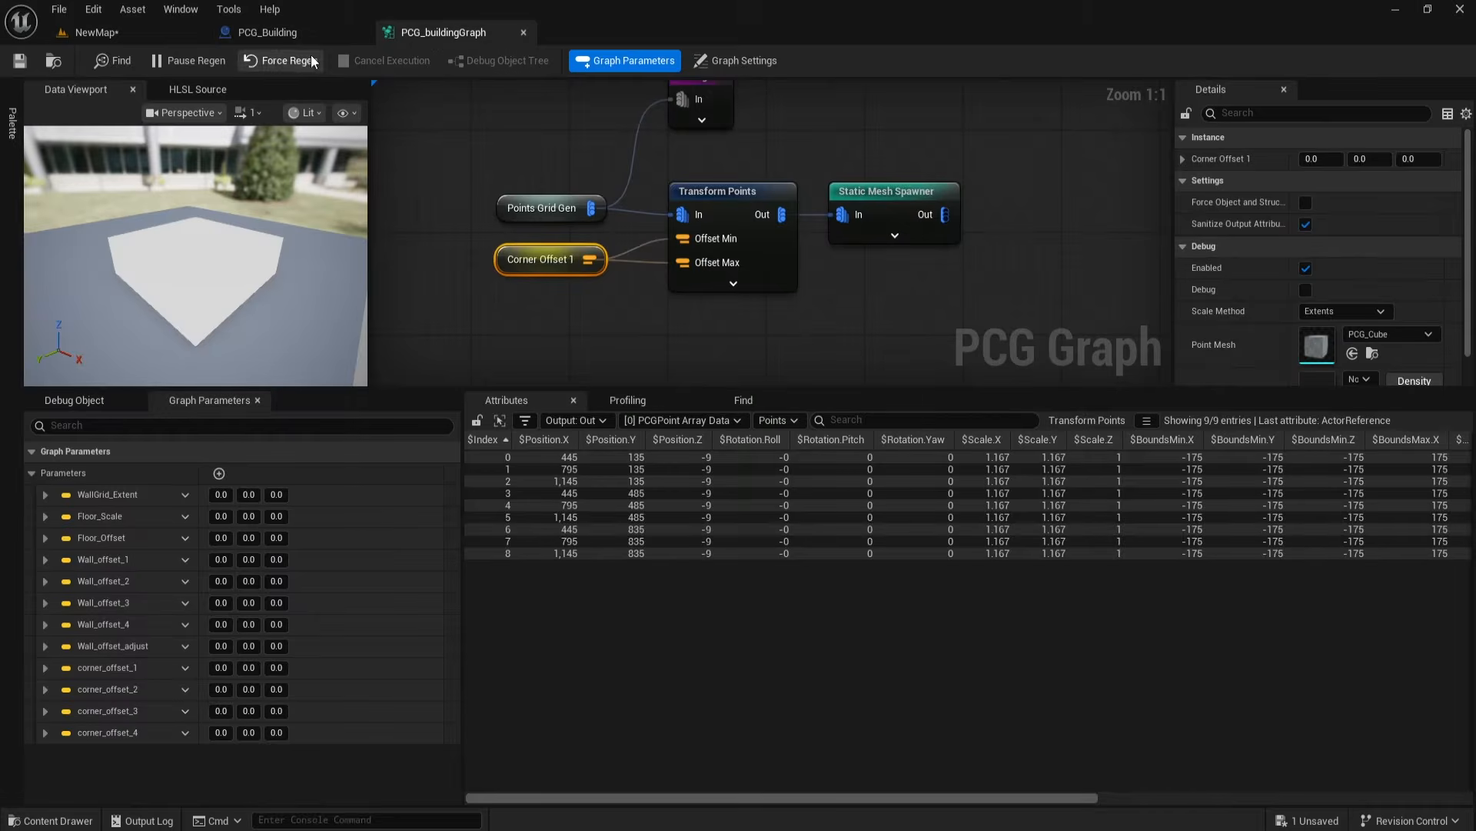
pyautogui.click(114, 35)
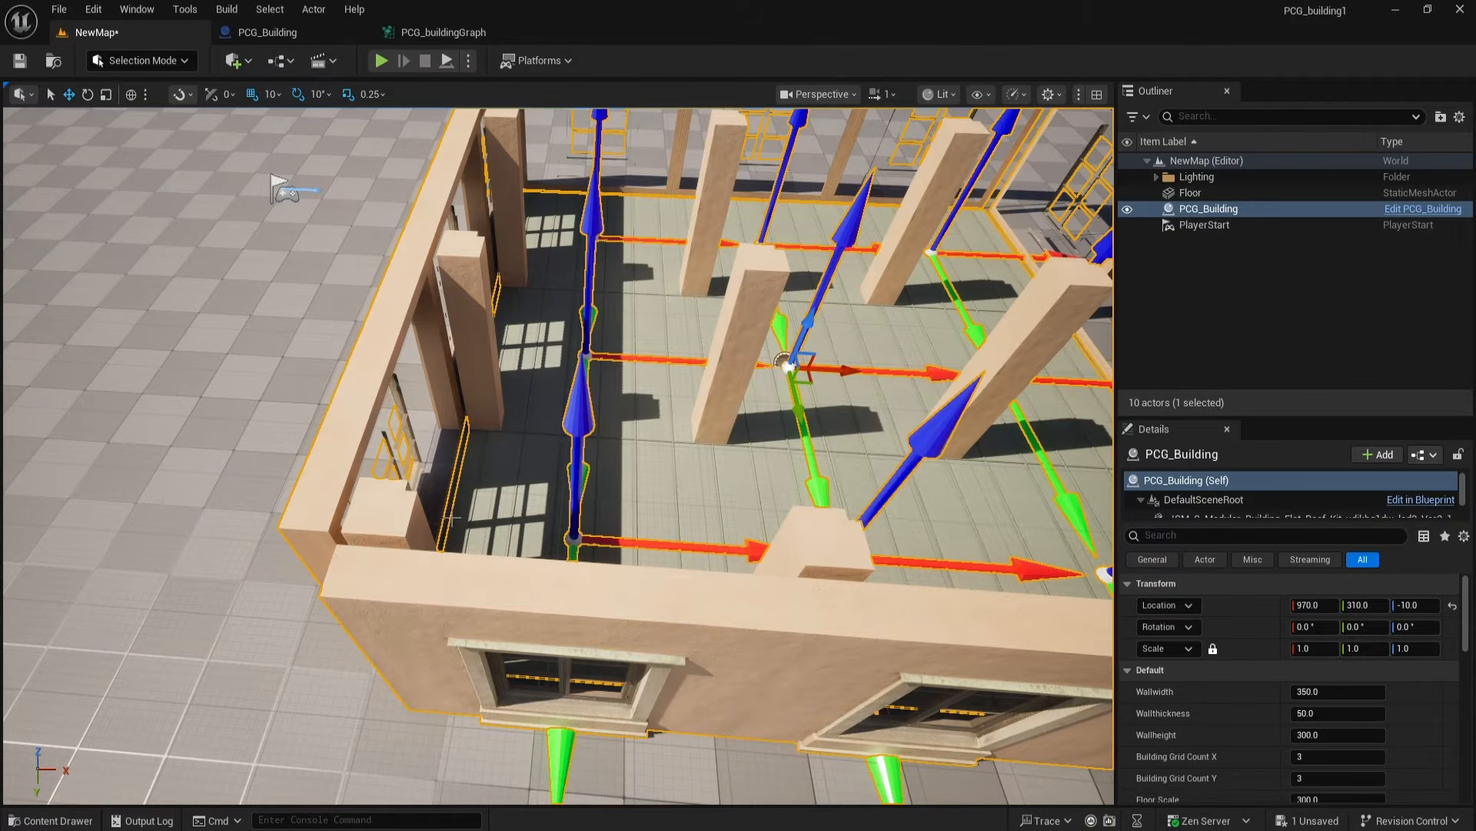
# Step: In the PCG graph, duplicate the Points Grid Gen, Corner Offset 1 and Transform Points nodes below the originals
pyautogui.click(418, 33)
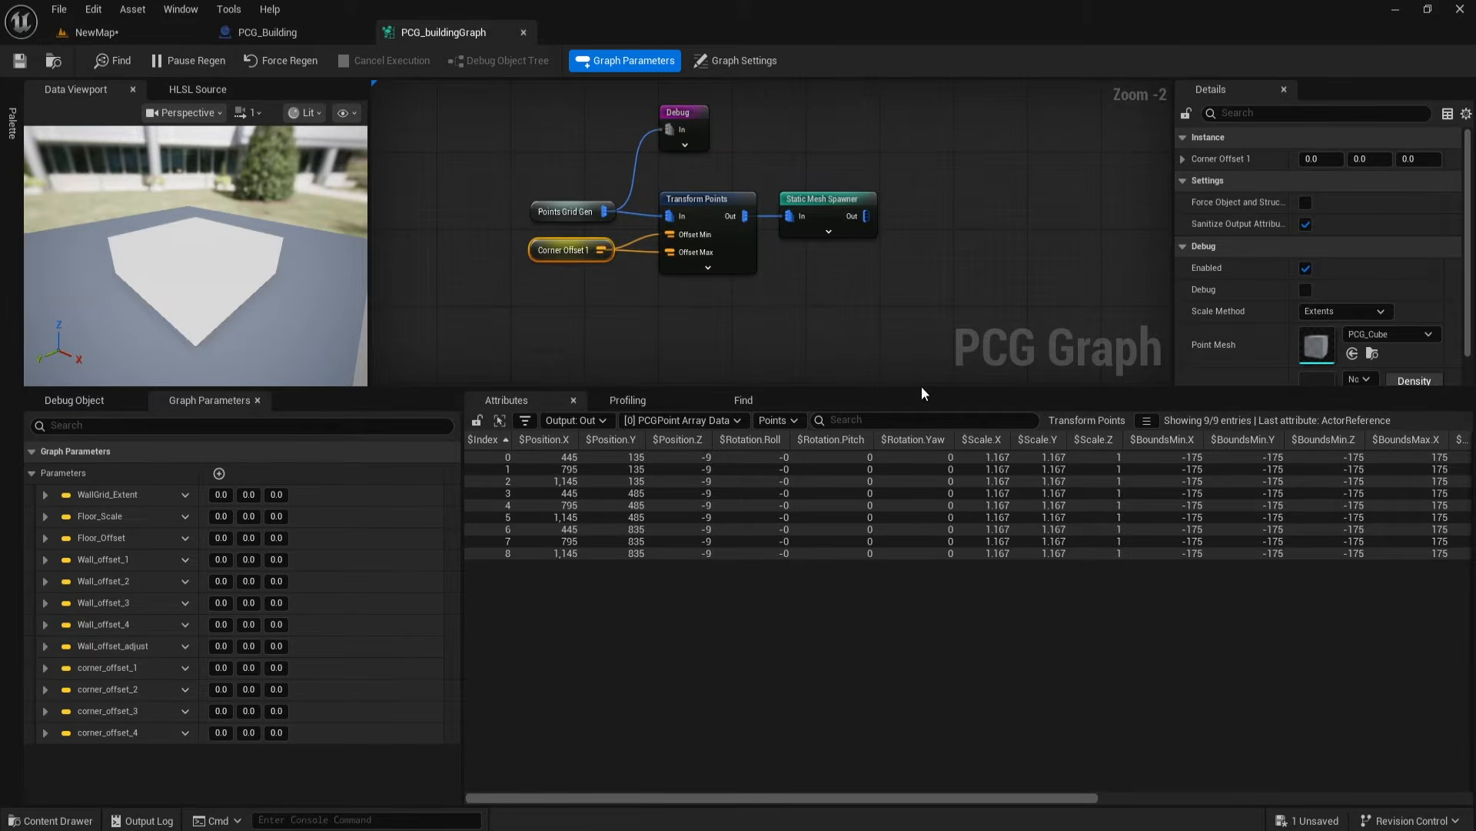
pyautogui.moveTo(921, 389); pyautogui.dragTo(854, 514)
pyautogui.moveTo(495, 241); pyautogui.dragTo(617, 467)
pyautogui.hotkey('ctrl', 'c')
pyautogui.hotkey('ctrl', 'v')
# Step: Replace the duplicated Corner Offset 1 node with Get corner_offset_2, feeding Offset Min and Offset Max of the copied Transform Points
pyautogui.scroll(2, 616, 468)
pyautogui.rightClick(623, 400)
pyautogui.write('corner')
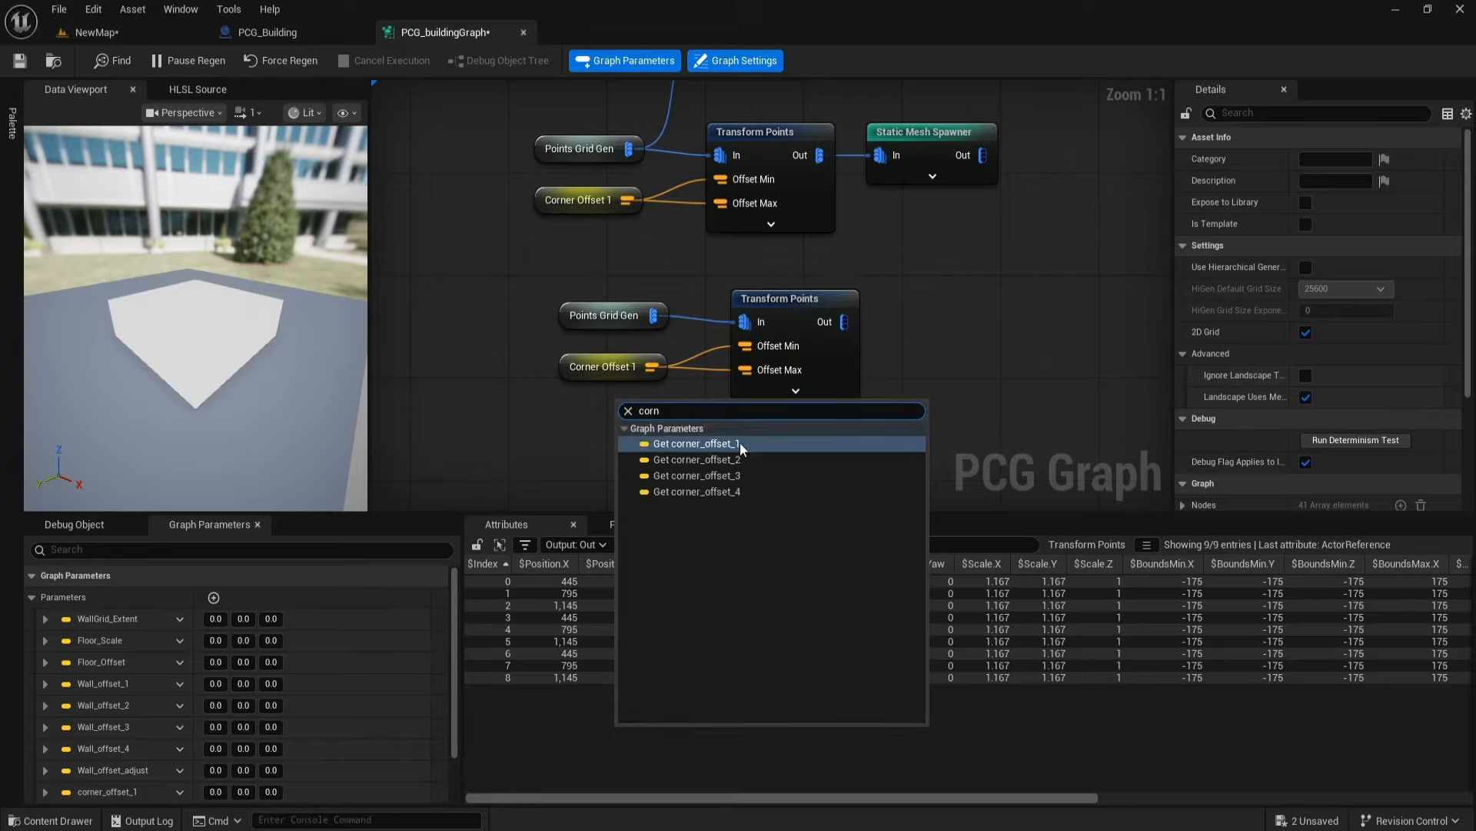
pyautogui.click(661, 455)
pyautogui.moveTo(615, 417); pyautogui.dragTo(628, 365)
# Step: Set the Z value of Rotation Min and Rotation Max on the second Transform Points node to 90°
pyautogui.click(781, 299)
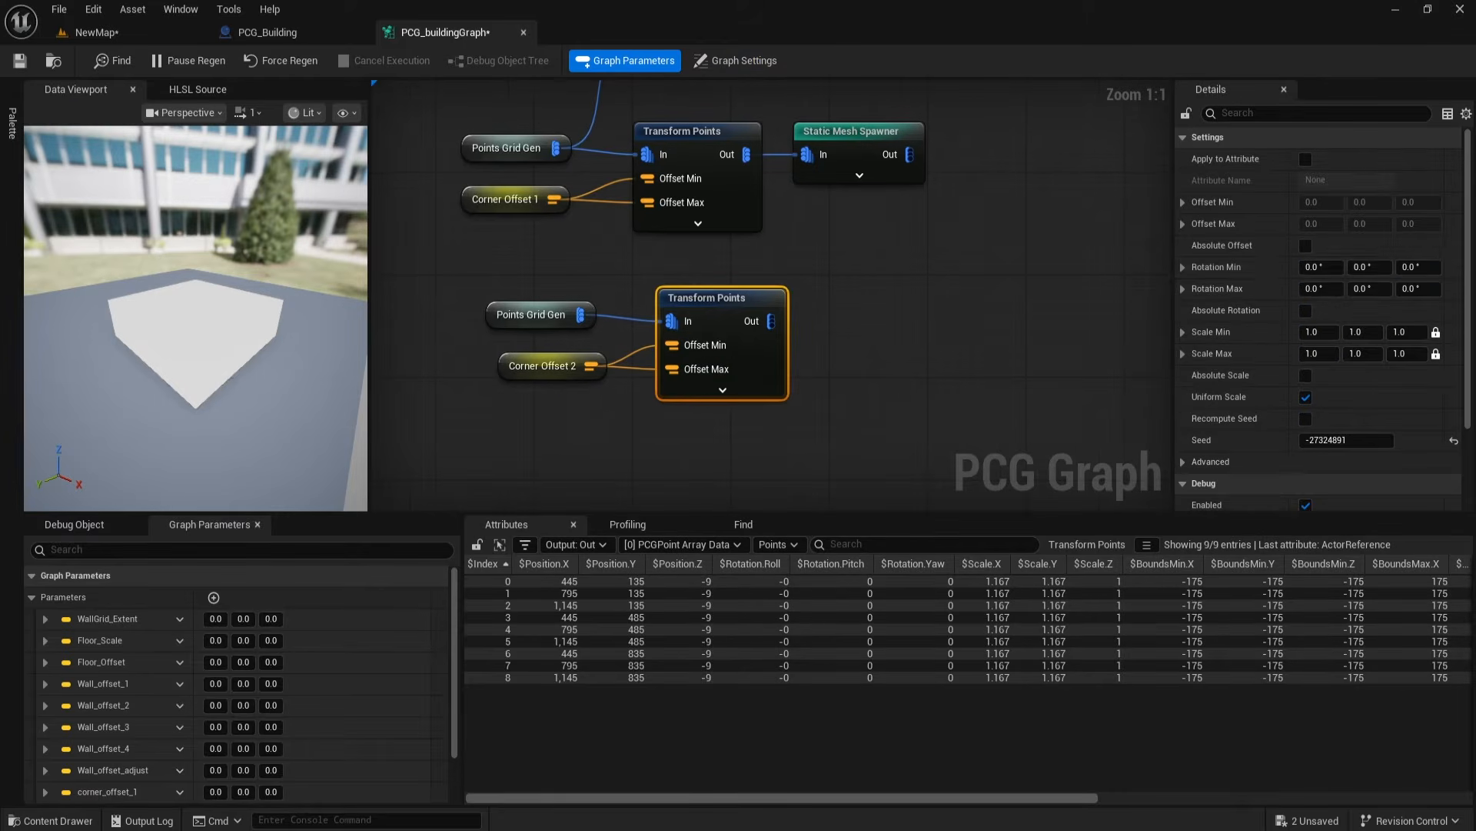
pyautogui.click(1419, 267)
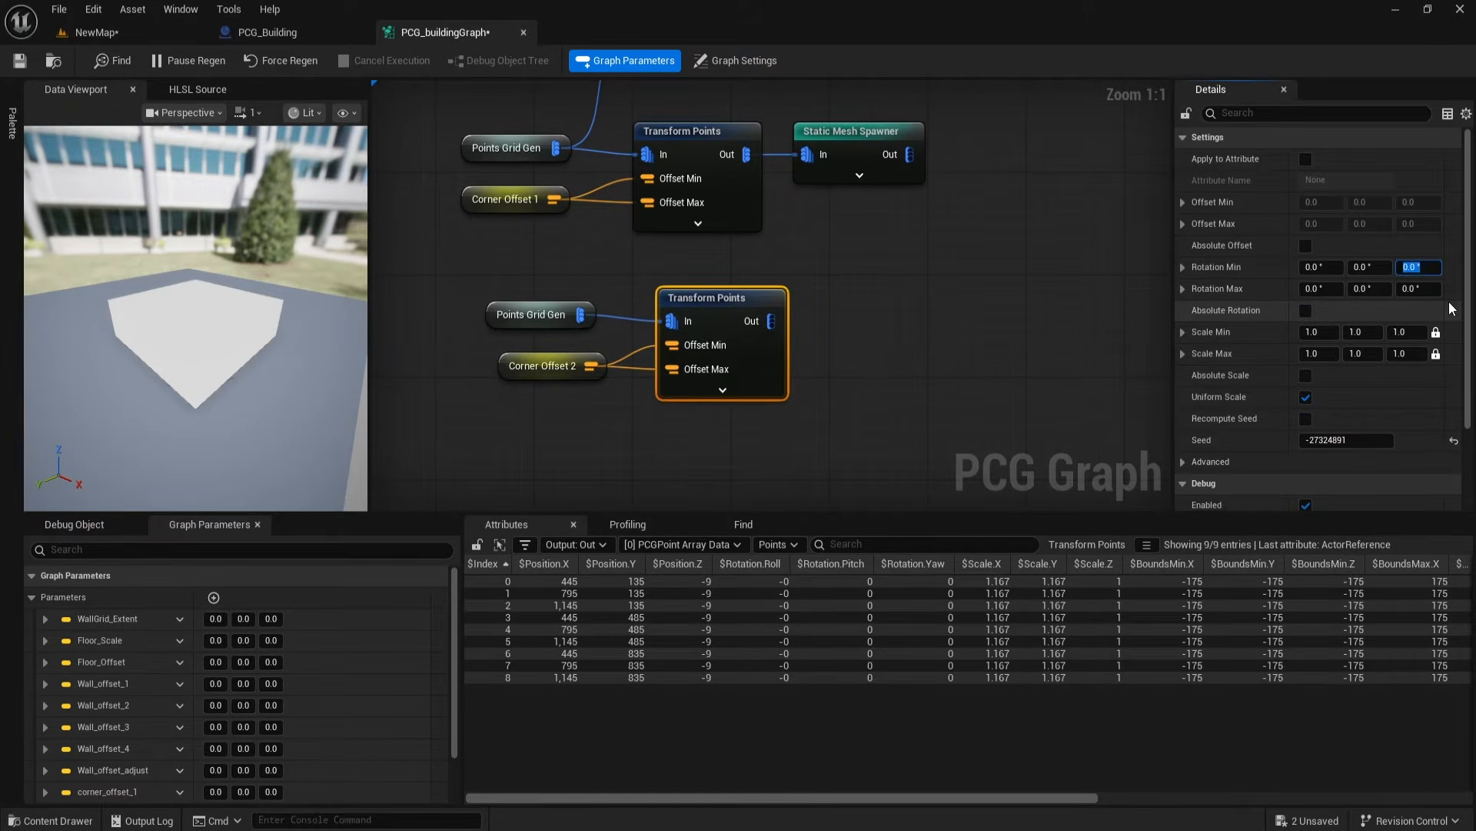
pyautogui.write('90')
pyautogui.press('Return')
pyautogui.click(1418, 289)
pyautogui.write('90')
pyautogui.press('Return')
pyautogui.click(884, 438)
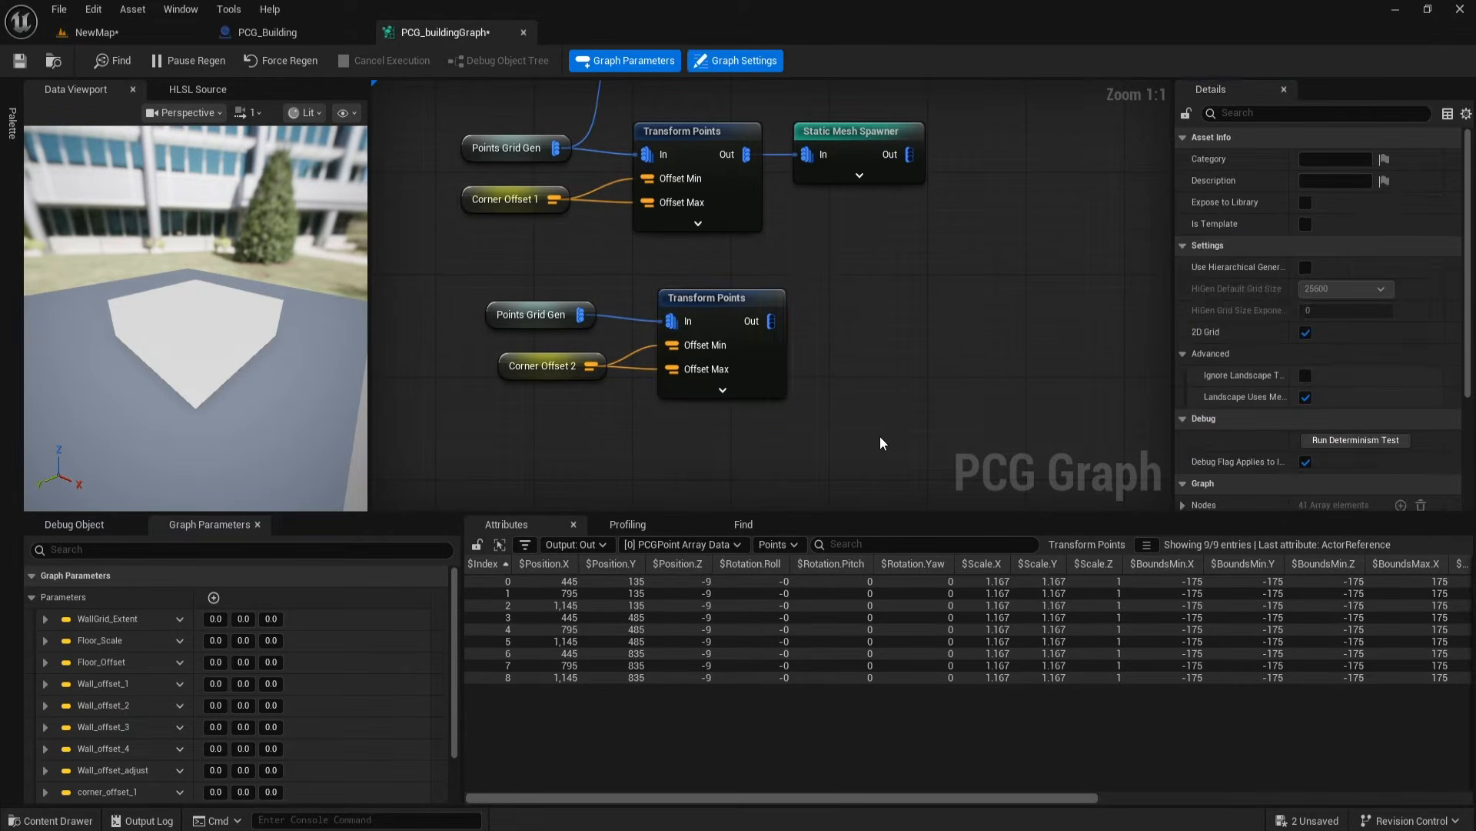
# Step: Move the Static Mesh Spawner's input link from the first to the second Transform Points node and reposition the spawner
pyautogui.keyDown('ctrl'); pyautogui.moveTo(746, 154); pyautogui.dragTo(770, 320); pyautogui.keyUp('ctrl')
pyautogui.moveTo(841, 142); pyautogui.dragTo(878, 218)
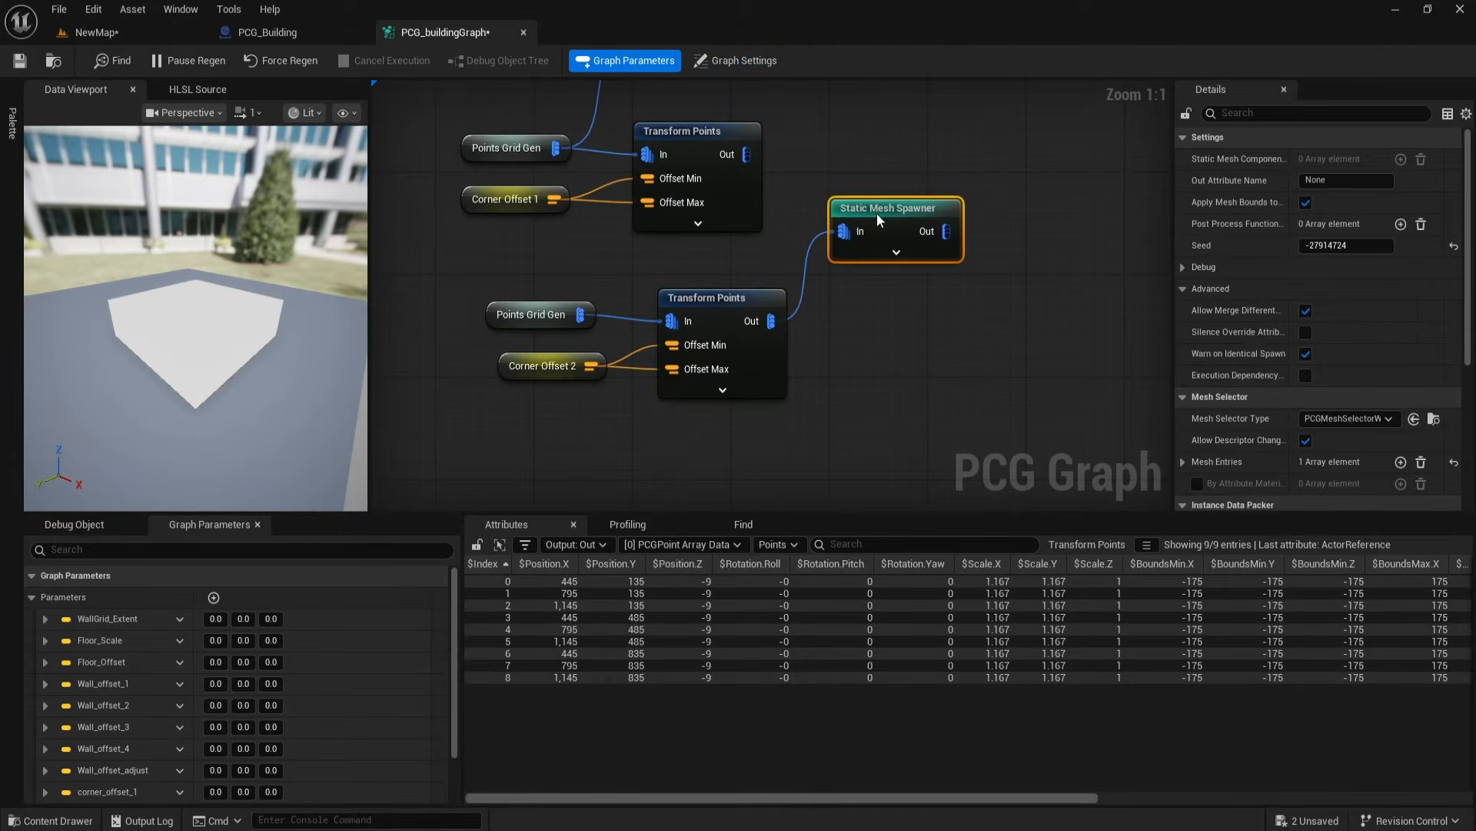
pyautogui.moveTo(795, 415); pyautogui.dragTo(775, 410, button='right')
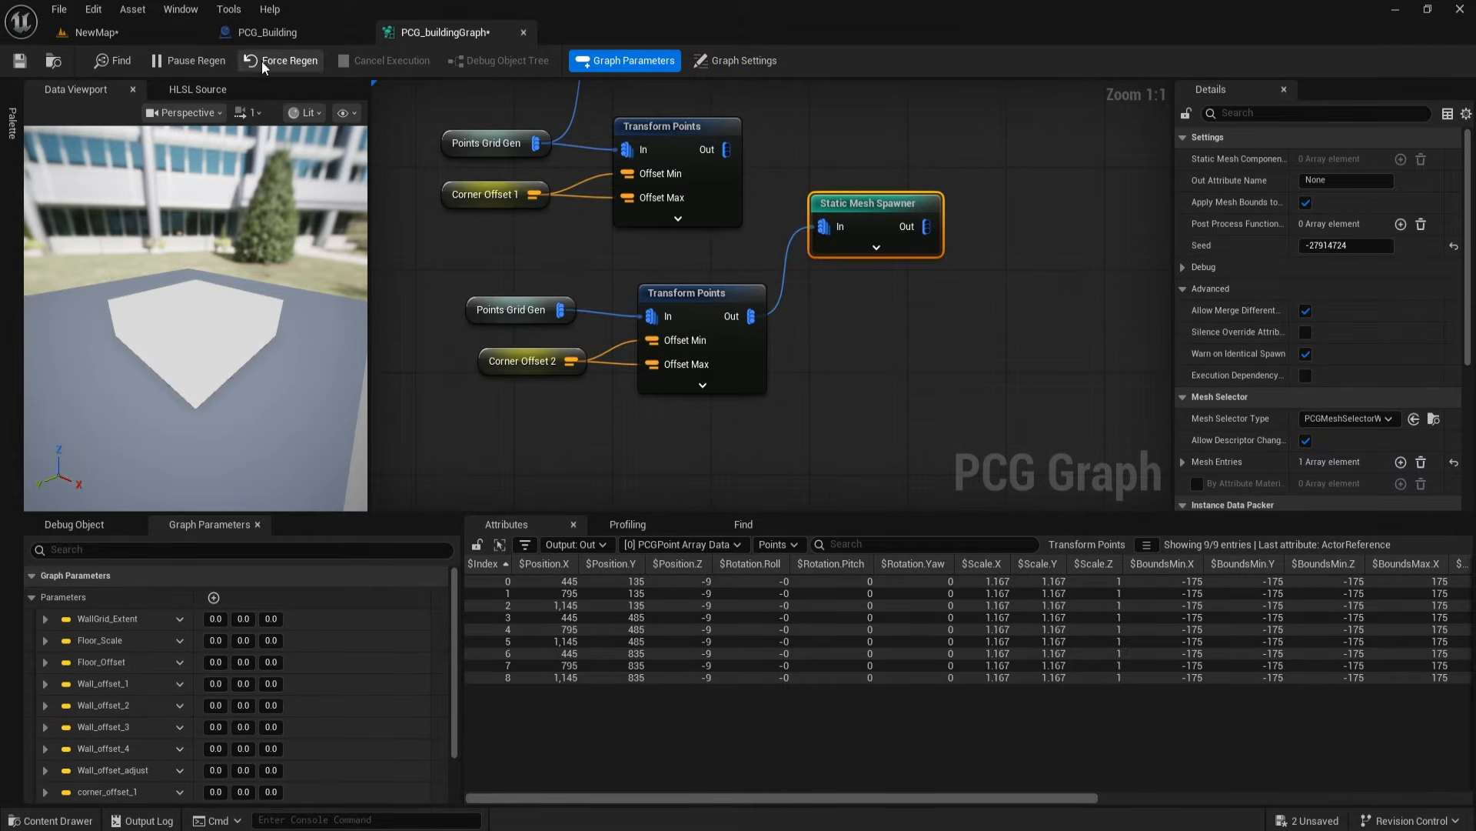
# Step: Force-regenerate the graph, inspect the rotated pillars at the building corner in the level, and return to the PCG_Building construction script
pyautogui.click(120, 32)
pyautogui.moveTo(515, 424); pyautogui.dragTo(646, 331, button='right')
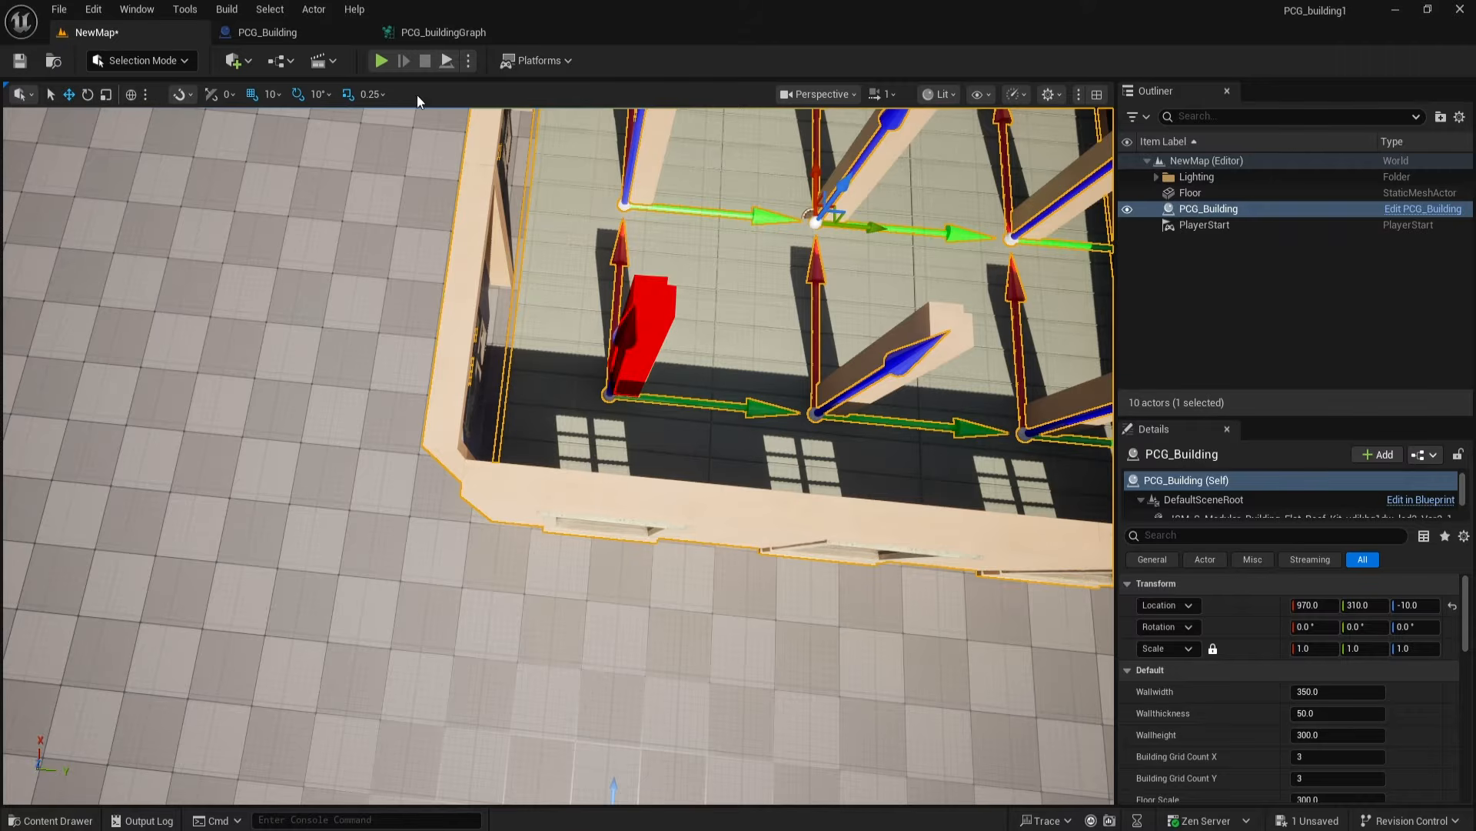
pyautogui.click(426, 34)
pyautogui.click(331, 32)
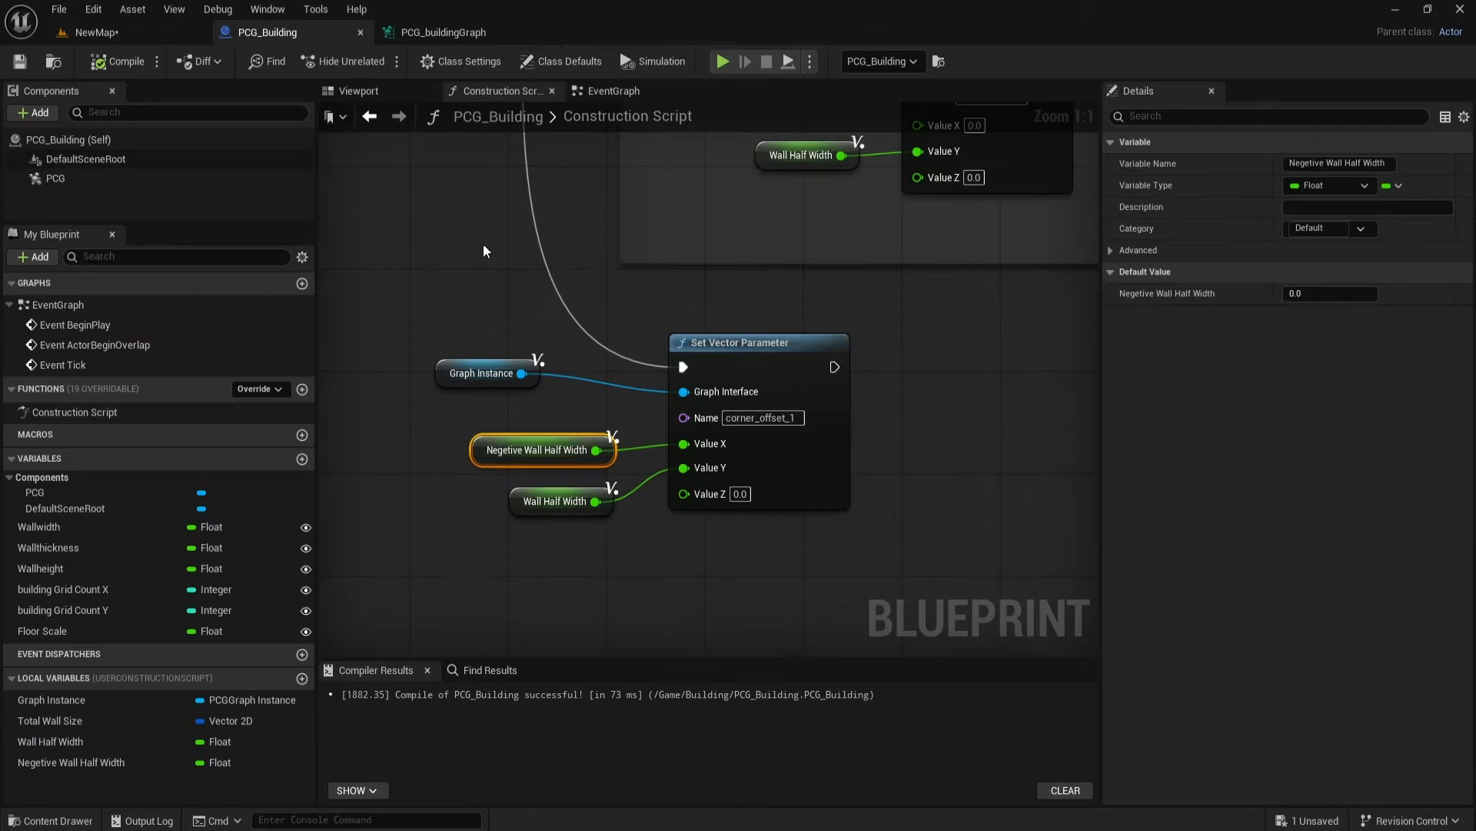
# Step: Duplicate the Graph Instance and corner_offset_1 Set Vector Parameter nodes, chain the copy after the original, and name its parameter corner_offset_2
pyautogui.moveTo(385, 301); pyautogui.dragTo(624, 395)
pyautogui.hotkey('ctrl', 'c')
pyautogui.hotkey('ctrl', 'v')
pyautogui.moveTo(911, 415); pyautogui.dragTo(715, 265)
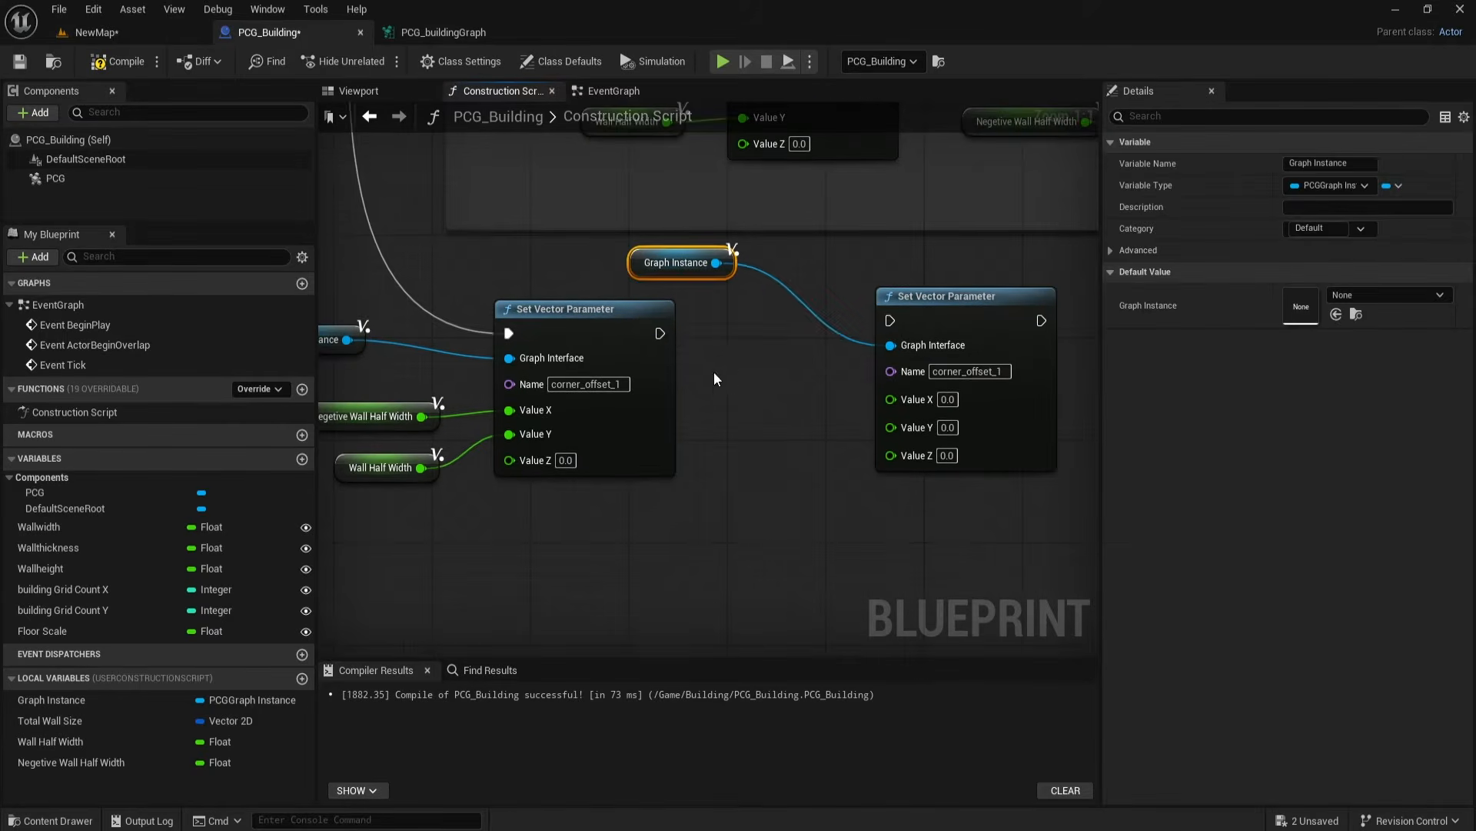
pyautogui.moveTo(892, 326); pyautogui.dragTo(905, 339)
pyautogui.moveTo(904, 338); pyautogui.dragTo(646, 315, button='right')
pyautogui.moveTo(471, 321); pyautogui.dragTo(714, 321)
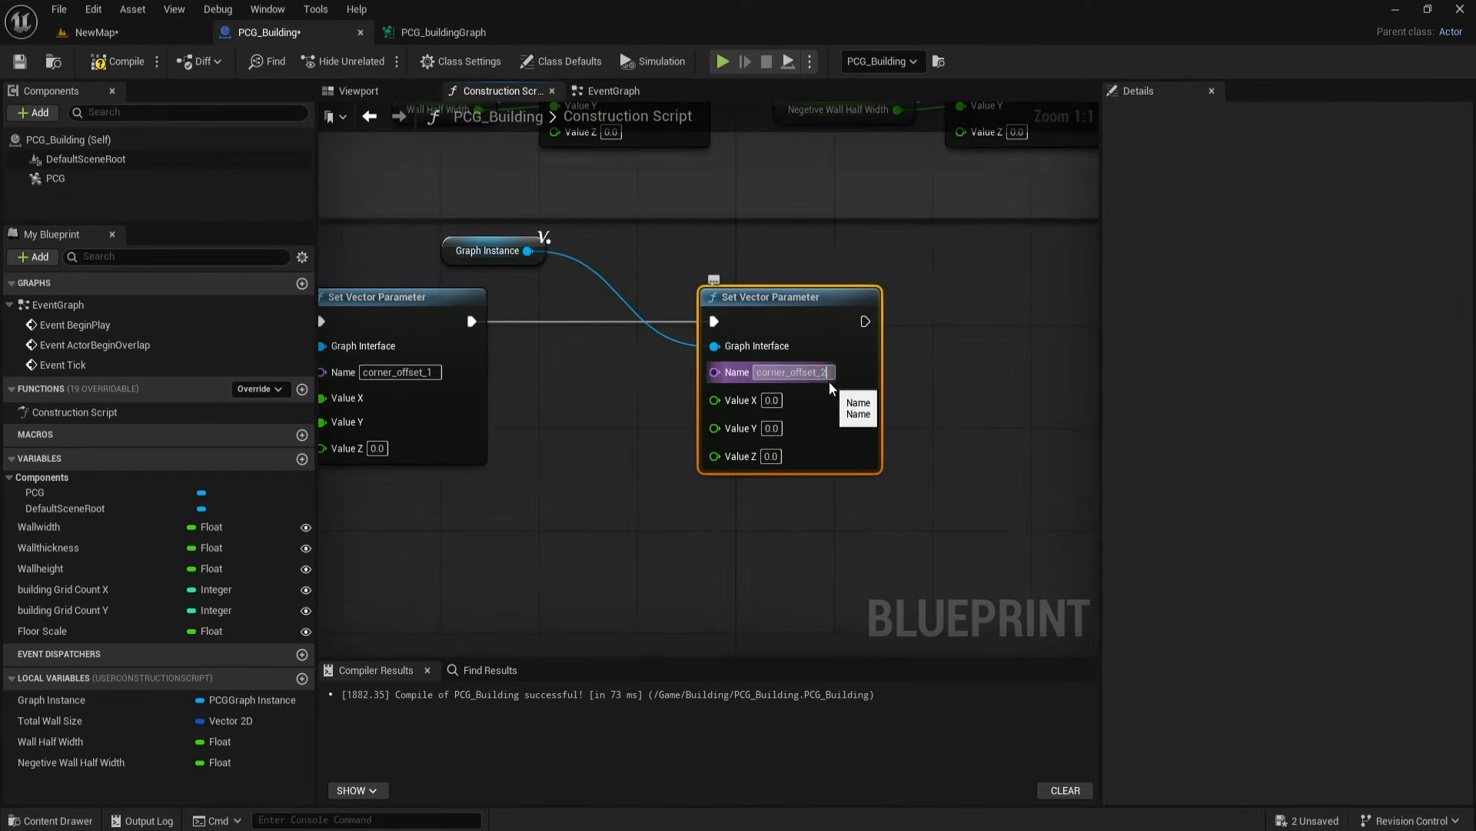
pyautogui.click(443, 33)
pyautogui.click(270, 32)
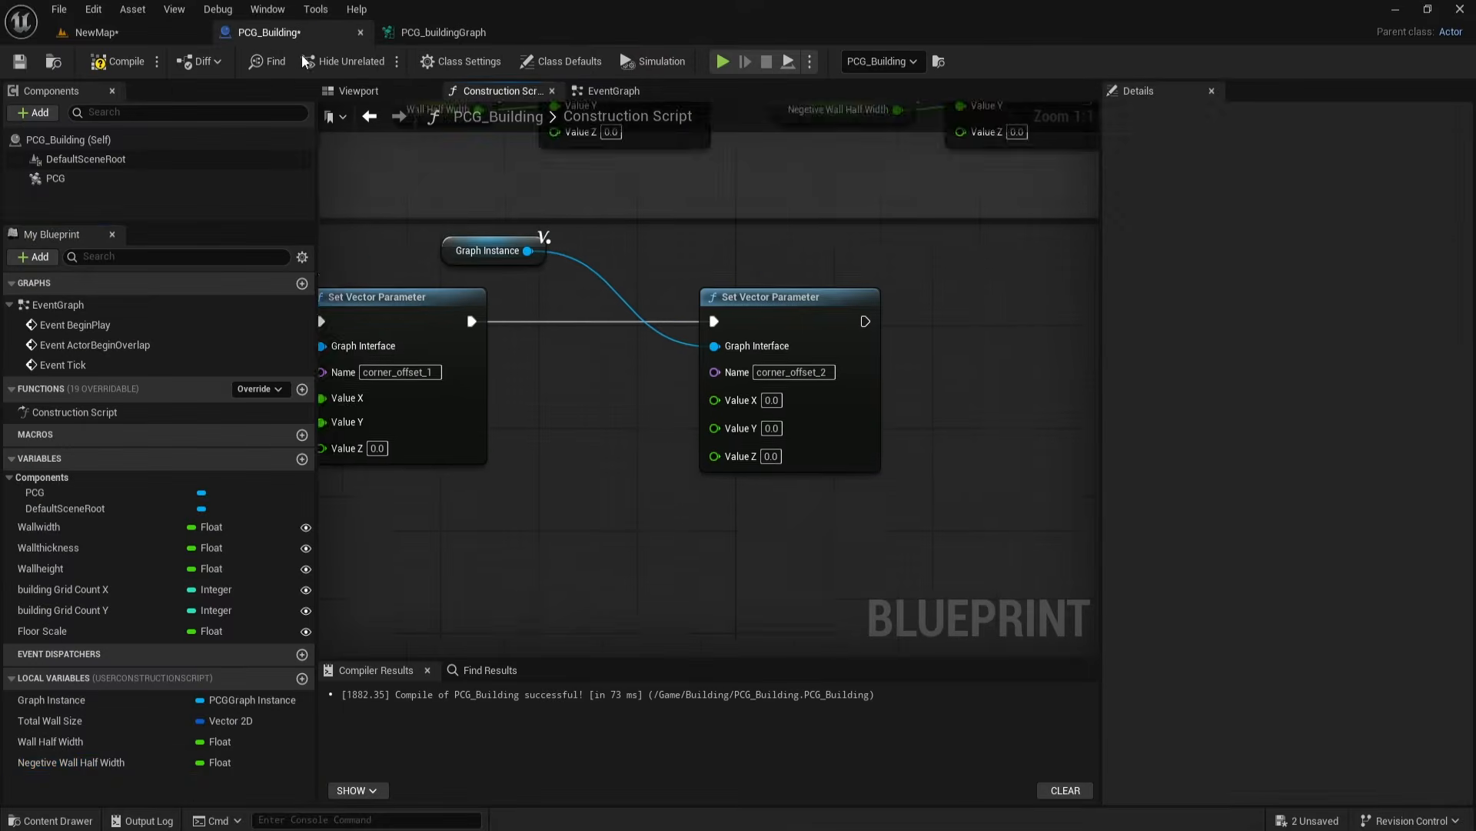
# Step: Add a Negetive Wall Half Width getter and feed it into Value X and Value Y of the corner_offset_2 node
pyautogui.keyDown('ctrl'); pyautogui.moveTo(71, 762); pyautogui.dragTo(608, 385); pyautogui.keyUp('ctrl')
pyautogui.click(119, 33)
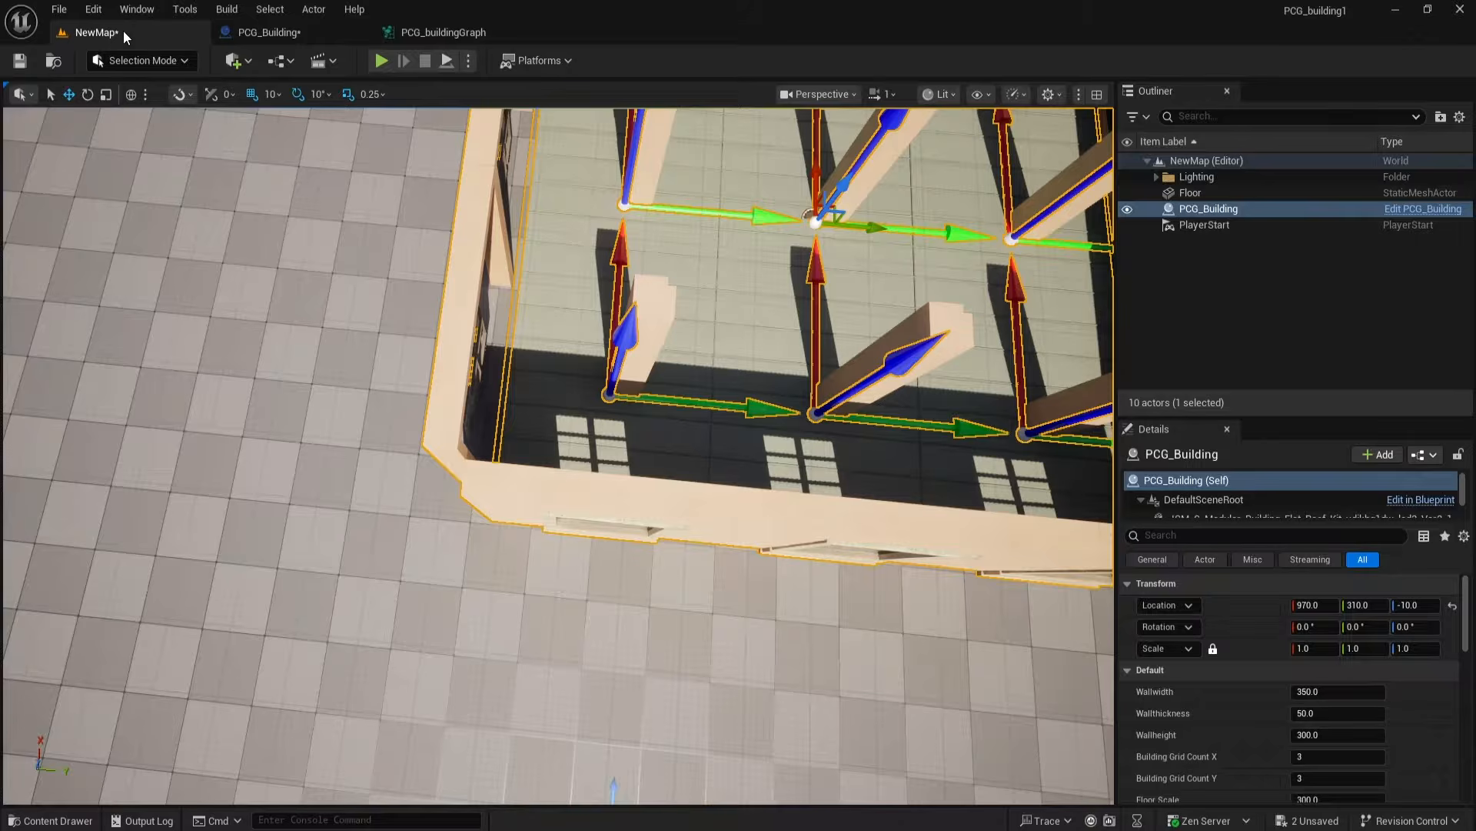
pyautogui.click(429, 31)
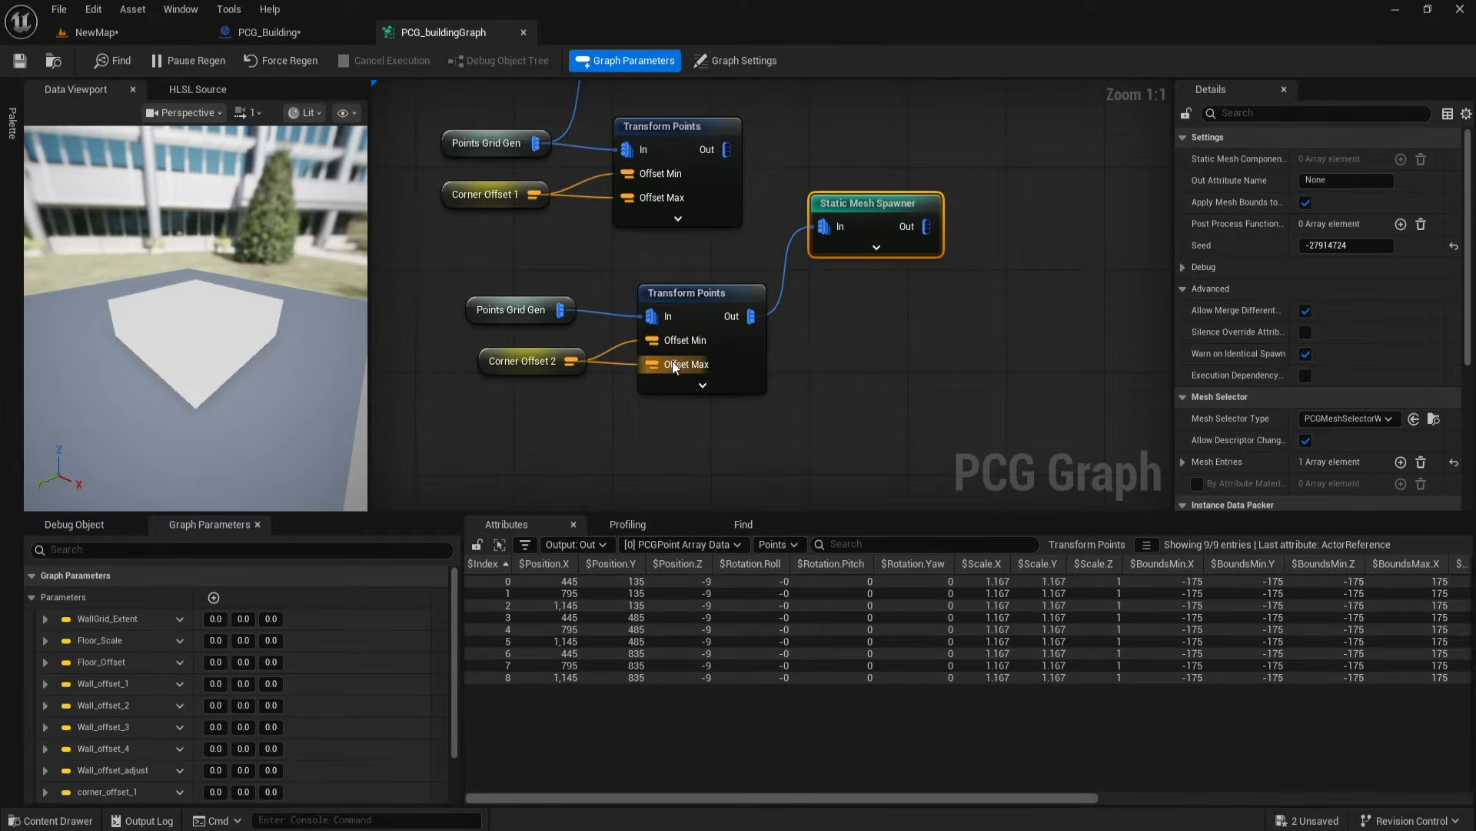
pyautogui.click(292, 33)
pyautogui.moveTo(727, 395); pyautogui.dragTo(778, 366)
pyautogui.moveTo(727, 396); pyautogui.dragTo(779, 390)
pyautogui.moveTo(669, 400); pyautogui.dragTo(657, 372)
# Step: Compile and save the blueprint, save the PCG graph, and check the pillars in the level
pyautogui.click(117, 61)
pyautogui.click(20, 62)
pyautogui.click(444, 32)
pyautogui.click(20, 60)
pyautogui.click(96, 32)
pyautogui.click(268, 33)
pyautogui.scroll(-1, 773, 482)
# Step: Duplicate the second Points Grid Gen and Transform Points nodes and feed Get corner_offset_3 into the copy's Offset Min and Offset Max
pyautogui.click(444, 32)
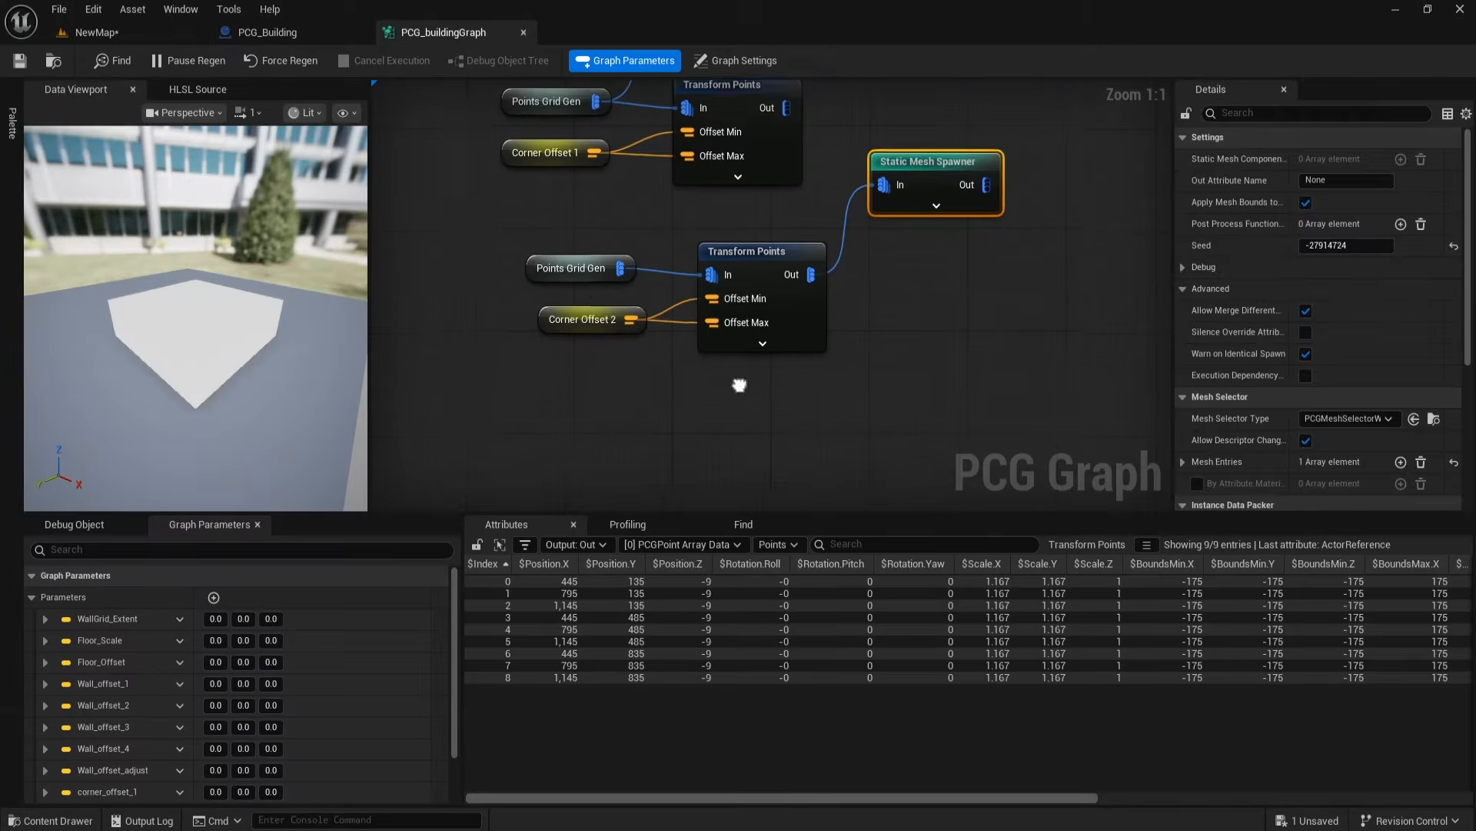
pyautogui.hotkey('ctrl', 'c')
pyautogui.hotkey('ctrl', 'v')
pyautogui.moveTo(753, 414); pyautogui.dragTo(723, 309, button='right')
pyautogui.rightClick(557, 399)
pyautogui.write('corner')
pyautogui.click(662, 481)
pyautogui.moveTo(615, 431); pyautogui.dragTo(541, 366)
# Step: Set the Z value of Rotation Min and Rotation Max on the third Transform Points node to 180°
pyautogui.click(731, 298)
pyautogui.write('180')
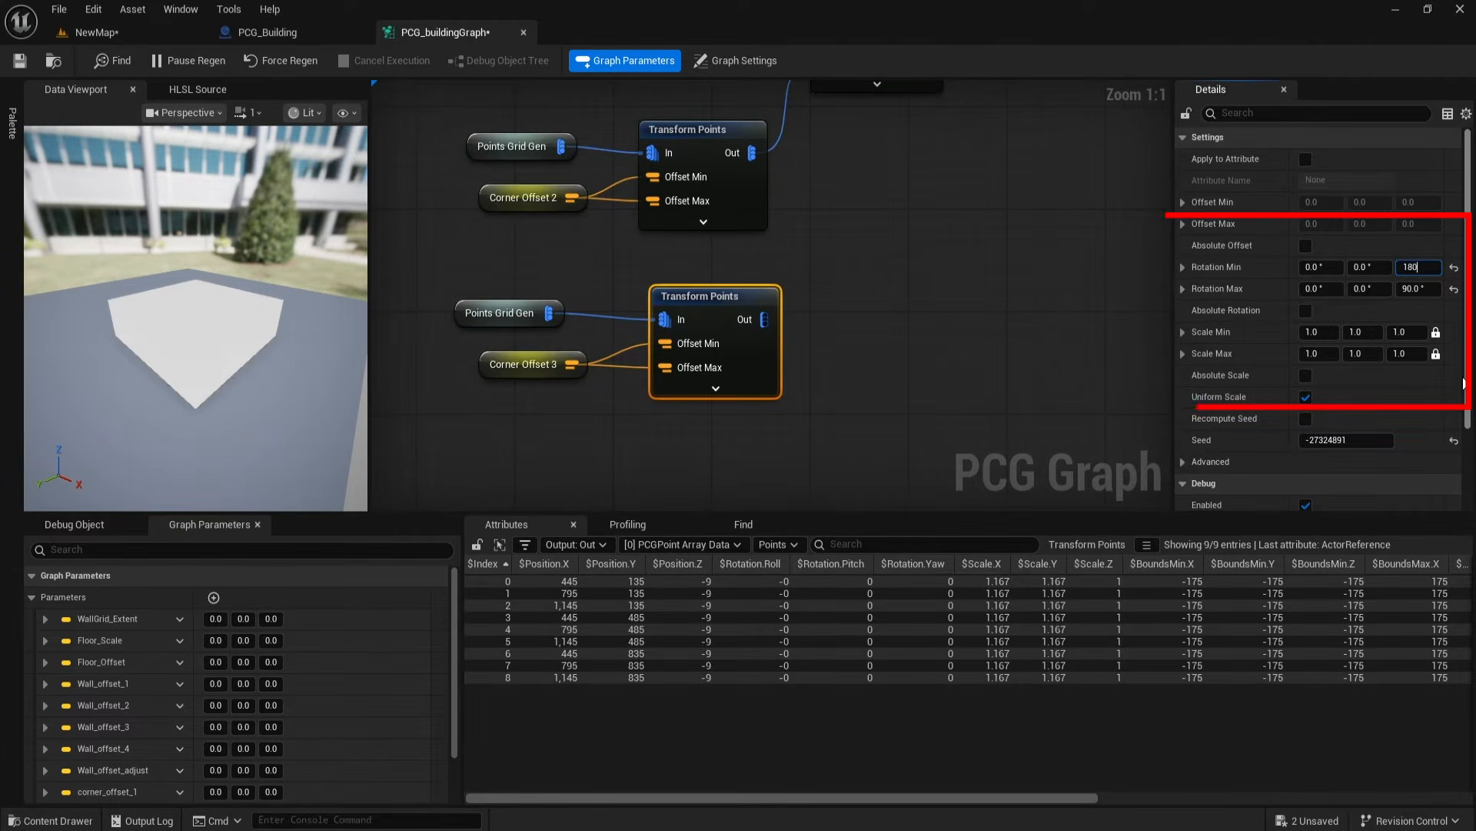
pyautogui.click(1418, 288)
pyautogui.write('18')
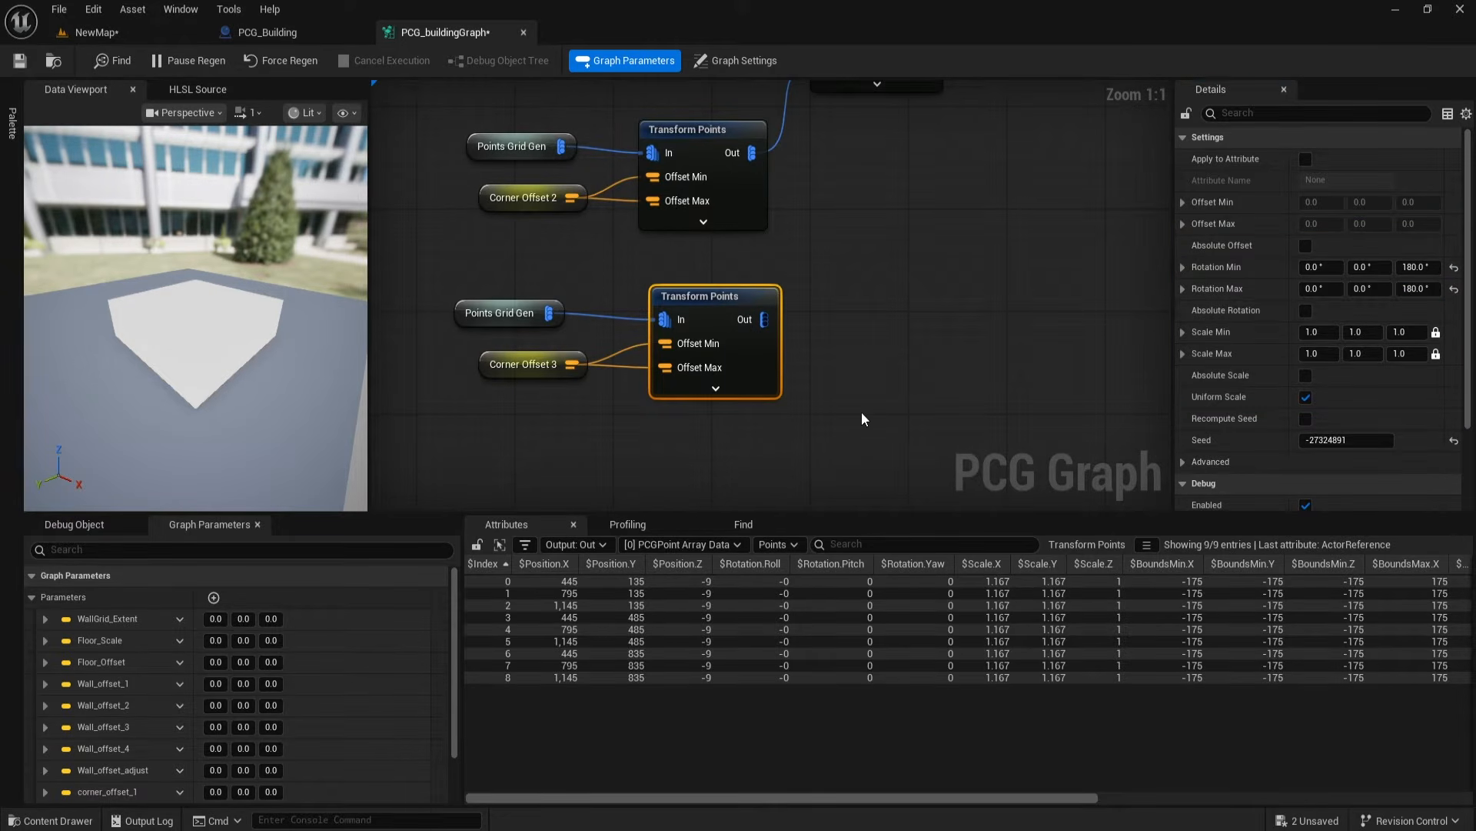
pyautogui.click(861, 412)
# Step: Move the Static Mesh Spawner's input link to the third Transform Points node and align the Corner Offset 3 node group
pyautogui.moveTo(871, 328); pyautogui.dragTo(841, 386, button='right')
pyautogui.moveTo(794, 121); pyautogui.dragTo(730, 376)
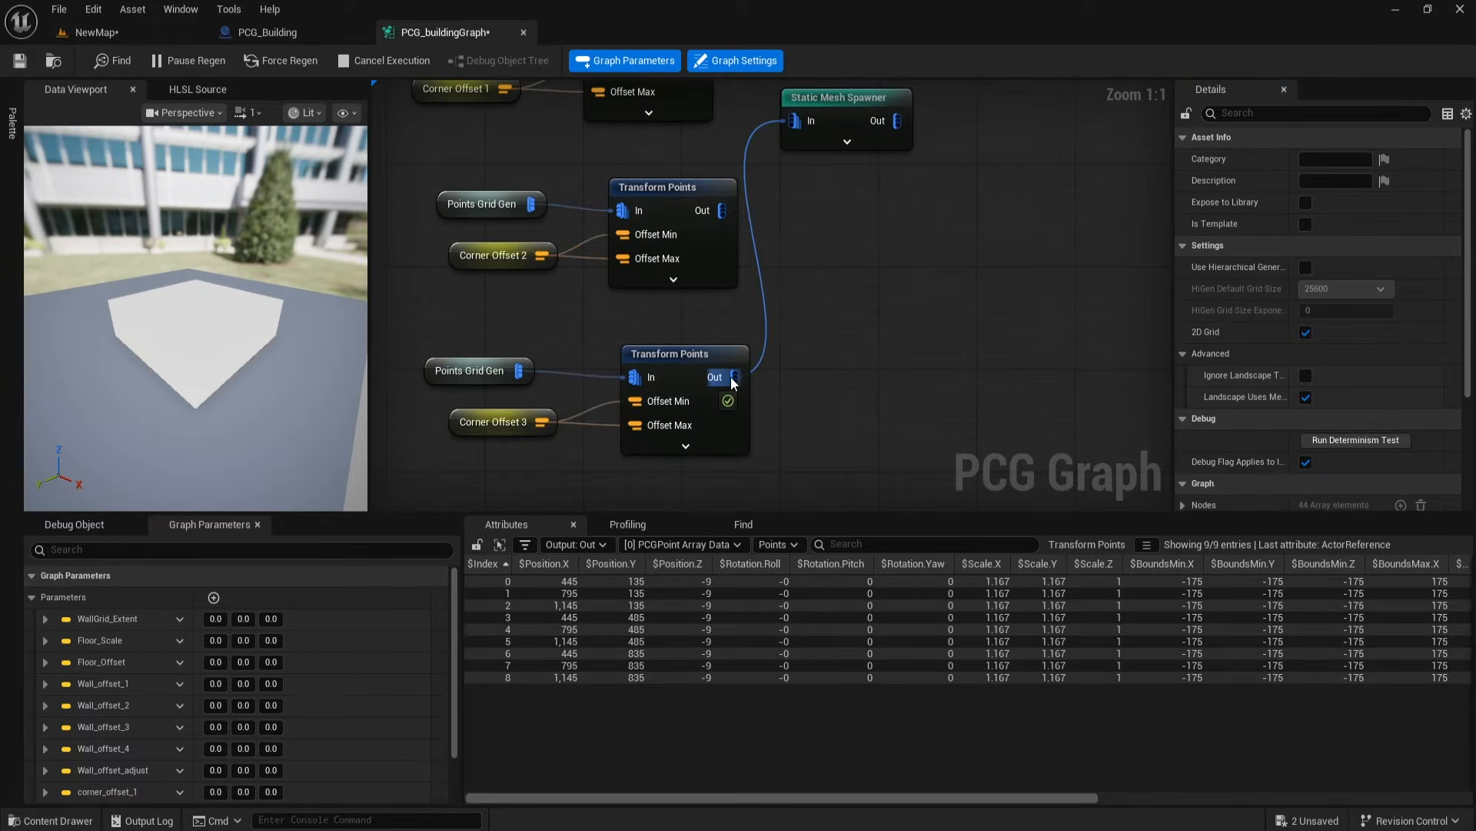
pyautogui.moveTo(809, 389); pyautogui.dragTo(878, 334, button='right')
pyautogui.moveTo(520, 275); pyautogui.dragTo(700, 380)
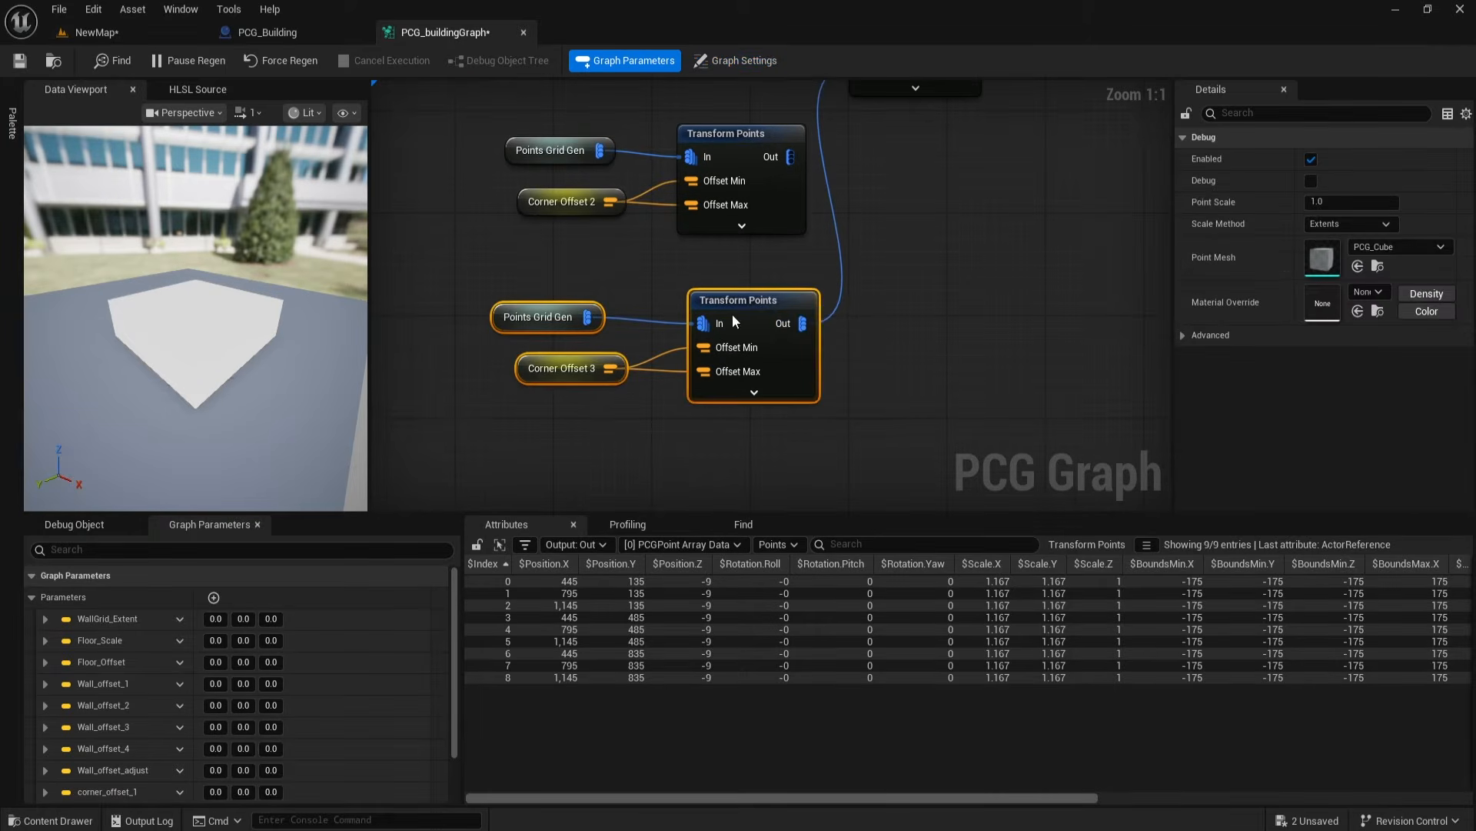
pyautogui.moveTo(738, 301); pyautogui.dragTo(726, 288)
pyautogui.moveTo(824, 351); pyautogui.dragTo(829, 367, button='right')
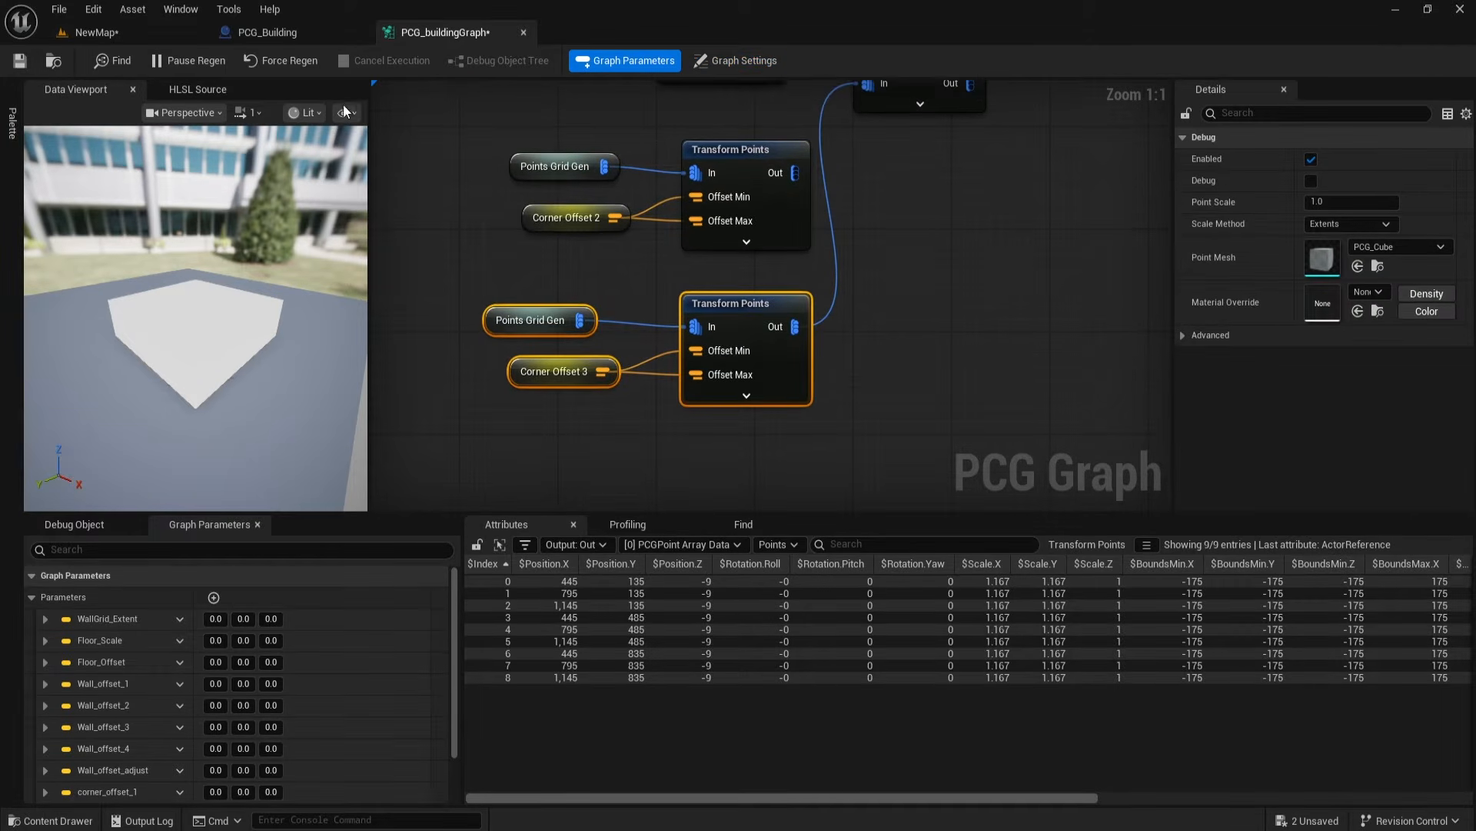
# Step: In the construction script, duplicate the Graph Instance and corner_offset_2 Set Vector Parameter nodes and chain the copy after the original
pyautogui.click(292, 33)
pyautogui.moveTo(492, 231); pyautogui.dragTo(462, 247, button='right')
pyautogui.moveTo(460, 251); pyautogui.dragTo(546, 280)
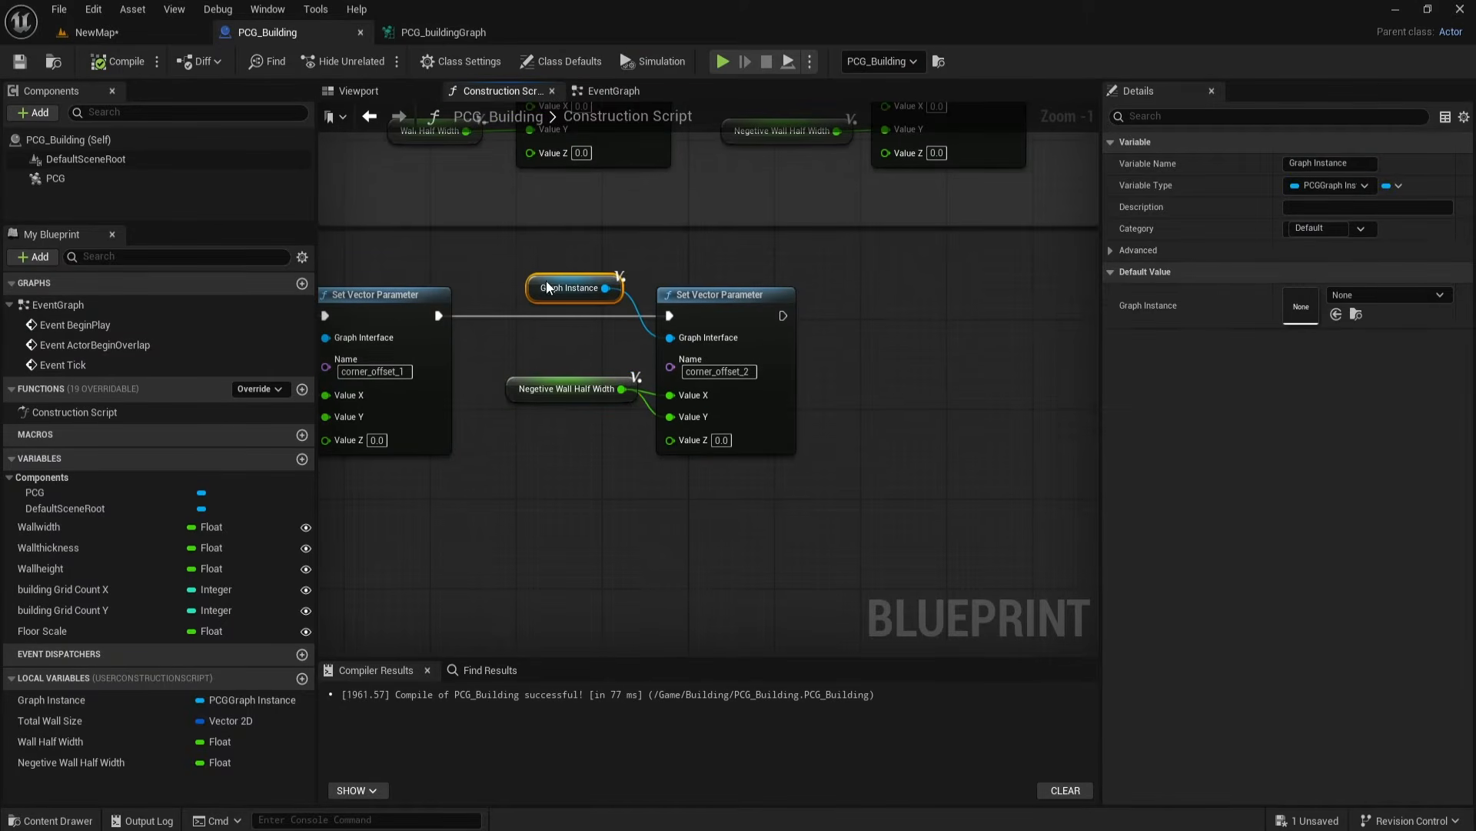
pyautogui.keyDown('shift'); pyautogui.click(722, 300); pyautogui.keyUp('shift')
pyautogui.hotkey('ctrl', 'c')
pyautogui.hotkey('ctrl', 'v')
pyautogui.moveTo(919, 424); pyautogui.dragTo(1016, 320)
pyautogui.click(831, 339)
pyautogui.moveTo(736, 307); pyautogui.dragTo(651, 315, button='right')
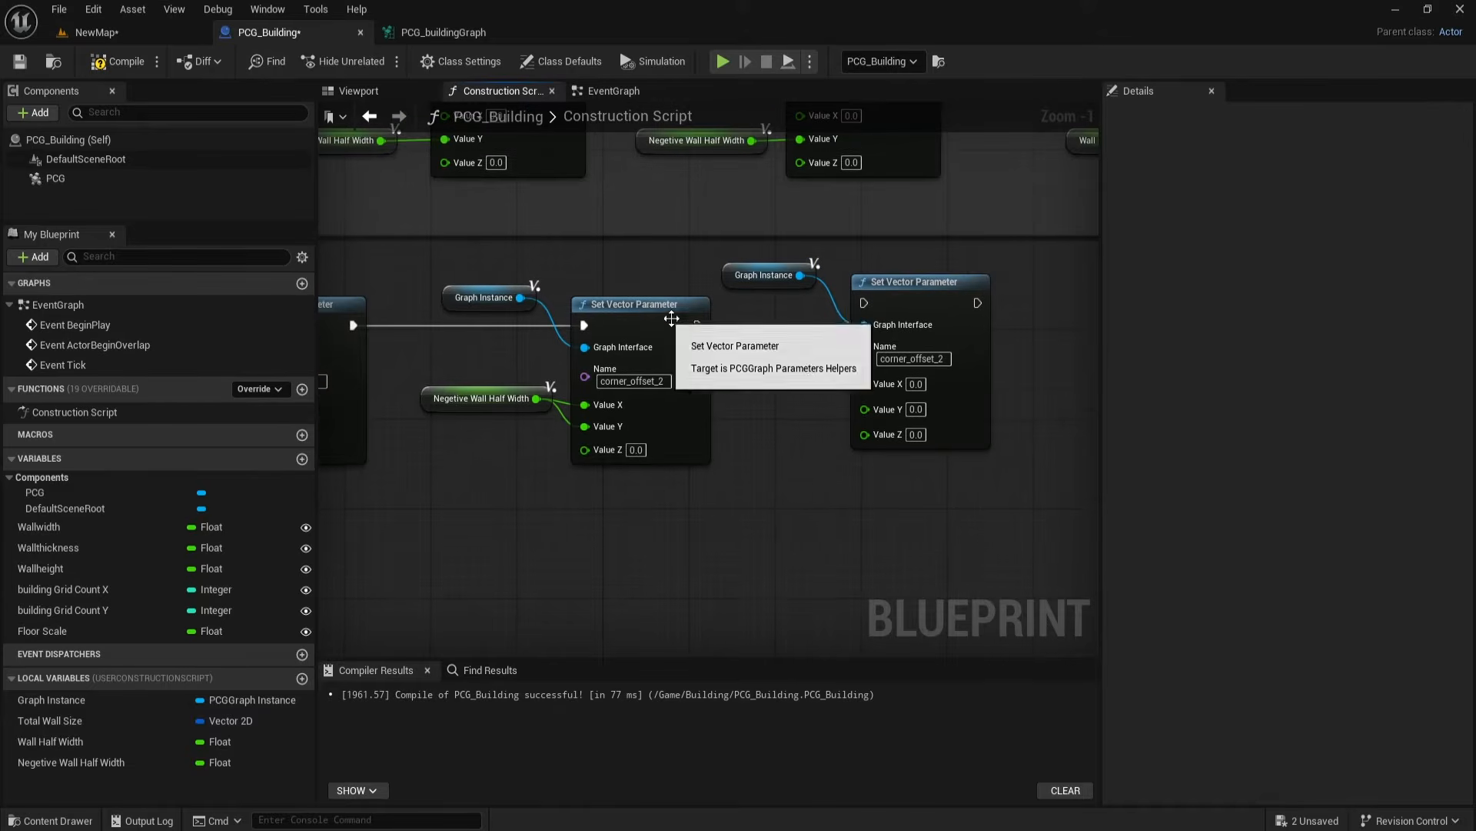
pyautogui.moveTo(696, 325); pyautogui.dragTo(939, 328)
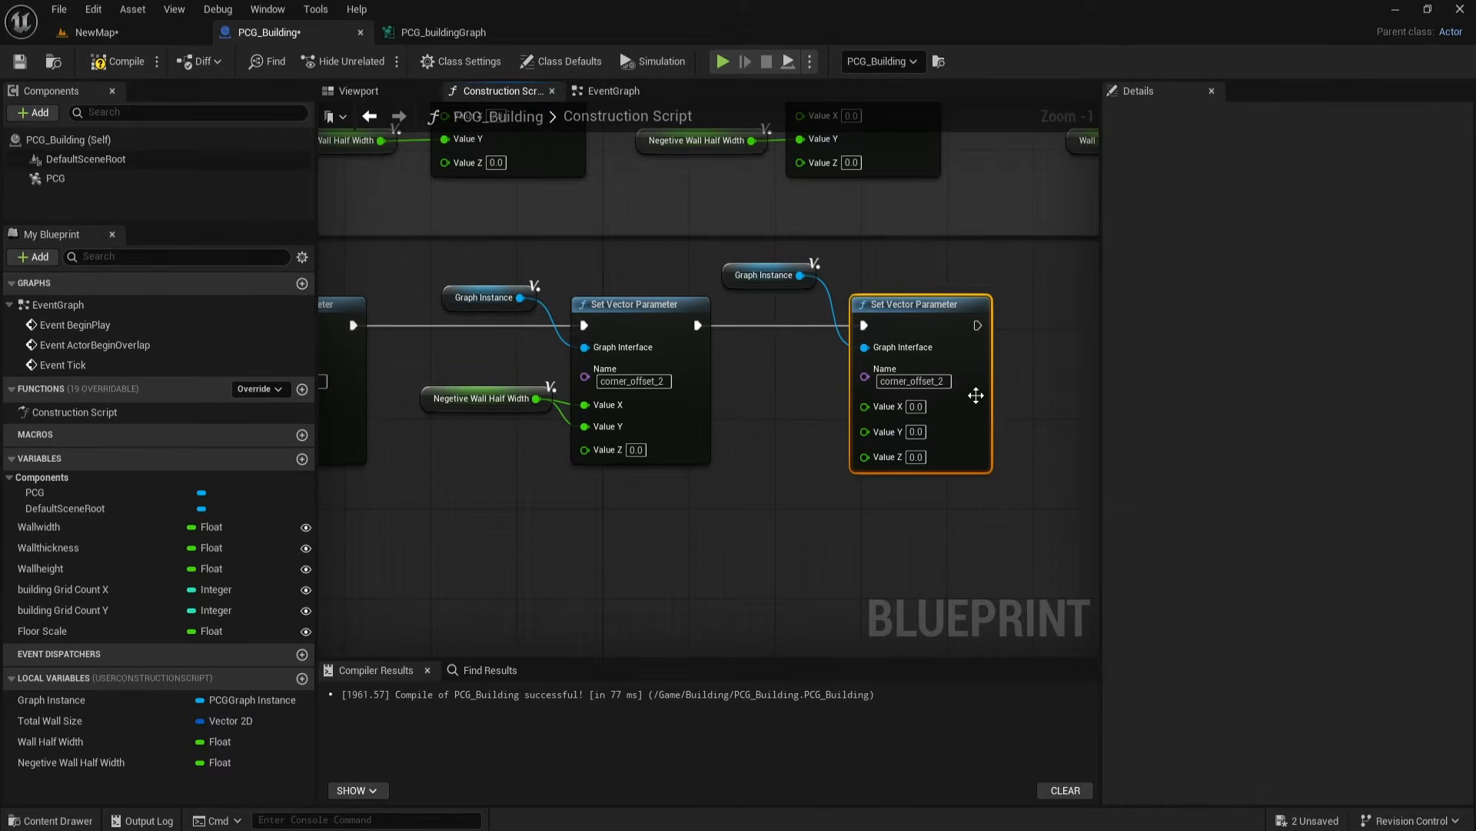
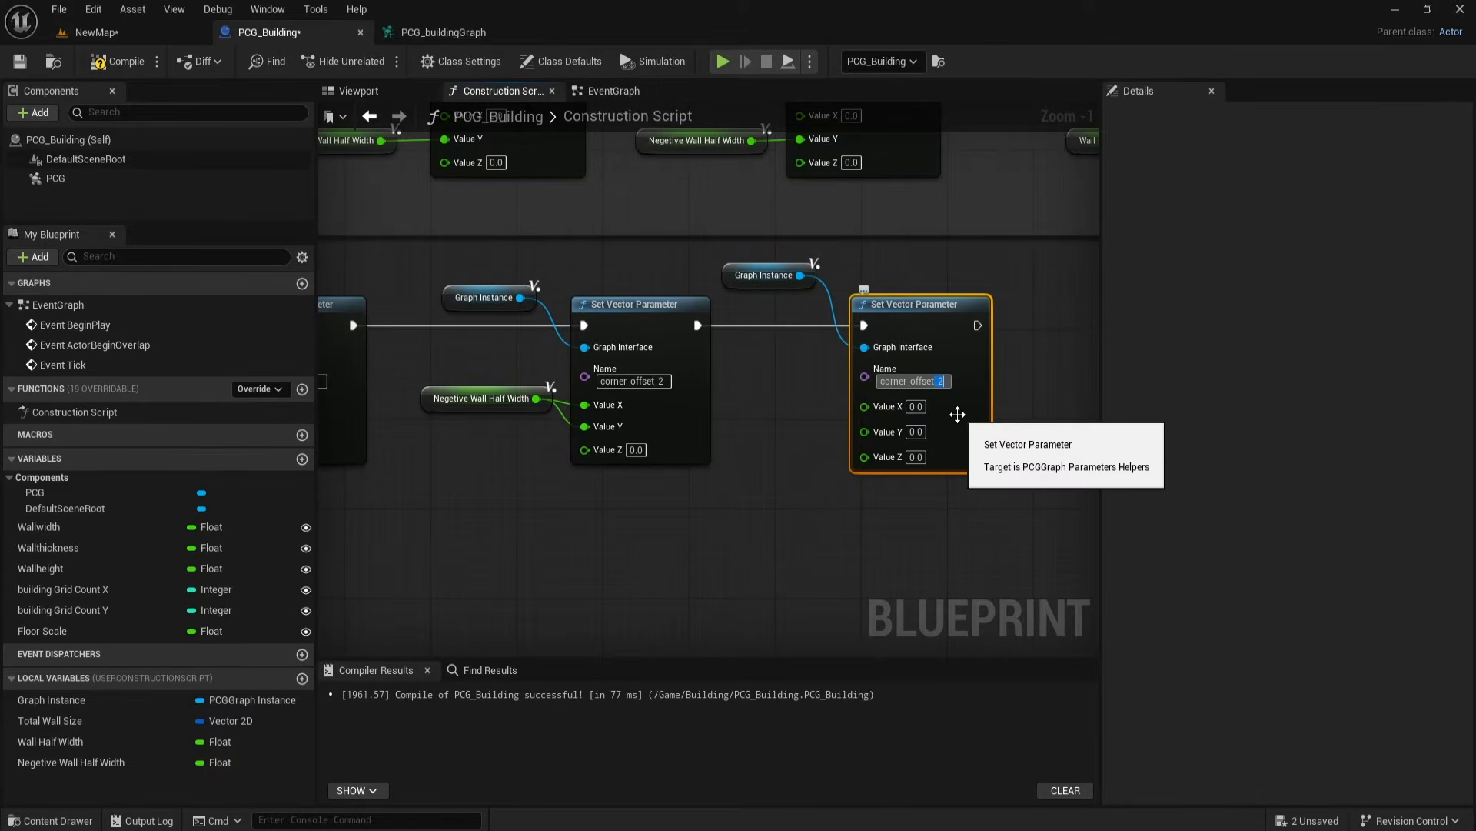
# Step: Change the parameter name on the newly copied Set Vector Parameter node to corner_offset_3
pyautogui.press('BackSpace')
pyautogui.write('3')
pyautogui.press('Return')
pyautogui.click(904, 507)
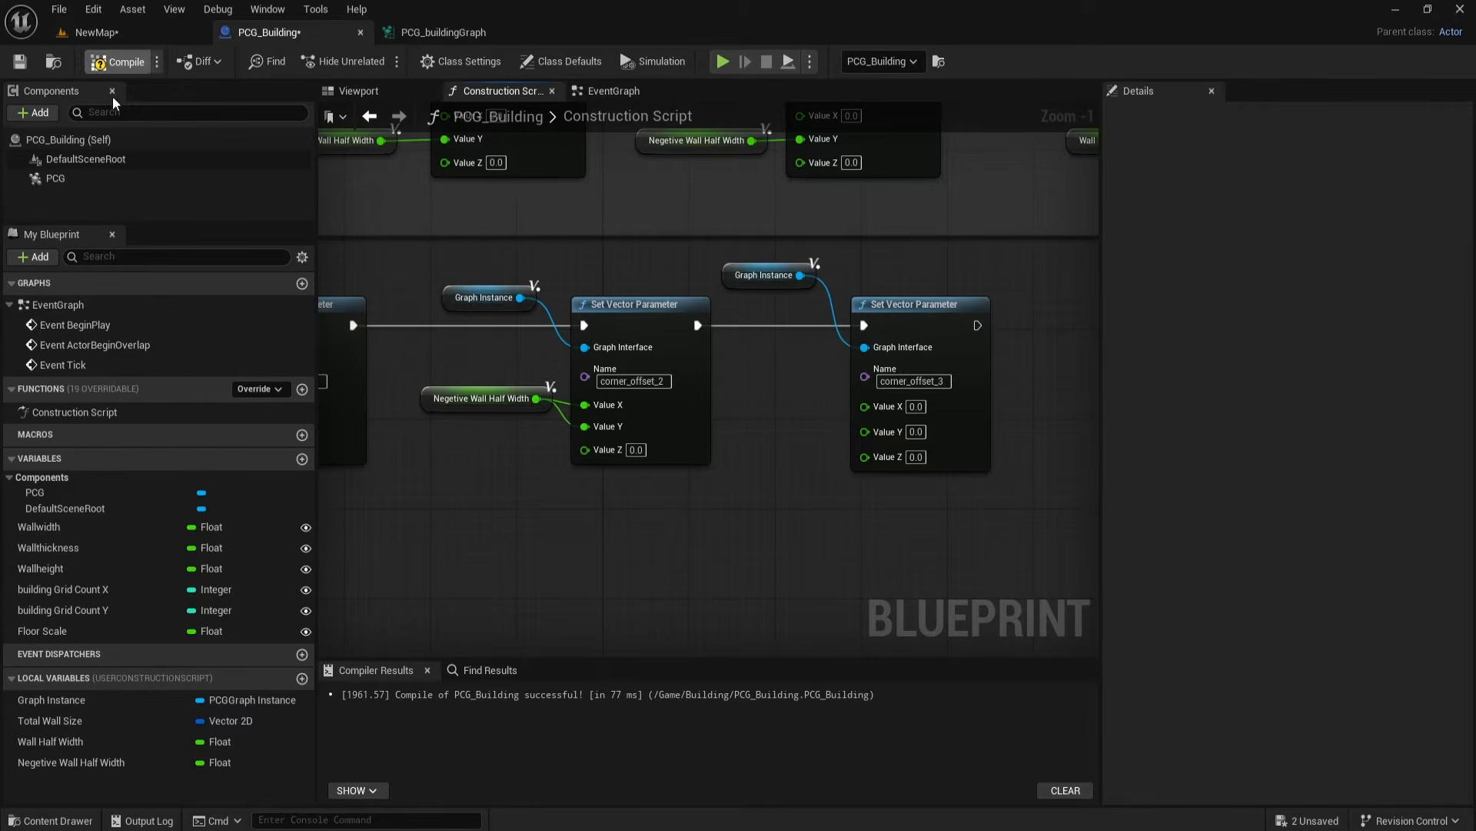
# Step: Compile and save the blueprint, inspect the pillars at the building corner in the level, and return to the construction script
pyautogui.click(28, 64)
pyautogui.click(133, 34)
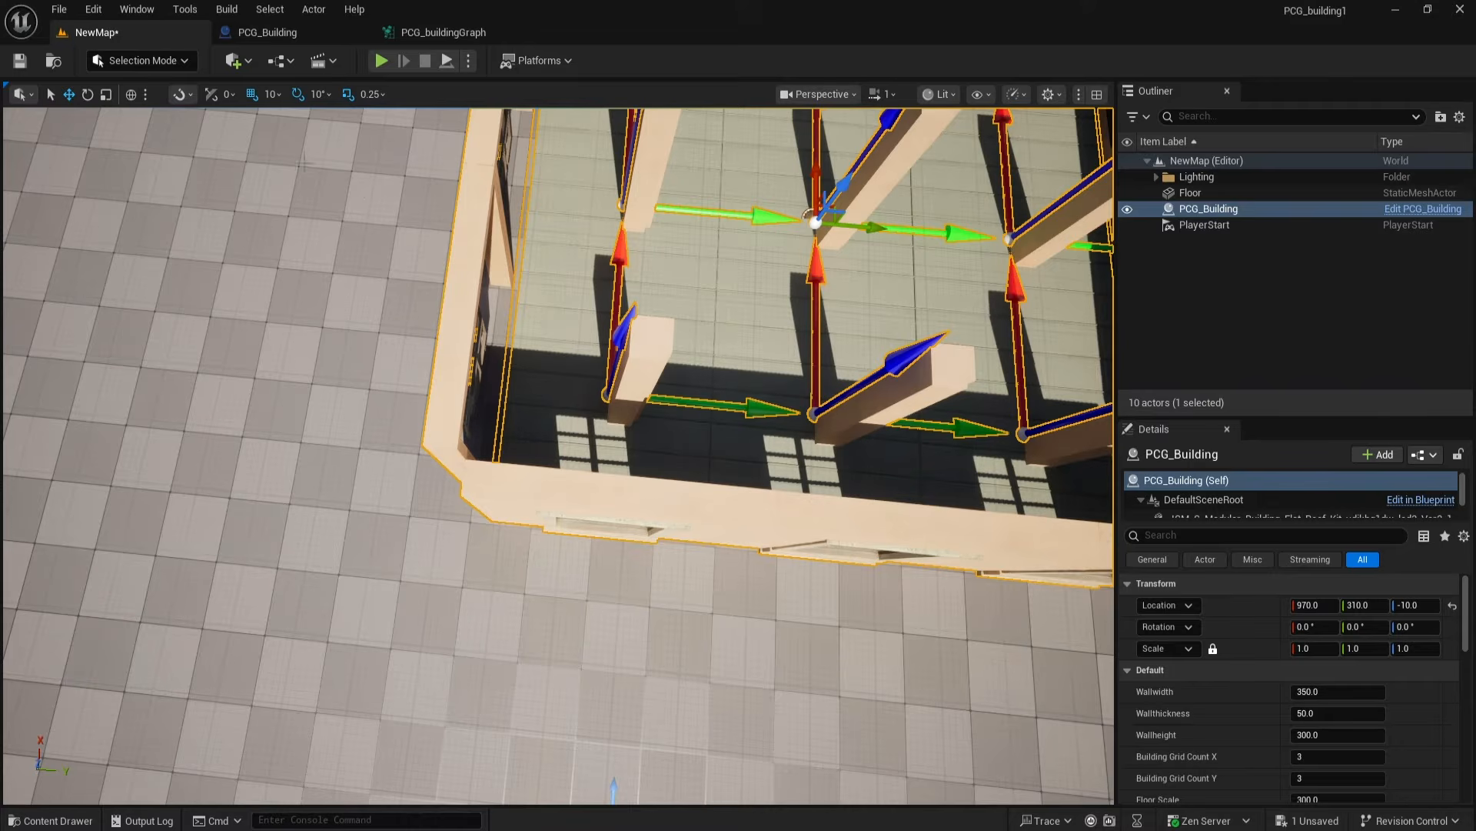
pyautogui.moveTo(676, 353); pyautogui.dragTo(651, 273, button='right')
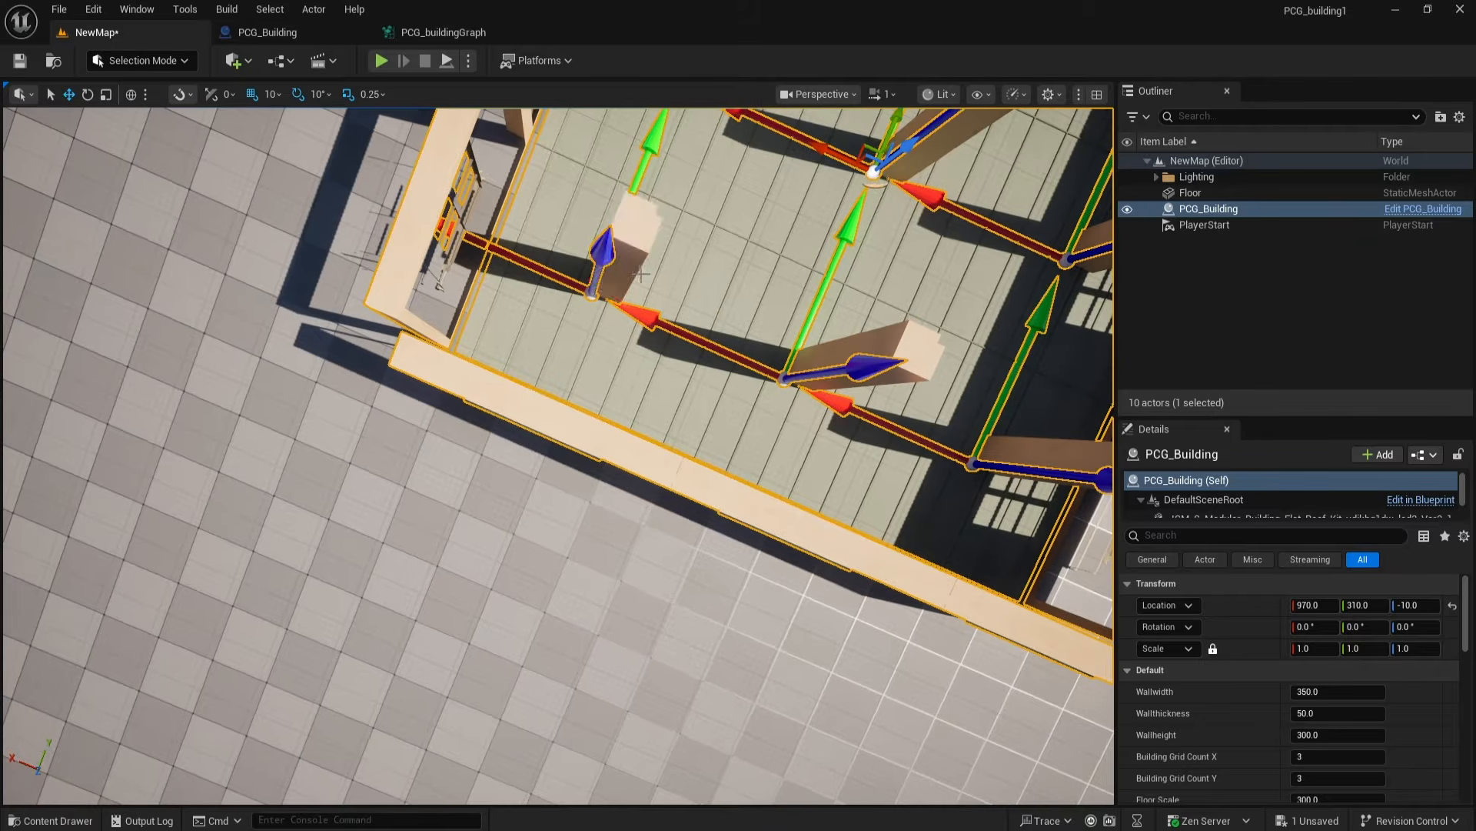
pyautogui.click(453, 34)
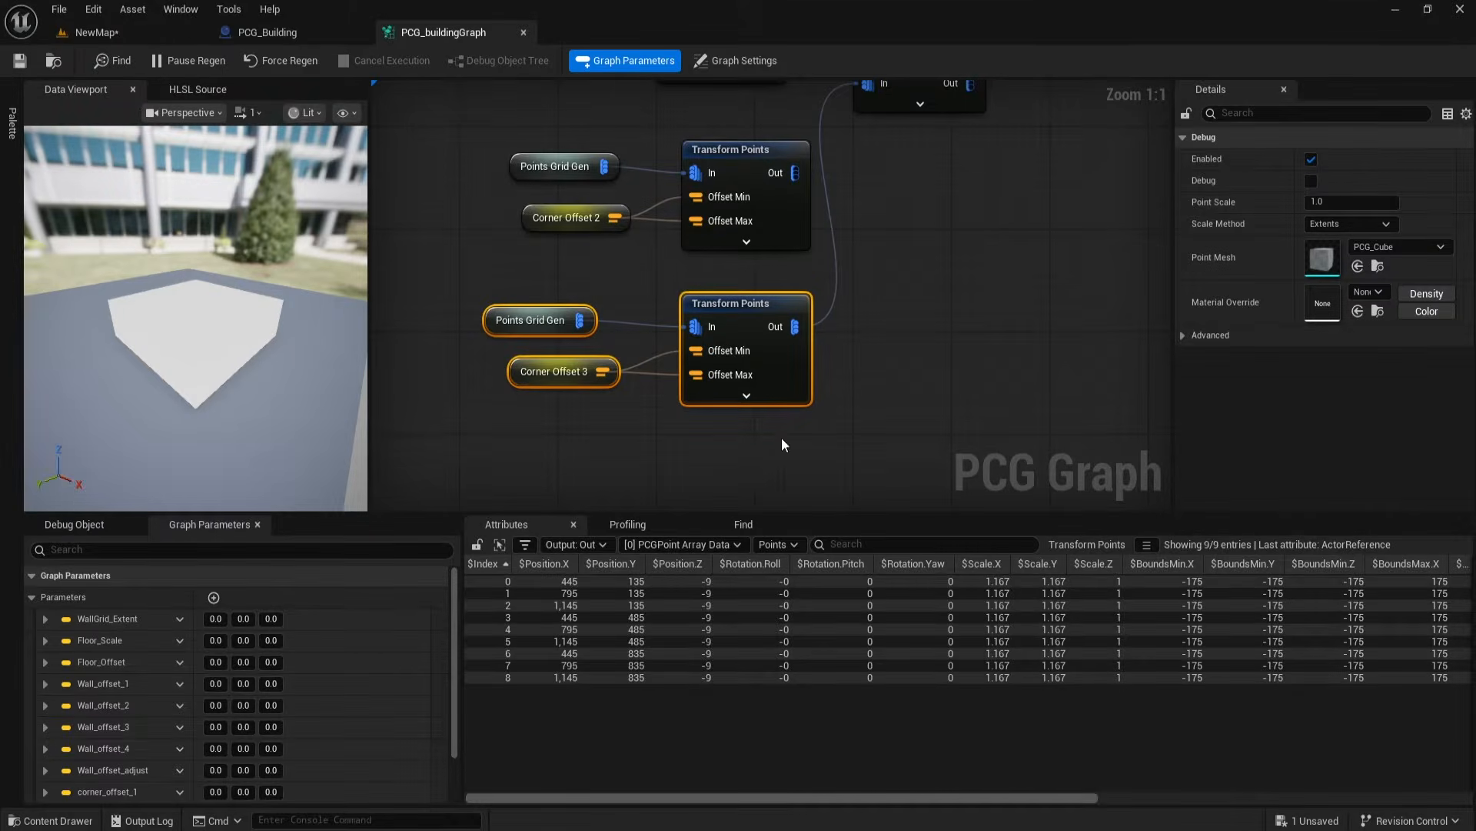
pyautogui.click(268, 33)
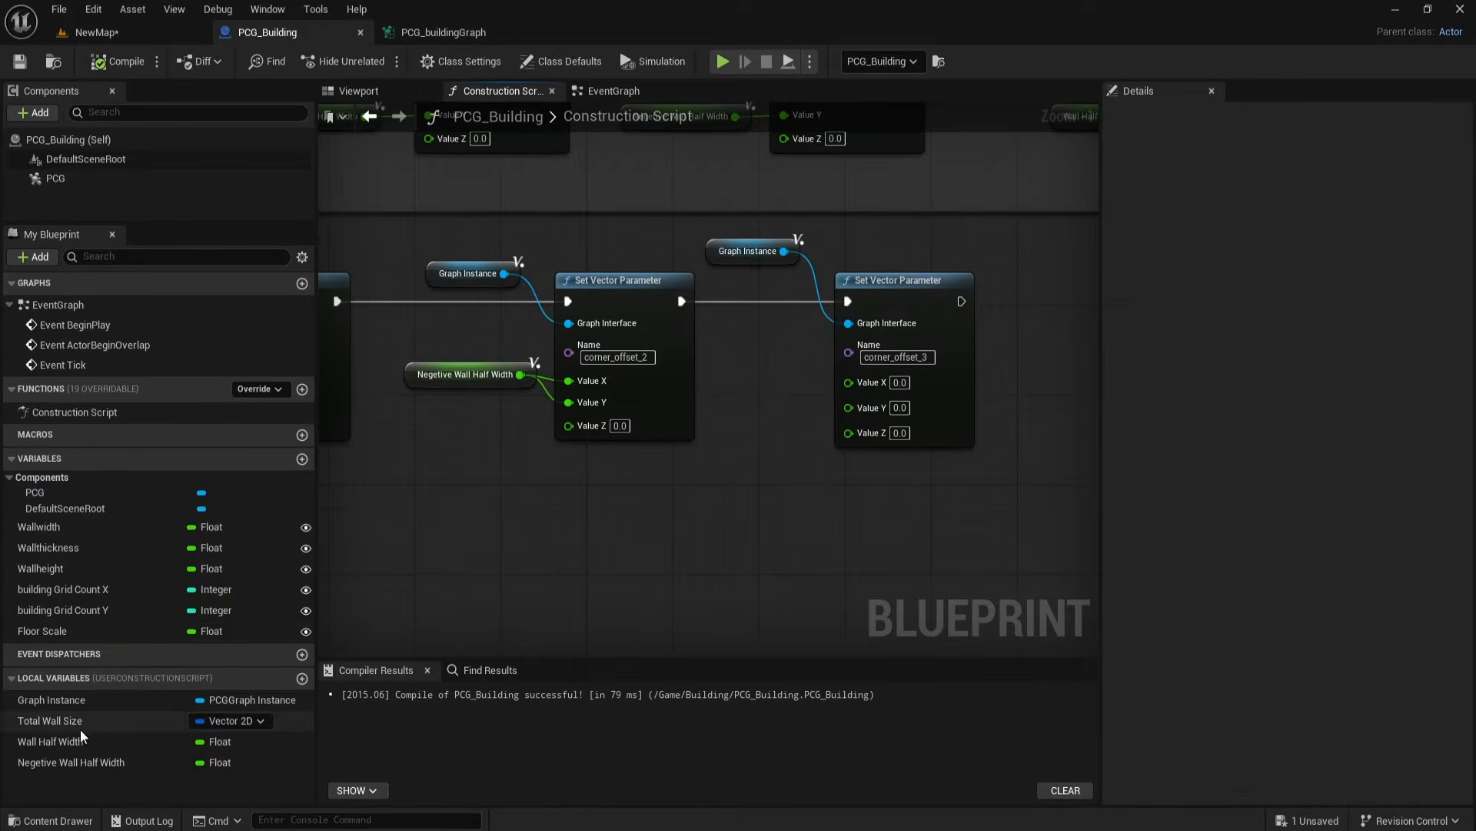
# Step: Feed Wall Half Width into Value X and Negetive Wall Half Width into Value Y of the corner_offset_3 node, and space the nodes out
pyautogui.moveTo(63, 767); pyautogui.dragTo(848, 406)
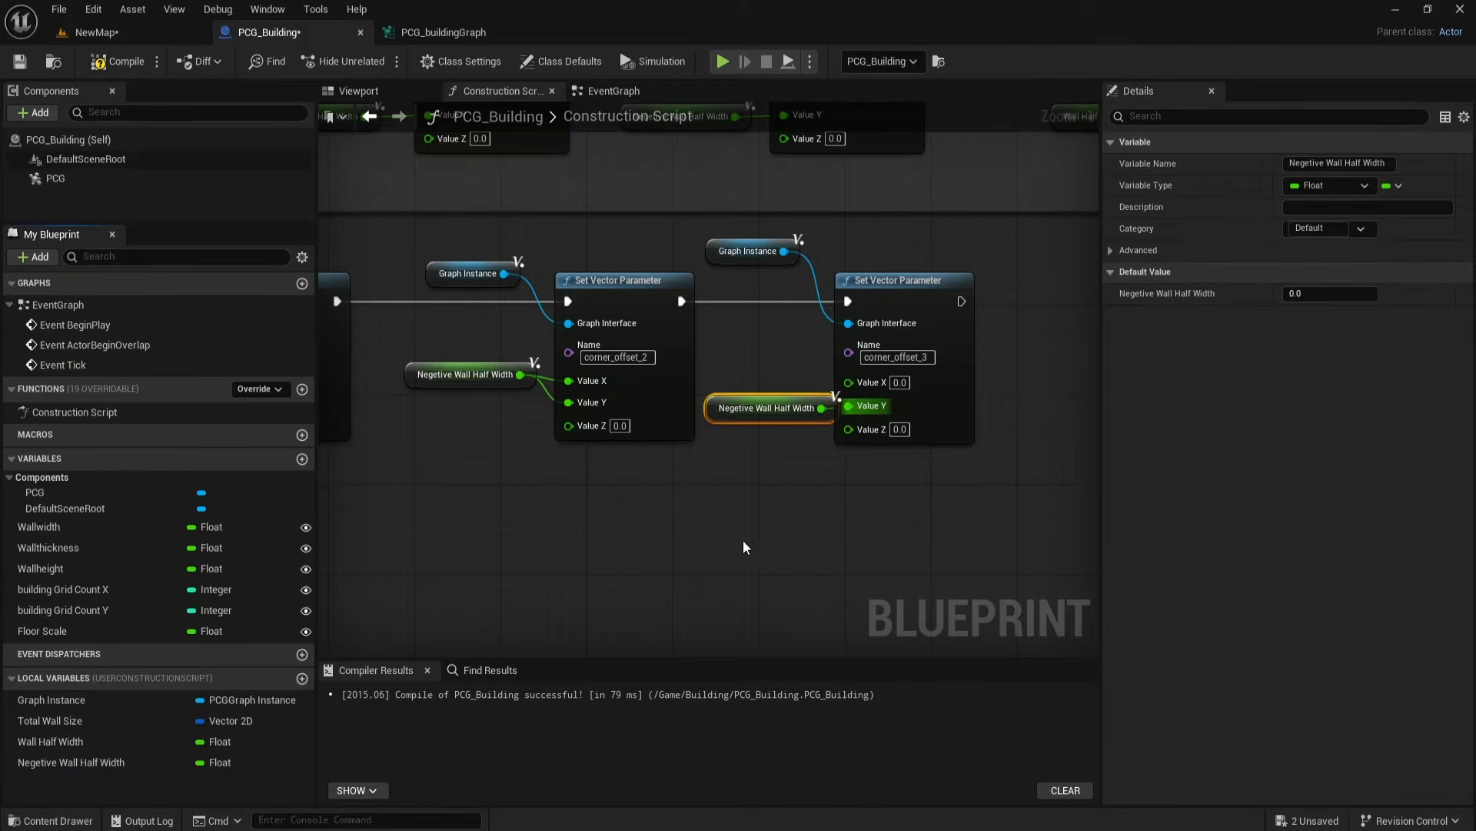
pyautogui.moveTo(68, 740); pyautogui.dragTo(848, 382)
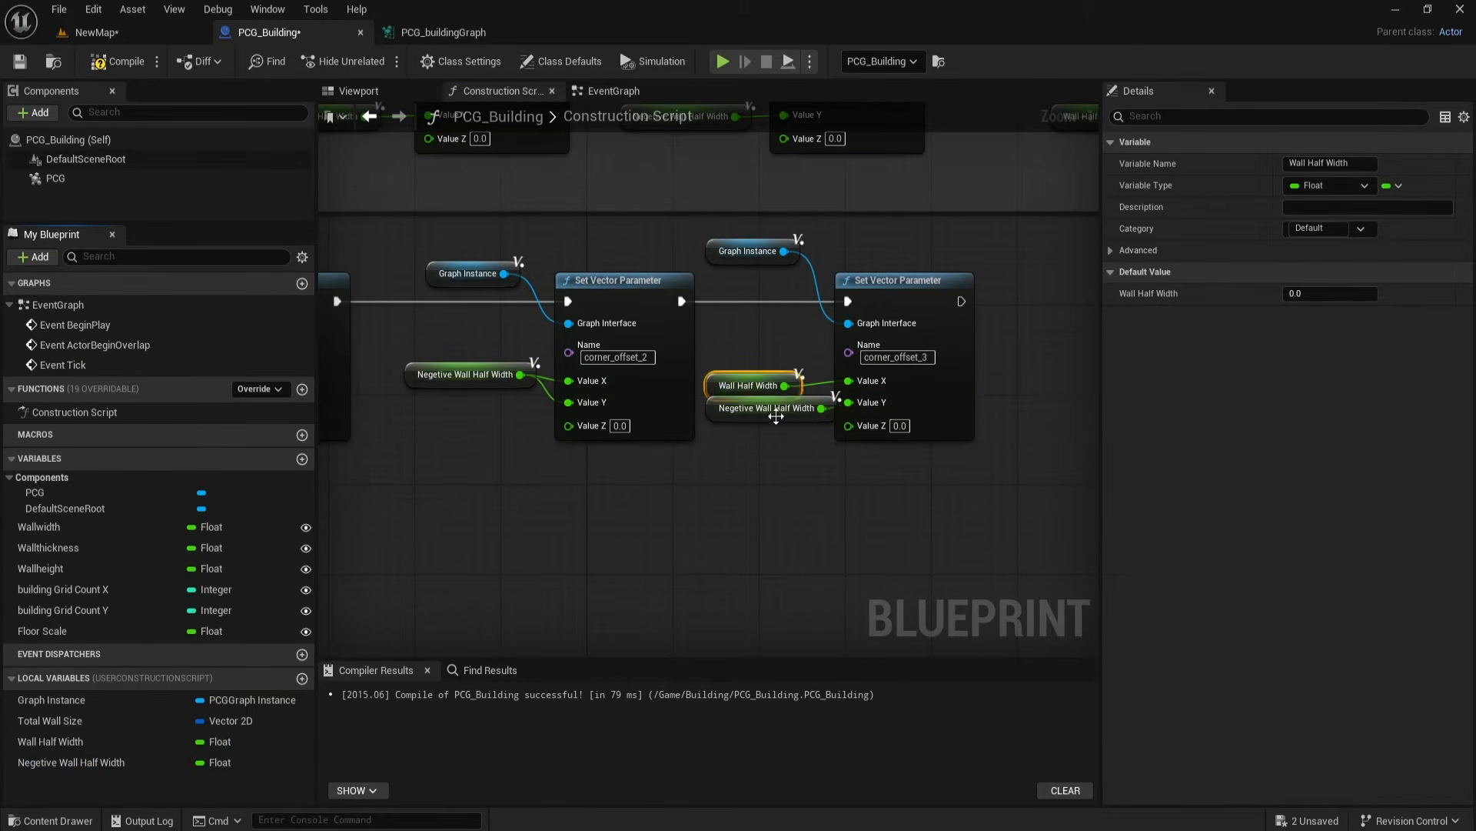
pyautogui.click(721, 481)
pyautogui.moveTo(723, 389); pyautogui.dragTo(746, 367)
pyautogui.click(890, 291)
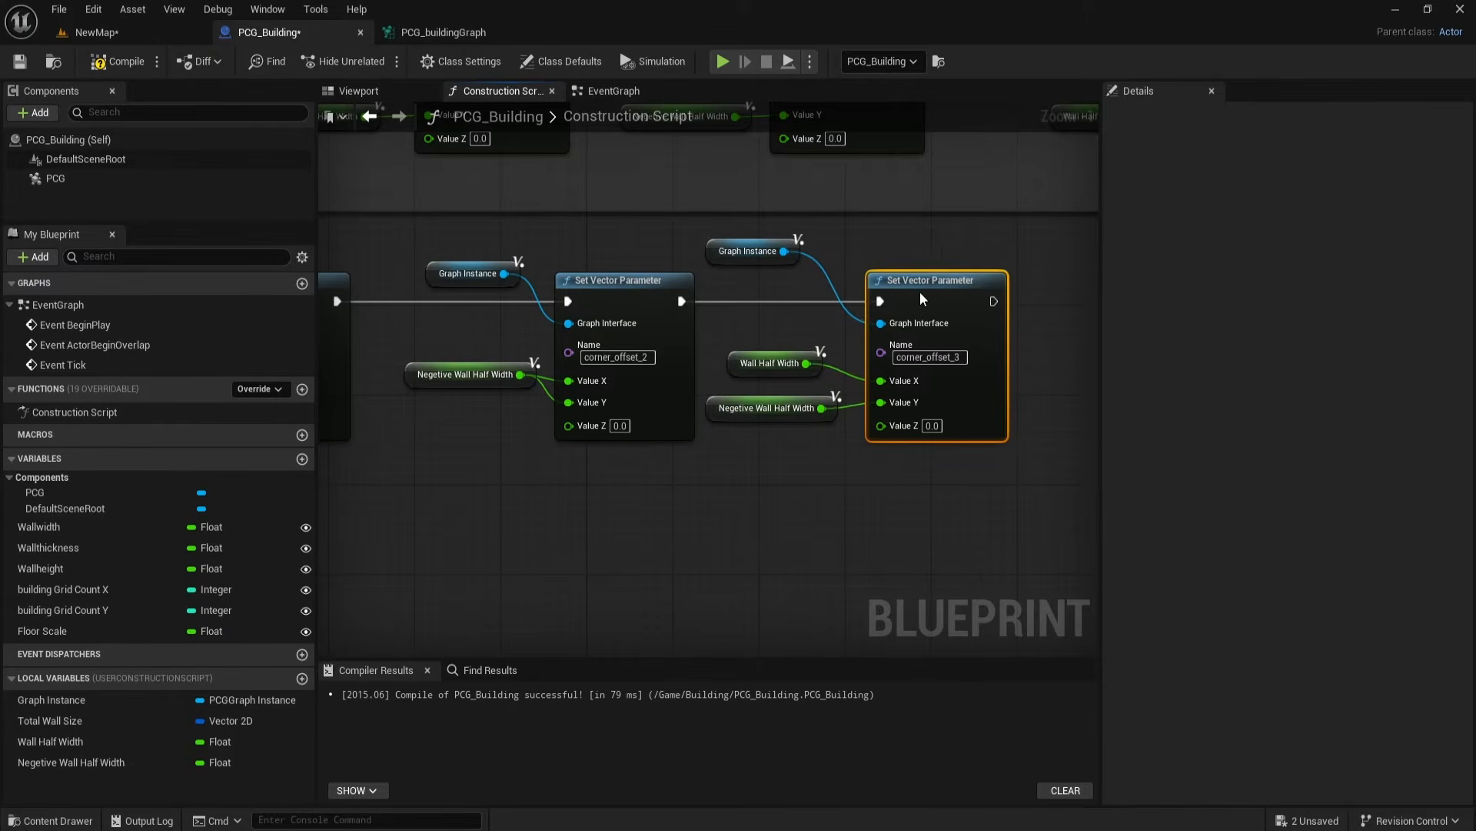
pyautogui.moveTo(844, 524); pyautogui.dragTo(809, 522, button='right')
# Step: Compile and save the blueprint with the corner_offset_3 values, and view the updated pillars in the level
pyautogui.click(124, 60)
pyautogui.click(20, 62)
pyautogui.click(383, 34)
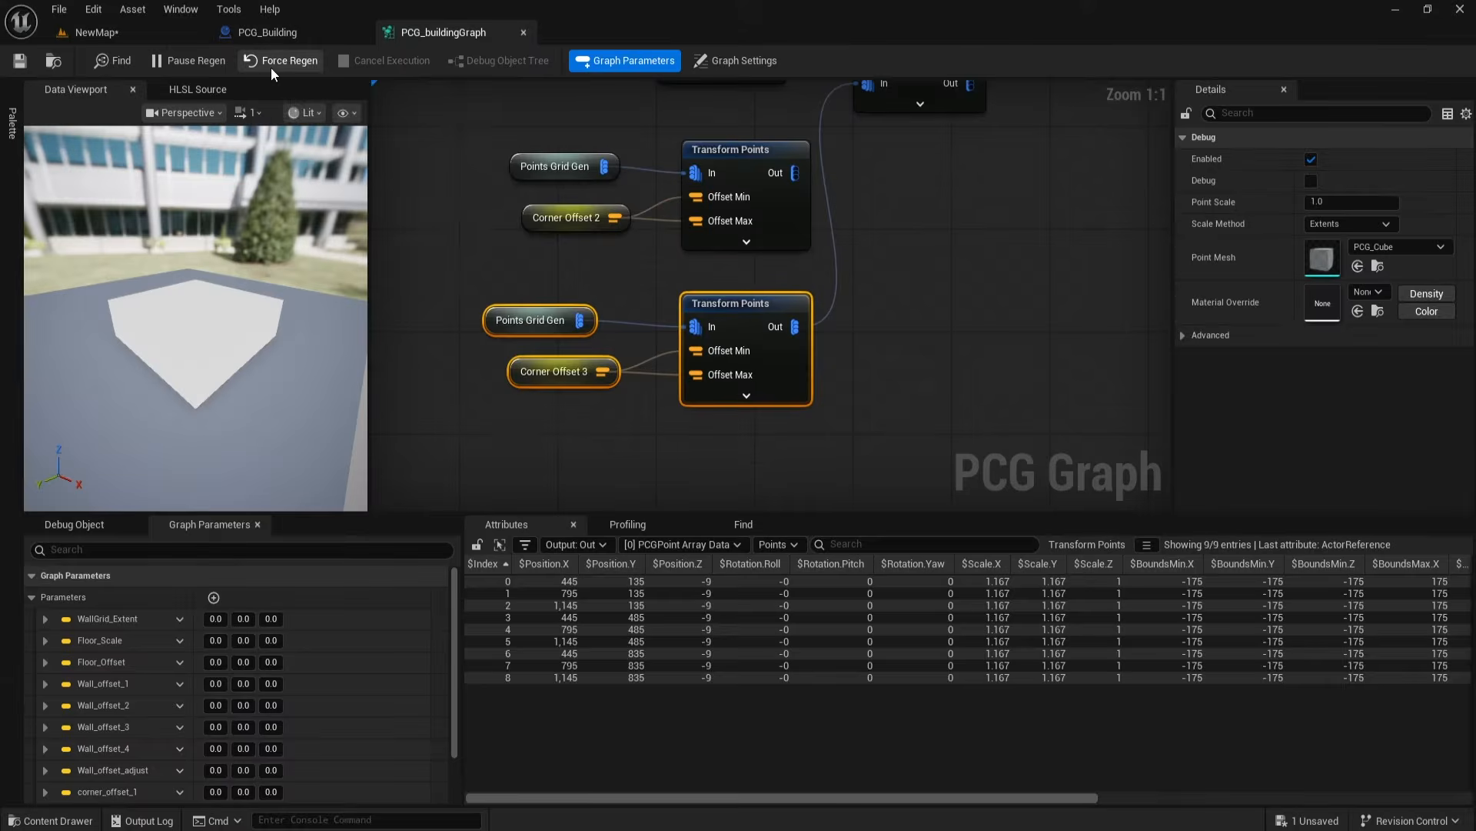
pyautogui.click(128, 30)
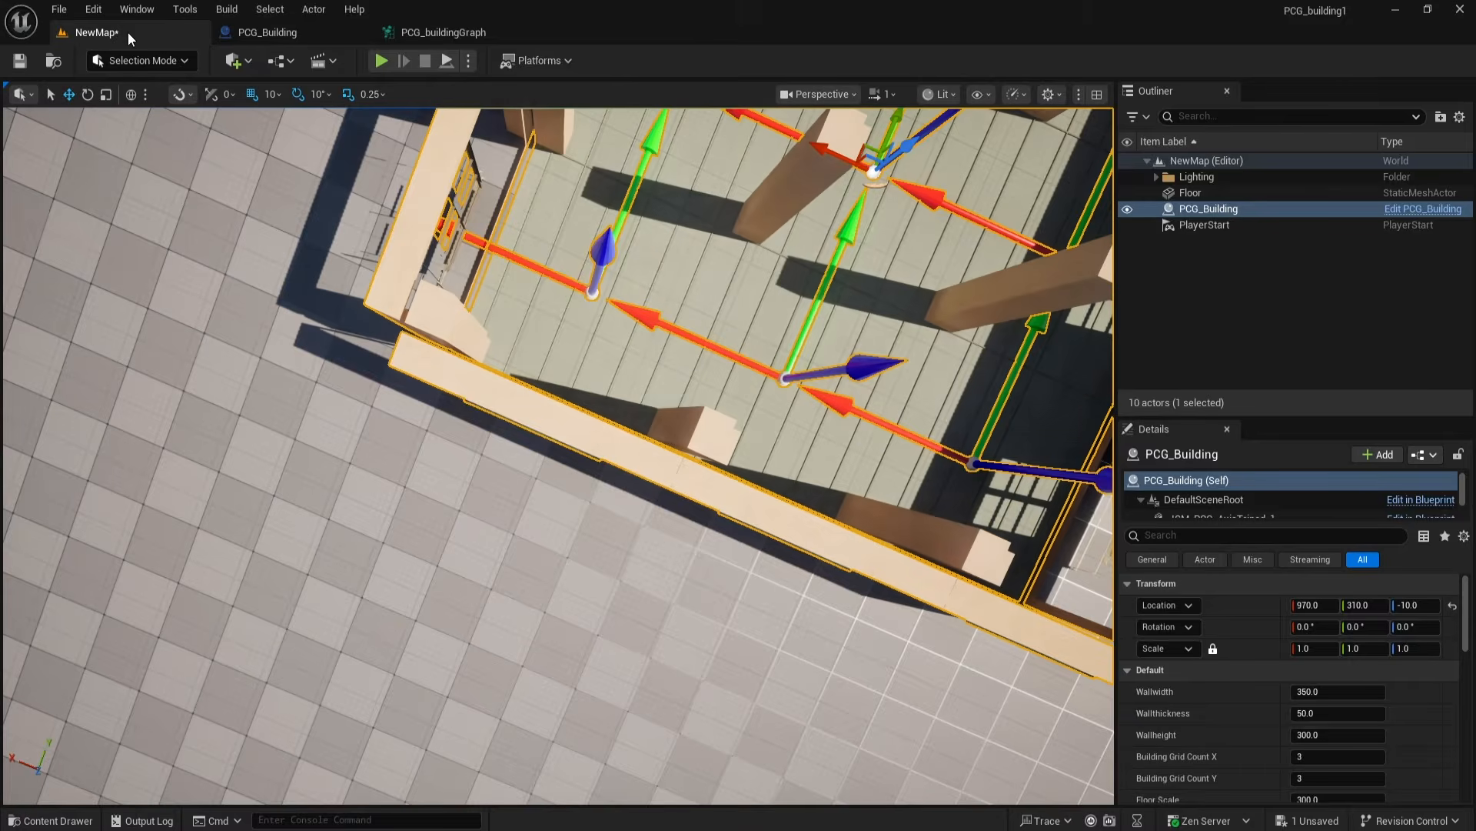
# Step: Duplicate the Graph Instance and corner_offset_3 Set Vector Parameter nodes and place the copies beyond the originals
pyautogui.click(249, 37)
pyautogui.moveTo(795, 501); pyautogui.dragTo(724, 512, button='right')
pyautogui.moveTo(528, 228); pyautogui.dragTo(743, 288)
pyautogui.hotkey('ctrl', 'c')
pyautogui.hotkey('ctrl', 'v')
pyautogui.moveTo(944, 400); pyautogui.dragTo(980, 292)
pyautogui.click(802, 340)
pyautogui.moveTo(767, 304); pyautogui.dragTo(861, 317)
pyautogui.click(801, 455)
pyautogui.moveTo(812, 448); pyautogui.dragTo(788, 449, button='right')
pyautogui.moveTo(842, 402); pyautogui.dragTo(811, 404, button='right')
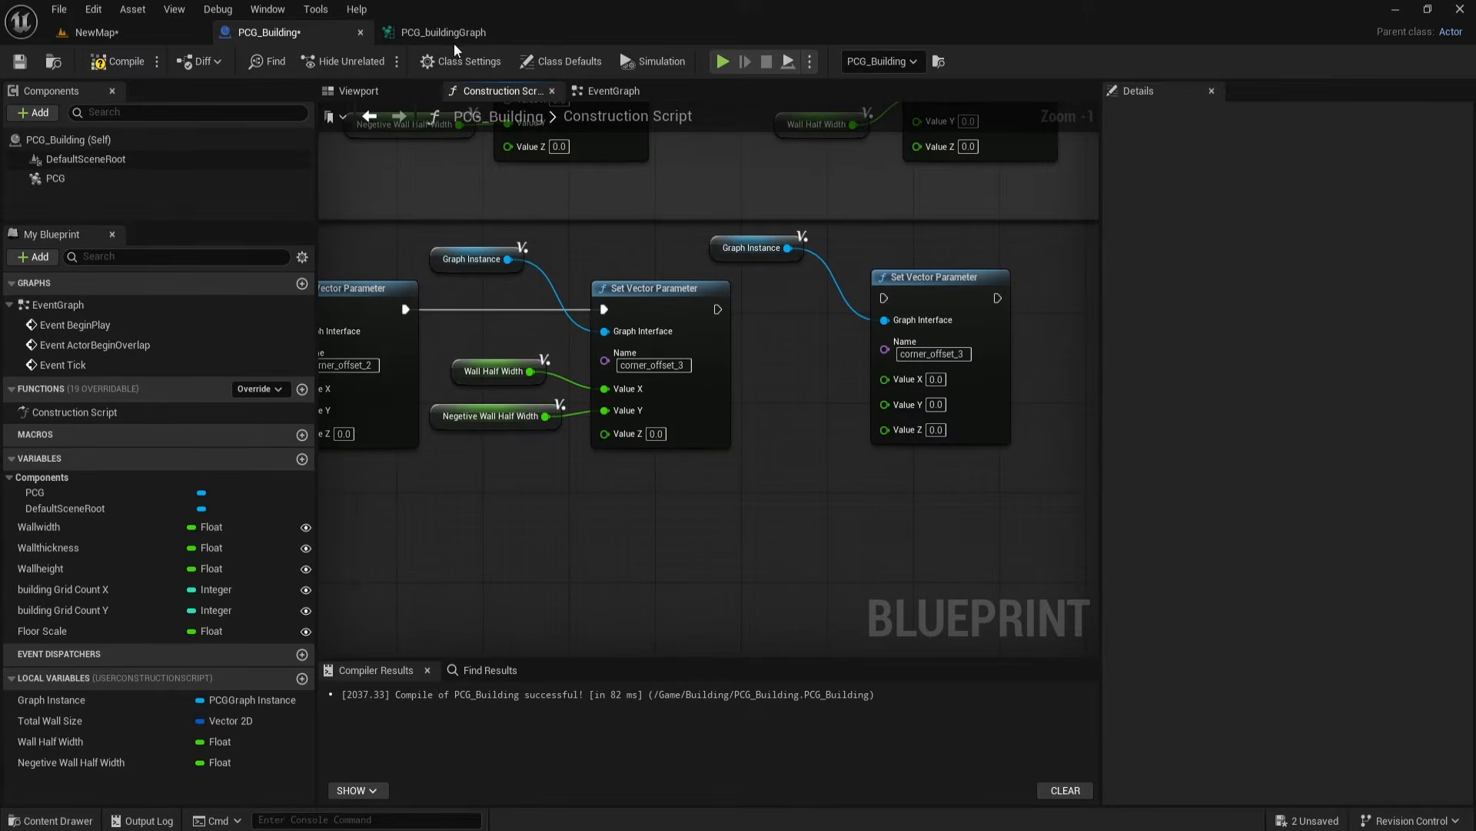
# Step: In the PCG graph, paste a copy of the Points Grid Gen, Corner Offset 3 and Transform Points group below the third group
pyautogui.click(453, 36)
pyautogui.moveTo(778, 453); pyautogui.dragTo(738, 462, button='right')
pyautogui.scroll(-2, 842, 381)
pyautogui.moveTo(890, 348); pyautogui.dragTo(871, 318, button='right')
pyautogui.hotkey('ctrl', 'v')
pyautogui.moveTo(819, 408); pyautogui.dragTo(700, 416)
pyautogui.click(813, 430)
pyautogui.moveTo(813, 431); pyautogui.dragTo(812, 356, button='right')
# Step: Set the fourth Transform Points node's Rotation Min and Rotation Max Z to -90° and move the Static Mesh Spawner's input link to it
pyautogui.click(738, 378)
pyautogui.click(1416, 267)
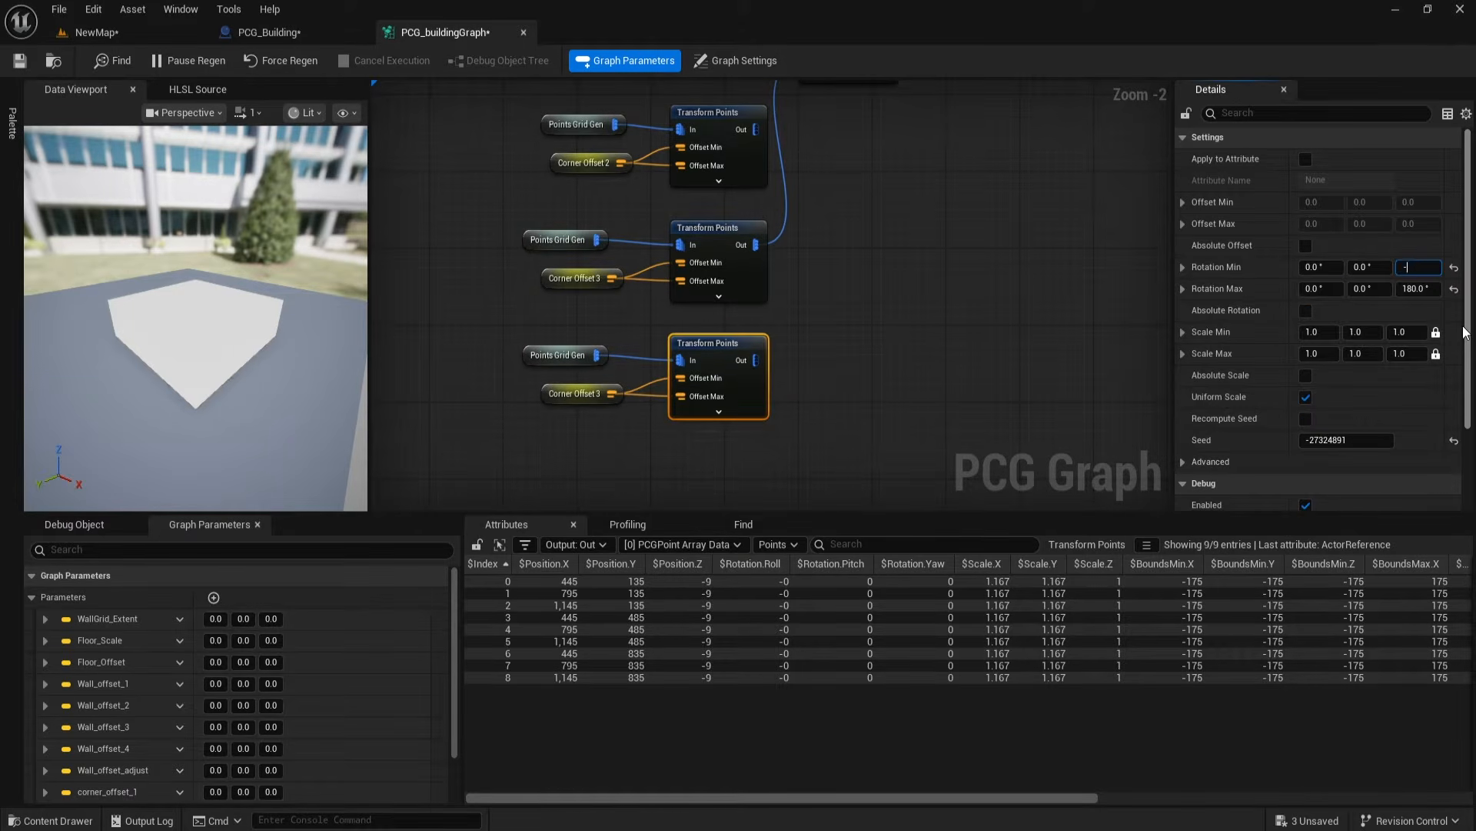
pyautogui.write('-90')
pyautogui.click(1418, 290)
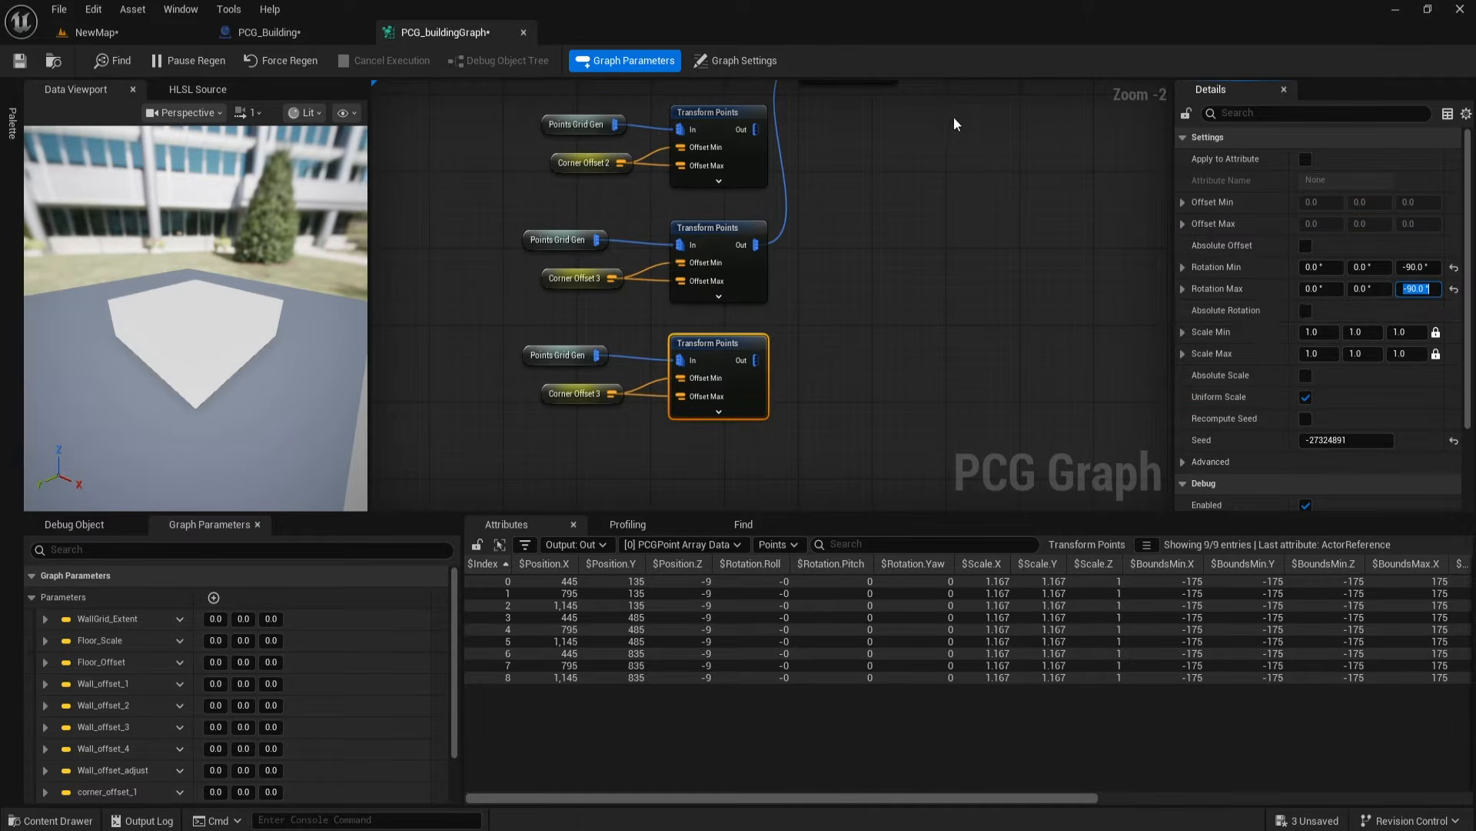
pyautogui.keyDown('ctrl'); pyautogui.moveTo(757, 247); pyautogui.dragTo(756, 360); pyautogui.keyUp('ctrl')
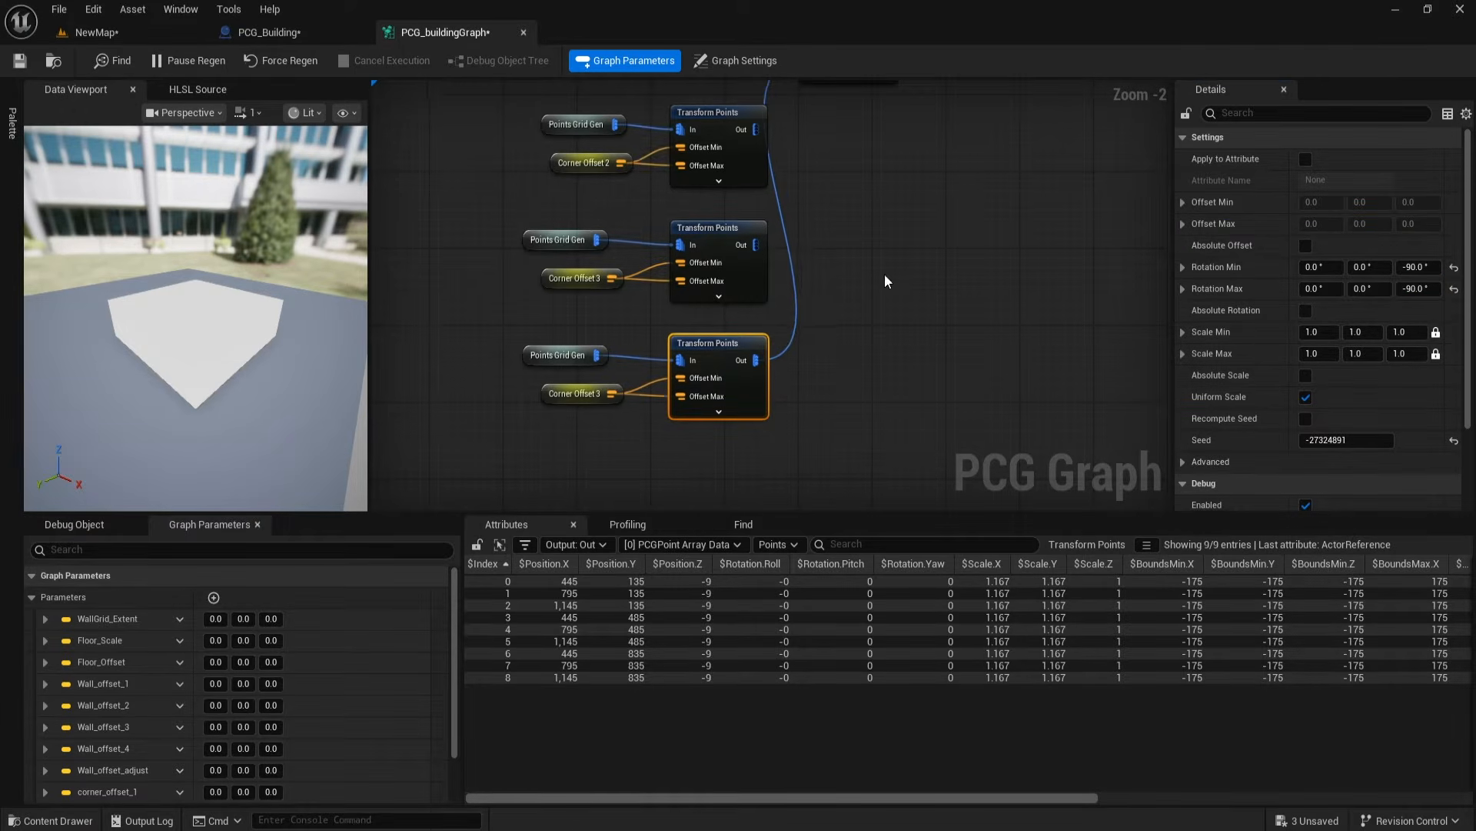
pyautogui.moveTo(886, 273); pyautogui.dragTo(883, 312, button='right')
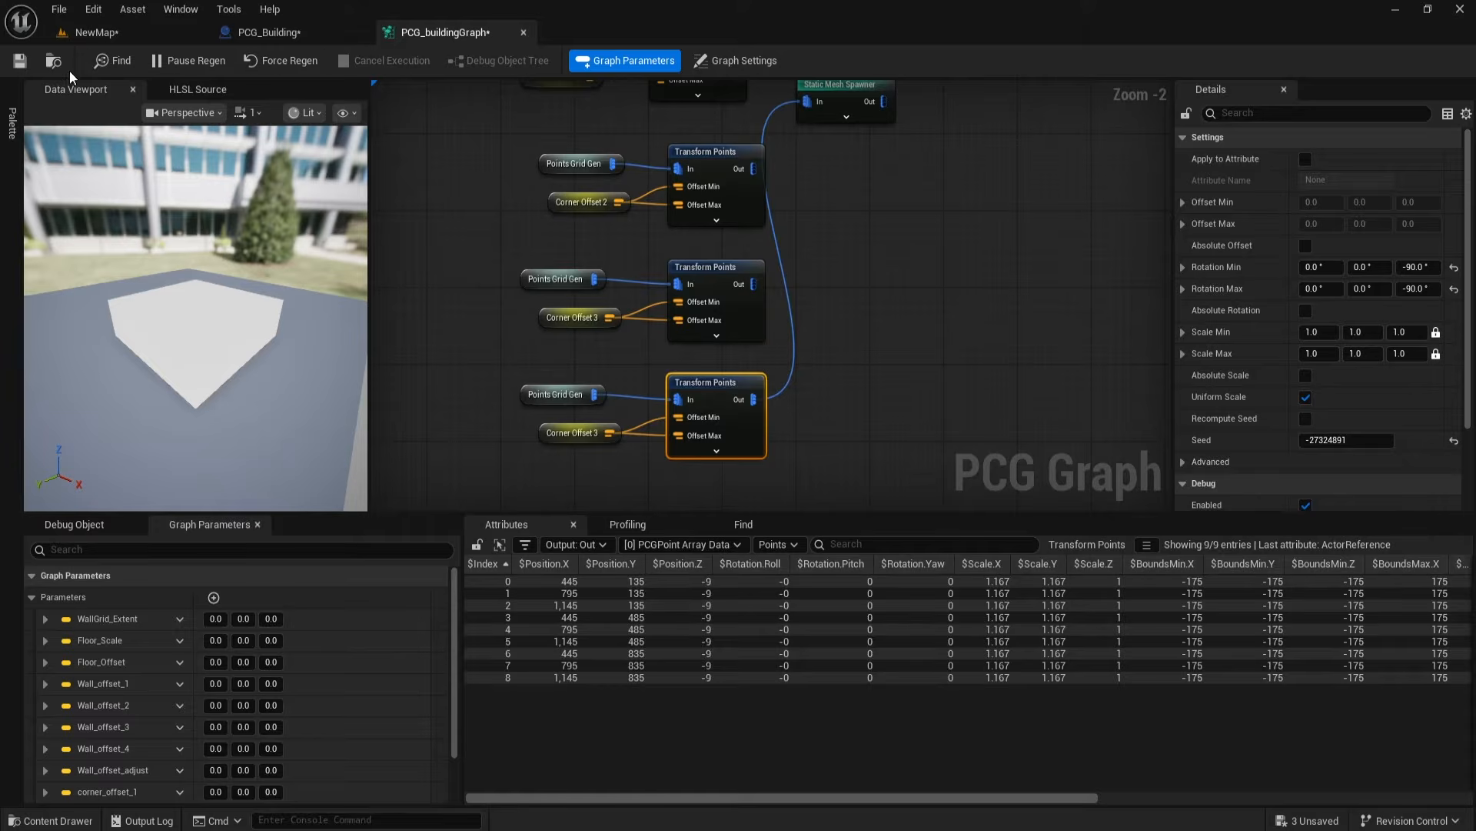
# Step: Examine the rotated pillars along the building's walls and corners in the level from several angles
pyautogui.click(170, 31)
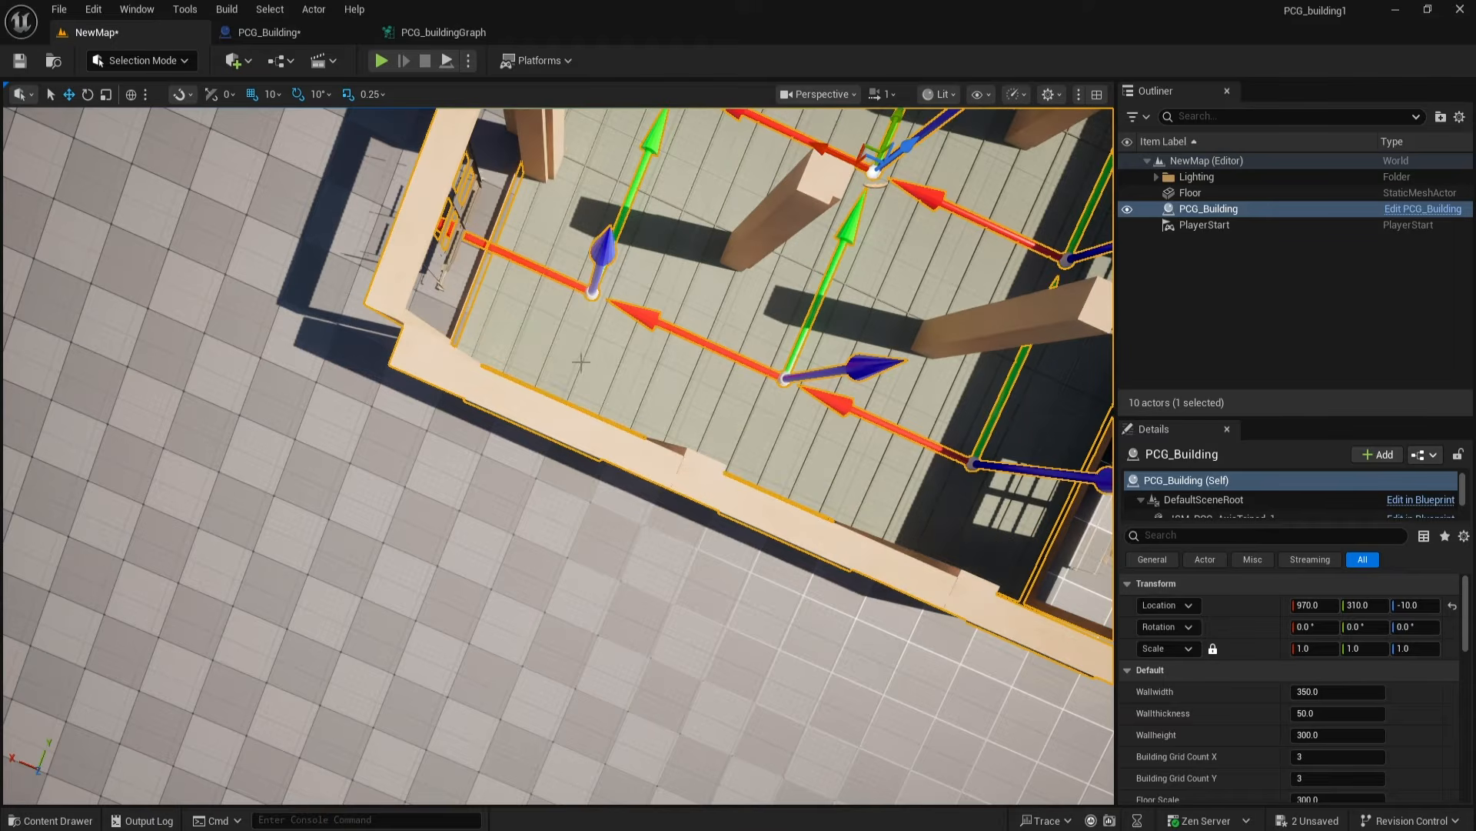
pyautogui.scroll(-4, 581, 361)
pyautogui.keyDown('alt'); pyautogui.moveTo(526, 341); pyautogui.dragTo(677, 329); pyautogui.keyUp('alt')
pyautogui.moveTo(502, 328); pyautogui.dragTo(661, 346, button='middle')
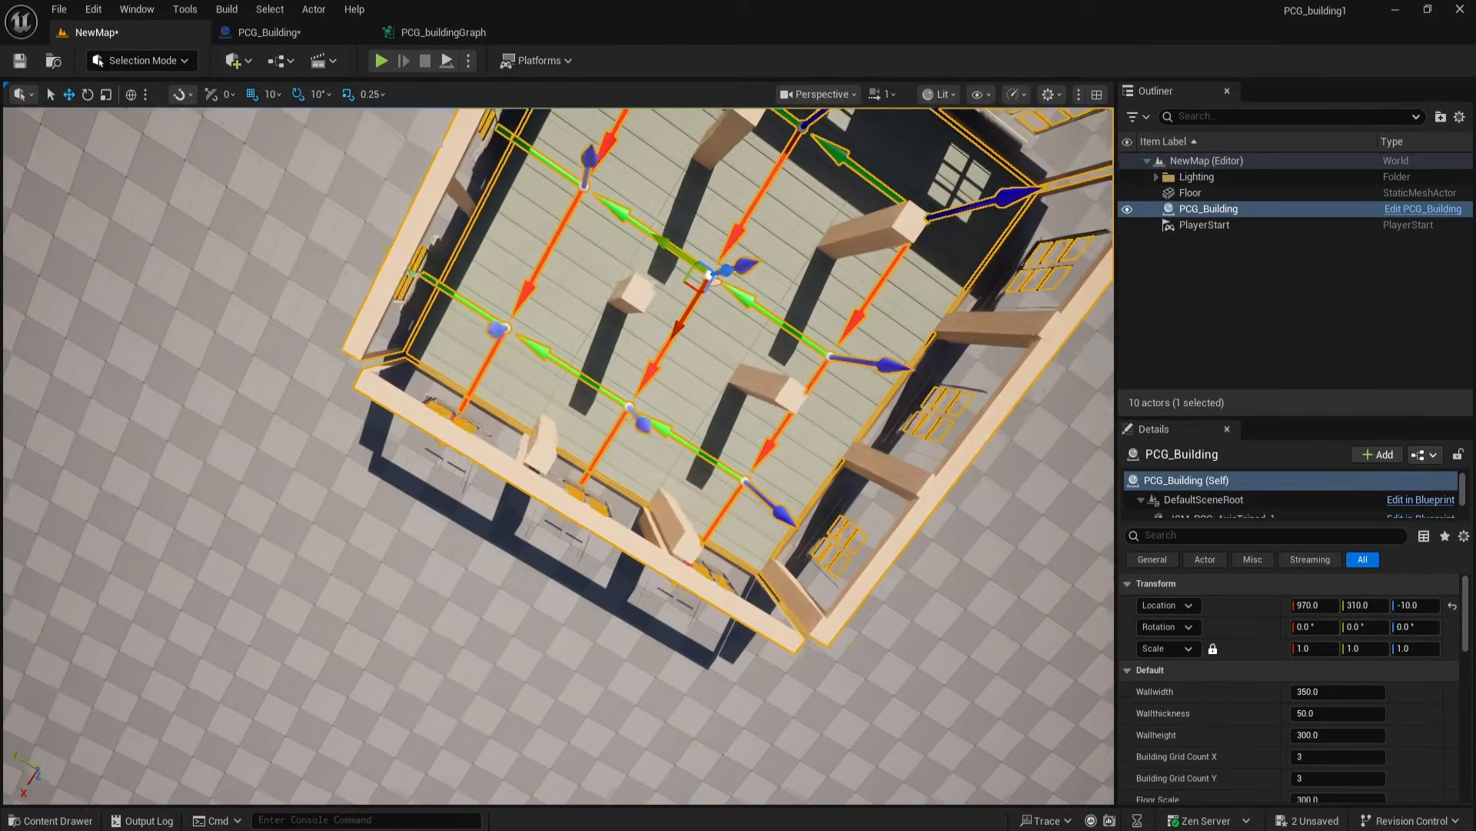
pyautogui.moveTo(547, 374); pyautogui.dragTo(570, 383, button='middle')
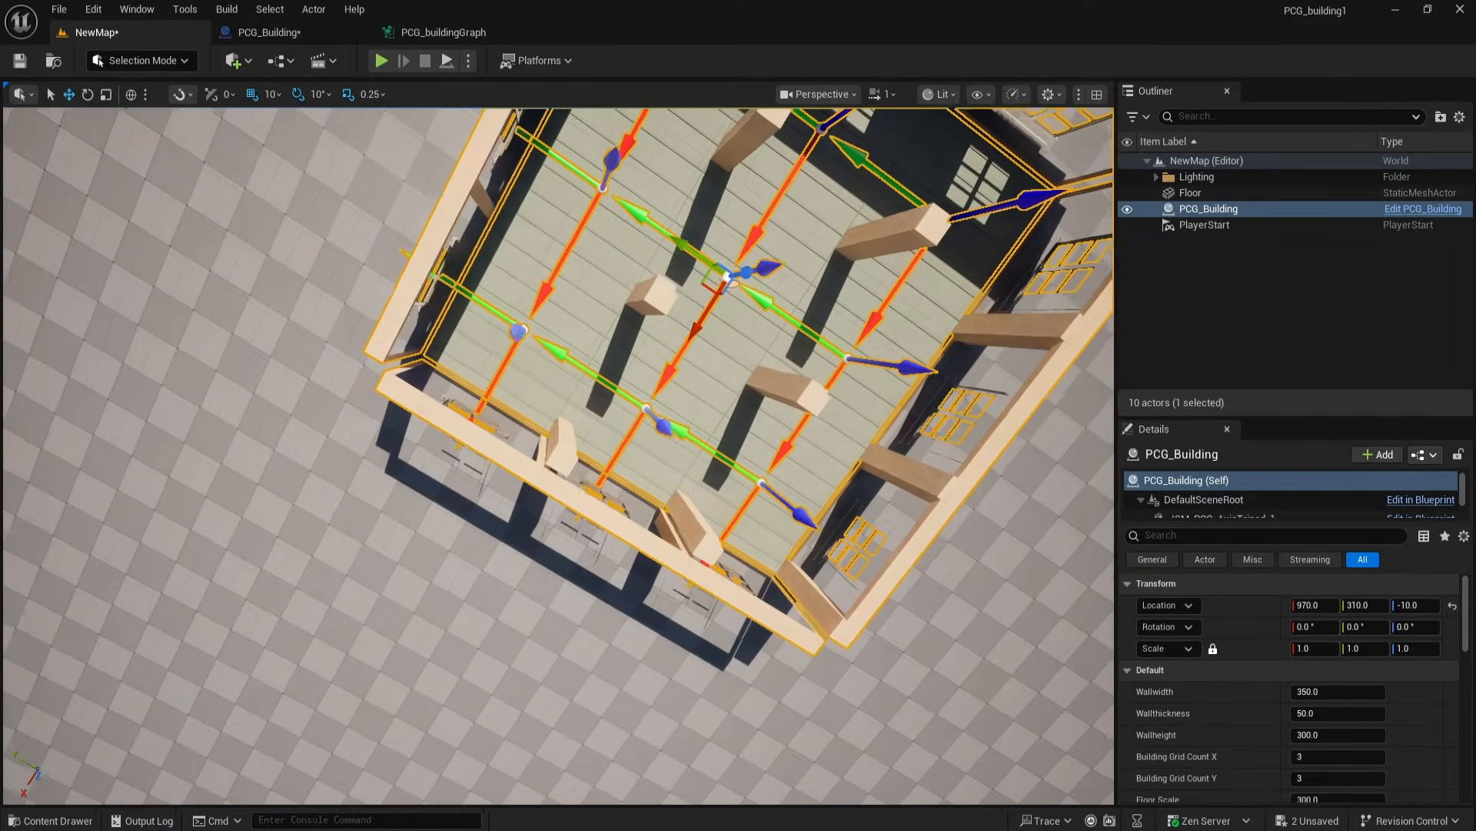
pyautogui.moveTo(570, 383)
pyautogui.keyDown('alt'); pyautogui.mouseDown()
pyautogui.moveTo(589, 369)
pyautogui.moveTo(595, 390)
pyautogui.mouseUp(); pyautogui.keyUp('alt')
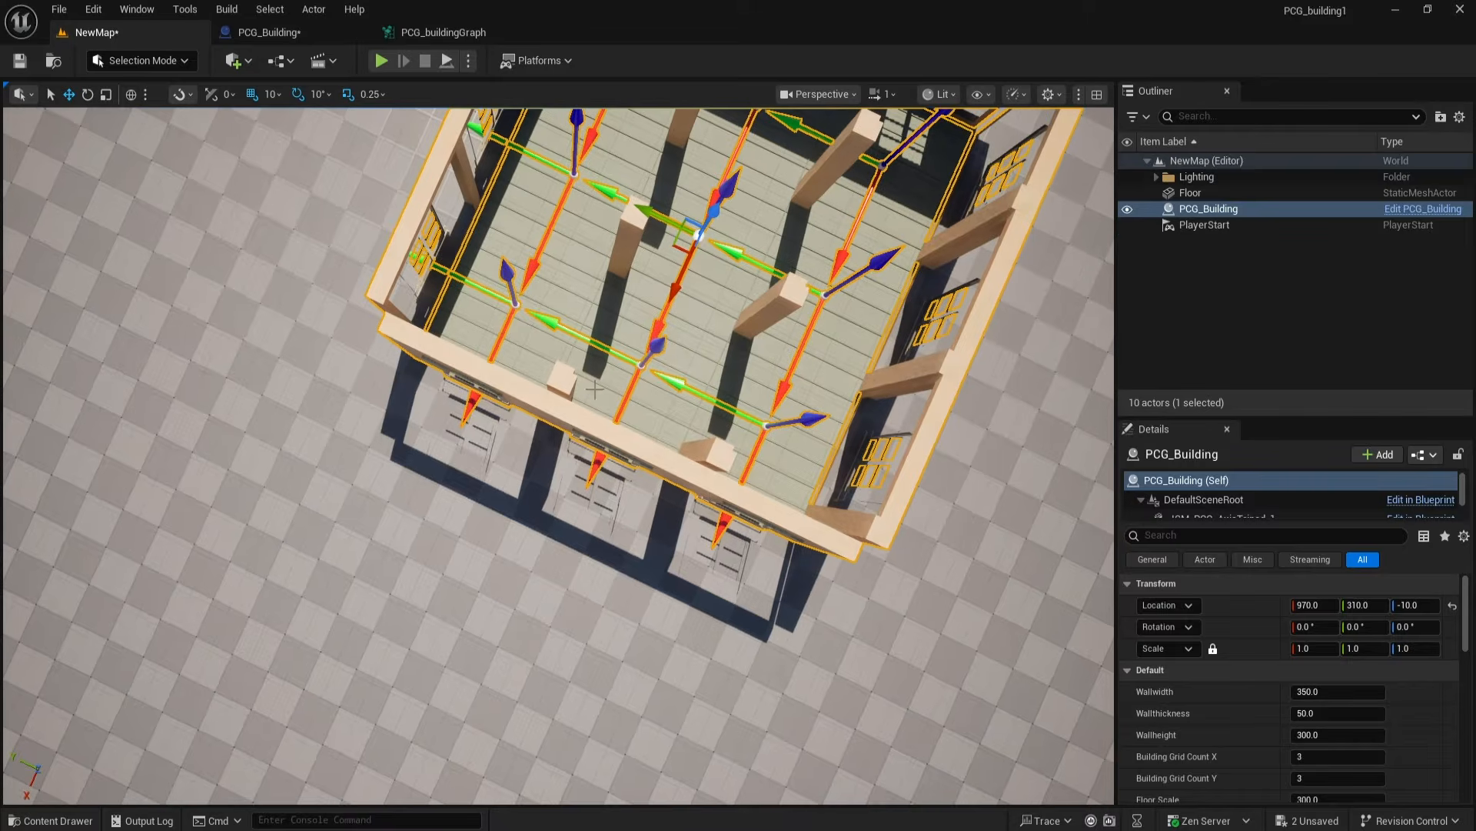
# Step: Replace the fourth group's Corner Offset 3 node with Corner Offset 4 feeding Offset Min and Offset Max, save the graph and check the level
pyautogui.click(443, 32)
pyautogui.moveTo(842, 107); pyautogui.dragTo(867, 192)
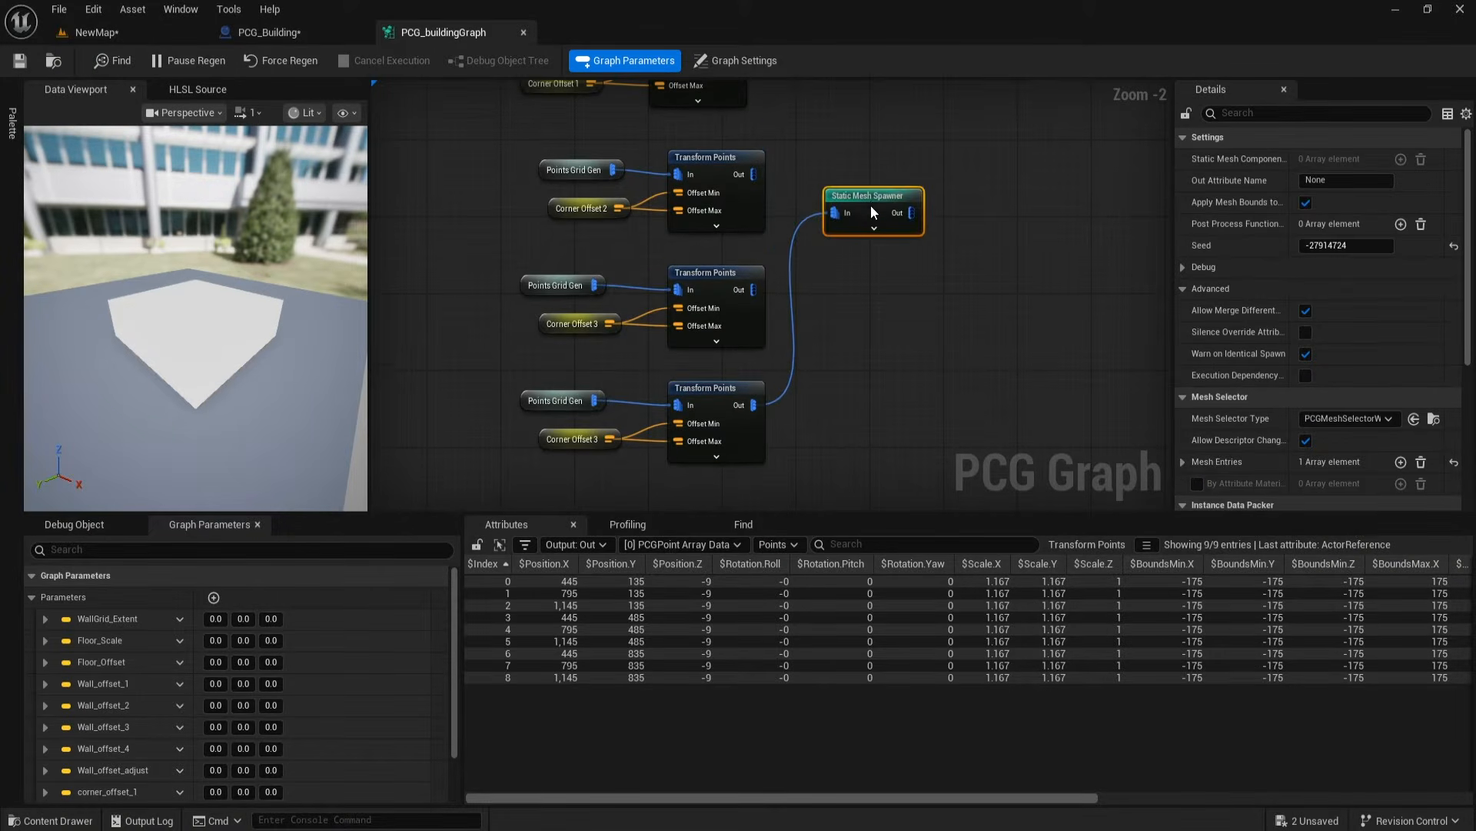
pyautogui.scroll(2, 595, 477)
pyautogui.rightClick(610, 410)
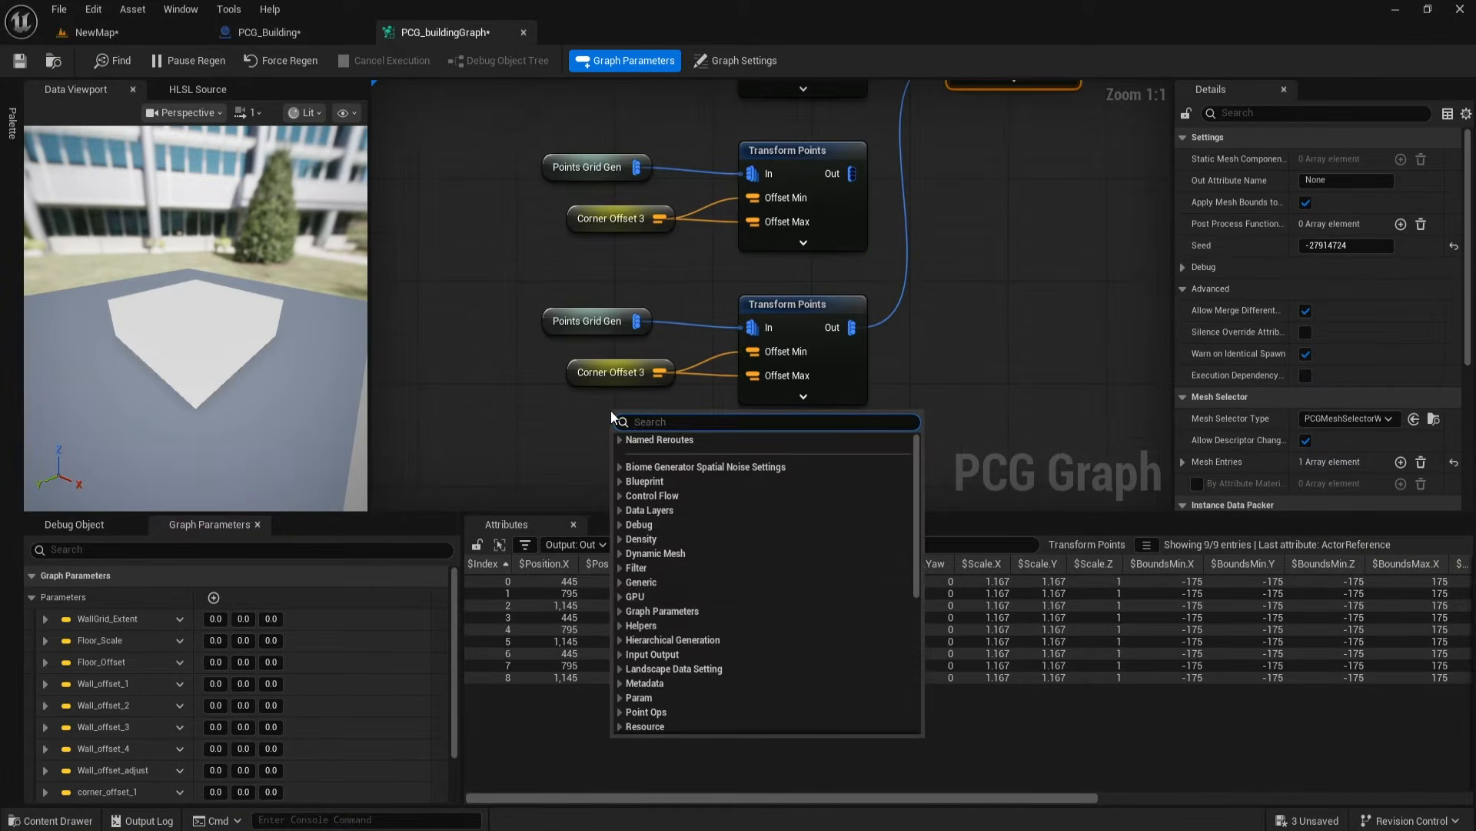
pyautogui.write('corn')
pyautogui.click(698, 503)
pyautogui.moveTo(705, 424); pyautogui.dragTo(753, 375)
pyautogui.click(646, 384)
pyautogui.press('Delete')
pyautogui.moveTo(643, 419); pyautogui.dragTo(611, 369)
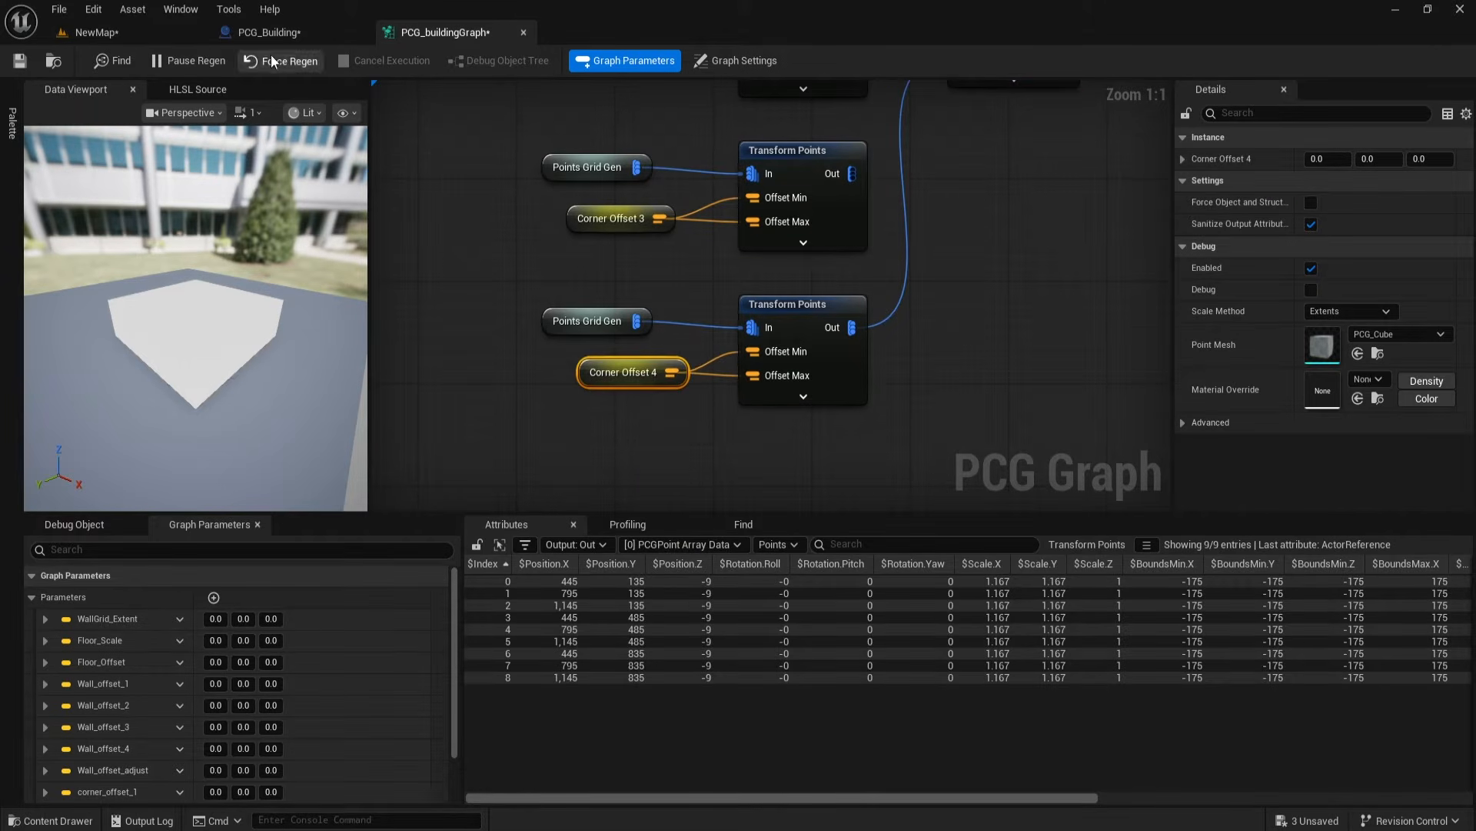
pyautogui.click(20, 60)
pyautogui.click(103, 31)
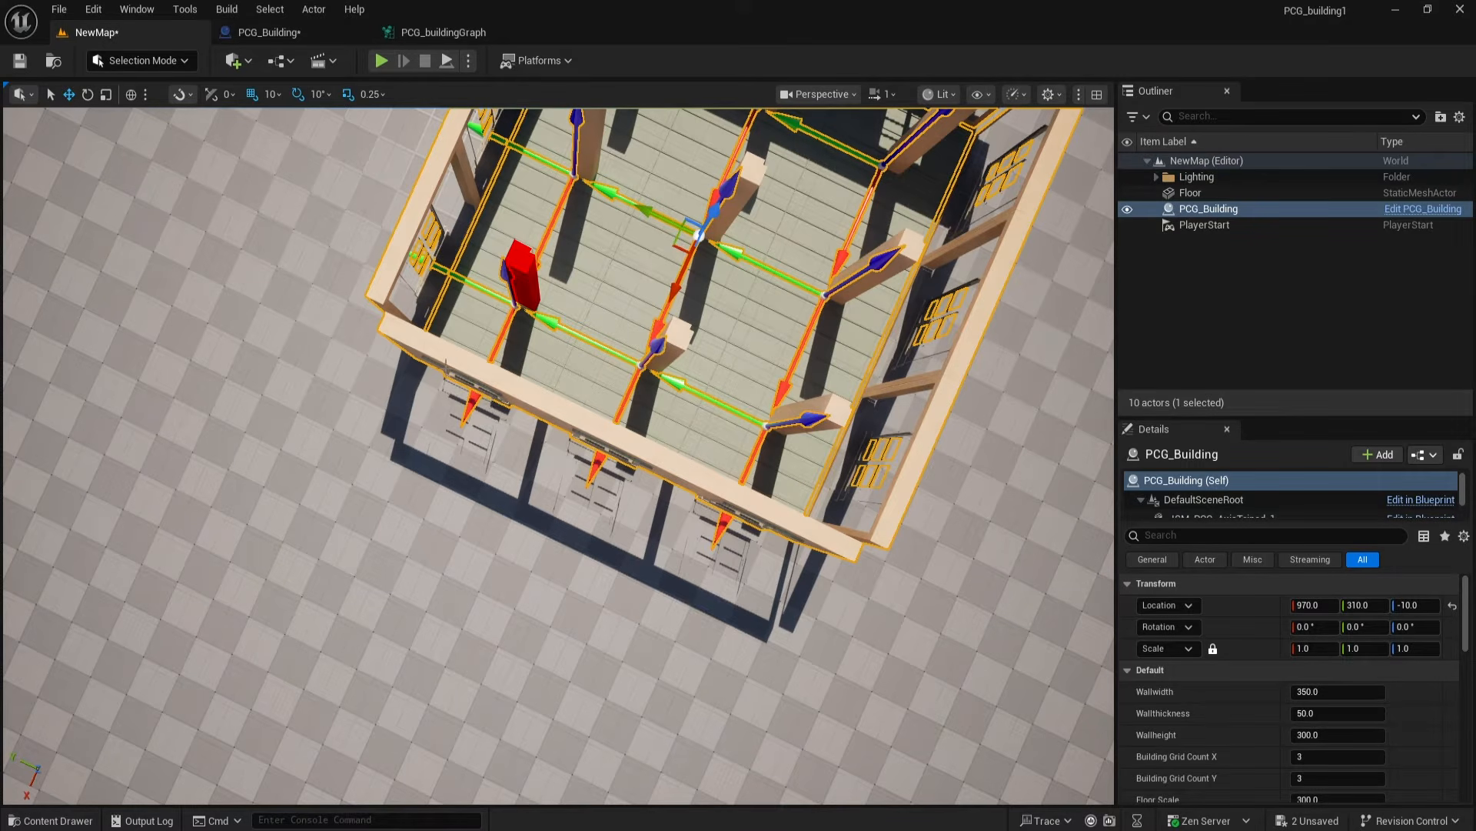
pyautogui.click(427, 35)
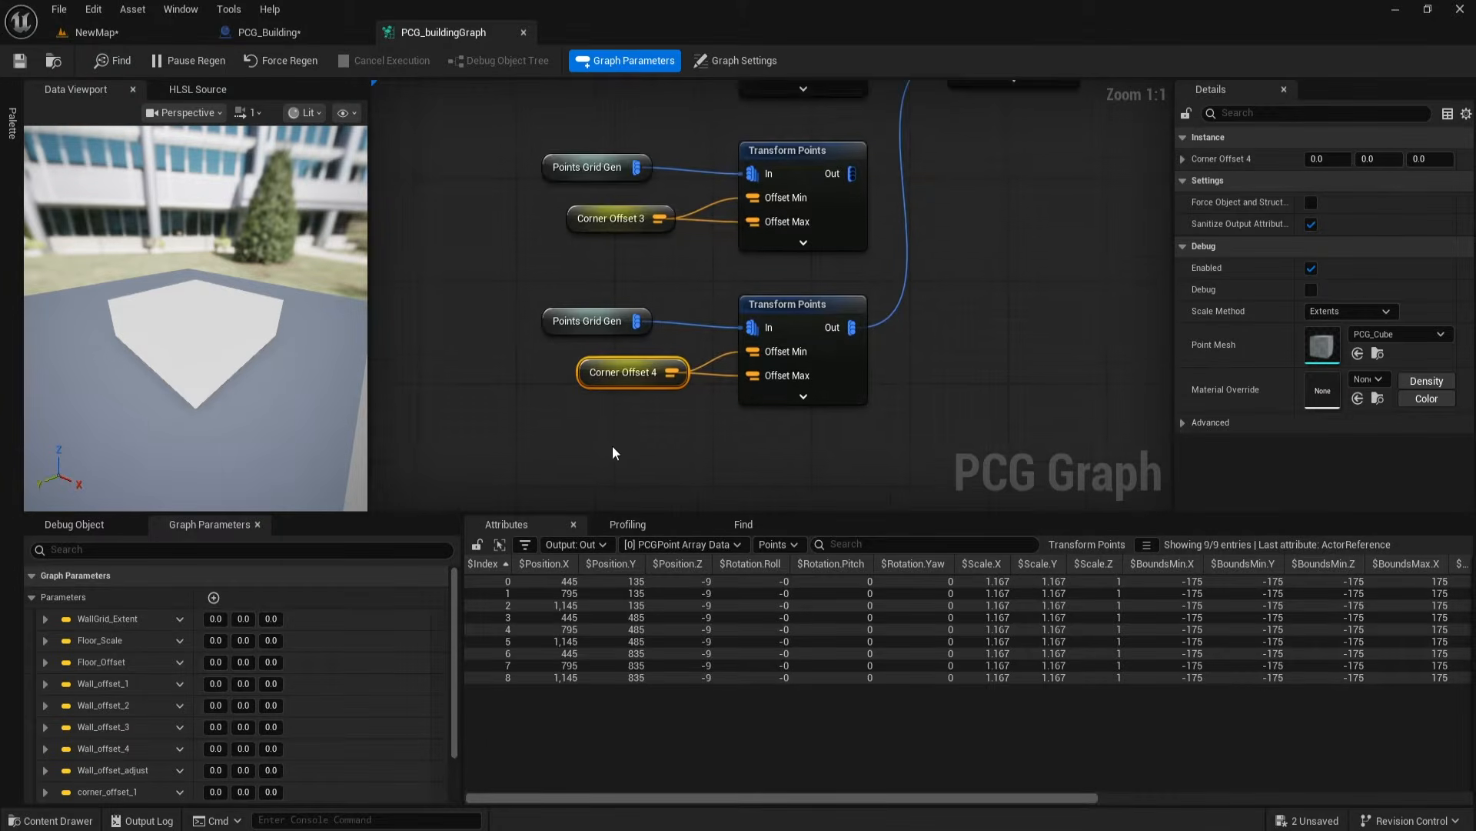
# Step: Feed Wall Half Width into Value X and Value Y of the copied Set Vector Parameter node and chain it after the original corner_offset_3 node
pyautogui.click(293, 33)
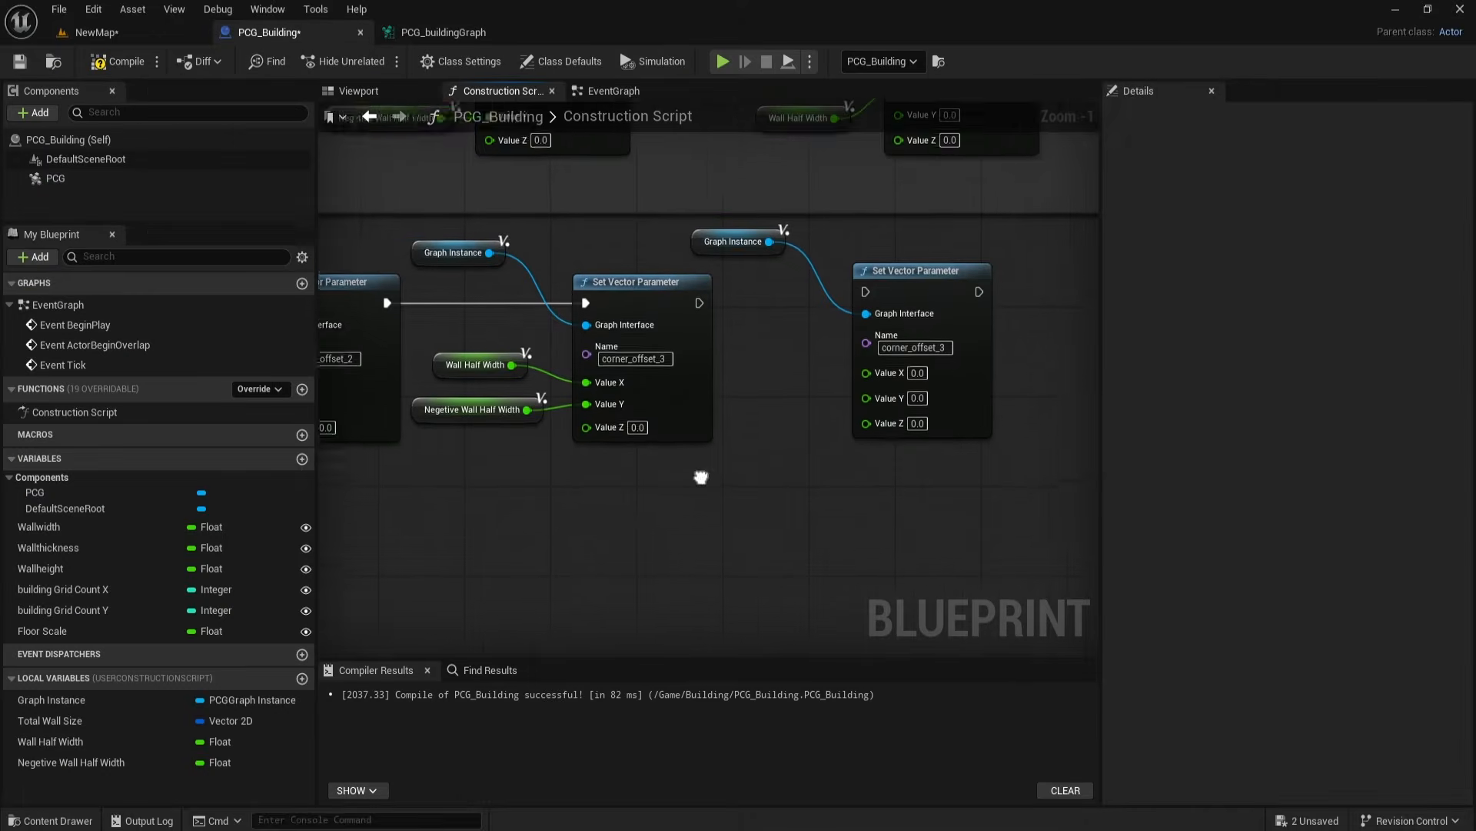
pyautogui.moveTo(54, 732); pyautogui.dragTo(846, 361)
pyautogui.moveTo(681, 292); pyautogui.dragTo(853, 285)
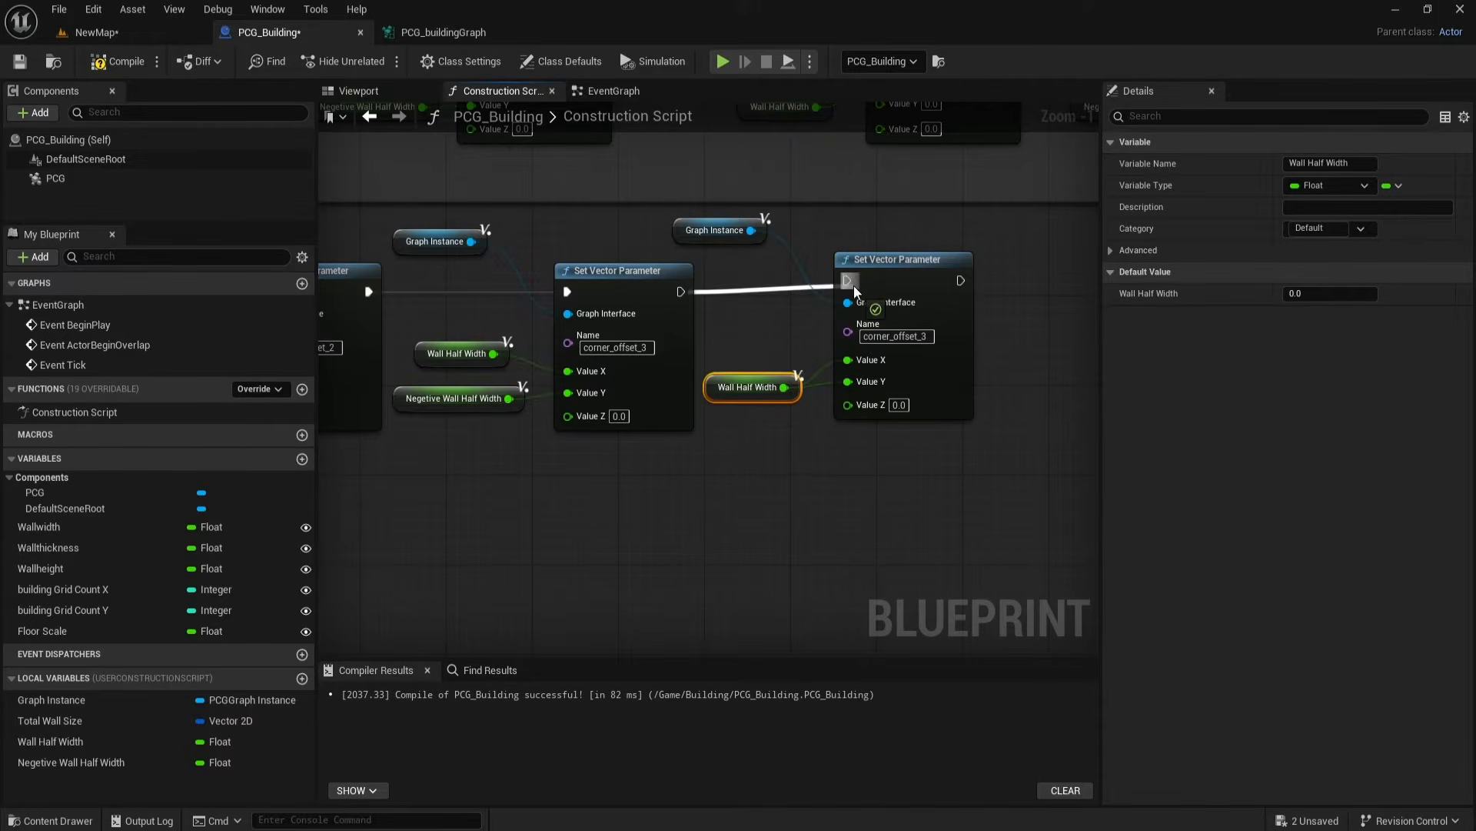
# Step: Name the last Set Vector Parameter's target corner_offset_4, align the node with its neighbour and save the blueprint
pyautogui.moveTo(922, 336); pyautogui.dragTo(943, 339)
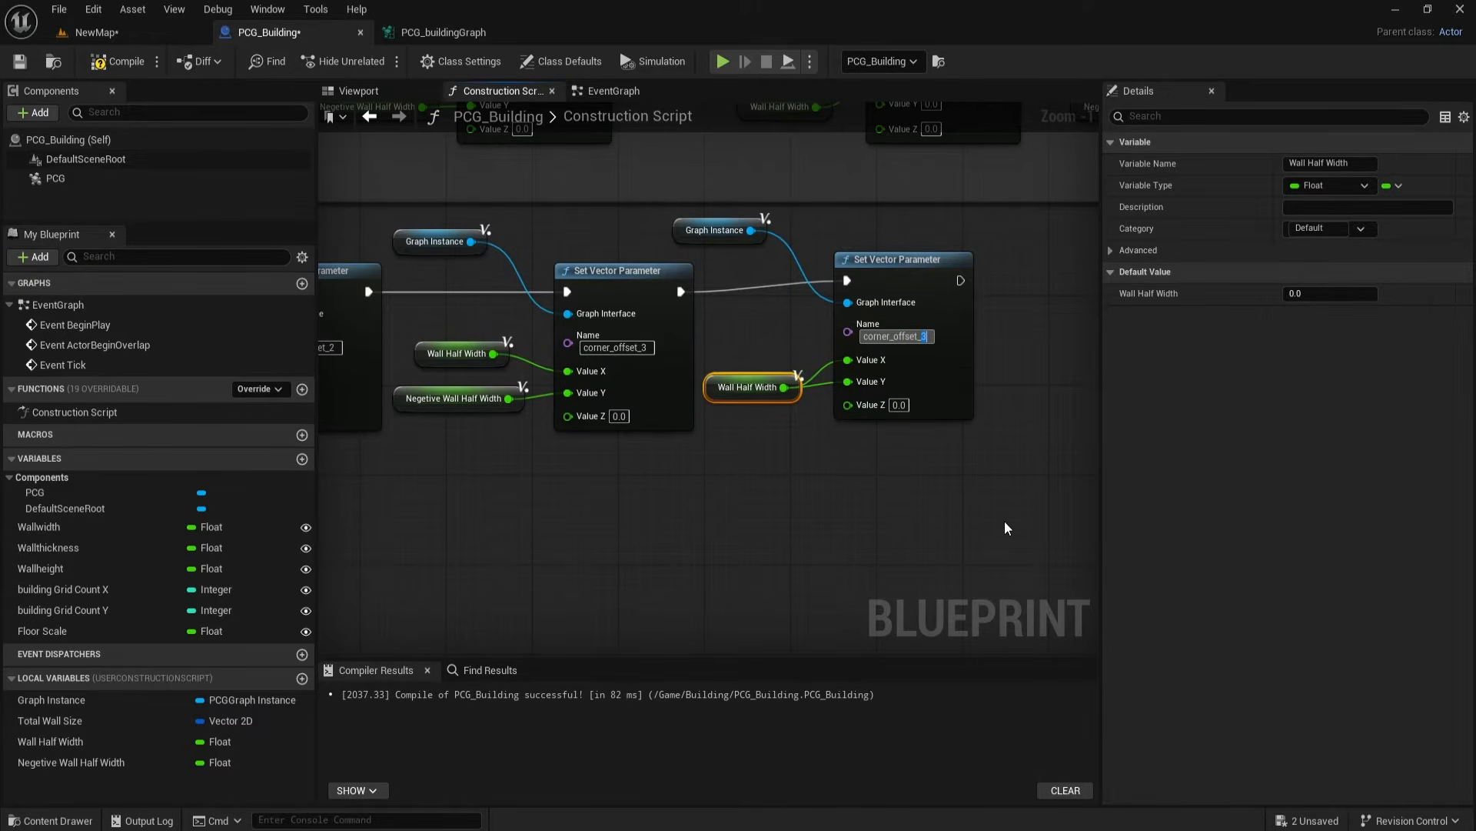
pyautogui.write('4')
pyautogui.click(1004, 520)
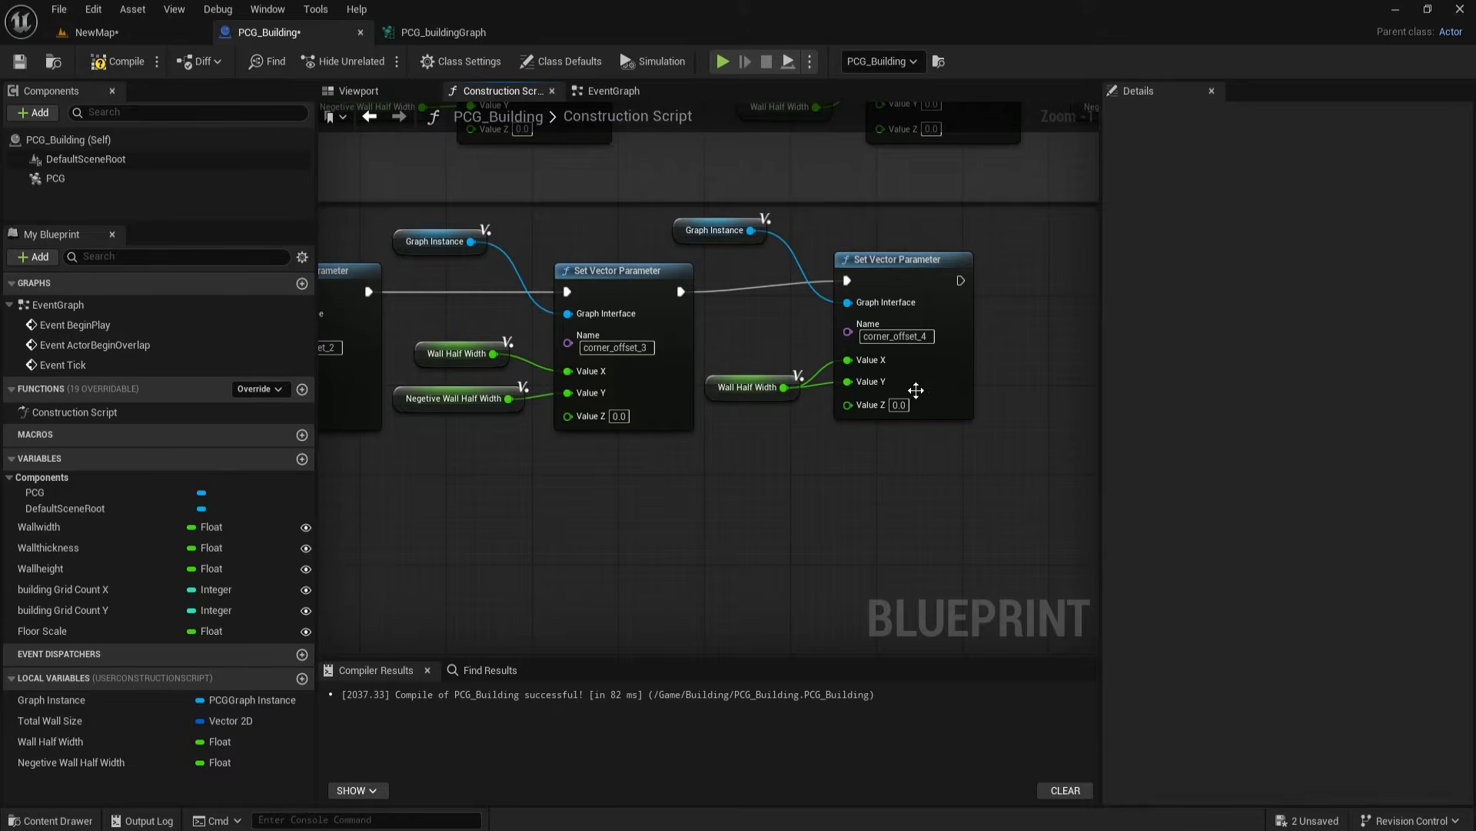
pyautogui.moveTo(912, 278); pyautogui.dragTo(908, 289)
pyautogui.click(884, 502)
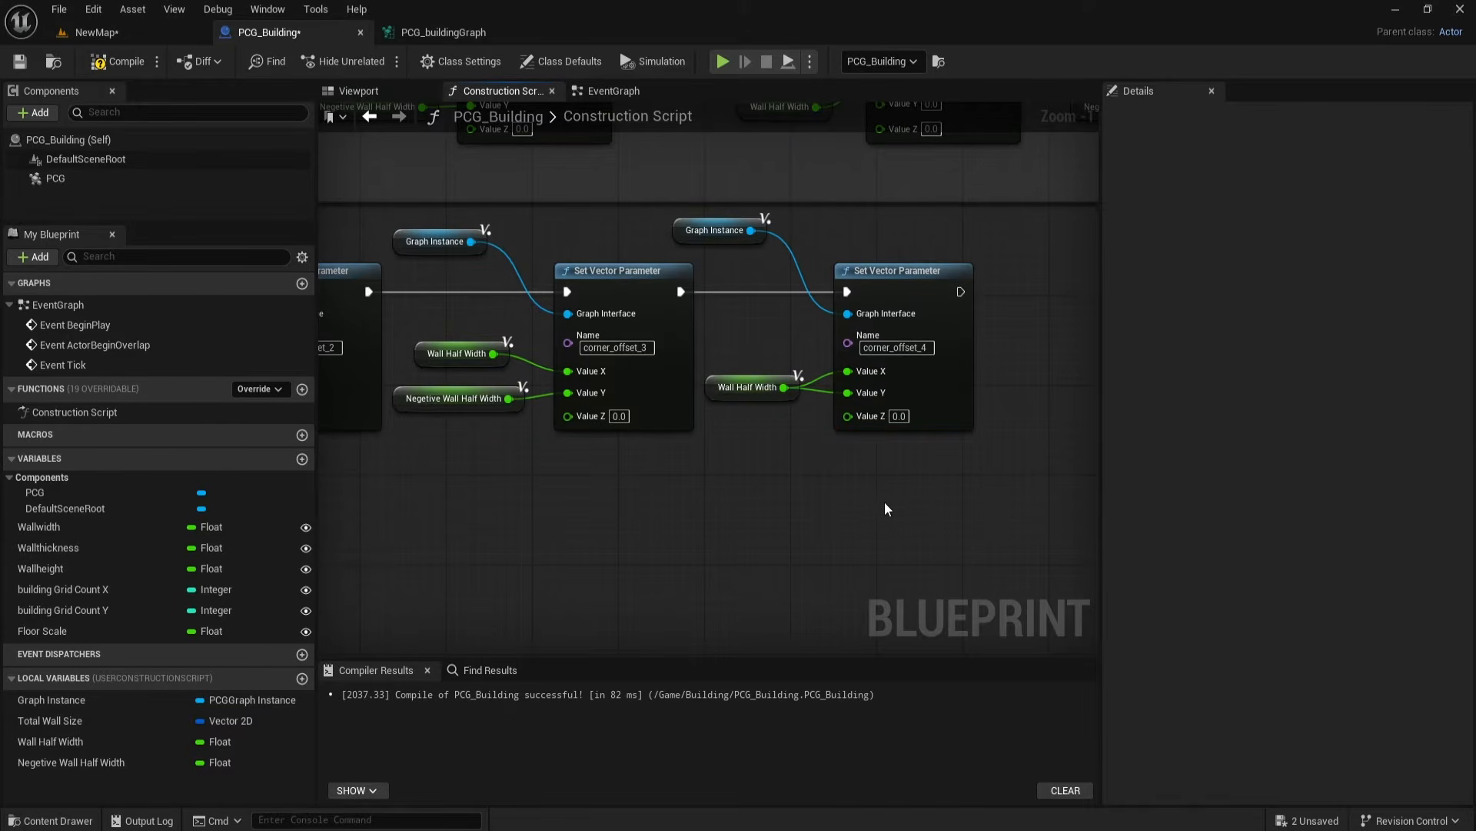
pyautogui.click(15, 67)
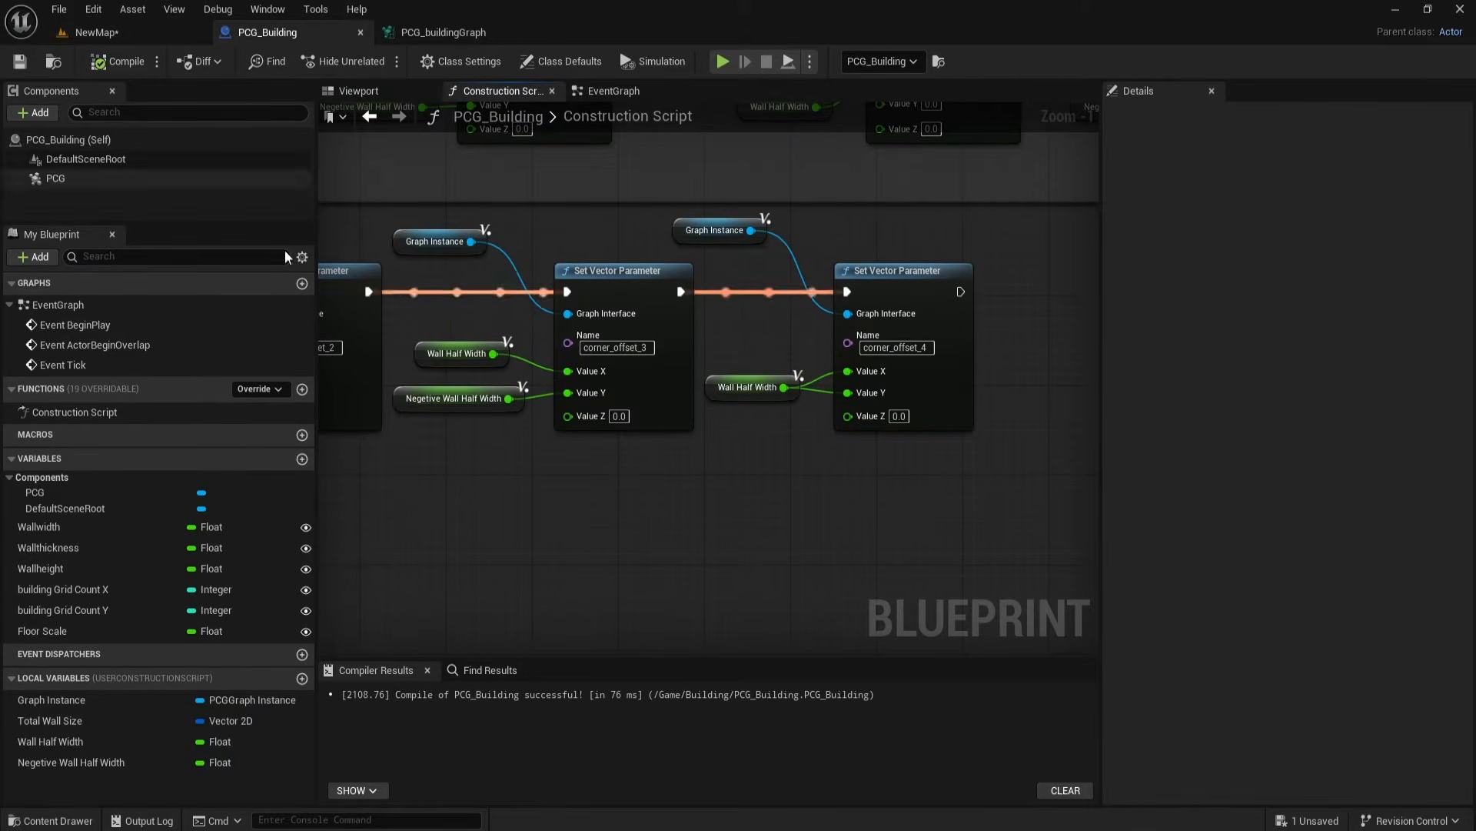
# Step: Connect all four corner Transform Points outputs to the Static Mesh Spawner and check the pillars in the level
pyautogui.click(443, 32)
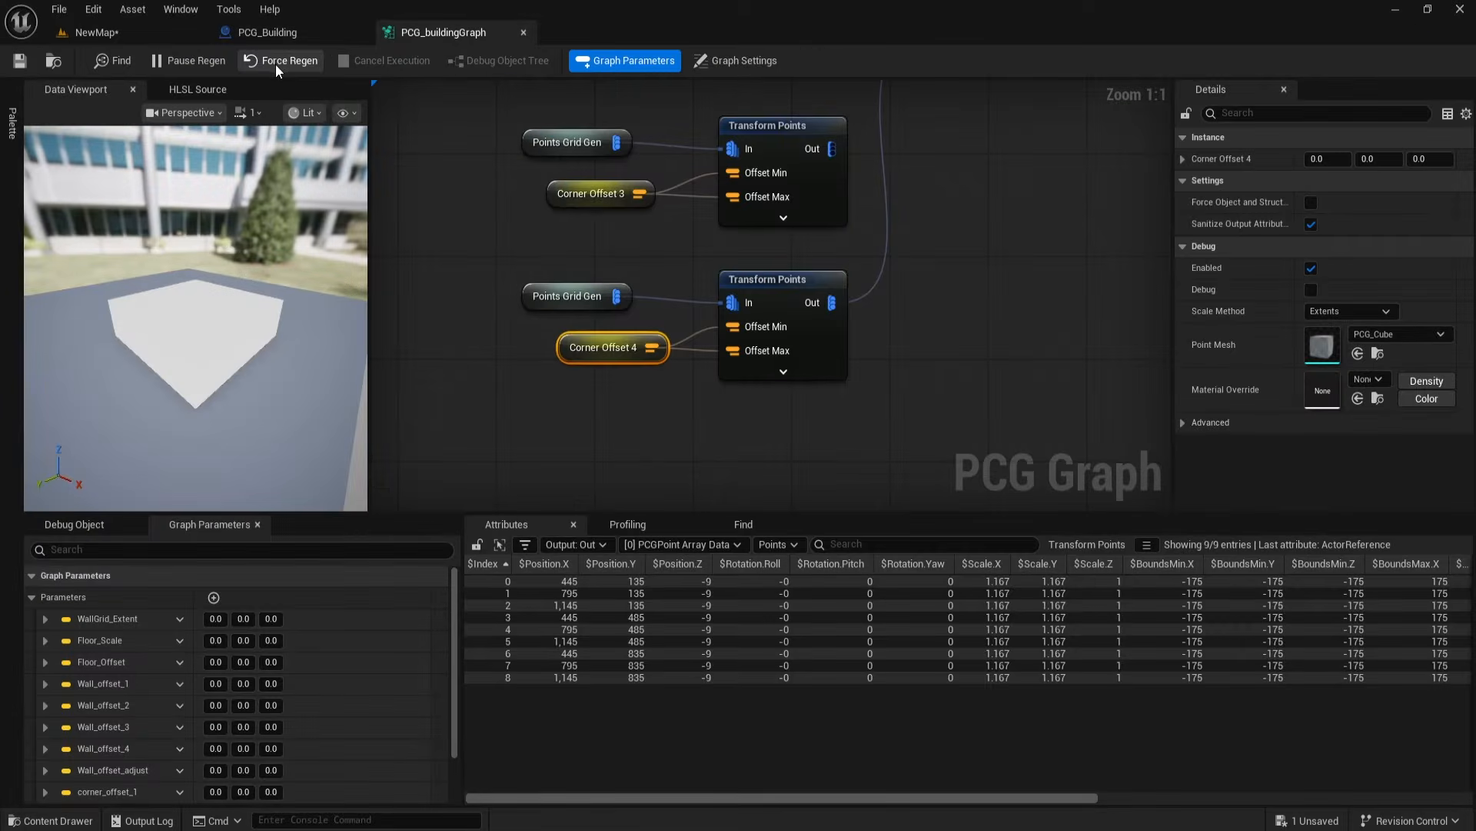
pyautogui.click(125, 32)
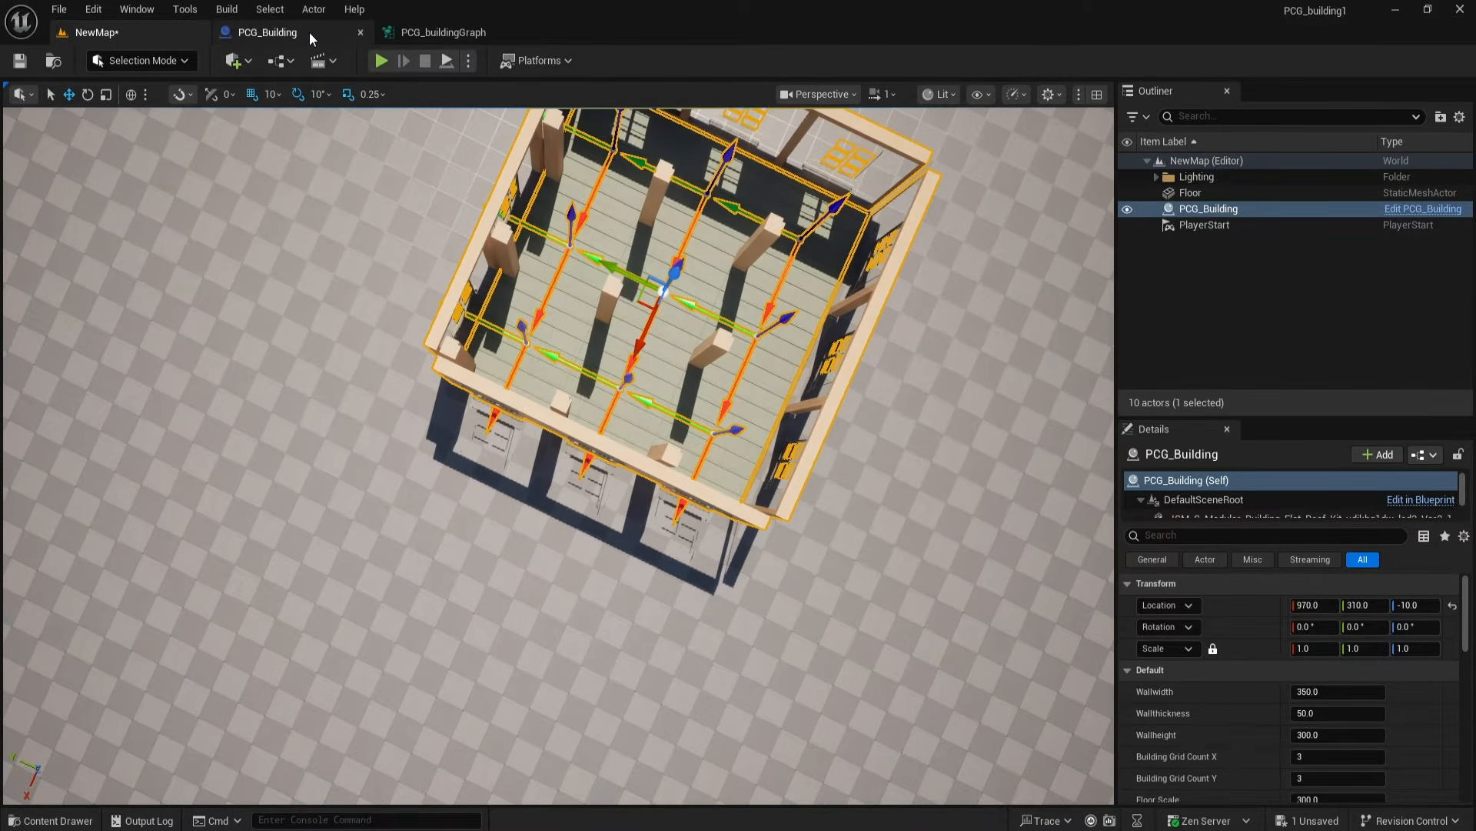
pyautogui.click(309, 32)
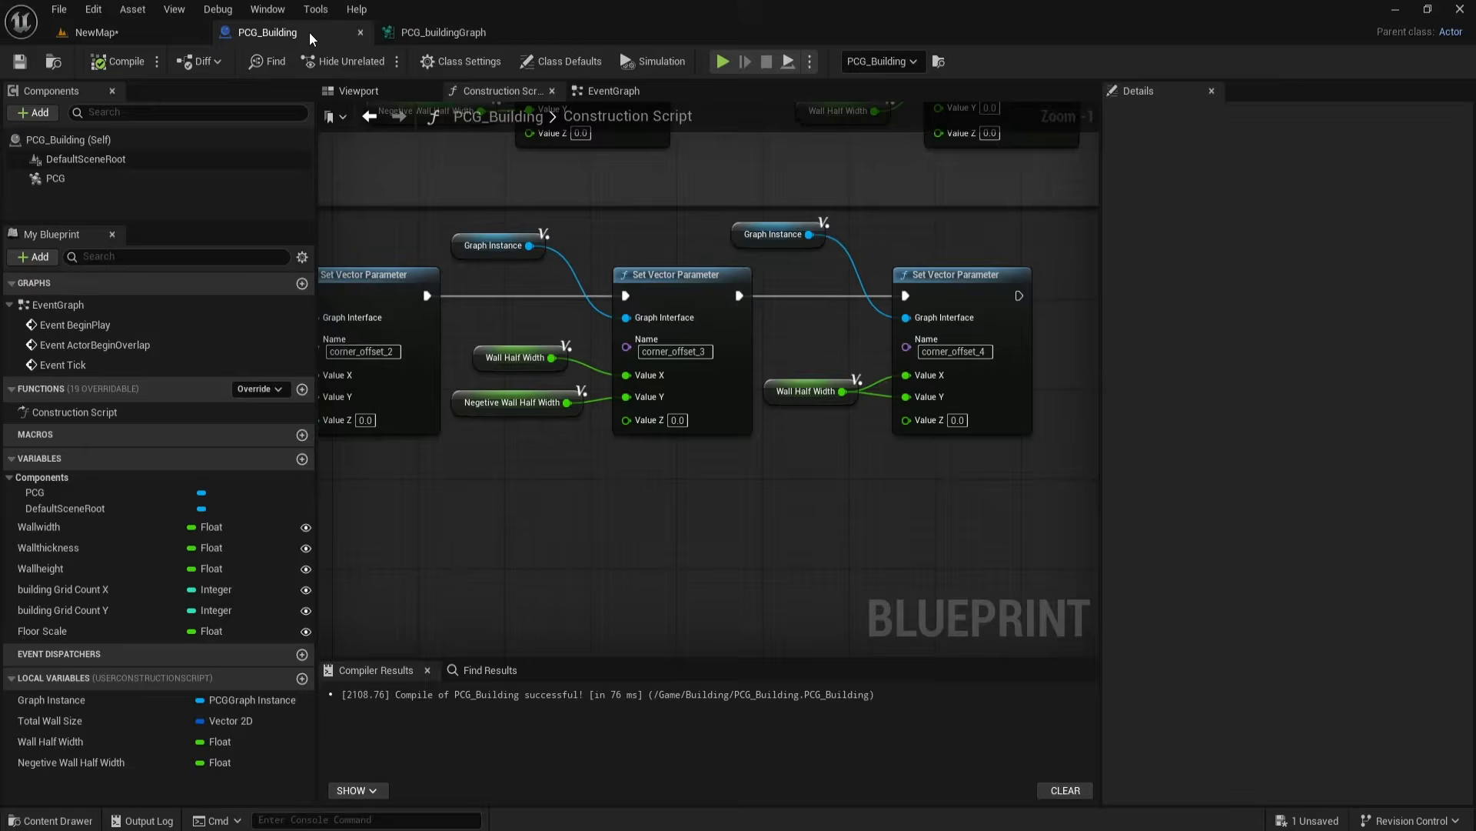
pyautogui.click(430, 33)
pyautogui.scroll(-3, 774, 377)
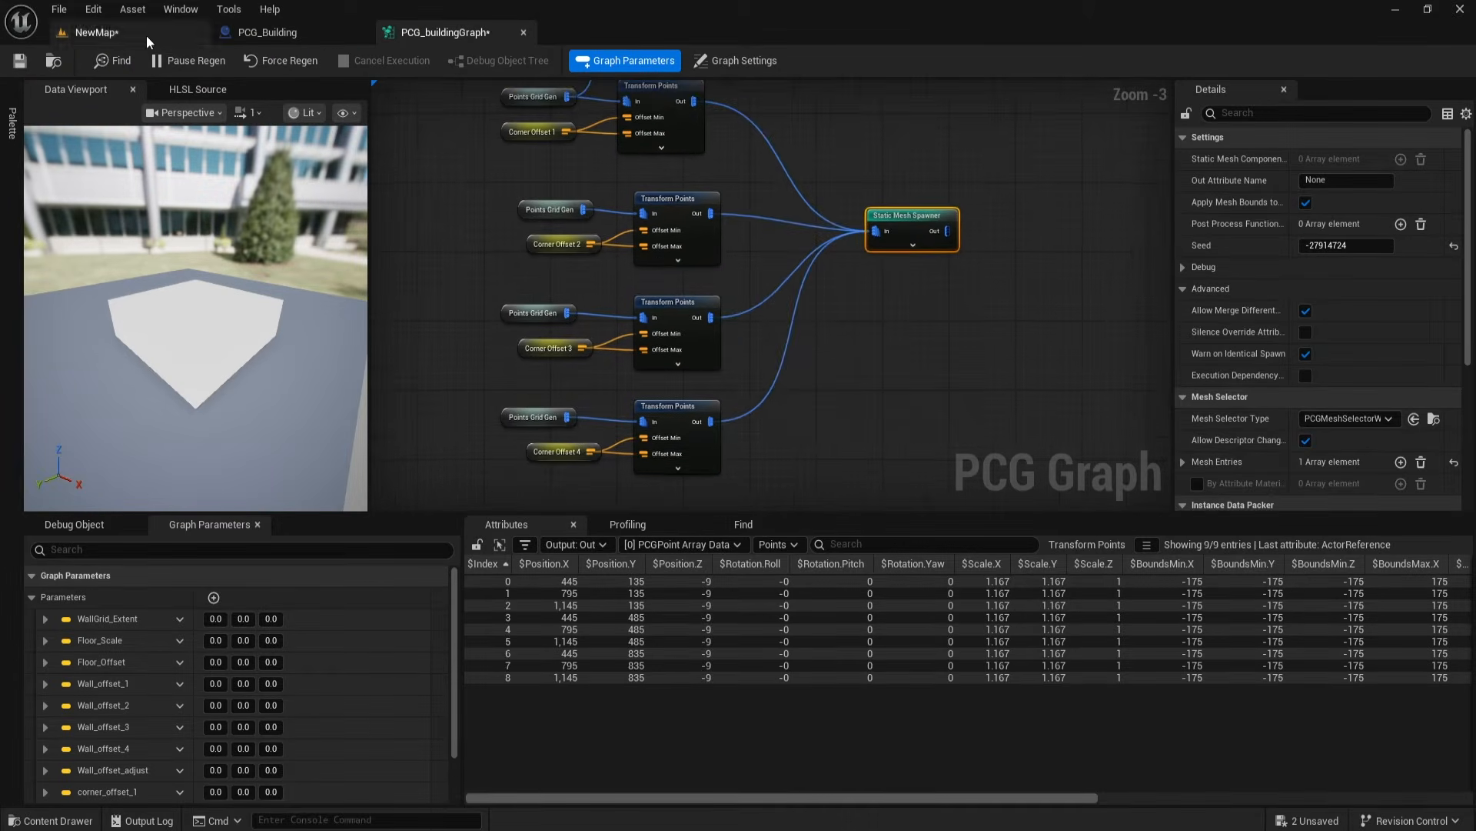
pyautogui.click(96, 33)
pyautogui.moveTo(522, 356); pyautogui.dragTo(583, 327, button='right')
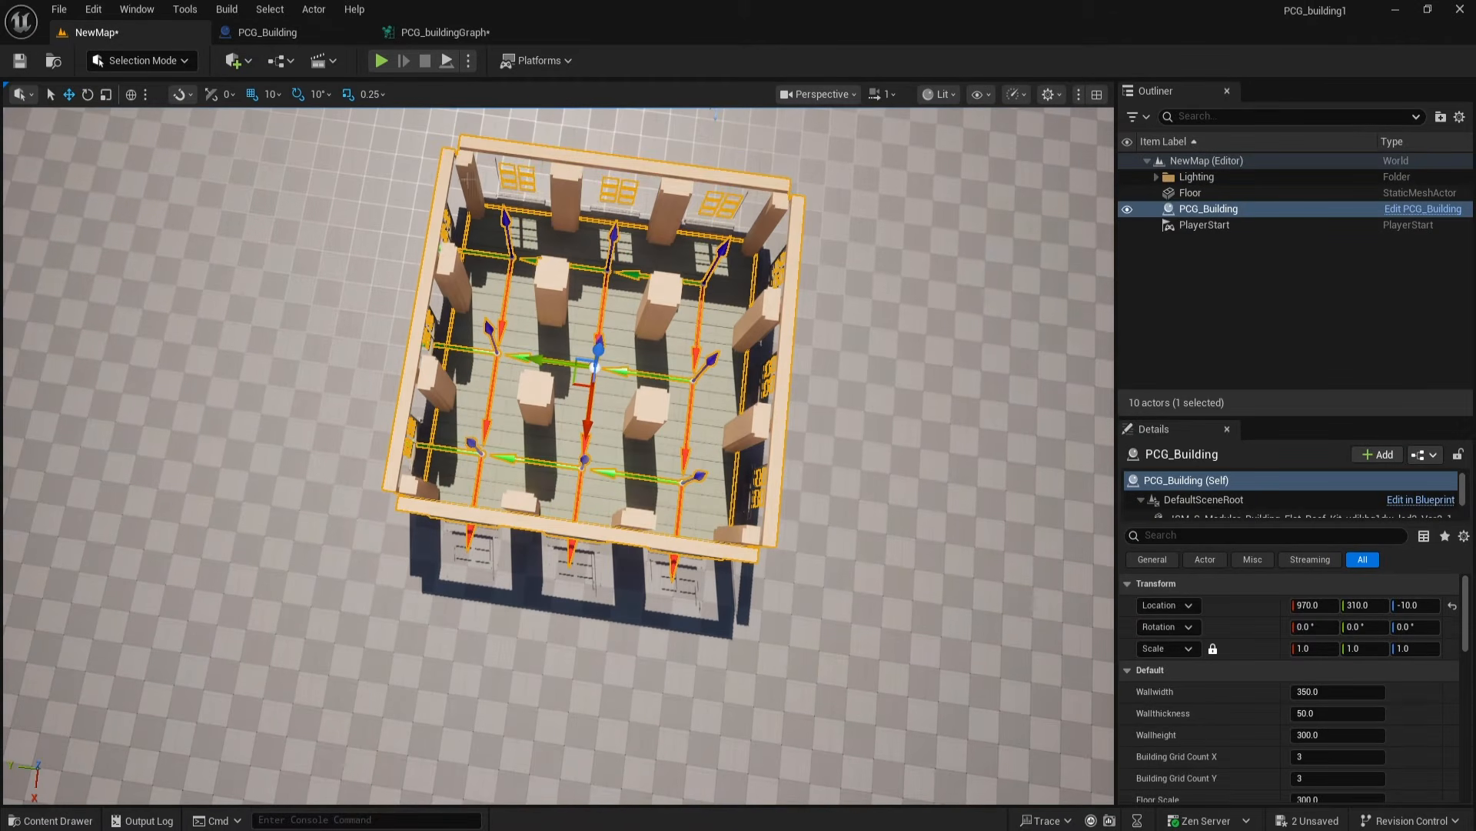
pyautogui.click(268, 33)
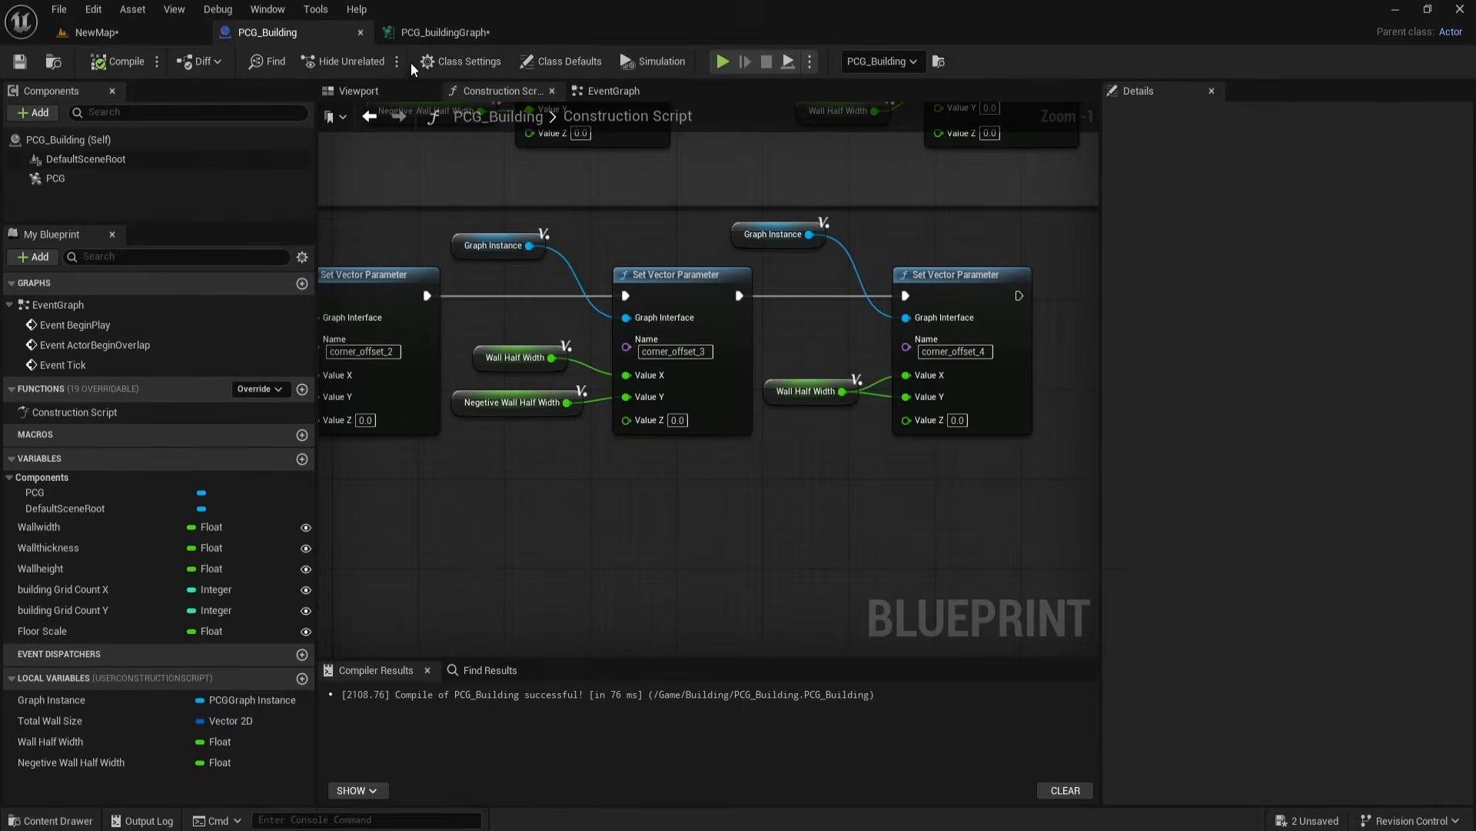
pyautogui.click(442, 32)
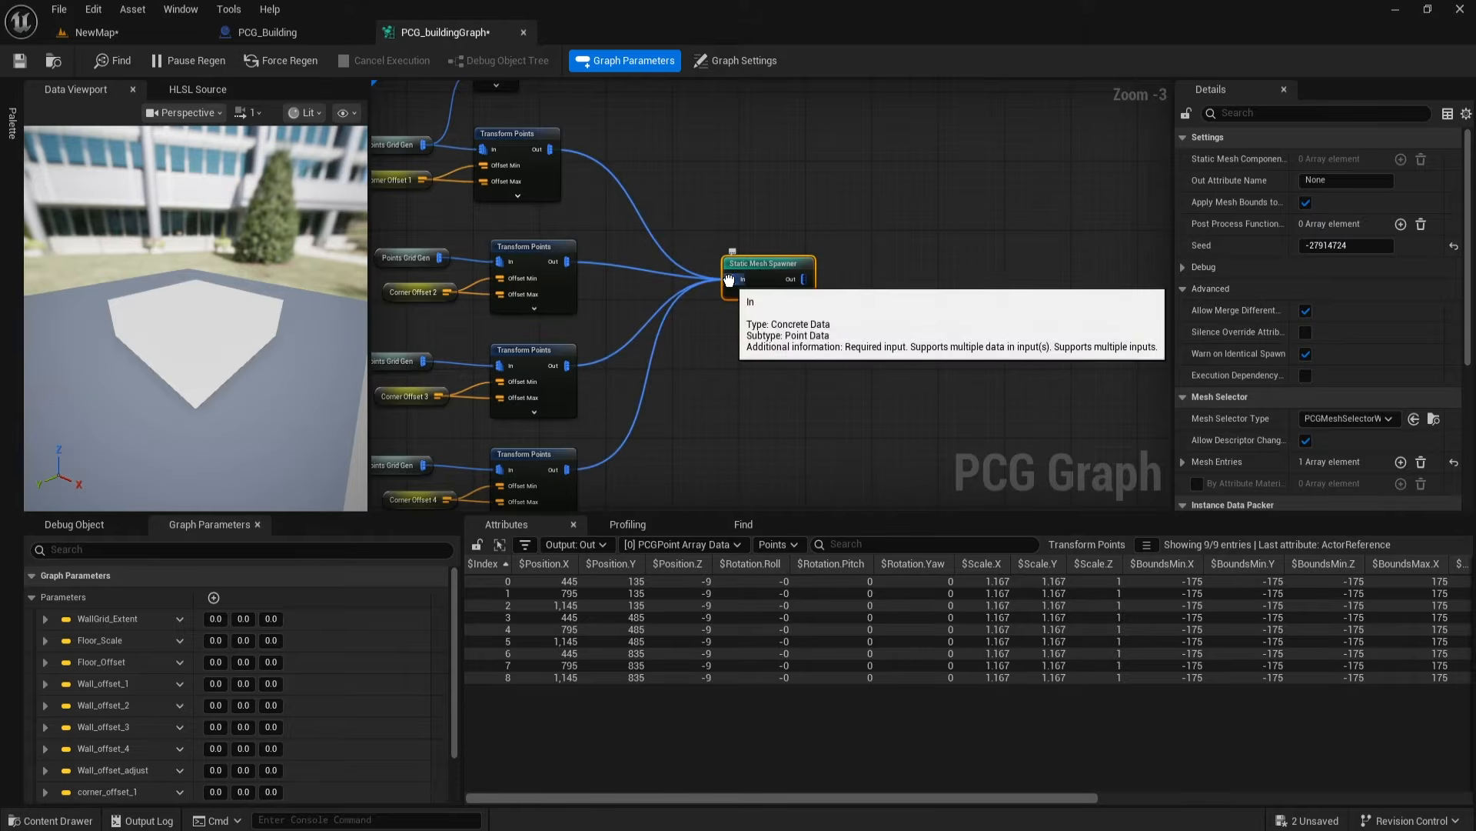
# Step: Unlink the Static Mesh Spawner's inputs and add a Difference node that takes the first Transform Points output as its Source
pyautogui.keyDown('ctrl'); pyautogui.moveTo(729, 279); pyautogui.dragTo(662, 283); pyautogui.keyUp('ctrl')
pyautogui.click(651, 245)
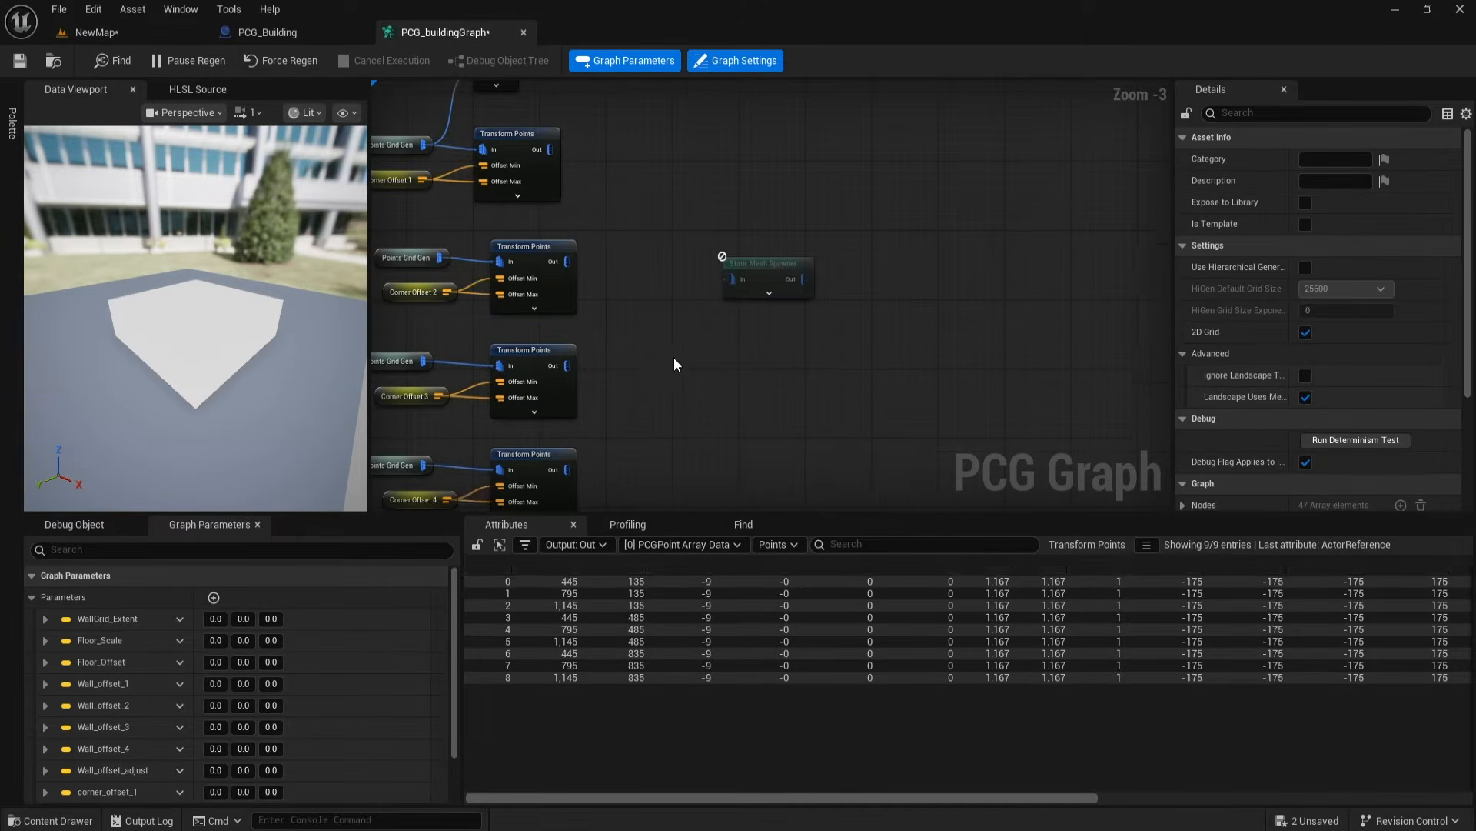
pyautogui.moveTo(615, 147); pyautogui.dragTo(644, 199, button='right')
pyautogui.rightClick(641, 198)
pyautogui.write('diff')
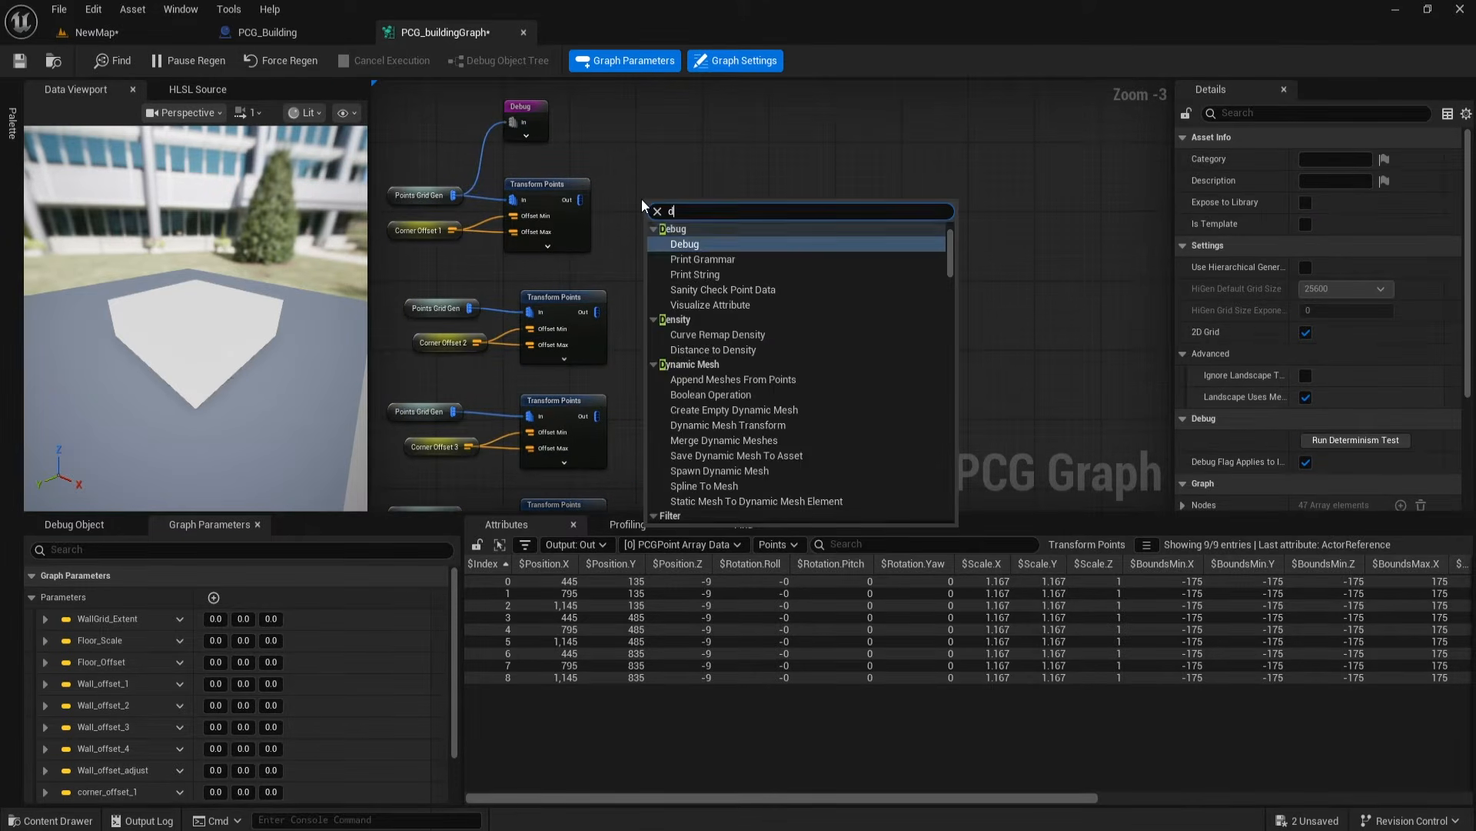
pyautogui.click(693, 244)
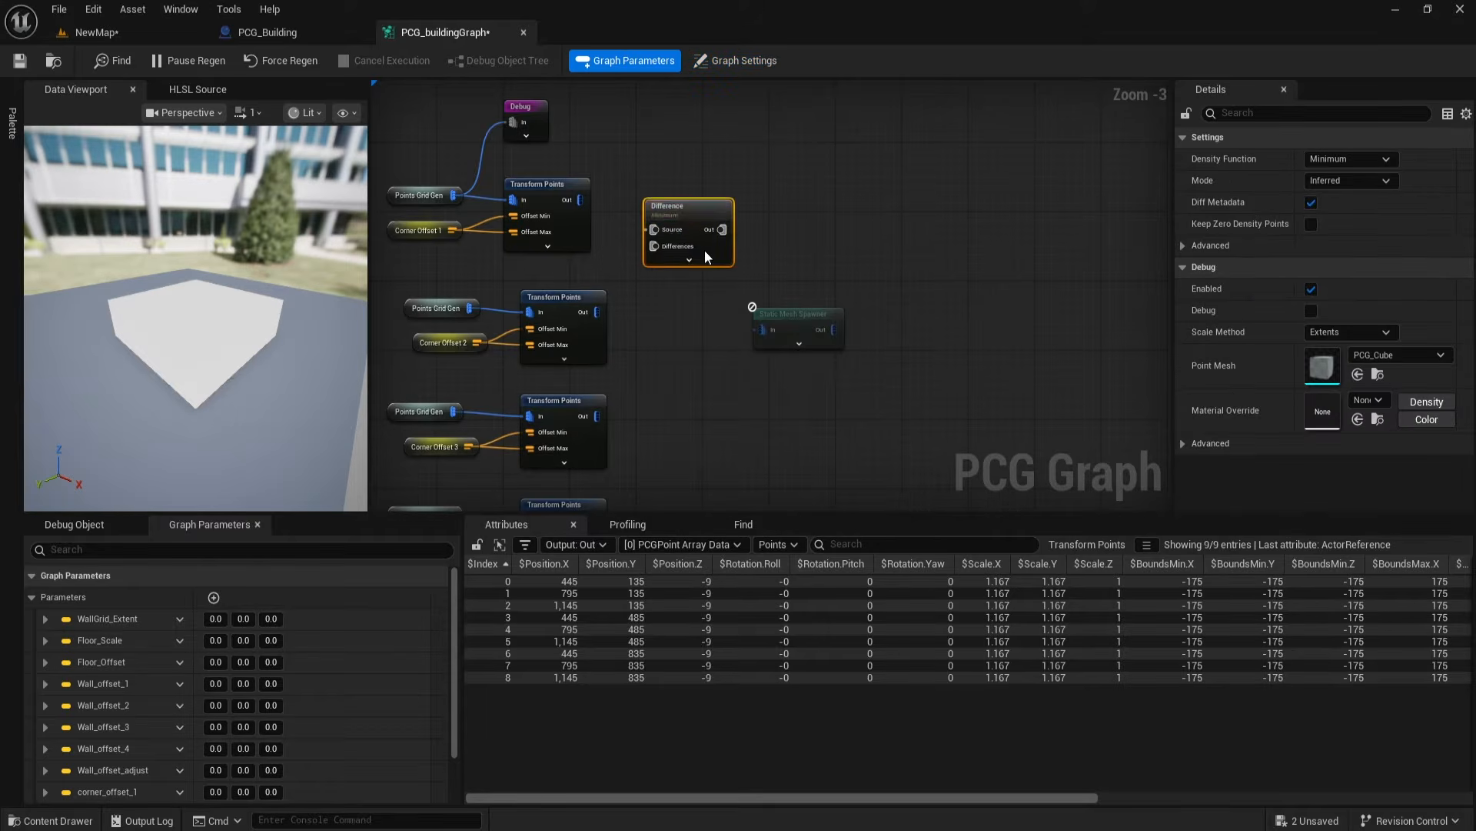
pyautogui.moveTo(677, 214); pyautogui.dragTo(663, 194)
pyautogui.moveTo(761, 315); pyautogui.dragTo(828, 316)
pyautogui.moveTo(580, 200); pyautogui.dragTo(671, 205)
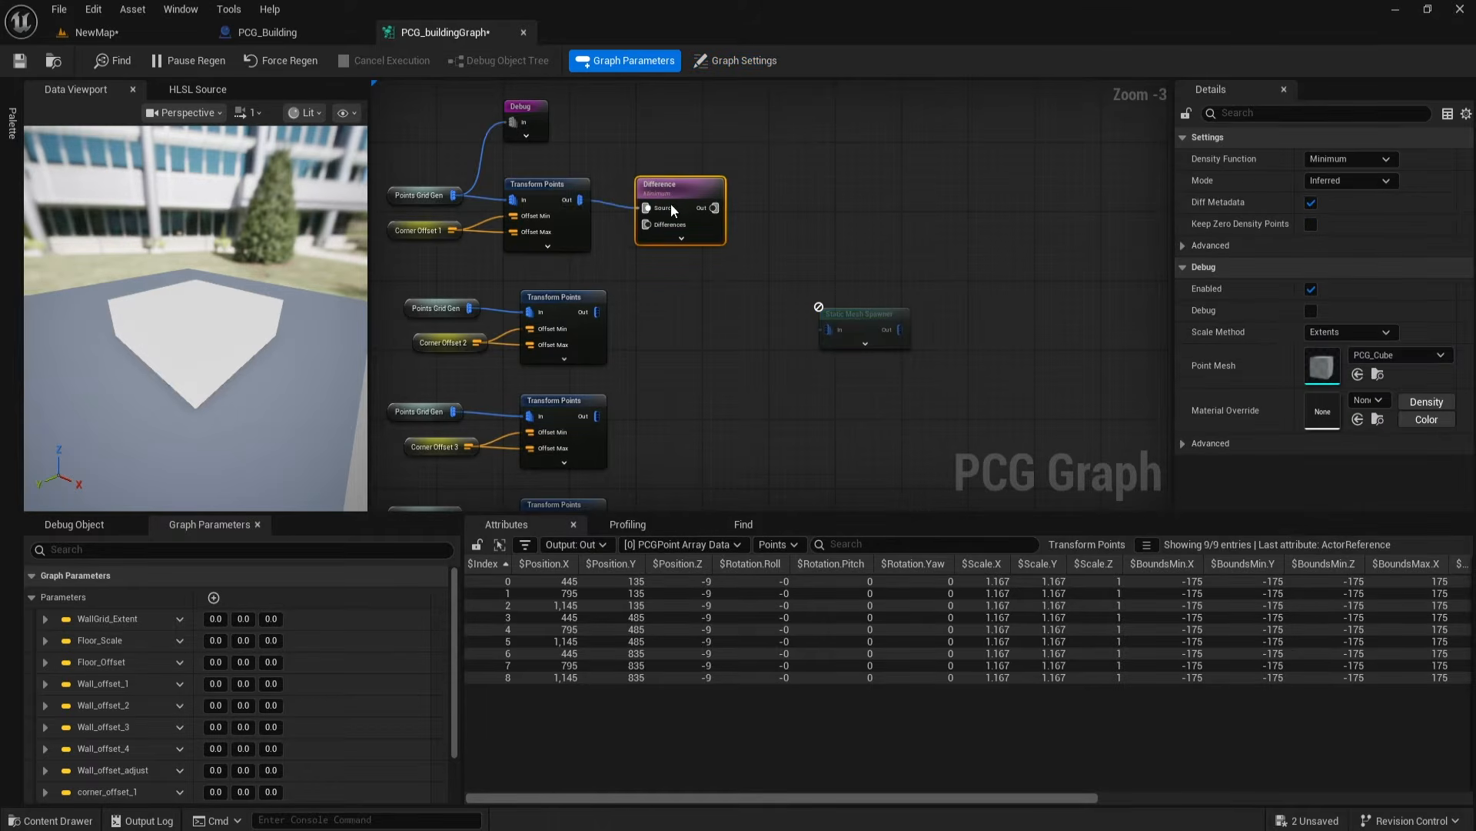
# Step: Copy the Difference node for the other three Transform Points and cross-wire Source and Differences between groups 1 and 2 and groups 3 and 4
pyautogui.moveTo(743, 288); pyautogui.dragTo(684, 314)
pyautogui.moveTo(730, 405); pyautogui.dragTo(722, 308, button='right')
pyautogui.hotkey('ctrl', 'v')
pyautogui.hotkey('ctrl', 'v')
pyautogui.moveTo(624, 242); pyautogui.dragTo(615, 318, button='right')
pyautogui.moveTo(581, 291); pyautogui.dragTo(631, 204)
pyautogui.moveTo(582, 291); pyautogui.dragTo(639, 300)
pyautogui.moveTo(642, 326); pyautogui.dragTo(565, 179)
pyautogui.moveTo(569, 184); pyautogui.dragTo(551, 118, button='right')
pyautogui.click(638, 304)
pyautogui.moveTo(563, 329)
pyautogui.mouseDown()
pyautogui.moveTo(613, 328)
pyautogui.moveTo(586, 458)
pyautogui.moveTo(637, 445)
pyautogui.moveTo(563, 328)
pyautogui.mouseUp()
pyautogui.moveTo(717, 366); pyautogui.dragTo(714, 387, button='right')
pyautogui.moveTo(818, 254); pyautogui.dragTo(842, 260)
pyautogui.moveTo(650, 240); pyautogui.dragTo(633, 240)
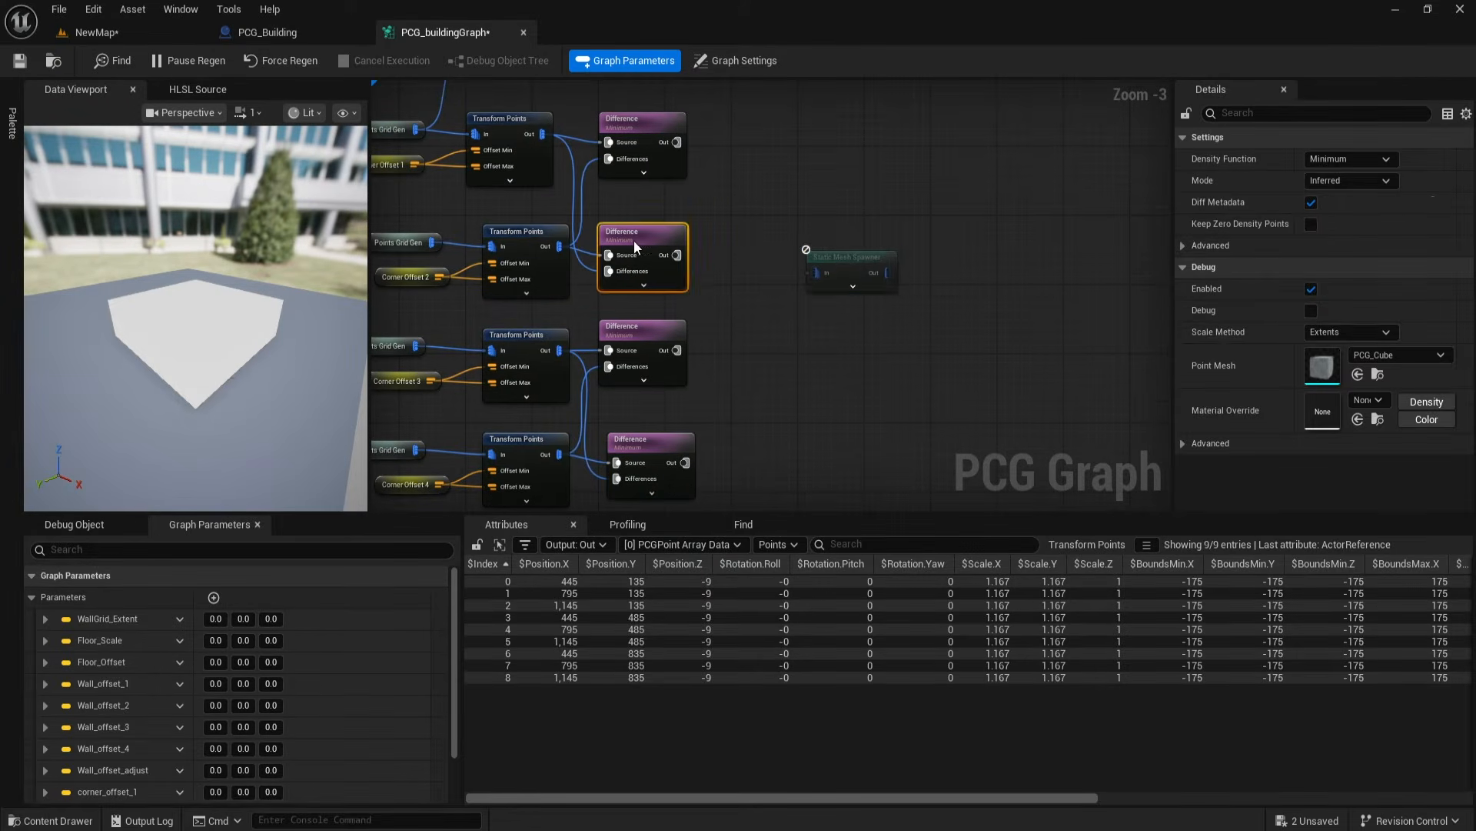
# Step: Add a Merge Points node fed by all four Difference outputs through a reroute and connect it to the Static Mesh Spawner
pyautogui.moveTo(830, 260); pyautogui.dragTo(907, 263)
pyautogui.moveTo(648, 124); pyautogui.dragTo(745, 215)
pyautogui.write('merg')
pyautogui.click(814, 317)
pyautogui.moveTo(829, 143); pyautogui.dragTo(726, 272)
pyautogui.moveTo(710, 179); pyautogui.dragTo(783, 262)
pyautogui.moveTo(677, 255); pyautogui.dragTo(748, 266)
pyautogui.moveTo(686, 463); pyautogui.dragTo(751, 262)
pyautogui.moveTo(676, 351); pyautogui.dragTo(751, 261)
pyautogui.moveTo(917, 259); pyautogui.dragTo(974, 268)
pyautogui.moveTo(879, 302); pyautogui.dragTo(881, 274)
pyautogui.click(965, 285)
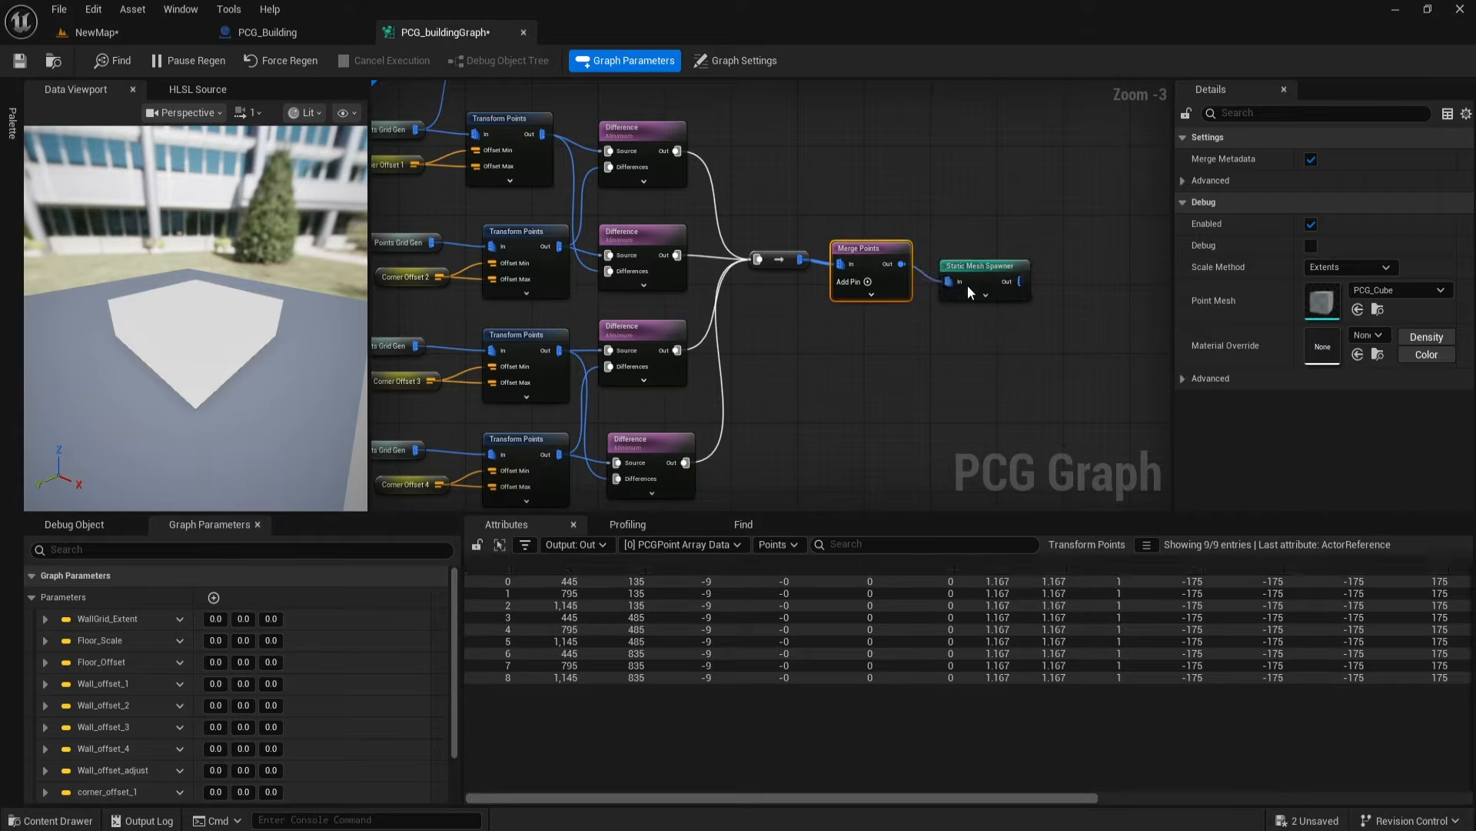
# Step: Force-regenerate the PCG graph and check the pillar placement in the level
pyautogui.click(280, 67)
pyautogui.click(146, 30)
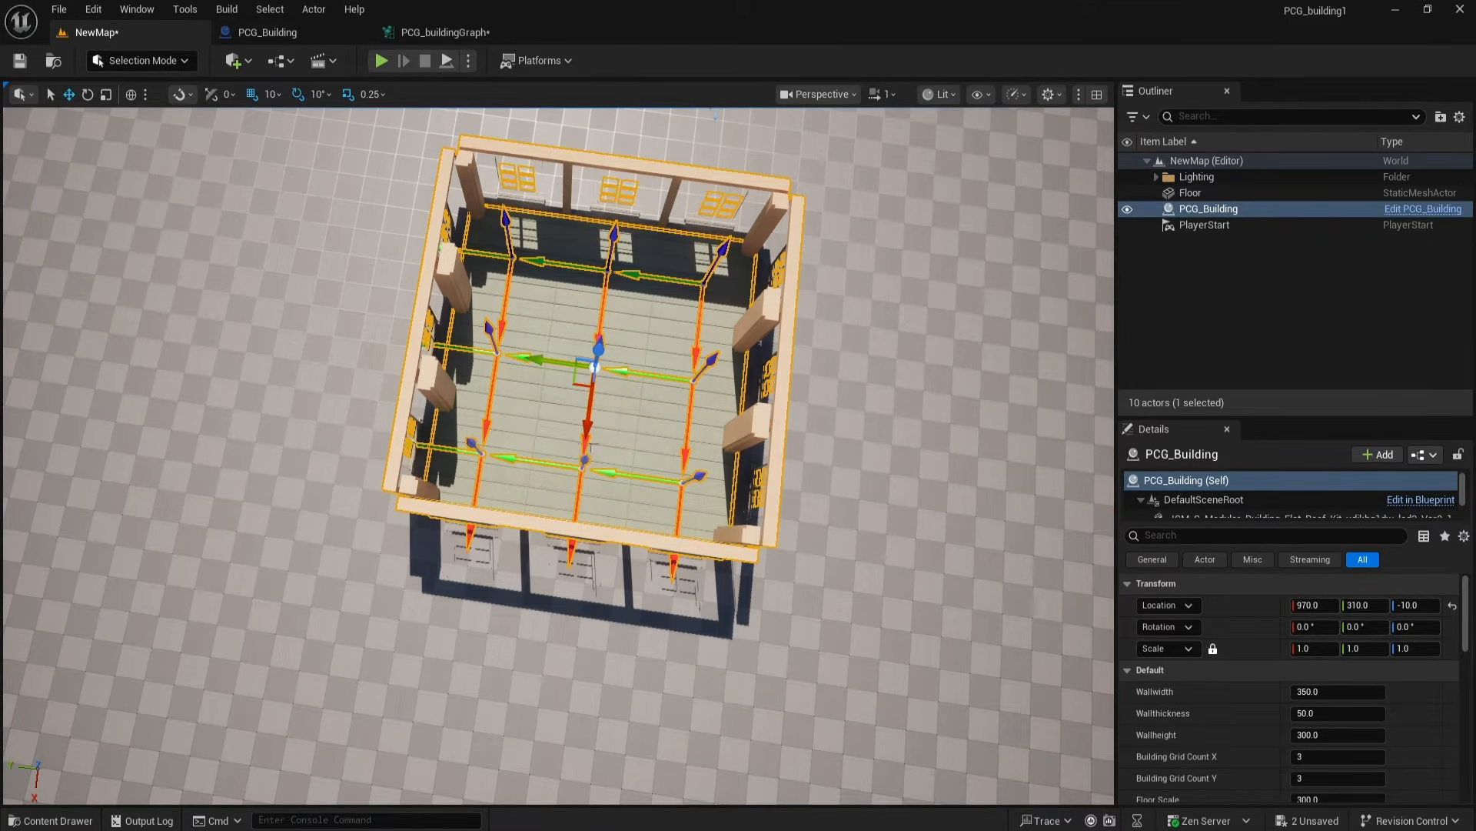
pyautogui.click(447, 27)
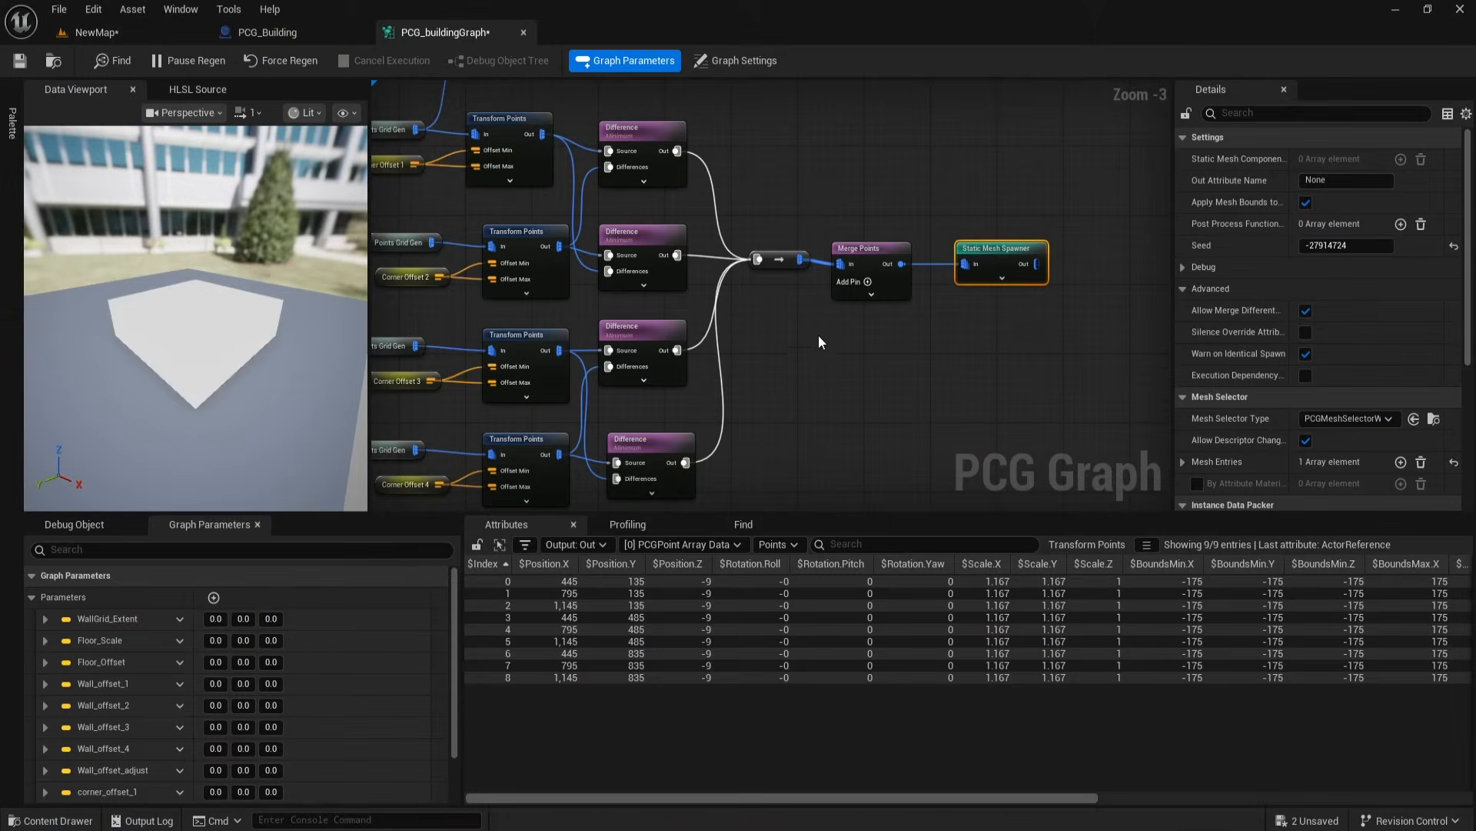
# Step: Unlink the merge reroute from the four Difference nodes and feed it only the first and second Difference outputs
pyautogui.keyDown('ctrl'); pyautogui.moveTo(767, 242); pyautogui.dragTo(732, 254); pyautogui.keyUp('ctrl')
pyautogui.click(794, 246)
pyautogui.click(785, 187)
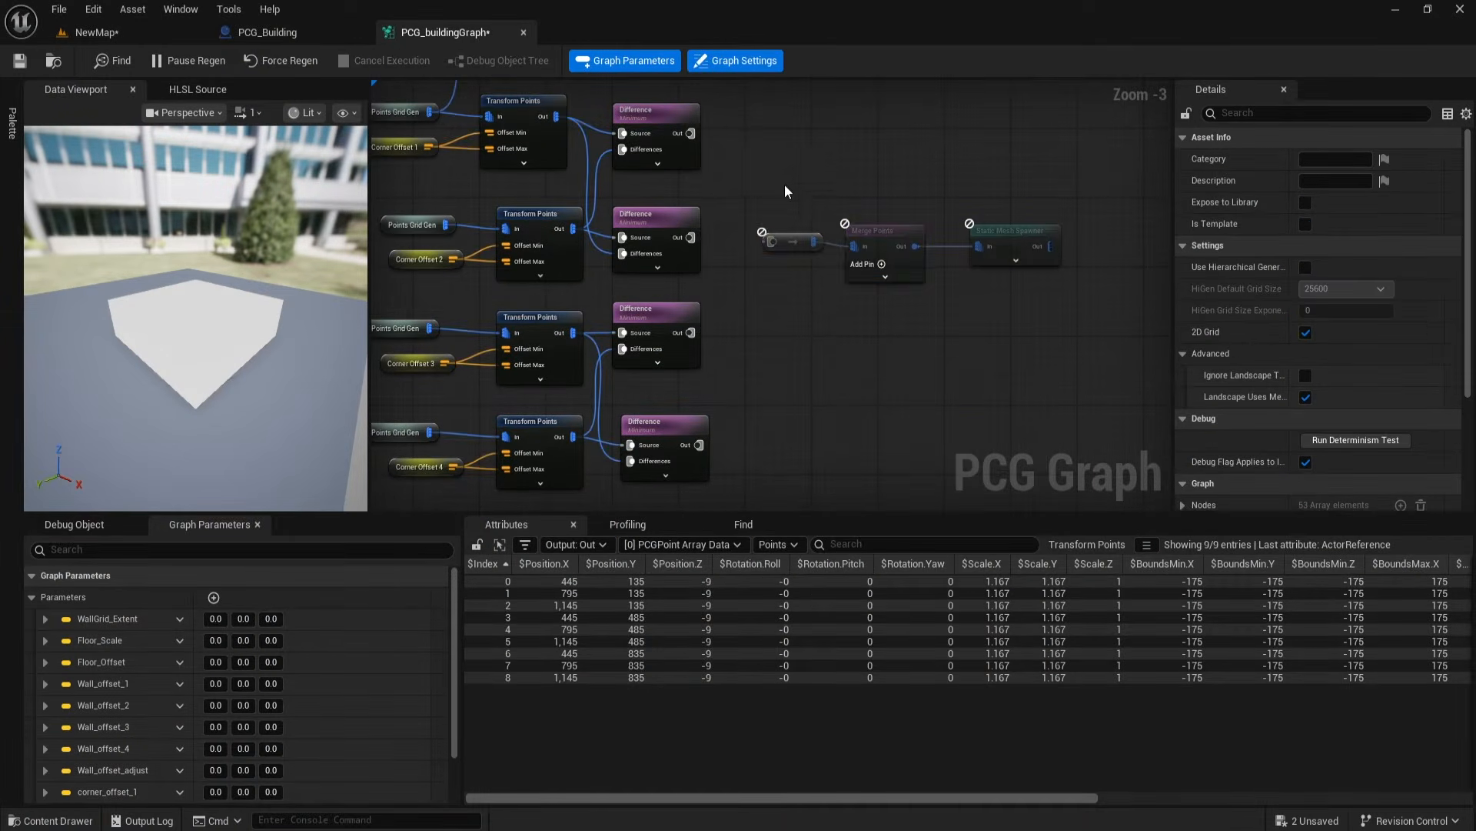
pyautogui.moveTo(785, 183); pyautogui.dragTo(899, 268)
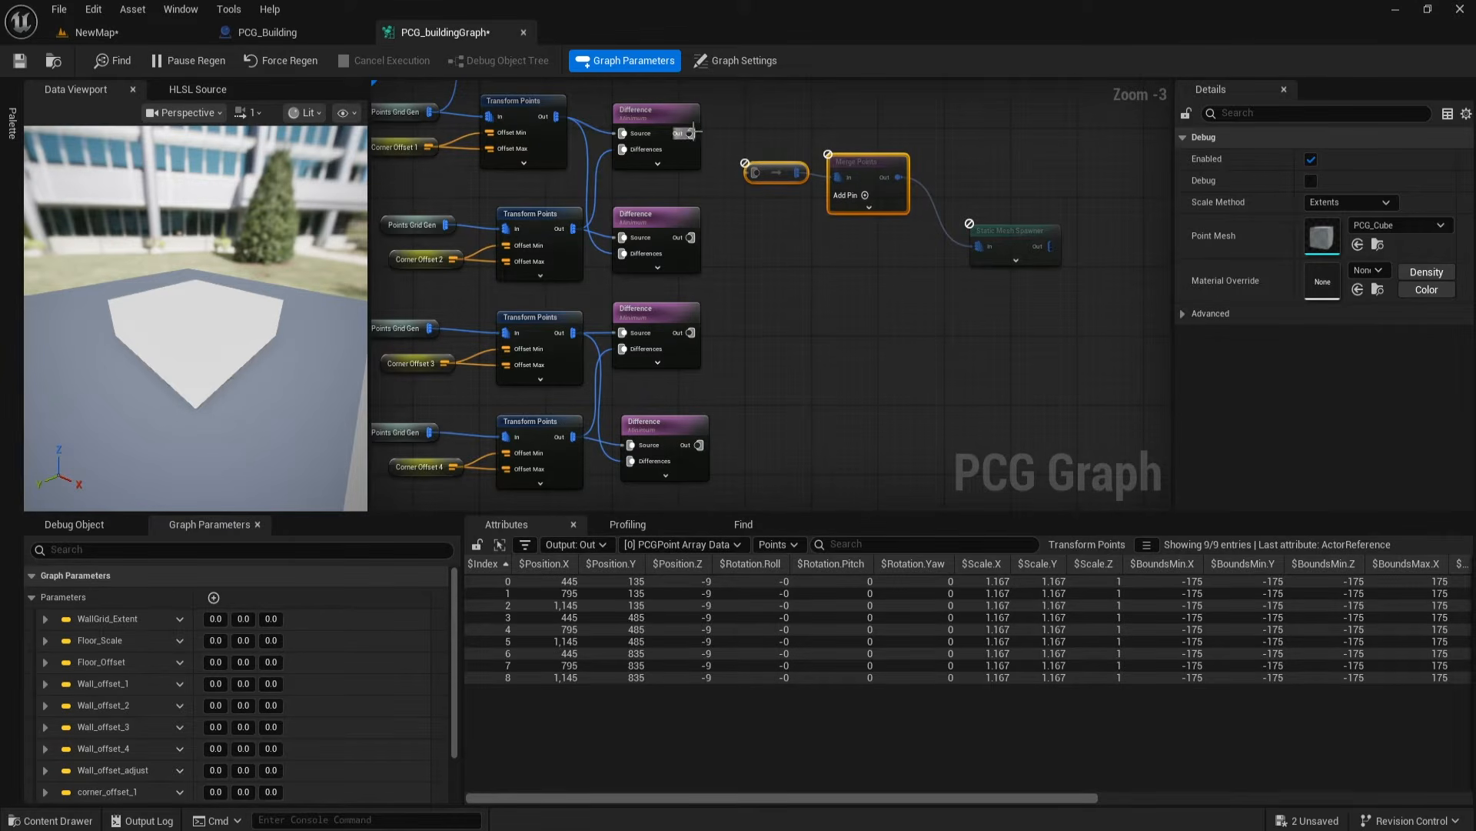
pyautogui.moveTo(744, 173); pyautogui.dragTo(753, 172)
pyautogui.moveTo(690, 237); pyautogui.dragTo(753, 174)
# Step: Duplicate the reroute and Merge Points nodes below and feed the copy with the third and fourth Difference outputs
pyautogui.hotkey('ctrl', 'd')
pyautogui.moveTo(928, 245); pyautogui.dragTo(861, 372)
pyautogui.moveTo(690, 333); pyautogui.dragTo(760, 388)
pyautogui.moveTo(699, 445); pyautogui.dragTo(761, 390)
# Step: Add a Difference node after each Merge Points node and cross-wire the two merged outputs into their Source and Differences inputs
pyautogui.click(1010, 231)
pyautogui.moveTo(872, 283); pyautogui.dragTo(751, 295, button='right')
pyautogui.click(531, 123)
pyautogui.hotkey('ctrl', 'd')
pyautogui.moveTo(649, 215); pyautogui.dragTo(843, 172)
pyautogui.hotkey('ctrl', 'd')
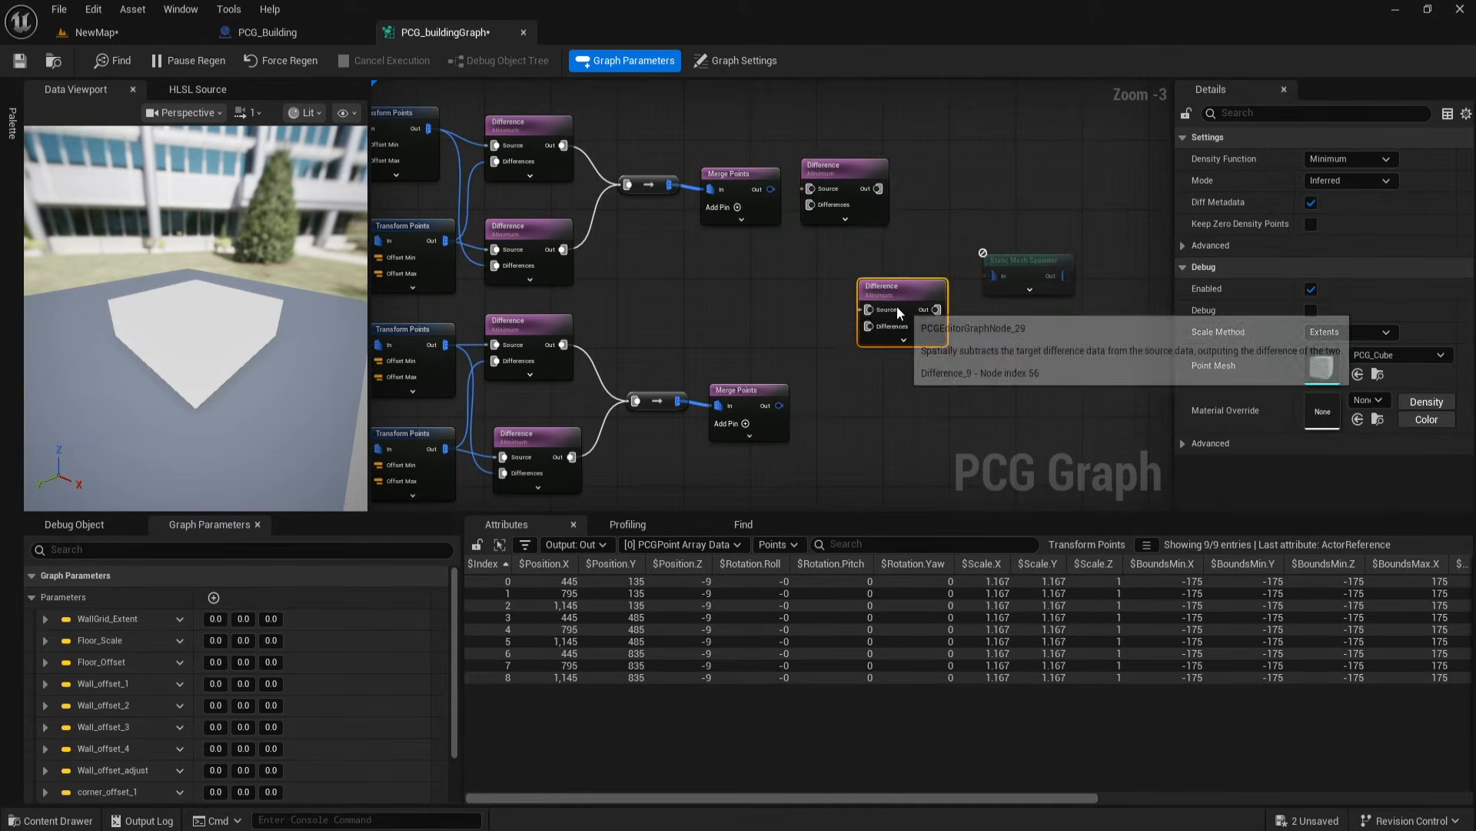
pyautogui.moveTo(897, 306); pyautogui.dragTo(860, 392)
pyautogui.moveTo(772, 190); pyautogui.dragTo(780, 405)
pyautogui.moveTo(844, 174); pyautogui.dragTo(869, 175)
pyautogui.moveTo(851, 420); pyautogui.dragTo(771, 189)
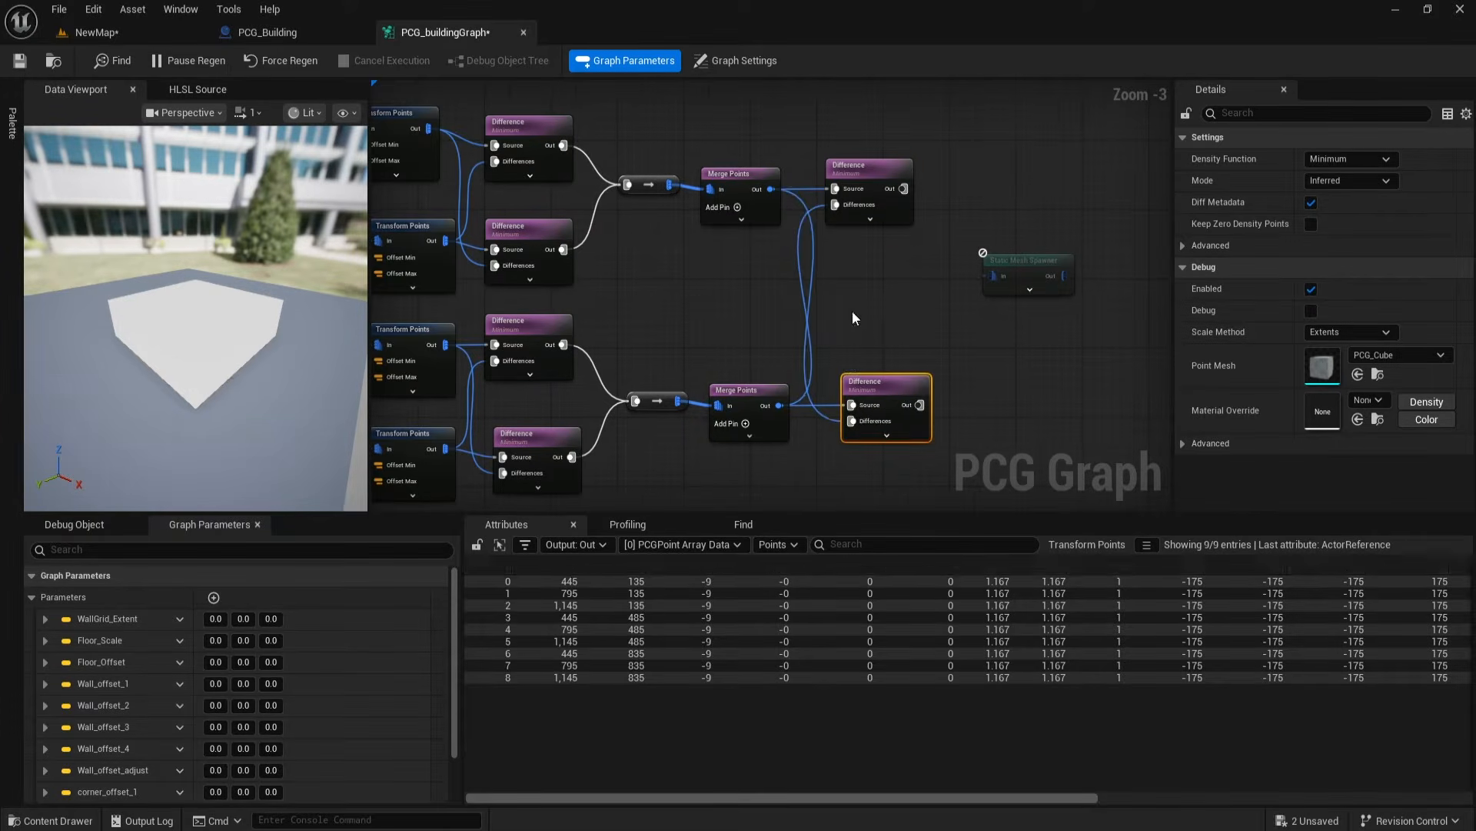
# Step: Add a final Merge Points node and feed it both new Difference outputs through a shared reroute
pyautogui.moveTo(846, 315); pyautogui.dragTo(803, 312, button='right')
pyautogui.moveTo(829, 169); pyautogui.dragTo(838, 178)
pyautogui.moveTo(954, 266); pyautogui.dragTo(875, 259, button='right')
pyautogui.moveTo(902, 265); pyautogui.dragTo(958, 257)
pyautogui.moveTo(852, 265); pyautogui.dragTo(906, 205)
pyautogui.write('merge')
pyautogui.click(916, 363)
pyautogui.keyDown('shift'); pyautogui.click(818, 214); pyautogui.keyUp('shift')
pyautogui.moveTo(818, 215); pyautogui.dragTo(874, 285)
pyautogui.moveTo(798, 396); pyautogui.dragTo(848, 289)
# Step: Link the final Merge Points node to the Static Mesh Spawner, align the closing nodes and save the graph
pyautogui.moveTo(928, 329); pyautogui.dragTo(804, 329, button='right')
pyautogui.moveTo(915, 244); pyautogui.dragTo(907, 284)
pyautogui.press('e')
pyautogui.moveTo(738, 240); pyautogui.dragTo(933, 300)
pyautogui.moveTo(933, 272); pyautogui.dragTo(925, 271)
pyautogui.scroll(-2, 924, 271)
pyautogui.click(917, 380)
pyautogui.click(19, 60)
# Step: Examine the pillars in the level and the complete corner pillar node network in the PCG graph
pyautogui.click(96, 33)
pyautogui.keyDown('alt'); pyautogui.moveTo(559, 513); pyautogui.dragTo(687, 116); pyautogui.keyUp('alt')
pyautogui.click(427, 35)
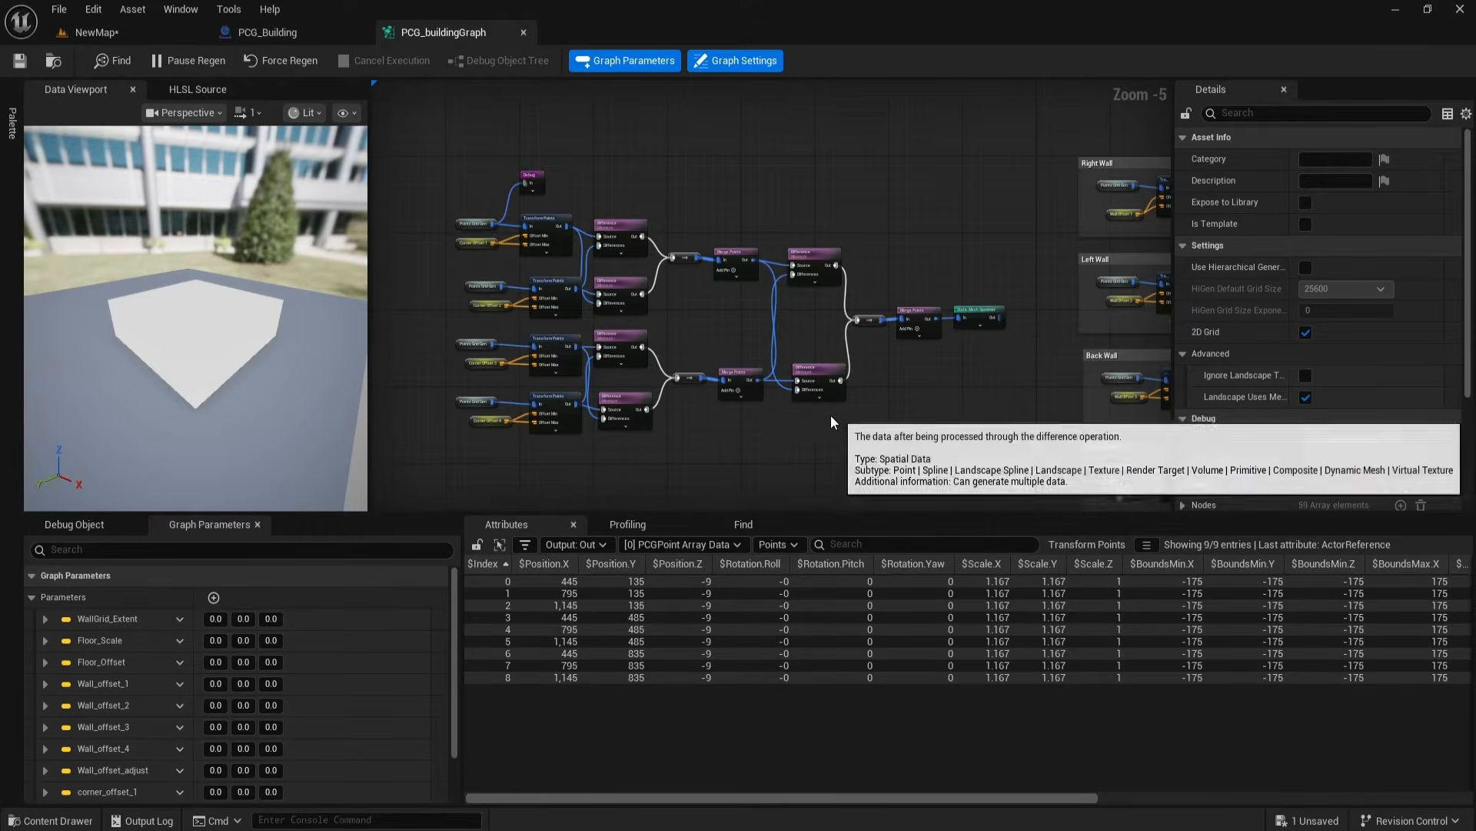
pyautogui.scroll(-3, 838, 377)
pyautogui.scroll(2, 846, 382)
pyautogui.scroll(-1, 882, 413)
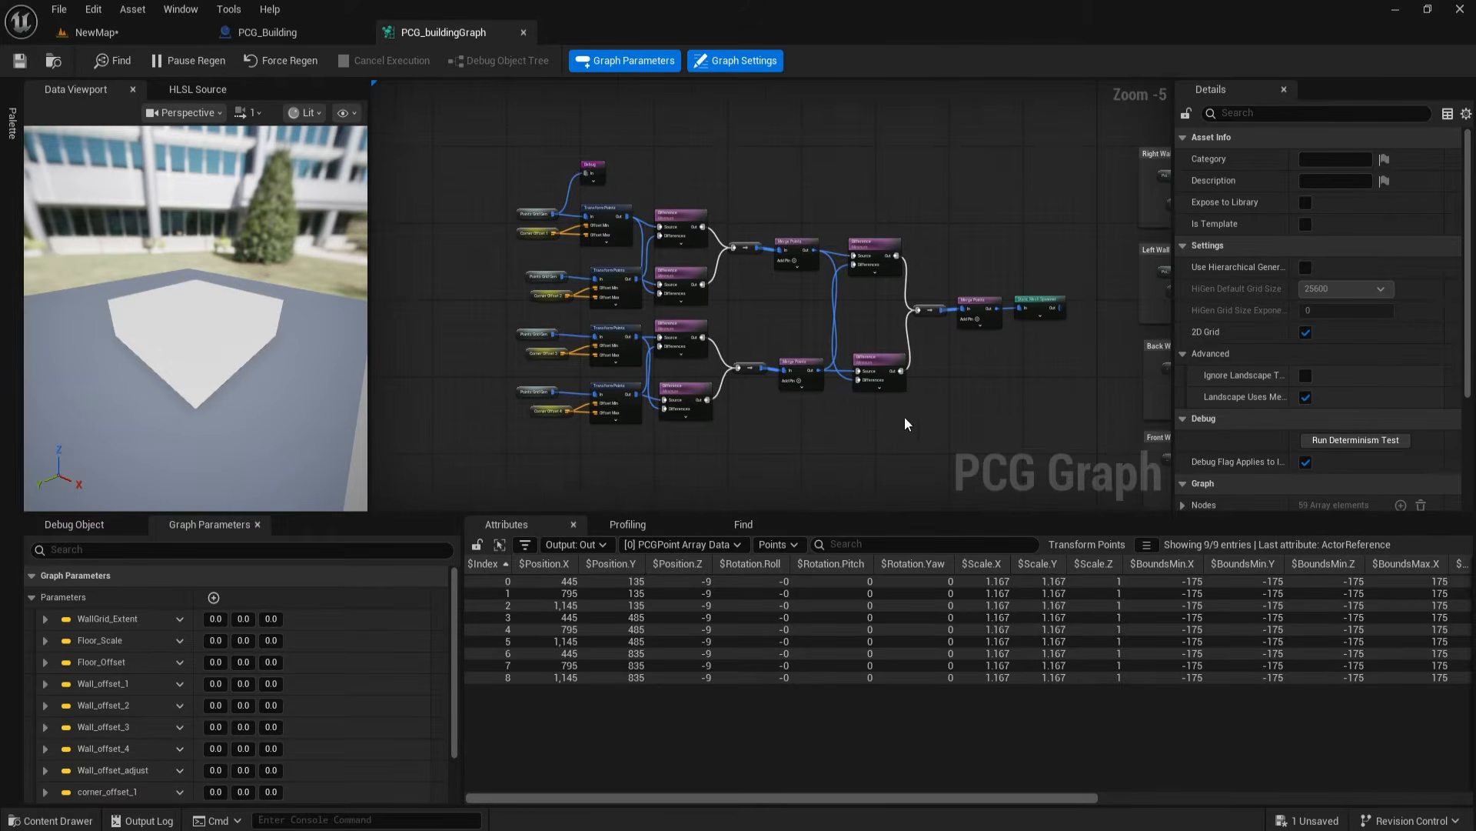
pyautogui.moveTo(932, 390); pyautogui.dragTo(748, 389, button='right')
pyautogui.scroll(1, 823, 347)
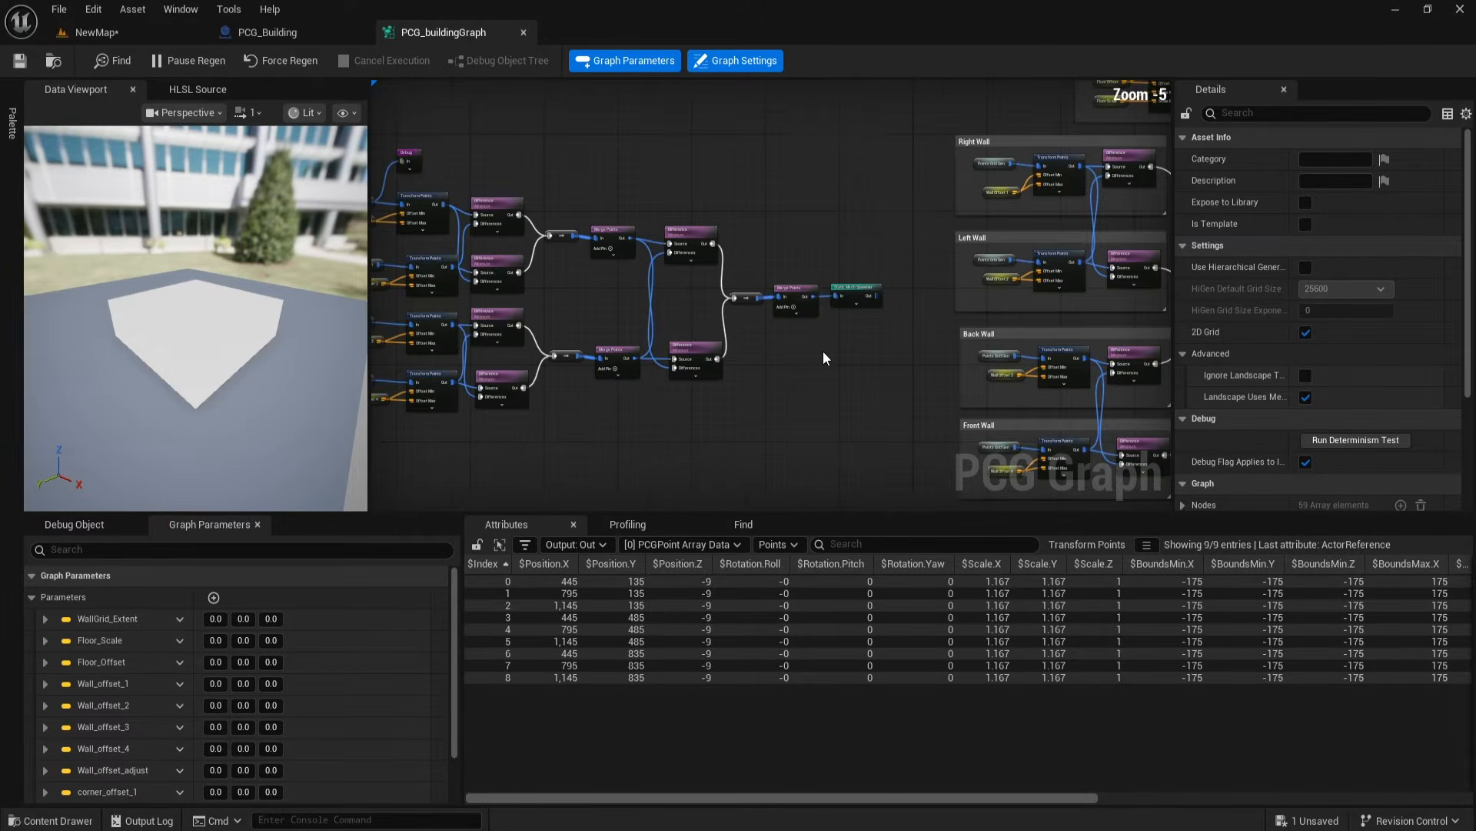
pyautogui.scroll(1, 822, 339)
# Step: Move the Static Mesh Spawner away from Merge Points and add a Vector graph parameter named Corner_offset_Adjust
pyautogui.moveTo(787, 254); pyautogui.dragTo(852, 253)
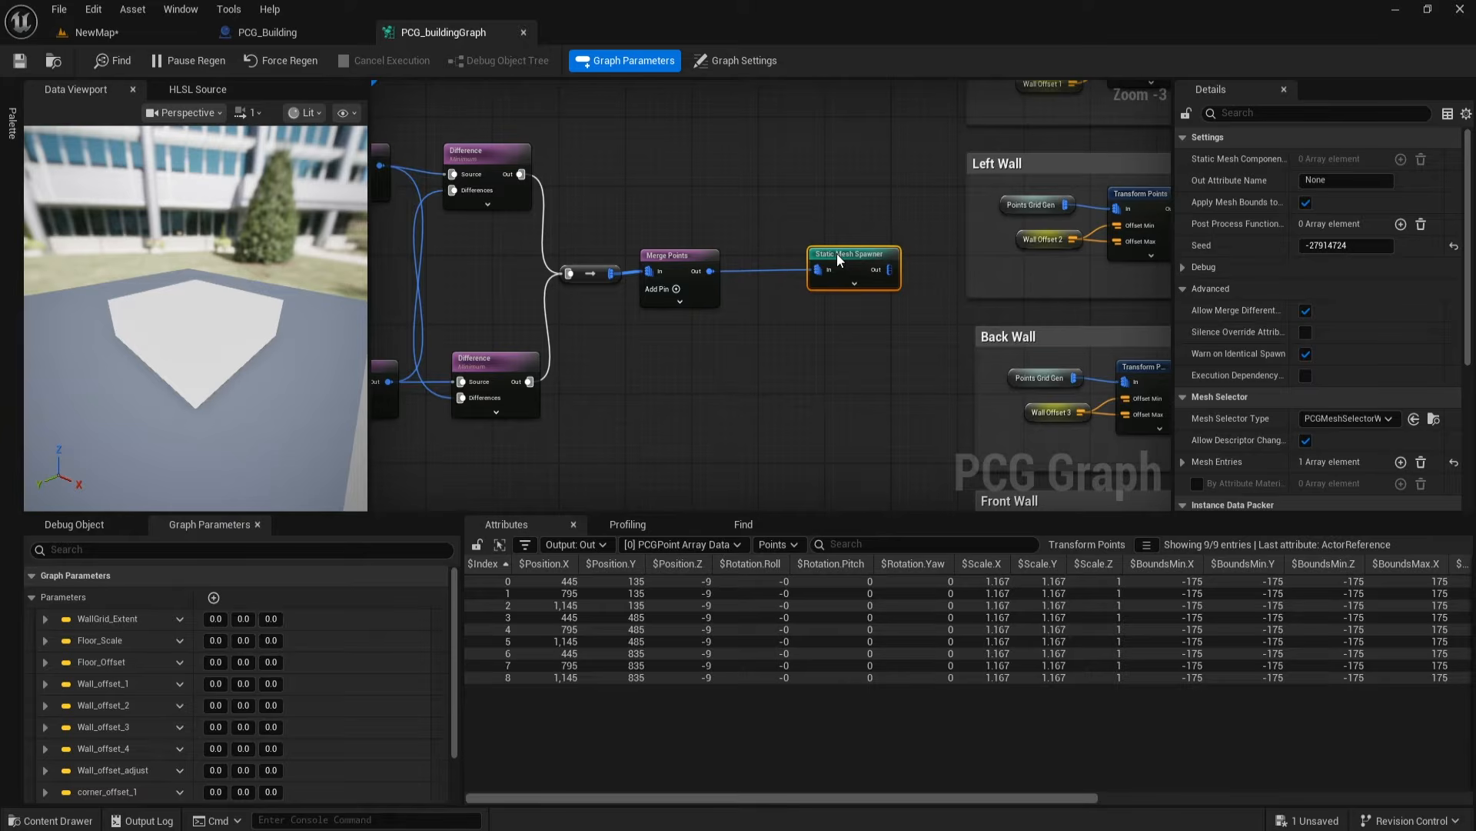
pyautogui.scroll(-3, 138, 681)
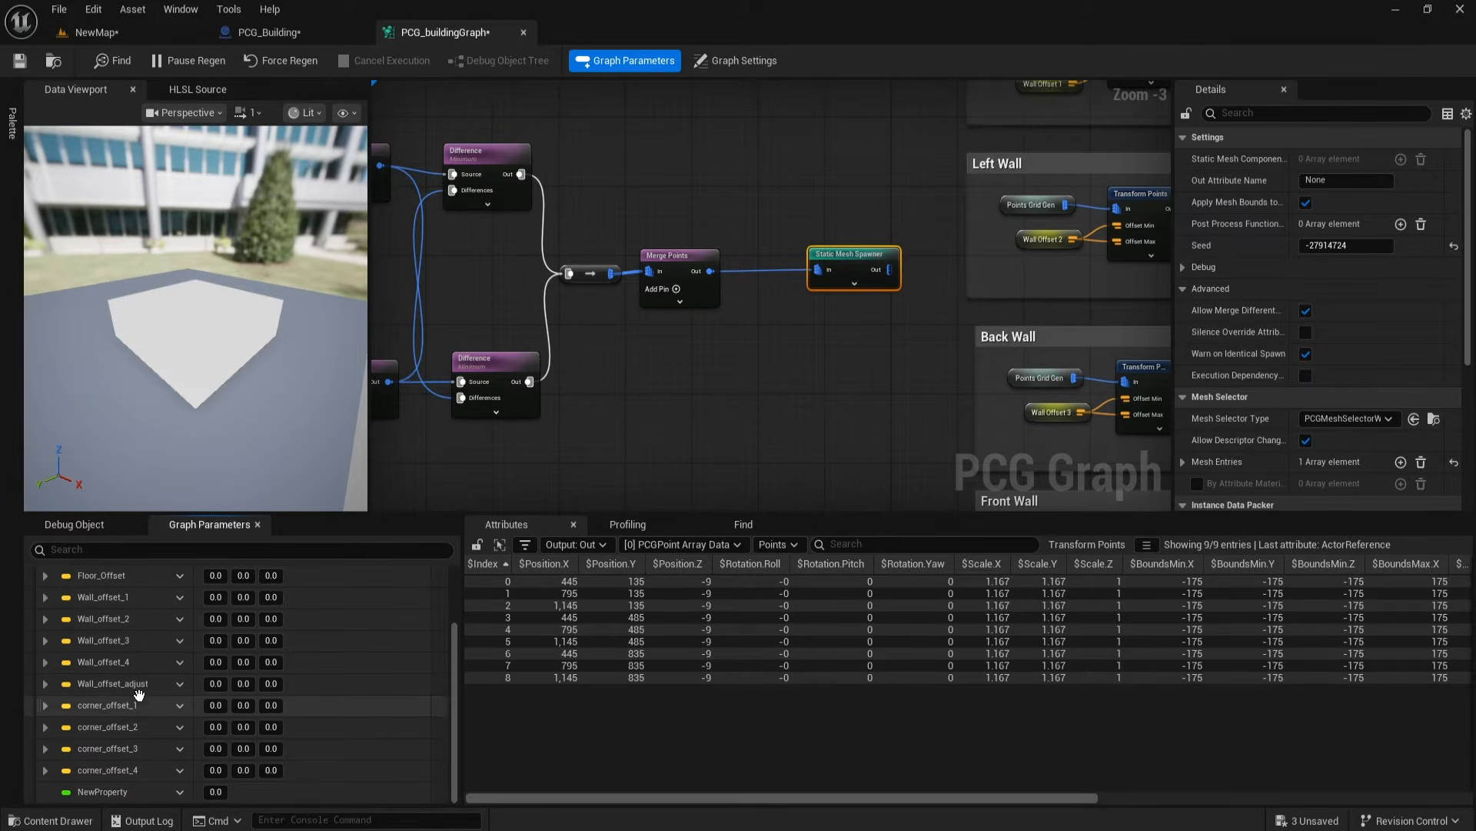
pyautogui.doubleClick(123, 793)
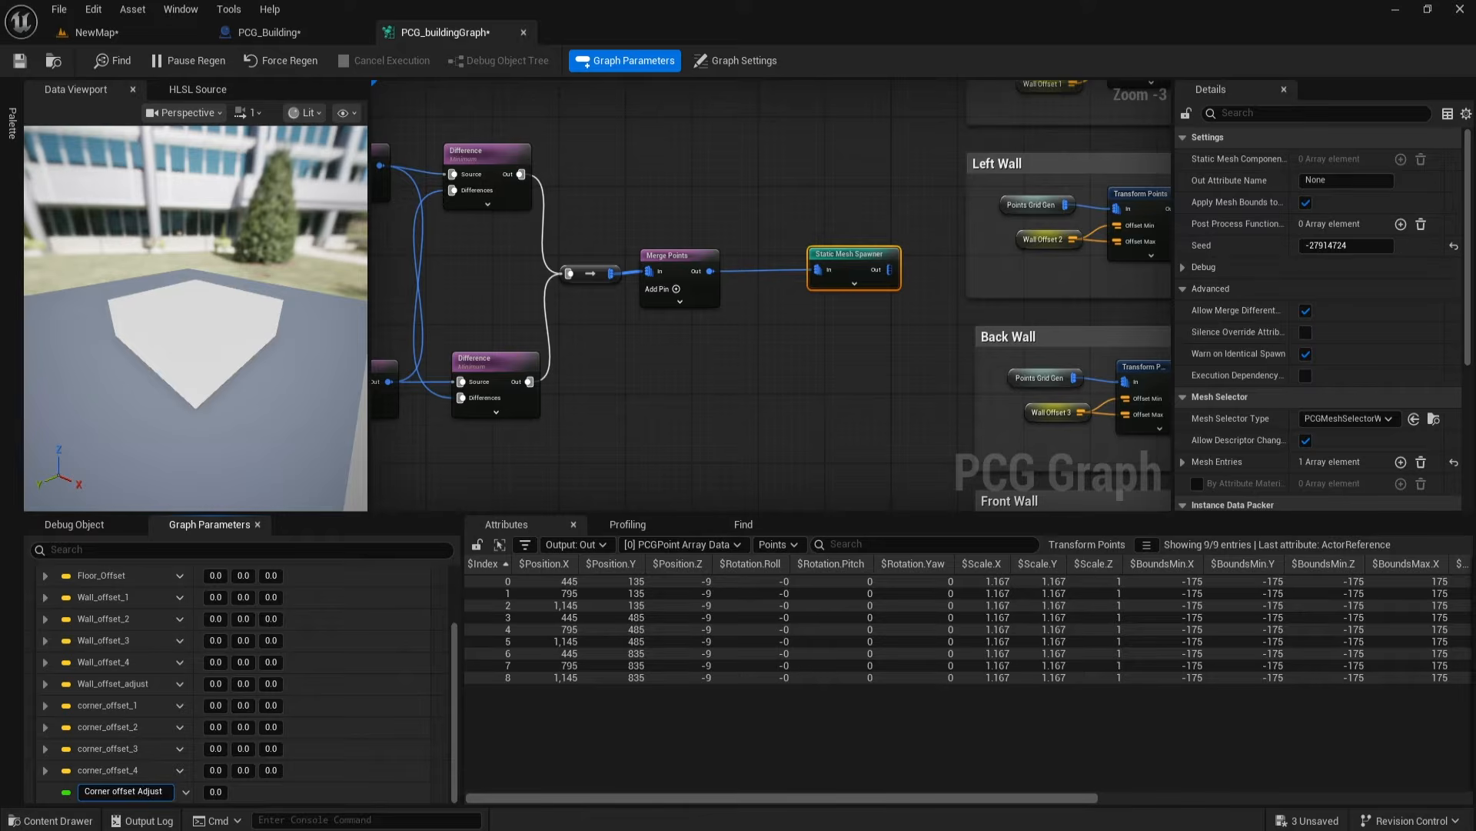
pyautogui.click(180, 791)
pyautogui.click(223, 758)
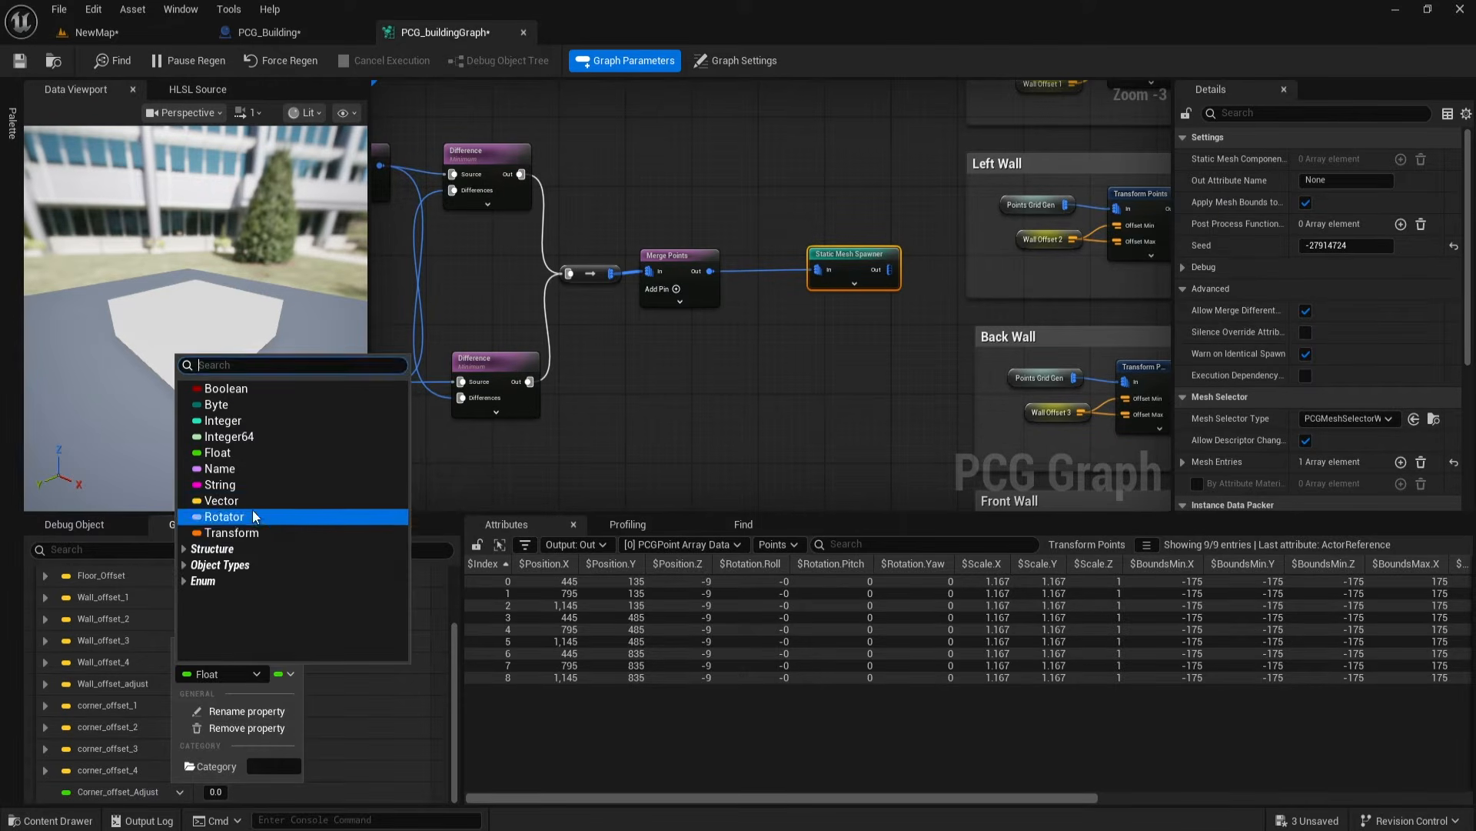
pyautogui.click(231, 517)
# Step: Move the whole corner pillar node network away from its Static Mesh Spawner to leave room for another node
pyautogui.moveTo(740, 338); pyautogui.dragTo(698, 299, button='right')
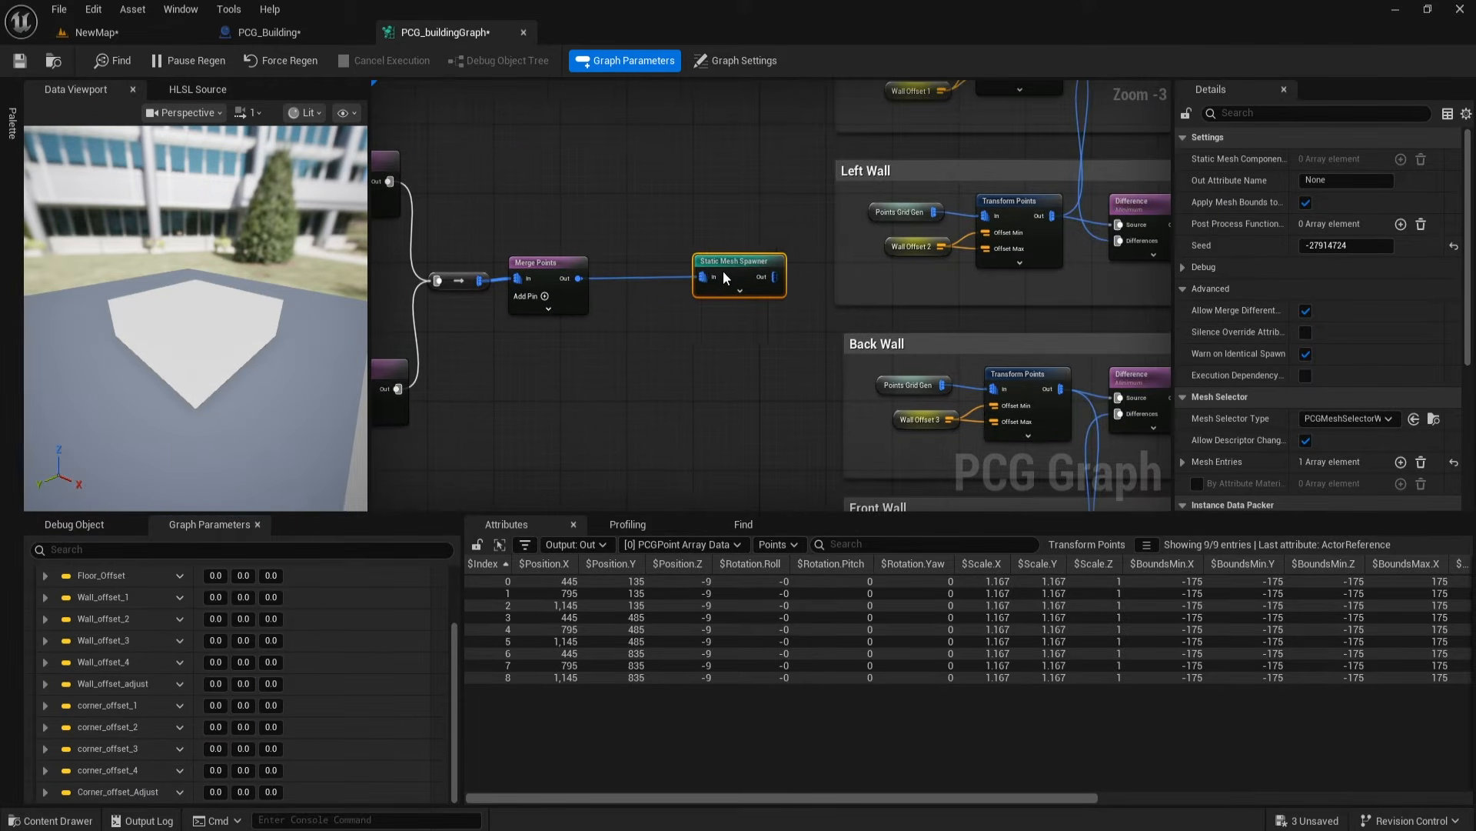
pyautogui.scroll(-3, 609, 362)
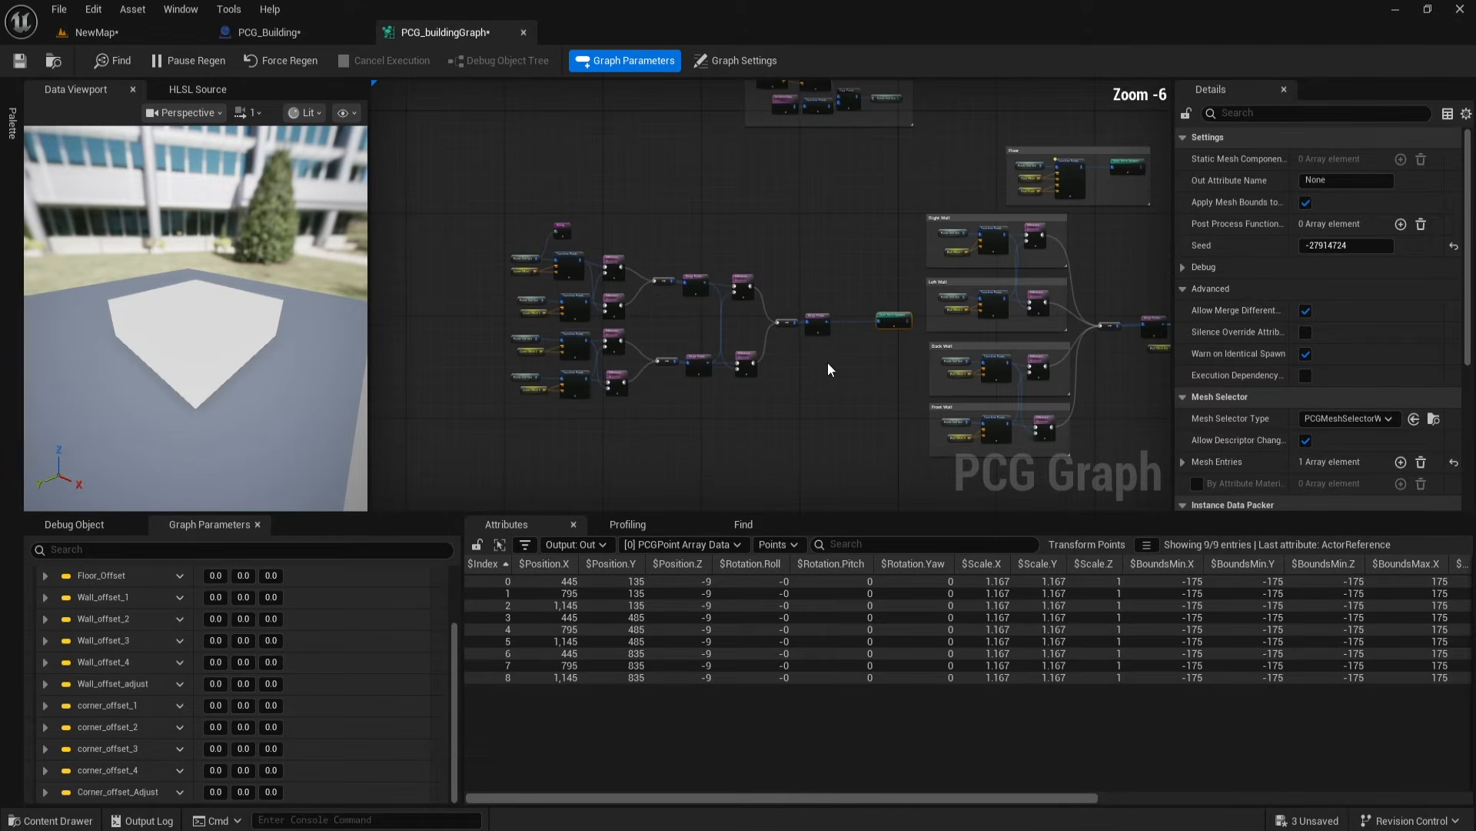
pyautogui.moveTo(472, 199); pyautogui.dragTo(838, 442)
pyautogui.moveTo(815, 323); pyautogui.dragTo(783, 325)
# Step: Insert a Transform Points node between the final Merge Points and the Static Mesh Spawner, and align the nodes
pyautogui.scroll(3, 792, 330)
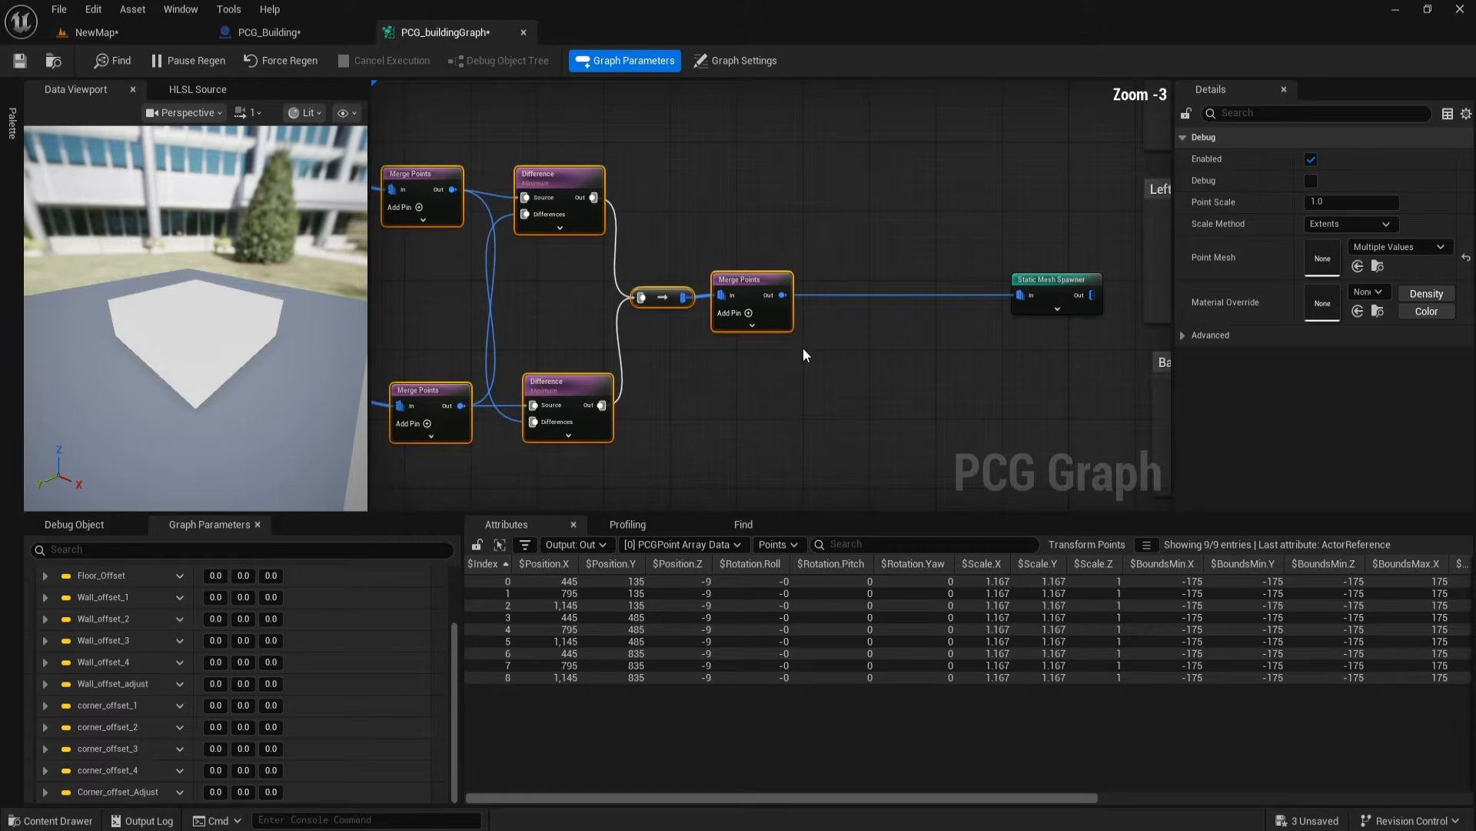
pyautogui.moveTo(803, 347); pyautogui.dragTo(722, 347, button='right')
pyautogui.moveTo(760, 312); pyautogui.dragTo(778, 321)
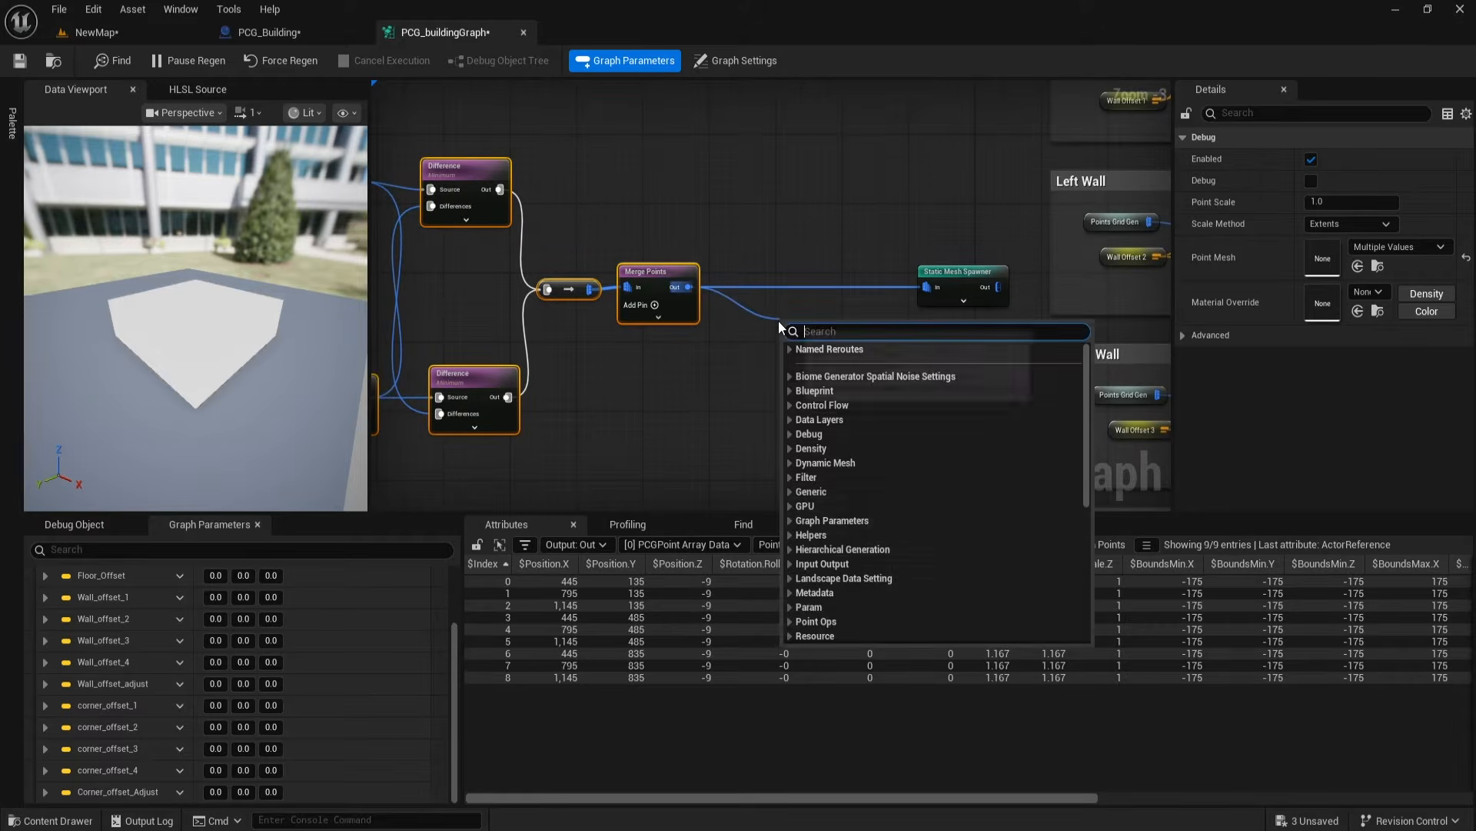
pyautogui.write('transf')
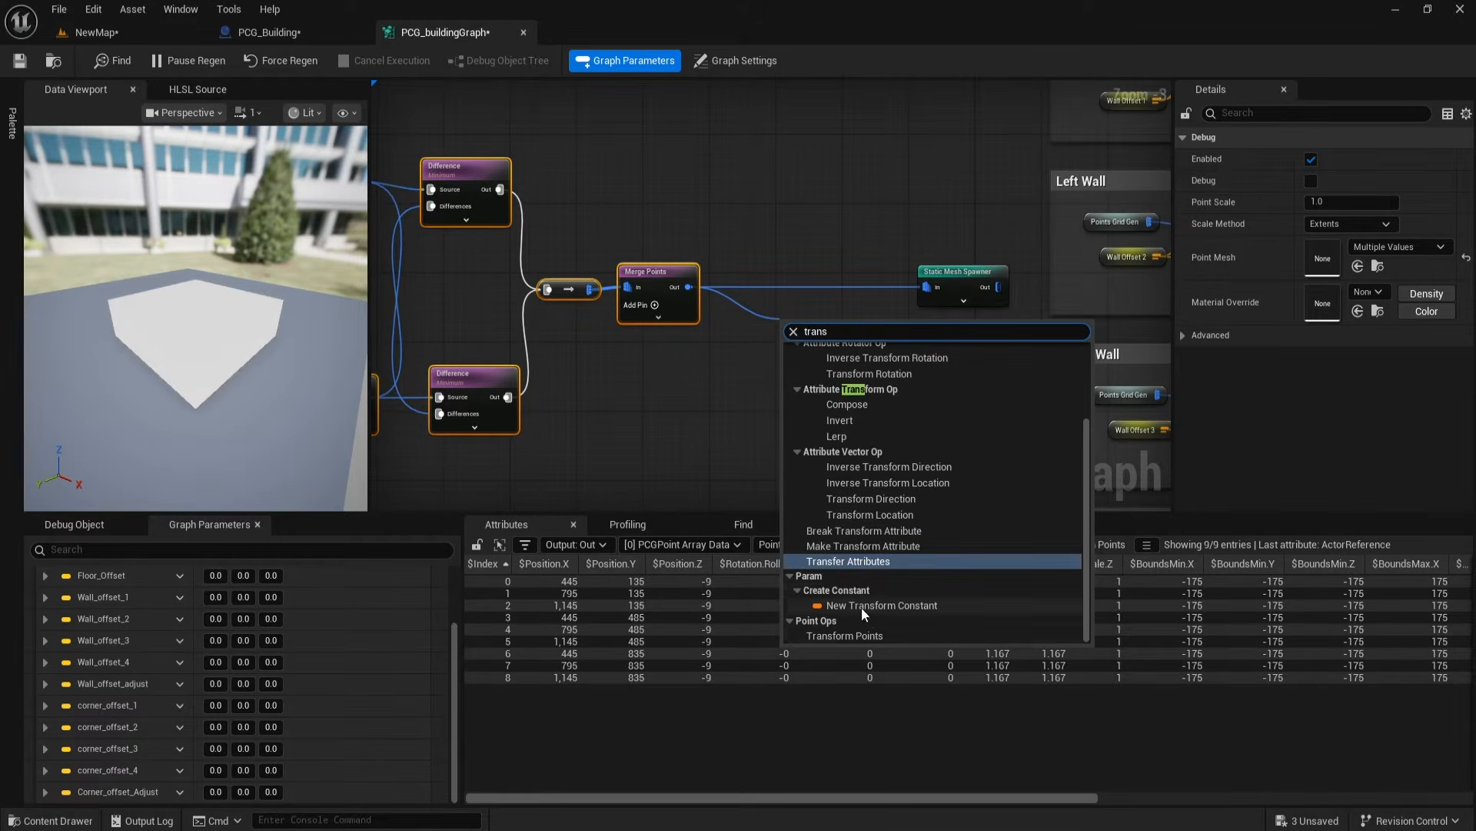
pyautogui.click(854, 635)
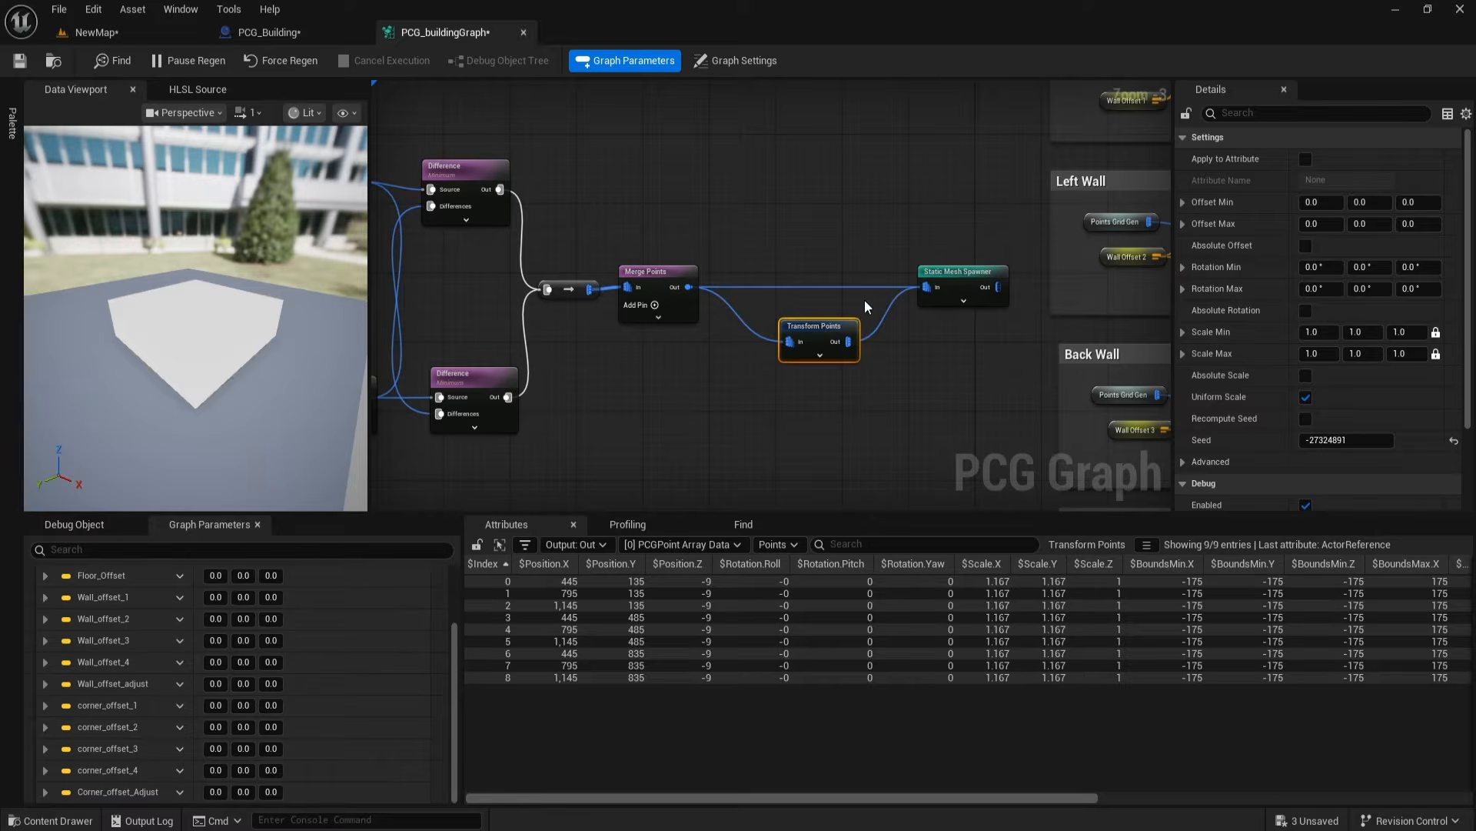
pyautogui.moveTo(821, 338); pyautogui.dragTo(817, 283)
pyautogui.click(932, 292)
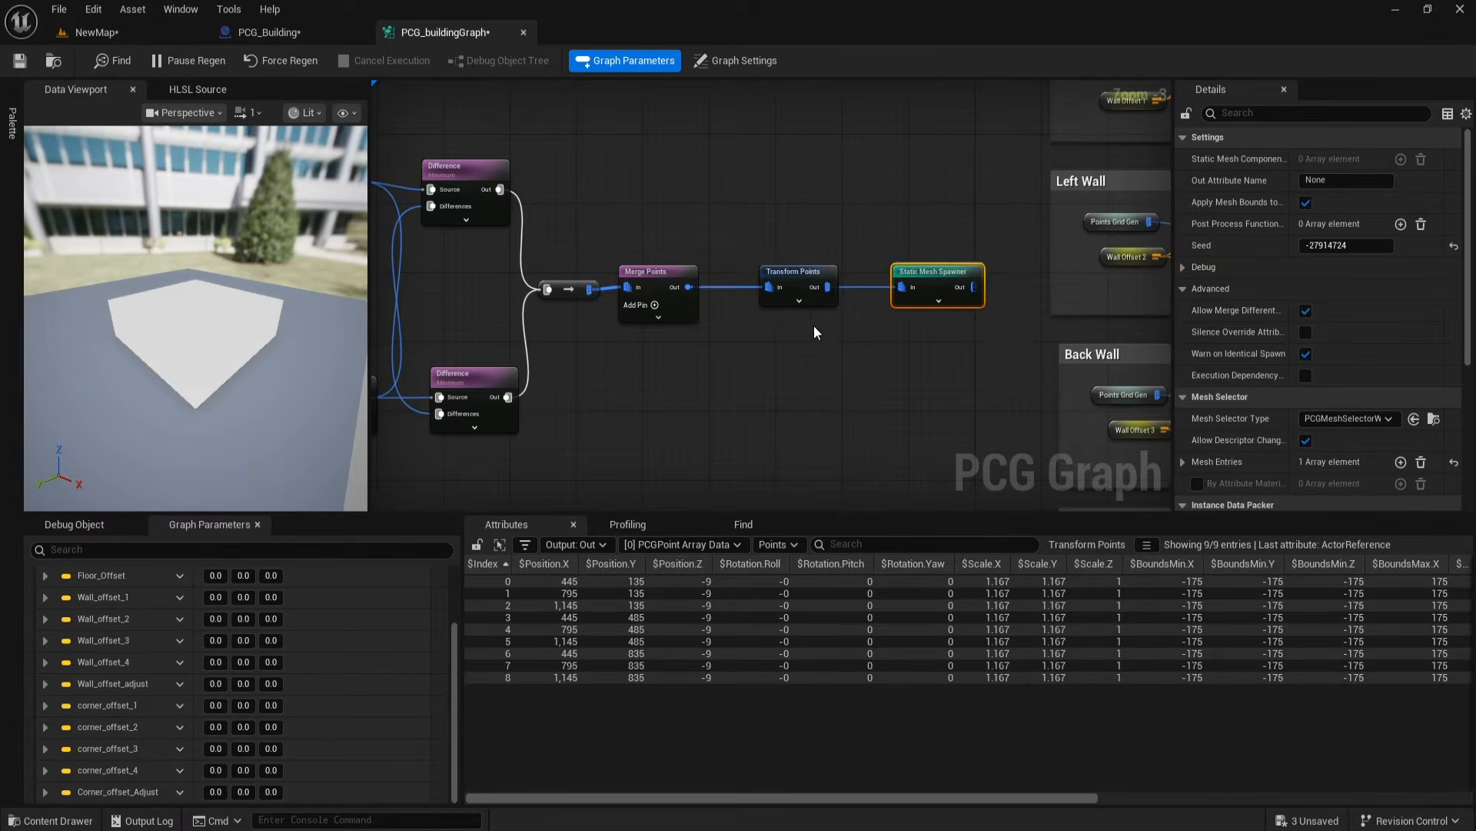
# Step: Add a Get Corner_offset_Adjust node, connect it to the new Transform Points' Offset Min and Offset Max, and save the graph
pyautogui.scroll(3, 813, 326)
pyautogui.rightClick(649, 330)
pyautogui.write('cor')
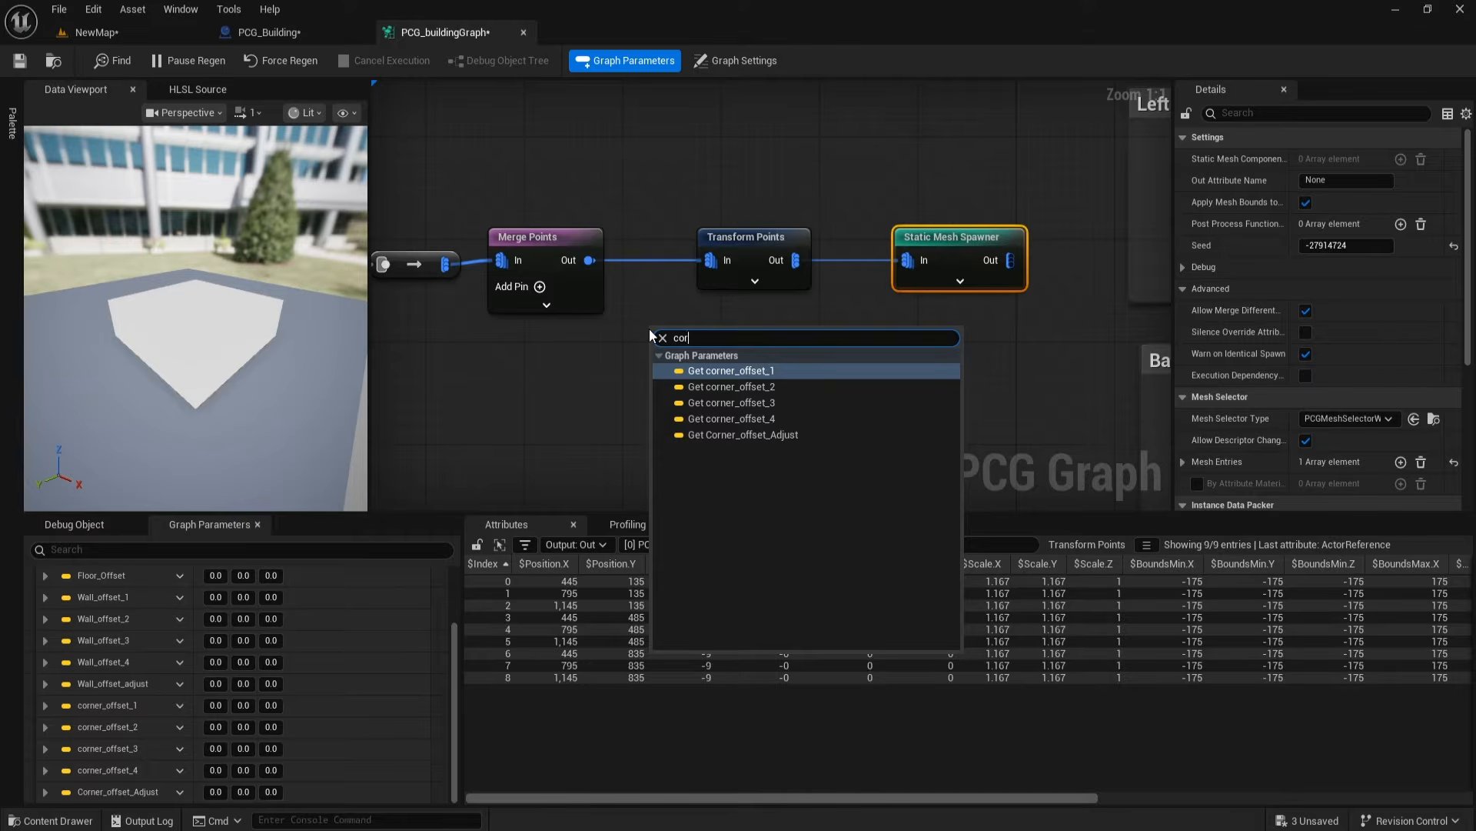
pyautogui.click(735, 436)
pyautogui.moveTo(708, 341); pyautogui.dragTo(593, 375)
pyautogui.click(755, 282)
pyautogui.moveTo(709, 380); pyautogui.dragTo(714, 403)
pyautogui.click(769, 338)
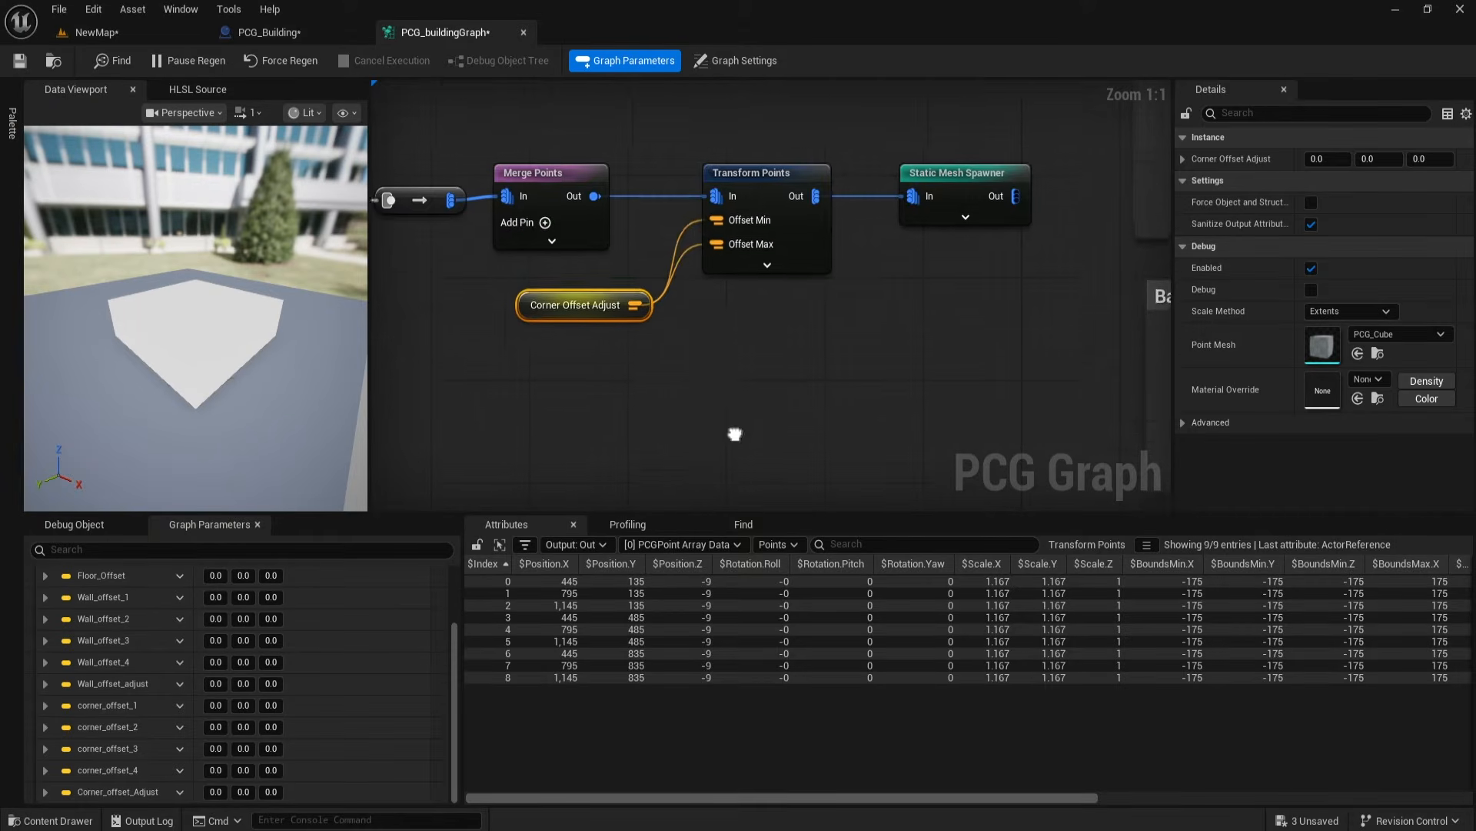
pyautogui.click(761, 175)
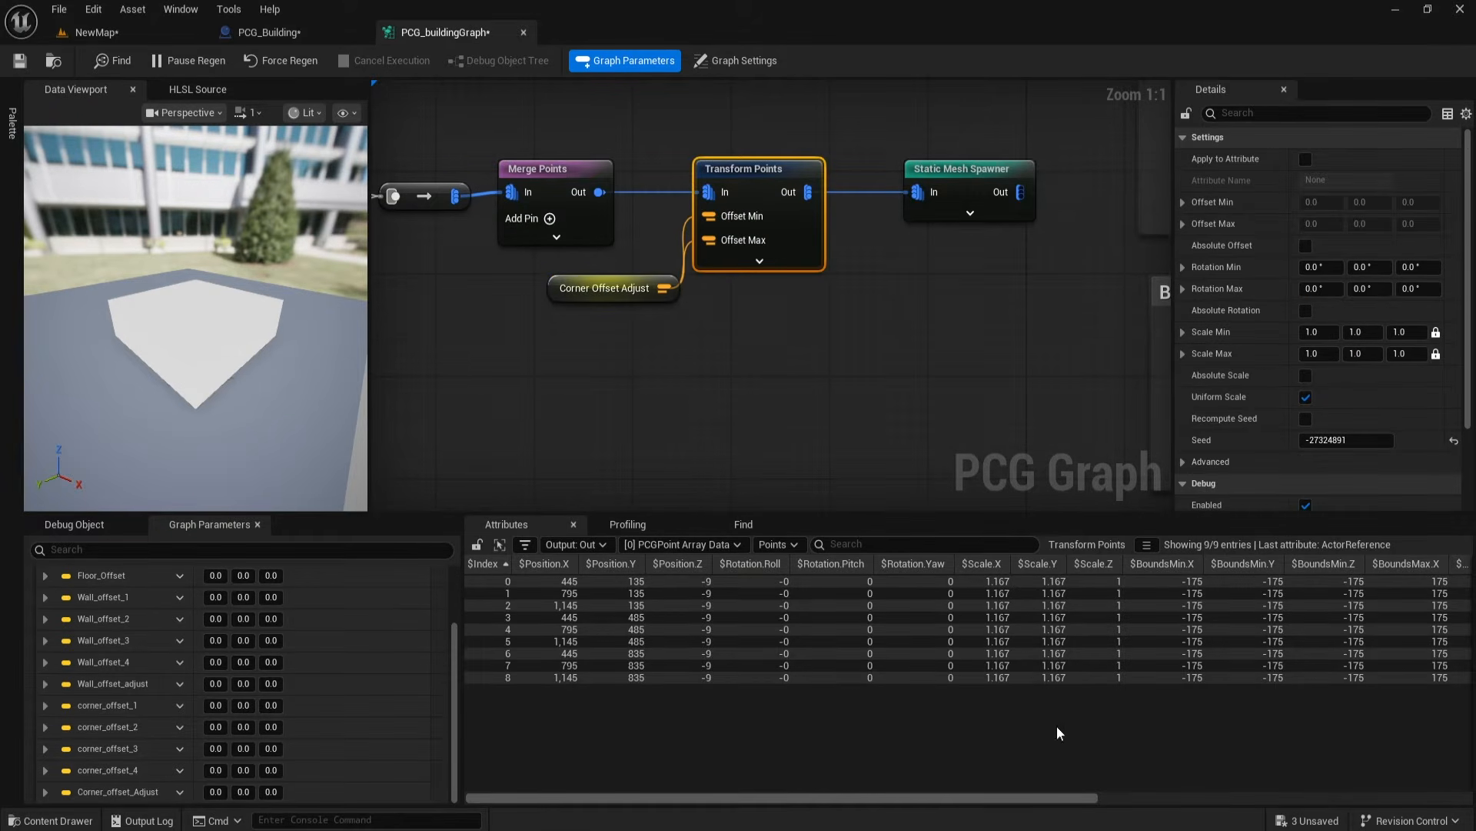
pyautogui.click(20, 62)
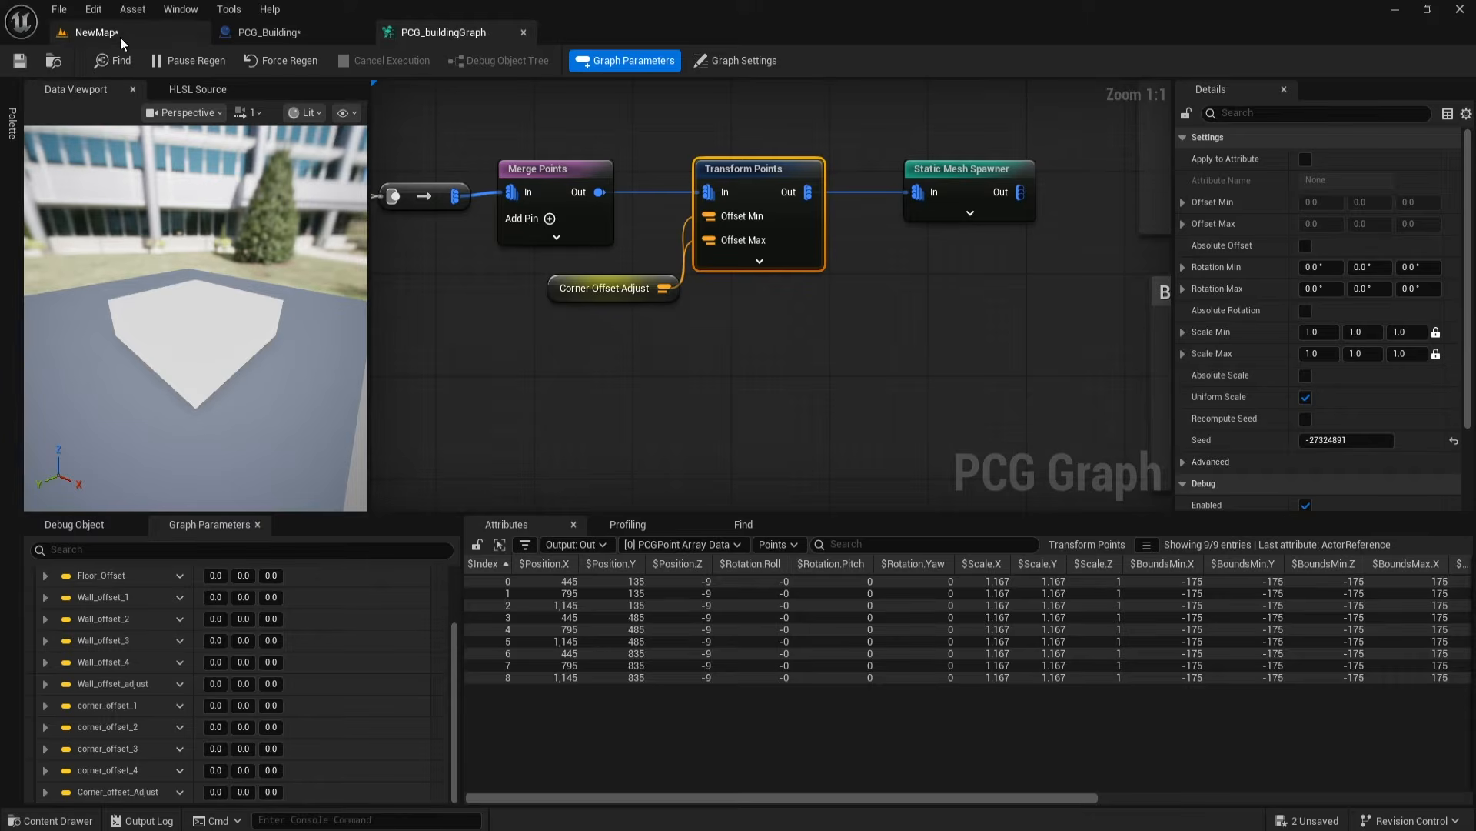
# Step: In the PCG_Building Construction Script, duplicate the corner_offset_4 Set Vector Parameter with its Graph Instance and chain the copy after it
pyautogui.click(124, 35)
pyautogui.click(266, 32)
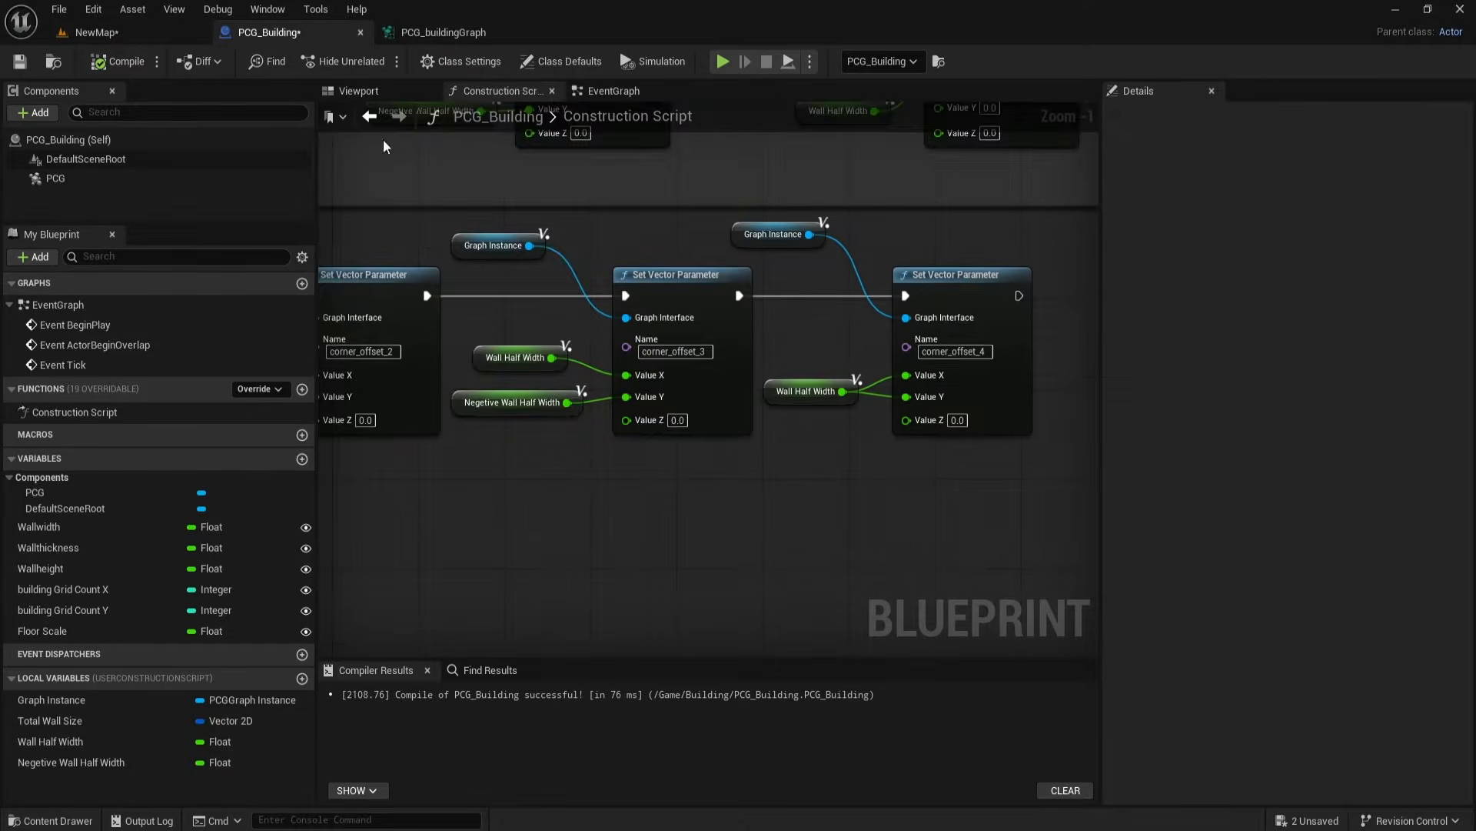
pyautogui.moveTo(805, 491); pyautogui.dragTo(629, 500, button='right')
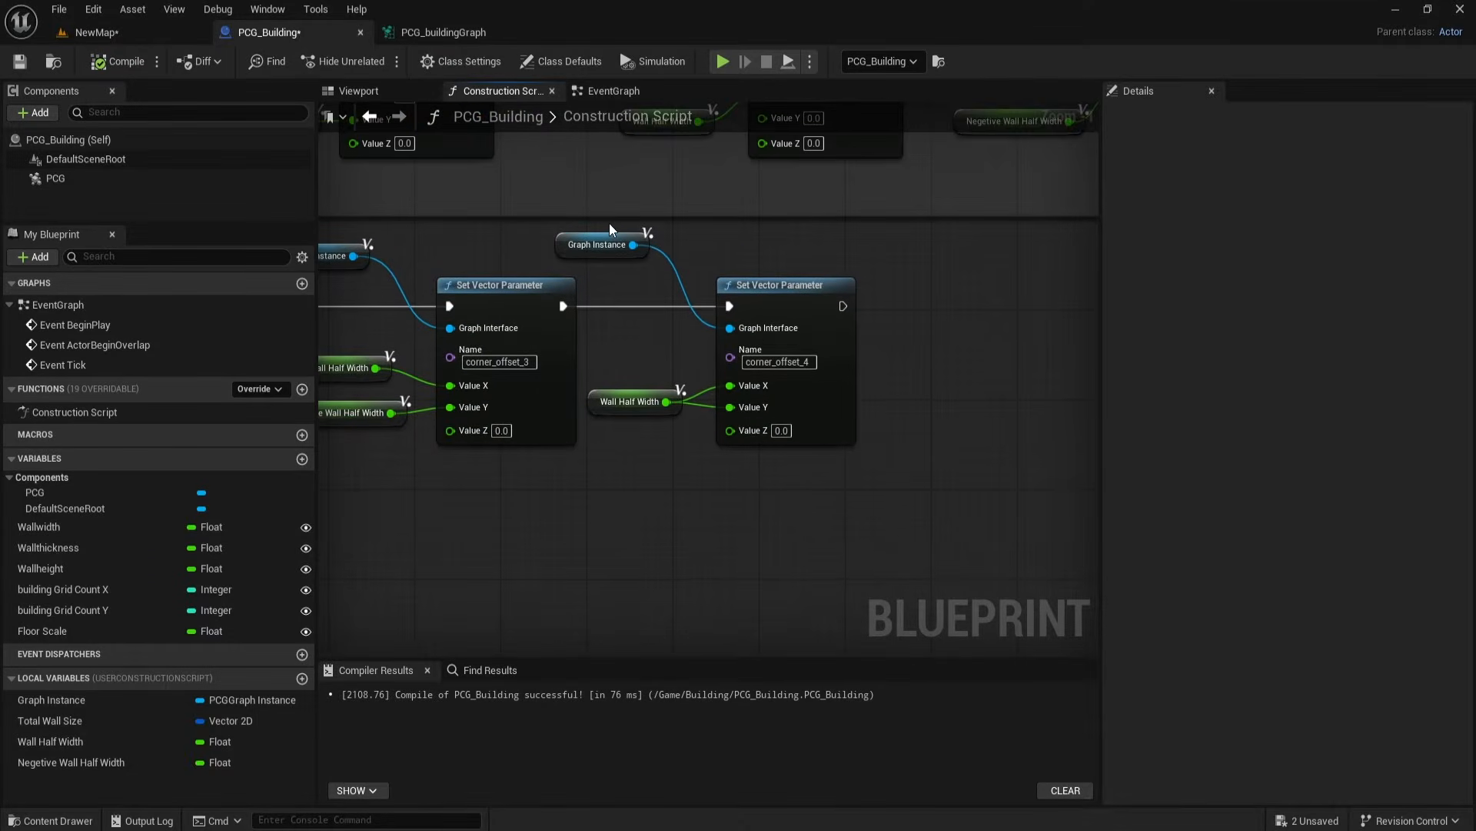
pyautogui.moveTo(611, 229); pyautogui.dragTo(884, 400)
pyautogui.hotkey('ctrl', 'c')
pyautogui.hotkey('ctrl', 'v')
pyautogui.moveTo(984, 492); pyautogui.dragTo(1005, 299)
pyautogui.moveTo(888, 399); pyautogui.dragTo(741, 408, button='right')
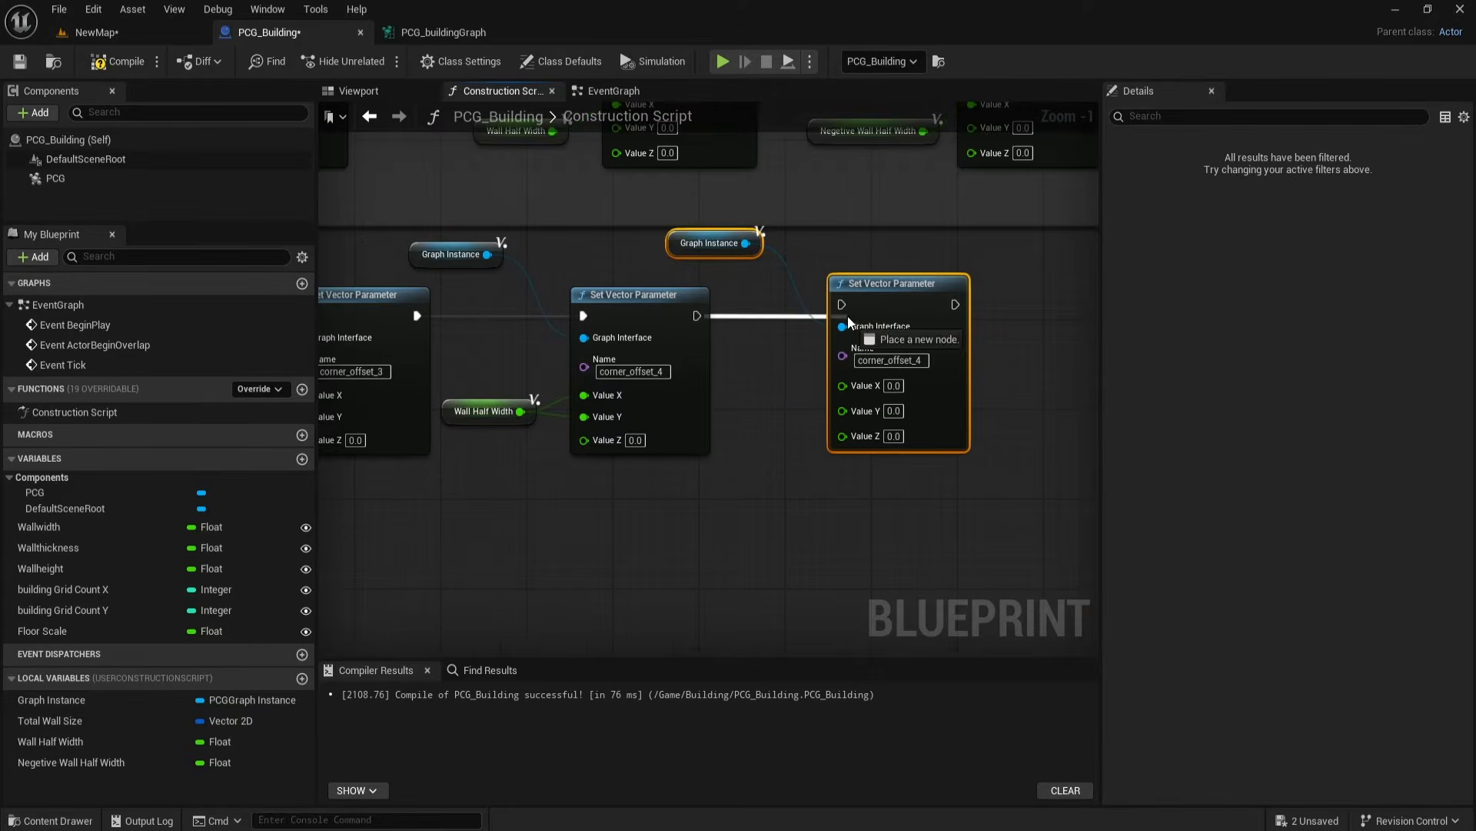
pyautogui.moveTo(878, 317); pyautogui.dragTo(899, 329)
pyautogui.moveTo(696, 315); pyautogui.dragTo(865, 323)
# Step: Copy the Corner_offset_Adjust parameter name from the PCG graph into the duplicated Set Vector Parameter's Name
pyautogui.click(443, 32)
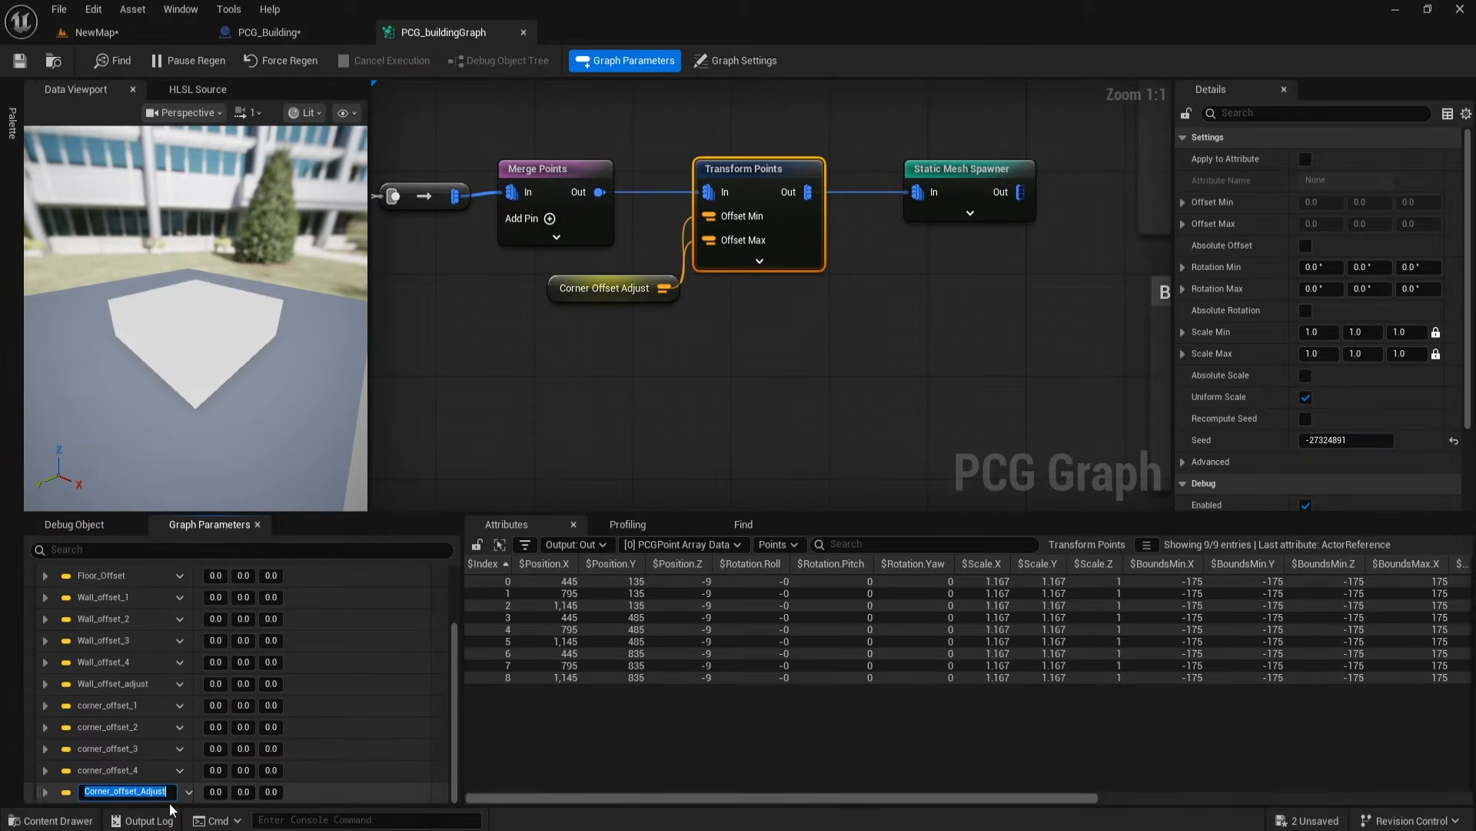
pyautogui.click(162, 32)
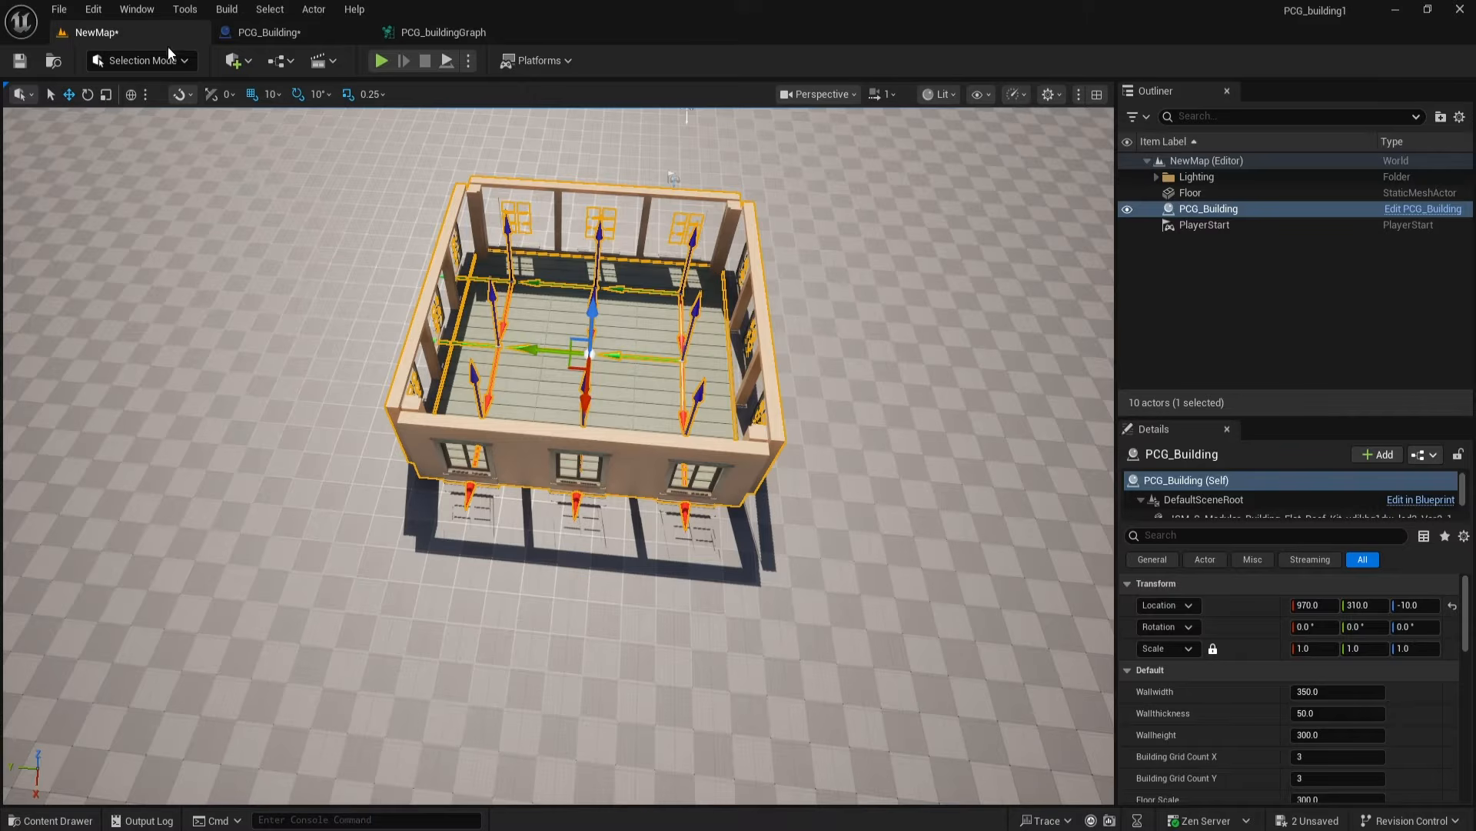
pyautogui.click(269, 32)
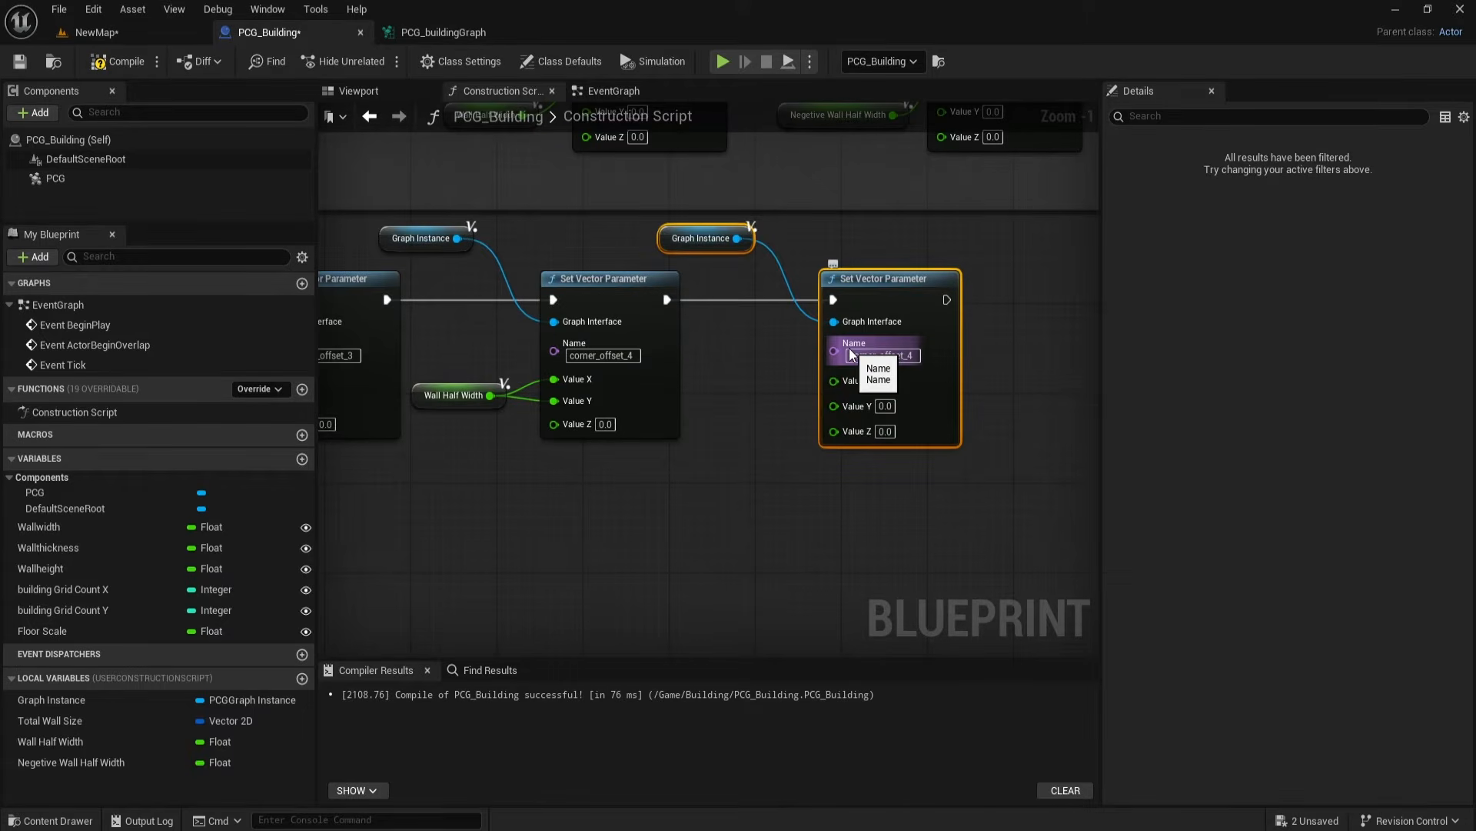
pyautogui.click(882, 355)
pyautogui.hotkey('ctrl', 'v')
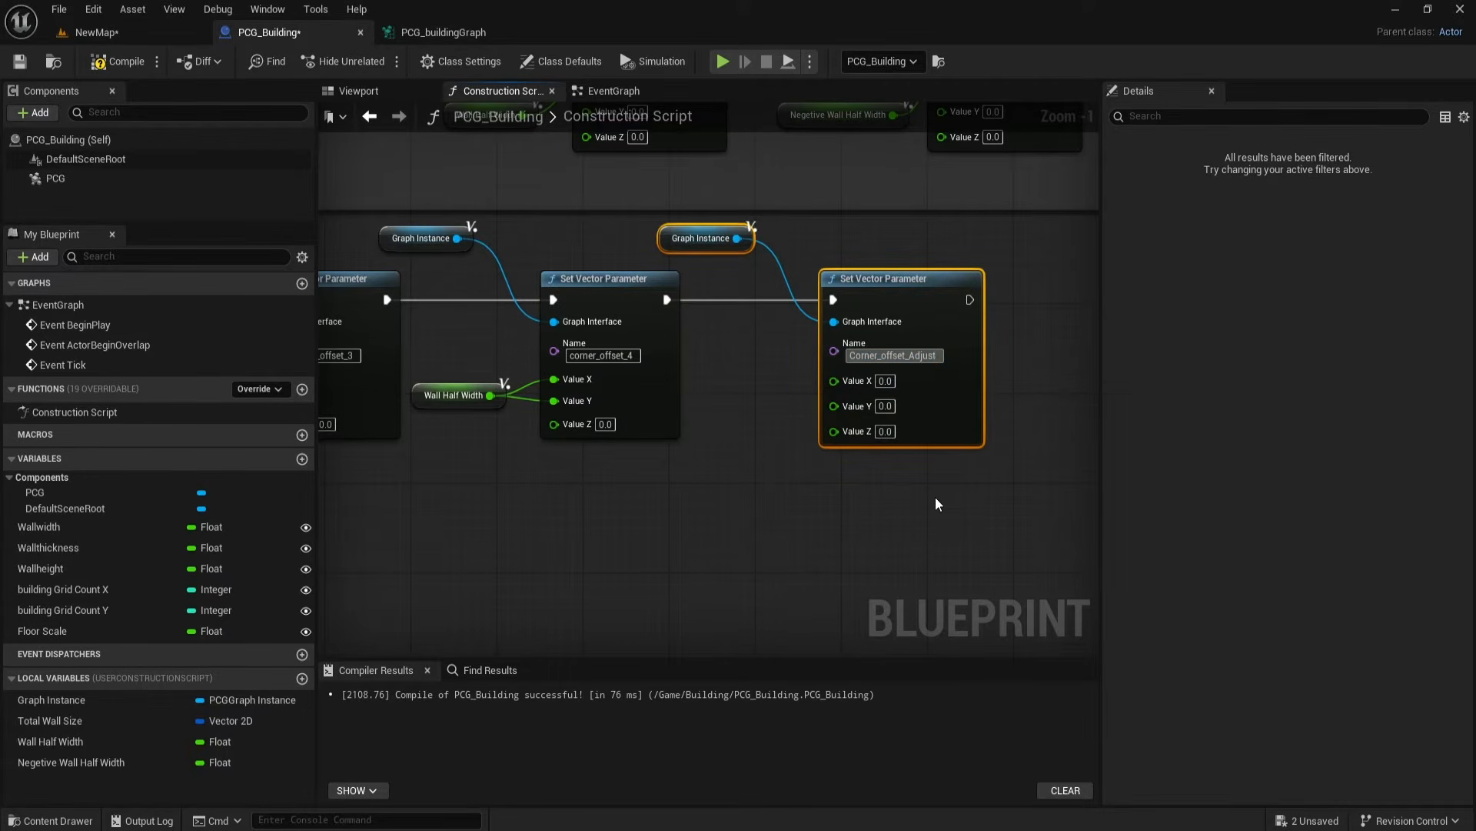
# Step: Space the Corner_offset_Adjust node and its Graph Instance away from the previous one and add a Get Wallthickness node
pyautogui.click(935, 497)
pyautogui.moveTo(745, 470); pyautogui.dragTo(749, 470, button='right')
pyautogui.moveTo(719, 220); pyautogui.dragTo(895, 325)
pyautogui.moveTo(889, 292); pyautogui.dragTo(925, 294)
pyautogui.click(807, 448)
pyautogui.moveTo(806, 448); pyautogui.dragTo(777, 438, button='right')
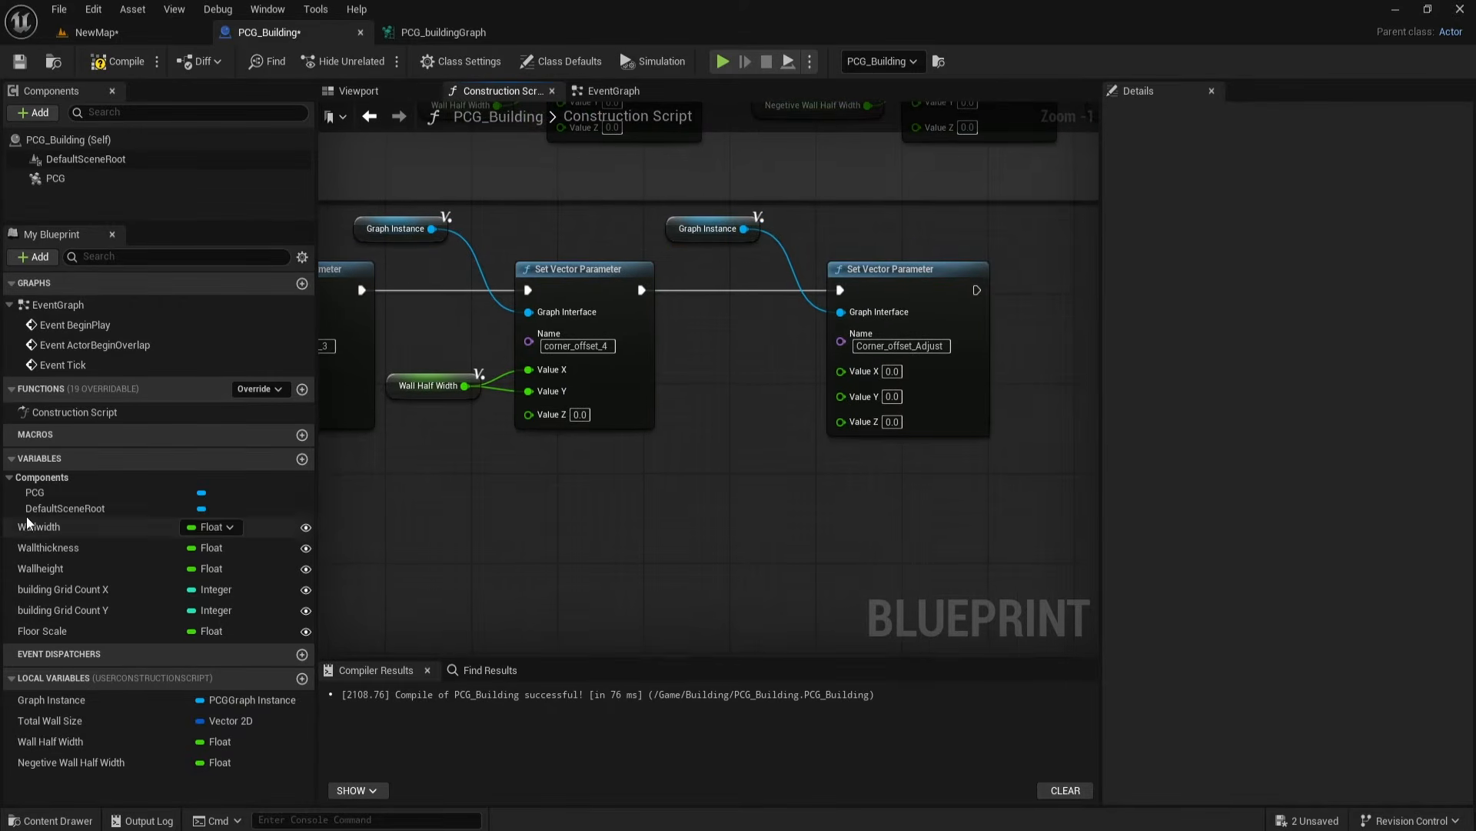
pyautogui.moveTo(48, 547); pyautogui.dragTo(735, 385)
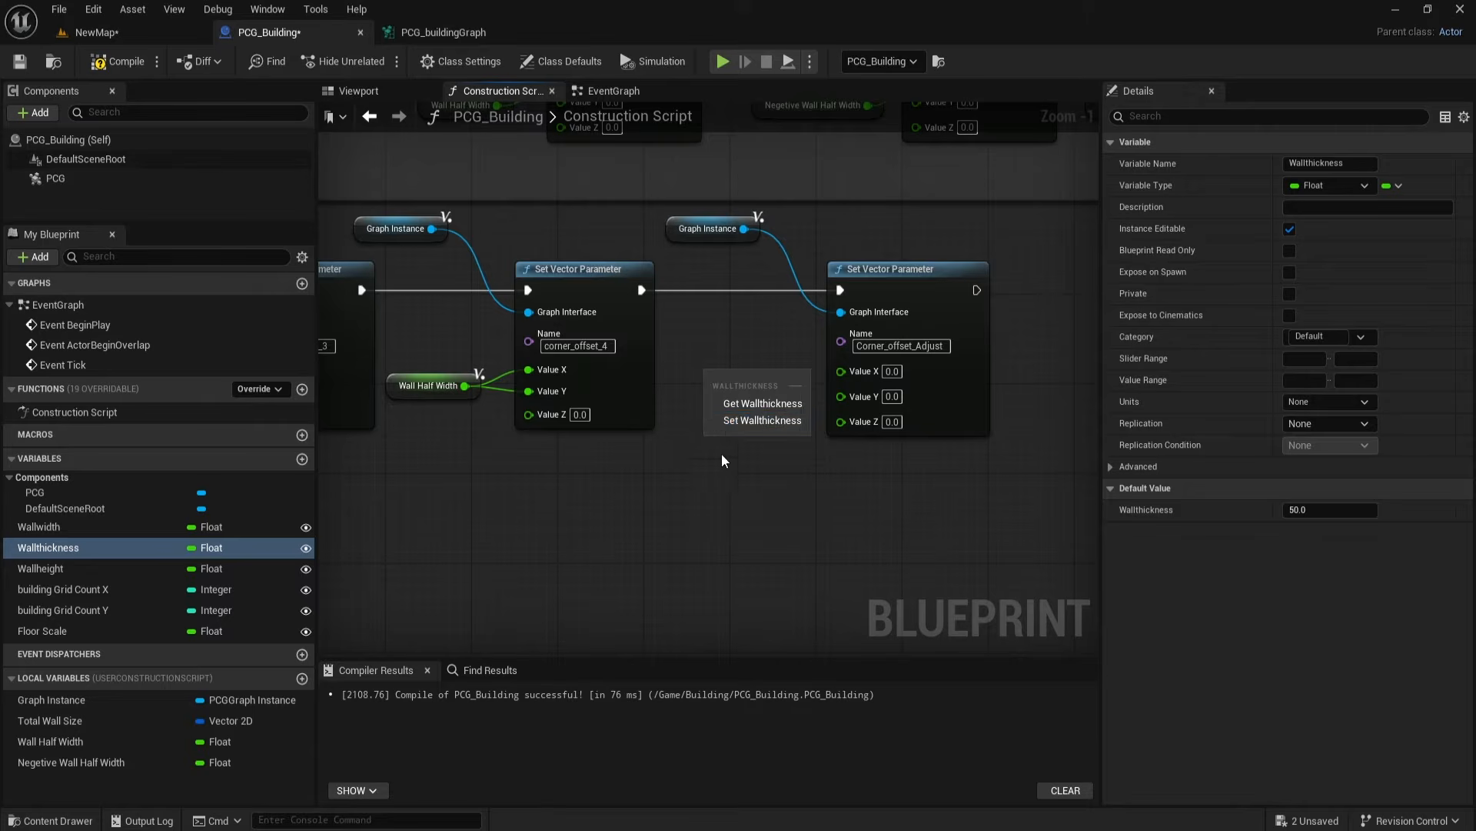
pyautogui.click(757, 394)
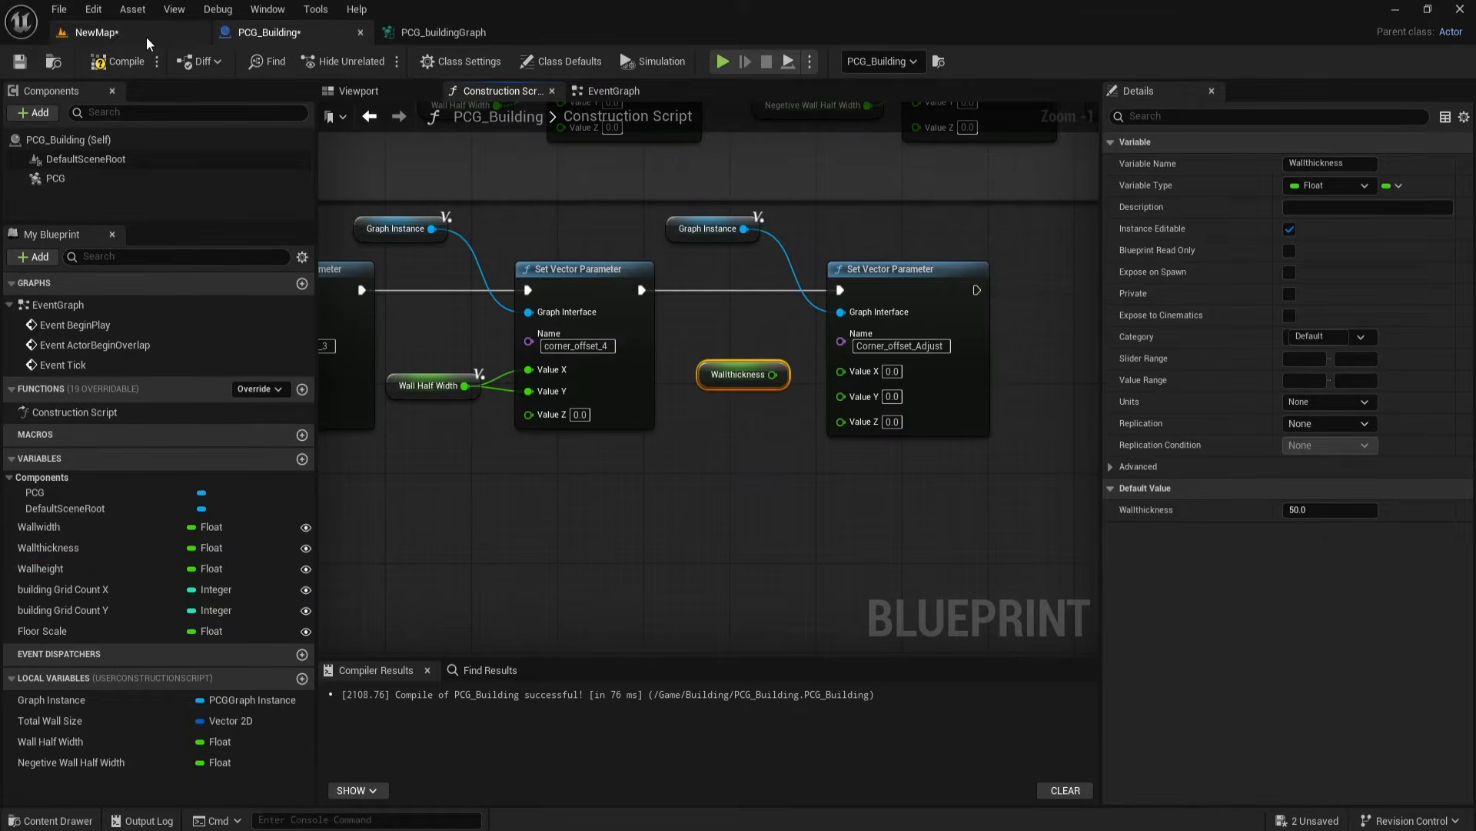
# Step: Multiply Wallthickness by -1.0 and connect the product to Value X of the Corner_offset_Adjust node
pyautogui.click(146, 37)
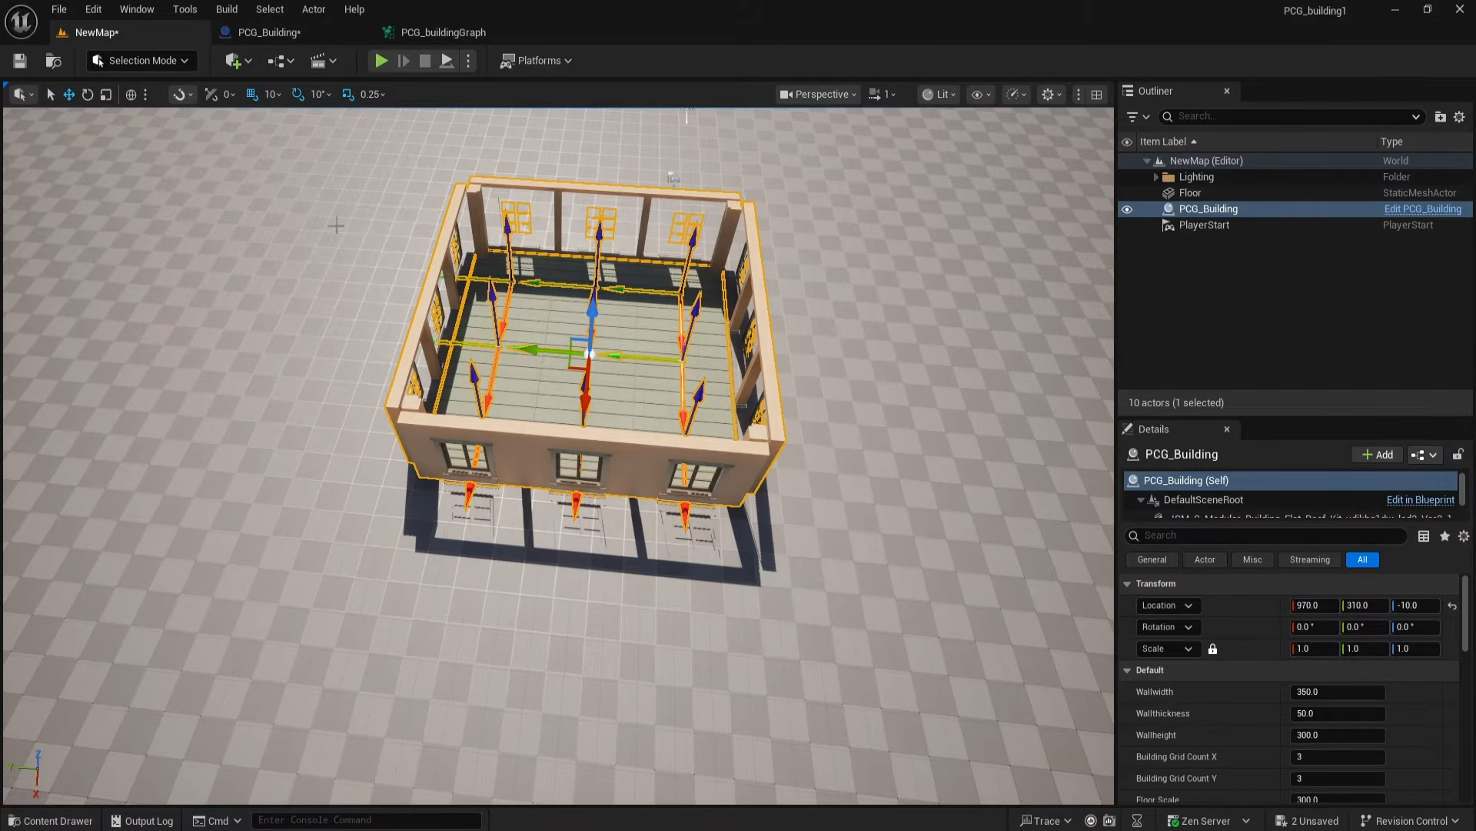
pyautogui.click(422, 32)
pyautogui.click(331, 33)
pyautogui.moveTo(739, 394); pyautogui.dragTo(690, 381, button='right')
pyautogui.moveTo(723, 360); pyautogui.dragTo(718, 421)
pyautogui.write('add')
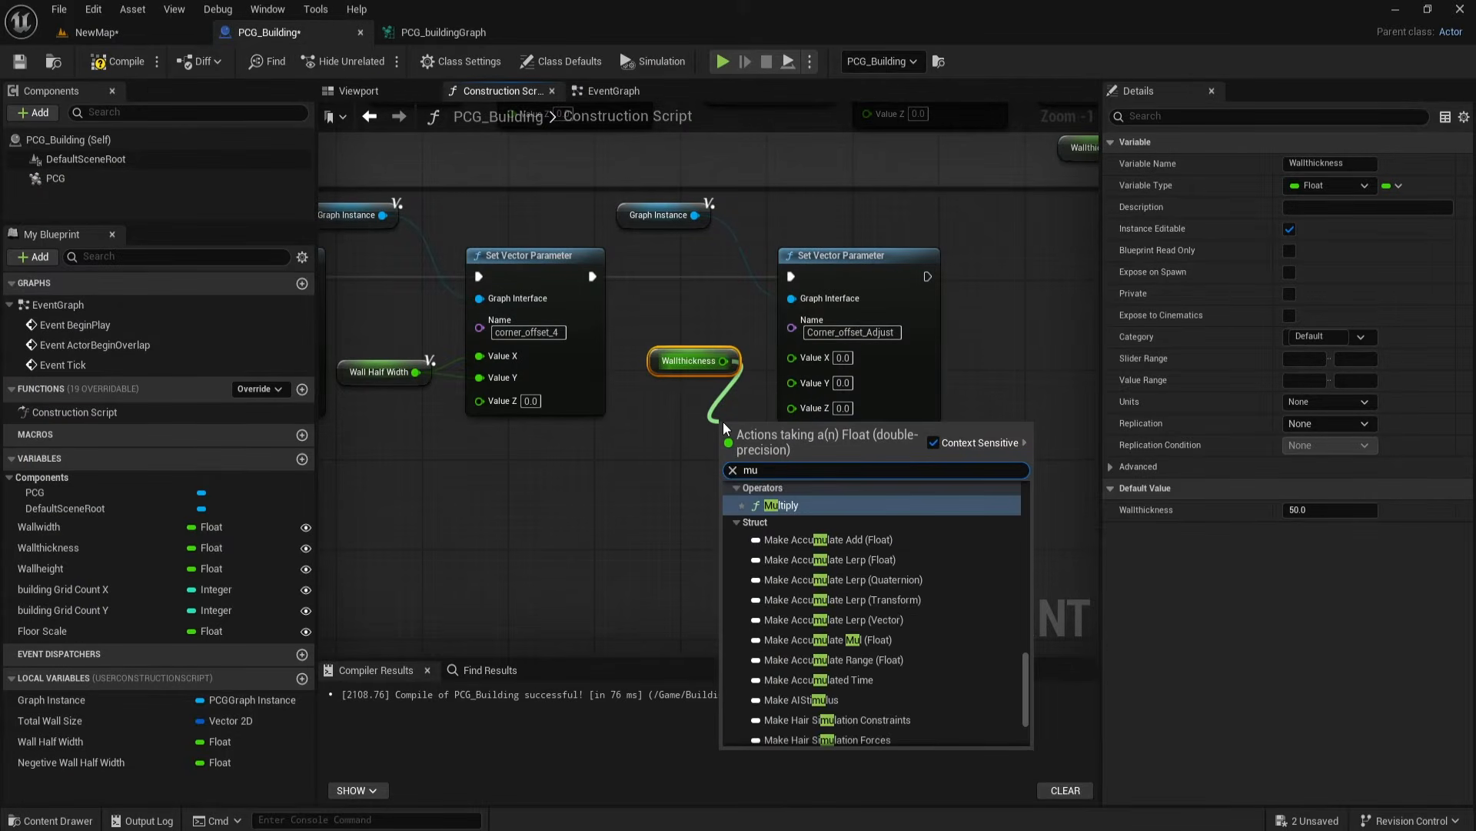
pyautogui.click(743, 508)
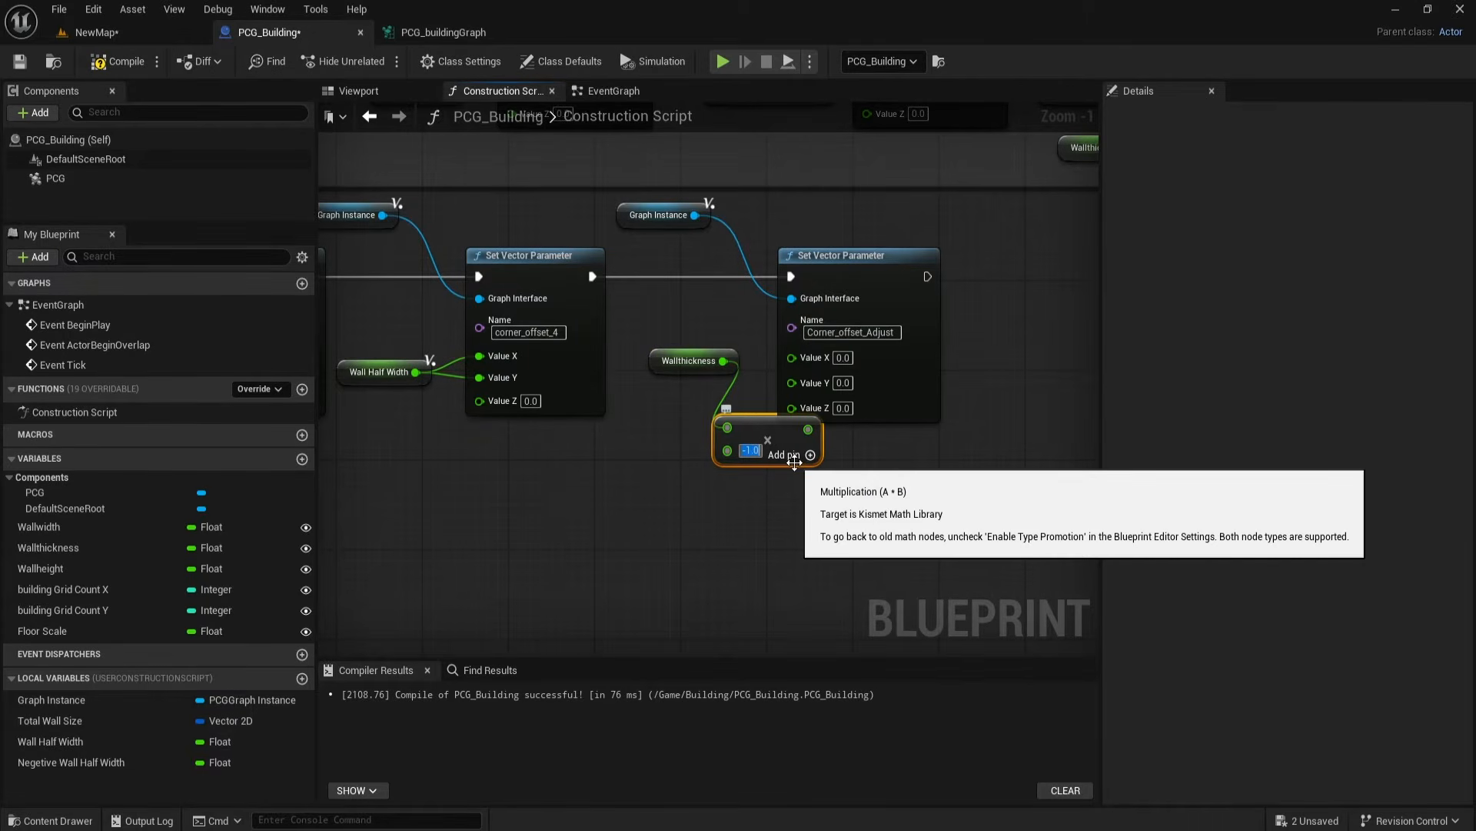
pyautogui.moveTo(769, 425); pyautogui.dragTo(791, 357)
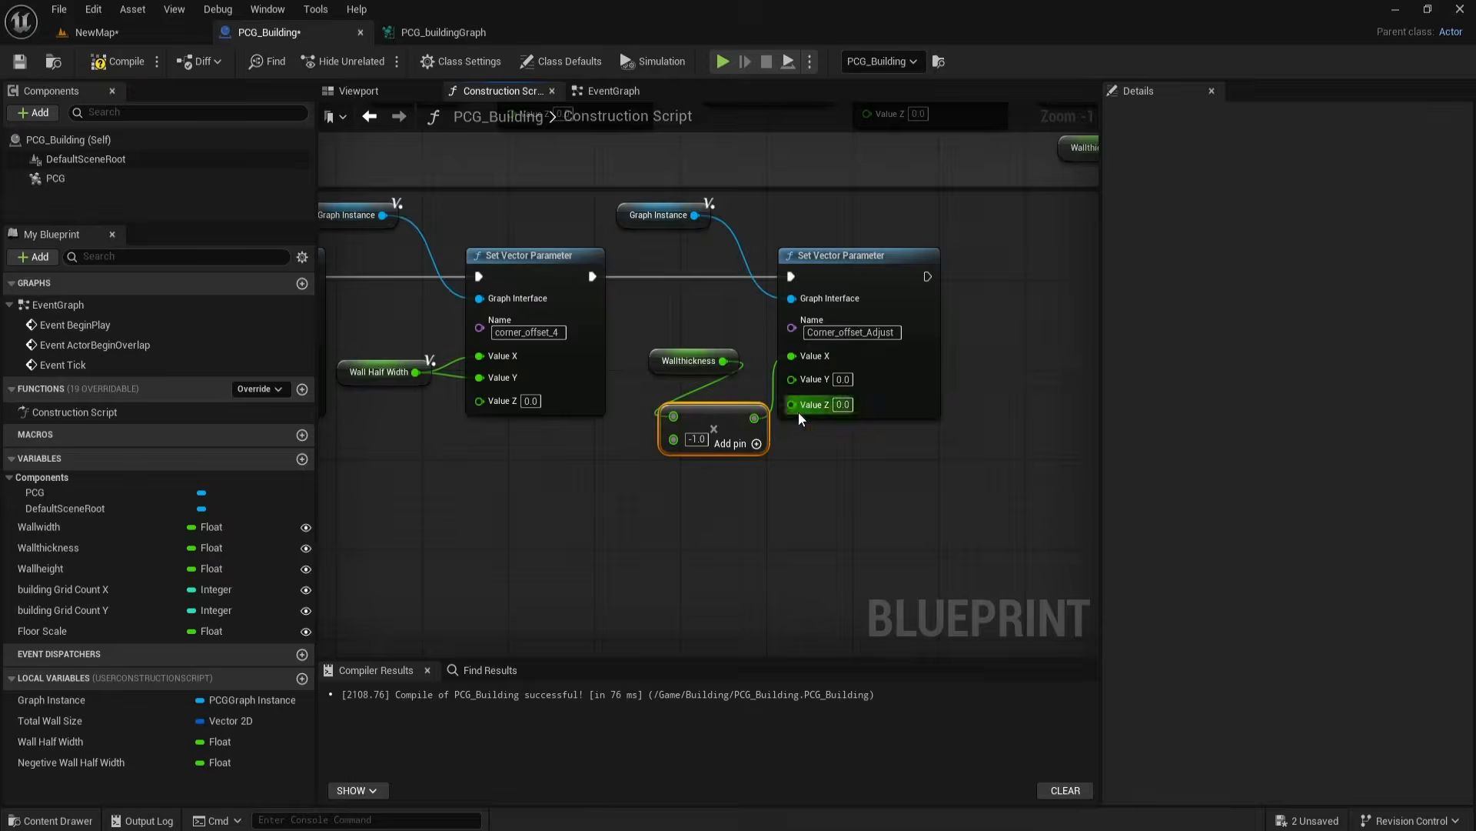
# Step: Connect Wallthickness directly to Value Y of the Corner_offset_Adjust node and tidy the spacing of the surrounding nodes
pyautogui.click(738, 370)
pyautogui.moveTo(692, 365); pyautogui.dragTo(650, 380)
pyautogui.click(692, 371)
pyautogui.moveTo(843, 275); pyautogui.dragTo(886, 275)
pyautogui.moveTo(717, 431); pyautogui.dragTo(760, 431)
pyautogui.moveTo(649, 374)
pyautogui.mouseDown()
pyautogui.moveTo(659, 385)
pyautogui.moveTo(648, 372)
pyautogui.mouseUp()
# Step: Compile and save the PCG_Building blueprint, and check the adjusted corner pillars on the building in the level
pyautogui.click(118, 62)
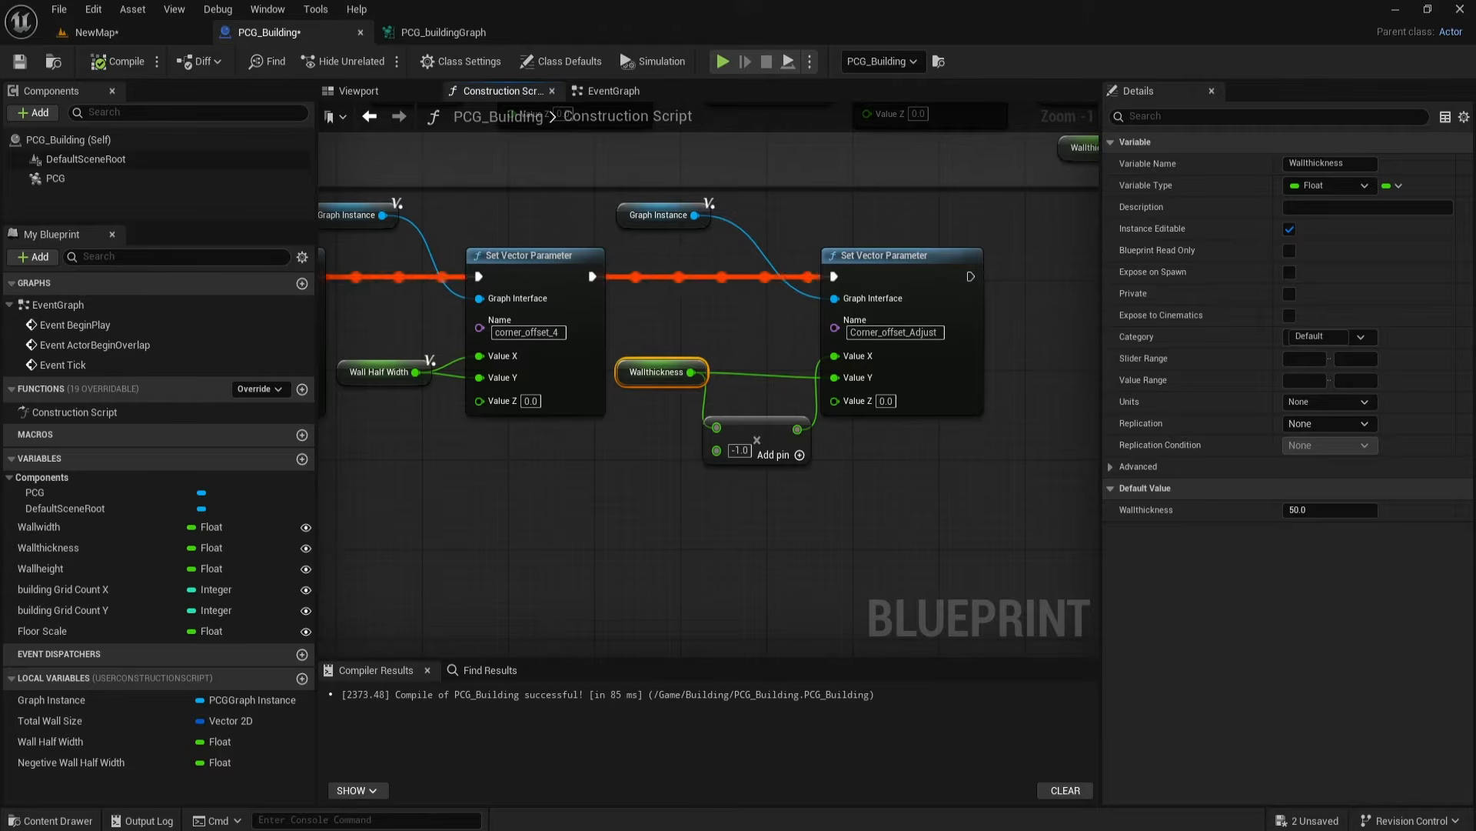
pyautogui.click(19, 66)
pyautogui.click(423, 32)
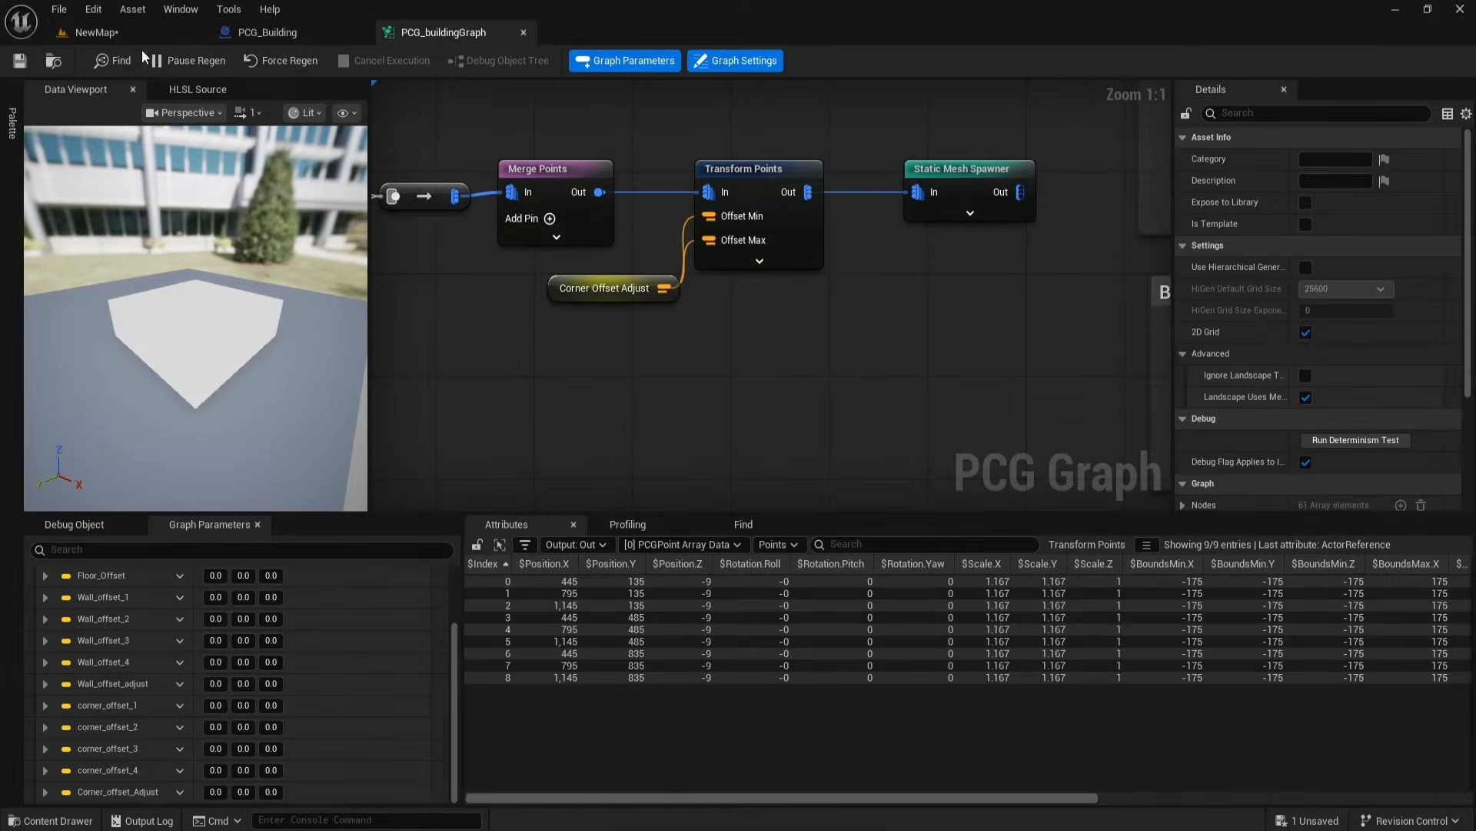
pyautogui.click(133, 34)
pyautogui.moveTo(557, 453)
pyautogui.keyDown('alt'); pyautogui.mouseDown()
pyautogui.moveTo(369, 347)
pyautogui.moveTo(531, 407)
pyautogui.moveTo(730, 381)
pyautogui.moveTo(592, 419)
pyautogui.moveTo(431, 408)
pyautogui.moveTo(577, 470)
pyautogui.moveTo(531, 442)
pyautogui.mouseUp(); pyautogui.keyUp('alt')
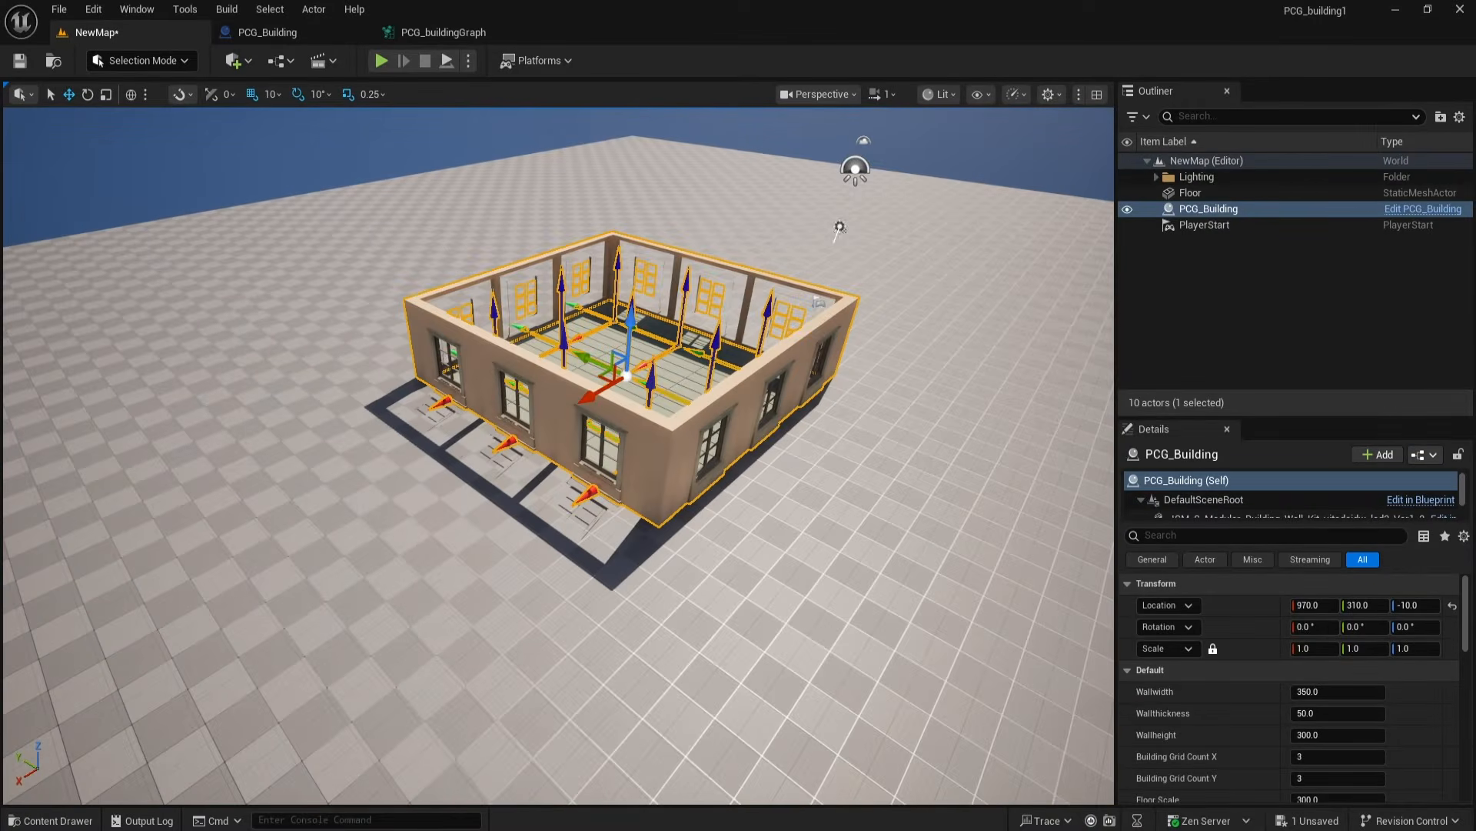
# Step: In the PCG graph, enclose the corner pillar node network in a comment box titled Corners
pyautogui.click(427, 34)
pyautogui.scroll(-7, 704, 393)
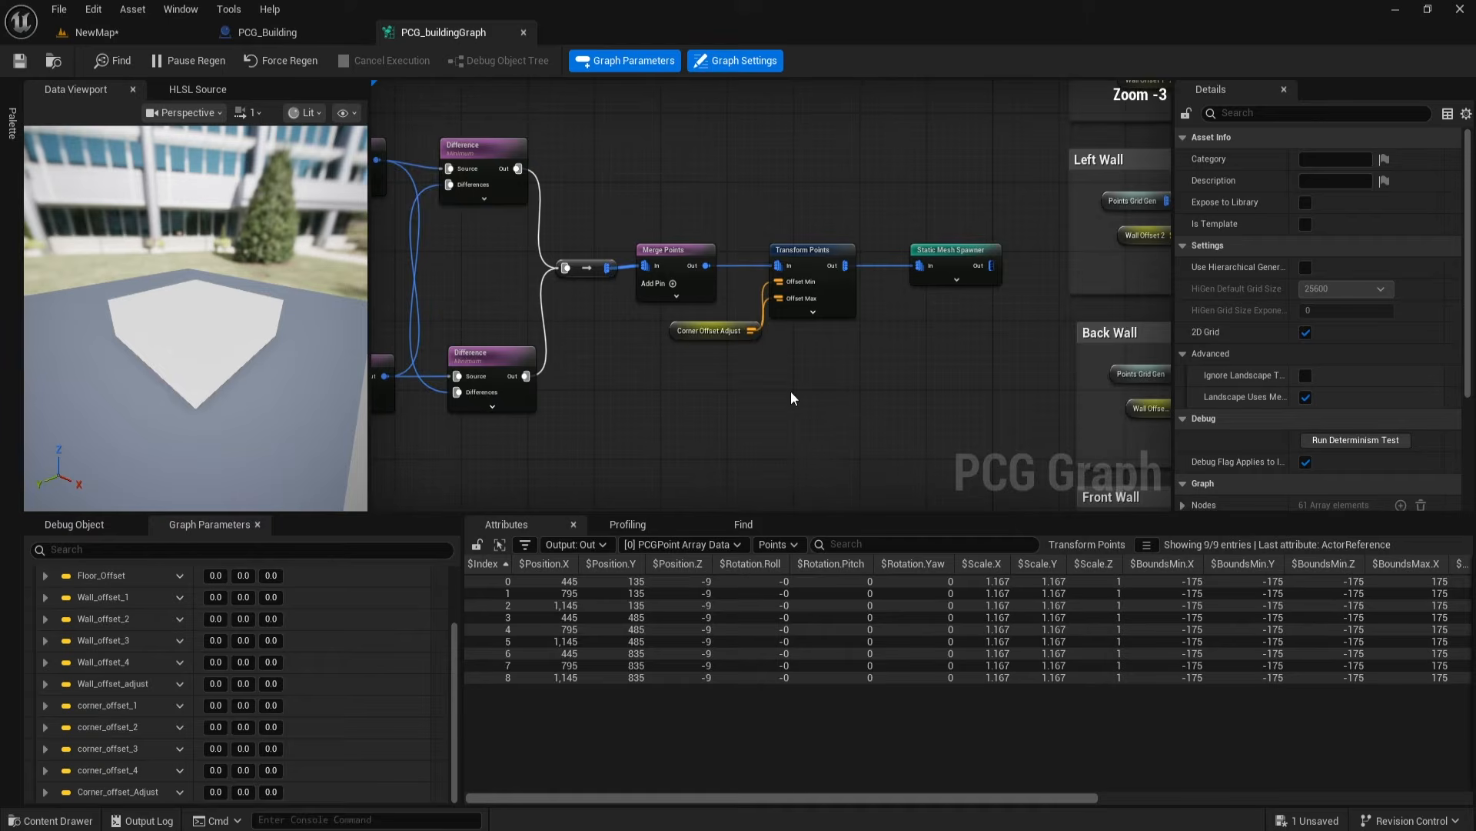
pyautogui.scroll(-1, 829, 386)
pyautogui.moveTo(485, 206); pyautogui.dragTo(814, 463)
pyautogui.write('cCorners')
pyautogui.click(795, 423)
# Step: Move the Corners comment group beneath the Front Wall group, in line with the wall groups
pyautogui.moveTo(789, 409); pyautogui.dragTo(685, 329, button='right')
pyautogui.moveTo(652, 147); pyautogui.dragTo(1066, 392)
pyautogui.moveTo(1036, 345); pyautogui.dragTo(758, 317, button='right')
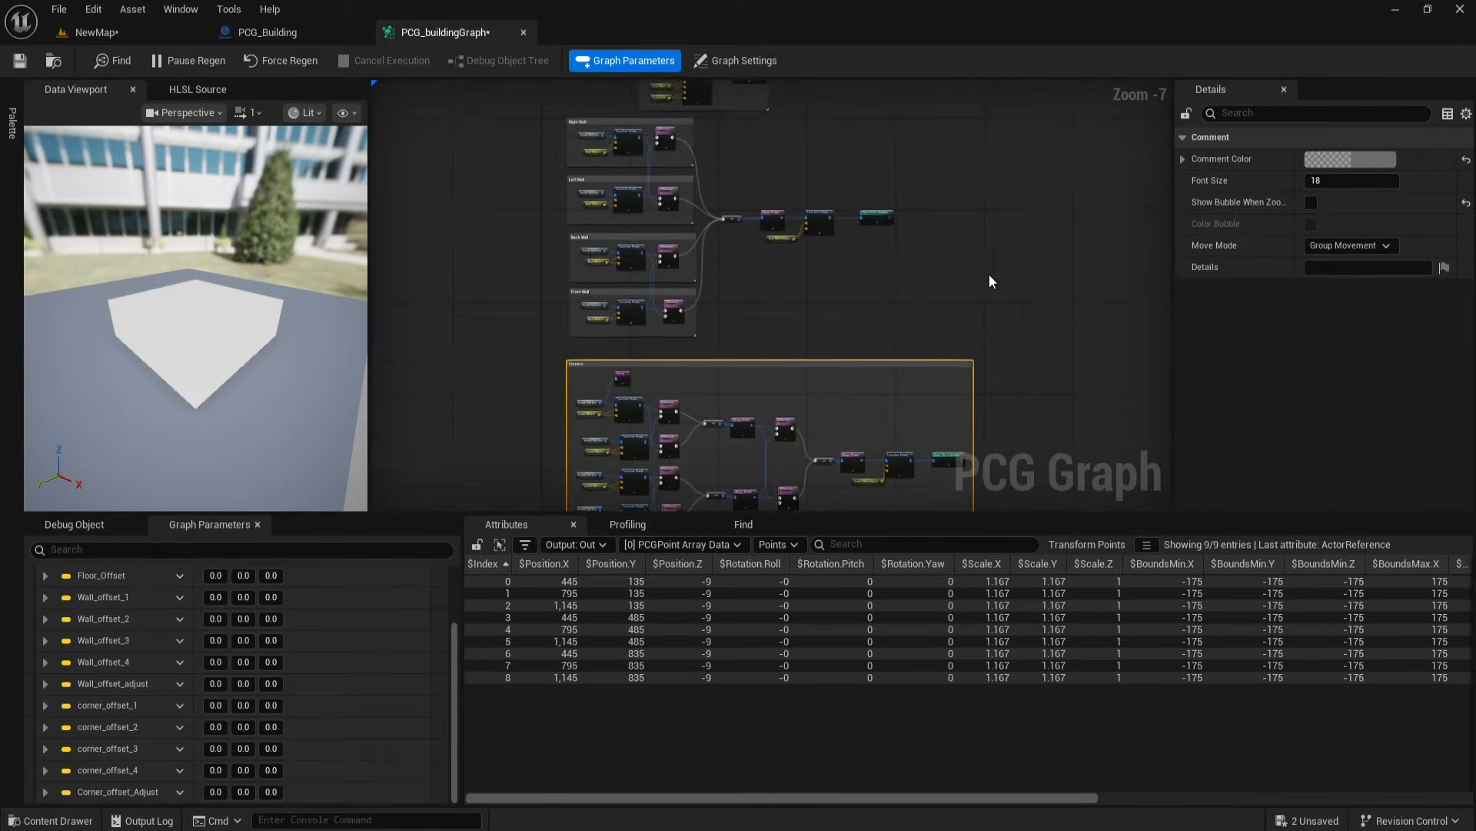
pyautogui.scroll(5, 886, 242)
pyautogui.moveTo(919, 260); pyautogui.dragTo(946, 307, button='right')
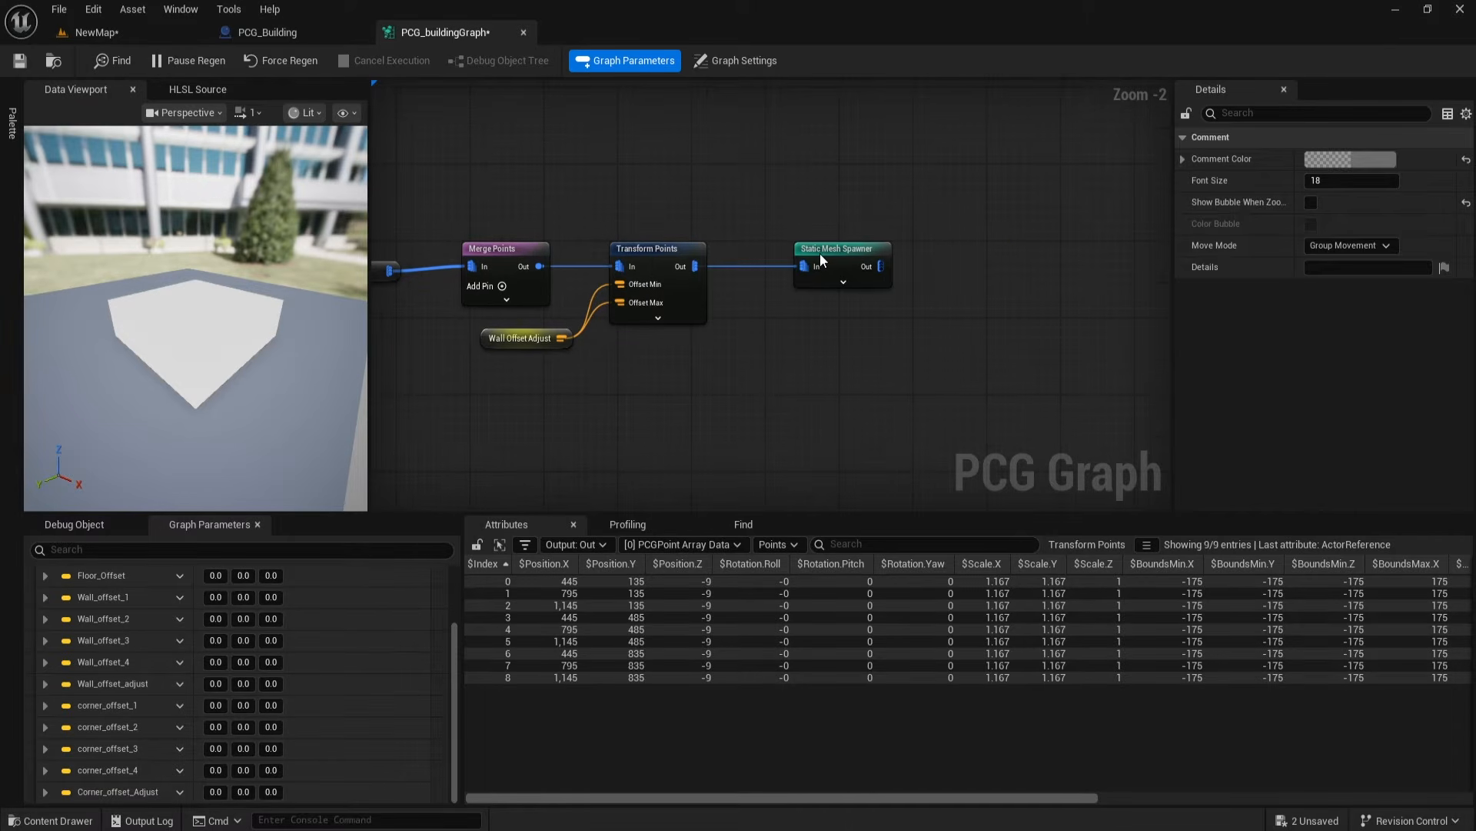
# Step: Insert a Copy Points node between the wall Transform Points node and the Static Mesh Spawner, replacing their direct connection
pyautogui.moveTo(820, 252); pyautogui.dragTo(932, 252)
pyautogui.scroll(2, 781, 318)
pyautogui.moveTo(730, 340); pyautogui.dragTo(750, 336, button='right')
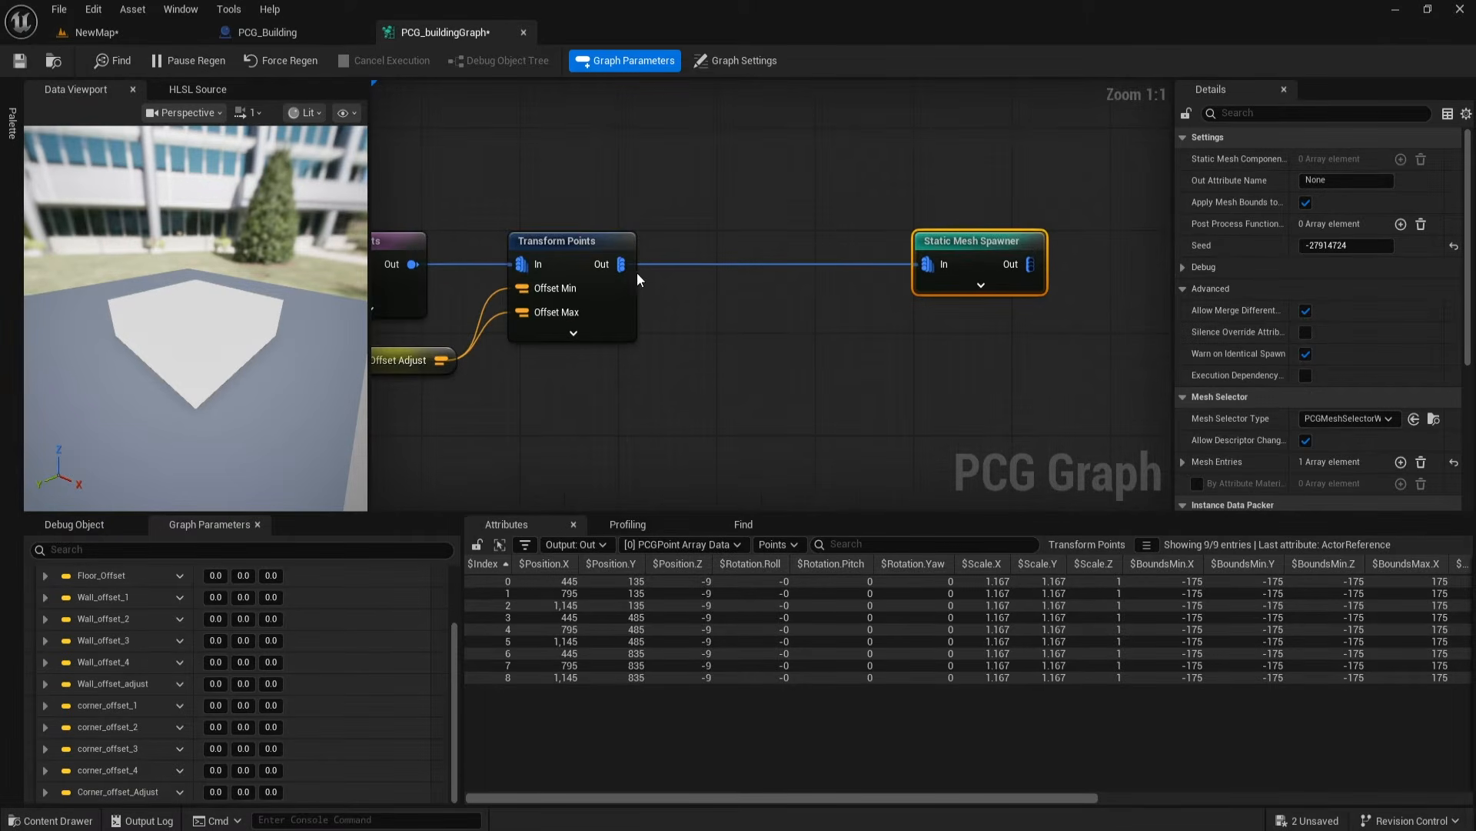
pyautogui.moveTo(622, 264); pyautogui.dragTo(742, 340)
pyautogui.write('cop')
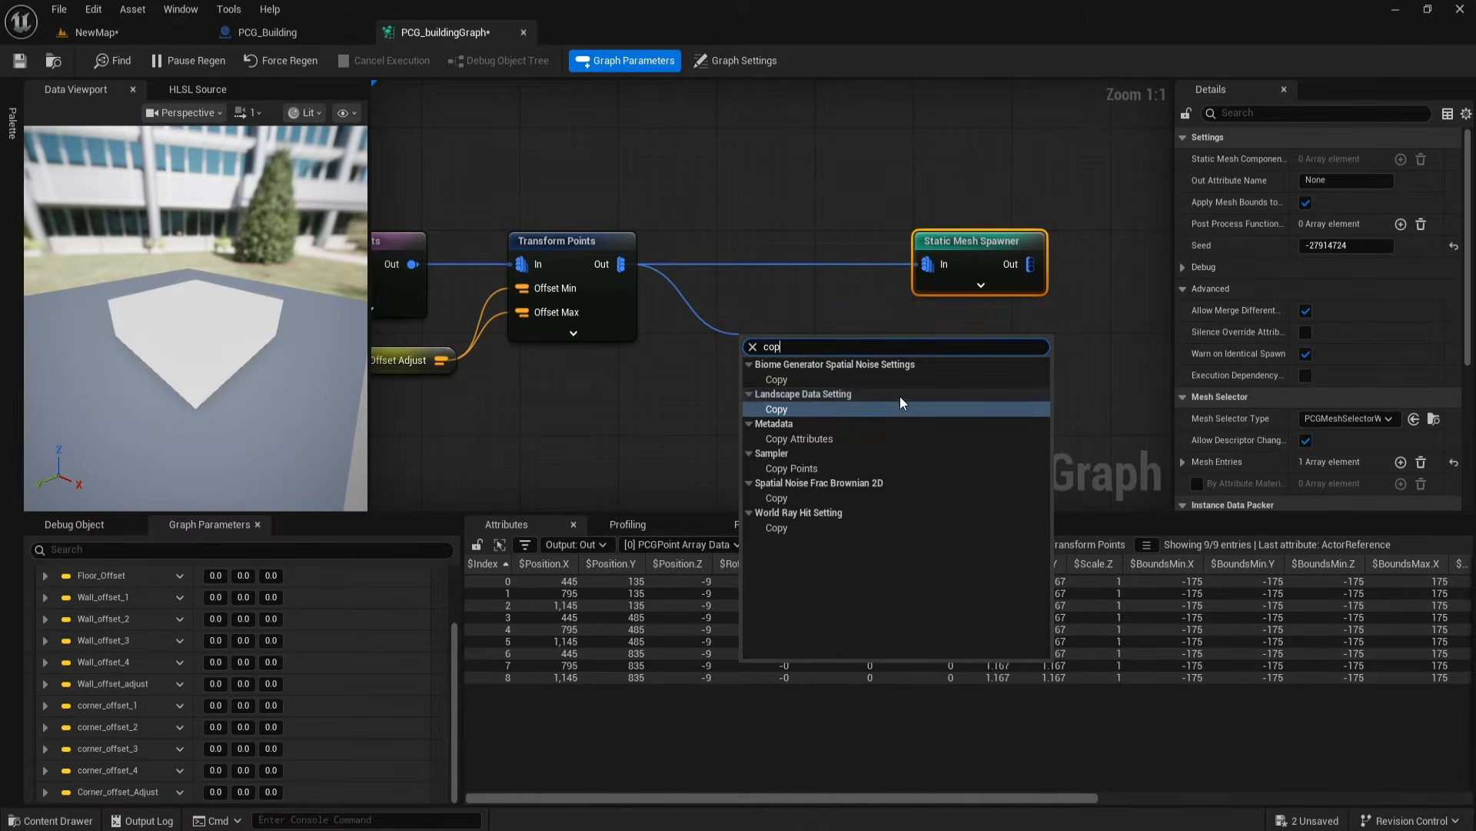
pyautogui.click(791, 468)
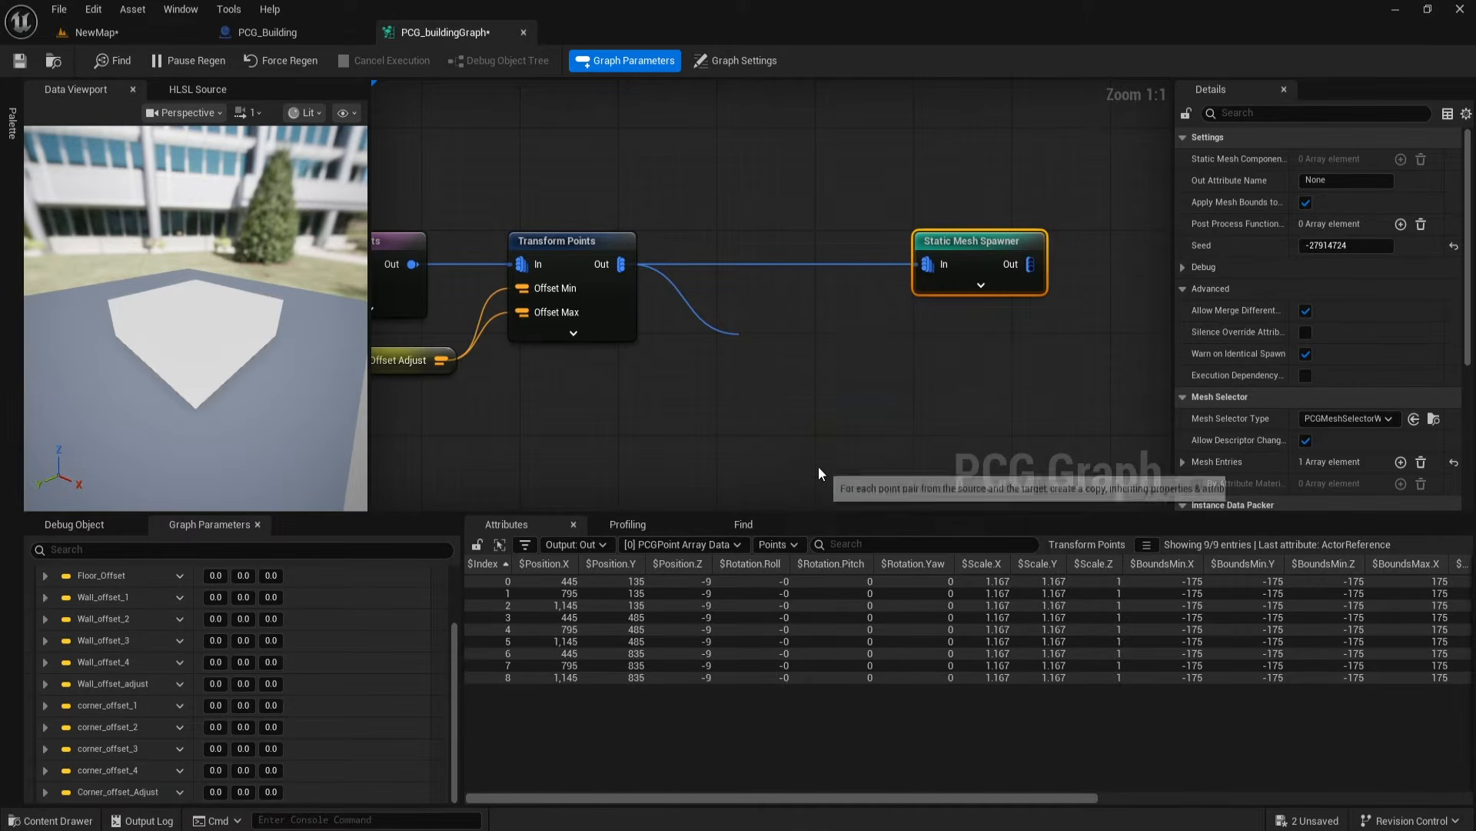
pyautogui.moveTo(836, 367); pyautogui.dragTo(927, 269)
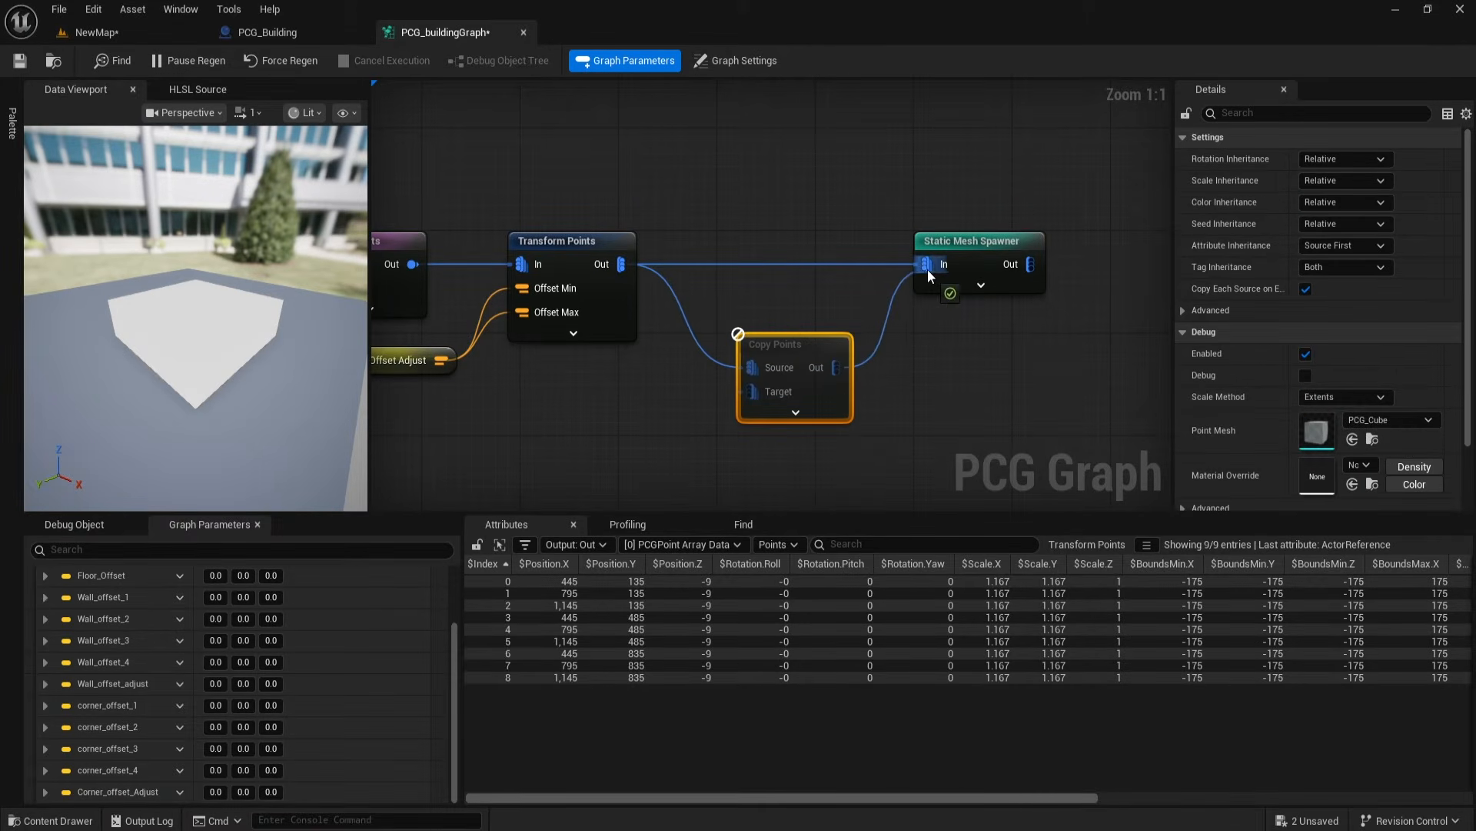
pyautogui.click(835, 297)
pyautogui.keyDown('alt'); pyautogui.click(834, 264); pyautogui.keyUp('alt')
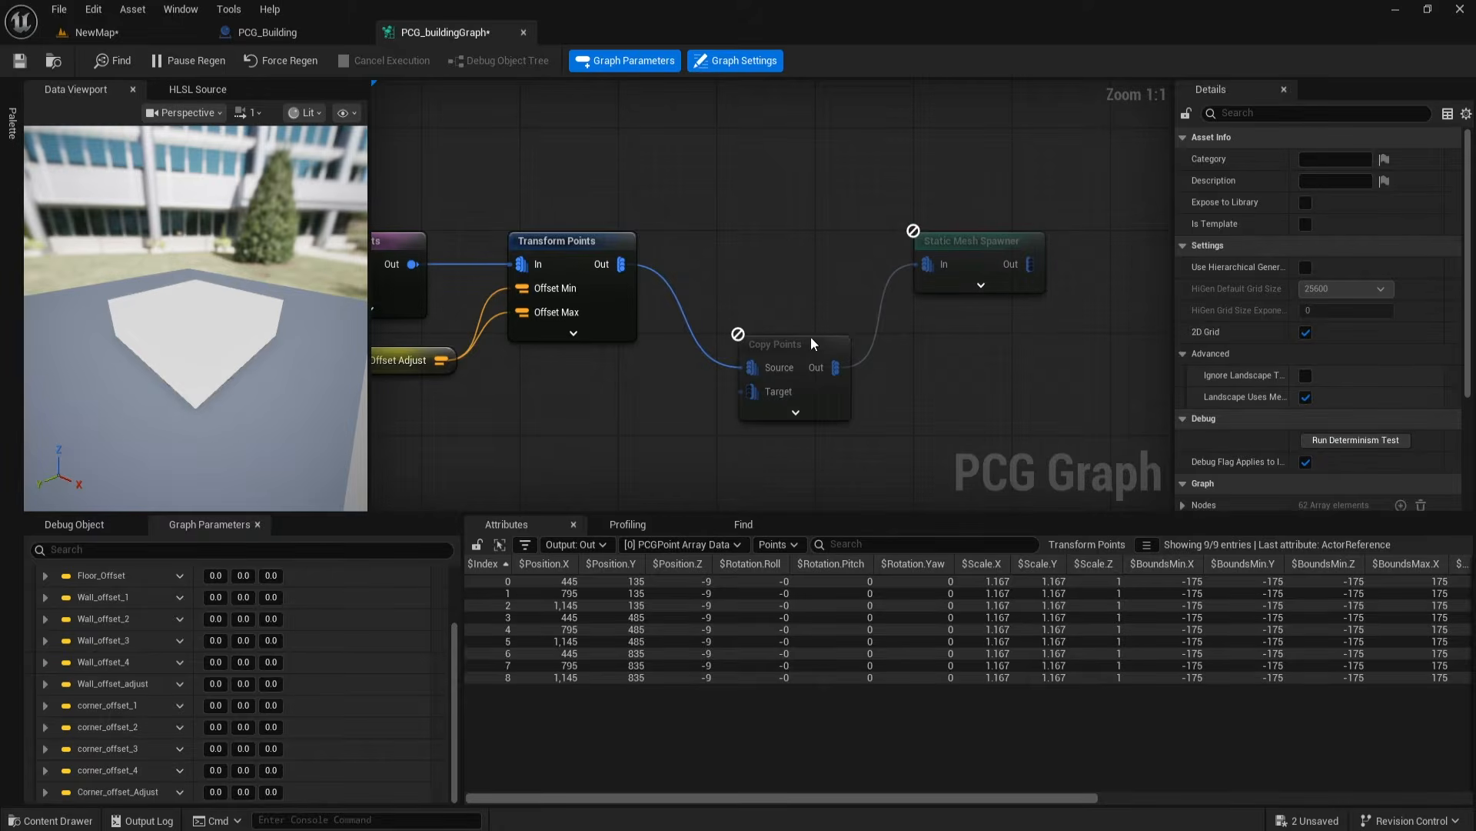
pyautogui.moveTo(811, 338); pyautogui.dragTo(814, 236)
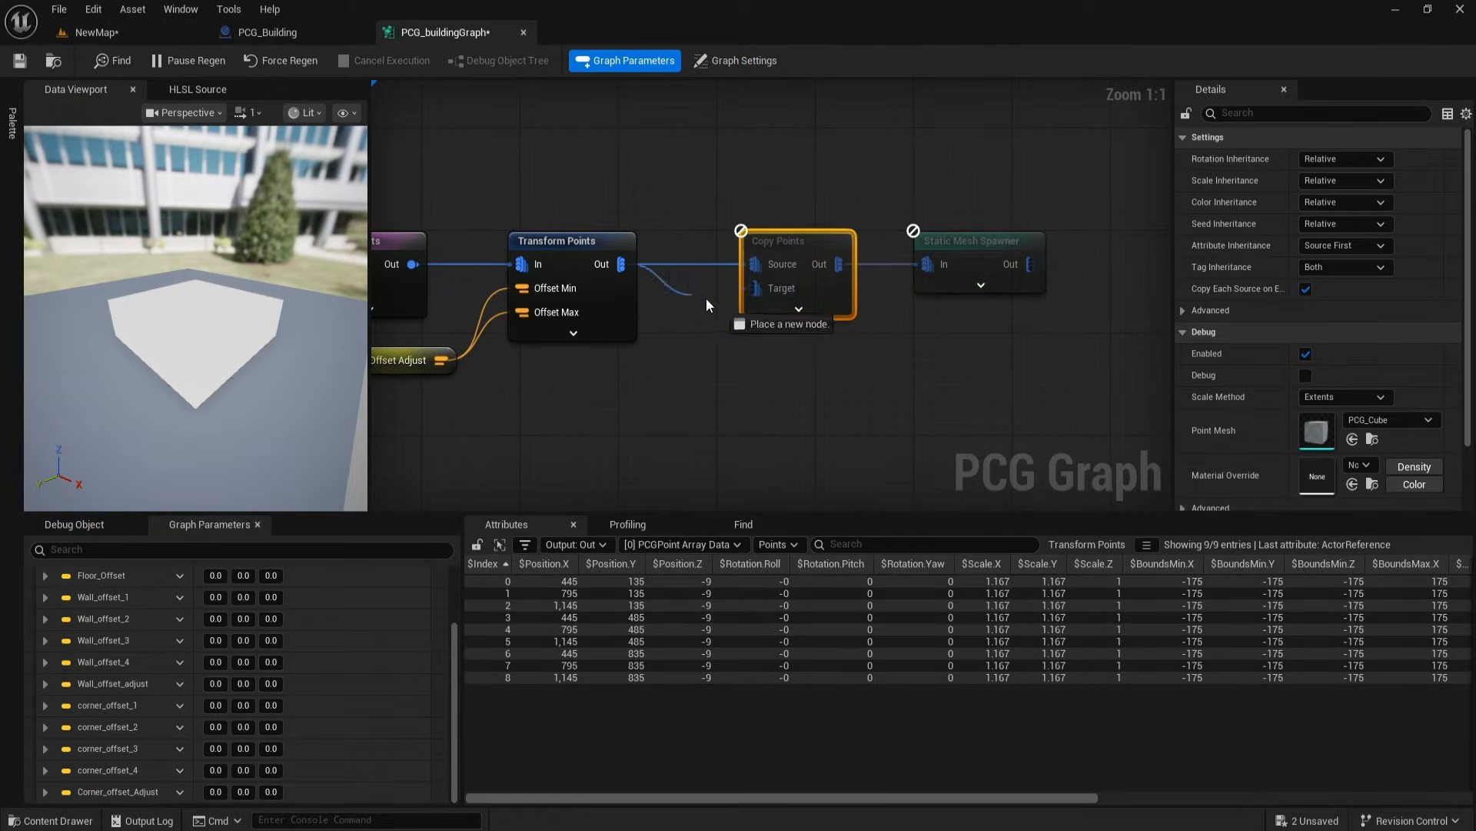
# Step: Feed the Transform Points output into the Copy Points Target instead of Source, and space Copy Points and Static Mesh Spawner farther along
pyautogui.moveTo(750, 296); pyautogui.dragTo(751, 296)
pyautogui.keyDown('alt'); pyautogui.click(716, 263); pyautogui.keyUp('alt')
pyautogui.moveTo(800, 237); pyautogui.dragTo(788, 224)
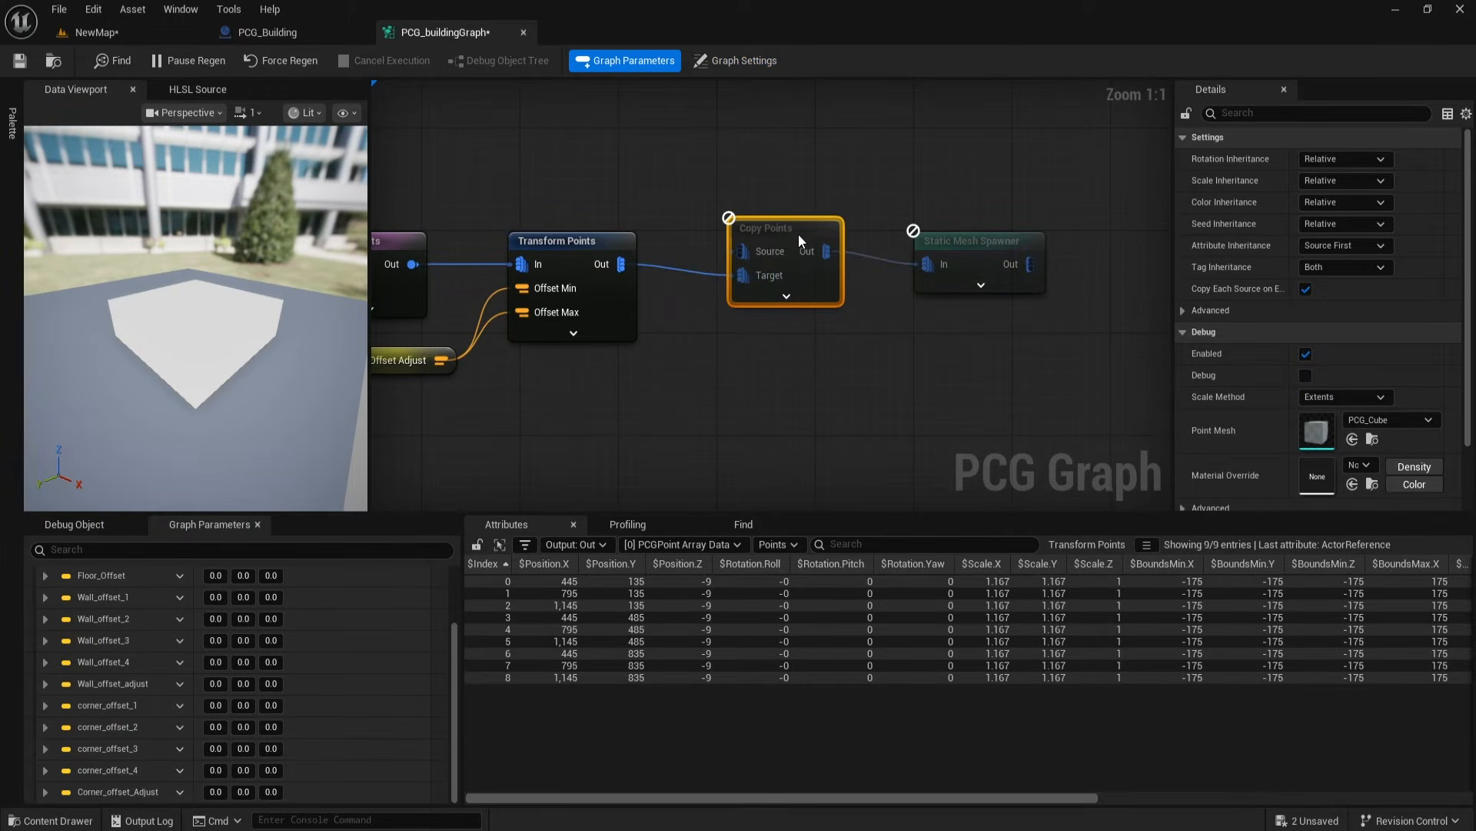
pyautogui.moveTo(949, 243); pyautogui.dragTo(936, 230)
pyautogui.moveTo(743, 185); pyautogui.dragTo(929, 330)
pyautogui.moveTo(797, 246); pyautogui.dragTo(943, 246)
pyautogui.moveTo(713, 143); pyautogui.dragTo(761, 214, button='right')
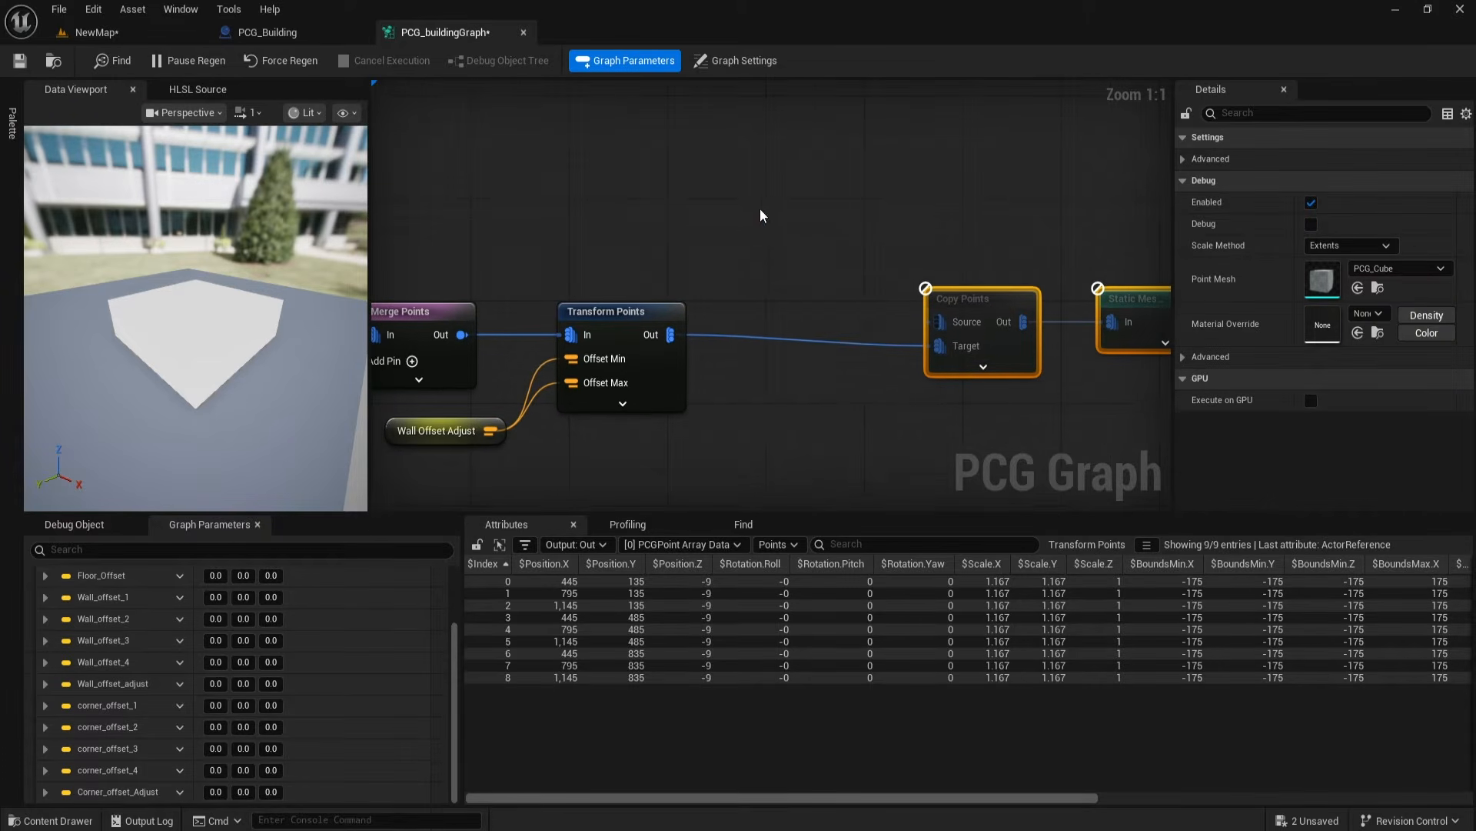
# Step: Add a Create Points node, connect it to the Copy Points Source, and align Copy Points and Static Mesh Spawner
pyautogui.rightClick(757, 210)
pyautogui.write('create points')
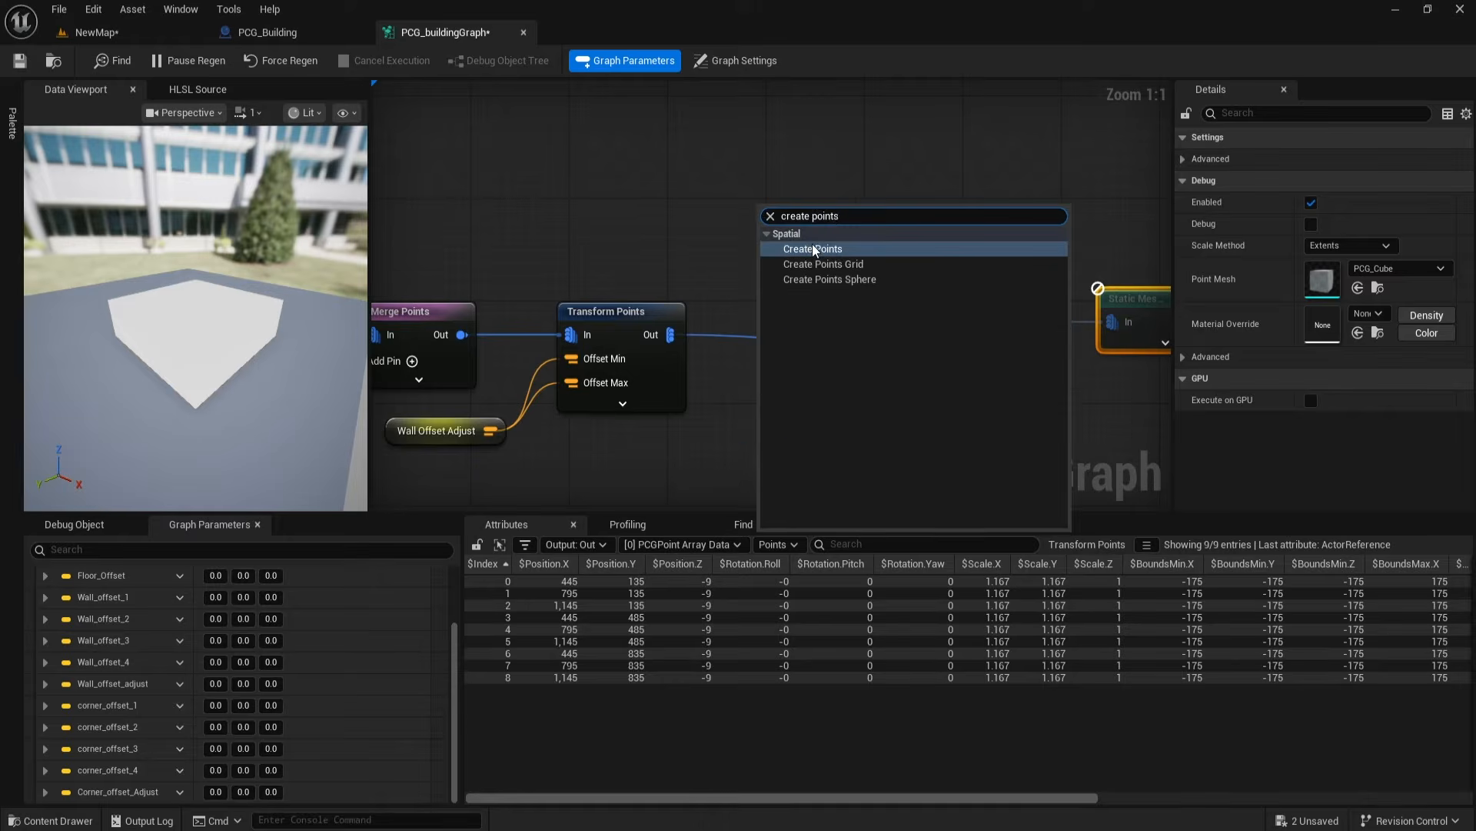
pyautogui.click(813, 249)
pyautogui.moveTo(838, 237); pyautogui.dragTo(930, 326)
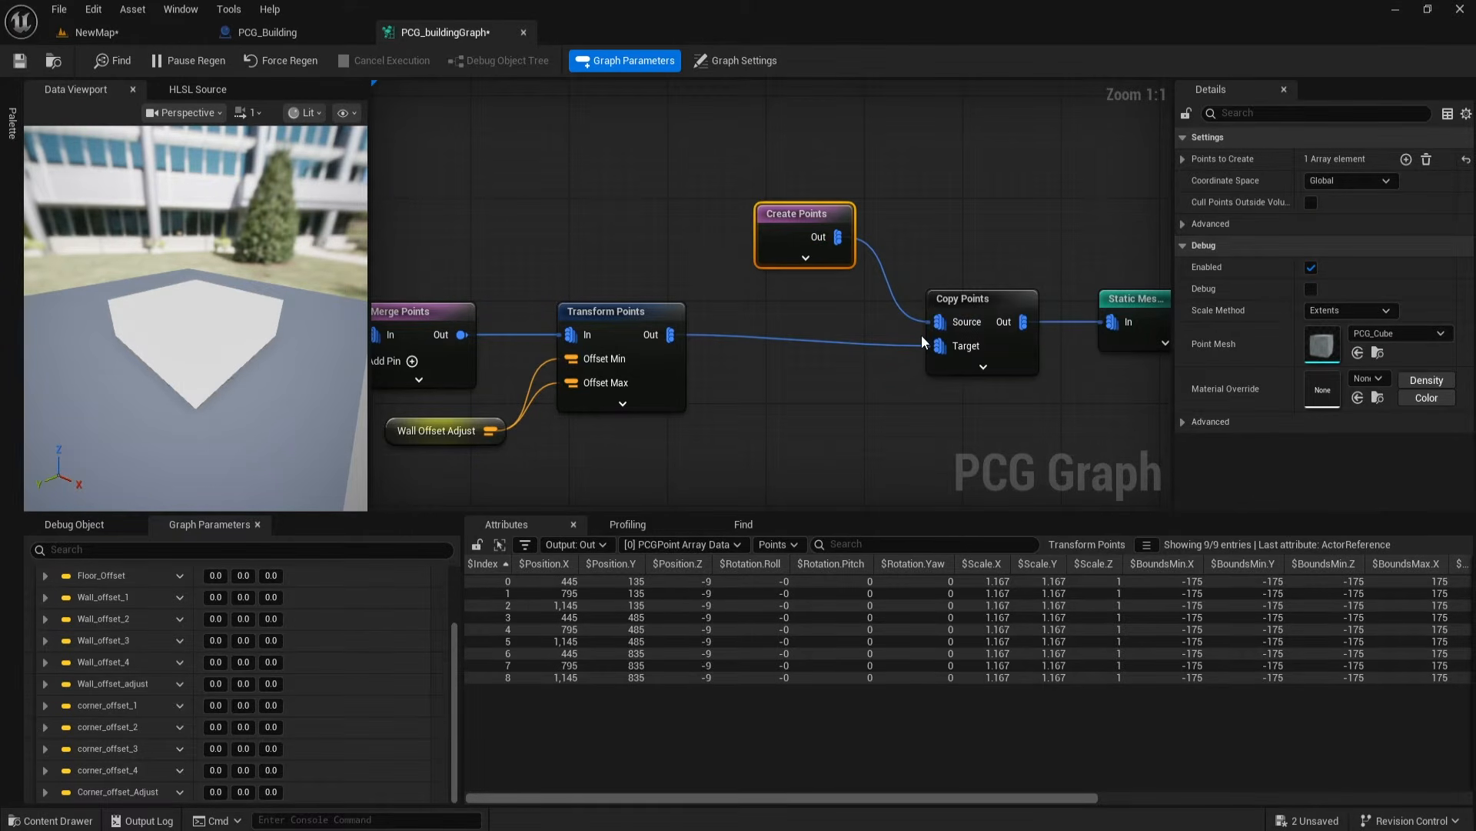
pyautogui.moveTo(999, 293); pyautogui.dragTo(986, 280)
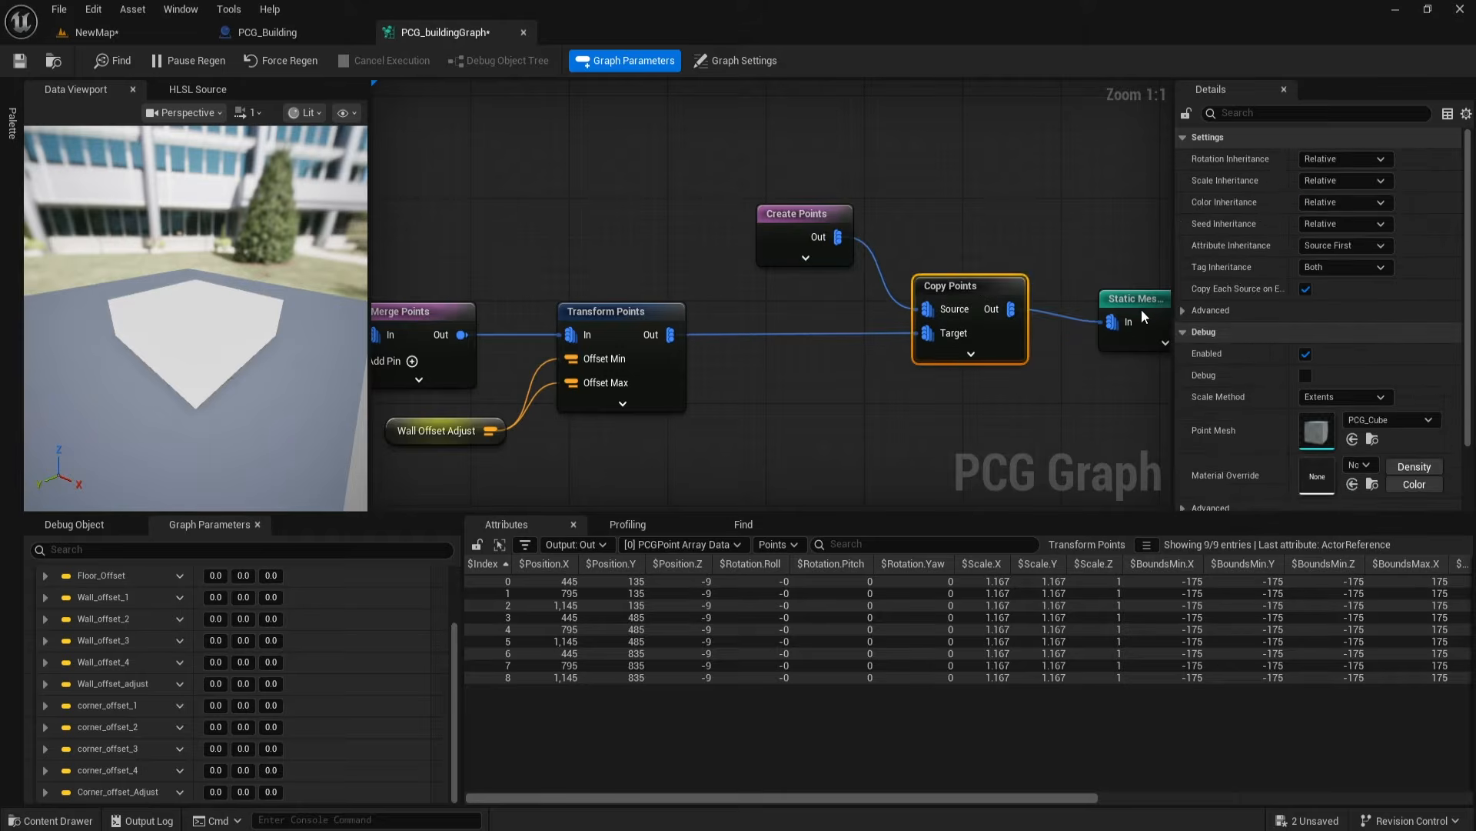
pyautogui.moveTo(1141, 309); pyautogui.dragTo(1112, 293)
# Step: Inspect the point data of the Create Points and Copy Points nodes
pyautogui.click(795, 237)
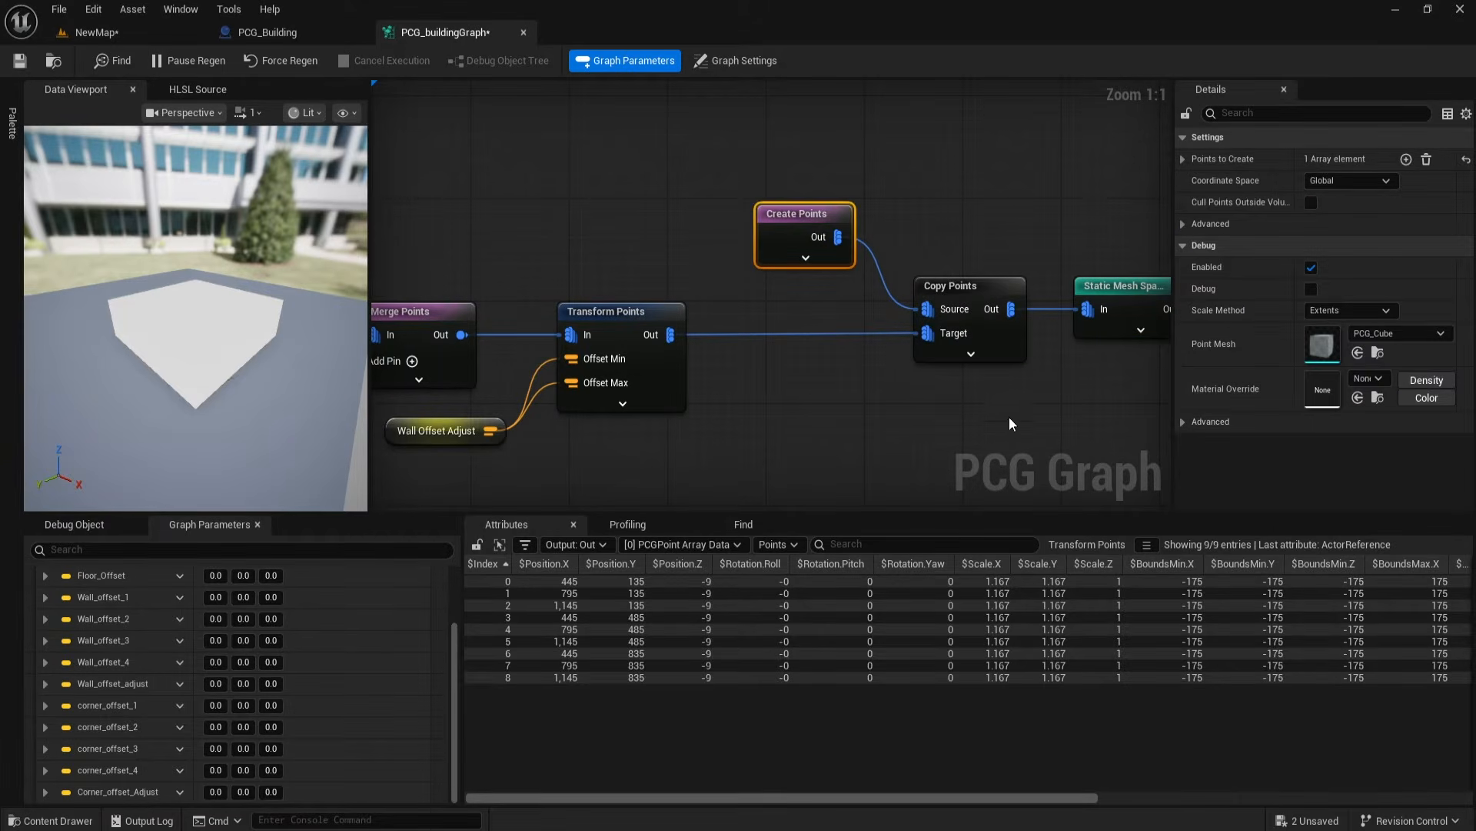
pyautogui.press('a')
pyautogui.click(969, 285)
pyautogui.press('a')
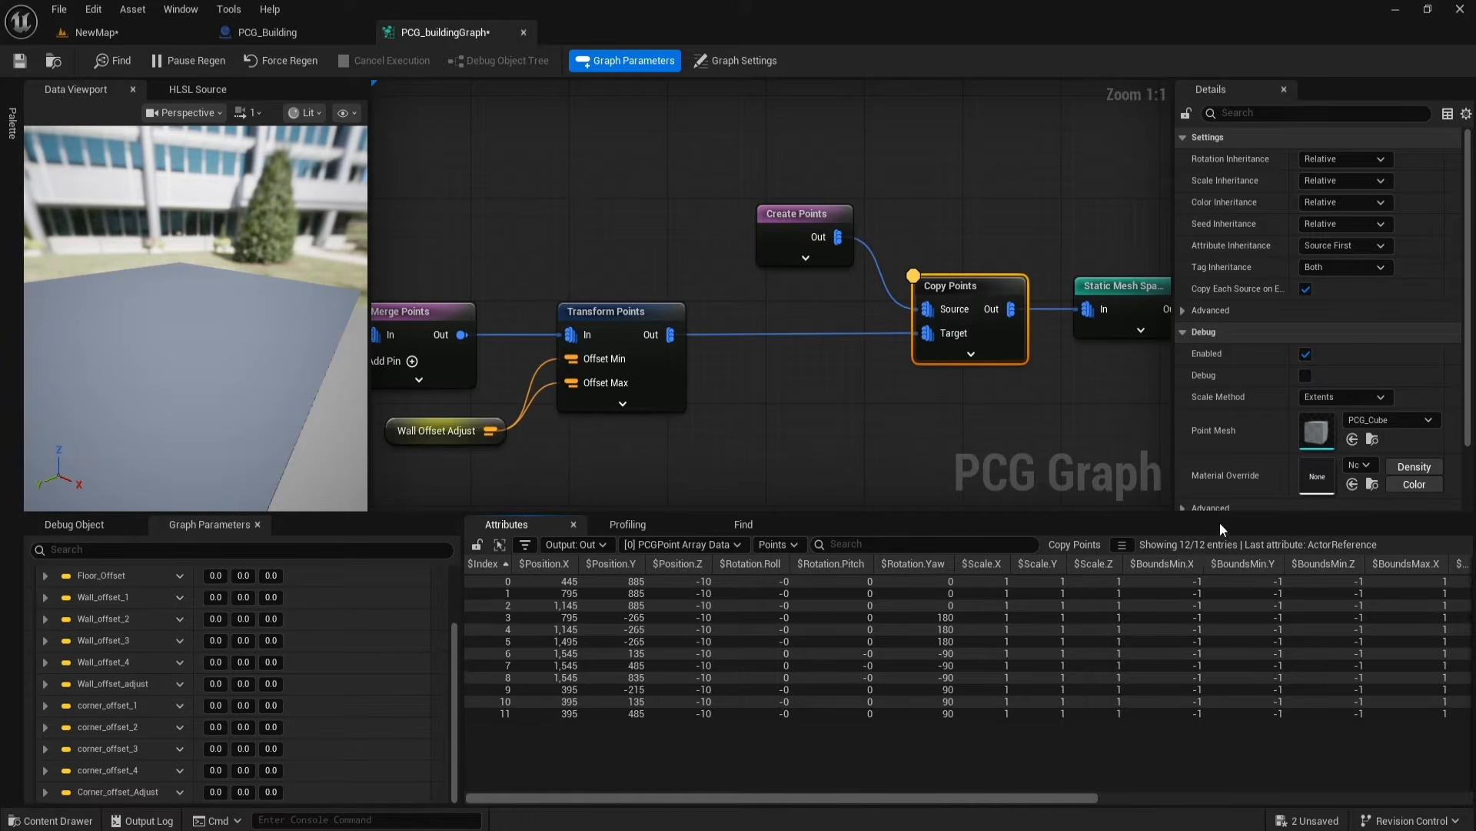
pyautogui.moveTo(825, 369); pyautogui.dragTo(818, 416, button='right')
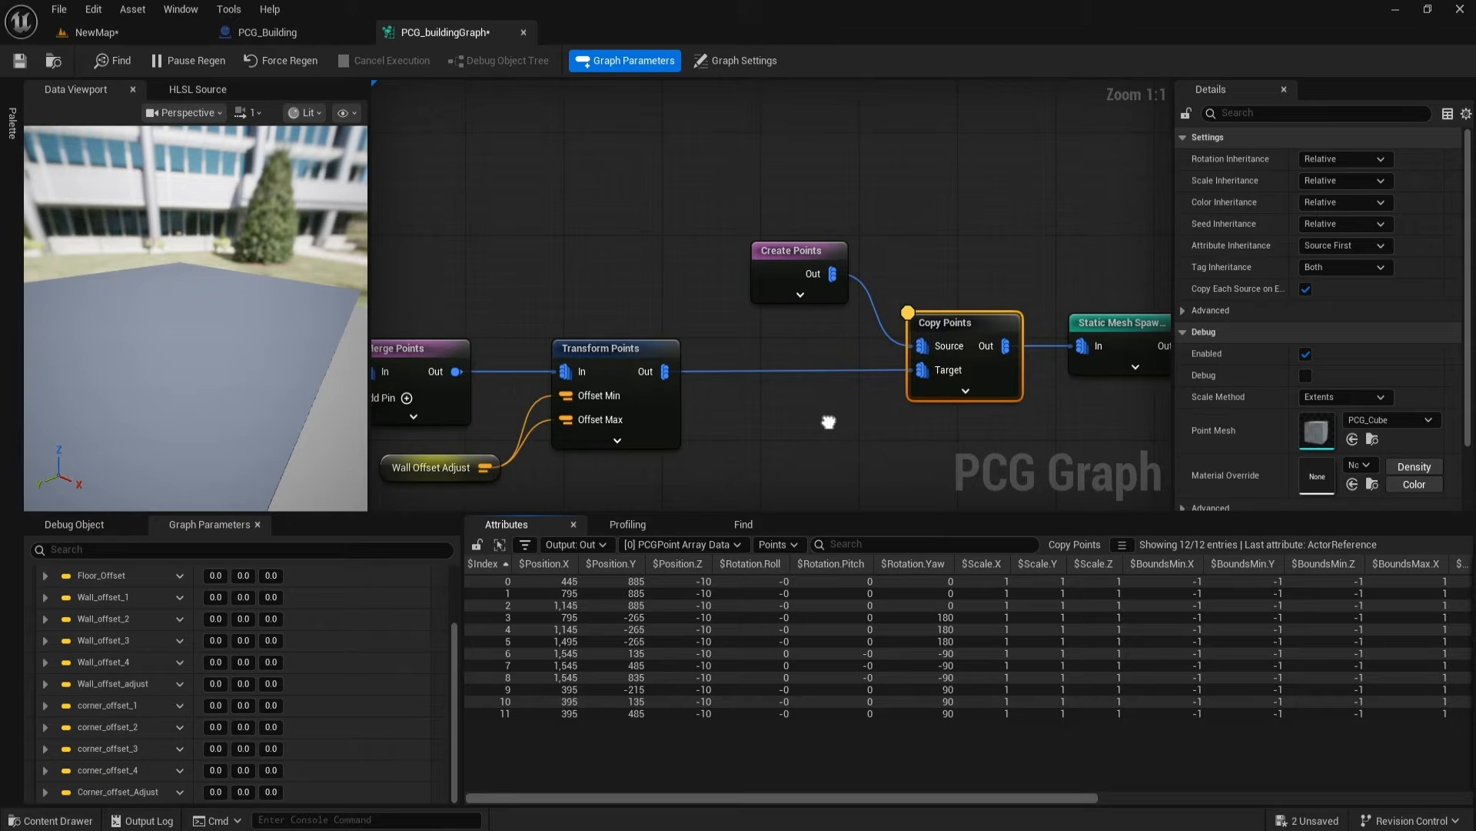
# Step: Duplicate the Create Points node and add a Merge Points node fed by the original Create Points node
pyautogui.click(821, 284)
pyautogui.hotkey('ctrl', 'd')
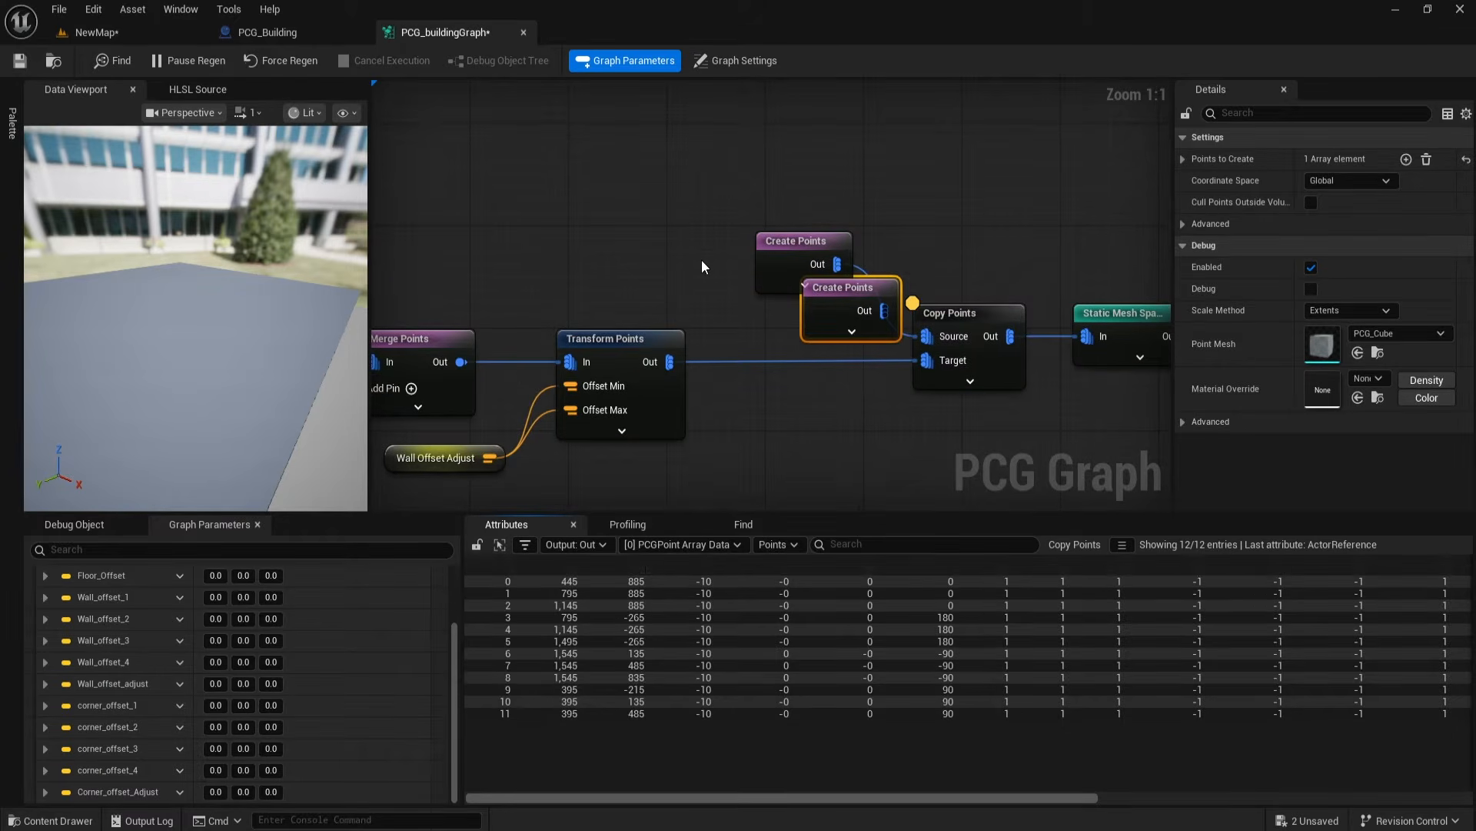
pyautogui.moveTo(787, 245); pyautogui.dragTo(612, 215)
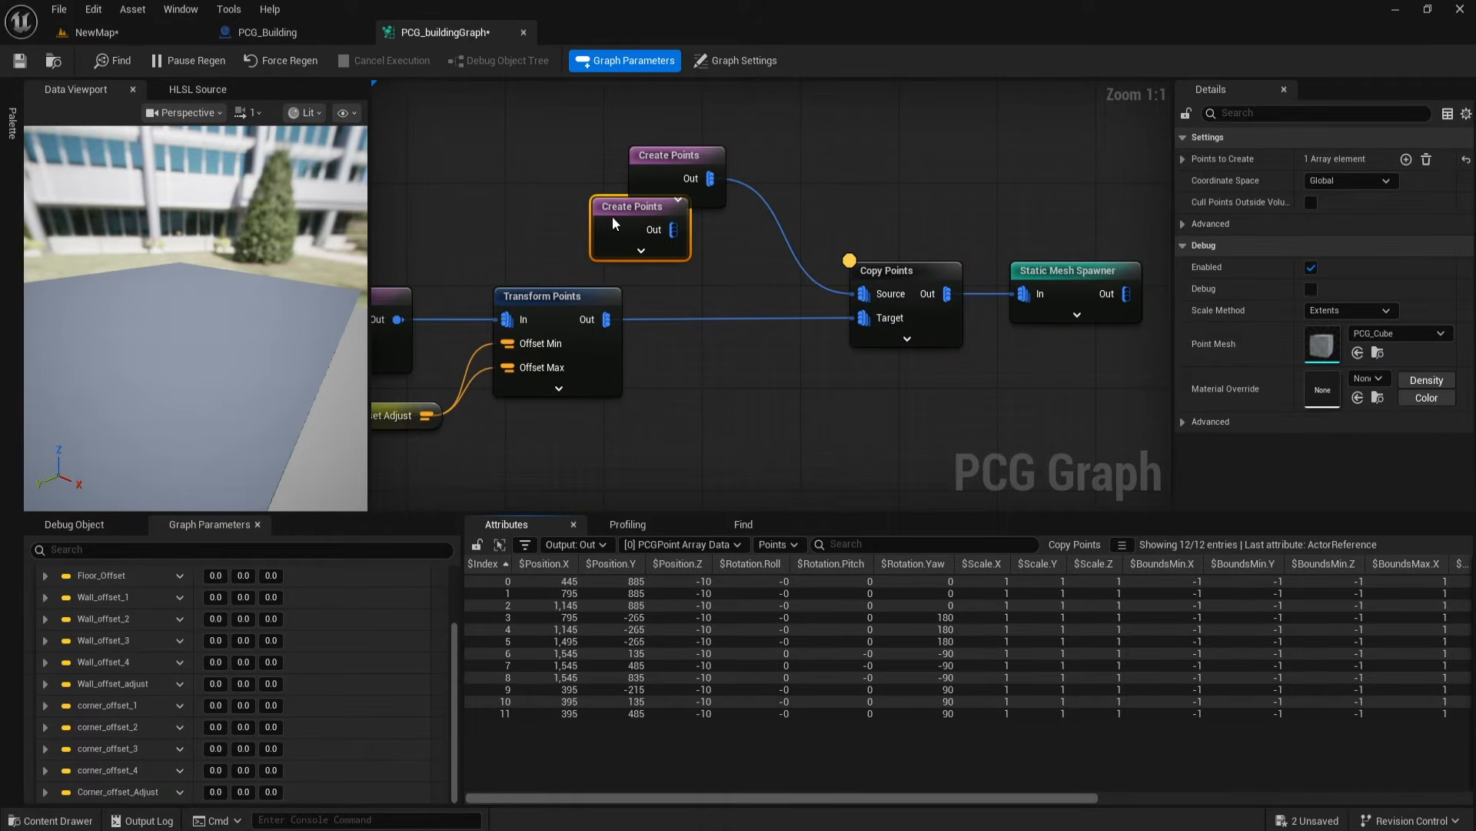
pyautogui.moveTo(730, 235); pyautogui.dragTo(781, 239, button='right')
pyautogui.moveTo(837, 251); pyautogui.dragTo(829, 189)
pyautogui.write('merge')
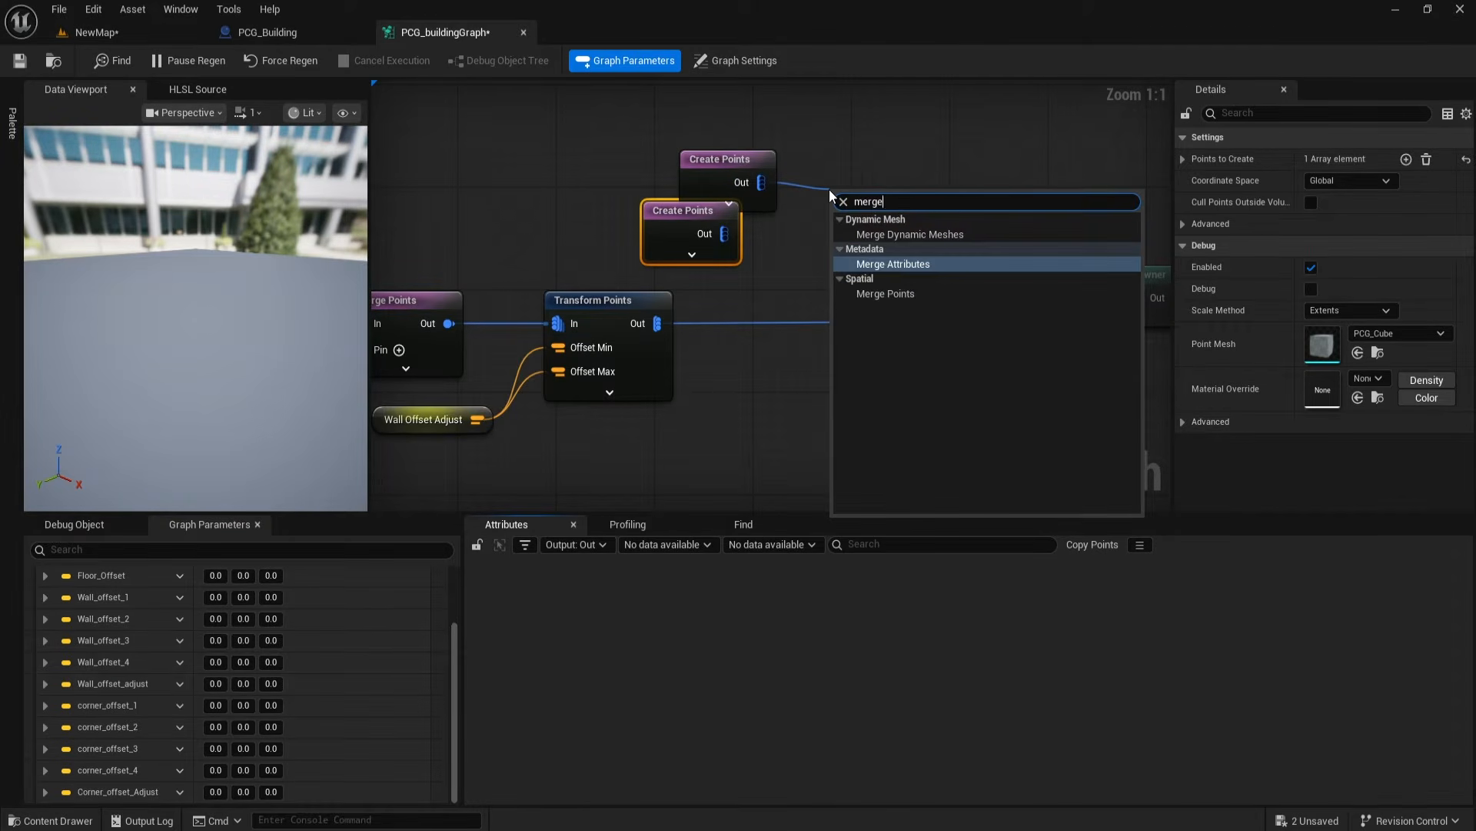
pyautogui.click(882, 294)
pyautogui.moveTo(833, 216); pyautogui.dragTo(808, 176)
pyautogui.moveTo(711, 123); pyautogui.dragTo(797, 149)
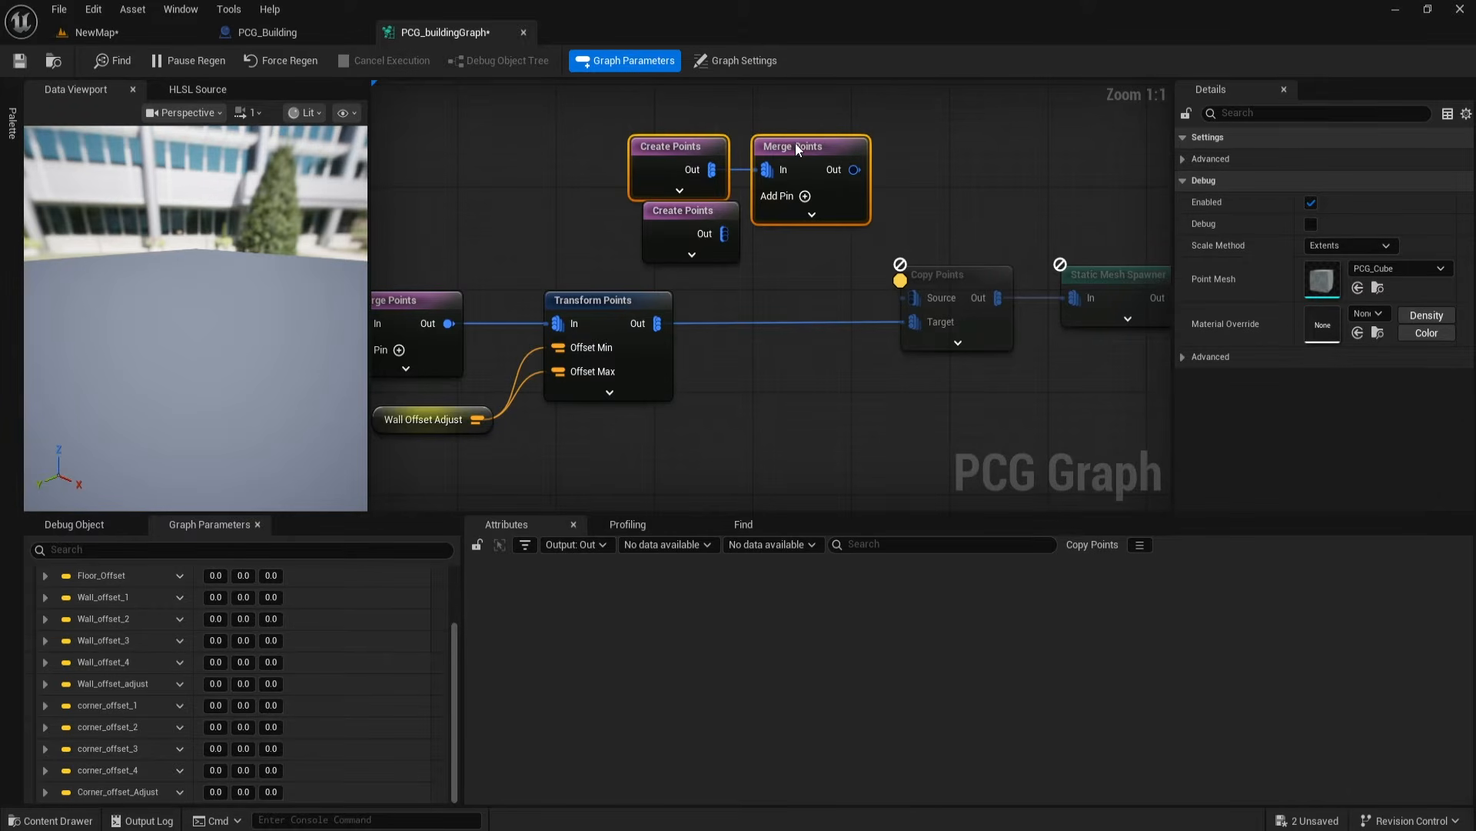
# Step: Add a second Merge Points input for the duplicated Create Points node, and connect the merged output to the Copy Points Source
pyautogui.moveTo(704, 230); pyautogui.dragTo(765, 223)
pyautogui.press('Escape')
pyautogui.click(806, 197)
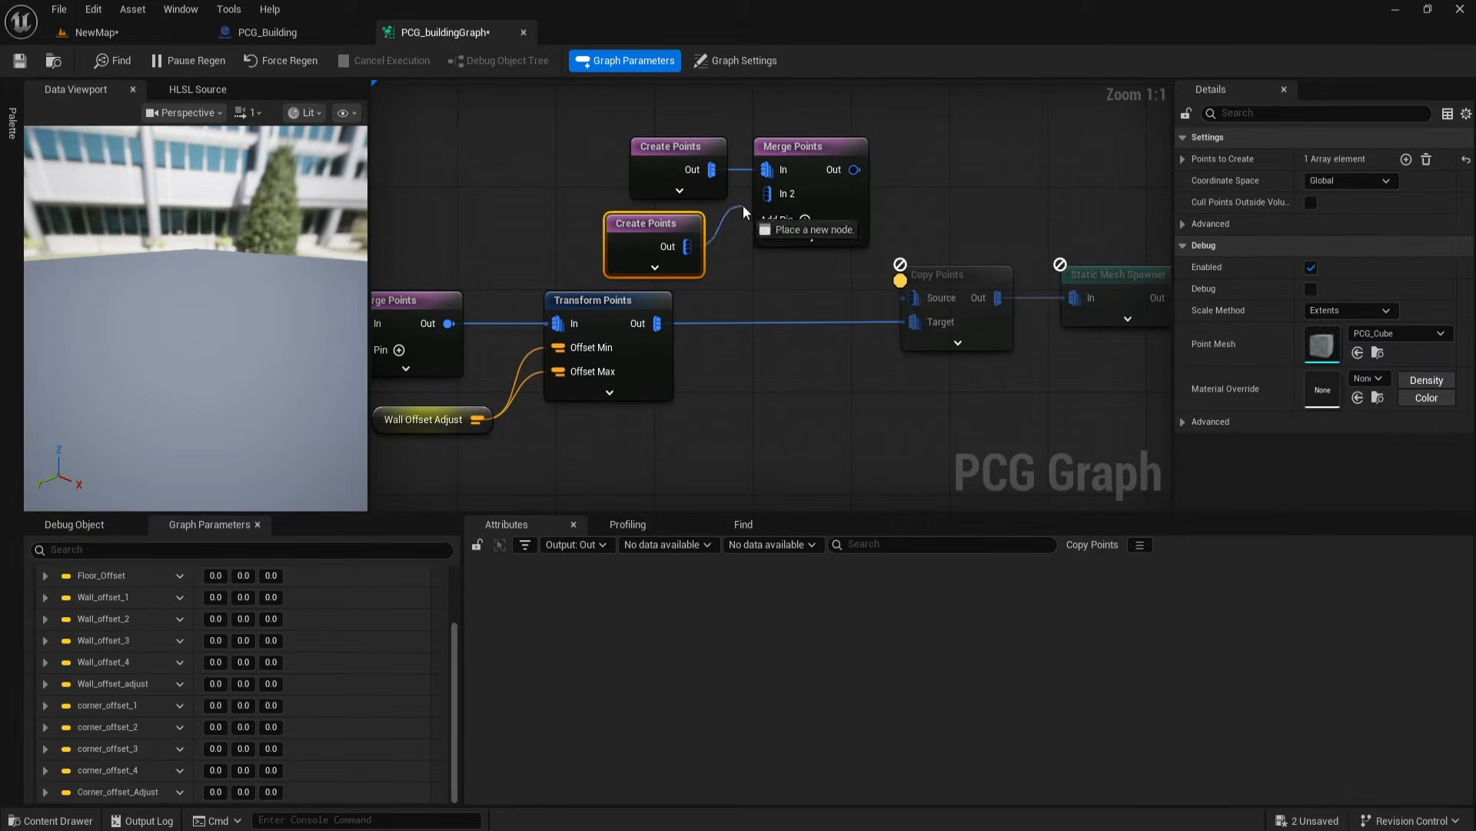
pyautogui.moveTo(662, 161); pyautogui.dragTo(625, 161)
pyautogui.scroll(-2, 563, 150)
pyautogui.keyDown('shift'); pyautogui.moveTo(685, 200); pyautogui.dragTo(694, 111); pyautogui.keyUp('shift')
pyautogui.moveTo(693, 111); pyautogui.dragTo(692, 178, button='right')
pyautogui.moveTo(736, 193); pyautogui.dragTo(825, 326)
pyautogui.moveTo(782, 413); pyautogui.dragTo(761, 399, button='right')
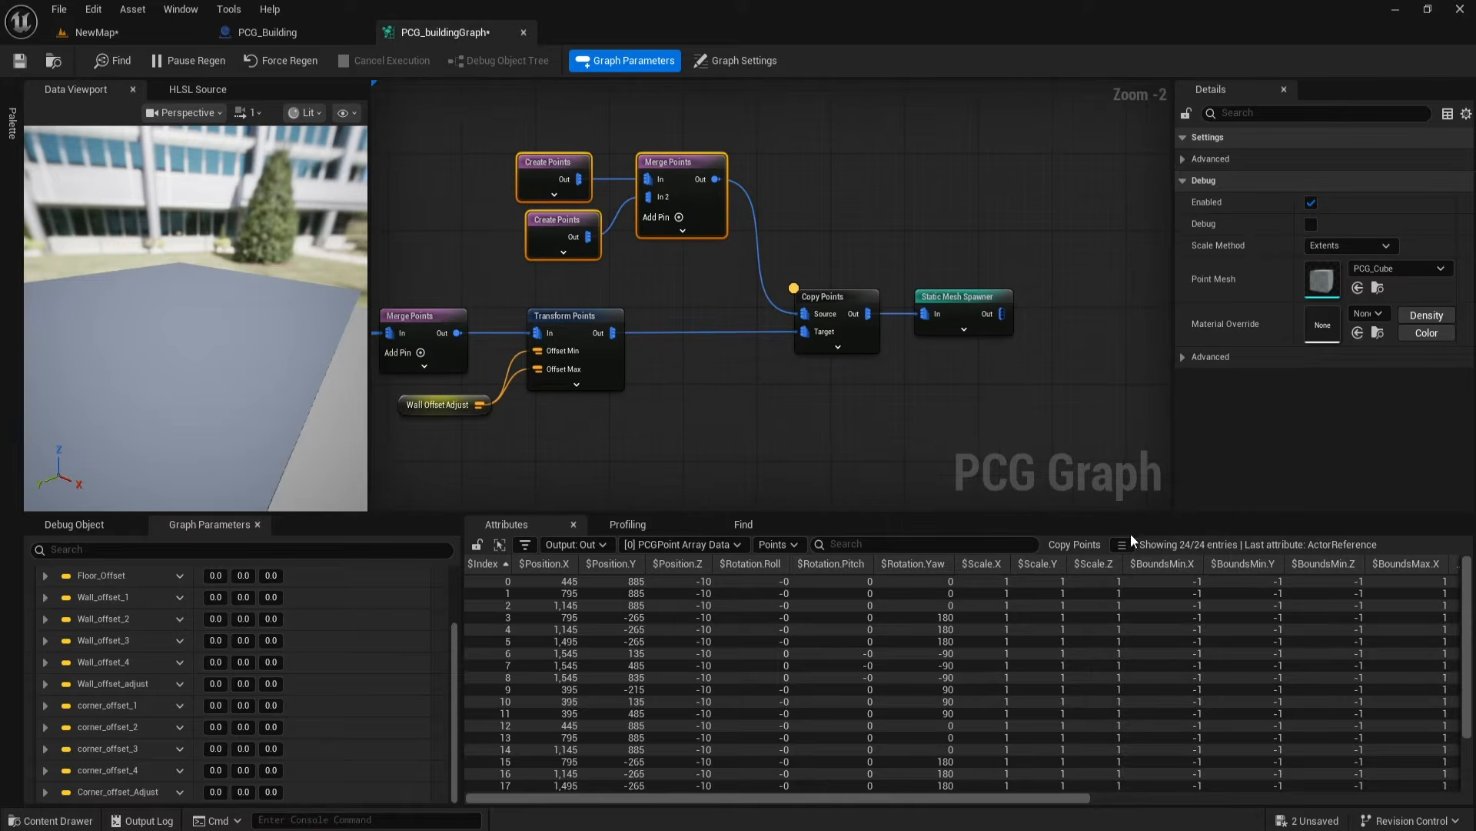
# Step: Toggle the second Create Points node off and on to compare the points, and check the building in the level
pyautogui.click(554, 241)
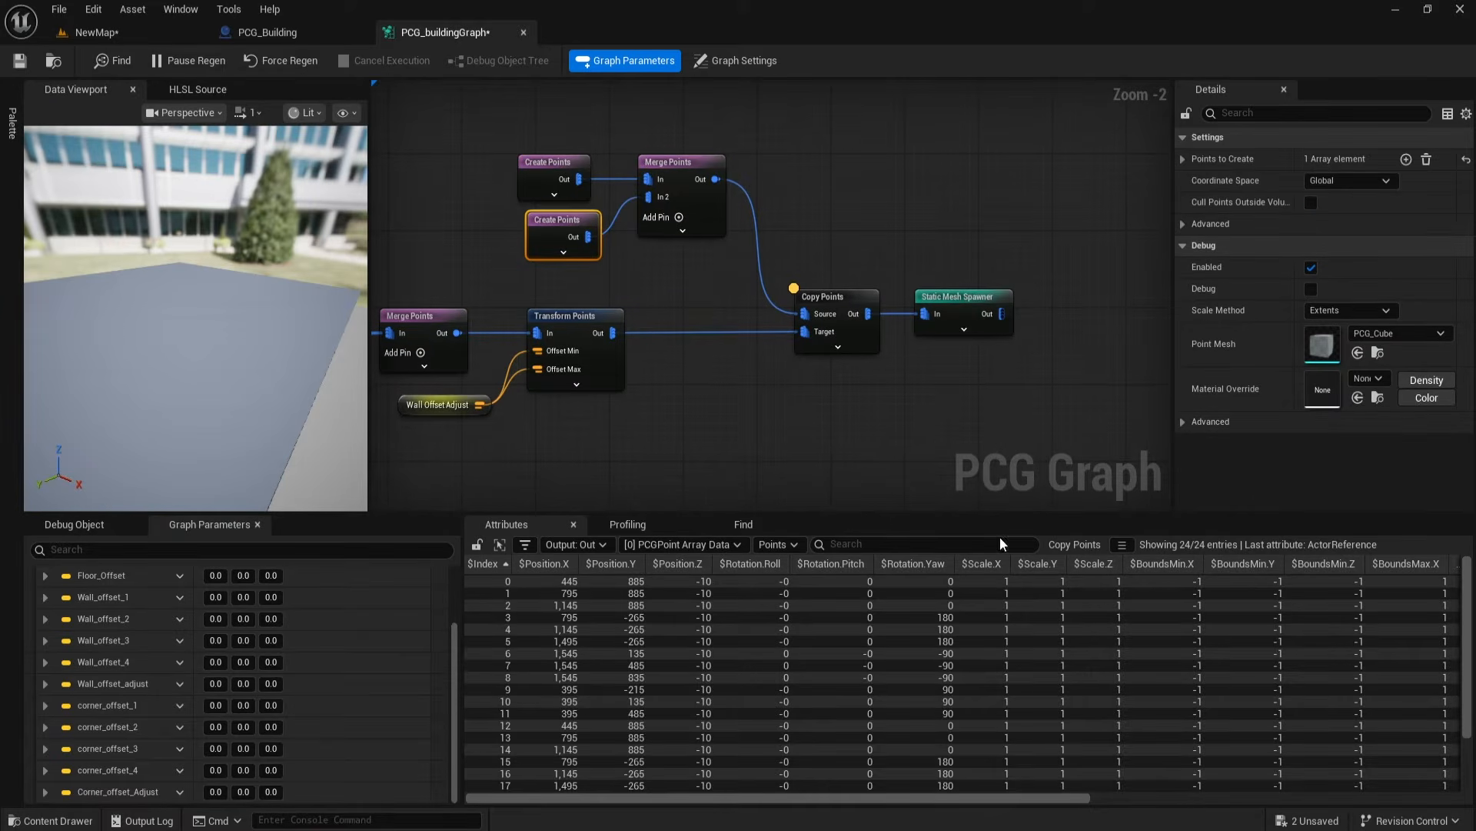
pyautogui.press('e')
pyautogui.press('e')
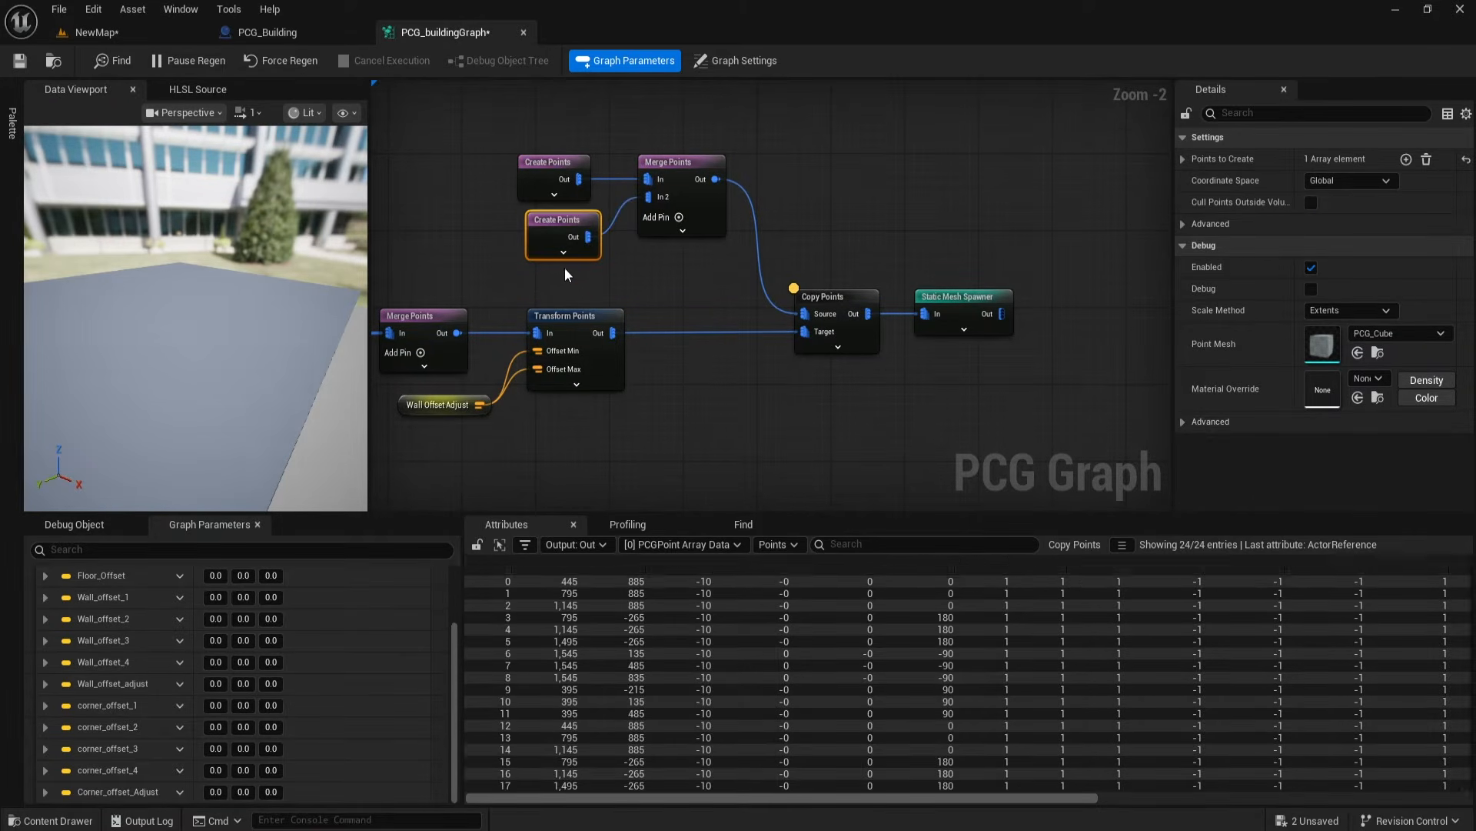
pyautogui.moveTo(638, 306); pyautogui.dragTo(709, 302, button='right')
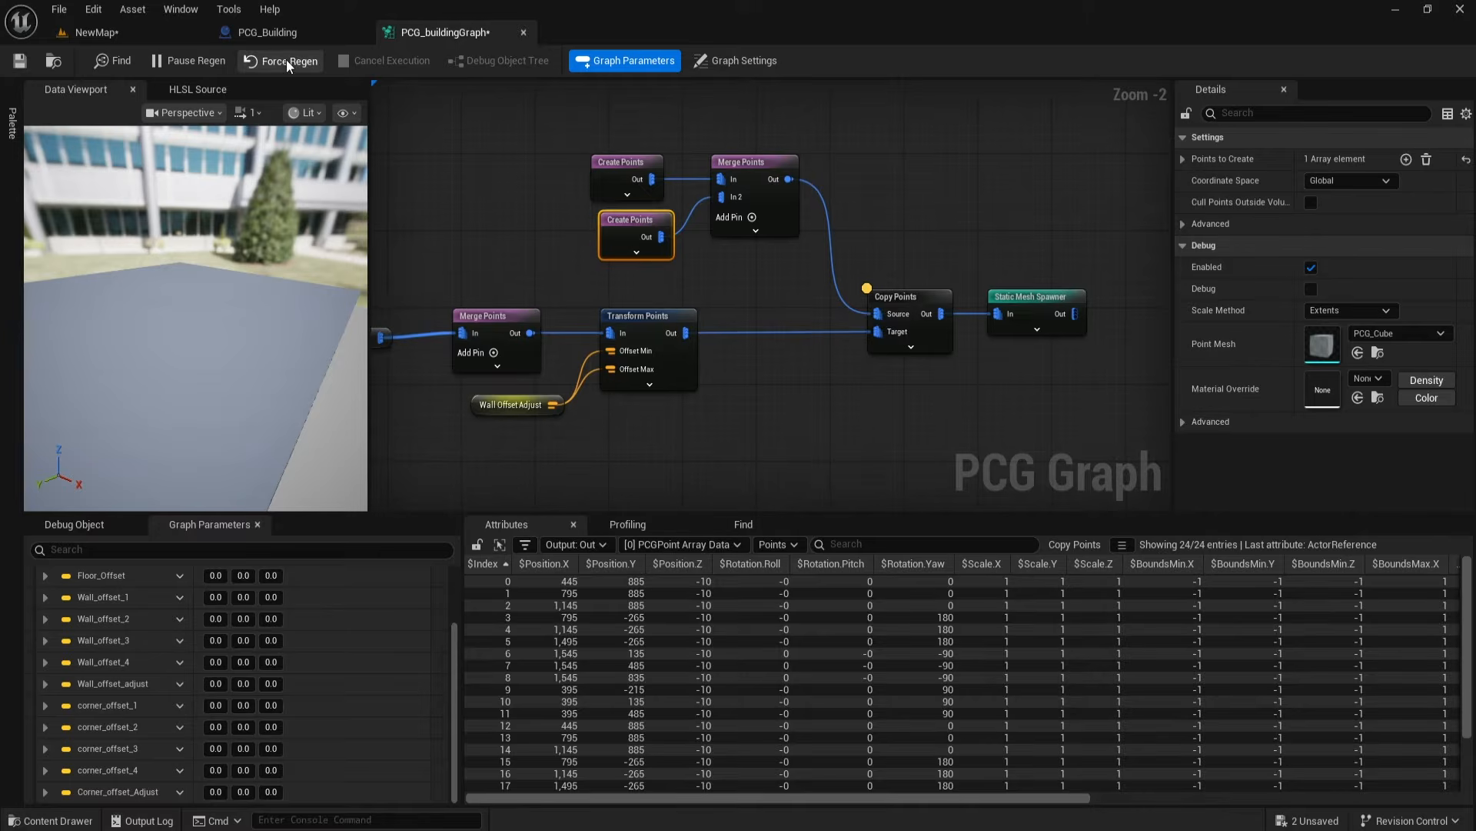
pyautogui.click(146, 34)
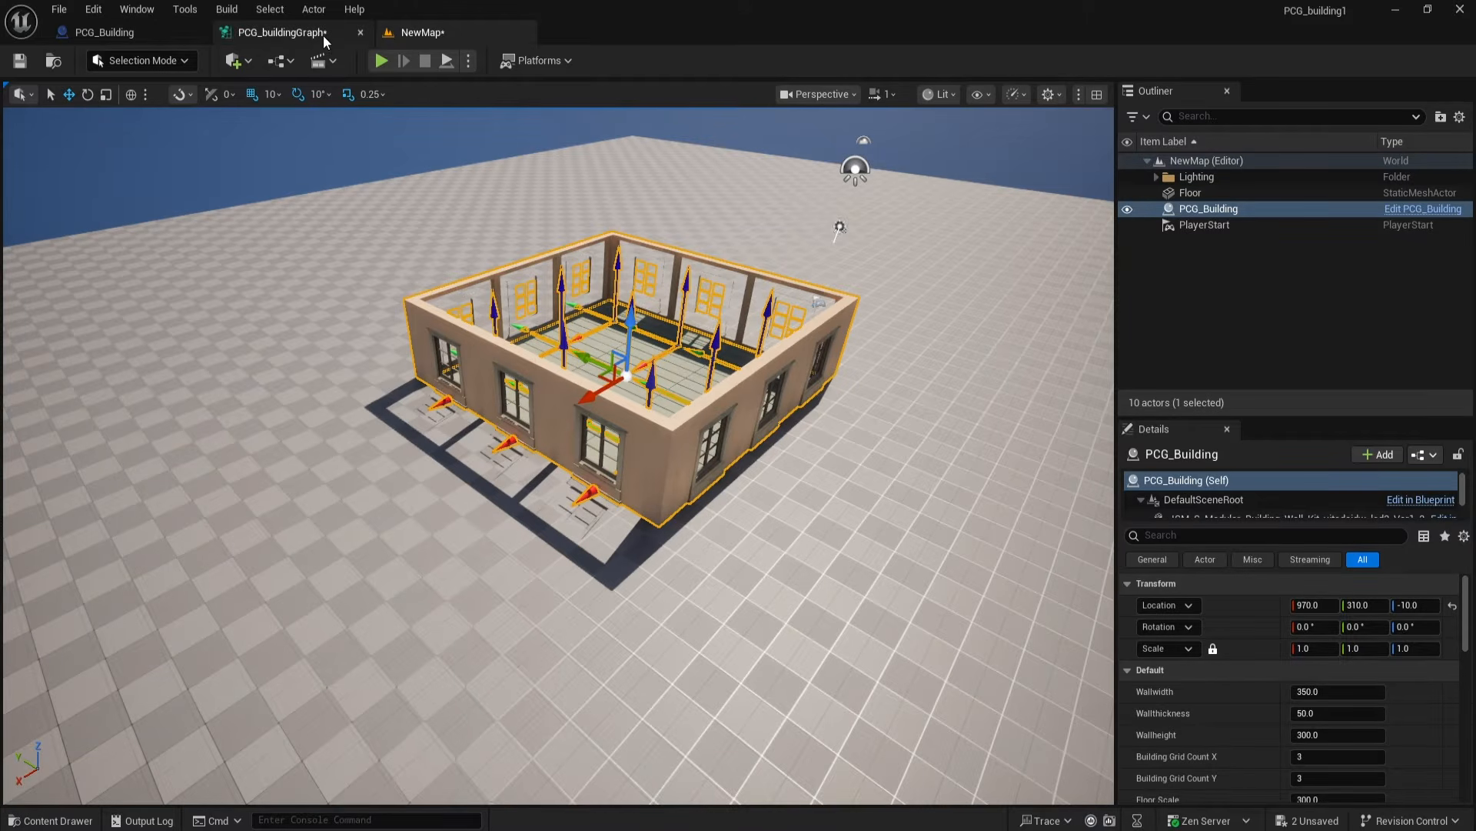
pyautogui.click(265, 37)
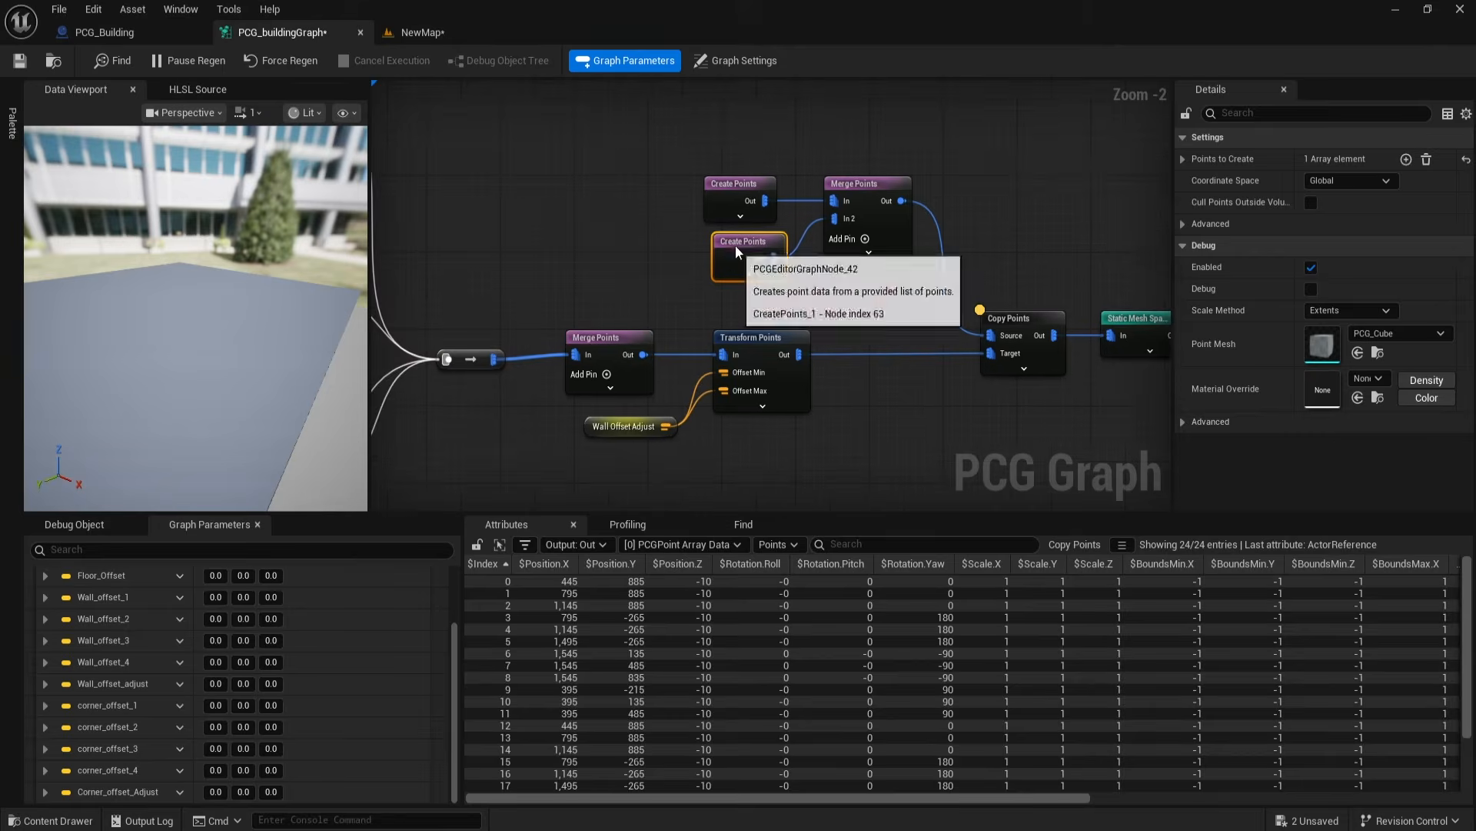
# Step: Insert a Transform Points node between the second Create Points node and the In 2 input of Merge Points
pyautogui.moveTo(736, 256); pyautogui.dragTo(654, 269)
pyautogui.moveTo(717, 188); pyautogui.dragTo(697, 186)
pyautogui.moveTo(691, 267); pyautogui.dragTo(743, 292)
pyautogui.write('trans')
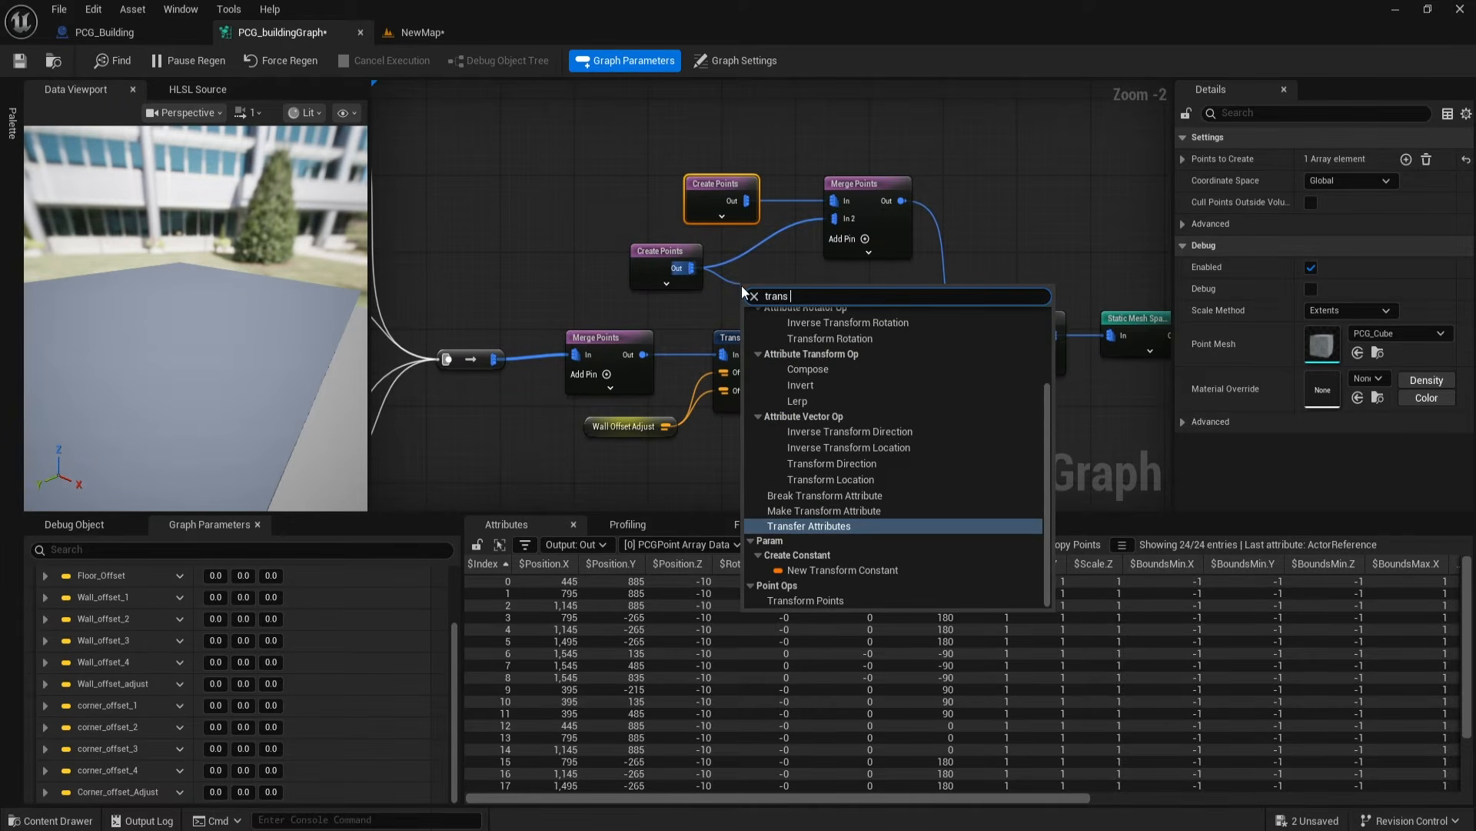
pyautogui.click(806, 600)
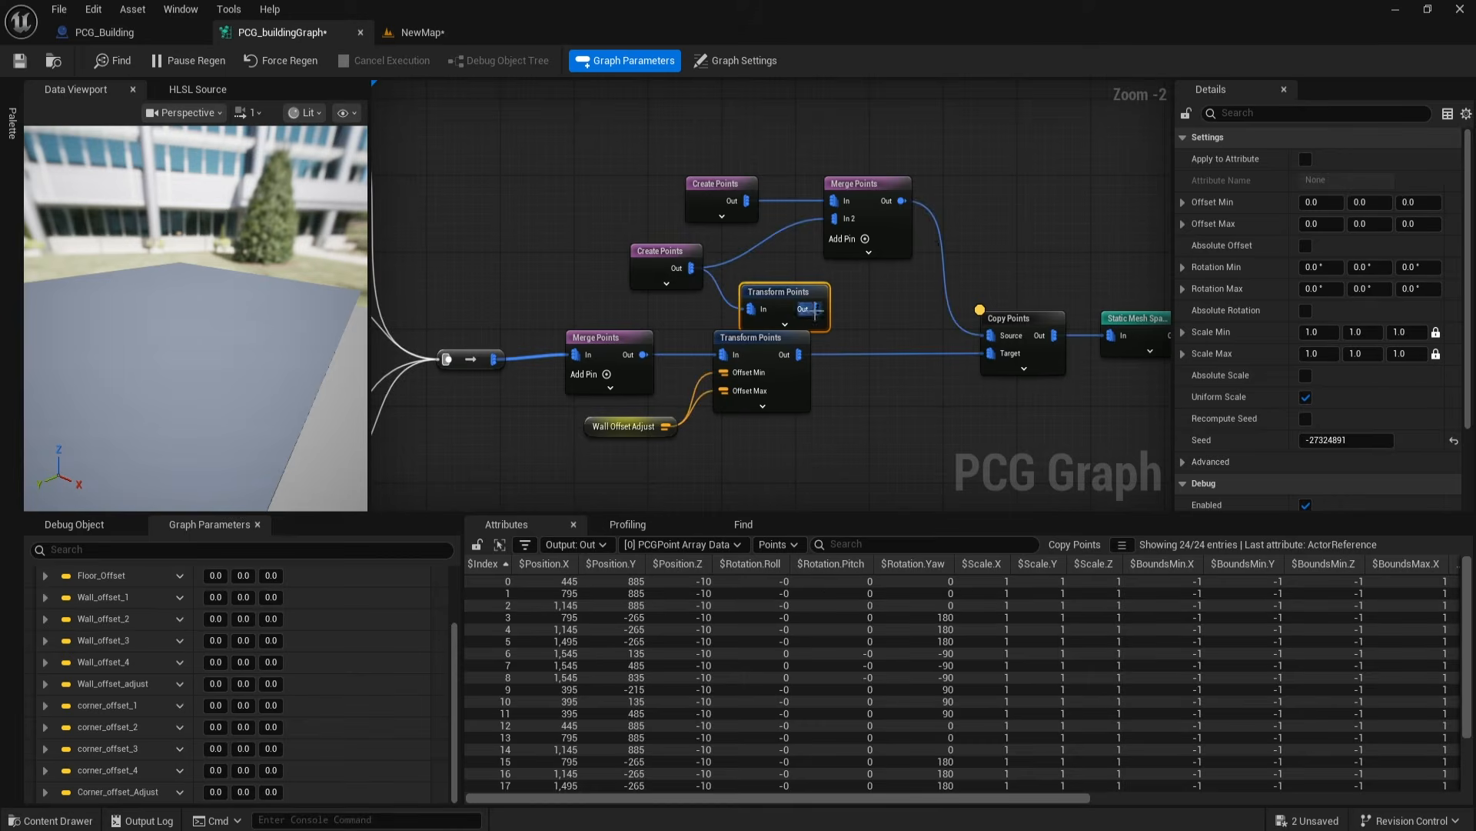
pyautogui.moveTo(797, 297); pyautogui.dragTo(770, 256)
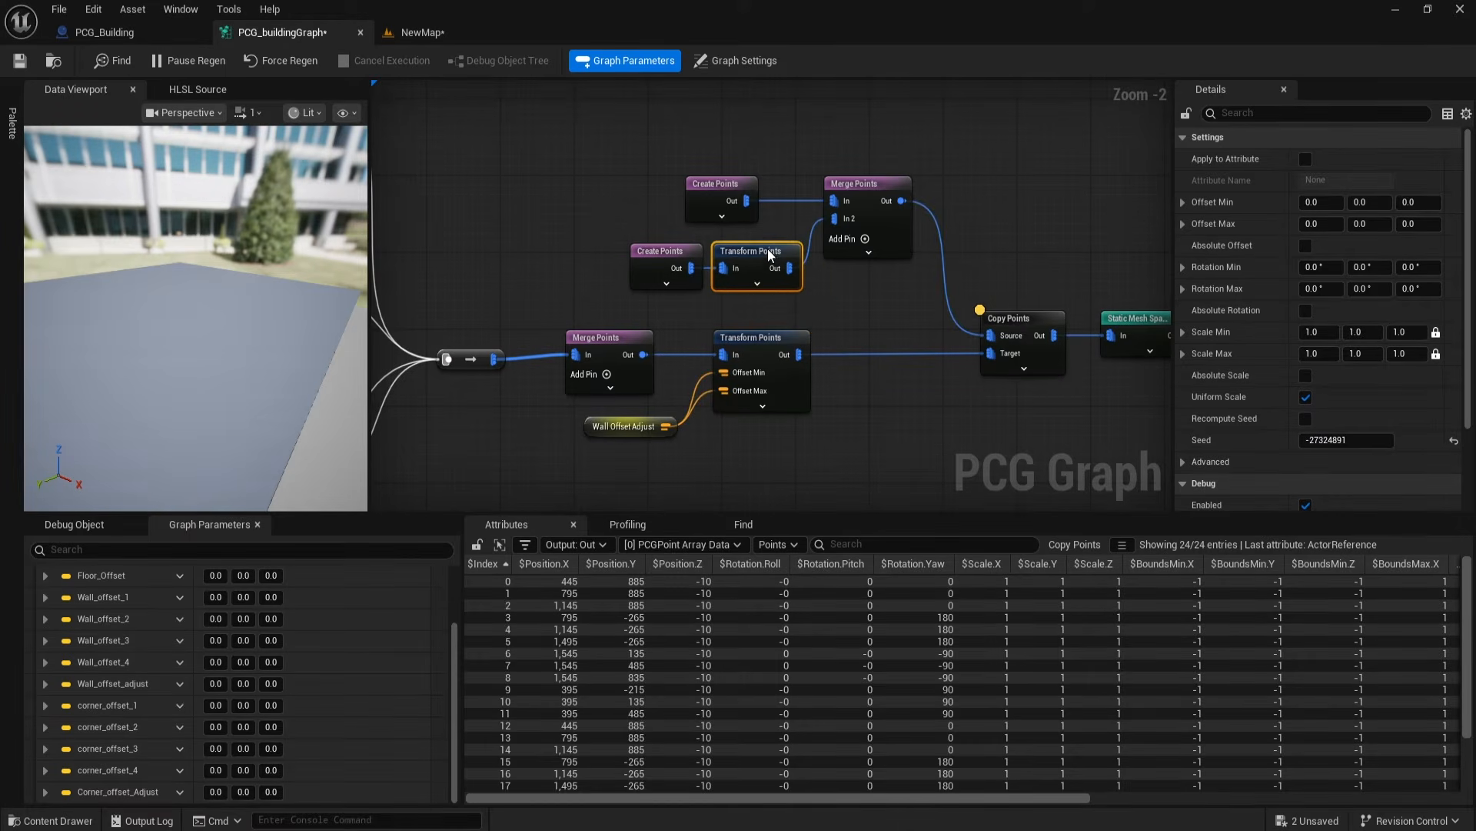
# Step: Check the window wall mesh's size, set the new Transform Points node's Z Offset Min and Max to 300, and open the PCG_Building blueprint
pyautogui.click(50, 820)
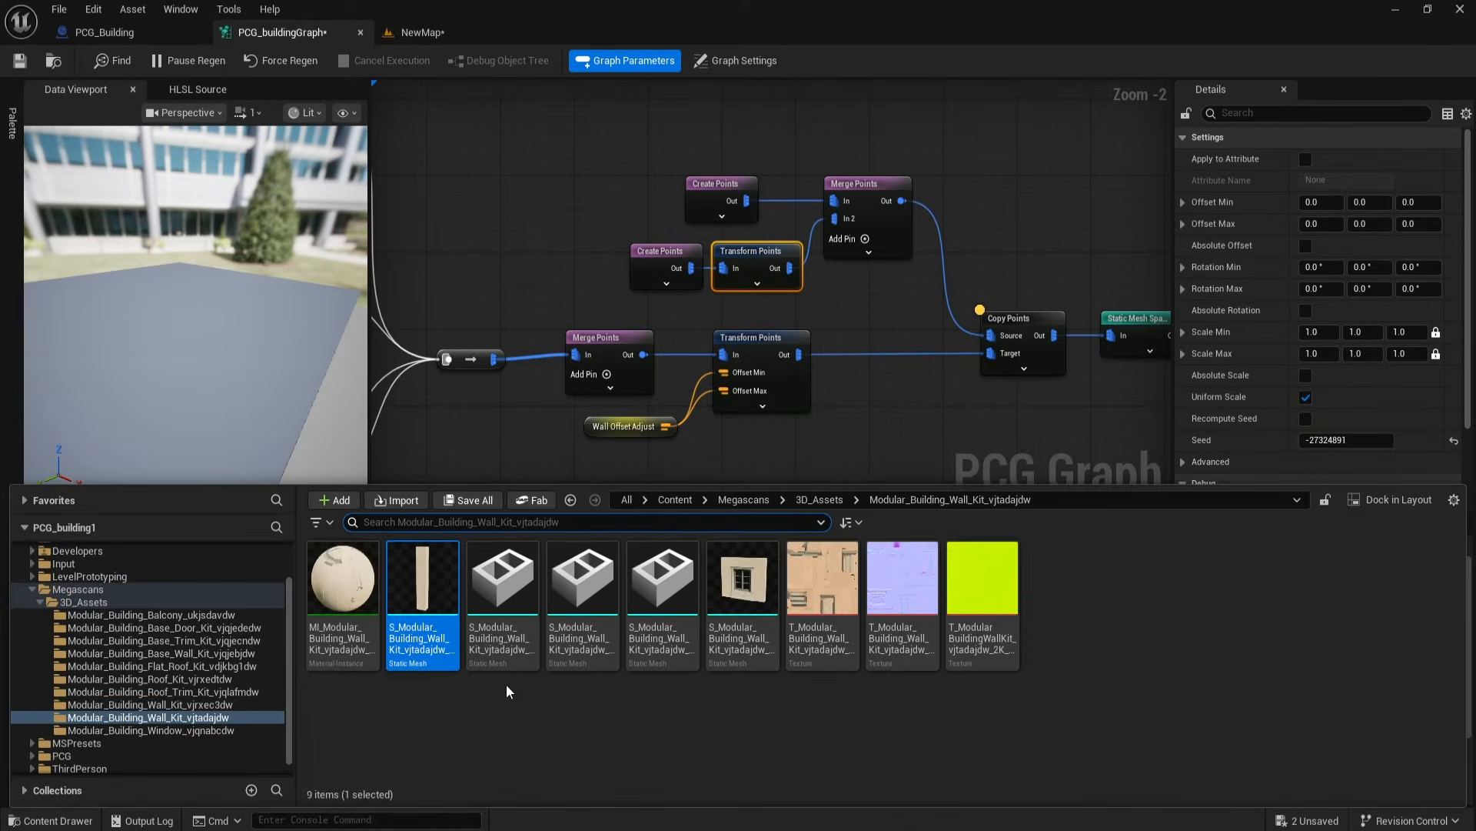
pyautogui.moveTo(741, 589)
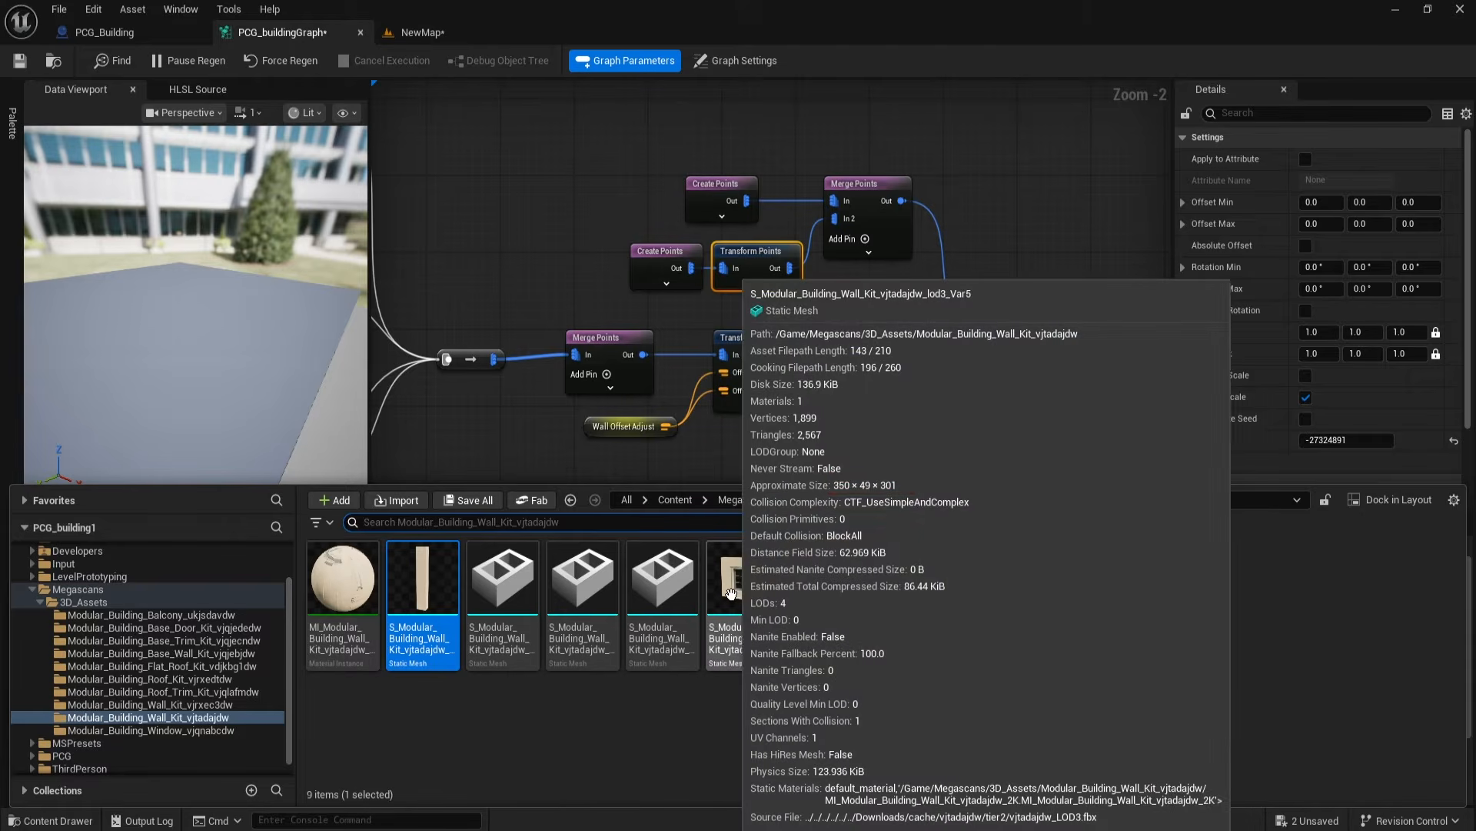
pyautogui.moveTo(877, 311); pyautogui.dragTo(854, 307, button='right')
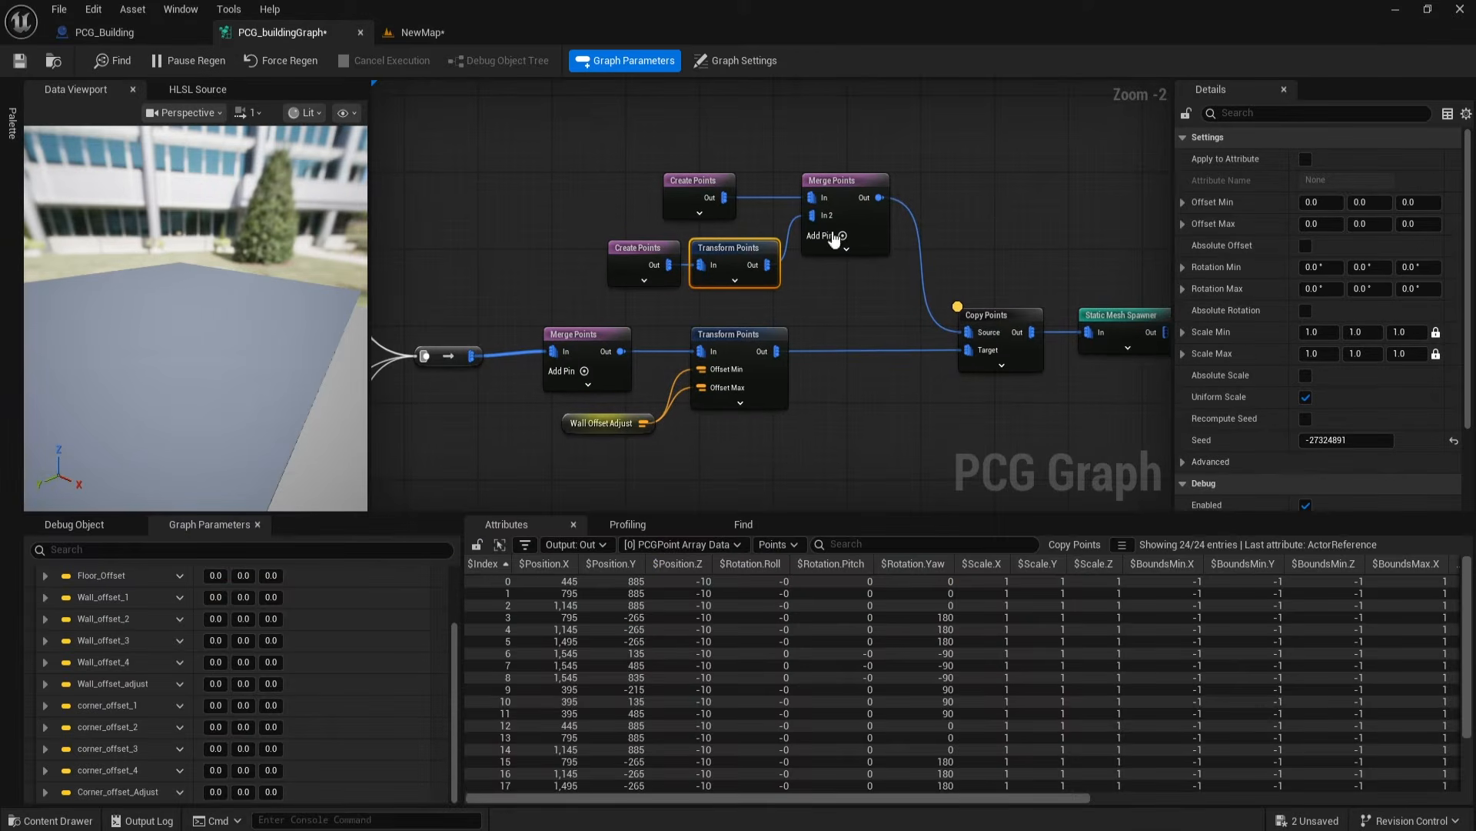
pyautogui.click(1418, 202)
pyautogui.write('300')
pyautogui.press('Return')
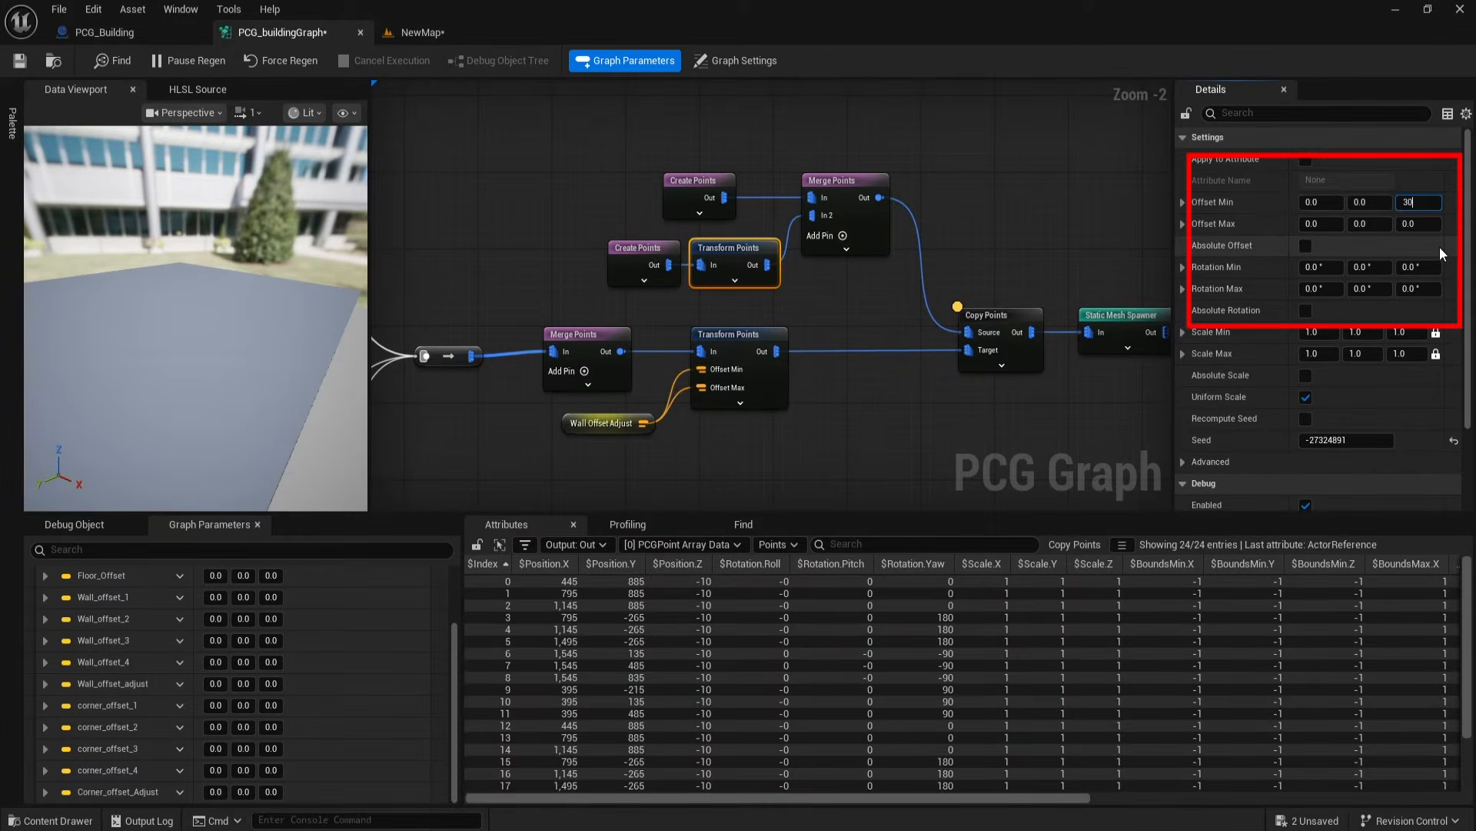
pyautogui.click(1418, 223)
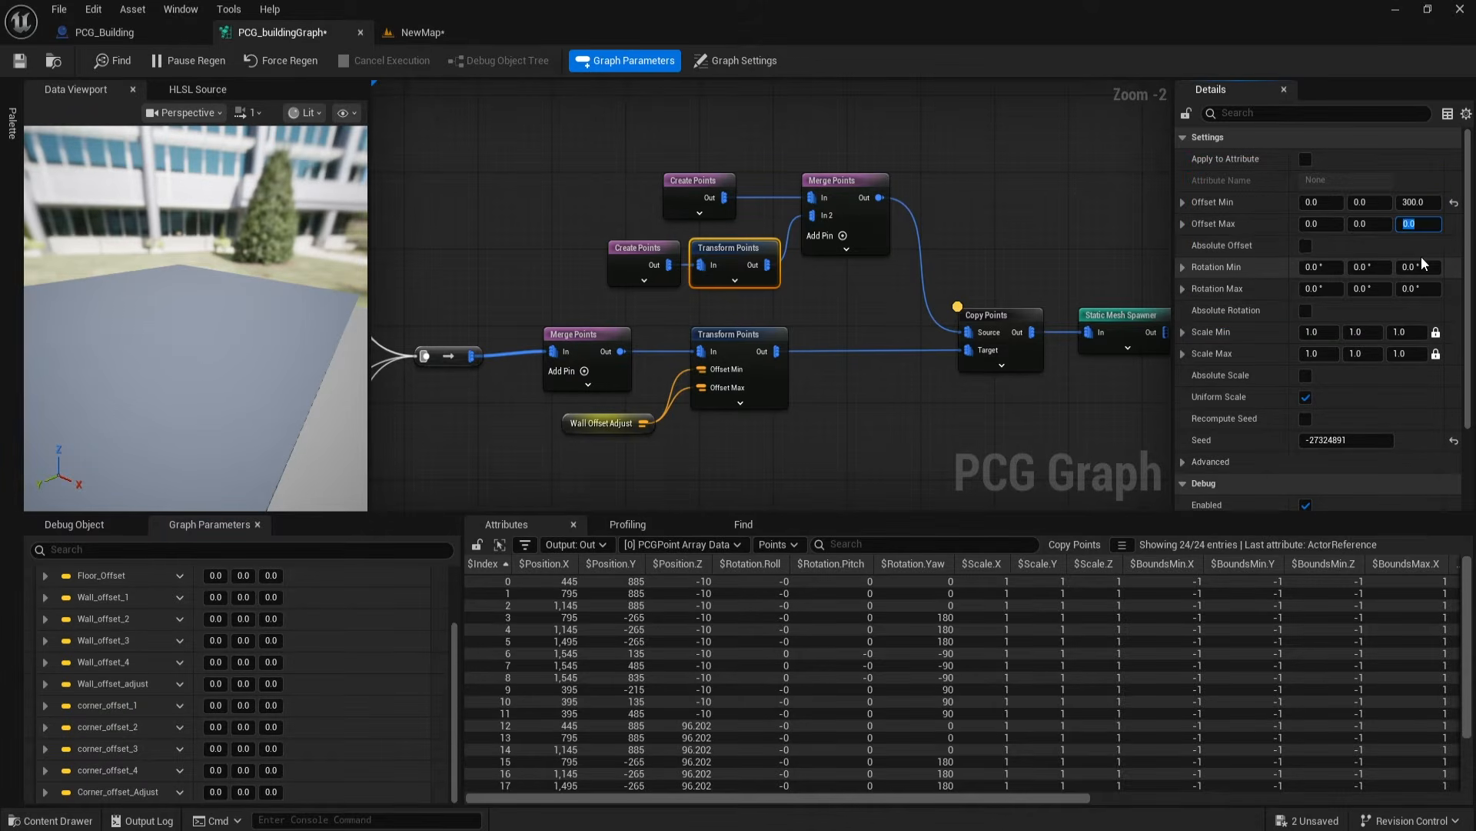
pyautogui.write('300')
pyautogui.press('Return')
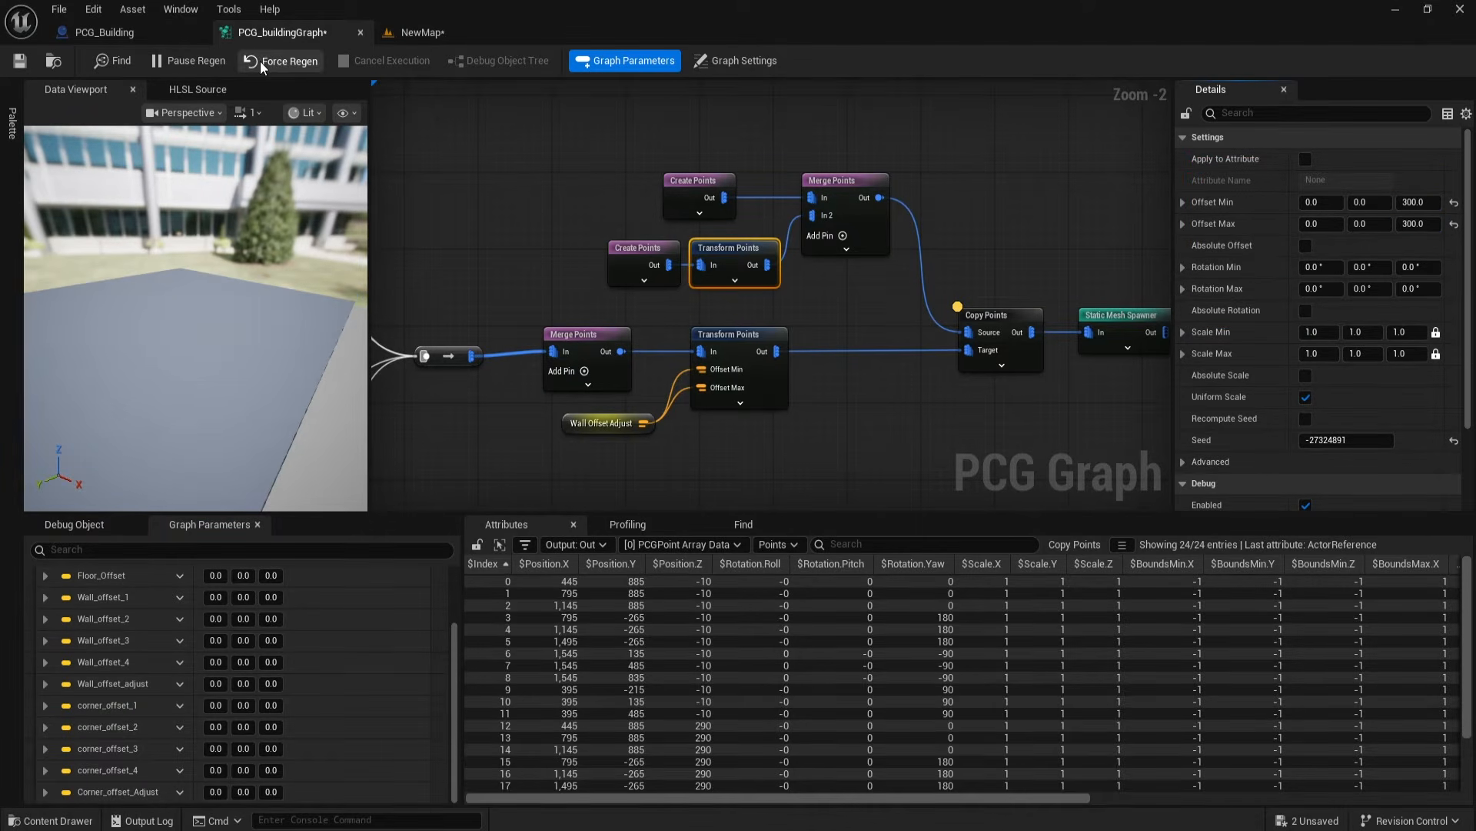
pyautogui.click(121, 38)
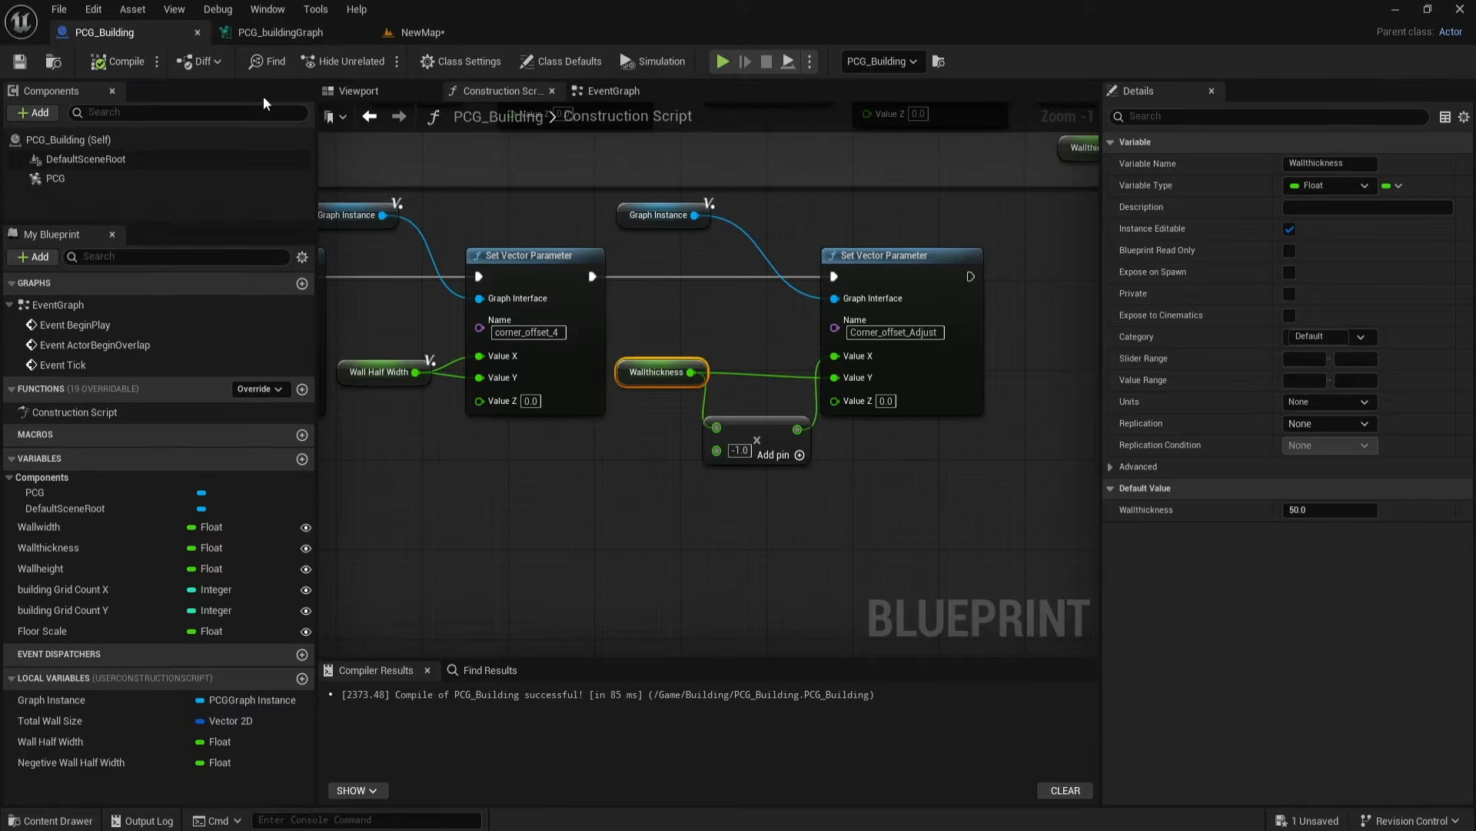
# Step: Inspect the two-storey building in the level from several angles, and place the NewMap tab first among the editor tabs
pyautogui.click(280, 34)
pyautogui.click(417, 34)
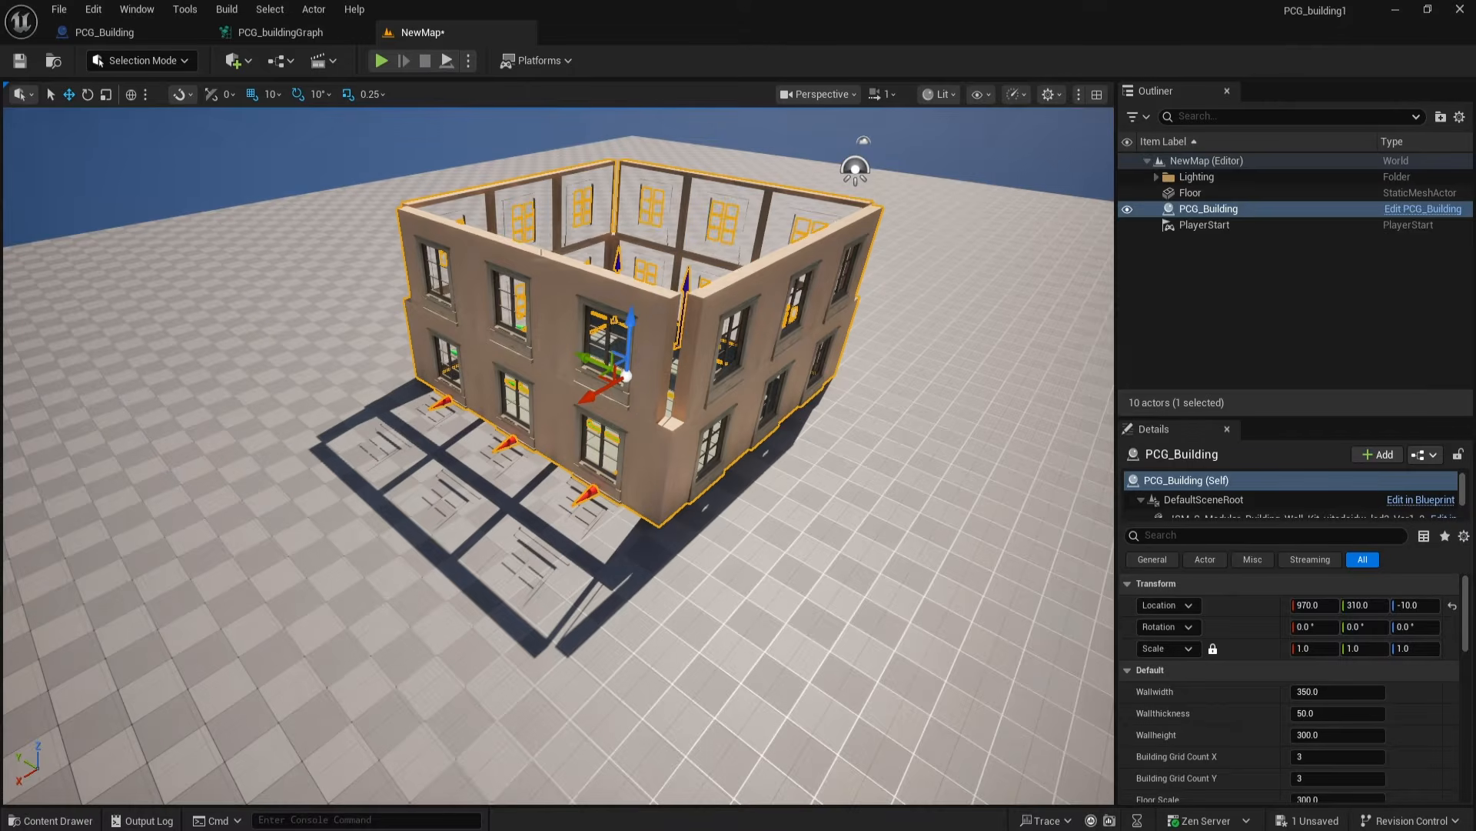
pyautogui.keyDown('alt'); pyautogui.moveTo(676, 492); pyautogui.dragTo(635, 471); pyautogui.keyUp('alt')
pyautogui.moveTo(477, 34); pyautogui.dragTo(155, 25)
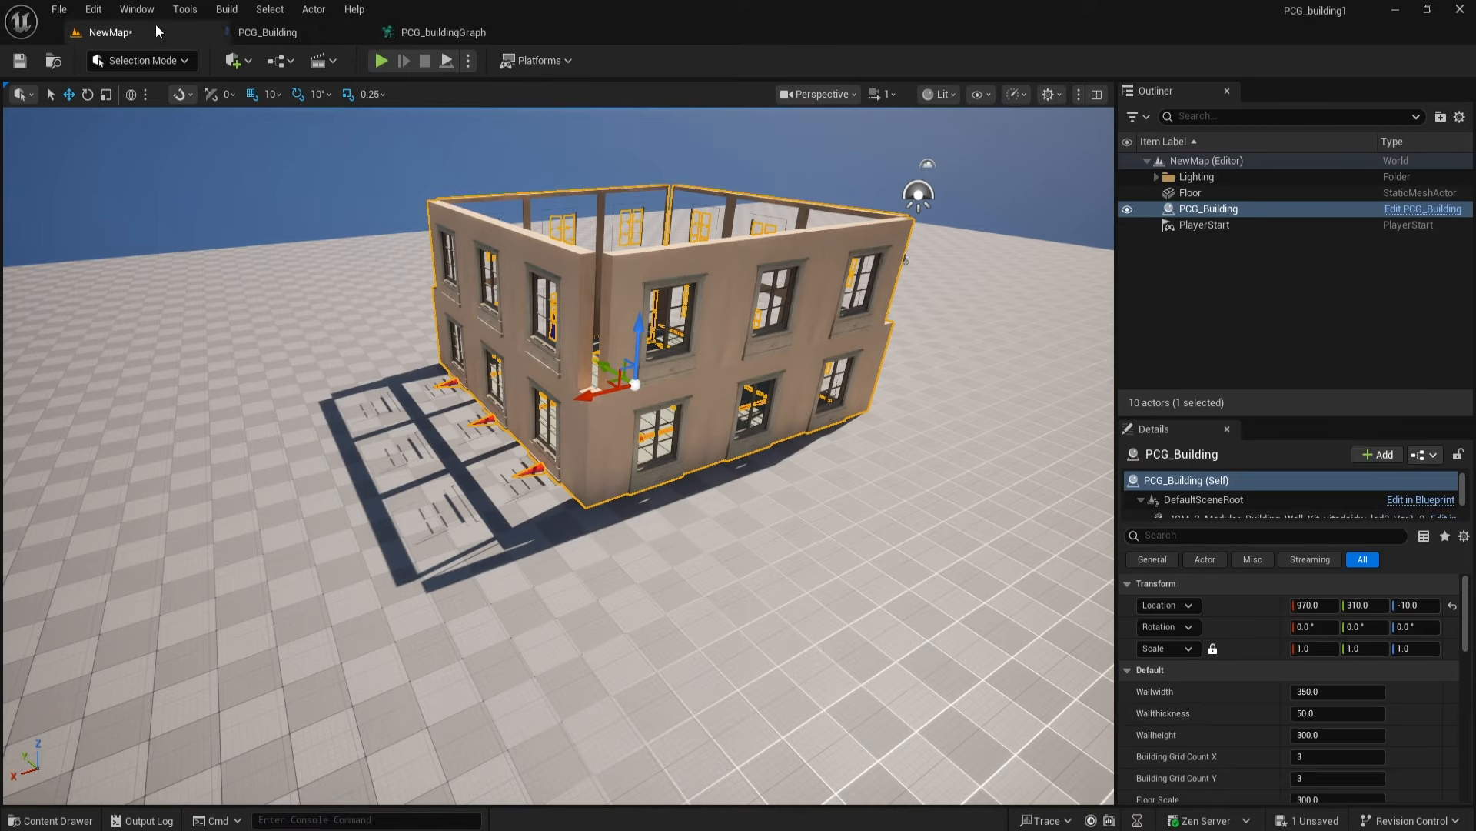
pyautogui.moveTo(905, 259)
pyautogui.keyDown('alt'); pyautogui.mouseDown()
pyautogui.moveTo(959, 399)
pyautogui.moveTo(912, 259)
pyautogui.mouseUp(); pyautogui.keyUp('alt')
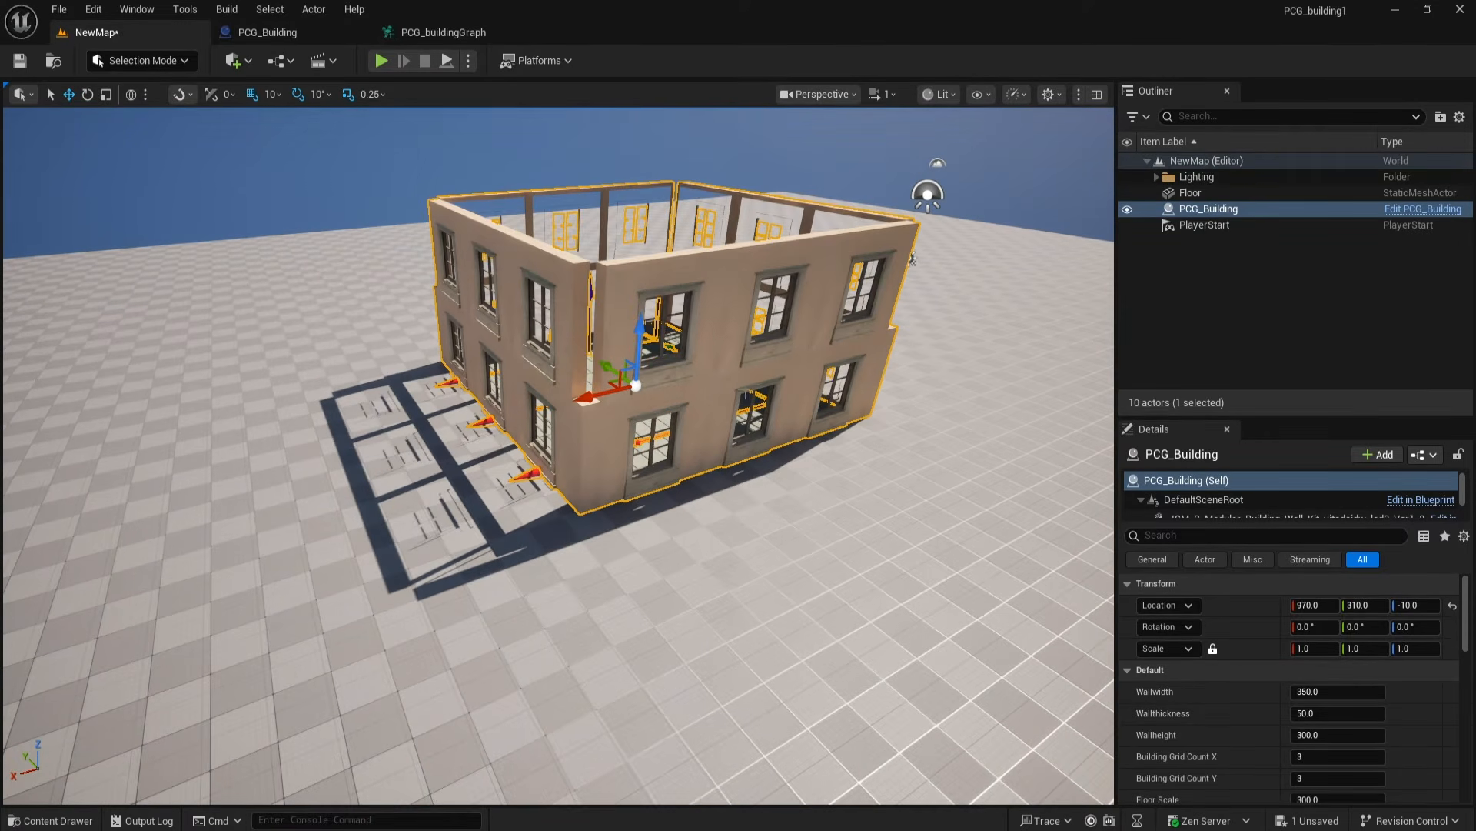
pyautogui.click(424, 34)
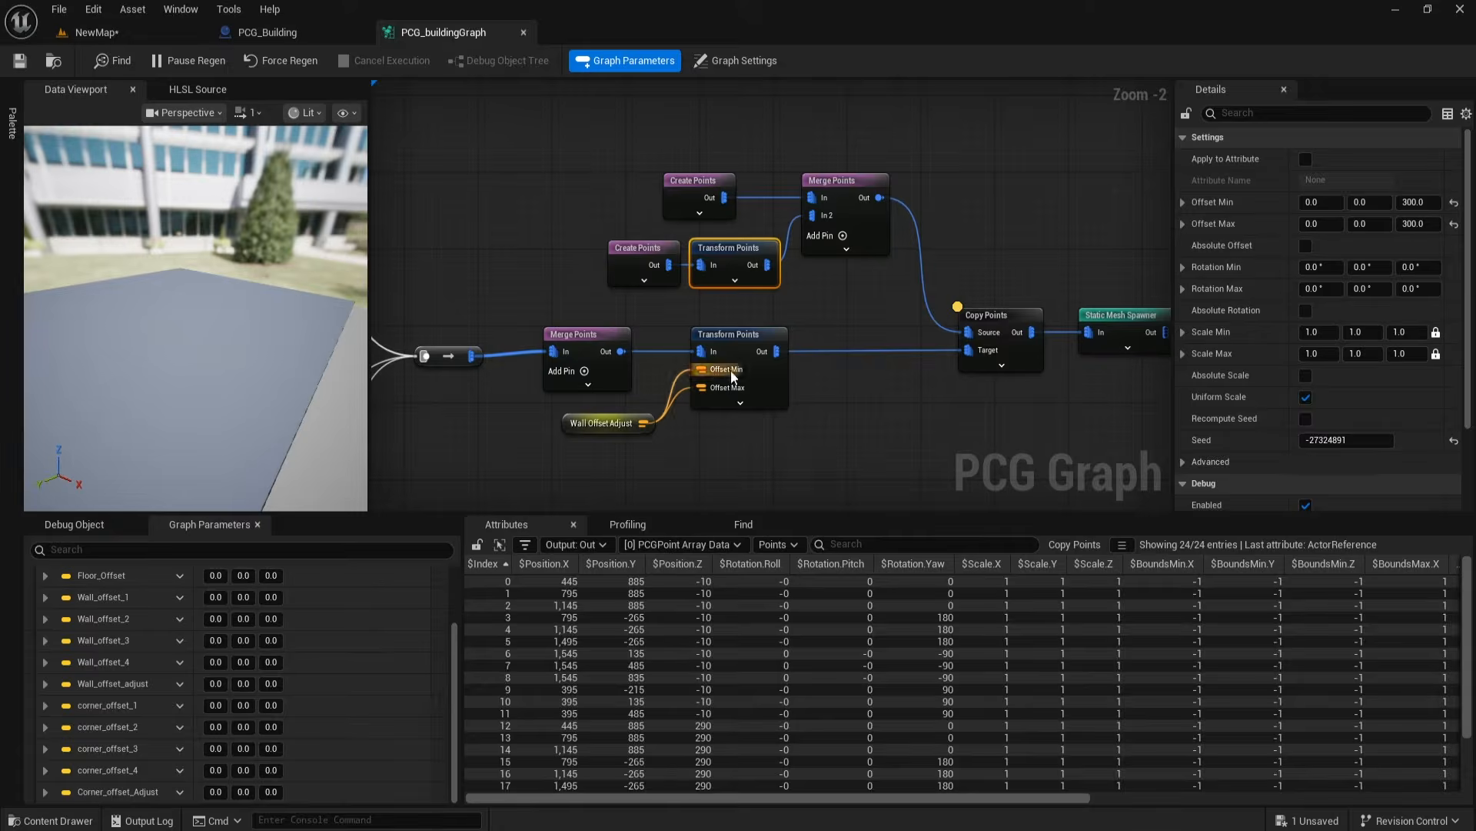
# Step: Move the floor-stacking Create Points, Transform Points and Merge Points nodes up, and add a third input to that Merge Points node
pyautogui.moveTo(929, 465); pyautogui.dragTo(923, 454, button='right')
pyautogui.moveTo(665, 203); pyautogui.dragTo(988, 388)
pyautogui.moveTo(918, 303); pyautogui.dragTo(889, 224)
pyautogui.click(896, 216)
pyautogui.moveTo(872, 302); pyautogui.dragTo(903, 312, button='right')
# Step: Duplicate the second Create Points node with its Transform Points node, and connect the copy to In 3 of Merge Points
pyautogui.click(668, 227)
pyautogui.moveTo(730, 260); pyautogui.dragTo(795, 301)
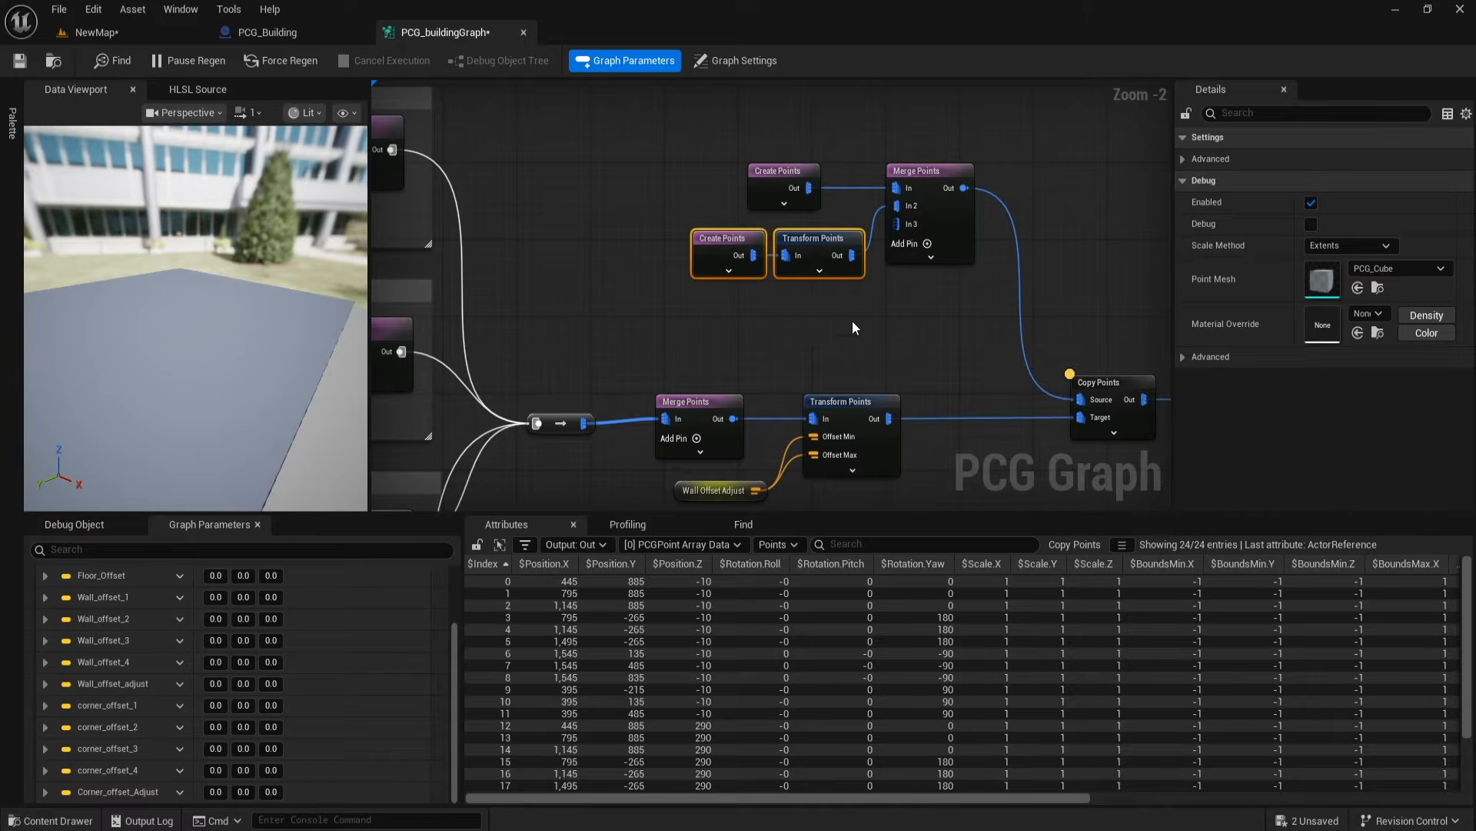
pyautogui.hotkey('ctrl', 'd')
pyautogui.moveTo(859, 209); pyautogui.dragTo(898, 231)
pyautogui.click(869, 346)
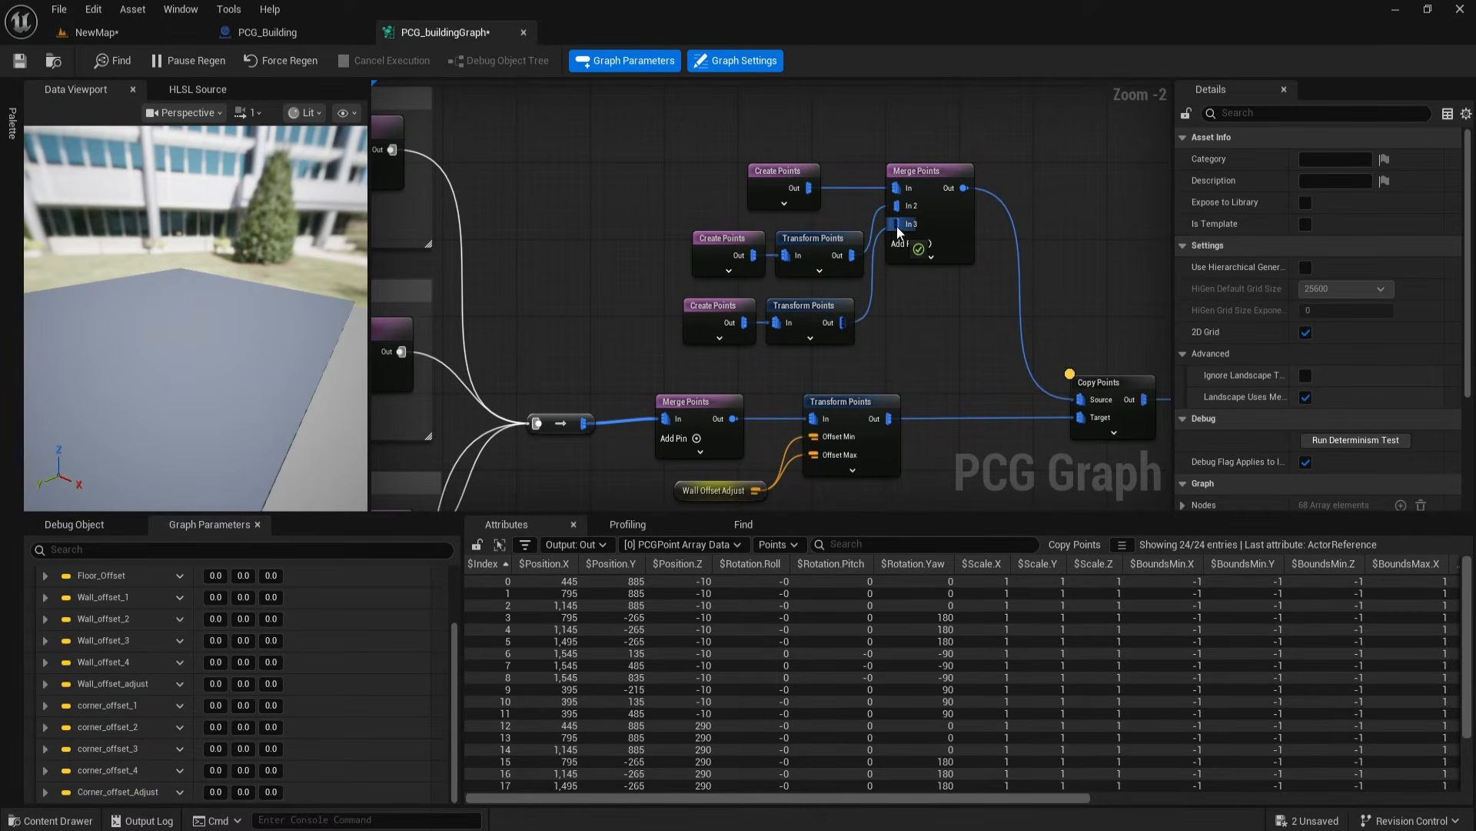
# Step: Set the duplicated Transform Points node's Z Offset Min and Max to 600, and check the building in the level
pyautogui.click(842, 321)
pyautogui.click(1418, 202)
pyautogui.write('600')
pyautogui.click(1419, 223)
pyautogui.write('600')
pyautogui.press('Return')
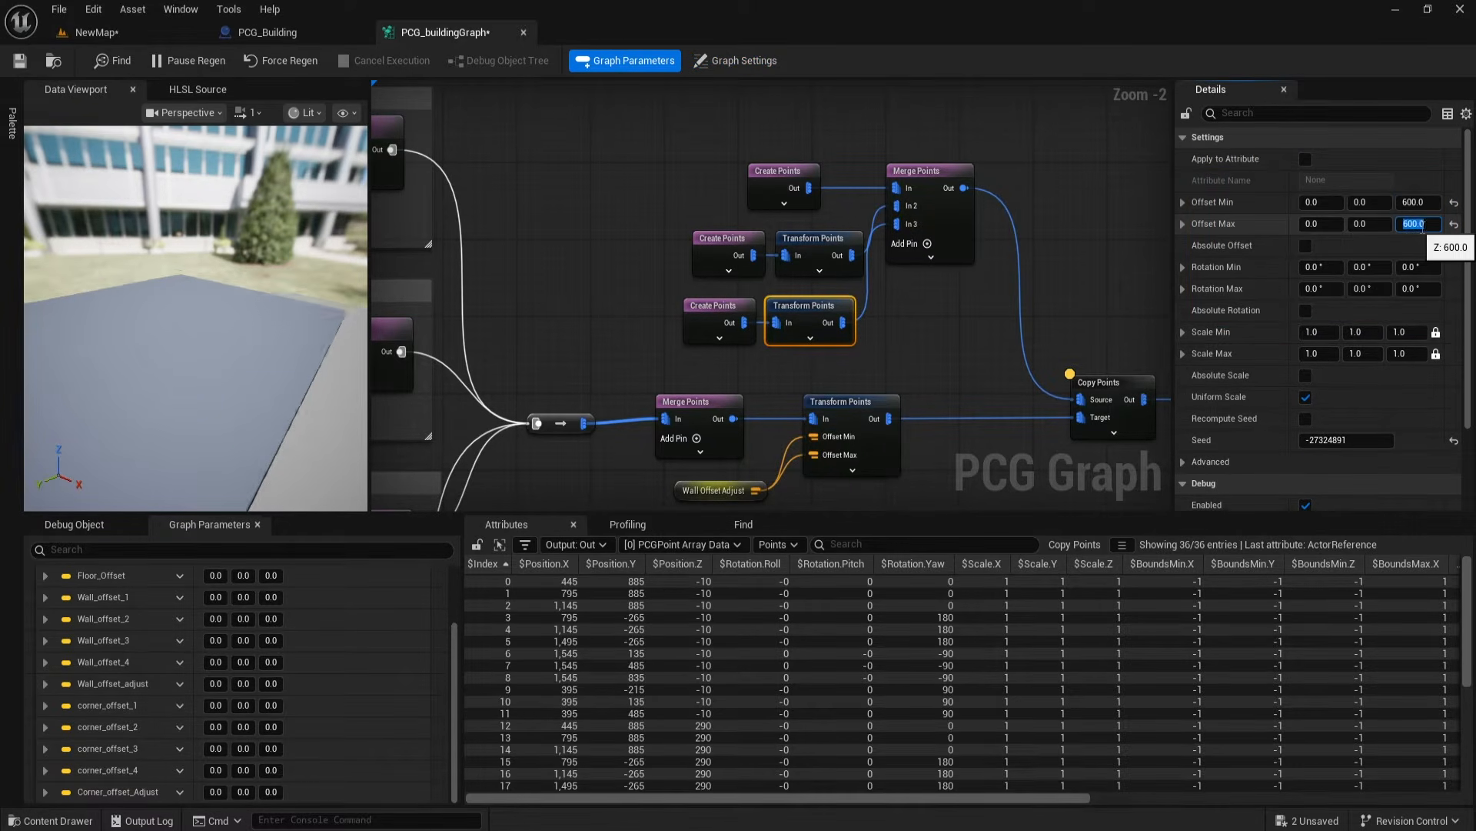
pyautogui.click(618, 281)
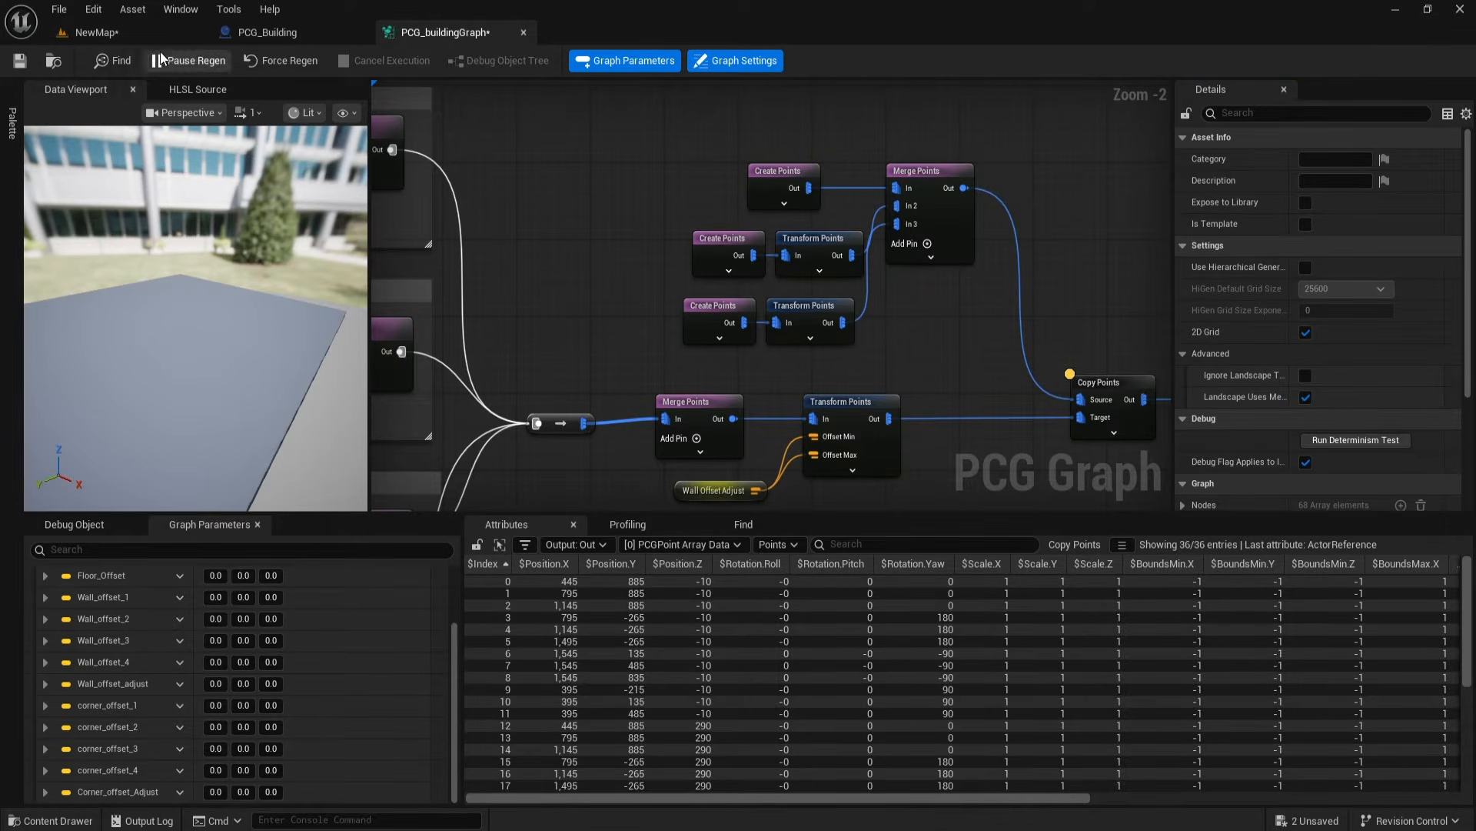
pyautogui.click(96, 32)
pyautogui.scroll(-3, 558, 455)
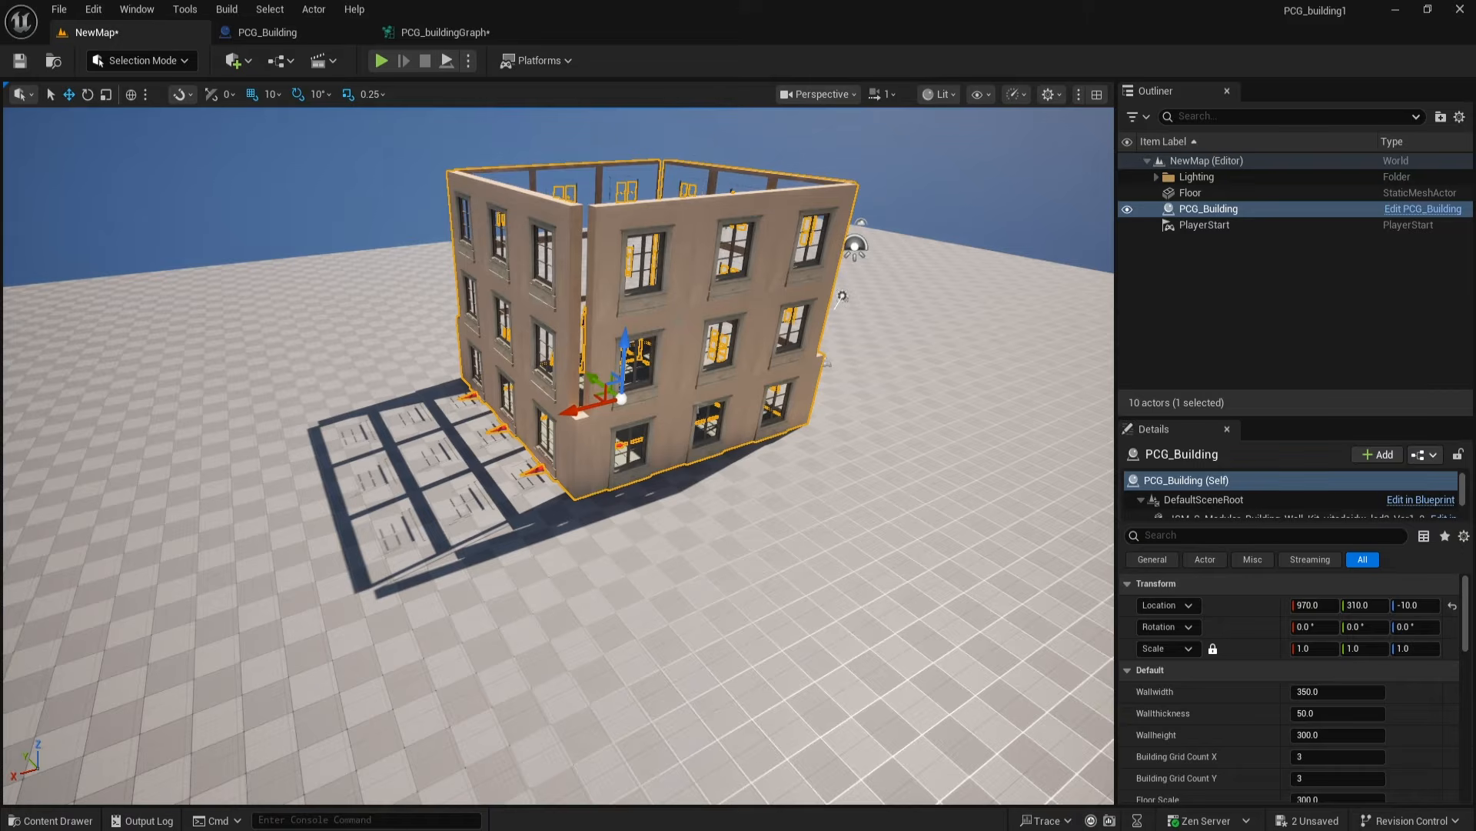
# Step: Delete the duplicated Create Points and Transform Points pair that feeds In 3 of Merge Points
pyautogui.click(268, 32)
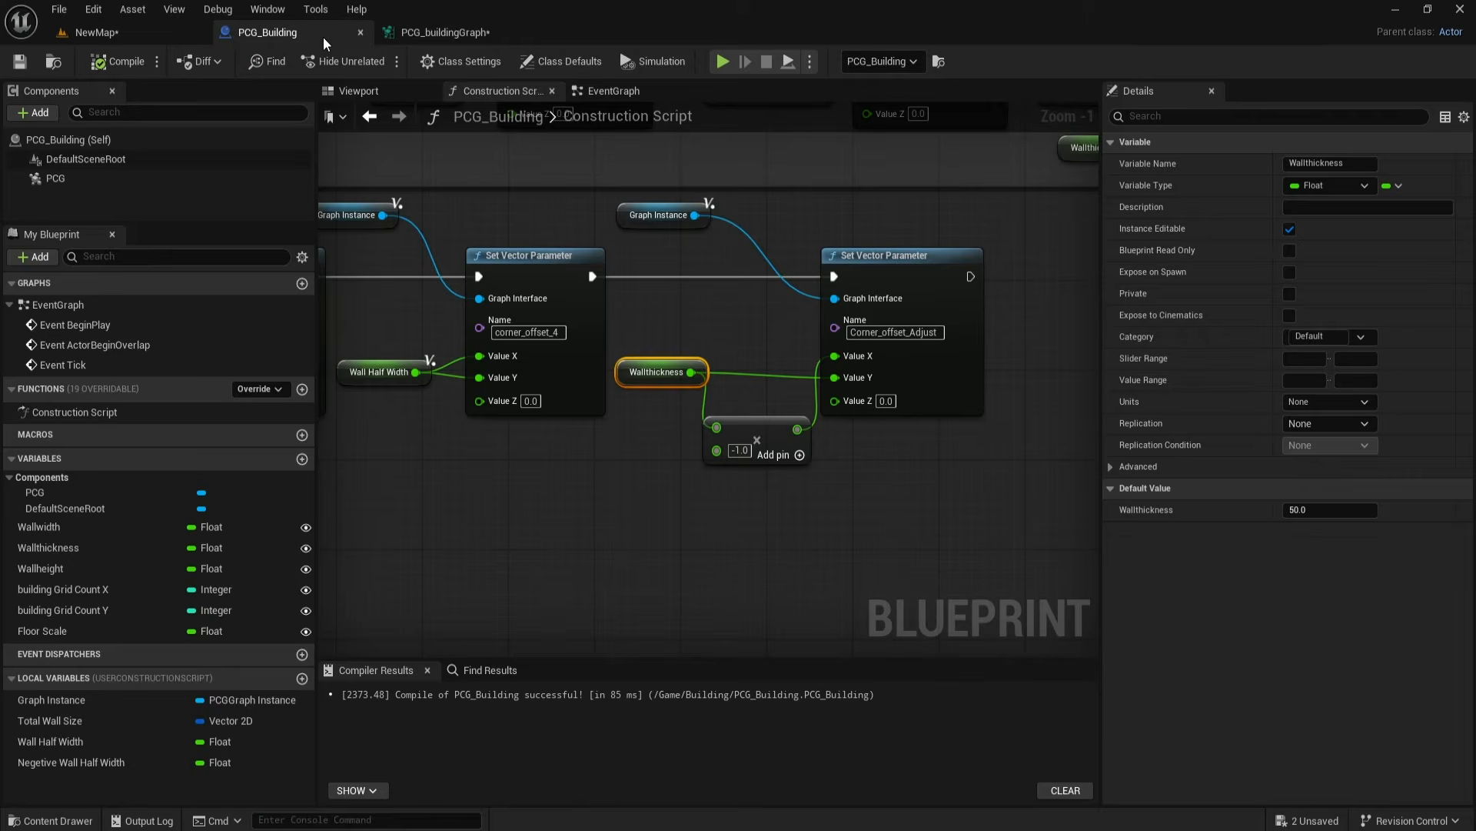
pyautogui.click(420, 32)
pyautogui.moveTo(642, 297); pyautogui.dragTo(901, 376)
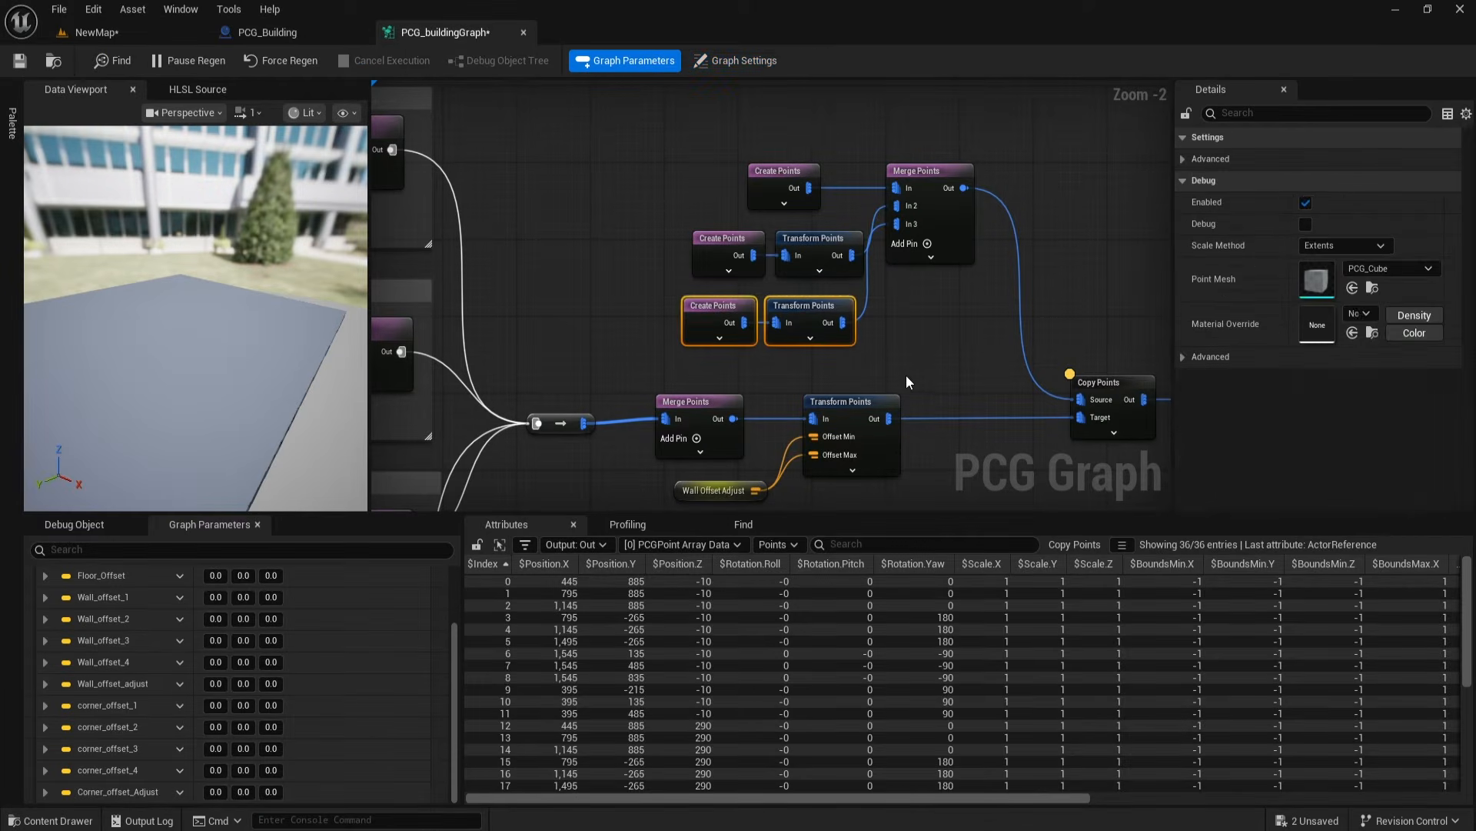
pyautogui.press('Delete')
pyautogui.moveTo(880, 376); pyautogui.dragTo(864, 416, button='right')
# Step: Move the remaining Create Points, Transform Points and upper Merge Points nodes down closer to the wall nodes
pyautogui.moveTo(671, 190); pyautogui.dragTo(895, 350)
pyautogui.moveTo(906, 210); pyautogui.dragTo(907, 268)
pyautogui.click(846, 386)
pyautogui.moveTo(846, 386); pyautogui.dragTo(814, 299, button='right')
# Step: Add a graph parameter named Last_Wall_Point_Adjust and set its type to Vector
pyautogui.scroll(3, 160, 603)
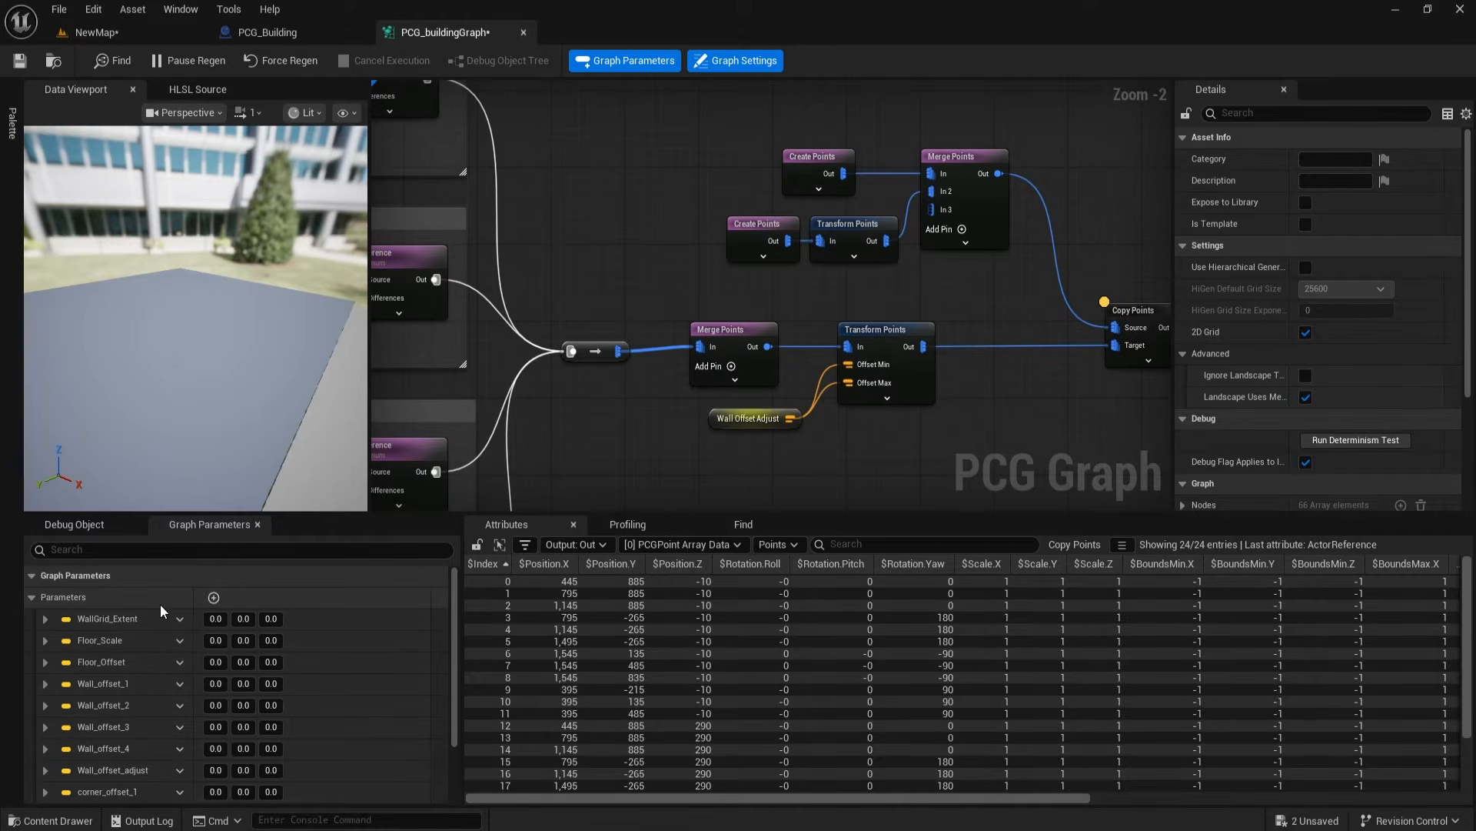
pyautogui.click(213, 599)
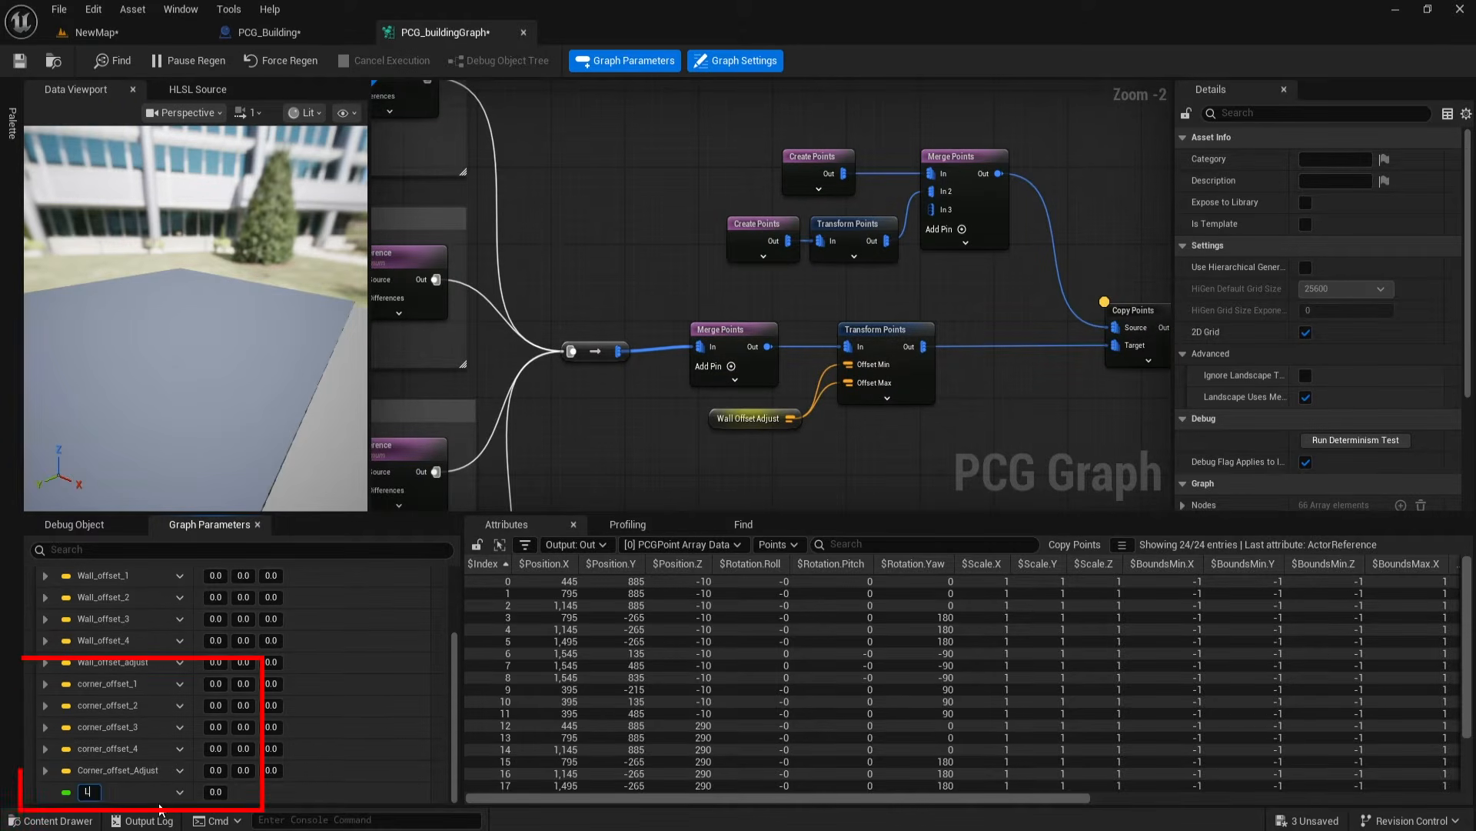
pyautogui.write('Last Wal')
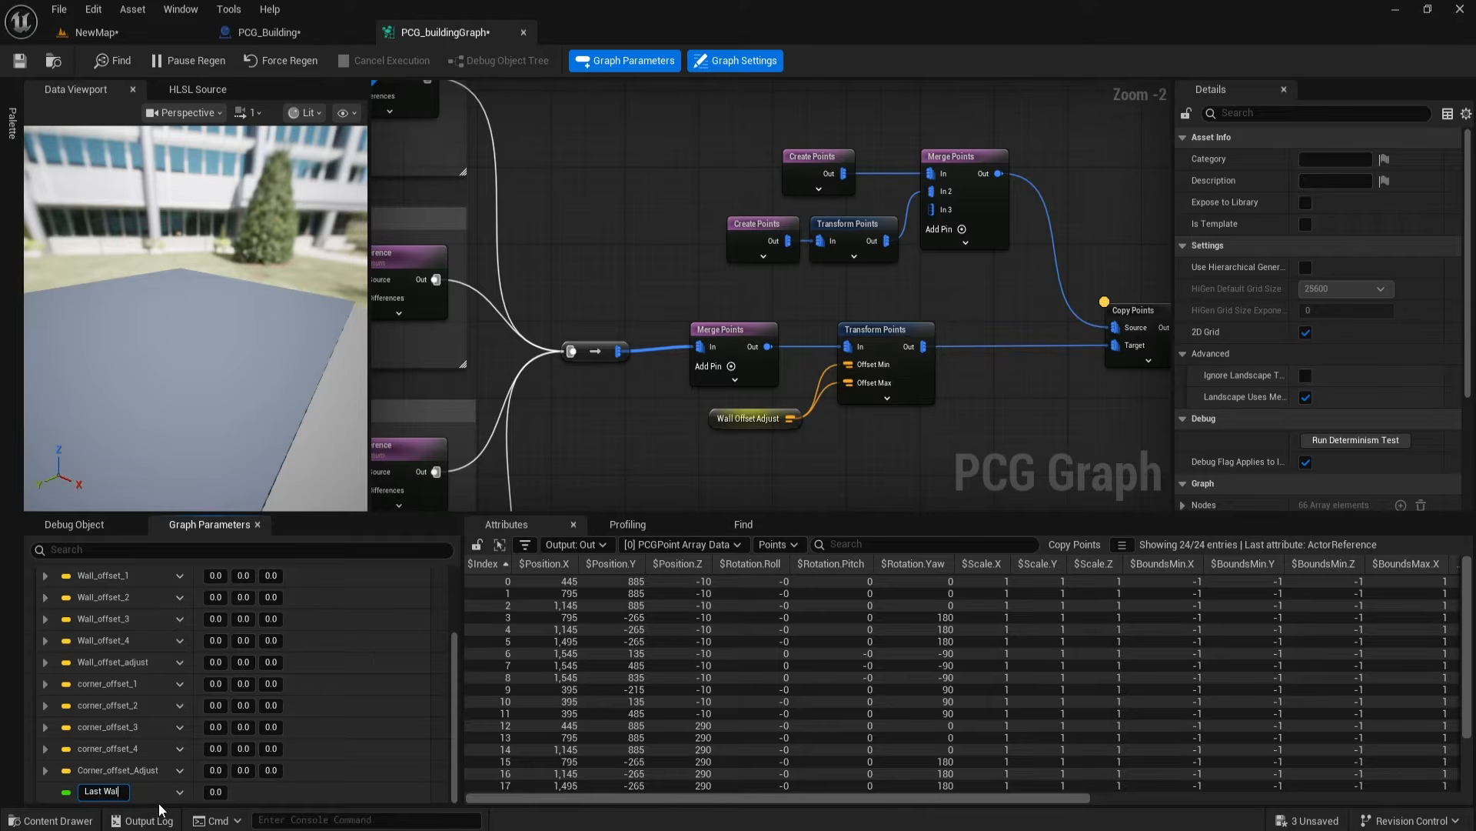
pyautogui.press('Return')
pyautogui.click(180, 792)
pyautogui.click(217, 672)
pyautogui.click(223, 504)
# Step: Add a Get Last_Wall_Point_Adjust node and connect it to Offset Min and Offset Max of the second floor's Transform Points node
pyautogui.scroll(2, 817, 305)
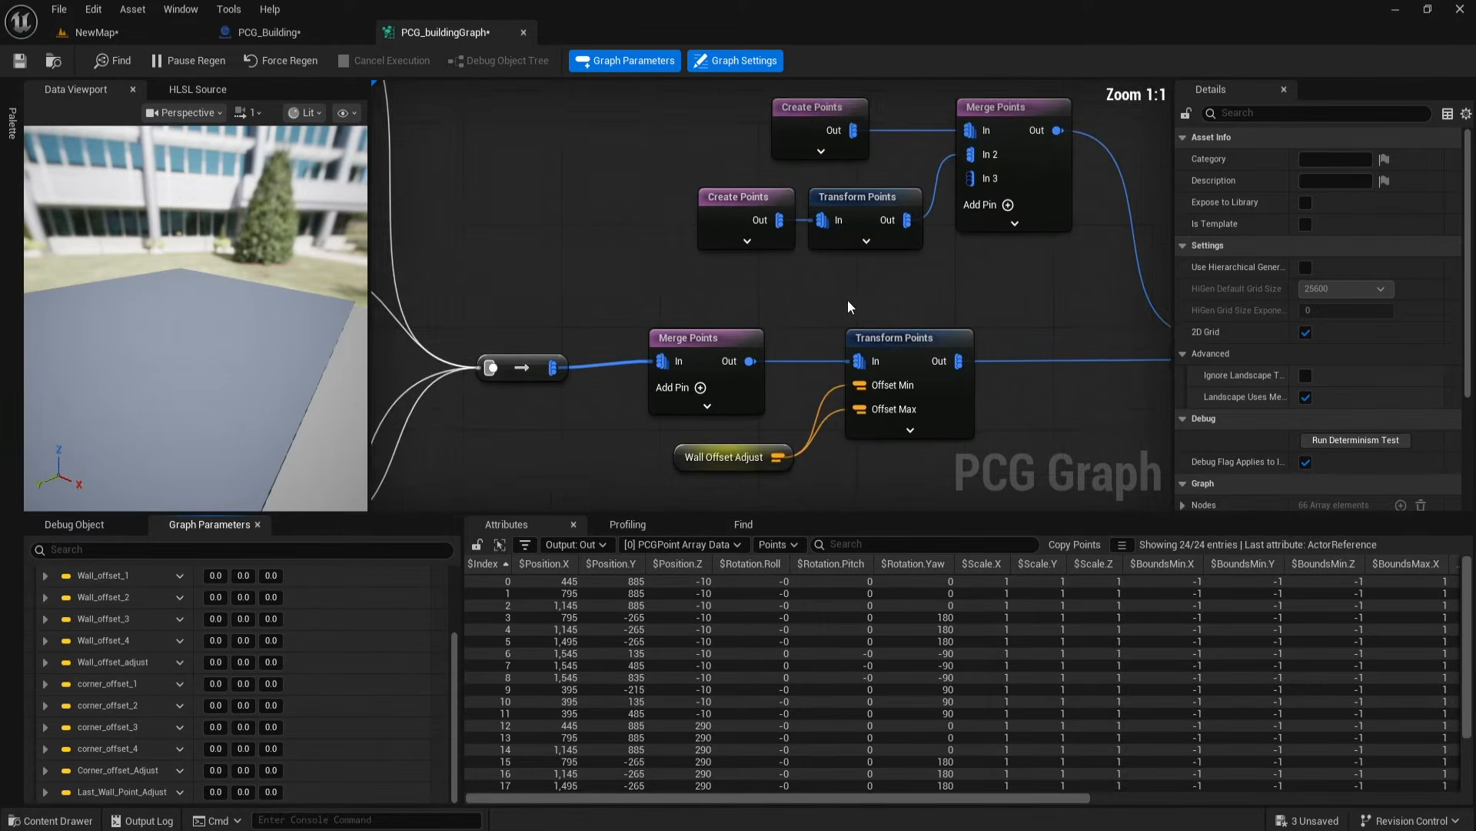
pyautogui.moveTo(829, 312); pyautogui.dragTo(778, 240, button='right')
pyautogui.click(777, 224)
pyautogui.rightClick(543, 234)
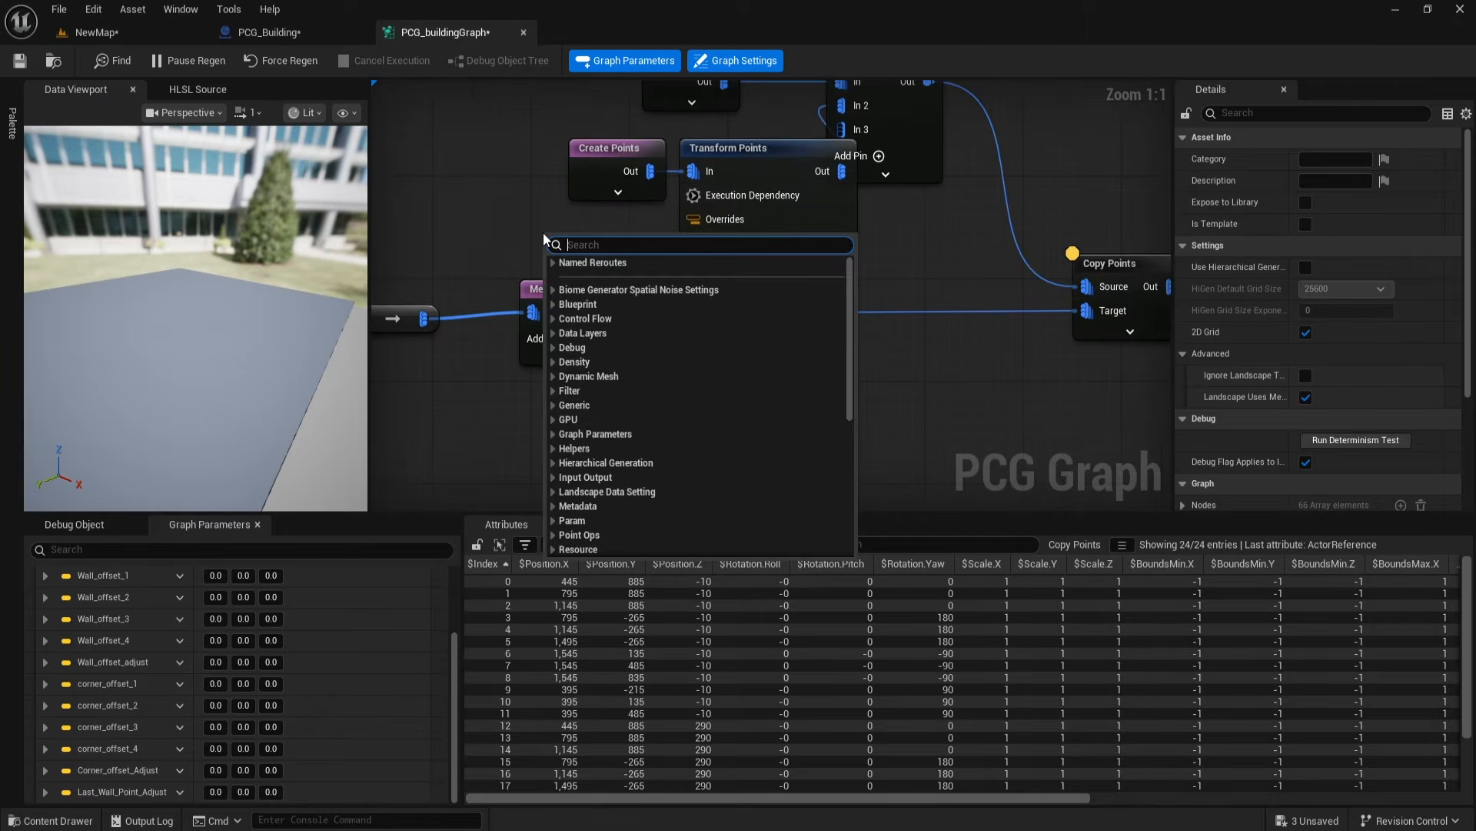
pyautogui.write('last')
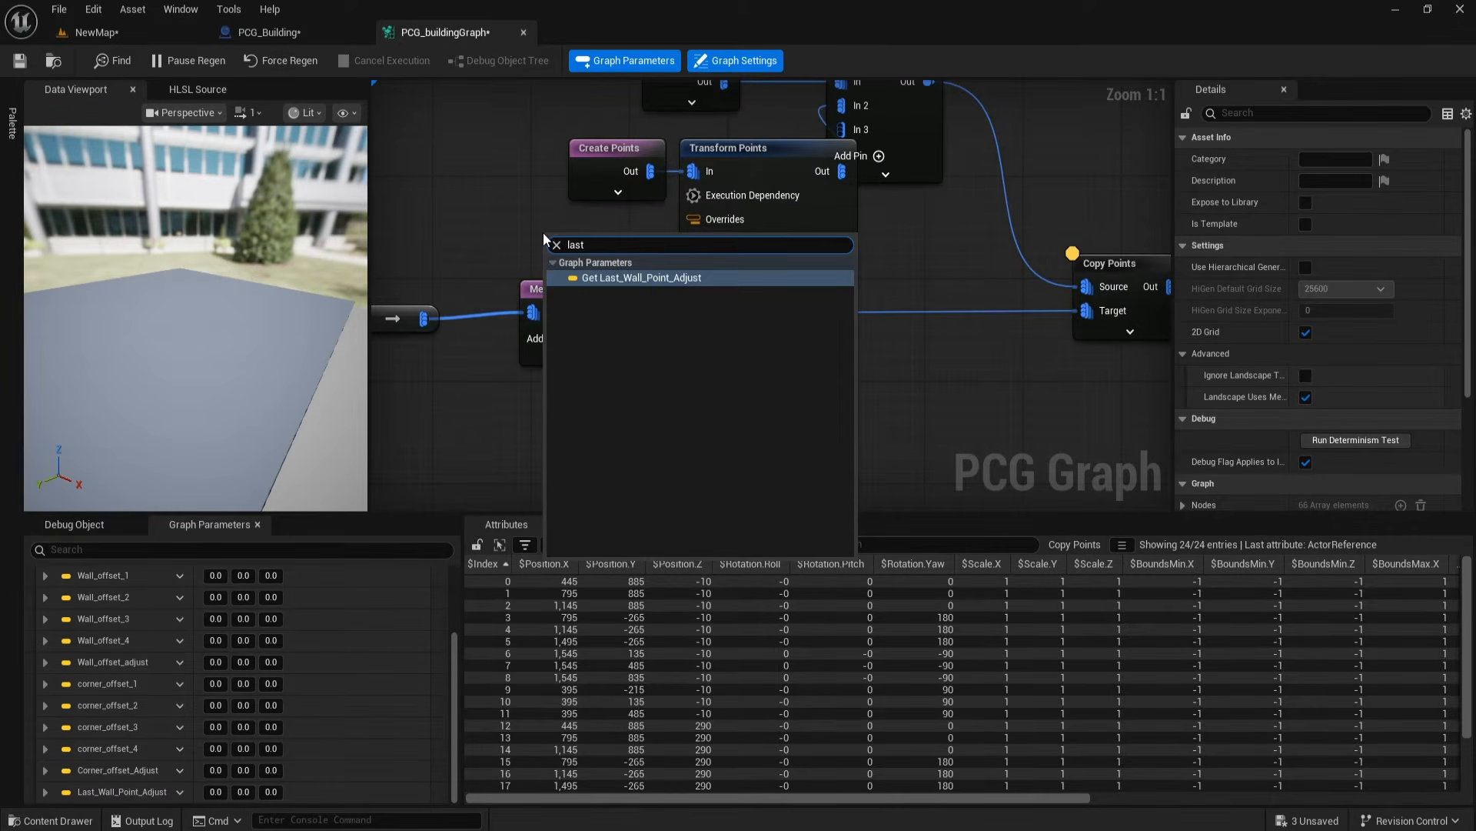
pyautogui.click(618, 278)
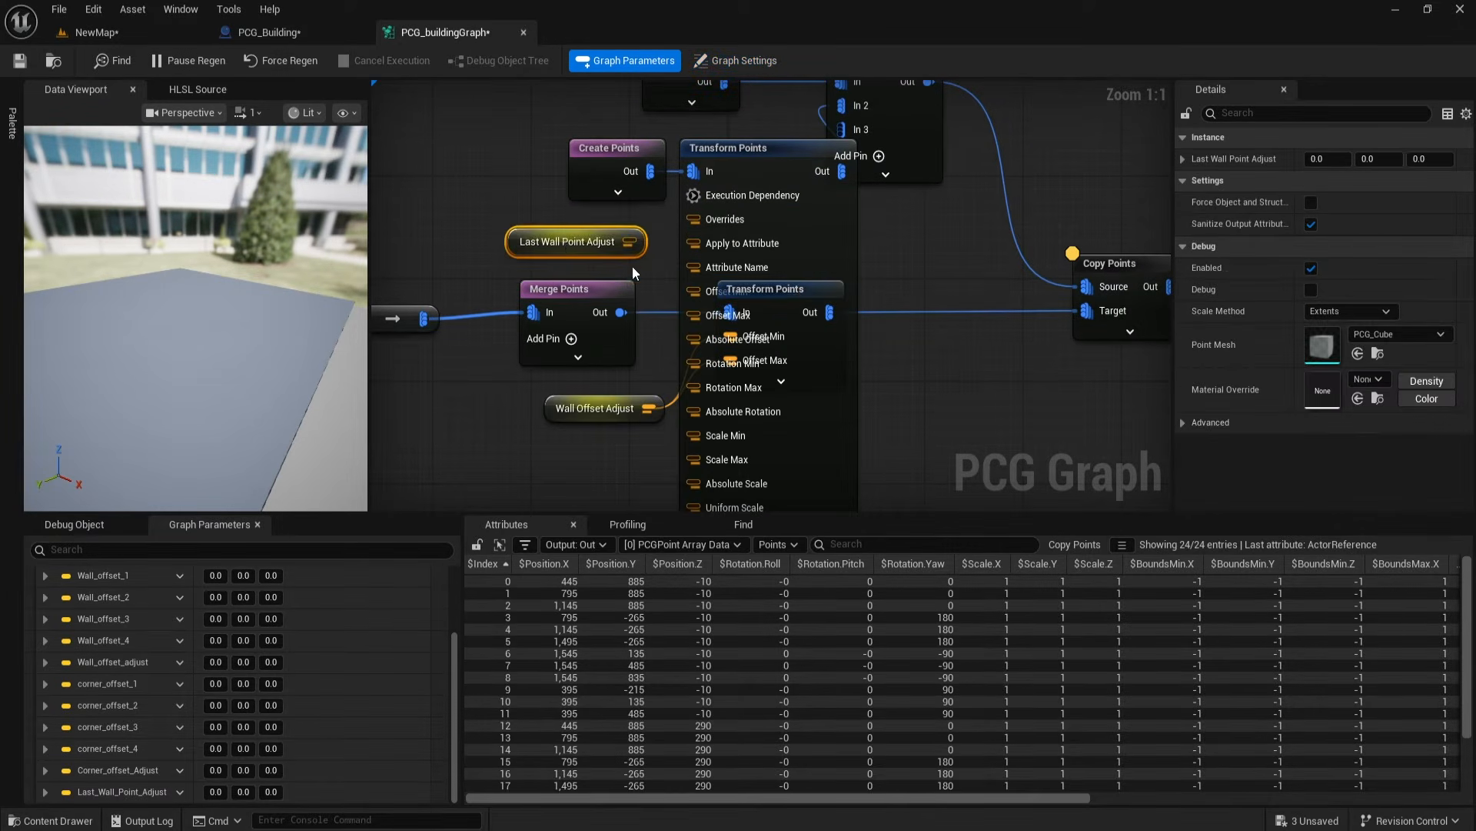
pyautogui.moveTo(629, 242); pyautogui.dragTo(689, 313)
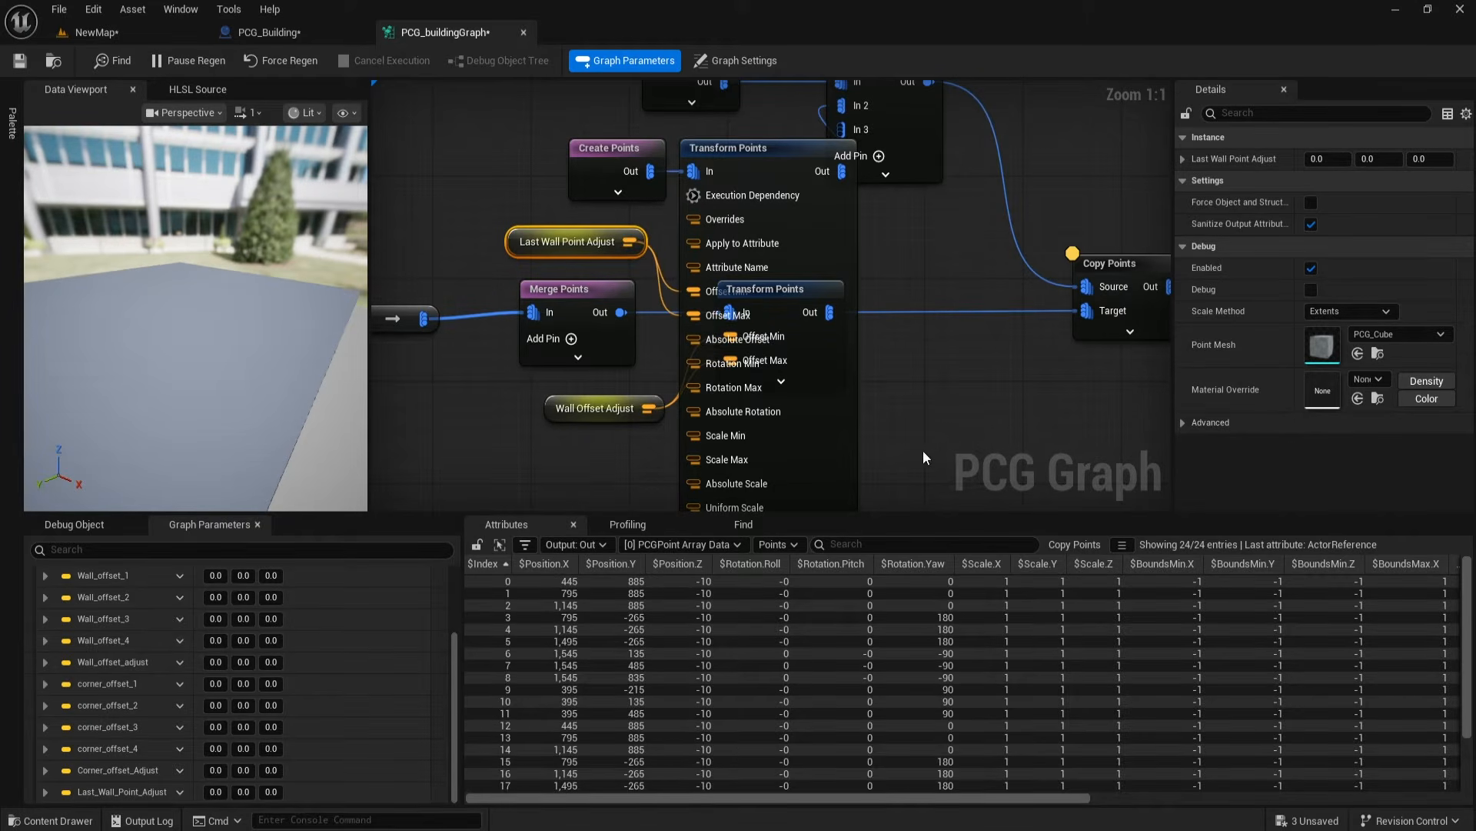
pyautogui.moveTo(923, 453); pyautogui.dragTo(913, 272, button='right')
pyautogui.click(757, 399)
# Step: Rearrange the Create Points, Last Wall Point Adjust, Transform Points and Merge Points nodes into a tidy group above the wall nodes
pyautogui.moveTo(801, 272); pyautogui.dragTo(808, 566, button='right')
pyautogui.moveTo(619, 275); pyautogui.dragTo(571, 275)
pyautogui.moveTo(465, 245); pyautogui.dragTo(734, 360)
pyautogui.moveTo(748, 307); pyautogui.dragTo(735, 308)
pyautogui.scroll(-1, 1059, 349)
pyautogui.moveTo(1052, 354); pyautogui.dragTo(650, 208)
pyautogui.moveTo(910, 246); pyautogui.dragTo(884, 144)
pyautogui.moveTo(865, 290); pyautogui.dragTo(958, 382, button='right')
pyautogui.moveTo(976, 207); pyautogui.dragTo(947, 207)
pyautogui.click(784, 396)
pyautogui.moveTo(666, 349); pyautogui.dragTo(597, 318, button='right')
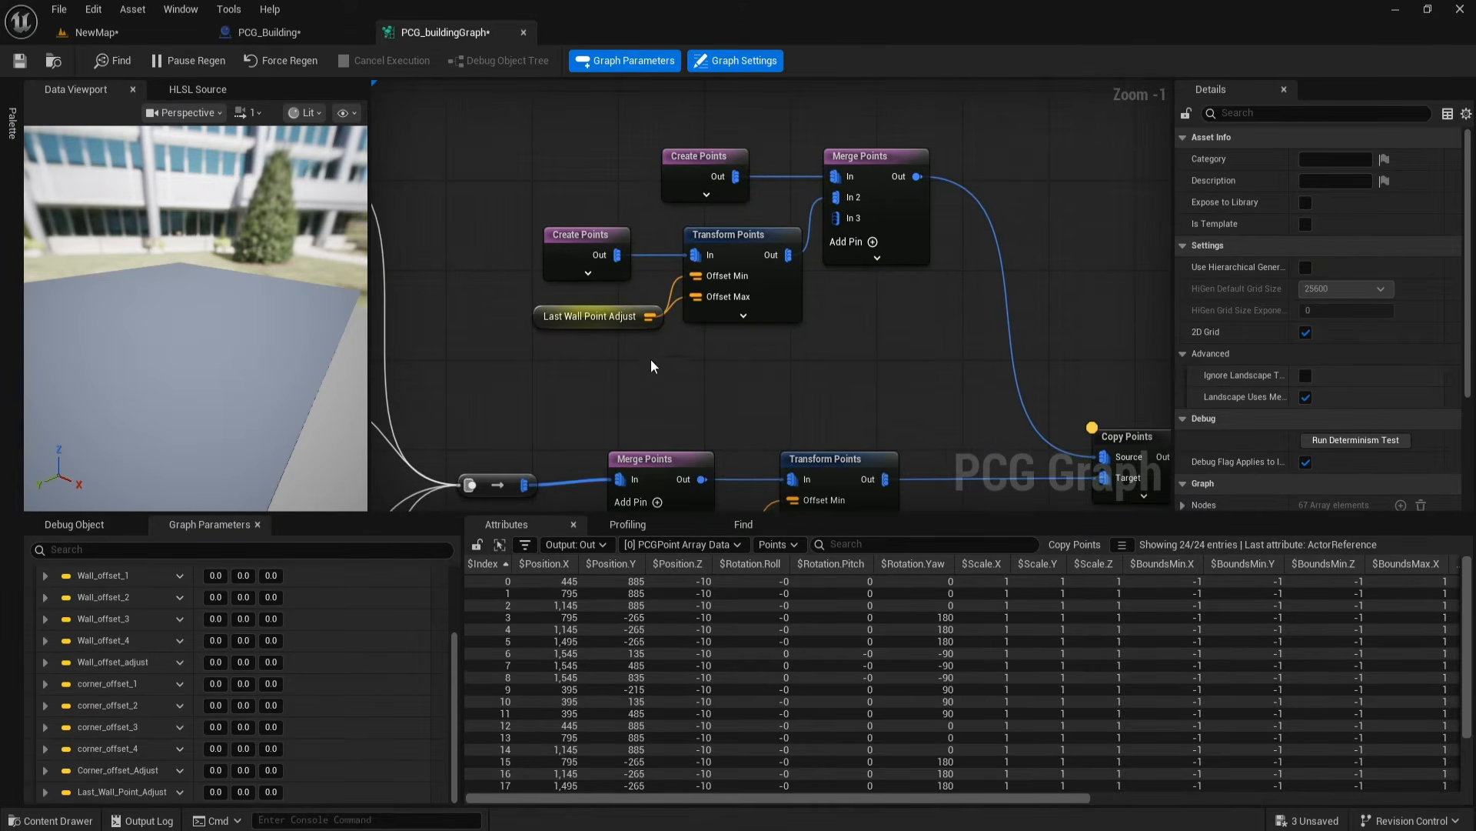
# Step: In the PCG_Building construction script, wrap the corner offset nodes in a comment box titled "corner"
pyautogui.click(313, 32)
pyautogui.scroll(-5, 676, 487)
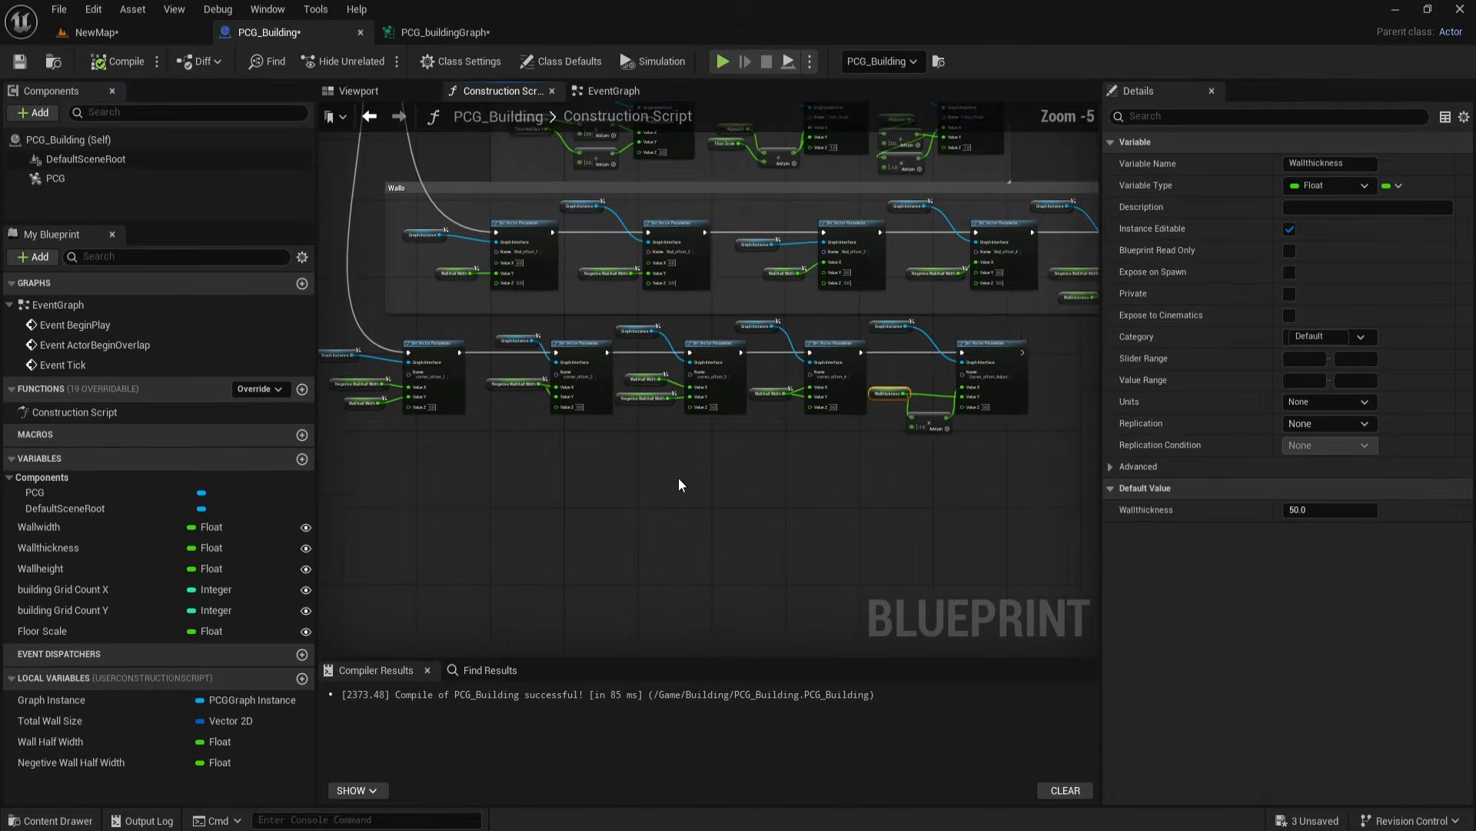
pyautogui.scroll(1, 507, 440)
pyautogui.moveTo(397, 330); pyautogui.dragTo(1096, 507)
pyautogui.press('c')
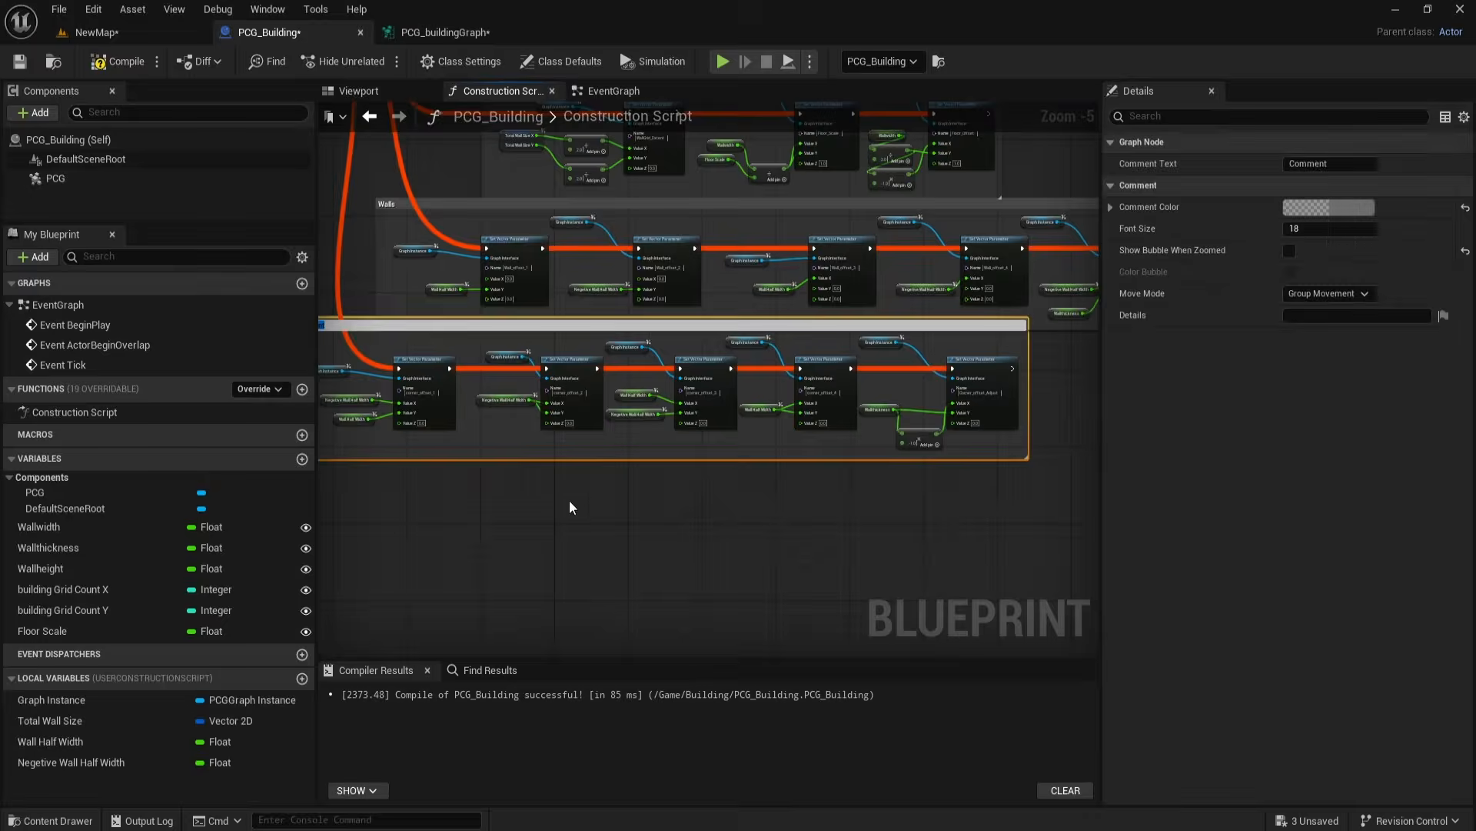
pyautogui.moveTo(597, 497); pyautogui.dragTo(763, 526, button='right')
pyautogui.doubleClick(546, 350)
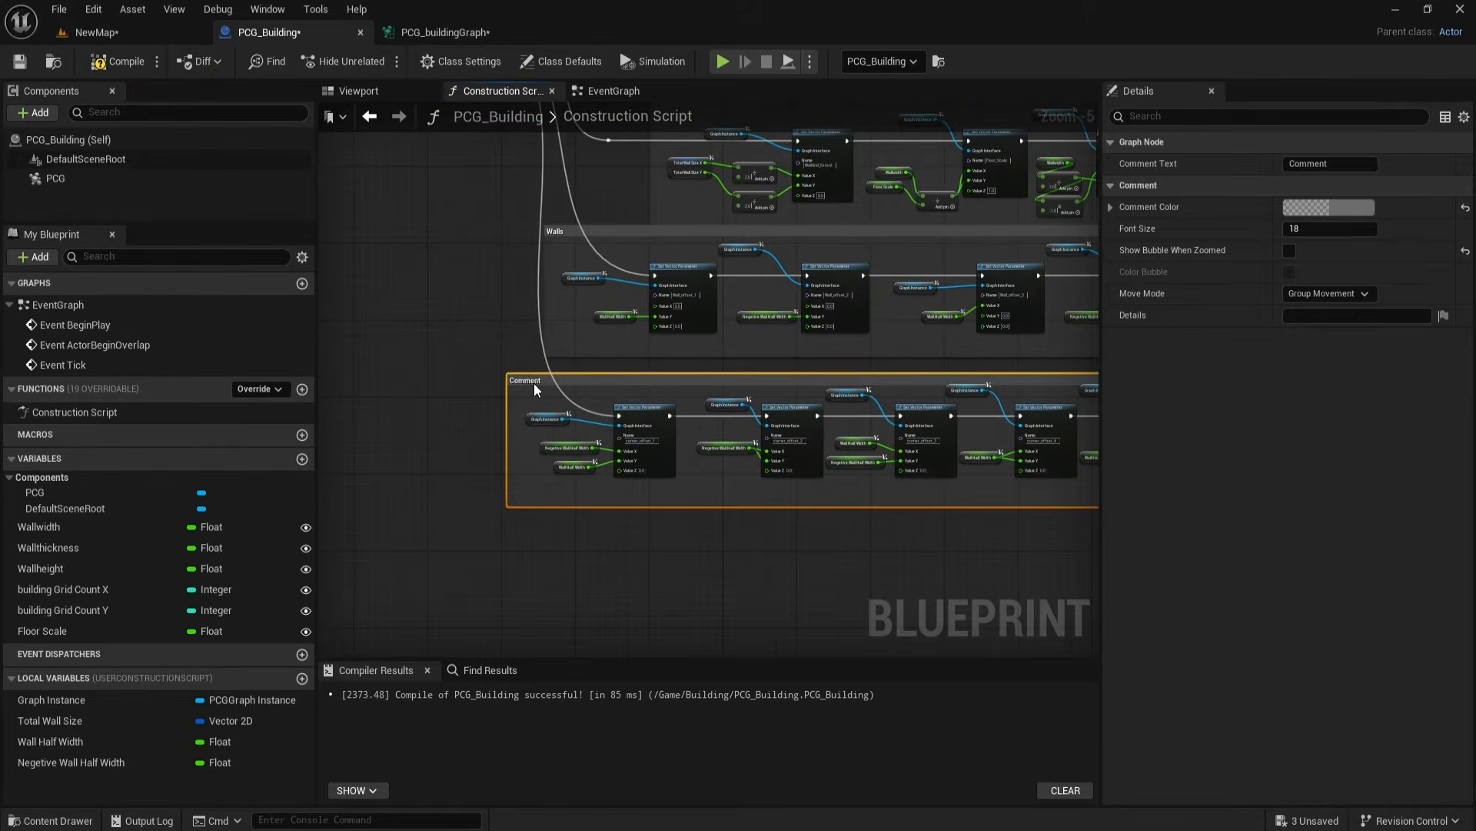
pyautogui.write('cor')
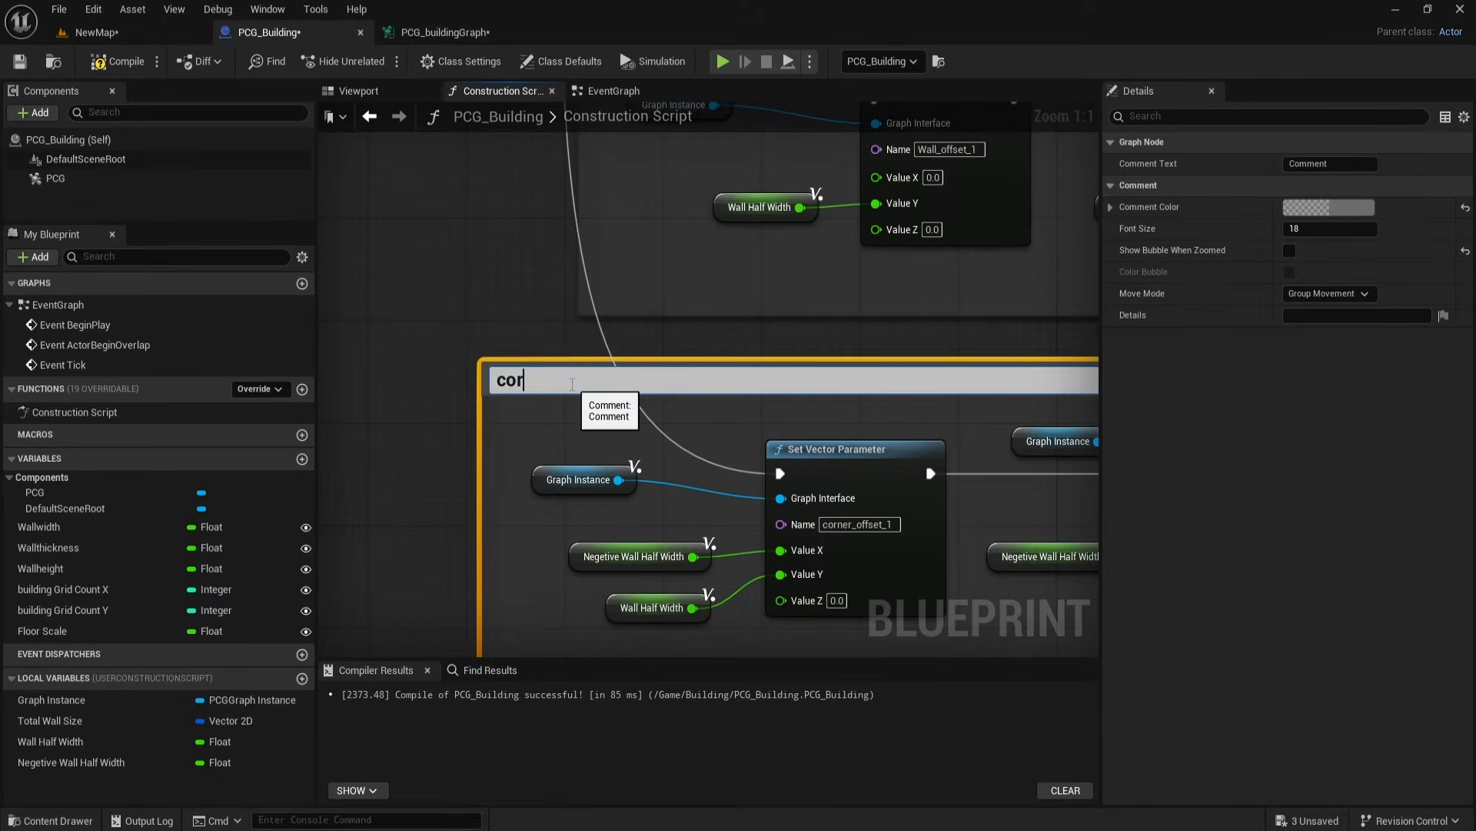
pyautogui.write('ner')
pyautogui.press('Return')
pyautogui.scroll(-6, 548, 300)
pyautogui.scroll(2, 735, 356)
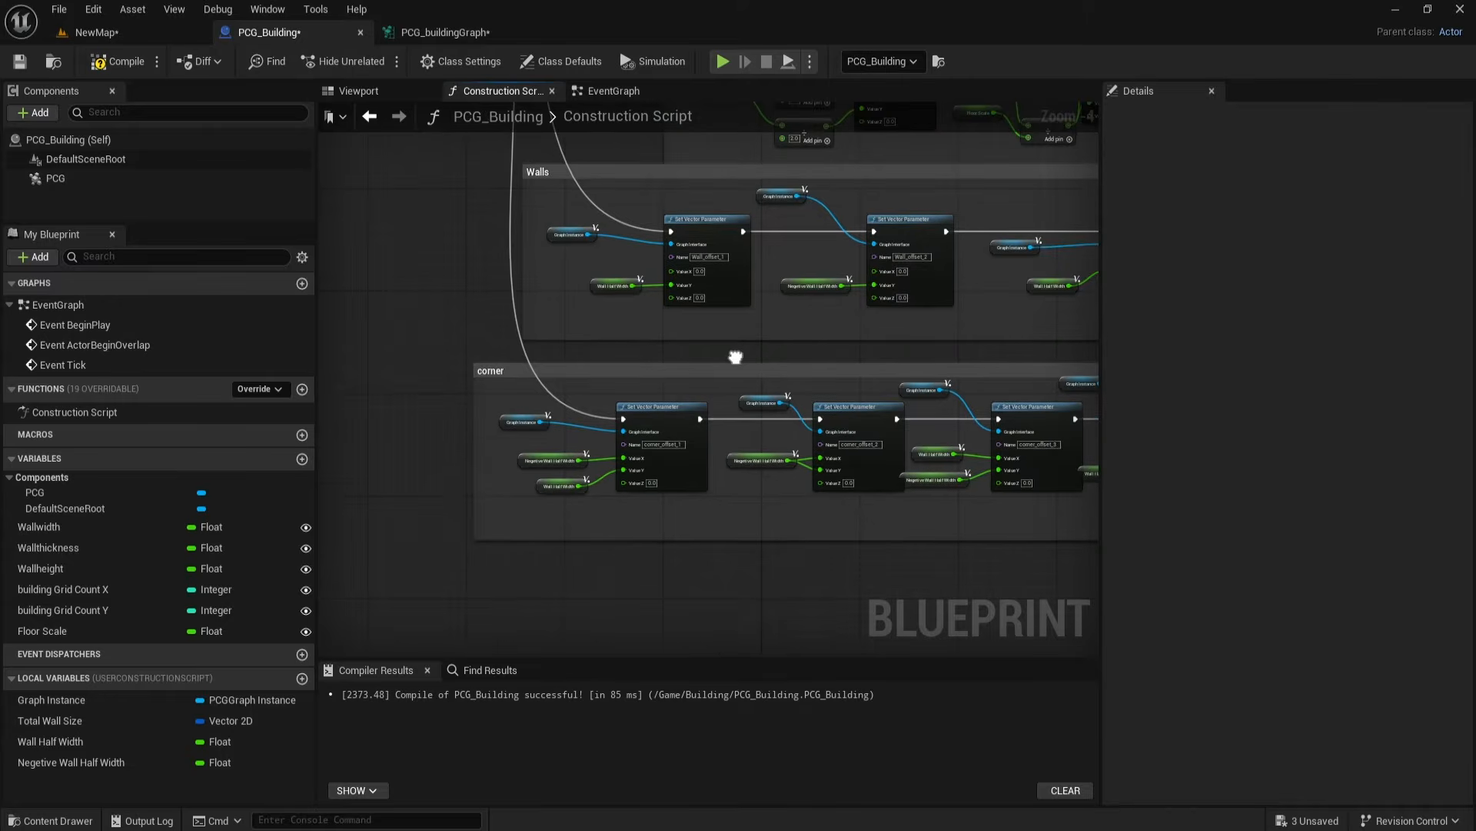
# Step: Review the construction script's Sequence branches and the Last Wall Point Adjust connections in the PCG graph
pyautogui.moveTo(441, 213); pyautogui.dragTo(609, 466, button='right')
pyautogui.moveTo(553, 188); pyautogui.dragTo(550, 374, button='right')
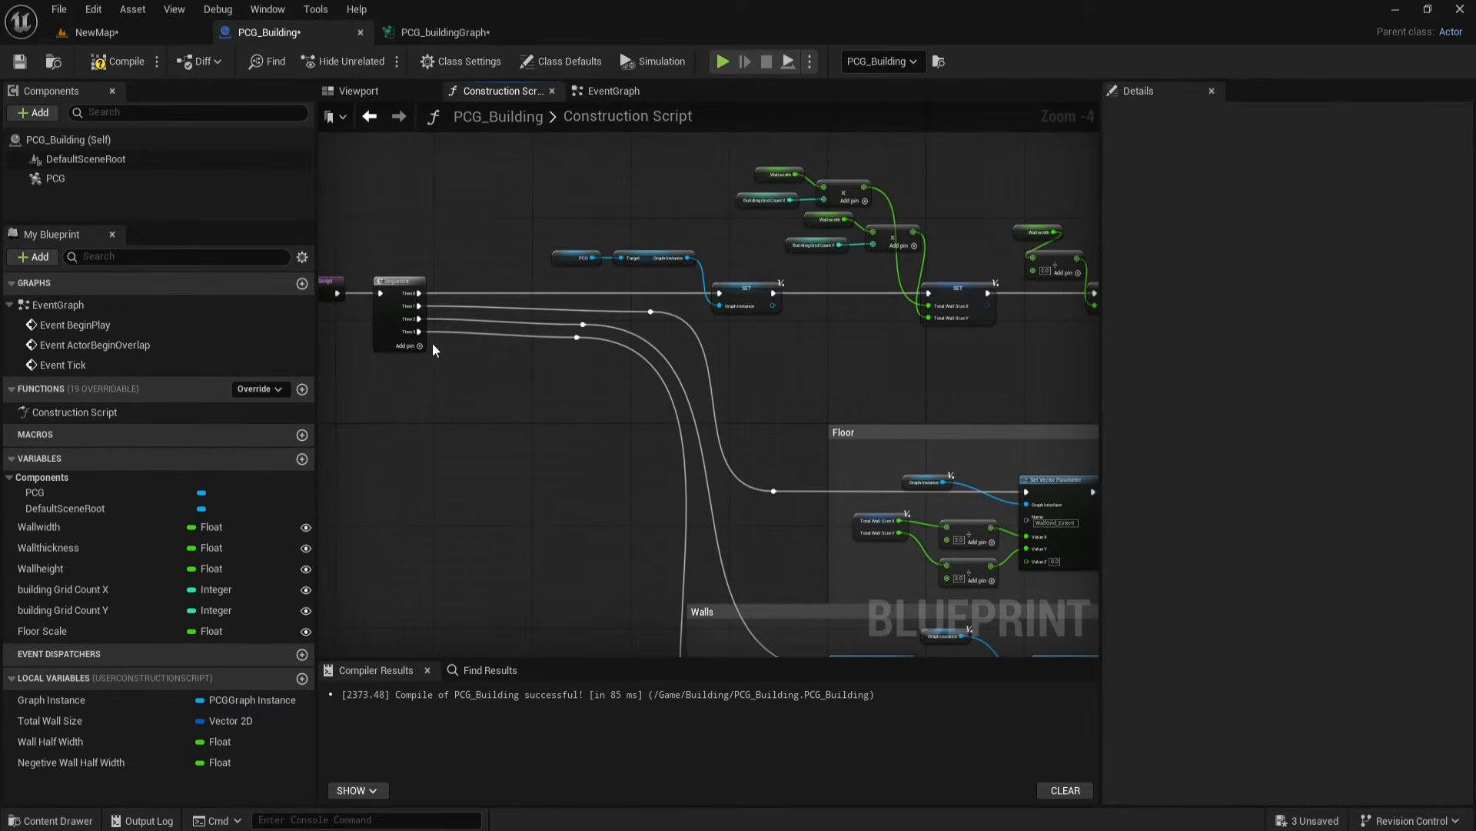
pyautogui.moveTo(527, 431); pyautogui.dragTo(521, 207, button='right')
pyautogui.moveTo(499, 402); pyautogui.dragTo(497, 208, button='right')
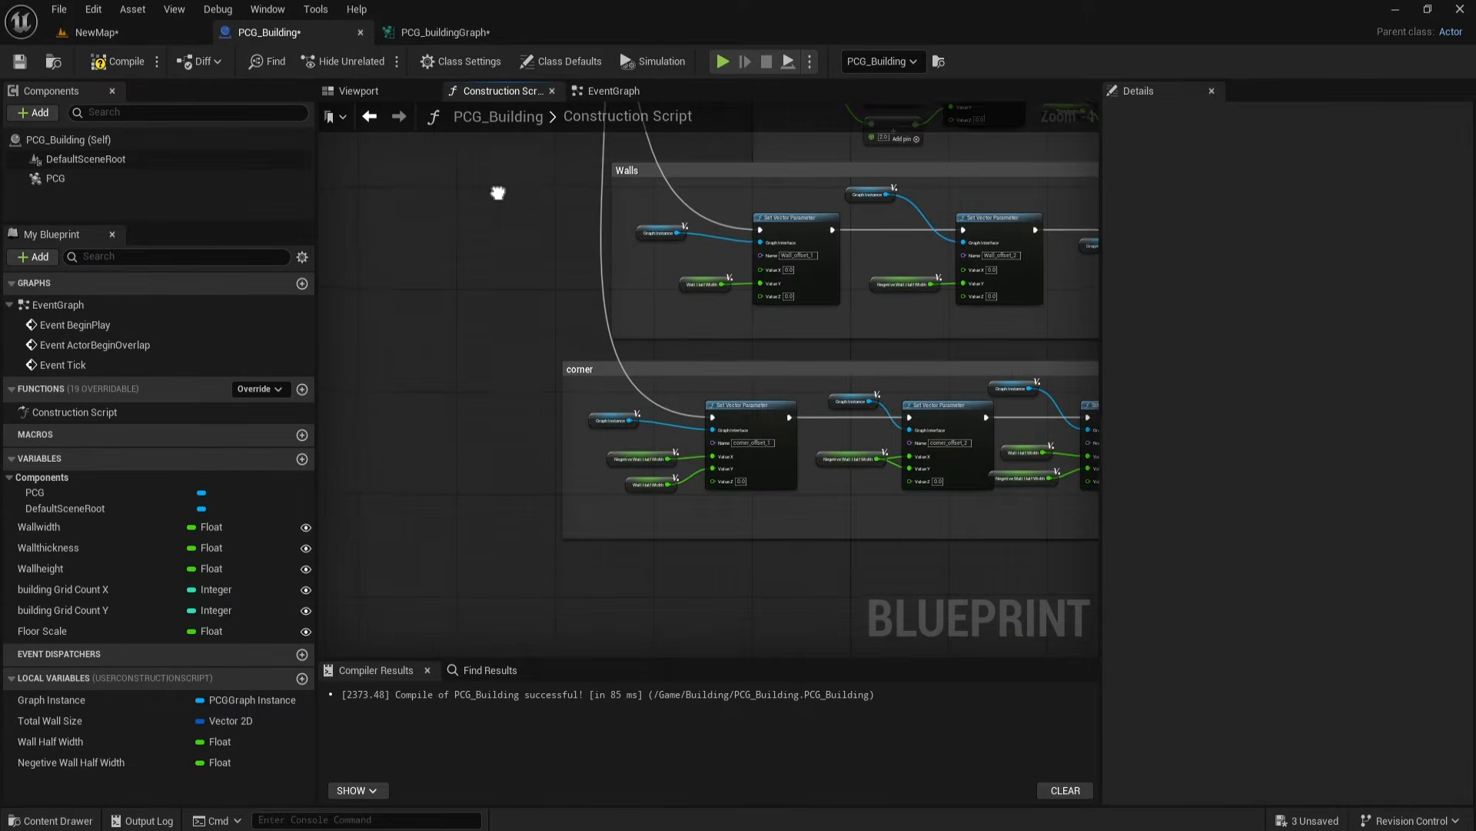
pyautogui.click(431, 32)
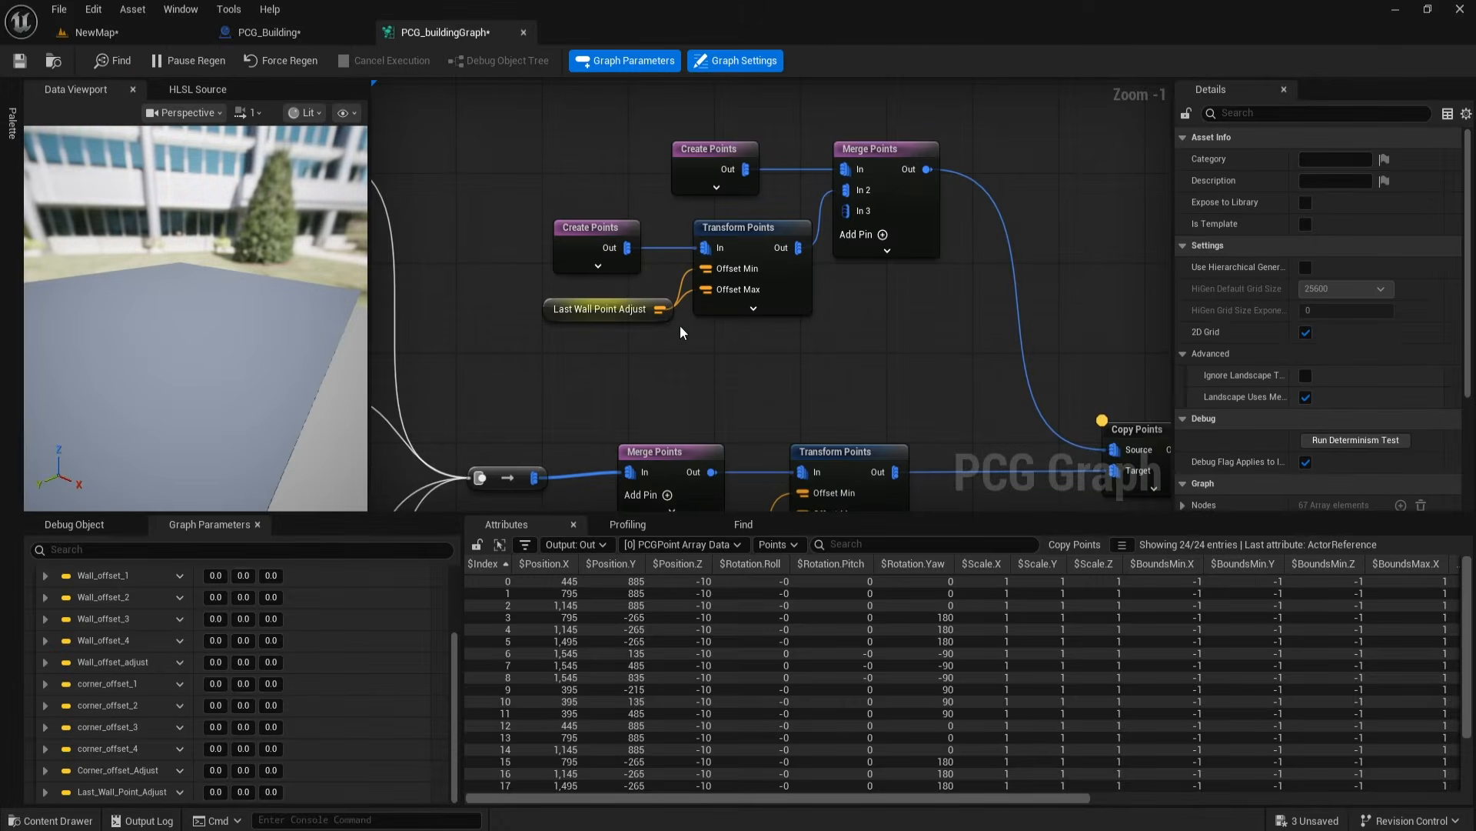
pyautogui.click(273, 37)
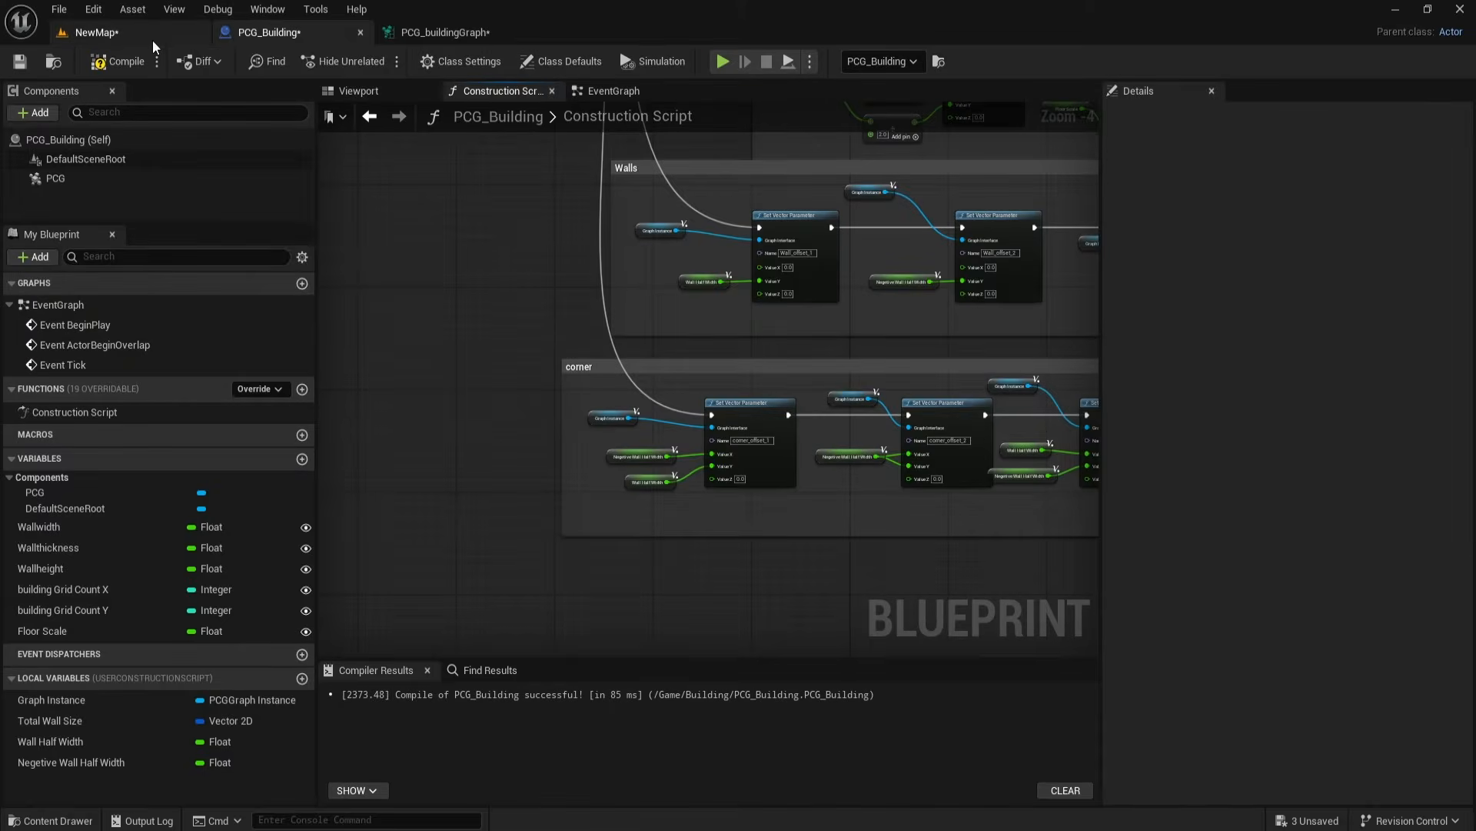
pyautogui.click(152, 37)
pyautogui.click(261, 32)
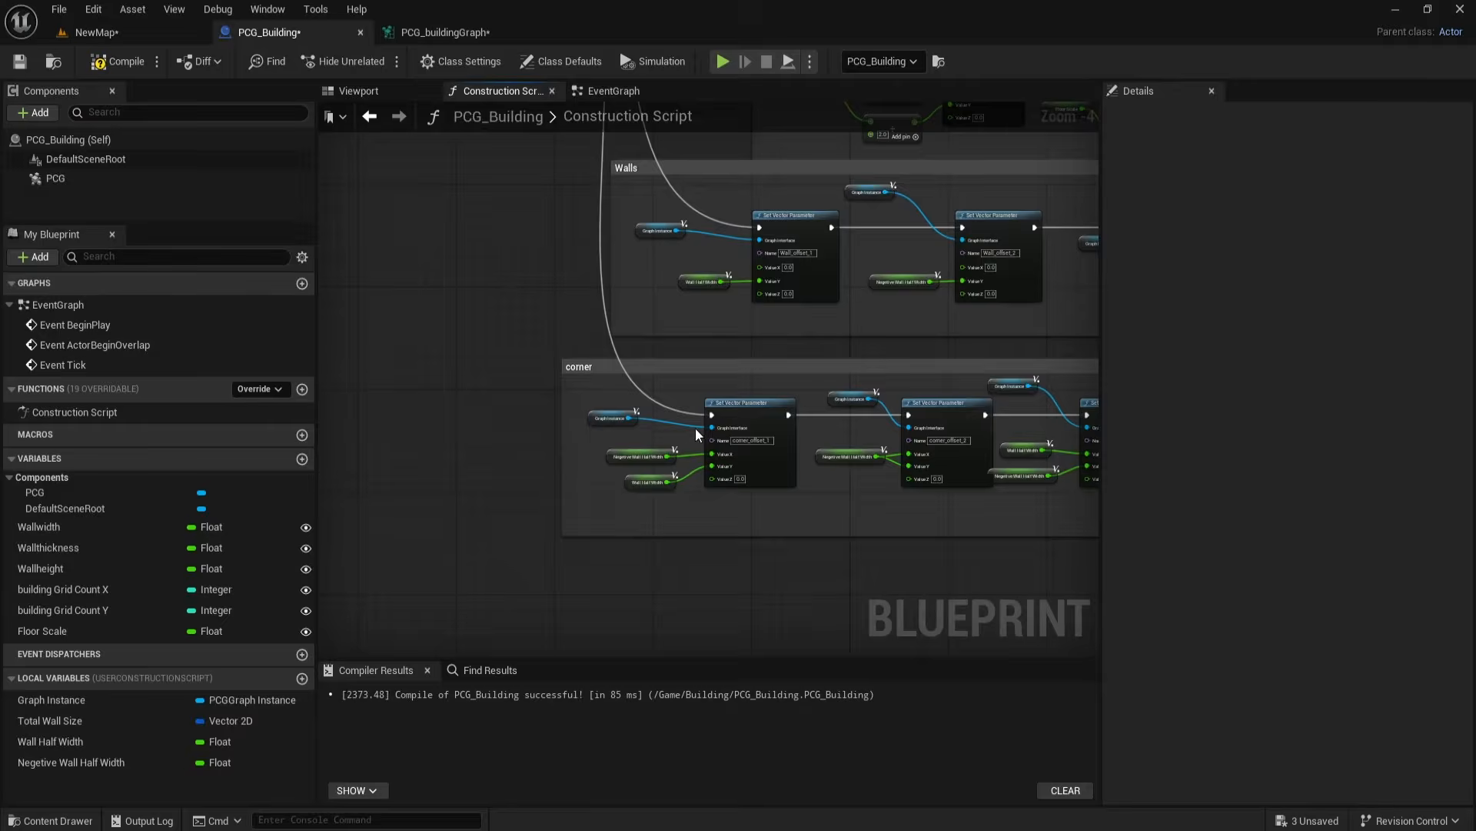
# Step: Copy the Graph Instance getter and the corner_offset_1 Set Vector Parameter node, and paste them below the corner comment box
pyautogui.scroll(2, 569, 415)
pyautogui.moveTo(530, 327); pyautogui.dragTo(709, 363)
pyautogui.hotkey('ctrl', 'c')
pyautogui.hotkey('ctrl', 'v')
pyautogui.moveTo(879, 474); pyautogui.dragTo(660, 566)
pyautogui.click(568, 560)
pyautogui.moveTo(568, 561); pyautogui.dragTo(566, 458, button='right')
# Step: Connect a new Then 4 output of the Sequence node to the pasted Set Vector Parameter node, routed through a reroute point
pyautogui.scroll(-4, 566, 458)
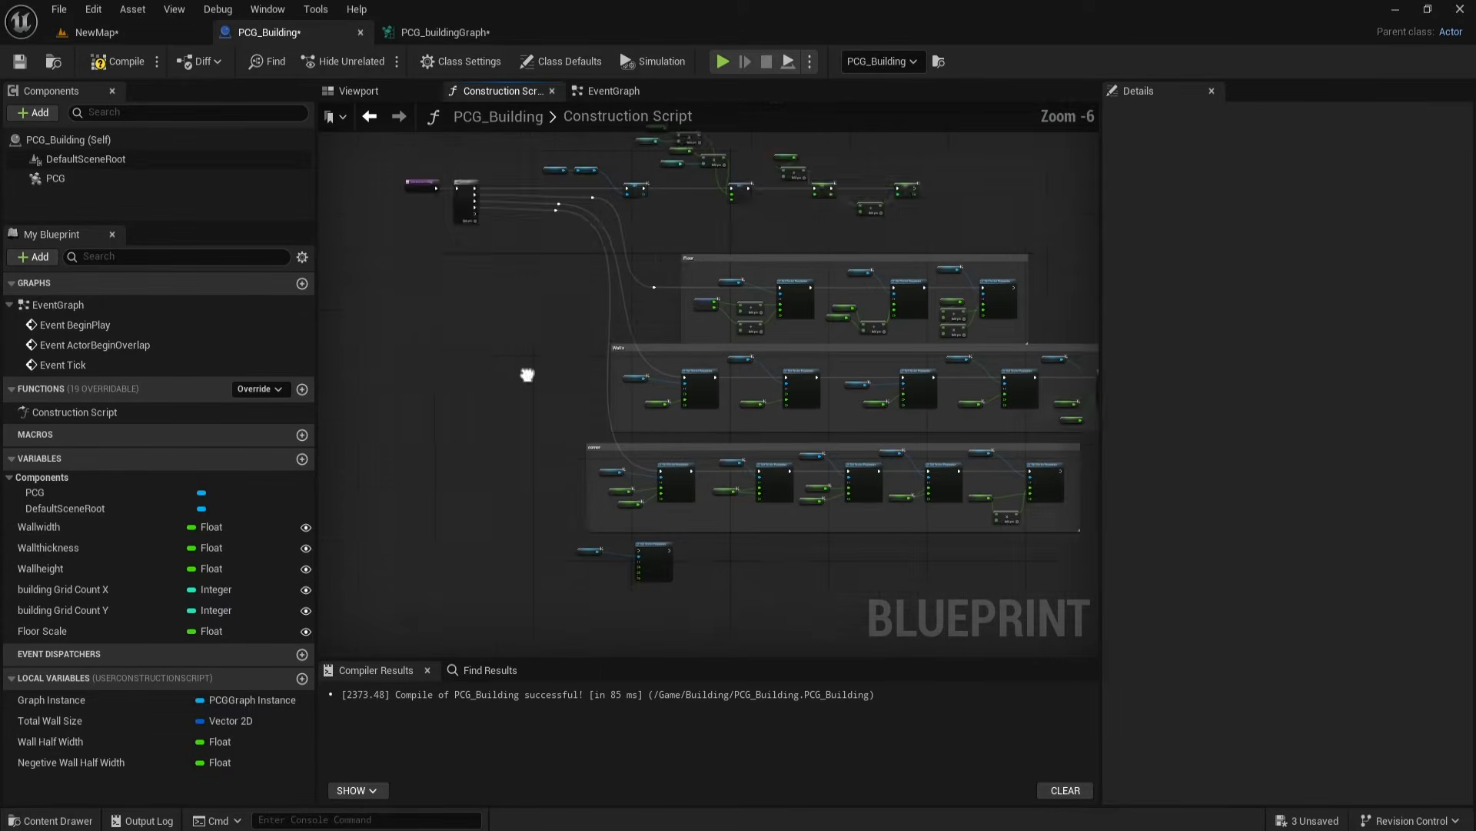
pyautogui.scroll(3, 512, 275)
pyautogui.moveTo(482, 299); pyautogui.dragTo(922, 289)
pyautogui.moveTo(637, 275); pyautogui.dragTo(642, 646, button='right')
pyautogui.doubleClick(574, 279)
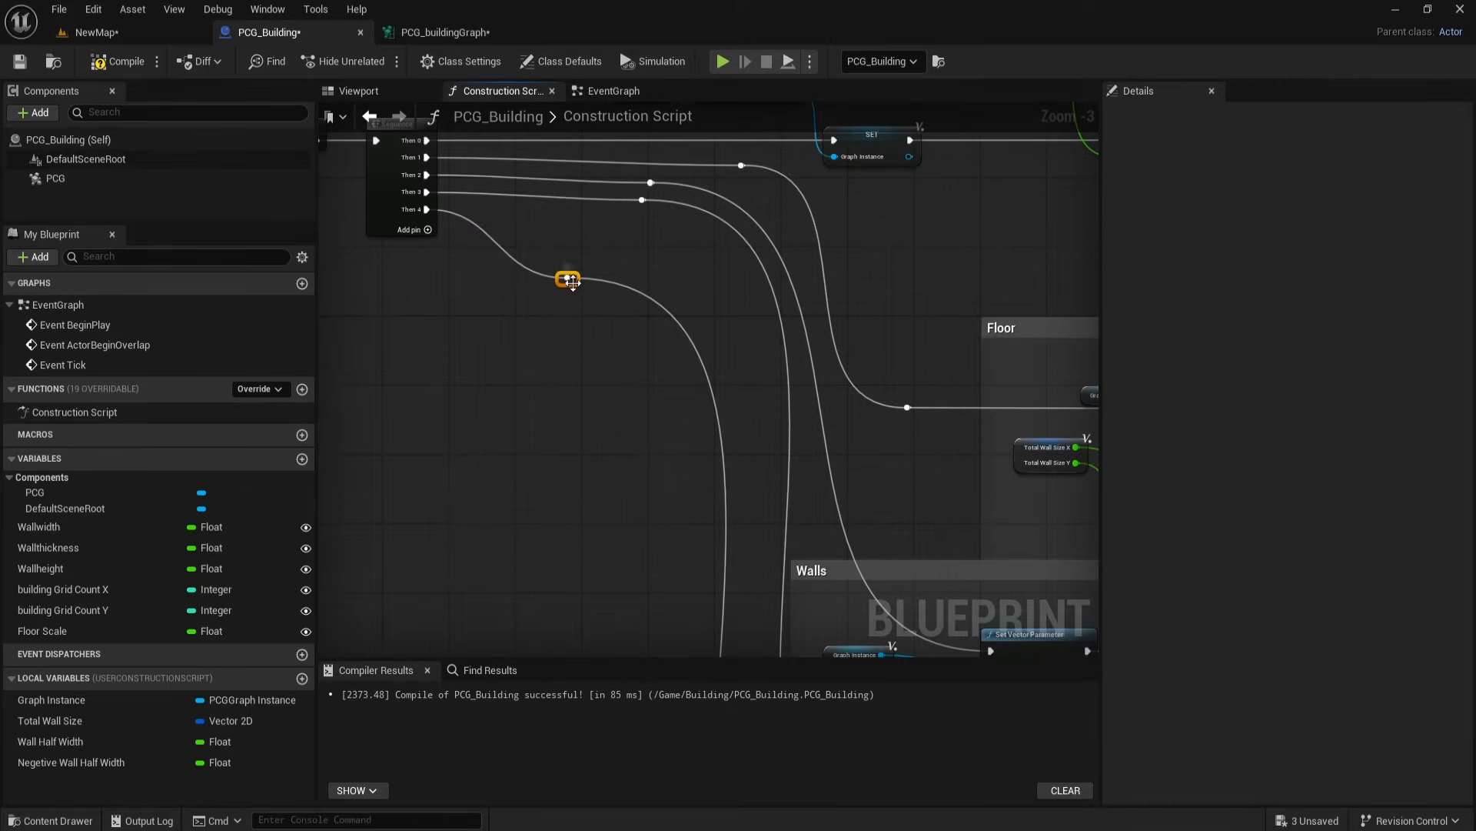
pyautogui.moveTo(570, 282); pyautogui.dragTo(635, 223)
# Step: Reposition the pasted Graph Instance and Set Vector Parameter nodes under the start of the corner comment box
pyautogui.moveTo(625, 513); pyautogui.dragTo(526, 243, button='right')
pyautogui.moveTo(646, 630); pyautogui.dragTo(582, 212, button='right')
pyautogui.moveTo(579, 404); pyautogui.dragTo(746, 492)
pyautogui.moveTo(755, 430); pyautogui.dragTo(670, 431)
pyautogui.click(544, 501)
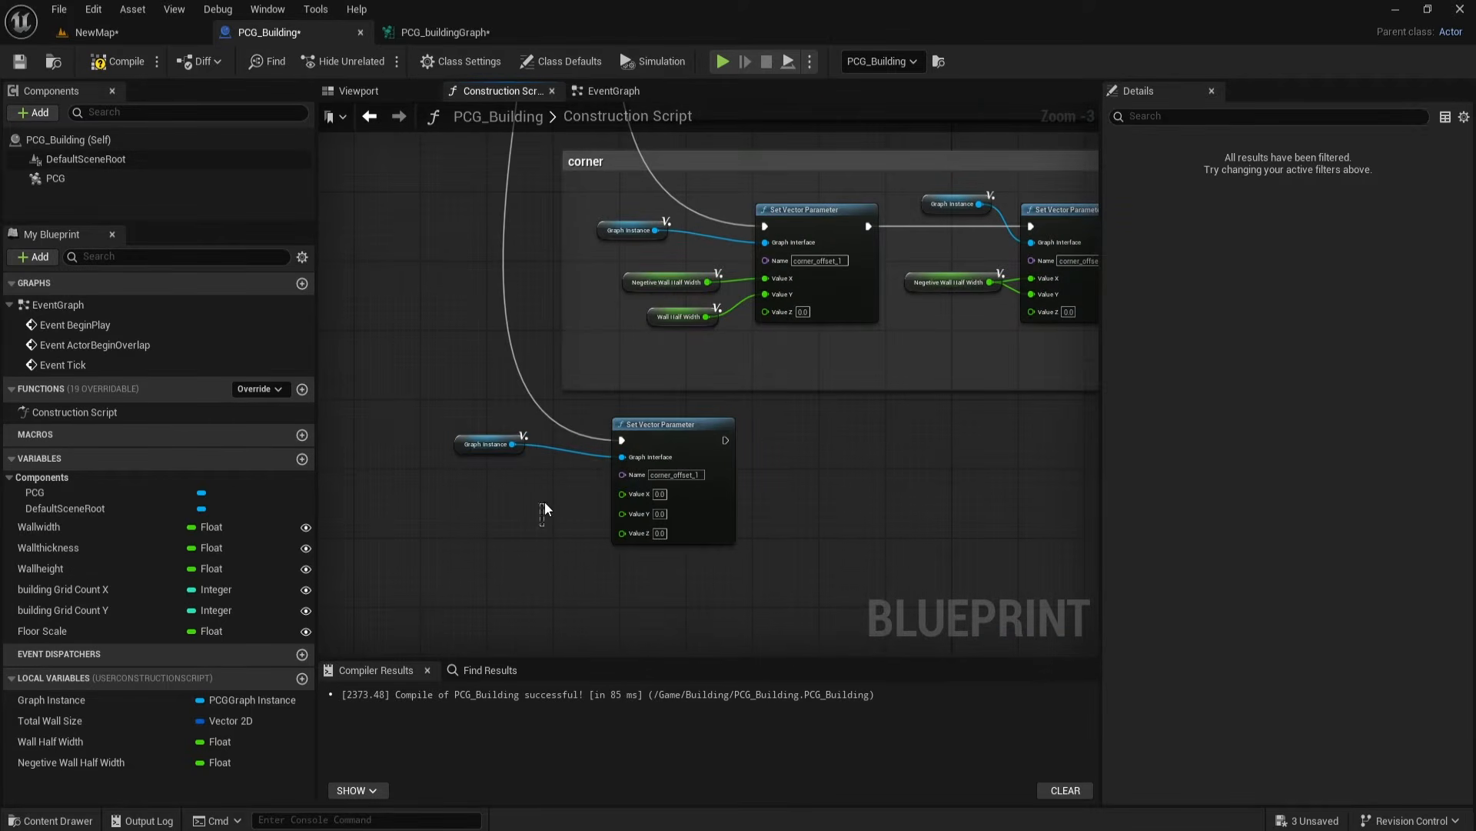
# Step: Set the Name of the new Set Vector Parameter node to Last_Wall_Point_Adjust, copied from the PCG graph's parameter
pyautogui.click(407, 36)
pyautogui.doubleClick(143, 797)
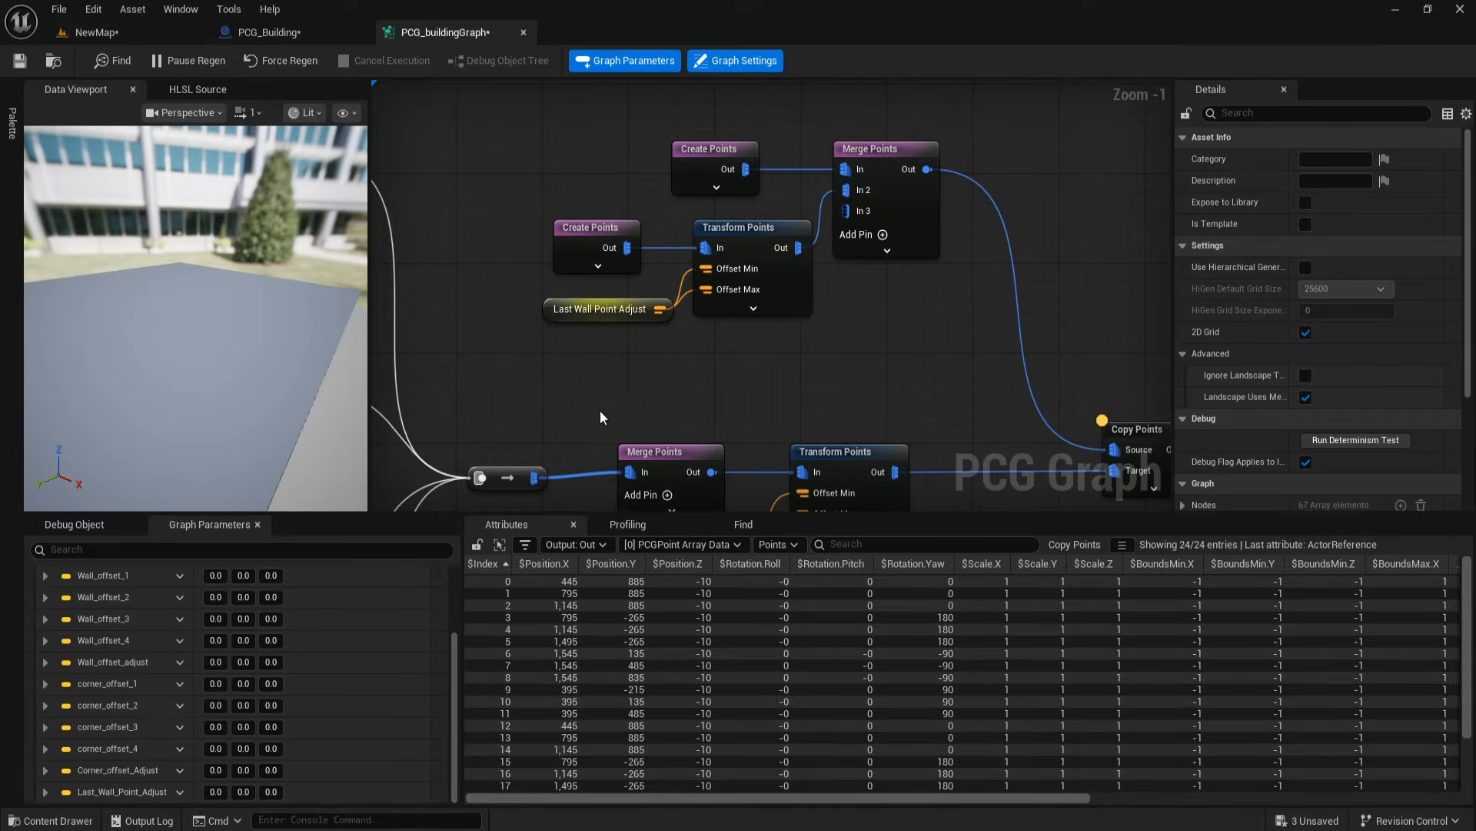
pyautogui.click(303, 34)
pyautogui.moveTo(752, 512); pyautogui.dragTo(796, 453, button='right')
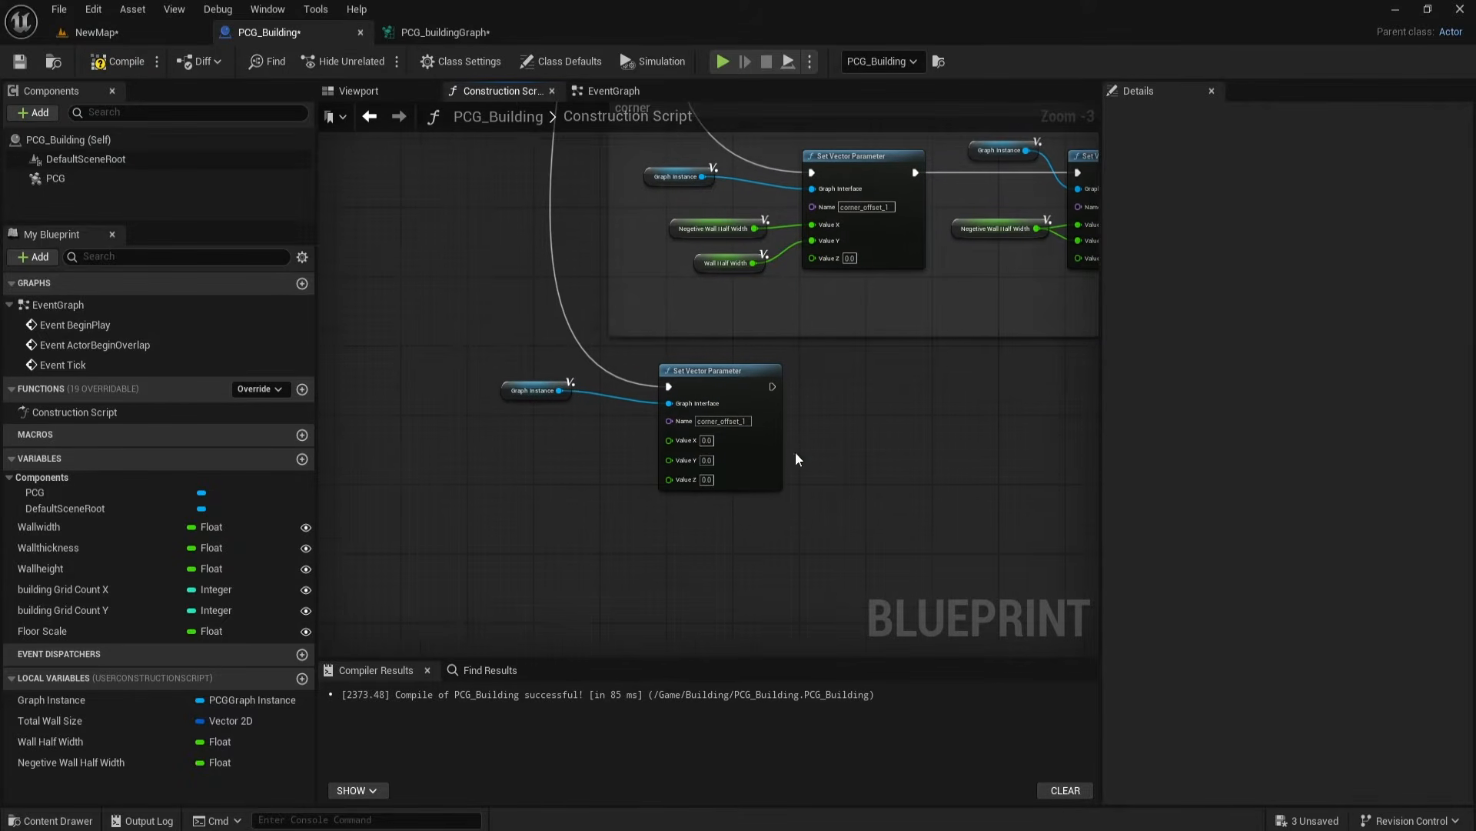
pyautogui.click(721, 421)
pyautogui.hotkey('ctrl', 'v')
pyautogui.scroll(3, 687, 534)
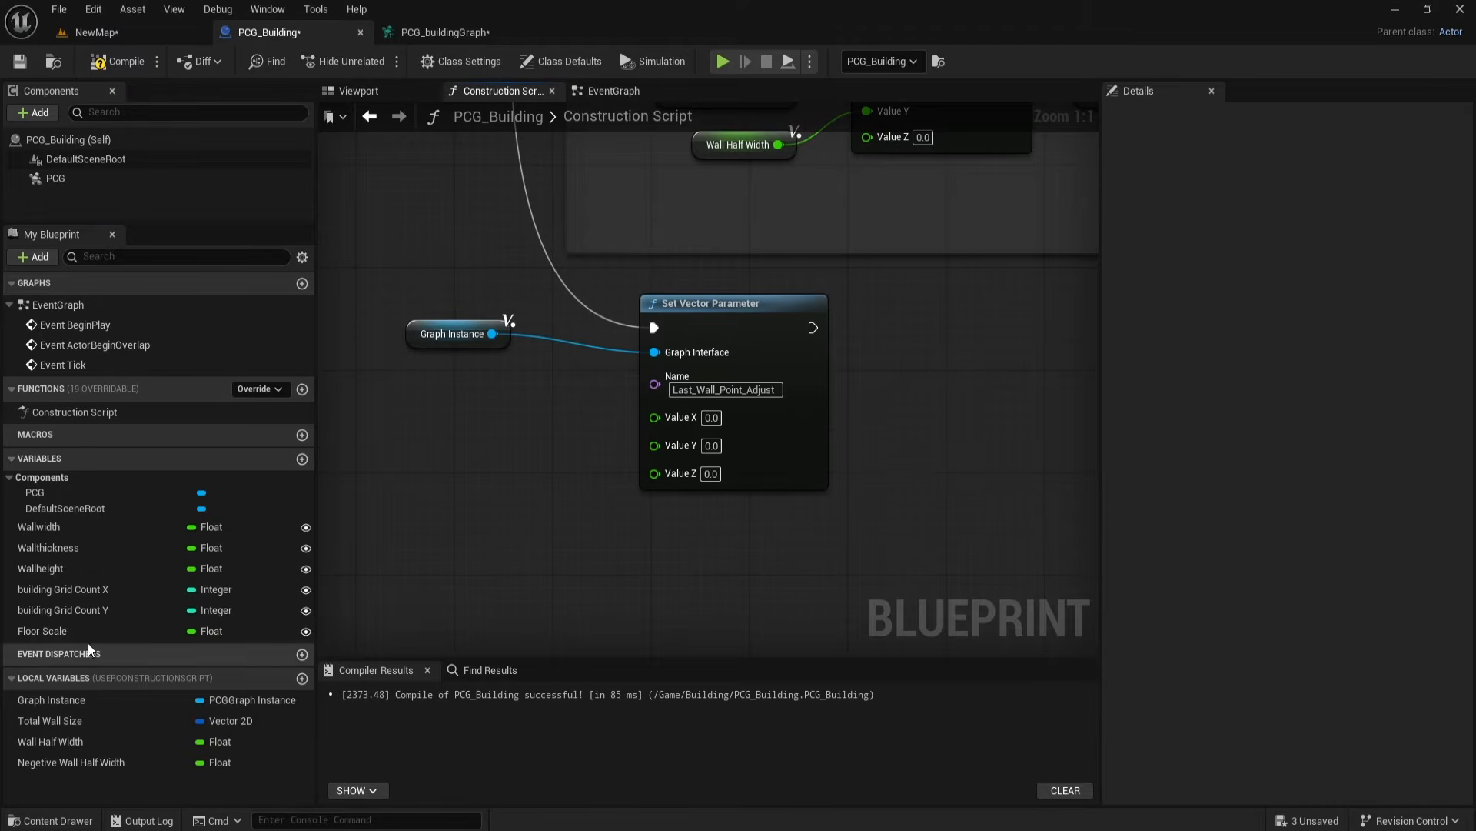
# Step: Duplicate the building Grid Count X variable, name the copy Number of Floors, and compile the blueprint
pyautogui.rightClick(75, 588)
pyautogui.click(184, 684)
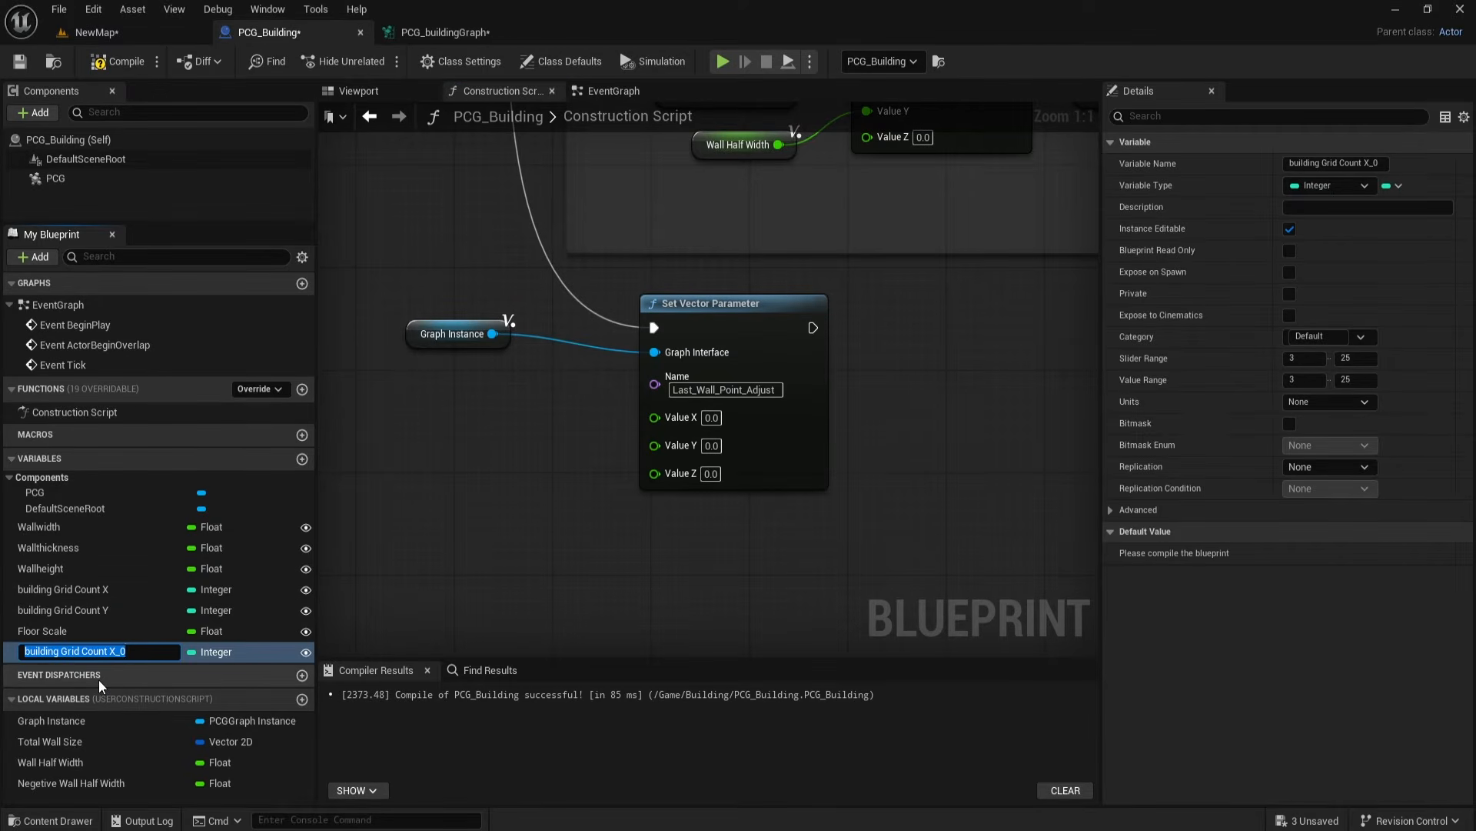
pyautogui.write('Floors')
pyautogui.press('BackSpace')
pyautogui.press('BackSpace')
pyautogui.press('BackSpace')
pyautogui.press('BackSpace')
pyautogui.press('BackSpace')
pyautogui.press('BackSpace')
pyautogui.write('Number of Floors')
pyautogui.press('Return')
pyautogui.press('F7')
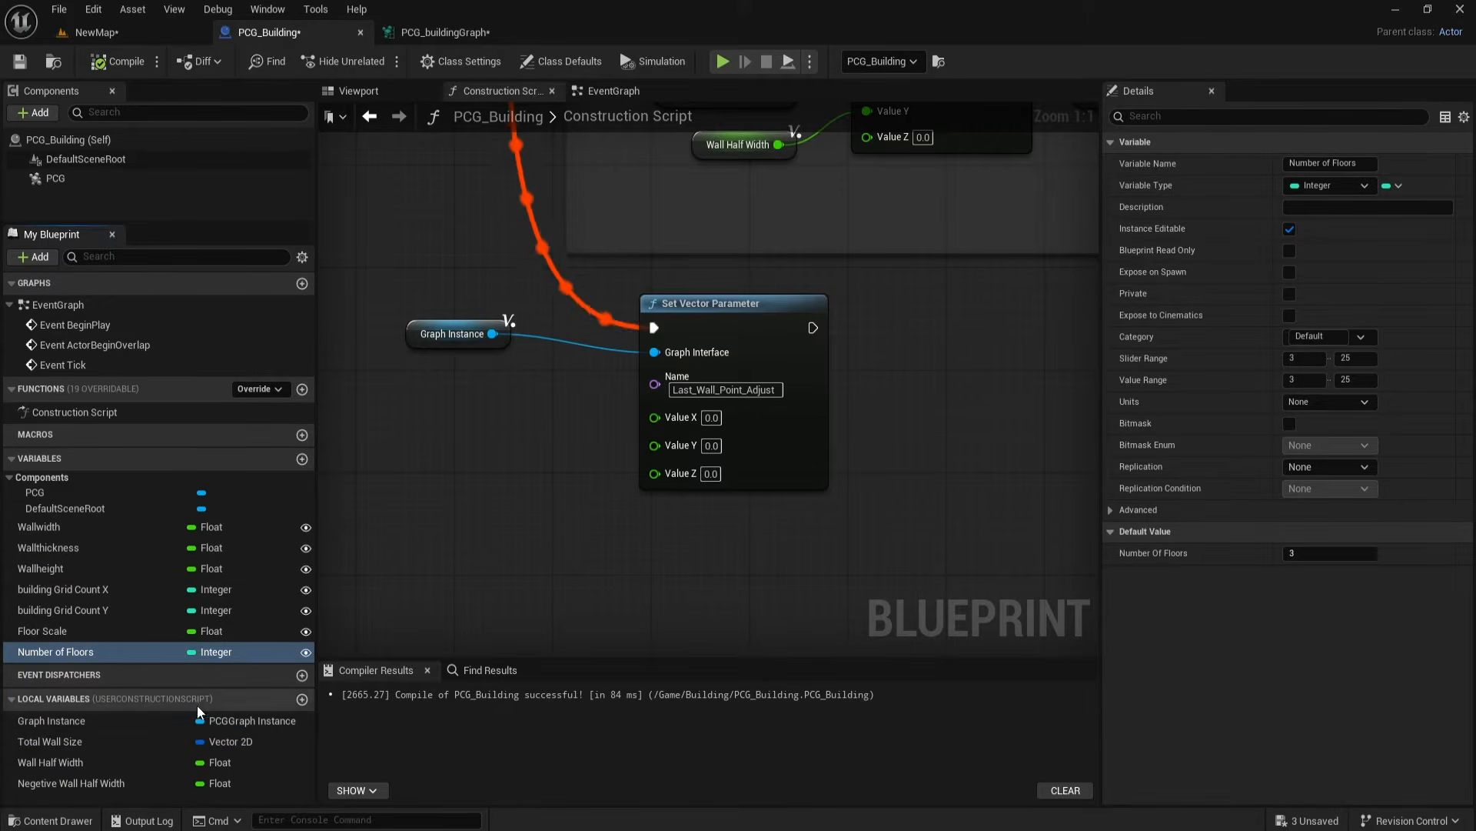
# Step: Place a Wallheight getter beyond the Negetive Wall Half Width SET node and feed it into a new Multiply node
pyautogui.scroll(-3, 782, 392)
pyautogui.moveTo(782, 392); pyautogui.dragTo(727, 383, button='right')
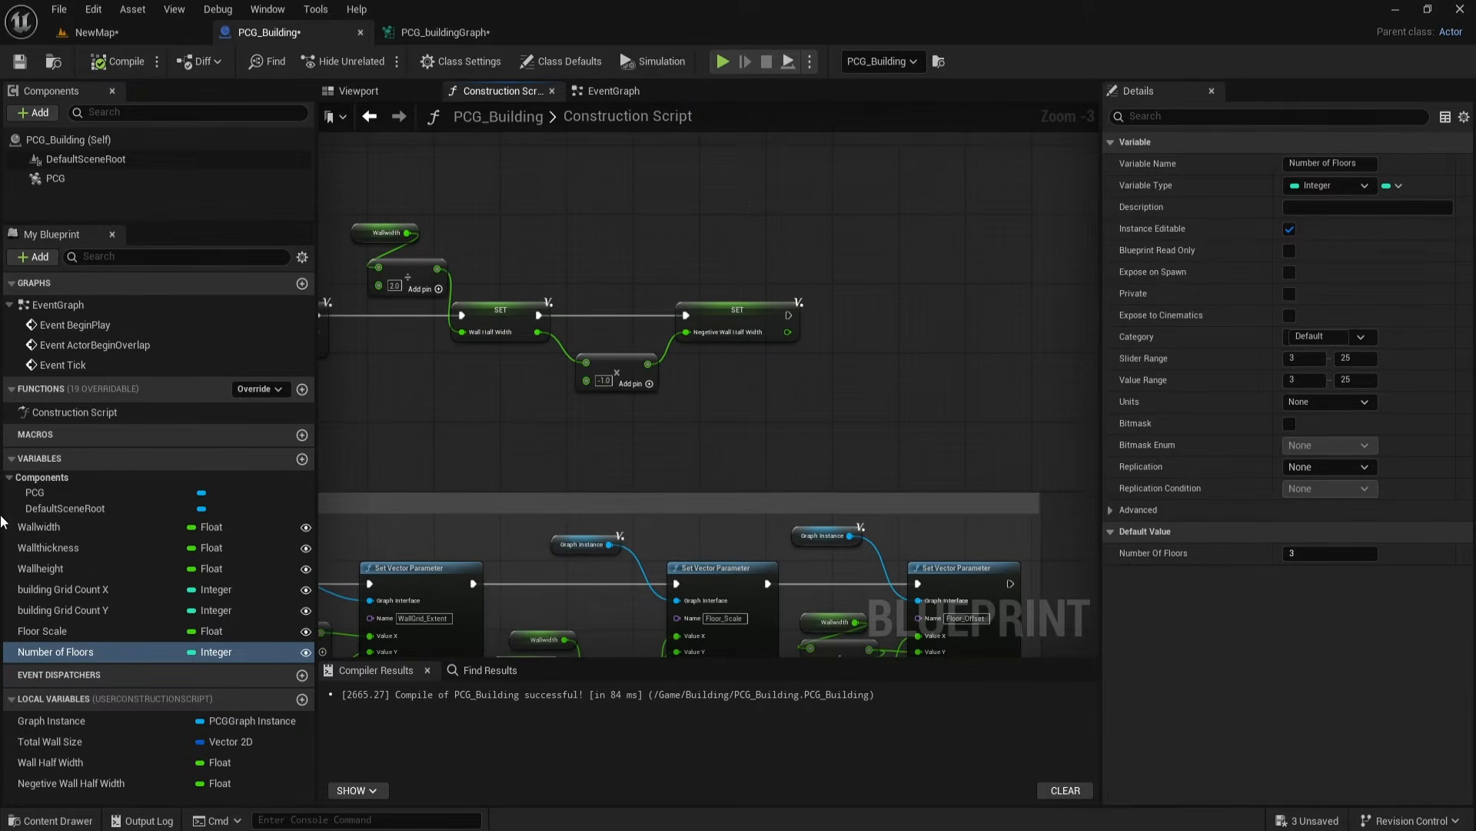
pyautogui.moveTo(605, 409); pyautogui.dragTo(577, 411, button='right')
pyautogui.moveTo(46, 568); pyautogui.dragTo(842, 321)
pyautogui.scroll(3, 824, 269)
pyautogui.write('mu')
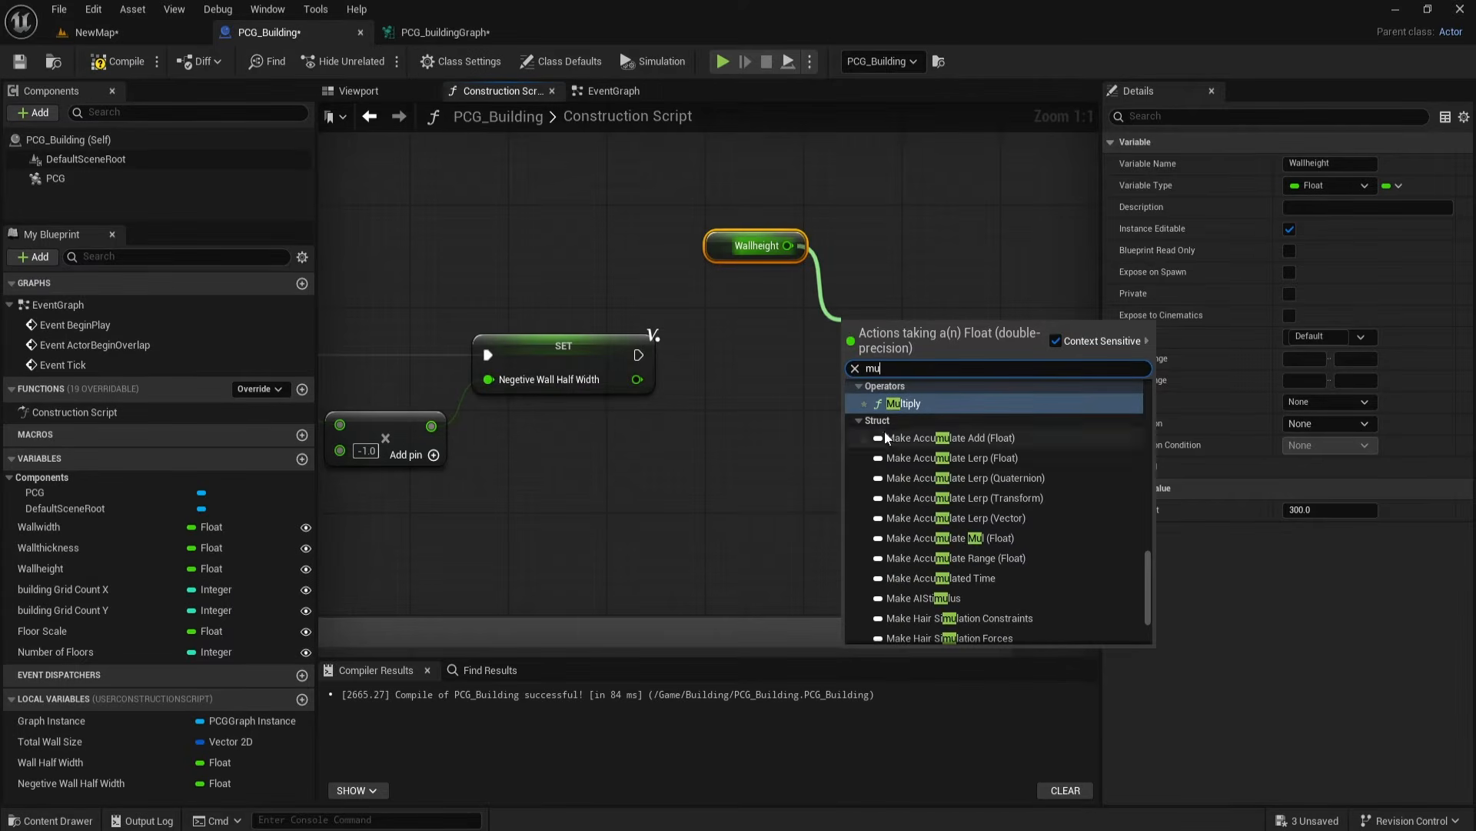
pyautogui.click(902, 404)
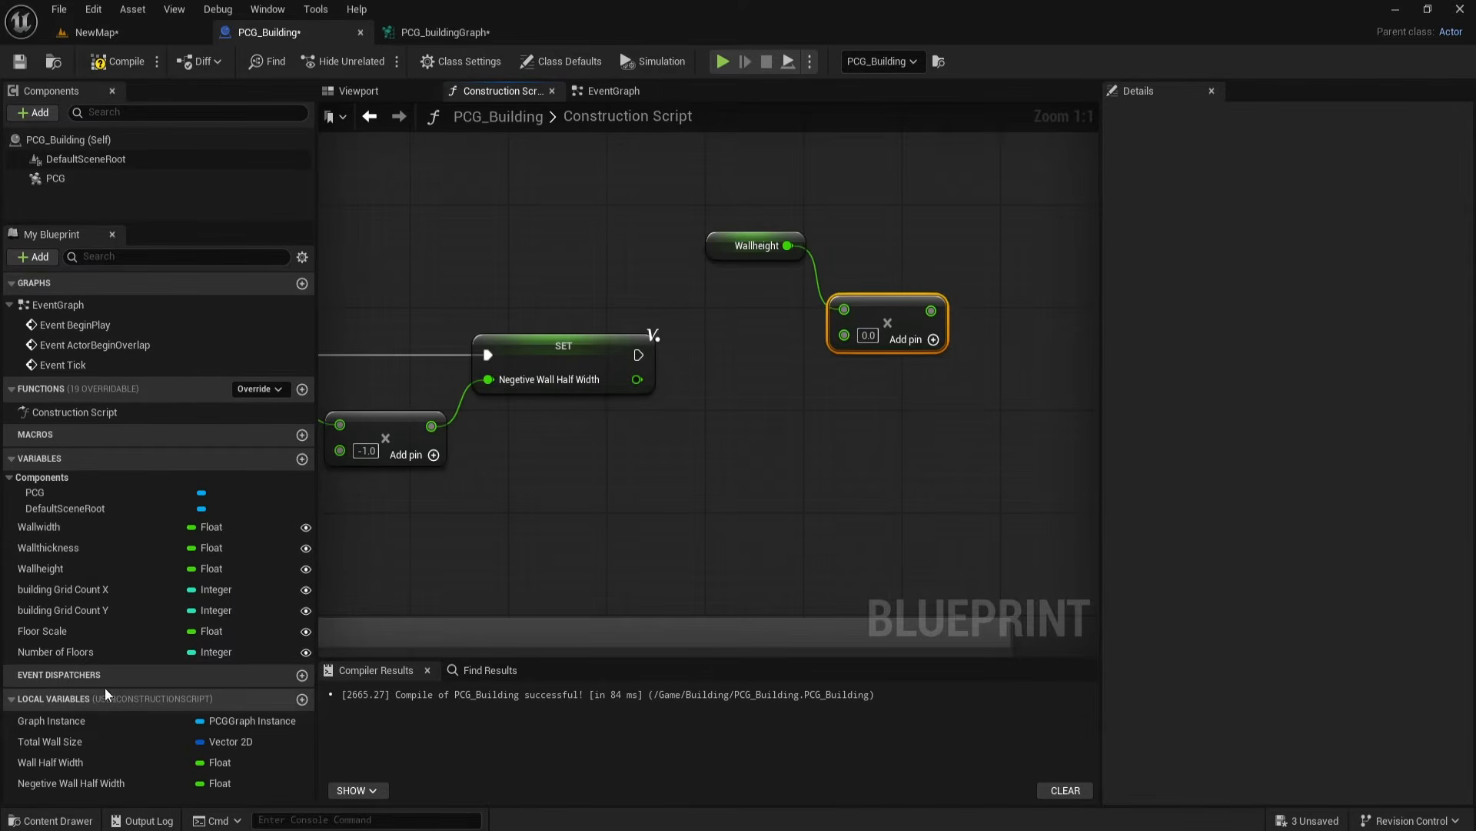
# Step: Add a Number of Floors getter as the Multiply node's second input and select the group for arranging
pyautogui.keyDown('ctrl'); pyautogui.moveTo(54, 652); pyautogui.dragTo(747, 337); pyautogui.keyUp('ctrl')
pyautogui.click(736, 255)
pyautogui.moveTo(729, 245); pyautogui.dragTo(729, 284)
pyautogui.keyDown('ctrl'); pyautogui.click(732, 348); pyautogui.keyUp('ctrl')
pyautogui.keyDown('ctrl'); pyautogui.click(883, 322); pyautogui.keyUp('ctrl')
# Step: Promote the Multiply result to a local variable named building Wall Height
pyautogui.moveTo(883, 322); pyautogui.dragTo(932, 312)
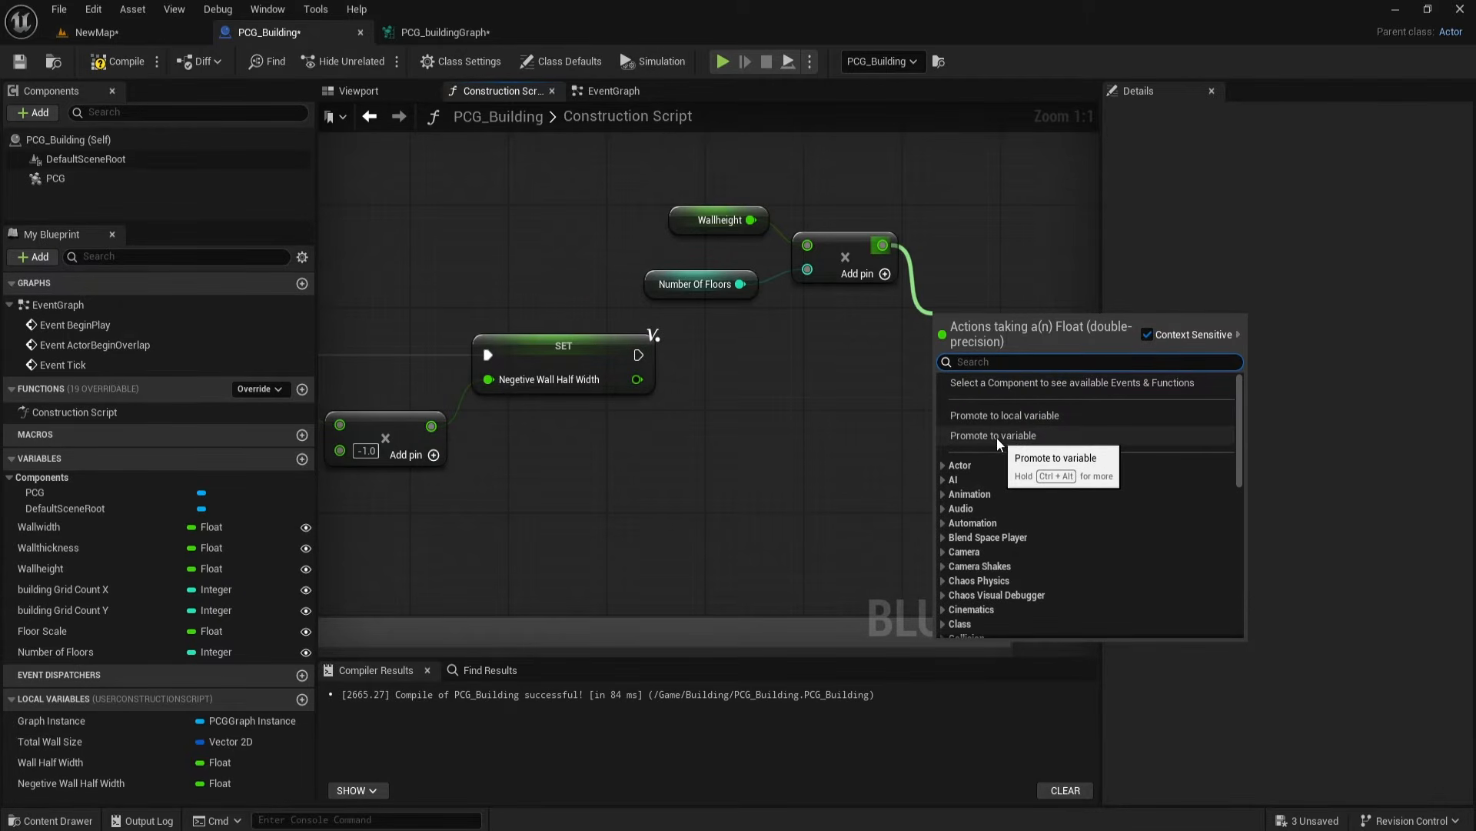
pyautogui.click(999, 417)
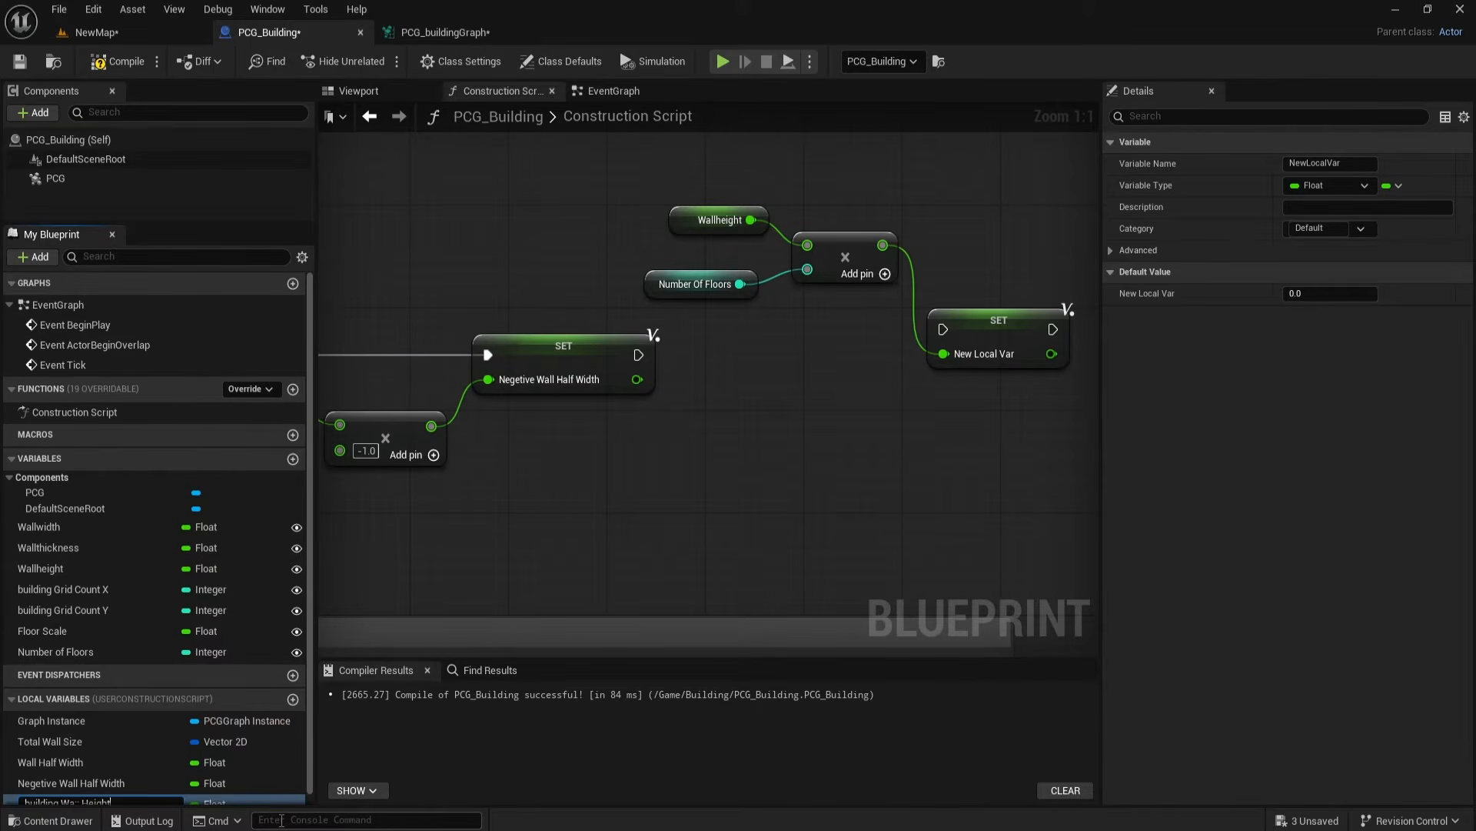
pyautogui.press('Return')
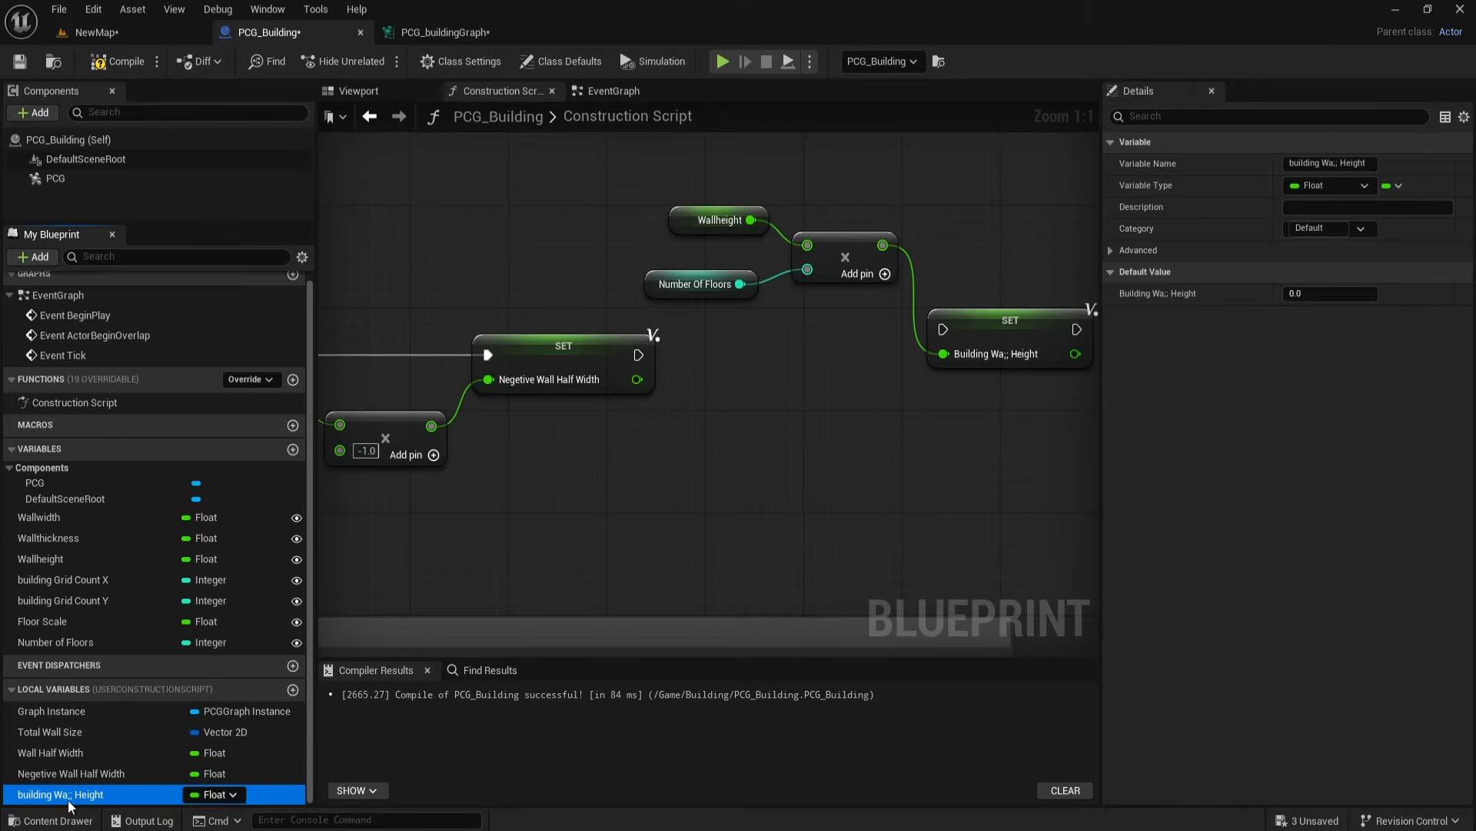
pyautogui.click(106, 797)
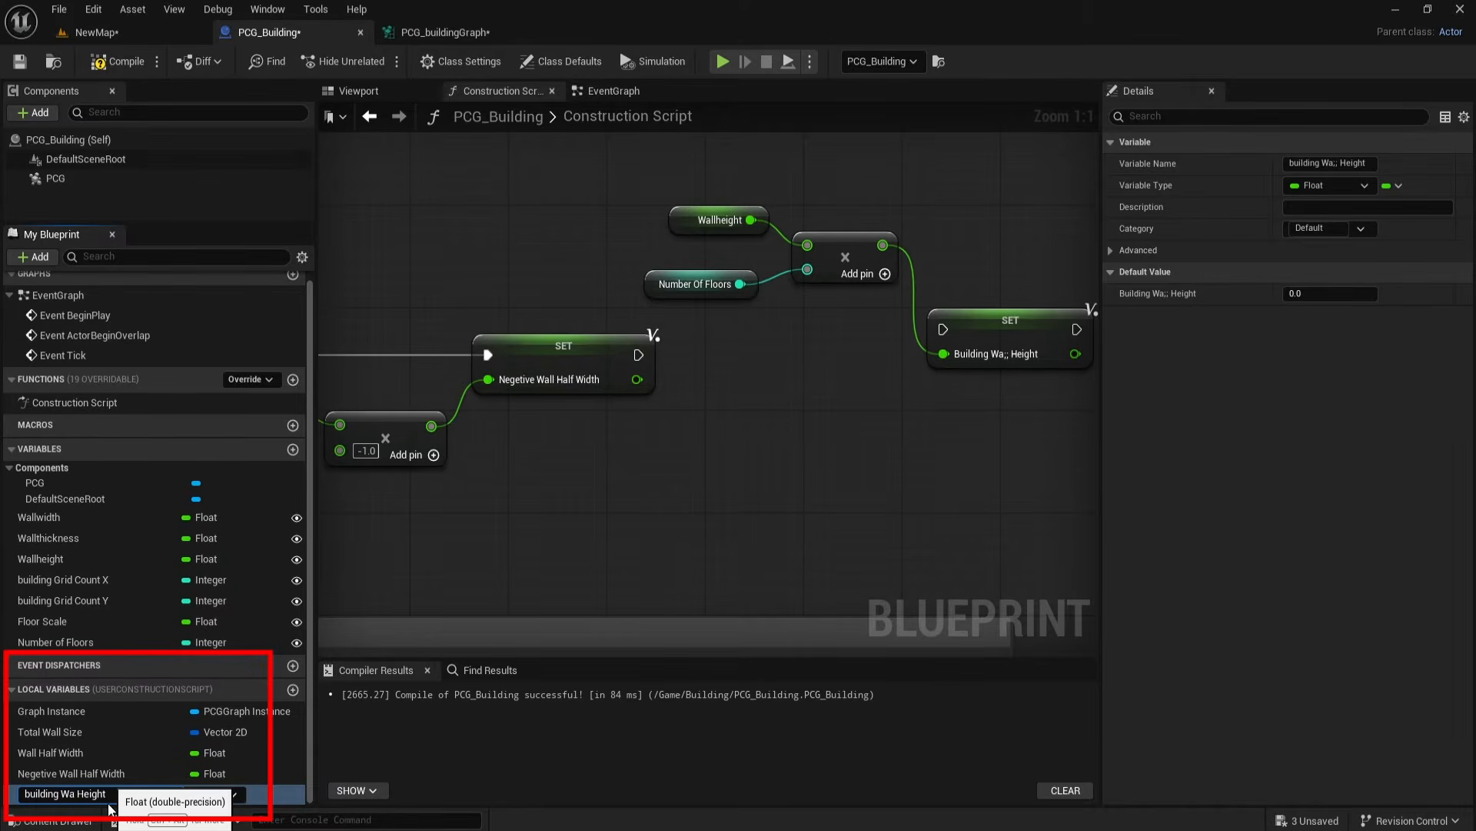
pyautogui.write('ll')
pyautogui.press('Return')
# Step: Connect the Negetive Wall Half Width SET node's execution to the Building Wall Height SET node, align the nodes, then compile and save
pyautogui.moveTo(638, 354); pyautogui.dragTo(915, 331)
pyautogui.click(916, 343)
pyautogui.moveTo(583, 189); pyautogui.dragTo(851, 298)
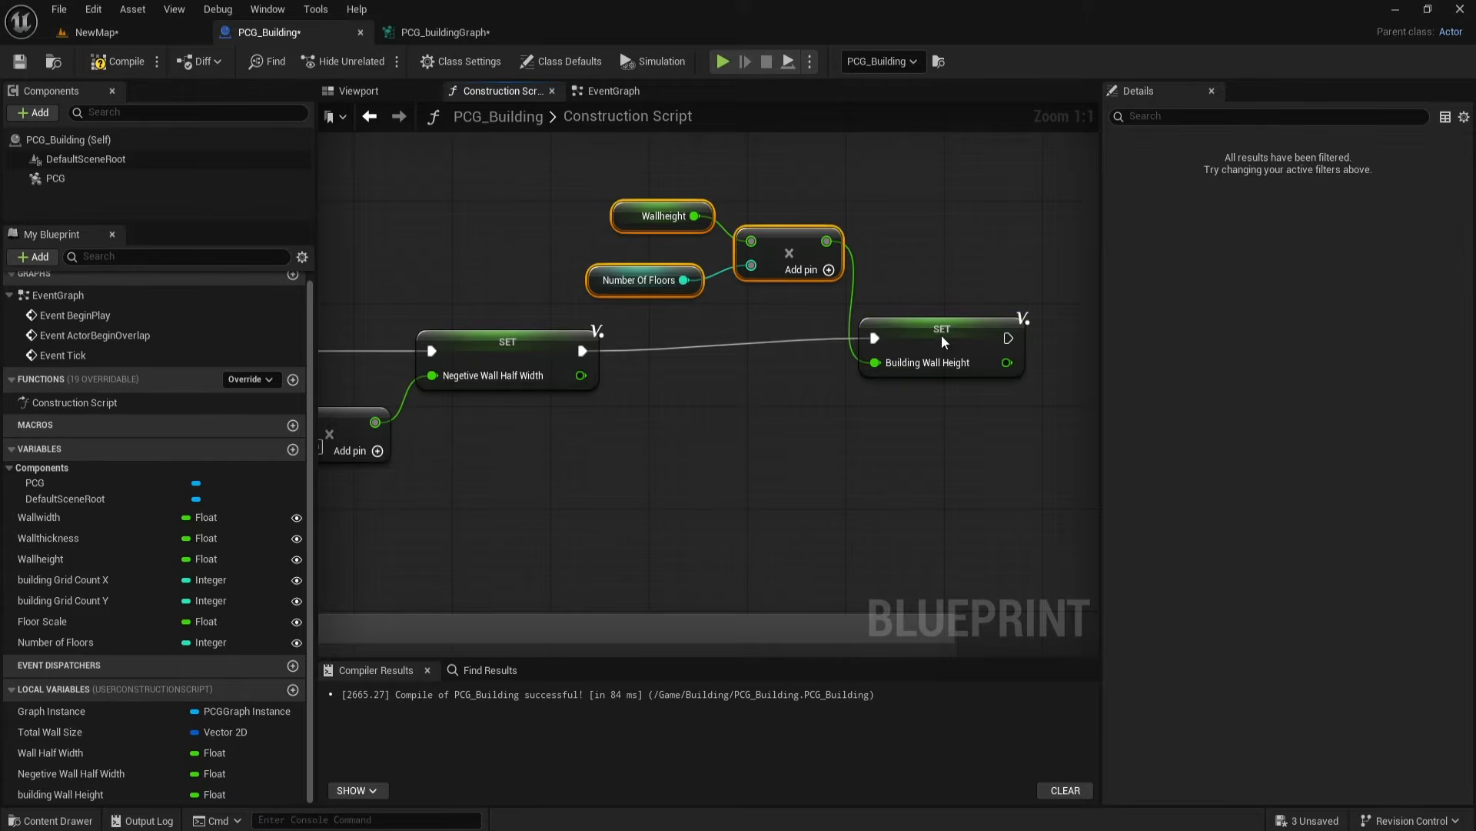
pyautogui.moveTo(945, 342); pyautogui.dragTo(938, 352)
pyautogui.moveTo(759, 408); pyautogui.dragTo(778, 388, button='right')
pyautogui.click(115, 62)
pyautogui.click(20, 61)
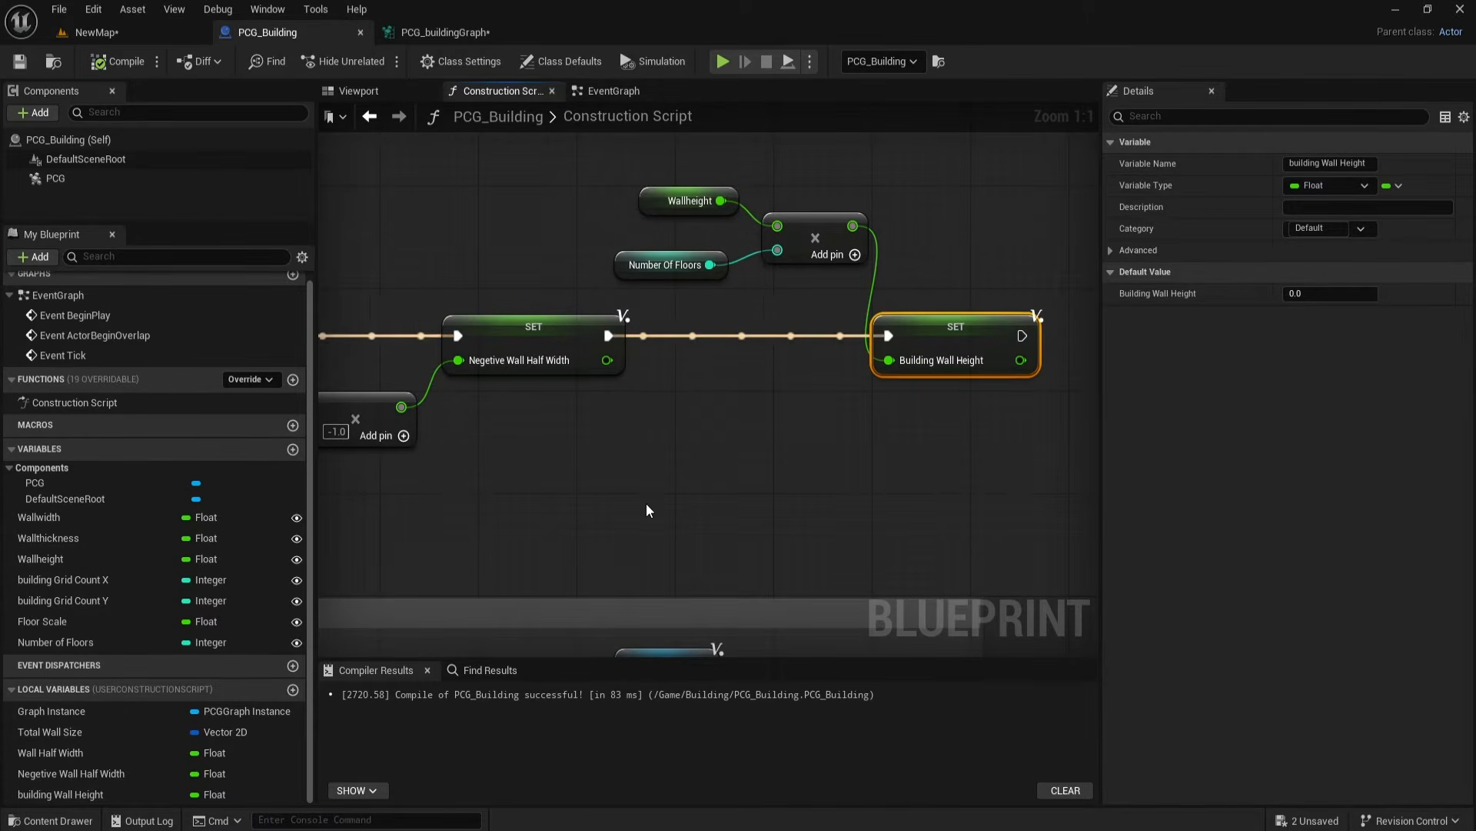
# Step: Add a Building Wall Height getter beside the Last_Wall_Point_Adjust node and feed it into a new Subtract node
pyautogui.scroll(-3, 647, 510)
pyautogui.moveTo(647, 511); pyautogui.dragTo(580, 537, button='right')
pyautogui.scroll(3, 619, 501)
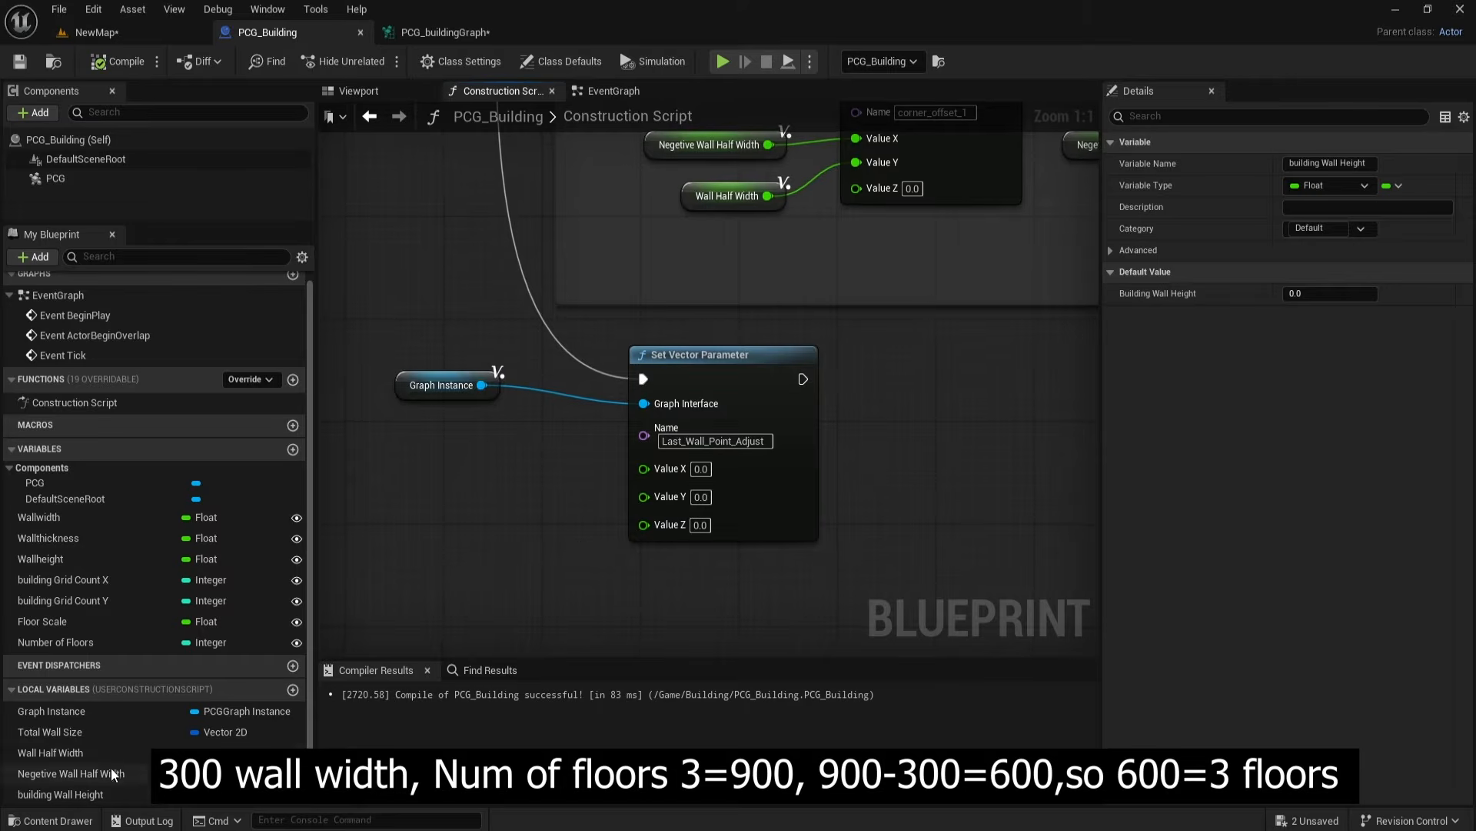
pyautogui.click(99, 795)
pyautogui.moveTo(457, 470); pyautogui.dragTo(465, 481)
pyautogui.click(508, 489)
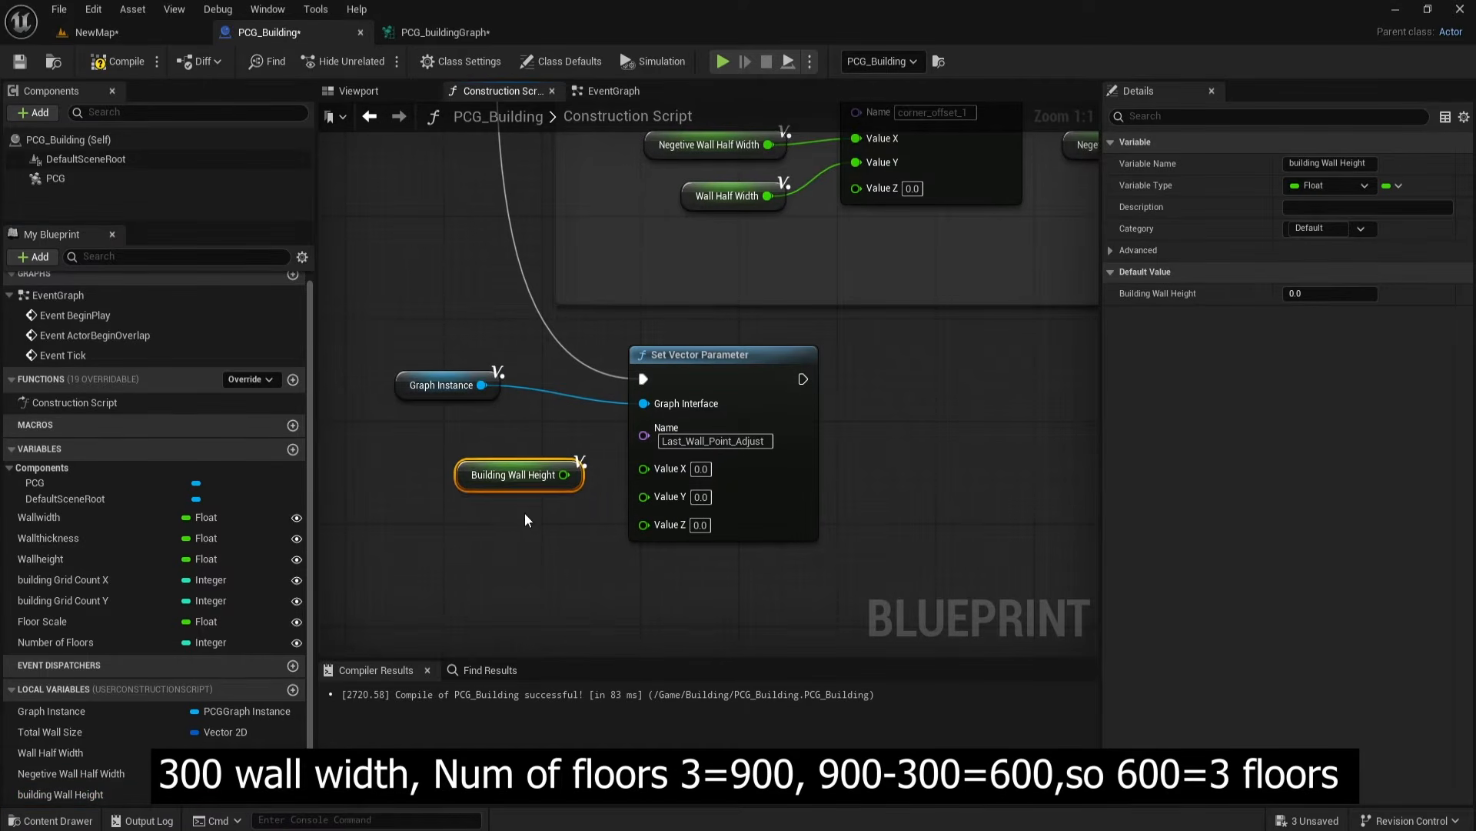
pyautogui.moveTo(508, 503); pyautogui.dragTo(503, 498, button='right')
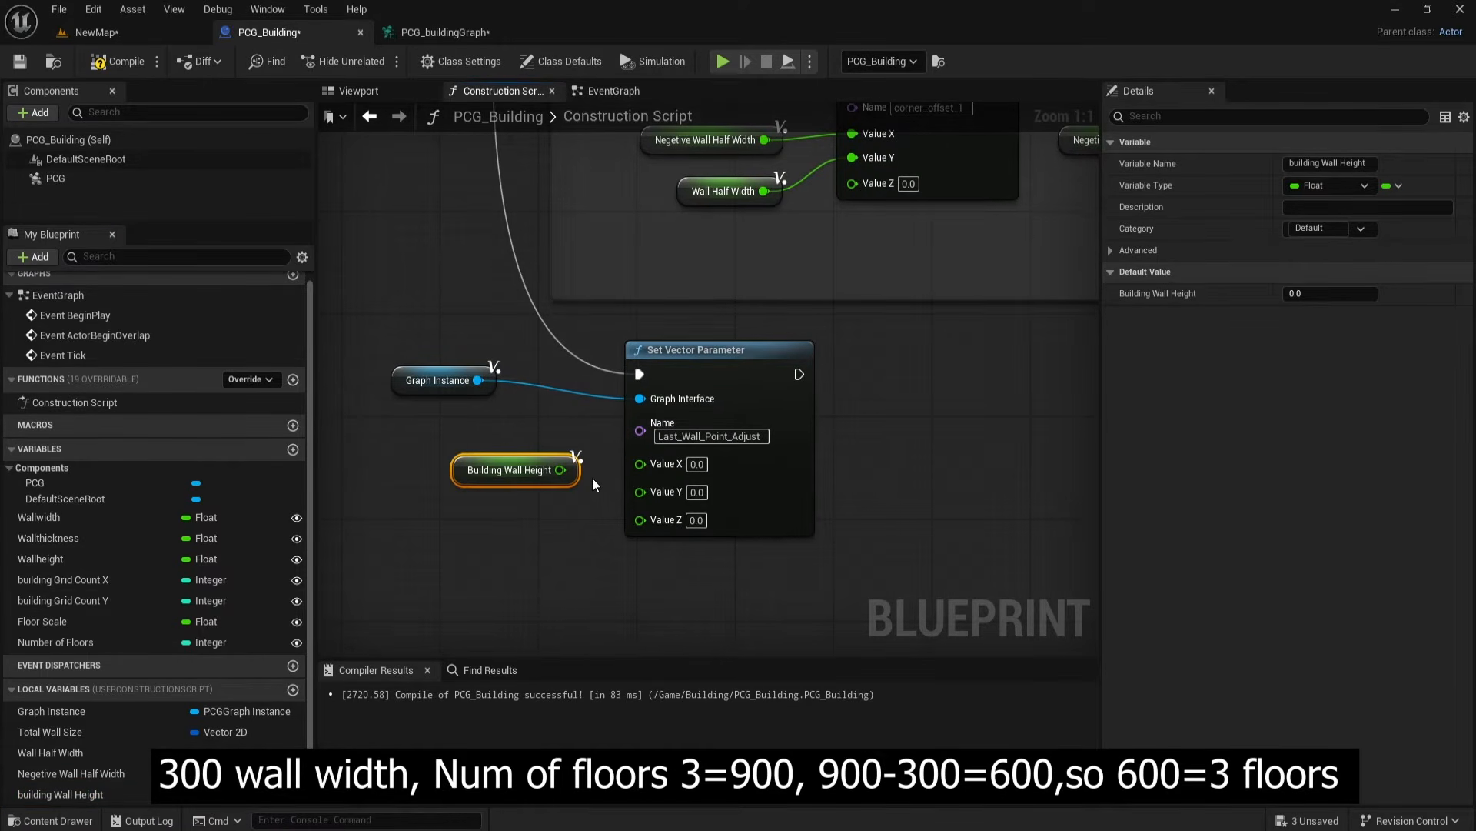
pyautogui.moveTo(560, 470); pyautogui.dragTo(593, 538)
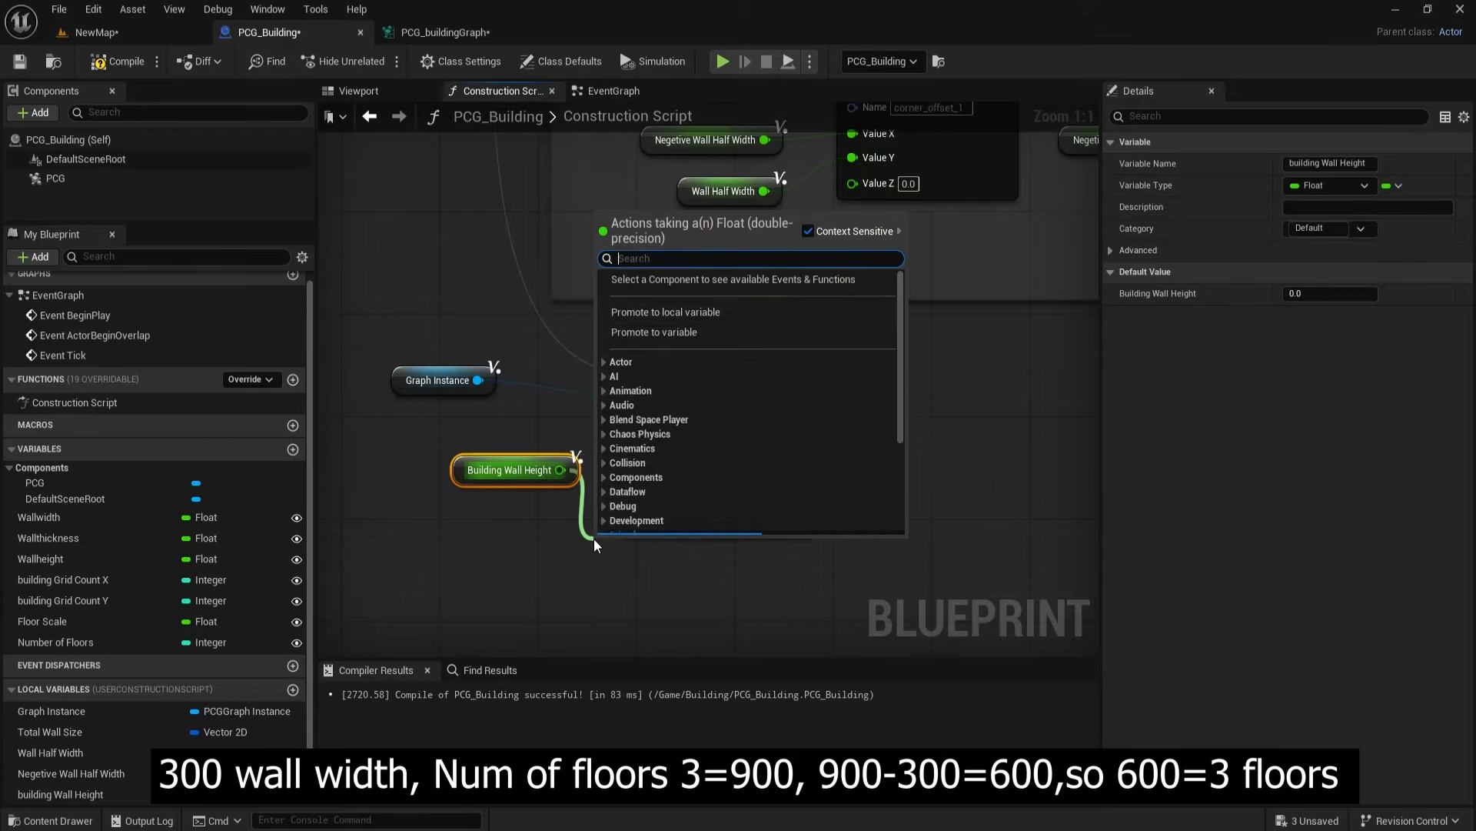
pyautogui.write('-')
pyautogui.click(653, 386)
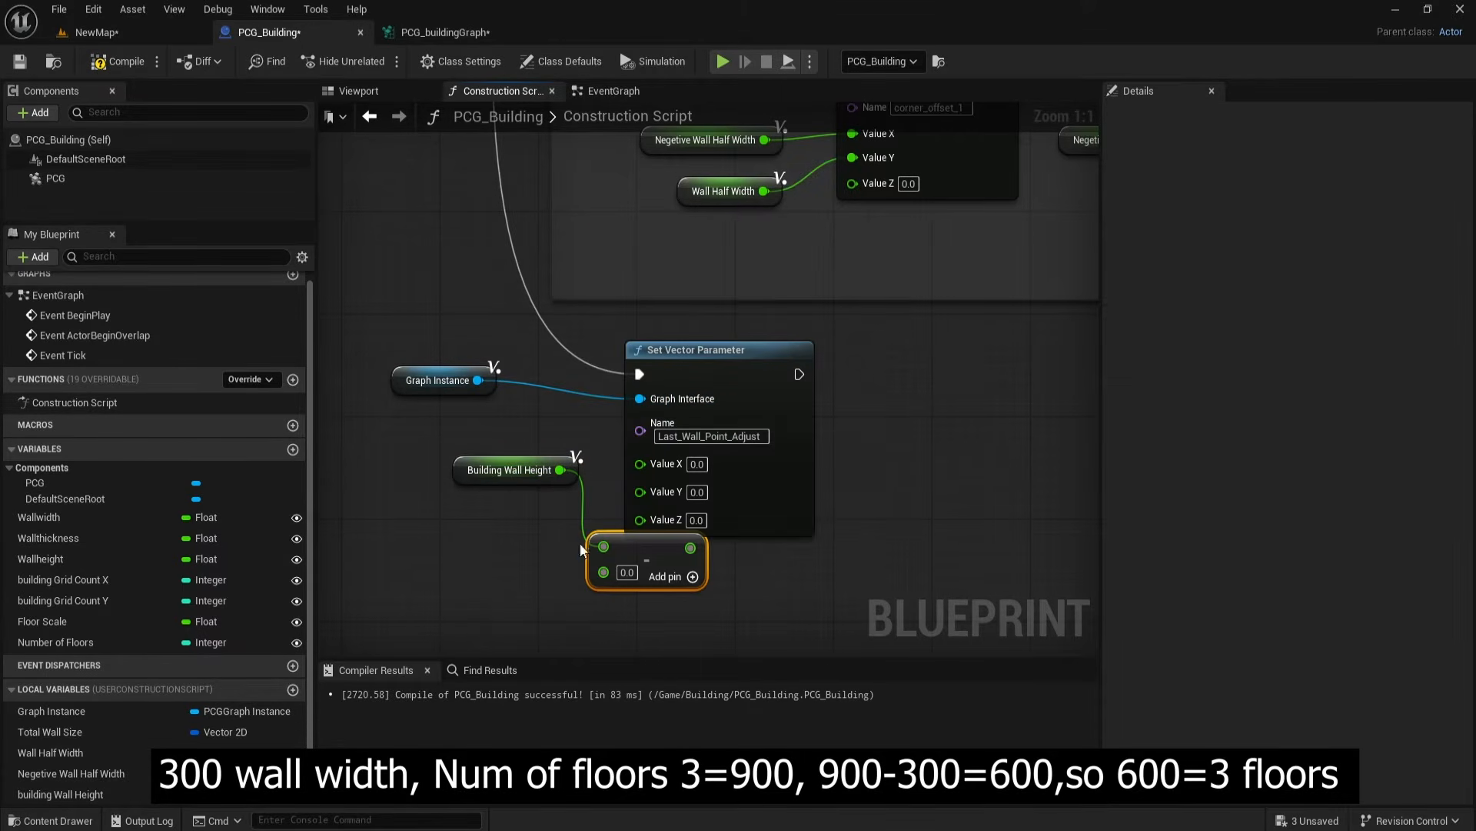
# Step: Subtract Wallheight from Building Wall Height and connect the result to Value Z of the Last_Wall_Point_Adjust node
pyautogui.moveTo(49, 559); pyautogui.dragTo(598, 577)
pyautogui.moveTo(497, 481); pyautogui.dragTo(483, 529)
pyautogui.moveTo(428, 485); pyautogui.dragTo(592, 659)
pyautogui.moveTo(674, 442); pyautogui.dragTo(709, 390)
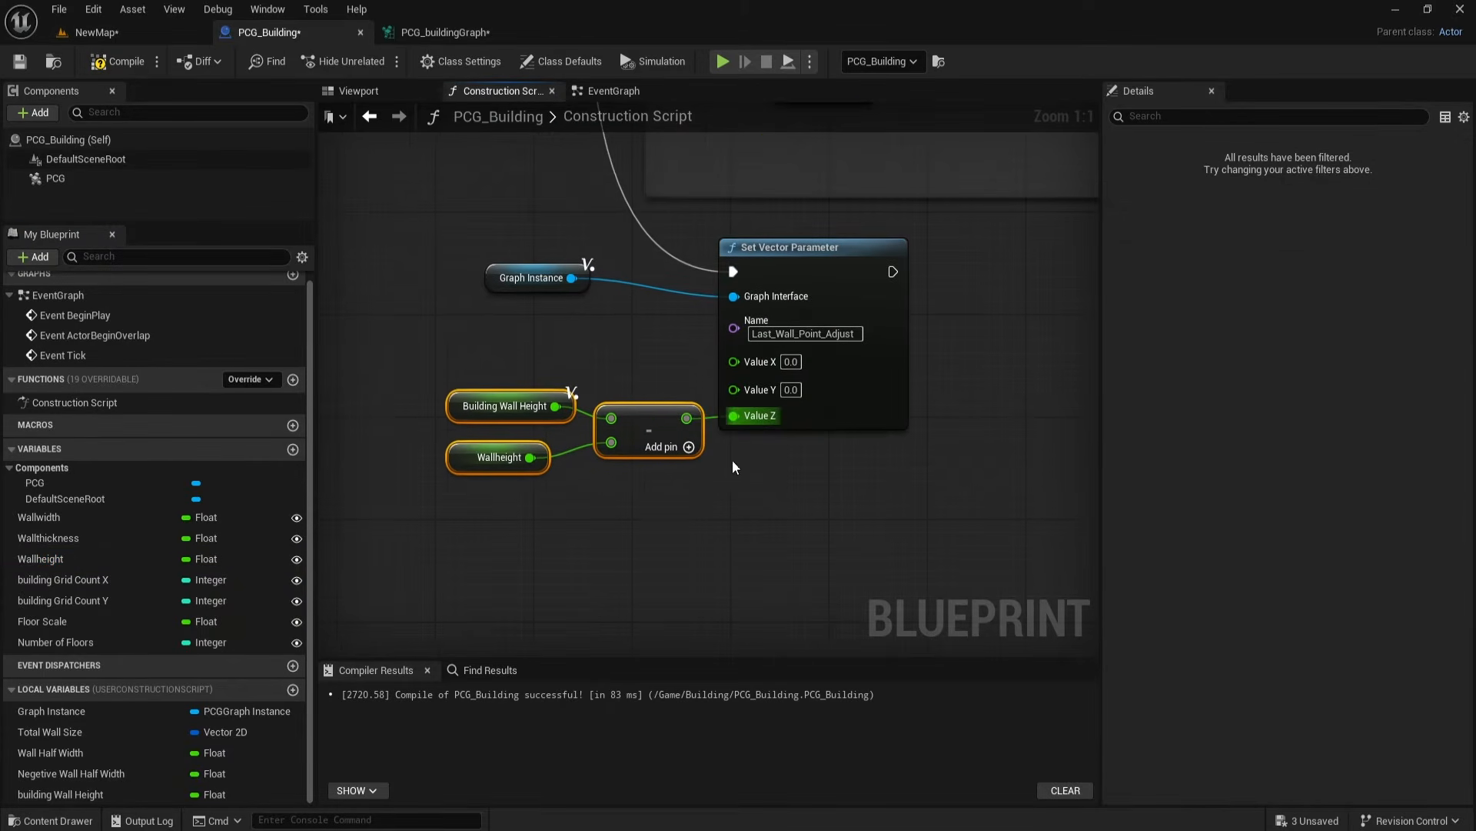
# Step: Compile the PCG_Building blueprint, and force-regenerate and save PCG_buildingGraph
pyautogui.click(120, 64)
pyautogui.click(442, 33)
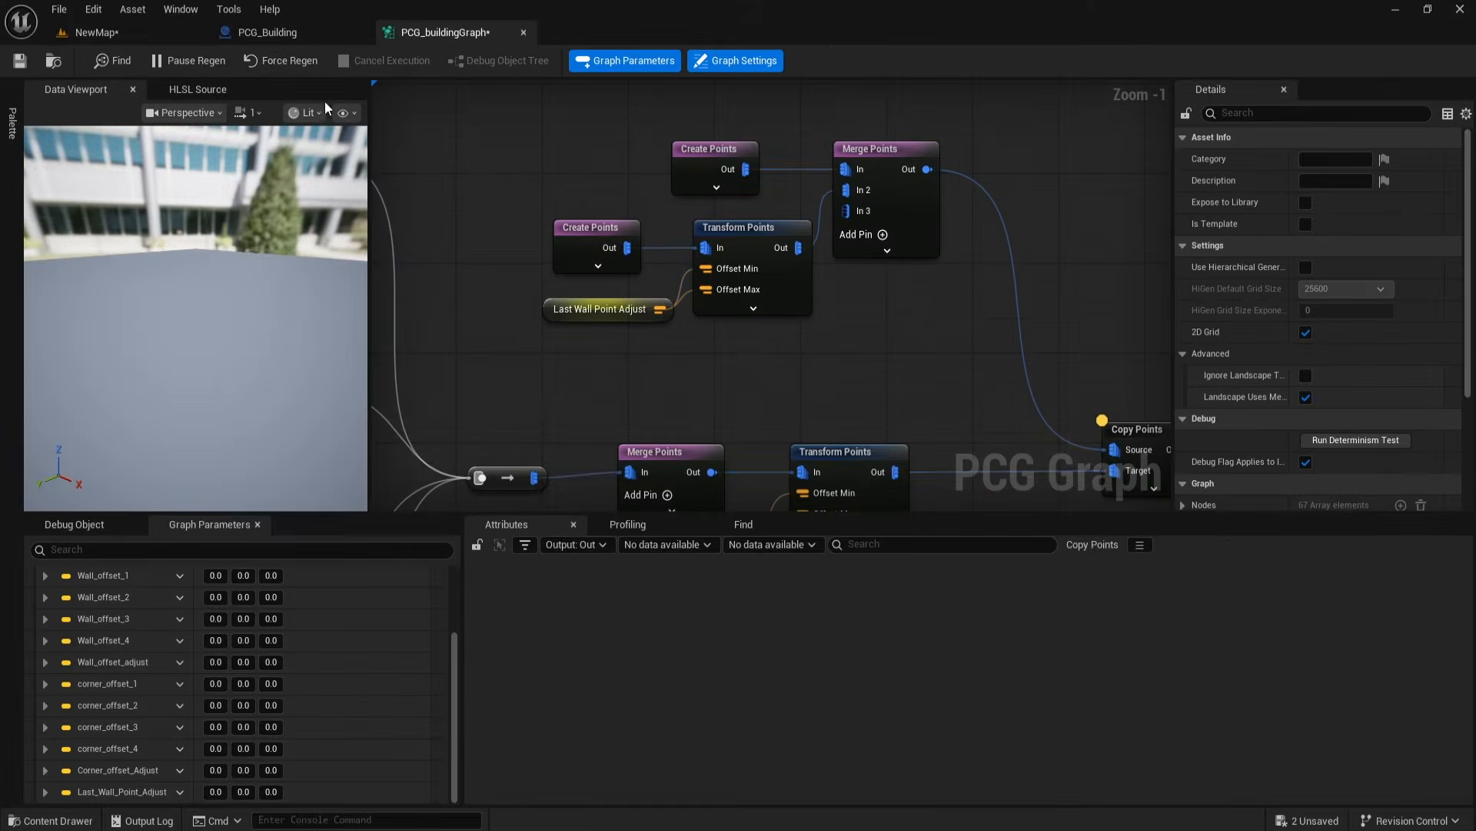
pyautogui.click(289, 62)
pyautogui.click(31, 60)
# Step: Test the building in NewMap with Number Of Floors set to 5, and reset the value to its default
pyautogui.click(116, 32)
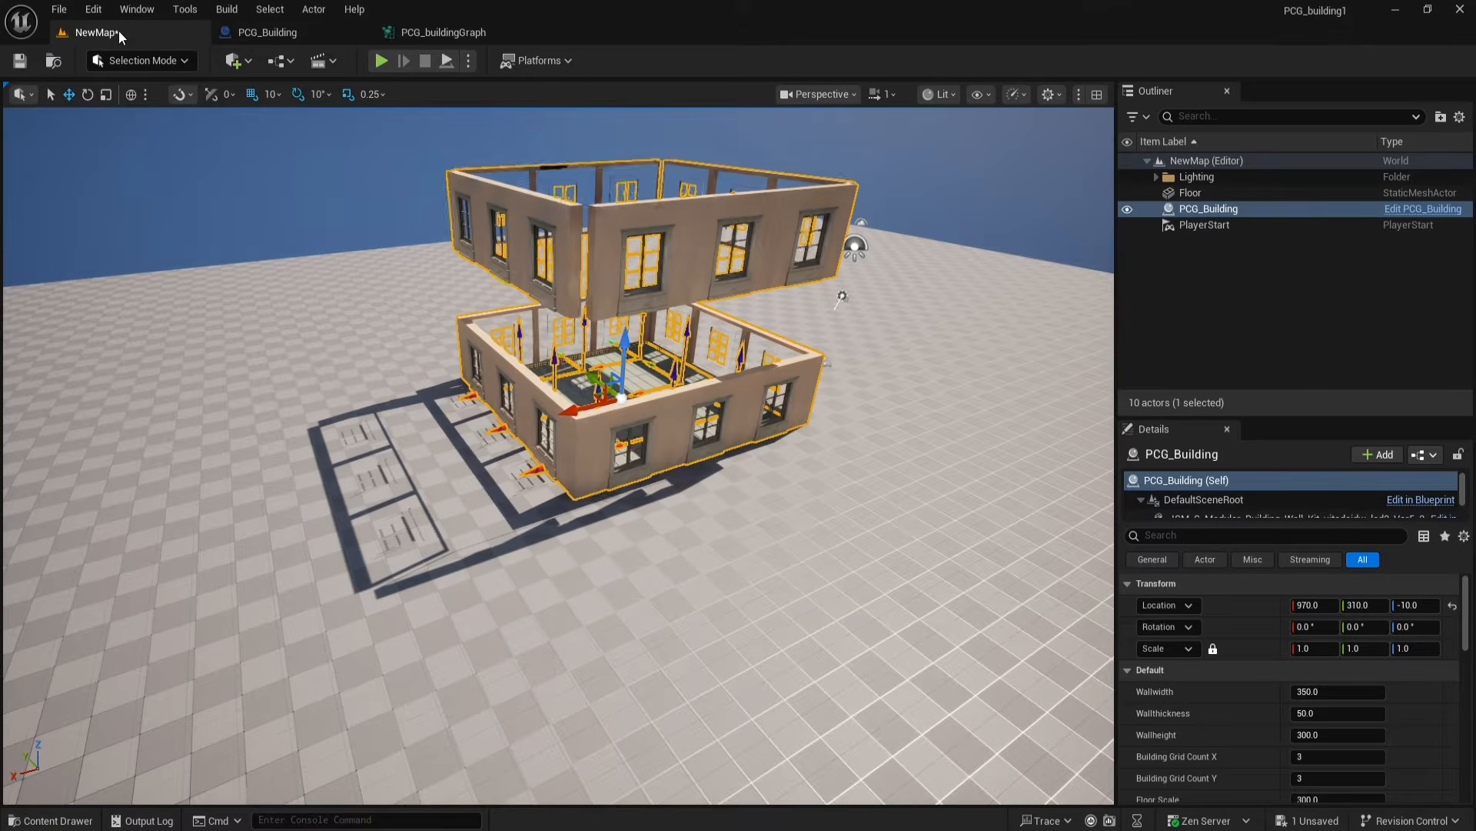
pyautogui.keyDown('alt'); pyautogui.moveTo(735, 584); pyautogui.dragTo(736, 554); pyautogui.keyUp('alt')
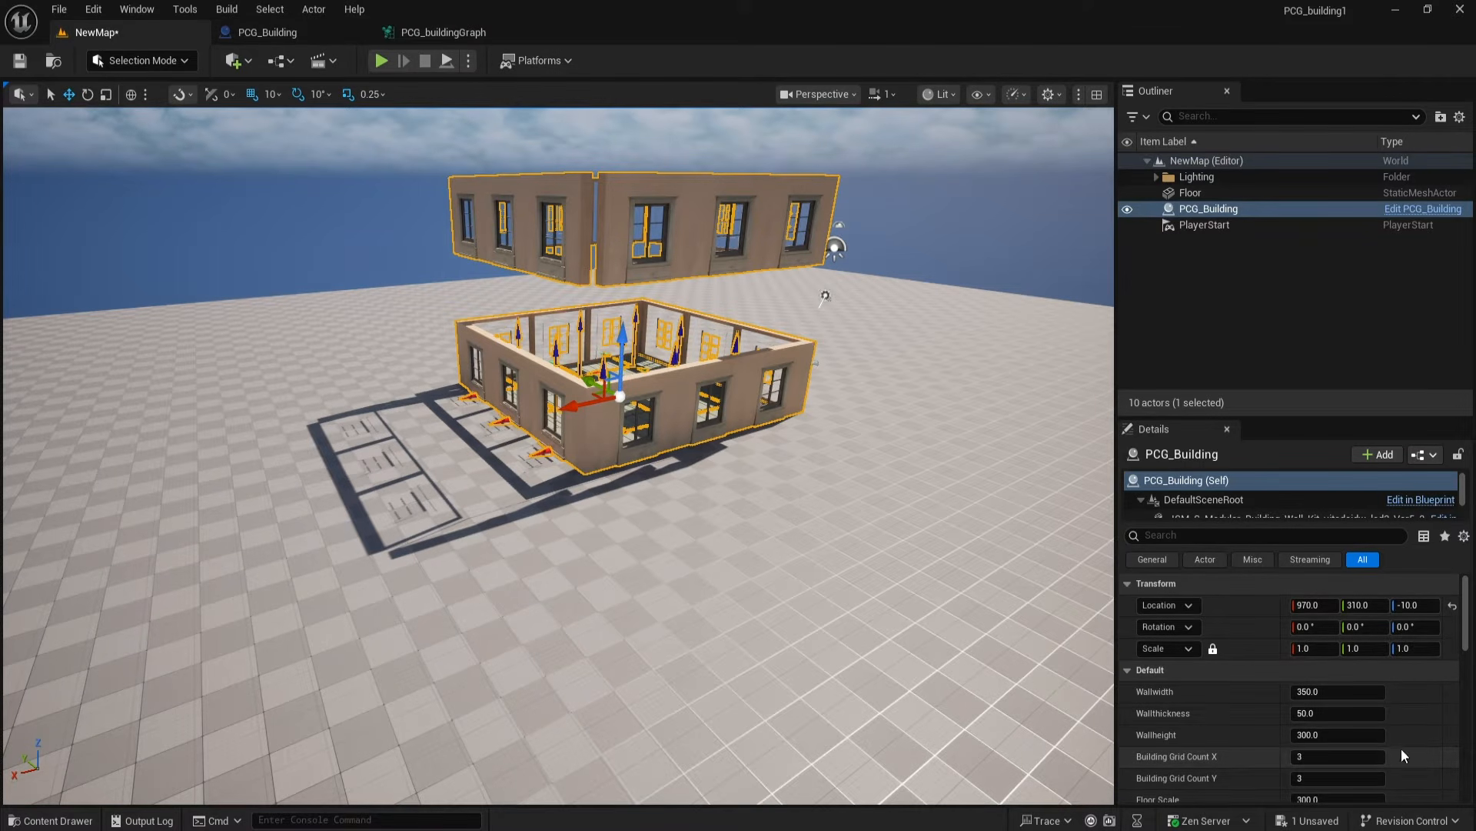
pyautogui.scroll(-2, 1417, 737)
pyautogui.click(1339, 769)
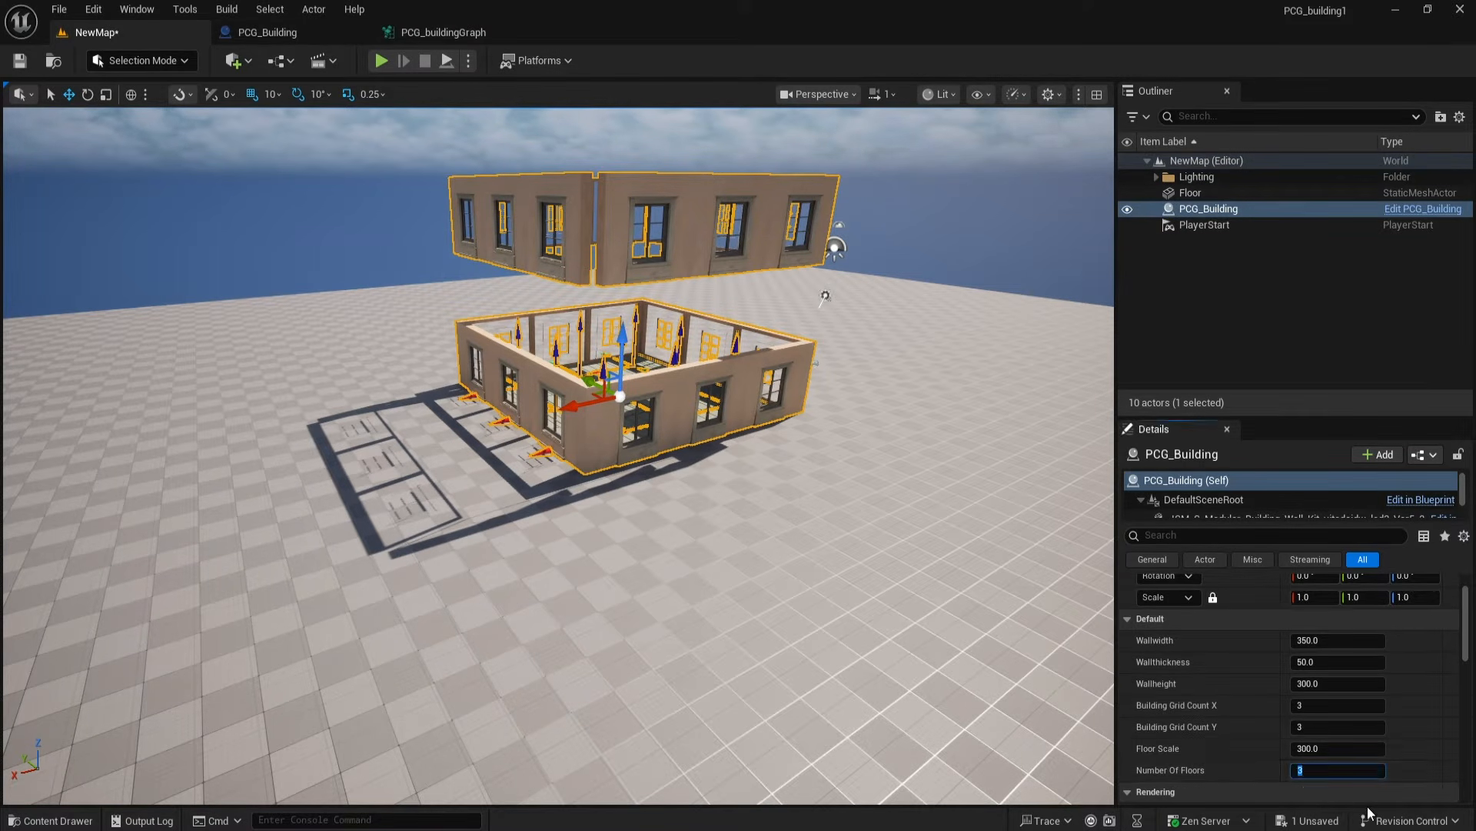
pyautogui.write('1')
pyautogui.press('Return')
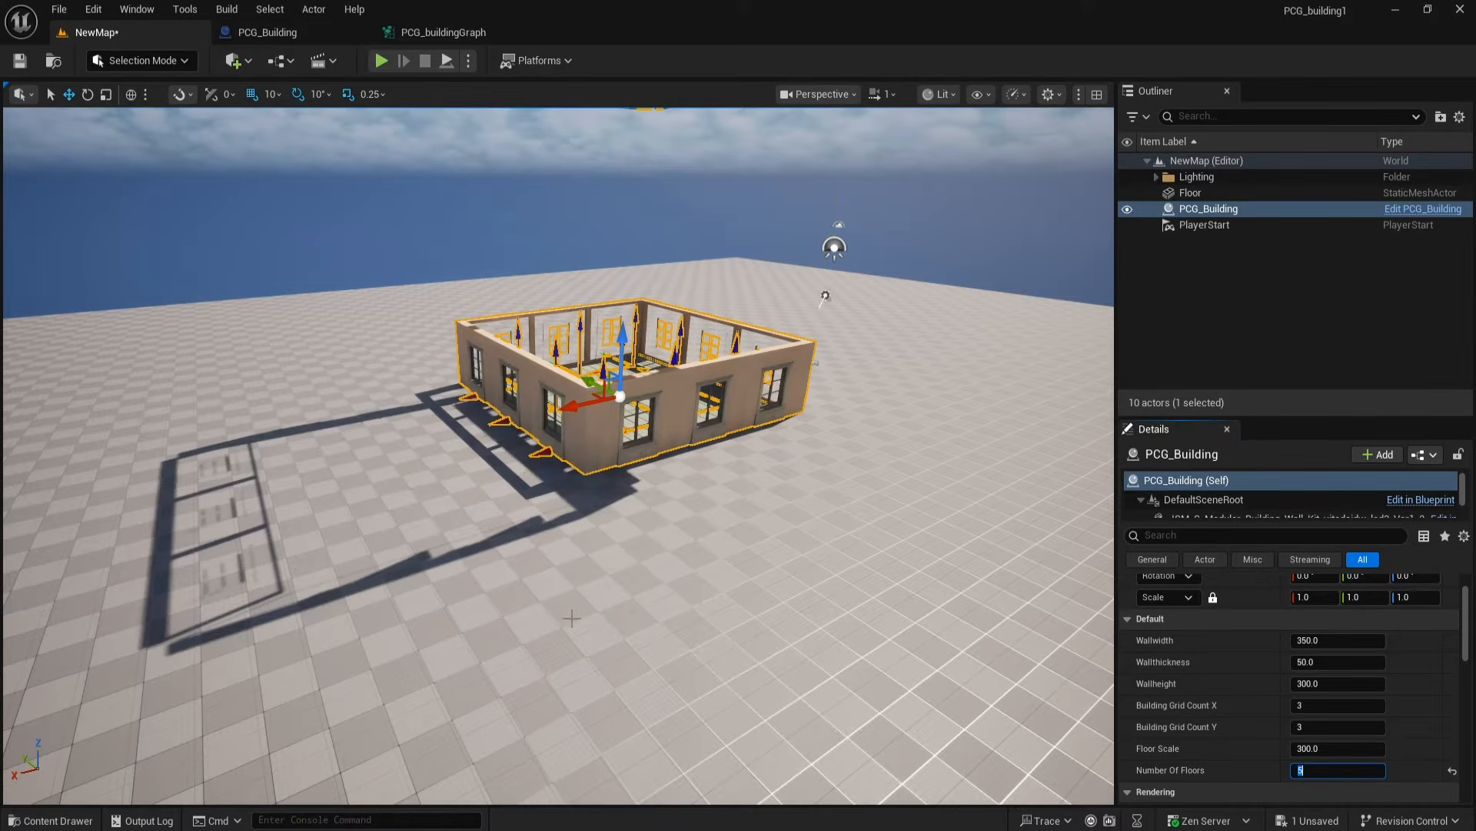
pyautogui.scroll(-3, 572, 618)
pyautogui.moveTo(687, 507); pyautogui.dragTo(657, 458, button='right')
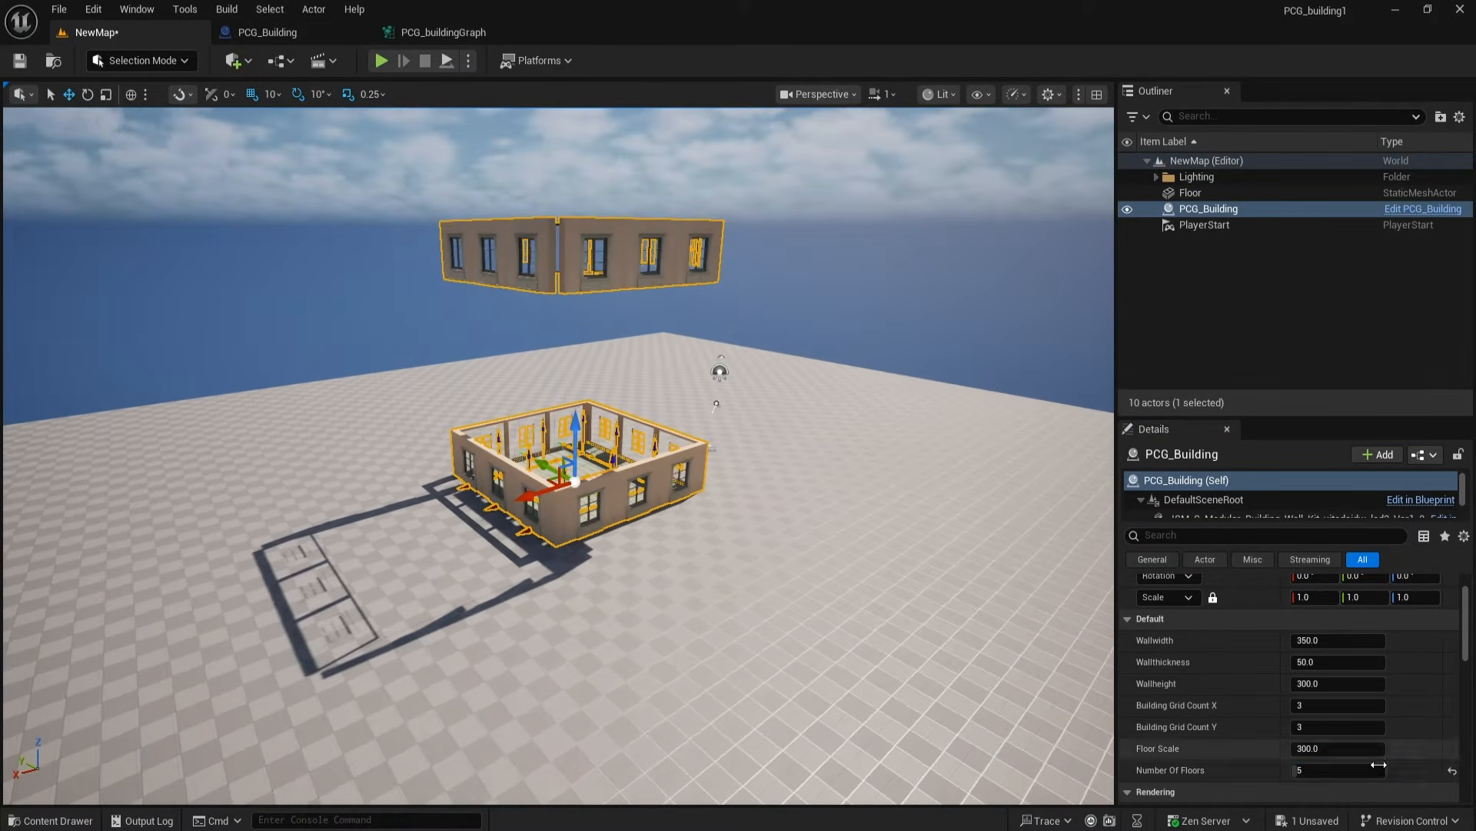
pyautogui.click(1452, 769)
pyautogui.scroll(5, 997, 715)
pyautogui.moveTo(632, 481); pyautogui.dragTo(633, 416, button='right')
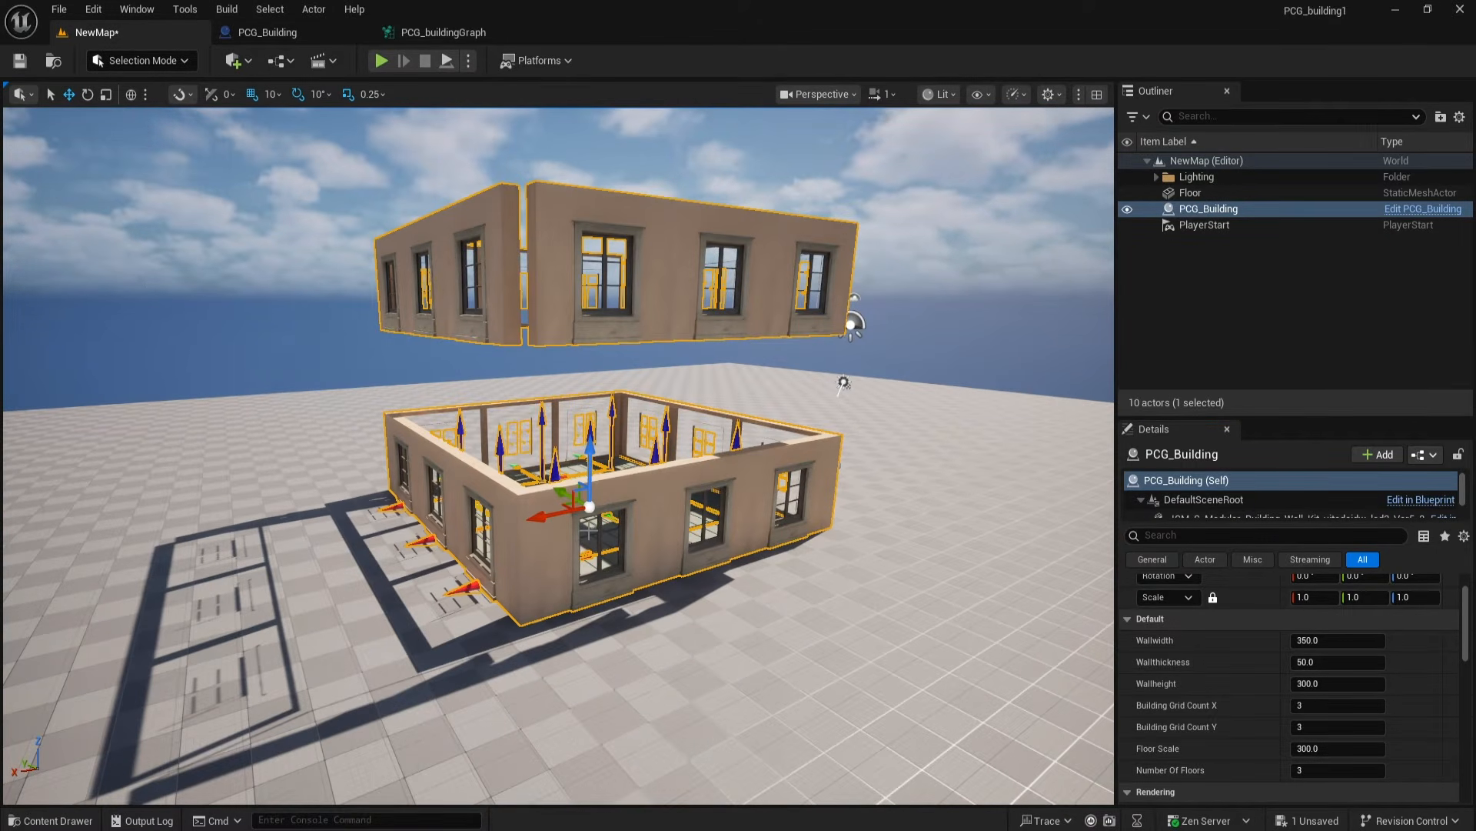
# Step: Disconnect the Merge Points output from the Copy Points source in PCG_buildingGraph
pyautogui.click(333, 34)
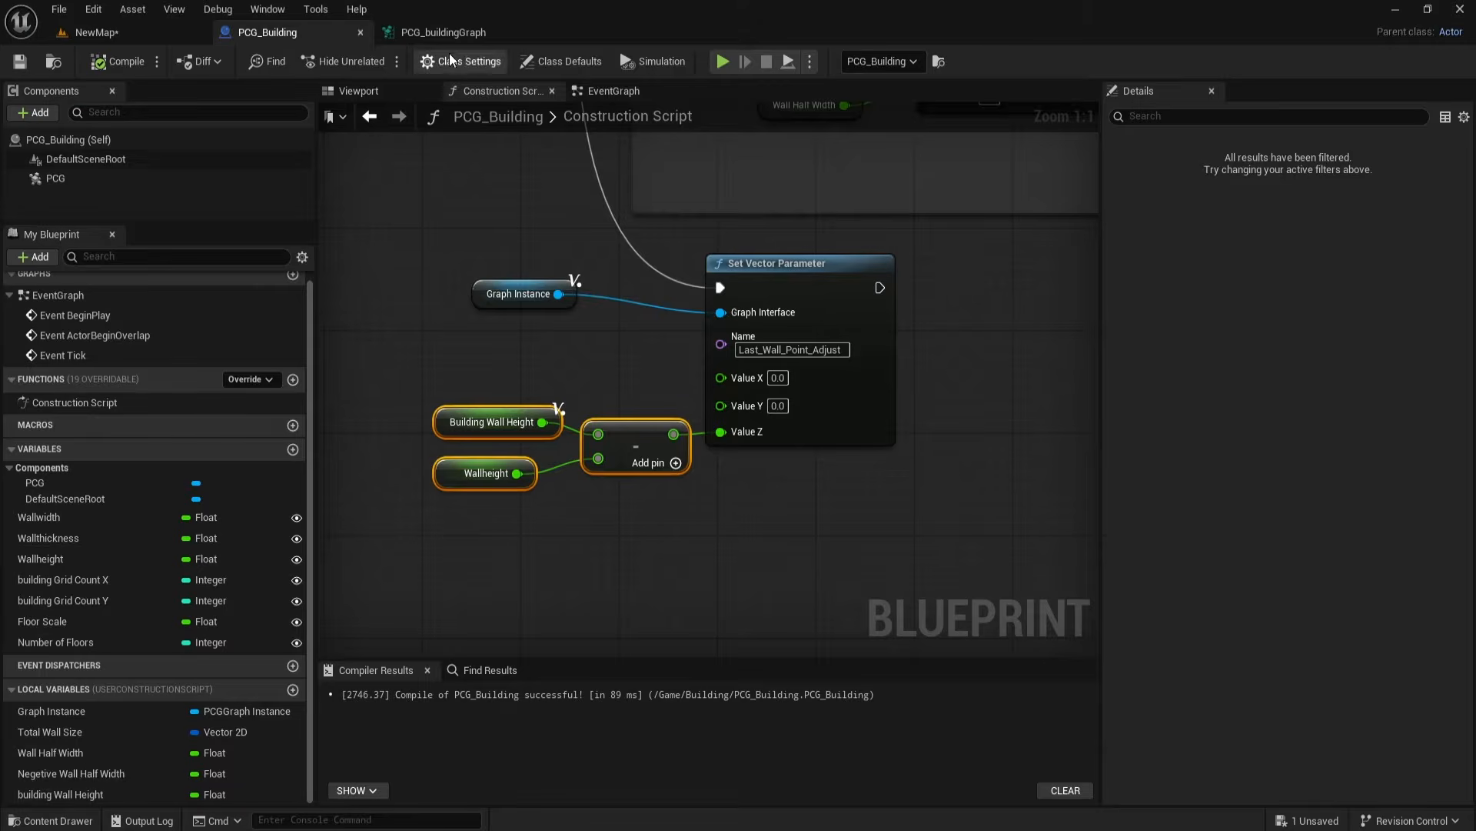
pyautogui.click(459, 34)
pyautogui.moveTo(687, 413); pyautogui.dragTo(396, 448, button='right')
pyautogui.keyDown('alt'); pyautogui.click(698, 234); pyautogui.keyUp('alt')
pyautogui.moveTo(719, 264); pyautogui.dragTo(729, 332, button='right')
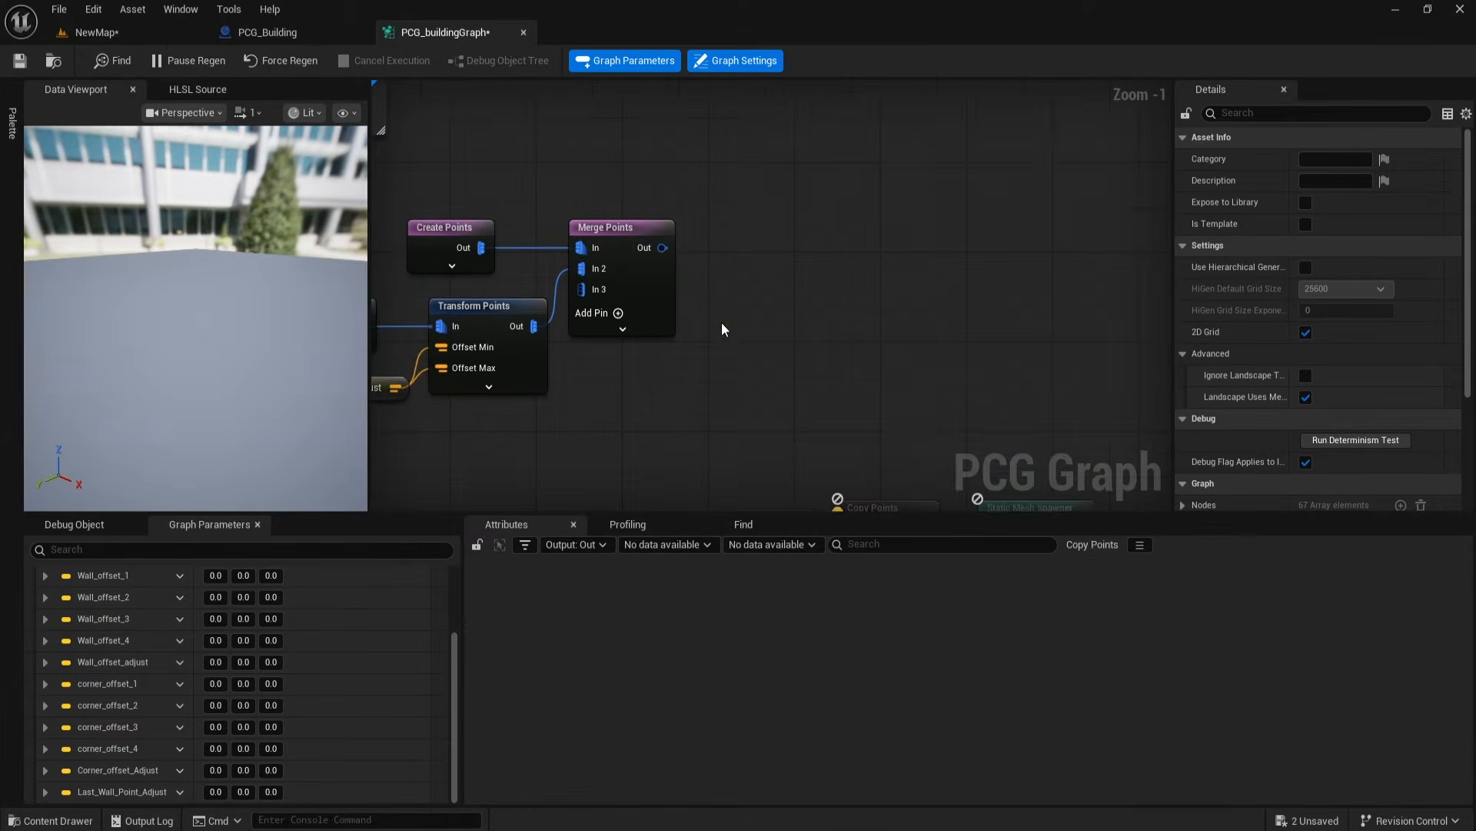
# Step: Add a Create Spline node fed by the Merge Points output, place it beside that node, and enable Linear
pyautogui.moveTo(664, 248); pyautogui.dragTo(854, 255)
pyautogui.write('create s')
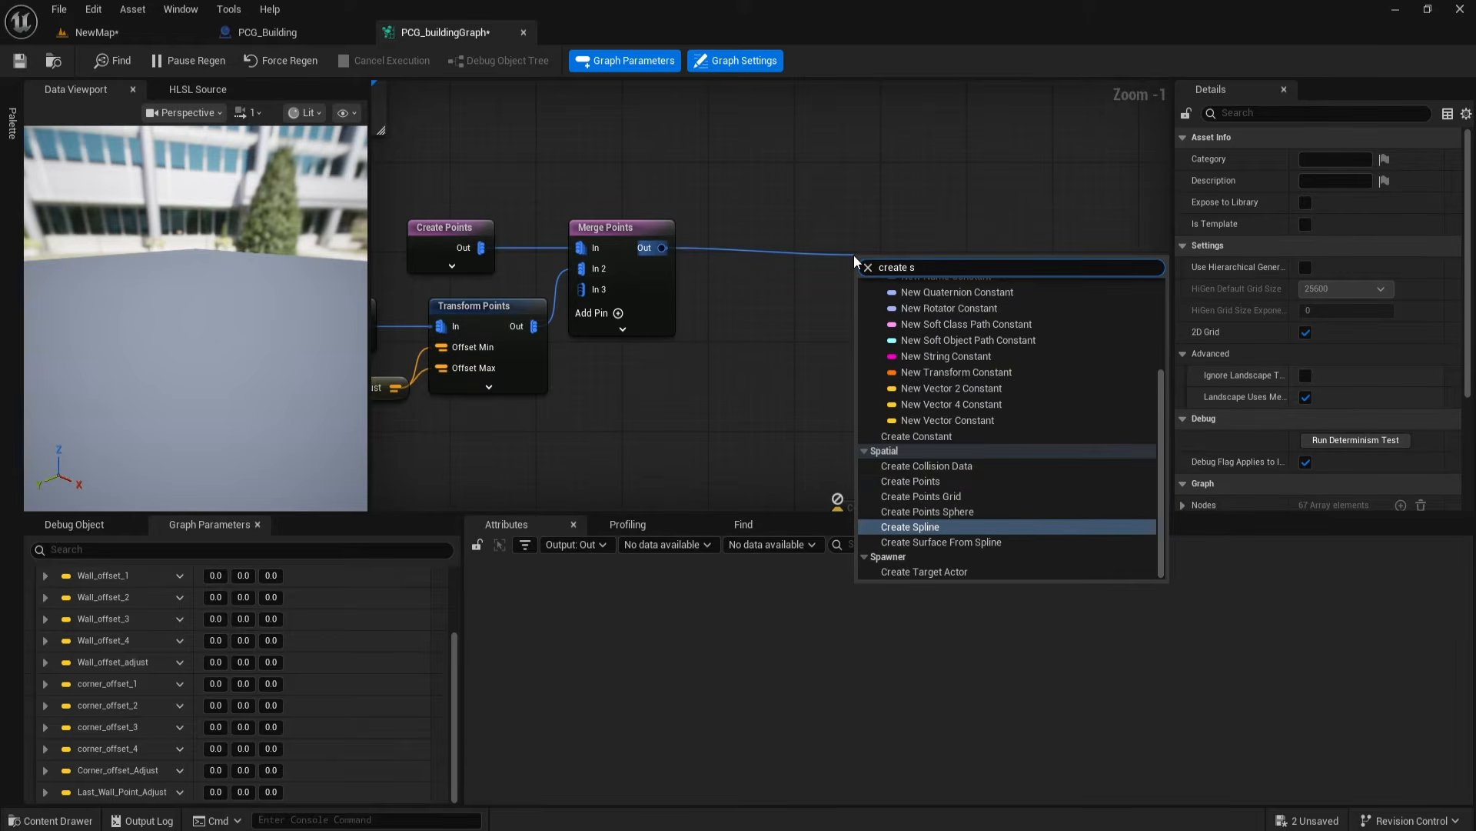
pyautogui.write('pli')
pyautogui.press('Return')
pyautogui.moveTo(885, 264); pyautogui.dragTo(777, 239)
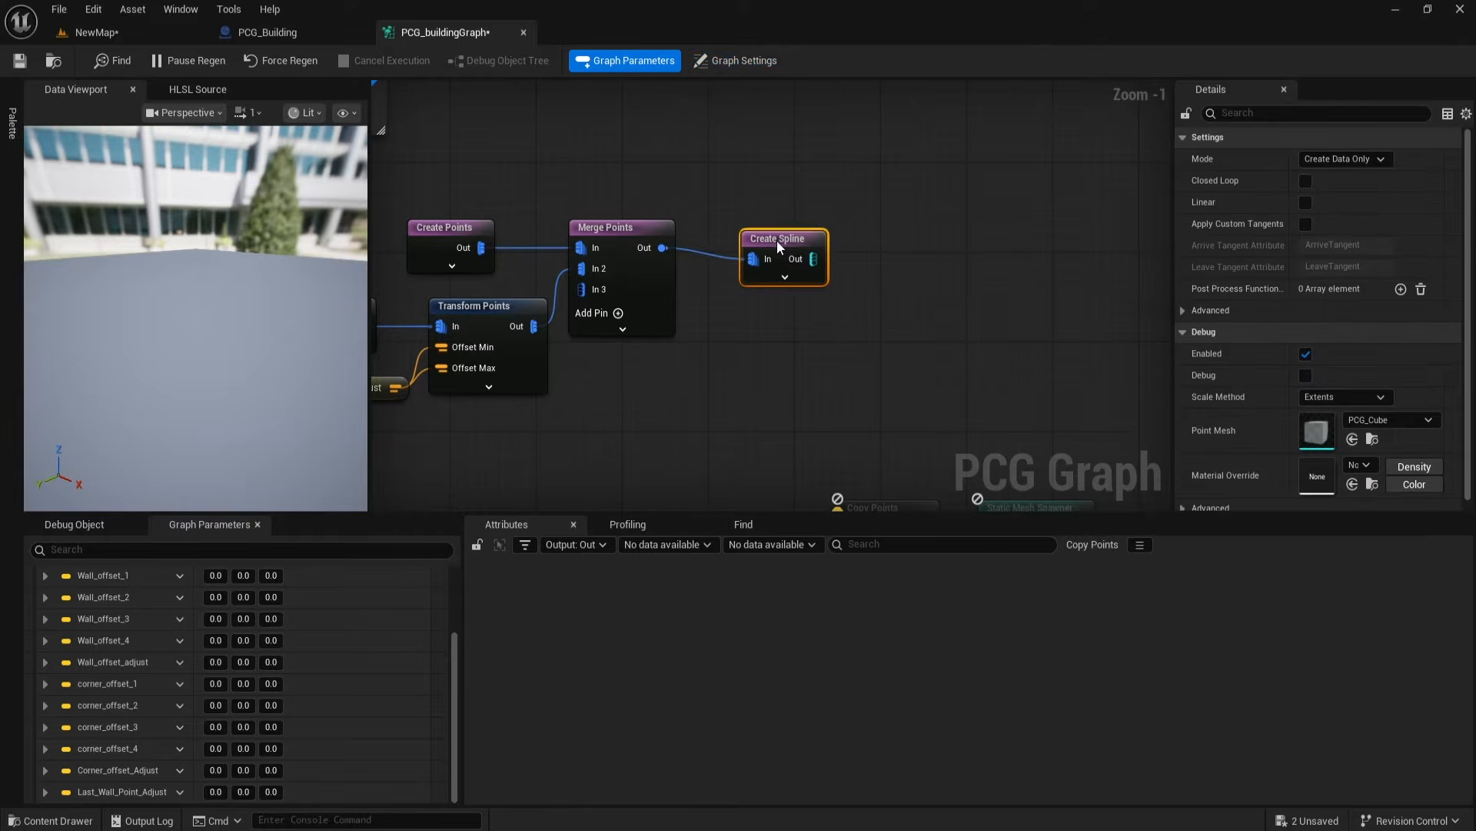
pyautogui.moveTo(828, 306); pyautogui.dragTo(814, 306, button='right')
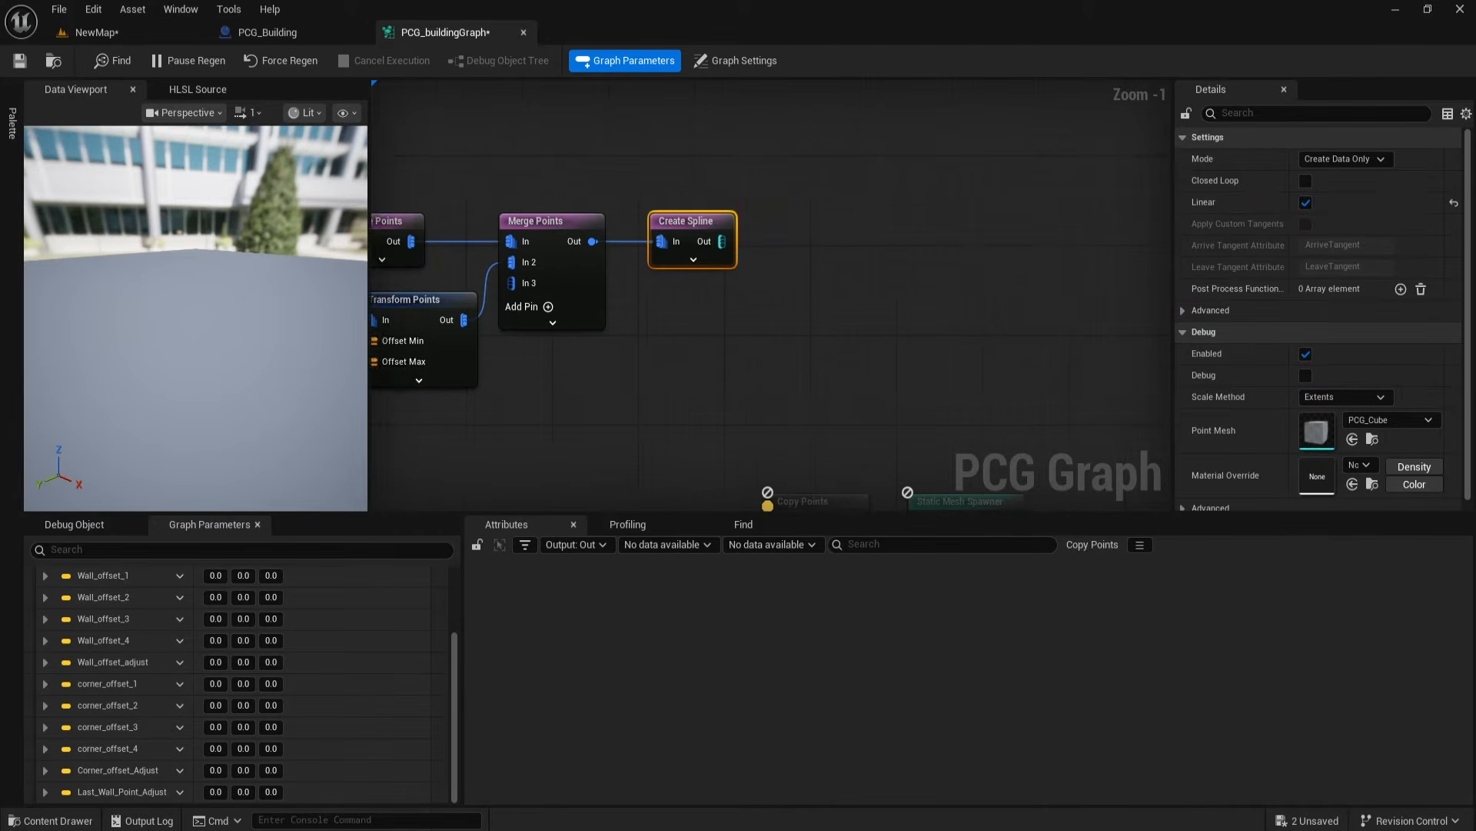
# Step: Add a Spline Sampler node fed by the Create Spline output and align it beside that node
pyautogui.moveTo(736, 244); pyautogui.dragTo(732, 242)
pyautogui.write('spline')
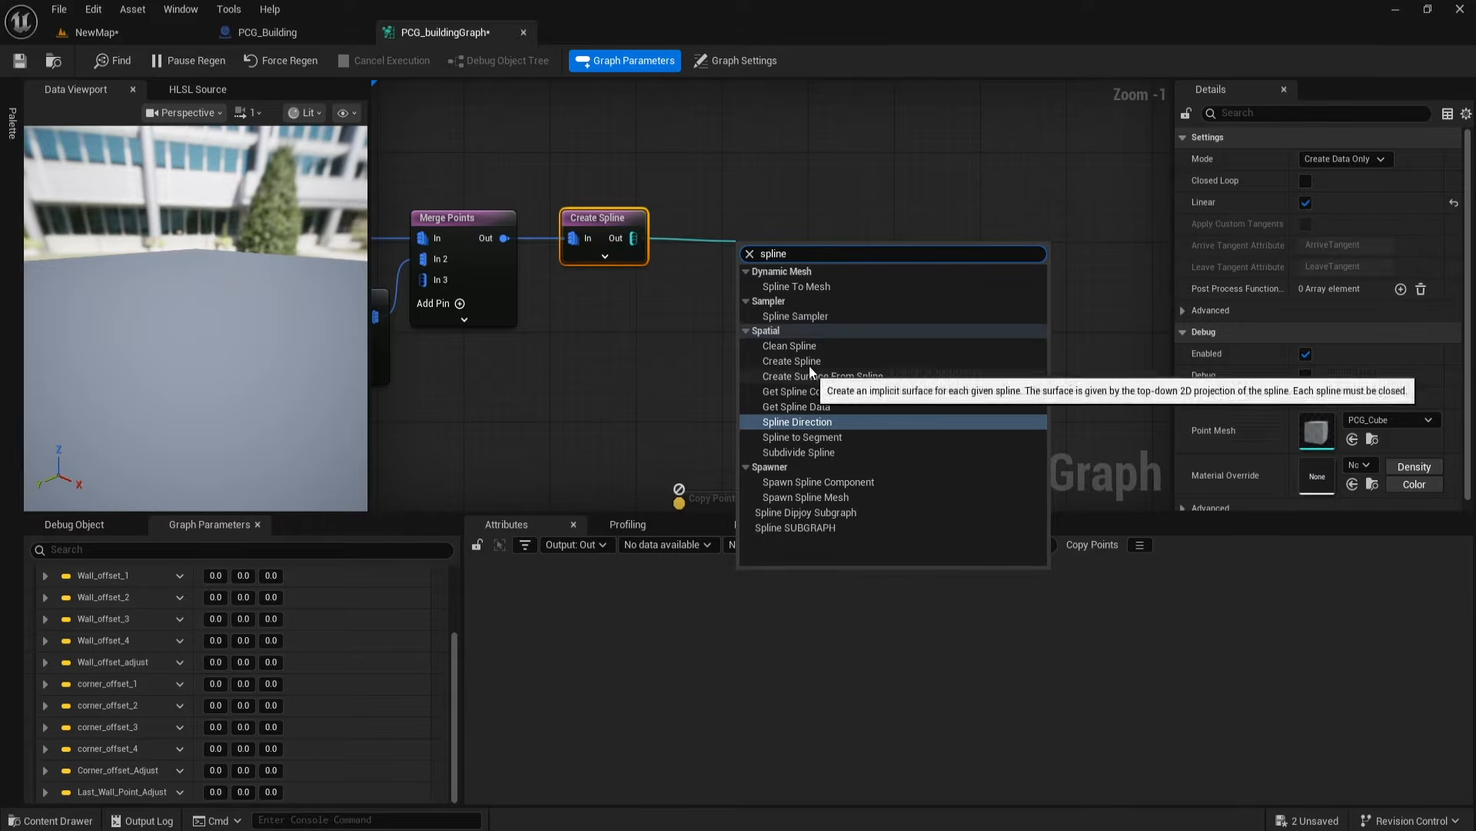
pyautogui.click(815, 317)
pyautogui.moveTo(789, 257); pyautogui.dragTo(757, 223)
pyautogui.moveTo(757, 223); pyautogui.dragTo(818, 194, button='right')
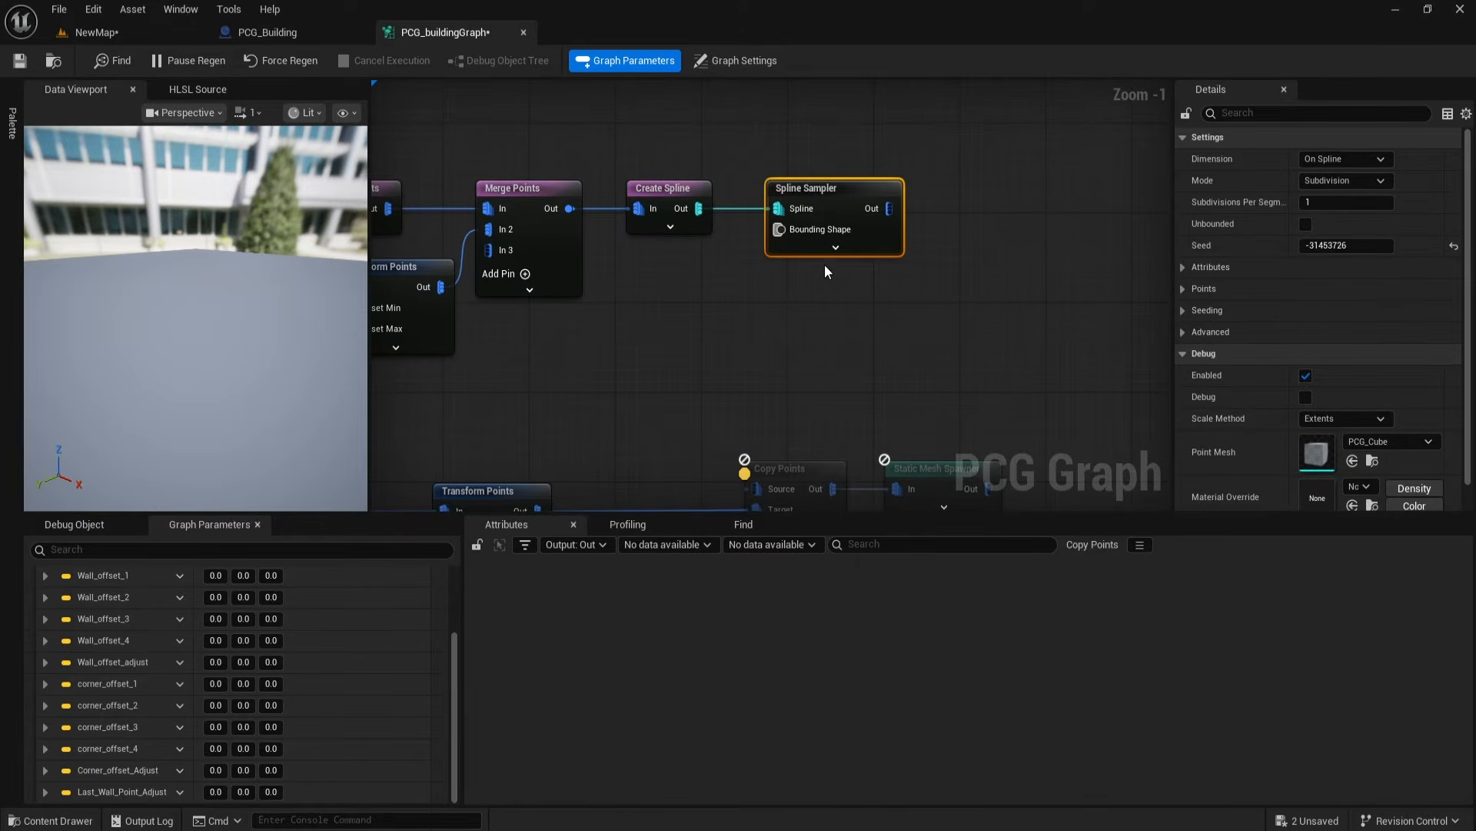
# Step: Expand the Spline Sampler node's pins and set its sampling mode to Distance
pyautogui.click(835, 247)
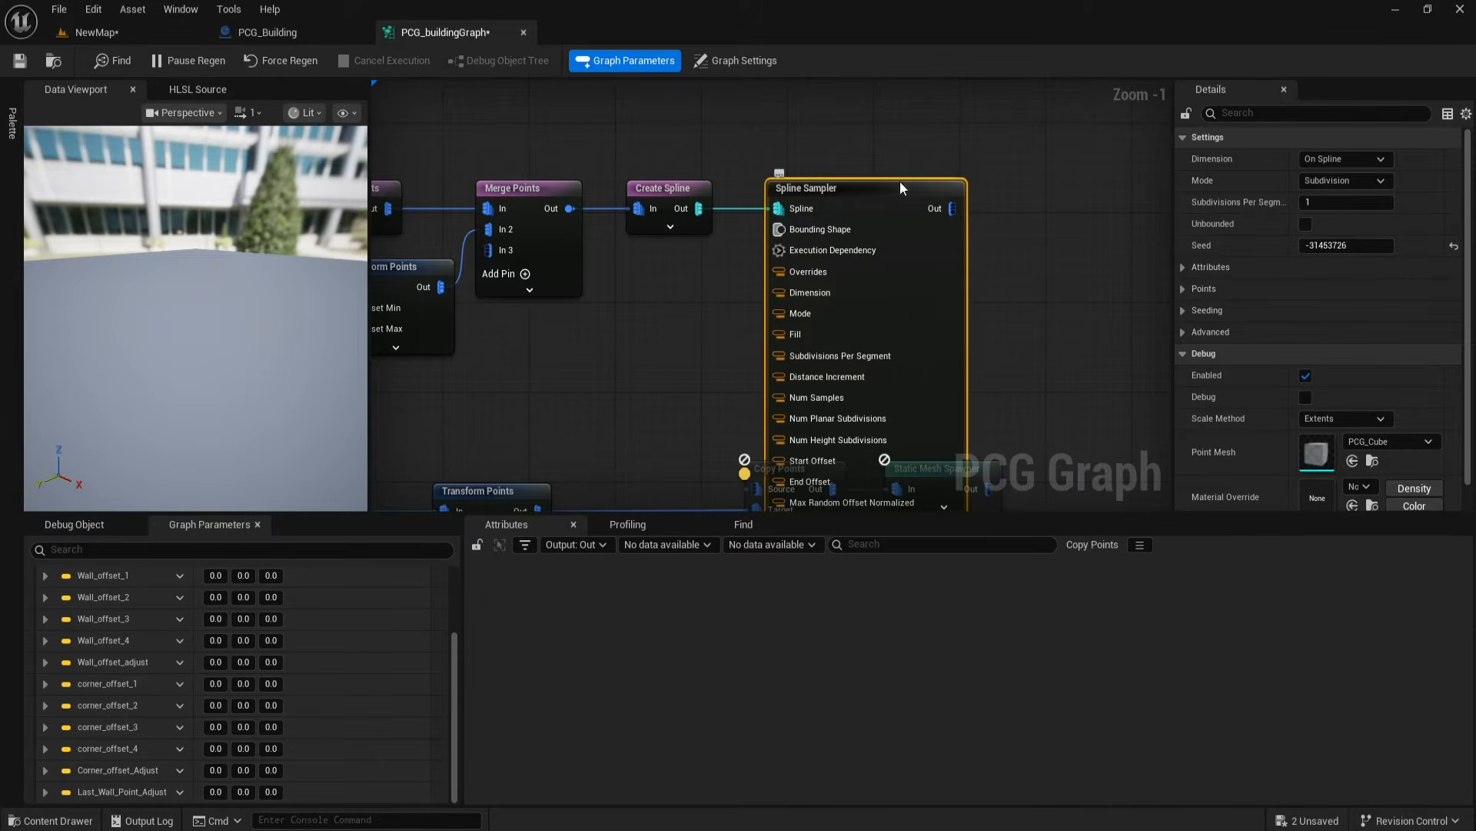
pyautogui.click(1337, 183)
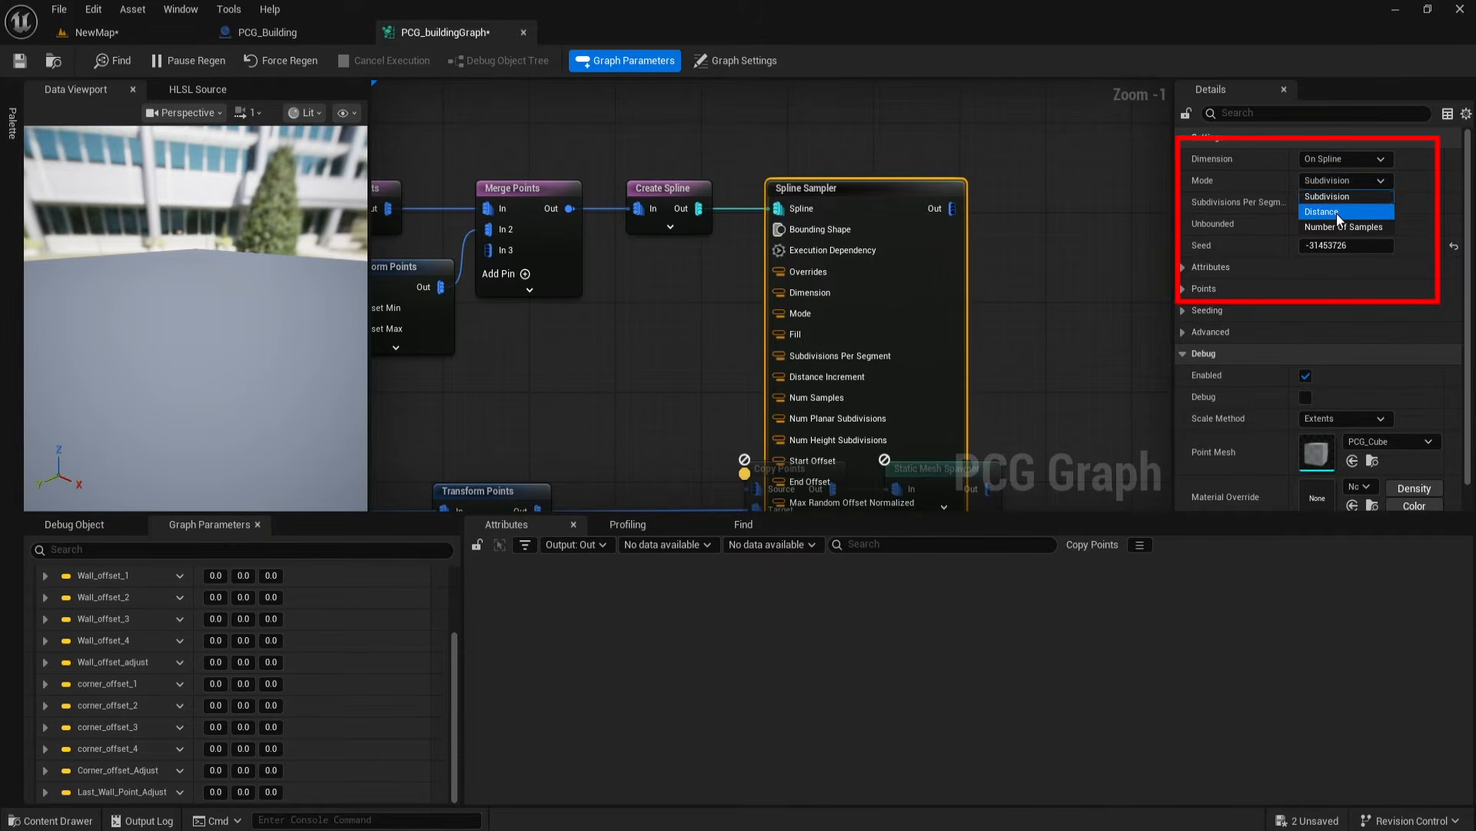
pyautogui.click(1336, 212)
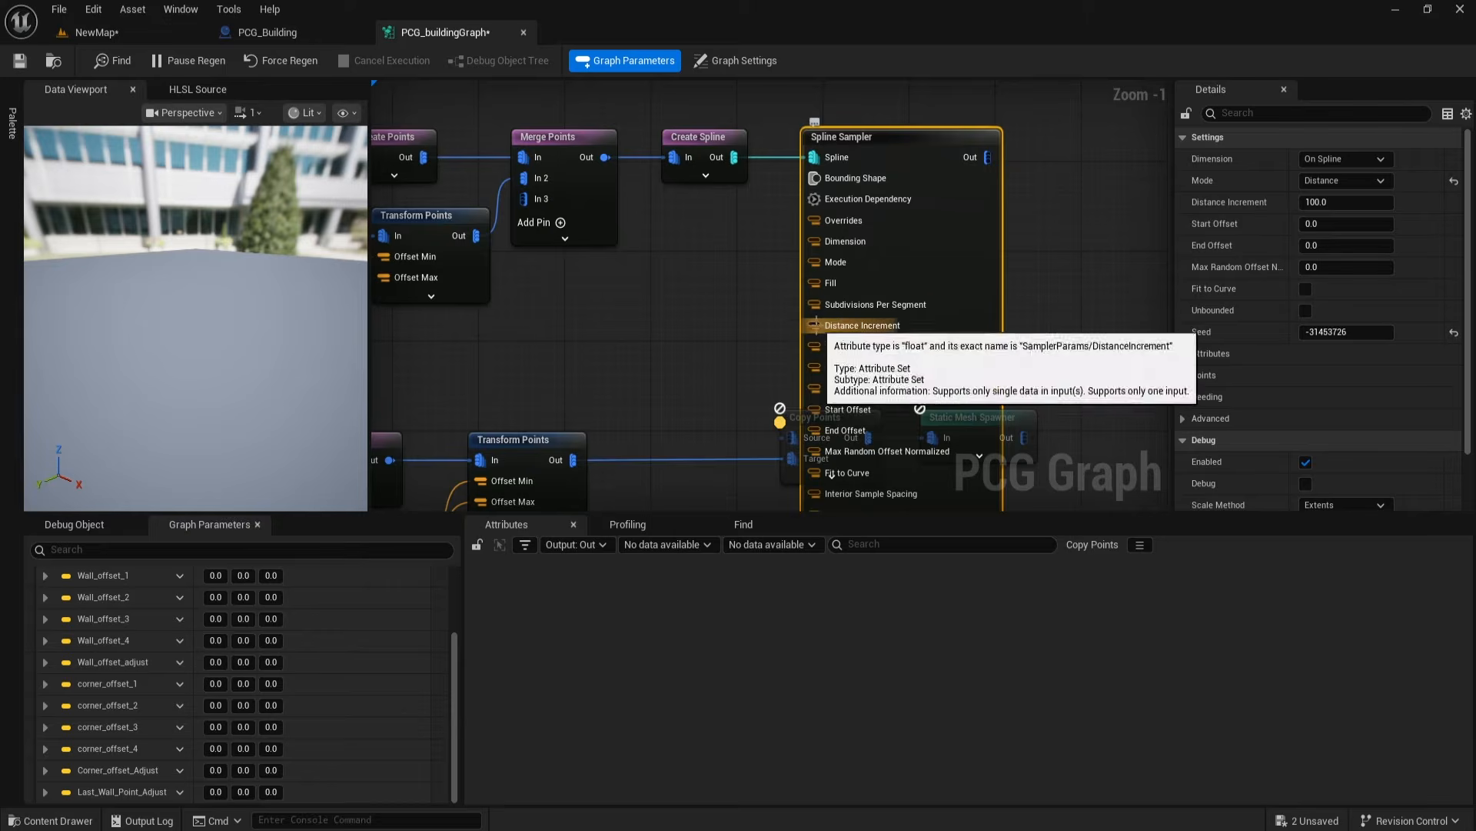
# Step: Feed the Spline Sampler's Distance Increment from a new Get Actor Property node reading the Wallheight property
pyautogui.moveTo(815, 324); pyautogui.dragTo(639, 310)
pyautogui.write('get')
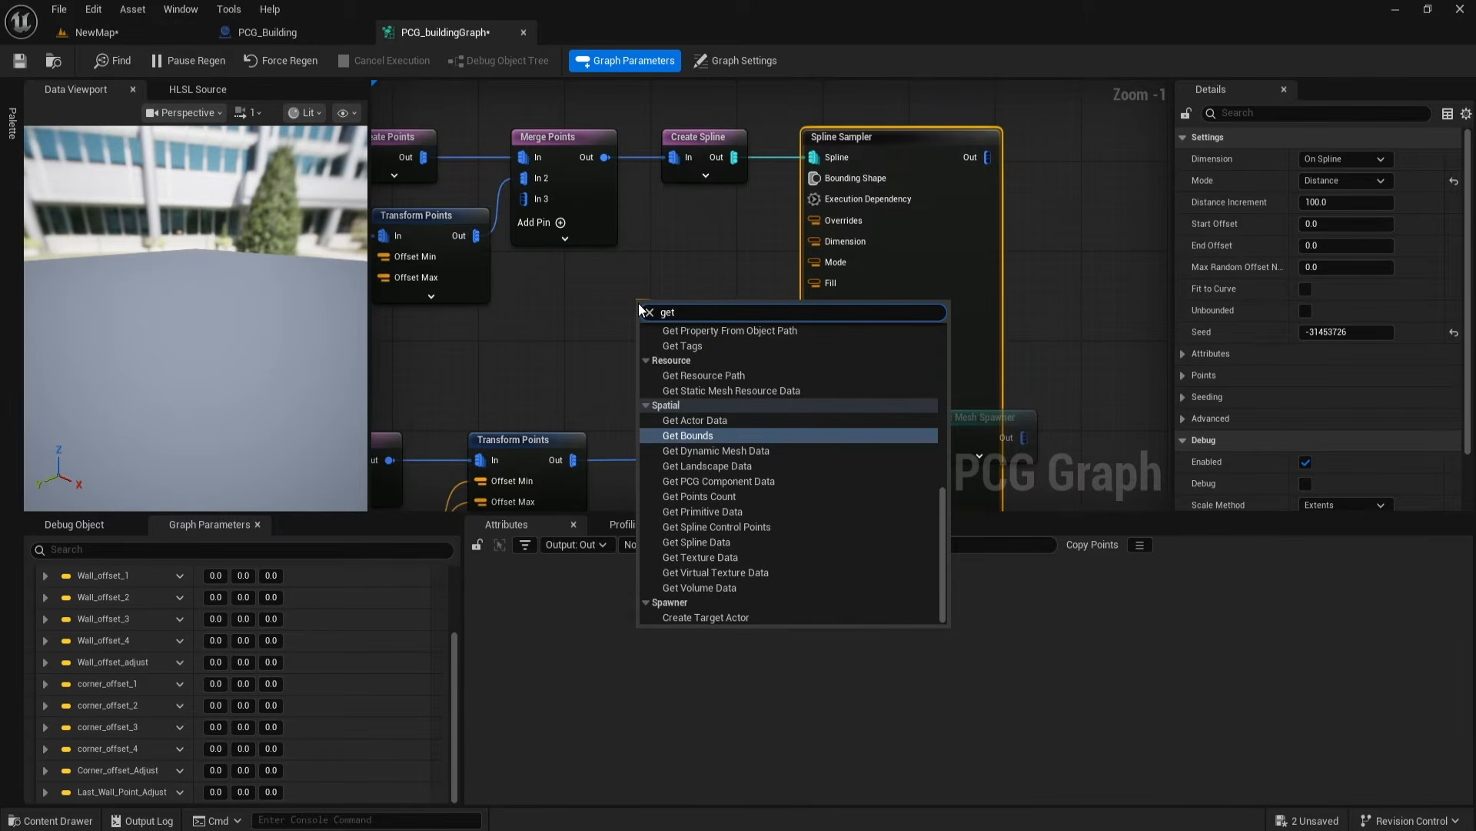
pyautogui.write(' act')
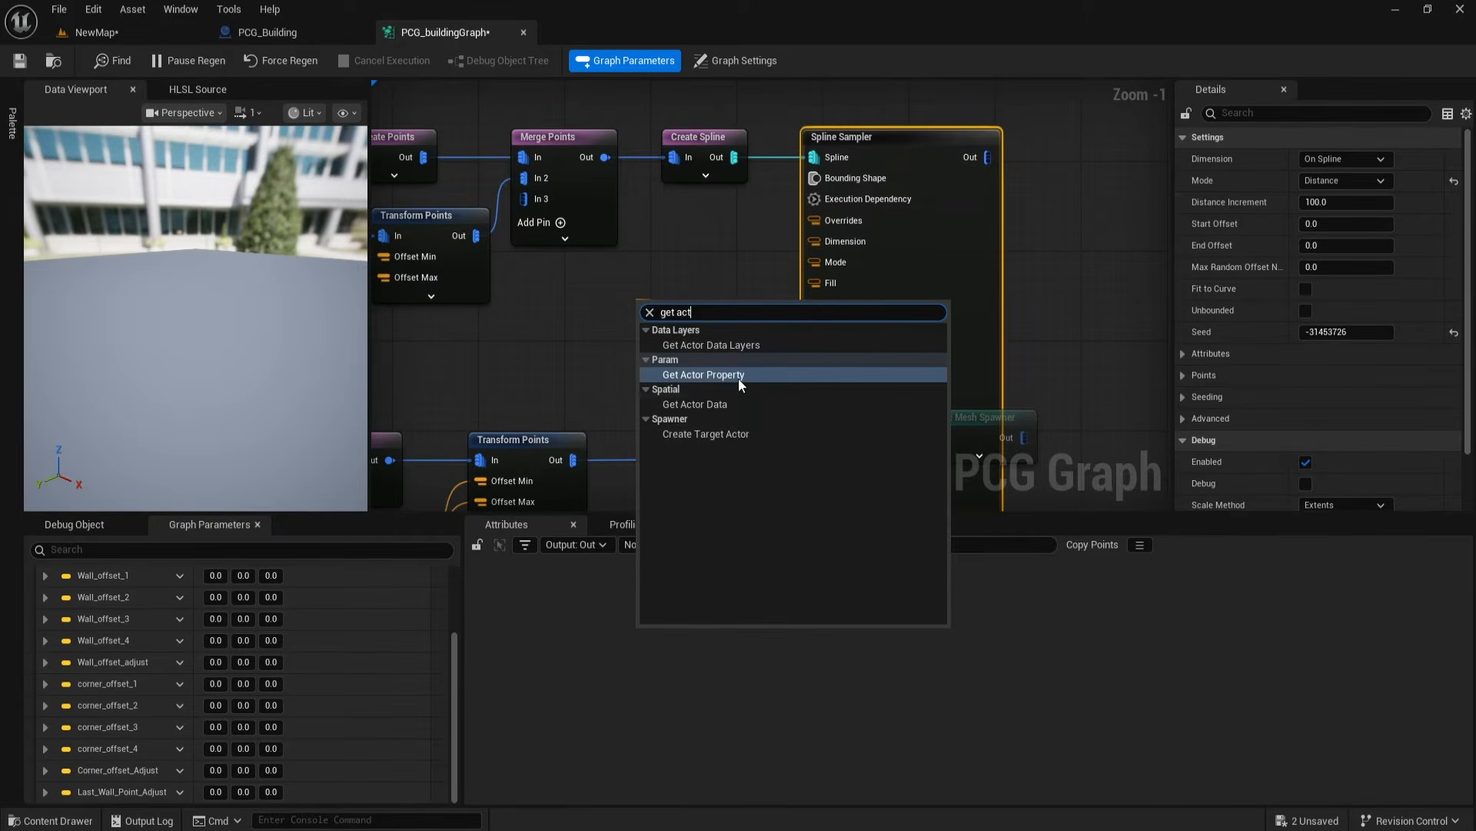
pyautogui.click(740, 379)
pyautogui.moveTo(699, 312); pyautogui.dragTo(696, 283)
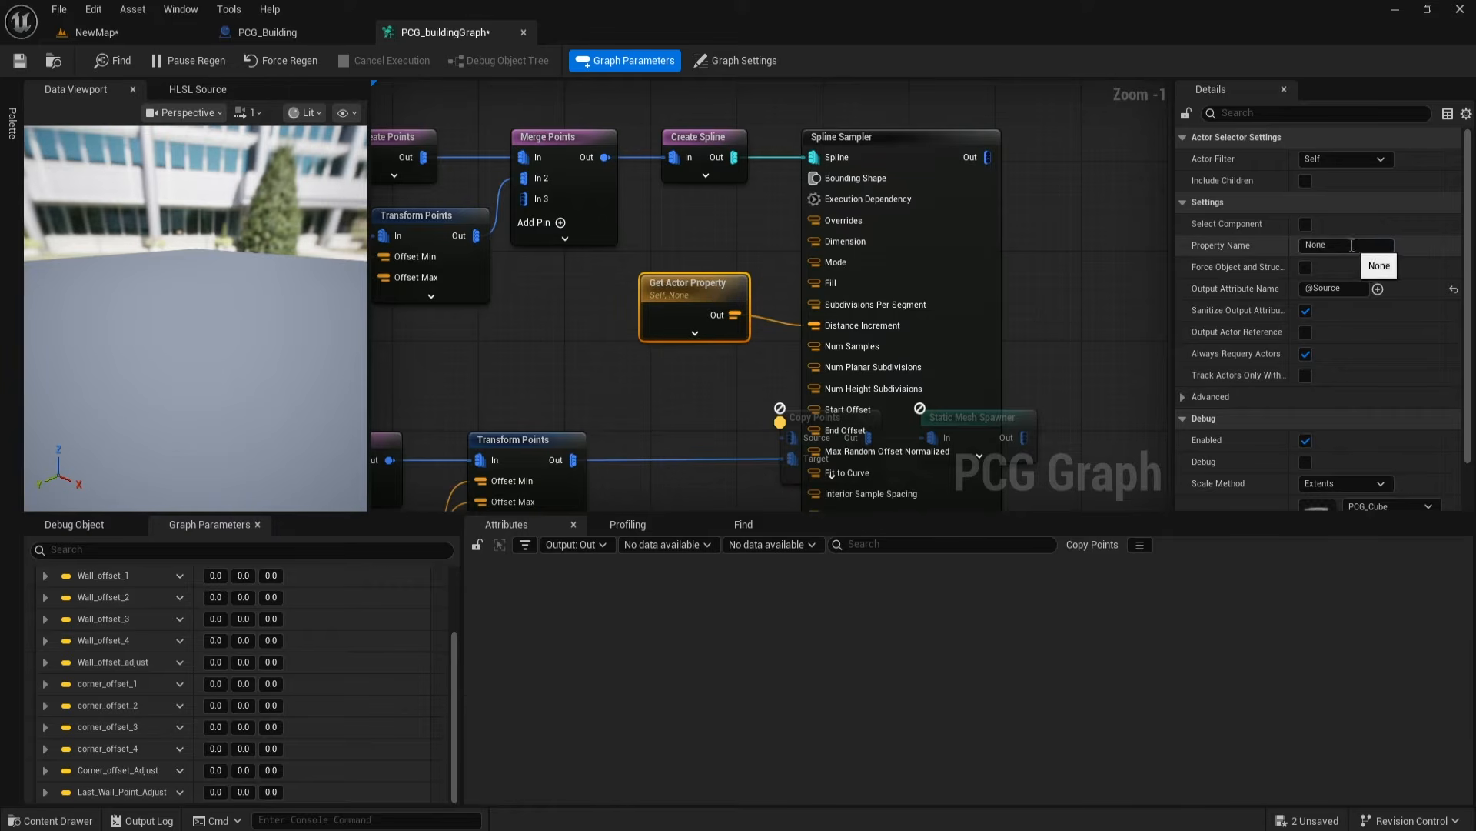
pyautogui.click(1352, 246)
pyautogui.write('Wallheight')
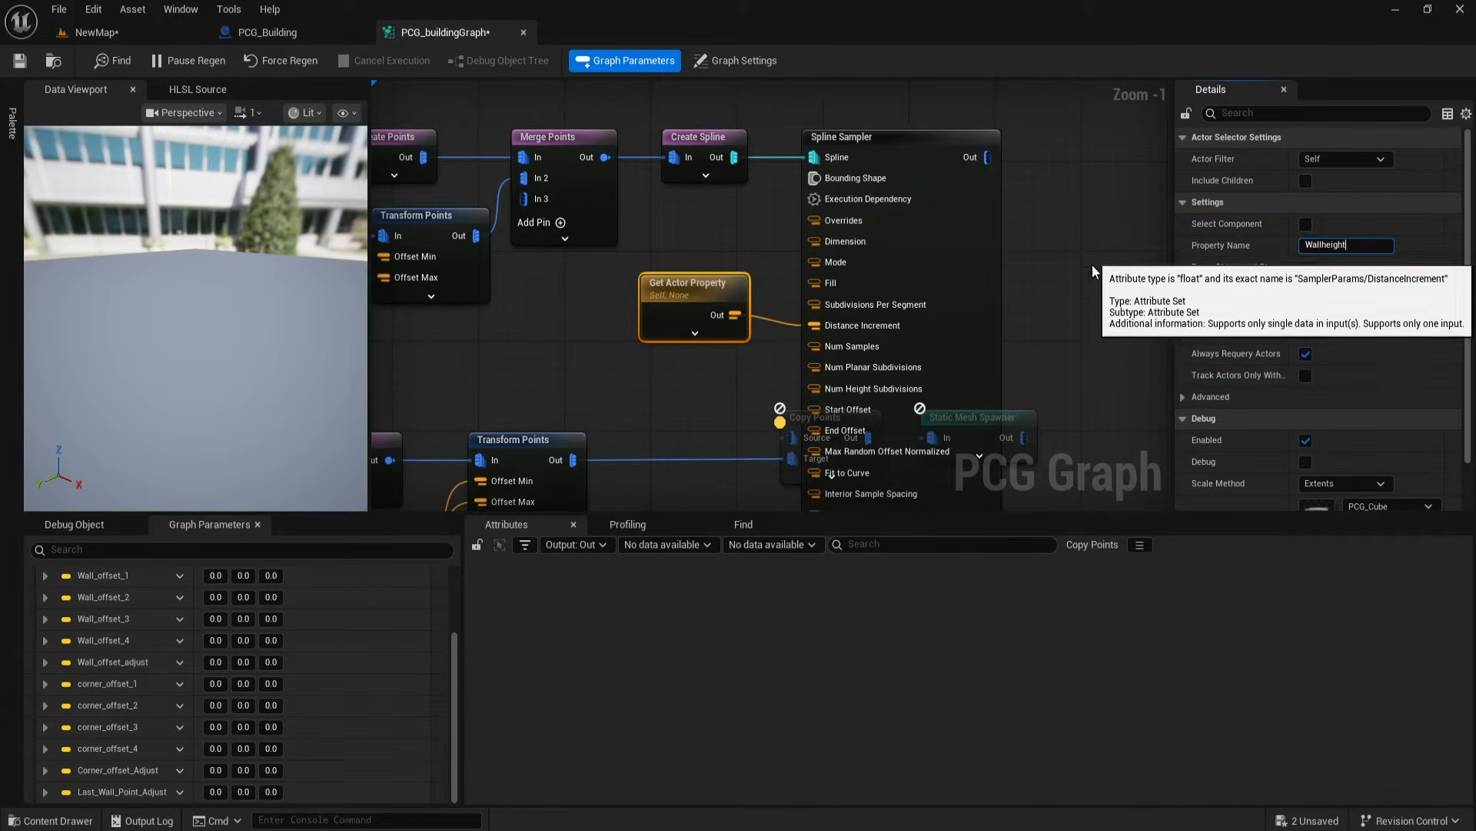
pyautogui.click(1061, 310)
# Step: Move the Copy Points and Static Mesh Spawner nodes further from Transform Points and enable Unbounded on the Spline Sampler
pyautogui.moveTo(1066, 461); pyautogui.dragTo(1047, 92, button='right')
pyautogui.moveTo(927, 500); pyautogui.dragTo(872, 340, button='right')
pyautogui.click(843, 319)
pyautogui.moveTo(878, 146); pyautogui.dragTo(881, 345, button='right')
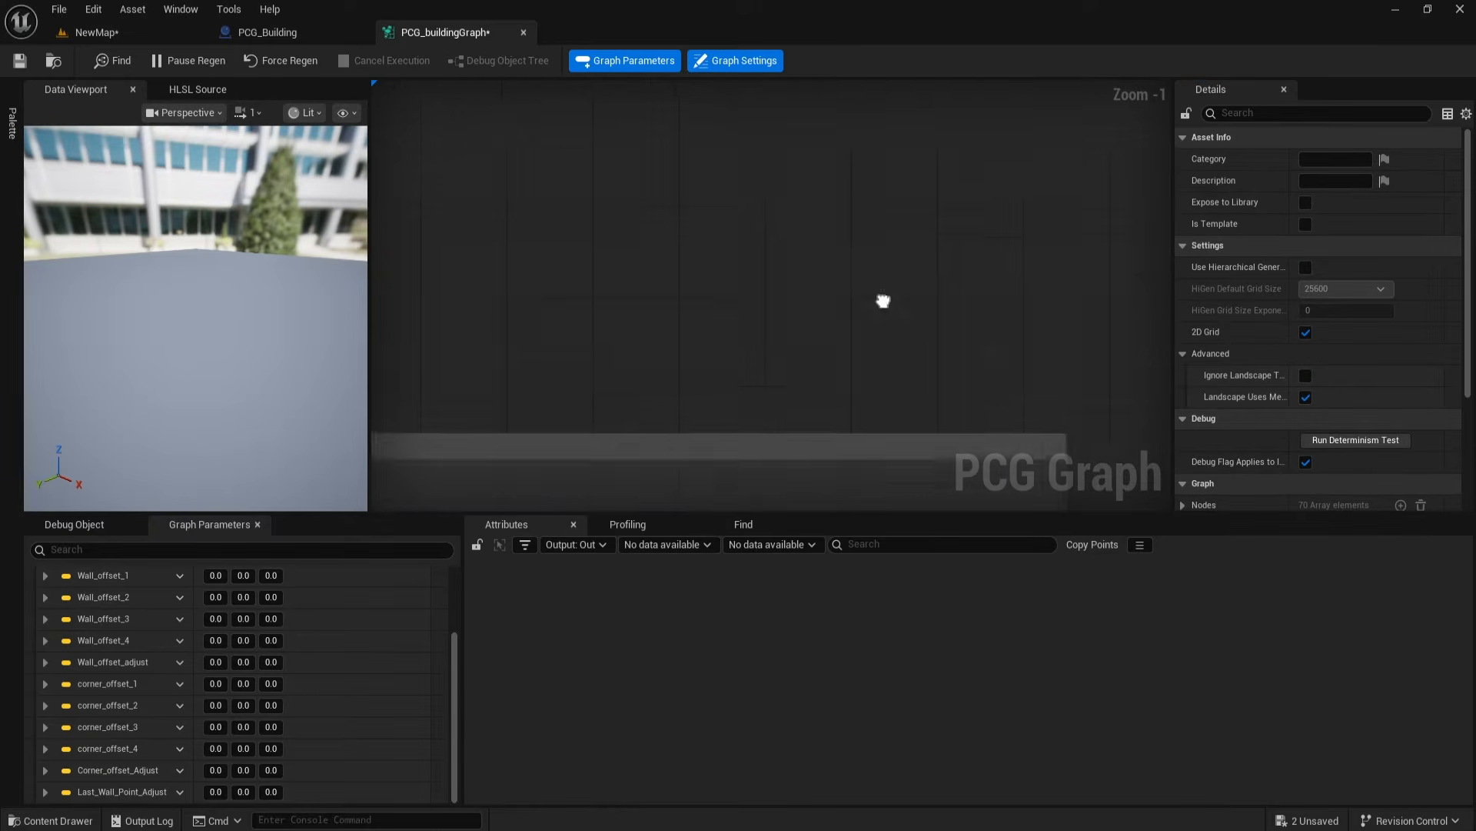
pyautogui.moveTo(884, 235); pyautogui.dragTo(916, 454, button='right')
pyautogui.moveTo(802, 423); pyautogui.dragTo(906, 422)
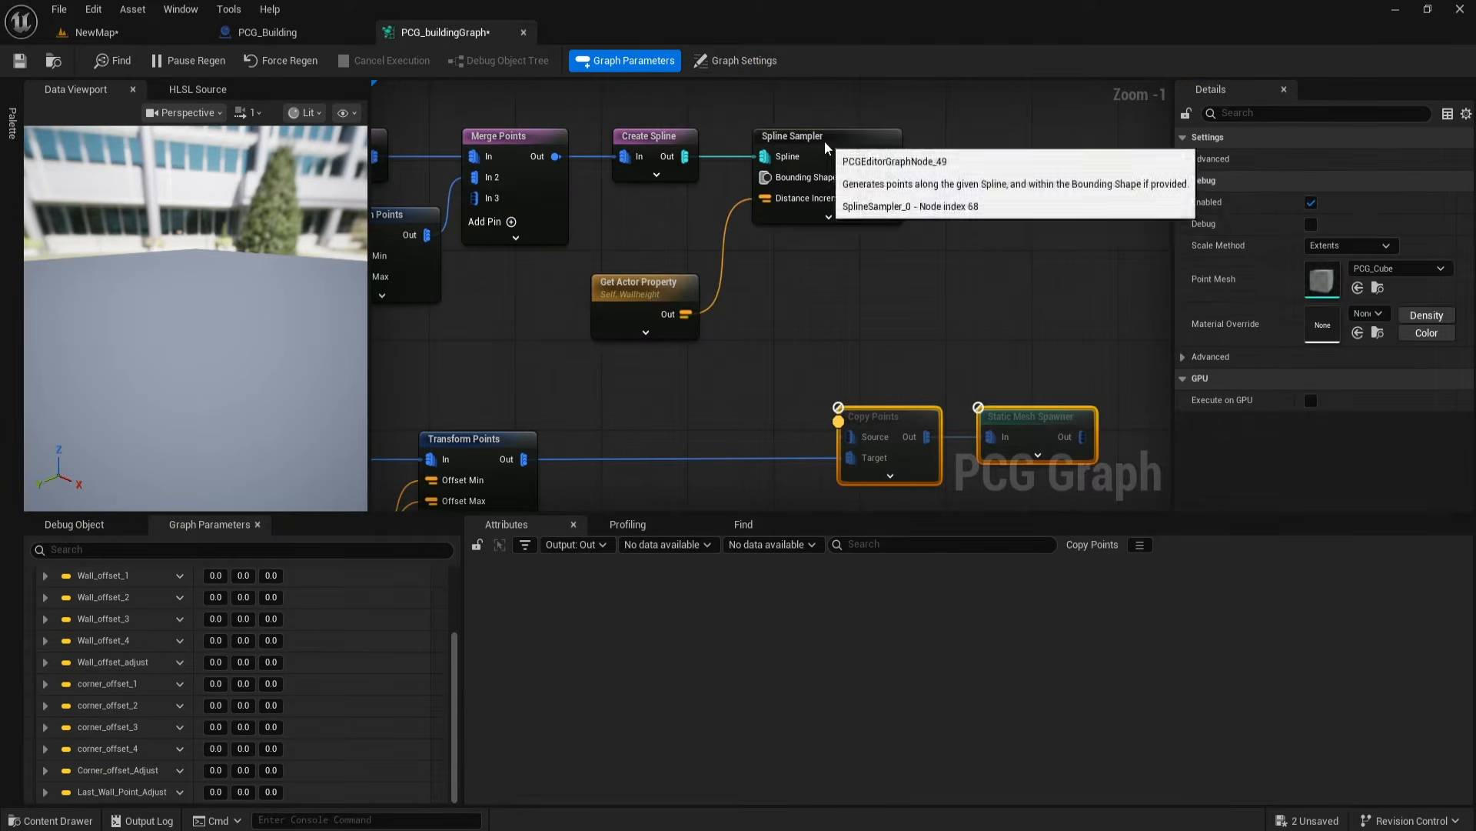
pyautogui.click(824, 140)
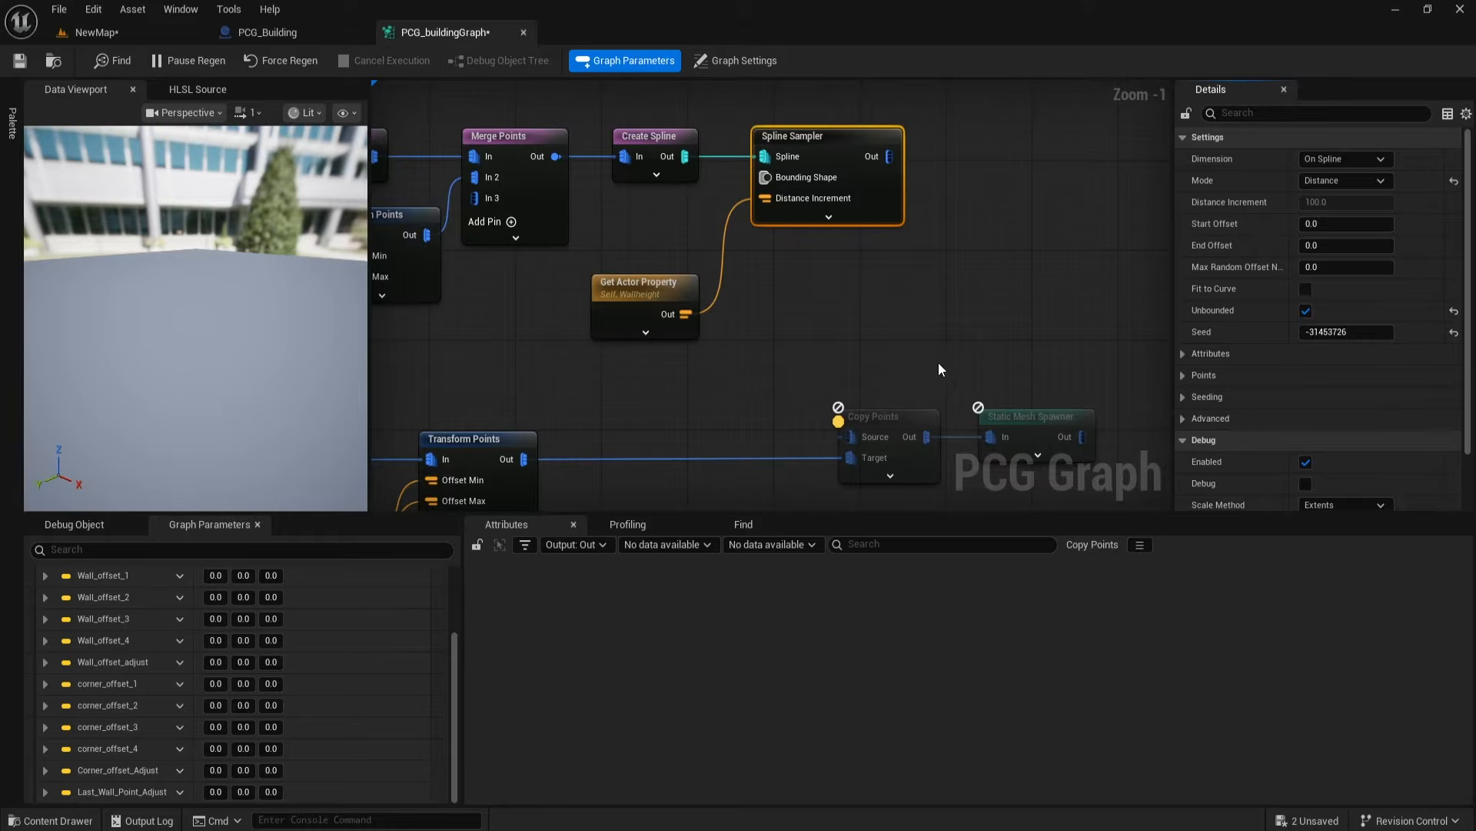
# Step: Connect the Spline Sampler output to the Copy Points Source, re-enable Copy Points and Static Mesh Spawner, and tidy the node layout
pyautogui.moveTo(859, 425); pyautogui.dragTo(785, 403, button='right')
pyautogui.moveTo(702, 353); pyautogui.dragTo(1070, 467)
pyautogui.moveTo(822, 415); pyautogui.dragTo(929, 415)
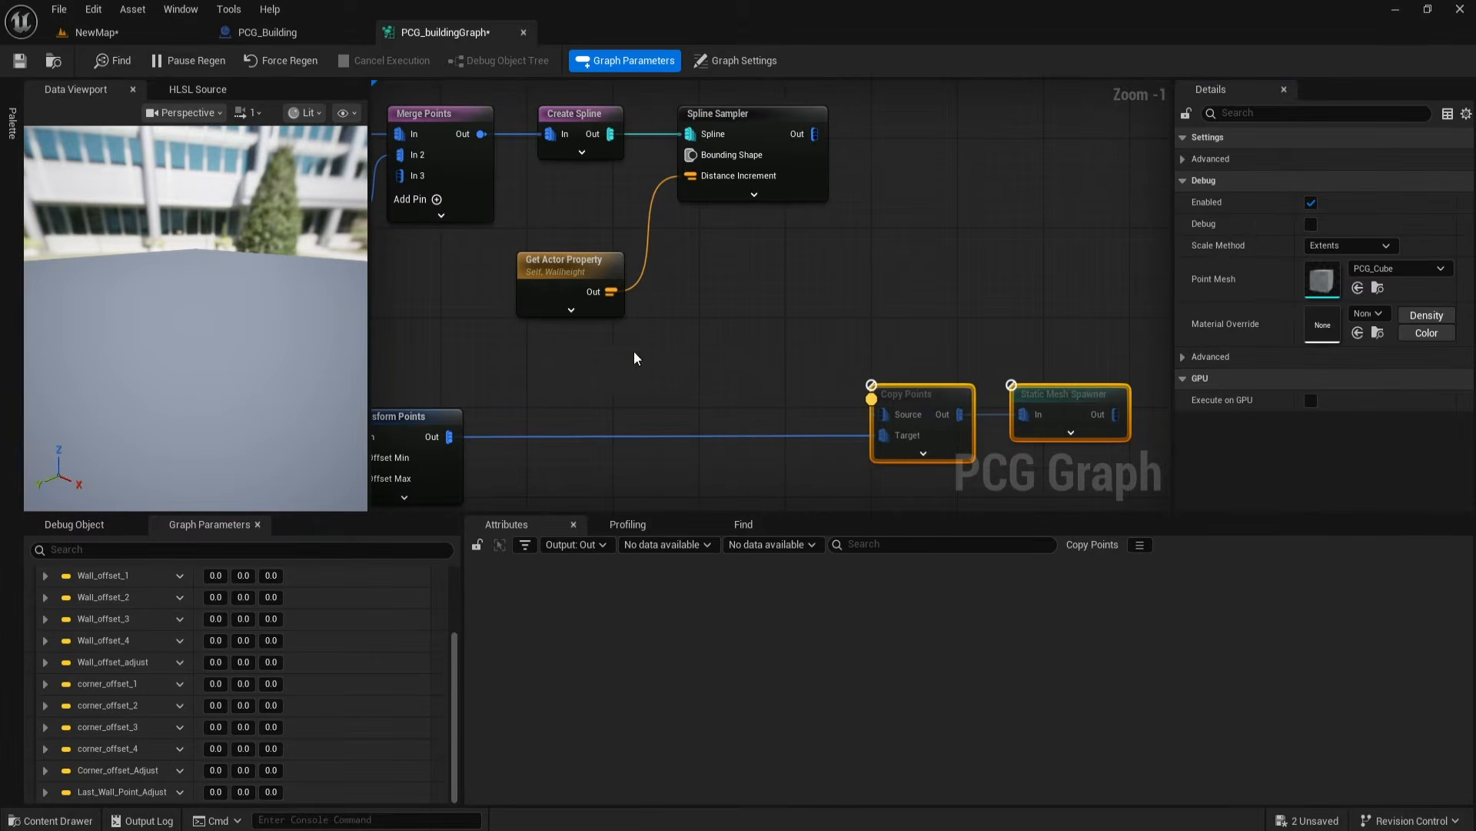
pyautogui.moveTo(558, 279); pyautogui.dragTo(580, 233)
pyautogui.moveTo(812, 135); pyautogui.dragTo(886, 413)
pyautogui.moveTo(900, 349); pyautogui.dragTo(1139, 477)
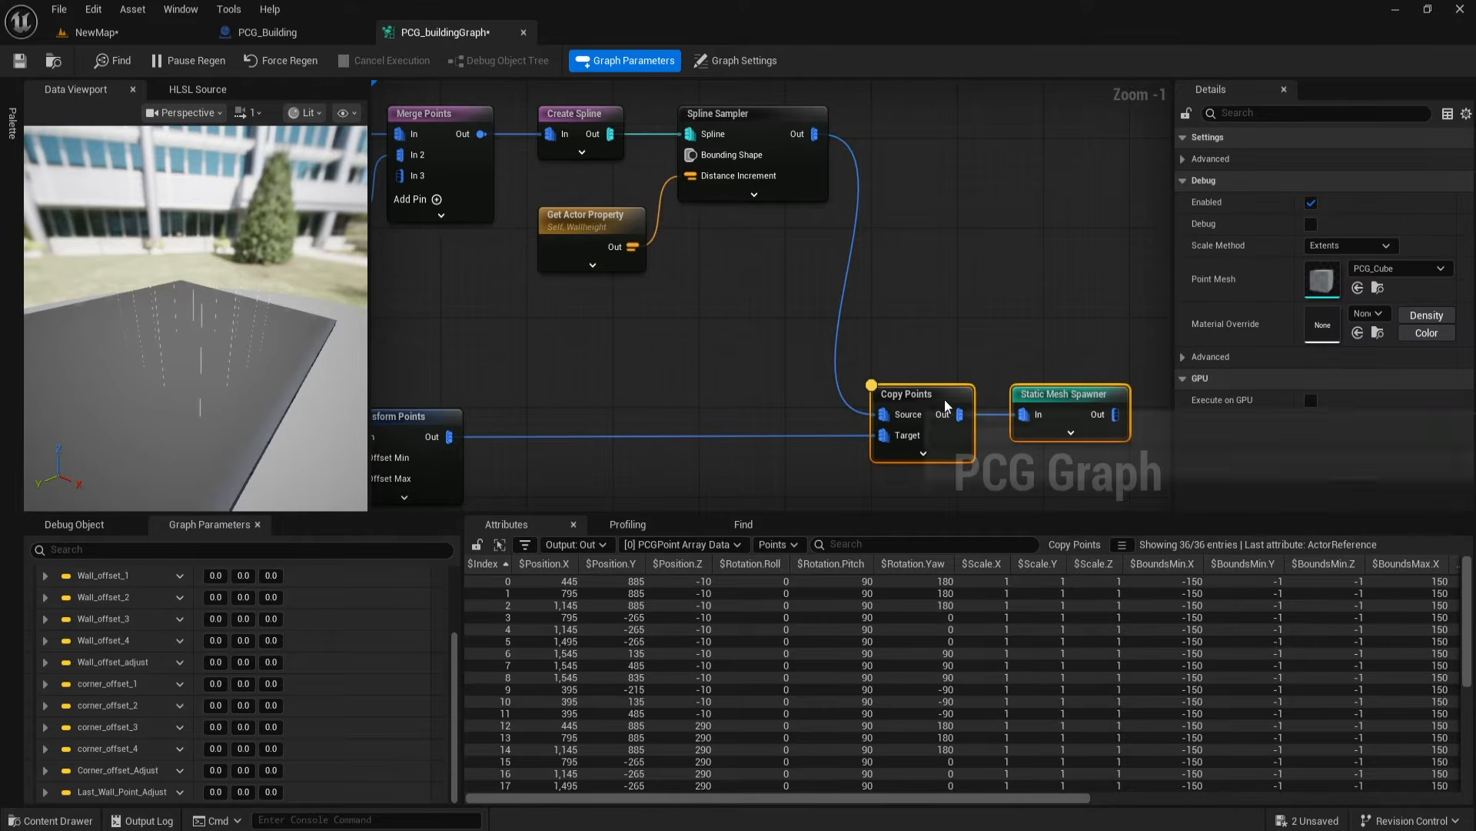
pyautogui.moveTo(946, 400); pyautogui.dragTo(991, 395)
pyautogui.moveTo(727, 368); pyautogui.dragTo(638, 333, button='right')
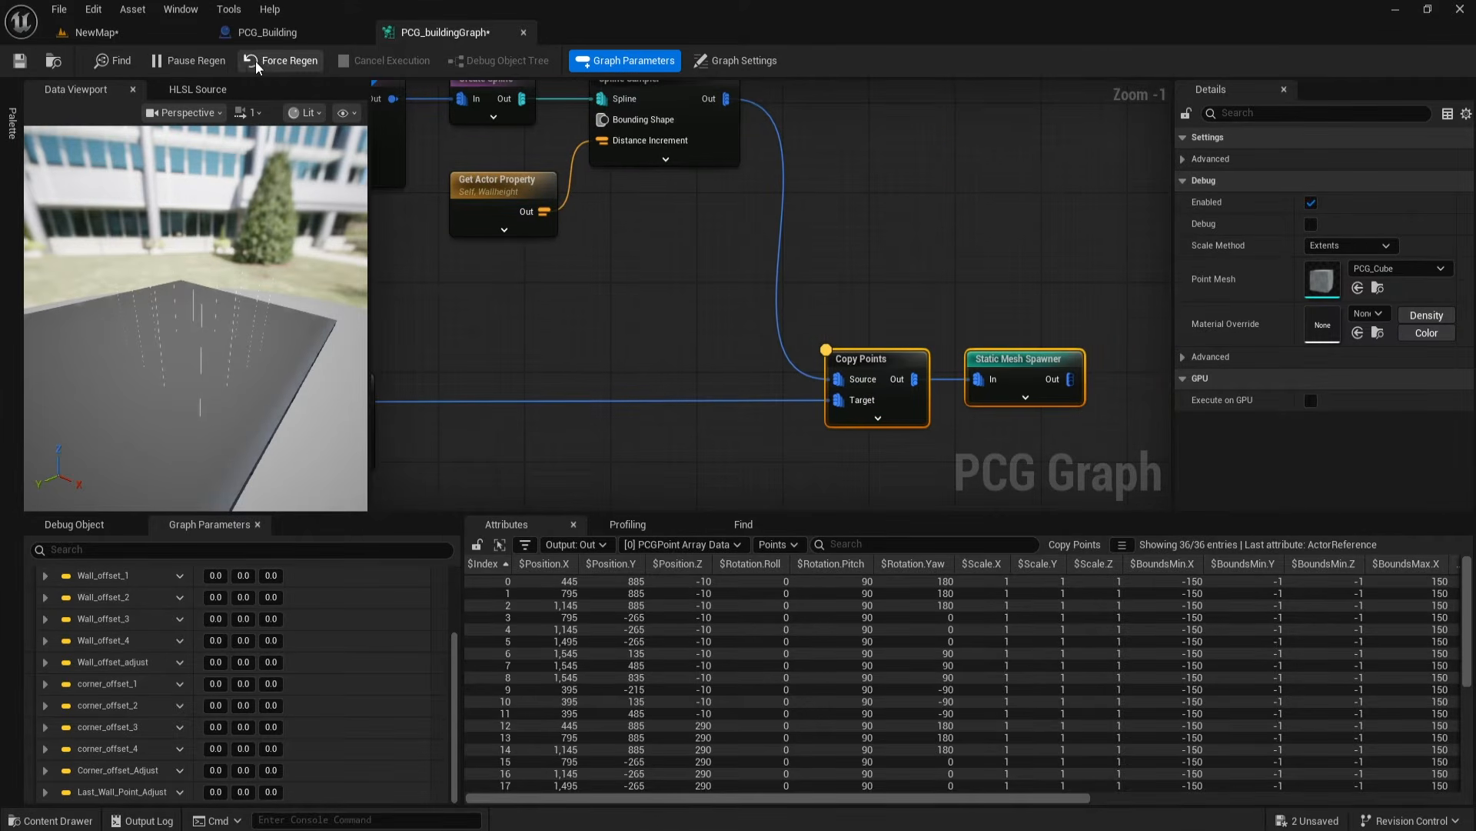
# Step: Save the PCG graph and check the generated building in NewMap
pyautogui.click(20, 60)
pyautogui.click(120, 34)
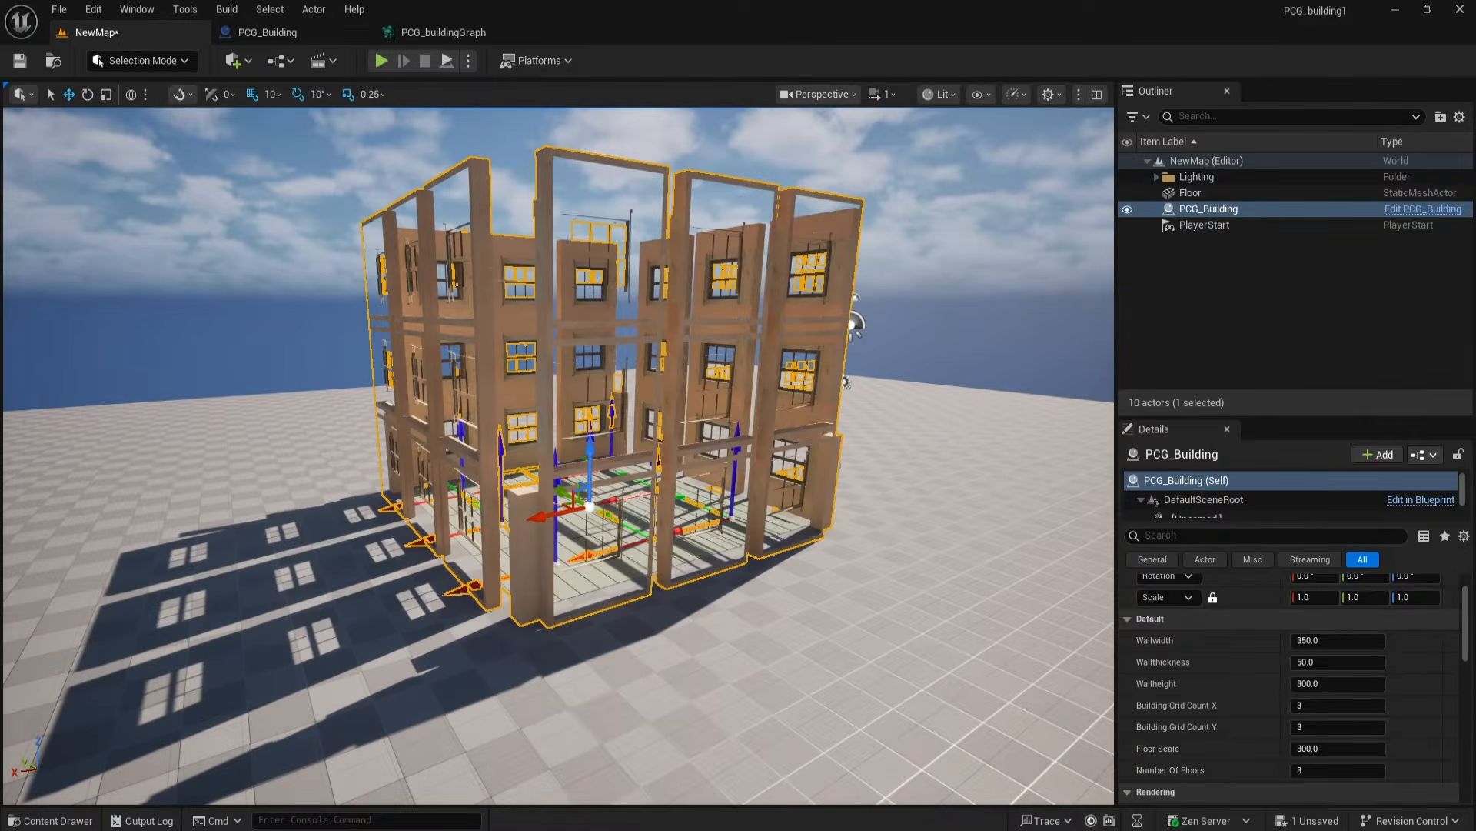
pyautogui.click(283, 34)
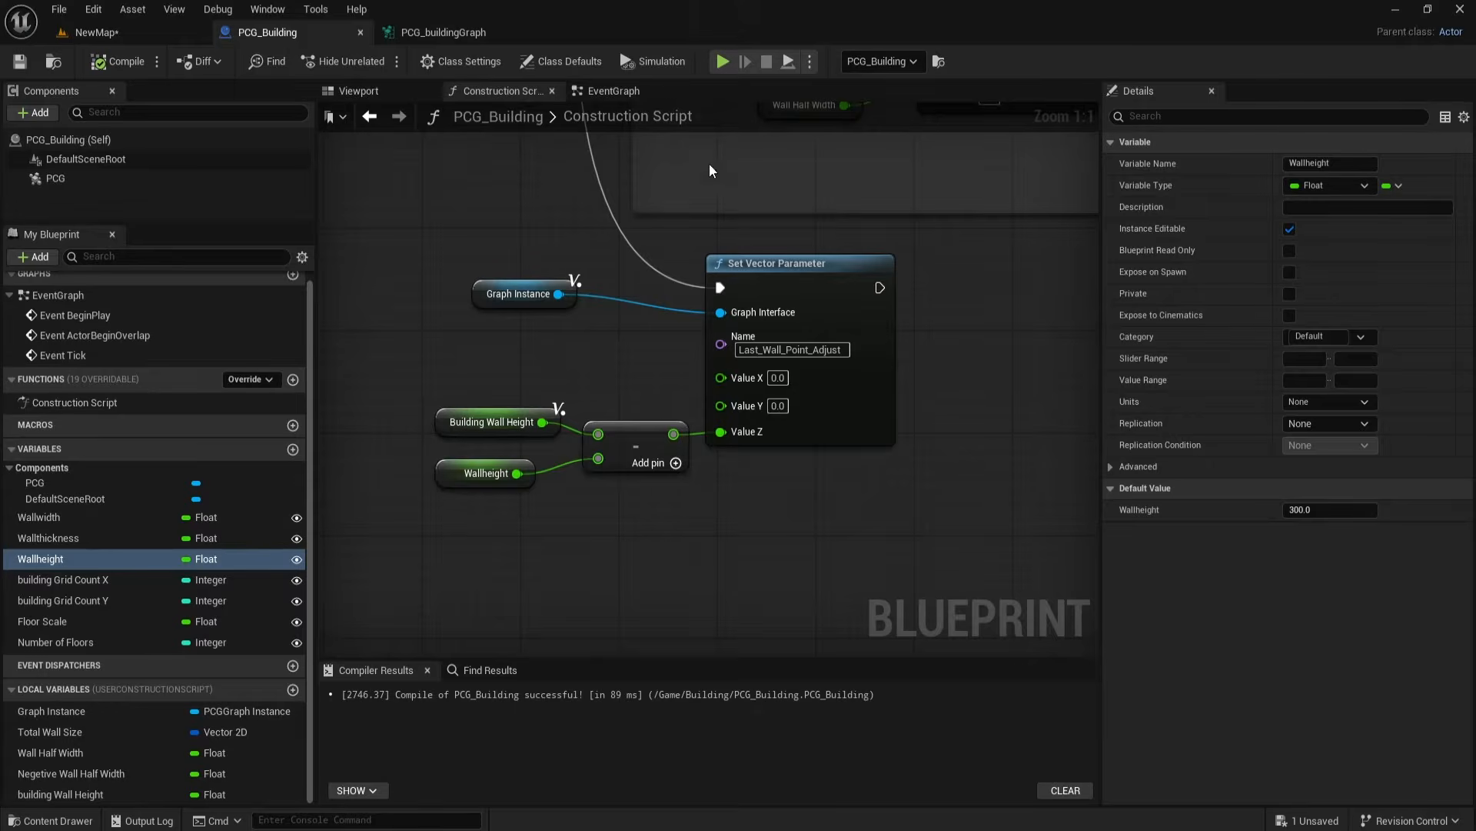
# Step: Set the Copy Points node's Rotation Inheritance to Target and force the graph to regenerate
pyautogui.click(443, 32)
pyautogui.click(896, 370)
pyautogui.click(1342, 159)
pyautogui.click(1318, 205)
pyautogui.moveTo(868, 277); pyautogui.dragTo(799, 269, button='right')
pyautogui.click(268, 61)
# Step: Inspect the orientation of the building's walls and its corners from several sides in NewMap
pyautogui.click(91, 36)
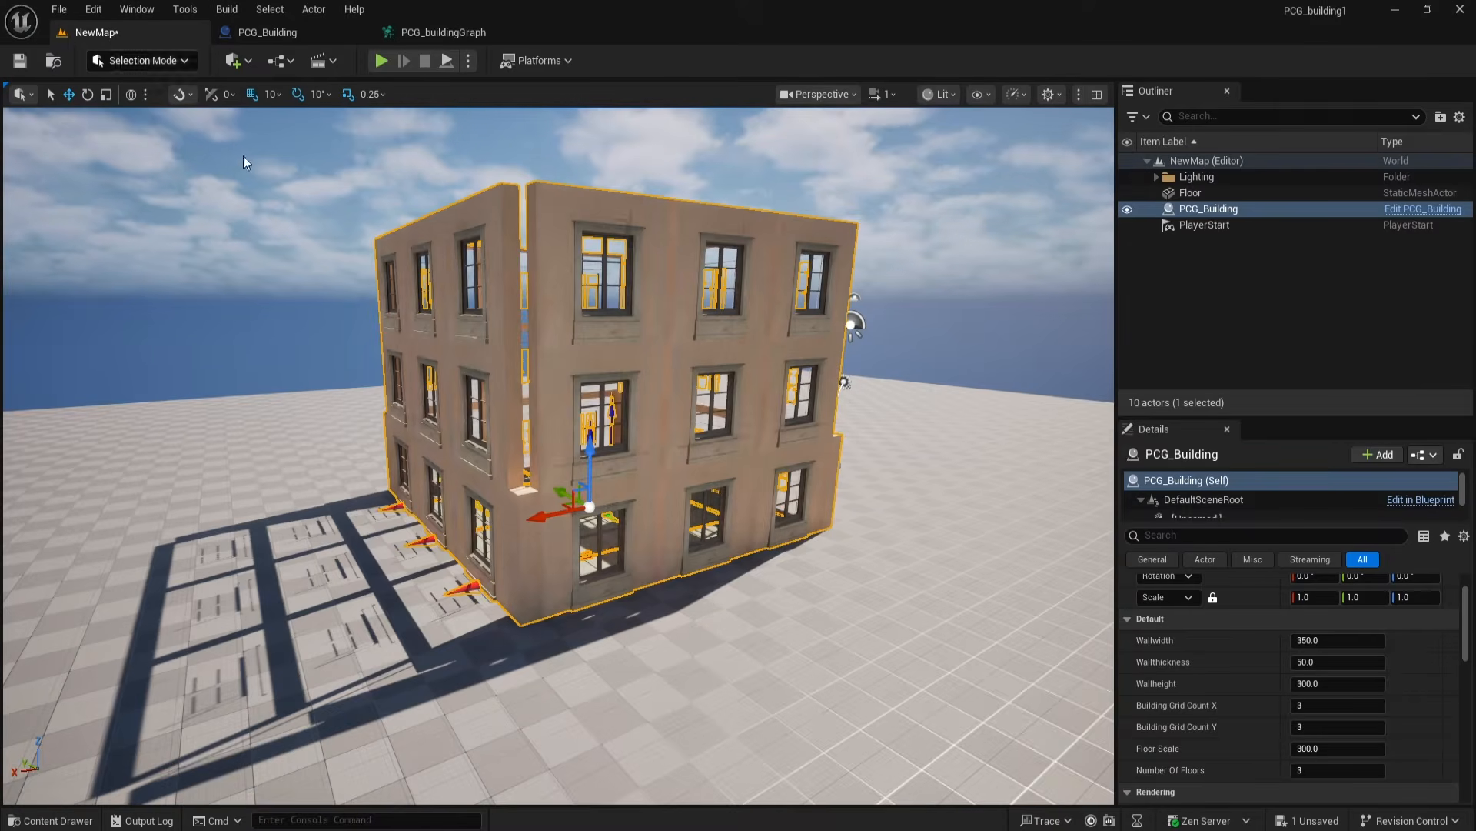
pyautogui.keyDown('alt'); pyautogui.moveTo(746, 552); pyautogui.dragTo(616, 555); pyautogui.keyUp('alt')
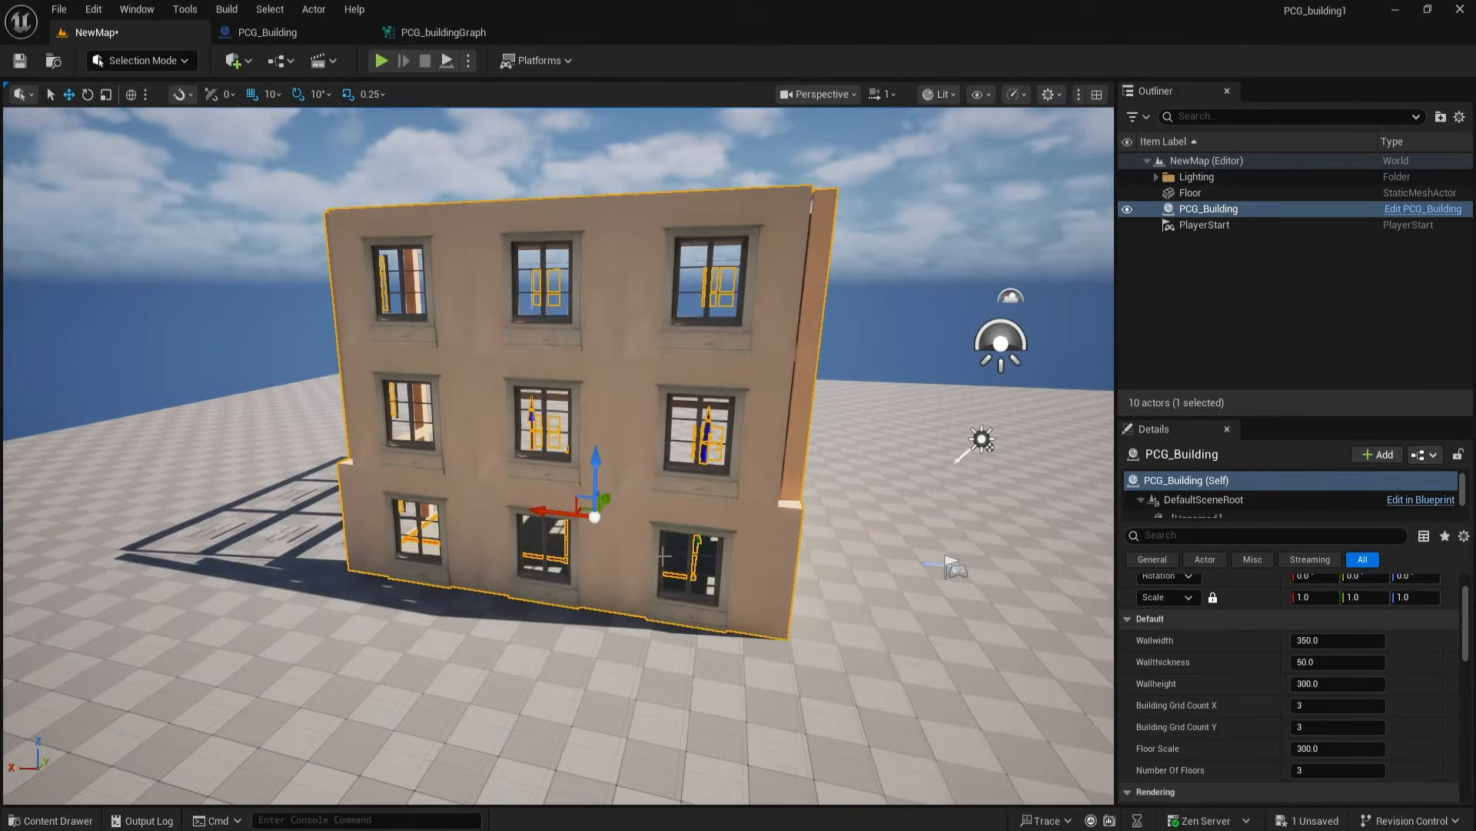
pyautogui.scroll(-4, 751, 564)
pyautogui.keyDown('alt'); pyautogui.moveTo(752, 564); pyautogui.dragTo(672, 560); pyautogui.keyUp('alt')
pyautogui.scroll(5, 662, 520)
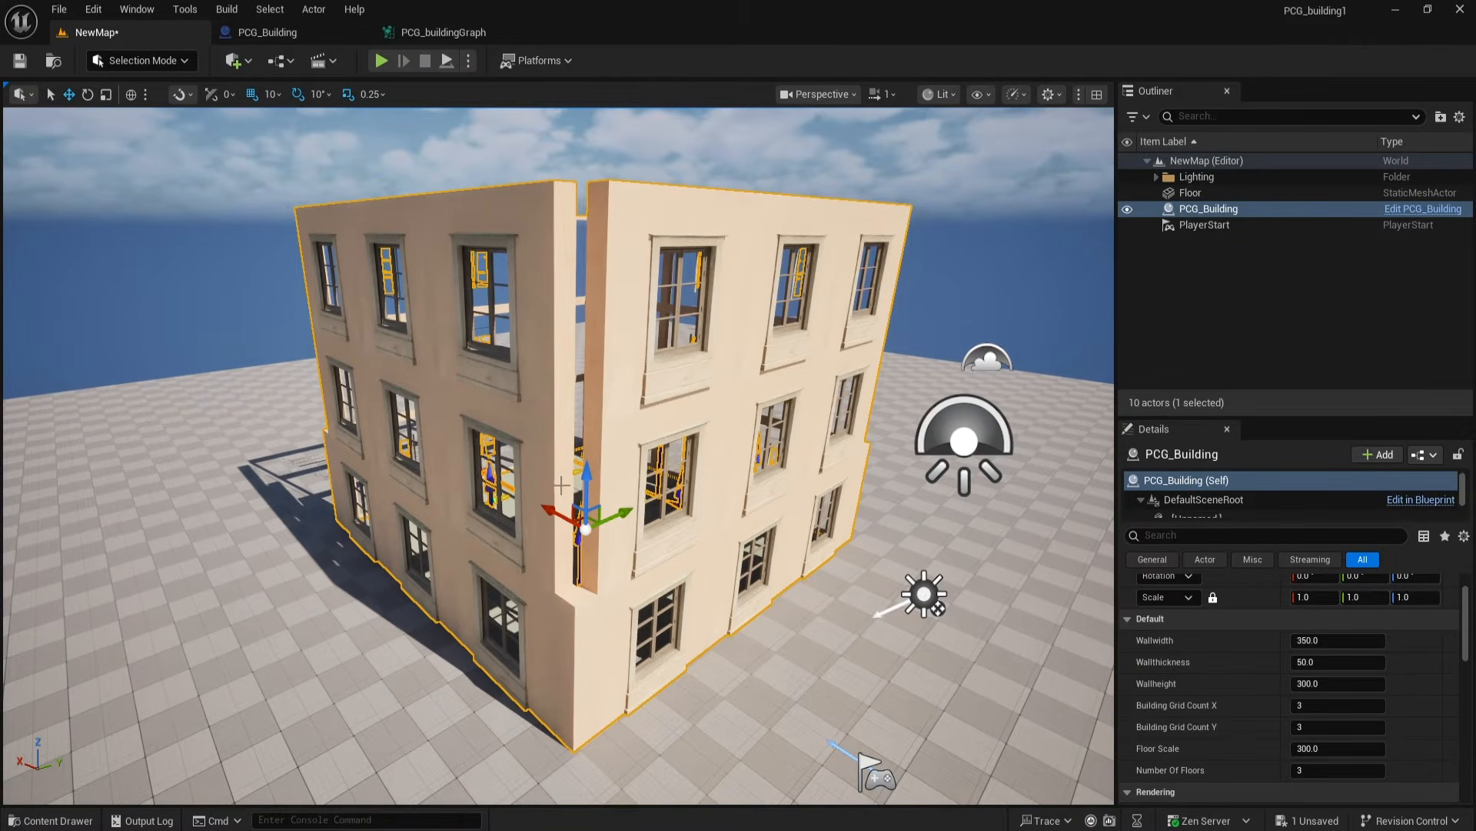
# Step: Return to PCG_buildingGraph and break the link between the Spline Sampler output and the Copy Points Source
pyautogui.click(308, 31)
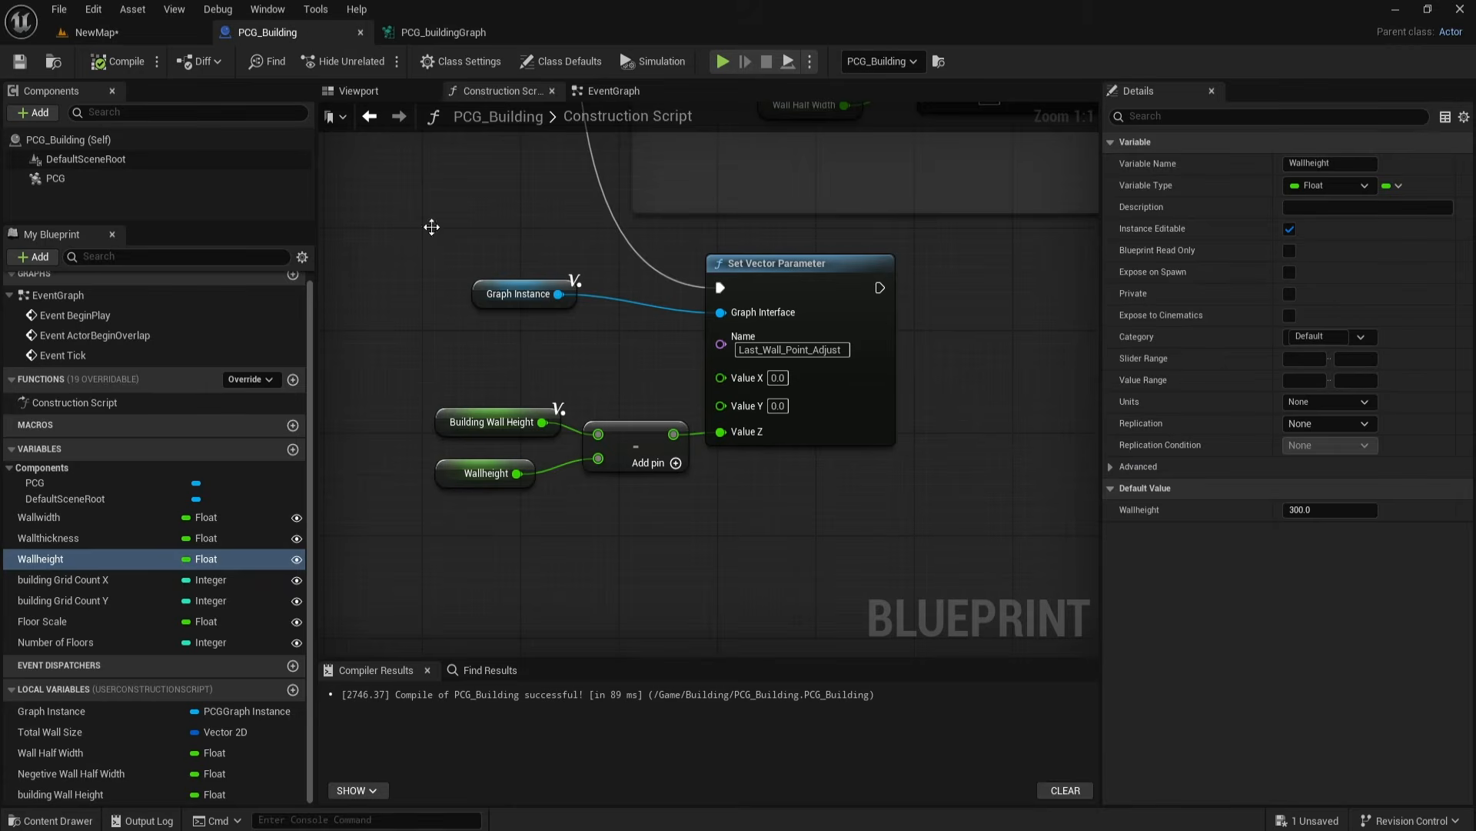
pyautogui.click(444, 31)
pyautogui.scroll(-4, 740, 298)
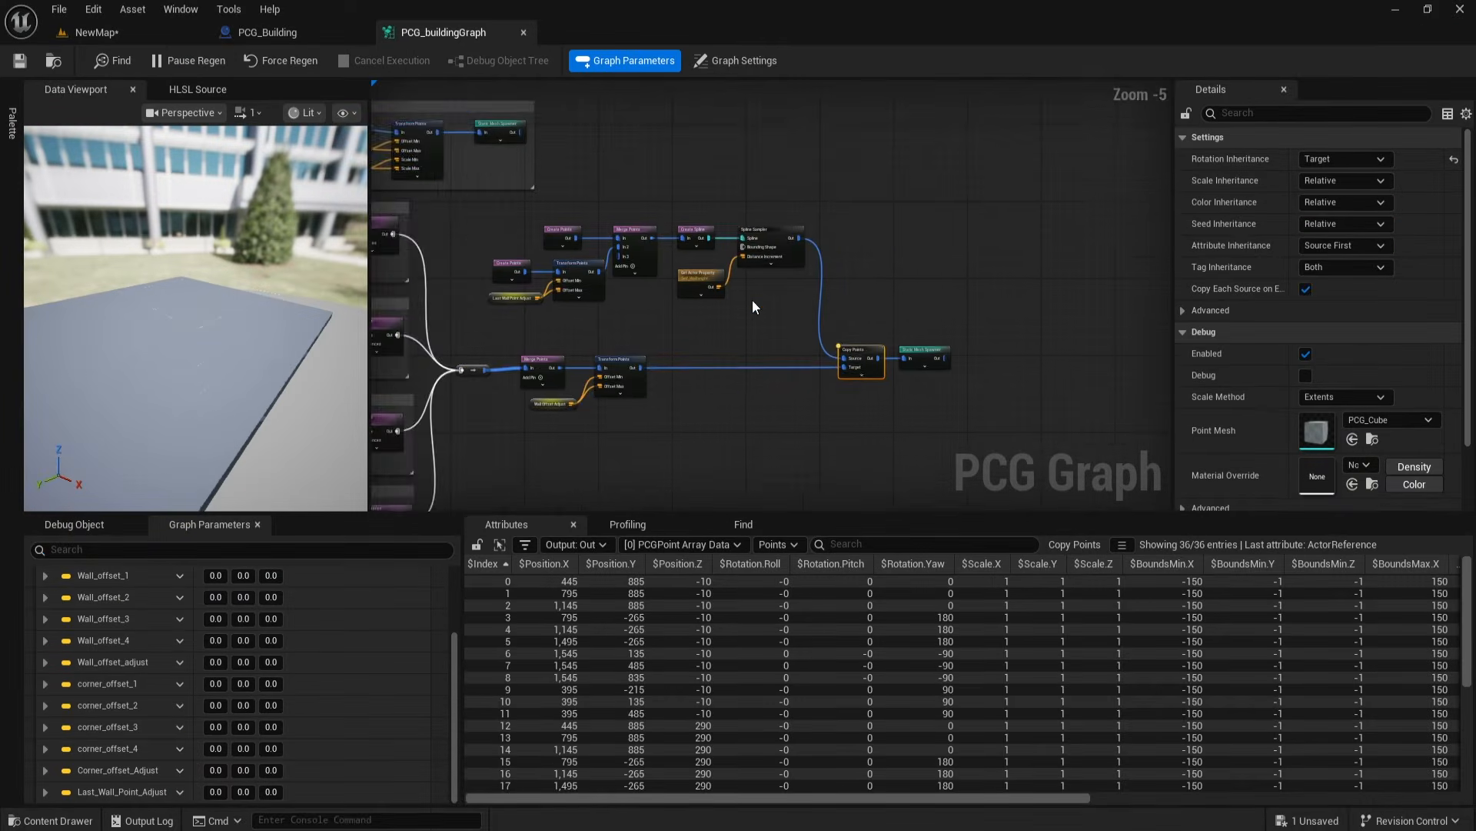
pyautogui.scroll(3, 753, 300)
pyautogui.moveTo(817, 306); pyautogui.dragTo(751, 320, button='right')
pyautogui.keyDown('alt'); pyautogui.click(819, 347); pyautogui.keyUp('alt')
pyautogui.moveTo(826, 287); pyautogui.dragTo(766, 335, button='right')
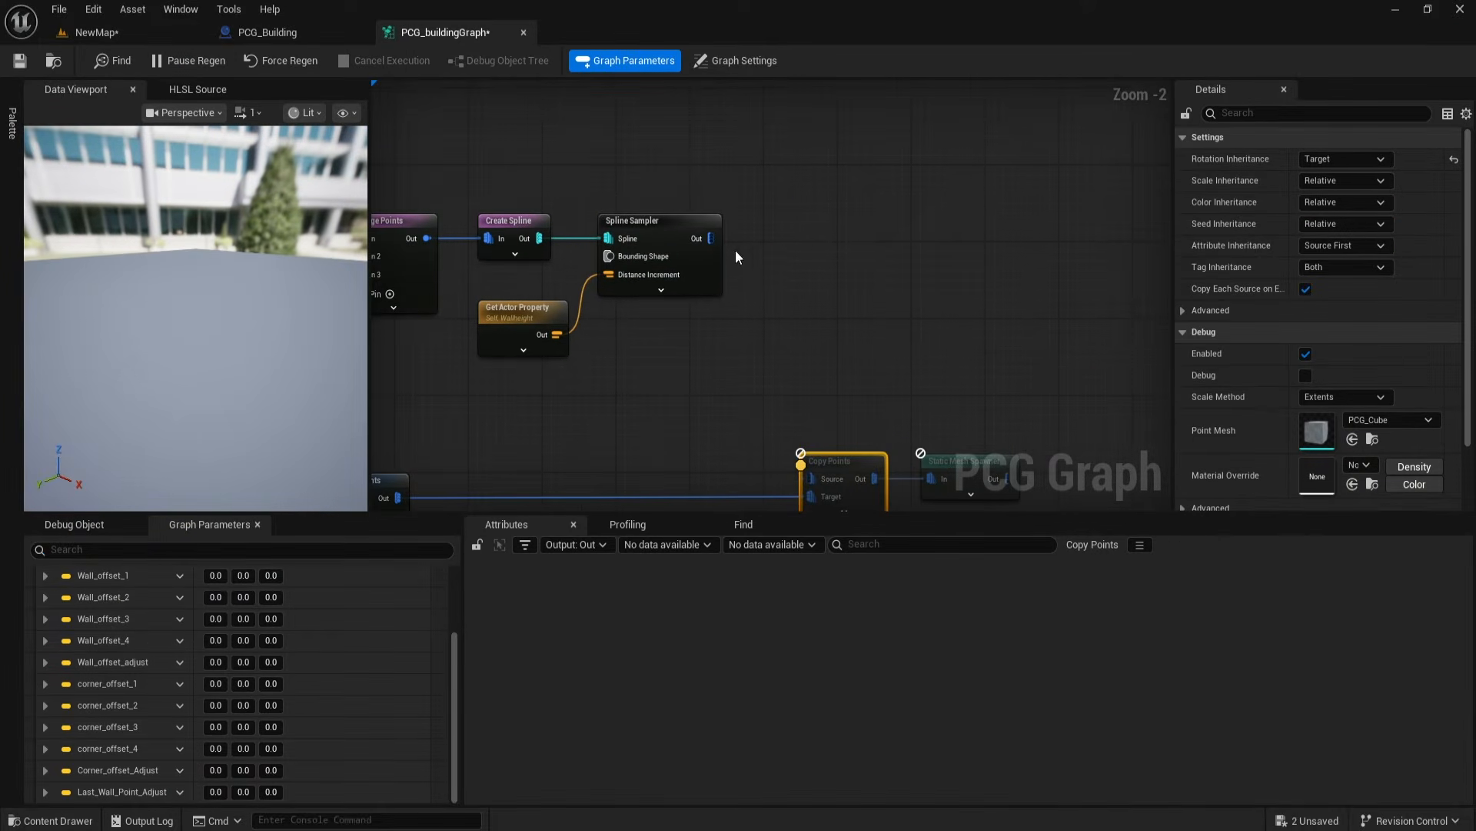
# Step: Add a named reroute declaration node to the Spline Sampler output
pyautogui.moveTo(843, 264); pyautogui.dragTo(846, 266)
pyautogui.write('nam')
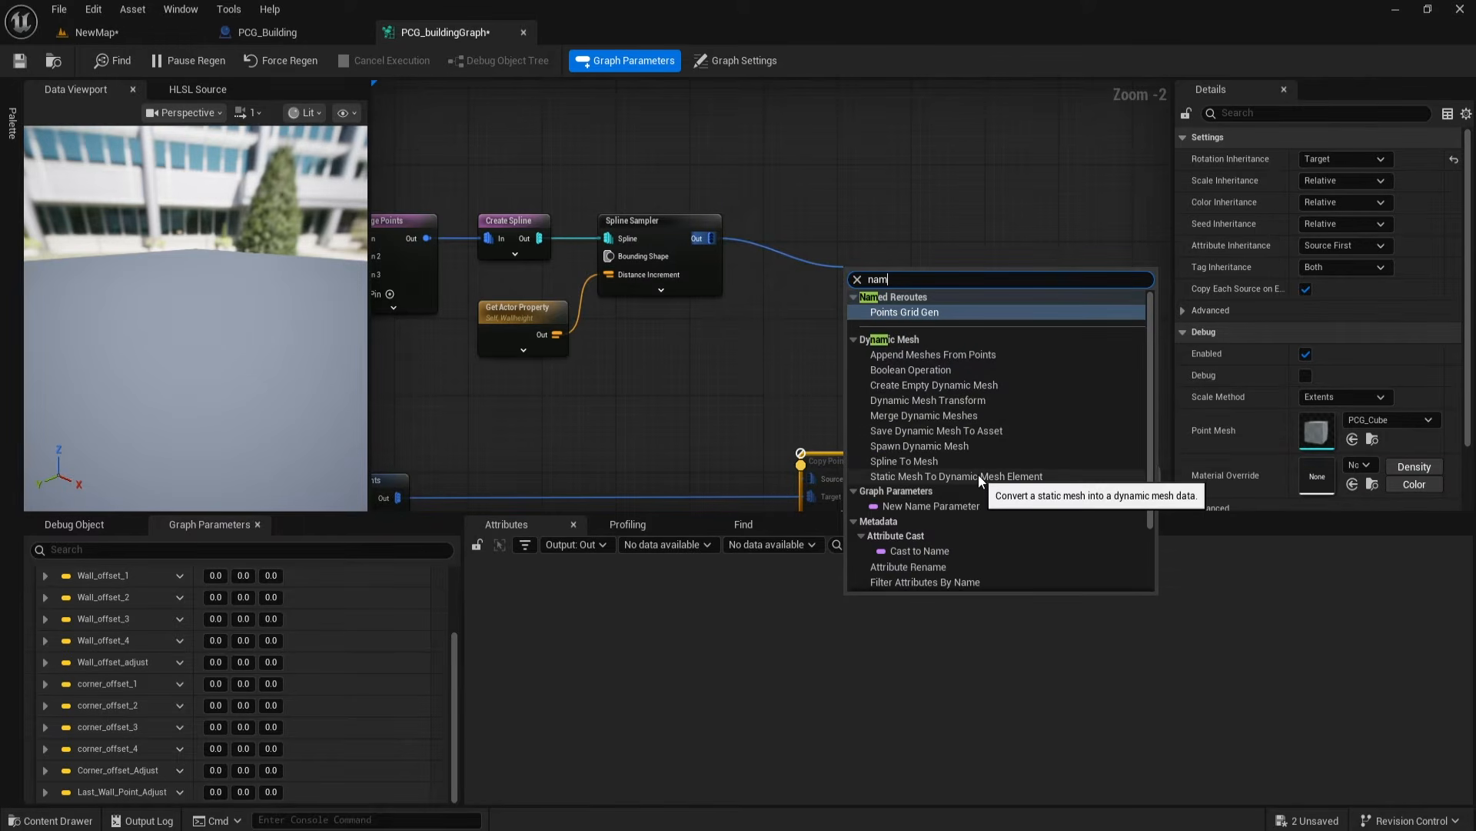
pyautogui.write('e r')
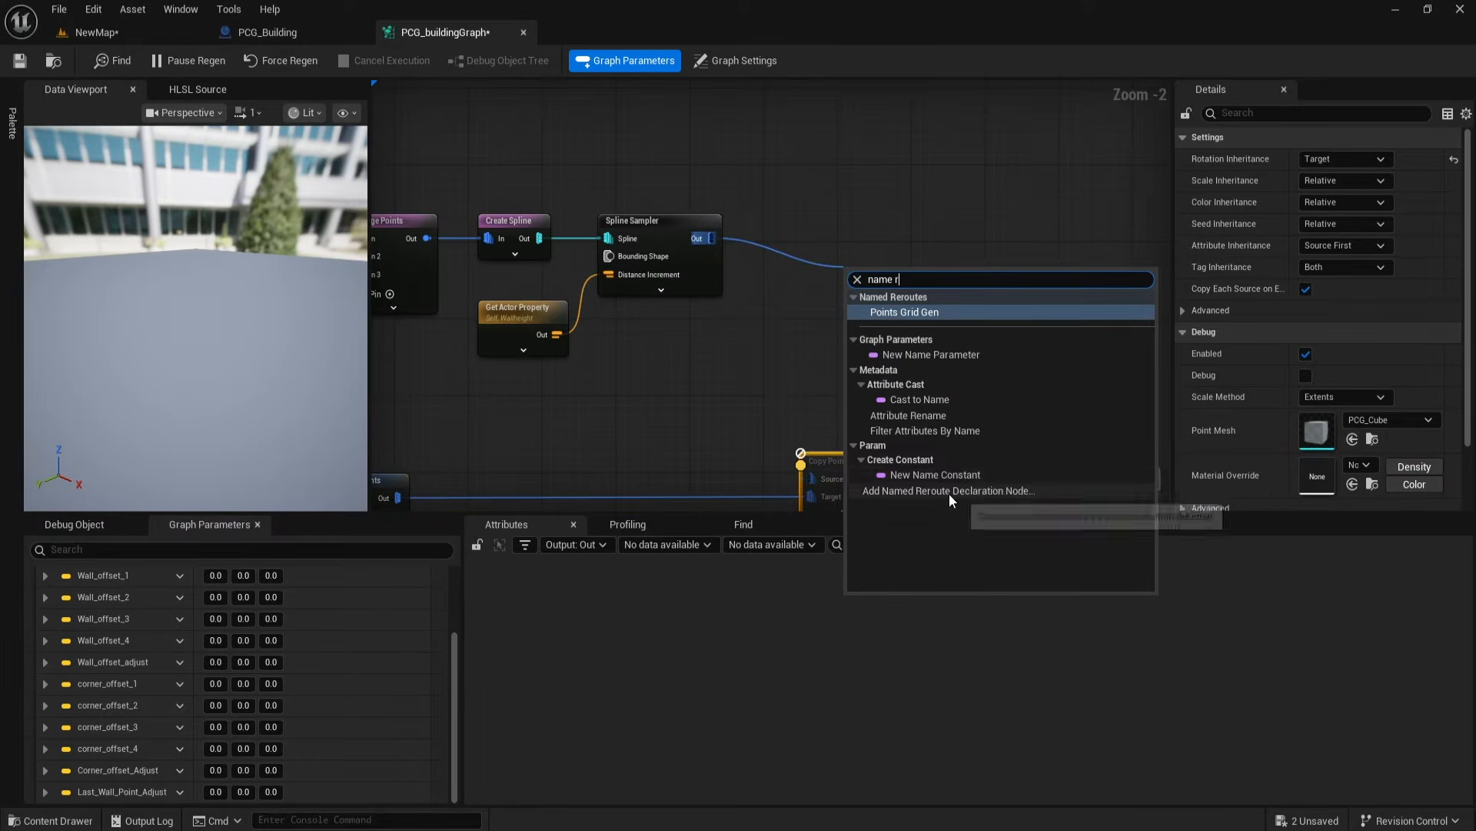
pyautogui.click(951, 492)
# Step: Place the new reroute beside the Spline Sampler and rename it Spline Floor Level
pyautogui.doubleClick(783, 234)
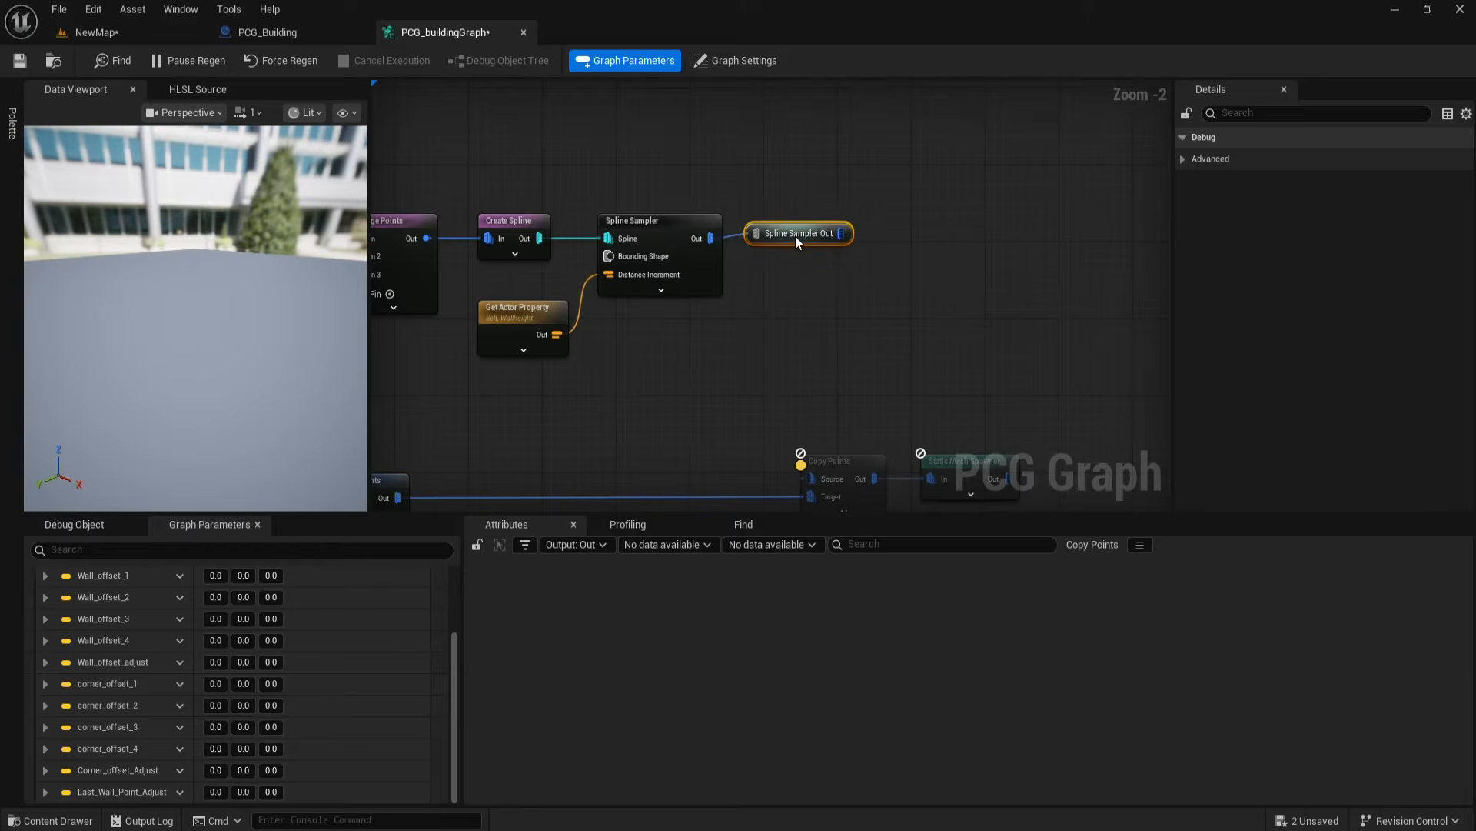
pyautogui.scroll(2, 792, 262)
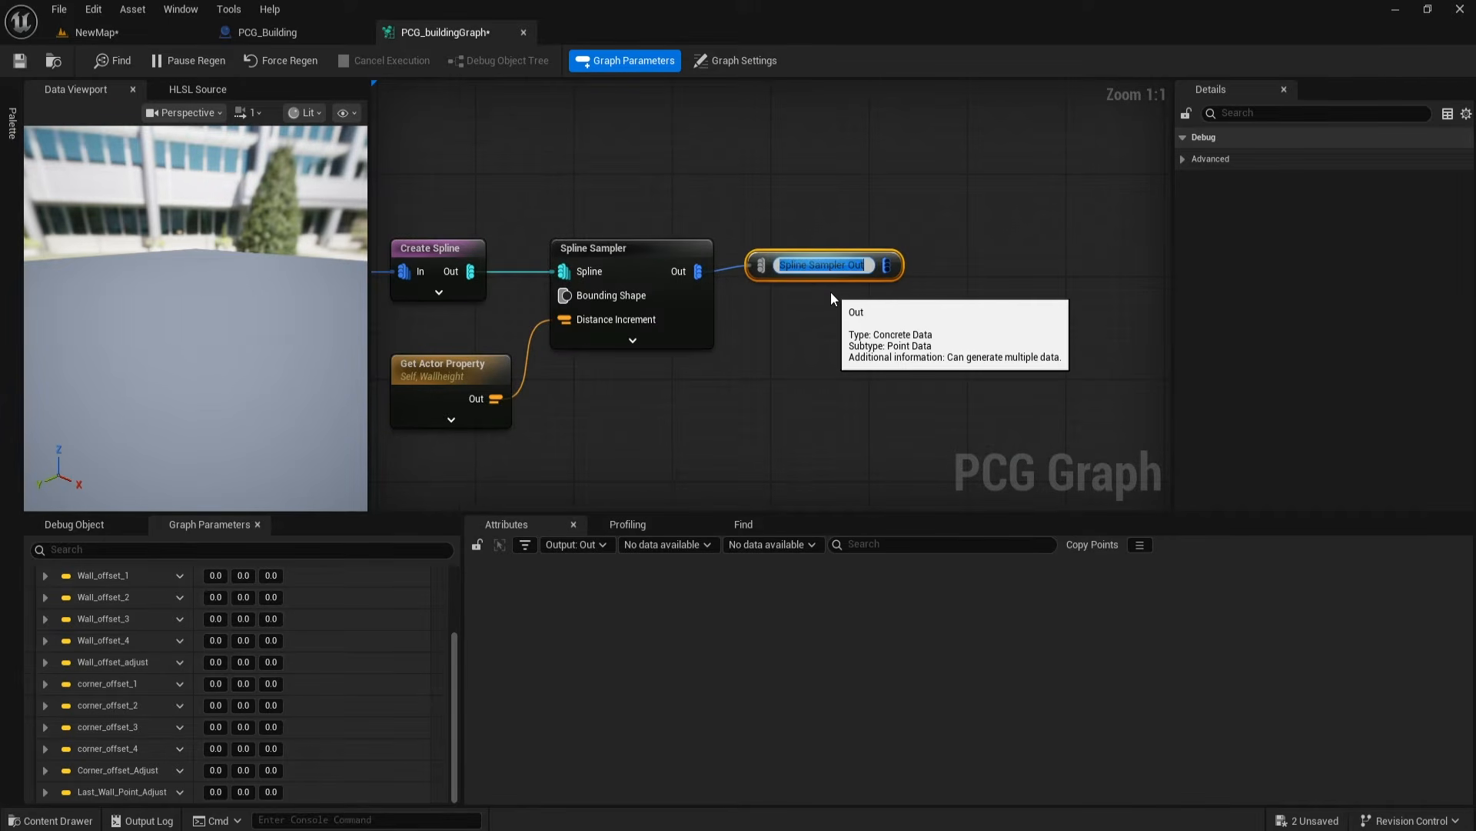
pyautogui.write('Spline floor')
pyautogui.press('BackSpace')
pyautogui.press('BackSpace')
pyautogui.press('BackSpace')
pyautogui.press('BackSpace')
pyautogui.press('BackSpace')
pyautogui.write('Floor Level')
pyautogui.press('Return')
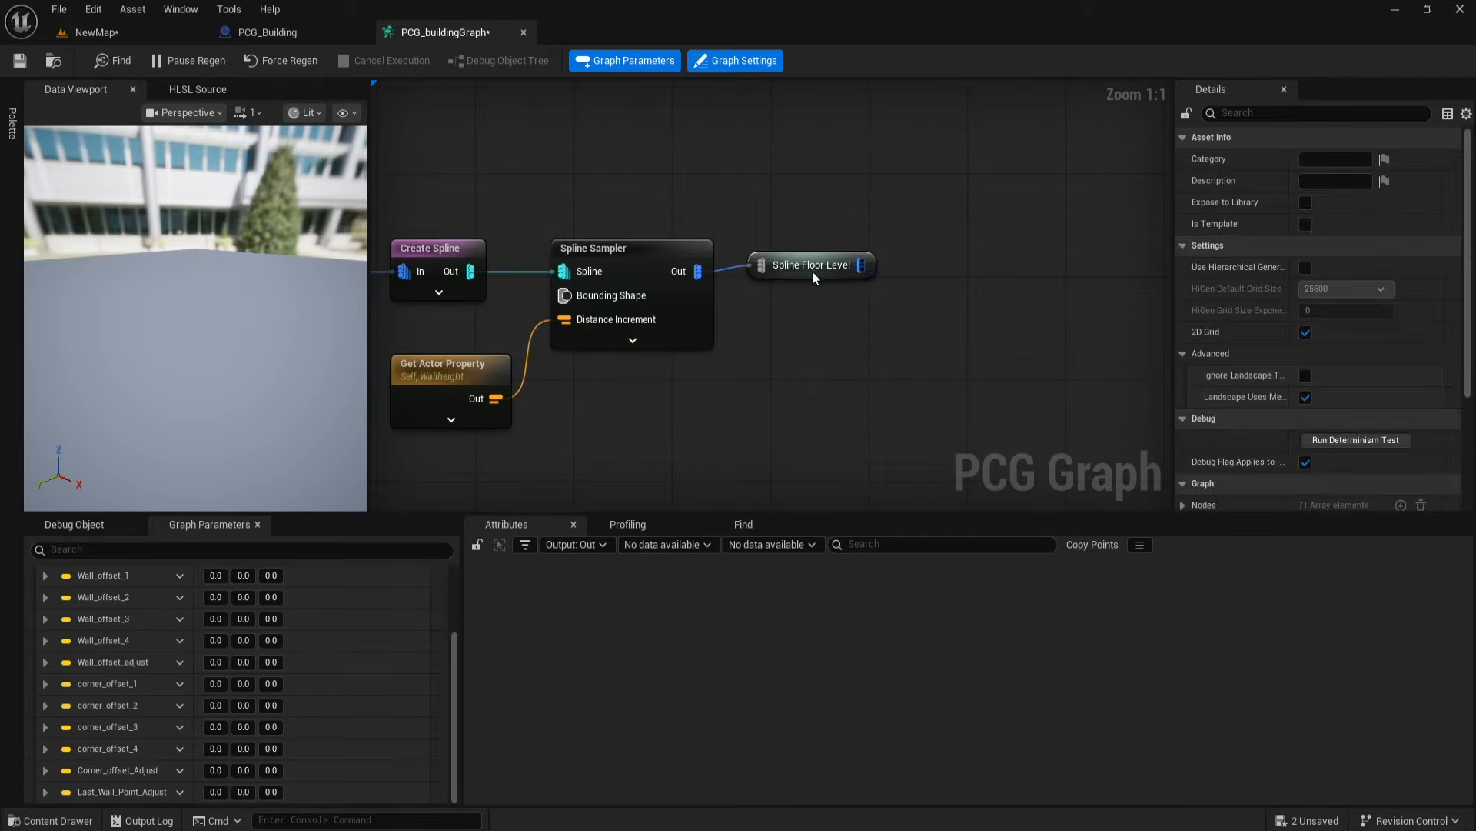
# Step: Break the link between the Transform Points output and the Copy Points Target
pyautogui.moveTo(714, 398); pyautogui.dragTo(910, 214, button='right')
pyautogui.moveTo(751, 316); pyautogui.dragTo(840, 247, button='right')
pyautogui.keyDown('alt'); pyautogui.click(743, 365); pyautogui.keyUp('alt')
# Step: Add a named reroute declaration node to the Transform Points output and name it Wall Points
pyautogui.moveTo(551, 339); pyautogui.dragTo(643, 345)
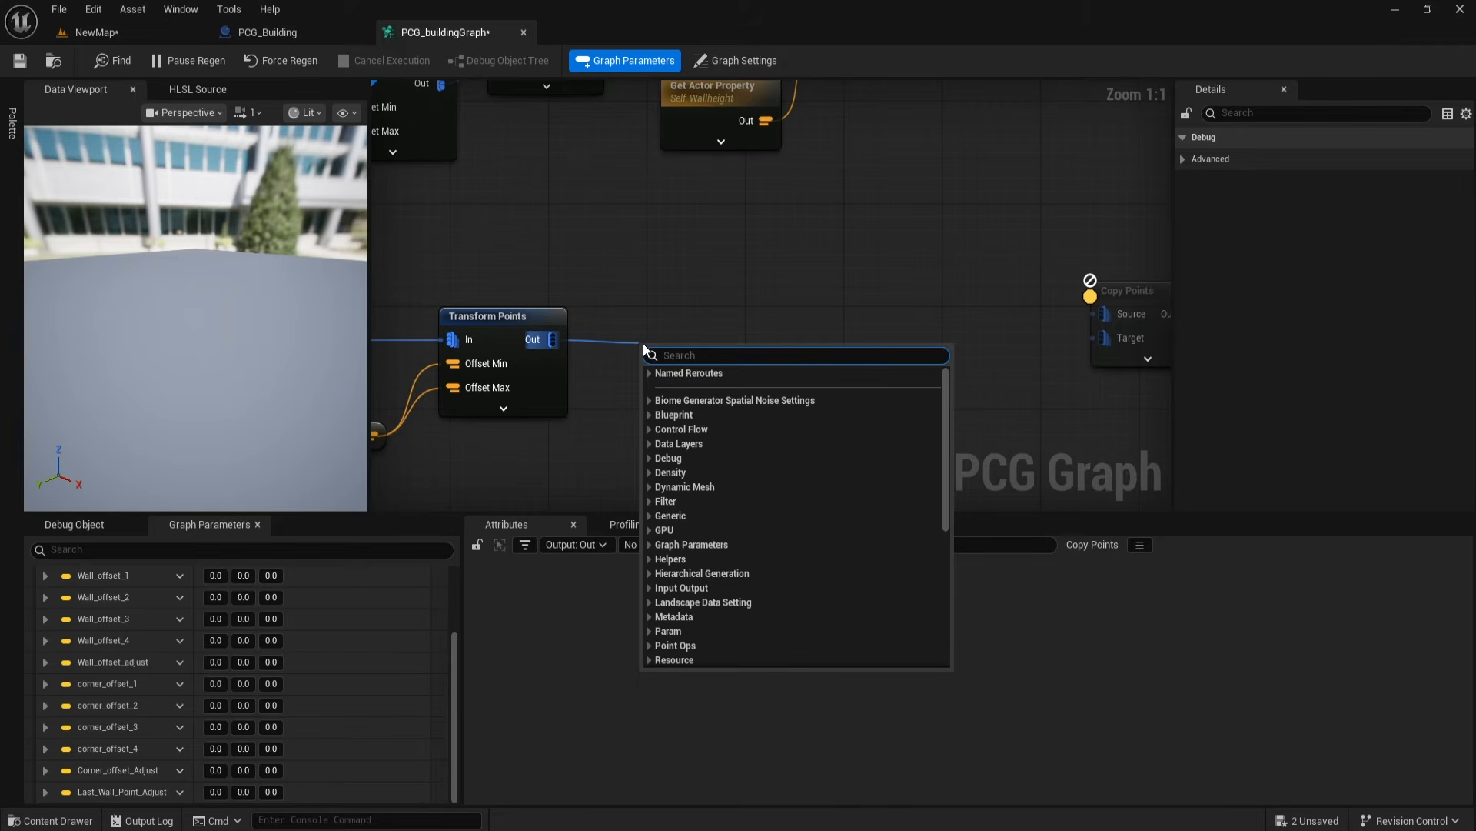
pyautogui.write('na')
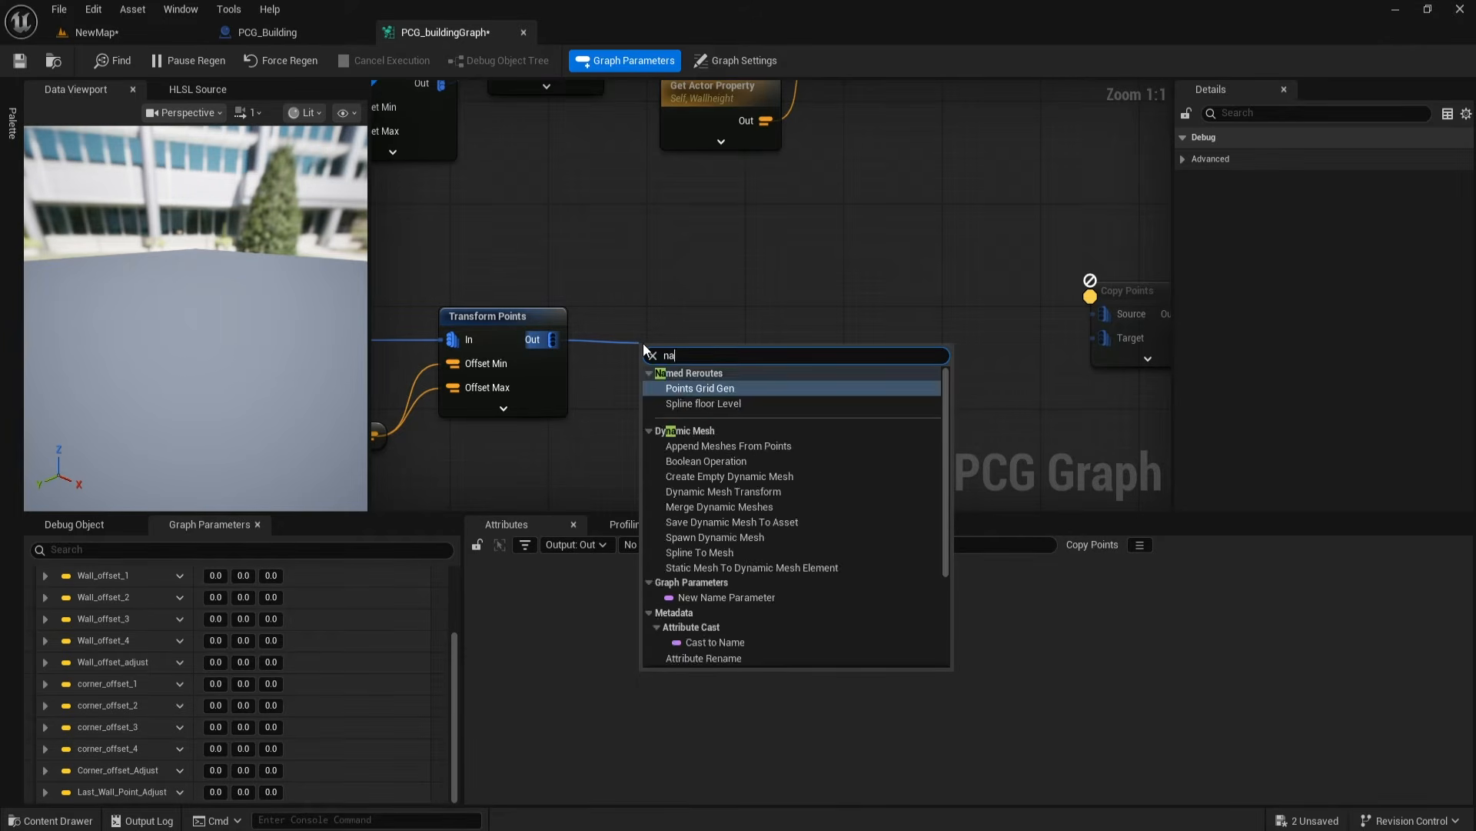
pyautogui.write('me')
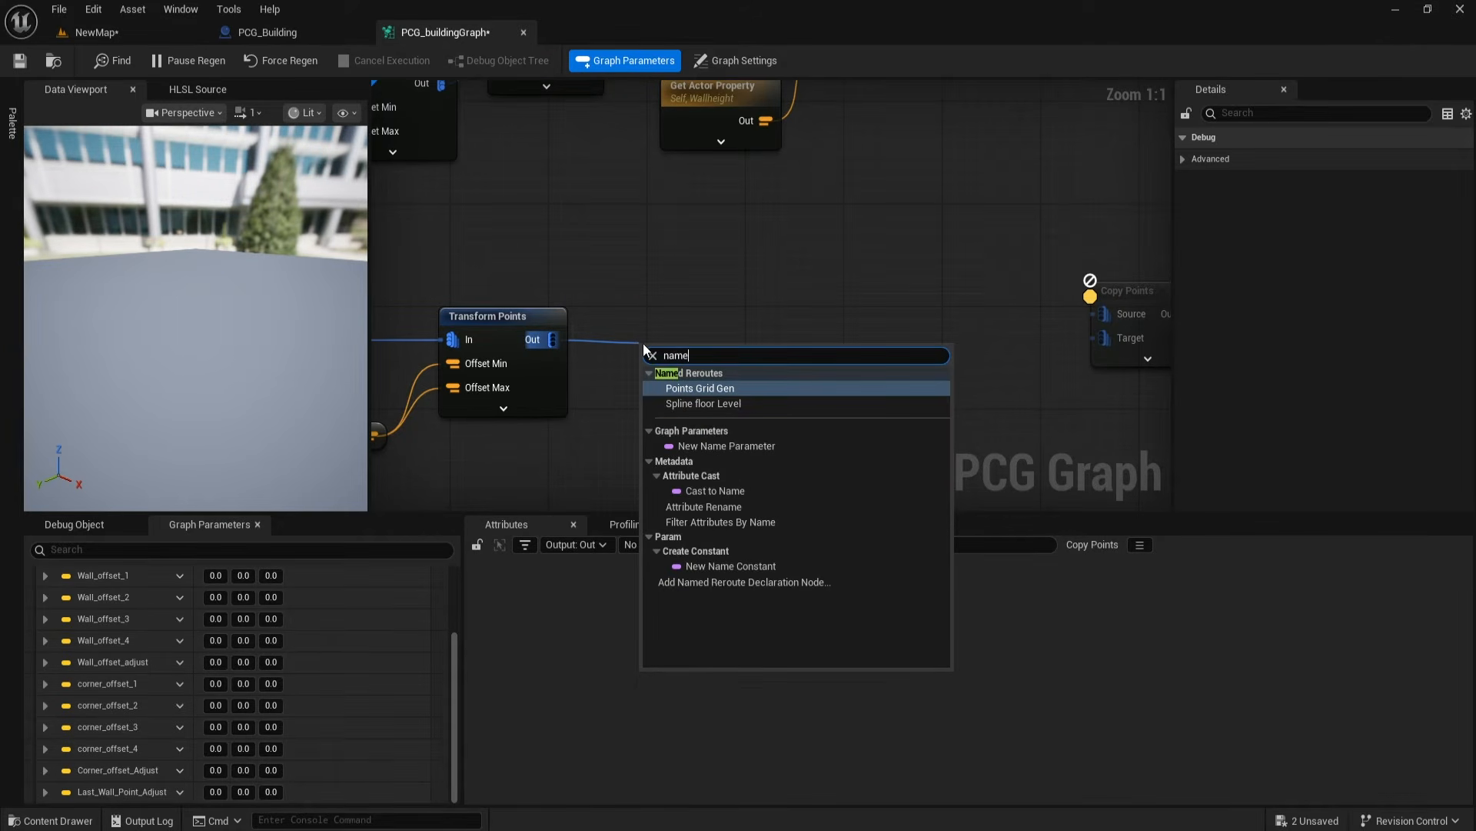
pyautogui.moveTo(696, 355); pyautogui.dragTo(668, 343)
pyautogui.click(662, 341)
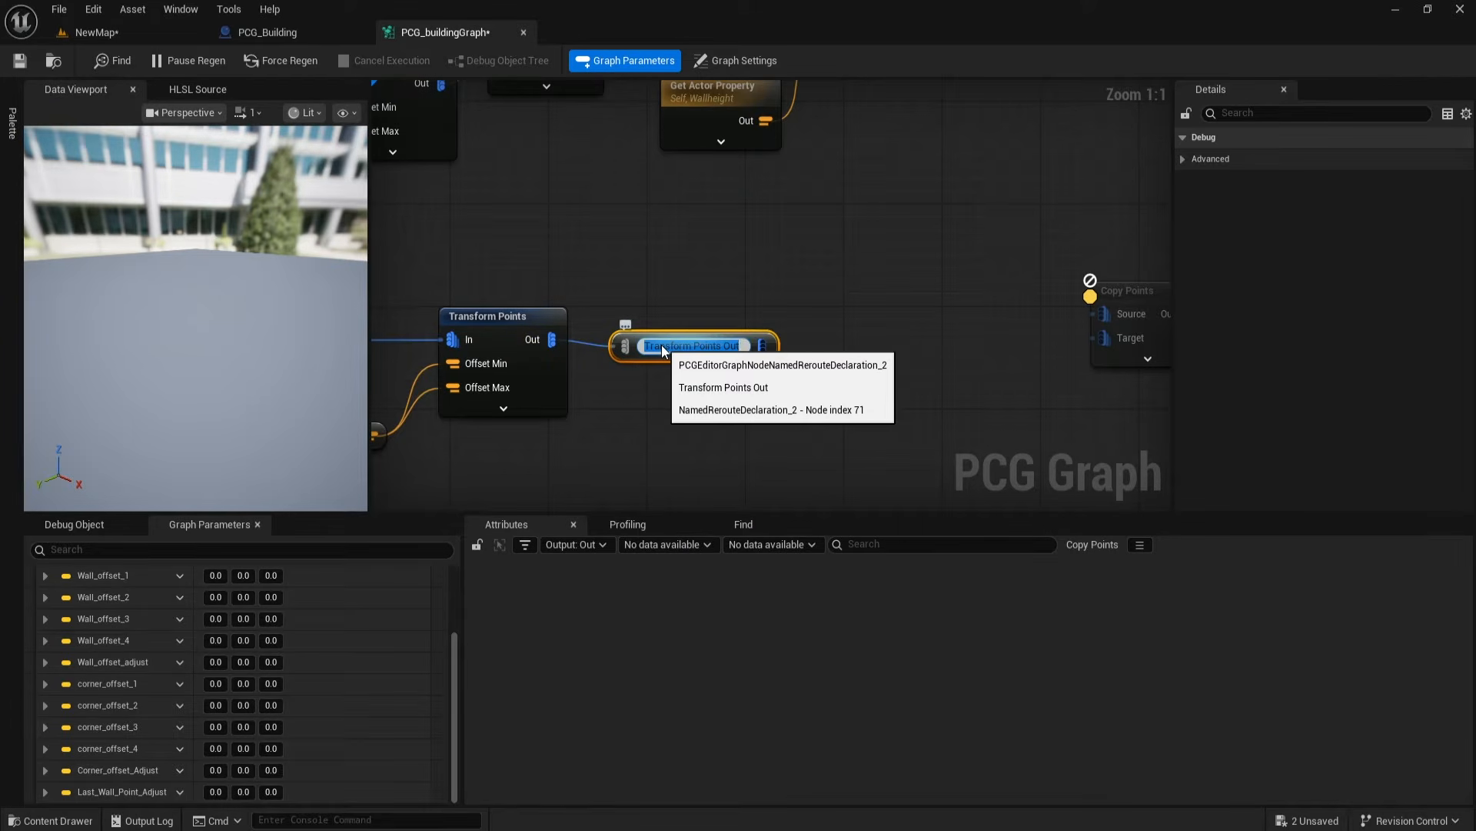
pyautogui.write('Wall Point')
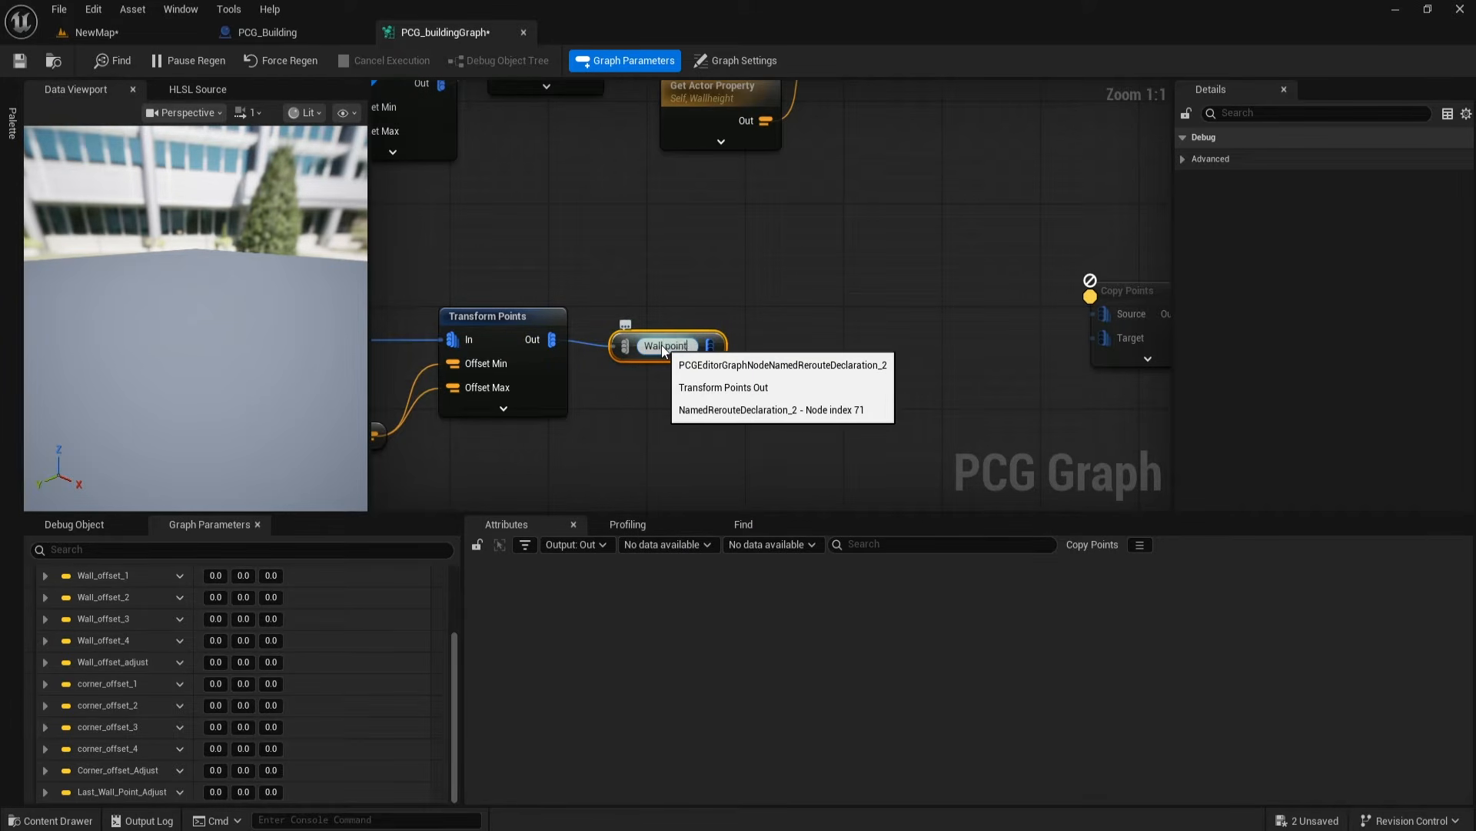
pyautogui.write('s')
pyautogui.press('Return')
# Step: Add a usage of the Spline Floor Level reroute near Copy Points and connect it to the Source input
pyautogui.moveTo(871, 397); pyautogui.dragTo(662, 387, button='right')
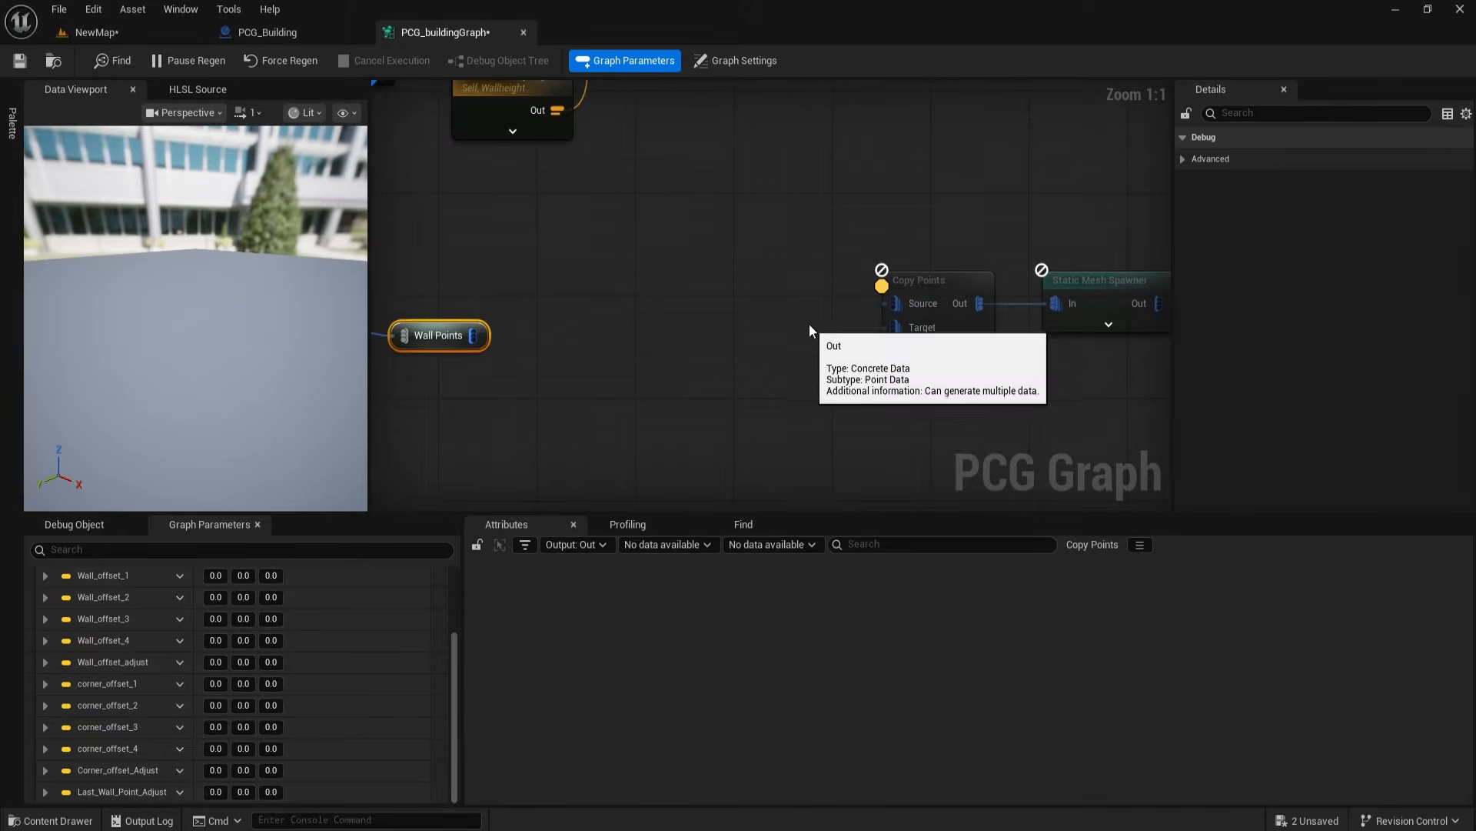
pyautogui.rightClick(809, 325)
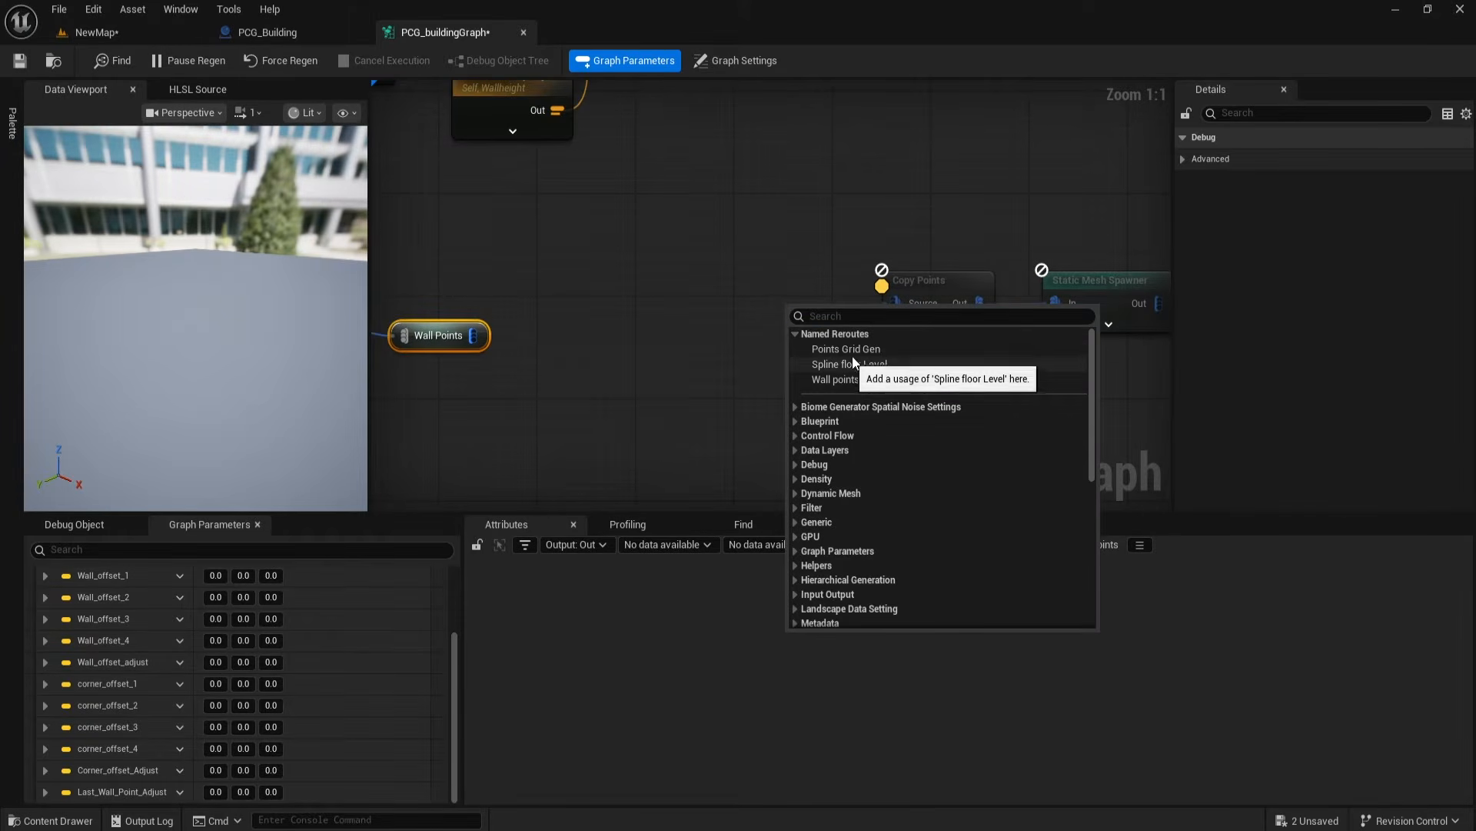
pyautogui.press('Escape')
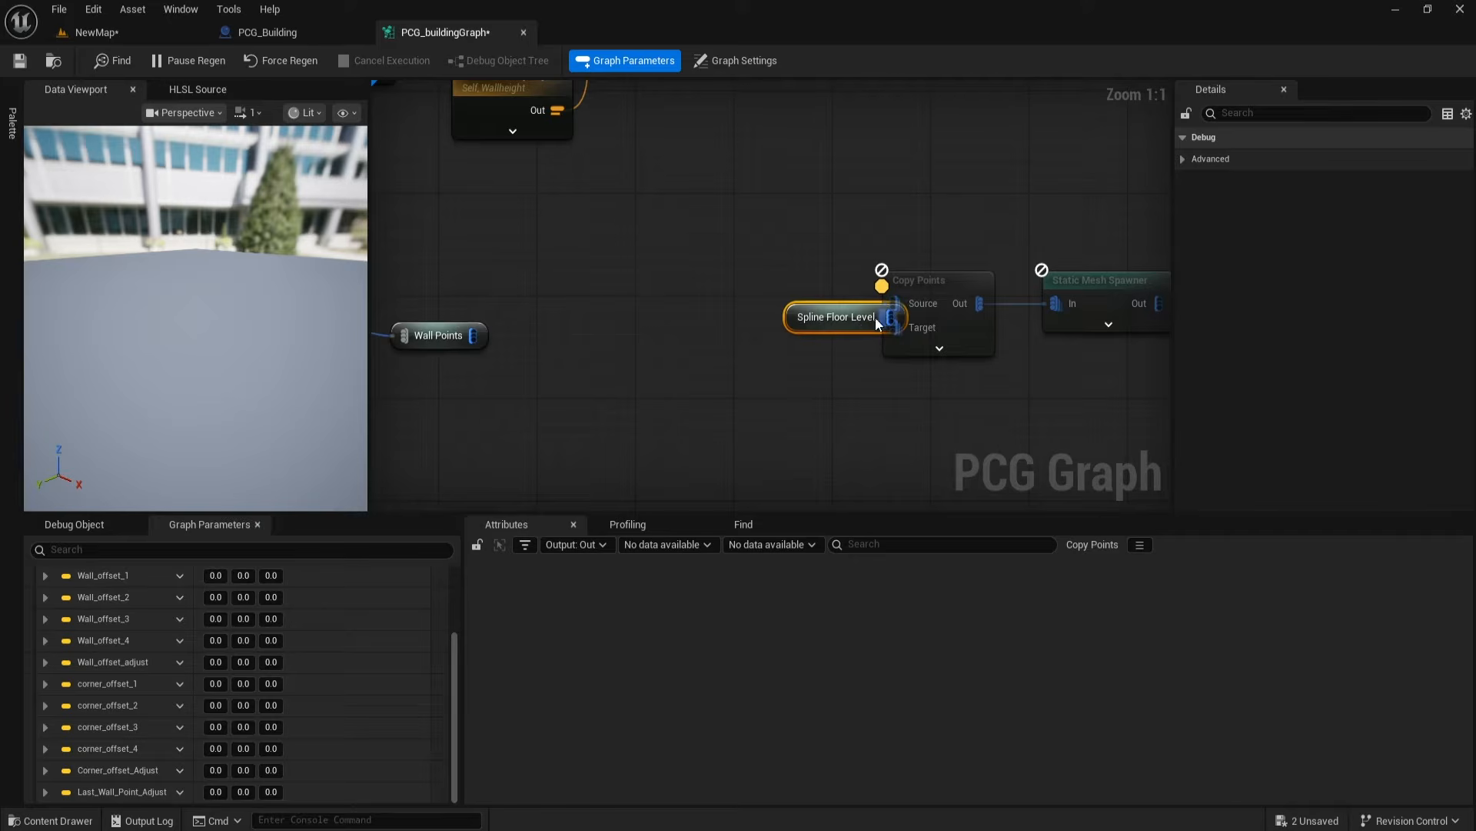
pyautogui.moveTo(863, 322); pyautogui.dragTo(788, 262)
pyautogui.moveTo(860, 302); pyautogui.dragTo(894, 305)
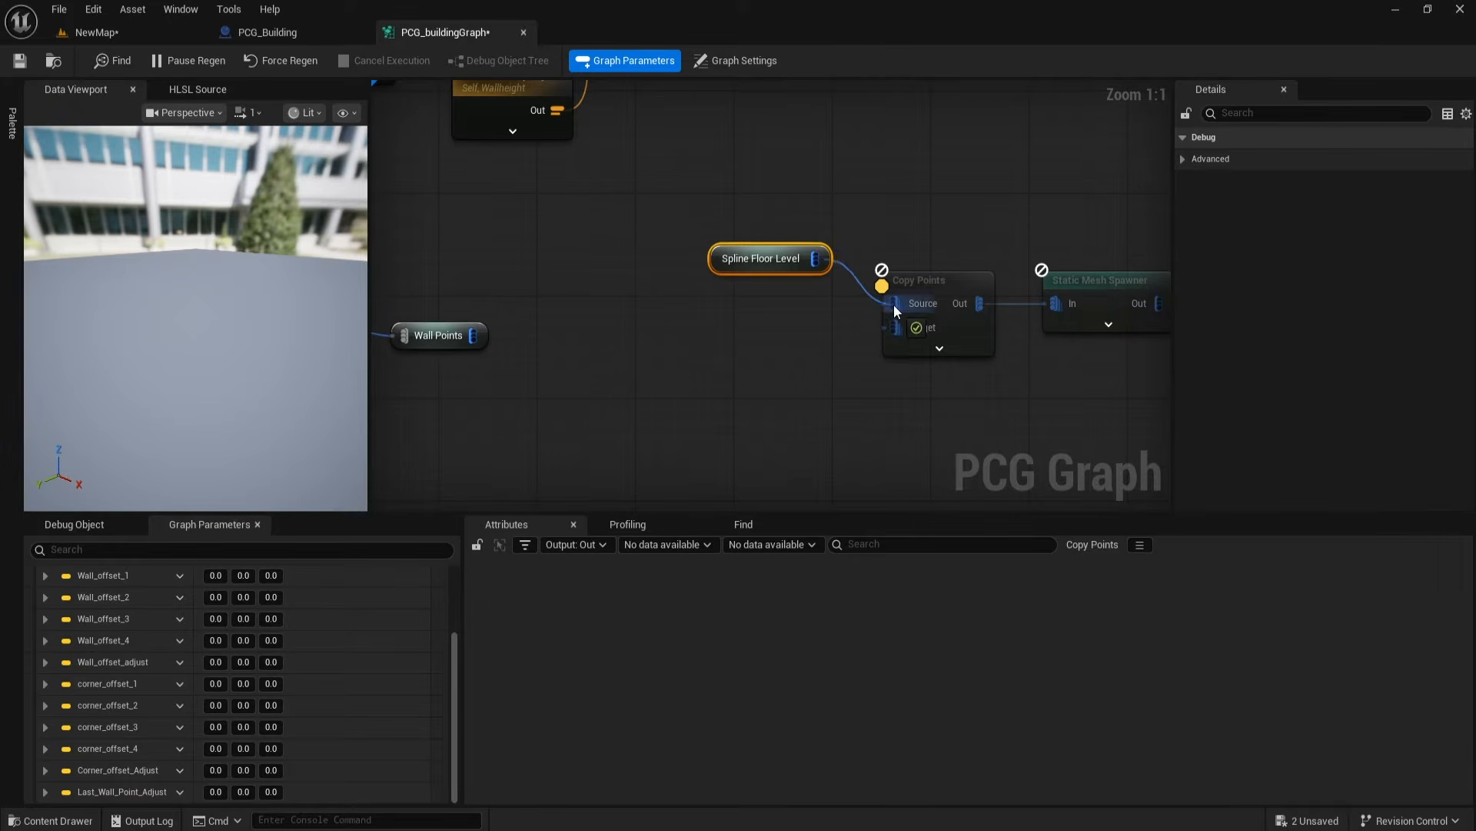
# Step: Add a usage of the Wall Points reroute near Copy Points and connect it to the Target input
pyautogui.rightClick(802, 357)
pyautogui.click(849, 433)
pyautogui.moveTo(886, 365); pyautogui.dragTo(896, 327)
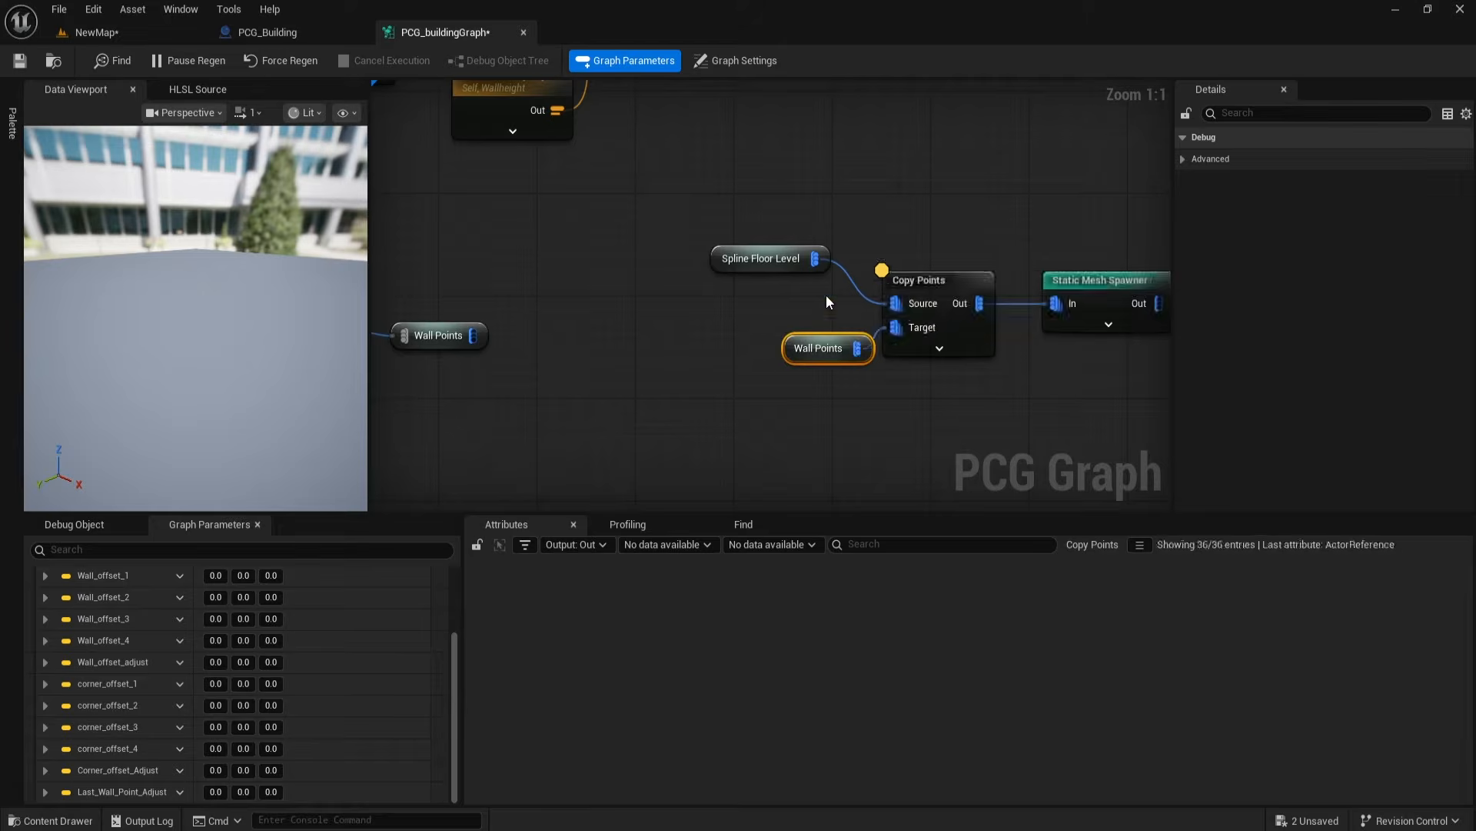
pyautogui.moveTo(804, 256); pyautogui.dragTo(815, 278)
# Step: Wrap the Spline Floor Level, Wall Points, Copy Points and Static Mesh Spawner nodes in a comment titled Wall Gen
pyautogui.moveTo(816, 278); pyautogui.dragTo(637, 288, button='right')
pyautogui.moveTo(530, 216); pyautogui.dragTo(940, 421)
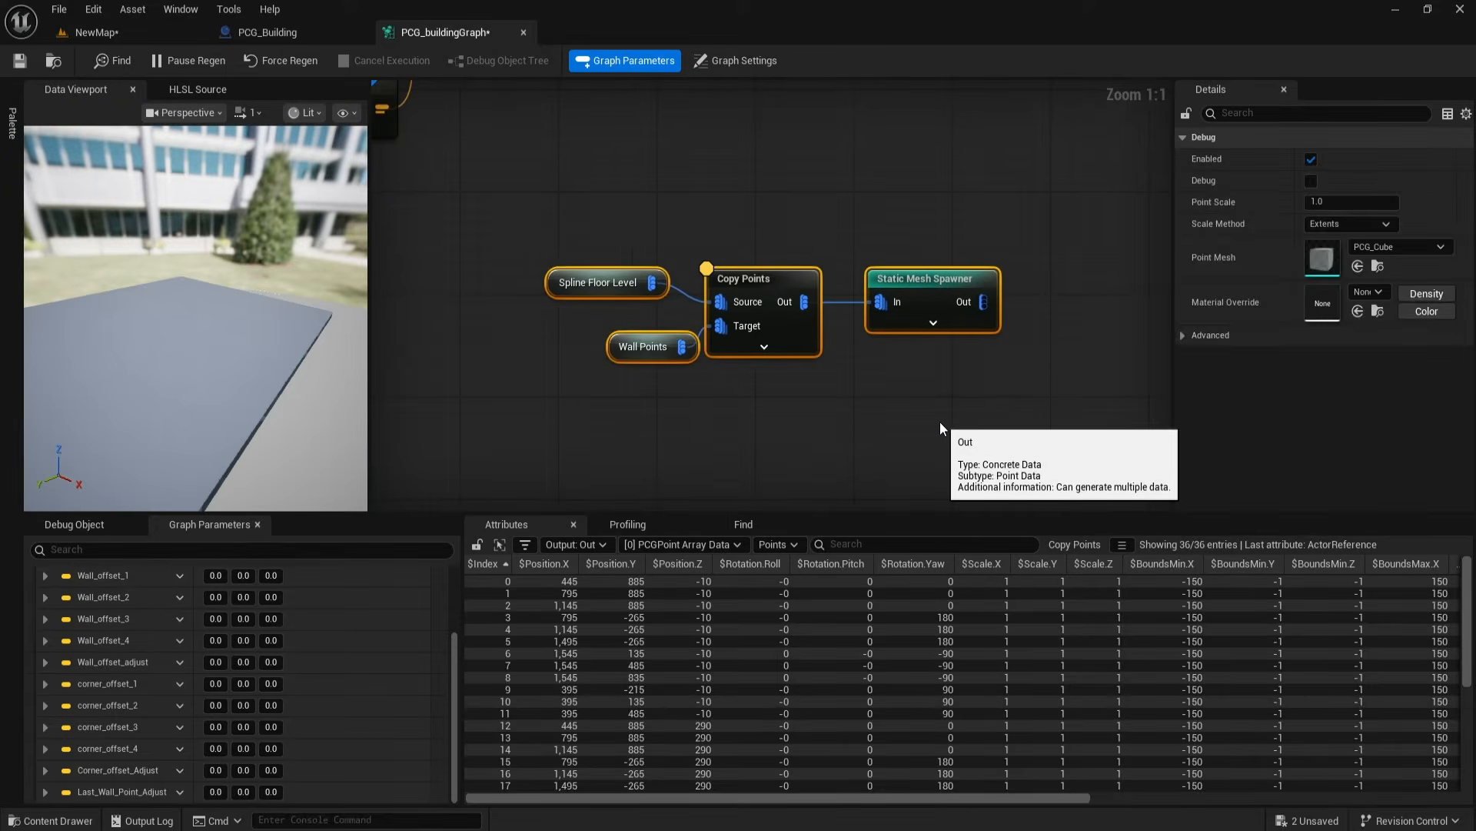
pyautogui.write('cWall Gen')
pyautogui.click(940, 422)
# Step: Duplicate the Wall Gen comment group with its nodes below the original and retitle the copy Corners
pyautogui.scroll(-2, 846, 416)
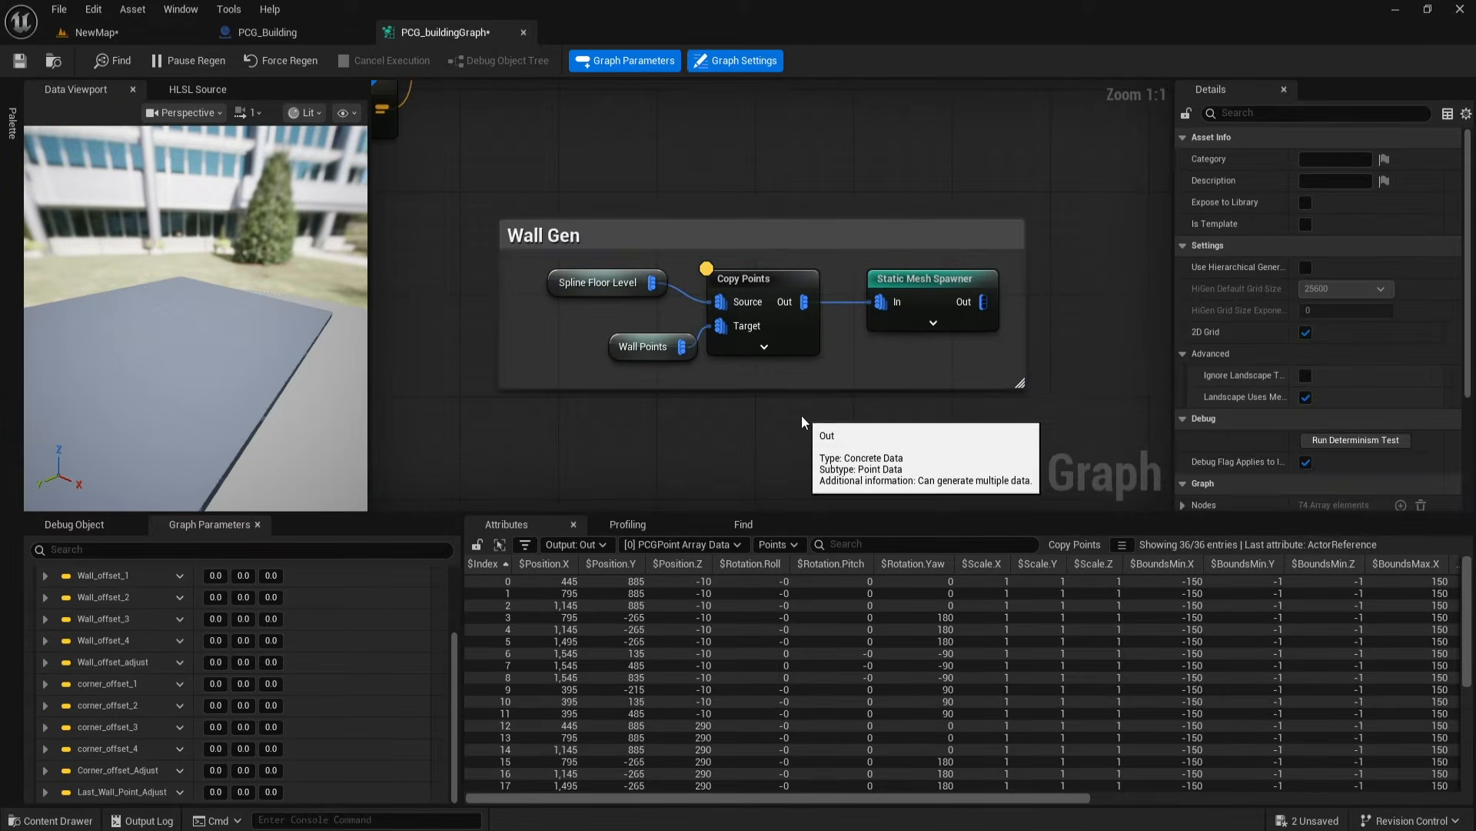
pyautogui.moveTo(536, 185); pyautogui.dragTo(727, 400)
pyautogui.hotkey('ctrl', 'c')
pyautogui.hotkey('ctrl', 'v')
pyautogui.moveTo(596, 406); pyautogui.dragTo(632, 269, button='right')
pyautogui.doubleClick(632, 270)
pyautogui.write('Cor')
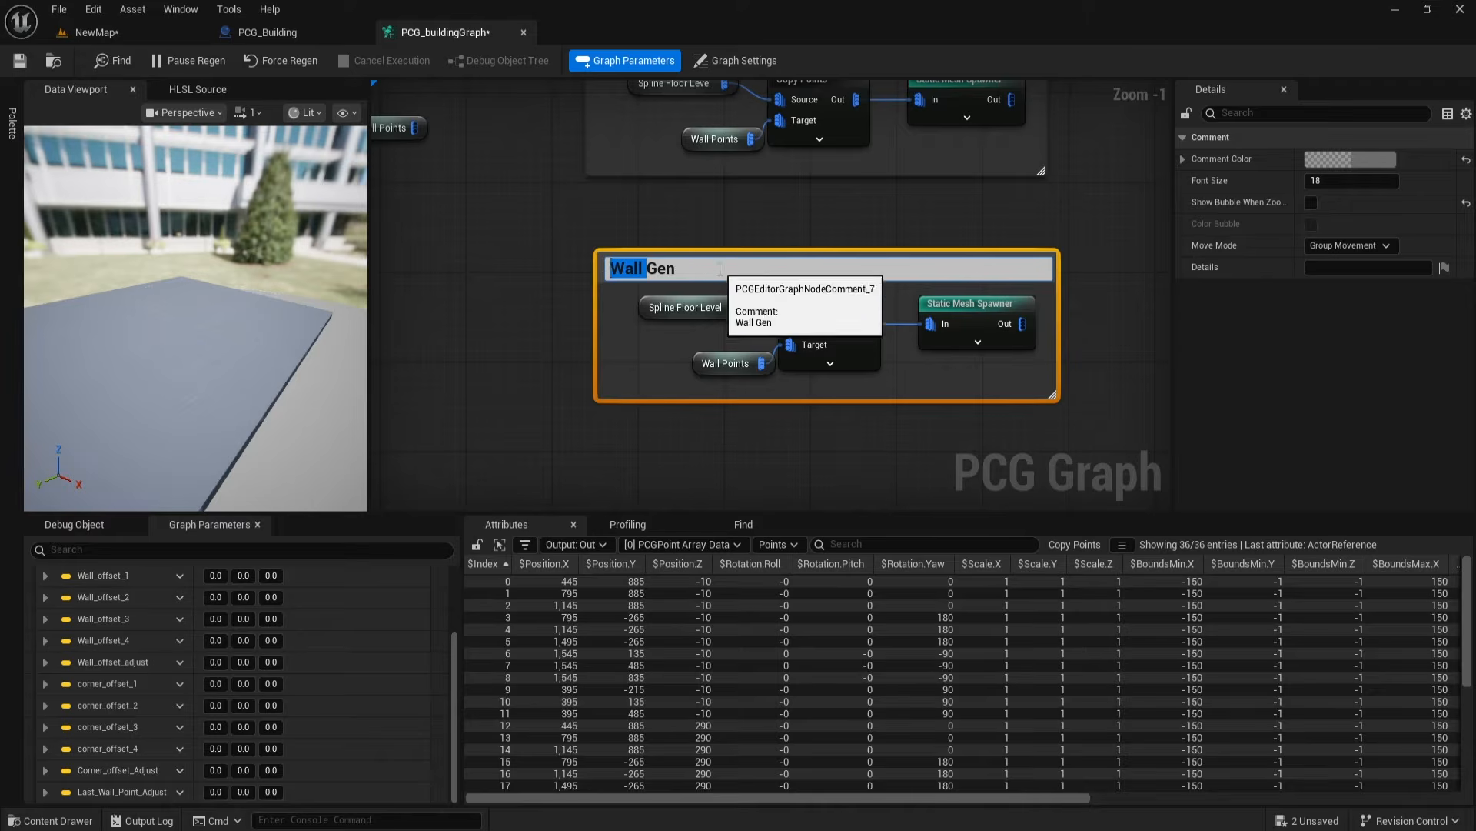
pyautogui.write('ners')
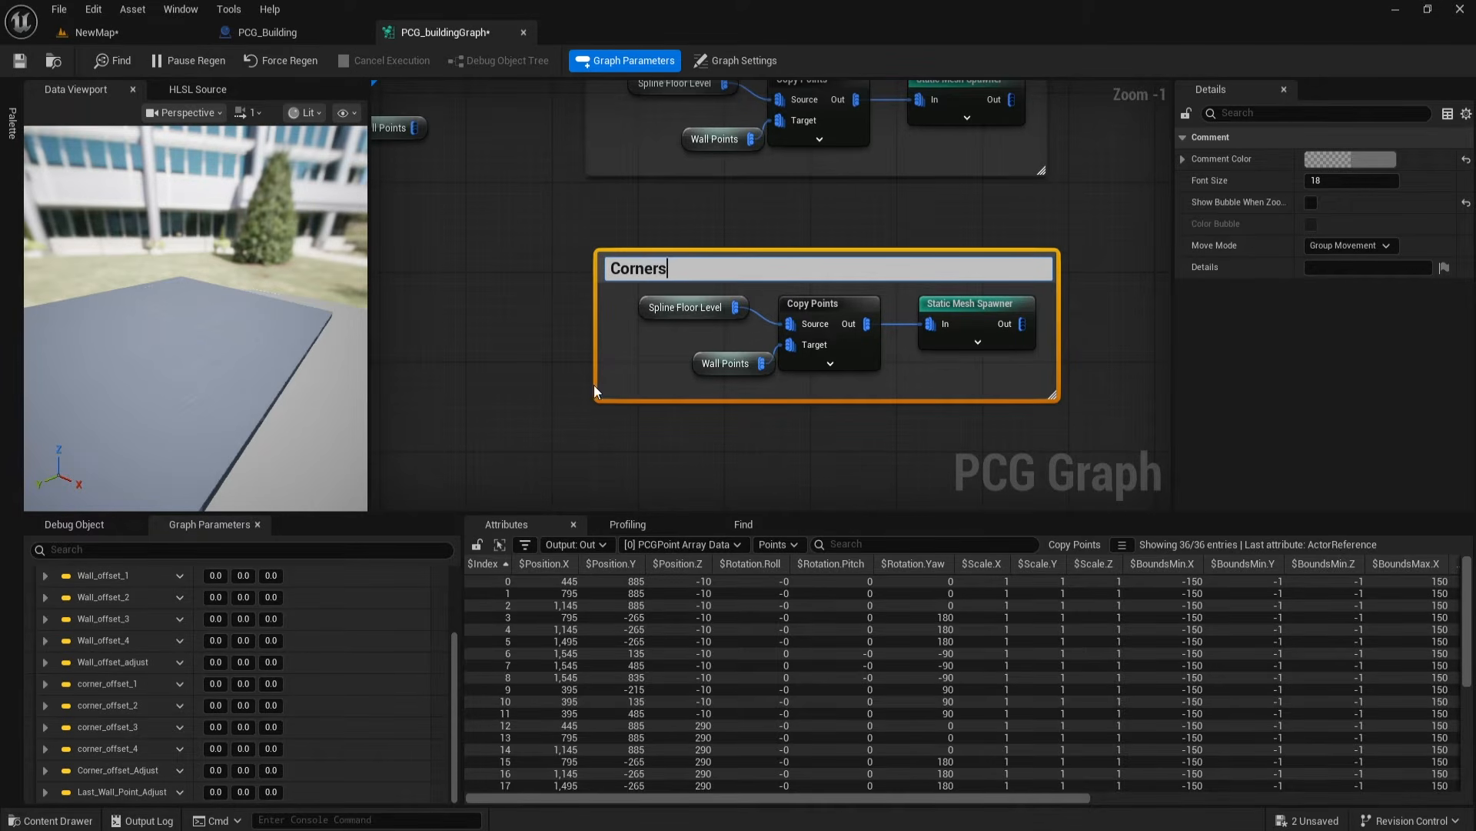
pyautogui.click(644, 441)
# Step: Break the link between the corner Transform Points output and its Static Mesh Spawner
pyautogui.moveTo(644, 440); pyautogui.dragTo(724, 376, button='right')
pyautogui.scroll(-1, 740, 316)
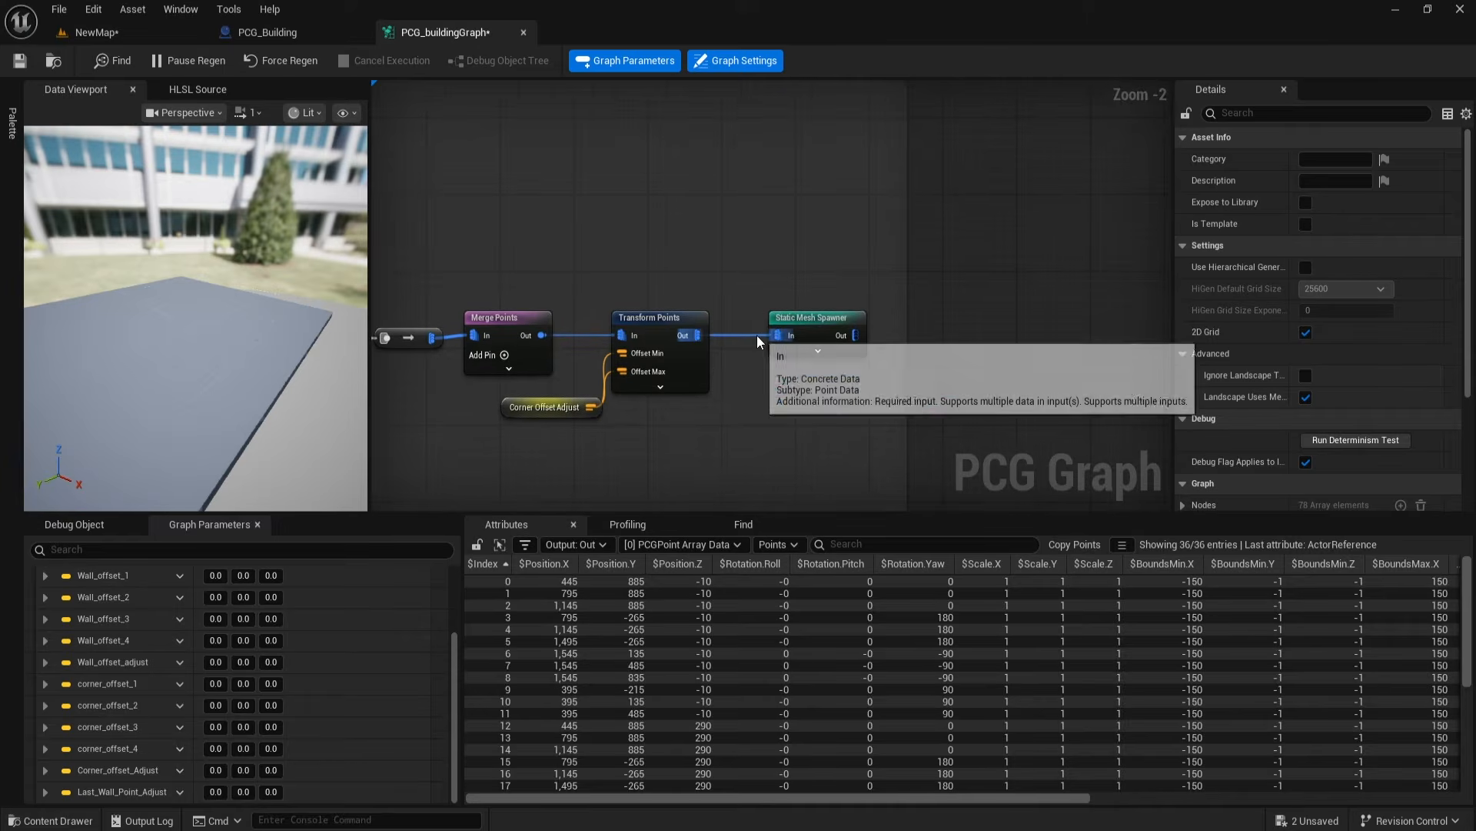
pyautogui.keyDown('alt'); pyautogui.click(783, 335); pyautogui.keyUp('alt')
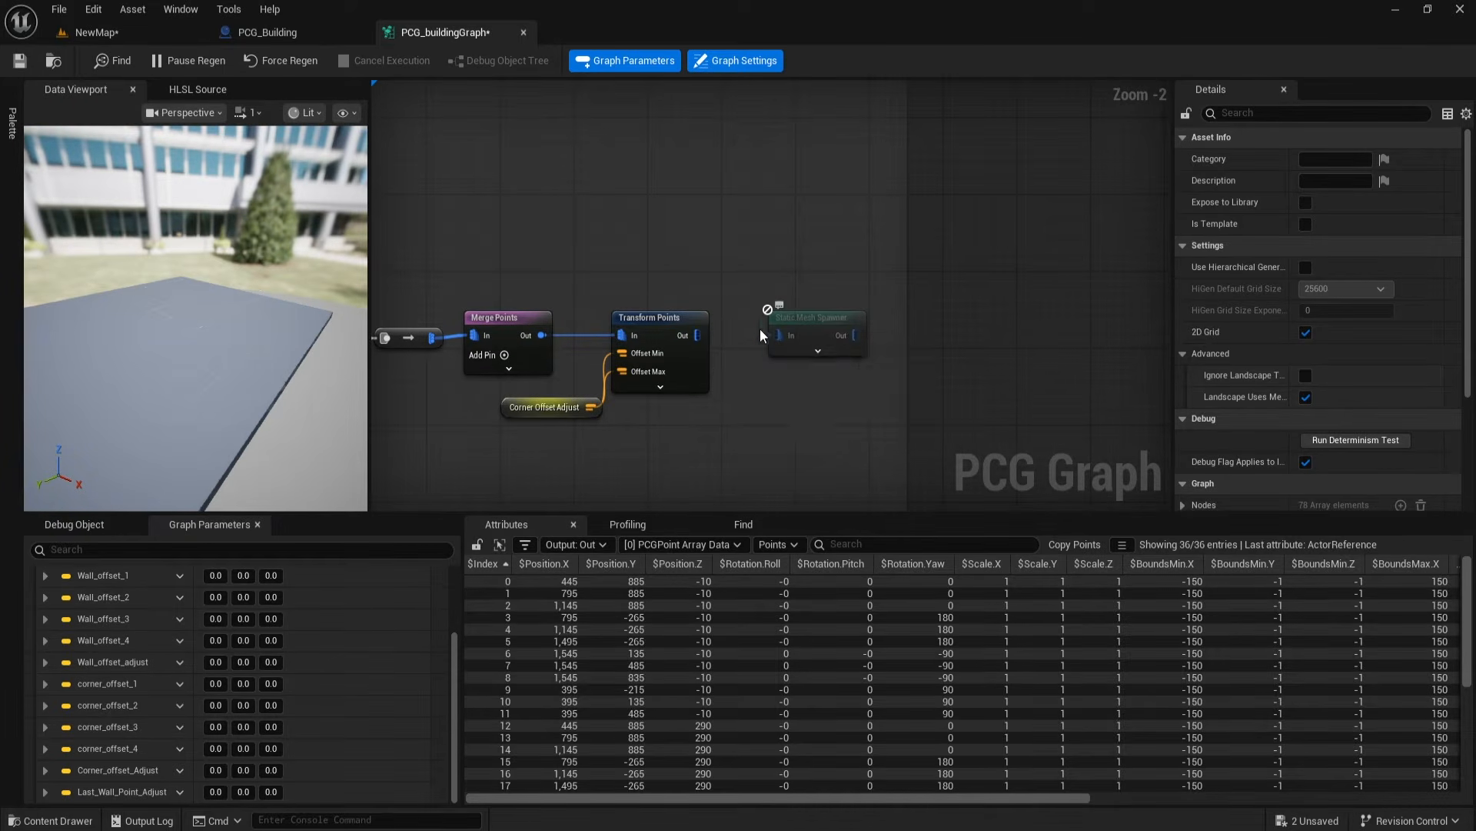
# Step: Add a named reroute declaration node to the corner Transform Points output and name it Corner point
pyautogui.moveTo(698, 335); pyautogui.dragTo(749, 388)
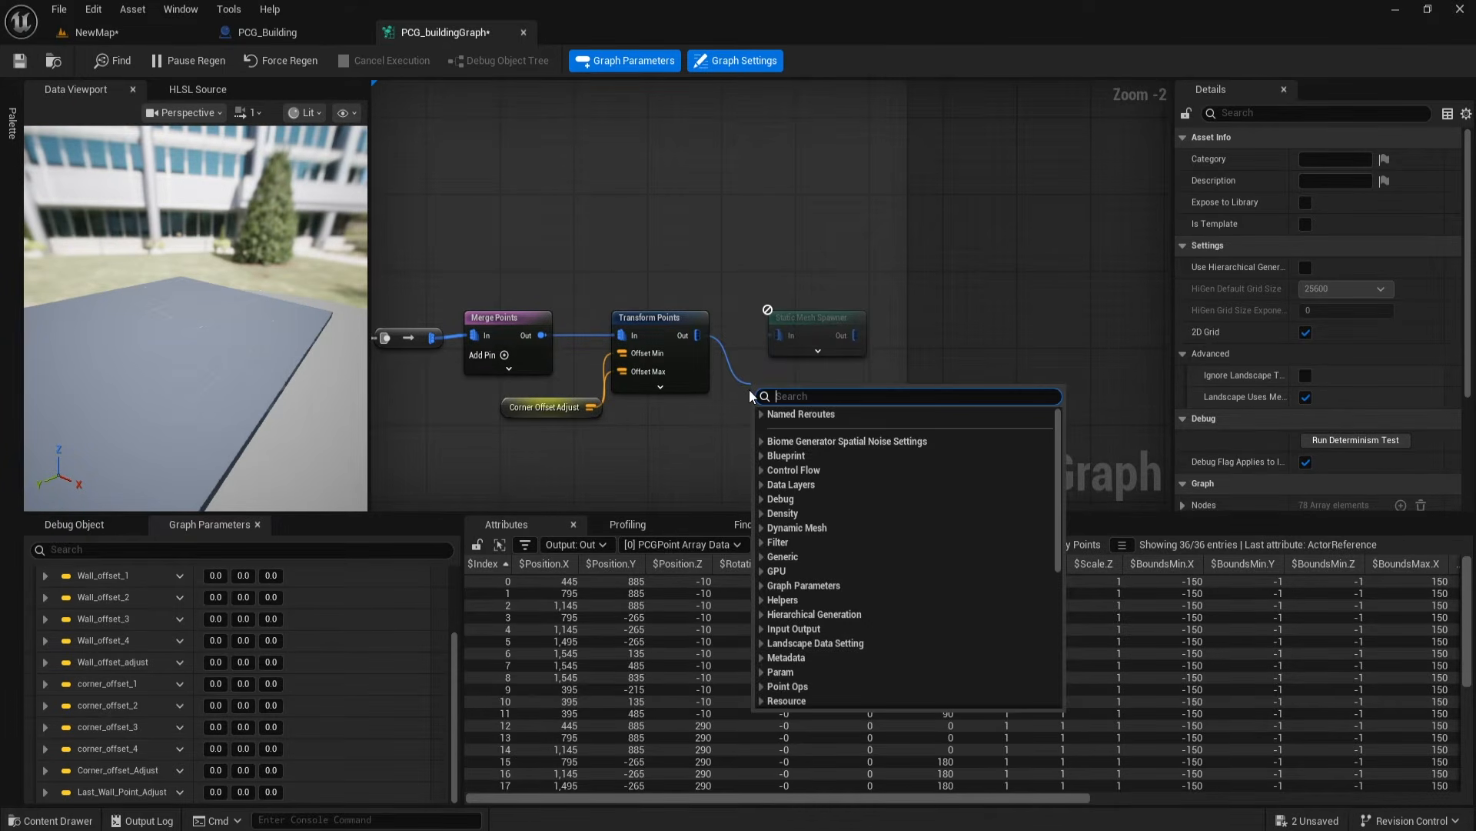
pyautogui.write('name')
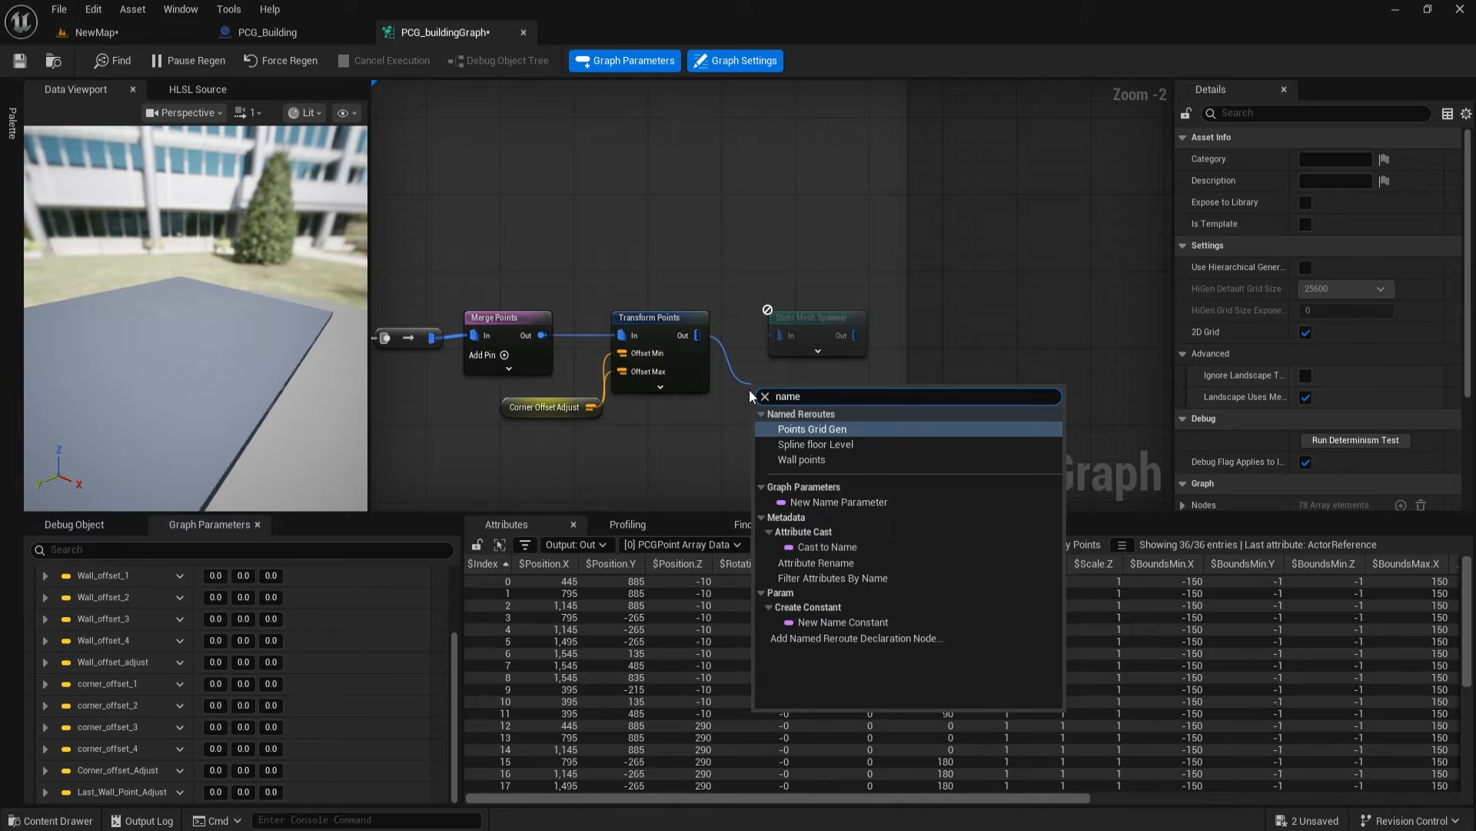
pyautogui.click(854, 636)
pyautogui.doubleClick(804, 396)
pyautogui.write('Corner point')
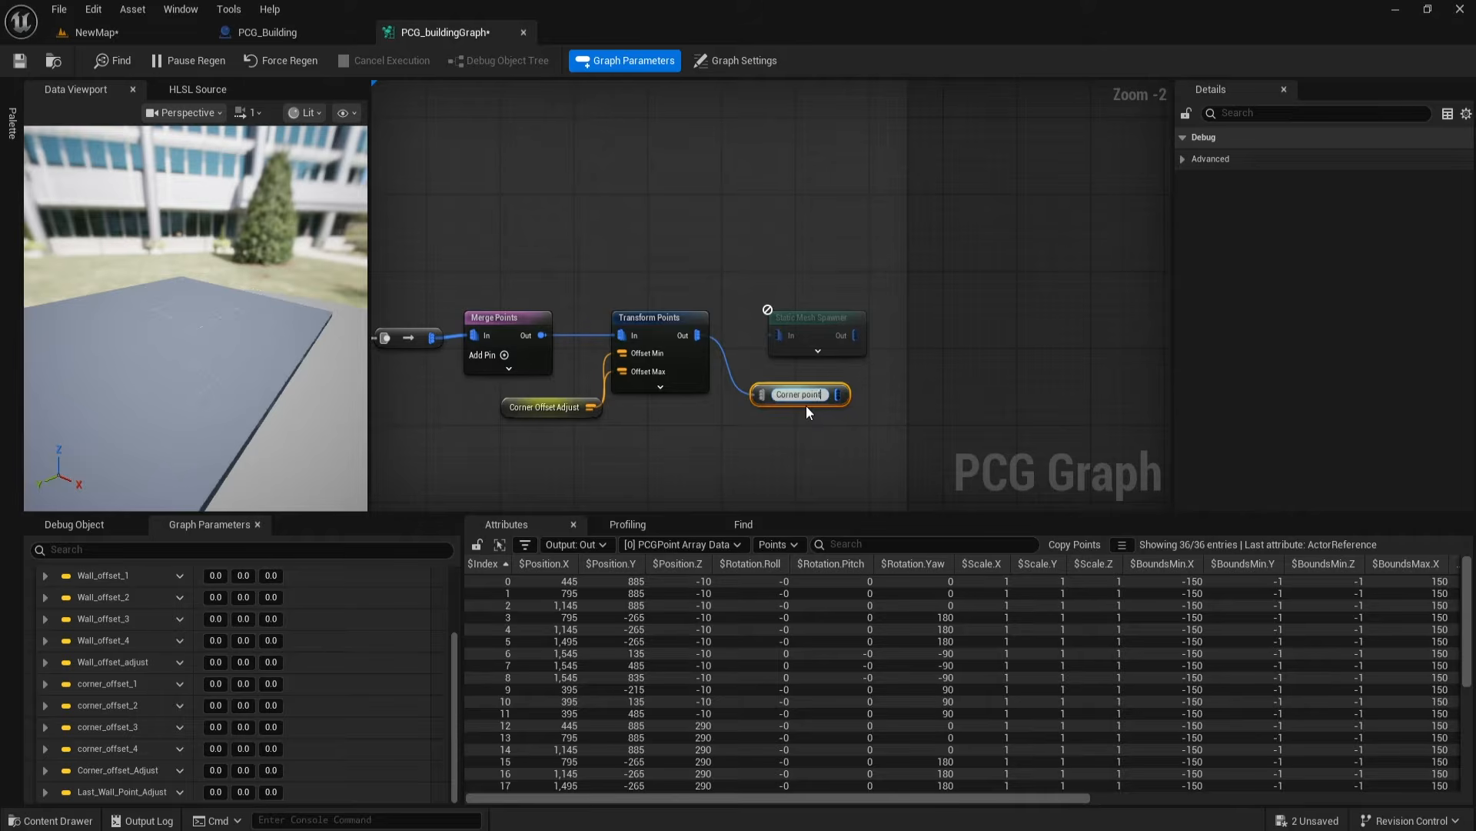
pyautogui.press('Return')
# Step: Replace the duplicated Static Mesh Spawner in the Corners group with the original corner spawner, fed by Copy Points
pyautogui.moveTo(817, 335); pyautogui.dragTo(961, 130)
pyautogui.moveTo(967, 231); pyautogui.dragTo(906, 389, button='right')
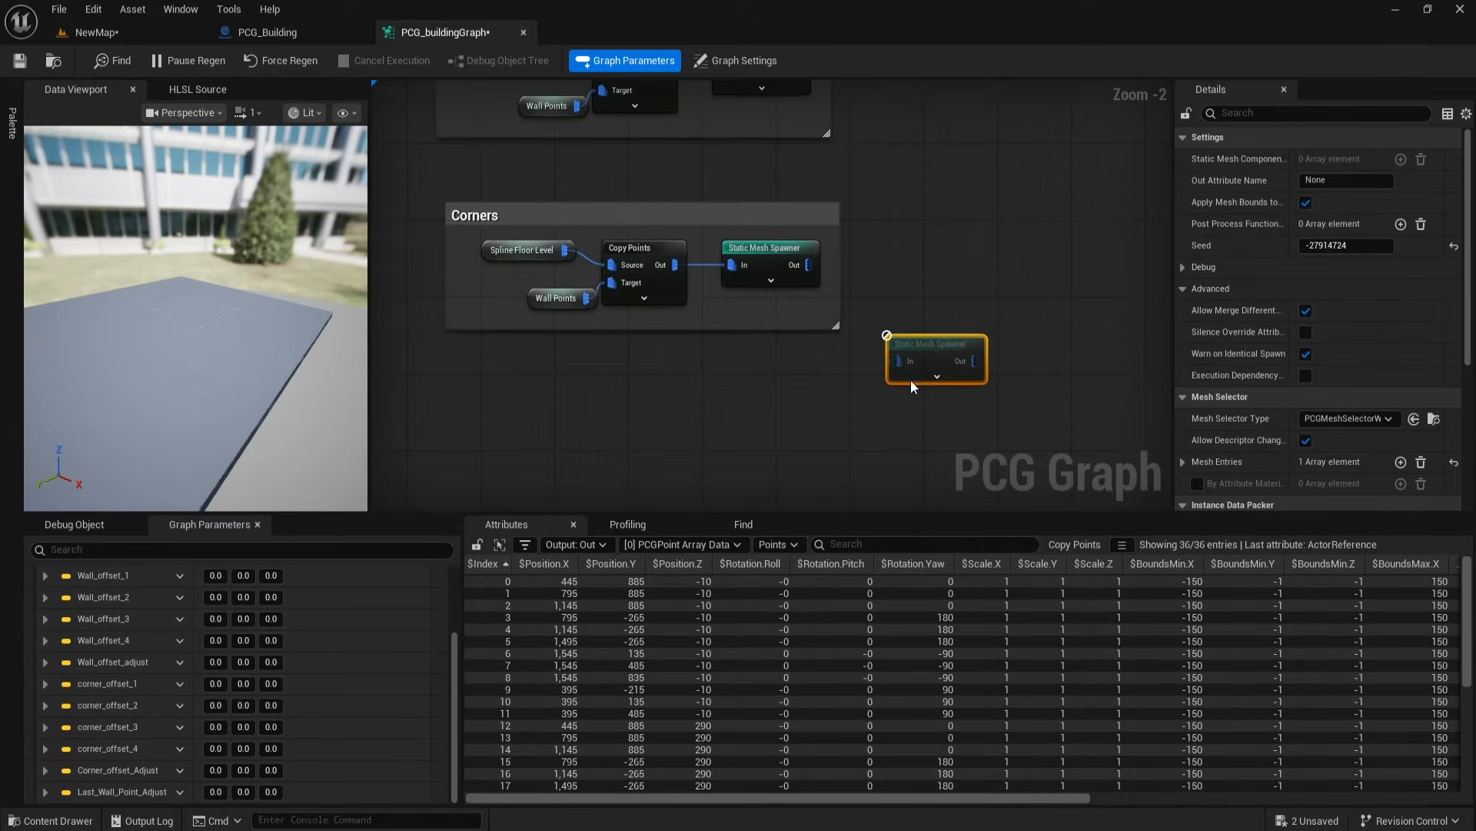
pyautogui.moveTo(906, 389); pyautogui.dragTo(856, 308)
pyautogui.click(774, 267)
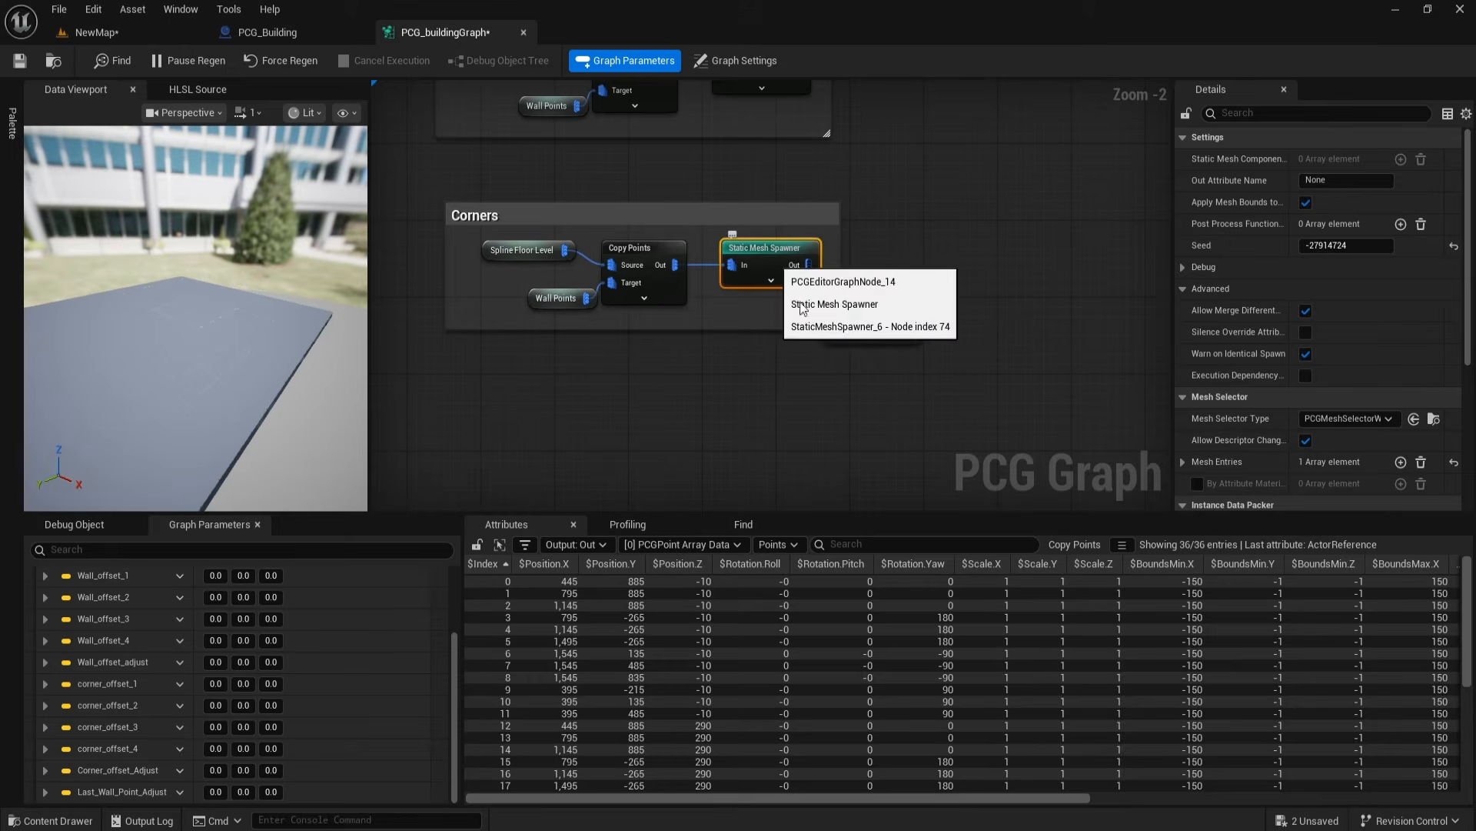
pyautogui.press('Delete')
pyautogui.moveTo(832, 321); pyautogui.dragTo(778, 279)
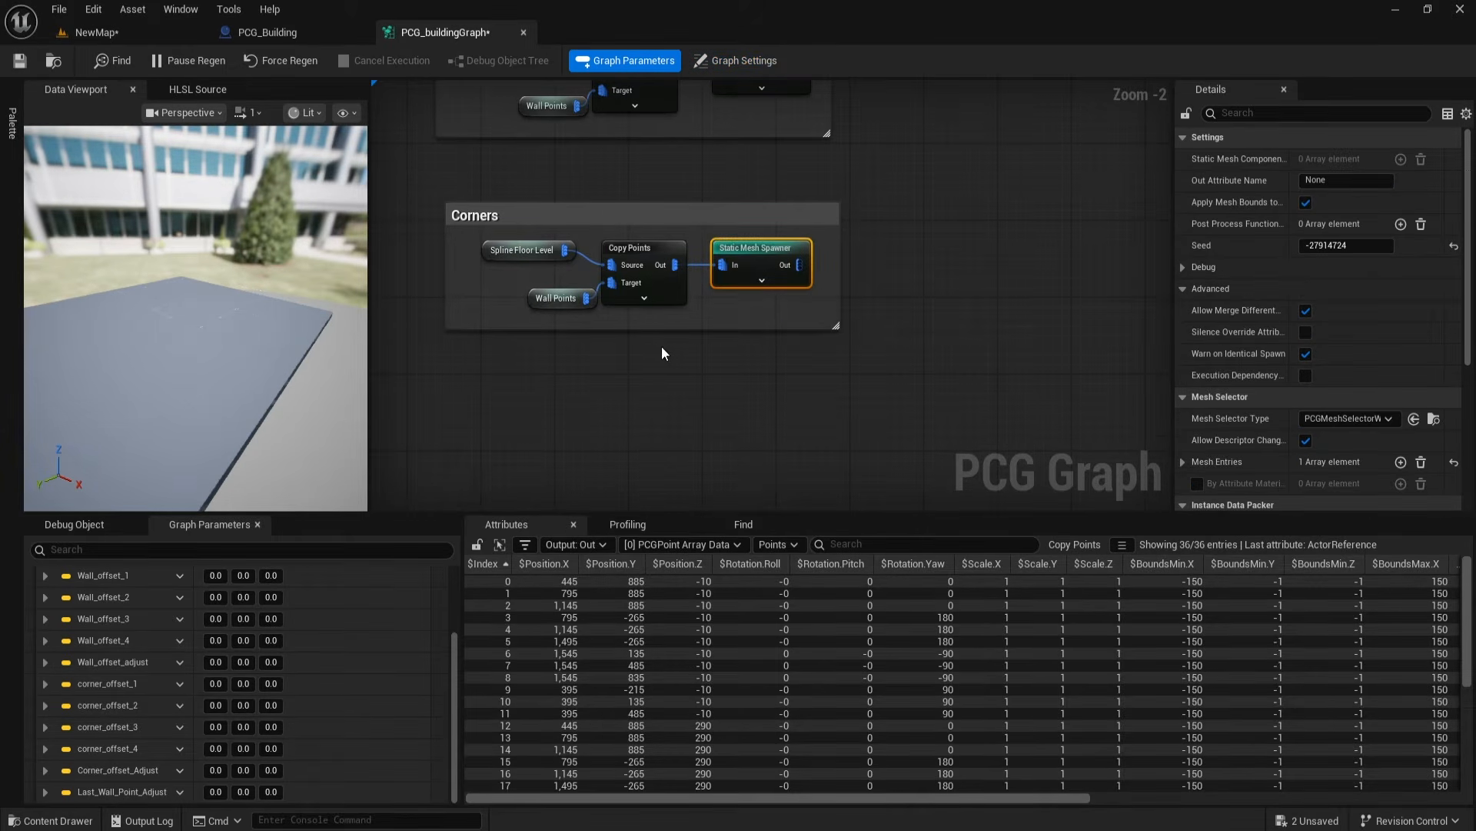
# Step: Replace the Wall Points usage in the Corners group with a Corner point usage connected to the Copy Points Target
pyautogui.moveTo(661, 346); pyautogui.dragTo(774, 330, button='right')
pyautogui.scroll(2, 774, 330)
pyautogui.rightClick(653, 307)
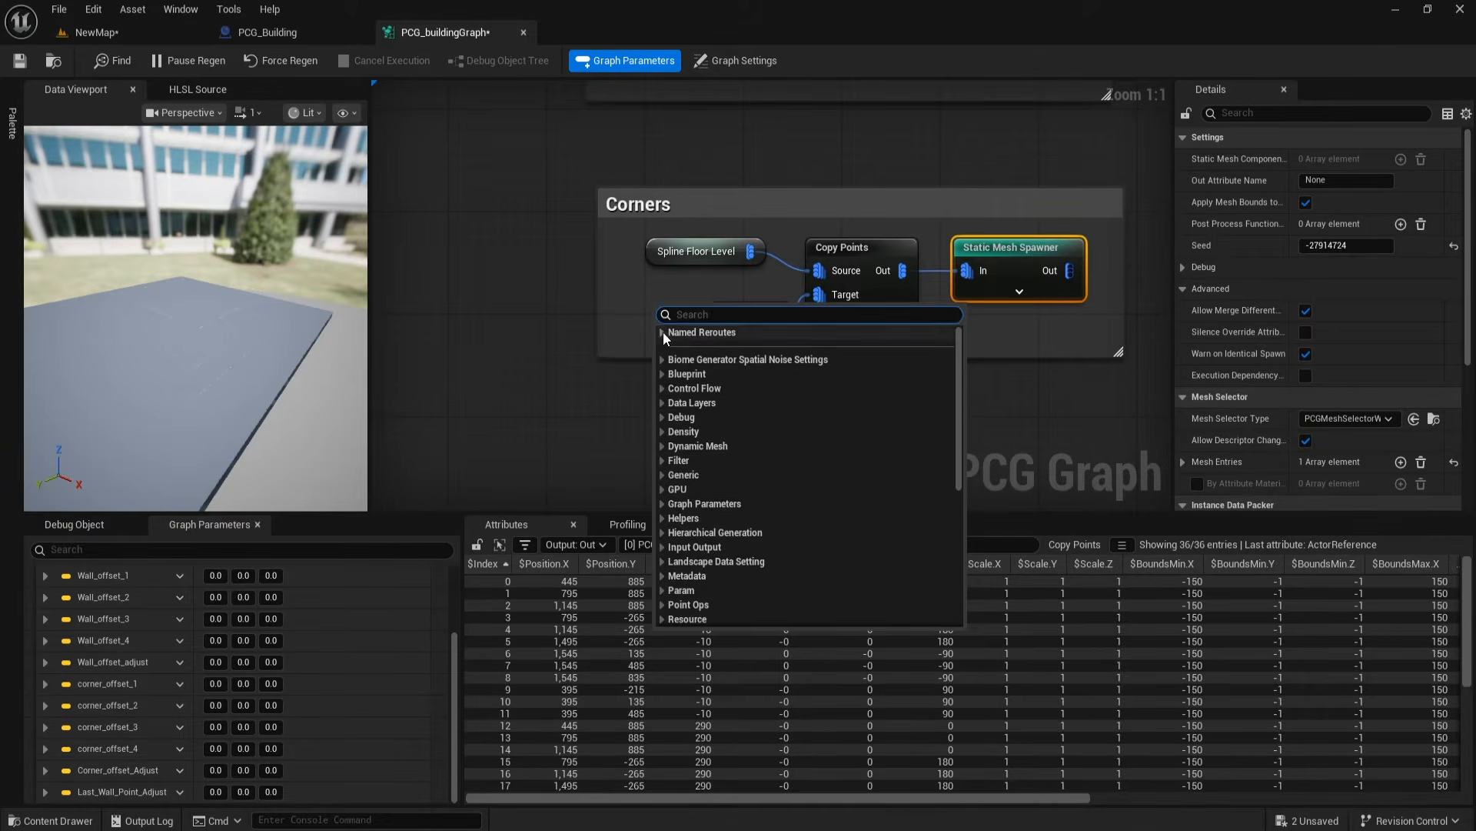
pyautogui.click(712, 348)
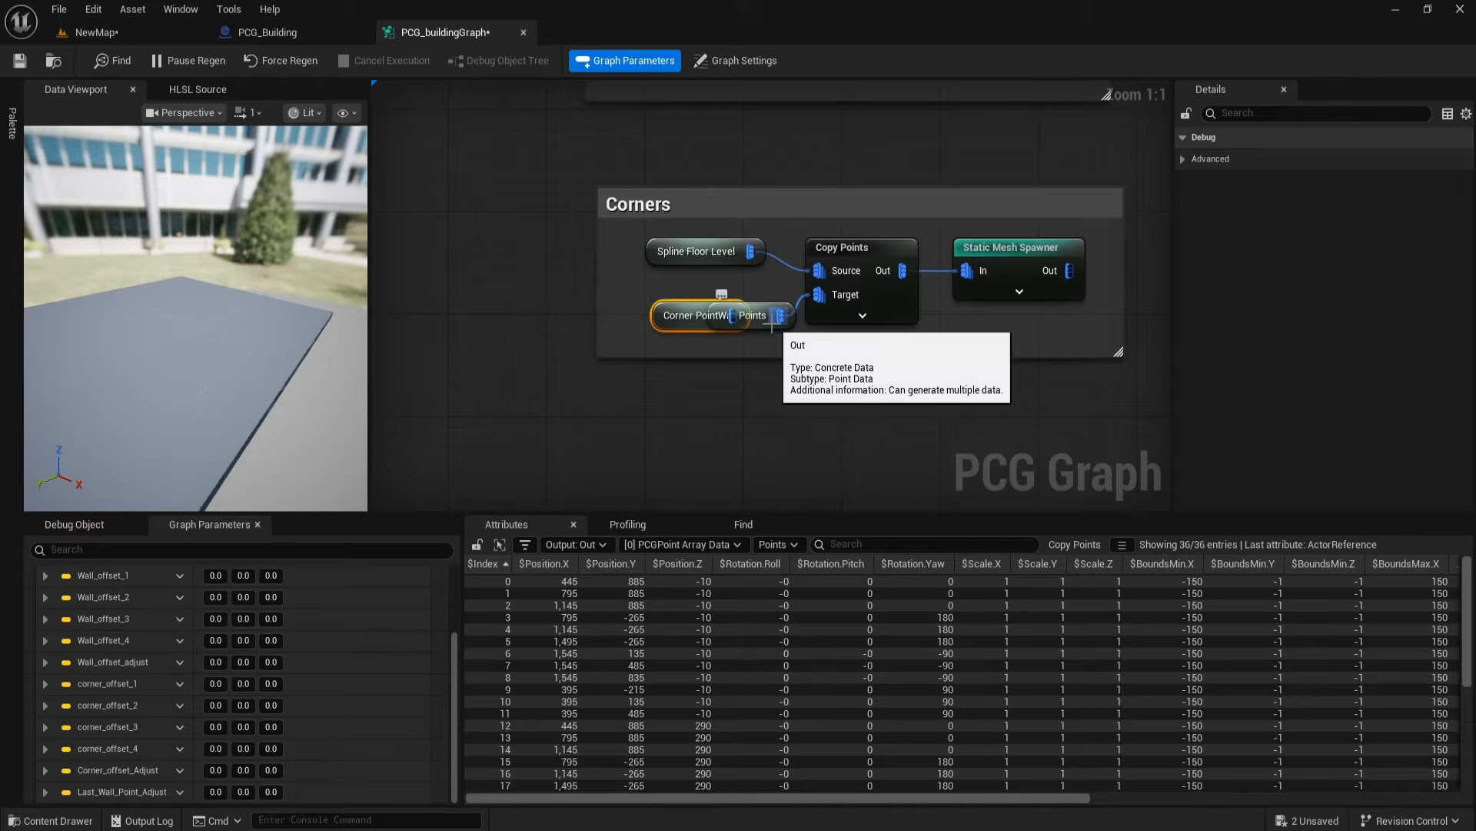
pyautogui.click(766, 318)
pyautogui.press('Delete')
pyautogui.moveTo(814, 302); pyautogui.dragTo(815, 300)
pyautogui.moveTo(696, 323); pyautogui.dragTo(722, 314)
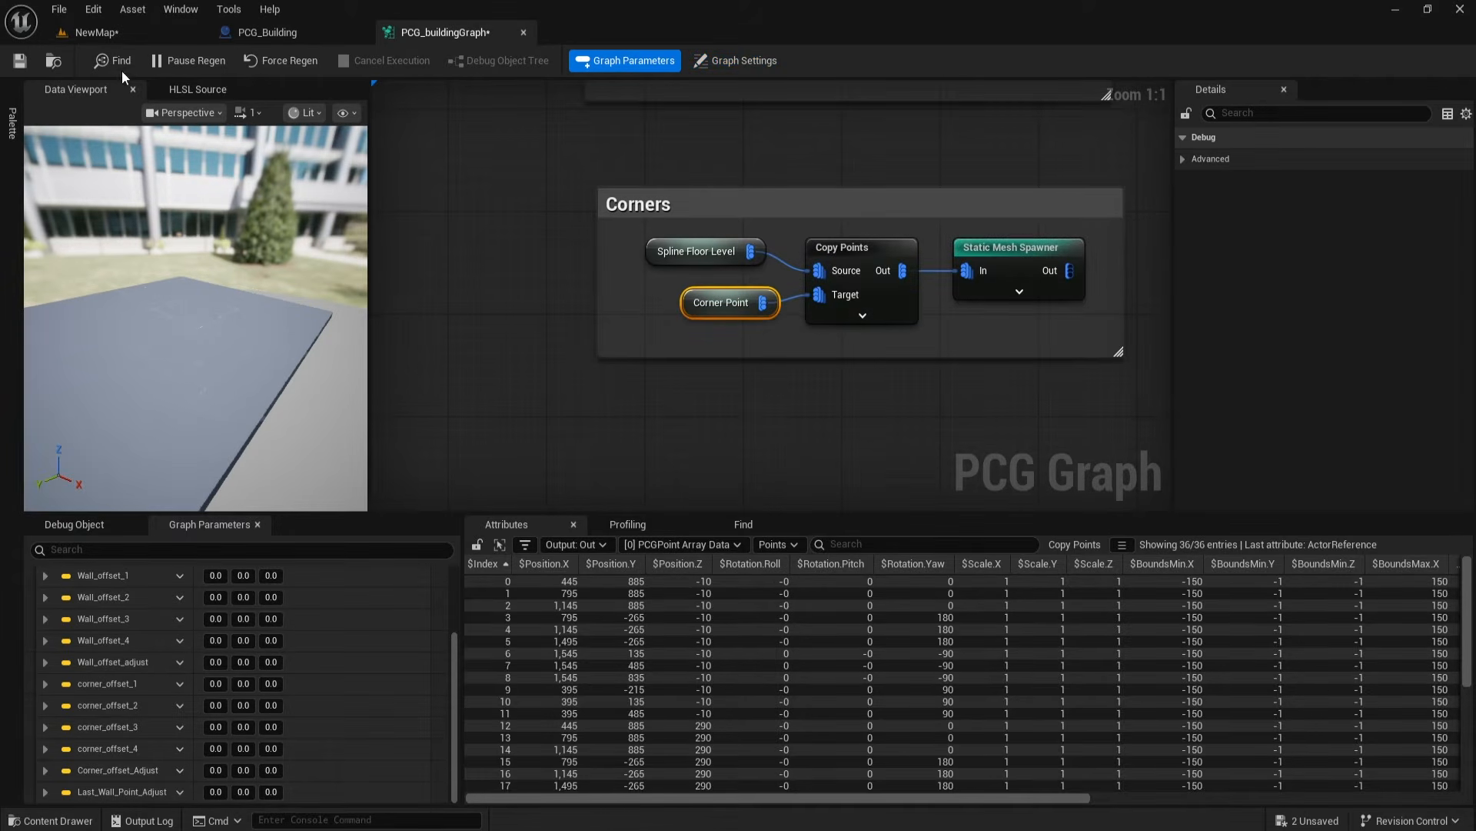
# Step: Inspect the generated building's walls and corners from above in the NewMap level
pyautogui.click(131, 31)
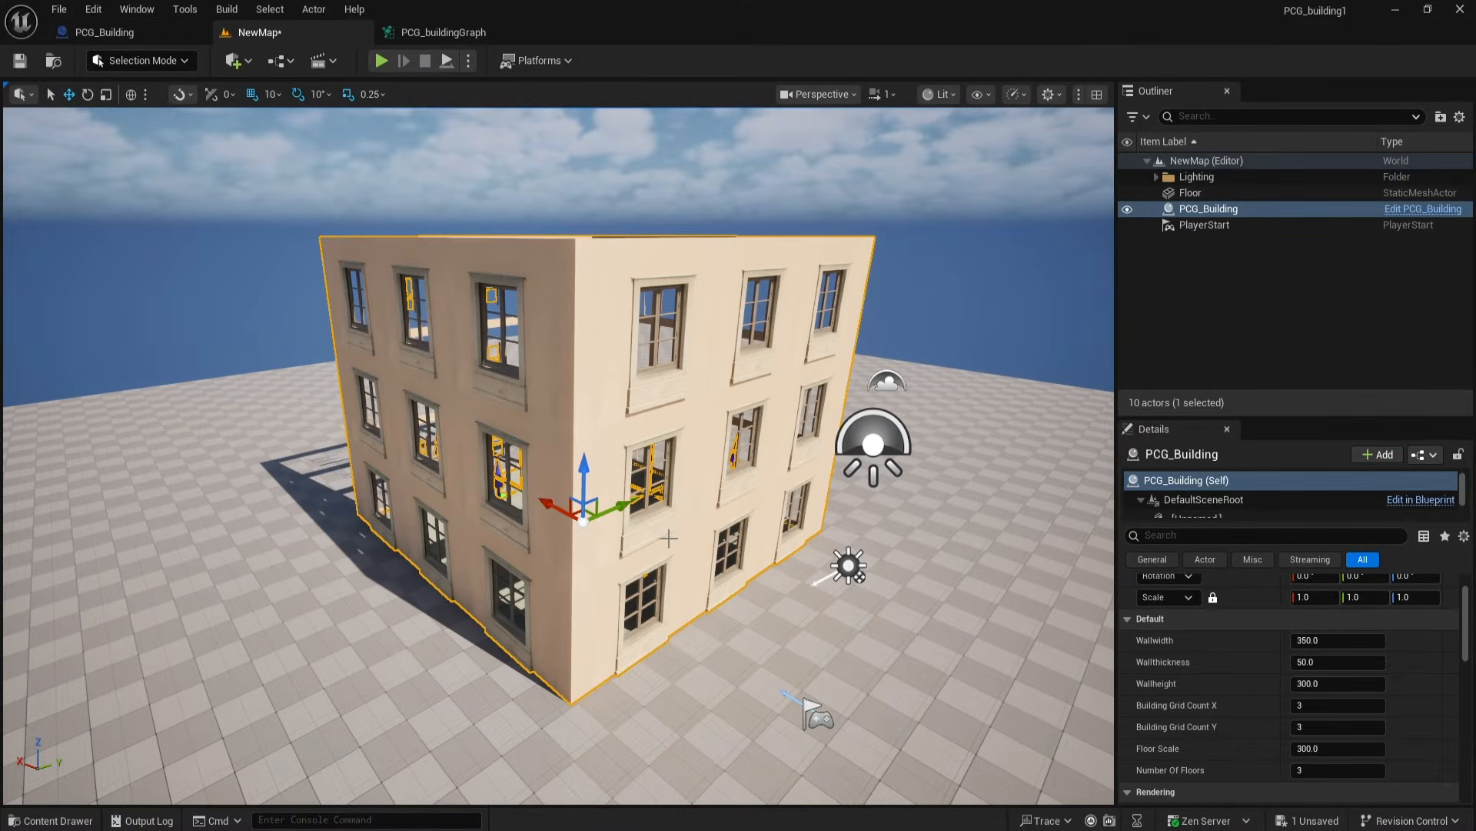
pyautogui.keyDown('alt'); pyautogui.moveTo(670, 527); pyautogui.dragTo(726, 533); pyautogui.keyUp('alt')
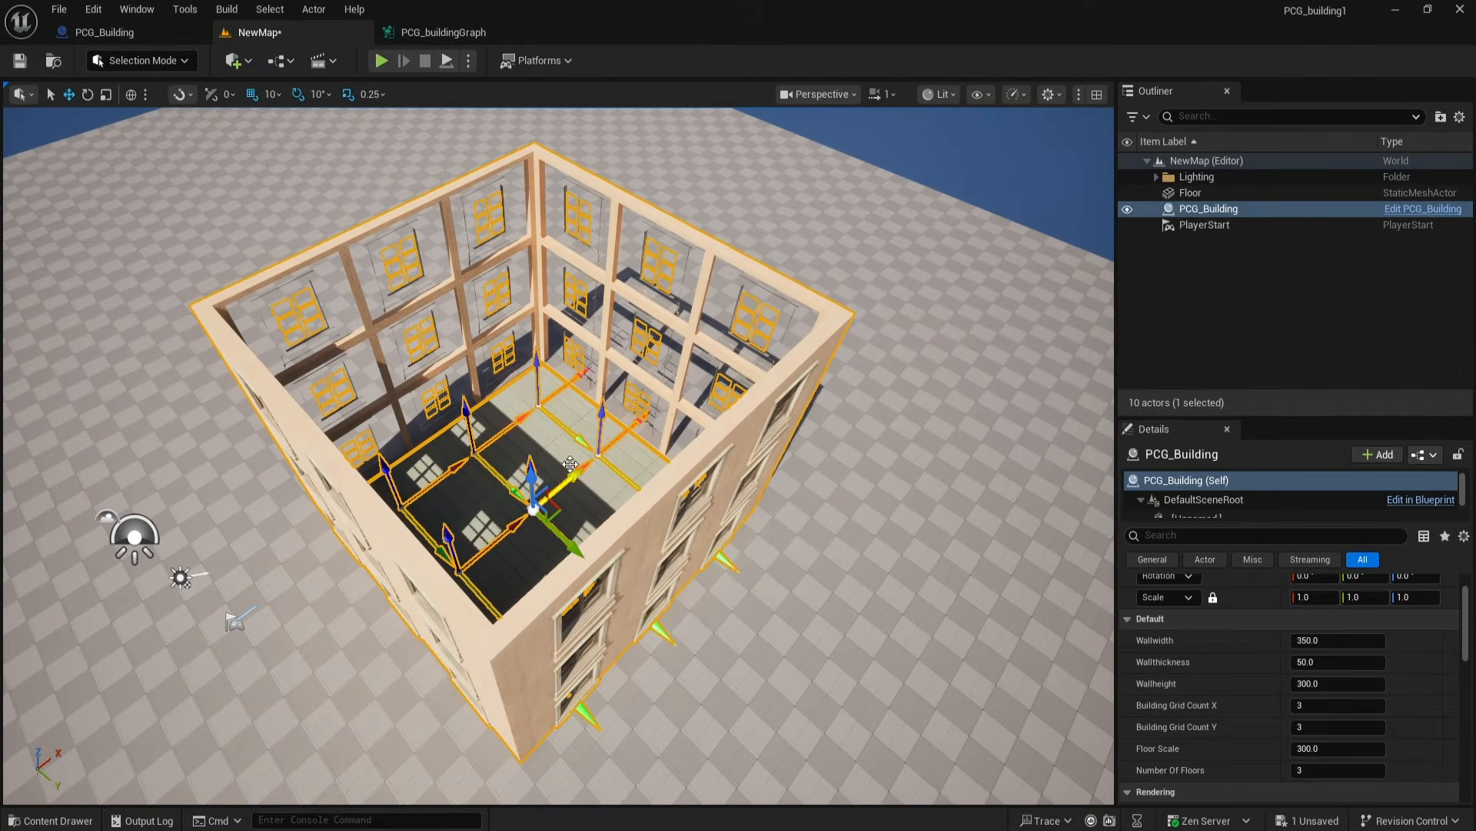
# Step: Copy the Wall Gen Copy Points node into the Floor group, between Transform Points and the Static Mesh Spawner
pyautogui.click(450, 32)
pyautogui.scroll(-2, 734, 363)
pyautogui.moveTo(703, 309); pyautogui.dragTo(860, 326, button='right')
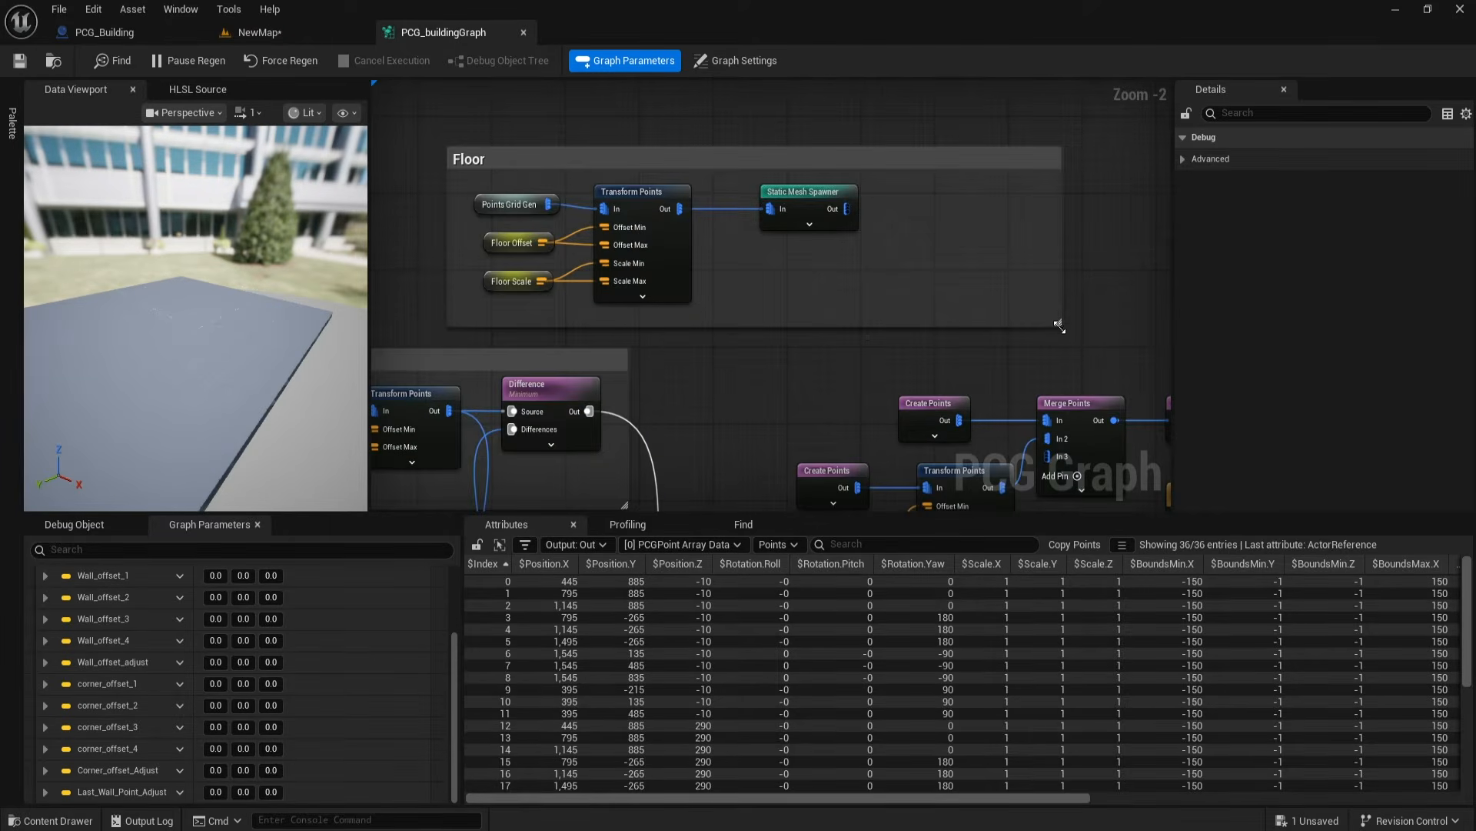
pyautogui.click(830, 189)
pyautogui.scroll(-1, 1066, 390)
pyautogui.moveTo(1067, 390); pyautogui.dragTo(982, 205, button='right')
pyautogui.click(920, 366)
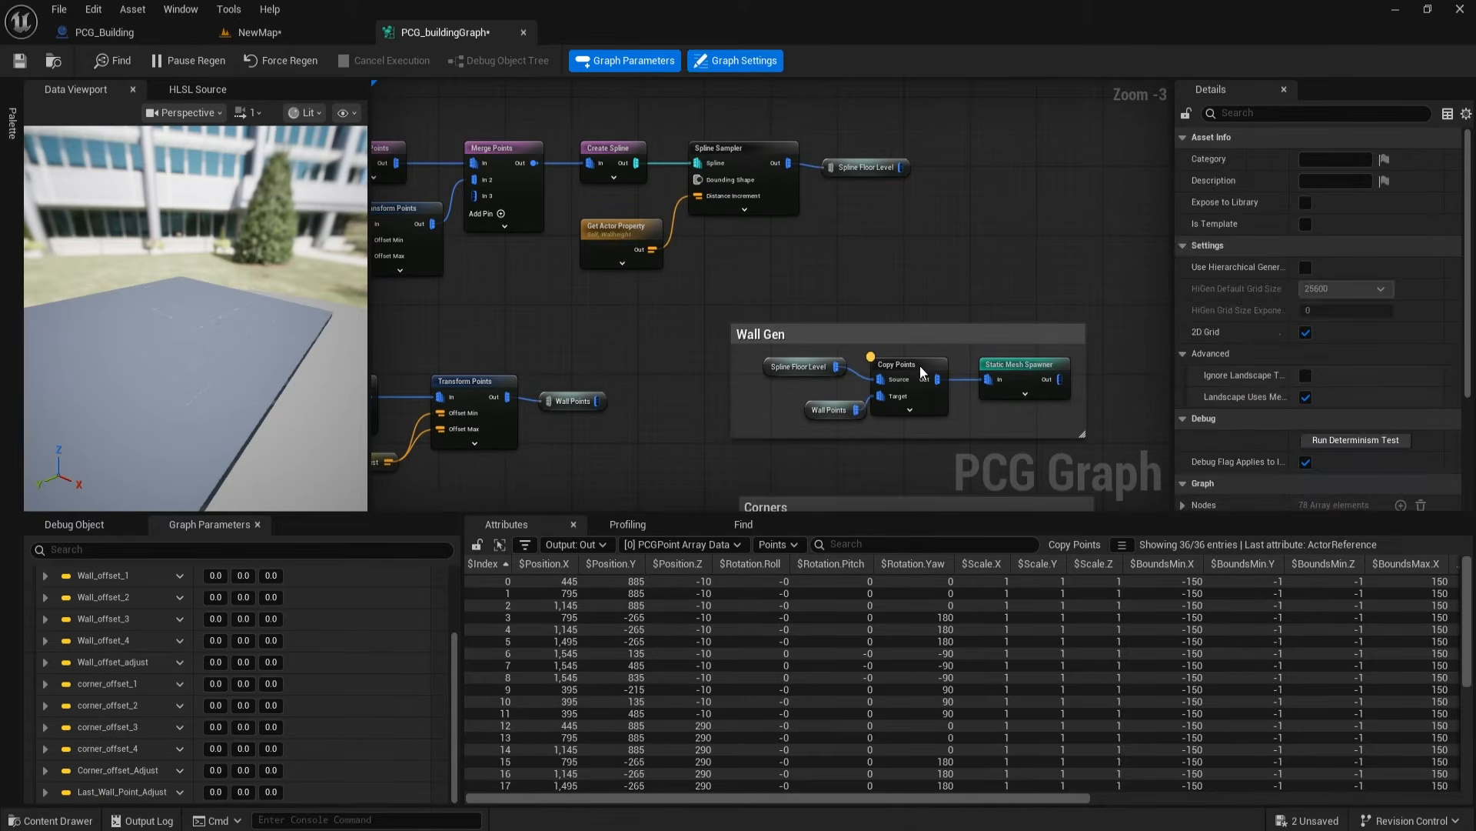
pyautogui.moveTo(926, 346); pyautogui.dragTo(864, 263, button='right')
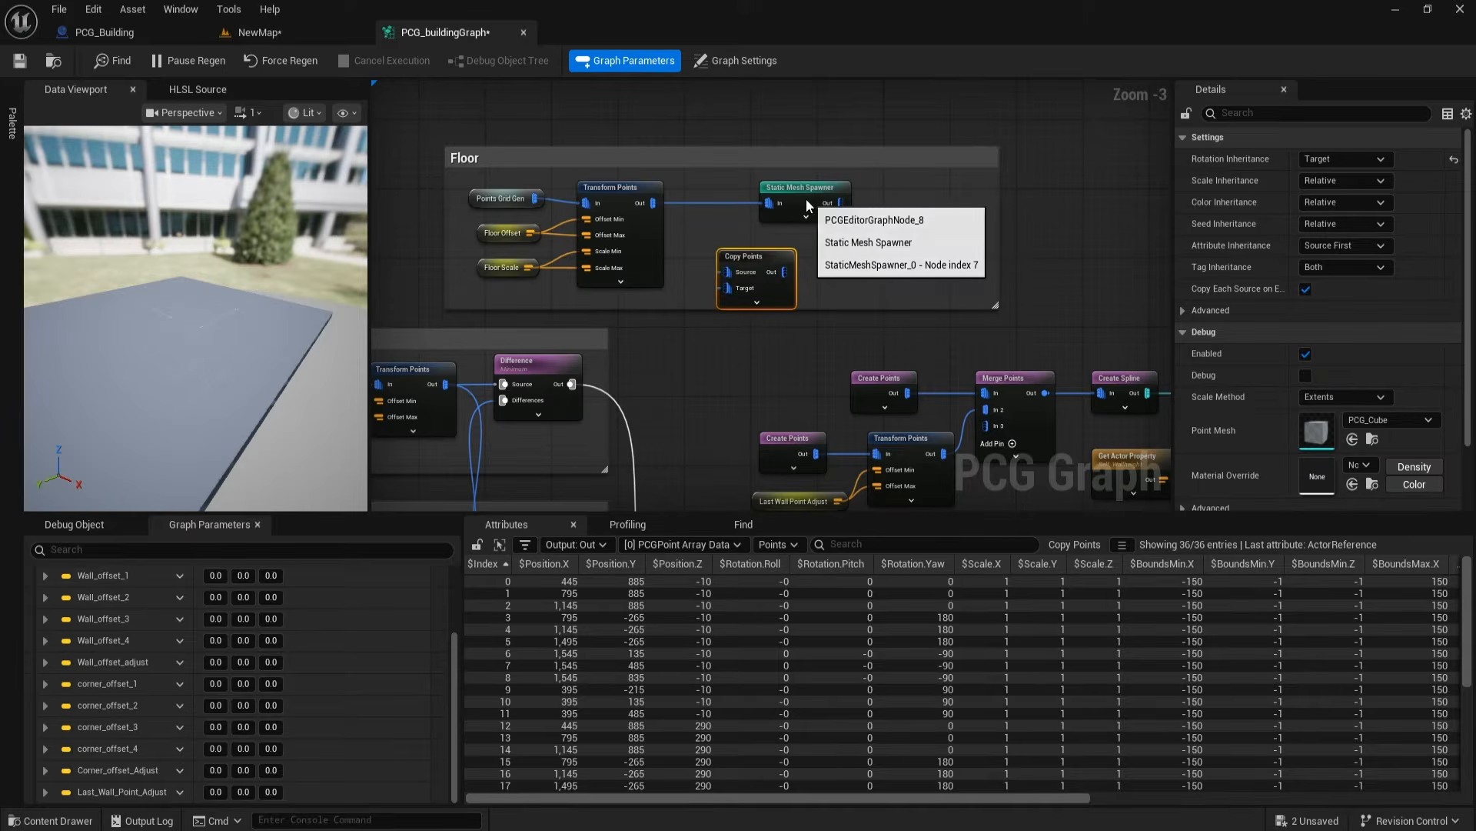
pyautogui.moveTo(806, 198); pyautogui.dragTo(863, 199)
pyautogui.moveTo(769, 271); pyautogui.dragTo(762, 188)
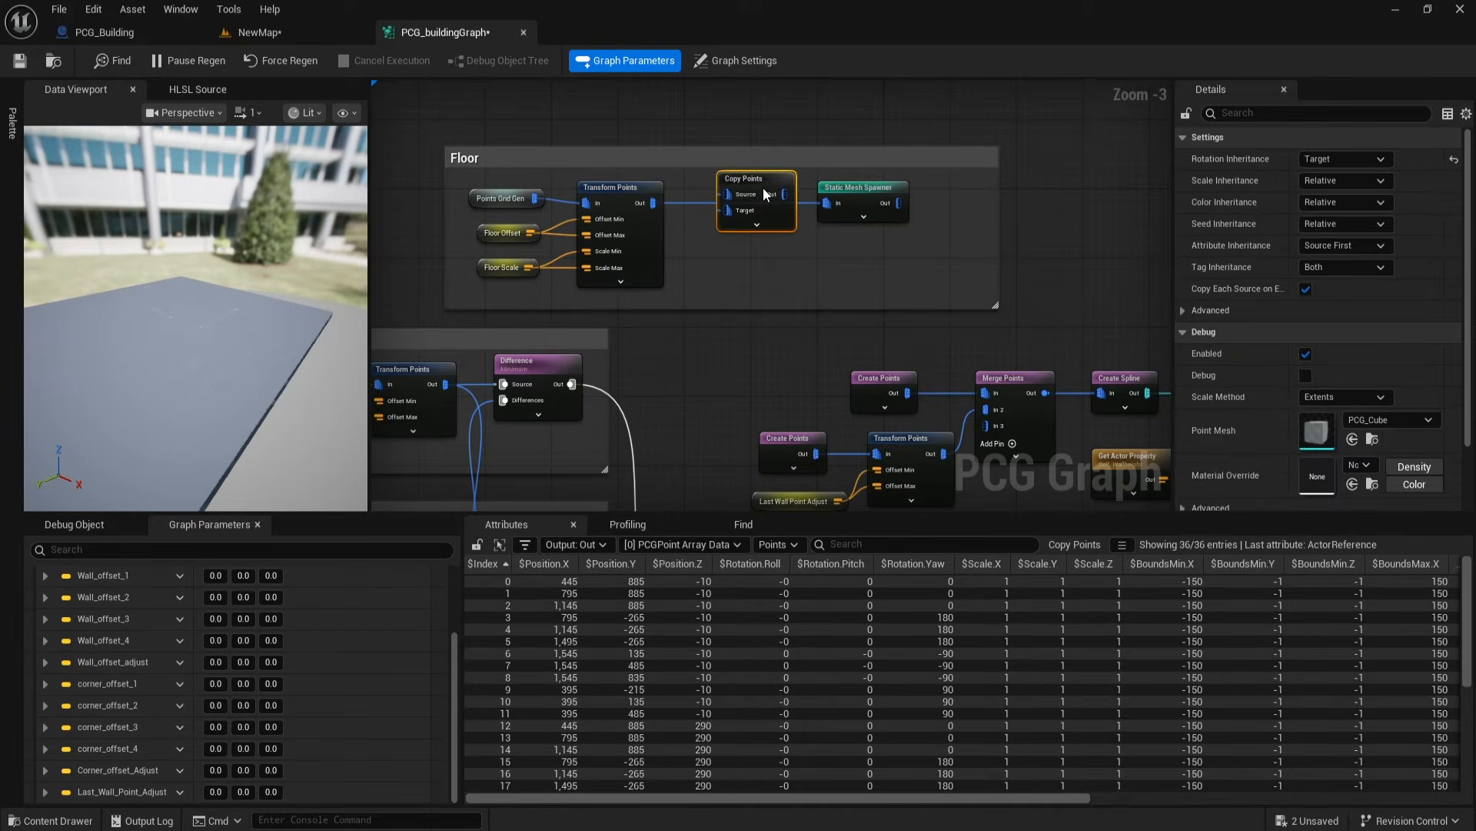
# Step: Feed the Floor Copy Points Source from Spline Floor Level and Target from Transform Points, and link its output to the Static Mesh Spawner
pyautogui.rightClick(658, 107)
pyautogui.click(671, 136)
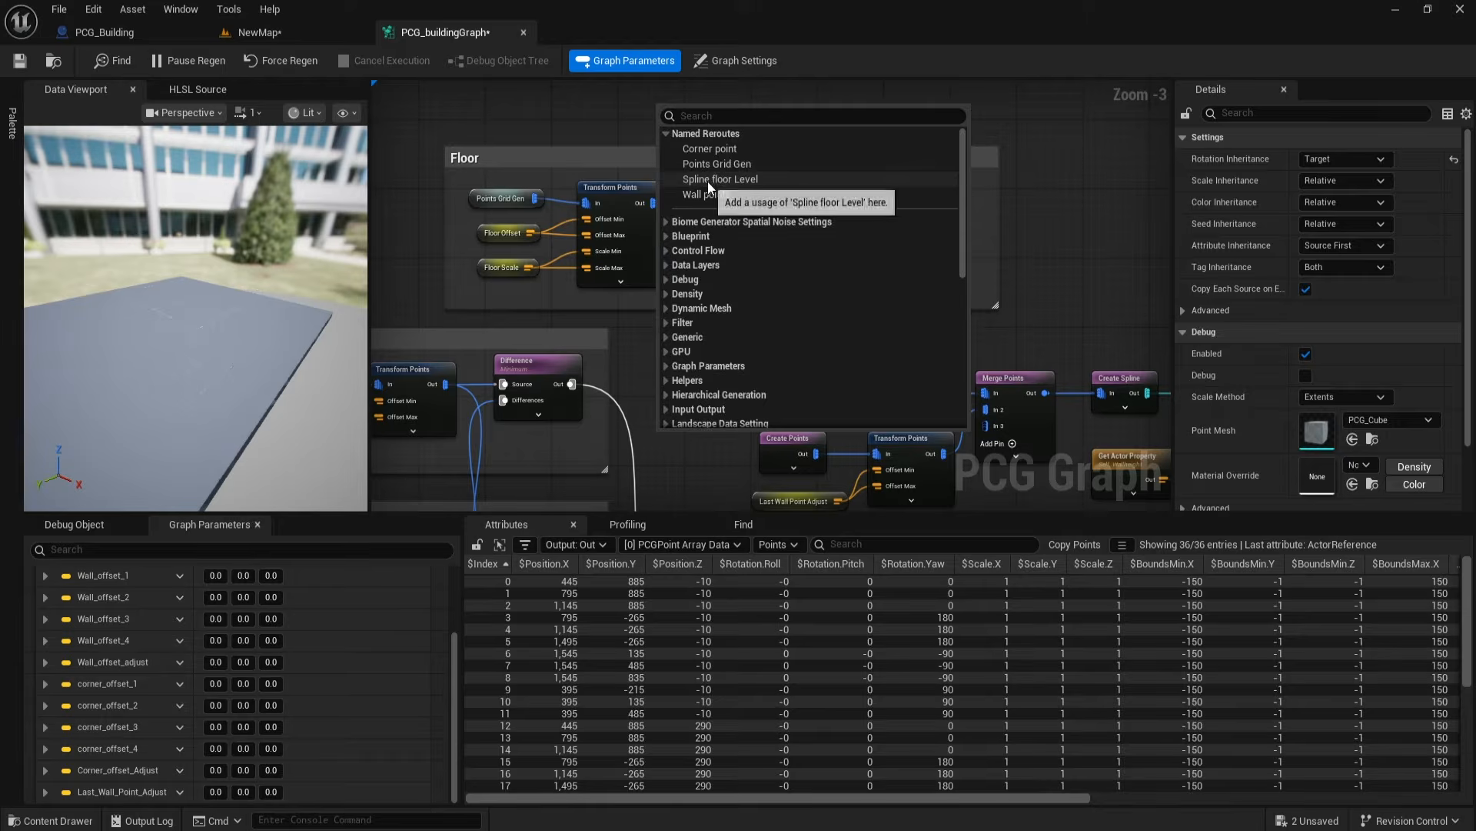
pyautogui.click(706, 160)
pyautogui.moveTo(726, 195); pyautogui.dragTo(723, 211)
pyautogui.keyDown('alt'); pyautogui.click(807, 203); pyautogui.keyUp('alt')
pyautogui.moveTo(842, 201); pyautogui.dragTo(792, 186)
pyautogui.moveTo(684, 110); pyautogui.dragTo(666, 108)
pyautogui.moveTo(792, 191); pyautogui.dragTo(792, 174)
pyautogui.moveTo(906, 190); pyautogui.dragTo(906, 183)
# Step: Force a regeneration of the graph and examine the floors inside the building in the NewMap level
pyautogui.click(311, 62)
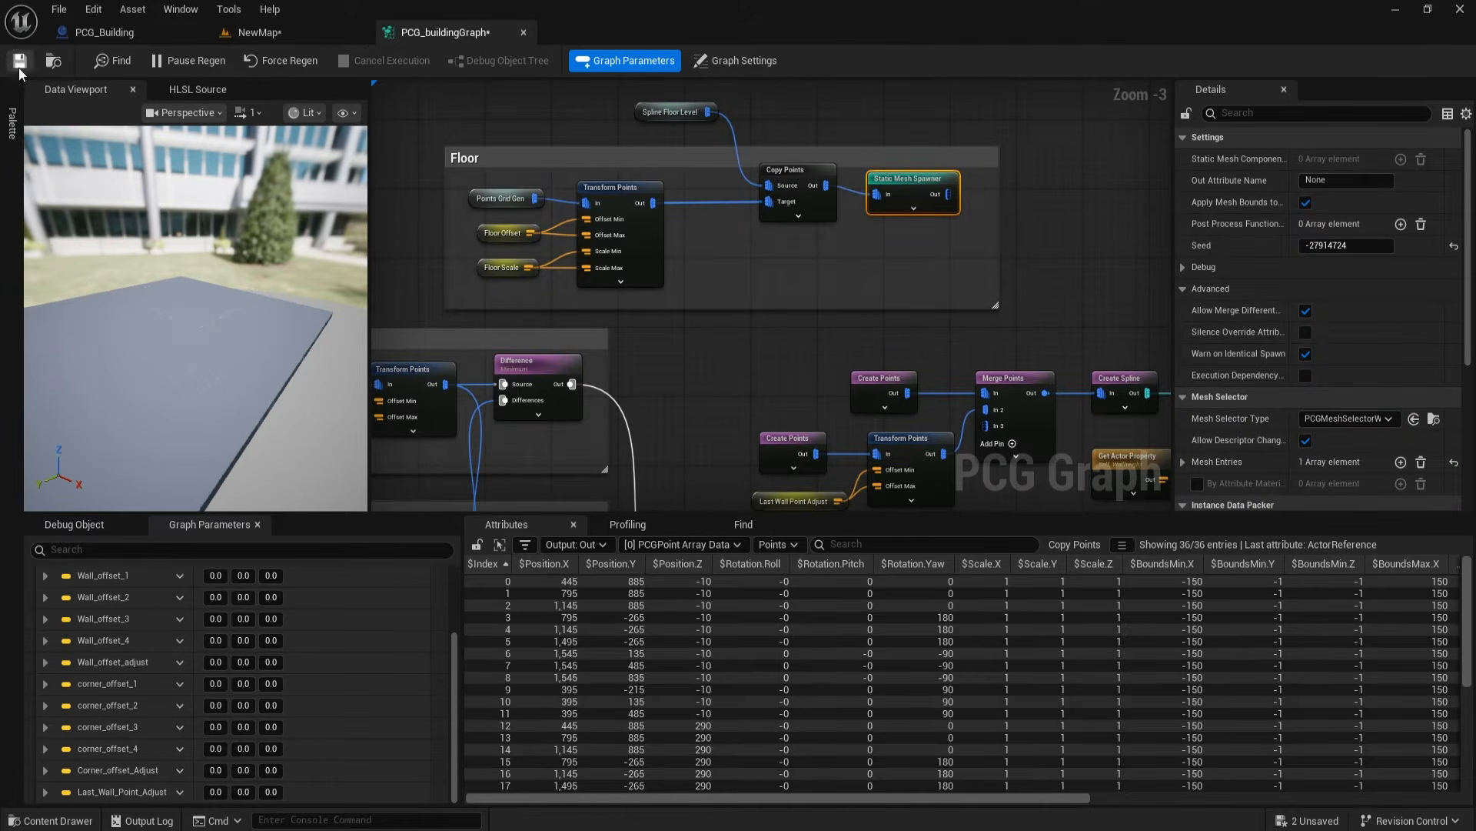
pyautogui.click(111, 33)
pyautogui.click(291, 34)
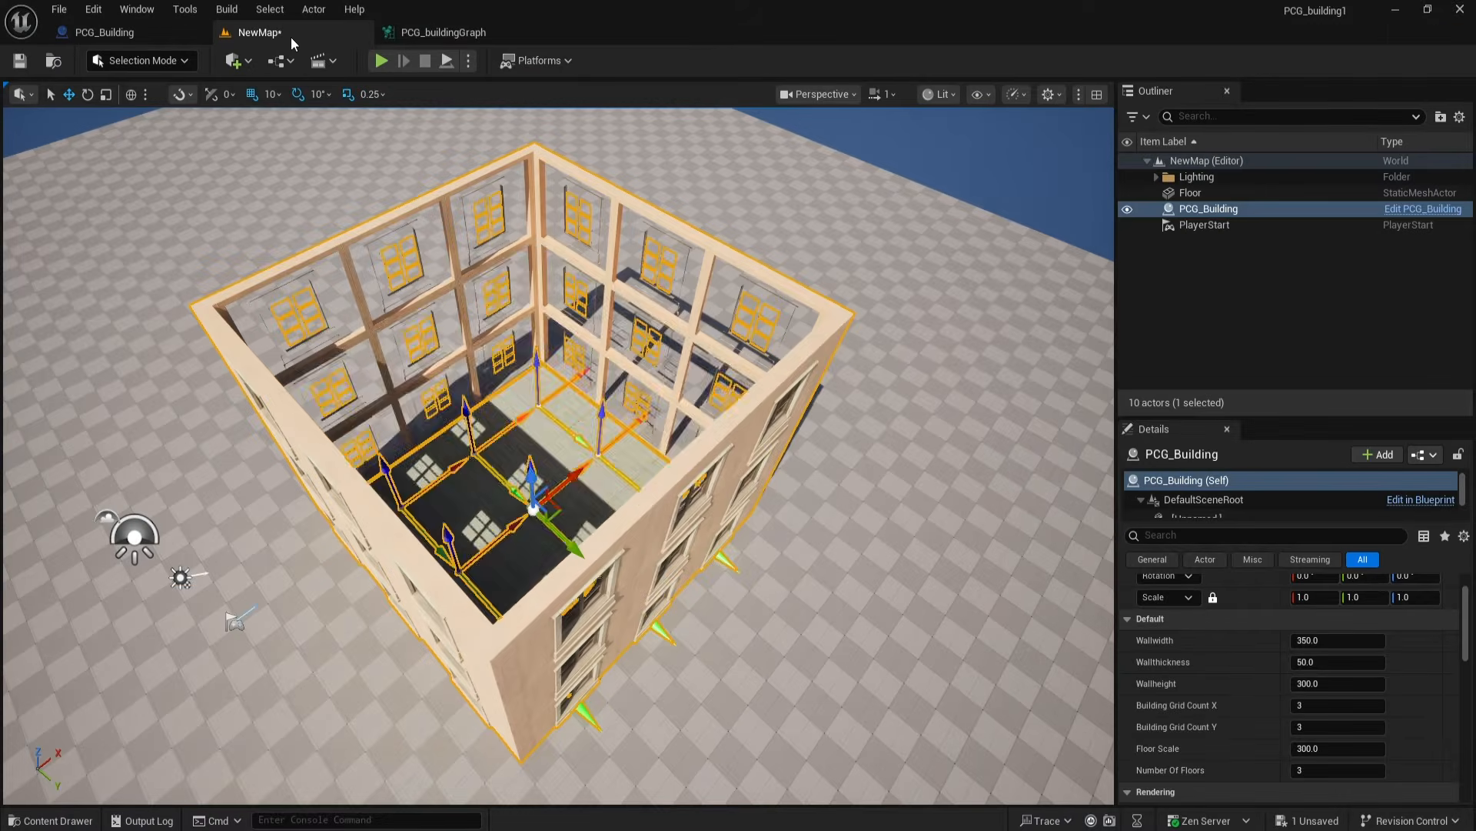
pyautogui.keyDown('alt'); pyautogui.moveTo(520, 439); pyautogui.dragTo(522, 362); pyautogui.keyUp('alt')
pyautogui.keyDown('alt'); pyautogui.moveTo(522, 362); pyautogui.dragTo(539, 293, button='right'); pyautogui.keyUp('alt')
pyautogui.scroll(6, 543, 369)
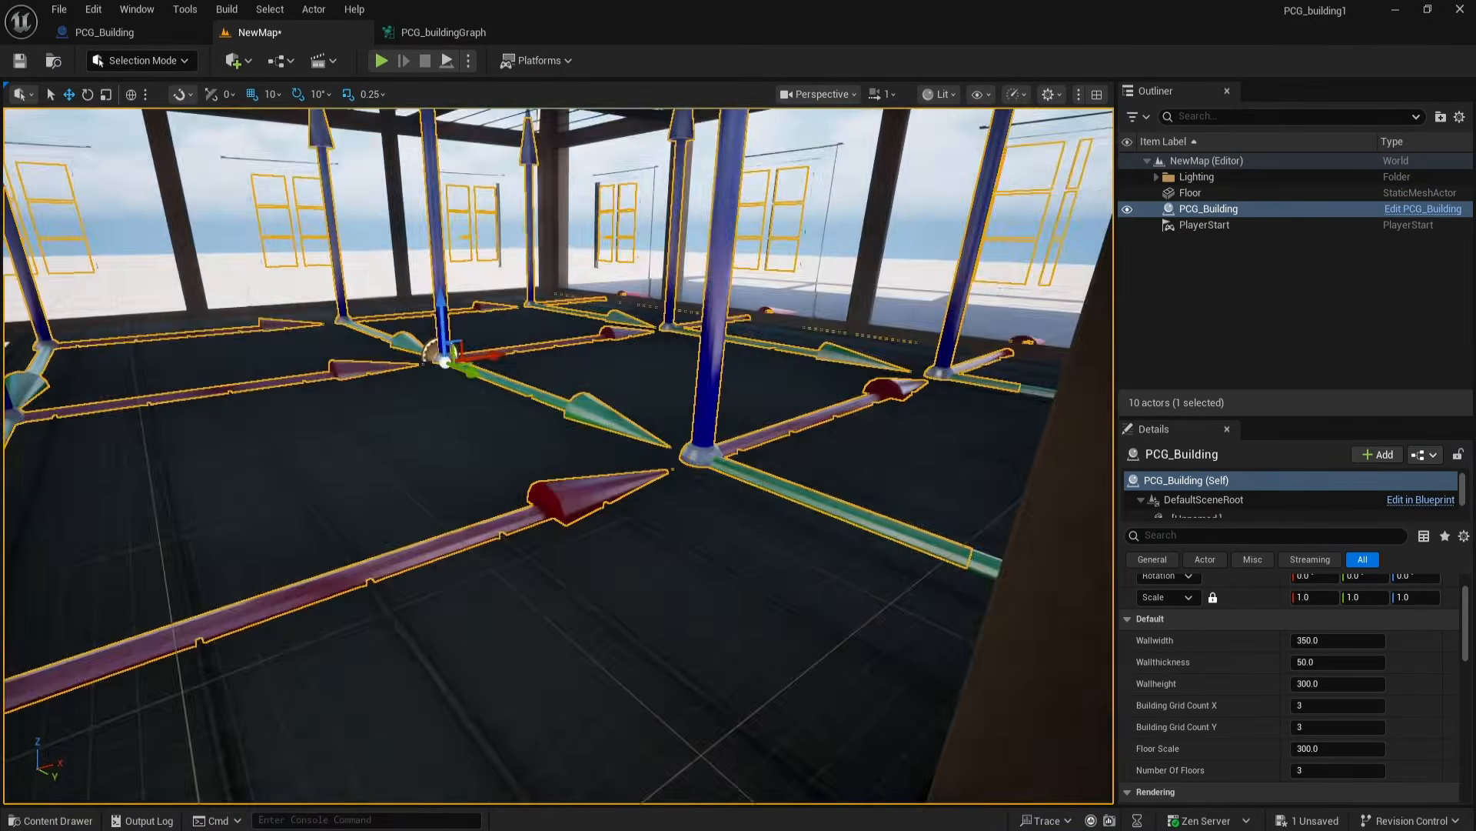
pyautogui.moveTo(530, 409); pyautogui.dragTo(600, 623, button='middle')
pyautogui.scroll(-5, 612, 640)
# Step: Move Copy Points out of the Floor group and connect Transform Points directly to the Static Mesh Spawner
pyautogui.click(443, 32)
pyautogui.keyDown('ctrl'); pyautogui.moveTo(846, 216); pyautogui.dragTo(777, 145); pyautogui.keyUp('ctrl')
pyautogui.click(772, 148)
pyautogui.moveTo(764, 198); pyautogui.dragTo(756, 129)
pyautogui.moveTo(620, 225); pyautogui.dragTo(844, 217)
pyautogui.moveTo(875, 212); pyautogui.dragTo(808, 221)
pyautogui.moveTo(728, 313); pyautogui.dragTo(803, 294, button='right')
# Step: Move the PCG_Building actor about 160 units along Y in the NewMap level and inspect the building's exterior
pyautogui.click(105, 32)
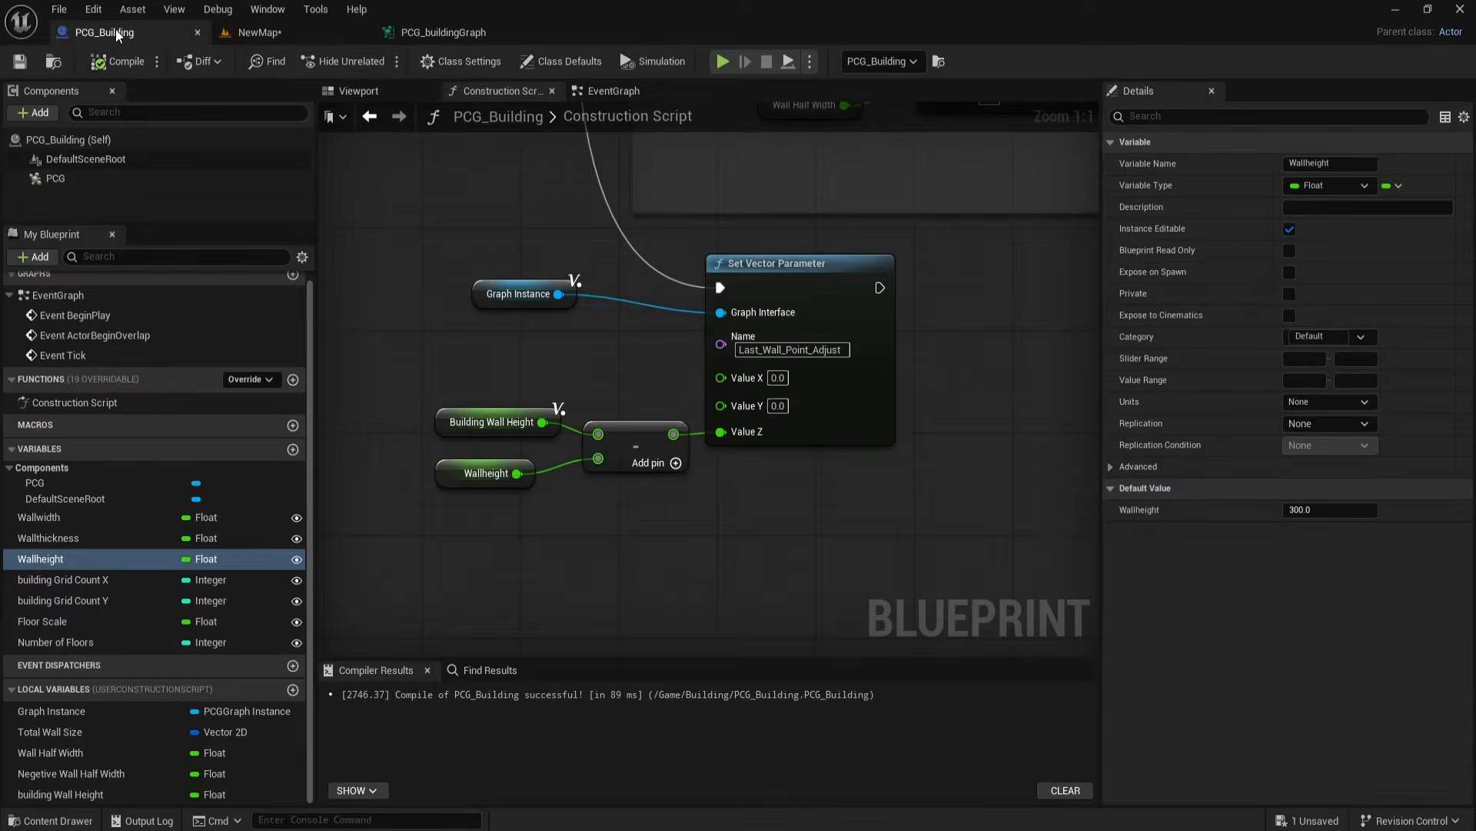
pyautogui.click(254, 33)
pyautogui.keyDown('alt'); pyautogui.moveTo(620, 485); pyautogui.dragTo(646, 384); pyautogui.keyUp('alt')
pyautogui.moveTo(619, 485); pyautogui.dragTo(626, 420, button='middle')
pyautogui.moveTo(591, 587); pyautogui.dragTo(646, 684)
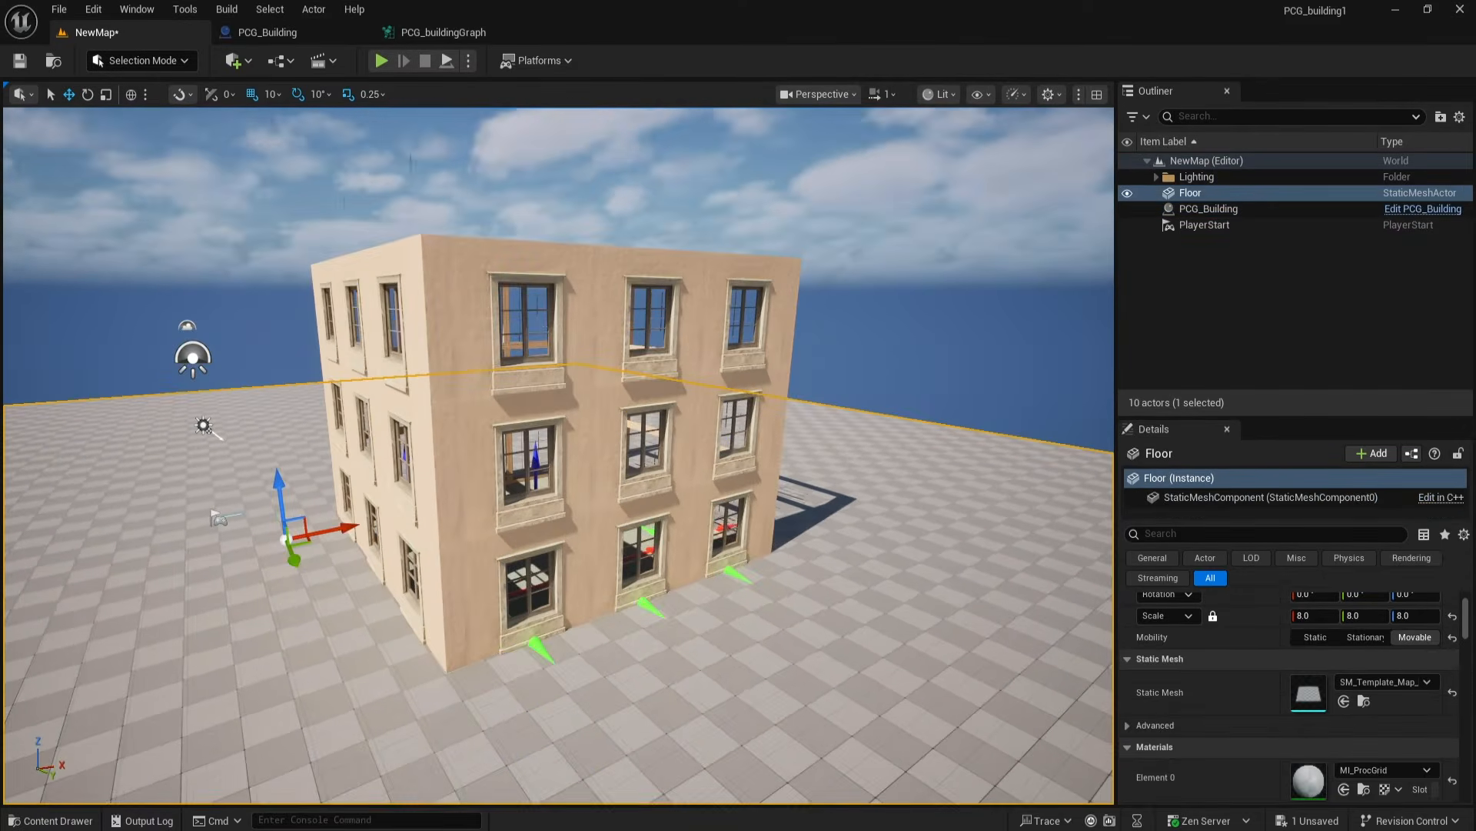
# Step: Enlarge the graph area and examine the wall, corner and height-spline node chains
pyautogui.click(444, 32)
pyautogui.moveTo(710, 325); pyautogui.dragTo(700, 210, button='right')
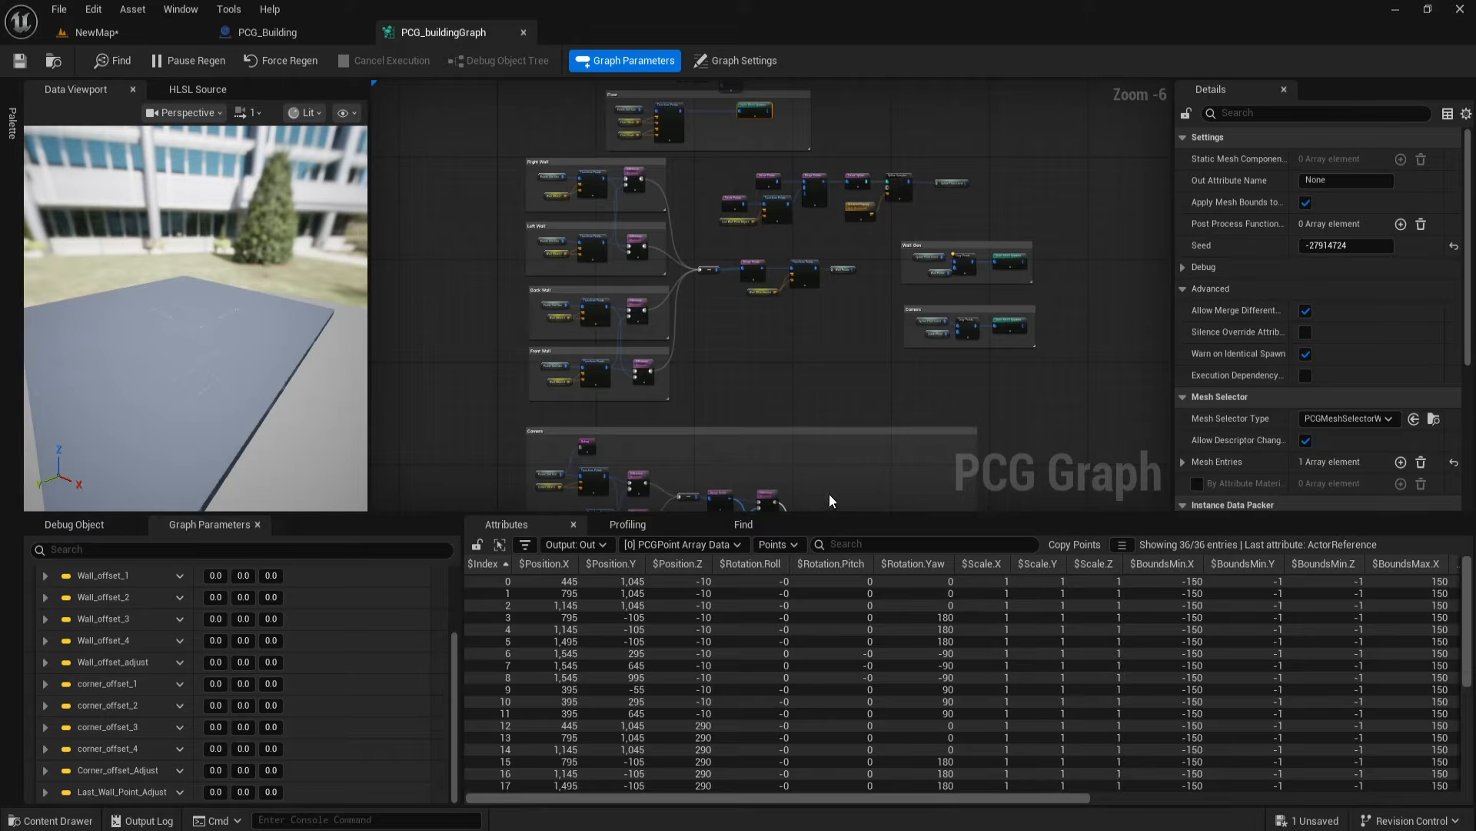
pyautogui.moveTo(842, 514); pyautogui.dragTo(838, 651)
pyautogui.scroll(2, 816, 339)
pyautogui.moveTo(869, 346); pyautogui.dragTo(610, 402, button='right')
pyautogui.click(96, 32)
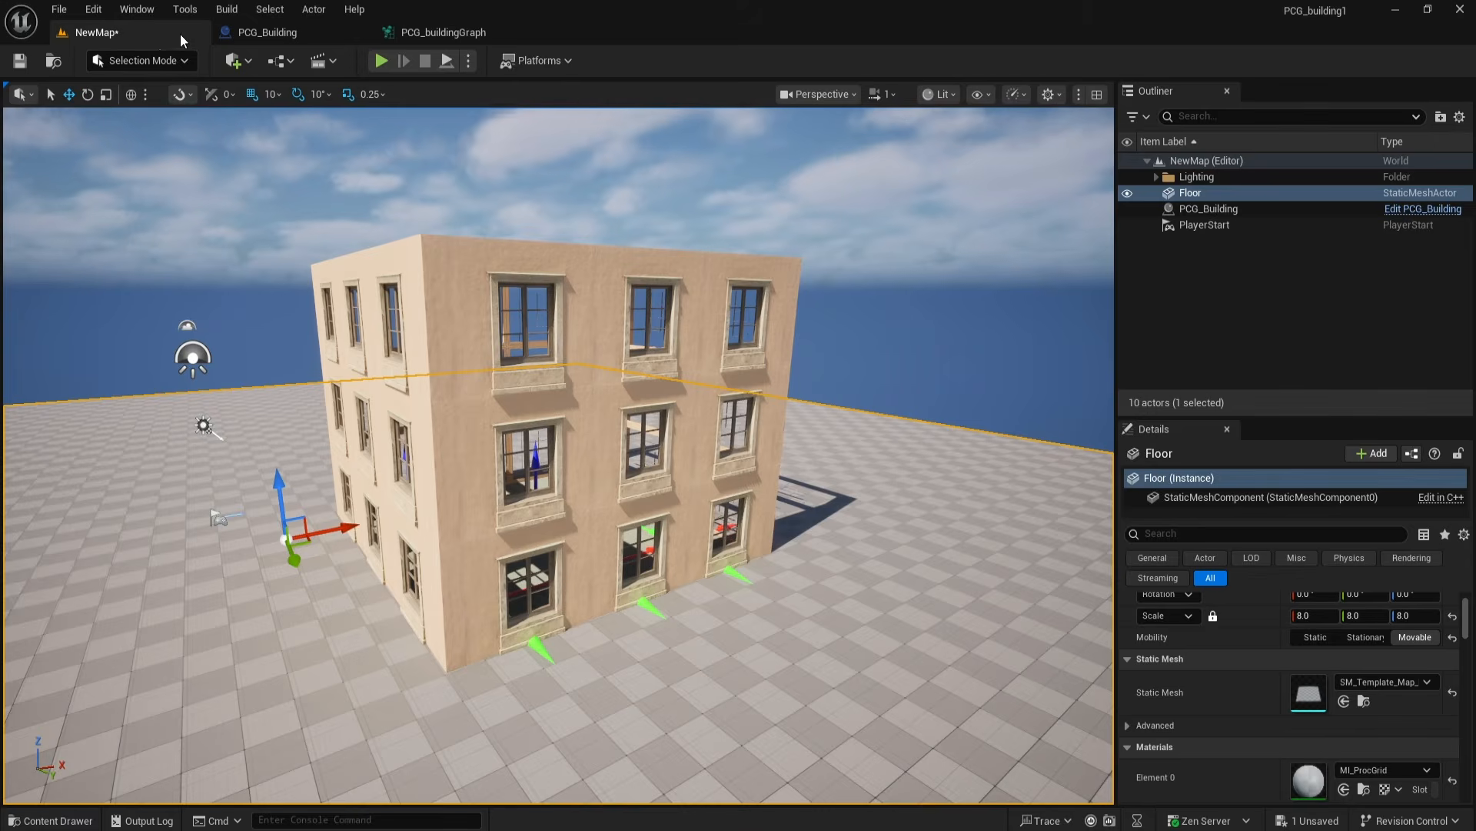
pyautogui.click(446, 34)
pyautogui.scroll(4, 702, 382)
pyautogui.scroll(-2, 807, 293)
pyautogui.moveTo(924, 350); pyautogui.dragTo(803, 391, button='right')
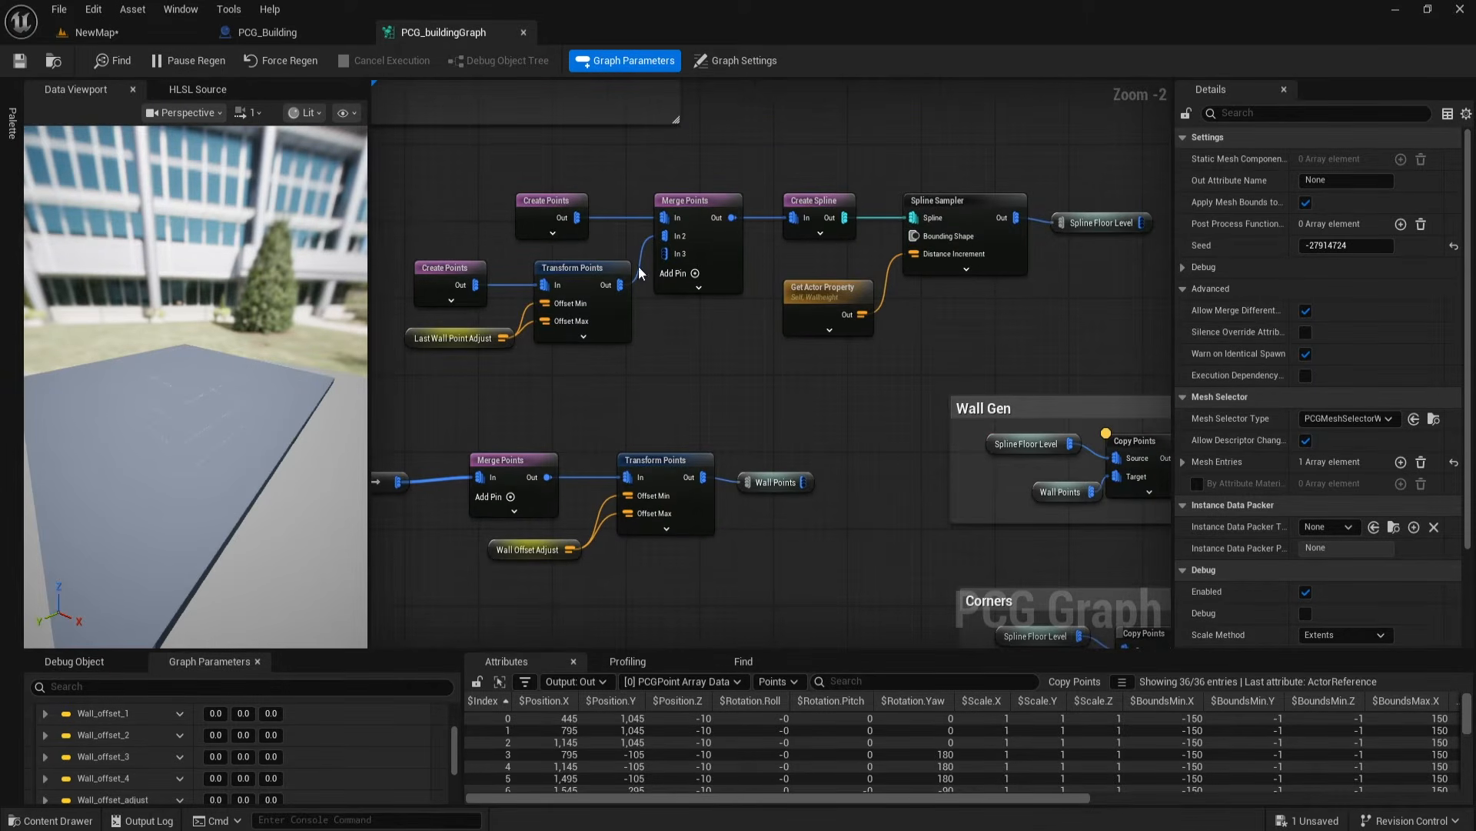
pyautogui.click(640, 271)
pyautogui.scroll(-1, 691, 275)
pyautogui.moveTo(619, 266); pyautogui.dragTo(1120, 359)
pyautogui.click(628, 381)
pyautogui.scroll(3, 676, 357)
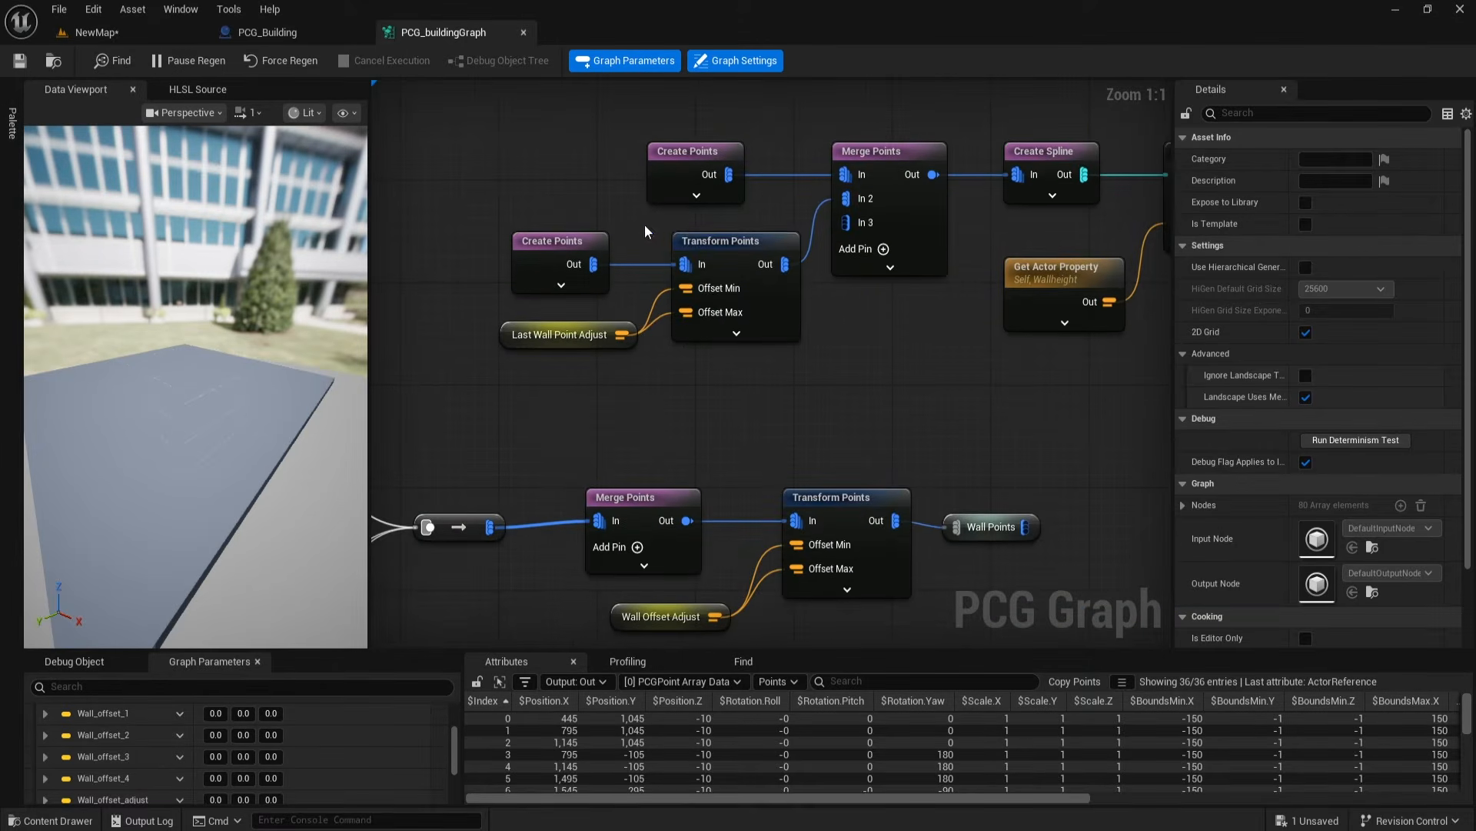
# Step: Add a copy of the Transform Points node between the upper Create Points and Merge Points, making room for it
pyautogui.moveTo(717, 351); pyautogui.dragTo(719, 354)
pyautogui.hotkey('ctrl', 'c')
pyautogui.hotkey('ctrl', 'v')
pyautogui.moveTo(809, 416); pyautogui.dragTo(700, 229)
pyautogui.moveTo(684, 154); pyautogui.dragTo(538, 112)
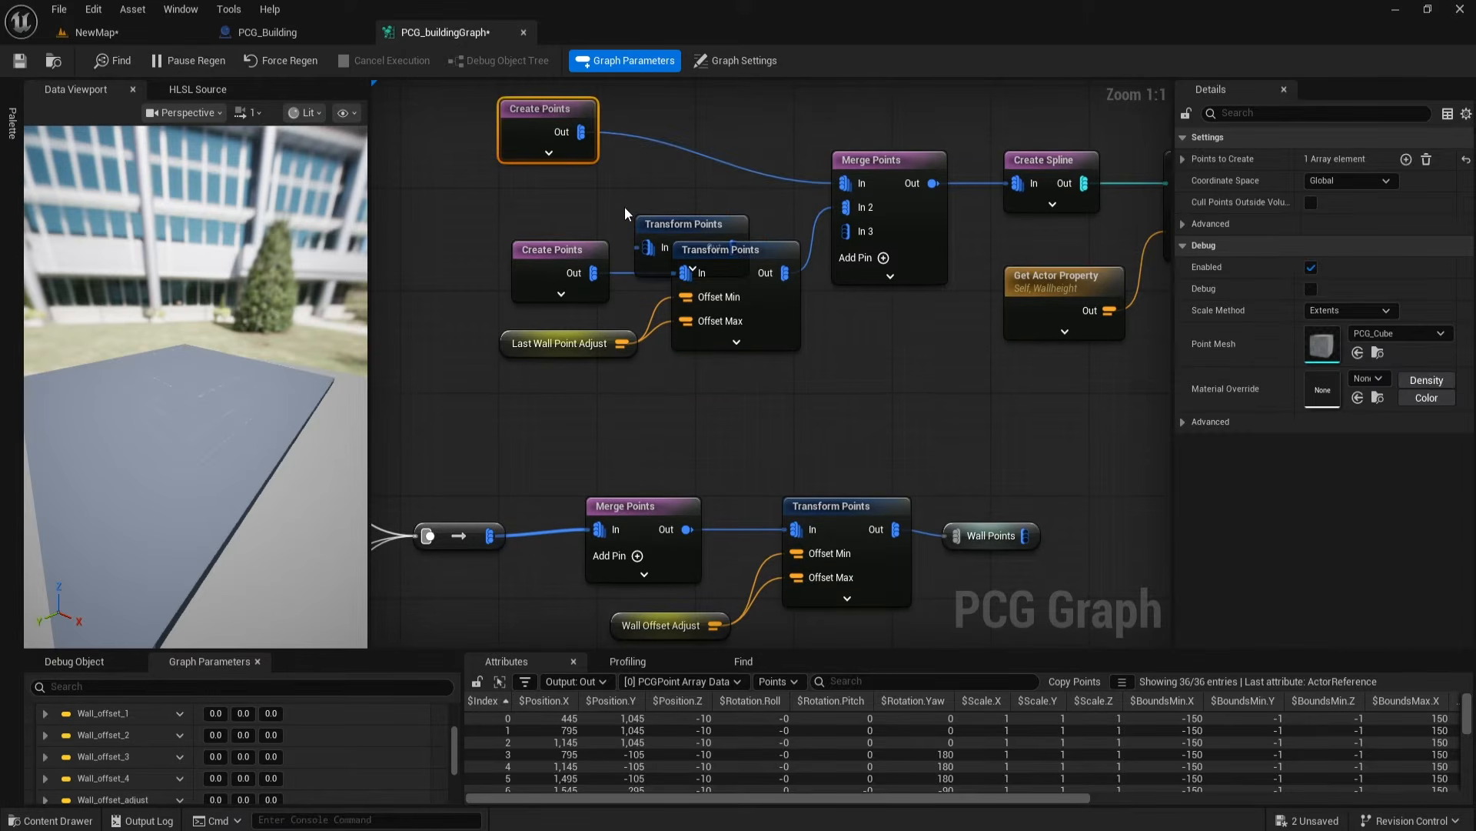
pyautogui.moveTo(688, 224); pyautogui.dragTo(712, 147)
# Step: Wire the upper Create Points through the new Transform Points into the first Merge Points input and tidy their placement
pyautogui.moveTo(581, 132); pyautogui.dragTo(674, 170)
pyautogui.moveTo(758, 170); pyautogui.dragTo(828, 198)
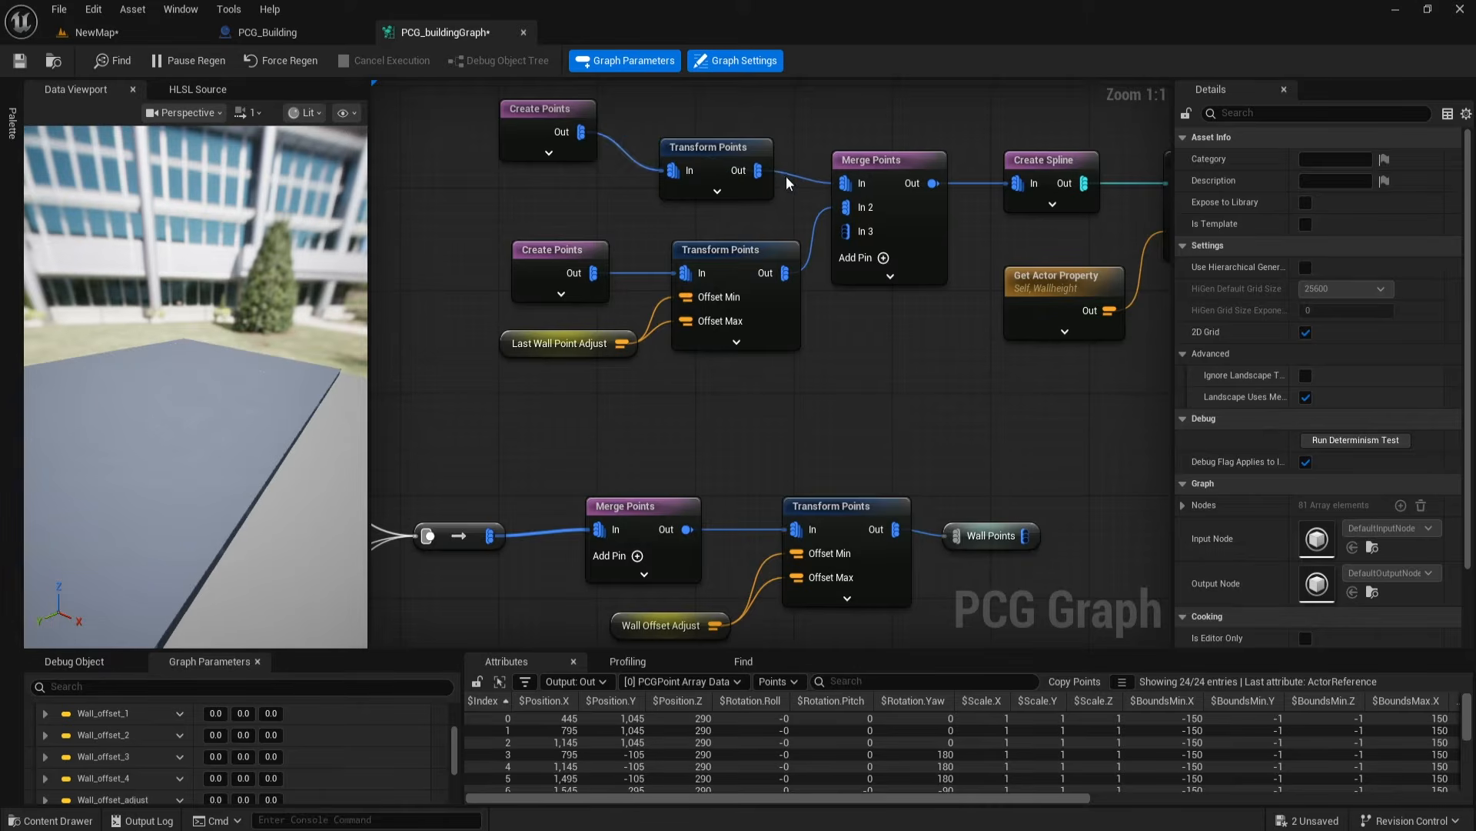
pyautogui.moveTo(563, 129); pyautogui.dragTo(586, 167)
pyautogui.moveTo(586, 168); pyautogui.dragTo(588, 244, button='right')
pyautogui.keyDown('ctrl'); pyautogui.click(711, 186); pyautogui.keyUp('ctrl')
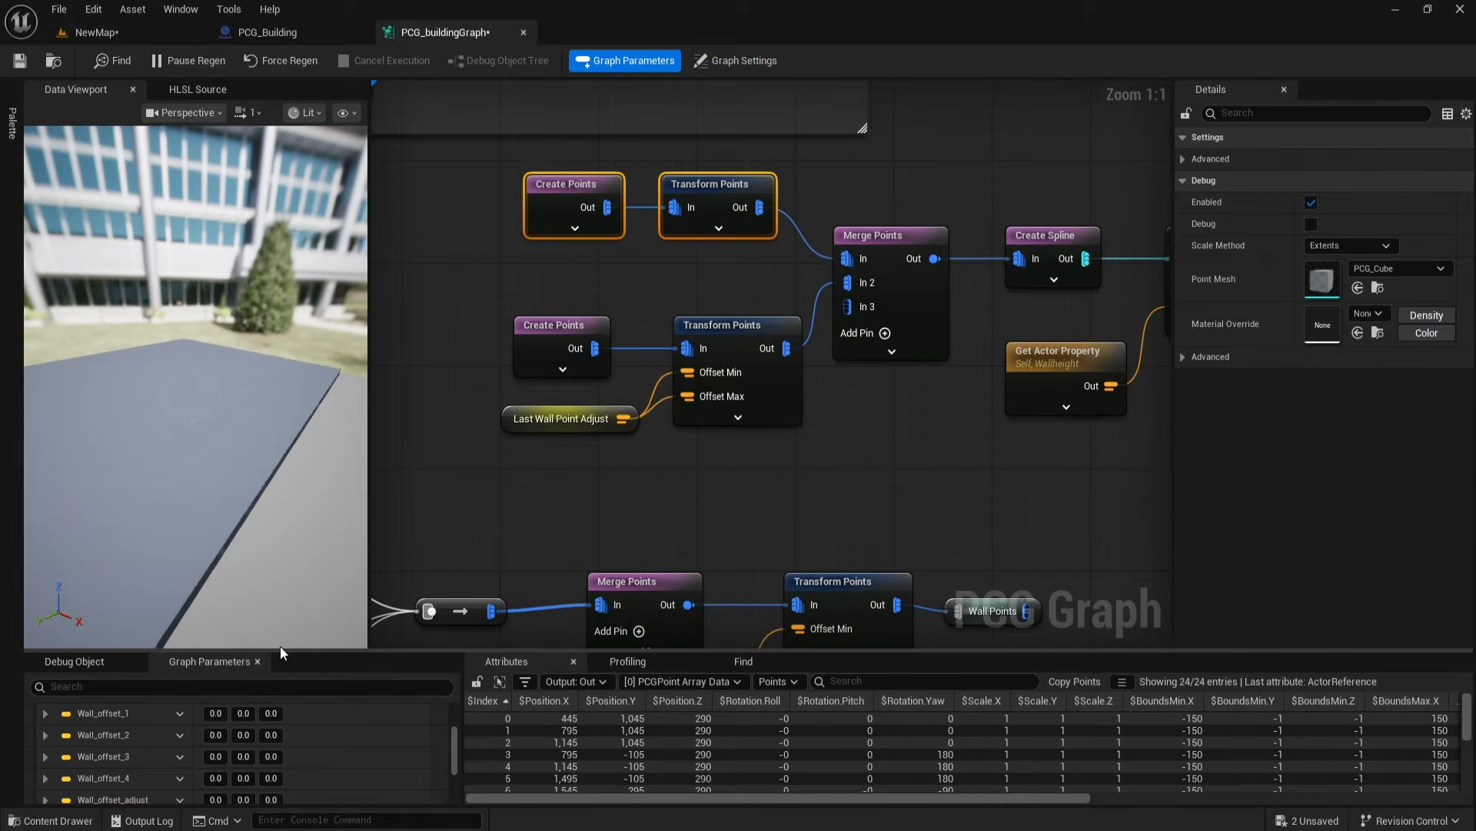
# Step: Add a new graph parameter to the PCG graph and set its type to Vector
pyautogui.moveTo(281, 624); pyautogui.dragTo(278, 479)
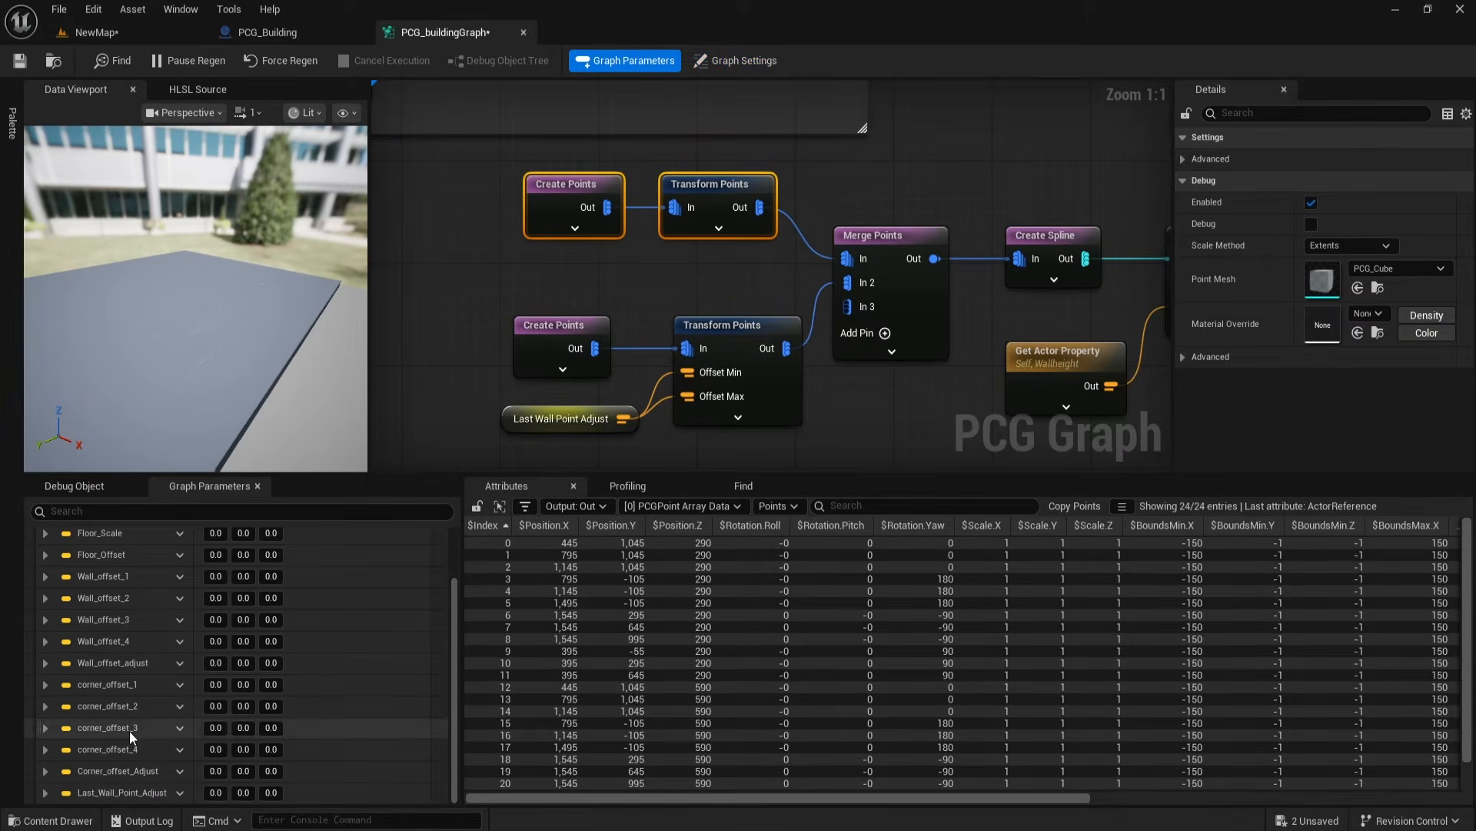
pyautogui.scroll(3, 201, 582)
pyautogui.click(214, 561)
pyautogui.scroll(-4, 166, 716)
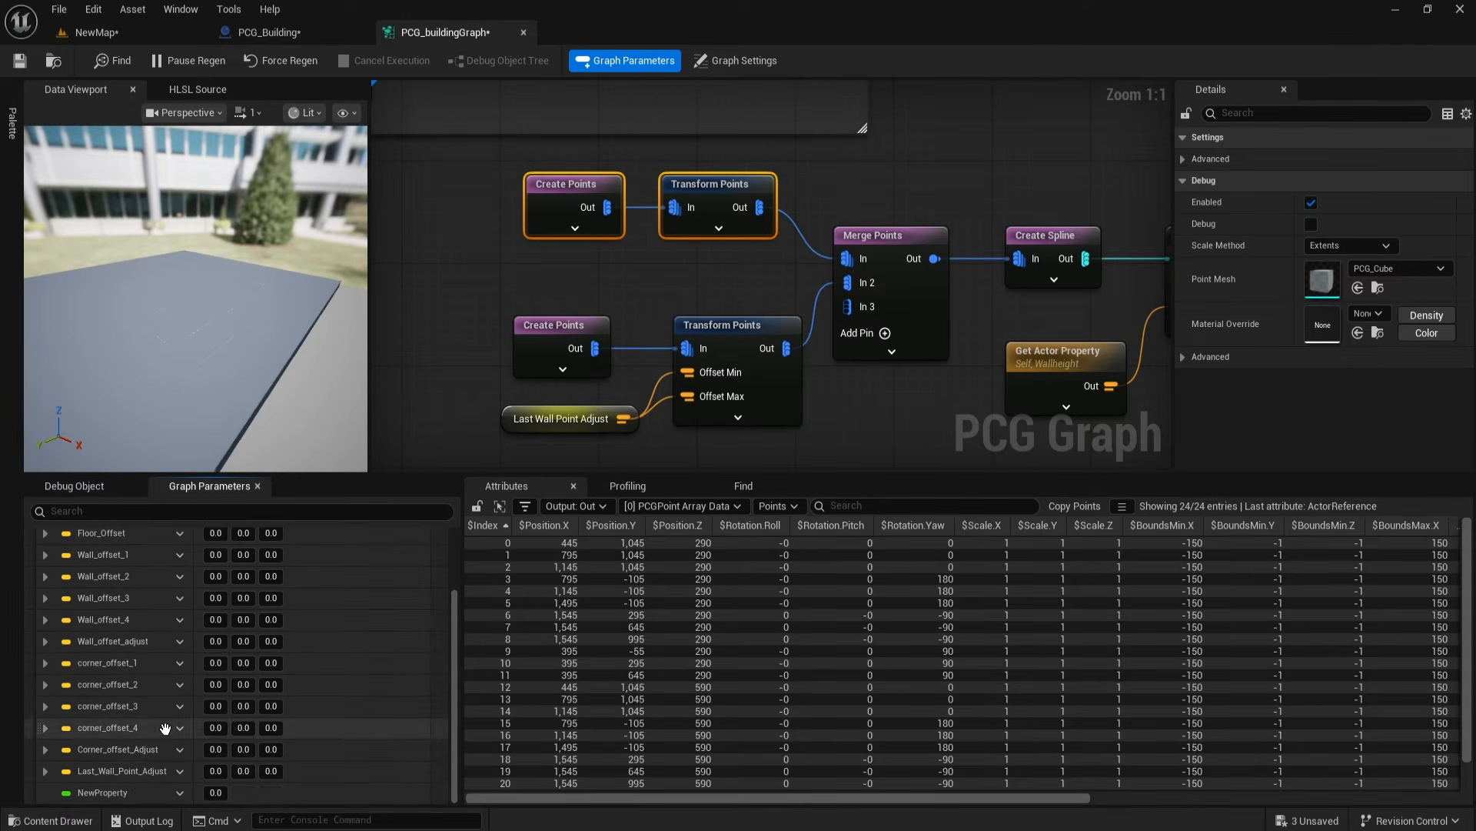
pyautogui.doubleClick(136, 771)
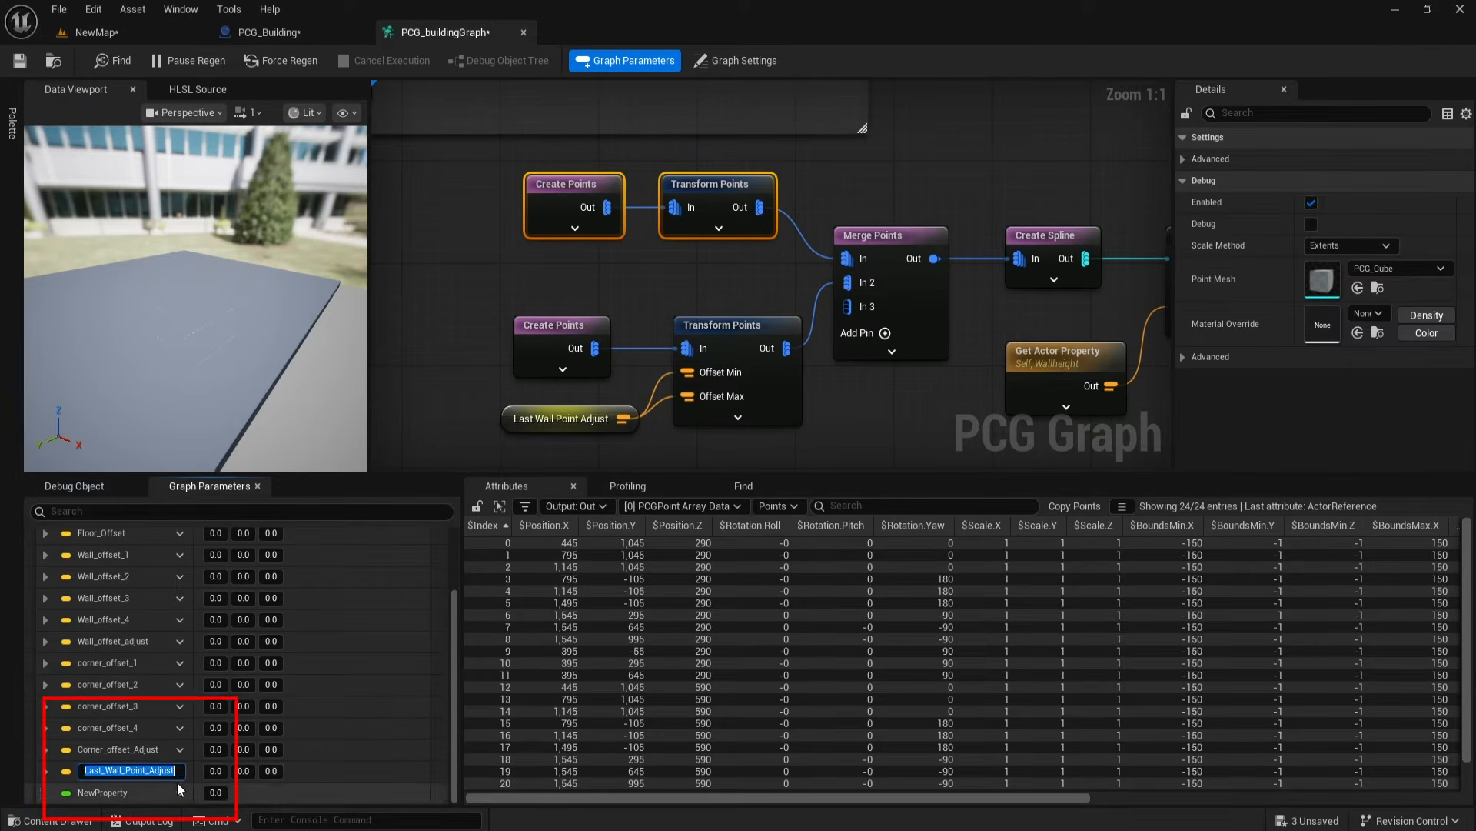
pyautogui.click(179, 793)
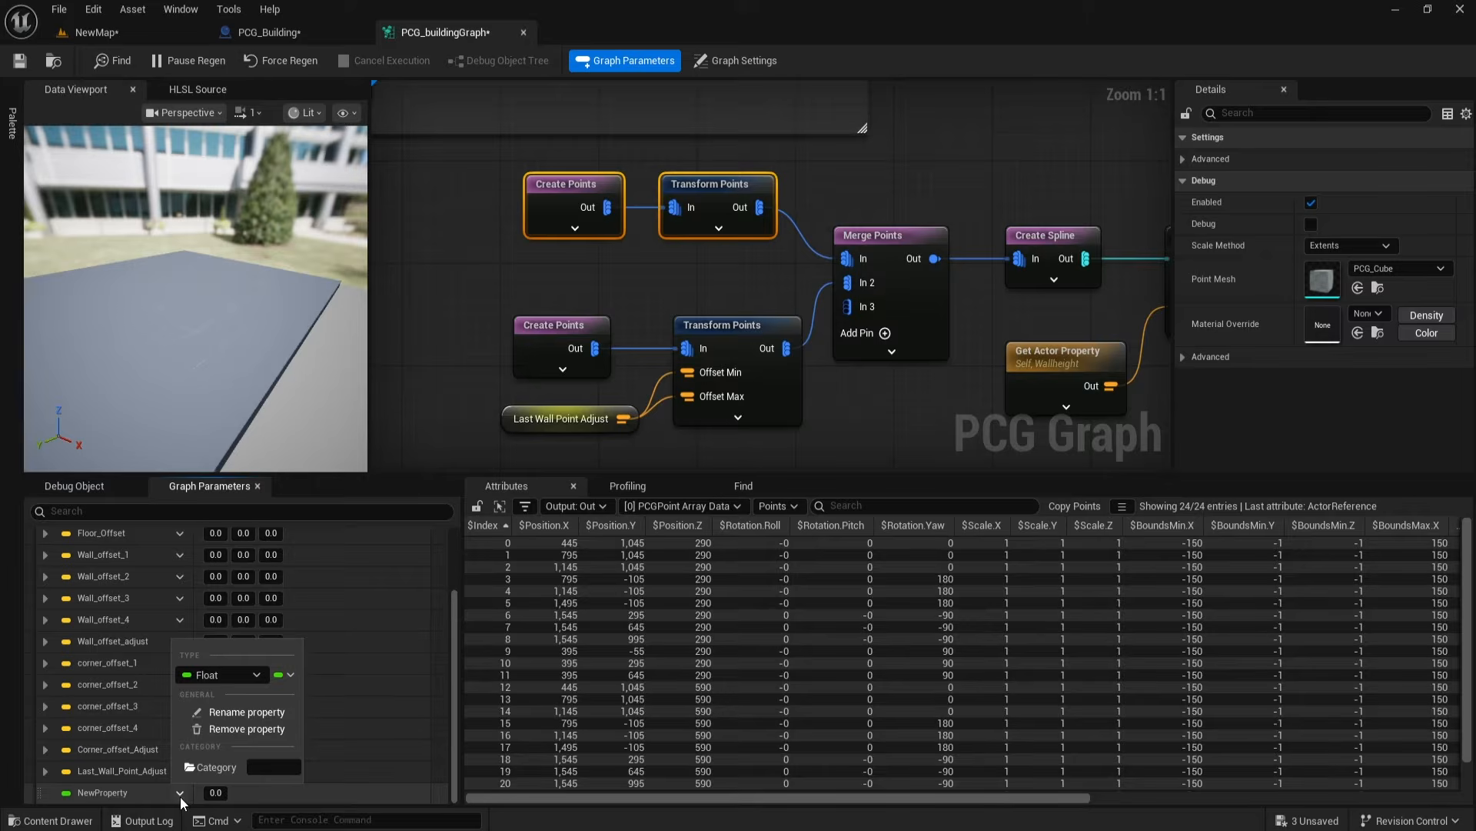
pyautogui.click(223, 675)
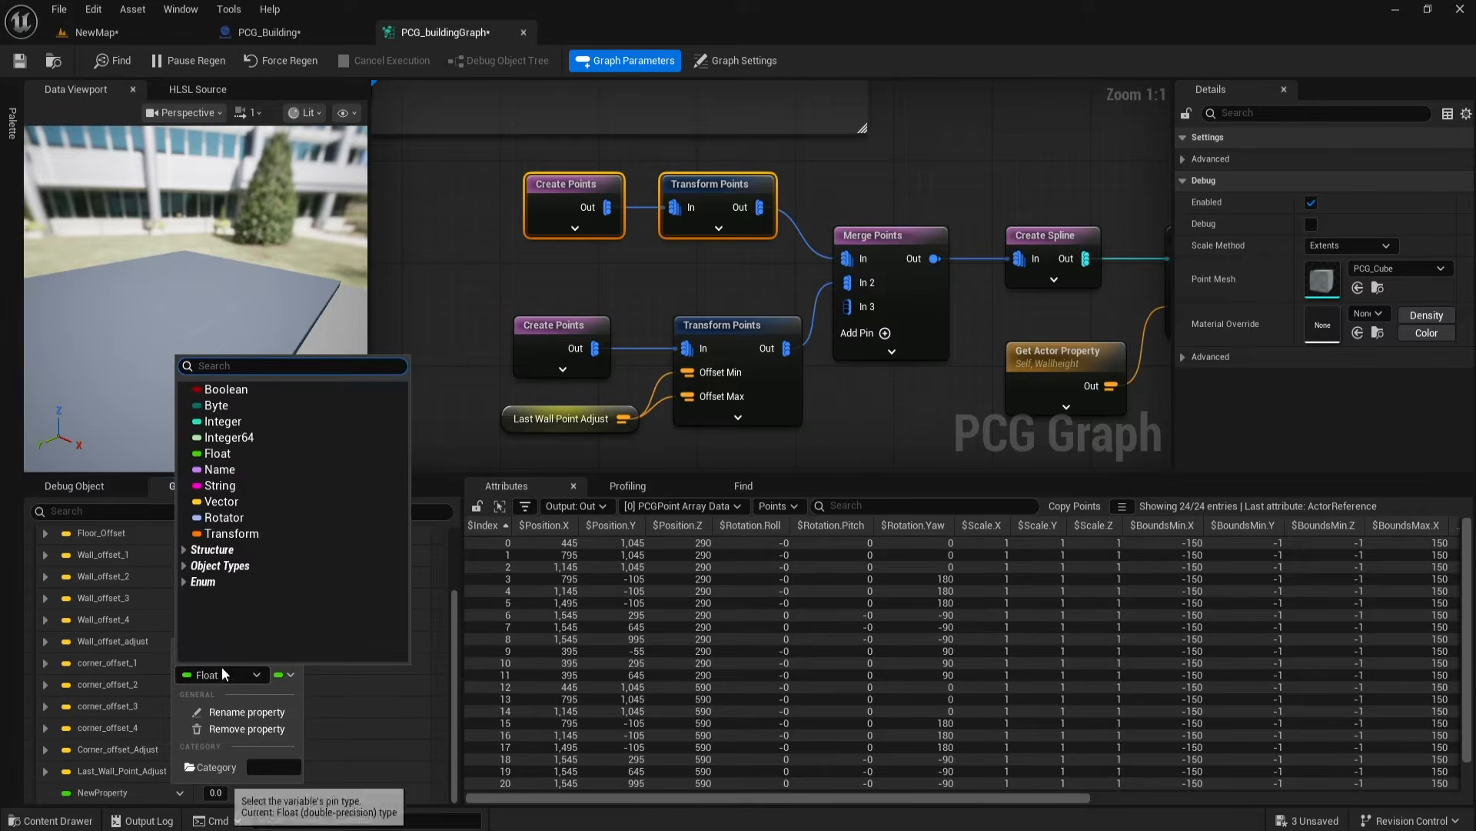
pyautogui.click(246, 501)
# Step: Rename the new vector parameter to First_Wall_Point_Adjust
pyautogui.doubleClick(109, 792)
pyautogui.hotkey('ctrl', 'v')
pyautogui.moveTo(102, 792); pyautogui.dragTo(50, 798)
pyautogui.write('First')
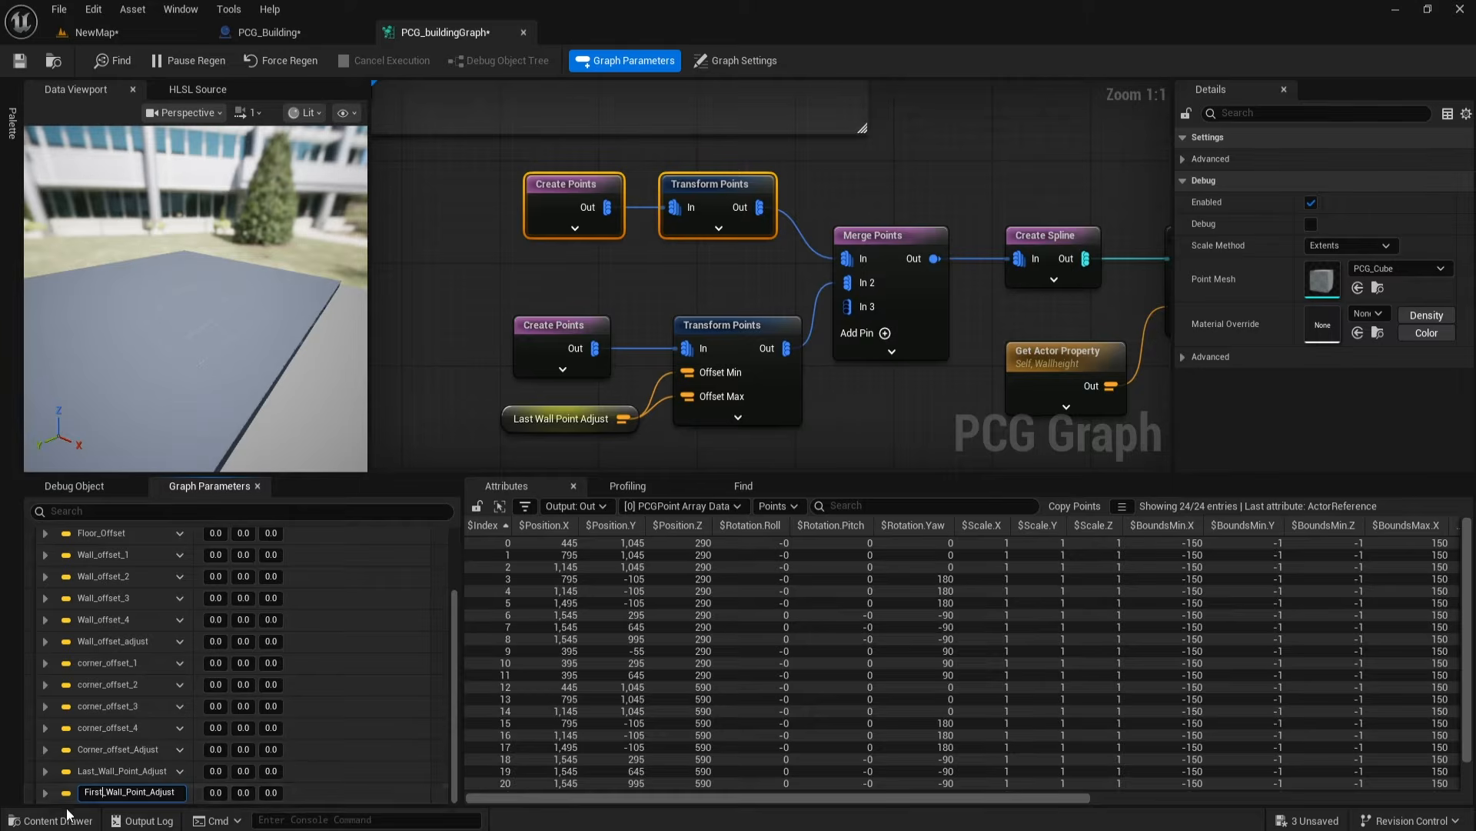
pyautogui.doubleClick(103, 792)
# Step: Add a Get First_Wall_Point_Adjust node beneath the upper Create Points and expose the optional pins of the upper Transform Points
pyautogui.click(704, 228)
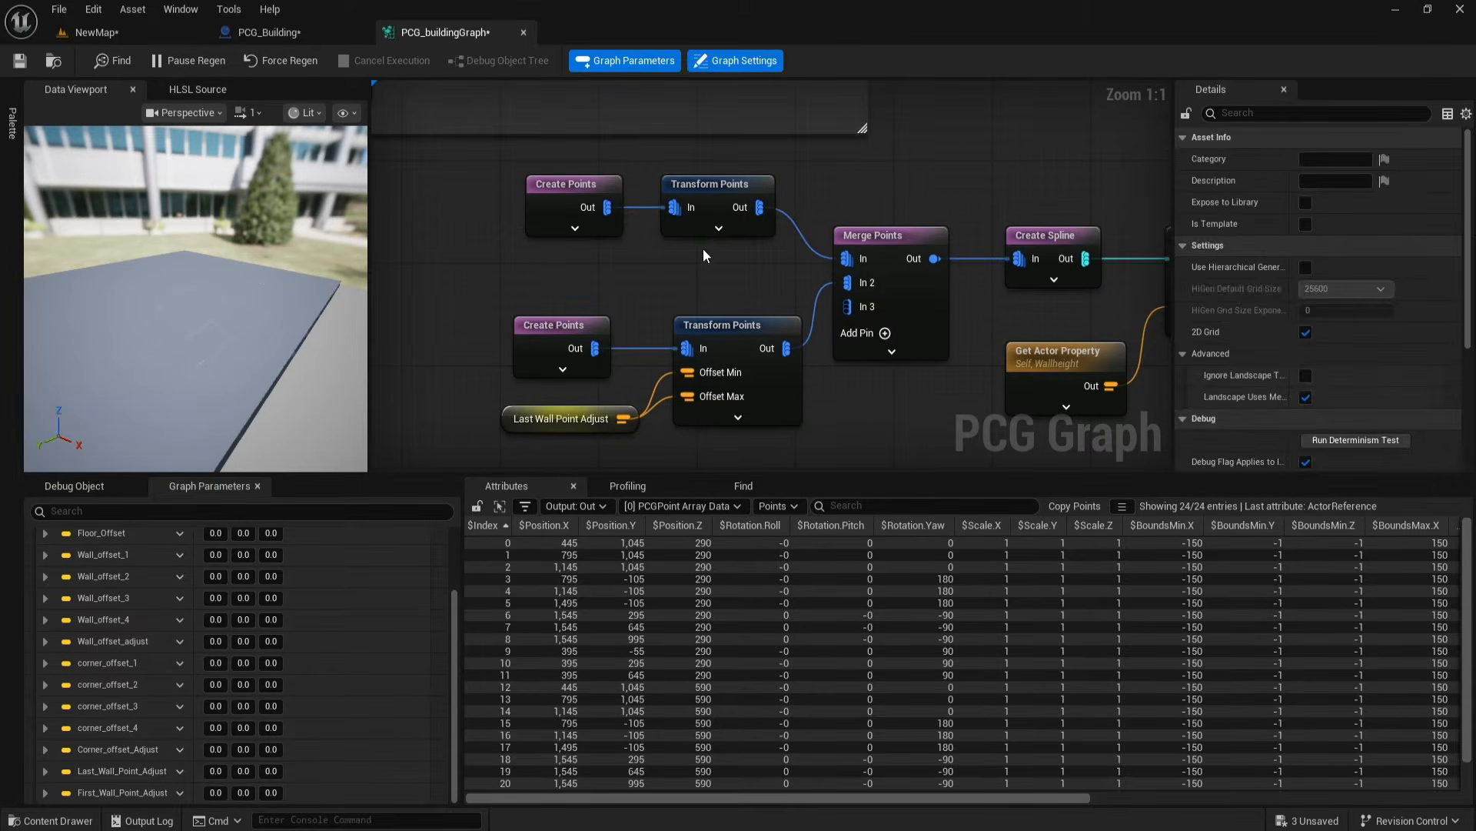
pyautogui.moveTo(680, 266); pyautogui.dragTo(671, 299, button='right')
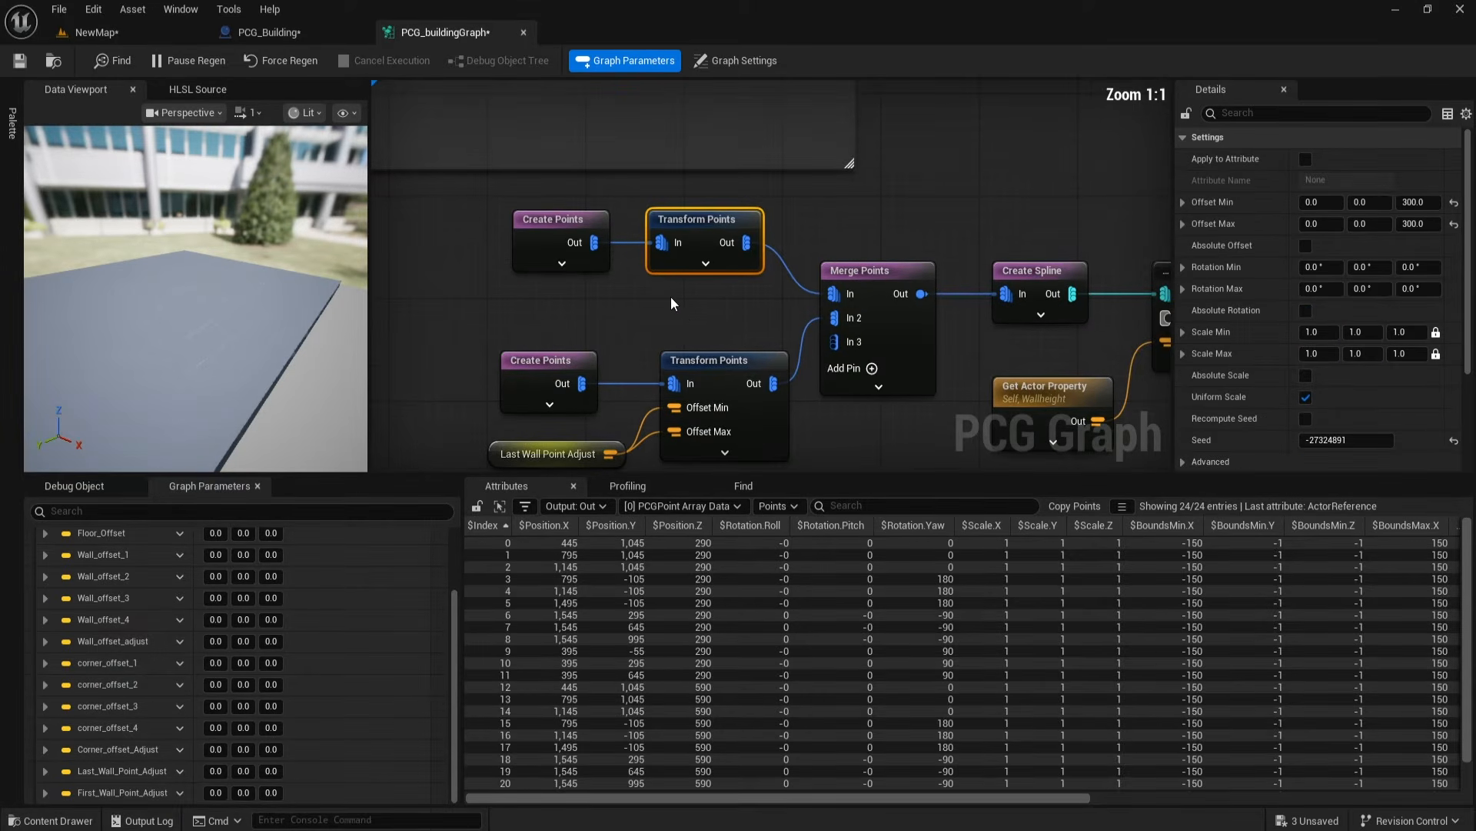
pyautogui.click(706, 264)
pyautogui.rightClick(515, 295)
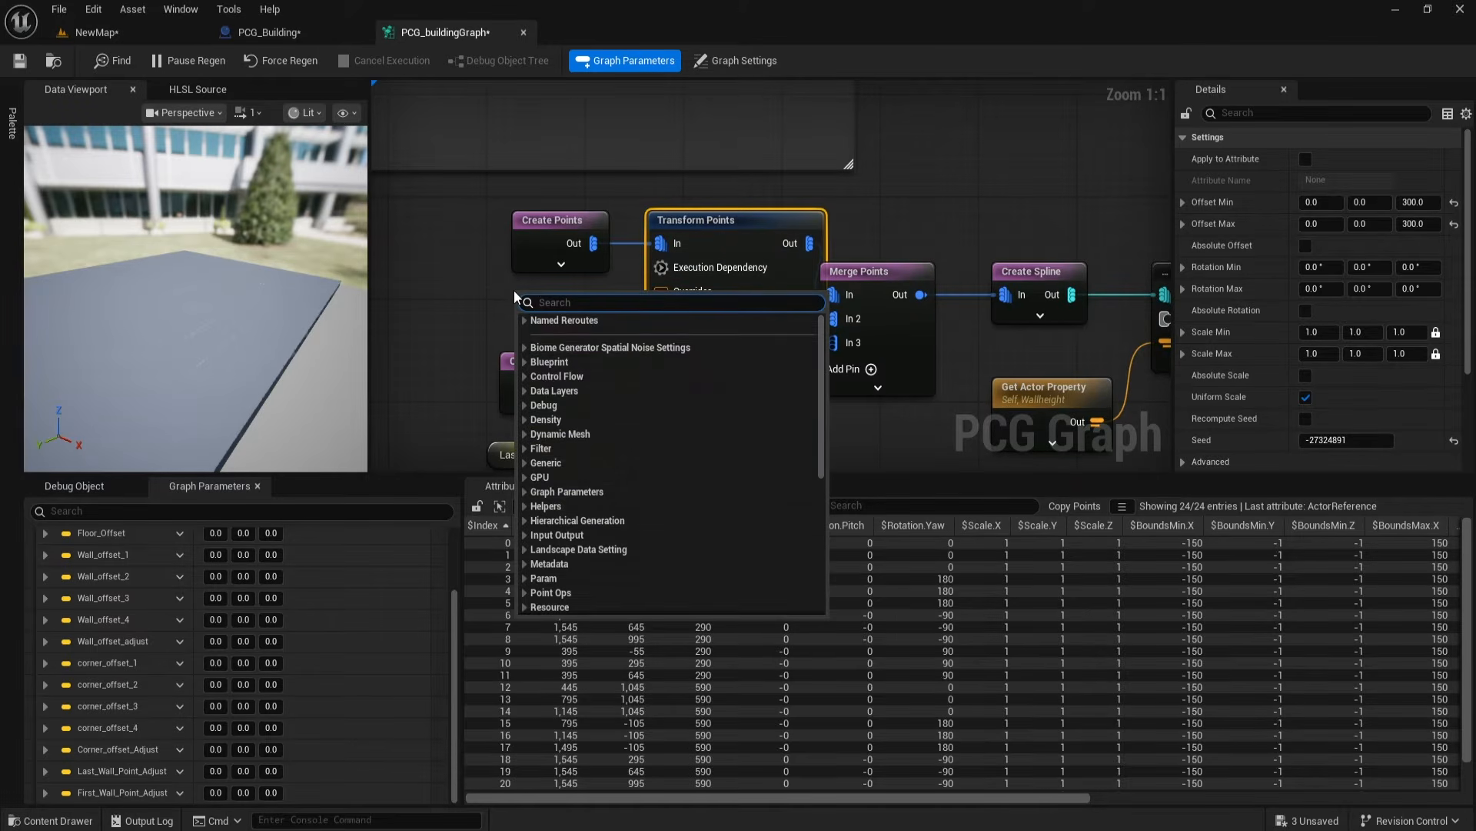
pyautogui.write('firs')
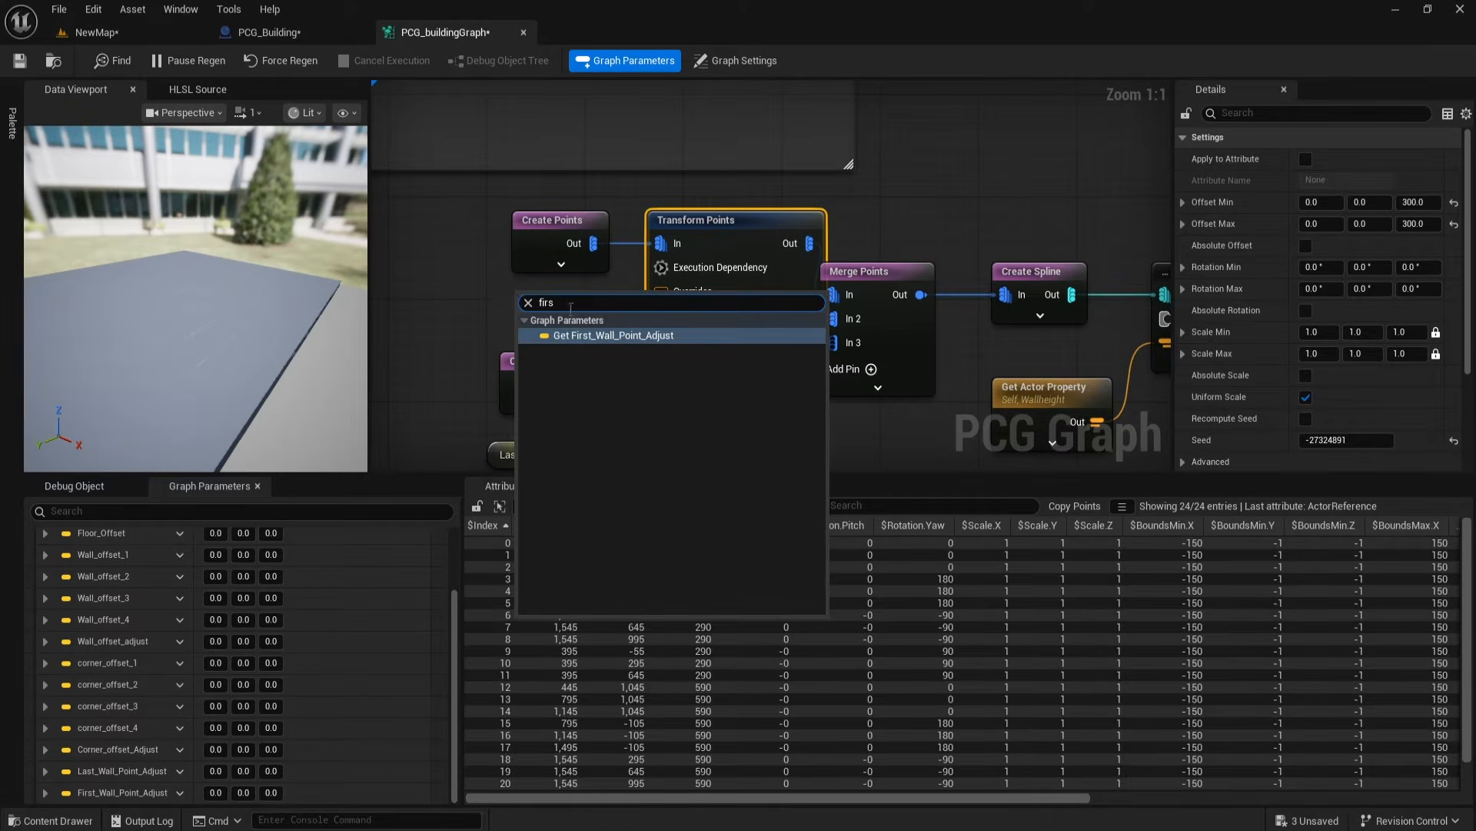
pyautogui.click(570, 336)
pyautogui.moveTo(600, 353); pyautogui.dragTo(595, 279, button='right')
pyautogui.keyDown('ctrl'); pyautogui.scroll(4, 628, 289); pyautogui.keyUp('ctrl')
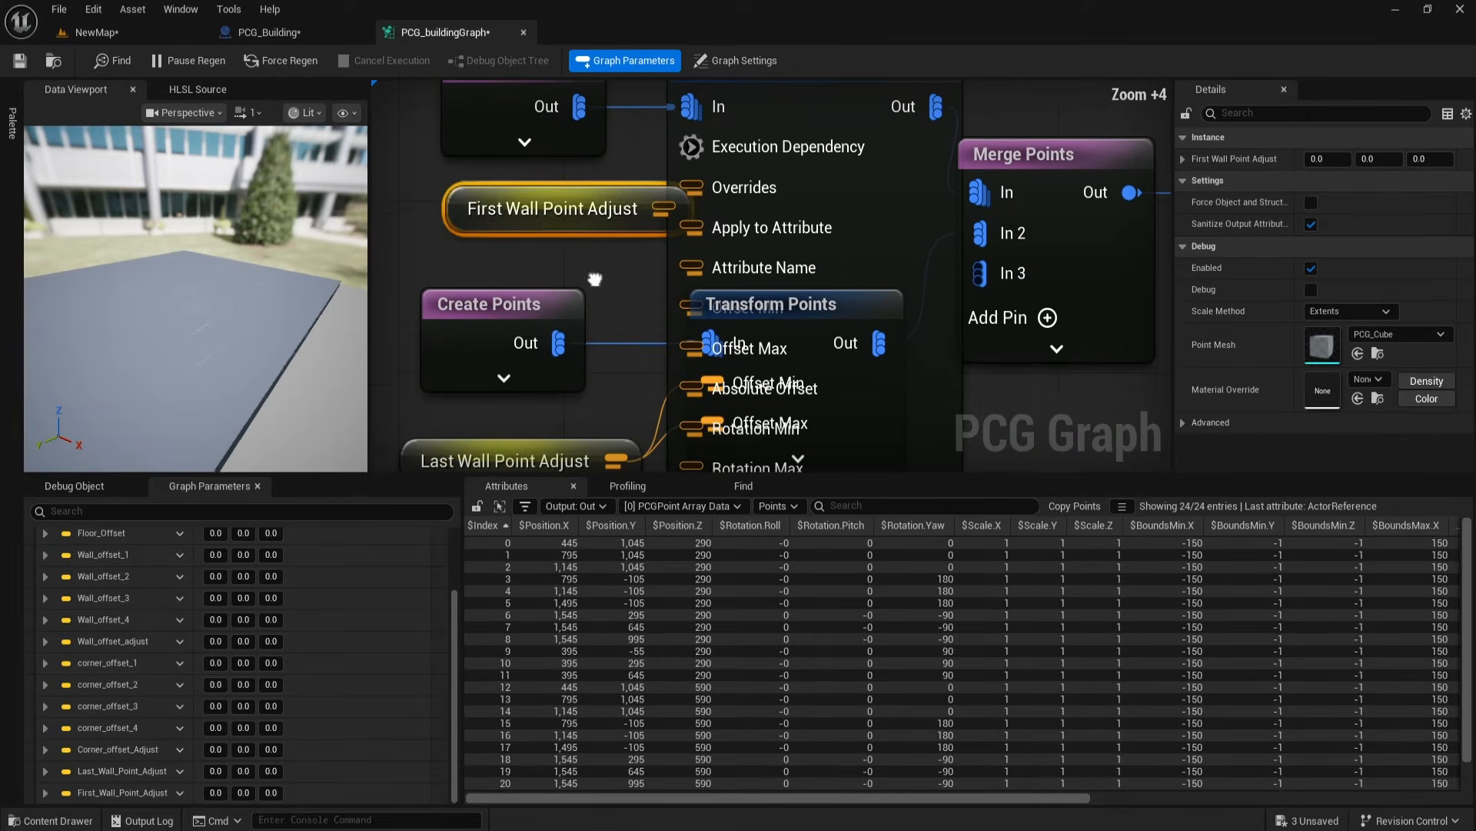
pyautogui.moveTo(549, 219); pyautogui.dragTo(440, 214)
pyautogui.scroll(-1, 621, 273)
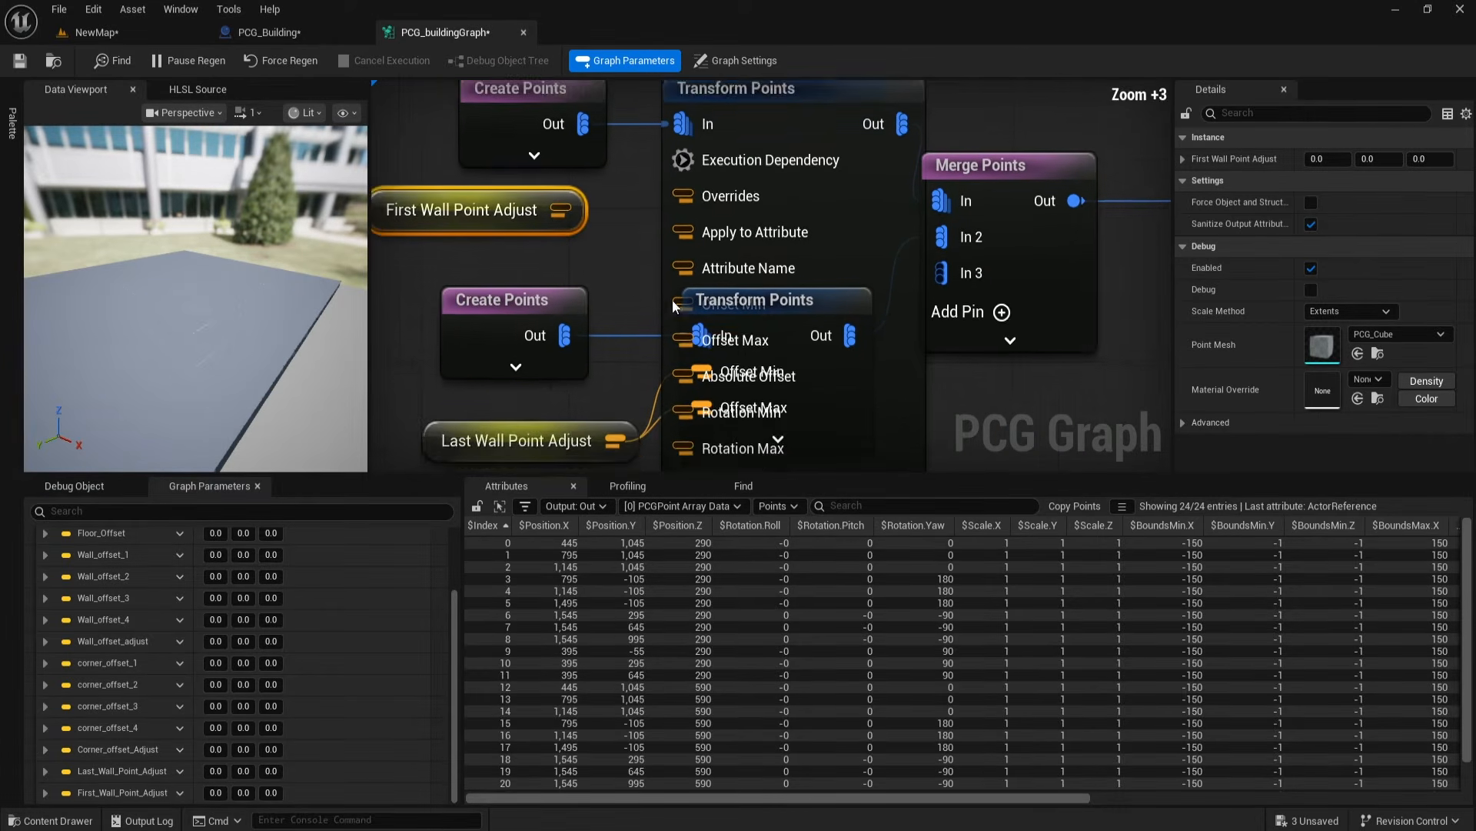
# Step: Wire First Wall Point Adjust into Offset Min and Offset Max of the upper Transform Points, then collapse and tidy that node
pyautogui.moveTo(627, 279); pyautogui.dragTo(678, 376, button='right')
pyautogui.click(805, 136)
pyautogui.moveTo(805, 136); pyautogui.dragTo(787, 116)
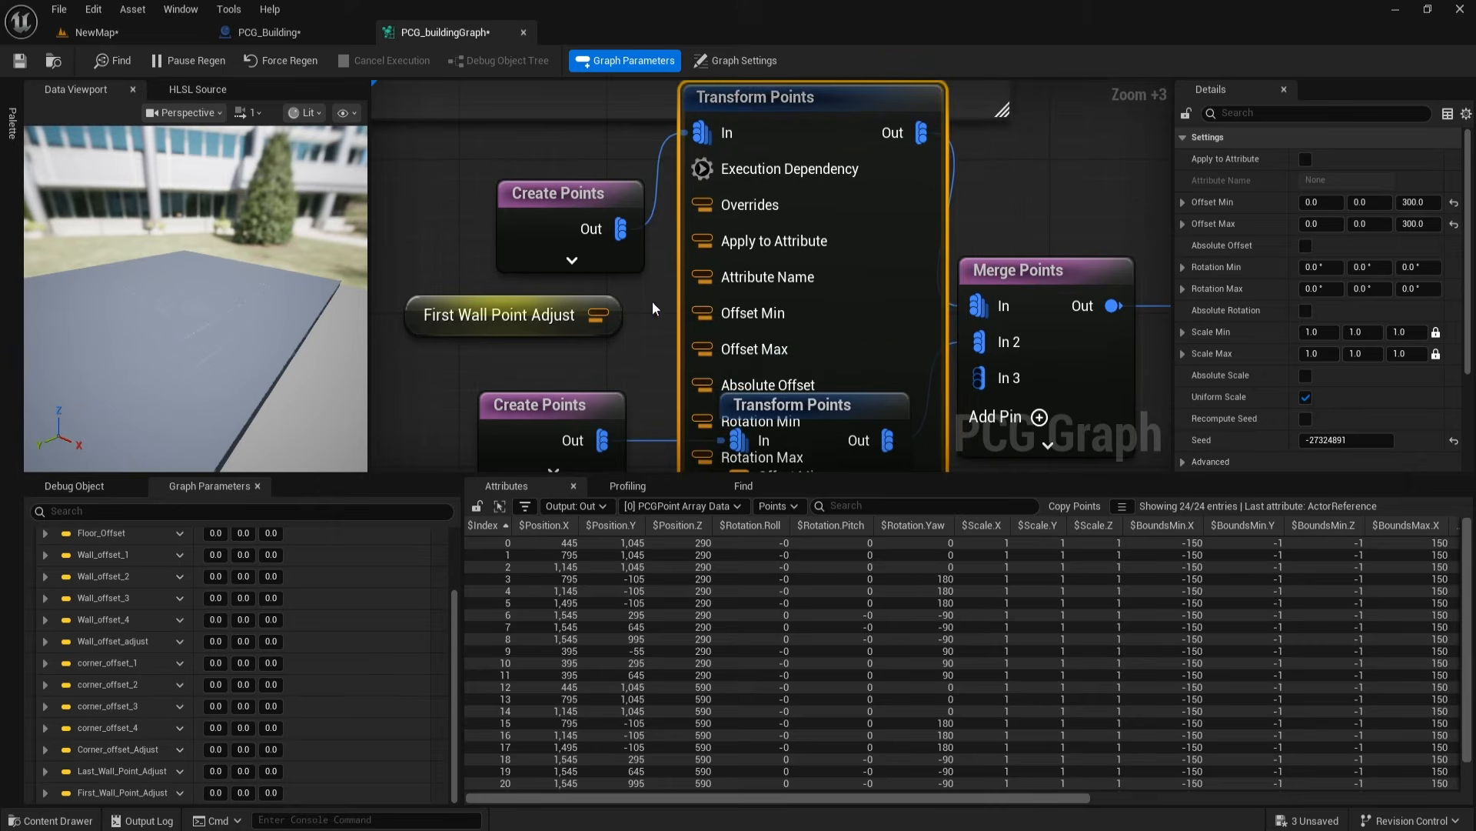
pyautogui.moveTo(627, 319); pyautogui.dragTo(702, 348)
pyautogui.scroll(-7, 739, 384)
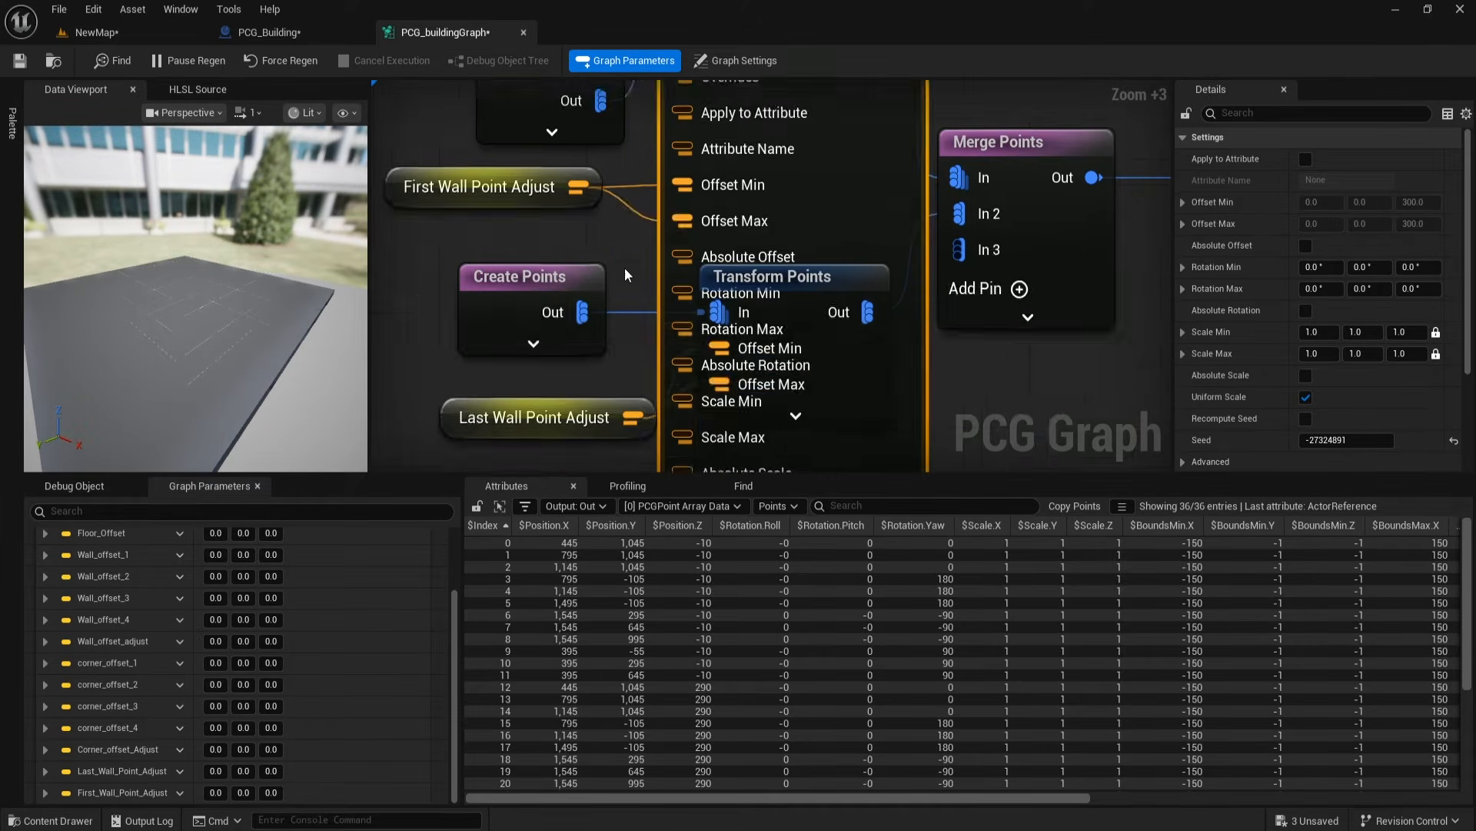
pyautogui.click(753, 416)
pyautogui.moveTo(663, 248); pyautogui.dragTo(732, 339, button='right')
pyautogui.scroll(3, 732, 339)
pyautogui.moveTo(726, 332); pyautogui.dragTo(662, 321)
pyautogui.moveTo(824, 263); pyautogui.dragTo(824, 319)
pyautogui.scroll(-3, 800, 312)
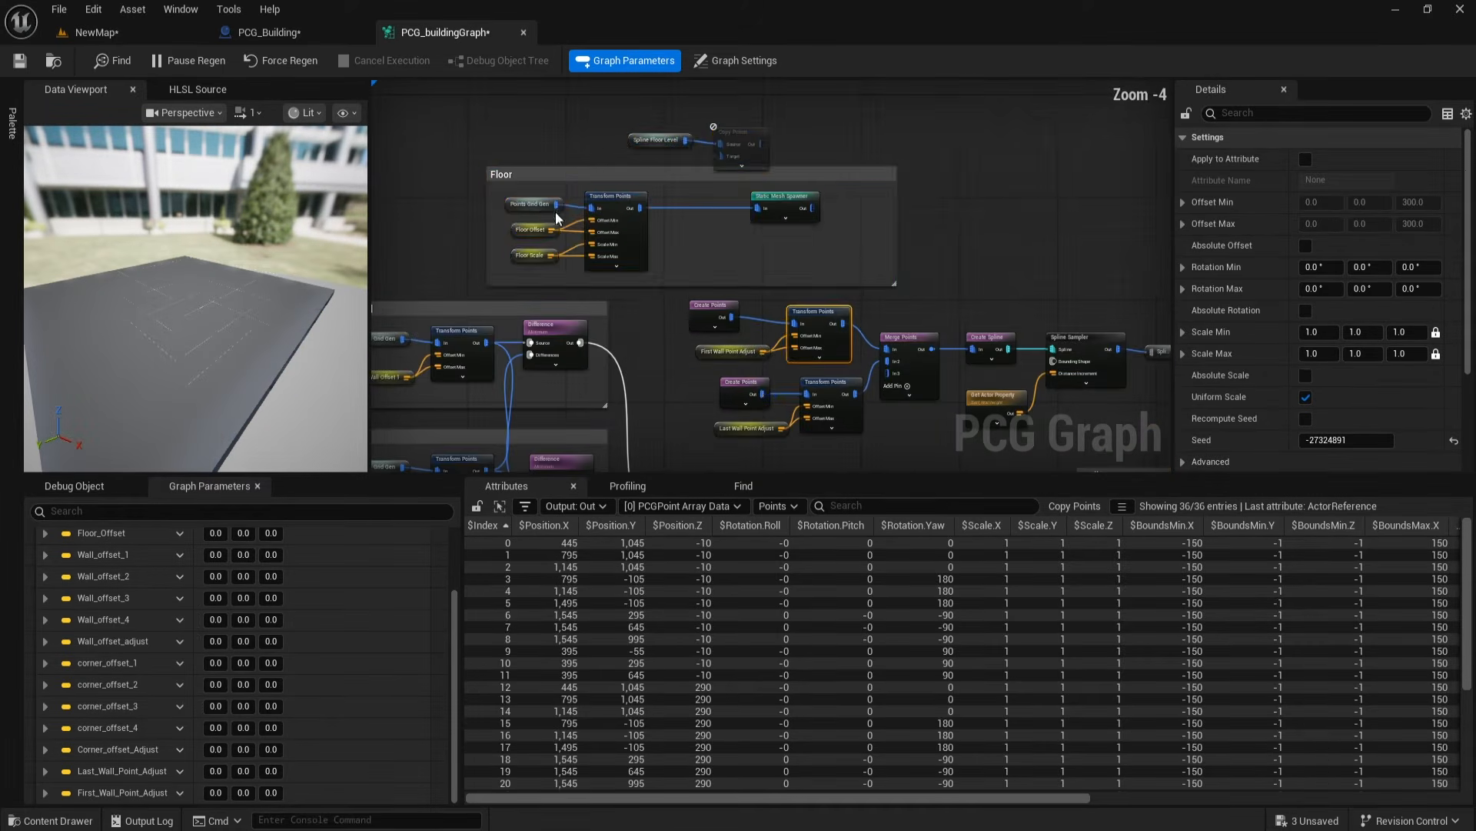
# Step: Move the Floor group clear of the height-spline chain and arrange the chain's nodes in the free space
pyautogui.moveTo(468, 295); pyautogui.dragTo(914, 115)
pyautogui.moveTo(837, 176); pyautogui.dragTo(690, 93)
pyautogui.moveTo(749, 135); pyautogui.dragTo(815, 200, button='right')
pyautogui.scroll(-3, 815, 284)
pyautogui.scroll(4, 807, 323)
pyautogui.moveTo(738, 338); pyautogui.dragTo(541, 326, button='right')
pyautogui.moveTo(542, 326); pyautogui.dragTo(566, 335)
pyautogui.moveTo(522, 280); pyautogui.dragTo(869, 457)
pyautogui.moveTo(869, 454); pyautogui.dragTo(858, 299, button='right')
pyautogui.moveTo(536, 133); pyautogui.dragTo(1027, 307)
pyautogui.click(857, 288)
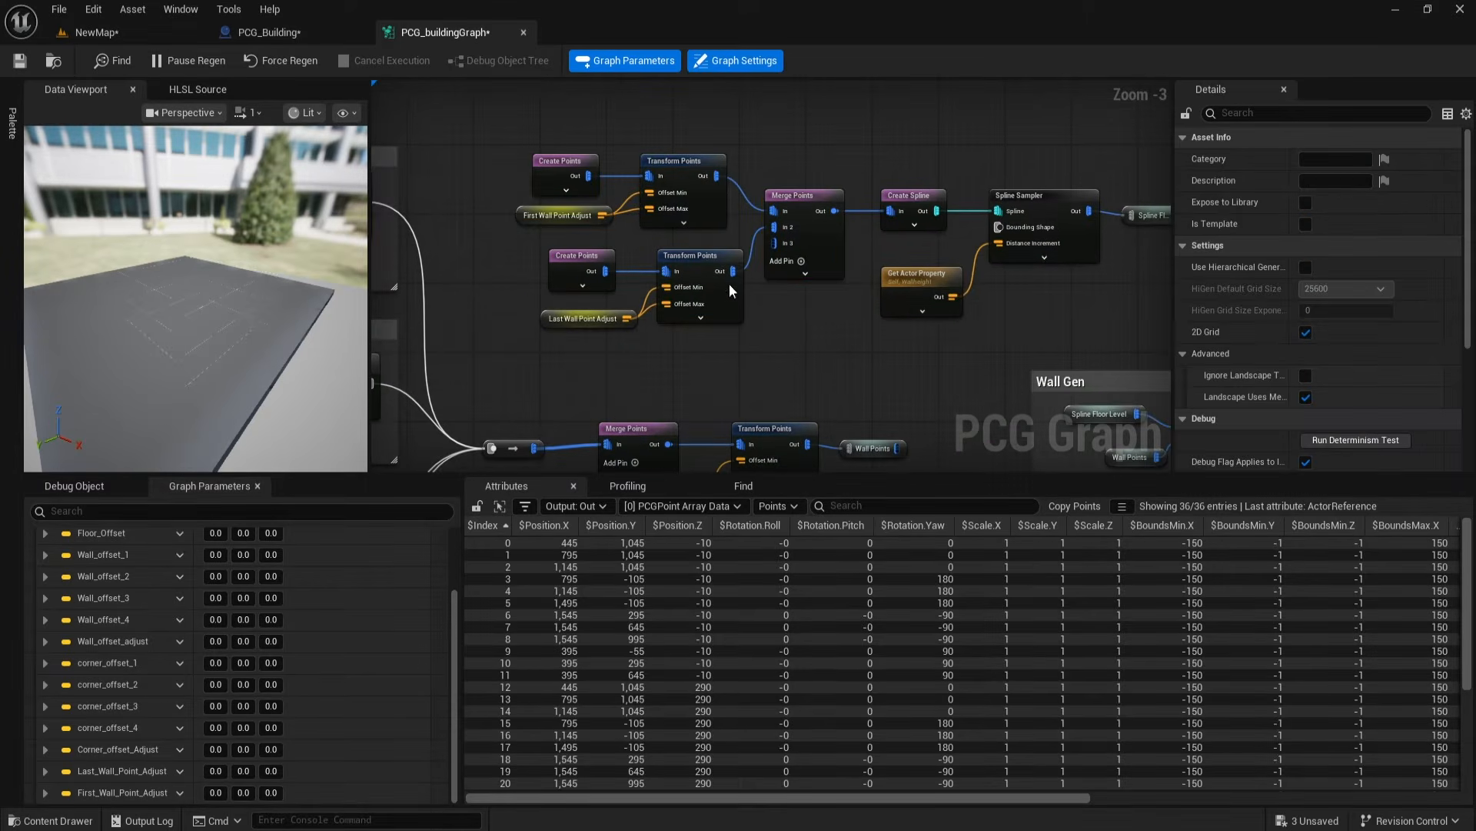
pyautogui.moveTo(601, 355); pyautogui.dragTo(505, 355, button='right')
pyautogui.click(1069, 211)
pyautogui.moveTo(425, 140); pyautogui.dragTo(998, 311)
# Step: In PCG_Building's Construction Script, duplicate the Last_Wall_Point_Adjust Set Vector Parameter node with its Graph Instance and place the copies beside the original
pyautogui.click(96, 32)
pyautogui.click(269, 32)
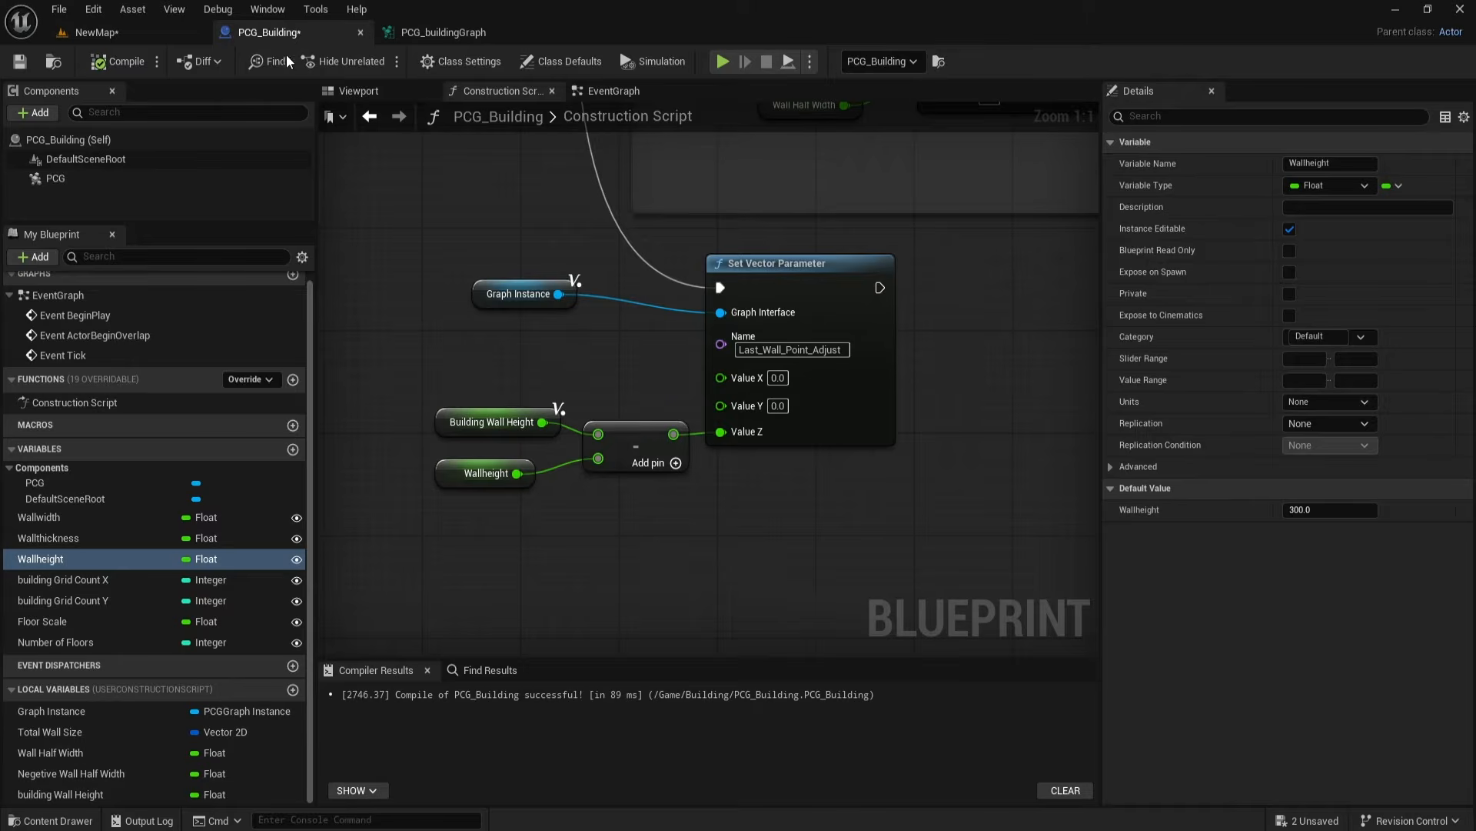
pyautogui.moveTo(774, 545); pyautogui.dragTo(698, 548, button='right')
pyautogui.moveTo(393, 269); pyautogui.dragTo(753, 321)
pyautogui.hotkey('ctrl', 'c')
pyautogui.hotkey('ctrl', 'v')
pyautogui.moveTo(952, 335); pyautogui.dragTo(1025, 269)
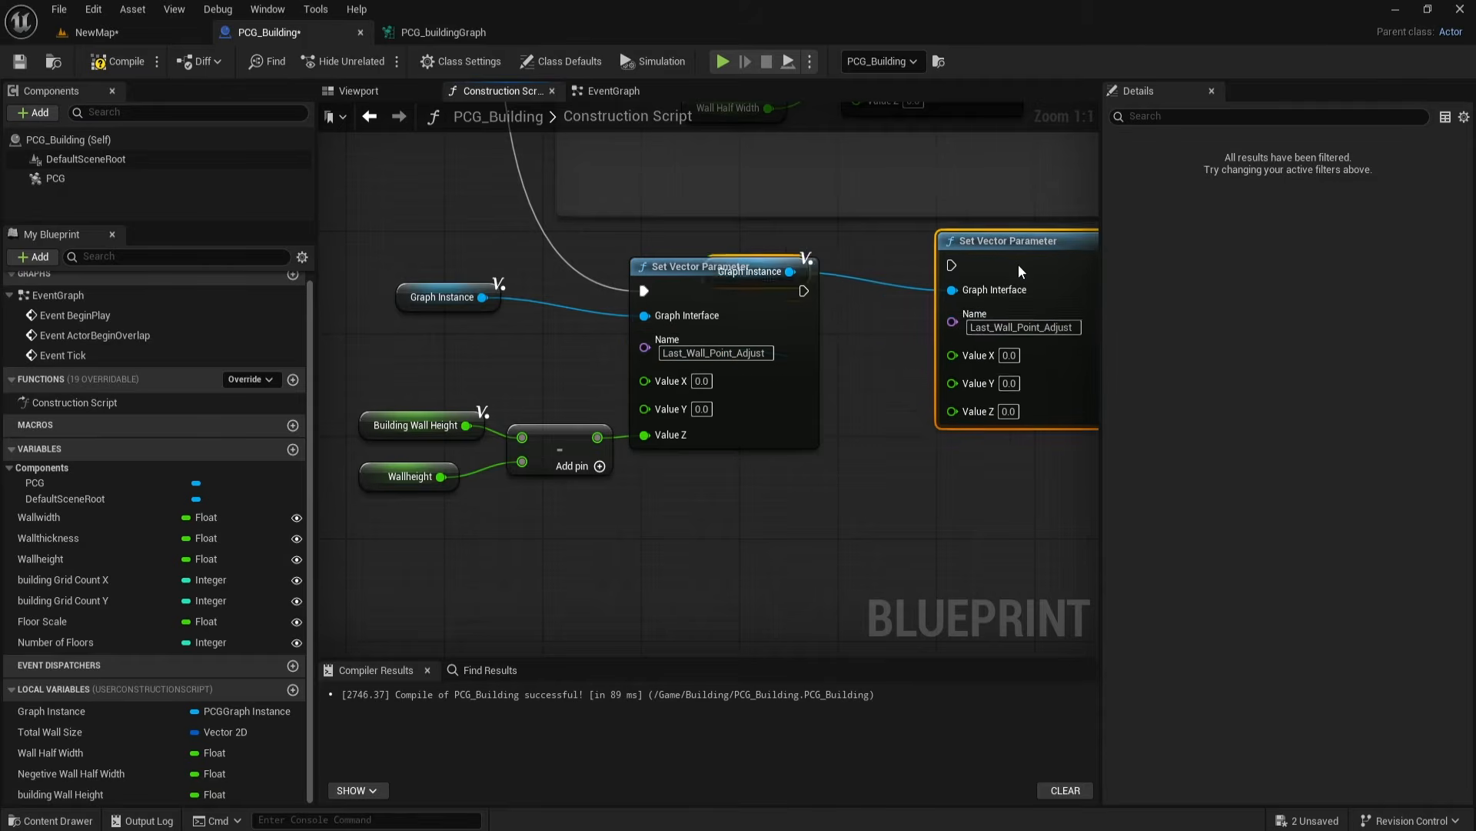
pyautogui.click(863, 413)
pyautogui.moveTo(862, 414); pyautogui.dragTo(778, 466, button='right')
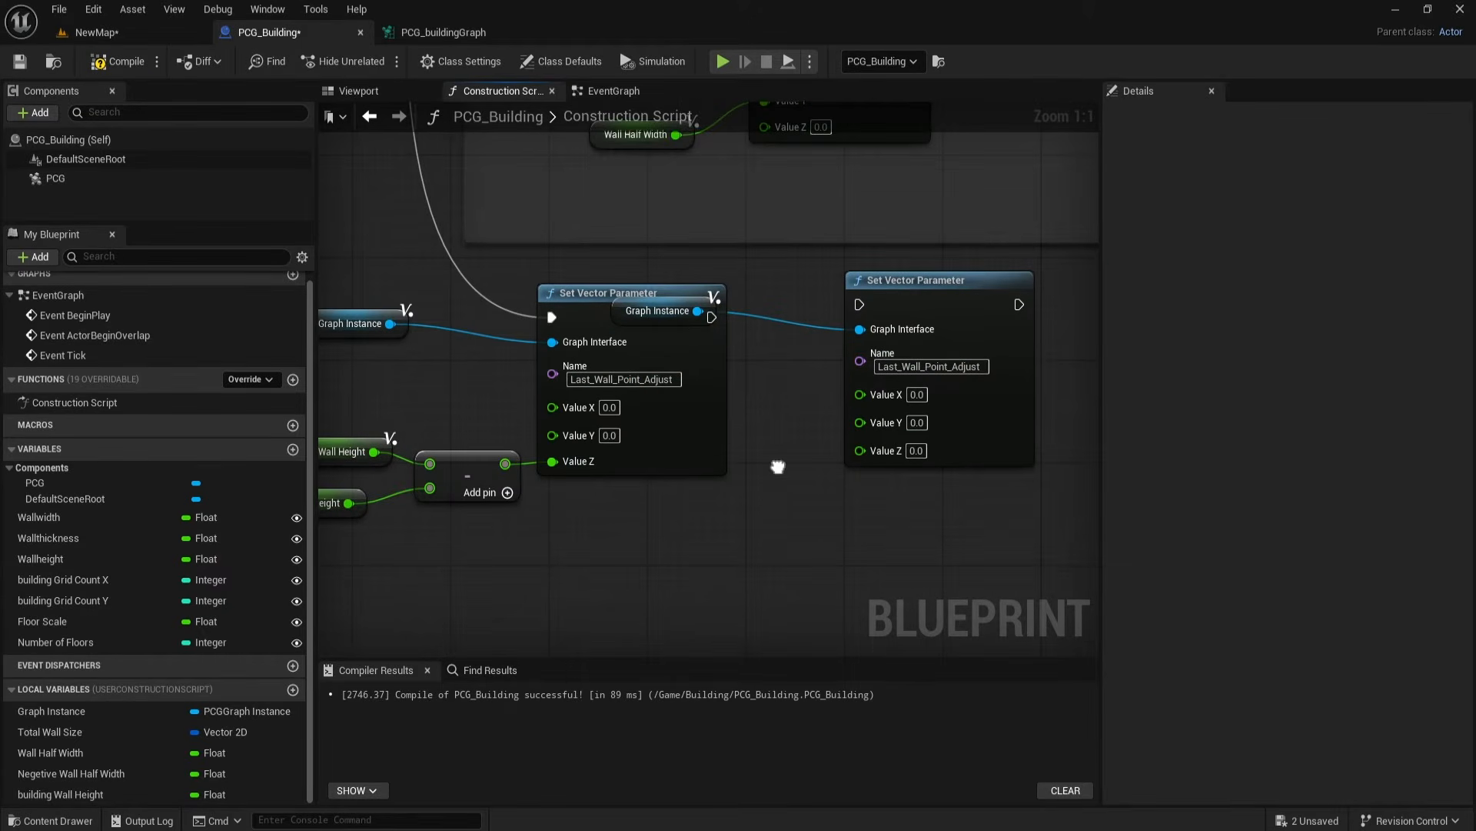
pyautogui.moveTo(623, 318); pyautogui.dragTo(706, 270)
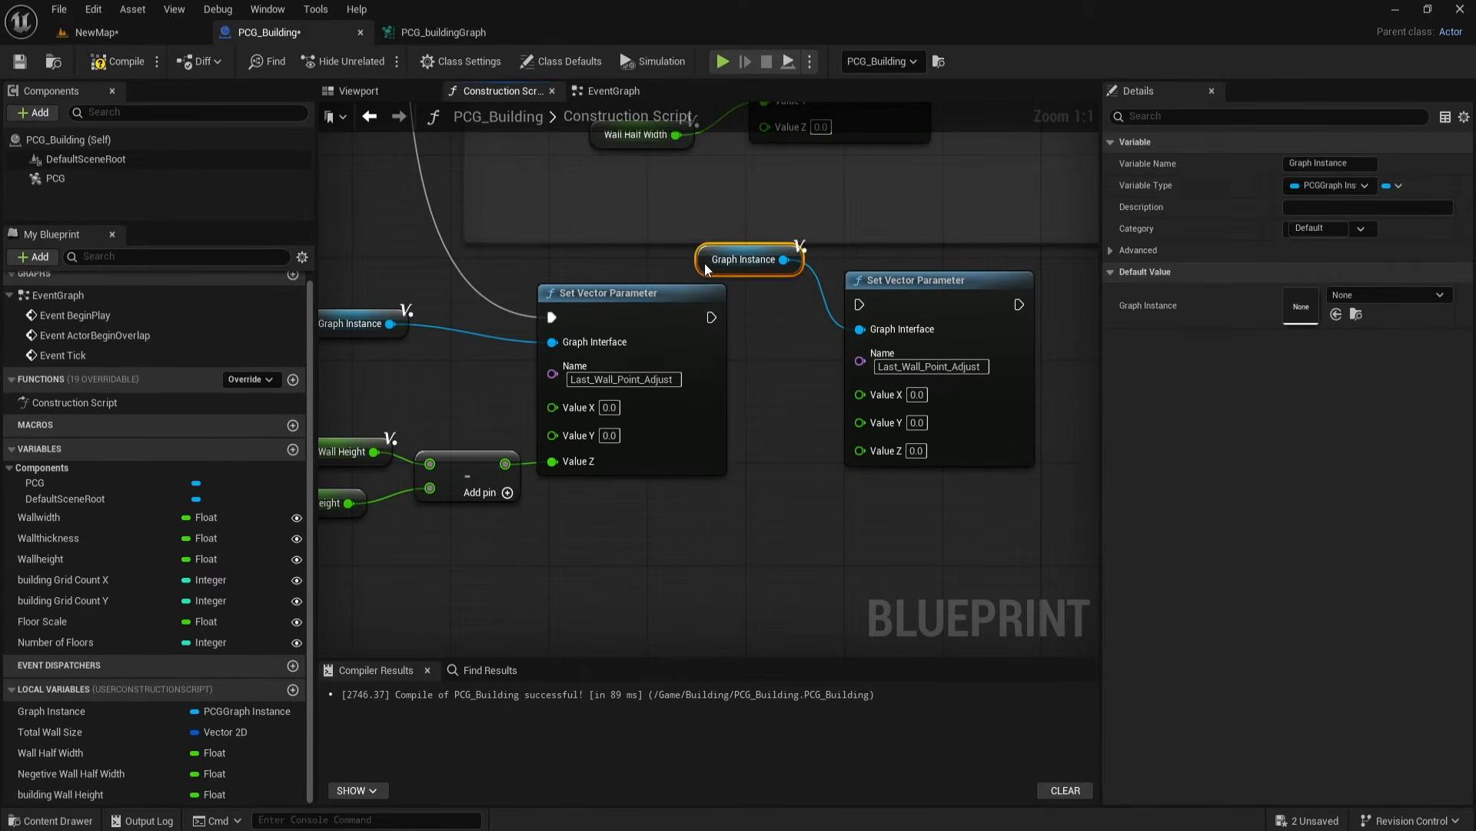
pyautogui.click(927, 293)
pyautogui.moveTo(833, 438); pyautogui.dragTo(809, 428, button='right')
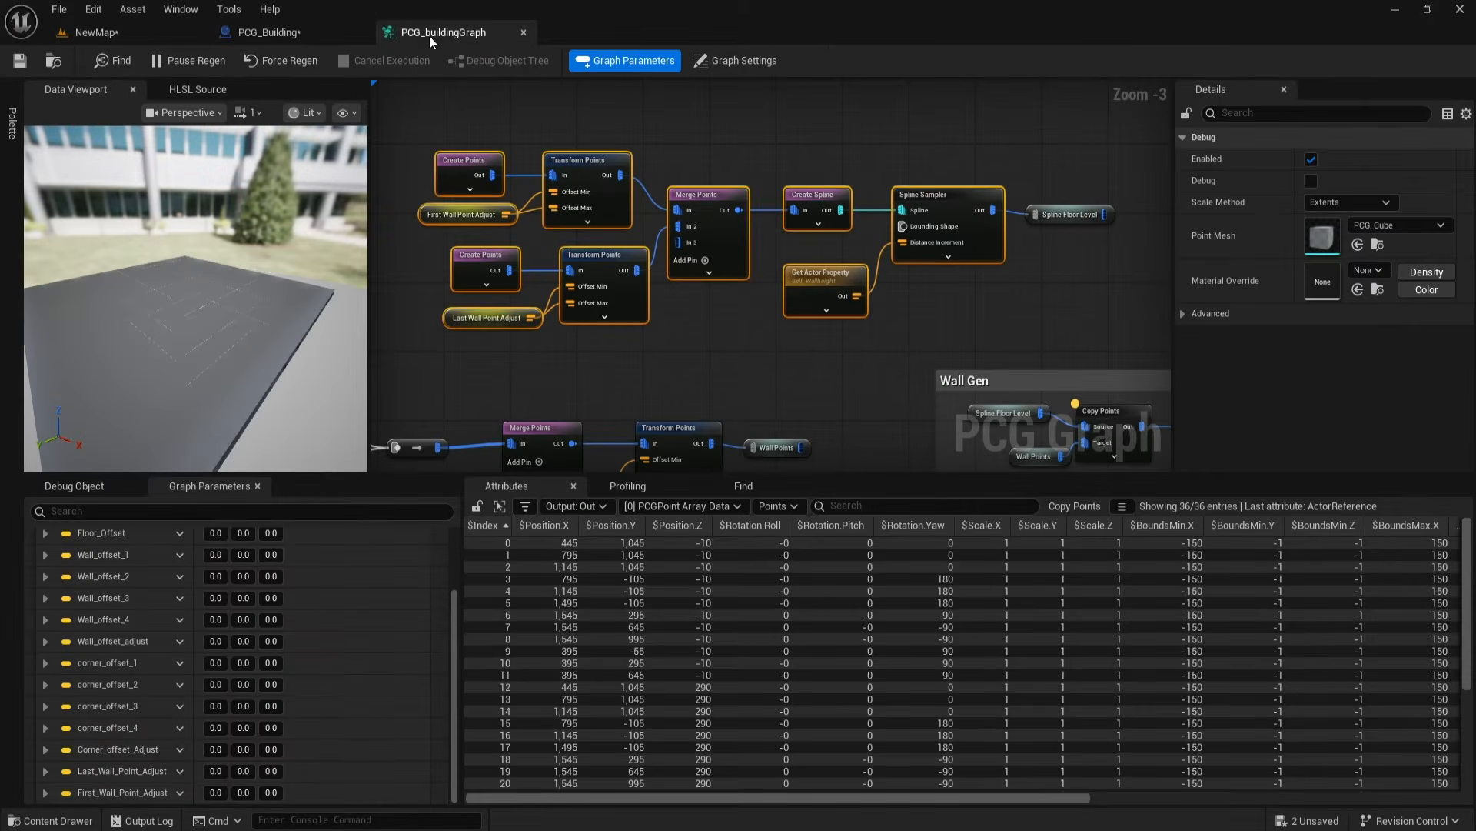
# Step: Set the duplicated Set Vector Parameter's name to First_Wall_Point_Adjust, copied from the PCG graph's parameter list
pyautogui.doubleClick(123, 792)
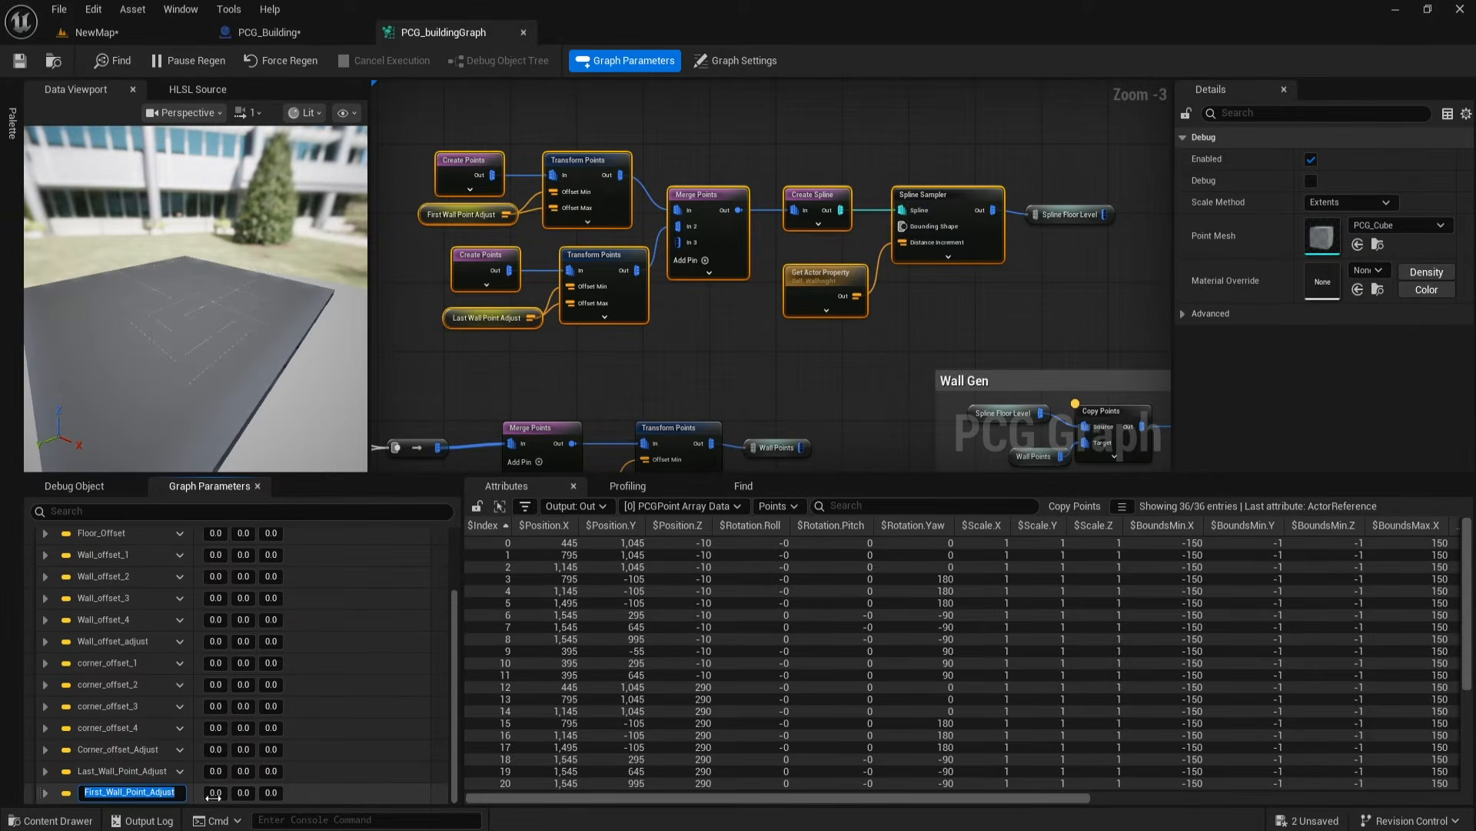
pyautogui.click(645, 159)
pyautogui.click(269, 32)
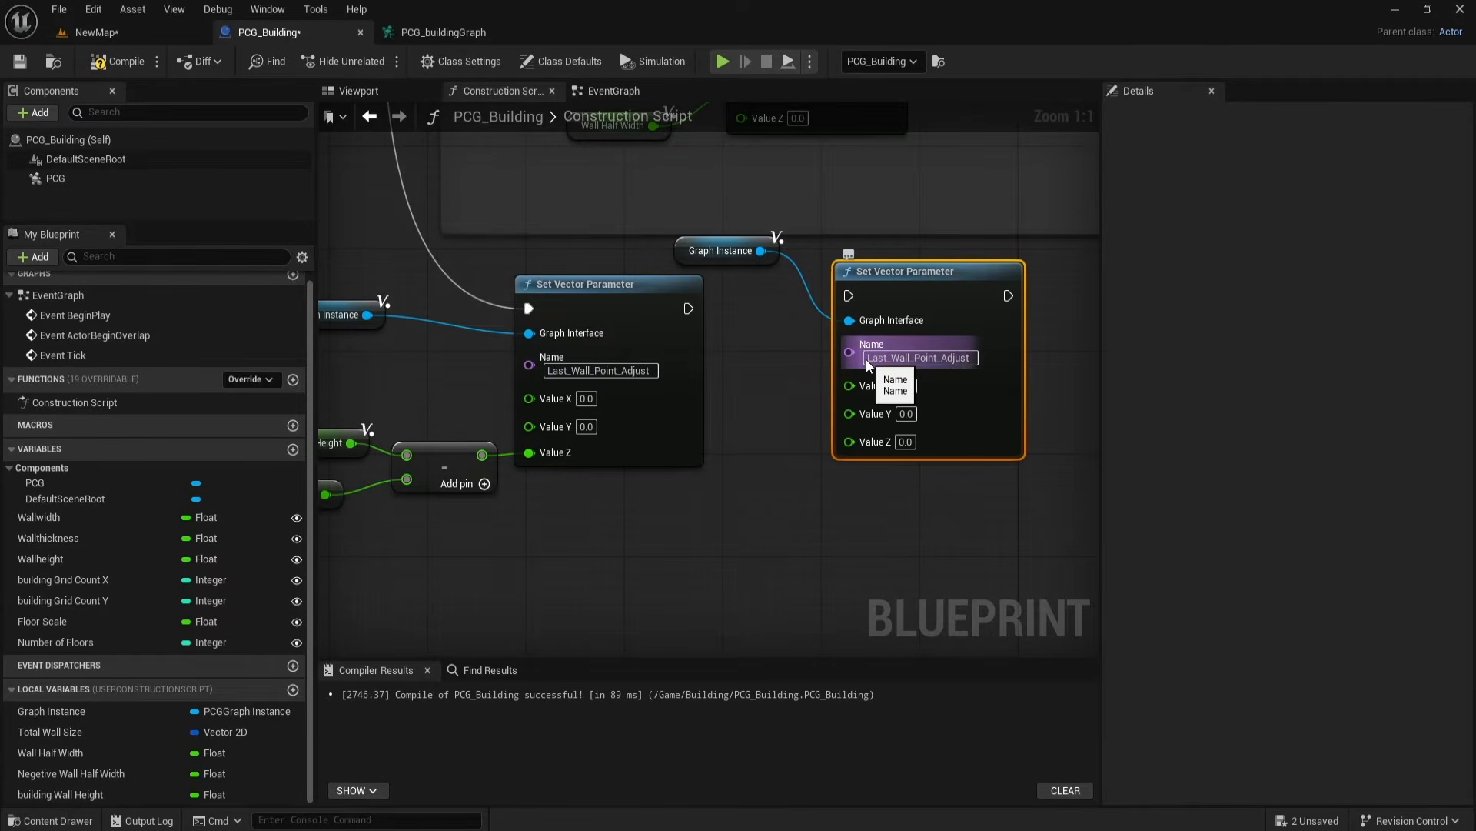
pyautogui.click(979, 358)
pyautogui.hotkey('ctrl', 'v')
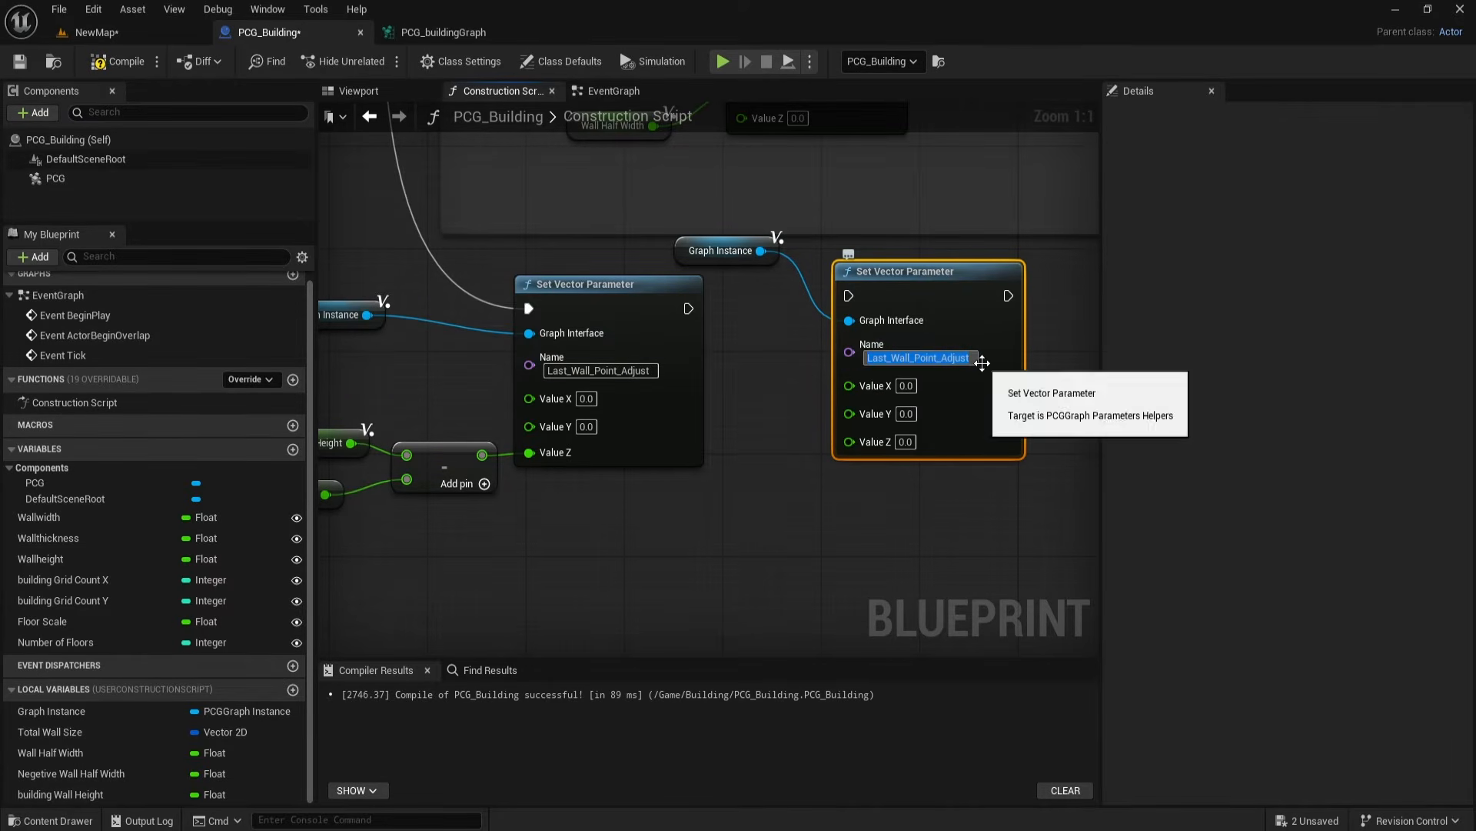
pyautogui.click(945, 527)
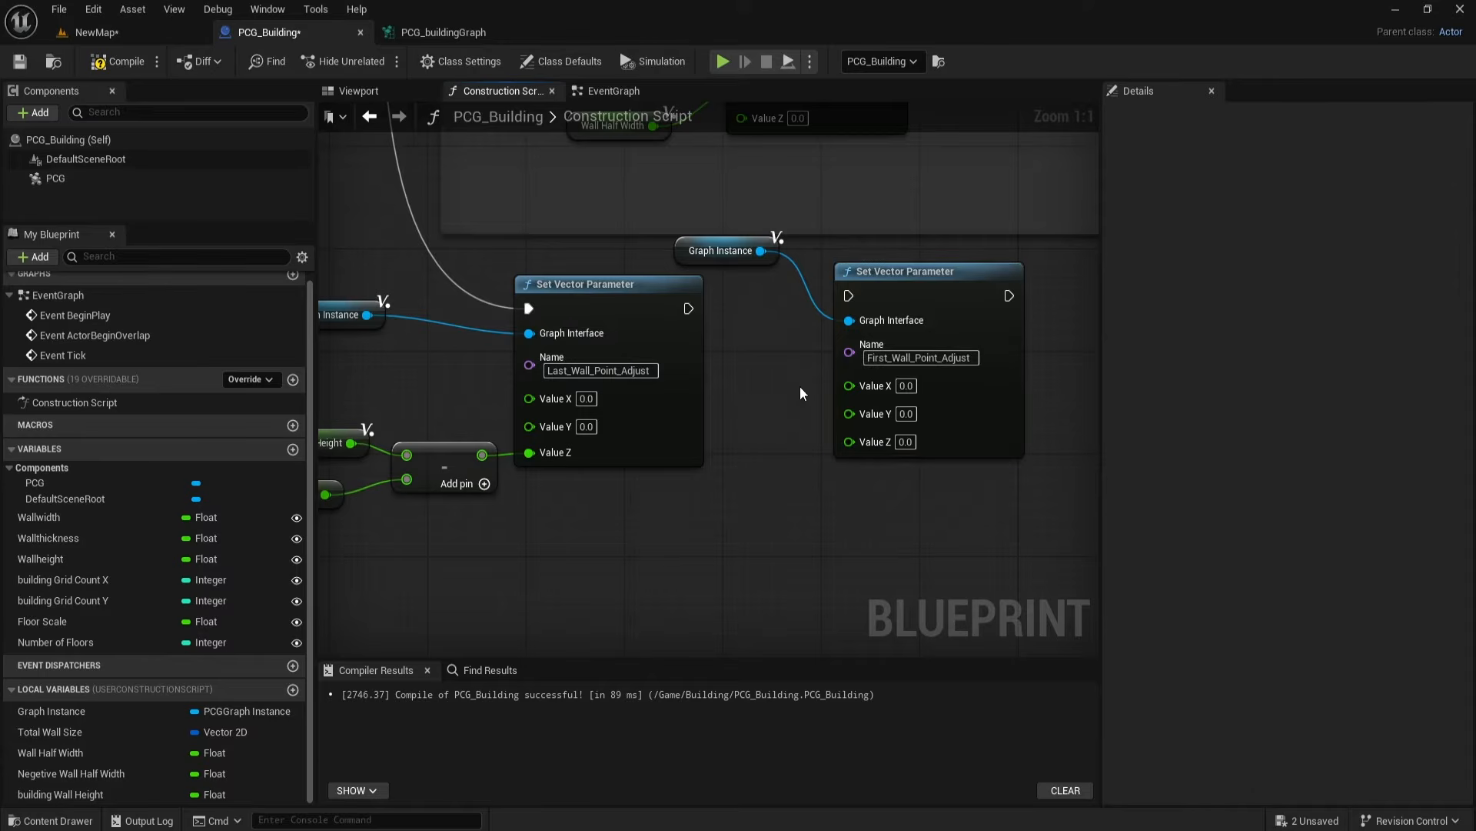
# Step: Chain the execution from the Last_Wall_Point_Adjust setter to the First_Wall_Point_Adjust setter and feed Wallheight into its Value Z
pyautogui.moveTo(688, 308); pyautogui.dragTo(935, 312)
pyautogui.moveTo(777, 463); pyautogui.dragTo(751, 432, button='right')
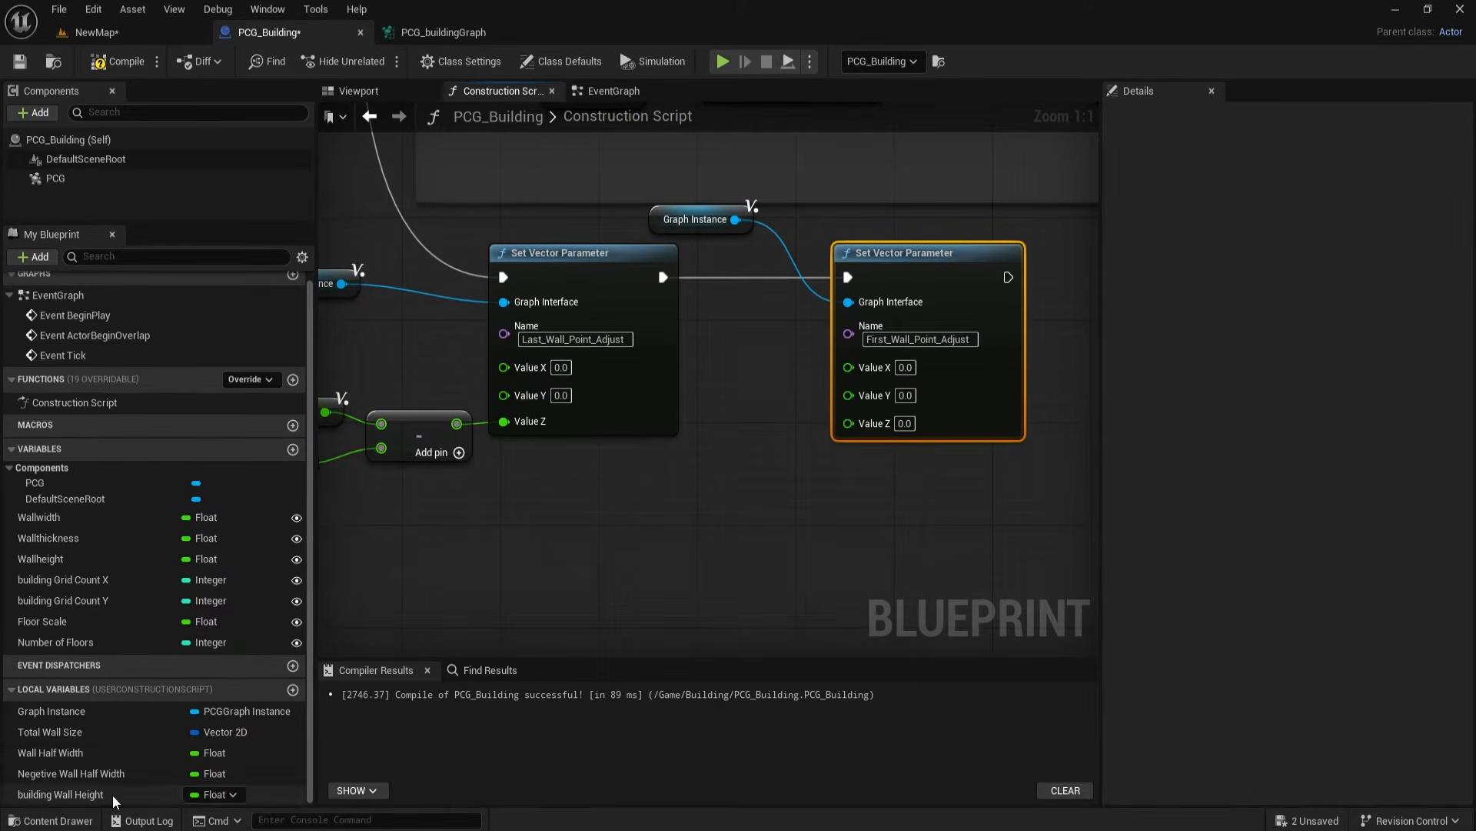
pyautogui.click(57, 554)
pyautogui.moveTo(50, 563); pyautogui.dragTo(842, 424)
pyautogui.moveTo(720, 427); pyautogui.dragTo(741, 392)
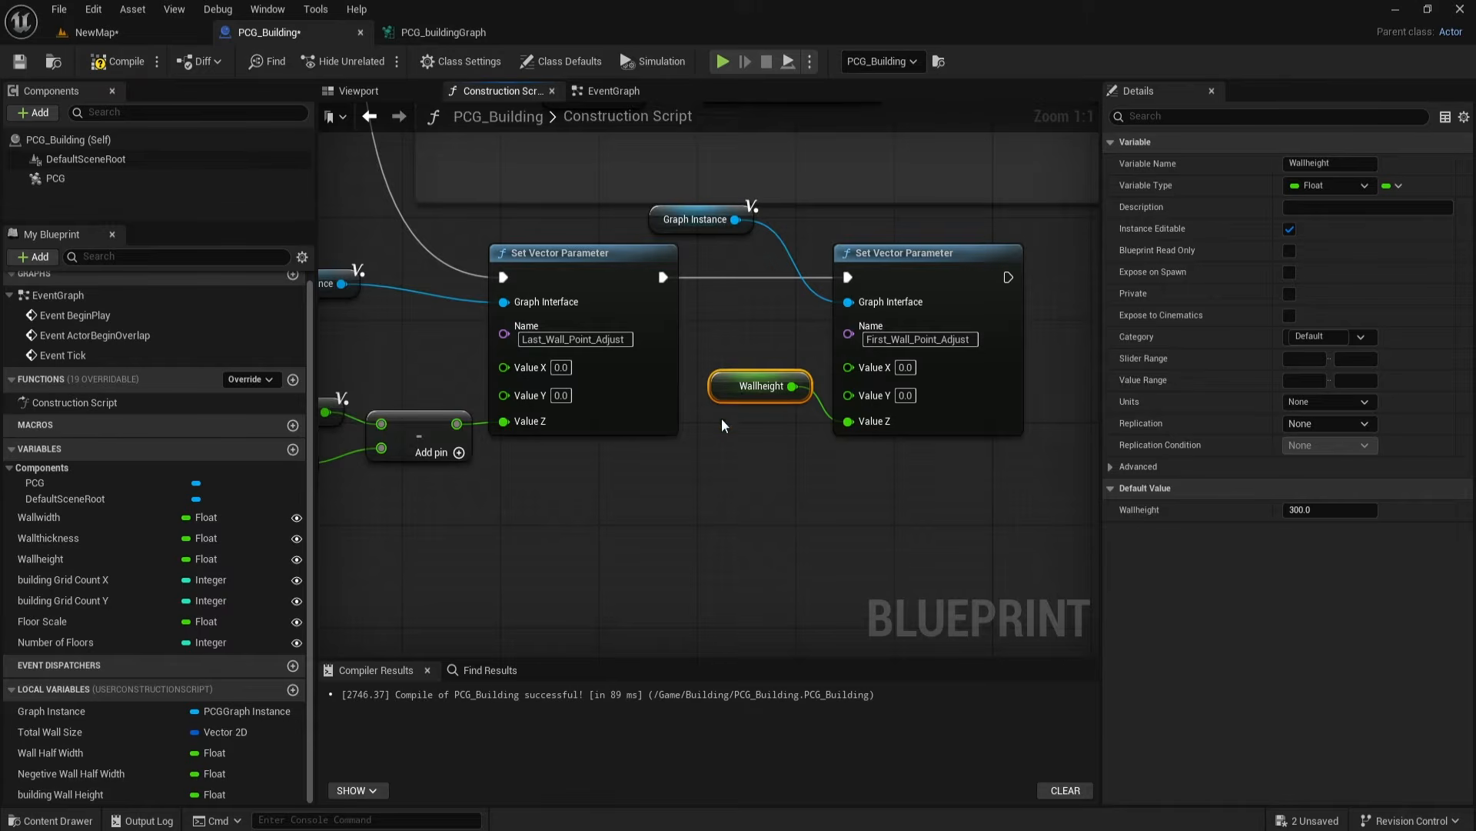
# Step: Compile and save the PCG_Building blueprint
pyautogui.moveTo(821, 510); pyautogui.dragTo(740, 519, button='right')
pyautogui.click(119, 61)
pyautogui.click(20, 62)
# Step: Force a regeneration of the PCG graph and inspect the building's lower floor level in NewMap
pyautogui.click(435, 30)
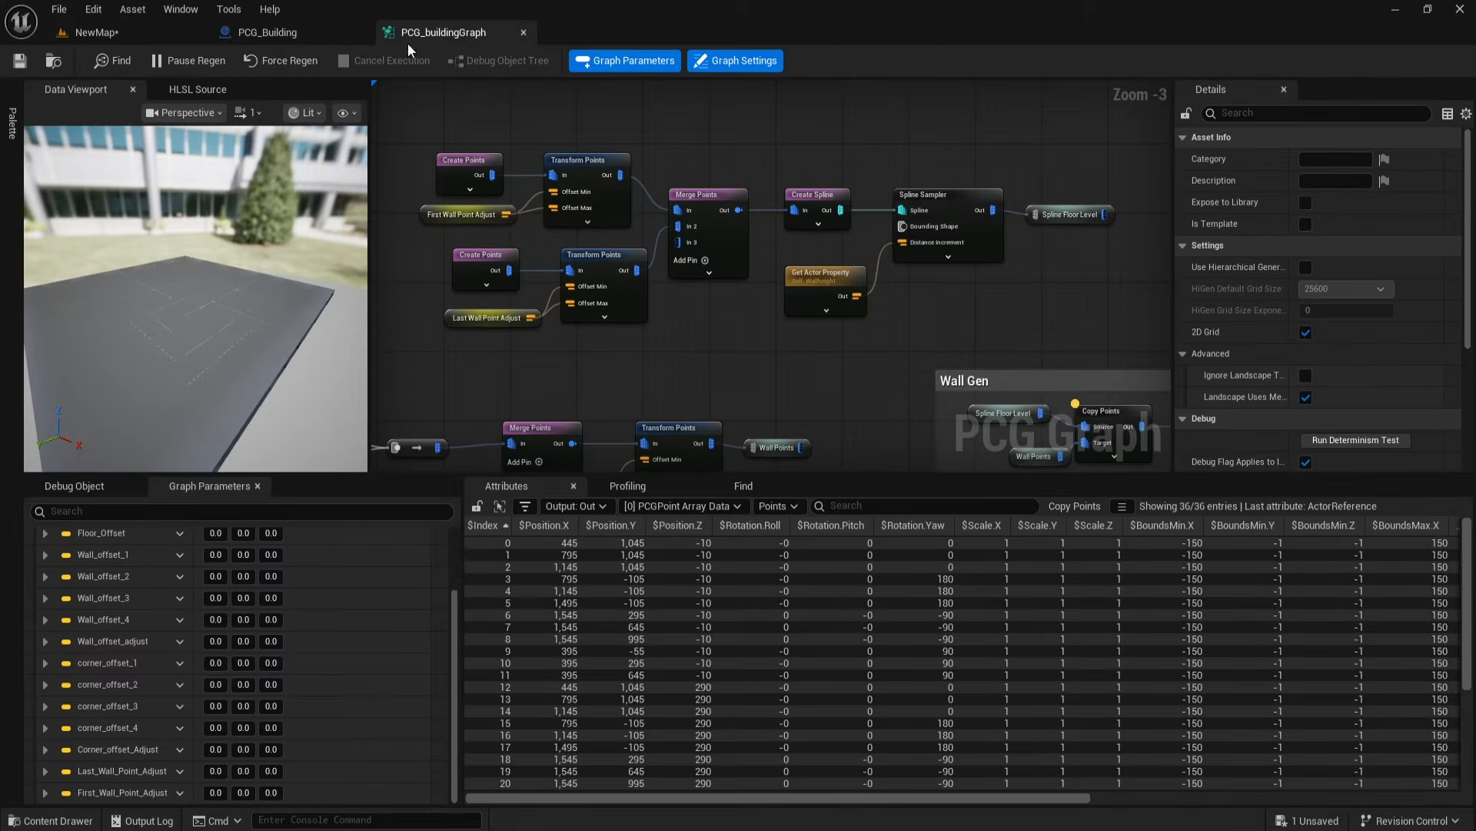
pyautogui.click(283, 62)
pyautogui.click(116, 32)
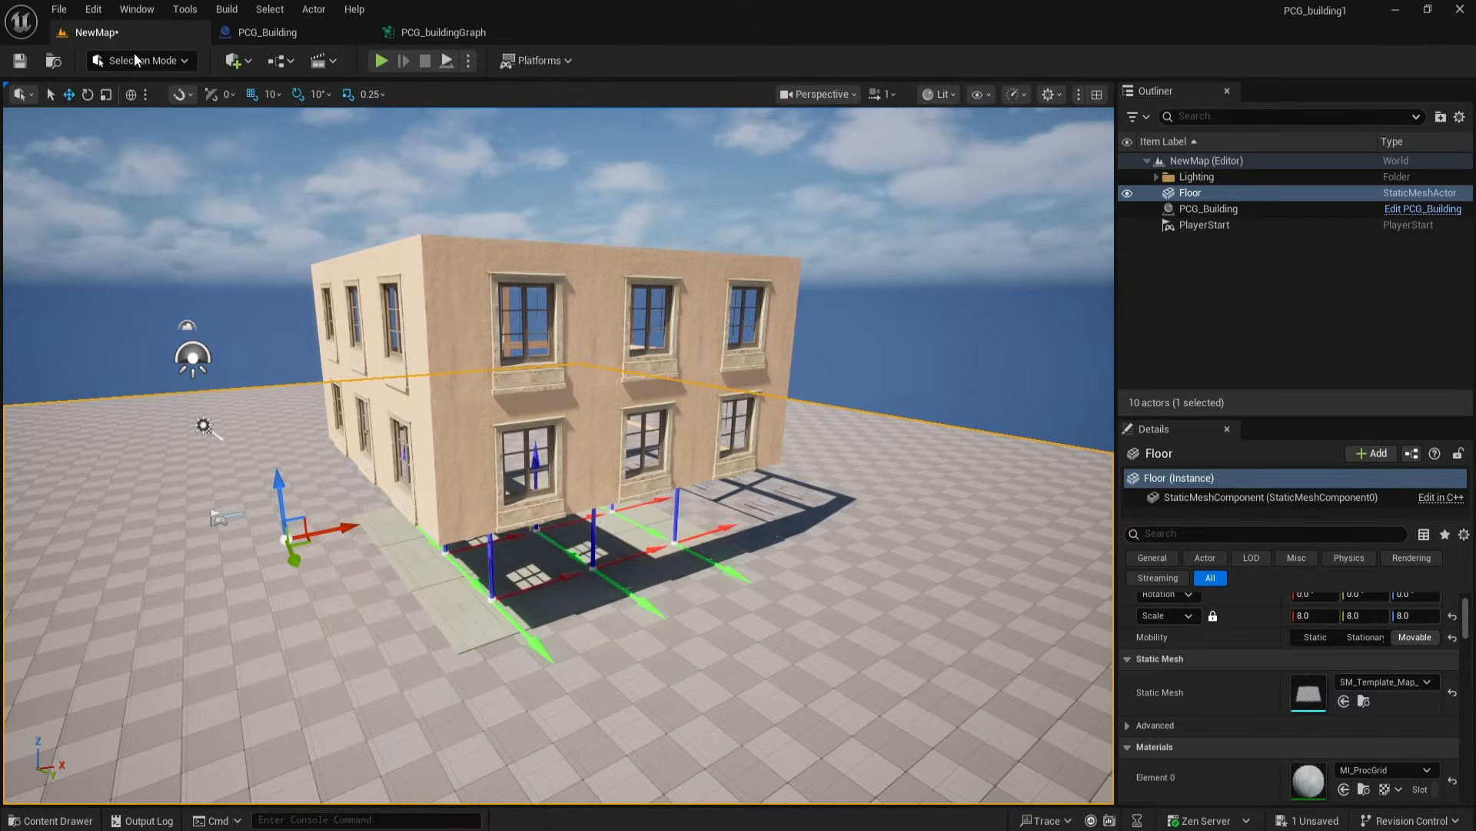
pyautogui.moveTo(657, 696); pyautogui.dragTo(520, 651)
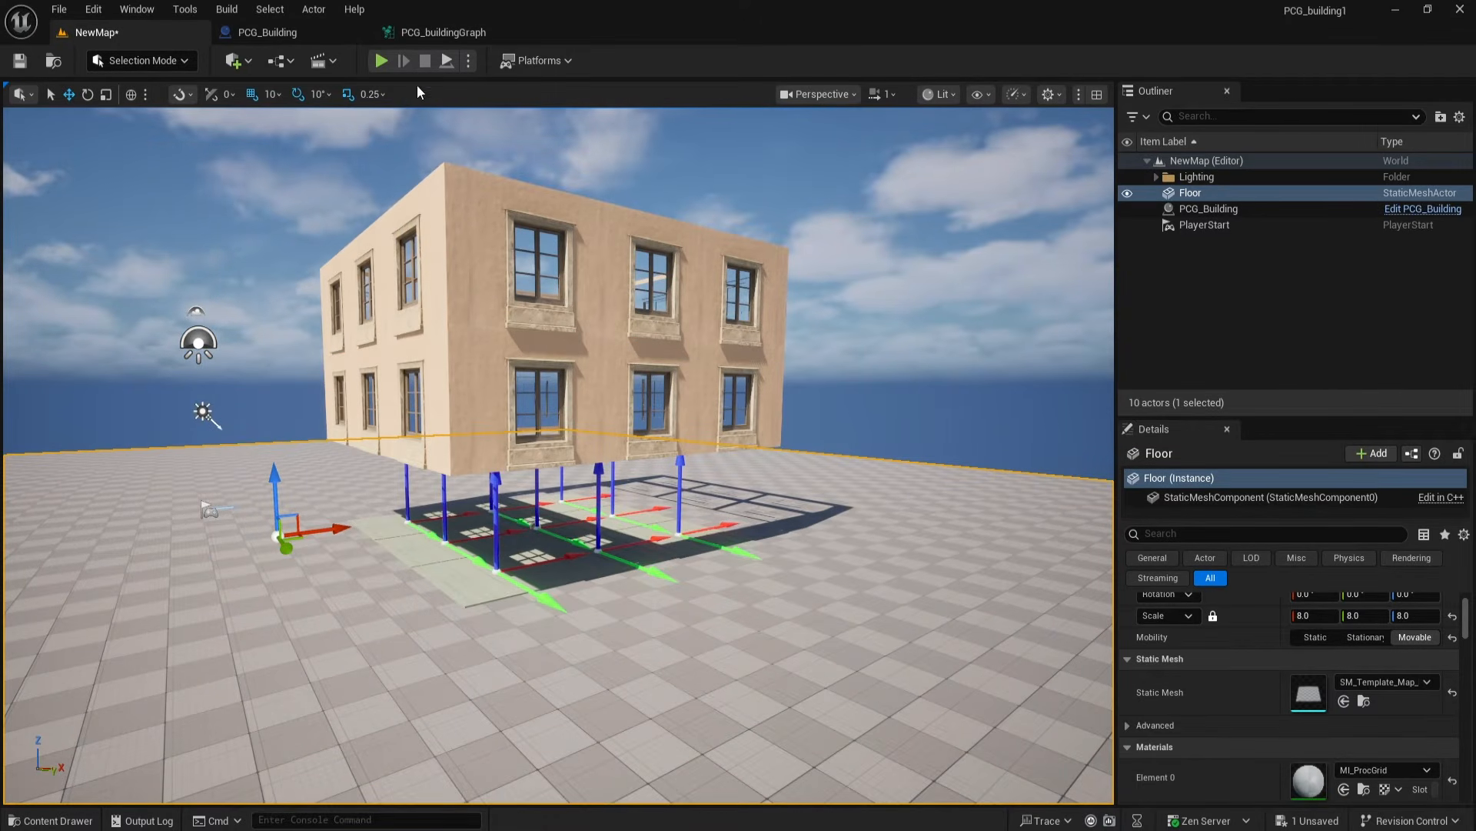
# Step: Add a usage of the Wall Points named reroute in the empty graph area beside the Wall Gen group
pyautogui.click(440, 32)
pyautogui.moveTo(741, 306); pyautogui.dragTo(827, 375, button='right')
pyautogui.rightClick(780, 255)
pyautogui.click(795, 284)
pyautogui.click(829, 346)
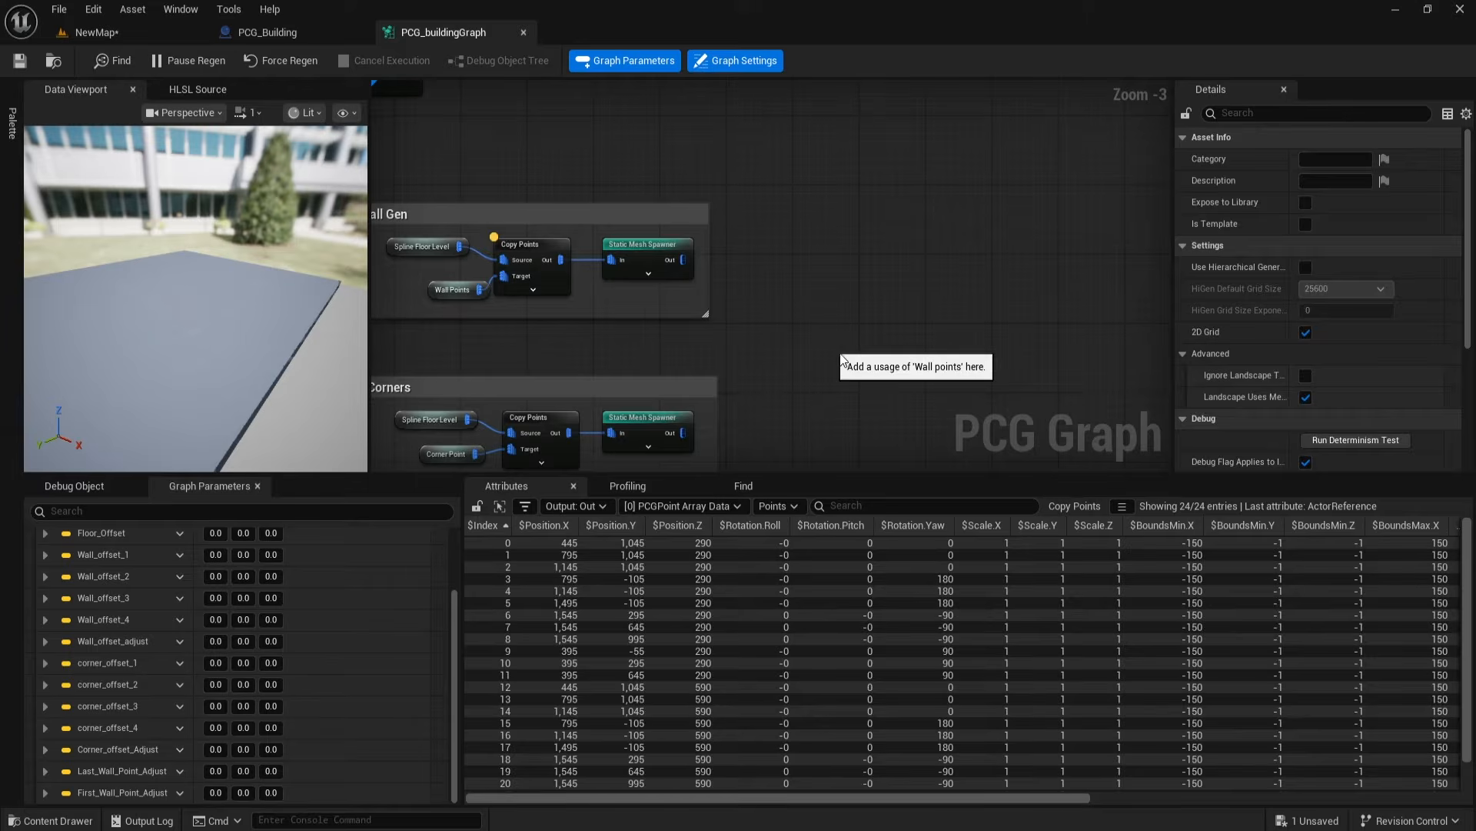
pyautogui.scroll(3, 808, 339)
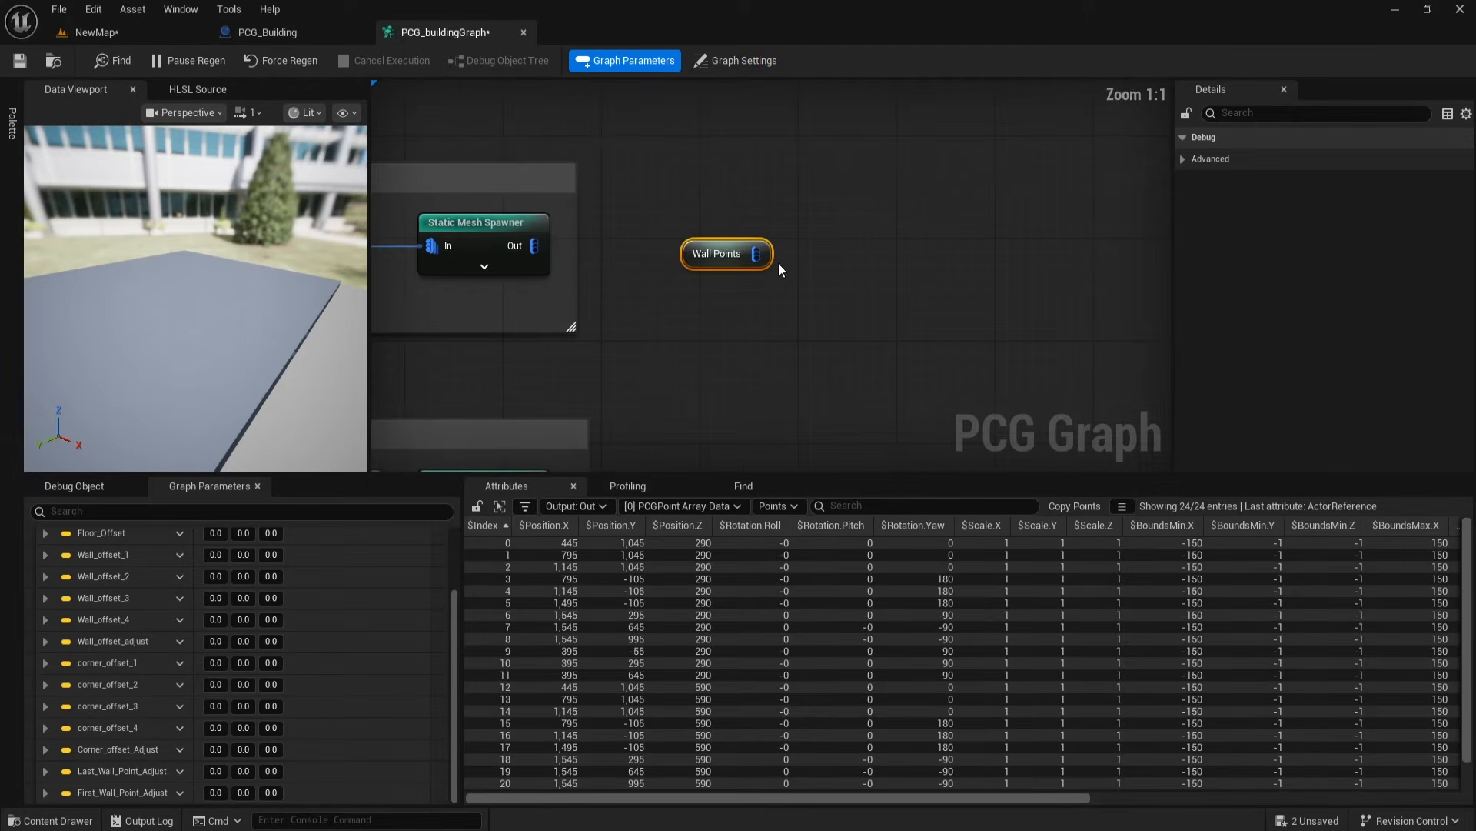
# Step: Duplicate Wall Gen's Static Mesh Spawner and connect the new Wall Points reroute to the copy's input
pyautogui.moveTo(758, 255); pyautogui.dragTo(880, 256)
pyautogui.click(509, 239)
pyautogui.hotkey('ctrl', 'd')
pyautogui.moveTo(554, 294); pyautogui.dragTo(939, 251)
pyautogui.moveTo(758, 255); pyautogui.dragTo(831, 261)
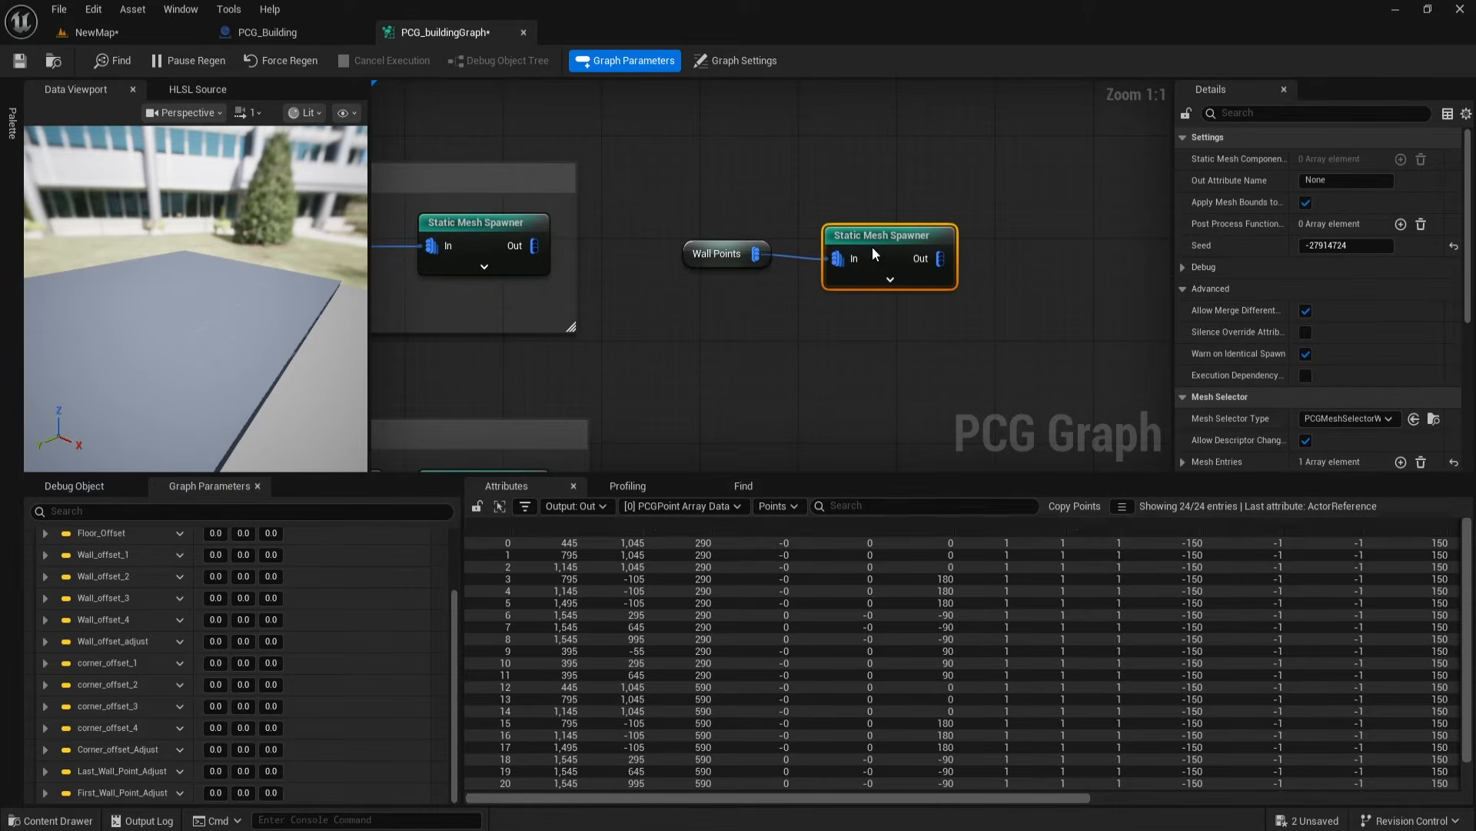
# Step: Set the duplicated Static Mesh Spawner's mesh entry to the wall-with-door static mesh from the Modular_Building_Base_Door_Kit folder
pyautogui.moveTo(877, 237); pyautogui.dragTo(818, 213, button='right')
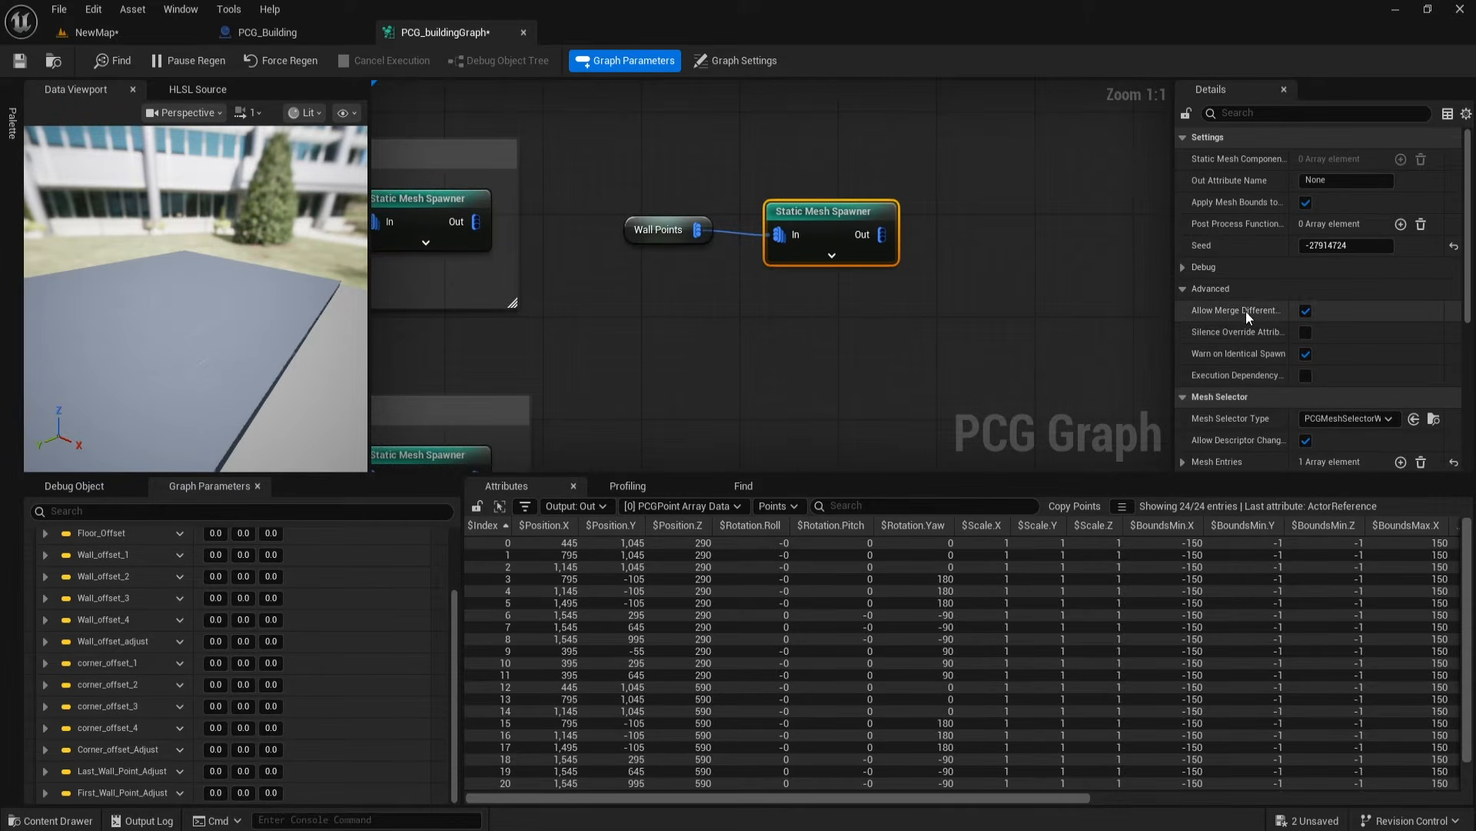
pyautogui.scroll(-4, 1337, 315)
pyautogui.click(1183, 284)
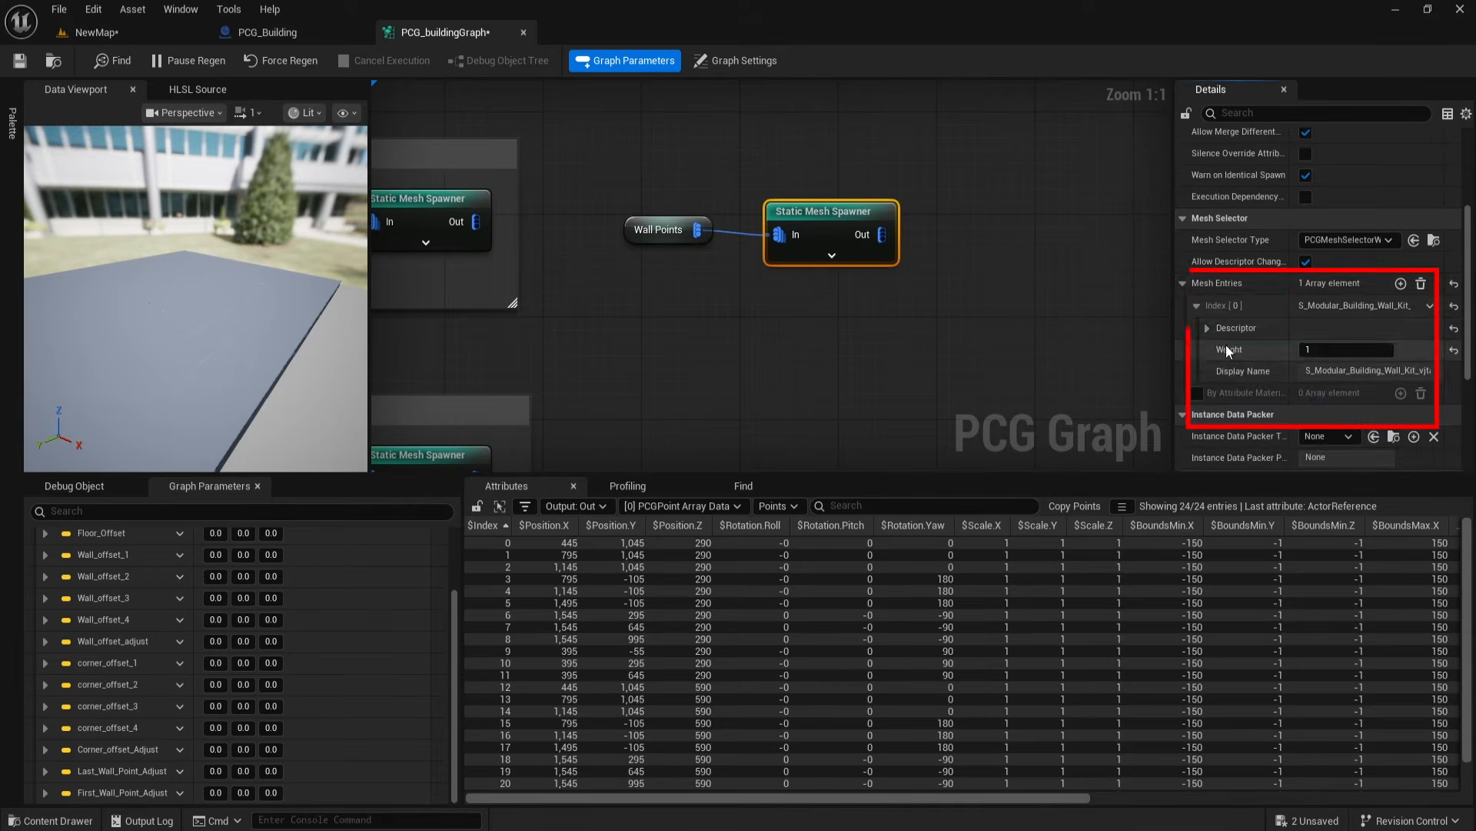
pyautogui.scroll(-2, 1227, 345)
pyautogui.hotkey('ctrl', 'space')
pyautogui.click(206, 665)
pyautogui.click(198, 643)
pyautogui.click(208, 653)
pyautogui.click(207, 640)
pyautogui.click(211, 628)
pyautogui.click(582, 581)
pyautogui.click(1353, 358)
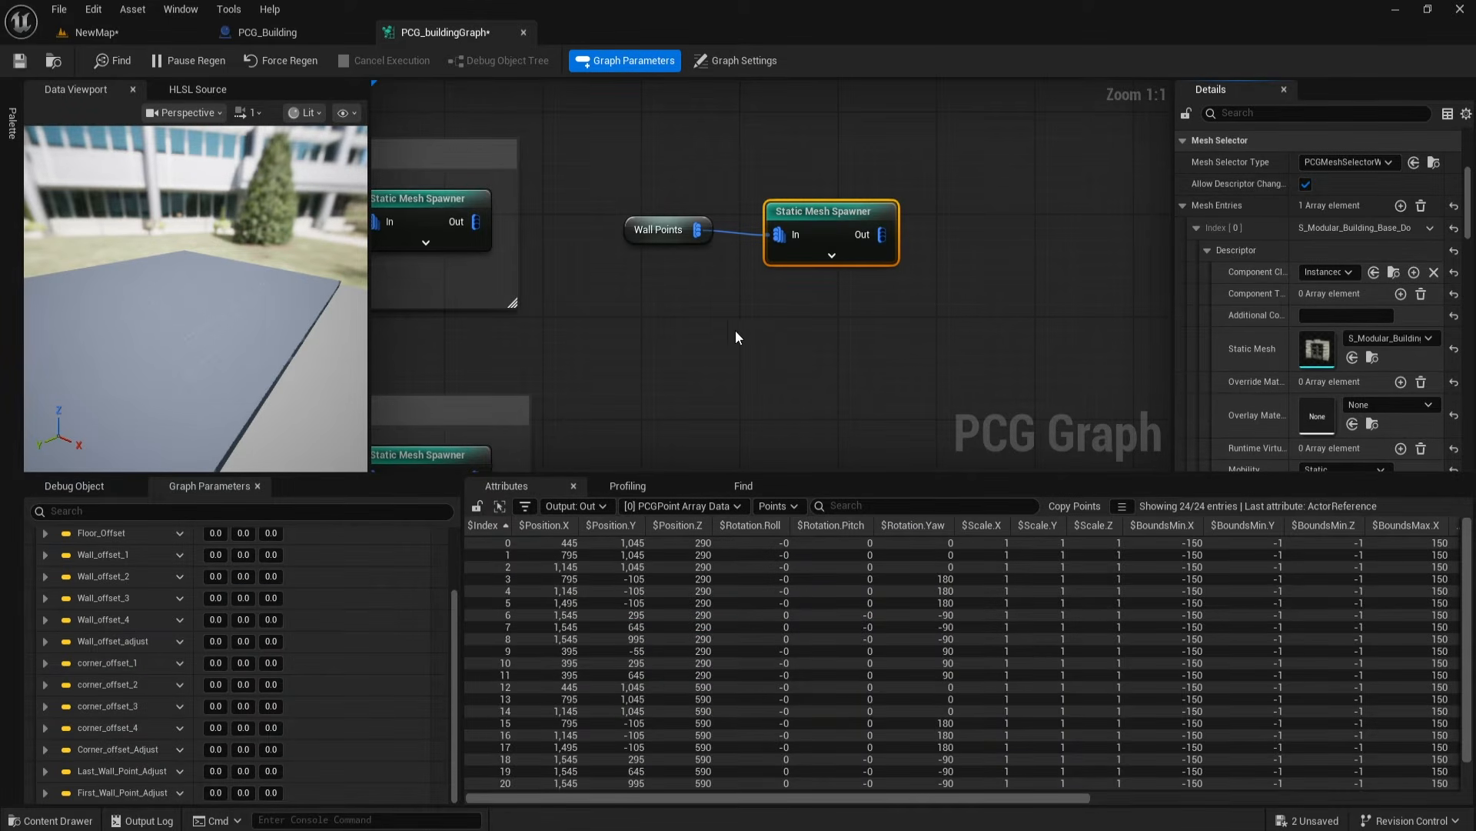
# Step: Wrap the new Wall Points reroute and its spawner in a comment titled "Base Wall" and widen the box
pyautogui.moveTo(609, 161); pyautogui.dragTo(943, 326)
pyautogui.write('cBase Wall')
pyautogui.click(854, 422)
pyautogui.moveTo(854, 421); pyautogui.dragTo(821, 375, button='right')
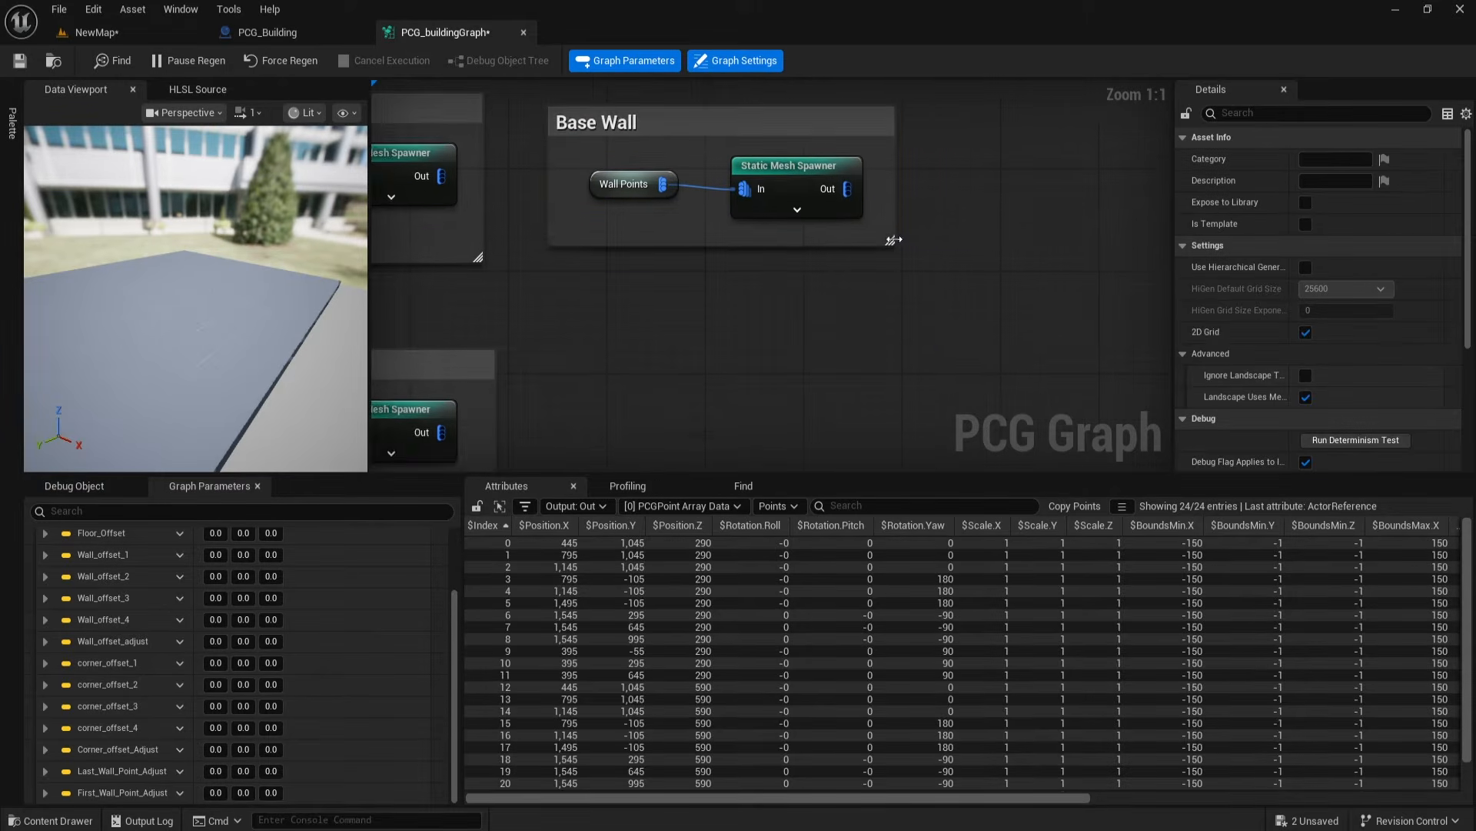
pyautogui.moveTo(893, 238); pyautogui.dragTo(923, 236)
pyautogui.moveTo(907, 253); pyautogui.dragTo(892, 345, button='right')
pyautogui.moveTo(677, 214); pyautogui.dragTo(675, 201)
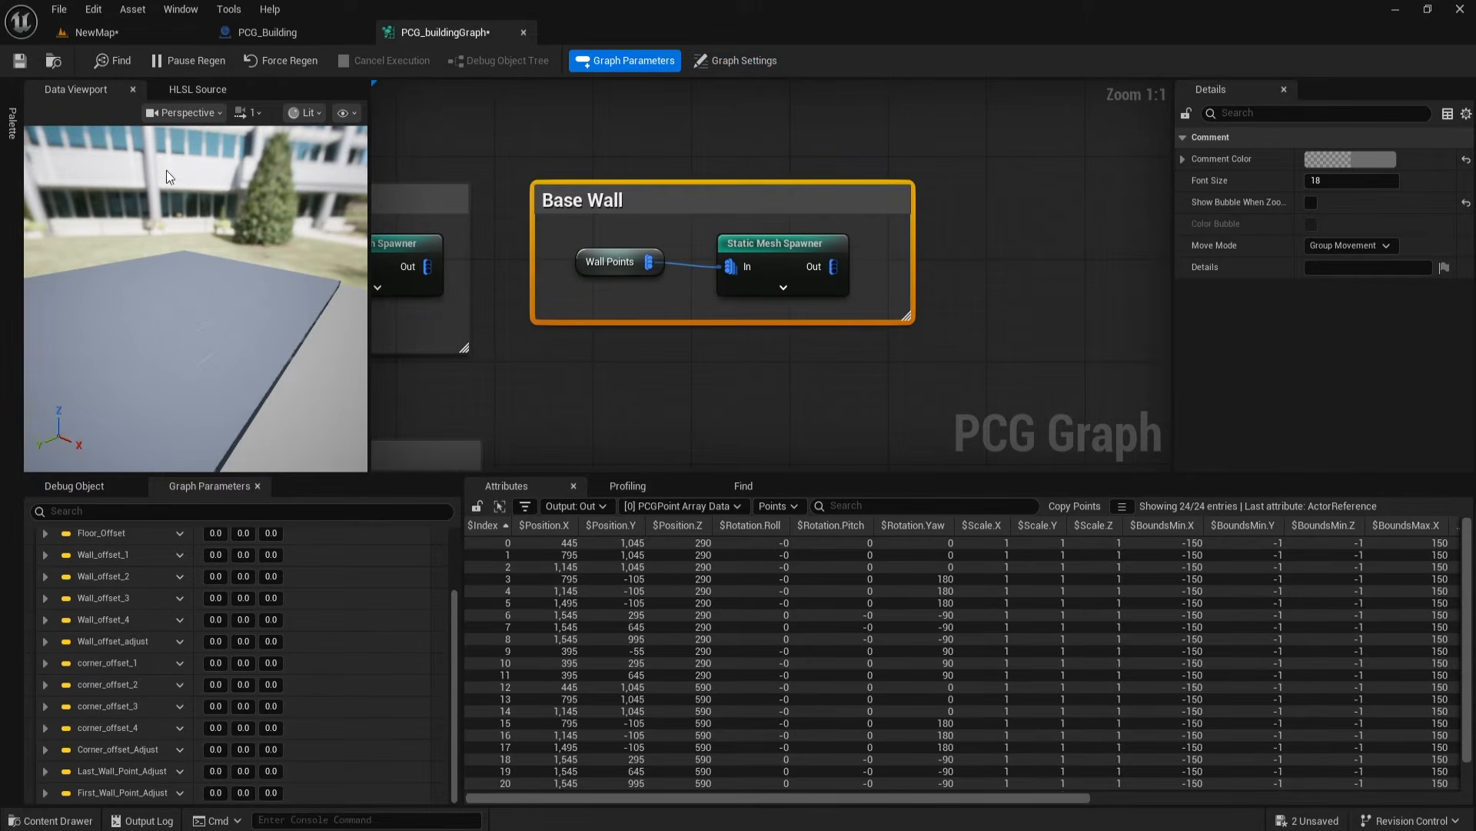
# Step: Save the PCG graph and check the ground-floor door walls in NewMap
pyautogui.click(20, 60)
pyautogui.click(95, 32)
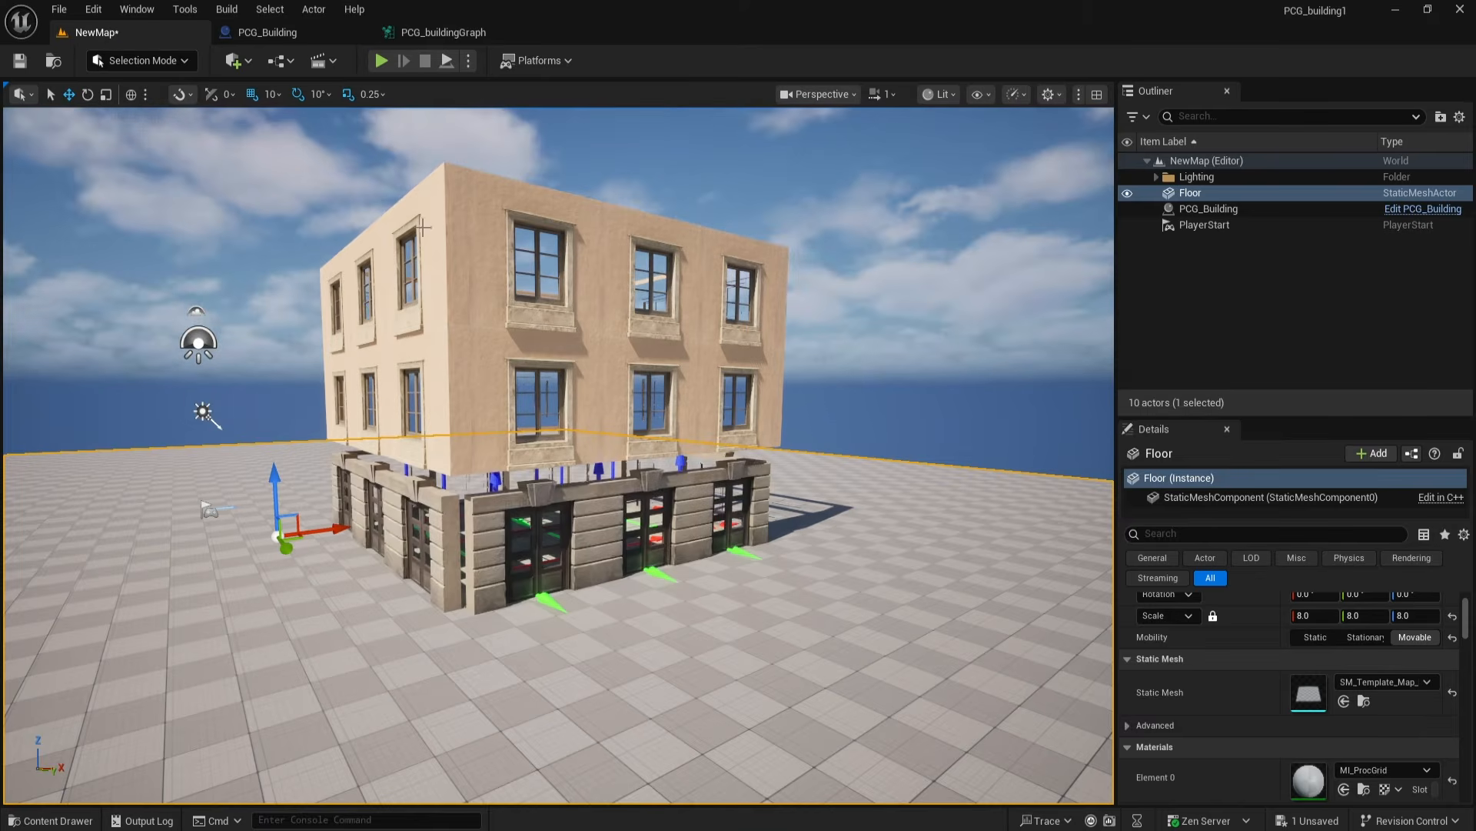
pyautogui.click(438, 34)
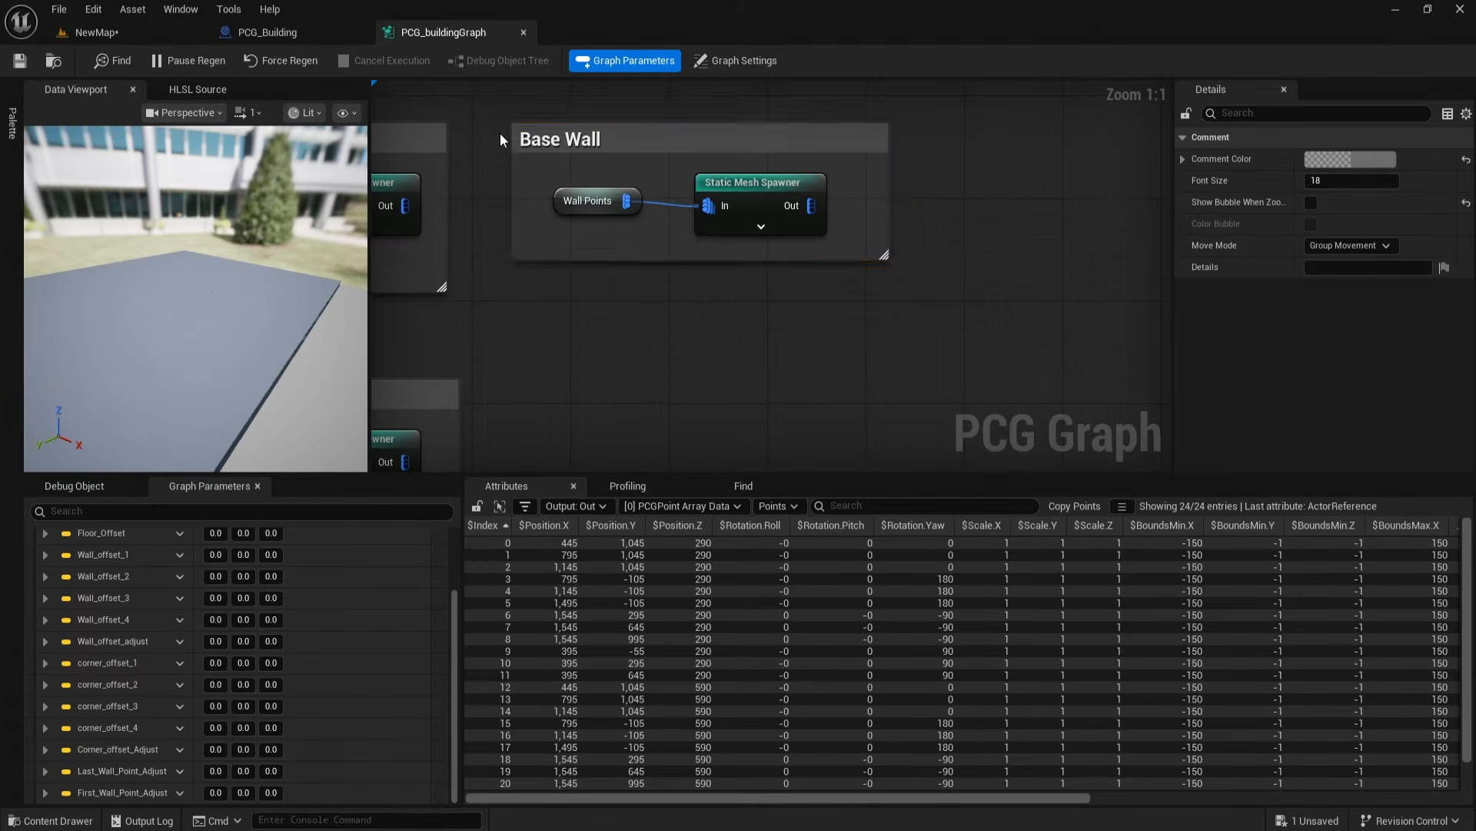
# Step: Duplicate the Base Wall comment group, place the copy below the original, and retitle it "Base Wall corner"
pyautogui.click(523, 139)
pyautogui.hotkey('ctrl', 'c')
pyautogui.hotkey('ctrl', 'v')
pyautogui.moveTo(925, 322); pyautogui.dragTo(710, 388)
pyautogui.moveTo(710, 388); pyautogui.dragTo(739, 285, button='right')
pyautogui.doubleClick(637, 295)
pyautogui.click(637, 295)
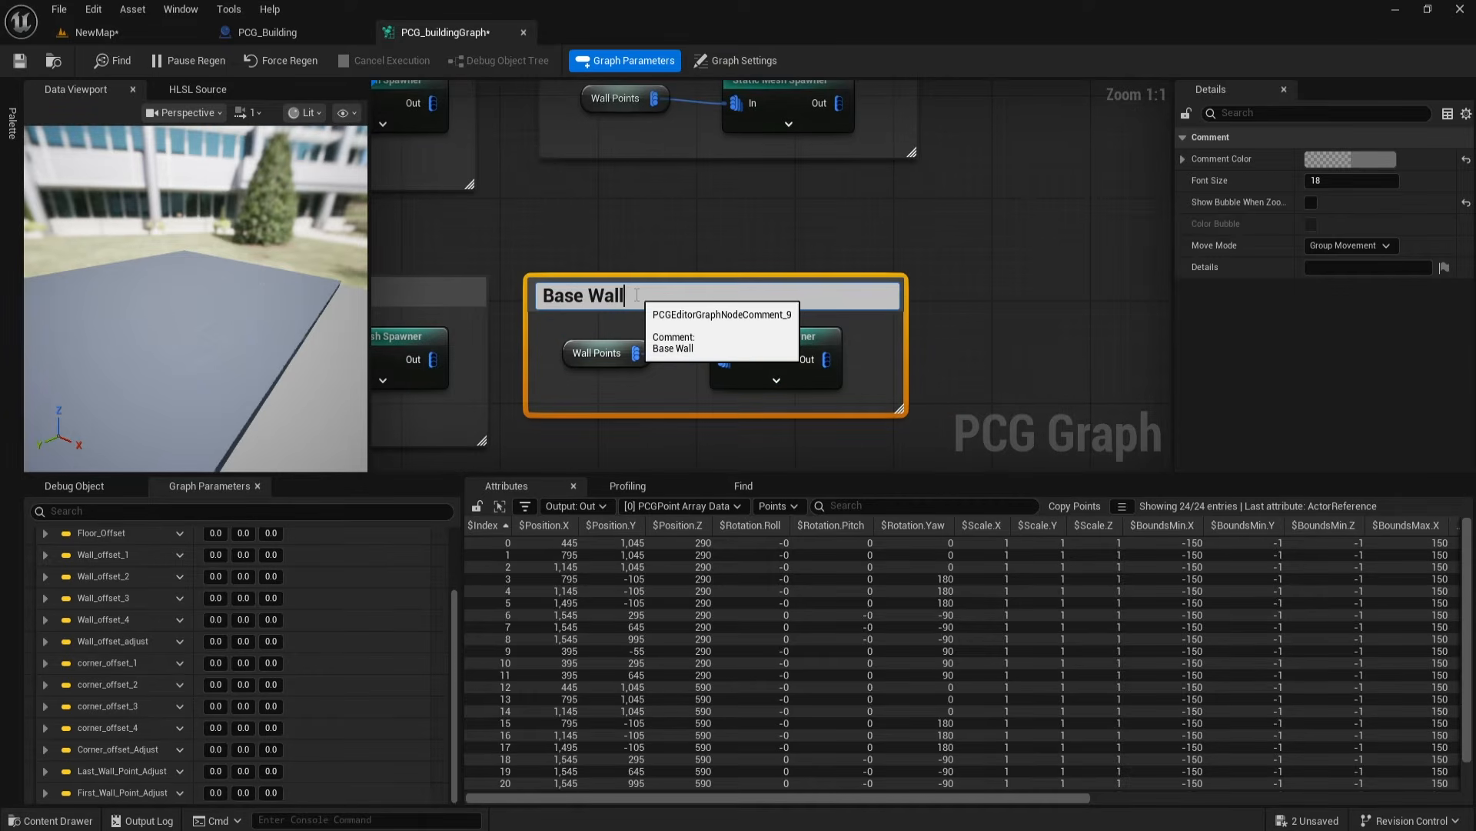
pyautogui.press('Return')
# Step: Replace the Wall Points reroute in the Base Wall corner group with a Corner Point reroute feeding the Static Mesh Spawner
pyautogui.moveTo(661, 384); pyautogui.dragTo(599, 330, button='right')
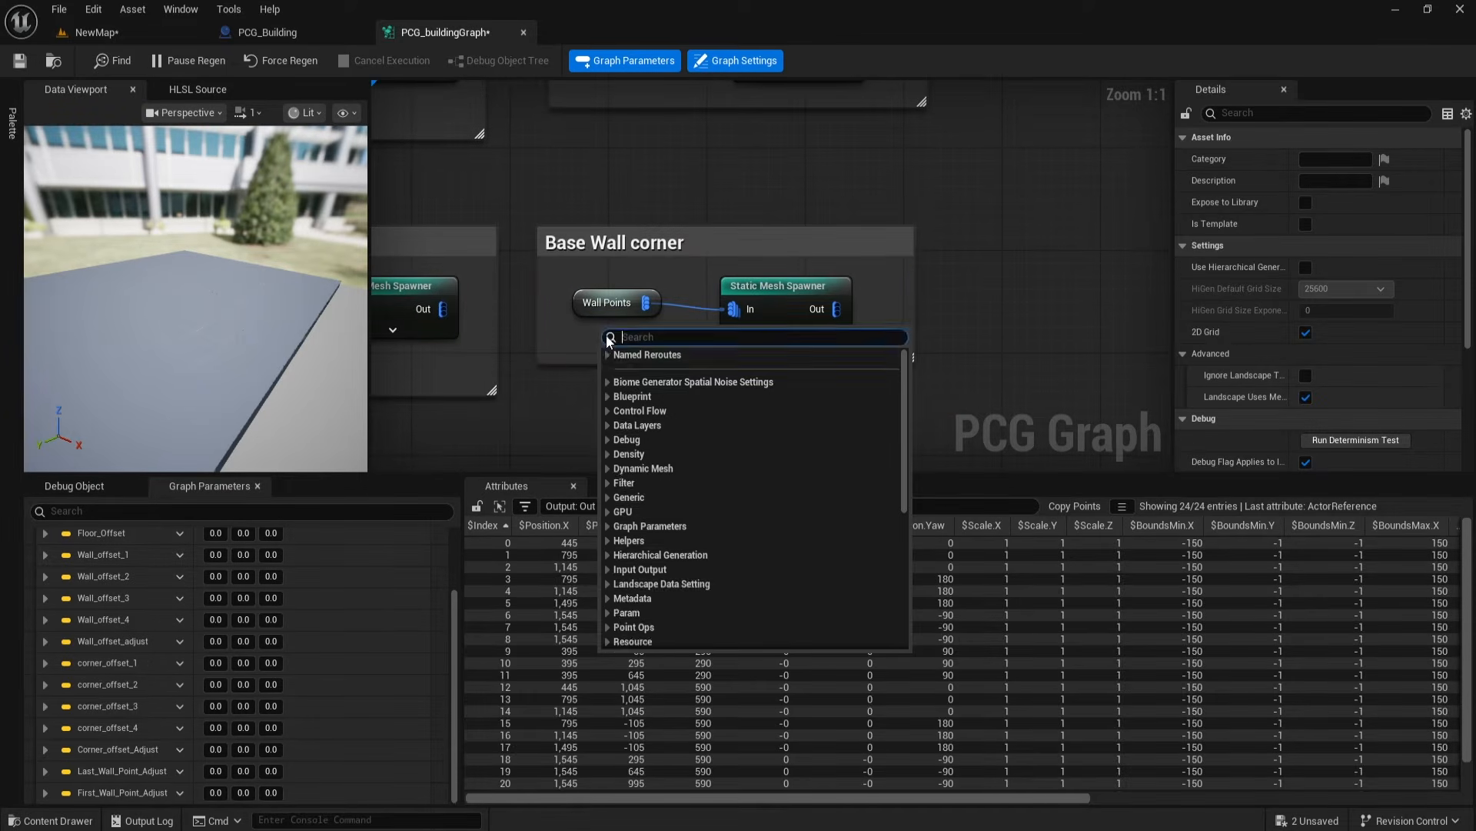
pyautogui.press('Escape')
pyautogui.hotkey('ctrl', 'v')
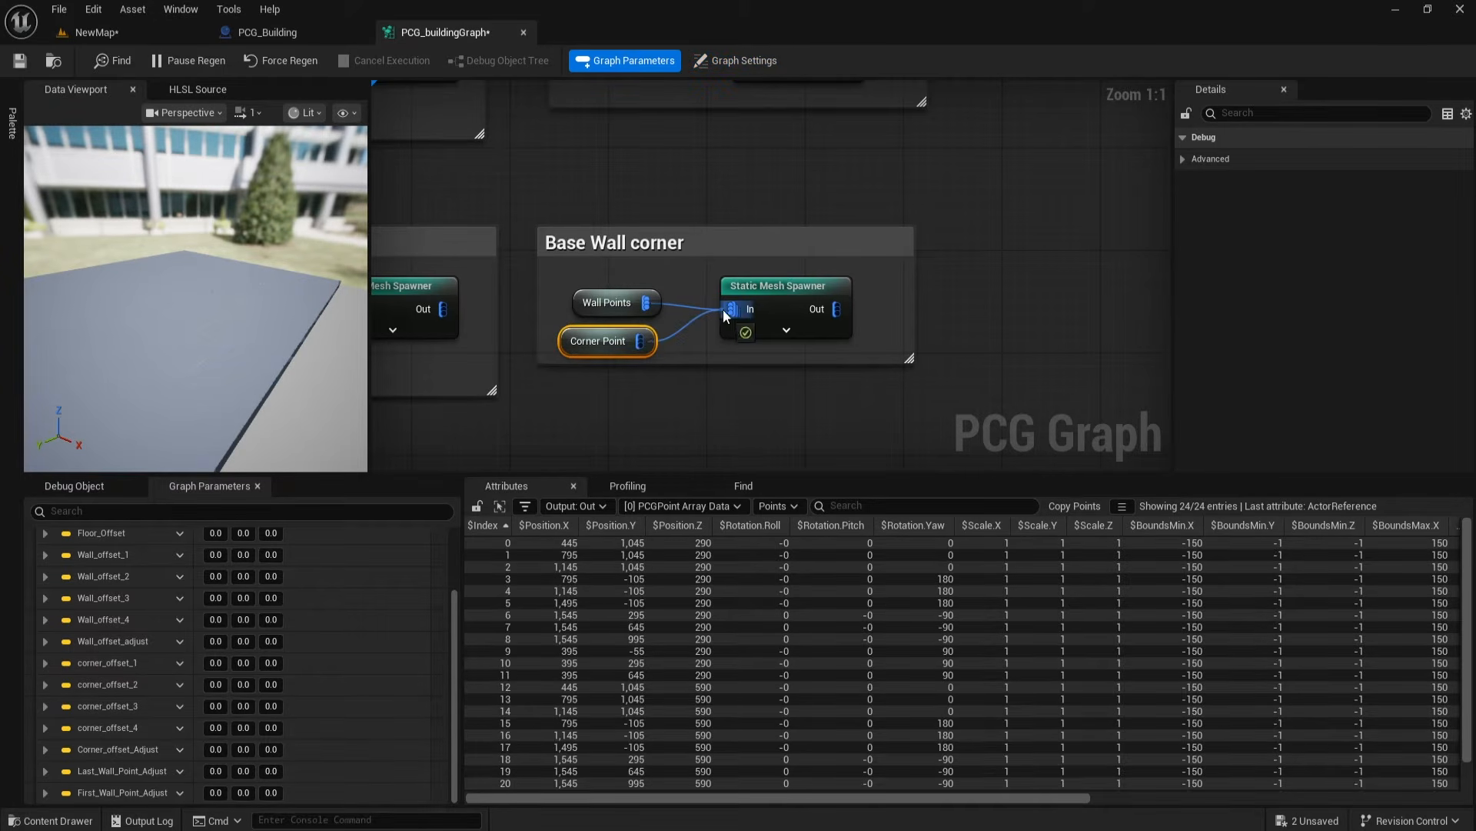
pyautogui.click(626, 306)
pyautogui.press('Delete')
pyautogui.moveTo(599, 342); pyautogui.dragTo(621, 304)
pyautogui.moveTo(657, 368); pyautogui.dragTo(584, 322, button='right')
pyautogui.moveTo(642, 363); pyautogui.dragTo(666, 358, button='right')
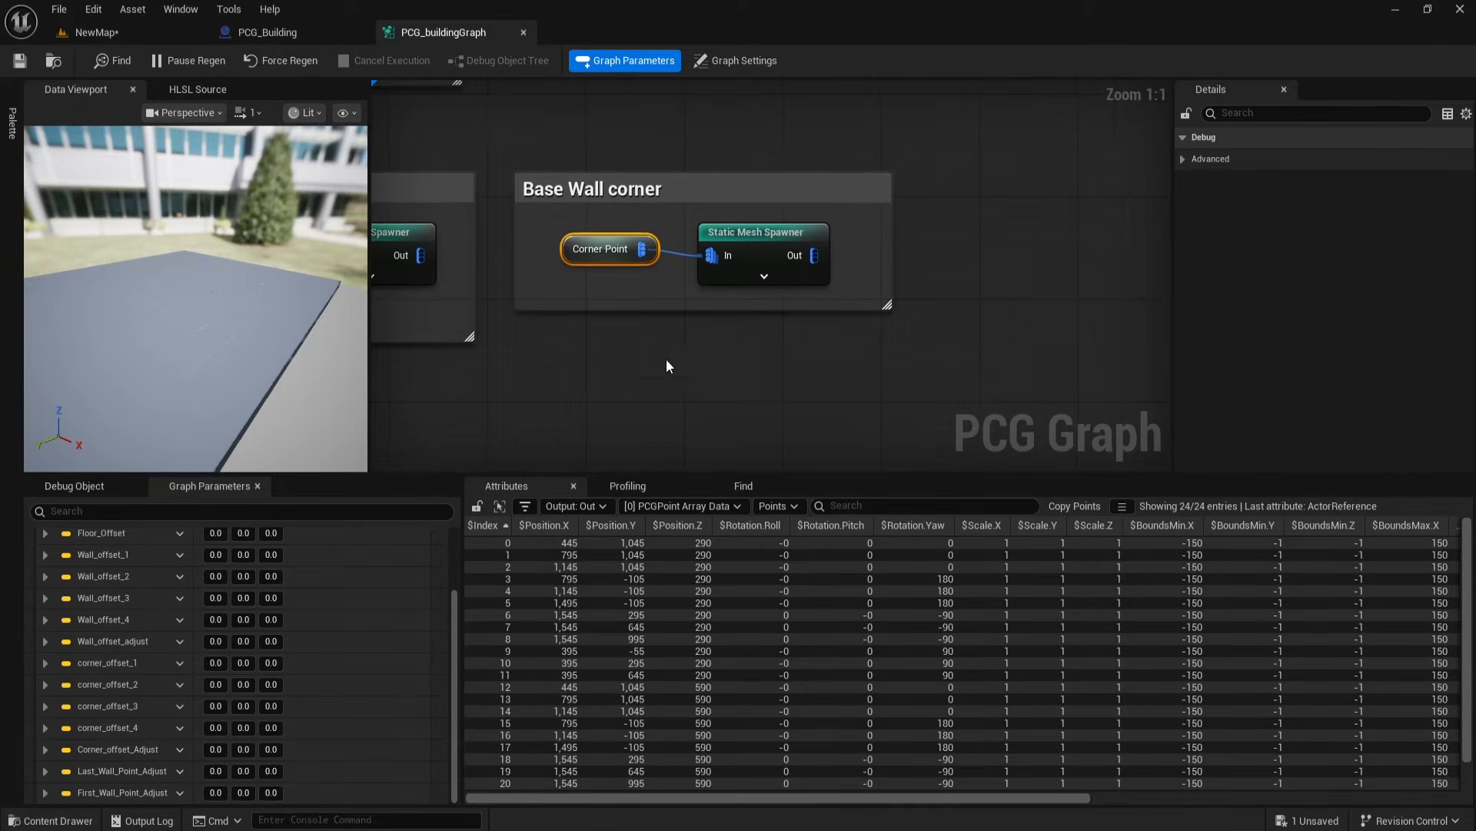
# Step: Set the Base Wall corner spawner's mesh entry to the pillar-shaped static mesh from the Modular_Building_Base_Wall_Kit folder
pyautogui.click(764, 243)
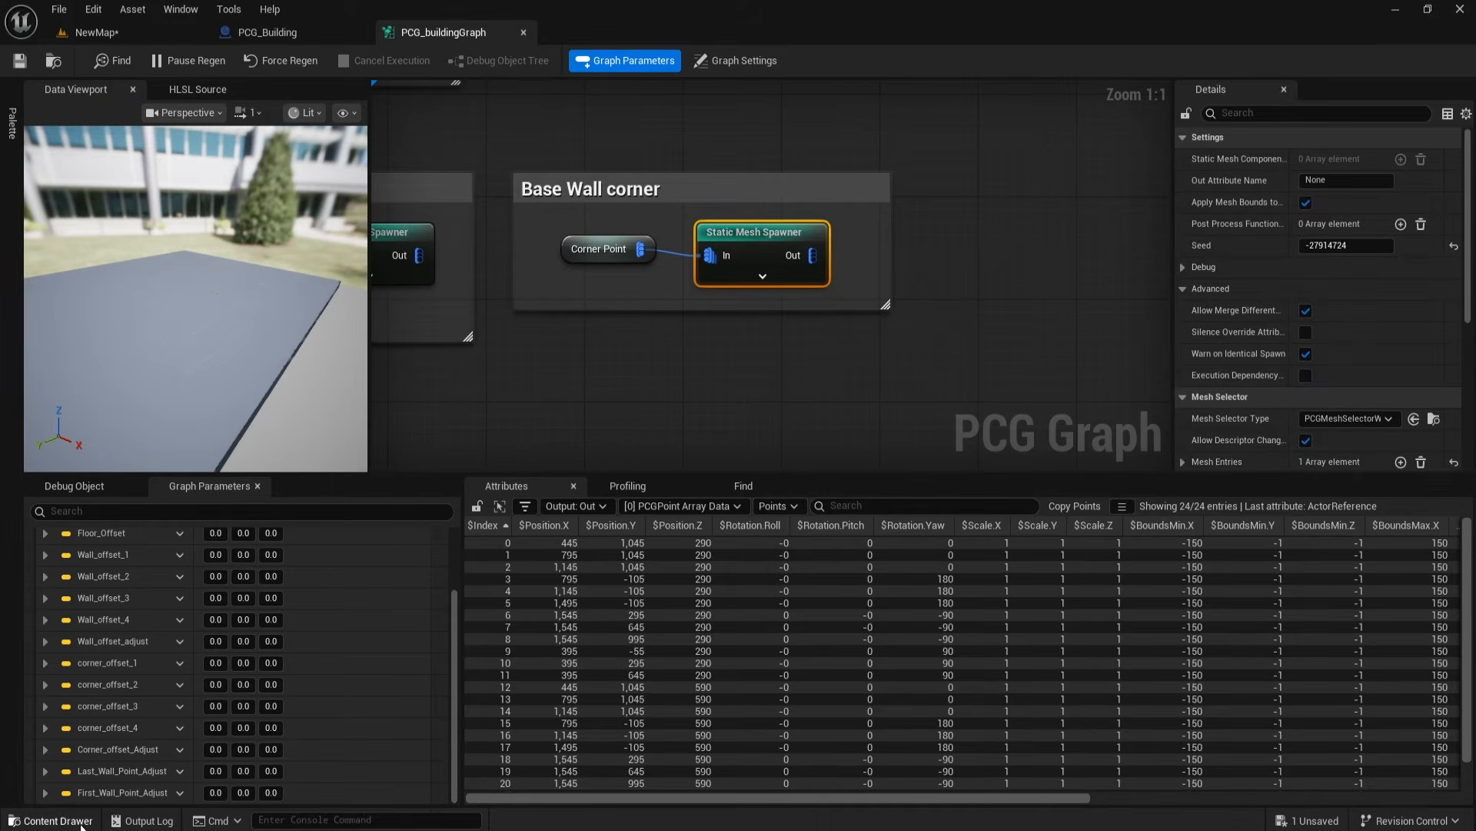
pyautogui.click(53, 821)
pyautogui.click(168, 640)
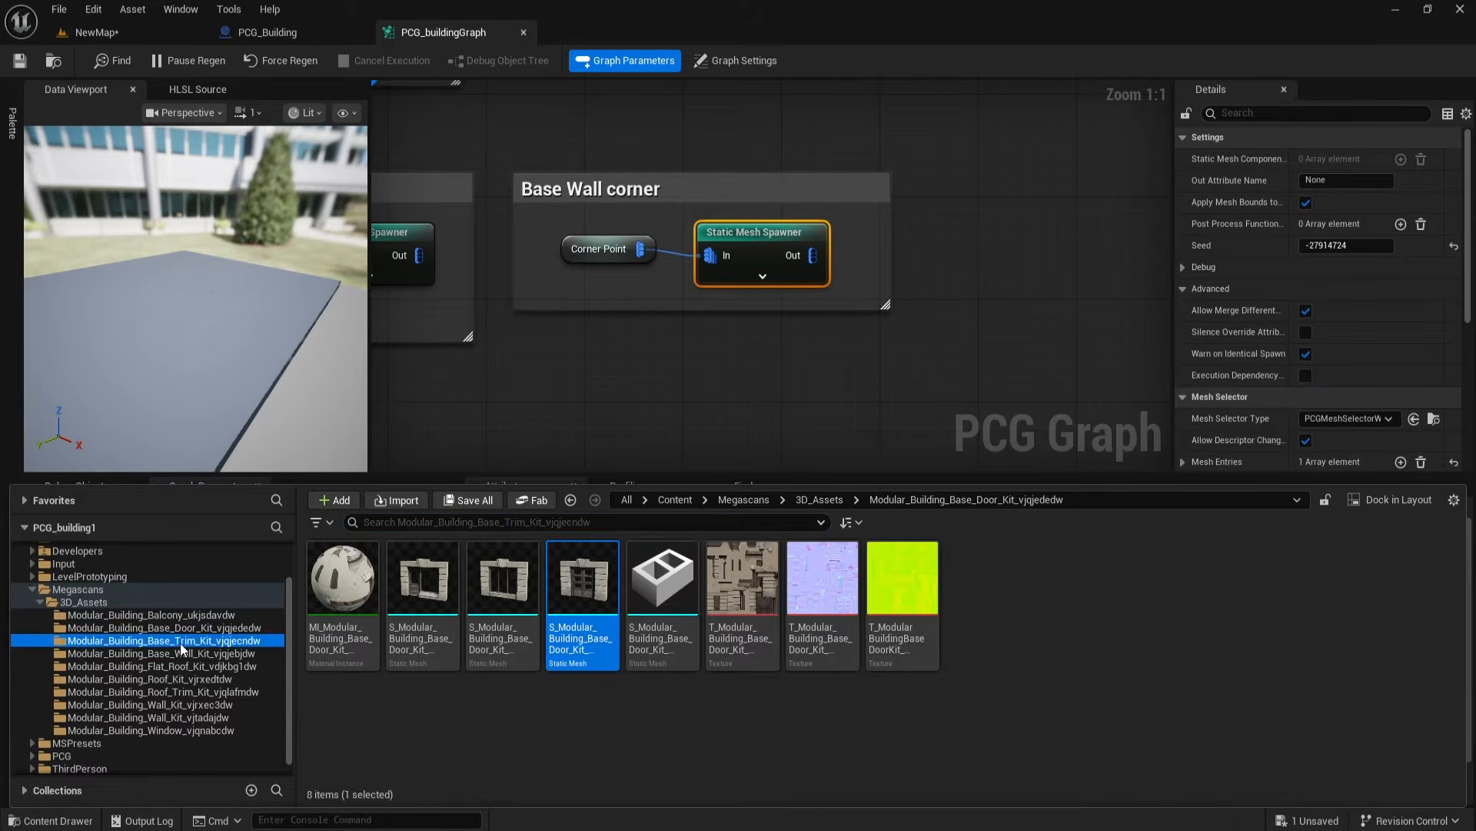
pyautogui.click(184, 654)
pyautogui.click(582, 585)
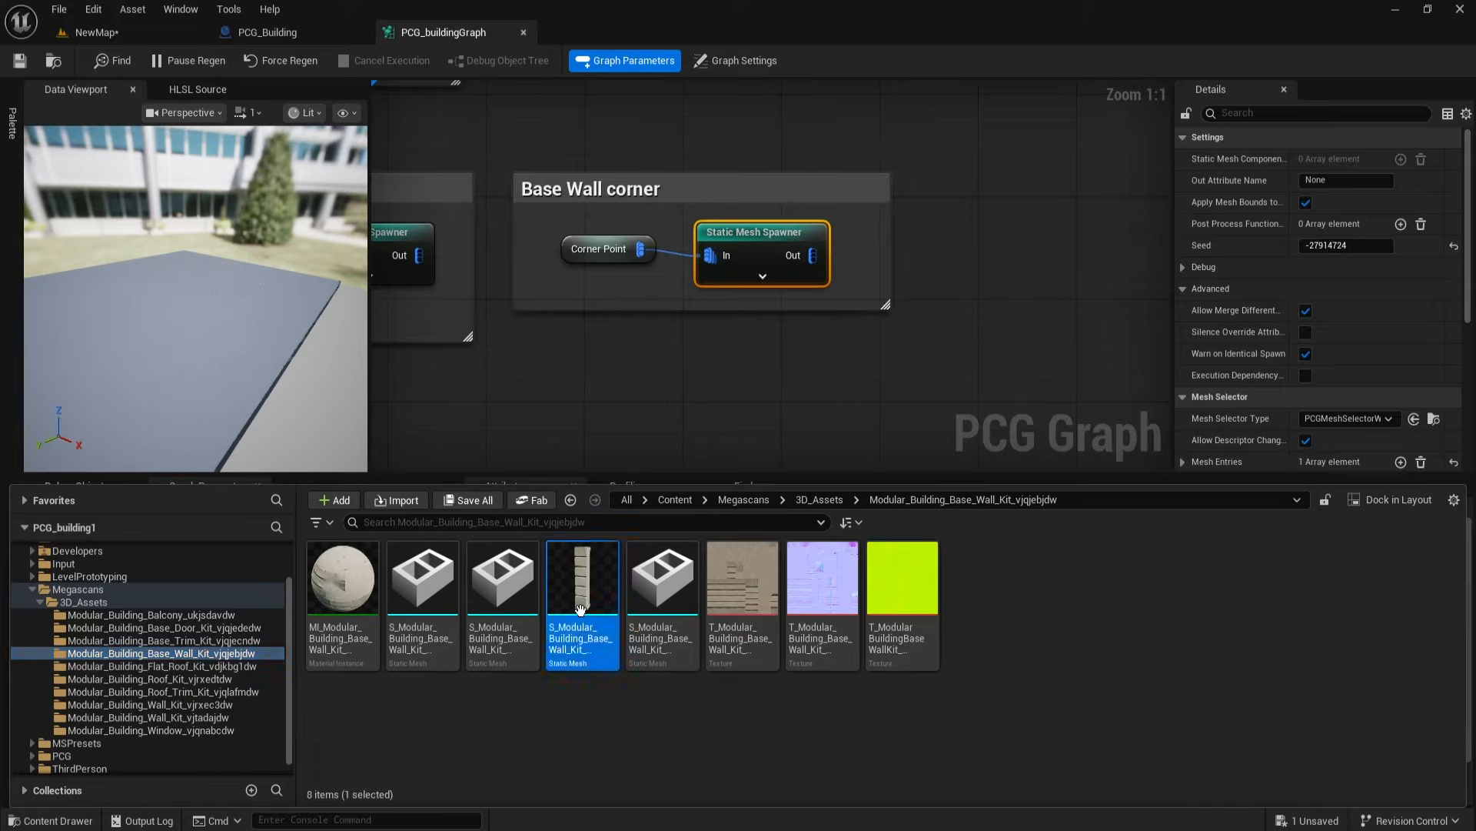
pyautogui.scroll(-4, 1244, 386)
pyautogui.click(1183, 309)
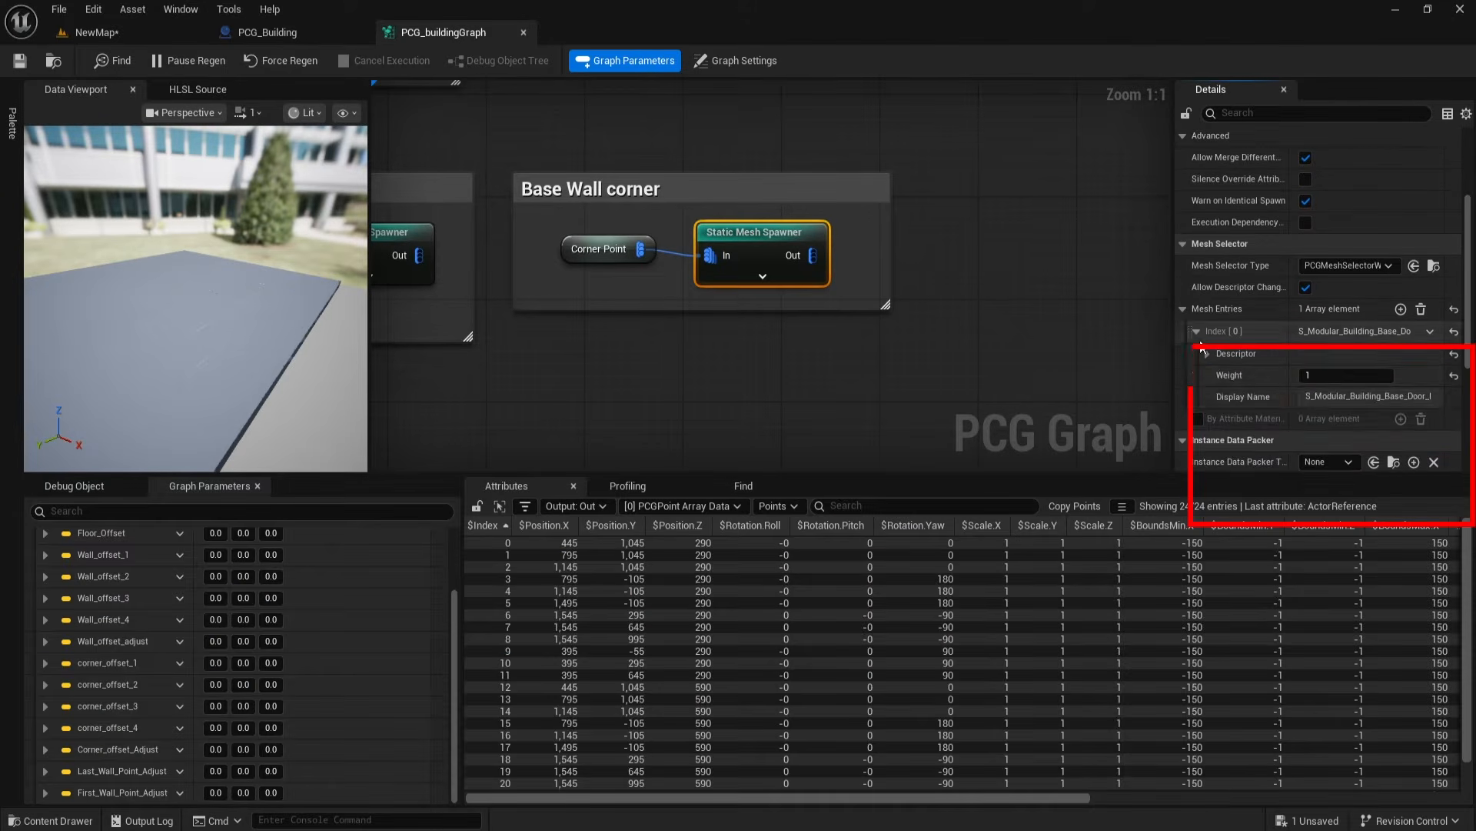
pyautogui.click(1352, 460)
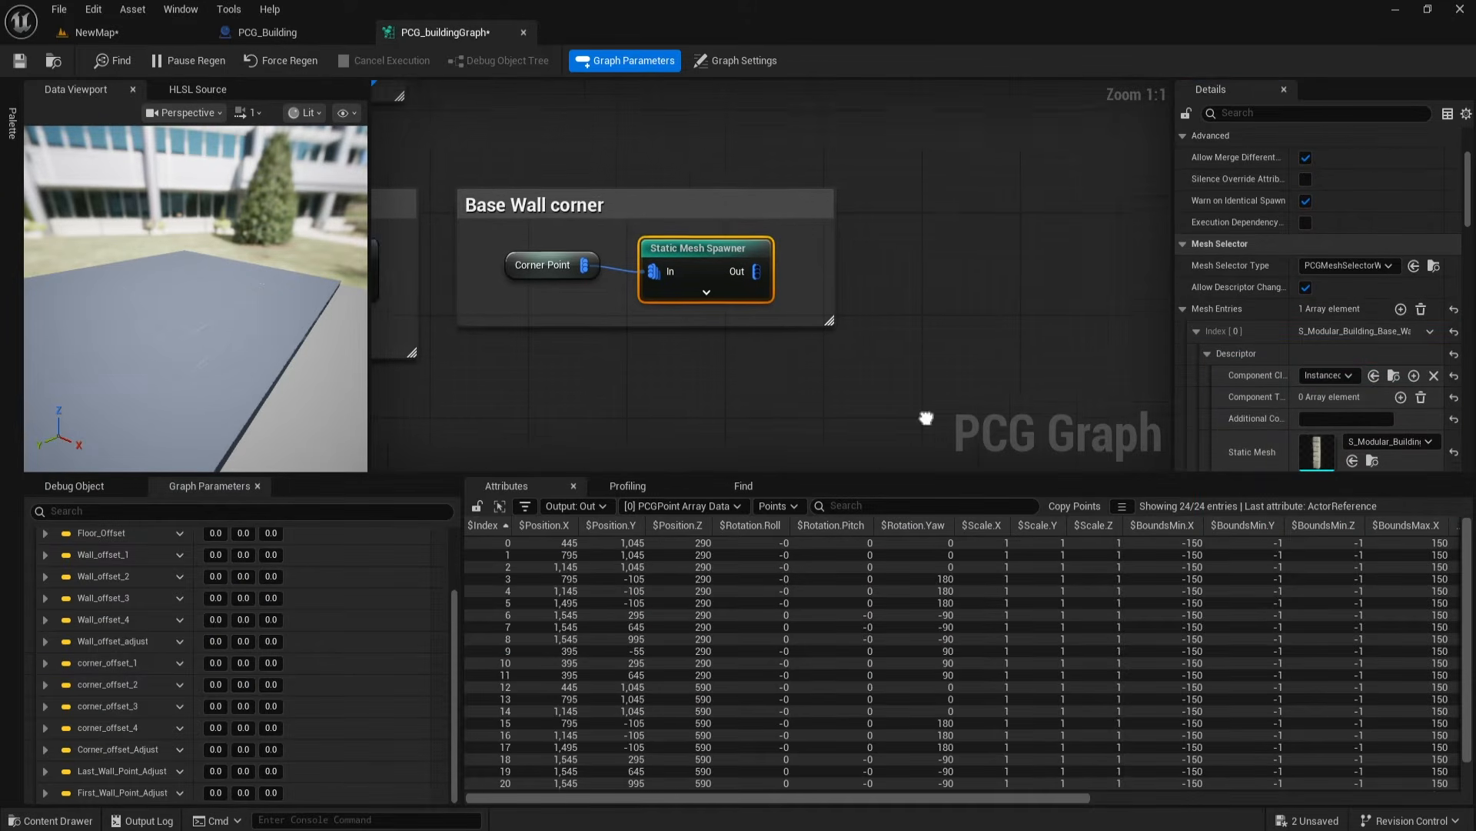
# Step: Save the PCG graph and inspect the ground-floor corners from several sides in NewMap
pyautogui.click(27, 59)
pyautogui.click(103, 32)
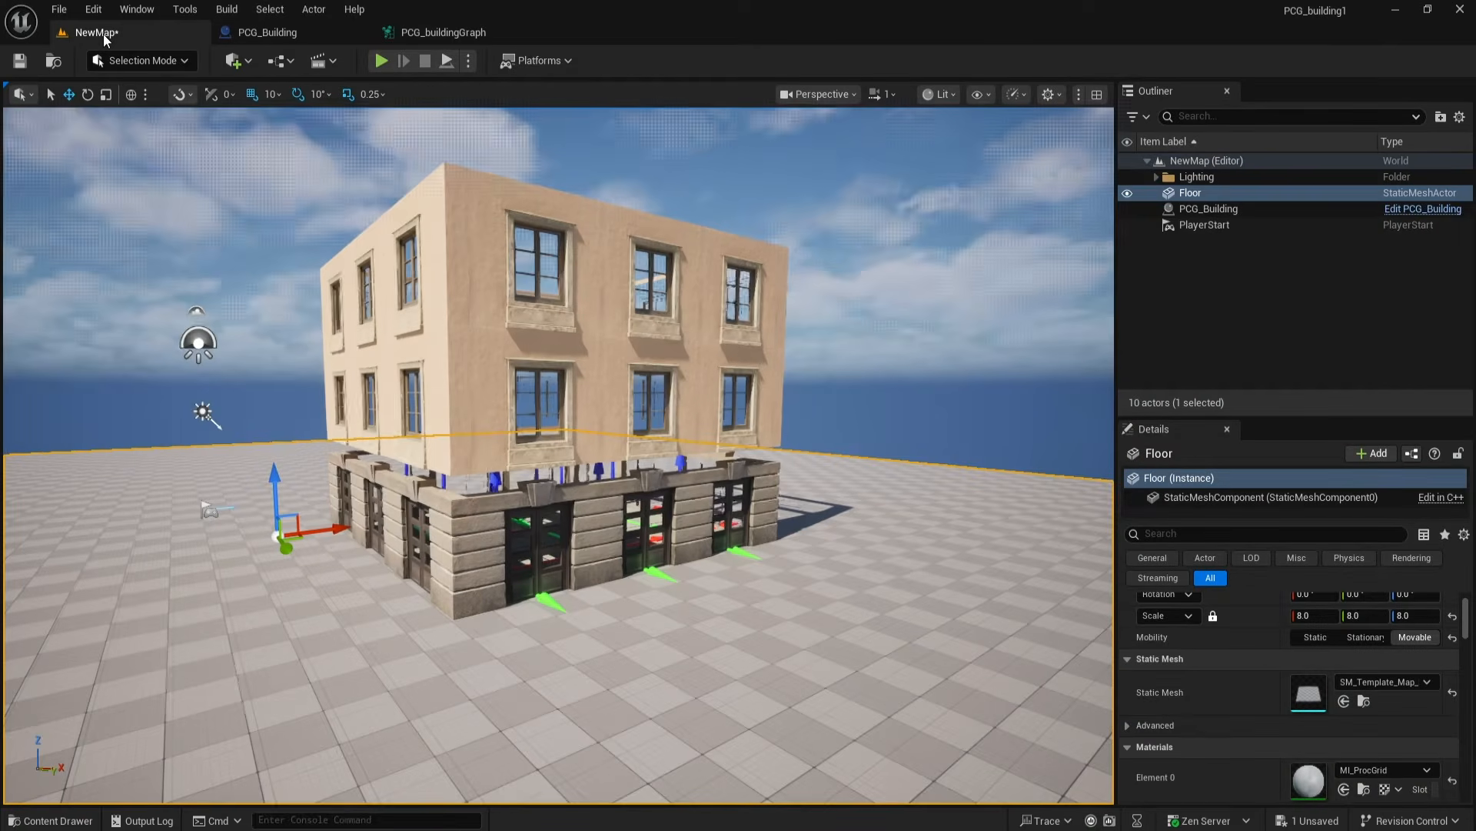
pyautogui.scroll(5, 474, 608)
pyautogui.keyDown('alt'); pyautogui.moveTo(475, 607); pyautogui.dragTo(12, 400); pyautogui.keyUp('alt')
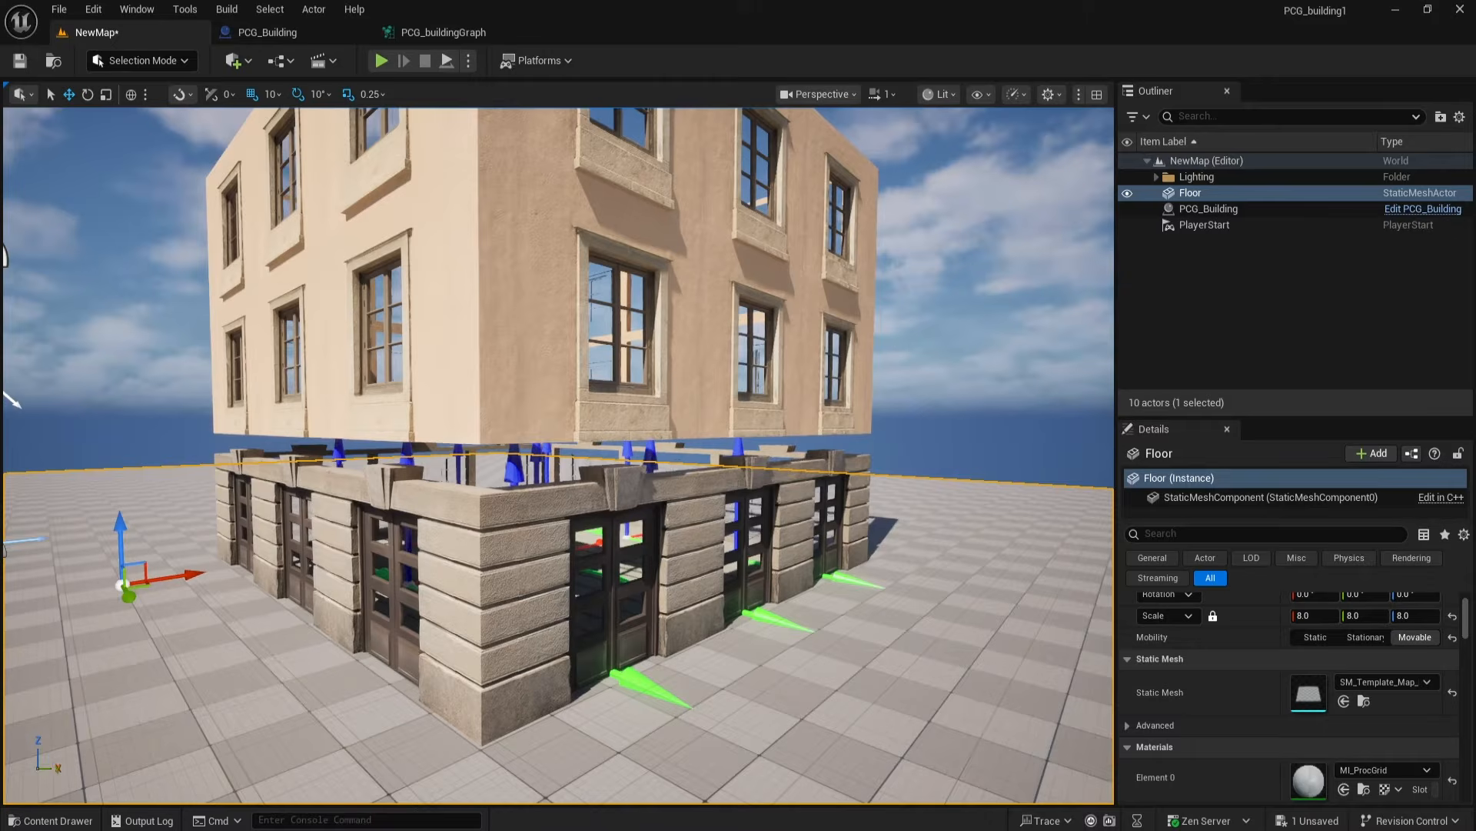
pyautogui.keyDown('alt'); pyautogui.moveTo(457, 617); pyautogui.dragTo(584, 624); pyautogui.keyUp('alt')
pyautogui.keyDown('alt'); pyautogui.moveTo(262, 586); pyautogui.dragTo(584, 584); pyautogui.keyUp('alt')
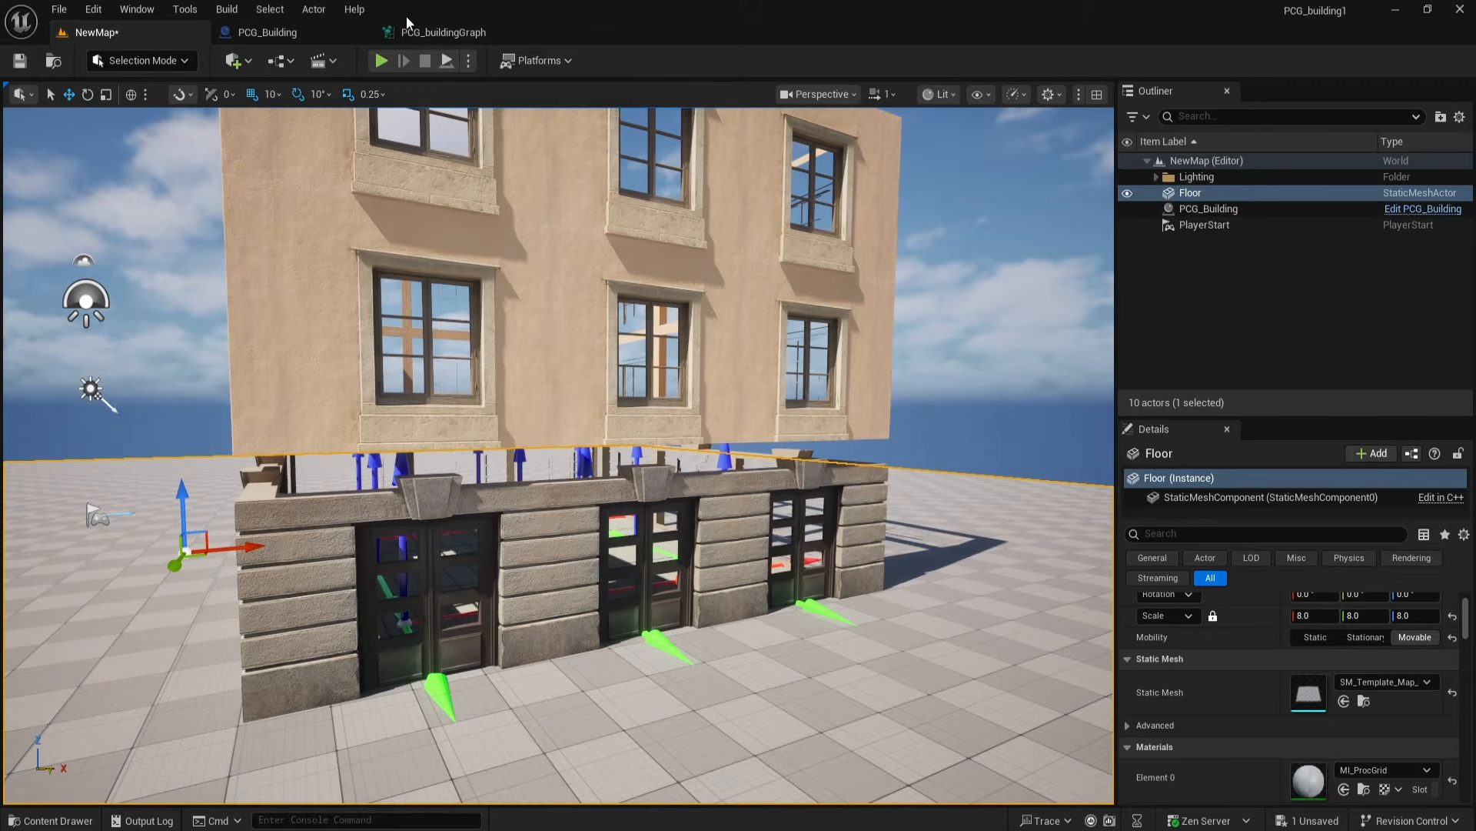
# Step: Duplicate the Base Wall comment group, place the copy beside the original, and retitle it "Base trim"
pyautogui.click(433, 32)
pyautogui.moveTo(659, 388); pyautogui.dragTo(700, 450, button='right')
pyautogui.scroll(-2, 712, 315)
pyautogui.moveTo(806, 268); pyautogui.dragTo(765, 355, button='right')
pyautogui.moveTo(931, 275); pyautogui.dragTo(845, 285, button='right')
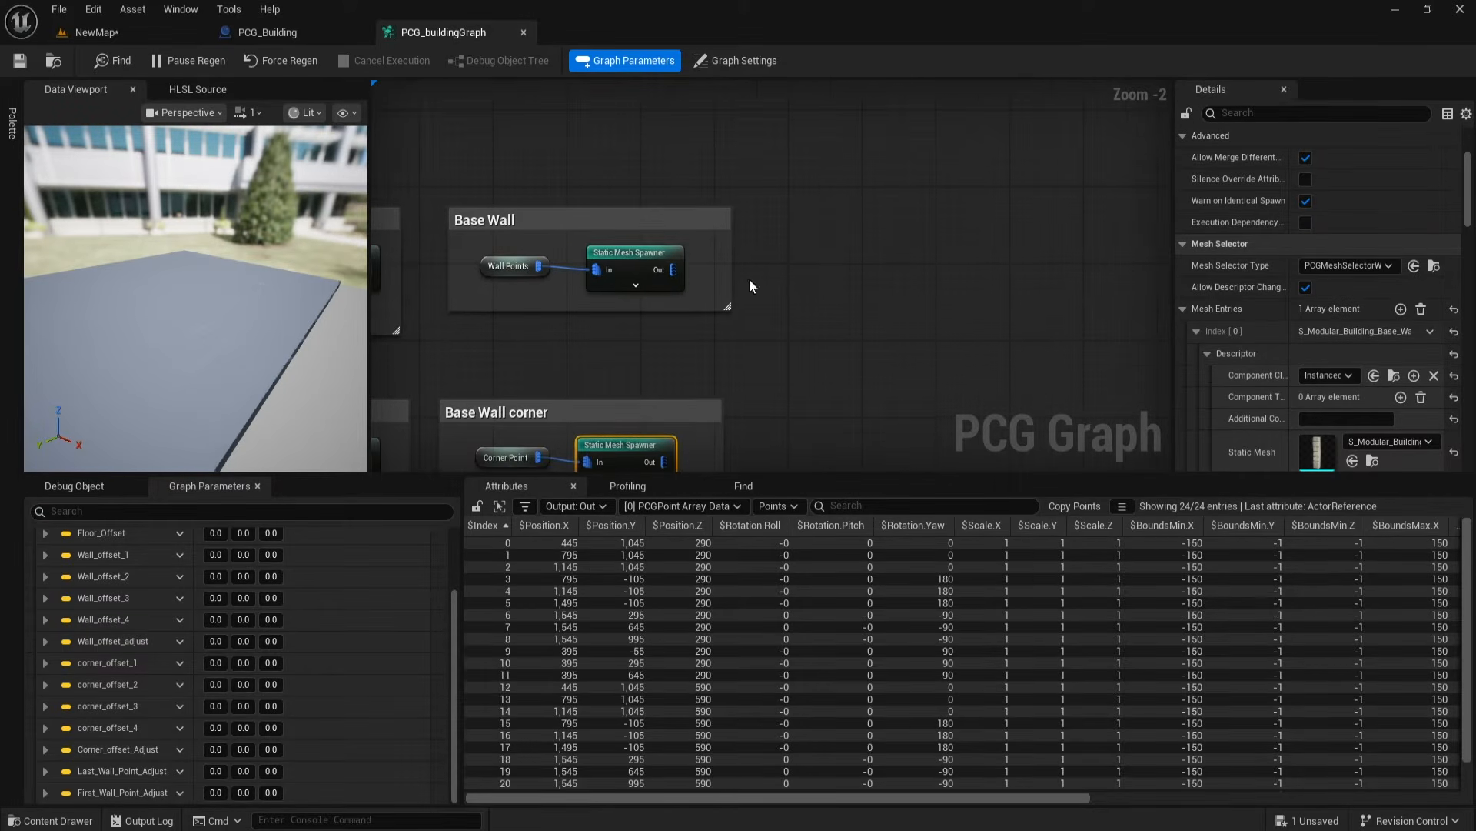
pyautogui.click(453, 215)
pyautogui.hotkey('ctrl', 'd')
pyautogui.moveTo(805, 341); pyautogui.dragTo(871, 222)
pyautogui.scroll(2, 801, 220)
pyautogui.click(807, 220)
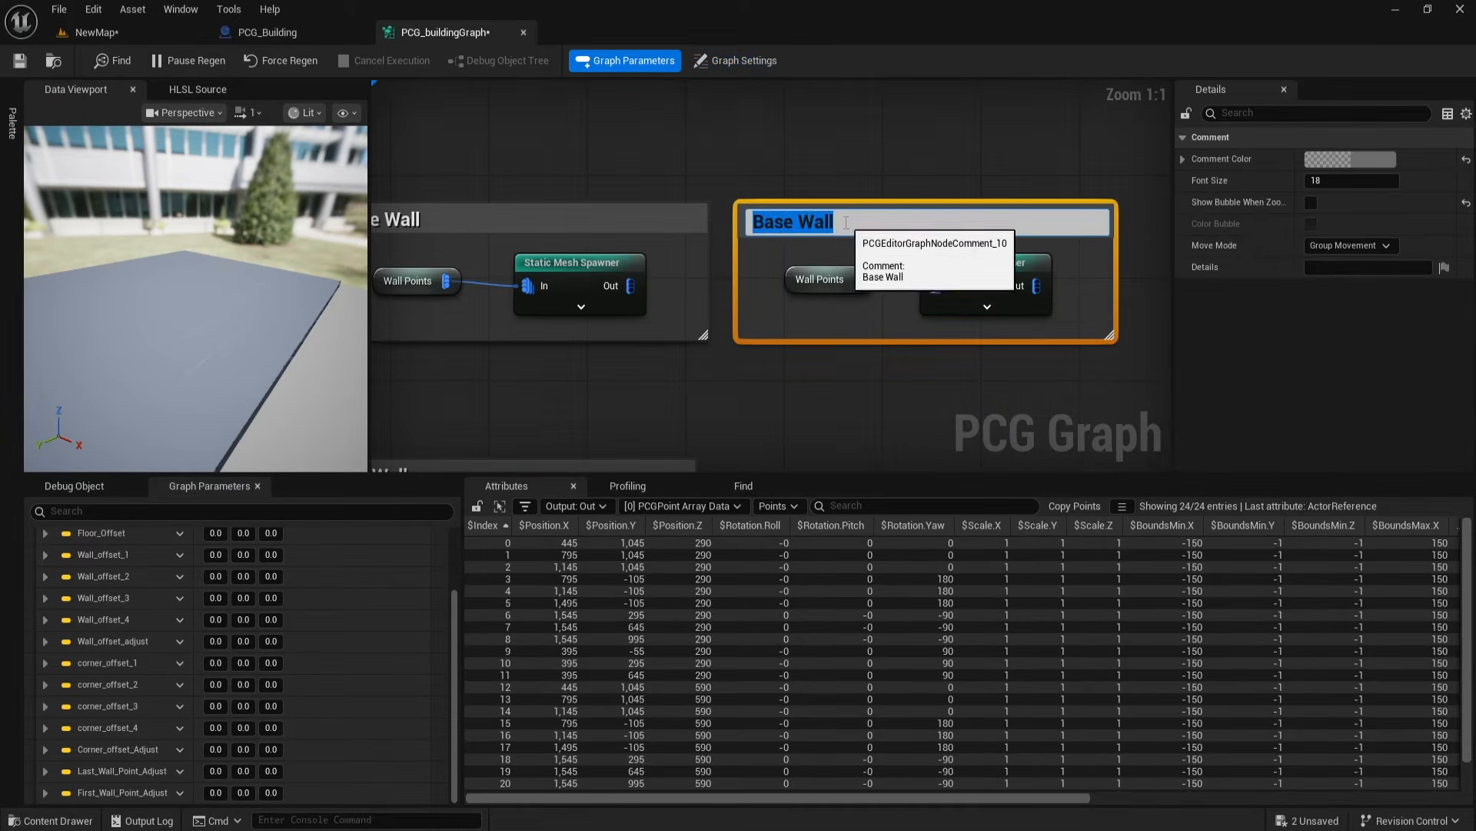
pyautogui.doubleClick(807, 221)
pyautogui.write('trim')
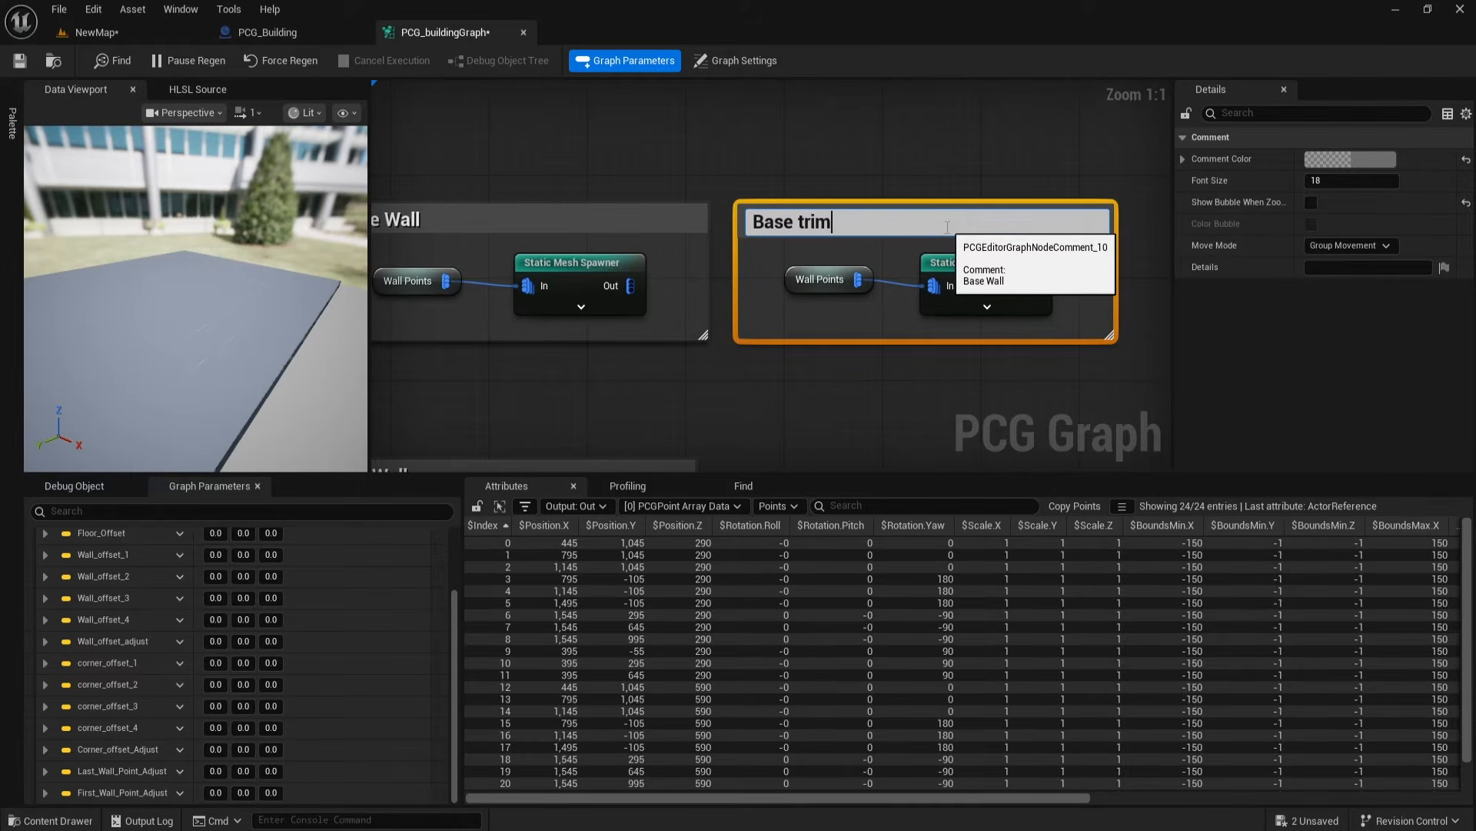
pyautogui.click(962, 369)
# Step: Enlarge the Base trim comment box and move its Static Mesh Spawner farther from the Wall Points reroute
pyautogui.moveTo(965, 371); pyautogui.dragTo(809, 349, button='right')
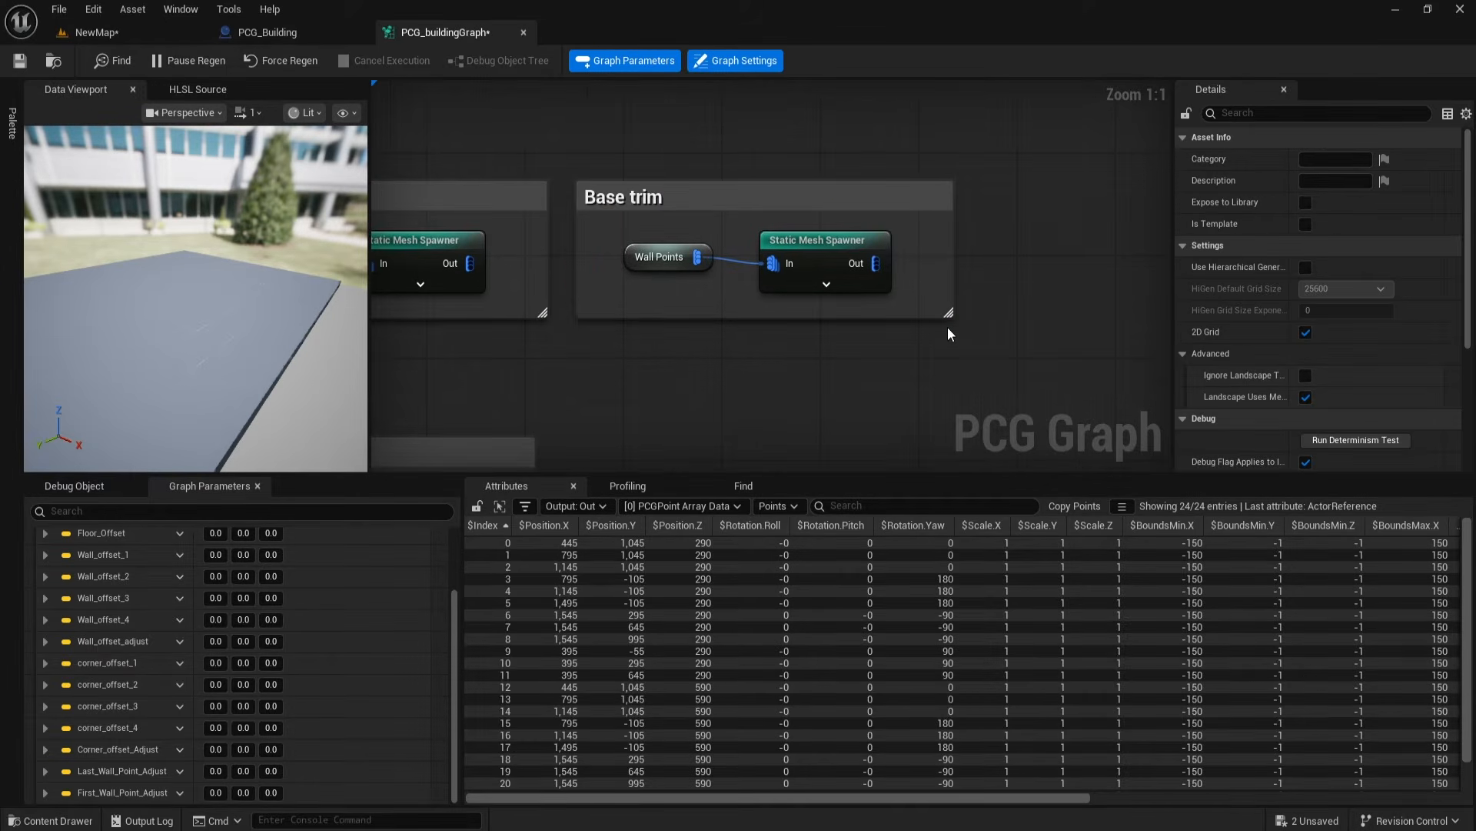
pyautogui.moveTo(950, 315); pyautogui.dragTo(1044, 351)
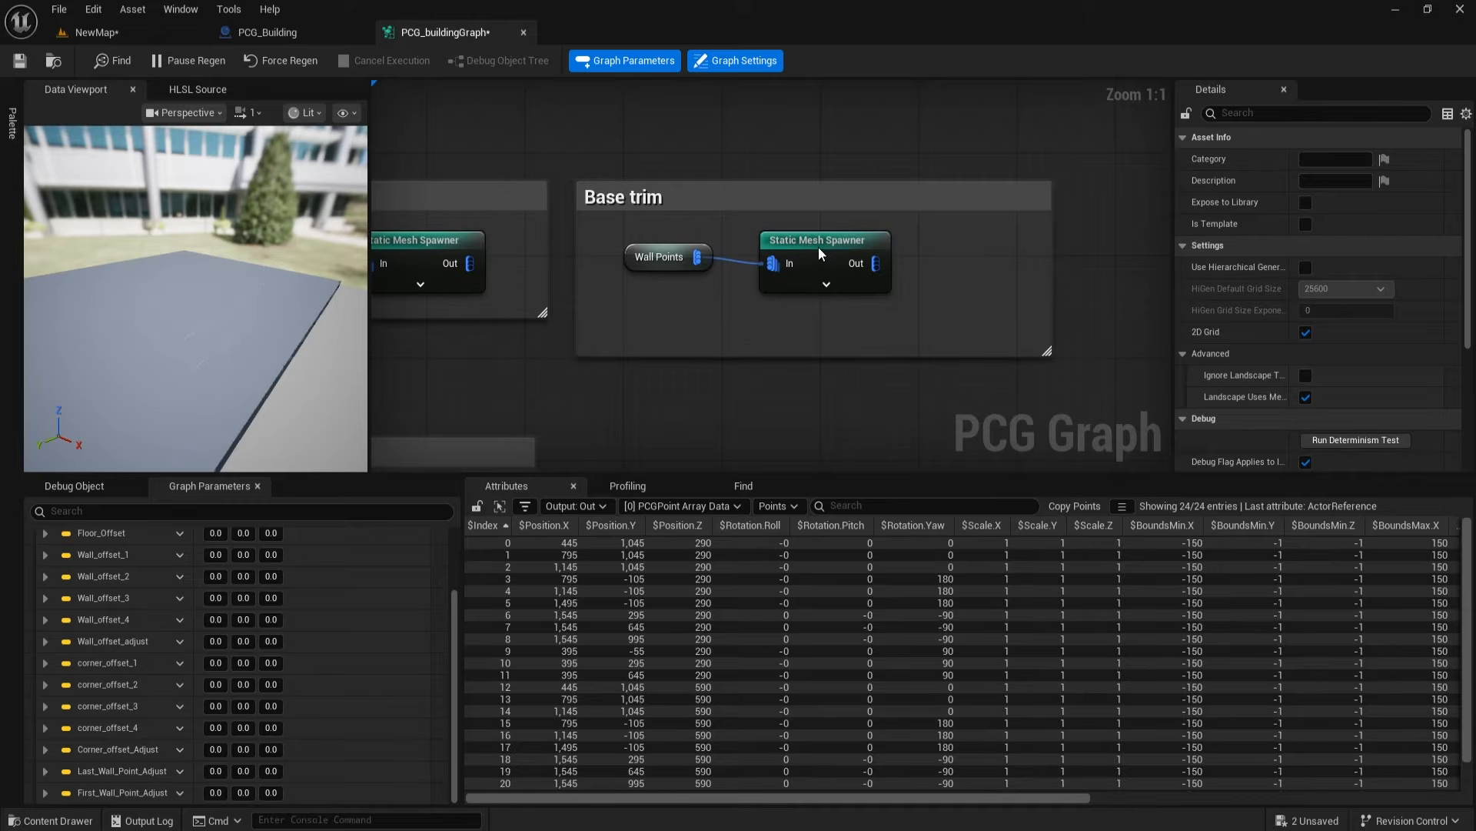
pyautogui.moveTo(824, 245); pyautogui.dragTo(906, 243)
pyautogui.moveTo(732, 302); pyautogui.dragTo(684, 285, button='right')
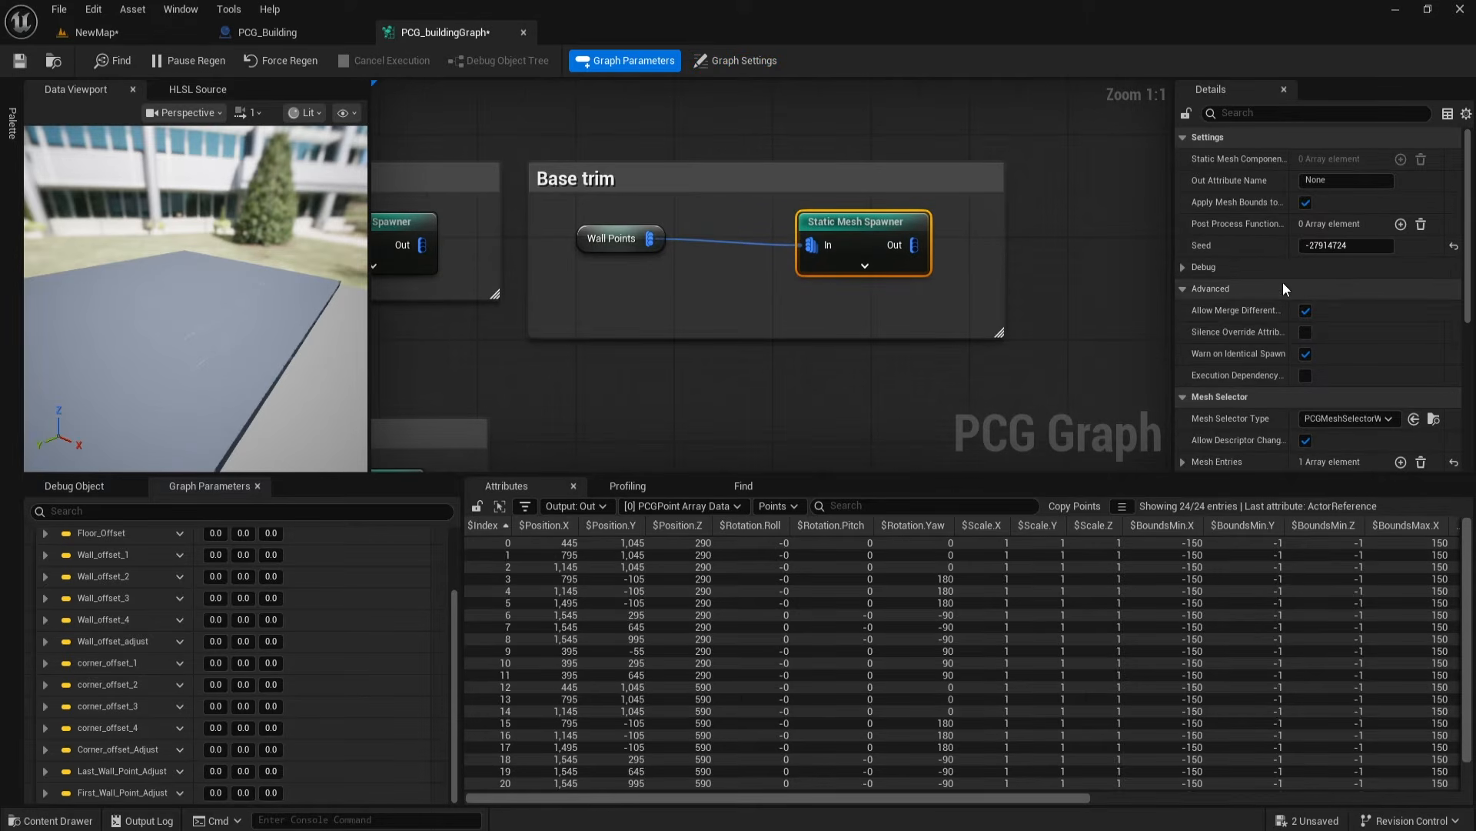
# Step: Set the Base trim spawner's mesh entry to the long trim mesh from Modular_Building_Base_Trim_Kit and check the result in NewMap
pyautogui.scroll(-5, 1283, 282)
pyautogui.click(1183, 283)
pyautogui.click(1197, 306)
pyautogui.click(1207, 327)
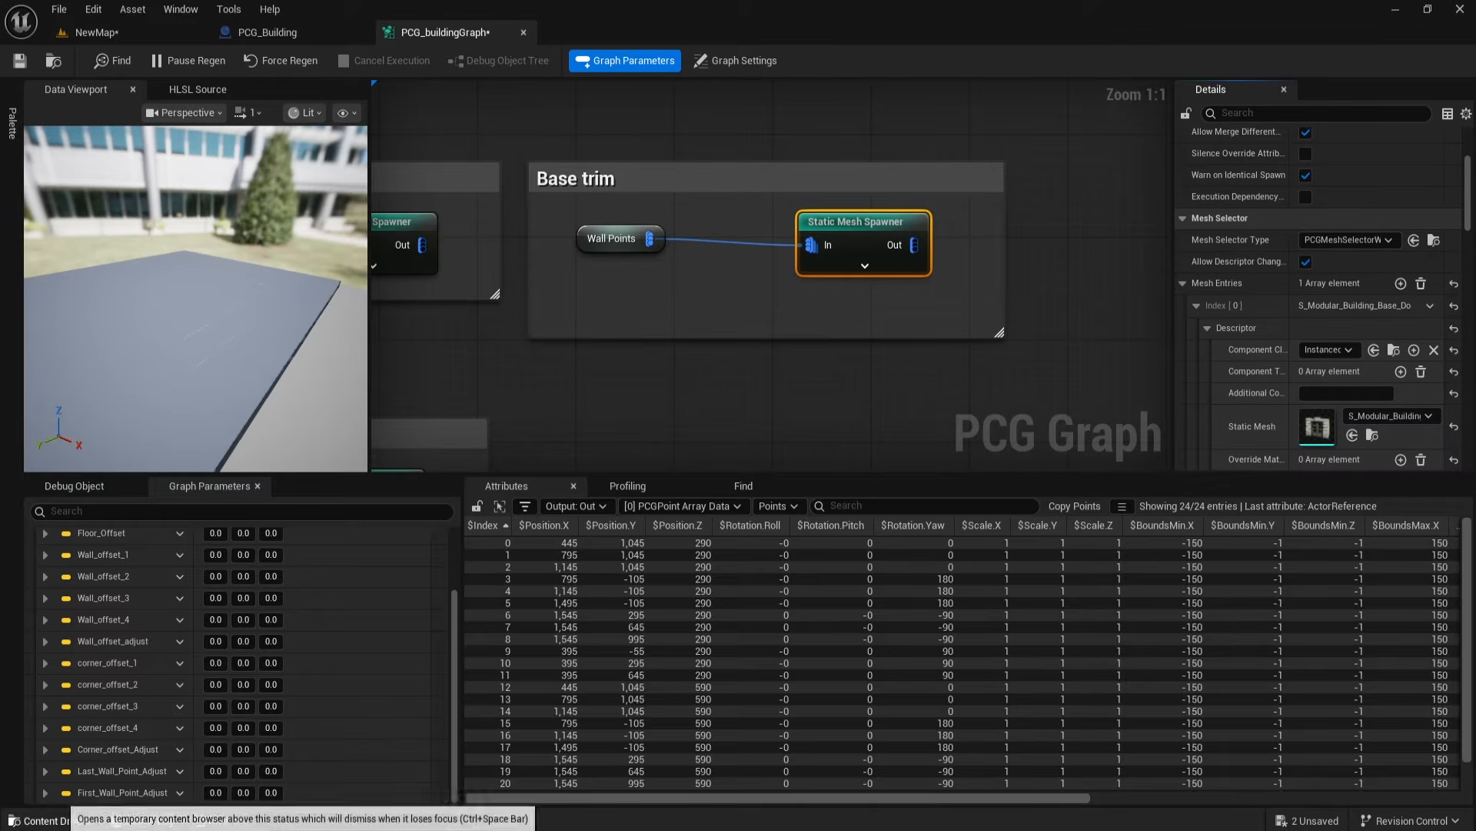
pyautogui.click(51, 820)
pyautogui.click(166, 640)
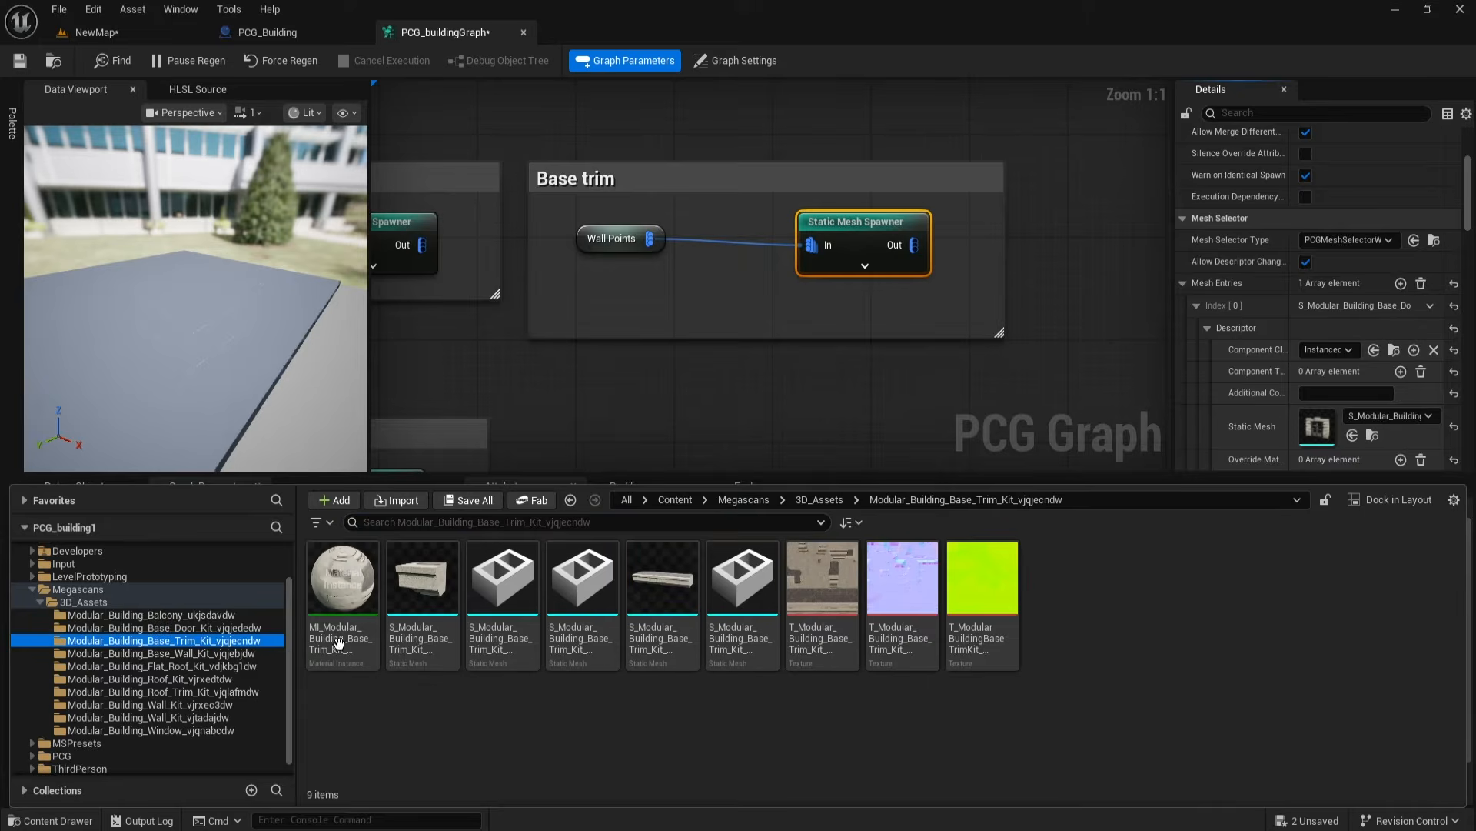
pyautogui.click(687, 627)
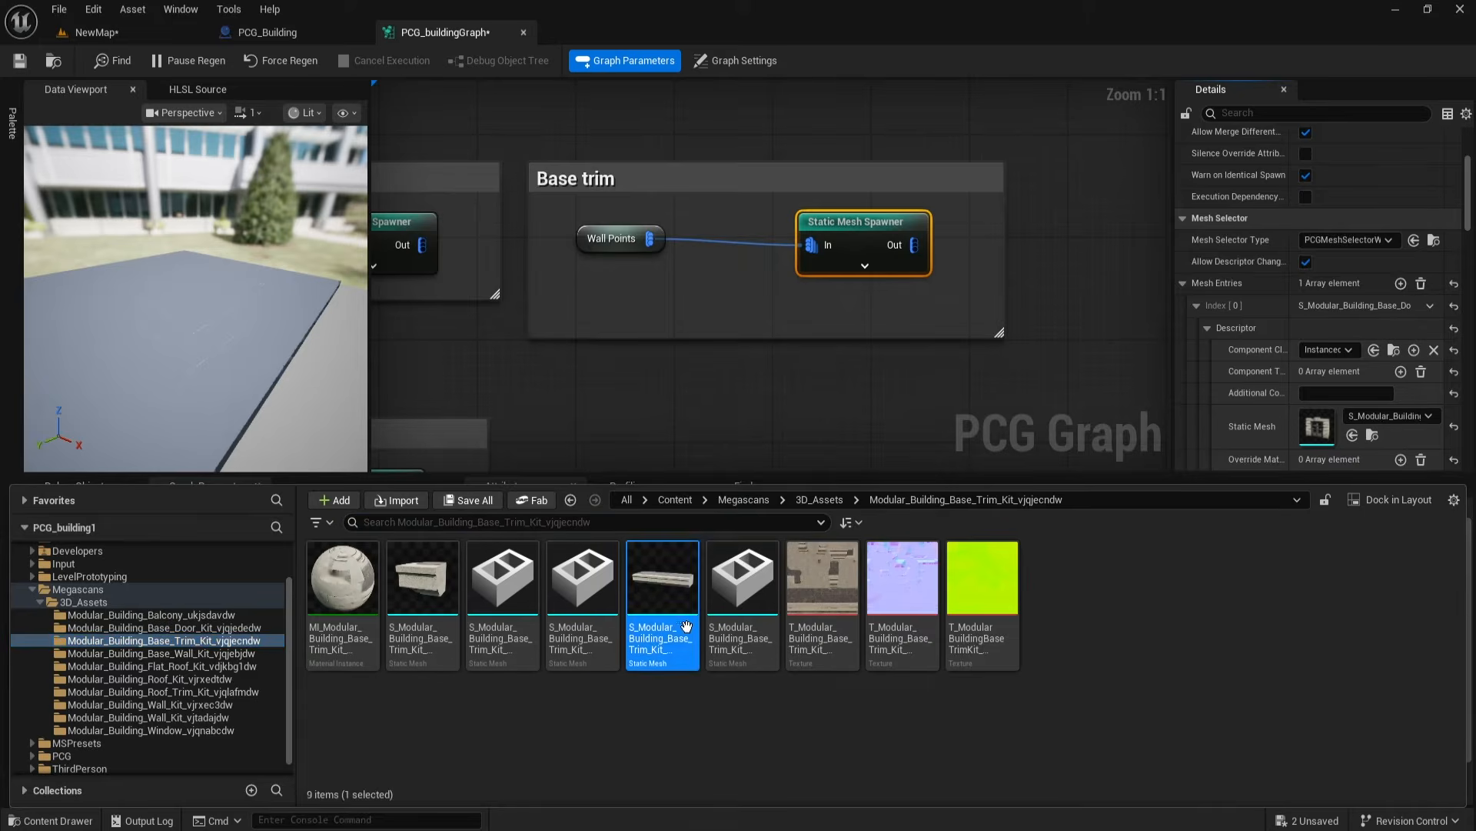
pyautogui.click(1350, 435)
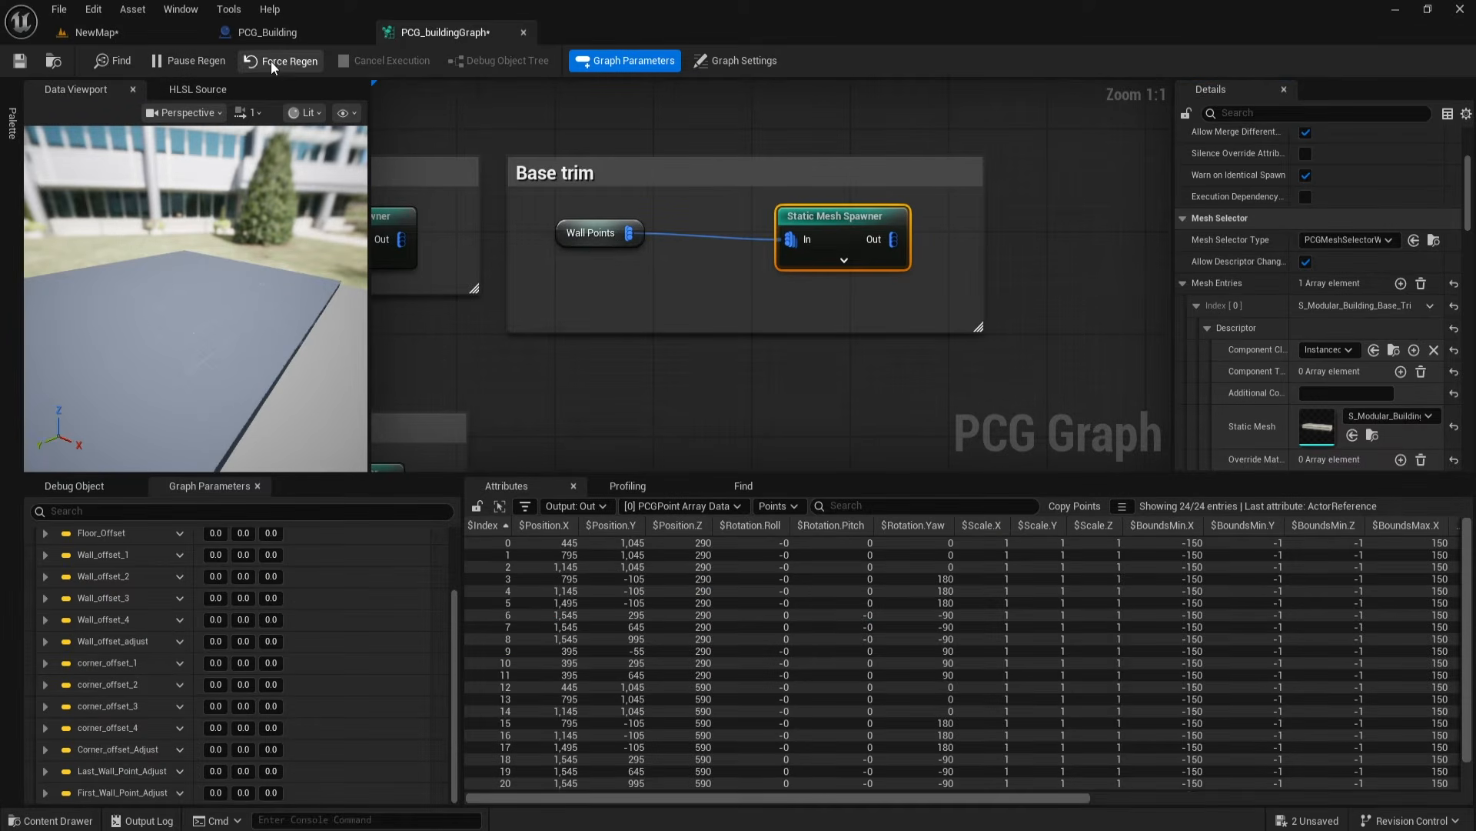
pyautogui.click(108, 32)
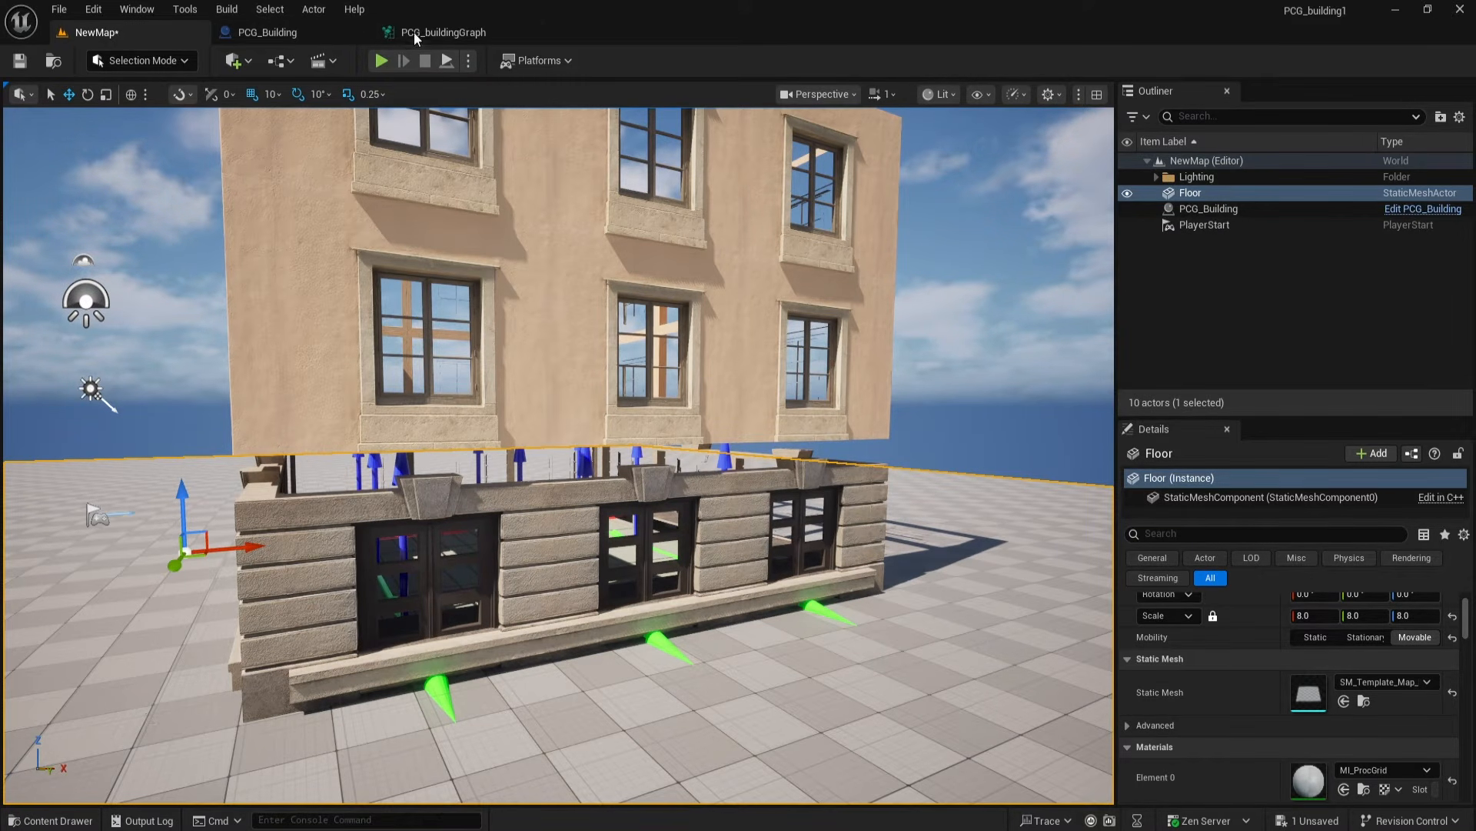
pyautogui.click(431, 32)
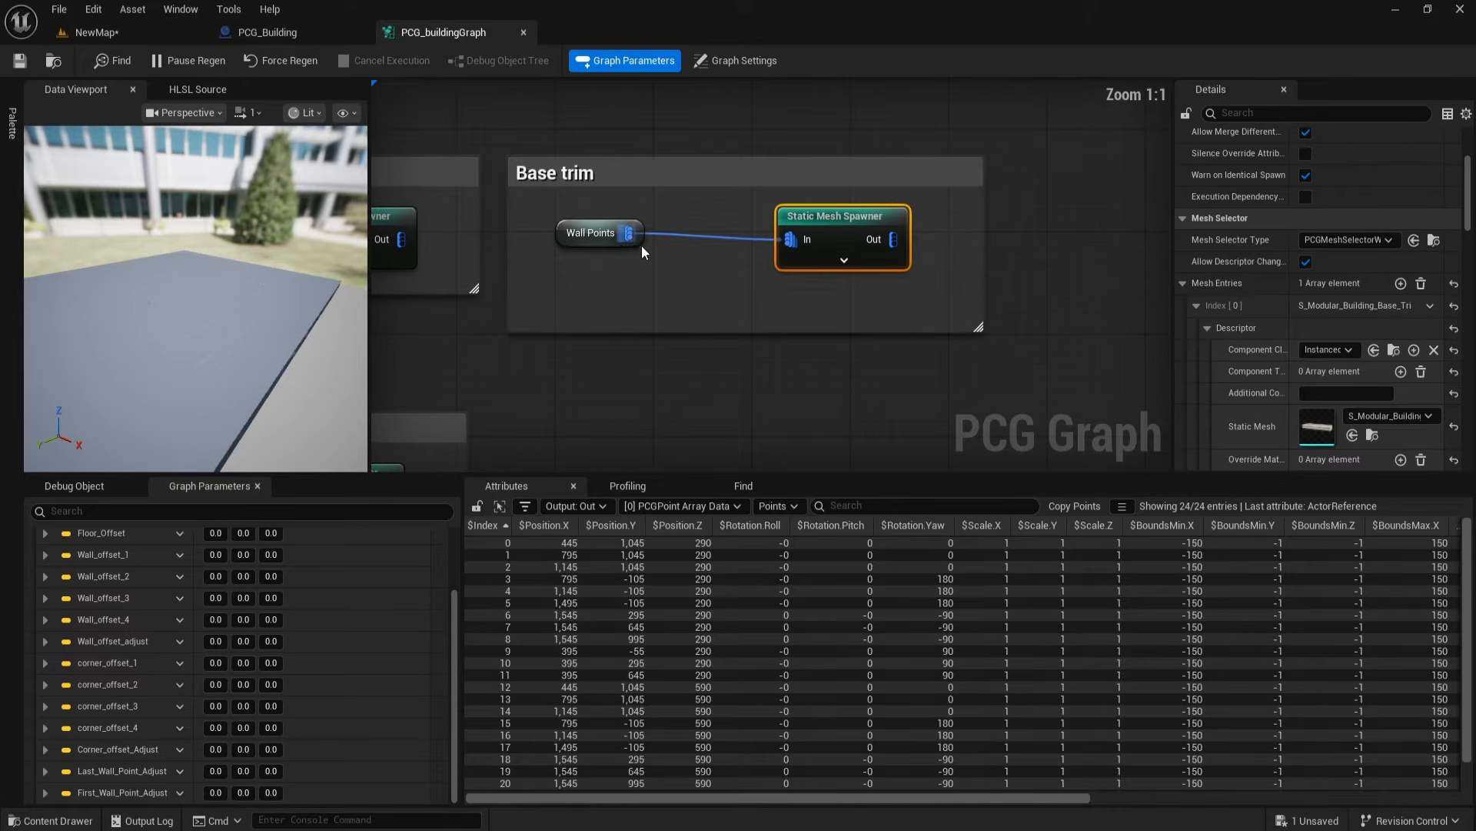
# Step: Insert a Transform Points node between Wall Points and the Static Mesh Spawner in the Base trim group
pyautogui.moveTo(629, 233); pyautogui.dragTo(680, 291)
pyautogui.write('trans')
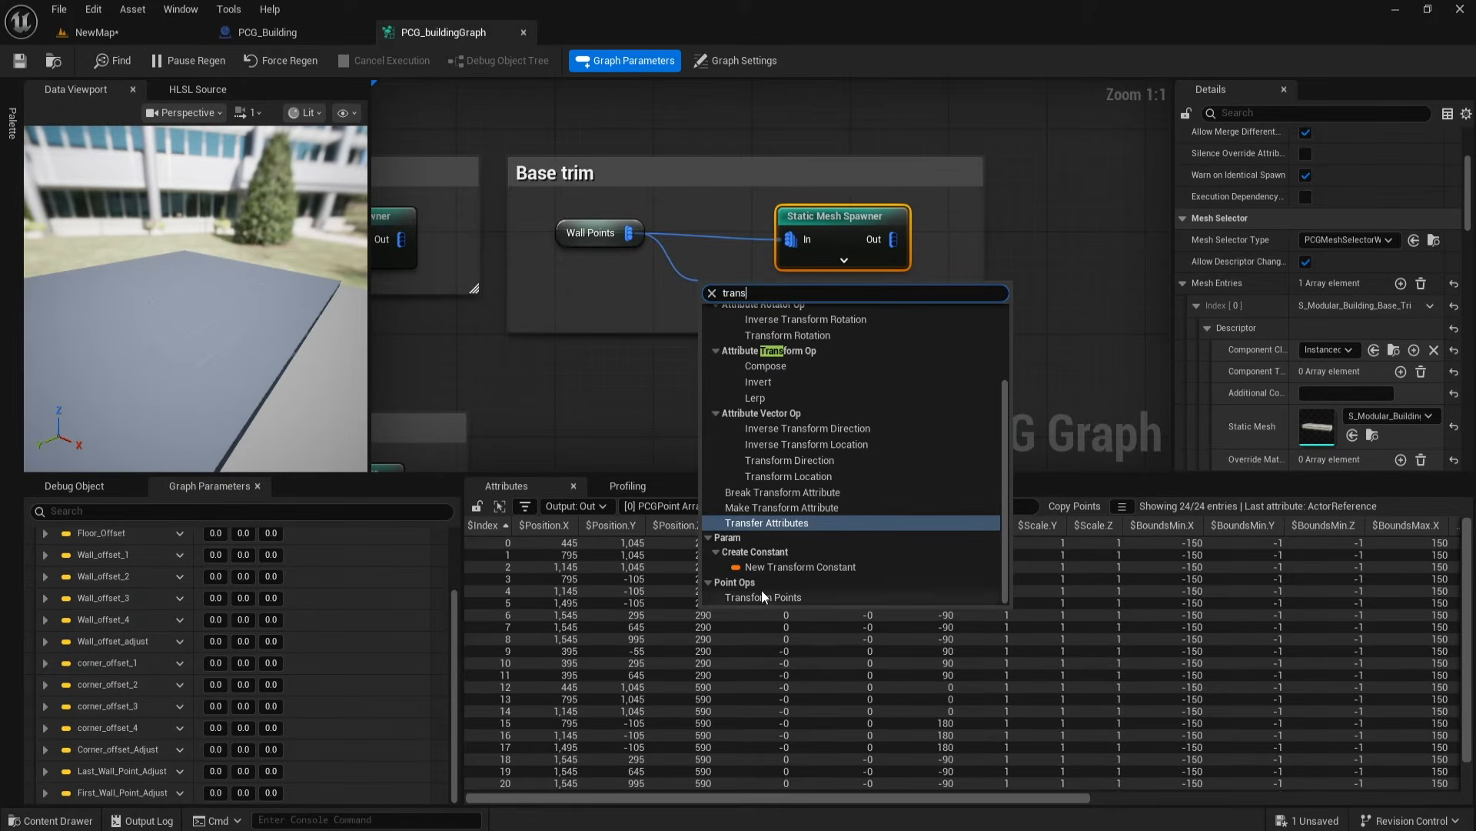
pyautogui.click(763, 537)
pyautogui.moveTo(823, 228); pyautogui.dragTo(885, 228)
pyautogui.moveTo(757, 301); pyautogui.dragTo(749, 226)
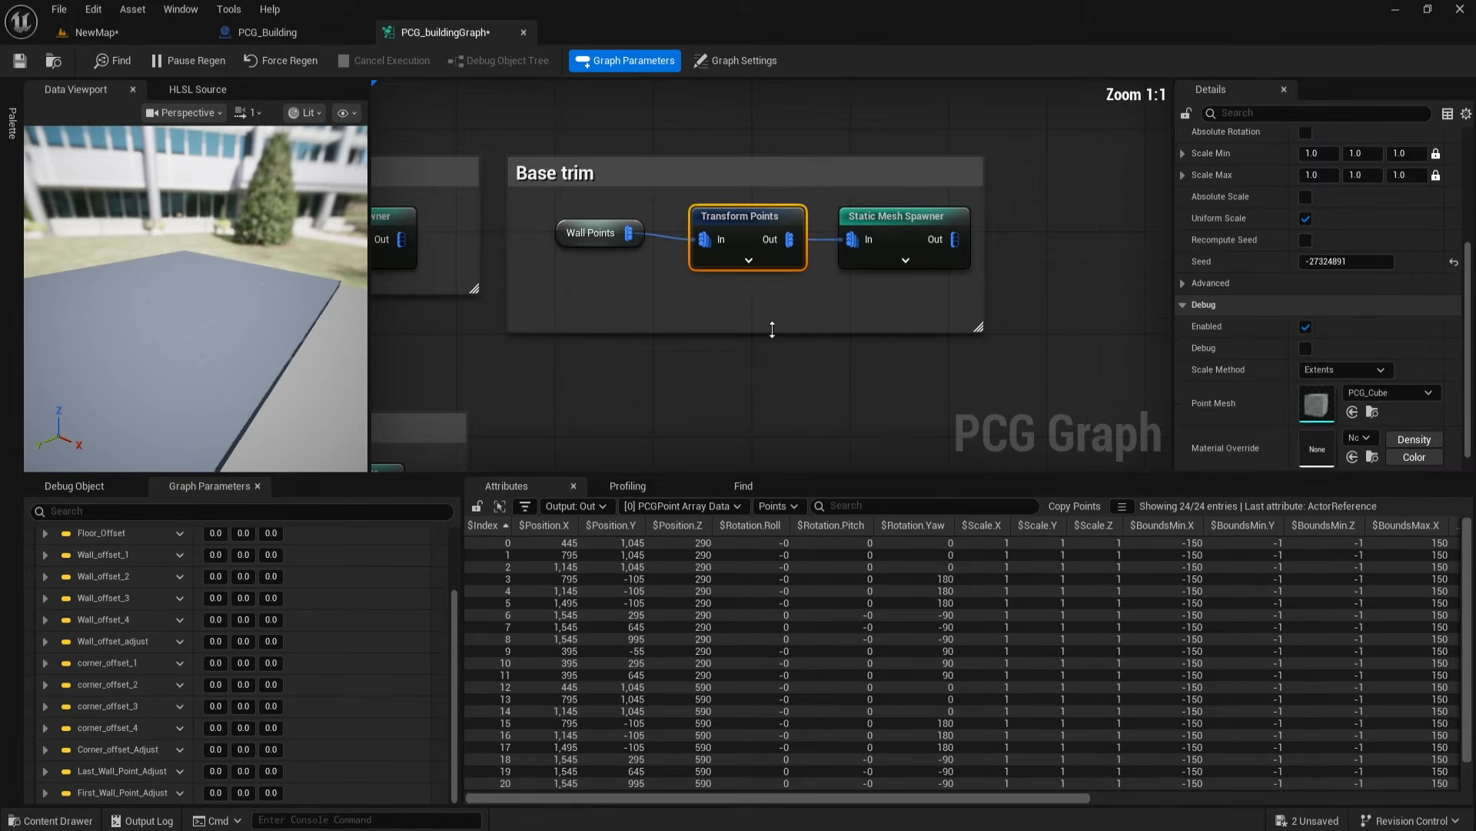
# Step: Expand the Transform Points node's pins and add a three-component graph parameter named Base_trim_Adjust
pyautogui.click(748, 260)
pyautogui.scroll(5, 254, 600)
pyautogui.click(215, 561)
pyautogui.scroll(-5, 163, 693)
pyautogui.doubleClick(141, 800)
pyautogui.write('Base trim Adjust')
pyautogui.press('Return')
pyautogui.click(179, 792)
pyautogui.click(249, 543)
# Step: Add a Get Base_trim_Adjust node, connect it to Transform Points' Offset Min and Offset Max, and tidy the nodes inside the group
pyautogui.rightClick(558, 363)
pyautogui.write('base')
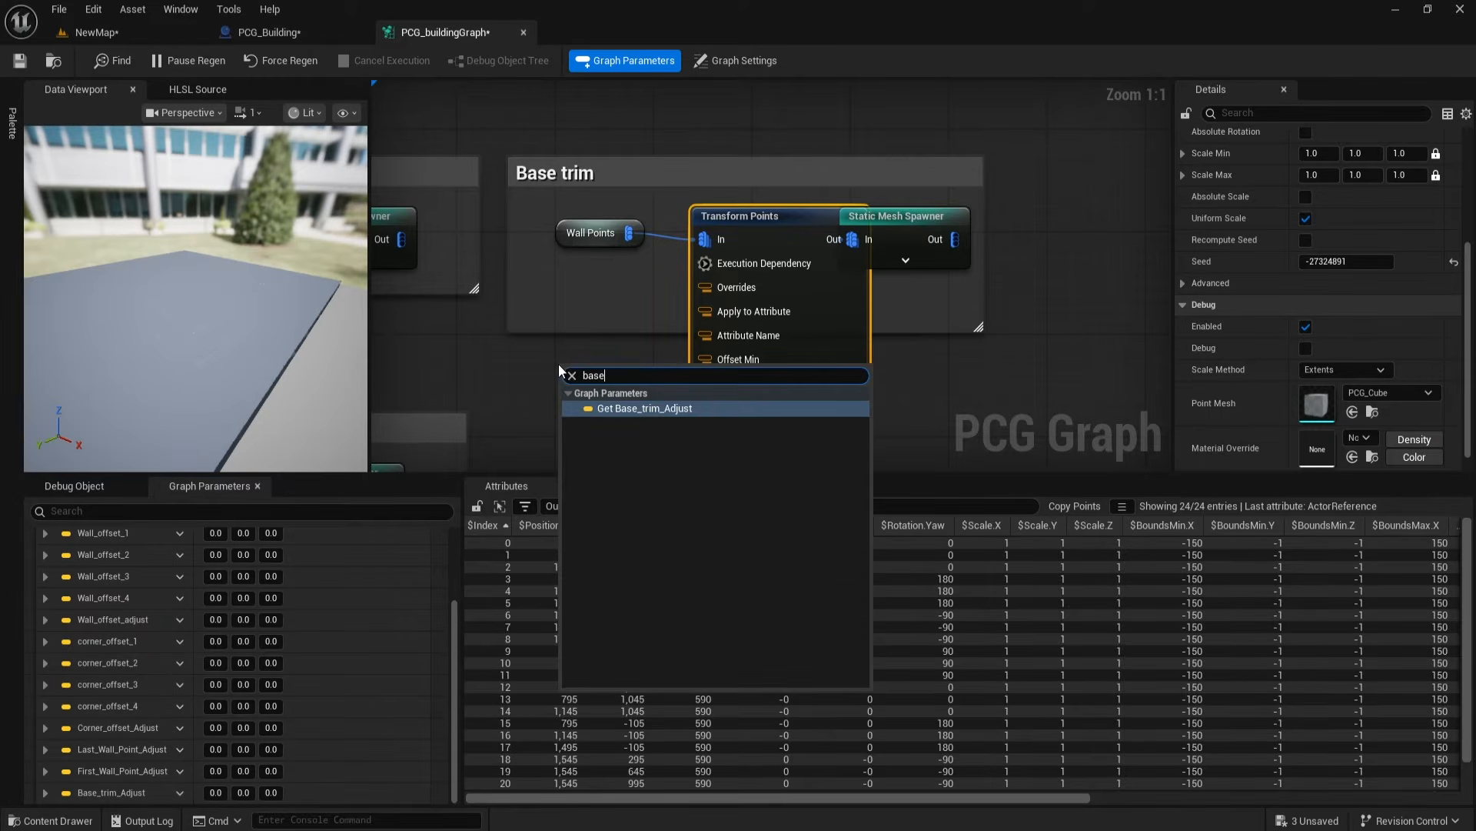
pyautogui.click(620, 409)
pyautogui.moveTo(660, 376); pyautogui.dragTo(703, 359)
pyautogui.moveTo(660, 376); pyautogui.dragTo(705, 383)
pyautogui.moveTo(650, 458); pyautogui.dragTo(608, 152, button='right')
pyautogui.click(736, 343)
pyautogui.moveTo(721, 102); pyautogui.dragTo(766, 398, button='right')
pyautogui.moveTo(597, 363); pyautogui.dragTo(582, 270)
pyautogui.moveTo(906, 354); pyautogui.dragTo(839, 339, button='right')
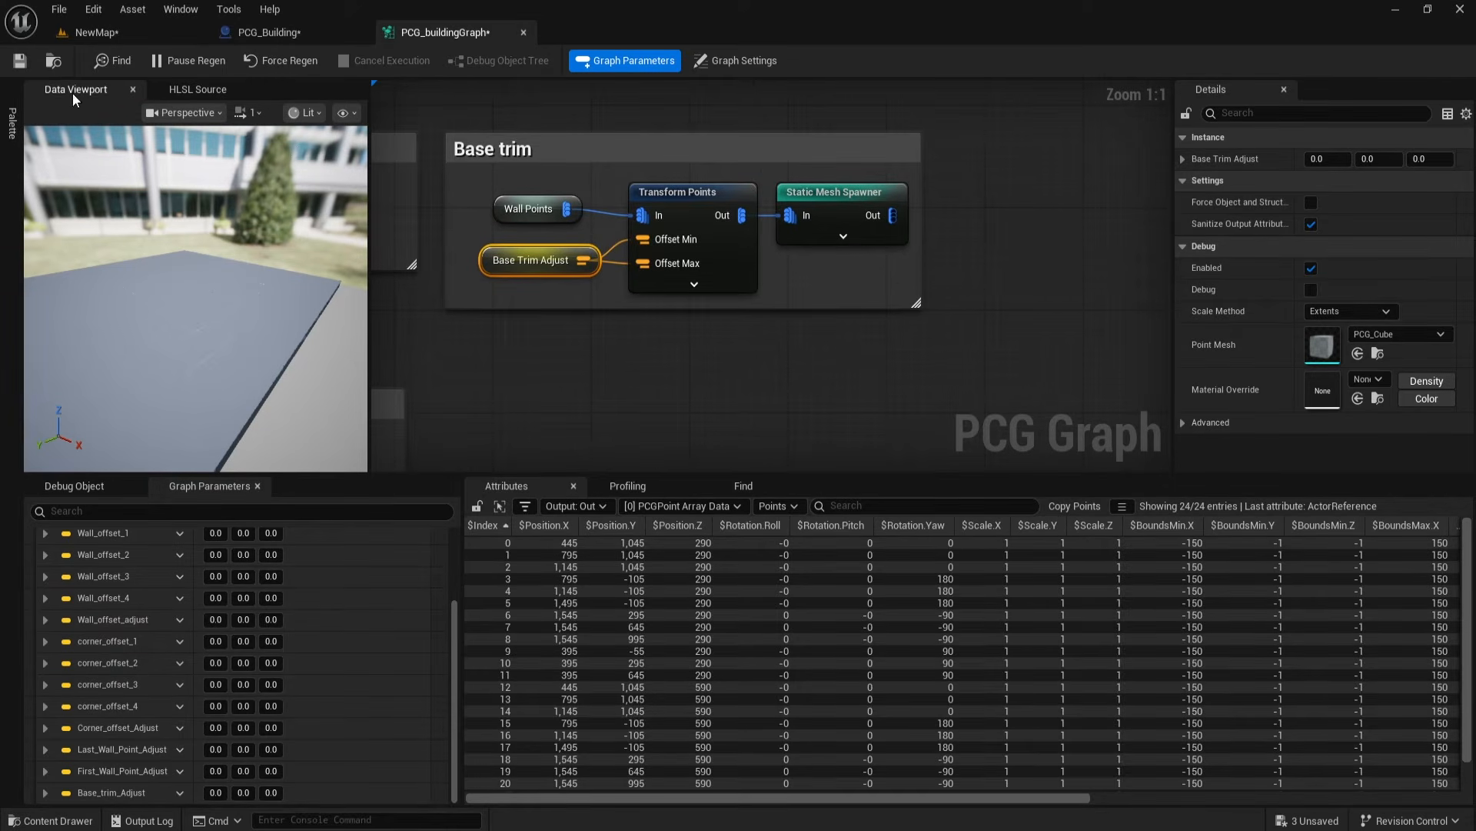
# Step: In PCG_Building's Construction Script, duplicate the last Set Vector Parameter node with its Graph Instance and Wallheight inputs and link it into the execution chain
pyautogui.click(283, 31)
pyautogui.moveTo(739, 501); pyautogui.dragTo(629, 512, button='right')
pyautogui.moveTo(529, 205); pyautogui.dragTo(747, 461)
pyautogui.hotkey('ctrl', 'v')
pyautogui.moveTo(1070, 473); pyautogui.dragTo(1035, 298)
pyautogui.moveTo(913, 470); pyautogui.dragTo(730, 470, button='right')
pyautogui.click(724, 329)
pyautogui.moveTo(632, 297); pyautogui.dragTo(890, 289)
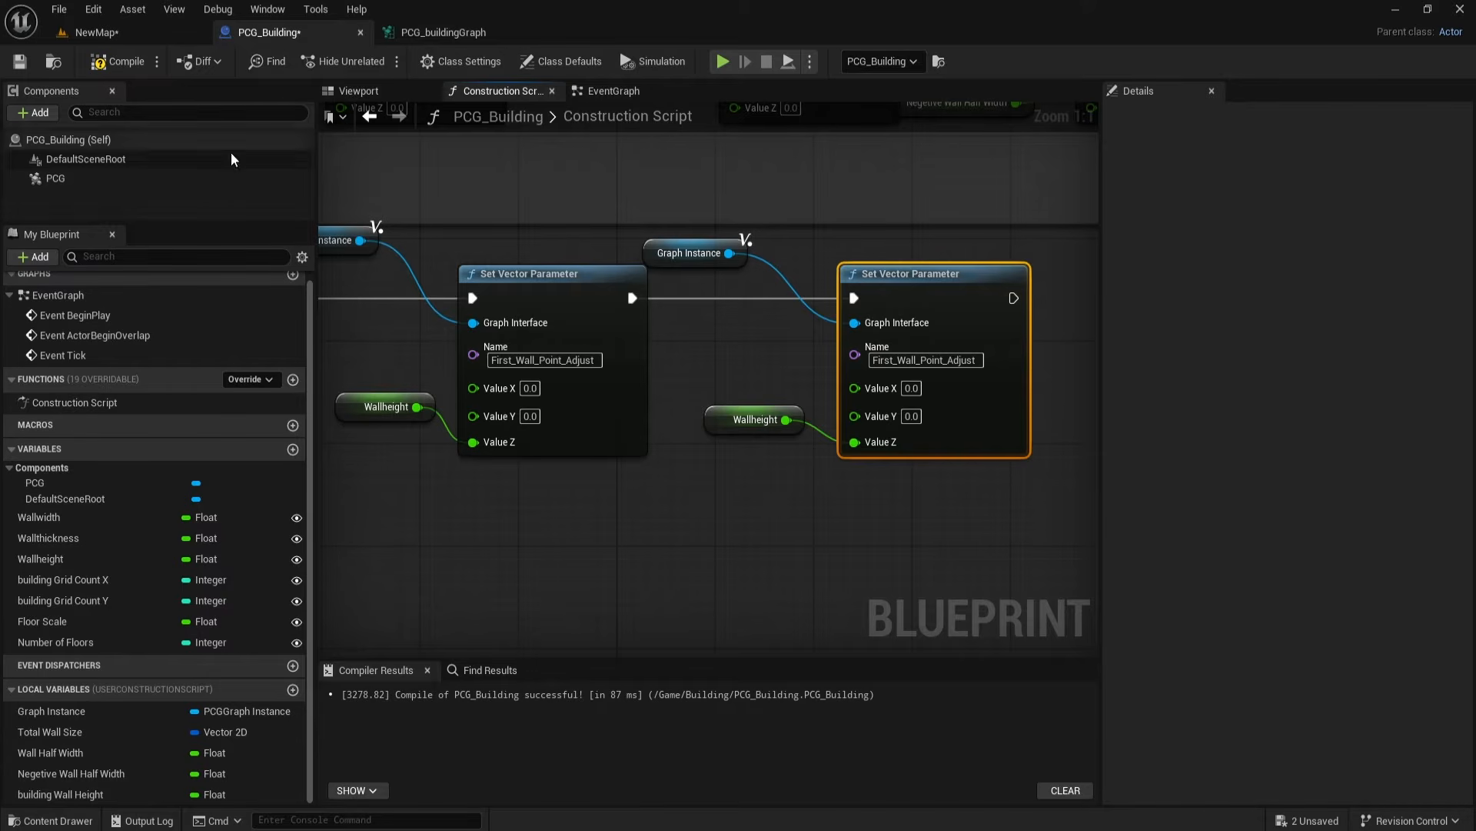
# Step: Examine the ground floor in NewMap and the meshes in the Modular_Building base trim, base wall and base door kit folders
pyautogui.click(96, 32)
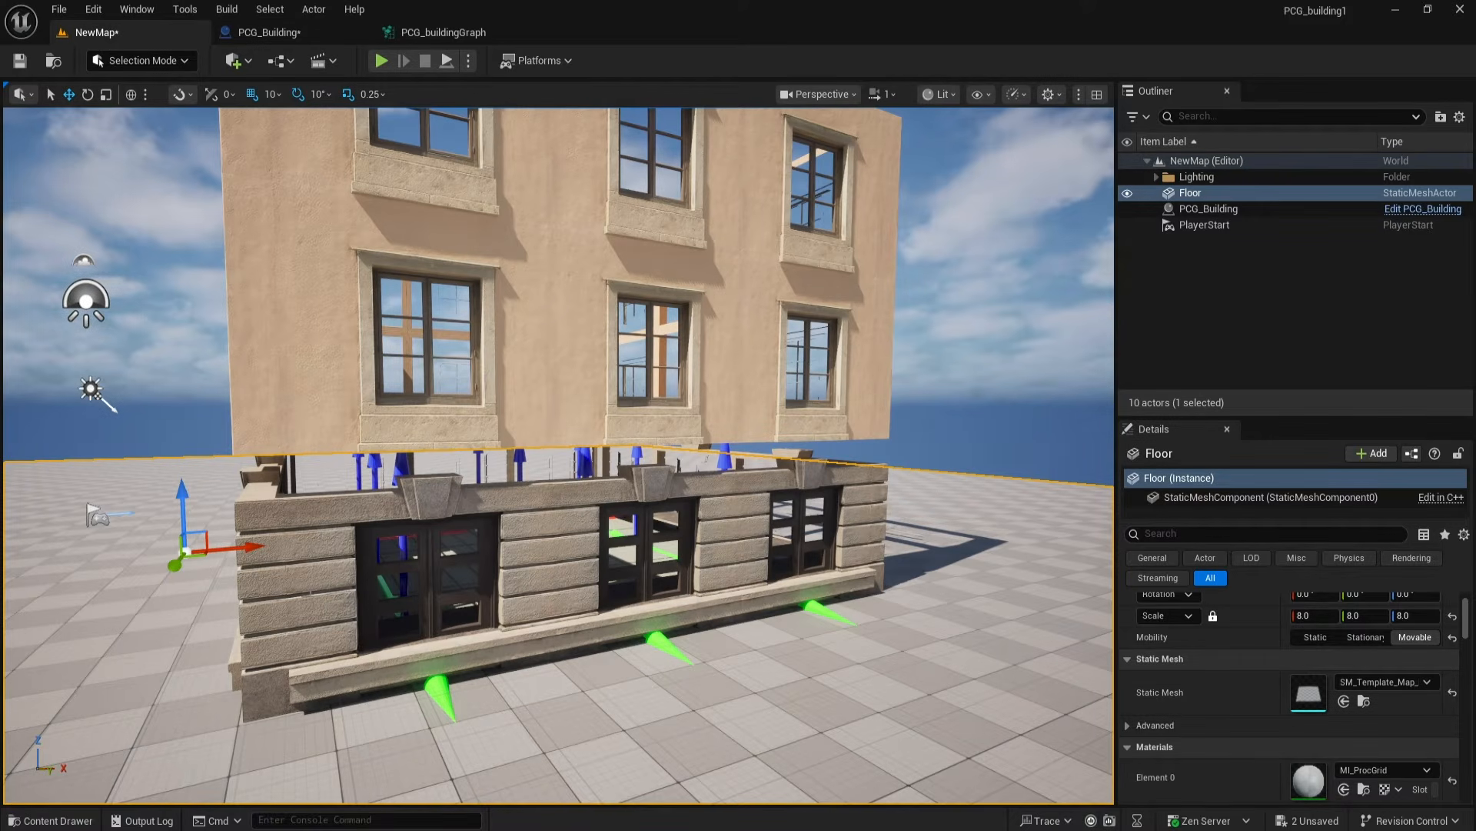
pyautogui.click(269, 32)
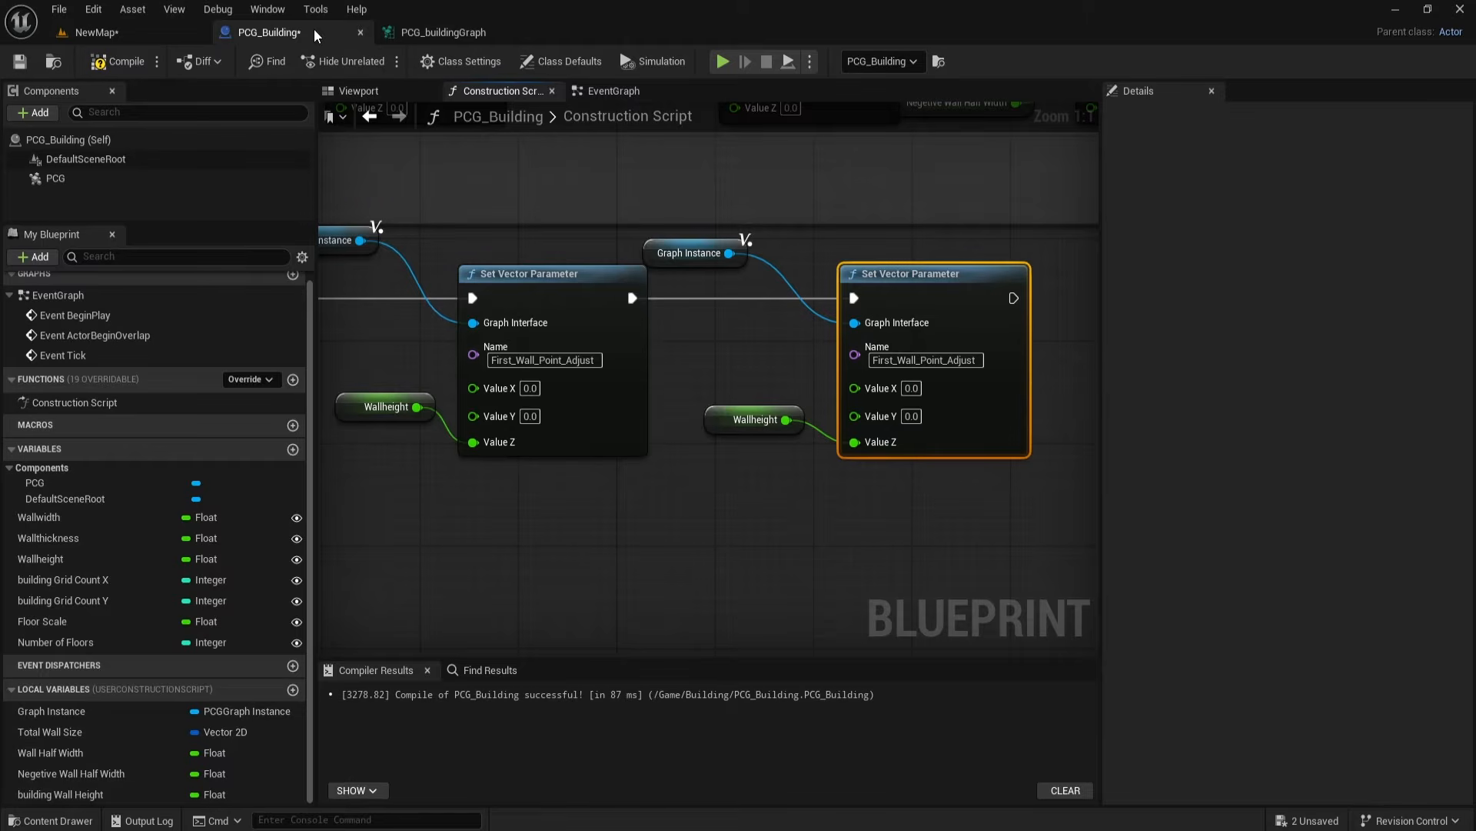
pyautogui.click(50, 820)
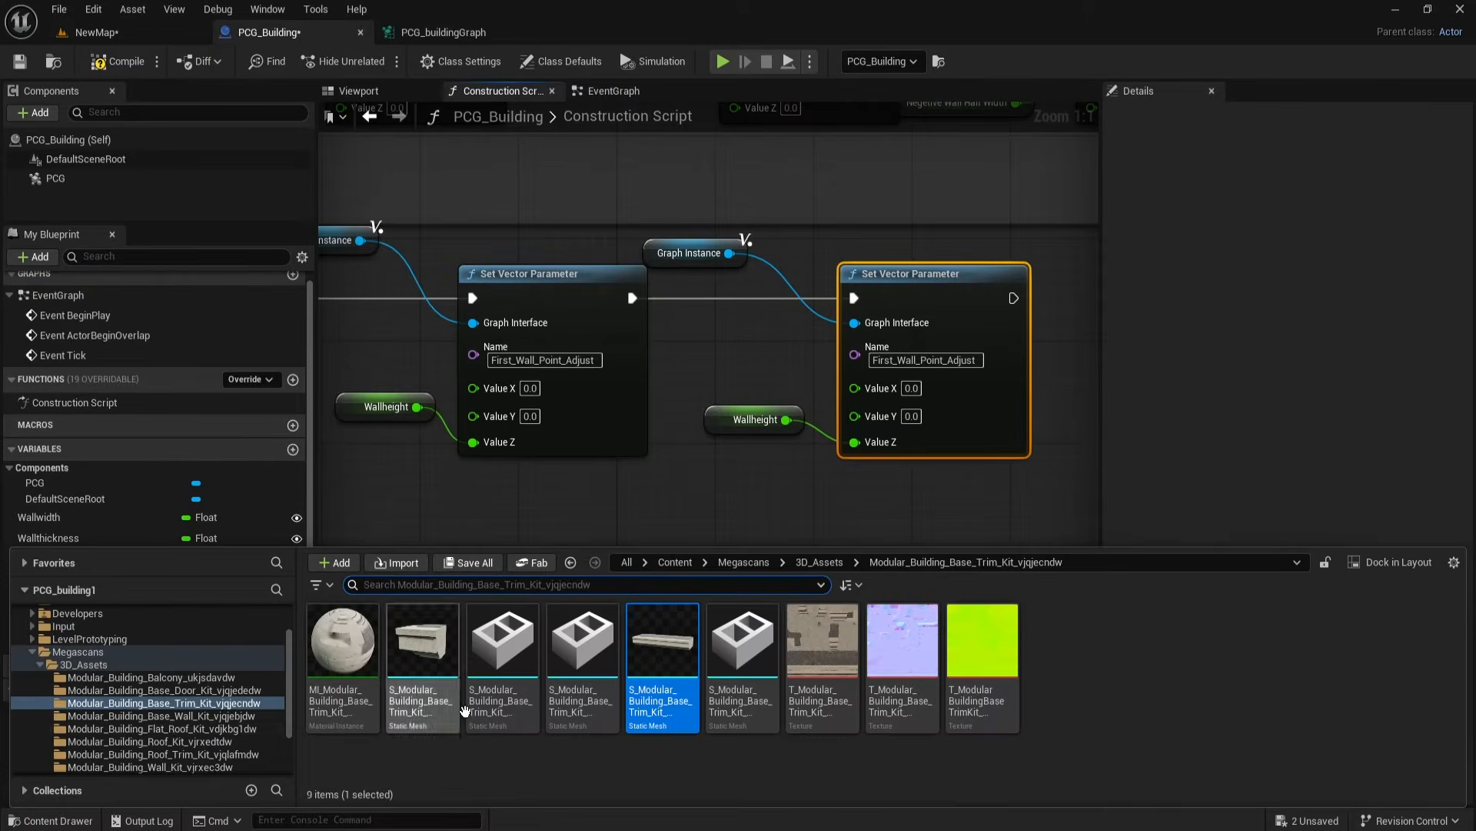
pyautogui.click(152, 729)
pyautogui.click(169, 703)
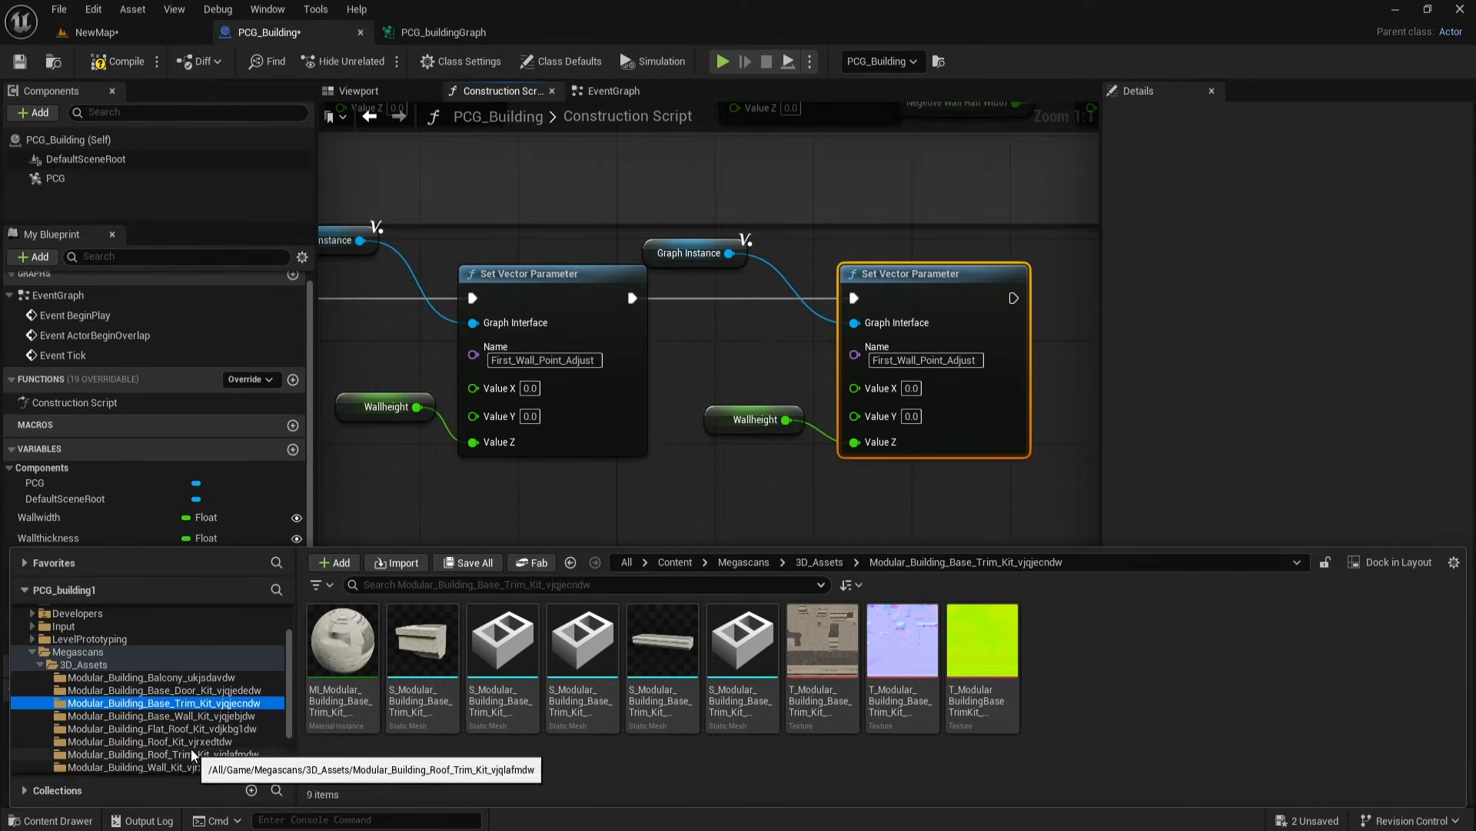
pyautogui.click(193, 719)
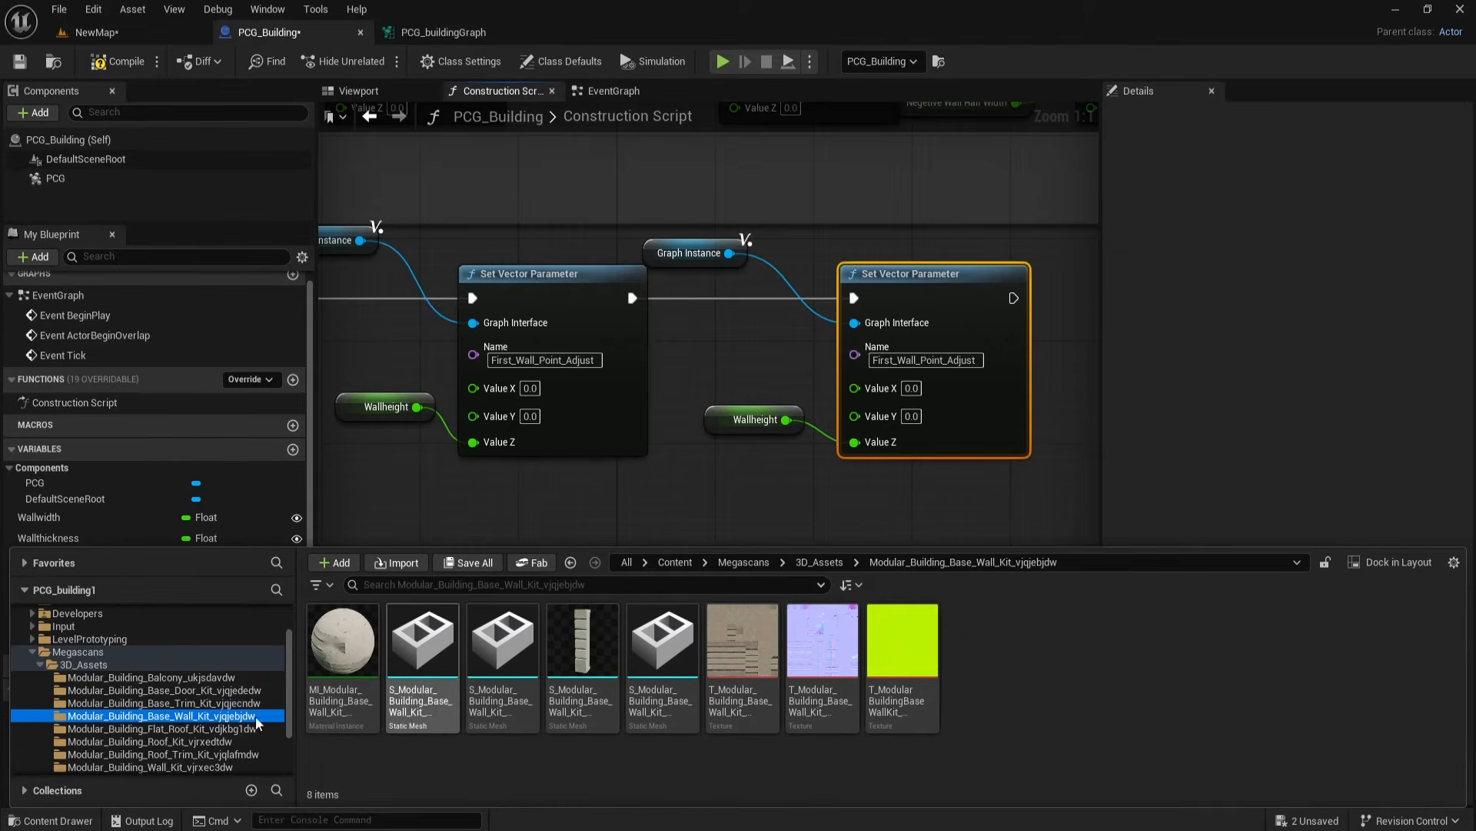
pyautogui.click(161, 690)
pyautogui.moveTo(580, 643)
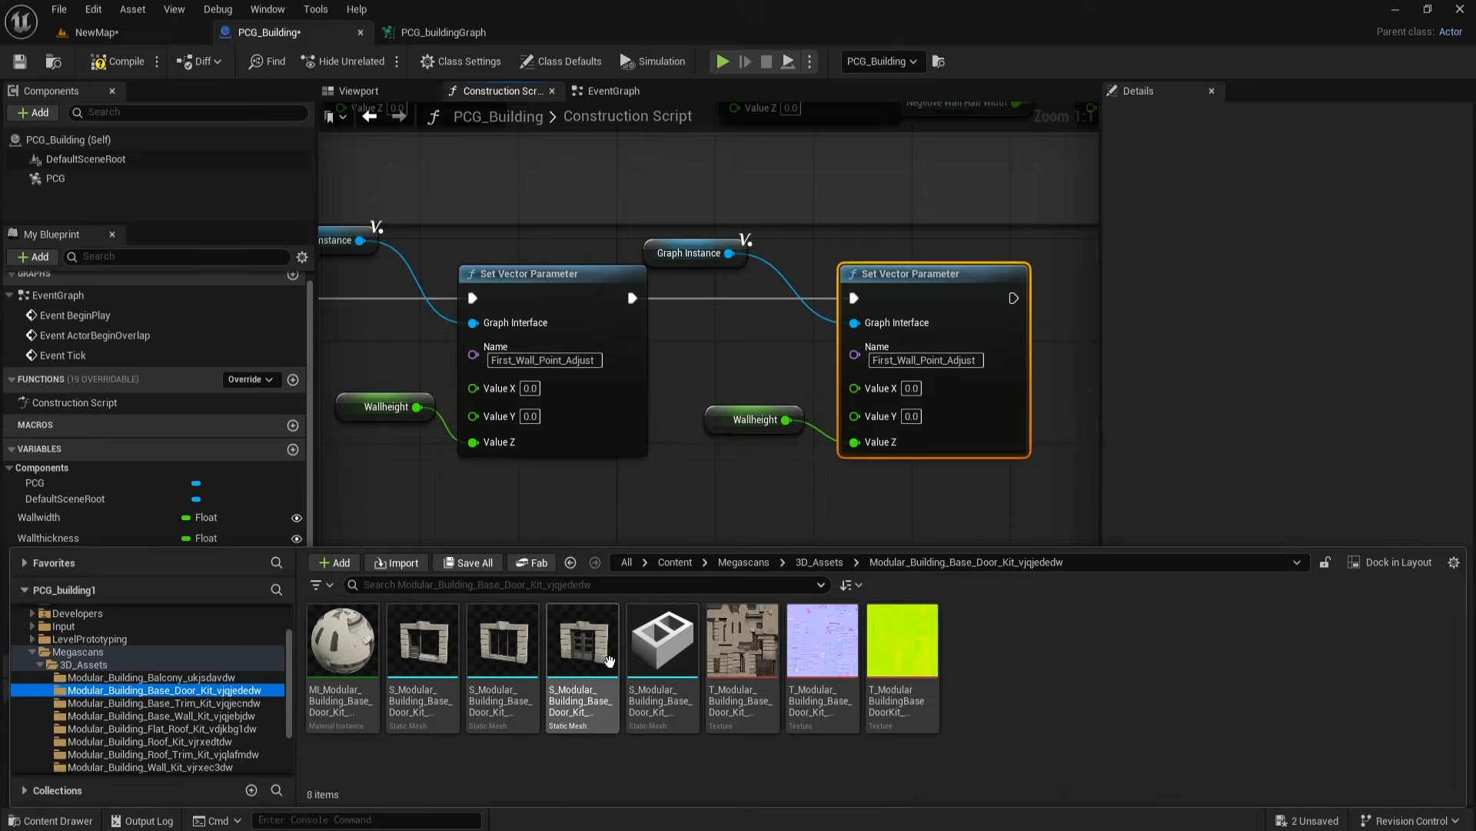
pyautogui.click(375, 511)
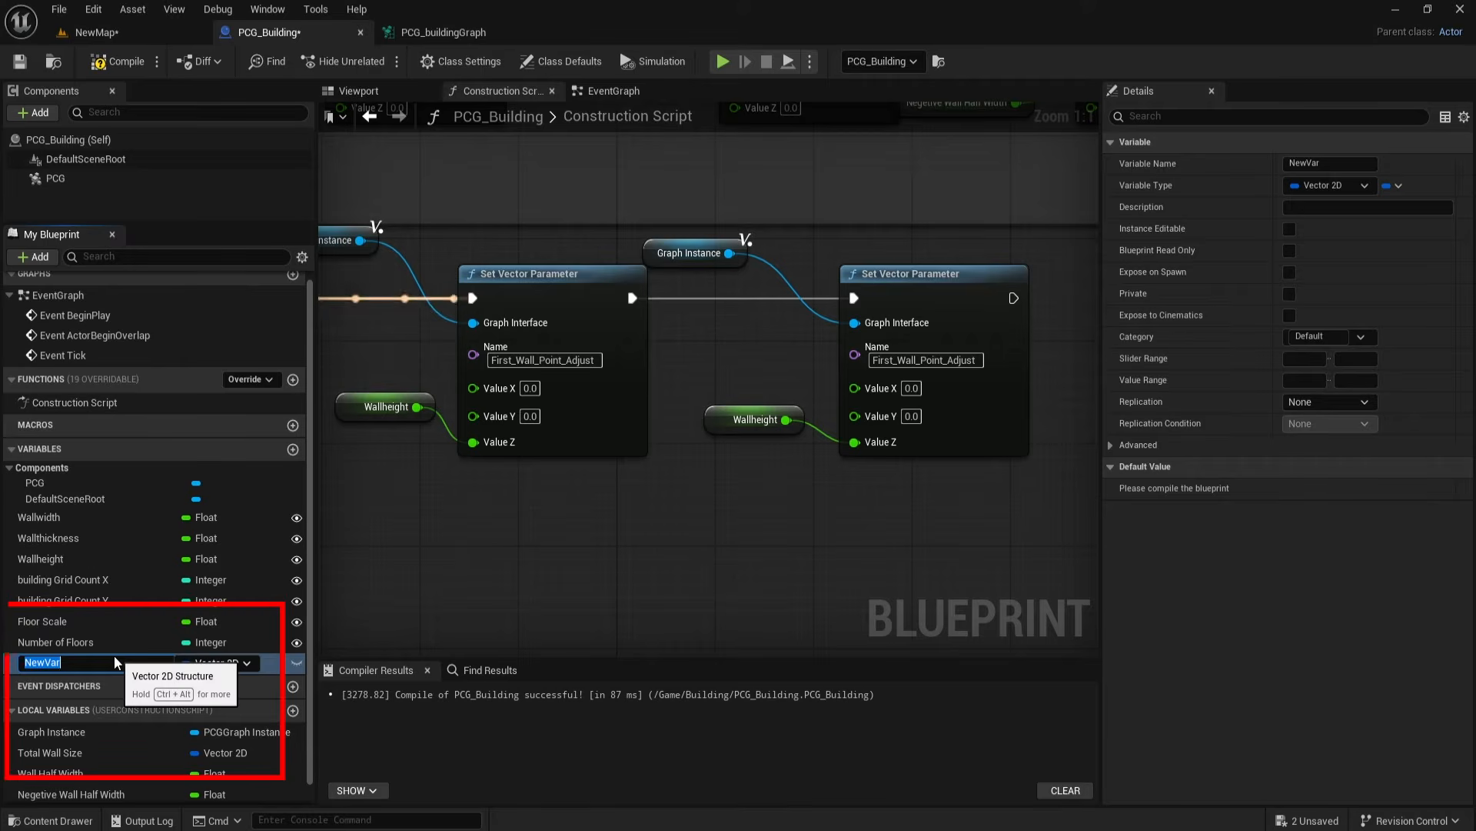
# Step: Add an instance-editable Float variable named Base Wall Height, compile the blueprint, and set its default value to 250
pyautogui.write('Height')
pyautogui.press('Return')
pyautogui.click(224, 663)
pyautogui.click(223, 427)
pyautogui.click(296, 663)
pyautogui.click(116, 62)
pyautogui.click(1323, 510)
pyautogui.write('250')
pyautogui.press('Return')
# Step: Replace the Wallheight input on the duplicated Set Vector Parameter node's Value Z with the Base Wall Height variable
pyautogui.click(727, 421)
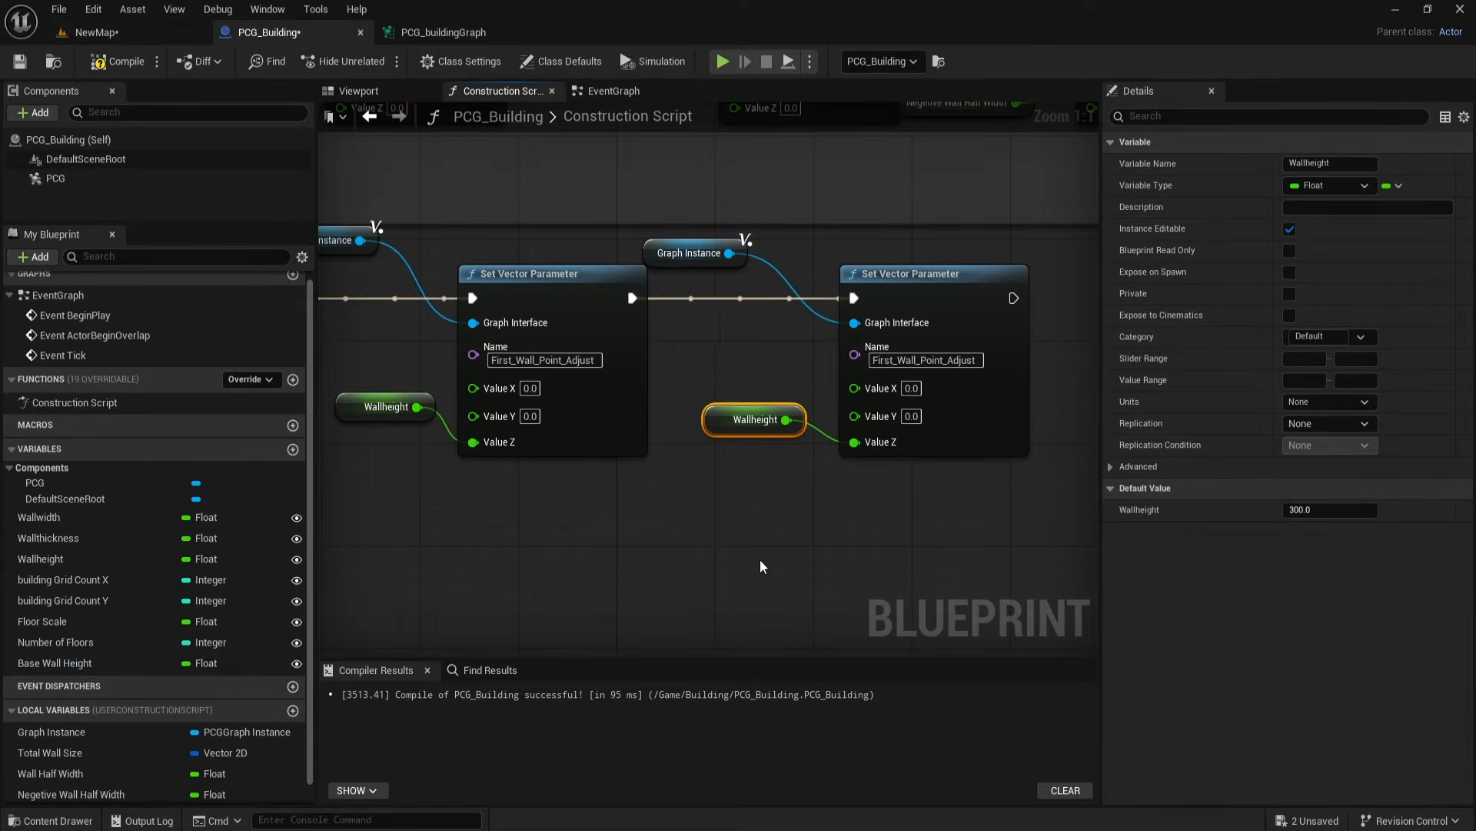
pyautogui.press('Delete')
pyautogui.moveTo(89, 668); pyautogui.dragTo(855, 445)
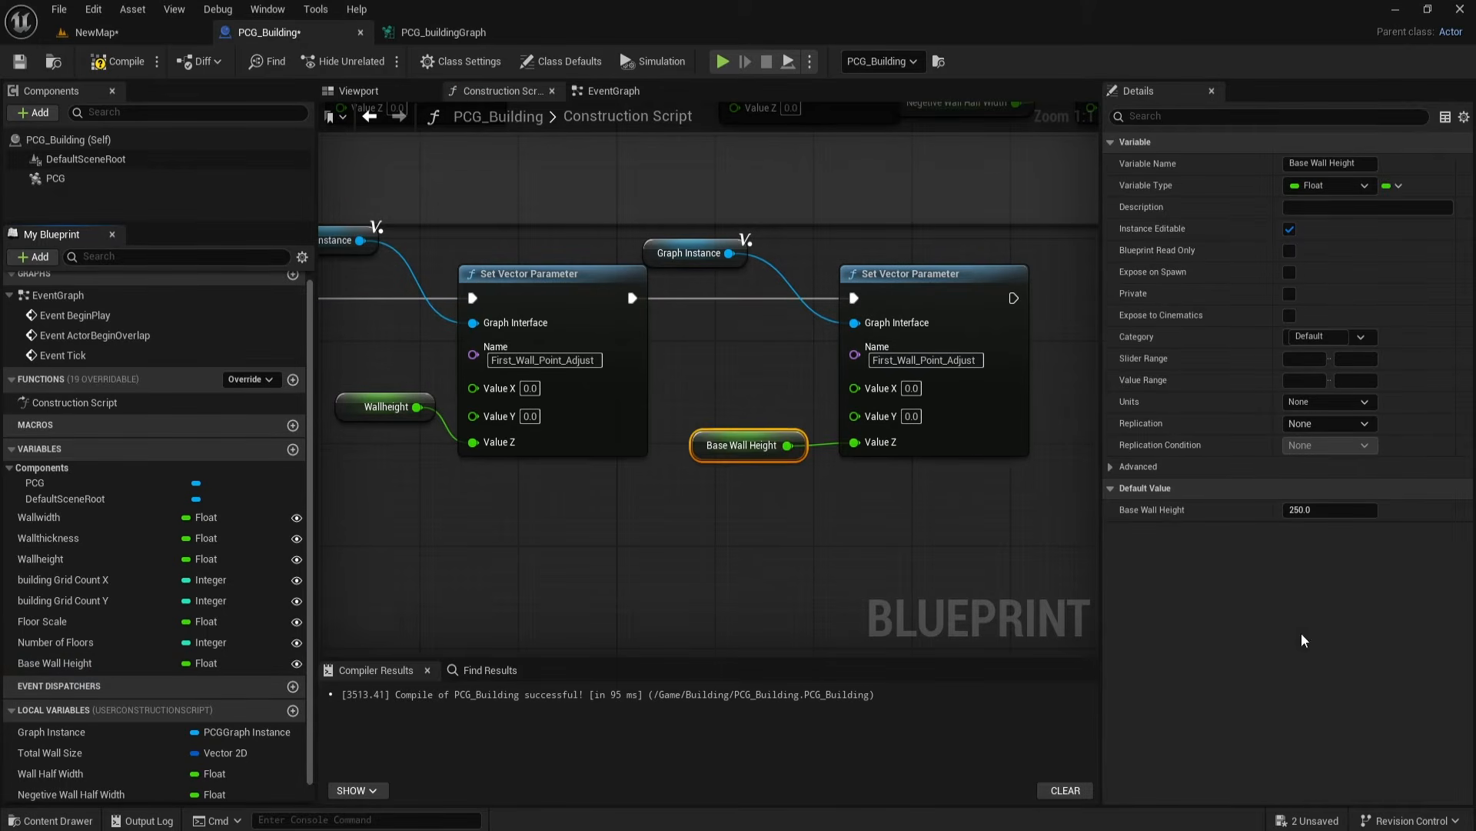
# Step: Set the duplicated Set Vector Parameter node's Name to the graph parameter name Base_trim_Adjust
pyautogui.click(444, 32)
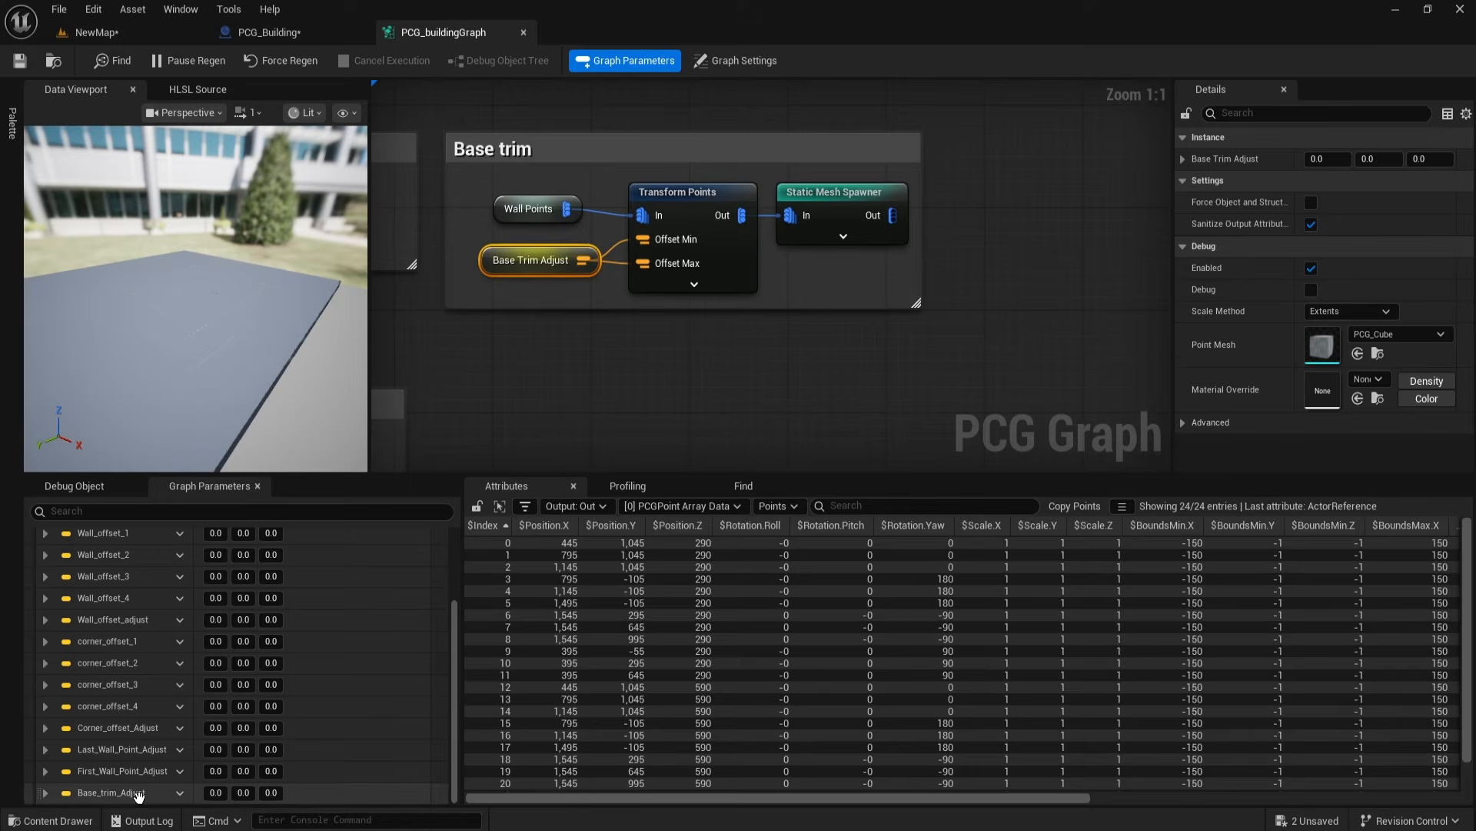
pyautogui.click(521, 350)
pyautogui.click(291, 37)
pyautogui.moveTo(873, 359); pyautogui.dragTo(1035, 360)
pyautogui.write('Base_trim_Adjust')
pyautogui.press('Return')
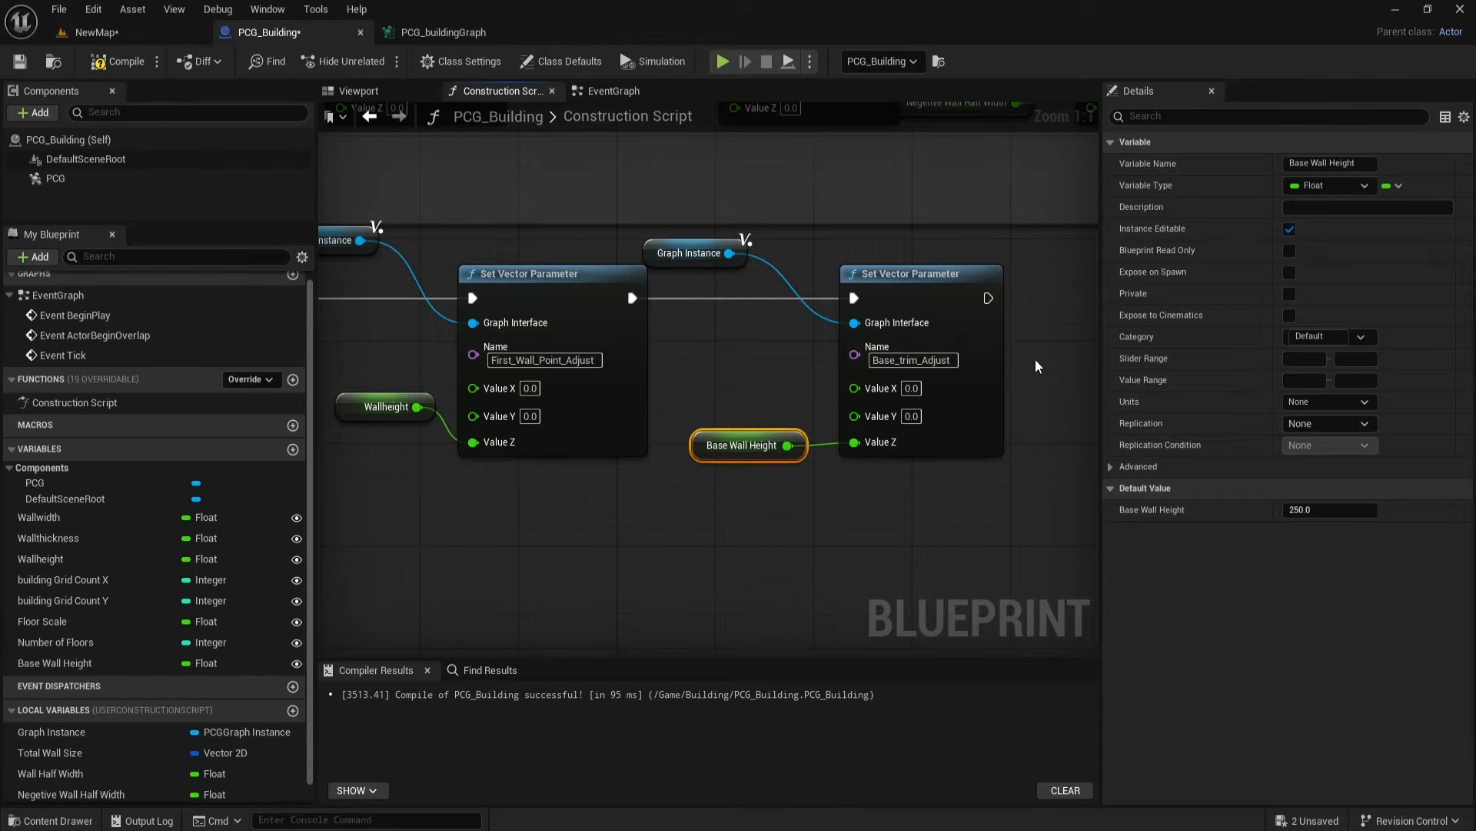
pyautogui.click(864, 494)
# Step: Compile and save PCG_Building, force-regenerate the PCG graph, and check the base trim's height on the building in NewMap
pyautogui.click(119, 61)
pyautogui.click(20, 62)
pyautogui.click(490, 34)
pyautogui.click(281, 62)
pyautogui.click(123, 33)
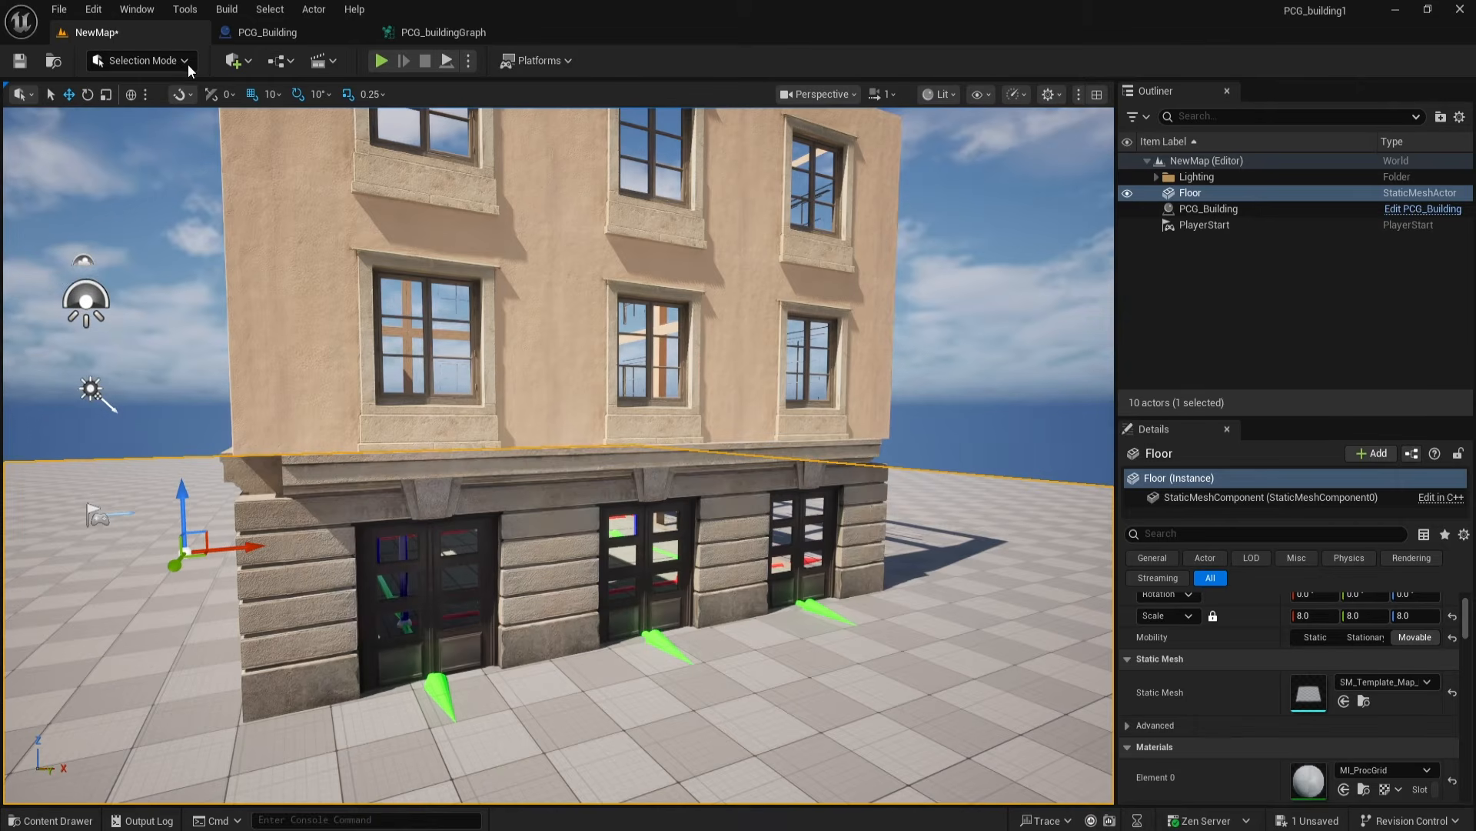
pyautogui.scroll(-3, 560, 454)
pyautogui.keyDown('alt'); pyautogui.moveTo(423, 617); pyautogui.dragTo(369, 492); pyautogui.keyUp('alt')
# Step: In PCG_buildingGraph, duplicate the Base trim comment group below the original and title the copy "Base trim corner"
pyautogui.click(432, 33)
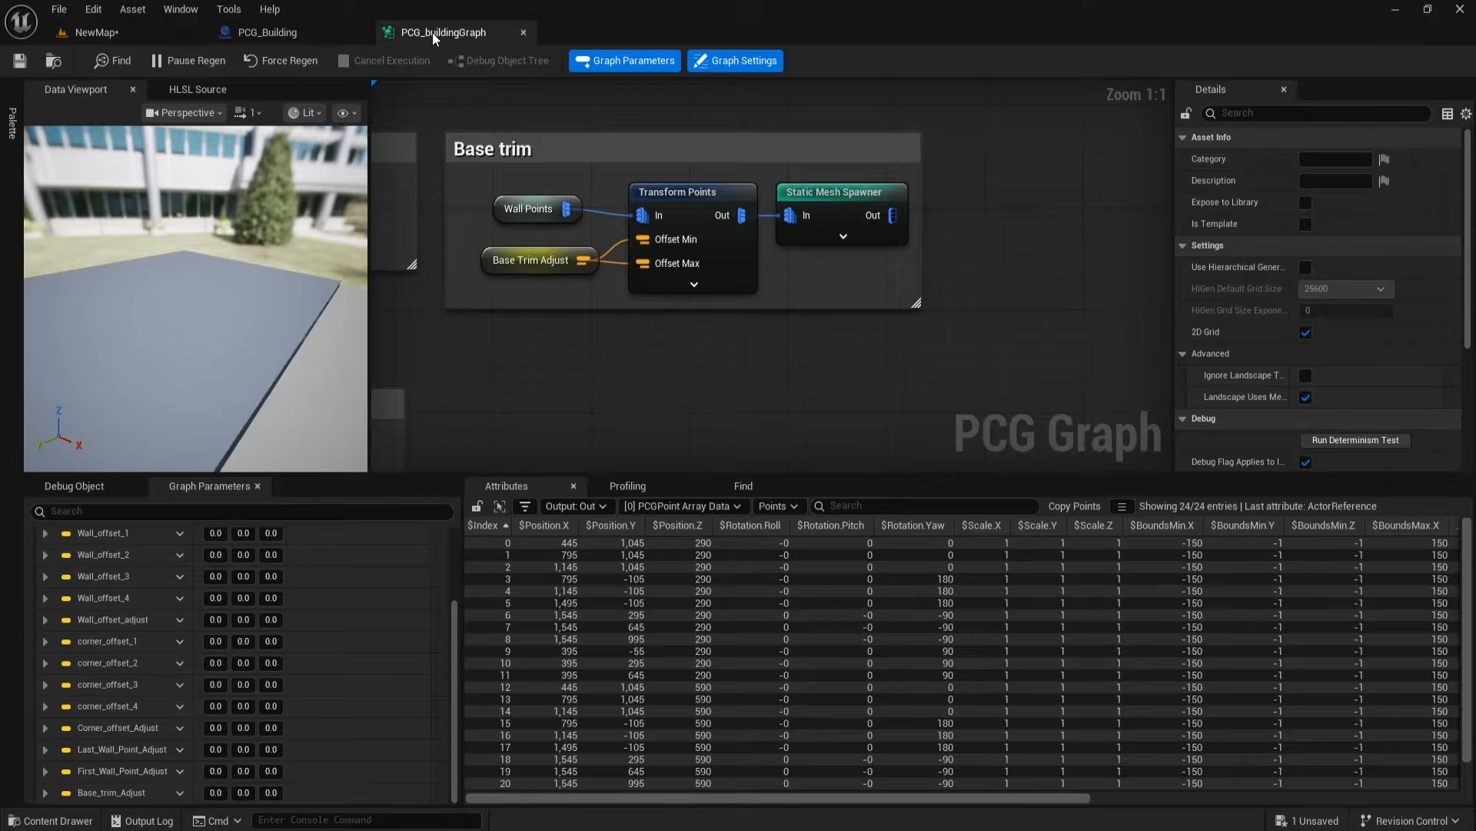
pyautogui.scroll(-1, 715, 333)
pyautogui.scroll(1, 716, 340)
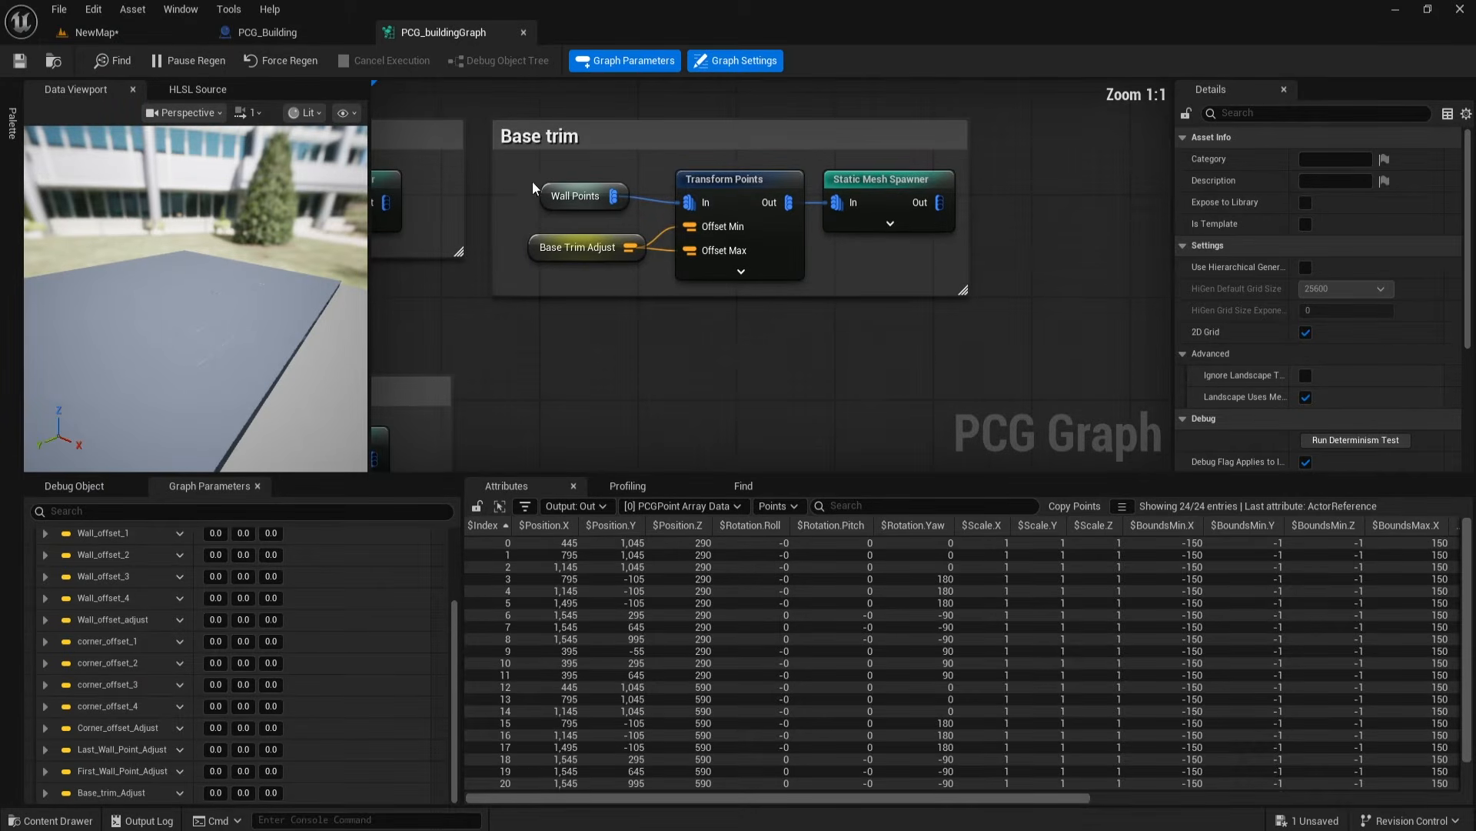
pyautogui.click(504, 124)
pyautogui.hotkey('ctrl', 'c')
pyautogui.hotkey('ctrl', 'v')
pyautogui.moveTo(972, 292); pyautogui.dragTo(773, 372)
pyautogui.doubleClick(611, 317)
pyautogui.click(613, 317)
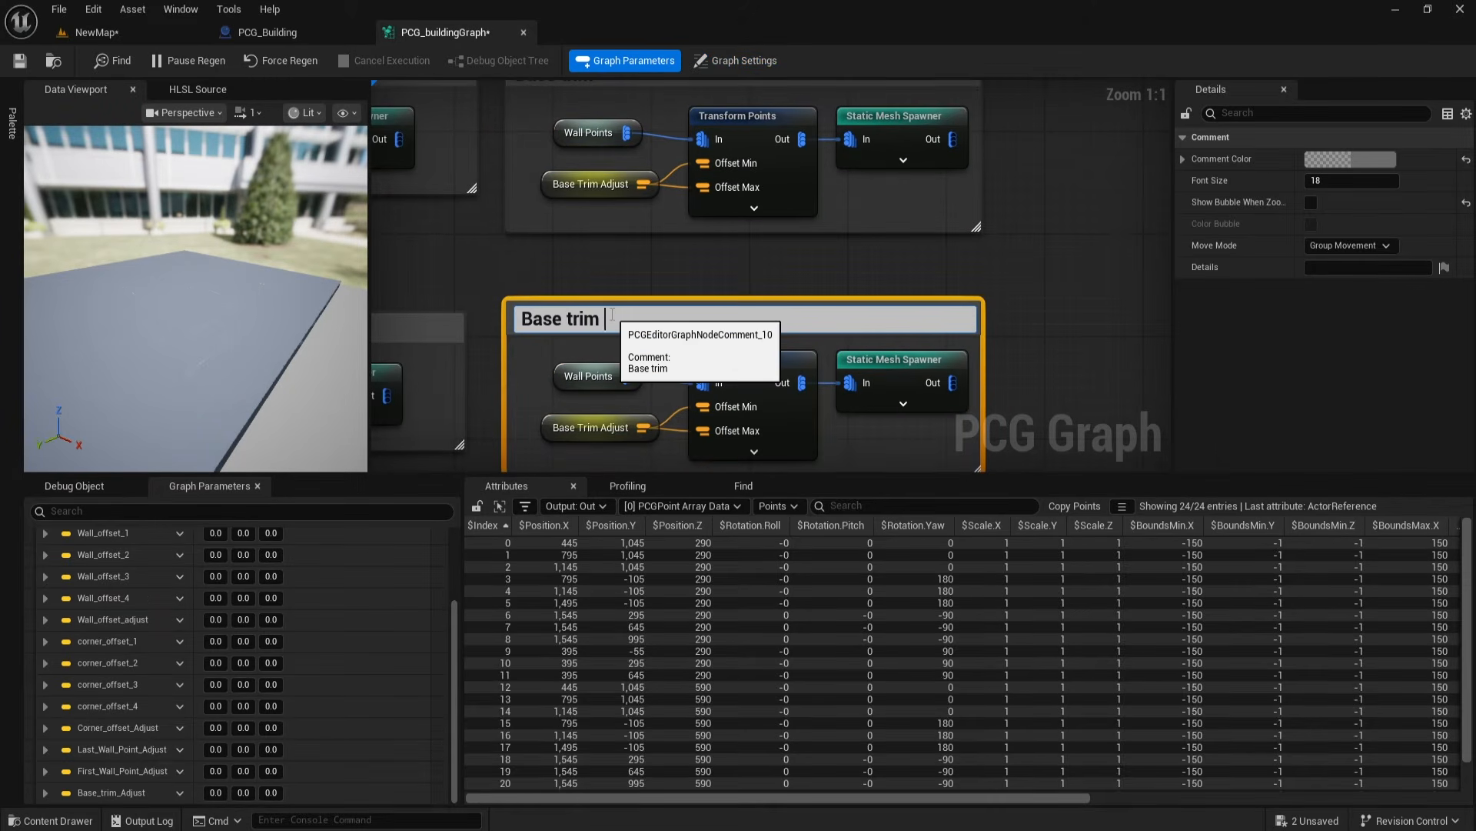
pyautogui.click(583, 390)
# Step: Replace Wall Points in the Base trim corner group with a Corner Point reroute connected to Transform Points' In
pyautogui.rightClick(553, 369)
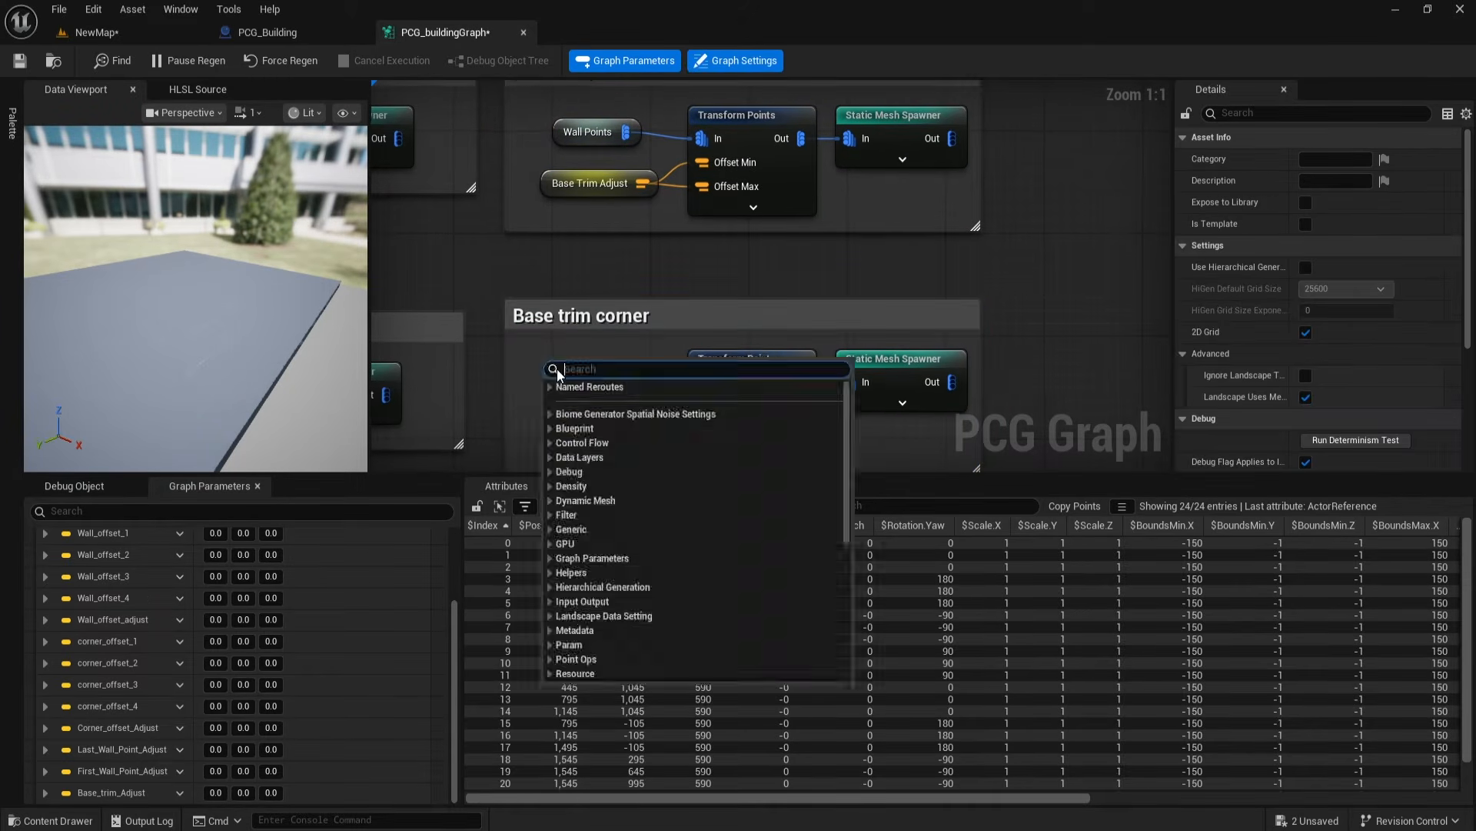
pyautogui.click(550, 387)
pyautogui.click(574, 401)
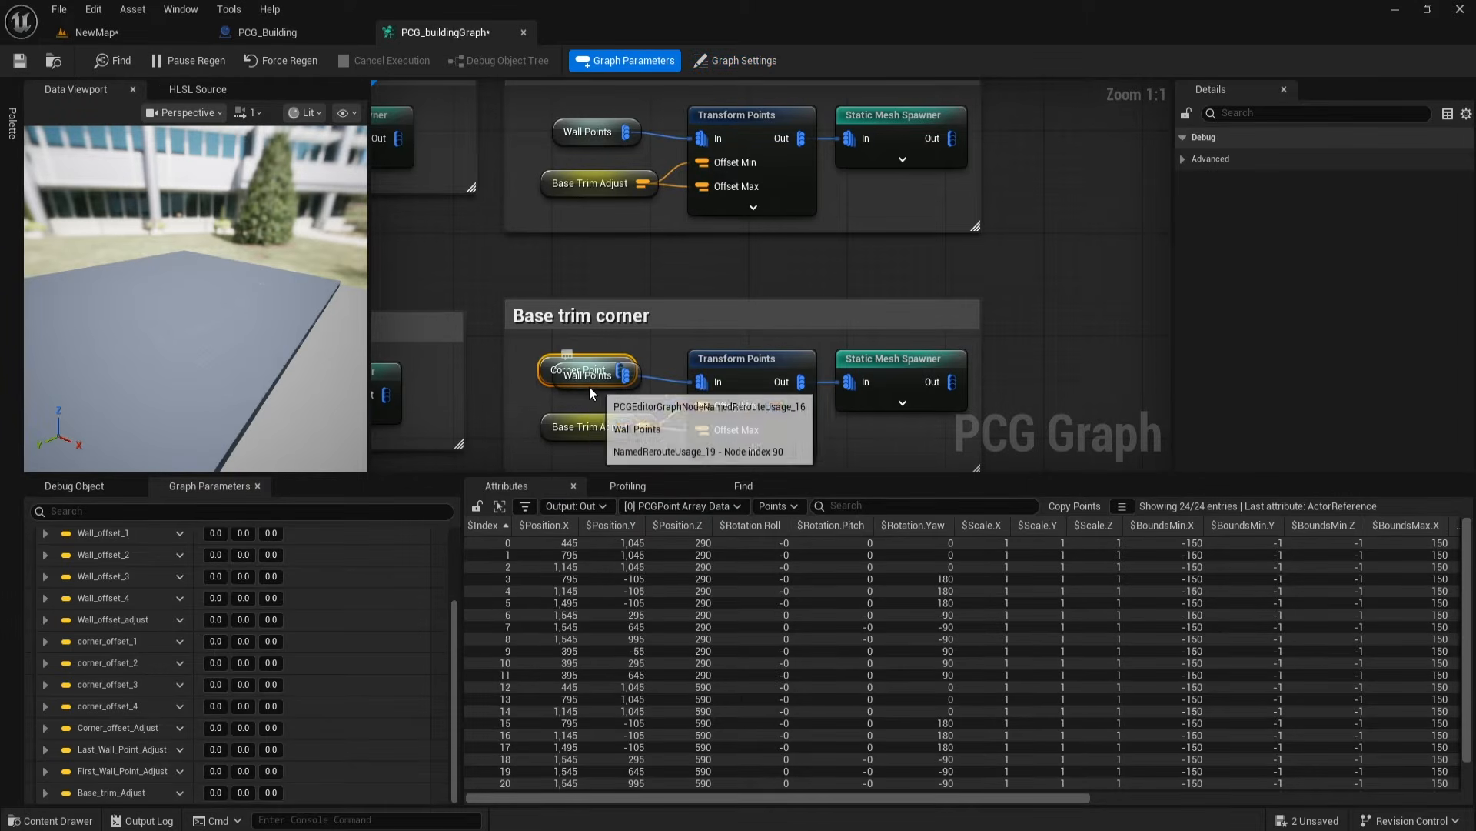
pyautogui.moveTo(541, 374); pyautogui.dragTo(548, 351)
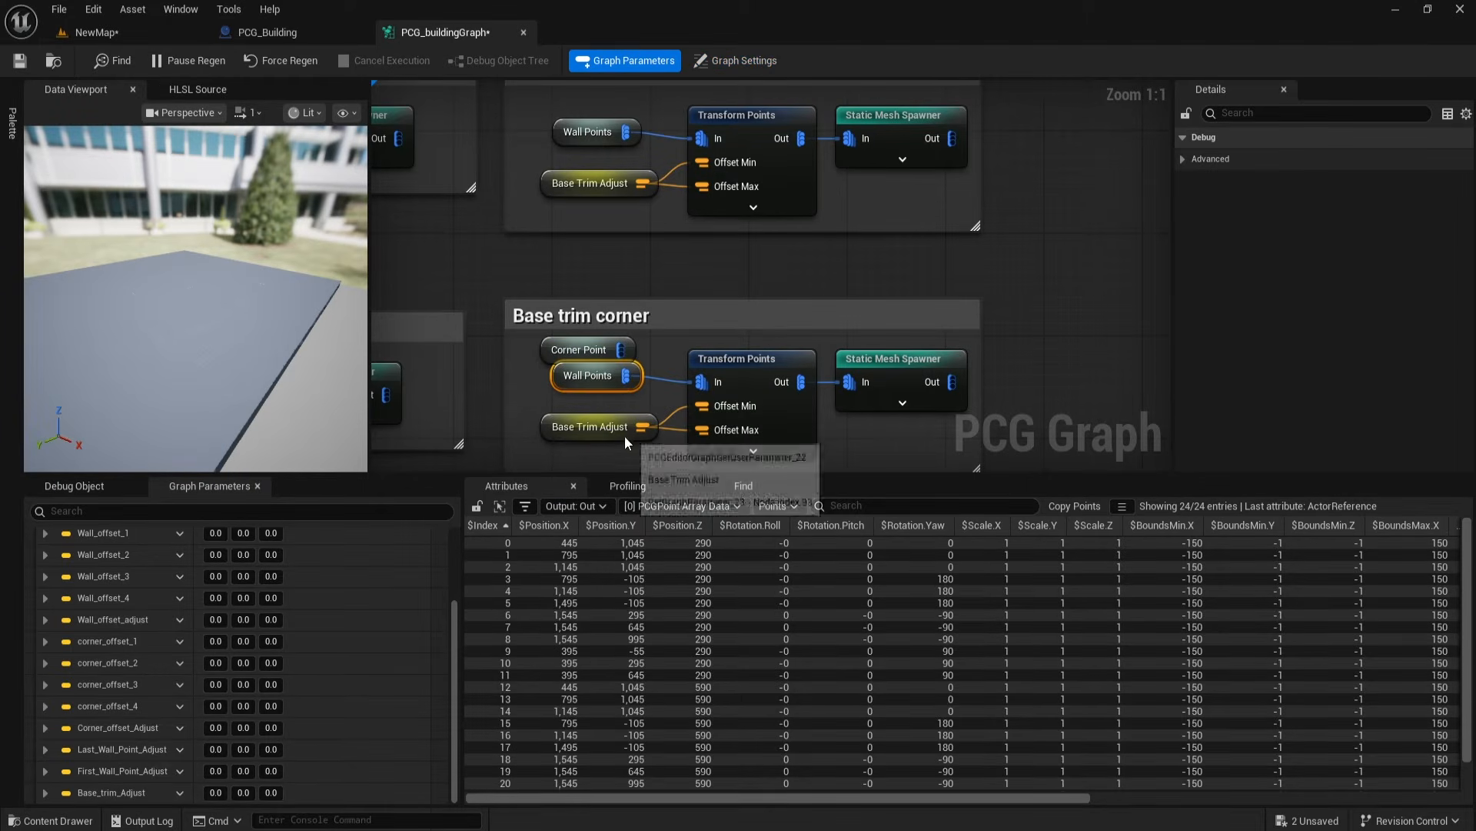
pyautogui.press('Delete')
pyautogui.moveTo(621, 349)
pyautogui.mouseDown()
pyautogui.moveTo(705, 388)
pyautogui.moveTo(617, 375)
pyautogui.mouseUp()
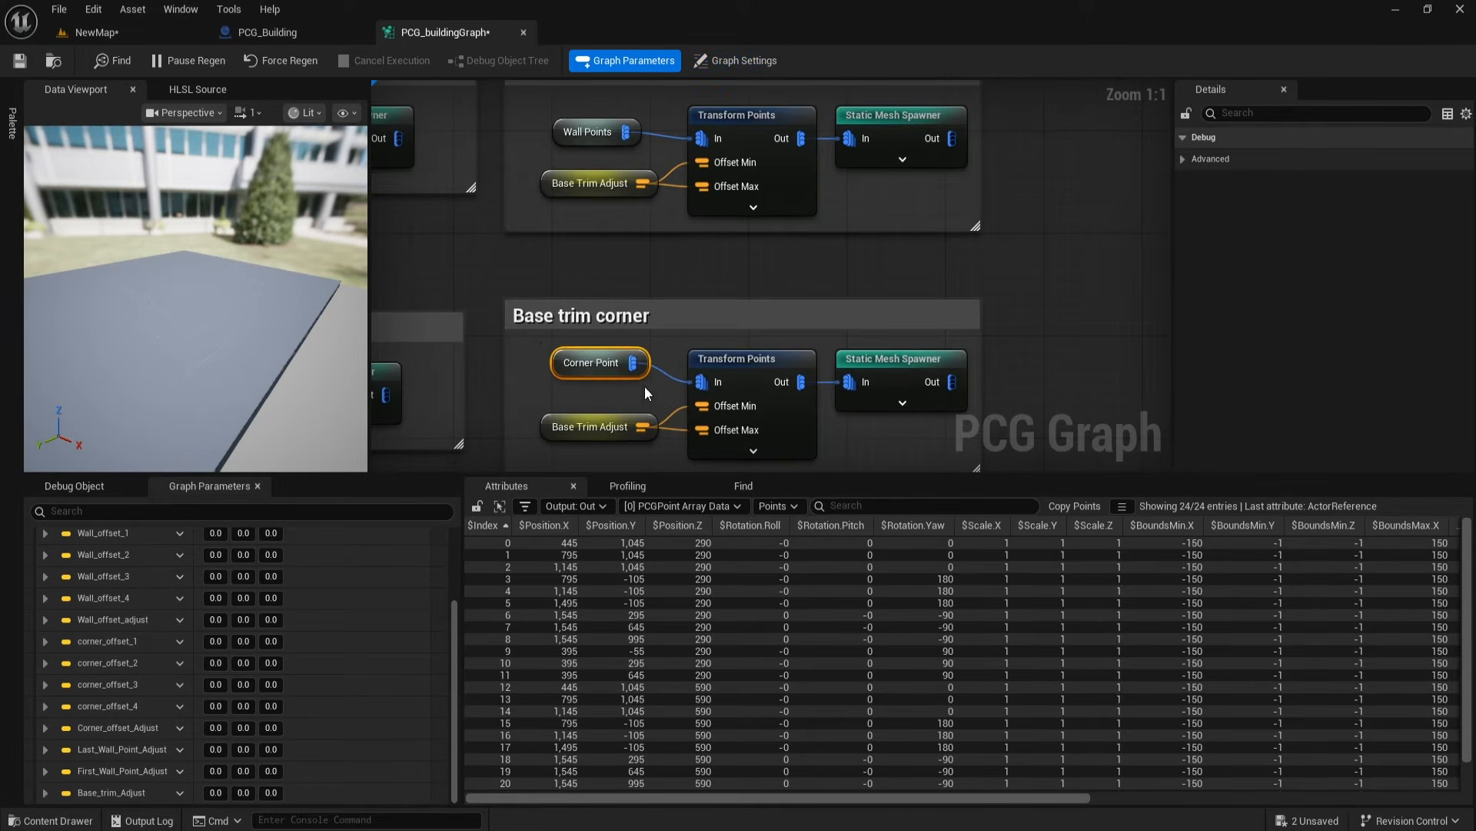
# Step: Set the Base trim corner spawner's mesh entry to the short corner trim mesh from Modular_Building_Base_Trim_Kit
pyautogui.moveTo(652, 389); pyautogui.dragTo(588, 315, button='right')
pyautogui.moveTo(822, 401); pyautogui.dragTo(805, 392, button='right')
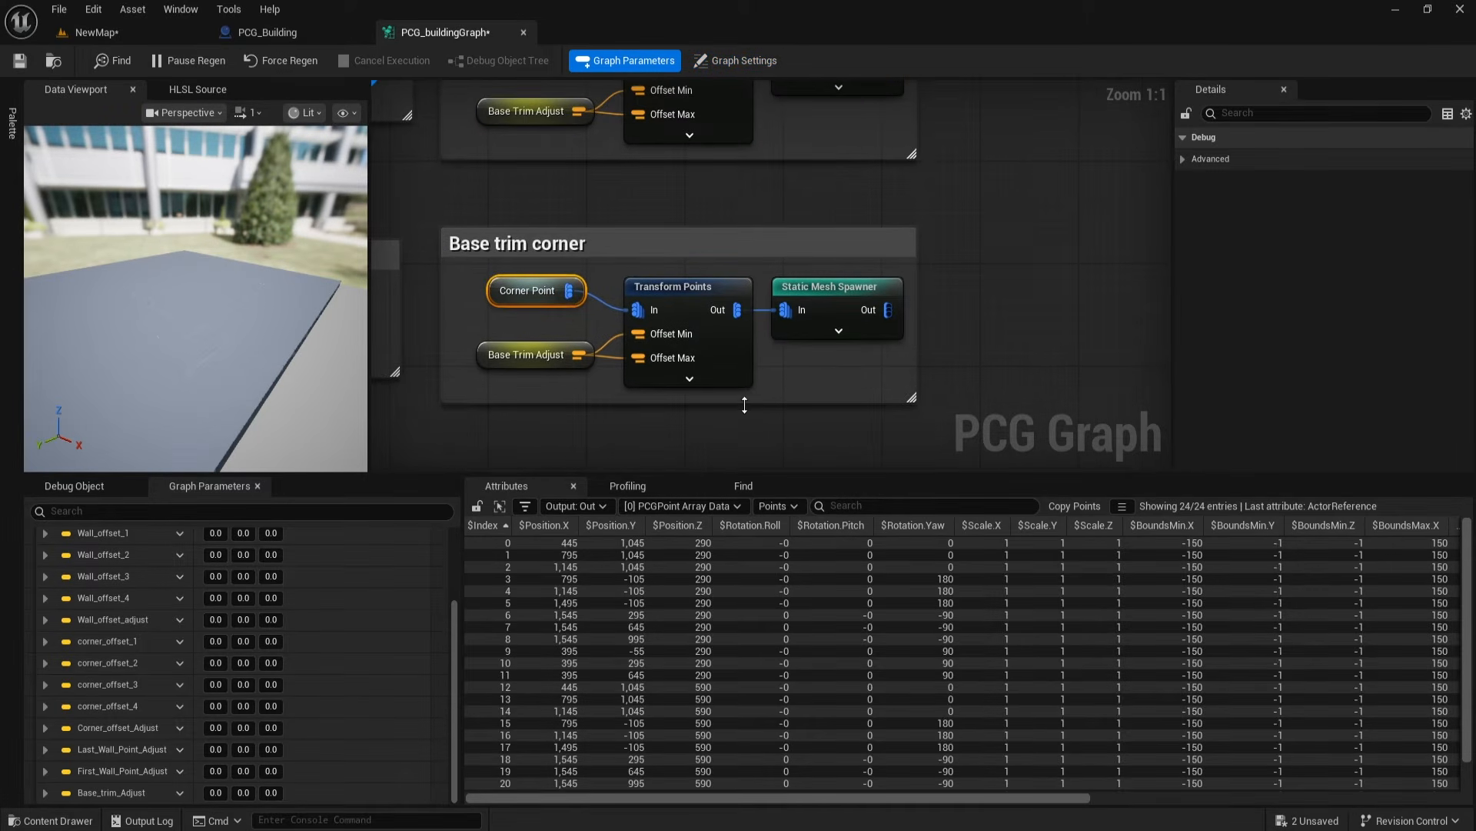
pyautogui.click(813, 300)
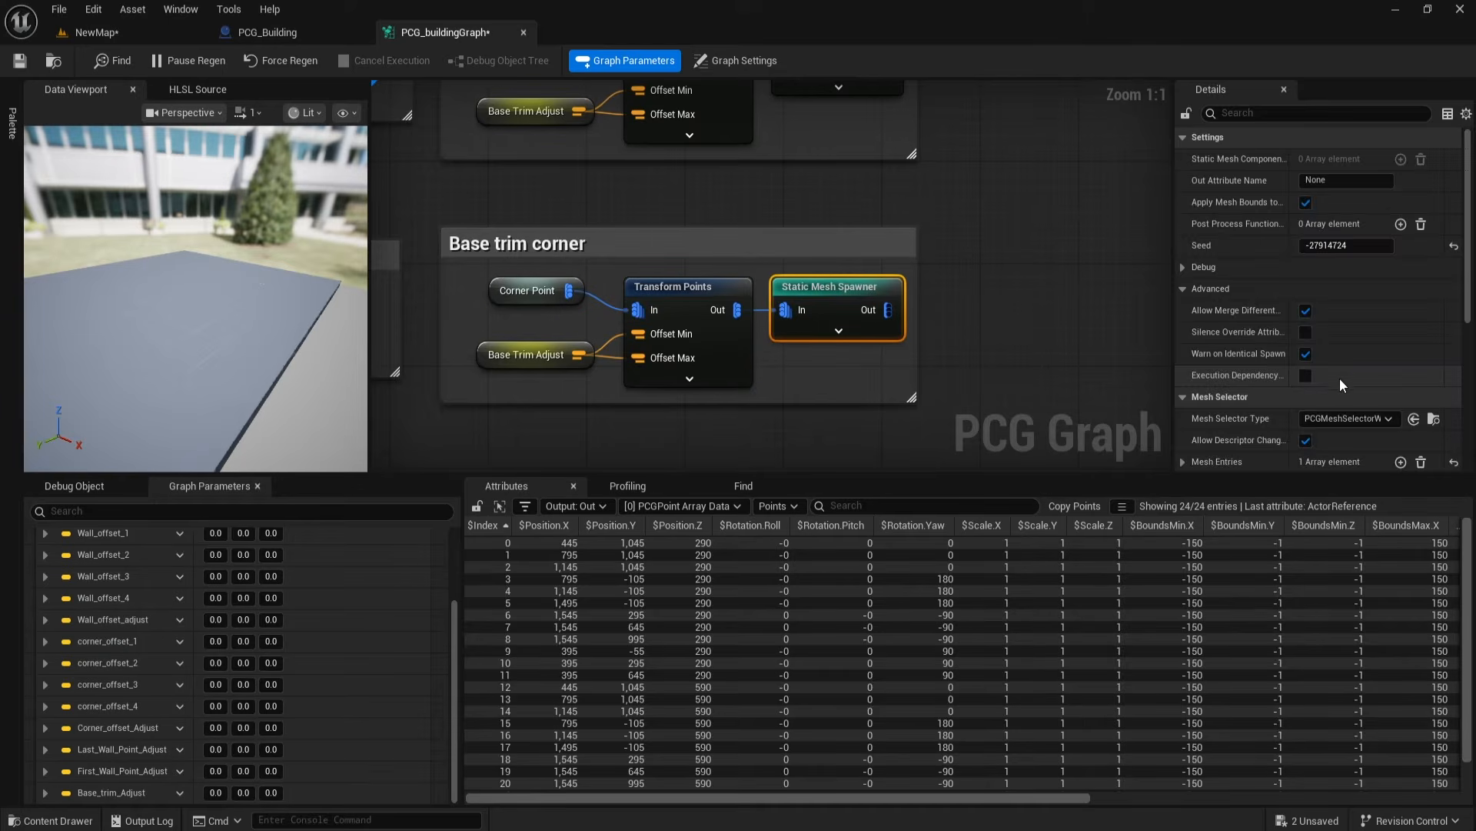
pyautogui.scroll(-1, 1340, 376)
pyautogui.click(1184, 360)
pyautogui.click(1196, 382)
pyautogui.scroll(-1, 1299, 428)
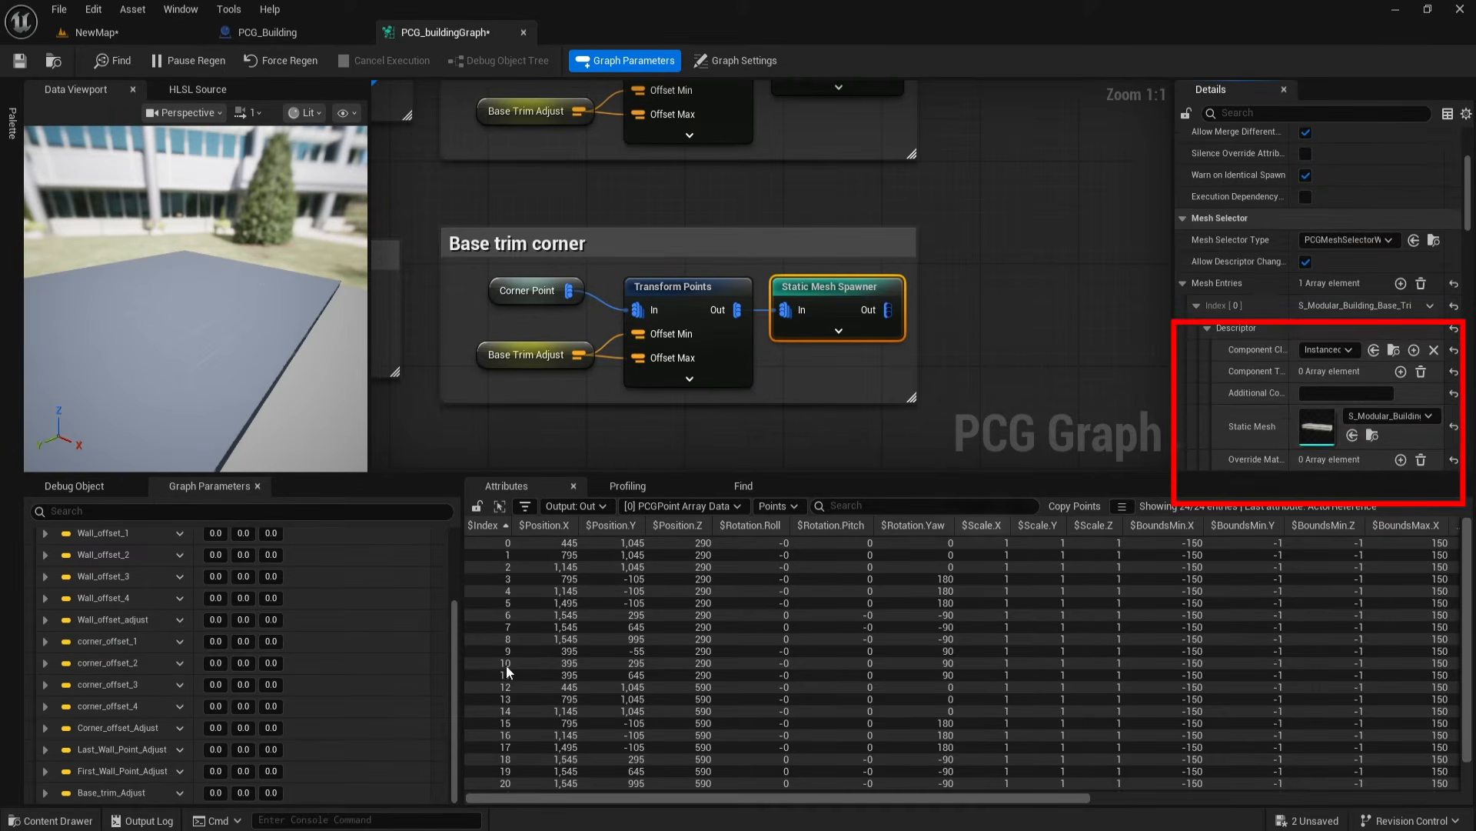
pyautogui.click(51, 821)
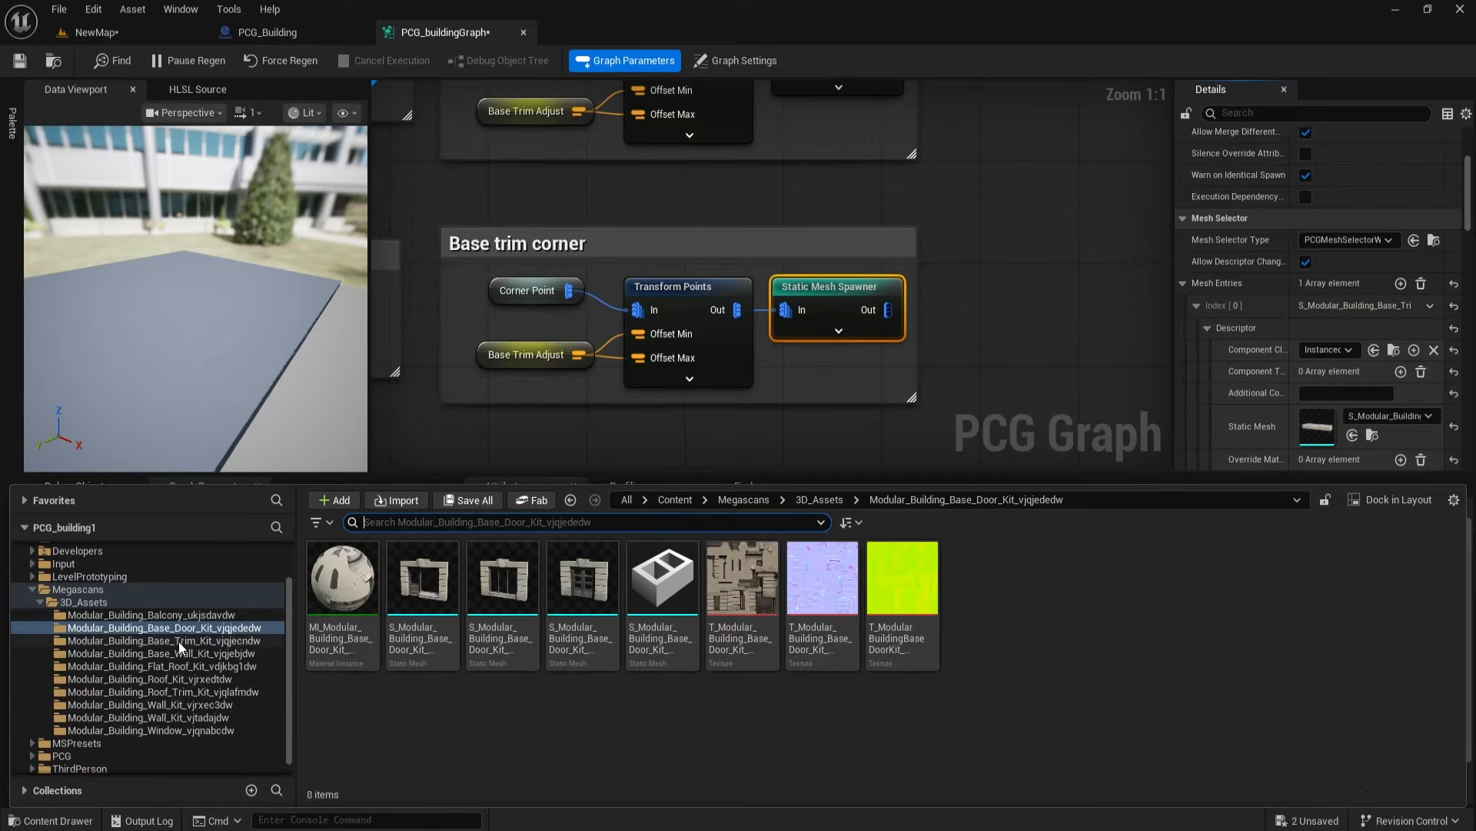
pyautogui.click(181, 642)
pyautogui.click(423, 584)
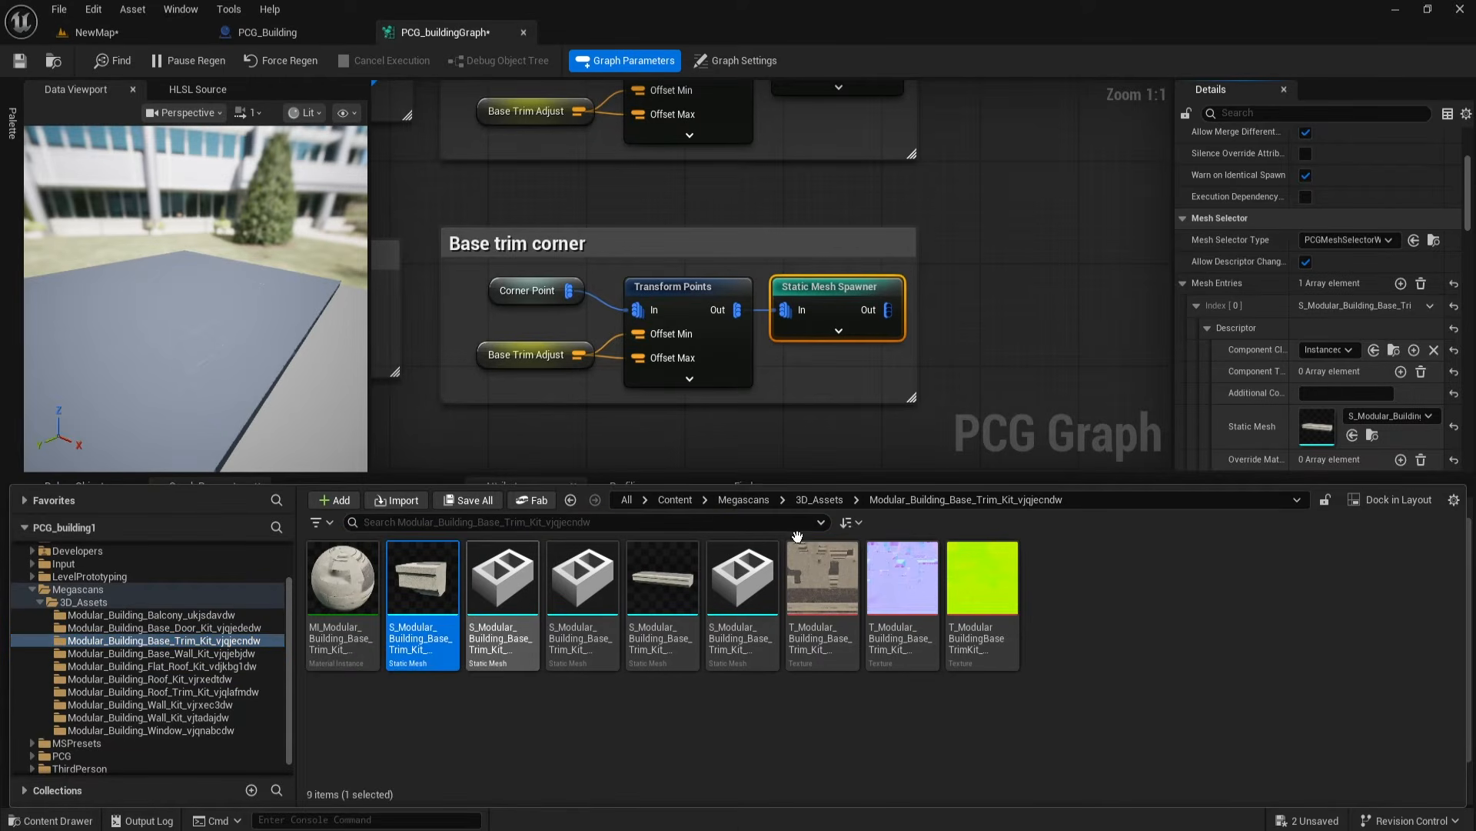
pyautogui.click(1352, 435)
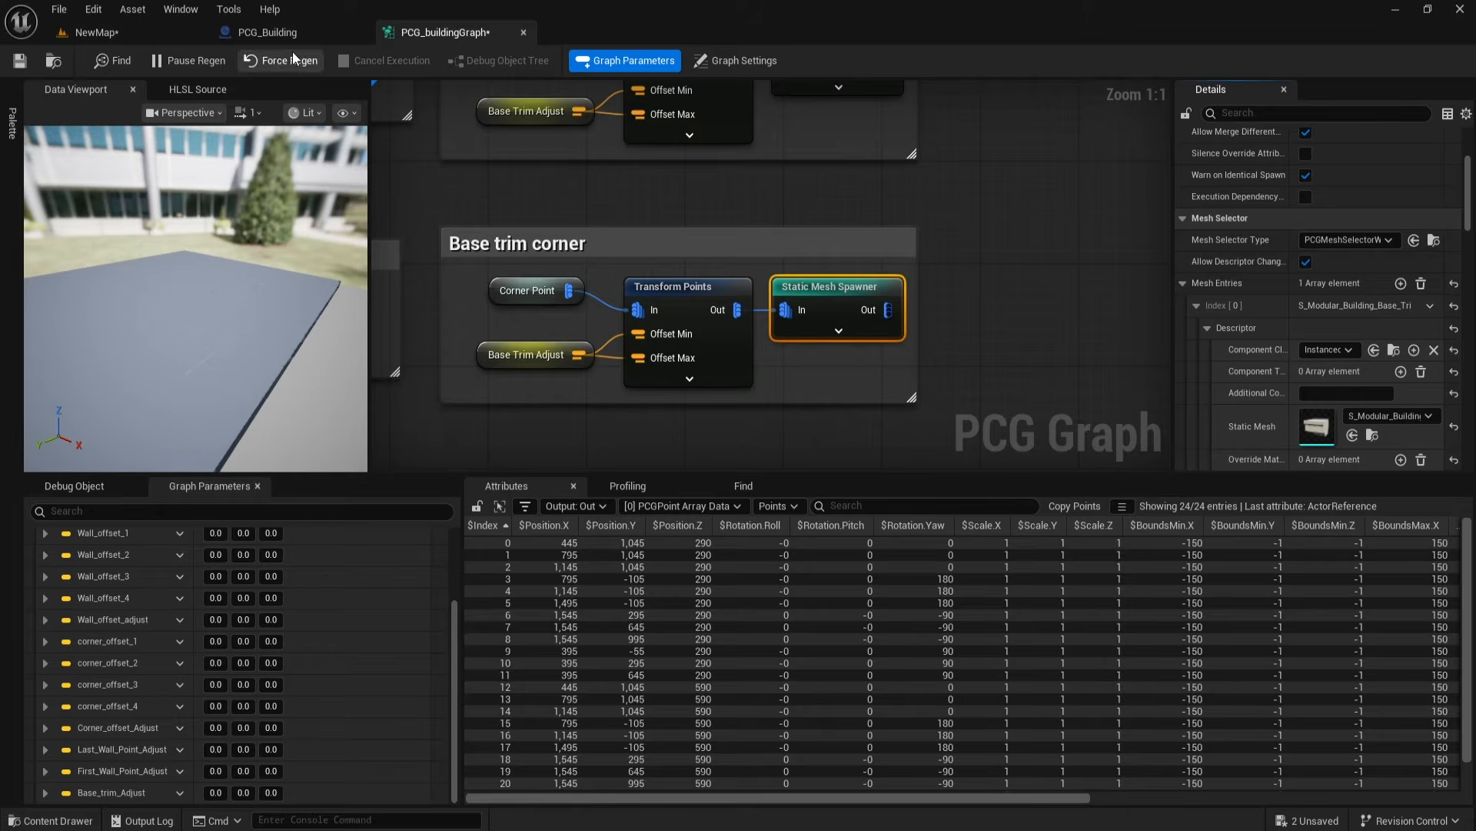
# Step: Save the PCG graph and check the corner trim around the building in NewMap
pyautogui.click(20, 61)
pyautogui.click(116, 32)
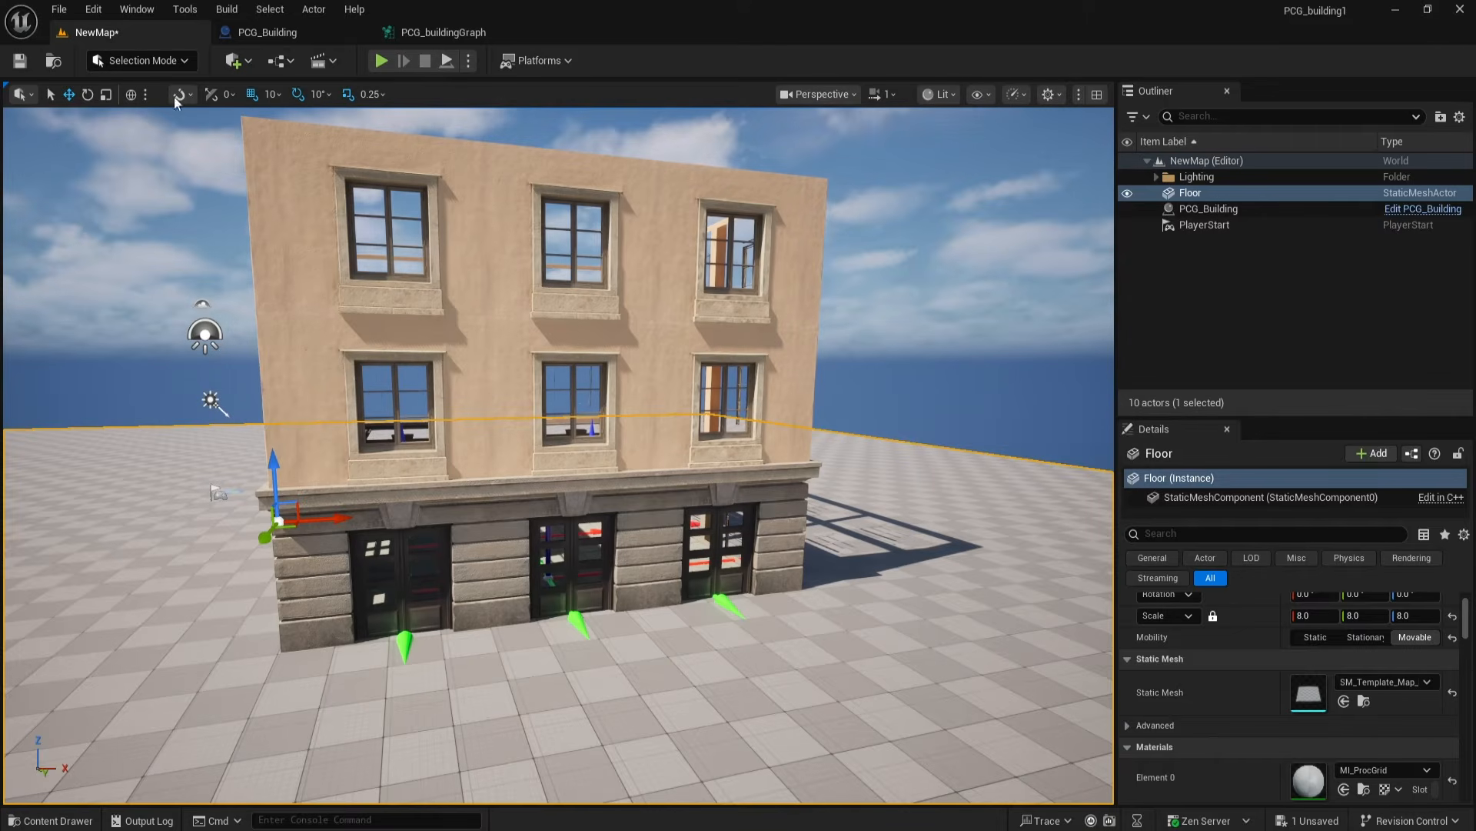
pyautogui.keyDown('alt'); pyautogui.moveTo(559, 455); pyautogui.dragTo(351, 581); pyautogui.keyUp('alt')
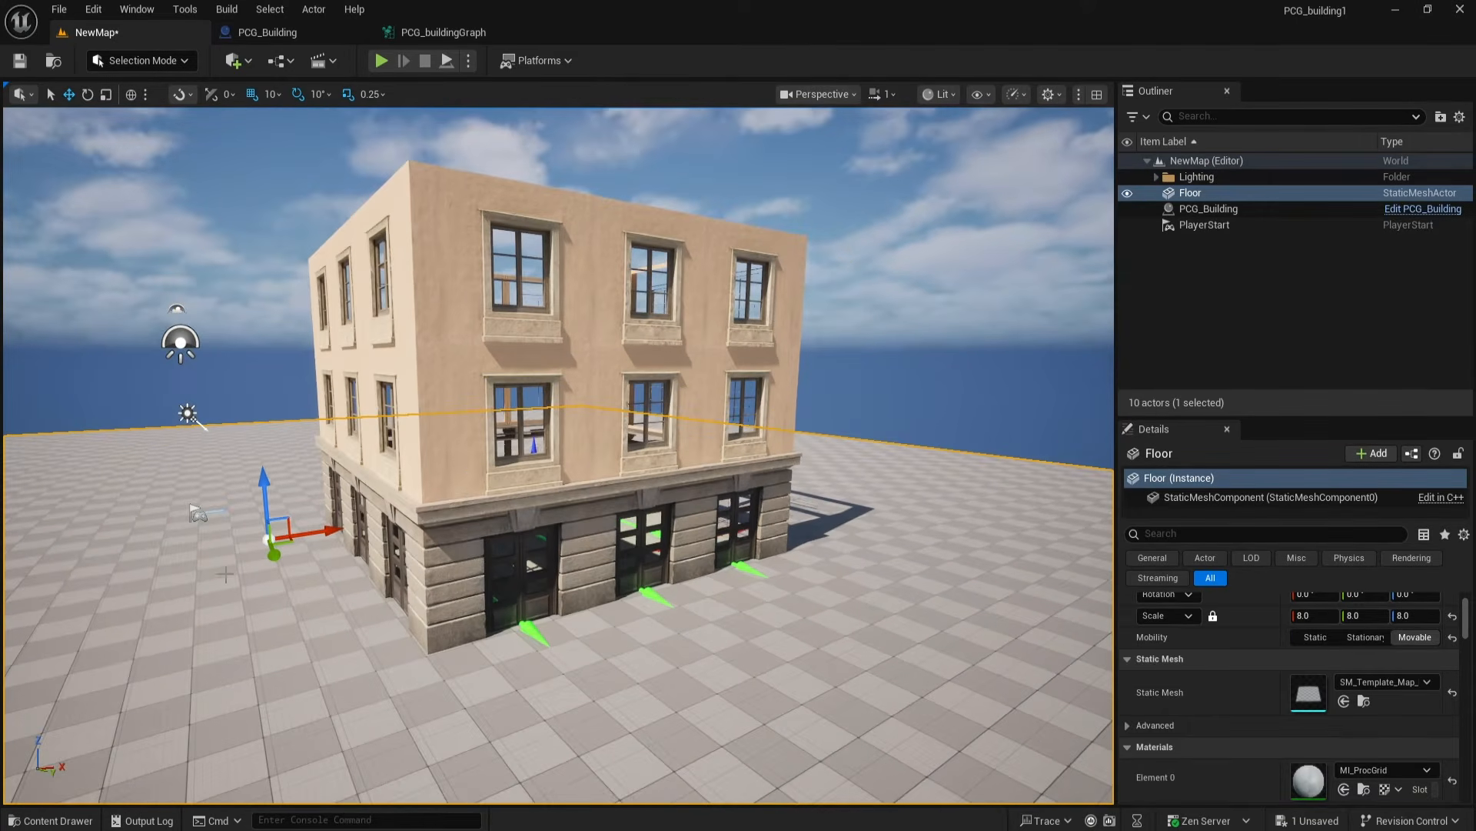
# Step: Duplicate the Base trim comment group in PCG_buildingGraph, place it beside the original, and title it "roof trim"
pyautogui.click(469, 37)
pyautogui.scroll(-2, 795, 302)
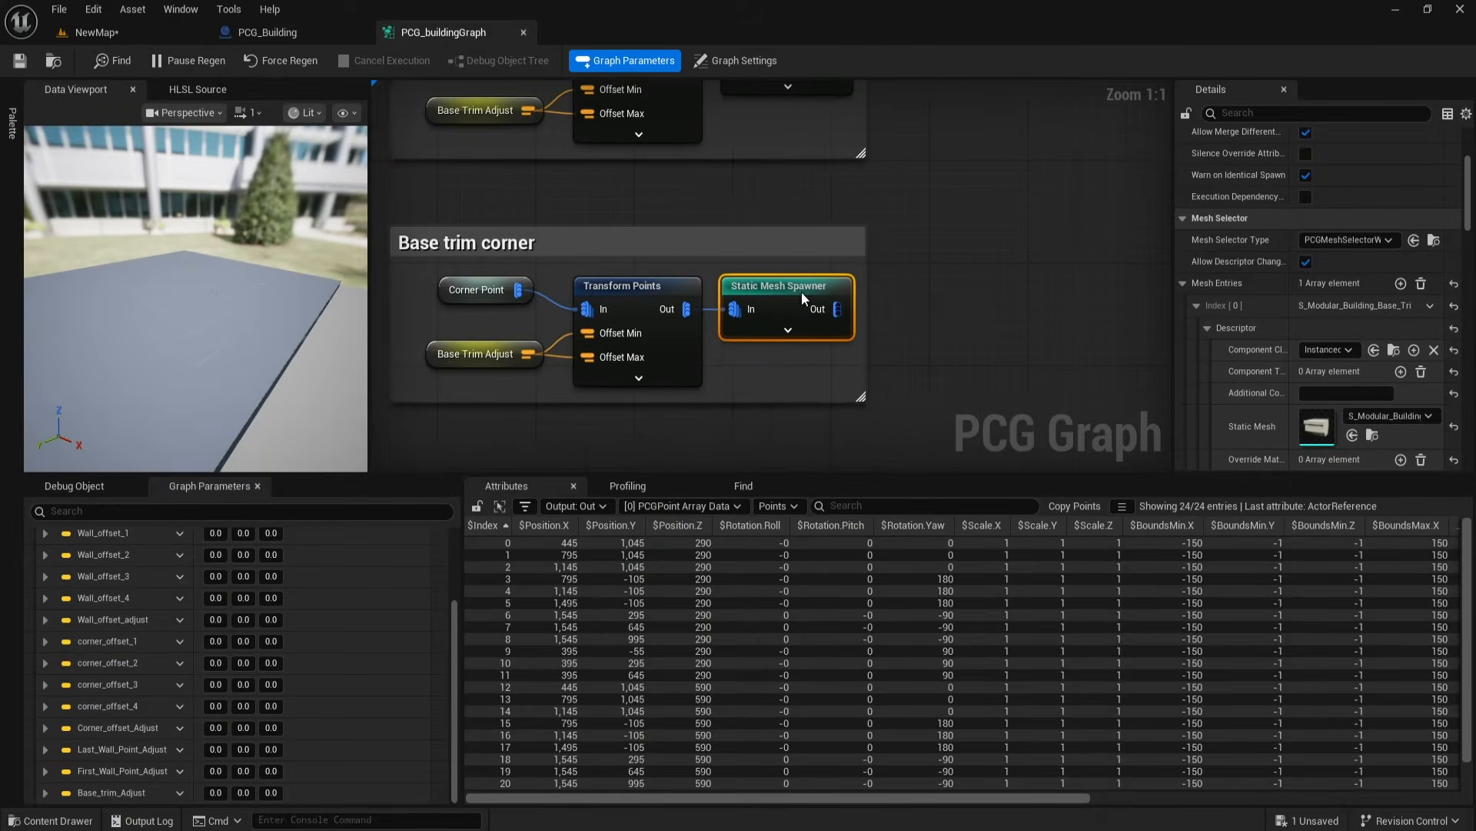
pyautogui.moveTo(822, 319); pyautogui.dragTo(774, 385, button='right')
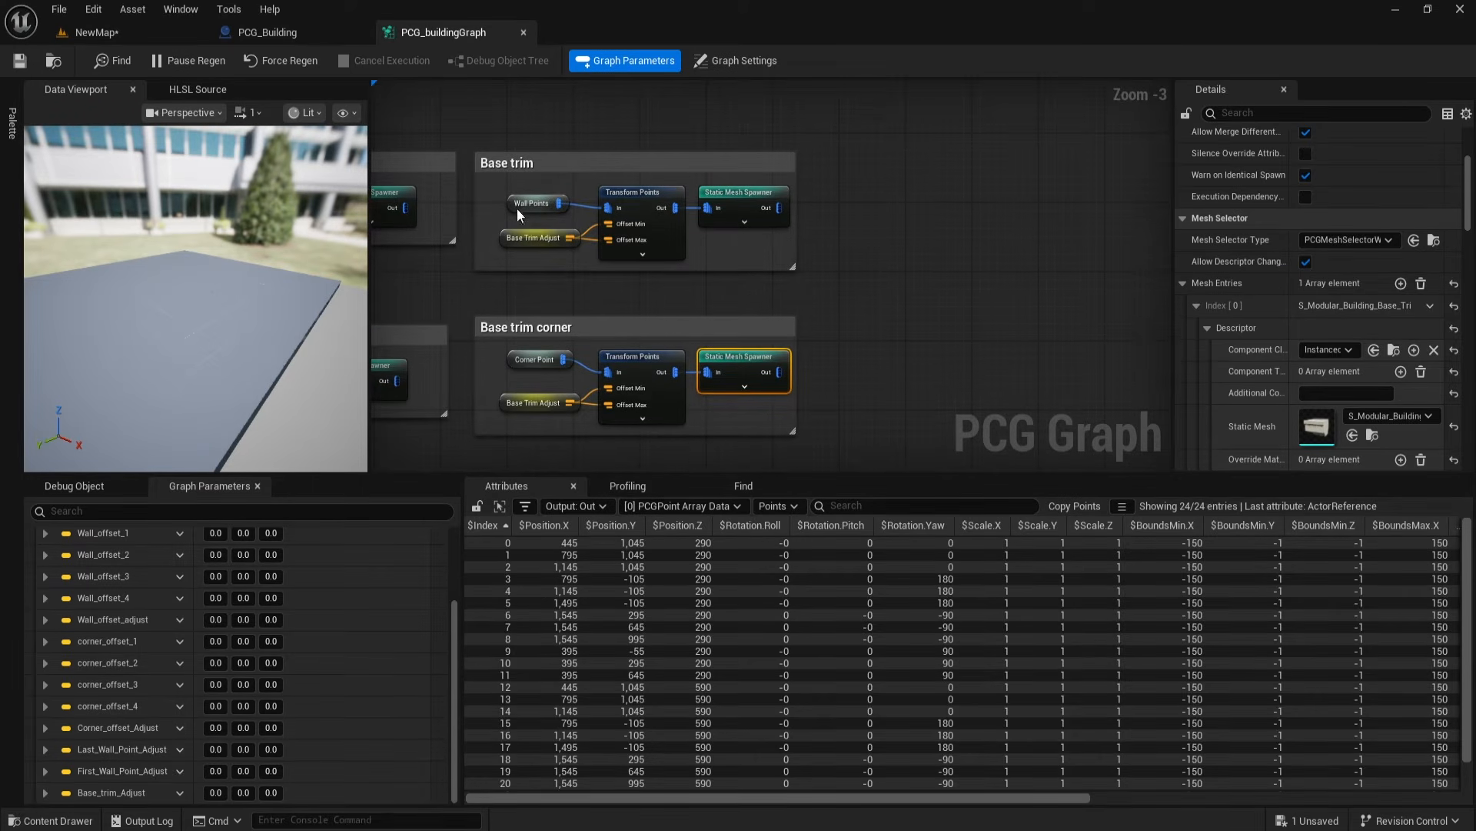
pyautogui.click(485, 152)
pyautogui.hotkey('ctrl', 'd')
pyautogui.moveTo(902, 256); pyautogui.dragTo(988, 168)
pyautogui.doubleClick(987, 168)
pyautogui.write('roof trim')
pyautogui.click(1061, 254)
pyautogui.moveTo(925, 385); pyautogui.dragTo(780, 316, button='right')
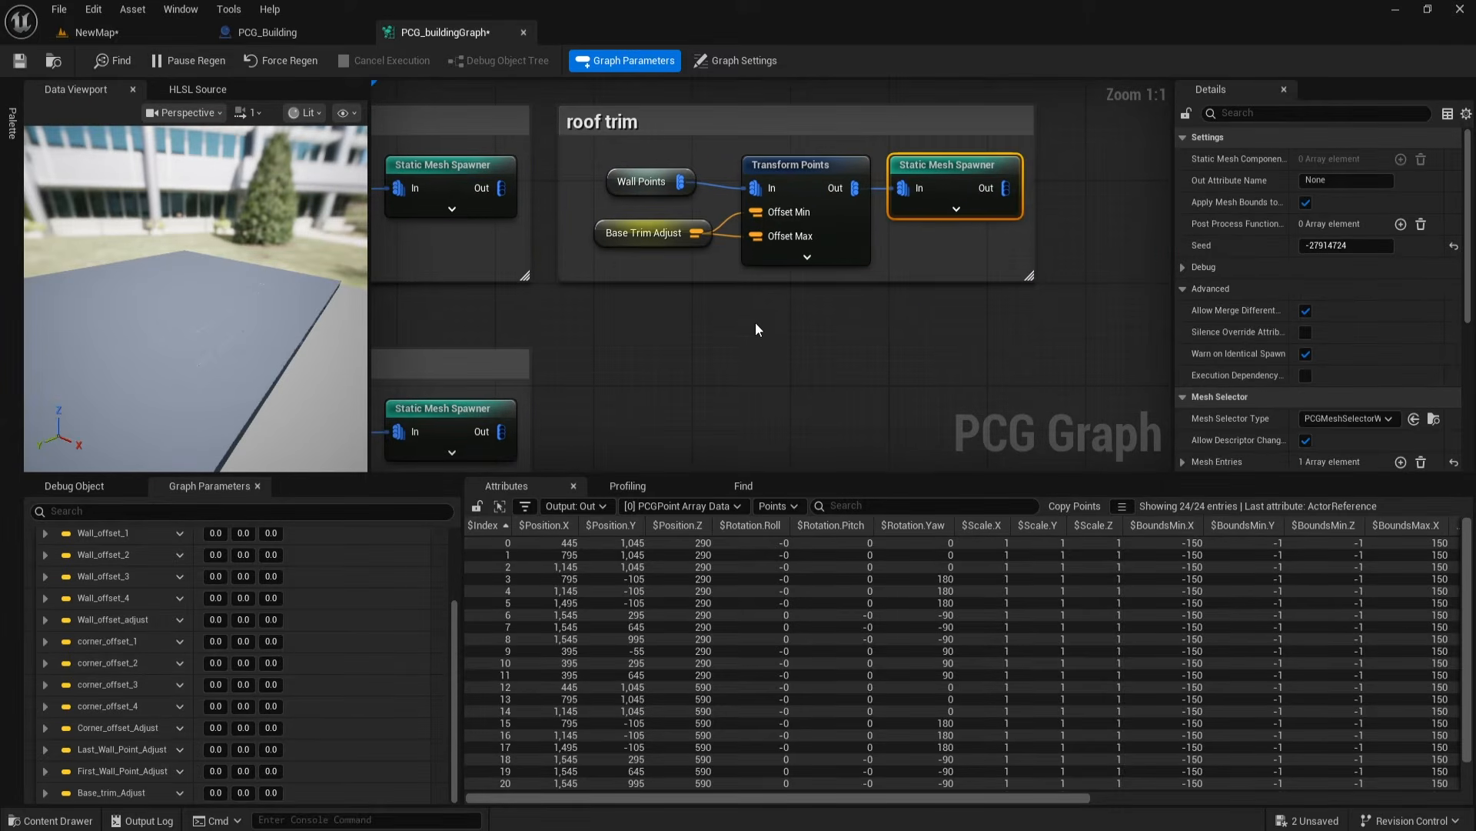
# Step: Add a three-component graph parameter named Roof_Trim_Adjust
pyautogui.scroll(3, 91, 638)
pyautogui.scroll(-3, 90, 644)
pyautogui.scroll(-1, 91, 646)
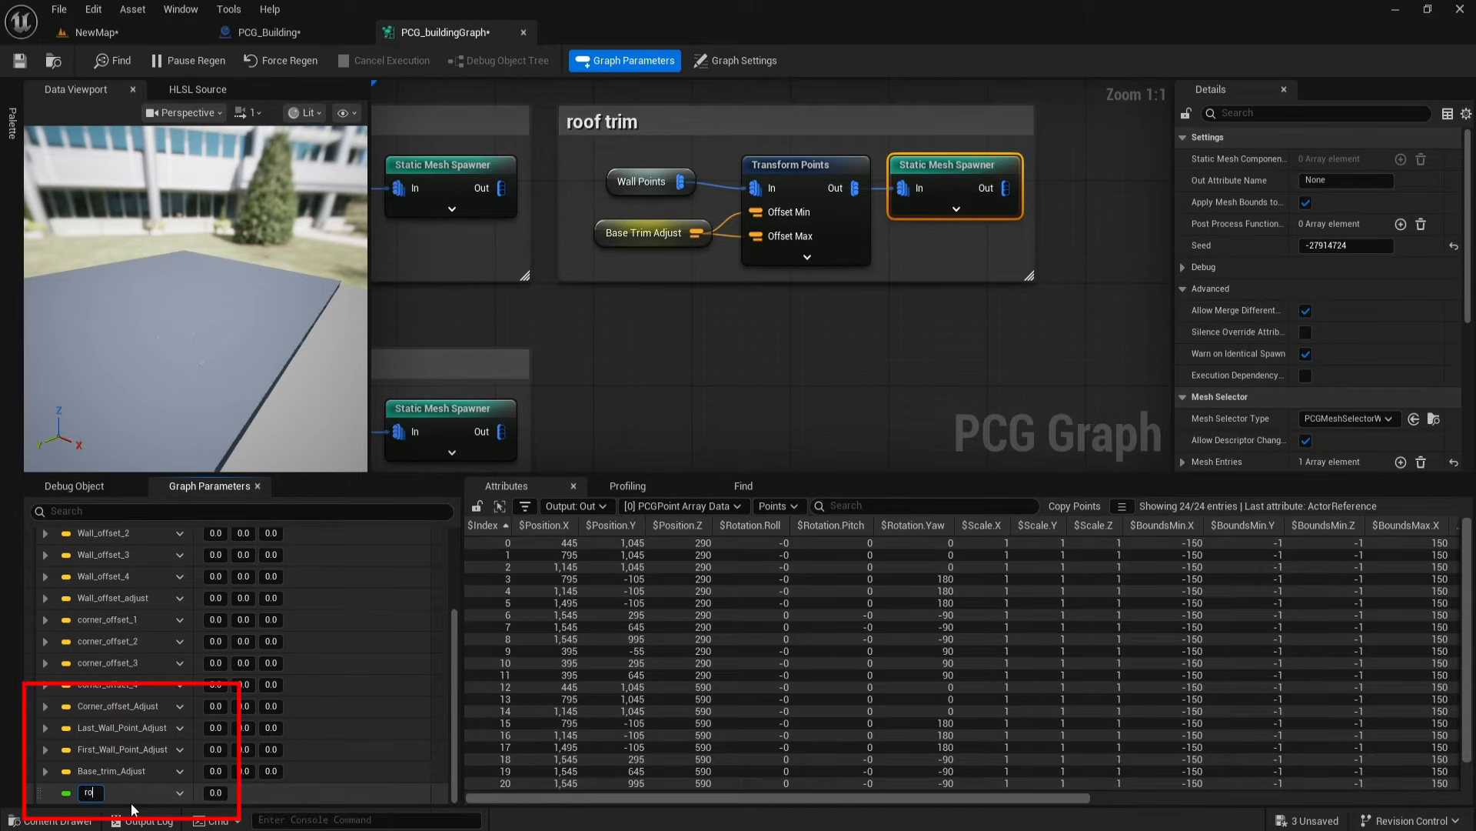
pyautogui.press('Return')
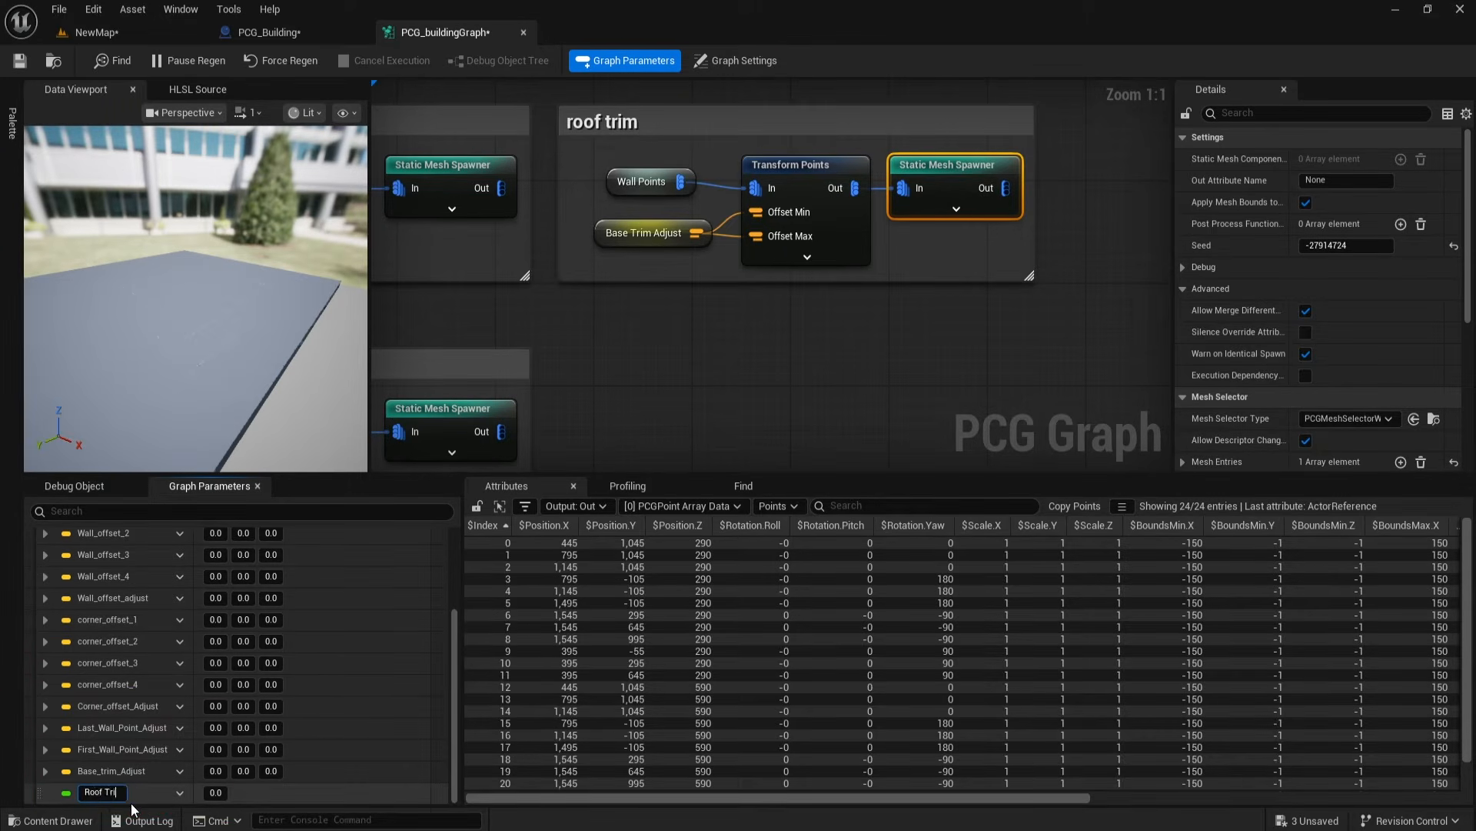
pyautogui.press('Return')
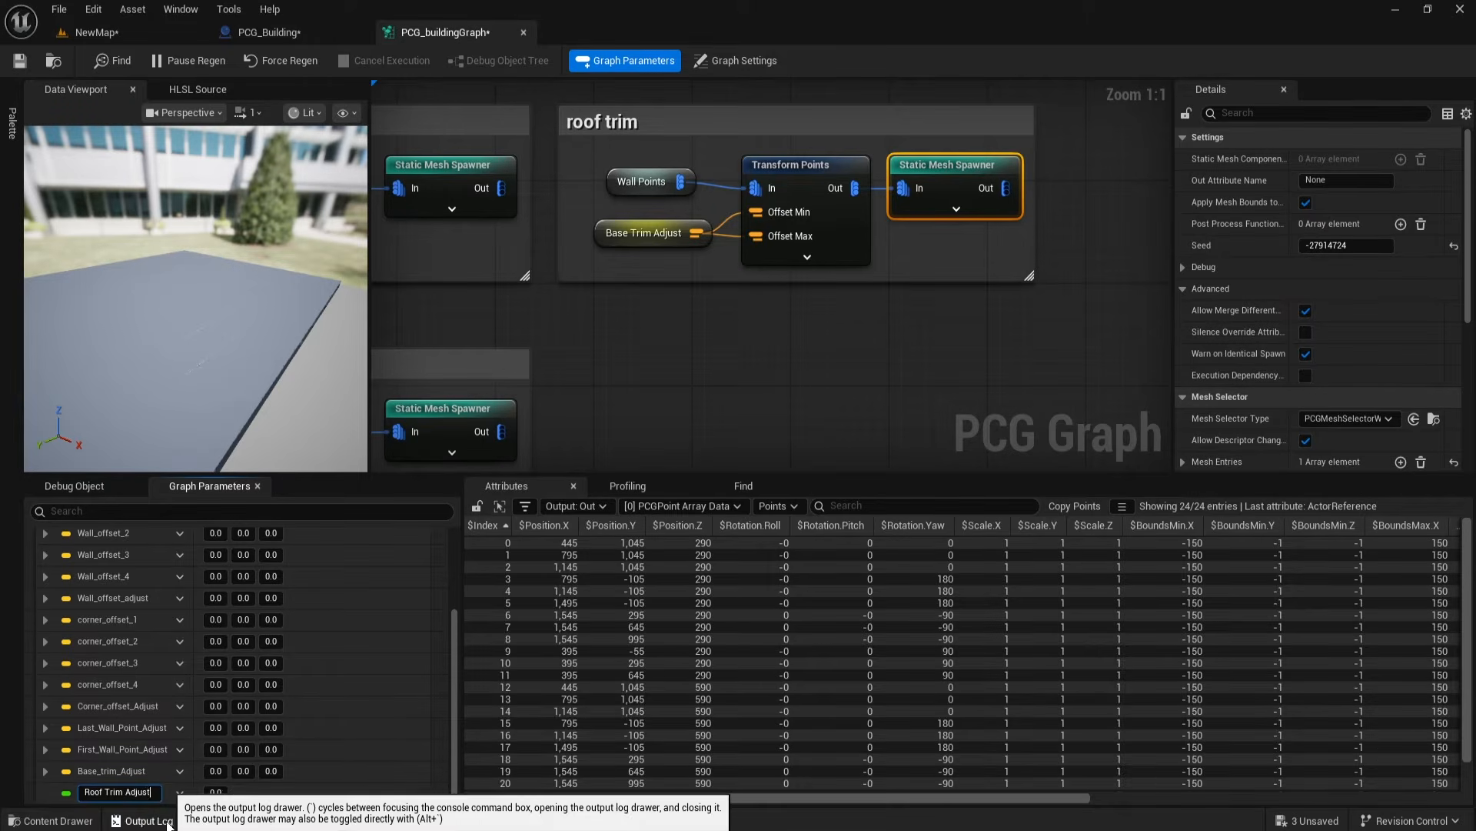
pyautogui.click(180, 792)
pyautogui.click(216, 674)
pyautogui.click(231, 503)
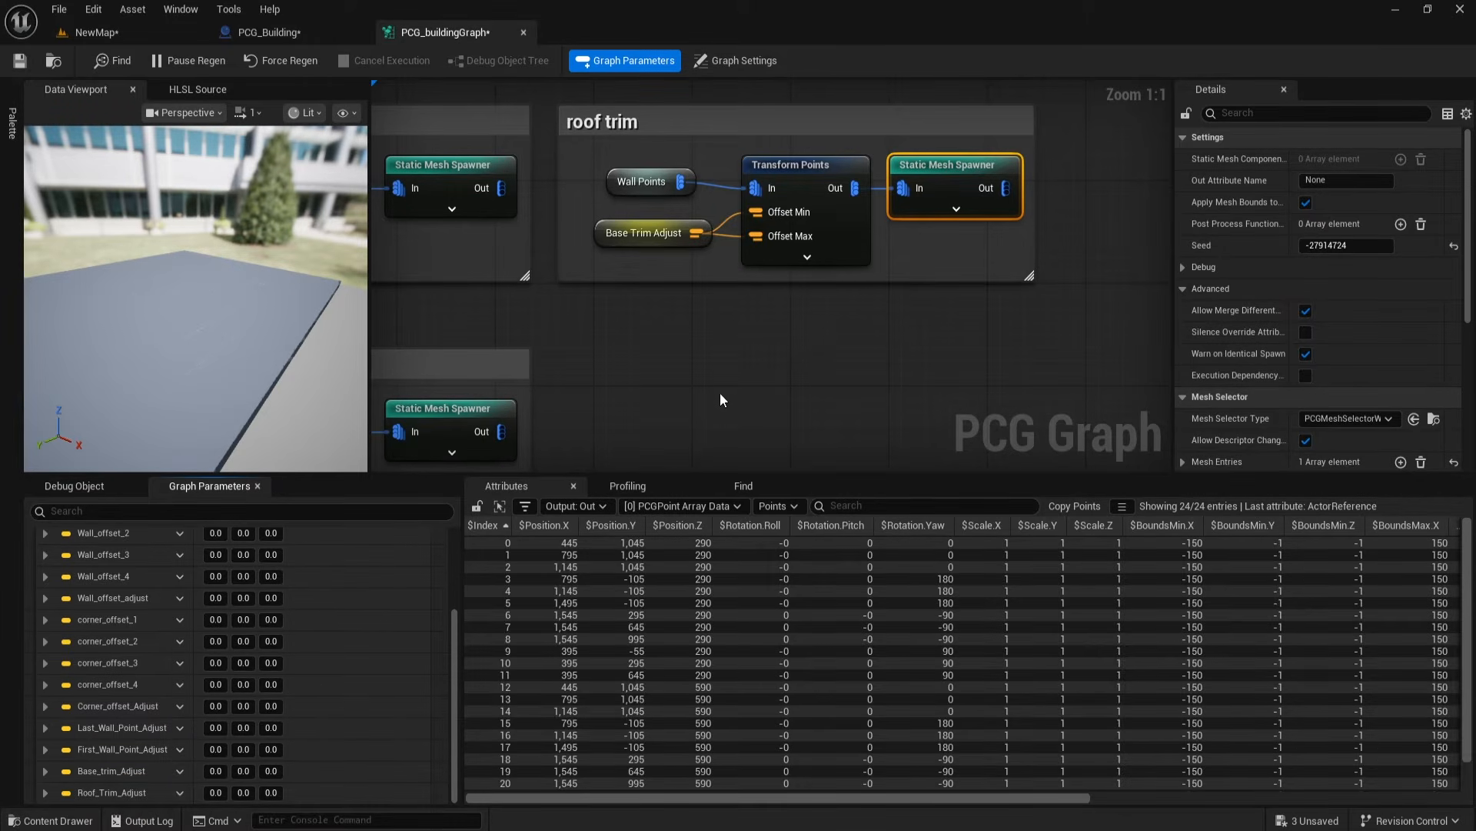
# Step: Replace the Base Trim Adjust node in the roof trim group with Roof Trim Adjust, feeding both Offset Min and Offset Max
pyautogui.click(718, 389)
pyautogui.moveTo(718, 389); pyautogui.dragTo(776, 393, button='right')
pyautogui.click(558, 270)
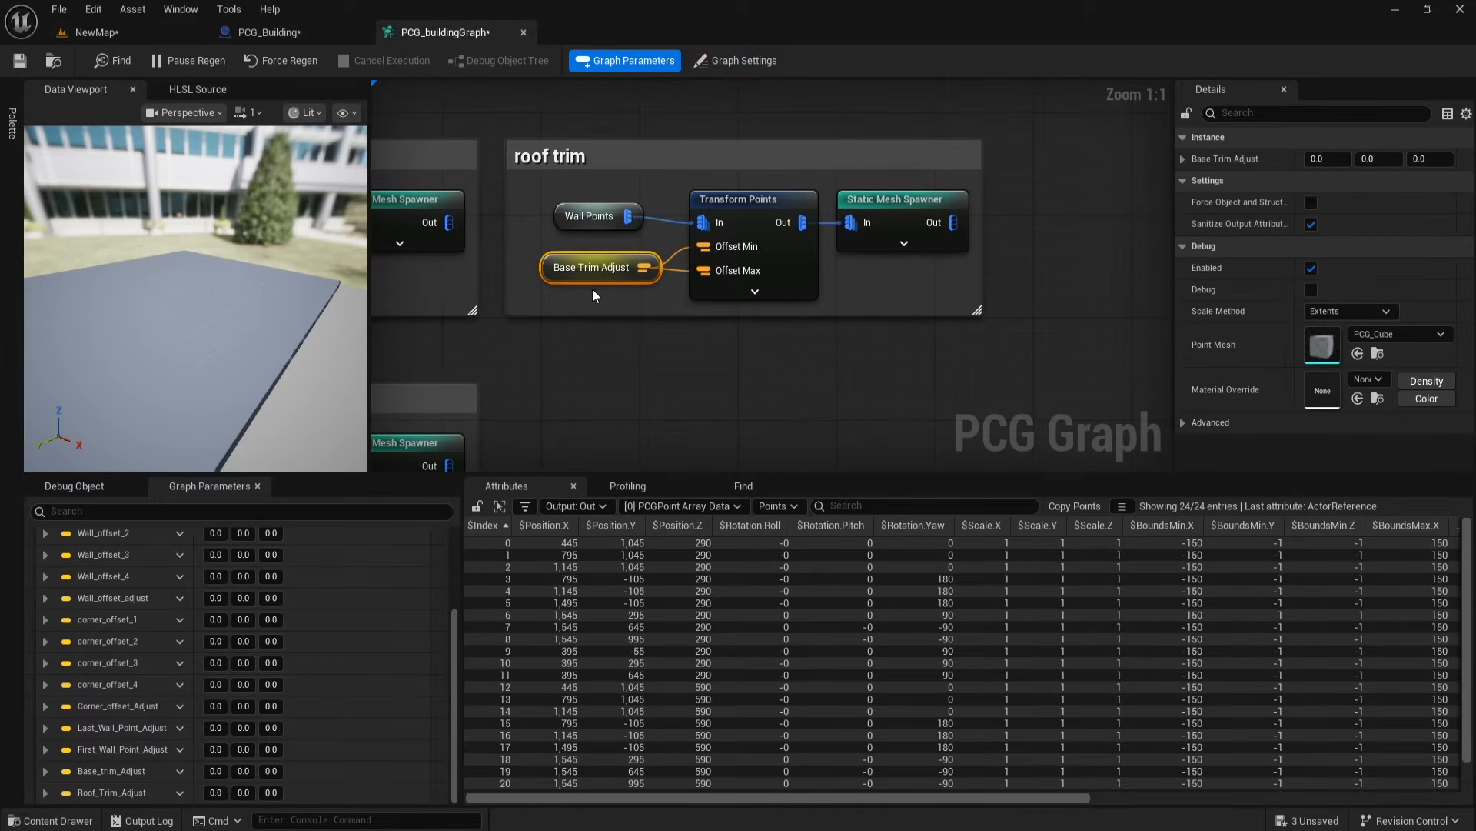
pyautogui.rightClick(535, 301)
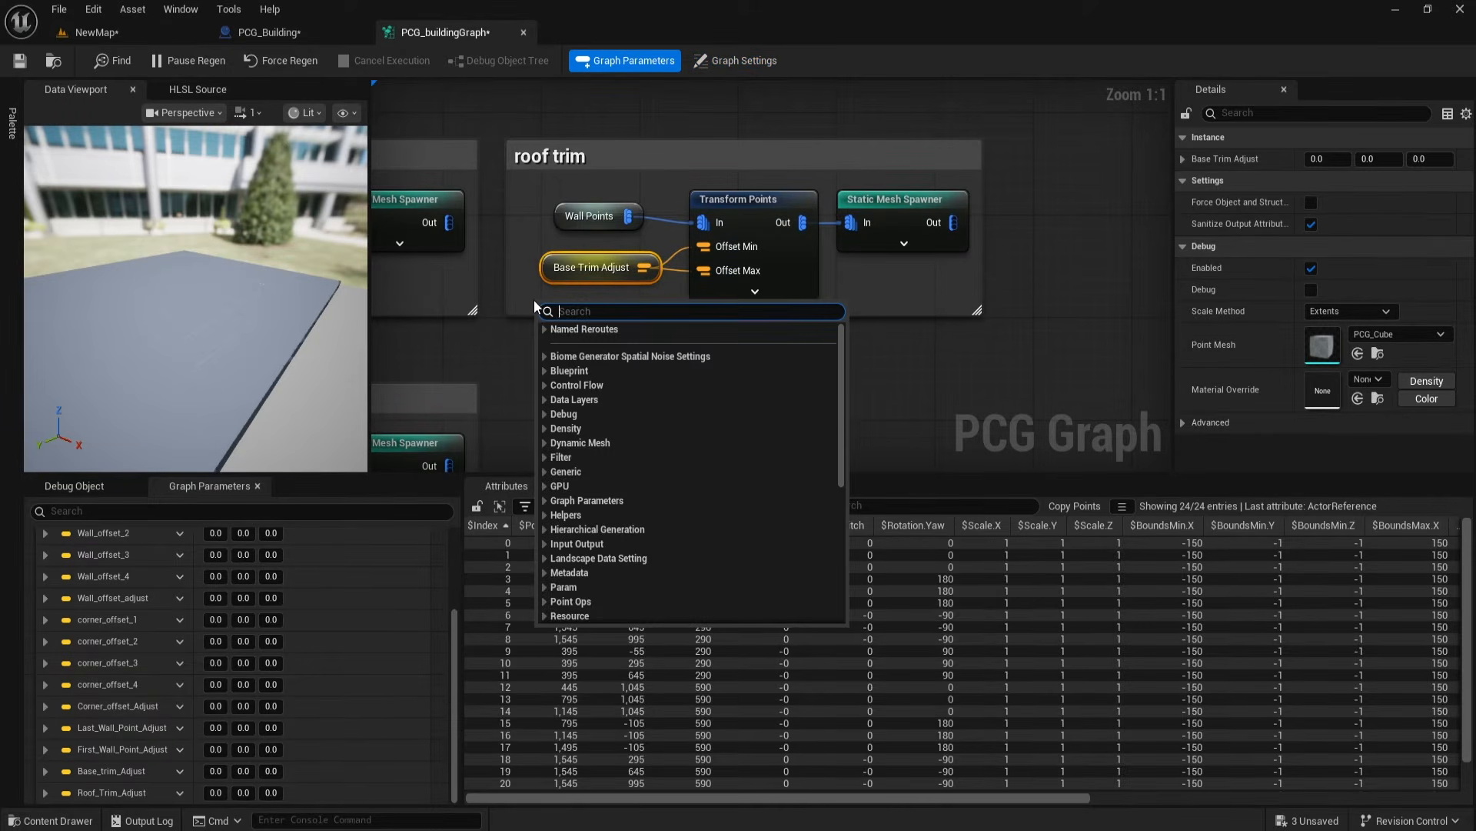
pyautogui.write('roof')
pyautogui.click(629, 344)
pyautogui.moveTo(686, 275)
pyautogui.mouseDown()
pyautogui.moveTo(706, 243)
pyautogui.moveTo(690, 288)
pyautogui.moveTo(703, 270)
pyautogui.mouseUp()
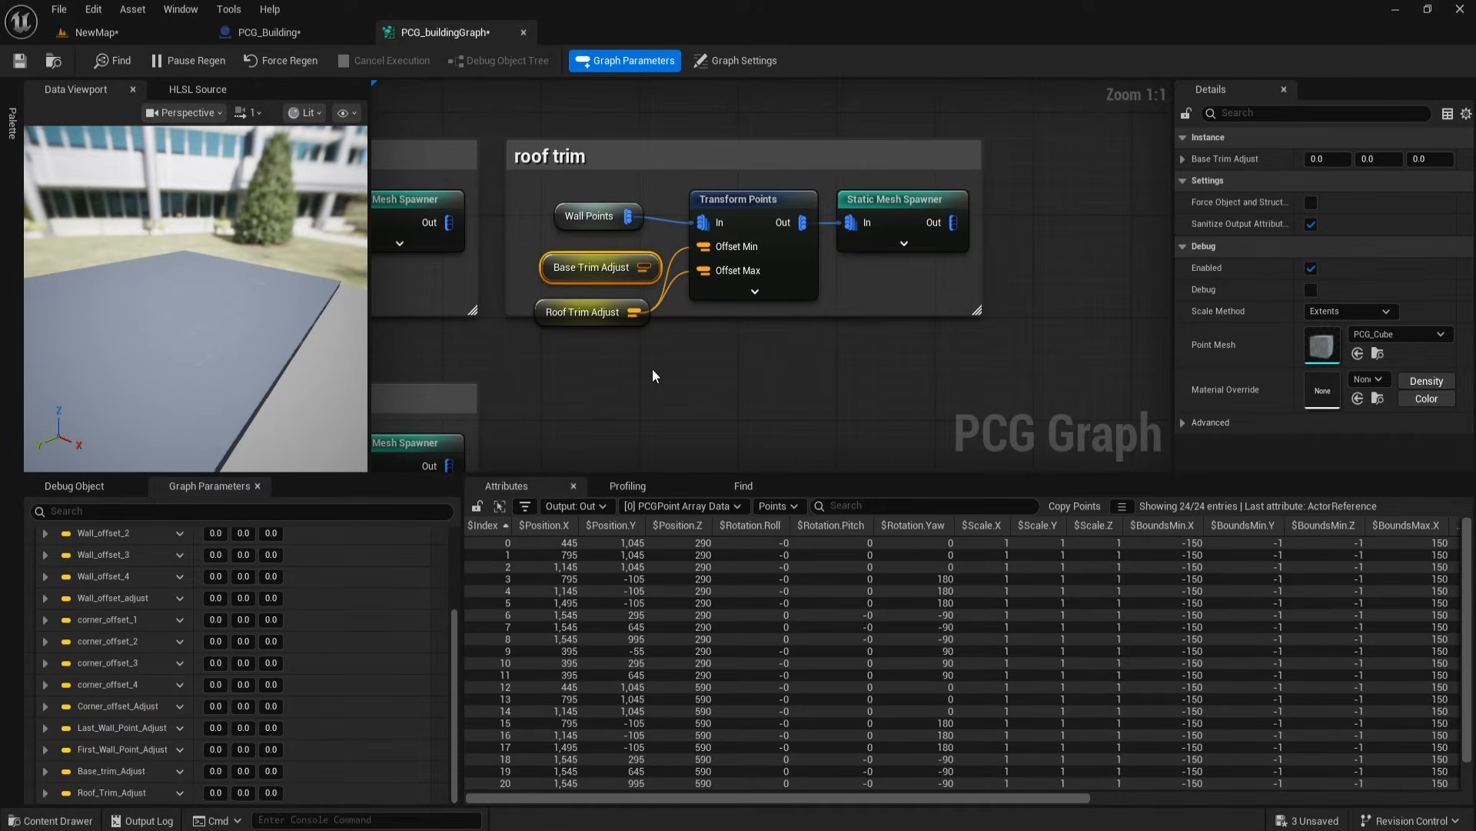
pyautogui.press('Delete')
pyautogui.moveTo(589, 321); pyautogui.dragTo(595, 277)
pyautogui.moveTo(842, 368); pyautogui.dragTo(815, 361, button='right')
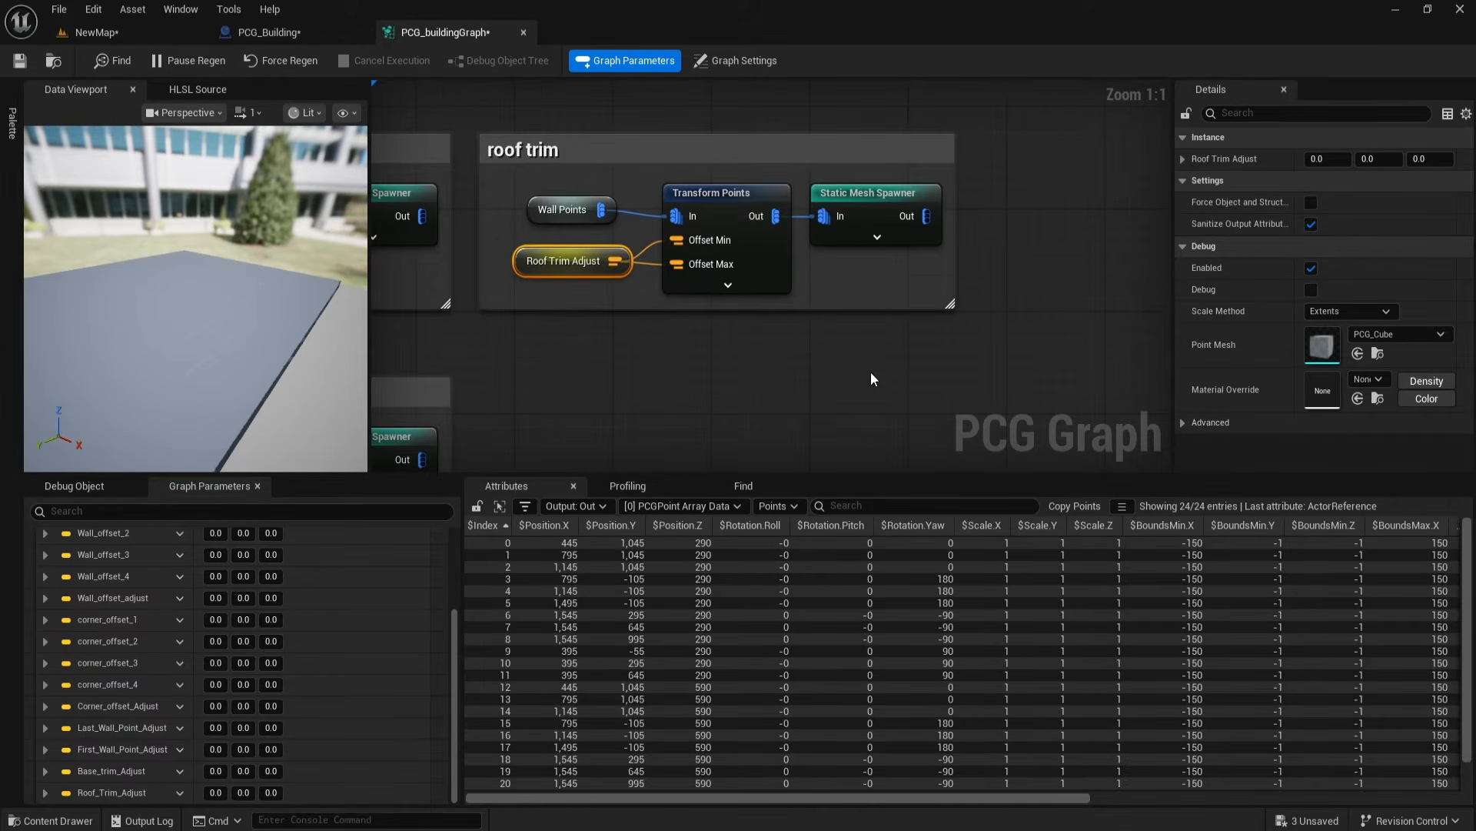
# Step: Set the roof trim spawner's mesh entry to the long straight trim mesh from Modular_Building_Roof_Trim_Kit, save, and check the result in NewMap
pyautogui.click(860, 200)
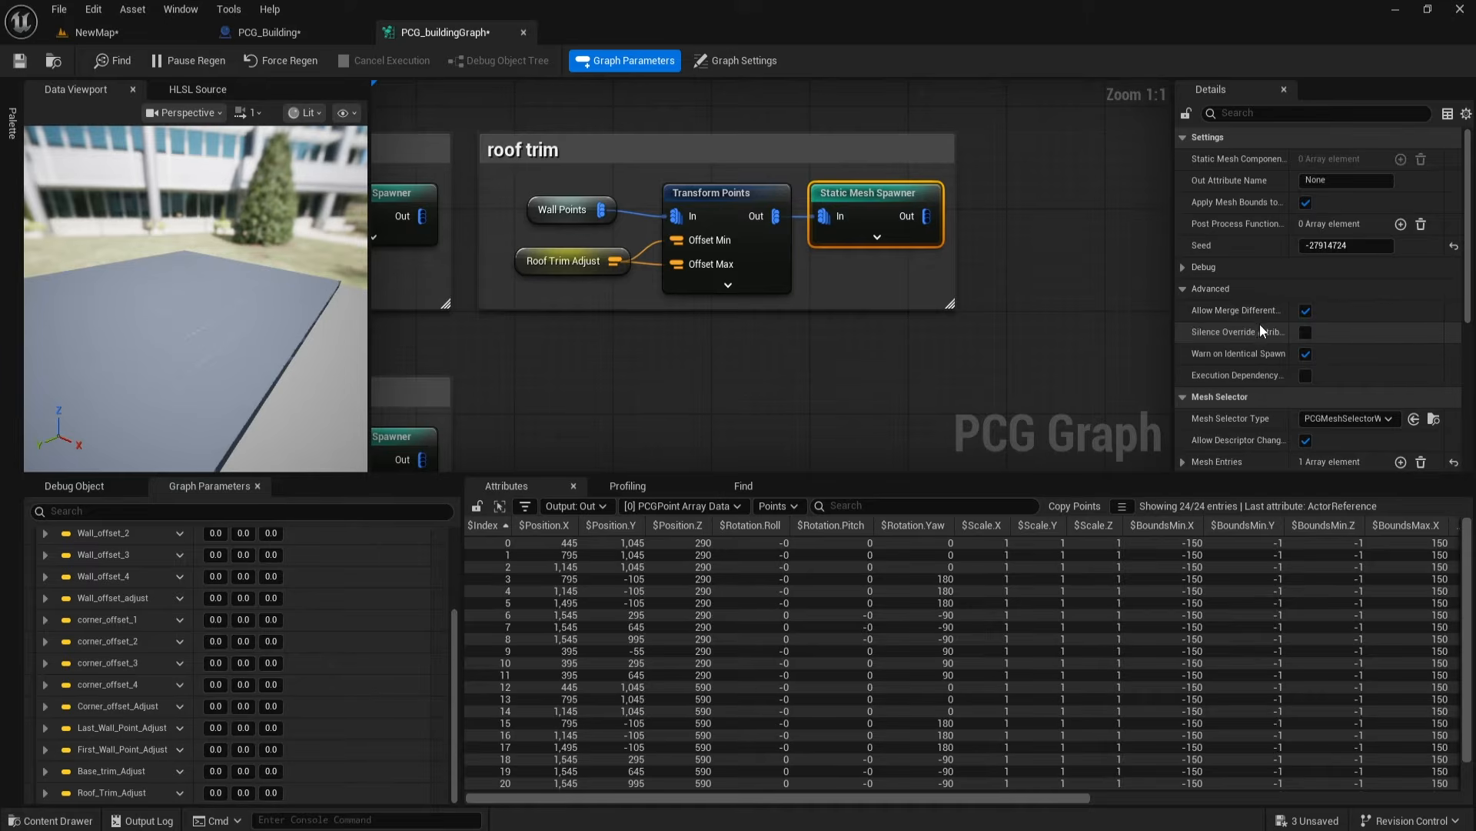
pyautogui.scroll(-4, 1261, 327)
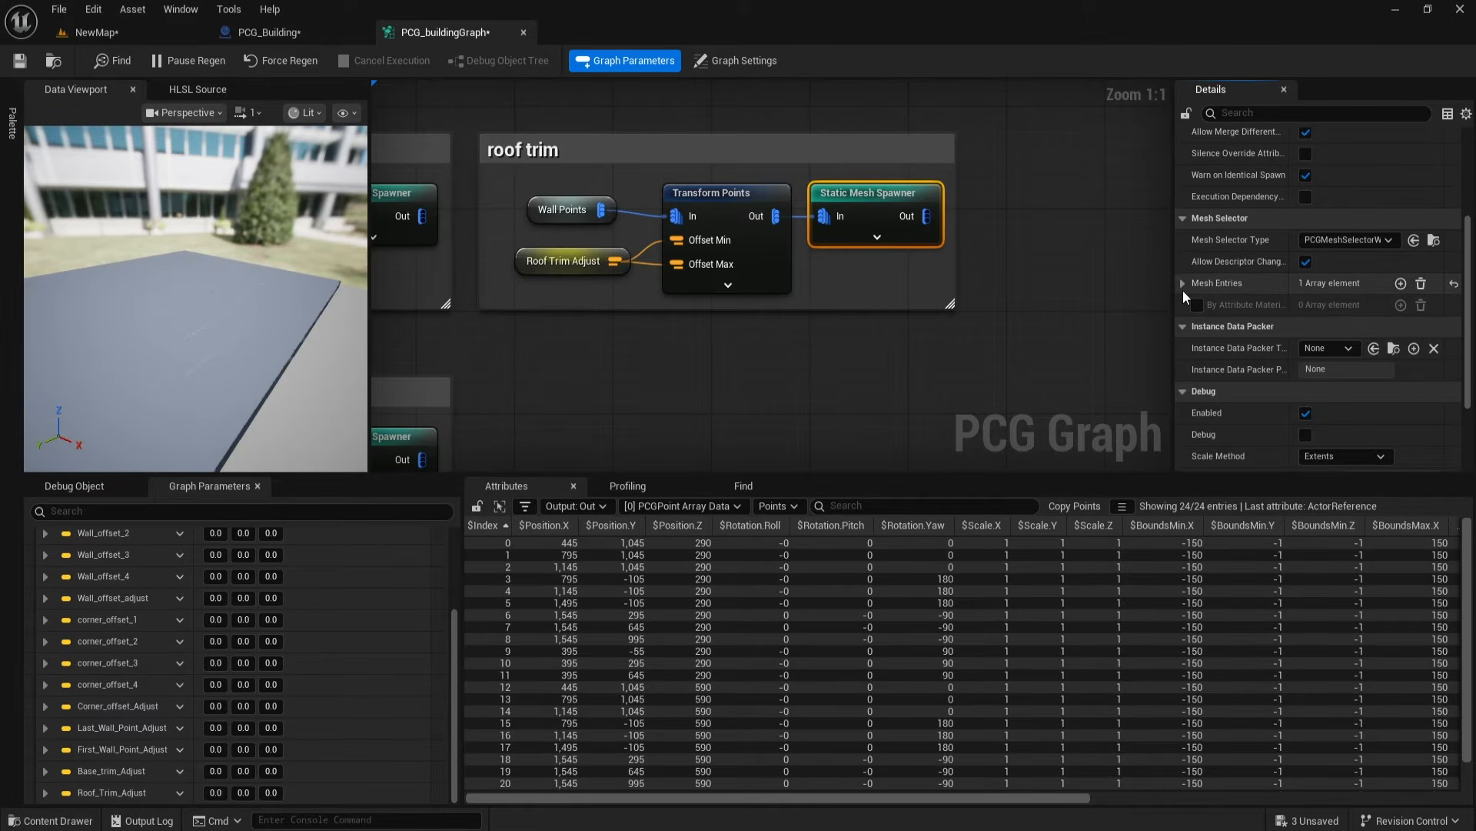
pyautogui.click(1183, 284)
pyautogui.click(1194, 305)
pyautogui.click(1206, 328)
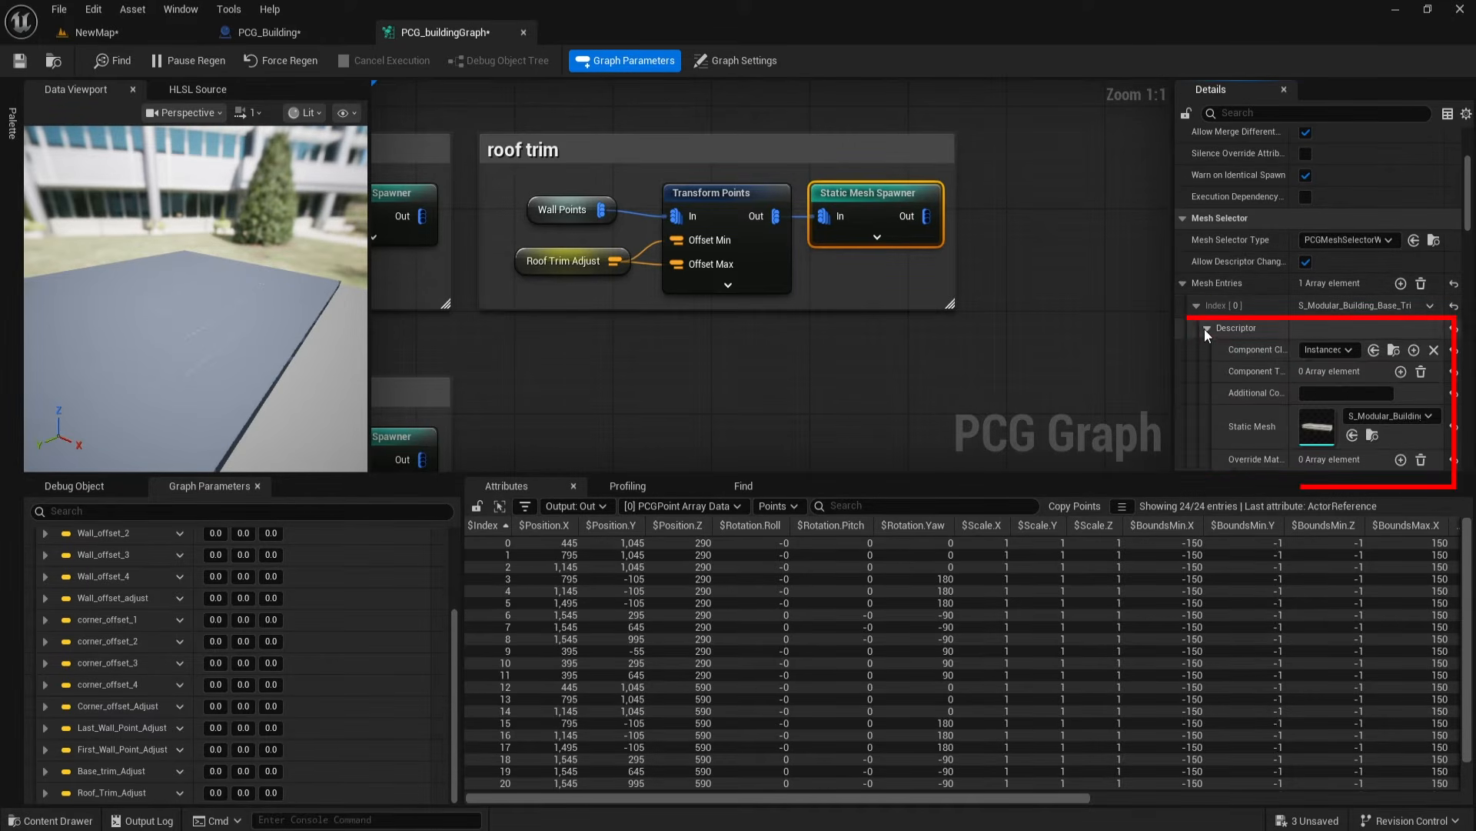
pyautogui.click(50, 820)
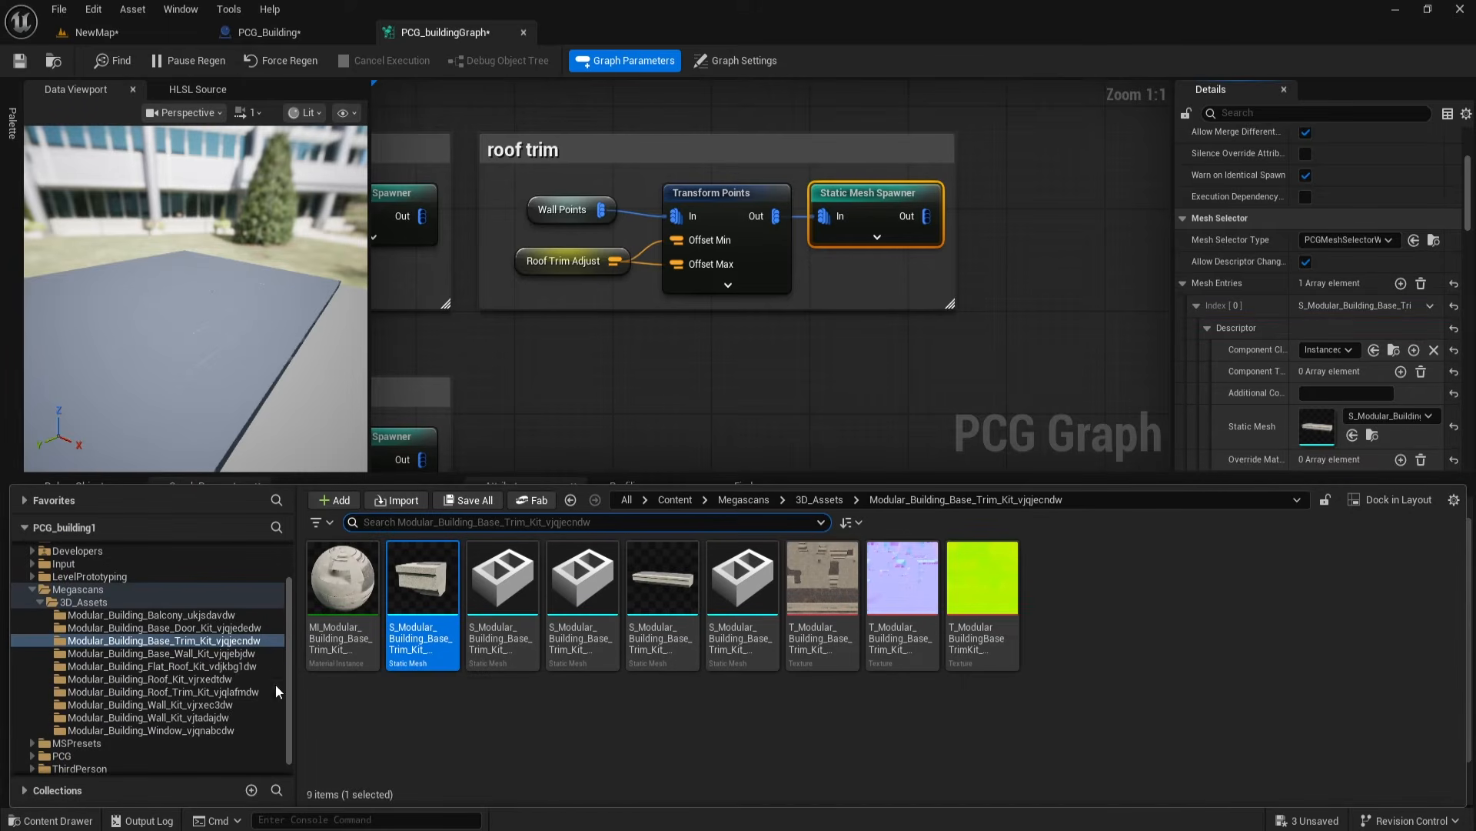
pyautogui.click(193, 691)
pyautogui.click(662, 599)
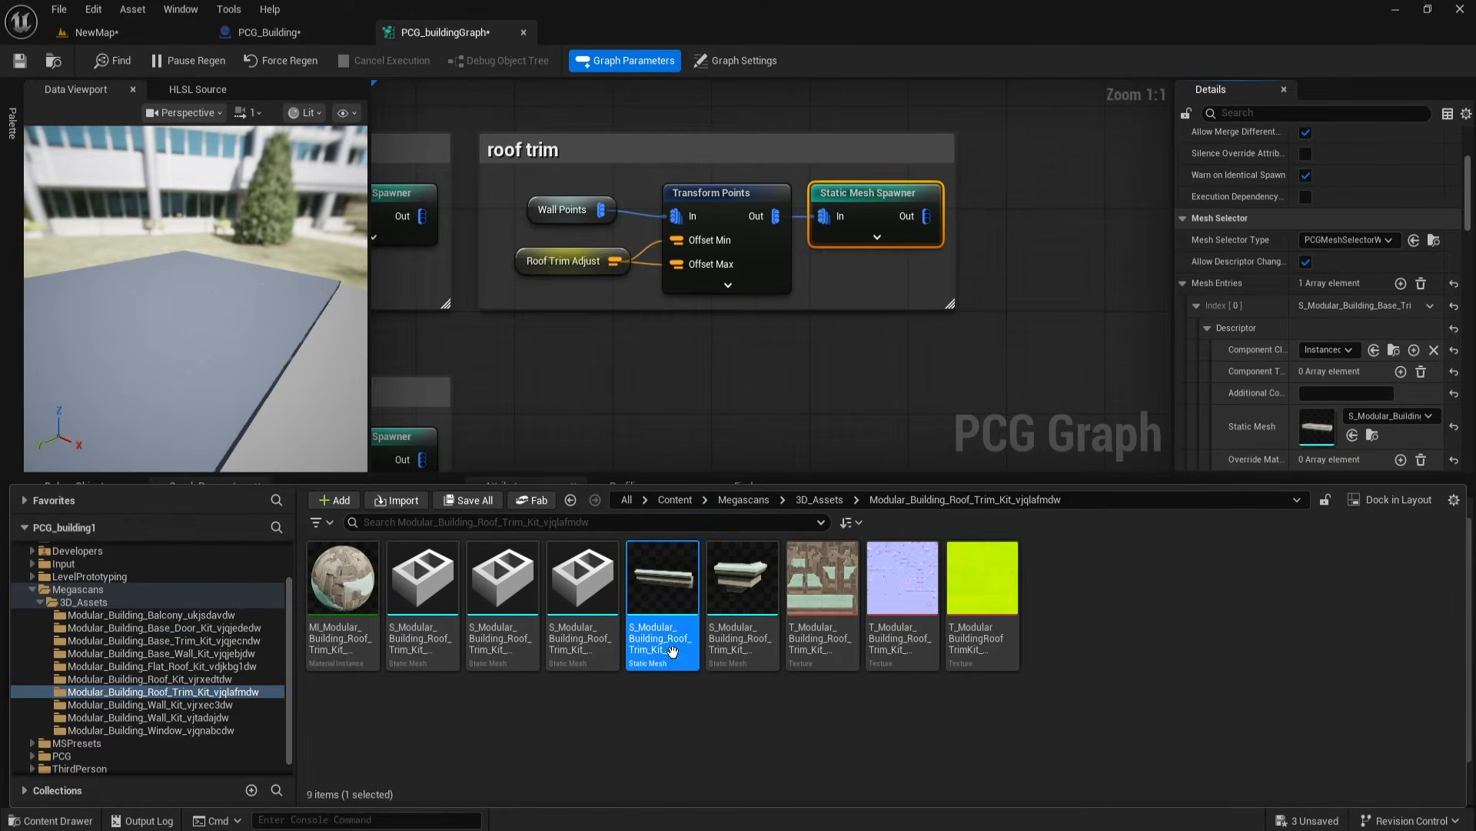
pyautogui.click(1351, 435)
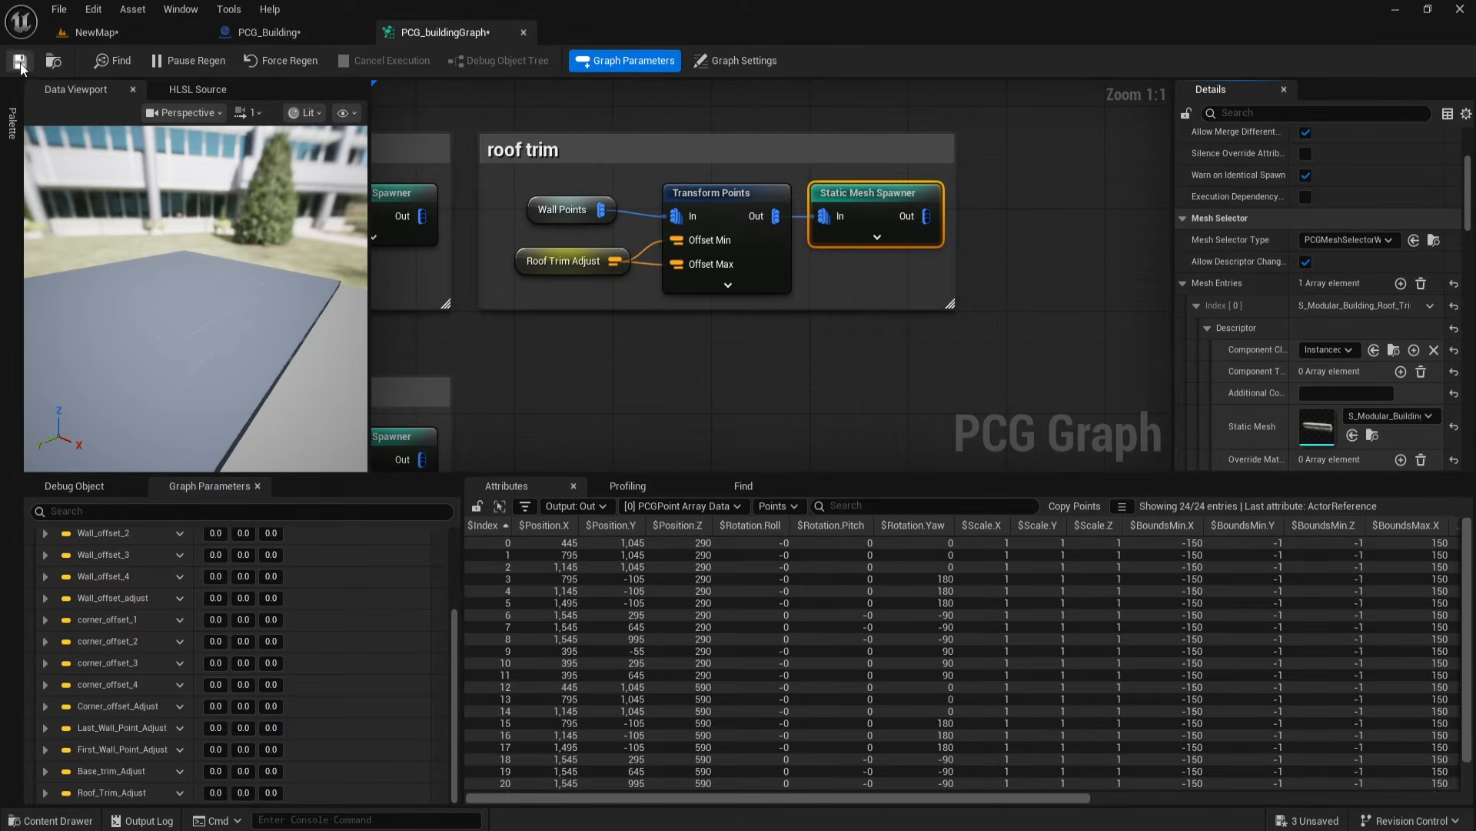
pyautogui.click(113, 34)
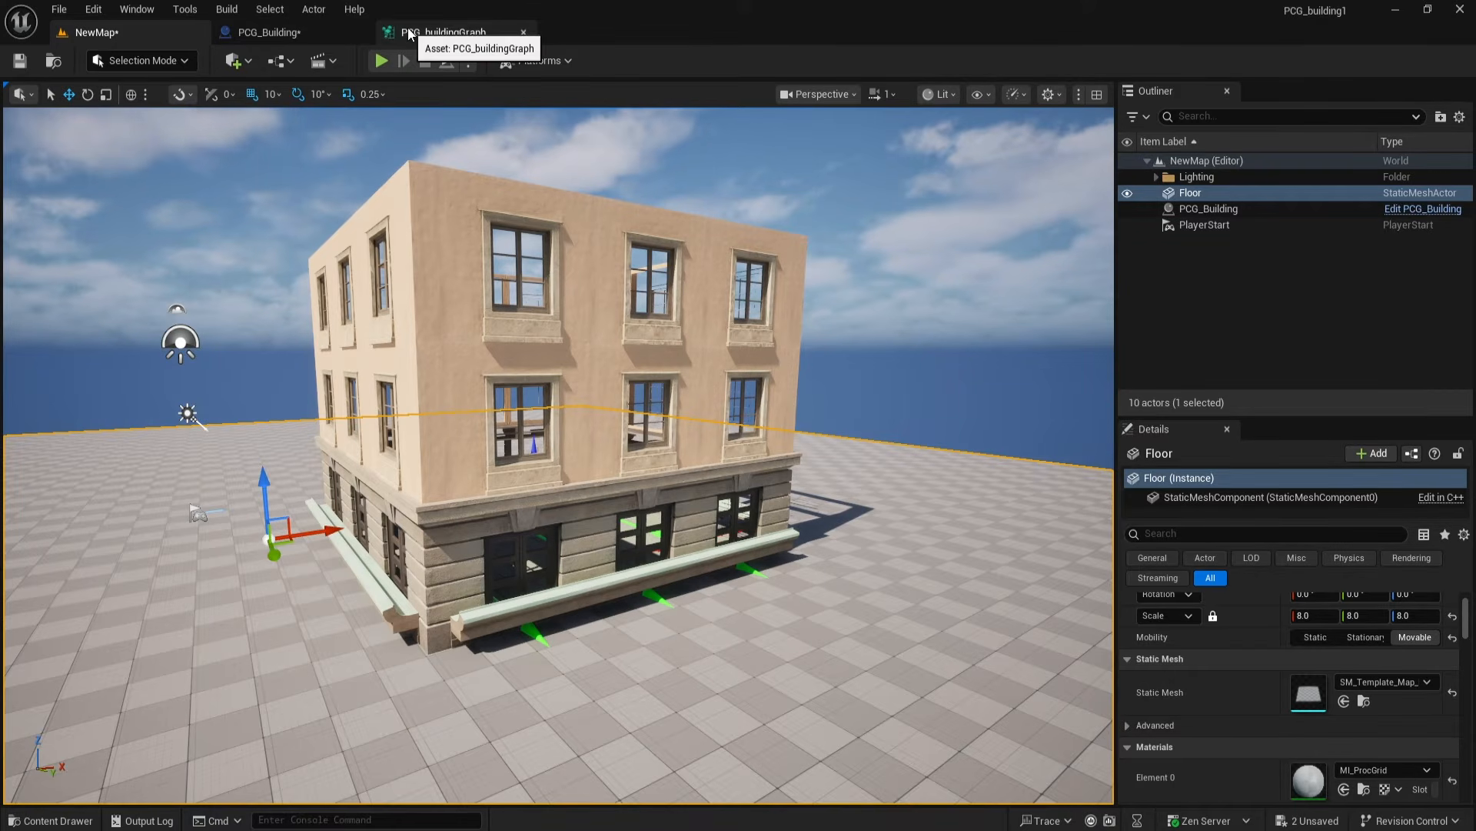
pyautogui.click(434, 32)
# Step: In PCG_Building's Construction Script, duplicate the Base_trim_Adjust Set Vector Parameter nodes and chain the copy after the original
pyautogui.click(262, 32)
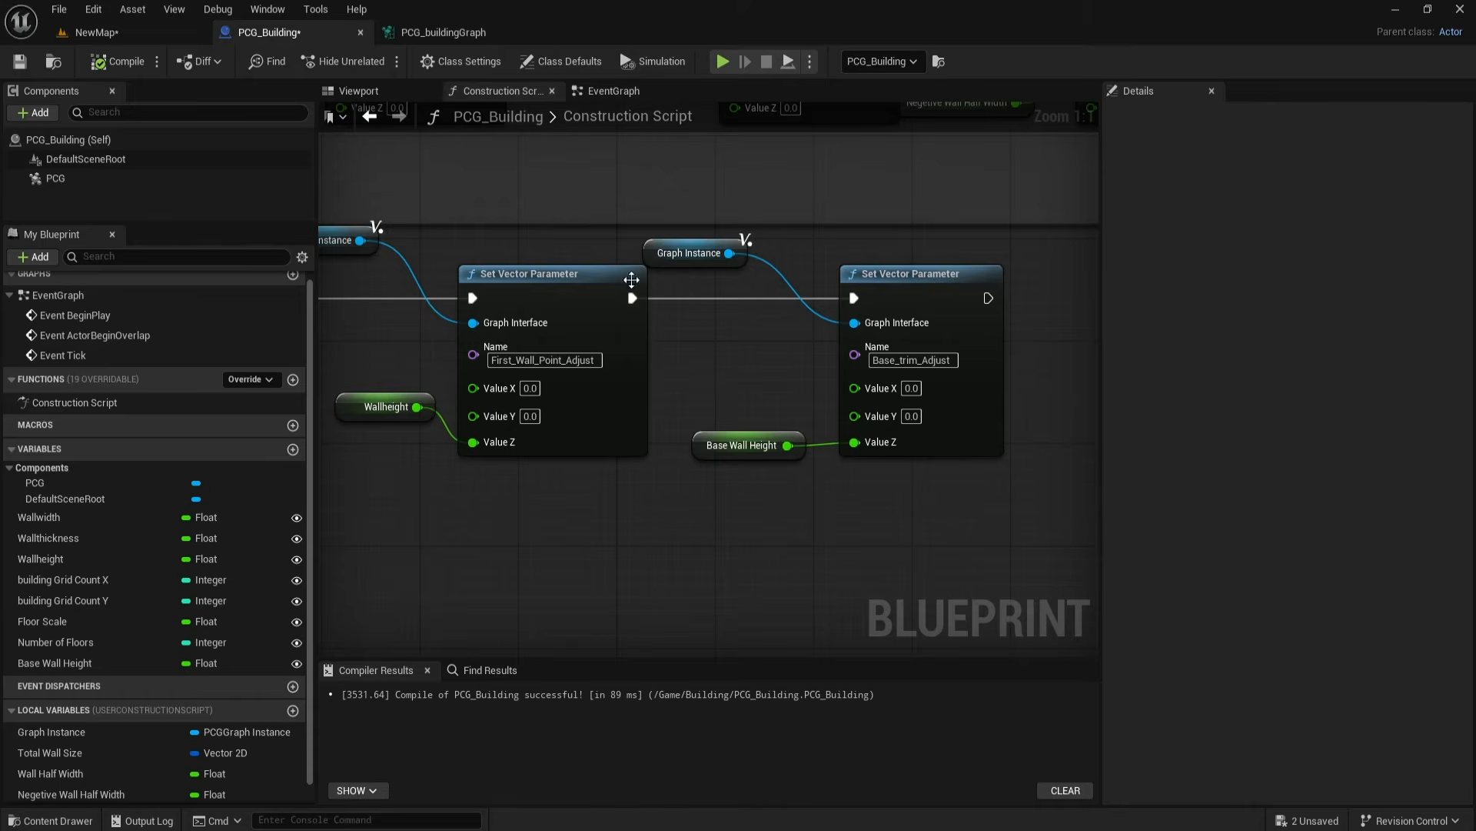
pyautogui.click(626, 446)
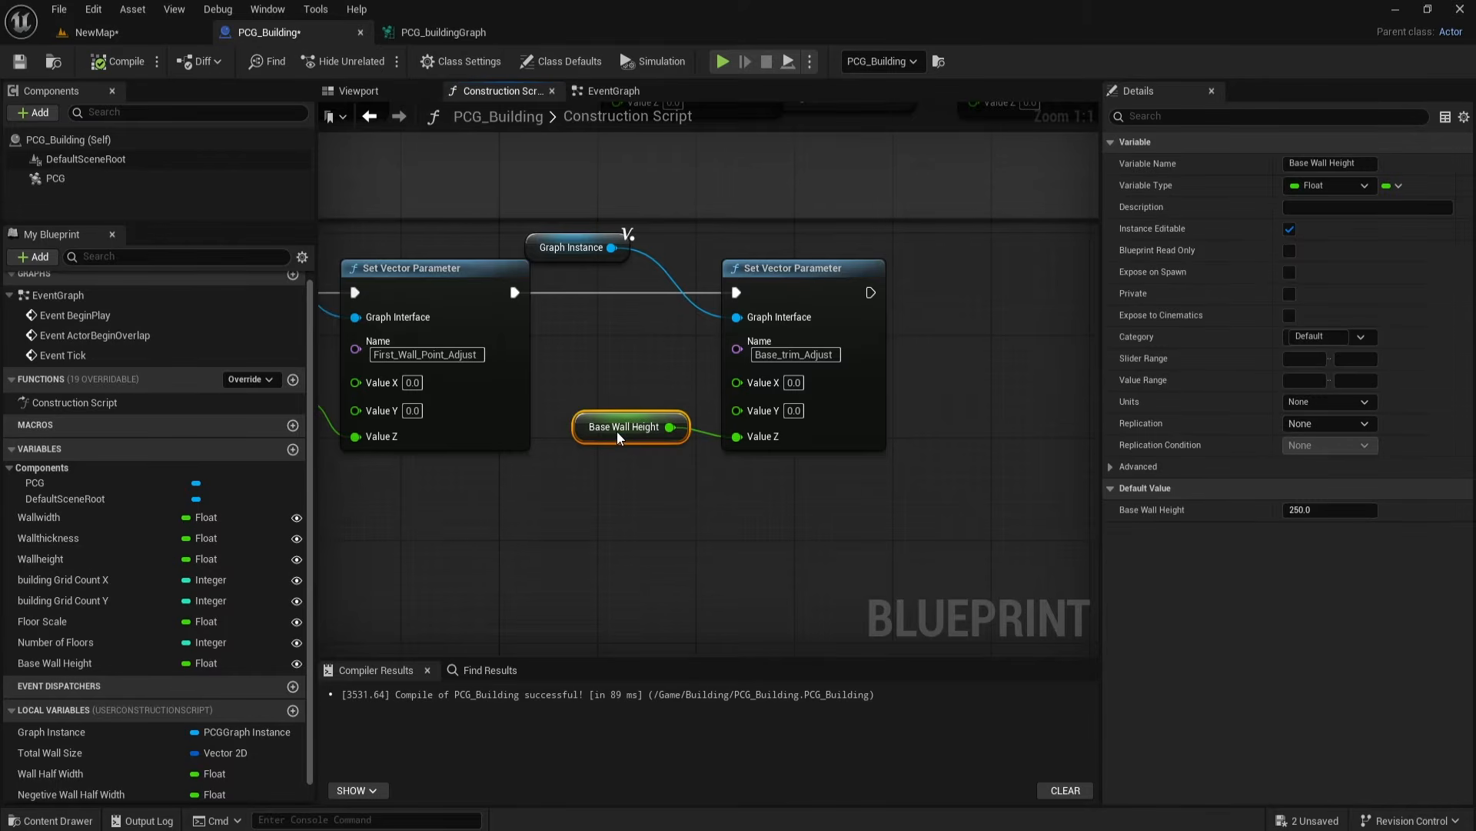
pyautogui.moveTo(485, 236); pyautogui.dragTo(1062, 304)
pyautogui.hotkey('ctrl', 'c')
pyautogui.hotkey('ctrl', 'v')
pyautogui.moveTo(892, 505); pyautogui.dragTo(782, 506, button='right')
pyautogui.click(717, 344)
pyautogui.moveTo(676, 297); pyautogui.dragTo(923, 297)
pyautogui.moveTo(894, 483); pyautogui.dragTo(867, 478, button='right')
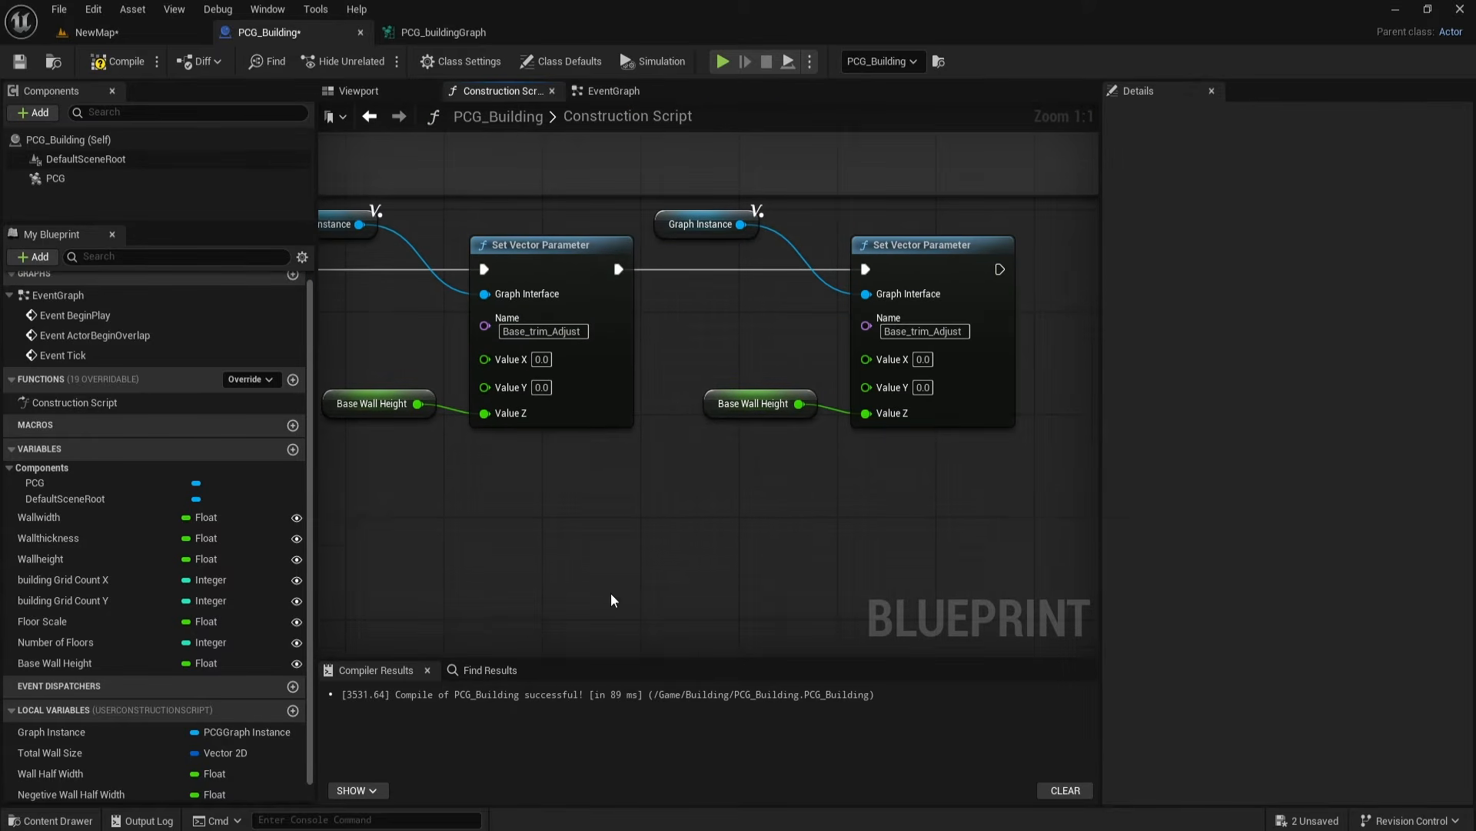
# Step: Replace Base Wall Height on the copied Set Vector Parameter with the local variable building Wall Height, connected to Value Z
pyautogui.click(727, 406)
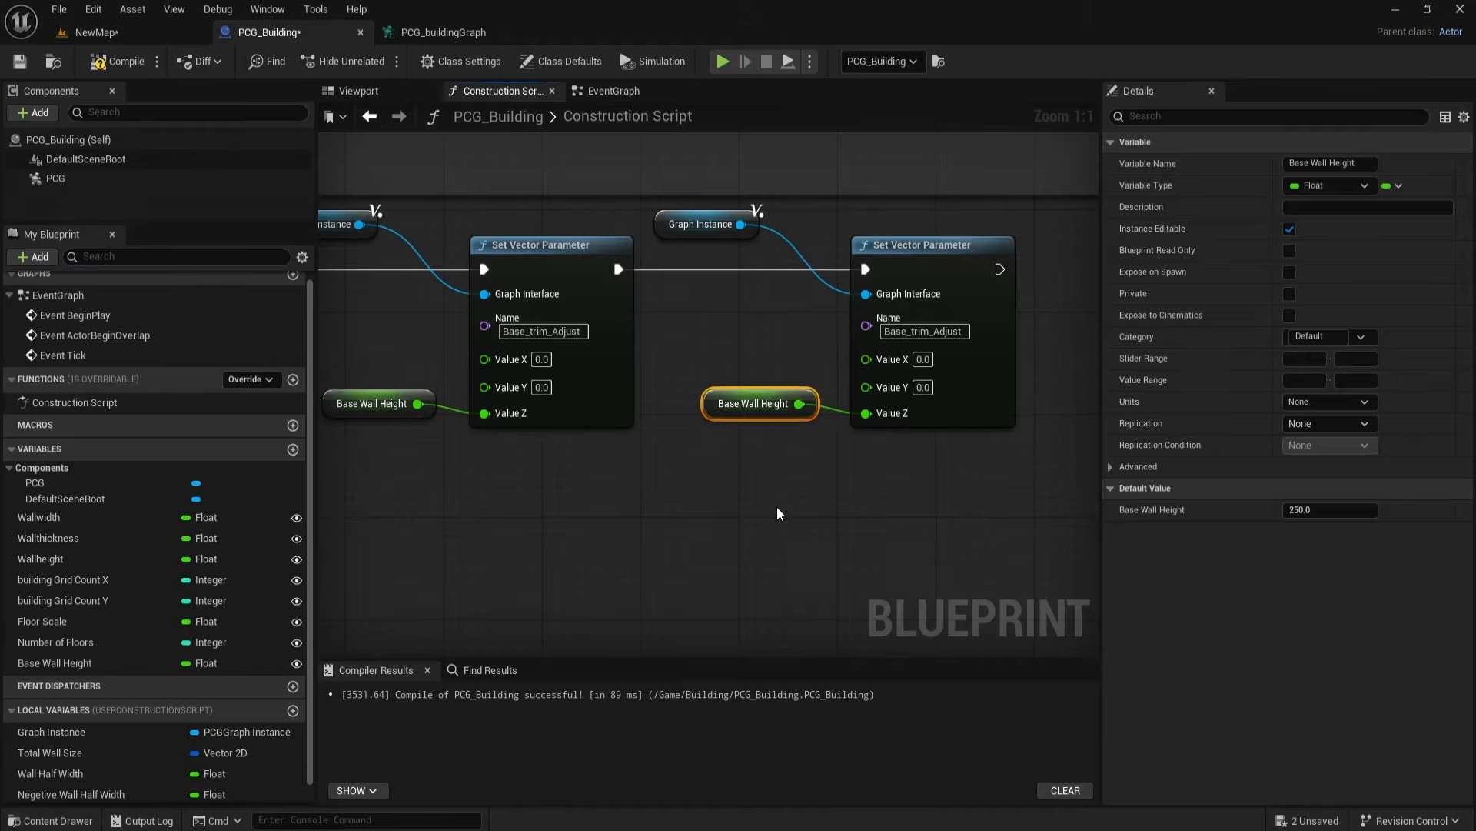
pyautogui.press('Delete')
pyautogui.scroll(-2, 135, 769)
pyautogui.moveTo(106, 795); pyautogui.dragTo(867, 415)
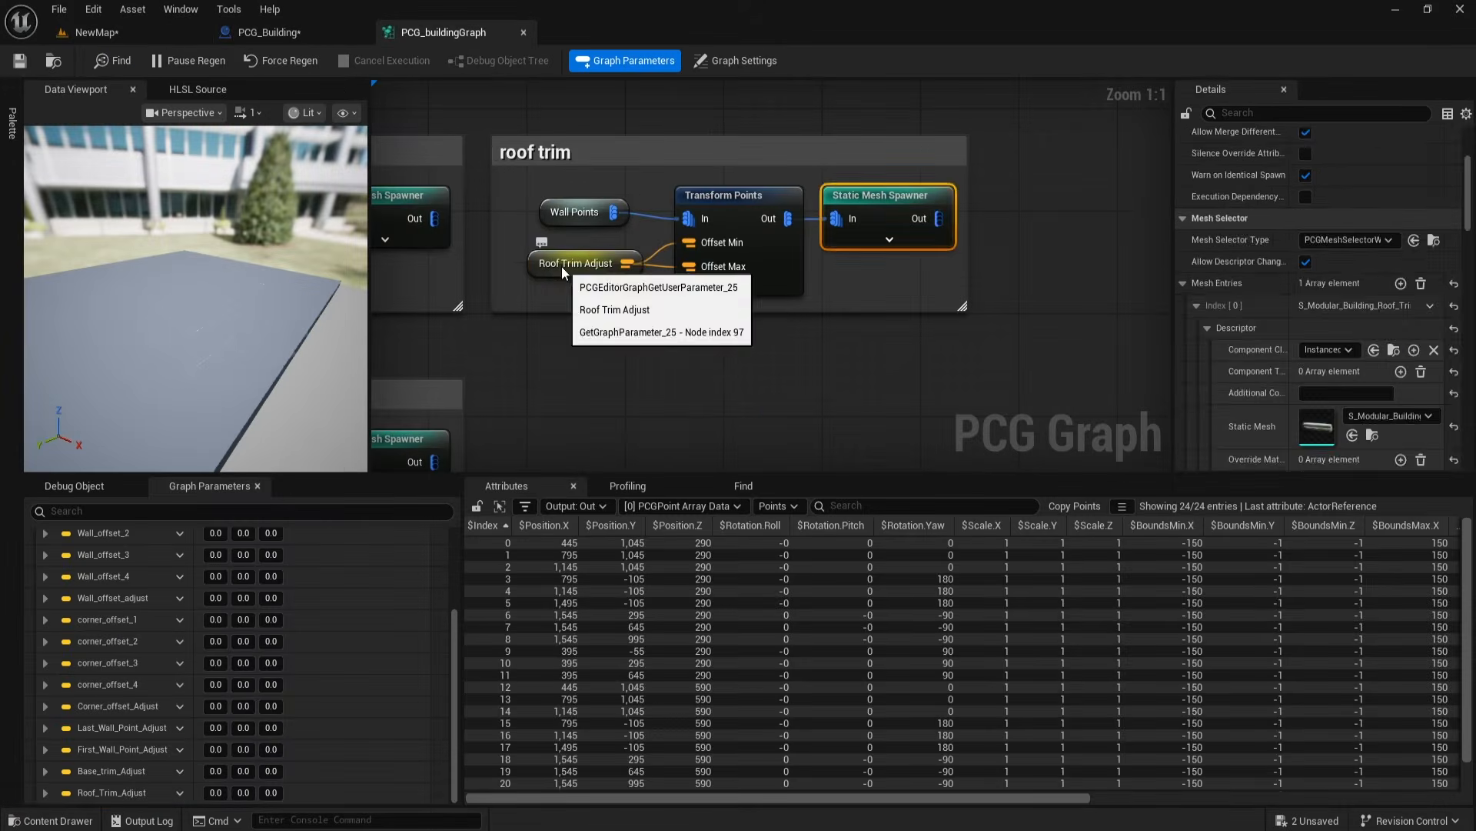
# Step: Copy the Roof_Trim_Adjust parameter name from PCG_buildingGraph and enter it as the copied Set Vector Parameter node's Name
pyautogui.click(561, 266)
pyautogui.click(121, 792)
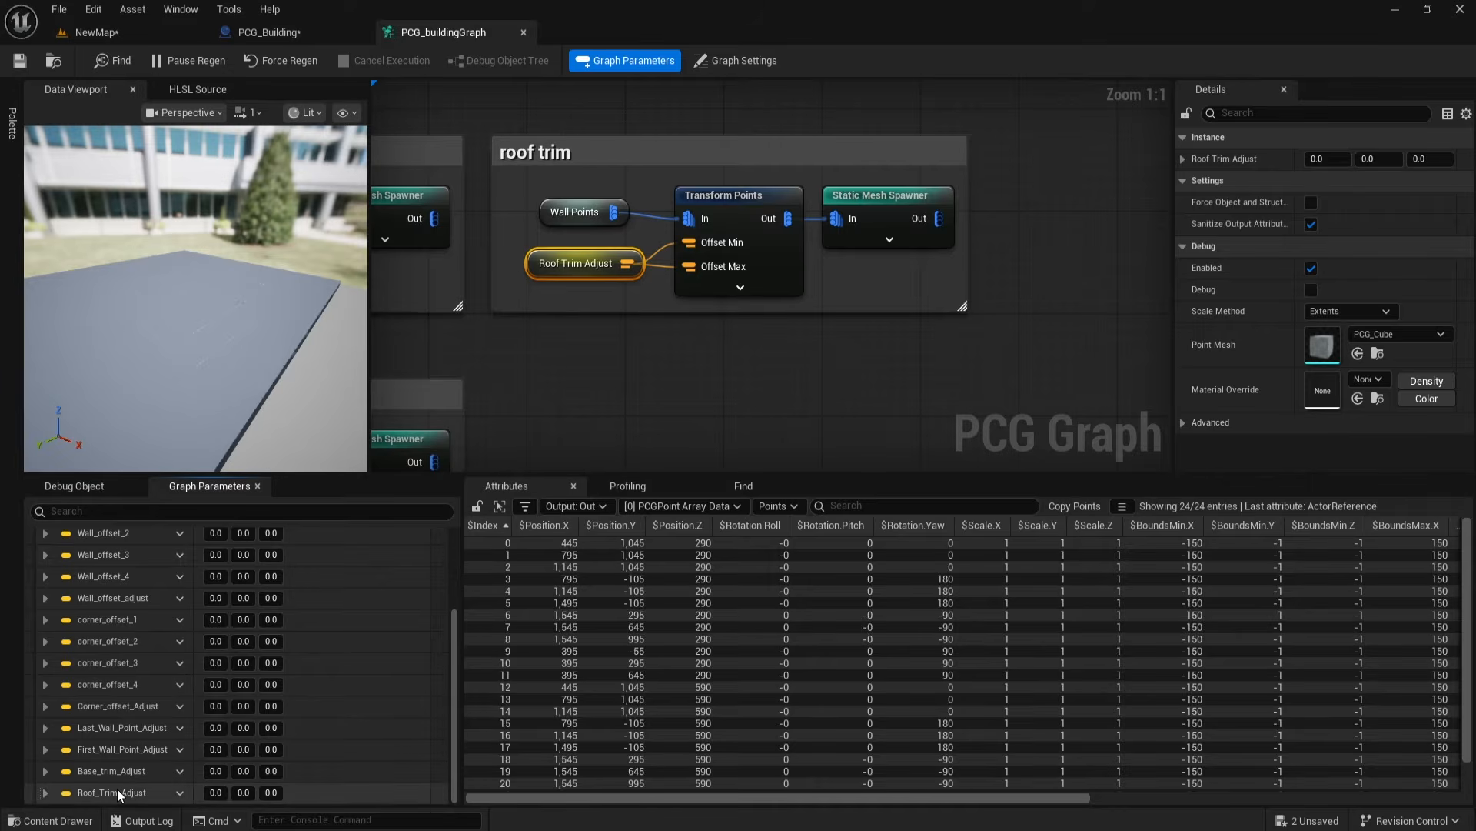
pyautogui.click(122, 791)
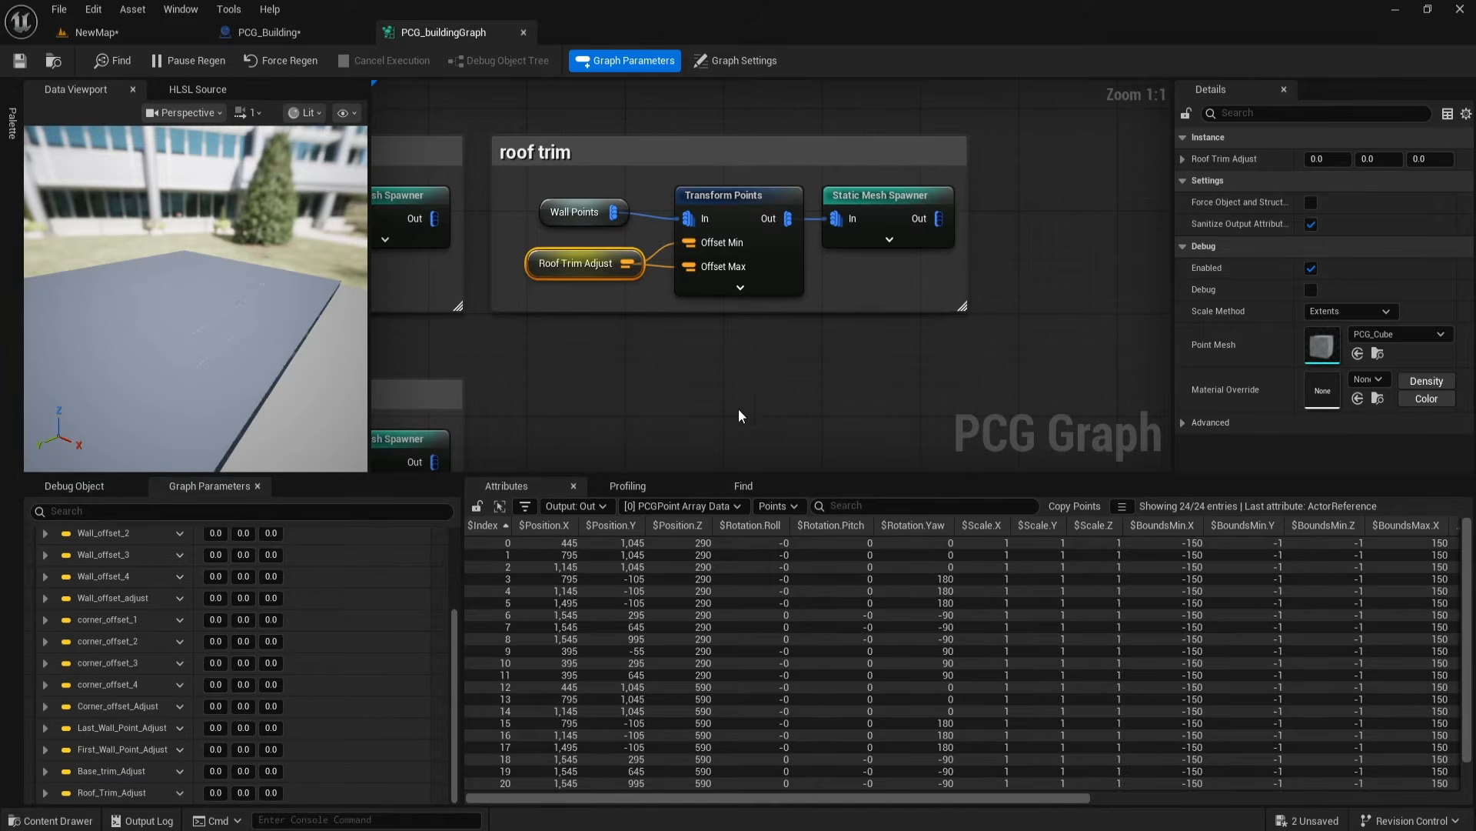
pyautogui.click(863, 201)
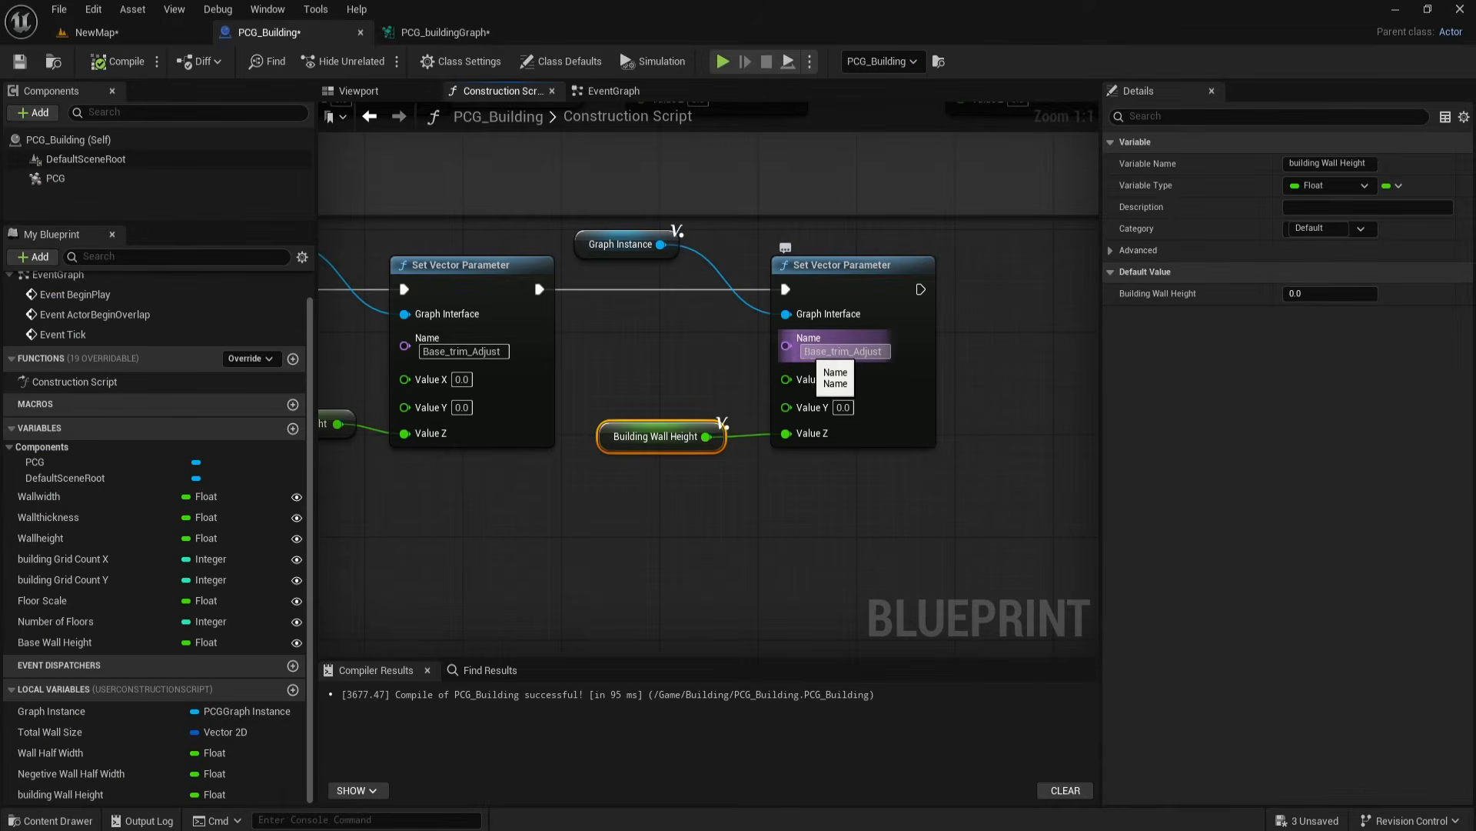
pyautogui.click(844, 351)
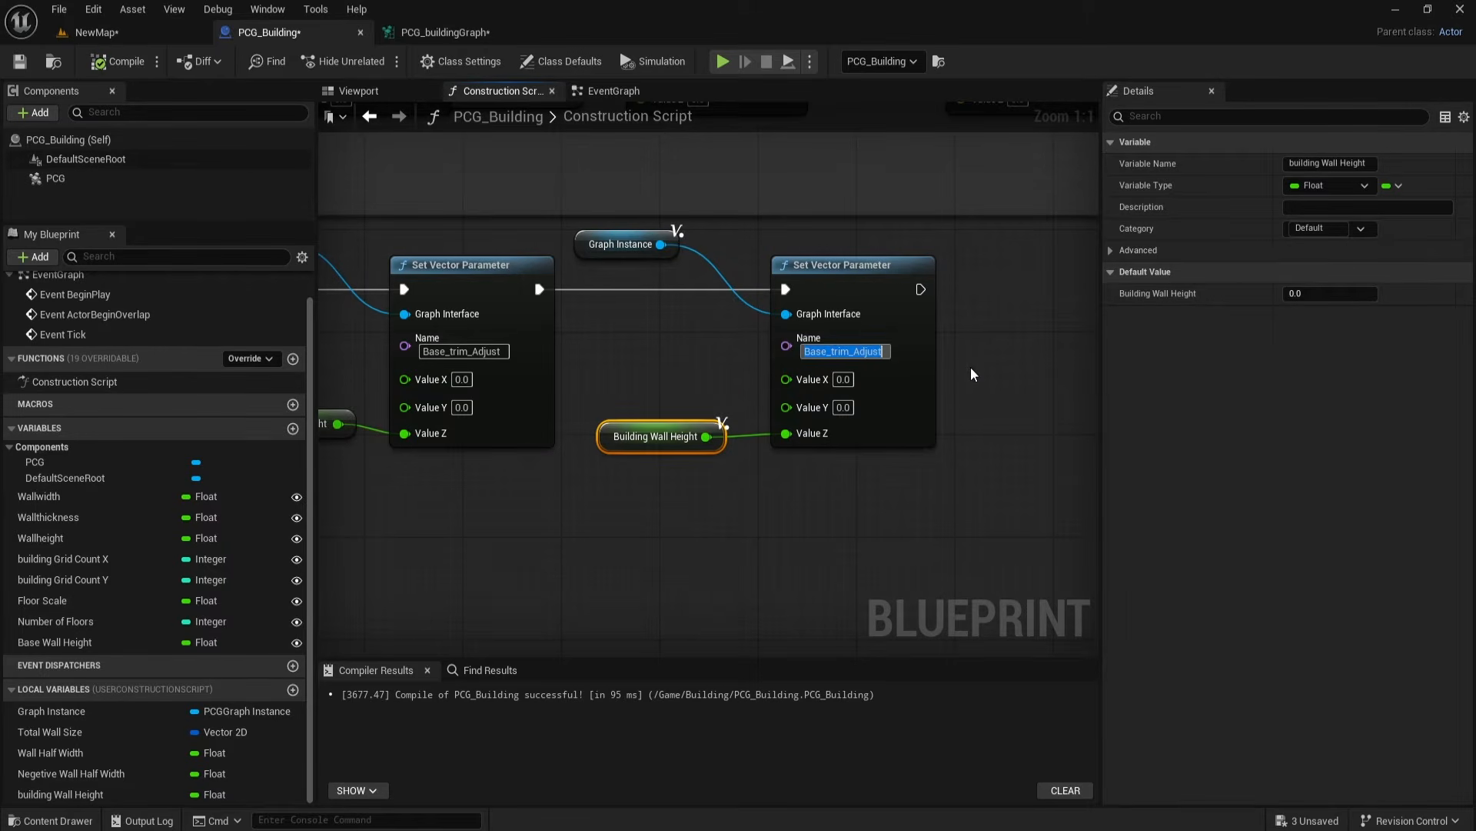
pyautogui.hotkey('ctrl', 'v')
pyautogui.press('Return')
pyautogui.click(912, 461)
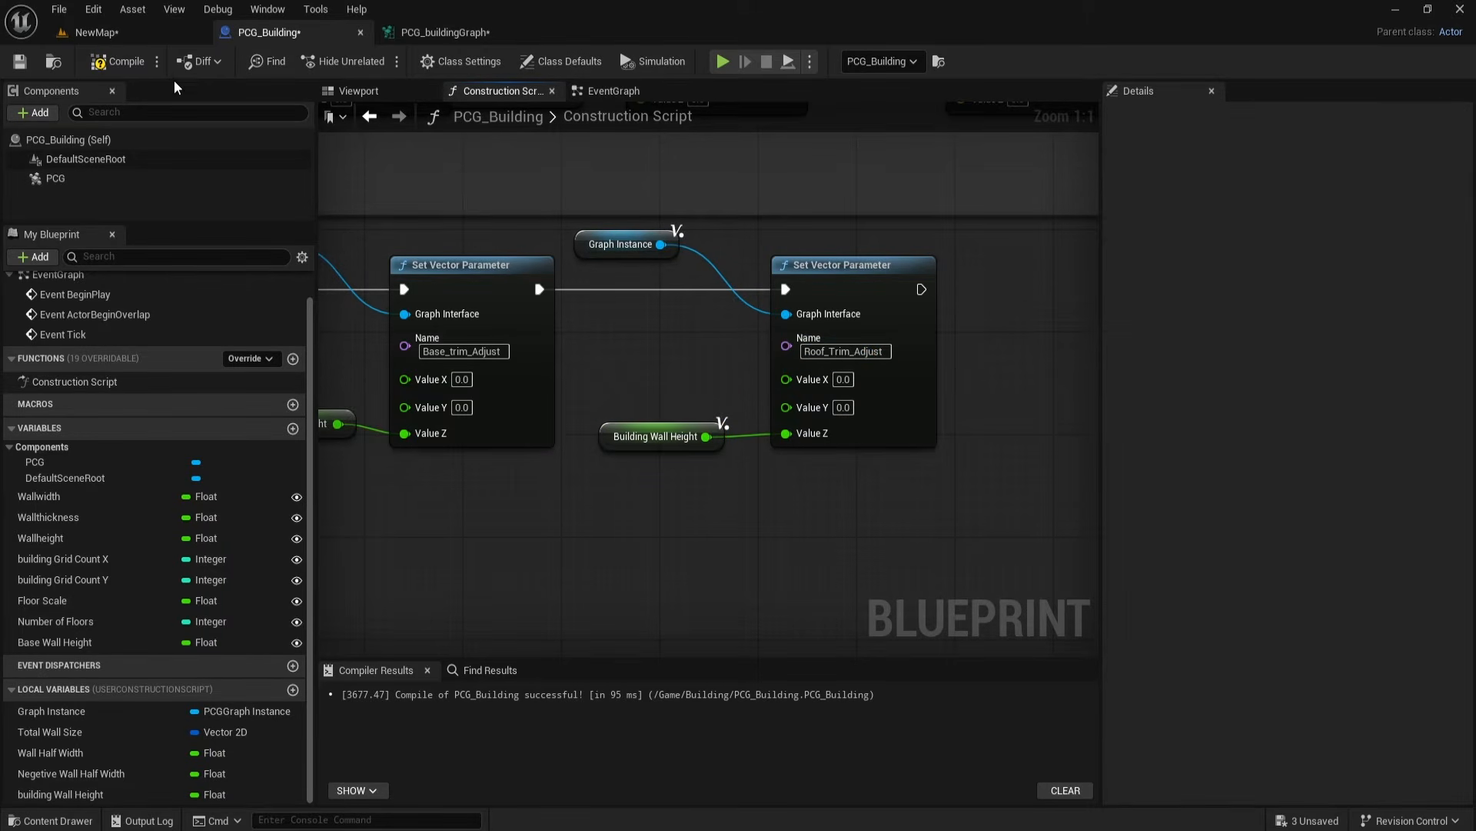
# Step: Save the PCG_Building blueprint and the PCG graph, and inspect the roof trim and its corners from above in NewMap
pyautogui.click(20, 62)
pyautogui.click(431, 32)
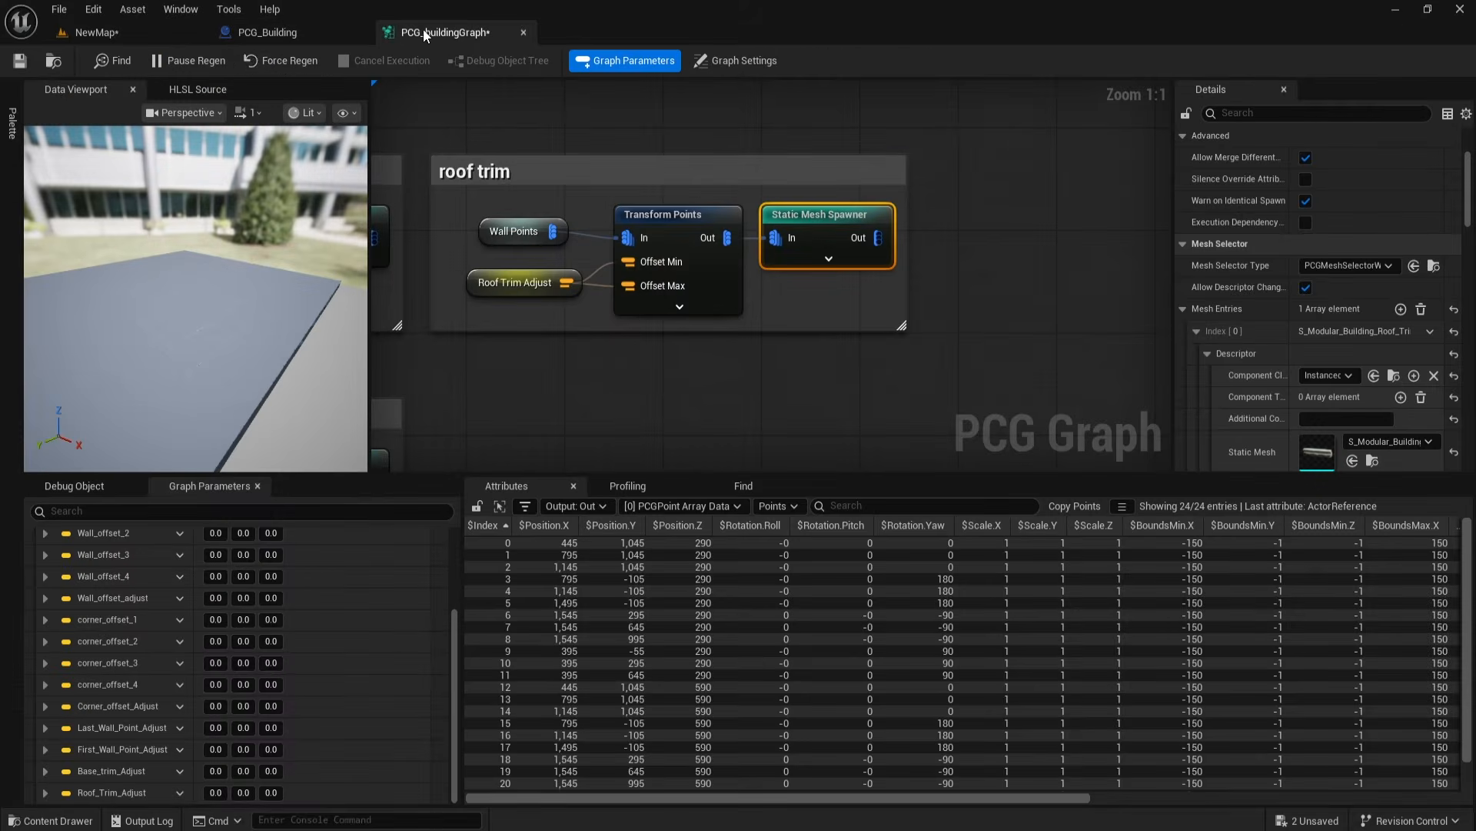
pyautogui.click(278, 60)
pyautogui.click(105, 33)
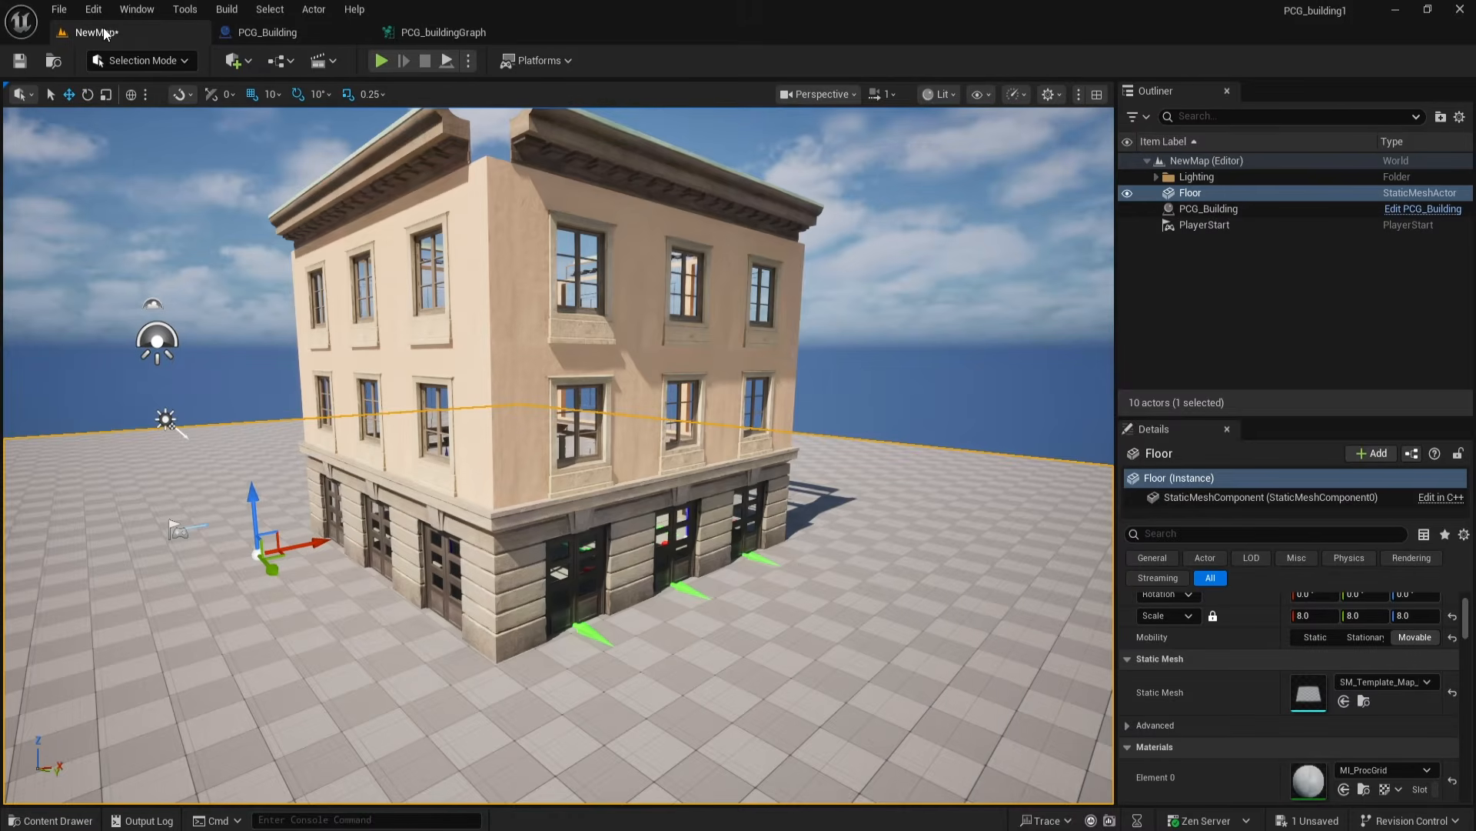
pyautogui.keyDown('alt'); pyautogui.moveTo(599, 464); pyautogui.dragTo(583, 504); pyautogui.keyUp('alt')
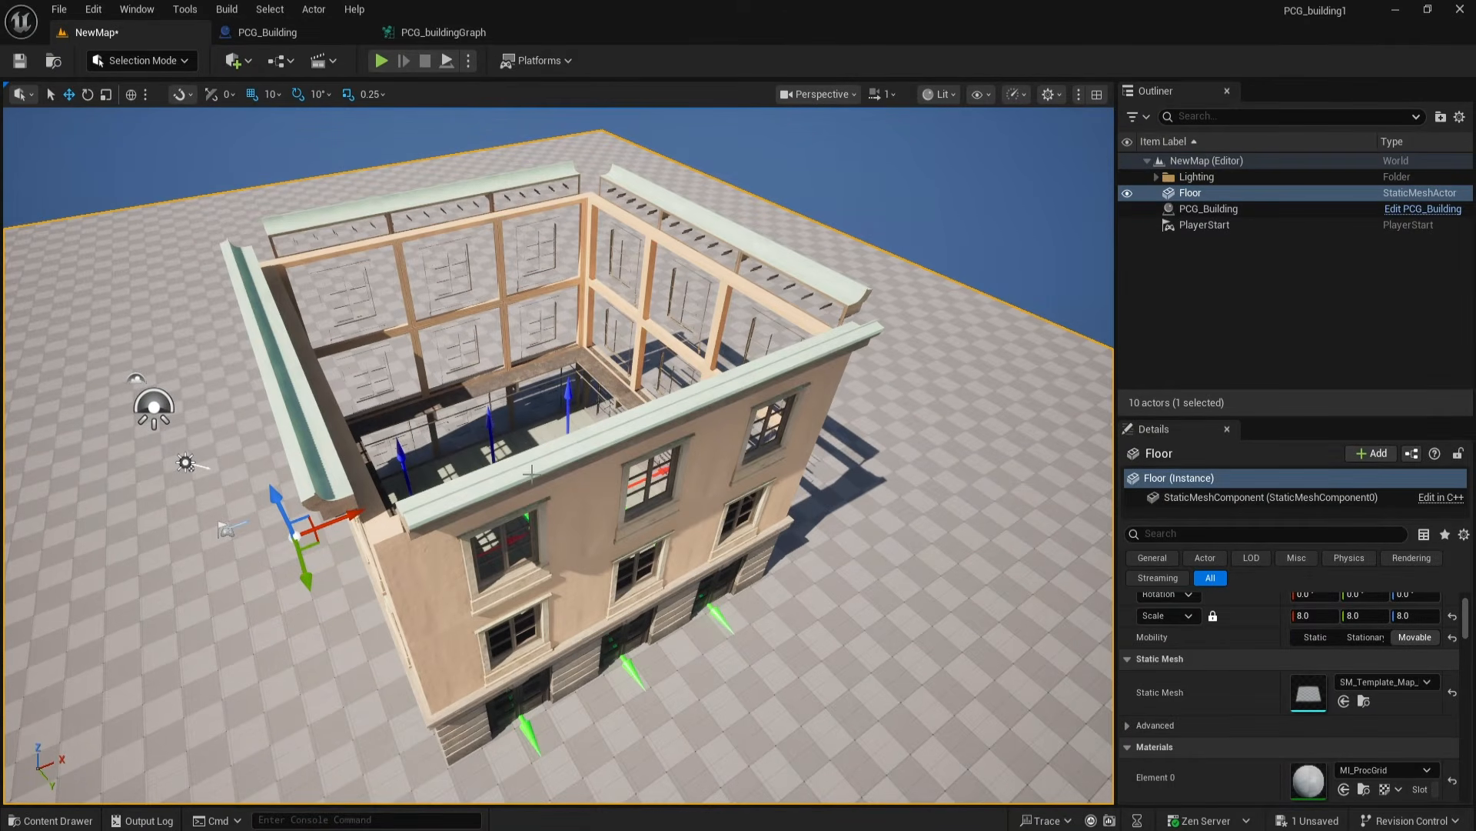
pyautogui.moveTo(581, 462)
pyautogui.keyDown('alt'); pyautogui.mouseDown()
pyautogui.moveTo(454, 415)
pyautogui.moveTo(581, 460)
pyautogui.mouseUp(); pyautogui.keyUp('alt')
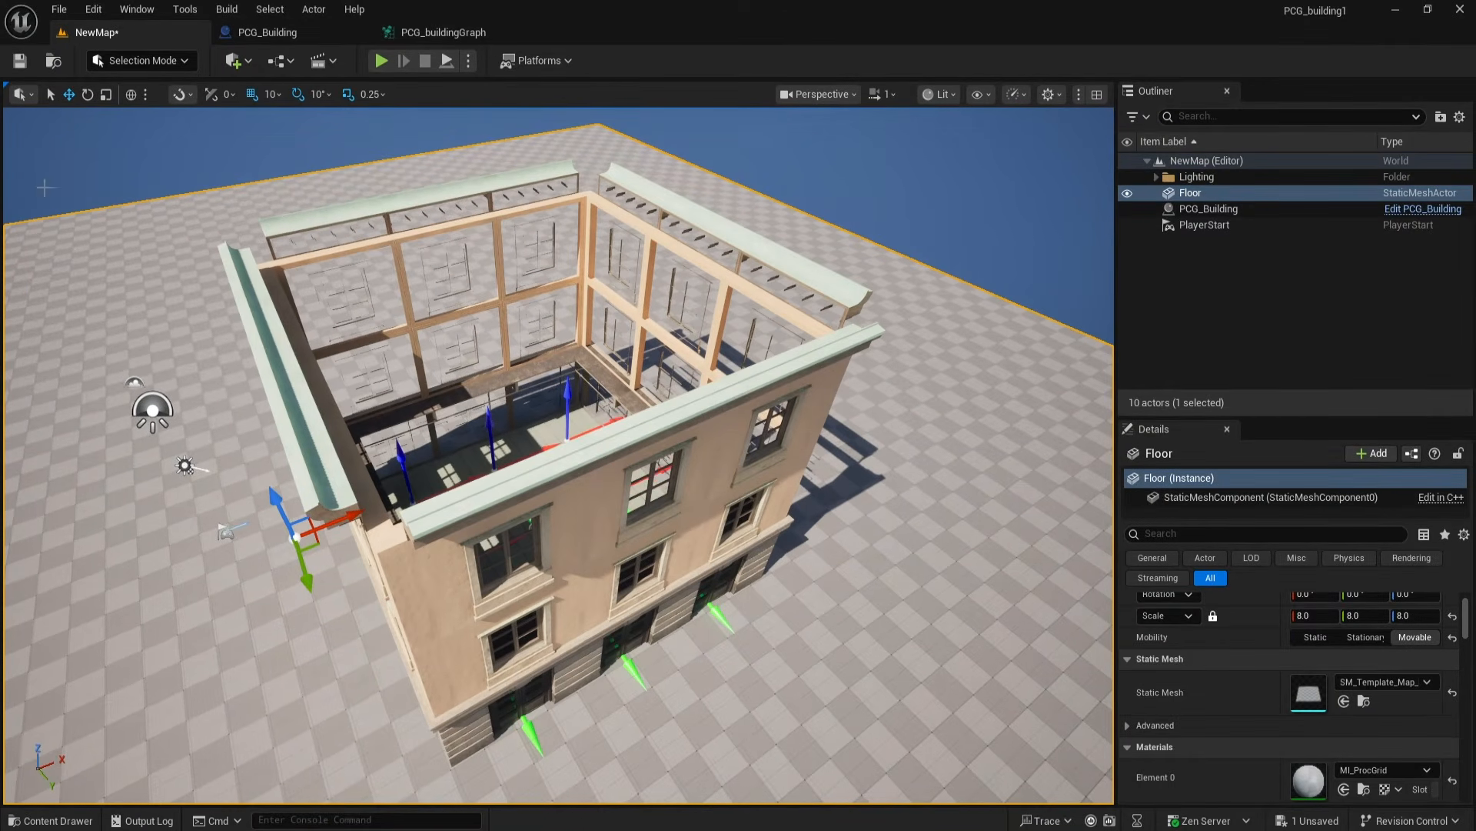
# Step: Duplicate the roof trim comment group in PCG_buildingGraph, place it below the original, and title it "roof trim corners"
pyautogui.click(453, 33)
pyautogui.scroll(-2, 692, 386)
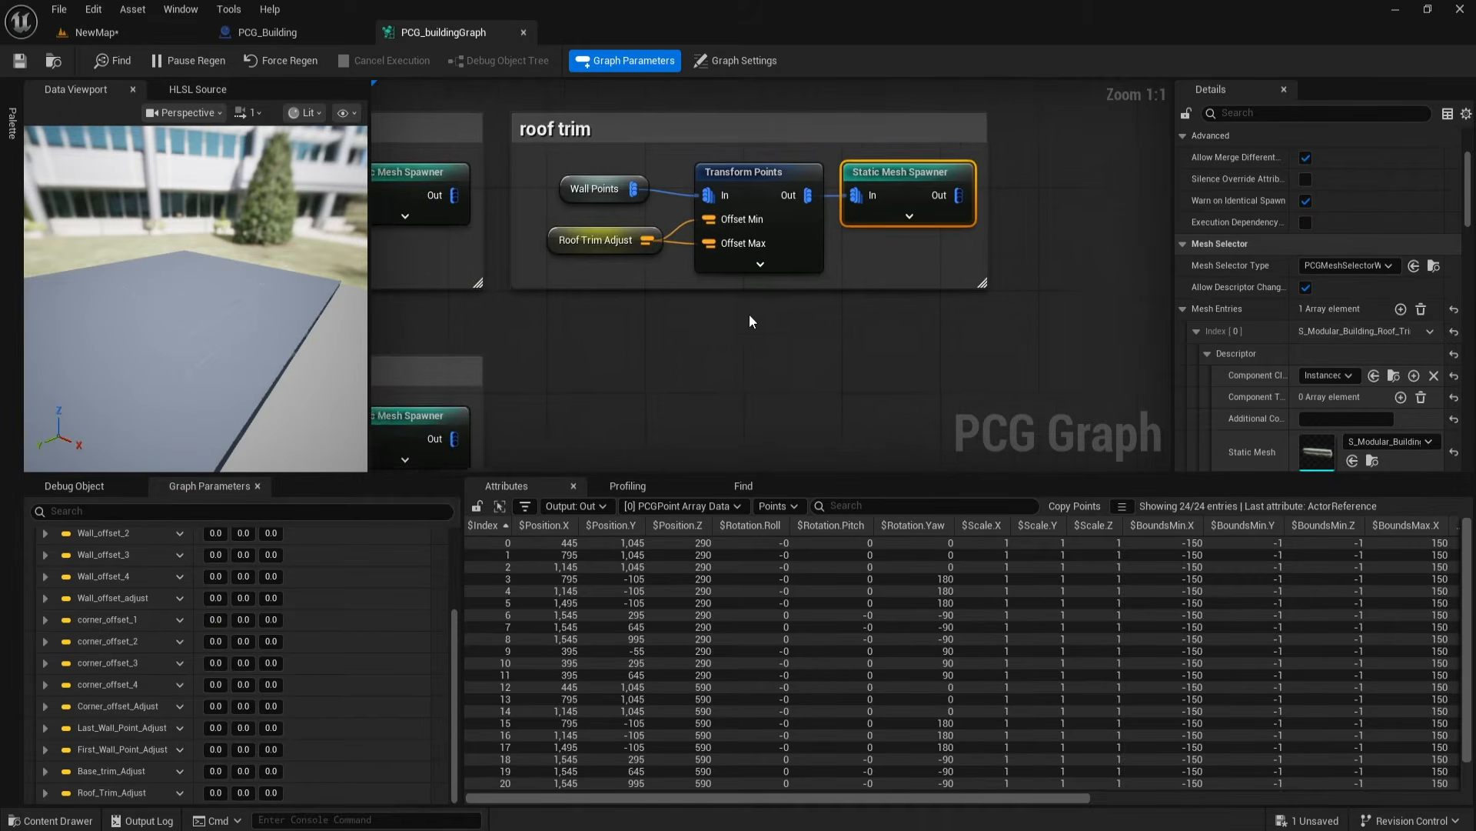
pyautogui.moveTo(560, 147); pyautogui.dragTo(829, 297)
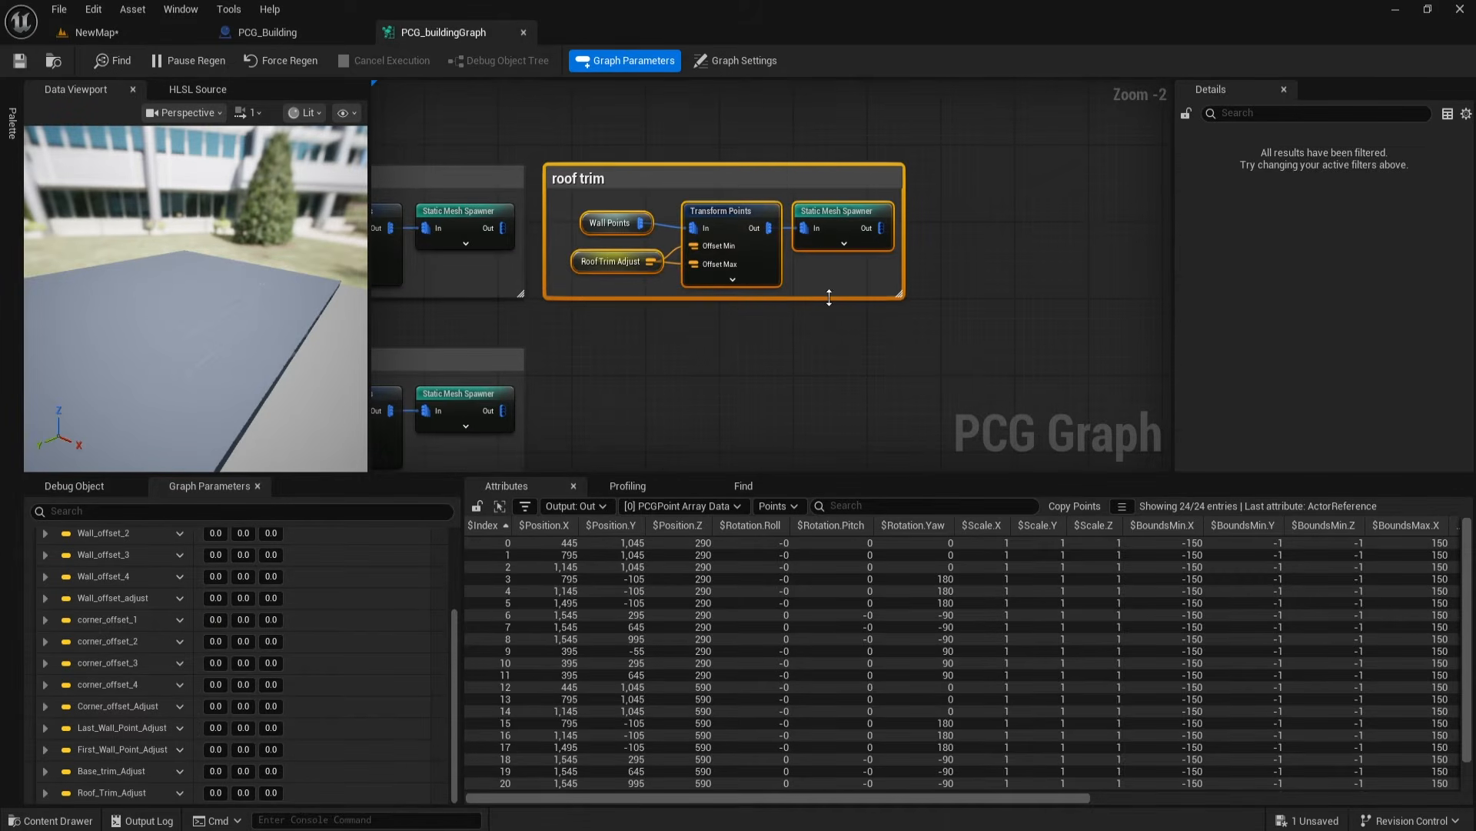
pyautogui.hotkey('ctrl', 'c')
pyautogui.hotkey('ctrl', 'v')
pyautogui.moveTo(917, 320); pyautogui.dragTo(729, 358)
pyautogui.scroll(2, 621, 311)
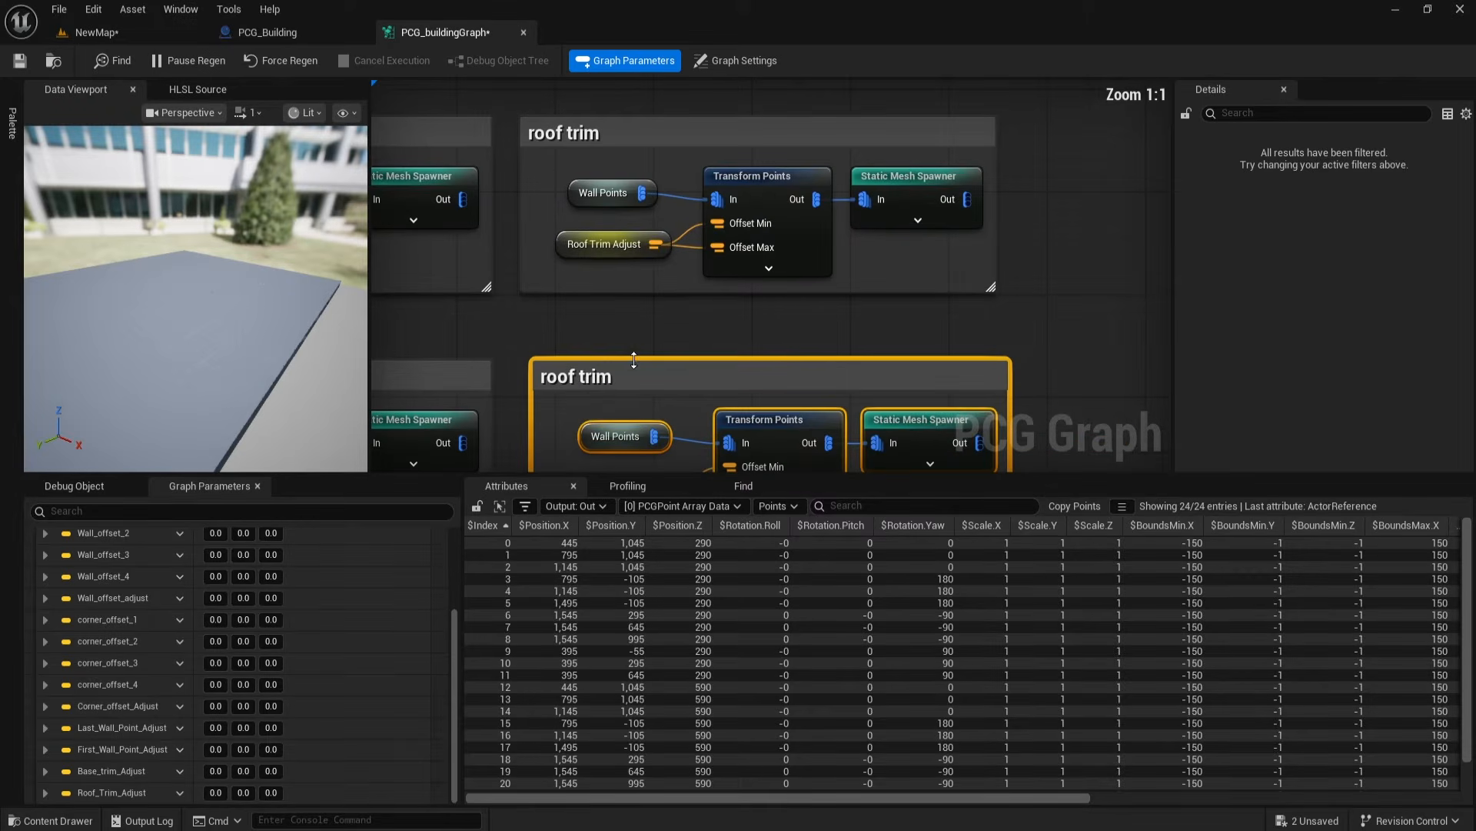
pyautogui.doubleClick(634, 374)
pyautogui.click(636, 375)
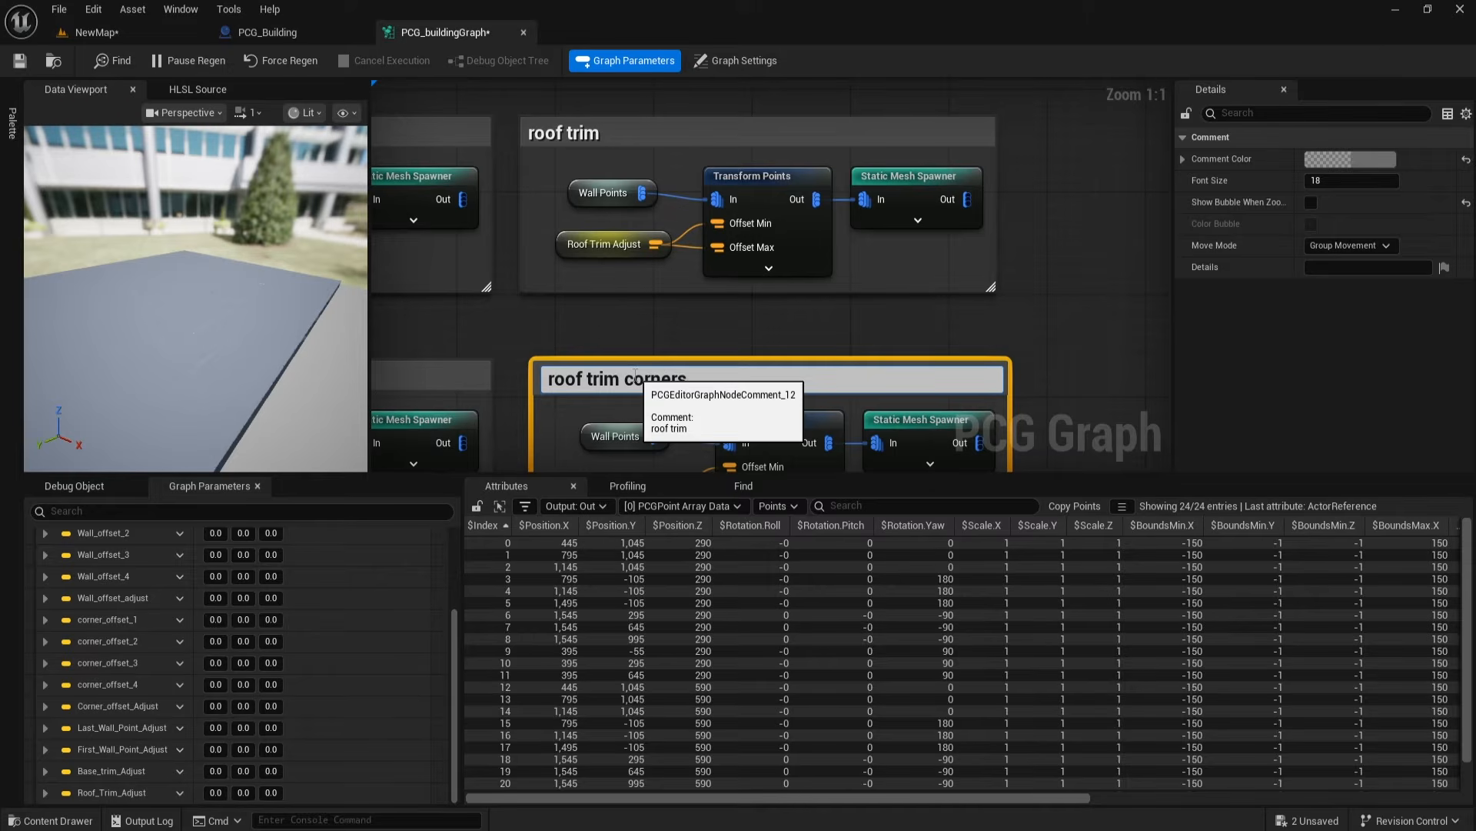
pyautogui.click(809, 336)
# Step: Replace Wall Points in the roof trim corners group with the Corner Point reroute as the Transform Points input
pyautogui.moveTo(661, 425); pyautogui.dragTo(655, 266, button='right')
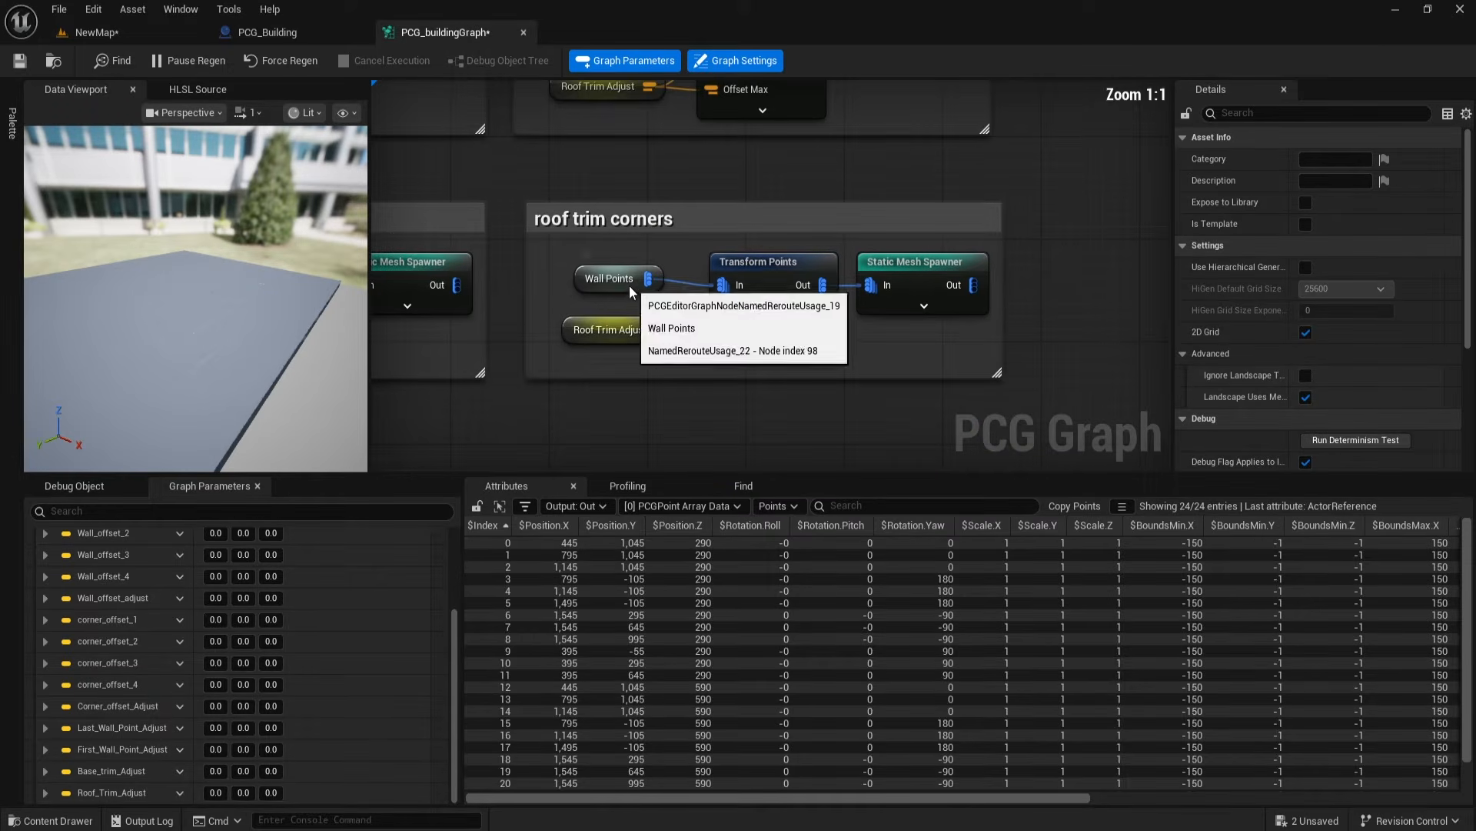
pyautogui.rightClick(552, 252)
pyautogui.click(565, 284)
pyautogui.click(582, 298)
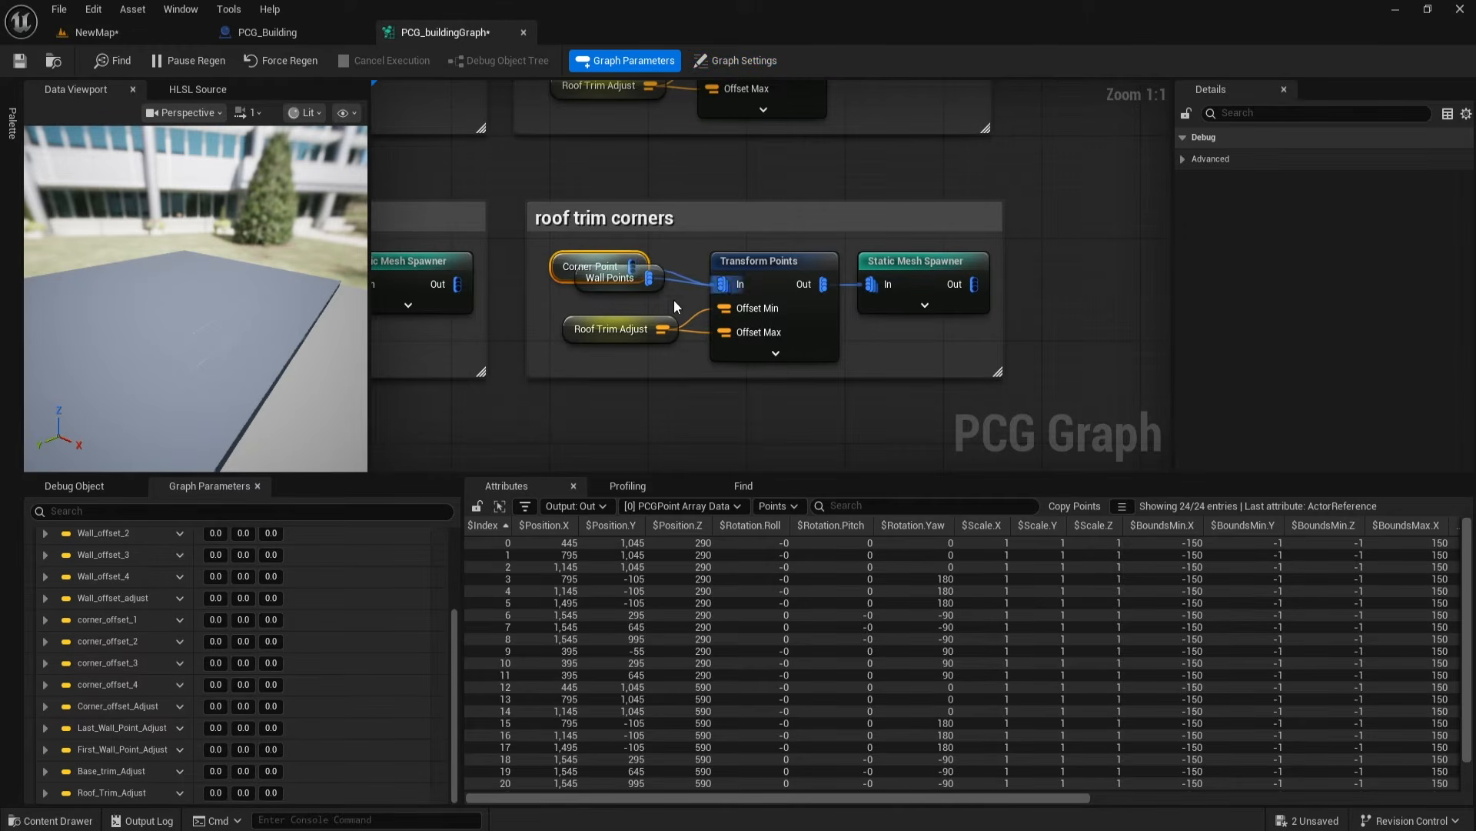
pyautogui.click(654, 287)
pyautogui.press('Delete')
pyautogui.moveTo(579, 270); pyautogui.dragTo(613, 278)
pyautogui.moveTo(898, 385); pyautogui.dragTo(829, 352, button='right')
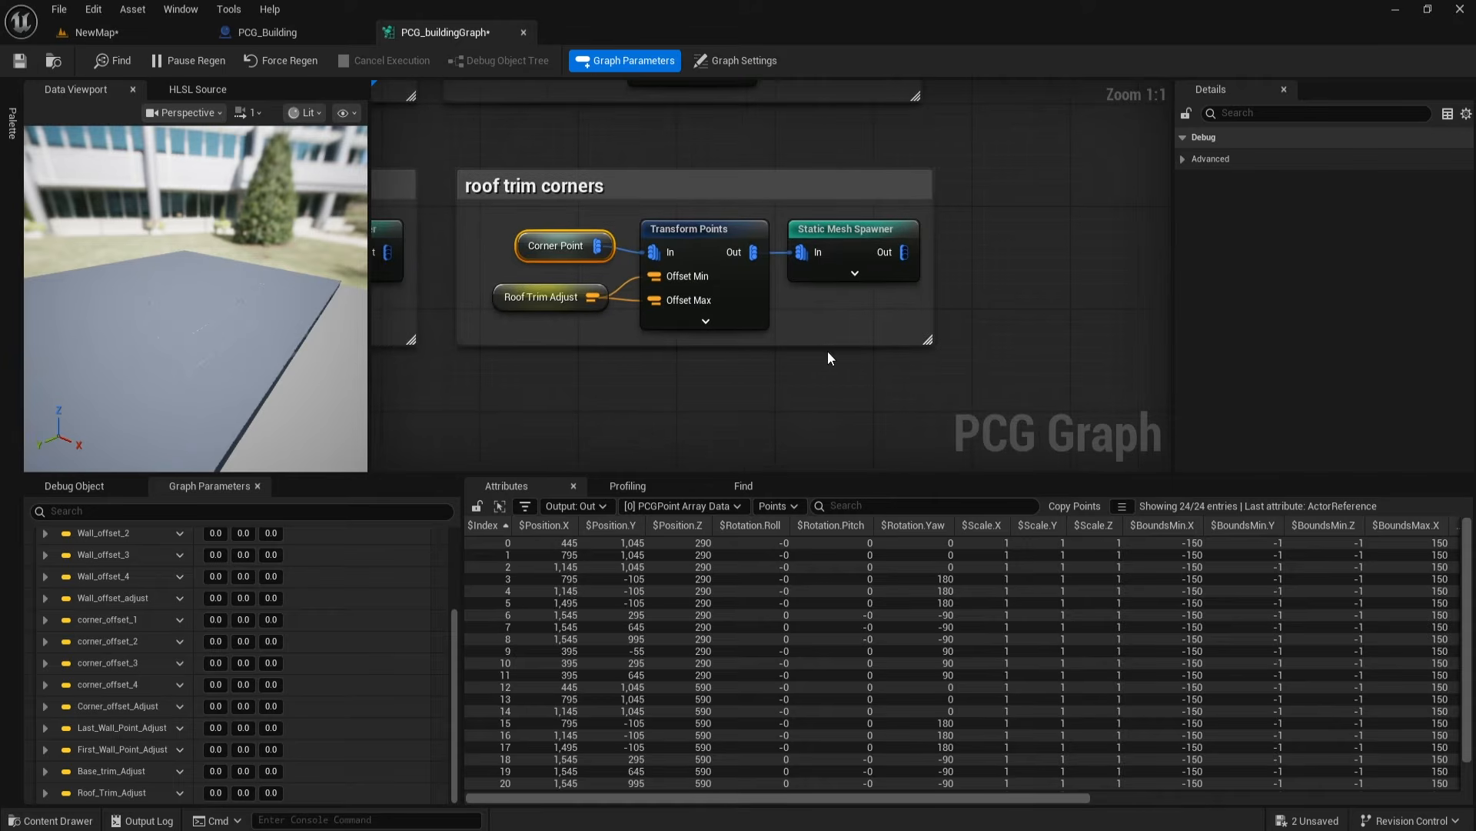
# Step: Assign the corner piece mesh from the Modular_Building_Roof_Trim_Kit folder to the Static Mesh Spawner in the roof trim corners group
pyautogui.click(846, 235)
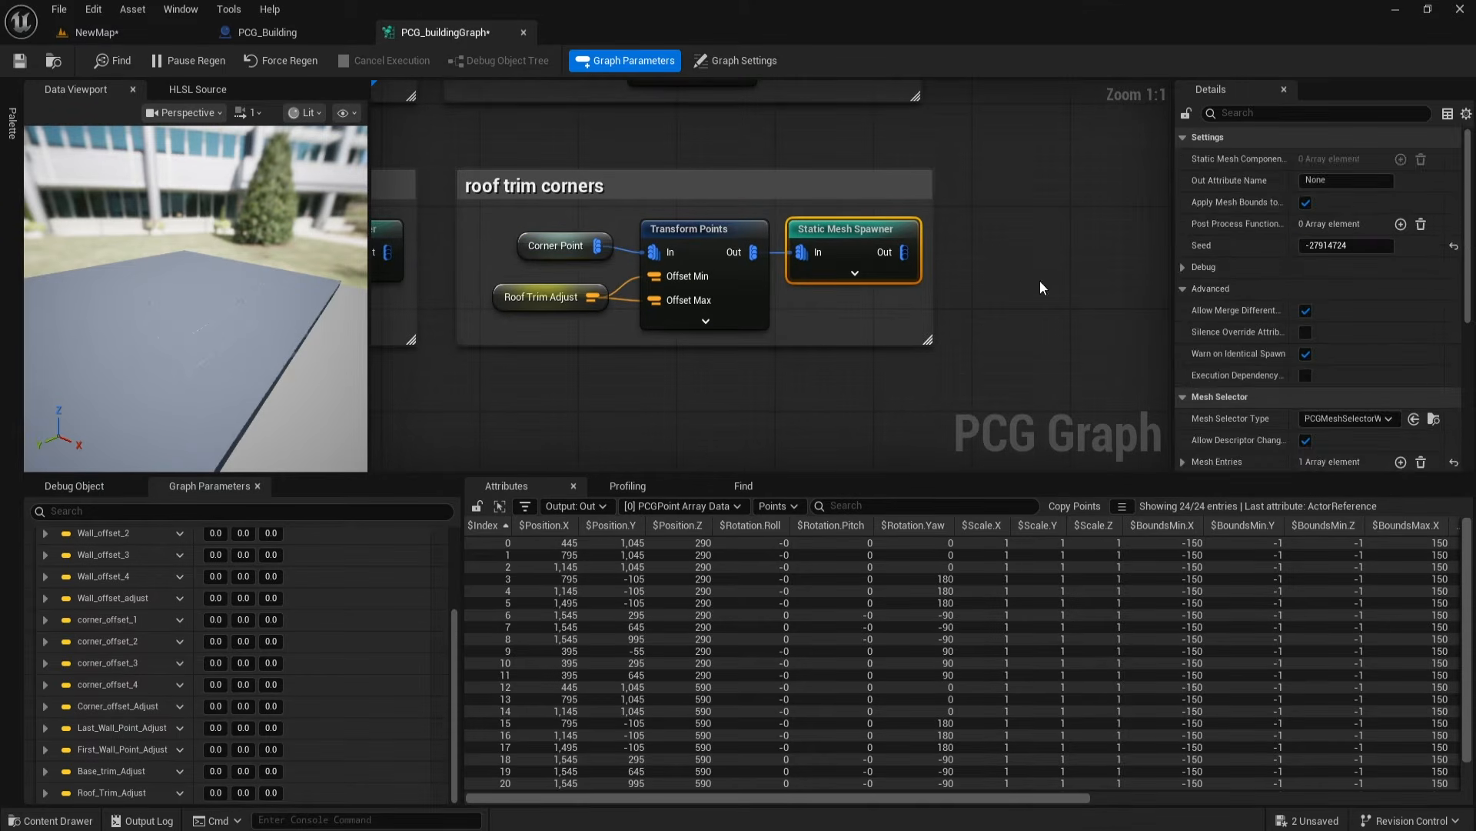
pyautogui.scroll(-3, 1230, 362)
pyautogui.click(1184, 310)
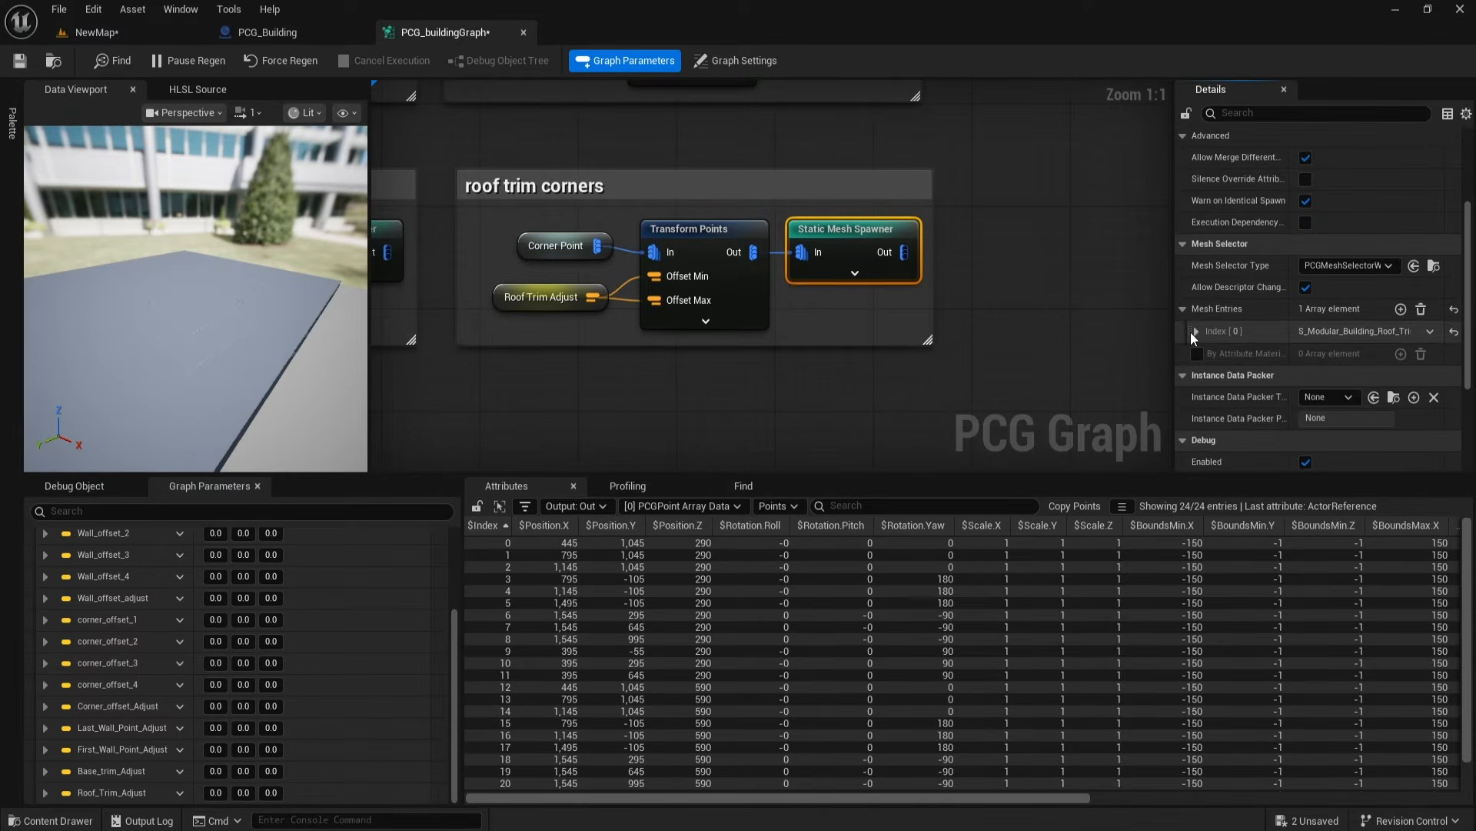
pyautogui.click(1195, 331)
pyautogui.click(1206, 353)
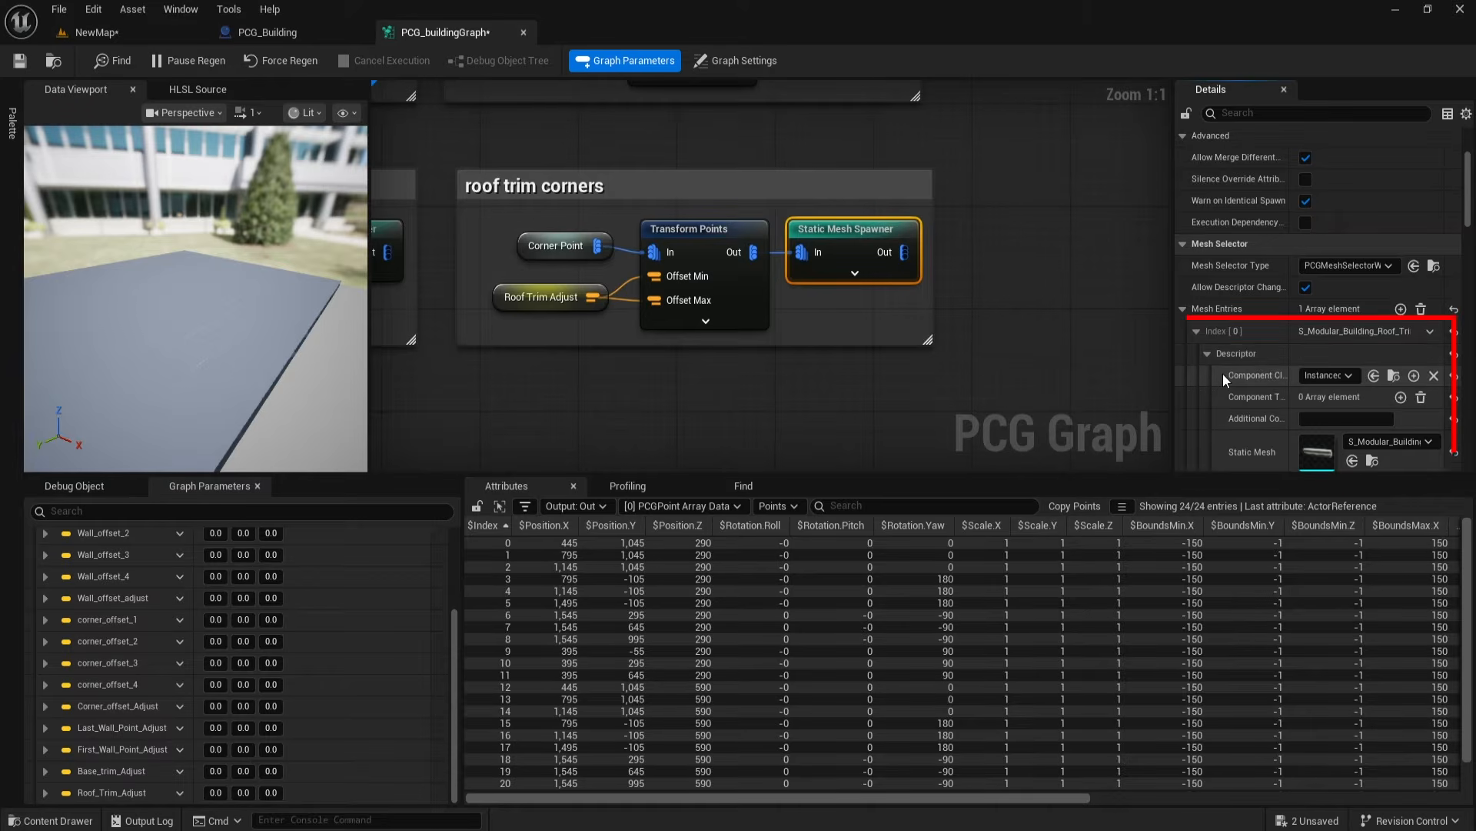
pyautogui.scroll(-3, 1230, 384)
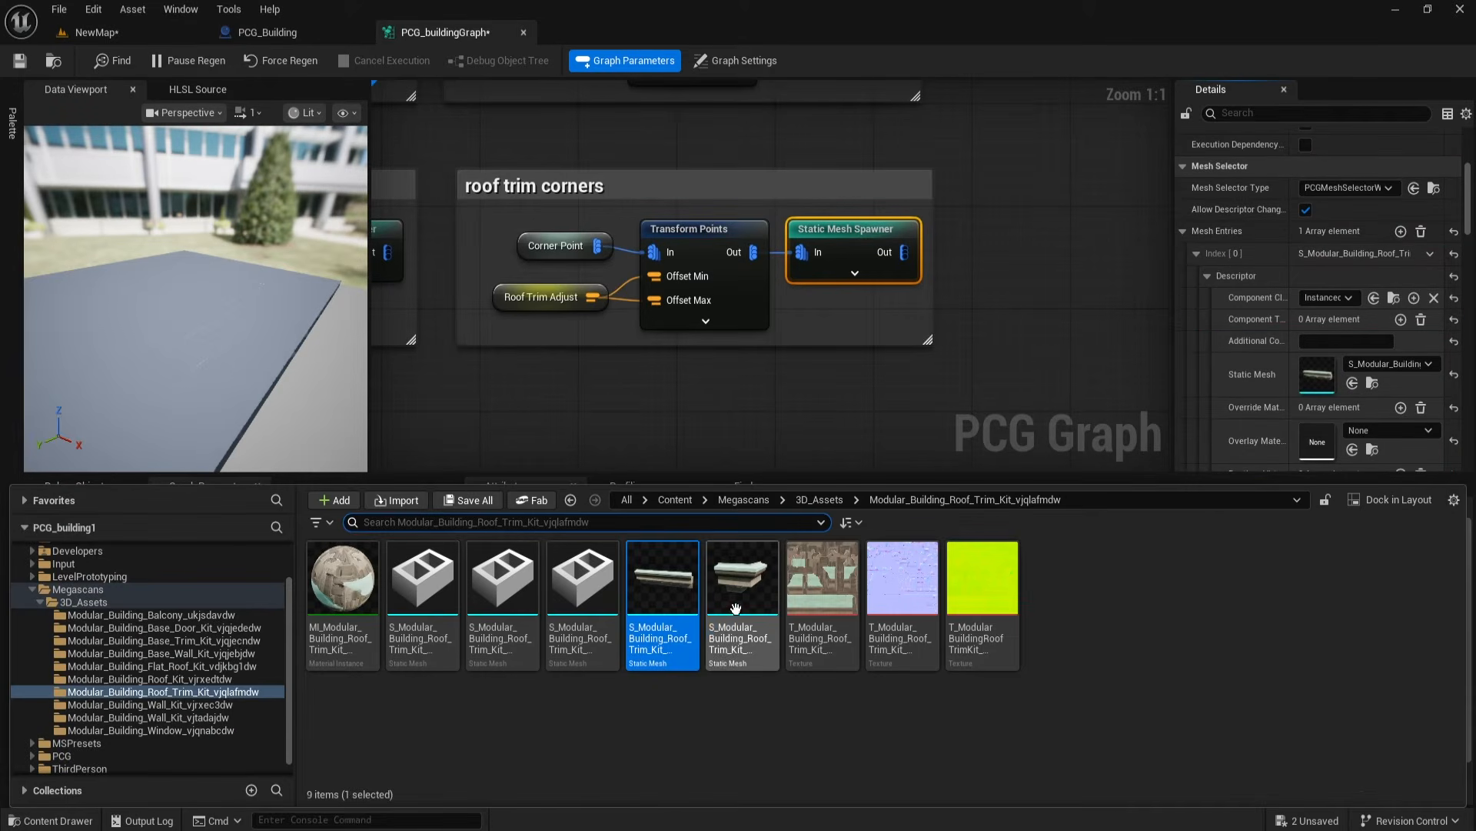
pyautogui.click(742, 578)
pyautogui.click(1352, 383)
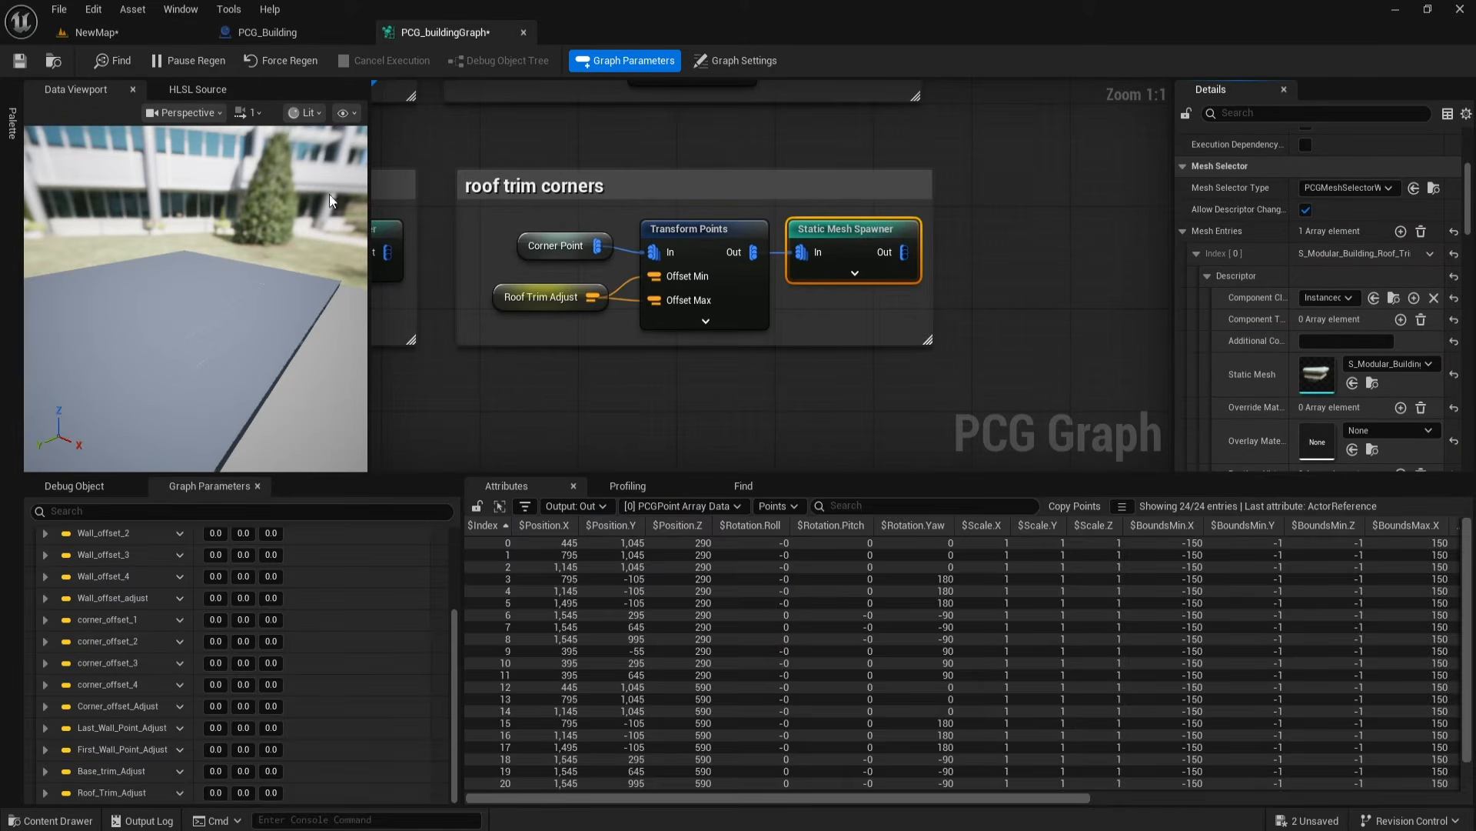
# Step: Save PCG_buildingGraph and inspect the orientation of the roof trim corner meshes on the building in NewMap
pyautogui.click(24, 63)
pyautogui.click(134, 36)
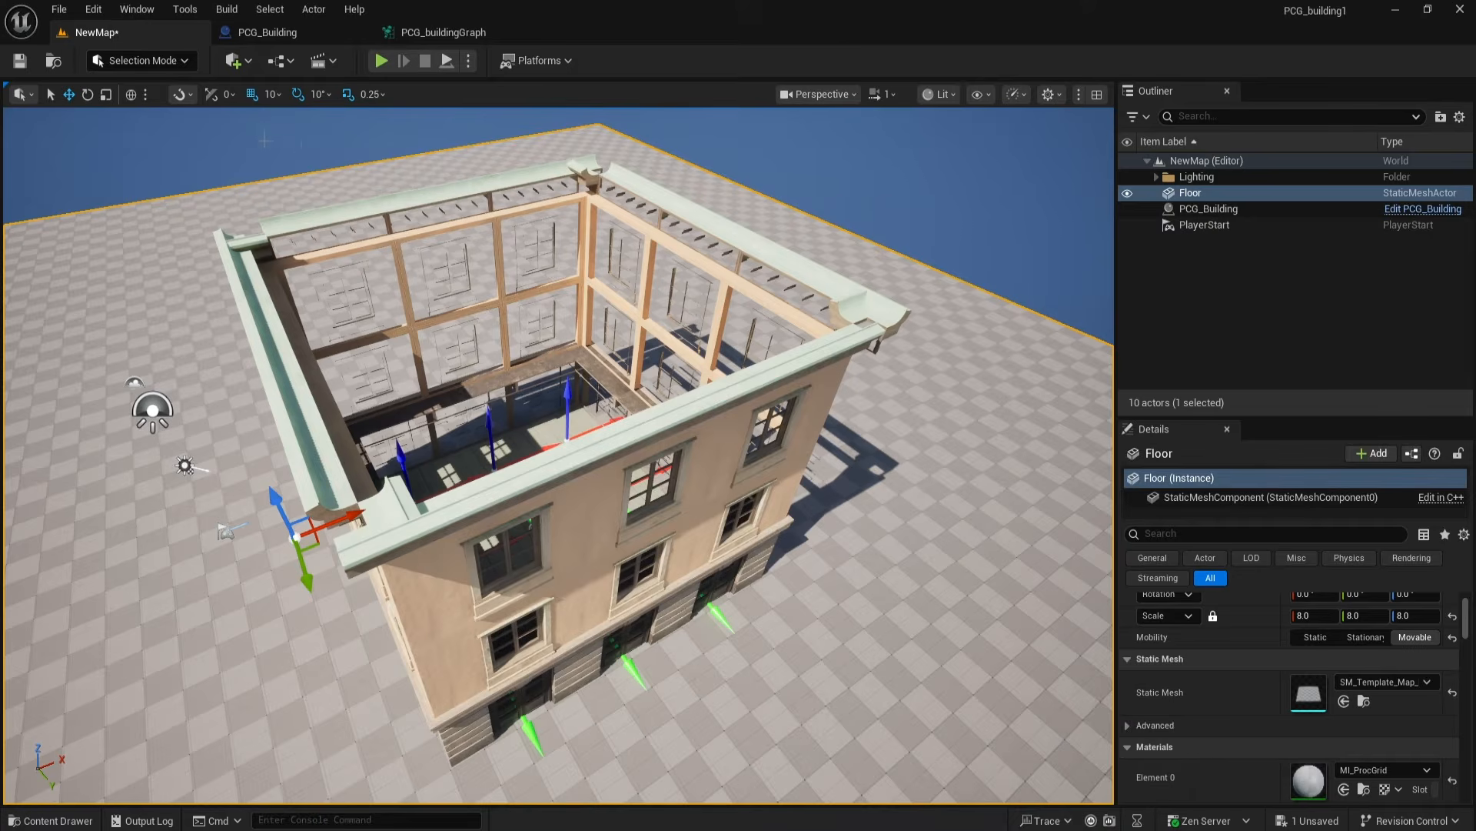
pyautogui.scroll(2, 478, 351)
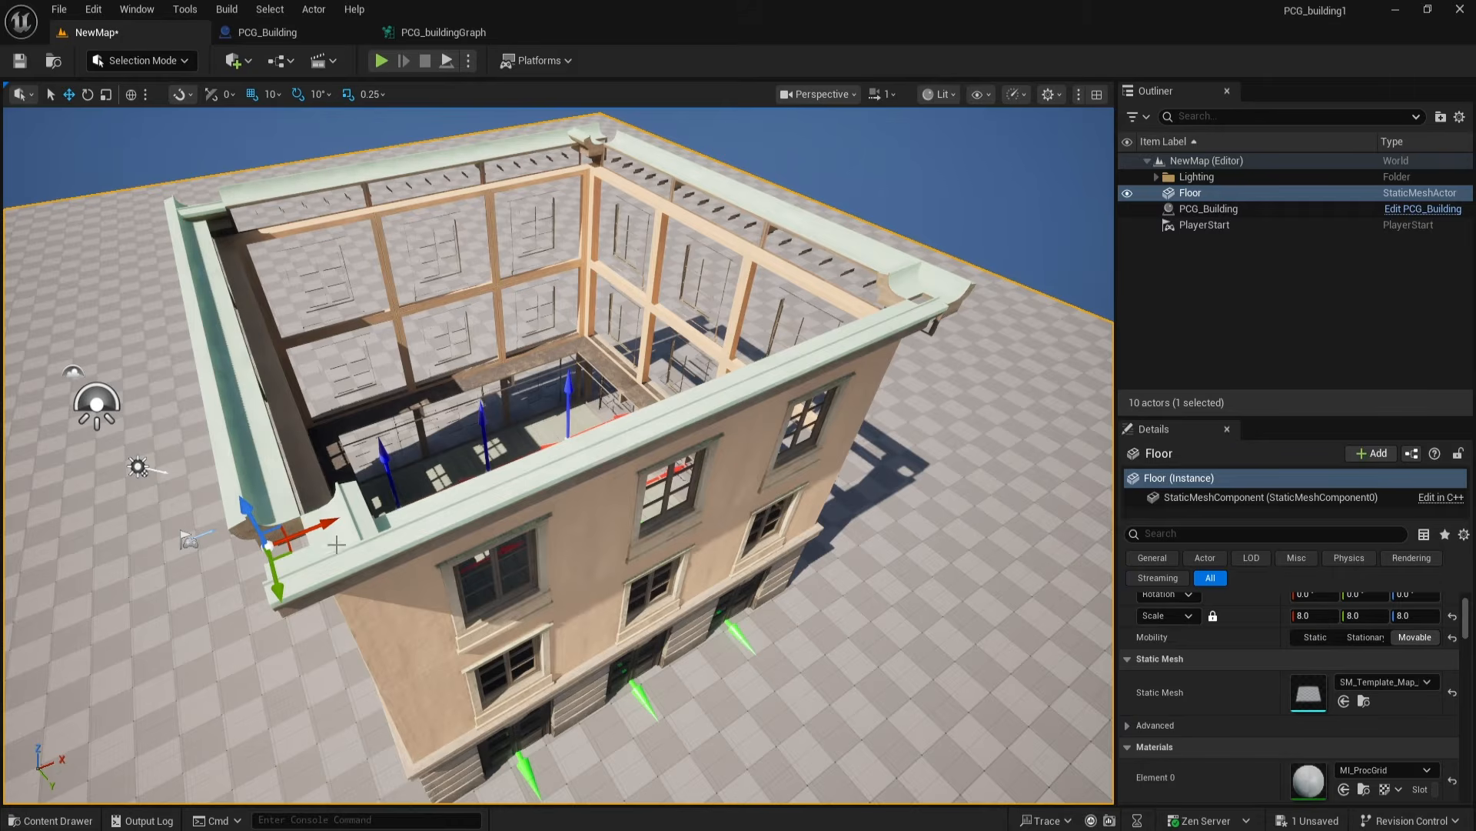
pyautogui.click(292, 35)
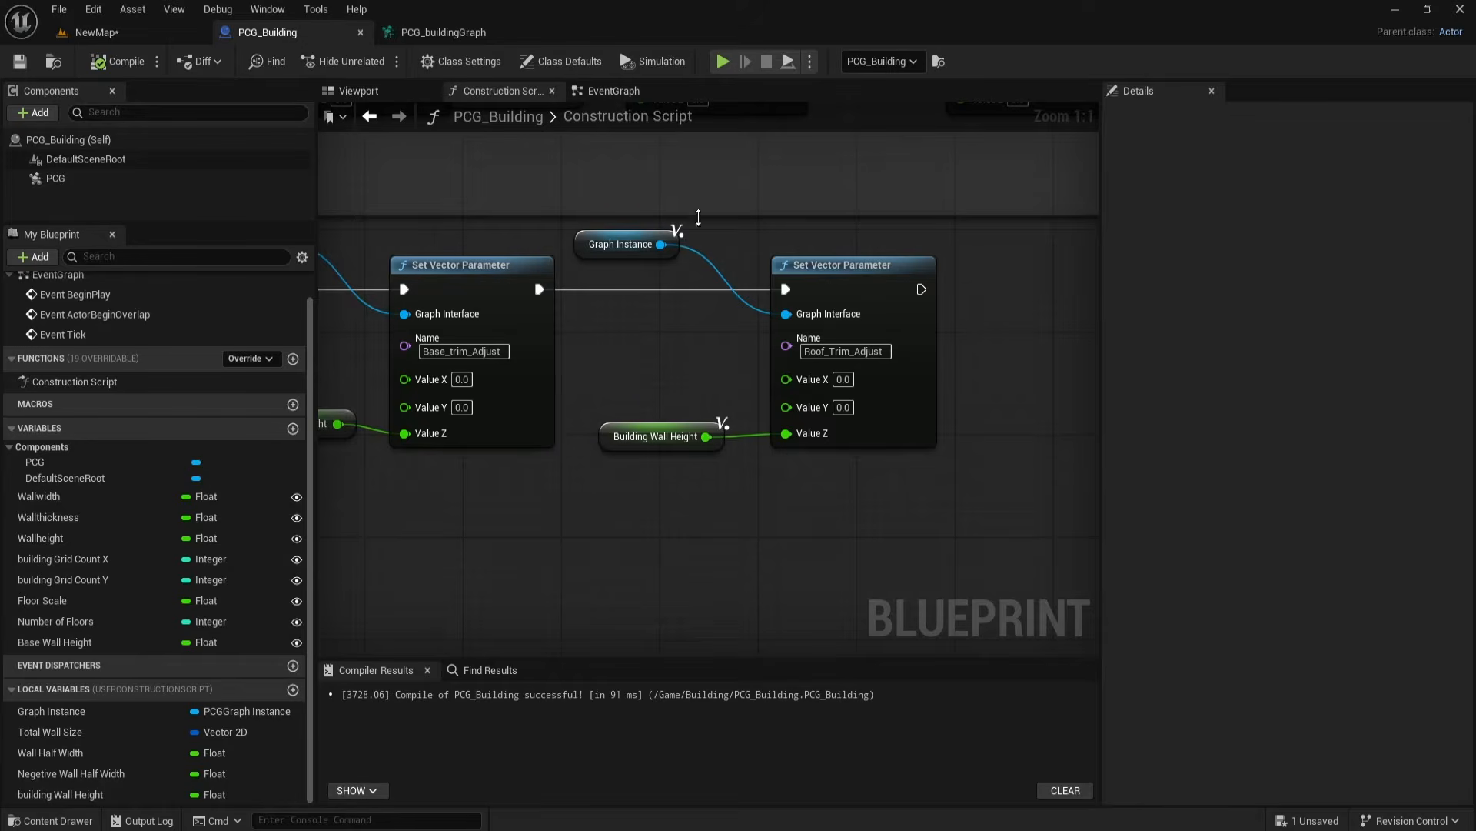
pyautogui.click(435, 36)
# Step: Set Rotation Min and Rotation Max yaw to 90 degrees on the Transform Points node in the roof trim corners group
pyautogui.click(693, 273)
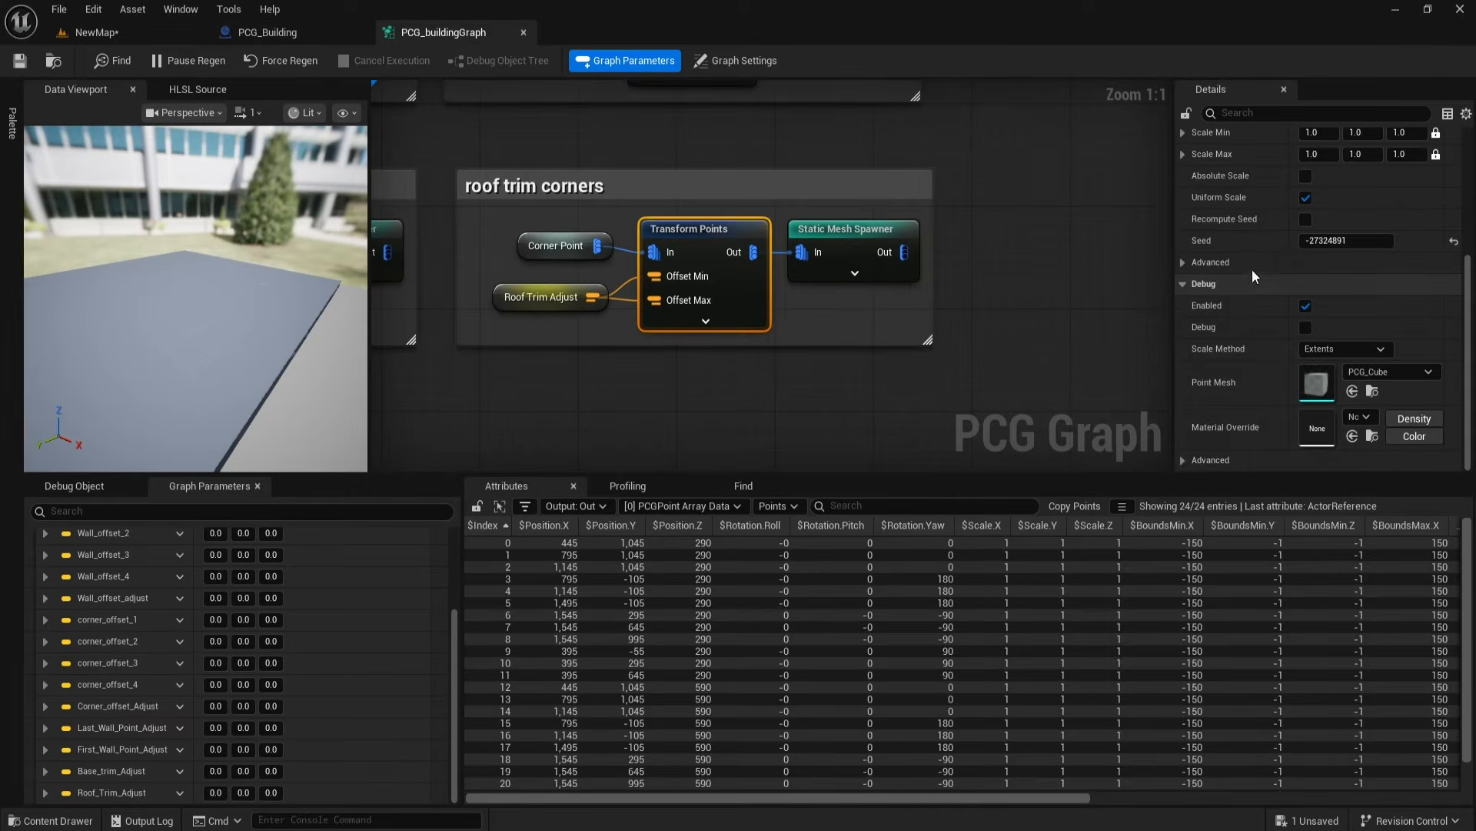
pyautogui.scroll(5, 1395, 227)
pyautogui.click(1418, 267)
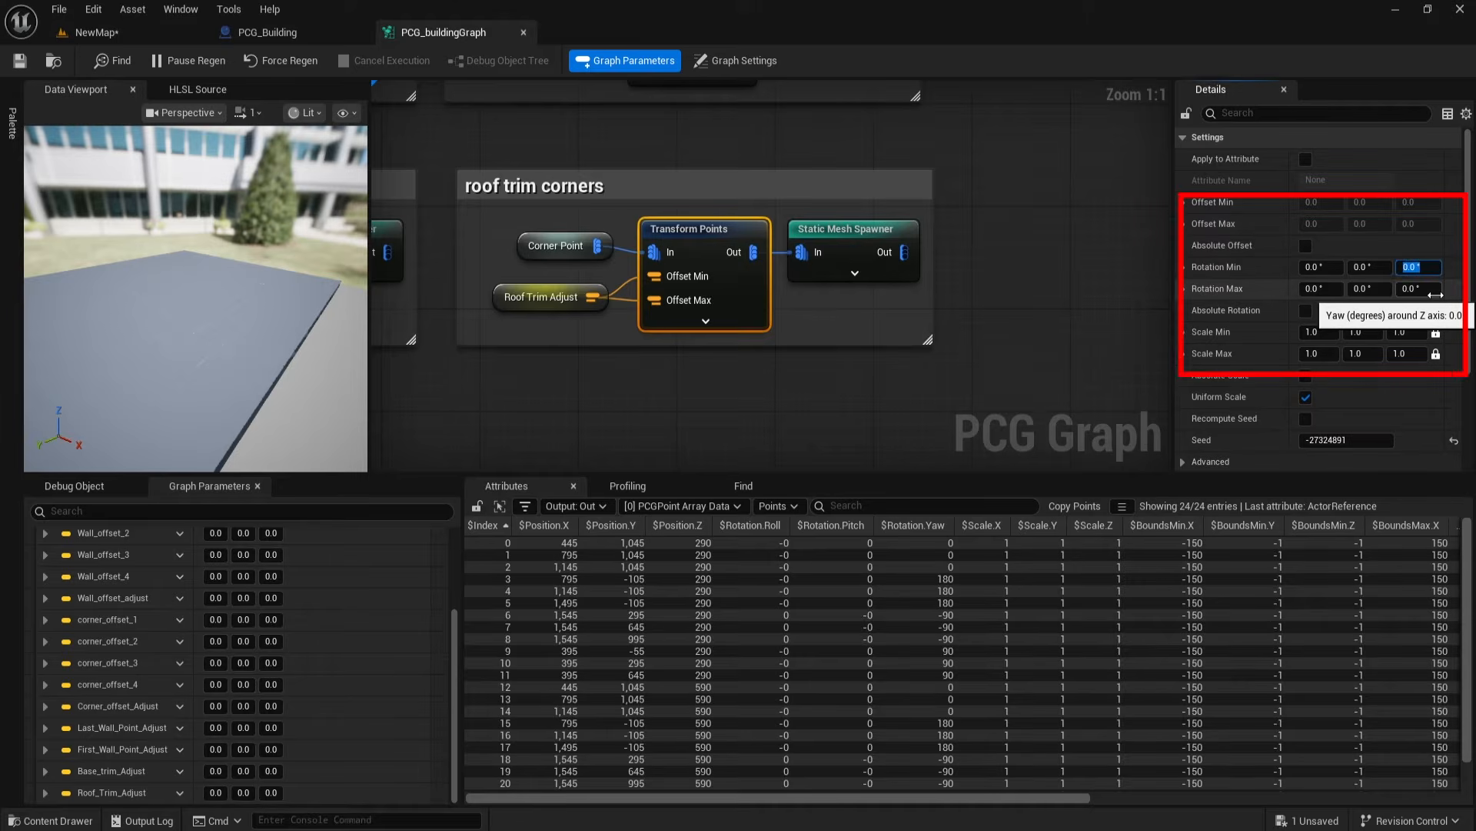
pyautogui.write('90')
pyautogui.press('Return')
pyautogui.click(1418, 289)
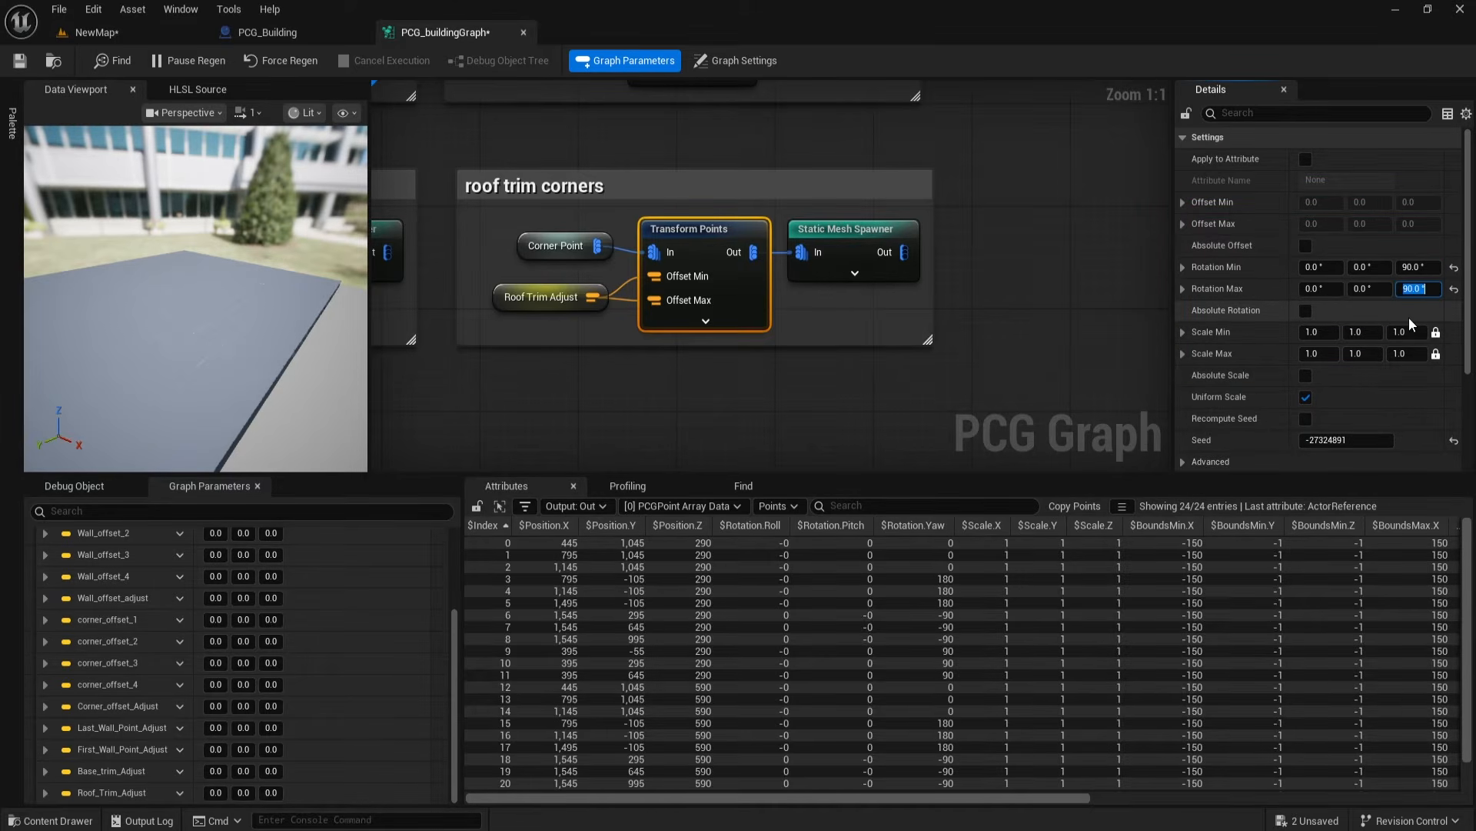
# Step: Save the graph and check how the rotated corners meet the roof trim in NewMap
pyautogui.click(20, 63)
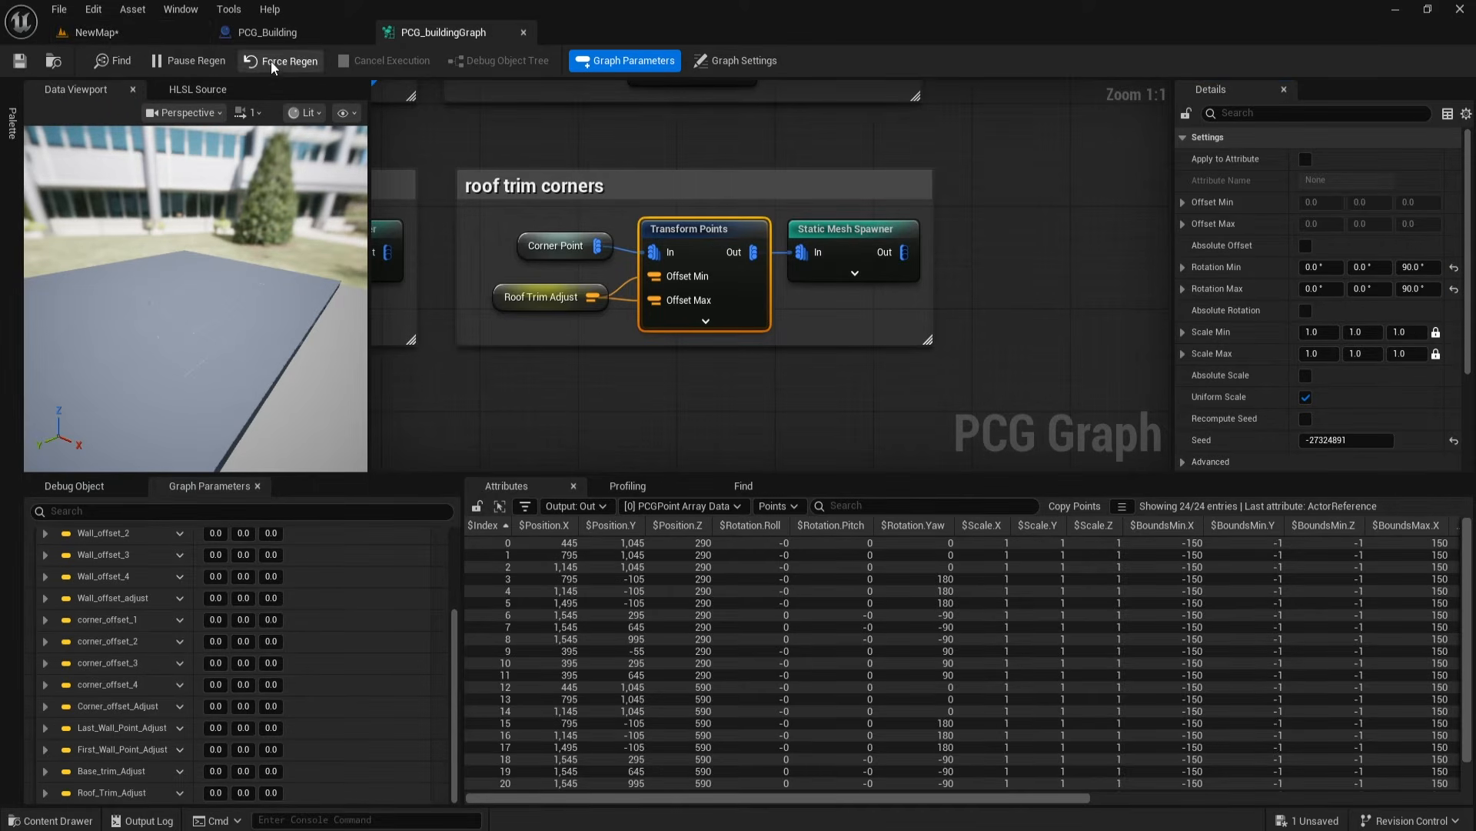
pyautogui.click(126, 36)
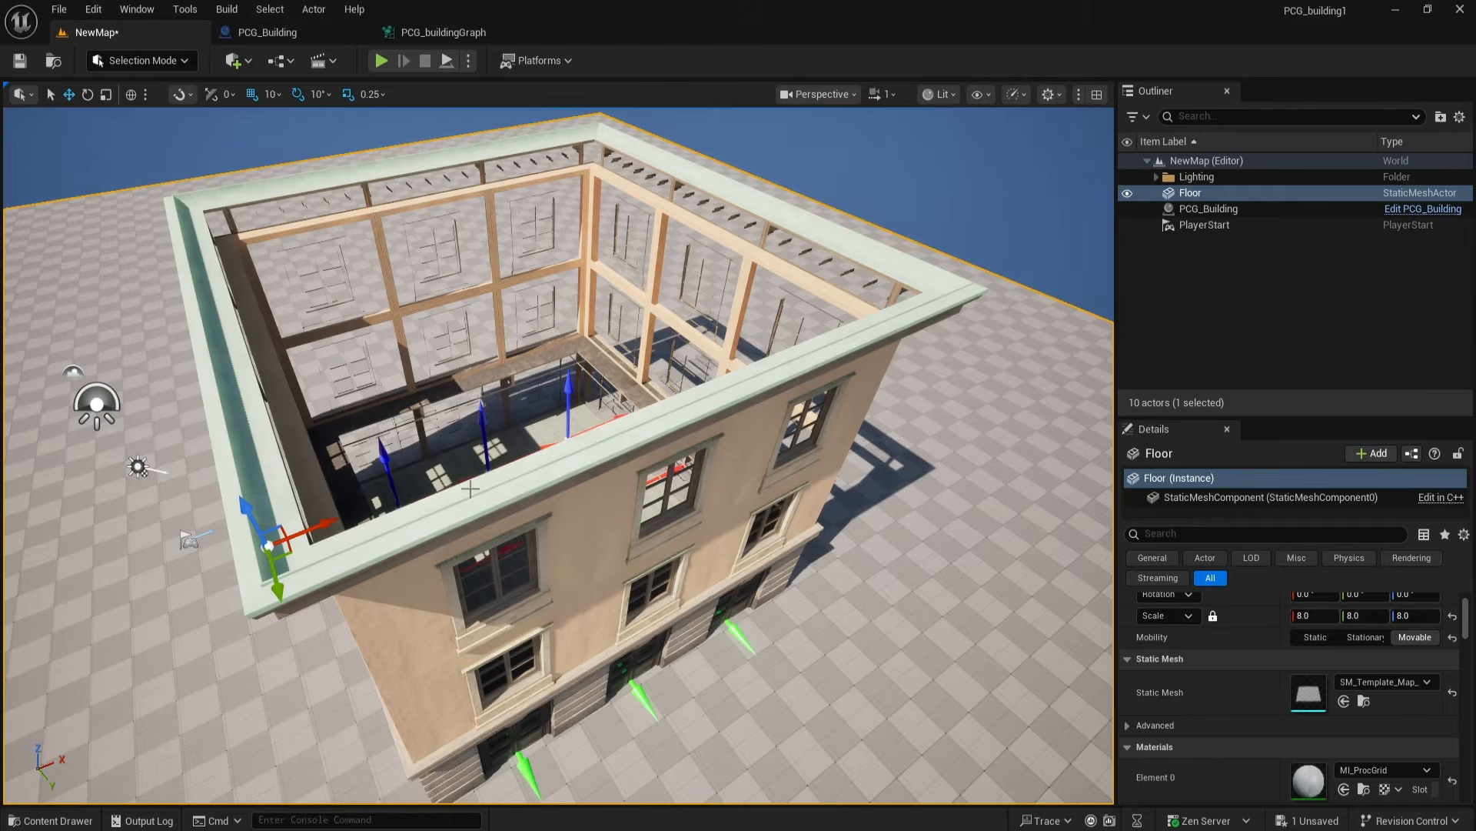
pyautogui.click(430, 34)
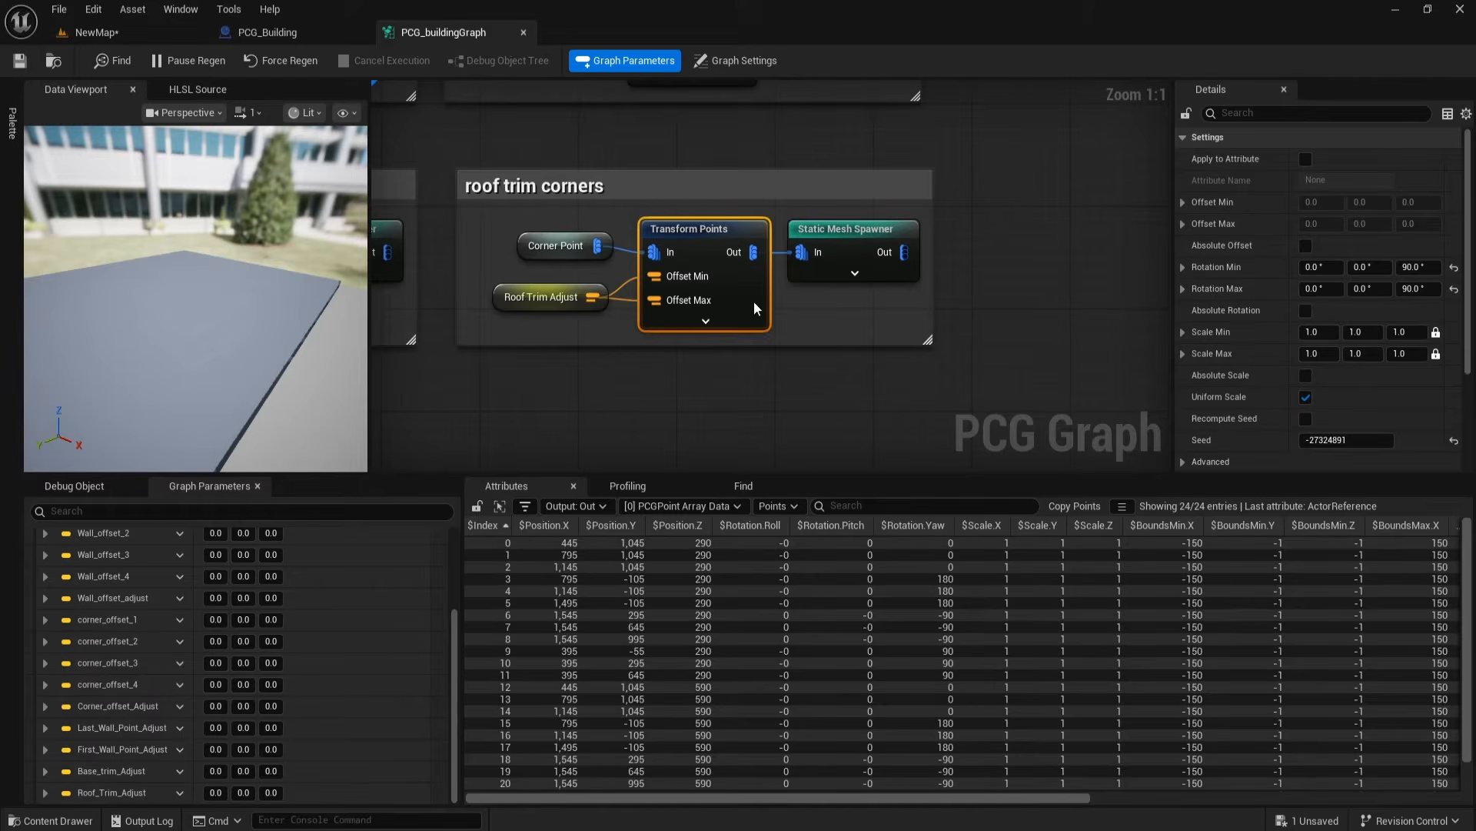
# Step: Duplicate the roof trim corners comment group in PCG_buildingGraph and place the copy beside the roof trim group
pyautogui.scroll(-2, 549, 398)
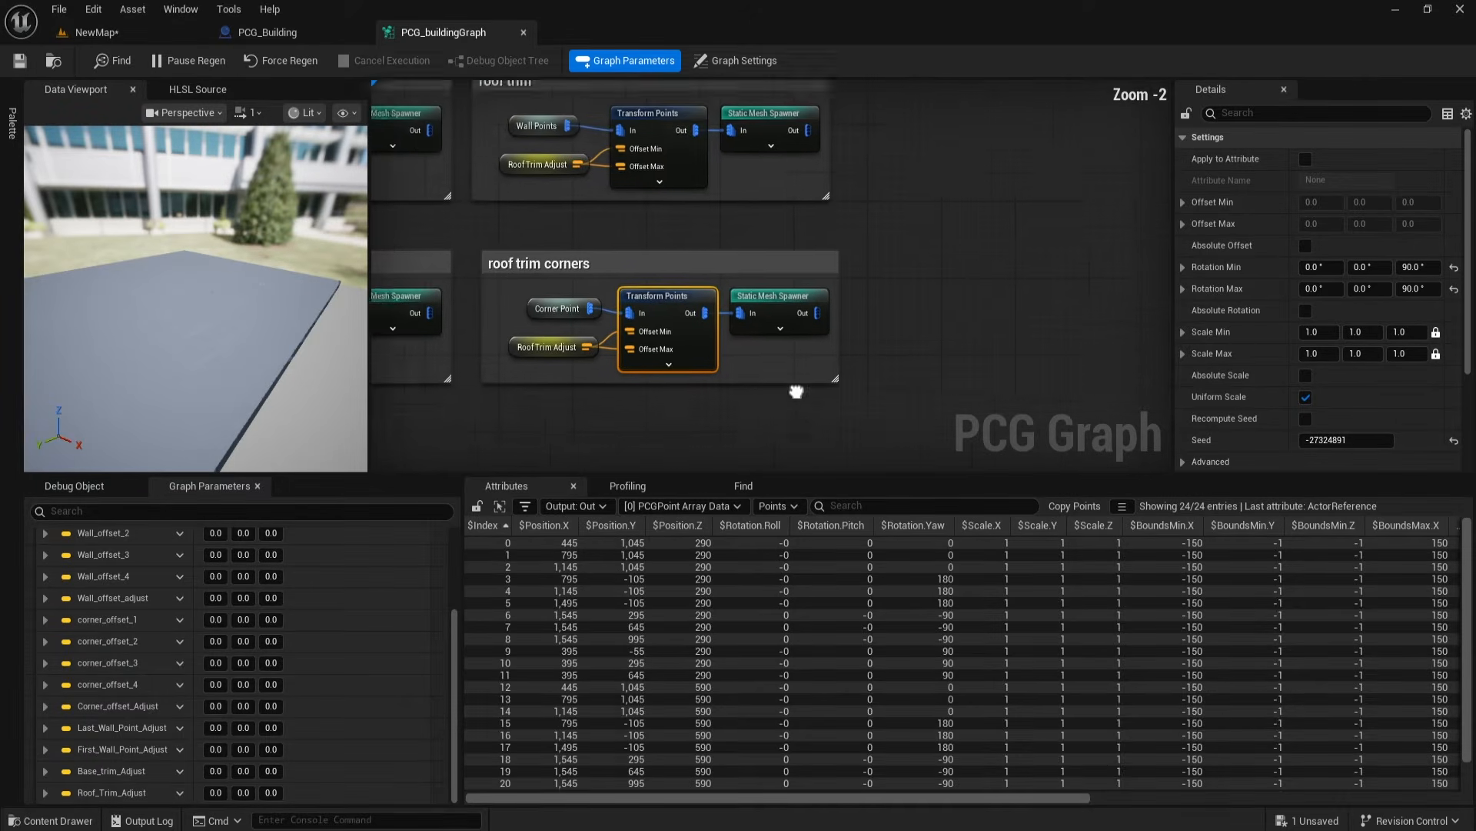
pyautogui.moveTo(465, 285); pyautogui.dragTo(784, 423)
pyautogui.hotkey('ctrl', 'w')
pyautogui.moveTo(889, 395); pyautogui.dragTo(1042, 127)
pyautogui.moveTo(1042, 127); pyautogui.dragTo(796, 186, button='right')
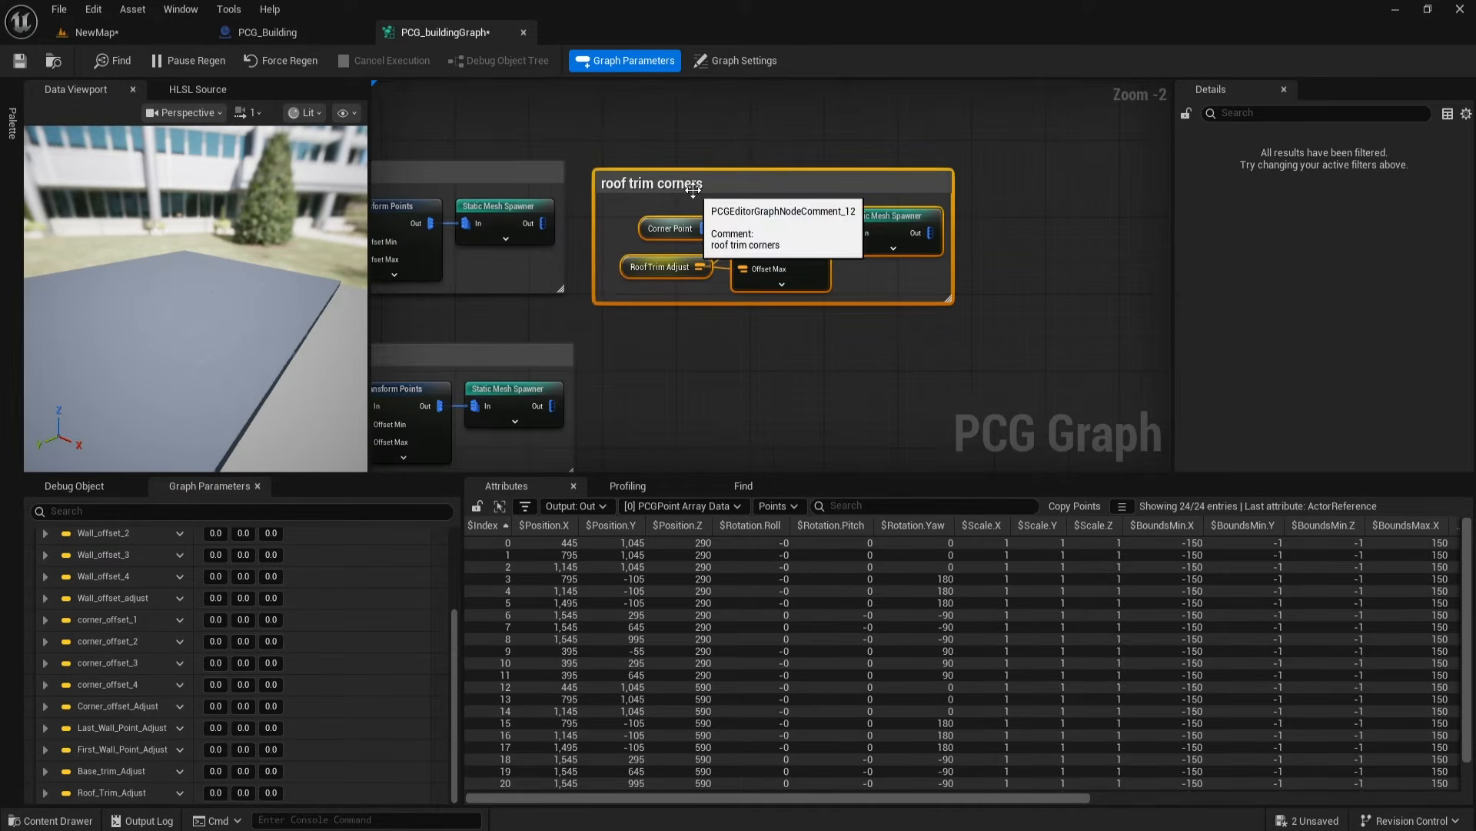
pyautogui.moveTo(695, 186); pyautogui.dragTo(713, 177)
# Step: Retitle the copied comment group as "roof corners"
pyautogui.click(667, 171)
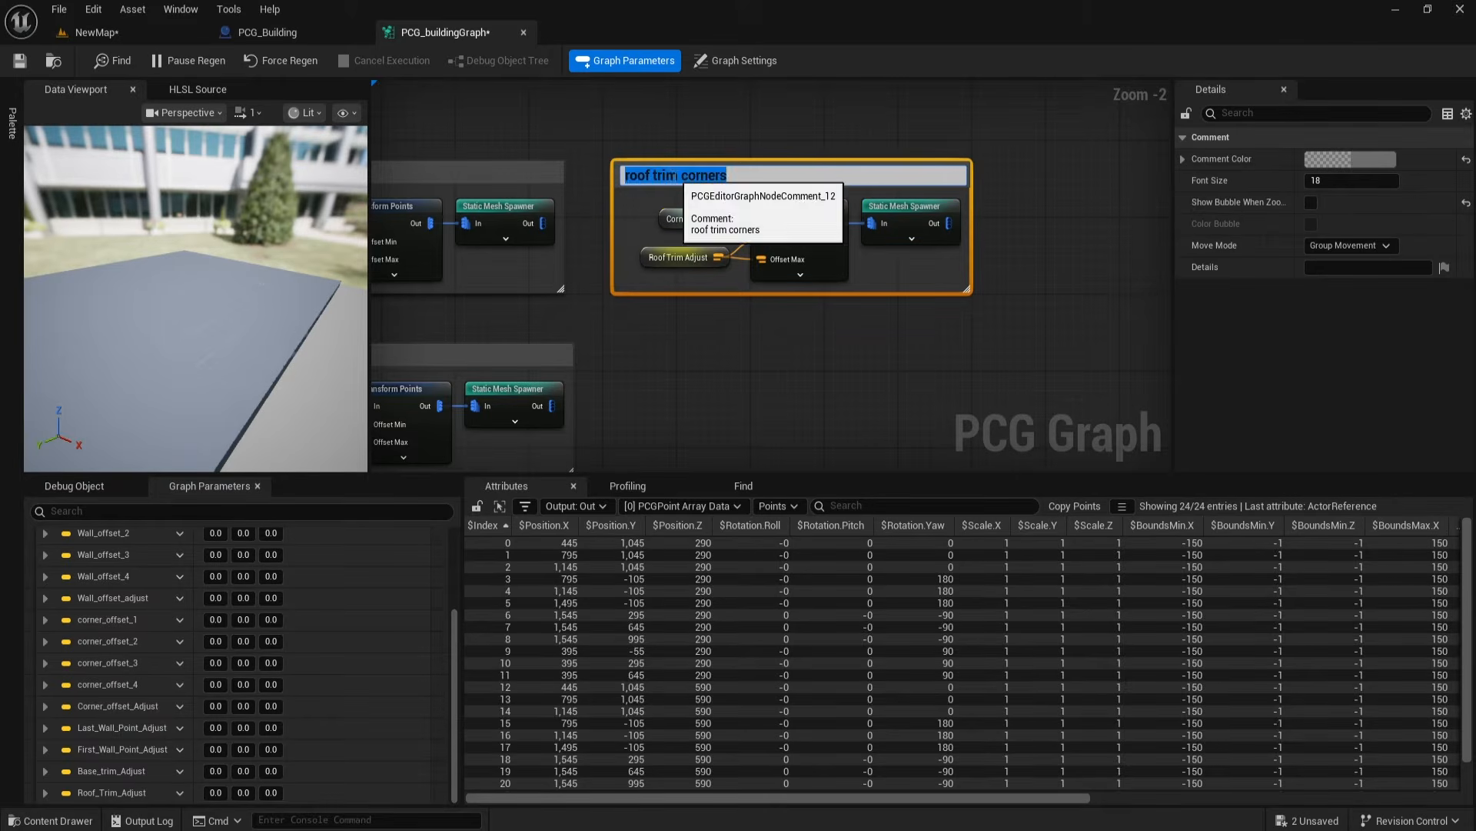
pyautogui.press('Delete')
pyautogui.press('Delete')
pyautogui.press('Delete')
pyautogui.press('Delete')
pyautogui.press('Delete')
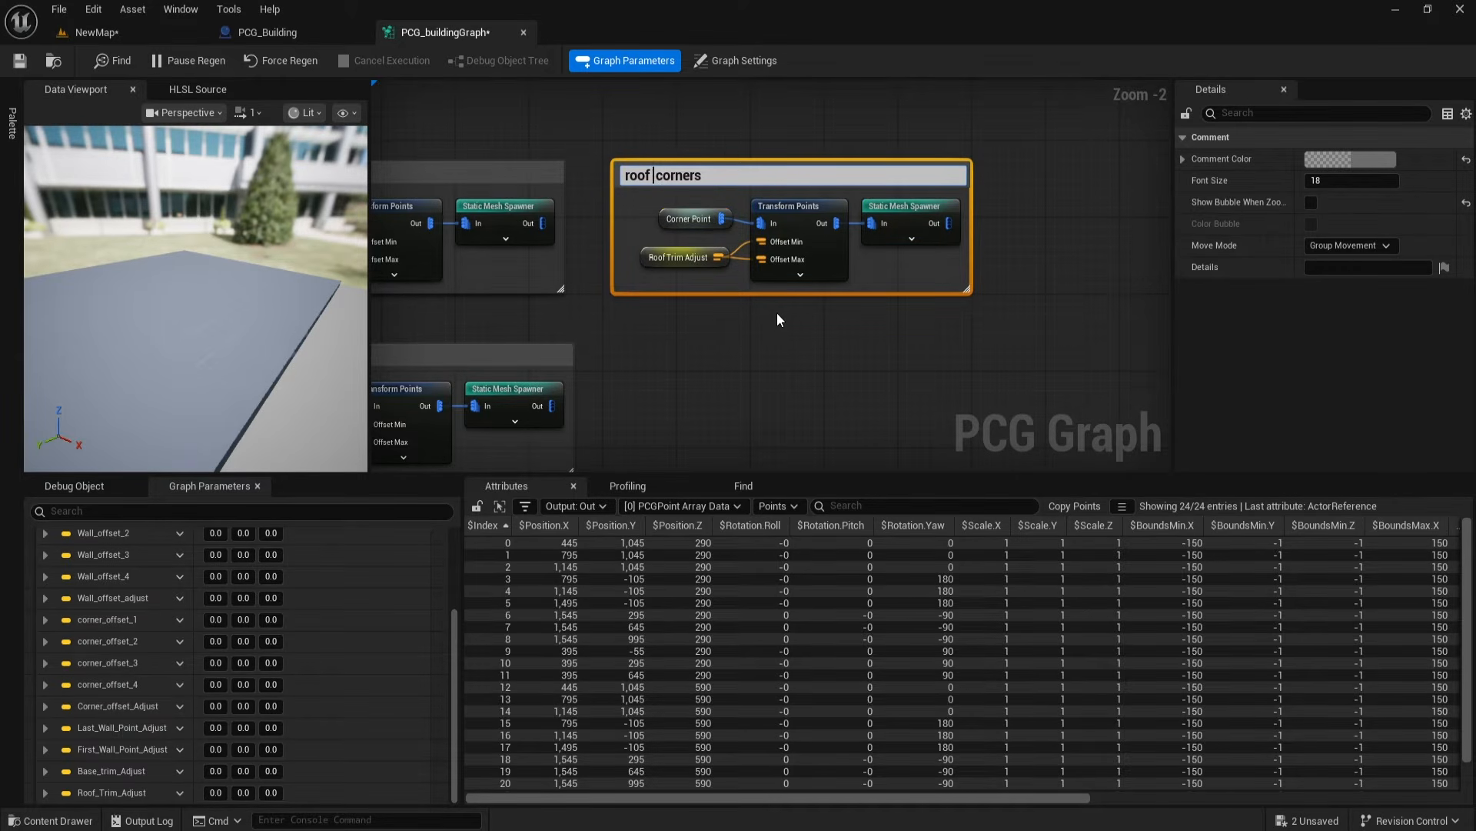
pyautogui.click(759, 398)
pyautogui.moveTo(758, 398); pyautogui.dragTo(765, 325, button='right')
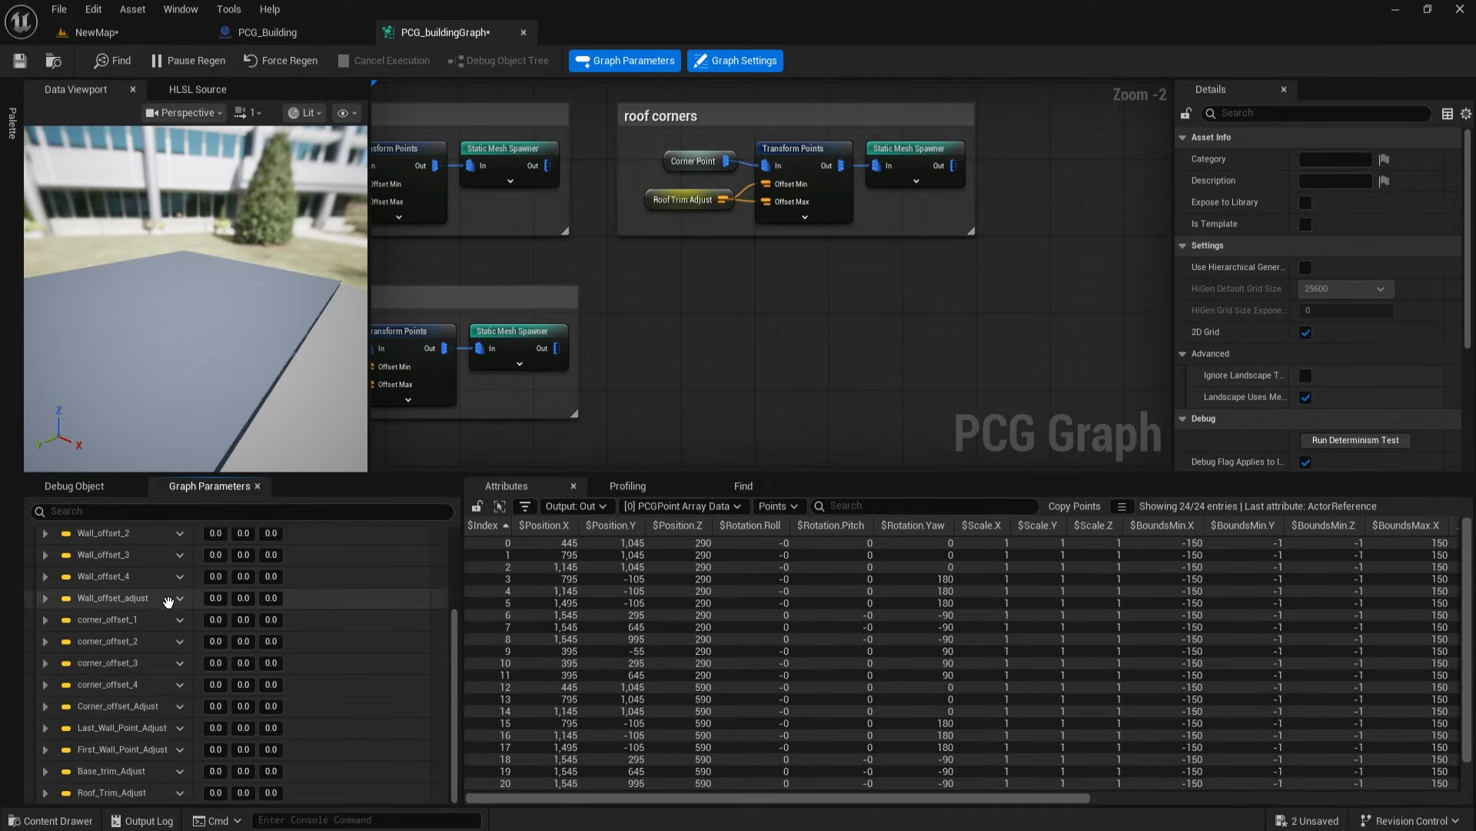
# Step: Add a graph parameter named Roof_Corner_Adjust and set its type to Vector
pyautogui.scroll(5, 154, 592)
pyautogui.scroll(-5, 177, 631)
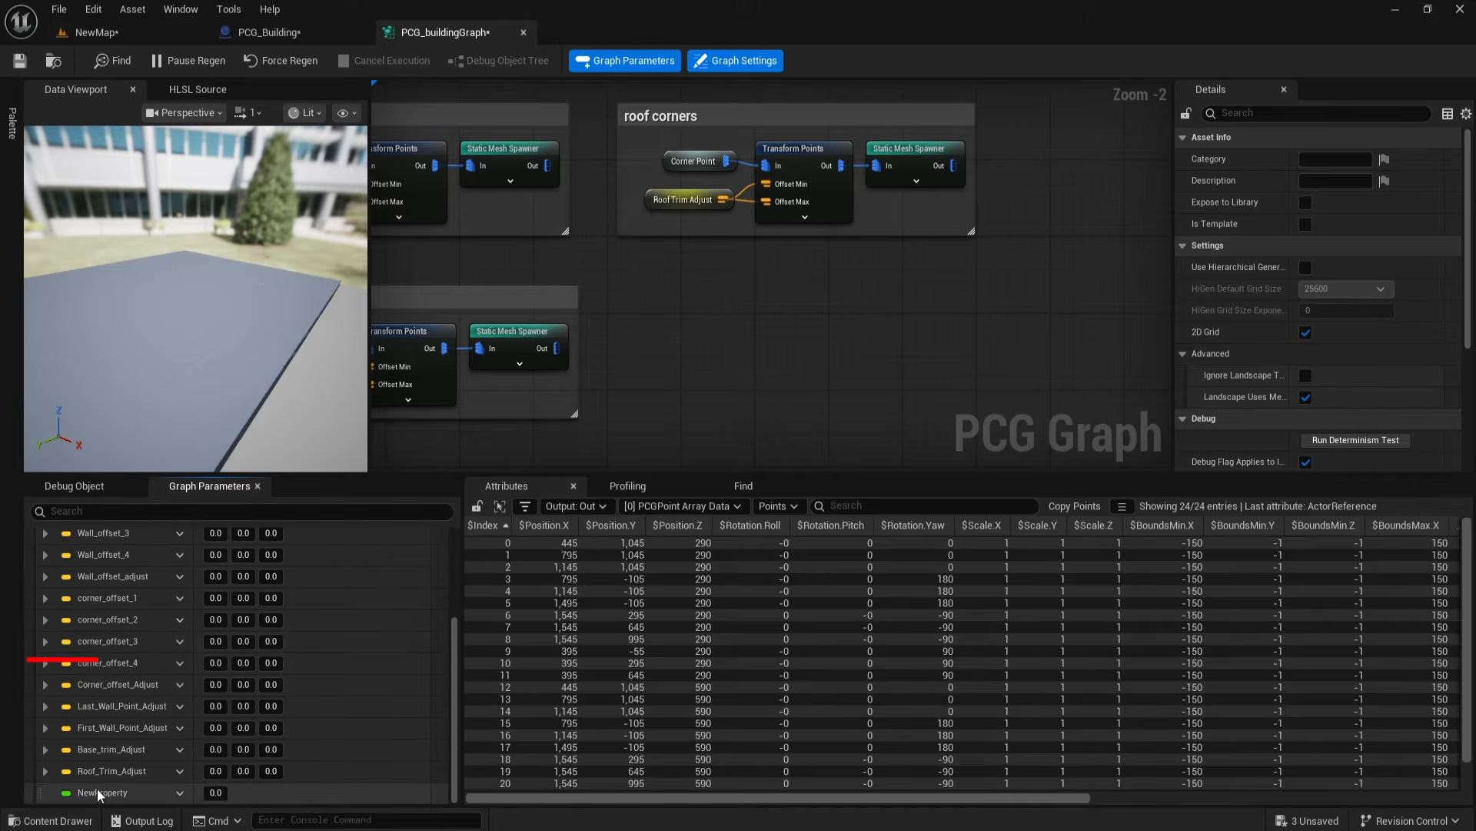
pyautogui.write('Cor')
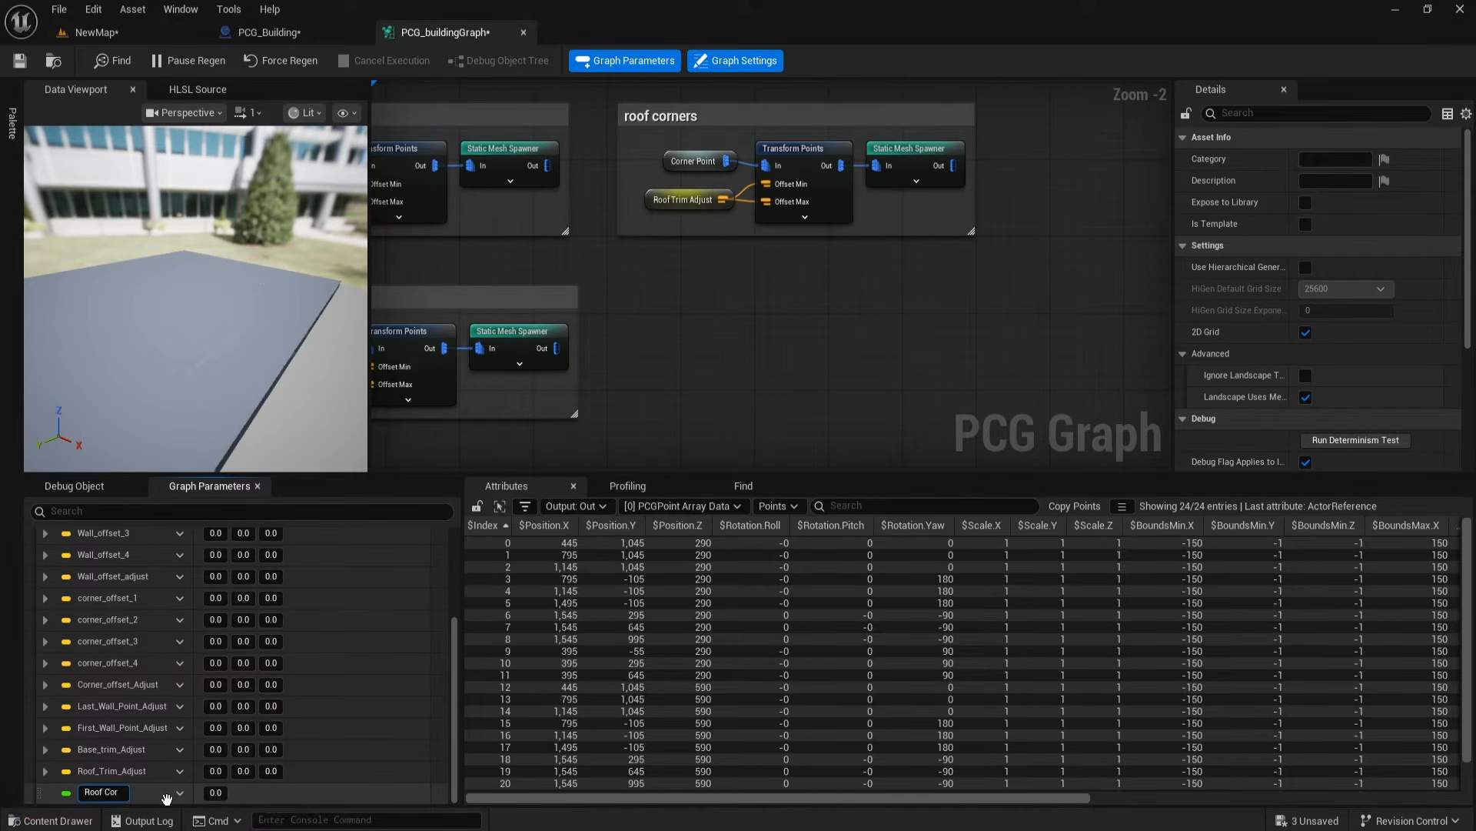
pyautogui.write('ner Adjust')
pyautogui.press('Return')
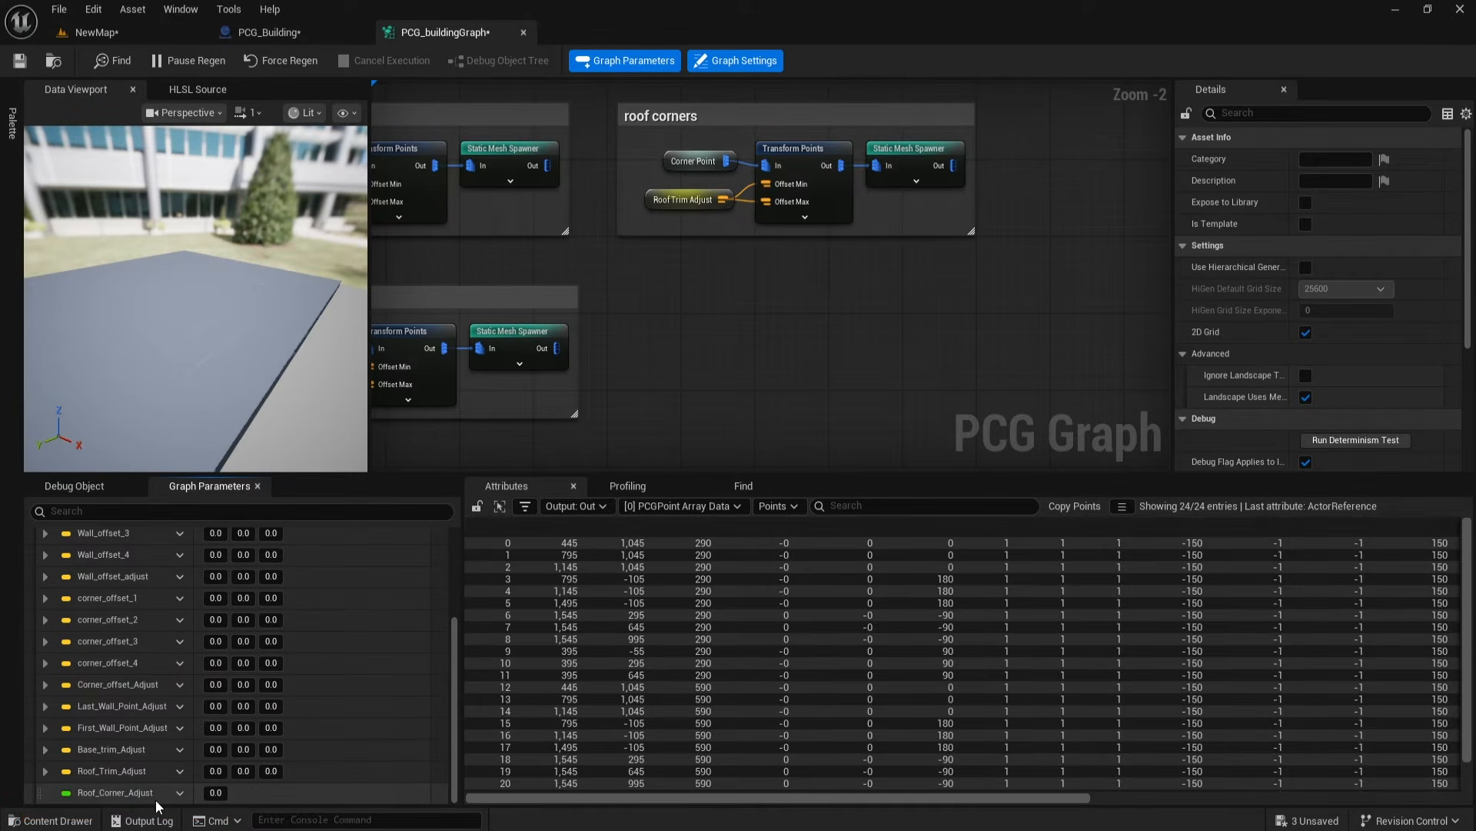
pyautogui.click(179, 792)
pyautogui.click(224, 675)
pyautogui.click(230, 501)
pyautogui.scroll(2, 760, 313)
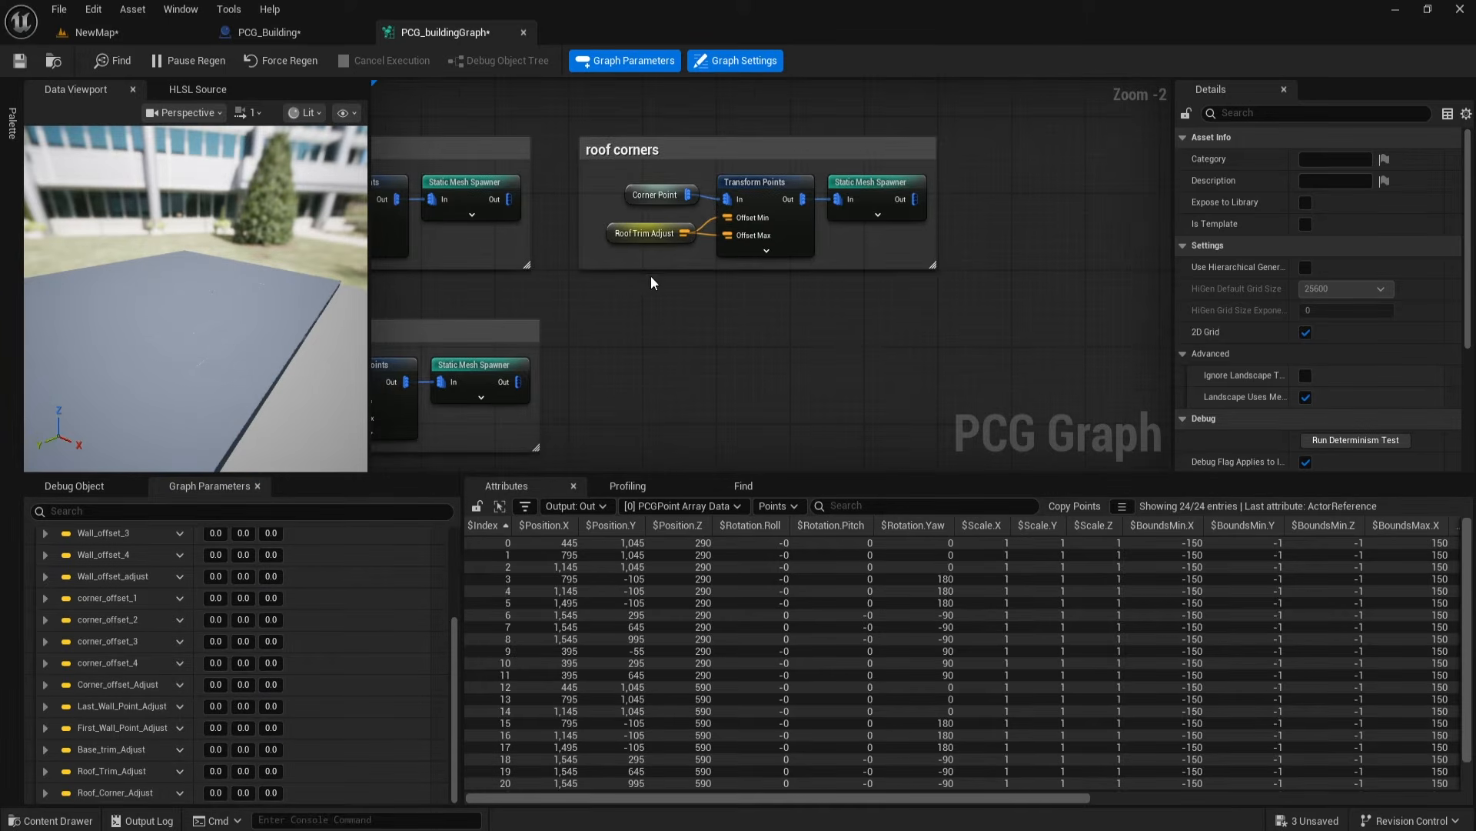
# Step: Replace Roof Trim Adjust in the roof corners group with Roof_Corner_Adjust, wired to Offset Min and Offset Max, and save the graph
pyautogui.rightClick(607, 300)
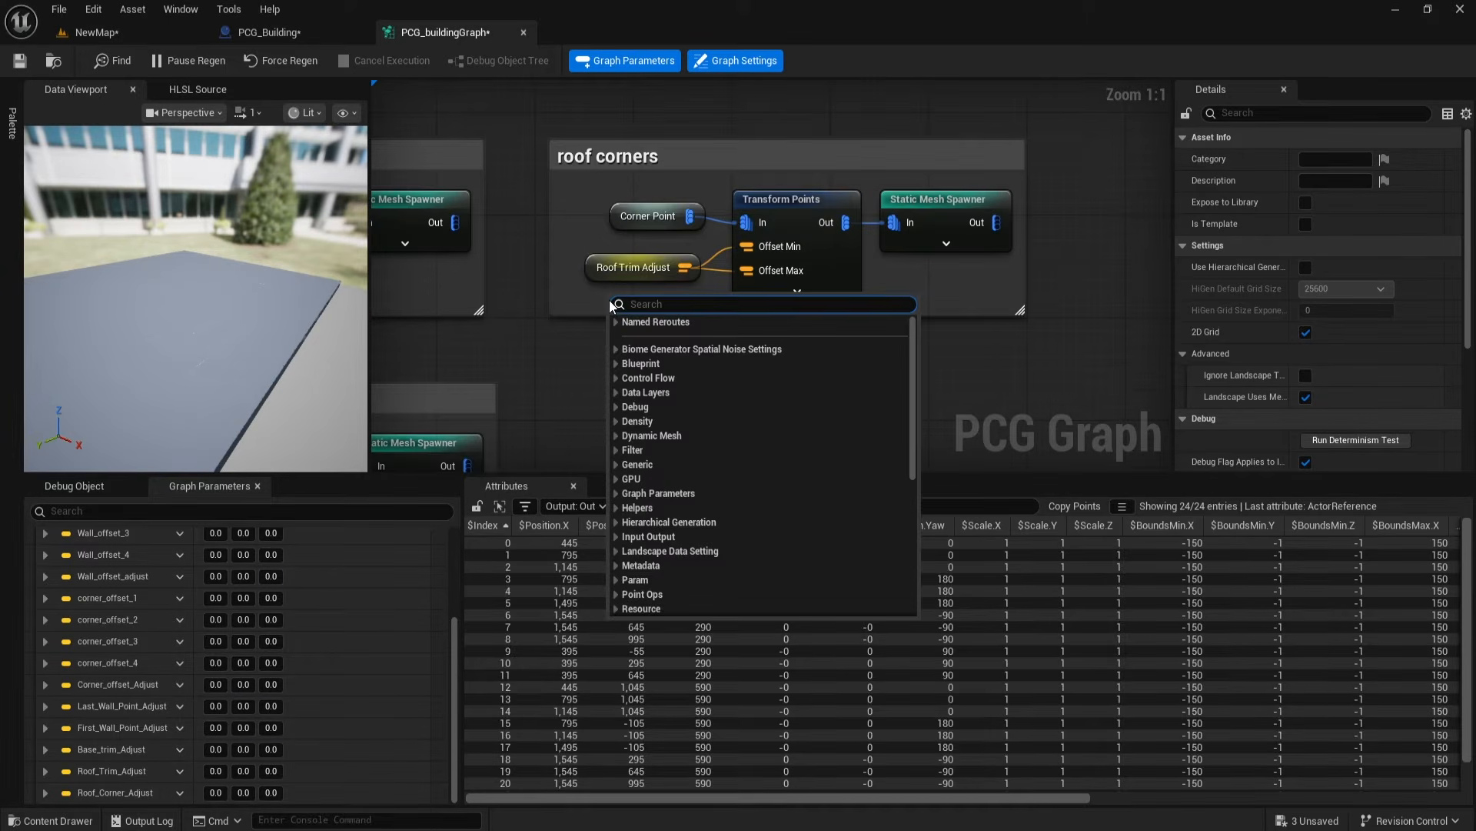
pyautogui.write('roof')
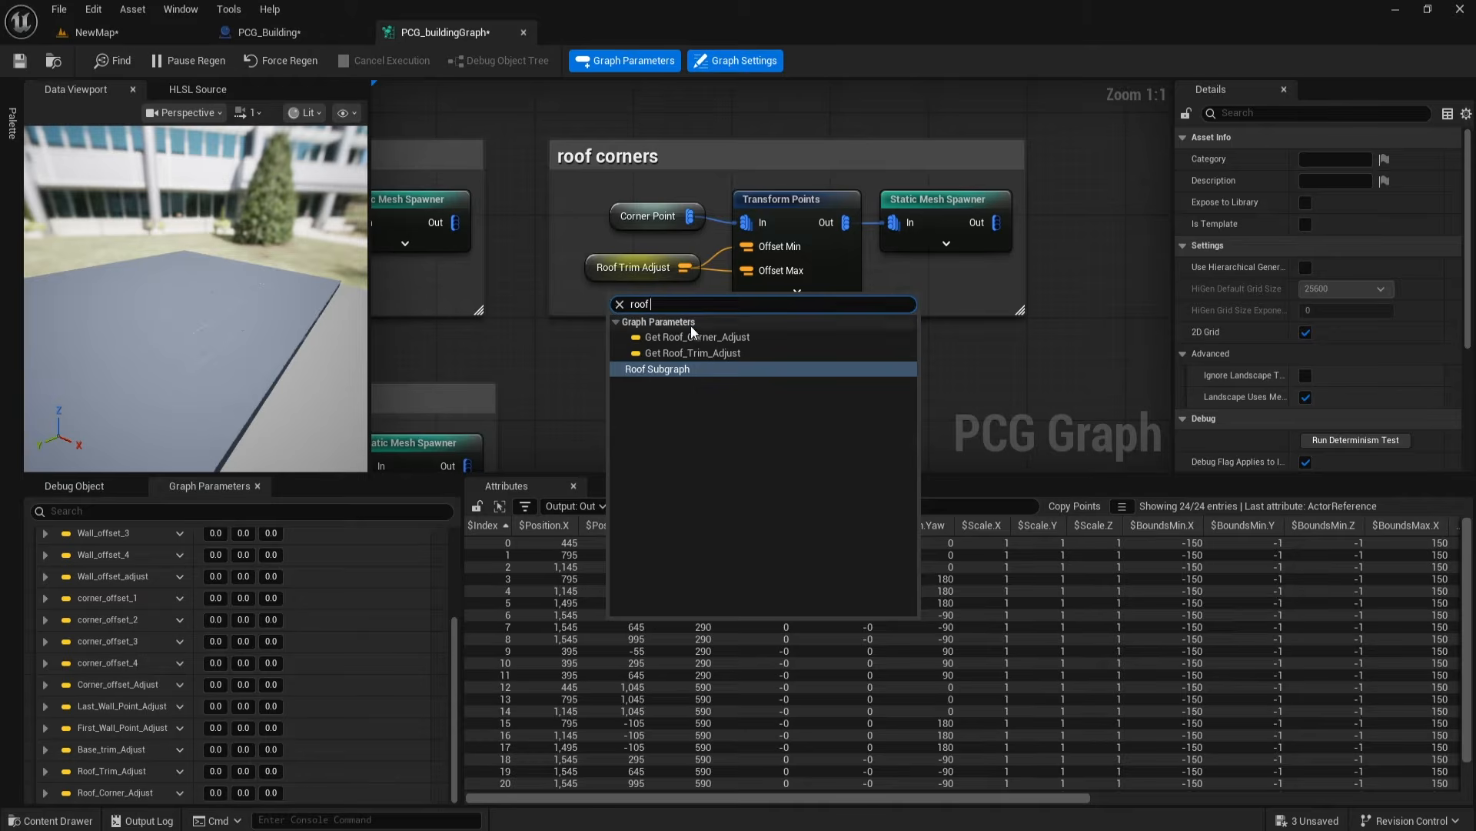
pyautogui.click(691, 337)
pyautogui.moveTo(715, 305); pyautogui.dragTo(748, 246)
pyautogui.moveTo(719, 304); pyautogui.dragTo(746, 274)
pyautogui.click(615, 269)
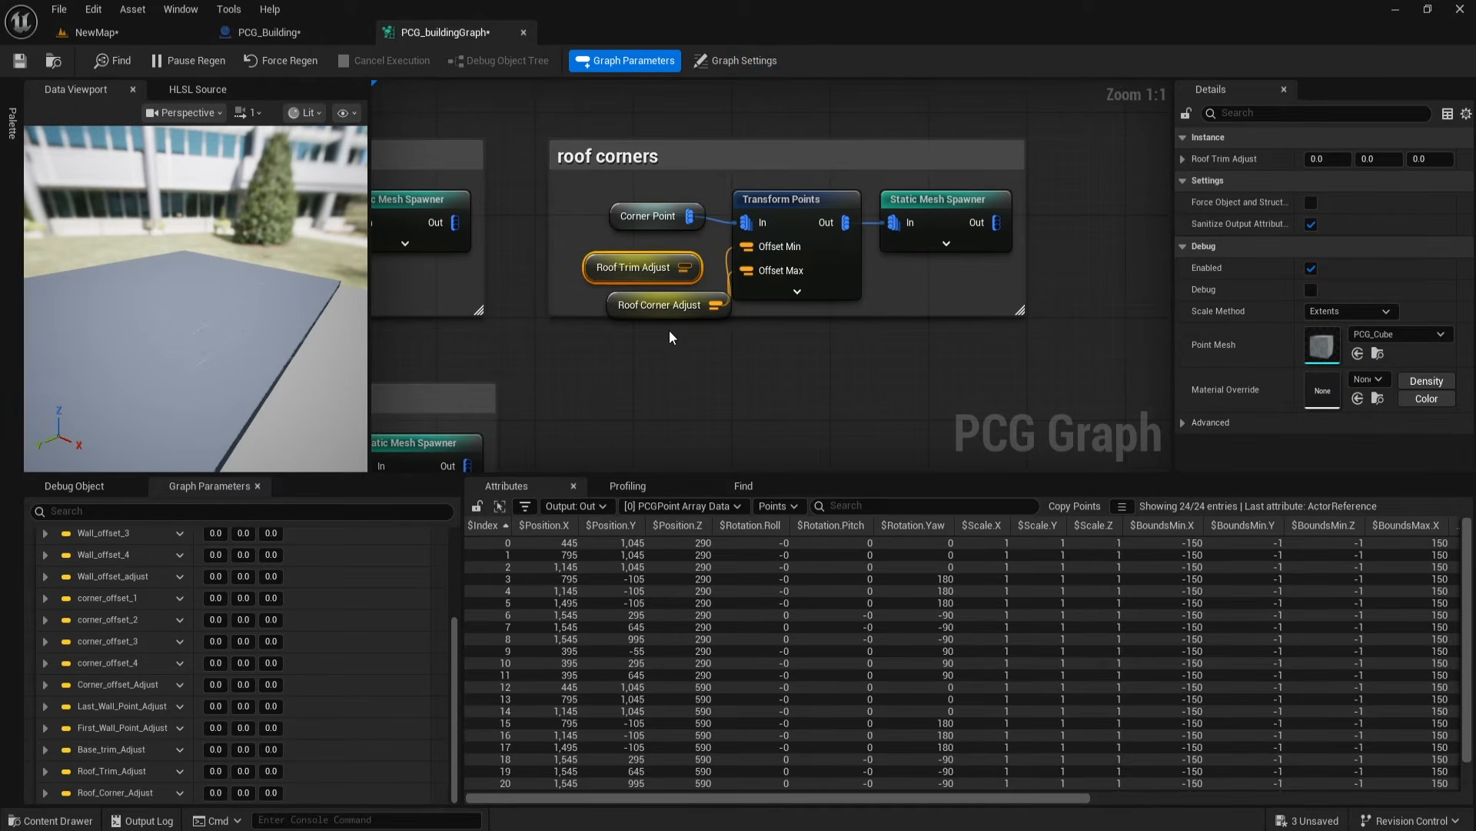
pyautogui.press('Delete')
pyautogui.hotkey('ctrl', 's')
# Step: Duplicate the Roof_Trim_Adjust Set Vector Parameter and Graph Instance nodes in PCG_Building's Construction Script and connect the copy's execution after the original
pyautogui.hotkey('ctrl', 'Tab')
pyautogui.moveTo(521, 267); pyautogui.dragTo(734, 379)
pyautogui.hotkey('ctrl', 'c')
pyautogui.hotkey('ctrl', 'v')
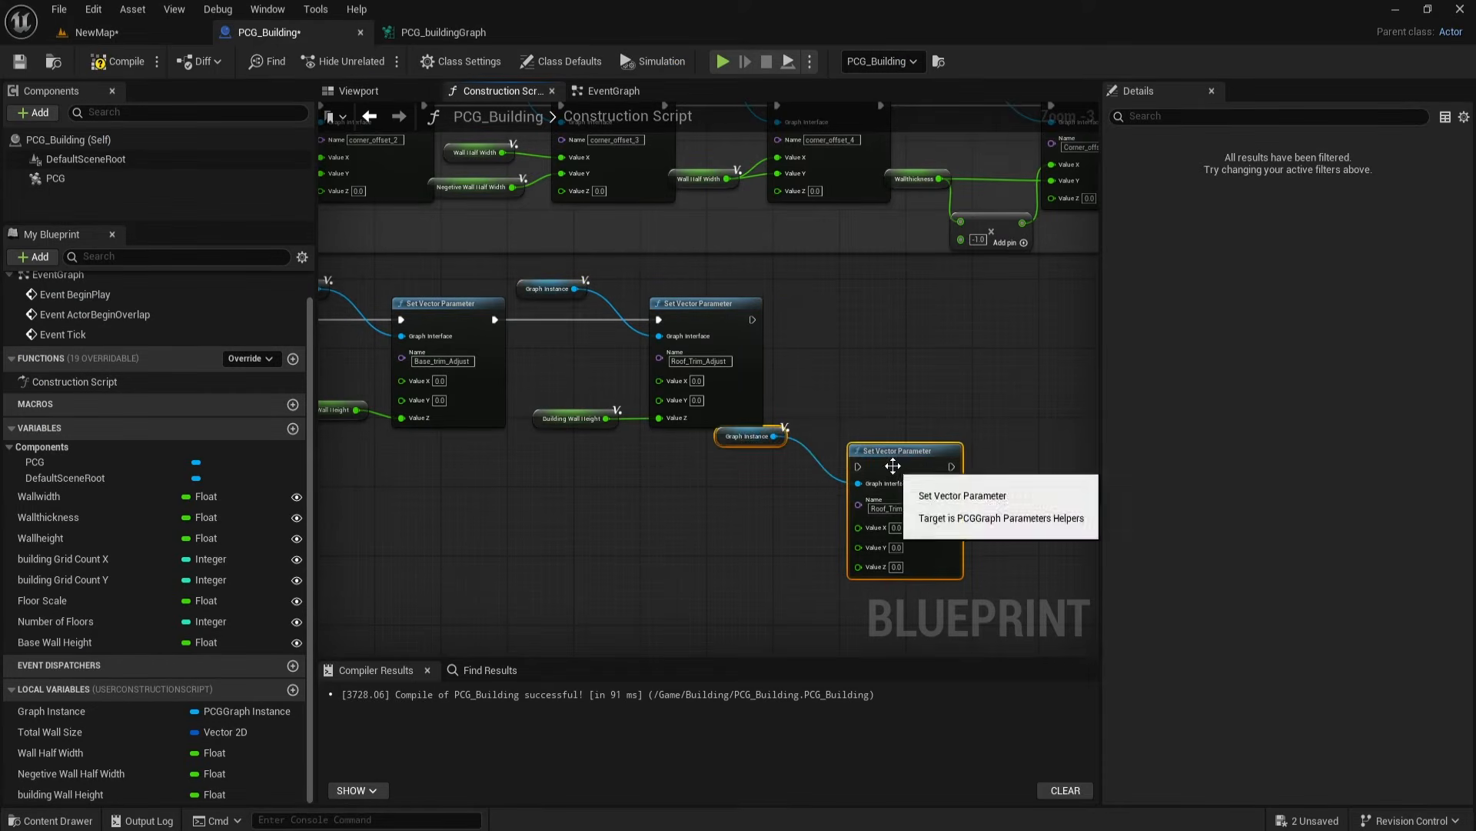
pyautogui.moveTo(892, 466); pyautogui.dragTo(960, 312)
pyautogui.scroll(3, 809, 380)
pyautogui.moveTo(660, 302); pyautogui.dragTo(844, 302)
pyautogui.moveTo(1006, 292); pyautogui.dragTo(1006, 306)
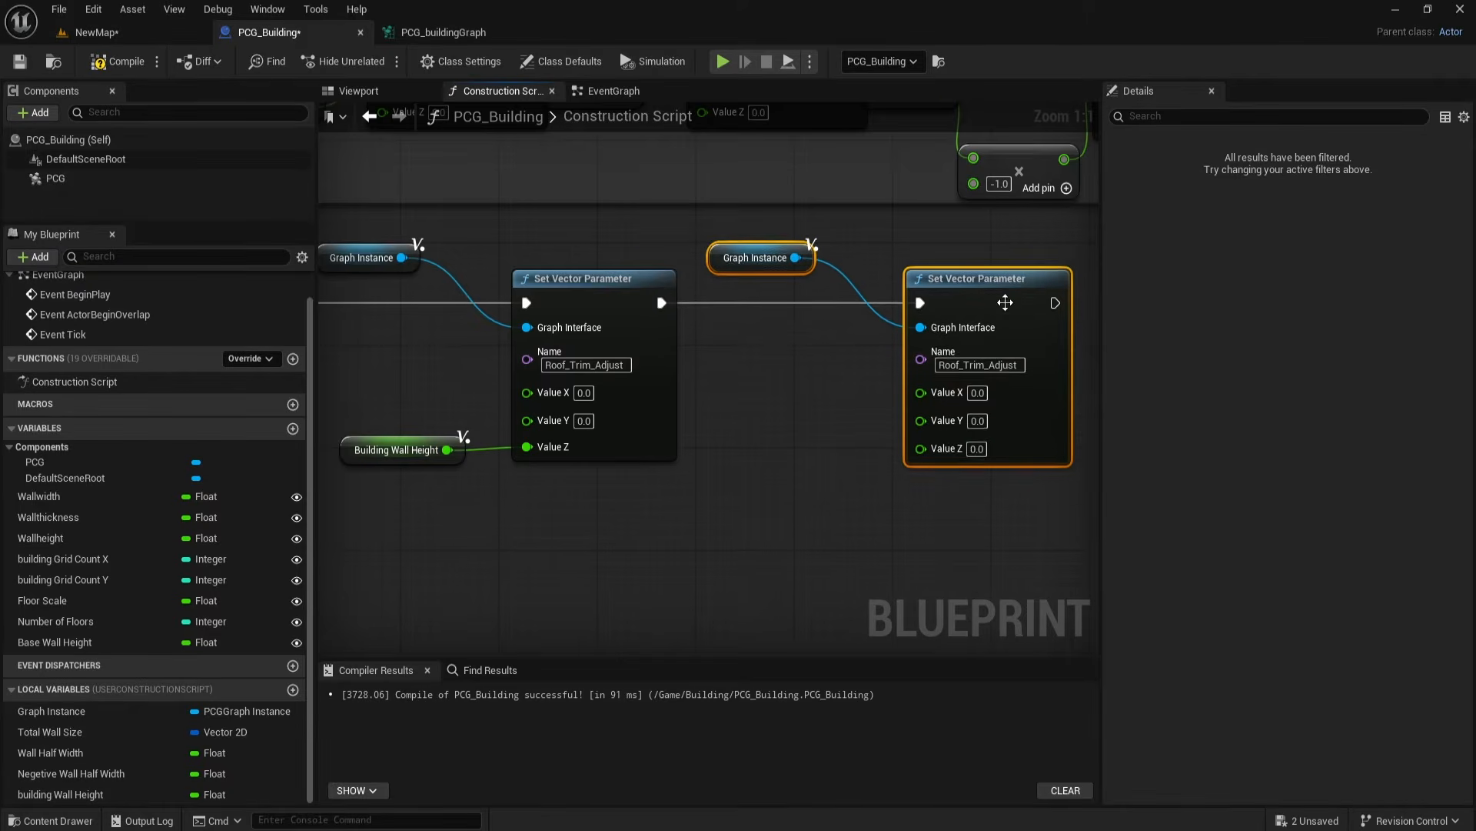
# Step: Copy the Roof_Corner_Adjust parameter name from PCG_buildingGraph and enter it as the copied Set Vector Parameter node's Name
pyautogui.click(444, 33)
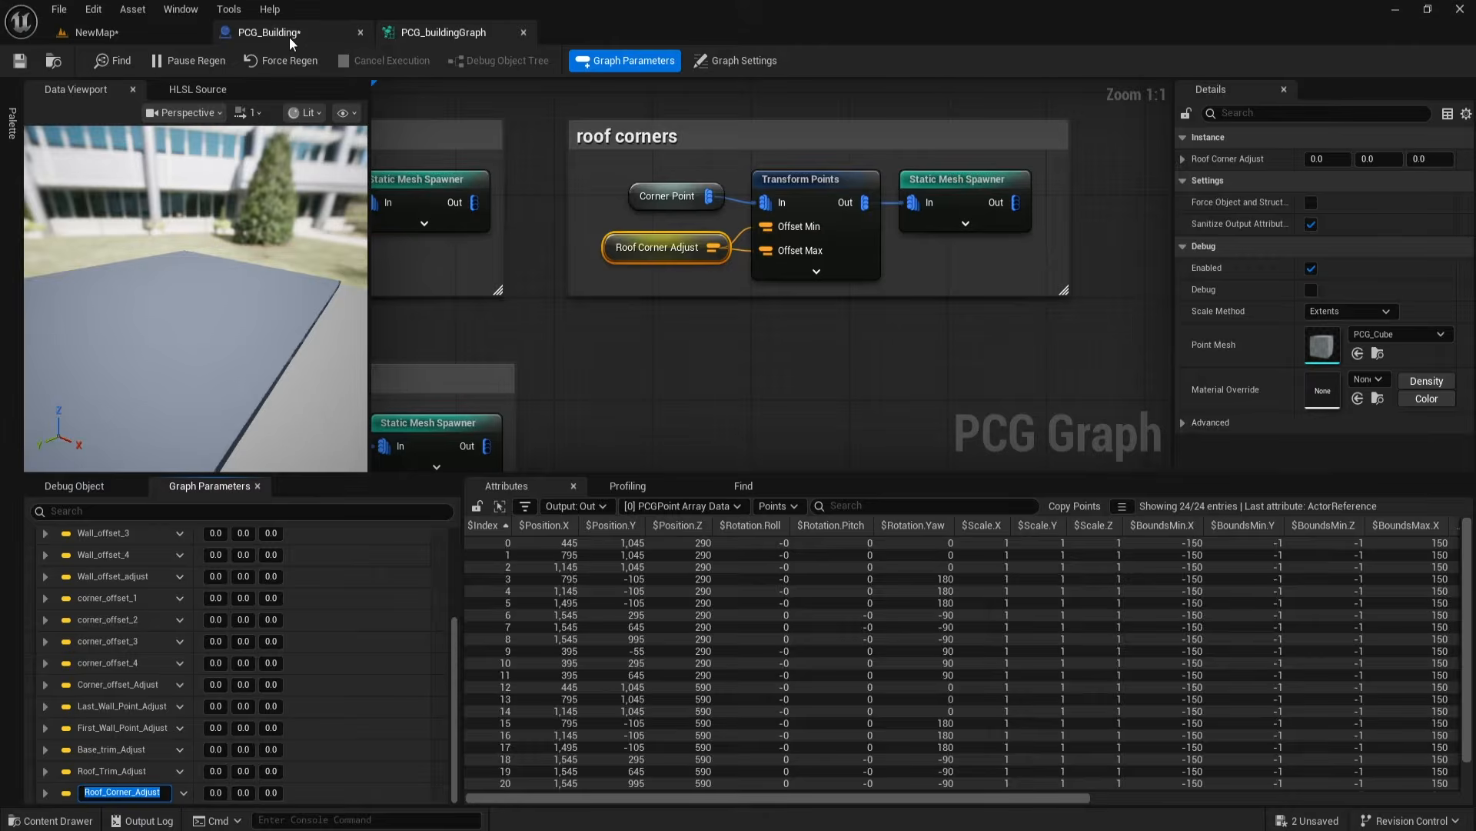
pyautogui.click(265, 33)
pyautogui.click(954, 357)
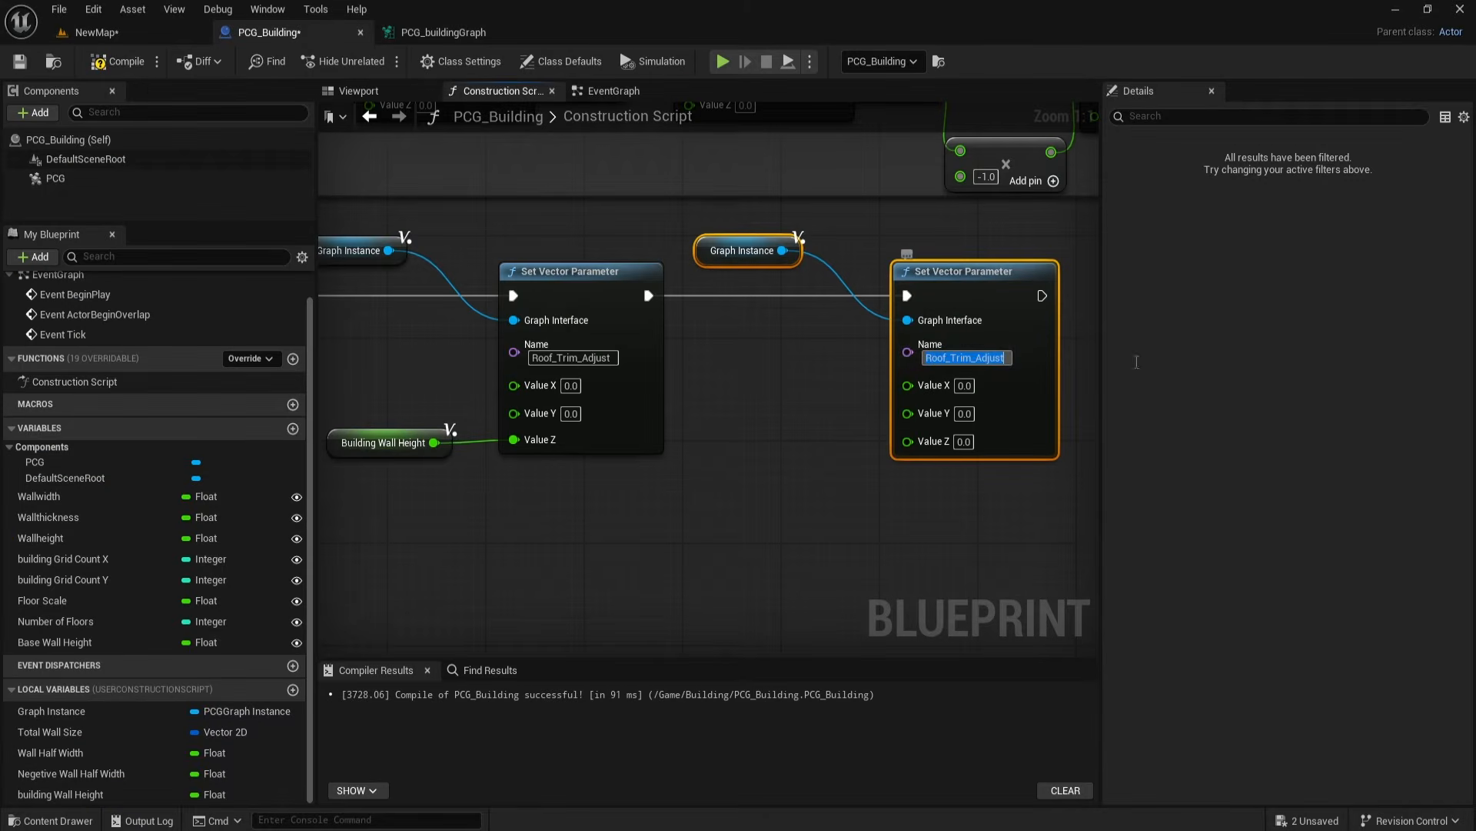
pyautogui.hotkey('ctrl', 'v')
pyautogui.click(853, 540)
pyautogui.moveTo(938, 539); pyautogui.dragTo(902, 523, button='right')
pyautogui.moveTo(592, 526); pyautogui.dragTo(669, 514, button='right')
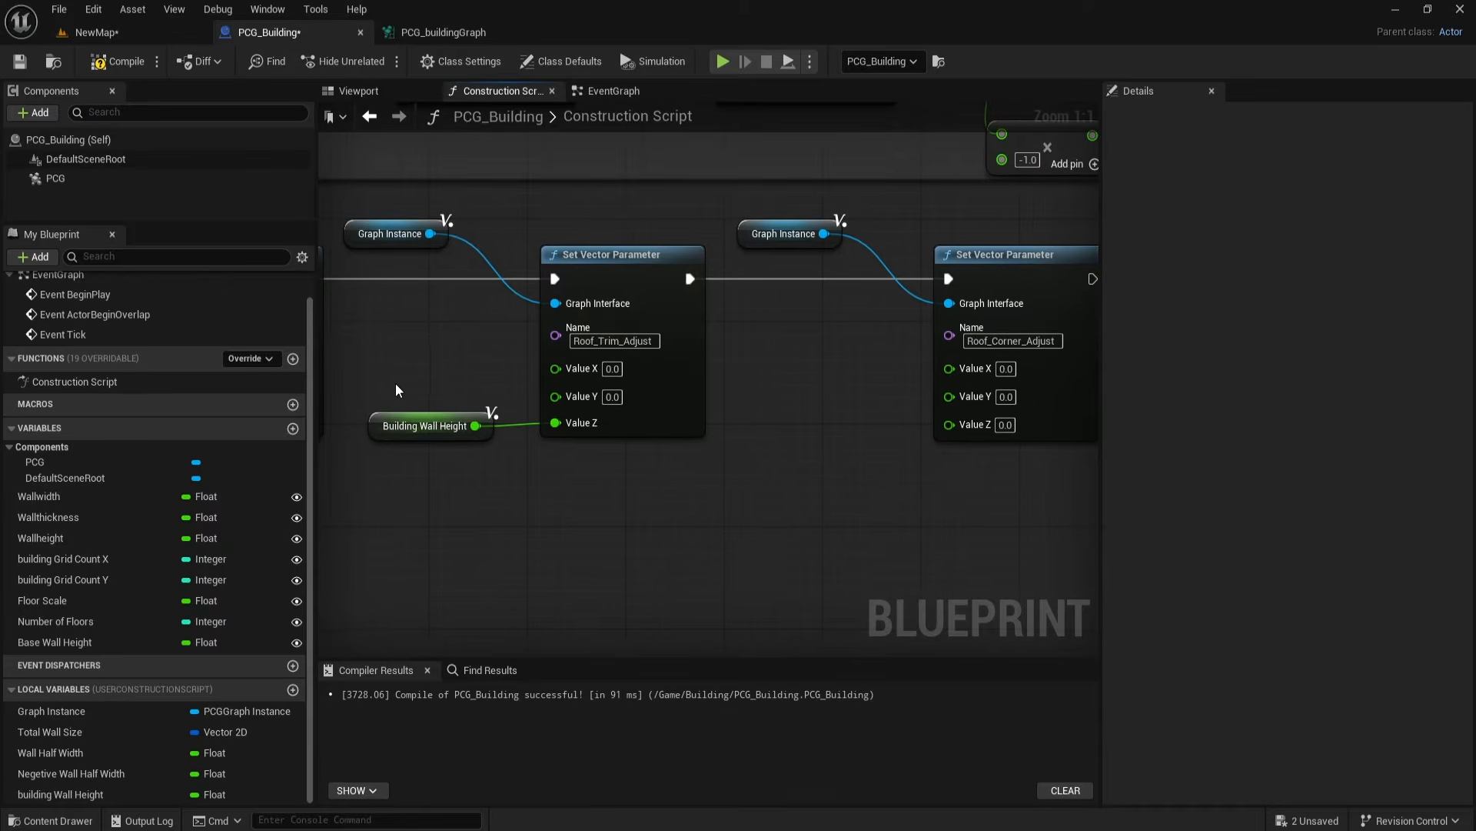
# Step: Connect the building Wall Height variable to Value Z of the Roof_Corner_Adjust node and save the PCG_Building blueprint
pyautogui.click(424, 426)
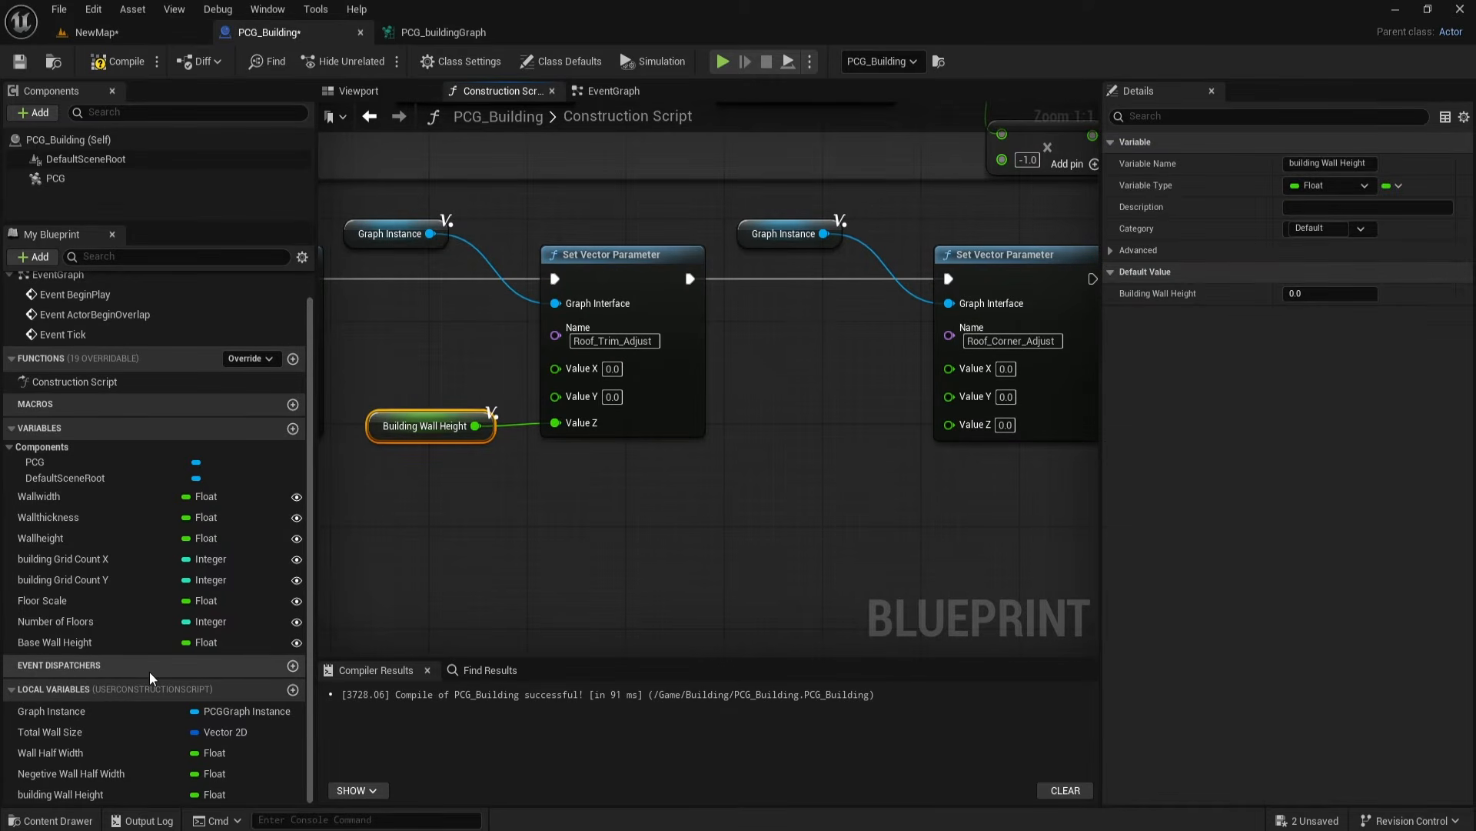
pyautogui.moveTo(85, 801); pyautogui.dragTo(938, 433)
pyautogui.click(23, 63)
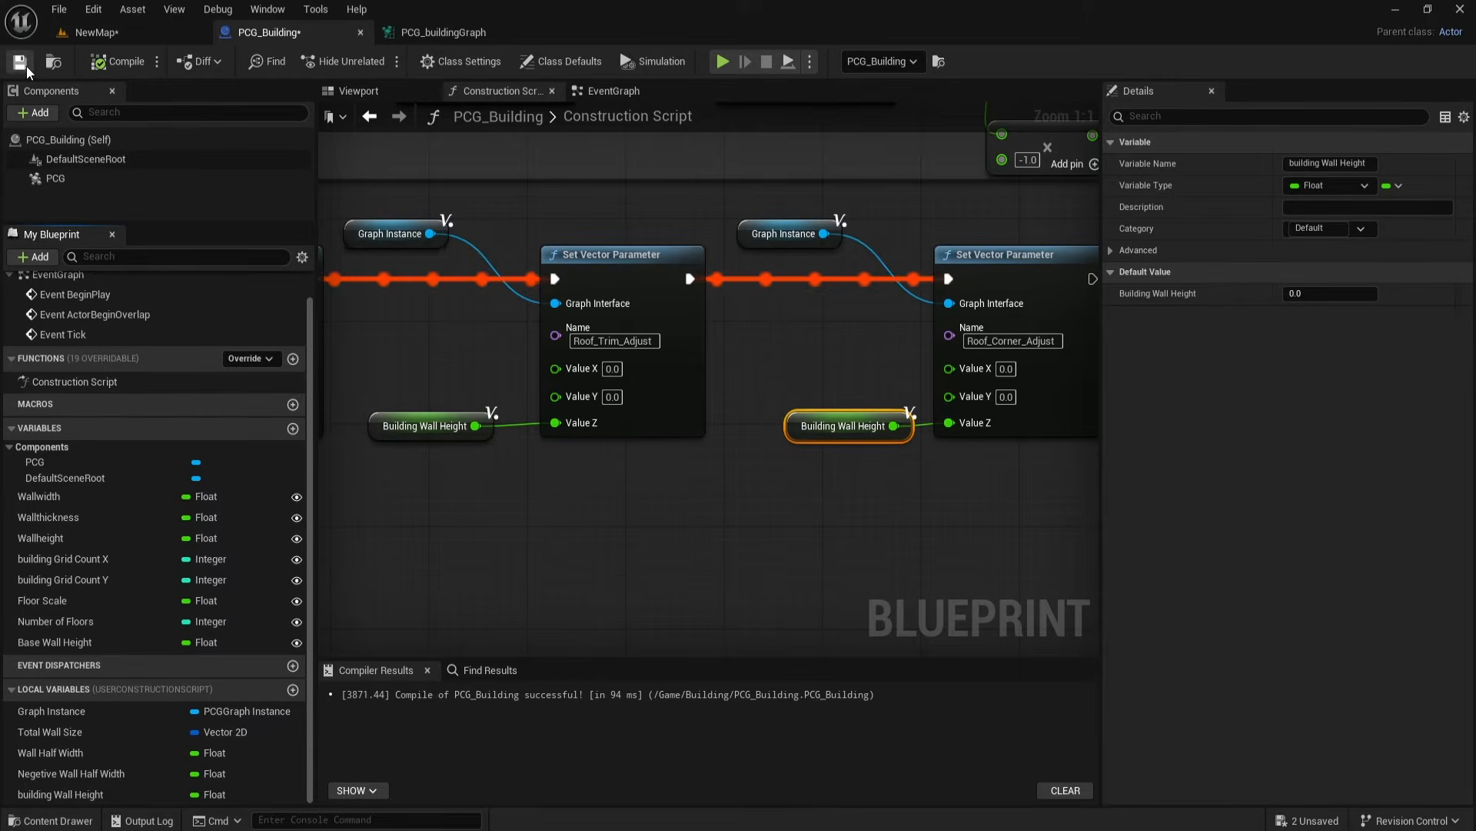
# Step: Force regeneration of PCG_buildingGraph and check the building's roof corners in NewMap
pyautogui.click(392, 32)
pyautogui.click(260, 62)
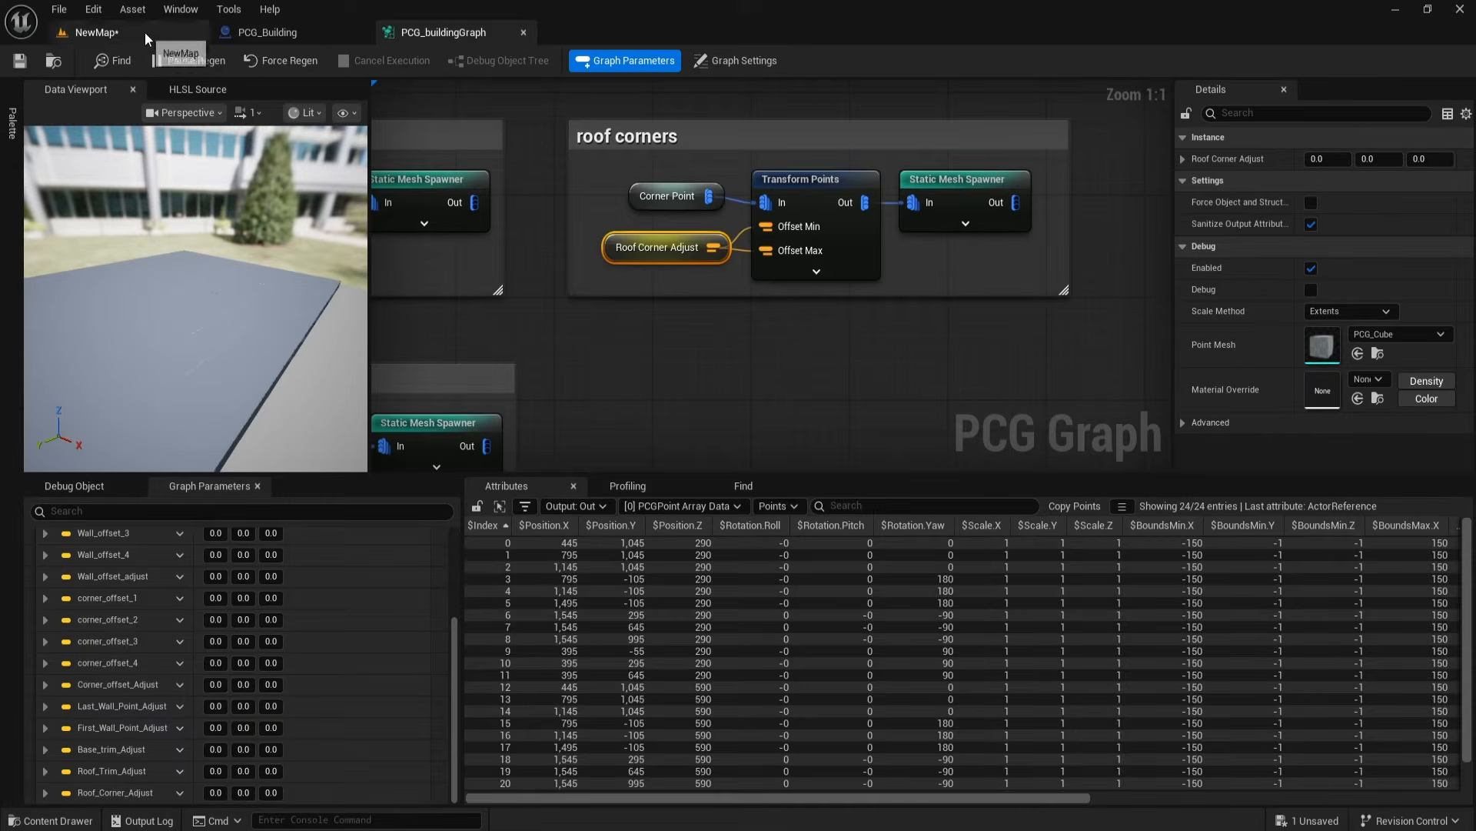
pyautogui.click(144, 31)
pyautogui.click(440, 32)
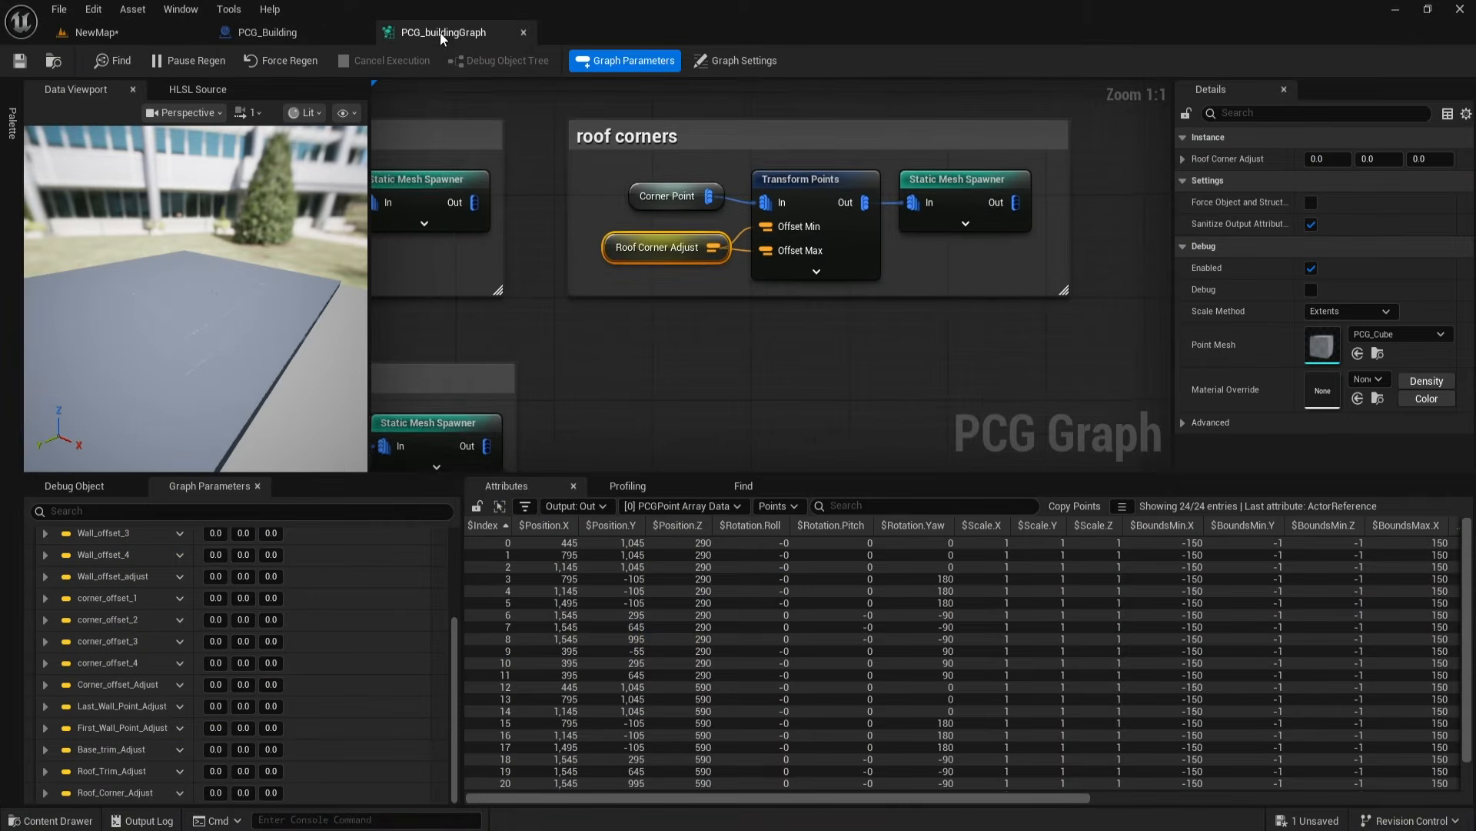
# Step: Assign the S_Modular_Building_Roof_Kit_vjrxedtdw_lod3_Var5 mesh to the roof corners Static Mesh Spawner's mesh entry and save PCG_buildingGraph
pyautogui.moveTo(907, 302); pyautogui.dragTo(848, 299, button='right')
pyautogui.click(906, 189)
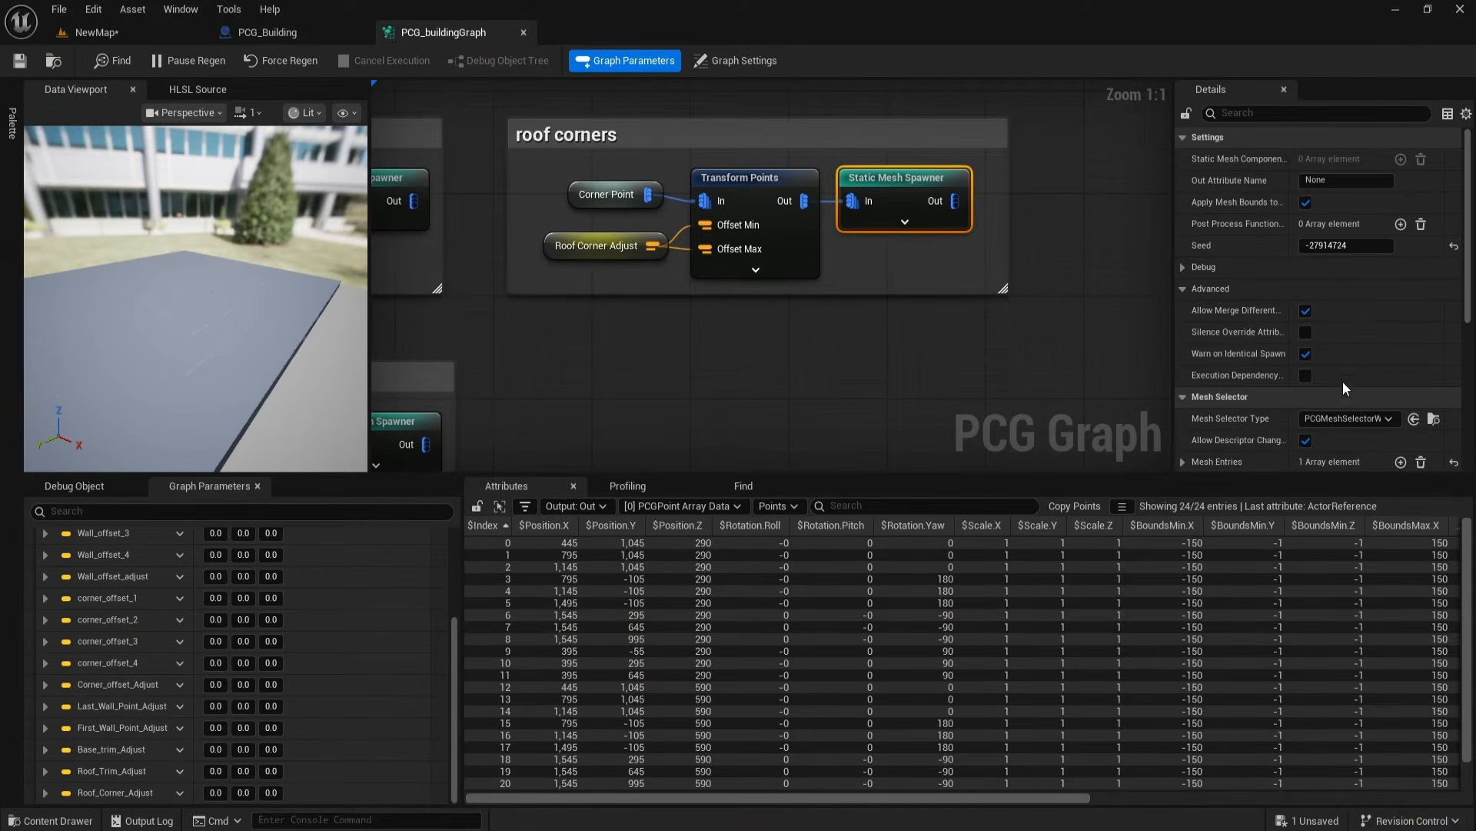
pyautogui.scroll(-3, 1342, 381)
pyautogui.click(1184, 358)
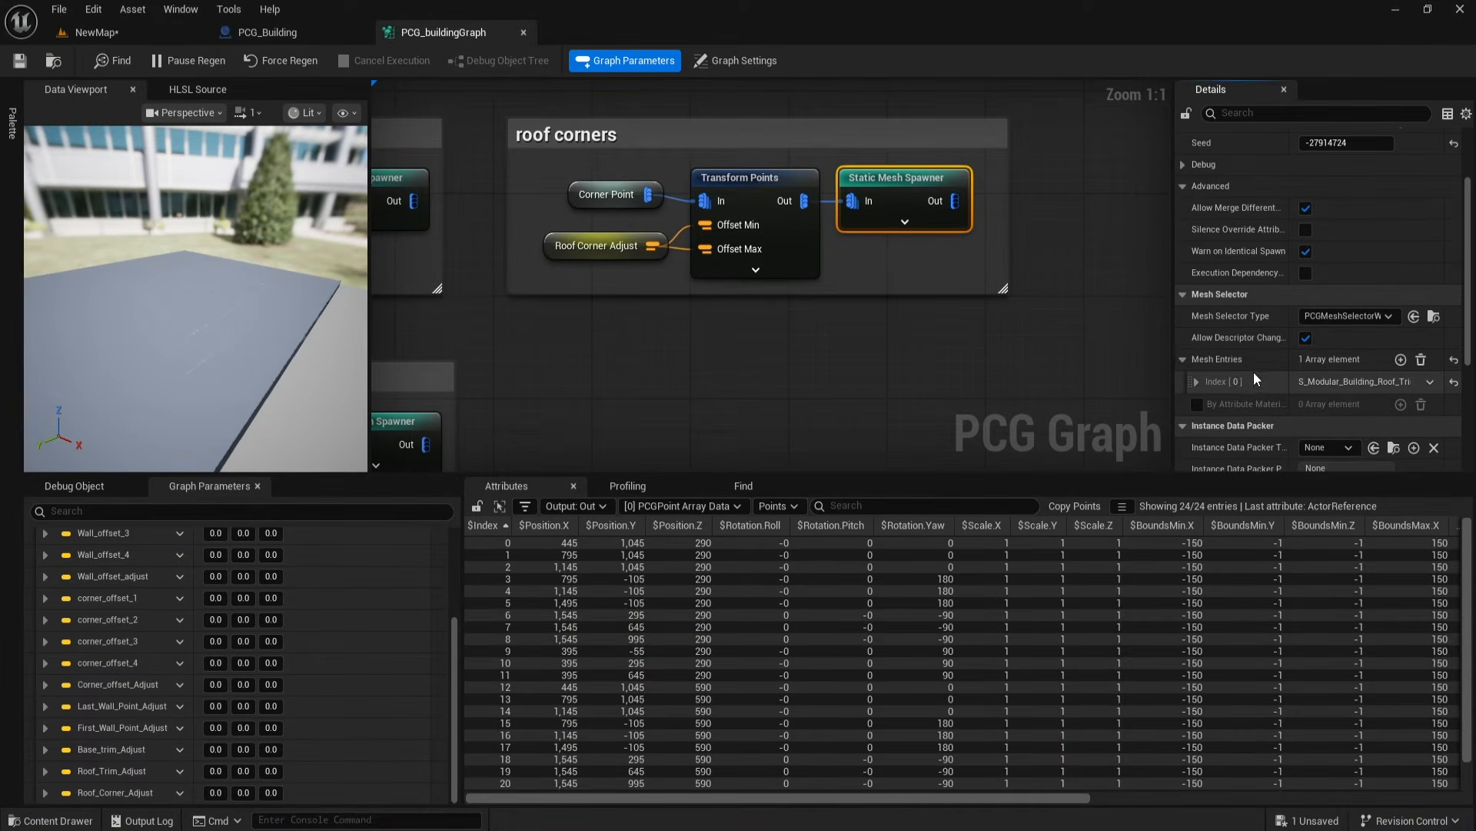
pyautogui.scroll(-1, 1230, 375)
pyautogui.click(1193, 358)
pyautogui.scroll(-2, 1230, 381)
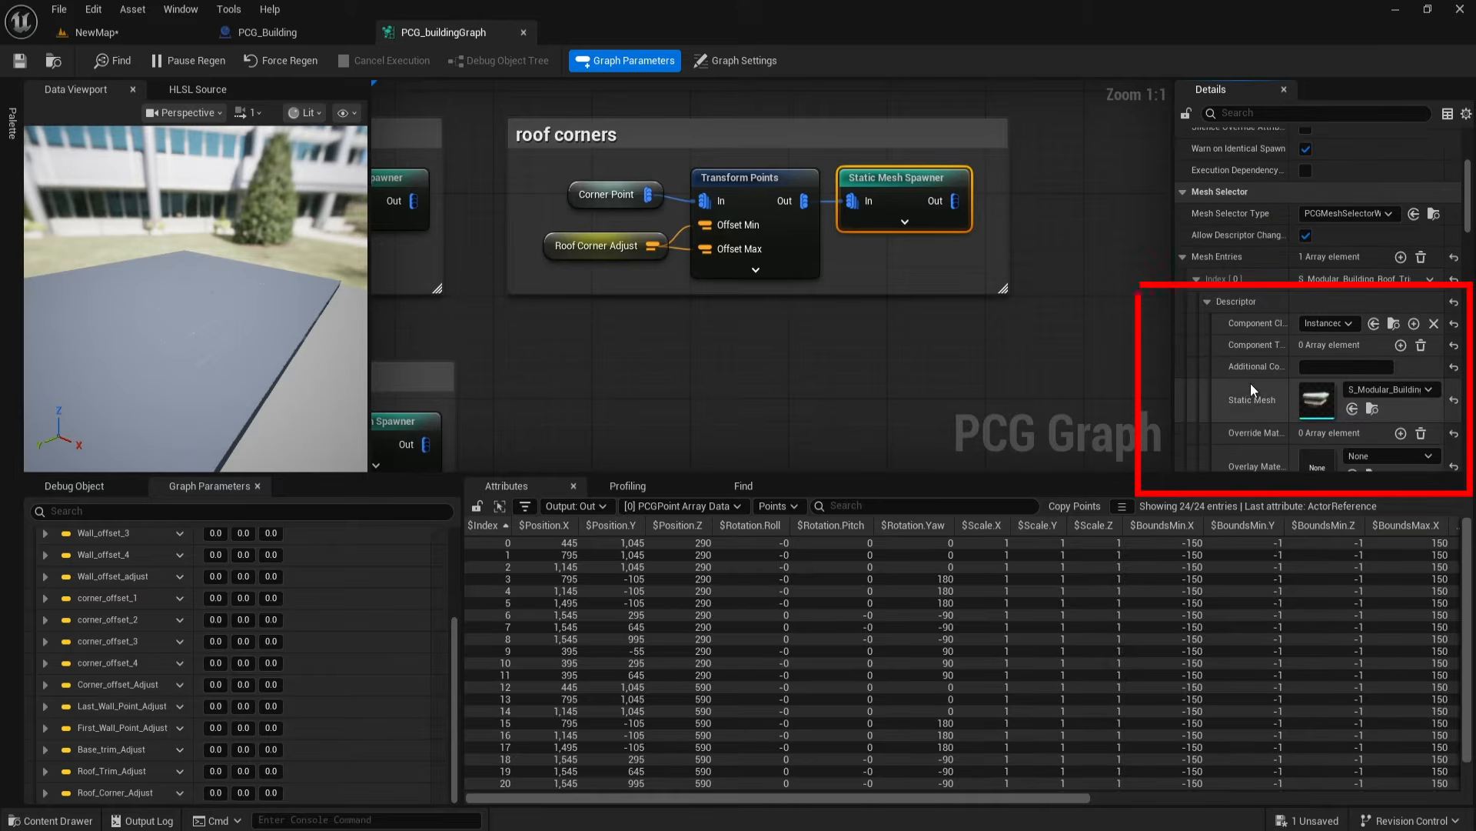
pyautogui.click(90, 819)
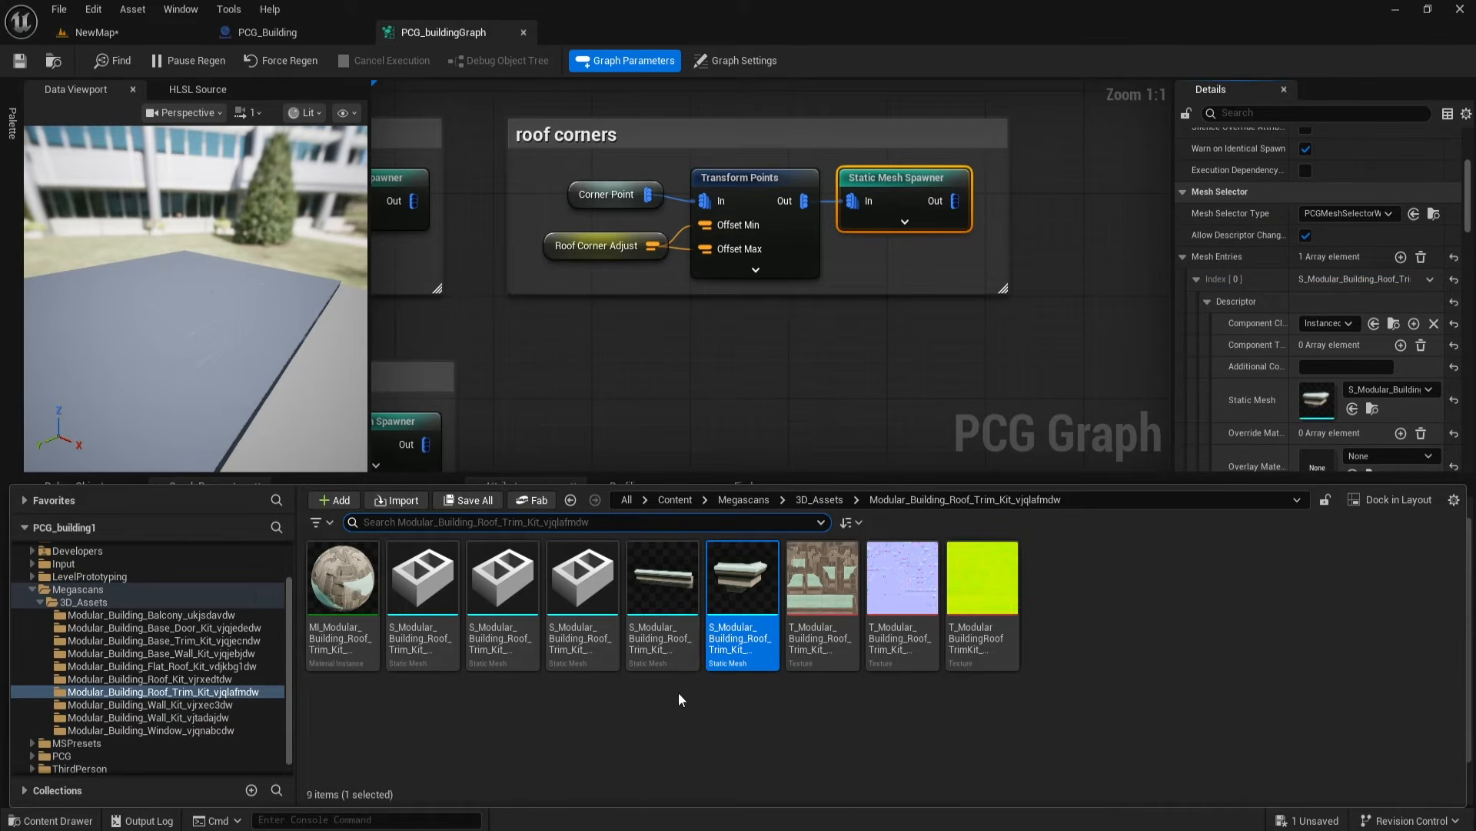
pyautogui.click(207, 679)
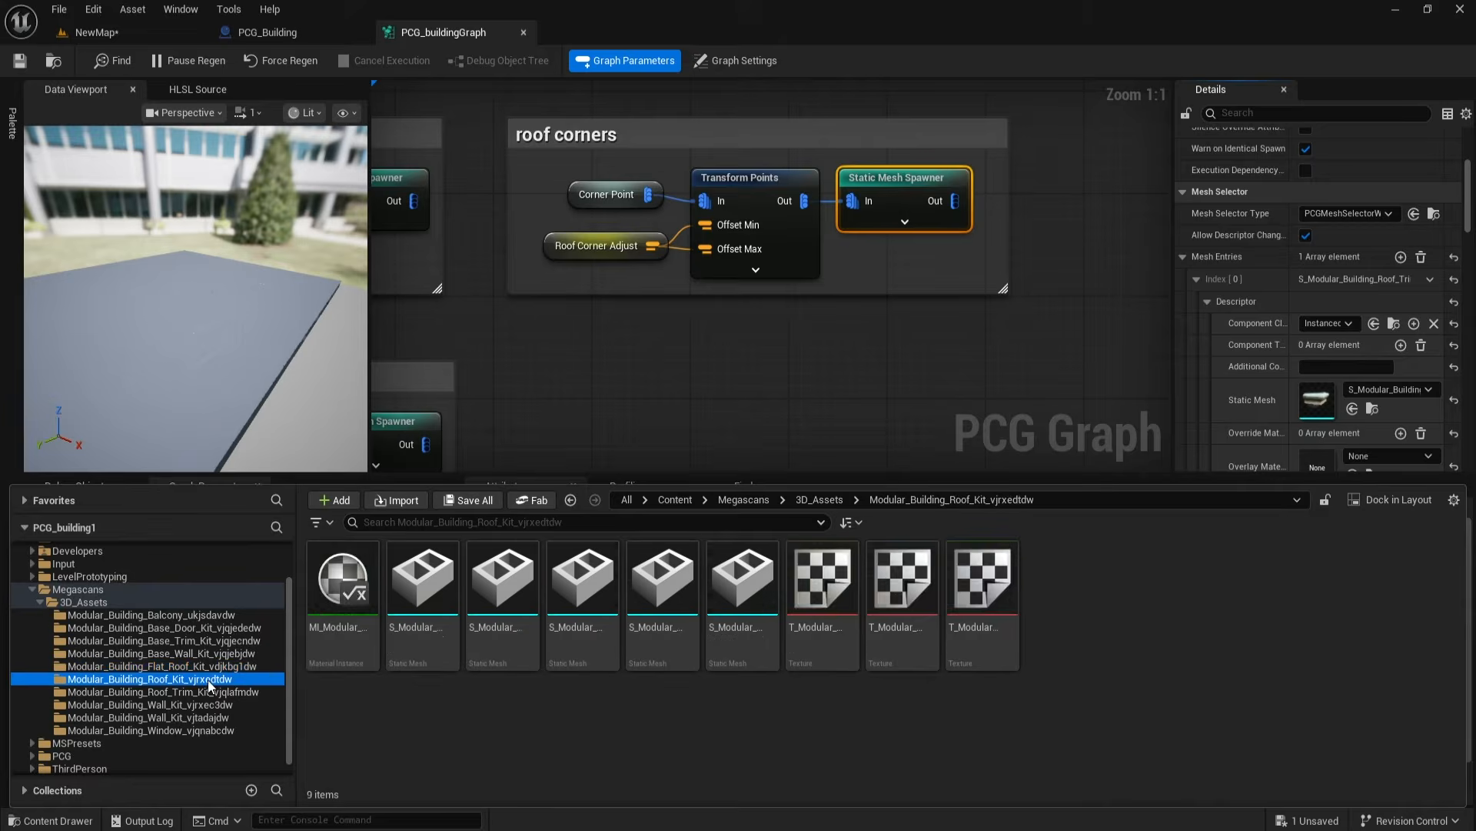
pyautogui.click(743, 613)
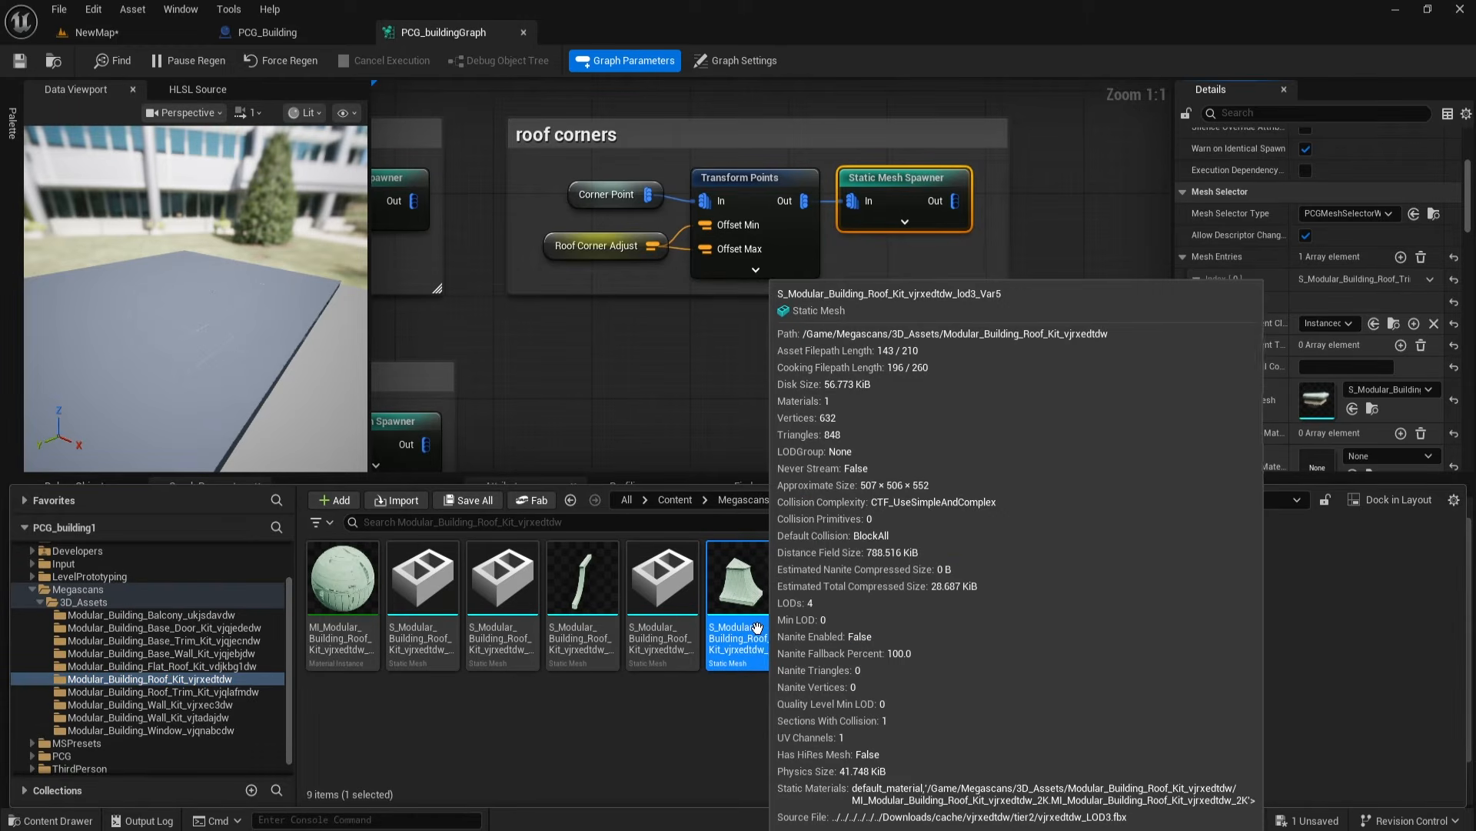
pyautogui.moveTo(758, 627); pyautogui.dragTo(1310, 413)
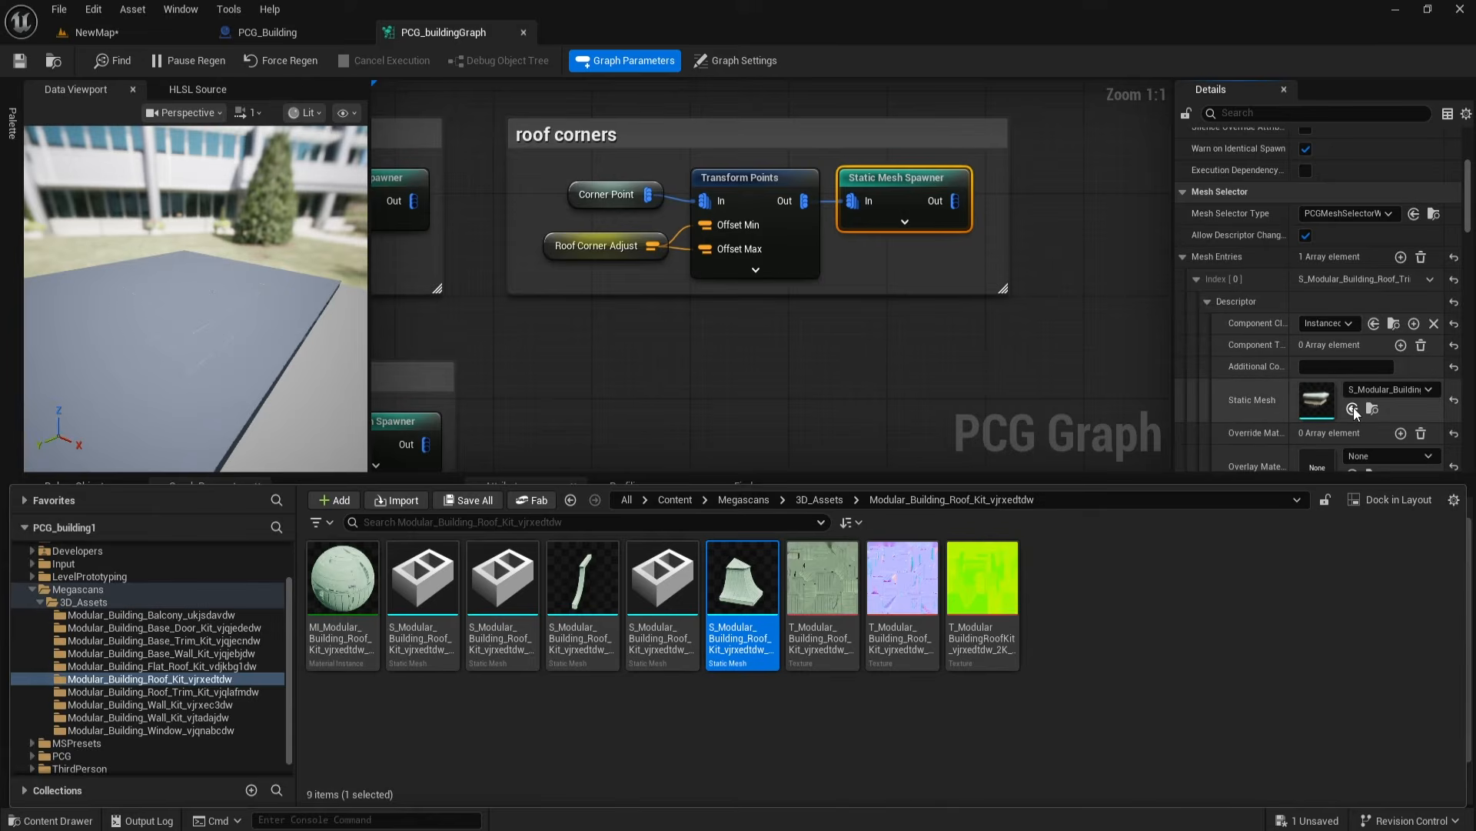
pyautogui.click(19, 61)
# Step: Inspect the new roof corner pieces on the building in NewMap
pyautogui.click(119, 31)
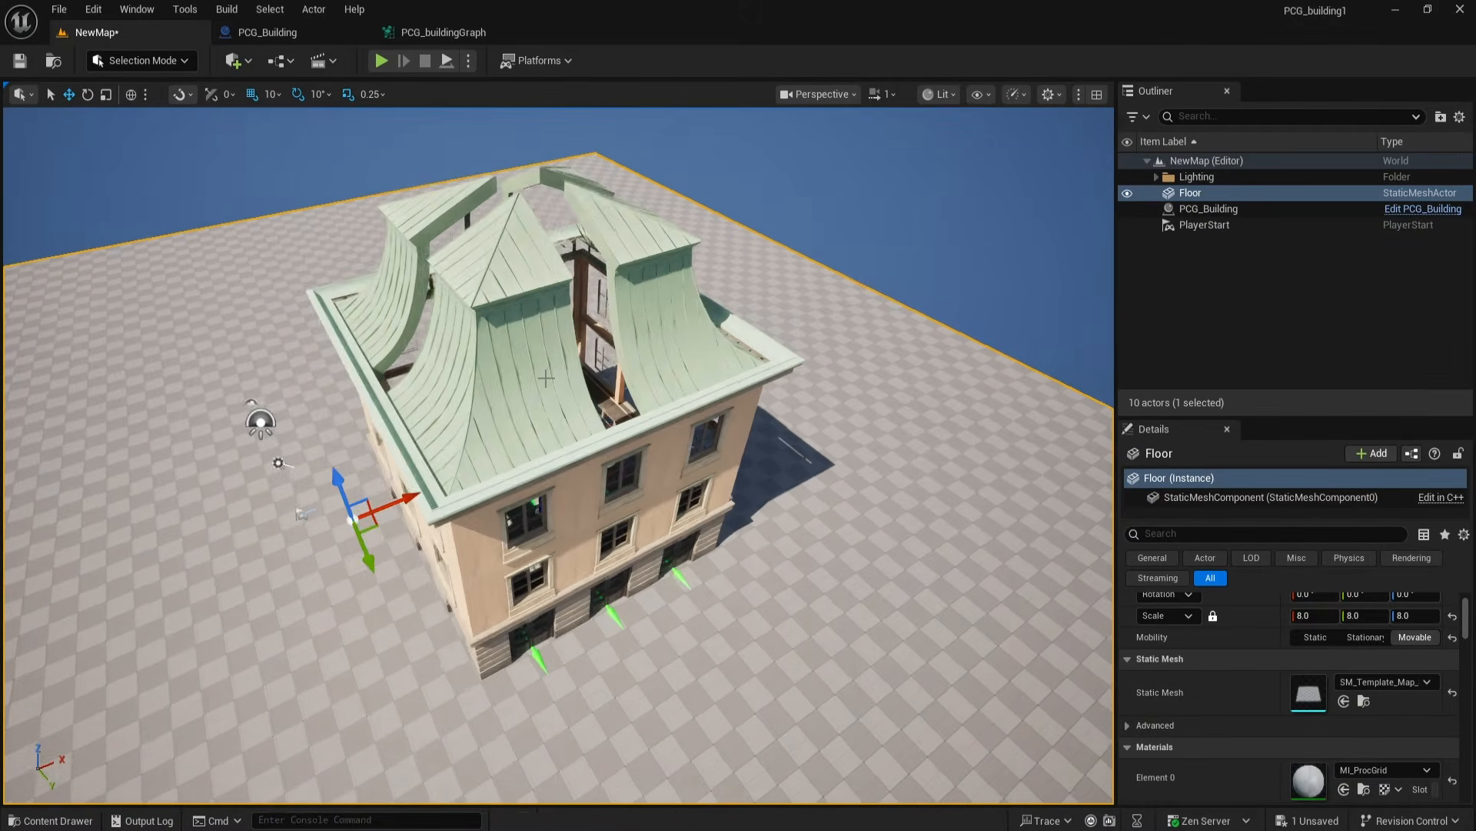
pyautogui.scroll(-2, 546, 377)
pyautogui.keyDown('alt'); pyautogui.moveTo(623, 422); pyautogui.dragTo(500, 404); pyautogui.keyUp('alt')
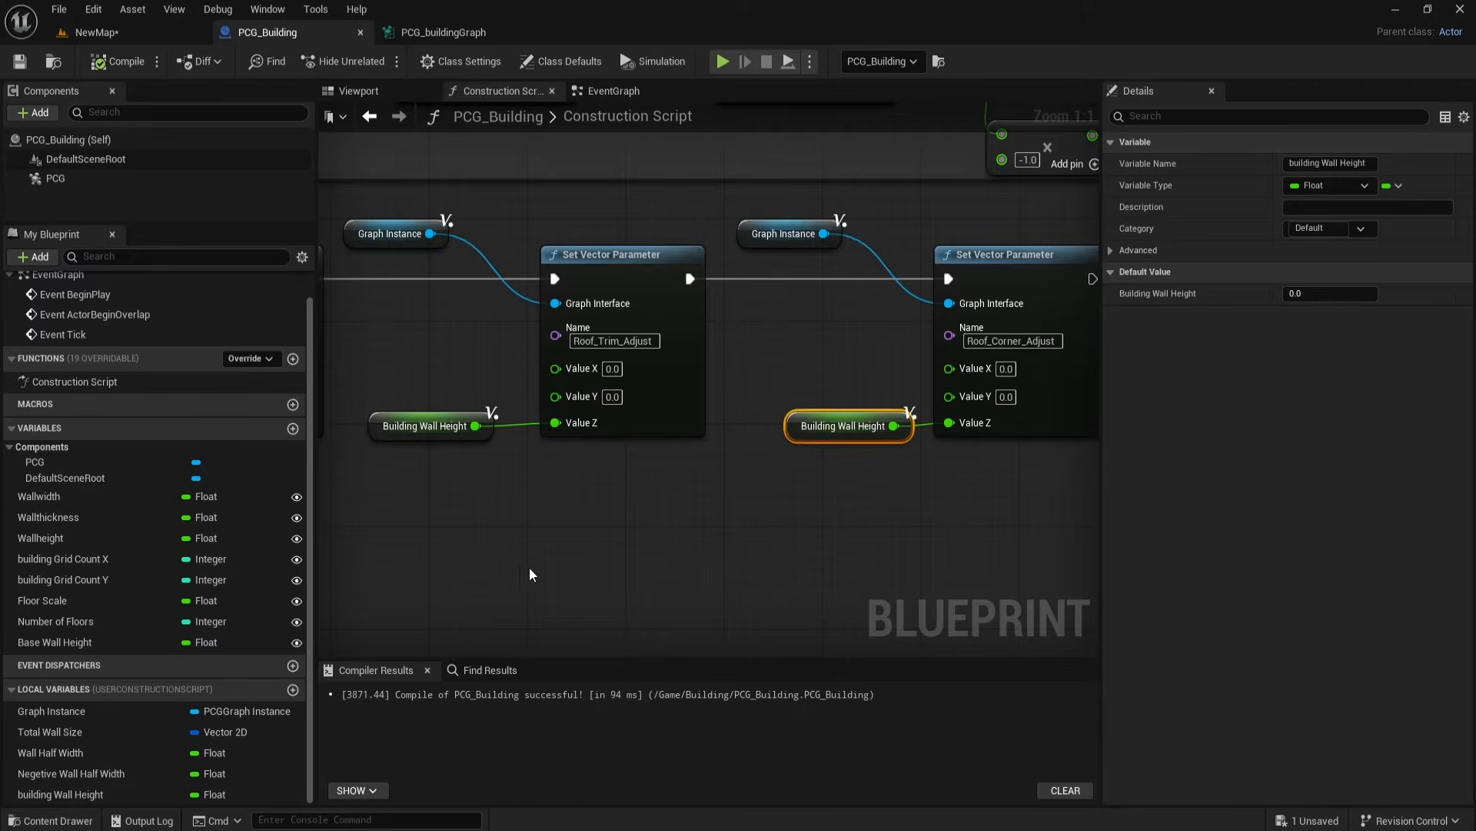
# Step: Create an instance-editable float variable named Roof Trim Height in PCG_Building with a default value of 20
pyautogui.click(293, 428)
pyautogui.write('Roof Trim Height')
pyautogui.press('Return')
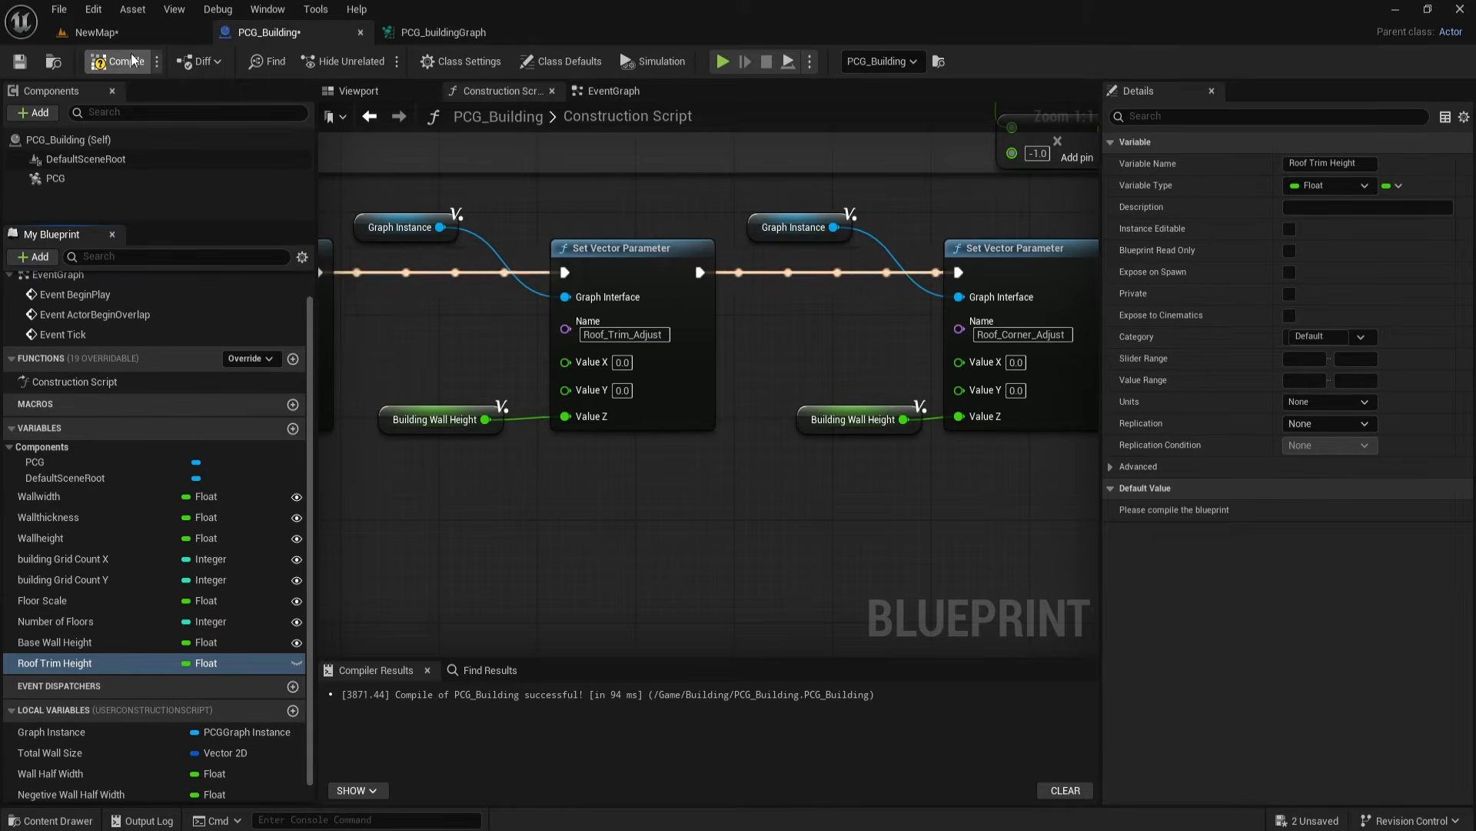
pyautogui.click(296, 662)
pyautogui.click(1307, 510)
pyautogui.write('20')
pyautogui.press('Return')
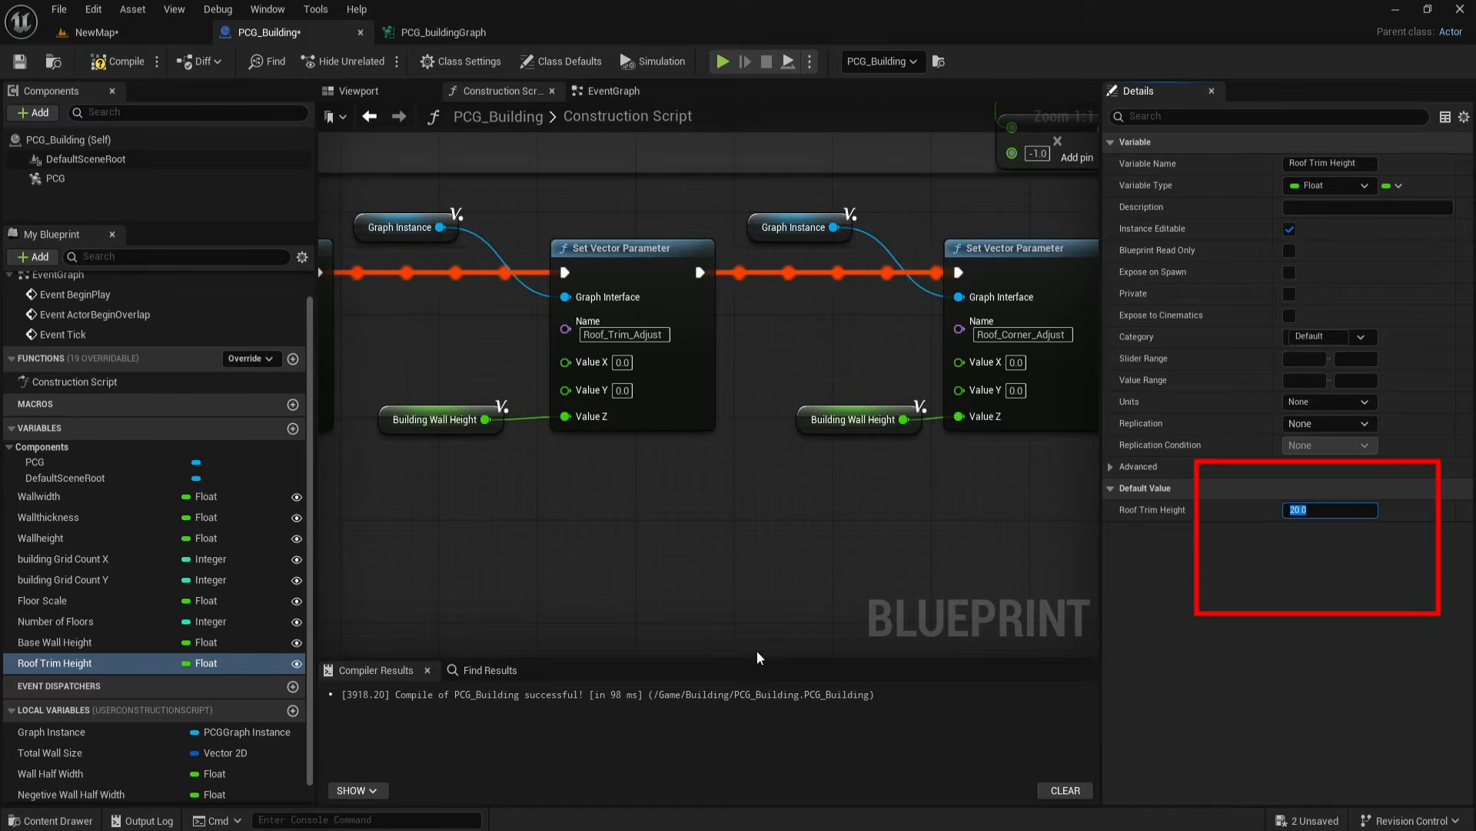
# Step: Add Building Wall Height and Roof Trim Height together and connect the sum to Value Z of the Roof_Corner_Adjust node
pyautogui.moveTo(888, 466)
pyautogui.mouseDown(button='right')
pyautogui.moveTo(736, 455)
pyautogui.moveTo(768, 447)
pyautogui.mouseUp(button='right')
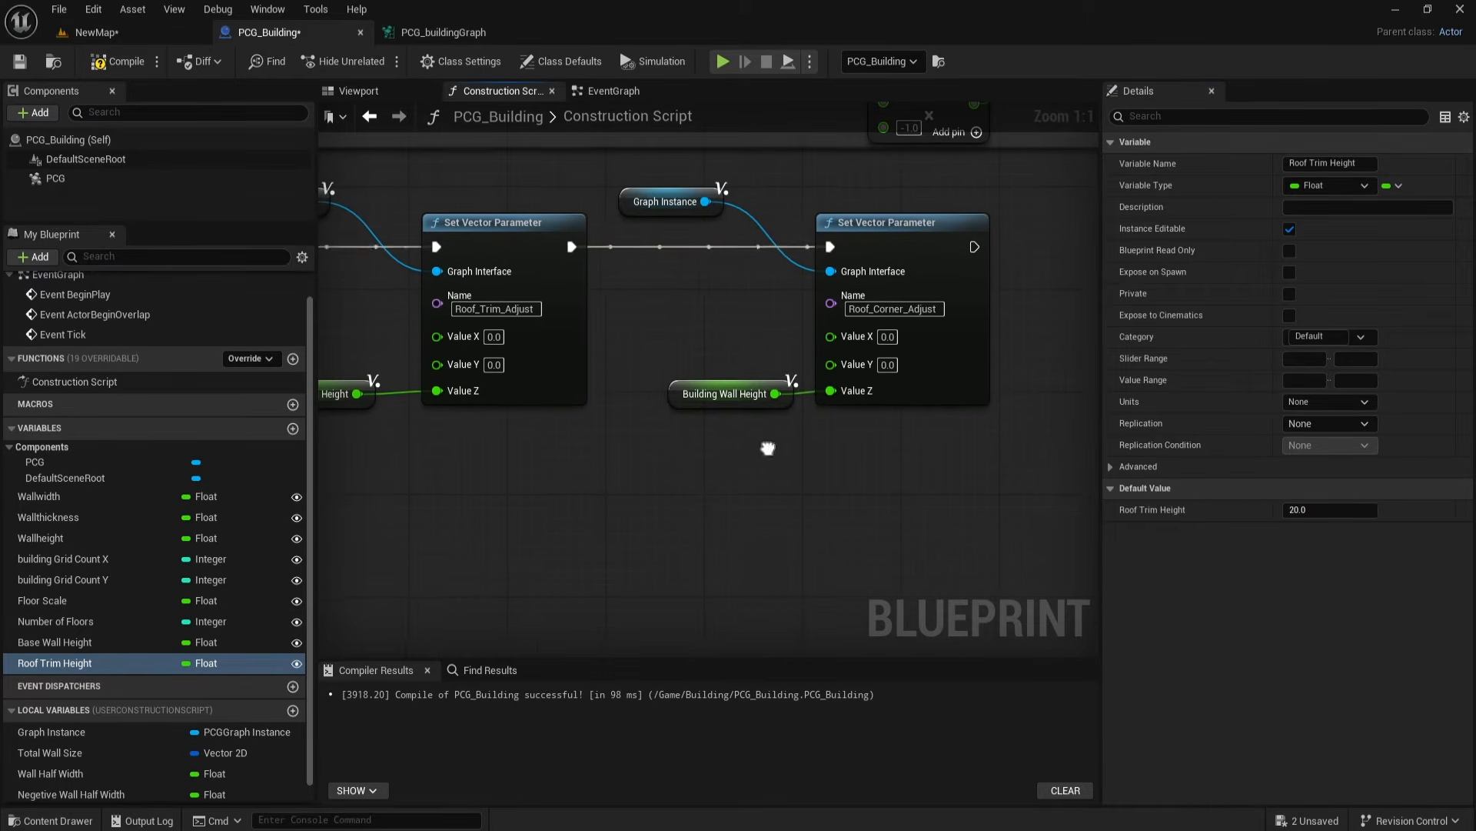
pyautogui.moveTo(719, 397); pyautogui.dragTo(766, 436)
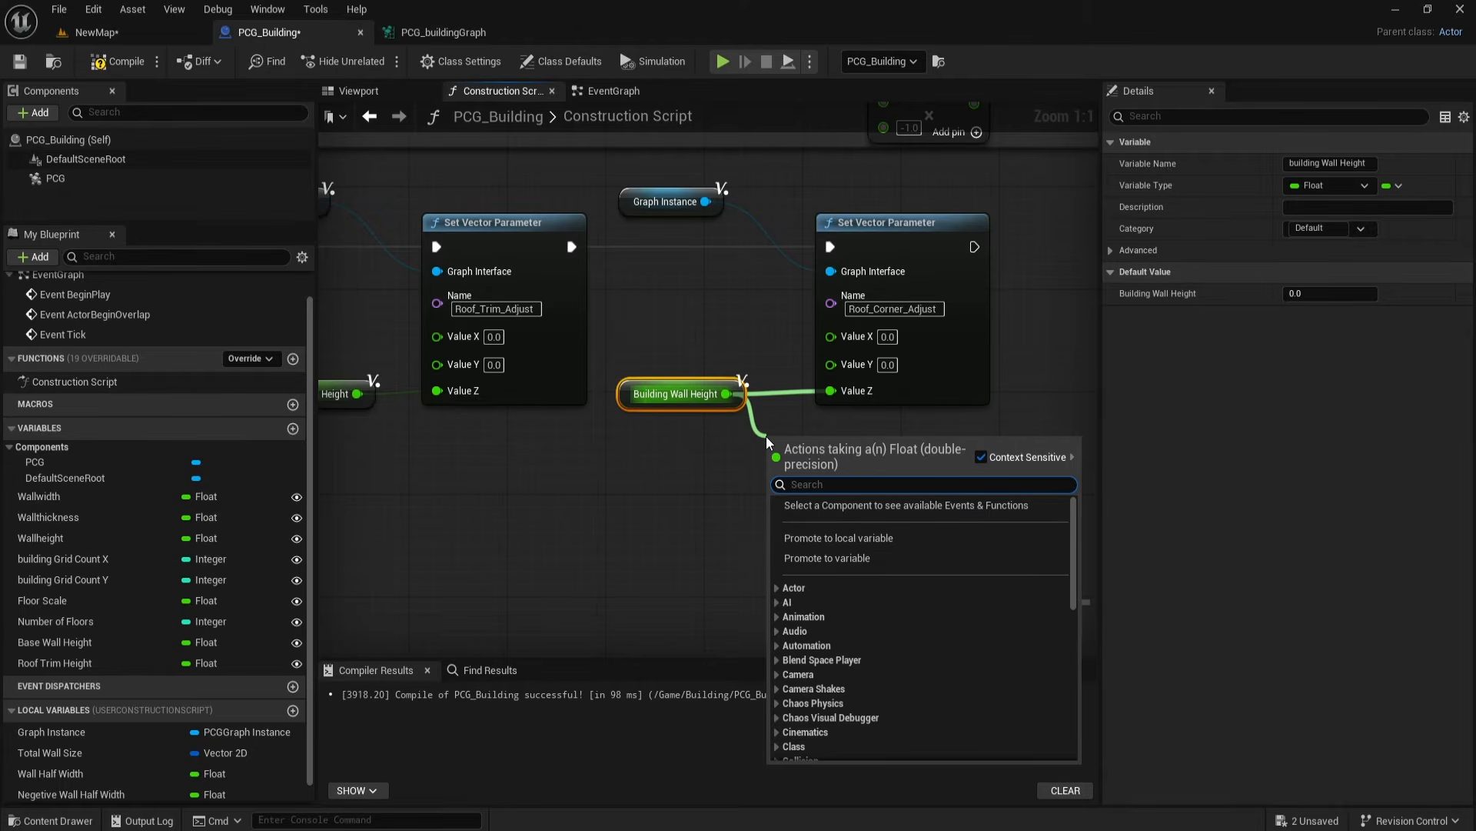
pyautogui.write('+')
pyautogui.click(822, 586)
pyautogui.moveTo(828, 456); pyautogui.dragTo(831, 390)
pyautogui.click(140, 671)
pyautogui.moveTo(140, 671); pyautogui.dragTo(725, 480)
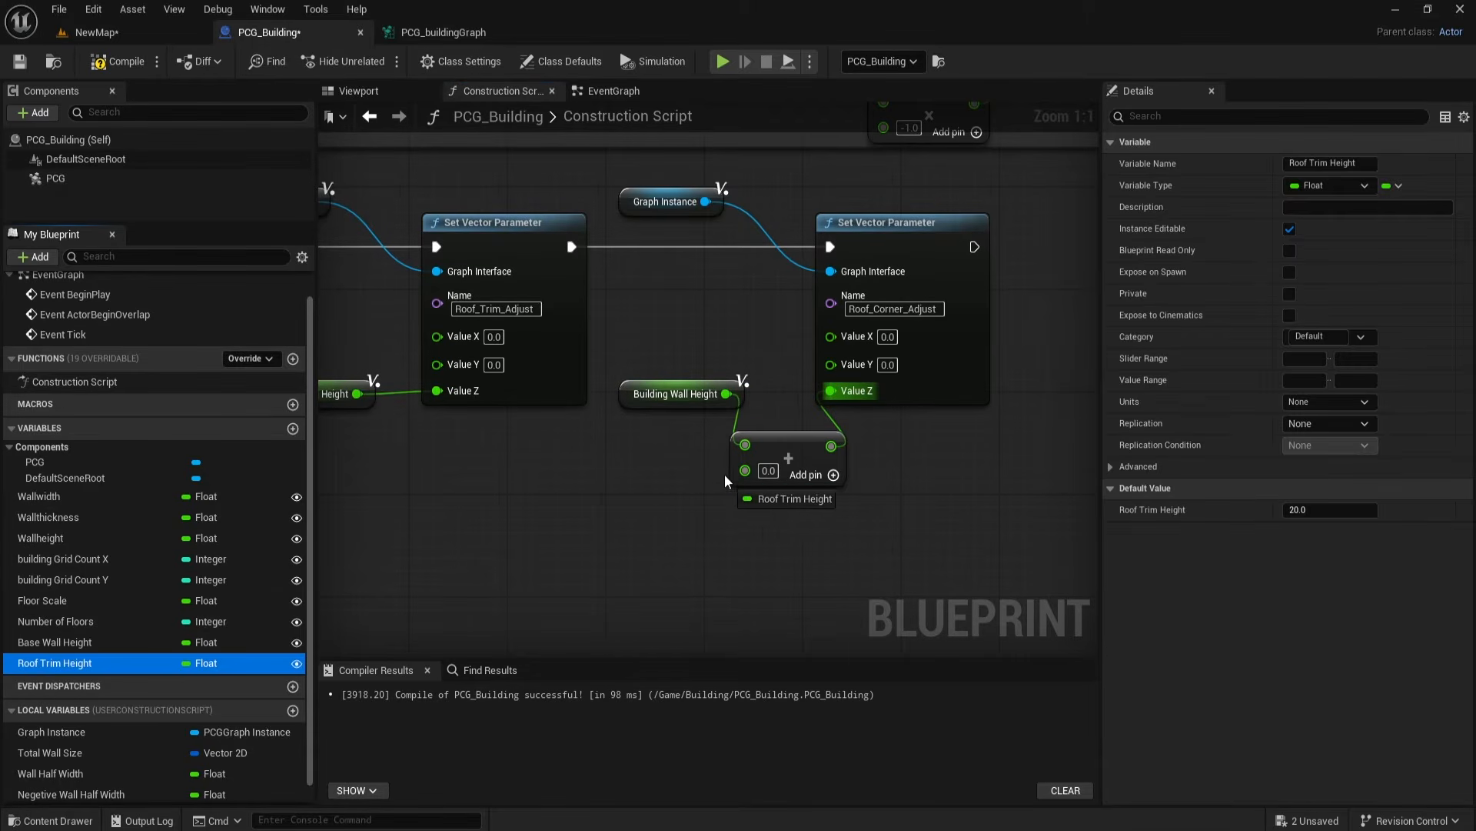
pyautogui.moveTo(584, 515); pyautogui.dragTo(639, 482)
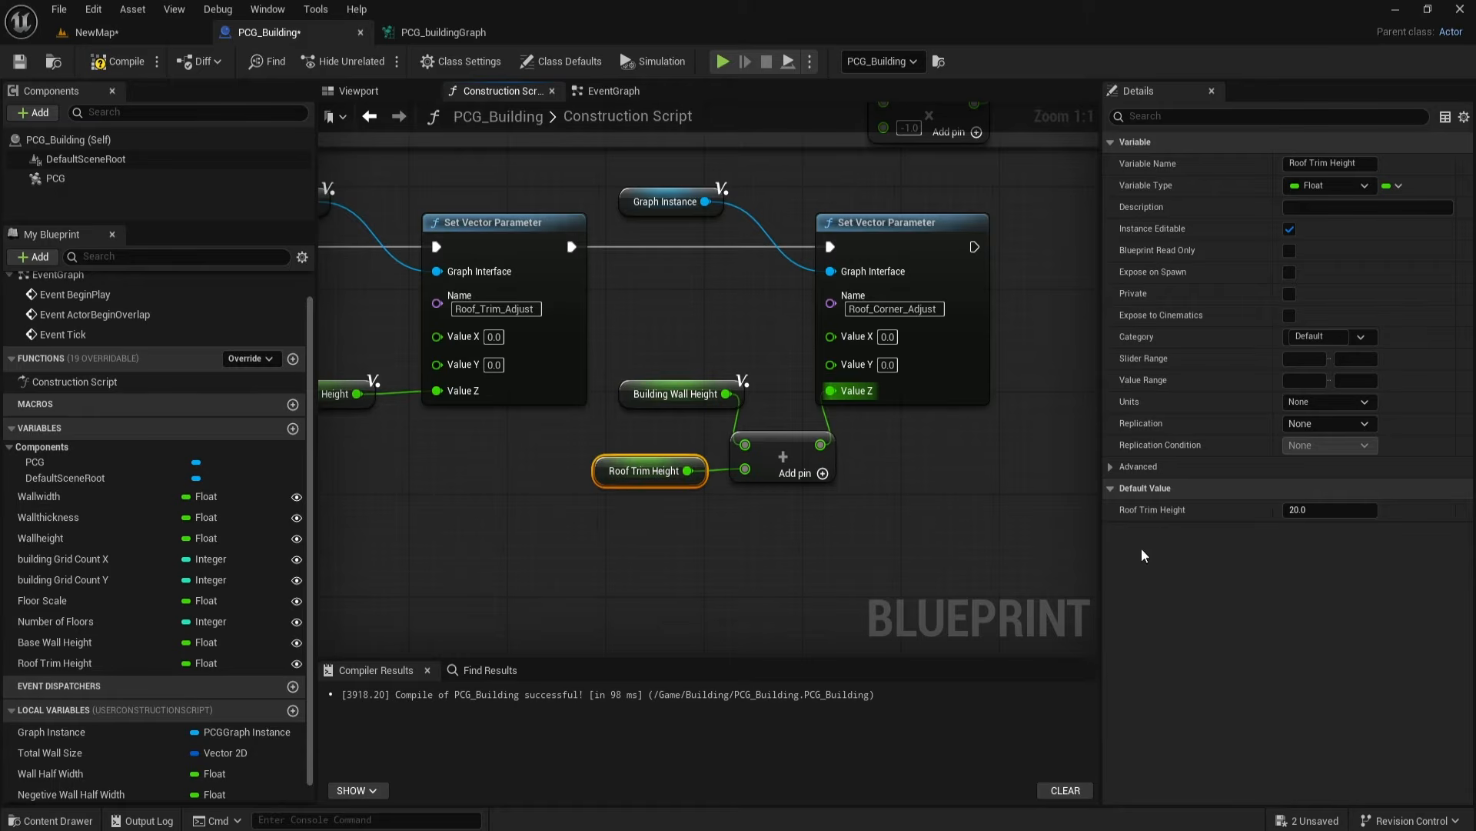
# Step: Compile the PCG_Building blueprint and save PCG_buildingGraph
pyautogui.press('F7')
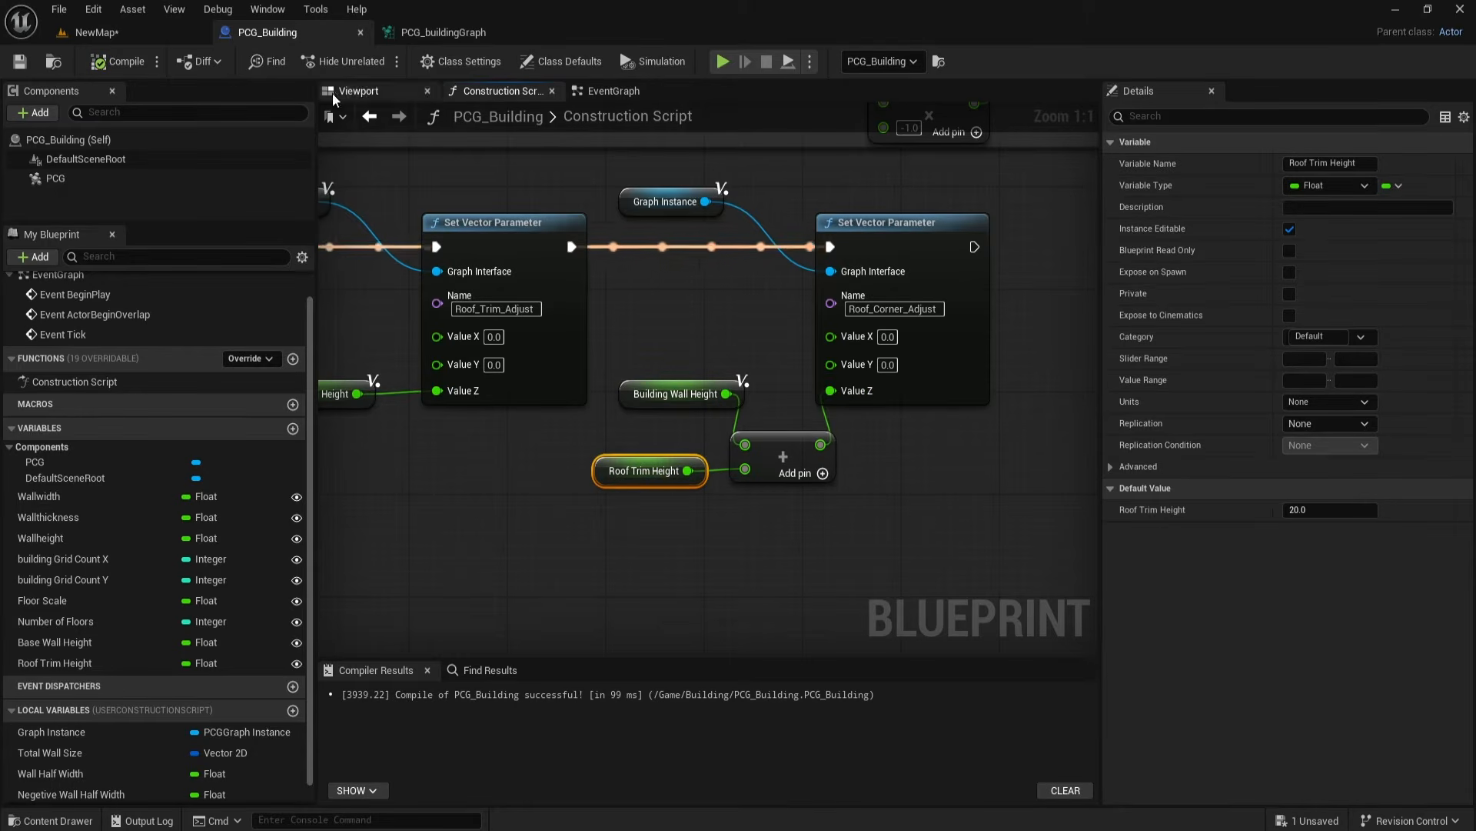
pyautogui.click(444, 33)
pyautogui.click(21, 61)
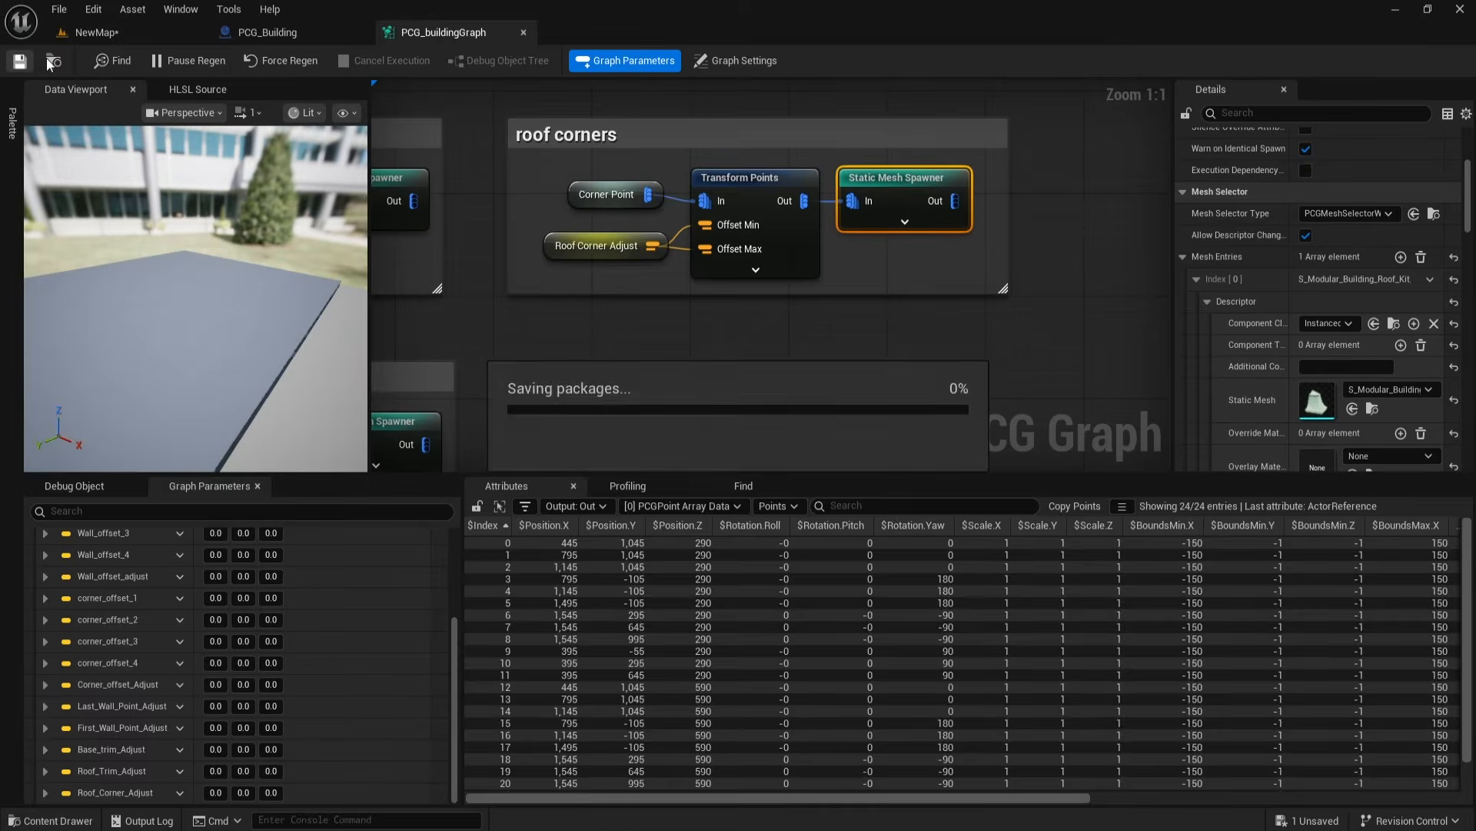
# Step: Examine the roof corners' height and fit against the roof trim from several angles in NewMap
pyautogui.click(125, 32)
pyautogui.scroll(-3, 644, 399)
pyautogui.keyDown('alt'); pyautogui.moveTo(671, 524); pyautogui.dragTo(598, 435); pyautogui.keyUp('alt')
pyautogui.scroll(-1, 652, 509)
pyautogui.keyDown('alt'); pyautogui.moveTo(652, 509); pyautogui.dragTo(746, 465); pyautogui.keyUp('alt')
pyautogui.scroll(2, 575, 477)
pyautogui.moveTo(574, 477)
pyautogui.keyDown('alt'); pyautogui.mouseDown()
pyautogui.moveTo(507, 477)
pyautogui.moveTo(569, 474)
pyautogui.mouseUp(); pyautogui.keyUp('alt')
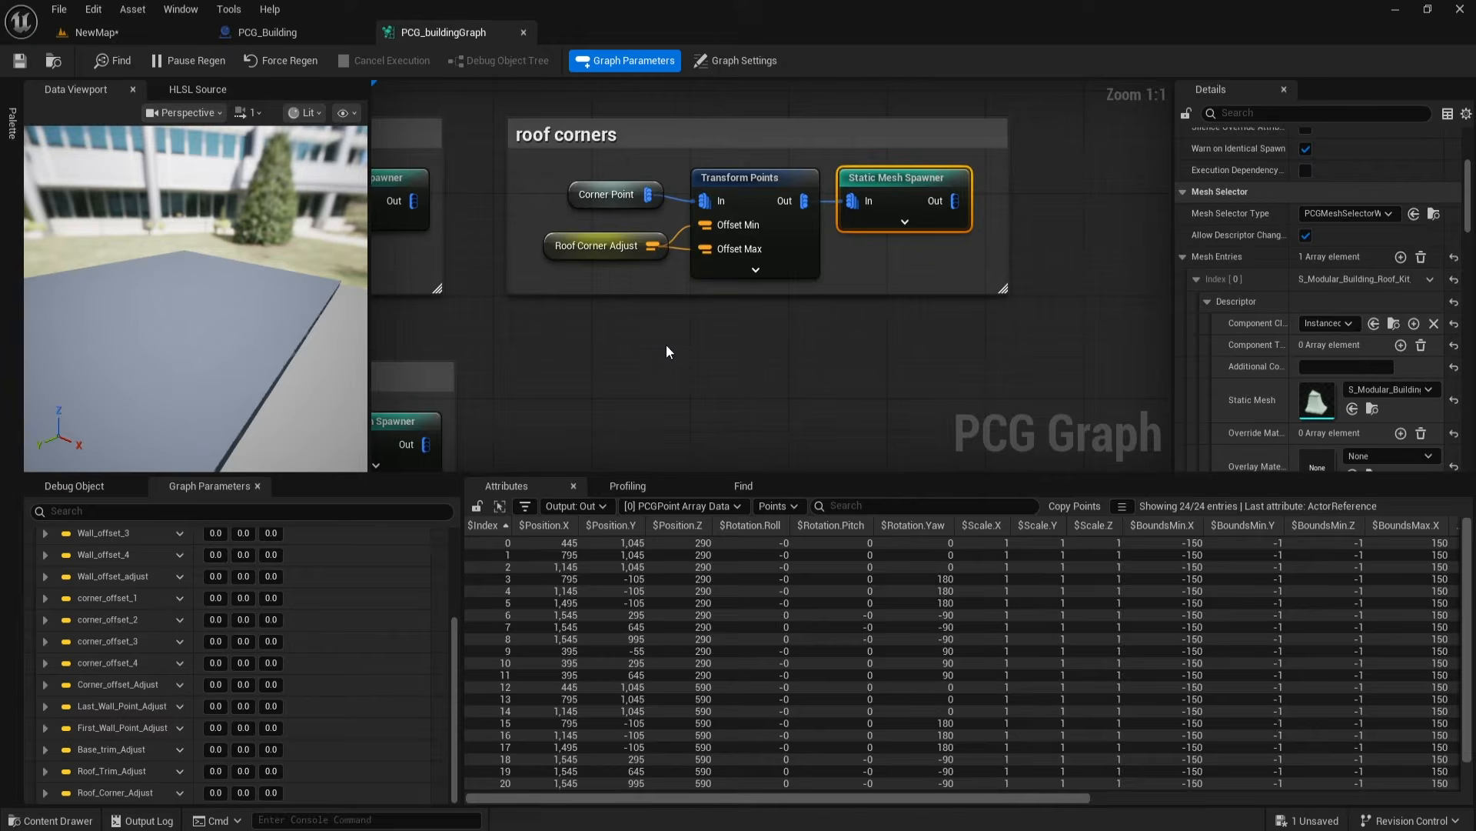
# Step: Duplicate the roof corners' Corner Point, Roof Corner Adjust and Transform Points nodes in PCG_buildingGraph and place the copies above the group
pyautogui.scroll(-1, 669, 331)
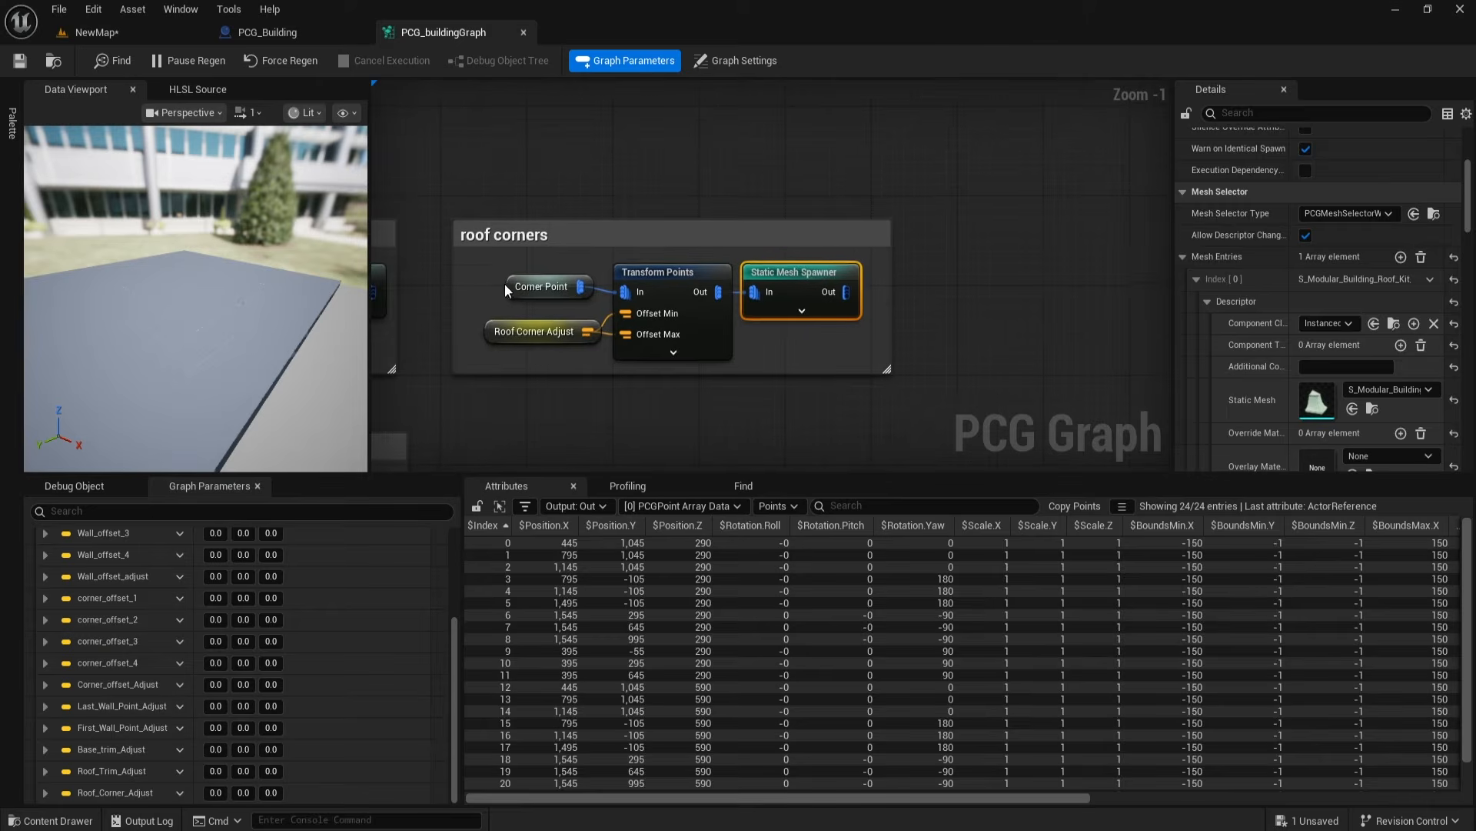
pyautogui.moveTo(496, 266); pyautogui.dragTo(675, 364)
pyautogui.hotkey('ctrl', 'c')
pyautogui.hotkey('ctrl', 'v')
pyautogui.moveTo(820, 346); pyautogui.dragTo(828, 110)
pyautogui.moveTo(930, 254); pyautogui.dragTo(872, 470, button='right')
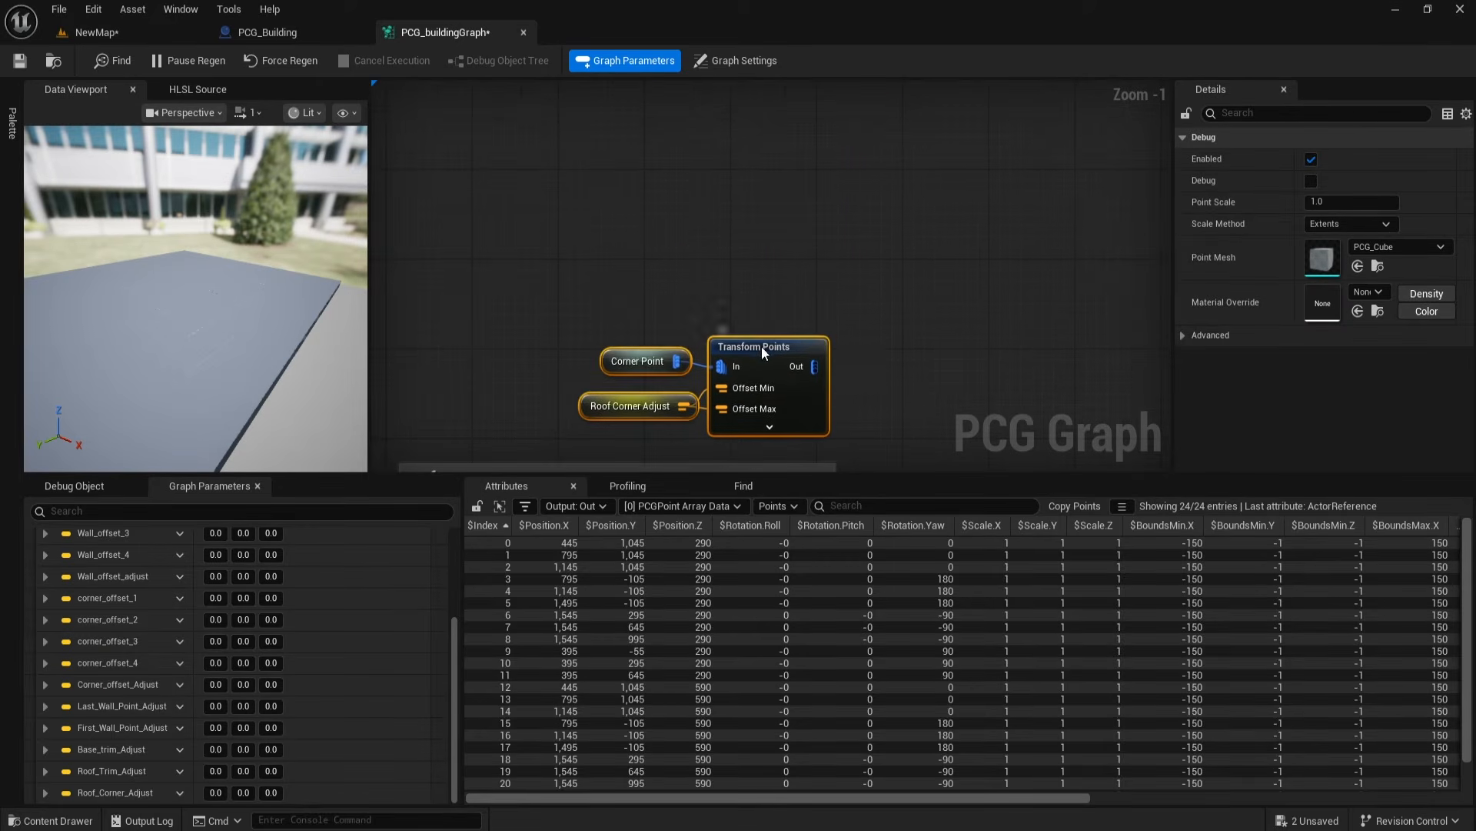
pyautogui.moveTo(761, 346); pyautogui.dragTo(734, 252)
# Step: Add a Debug node to the copied Transform Points output and set its Point Mesh to PCG_AxisTripod
pyautogui.click(737, 358)
pyautogui.scroll(1, 736, 358)
pyautogui.moveTo(793, 366); pyautogui.dragTo(692, 363, button='right')
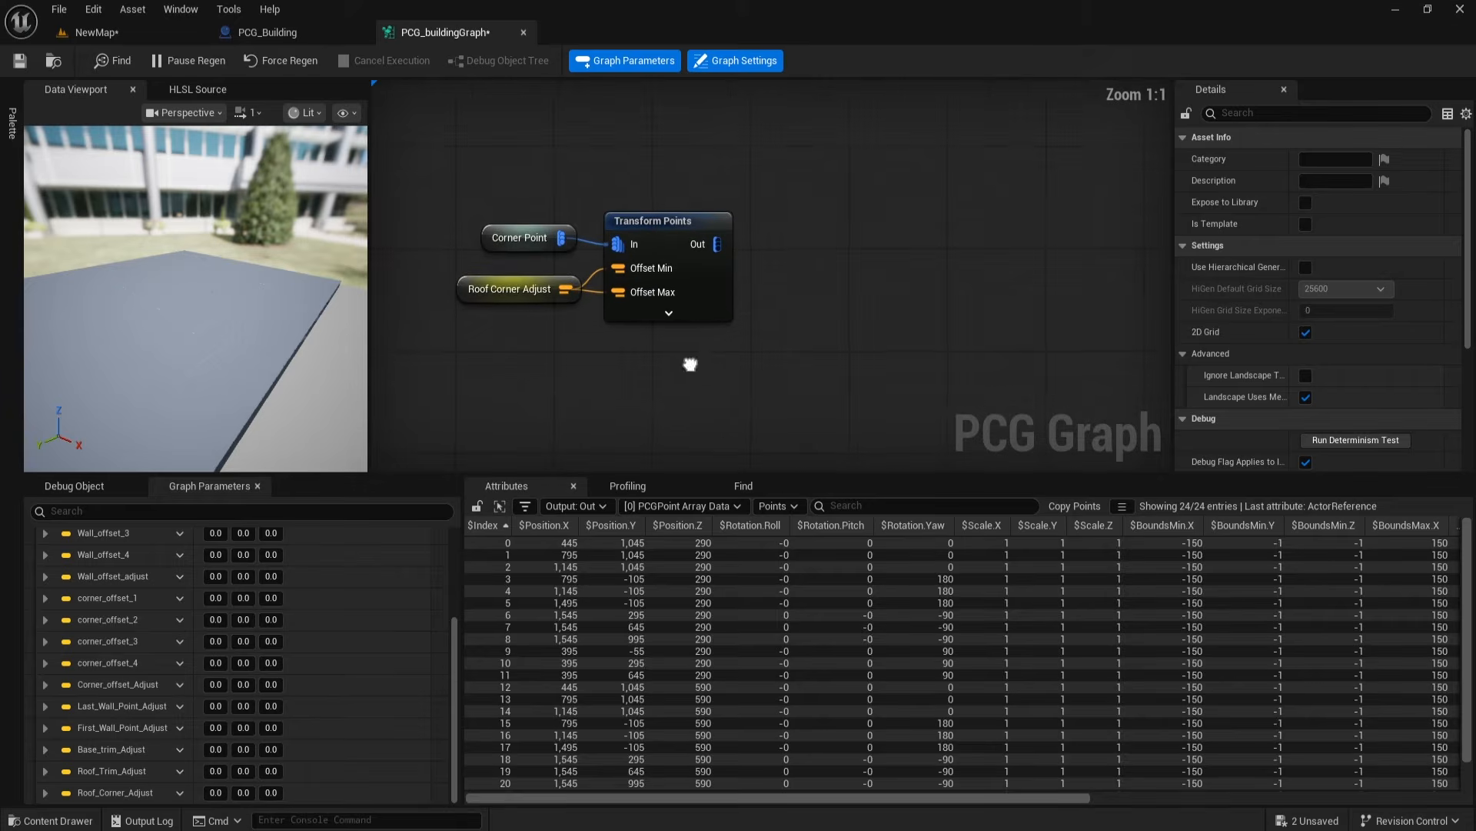
pyautogui.moveTo(715, 245); pyautogui.dragTo(892, 206)
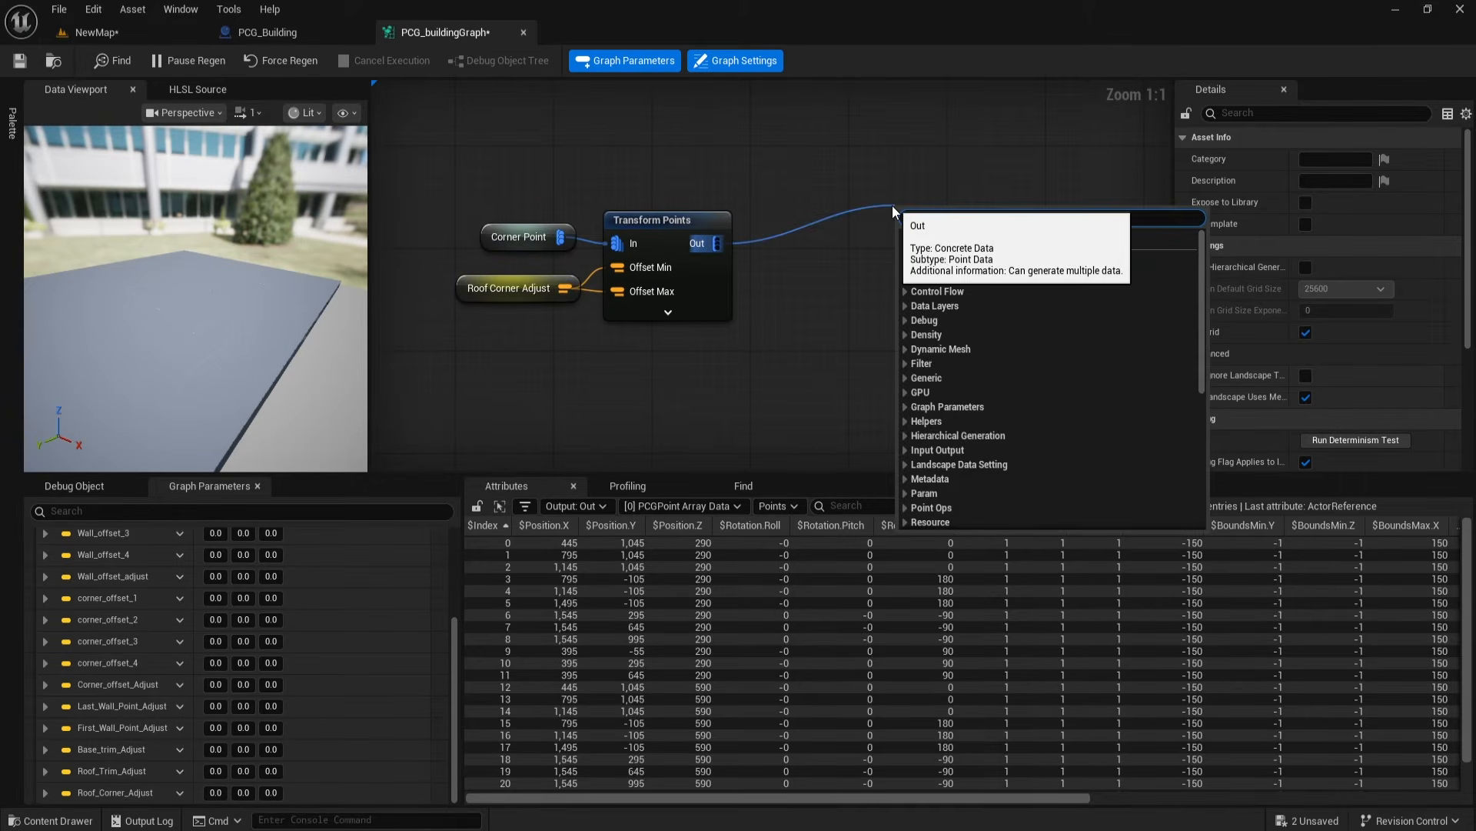
pyautogui.write('debug')
pyautogui.click(927, 251)
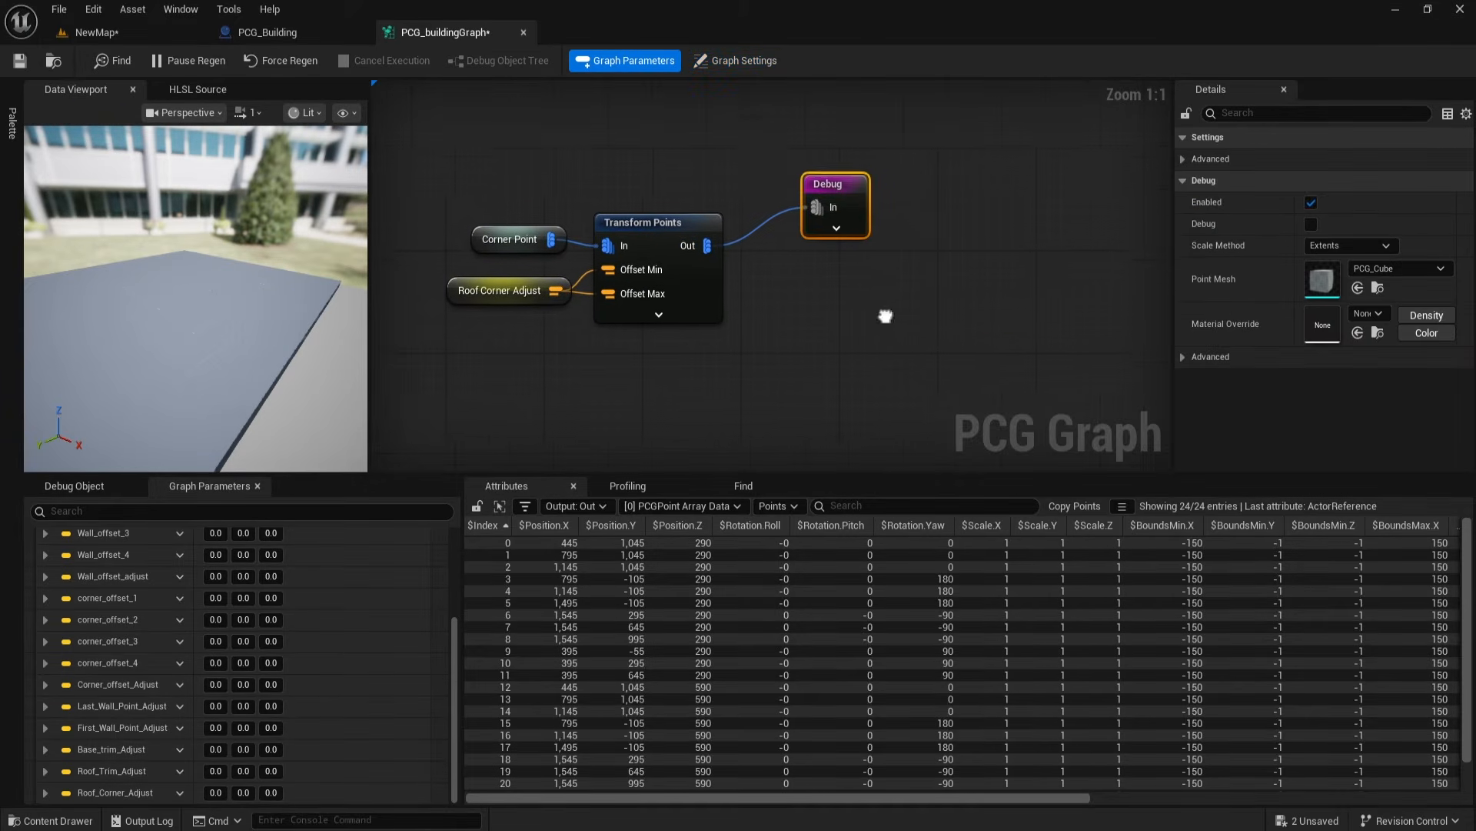
pyautogui.click(1400, 268)
pyautogui.write('axis')
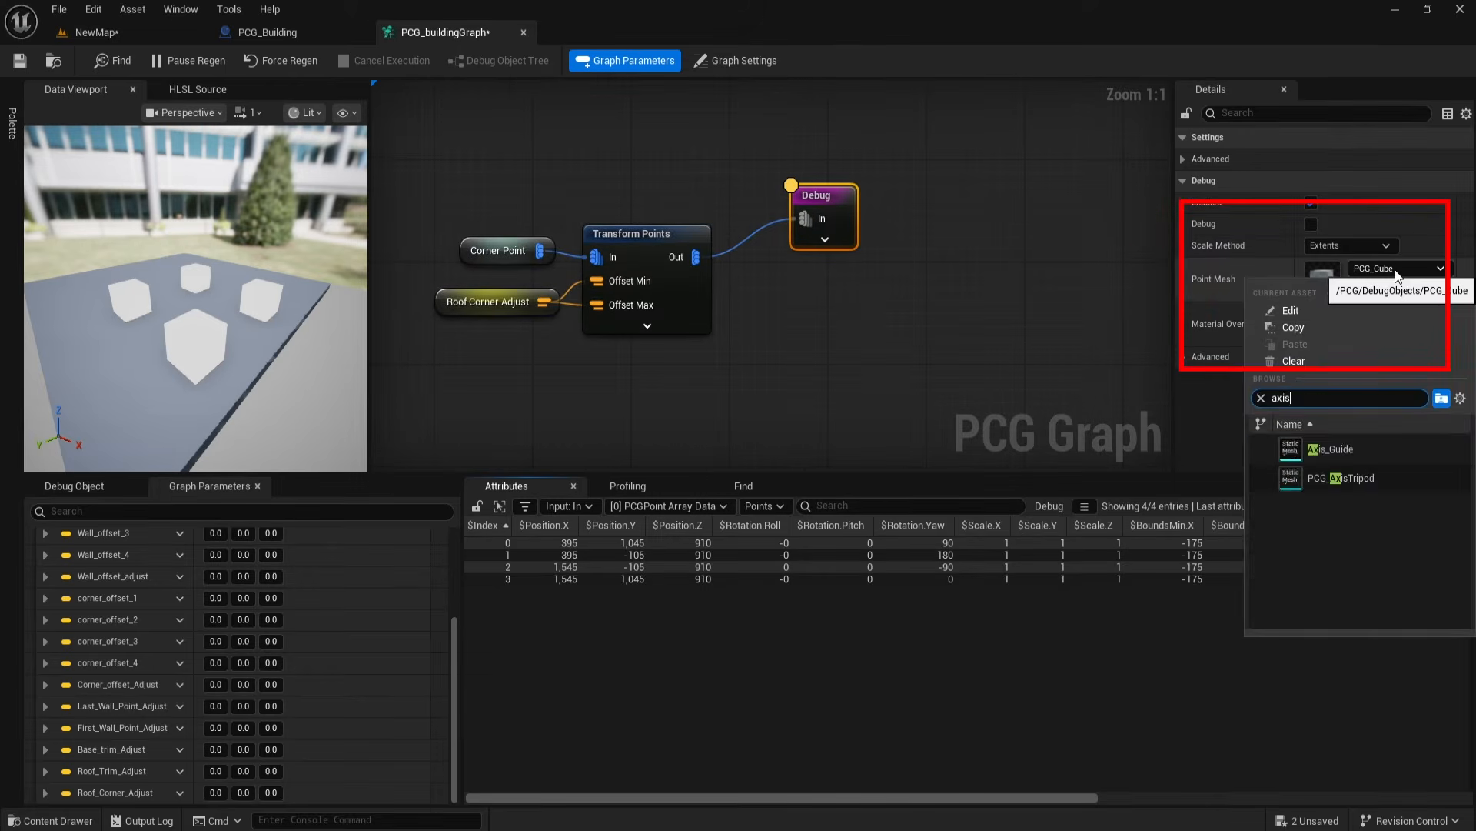
pyautogui.click(1341, 472)
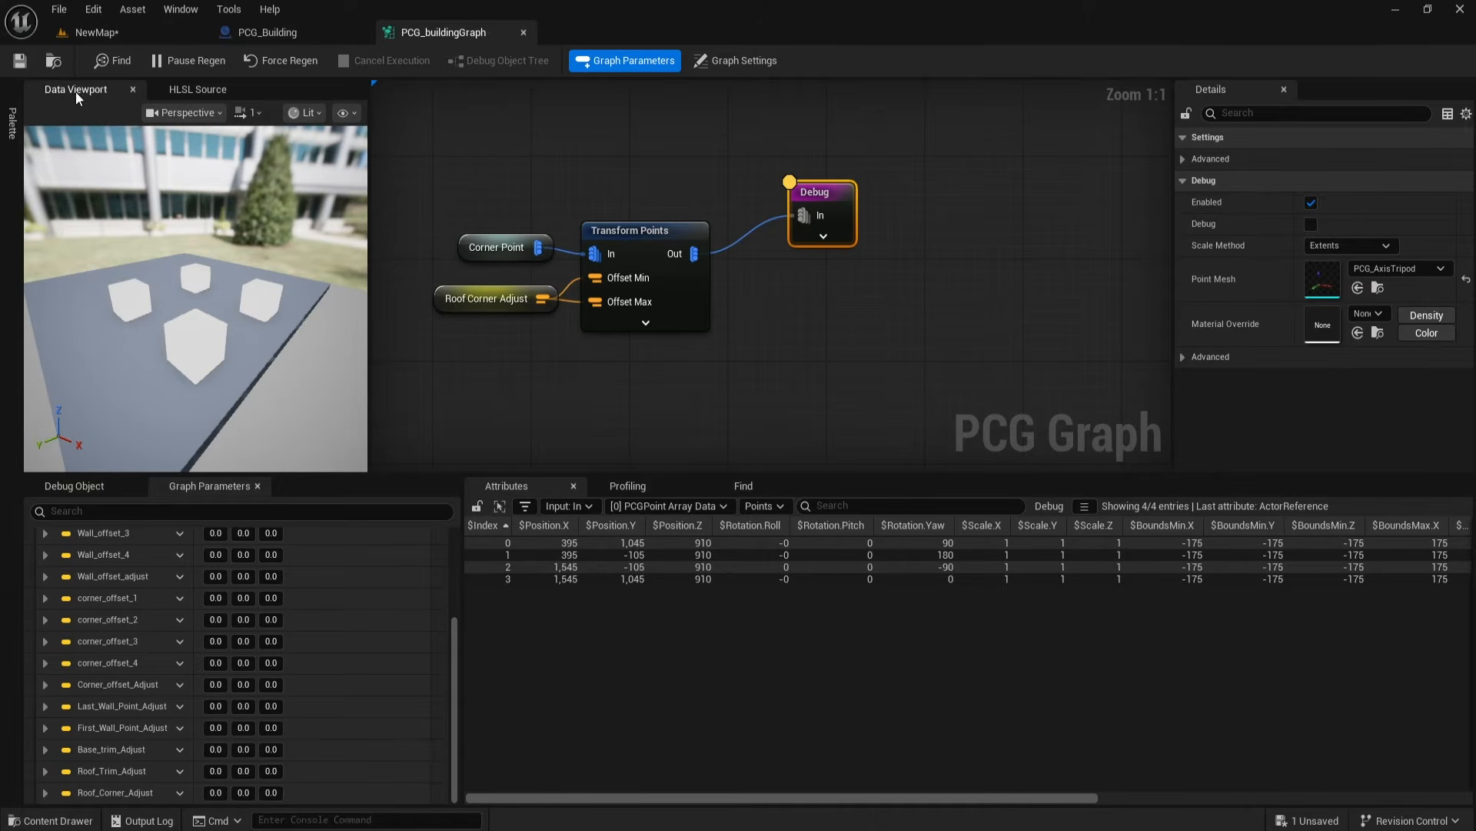
# Step: Check the orientation of the debug axes at the building's corners in NewMap and return to PCG_buildingGraph
pyautogui.click(134, 31)
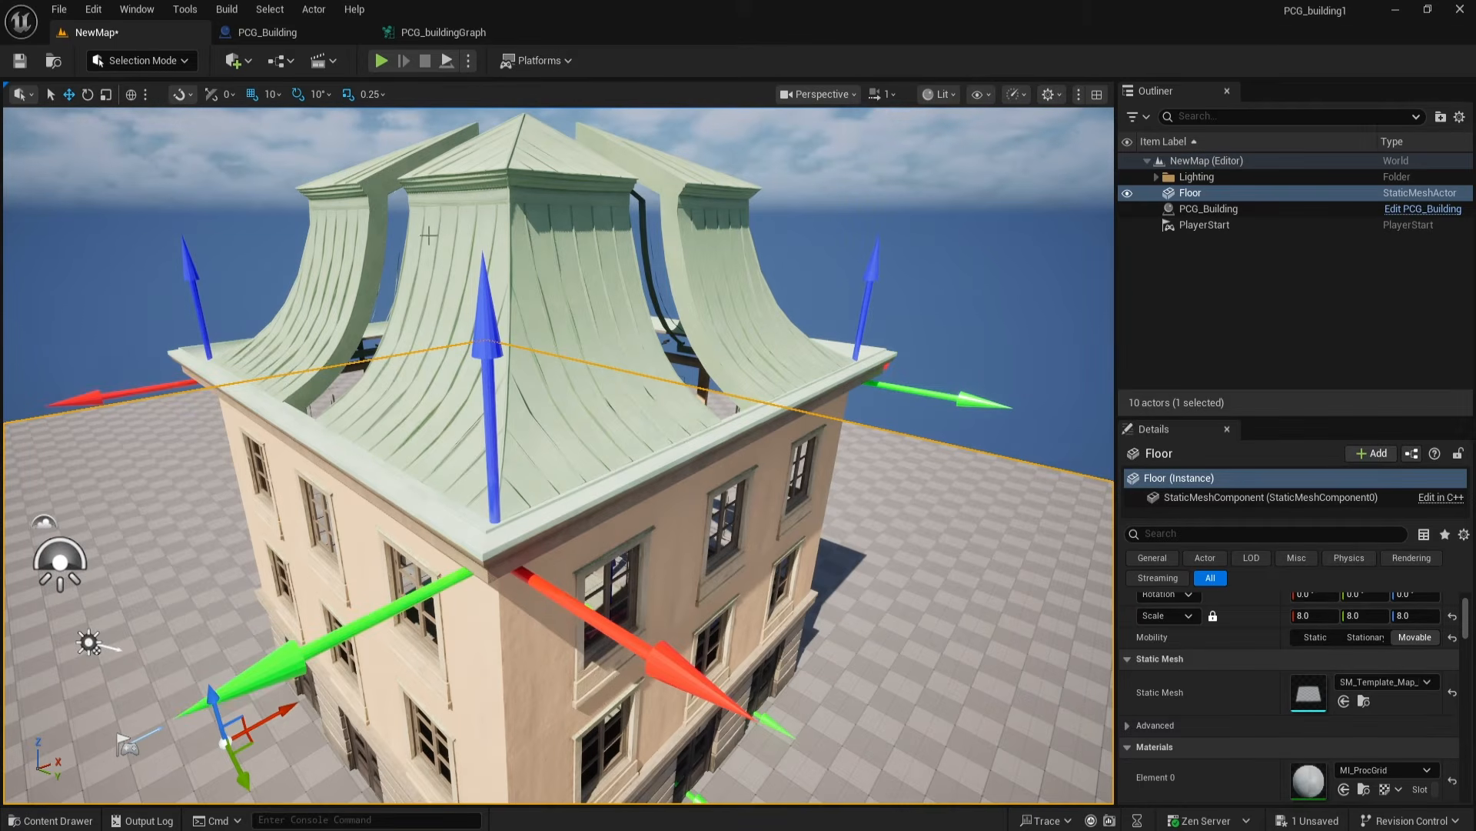
pyautogui.click(268, 32)
pyautogui.click(447, 33)
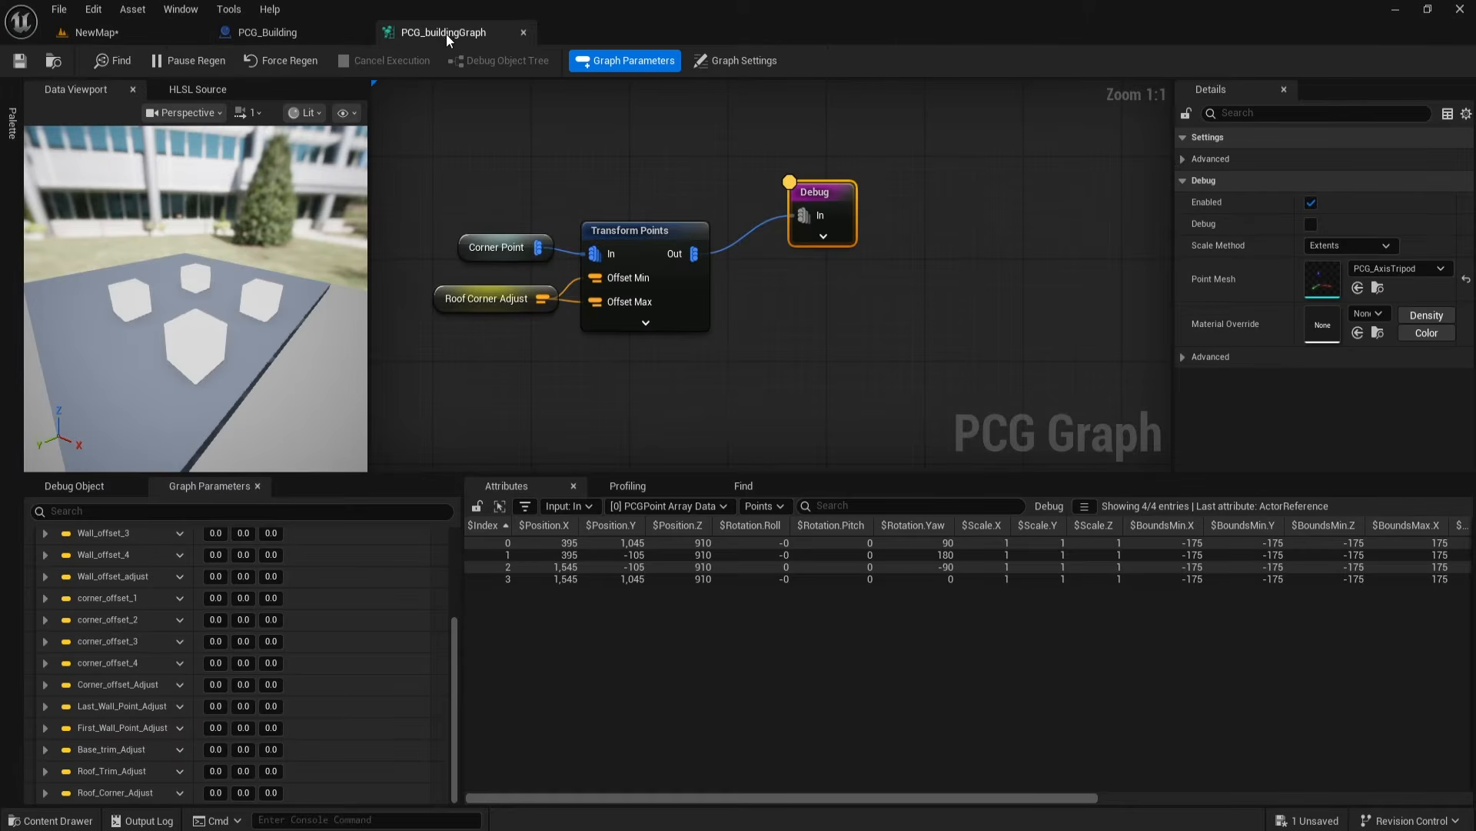
pyautogui.moveTo(741, 331); pyautogui.dragTo(816, 278, button='right')
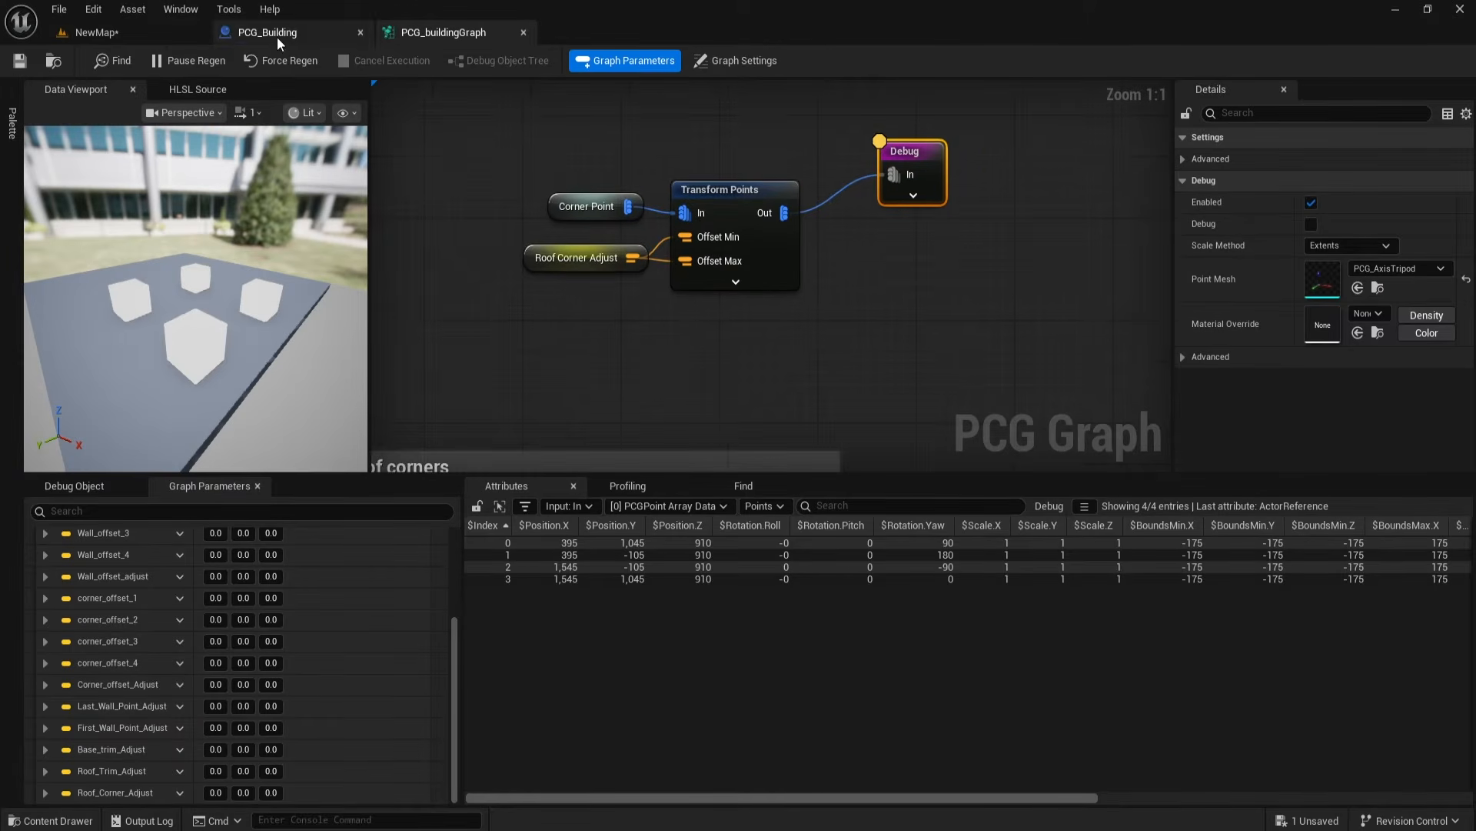
# Step: Shift the row of base and roof Set Vector Parameter nodes in PCG_Building's Construction Script slightly away from the corner group
pyautogui.click(276, 34)
pyautogui.moveTo(564, 509); pyautogui.dragTo(682, 507, button='right')
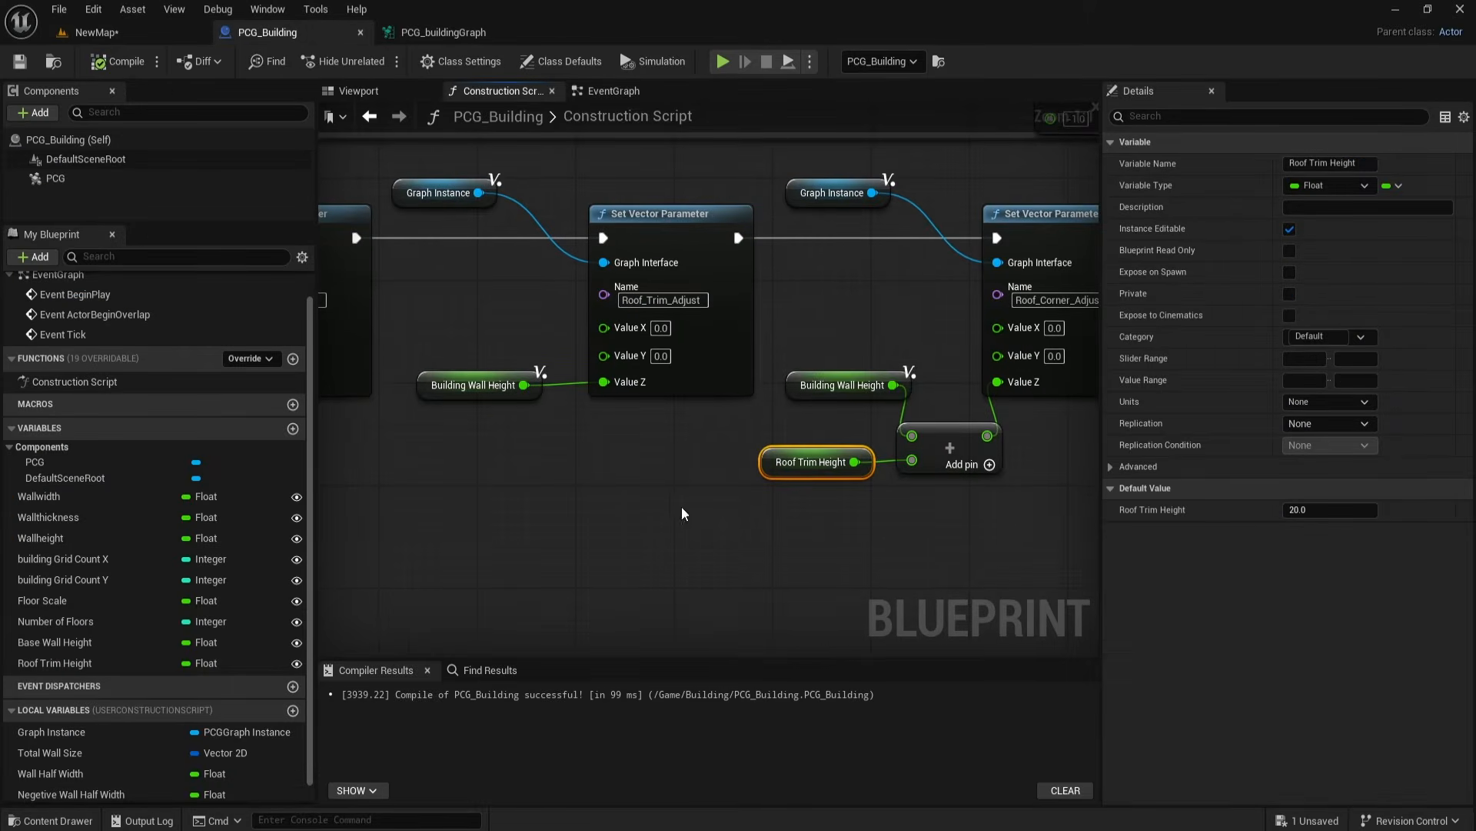
pyautogui.click(802, 388)
pyautogui.scroll(-5, 835, 473)
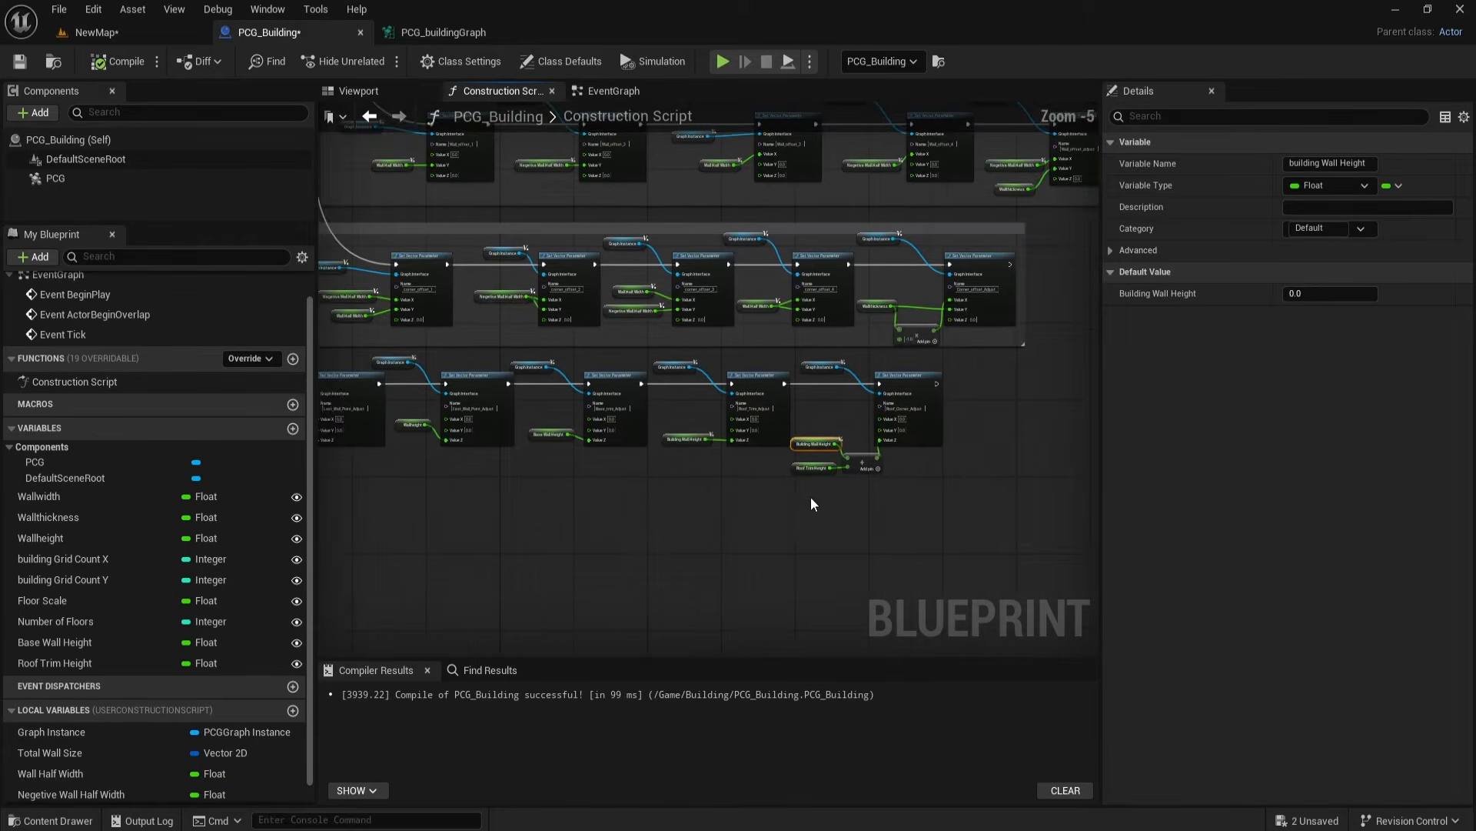
pyautogui.moveTo(721, 507); pyautogui.dragTo(837, 505, button='right')
pyautogui.moveTo(338, 349); pyautogui.dragTo(1068, 509)
pyautogui.moveTo(1007, 377); pyautogui.dragTo(1029, 386)
# Step: Wrap the selected base and roof parameter nodes in a comment box titled "Roof and bAse"
pyautogui.scroll(3, 472, 456)
pyautogui.scroll(-3, 480, 459)
pyautogui.moveTo(653, 489); pyautogui.dragTo(698, 460, button='right')
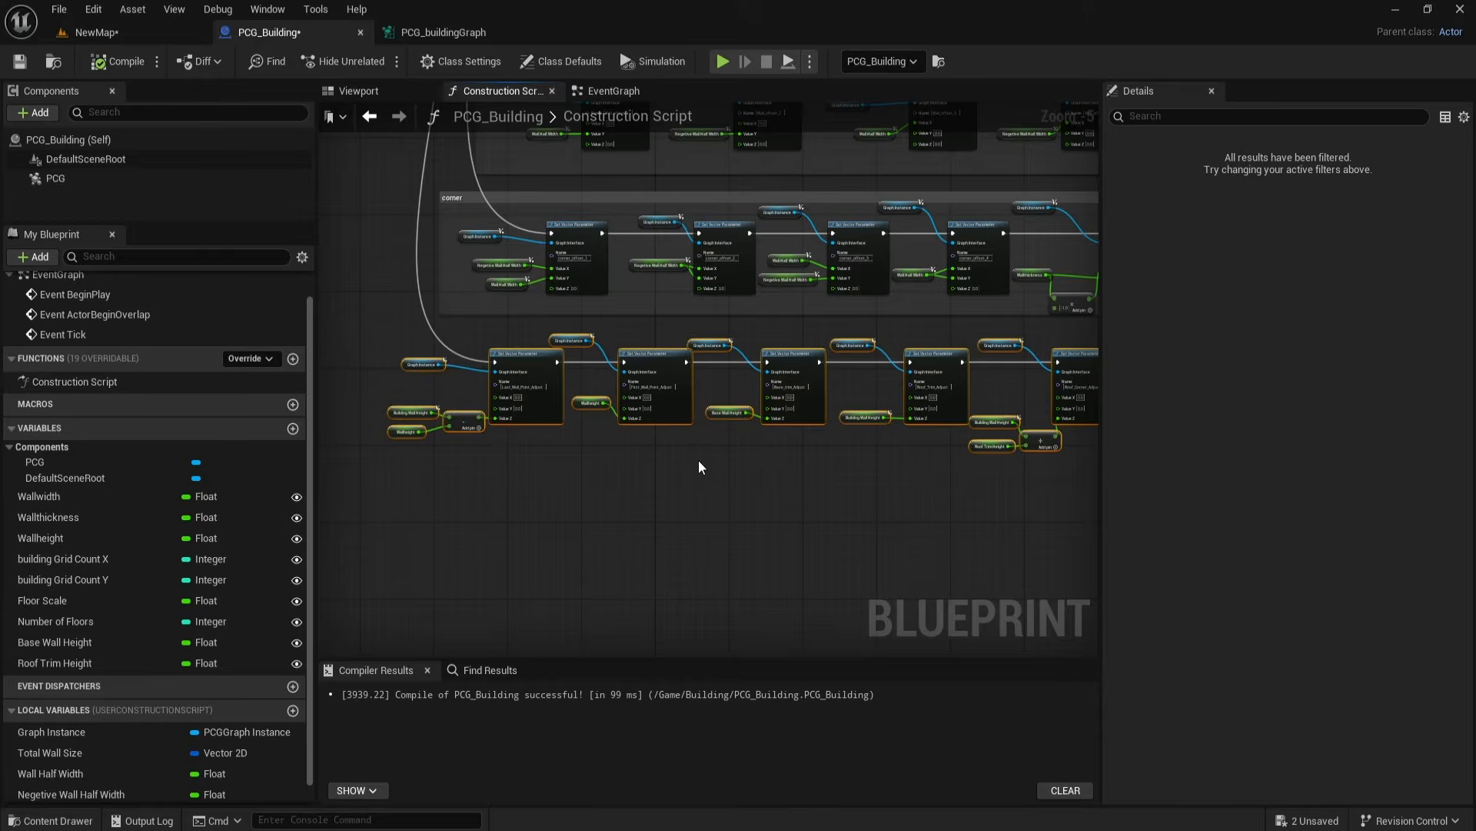
pyautogui.write('cRoof and base')
pyautogui.click(539, 528)
pyautogui.moveTo(846, 549); pyautogui.dragTo(575, 576, button='right')
pyautogui.scroll(3, 563, 480)
pyautogui.moveTo(549, 512); pyautogui.dragTo(722, 502, button='right')
pyautogui.moveTo(1103, 483); pyautogui.dragTo(1230, 490)
pyautogui.scroll(-3, 615, 513)
pyautogui.moveTo(500, 539); pyautogui.dragTo(781, 520, button='right')
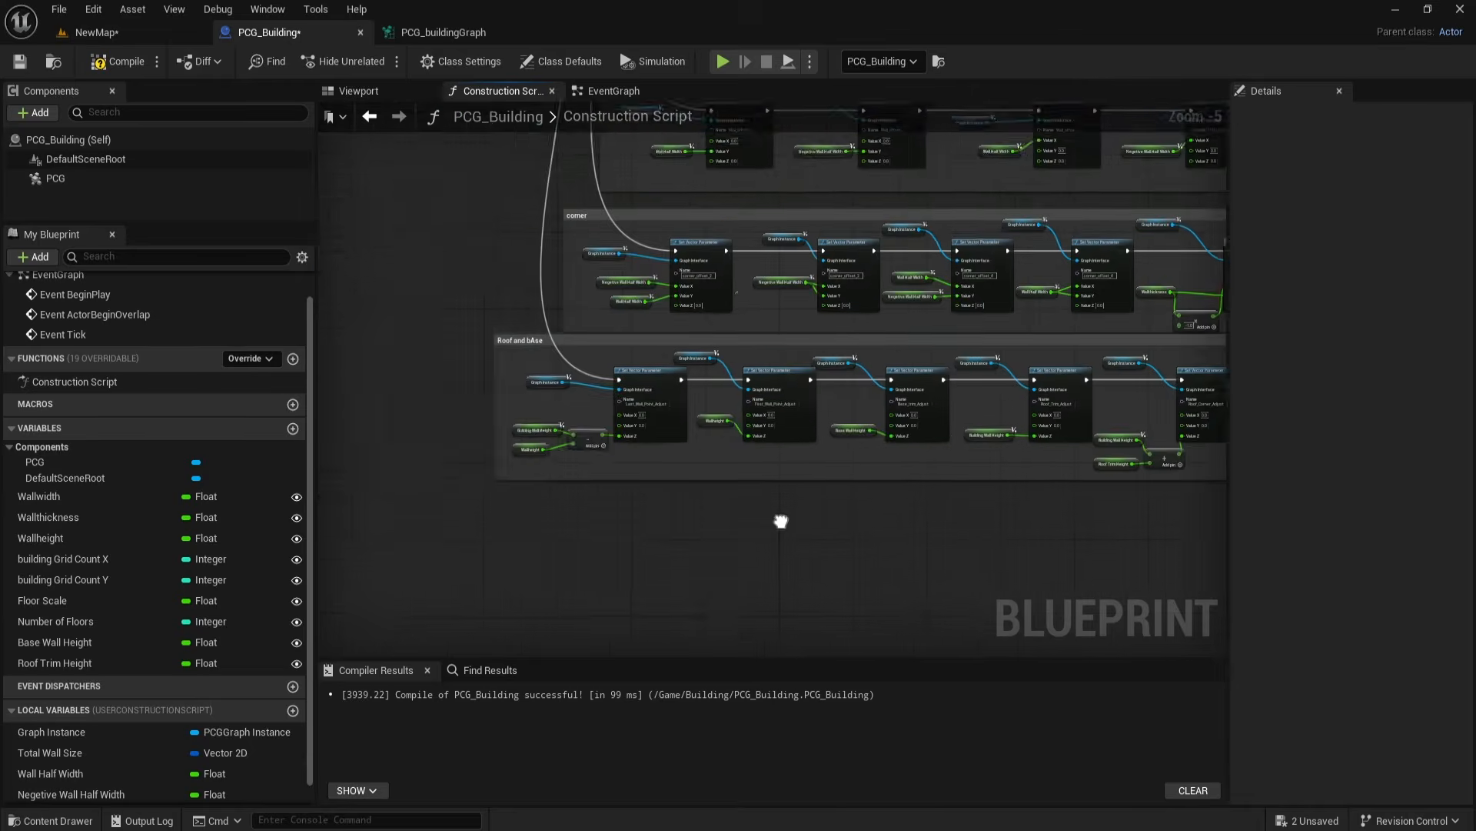
# Step: Toggle the enabled state of the Base trim and Base trim corner Static Mesh Spawners in PCG_buildingGraph and force regeneration
pyautogui.click(444, 32)
pyautogui.scroll(3, 639, 288)
pyautogui.scroll(-1, 750, 215)
pyautogui.moveTo(368, 371); pyautogui.dragTo(785, 265, button='right')
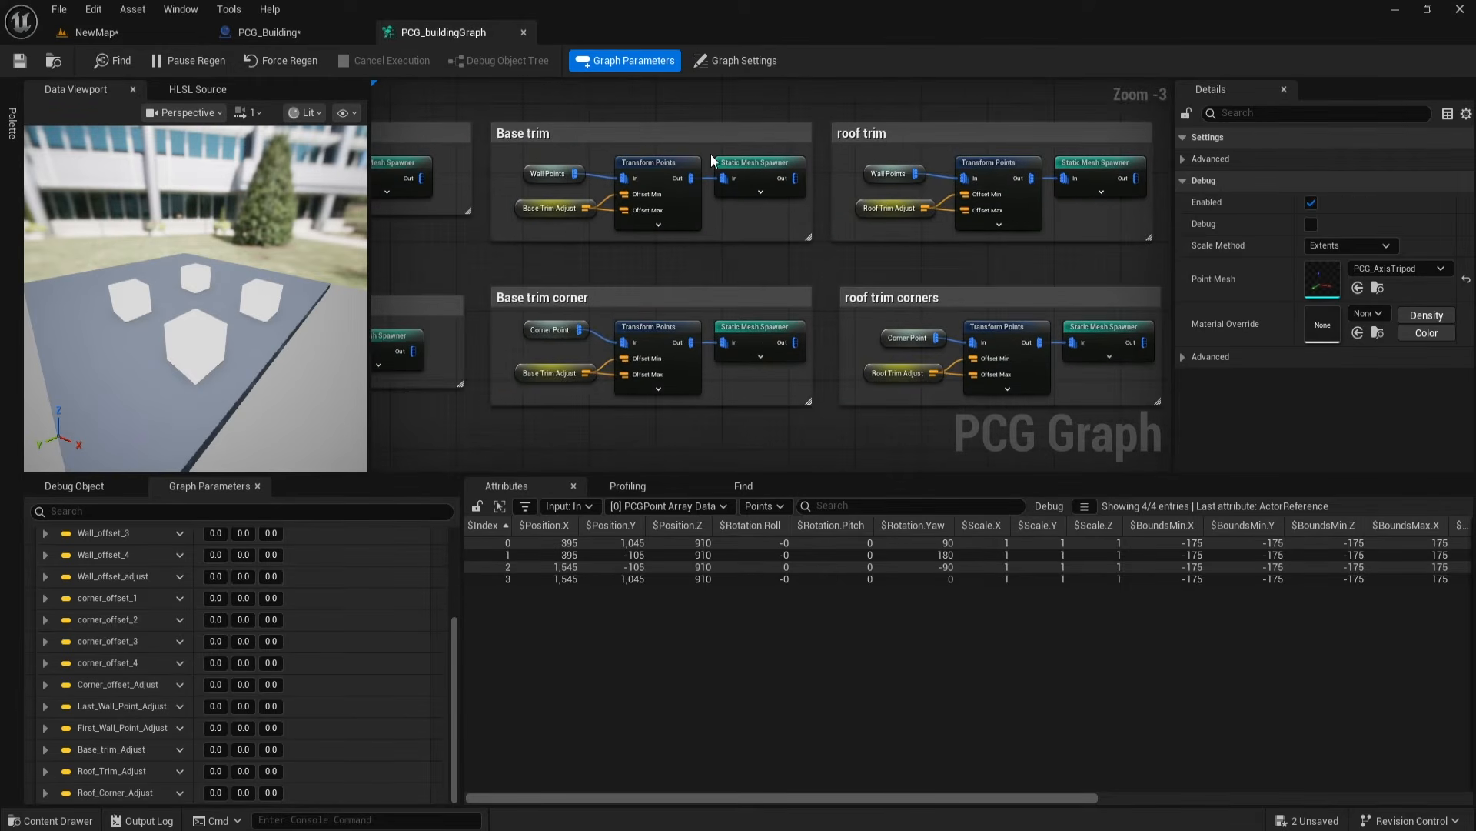
pyautogui.click(753, 175)
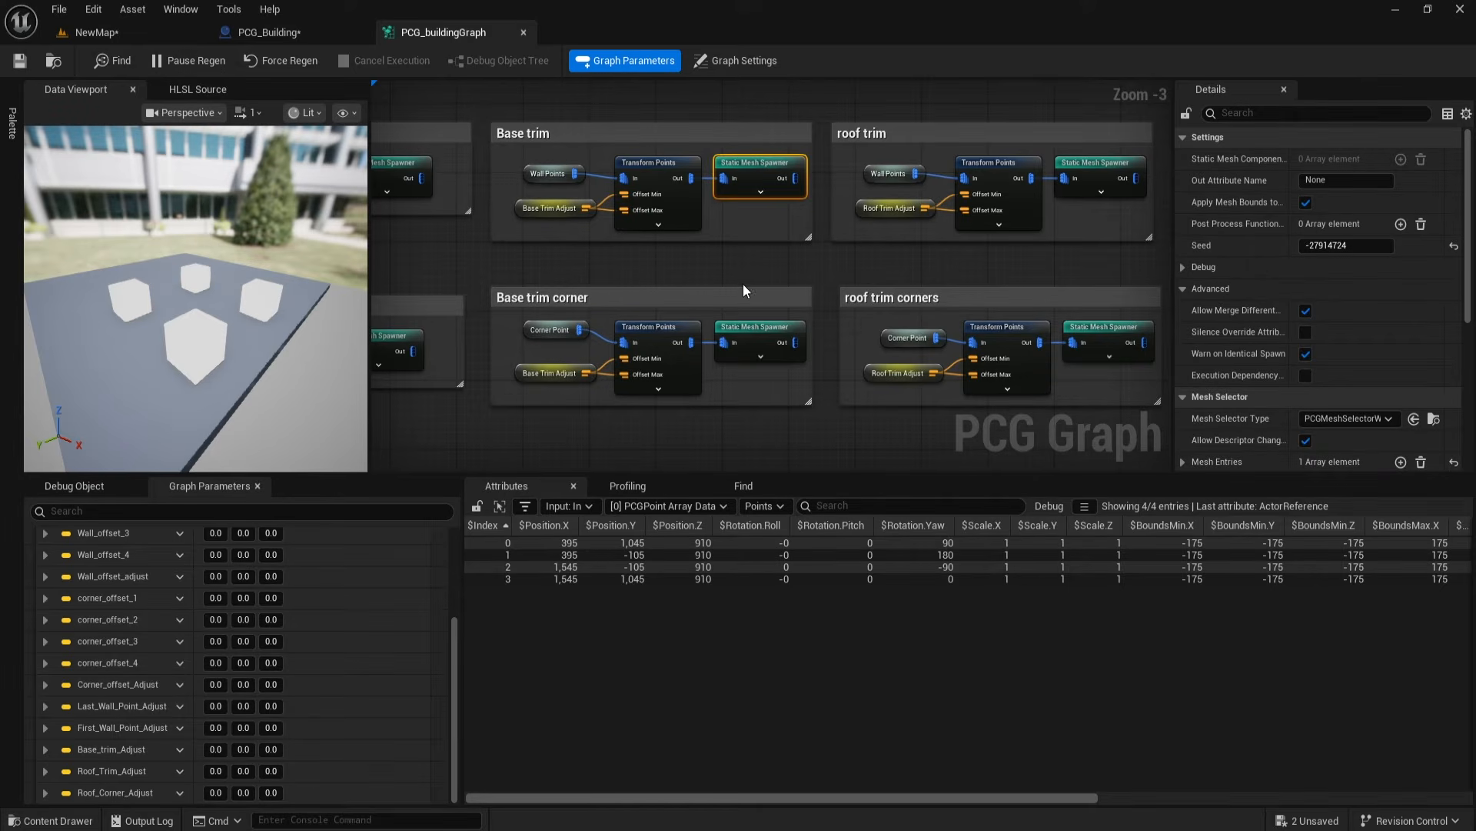
pyautogui.press('e')
pyautogui.click(752, 333)
pyautogui.press('e')
pyautogui.click(277, 61)
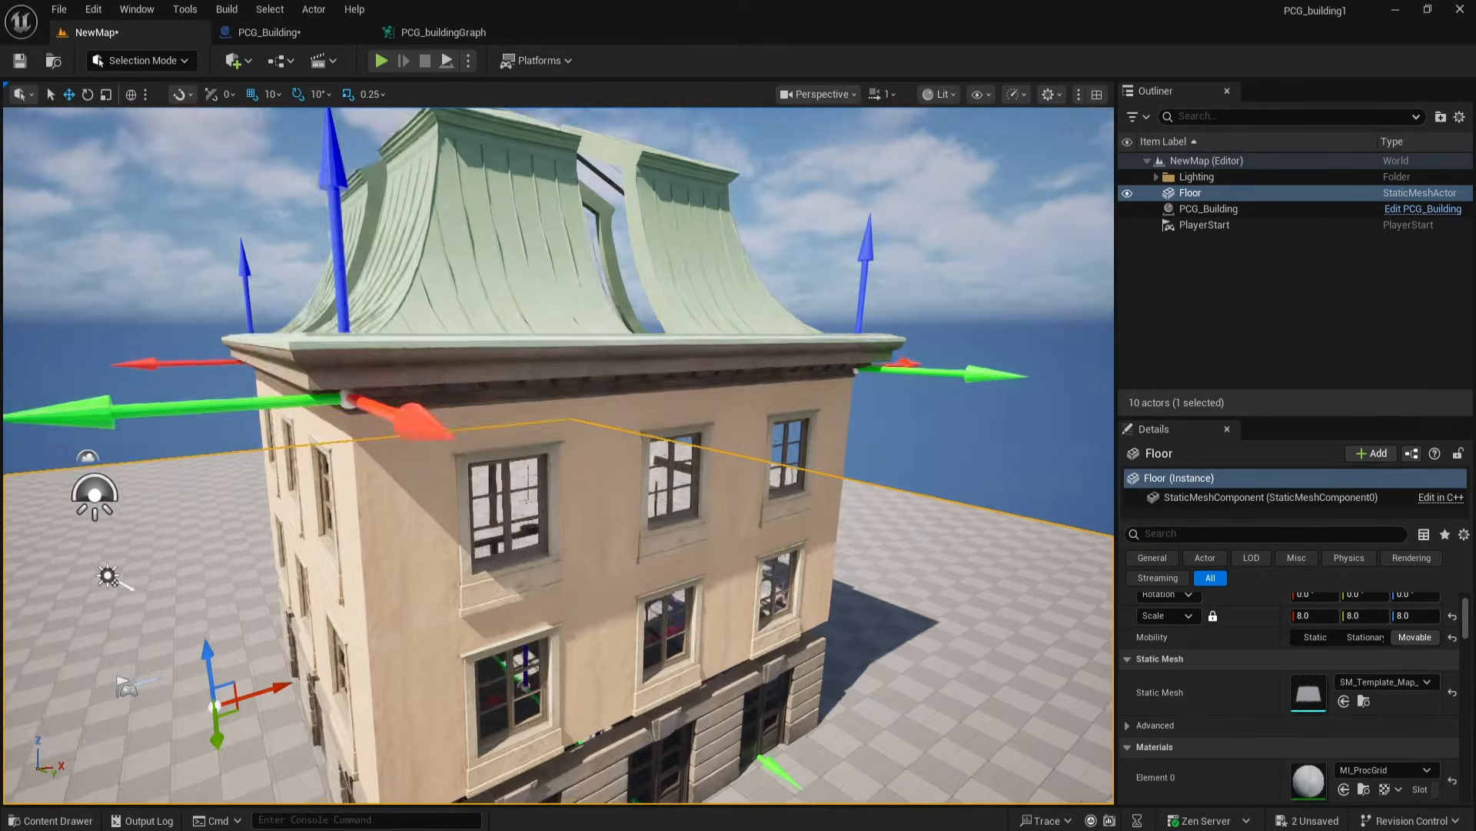
# Step: Re-enable the Static Mesh Spawners of the Base trim and Base trim corner groups in PCG_buildingGraph
pyautogui.click(269, 32)
pyautogui.click(444, 31)
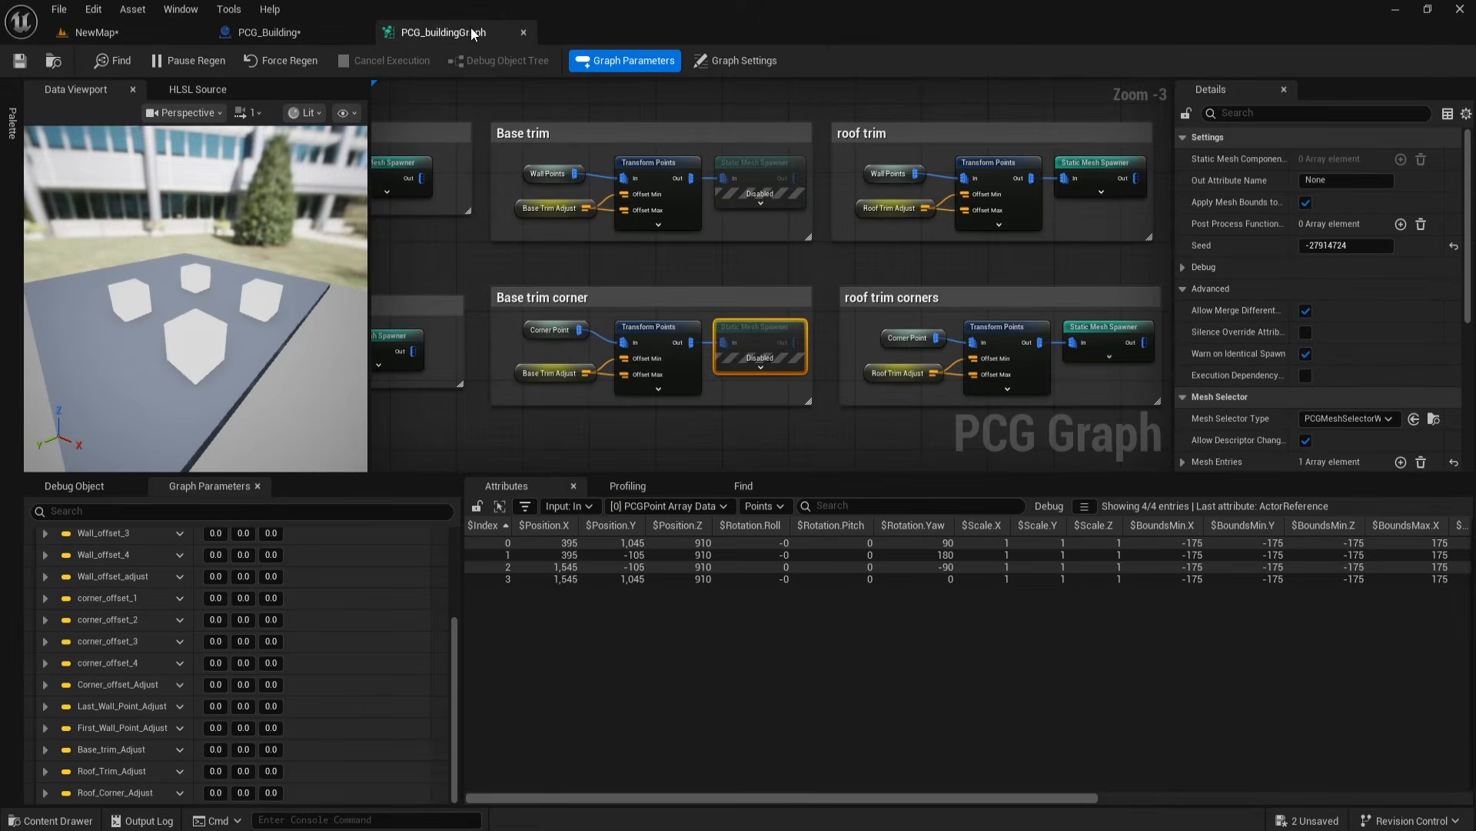
pyautogui.click(746, 176)
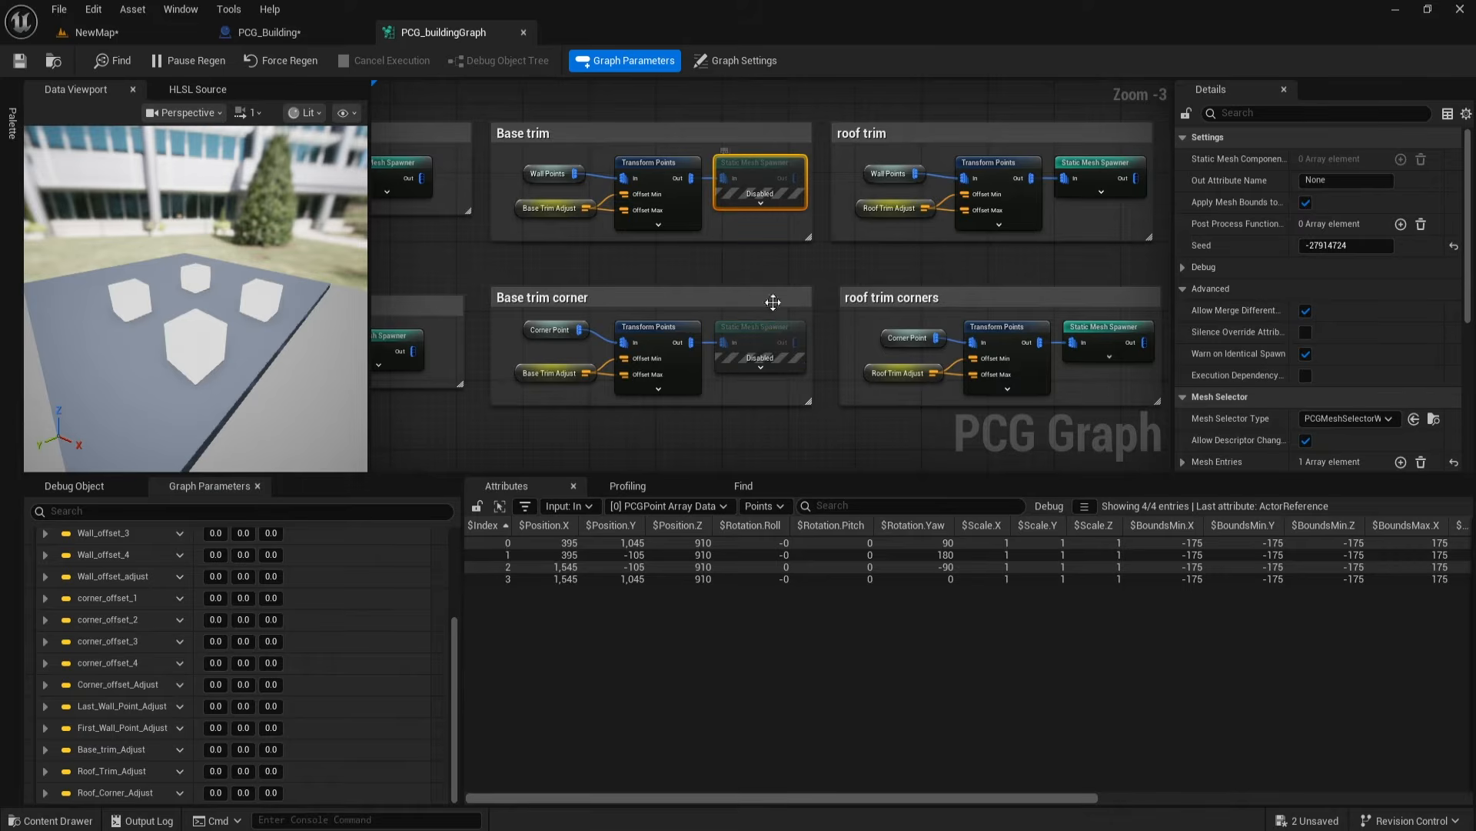
pyautogui.click(768, 342)
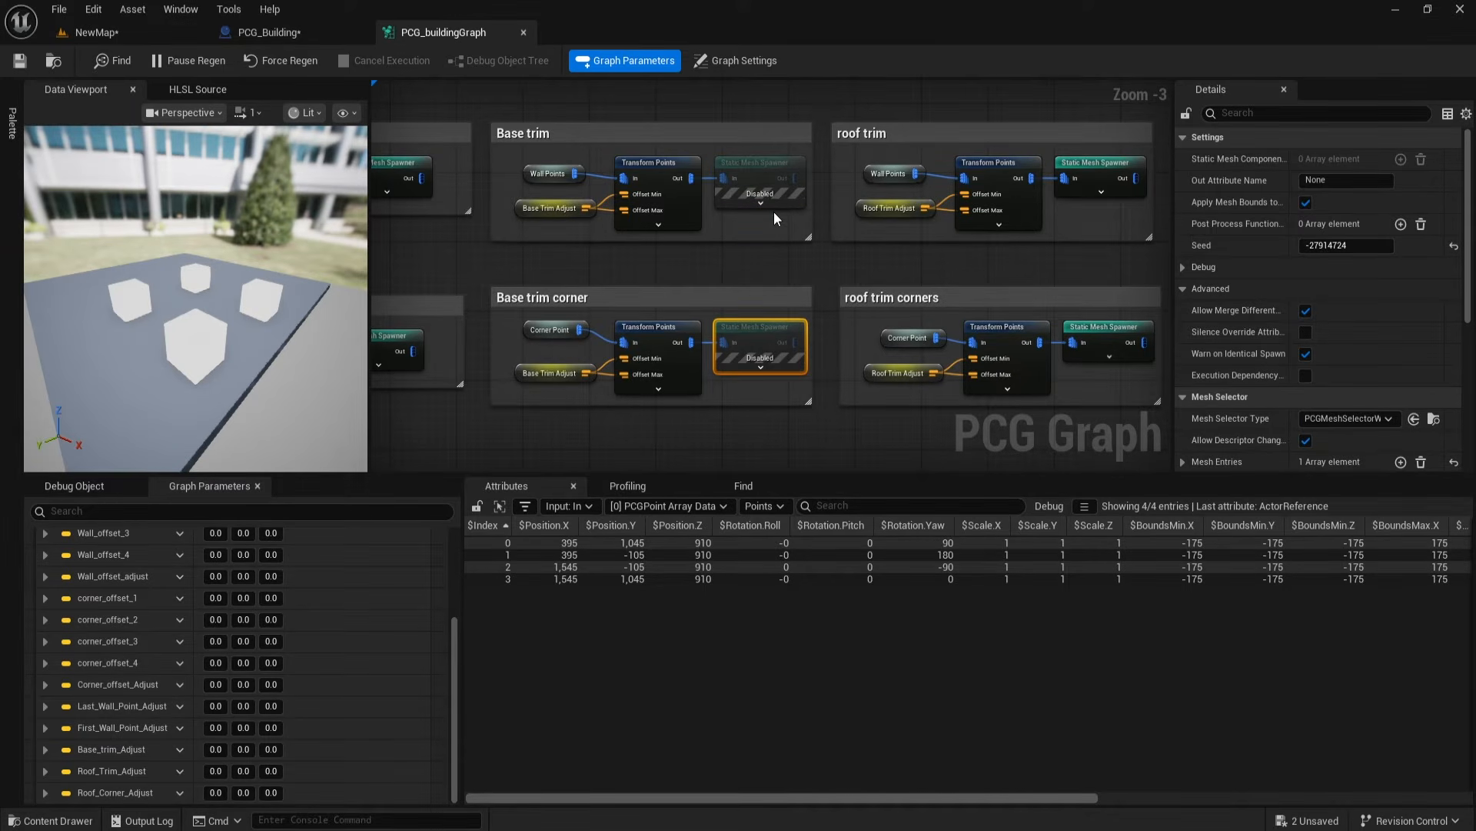
pyautogui.press('e')
pyautogui.click(762, 174)
pyautogui.press('e')
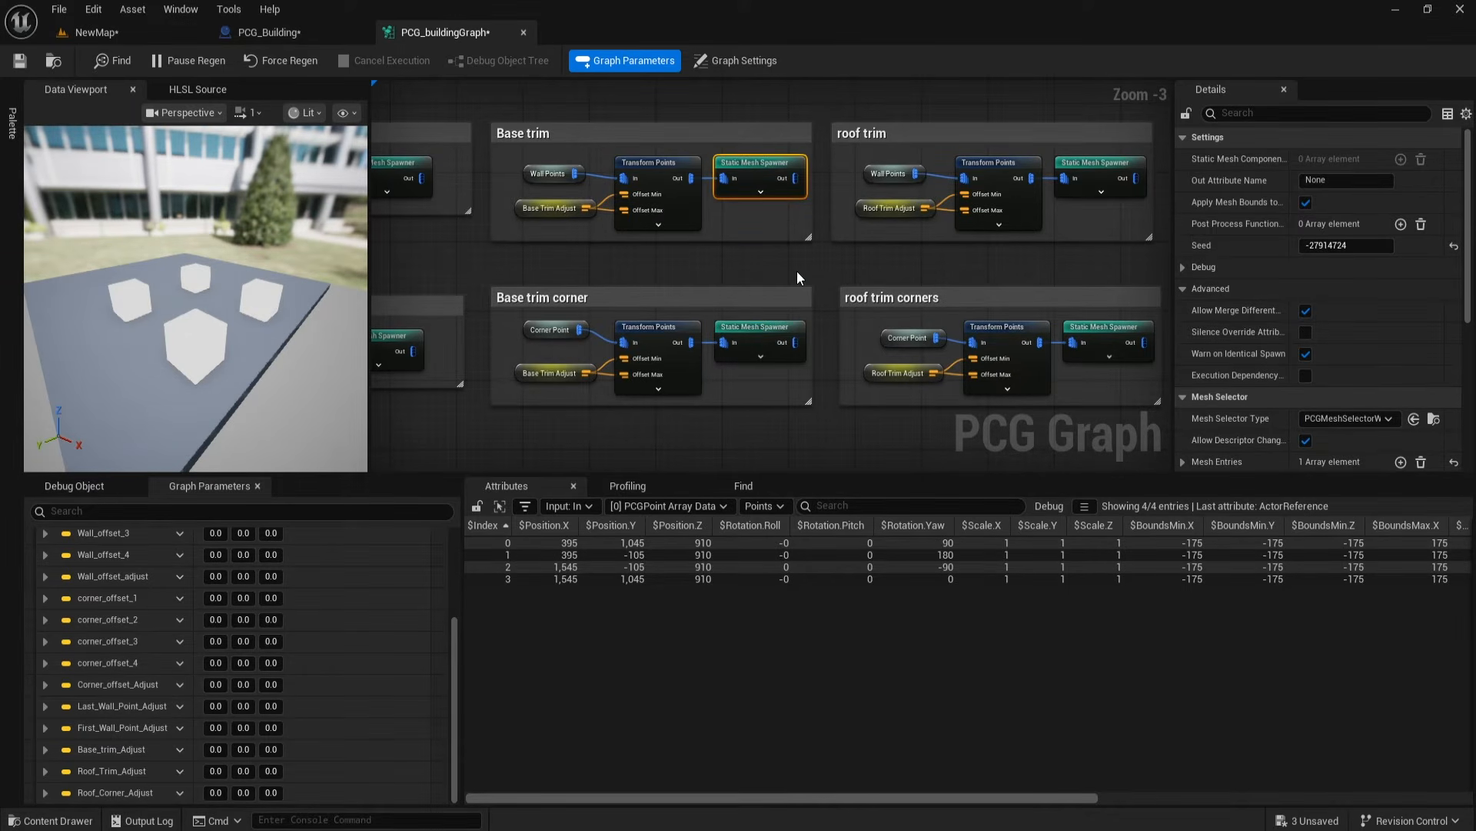
# Step: Disable the roof trim and roof trim corners Static Mesh Spawners, save the graph, and inspect the building's roof corners in NewMap
pyautogui.moveTo(796, 270); pyautogui.dragTo(607, 272, button='right')
pyautogui.click(877, 176)
pyautogui.press('e')
pyautogui.click(914, 329)
pyautogui.press('e')
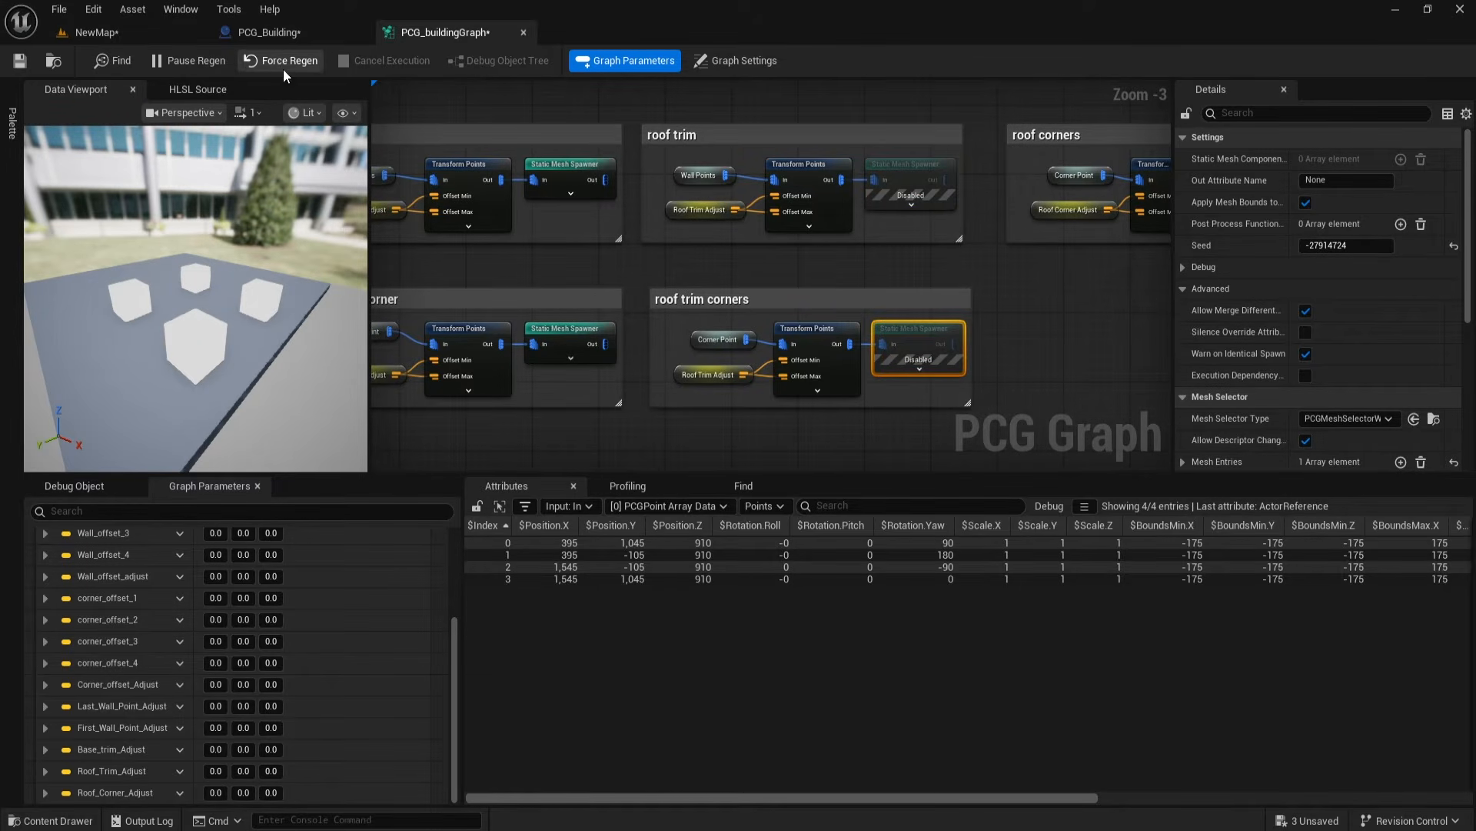
pyautogui.click(20, 60)
pyautogui.click(86, 37)
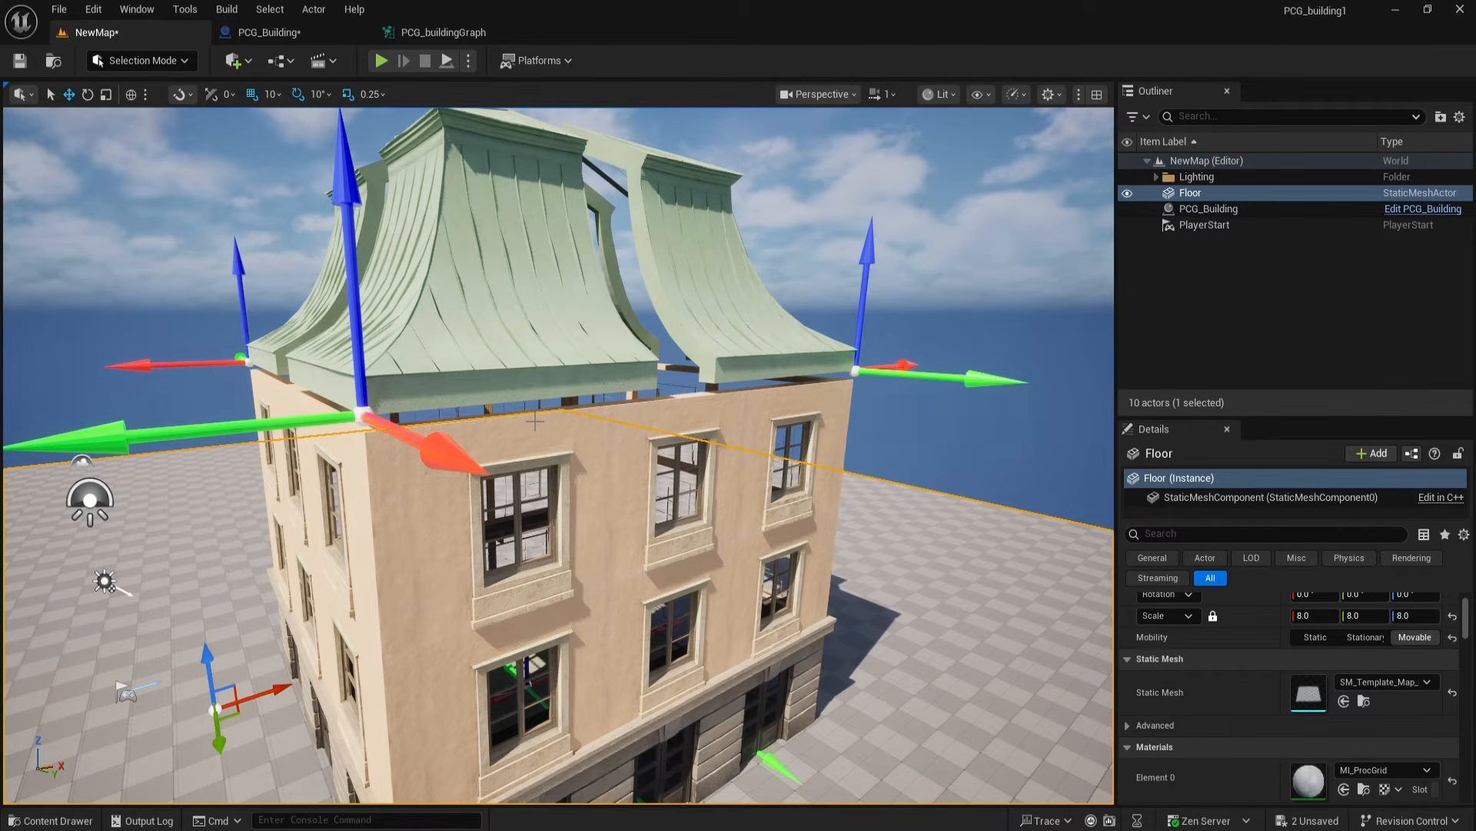
pyautogui.moveTo(557, 453); pyautogui.dragTo(430, 454, button='right')
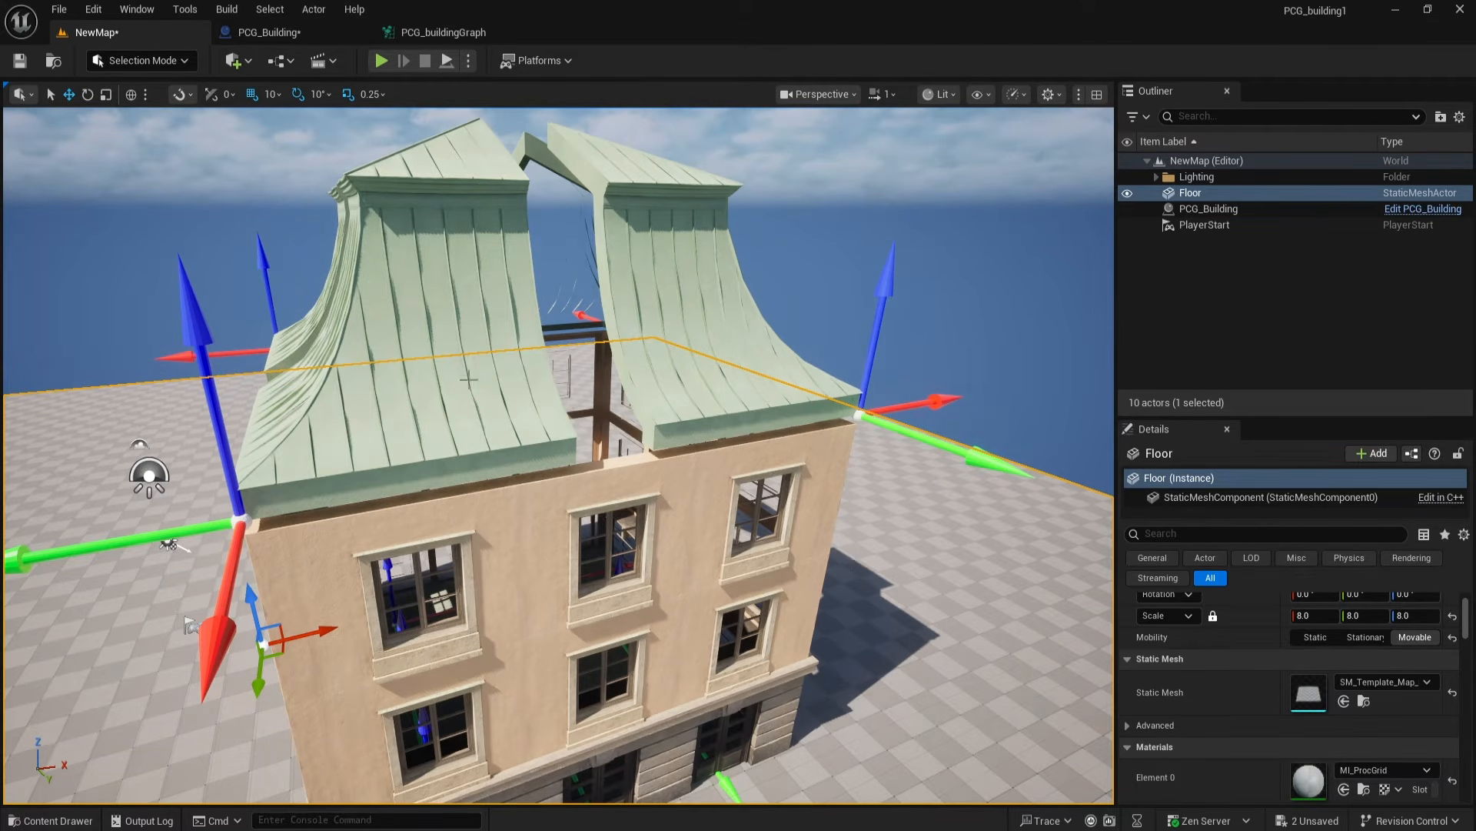
# Step: In PCG_buildingGraph, add a second Transform Points node fed by the output of the debugged roof corner Transform Points node
pyautogui.click(446, 34)
pyautogui.moveTo(992, 289); pyautogui.dragTo(688, 444, button='right')
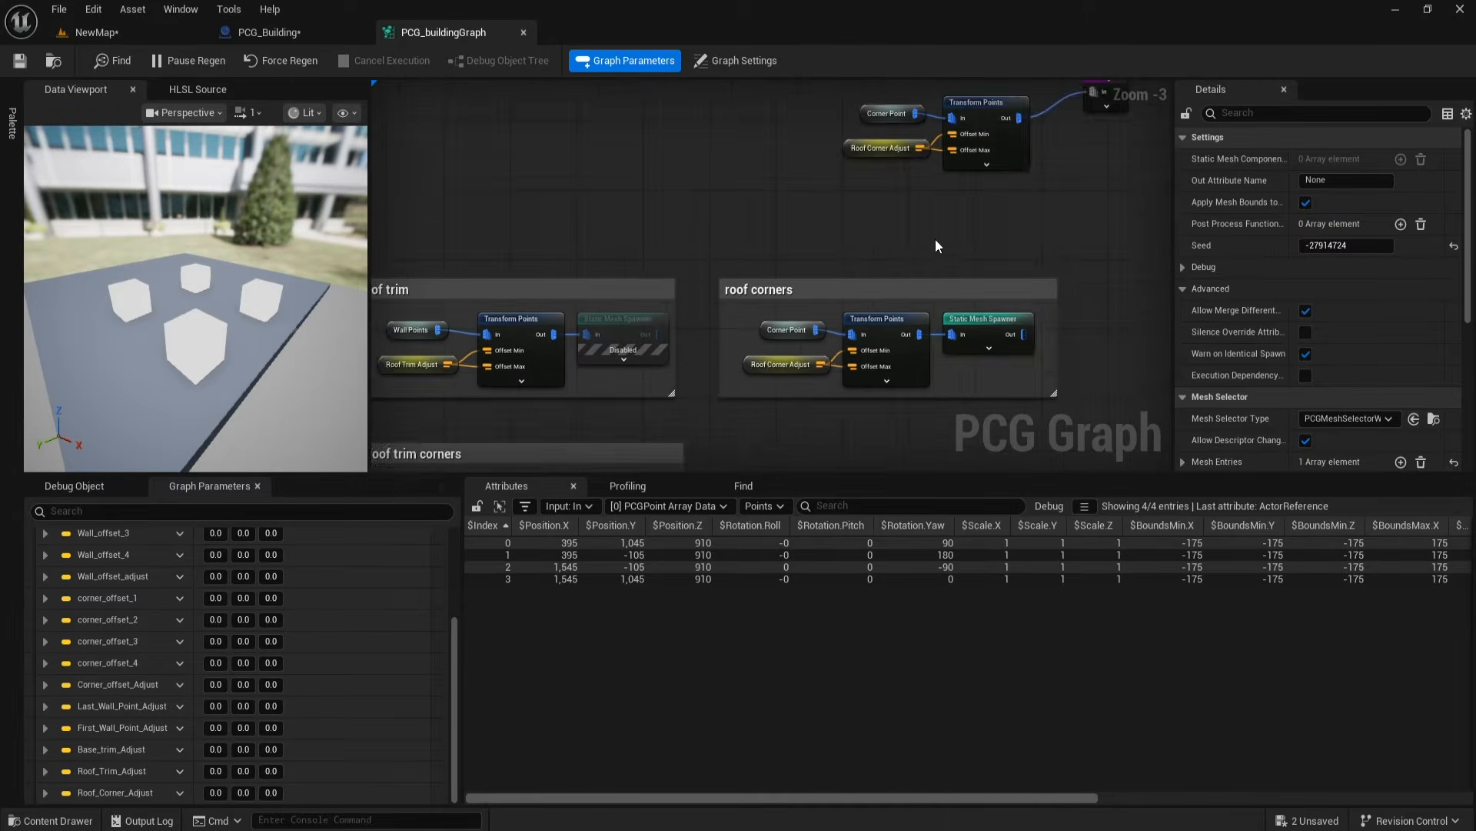
pyautogui.scroll(2, 846, 149)
pyautogui.click(850, 134)
pyautogui.moveTo(749, 222); pyautogui.dragTo(865, 226)
pyautogui.write('tra')
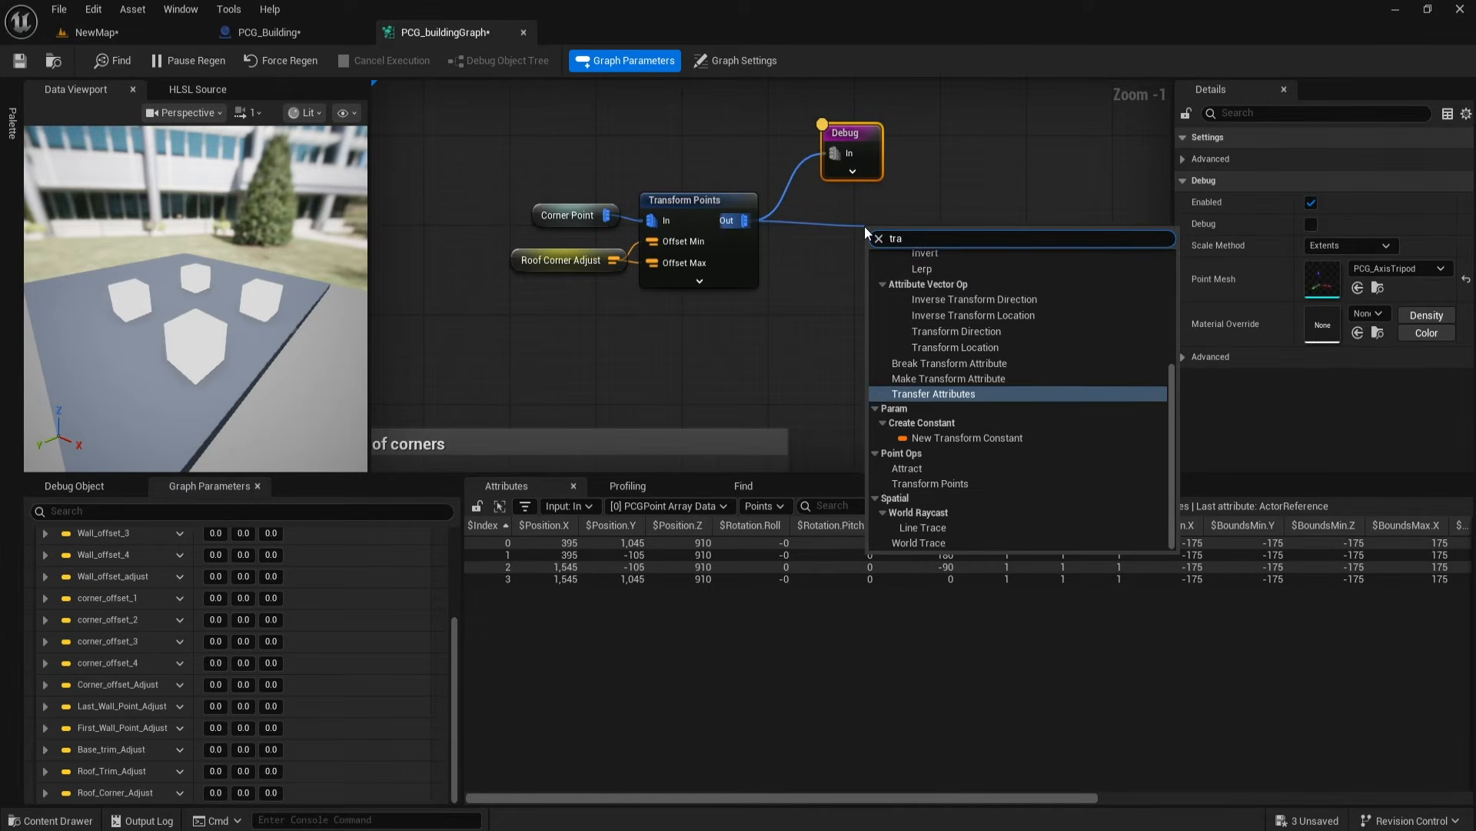
pyautogui.press('Down')
pyautogui.press('Down')
pyautogui.press('Down')
pyautogui.press('Down')
pyautogui.press('Down')
pyautogui.press('Down')
pyautogui.scroll(-1, 865, 226)
pyautogui.click(931, 483)
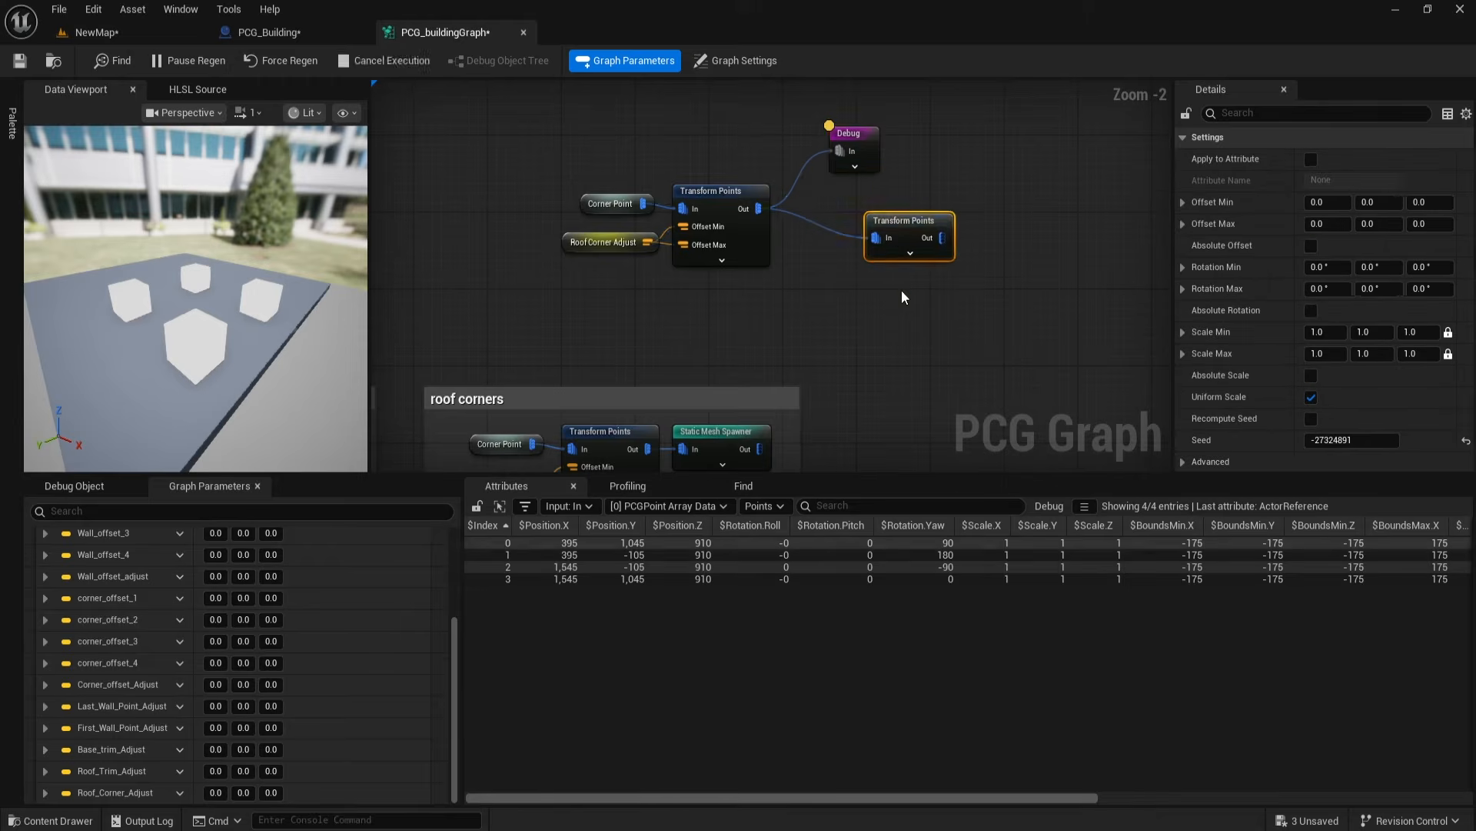
# Step: Line up the new Transform Points node with the roof corner Transform Points node that feeds it
pyautogui.moveTo(879, 210); pyautogui.dragTo(868, 334, button='right')
pyautogui.moveTo(431, 115); pyautogui.dragTo(939, 290)
pyautogui.moveTo(939, 290); pyautogui.dragTo(844, 323, button='right')
pyautogui.click(838, 212)
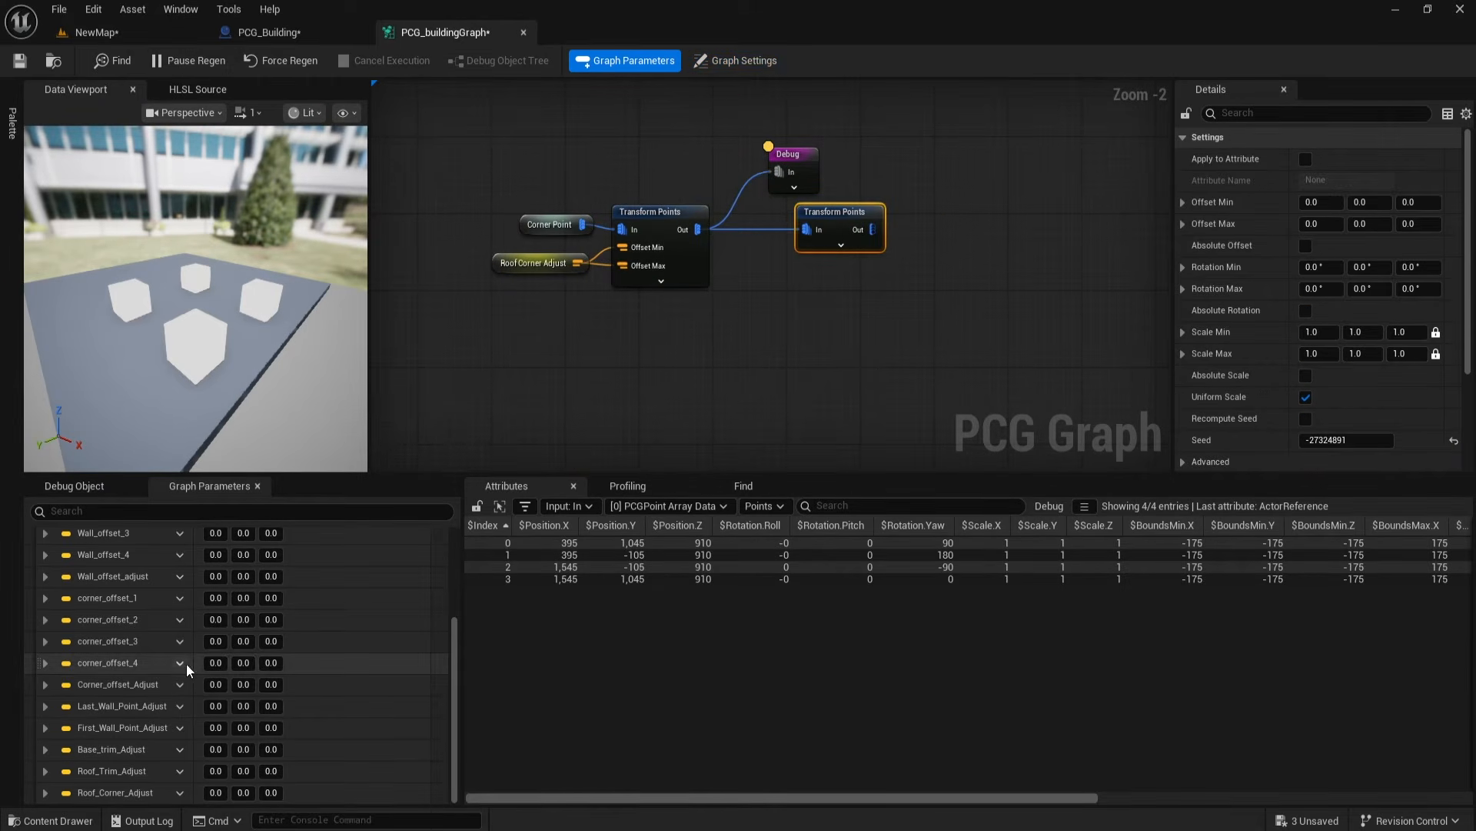
# Step: Add a graph parameter named "Roof Corner Pivot Adjust" and set its type to Vector
pyautogui.scroll(4, 180, 666)
pyautogui.scroll(-4, 168, 666)
pyautogui.doubleClick(128, 792)
pyautogui.write('Roof Corner Piv')
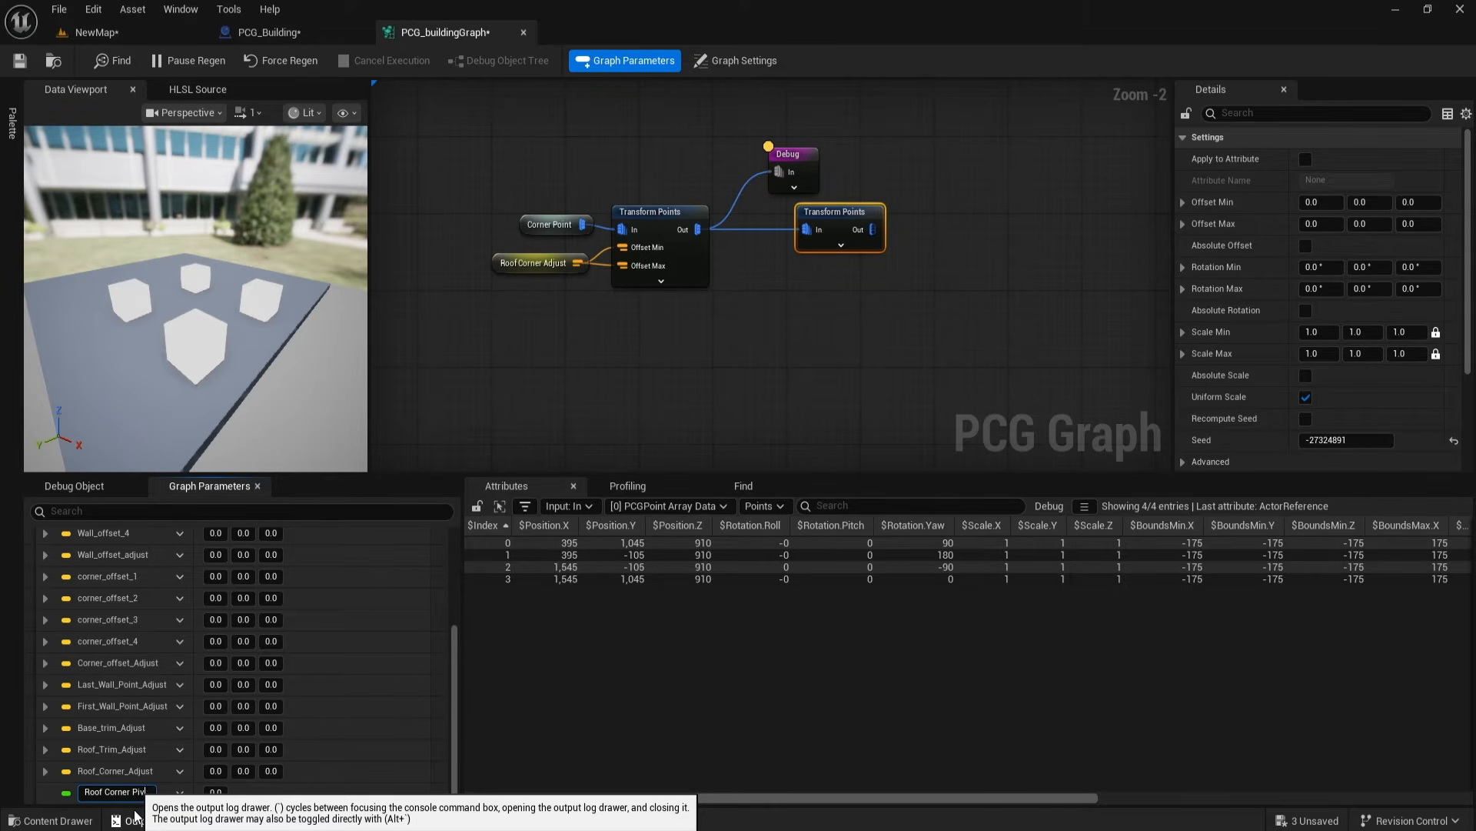
pyautogui.write('i')
pyautogui.press('BackSpace')
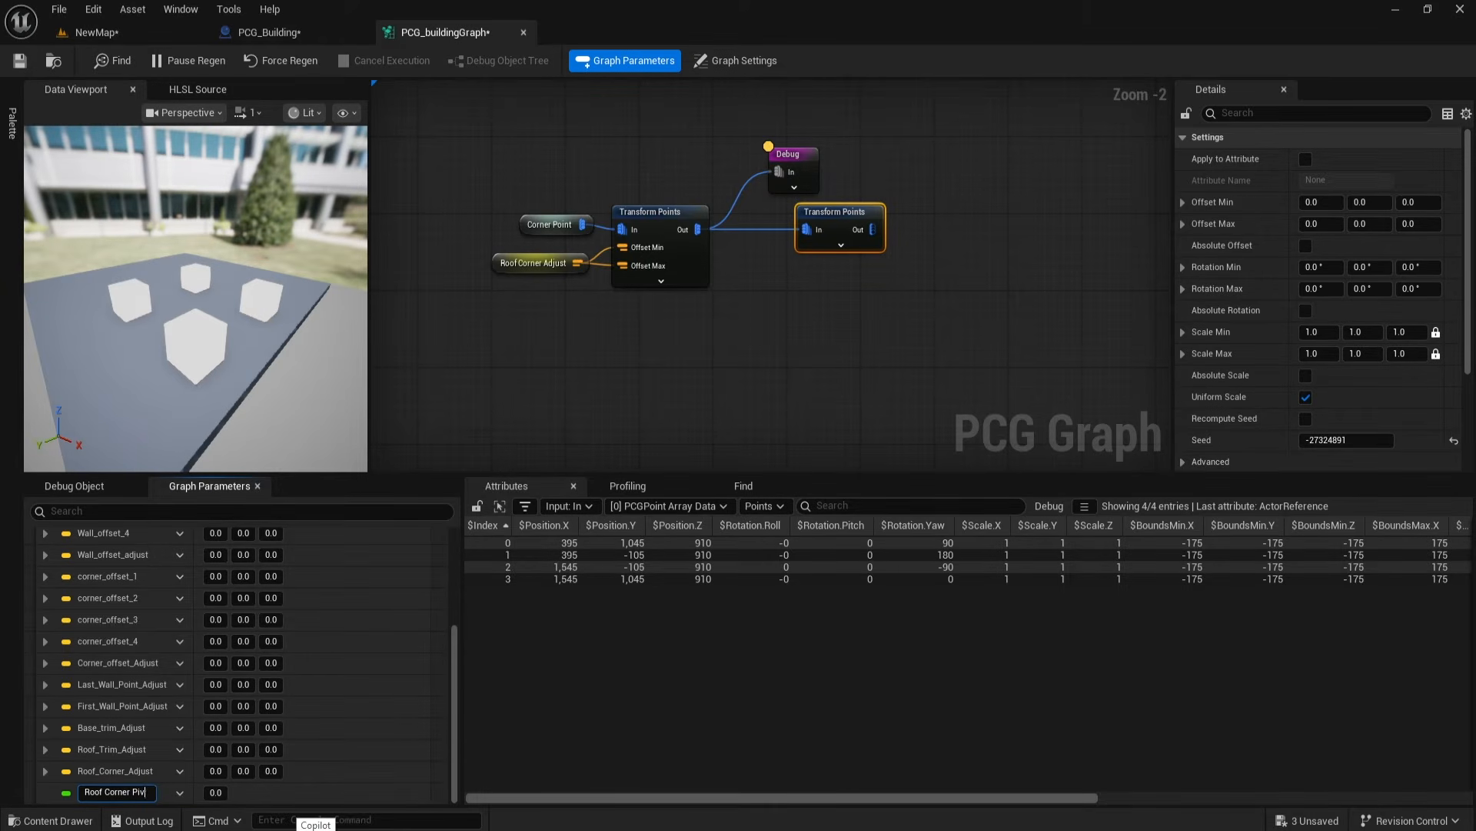
pyautogui.press('Return')
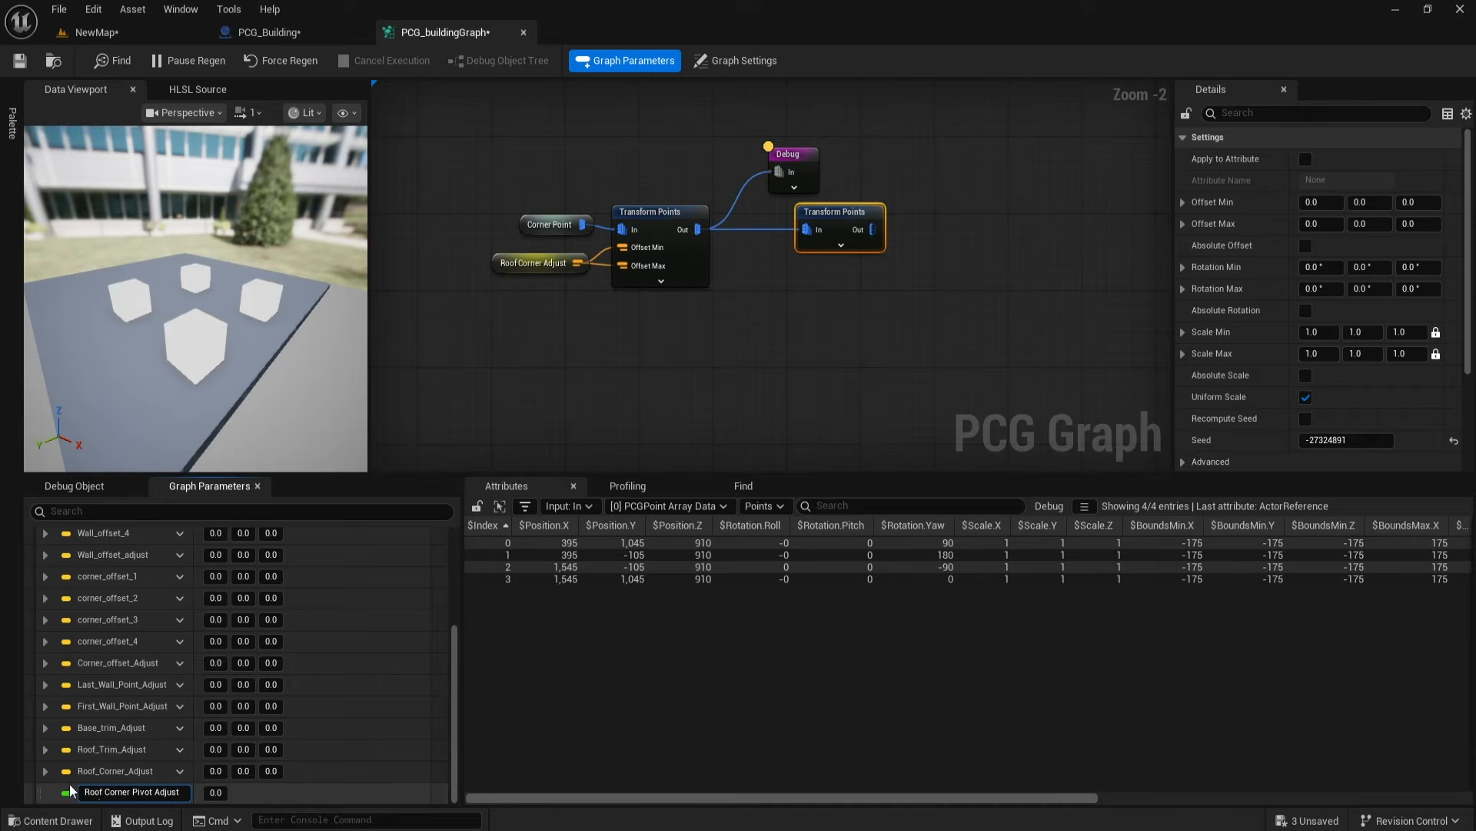
pyautogui.click(188, 792)
pyautogui.click(246, 660)
pyautogui.click(230, 502)
# Step: Add a Get Roof_Corner_Pivot_Adjust node and connect it to Offset Min and Offset Max of the new Transform Points node
pyautogui.scroll(2, 866, 305)
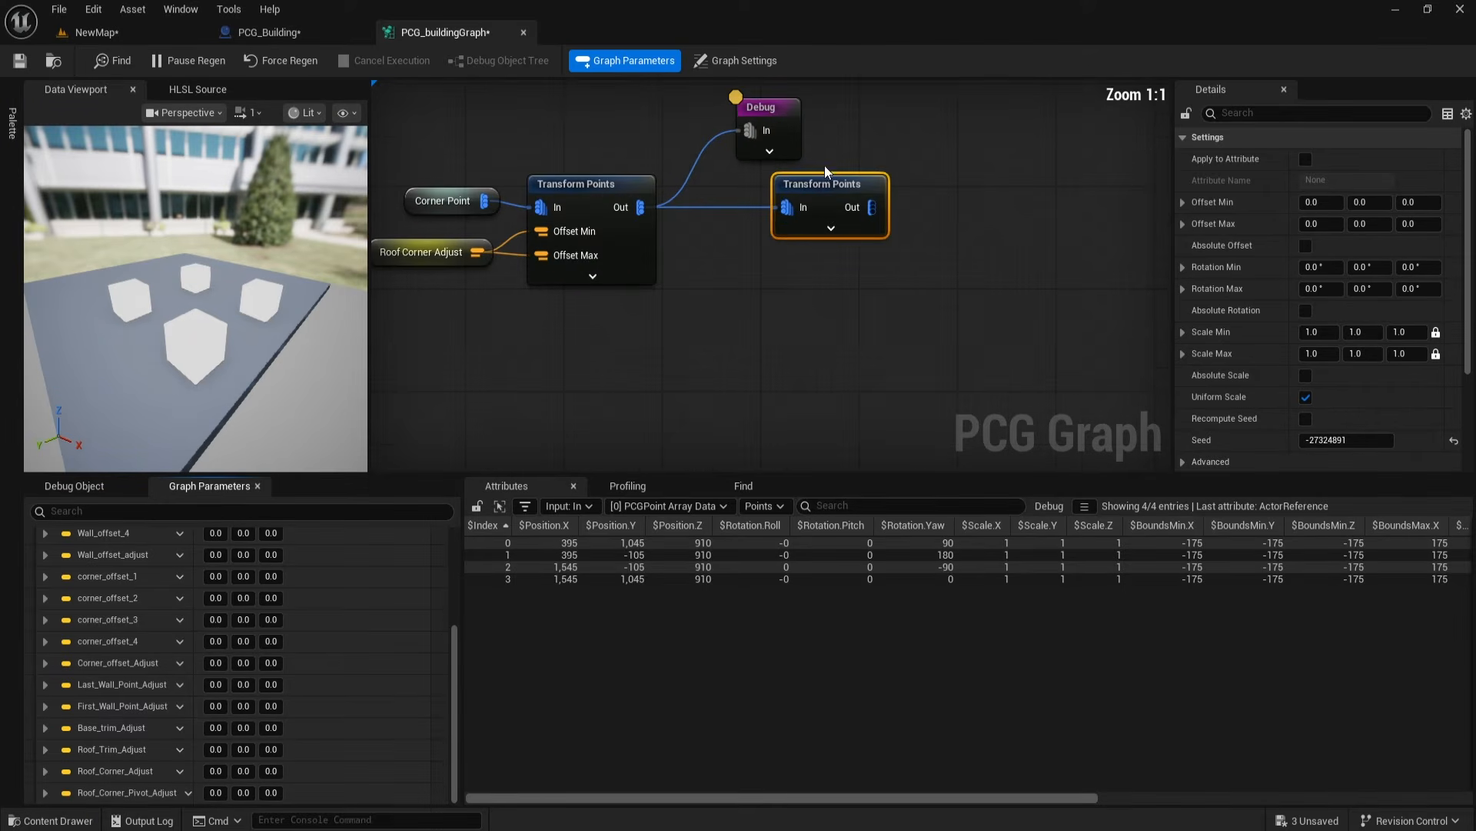
pyautogui.moveTo(754, 247); pyautogui.dragTo(755, 251, button='right')
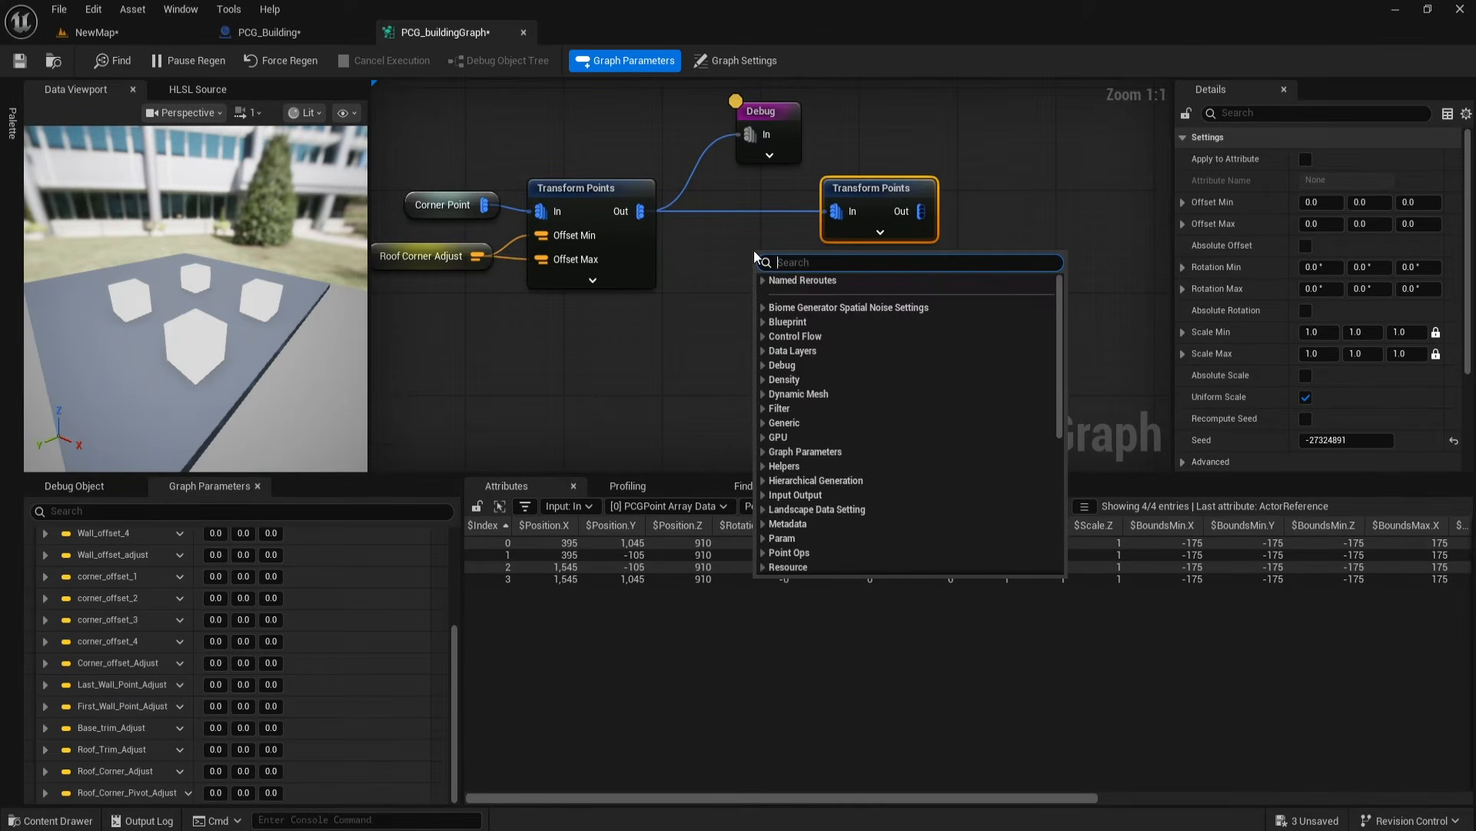
pyautogui.write('piv')
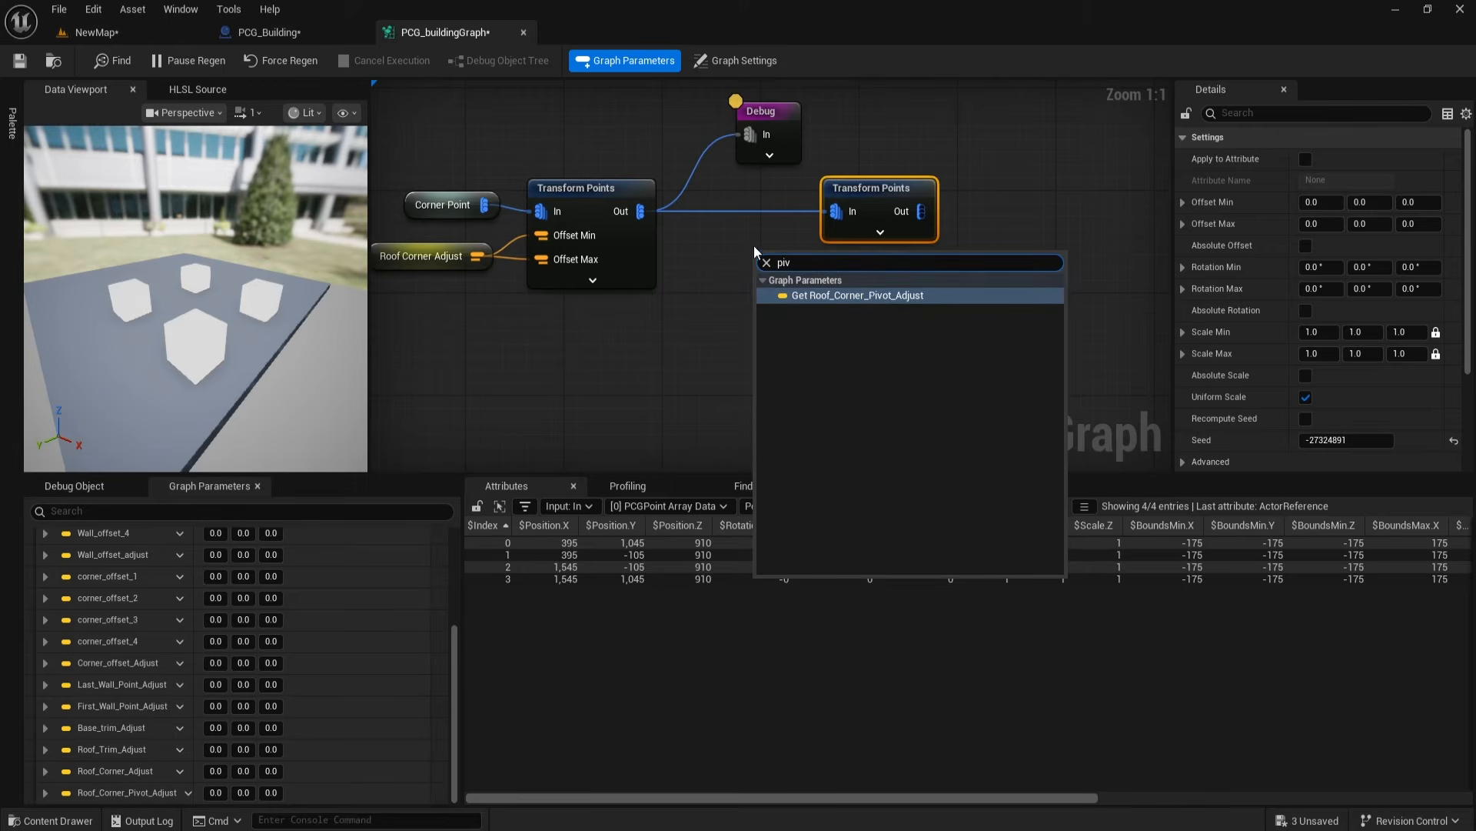
pyautogui.click(869, 297)
pyautogui.moveTo(802, 276); pyautogui.dragTo(836, 354)
pyautogui.click(879, 232)
pyautogui.moveTo(719, 442); pyautogui.dragTo(643, 216, button='right')
pyautogui.click(837, 390)
pyautogui.moveTo(792, 274); pyautogui.dragTo(820, 466, button='right')
pyautogui.moveTo(634, 344); pyautogui.dragTo(694, 263)
# Step: Space out the Roof Corner Pivot Adjust and new Transform Points nodes and save the graph
pyautogui.moveTo(811, 166); pyautogui.dragTo(872, 165)
pyautogui.moveTo(710, 245); pyautogui.dragTo(758, 233)
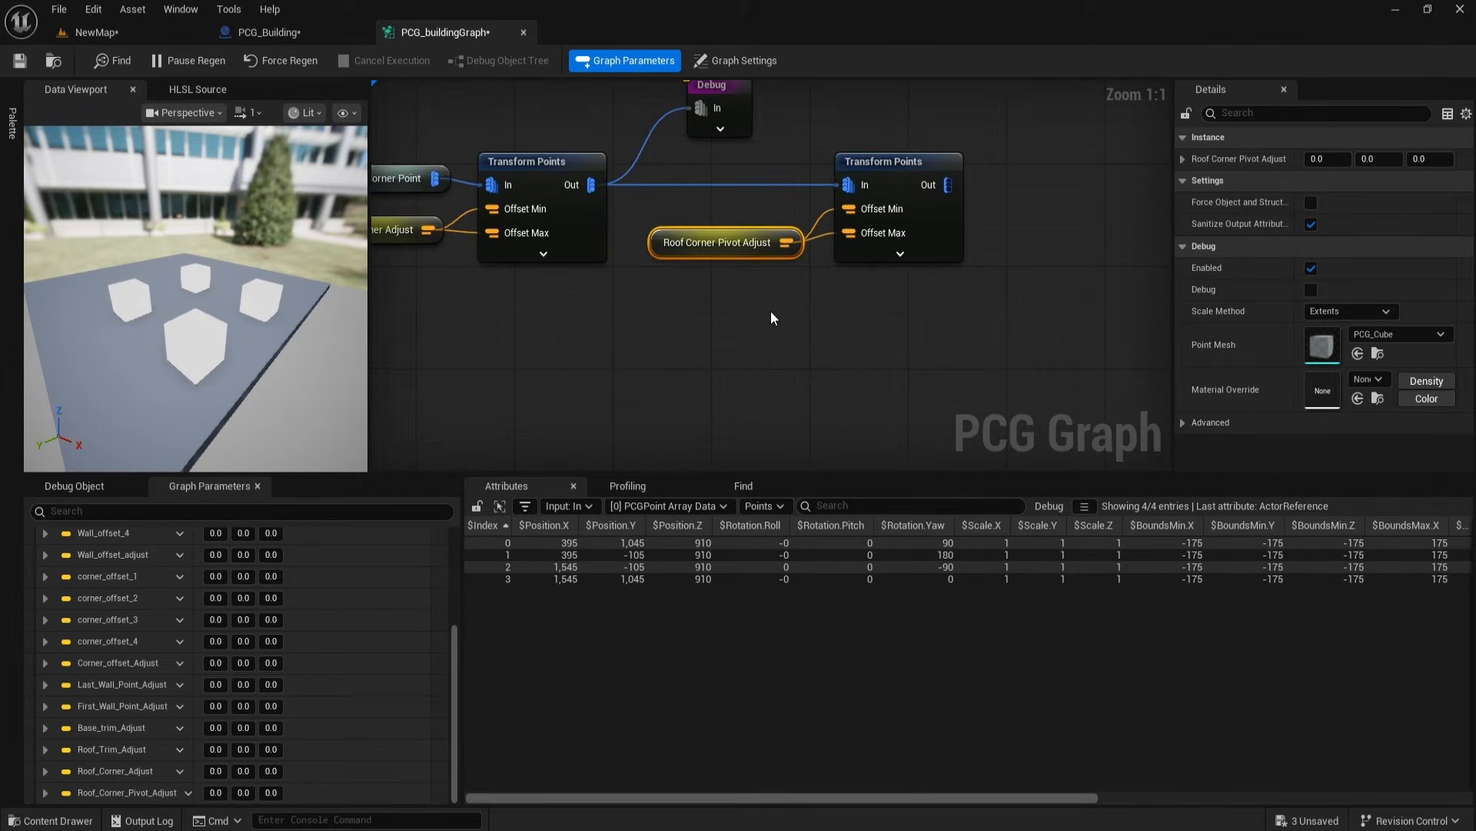
pyautogui.click(821, 361)
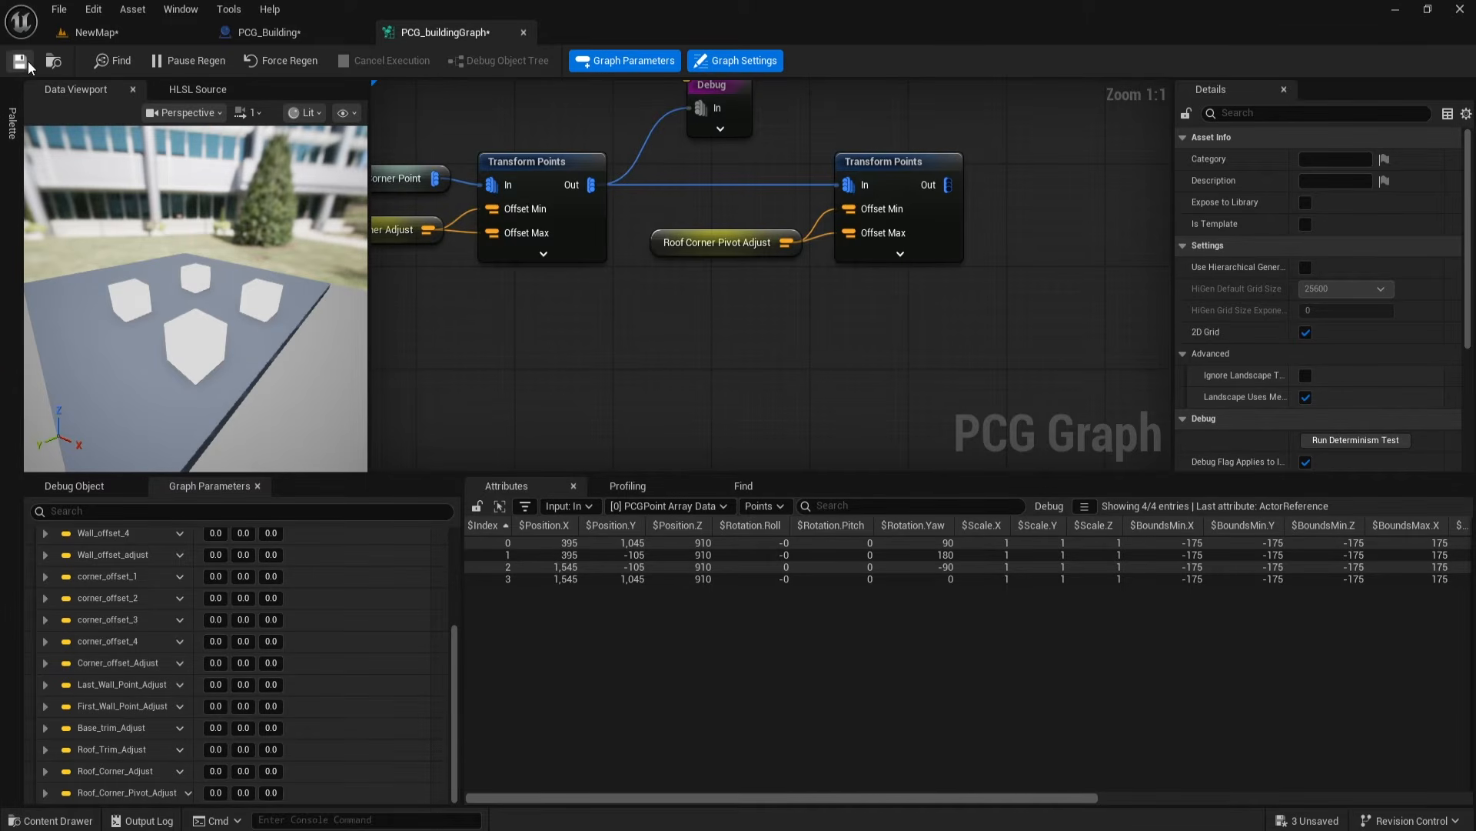
pyautogui.moveTo(655, 329)
pyautogui.mouseDown(button='right')
pyautogui.moveTo(708, 316)
pyautogui.moveTo(675, 332)
pyautogui.mouseUp(button='right')
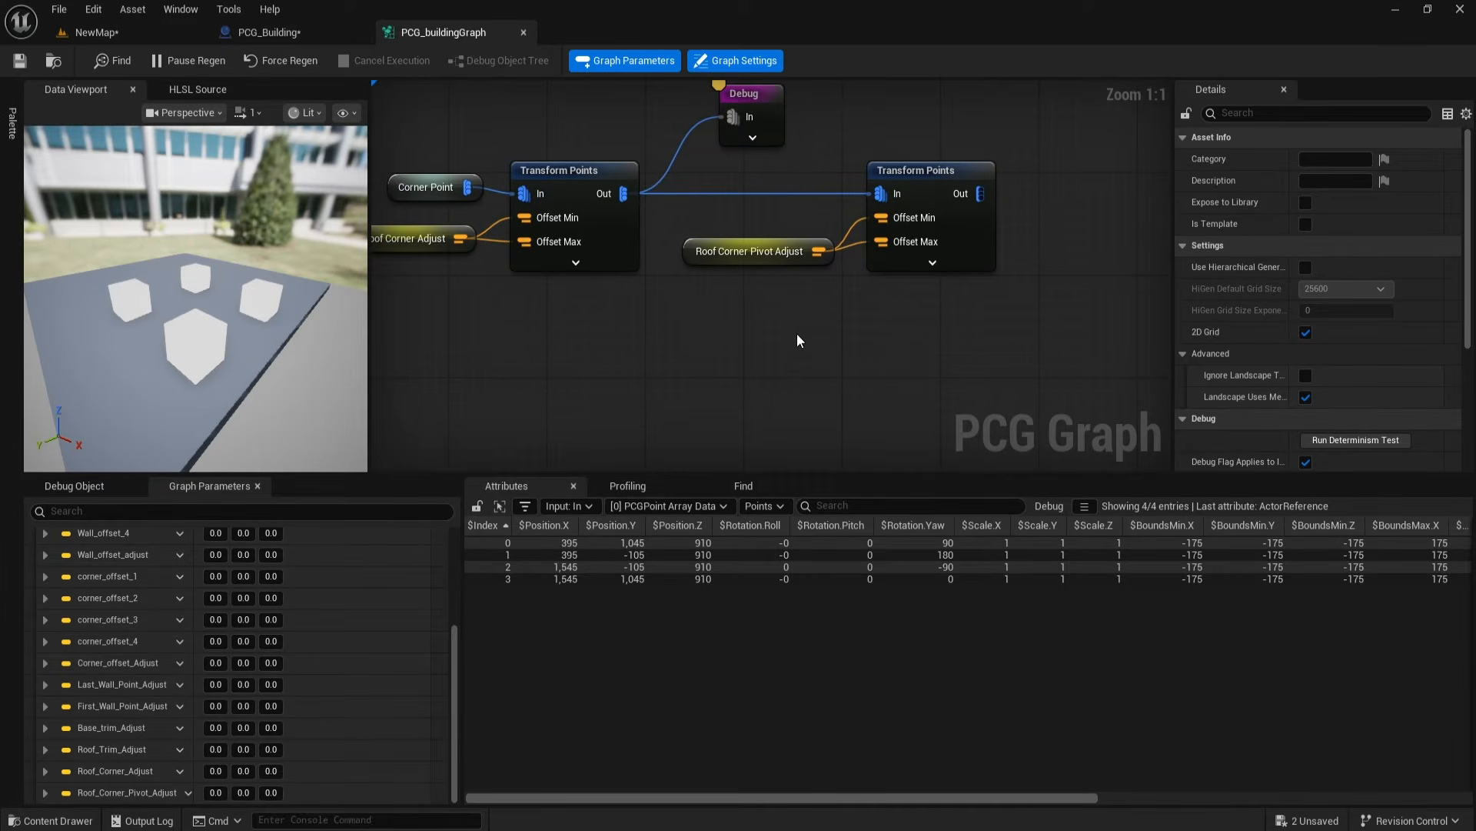
pyautogui.moveTo(807, 335); pyautogui.dragTo(716, 327, button='right')
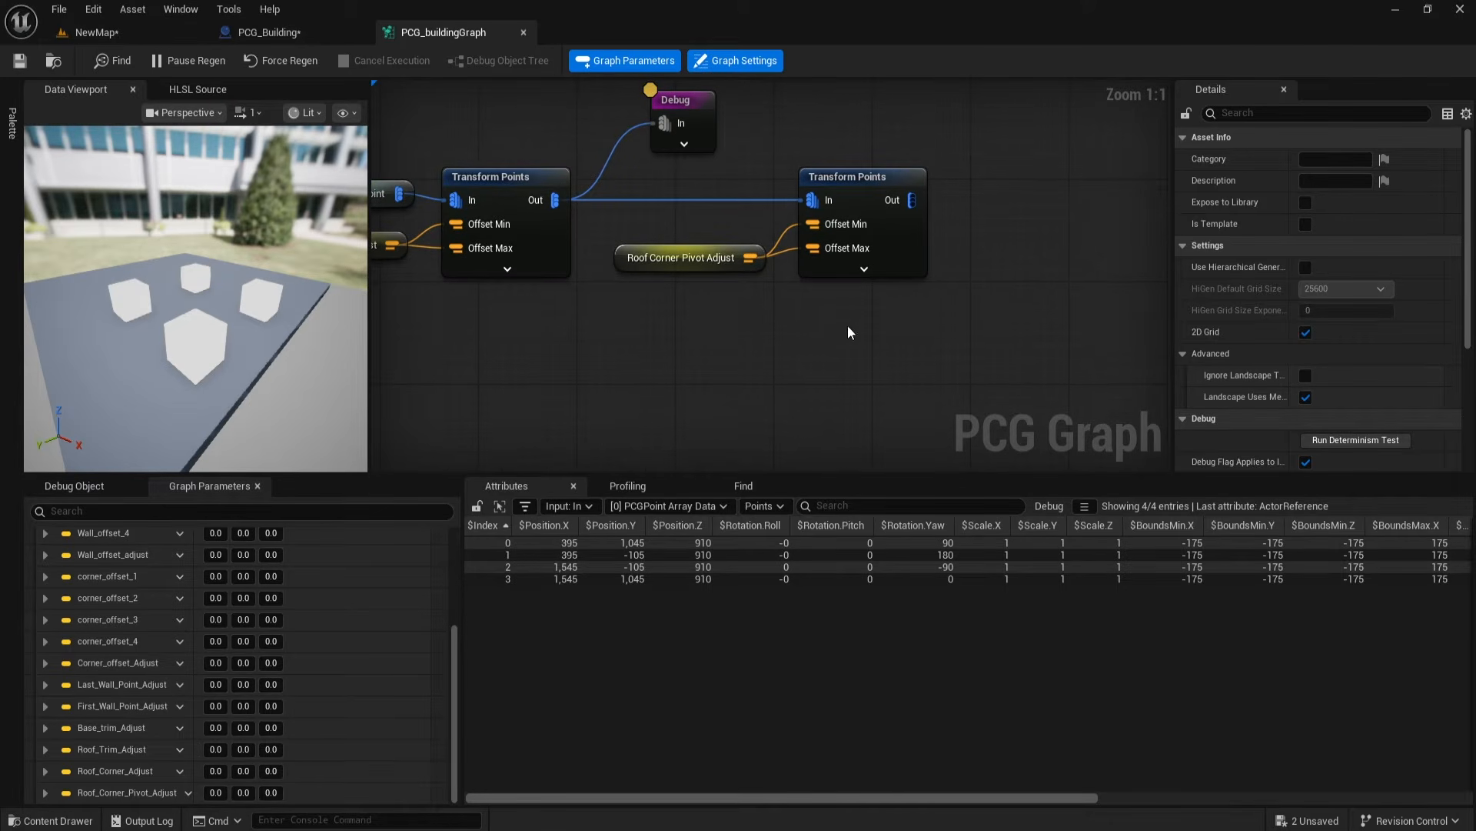
# Step: Duplicate the first Graph Instance and Set Vector Parameter pair in PCG_Building's Construction Script and place it below the "Roof and bAse" comment
pyautogui.click(307, 35)
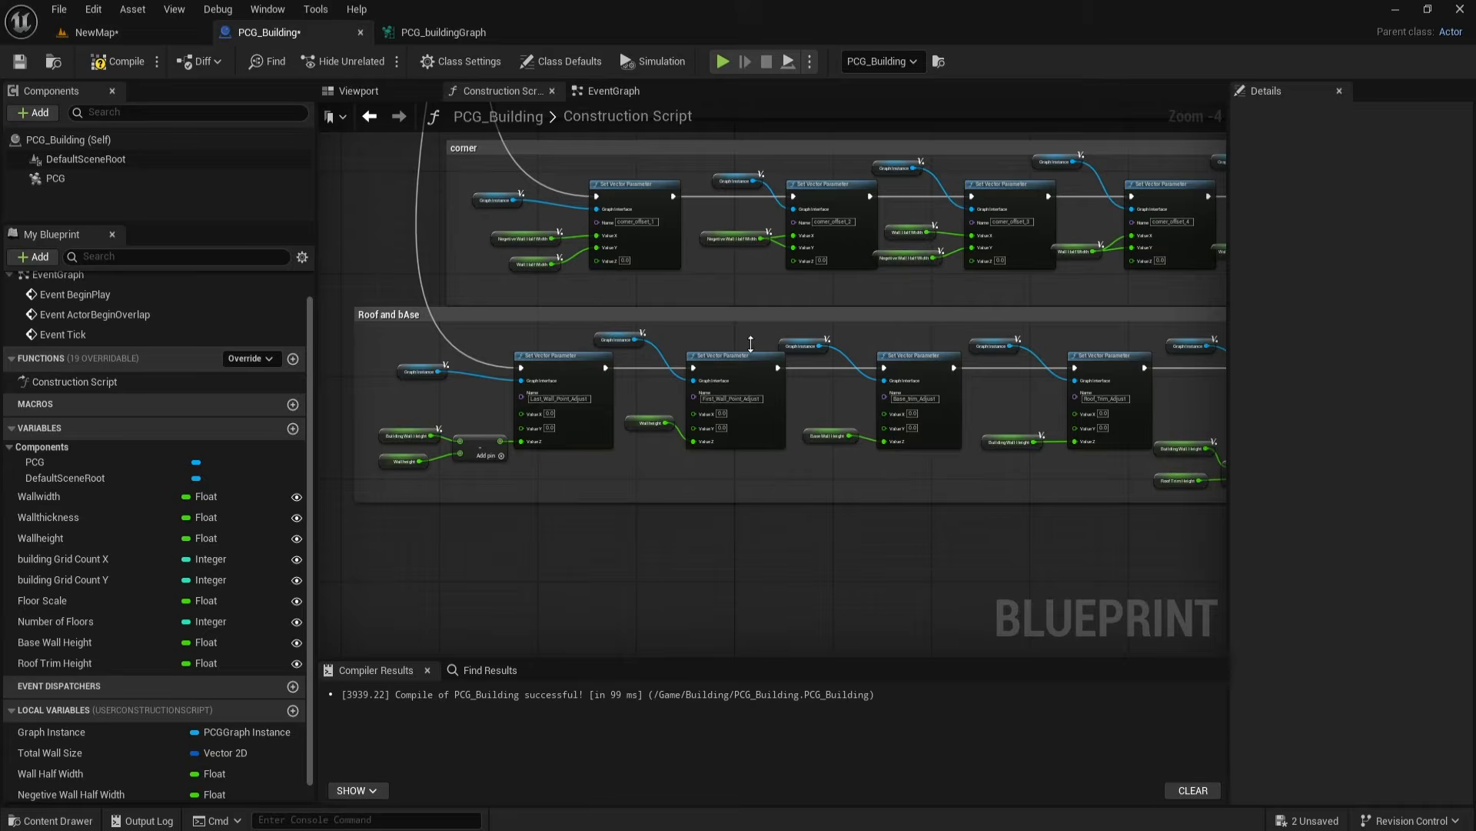
pyautogui.moveTo(677, 546); pyautogui.dragTo(795, 519, button='right')
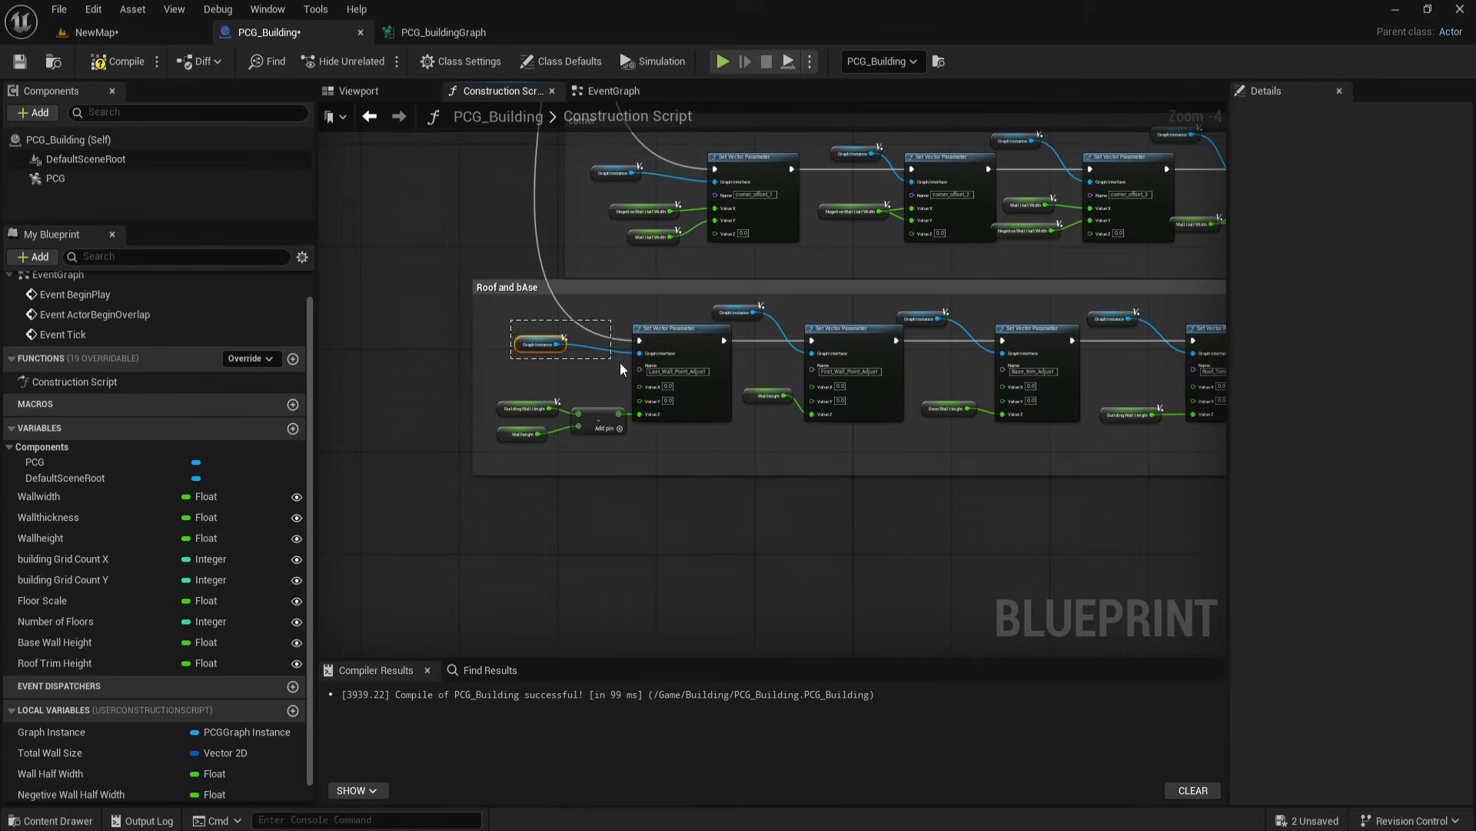
pyautogui.keyDown('ctrl'); pyautogui.click(643, 363); pyautogui.keyUp('ctrl')
pyautogui.hotkey('ctrl', 'c')
pyautogui.hotkey('ctrl', 'v')
pyautogui.moveTo(747, 382); pyautogui.dragTo(603, 523)
# Step: Add a Then 5 output to the Sequence node and connect it to the pasted Set Vector Parameter node
pyautogui.scroll(-1, 857, 544)
pyautogui.scroll(-2, 567, 290)
pyautogui.scroll(6, 599, 334)
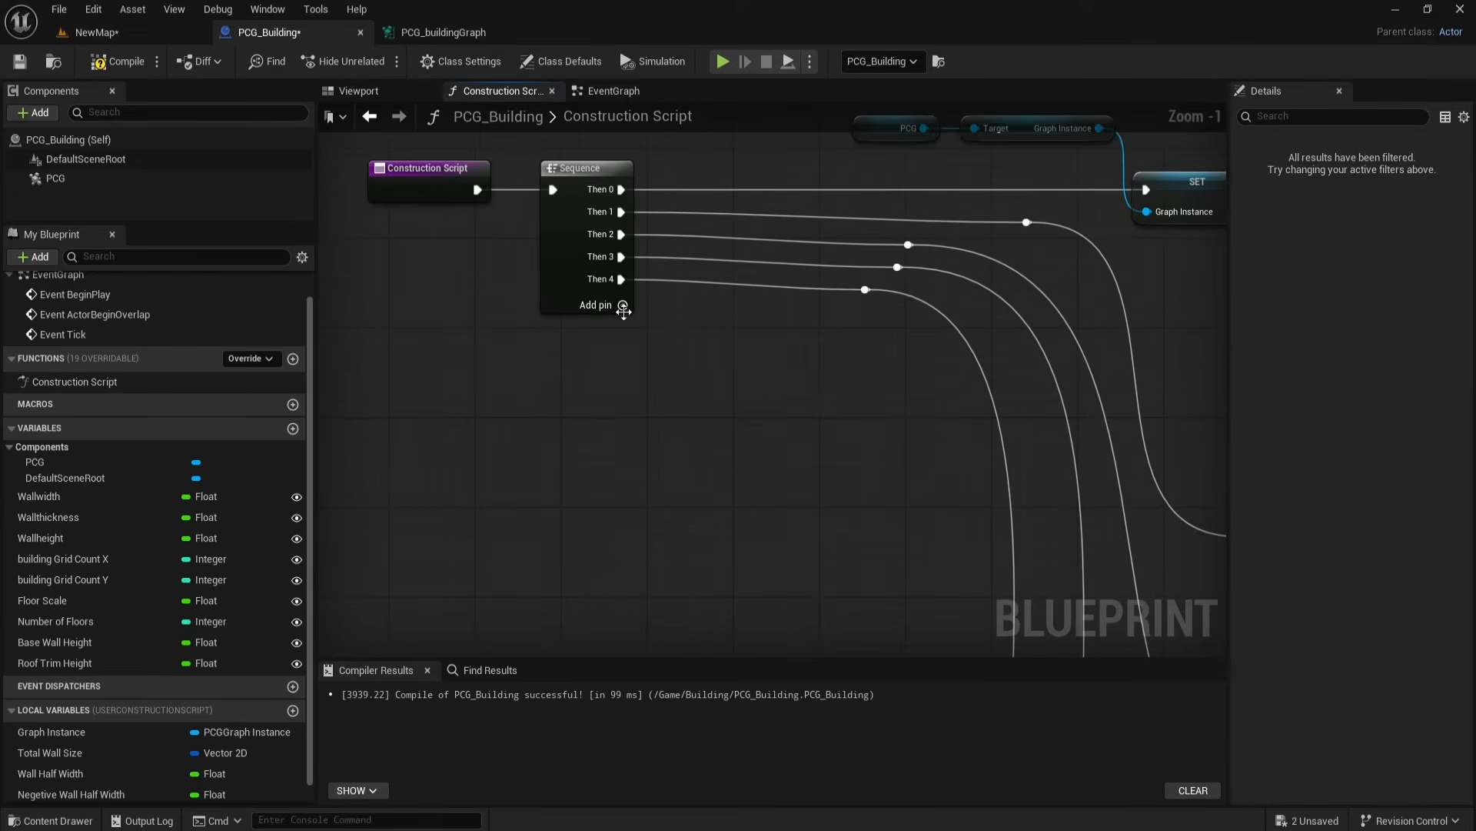
pyautogui.moveTo(742, 437); pyautogui.dragTo(669, 361, button='right')
pyautogui.moveTo(555, 206); pyautogui.dragTo(920, 321)
pyautogui.moveTo(648, 260); pyautogui.dragTo(669, 367, button='right')
# Step: Add a reroute point on the Then 5 wire beneath the others and move the Construction Script and Sequence nodes farther left
pyautogui.scroll(-3, 658, 173)
pyautogui.moveTo(669, 293); pyautogui.dragTo(707, 388, button='right')
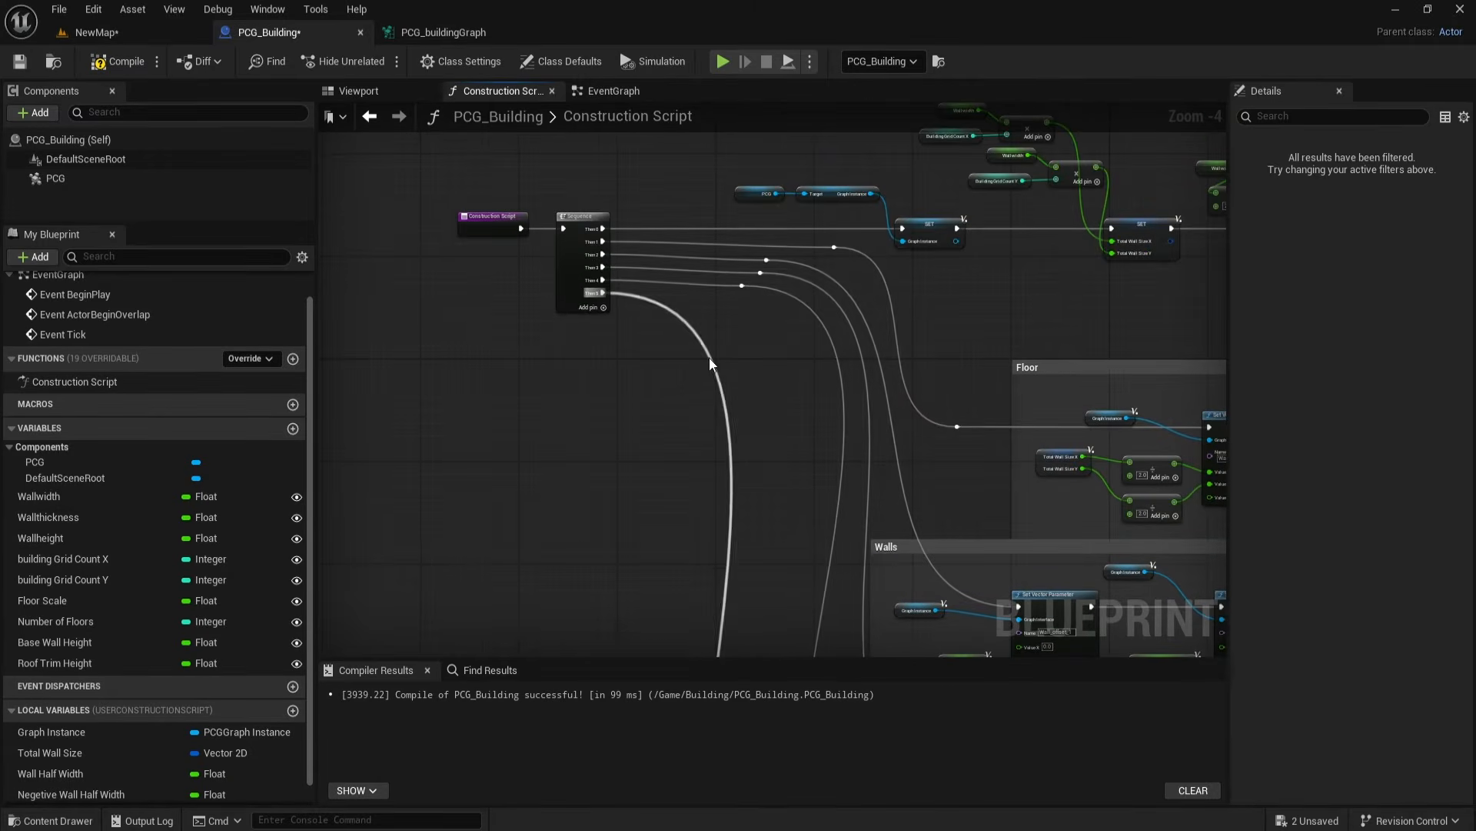
pyautogui.doubleClick(709, 357)
pyautogui.moveTo(706, 359); pyautogui.dragTo(730, 301)
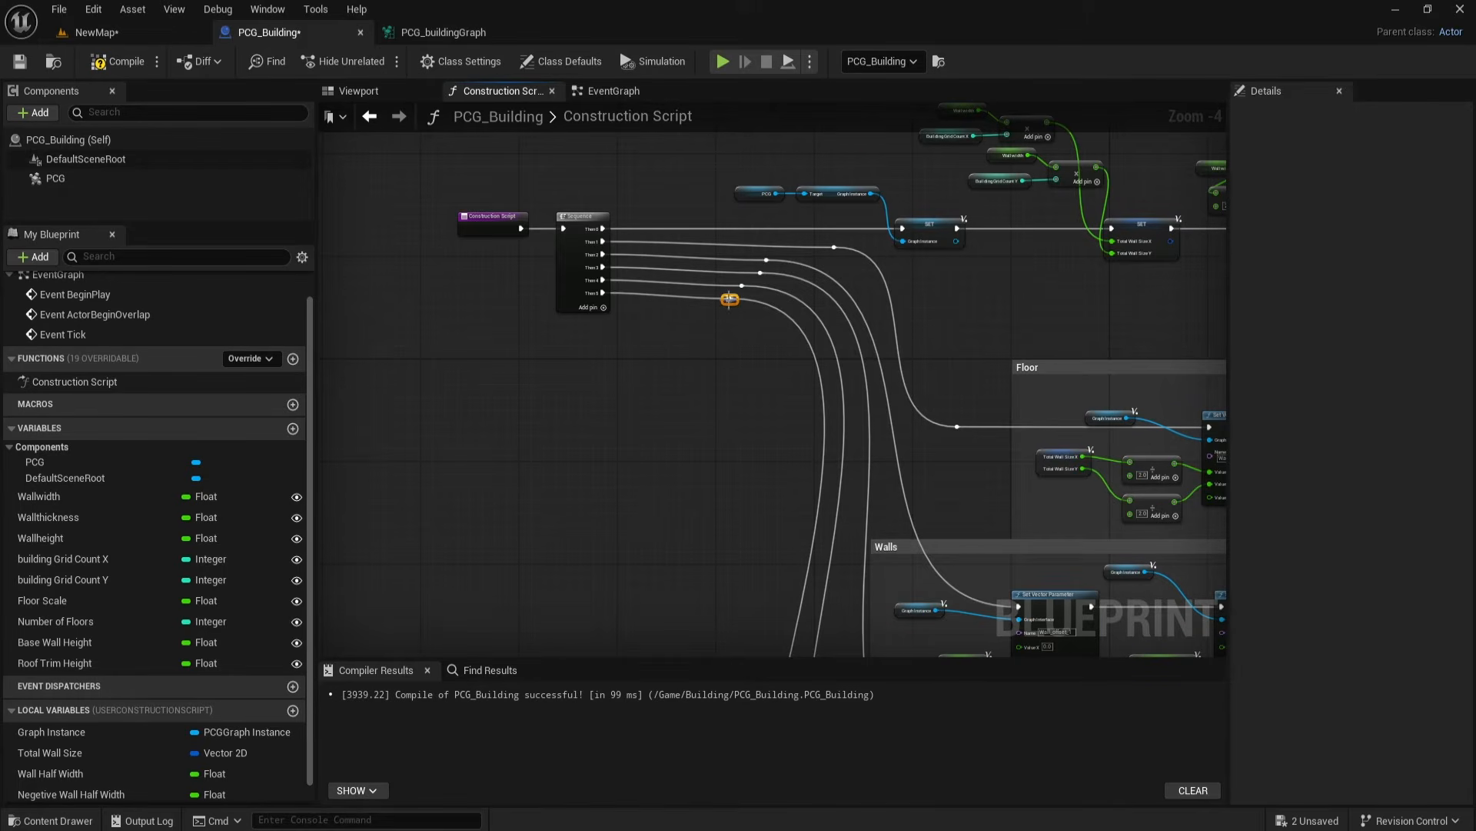
pyautogui.moveTo(486, 175); pyautogui.dragTo(623, 377)
pyautogui.moveTo(588, 229); pyautogui.dragTo(442, 226)
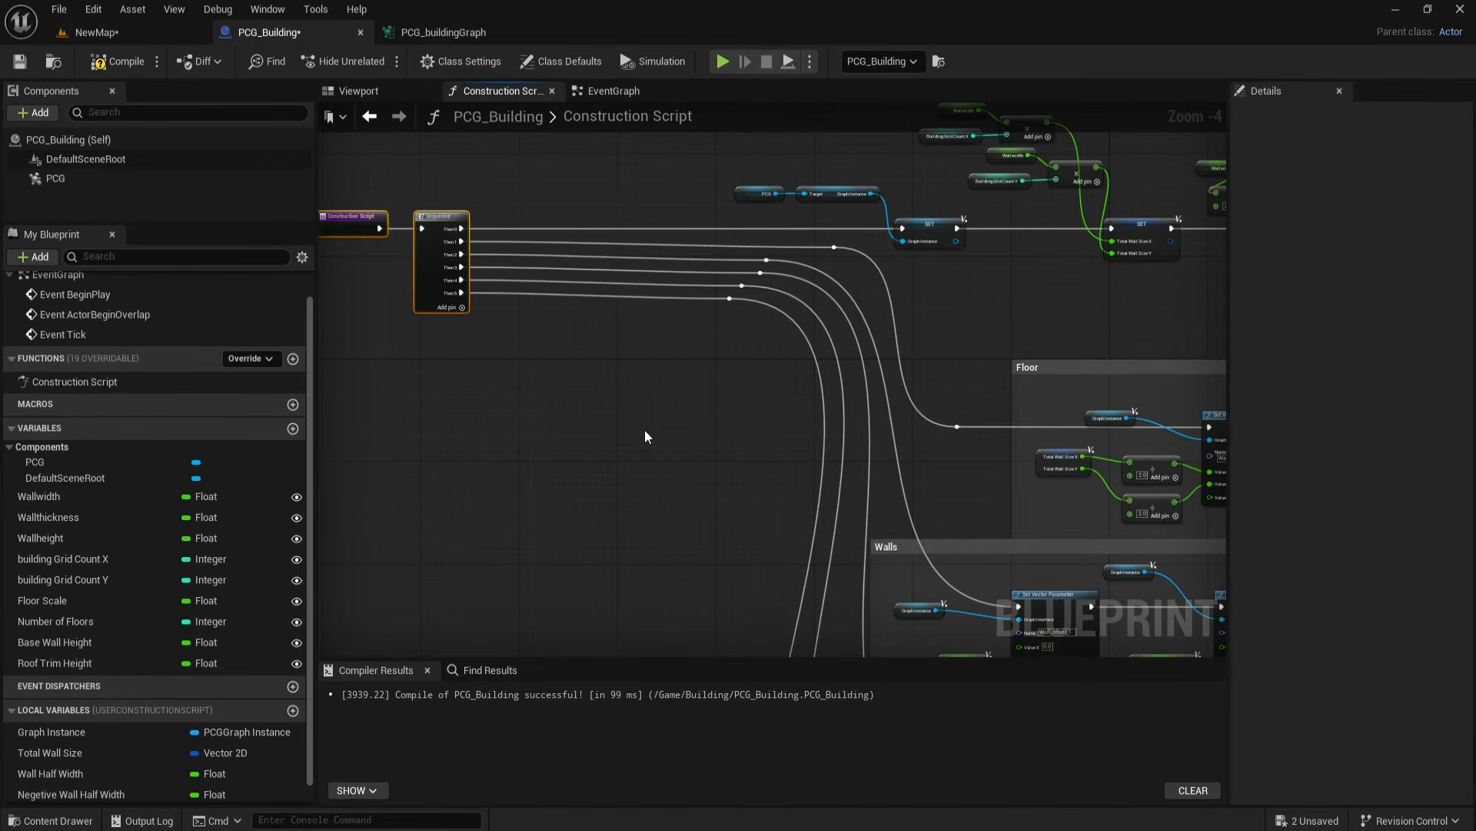
# Step: Copy the Roof_Corner_Pivot_Adjust name from the graph parameters and paste it as the new Set Vector Parameter node's Name
pyautogui.moveTo(642, 428); pyautogui.dragTo(595, 312, button='right')
pyautogui.scroll(-3, 595, 312)
pyautogui.scroll(4, 628, 409)
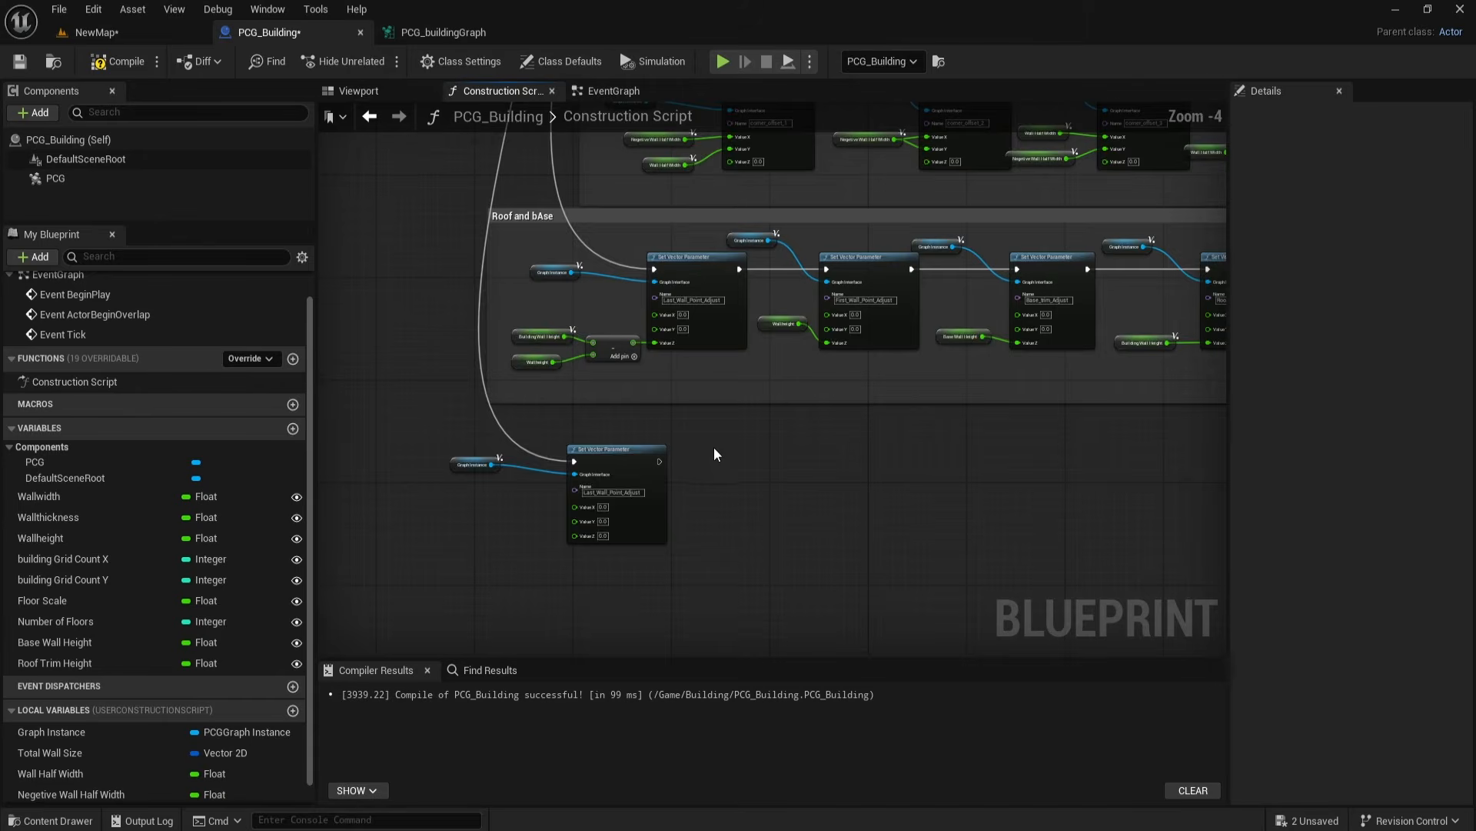
pyautogui.scroll(2, 646, 392)
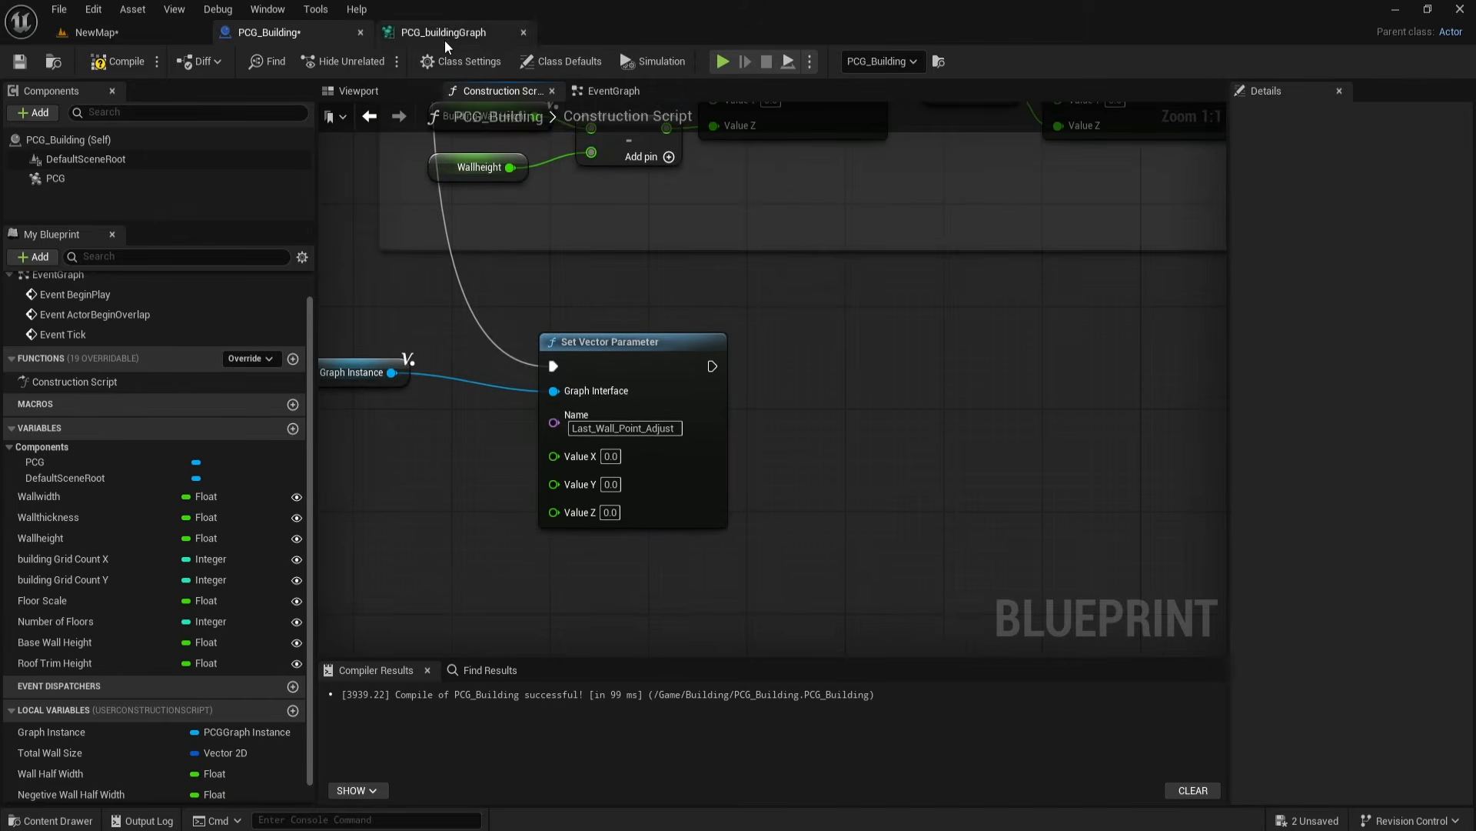
pyautogui.click(444, 32)
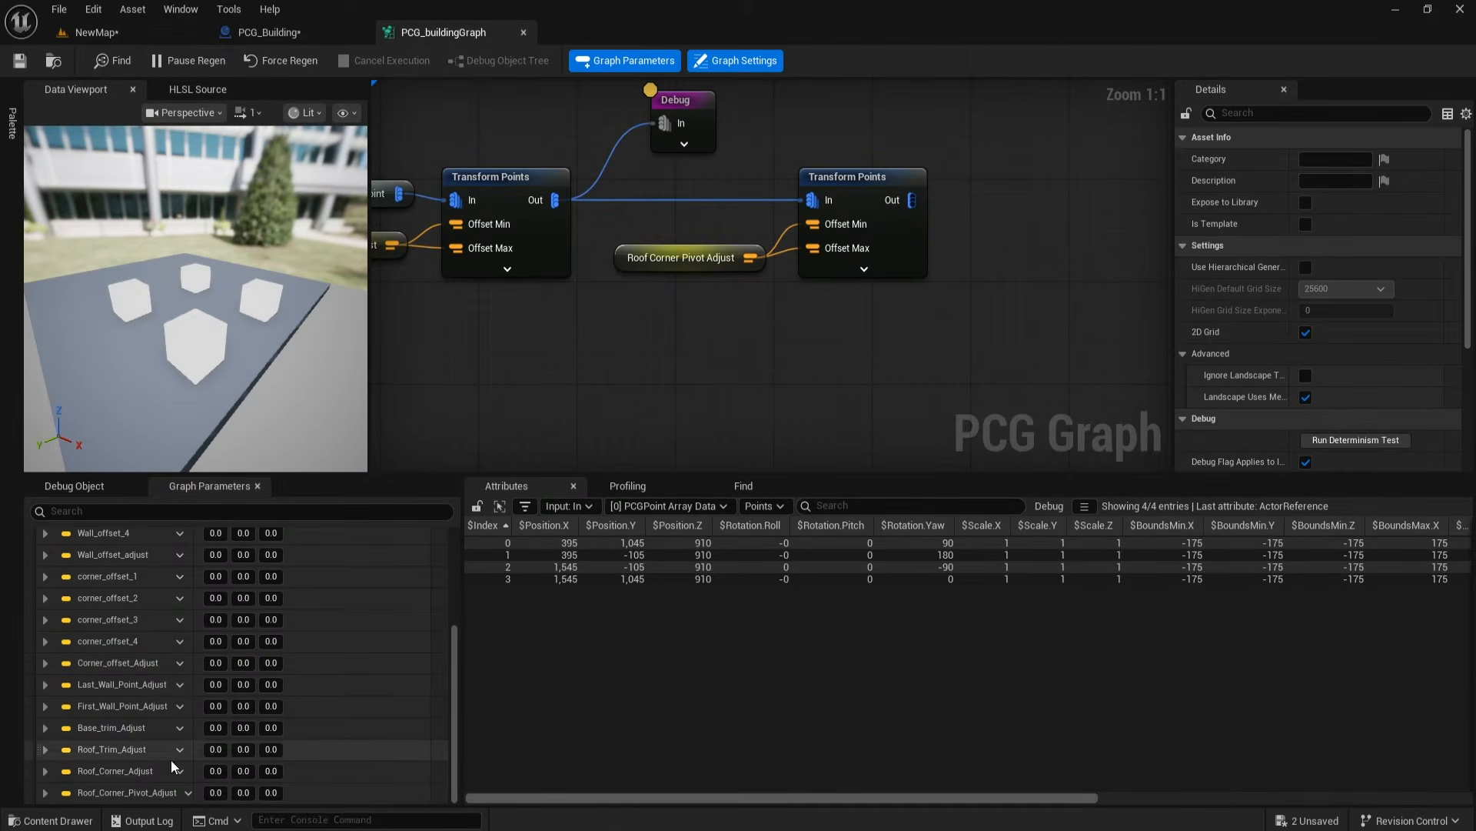
pyautogui.doubleClick(133, 795)
pyautogui.click(563, 483)
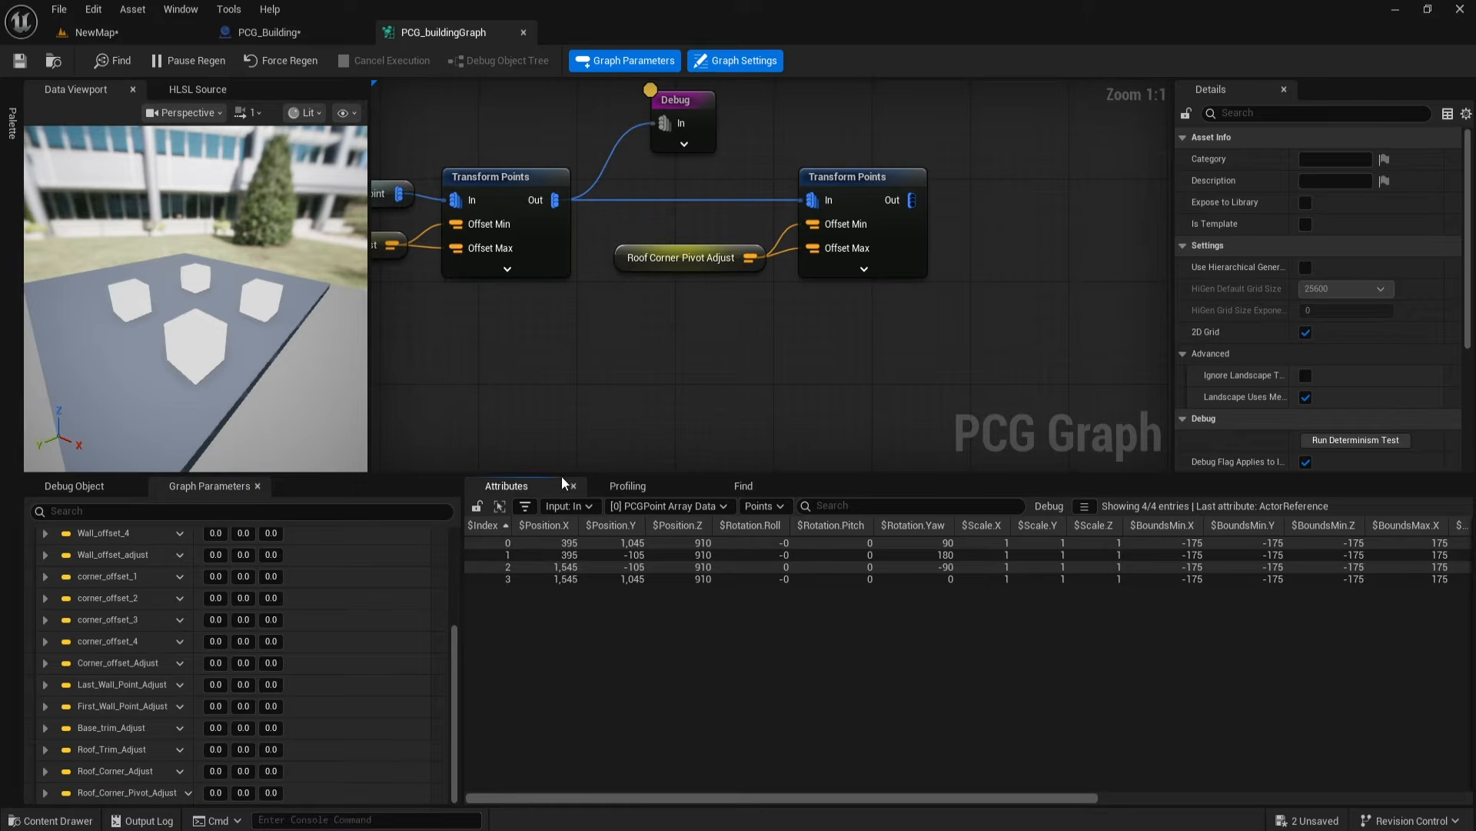
pyautogui.click(269, 33)
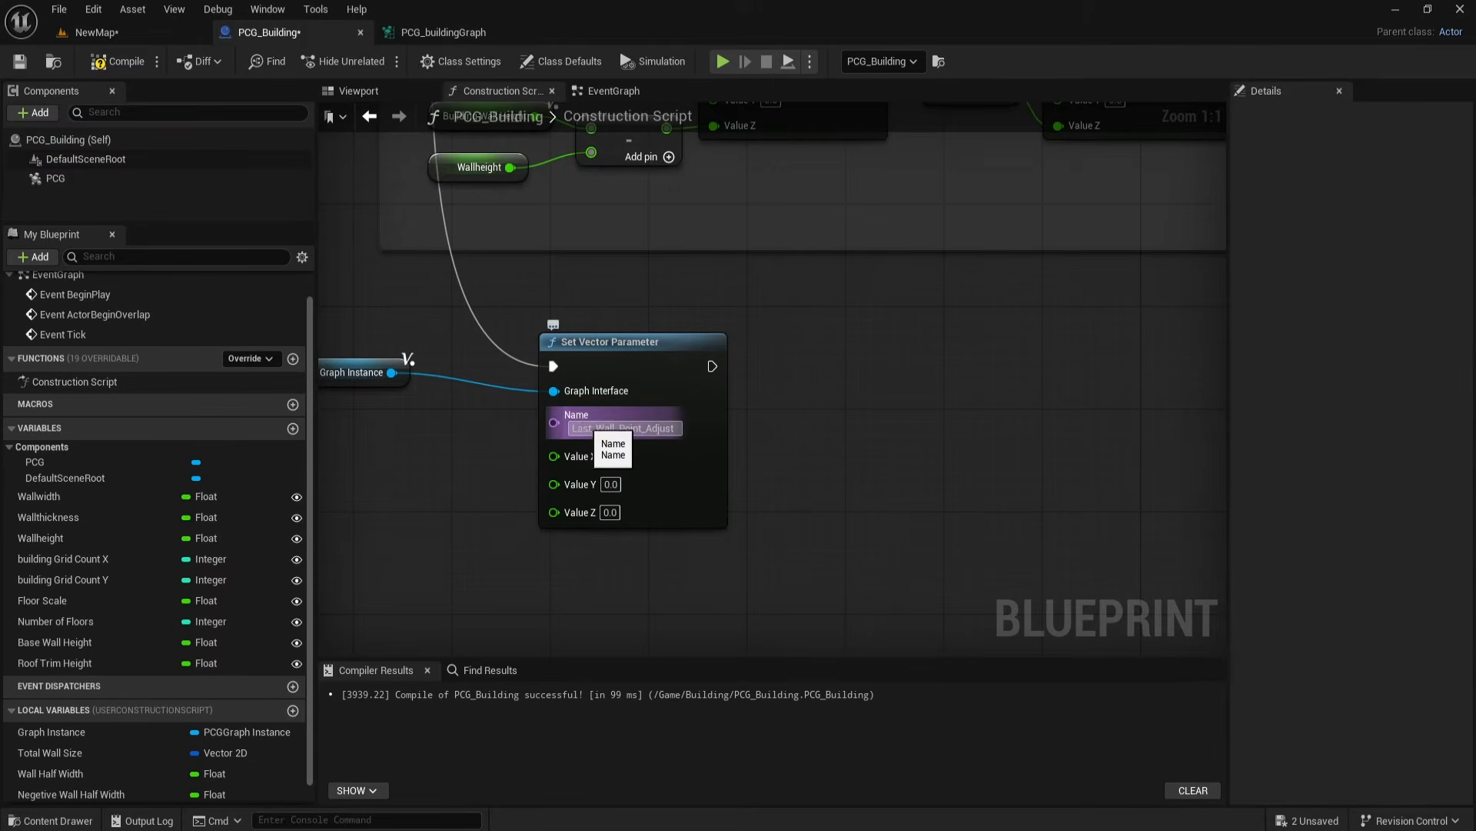
pyautogui.click(616, 428)
pyautogui.hotkey('ctrl', 'v')
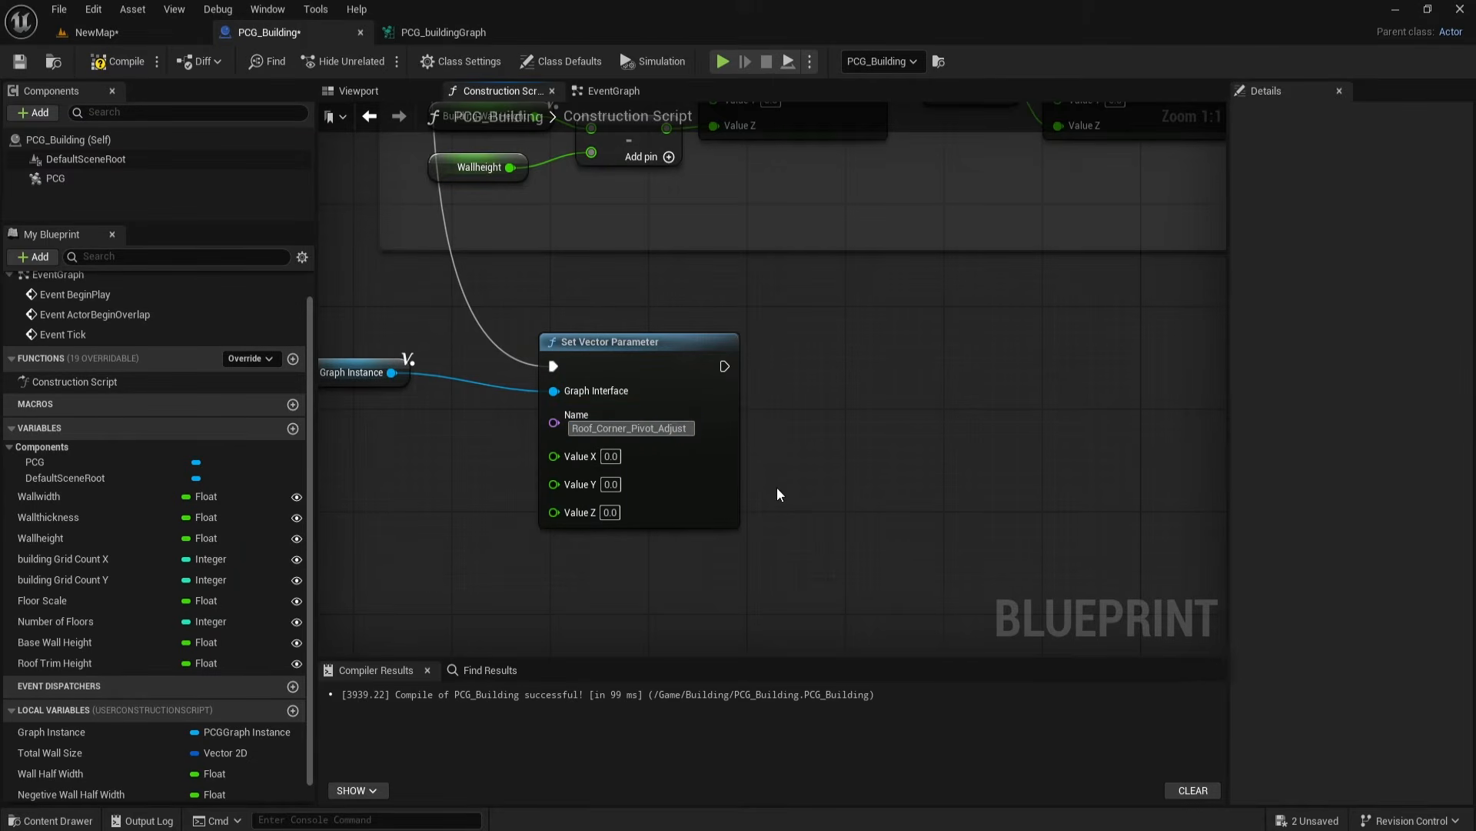
# Step: Move the lower Graph Instance and Roof_Corner_Pivot_Adjust Set Vector Parameter nodes up, closer beneath the comment box
pyautogui.moveTo(337, 367); pyautogui.dragTo(397, 380)
pyautogui.keyDown('shift'); pyautogui.click(672, 369); pyautogui.keyUp('shift')
pyautogui.moveTo(673, 369); pyautogui.dragTo(600, 305)
pyautogui.moveTo(772, 556); pyautogui.dragTo(850, 547, button='right')
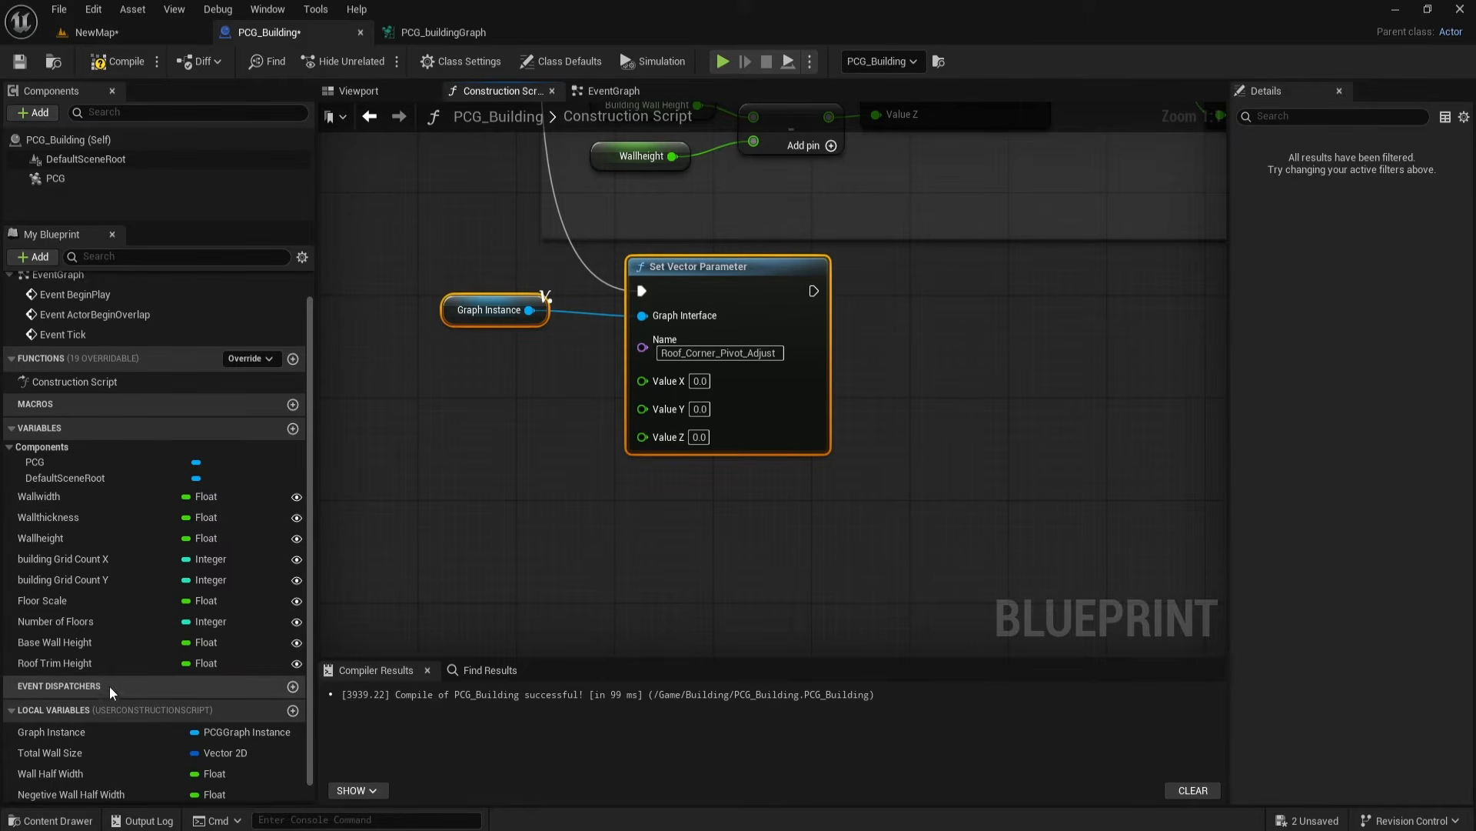
# Step: Duplicate the Roof Trim Height variable and name the copy Roof corner Width
pyautogui.click(75, 662)
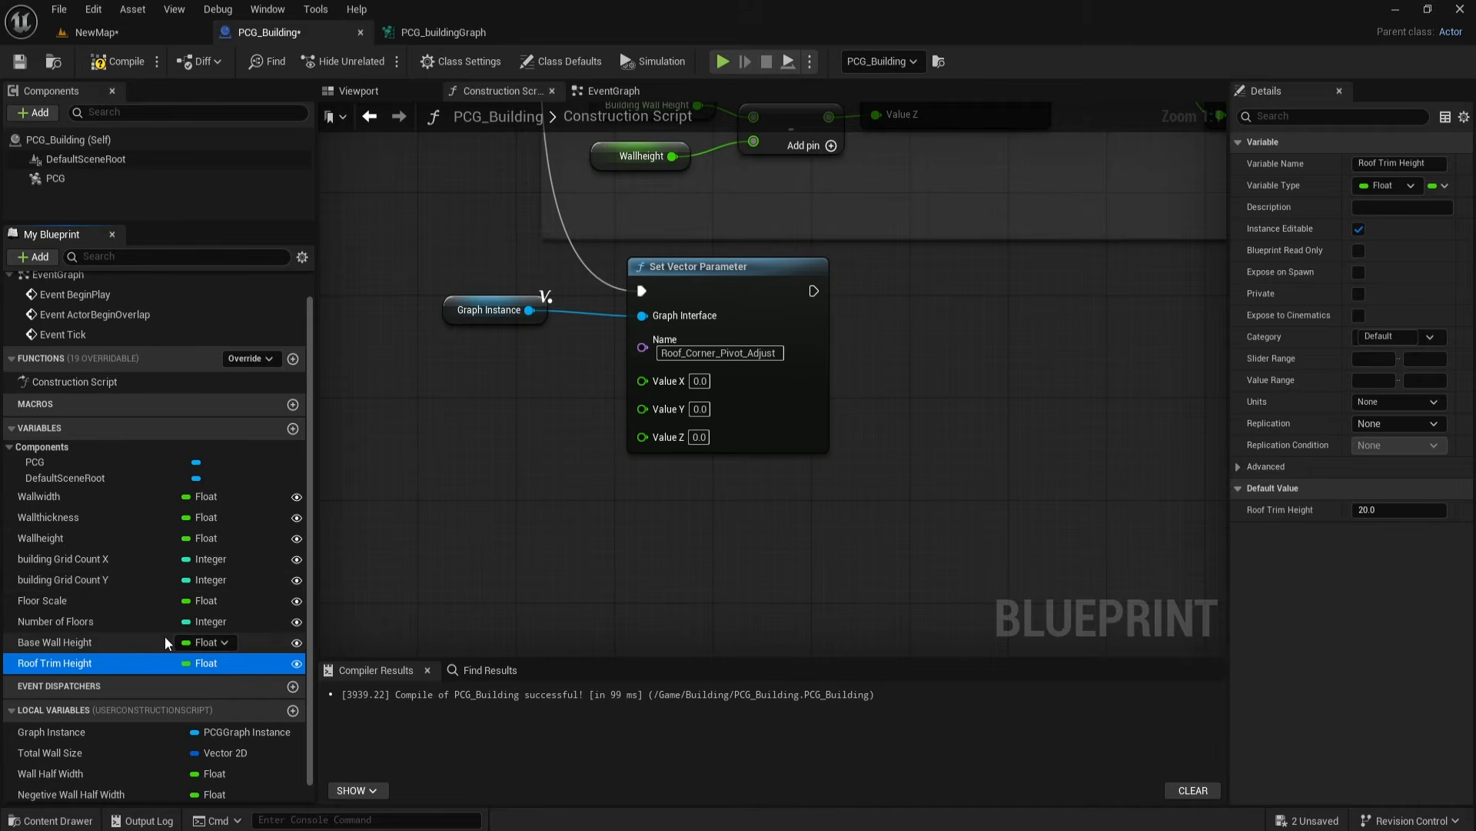
pyautogui.hotkey('ctrl', 'd')
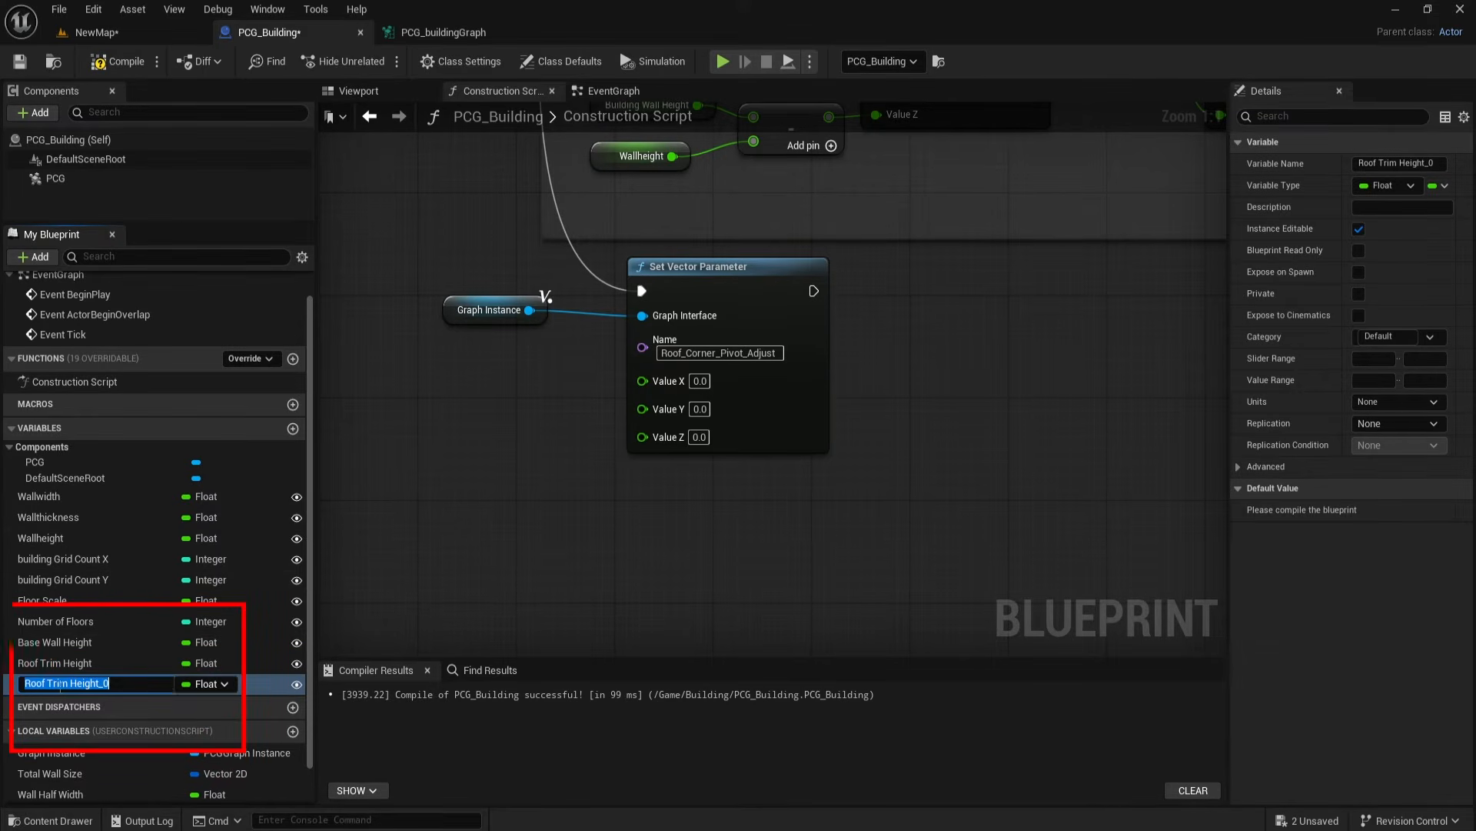
pyautogui.moveTo(47, 682); pyautogui.dragTo(163, 690)
pyautogui.write('corner')
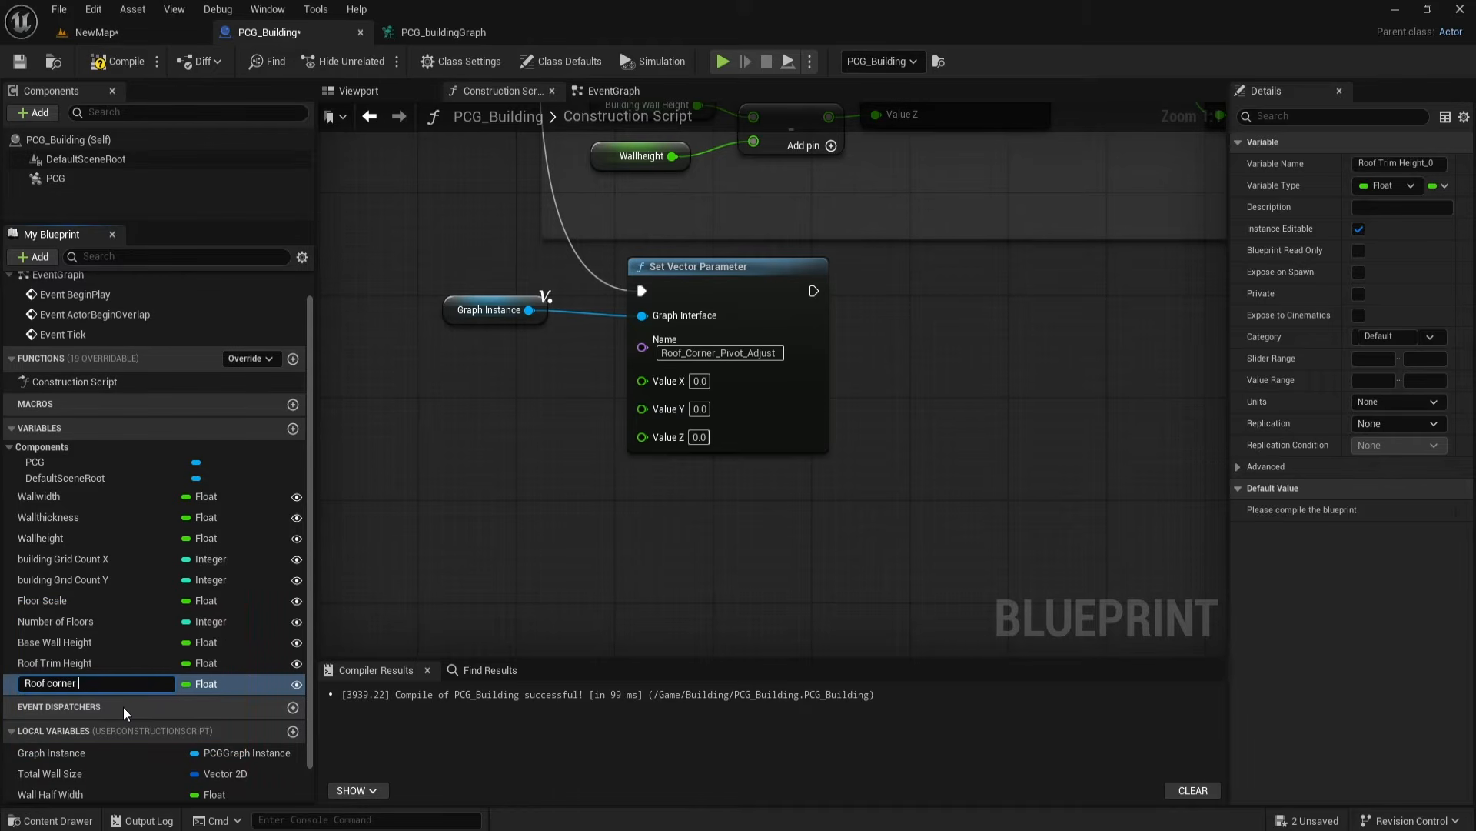
pyautogui.write(' Width')
pyautogui.press('Return')
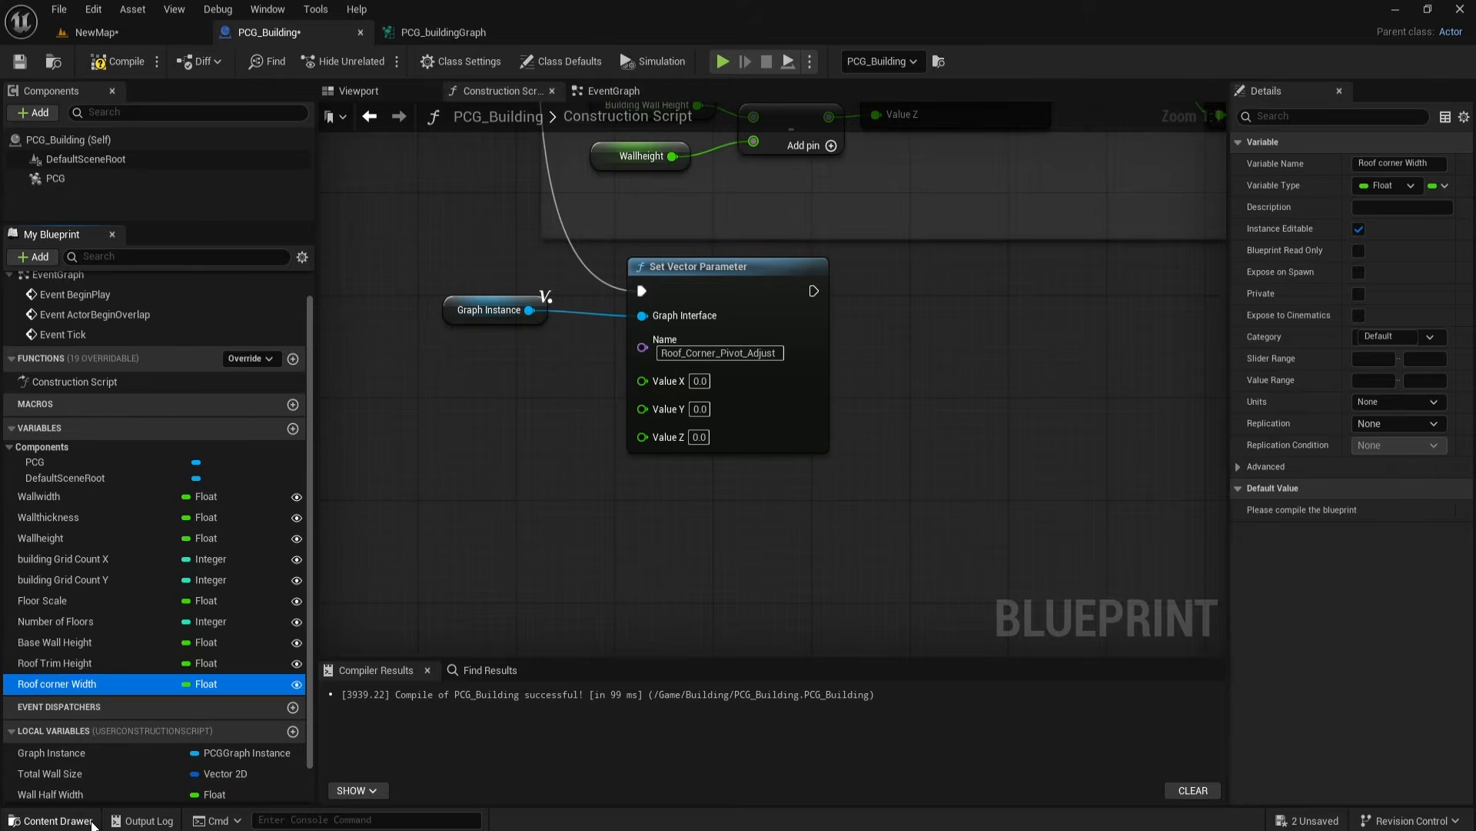
# Step: Check the roof corner mesh in the roof kit folder, compile the blueprint and set Roof corner Width's default value to 500
pyautogui.click(91, 822)
pyautogui.moveTo(736, 662)
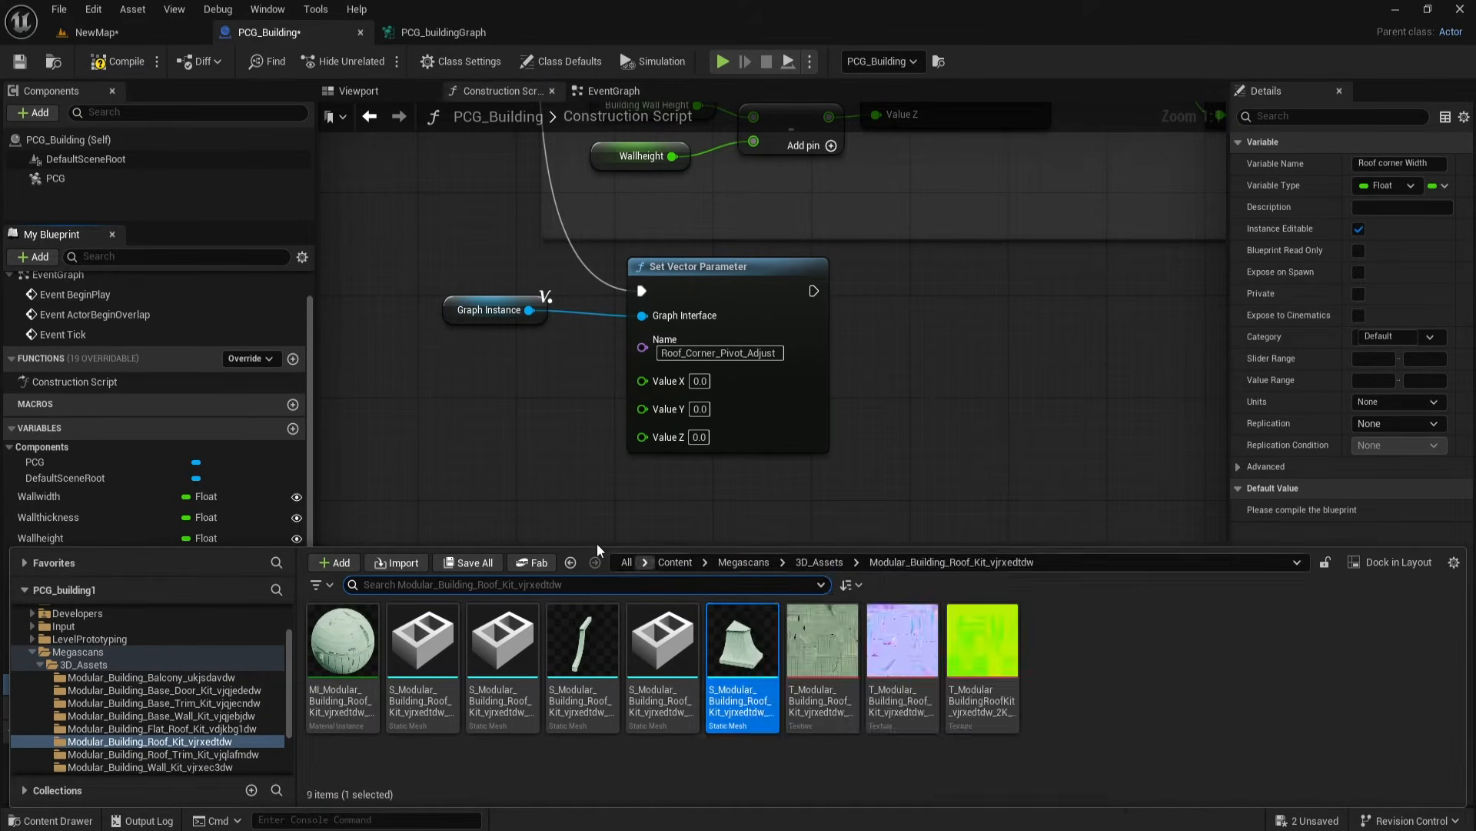
pyautogui.click(523, 497)
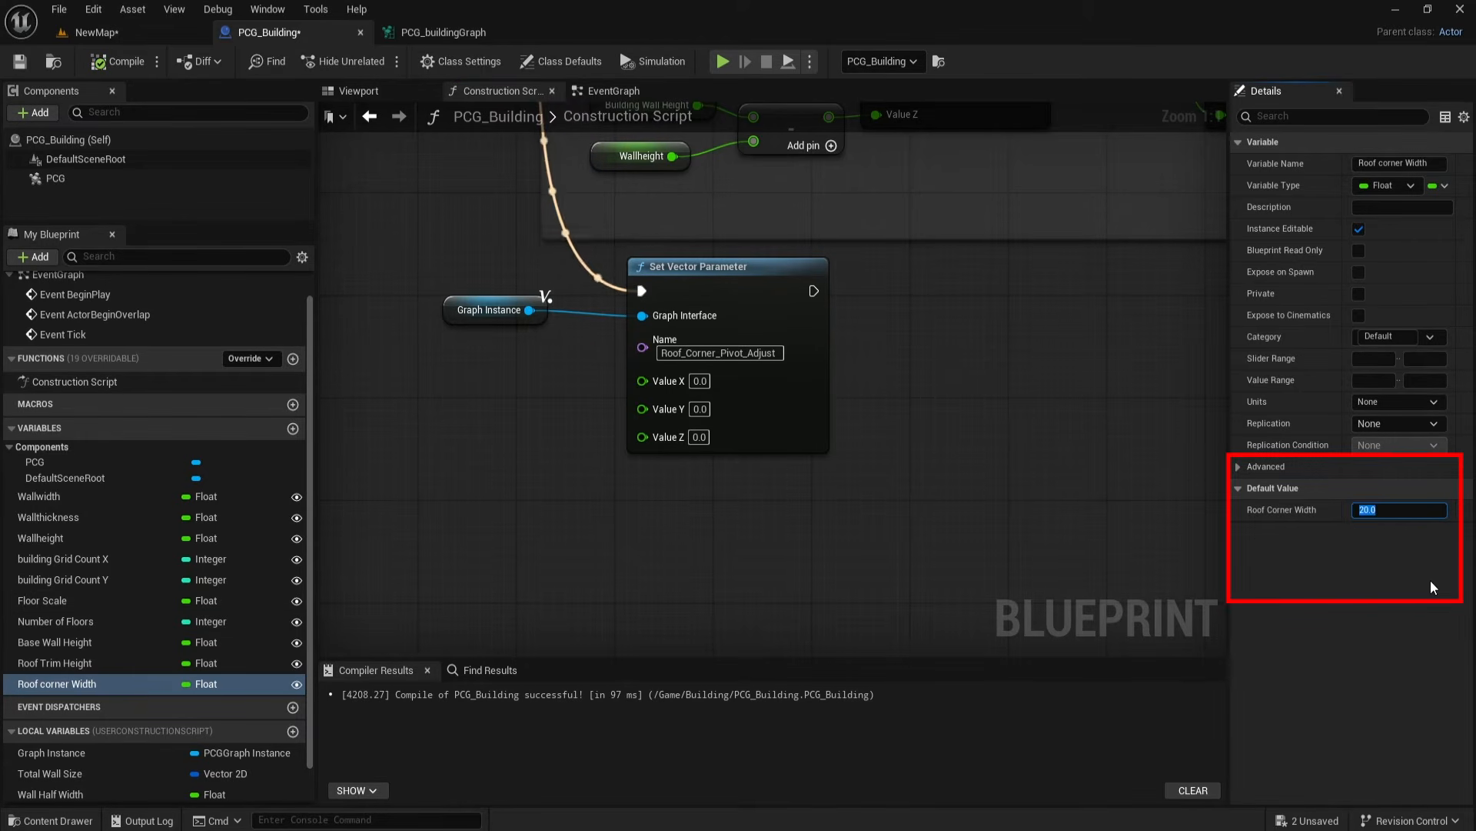
pyautogui.write('500')
pyautogui.press('Return')
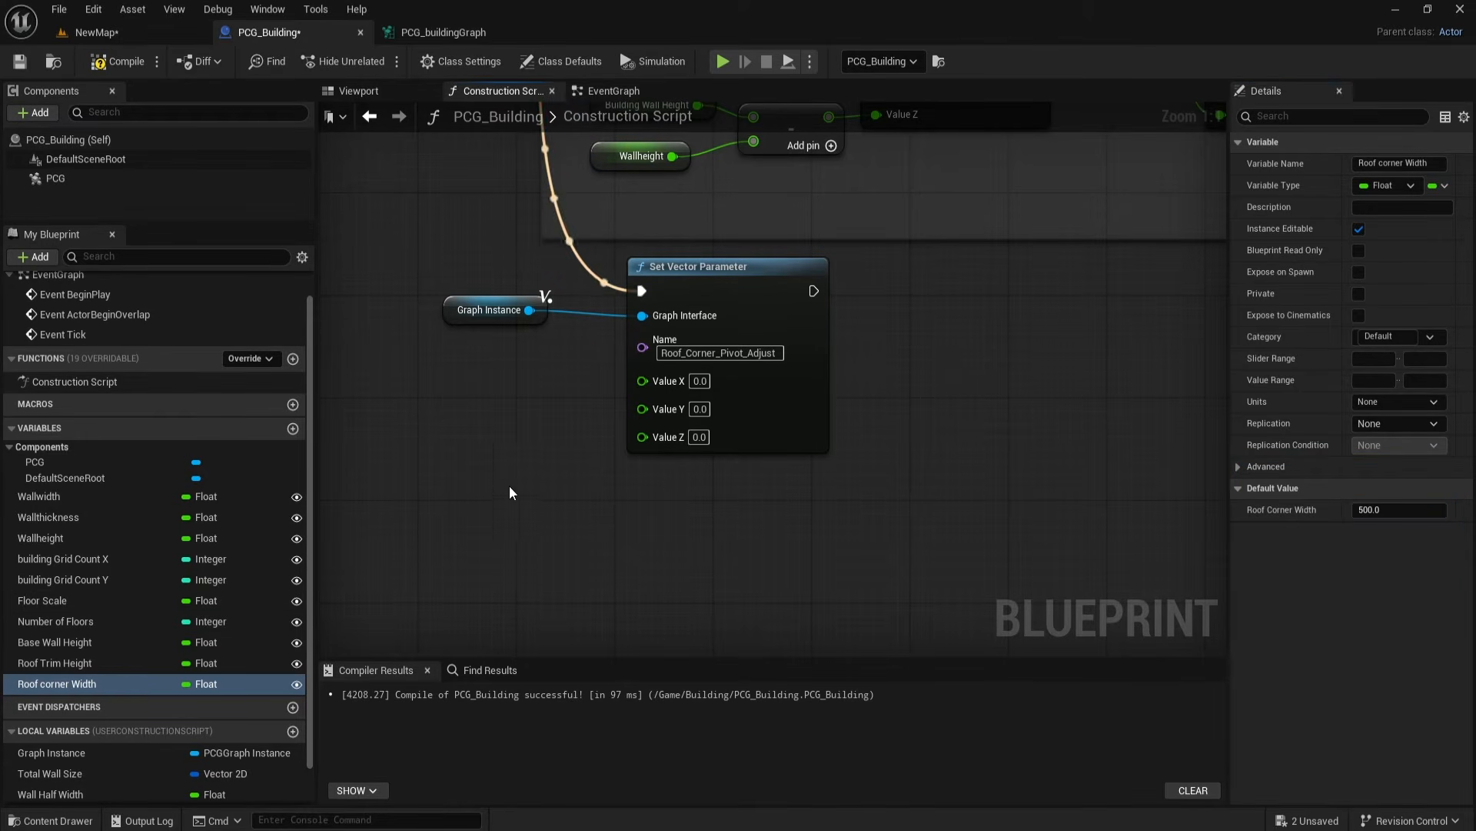
# Step: Place a Roof Corner Width getter beside the Set Vector Parameter node and feed it into a Multiply node with factor -1
pyautogui.moveTo(81, 683); pyautogui.dragTo(475, 427)
pyautogui.click(538, 458)
pyautogui.moveTo(570, 434); pyautogui.dragTo(595, 469)
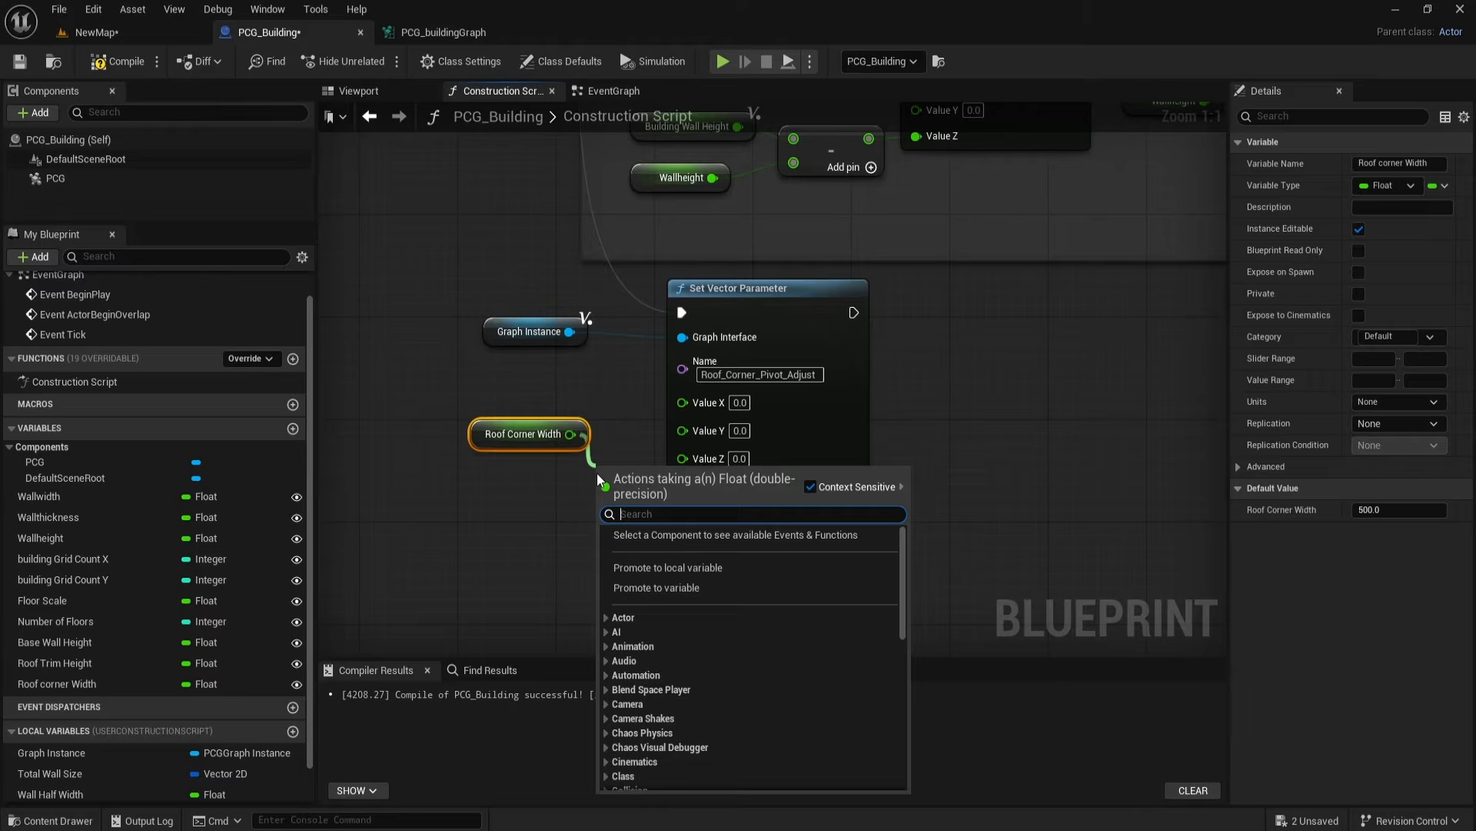
pyautogui.write('mul')
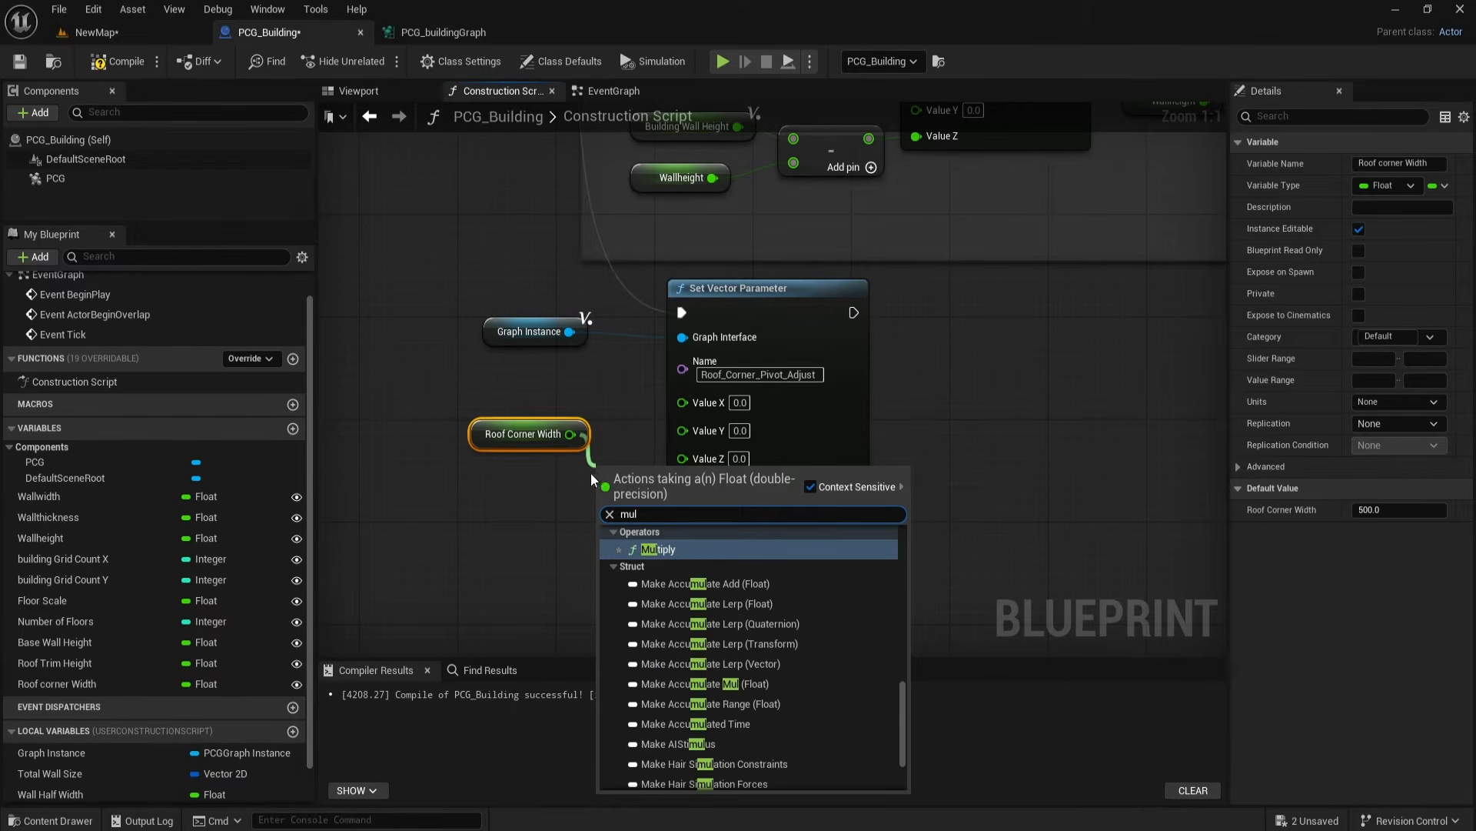
pyautogui.click(648, 551)
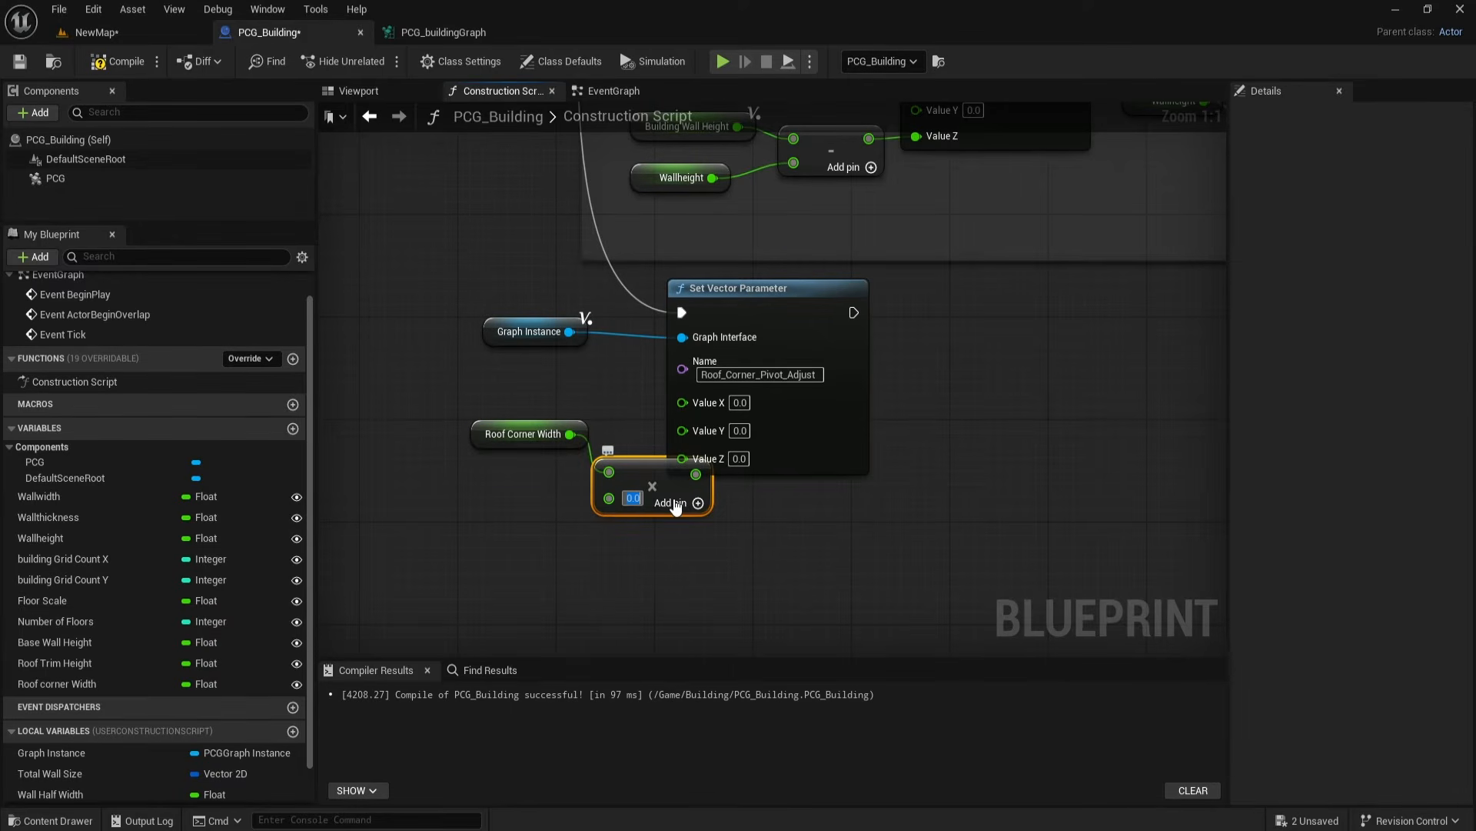
pyautogui.write('-1')
pyautogui.press('Return')
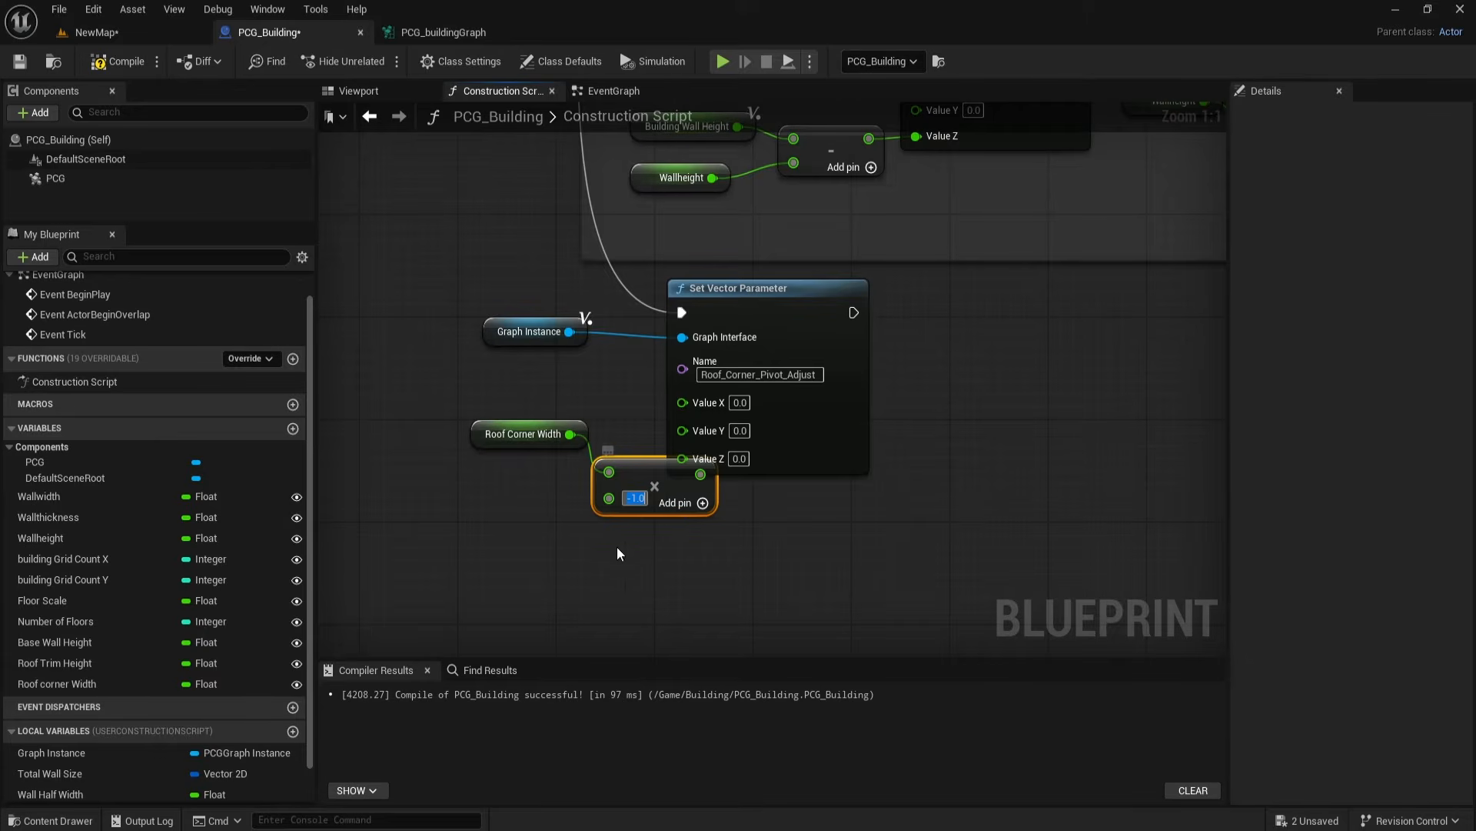
# Step: Stack the Roof Corner Width and Multiply nodes under Graph Instance, connect the product to Value Y and compile the blueprint
pyautogui.moveTo(635, 476); pyautogui.dragTo(528, 475)
pyautogui.moveTo(464, 394); pyautogui.dragTo(569, 452)
pyautogui.click(96, 32)
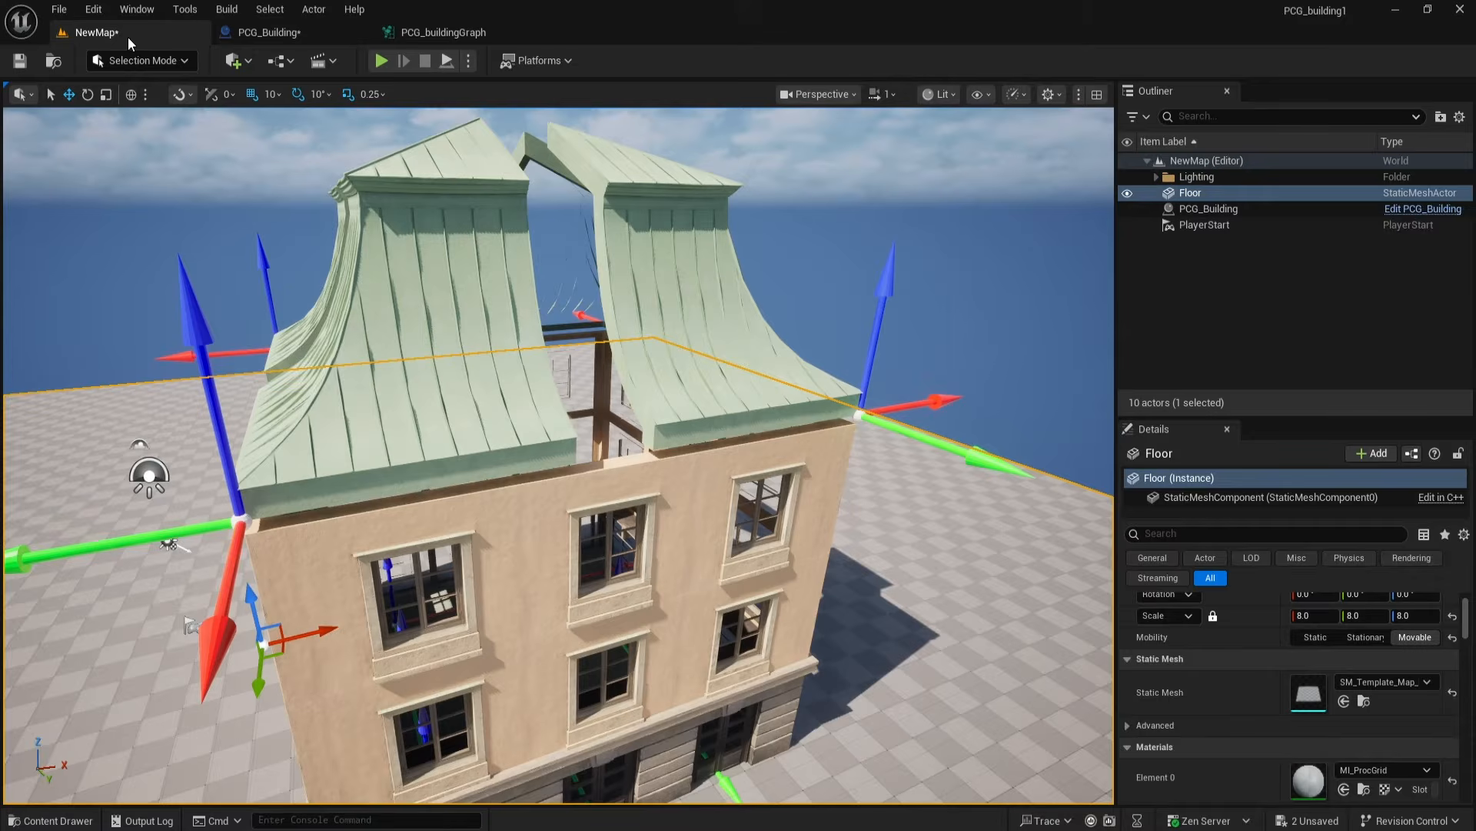
pyautogui.click(434, 31)
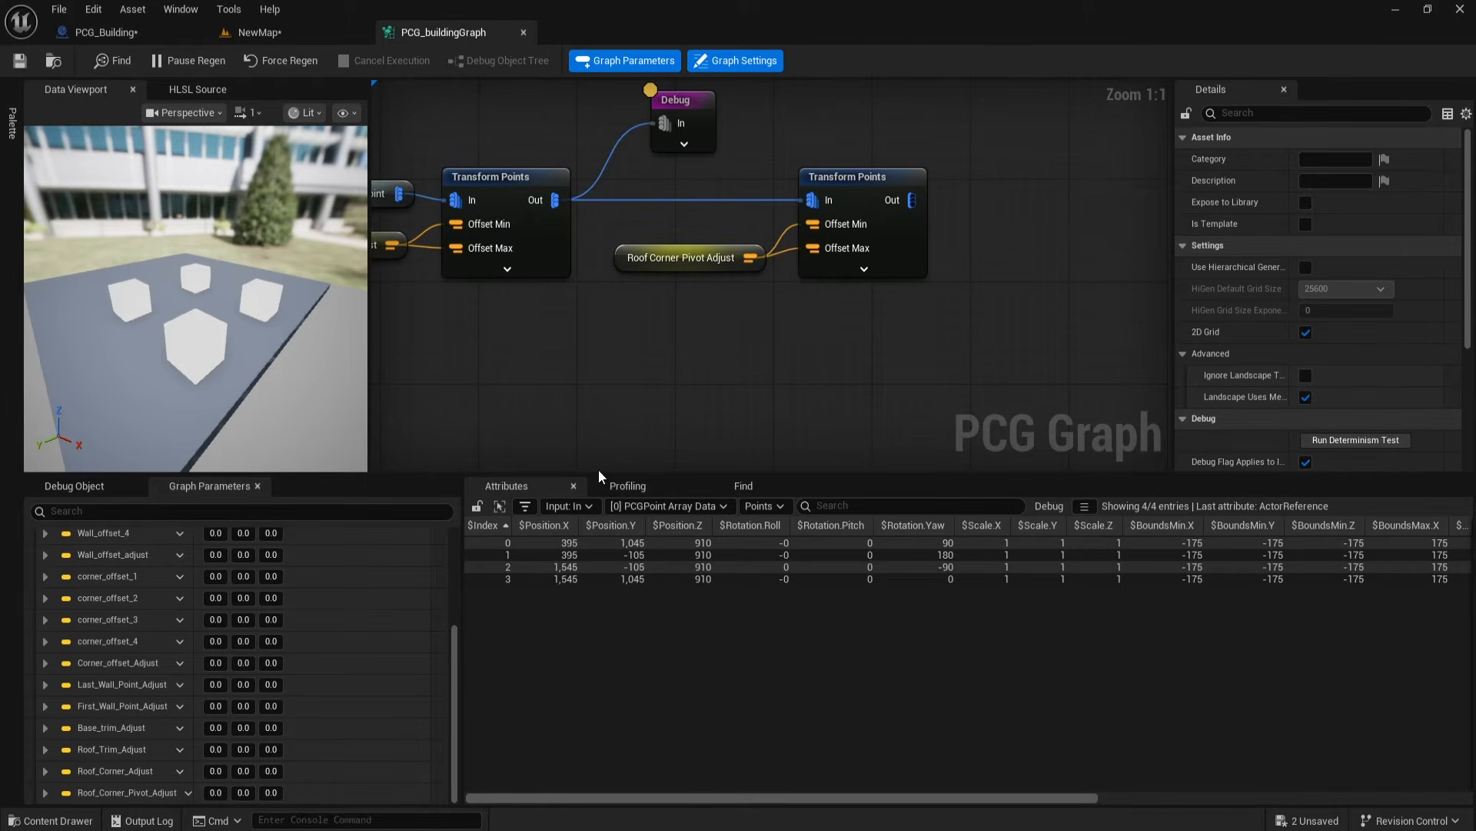
pyautogui.click(103, 31)
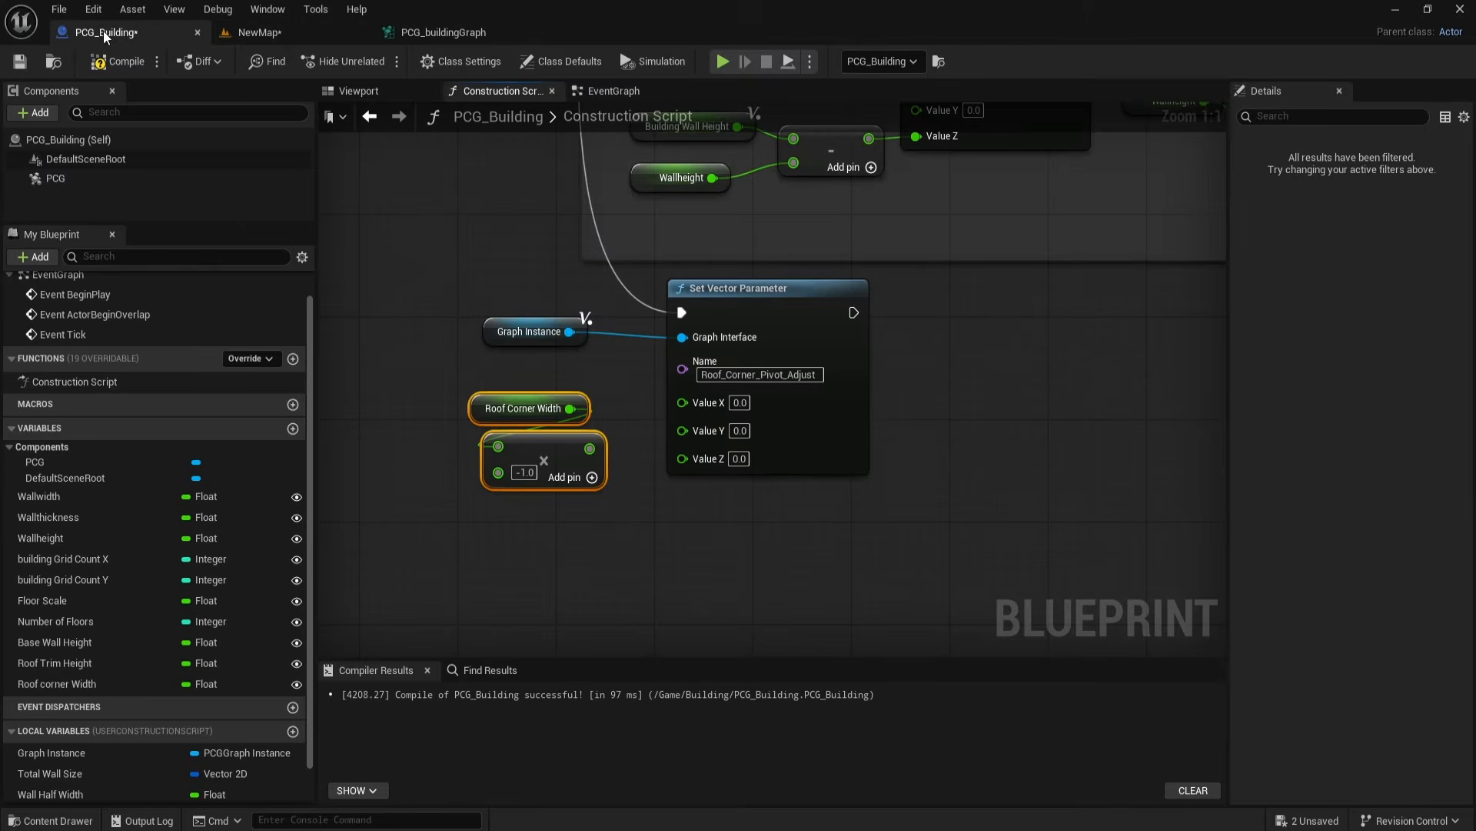
pyautogui.moveTo(589, 448); pyautogui.dragTo(682, 428)
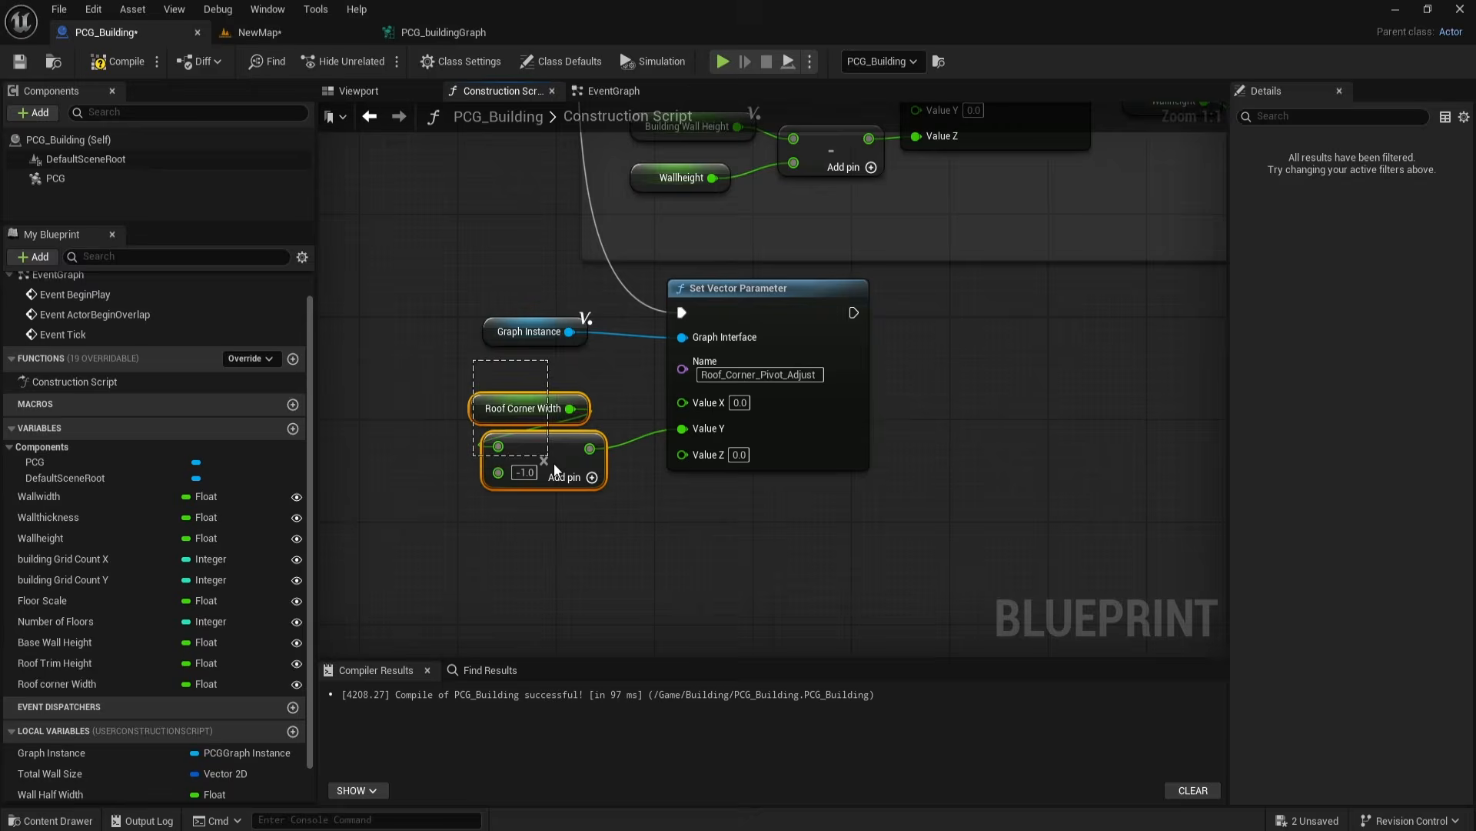
pyautogui.moveTo(546, 449); pyautogui.dragTo(571, 435)
pyautogui.click(117, 61)
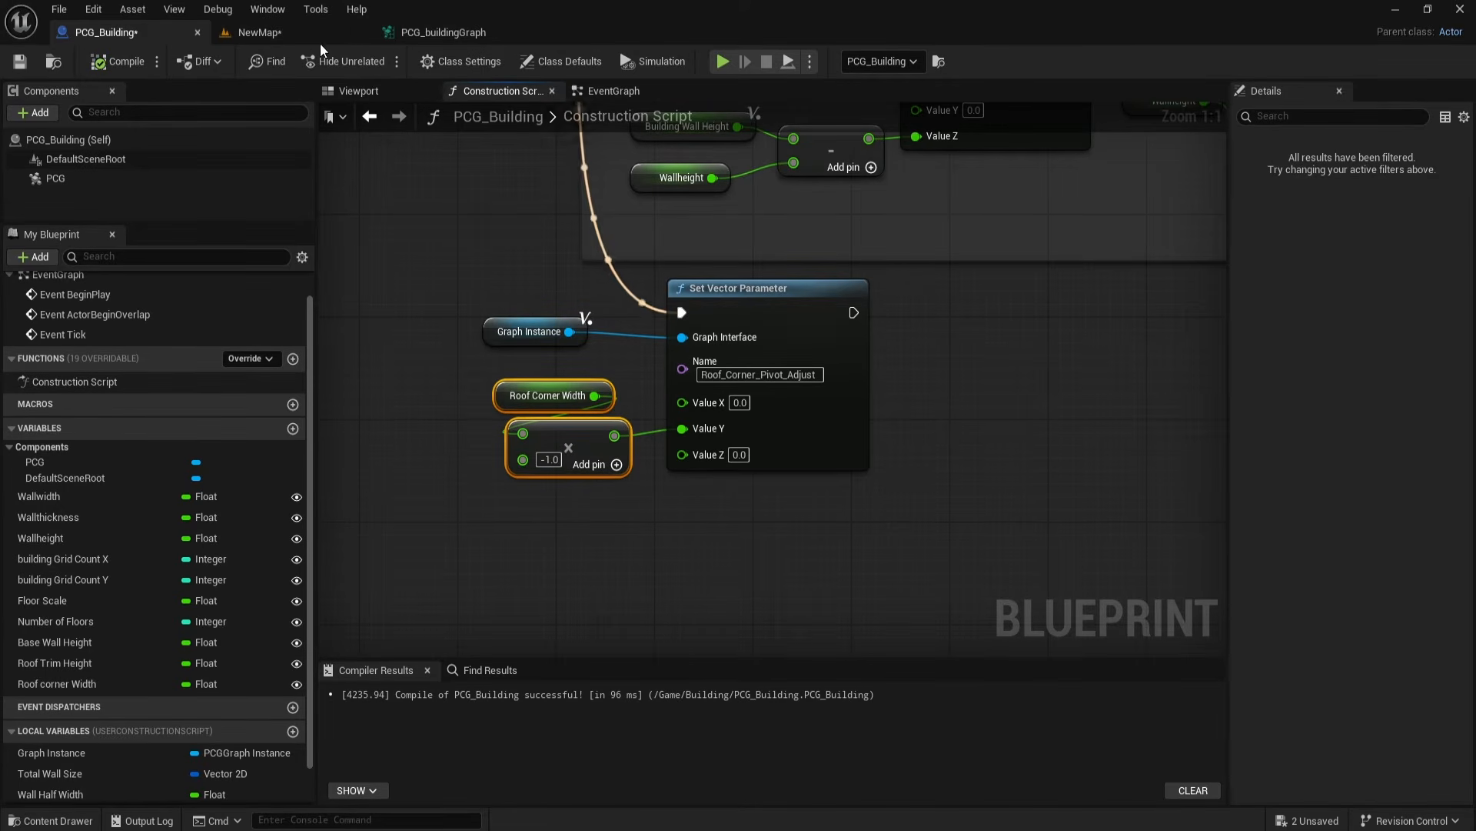
# Step: Force-regenerate PCG_buildingGraph and put the NewMap tab back ahead of the PCG_Building tab
pyautogui.click(426, 36)
pyautogui.click(293, 64)
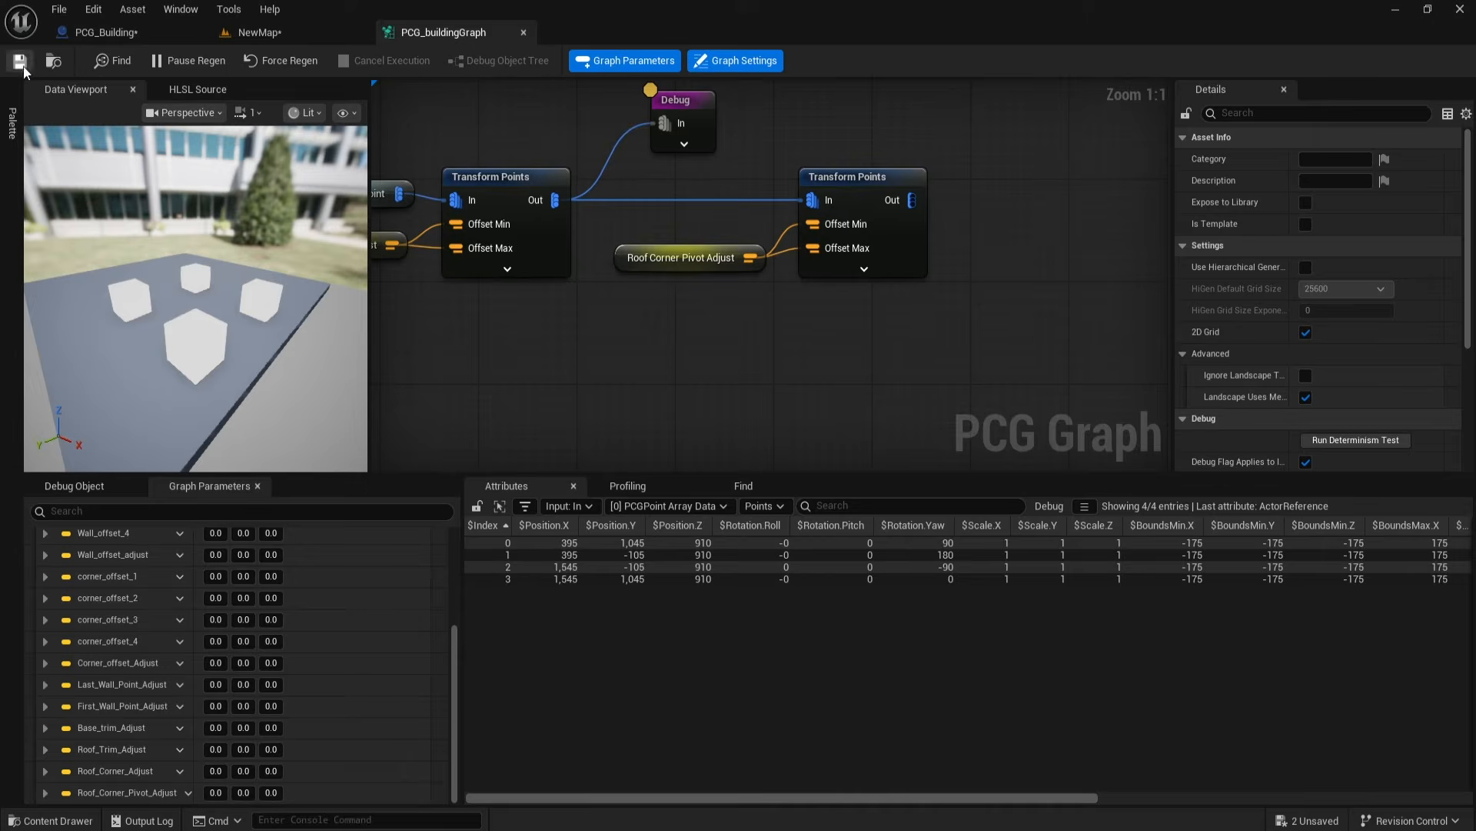
pyautogui.click(131, 28)
pyautogui.click(272, 34)
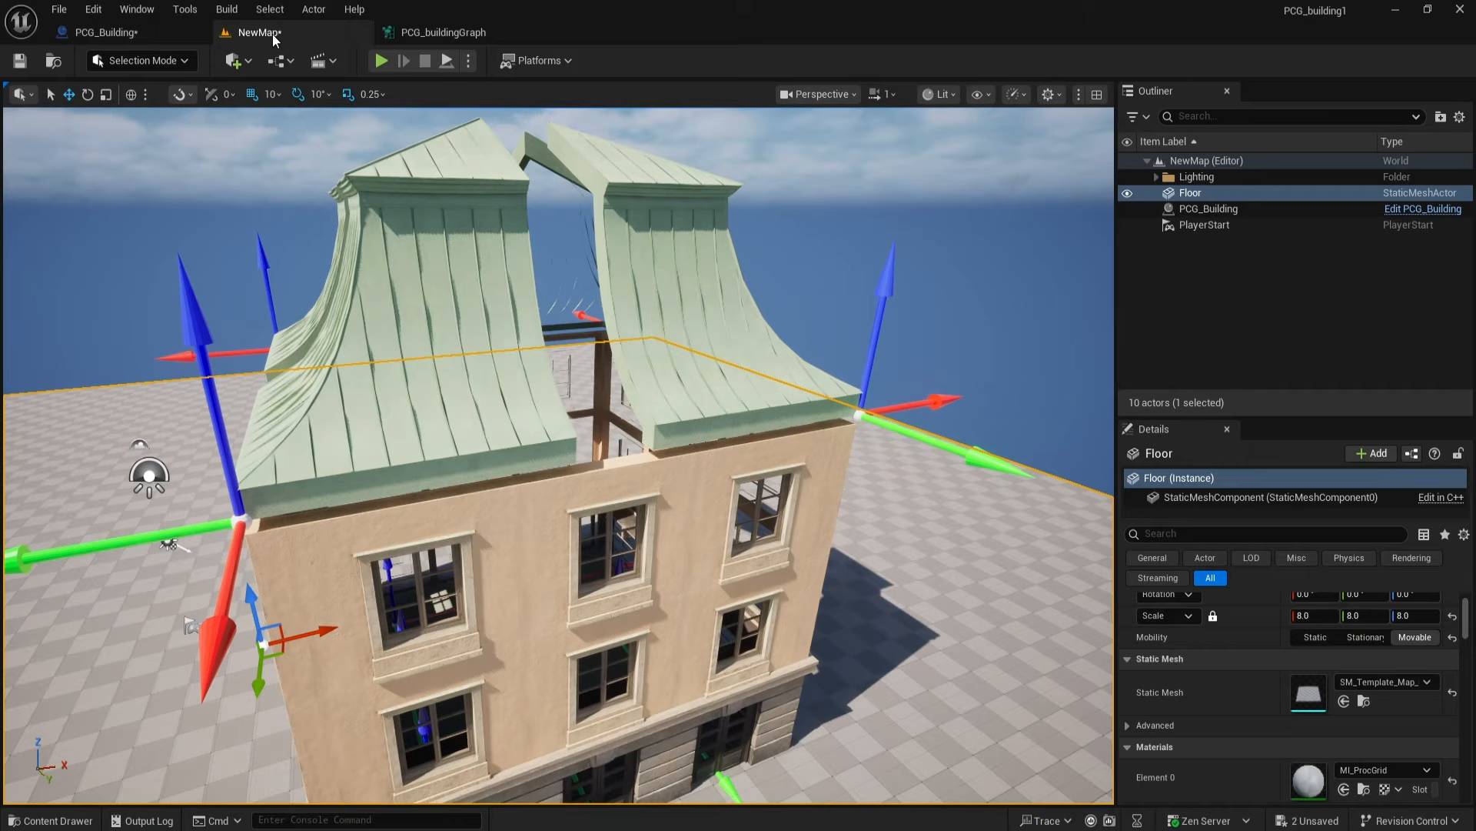
pyautogui.moveTo(272, 34); pyautogui.dragTo(105, 33)
# Step: In PCG_buildingGraph, detach the Debug node from the first Transform Points and connect it to the output of the Roof Corner Pivot Adjust one
pyautogui.click(428, 31)
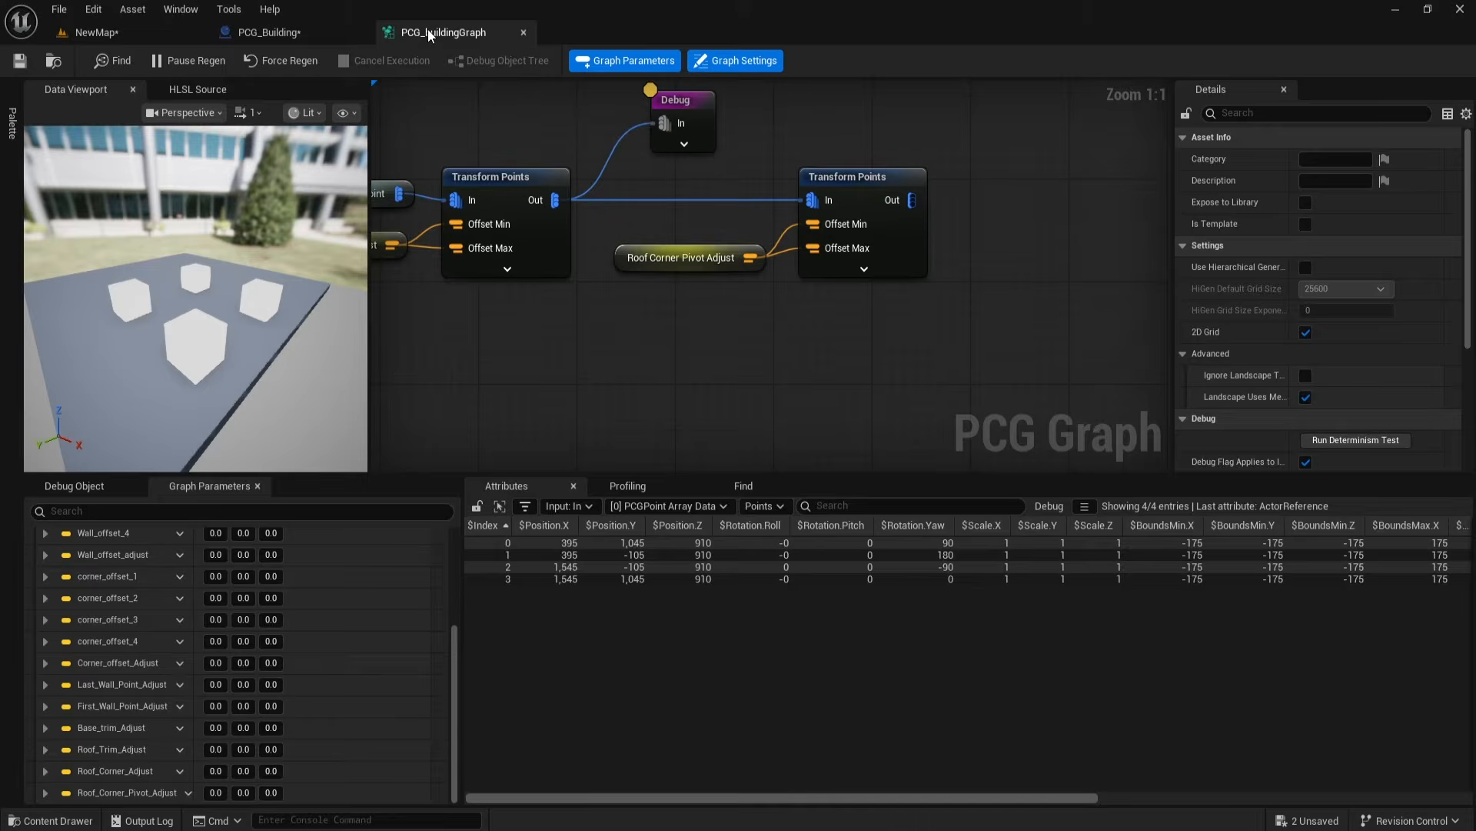
pyautogui.moveTo(766, 345); pyautogui.dragTo(689, 391, button='right')
pyautogui.keyDown('alt'); pyautogui.click(523, 220); pyautogui.keyUp('alt')
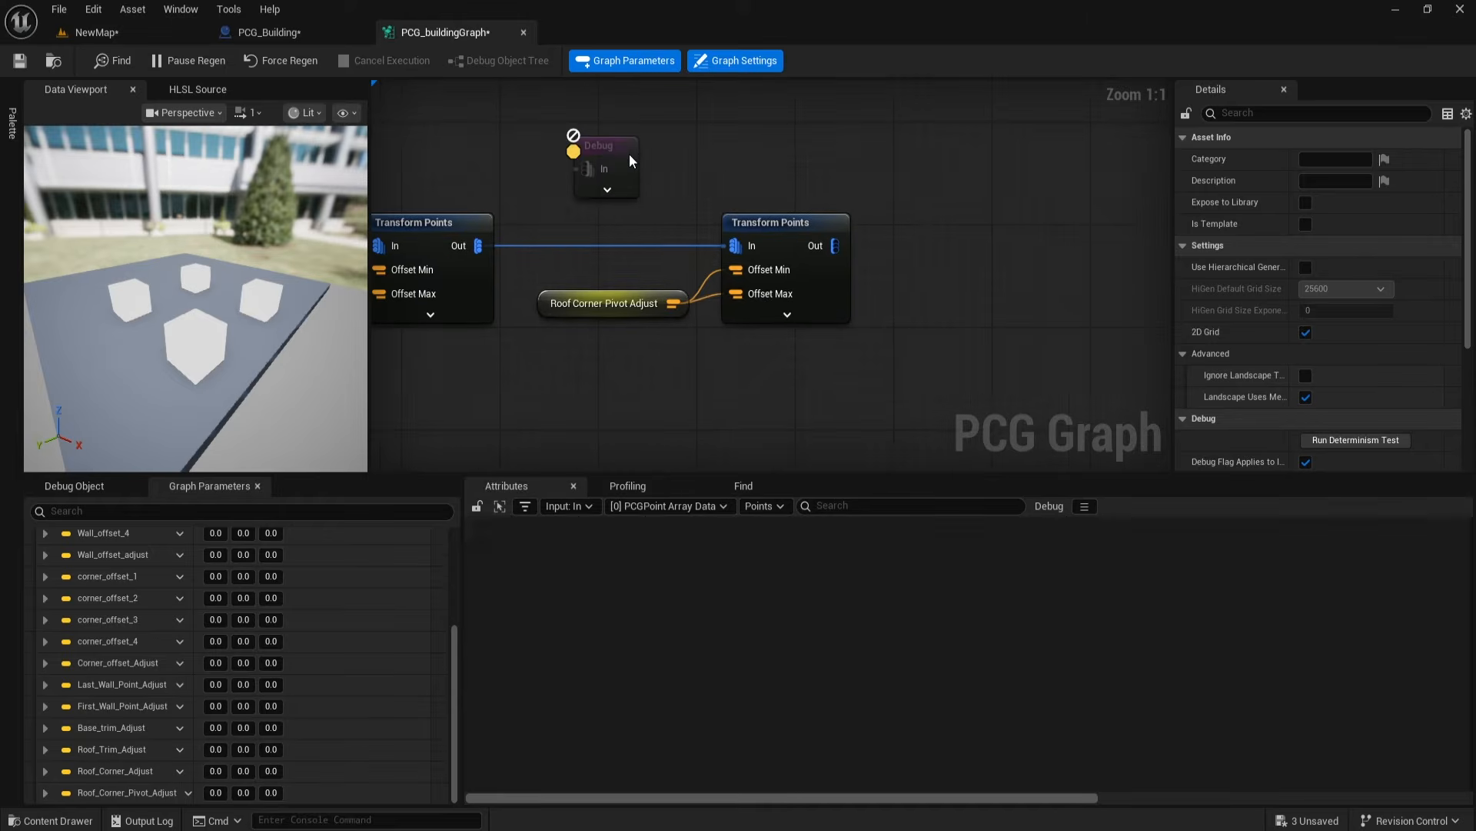
pyautogui.moveTo(607, 146); pyautogui.dragTo(940, 158)
pyautogui.moveTo(835, 246)
pyautogui.mouseDown()
pyautogui.moveTo(884, 246)
pyautogui.moveTo(919, 182)
pyautogui.mouseUp()
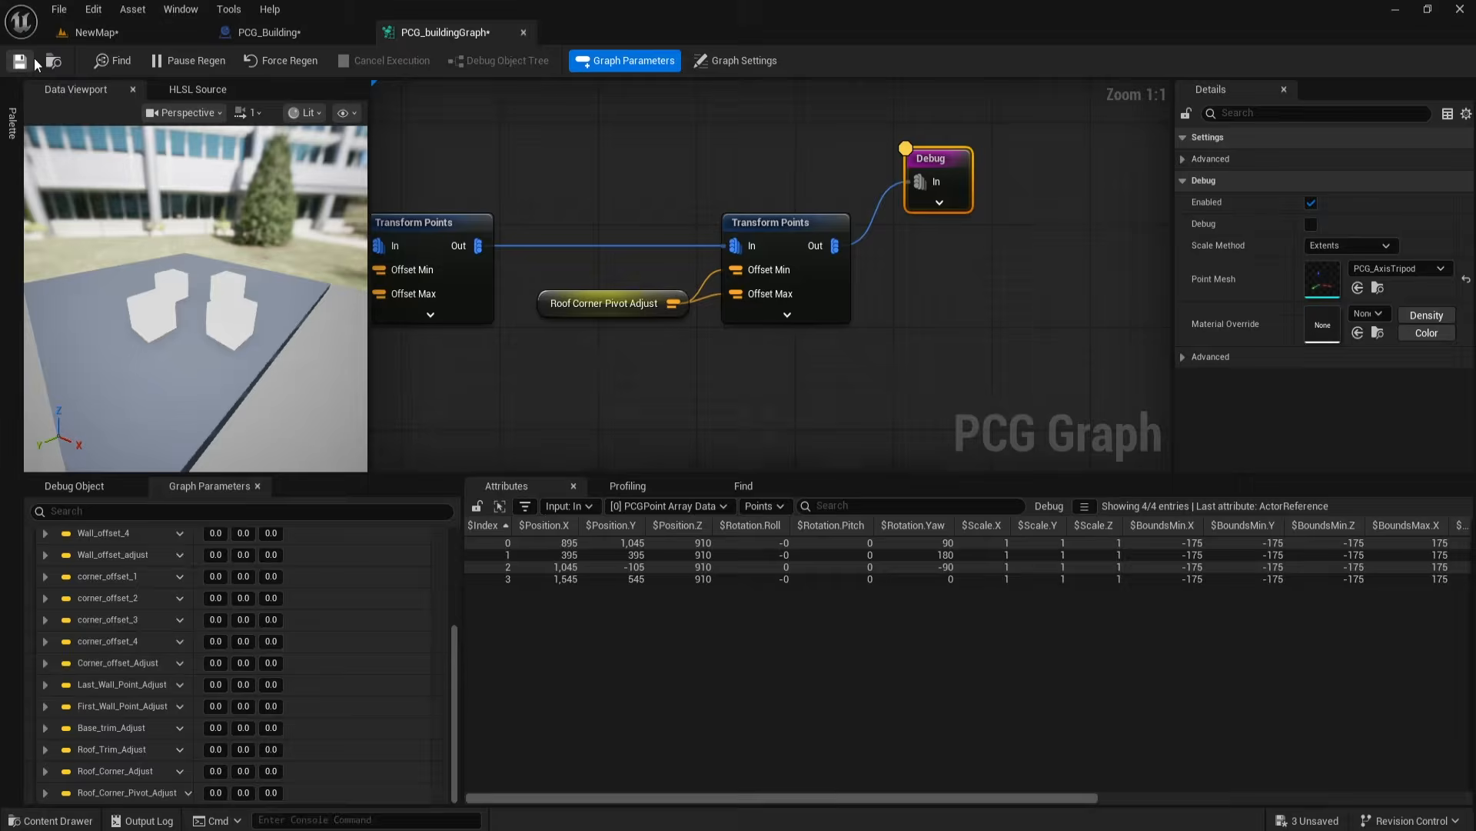
# Step: In NewMap, set PCG_Building's Building Grid Count X to 5 and inspect the roof corner pieces and pivot axes from several sides
pyautogui.click(114, 34)
pyautogui.keyDown('alt'); pyautogui.moveTo(374, 458); pyautogui.dragTo(458, 454); pyautogui.keyUp('alt')
pyautogui.scroll(-2, 333, 478)
pyautogui.moveTo(333, 485)
pyautogui.keyDown('alt'); pyautogui.mouseDown()
pyautogui.moveTo(469, 465)
pyautogui.moveTo(338, 469)
pyautogui.mouseUp(); pyautogui.keyUp('alt')
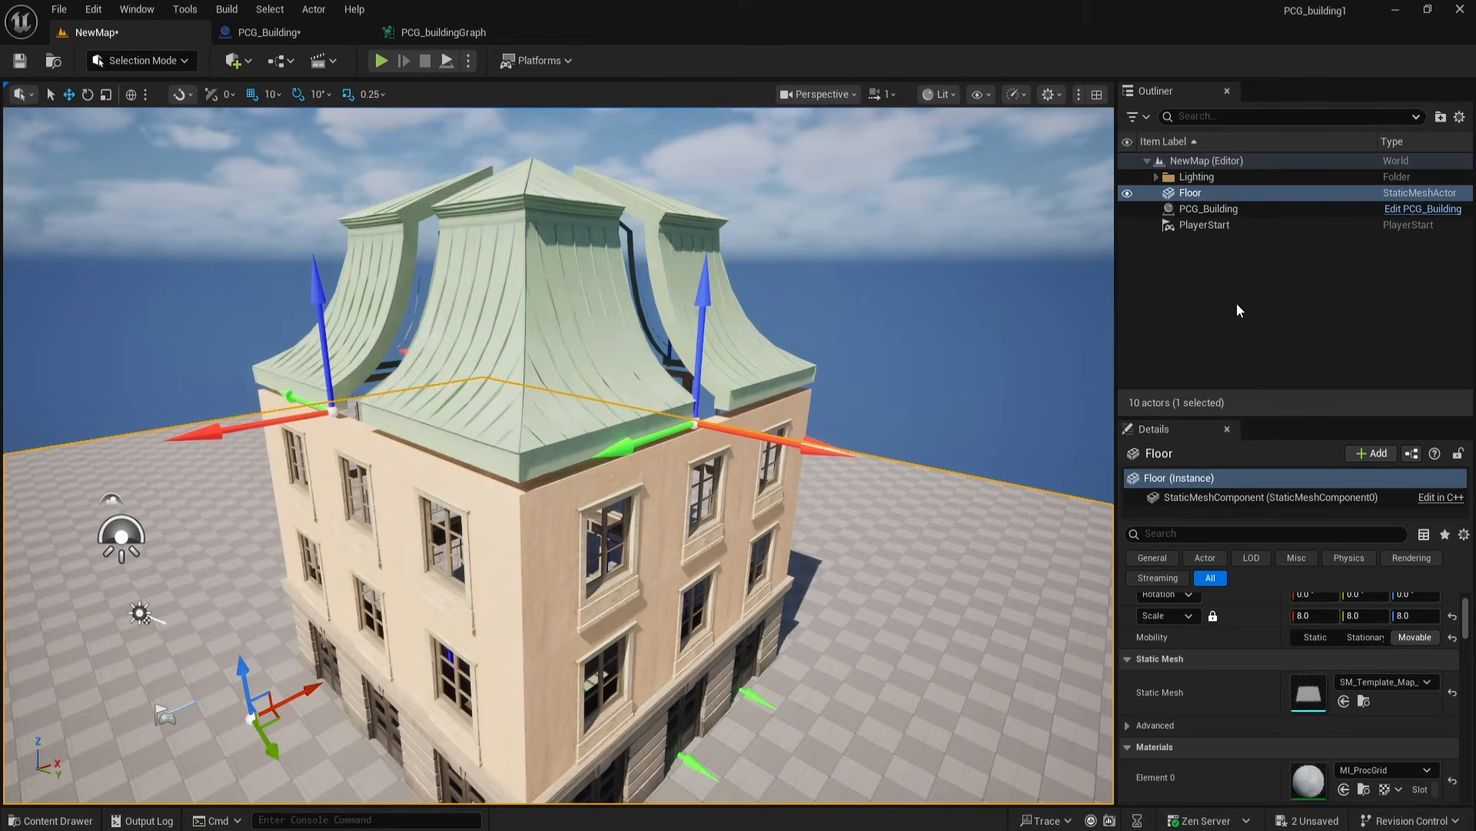
pyautogui.click(1209, 208)
pyautogui.click(1338, 705)
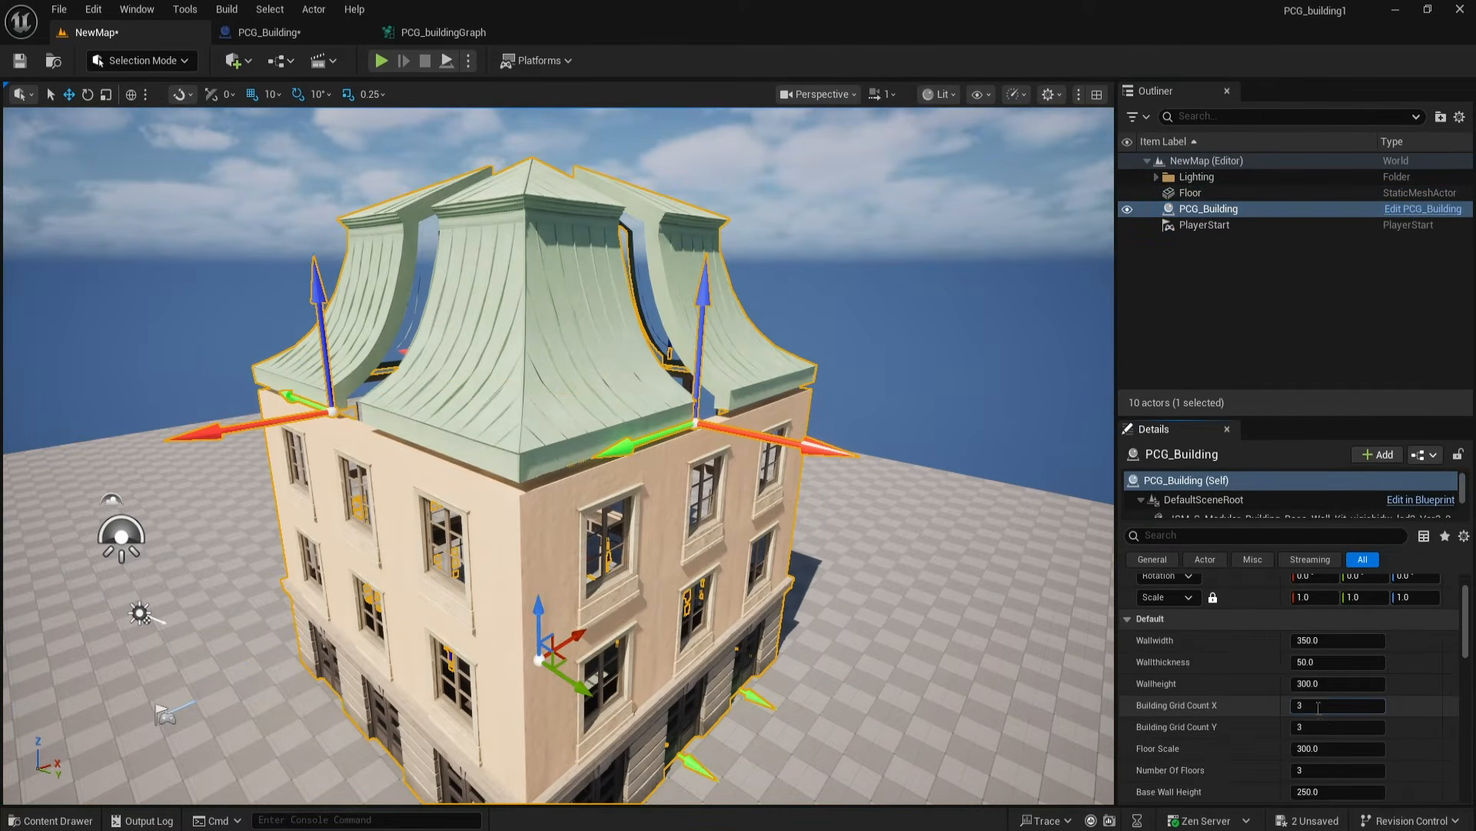
pyautogui.write('5')
pyautogui.press('Return')
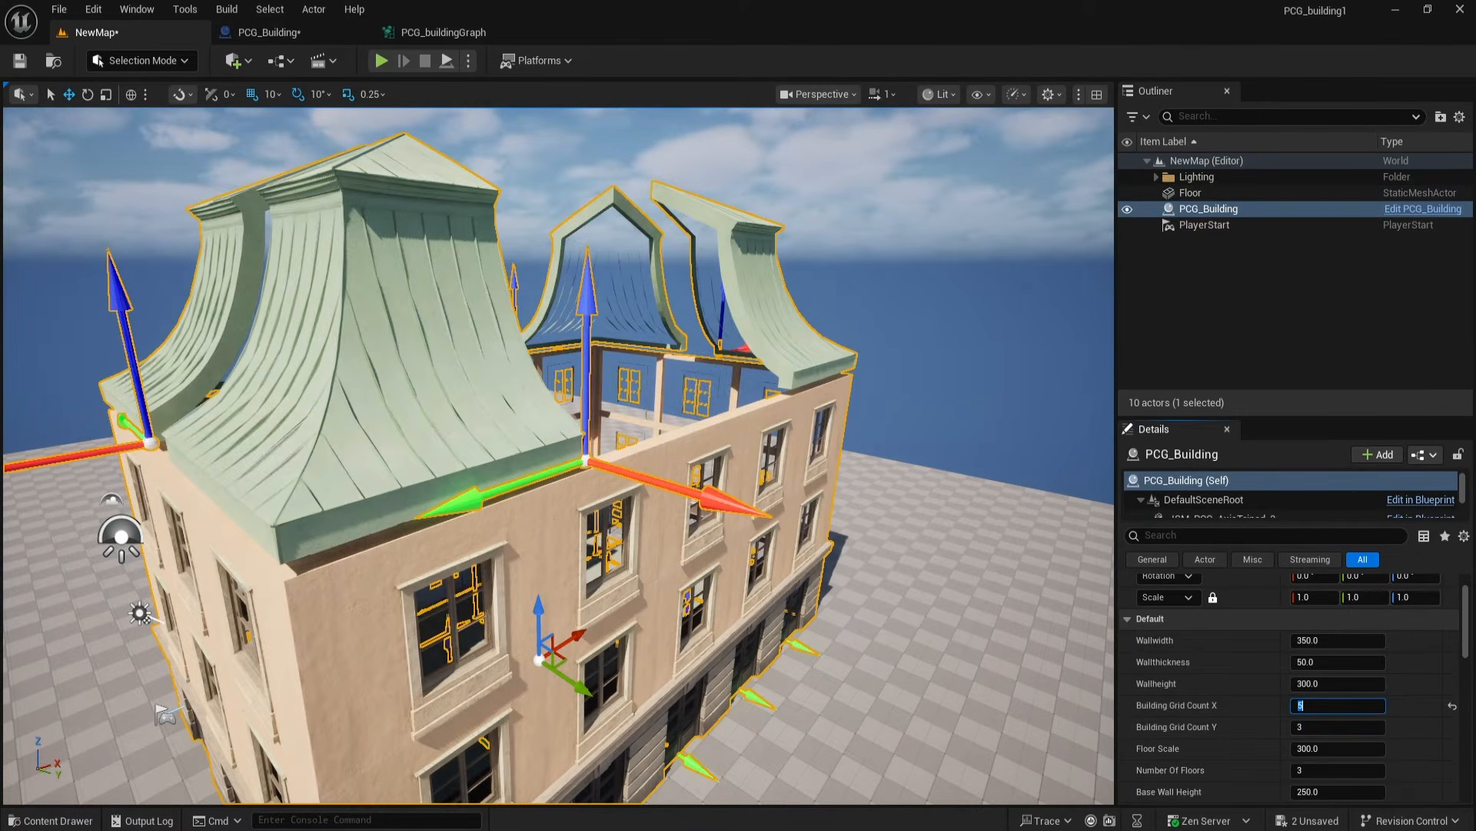
pyautogui.click(953, 615)
pyautogui.keyDown('alt'); pyautogui.moveTo(953, 615); pyautogui.dragTo(1073, 607); pyautogui.keyUp('alt')
pyautogui.keyDown('alt'); pyautogui.moveTo(442, 729); pyautogui.dragTo(470, 730); pyautogui.keyUp('alt')
pyautogui.moveTo(531, 580)
pyautogui.mouseDown(button='middle')
pyautogui.moveTo(543, 523)
pyautogui.moveTo(530, 580)
pyautogui.mouseUp(button='middle')
pyautogui.scroll(-3, 537, 561)
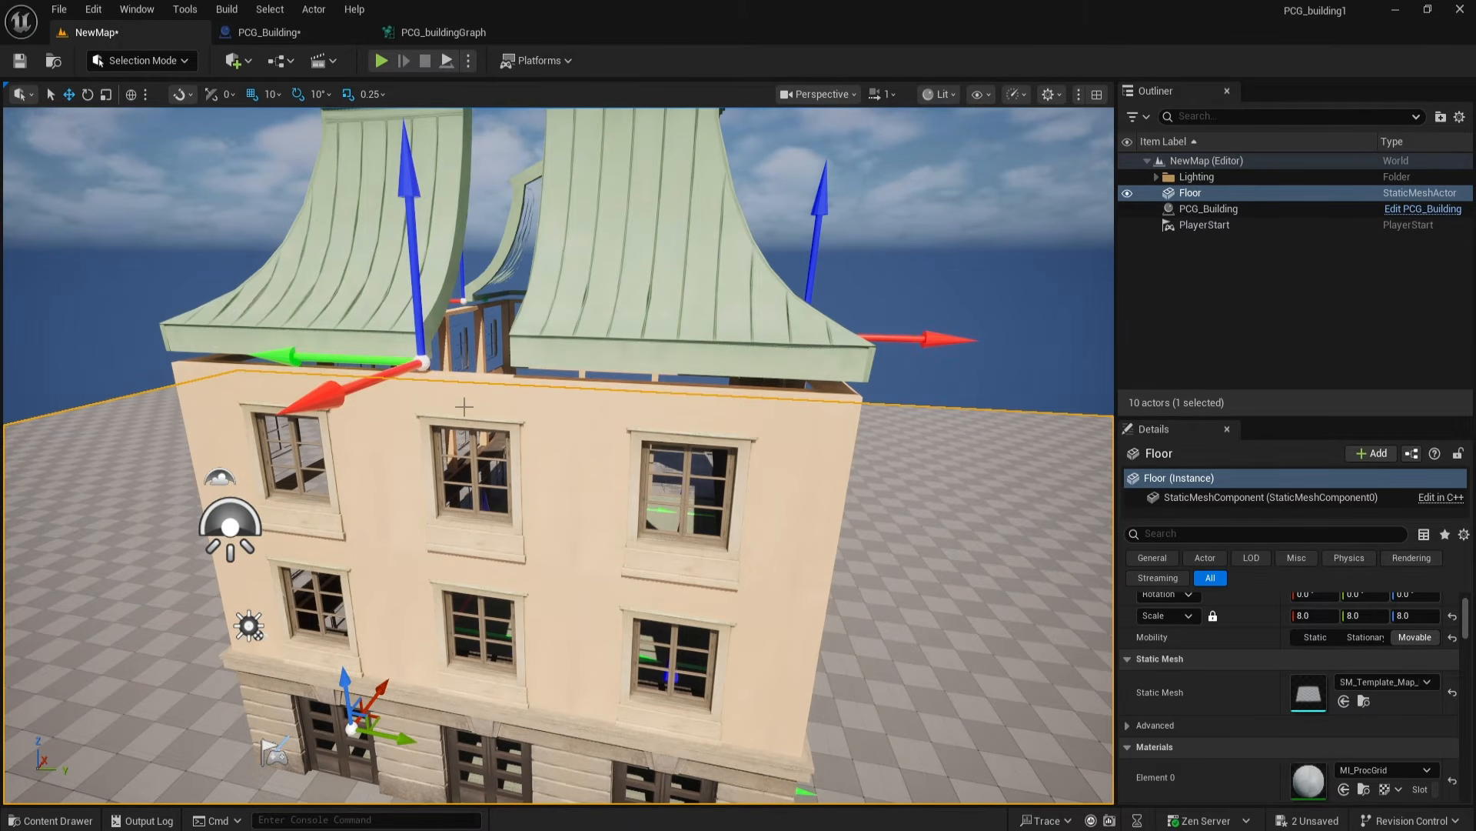
# Step: Duplicate the Total Wall Size local variable in PCG_Building and replace "Wall" with "building" in the copy's name
pyautogui.click(291, 33)
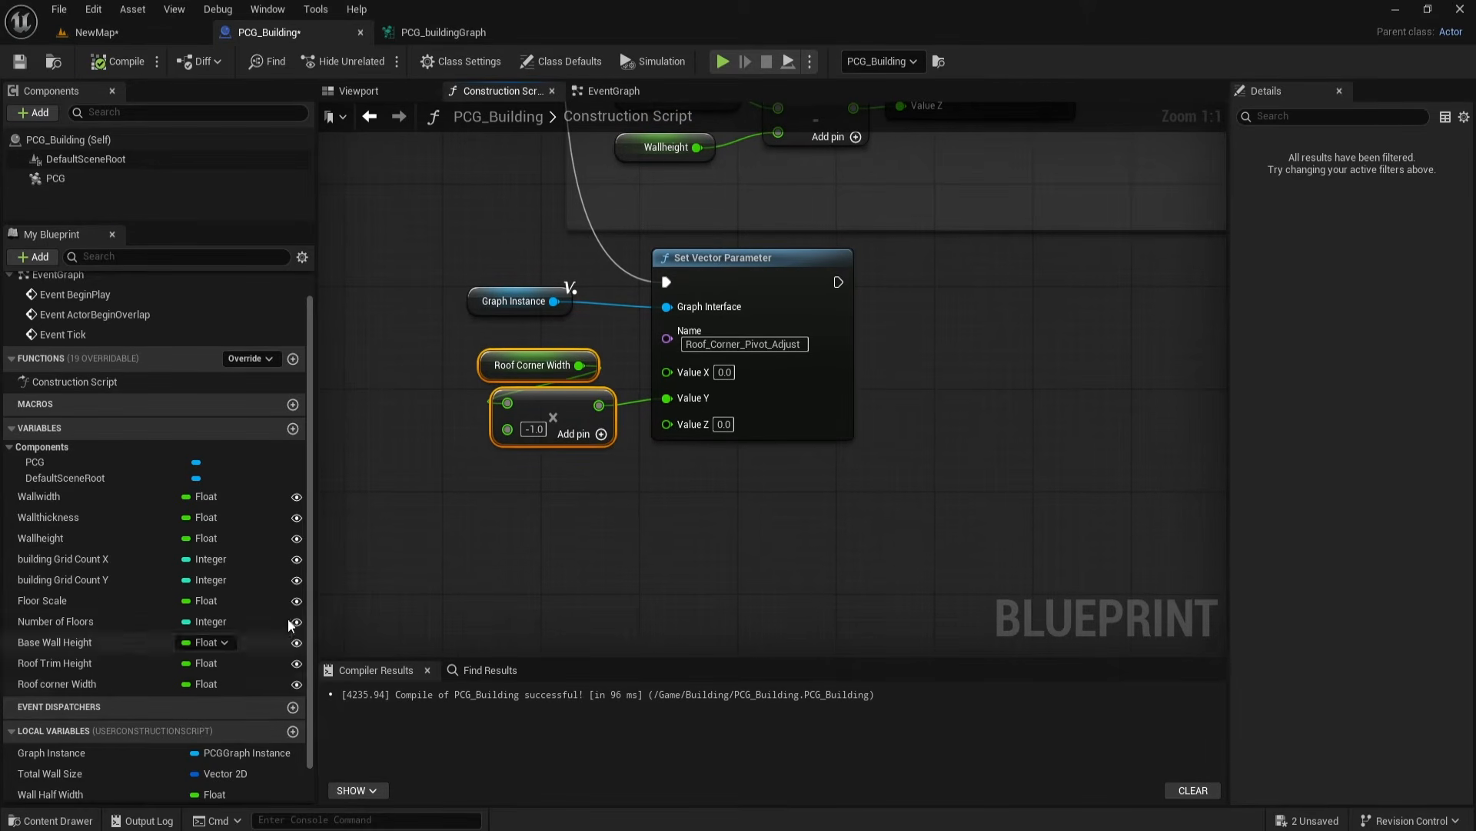
pyautogui.scroll(-2, 313, 592)
pyautogui.click(92, 733)
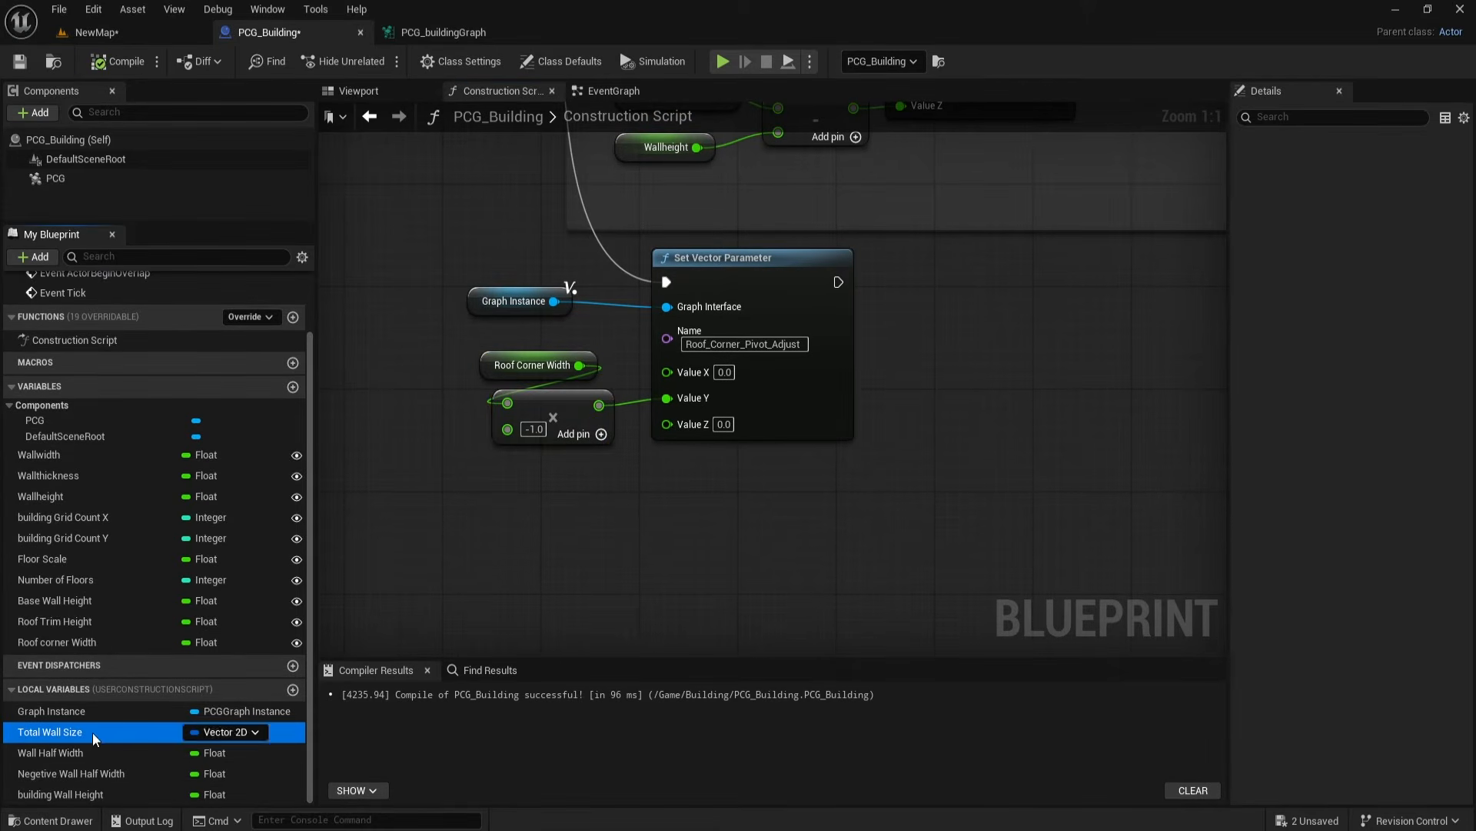
pyautogui.hotkey('ctrl', 'w')
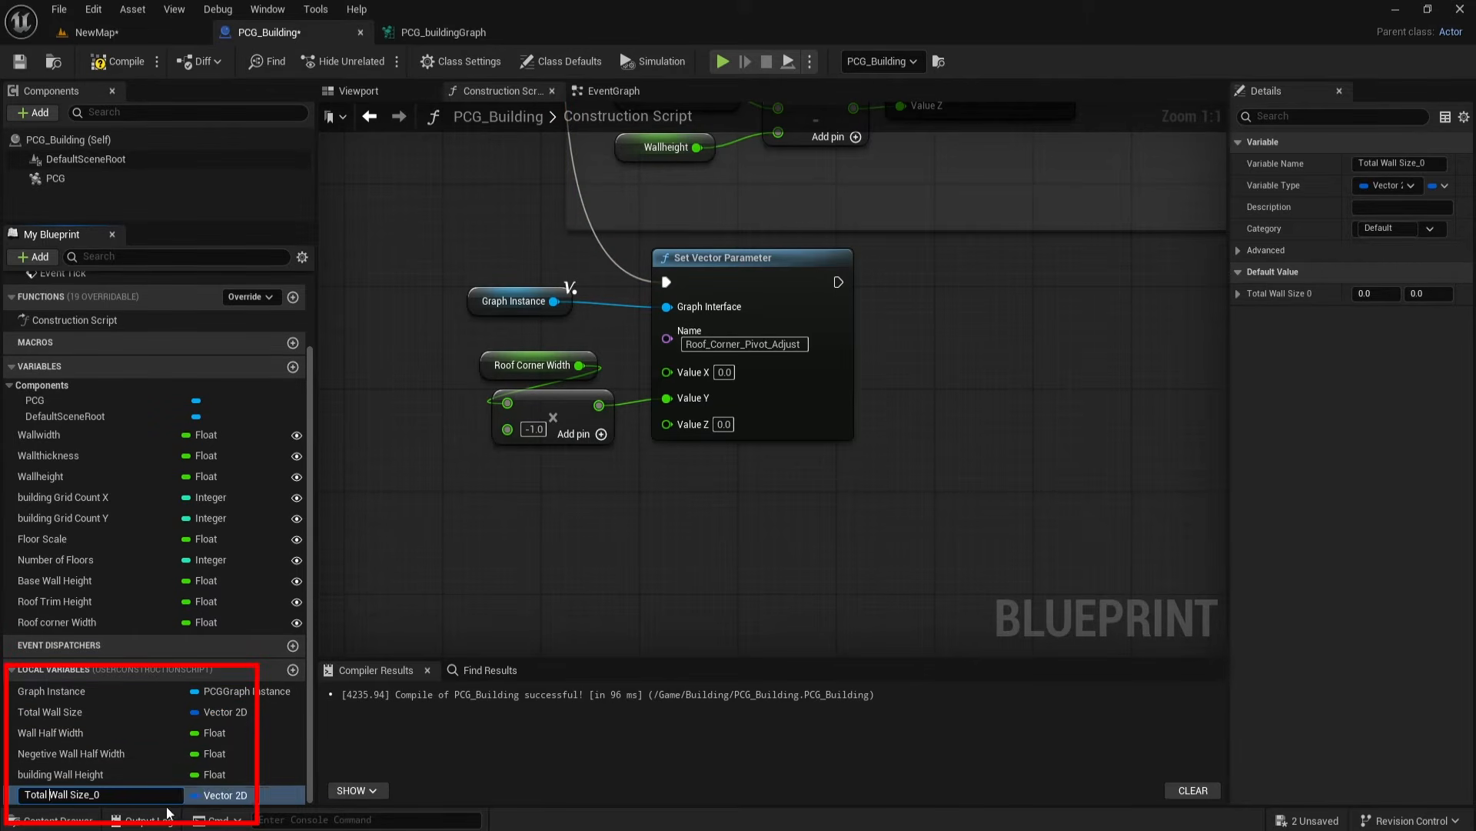
pyautogui.doubleClick(52, 795)
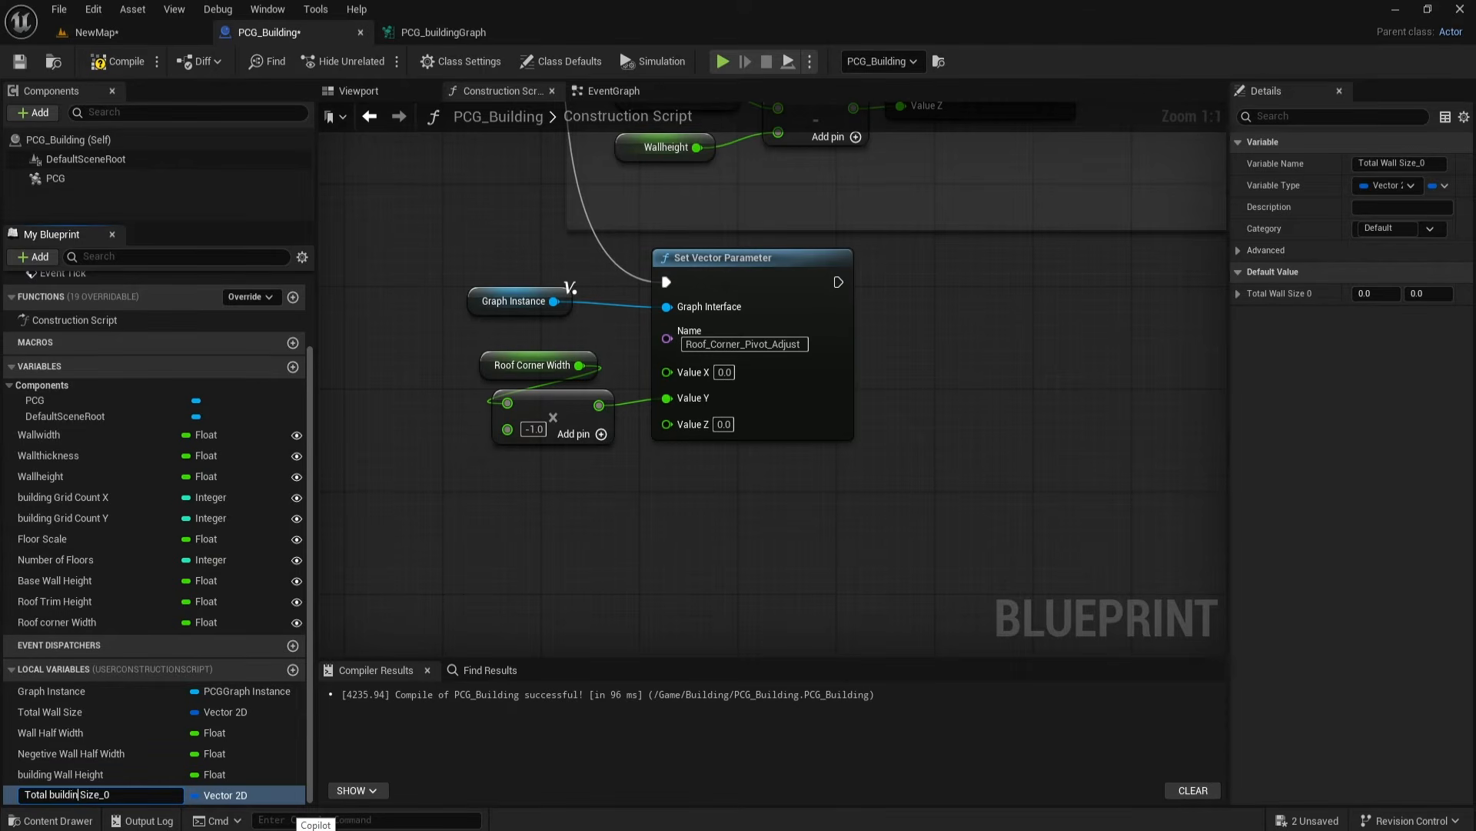
pyautogui.press('Return')
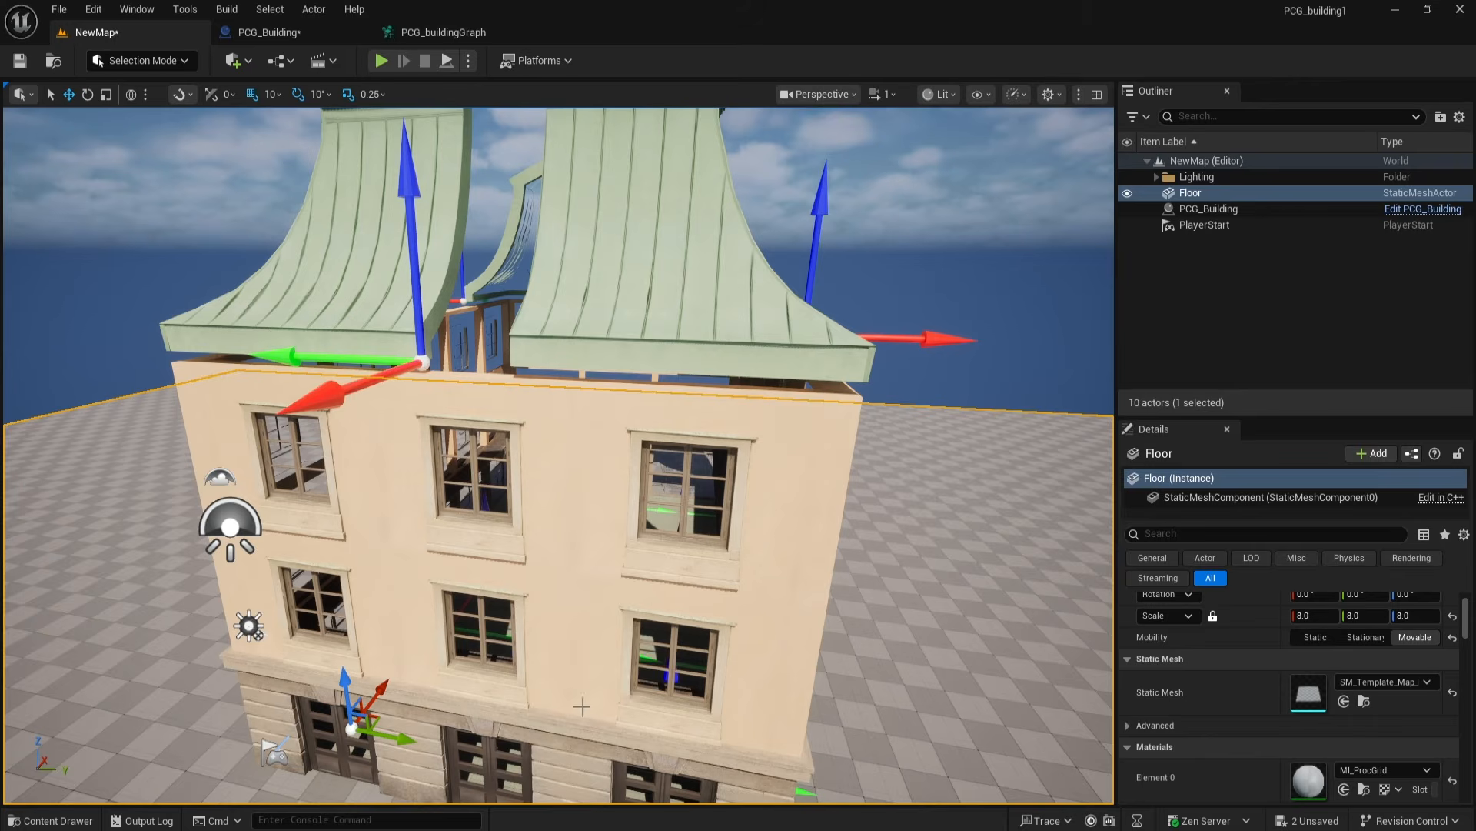
pyautogui.moveTo(583, 706); pyautogui.dragTo(575, 792, button='middle')
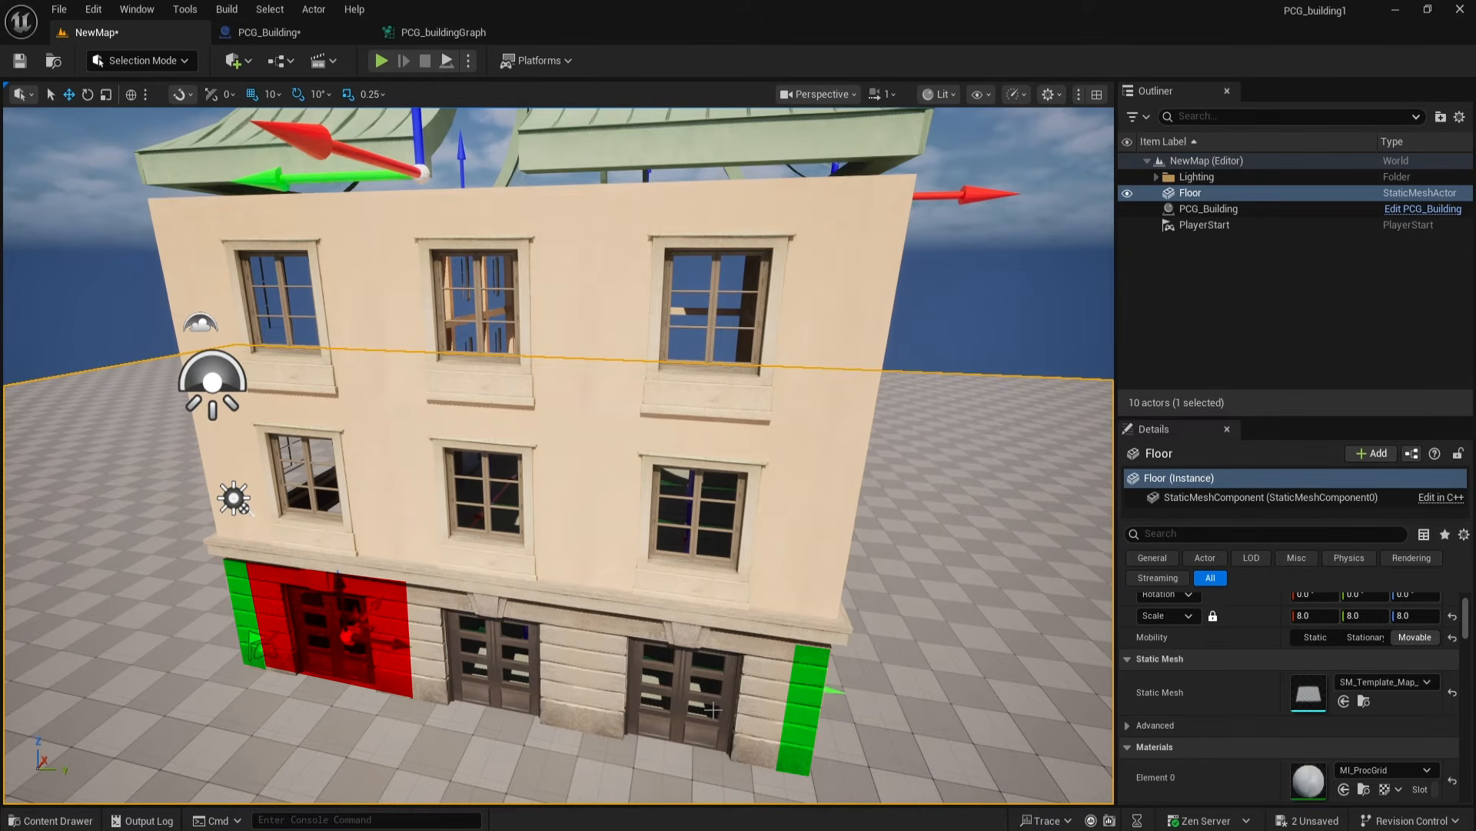
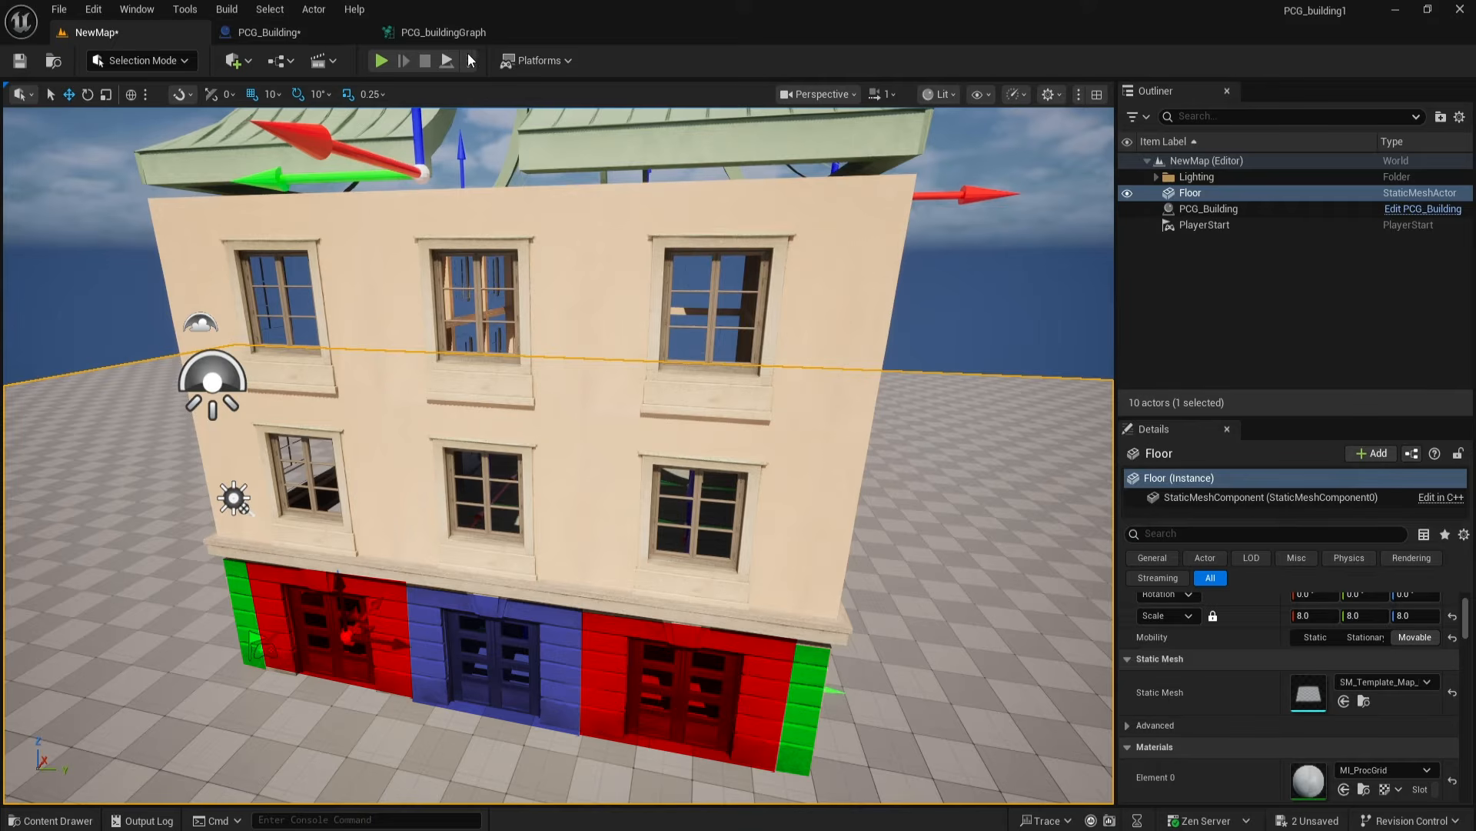
# Step: In the PCG_Building construction script, add a Set node for Total building Size and split its input into X and Y
pyautogui.click(431, 38)
pyautogui.click(277, 32)
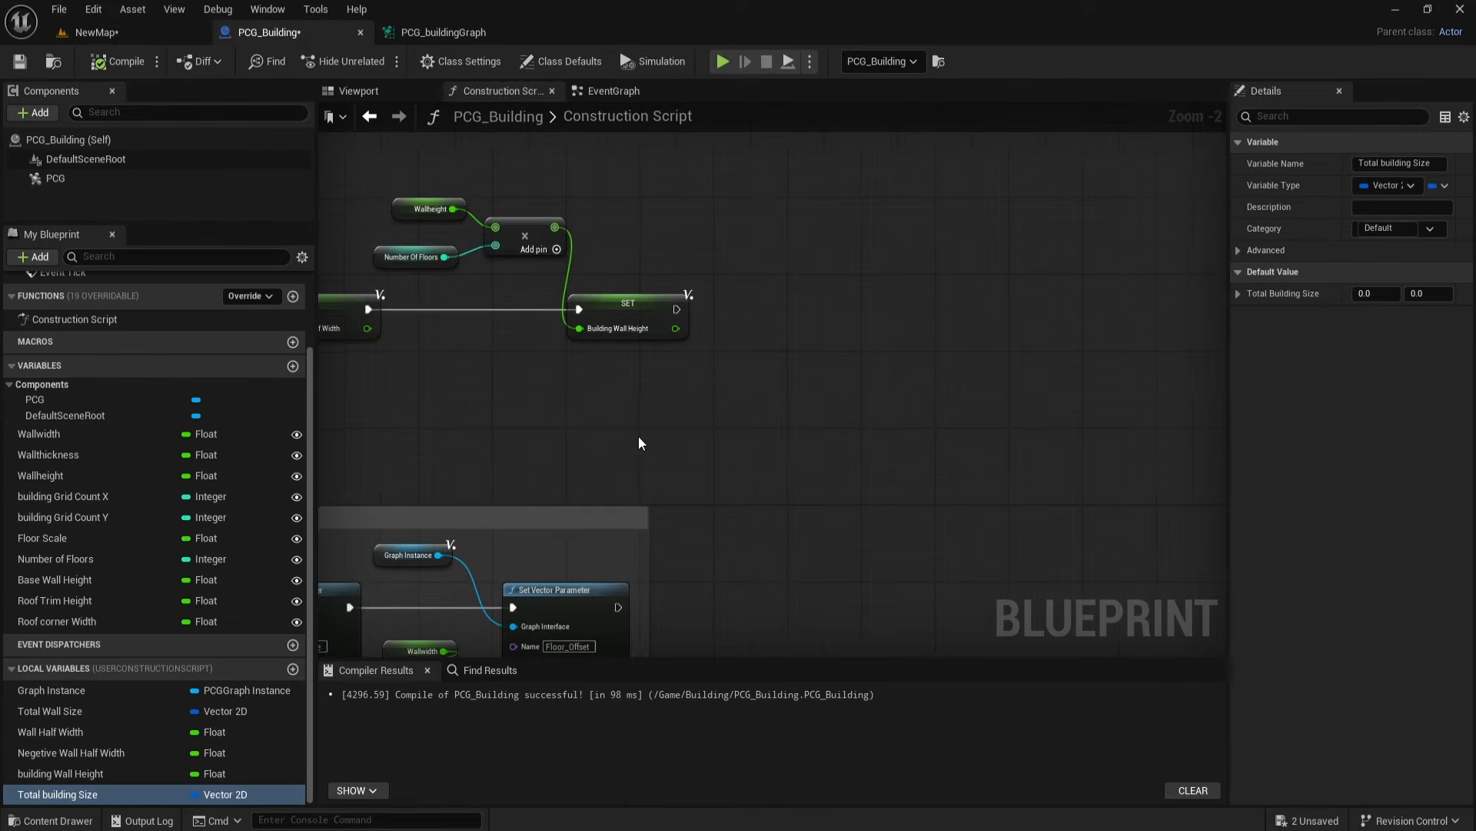
pyautogui.moveTo(58, 797); pyautogui.dragTo(706, 230)
pyautogui.click(769, 286)
pyautogui.moveTo(769, 277); pyautogui.dragTo(935, 315)
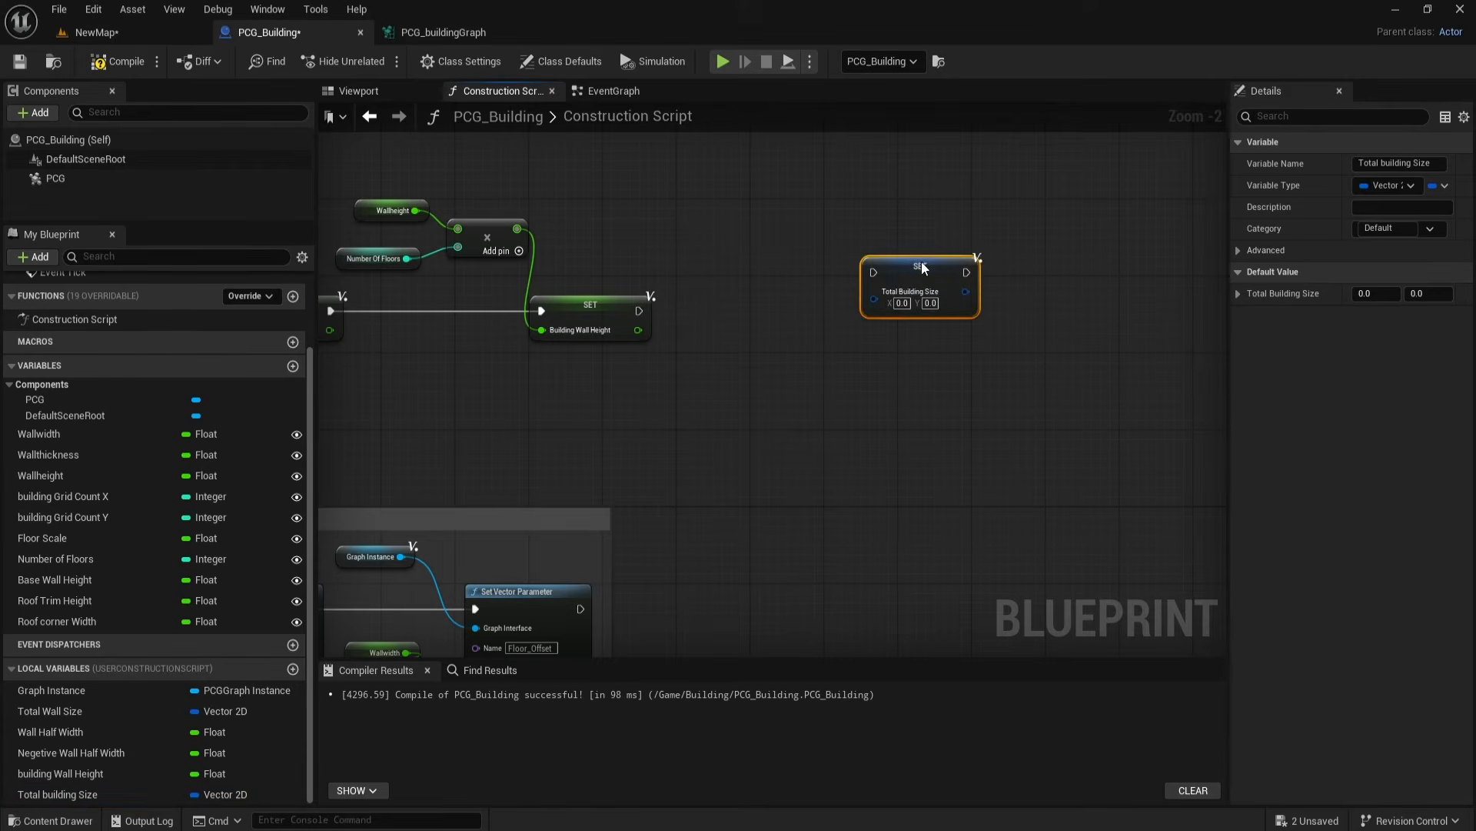
pyautogui.scroll(2, 869, 325)
pyautogui.rightClick(883, 304)
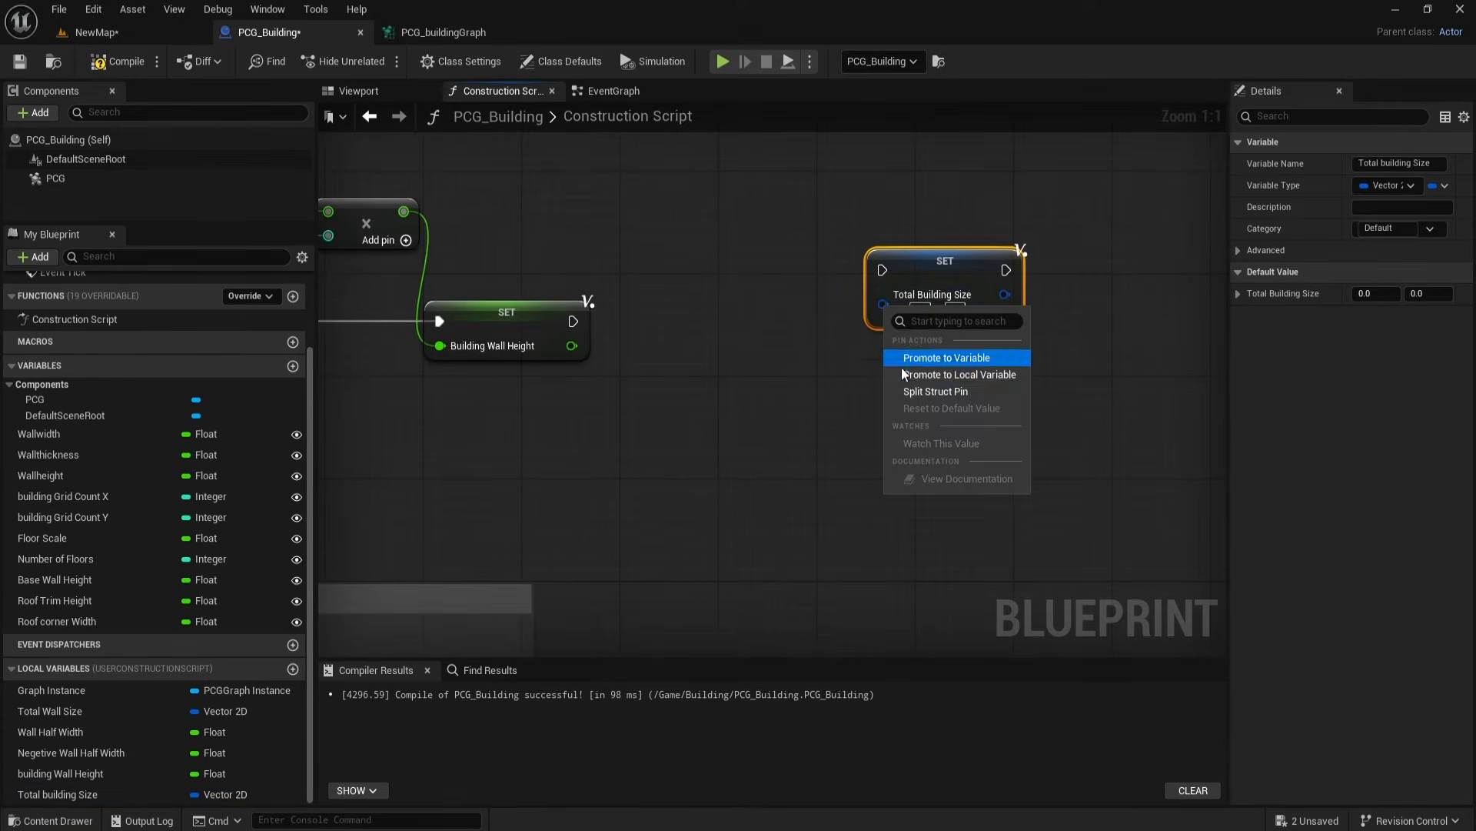
pyautogui.click(910, 389)
# Step: Add a getter for the local variable Total Wall Size and split its output into X and Y
pyautogui.moveTo(816, 401); pyautogui.dragTo(812, 416, button='right')
pyautogui.moveTo(60, 712); pyautogui.dragTo(637, 225)
pyautogui.click(680, 248)
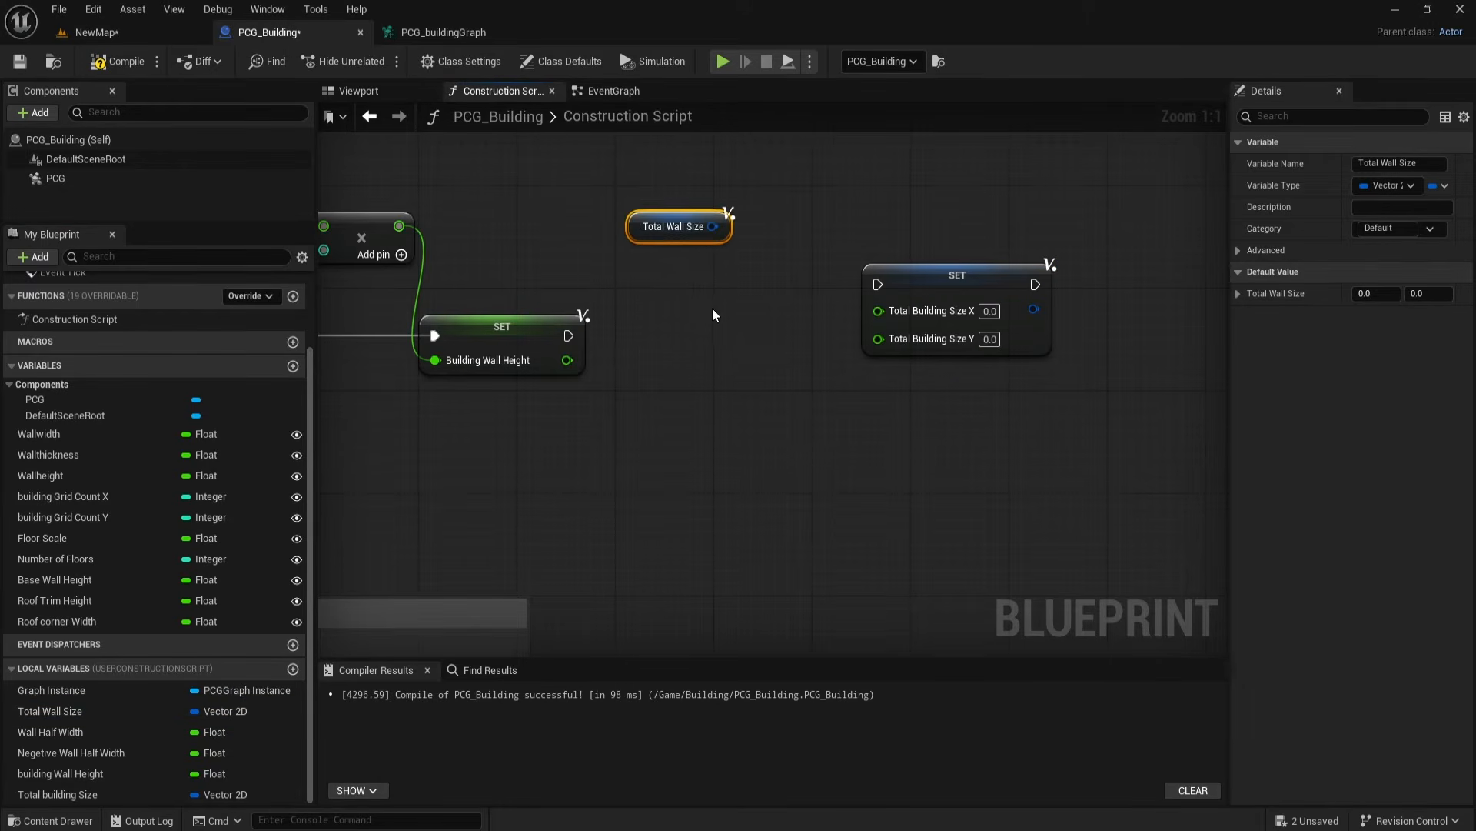
pyautogui.moveTo(687, 280); pyautogui.dragTo(708, 322, button='right')
pyautogui.rightClick(735, 274)
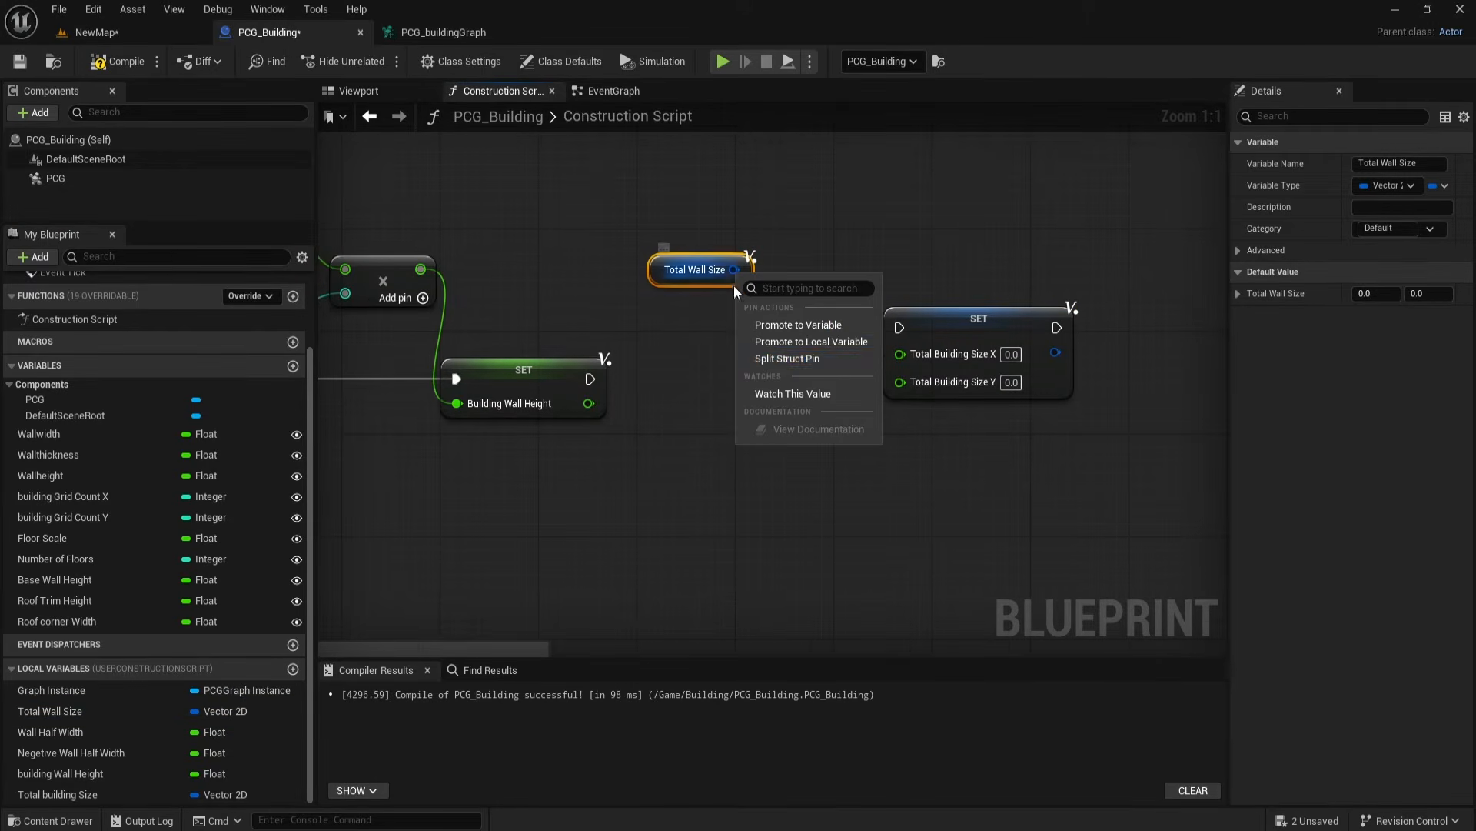
pyautogui.click(788, 358)
pyautogui.moveTo(720, 335); pyautogui.dragTo(706, 275, button='right')
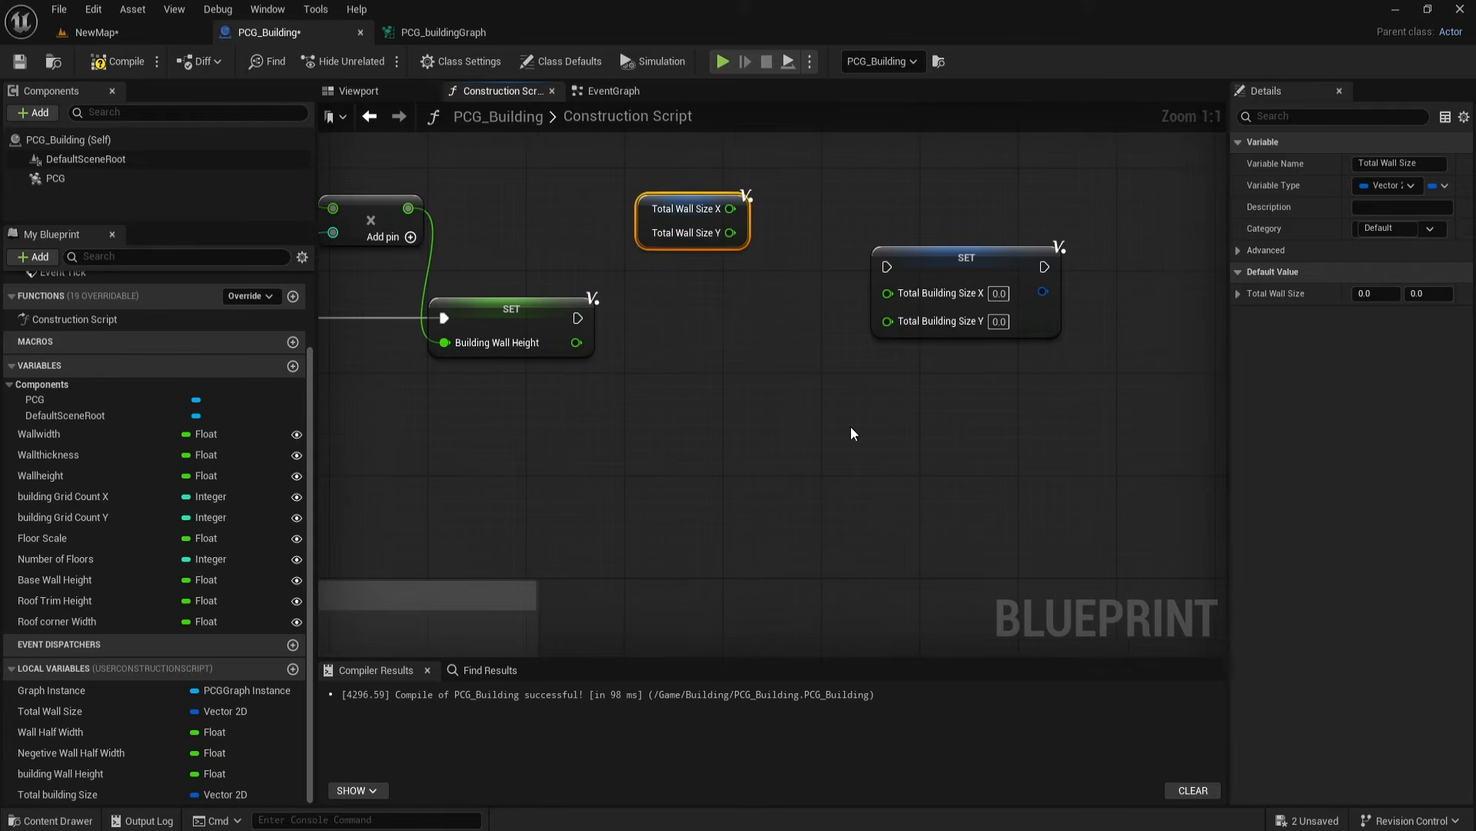
# Step: Add a getter for the Wallthickness variable below the Total Wall Size getter
pyautogui.click(66, 458)
pyautogui.moveTo(66, 460); pyautogui.dragTo(660, 269)
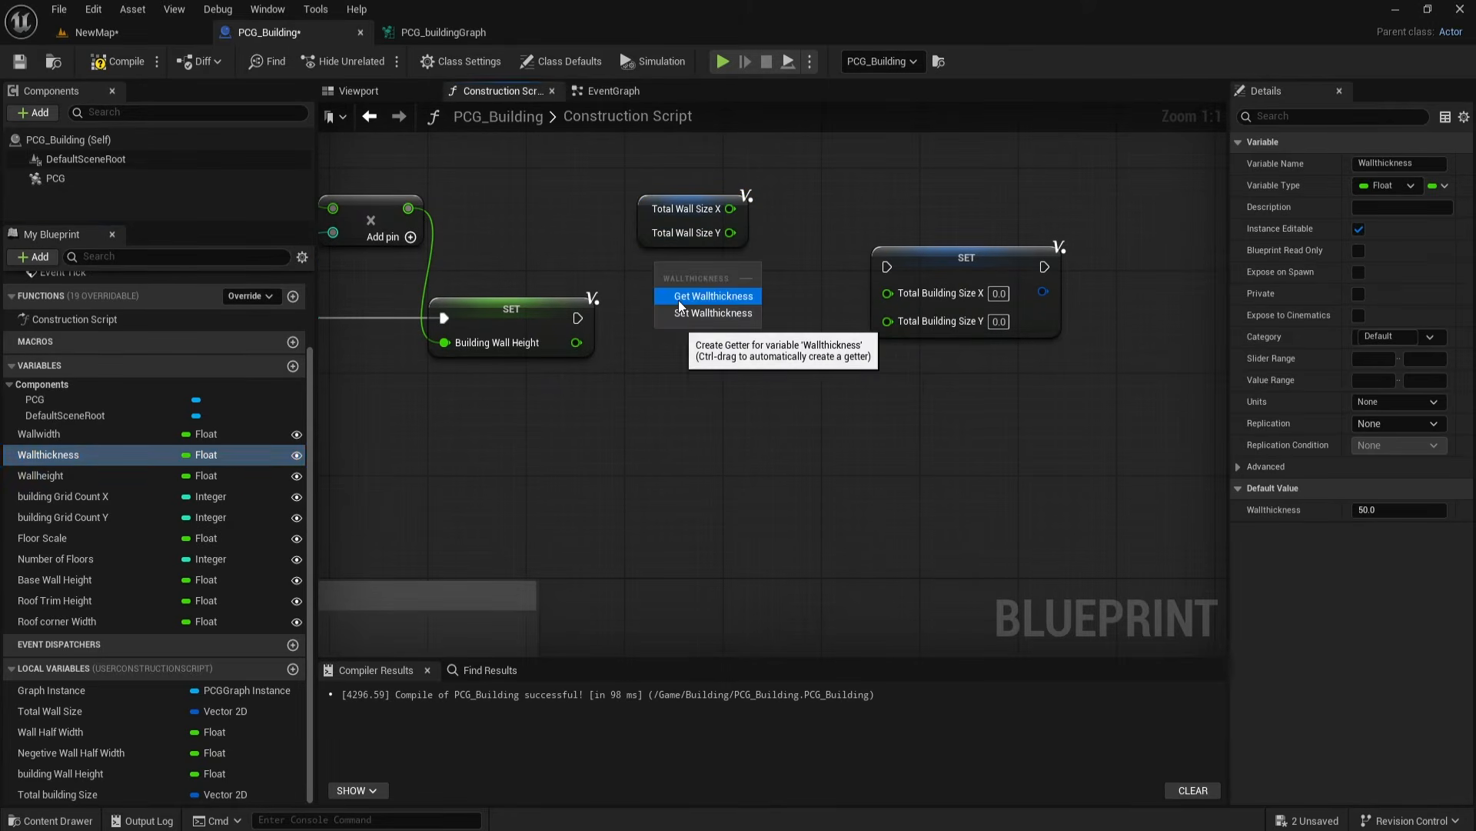
pyautogui.click(678, 300)
pyautogui.moveTo(707, 315); pyautogui.dragTo(658, 332, button='right')
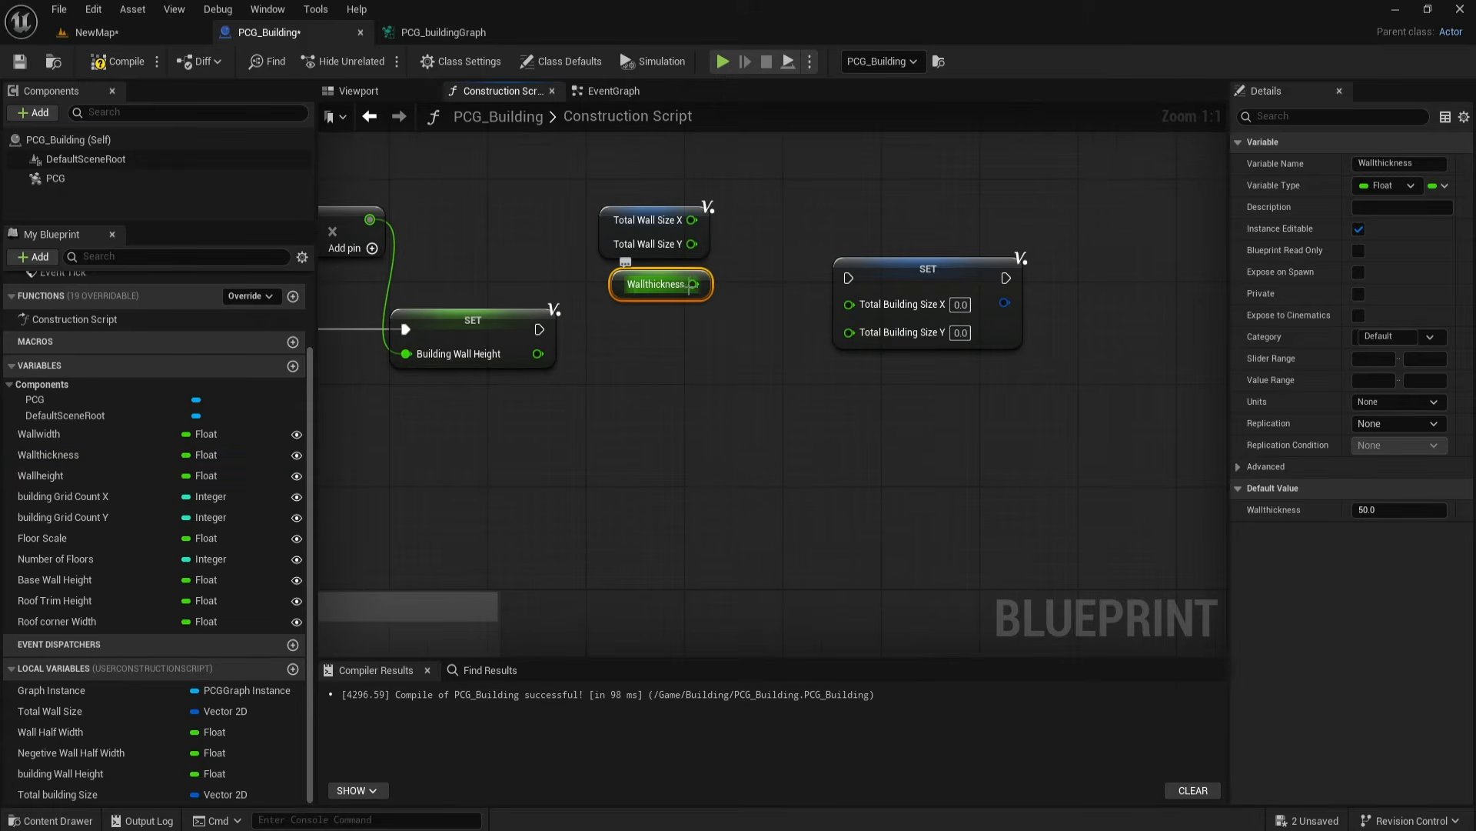
# Step: Multiply the Wallthickness value by 2.0 and place the Multiply node directly below its getter
pyautogui.moveTo(692, 284); pyautogui.dragTo(693, 377)
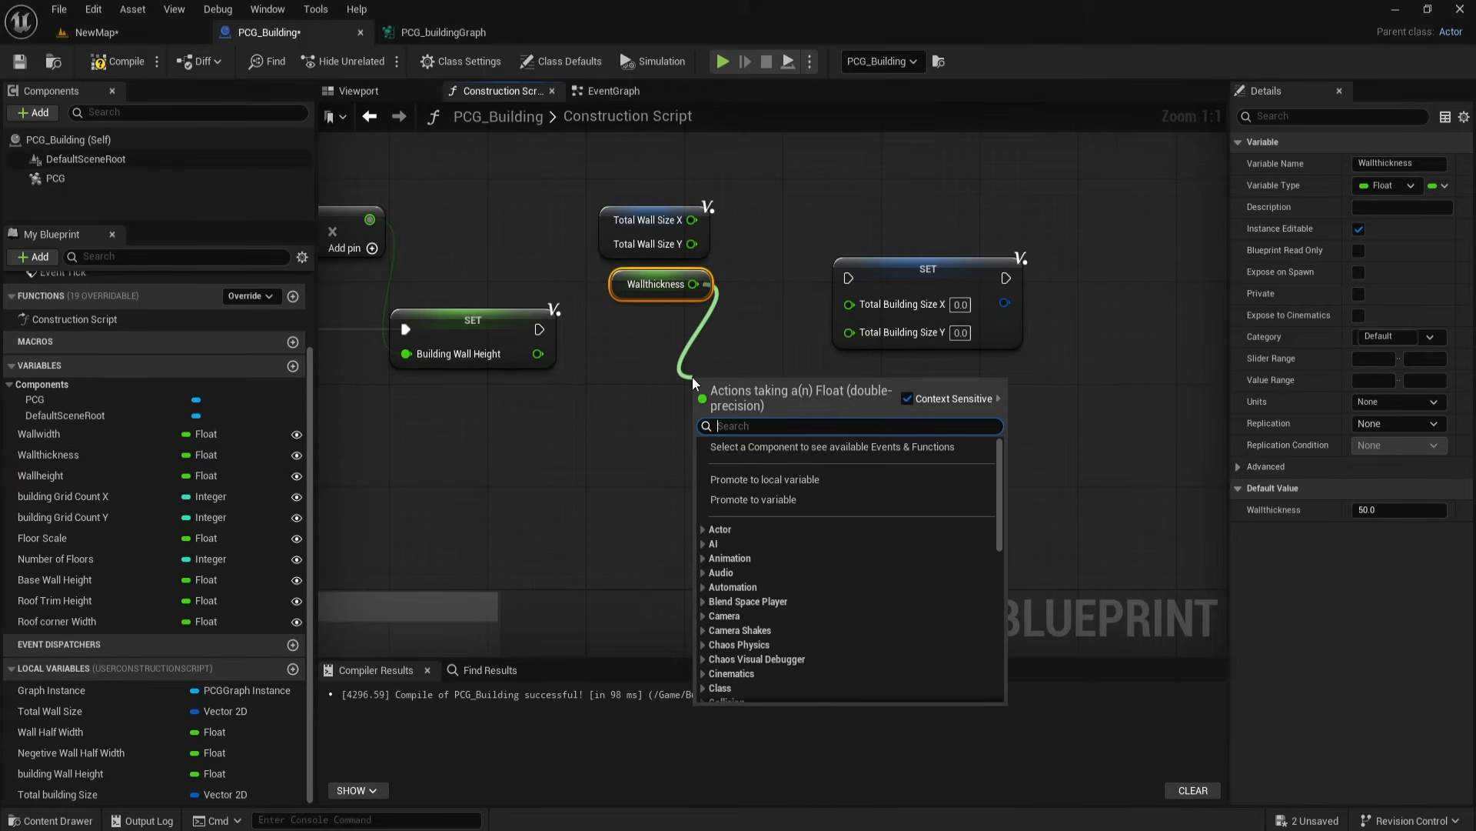
pyautogui.write('multiply')
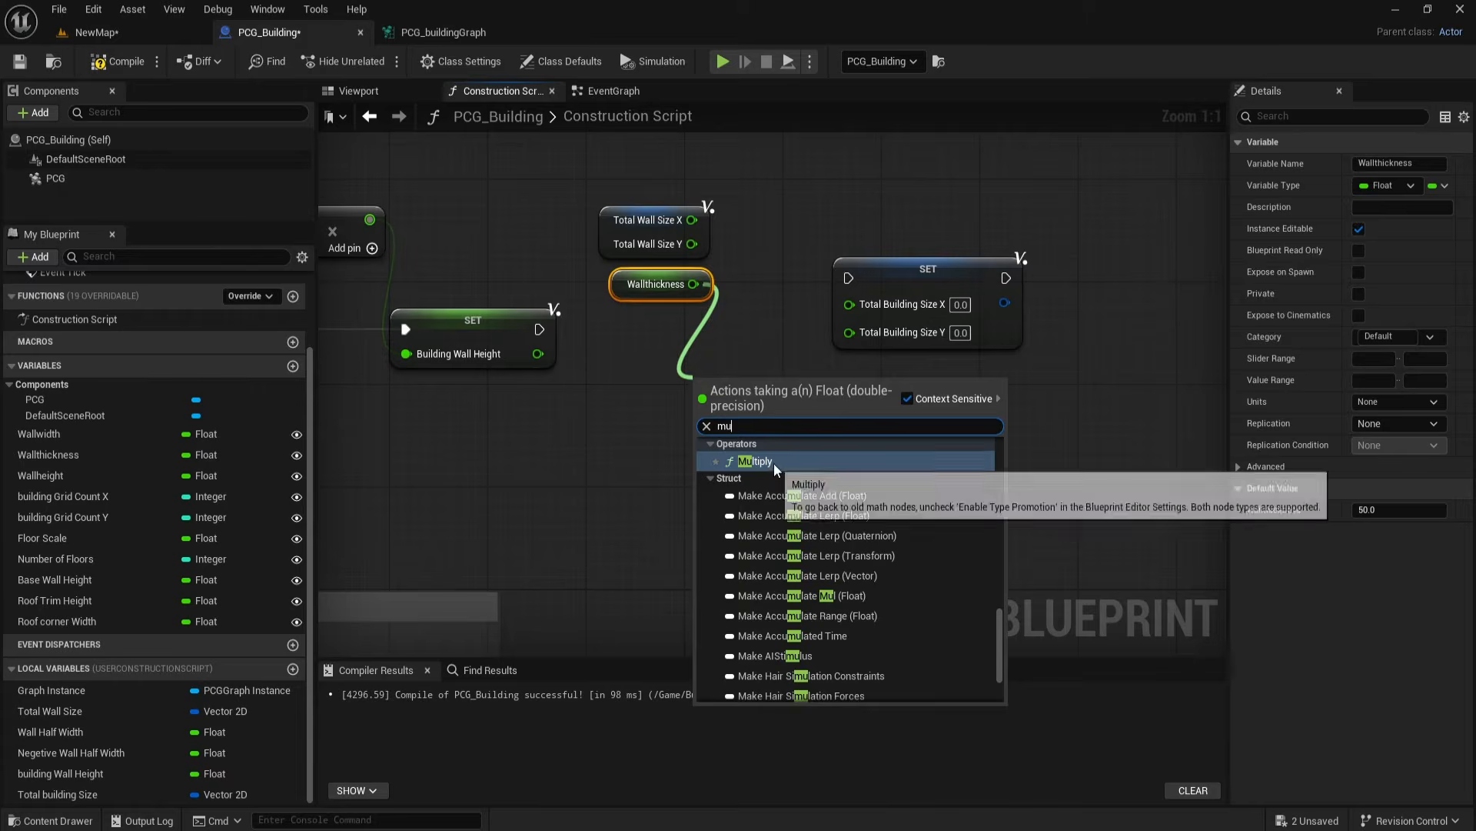
pyautogui.click(773, 463)
pyautogui.moveTo(734, 385); pyautogui.dragTo(686, 325)
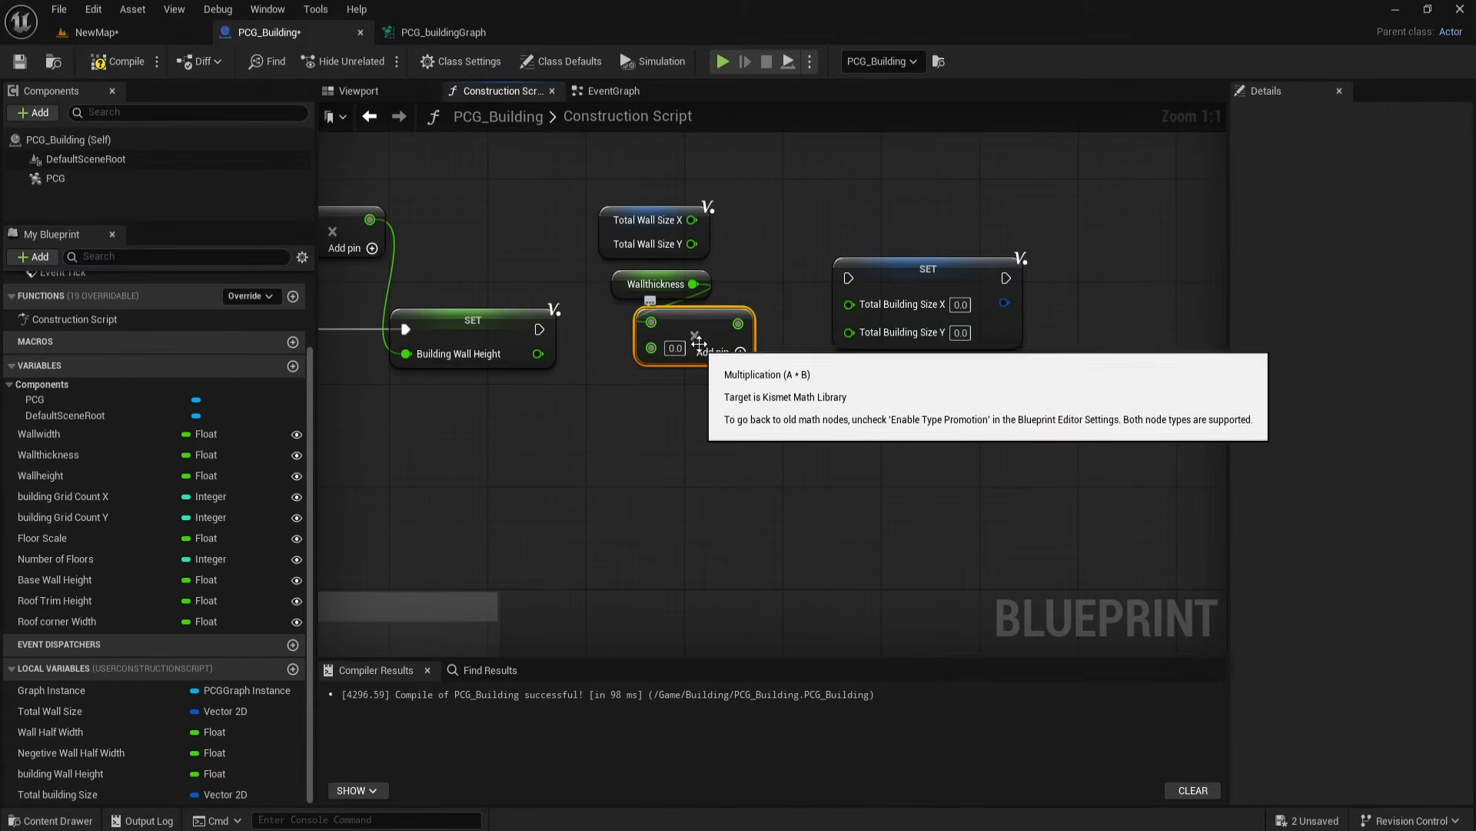
pyautogui.scroll(3, 696, 350)
pyautogui.write('2')
pyautogui.press('Return')
pyautogui.moveTo(709, 320); pyautogui.dragTo(672, 319)
pyautogui.keyDown('shift'); pyautogui.click(589, 275); pyautogui.keyUp('shift')
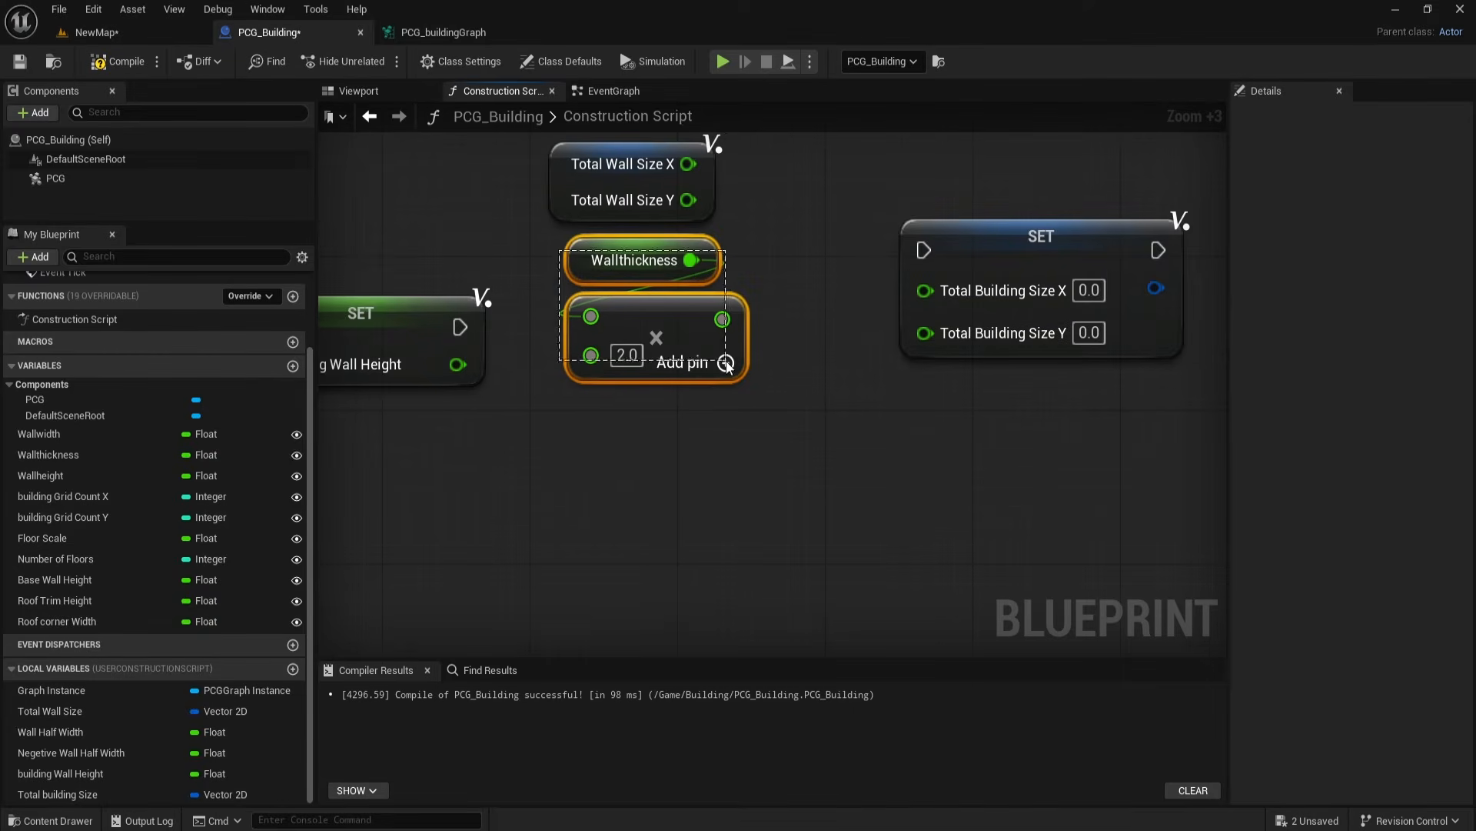
# Step: Make room before the Total Building Size Set node and add Total Wall Size X to the doubled Wallthickness
pyautogui.moveTo(822, 382); pyautogui.dragTo(787, 402, button='right')
pyautogui.moveTo(958, 271); pyautogui.dragTo(1049, 271)
pyautogui.moveTo(653, 184); pyautogui.dragTo(761, 242)
pyautogui.write('+')
pyautogui.click(837, 388)
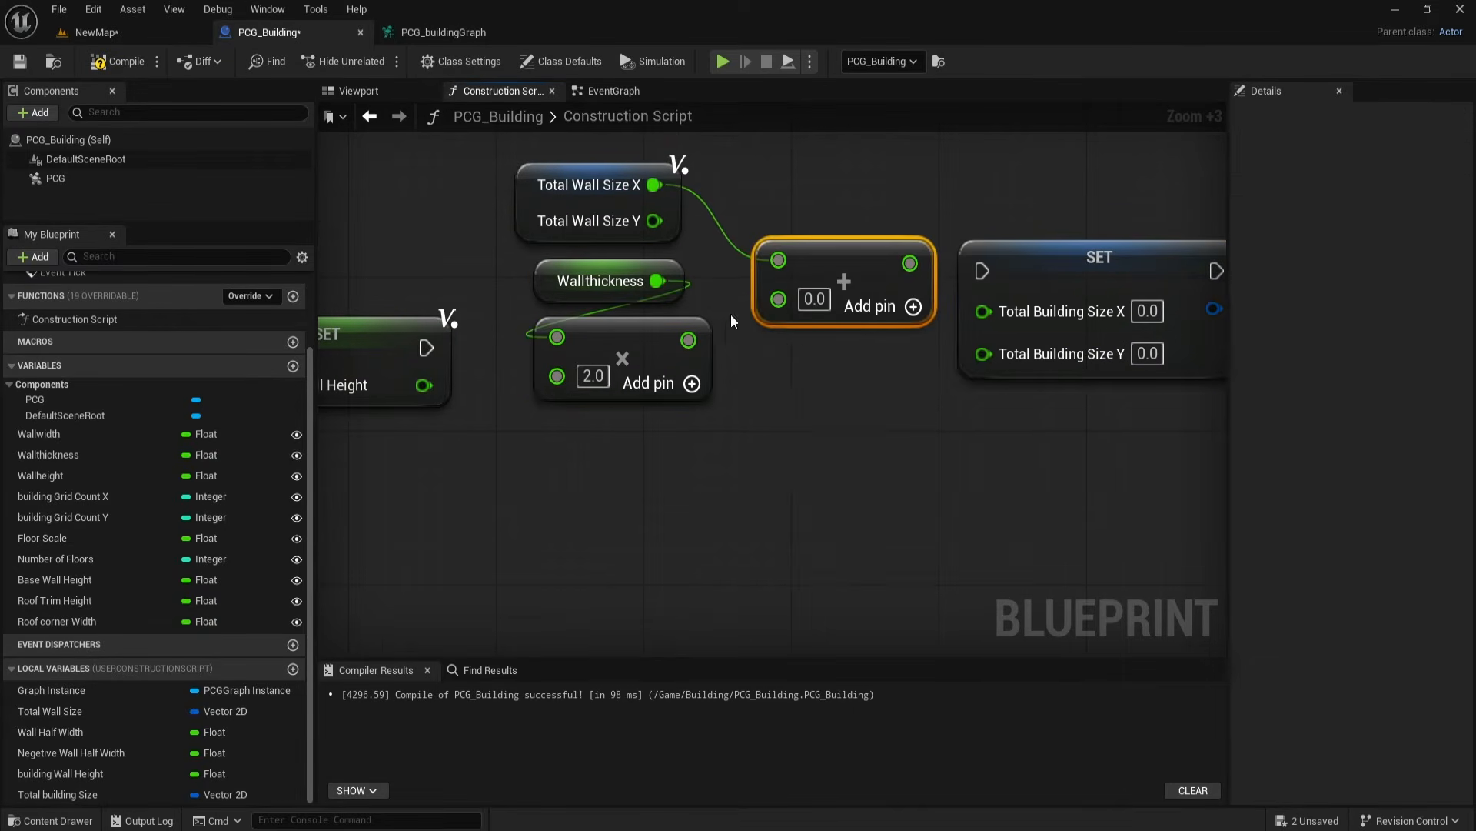
pyautogui.moveTo(688, 340); pyautogui.dragTo(778, 296)
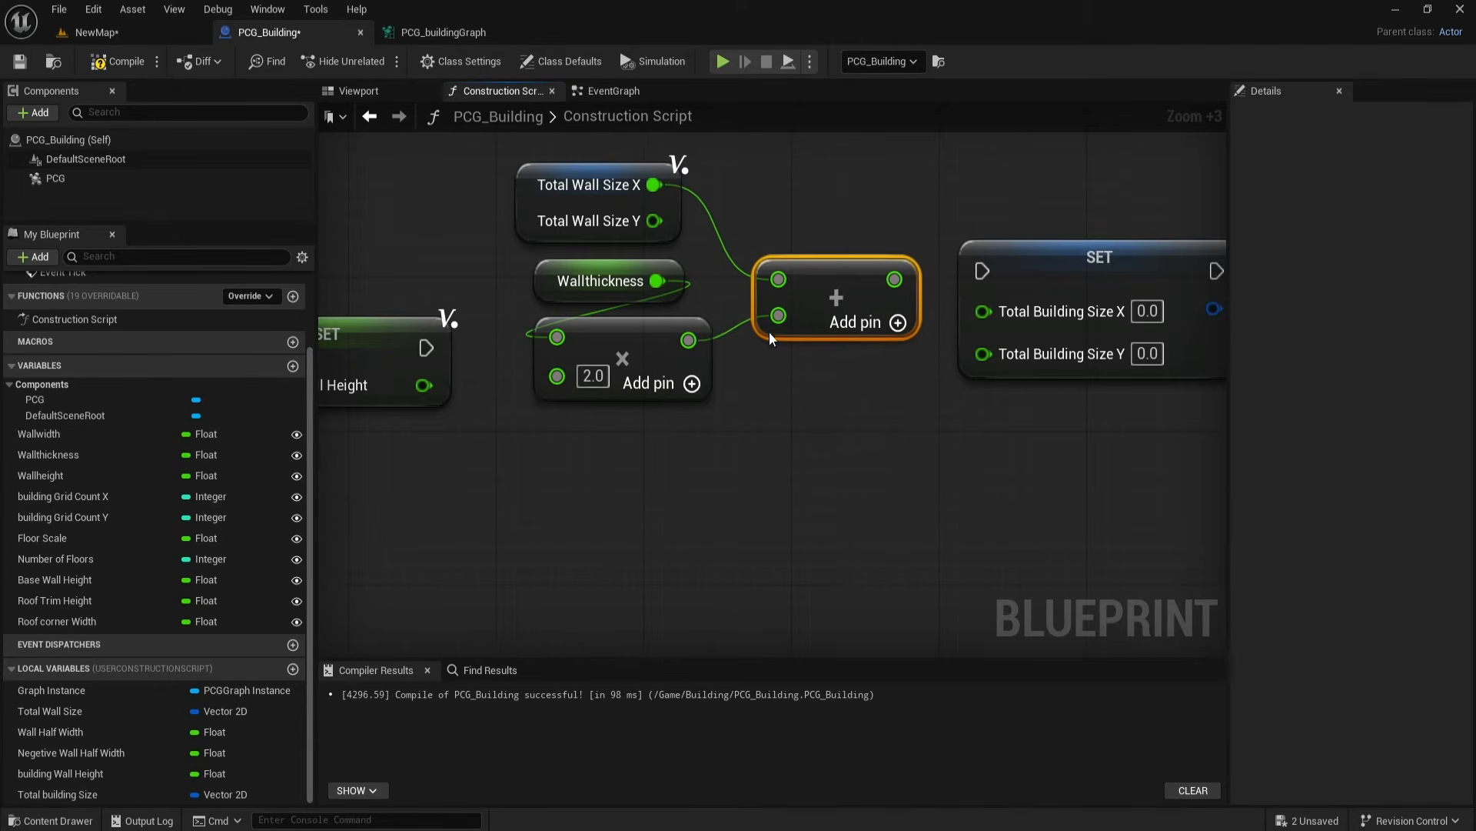
# Step: Move the wall size, Wallthickness, Multiply and Add nodes together above the Building Wall Height Set node
pyautogui.moveTo(769, 331); pyautogui.dragTo(774, 447, button='right')
pyautogui.moveTo(484, 237); pyautogui.dragTo(868, 513)
pyautogui.moveTo(837, 363); pyautogui.dragTo(744, 187)
pyautogui.click(738, 160)
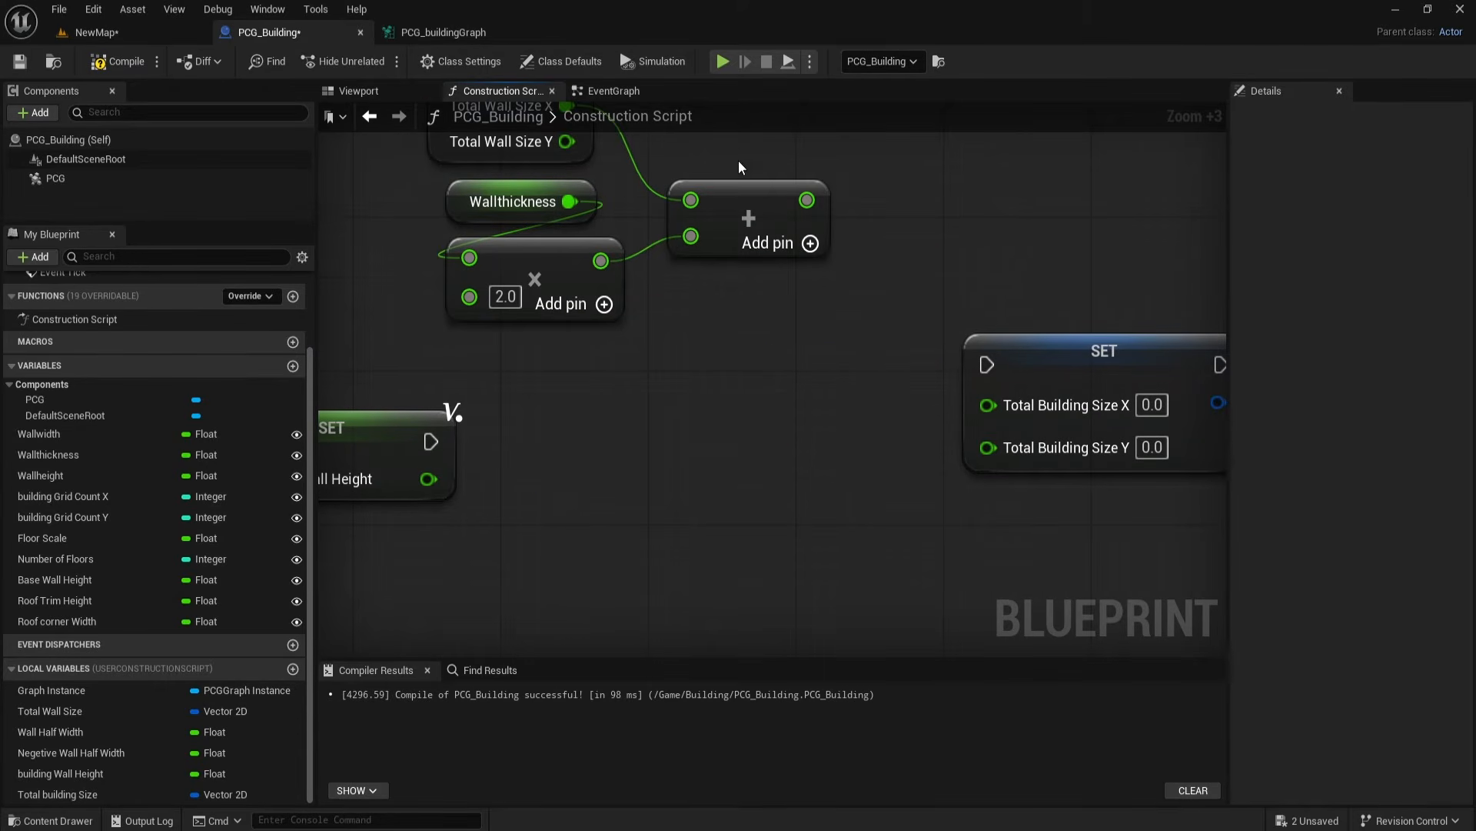
# Step: Duplicate the Add node below the first and feed it Total Wall Size Y and the doubled Wallthickness
pyautogui.hotkey('ctrl', 'c')
pyautogui.hotkey('ctrl', 'v')
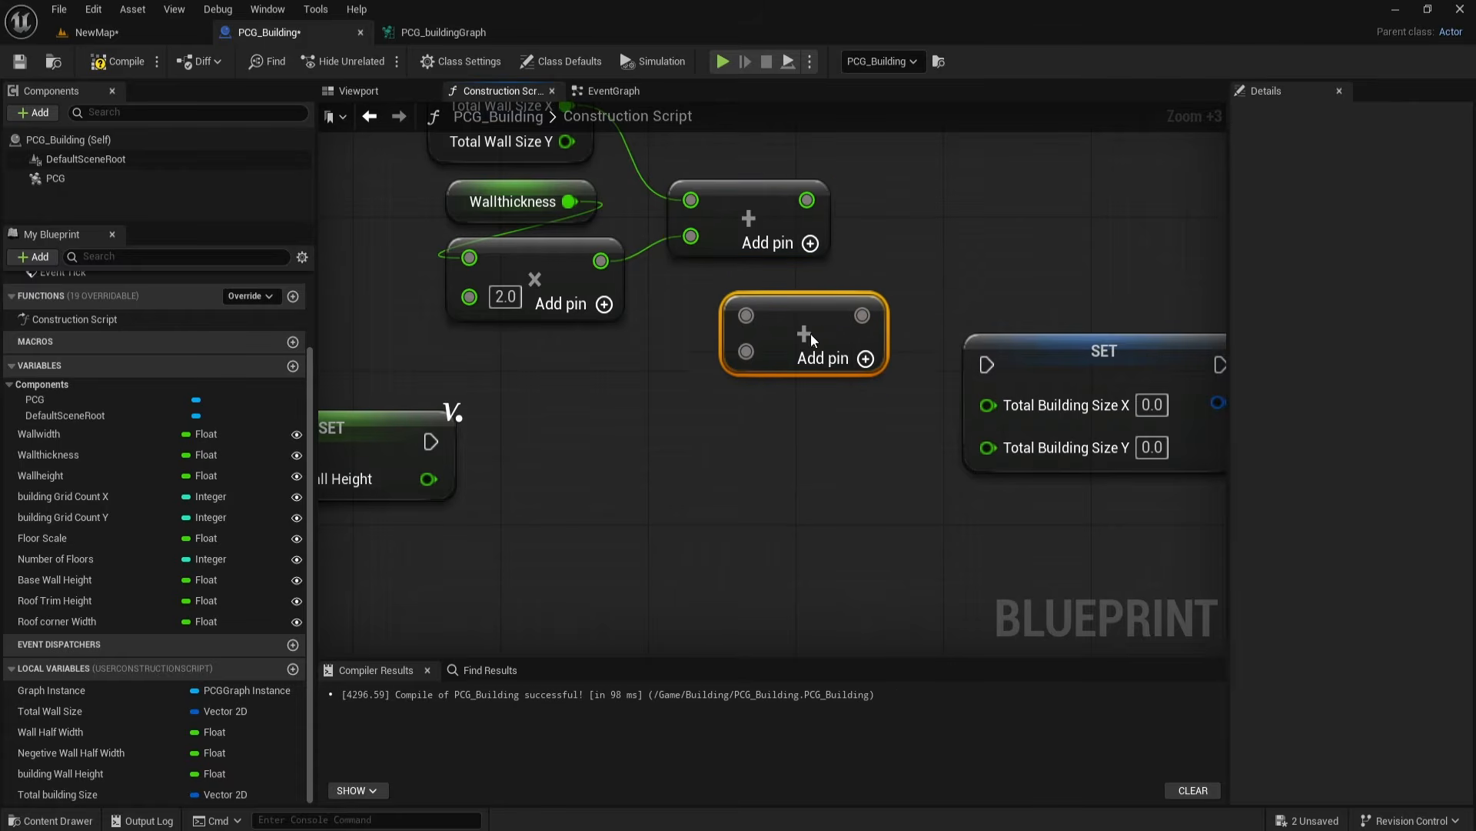
pyautogui.moveTo(567, 140); pyautogui.dragTo(736, 309)
pyautogui.moveTo(702, 392); pyautogui.dragTo(775, 425, button='right')
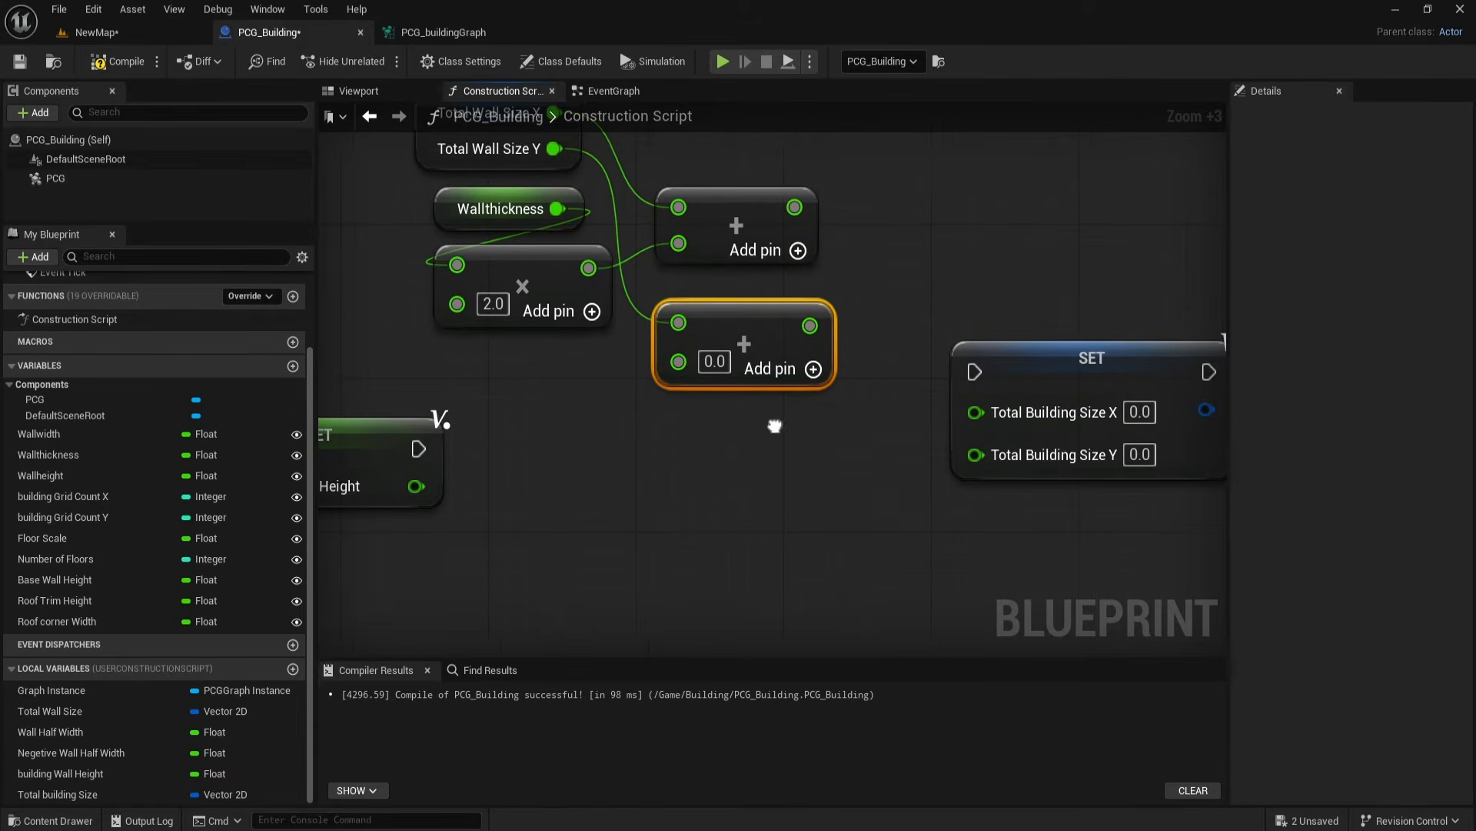
pyautogui.moveTo(589, 268); pyautogui.dragTo(679, 362)
pyautogui.moveTo(768, 472); pyautogui.dragTo(726, 471, button='right')
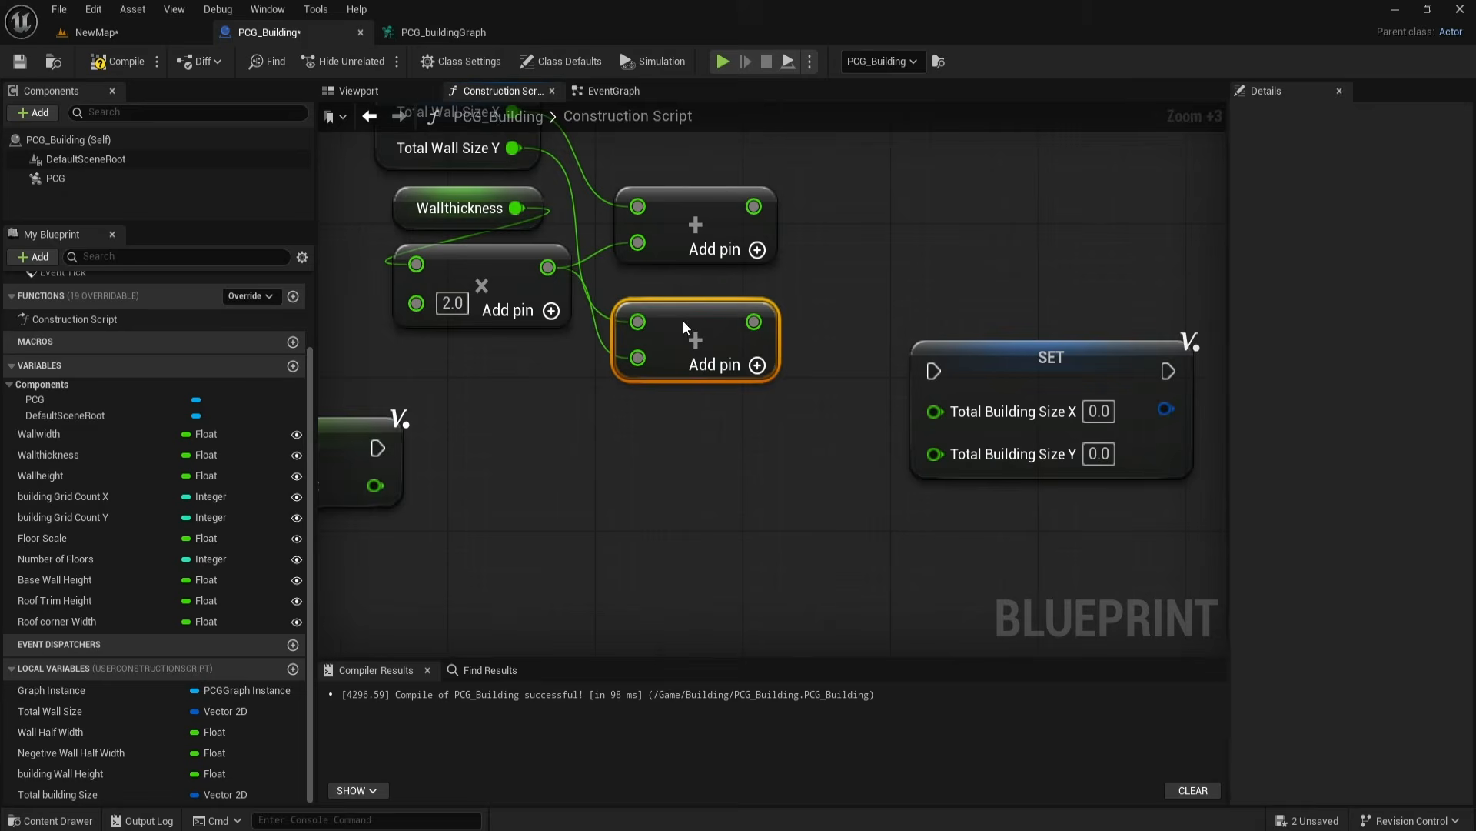
pyautogui.moveTo(685, 330); pyautogui.dragTo(685, 310)
# Step: Wire the two sums into Total Building Size X and Y, and link execution from the Building Wall Height Set node
pyautogui.moveTo(754, 206); pyautogui.dragTo(934, 412)
pyautogui.moveTo(753, 302); pyautogui.dragTo(933, 448)
pyautogui.moveTo(377, 447); pyautogui.dragTo(933, 373)
# Step: Align the Total Building Size Set node and its calculation nodes with the execution line, and compile the blueprint
pyautogui.moveTo(1061, 382); pyautogui.dragTo(1002, 445)
pyautogui.moveTo(743, 564); pyautogui.dragTo(906, 701, button='right')
pyautogui.moveTo(523, 212); pyautogui.dragTo(953, 511)
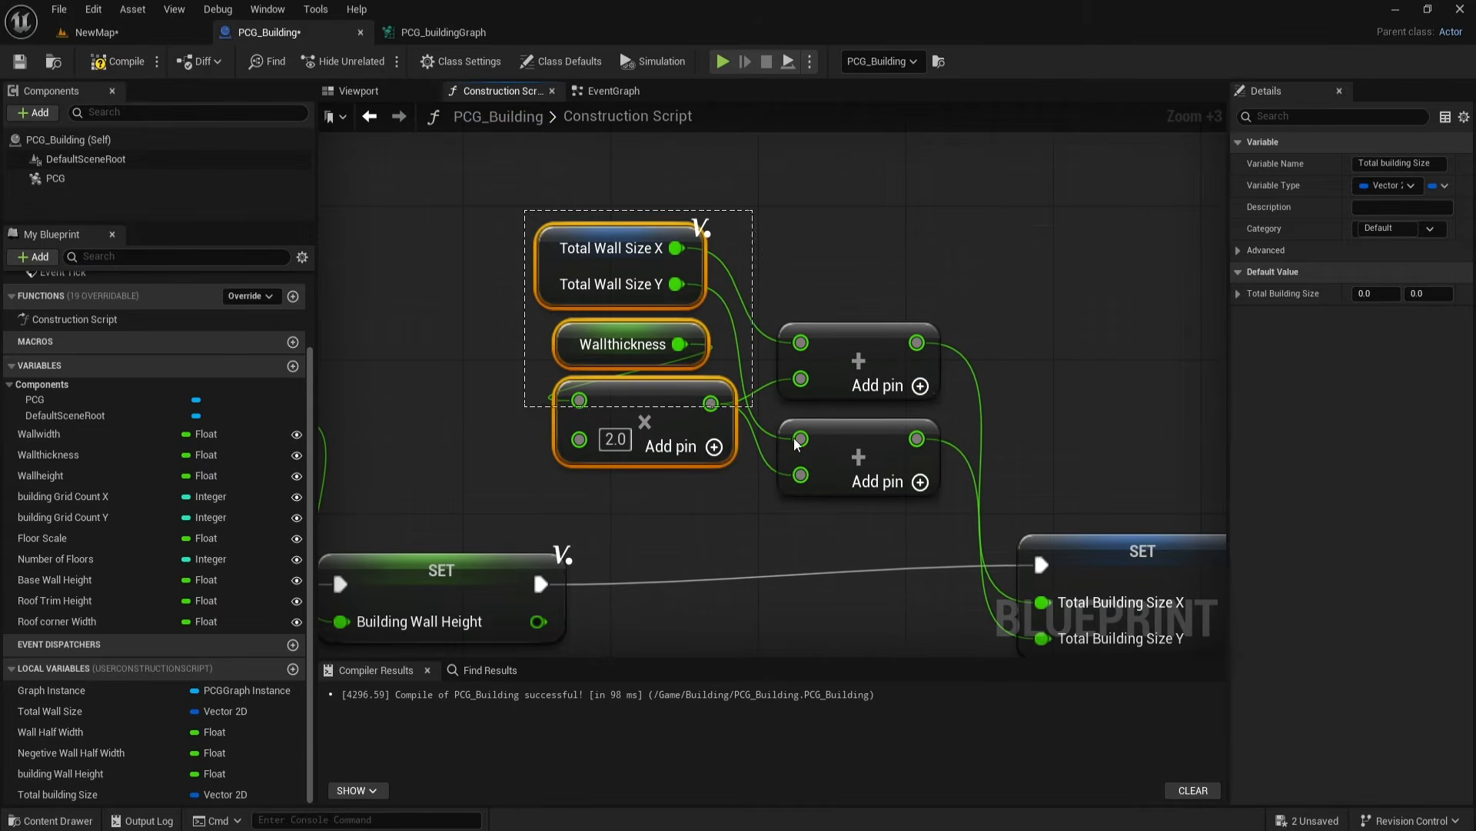
pyautogui.moveTo(853, 452); pyautogui.dragTo(686, 452)
pyautogui.moveTo(767, 582); pyautogui.dragTo(771, 381, button='right')
pyautogui.moveTo(1054, 441); pyautogui.dragTo(992, 421)
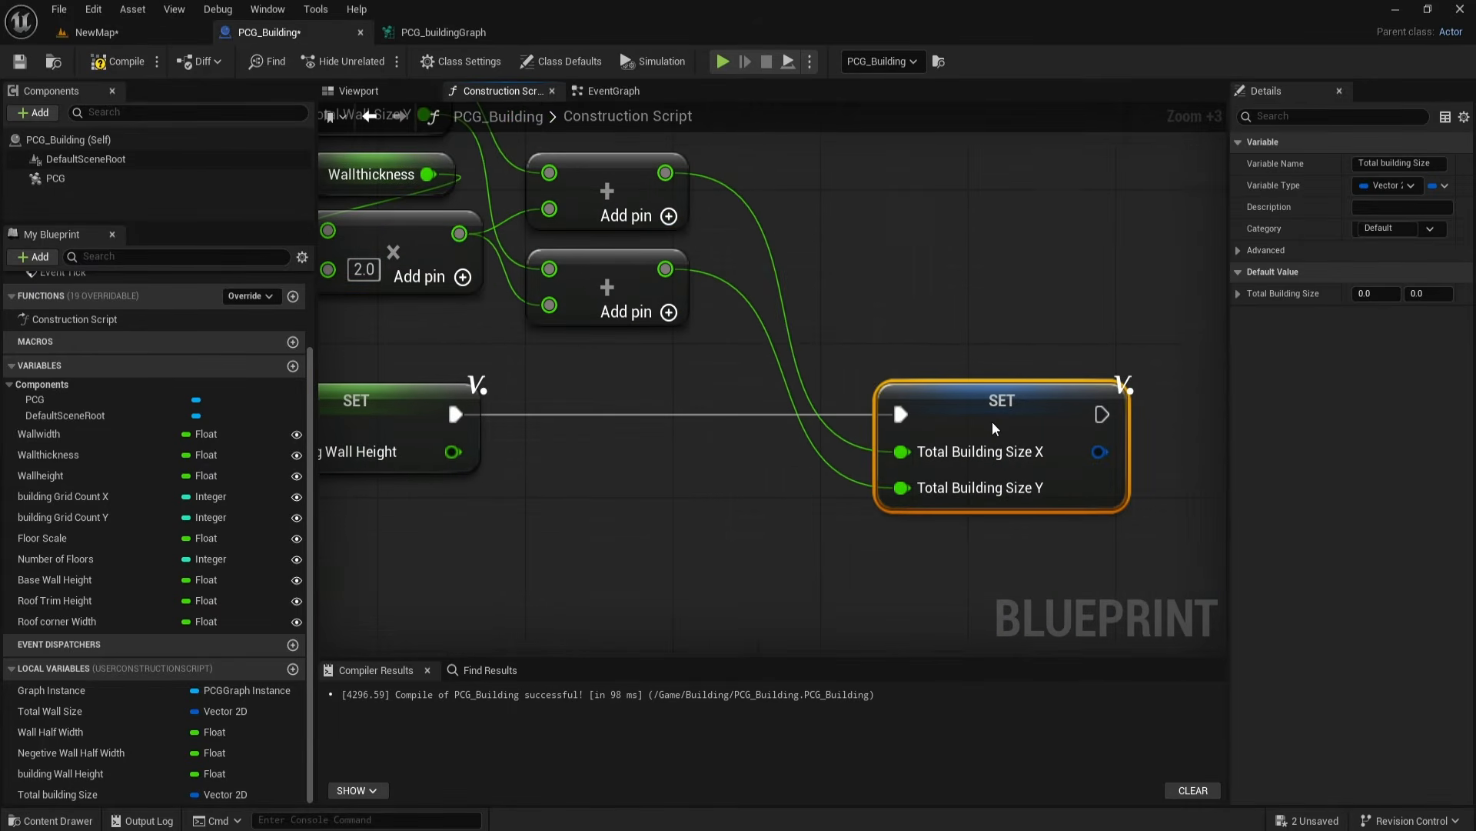
pyautogui.moveTo(867, 482); pyautogui.dragTo(772, 497, button='right')
pyautogui.scroll(-2, 773, 502)
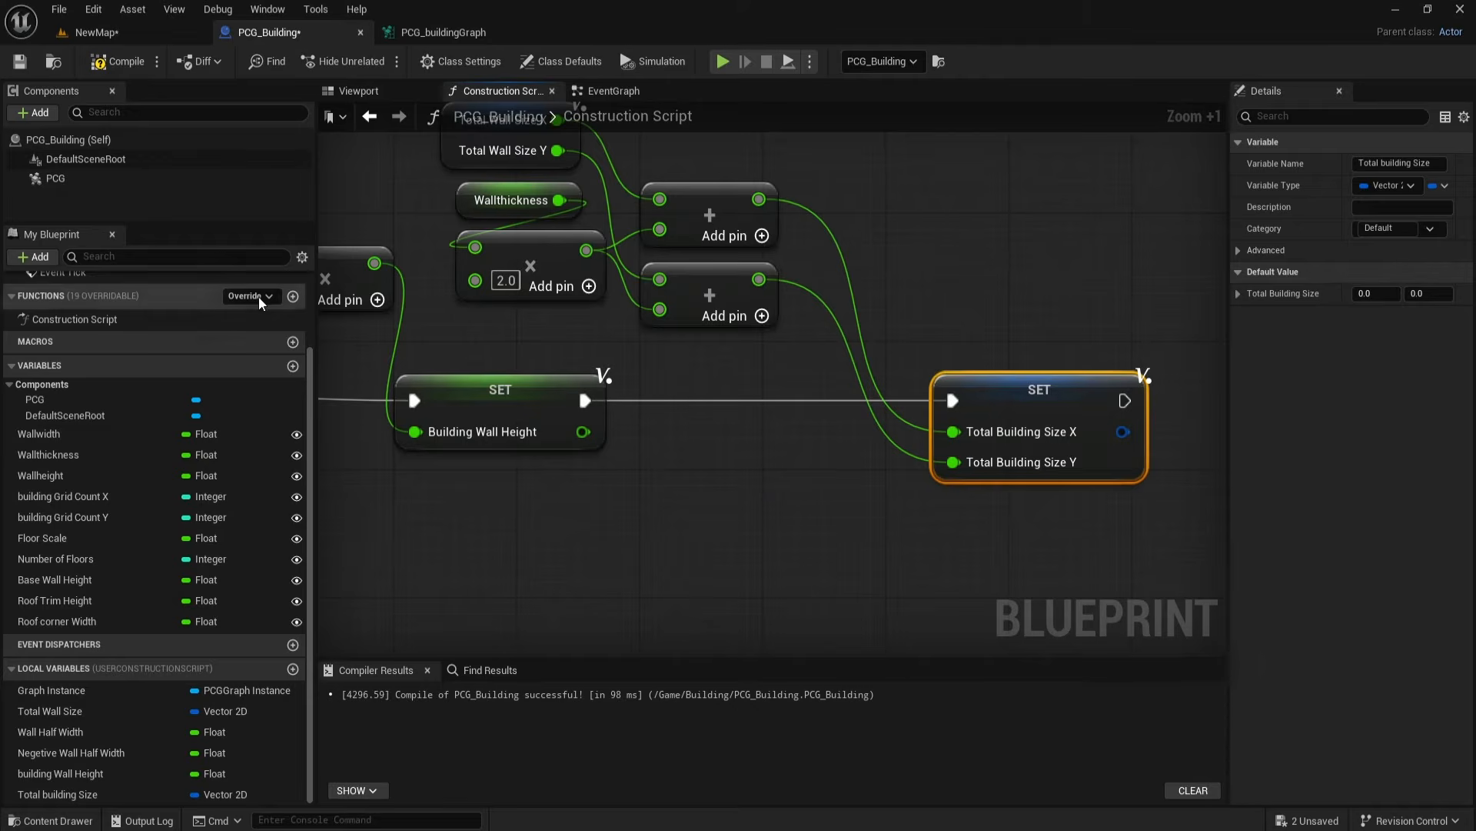
pyautogui.click(117, 60)
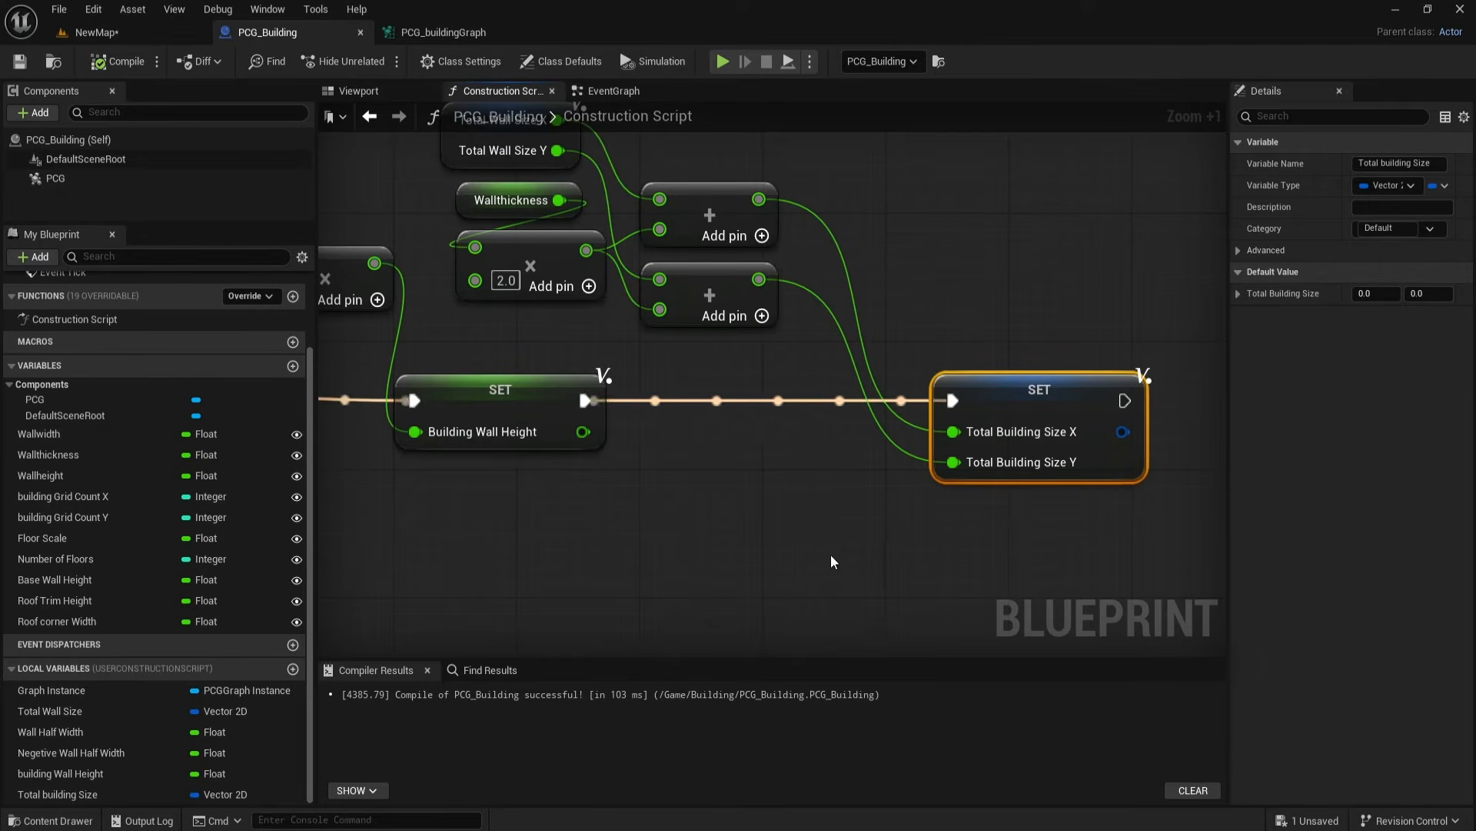
# Step: Disconnect the Roof_Corner_Pivot_Adjust parameter node's execution input and move it with its input nodes beside the Roof_Corner_Adjust node
pyautogui.moveTo(823, 553); pyautogui.dragTo(930, 386, button='right')
pyautogui.scroll(-4, 769, 377)
pyautogui.moveTo(632, 449); pyautogui.dragTo(661, 331, button='right')
pyautogui.scroll(1, 633, 449)
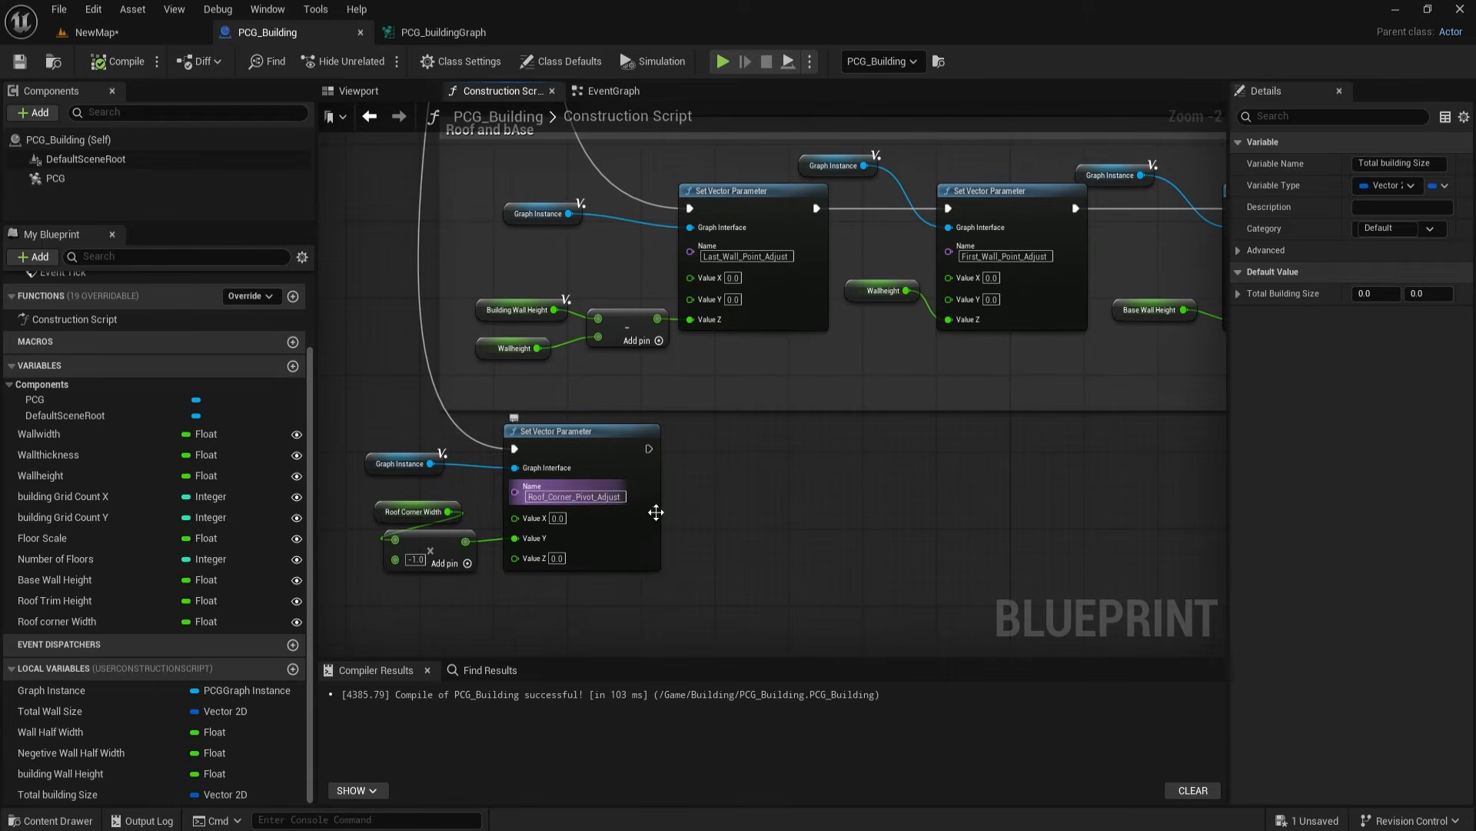
pyautogui.keyDown('alt'); pyautogui.click(472, 440); pyautogui.keyUp('alt')
pyautogui.moveTo(701, 443); pyautogui.dragTo(419, 588)
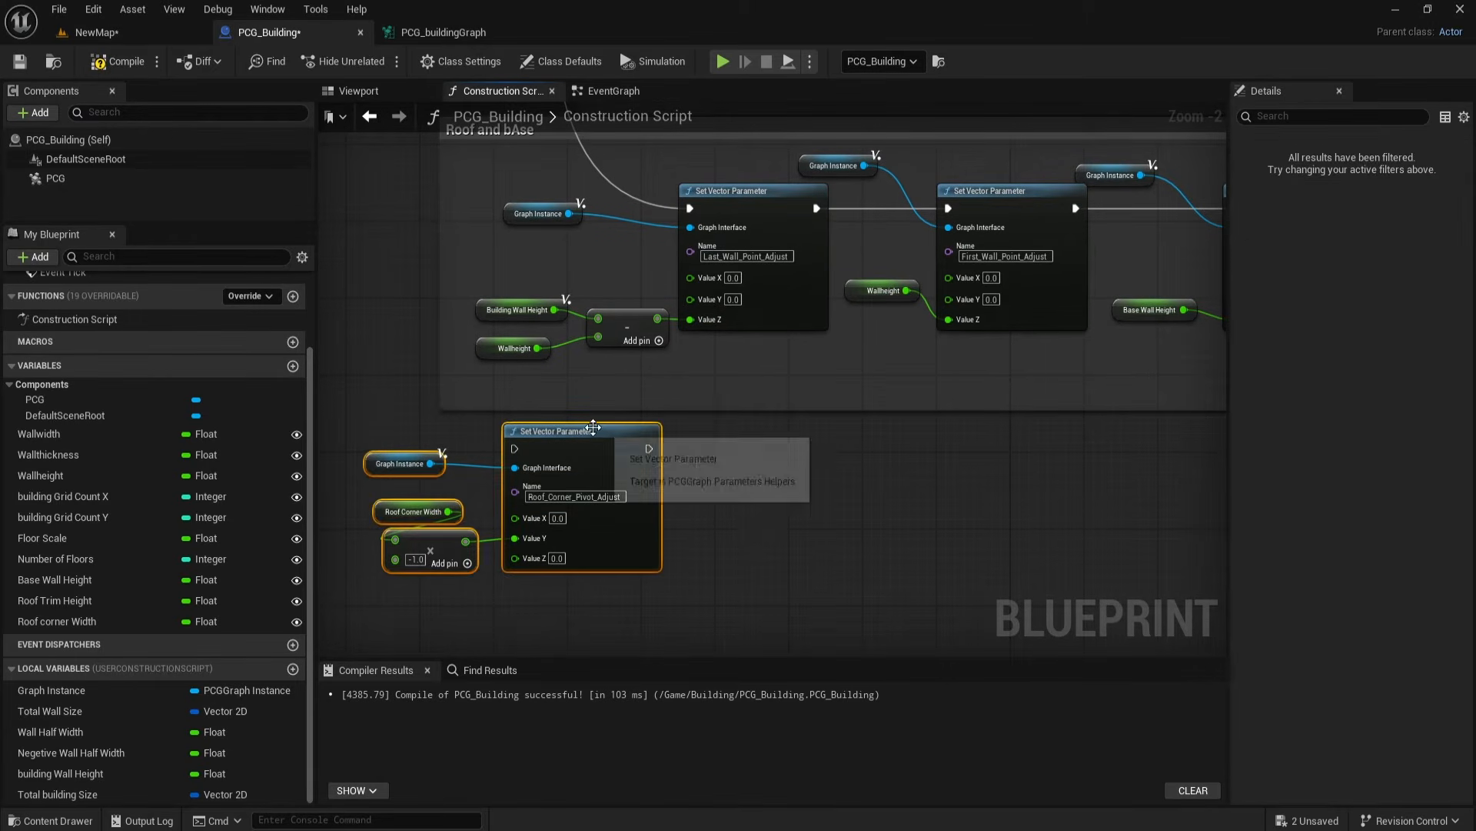
pyautogui.moveTo(550, 448); pyautogui.dragTo(1074, 473)
pyautogui.moveTo(985, 412); pyautogui.dragTo(693, 454, button='right')
pyautogui.moveTo(821, 508); pyautogui.dragTo(1208, 537)
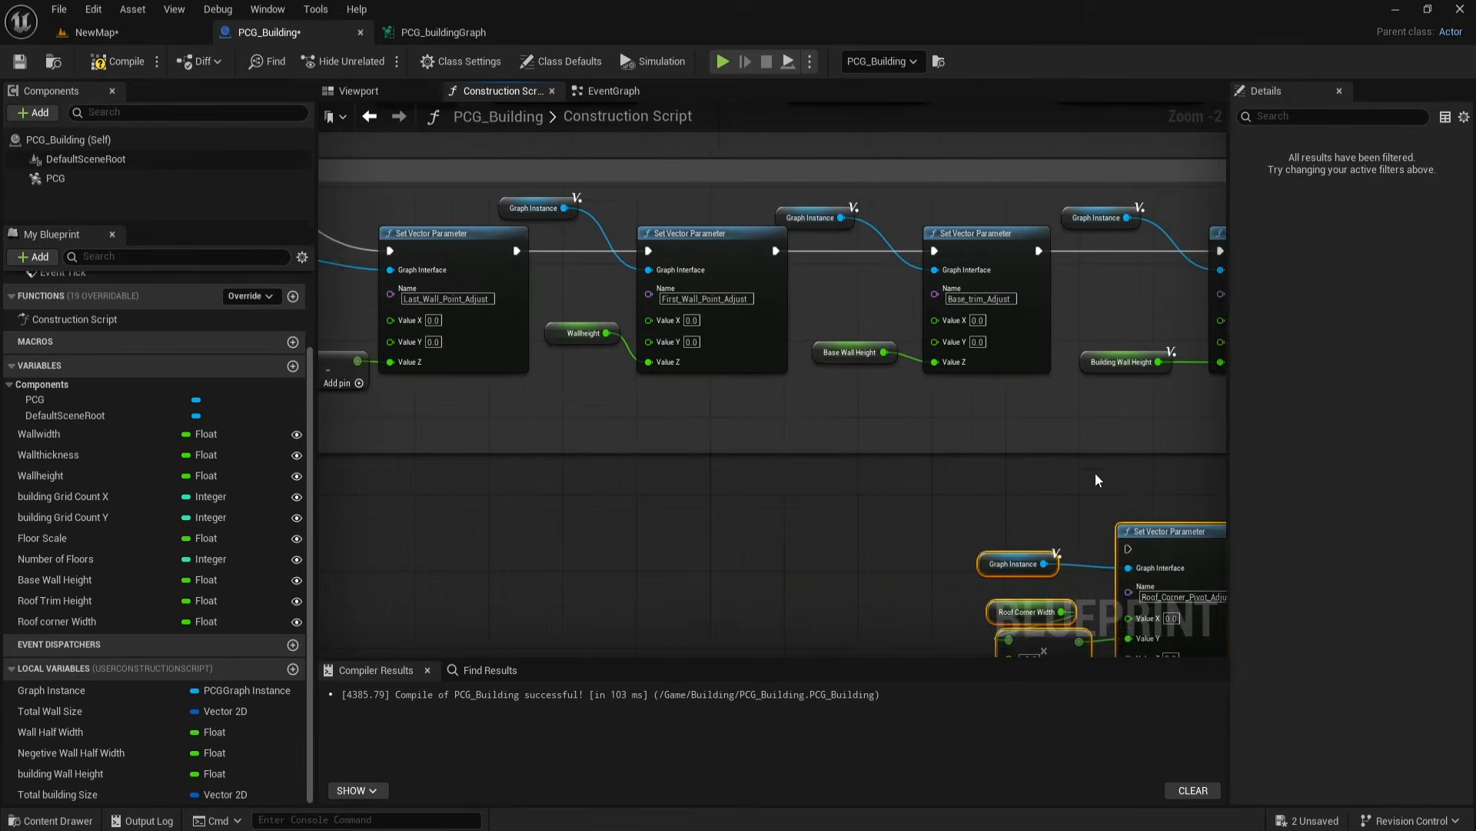
pyautogui.moveTo(1095, 472); pyautogui.dragTo(708, 472, button='right')
pyautogui.moveTo(838, 538); pyautogui.dragTo(1201, 538)
pyautogui.moveTo(1031, 483); pyautogui.dragTo(748, 482, button='right')
pyautogui.moveTo(897, 538); pyautogui.dragTo(999, 266)
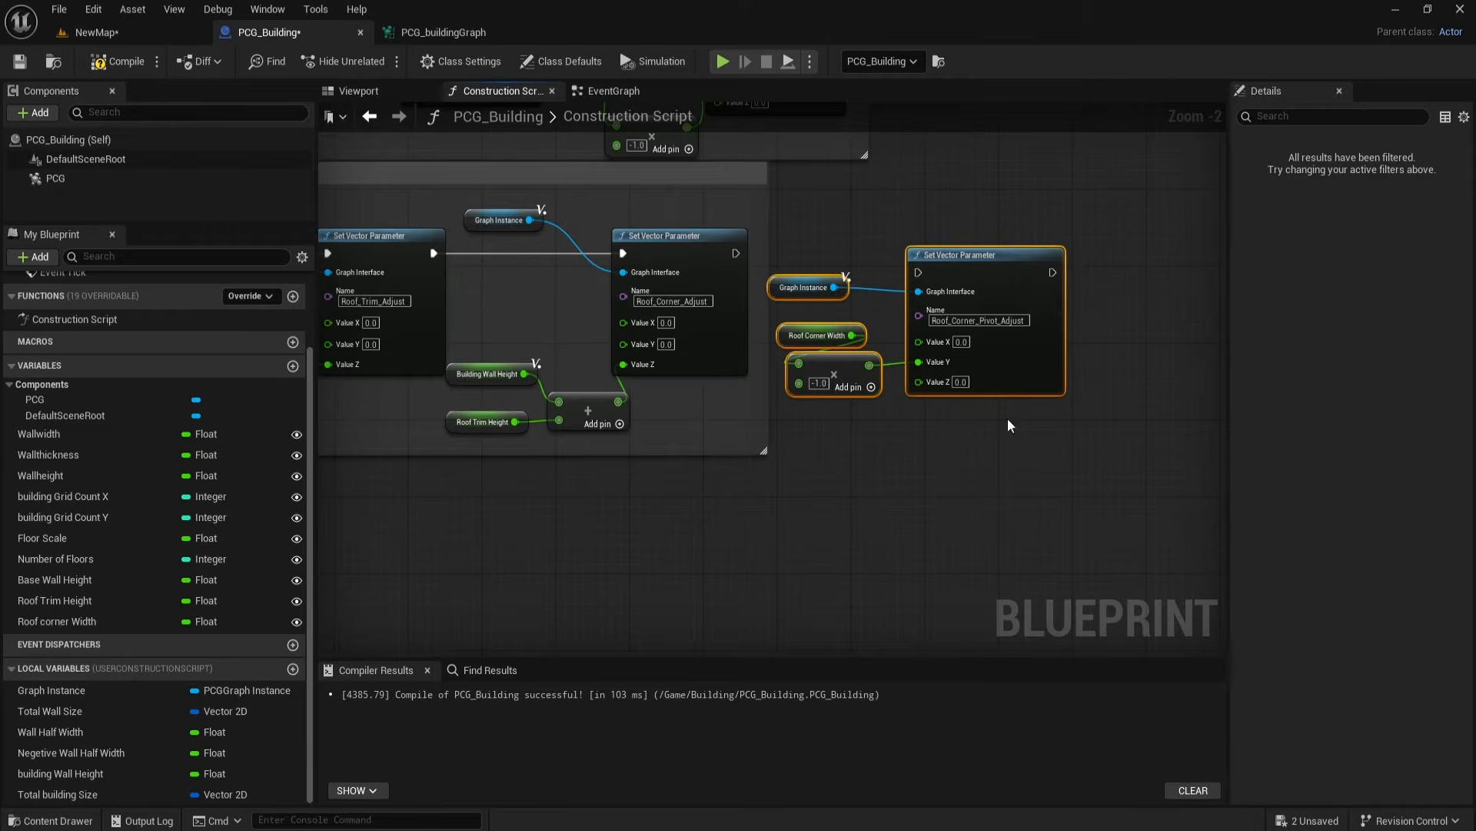
# Step: Link execution from Roof_Corner_Adjust to Roof_Corner_Pivot_Adjust and enlarge the "Roof and bAse" comment box to enclose the added nodes
pyautogui.moveTo(735, 253); pyautogui.dragTo(939, 248)
pyautogui.moveTo(764, 450); pyautogui.dragTo(1096, 463)
pyautogui.moveTo(972, 254); pyautogui.dragTo(978, 252)
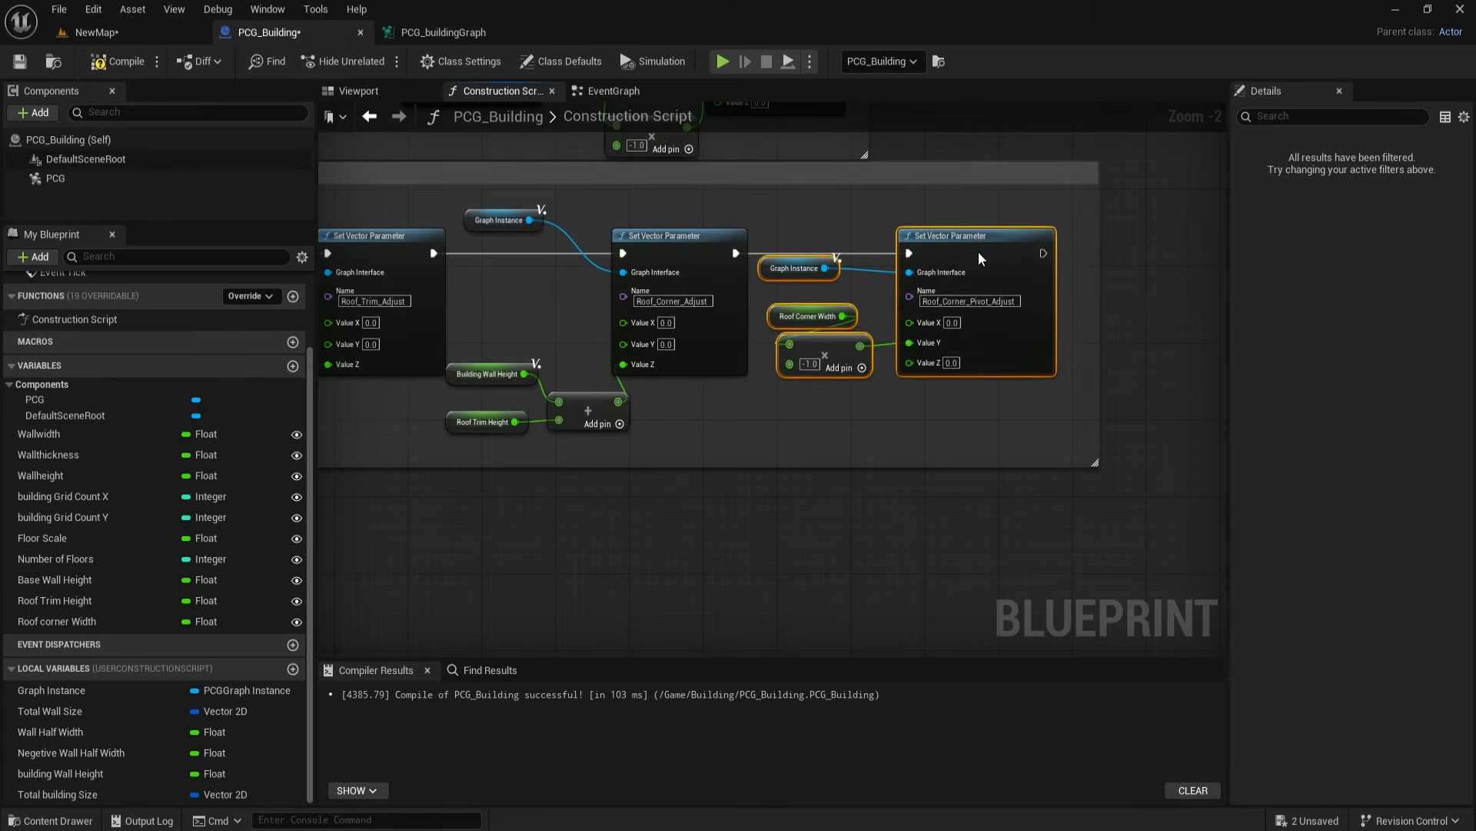
pyautogui.click(826, 478)
# Step: Compile the PCG_Building blueprint with the rearranged roof nodes
pyautogui.scroll(-3, 824, 480)
pyautogui.moveTo(822, 482); pyautogui.dragTo(1109, 498, button='right')
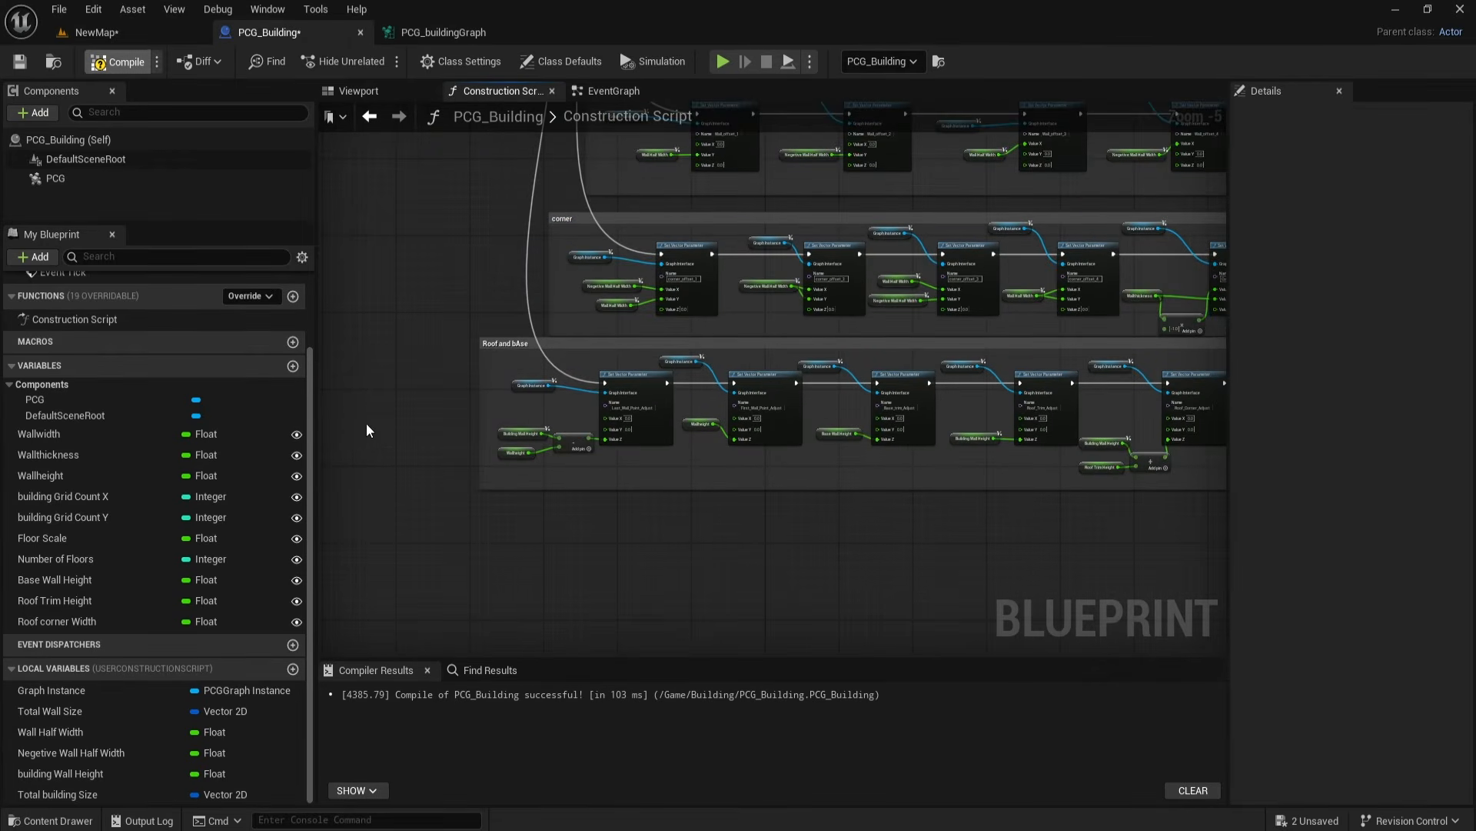
pyautogui.press('F7')
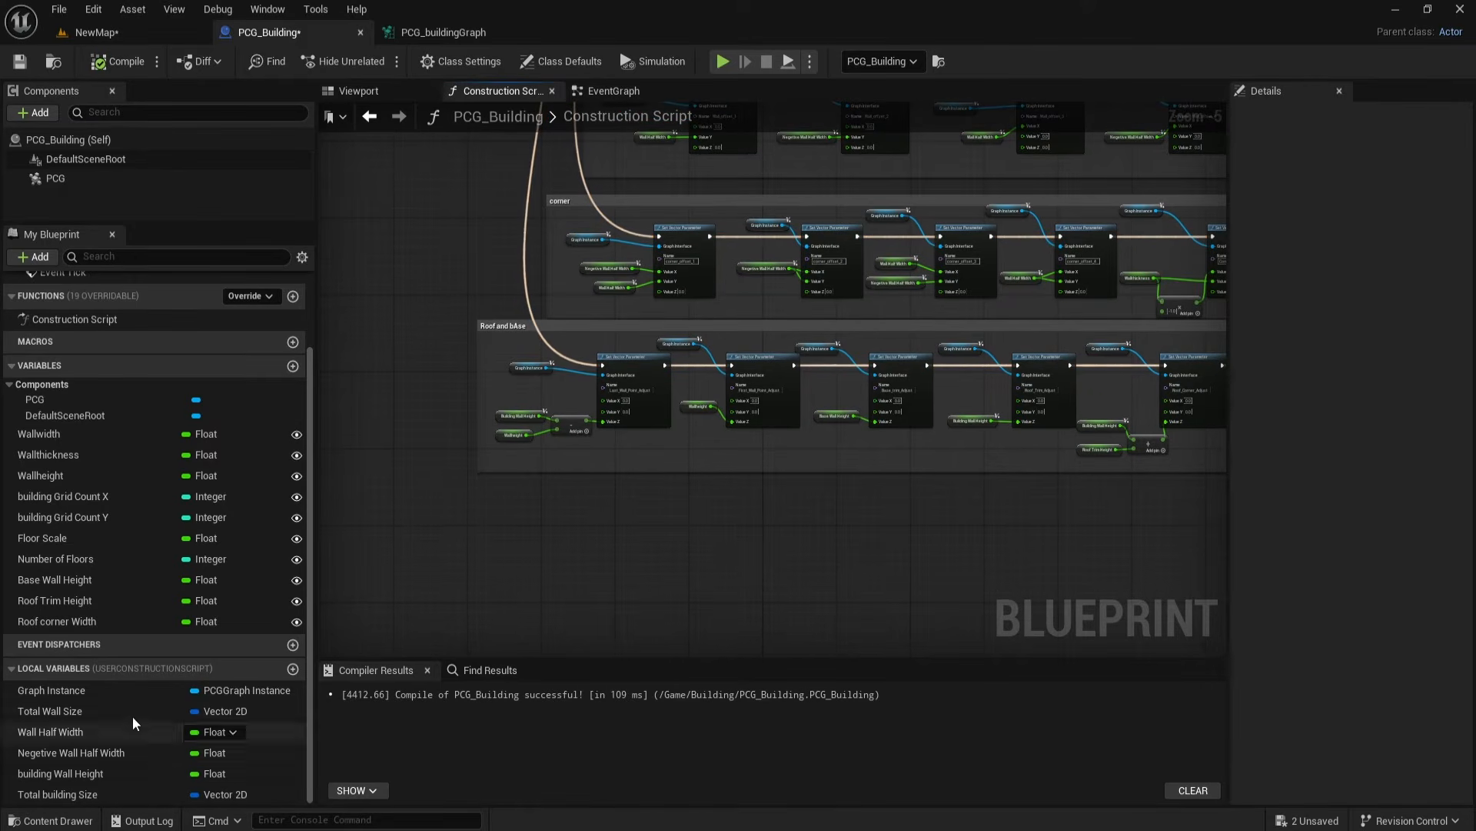
# Step: Add a Total building Size getter below the "Roof and bAse" comment and split its output into X and Y
pyautogui.moveTo(70, 796); pyautogui.dragTo(492, 519)
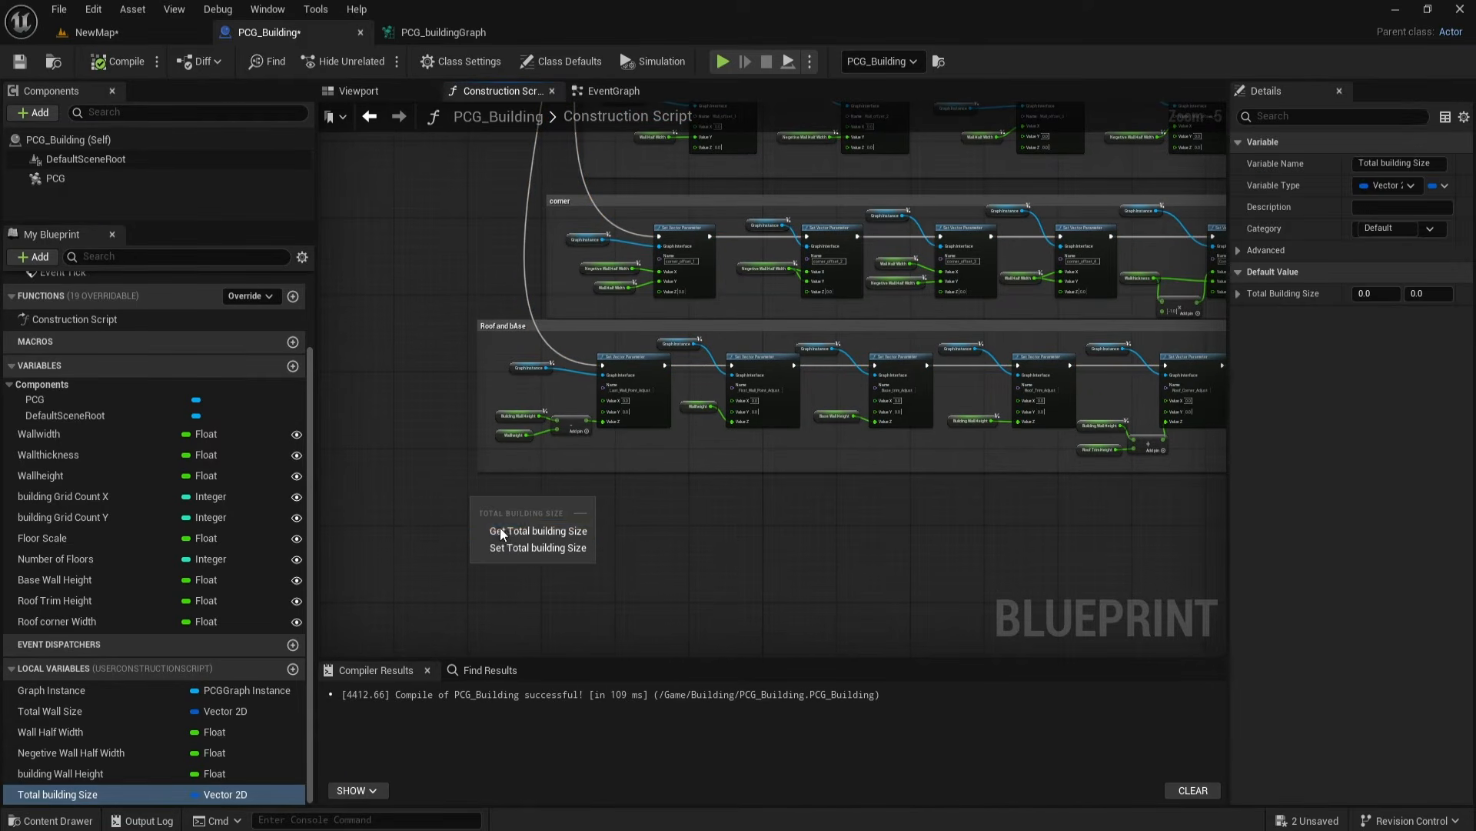
pyautogui.click(509, 532)
pyautogui.scroll(4, 517, 523)
pyautogui.rightClick(499, 457)
pyautogui.click(548, 546)
pyautogui.moveTo(483, 565); pyautogui.dragTo(527, 534, button='right')
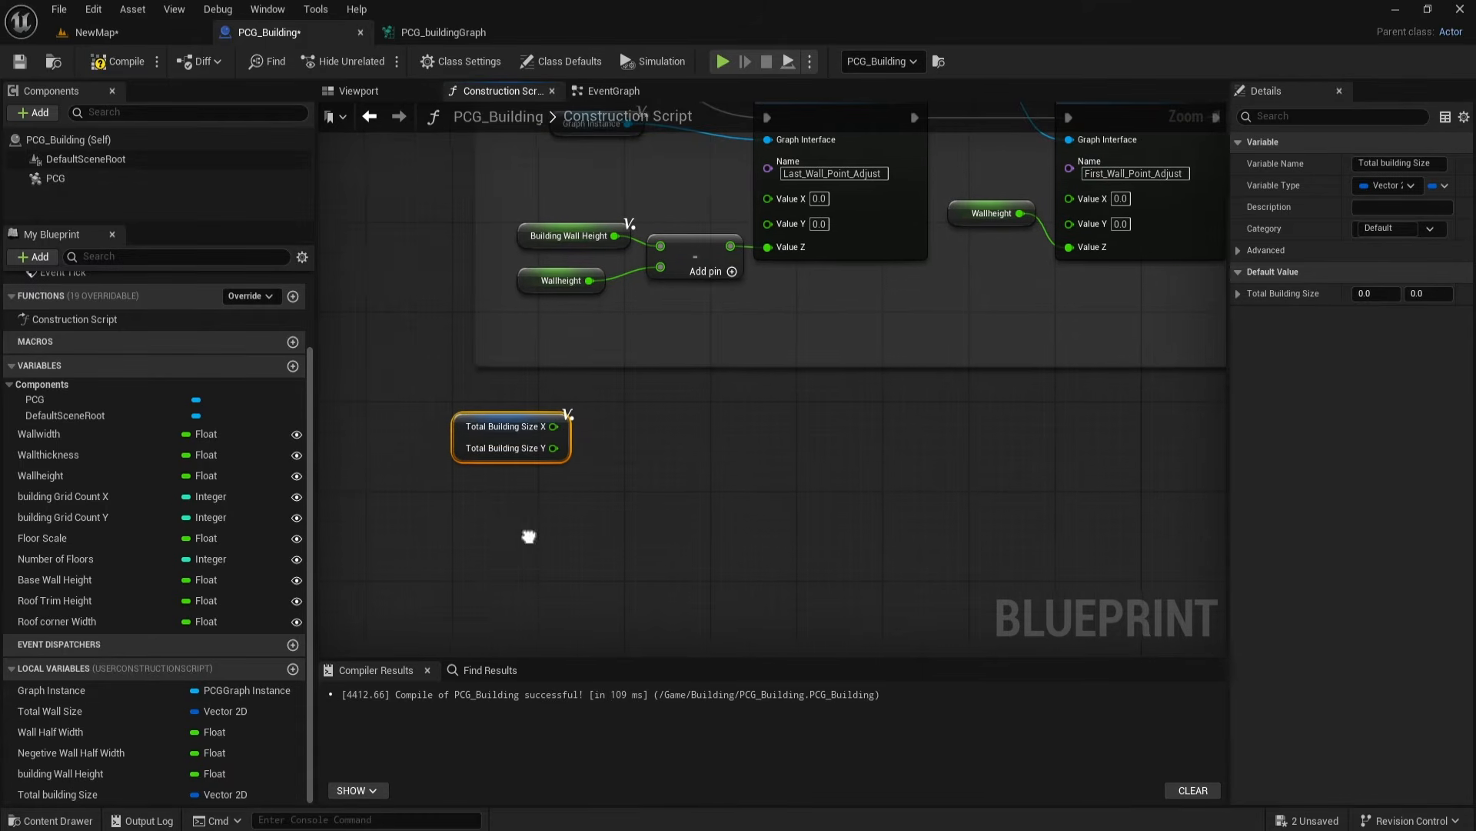
# Step: Create a local float variable named "Building Space Vertical"
pyautogui.click(292, 669)
pyautogui.write('bUI')
pyautogui.write('Building Space')
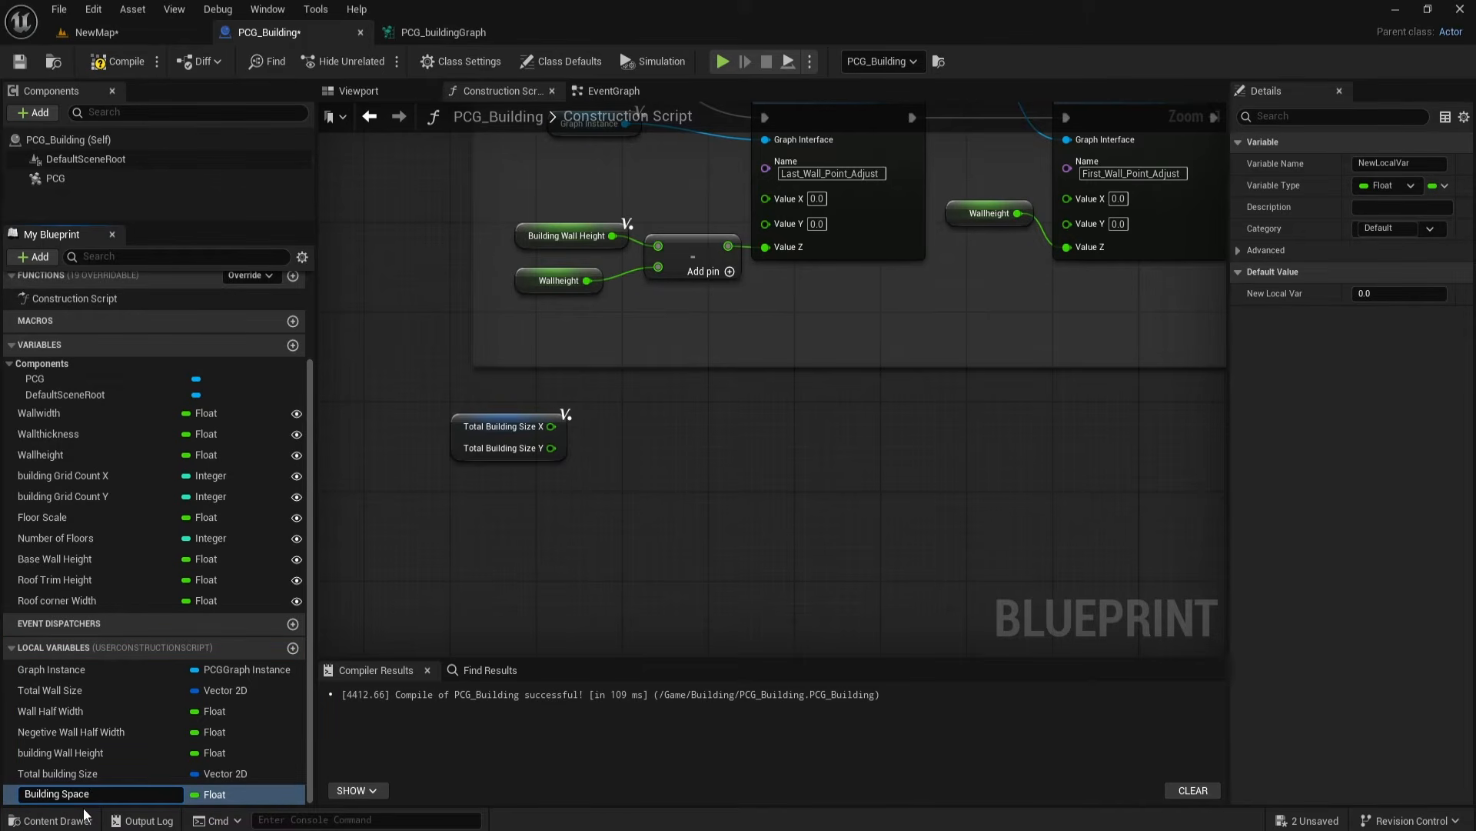
pyautogui.write('cal')
pyautogui.press('Return')
# Step: Duplicate the Building Space Vertical local variable and name the copy "Building Space Horizontal"
pyautogui.hotkey('ctrl', 'd')
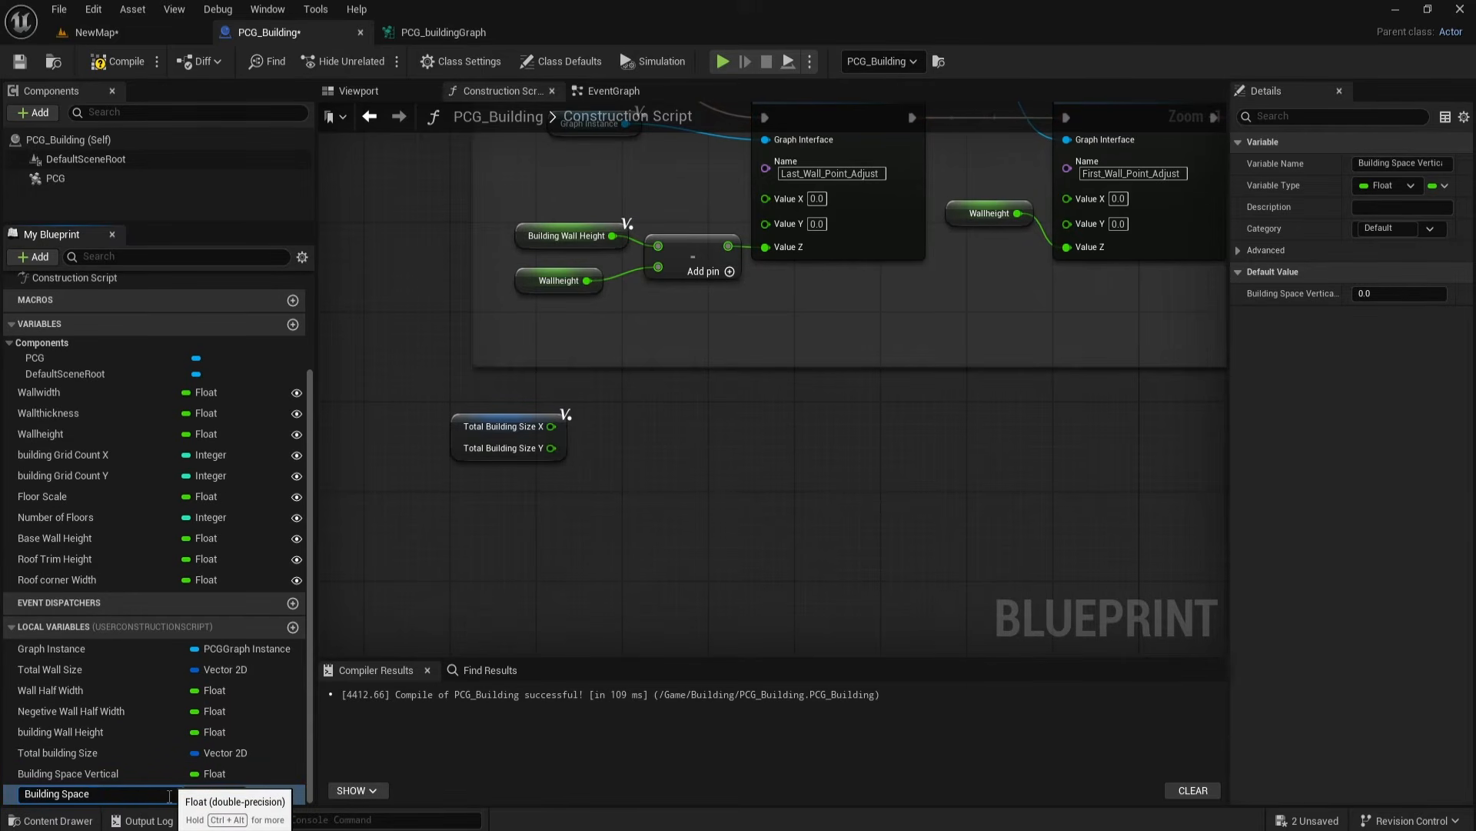
pyautogui.write('Building Space Horizontal')
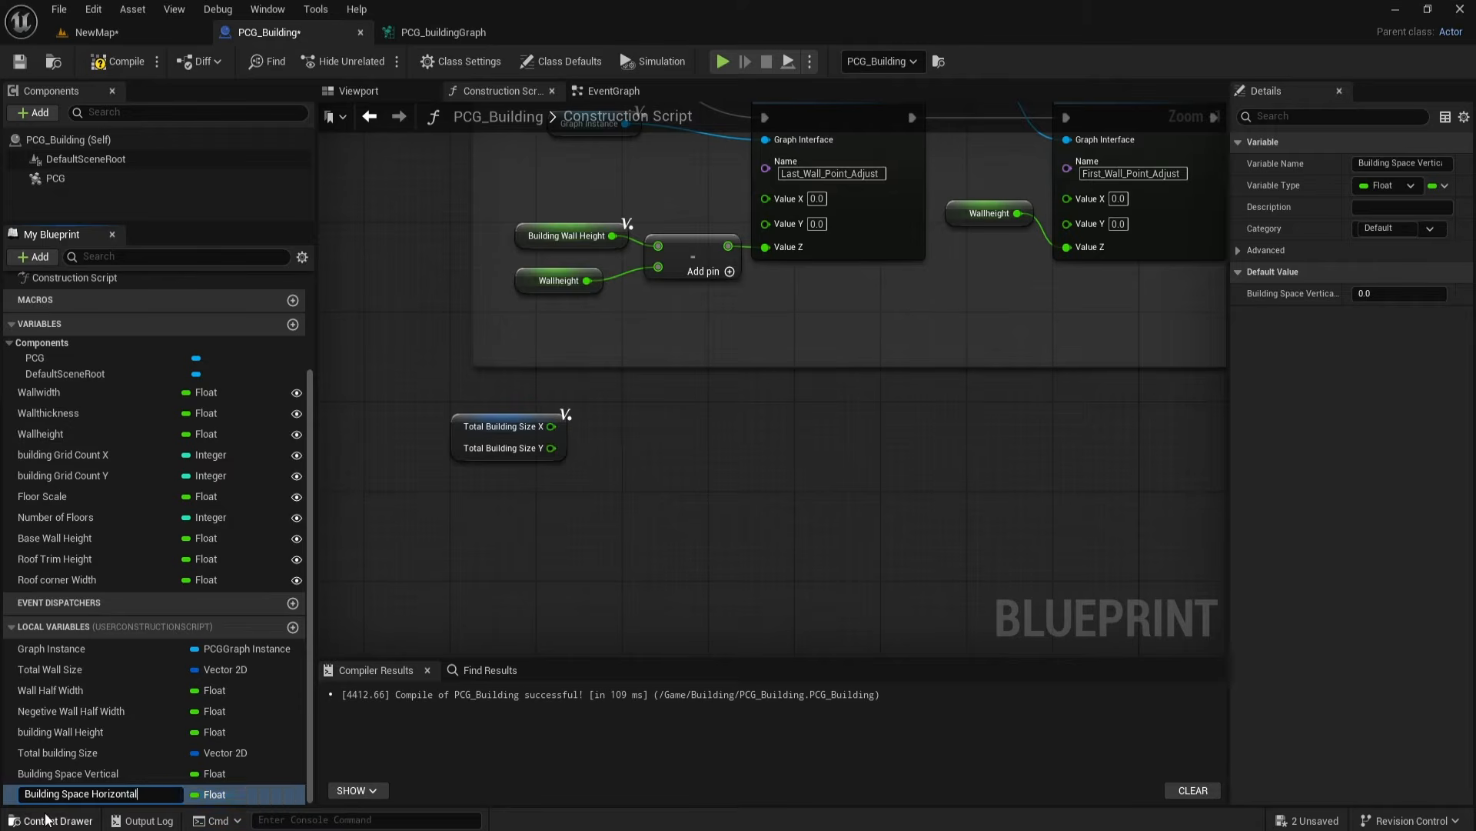
pyautogui.press('Return')
# Step: Add a Set node for Building Space Vertical beside the split Total Building Size getter
pyautogui.moveTo(72, 779); pyautogui.dragTo(663, 435)
pyautogui.click(701, 480)
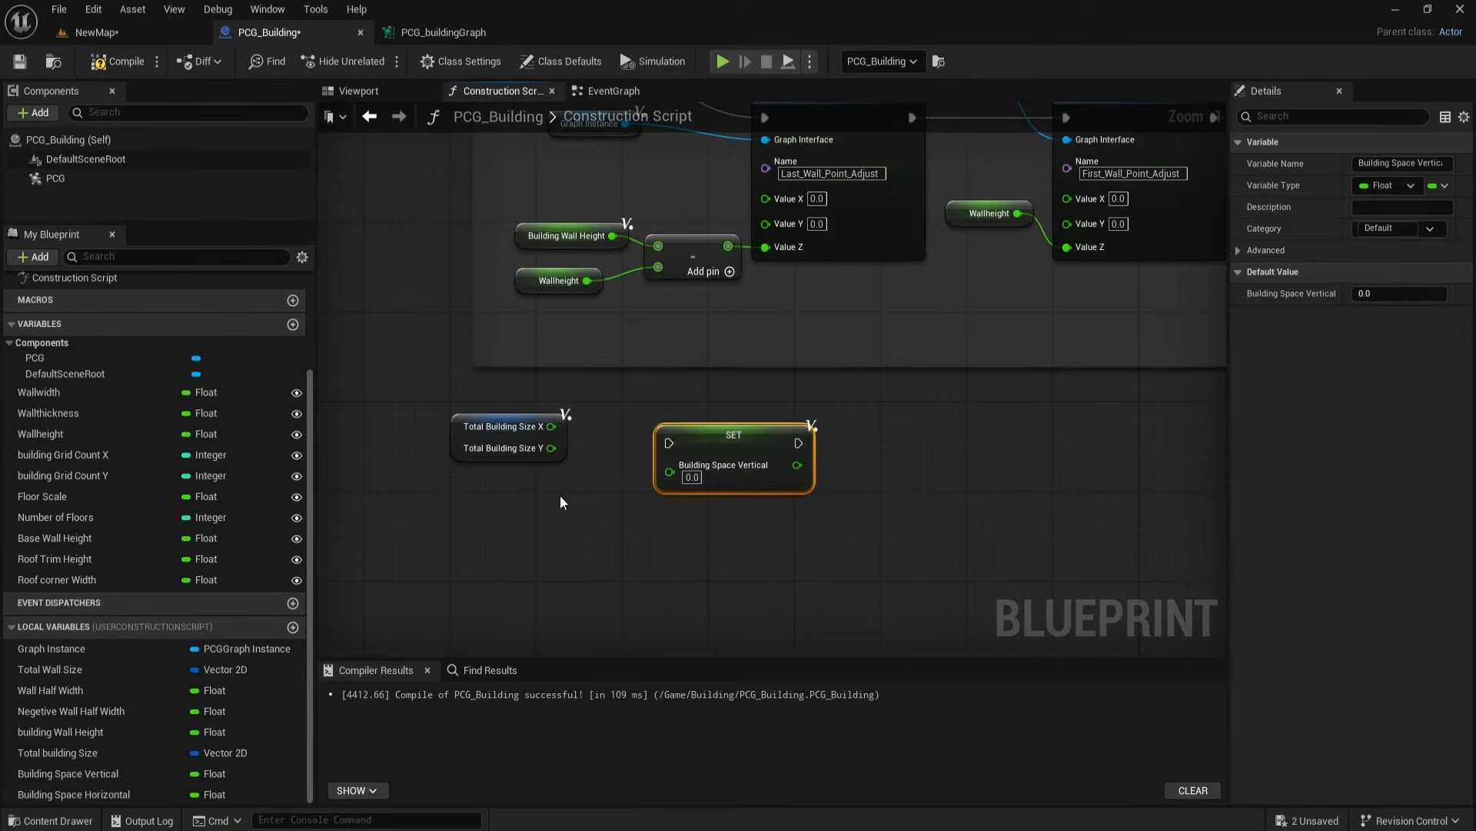
# Step: Wire the execution flow from the nodes above into the Building Space Vertical Set node and reposition the new nodes
pyautogui.moveTo(560, 495); pyautogui.dragTo(677, 587, button='right')
pyautogui.moveTo(783, 535); pyautogui.dragTo(591, 469)
pyautogui.moveTo(571, 563)
pyautogui.mouseDown(button='right')
pyautogui.moveTo(518, 407)
pyautogui.moveTo(504, 103)
pyautogui.mouseUp(button='right')
pyautogui.moveTo(499, 500); pyautogui.dragTo(486, 222, button='right')
pyautogui.scroll(-2, 512, 400)
pyautogui.moveTo(513, 546); pyautogui.dragTo(533, 316, button='right')
pyautogui.moveTo(508, 486); pyautogui.dragTo(772, 615)
pyautogui.moveTo(736, 526); pyautogui.dragTo(643, 526)
pyautogui.click(556, 609)
# Step: Add a Set node for the Building Space Horizontal local variable below the Building Space Vertical Set node
pyautogui.moveTo(549, 590); pyautogui.dragTo(661, 530, button='right')
pyautogui.scroll(3, 653, 529)
pyautogui.moveTo(82, 796); pyautogui.dragTo(789, 532)
pyautogui.click(783, 562)
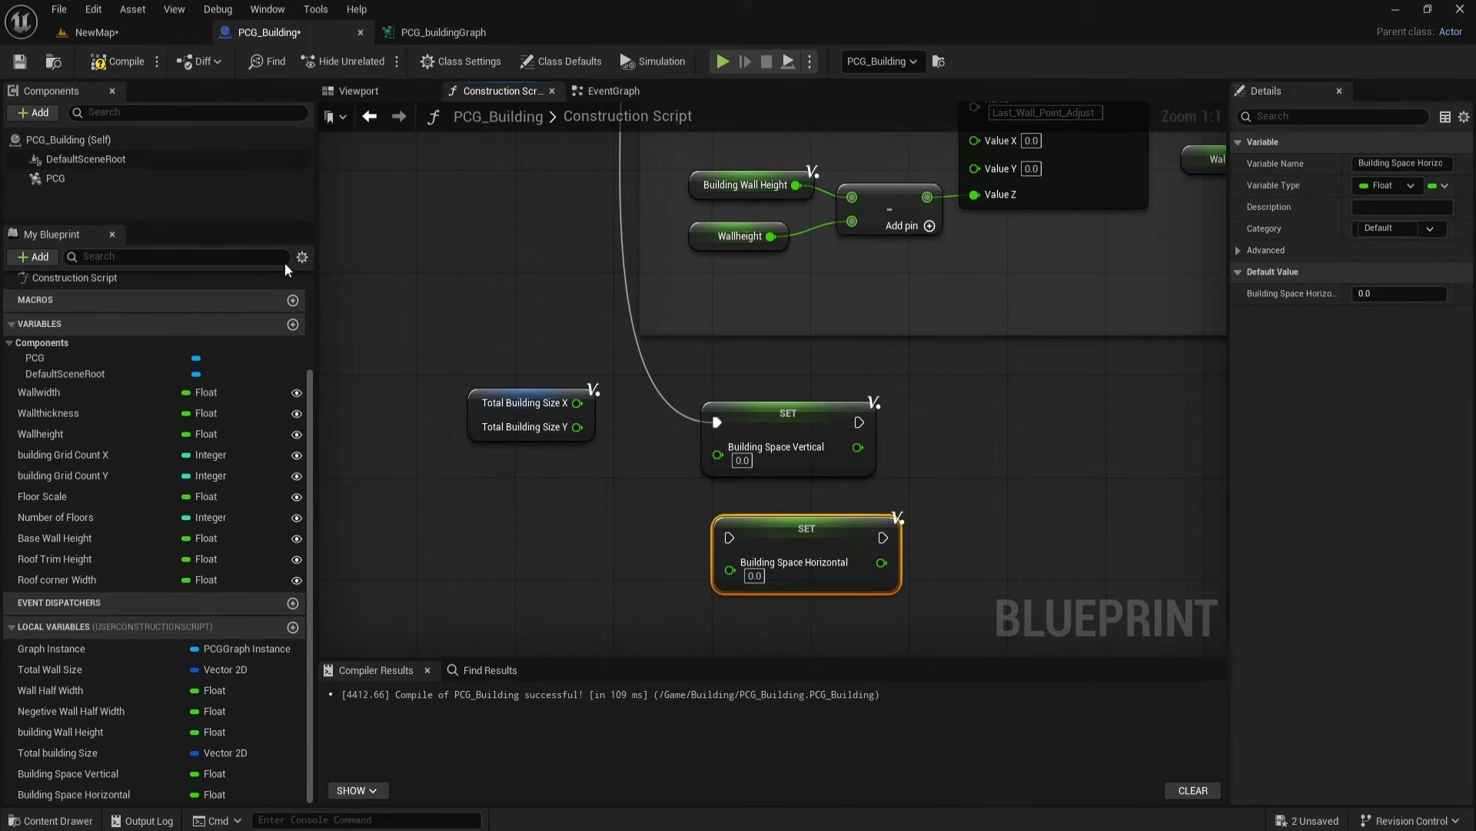
# Step: Examine the generated building and its roof pieces in the NewMap level, and the roof corner section of PCG_buildingGraph
pyautogui.click(144, 39)
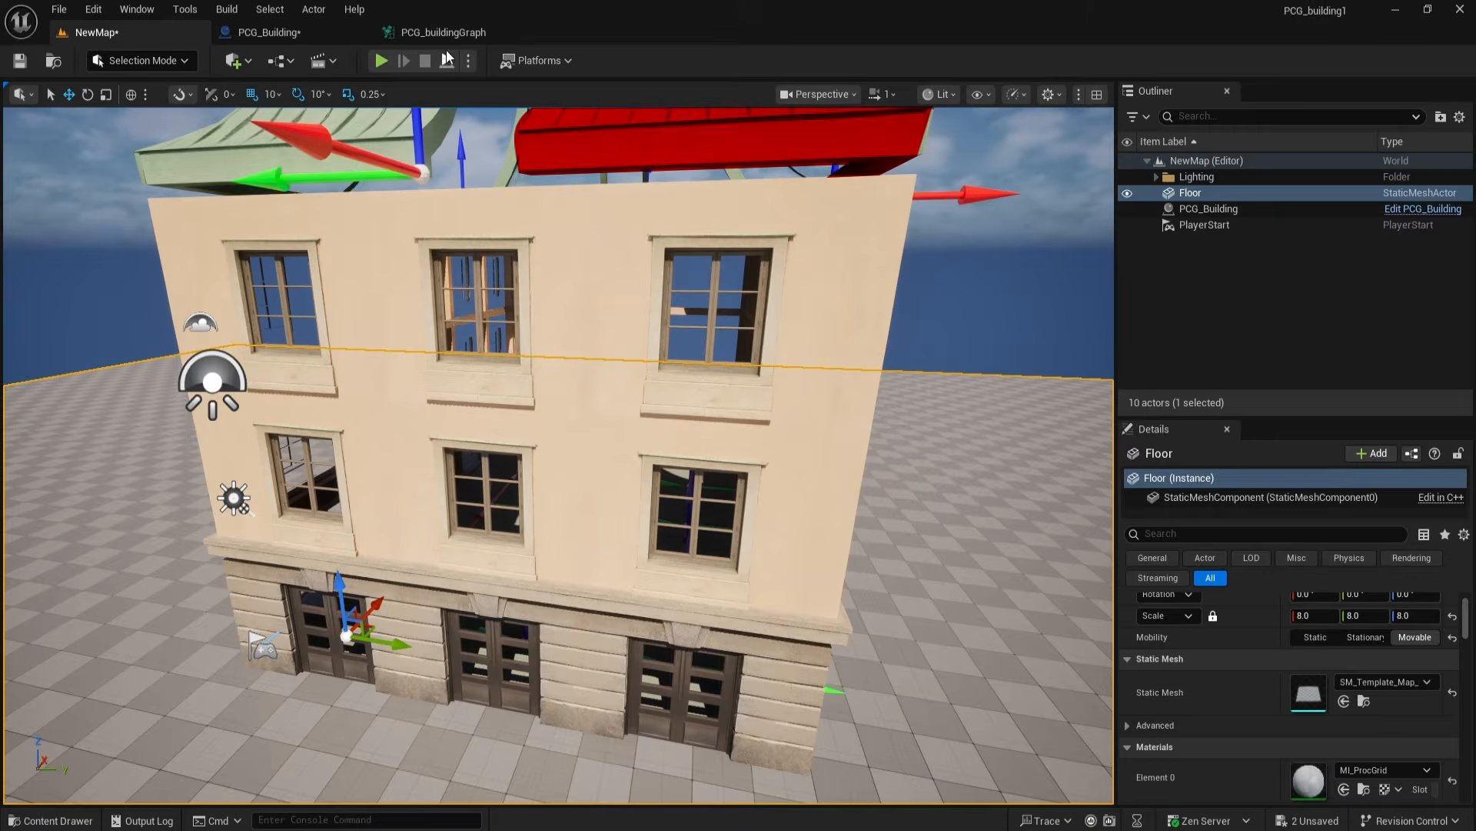
pyautogui.click(442, 33)
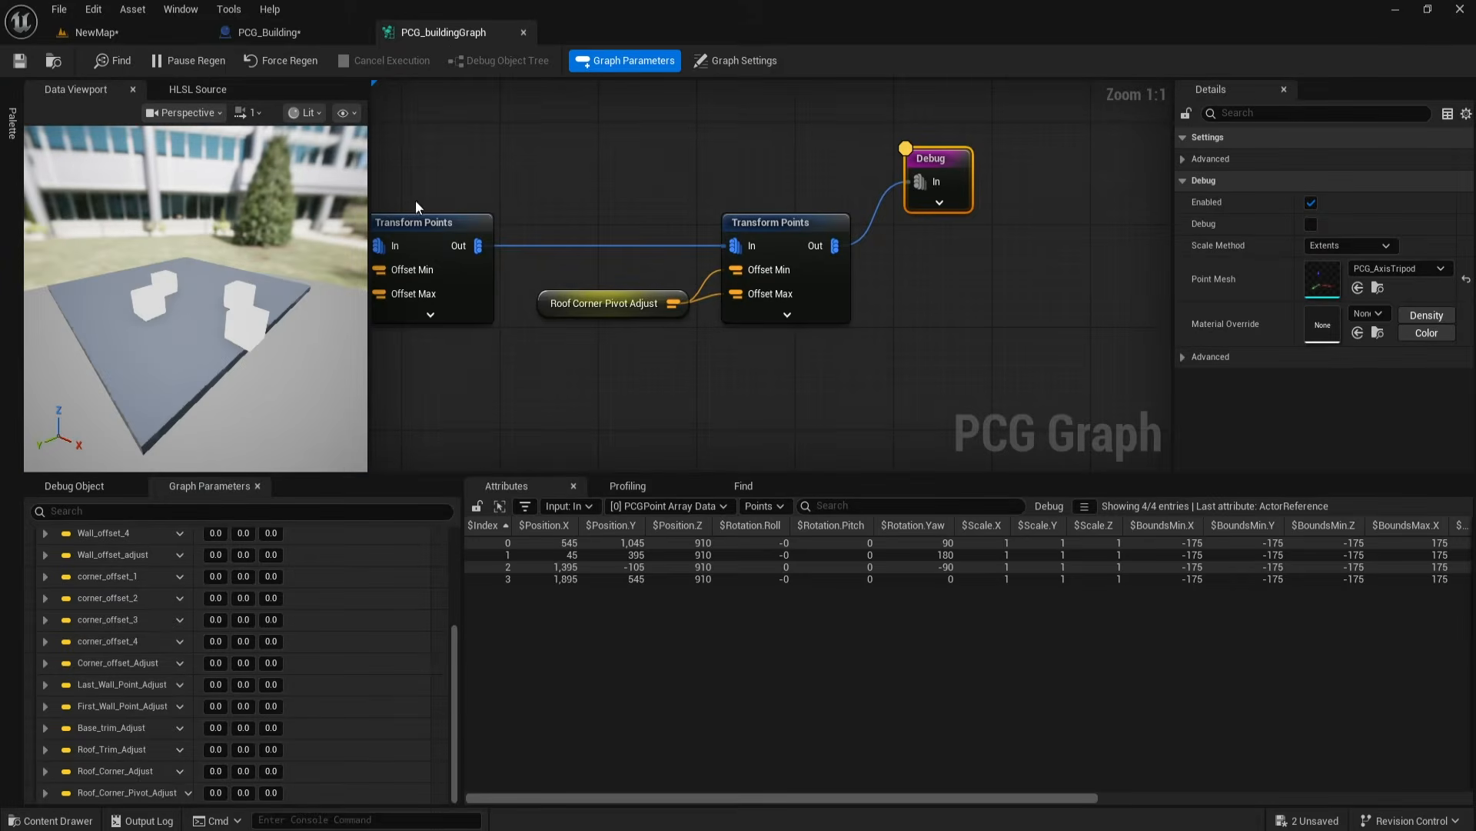
pyautogui.click(257, 38)
pyautogui.click(163, 37)
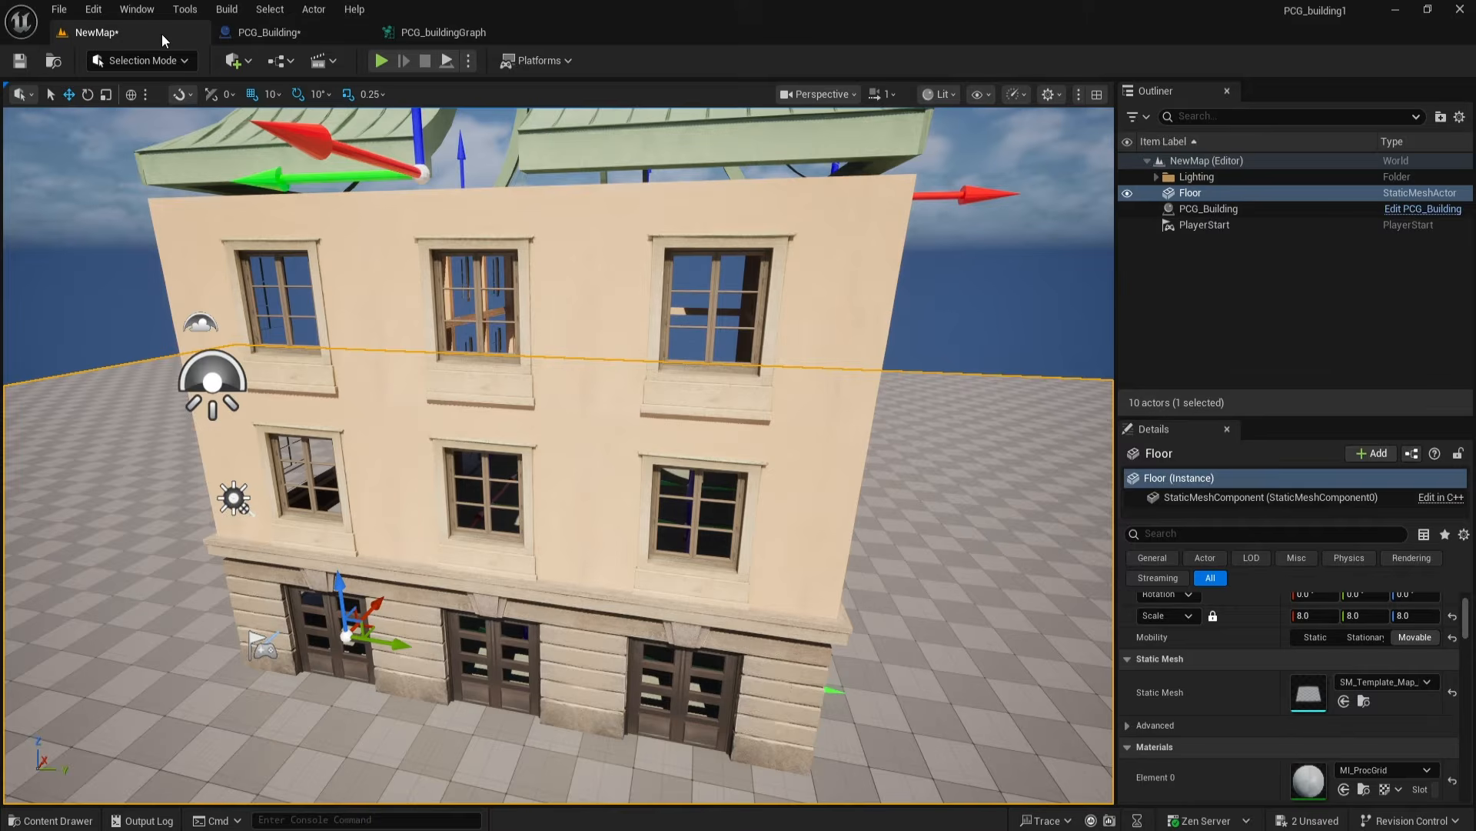
pyautogui.click(326, 37)
pyautogui.moveTo(586, 476); pyautogui.dragTo(555, 447, button='right')
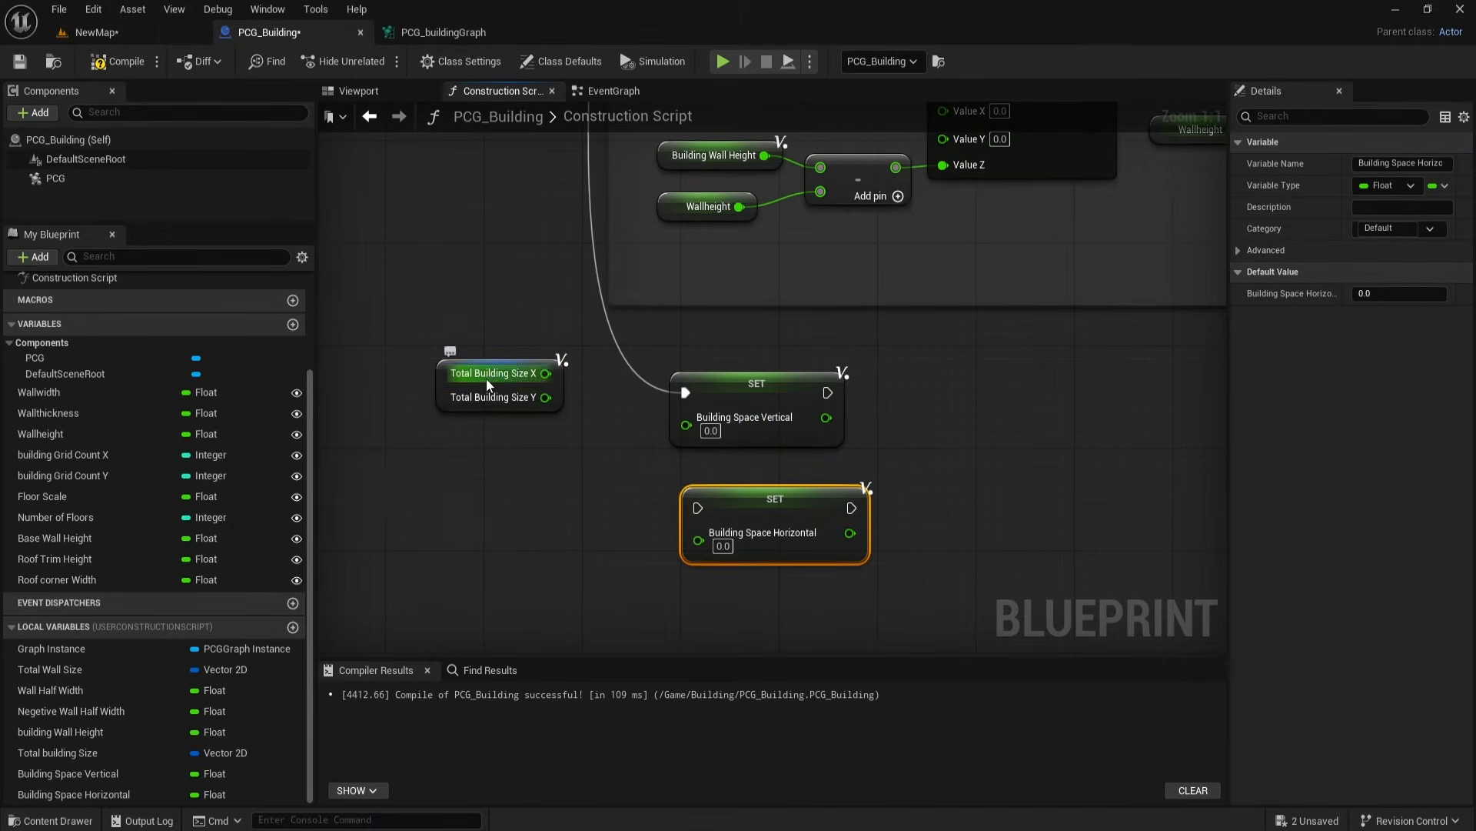
# Step: Tidy the Total Building Size and Set nodes, and compare the roof corner mesh's approximate size with the Roof corner Width default
pyautogui.moveTo(486, 379); pyautogui.dragTo(450, 390)
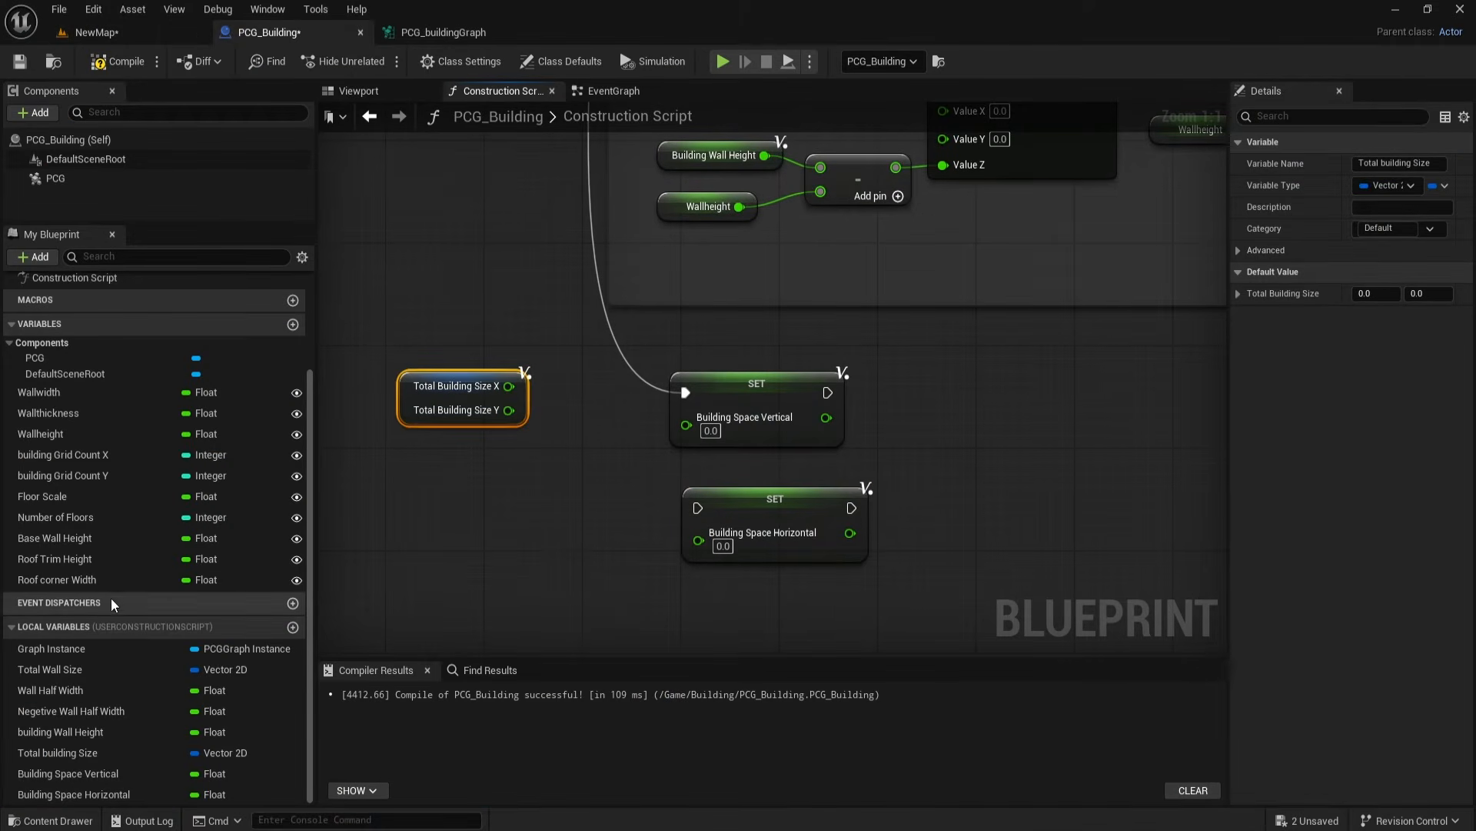
pyautogui.click(98, 582)
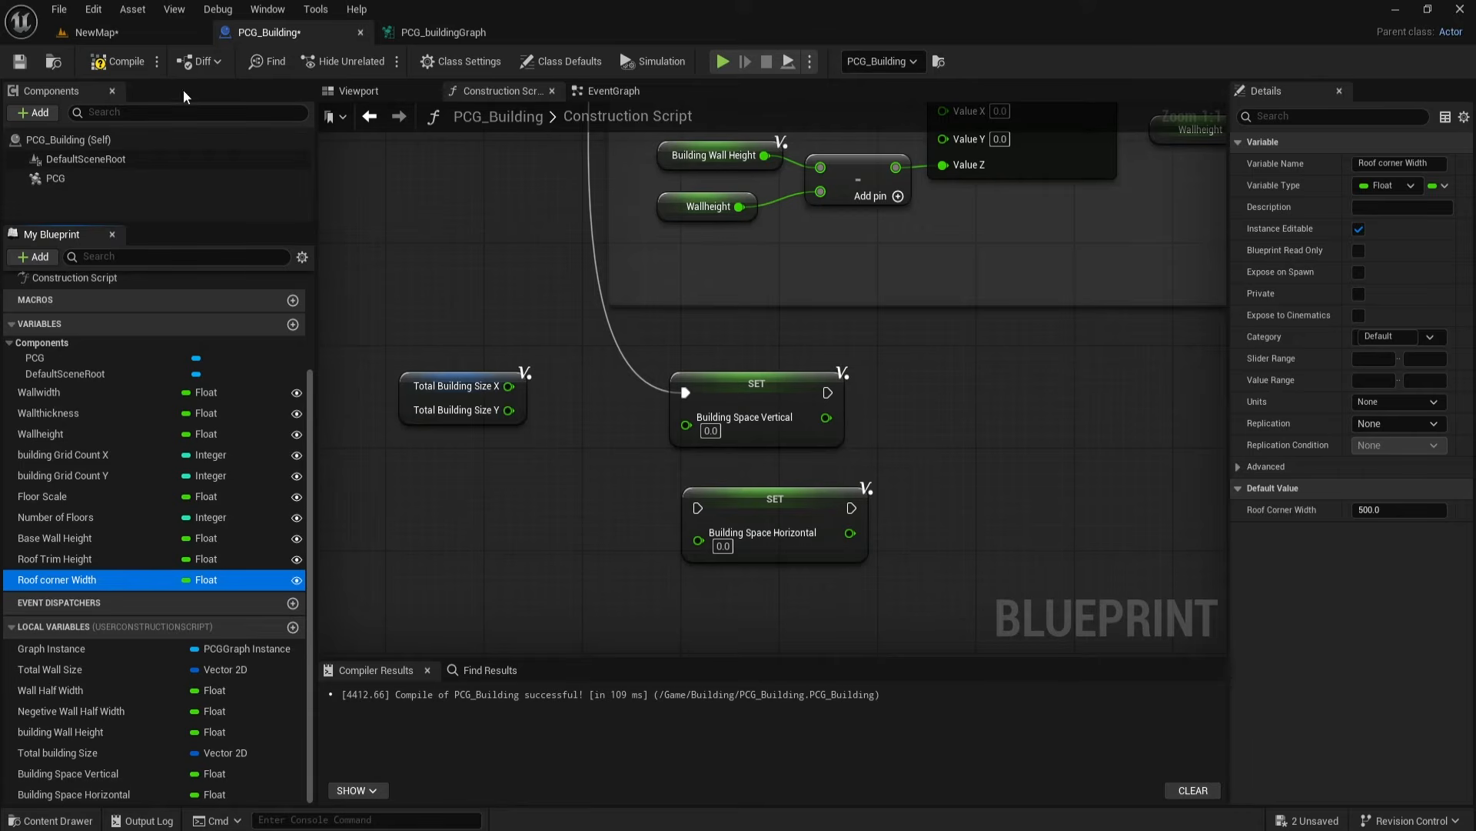
pyautogui.click(51, 821)
pyautogui.moveTo(748, 680)
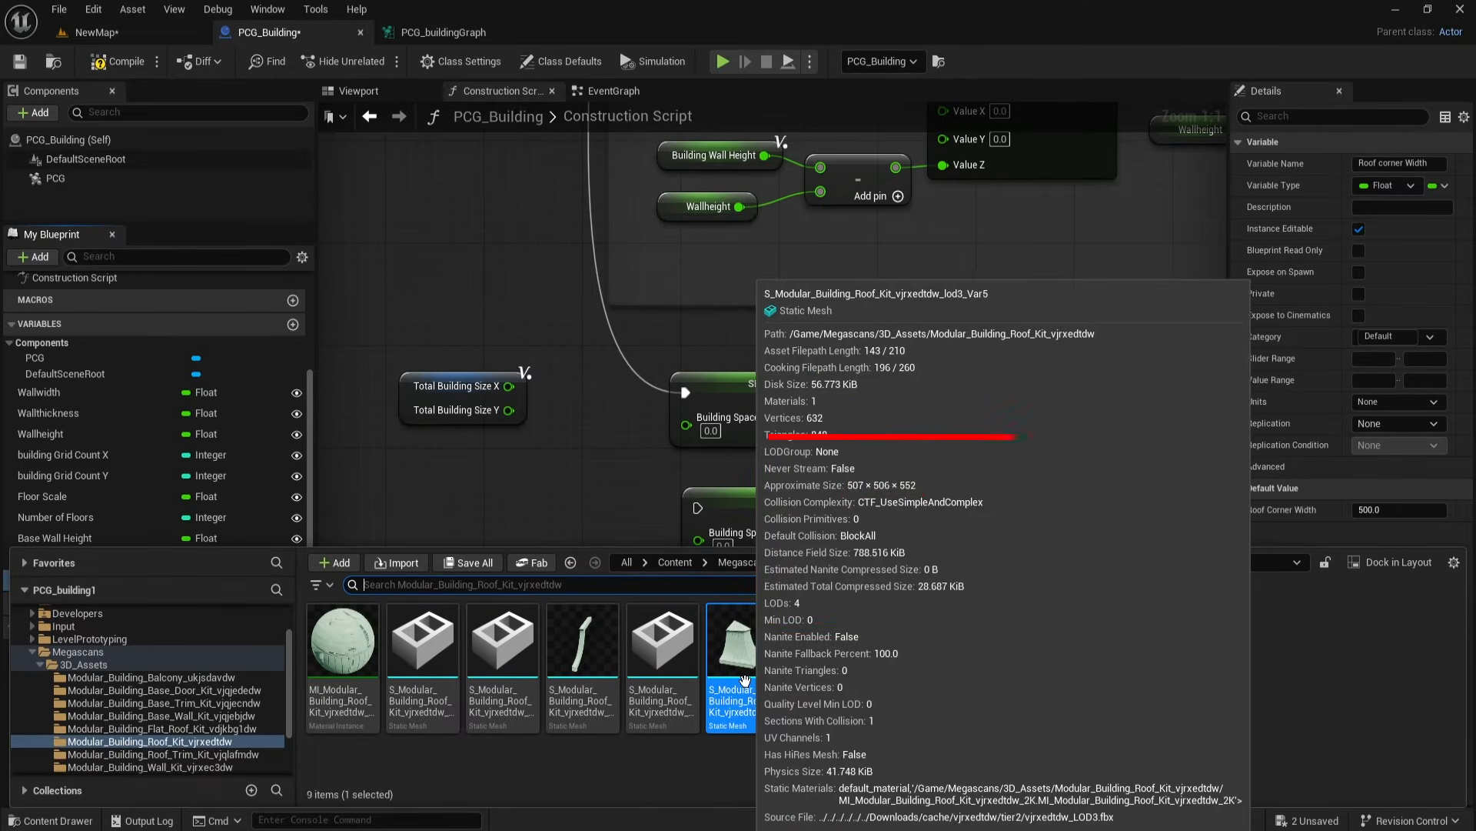
pyautogui.moveTo(495, 492); pyautogui.dragTo(468, 508, button='right')
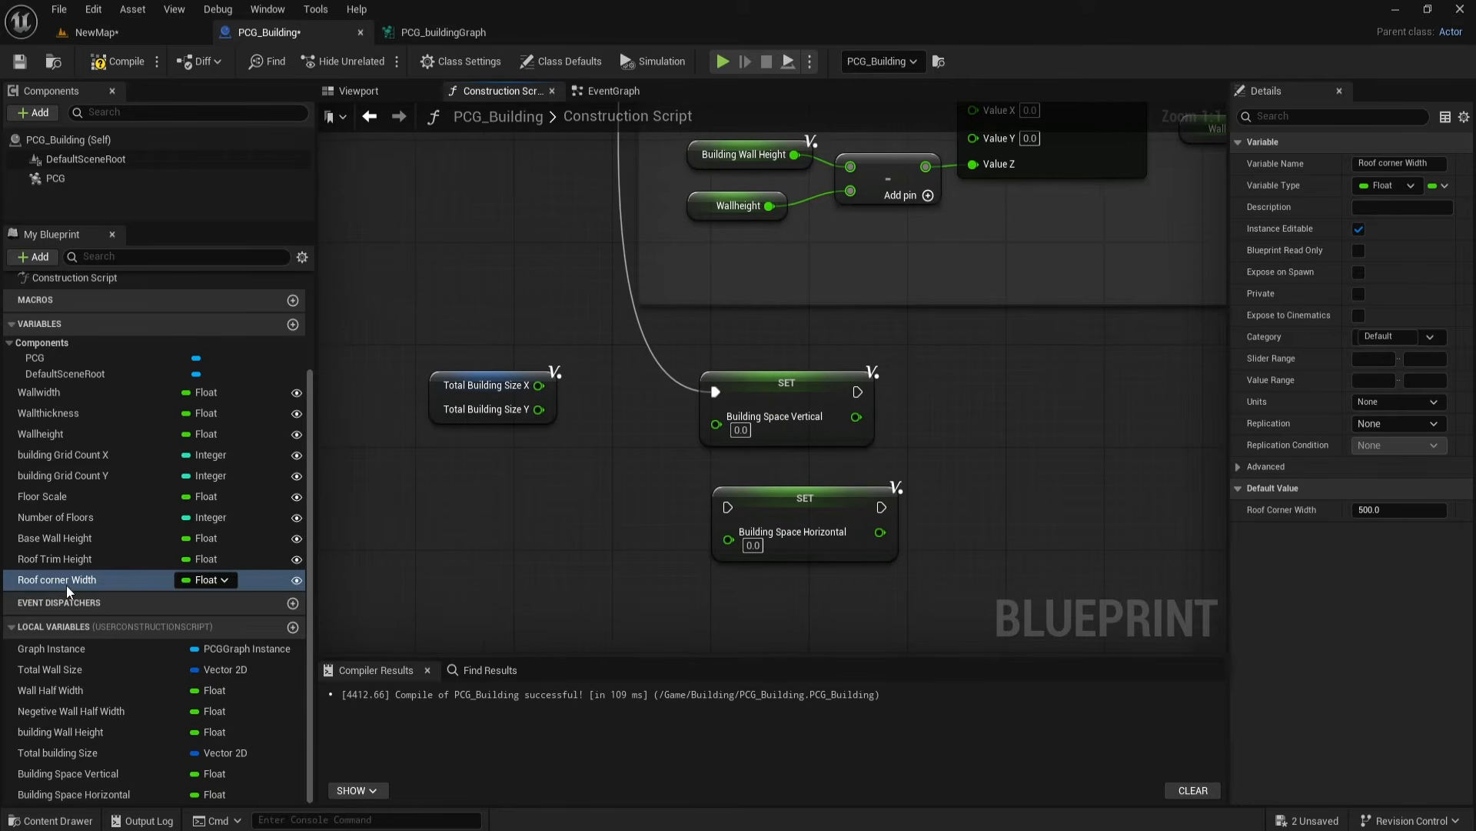
pyautogui.moveTo(527, 575); pyautogui.dragTo(530, 564, button='right')
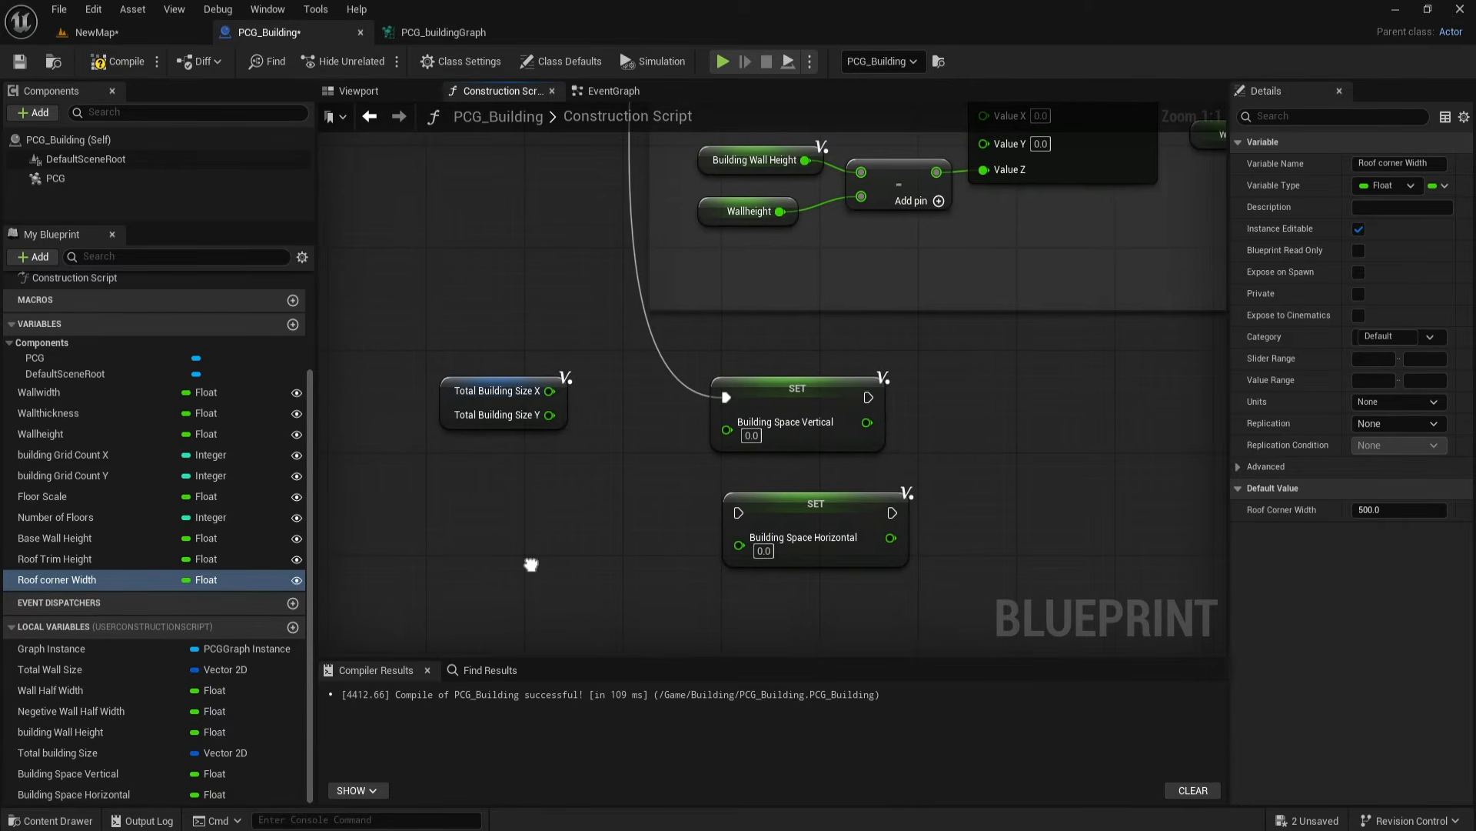
pyautogui.moveTo(817, 512); pyautogui.dragTo(805, 498)
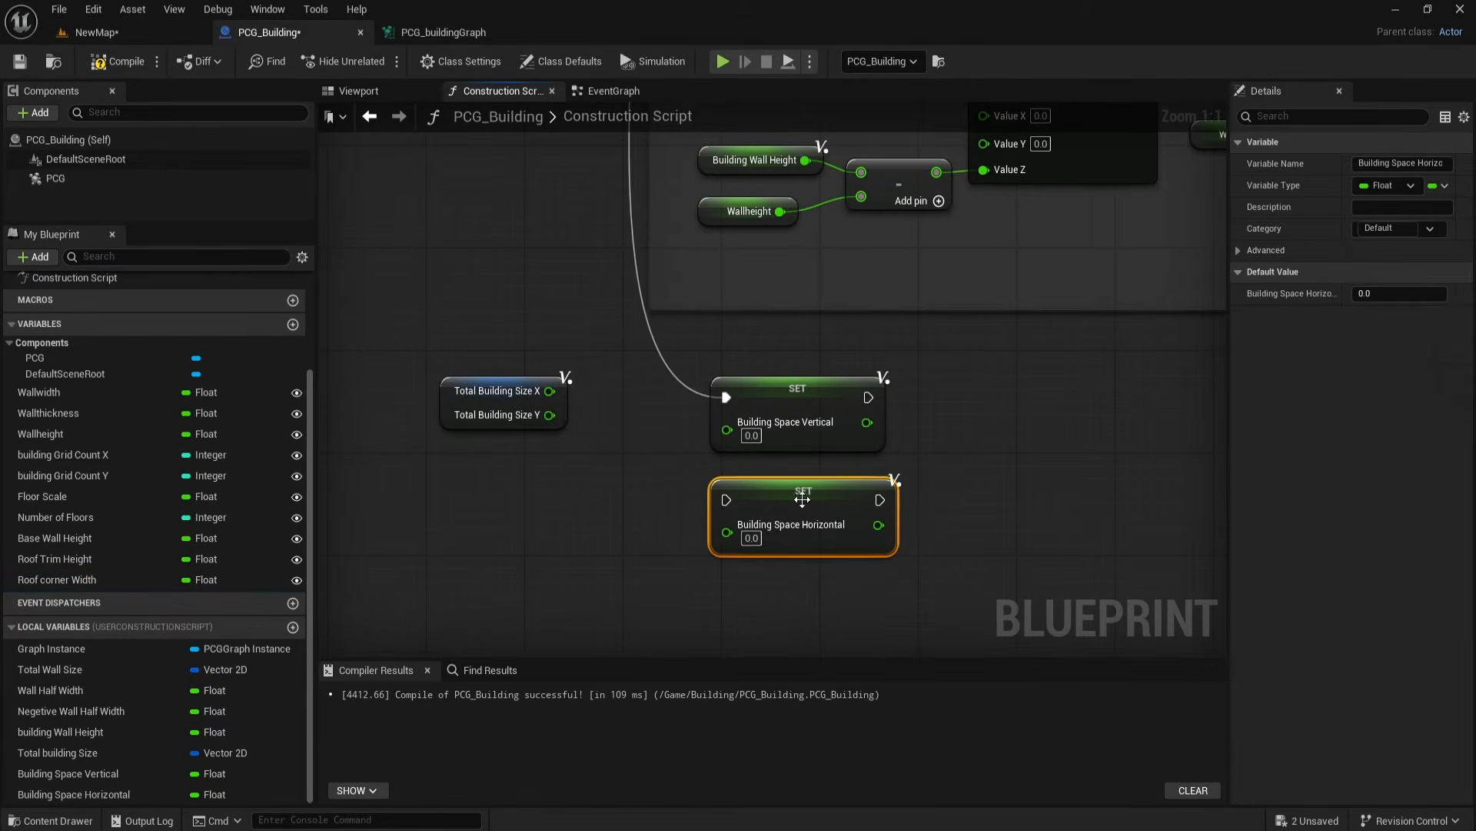
pyautogui.click(496, 392)
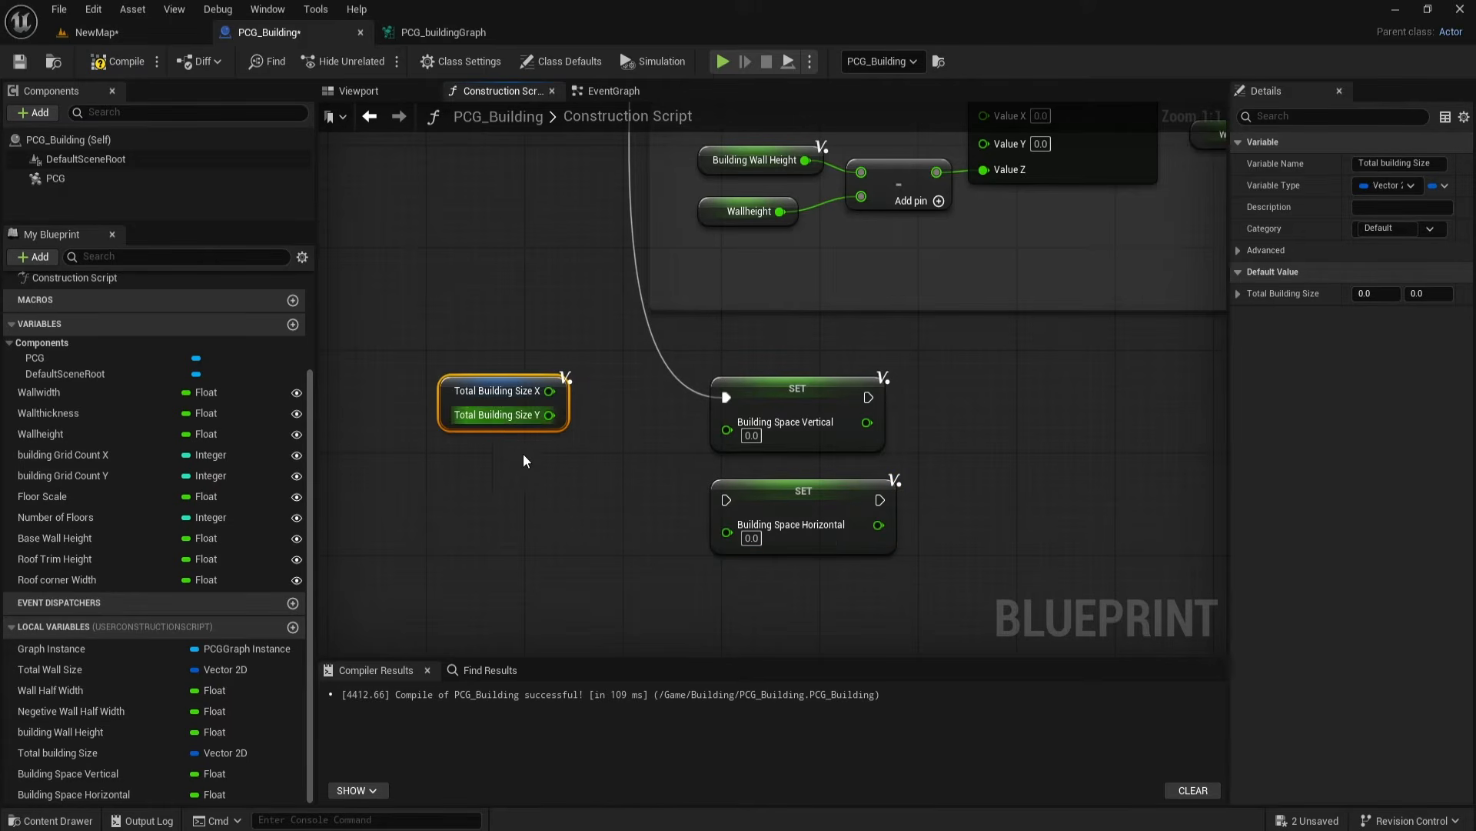
# Step: Add a Roof corner Width getter below the Total Building Size node and multiply it by 2.0
pyautogui.moveTo(57, 579); pyautogui.dragTo(453, 529)
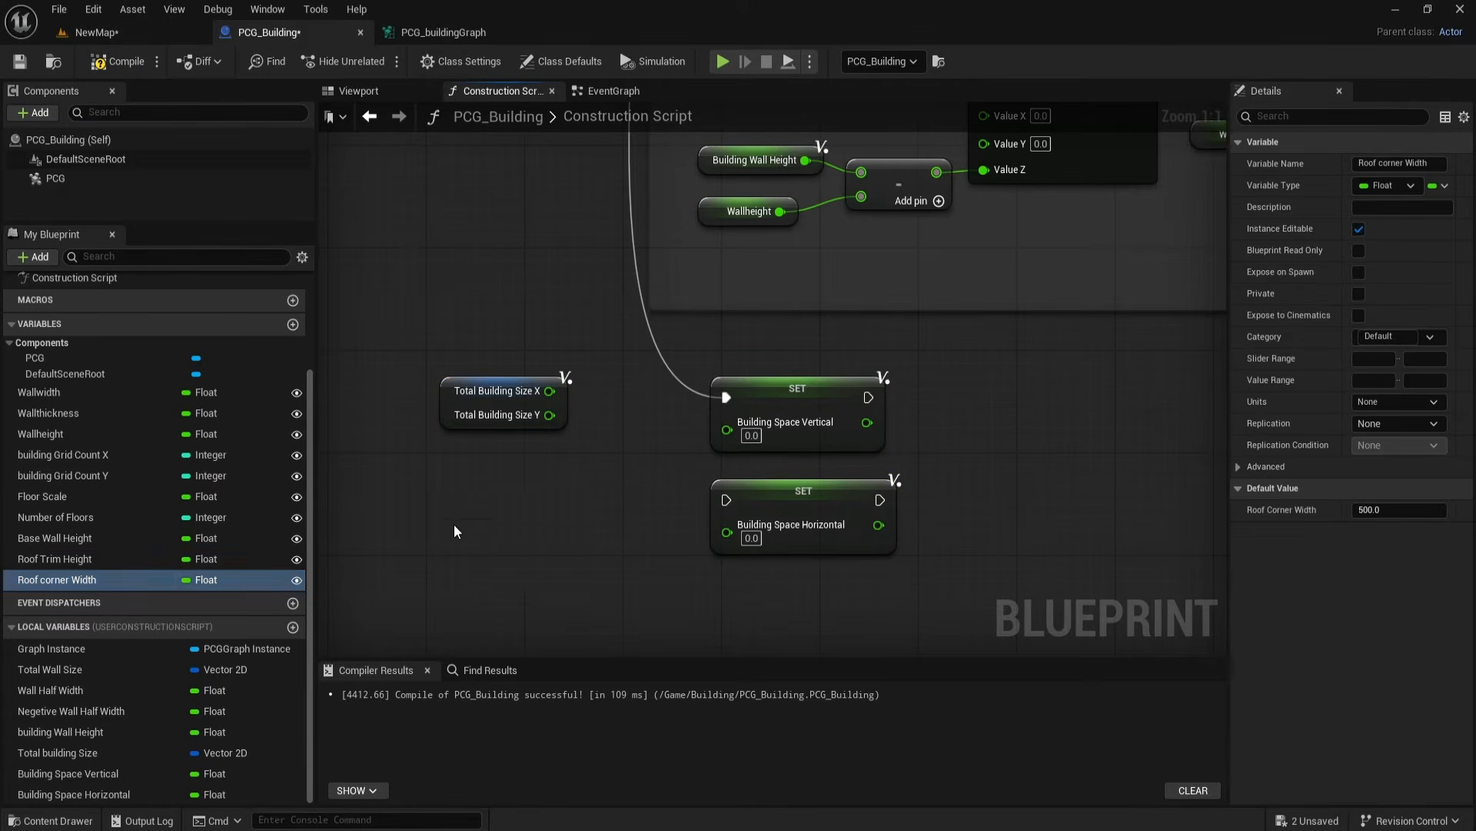
pyautogui.click(479, 520)
pyautogui.moveTo(524, 495); pyautogui.dragTo(530, 550)
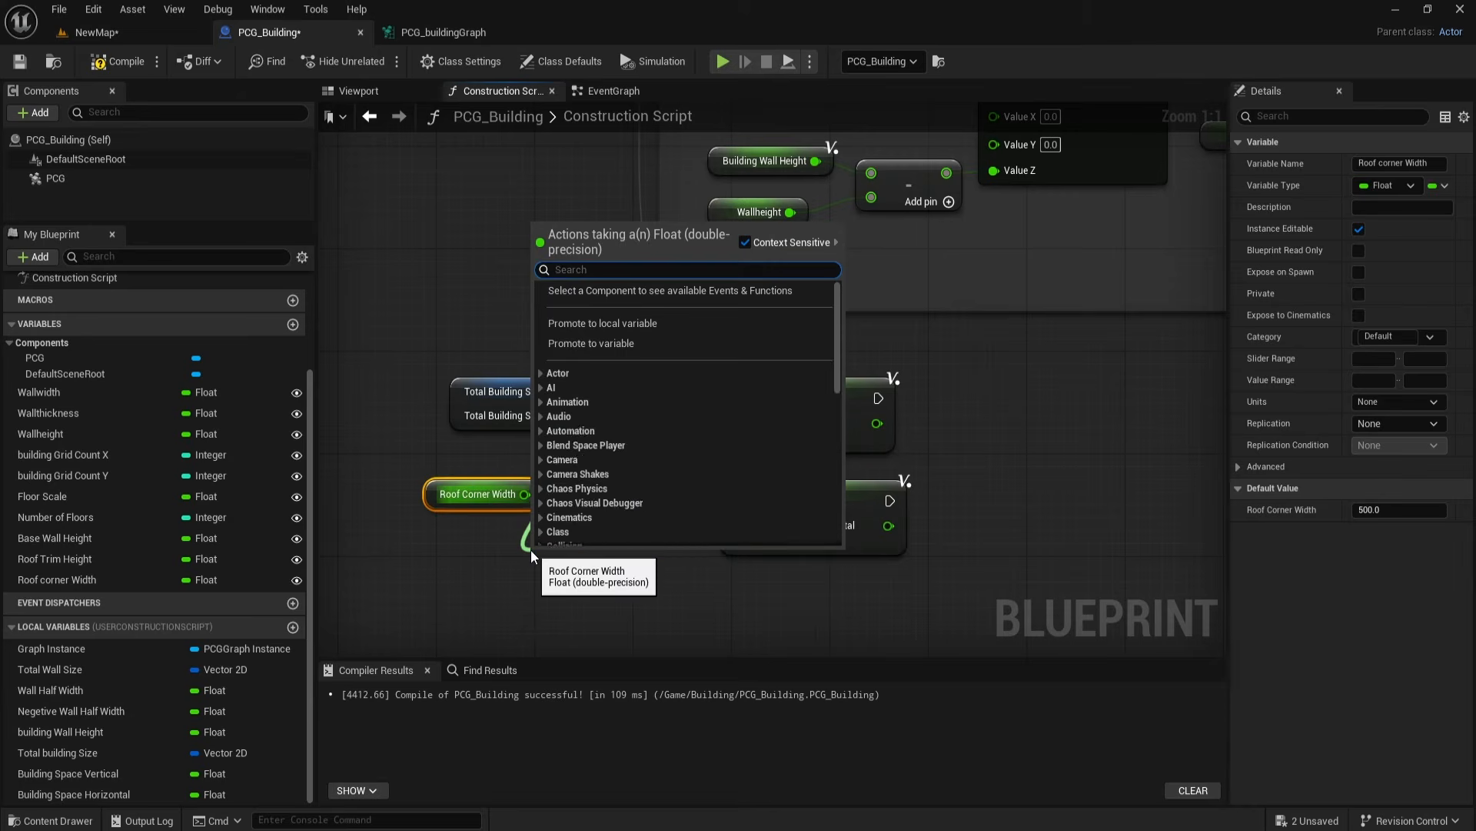
pyautogui.write('mu')
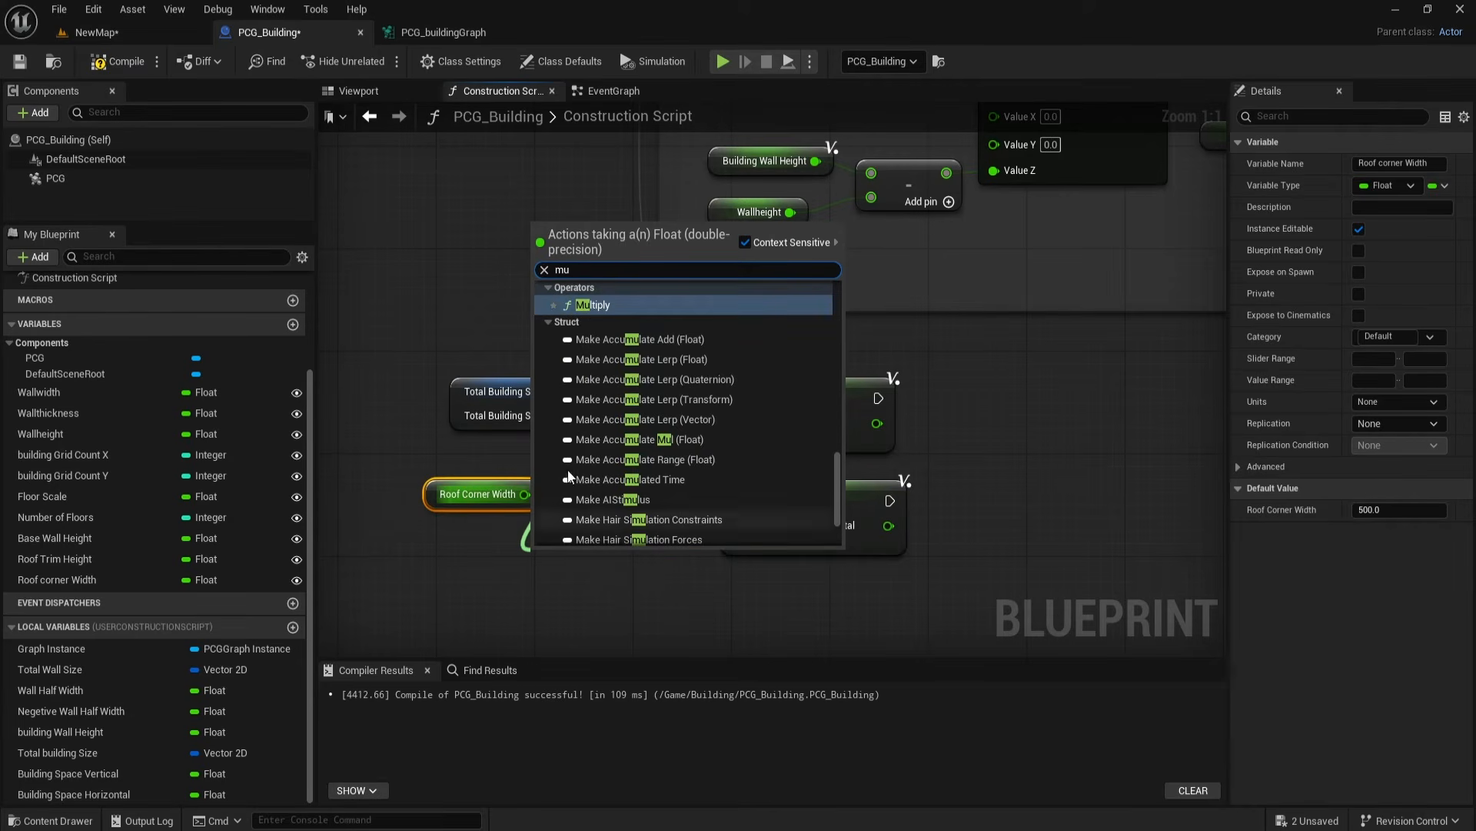
pyautogui.click(592, 305)
pyautogui.moveTo(571, 555); pyautogui.dragTo(496, 530)
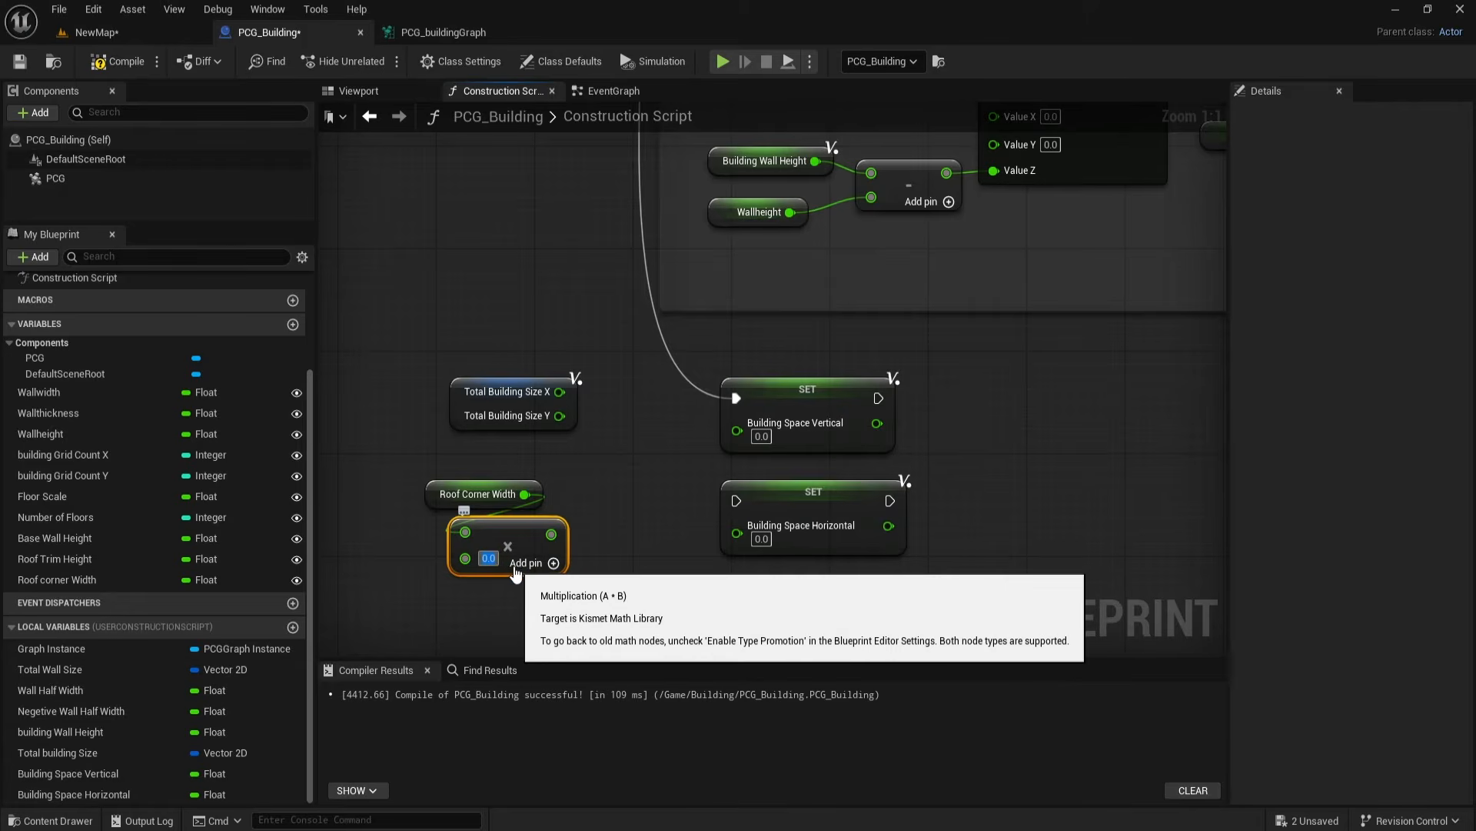
pyautogui.click(529, 606)
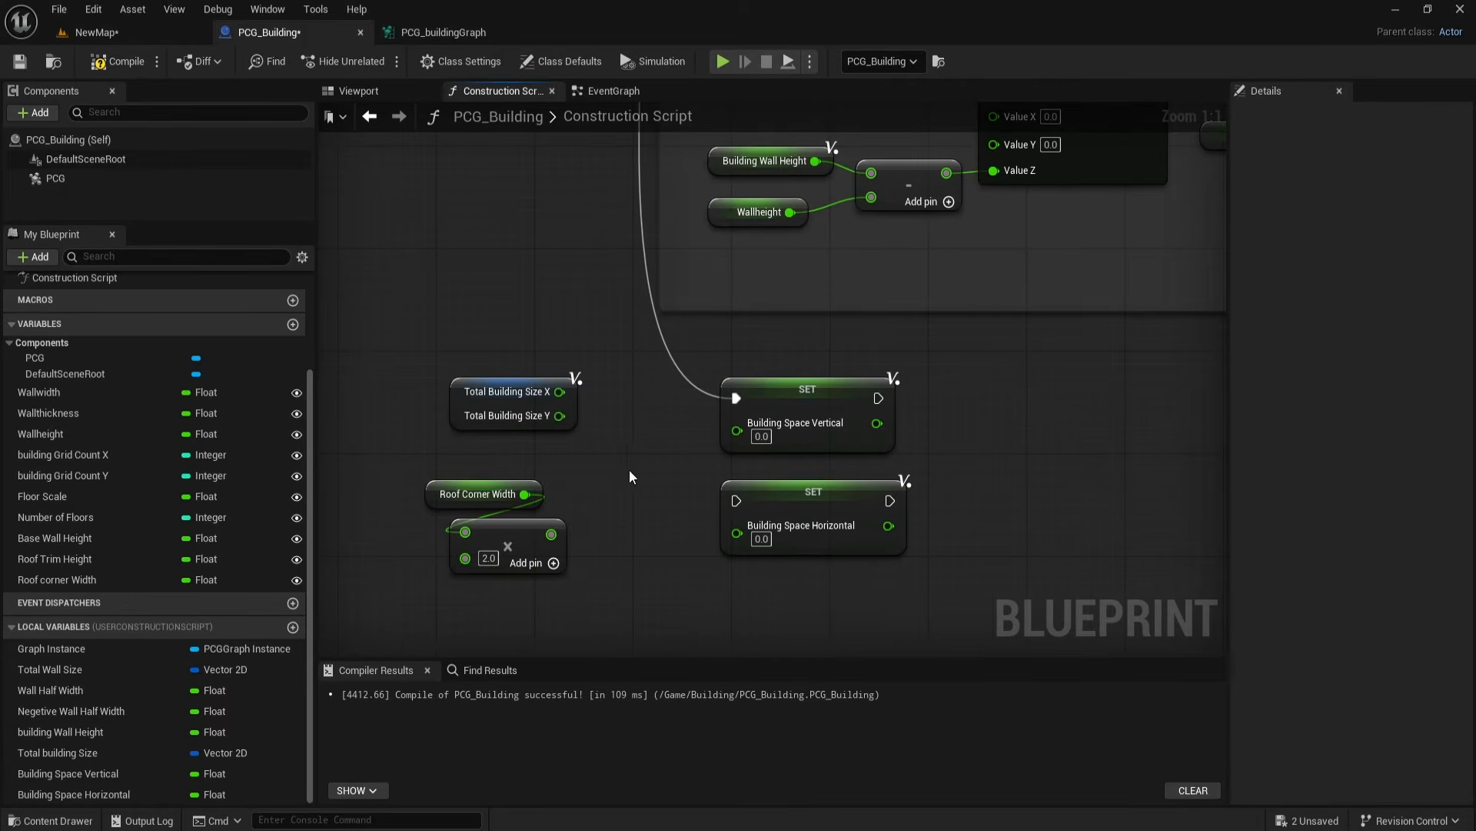
pyautogui.moveTo(636, 473); pyautogui.dragTo(701, 470, button='right')
pyautogui.moveTo(474, 468); pyautogui.dragTo(644, 586)
pyautogui.moveTo(582, 540); pyautogui.dragTo(556, 527)
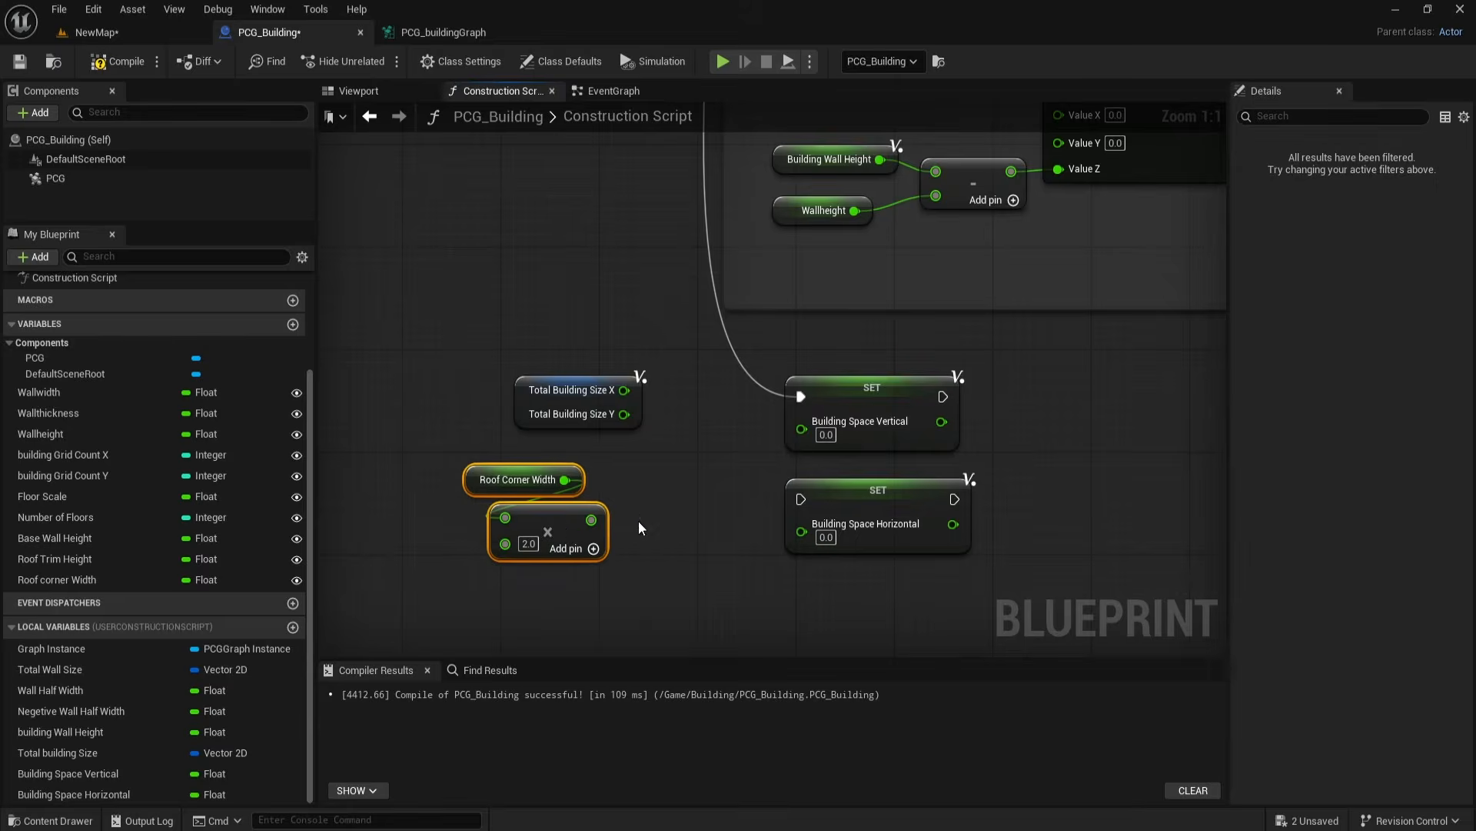
# Step: Subtract the doubled Roof Corner Width from Total Building Size X using a Subtract node
pyautogui.moveTo(616, 533); pyautogui.dragTo(605, 528, button='right')
pyautogui.moveTo(610, 385); pyautogui.dragTo(678, 455)
pyautogui.write('-')
pyautogui.click(741, 617)
pyautogui.moveTo(578, 515); pyautogui.dragTo(681, 491)
pyautogui.moveTo(549, 532)
pyautogui.mouseDown()
pyautogui.moveTo(549, 507)
pyautogui.moveTo(549, 536)
pyautogui.mouseUp()
pyautogui.moveTo(446, 448); pyautogui.dragTo(557, 519)
pyautogui.moveTo(452, 322); pyautogui.dragTo(682, 559)
# Step: Feed the subtraction result into Building Space Vertical and chain execution from its Set node to the Building Space Horizontal Set node
pyautogui.moveTo(727, 497); pyautogui.dragTo(791, 430)
pyautogui.click(646, 467)
pyautogui.moveTo(642, 535); pyautogui.dragTo(635, 515, button='right')
pyautogui.moveTo(926, 372); pyautogui.dragTo(781, 474)
pyautogui.moveTo(740, 545); pyautogui.dragTo(746, 531, button='right')
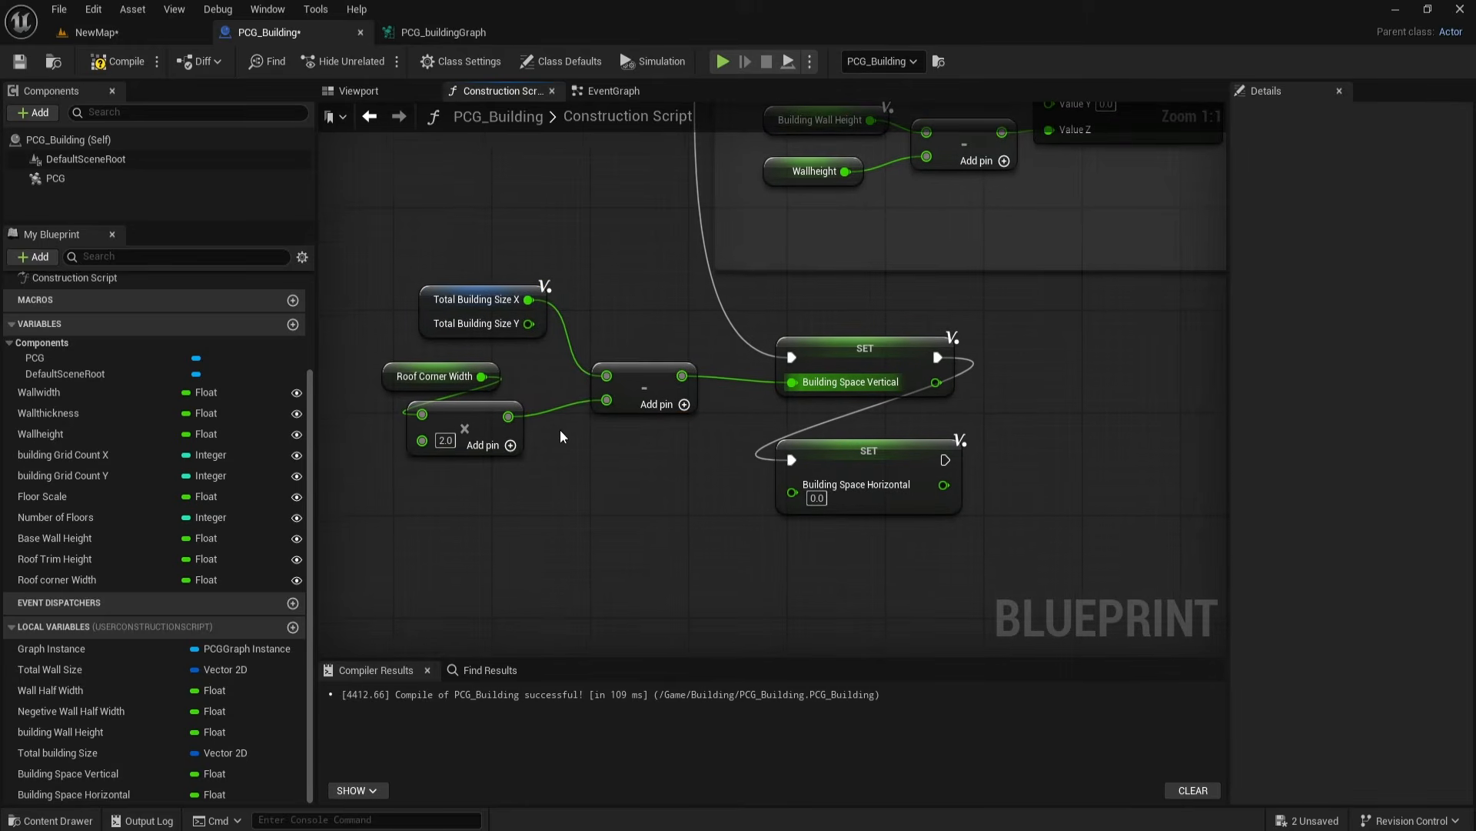
# Step: Duplicate the Subtract node, subtract the doubled Roof Corner Width from Total Building Size Y, and assign the result to Building Space Horizontal
pyautogui.hotkey('ctrl', 'd')
pyautogui.moveTo(701, 509); pyautogui.dragTo(652, 473)
pyautogui.moveTo(529, 323); pyautogui.dragTo(619, 466)
pyautogui.moveTo(548, 509); pyautogui.dragTo(534, 507, button='right')
pyautogui.moveTo(495, 414); pyautogui.dragTo(581, 462)
pyautogui.moveTo(656, 437); pyautogui.dragTo(778, 483)
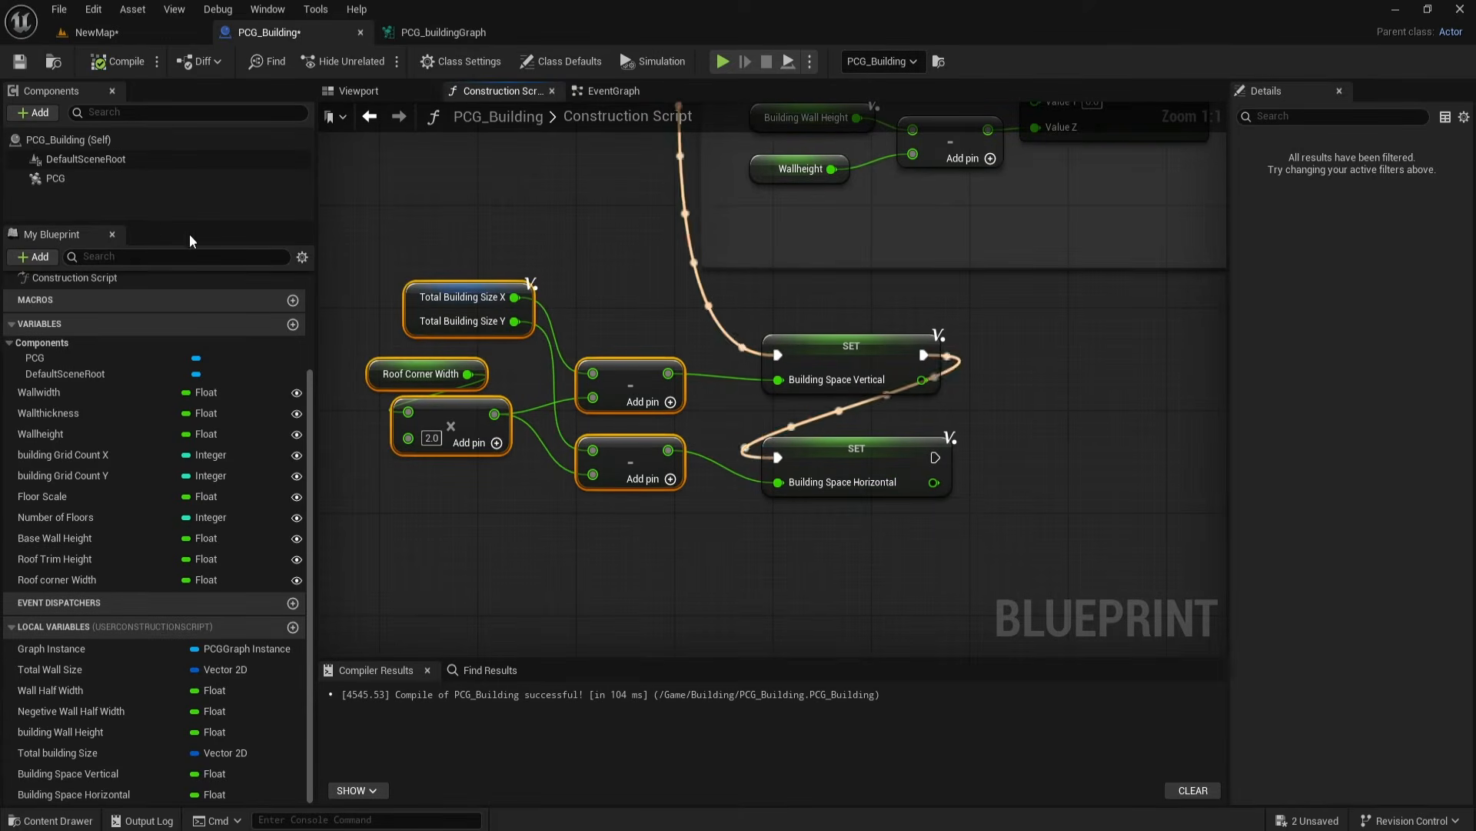
pyautogui.click(807, 579)
# Step: Review the new spacing nodes and examine the gap between the roof corner pieces in the NewMap level
pyautogui.moveTo(898, 518); pyautogui.dragTo(860, 564, button='right')
pyautogui.moveTo(406, 262); pyautogui.dragTo(668, 534)
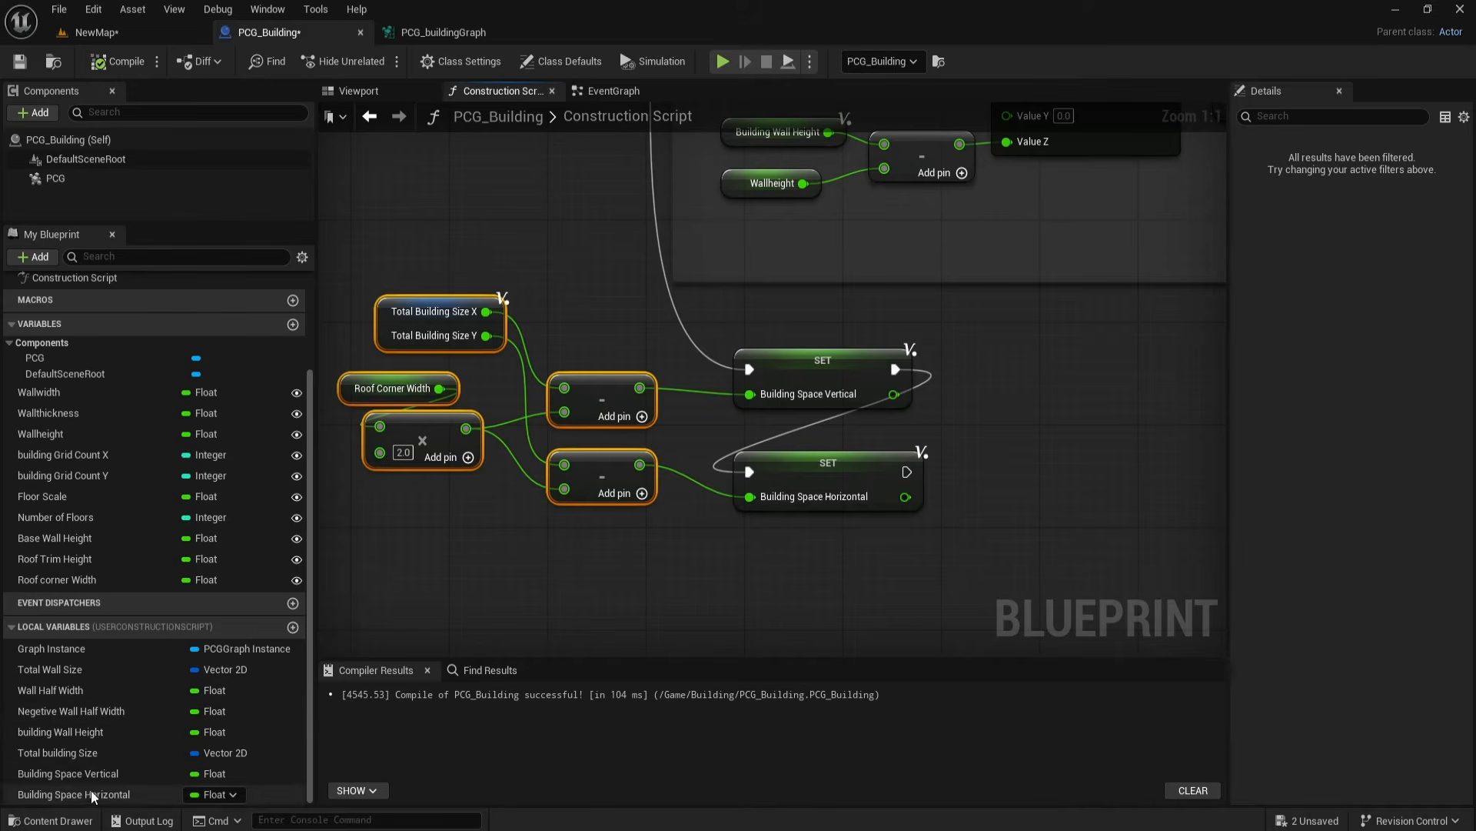
pyautogui.scroll(-2, 866, 543)
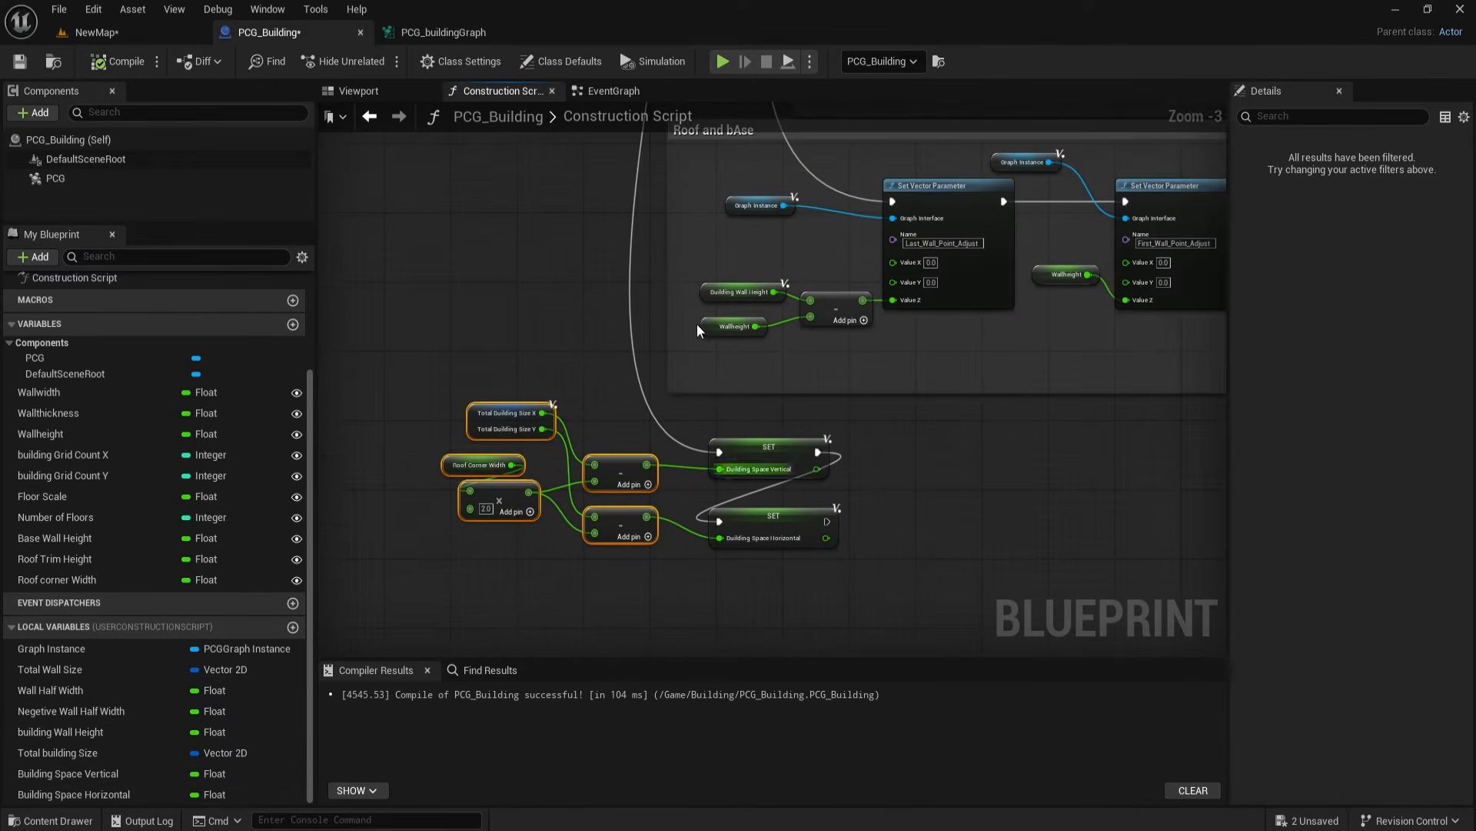
pyautogui.click(457, 35)
pyautogui.click(275, 33)
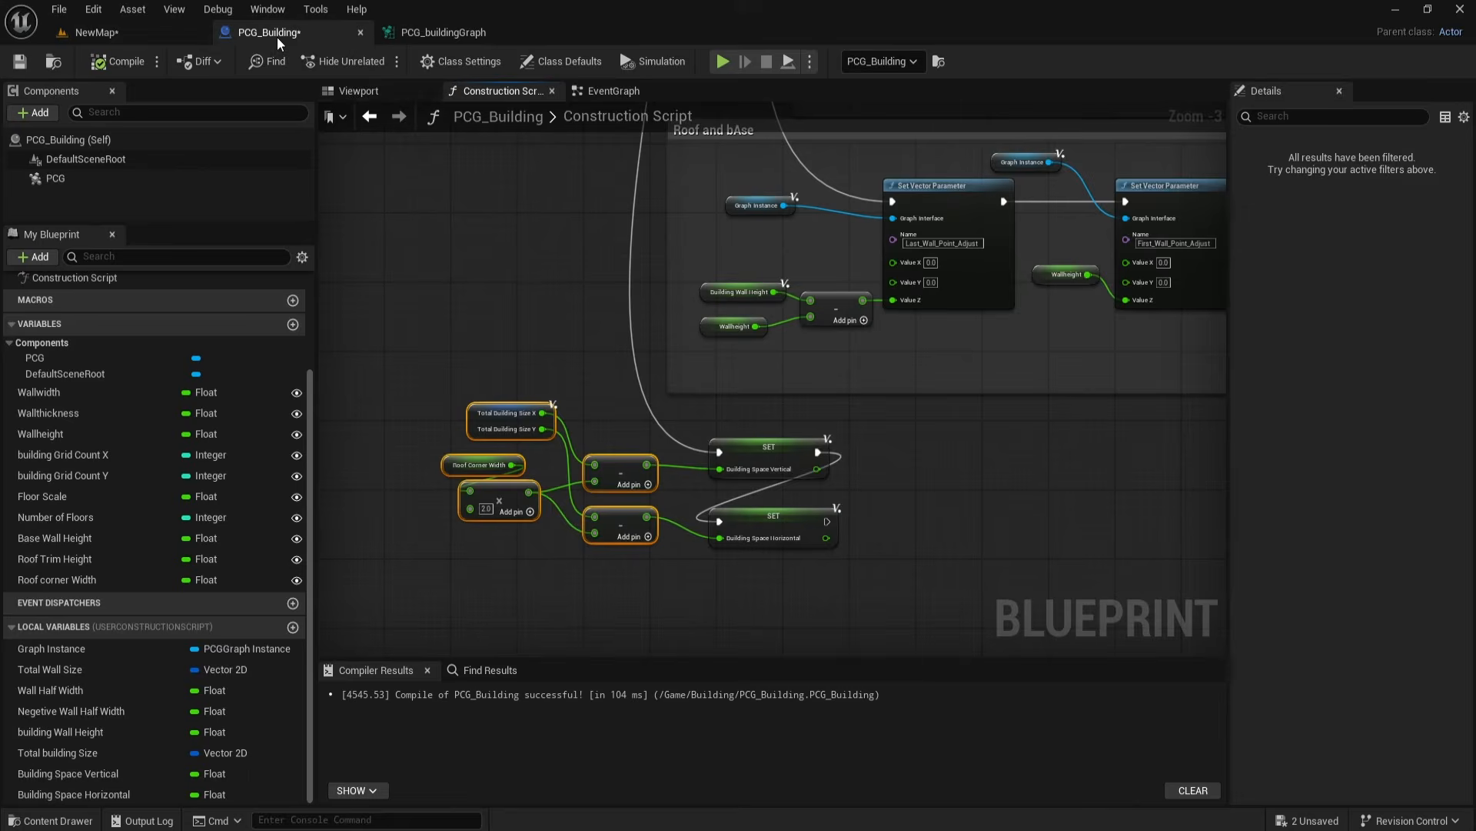
pyautogui.click(175, 34)
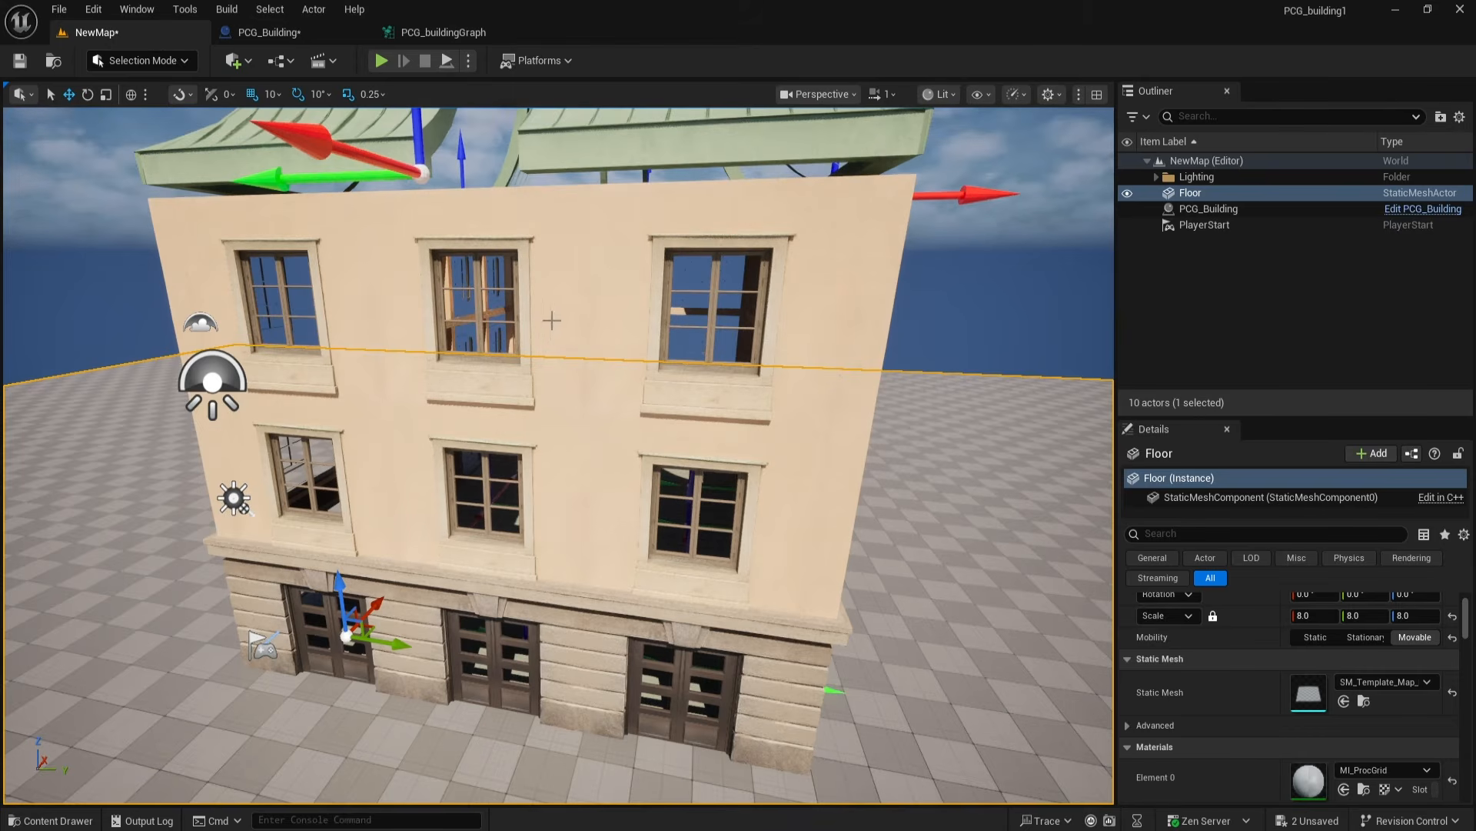
pyautogui.moveTo(555, 310); pyautogui.dragTo(514, 460, button='right')
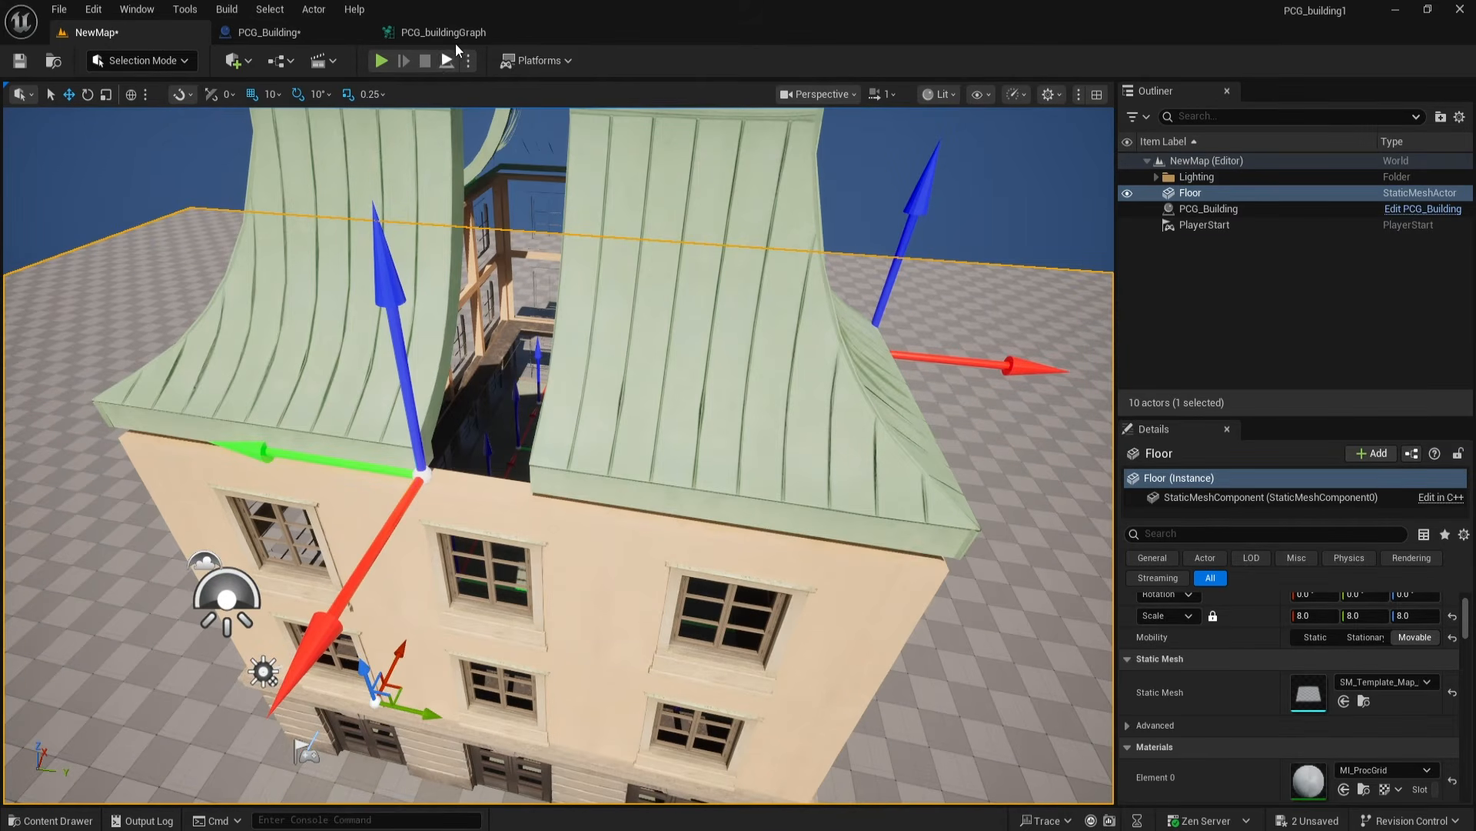
# Step: In PCG_buildingGraph, disconnect the Spline Sampler output from the Spline Floor Level reroute node
pyautogui.click(435, 32)
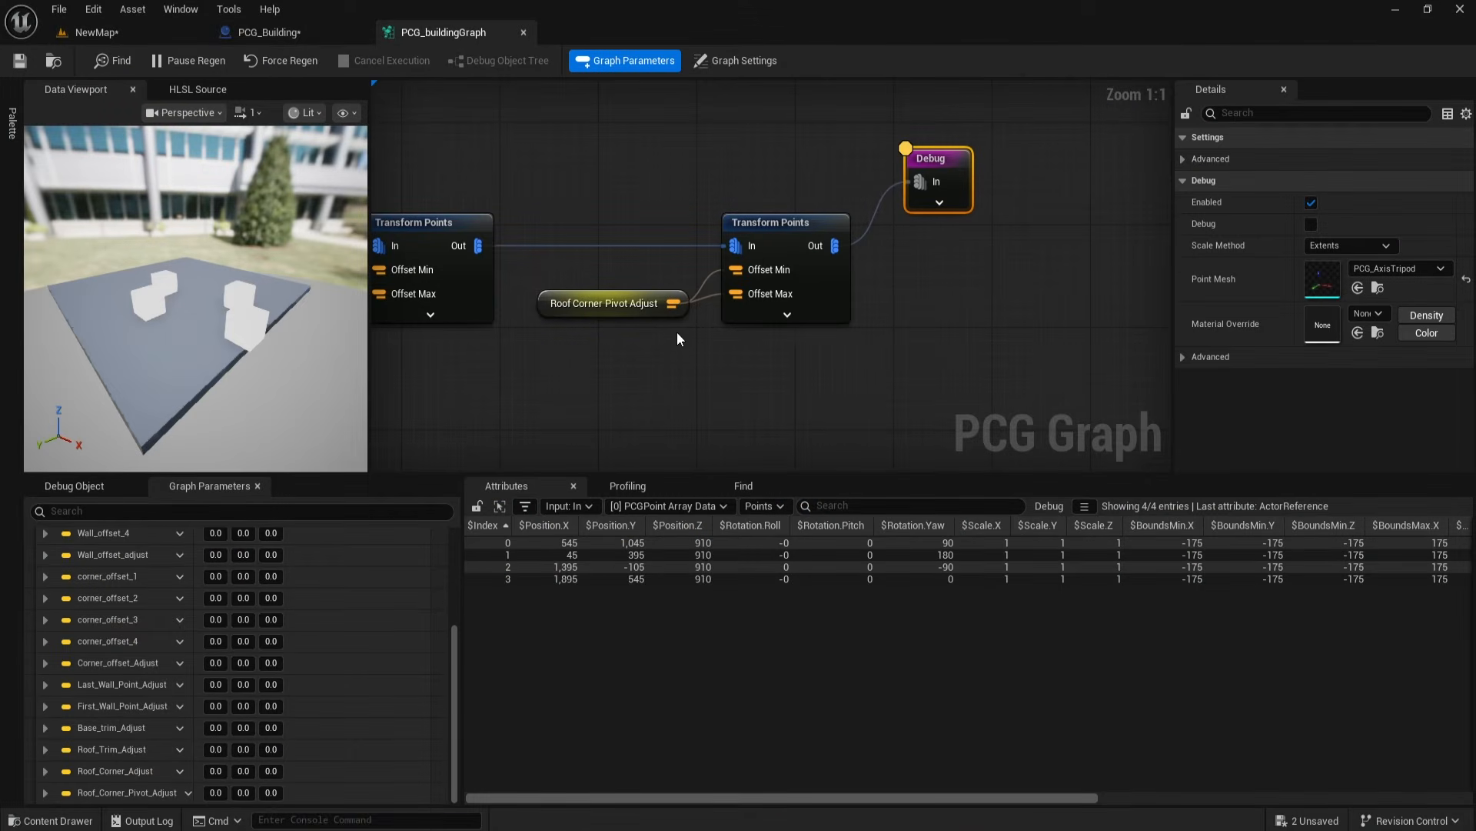
pyautogui.scroll(-6, 687, 342)
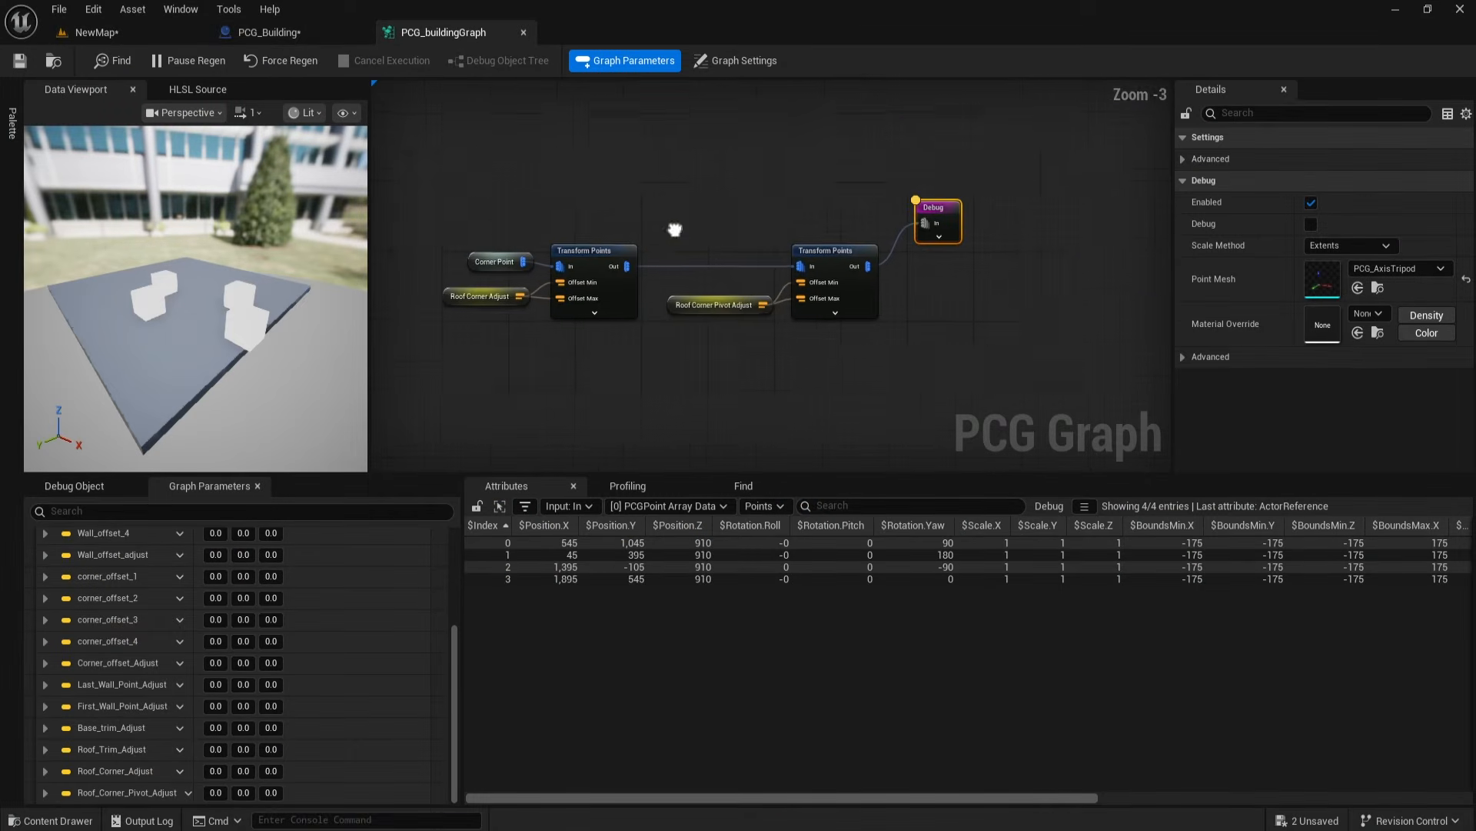
pyautogui.scroll(3, 706, 273)
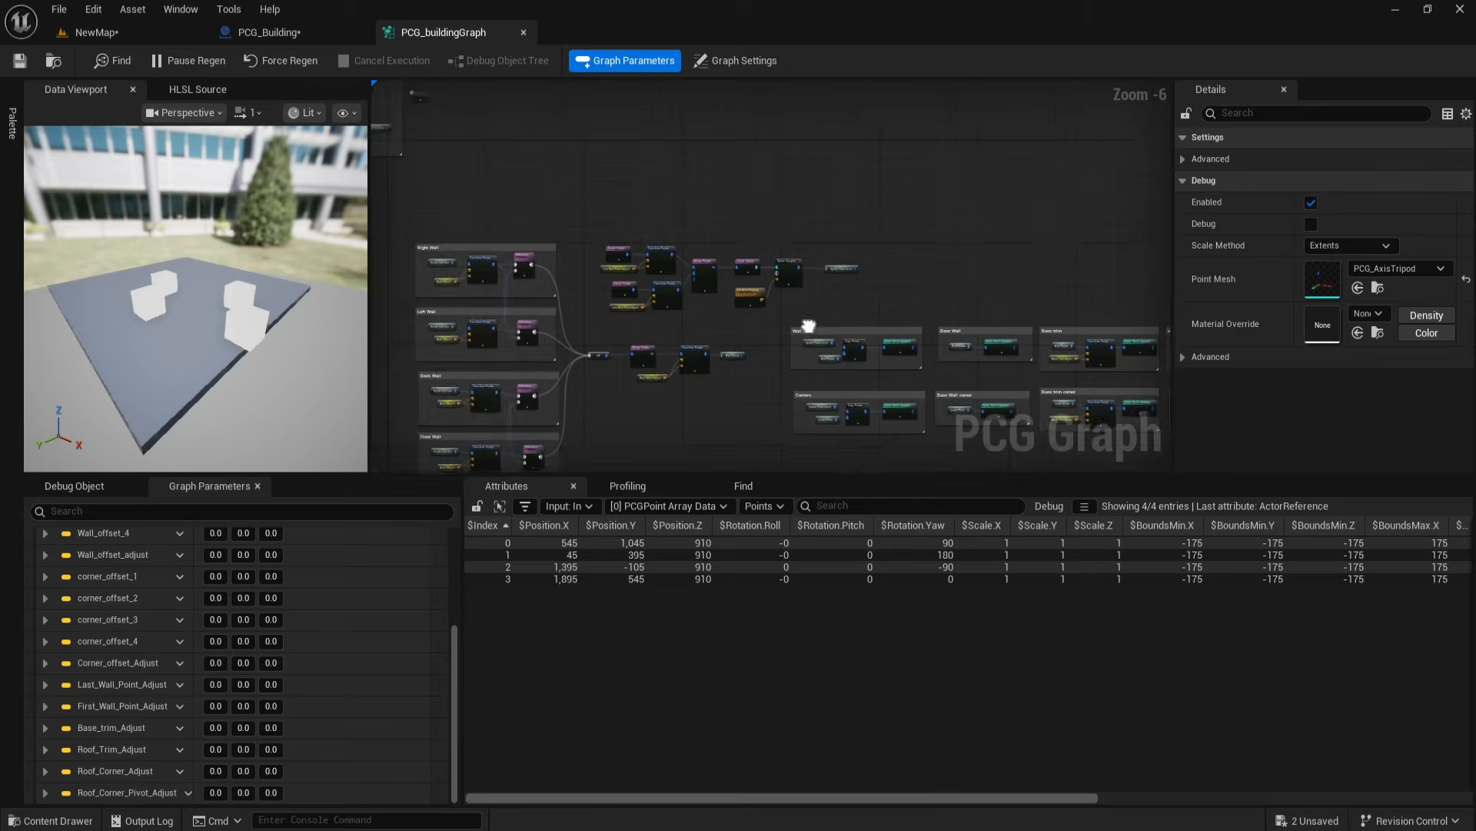
pyautogui.moveTo(840, 237); pyautogui.dragTo(725, 227, button='right')
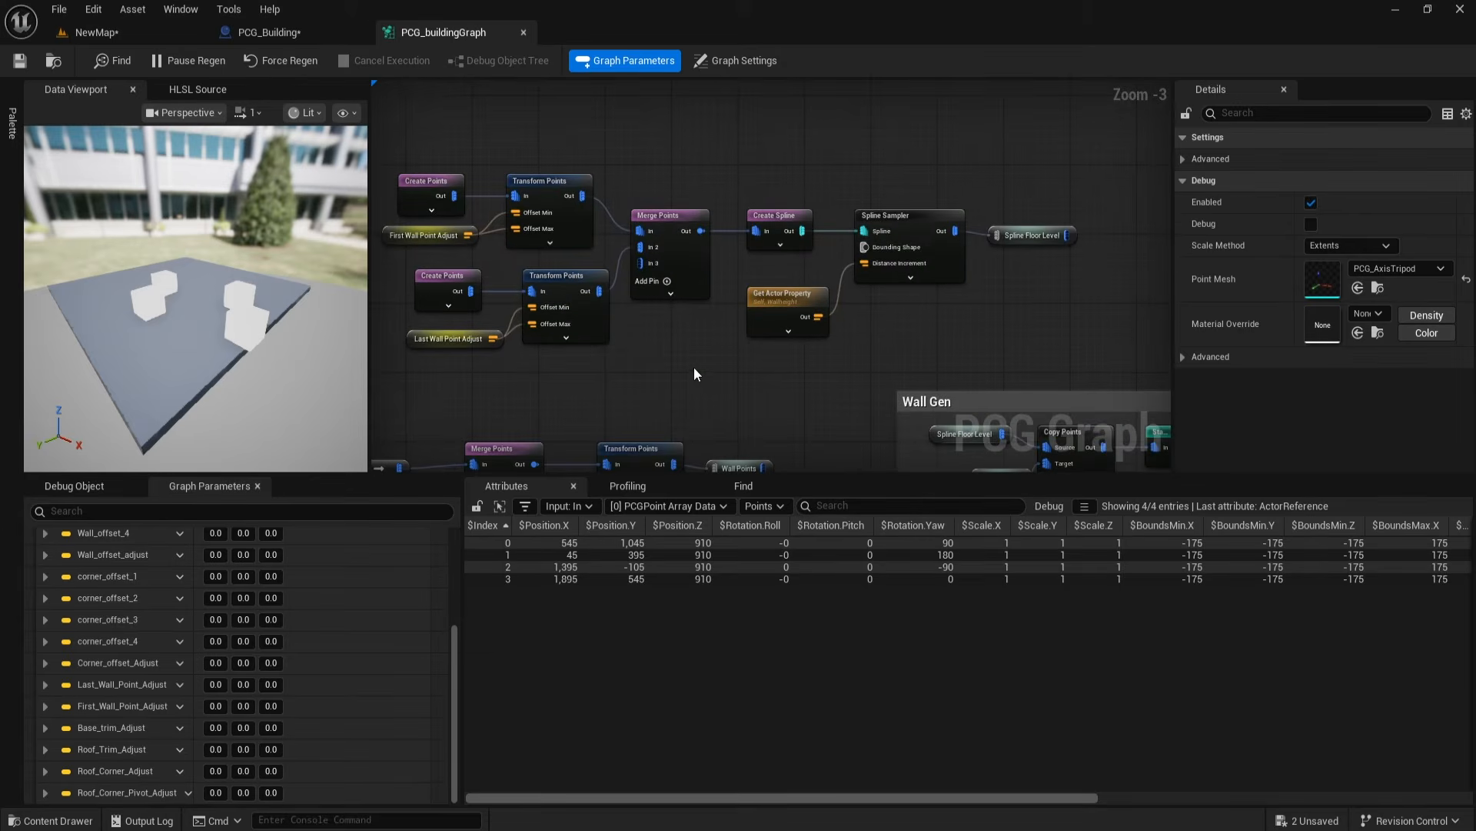
pyautogui.moveTo(470, 245); pyautogui.dragTo(541, 235, button='right')
pyautogui.moveTo(442, 136); pyautogui.dragTo(1018, 358)
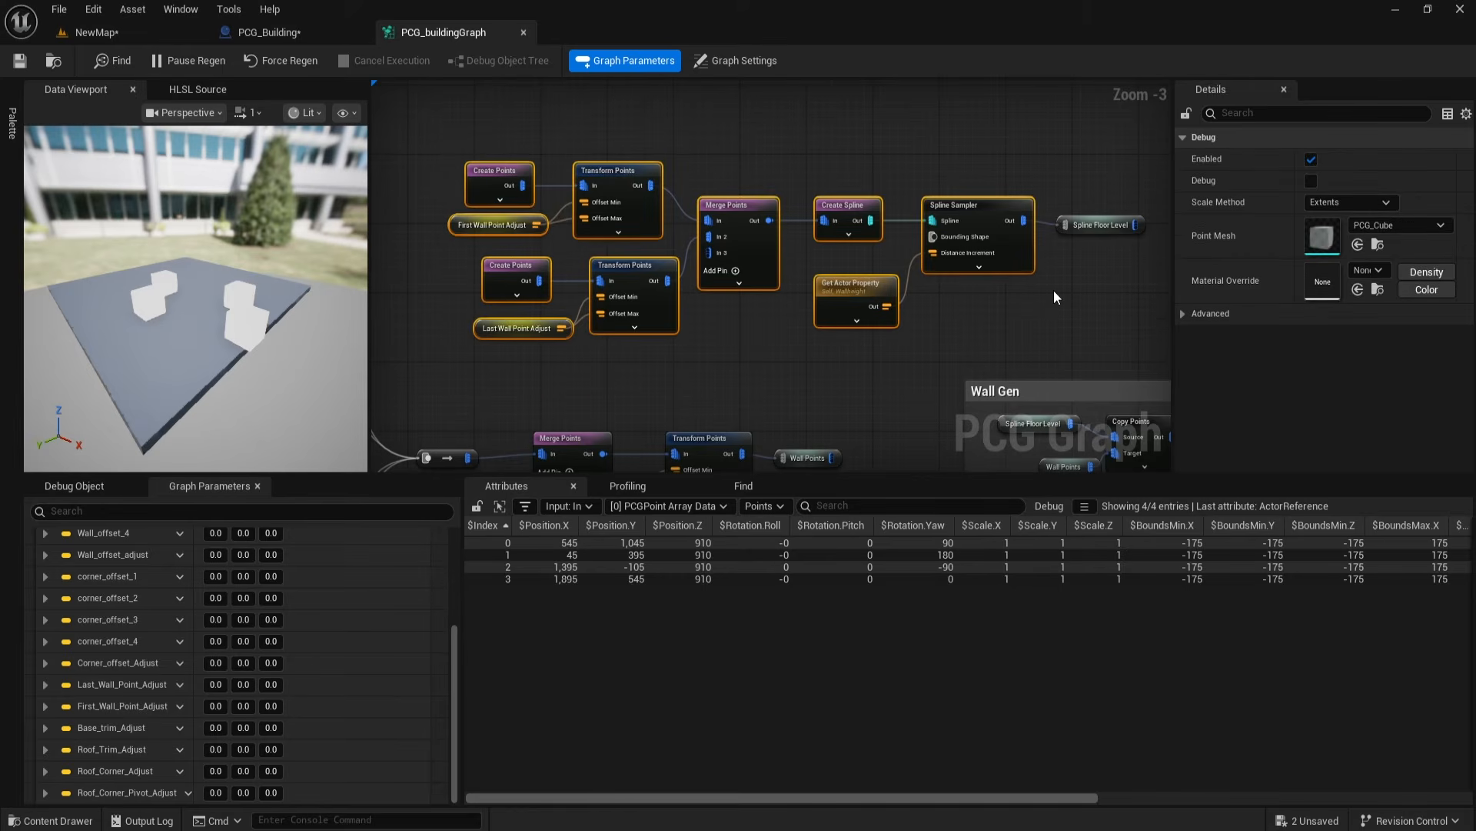
pyautogui.click(1101, 223)
pyautogui.moveTo(1110, 229); pyautogui.dragTo(1118, 229)
pyautogui.keyDown('alt'); pyautogui.click(1075, 226); pyautogui.keyUp('alt')
# Step: Collapse the floor-level spline nodes, from Create Points through Spline Sampler, into a subgraph saved as "buildingSubgraph" in the Building folder
pyautogui.moveTo(1045, 282); pyautogui.dragTo(1046, 282, button='right')
pyautogui.moveTo(444, 149); pyautogui.dragTo(1034, 354)
pyautogui.rightClick(744, 216)
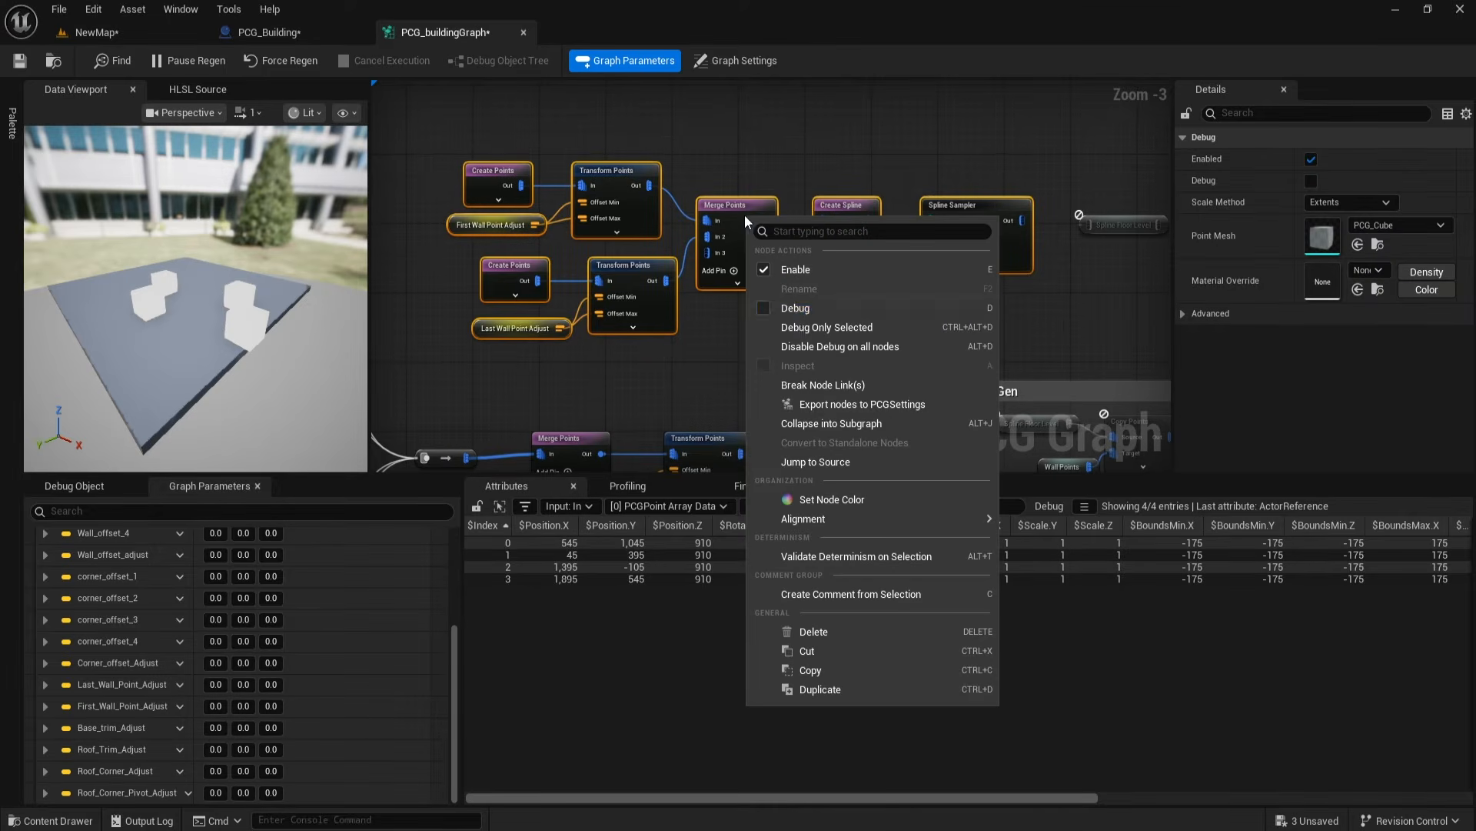
pyautogui.click(827, 423)
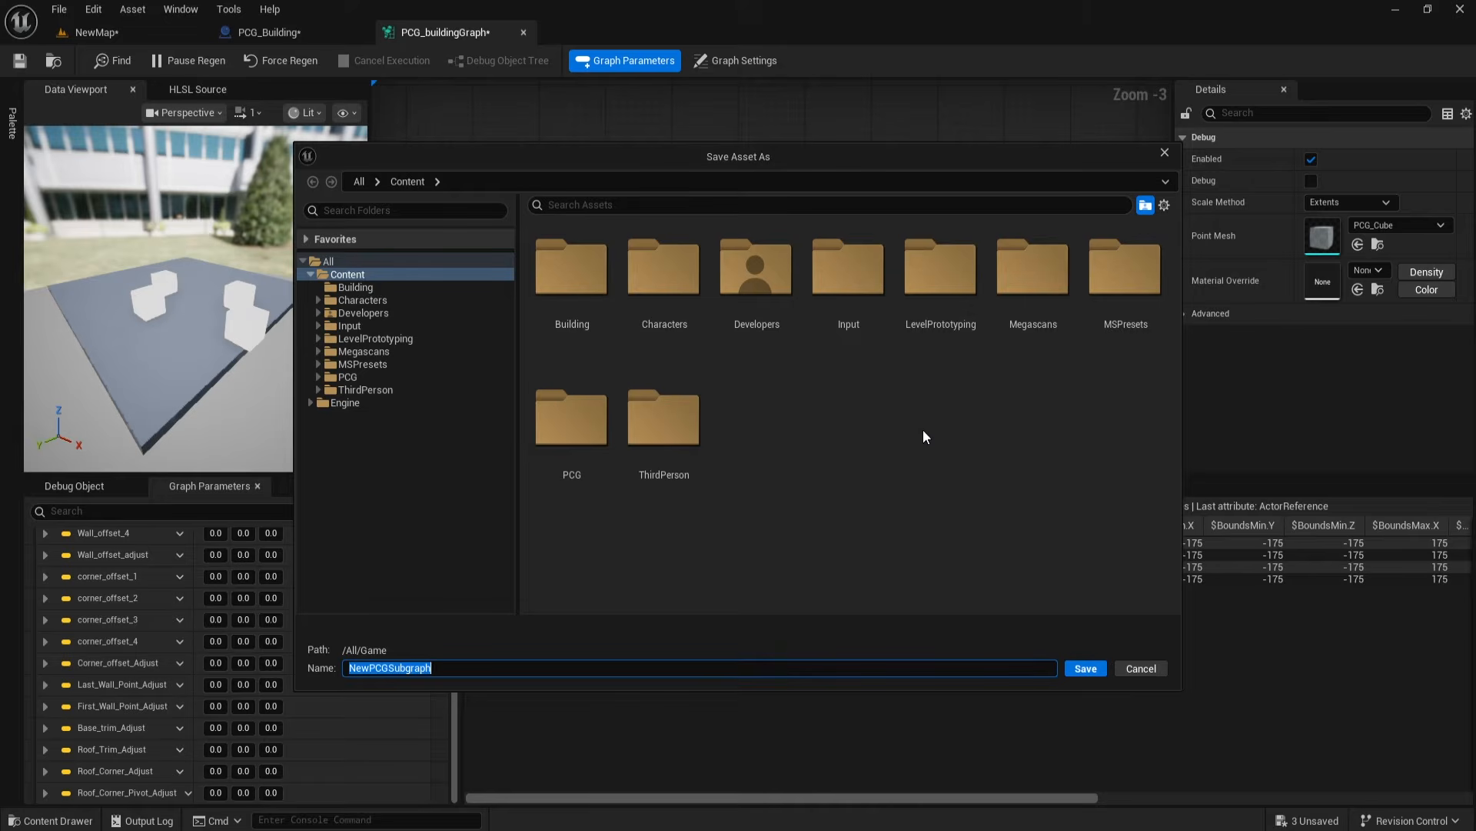
pyautogui.doubleClick(585, 276)
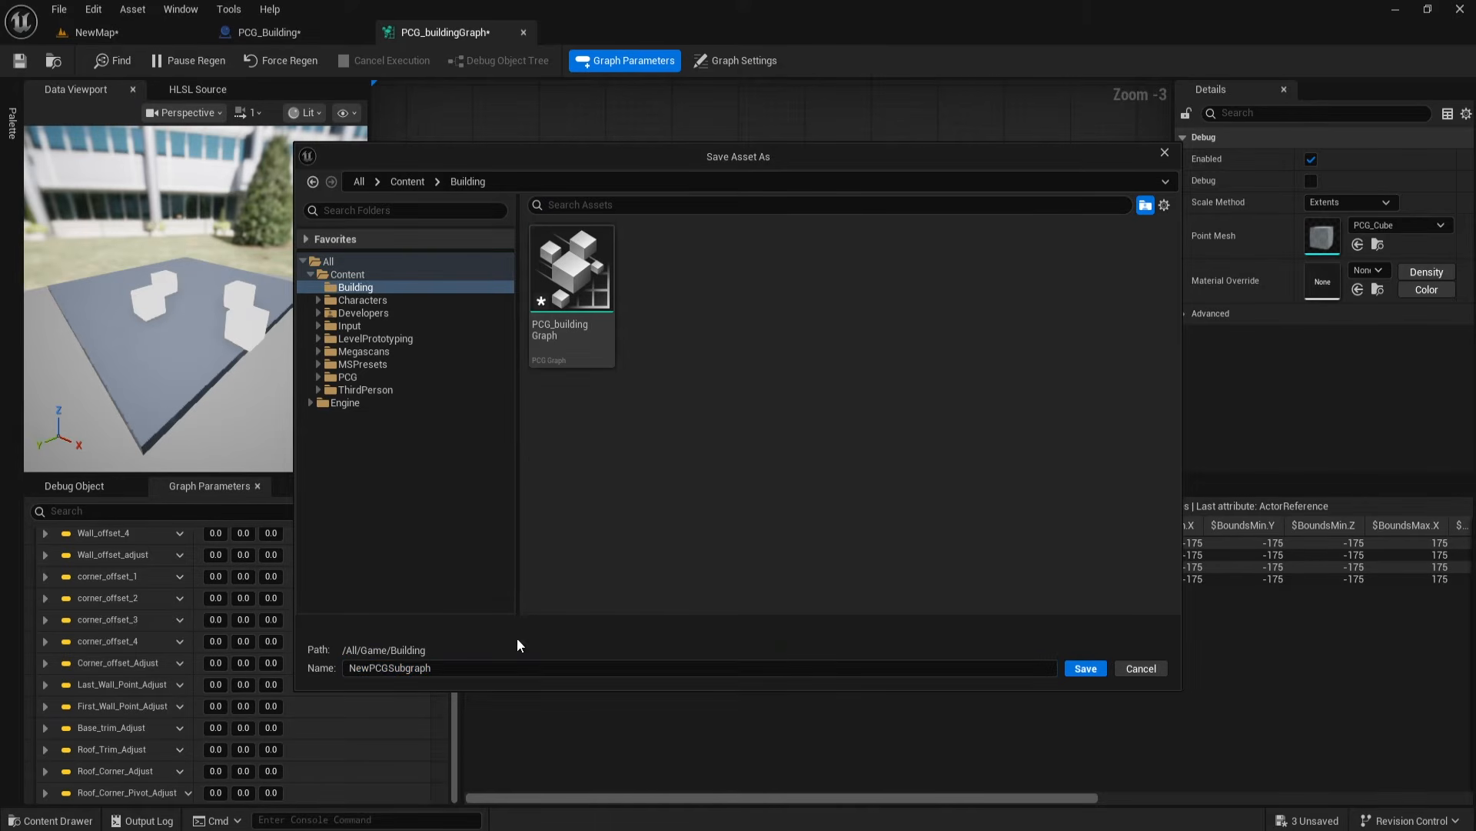
pyautogui.click(444, 666)
pyautogui.doubleClick(445, 666)
pyautogui.write('building')
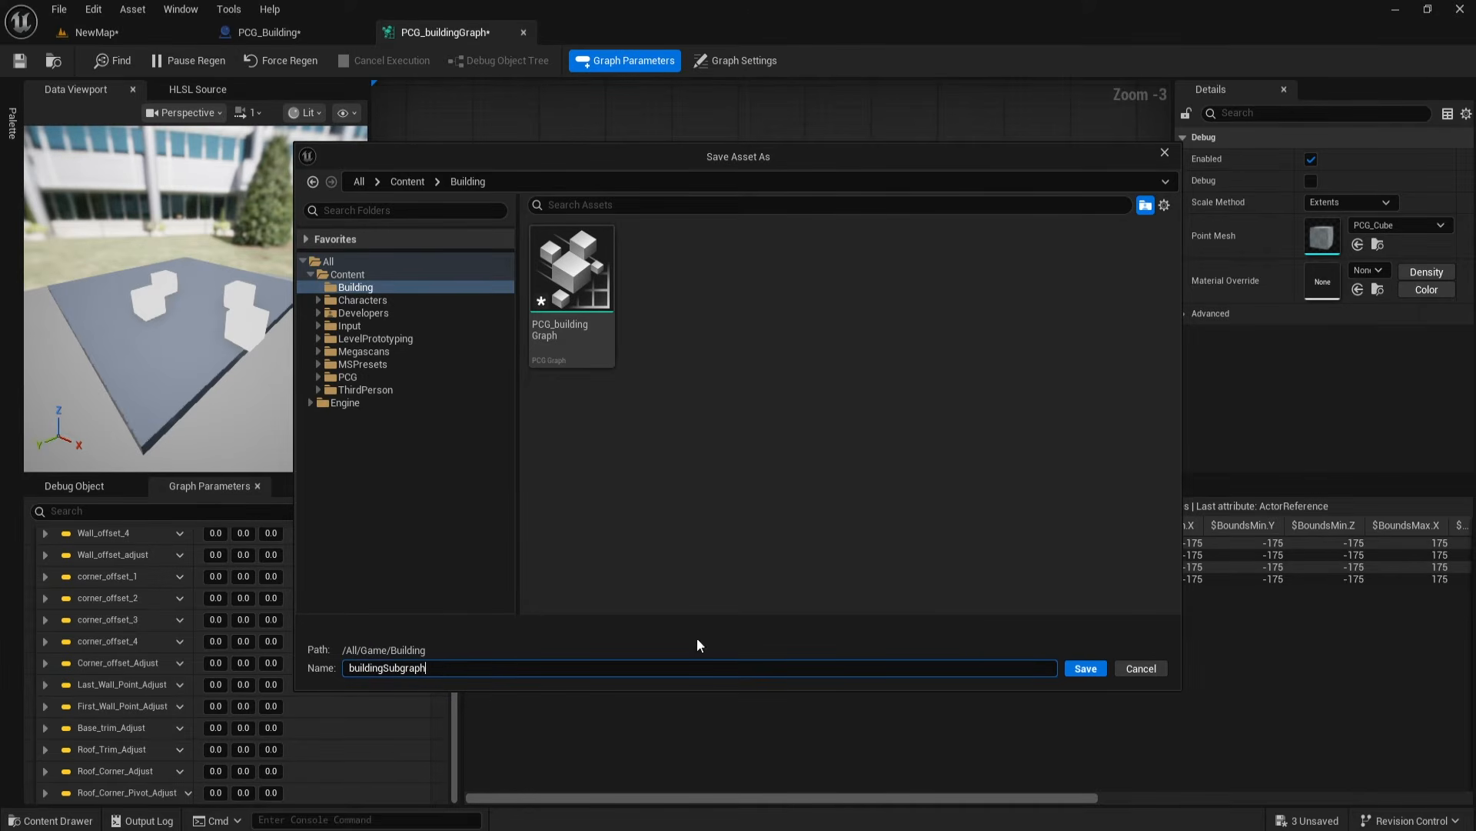
pyautogui.click(1086, 668)
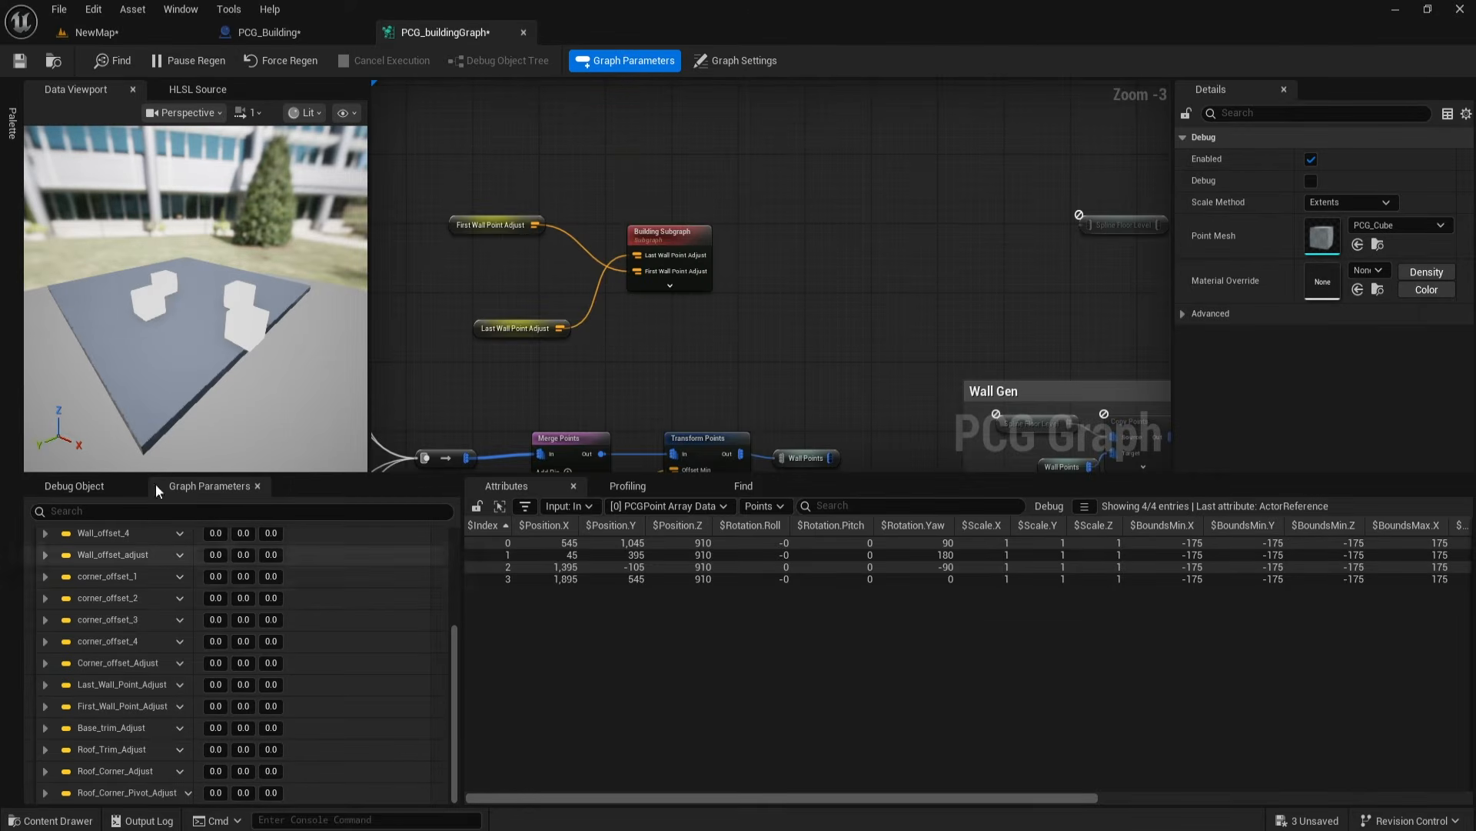
# Step: Open the Building Subgraph node's graph and place its Output node beside the Spline Sampler
pyautogui.scroll(3, 725, 277)
pyautogui.moveTo(709, 293); pyautogui.dragTo(771, 309, button='right')
pyautogui.click(709, 219)
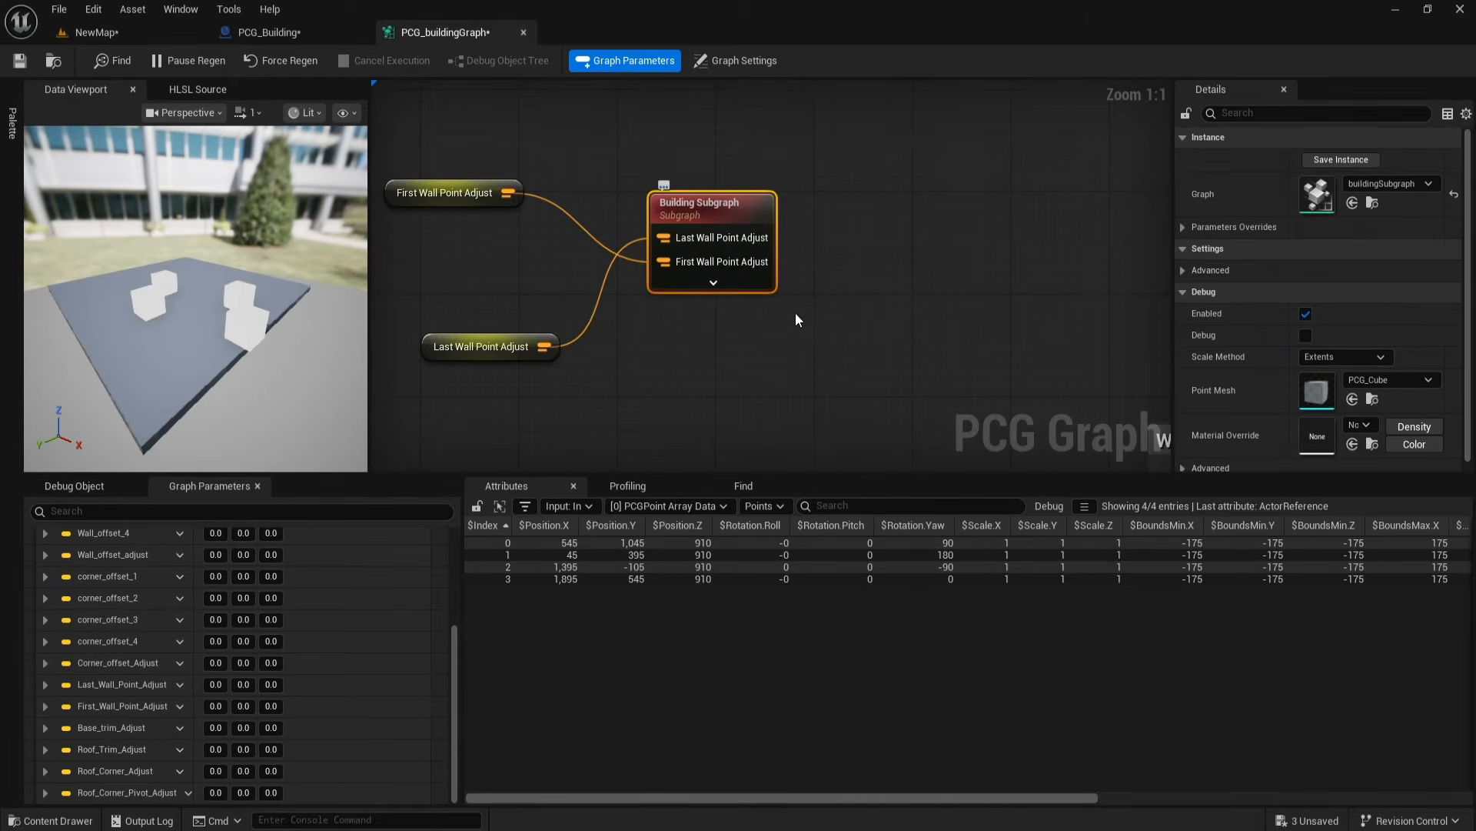
pyautogui.rightClick(640, 381)
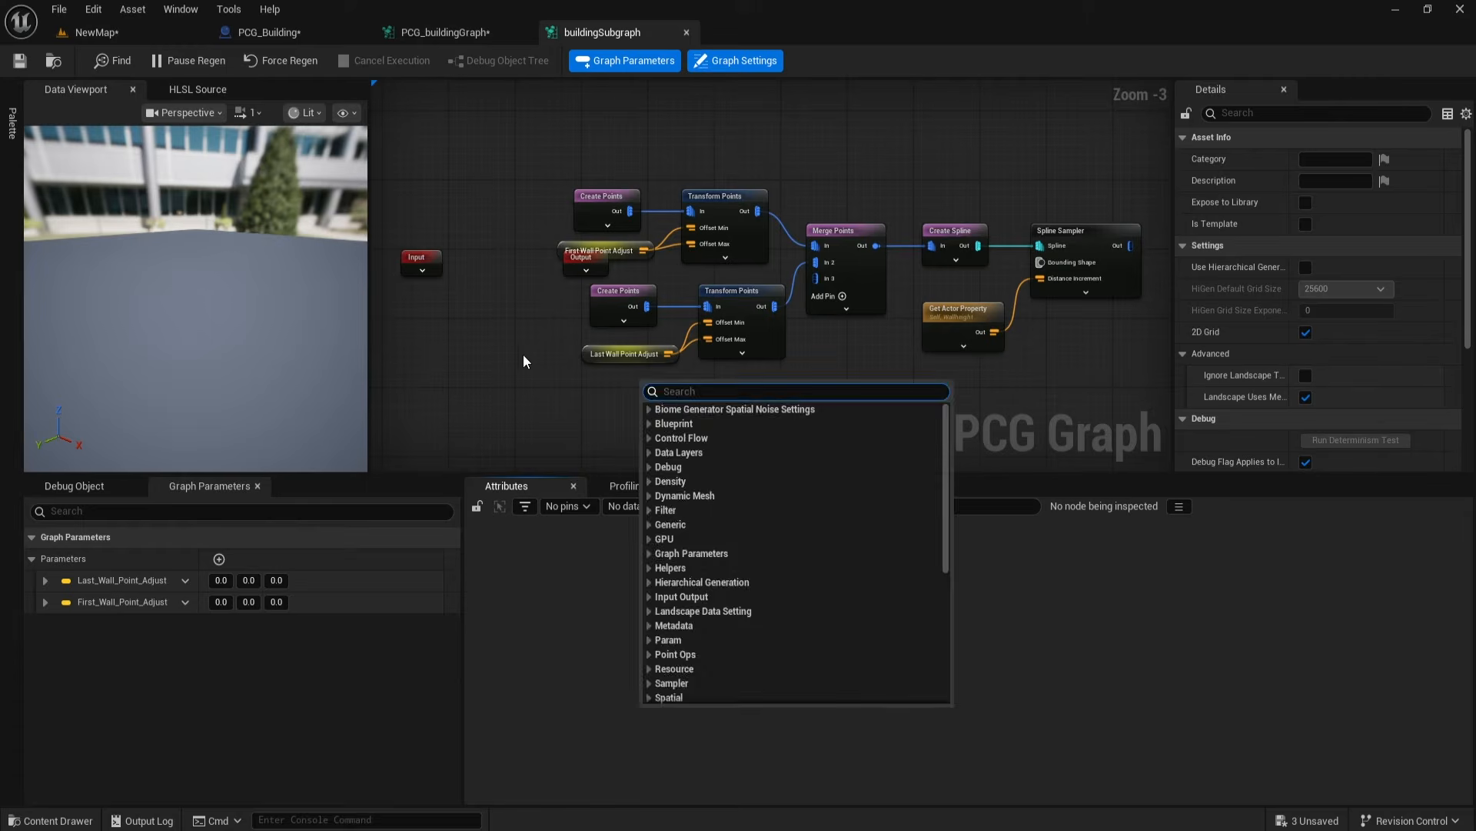
pyautogui.moveTo(523, 360); pyautogui.dragTo(482, 372, button='right')
pyautogui.moveTo(536, 282); pyautogui.dragTo(1081, 203)
pyautogui.moveTo(1023, 379); pyautogui.dragTo(800, 379, button='right')
pyautogui.scroll(2, 800, 379)
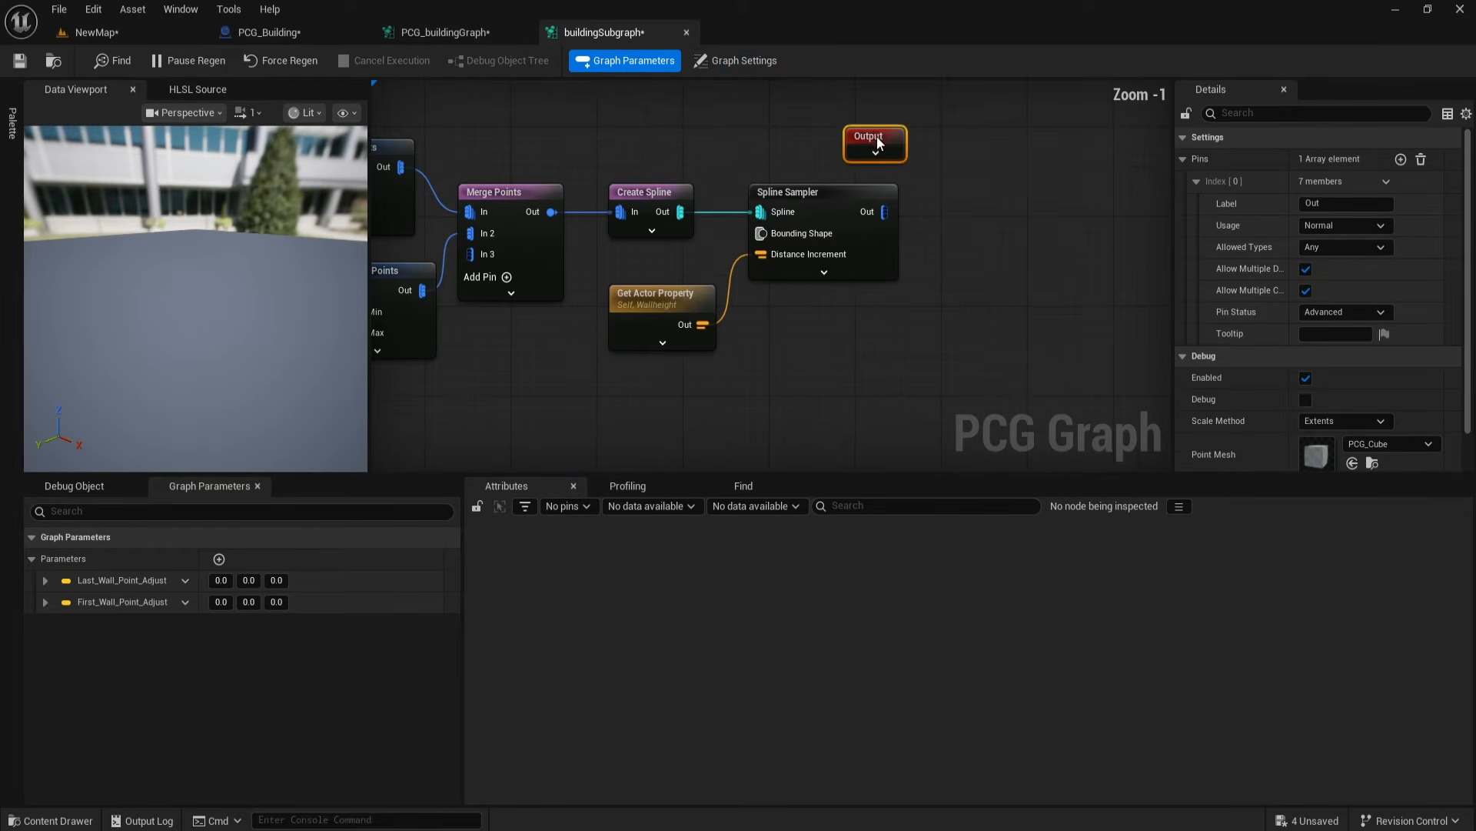
pyautogui.moveTo(877, 137); pyautogui.dragTo(984, 213)
pyautogui.moveTo(1021, 322); pyautogui.dragTo(1007, 306, button='right')
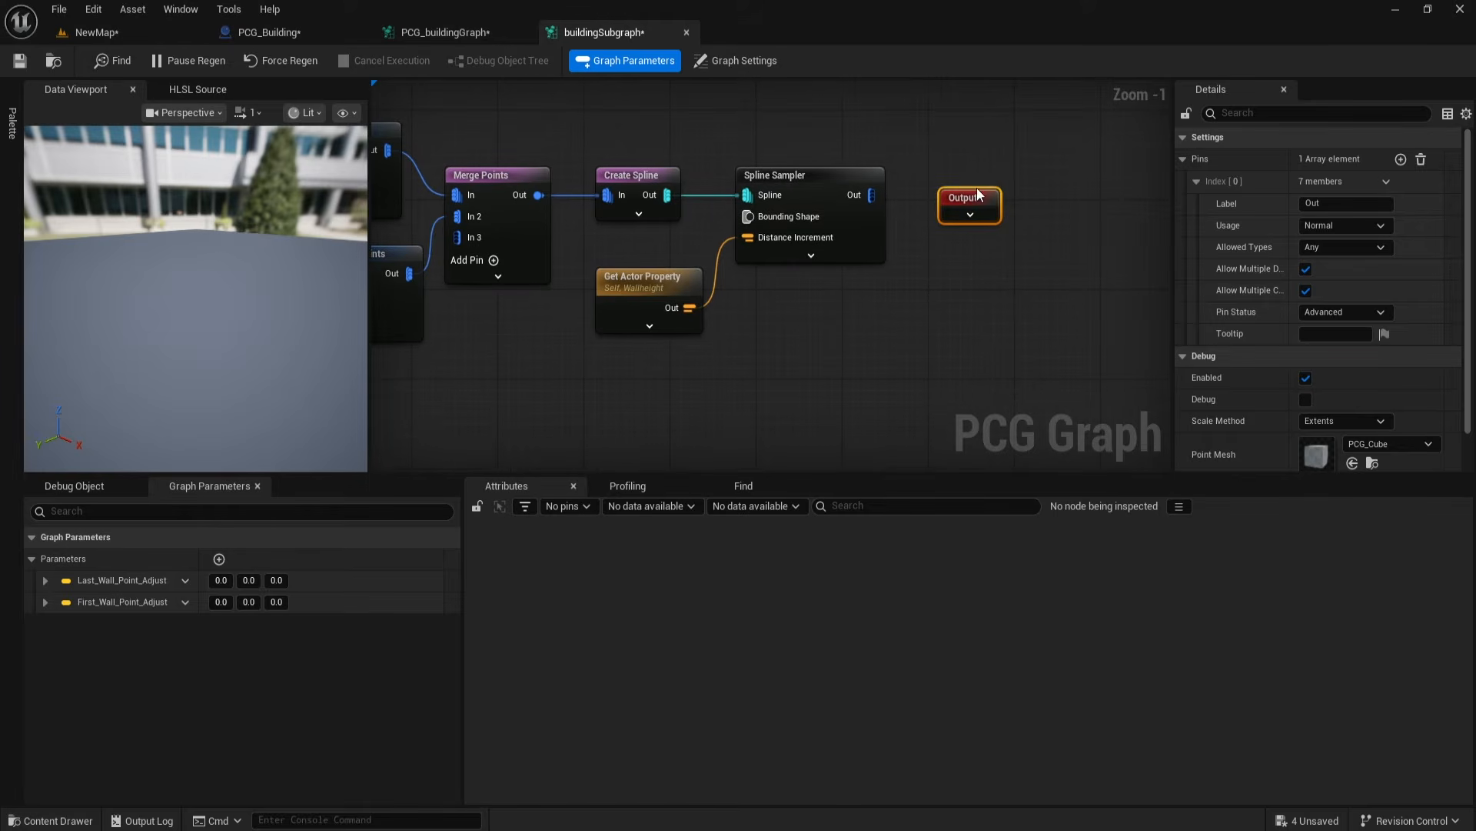
# Step: Set the Output pin's allowed type to Point and connect the Spline Sampler output to it
pyautogui.click(1338, 248)
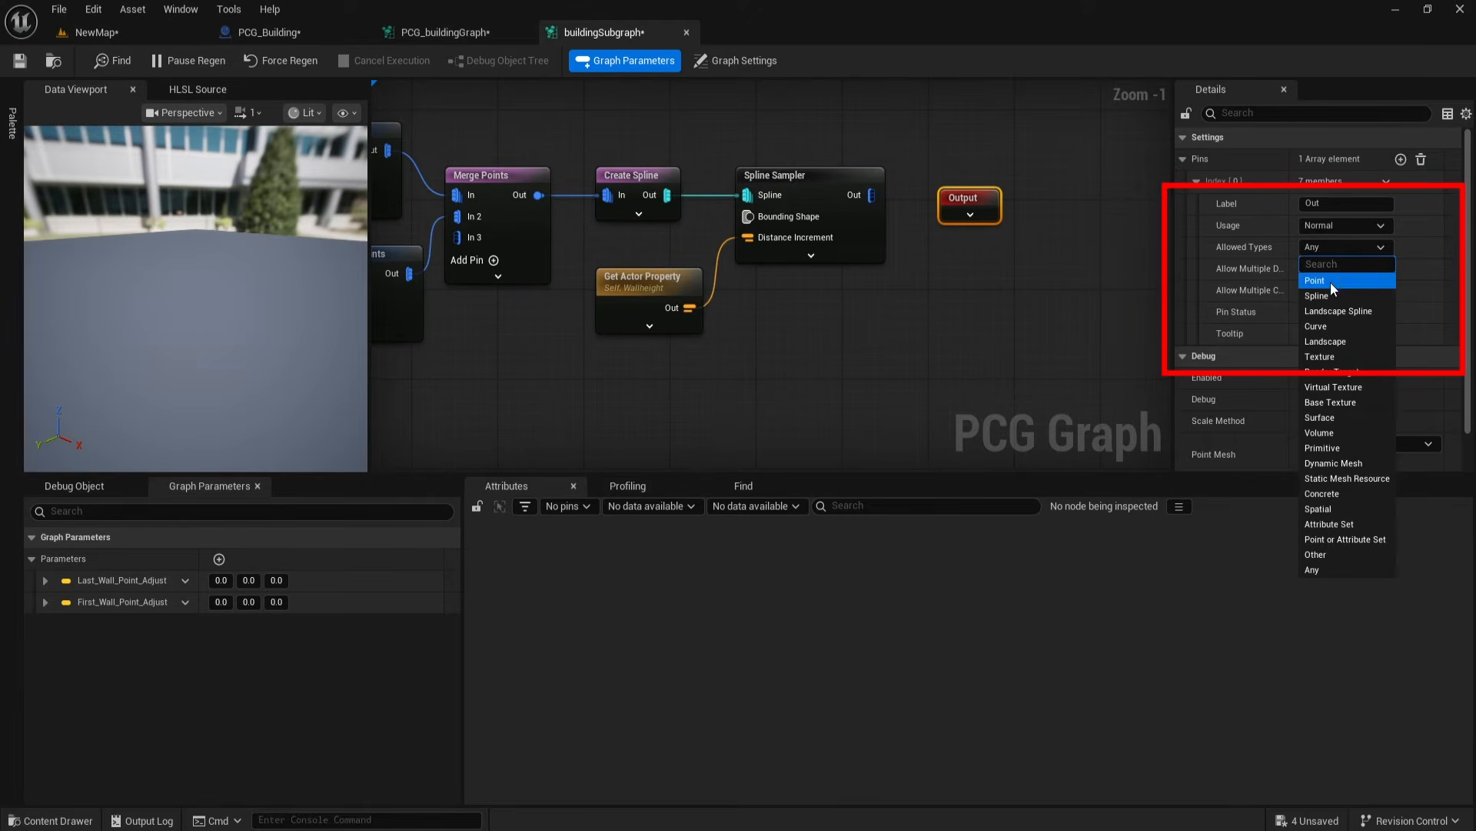
pyautogui.click(1330, 283)
pyautogui.click(968, 217)
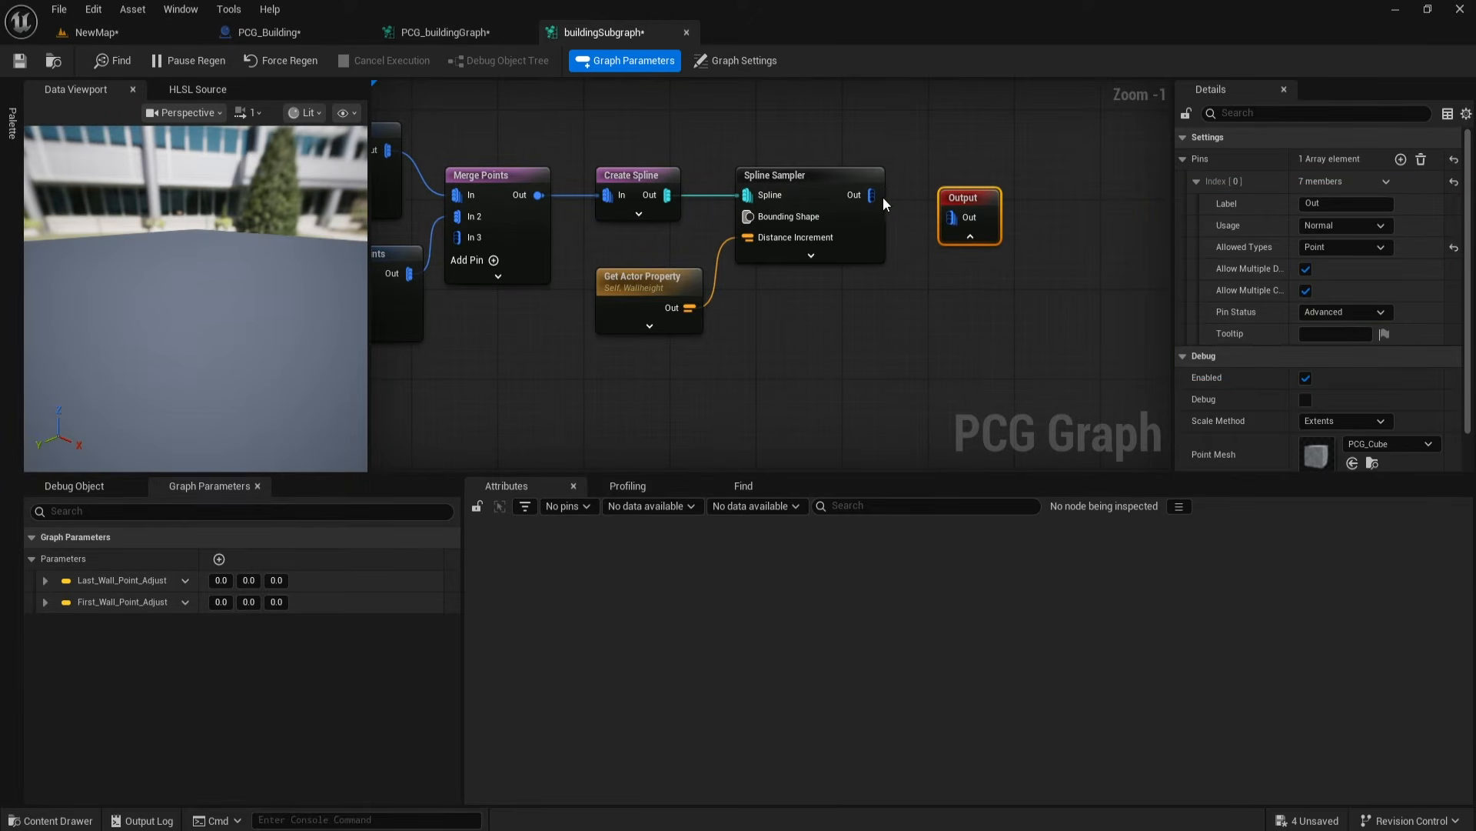
pyautogui.moveTo(814, 321); pyautogui.dragTo(1007, 309, button='right')
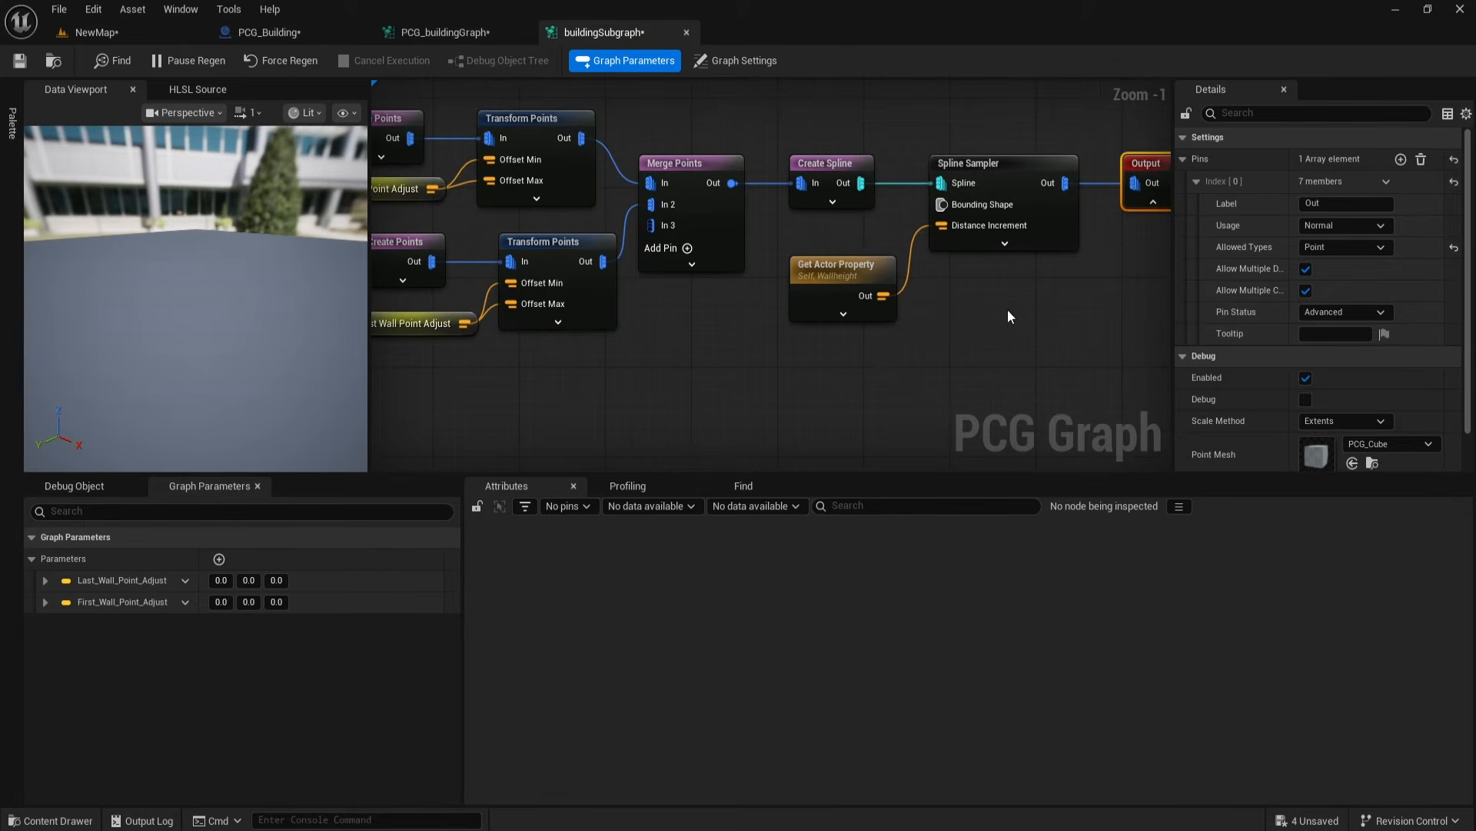
# Step: Reorder the subgraph parameters so First_Wall_Point_Adjust comes before Last_Wall_Point_Adjust
pyautogui.moveTo(670, 392)
pyautogui.mouseDown(button='right')
pyautogui.moveTo(792, 395)
pyautogui.moveTo(908, 421)
pyautogui.mouseUp(button='right')
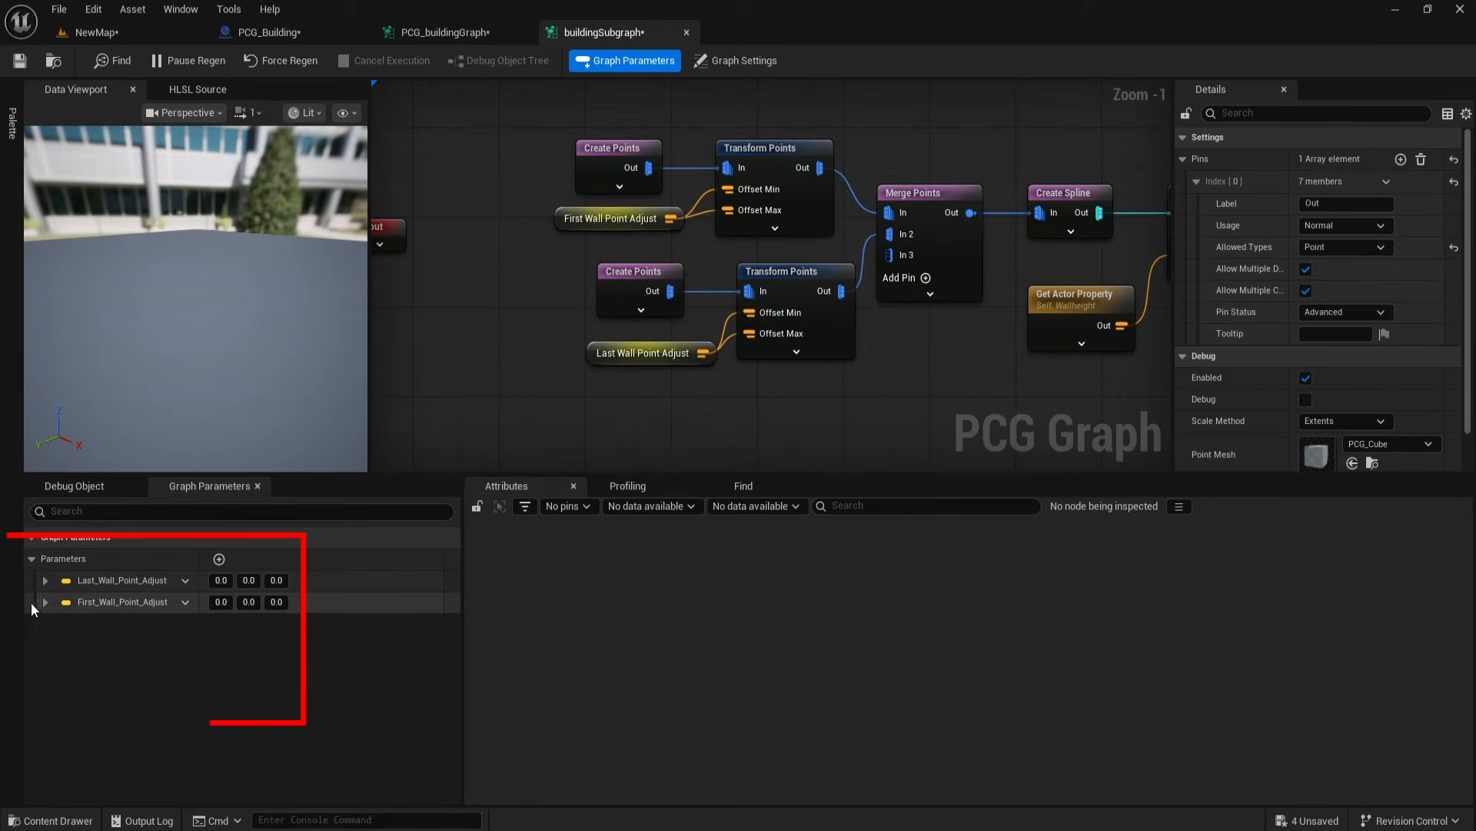
pyautogui.moveTo(37, 601); pyautogui.dragTo(43, 576)
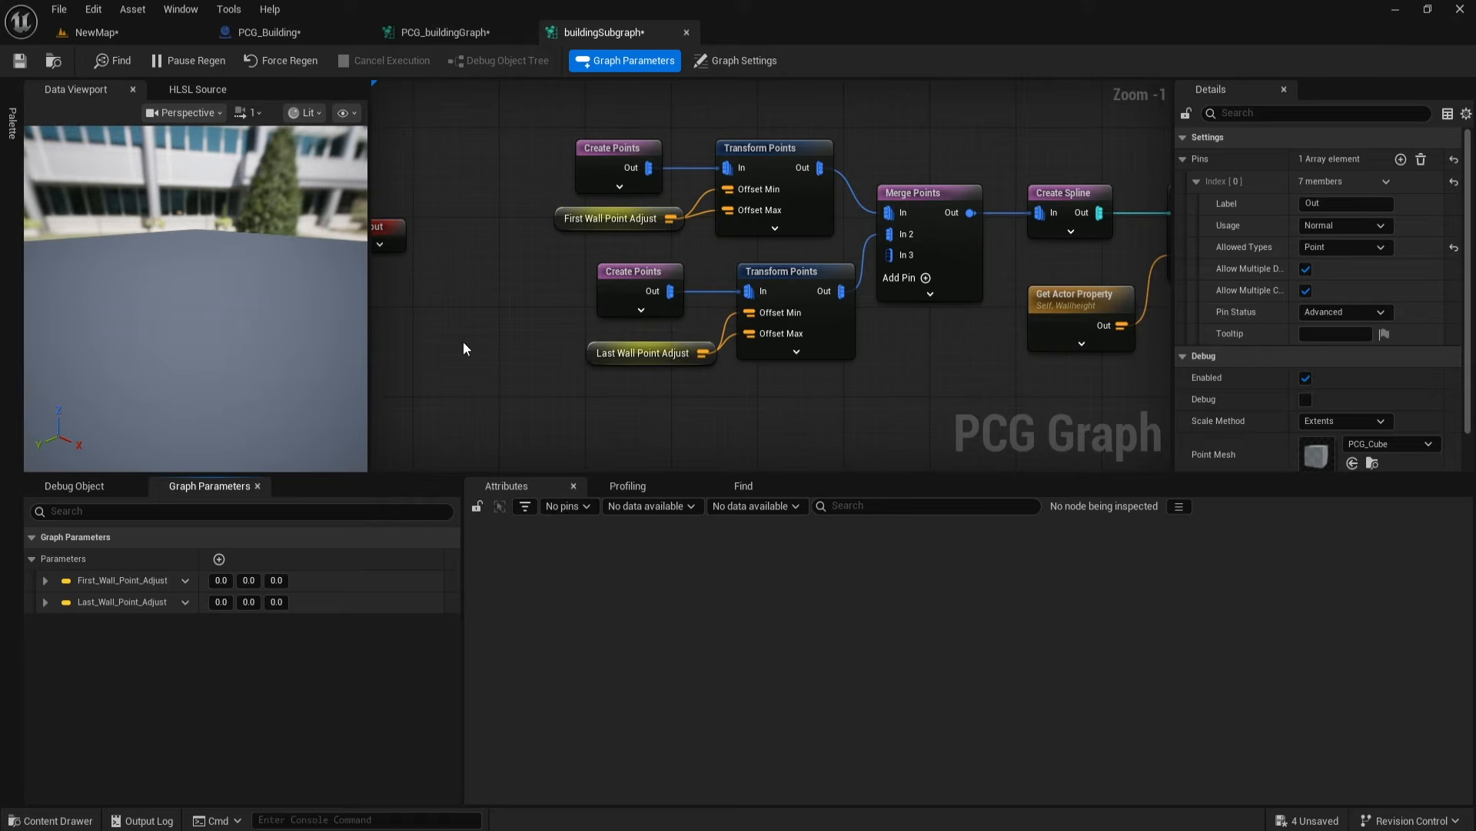
pyautogui.moveTo(675, 376); pyautogui.dragTo(620, 379, button='right')
pyautogui.moveTo(935, 431); pyautogui.dragTo(712, 389, button='right')
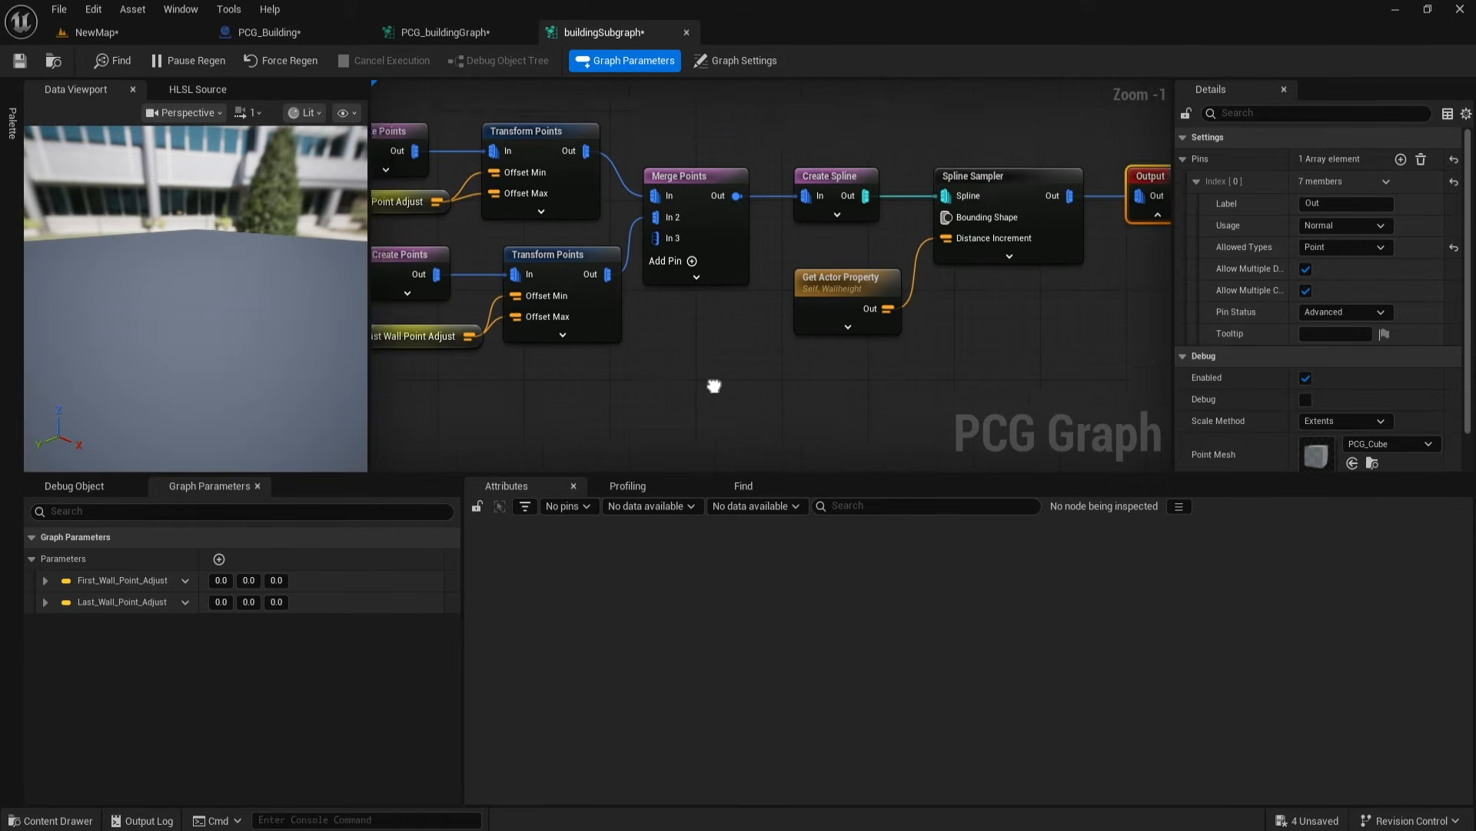
# Step: Add a numeric subgraph parameter named StepDistance with a default value of 100
pyautogui.moveTo(820, 362); pyautogui.dragTo(784, 334, button='right')
pyautogui.click(218, 559)
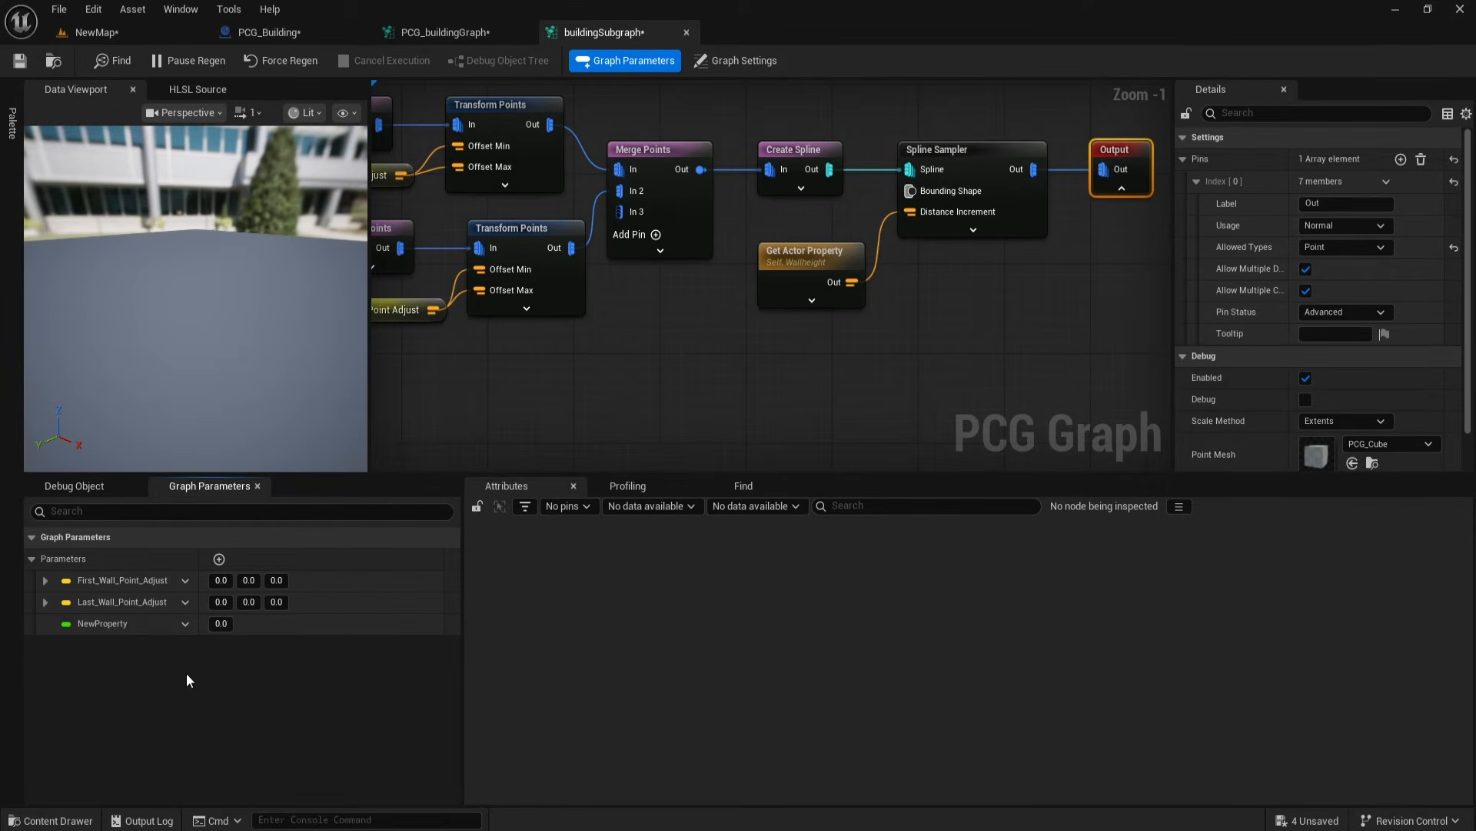
pyautogui.write('StepDistance')
pyautogui.press('Tab')
pyautogui.write('100')
pyautogui.press('Return')
pyautogui.click(709, 371)
# Step: Add a Get StepDistance node and use it instead of Get Actor Property for the Spline Sampler's Distance Increment
pyautogui.moveTo(709, 371); pyautogui.dragTo(596, 372, button='right')
pyautogui.rightClick(693, 343)
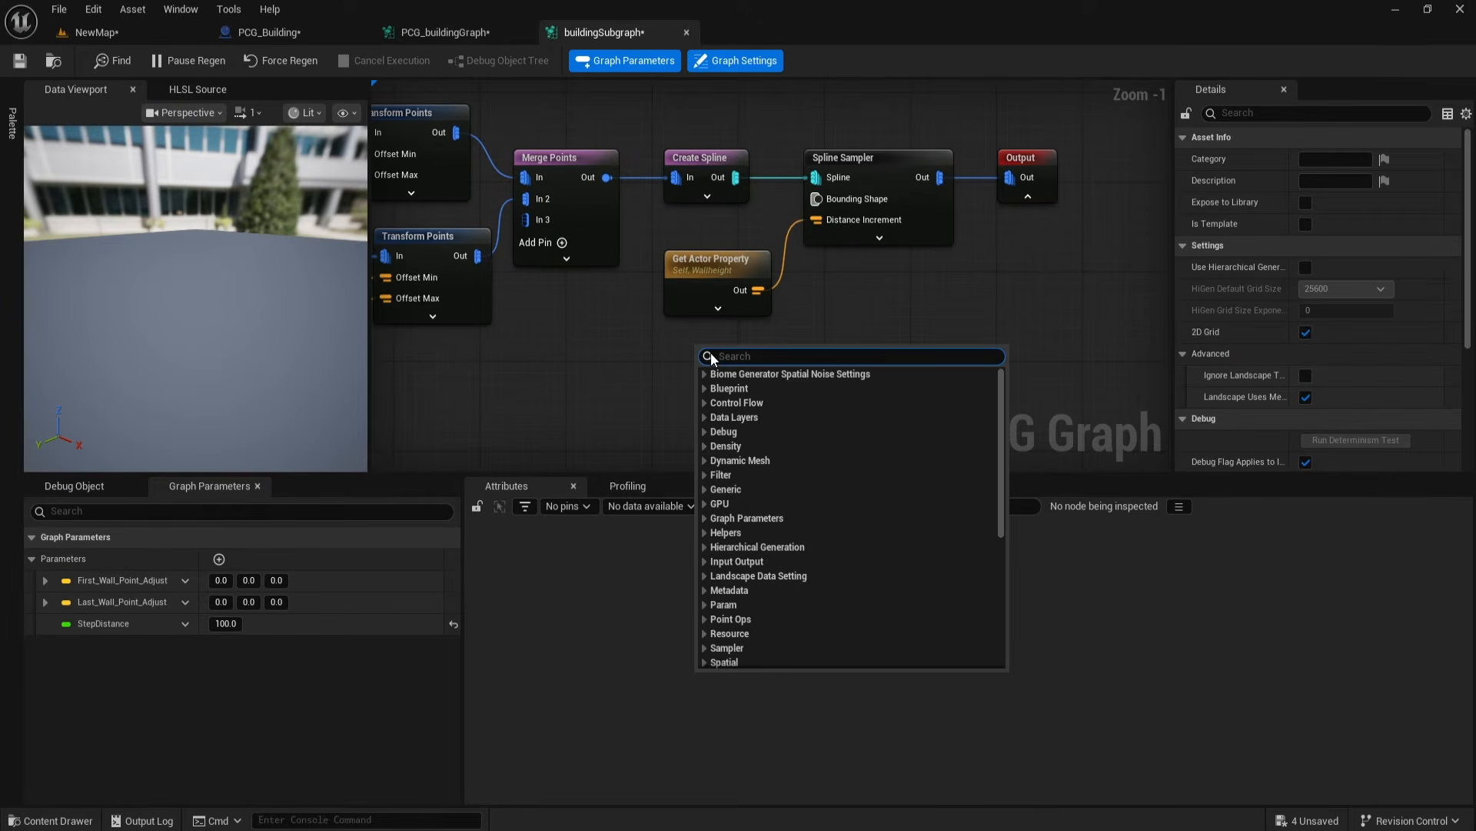
pyautogui.write('step')
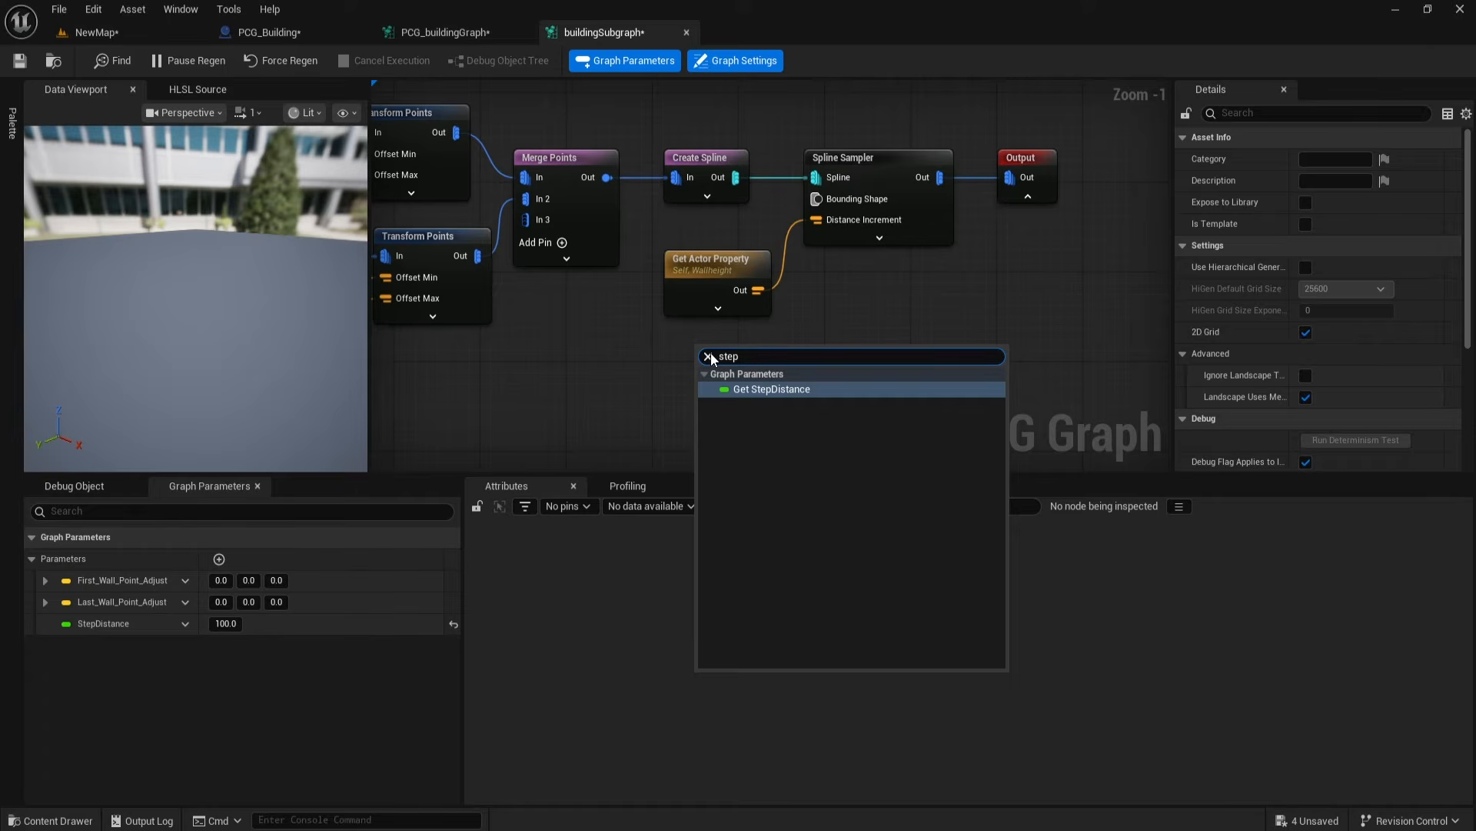
pyautogui.click(766, 389)
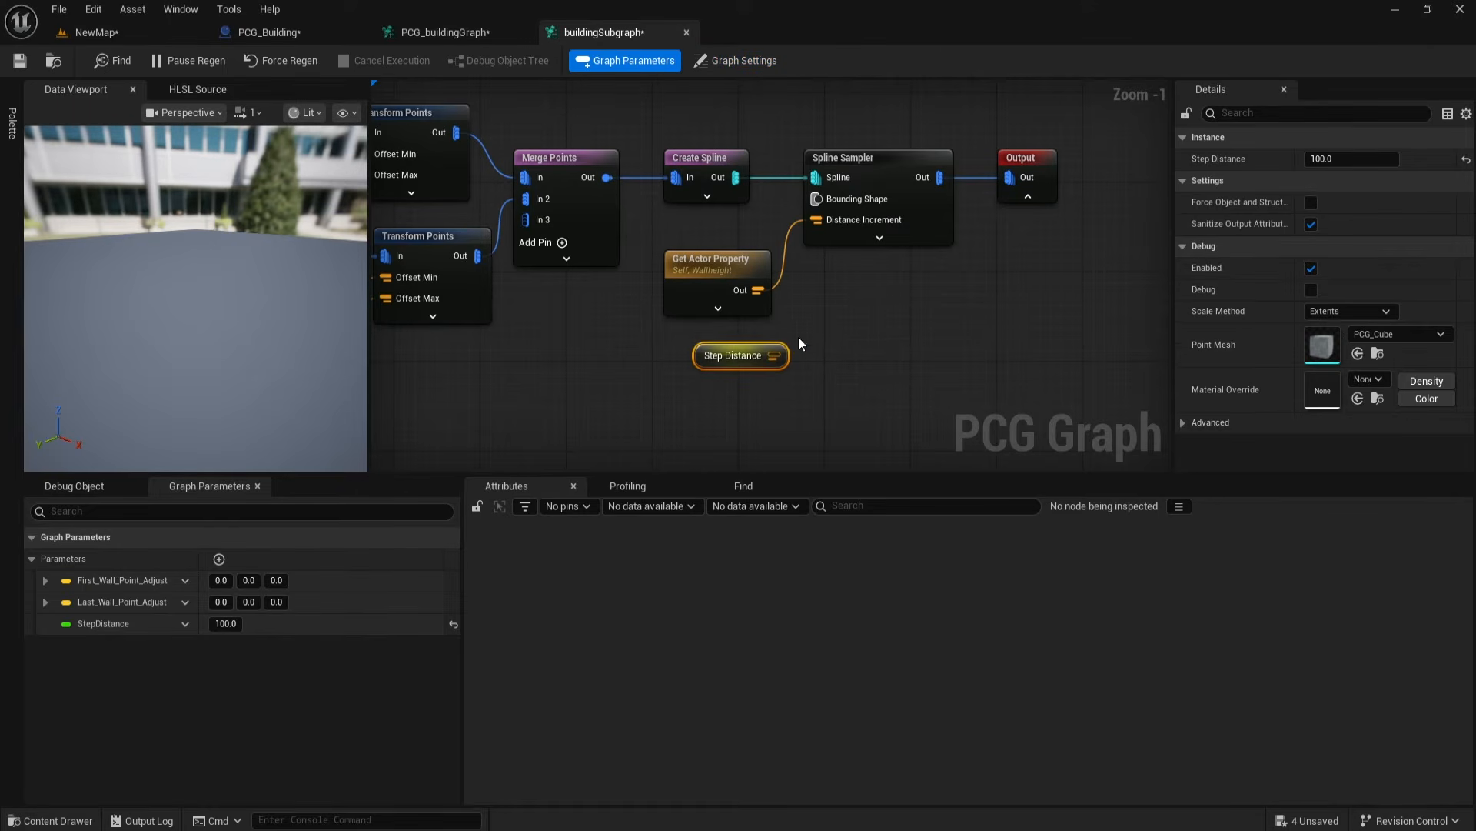
pyautogui.click(734, 264)
pyautogui.moveTo(738, 355); pyautogui.dragTo(720, 331)
pyautogui.moveTo(721, 264); pyautogui.dragTo(862, 357)
pyautogui.moveTo(703, 326); pyautogui.dragTo(712, 260)
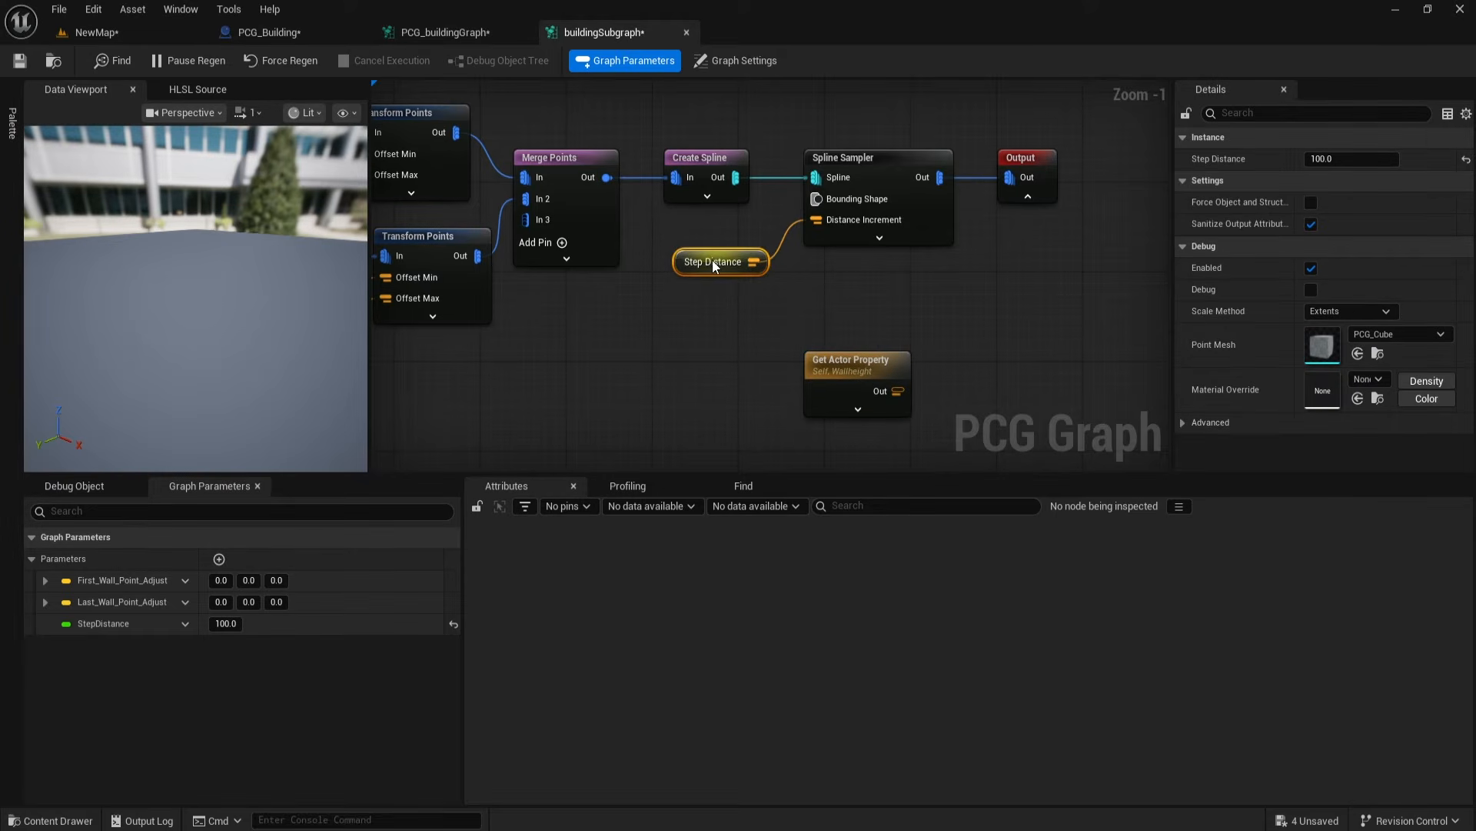
# Step: Cut the unused Get Actor Property node from buildingSubgraph and save the graph
pyautogui.scroll(-3, 794, 349)
pyautogui.moveTo(800, 352); pyautogui.dragTo(817, 364)
pyautogui.moveTo(446, 203); pyautogui.dragTo(939, 367)
pyautogui.click(20, 61)
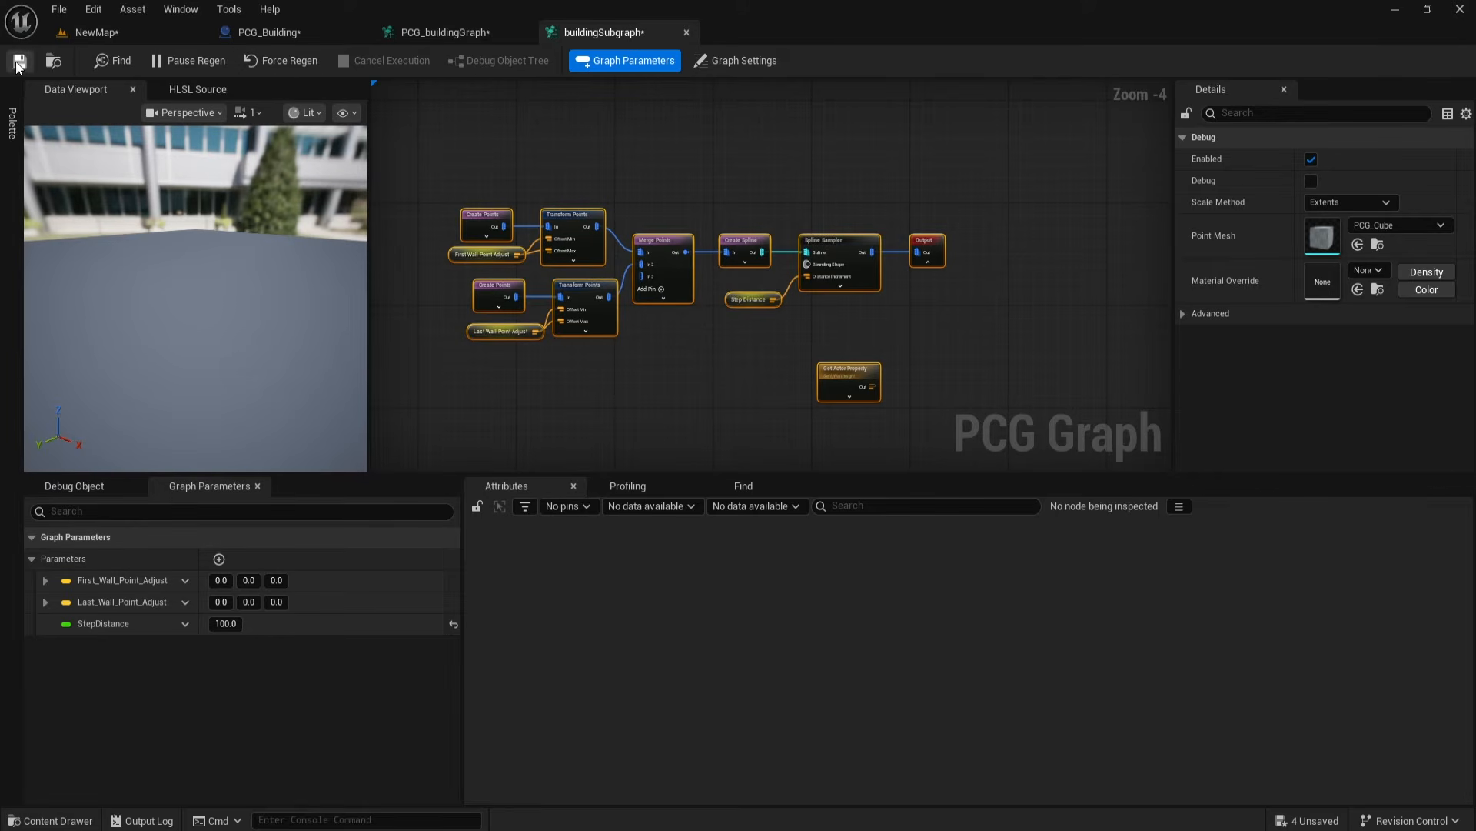
pyautogui.click(824, 390)
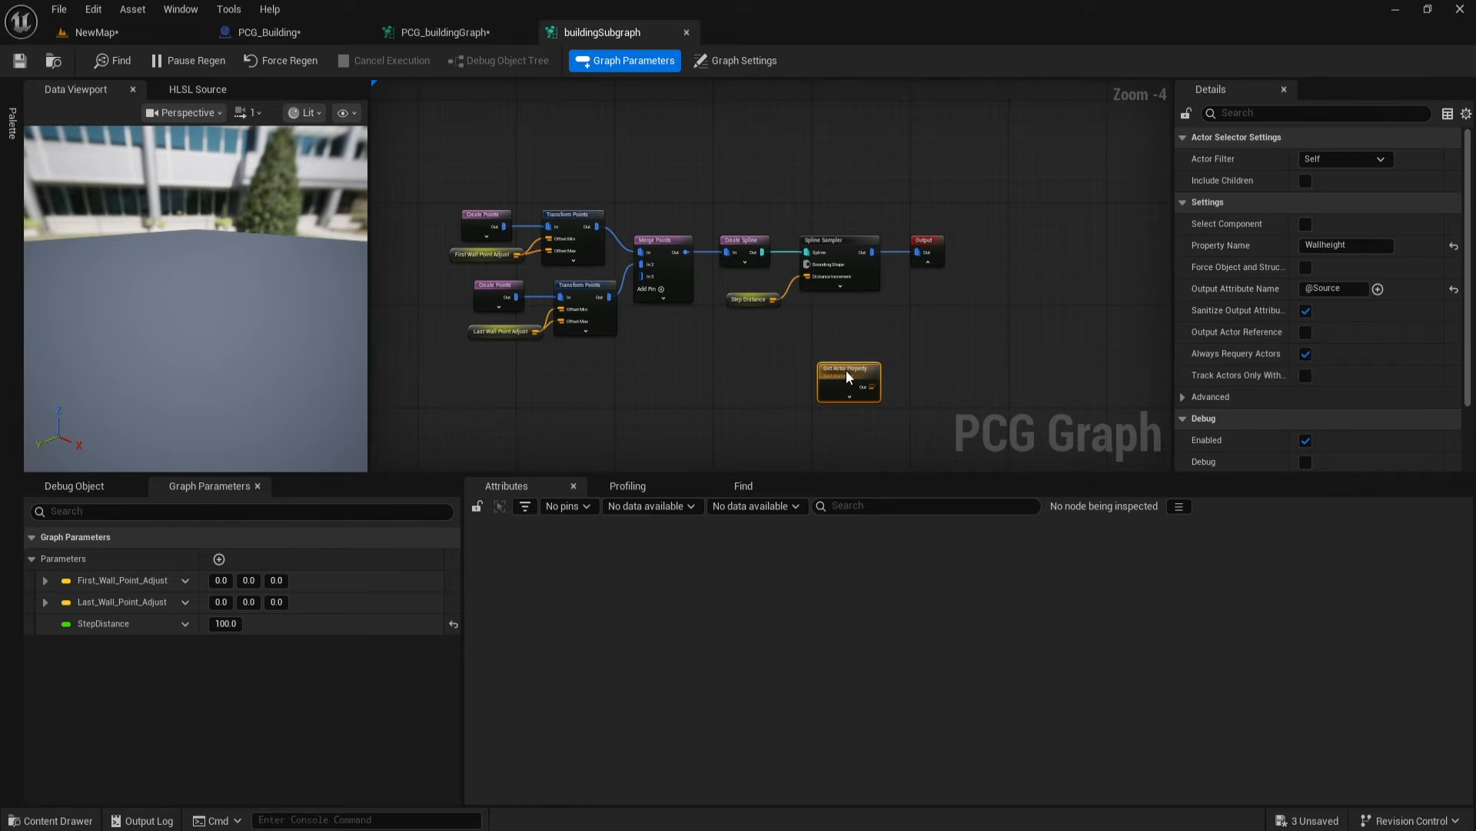
pyautogui.press('Delete')
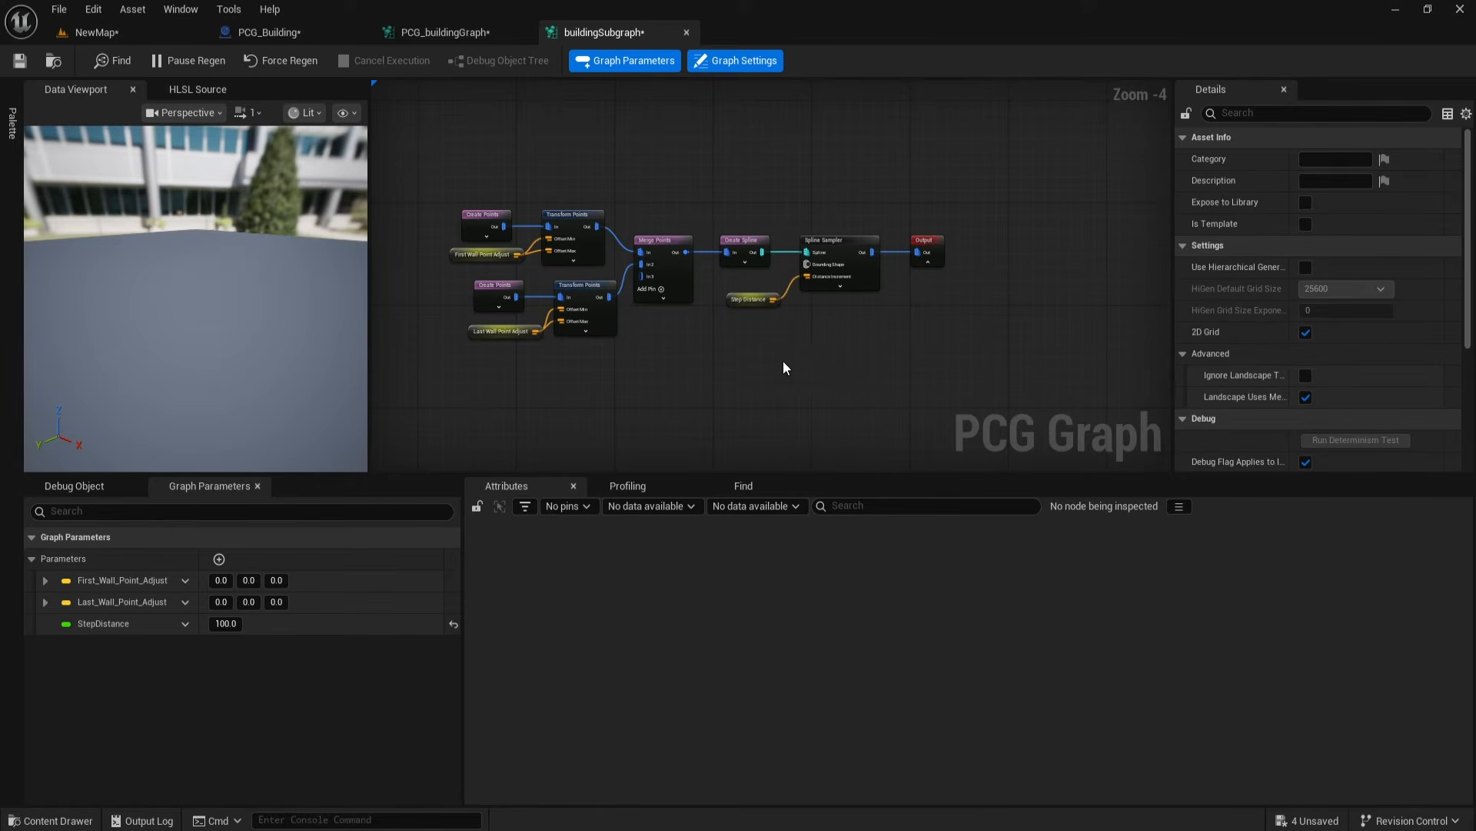
pyautogui.click(15, 63)
# Step: Paste the Wallheight Get Actor Property node into PCG_buildingGraph and connect it to the Building Subgraph's Step Distance input
pyautogui.click(434, 32)
pyautogui.rightClick(698, 333)
pyautogui.click(680, 317)
pyautogui.hotkey('ctrl', 'v')
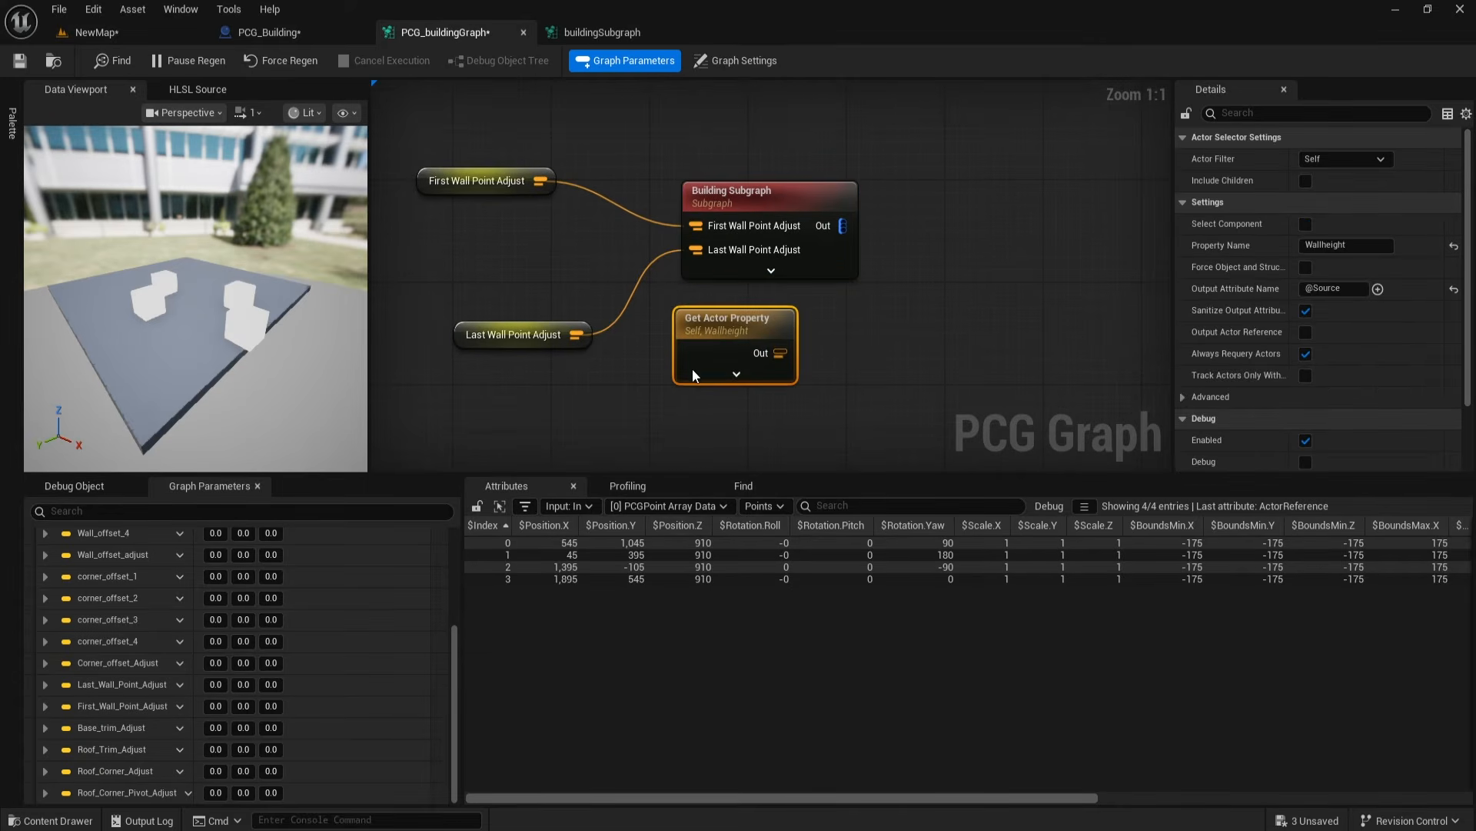
pyautogui.moveTo(722, 347); pyautogui.dragTo(695, 371)
pyautogui.click(772, 271)
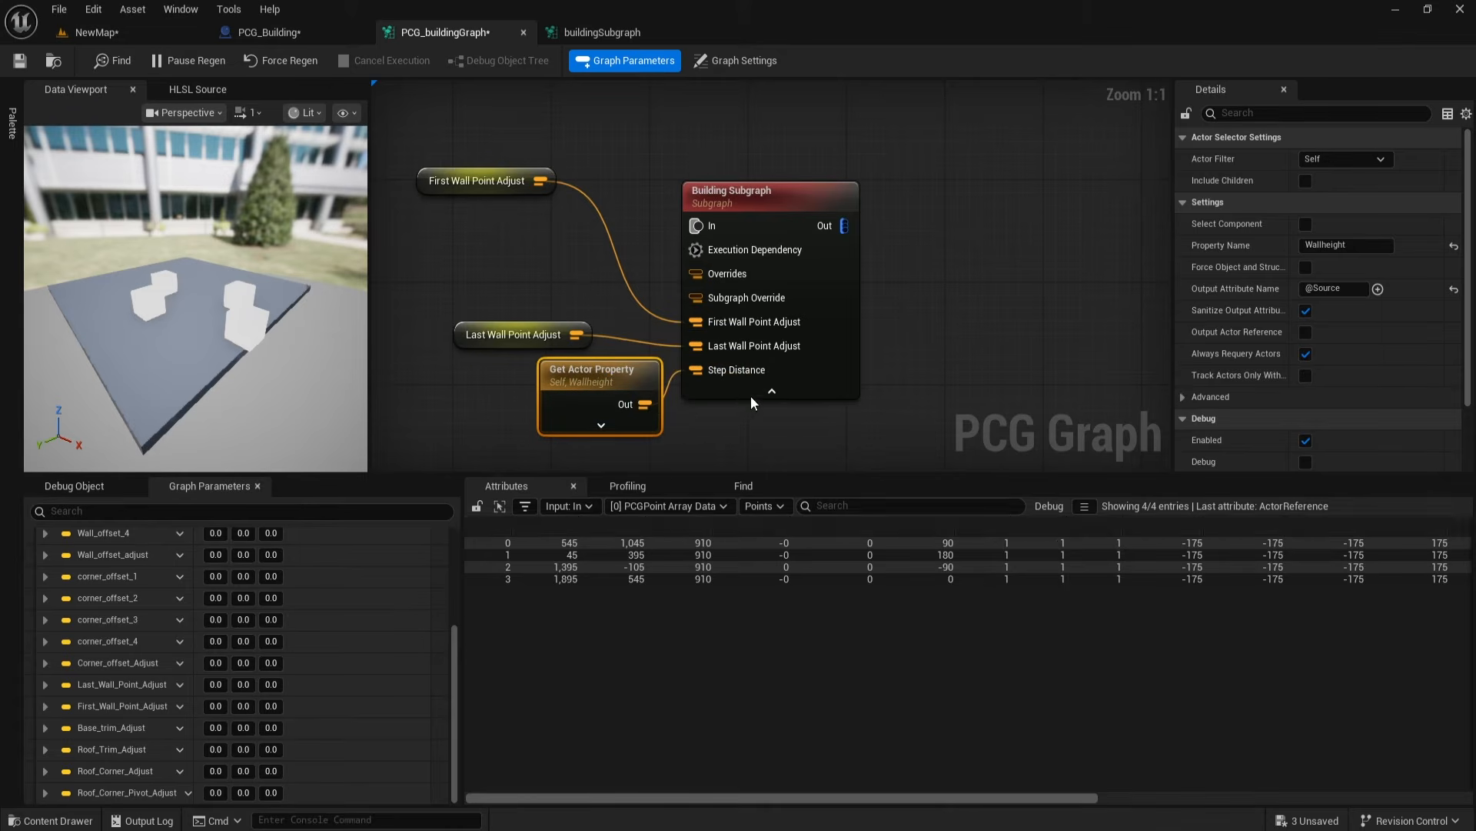
# Step: Arrange the First Wall Point Adjust, Last Wall Point Adjust and Get Actor Property nodes in a column beside the Building Subgraph
pyautogui.moveTo(464, 189); pyautogui.dragTo(515, 287)
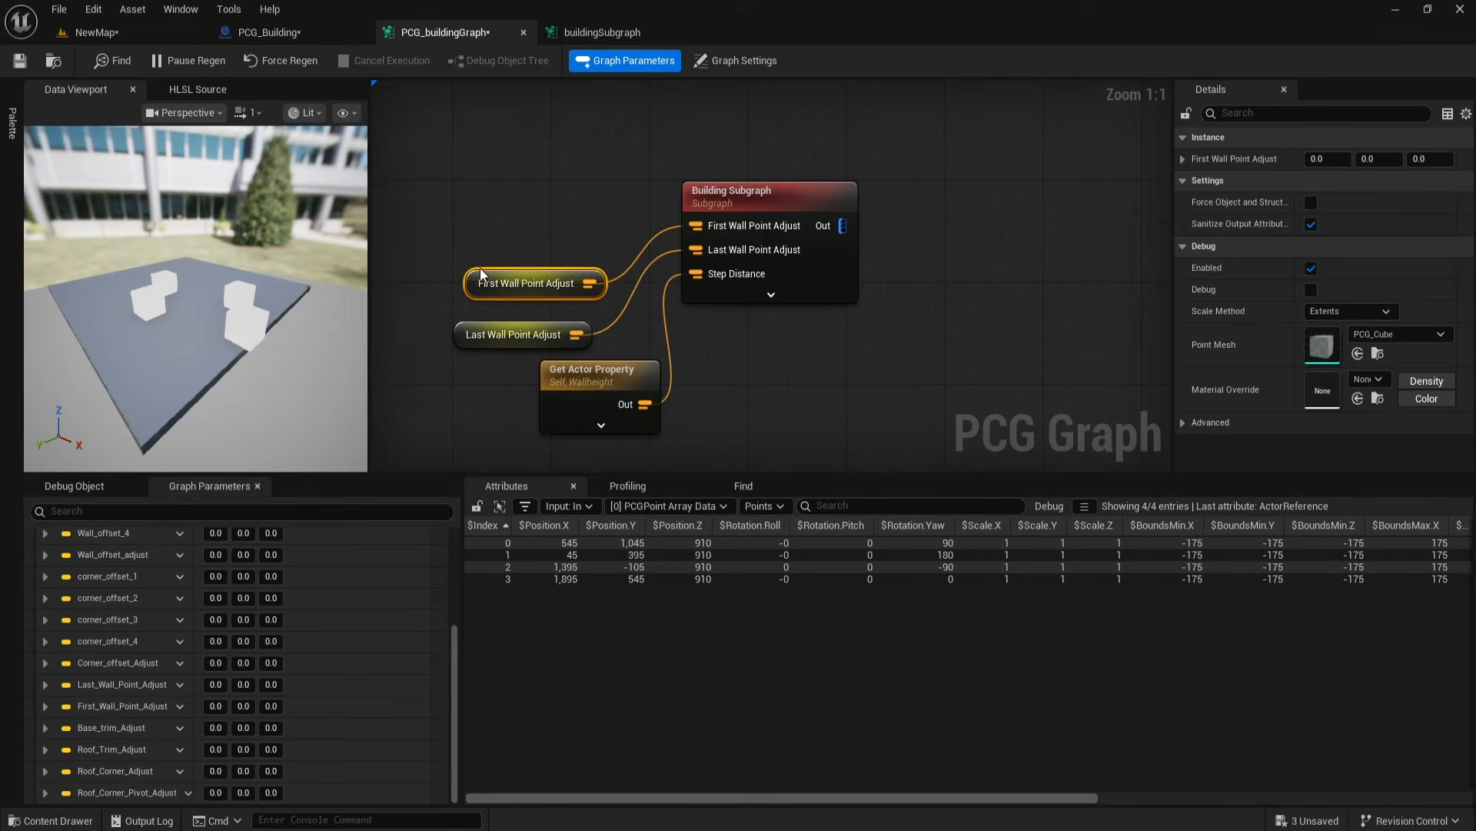
pyautogui.moveTo(444, 219); pyautogui.dragTo(545, 235)
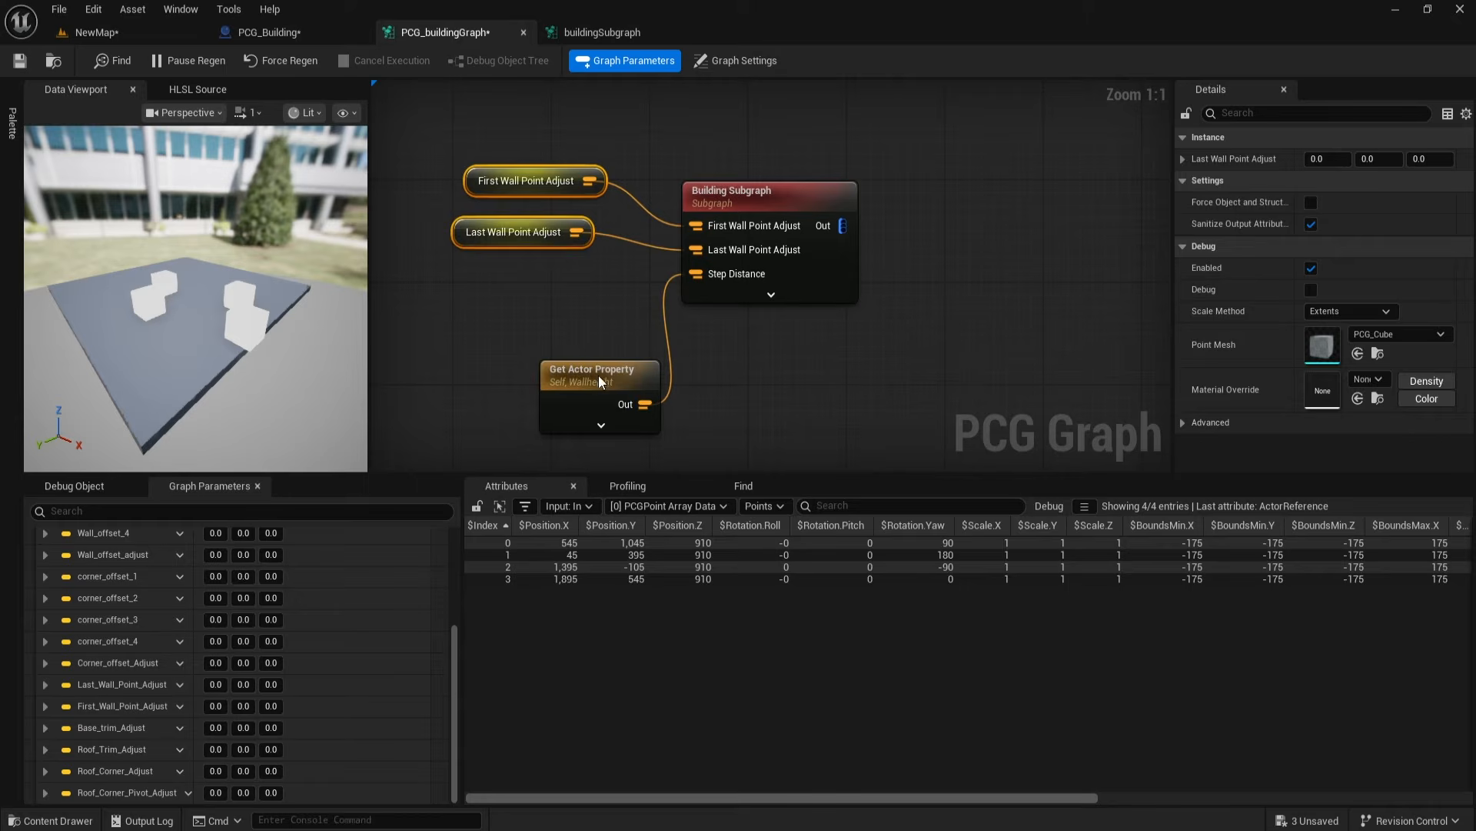
pyautogui.moveTo(599, 372); pyautogui.dragTo(551, 273)
pyautogui.click(775, 351)
# Step: Connect the Building Subgraph output to the Spline Floor Level reroute node and save PCG_buildingGraph
pyautogui.scroll(-2, 889, 339)
pyautogui.moveTo(889, 339); pyautogui.dragTo(699, 343, button='right')
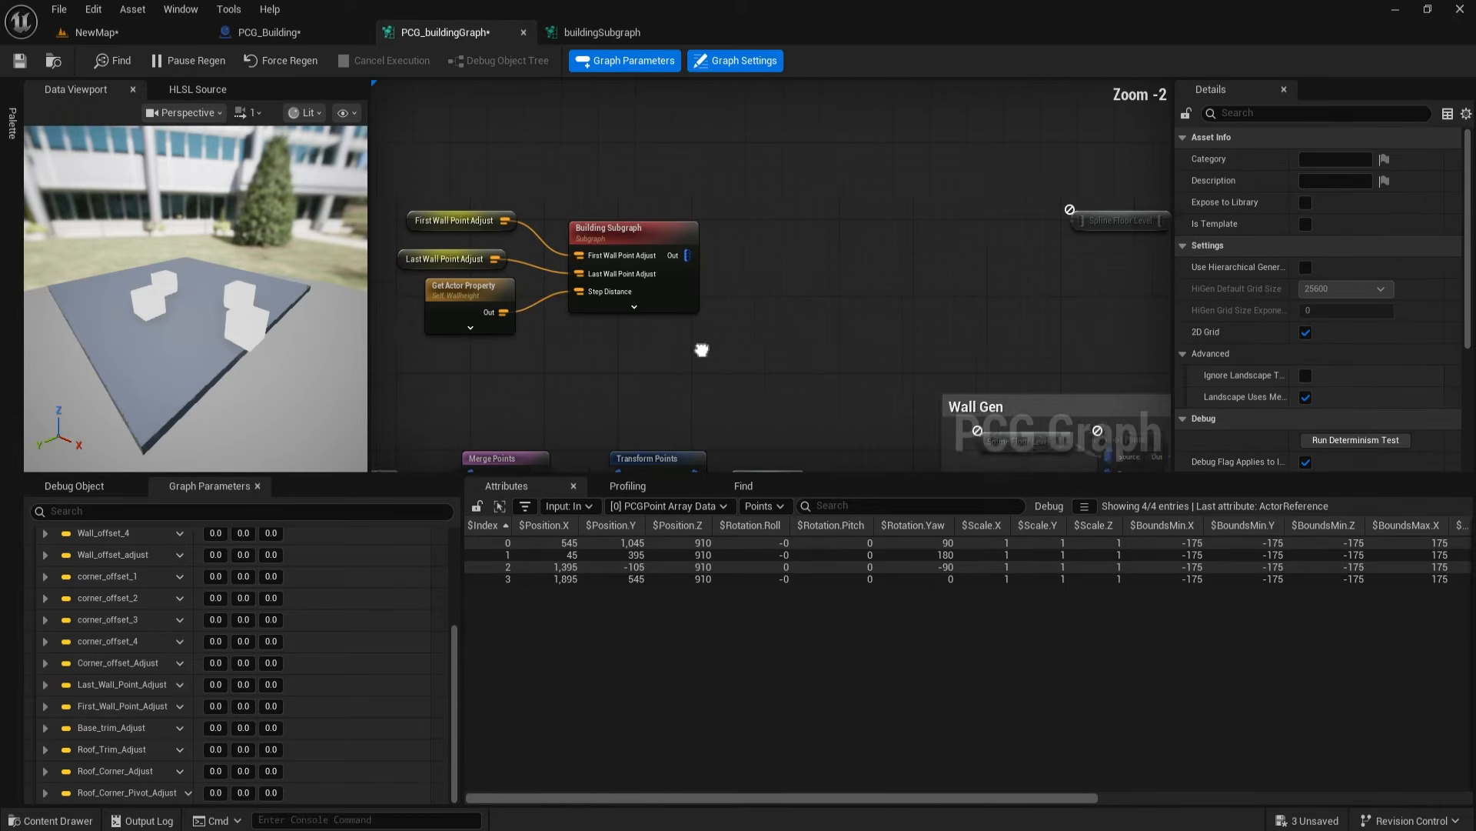
pyautogui.moveTo(1035, 219); pyautogui.dragTo(764, 260)
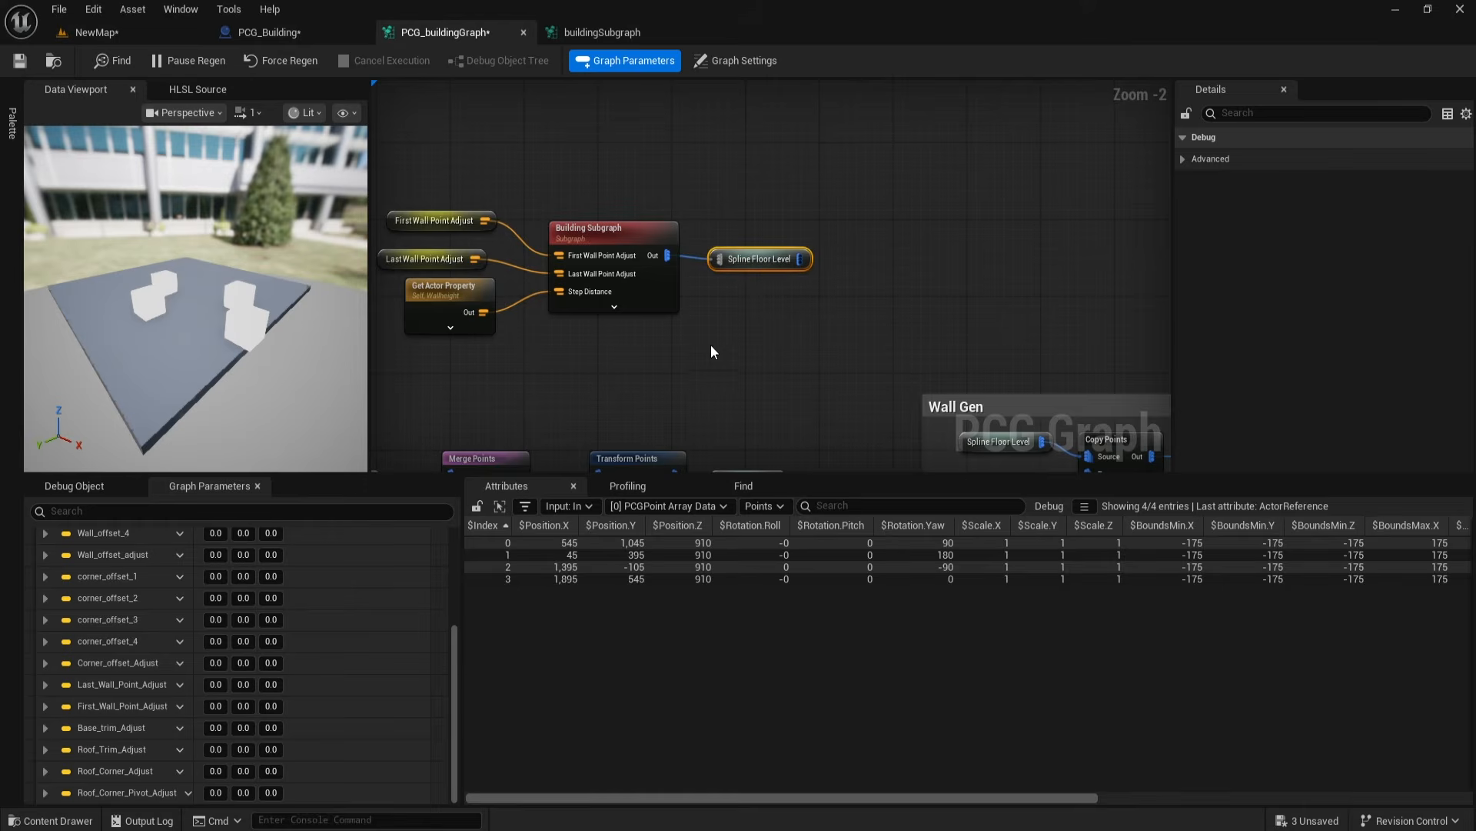
pyautogui.moveTo(672, 346); pyautogui.dragTo(703, 333, button='right')
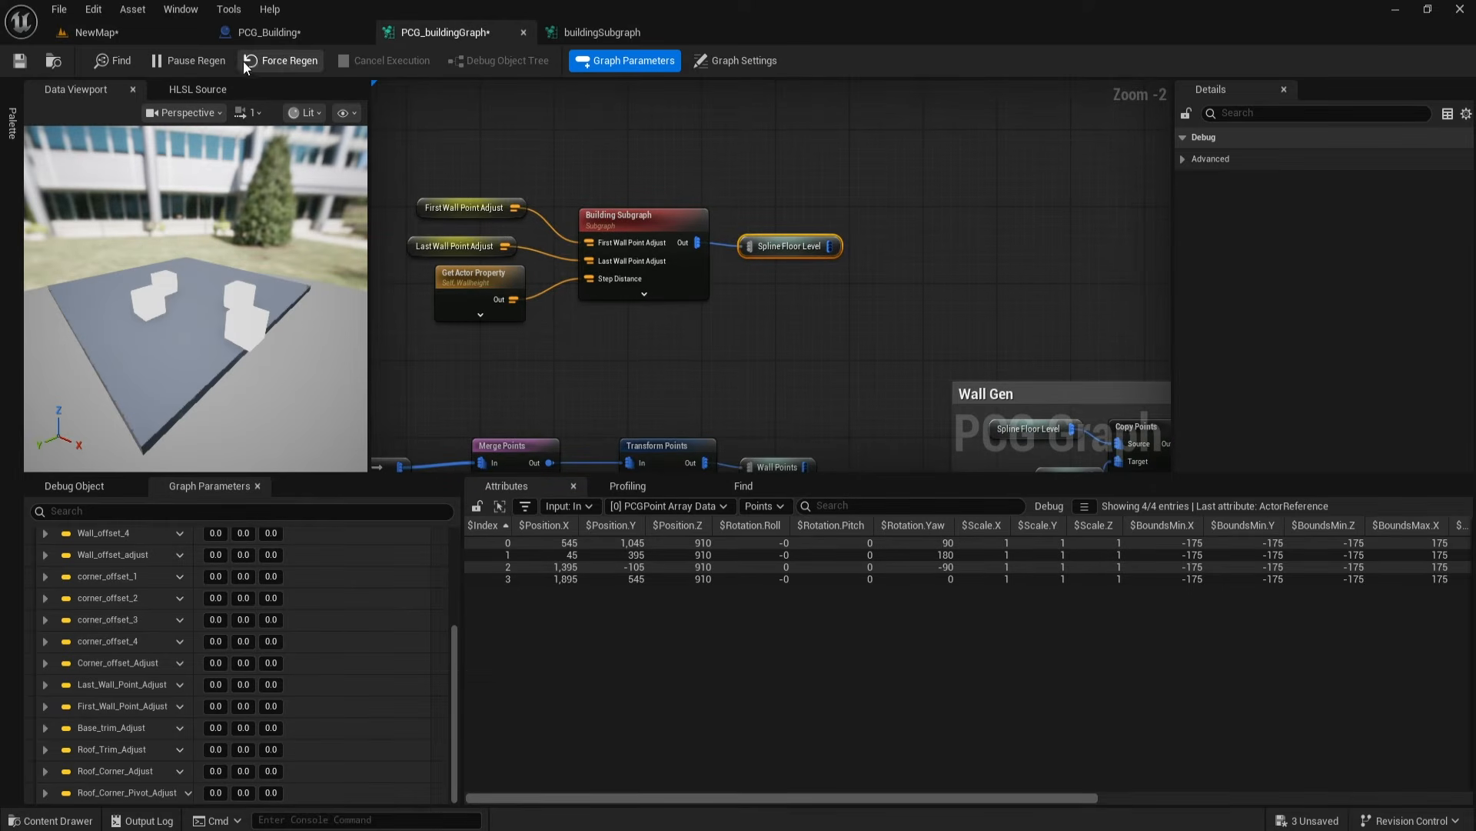
pyautogui.click(20, 60)
# Step: Reopen buildingSubgraph and turn on Expose to Library in its graph settings
pyautogui.moveTo(774, 306); pyautogui.dragTo(705, 287, button='right')
pyautogui.scroll(-3, 863, 224)
pyautogui.moveTo(769, 356); pyautogui.dragTo(834, 303, button='right')
pyautogui.scroll(4, 899, 316)
pyautogui.rightClick(675, 264)
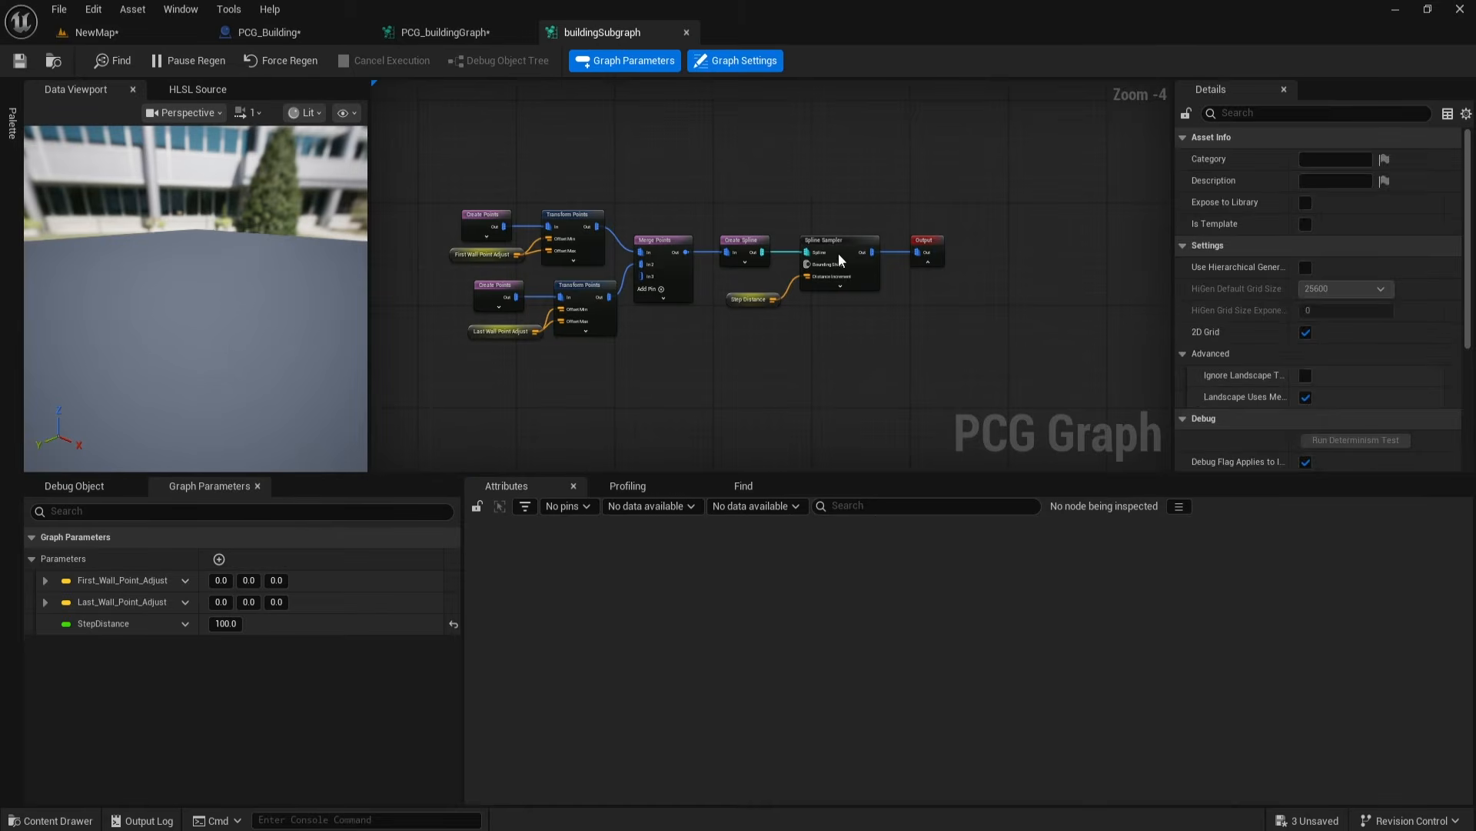
pyautogui.click(726, 62)
pyautogui.click(1305, 202)
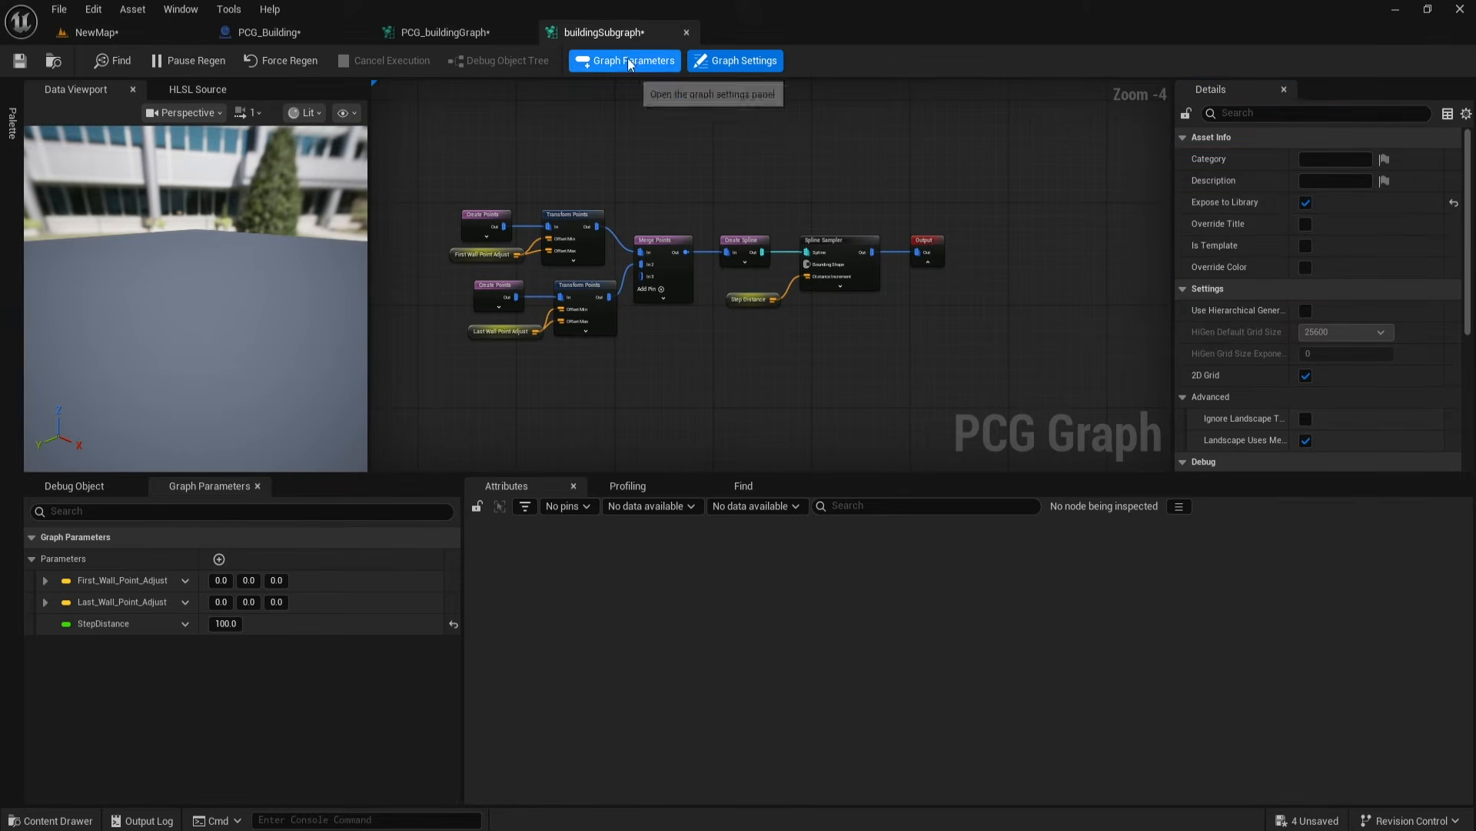
# Step: In PCG_buildingGraph, add a second Building Subgraph node near the roof corner Transform Points node
pyautogui.click(446, 32)
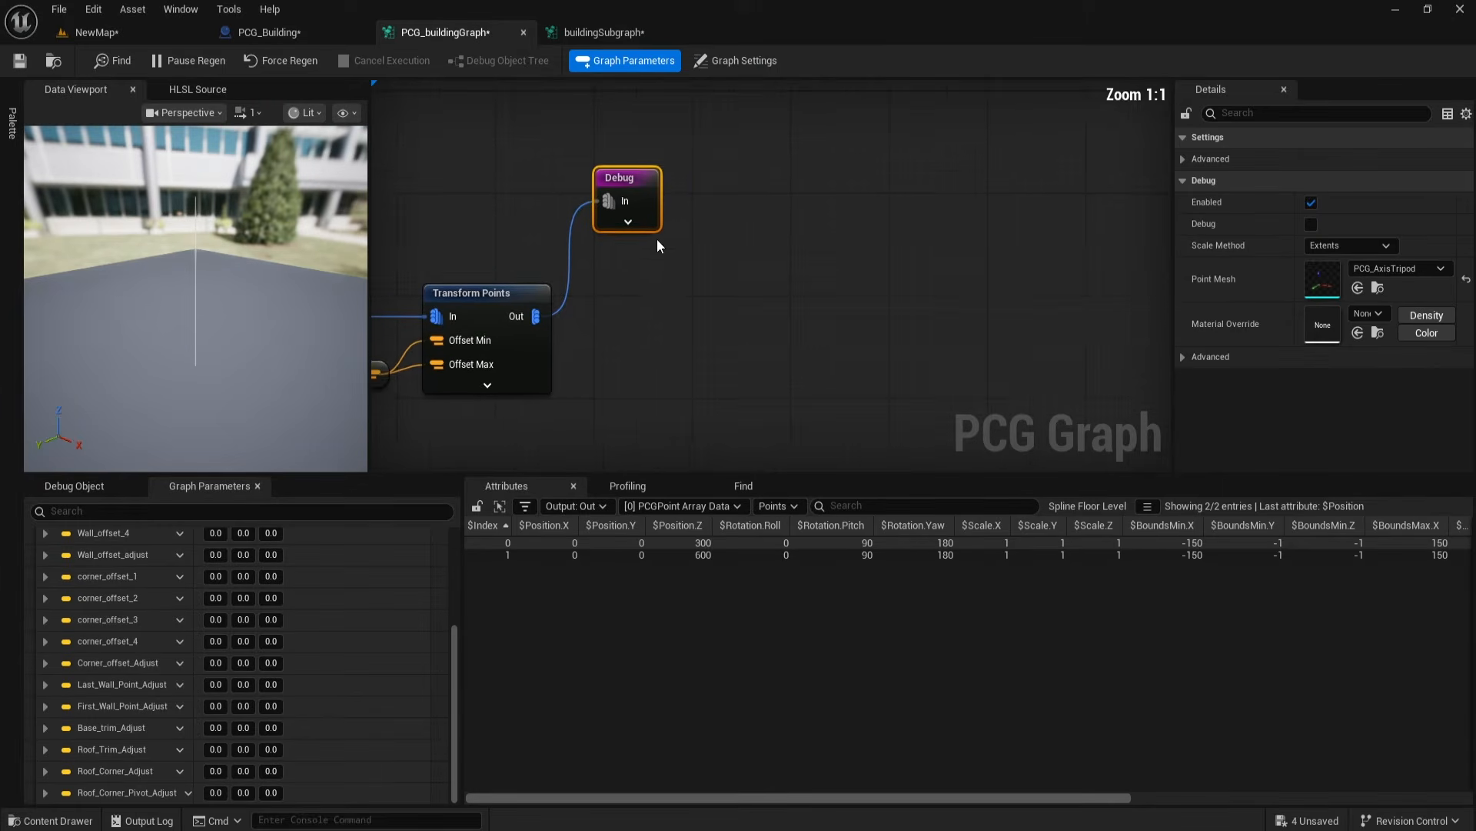
pyautogui.rightClick(701, 267)
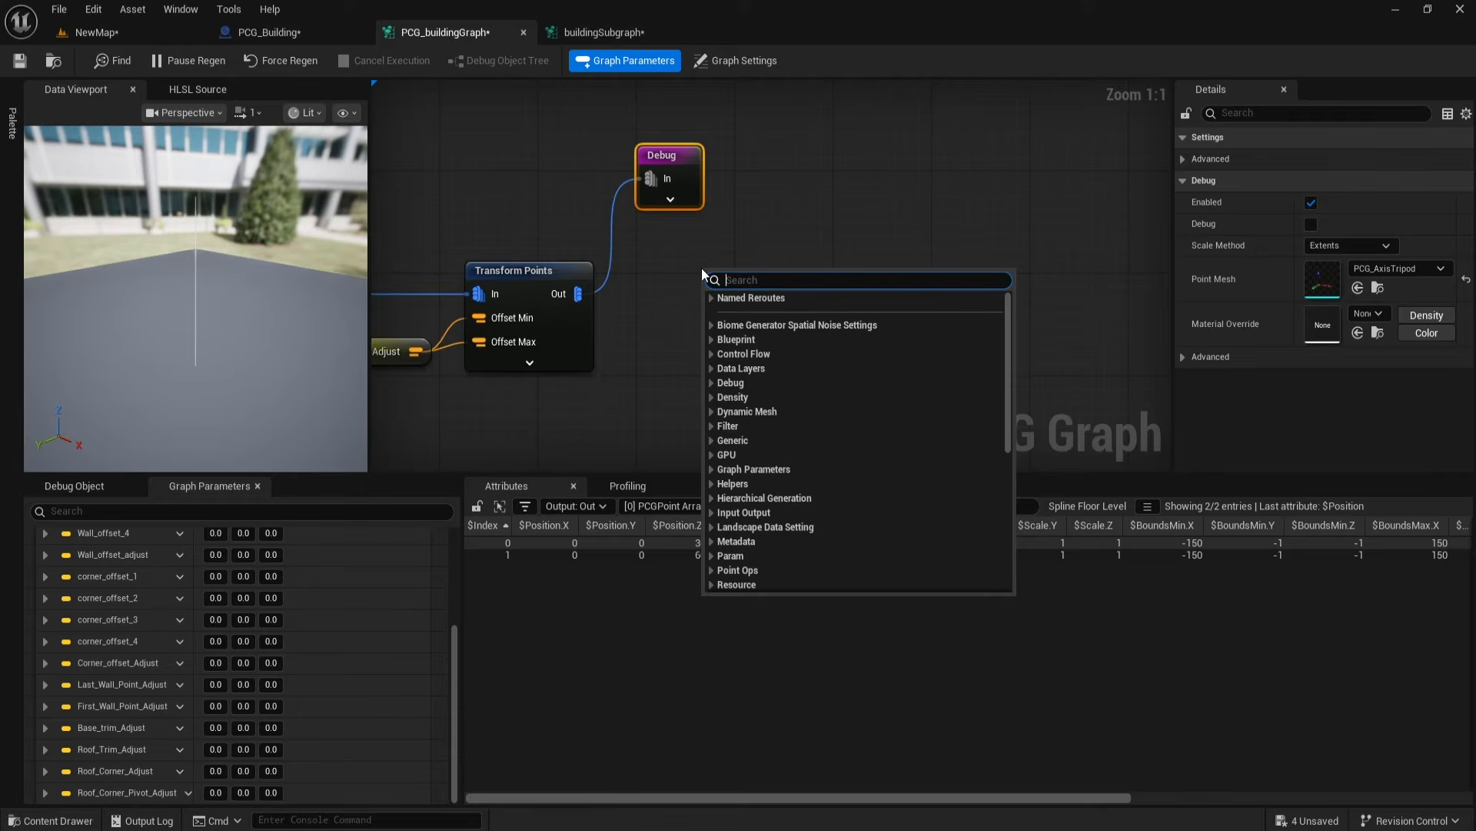
pyautogui.write('bud')
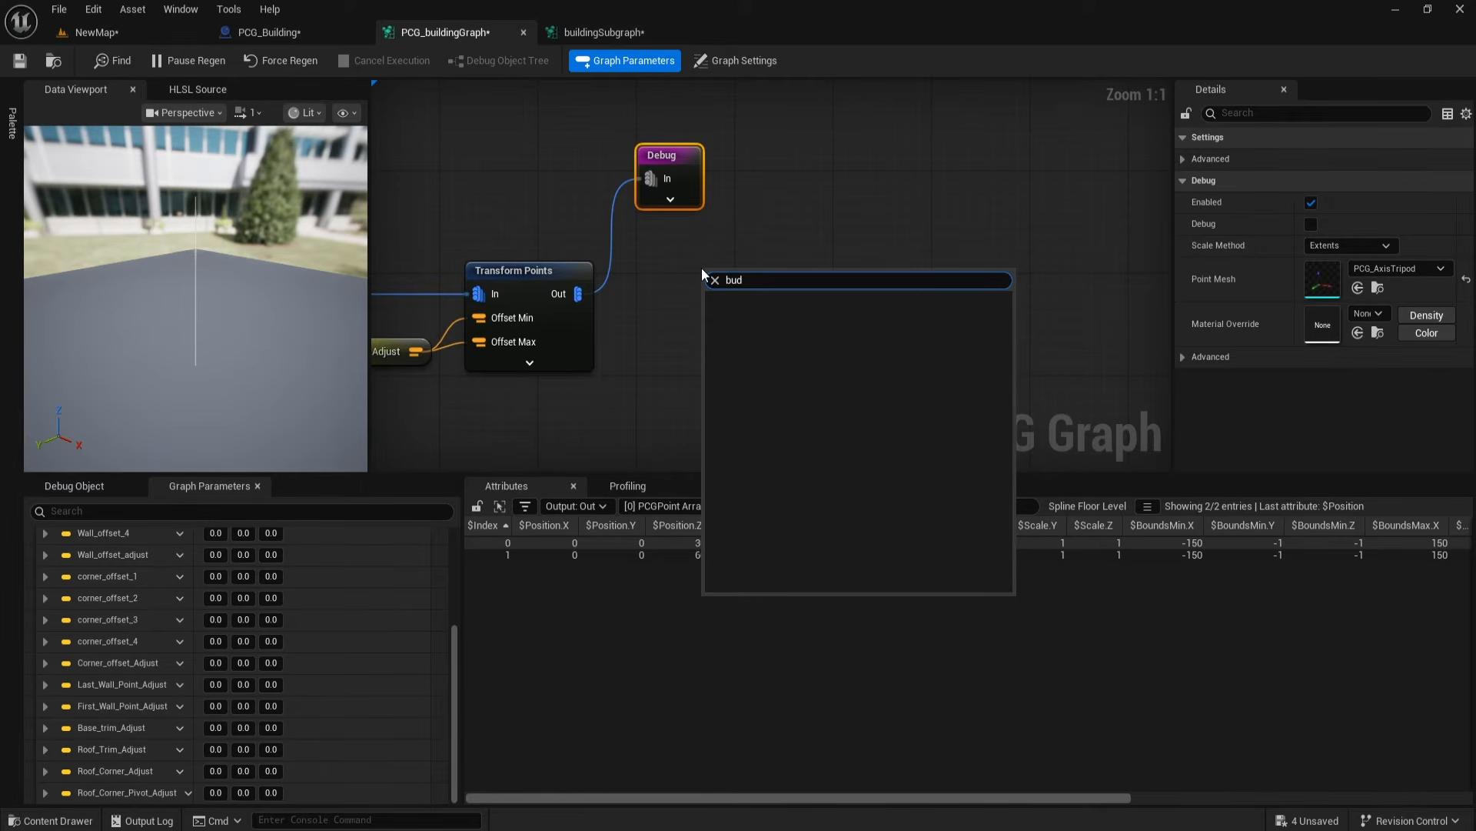
pyautogui.press('BackSpace')
pyautogui.write('il')
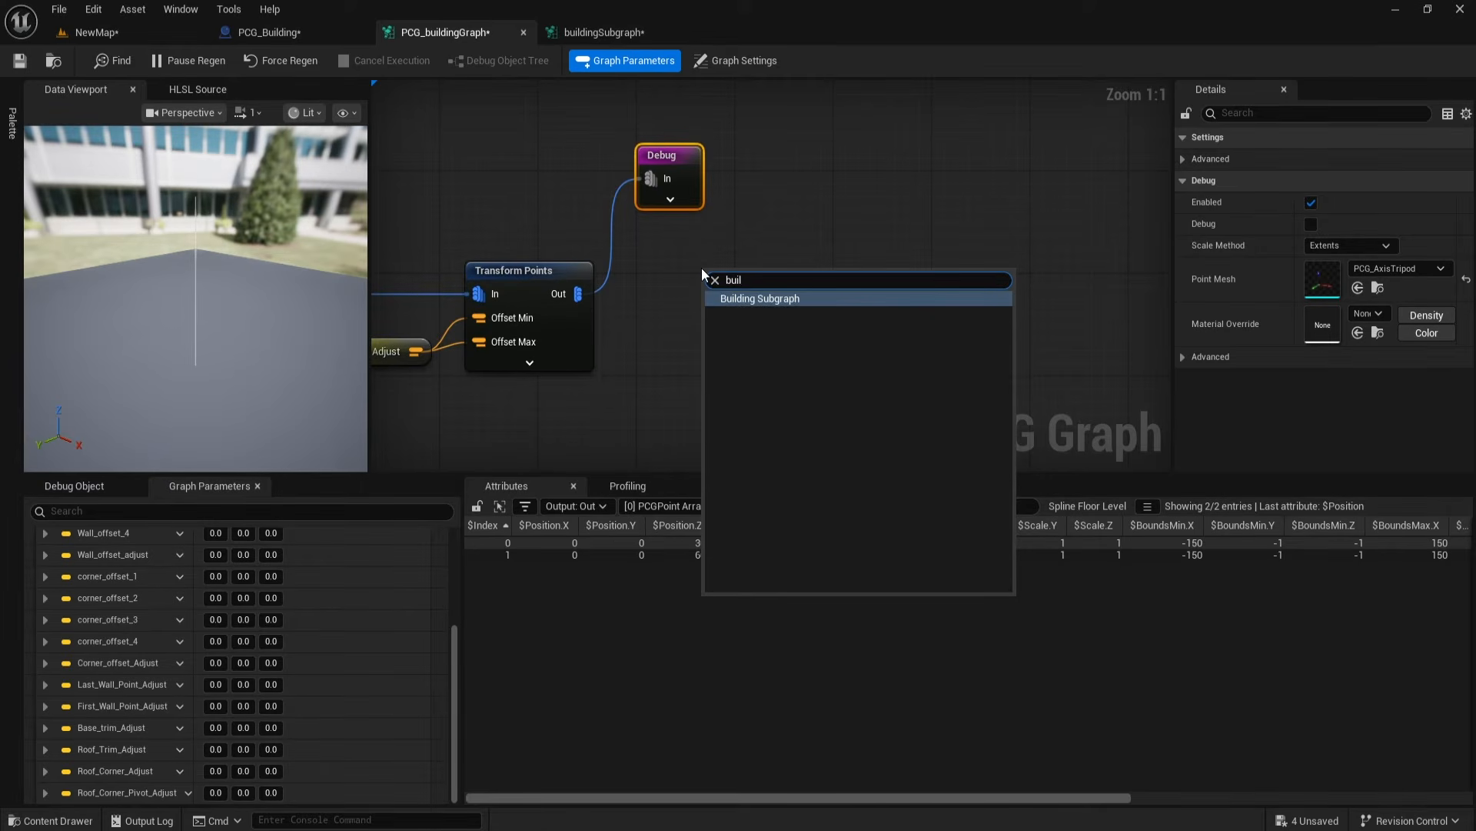
pyautogui.click(743, 302)
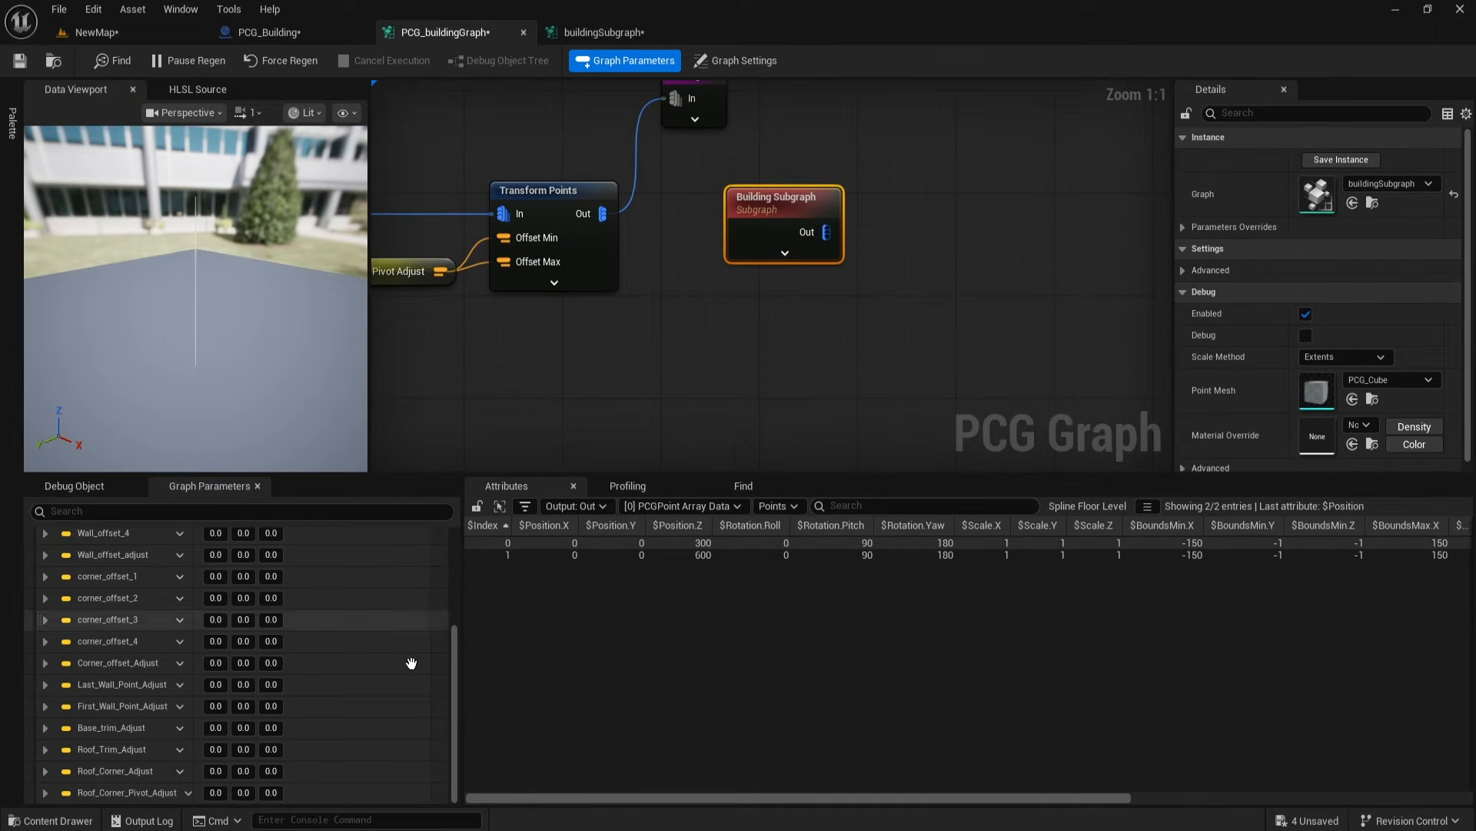
# Step: Add a graph parameter named Last_roof_Horizontal to PCG_buildingGraph and set its type to Vector
pyautogui.scroll(5, 101, 599)
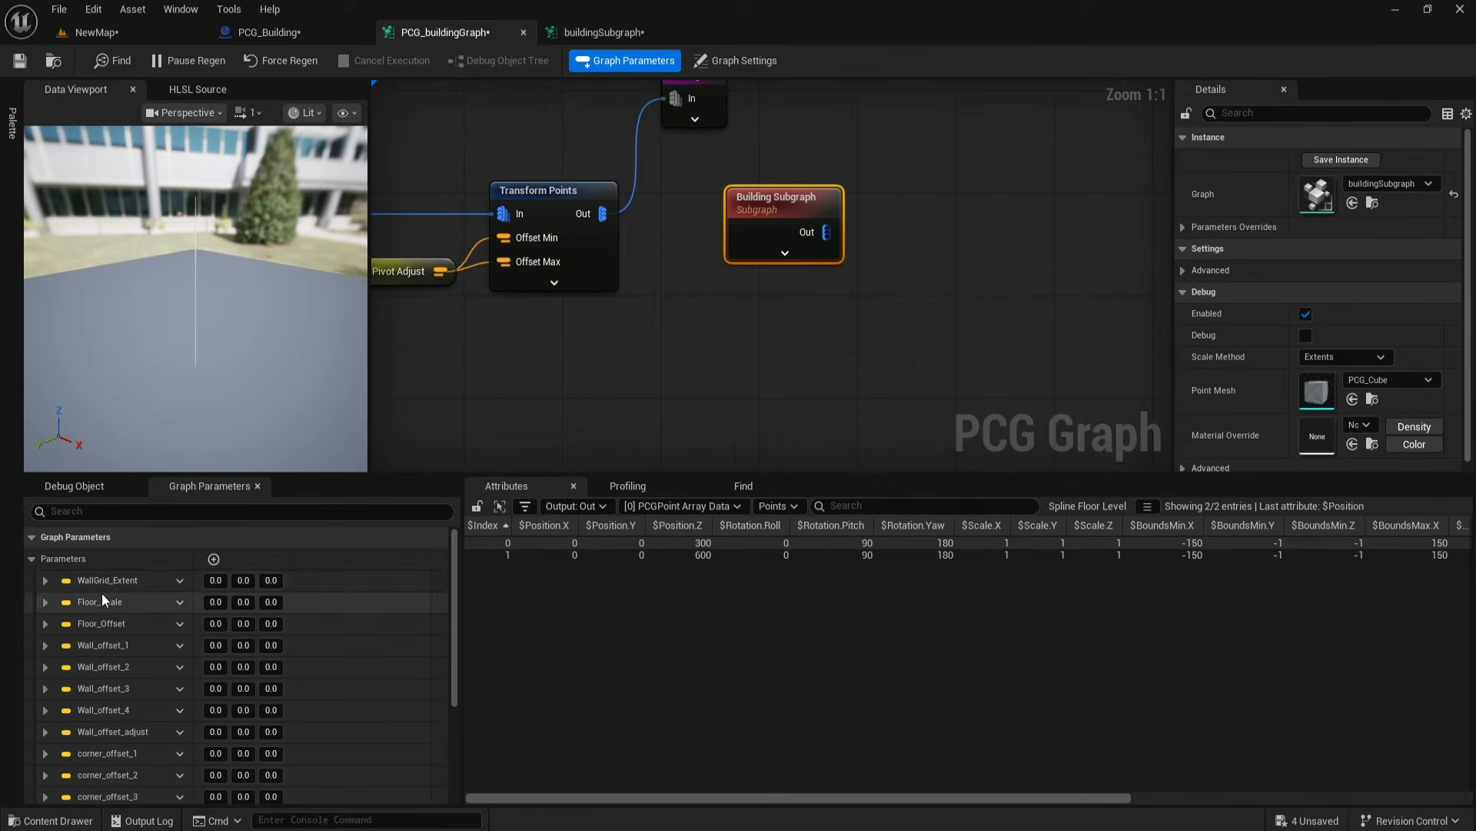
pyautogui.click(214, 559)
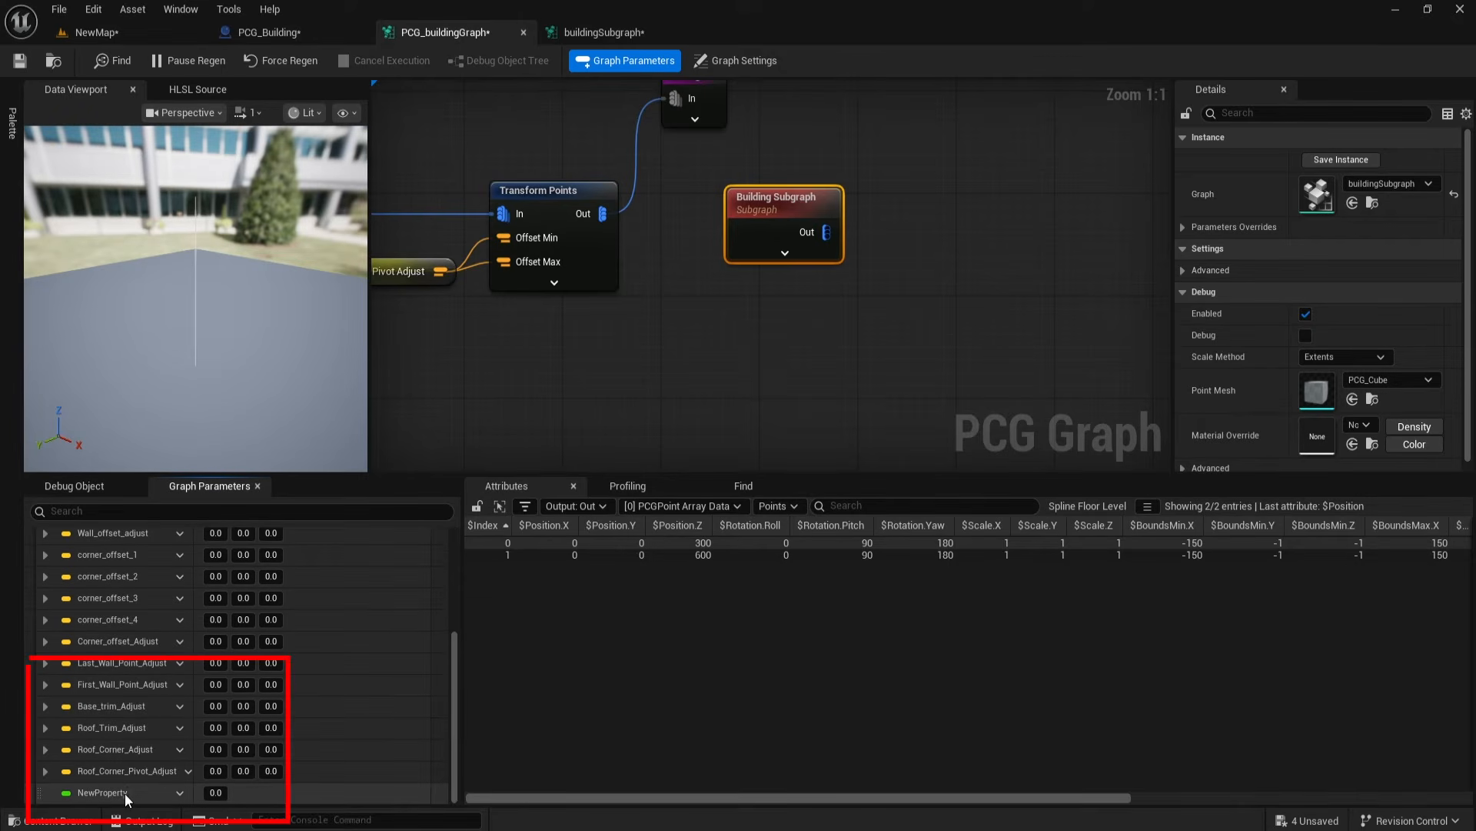
pyautogui.click(179, 792)
pyautogui.click(246, 711)
pyautogui.write('LA')
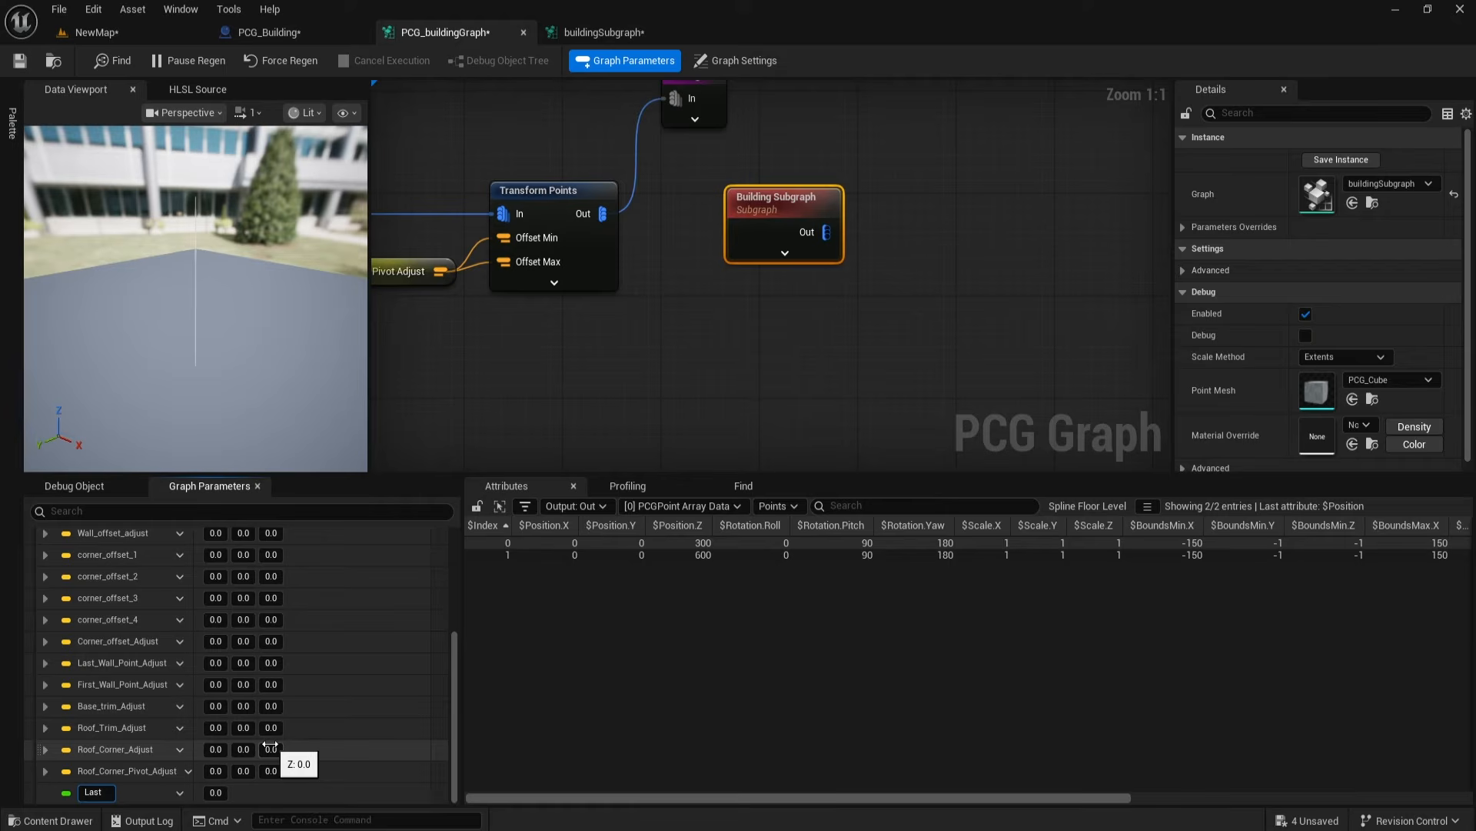
pyautogui.write('st partt')
pyautogui.write('zontal')
pyautogui.press('Return')
pyautogui.click(179, 792)
pyautogui.click(234, 675)
pyautogui.click(232, 504)
# Step: Add a Last_roof_Horizontal getter node and connect it to the second Building Subgraph's Last Wall Point Adjust input
pyautogui.moveTo(732, 341)
pyautogui.mouseDown(button='right')
pyautogui.moveTo(829, 346)
pyautogui.moveTo(715, 363)
pyautogui.mouseUp(button='right')
pyautogui.click(879, 261)
pyautogui.rightClick(676, 335)
pyautogui.click(748, 290)
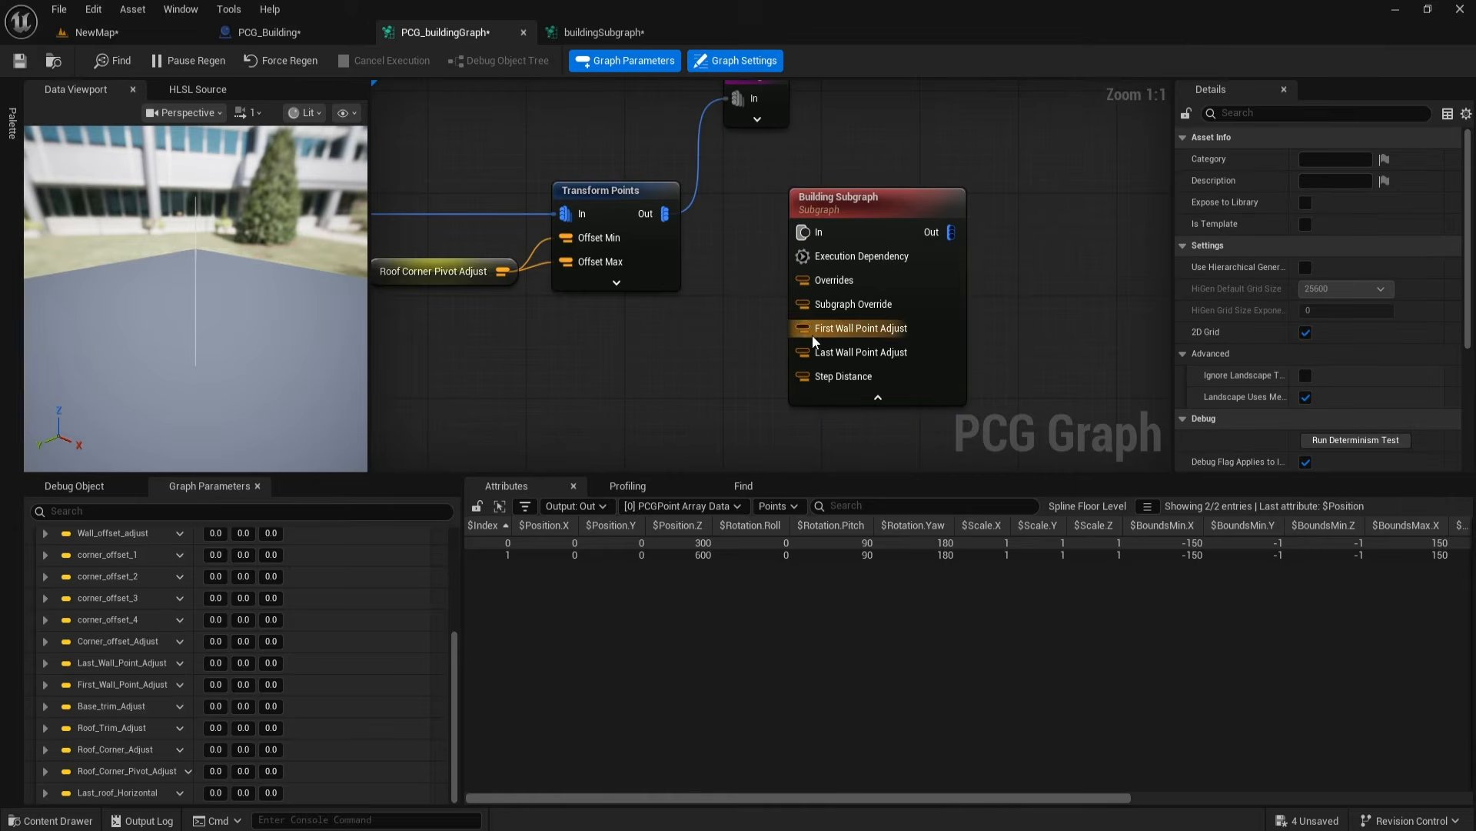
pyautogui.rightClick(721, 359)
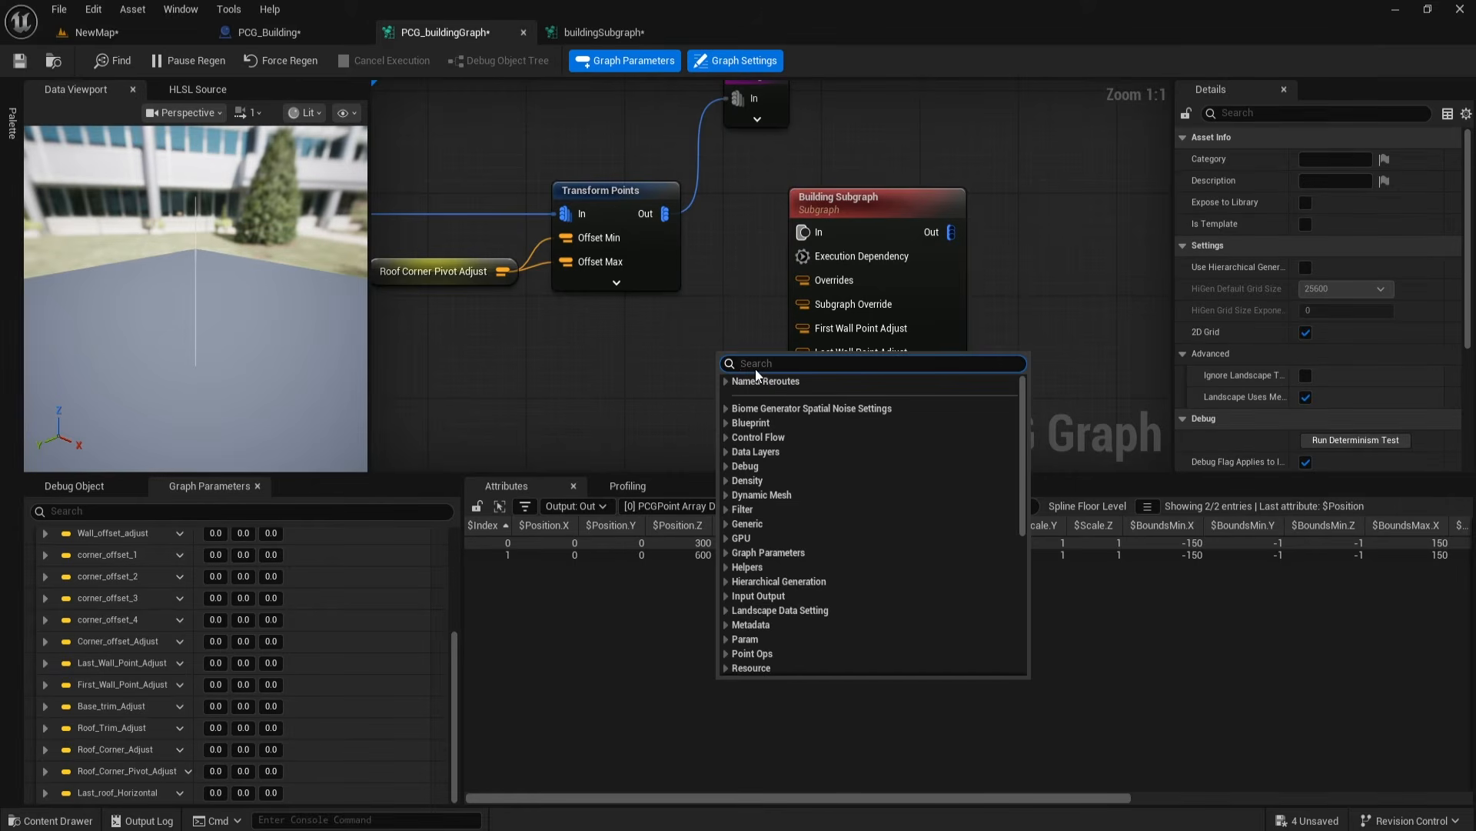
pyautogui.write('last')
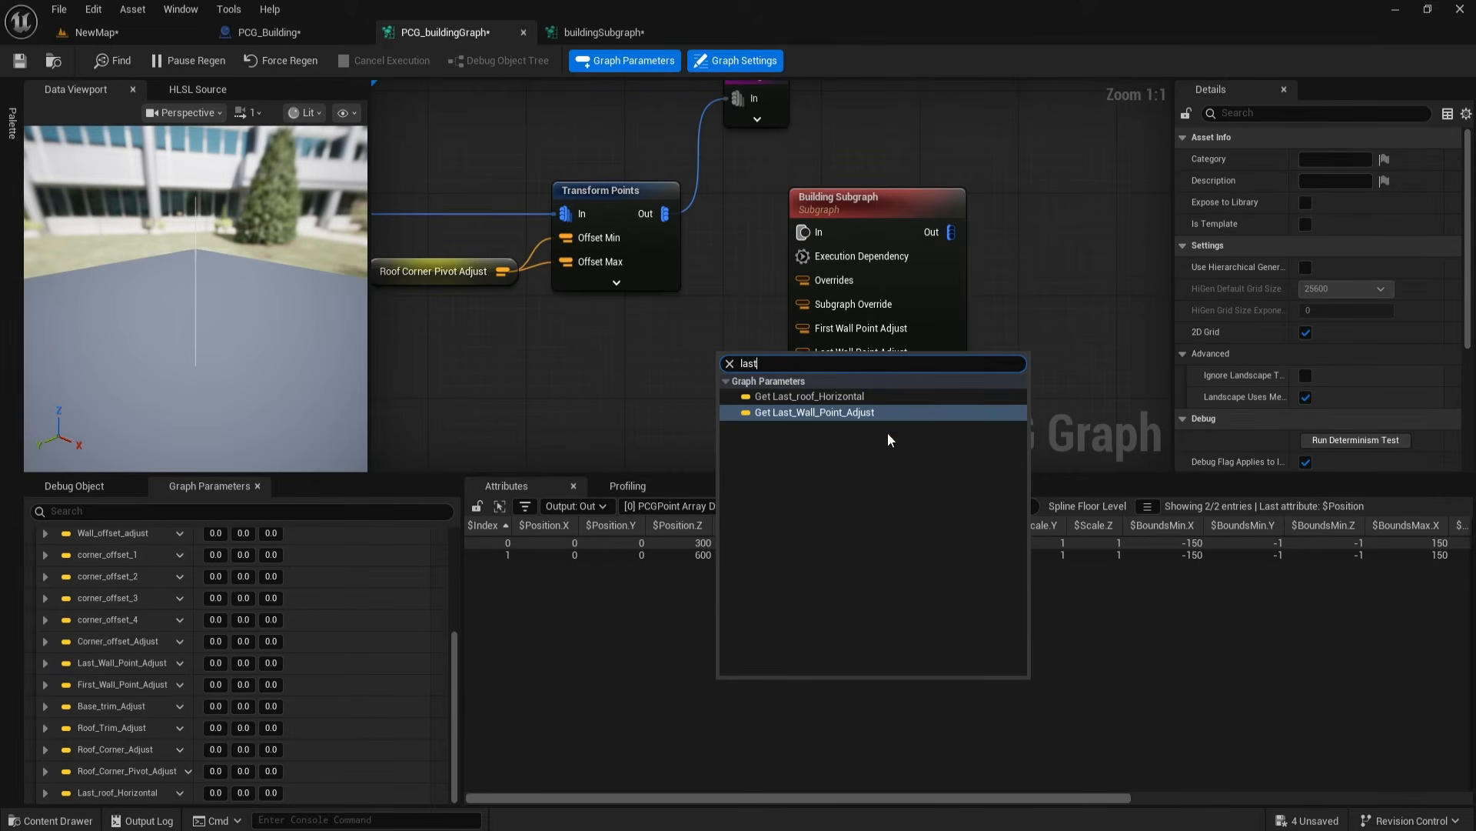
pyautogui.click(852, 398)
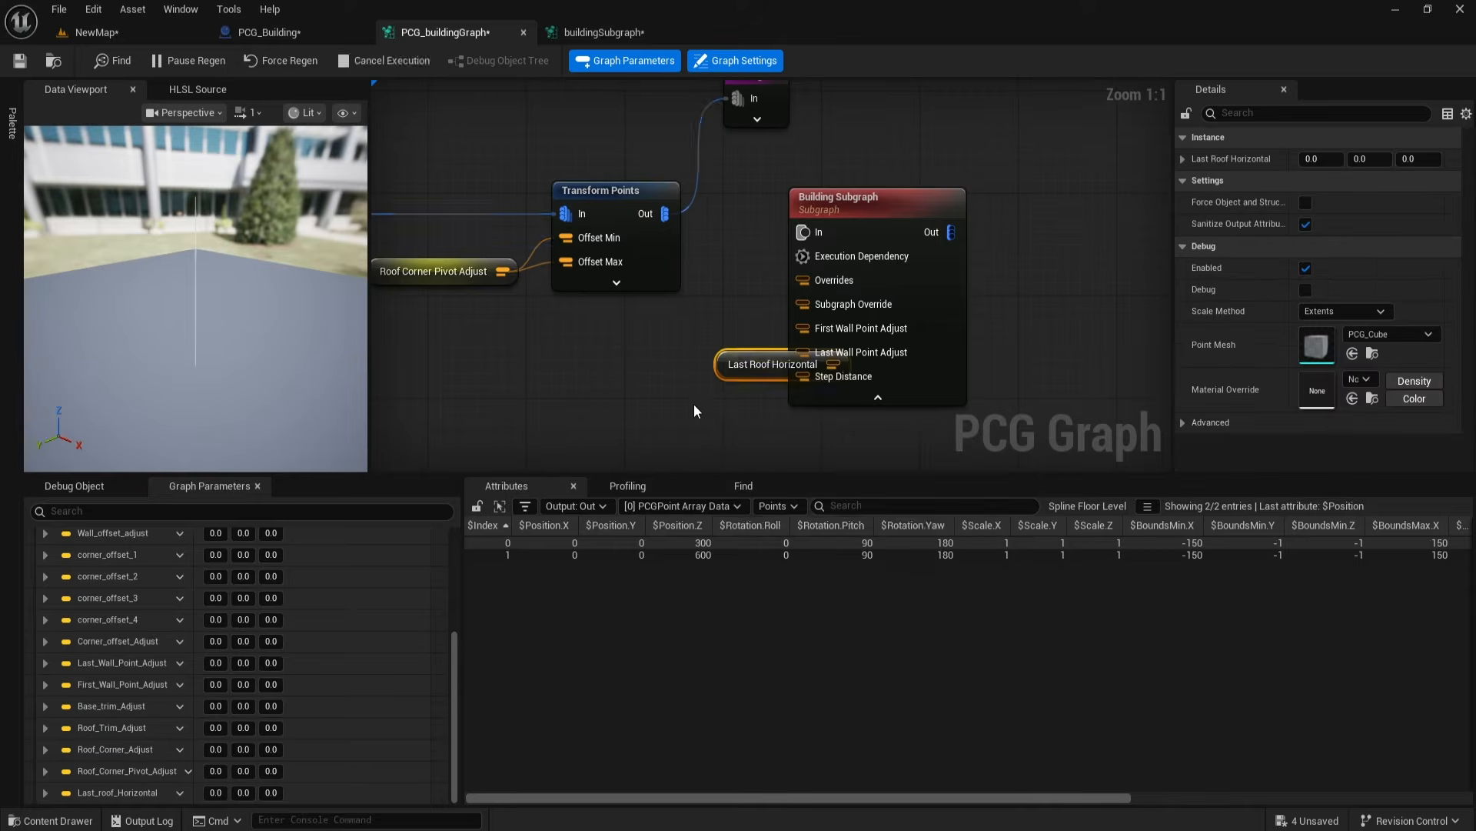
pyautogui.moveTo(745, 362); pyautogui.dragTo(803, 353)
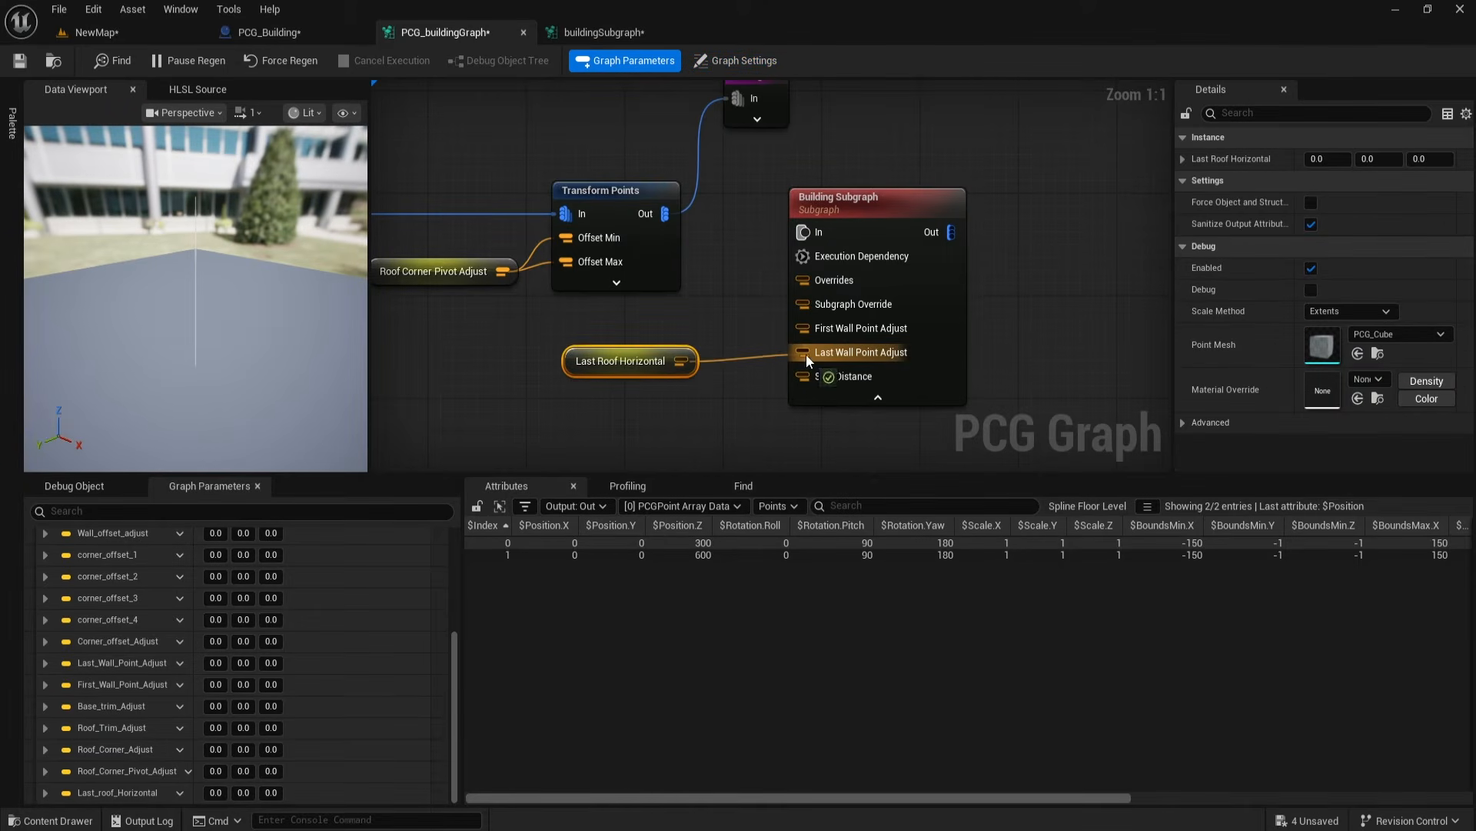
pyautogui.moveTo(616, 363); pyautogui.dragTo(661, 356)
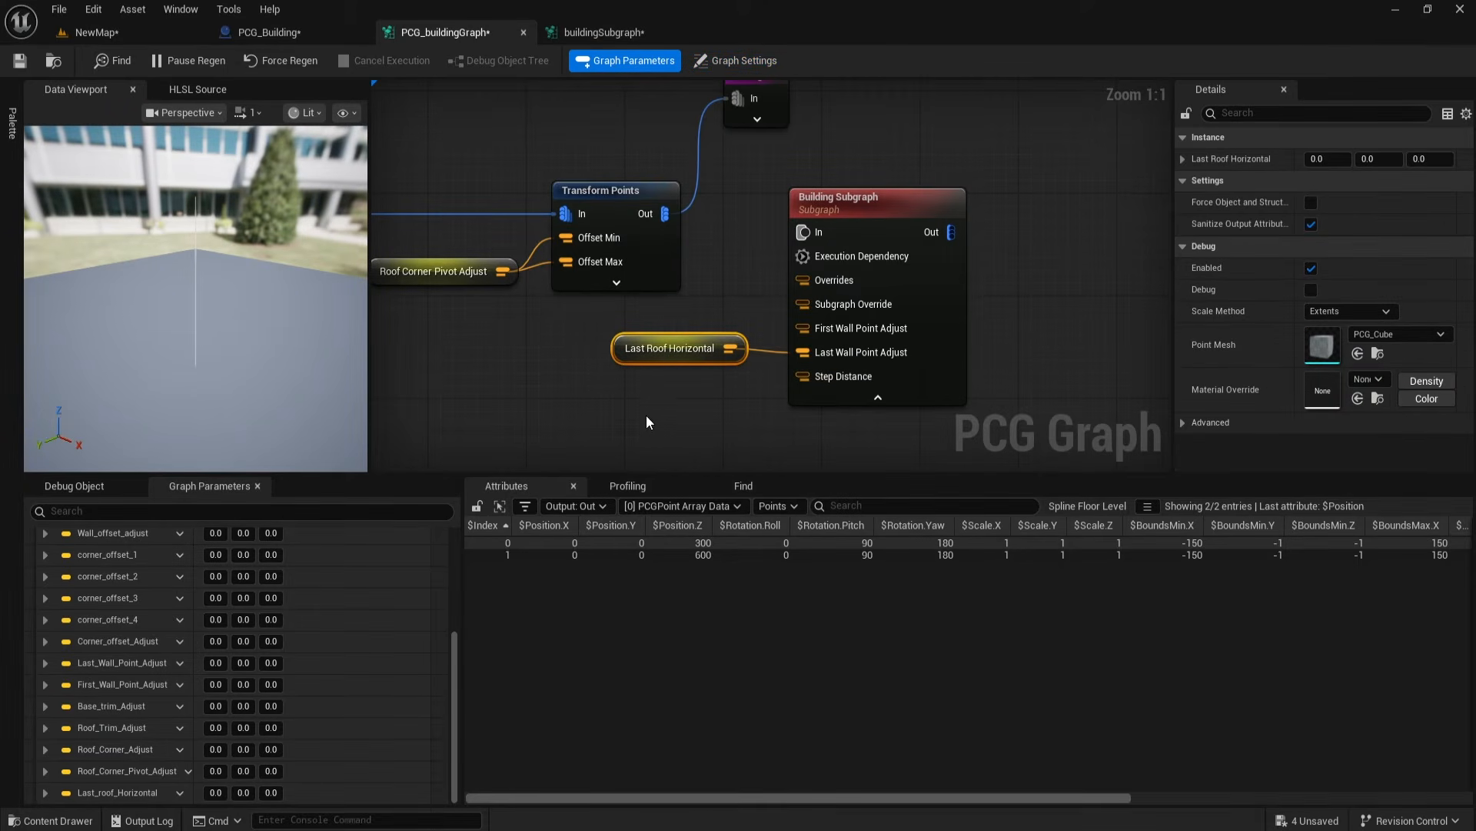
# Step: Check the roof kit mesh's size, switch to PCG_Building and add an instance-editable float variable named Roof Width
pyautogui.moveTo(697, 397); pyautogui.dragTo(650, 380, button='right')
pyautogui.click(69, 820)
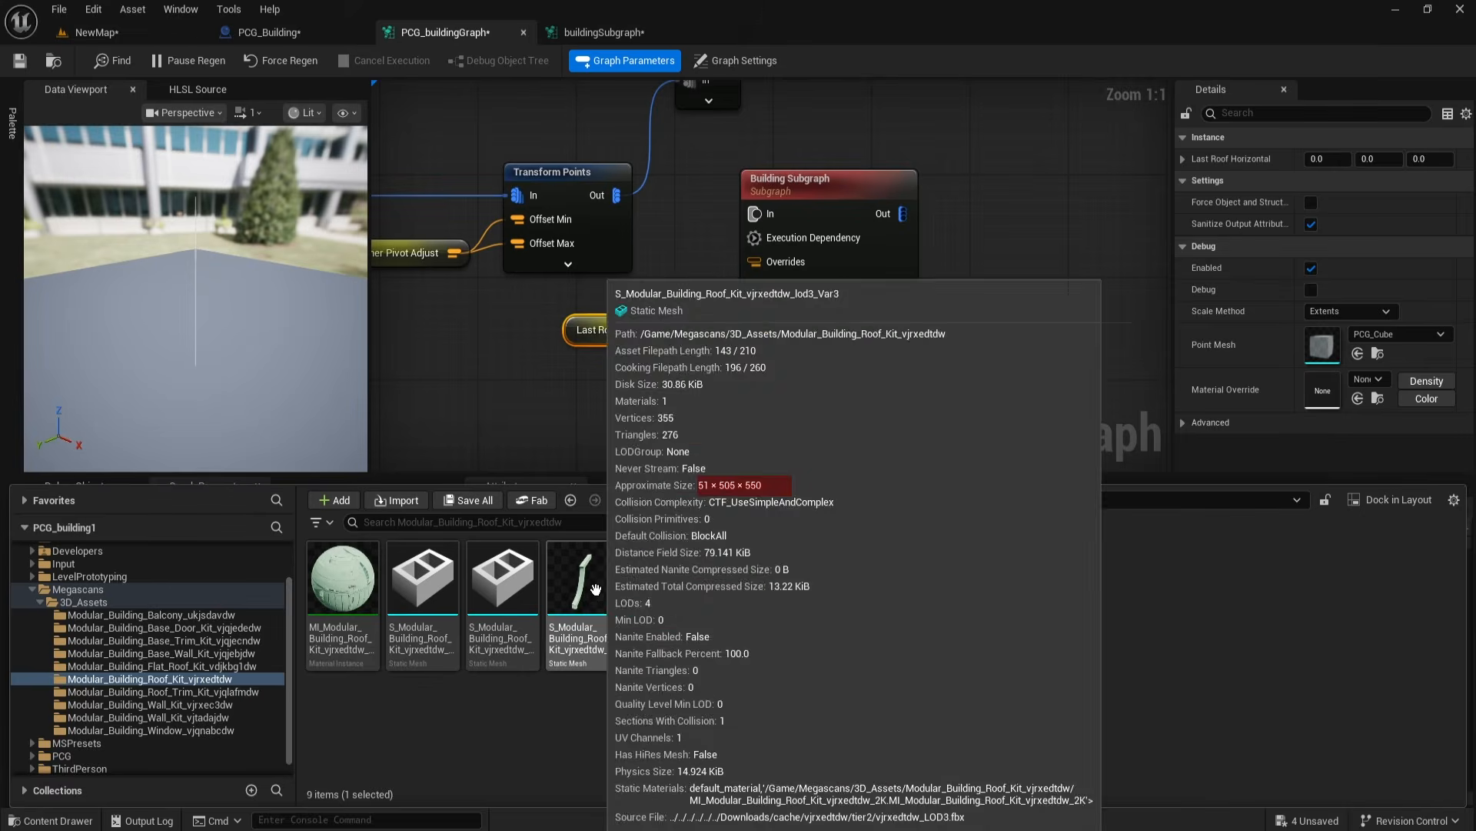
pyautogui.click(535, 389)
pyautogui.click(266, 27)
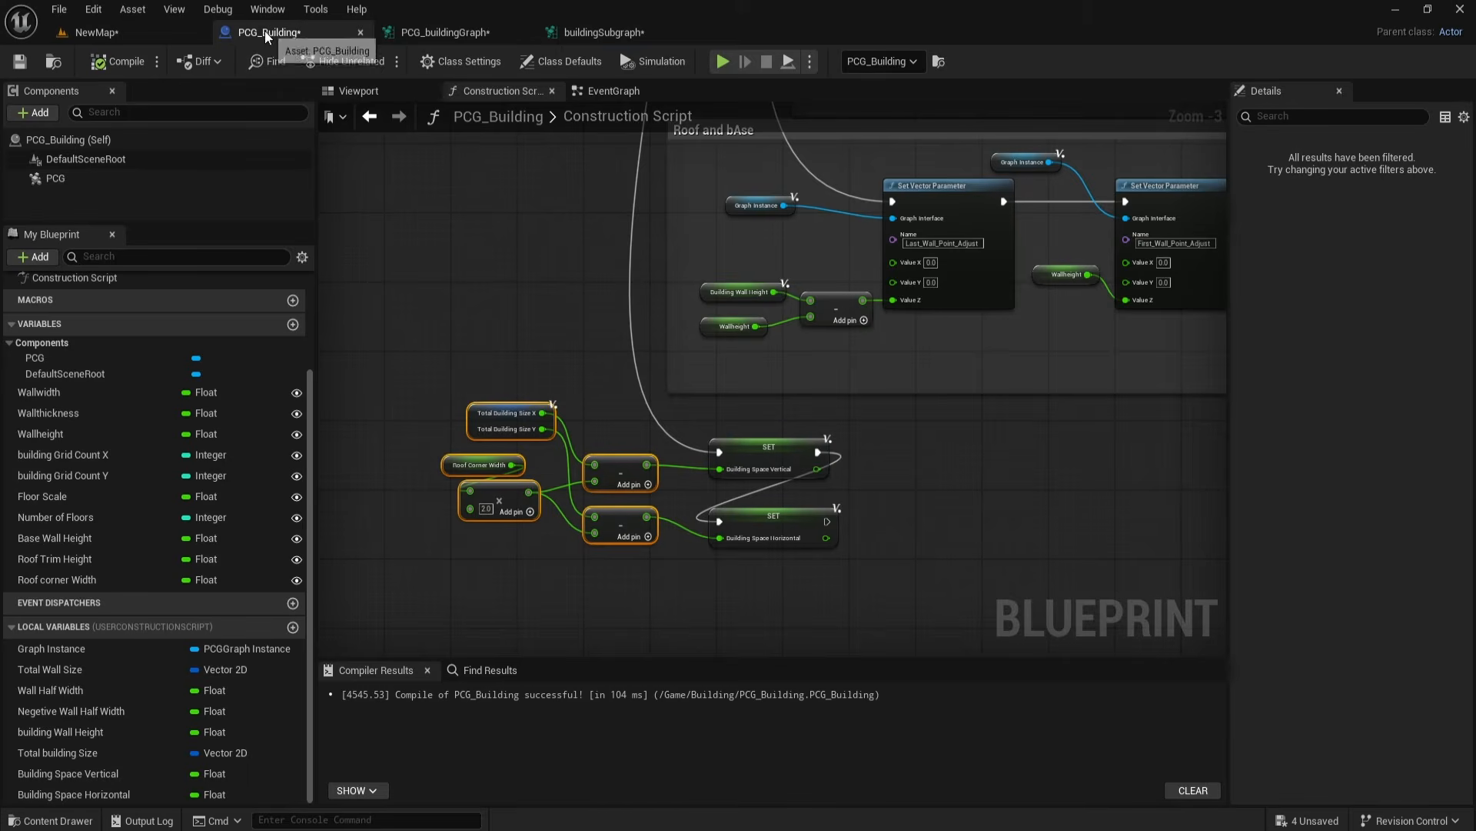
pyautogui.click(292, 324)
pyautogui.write('Roof Width')
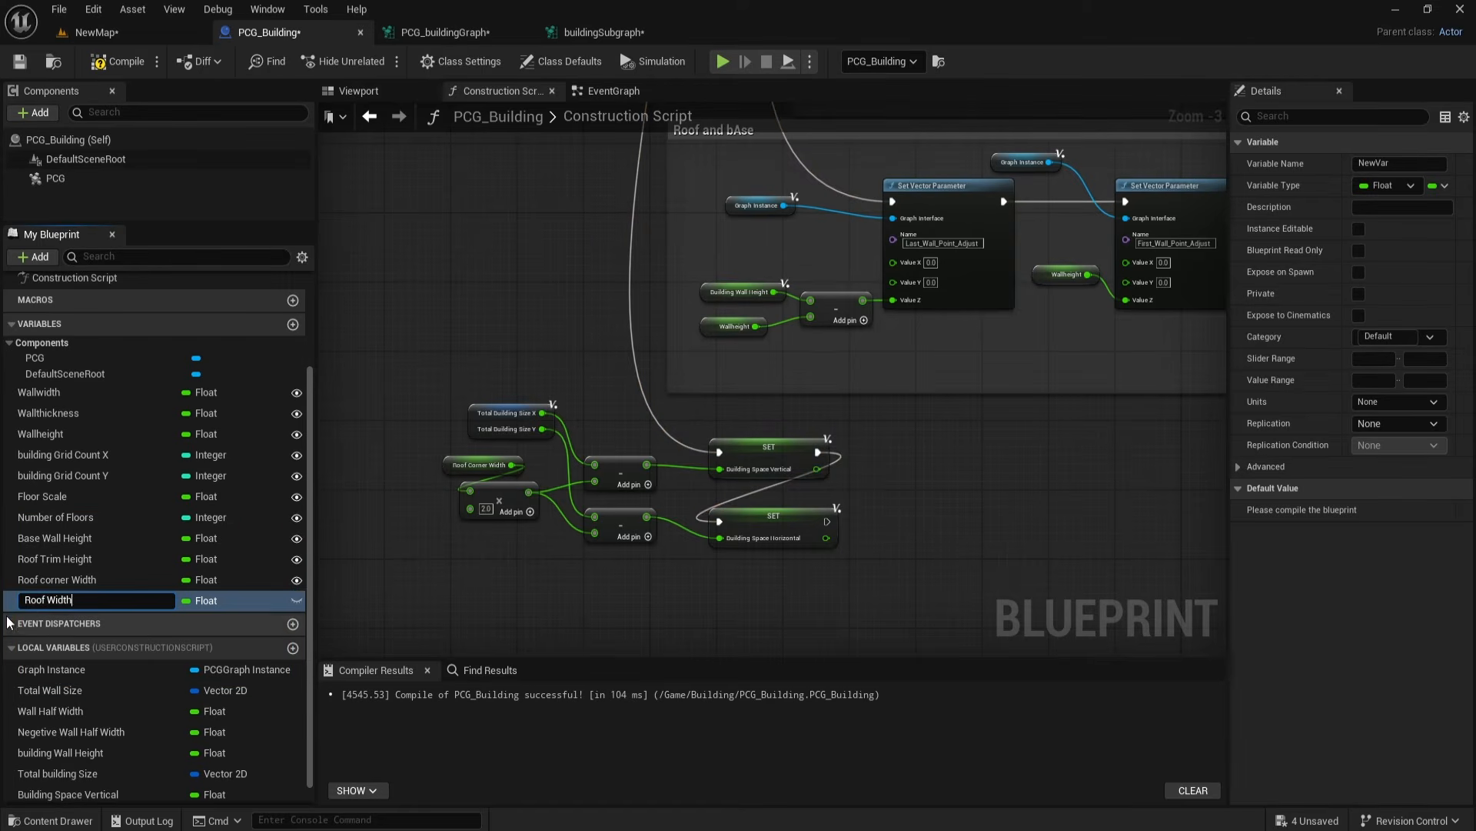
pyautogui.press('Return')
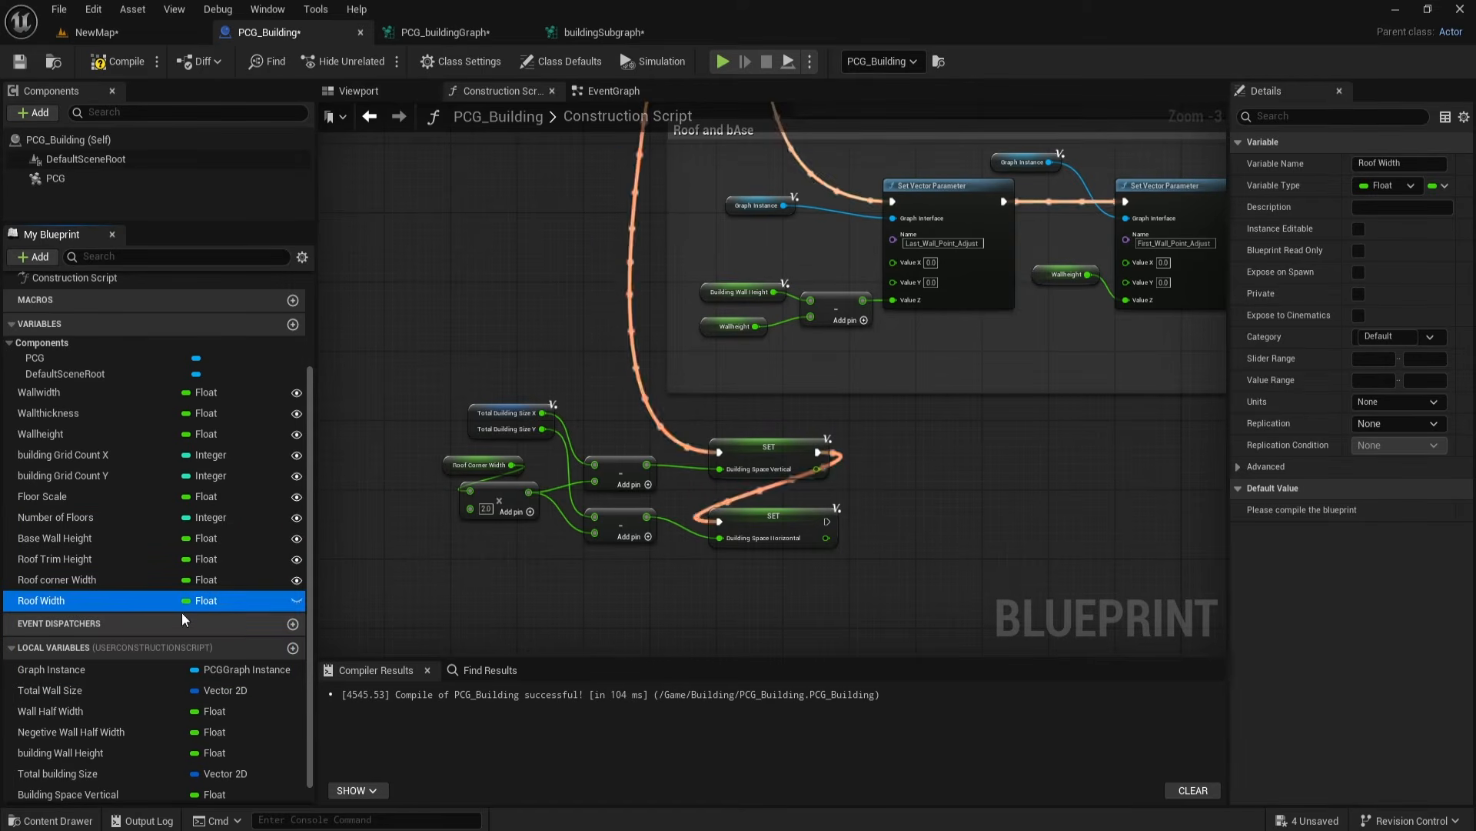
pyautogui.click(296, 600)
# Step: Compile PCG_Building, set Roof Width's default value to 50 and compile the blueprint again
pyautogui.click(119, 62)
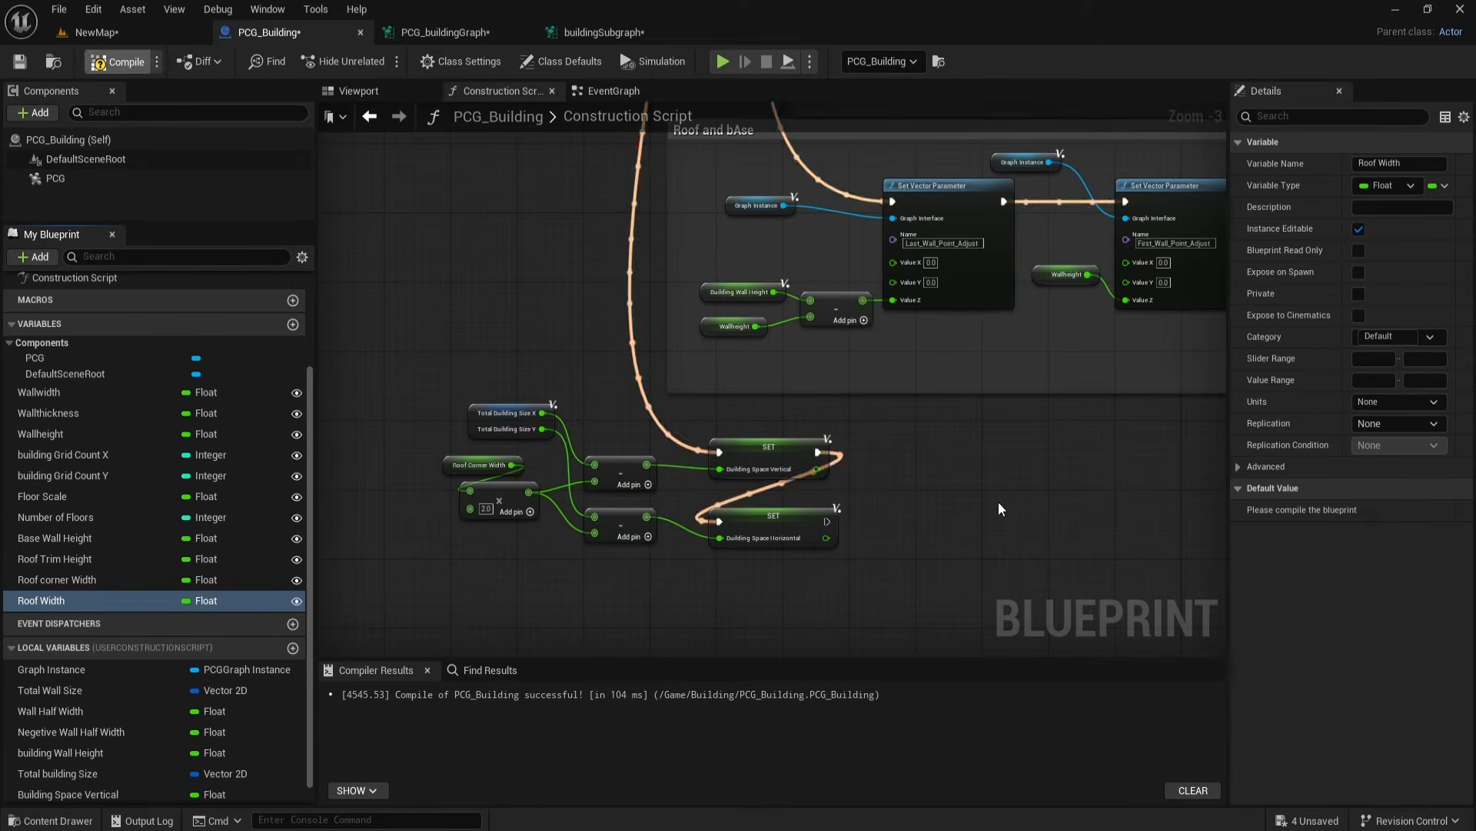
pyautogui.click(1380, 511)
pyautogui.write('50')
pyautogui.press('Return')
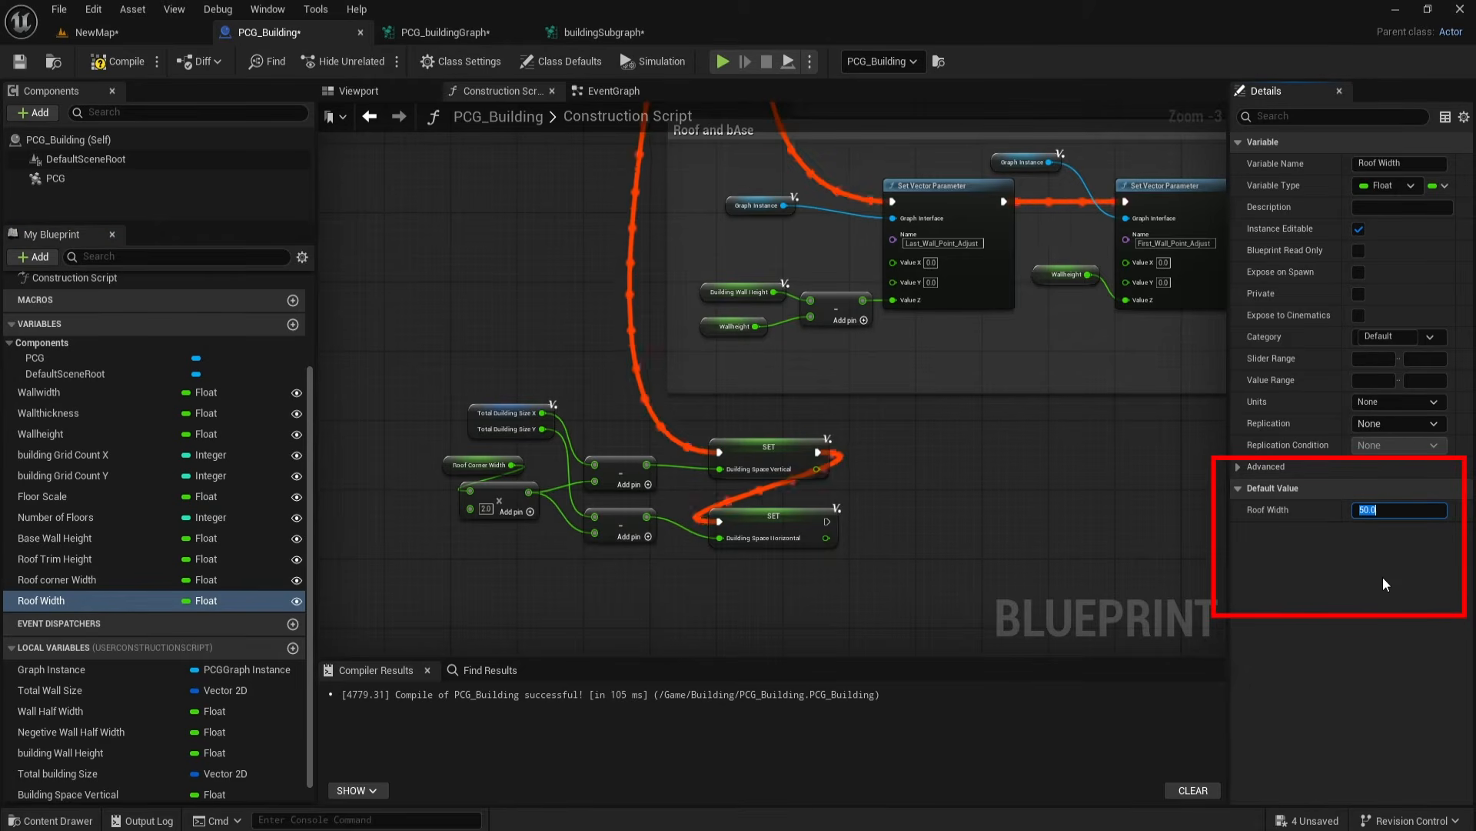
pyautogui.click(119, 61)
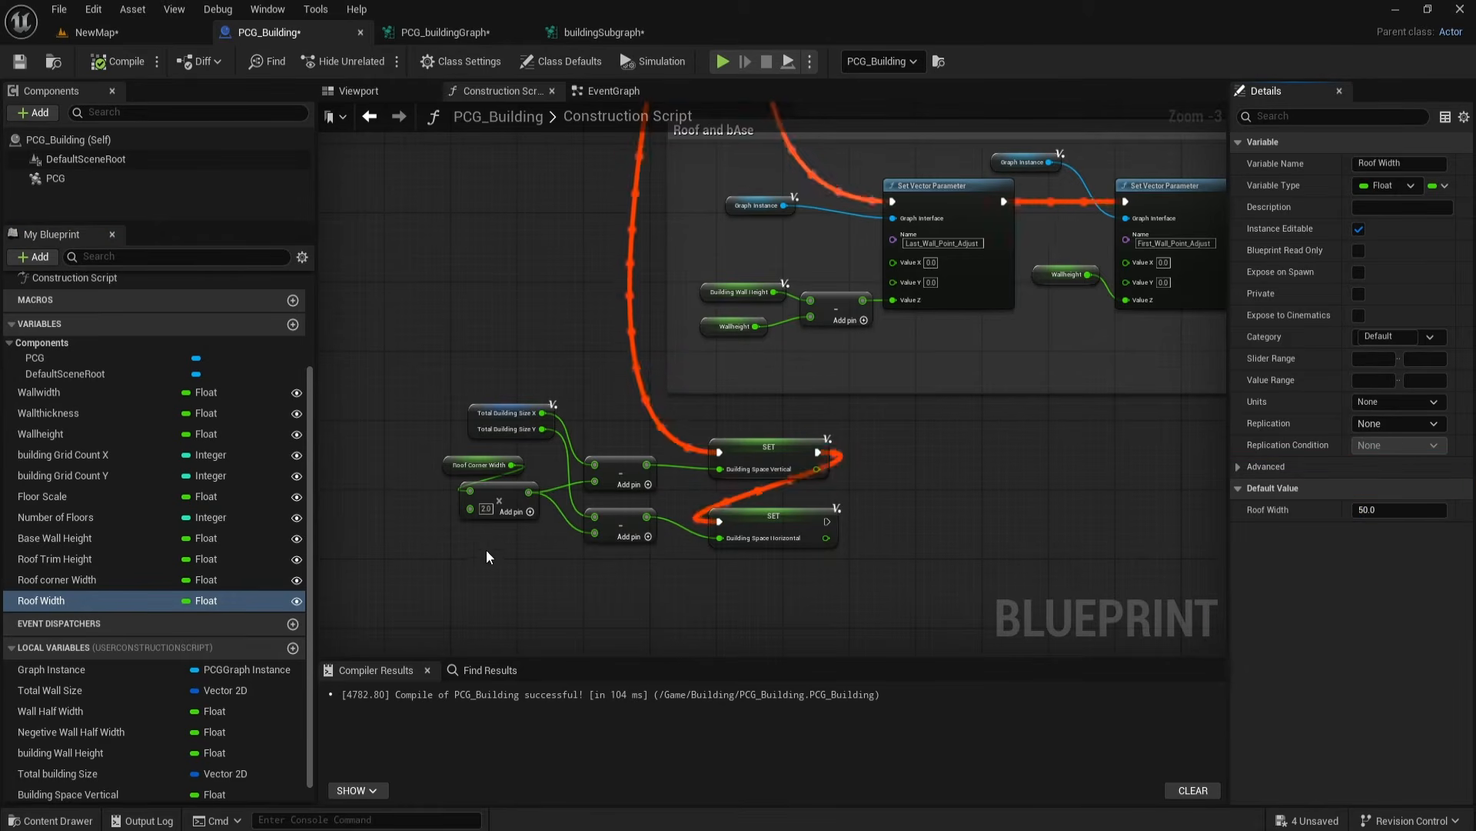
pyautogui.moveTo(449, 563); pyautogui.dragTo(406, 553, button='right')
# Step: In PCG_buildingGraph, feed the Building Subgraph's Step Distance from a new Get Actor Property node reading Roof Width
pyautogui.click(1374, 164)
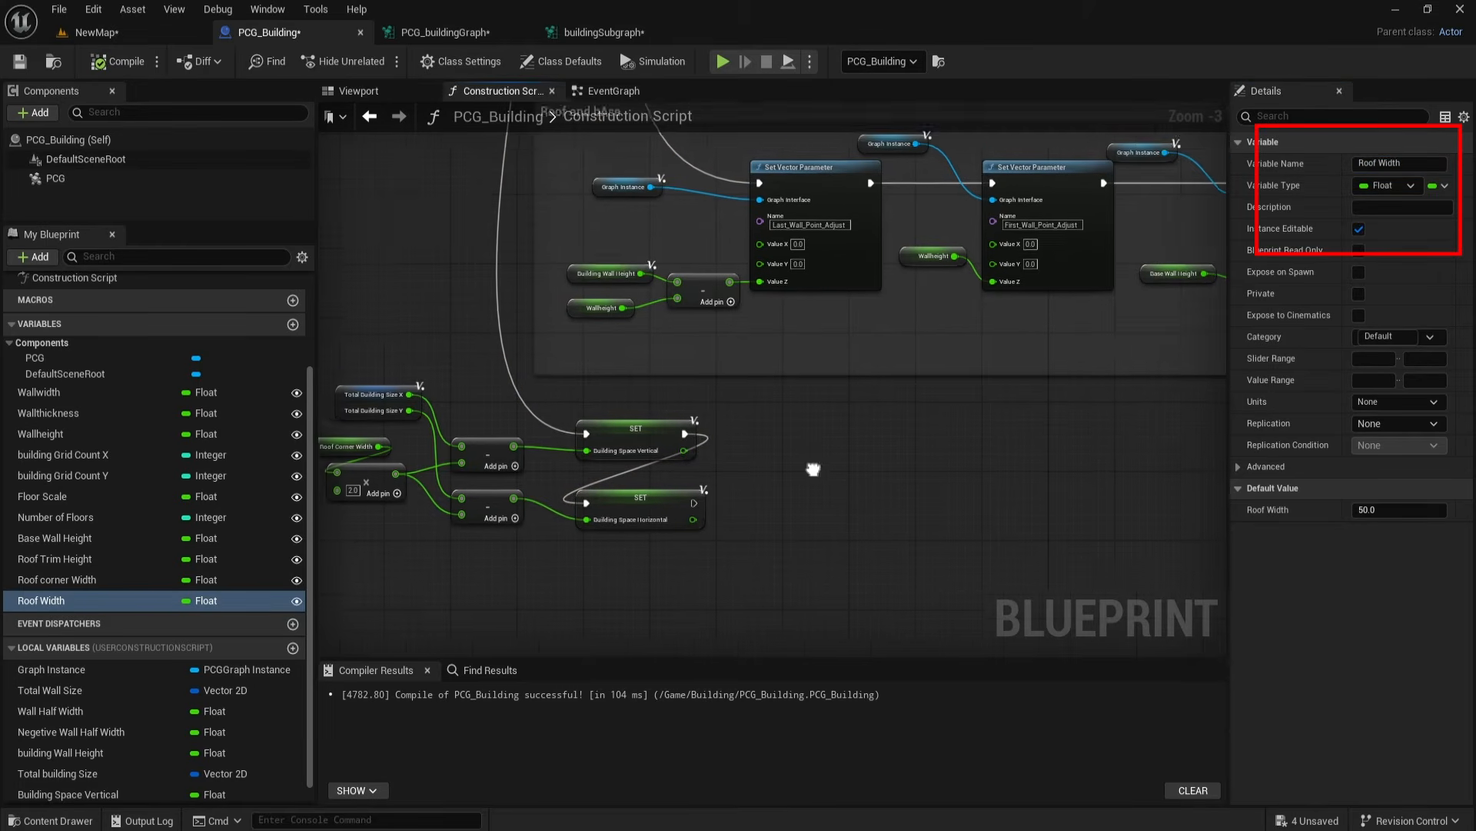
pyautogui.click(484, 32)
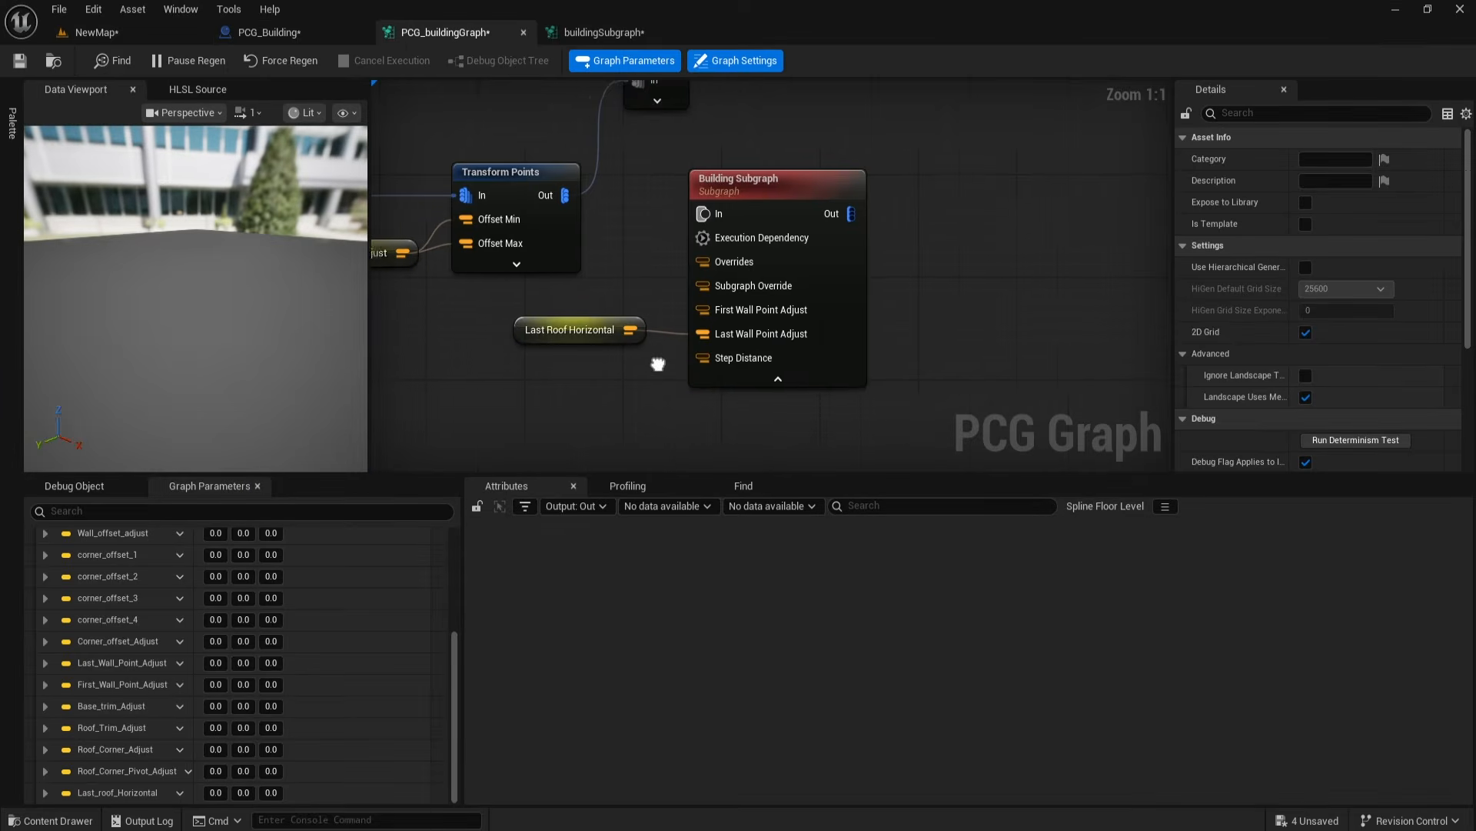
pyautogui.moveTo(723, 348); pyautogui.dragTo(577, 380)
pyautogui.write('get act')
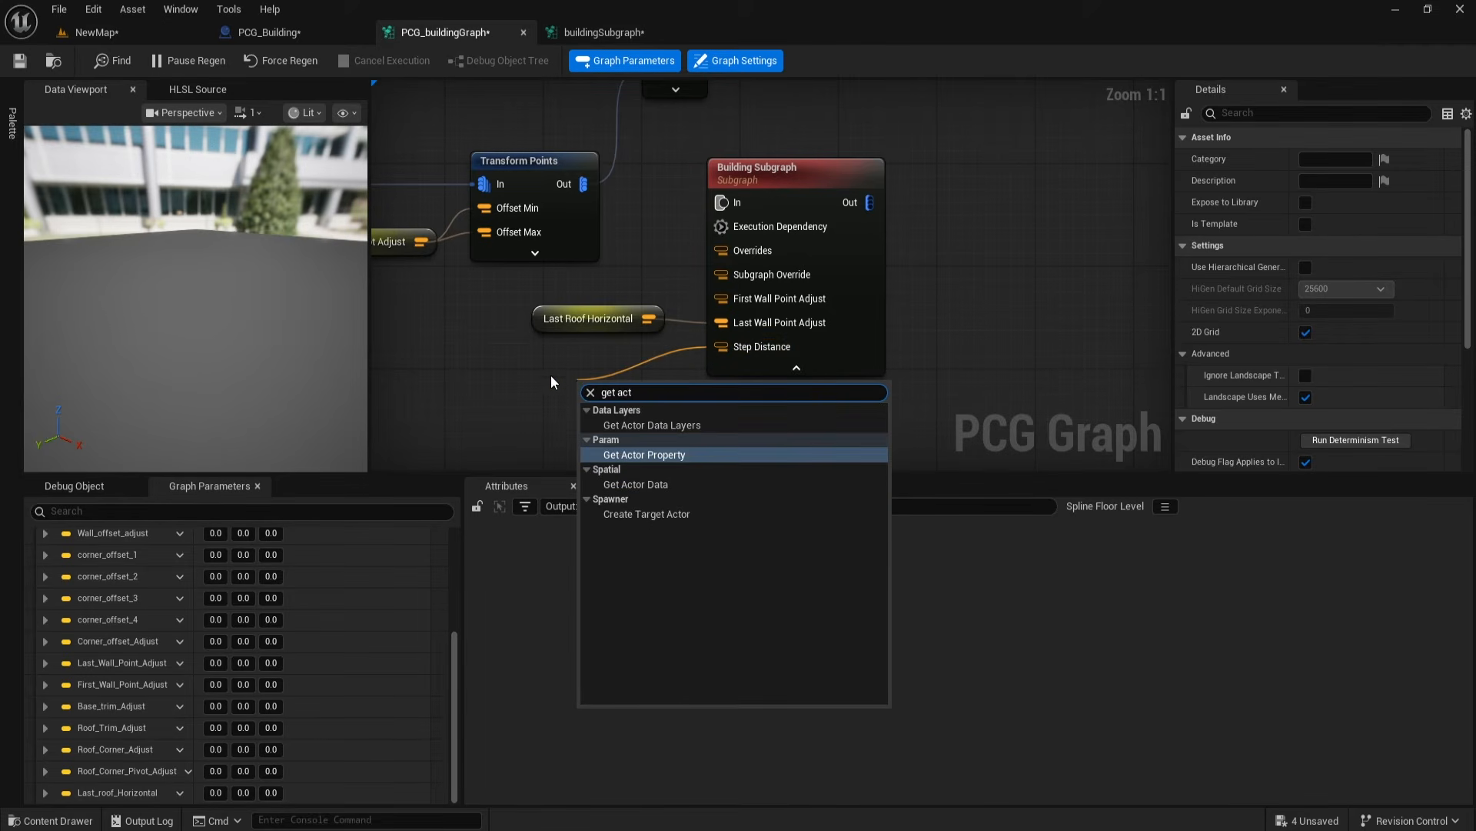
pyautogui.click(651, 452)
pyautogui.moveTo(629, 395); pyautogui.dragTo(610, 372)
pyautogui.click(1346, 245)
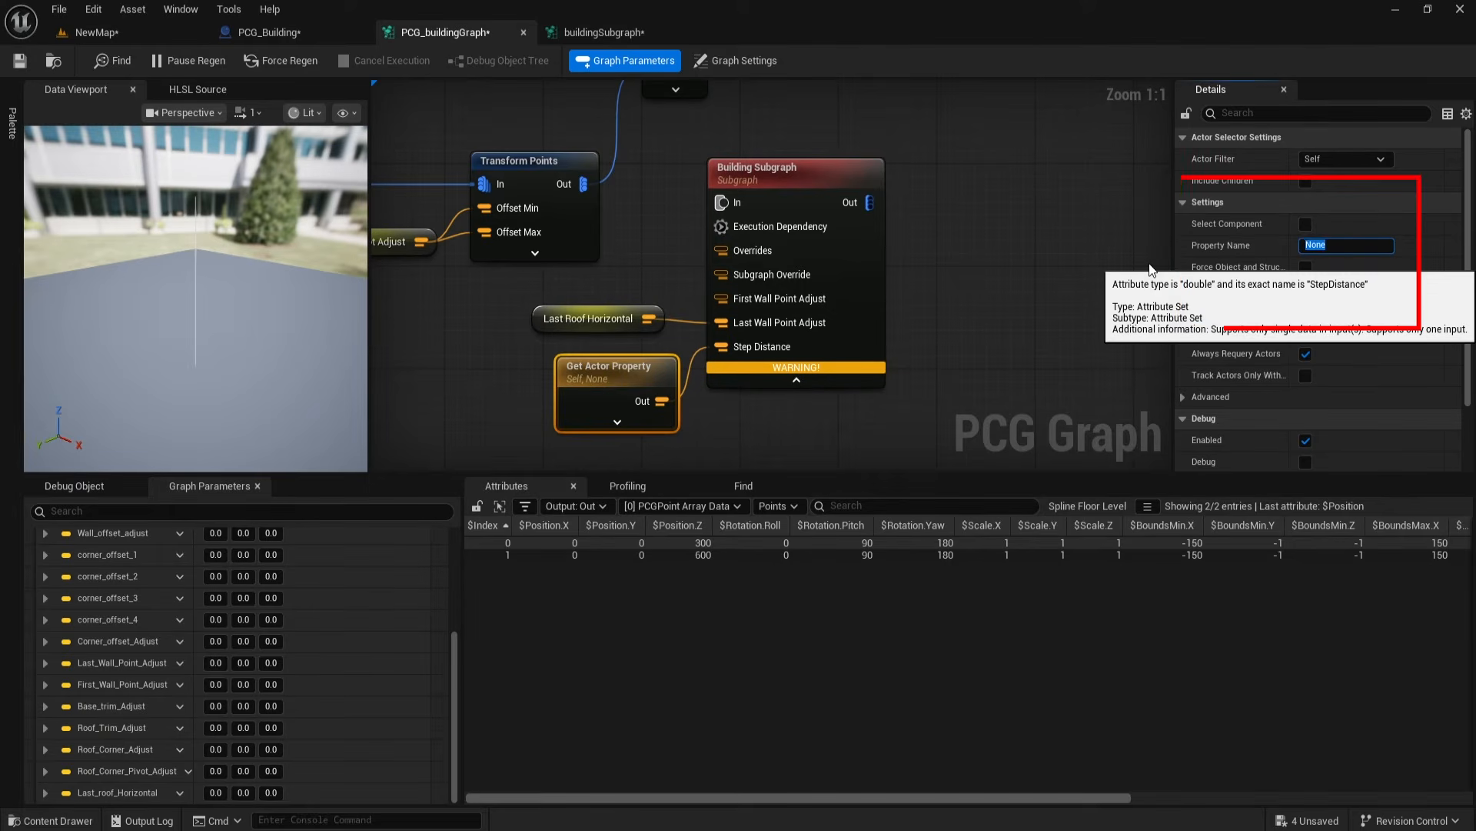
pyautogui.write('Roof Width')
pyautogui.press('Return')
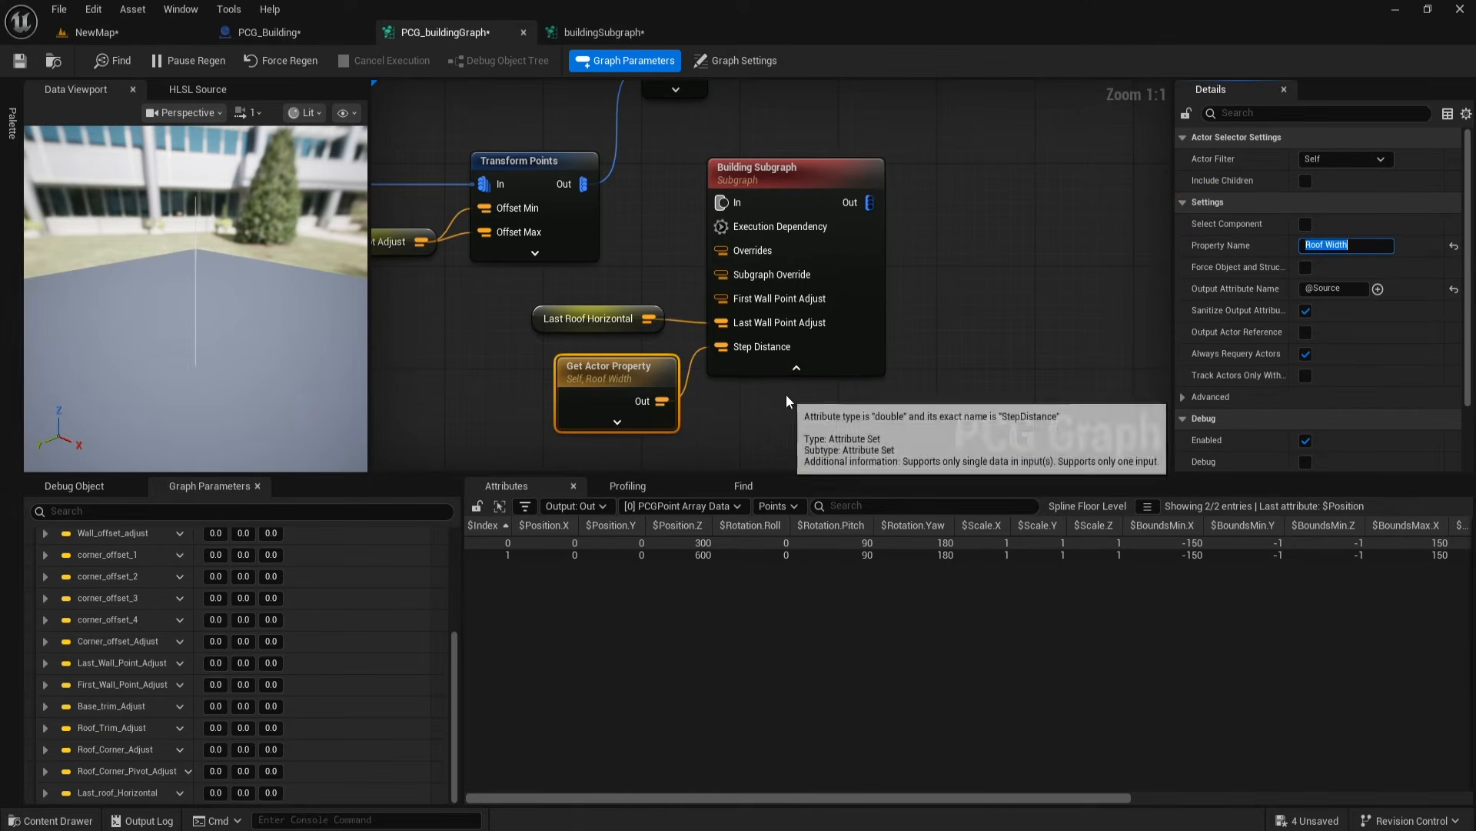
# Step: Collapse the Building Subgraph's extra pins and move it with its two input nodes beyond the roof corner Transform Points
pyautogui.click(796, 367)
pyautogui.moveTo(783, 179); pyautogui.dragTo(815, 298)
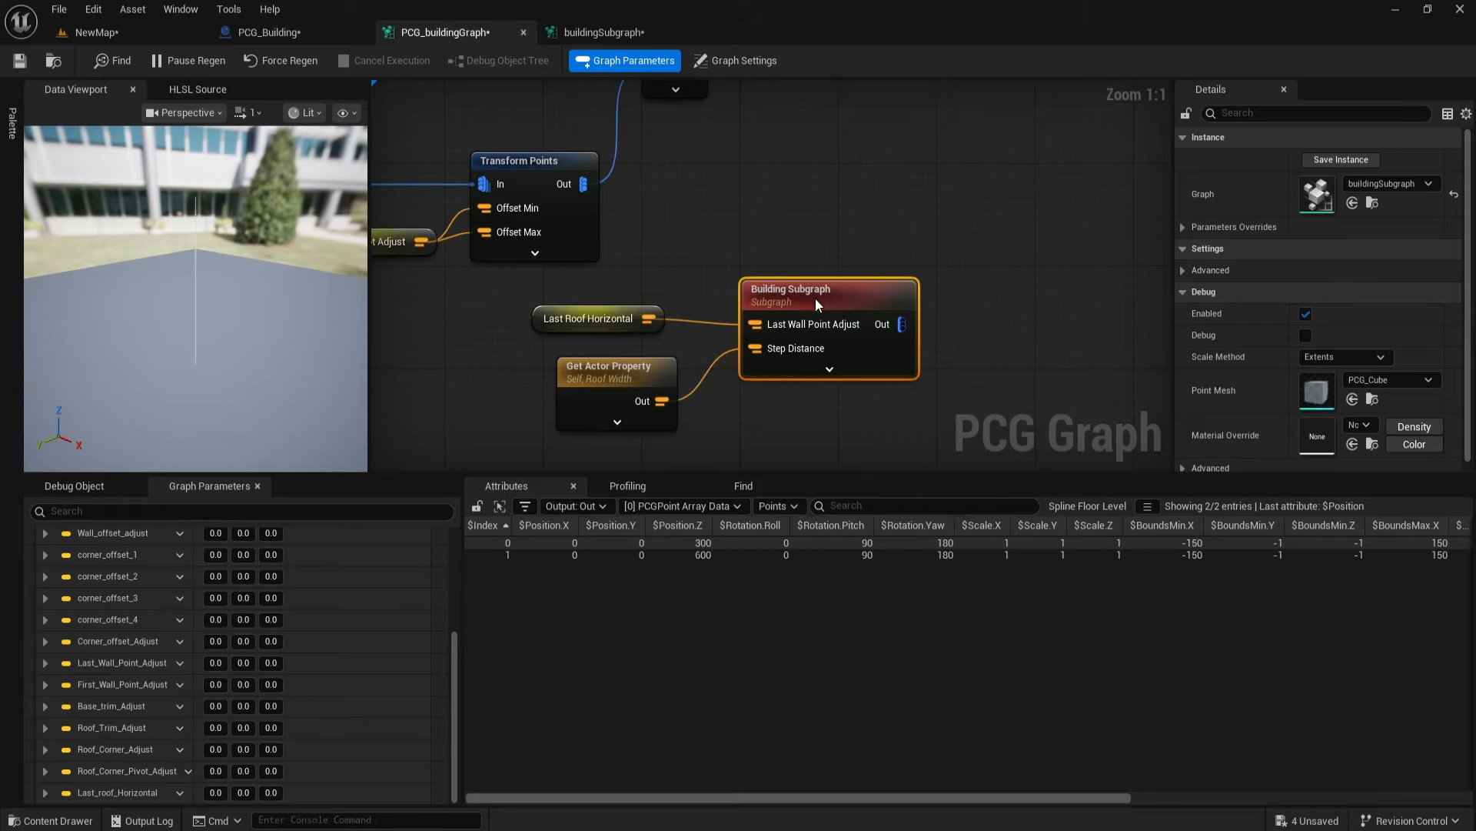
pyautogui.moveTo(566, 294); pyautogui.dragTo(761, 362)
pyautogui.moveTo(816, 298); pyautogui.dragTo(992, 121)
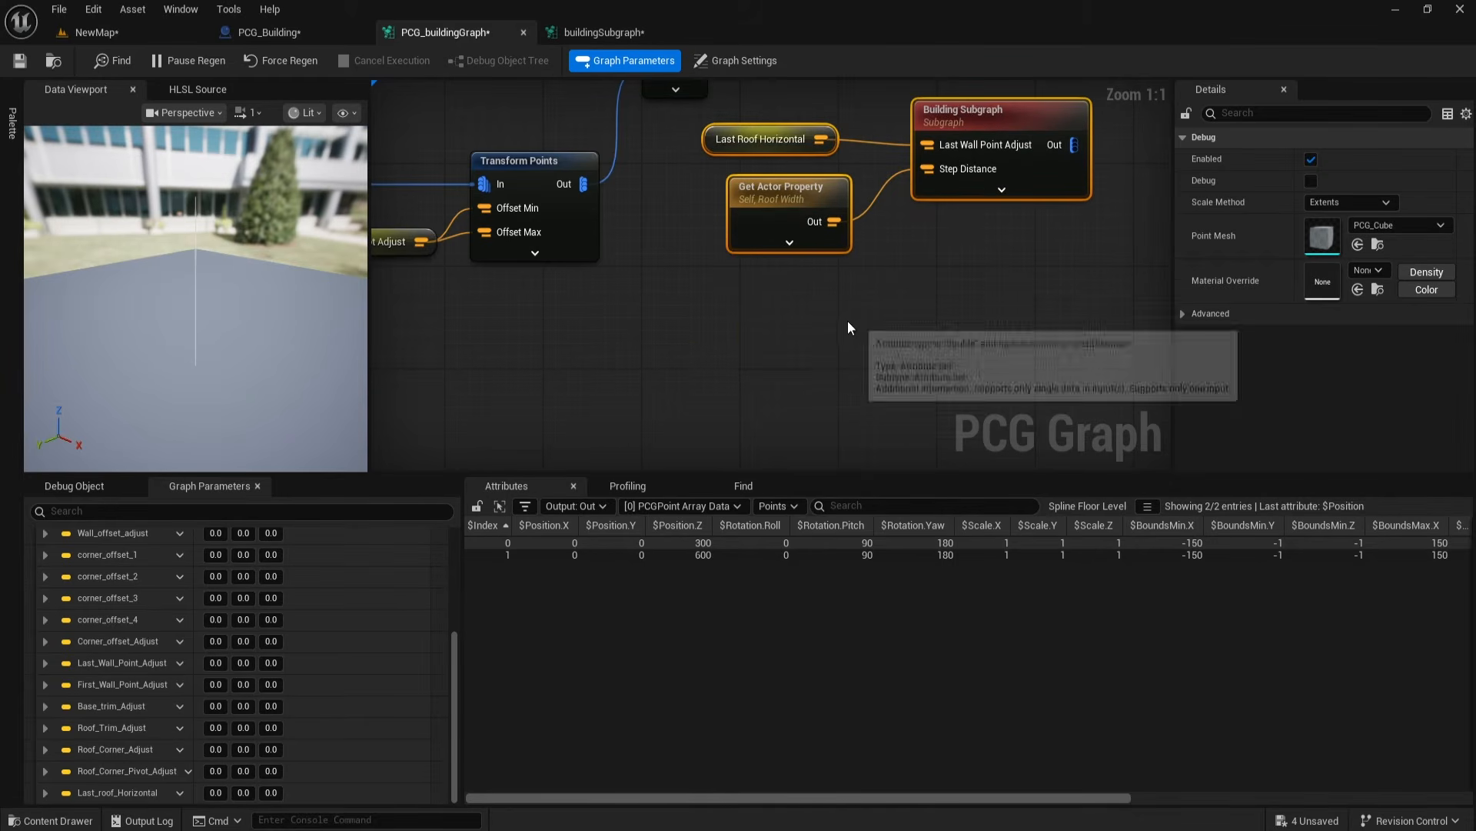
pyautogui.moveTo(849, 322); pyautogui.dragTo(655, 441, button='right')
pyautogui.moveTo(832, 241); pyautogui.dragTo(857, 190)
# Step: Add a Copy Points node past the Building Subgraph and connect the roof corner Transform Points output to its Target
pyautogui.click(643, 402)
pyautogui.moveTo(643, 401); pyautogui.dragTo(620, 363, button='right')
pyautogui.rightClick(621, 363)
pyautogui.write('copy')
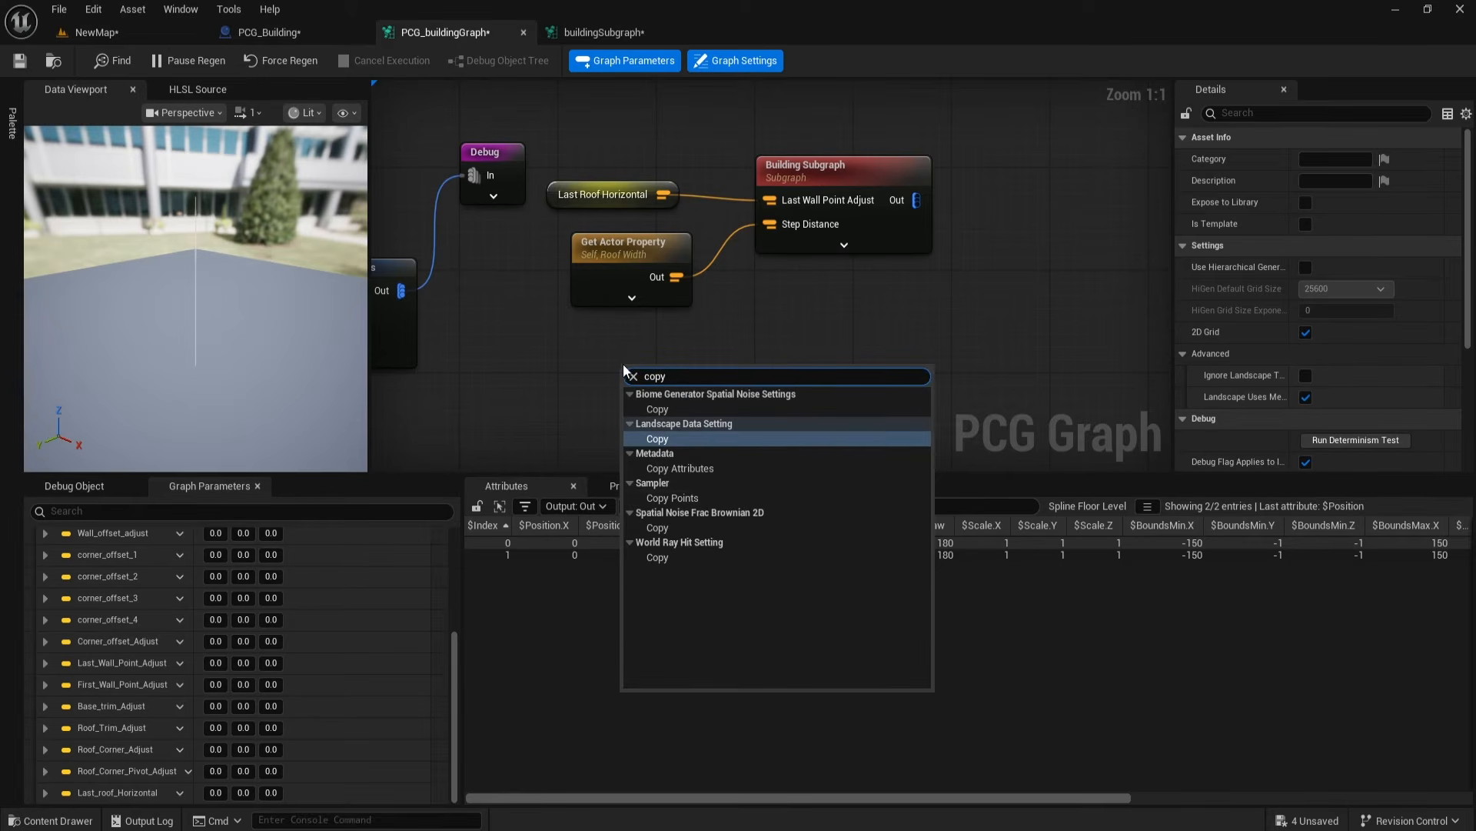
pyautogui.click(673, 498)
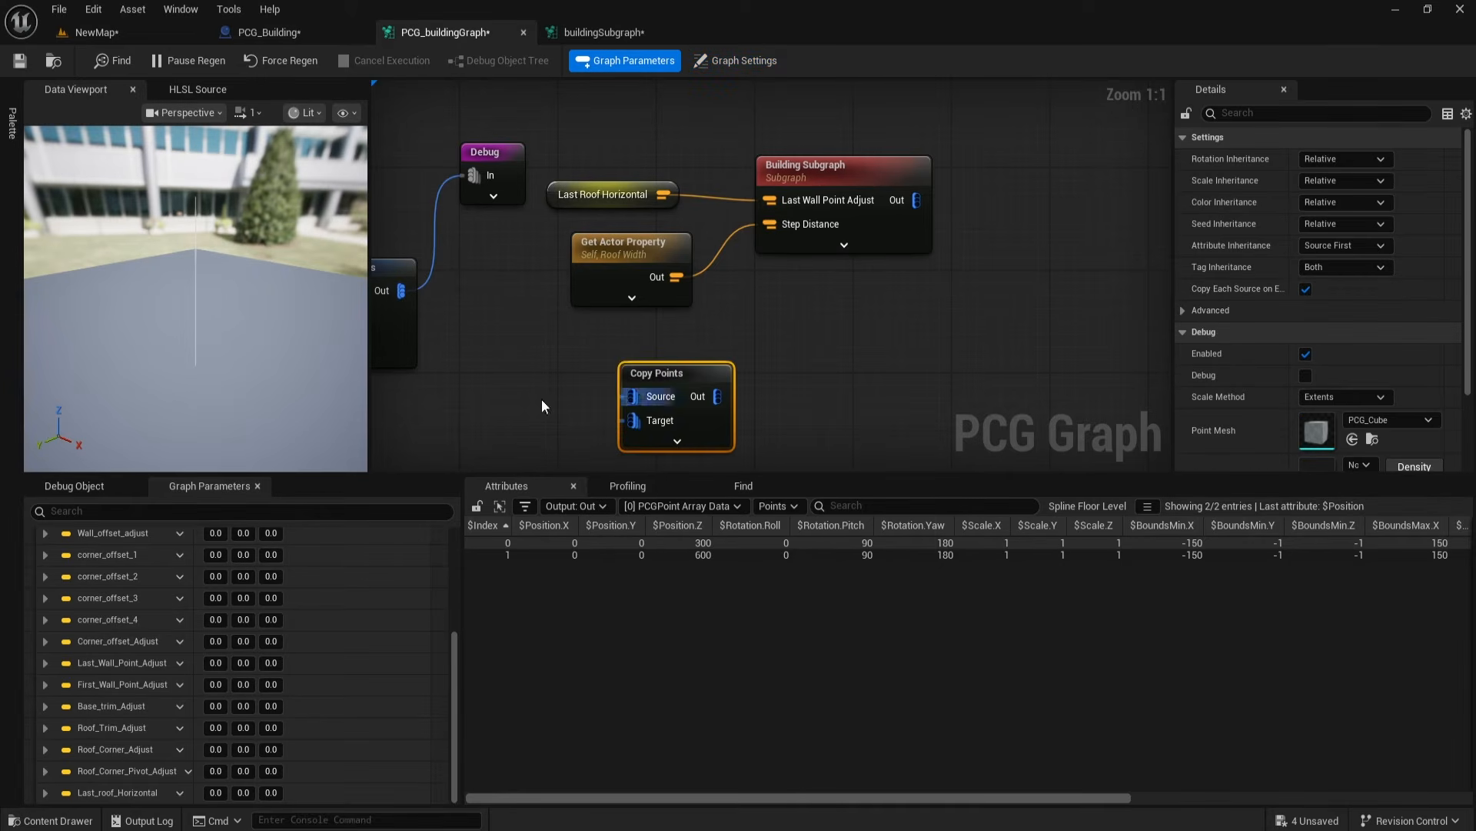
pyautogui.moveTo(405, 292); pyautogui.dragTo(635, 426)
pyautogui.moveTo(674, 380); pyautogui.dragTo(1015, 250)
# Step: Move the Building Subgraph group above the target wire and connect its output to the Copy Points Source
pyautogui.moveTo(659, 225); pyautogui.dragTo(729, 317, button='right')
pyautogui.moveTo(659, 225); pyautogui.dragTo(918, 322)
pyautogui.moveTo(885, 257); pyautogui.dragTo(860, 155)
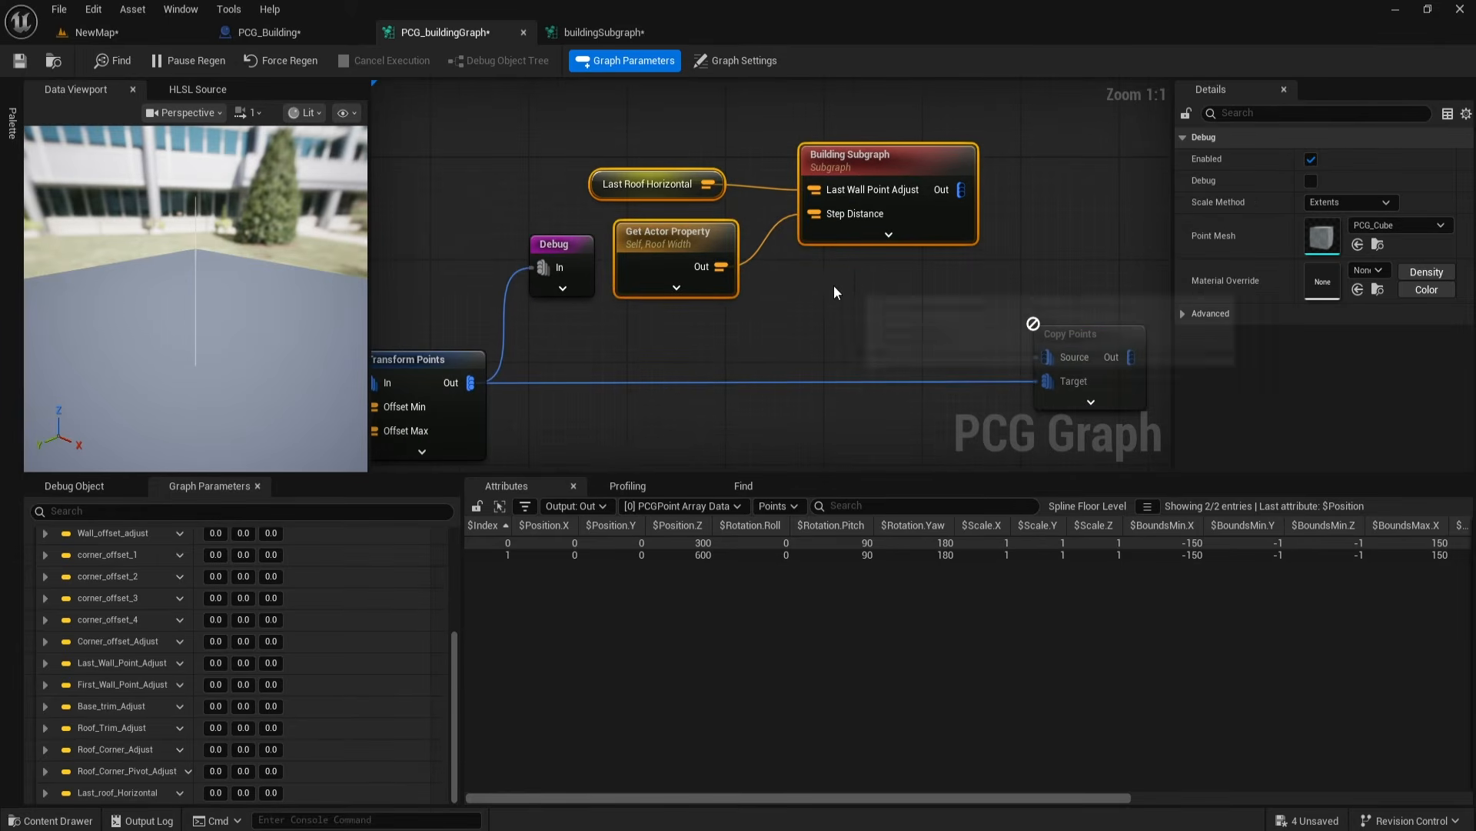
pyautogui.moveTo(940, 202); pyautogui.dragTo(814, 200, button='right')
pyautogui.moveTo(836, 193); pyautogui.dragTo(838, 194)
pyautogui.moveTo(915, 361); pyautogui.dragTo(916, 362)
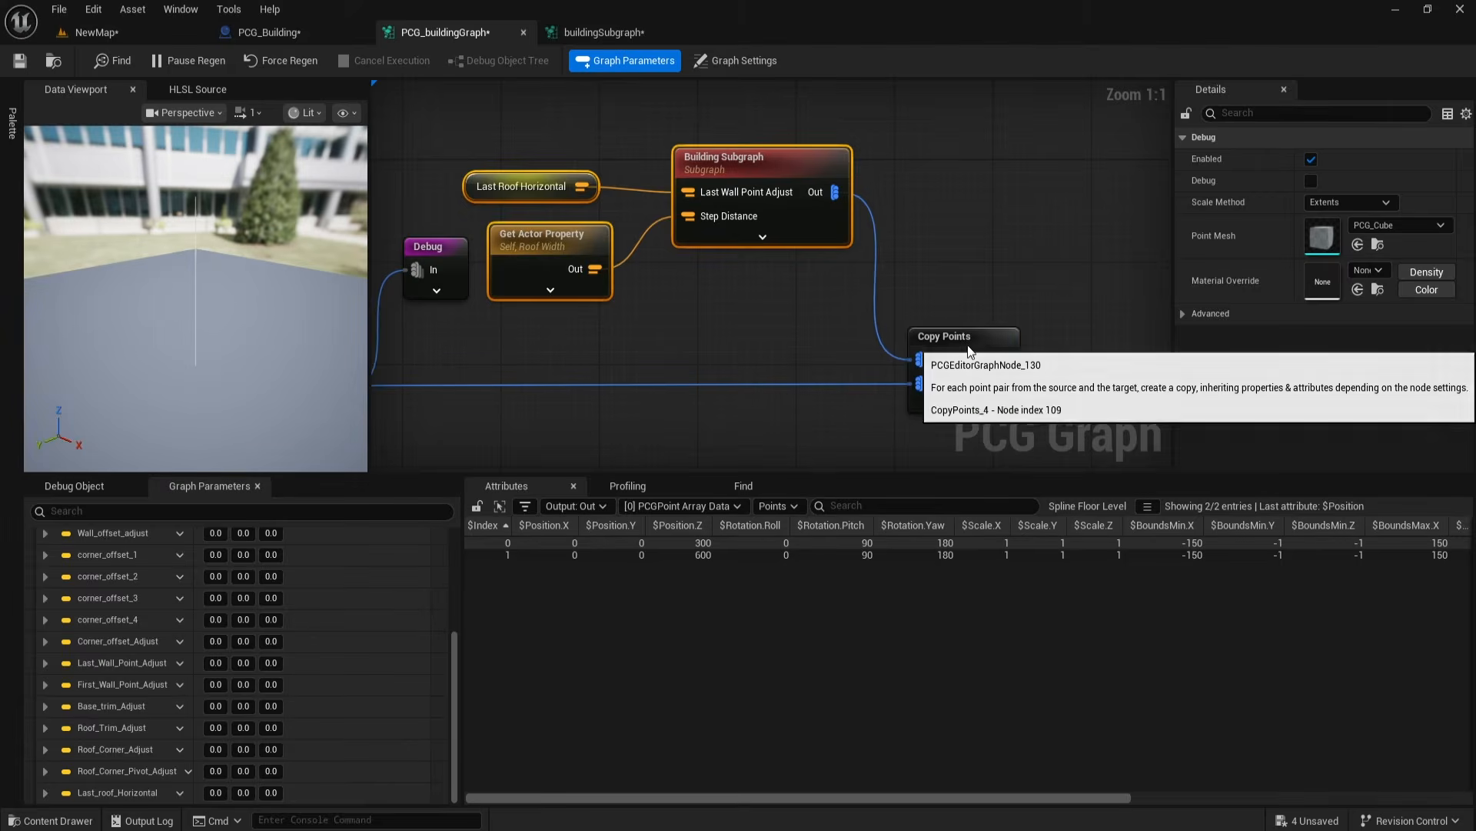
# Step: Inspect the Copy Points node's output attributes and shift the node farther from the Building Subgraph
pyautogui.click(994, 339)
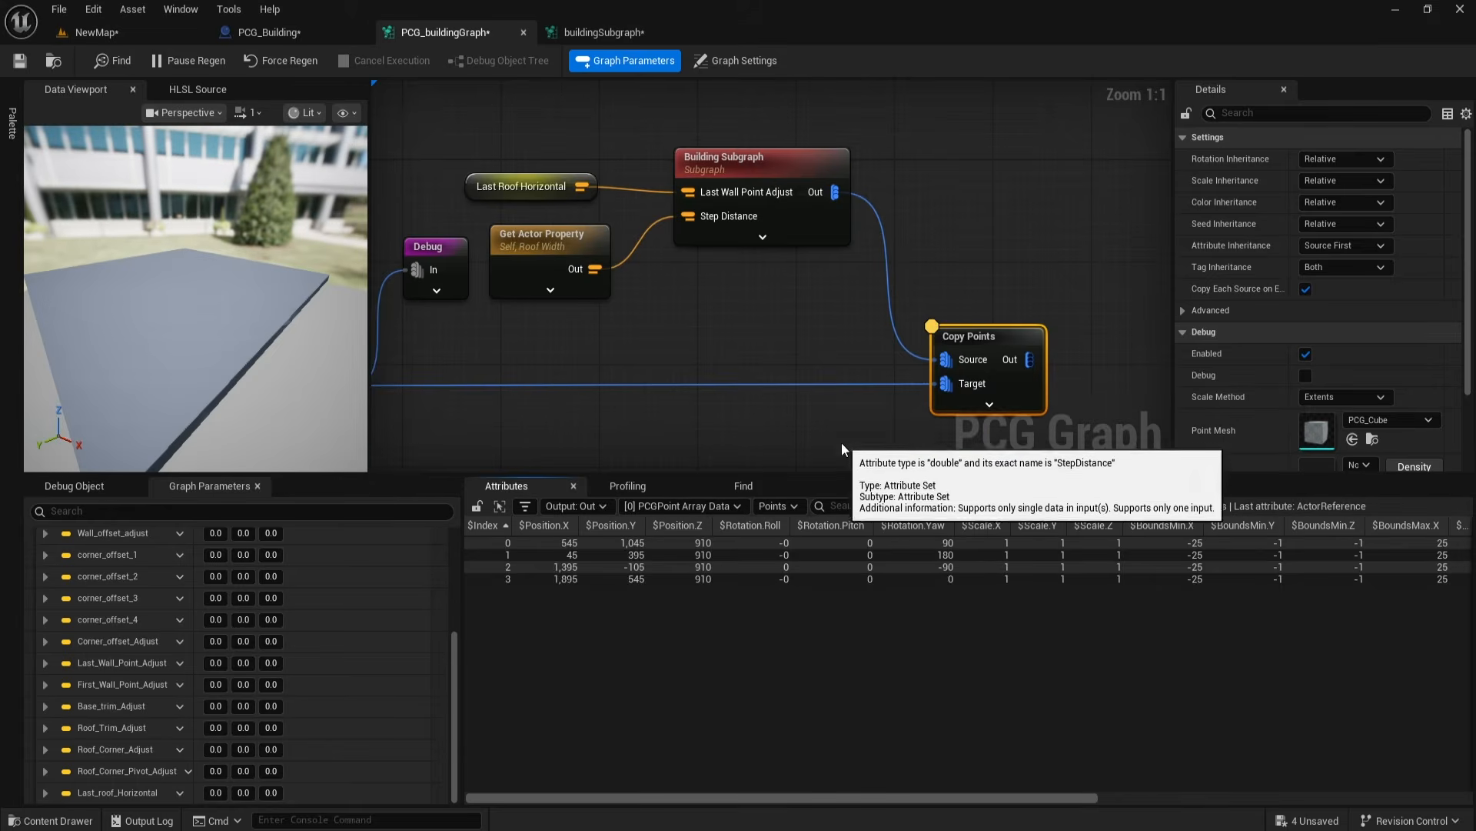
pyautogui.moveTo(841, 442); pyautogui.dragTo(744, 414, button='right')
pyautogui.moveTo(876, 313); pyautogui.dragTo(911, 318)
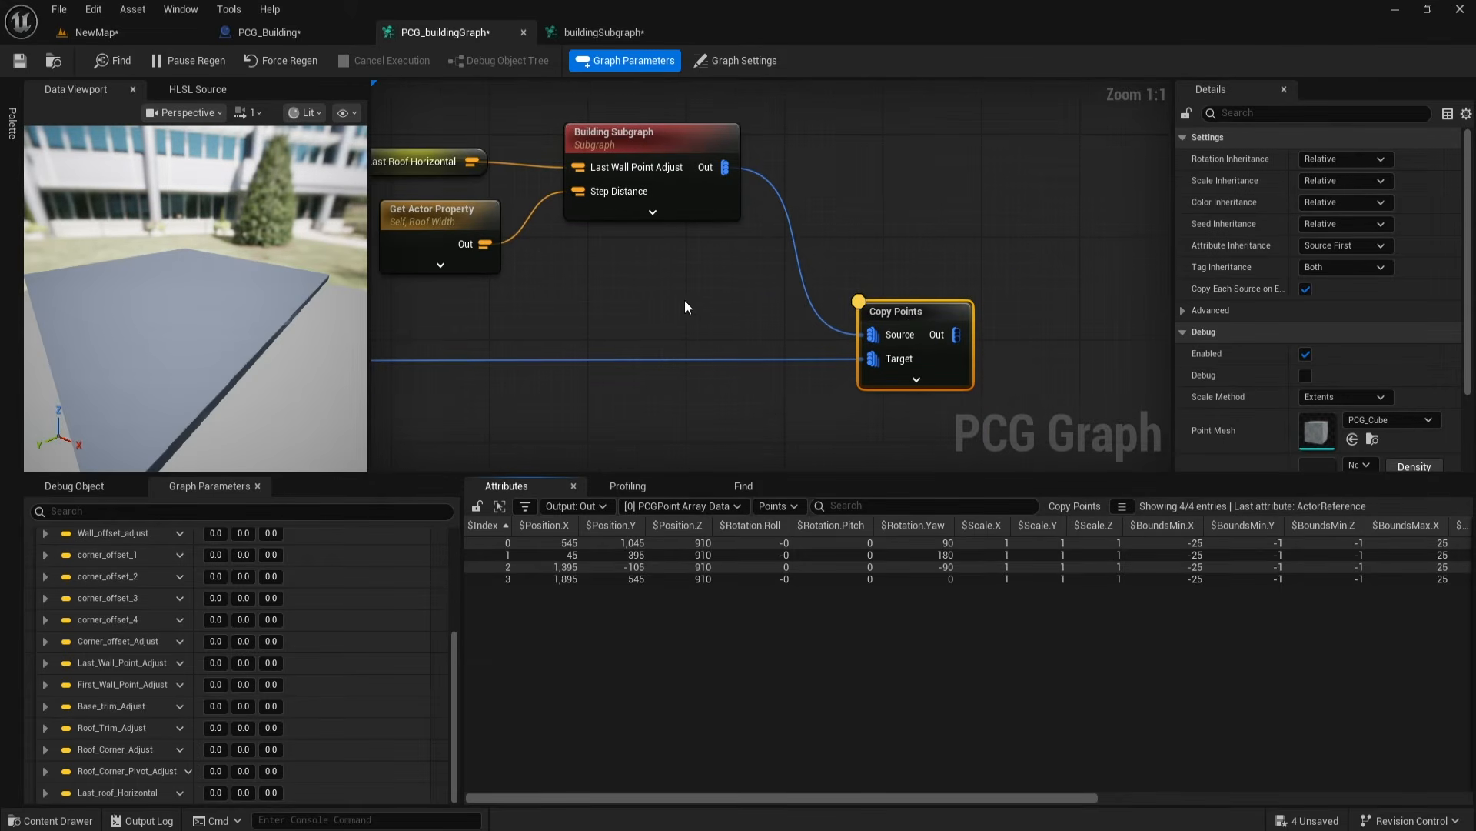
# Step: Tidy the roof nodes by aligning Last Roof Horizontal above Get Actor Property and moving the Debug node up
pyautogui.moveTo(687, 306); pyautogui.dragTo(834, 303, button='right')
pyautogui.moveTo(547, 160); pyautogui.dragTo(571, 165)
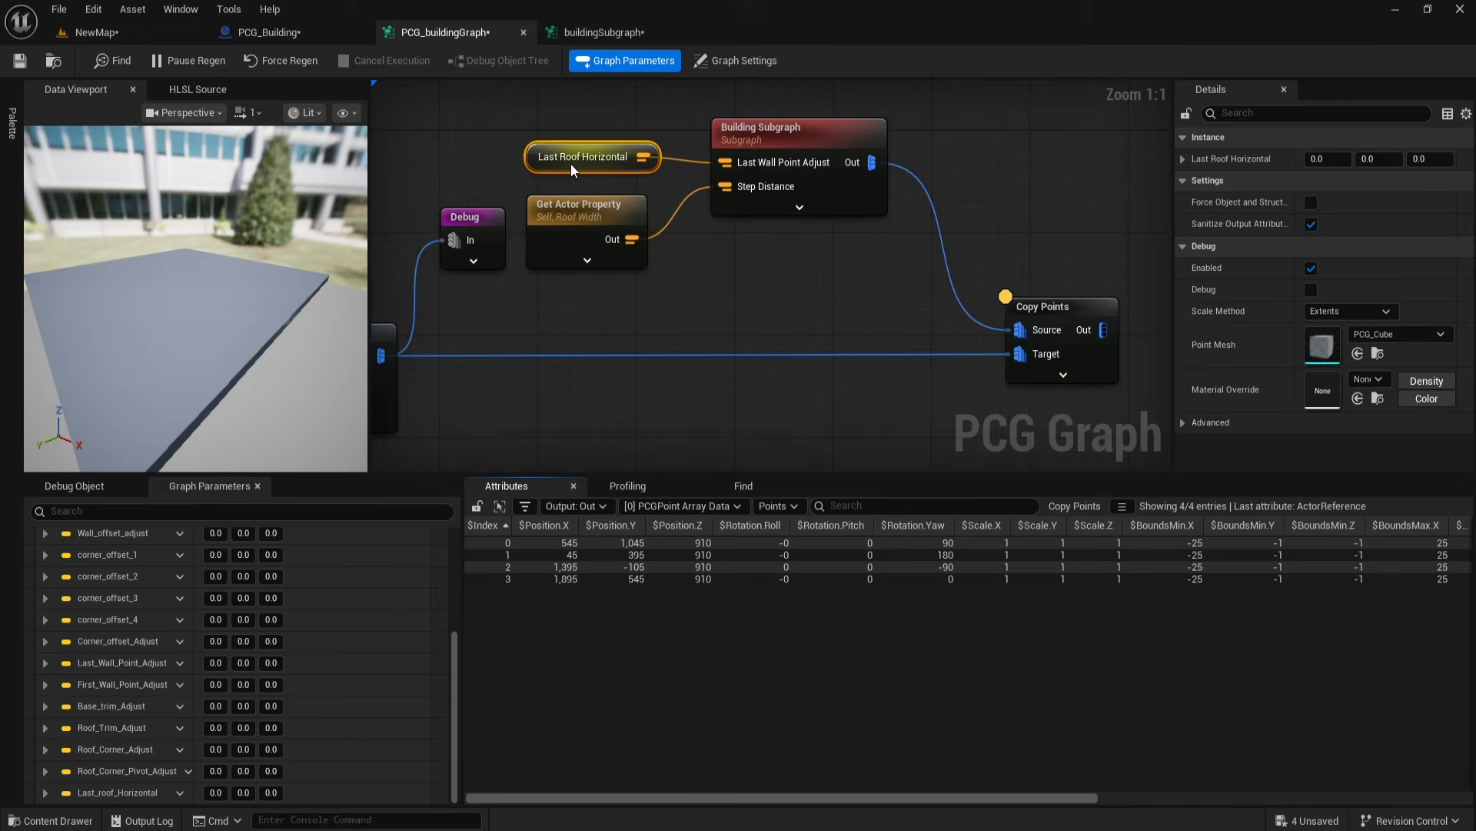
pyautogui.moveTo(475, 213); pyautogui.dragTo(474, 190)
pyautogui.moveTo(770, 313); pyautogui.dragTo(590, 284, button='right')
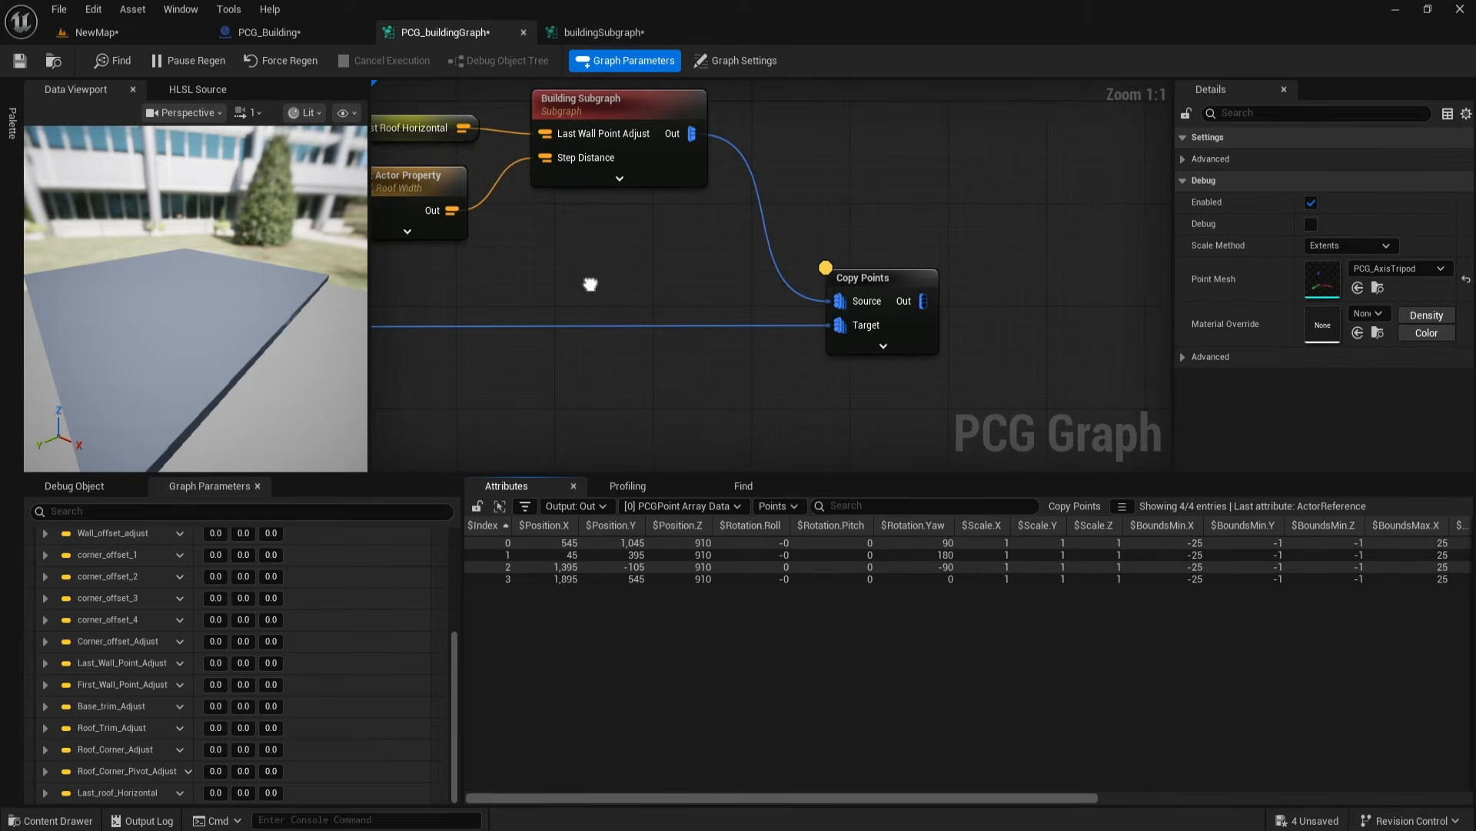
pyautogui.moveTo(902, 425); pyautogui.dragTo(800, 421, button='right')
pyautogui.moveTo(406, 300); pyautogui.dragTo(635, 314, button='right')
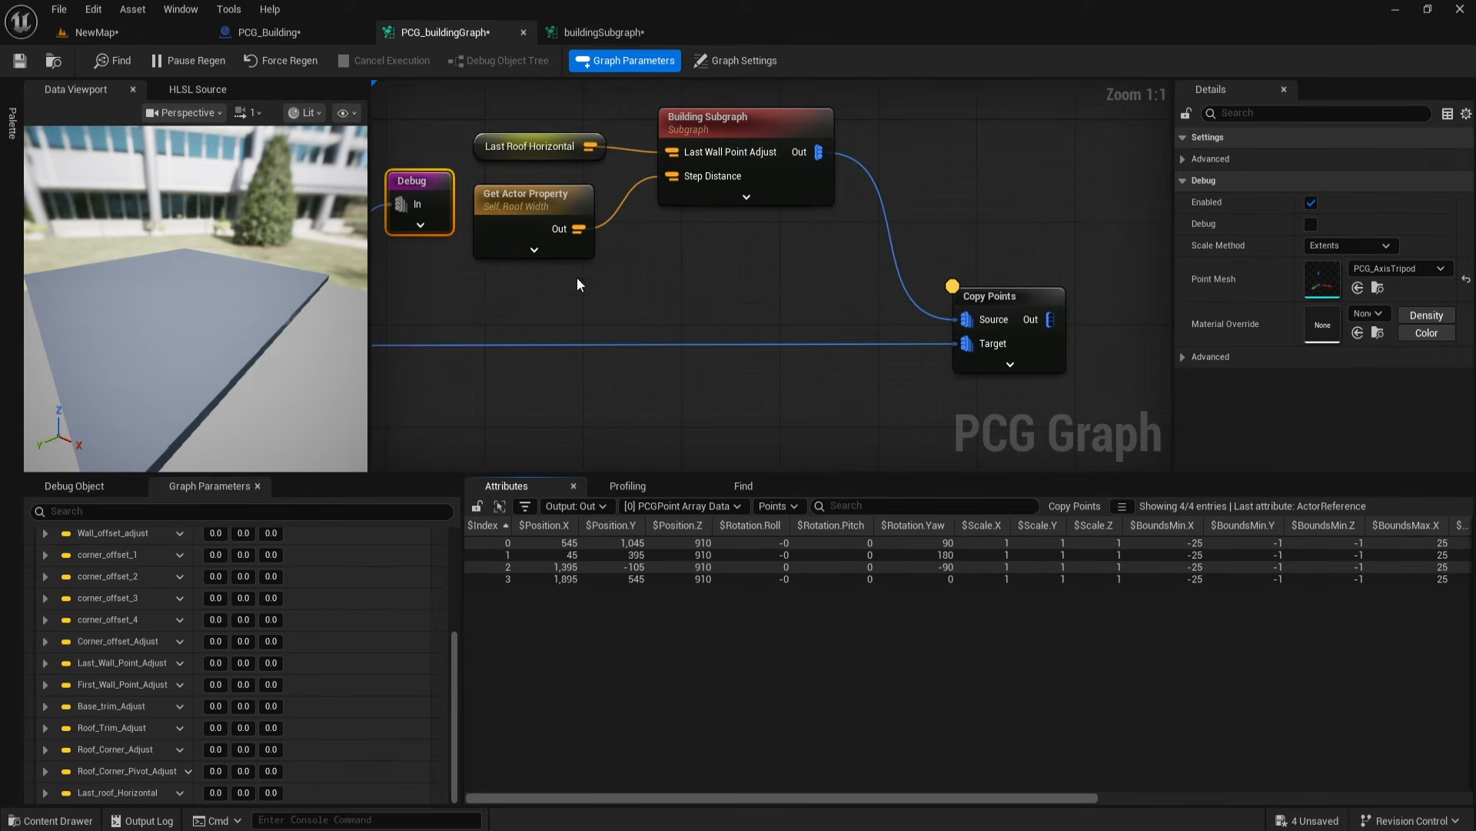
# Step: Review the Building Subgraph's two input nodes and the buildingSubgraph asset, then return to PCG_Building's Construction Script
pyautogui.click(546, 212)
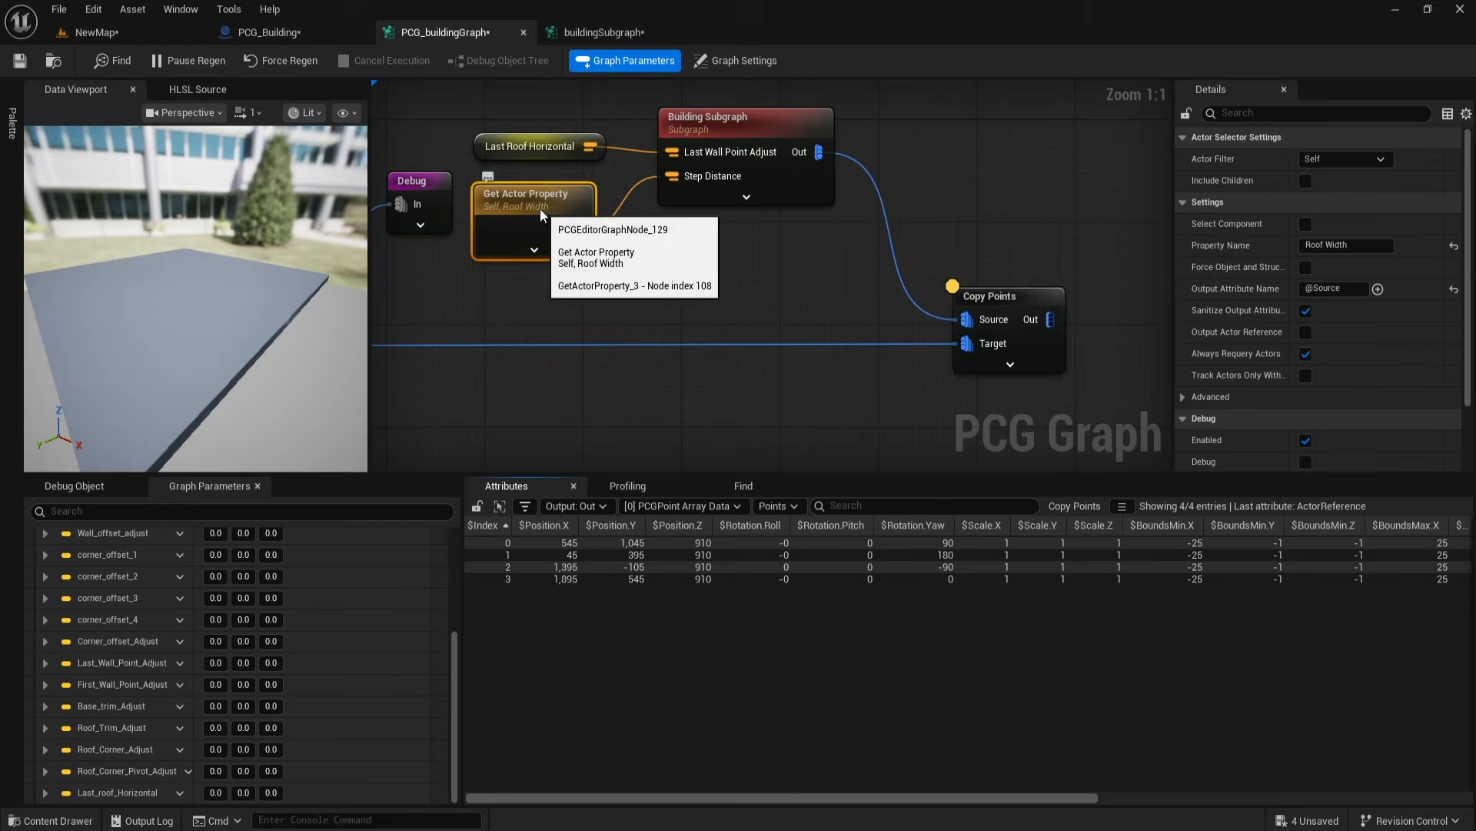
pyautogui.click(537, 146)
pyautogui.moveTo(599, 301); pyautogui.dragTo(623, 300, button='right')
pyautogui.click(592, 32)
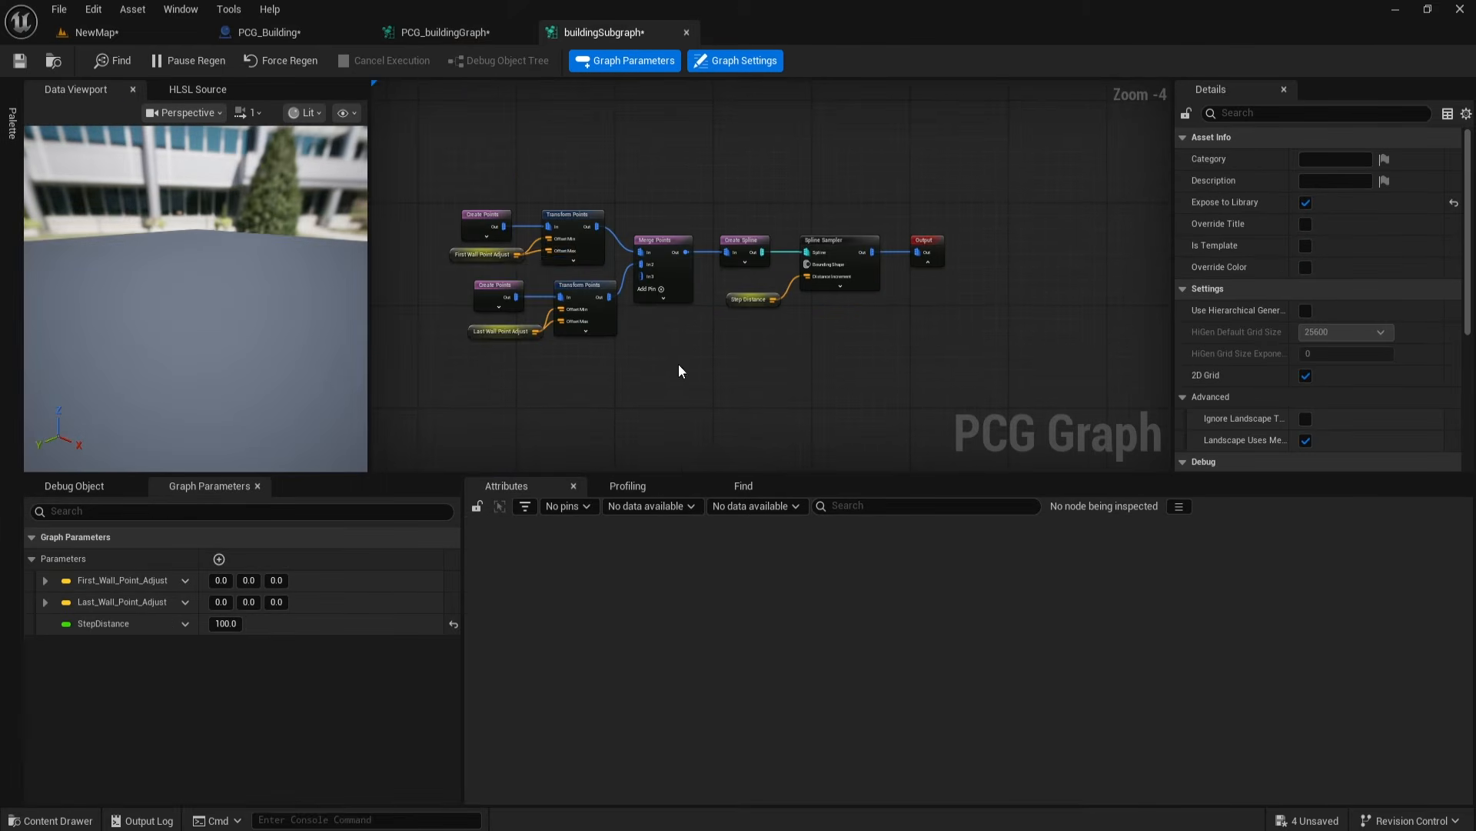
pyautogui.click(252, 32)
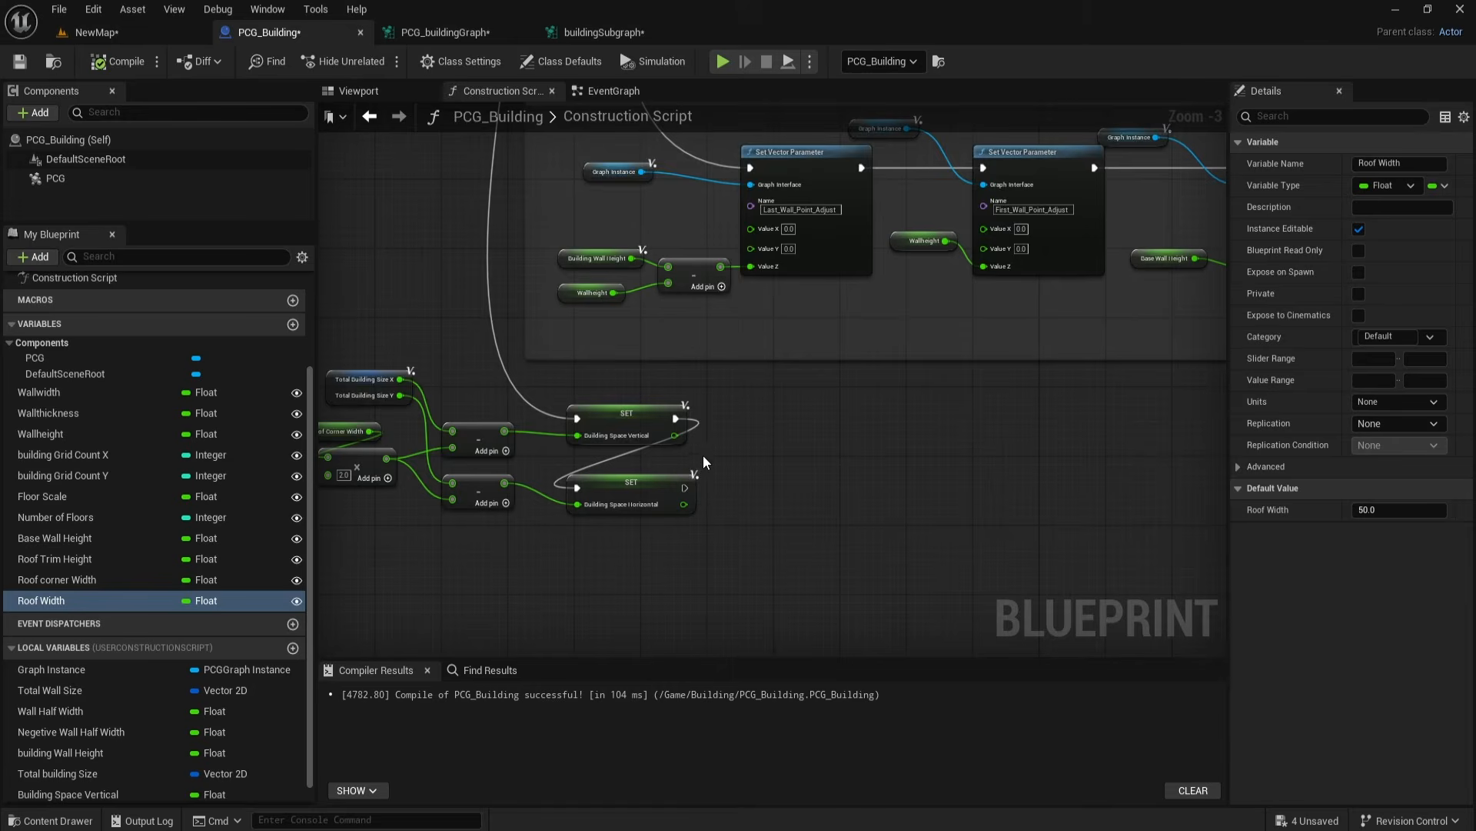
# Step: Duplicate the Last_Wall_Point_Adjust Set Vector Parameter node with its Graph Instance and chain it after the Building Space Horizontal SET node
pyautogui.scroll(3, 711, 455)
pyautogui.moveTo(730, 419); pyautogui.dragTo(694, 633, button='right')
pyautogui.moveTo(474, 211); pyautogui.dragTo(691, 288)
pyautogui.hotkey('ctrl', 'v')
pyautogui.moveTo(851, 534); pyautogui.dragTo(853, 612)
pyautogui.moveTo(846, 654); pyautogui.dragTo(775, 497, button='right')
pyautogui.click(653, 415)
pyautogui.moveTo(653, 415); pyautogui.dragTo(664, 370)
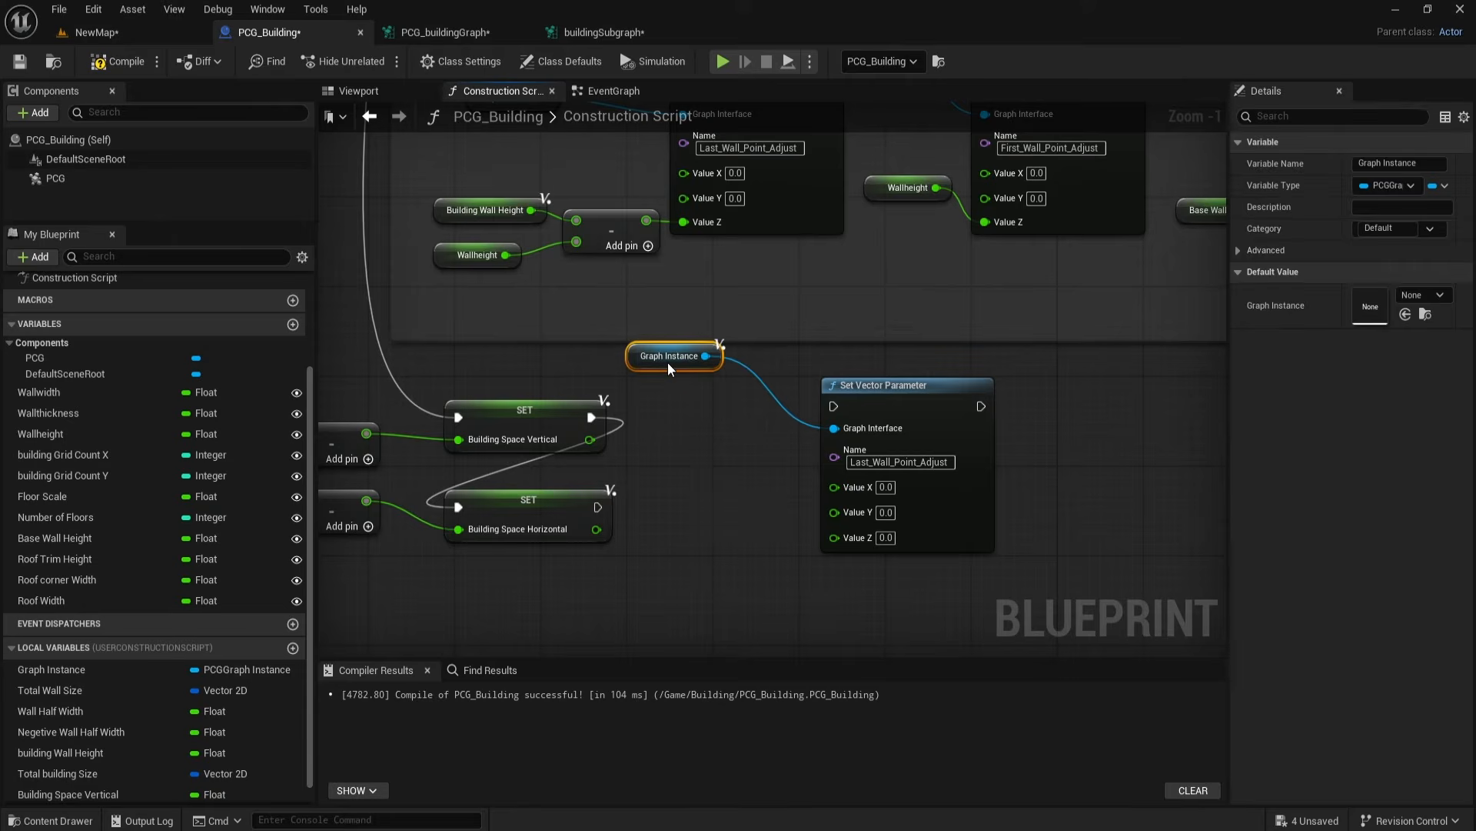
pyautogui.moveTo(929, 416); pyautogui.dragTo(929, 427)
pyautogui.moveTo(598, 507); pyautogui.dragTo(945, 423)
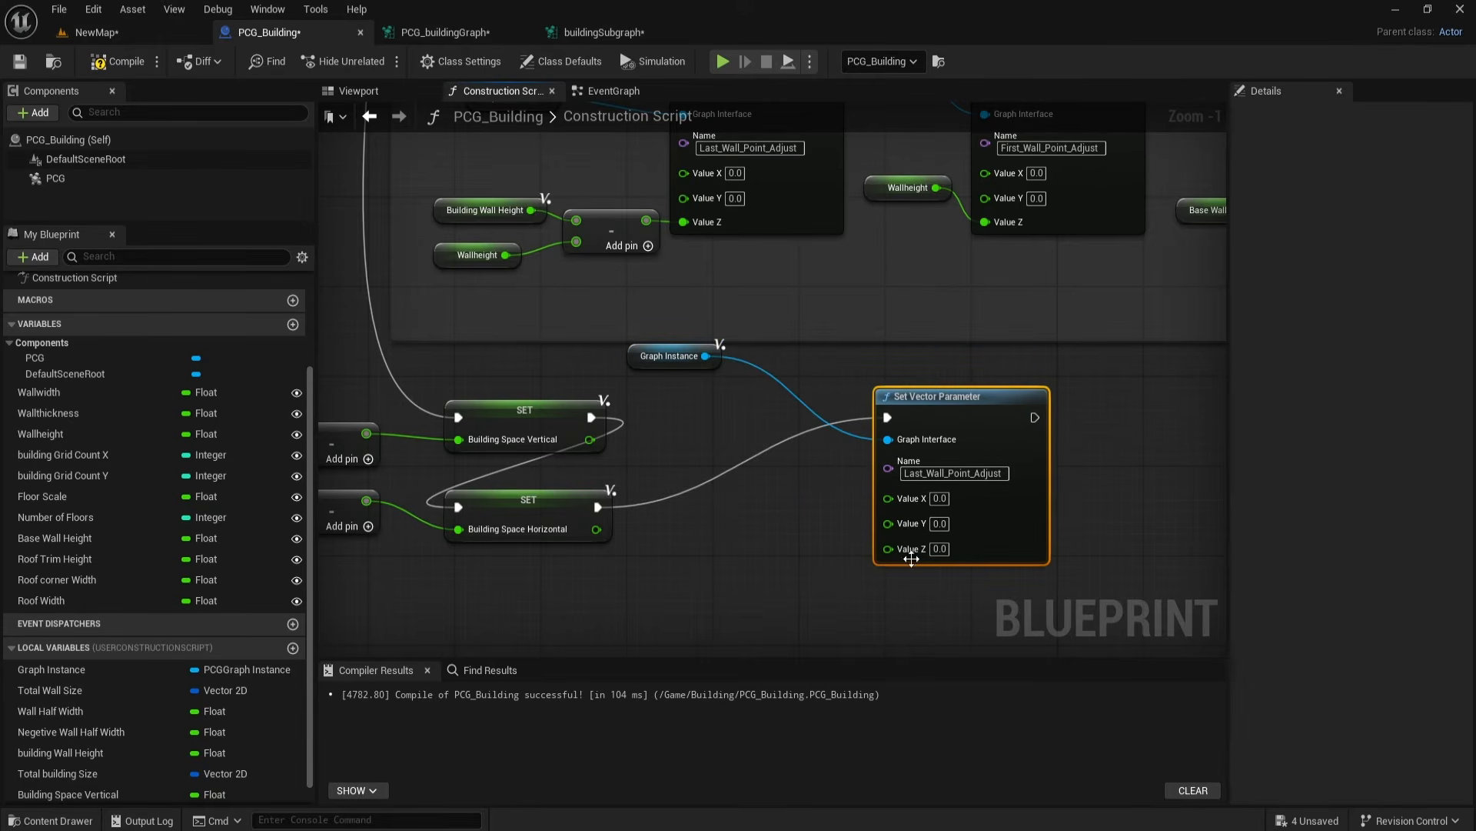
# Step: Close buildingSubgraph and rename the copied Set Vector Parameter's target to Last_roof_Horizontal, using the parameter name from PCG_buildingGraph
pyautogui.click(610, 34)
pyautogui.click(686, 33)
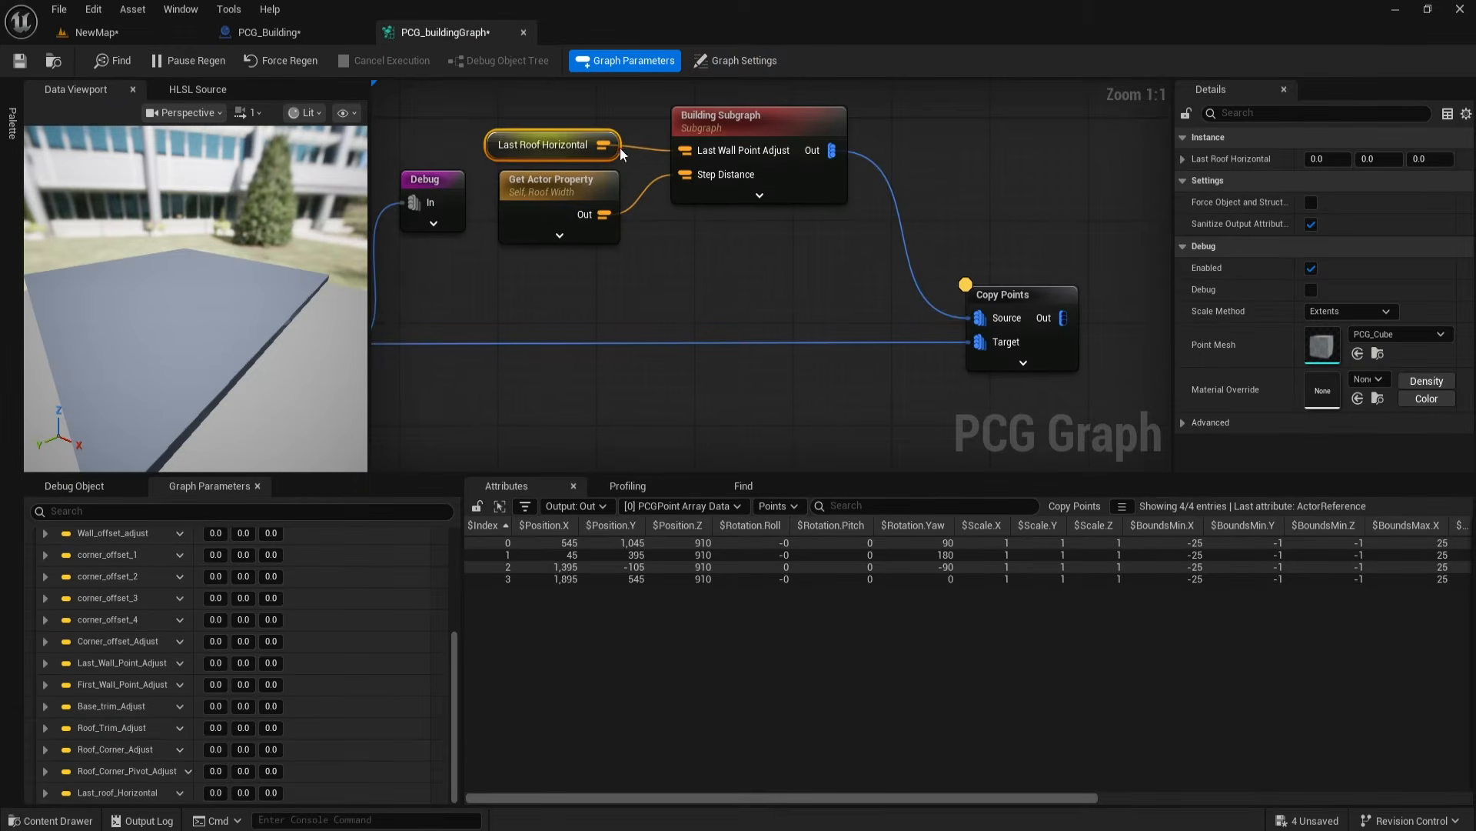
pyautogui.doubleClick(127, 793)
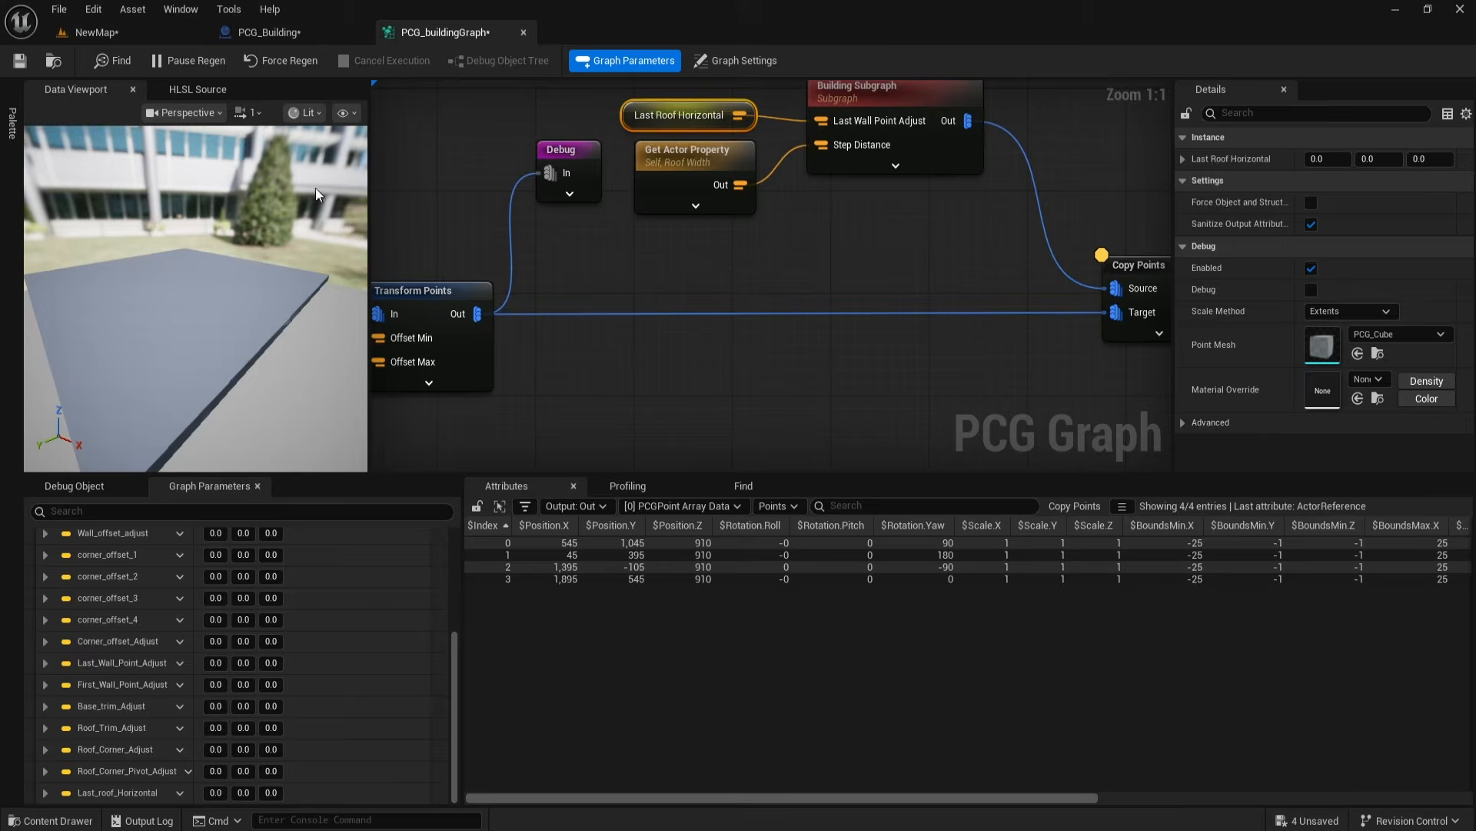
pyautogui.click(269, 32)
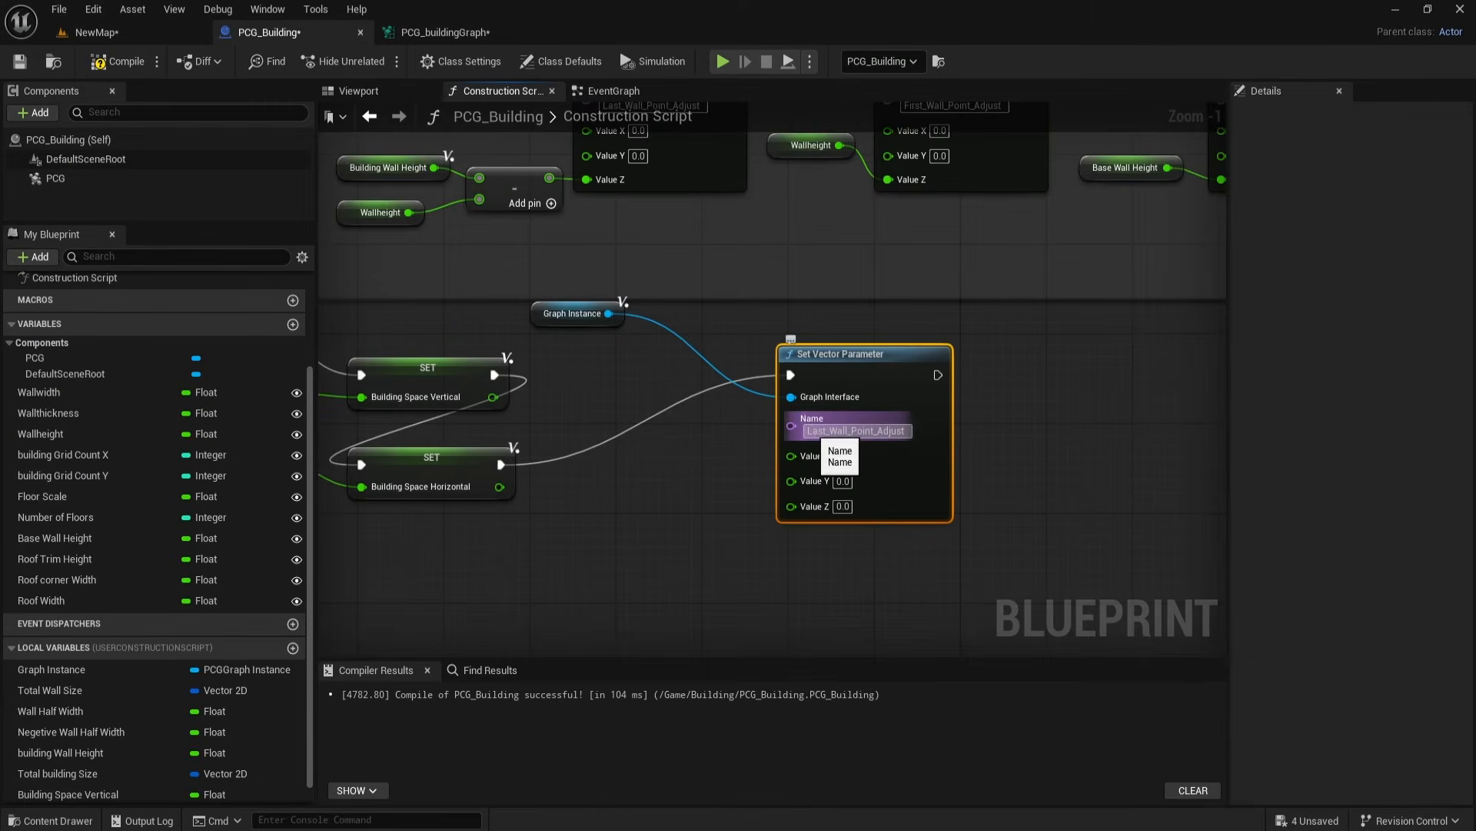
pyautogui.click(857, 431)
pyautogui.hotkey('ctrl', 'v')
pyautogui.click(965, 514)
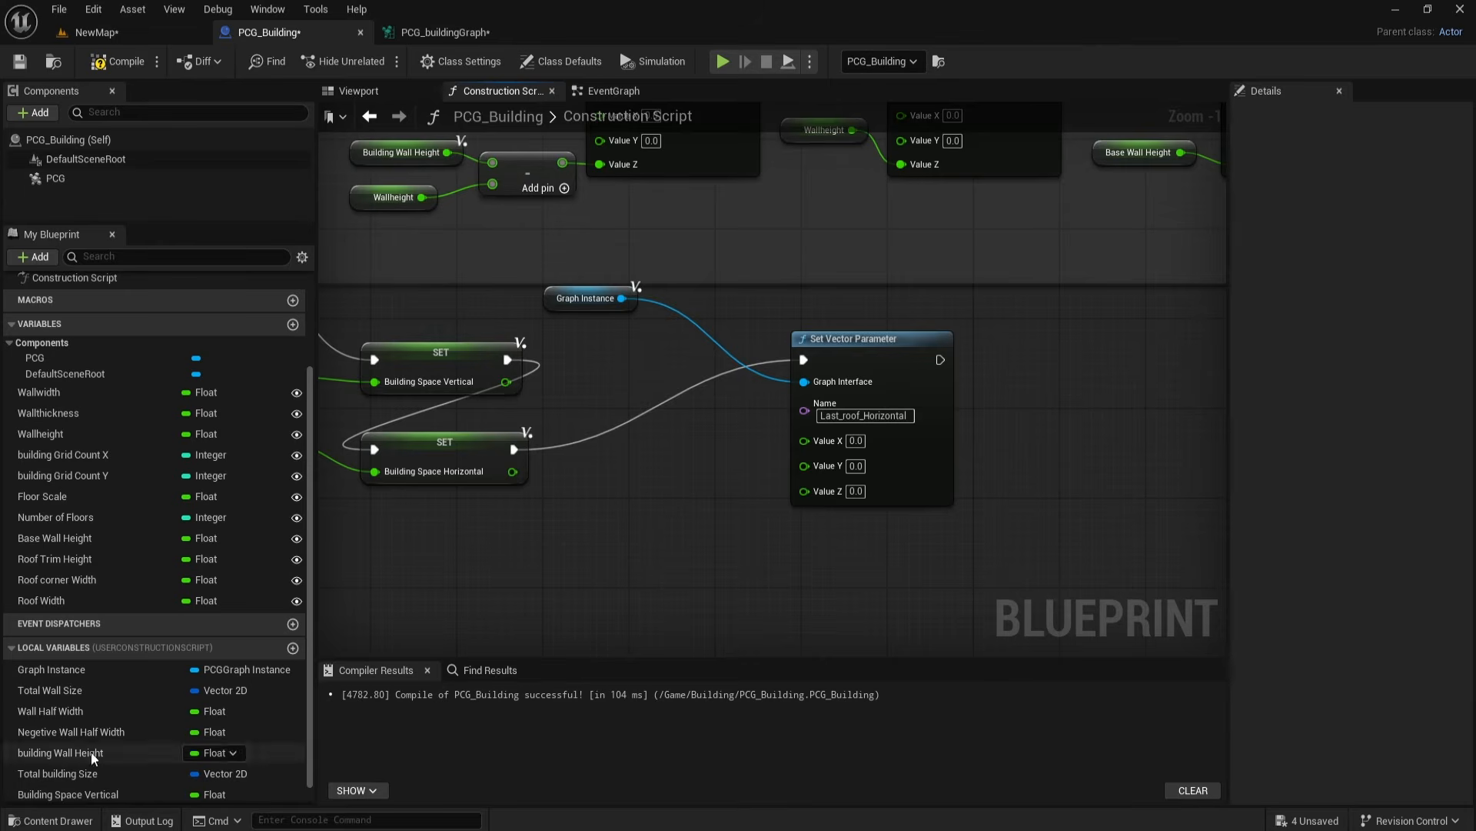
pyautogui.scroll(-1, 101, 784)
pyautogui.moveTo(74, 794); pyautogui.dragTo(641, 483)
pyautogui.click(661, 504)
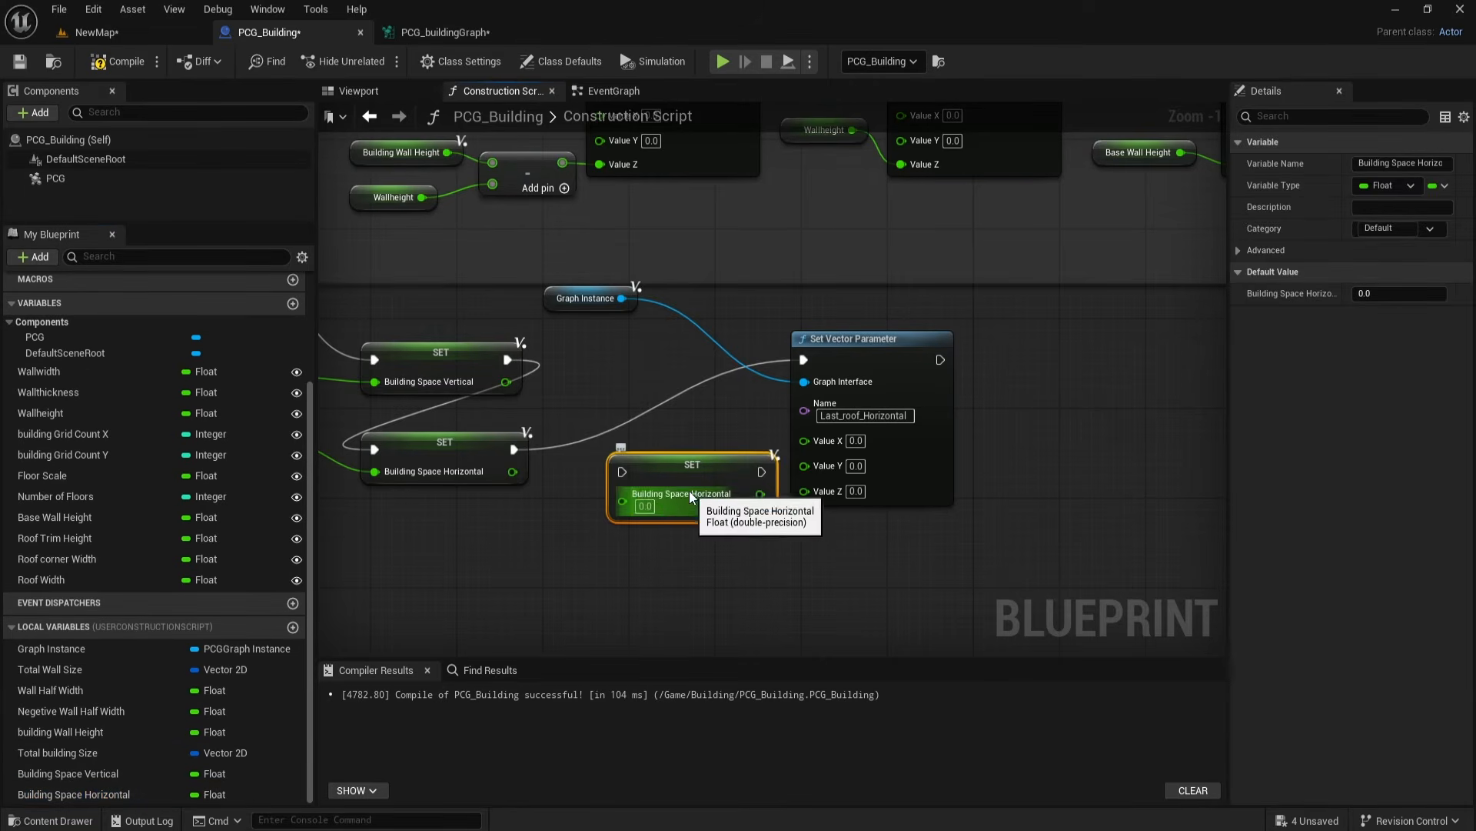
pyautogui.press('Delete')
# Step: Add a Building Space Horizontal getter beside the Last_roof_Horizontal node and check the building's roof in NewMap
pyautogui.moveTo(127, 795); pyautogui.dragTo(664, 496)
pyautogui.click(664, 497)
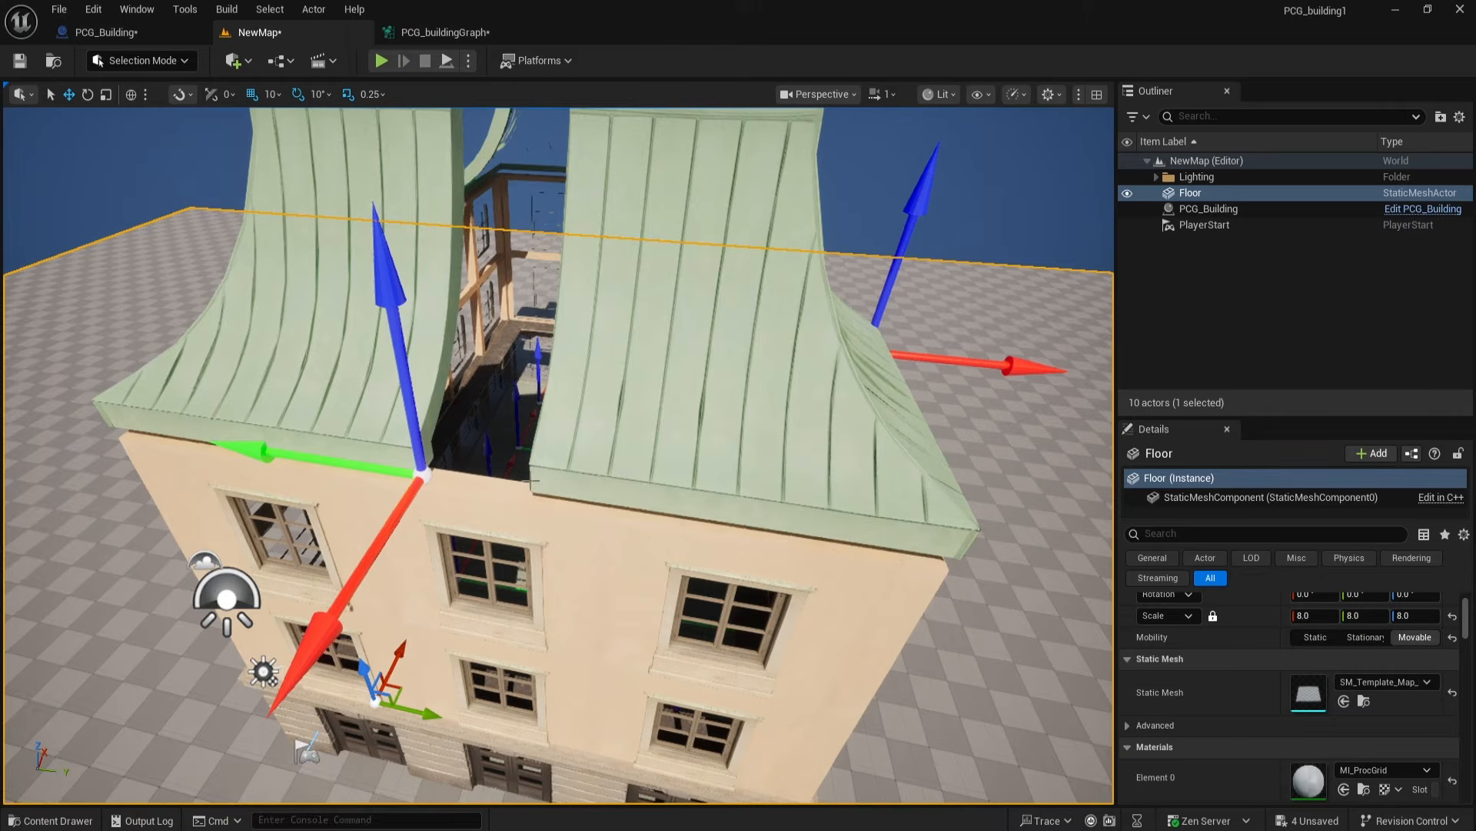
pyautogui.click(442, 33)
pyautogui.click(295, 32)
pyautogui.click(107, 32)
pyautogui.scroll(-1, 632, 469)
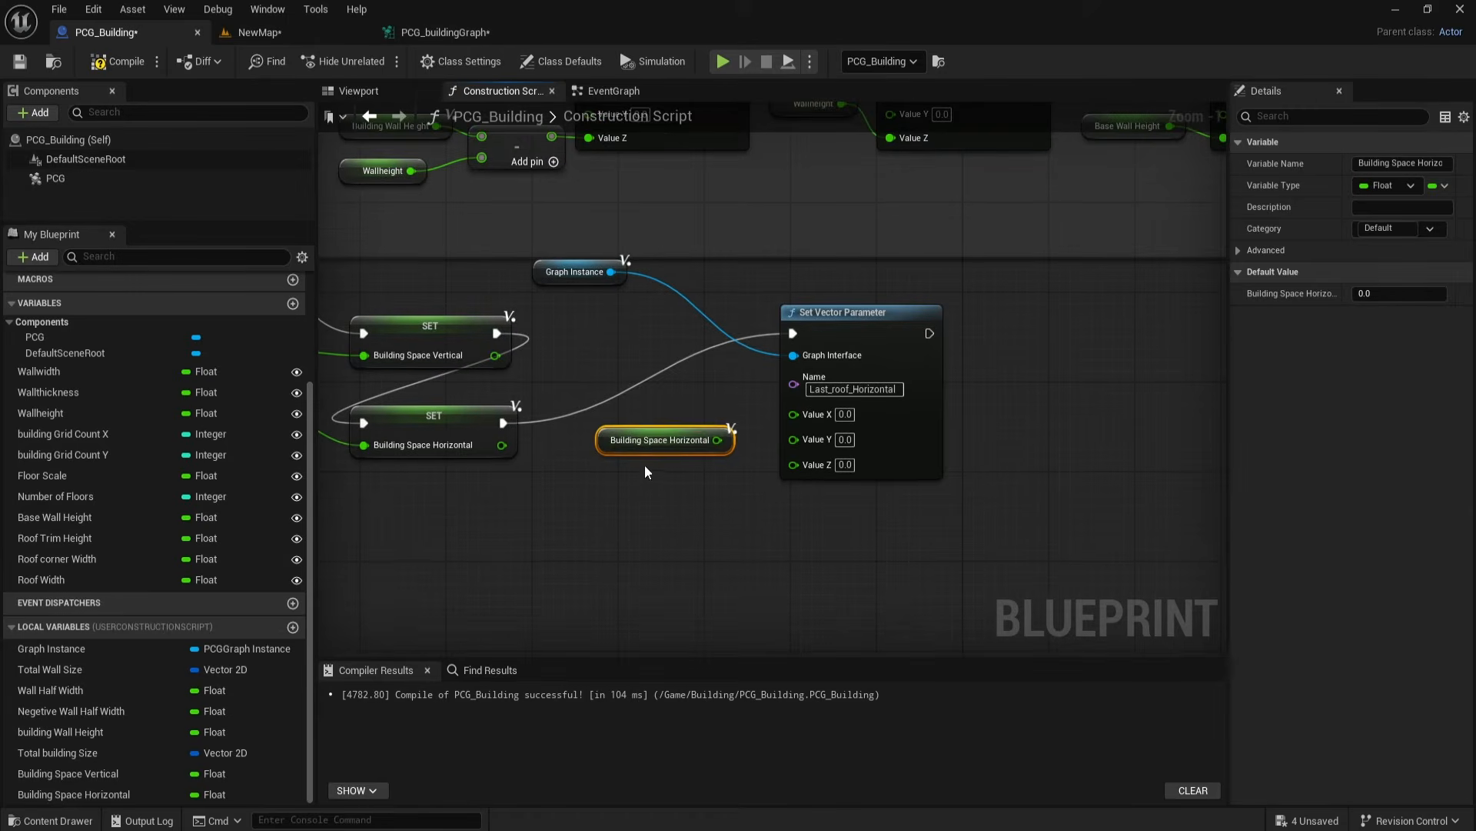
# Step: Multiply Building Space Horizontal by -1.0 and connect the result to Value Y of the Last_roof_Horizontal node
pyautogui.moveTo(696, 428); pyautogui.dragTo(738, 523)
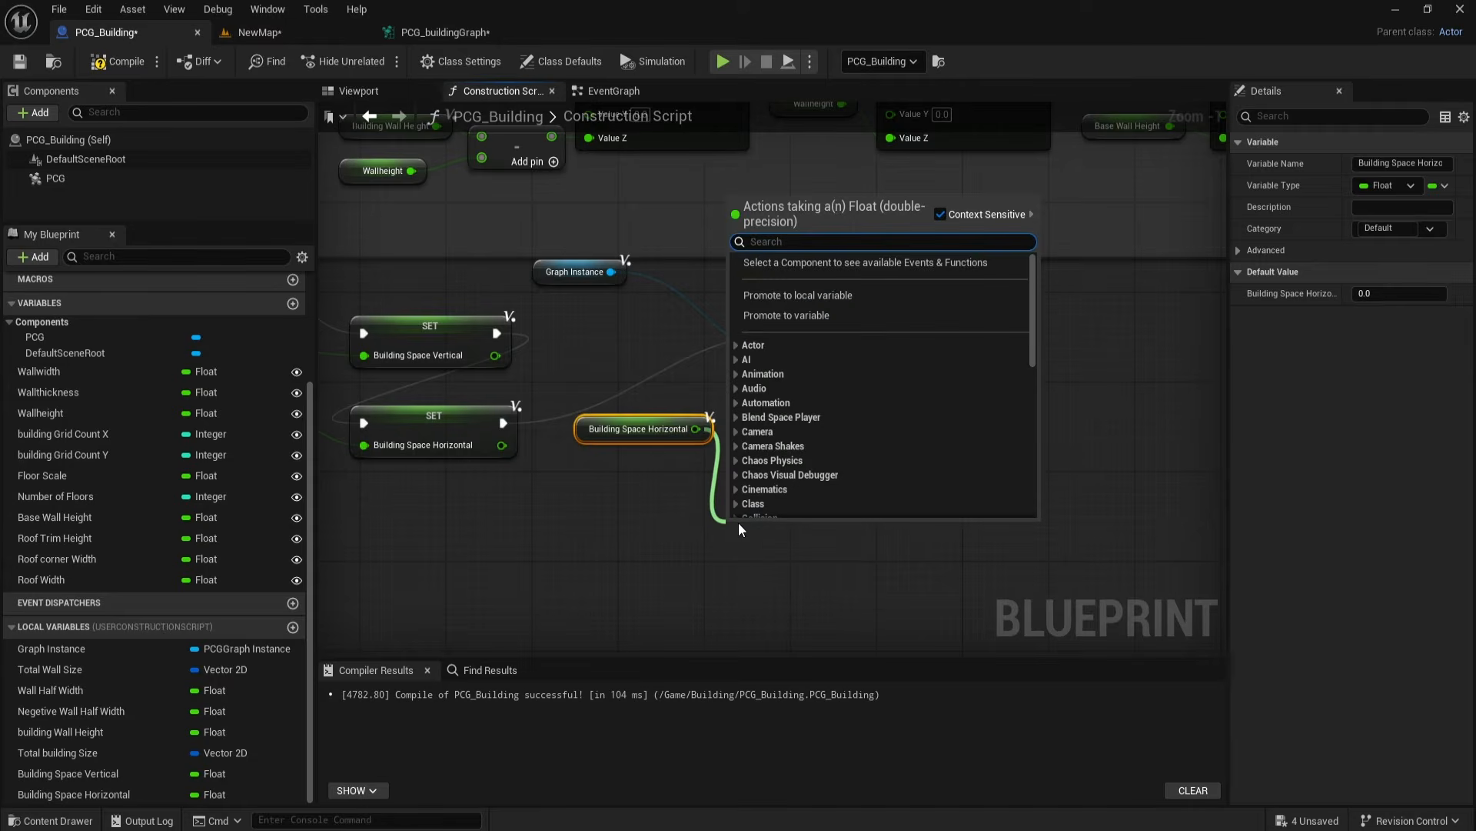
pyautogui.write('mul')
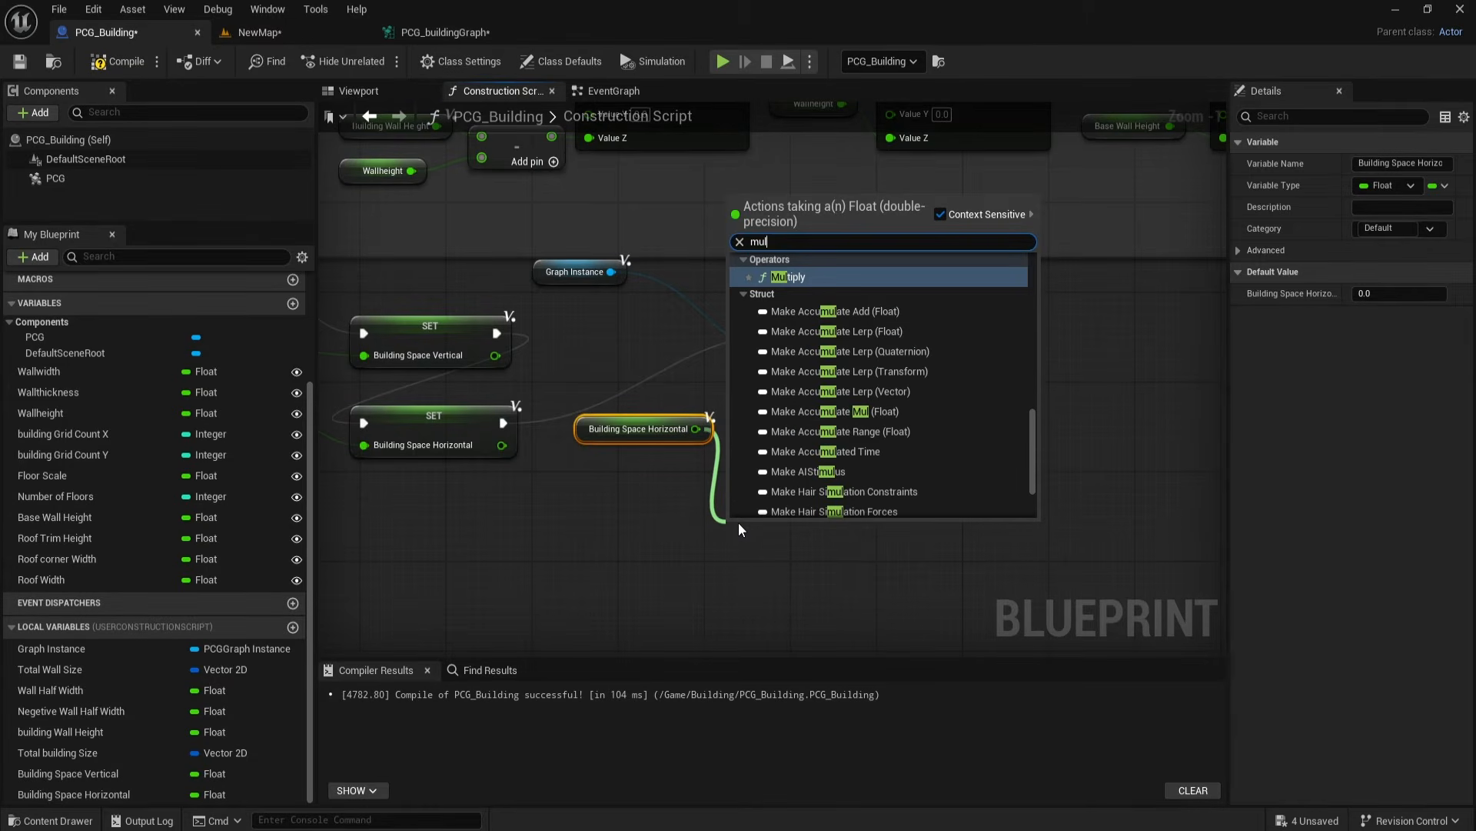
pyautogui.click(807, 279)
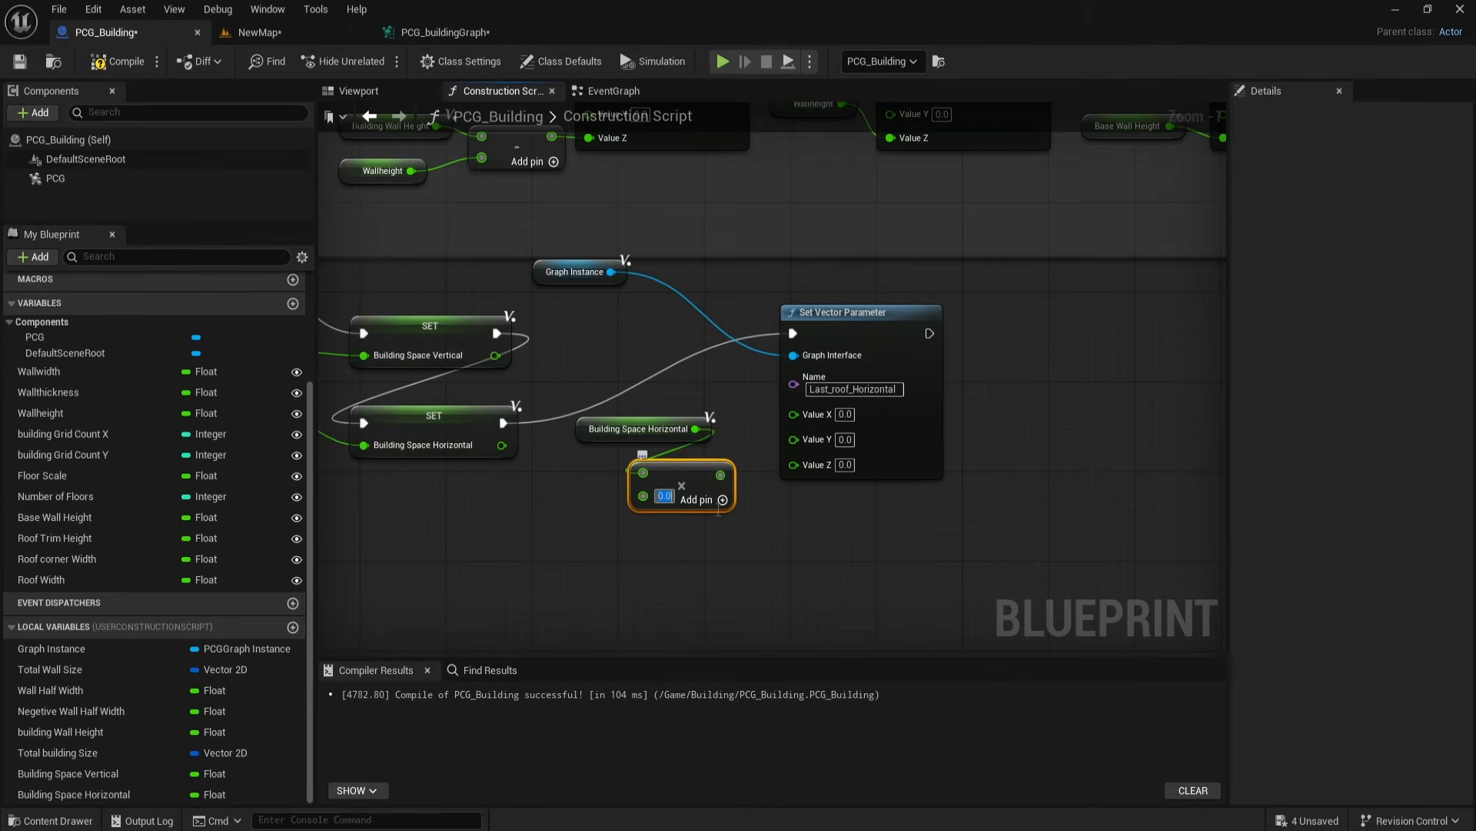
pyautogui.write('-1.0')
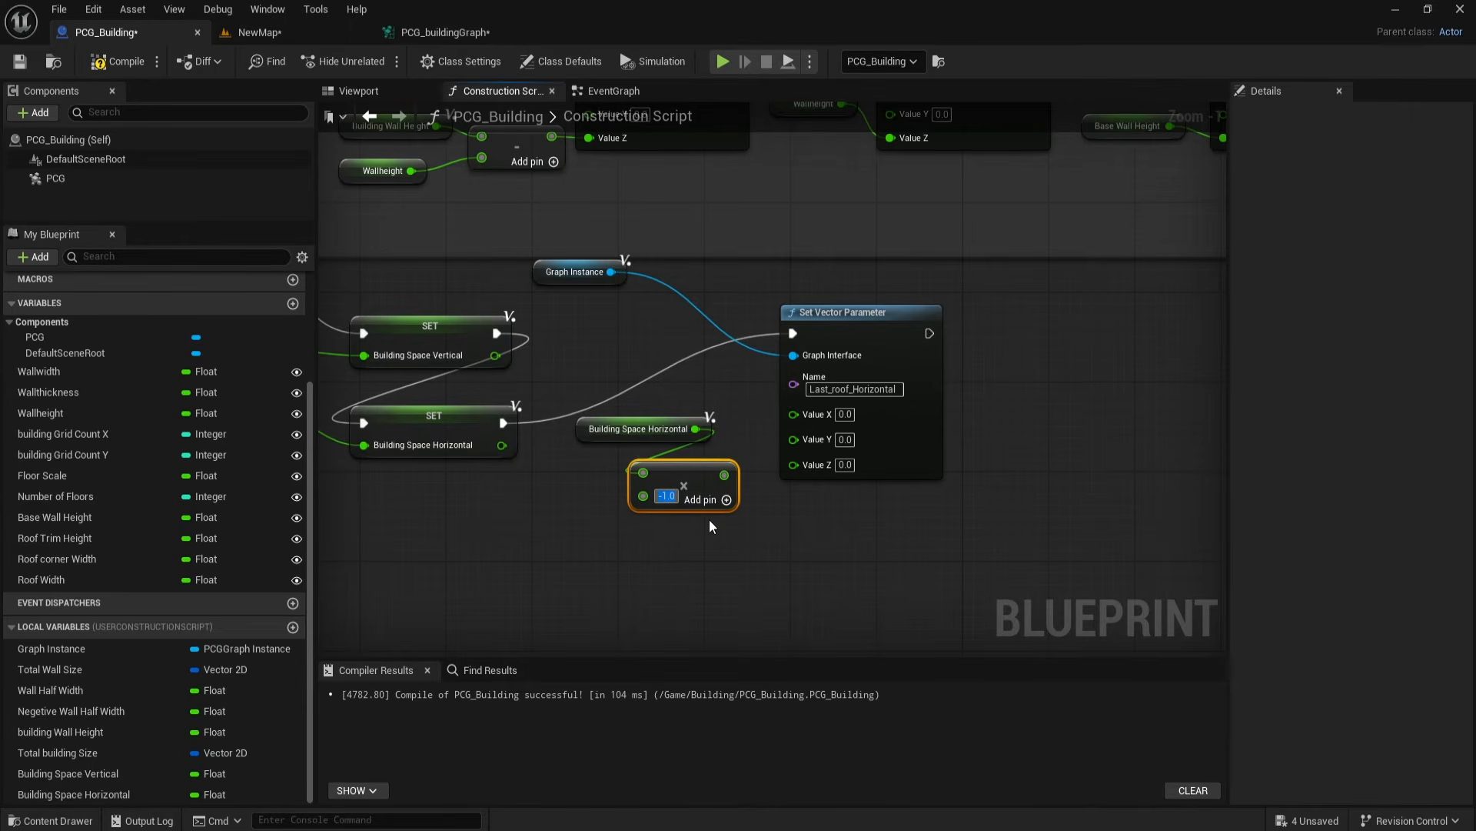
pyautogui.moveTo(694, 477); pyautogui.dragTo(792, 439)
pyautogui.moveTo(651, 409); pyautogui.dragTo(721, 477)
pyautogui.moveTo(815, 323); pyautogui.dragTo(818, 349, button='right')
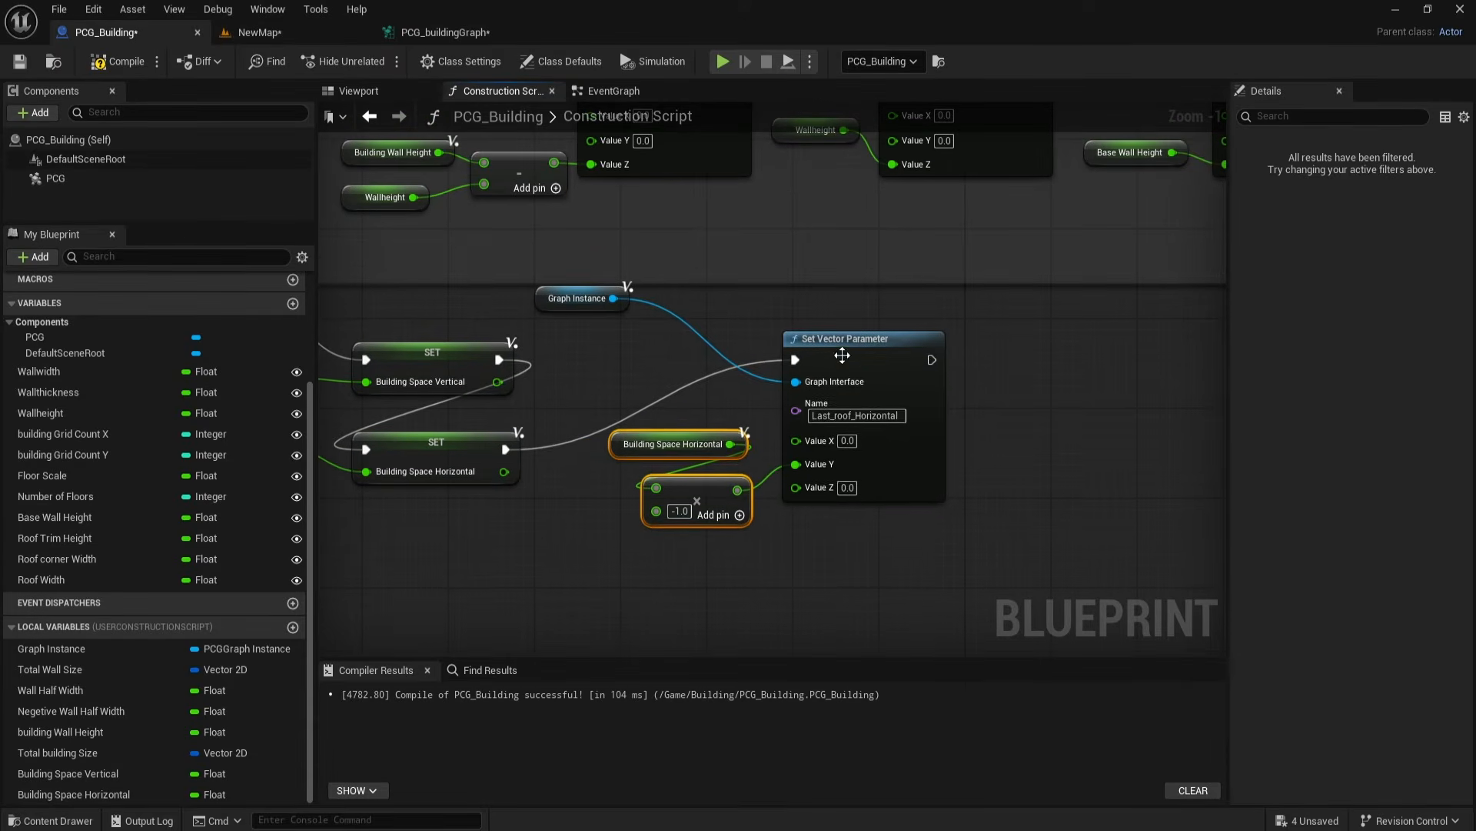
# Step: Space out the Set Vector Parameter node and its multiply inputs, and compile and save PCG_Building
pyautogui.moveTo(841, 354); pyautogui.dragTo(894, 363)
pyautogui.moveTo(706, 422); pyautogui.dragTo(739, 500)
pyautogui.moveTo(731, 443); pyautogui.dragTo(726, 440)
pyautogui.moveTo(706, 492); pyautogui.dragTo(759, 492)
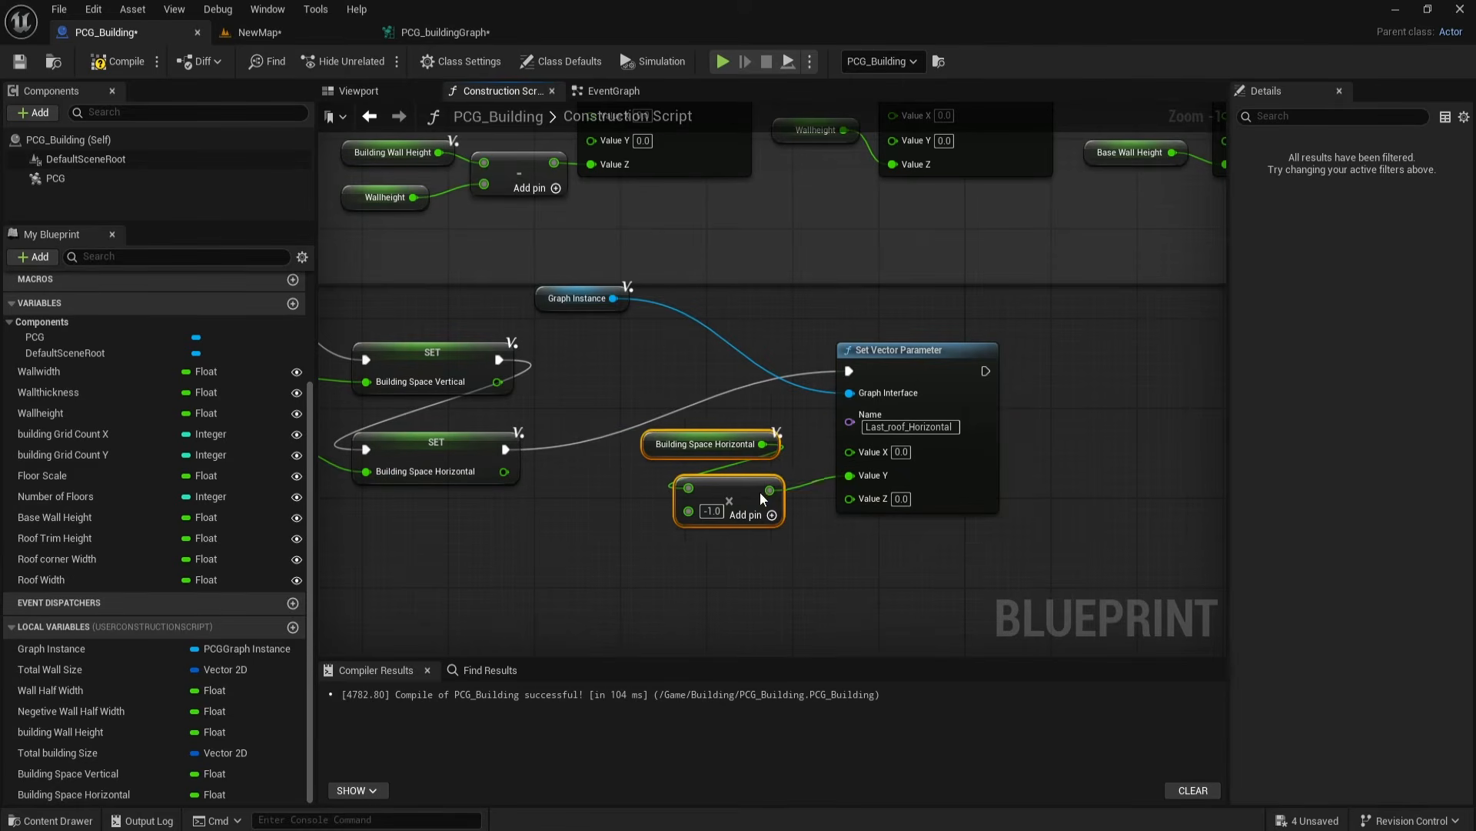
pyautogui.click(122, 60)
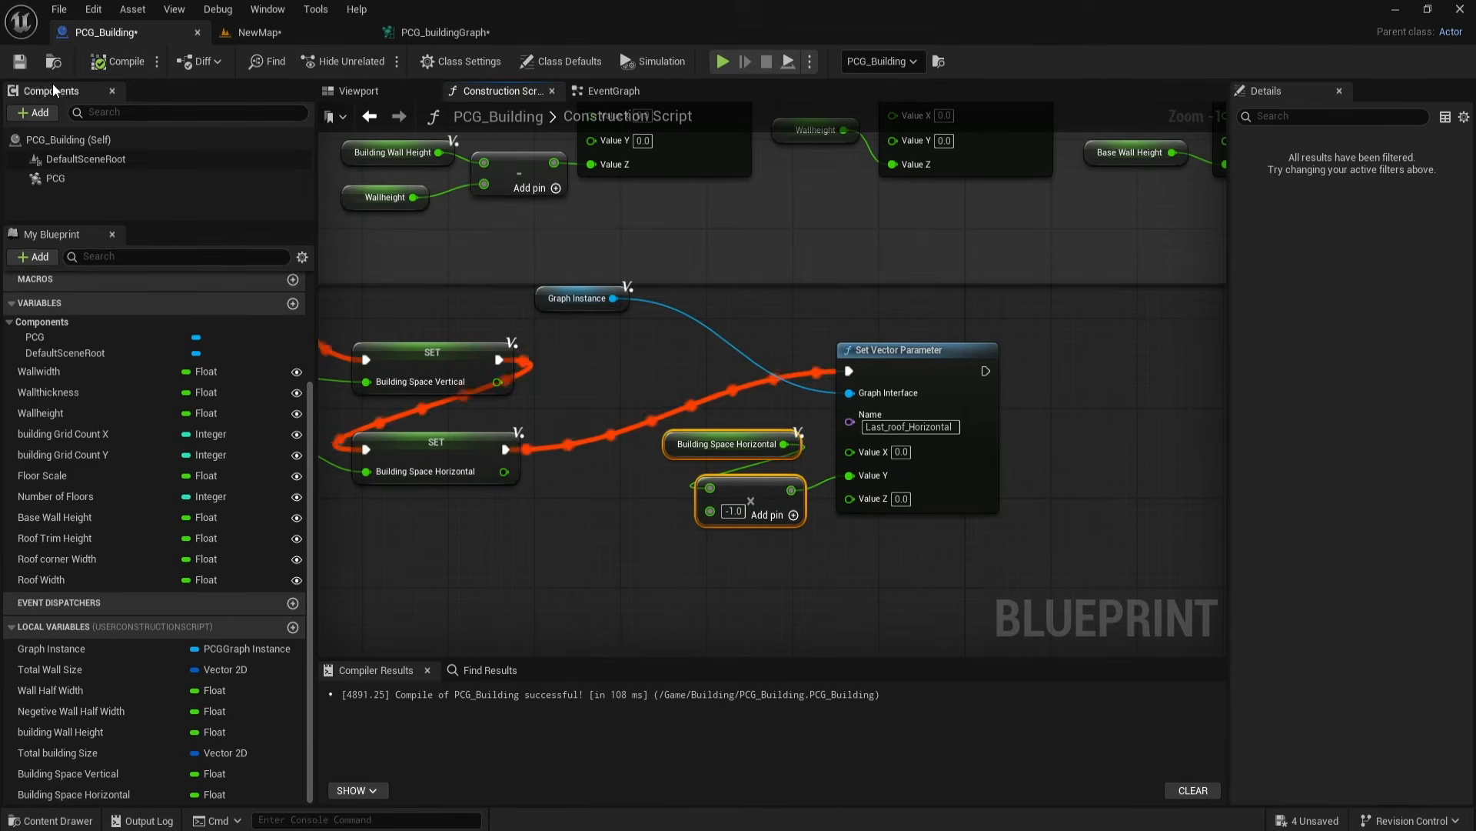
# Step: Add a Debug node to the roof Copy Points output in PCG_buildingGraph and align it beside that node
pyautogui.click(426, 37)
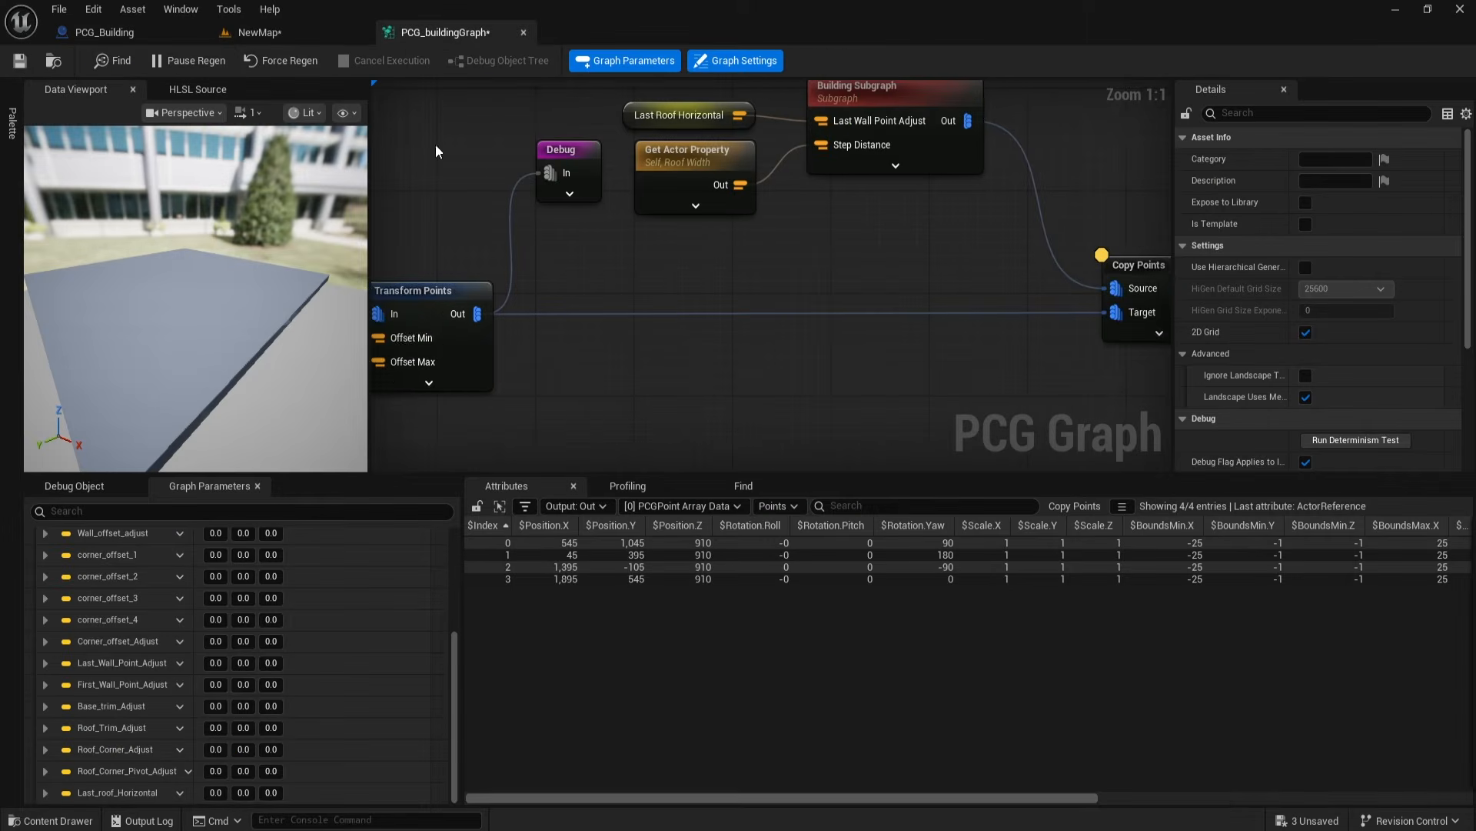
pyautogui.moveTo(738, 367); pyautogui.dragTo(523, 368, button='right')
pyautogui.moveTo(690, 373); pyautogui.dragTo(549, 362, button='right')
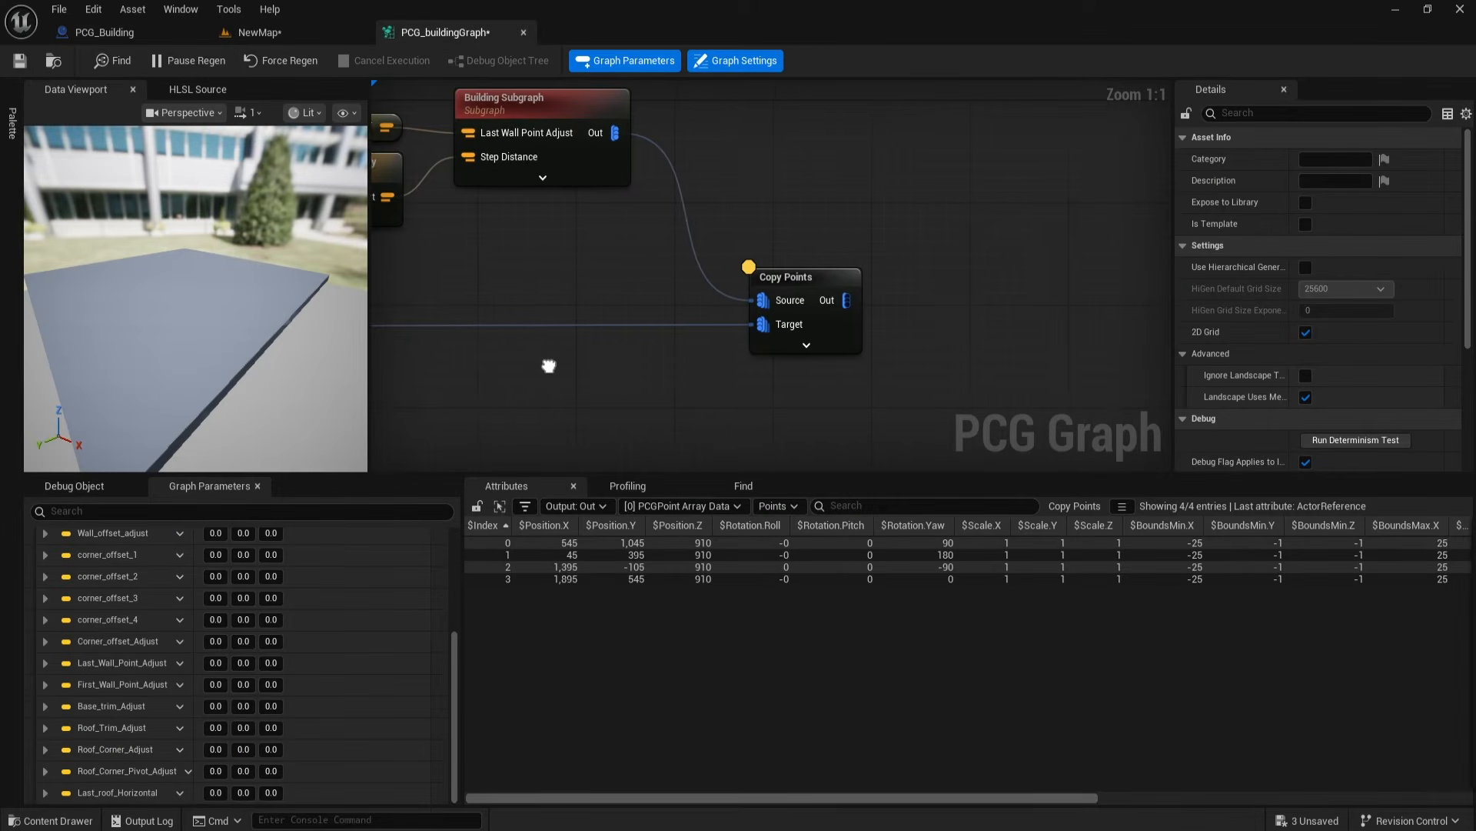
pyautogui.moveTo(831, 389); pyautogui.dragTo(769, 380, button='right')
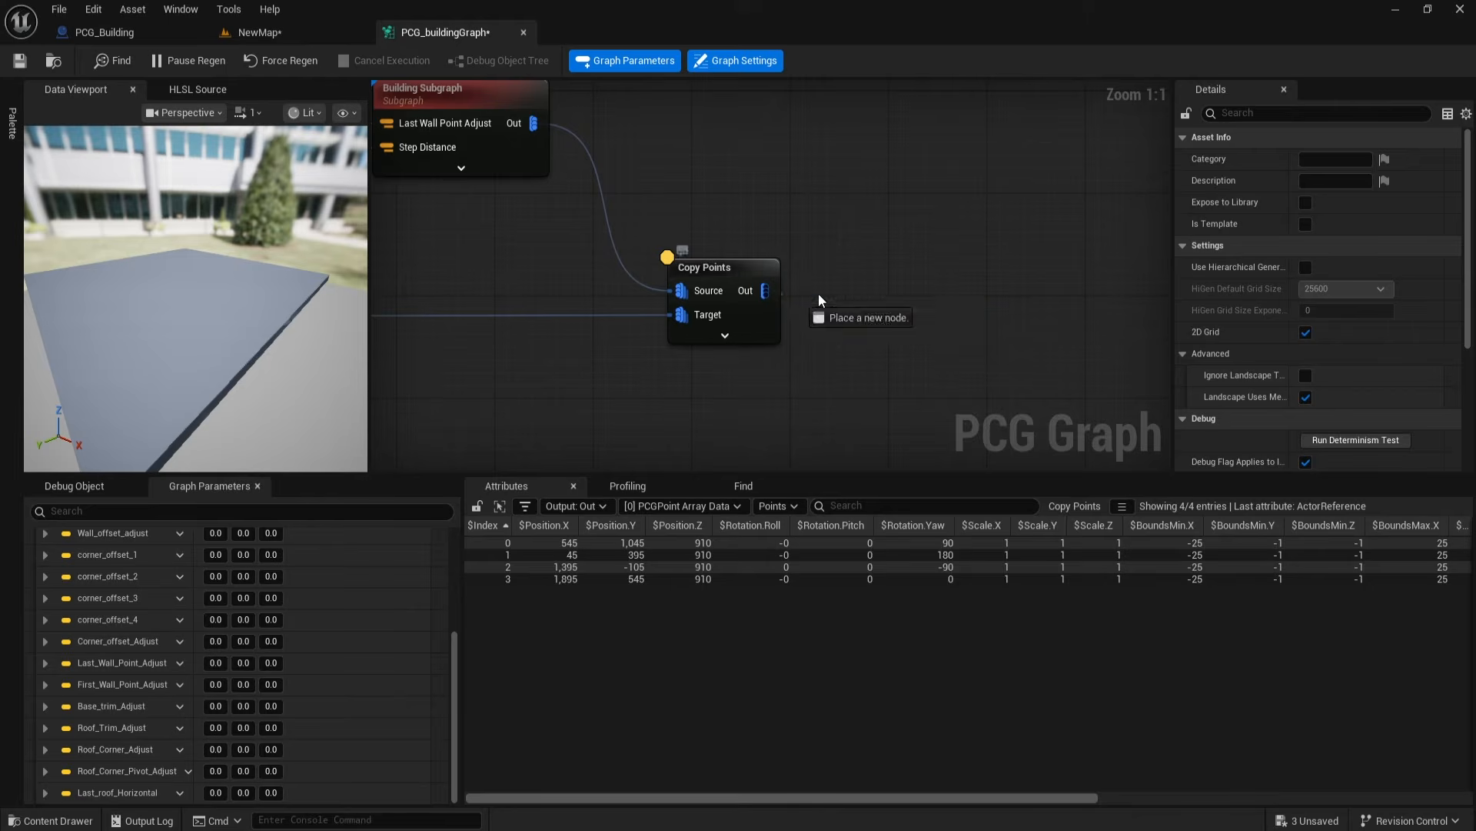
pyautogui.moveTo(774, 293); pyautogui.dragTo(837, 310)
pyautogui.write('debu')
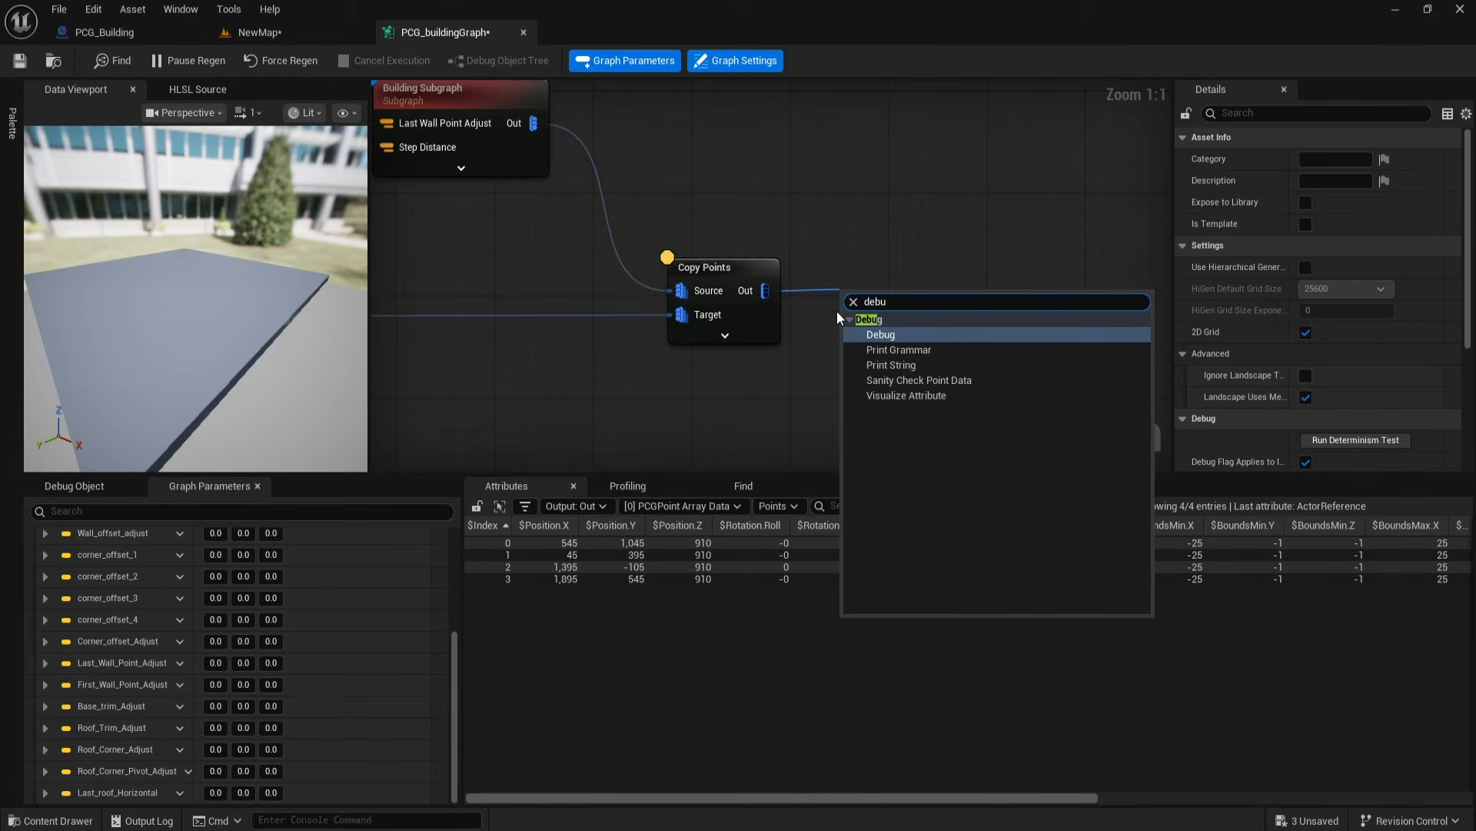
pyautogui.click(862, 335)
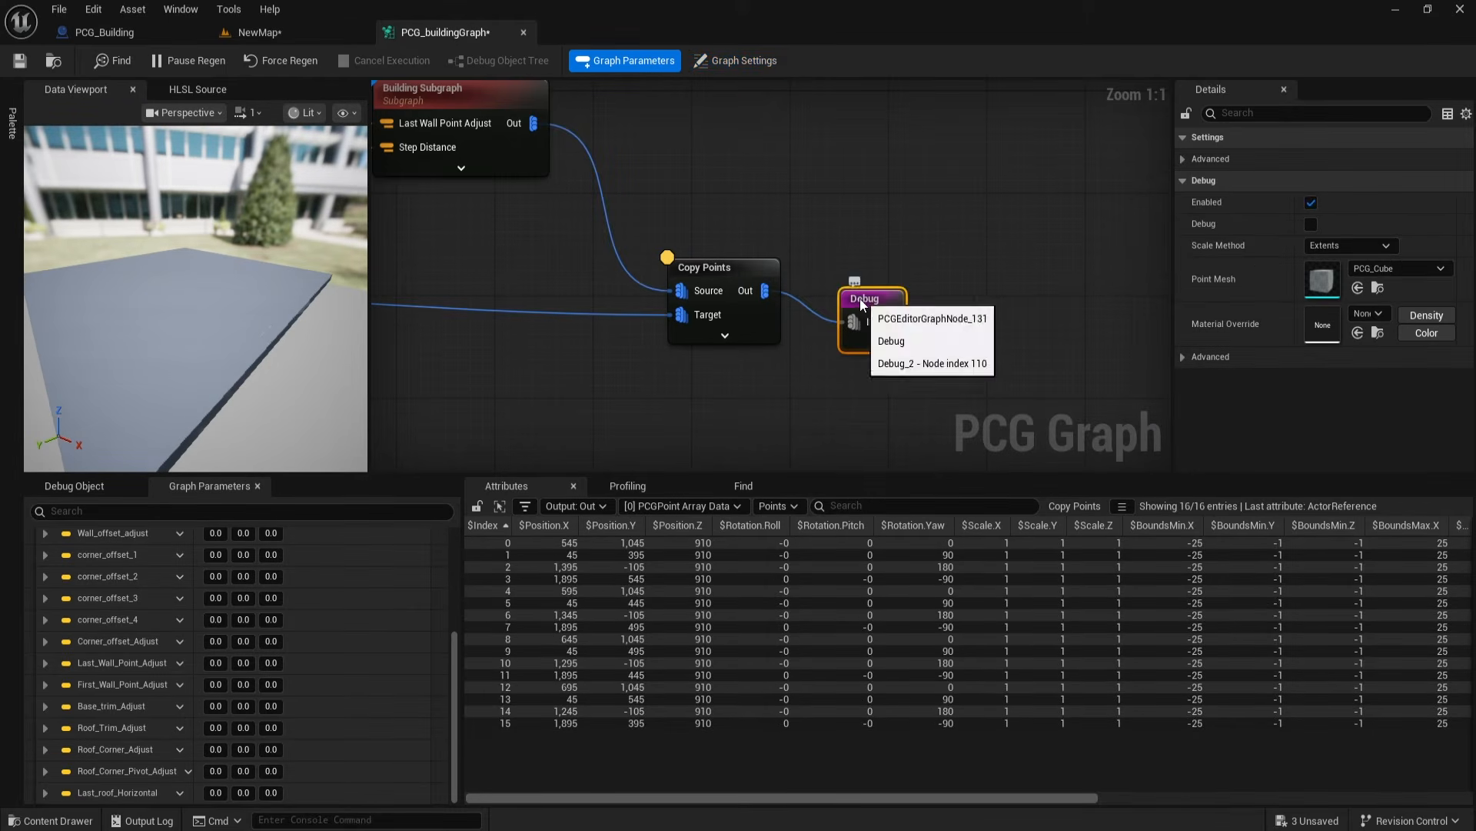
pyautogui.moveTo(860, 297); pyautogui.dragTo(877, 268)
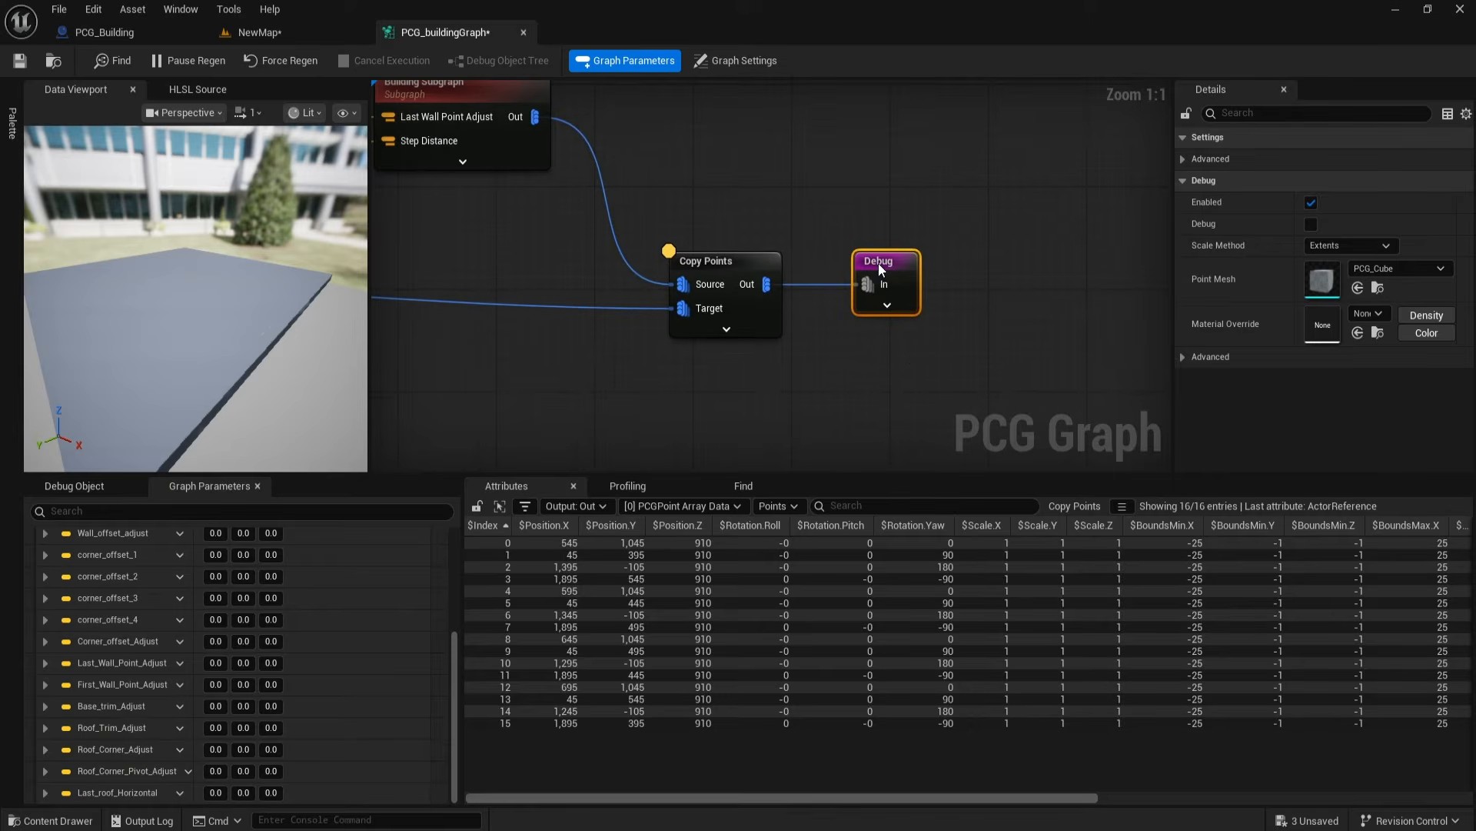
# Step: Set the Debug node to Absolute scale, PCG_AxisTripod point mesh and point scale 0.5, and save the graph
pyautogui.click(1354, 244)
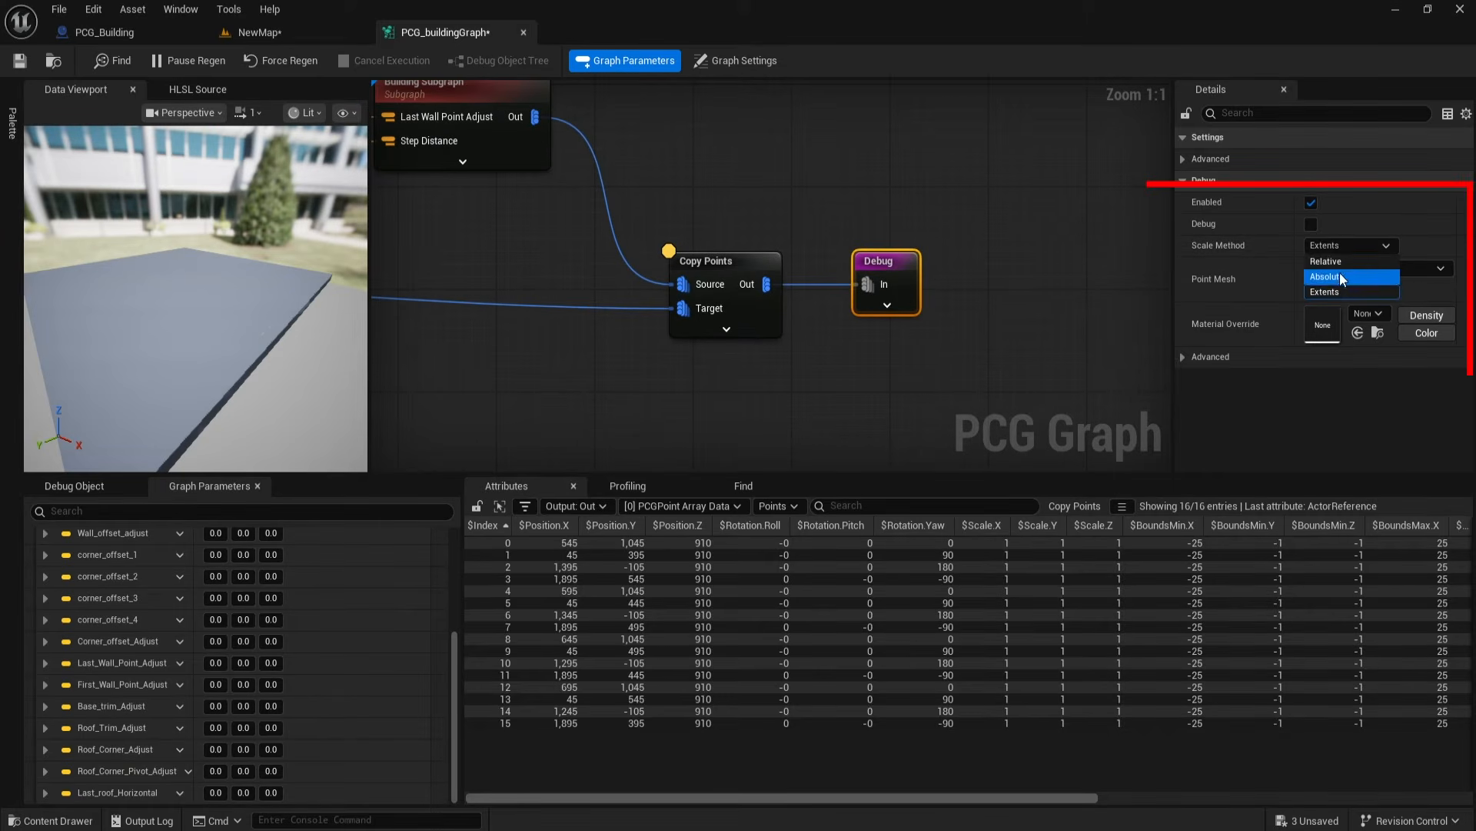
pyautogui.click(1343, 276)
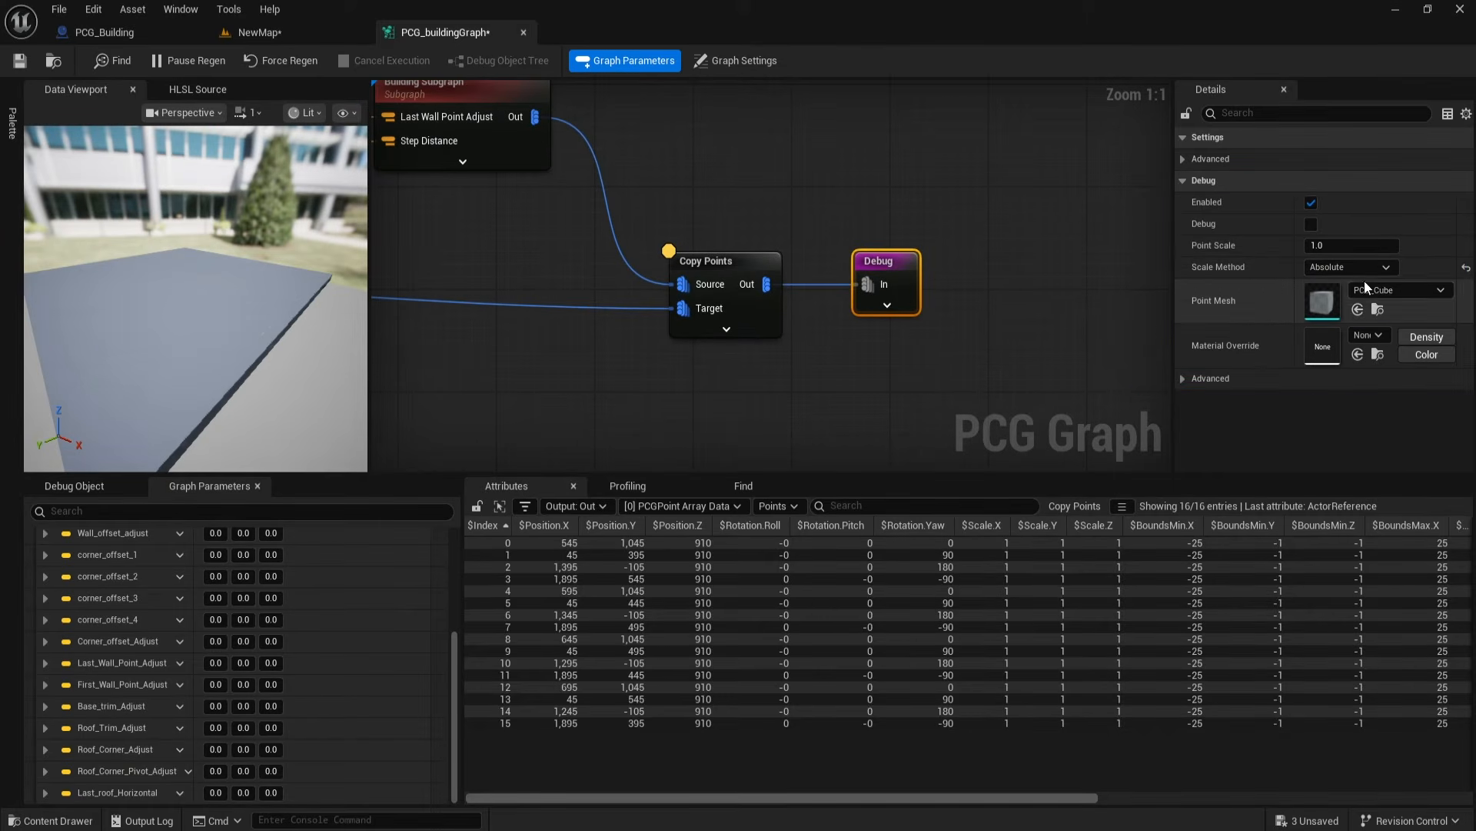
pyautogui.click(1365, 289)
pyautogui.write('axis')
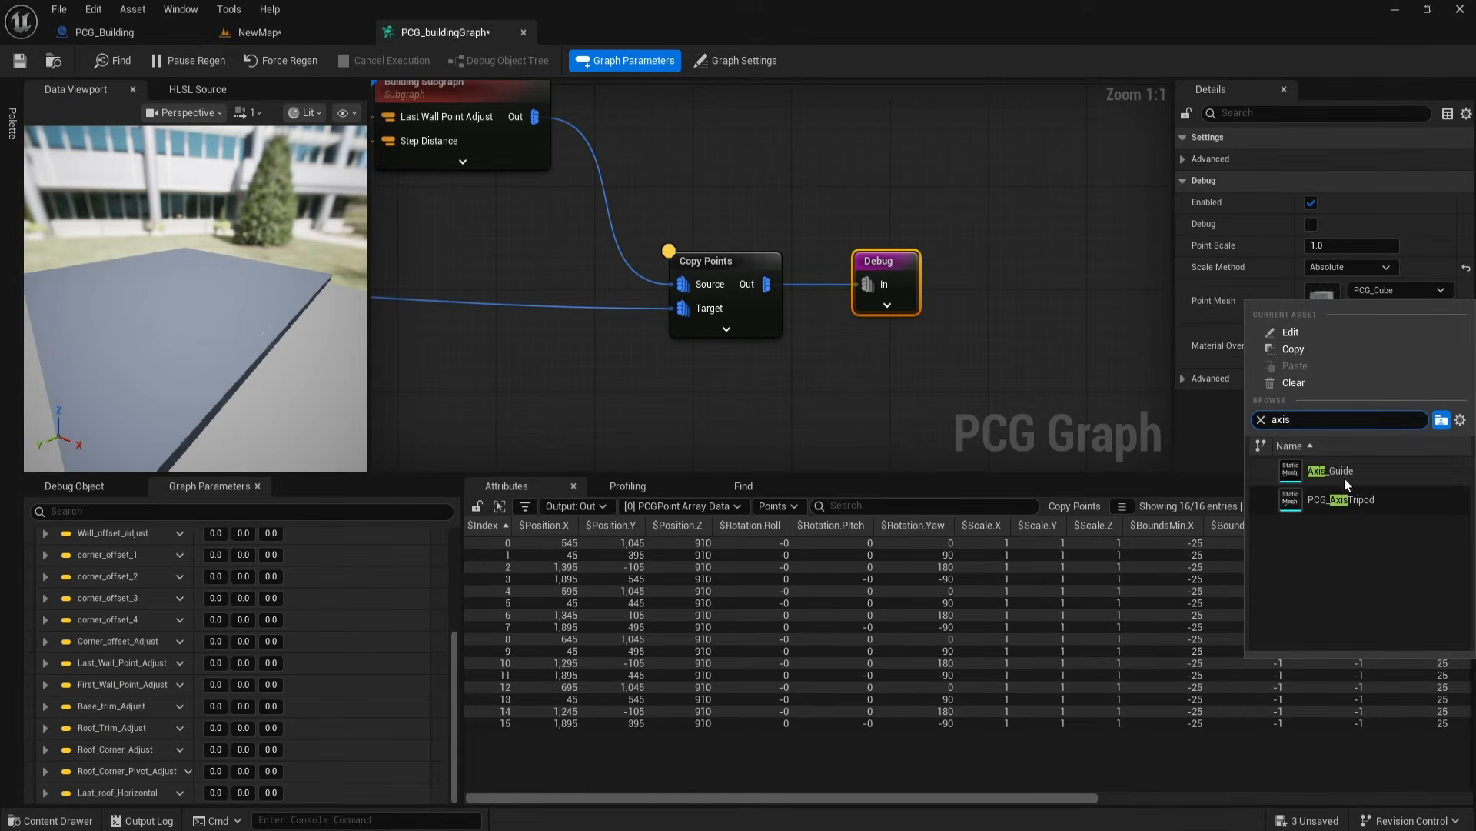
pyautogui.click(1351, 499)
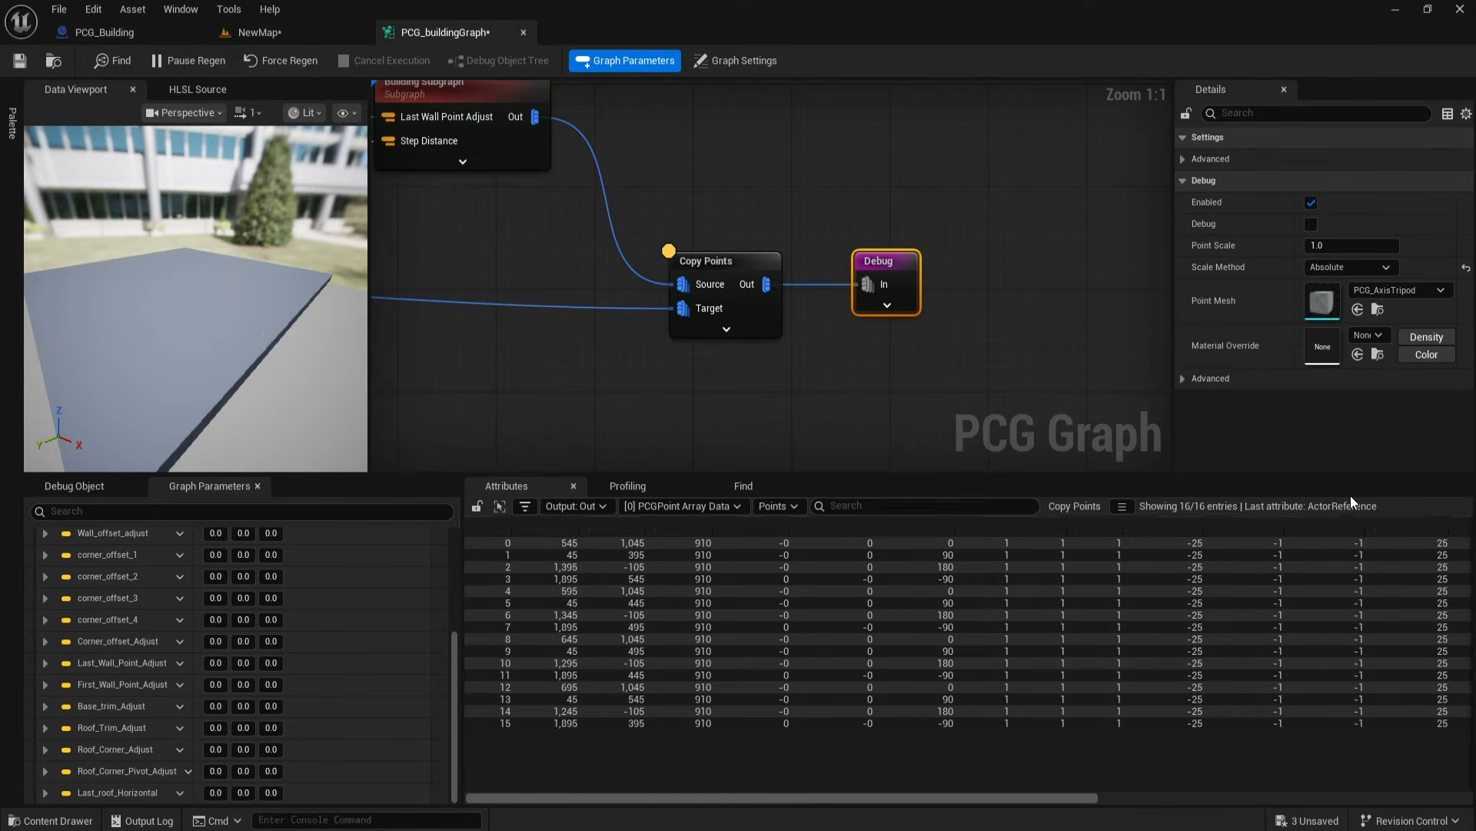
pyautogui.click(1334, 246)
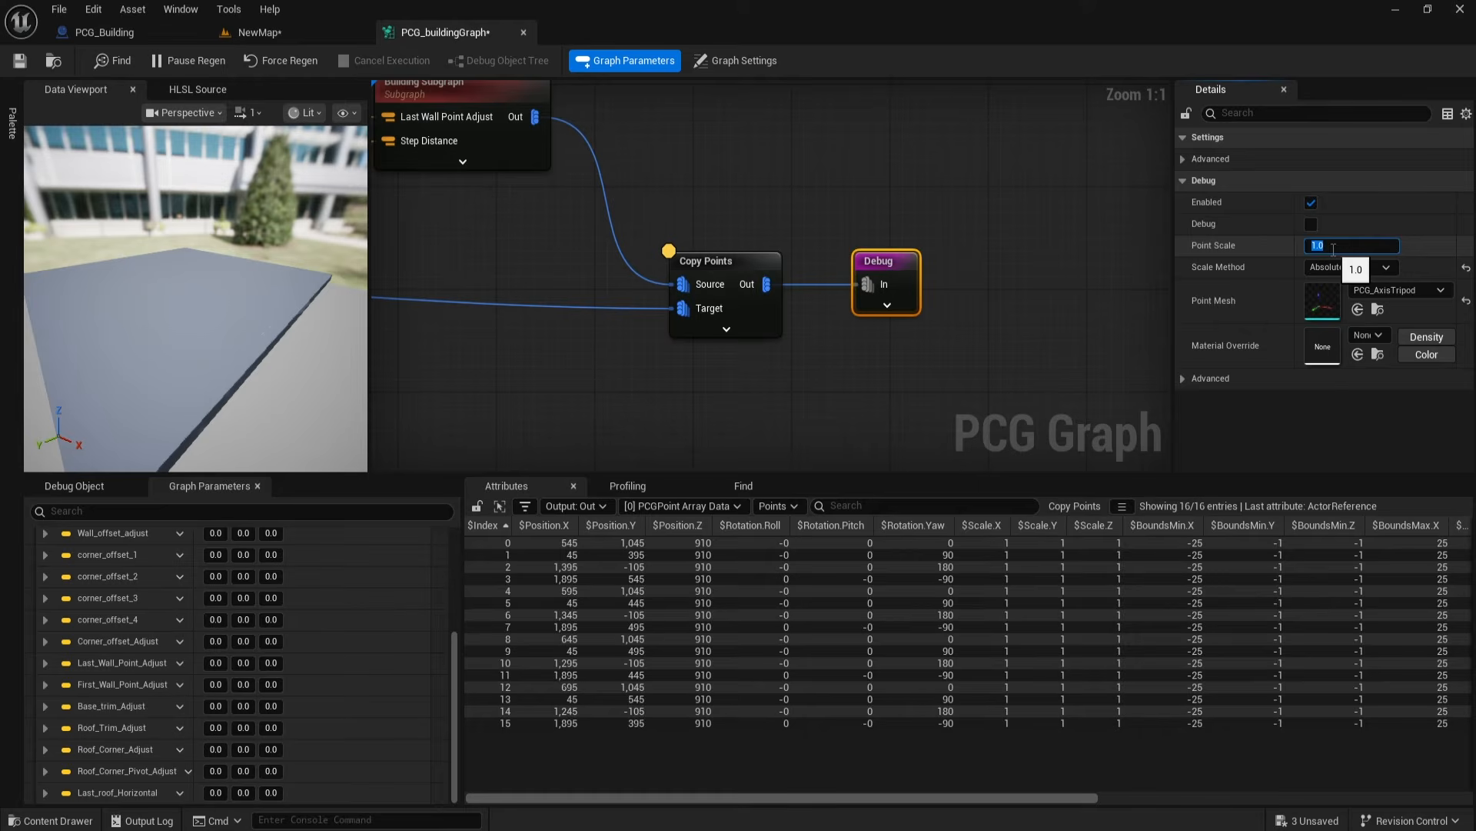
pyautogui.press('Return')
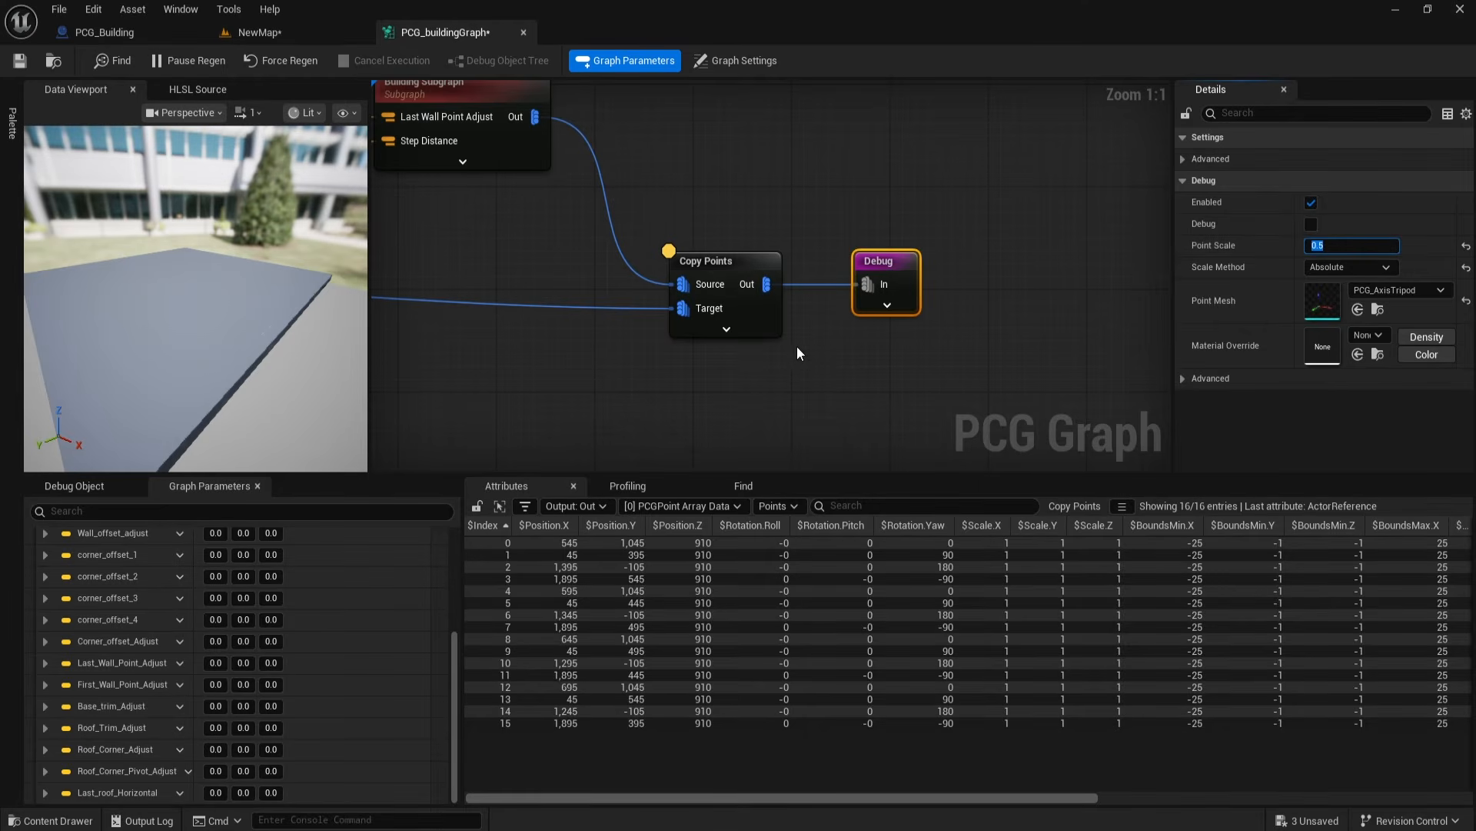
pyautogui.click(795, 384)
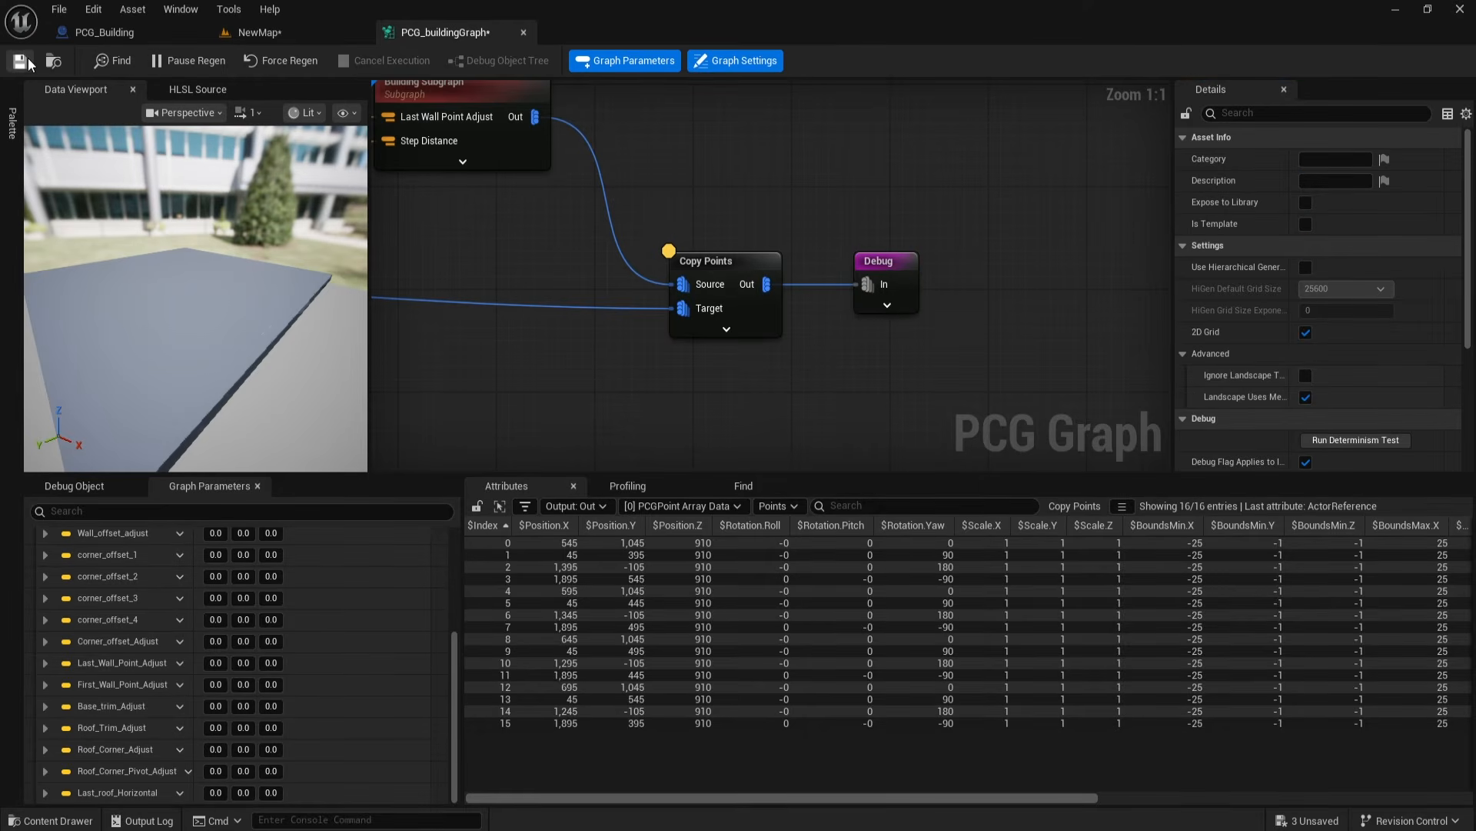
# Step: Examine the debug axis points along the building's roof gap in NewMap from close up
pyautogui.click(134, 30)
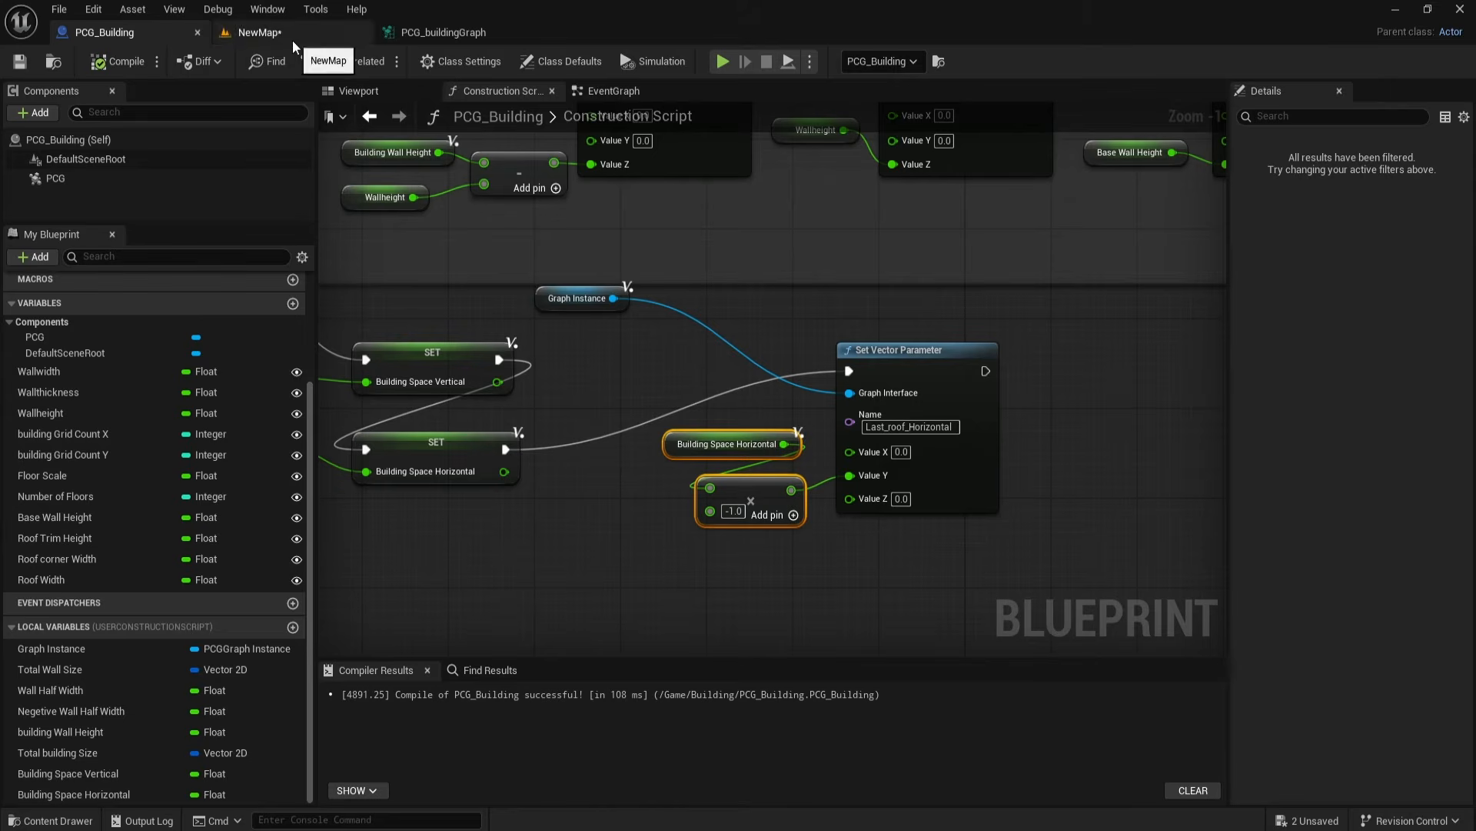
pyautogui.click(398, 39)
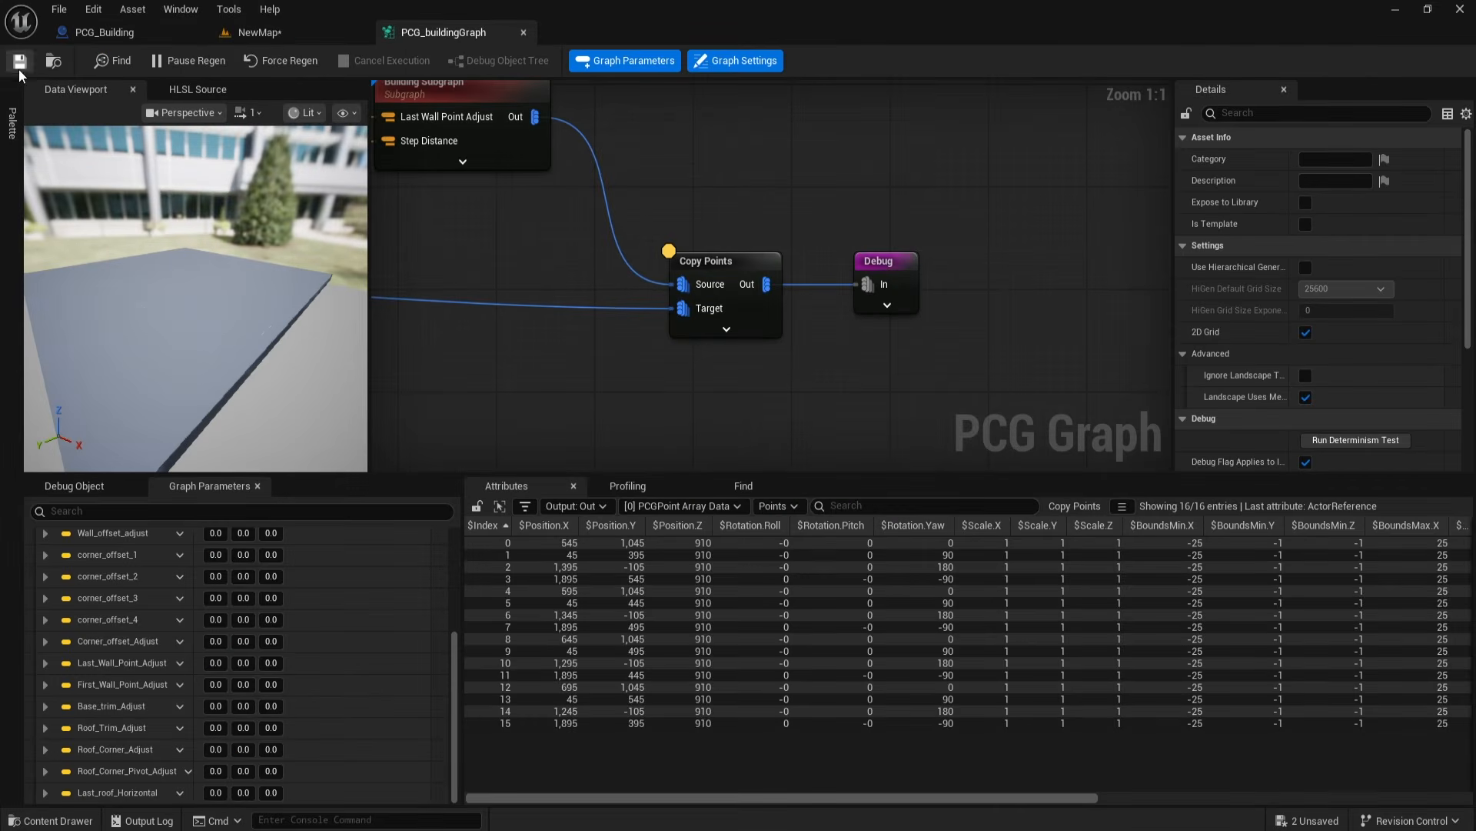
pyautogui.click(254, 35)
pyautogui.moveTo(609, 377); pyautogui.dragTo(435, 445, button='right')
pyautogui.scroll(4, 436, 440)
pyautogui.scroll(-1, 450, 419)
pyautogui.keyDown('alt'); pyautogui.moveTo(450, 419); pyautogui.dragTo(656, 519); pyautogui.keyUp('alt')
pyautogui.keyDown('alt'); pyautogui.moveTo(783, 492); pyautogui.dragTo(861, 500); pyautogui.keyUp('alt')
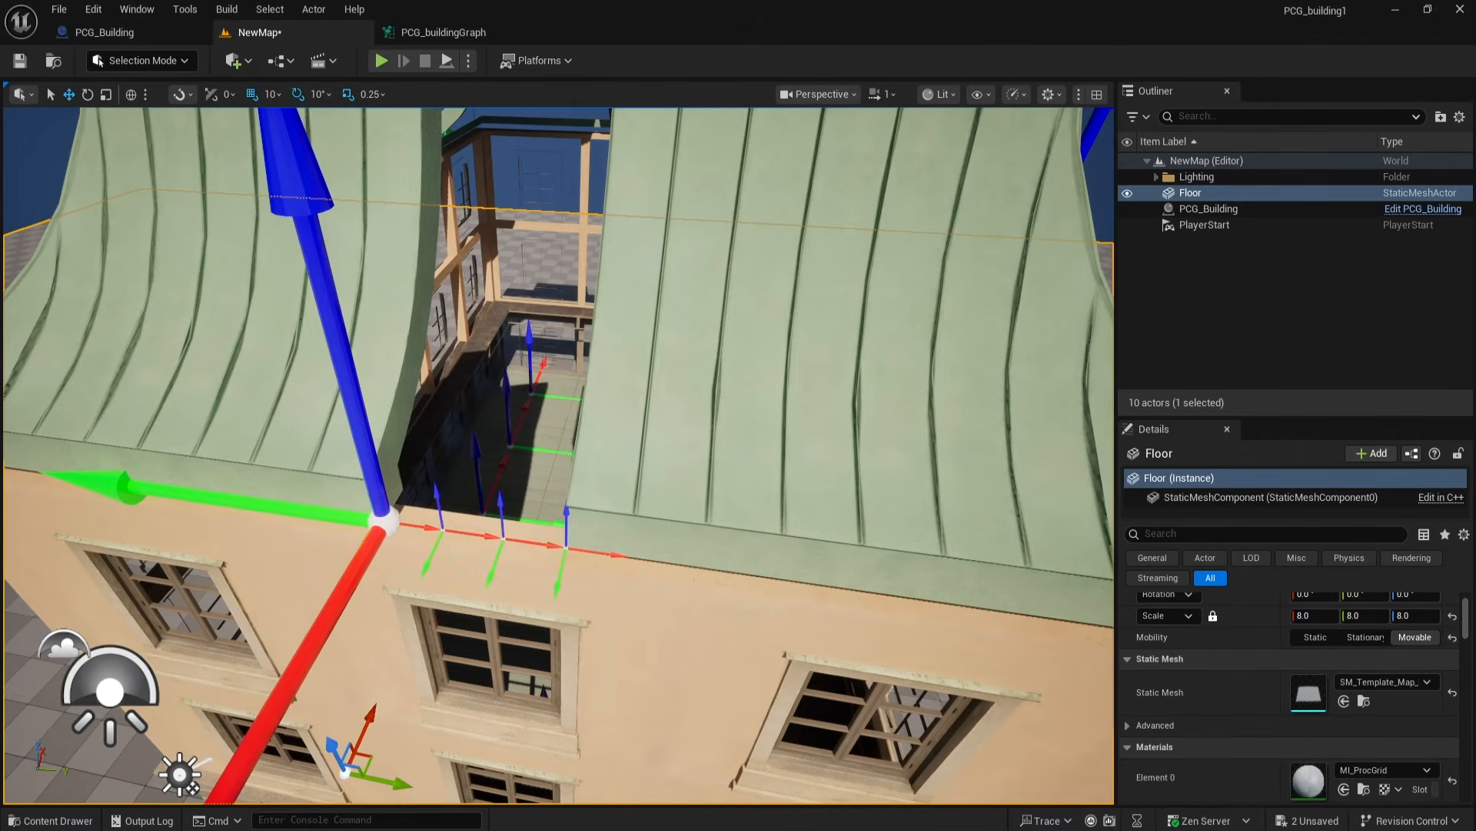
# Step: Move the Debug node up and connect a new Static Mesh Spawner to the roof Copy Points output
pyautogui.click(434, 32)
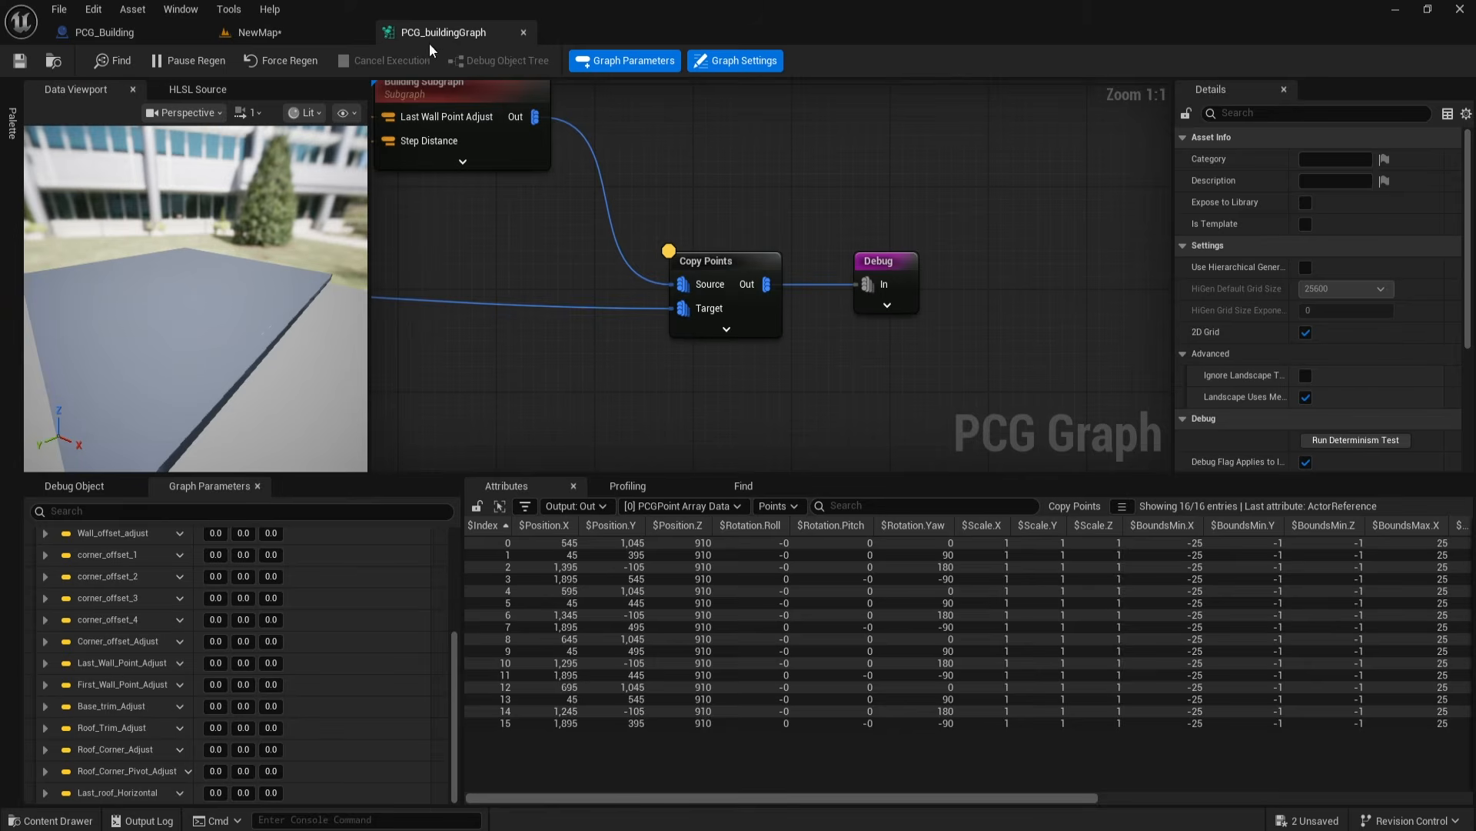
pyautogui.moveTo(775, 359); pyautogui.dragTo(656, 364, button='right')
pyautogui.moveTo(796, 287); pyautogui.dragTo(800, 172)
pyautogui.moveTo(784, 319); pyautogui.dragTo(670, 318, button='right')
pyautogui.moveTo(552, 292); pyautogui.dragTo(854, 294)
pyautogui.write('stat')
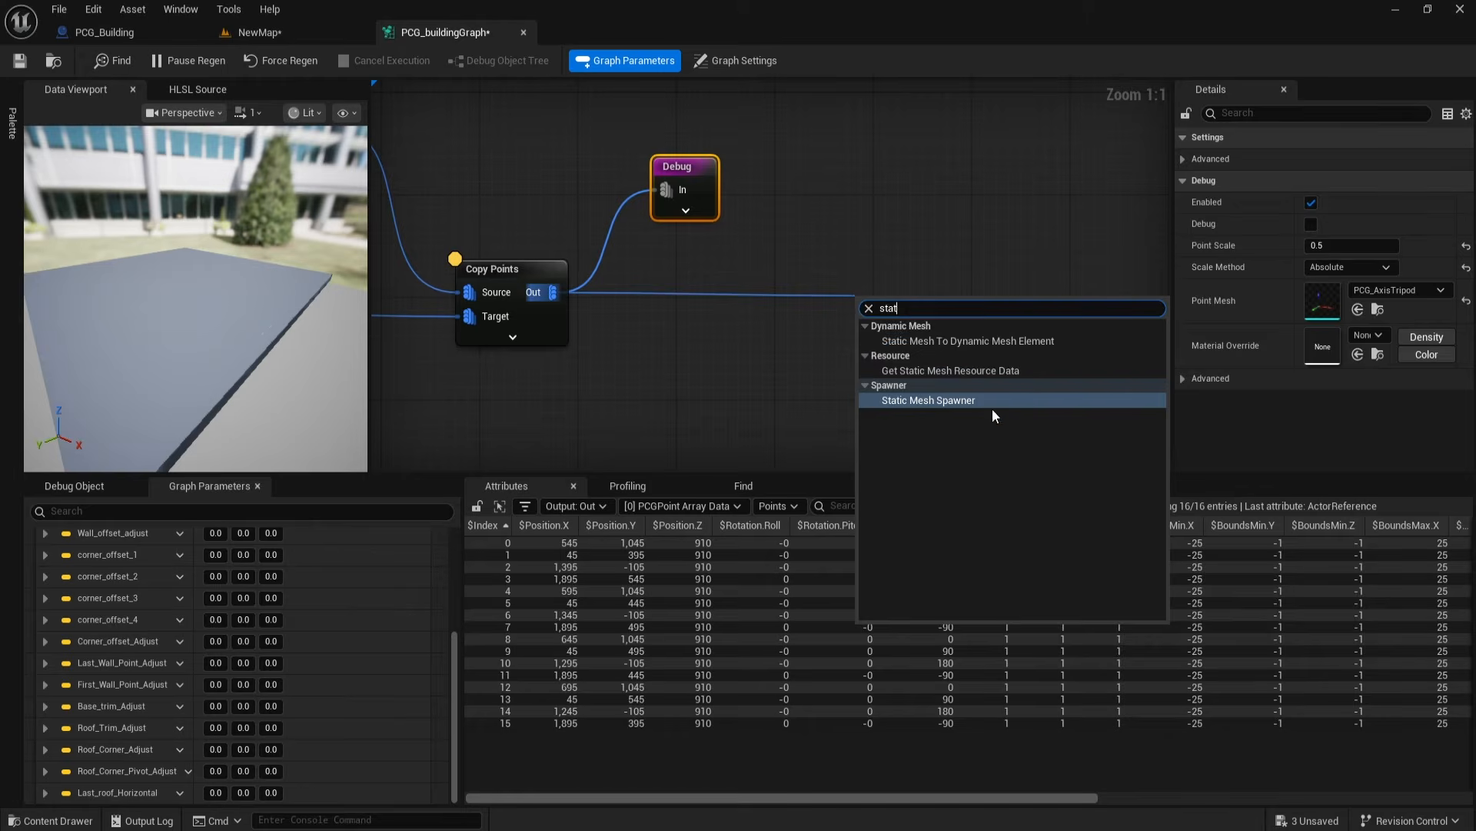
pyautogui.click(985, 397)
pyautogui.moveTo(921, 311); pyautogui.dragTo(858, 275)
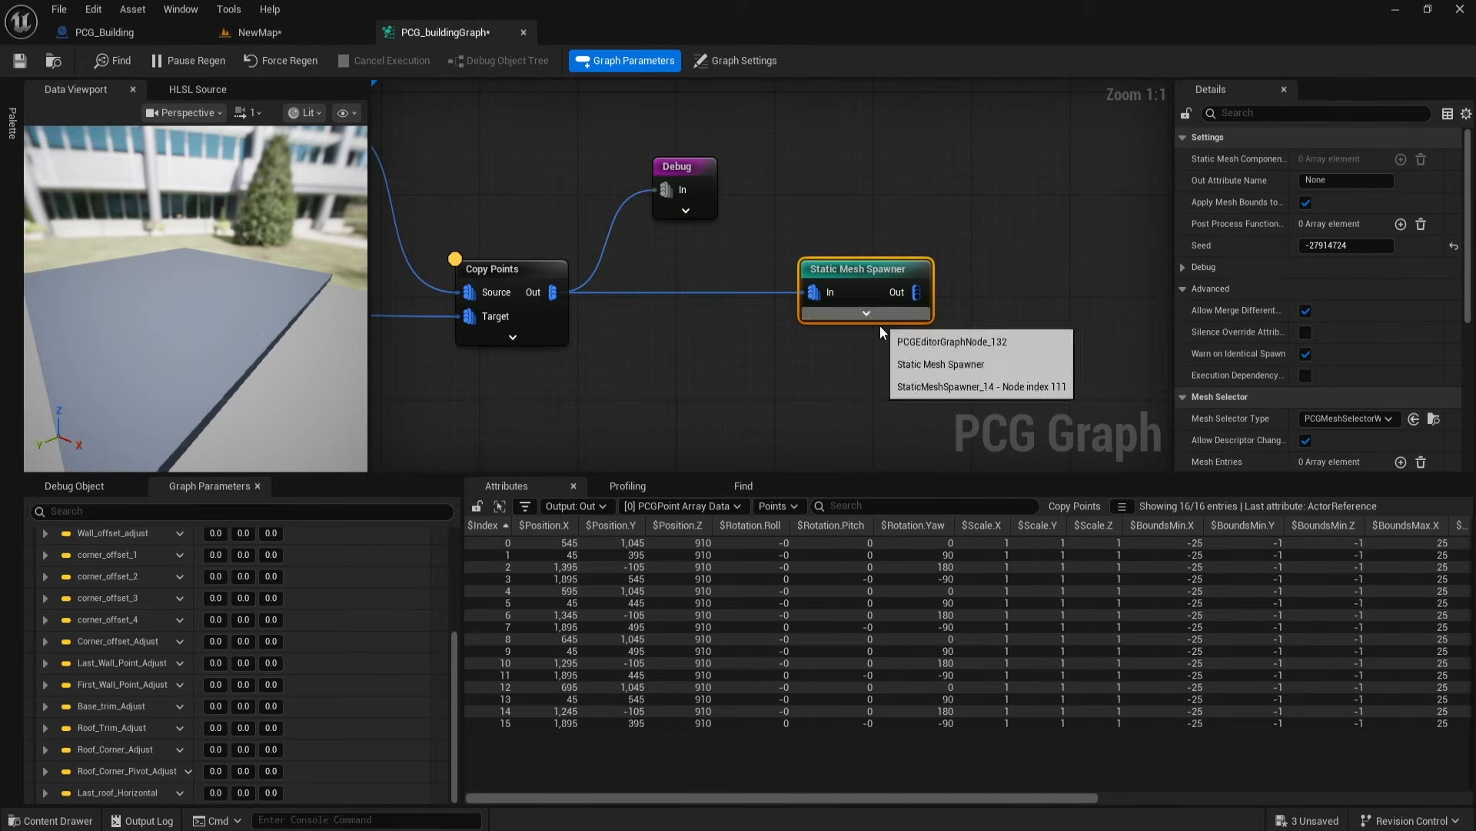
# Step: Add one mesh entry to the roof Static Mesh Spawner and assign the selected curved S_Modular_Building_Roof_Kit mesh
pyautogui.moveTo(898, 349); pyautogui.dragTo(873, 343, button='right')
pyautogui.scroll(-5, 1282, 360)
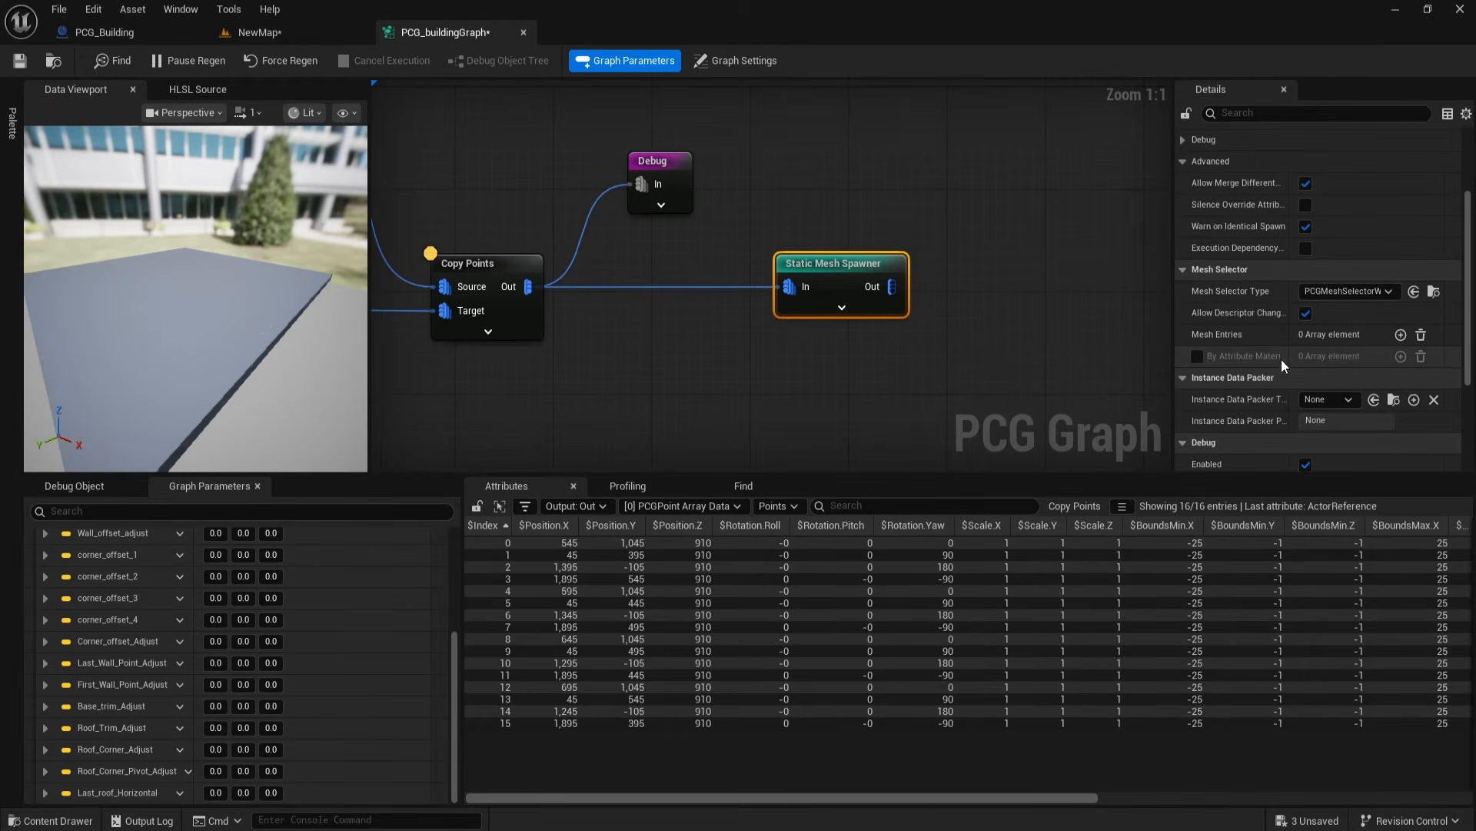
pyautogui.click(1401, 334)
pyautogui.click(1197, 356)
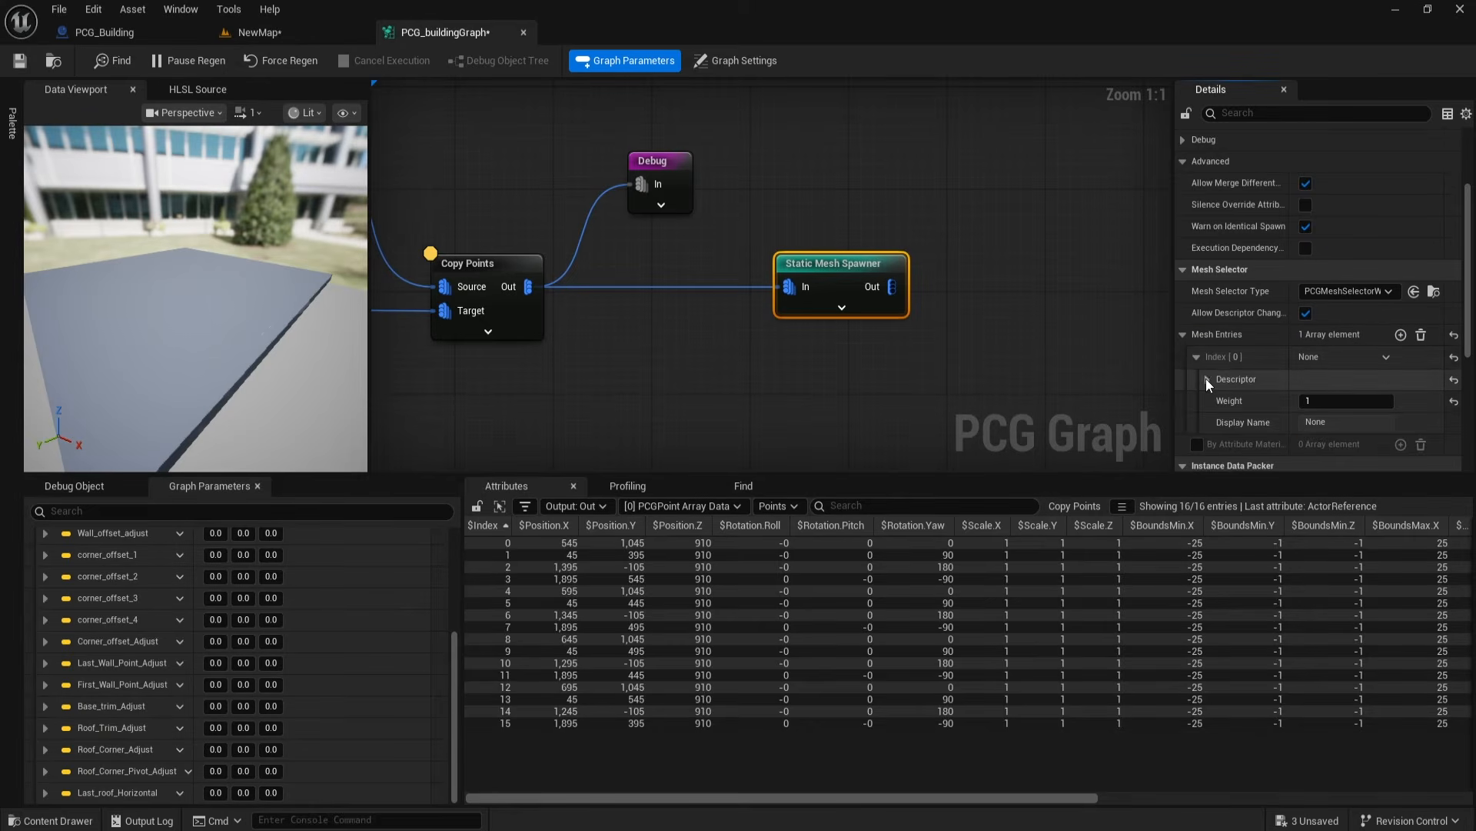
pyautogui.click(1207, 378)
pyautogui.scroll(-1, 1241, 393)
pyautogui.scroll(-1, 1241, 392)
pyautogui.click(50, 819)
pyautogui.click(576, 625)
pyautogui.moveTo(576, 625); pyautogui.dragTo(1352, 409)
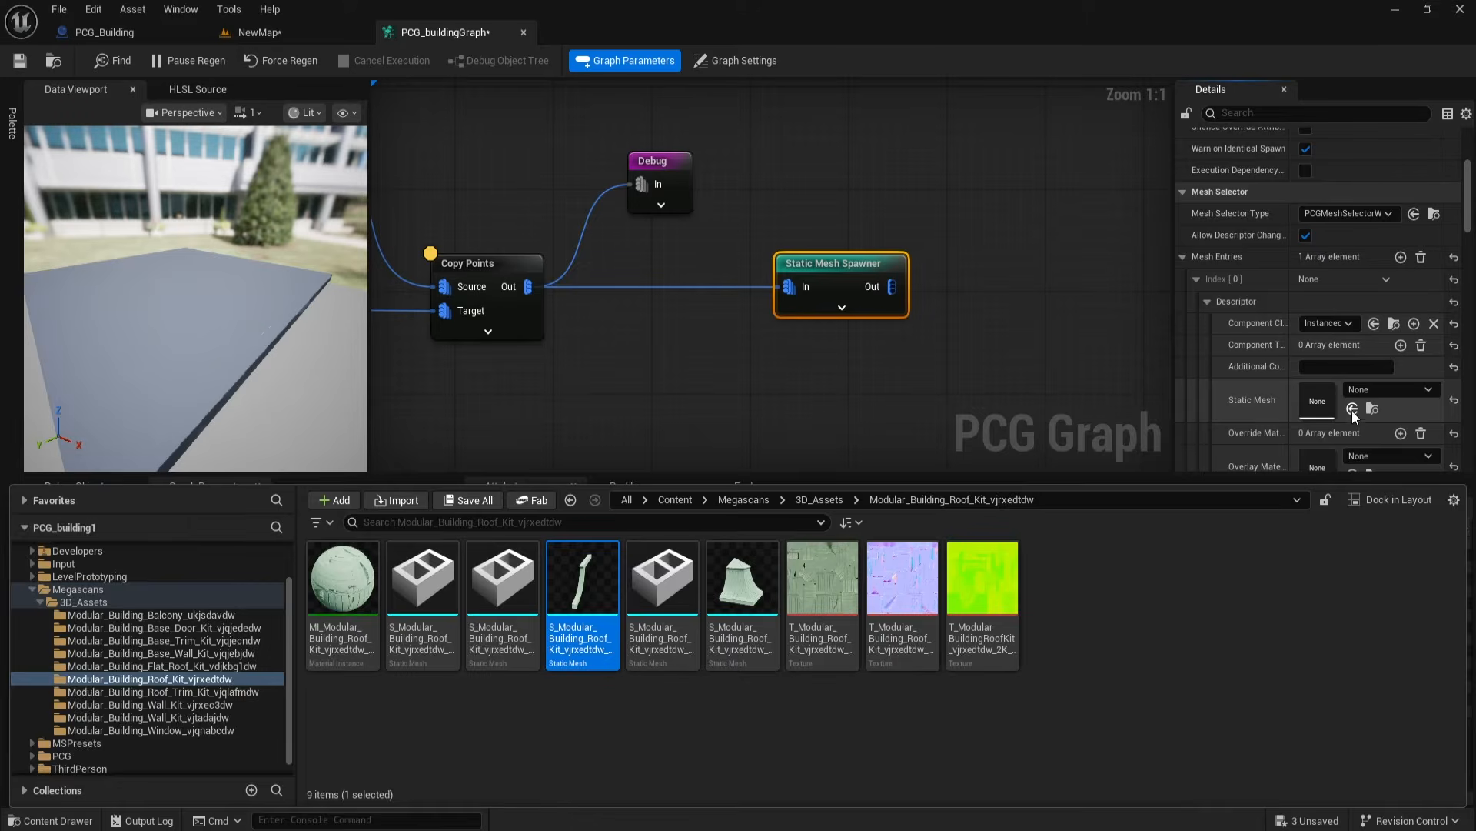
# Step: Force-regenerate PCG_buildingGraph and save the graph
pyautogui.moveTo(828, 435); pyautogui.dragTo(802, 444, button='right')
pyautogui.click(277, 61)
pyautogui.click(19, 60)
# Step: Examine the spawned roof meshes and the overlap at the roof corner in NewMap from above and close up
pyautogui.click(113, 37)
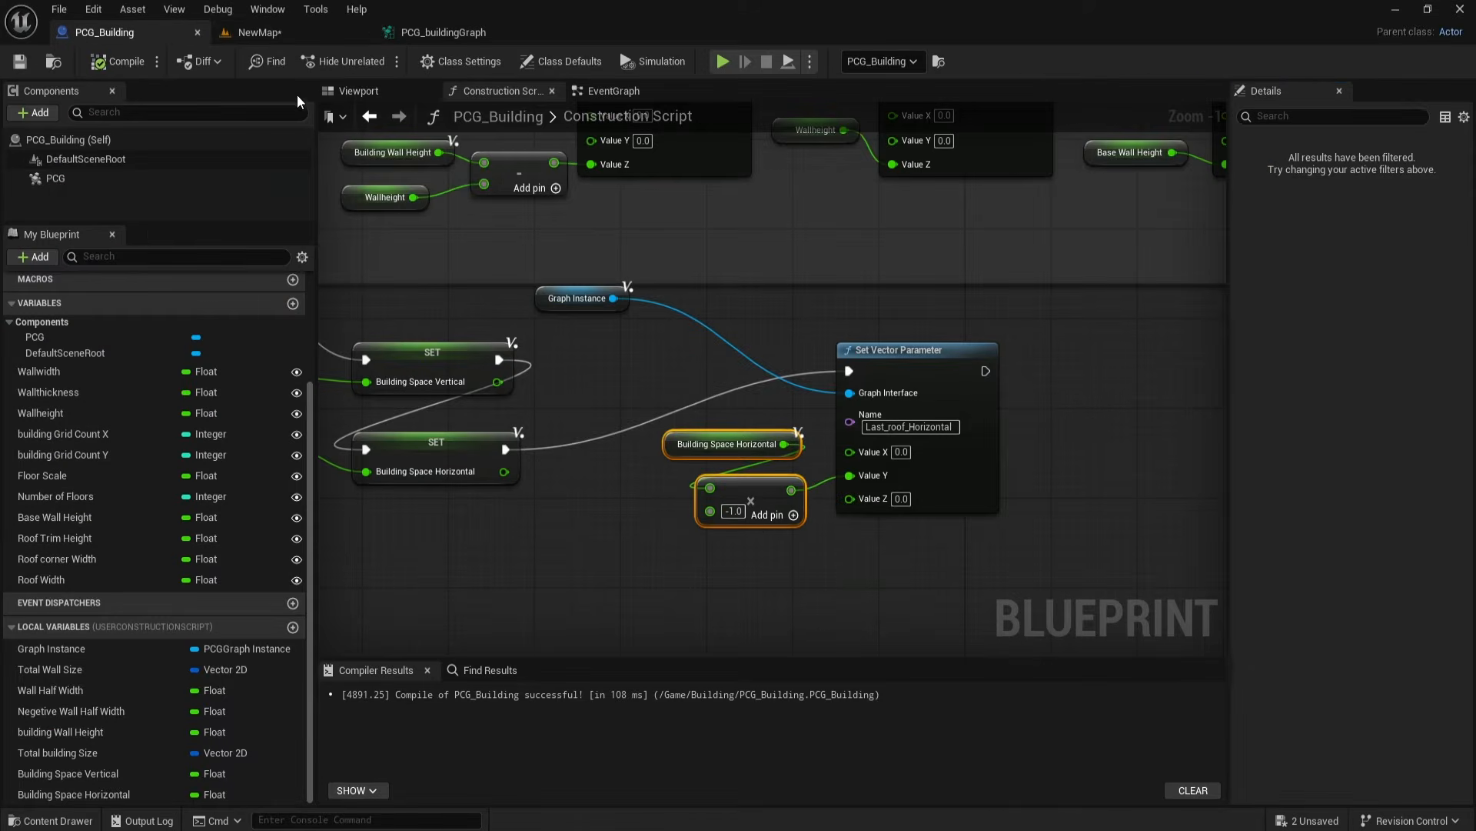
pyautogui.click(280, 37)
pyautogui.scroll(-6, 616, 337)
pyautogui.keyDown('alt'); pyautogui.moveTo(697, 373); pyautogui.dragTo(677, 423); pyautogui.keyUp('alt')
pyautogui.moveTo(600, 217)
pyautogui.keyDown('alt'); pyautogui.mouseDown()
pyautogui.moveTo(461, 223)
pyautogui.moveTo(546, 239)
pyautogui.moveTo(599, 218)
pyautogui.mouseUp(); pyautogui.keyUp('alt')
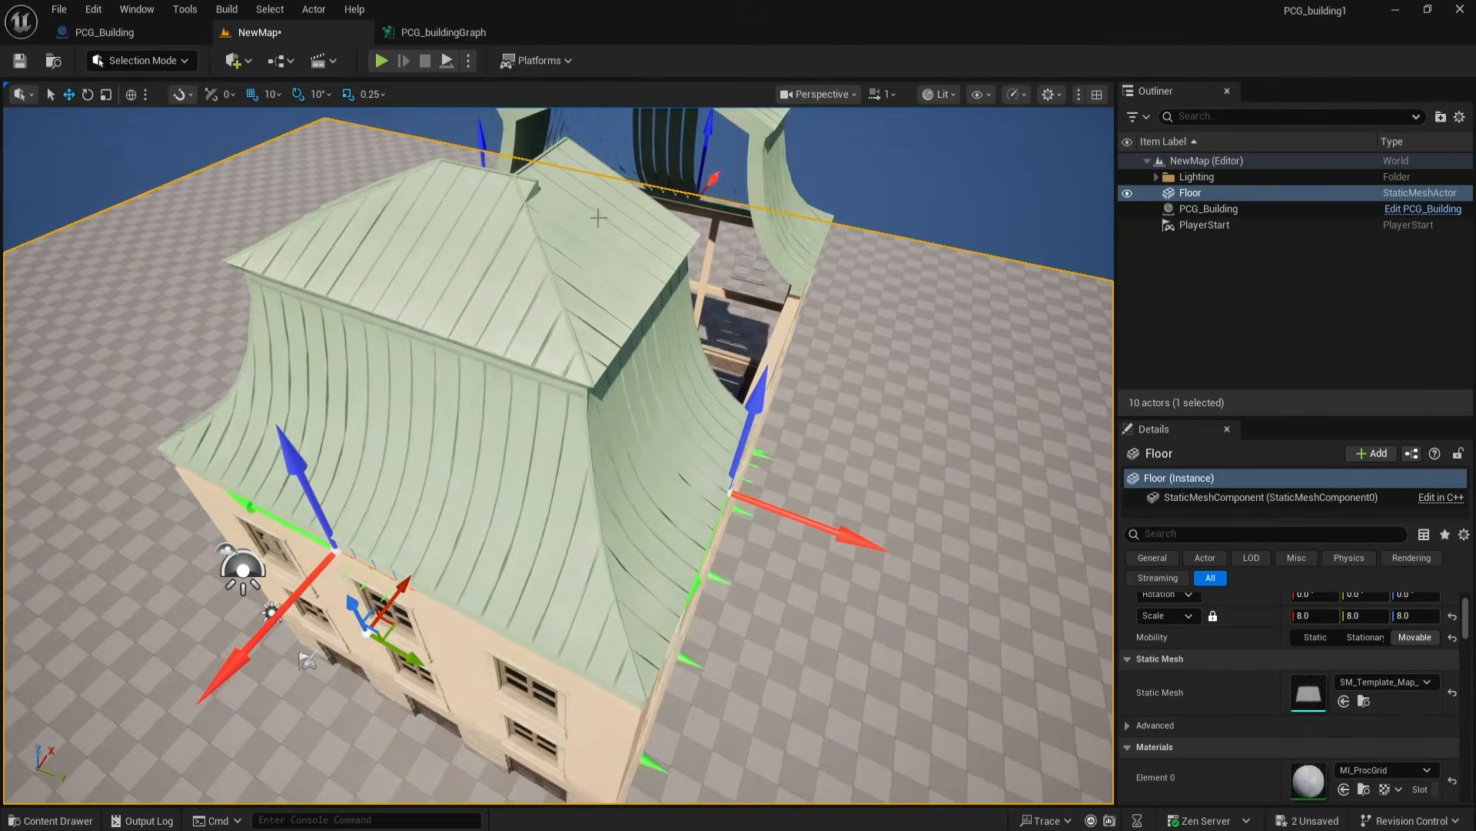
pyautogui.scroll(3, 554, 256)
pyautogui.moveTo(502, 253)
pyautogui.keyDown('alt'); pyautogui.mouseDown()
pyautogui.moveTo(566, 269)
pyautogui.moveTo(625, 234)
pyautogui.moveTo(643, 290)
pyautogui.mouseUp(); pyautogui.keyUp('alt')
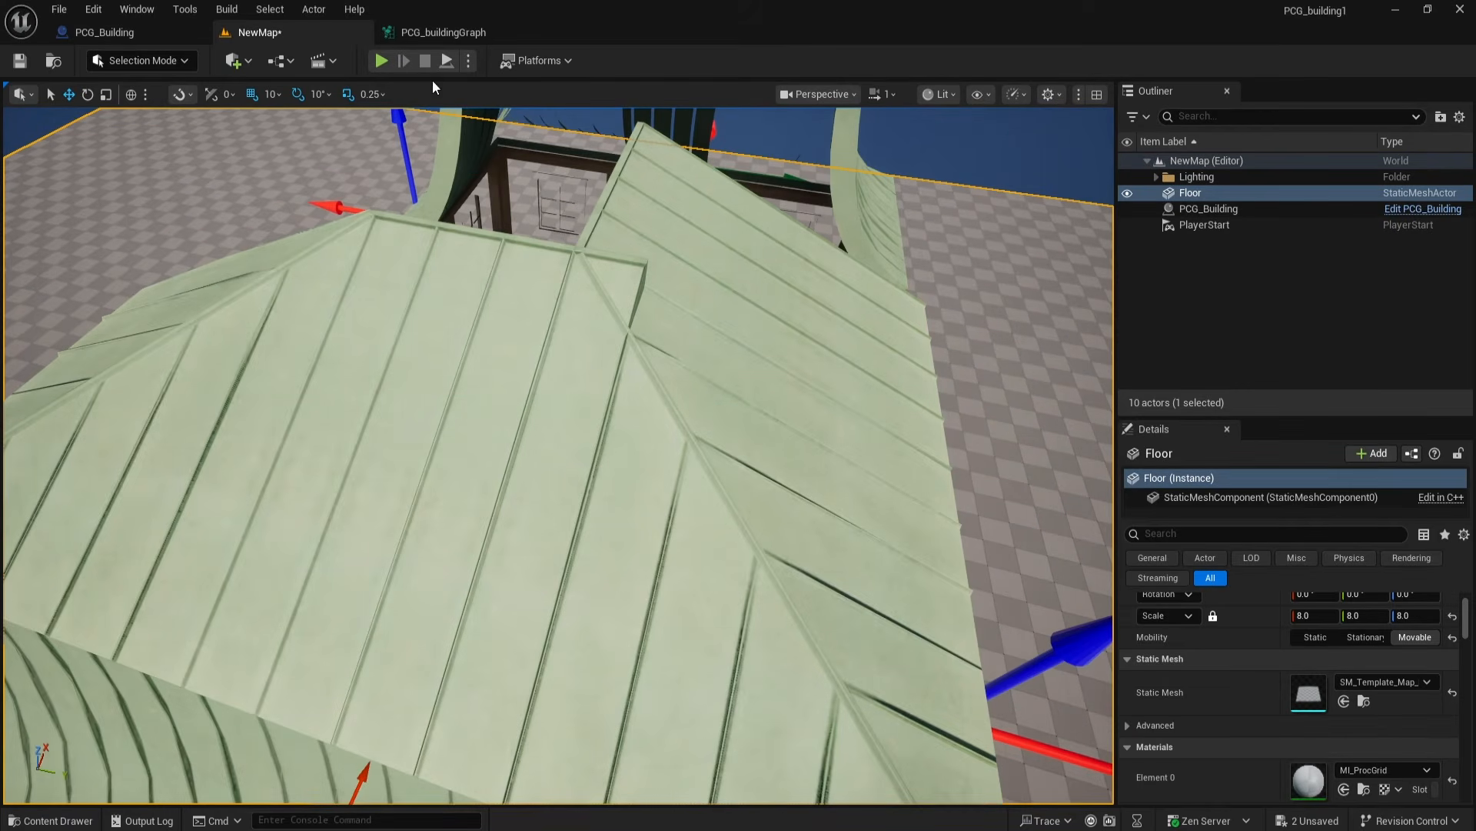
pyautogui.click(442, 33)
pyautogui.click(111, 34)
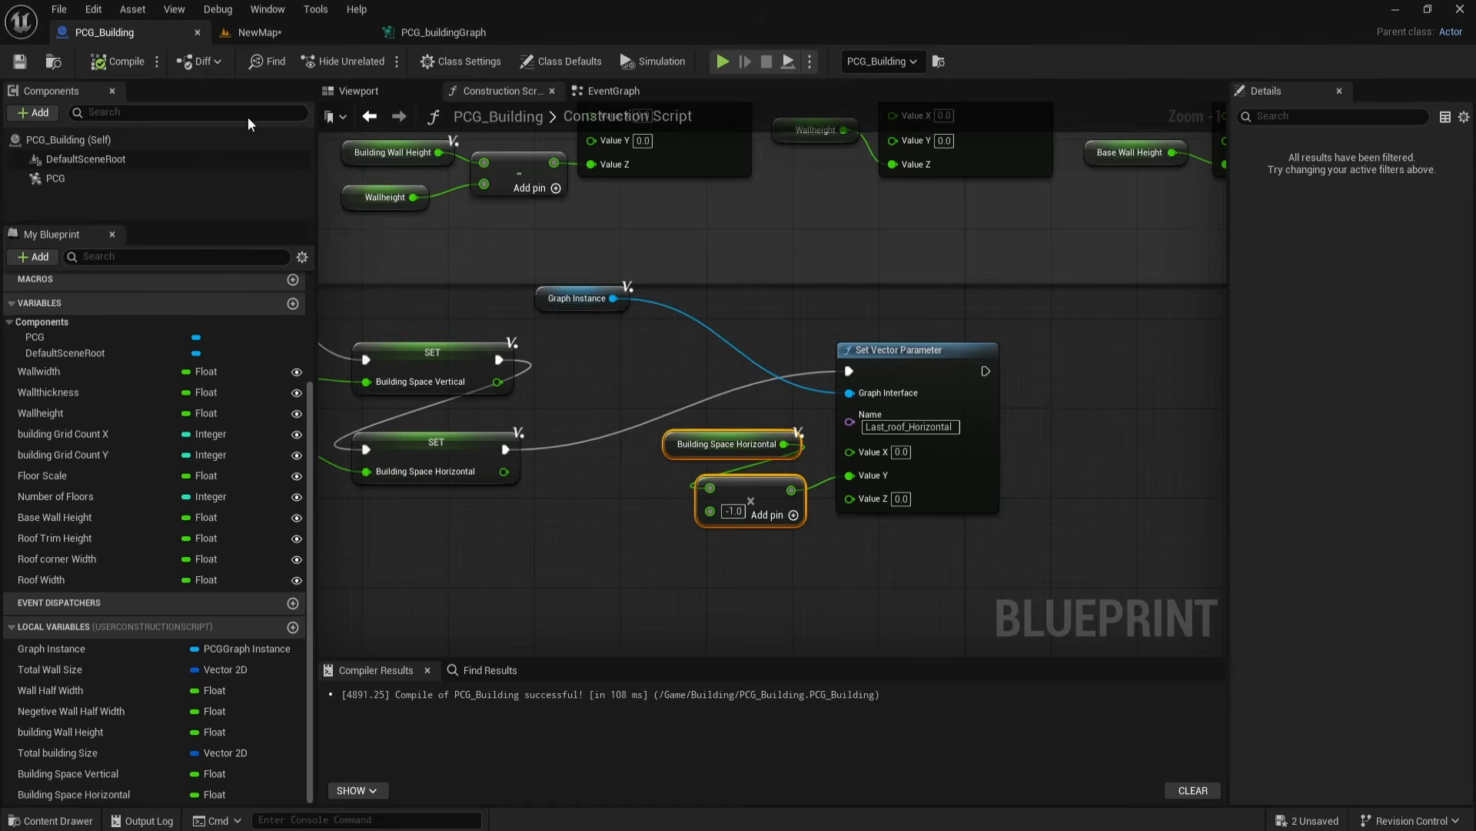
# Step: In PCG_Building, detach Building Space Horizontal from the multiply node and subtract Roof Width from it with a new Subtract node
pyautogui.moveTo(786, 562); pyautogui.dragTo(809, 481, button='right')
pyautogui.moveTo(787, 428); pyautogui.dragTo(810, 484)
pyautogui.click(711, 466)
pyautogui.moveTo(747, 417); pyautogui.dragTo(694, 384)
pyautogui.keyDown('alt'); pyautogui.click(775, 384); pyautogui.keyUp('alt')
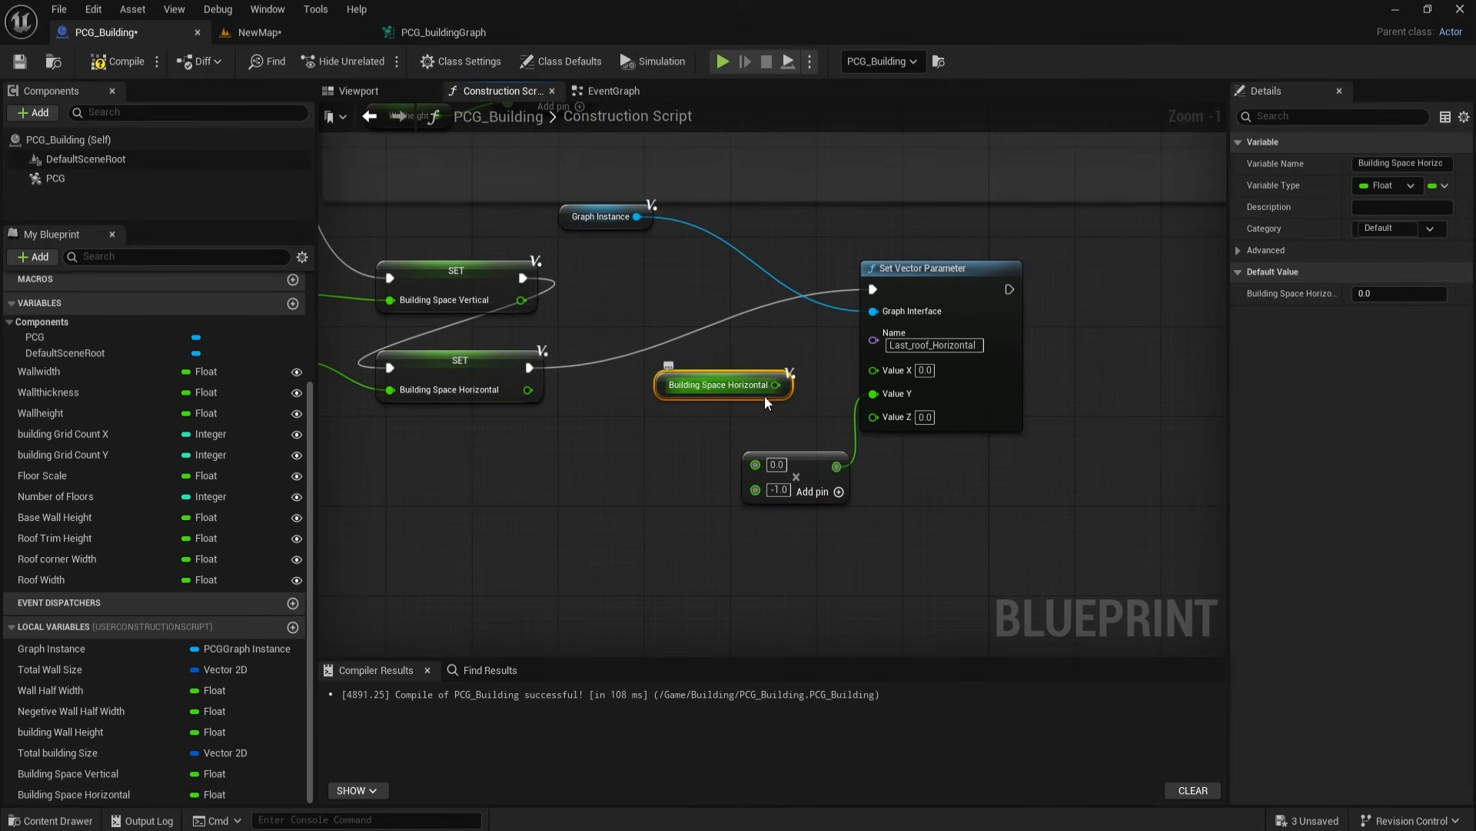
pyautogui.moveTo(722, 396); pyautogui.dragTo(745, 422)
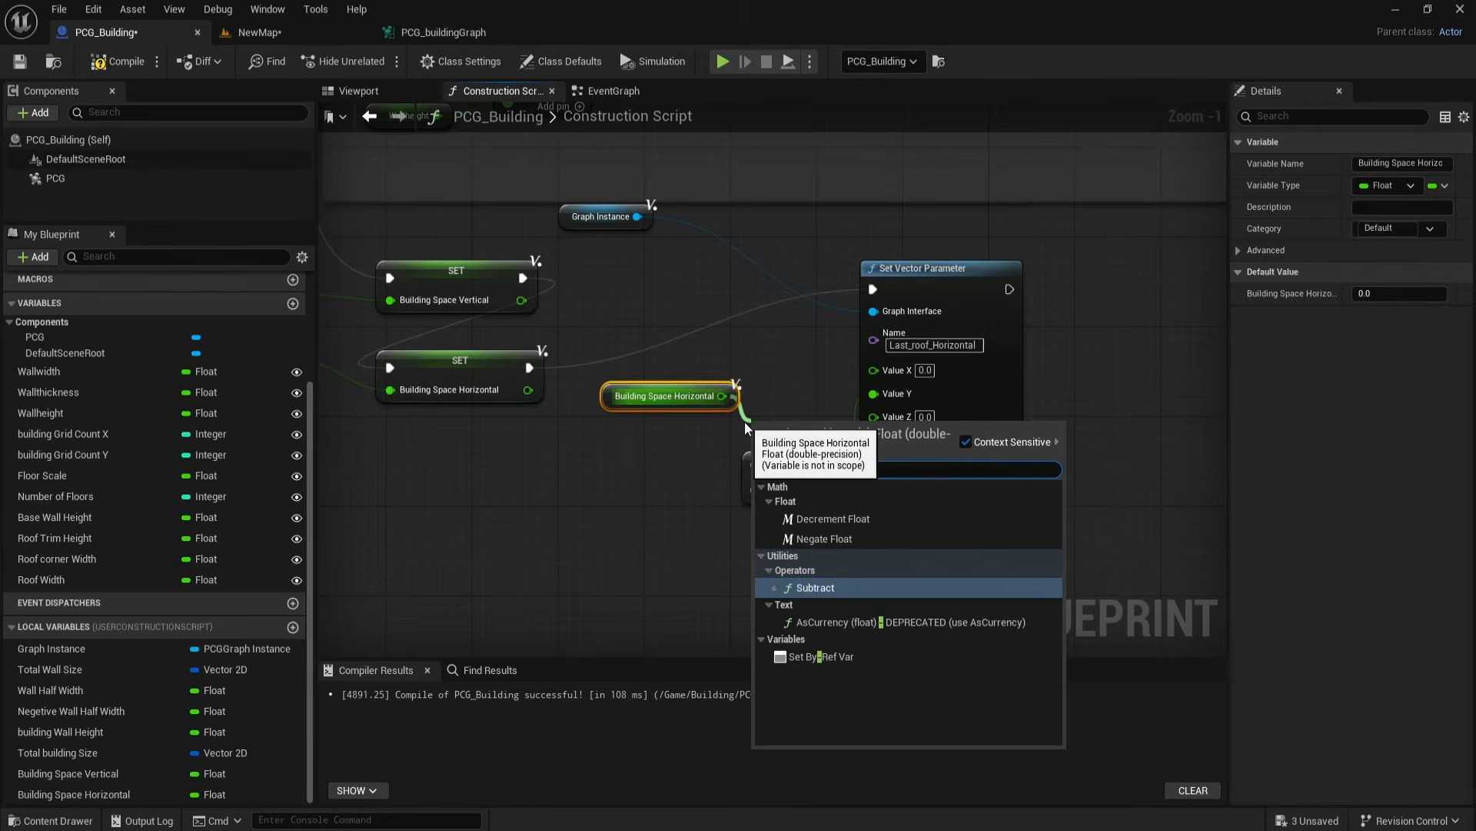
pyautogui.click(806, 587)
pyautogui.moveTo(72, 588); pyautogui.dragTo(755, 451)
# Step: Feed the subtraction result into the multiply-by--1.0 node driving Last_roof_Horizontal, arrange the nodes and compile PCG_Building
pyautogui.moveTo(815, 498); pyautogui.dragTo(858, 554)
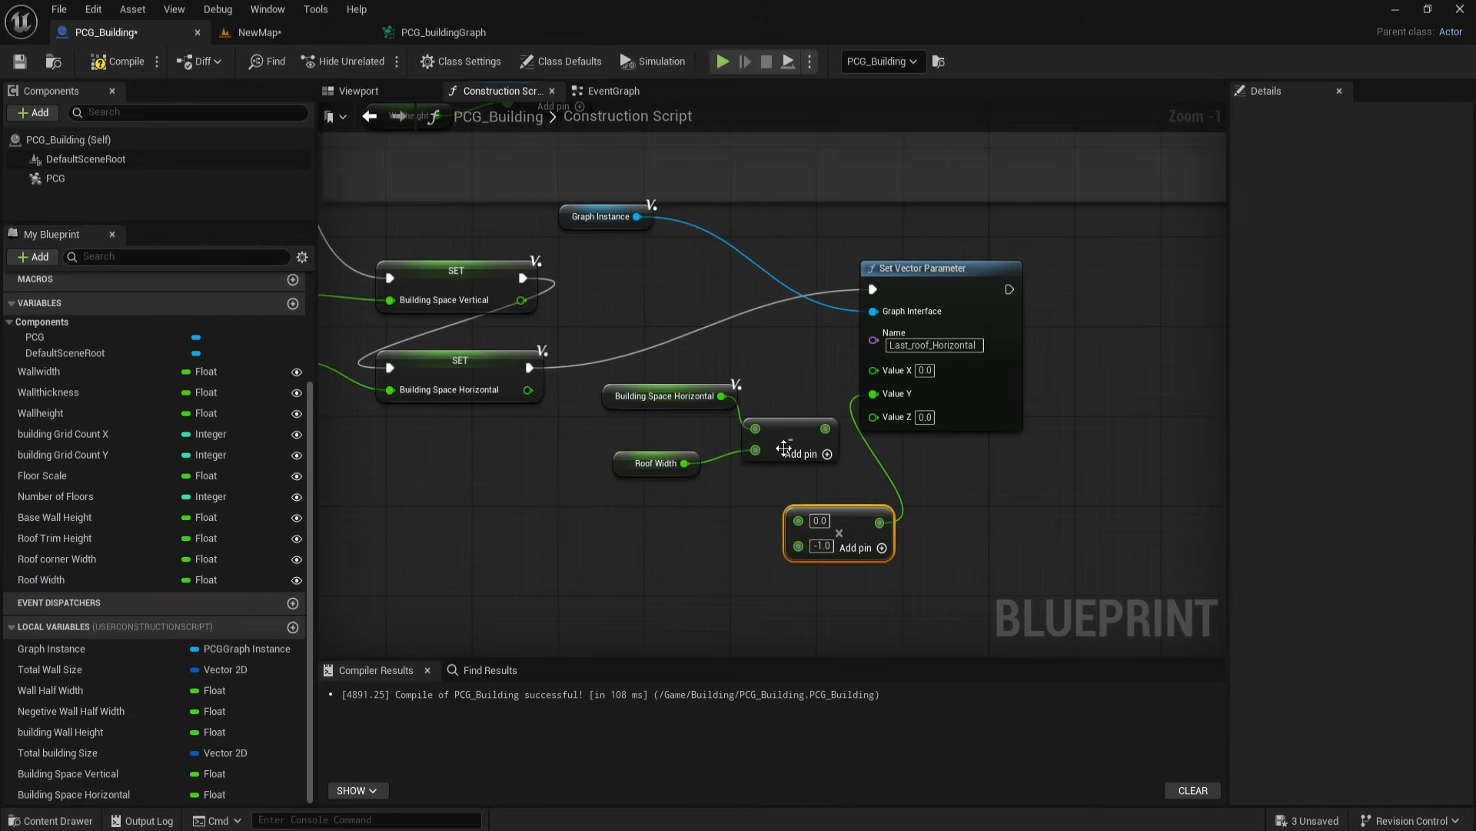
pyautogui.moveTo(650, 463); pyautogui.dragTo(650, 451)
pyautogui.click(638, 395)
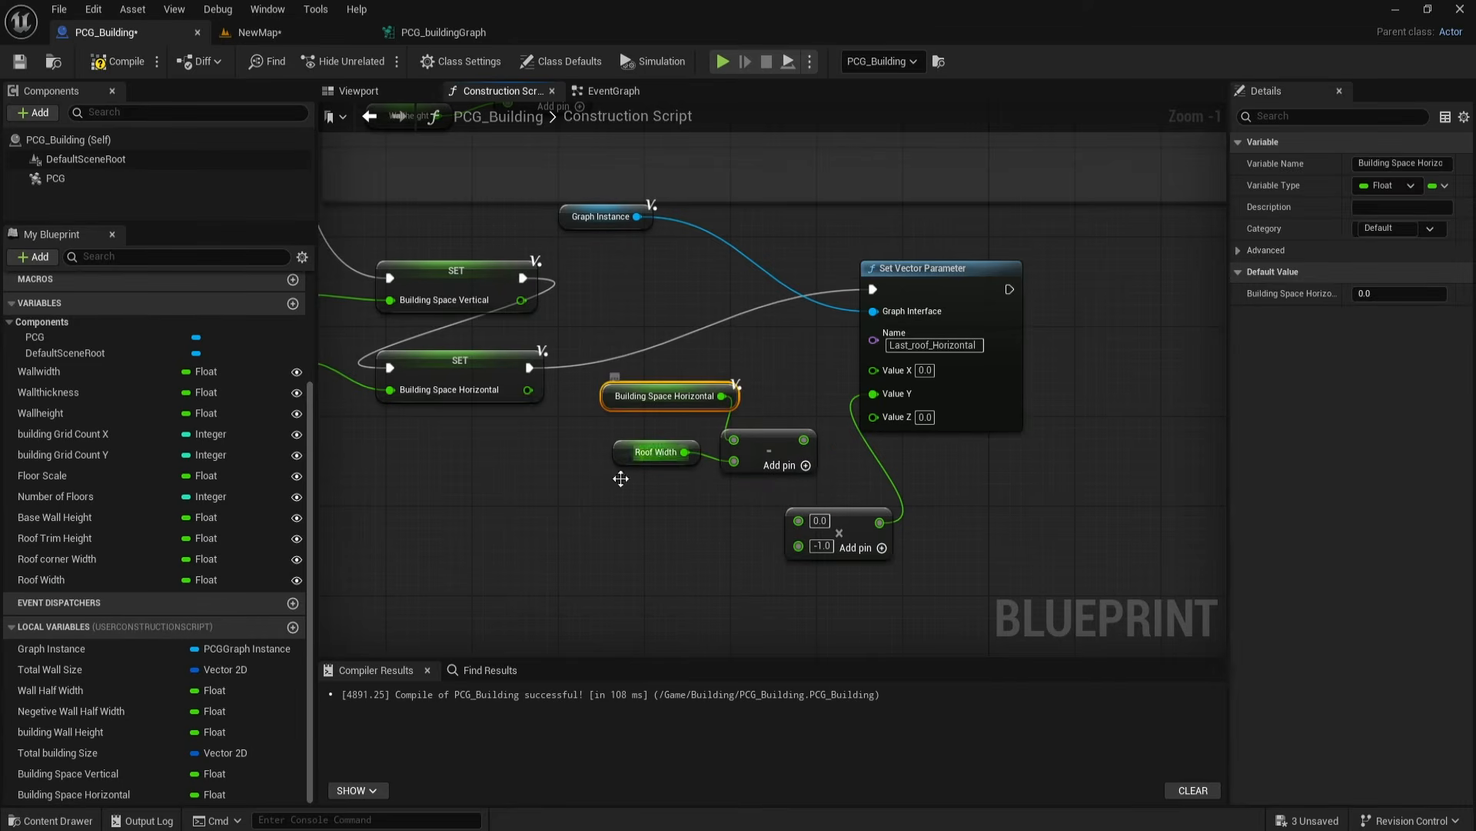
pyautogui.click(37, 578)
pyautogui.moveTo(803, 440); pyautogui.dragTo(799, 520)
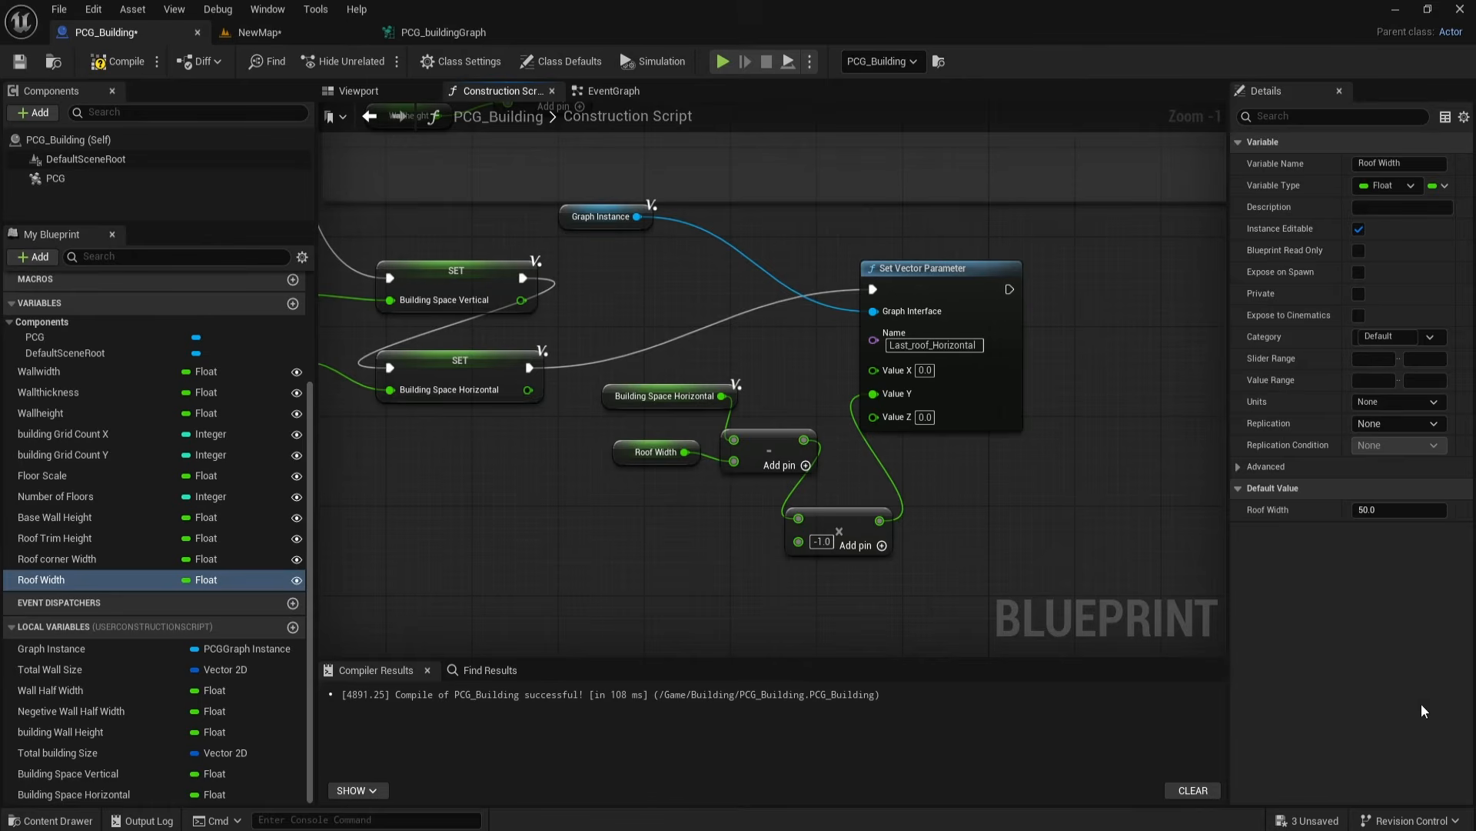
pyautogui.click(120, 63)
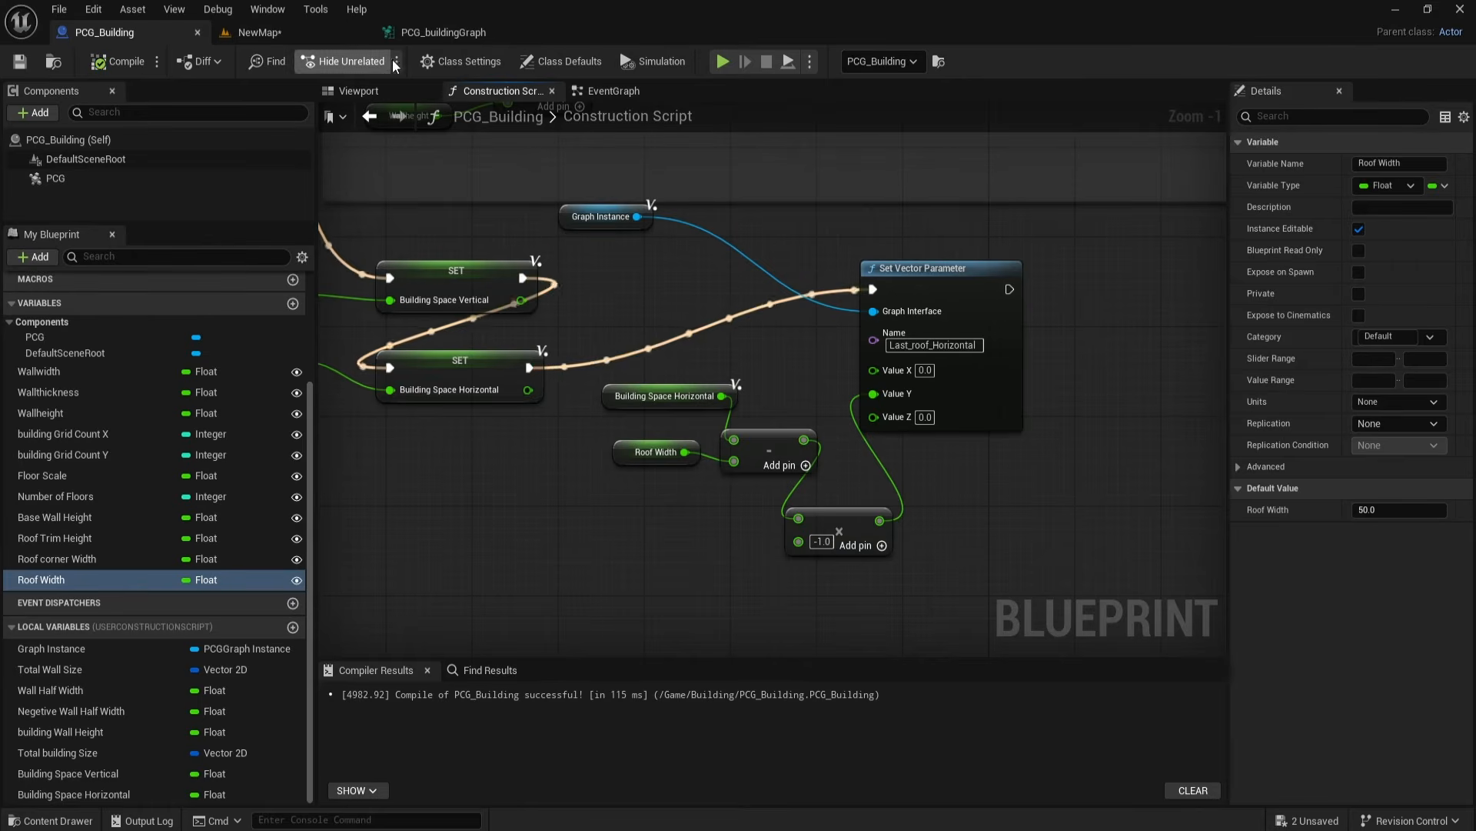
# Step: Check the roof corner in NewMap with Roof Width subtracted from the horizontal roof length
pyautogui.click(428, 37)
pyautogui.click(299, 32)
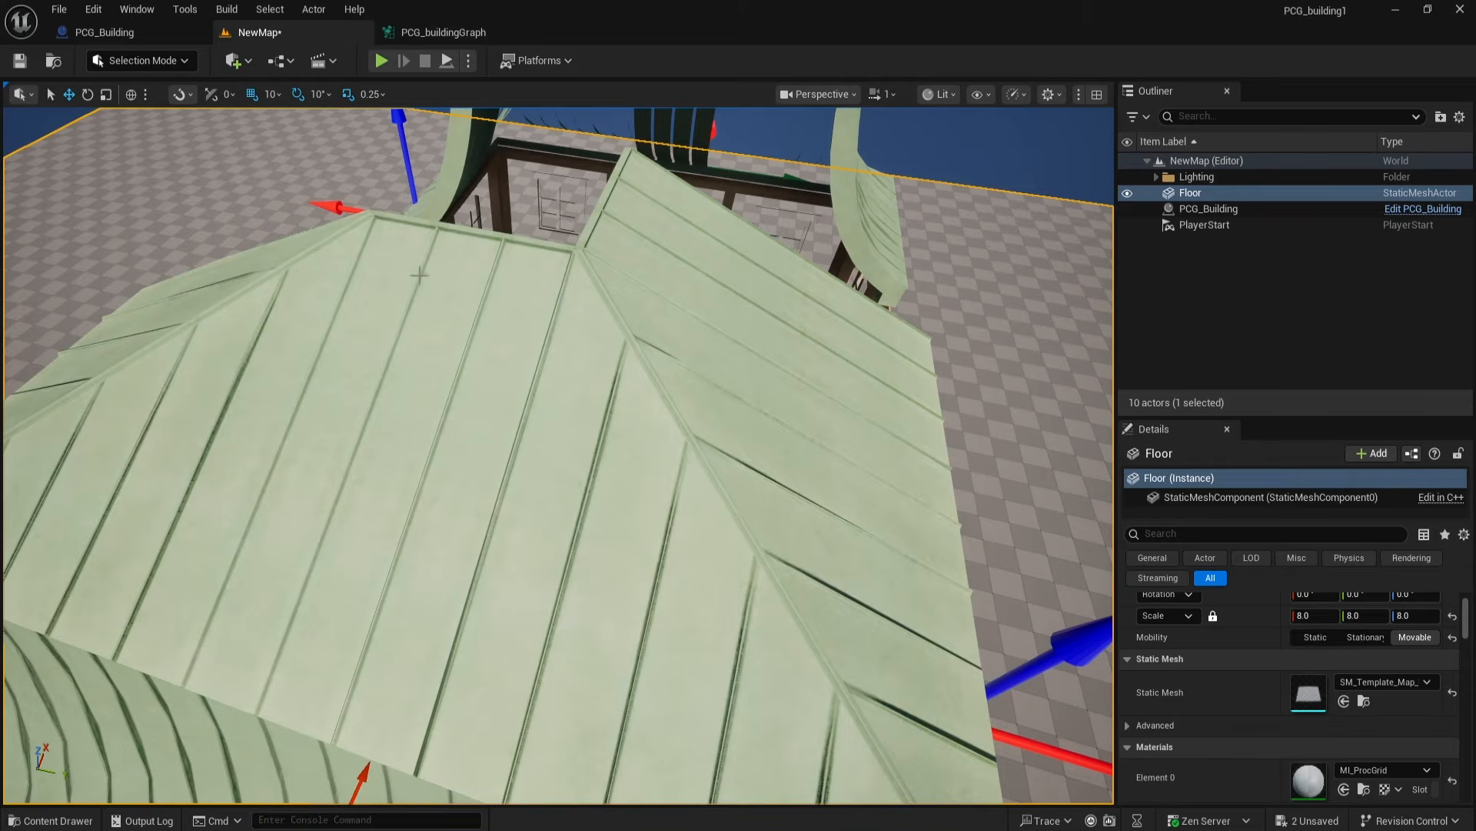
pyautogui.click(416, 34)
pyautogui.click(174, 35)
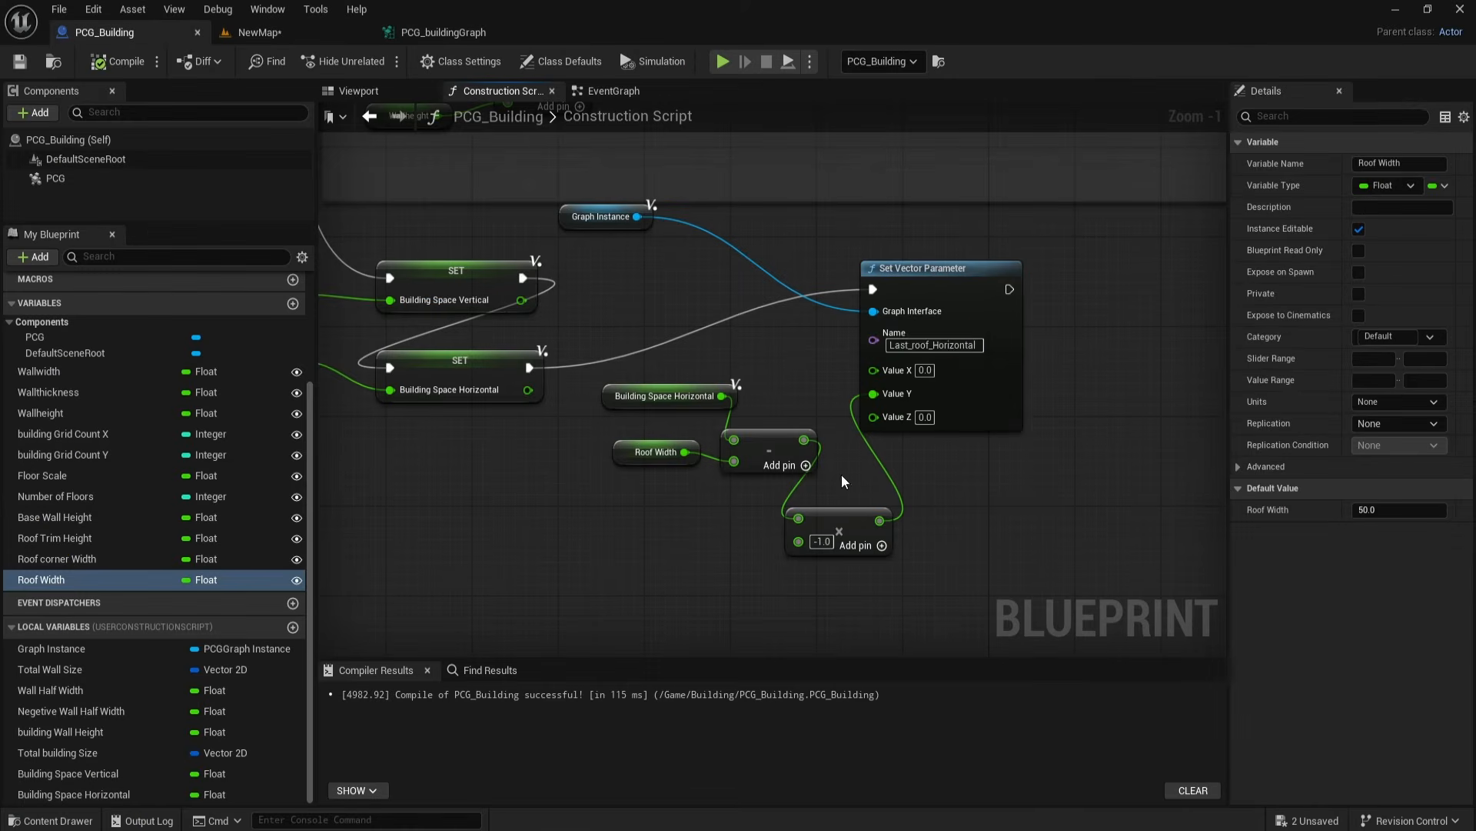
# Step: Tidy the positions of the Set Vector Parameter and multiply nodes, and save all modified assets from NewMap
pyautogui.moveTo(895, 283); pyautogui.dragTo(937, 284)
pyautogui.click(845, 518)
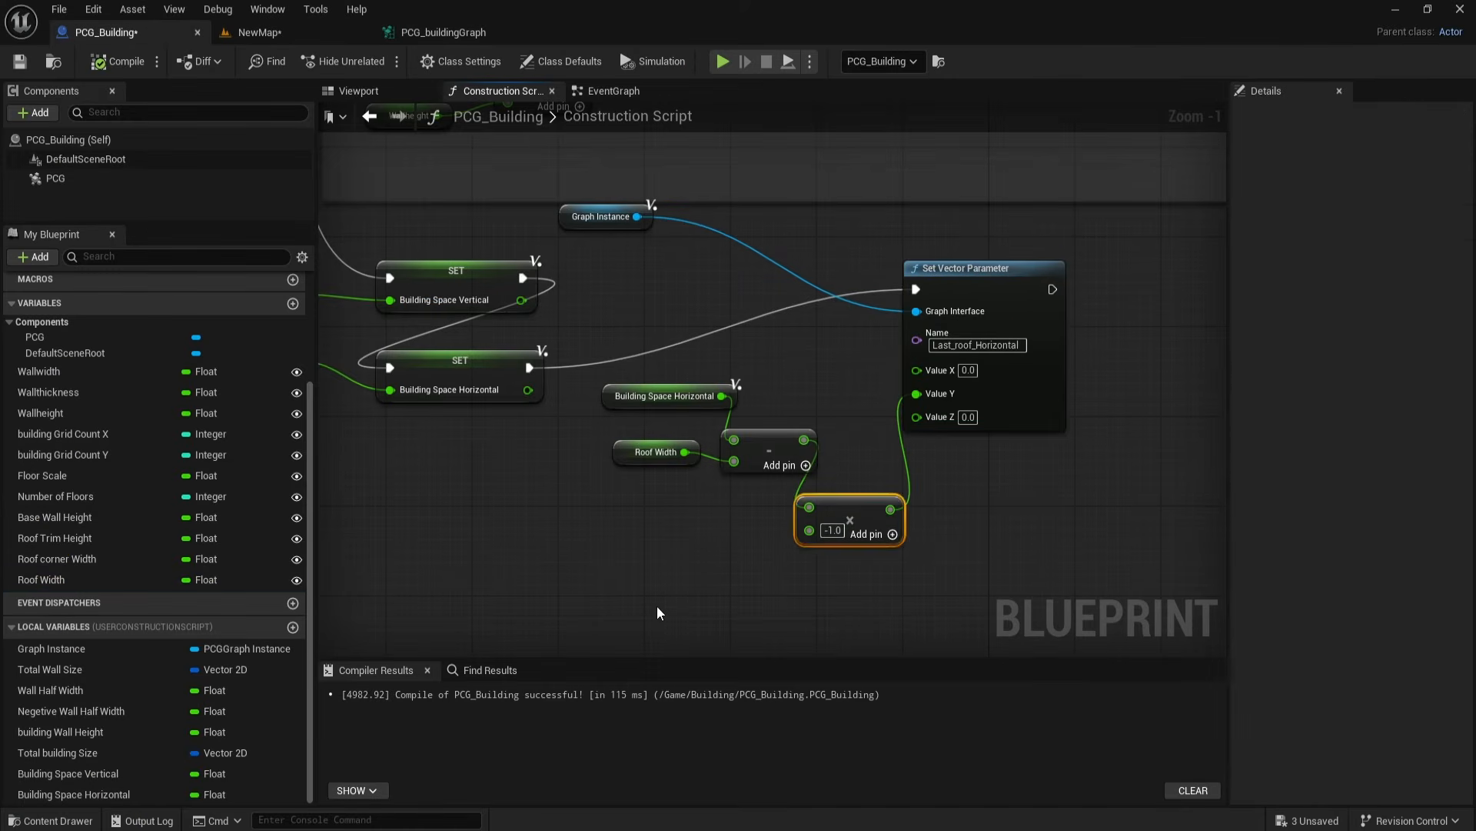
pyautogui.click(281, 29)
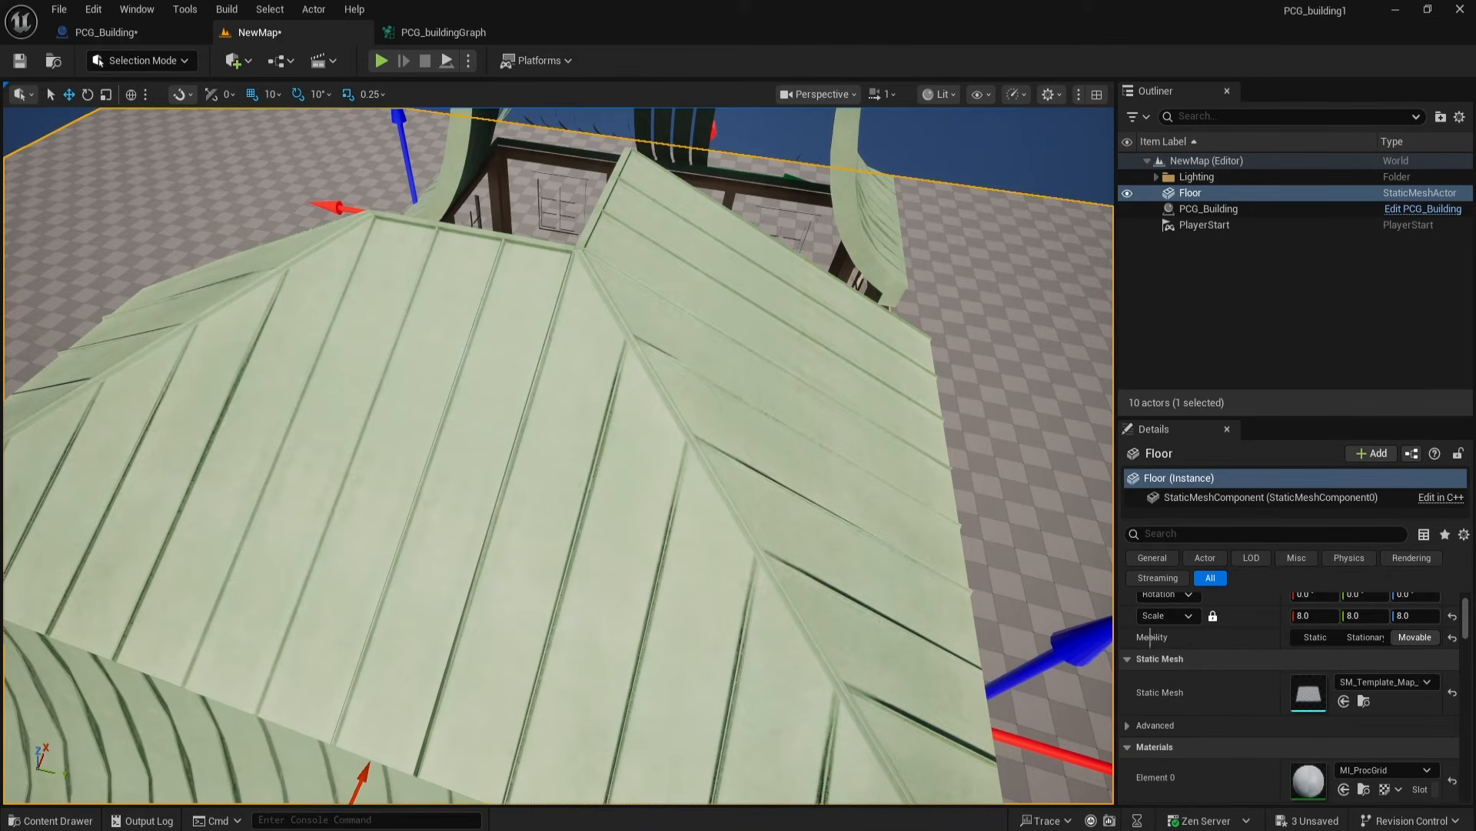
pyautogui.hotkey('ctrl', 'shift', 's')
pyautogui.click(861, 602)
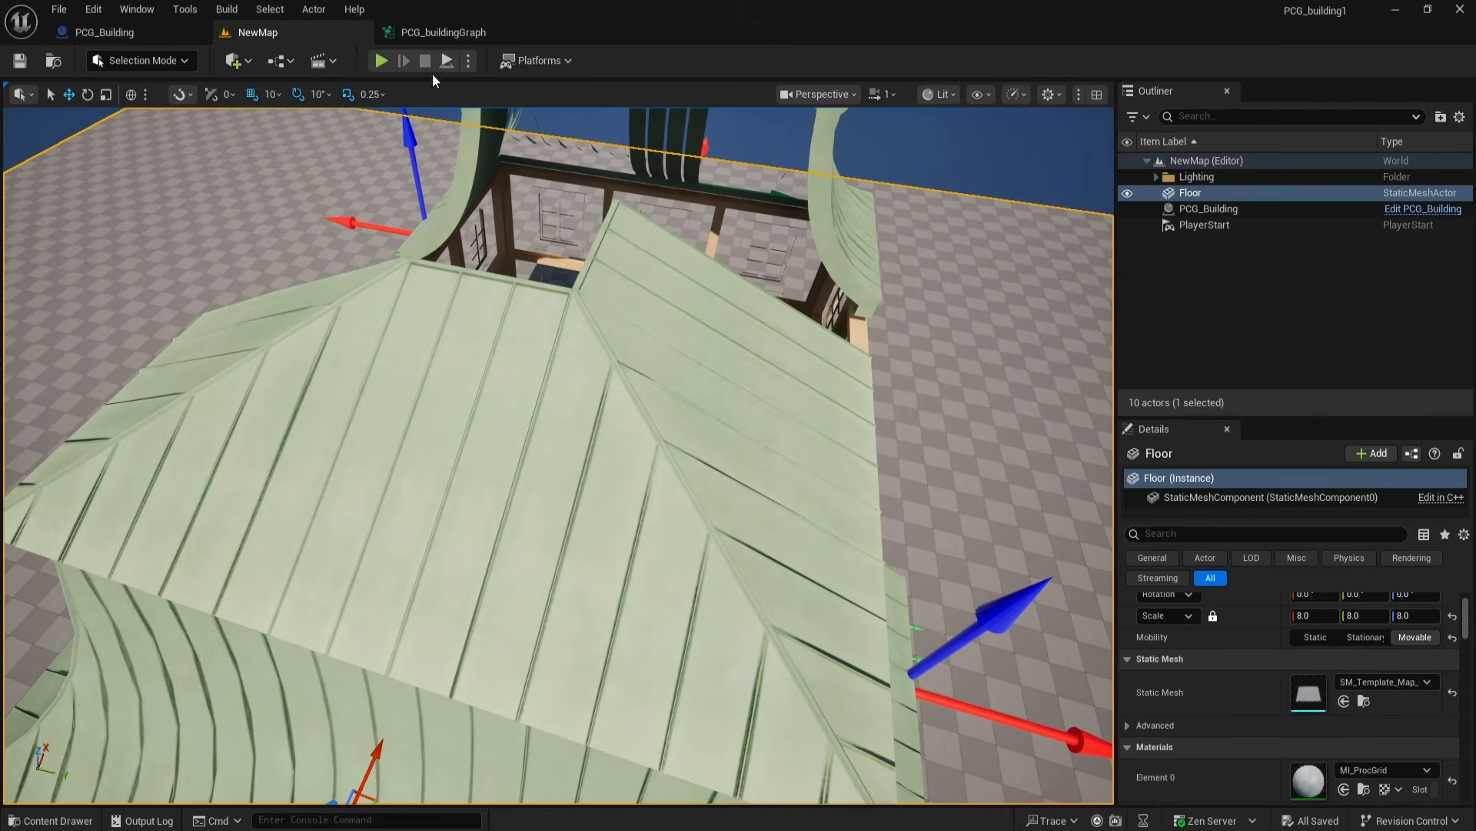
# Step: In PCG_buildingGraph, move the Corner Point node well away from the roof Transform Points node and disconnect the two
pyautogui.click(443, 31)
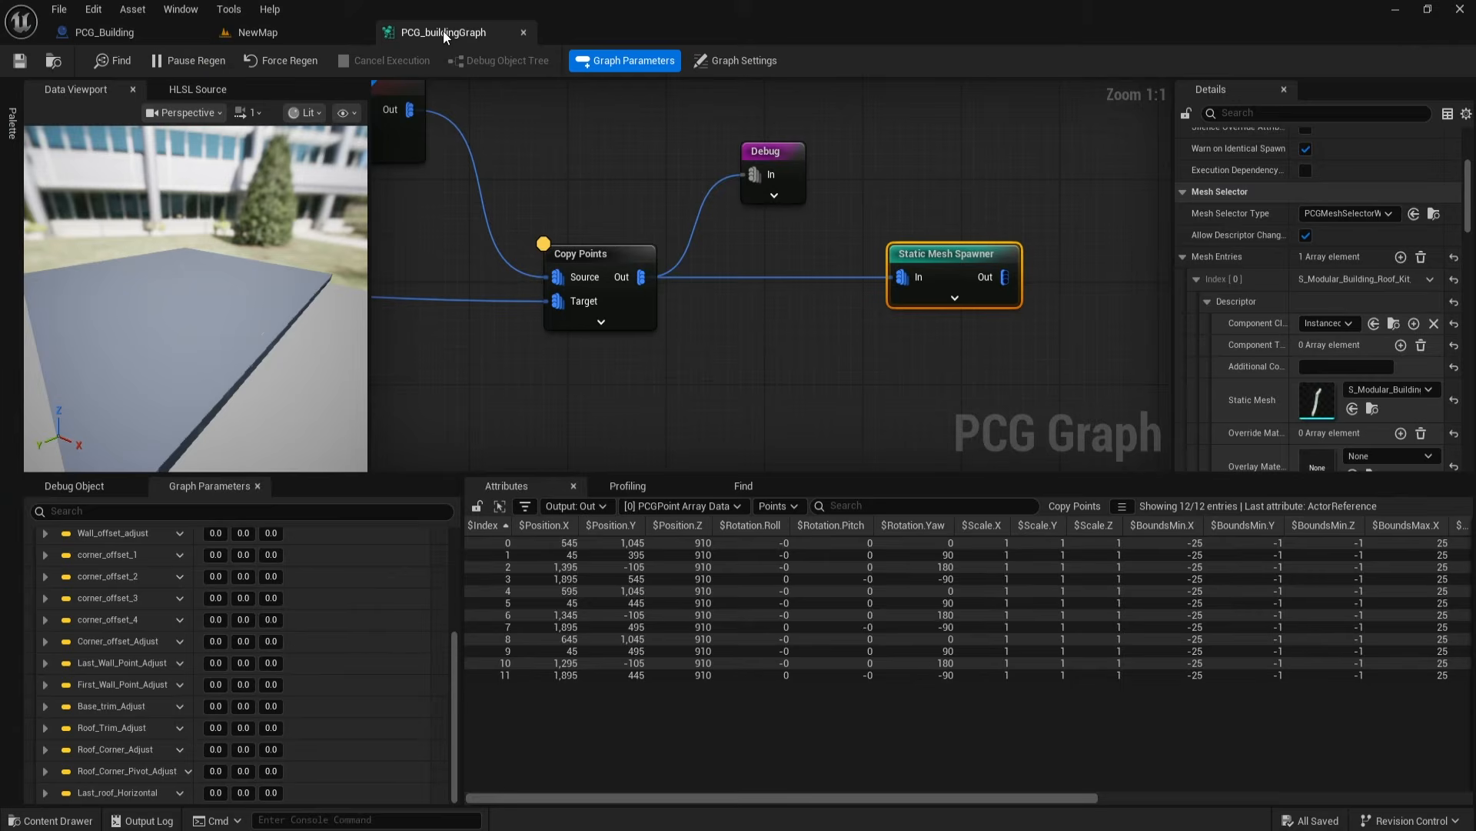
pyautogui.scroll(-7, 651, 329)
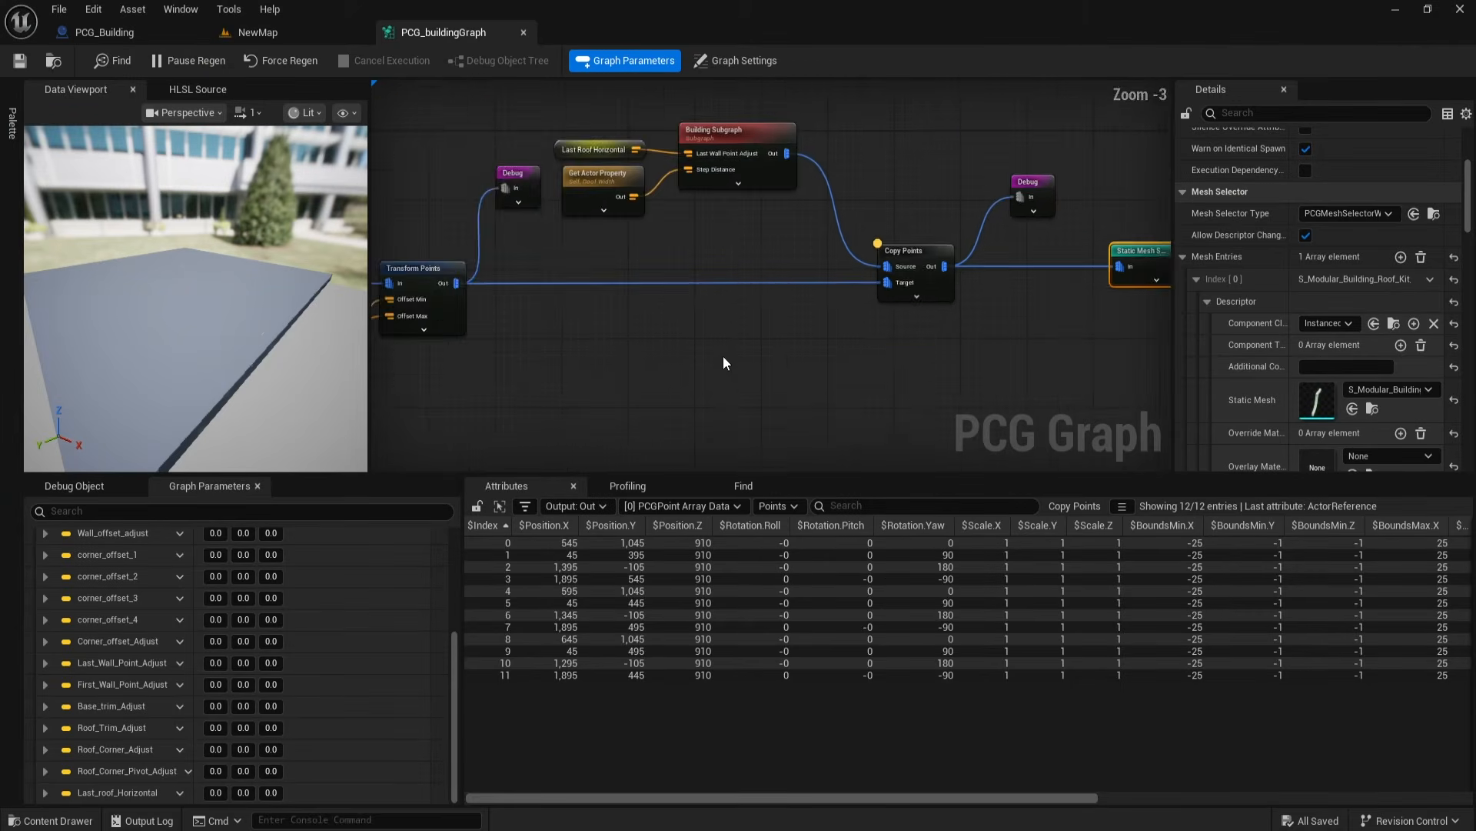
pyautogui.scroll(5, 614, 309)
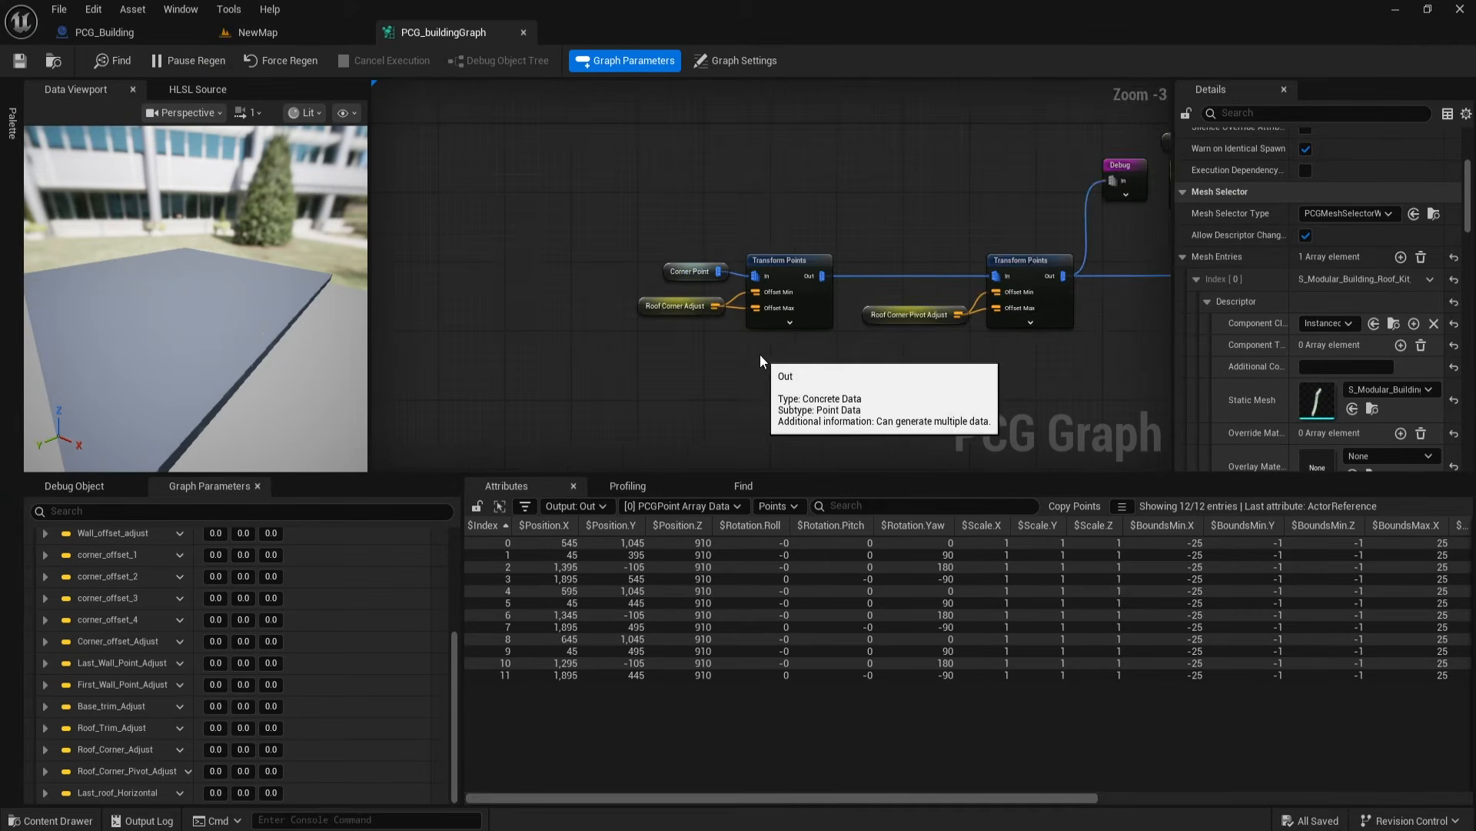
pyautogui.moveTo(669, 246); pyautogui.dragTo(389, 248)
pyautogui.moveTo(601, 352); pyautogui.dragTo(848, 360, button='right')
pyautogui.moveTo(635, 248); pyautogui.dragTo(492, 248)
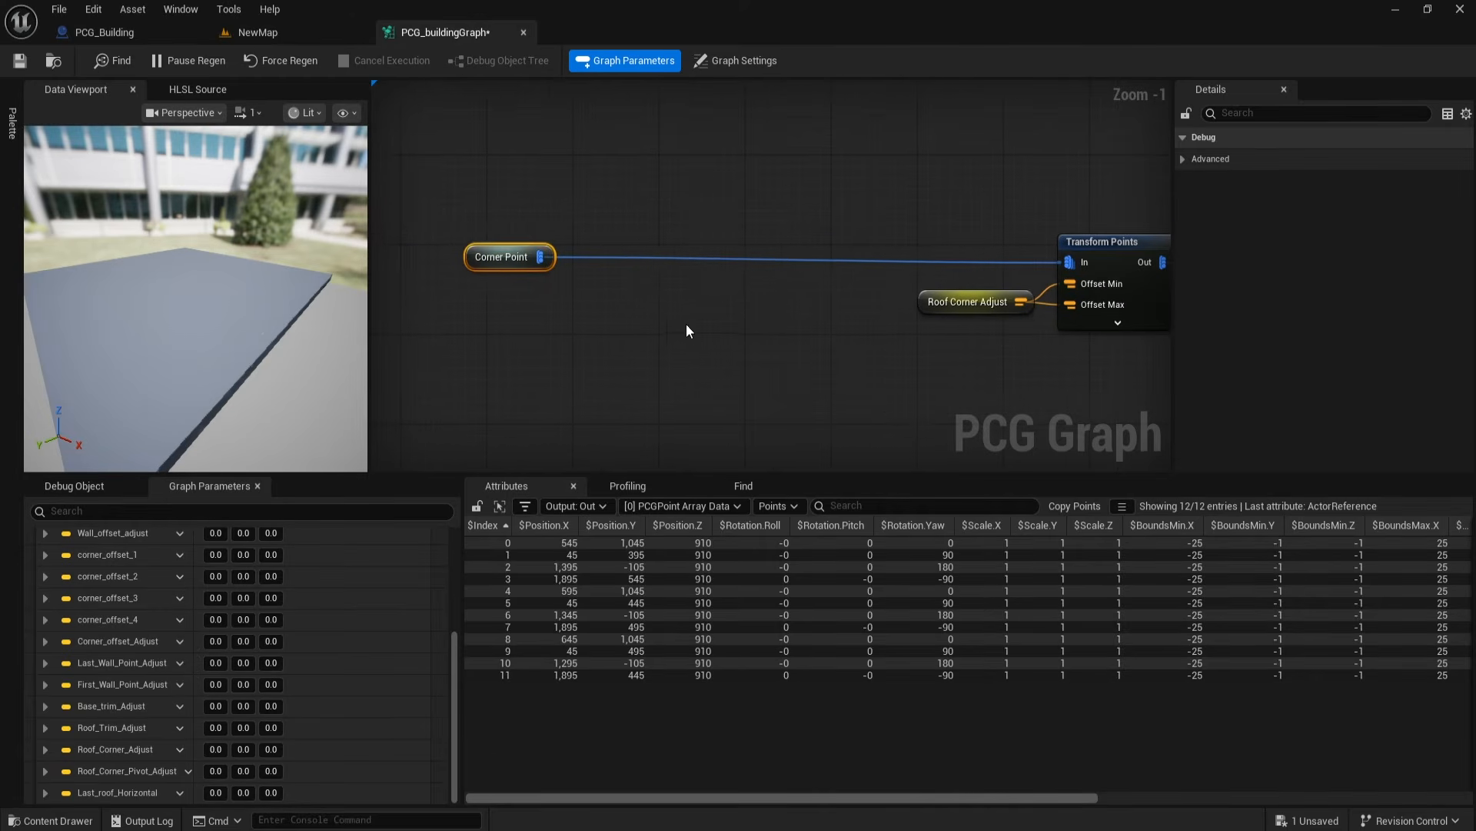
pyautogui.moveTo(672, 327); pyautogui.dragTo(693, 331, button='right')
pyautogui.keyDown('alt'); pyautogui.click(624, 260); pyautogui.keyUp('alt')
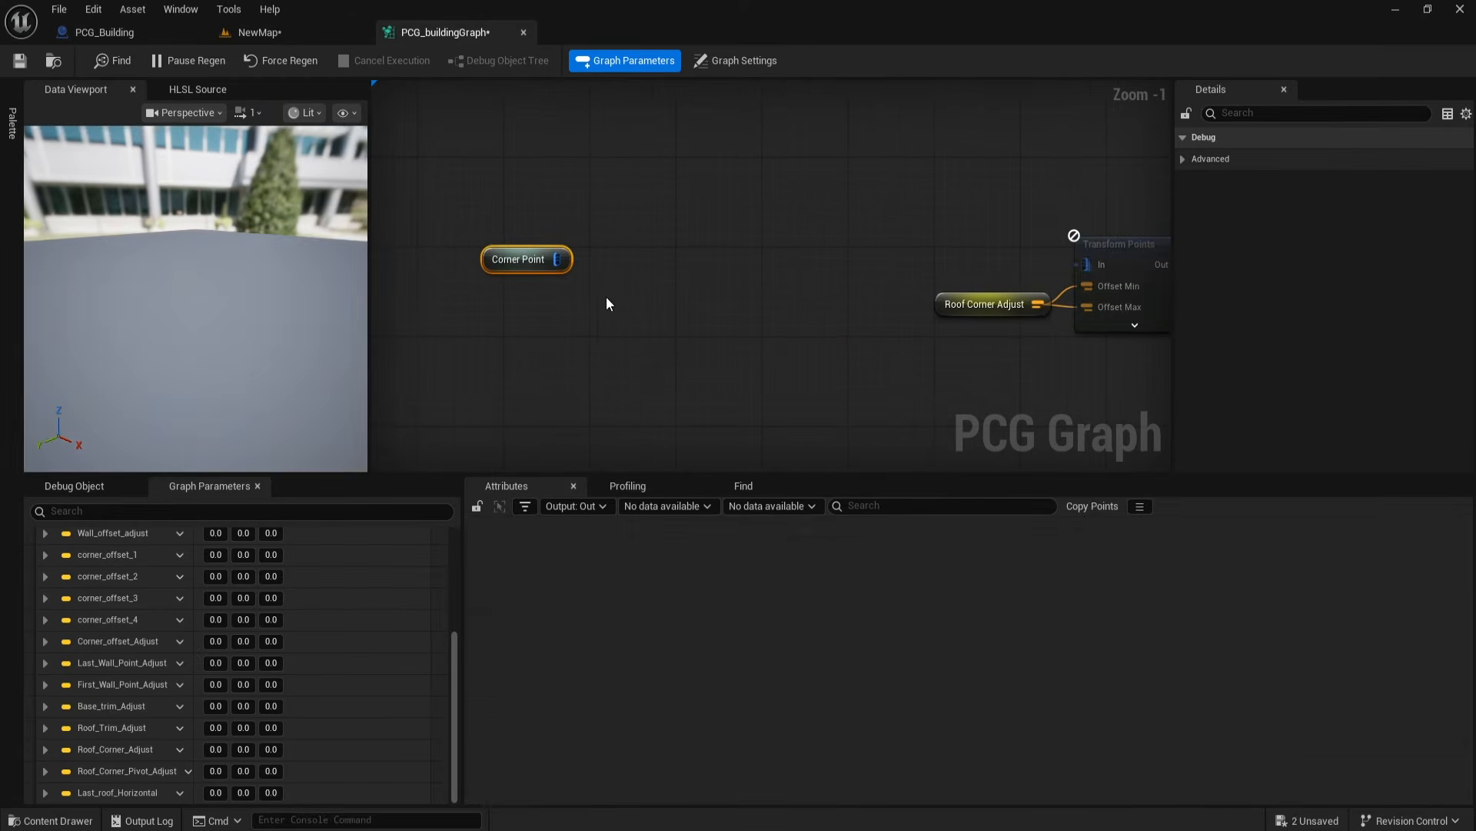
pyautogui.moveTo(581, 266); pyautogui.dragTo(570, 266)
# Step: Inspect the Corner Point attributes and connect a new Abs attribute maths node to its output
pyautogui.press('a')
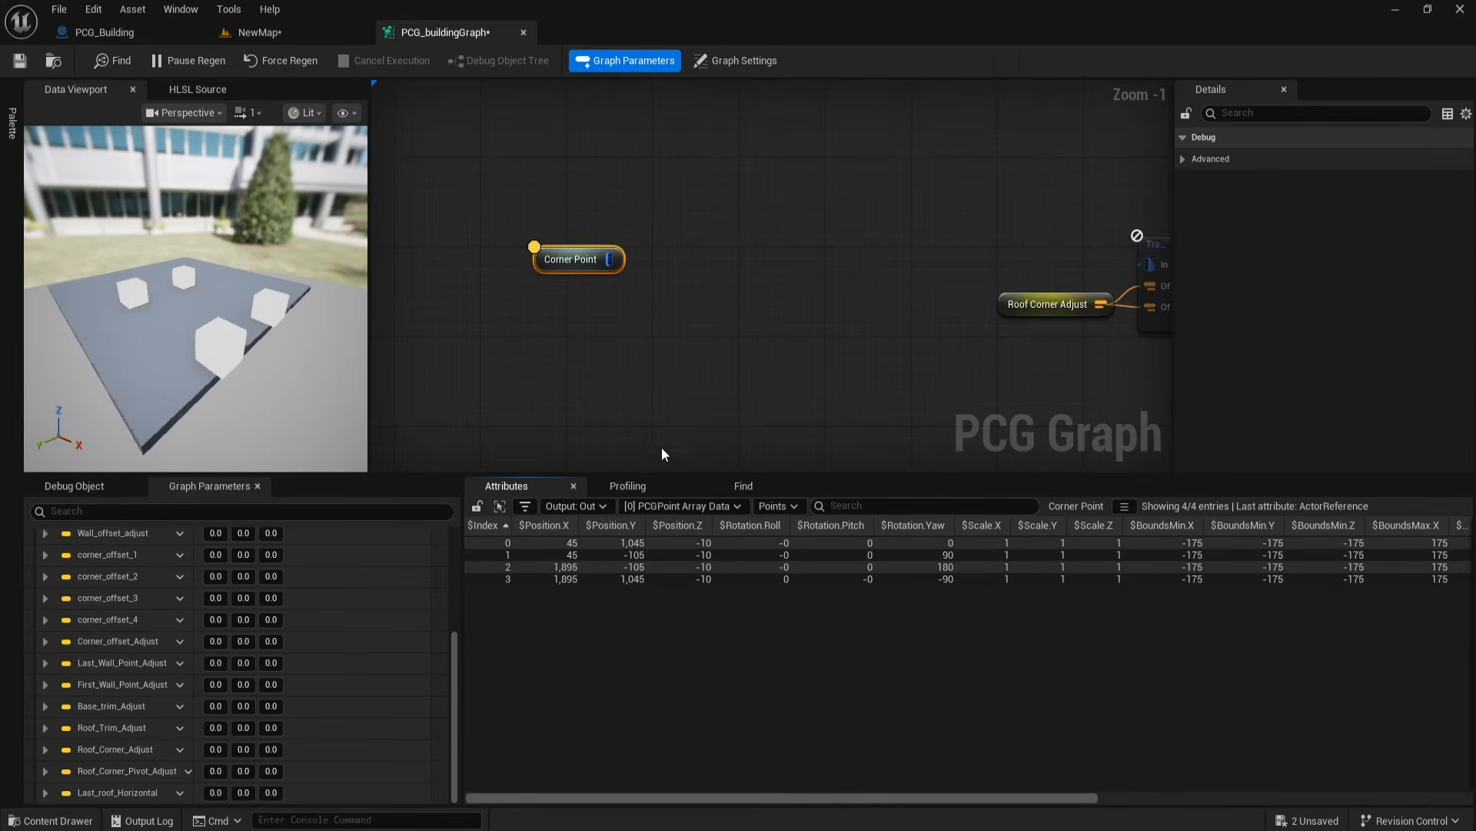
pyautogui.scroll(1, 615, 283)
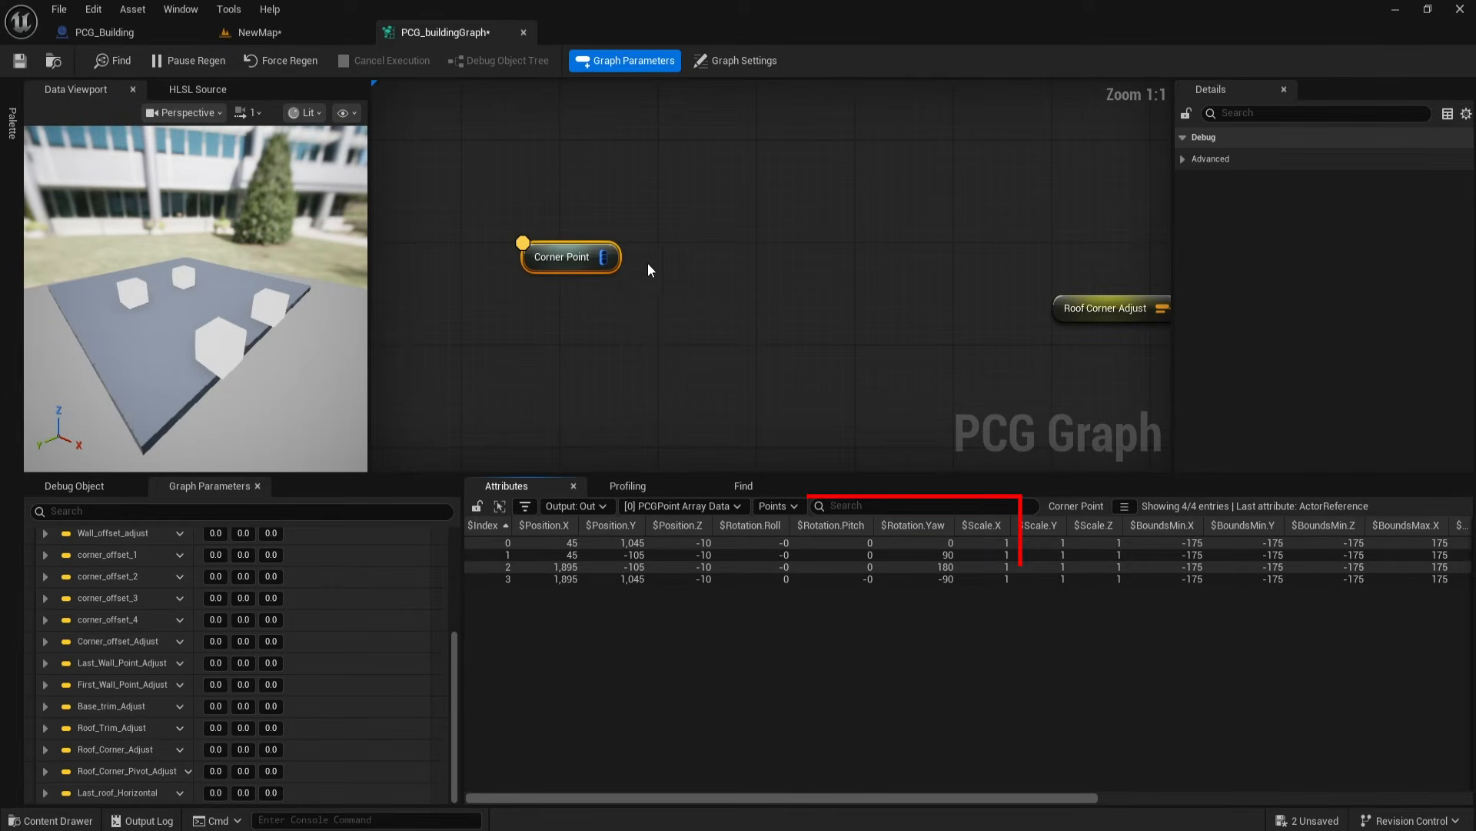
pyautogui.moveTo(604, 257); pyautogui.dragTo(710, 258)
pyautogui.write('ad')
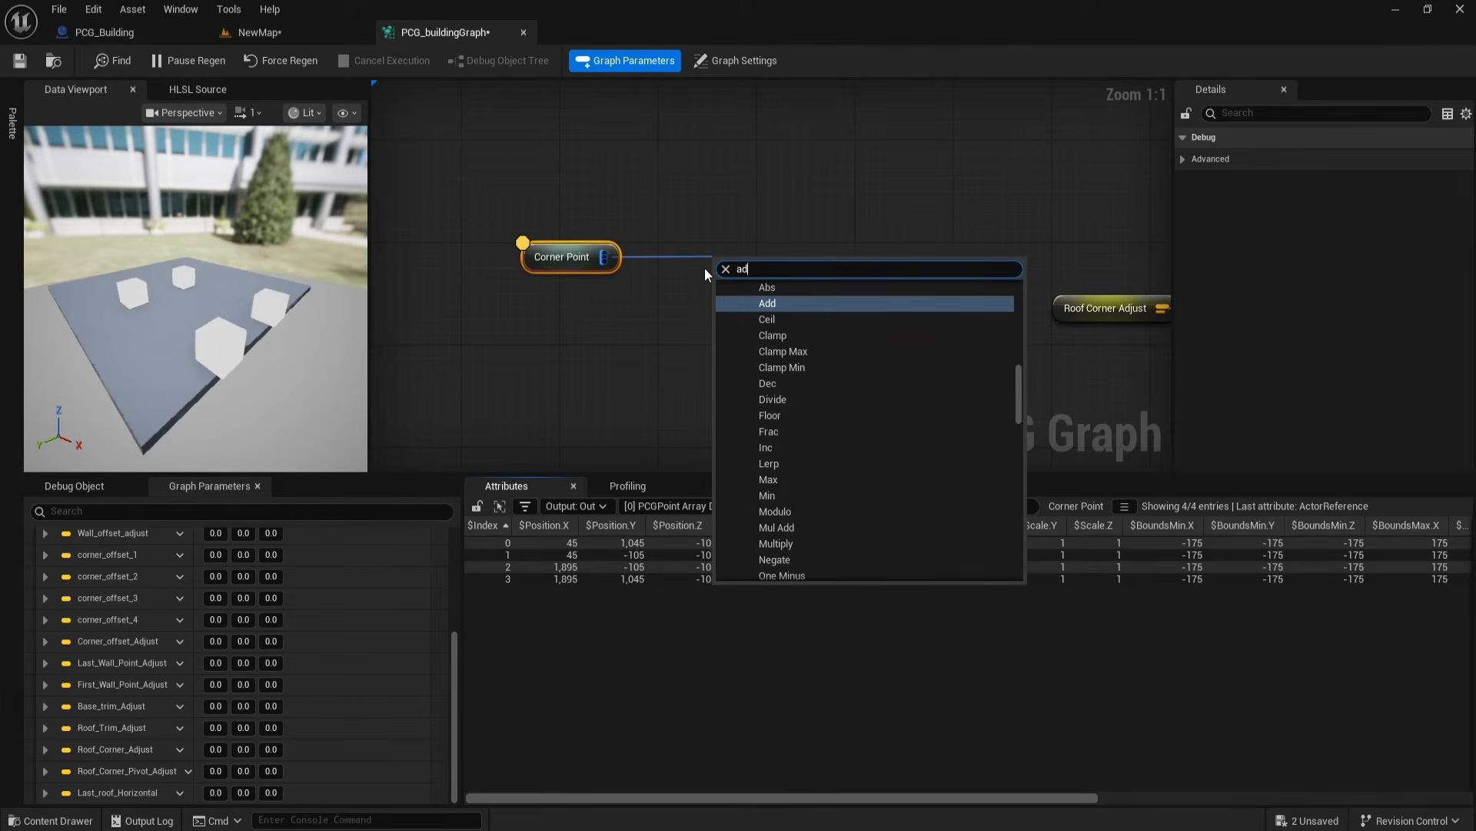
pyautogui.click(798, 291)
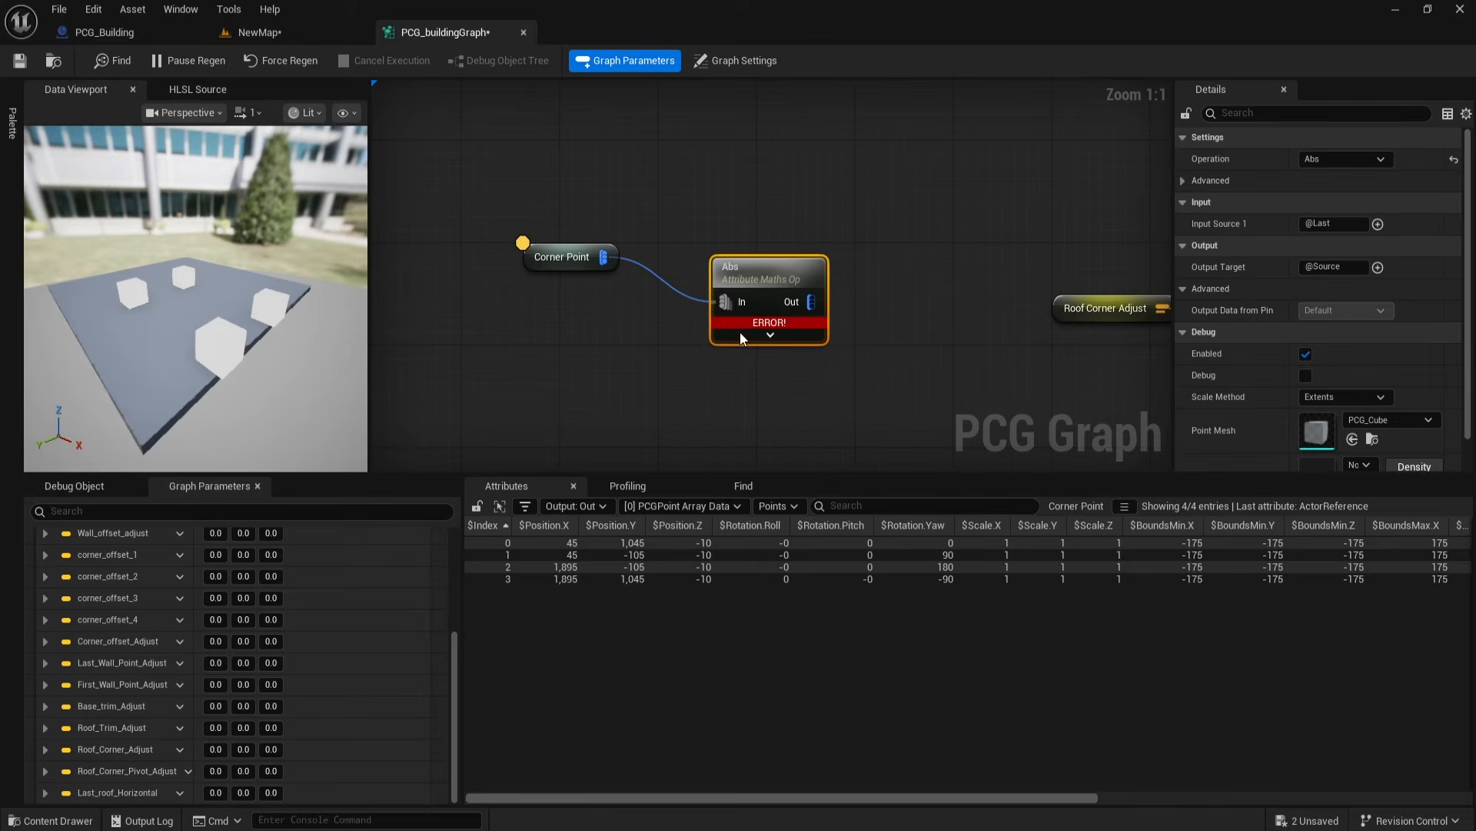
# Step: Place the Abs node beside Corner Point and compare the attribute data of both nodes
pyautogui.moveTo(772, 269); pyautogui.dragTo(710, 238)
pyautogui.moveTo(772, 381); pyautogui.dragTo(742, 366, button='right')
pyautogui.press('a')
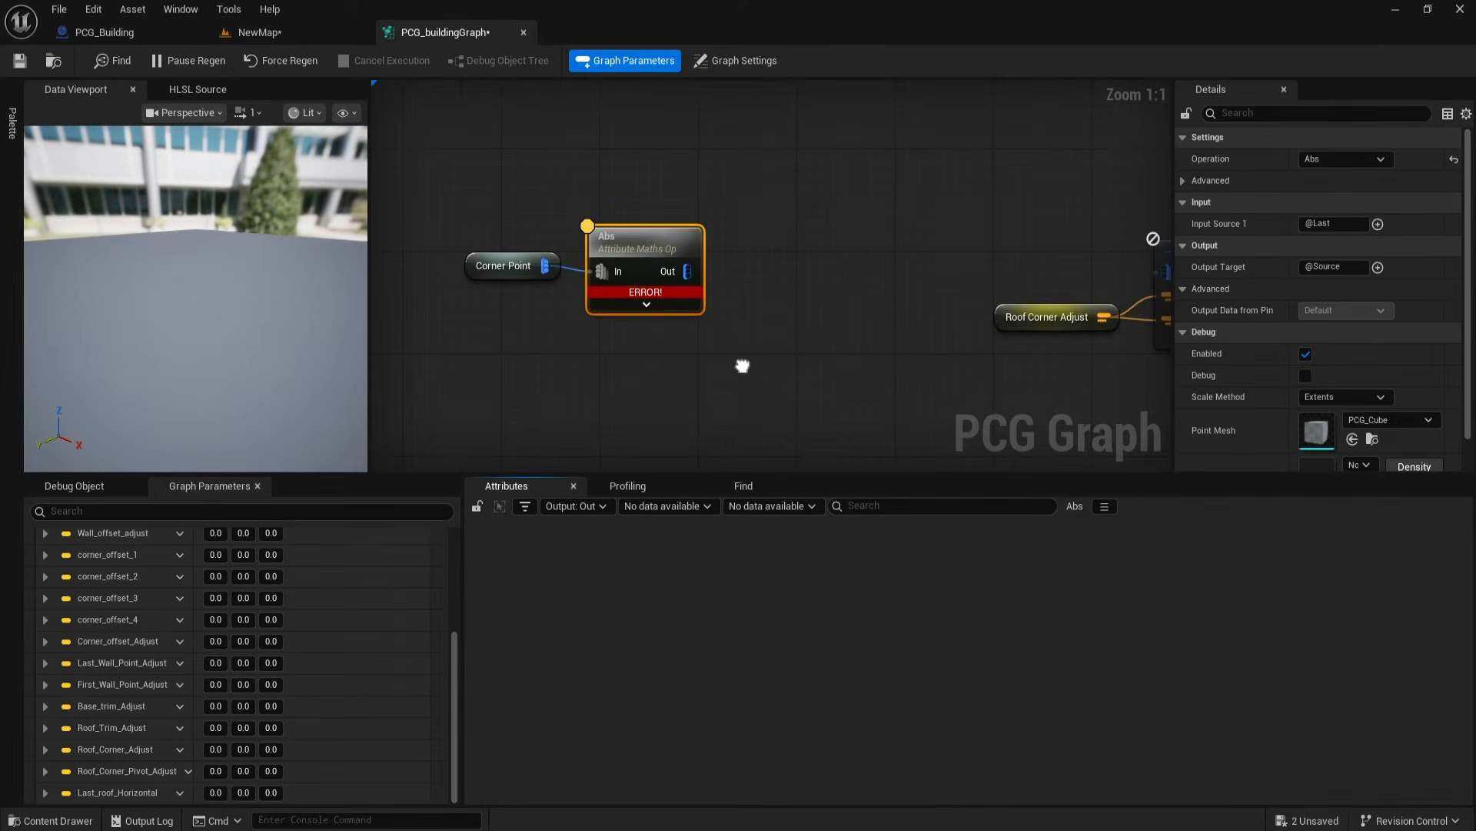
pyautogui.click(513, 269)
pyautogui.press('a')
pyautogui.click(654, 246)
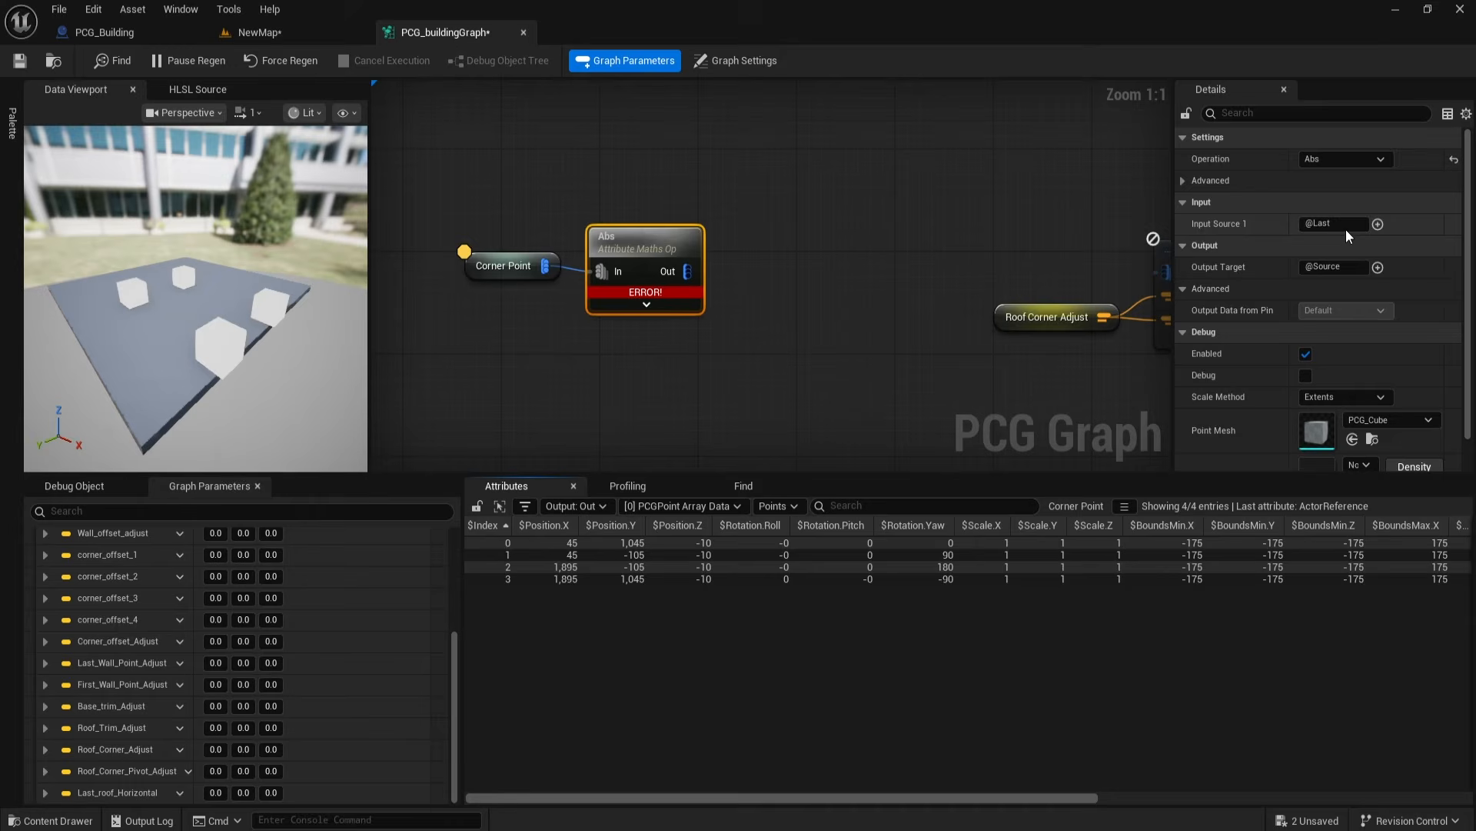
# Step: Set the Abs node's input source to $Rotation.Yaw and its output target to AbsYaw
pyautogui.click(1379, 224)
pyautogui.moveTo(1415, 316)
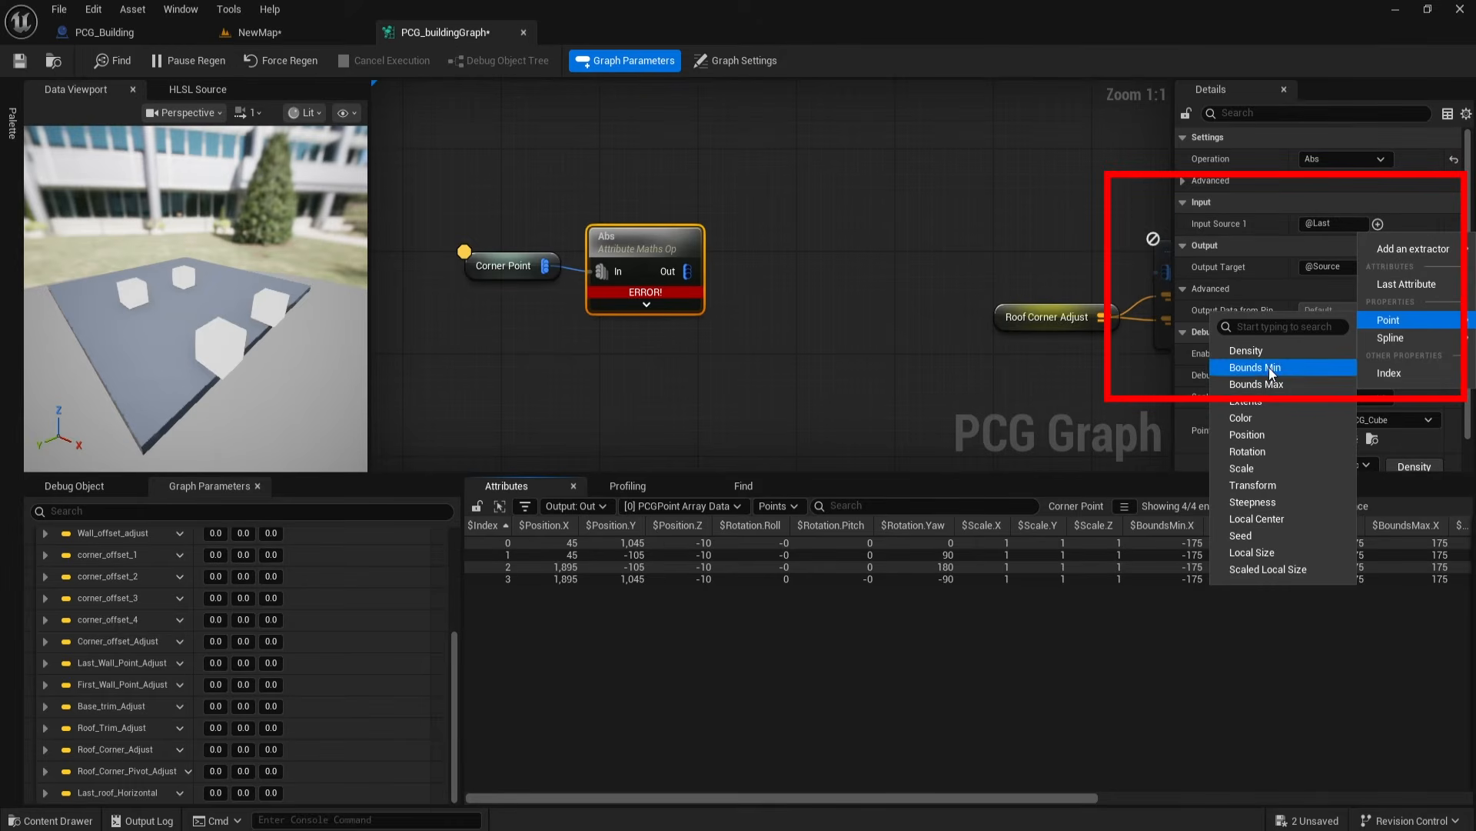
pyautogui.click(1261, 456)
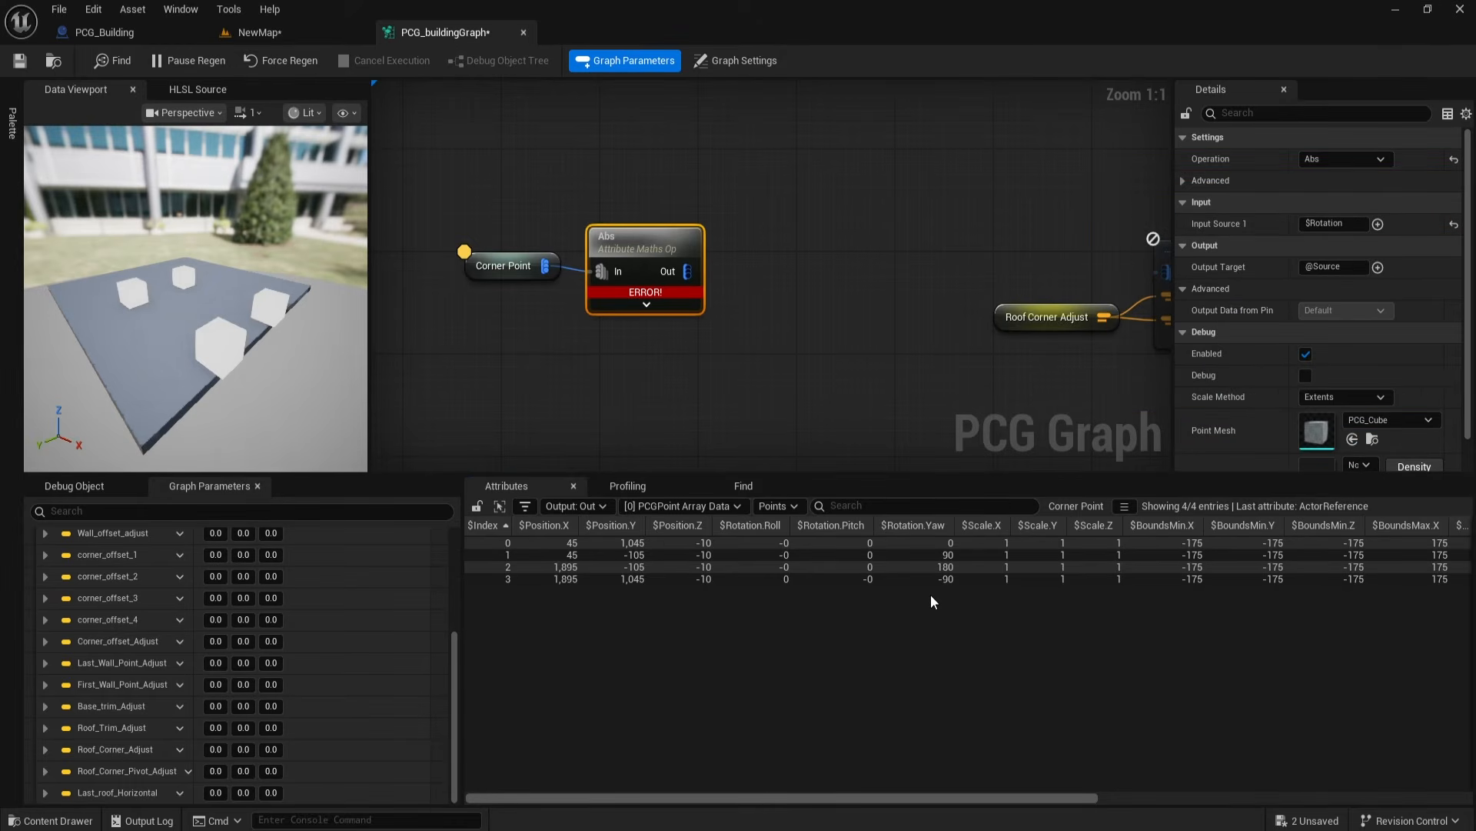
pyautogui.click(1357, 224)
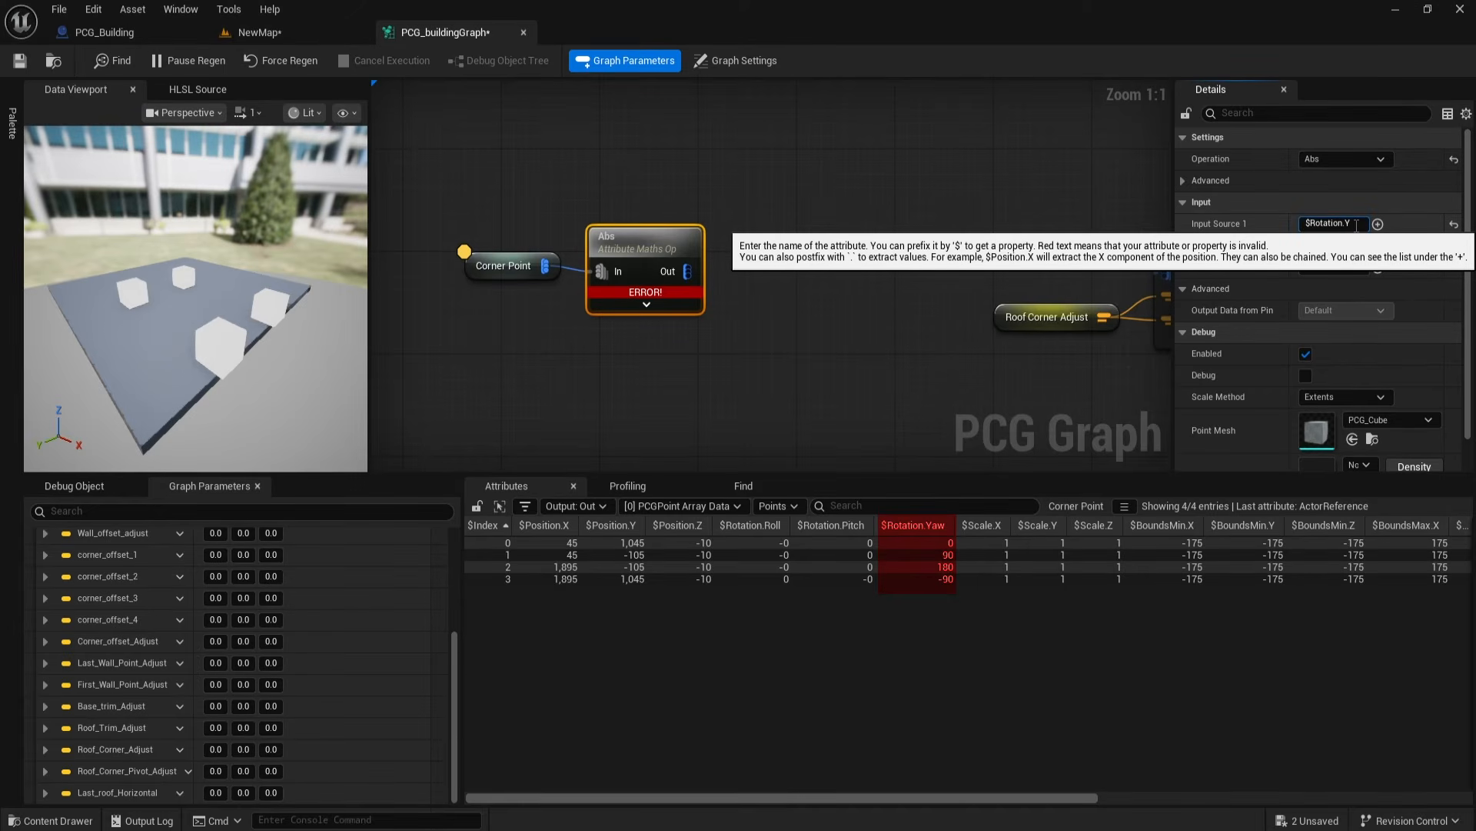
pyautogui.press('Return')
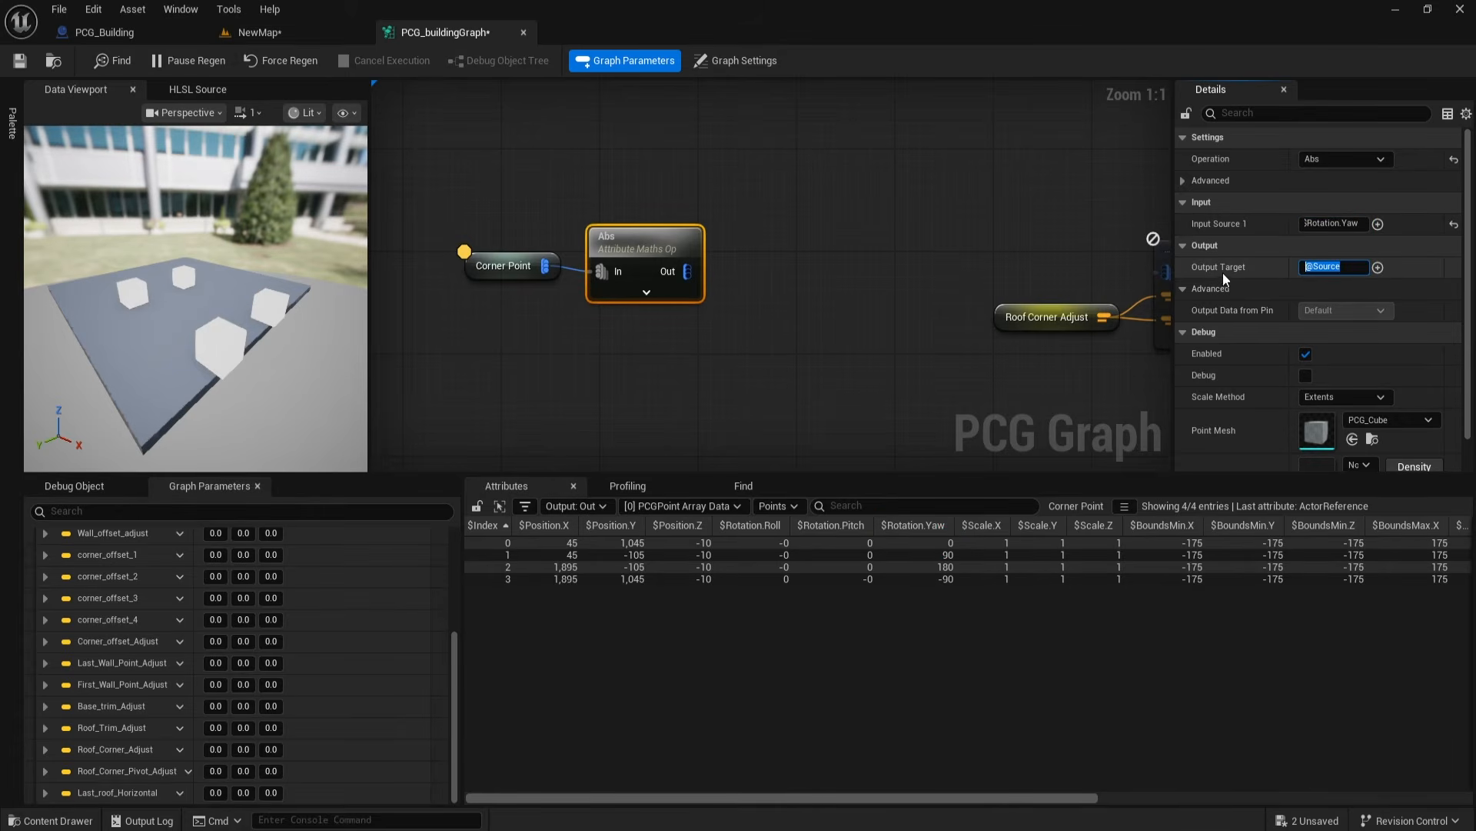
pyautogui.write('AbsYaw')
pyautogui.press('Return')
# Step: Add a Filter Attribute Elements node connected to the Abs node's output
pyautogui.click(764, 345)
pyautogui.moveTo(765, 345); pyautogui.dragTo(712, 379, button='right')
pyautogui.moveTo(615, 272); pyautogui.dragTo(689, 275)
pyautogui.write('filter')
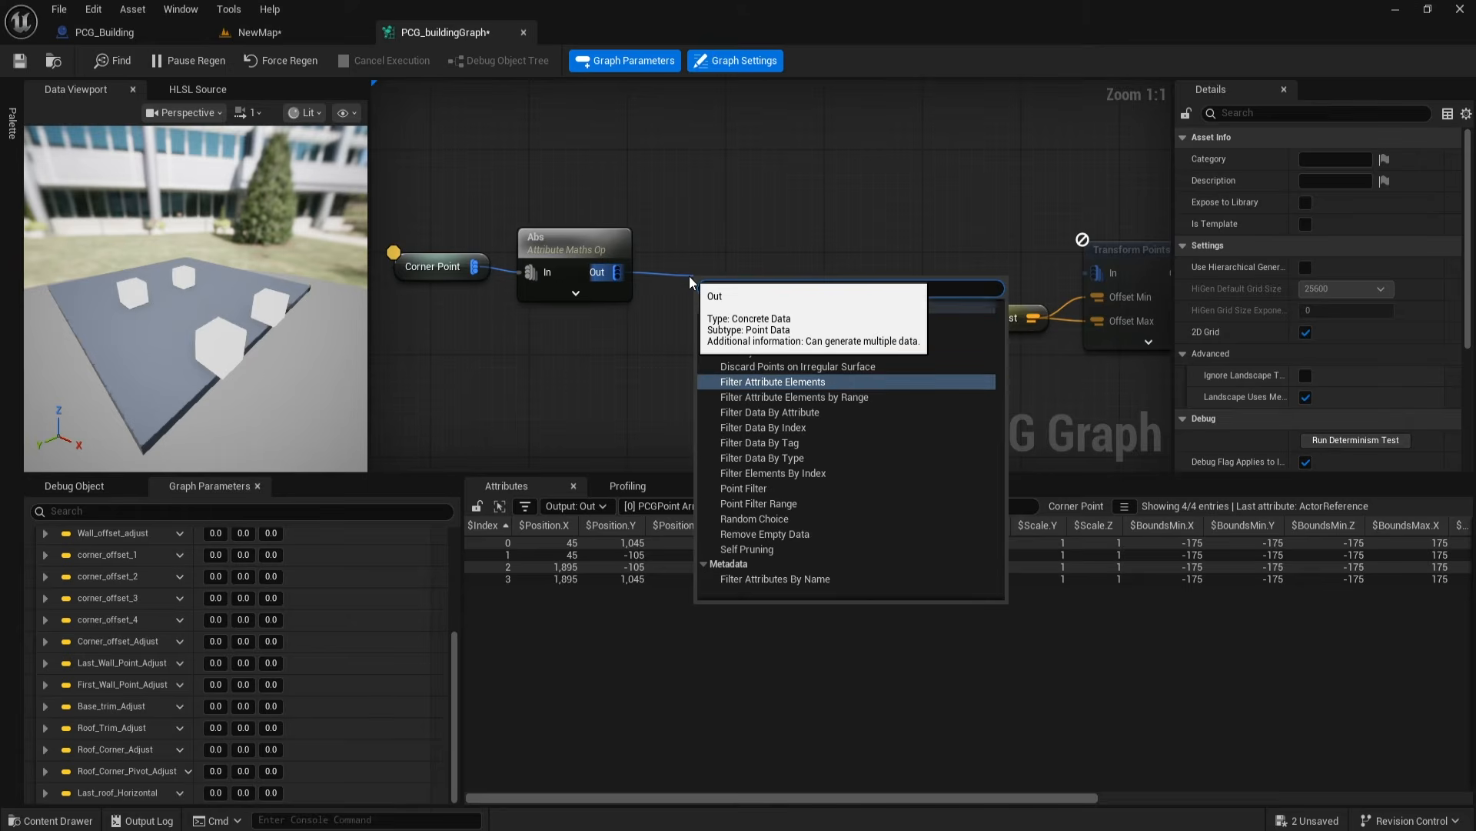
pyautogui.click(772, 329)
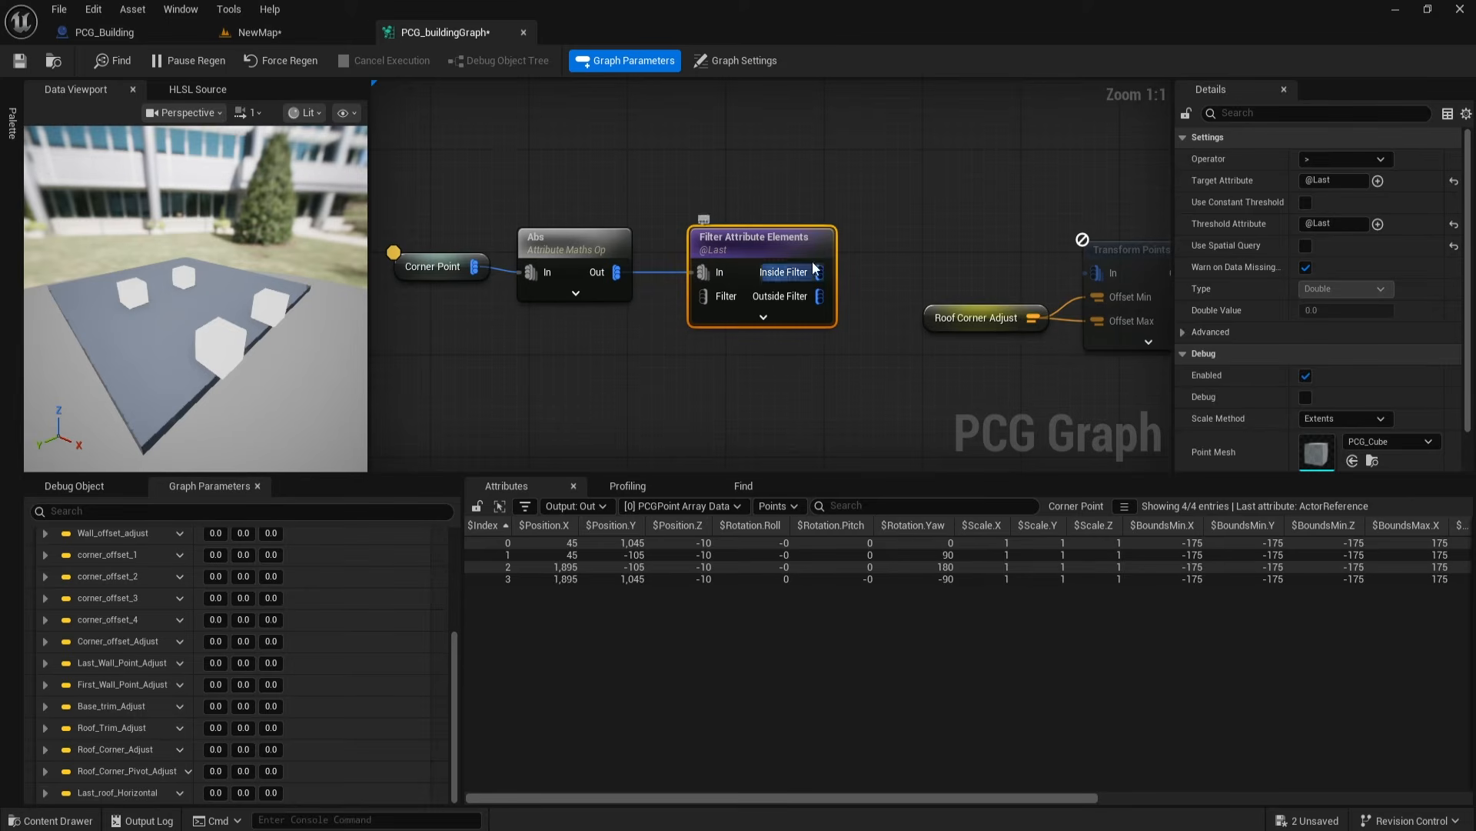
# Step: Set the Filter Attribute Elements node's operator to = and its target attribute to AbsYaw
pyautogui.moveTo(766, 382); pyautogui.dragTo(711, 350, button='right')
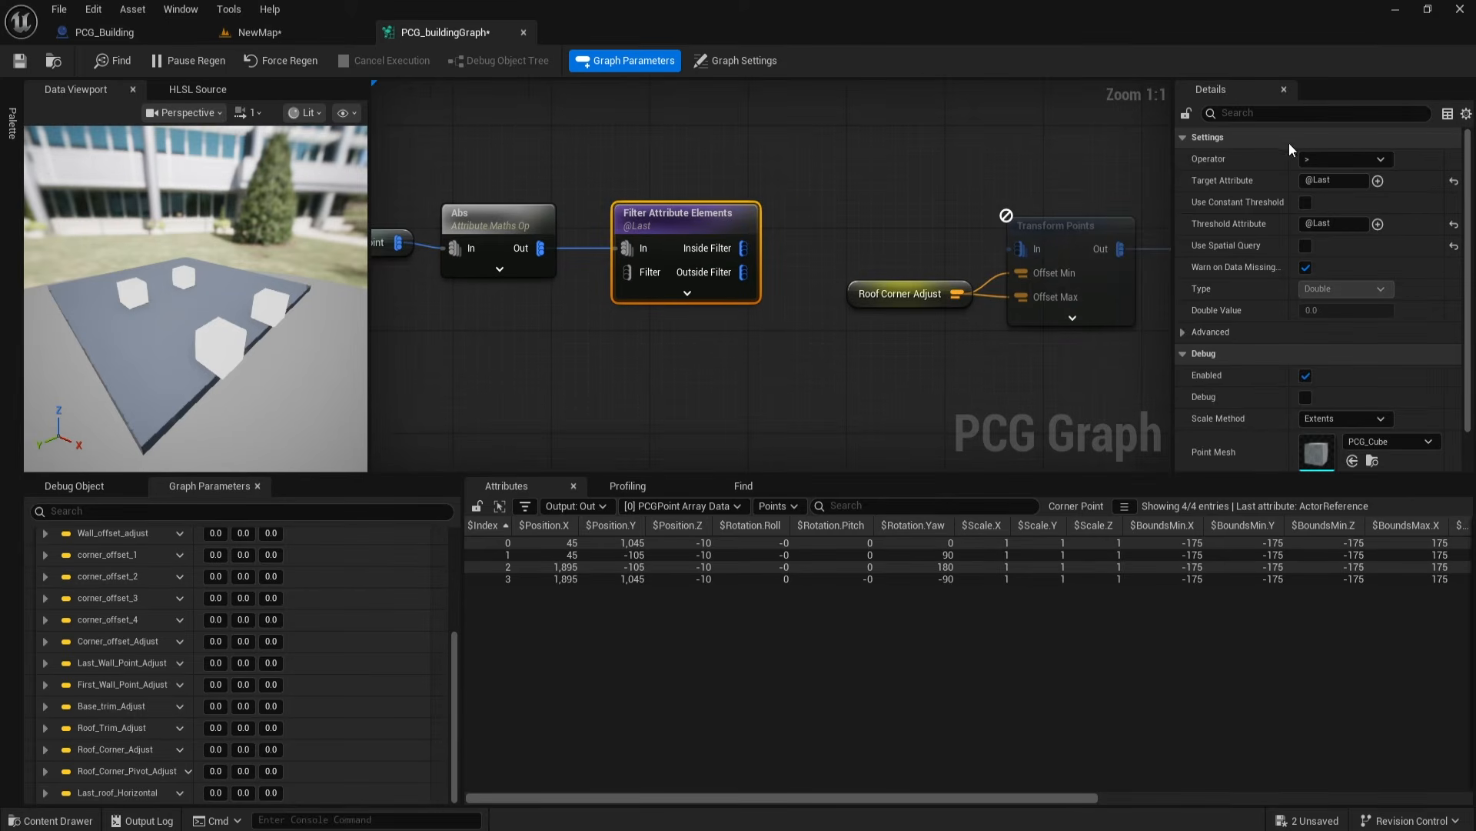
pyautogui.click(1329, 162)
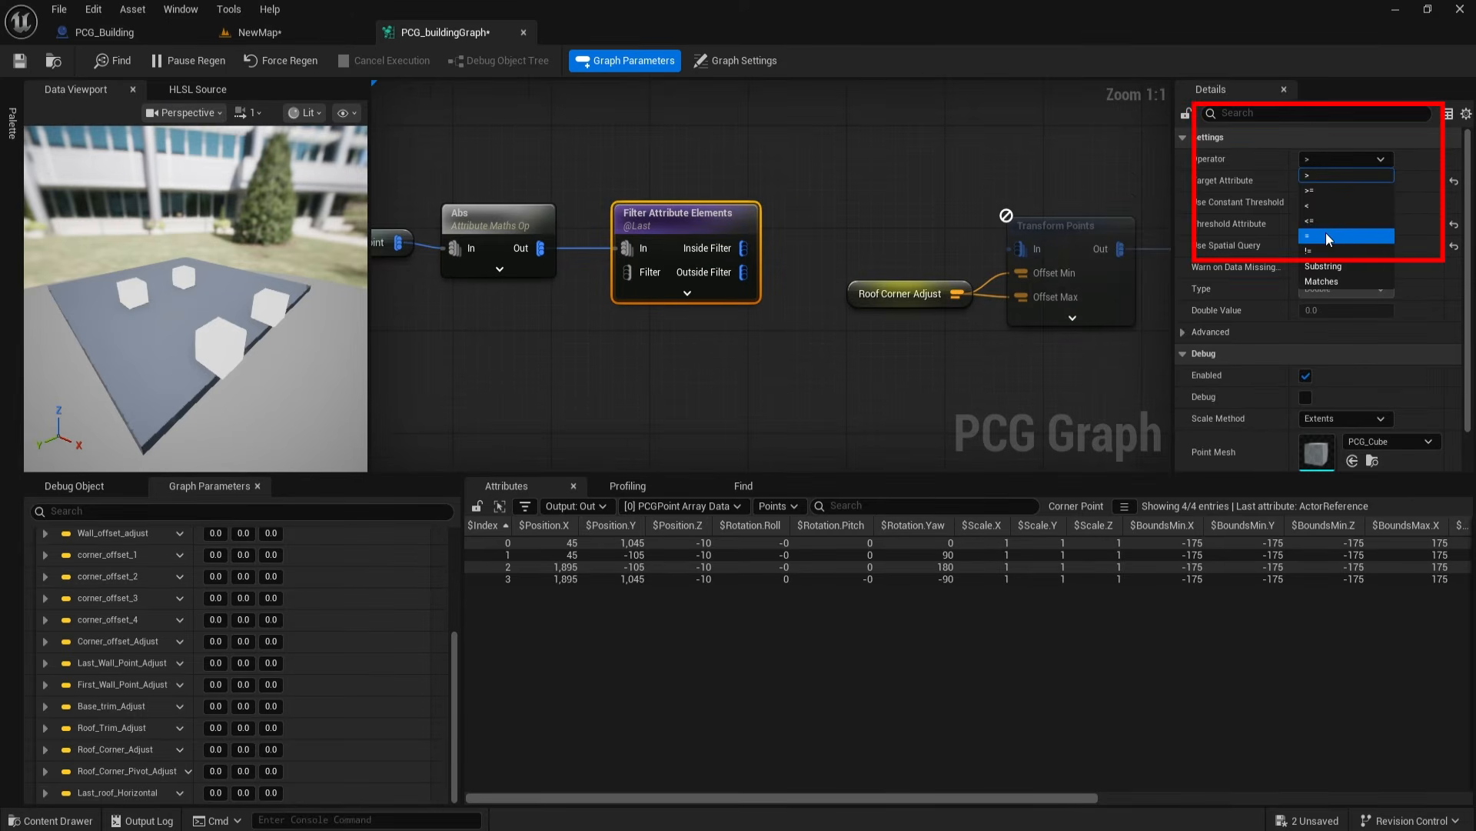
pyautogui.click(1326, 234)
pyautogui.click(1351, 179)
pyautogui.write('AbsYaw')
pyautogui.press('Return')
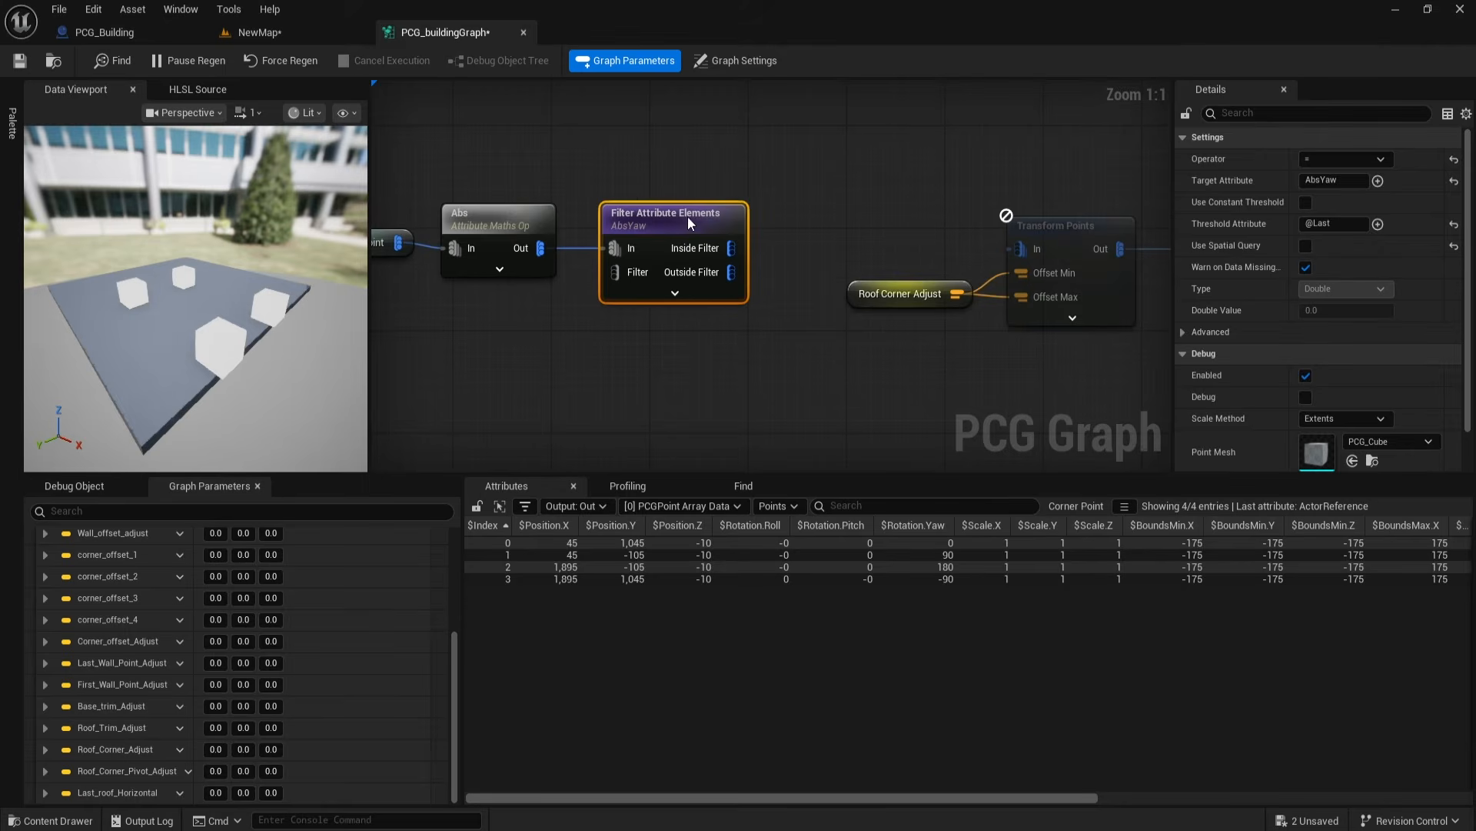
# Step: Make the filter use a constant threshold with a double value of 90, and inspect the AbsYaw data it outputs
pyautogui.click(1306, 202)
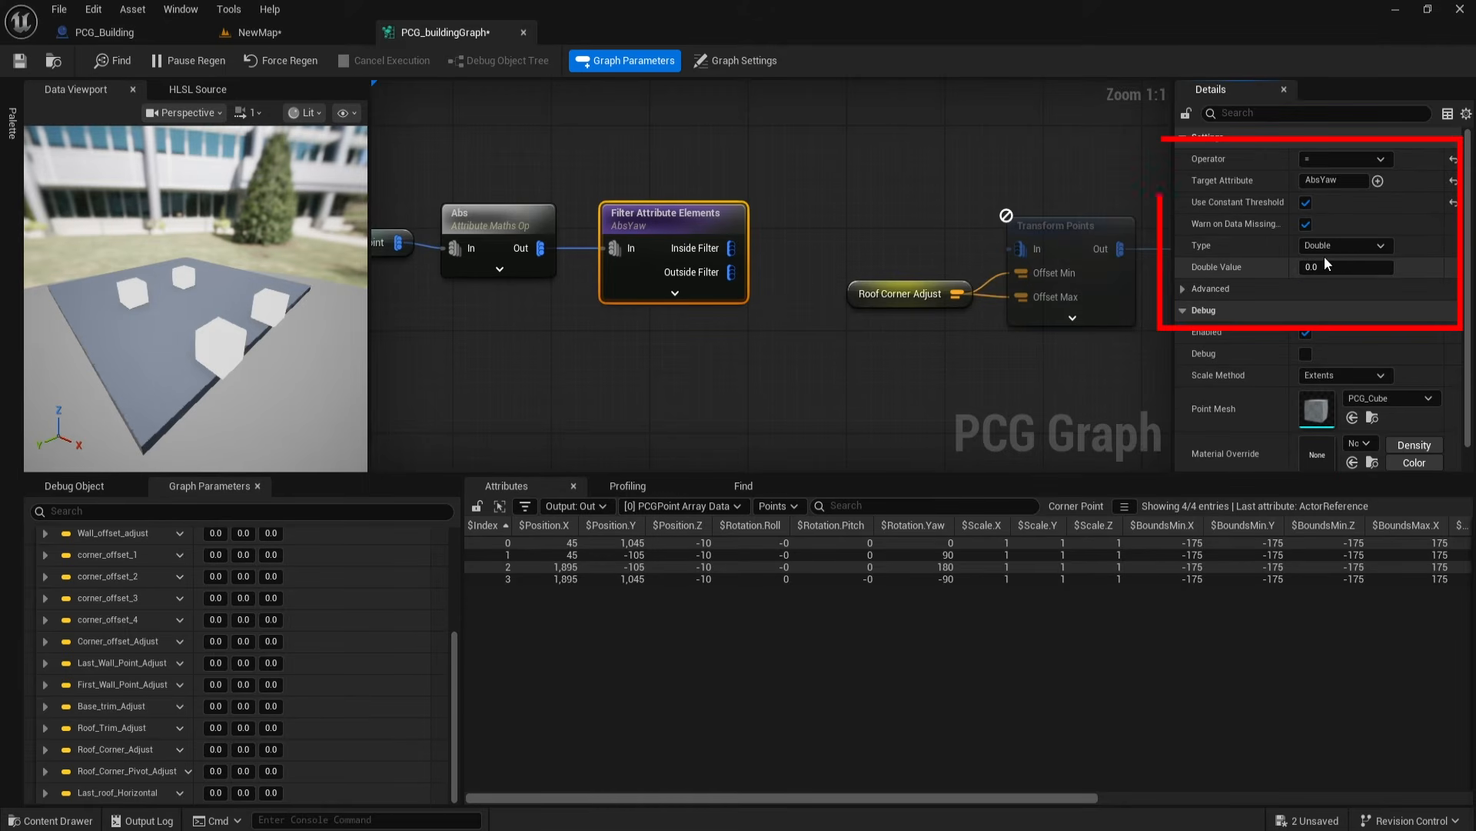
pyautogui.click(1323, 267)
pyautogui.write('9')
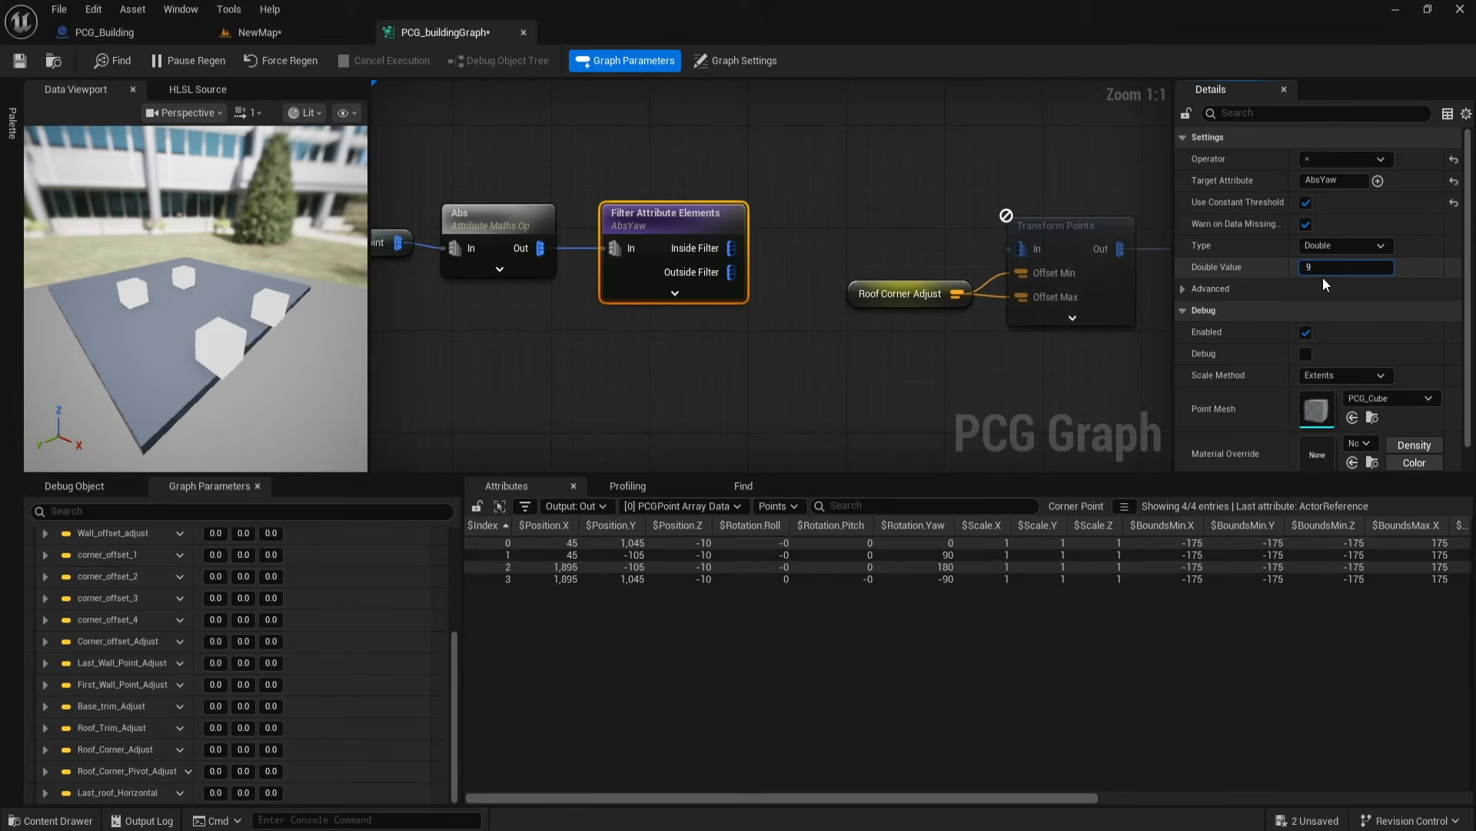
pyautogui.write('0')
pyautogui.press('Return')
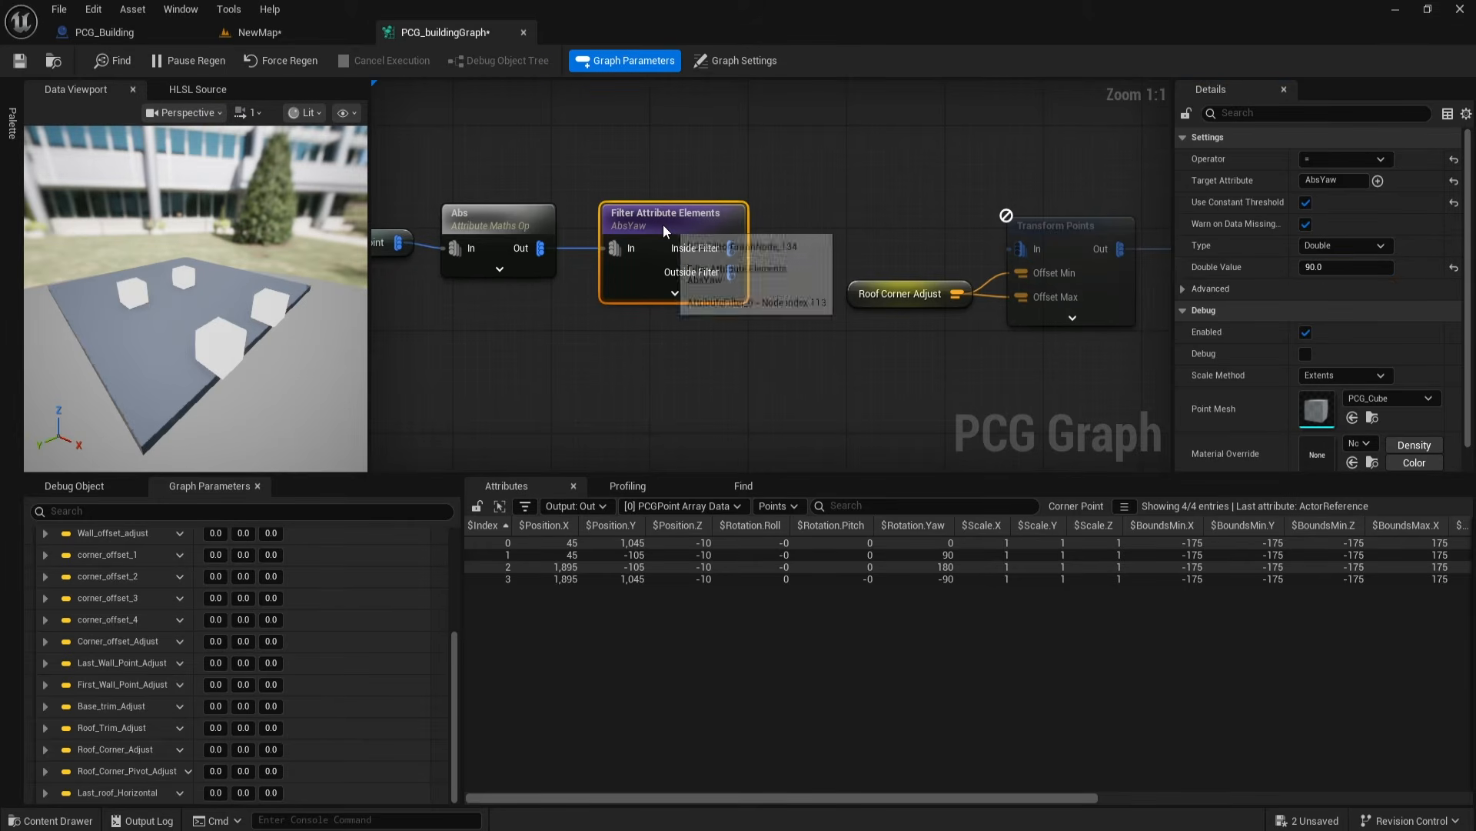
pyautogui.press('a')
pyautogui.moveTo(923, 797); pyautogui.dragTo(1307, 797)
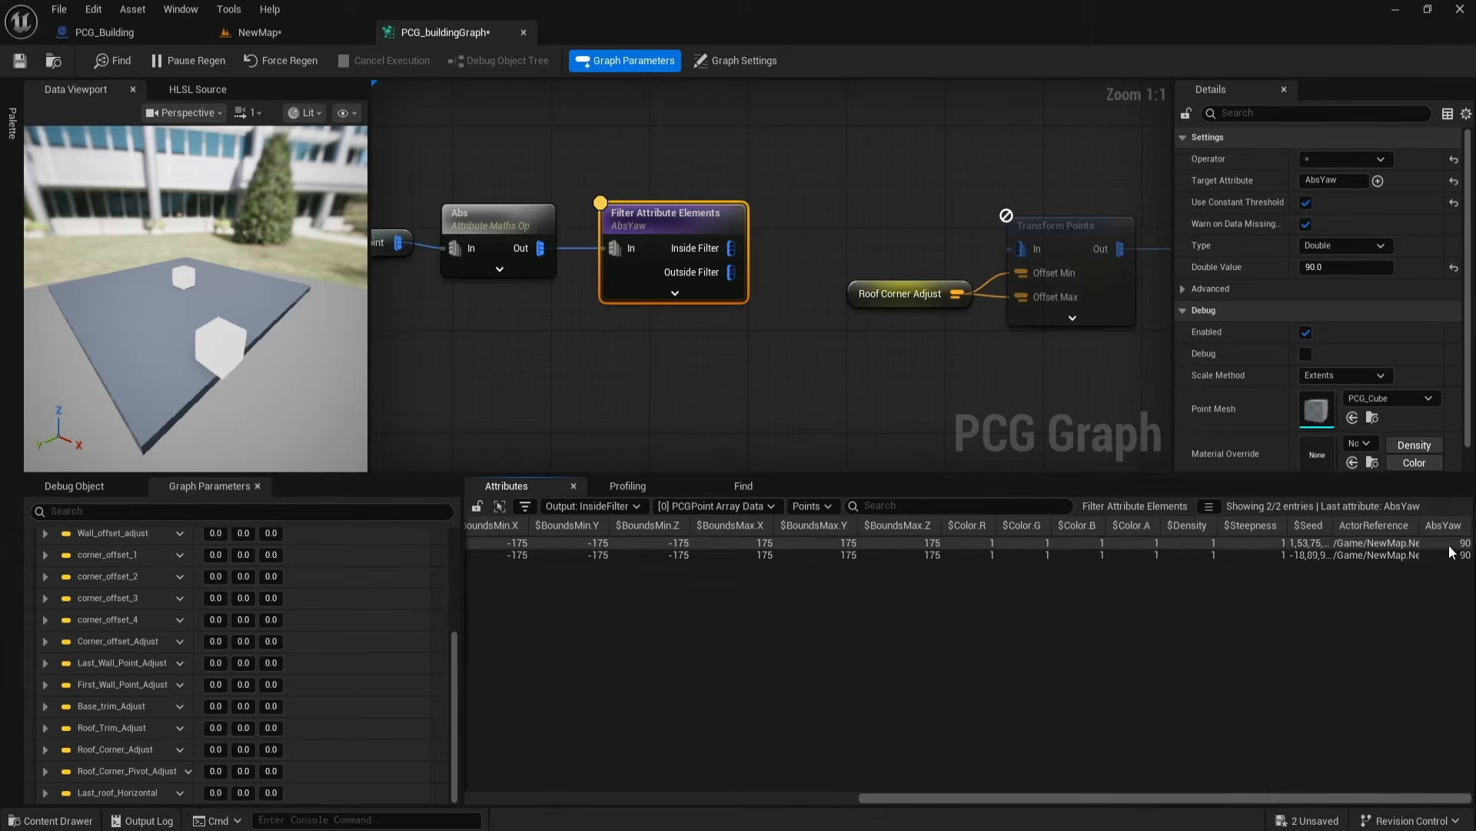
# Step: Duplicate the whole roof node chain after the filter and place the copy below the original
pyautogui.scroll(-5, 720, 384)
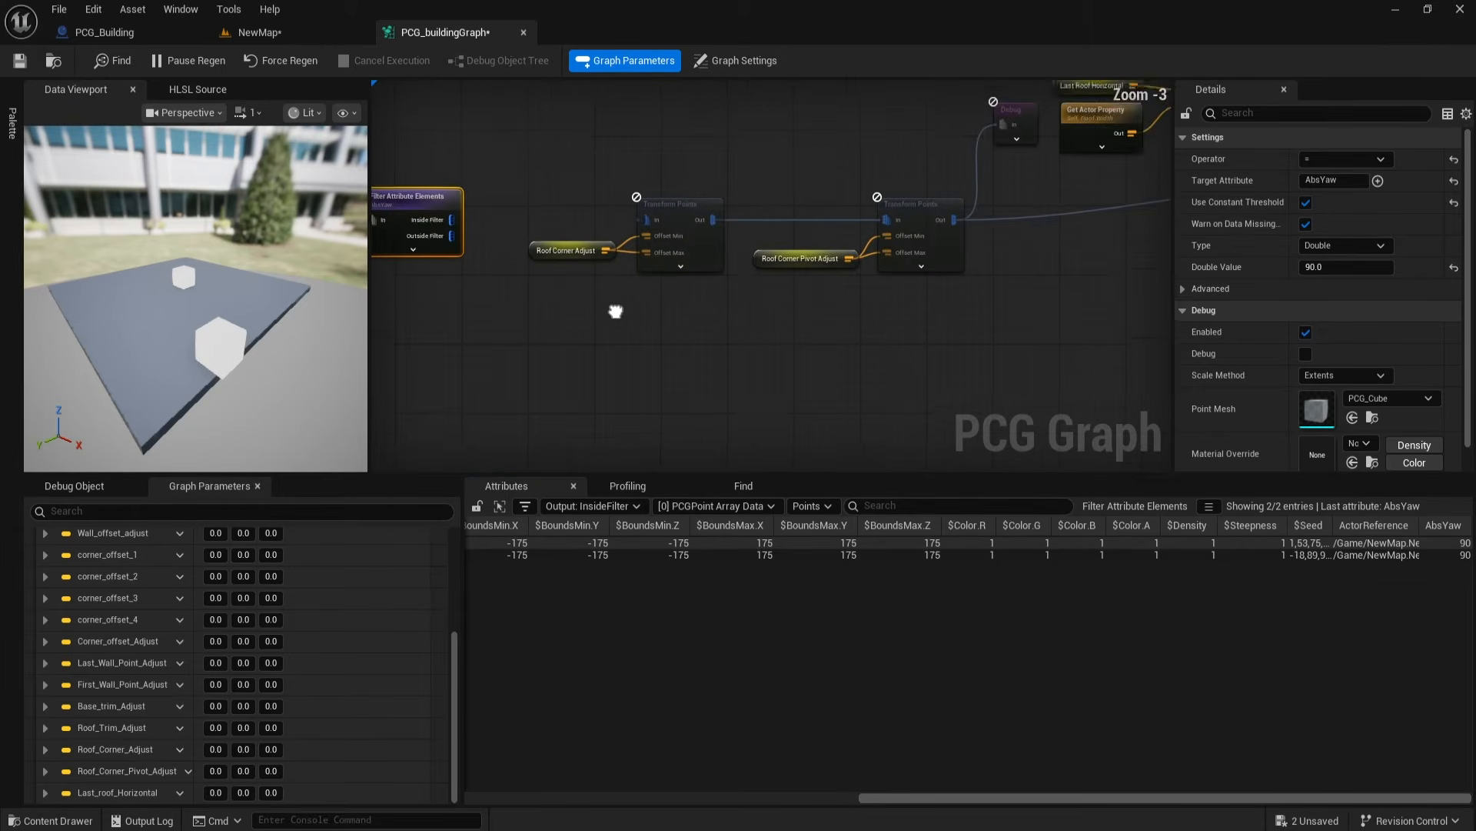
pyautogui.moveTo(721, 354); pyautogui.dragTo(726, 357, button='right')
pyautogui.moveTo(511, 139)
pyautogui.mouseDown()
pyautogui.moveTo(954, 326)
pyautogui.moveTo(1097, 359)
pyautogui.mouseUp()
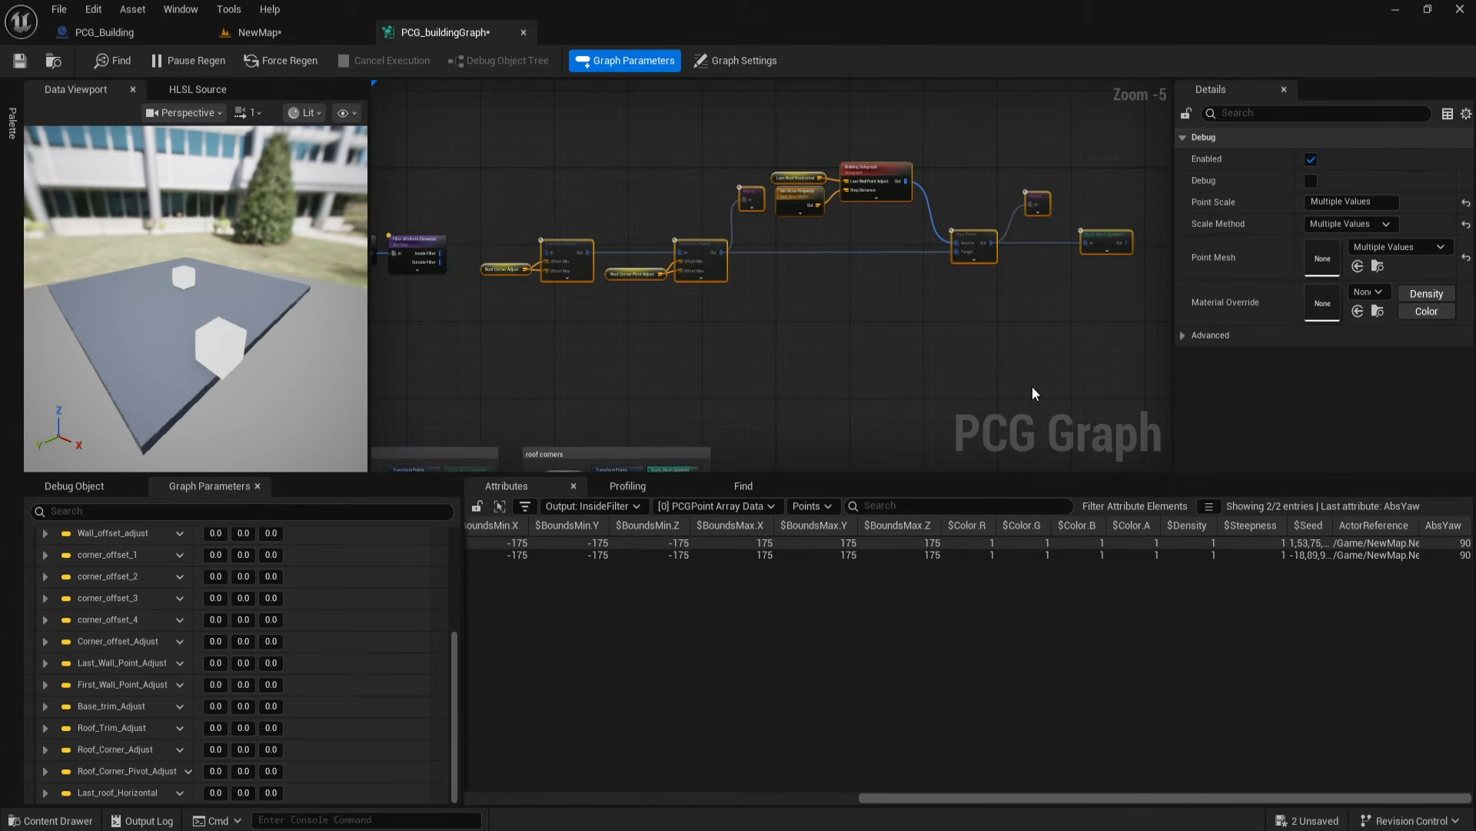
pyautogui.hotkey('ctrl', 'v')
pyautogui.moveTo(875, 390); pyautogui.dragTo(584, 379)
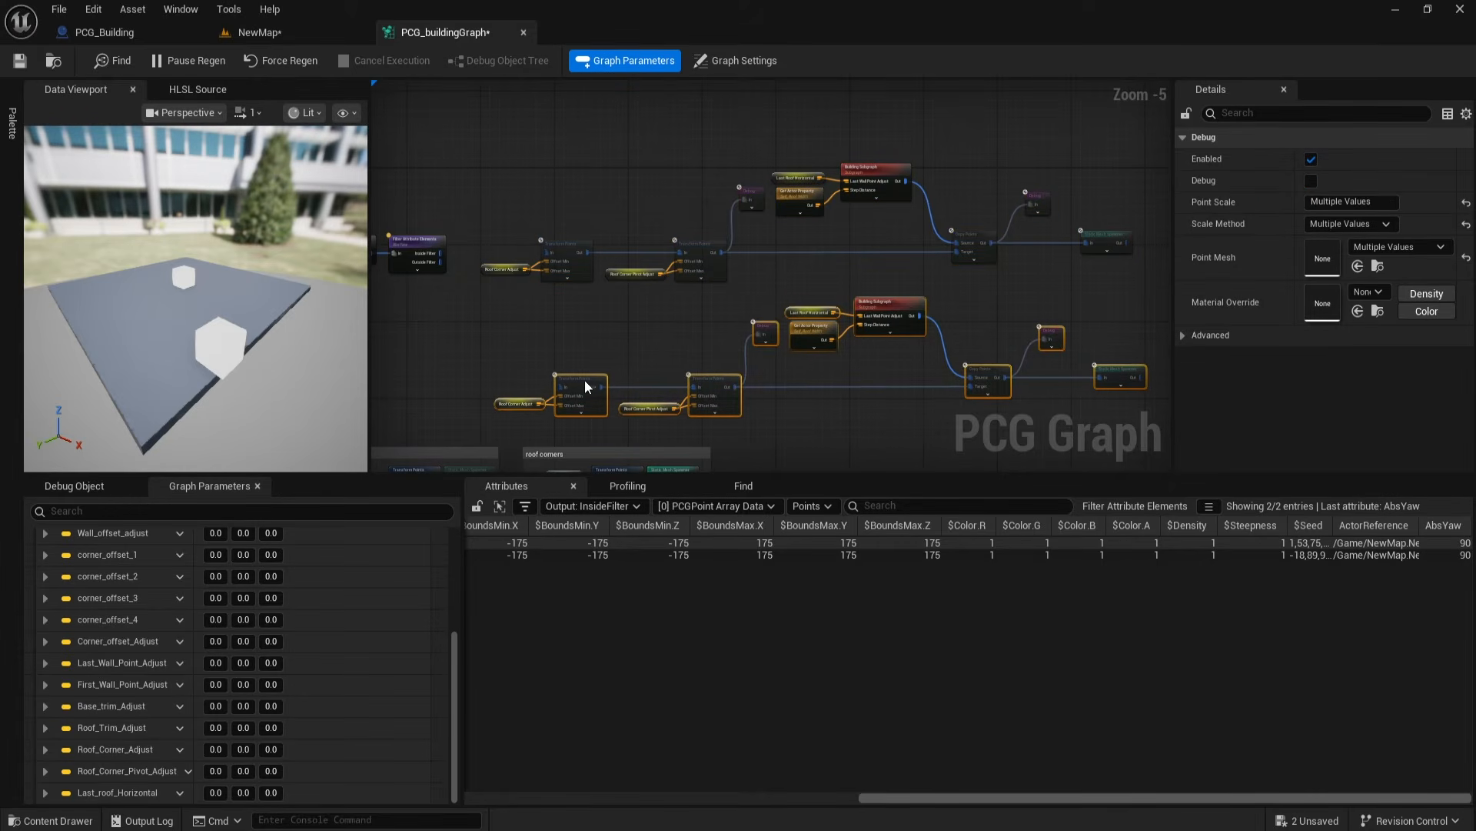
# Step: Move the original roof node chain up and wrap it in a comment box titled "horizontal"
pyautogui.moveTo(620, 275); pyautogui.dragTo(617, 317, button='right')
pyautogui.moveTo(484, 188); pyautogui.dragTo(1109, 325)
pyautogui.moveTo(574, 284); pyautogui.dragTo(572, 236)
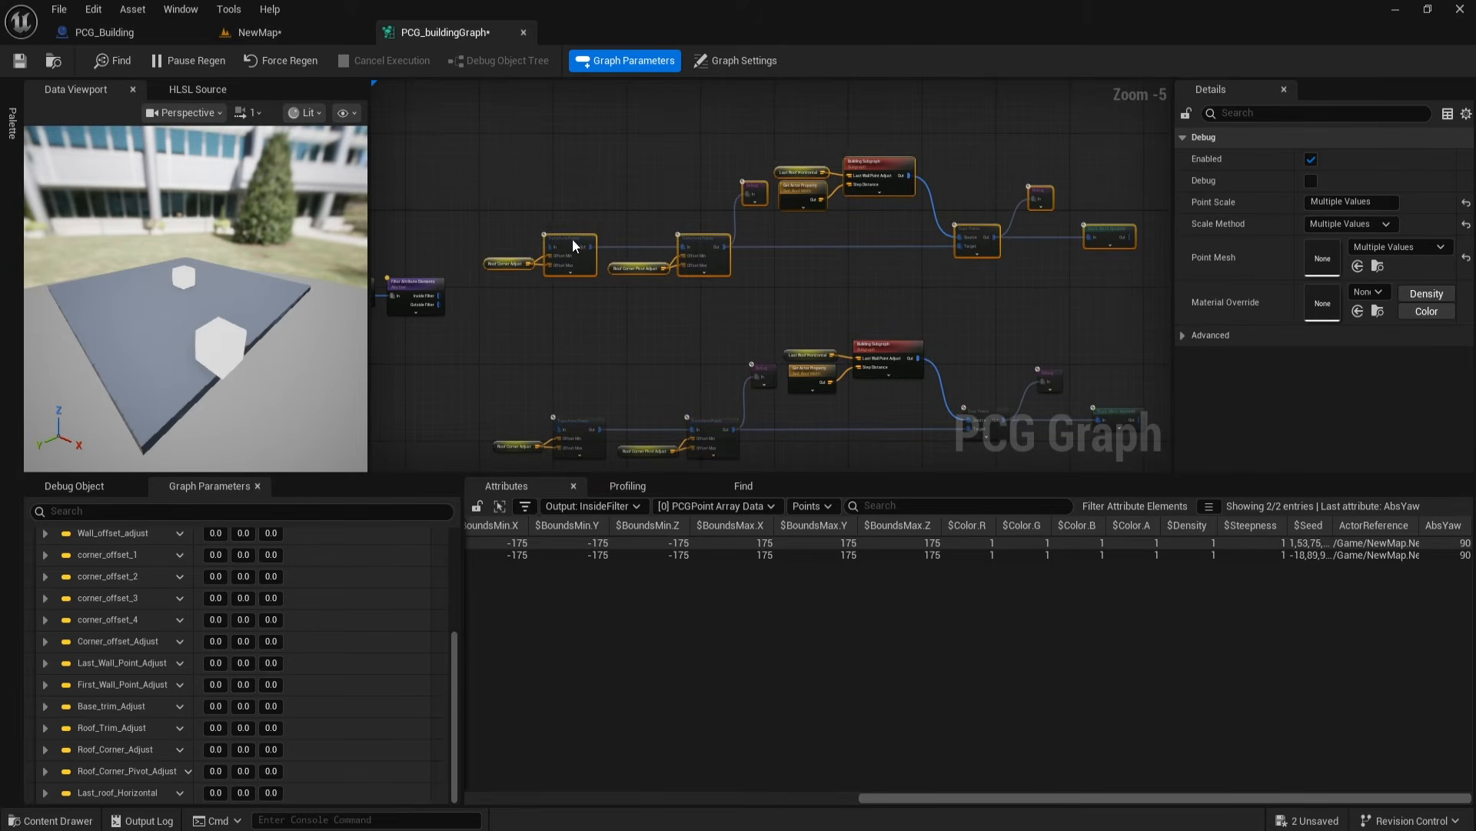
pyautogui.write('cve')
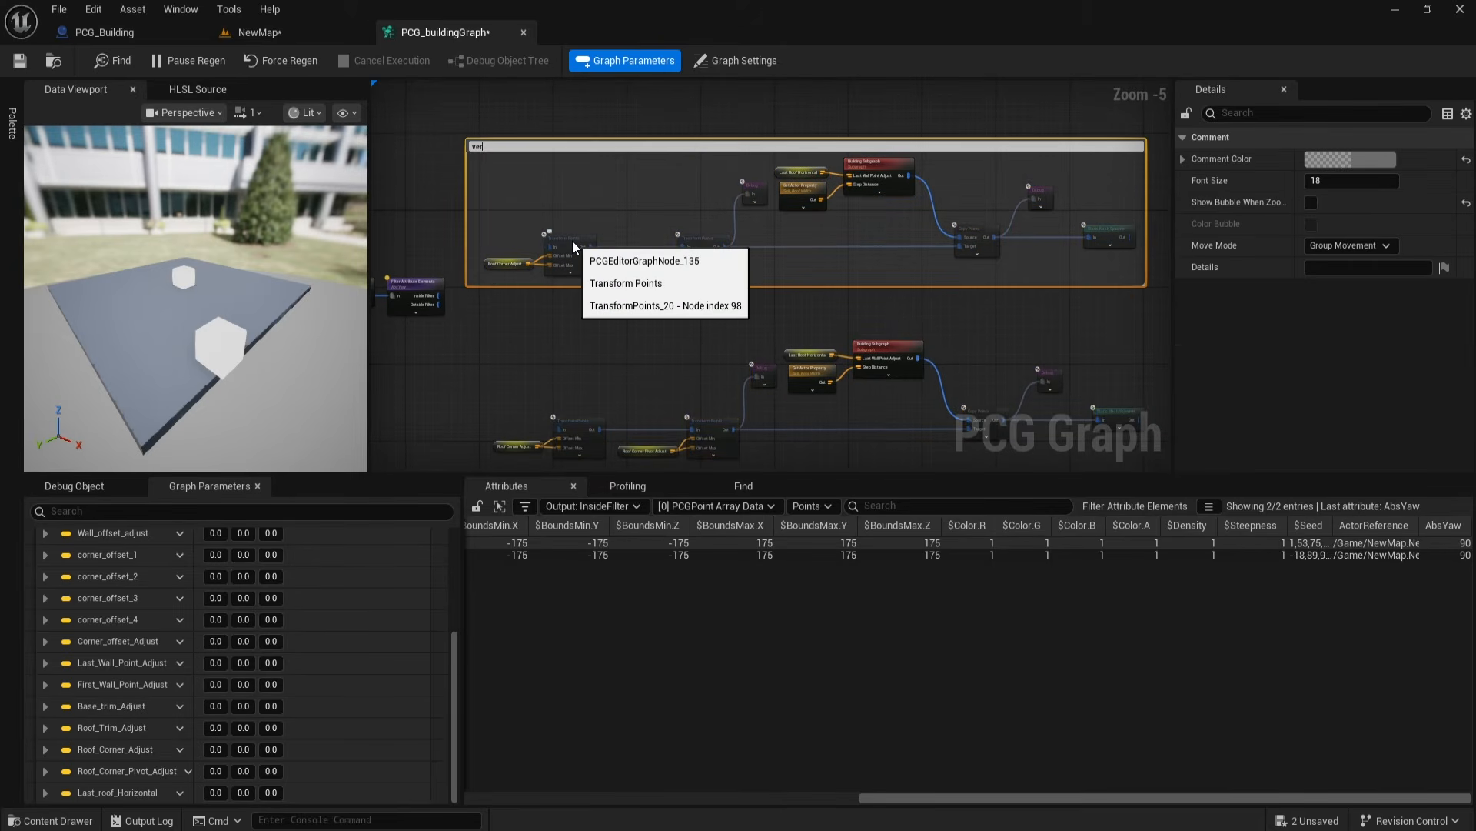
pyautogui.write('r')
pyautogui.press('BackSpace')
pyautogui.press('BackSpace')
pyautogui.press('BackSpace')
pyautogui.write('horizontal')
# Step: Move the duplicated roof node chain slightly up and wrap it in a comment box titled "vertical"
pyautogui.click(506, 328)
pyautogui.moveTo(505, 328); pyautogui.dragTo(466, 254, button='right')
pyautogui.moveTo(439, 256); pyautogui.dragTo(1151, 404)
pyautogui.moveTo(778, 298); pyautogui.dragTo(759, 266)
pyautogui.write('cvertical')
# Step: Rename the upper chain's comment box to "horizontal roof"
pyautogui.moveTo(553, 222); pyautogui.dragTo(611, 393, button='right')
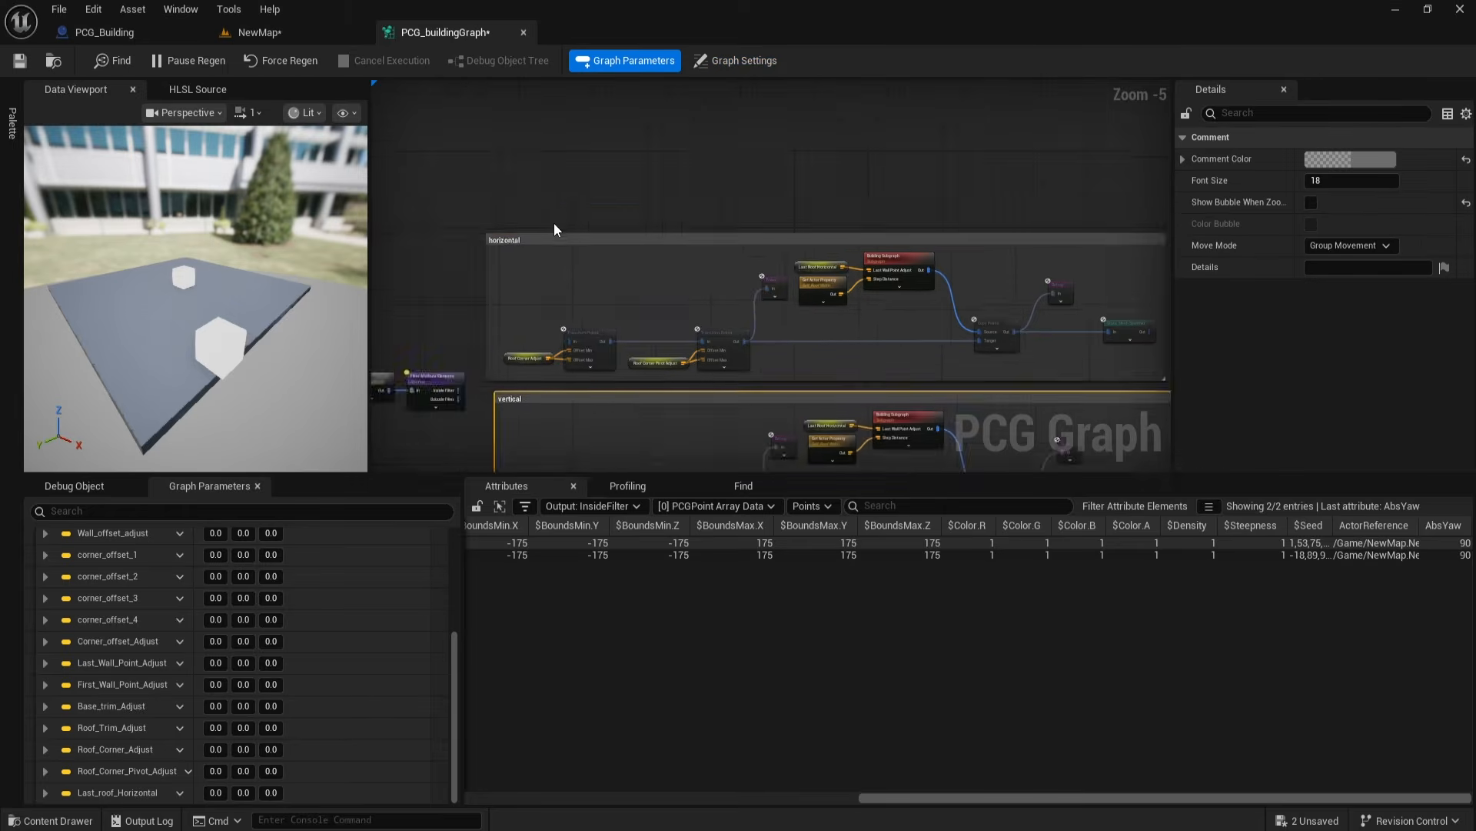
pyautogui.scroll(3, 553, 230)
pyautogui.doubleClick(509, 258)
pyautogui.press('Return')
pyautogui.moveTo(523, 258); pyautogui.dragTo(568, 302, button='right')
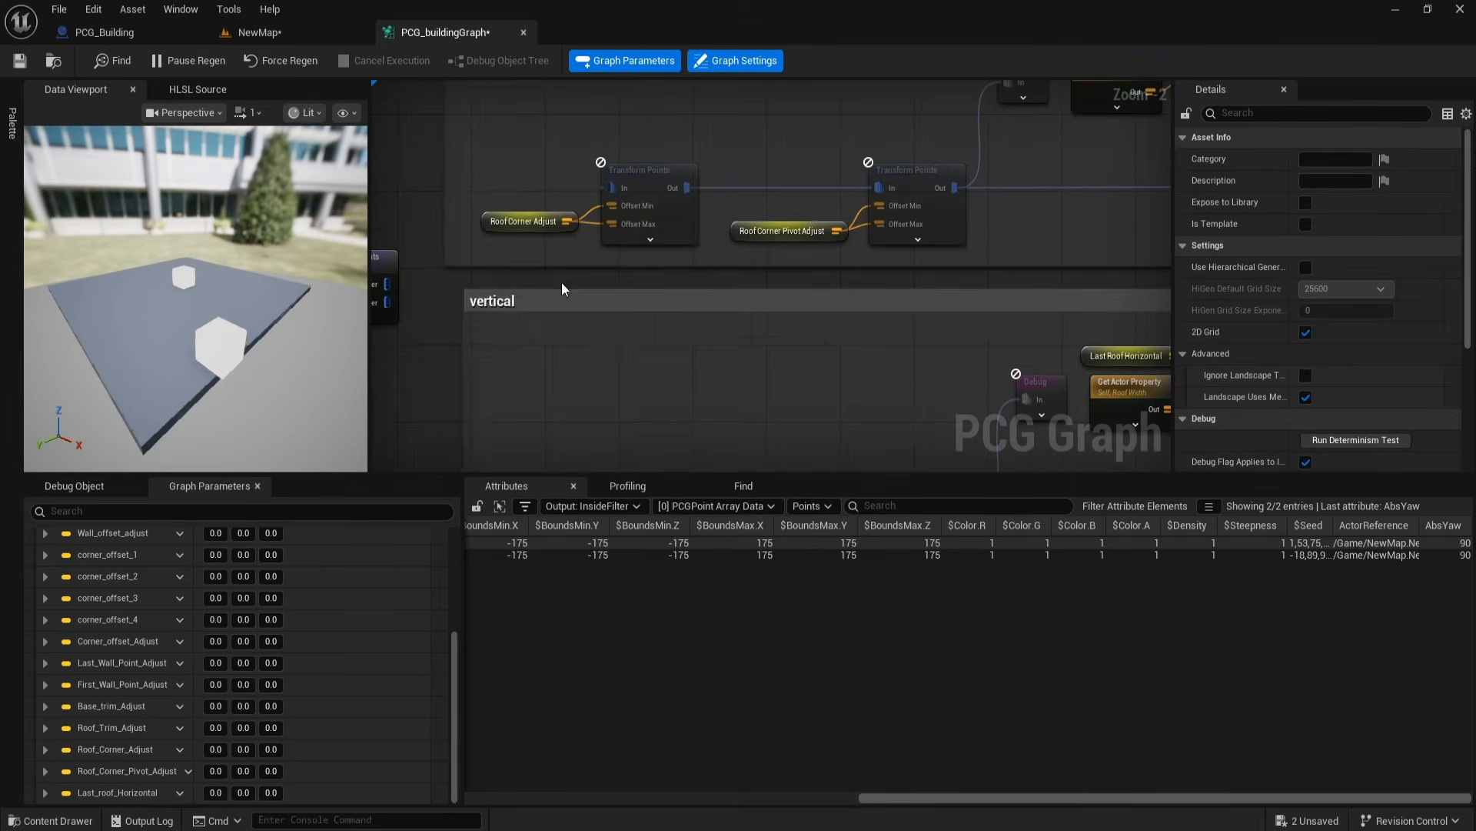
# Step: Rename the lower chain's comment box to "Vertical Roof" and nudge the box into line
pyautogui.doubleClick(555, 312)
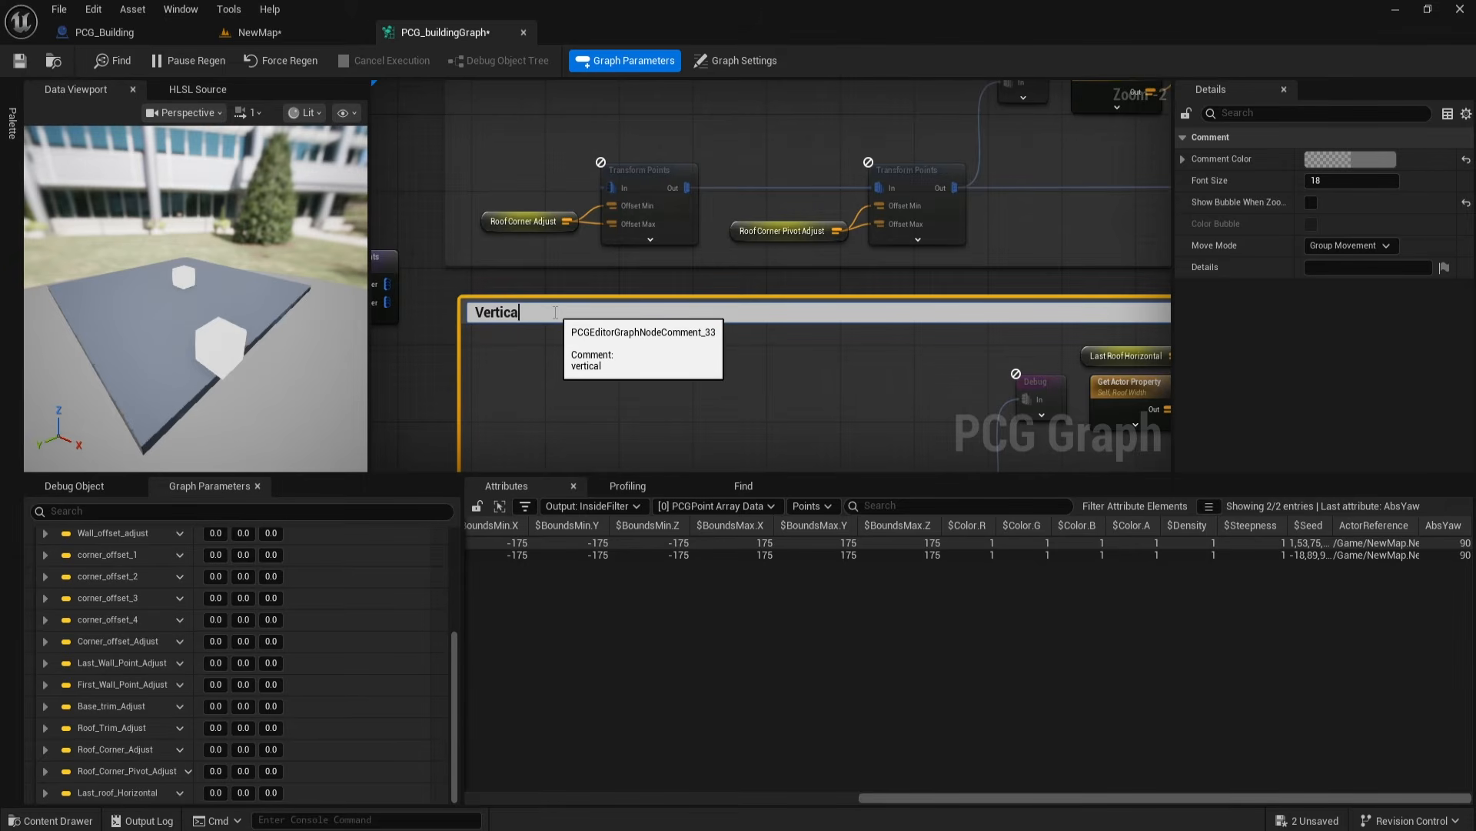
pyautogui.press('Return')
pyautogui.moveTo(575, 319); pyautogui.dragTo(560, 310)
pyautogui.scroll(-3, 715, 388)
pyautogui.moveTo(715, 388); pyautogui.dragTo(659, 270, button='right')
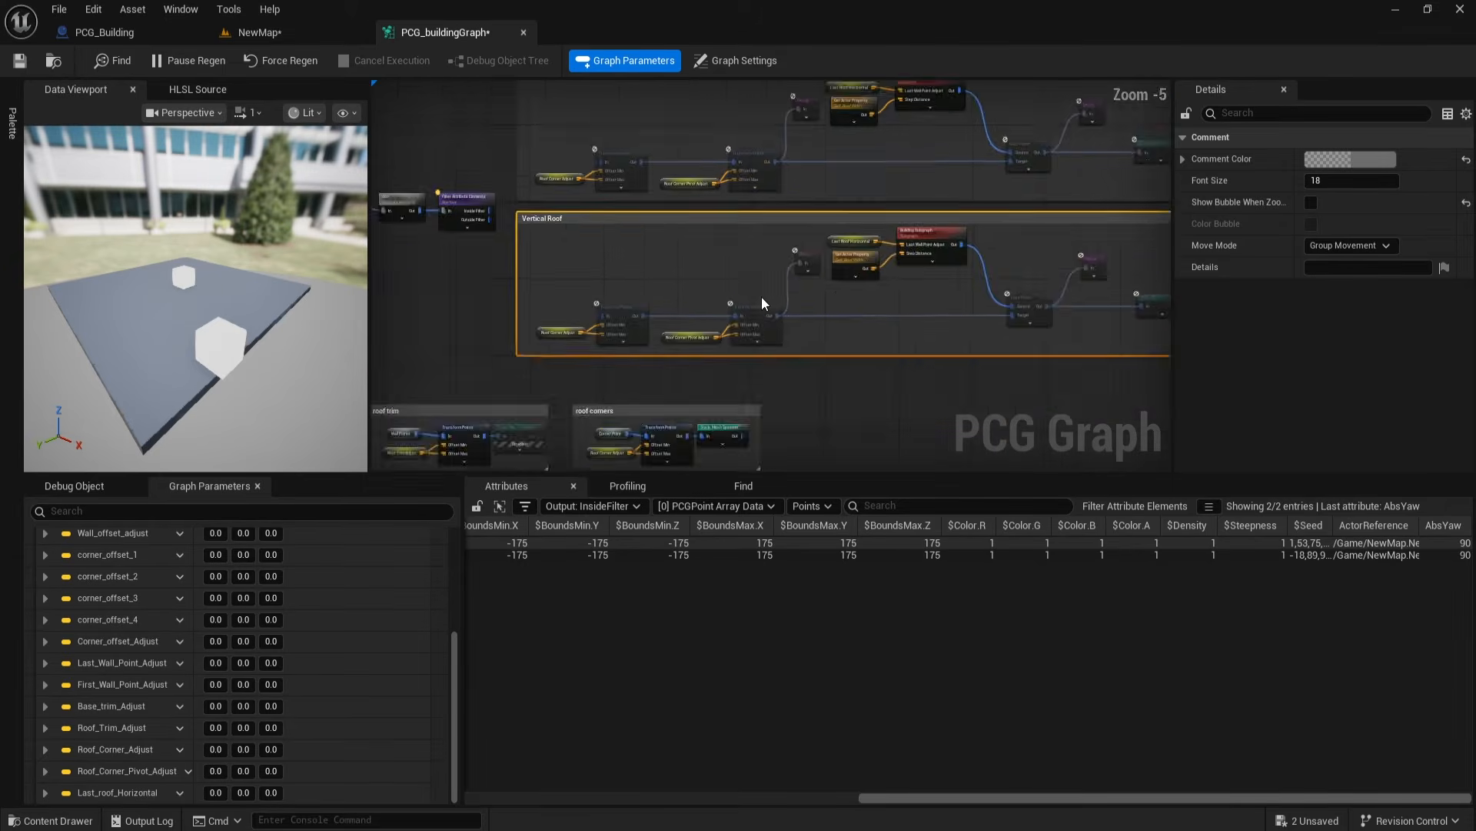
# Step: Add a new graph parameter named Last_roof_Vertical
pyautogui.scroll(3, 829, 304)
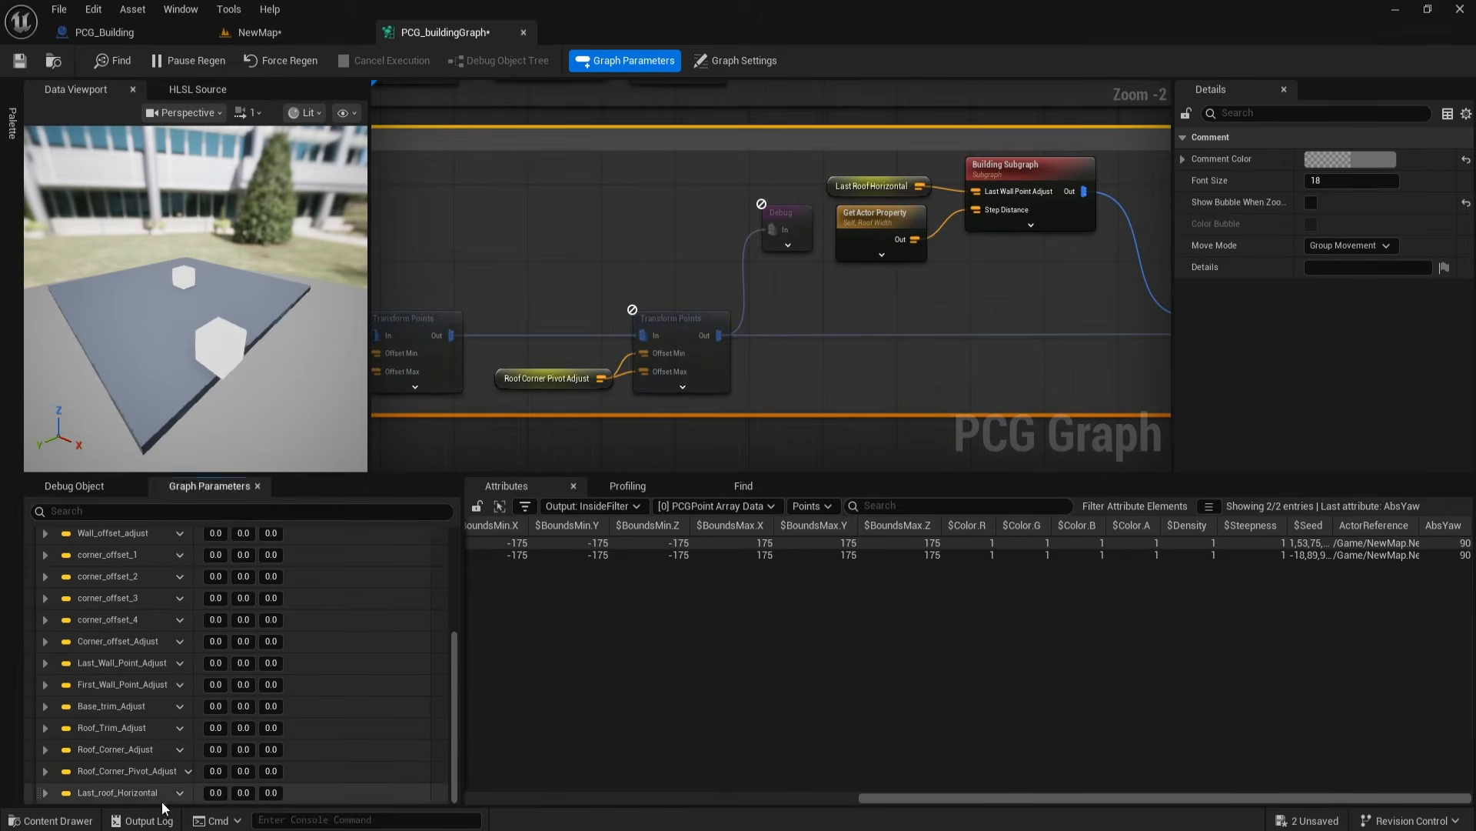
pyautogui.scroll(5, 199, 612)
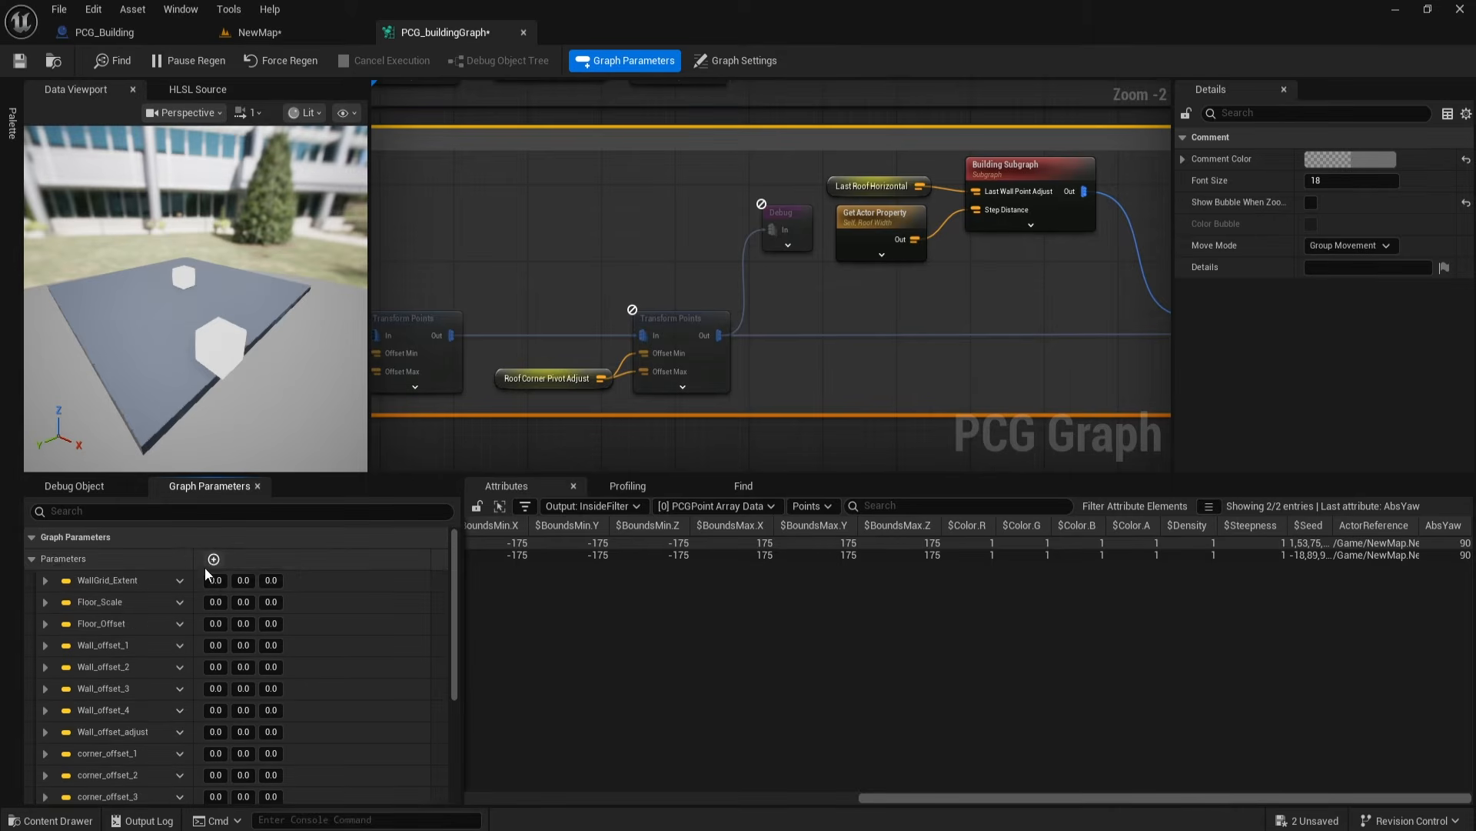
pyautogui.click(206, 566)
pyautogui.click(180, 792)
pyautogui.click(215, 713)
pyautogui.press('BackSpace')
pyautogui.write('Last_roof_Horizontal')
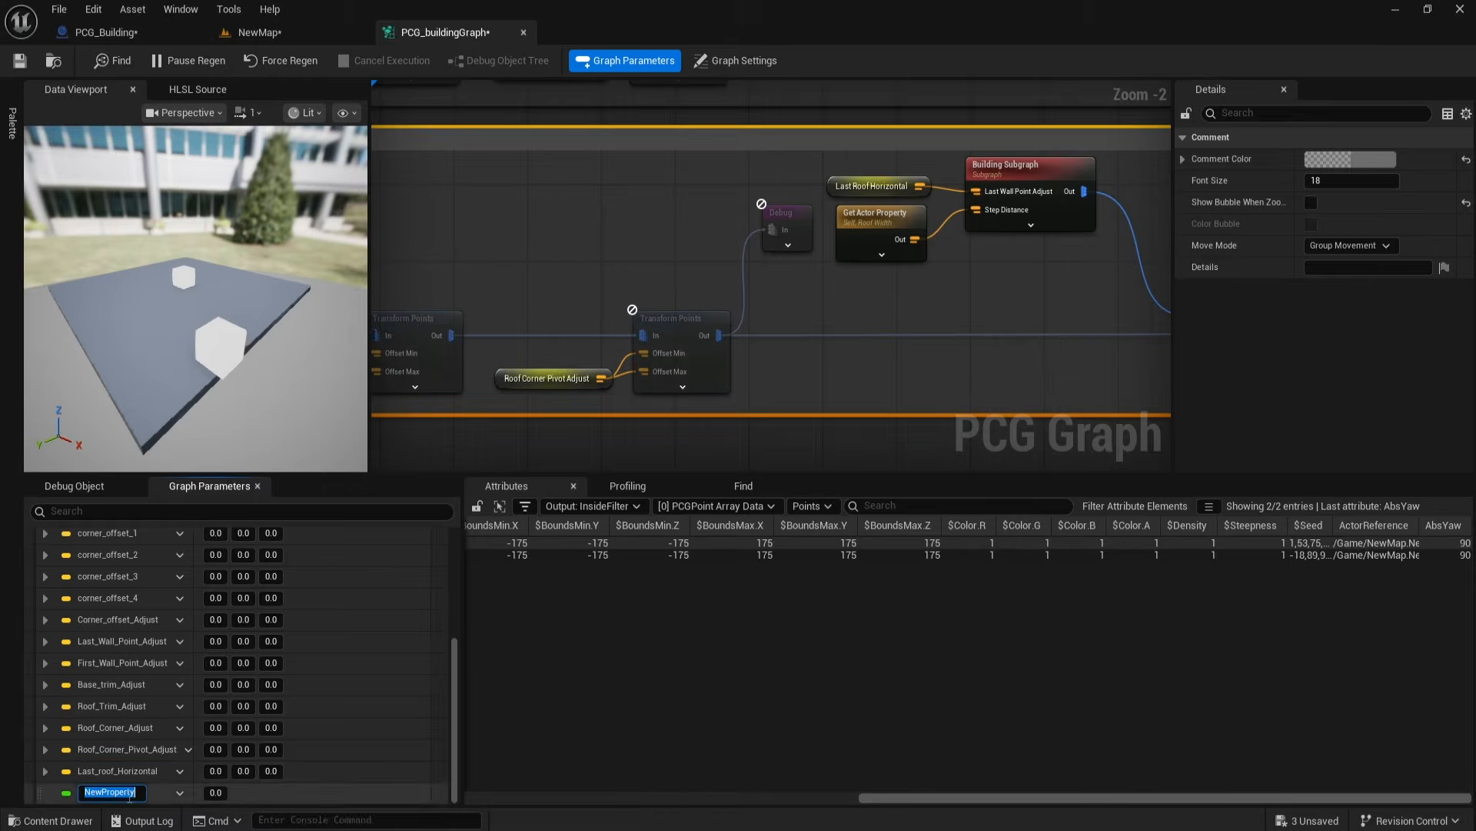
pyautogui.press('BackSpace')
pyautogui.press('BackSpace')
pyautogui.press('BackSpace')
pyautogui.press('BackSpace')
pyautogui.press('BackSpace')
pyautogui.press('BackSpace')
pyautogui.press('BackSpace')
pyautogui.press('BackSpace')
pyautogui.press('BackSpace')
pyautogui.press('BackSpace')
pyautogui.write('Vertical')
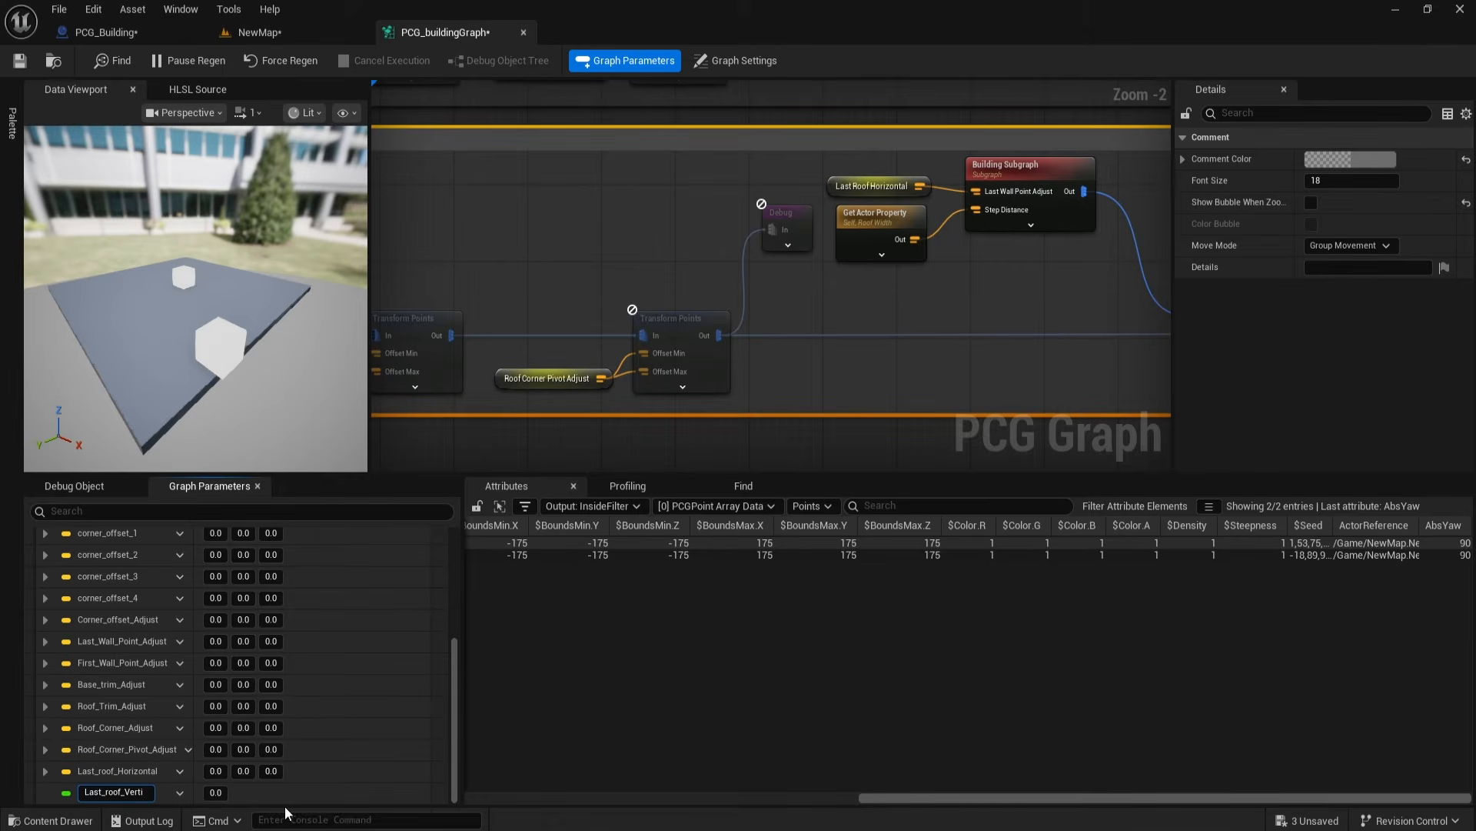
pyautogui.press('Return')
# Step: Change the Last_roof_Vertical parameter's type to Vector
pyautogui.click(179, 792)
pyautogui.click(226, 677)
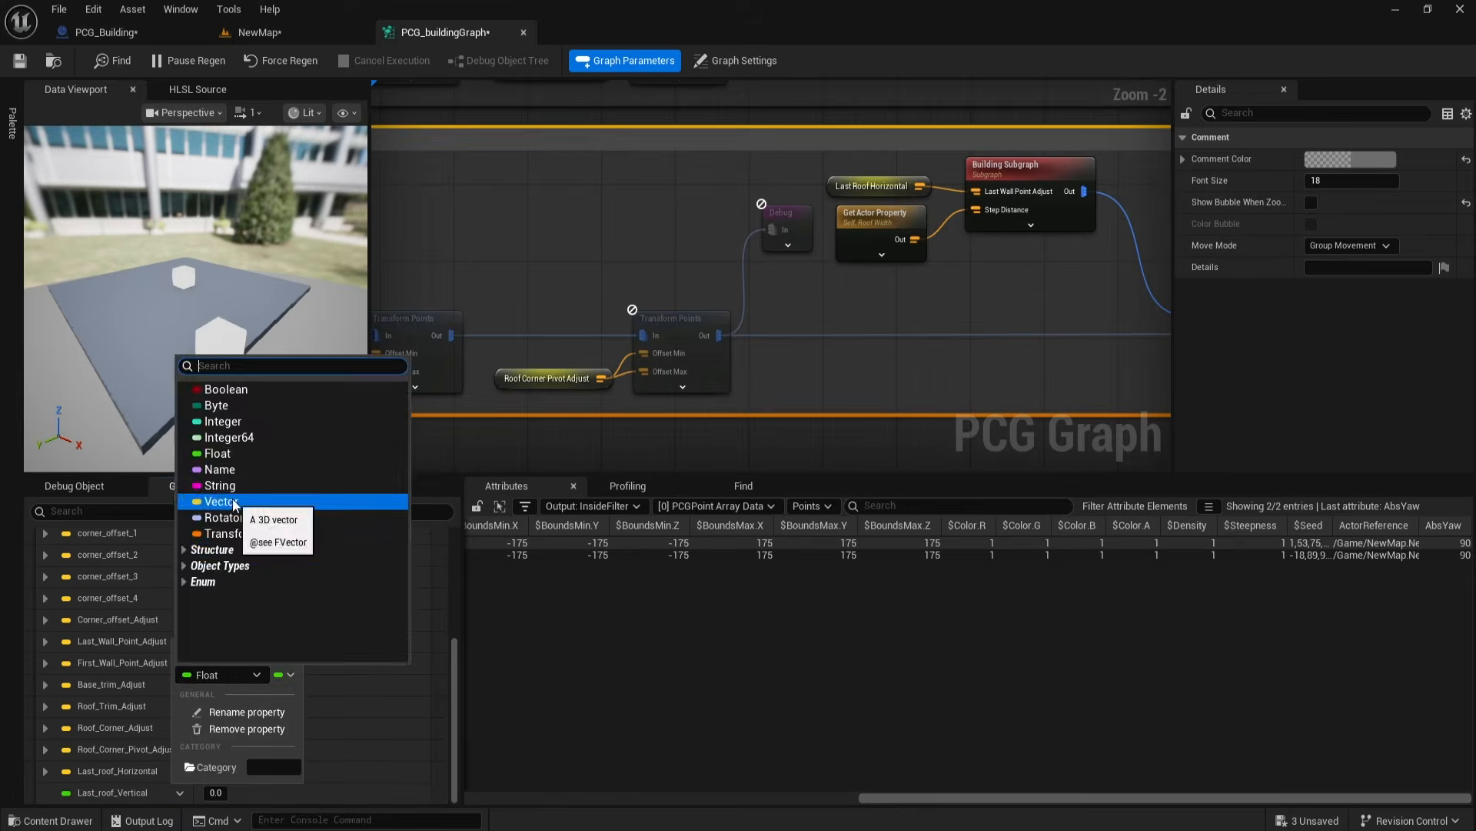
pyautogui.click(223, 512)
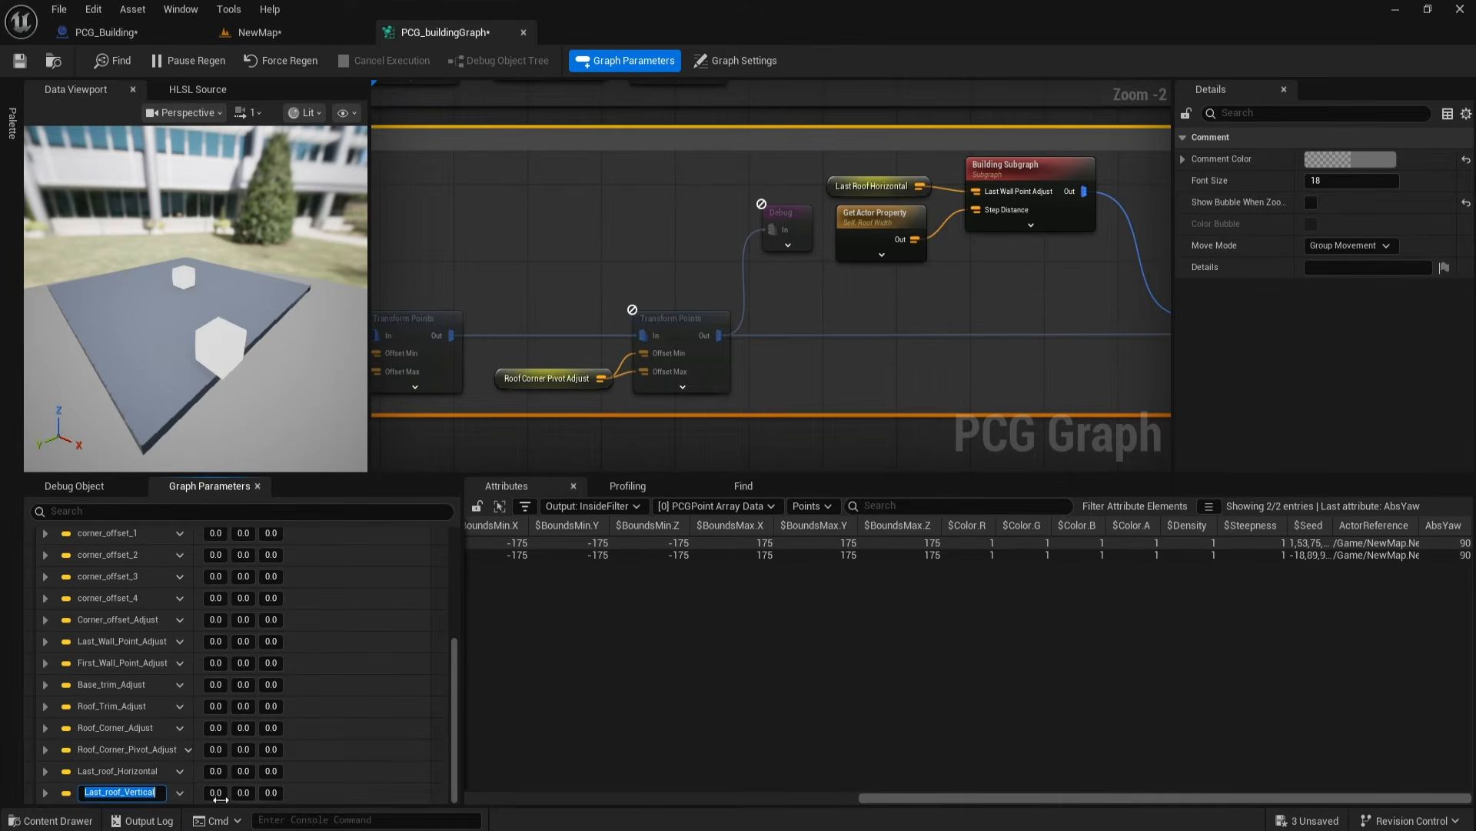
pyautogui.click(66, 792)
# Step: Add a Get Last_roof_Vertical node beside the Building Subgraph node in the Vertical Roof group
pyautogui.moveTo(777, 343); pyautogui.dragTo(665, 410, button='right')
pyautogui.rightClick(717, 220)
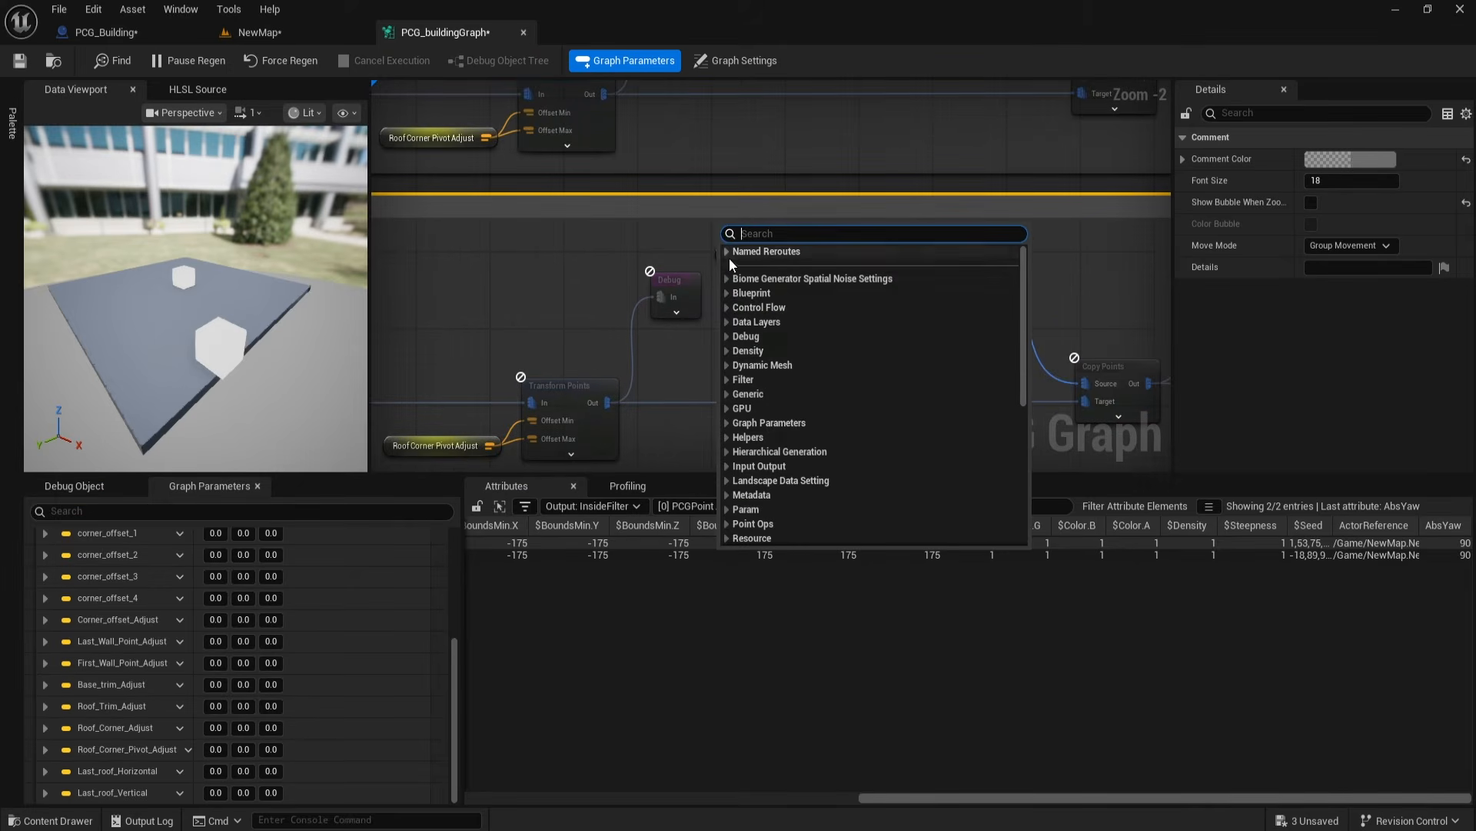
pyautogui.write('ver')
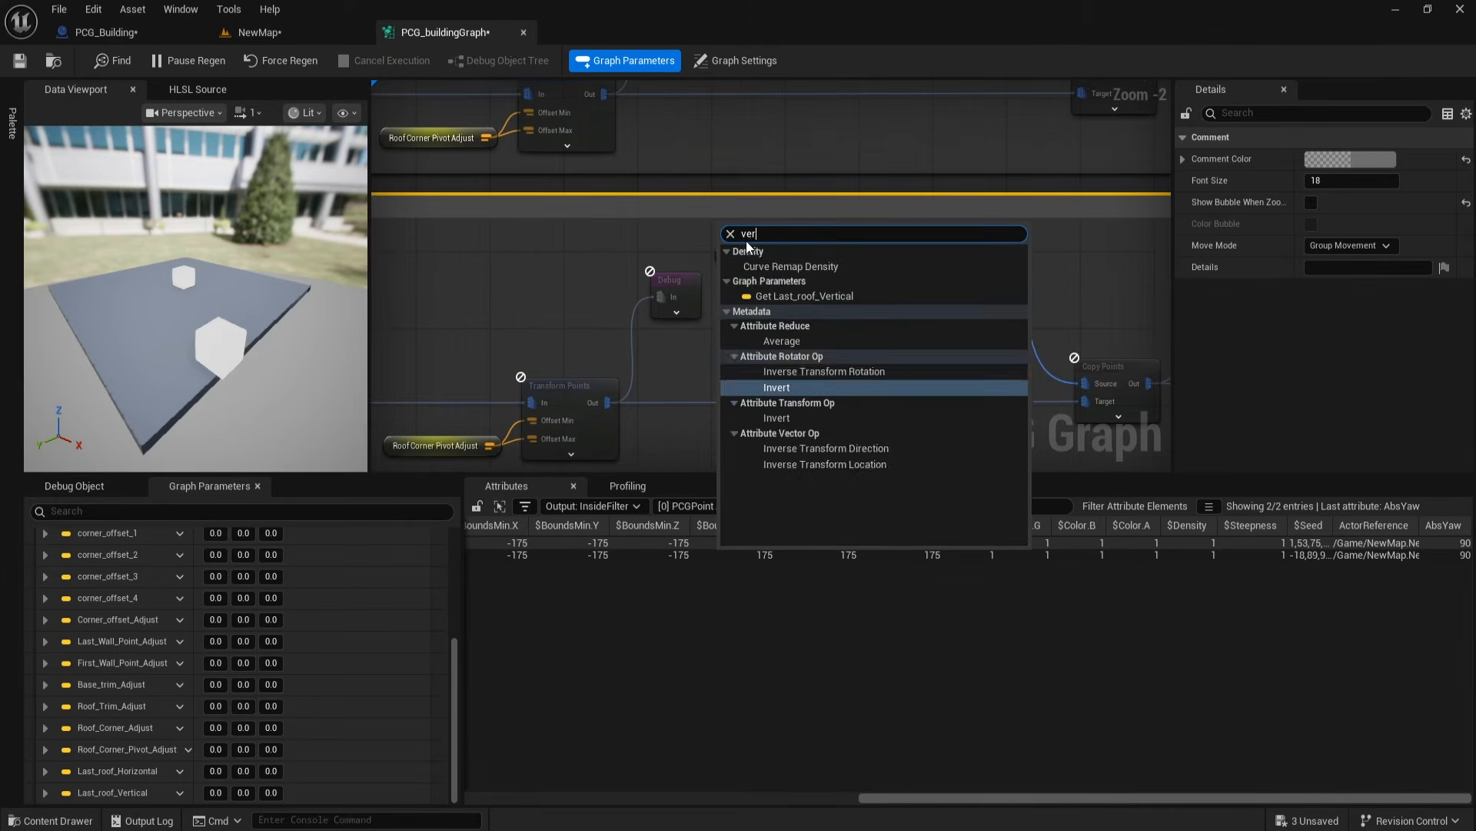
pyautogui.write('t')
pyautogui.click(802, 268)
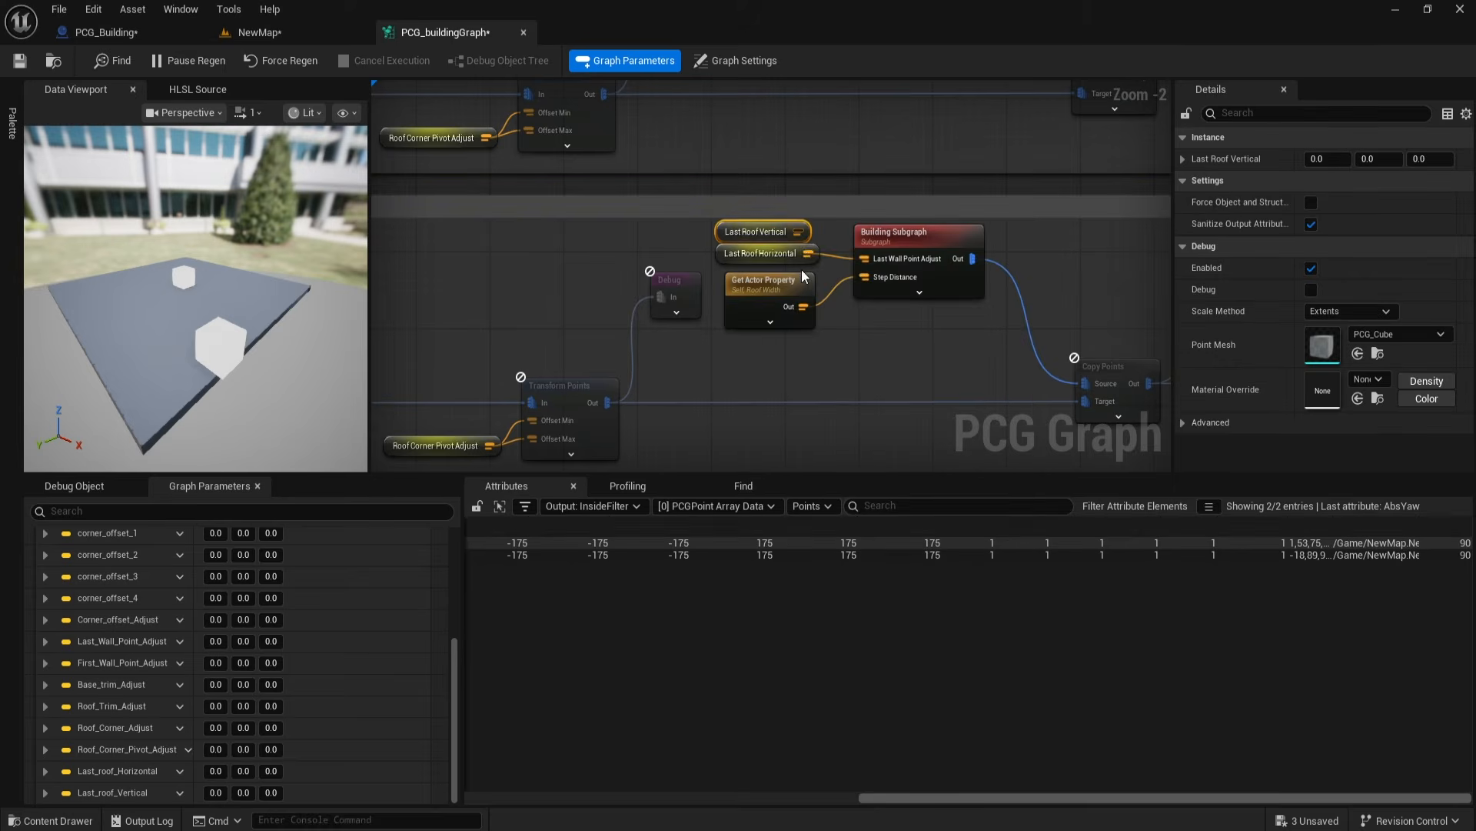
# Step: Connect Last Roof Vertical to the subgraph's Last Wall Point Adjust input and delete the Last Roof Horizontal node in the Vertical Roof group
pyautogui.moveTo(799, 231); pyautogui.dragTo(862, 259)
pyautogui.click(777, 257)
pyautogui.press('Delete')
pyautogui.click(861, 408)
pyautogui.moveTo(743, 229); pyautogui.dragTo(749, 246)
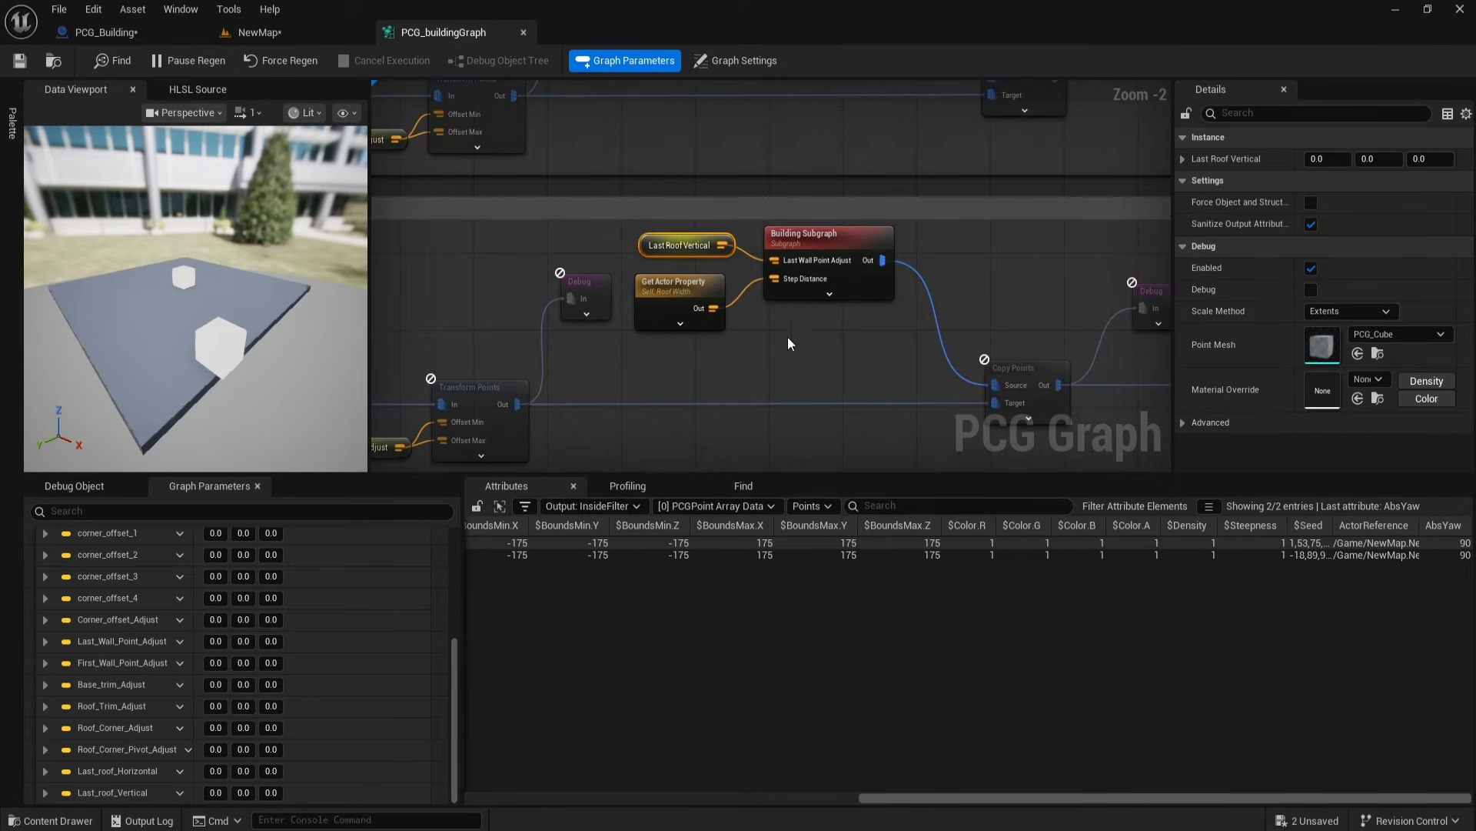
# Step: In the PCG_Building construction script, duplicate the Last_roof_Horizontal Set Vector Parameter node together with its Graph Instance node
pyautogui.scroll(-3, 777, 336)
pyautogui.moveTo(798, 357); pyautogui.dragTo(591, 222, button='right')
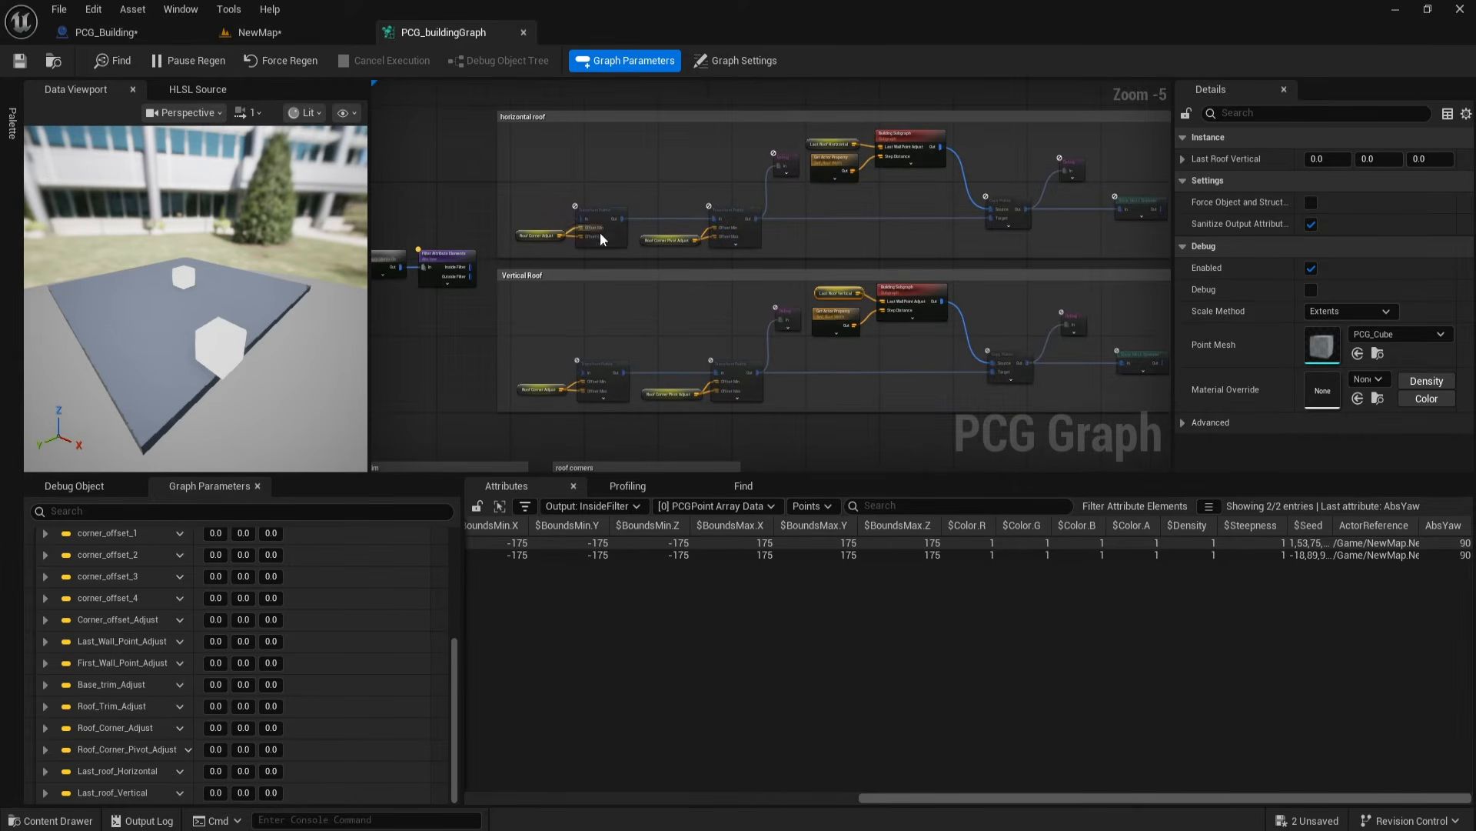
pyautogui.click(312, 33)
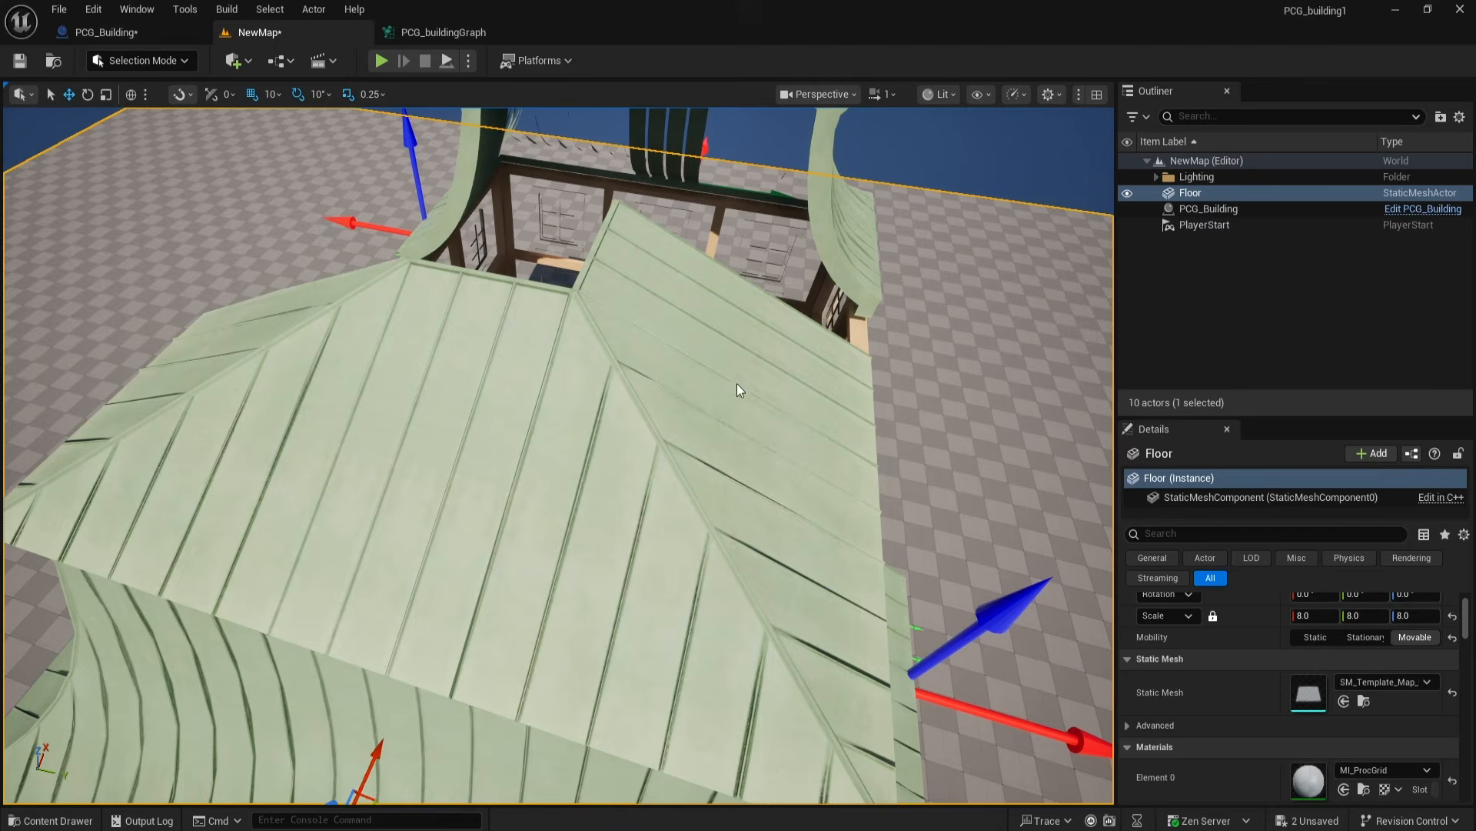
pyautogui.click(426, 23)
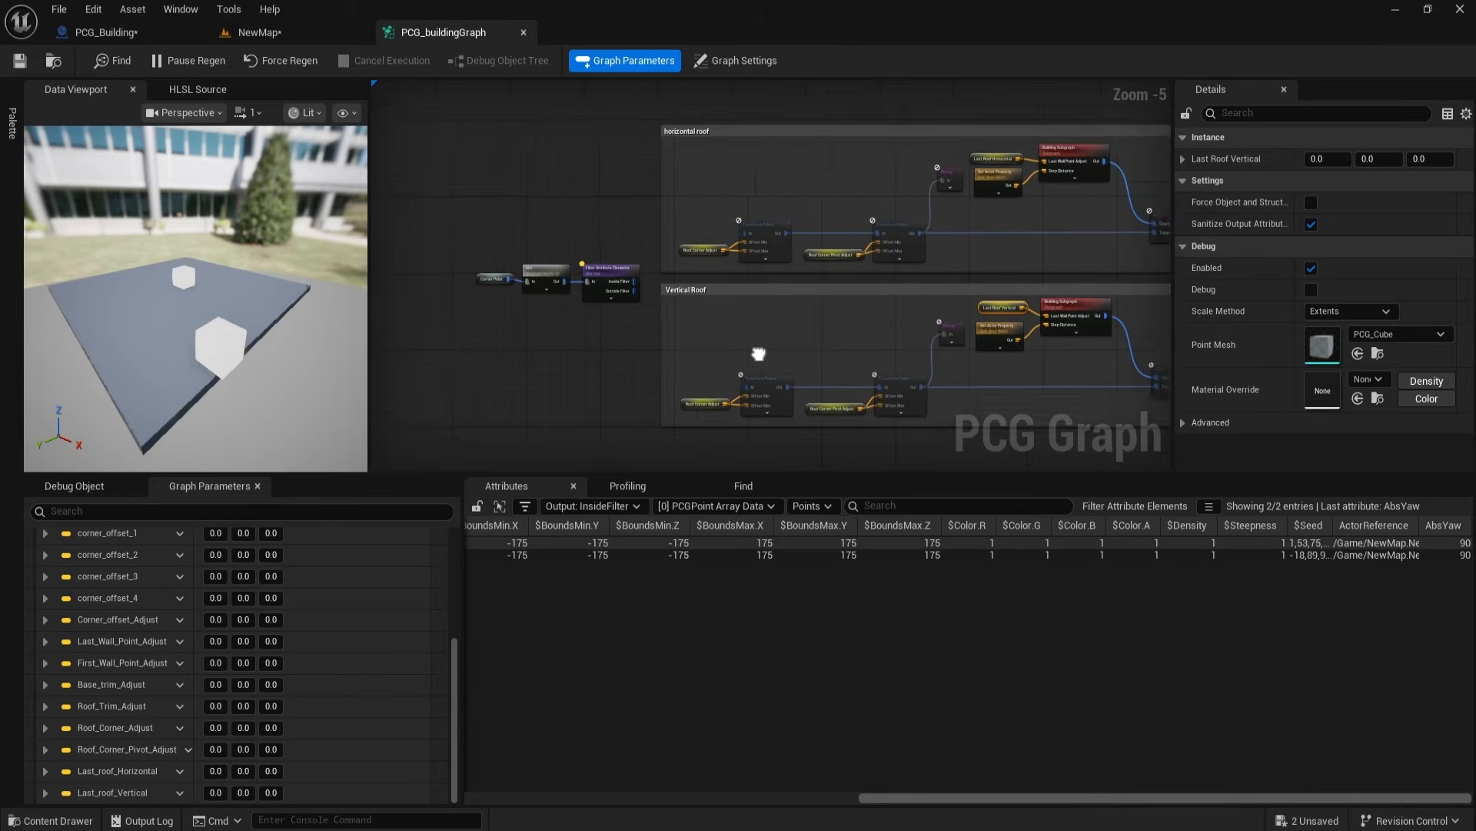
pyautogui.click(127, 33)
pyautogui.moveTo(812, 447); pyautogui.dragTo(723, 412, button='right')
pyautogui.moveTo(477, 234); pyautogui.dragTo(854, 337)
pyautogui.hotkey('ctrl', 'd')
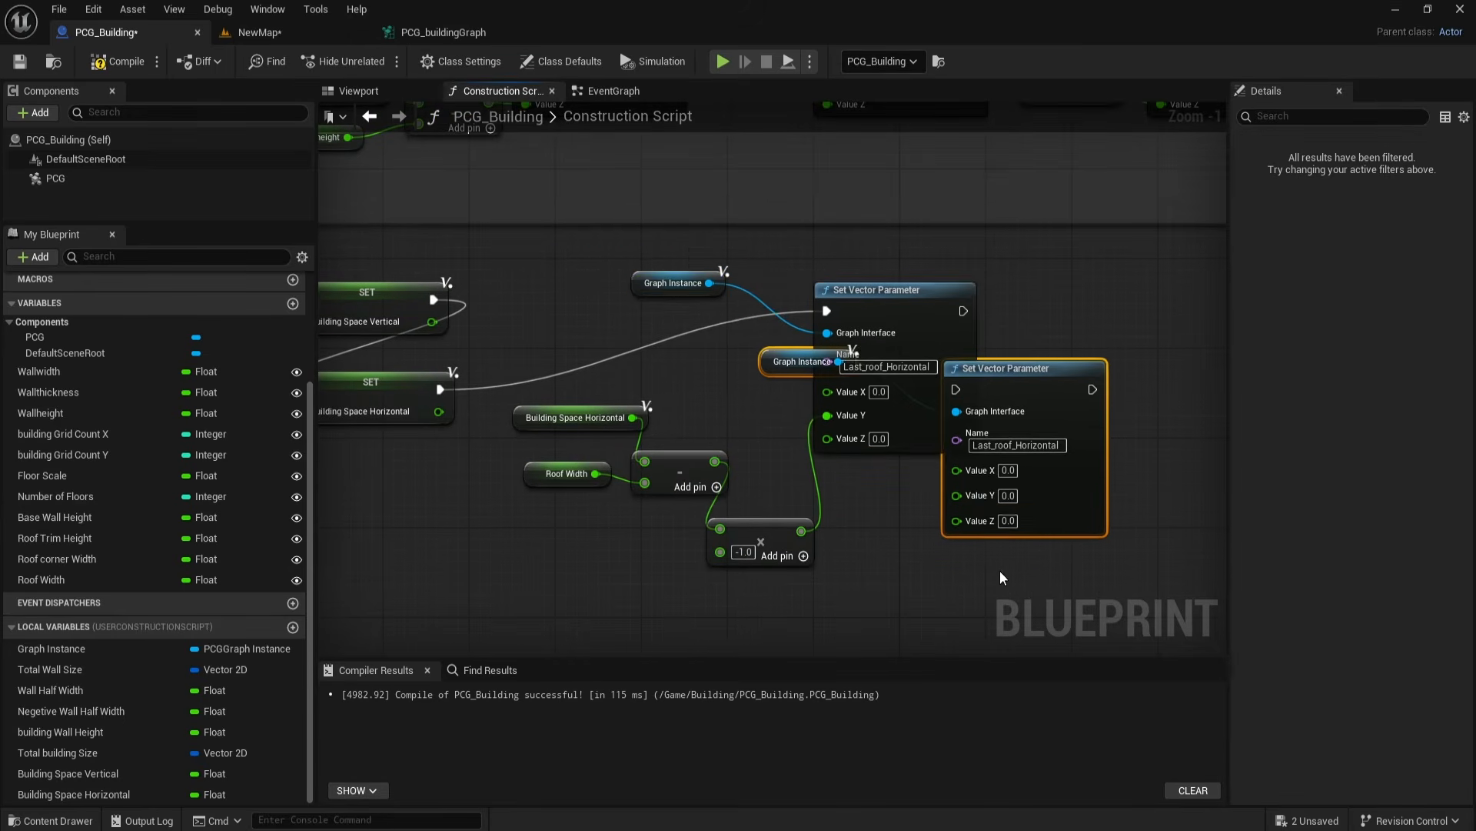
# Step: Place the copied nodes after the original Set Vector Parameter node and connect the two nodes' execution pins
pyautogui.moveTo(1002, 575); pyautogui.dragTo(802, 560, button='right')
pyautogui.moveTo(825, 375); pyautogui.dragTo(1055, 277)
pyautogui.click(892, 351)
pyautogui.moveTo(796, 263); pyautogui.dragTo(795, 230)
pyautogui.click(788, 298)
pyautogui.moveTo(763, 295); pyautogui.dragTo(1047, 300)
pyautogui.moveTo(935, 439); pyautogui.dragTo(899, 432, button='right')
# Step: Copy the Last_roof_Vertical parameter's name from PCG_buildingGraph and return to the PCG_Building construction script
pyautogui.click(436, 33)
pyautogui.click(146, 792)
pyautogui.doubleClick(131, 792)
pyautogui.press('Return')
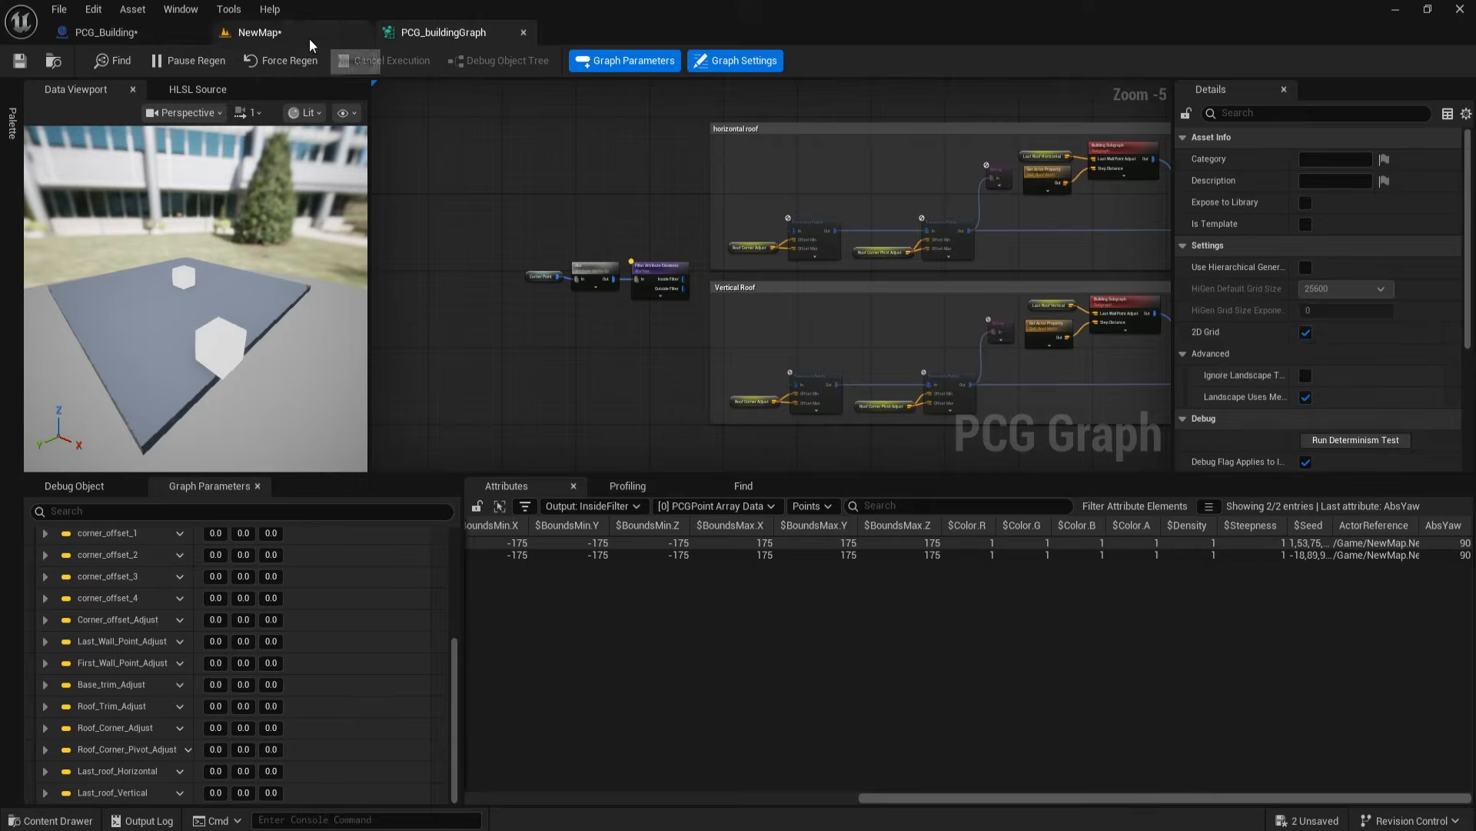
pyautogui.click(311, 34)
pyautogui.click(115, 32)
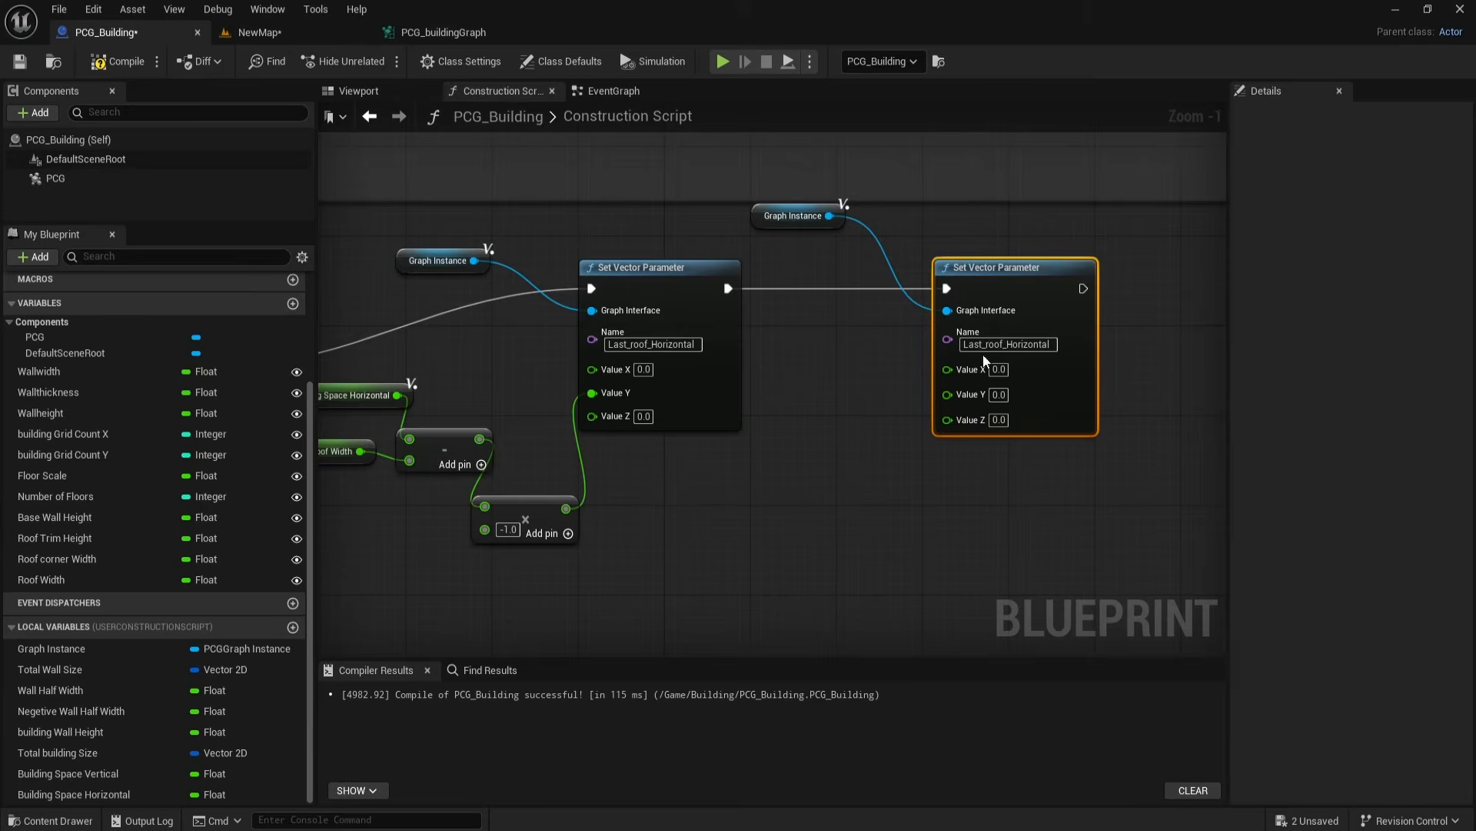
# Step: Set the copied Set Vector Parameter node's Name to Last_roof_Vertical
pyautogui.click(1034, 345)
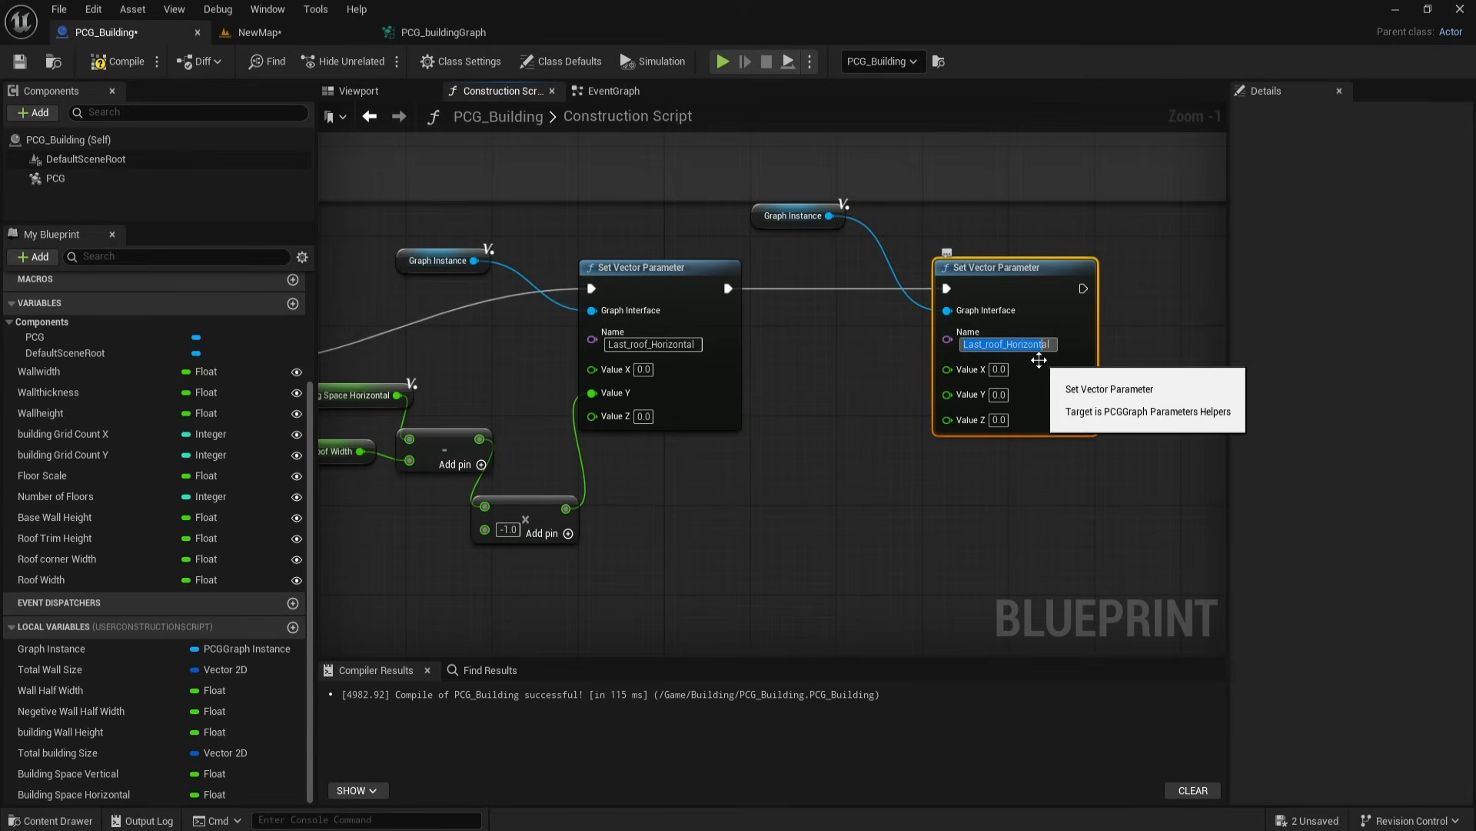
pyautogui.press('Right')
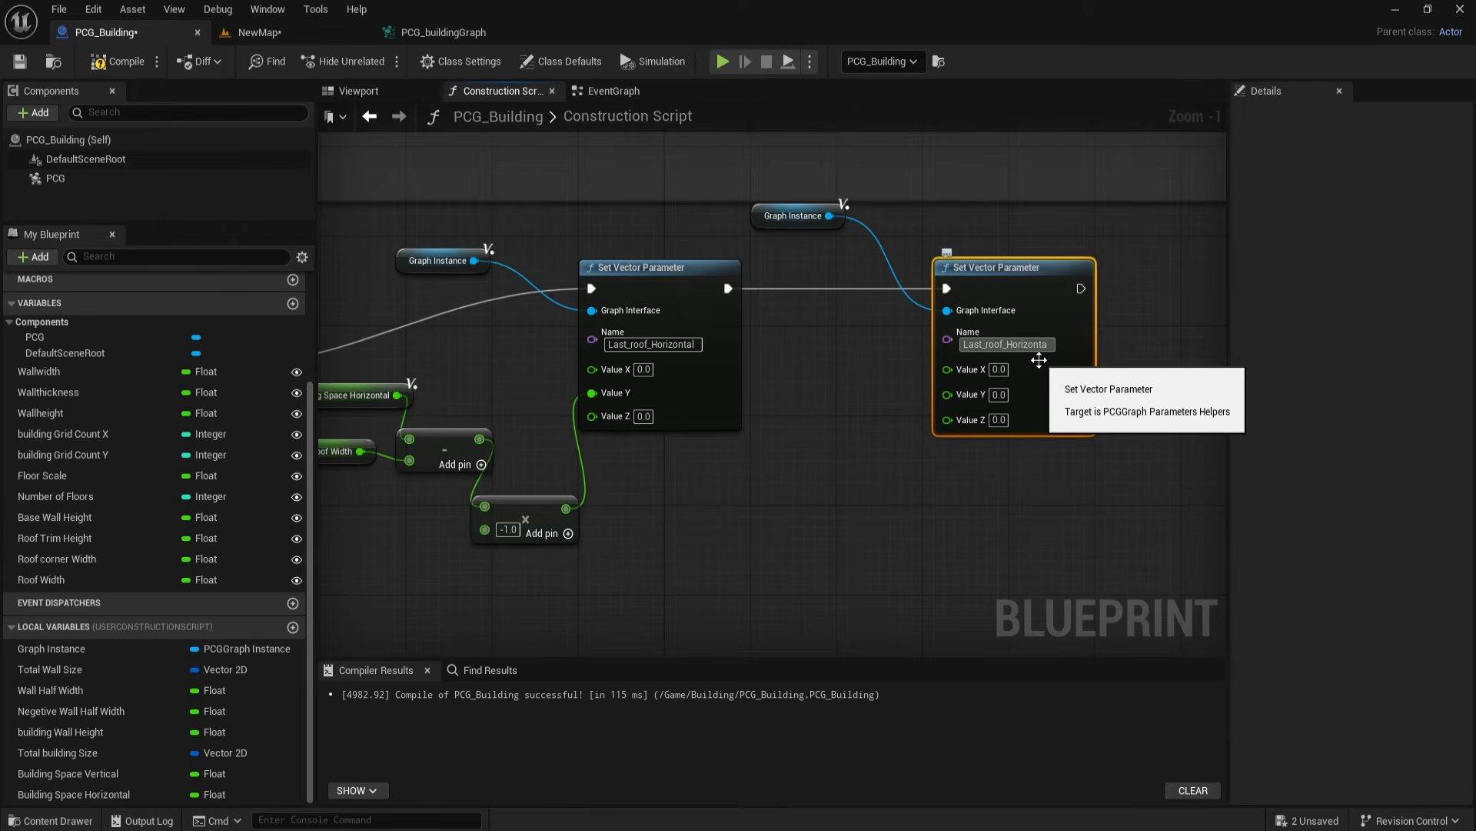
pyautogui.press('BackSpace')
pyautogui.press('BackSpace')
pyautogui.press('BackSpace')
pyautogui.press('BackSpace')
pyautogui.press('BackSpace')
pyautogui.press('BackSpace')
pyautogui.press('BackSpace')
pyautogui.press('BackSpace')
pyautogui.press('BackSpace')
pyautogui.press('BackSpace')
pyautogui.press('BackSpace')
pyautogui.press('BackSpace')
pyautogui.press('BackSpace')
pyautogui.press('BackSpace')
pyautogui.press('BackSpace')
pyautogui.press('BackSpace')
pyautogui.press('BackSpace')
pyautogui.press('BackSpace')
pyautogui.press('BackSpace')
pyautogui.press('BackSpace')
pyautogui.write('Last_roof_Vertical')
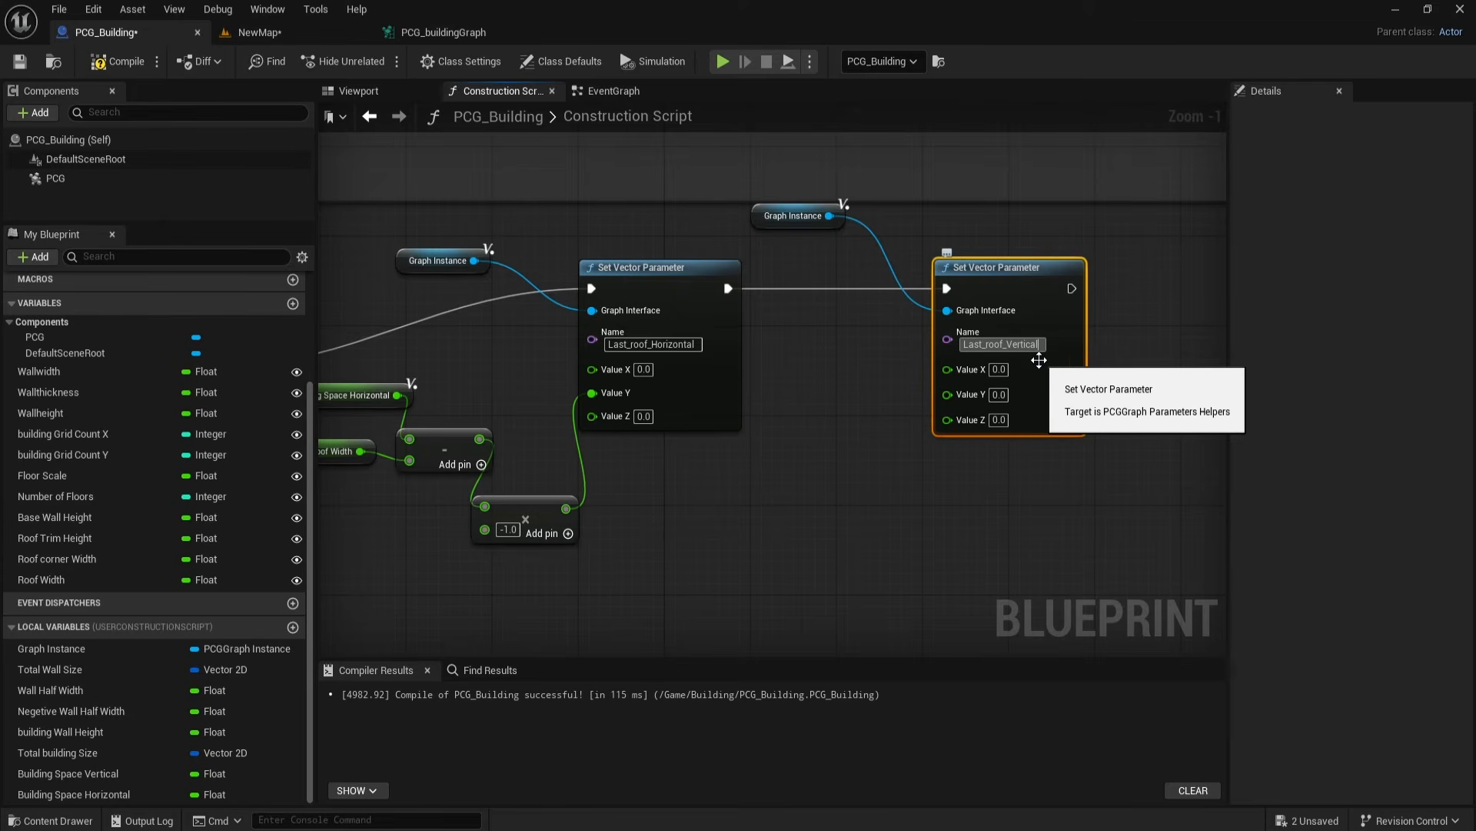
# Step: Duplicate the Building Space Horizontal, Roof Width, Subtract and Multiply nodes and place the copies below the Last_roof_Vertical Set Vector Parameter node
pyautogui.click(828, 446)
pyautogui.moveTo(943, 471); pyautogui.dragTo(873, 467, button='right')
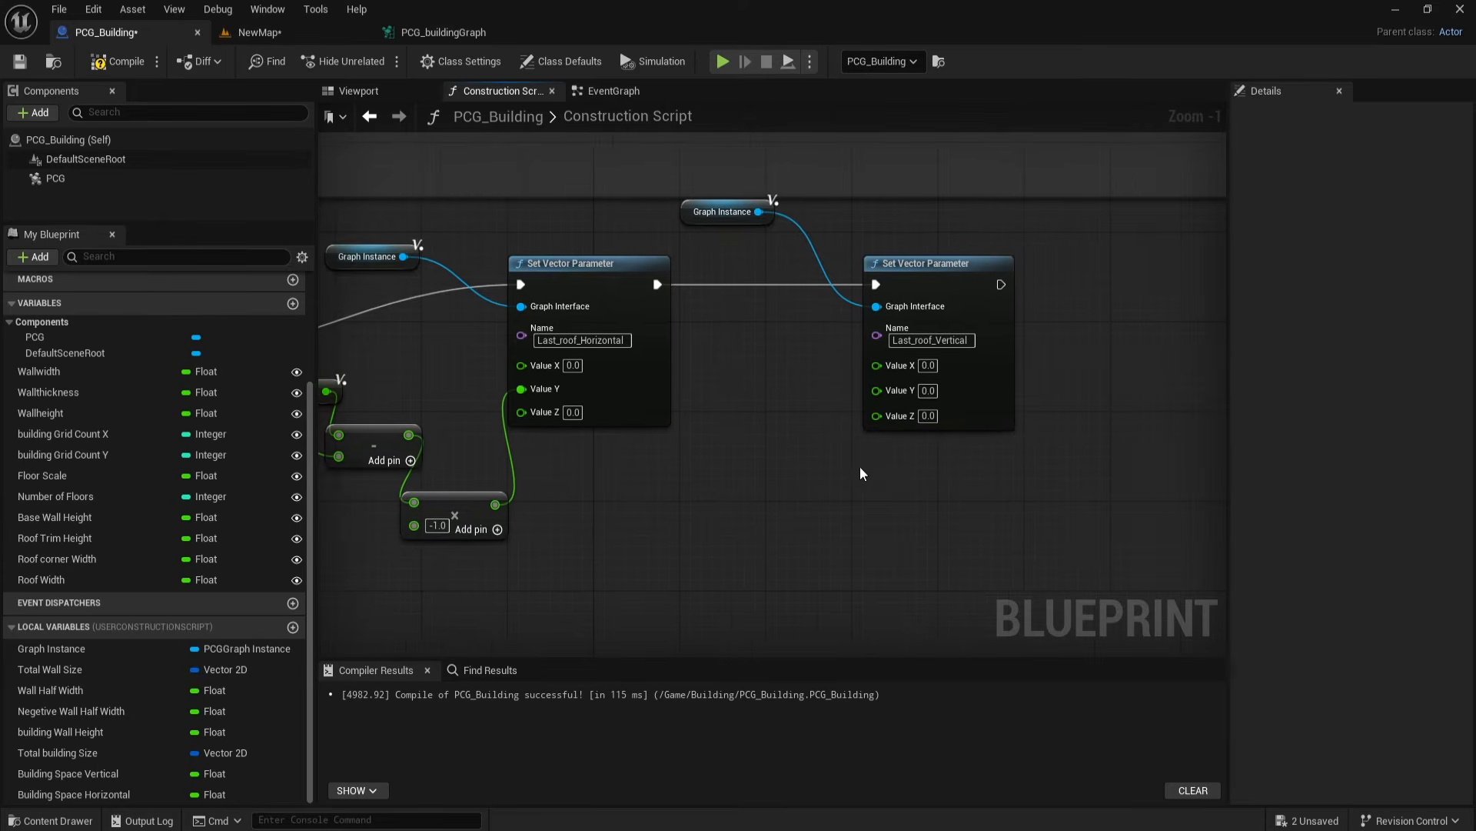
pyautogui.moveTo(761, 485); pyautogui.dragTo(922, 466, button='right')
pyautogui.moveTo(356, 363); pyautogui.dragTo(615, 546)
pyautogui.hotkey('ctrl', 'c')
pyautogui.hotkey('ctrl', 'v')
pyautogui.moveTo(797, 629); pyautogui.dragTo(949, 509)
pyautogui.click(851, 570)
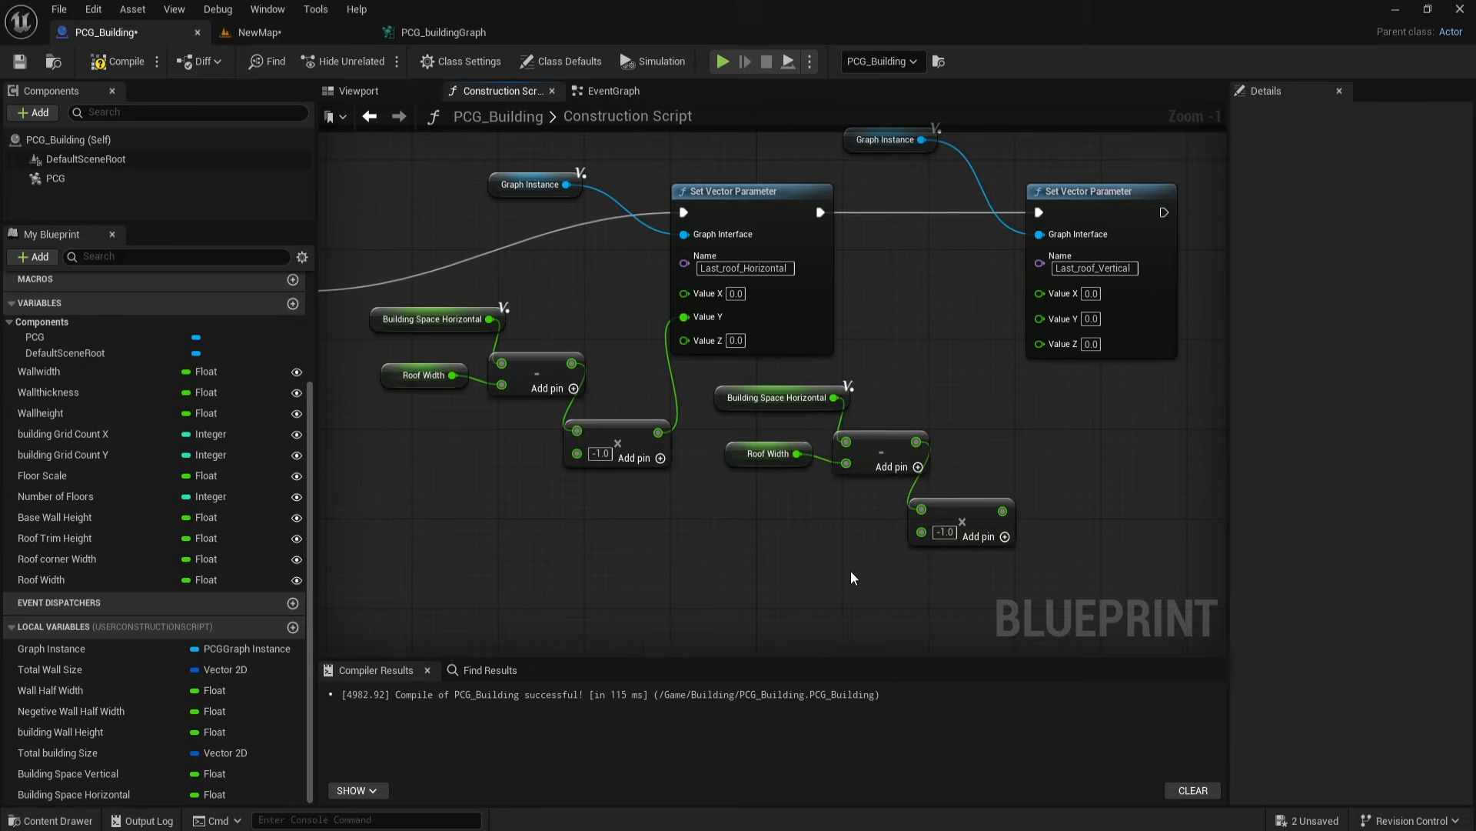
# Step: Connect the copied Multiply output to Last_roof_Vertical's Value Y, replace the copied variable with Building Space Vertical, and compile
pyautogui.moveTo(851, 570); pyautogui.dragTo(738, 572, button='right')
pyautogui.moveTo(890, 512); pyautogui.dragTo(919, 343)
pyautogui.moveTo(689, 582); pyautogui.dragTo(740, 575, button='right')
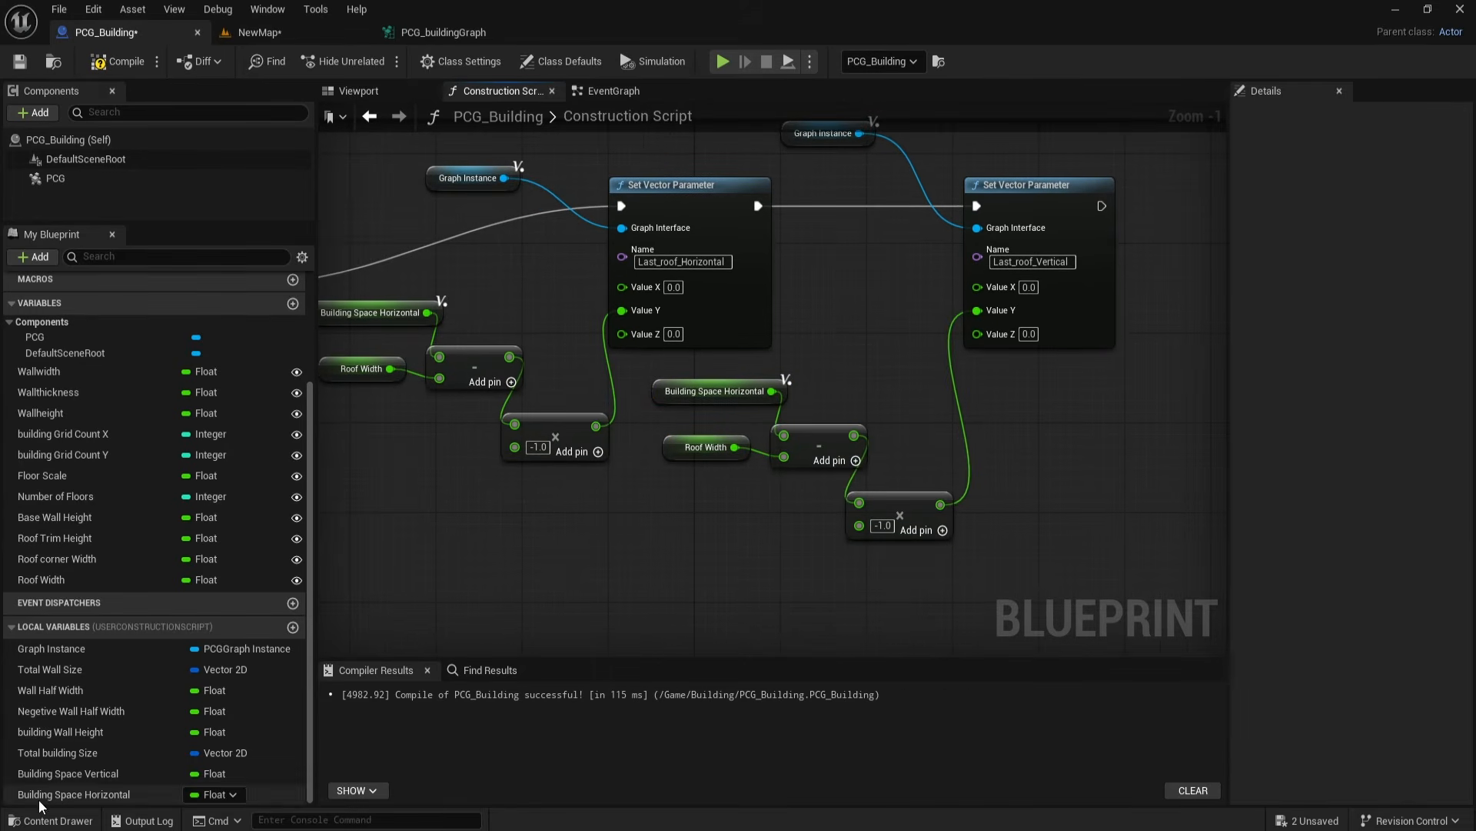
pyautogui.moveTo(69, 773); pyautogui.dragTo(660, 415)
pyautogui.moveTo(677, 523); pyautogui.dragTo(702, 526, button='right')
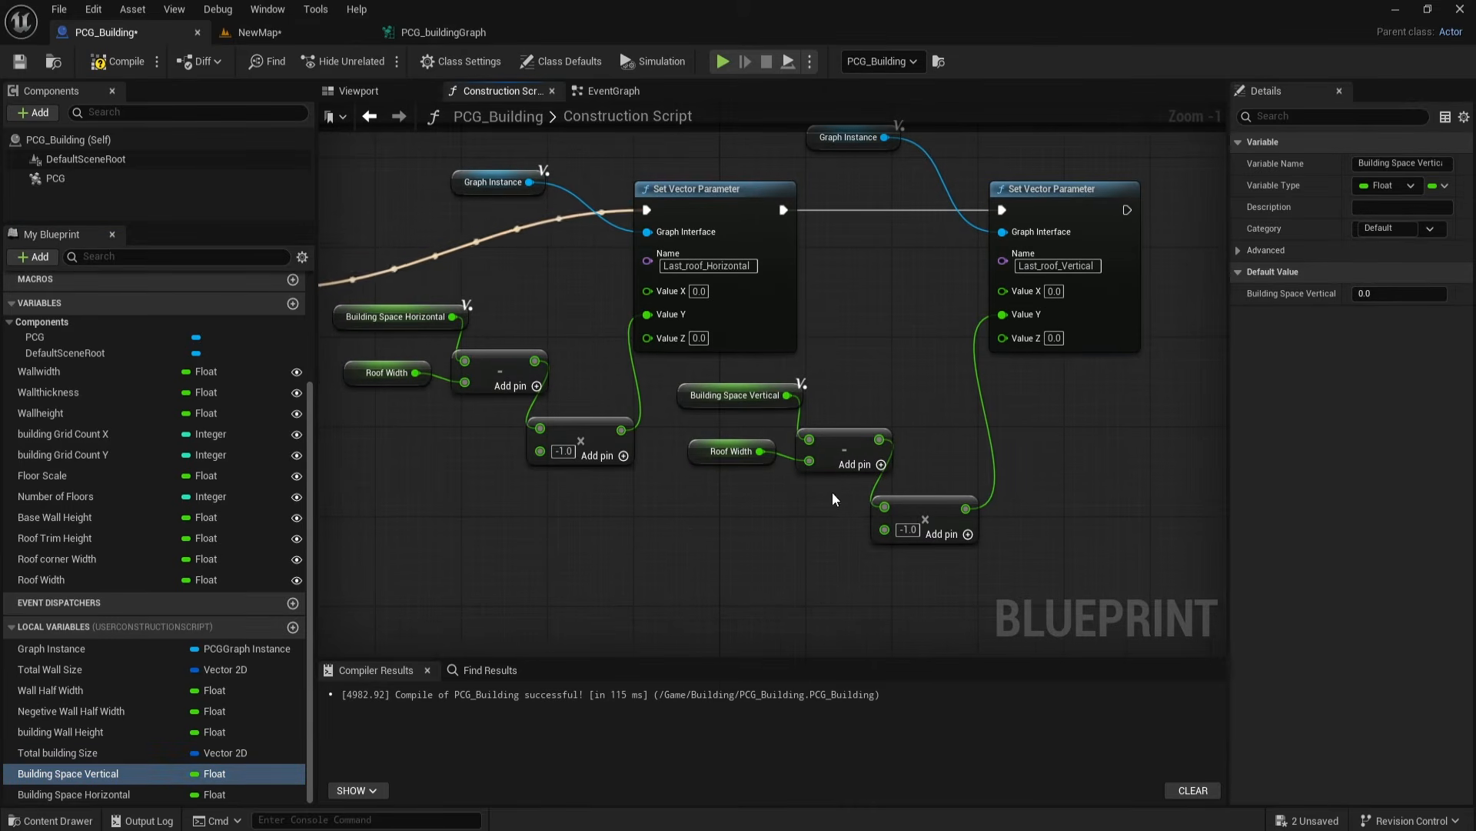
pyautogui.moveTo(830, 561); pyautogui.dragTo(771, 560, button='right')
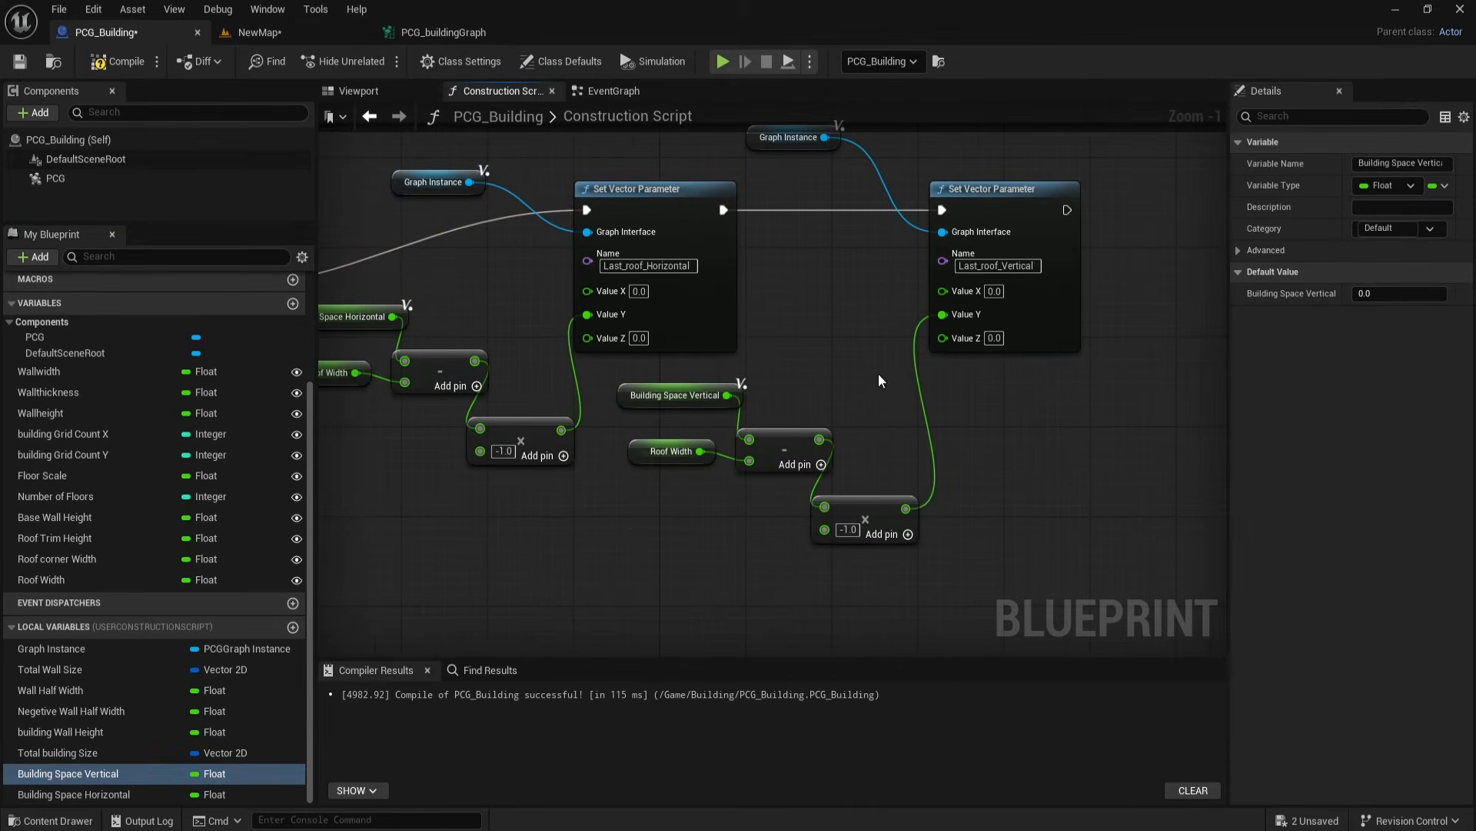
pyautogui.moveTo(814, 426); pyautogui.dragTo(779, 443, button='right')
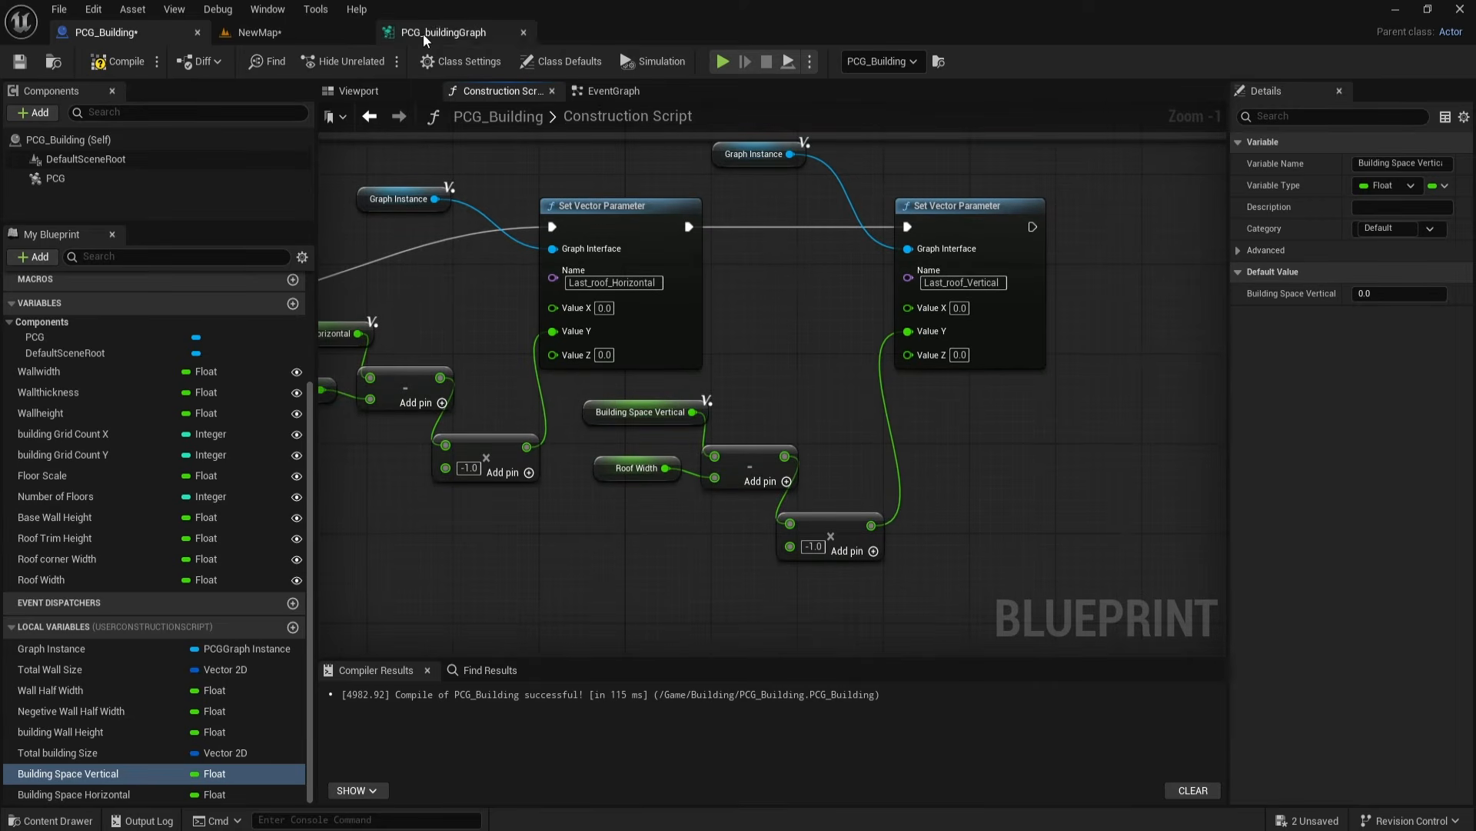
pyautogui.press('F7')
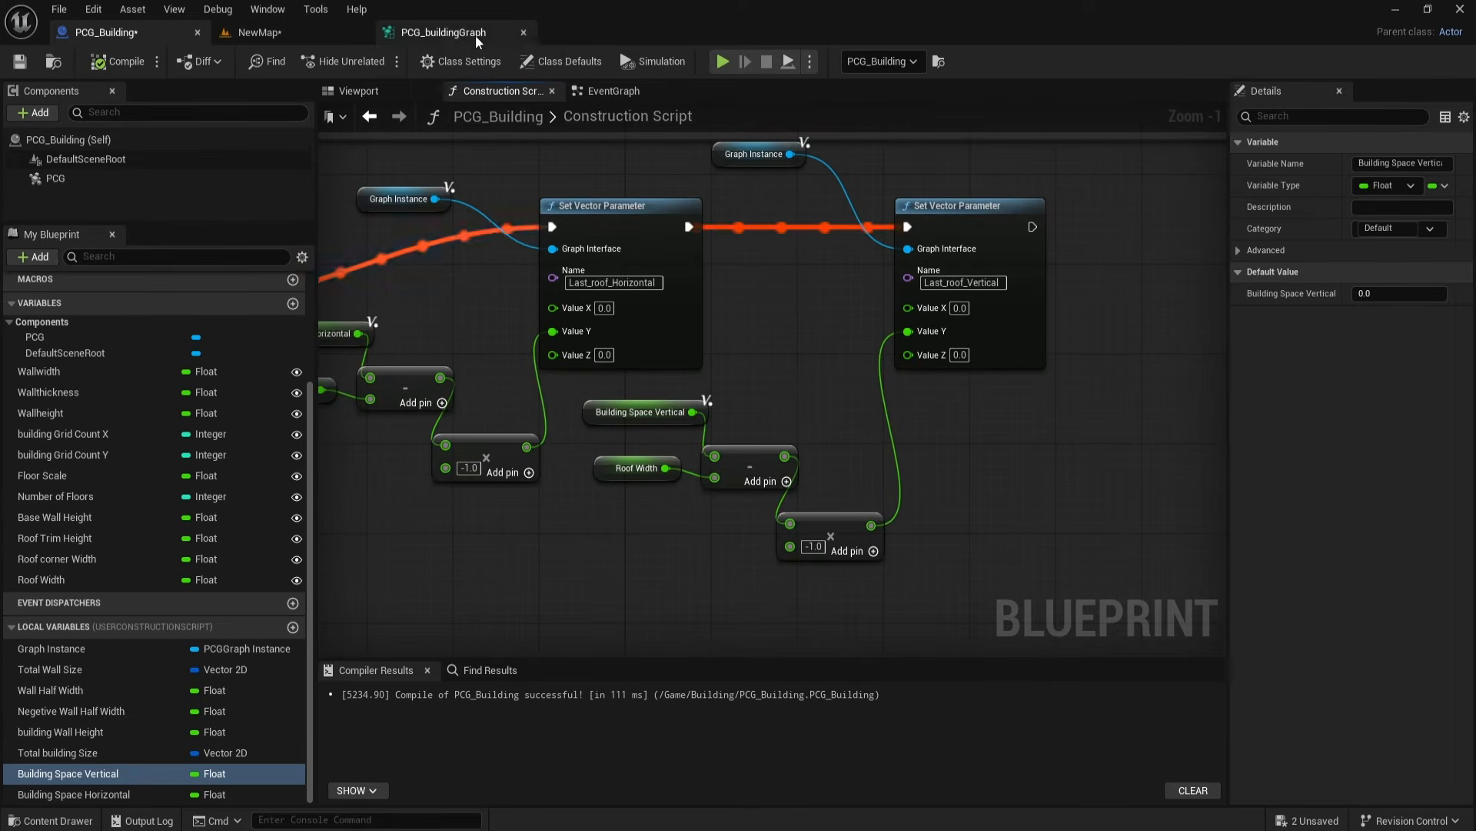
# Step: In PCG_buildingGraph, connect Inside Filter to the horizontal roof's first Transform Points and Outside Filter to the Vertical Roof's, and save the graph
pyautogui.click(475, 36)
pyautogui.scroll(4, 639, 340)
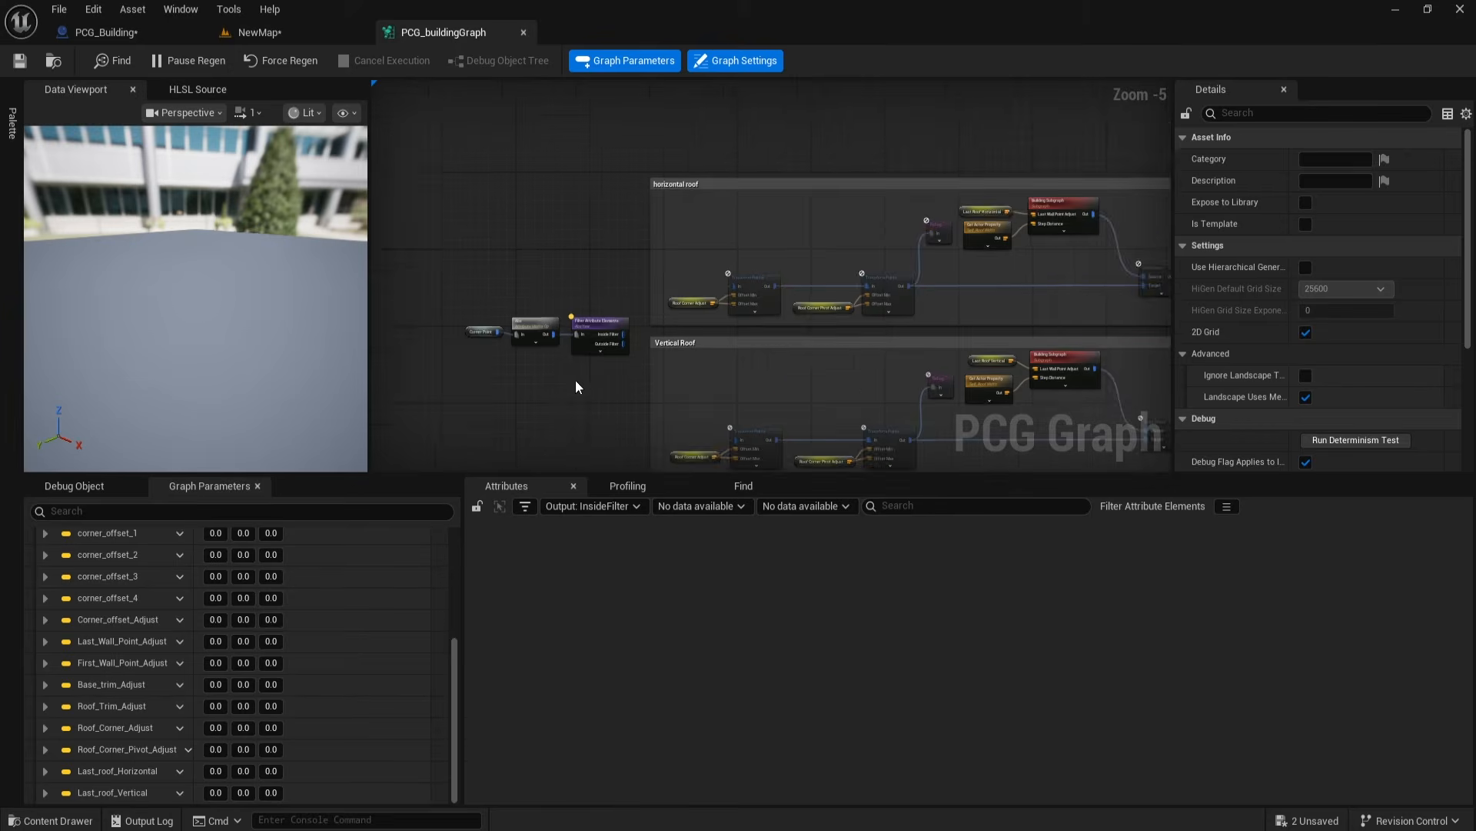
pyautogui.moveTo(683, 279); pyautogui.dragTo(931, 182)
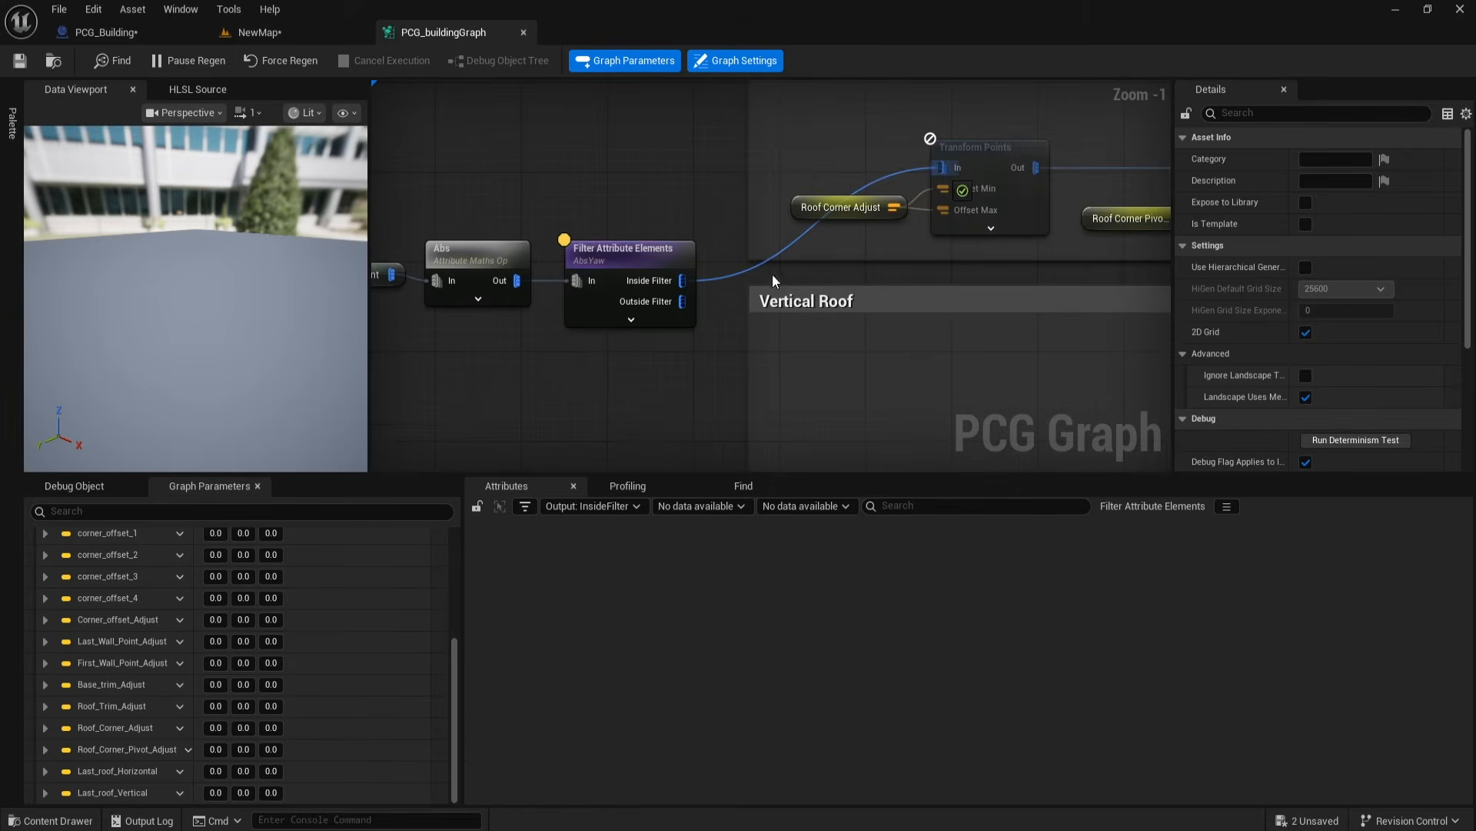
pyautogui.moveTo(703, 346); pyautogui.dragTo(621, 281, button='right')
pyautogui.moveTo(589, 215); pyautogui.dragTo(851, 438)
pyautogui.moveTo(585, 392); pyautogui.dragTo(645, 419, button='right')
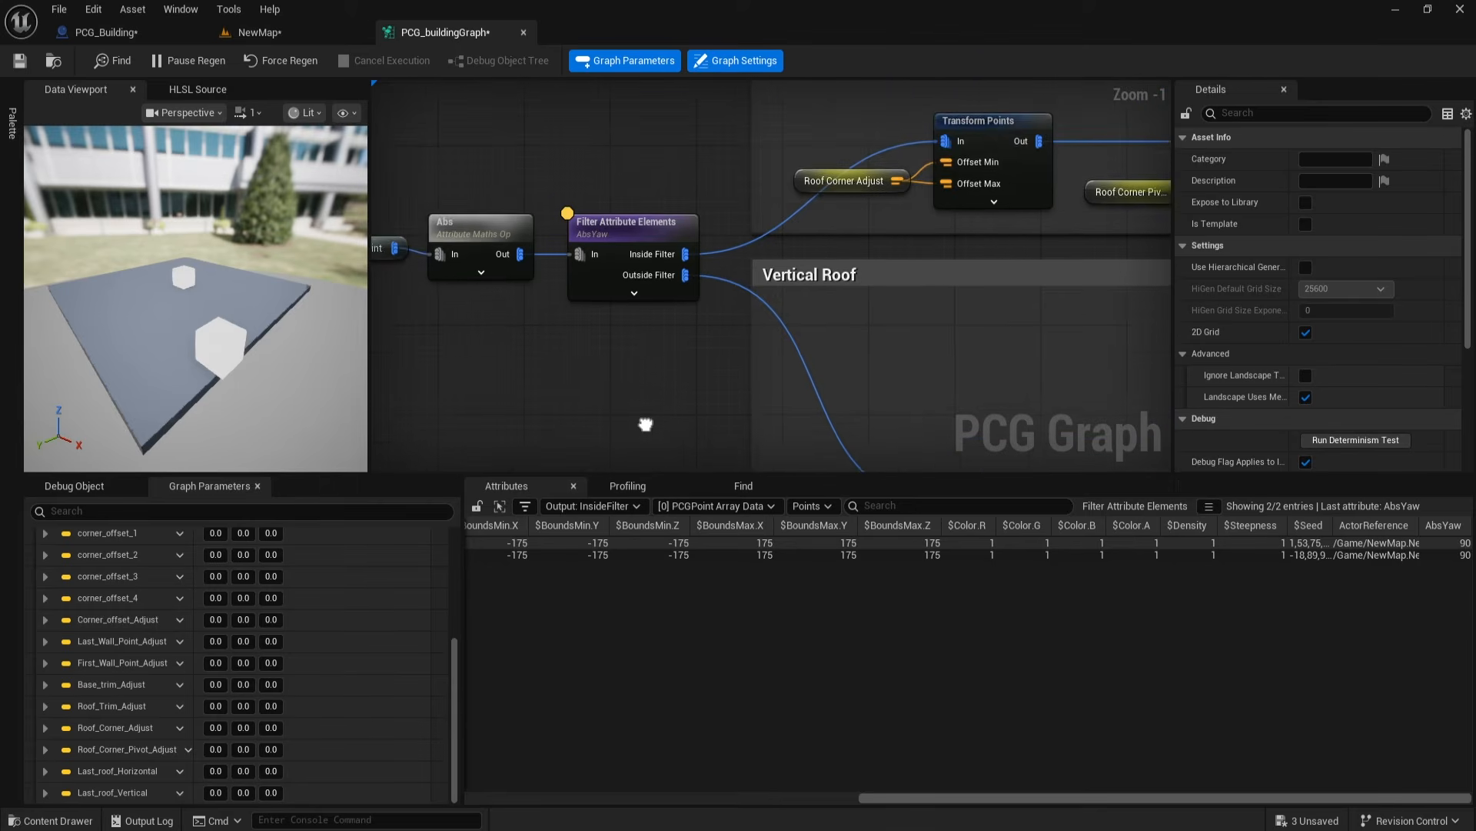
pyautogui.scroll(-1, 602, 381)
pyautogui.click(18, 61)
pyautogui.scroll(-1, 643, 368)
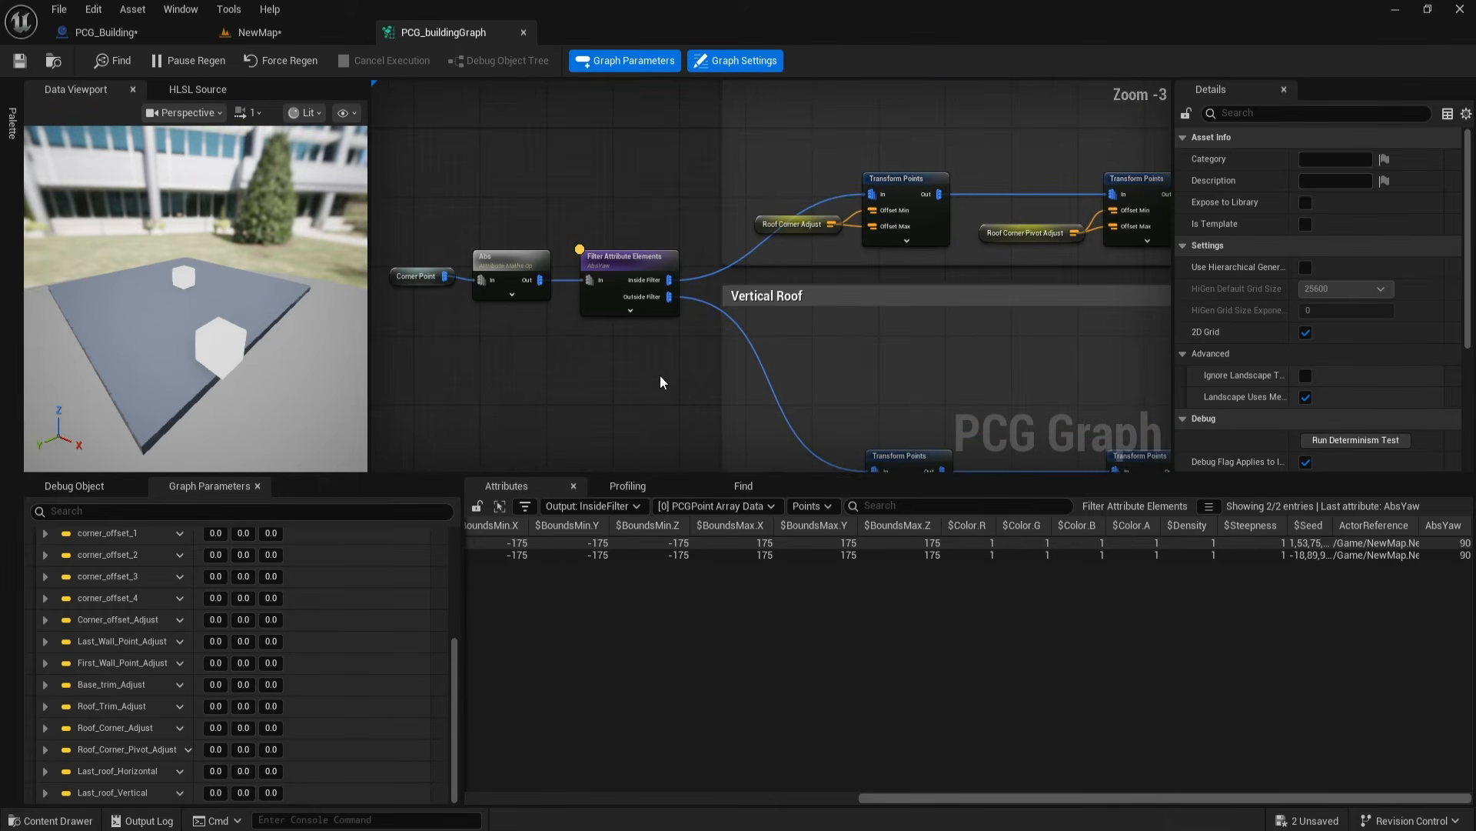
# Step: In NewMap, test PCG_Building with Building Grid Count X set to 10 and reset it to its default
pyautogui.click(277, 35)
pyautogui.moveTo(558, 454); pyautogui.dragTo(558, 454, button='right')
pyautogui.moveTo(687, 564); pyautogui.dragTo(649, 565, button='right')
pyautogui.click(1204, 208)
pyautogui.click(1338, 705)
pyautogui.write('1.0')
pyautogui.press('Return')
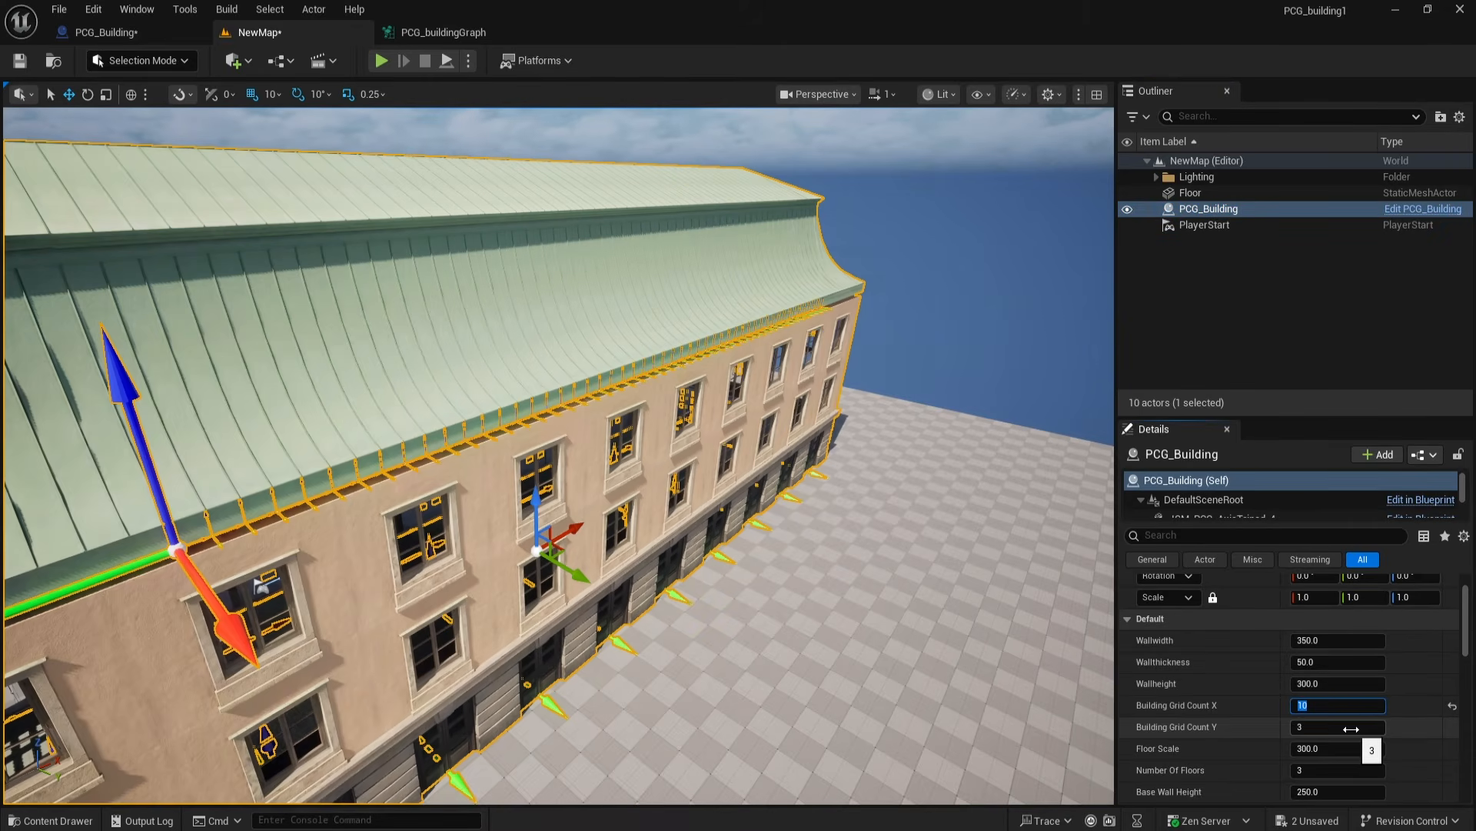
pyautogui.click(1450, 705)
pyautogui.moveTo(648, 565); pyautogui.dragTo(648, 565, button='right')
# Step: Test the building with Number Of Floors set to 5, undo the change, and inspect the top of the roof
pyautogui.click(1338, 770)
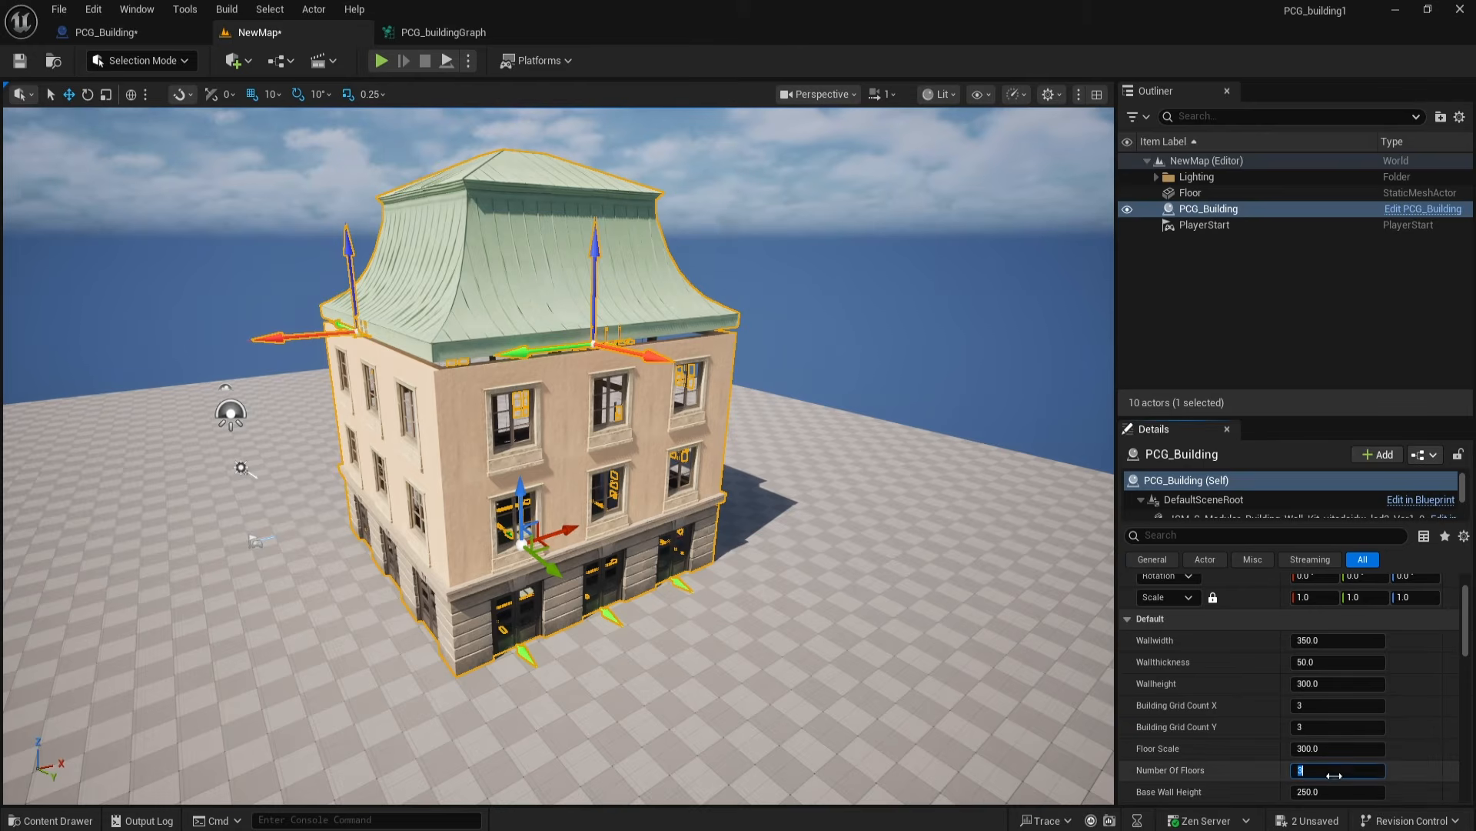
pyautogui.write('5')
pyautogui.press('Return')
pyautogui.moveTo(694, 636); pyautogui.dragTo(931, 639, button='right')
pyautogui.hotkey('ctrl', 'z')
pyautogui.moveTo(692, 461); pyautogui.dragTo(646, 570, button='right')
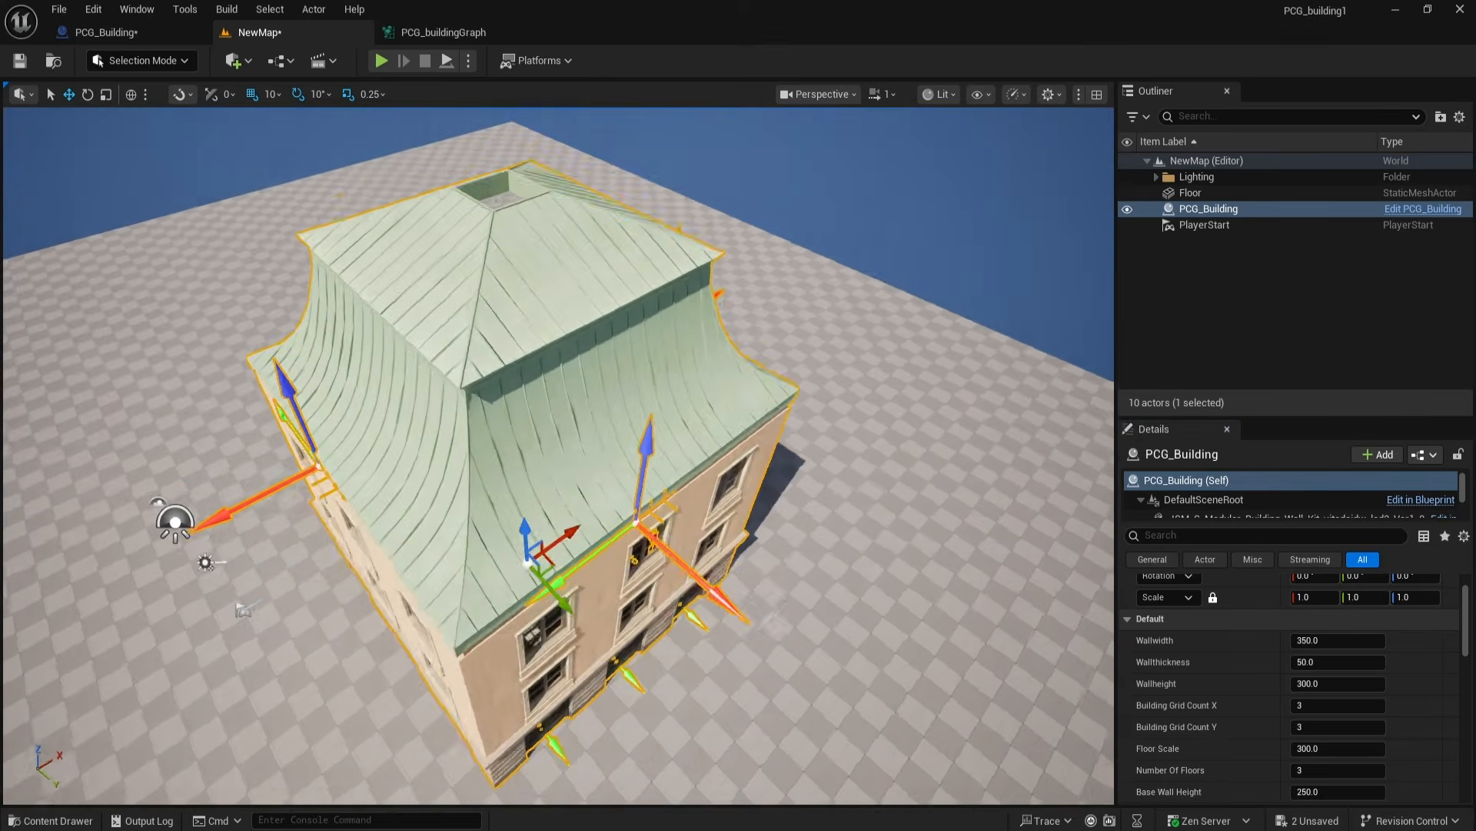
pyautogui.moveTo(506, 342); pyautogui.dragTo(506, 377, button='right')
pyautogui.click(506, 341)
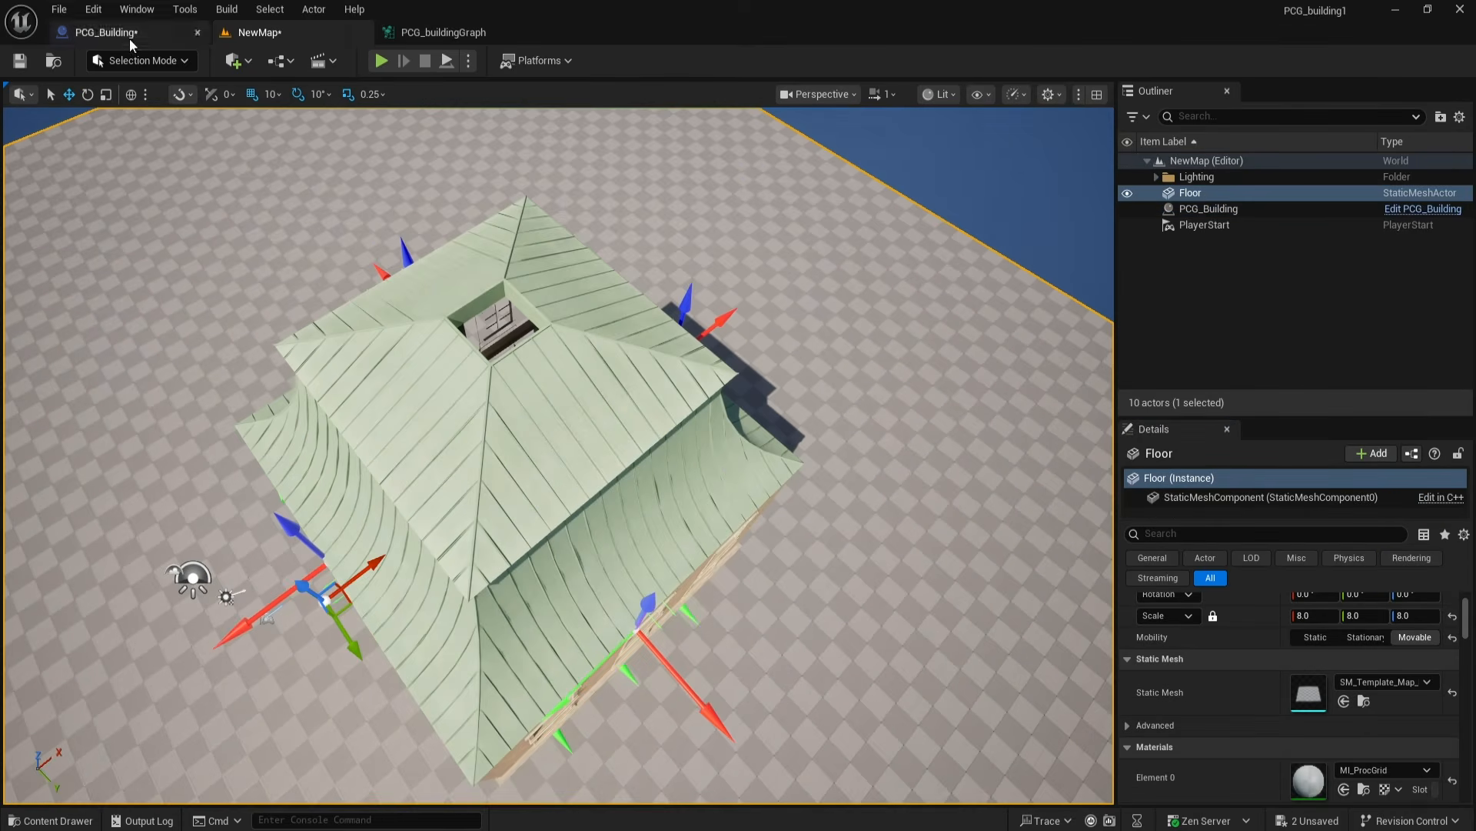
# Step: Copy the Get Actor Data and Transform Points nodes from PCG_buildingGraph's Point Grid Gen section into an empty area of the graph
pyautogui.click(108, 31)
pyautogui.scroll(-1, 471, 330)
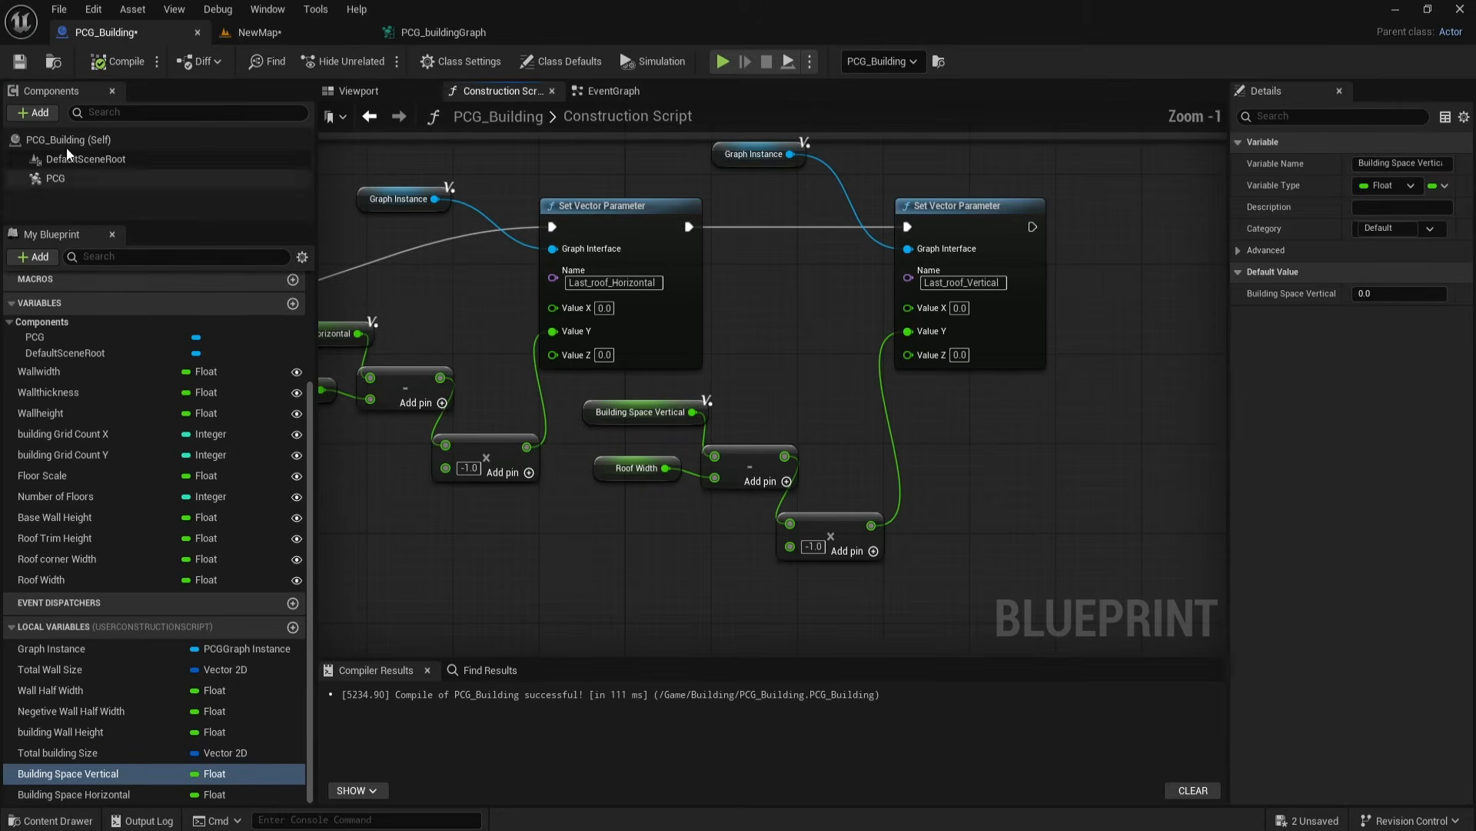
pyautogui.click(403, 30)
pyautogui.scroll(-3, 569, 275)
pyautogui.moveTo(569, 275); pyautogui.dragTo(931, 361, button='right')
pyautogui.scroll(7, 642, 220)
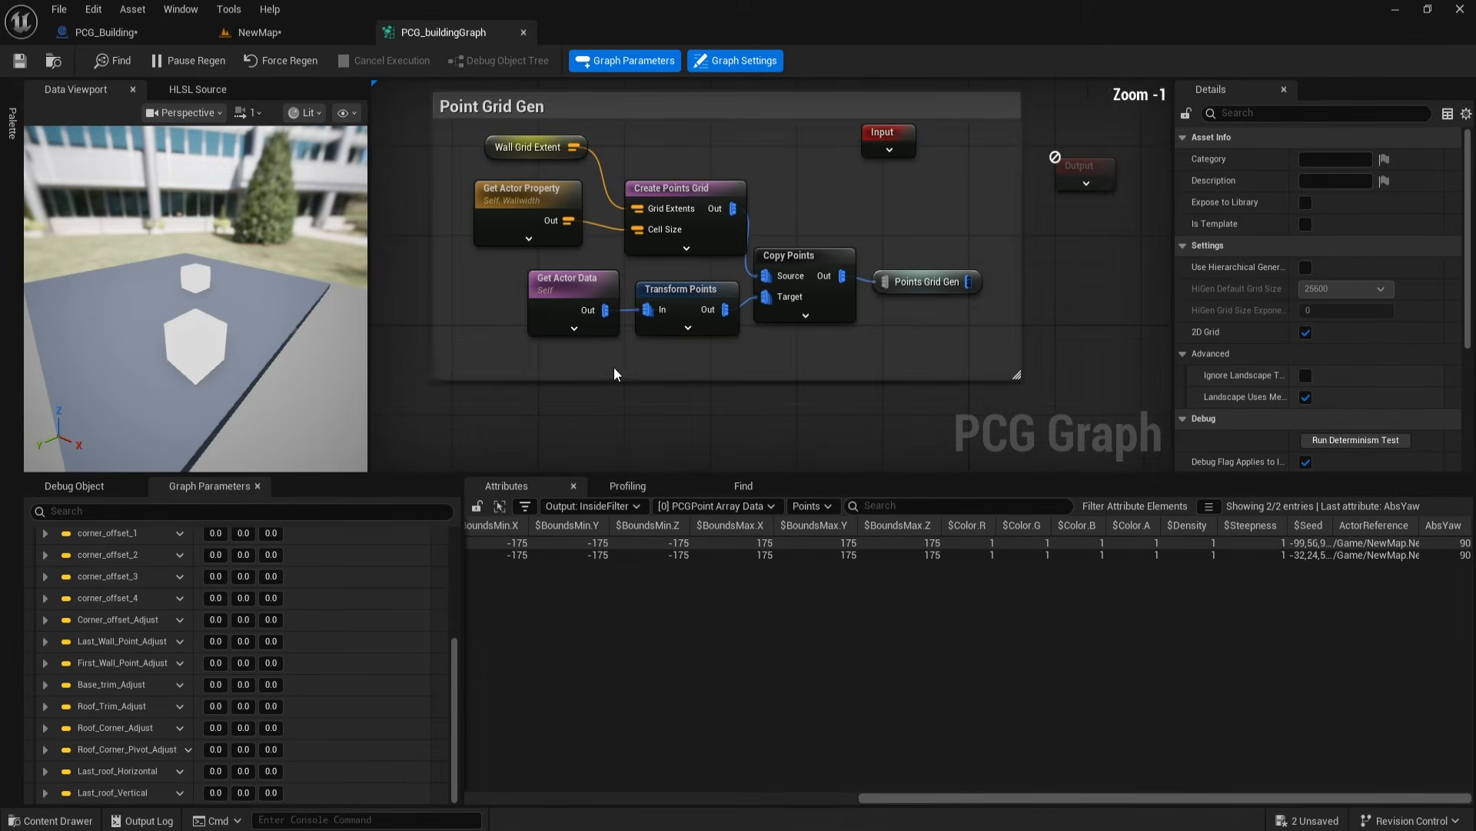
pyautogui.moveTo(652, 358); pyautogui.dragTo(673, 323)
pyautogui.moveTo(1065, 326); pyautogui.dragTo(727, 332, button='right')
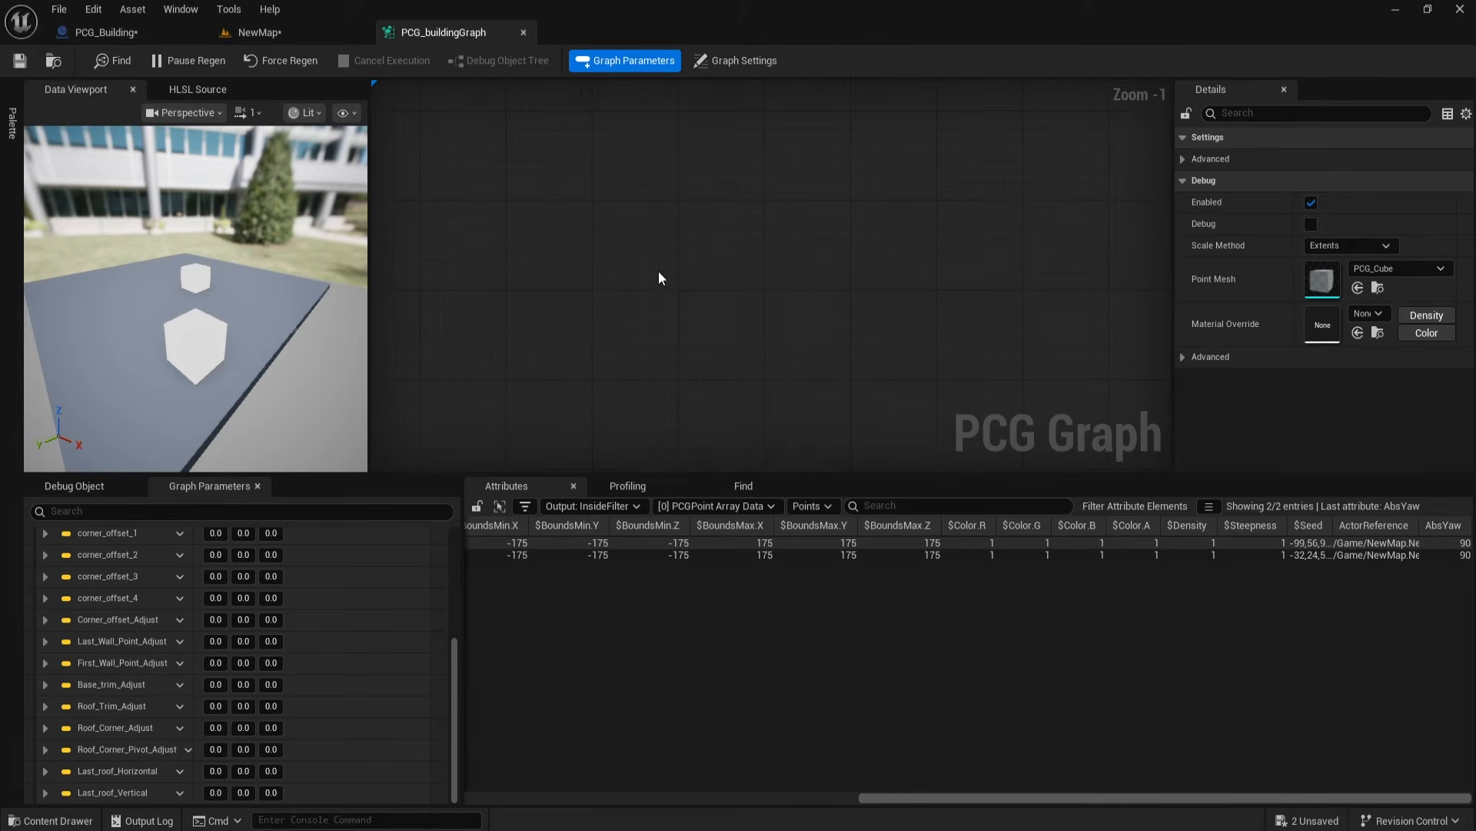
pyautogui.rightClick(658, 270)
pyautogui.click(689, 243)
pyautogui.click(676, 235)
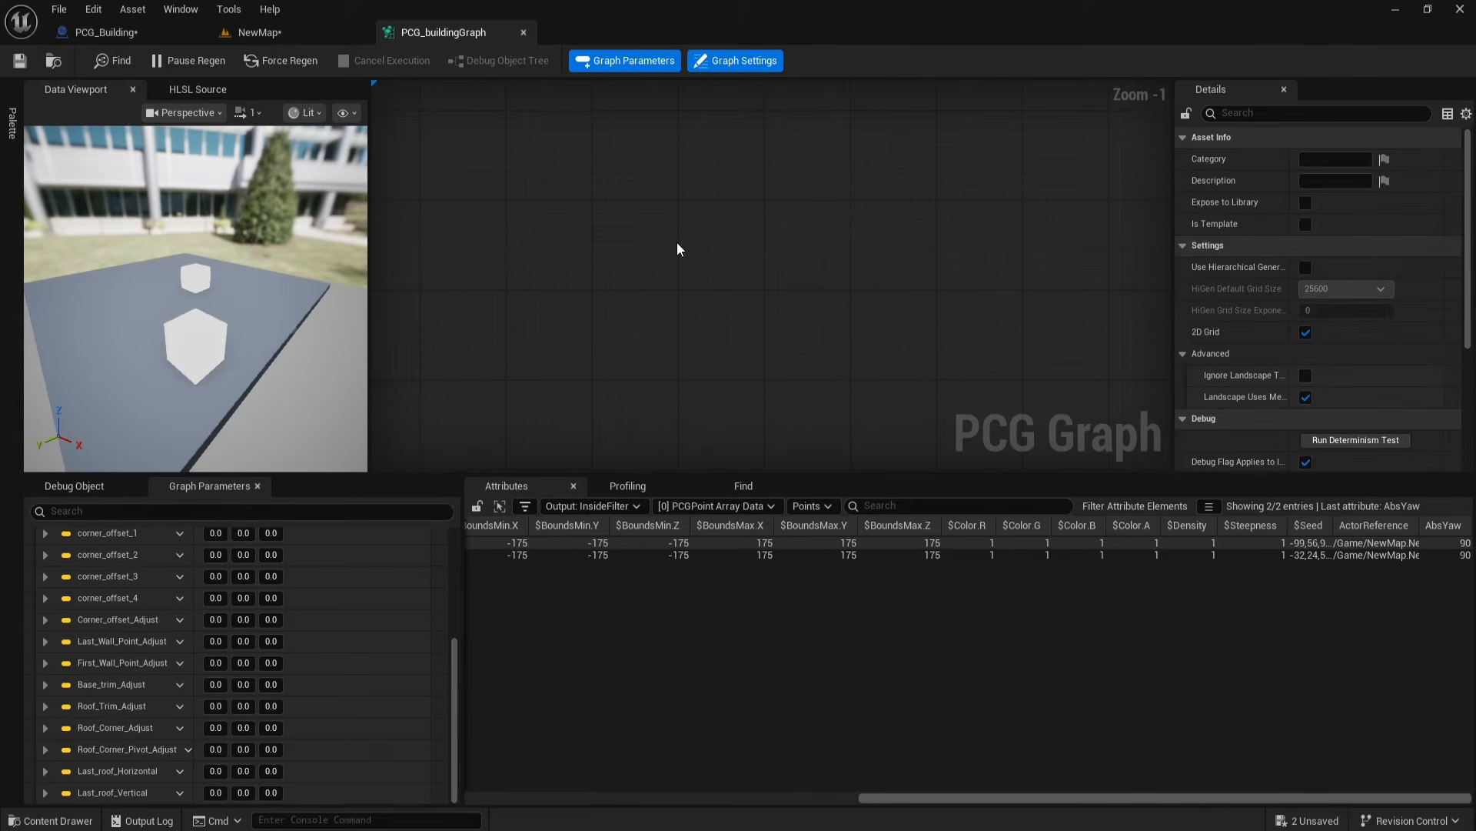
pyautogui.hotkey('ctrl', 'v')
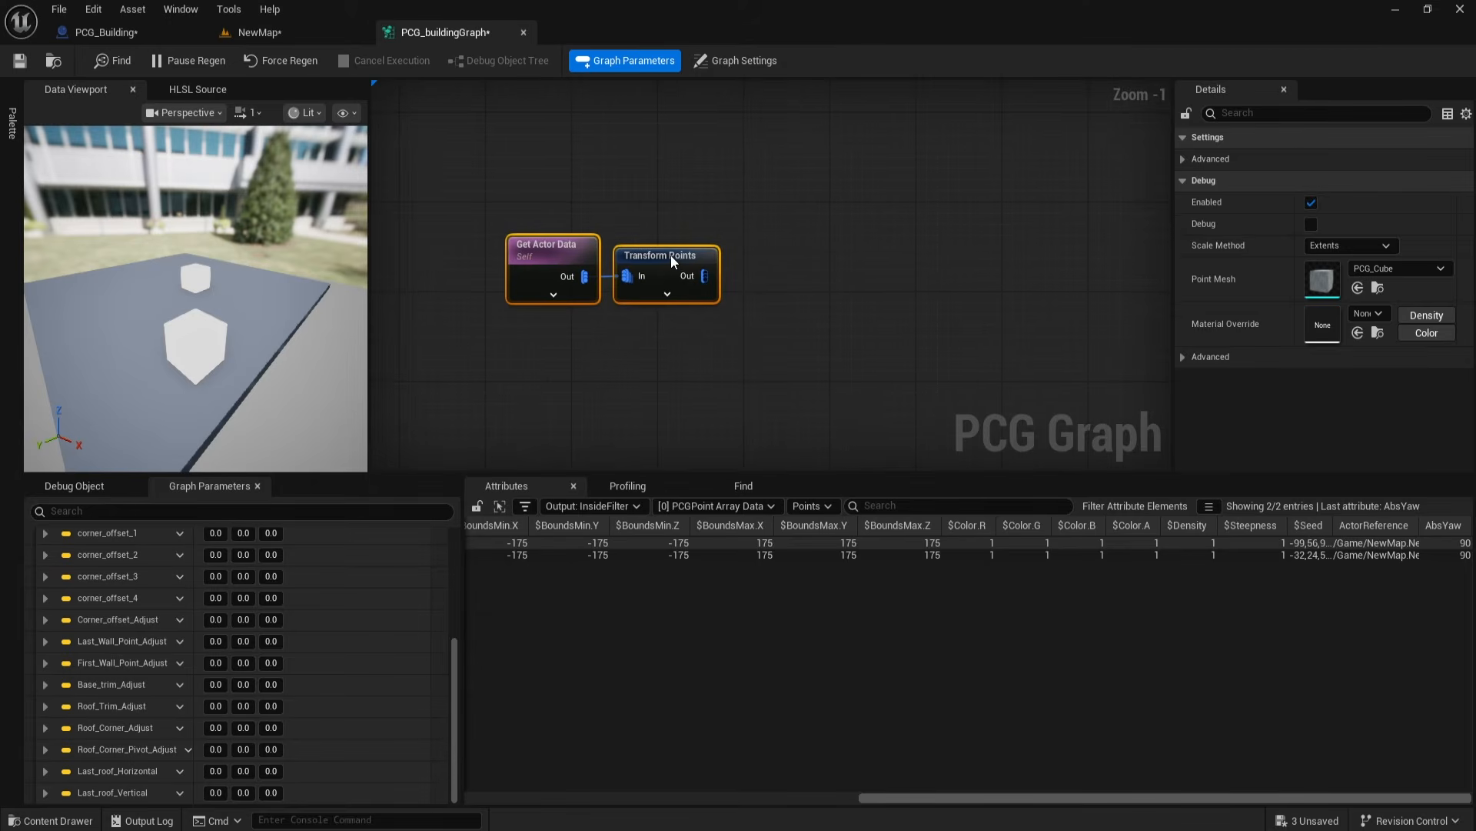
pyautogui.moveTo(672, 257); pyautogui.dragTo(685, 257)
# Step: Add a second Transform Points node fed by the output of the pasted Transform Points node
pyautogui.moveTo(764, 354); pyautogui.dragTo(687, 353, button='right')
pyautogui.moveTo(639, 274); pyautogui.dragTo(737, 302)
pyautogui.write('transf')
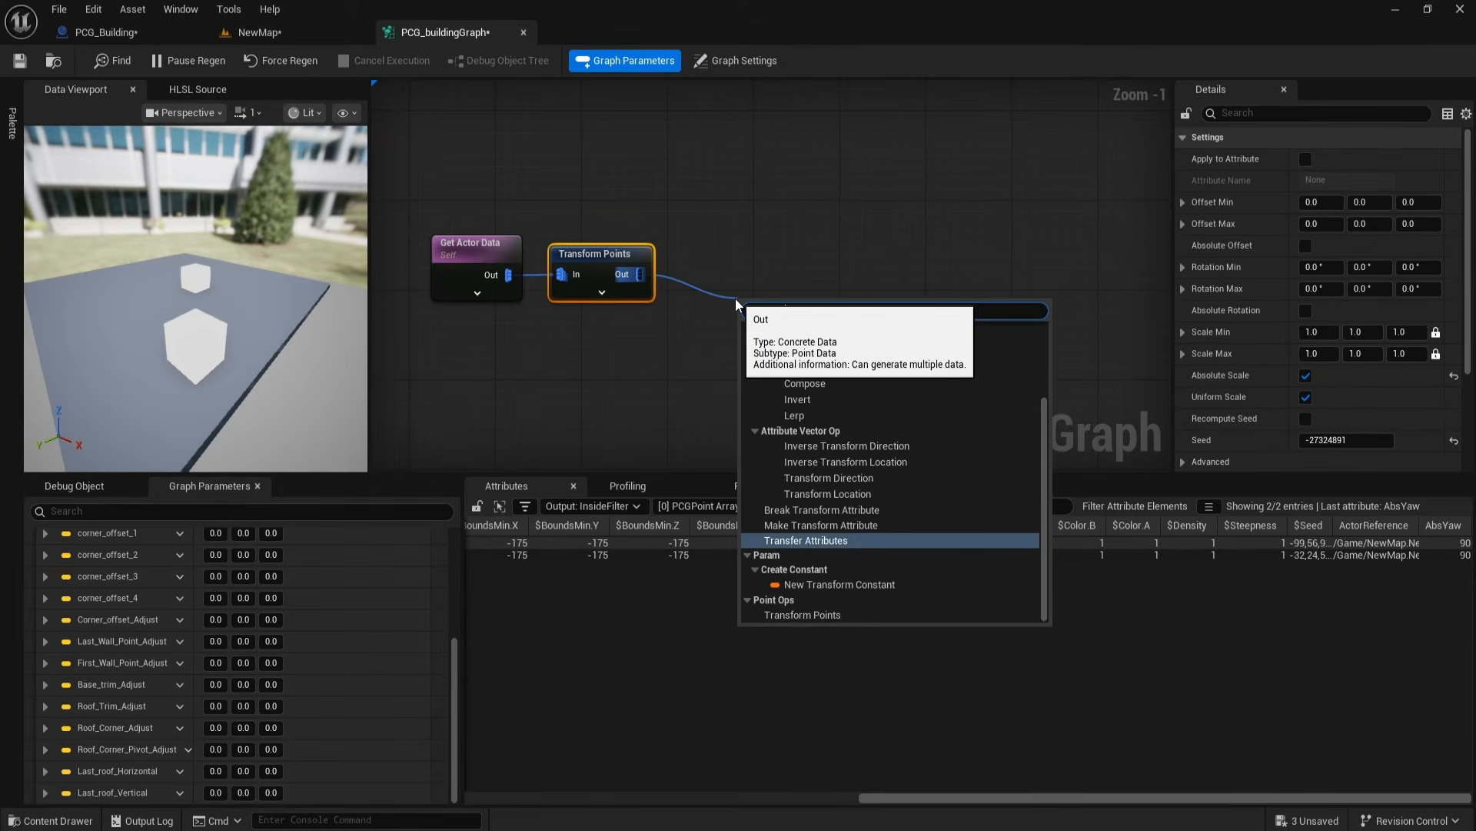
pyautogui.click(802, 615)
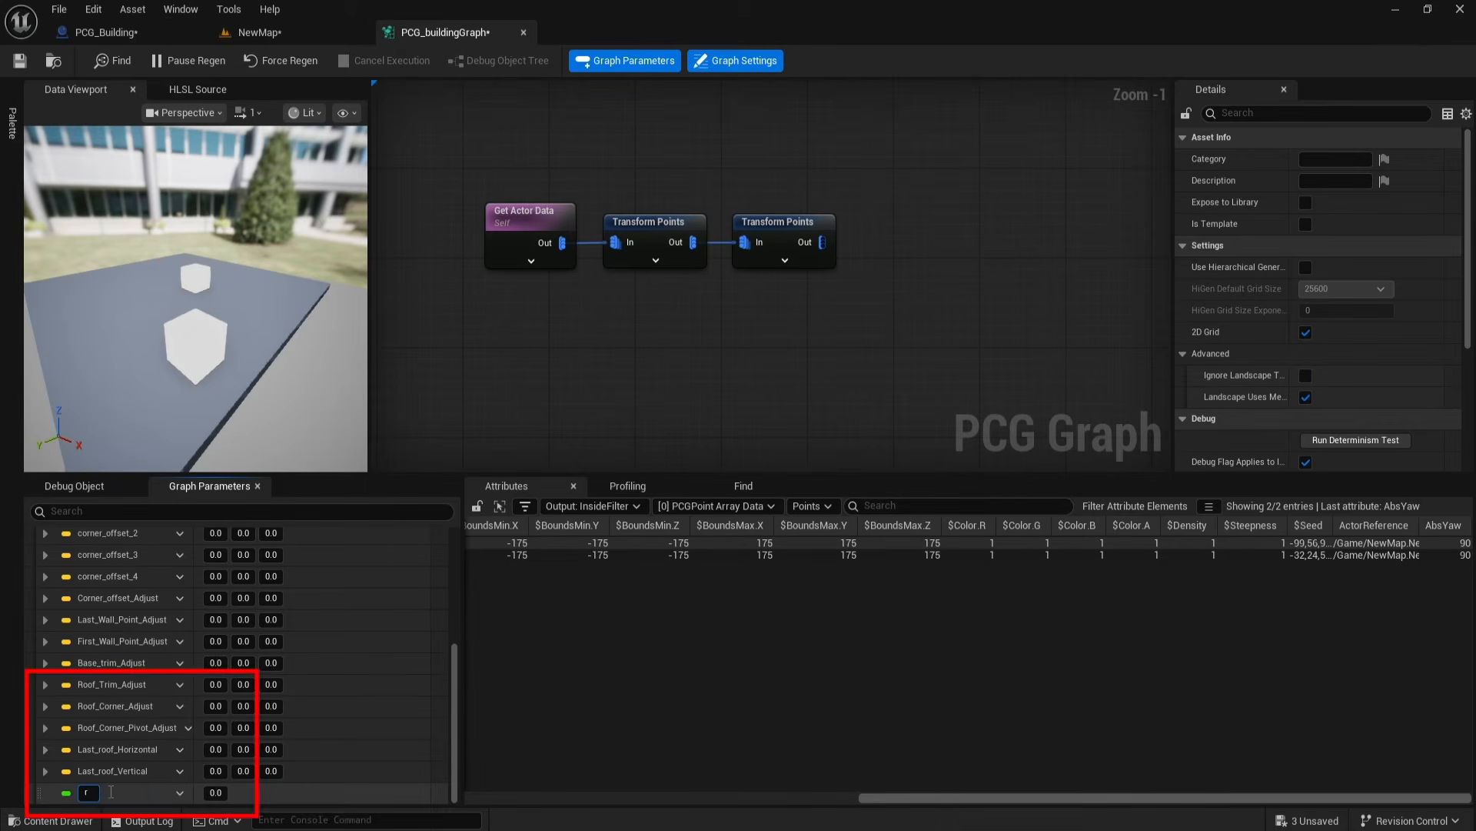
# Step: Name the new graph parameter Roof_lop_height_Adjust and change its type to Vector
pyautogui.press('BackSpace')
pyautogui.press('BackSpace')
pyautogui.press('BackSpace')
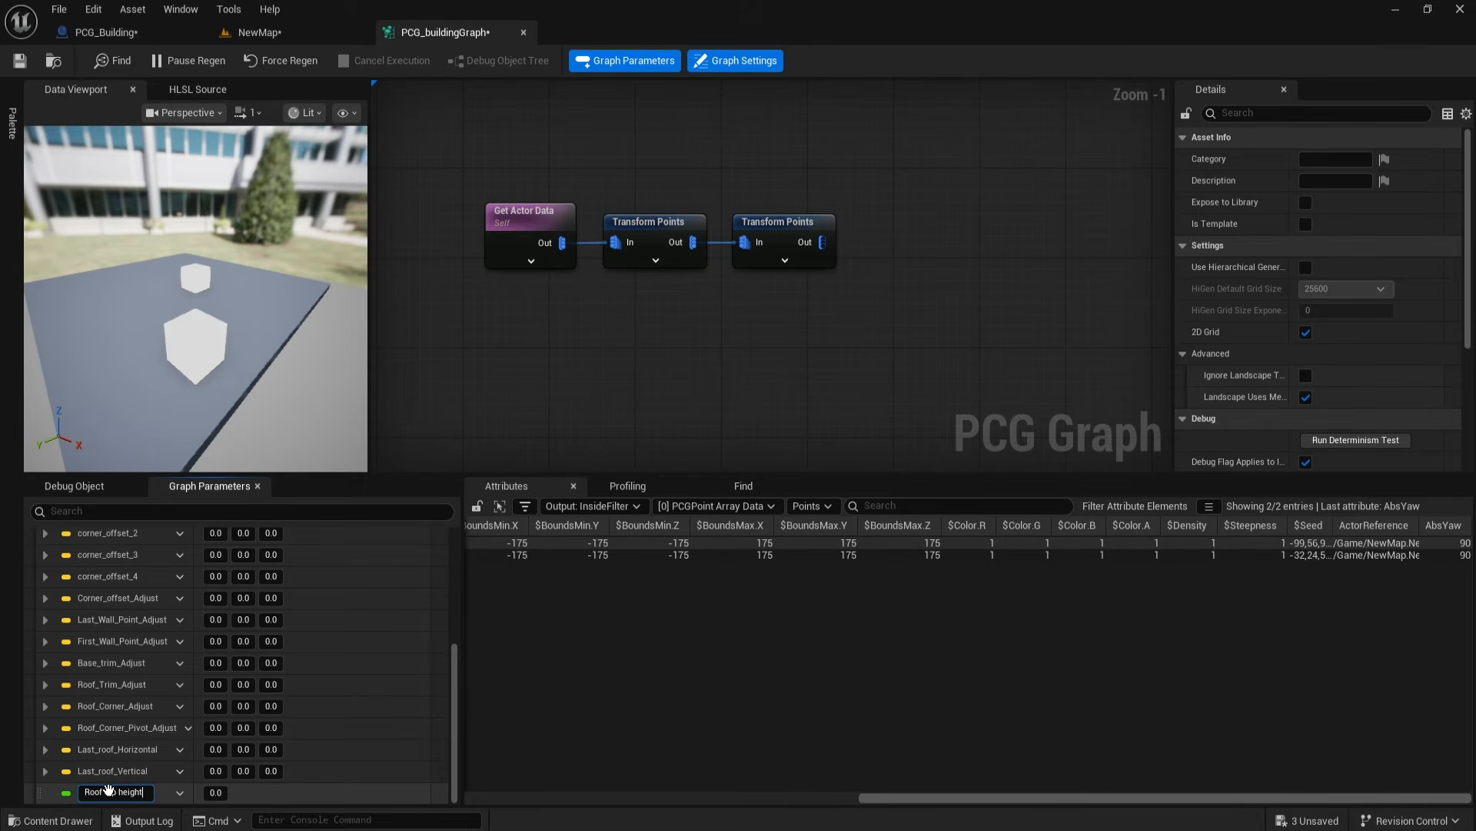
pyautogui.press('Return')
pyautogui.click(190, 792)
pyautogui.click(230, 676)
pyautogui.click(246, 496)
# Step: Add a Get Roof_lop_height_Adjust node and connect it to the second Transform Points node's Offset Min
pyautogui.scroll(1, 680, 386)
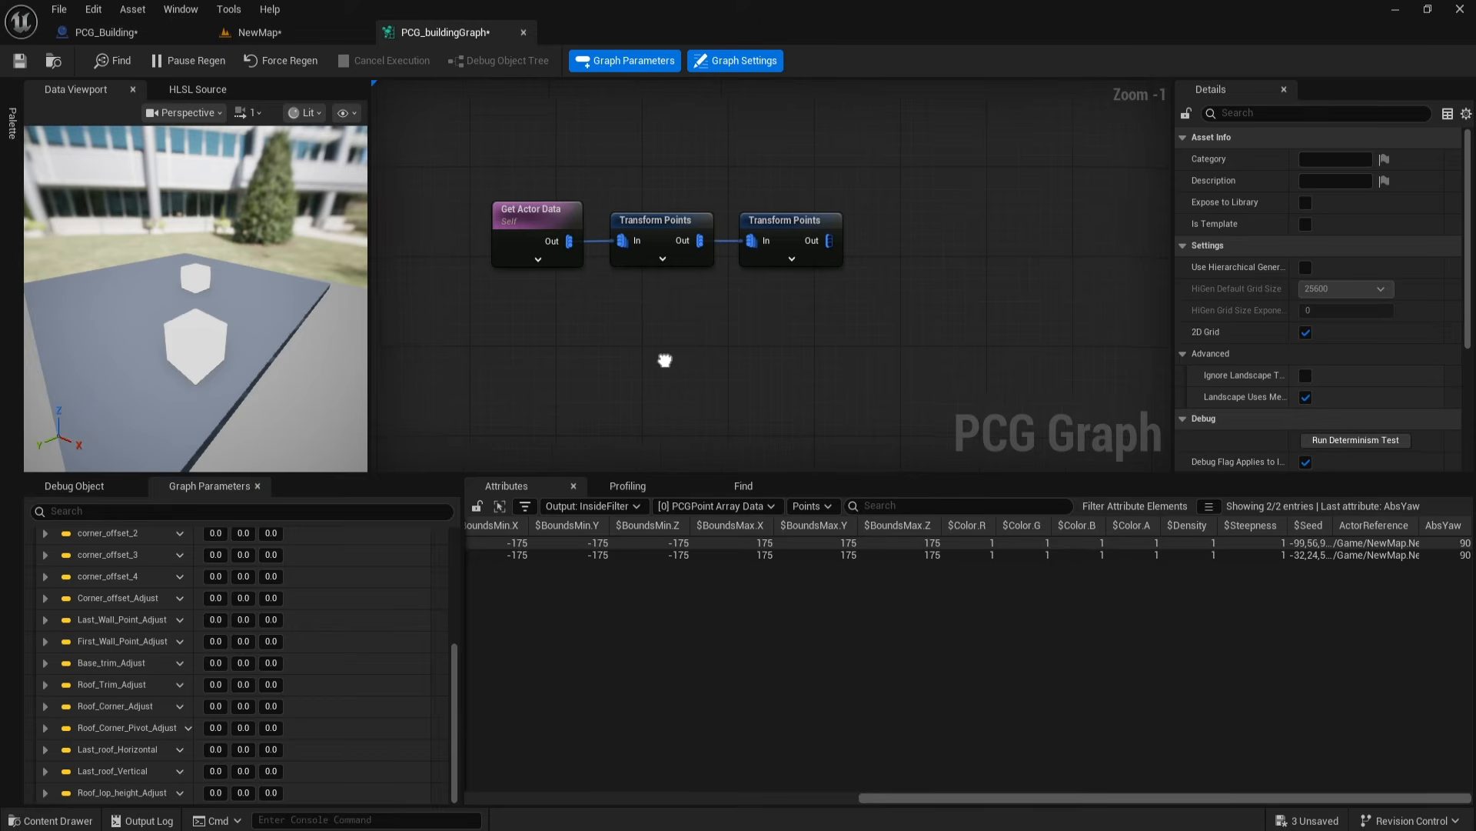
pyautogui.moveTo(775, 308); pyautogui.dragTo(719, 317, button='right')
pyautogui.click(749, 248)
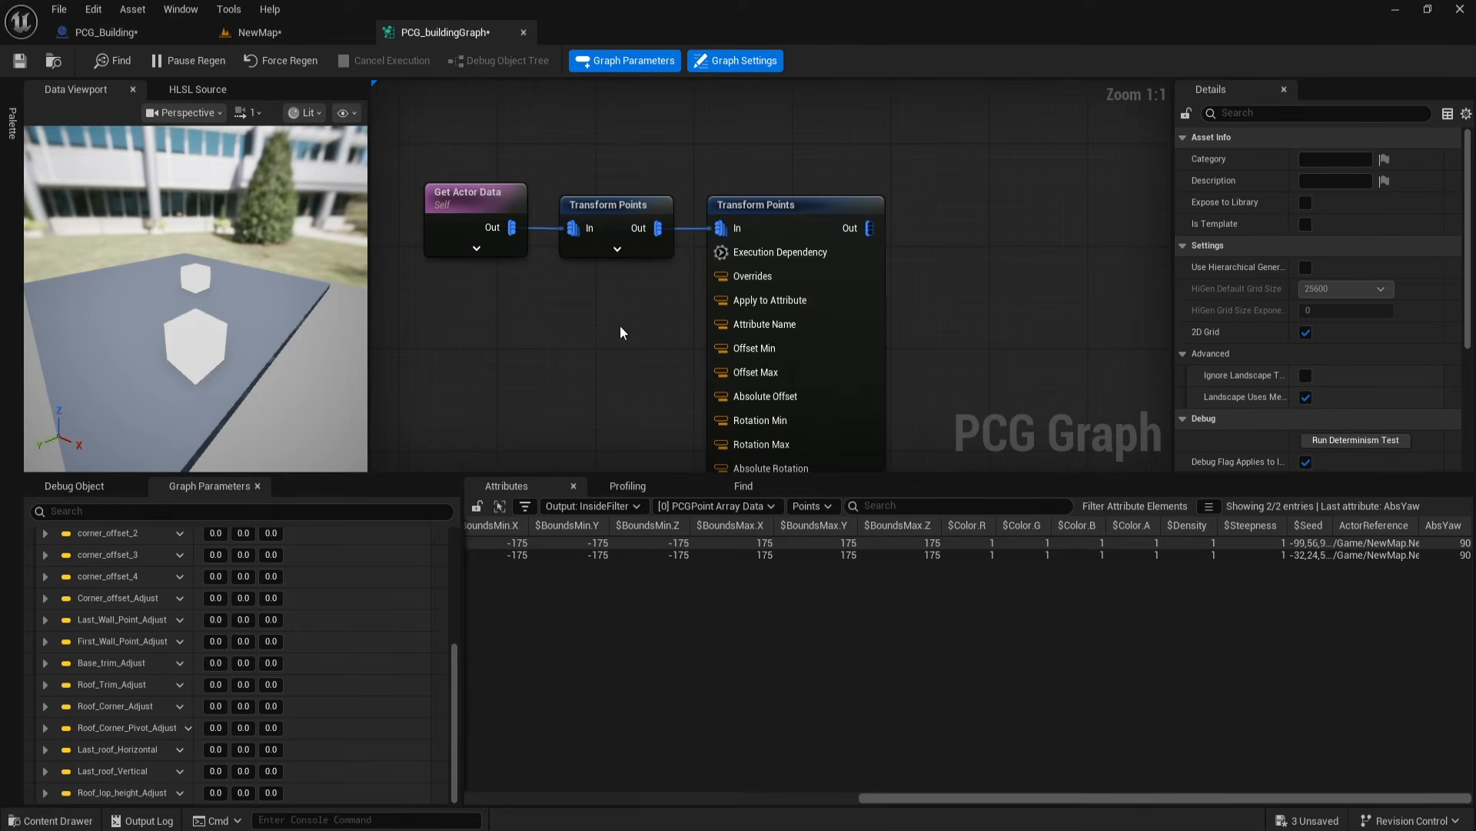
pyautogui.moveTo(569, 318); pyautogui.dragTo(611, 322, button='right')
pyautogui.rightClick(570, 297)
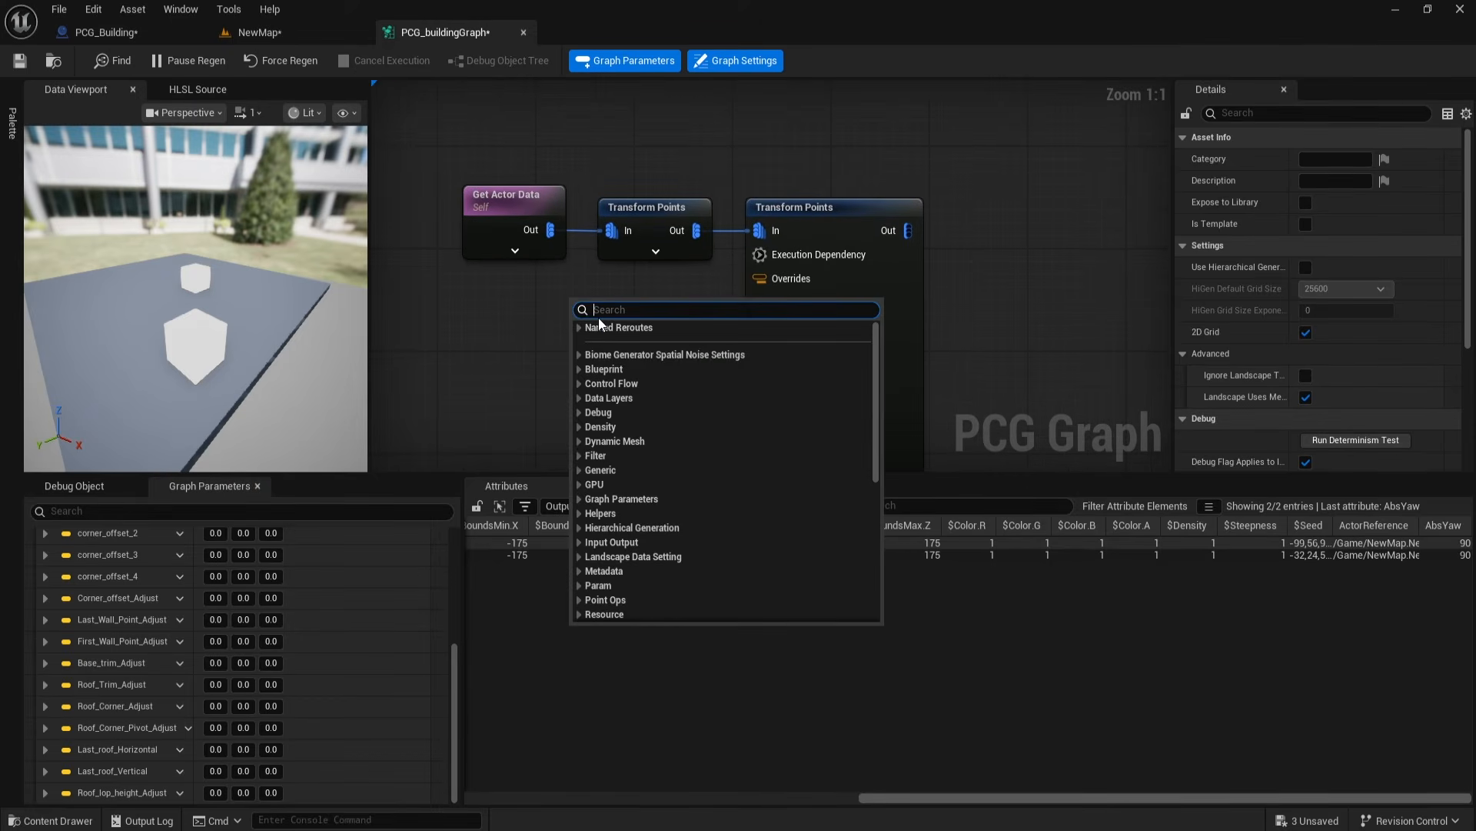
pyautogui.write('roof')
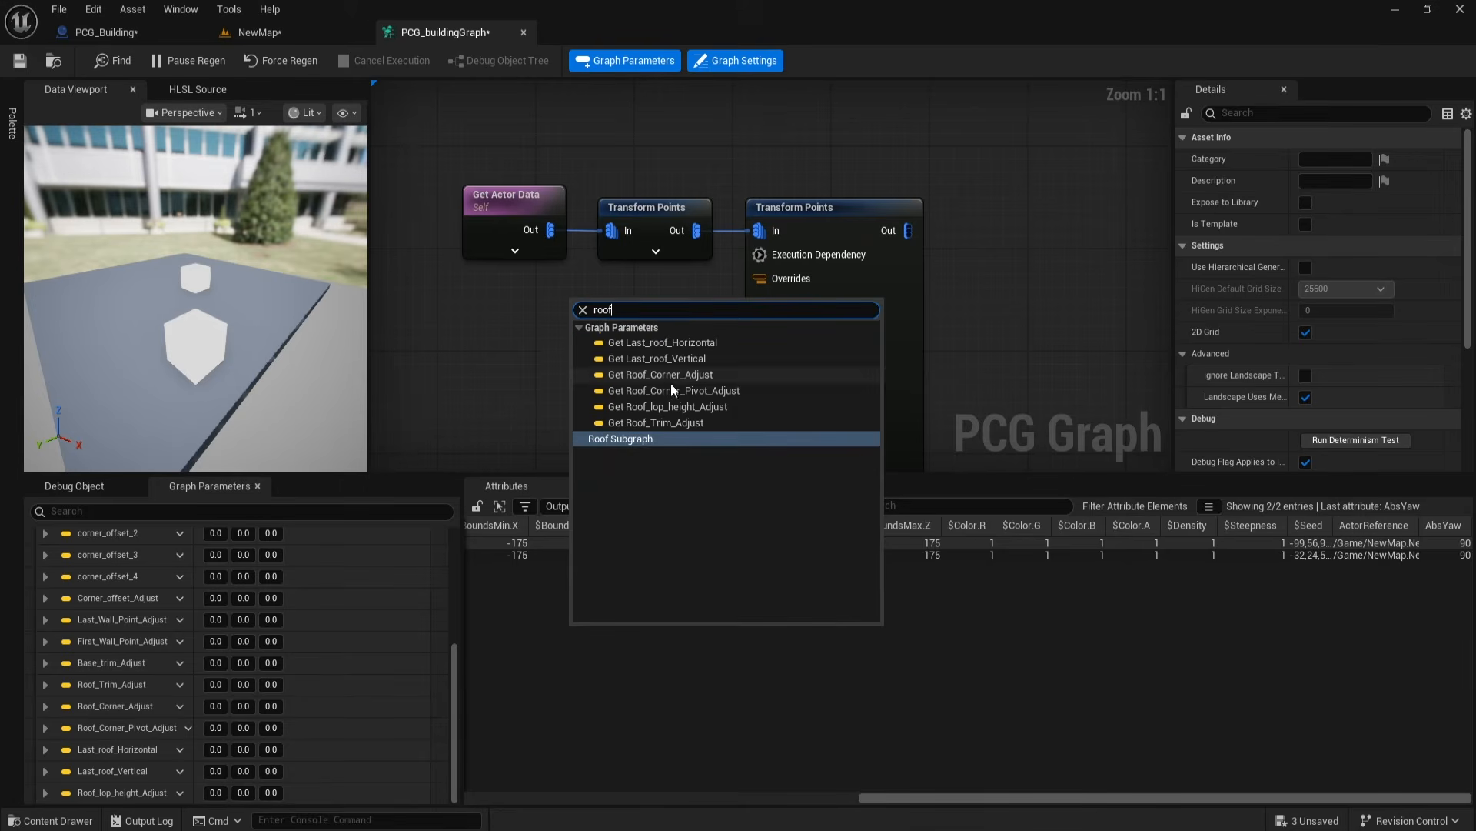
pyautogui.click(686, 408)
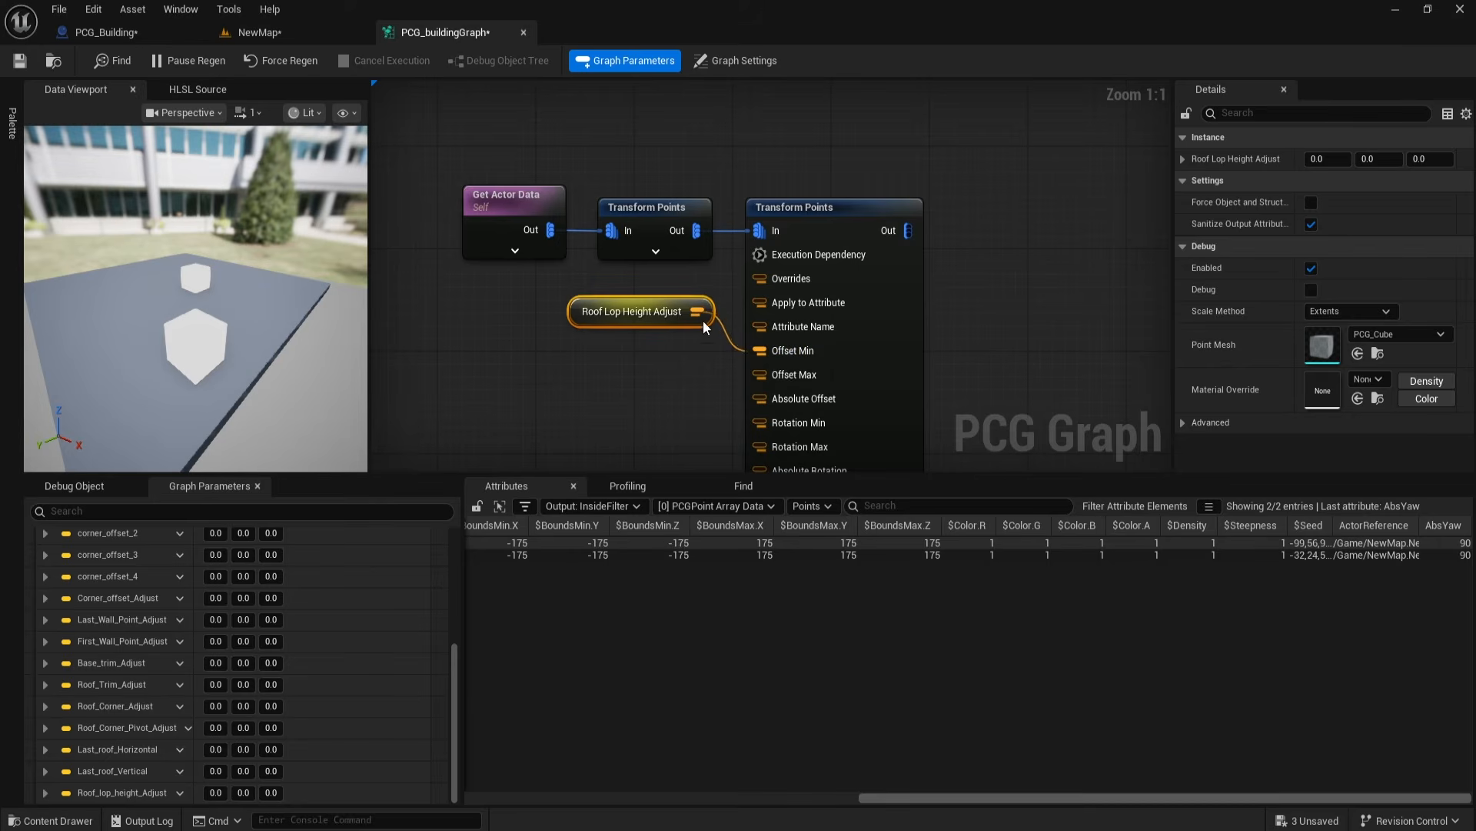
# Step: Connect the height parameter to Offset Max as well, then collapse the Transform Points node and tidy the node layout
pyautogui.moveTo(760, 381); pyautogui.dragTo(762, 377)
pyautogui.moveTo(645, 454); pyautogui.dragTo(584, 252, button='right')
pyautogui.click(774, 310)
pyautogui.moveTo(678, 120); pyautogui.dragTo(682, 436, button='right')
pyautogui.moveTo(600, 296); pyautogui.dragTo(616, 285)
pyautogui.moveTo(776, 196); pyautogui.dragTo(813, 197)
# Step: Rename the Roof_lop_height_Adjust graph parameter to Roof_Top_height_Adjust
pyautogui.doubleClick(115, 792)
pyautogui.click(109, 793)
pyautogui.press('BackSpace')
pyautogui.write('T')
# Step: Add a Debug node fed by the second Transform Points node's output
pyautogui.moveTo(923, 370); pyautogui.dragTo(842, 379, button='right')
pyautogui.moveTo(762, 225); pyautogui.dragTo(857, 210)
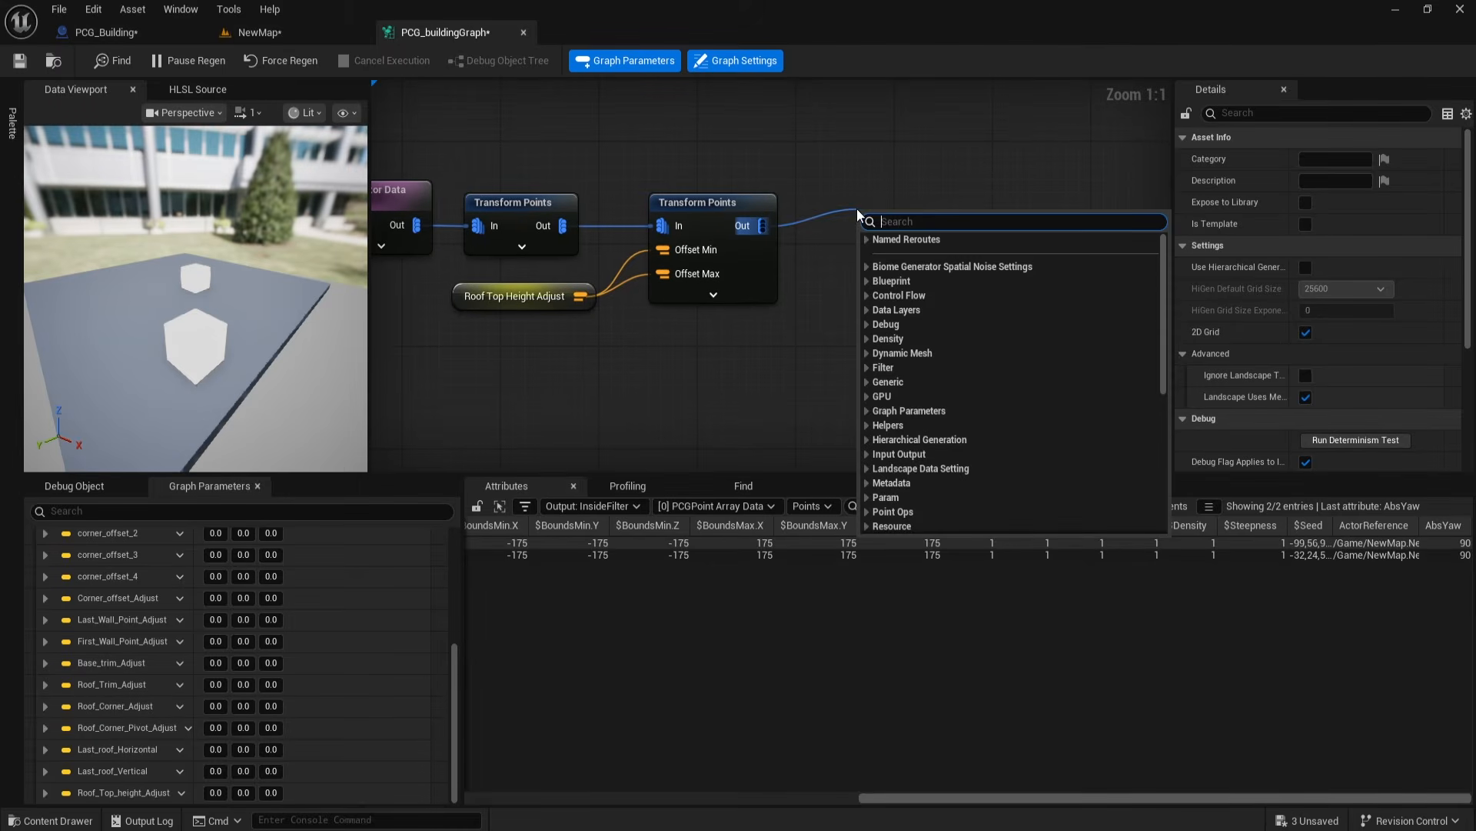
pyautogui.write('debiu')
pyautogui.press('BackSpace')
pyautogui.press('BackSpace')
pyautogui.click(899, 247)
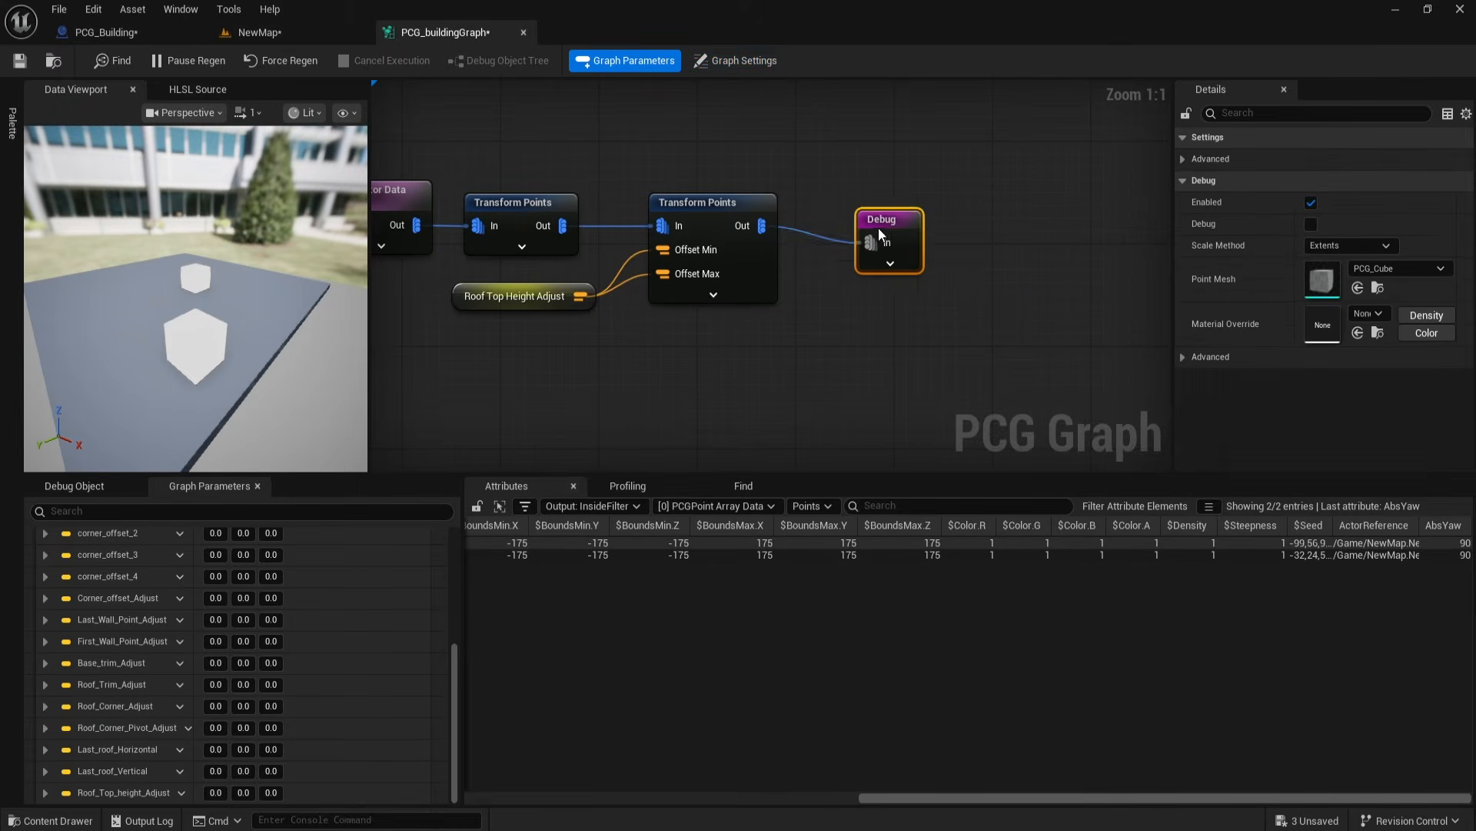
# Step: Set the Debug node's Point Mesh to PCG_AxisTripod, Scale Method to Absolute and Point Scale to 4, and move it aside
pyautogui.click(1378, 271)
pyautogui.write('axis')
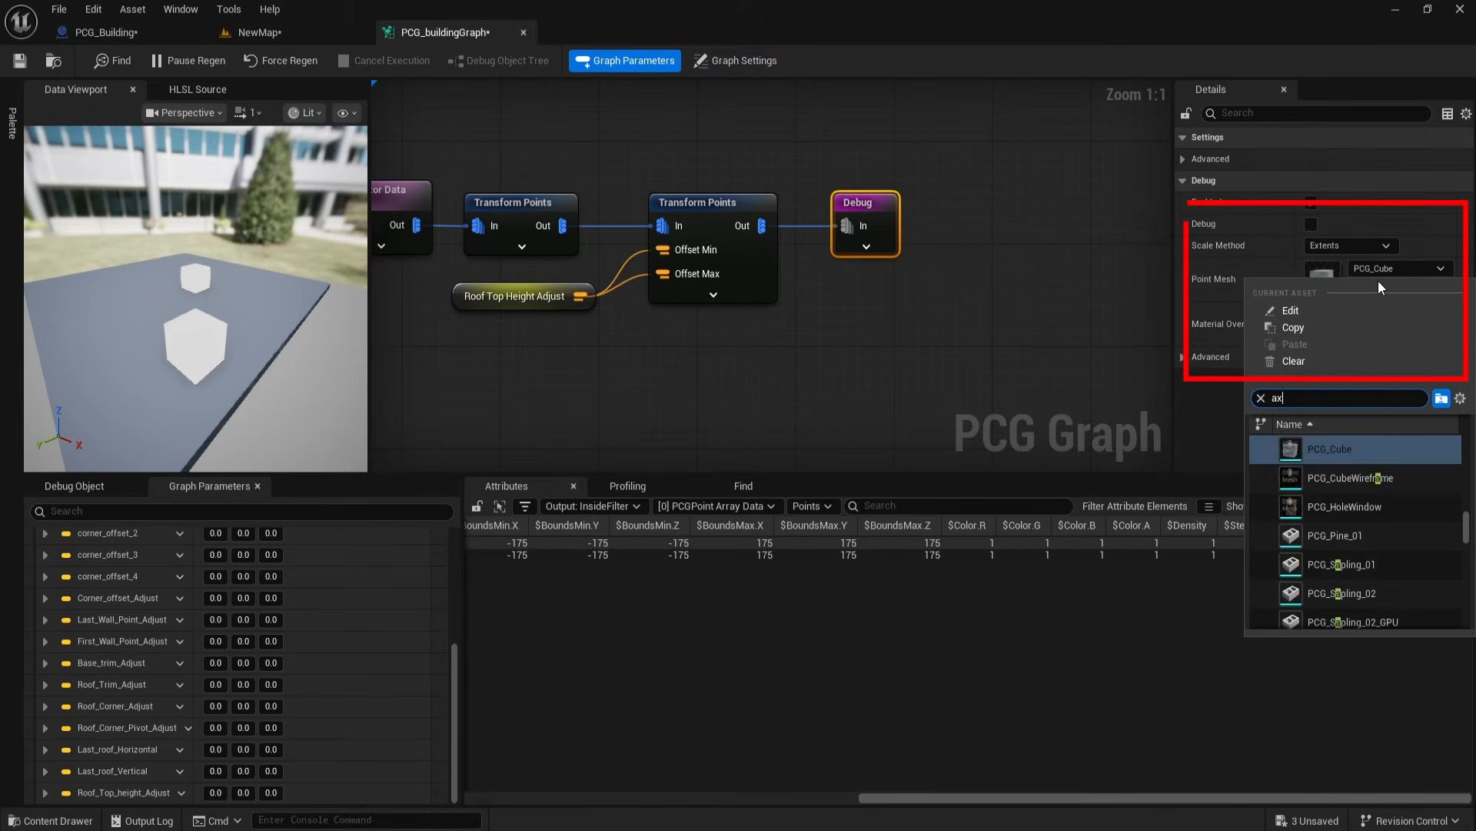
pyautogui.click(1358, 478)
pyautogui.click(1342, 246)
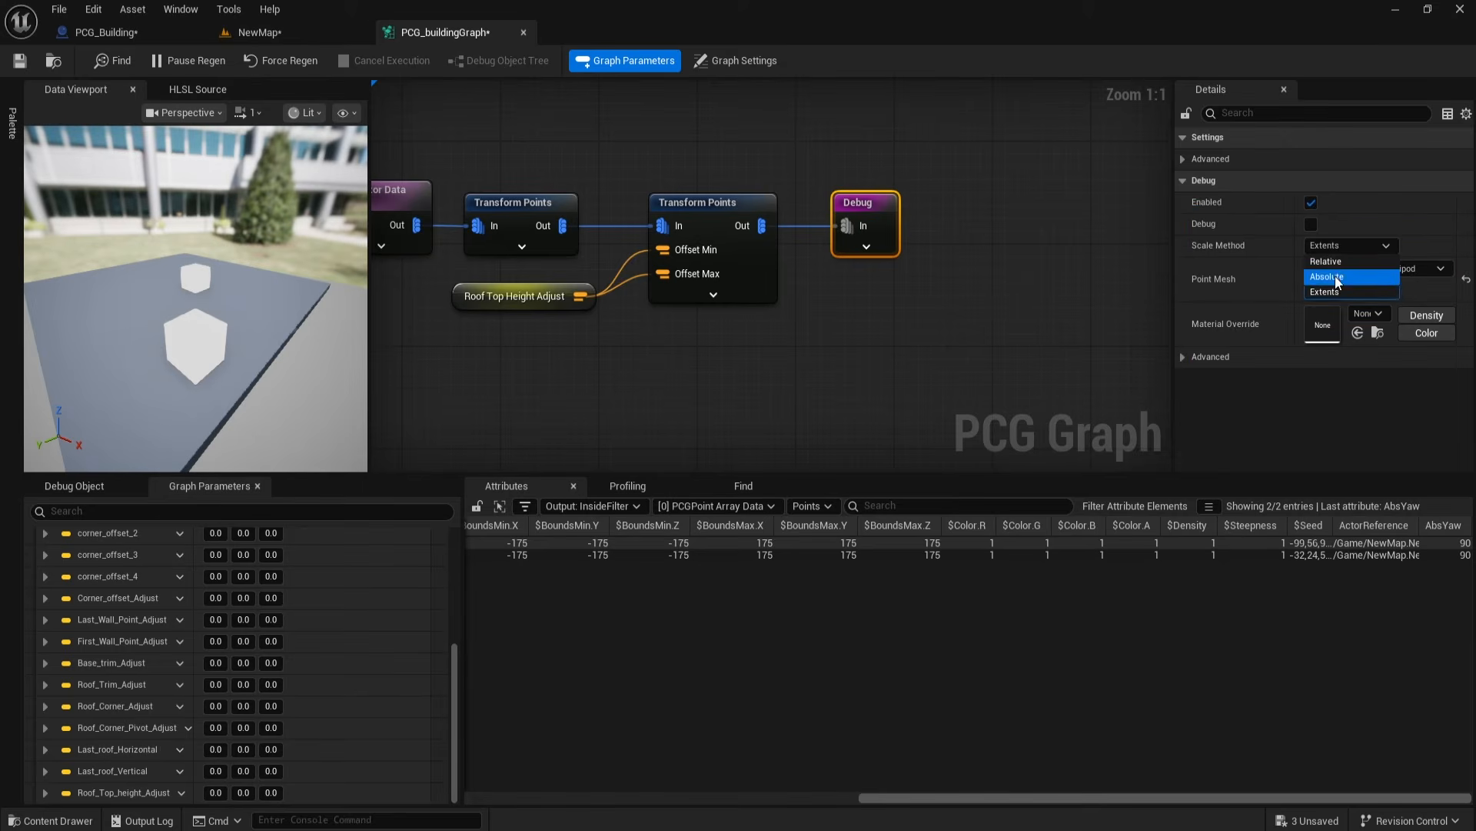
pyautogui.click(1341, 269)
pyautogui.click(1338, 246)
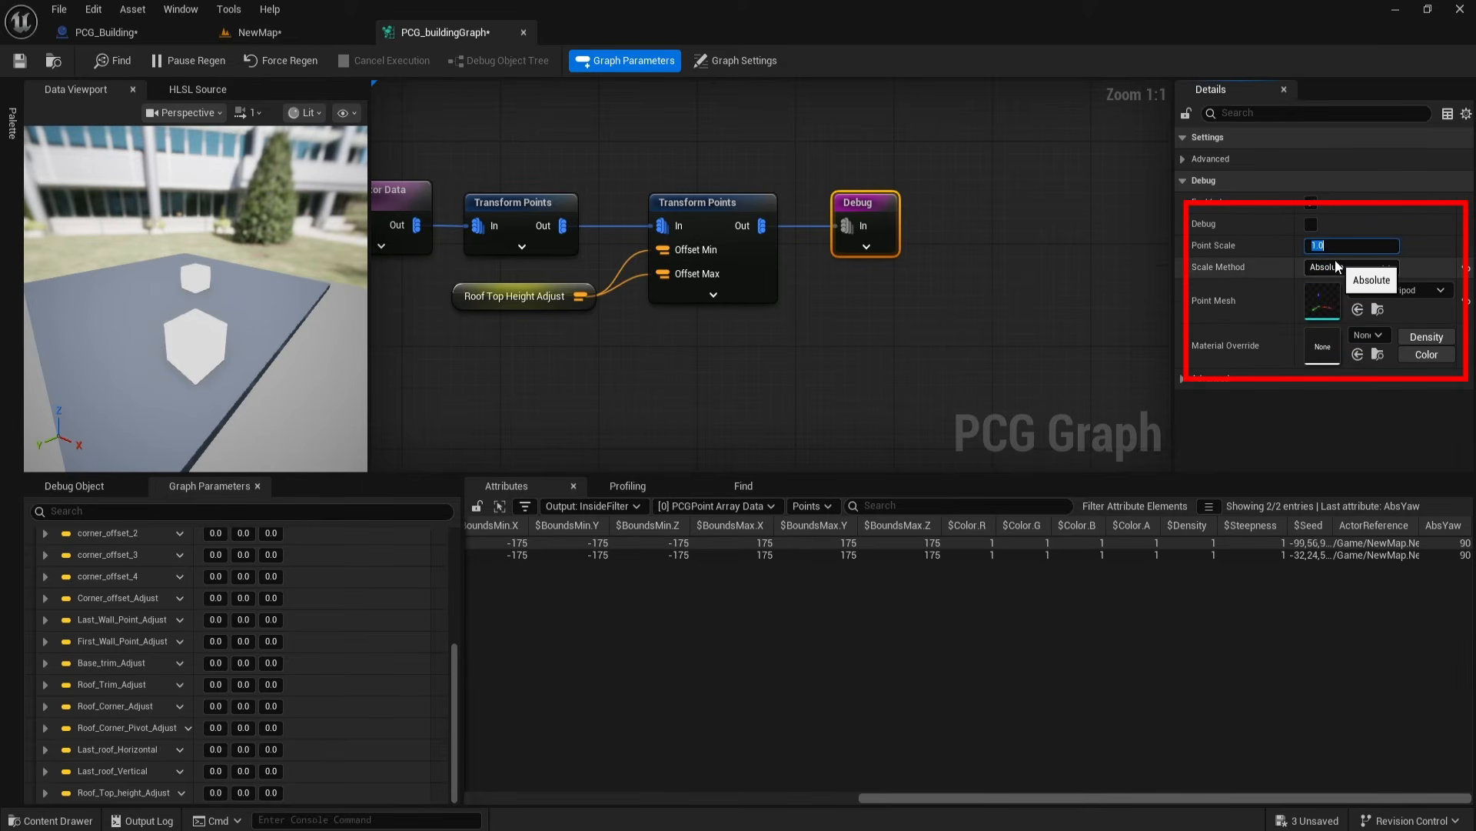
pyautogui.write('4')
pyautogui.click(944, 261)
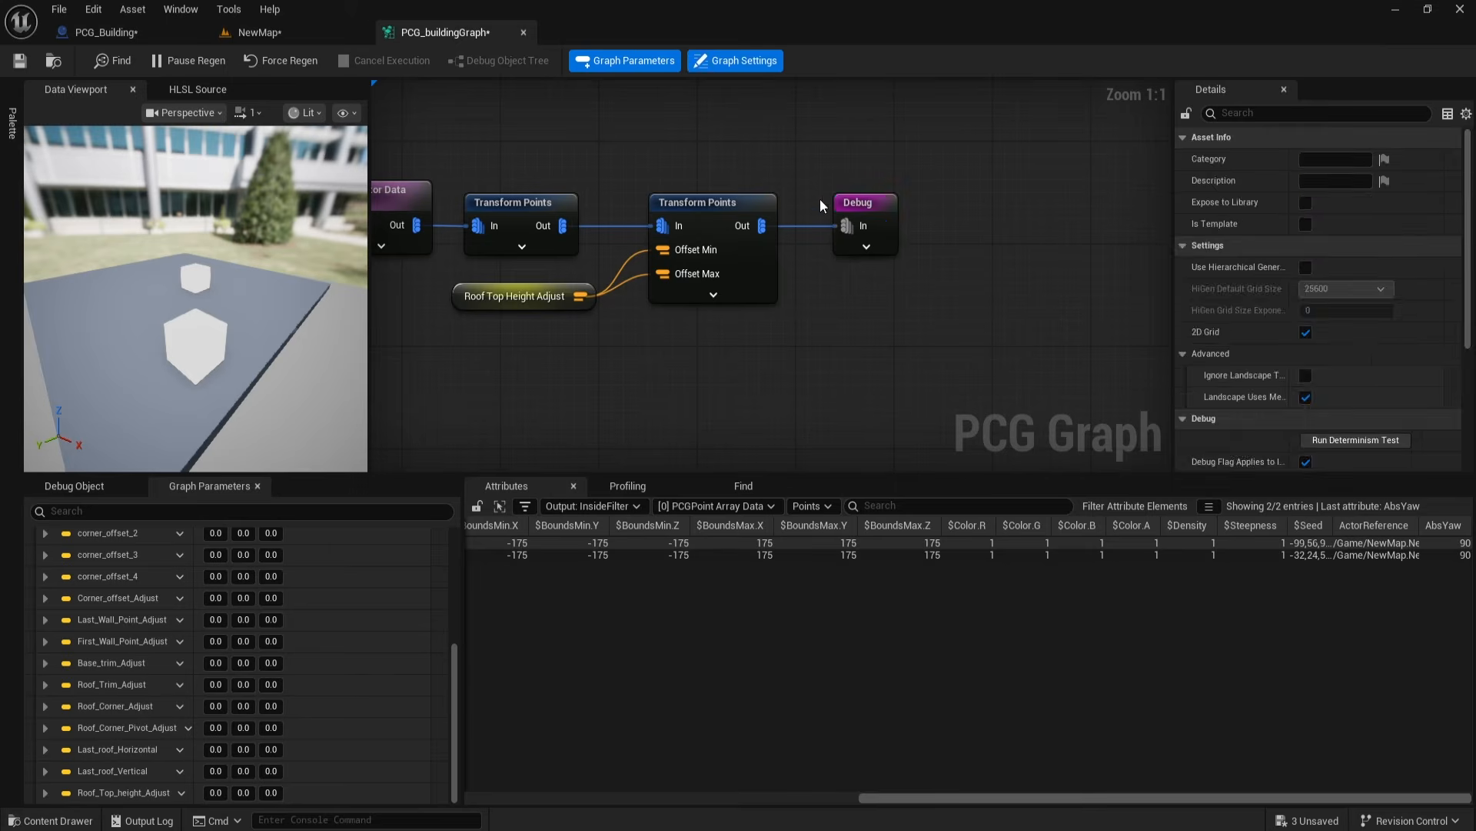
pyautogui.moveTo(856, 203); pyautogui.dragTo(917, 153)
pyautogui.moveTo(766, 346); pyautogui.dragTo(829, 349, button='right')
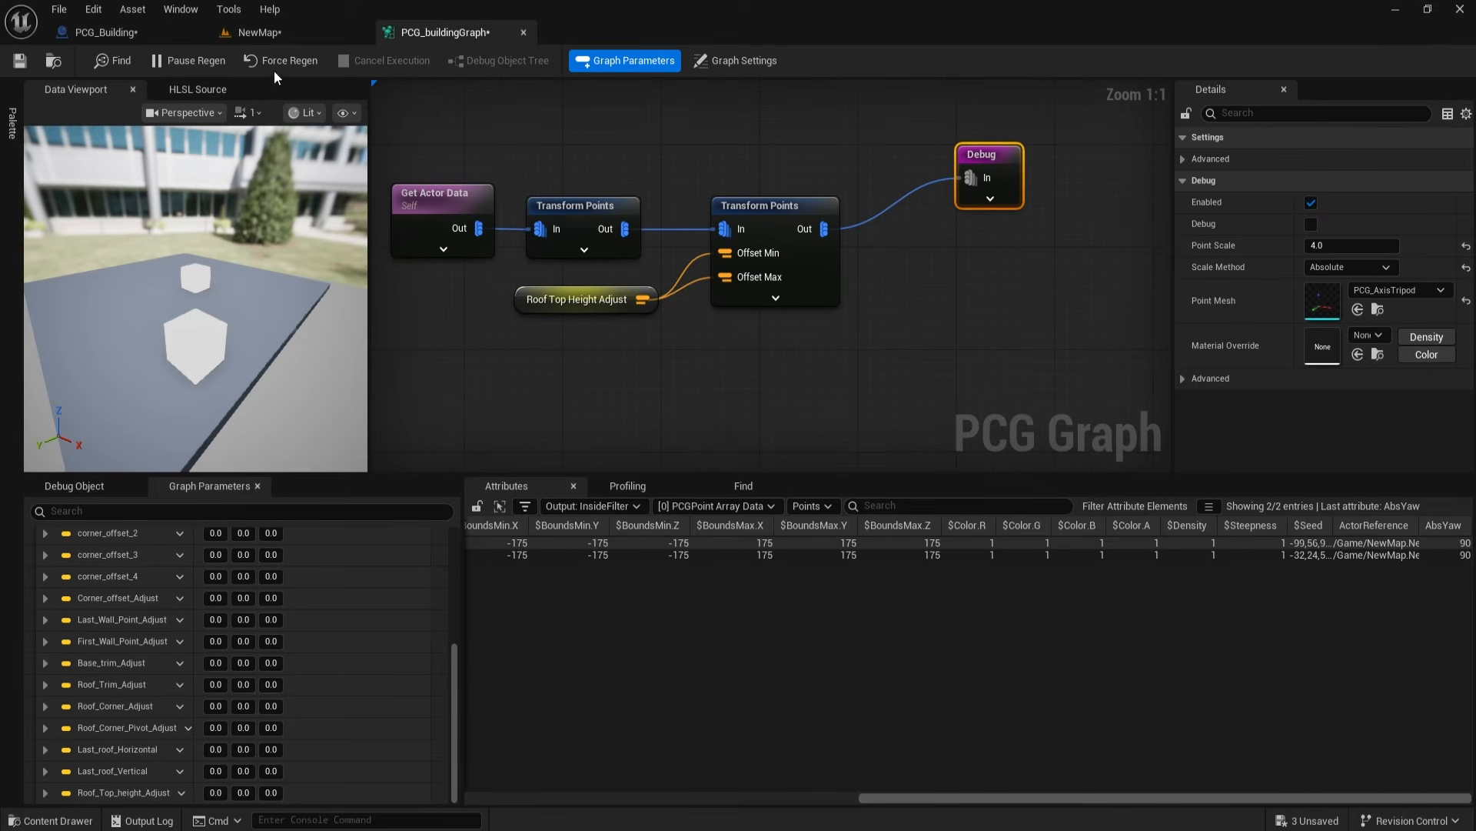
# Step: Save the building graph and examine the debug axes inside the building in the NewMap level
pyautogui.hotkey('ctrl', 's')
pyautogui.click(254, 32)
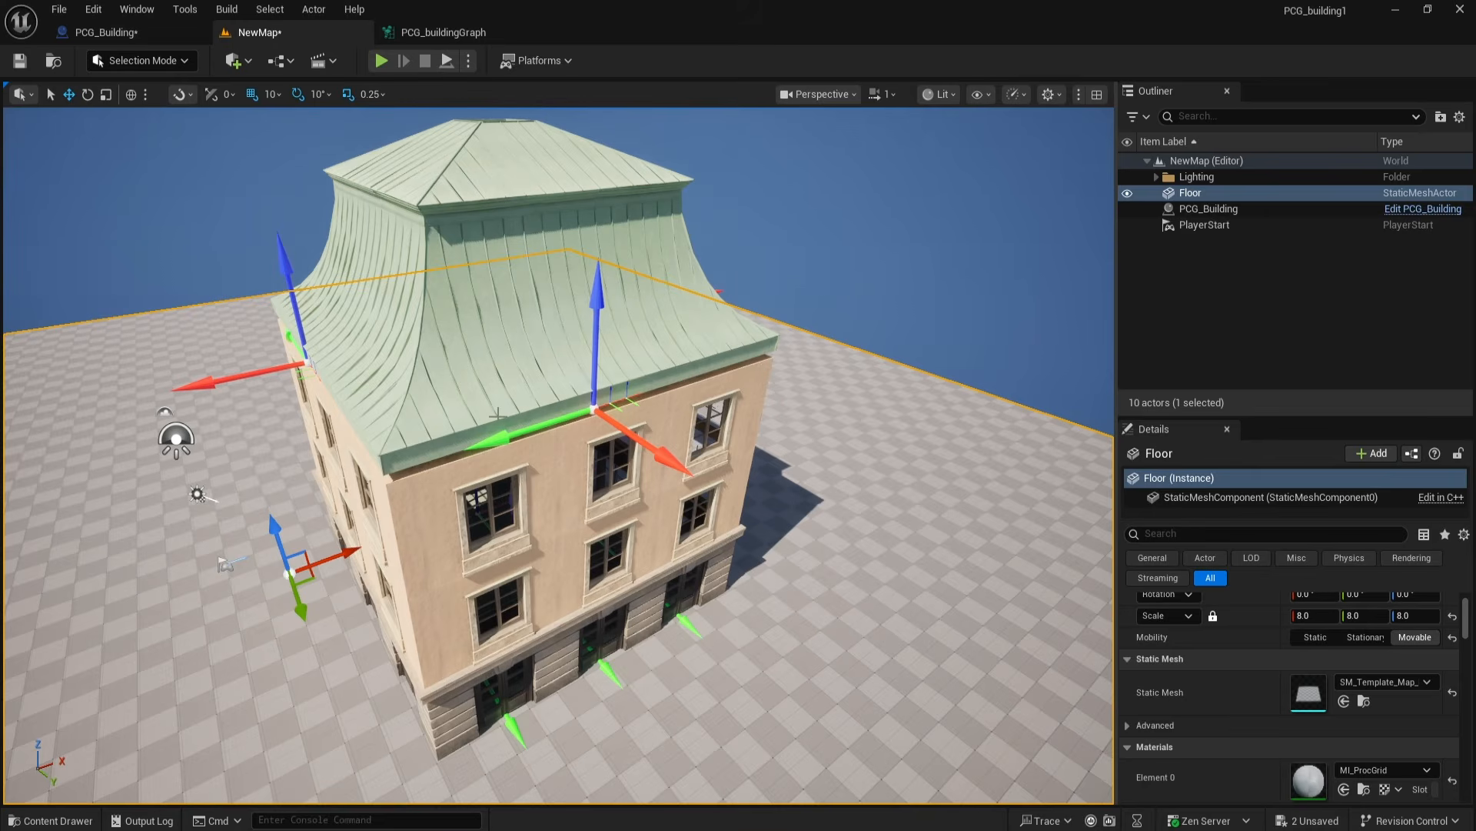
pyautogui.scroll(10, 498, 415)
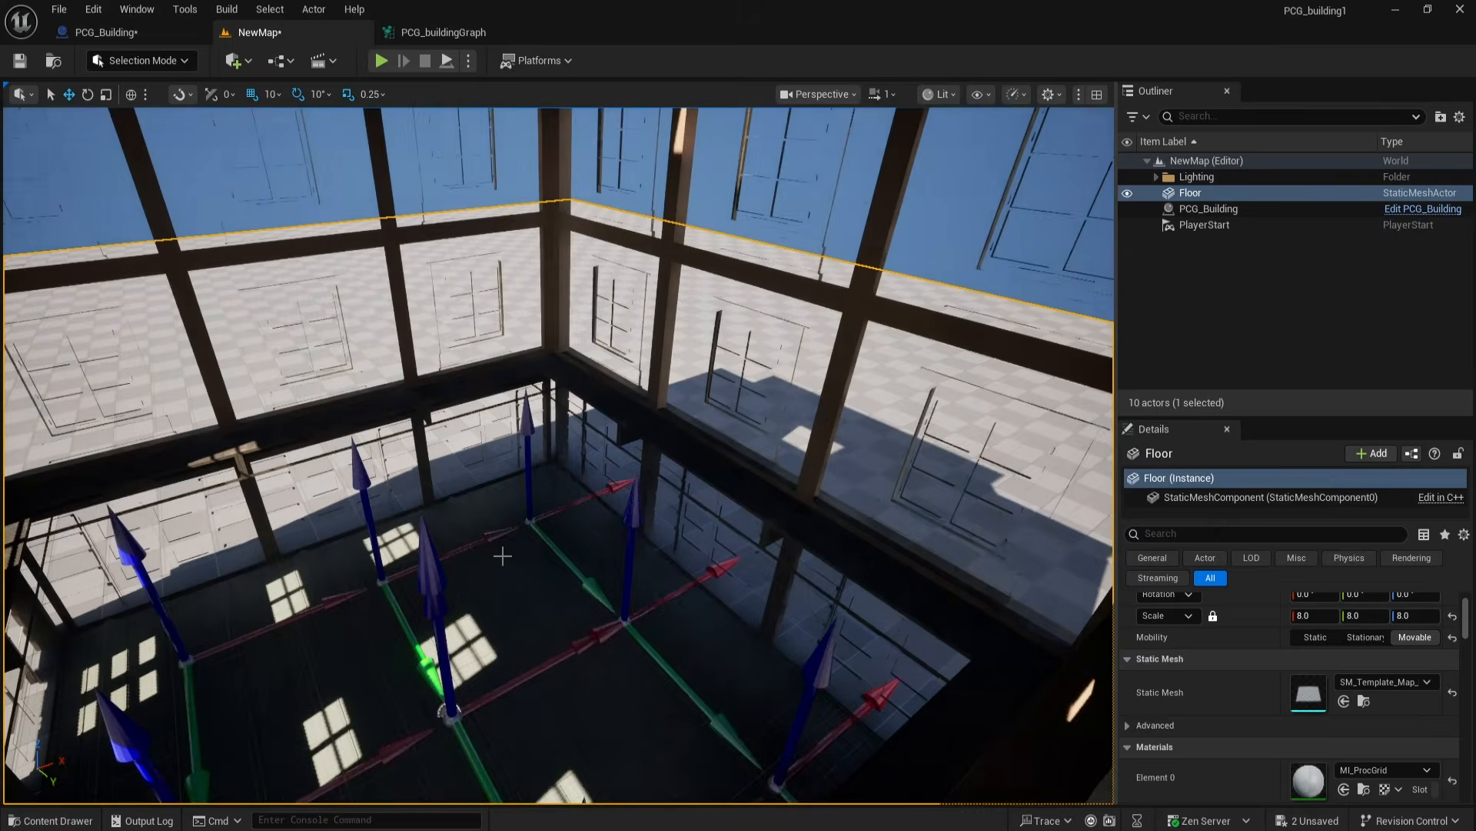
pyautogui.scroll(8, 492, 559)
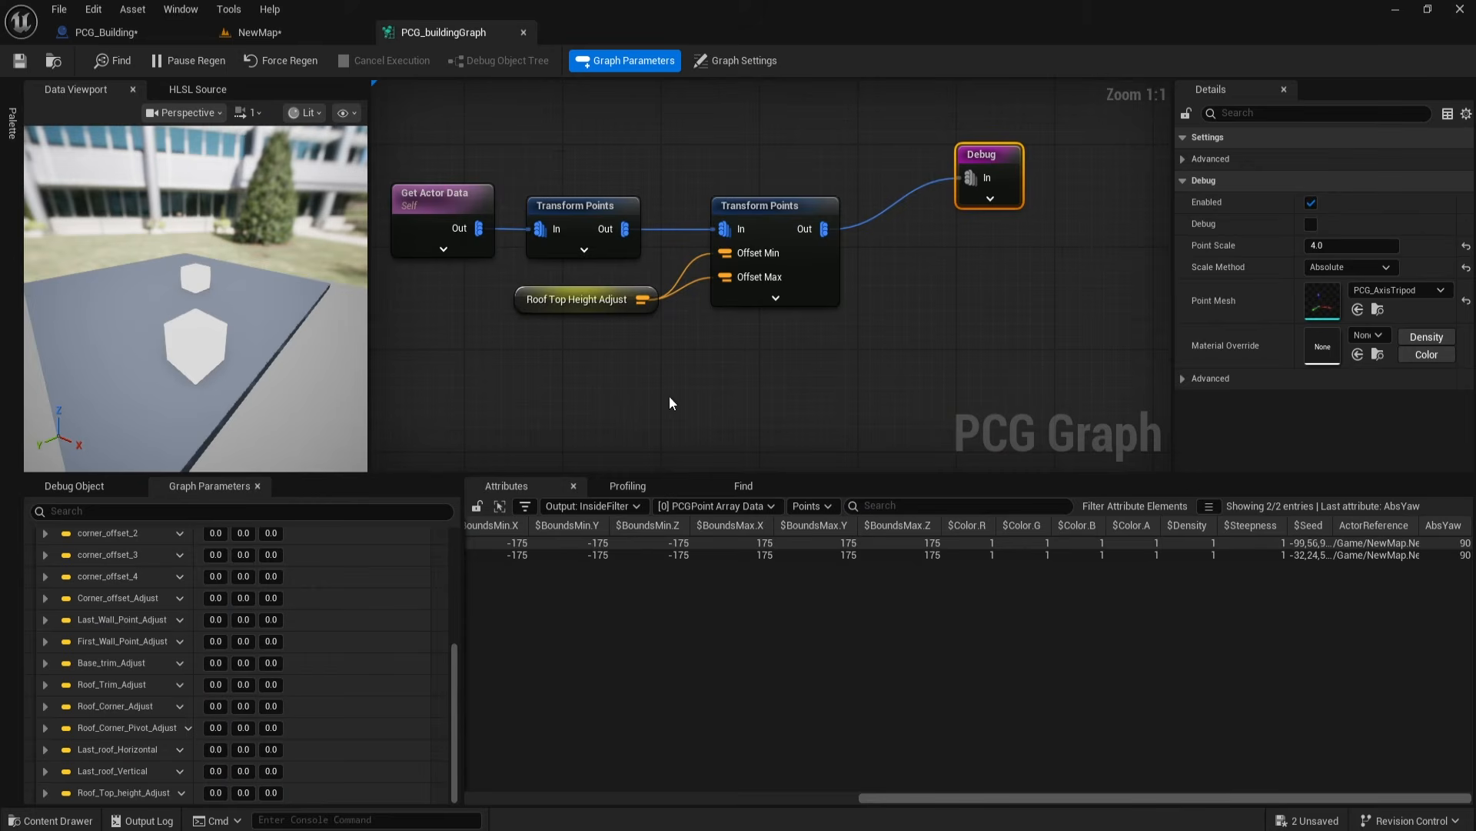
# Step: Delete the leftover Debug node above the corner nodes in PCG_buildingGraph and save the graph
pyautogui.scroll(-8, 638, 224)
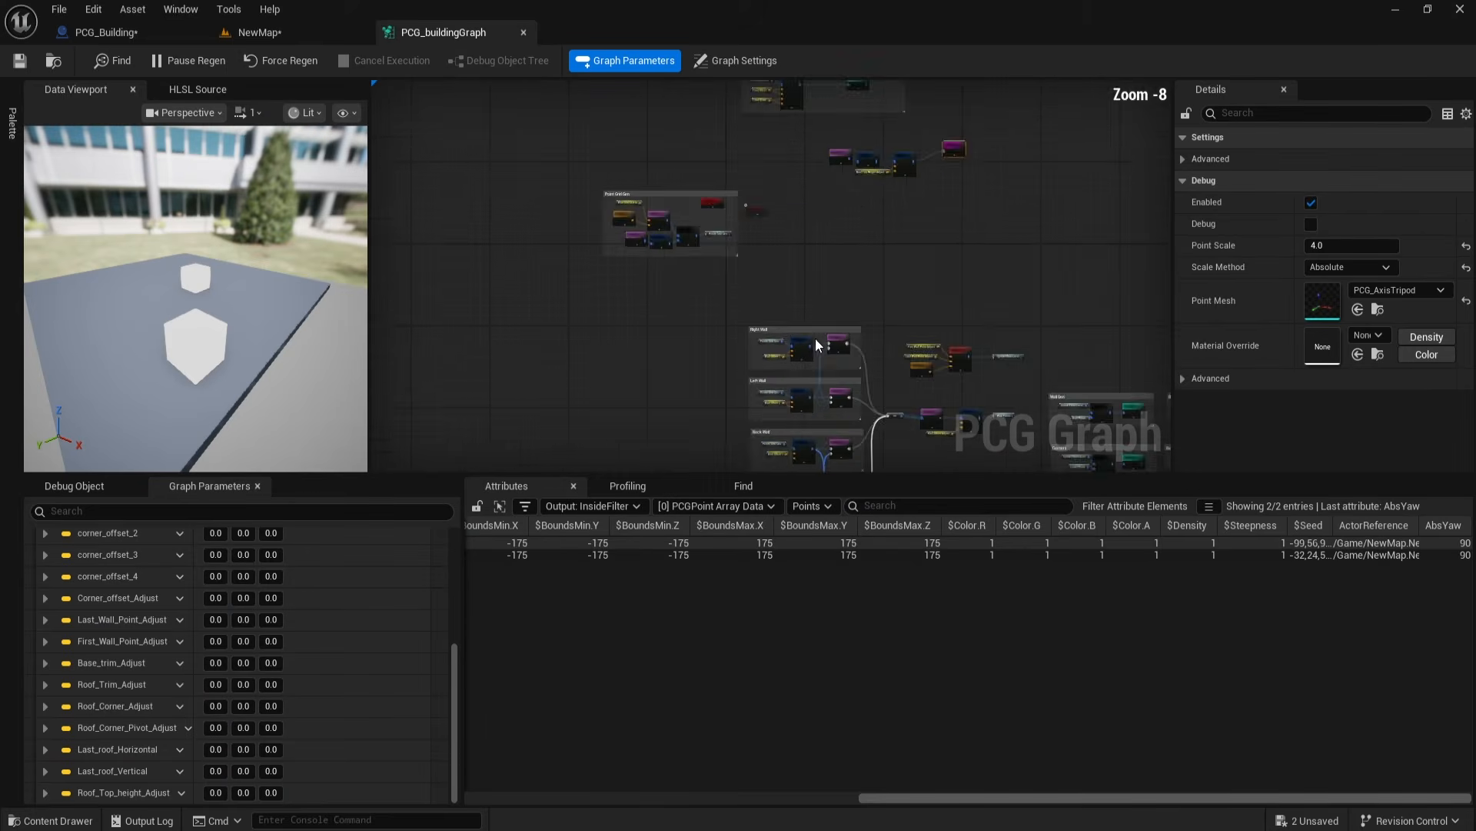
pyautogui.scroll(2, 756, 363)
pyautogui.click(713, 370)
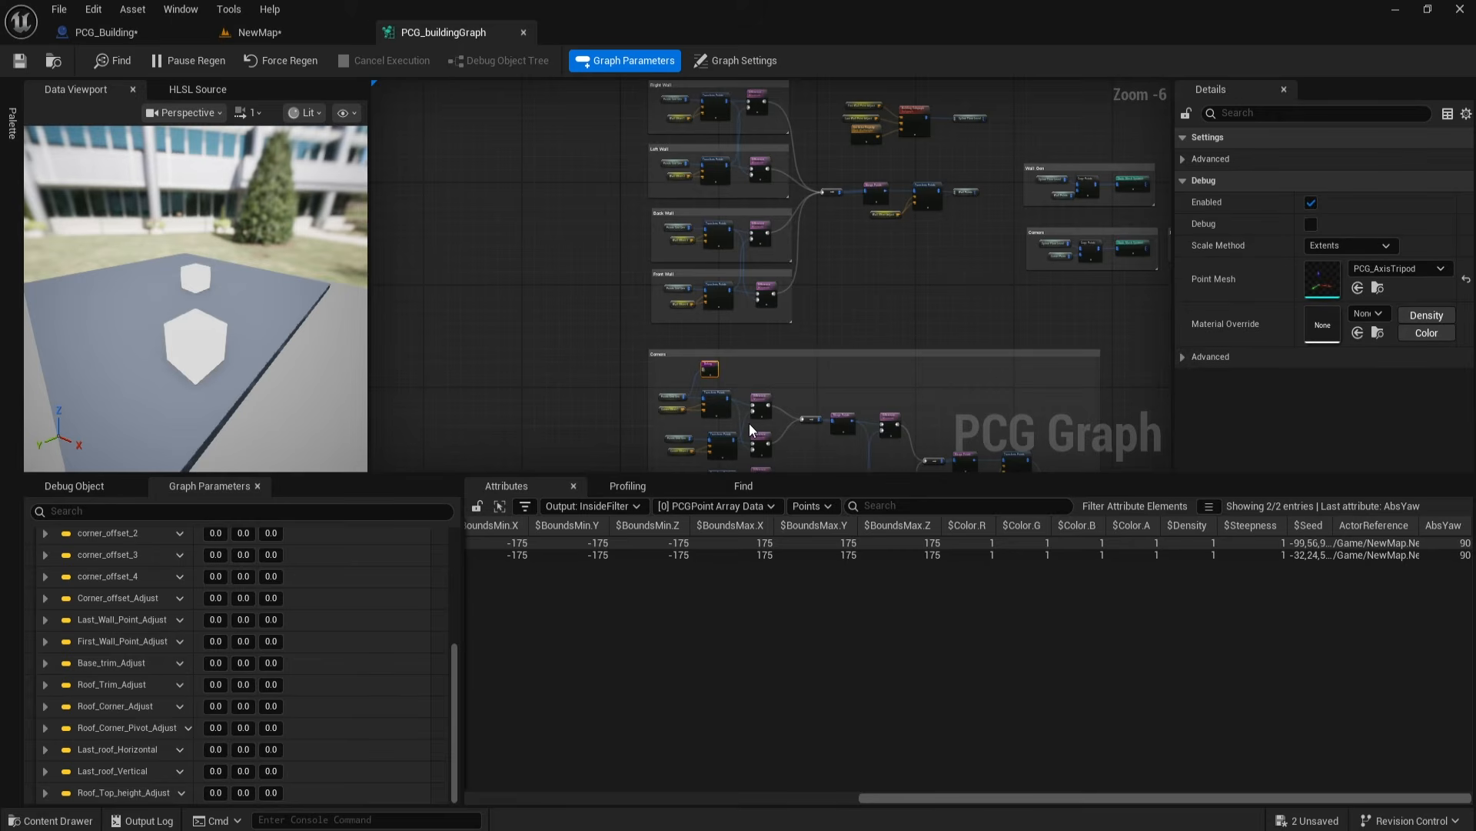
pyautogui.click(750, 423)
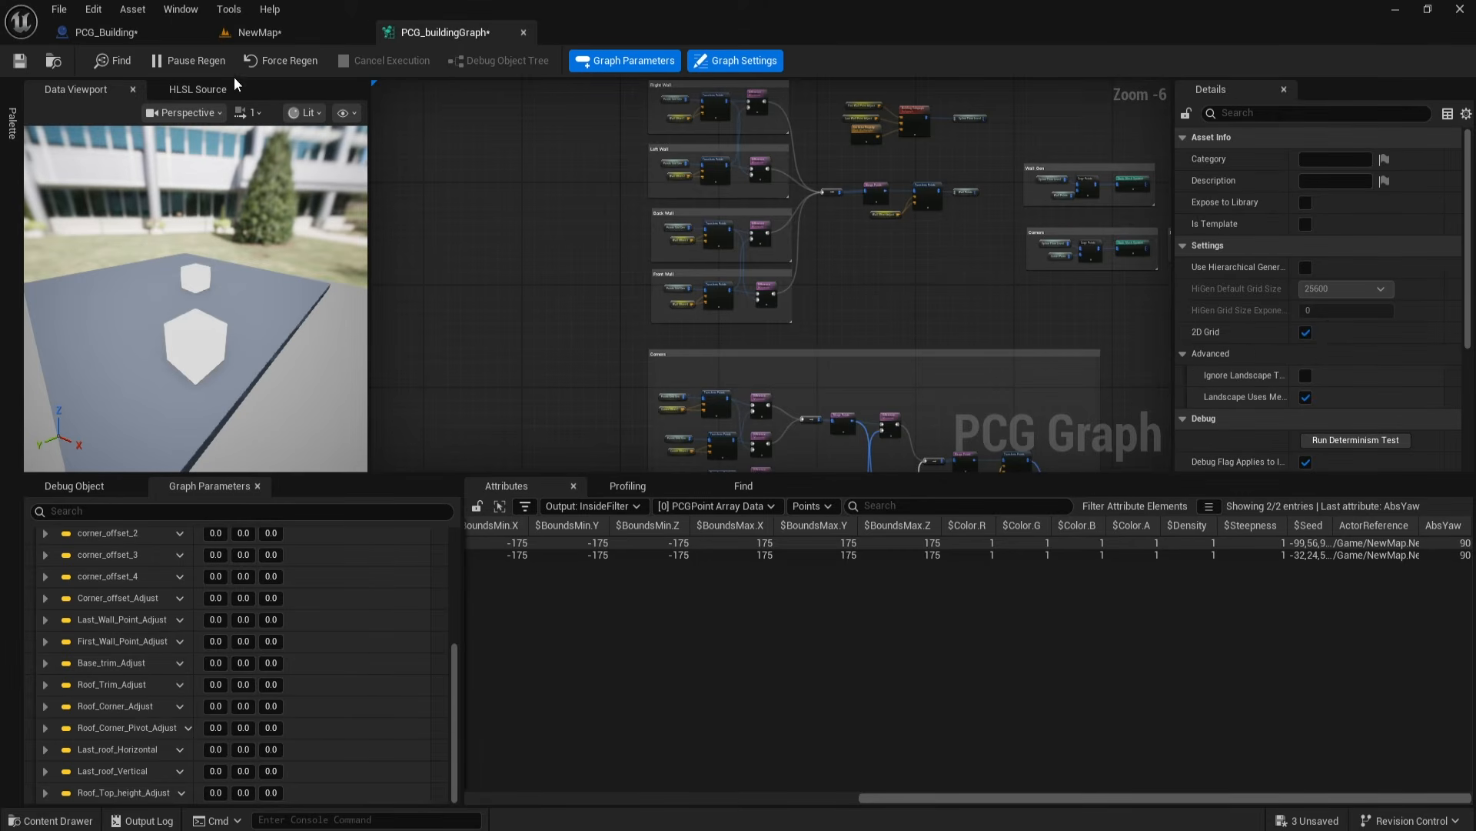
pyautogui.click(259, 32)
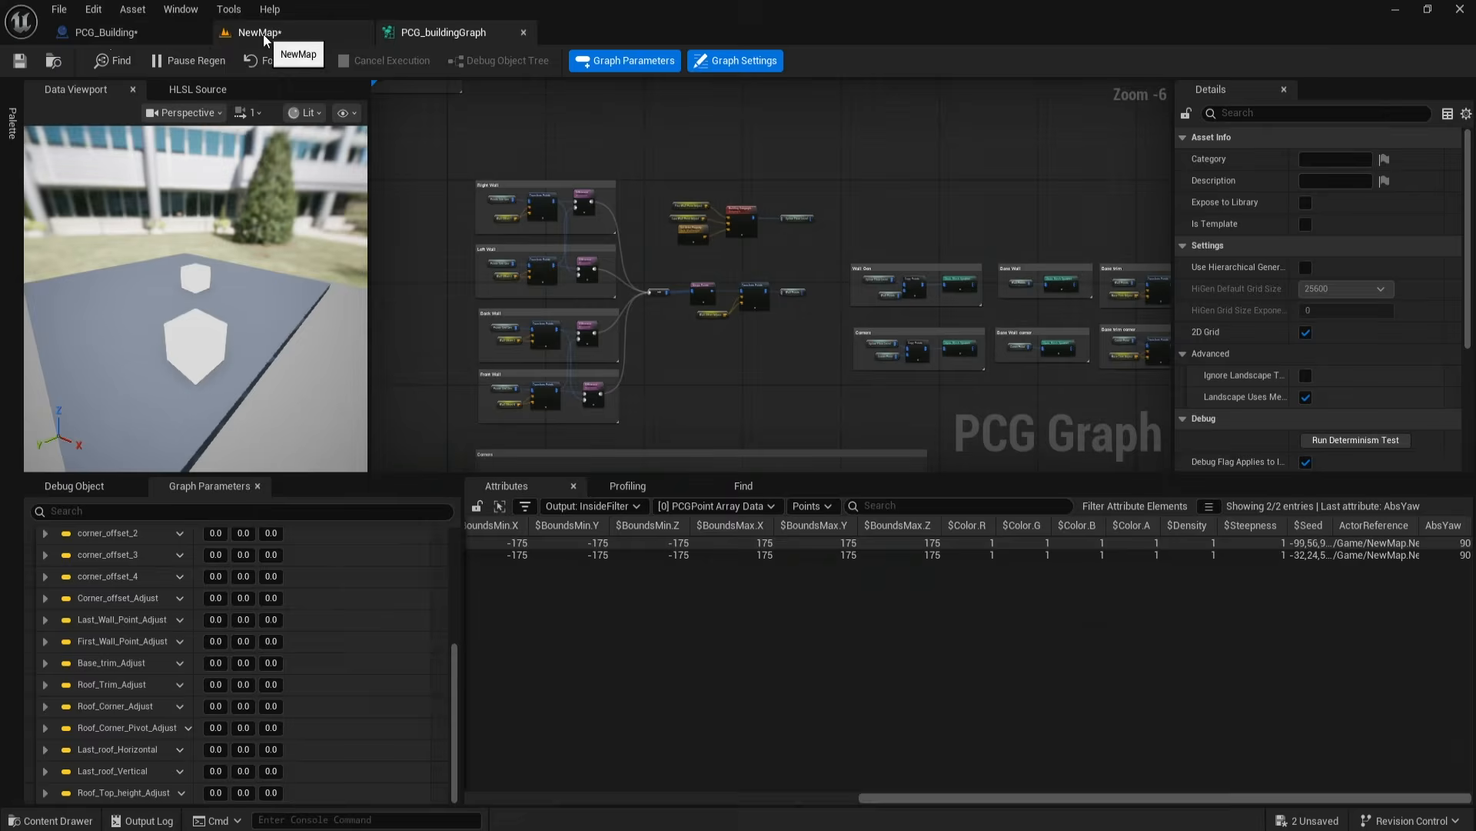
# Step: In PCG_Building's Construction Script, add a local float variable named Total building Height and compile
pyautogui.click(105, 33)
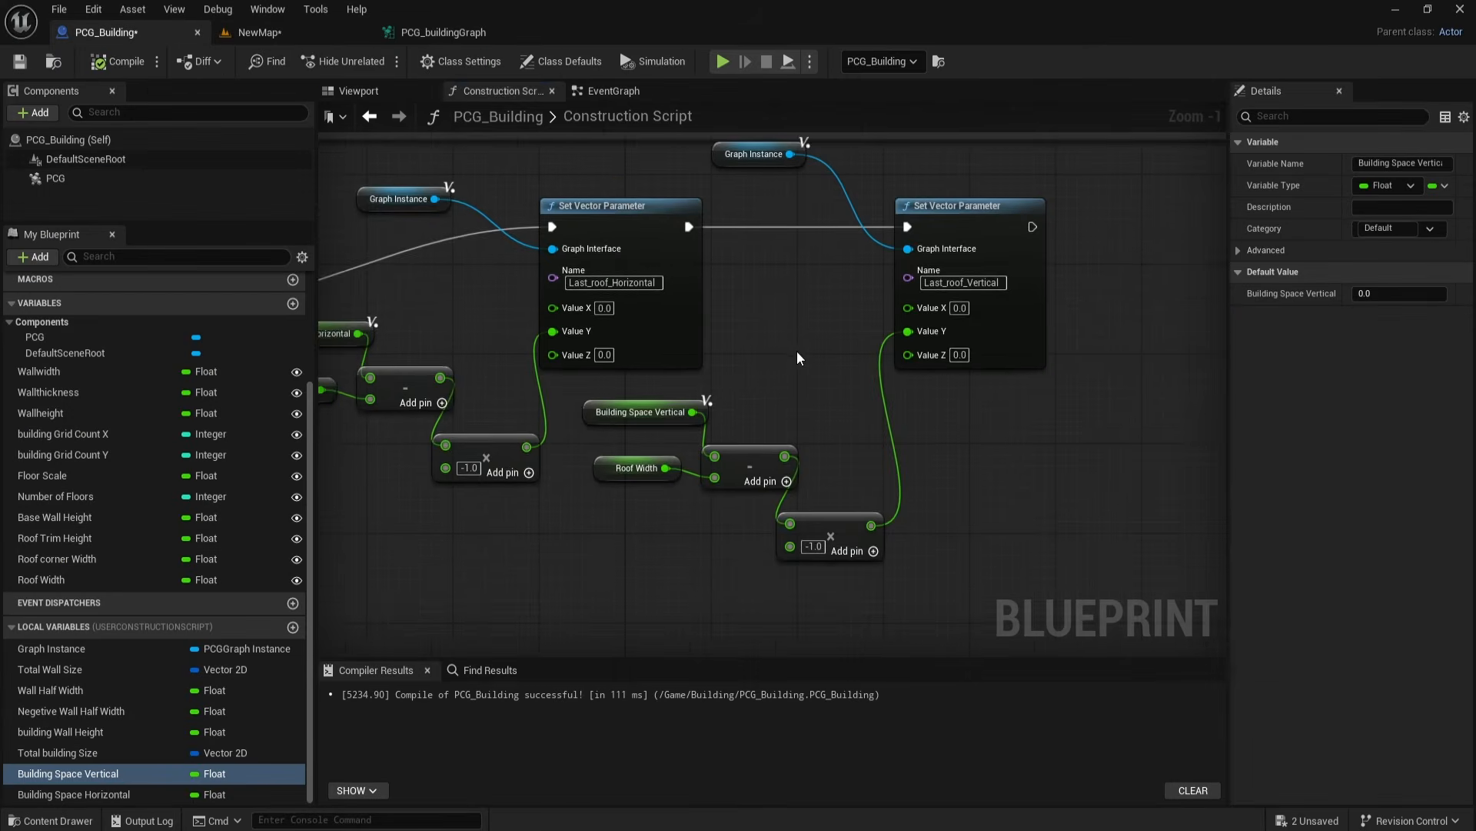
pyautogui.scroll(-4, 796, 351)
pyautogui.moveTo(874, 329); pyautogui.dragTo(916, 567, button='right')
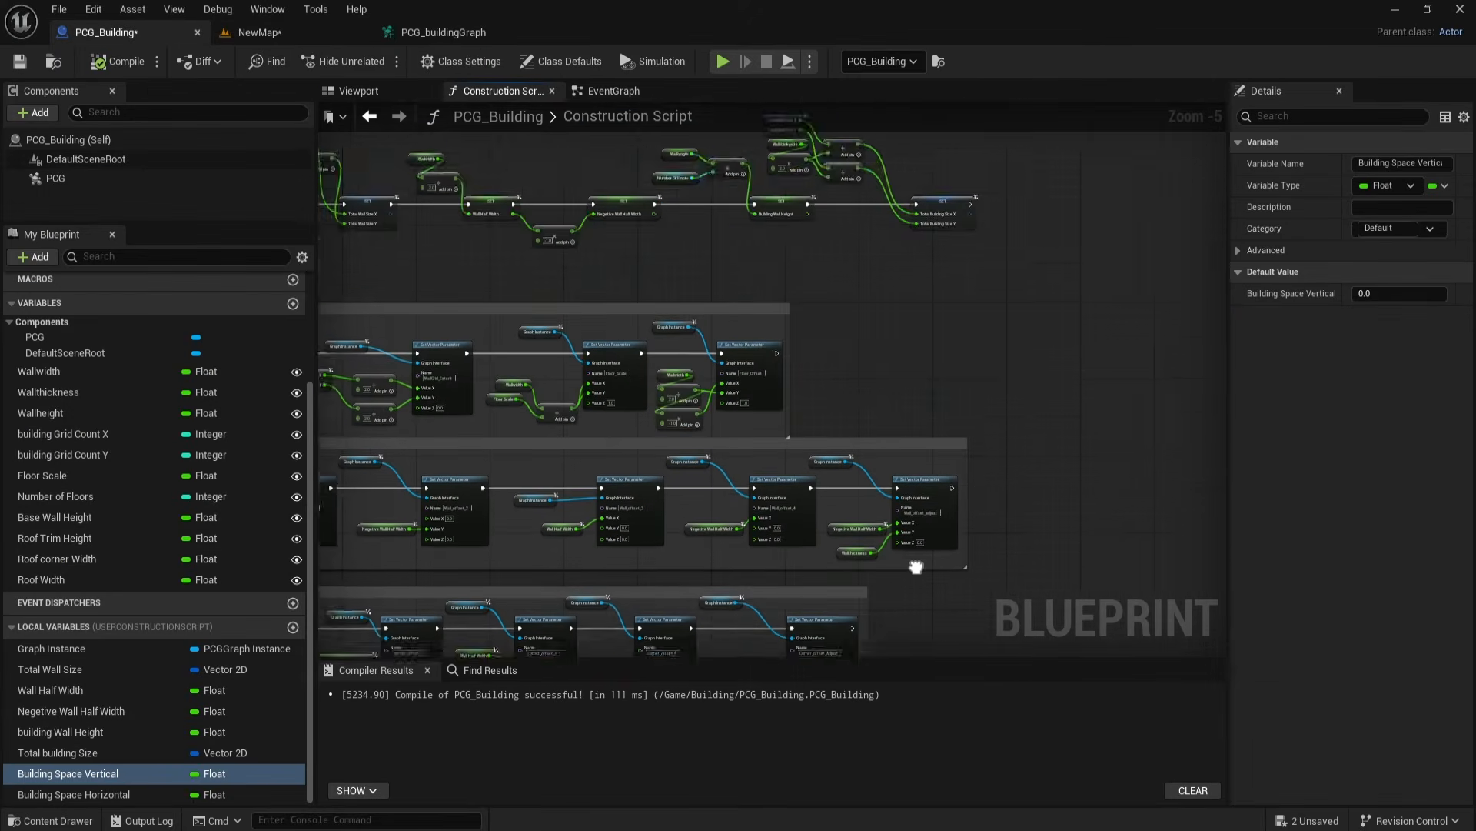
pyautogui.scroll(3, 816, 349)
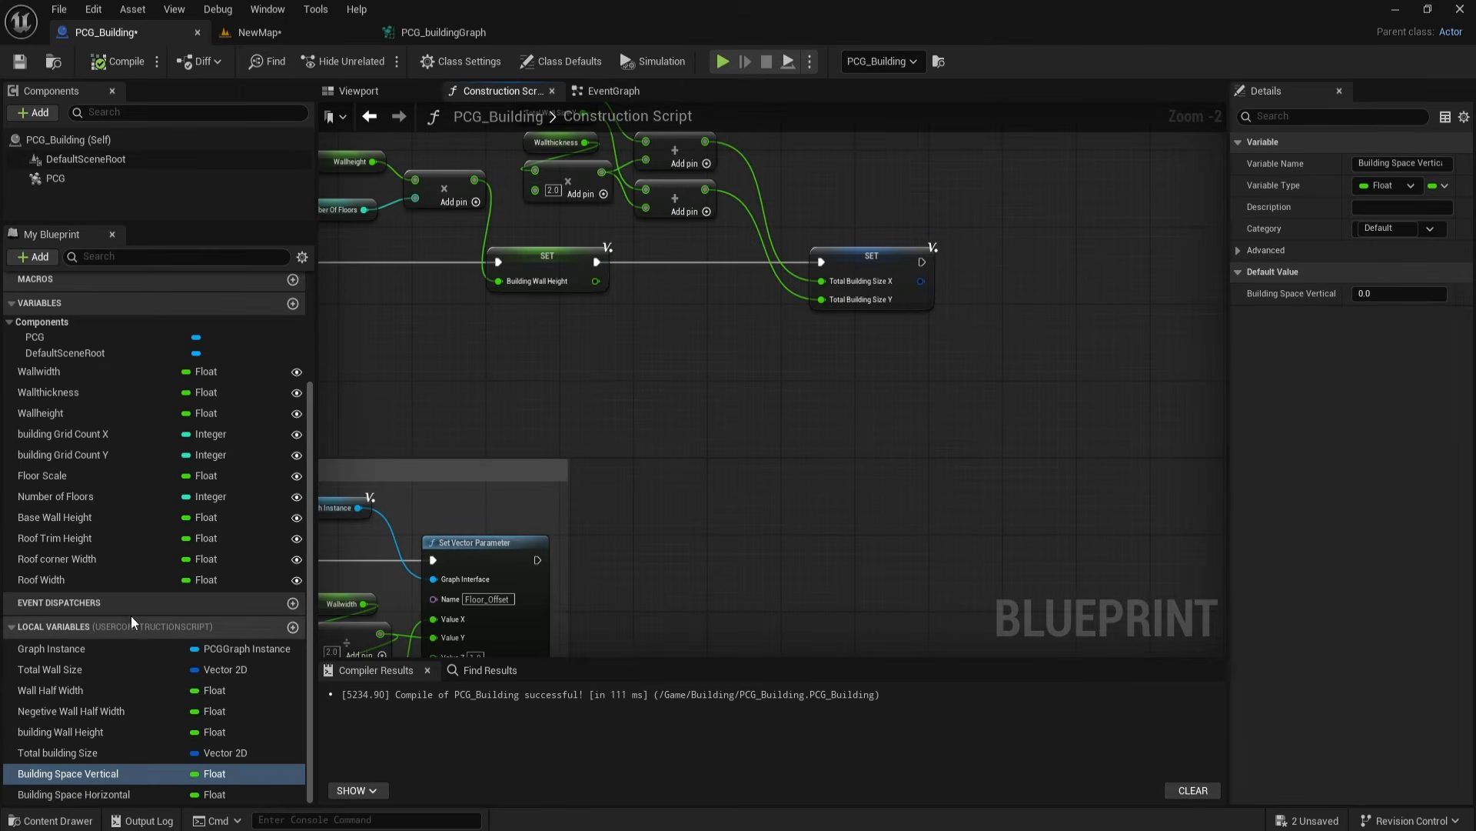
pyautogui.click(292, 627)
pyautogui.write('building Size')
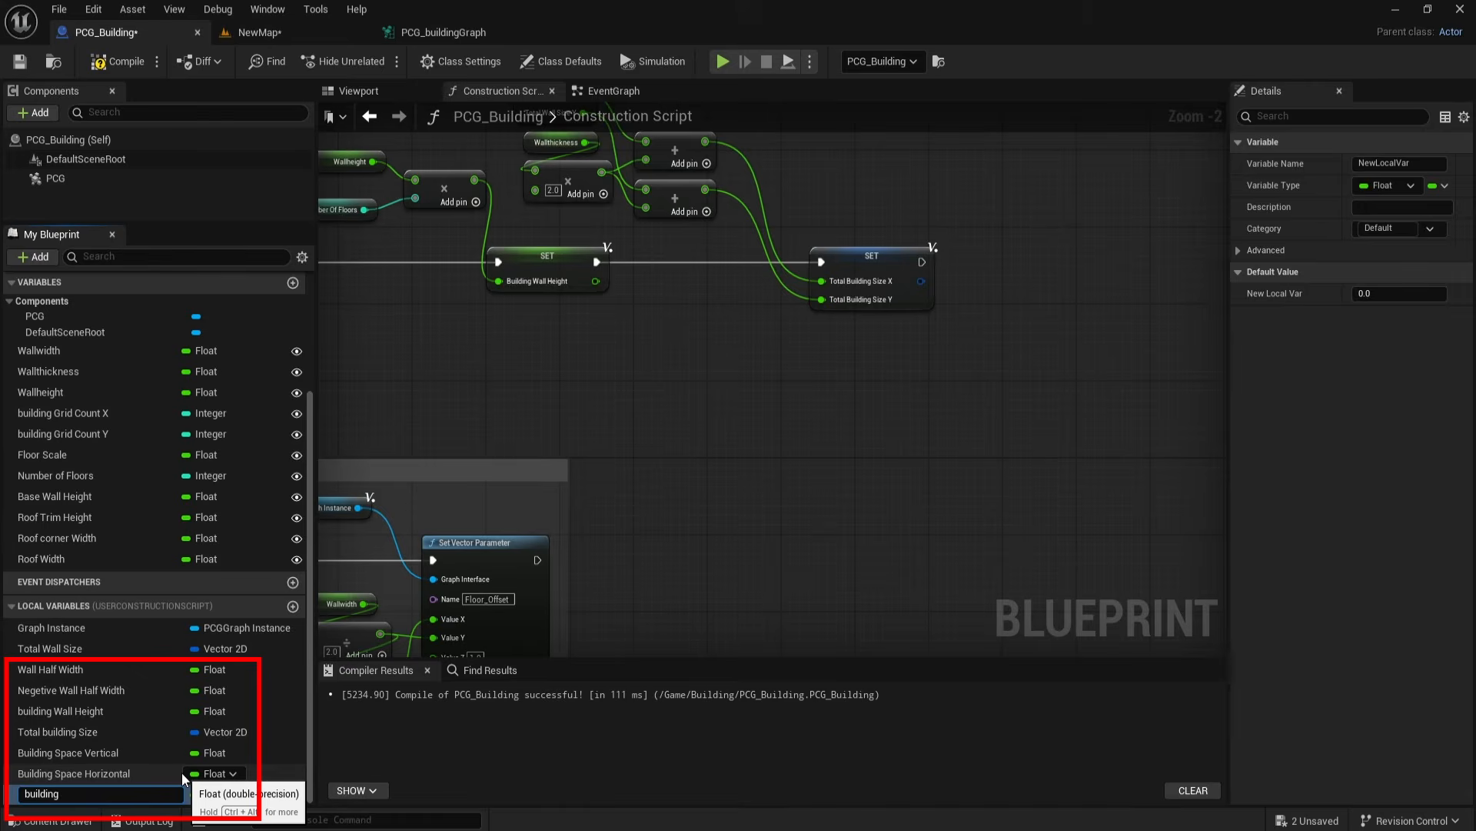
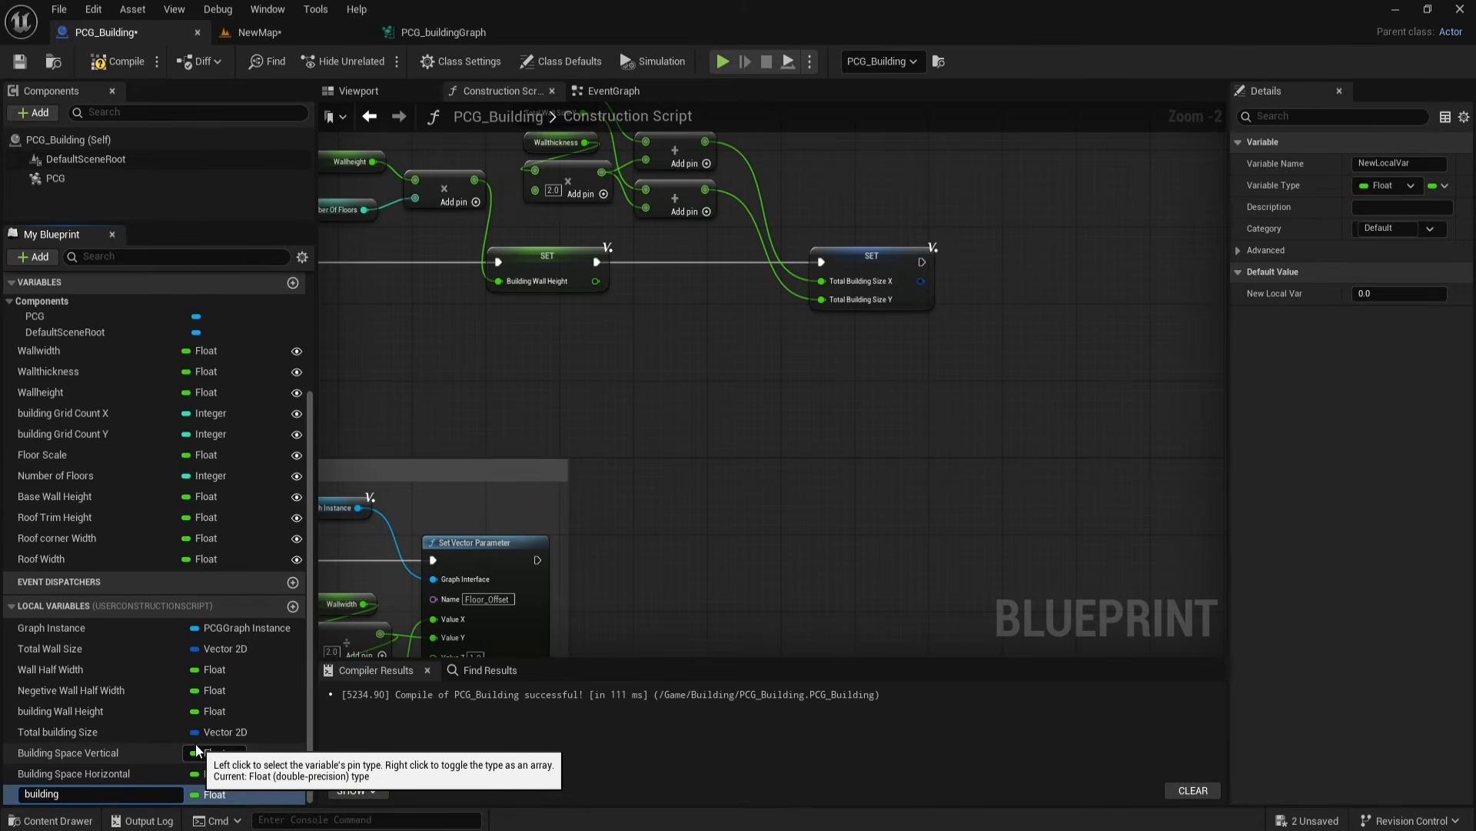
pyautogui.write('tal')
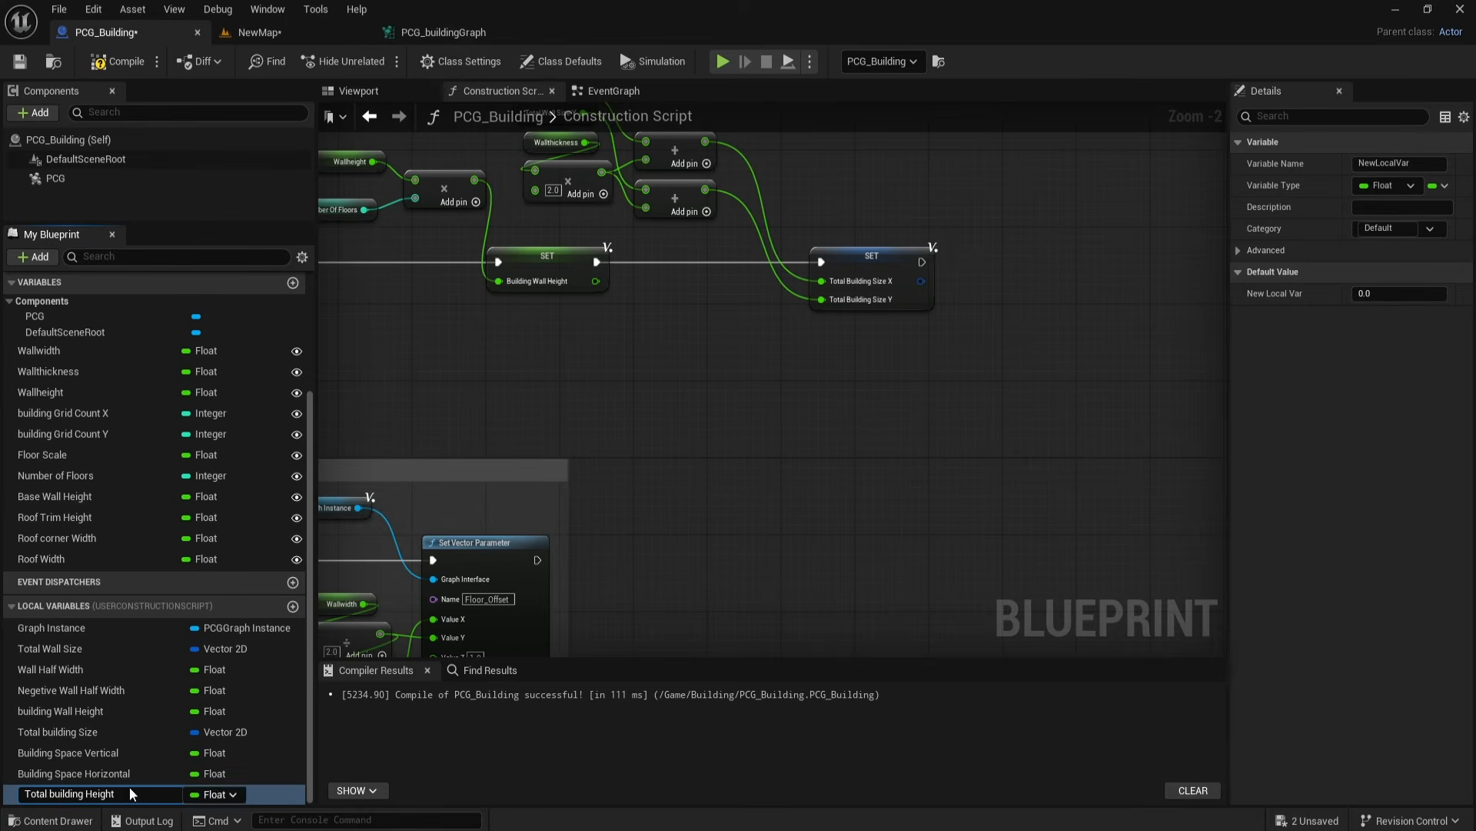
pyautogui.press('Return')
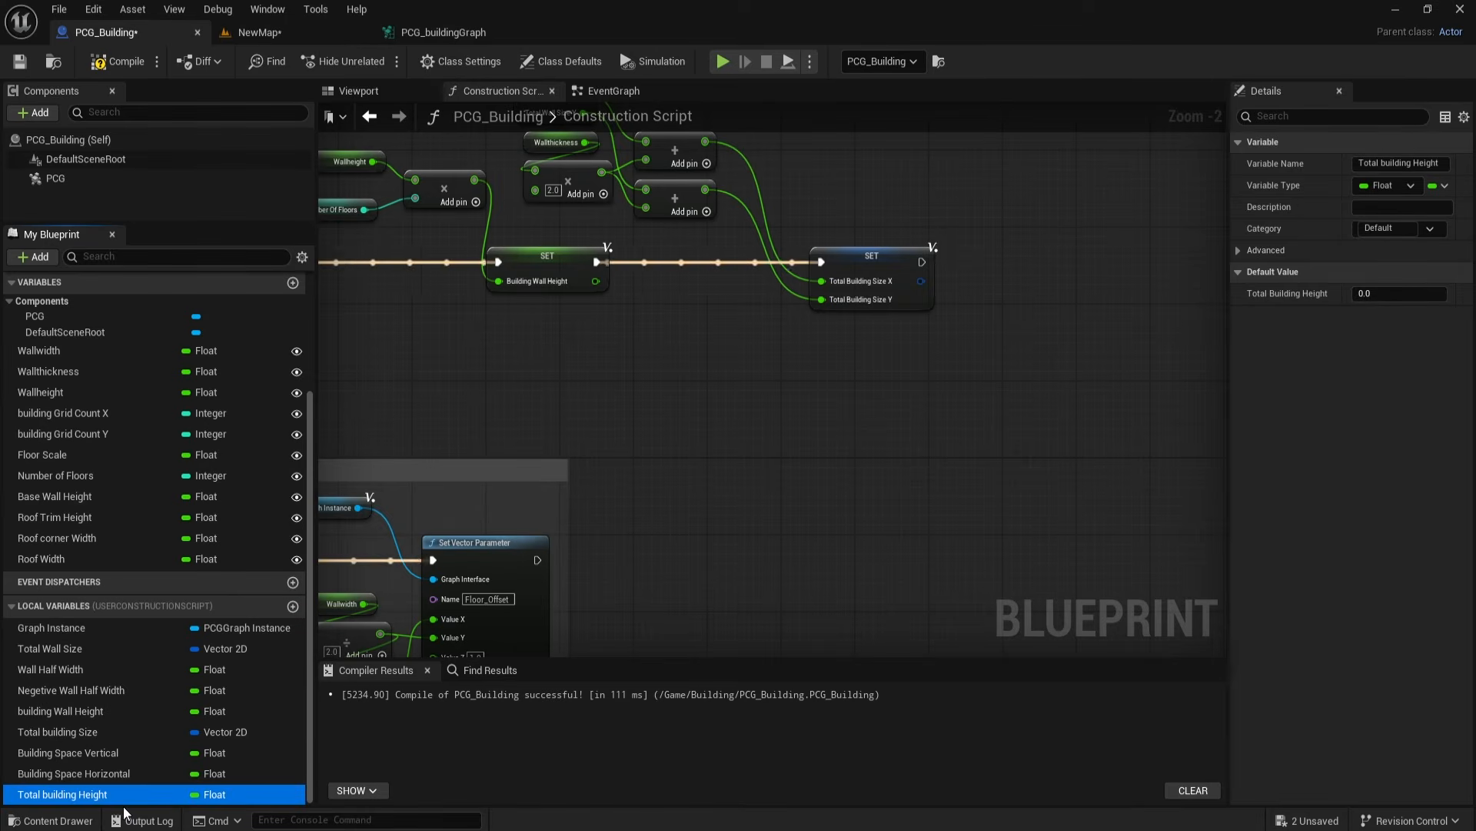
pyautogui.click(117, 61)
# Step: Place a Set Total building Height node after the Set Total Building Size node
pyautogui.moveTo(808, 405); pyautogui.dragTo(596, 522, button='right')
pyautogui.moveTo(115, 793); pyautogui.dragTo(885, 320)
pyautogui.click(940, 377)
pyautogui.moveTo(937, 438); pyautogui.dragTo(892, 459, button='right')
pyautogui.moveTo(892, 359); pyautogui.dragTo(921, 399)
pyautogui.moveTo(804, 616); pyautogui.dragTo(786, 618, button='right')
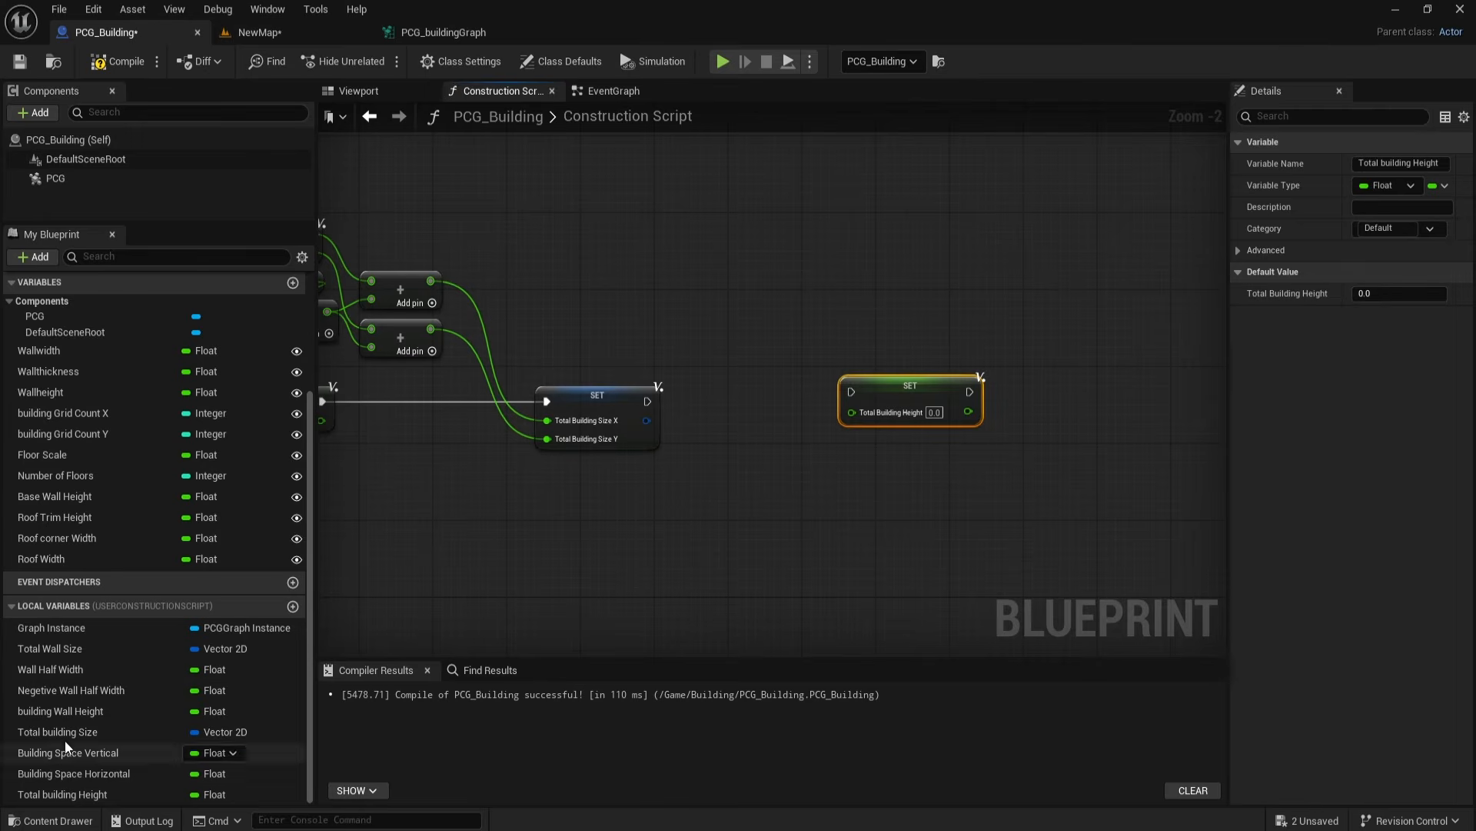
# Step: Add getters for building Wall Height and Roof Trim Height ahead of the Total Building Height setter
pyautogui.click(77, 710)
pyautogui.moveTo(77, 710); pyautogui.dragTo(706, 315)
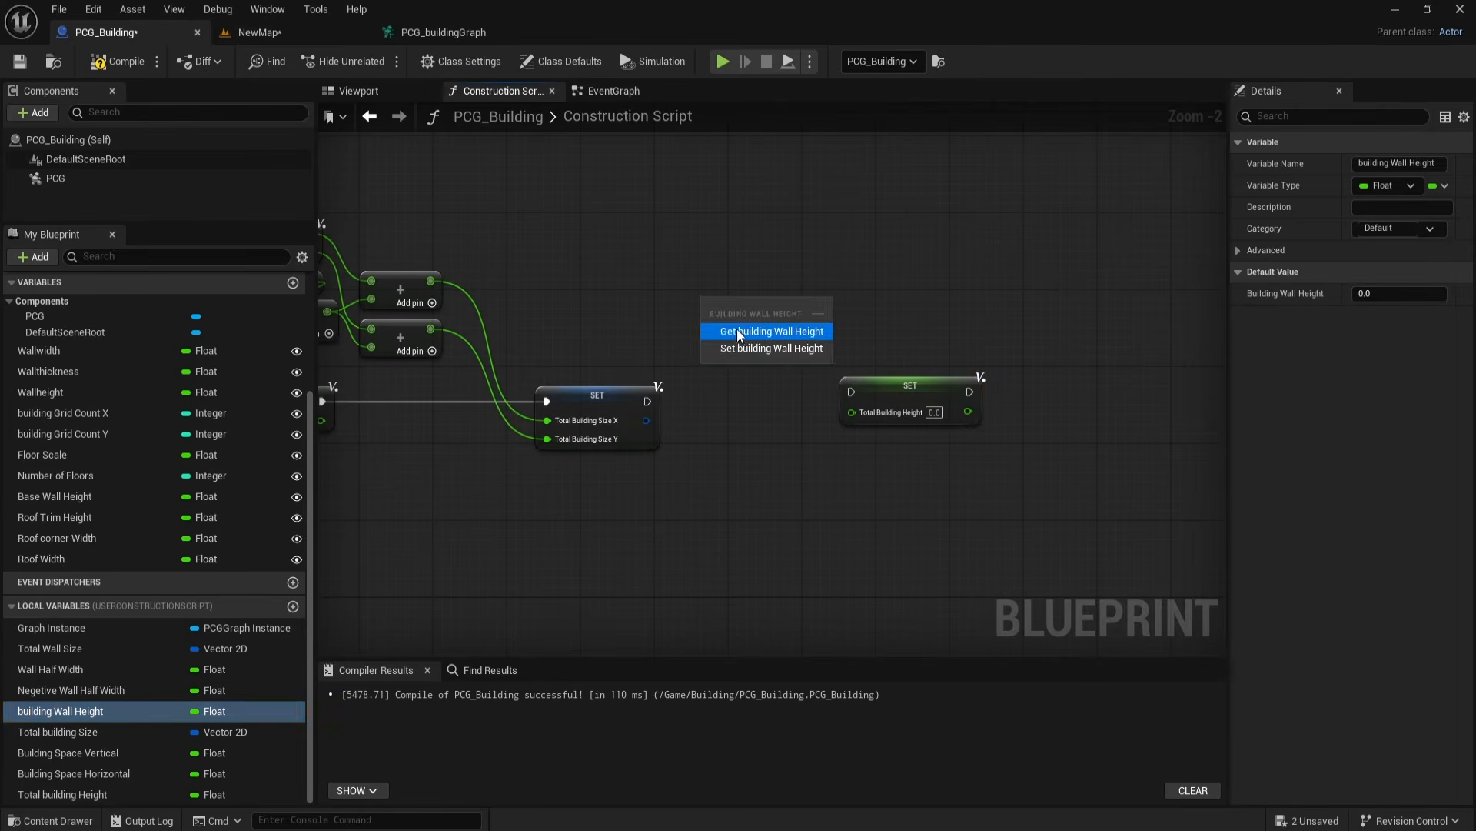
pyautogui.click(735, 329)
pyautogui.scroll(1, 751, 346)
pyautogui.scroll(1, 751, 346)
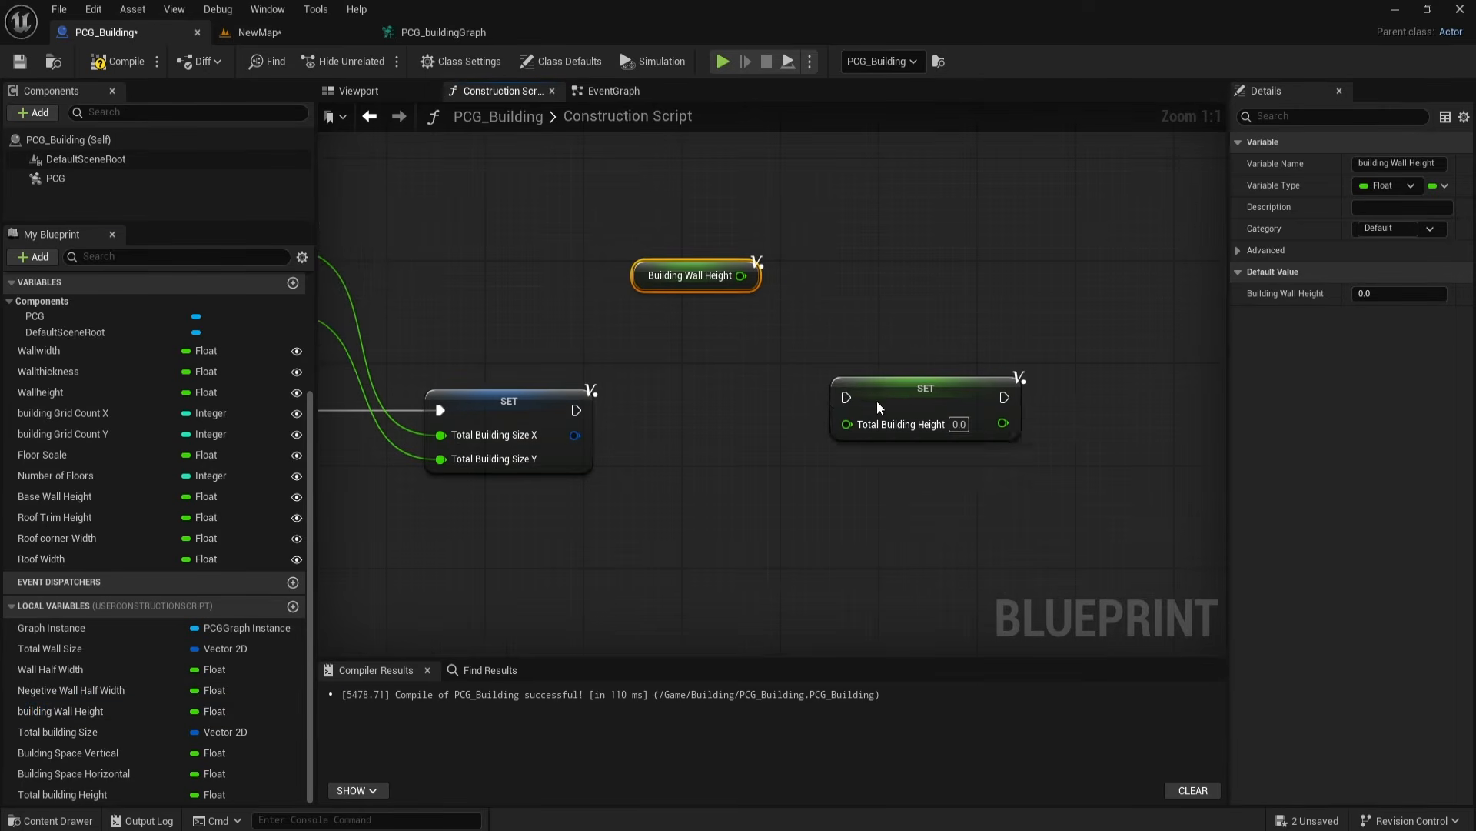
pyautogui.moveTo(869, 405); pyautogui.dragTo(926, 392)
pyautogui.click(84, 517)
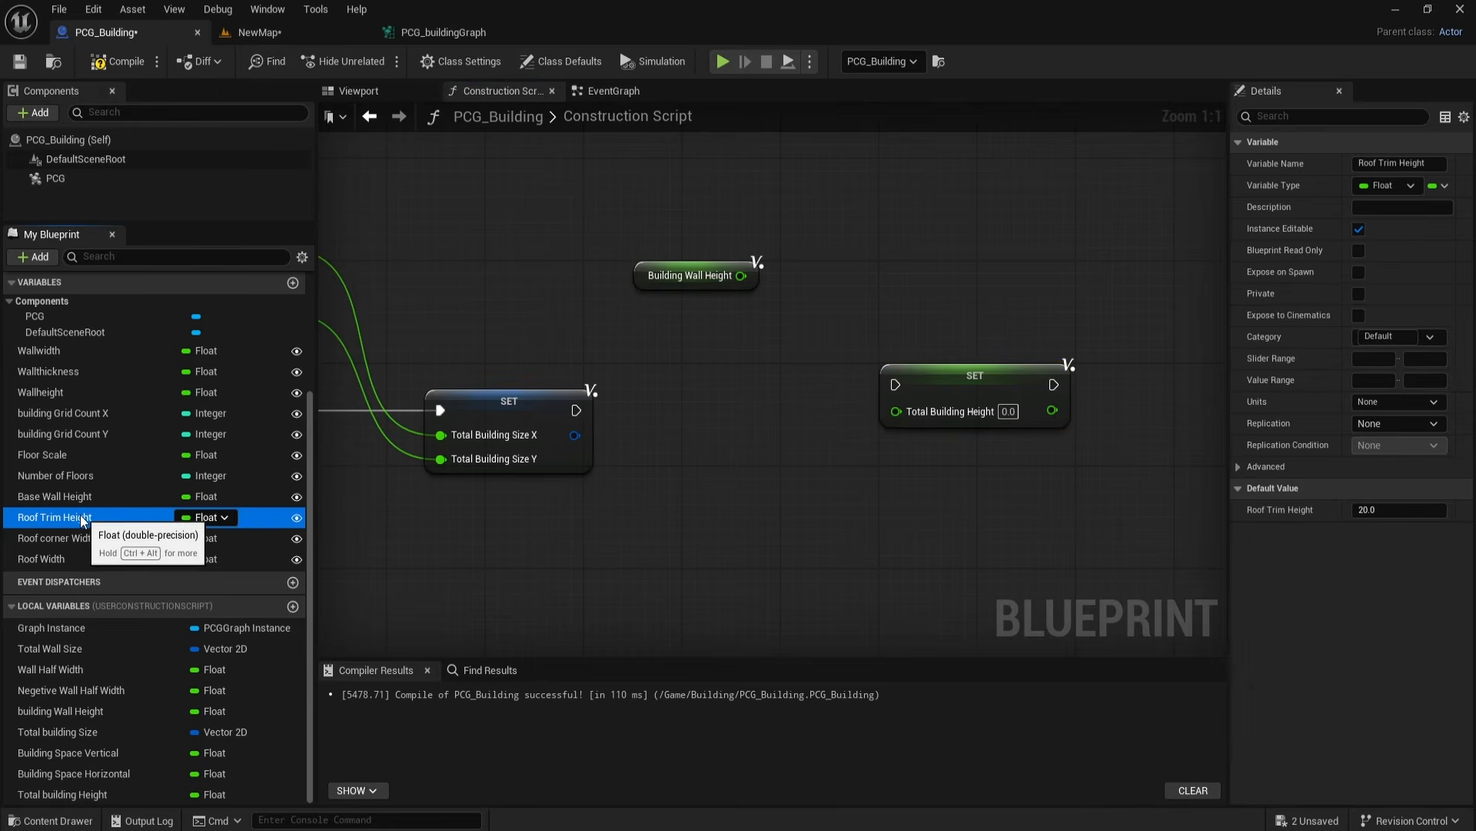
pyautogui.moveTo(85, 517); pyautogui.dragTo(696, 323)
pyautogui.click(729, 336)
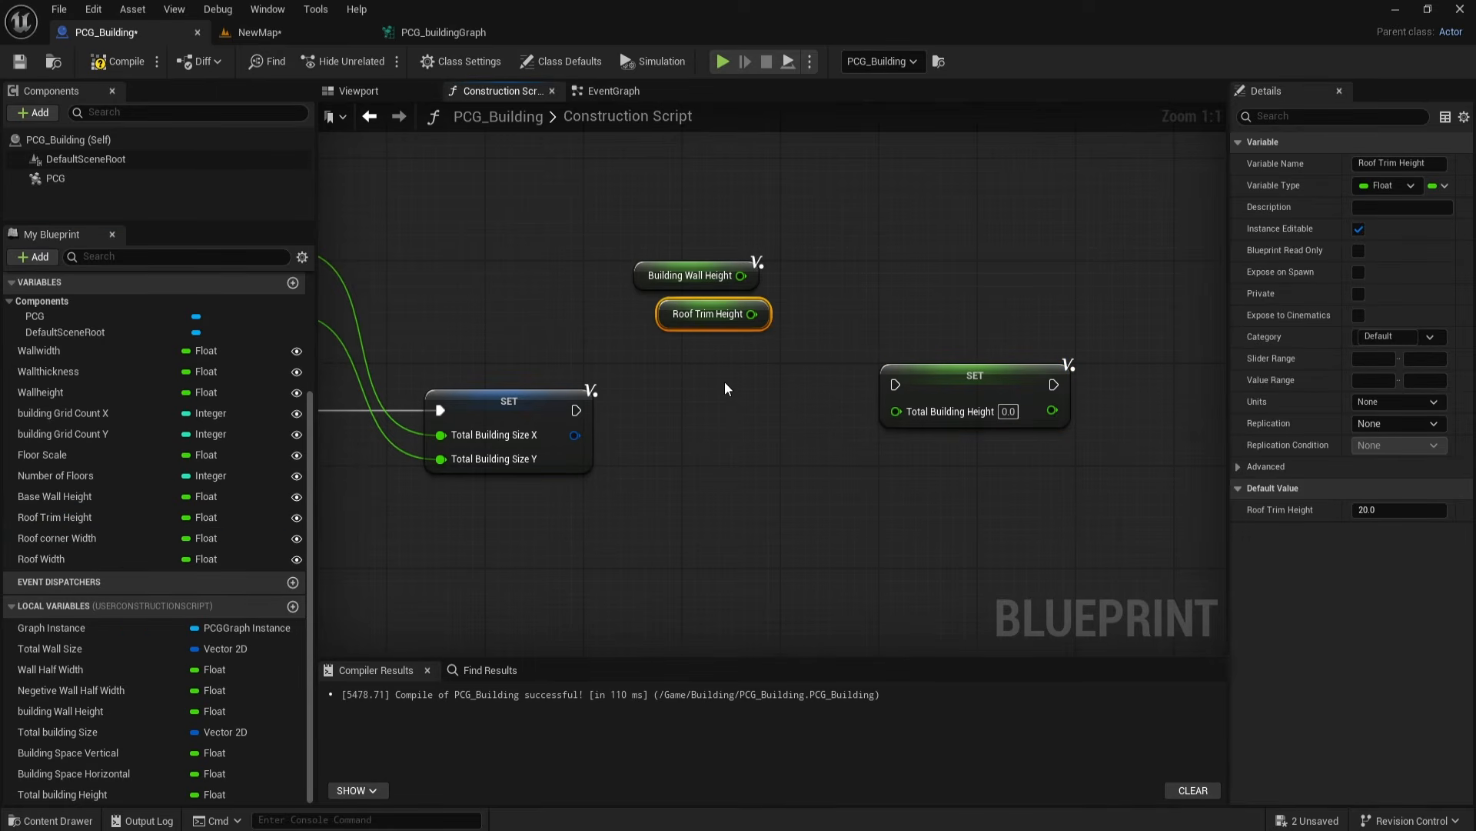
# Step: Check the roof kit mesh's size among the project assets and duplicate the Roof Width variable as Roof Height
pyautogui.click(48, 821)
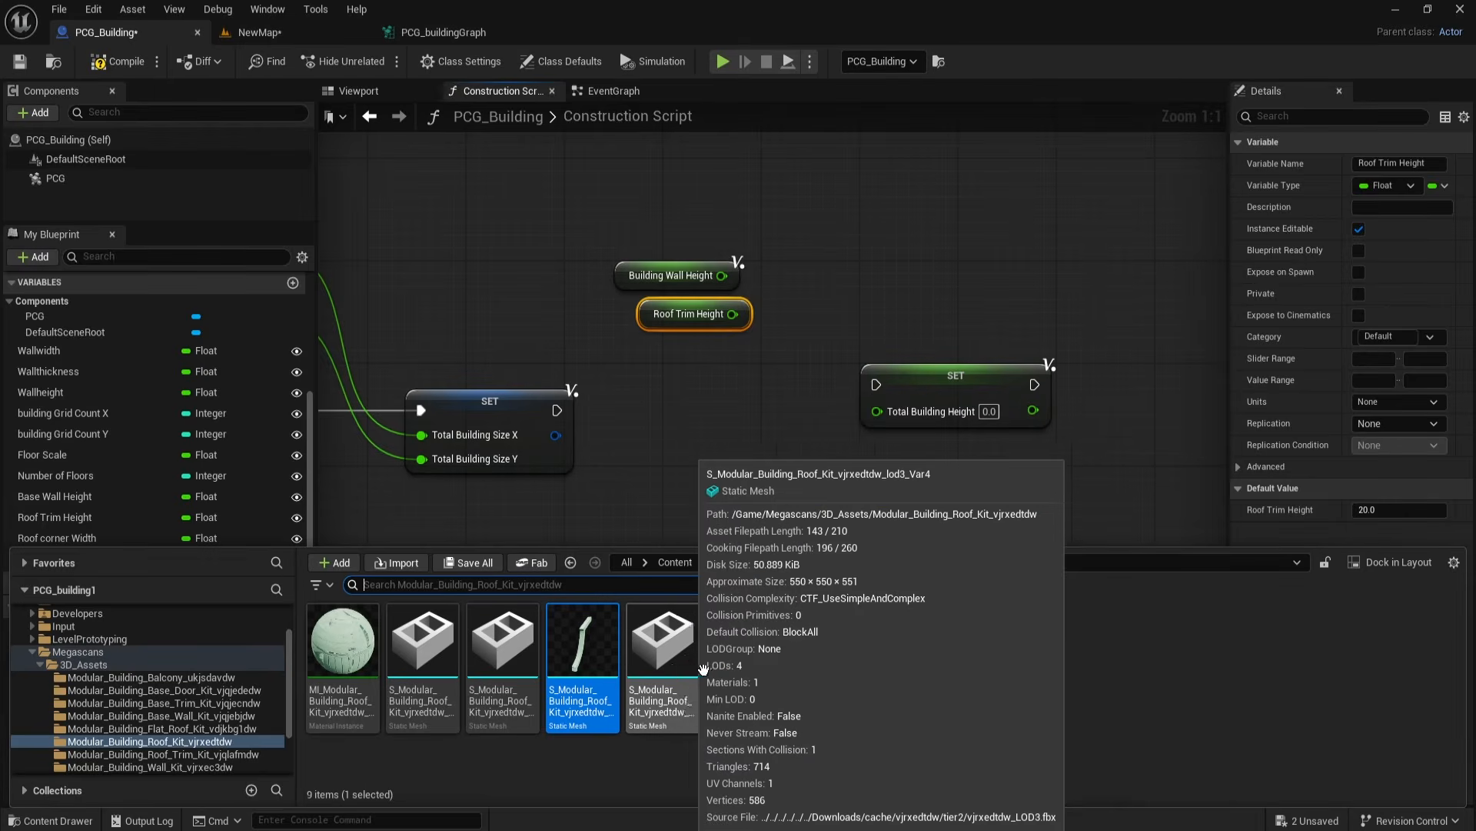
pyautogui.click(695, 536)
pyautogui.click(63, 559)
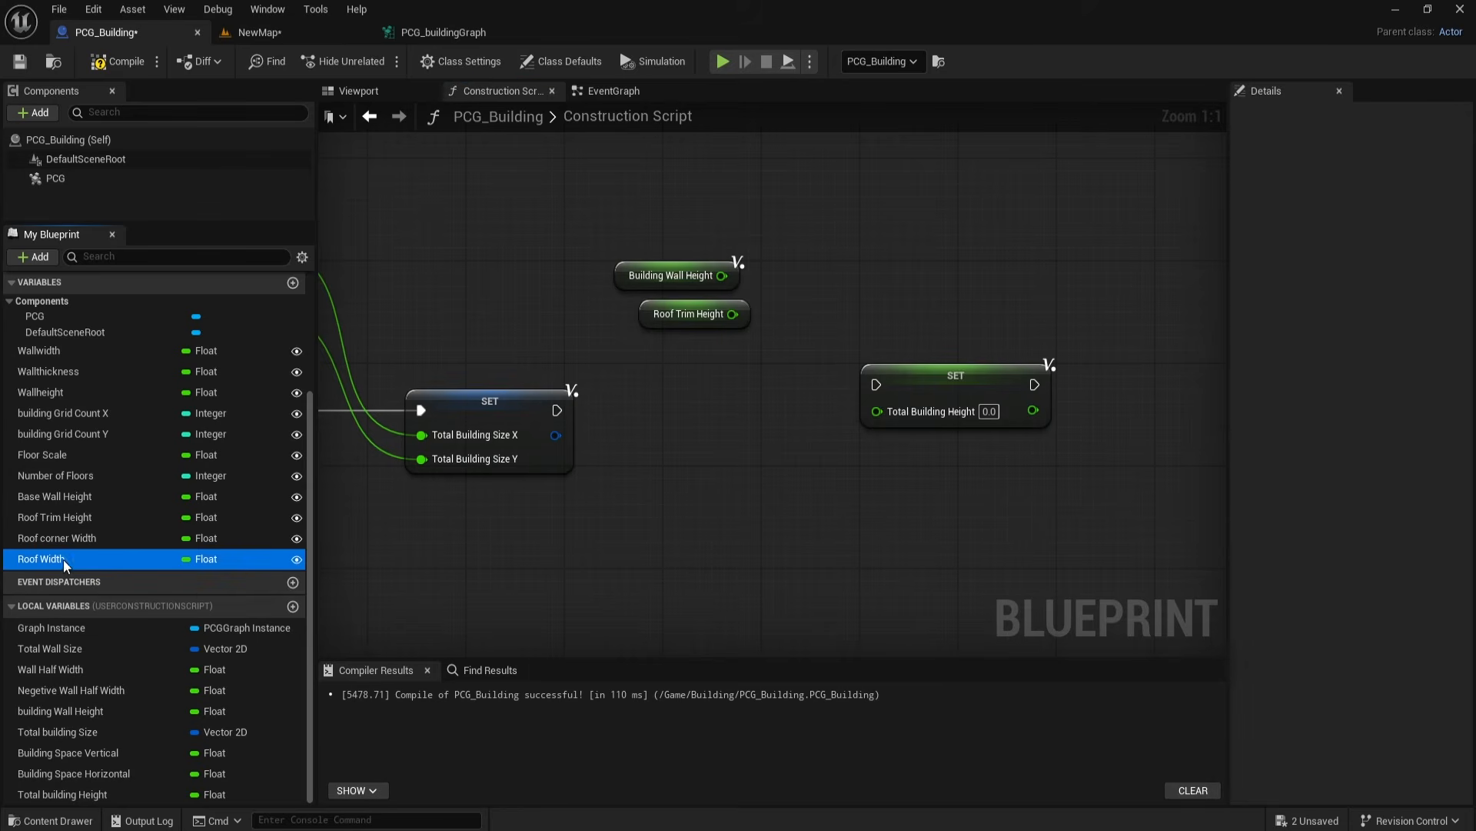
pyautogui.hotkey('ctrl', 'd')
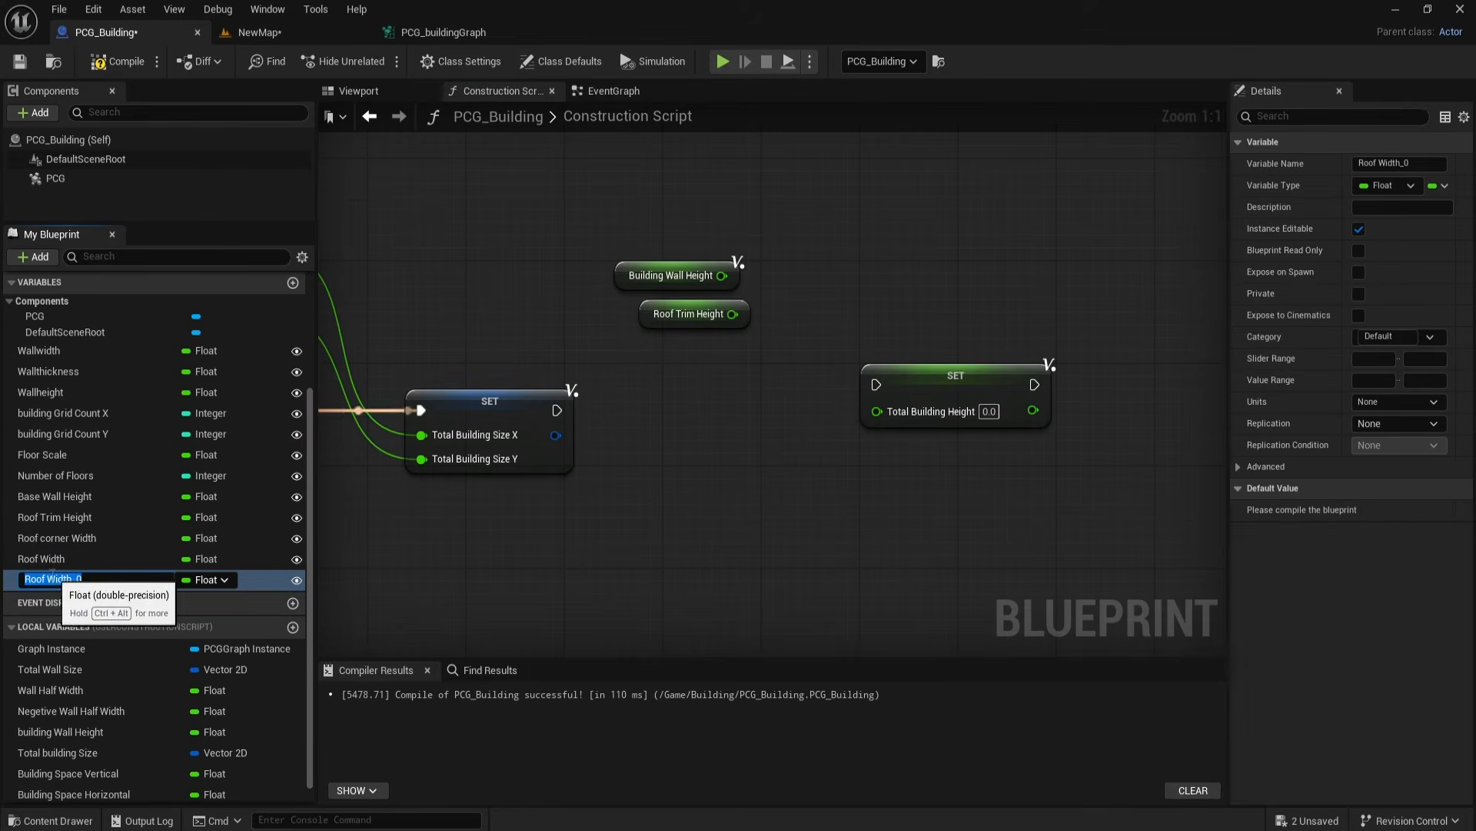
pyautogui.write('Heigh')
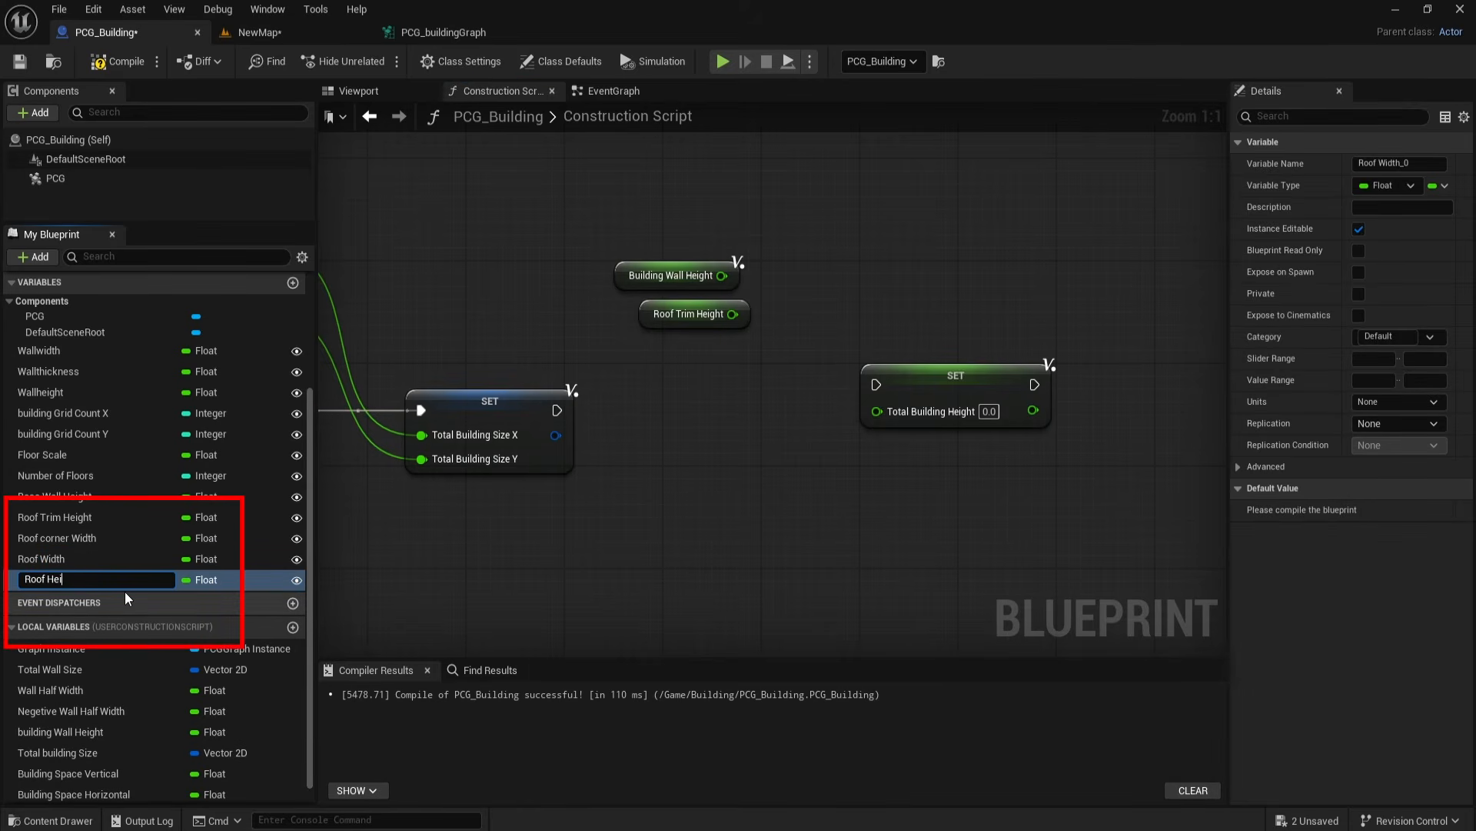
pyautogui.click(505, 523)
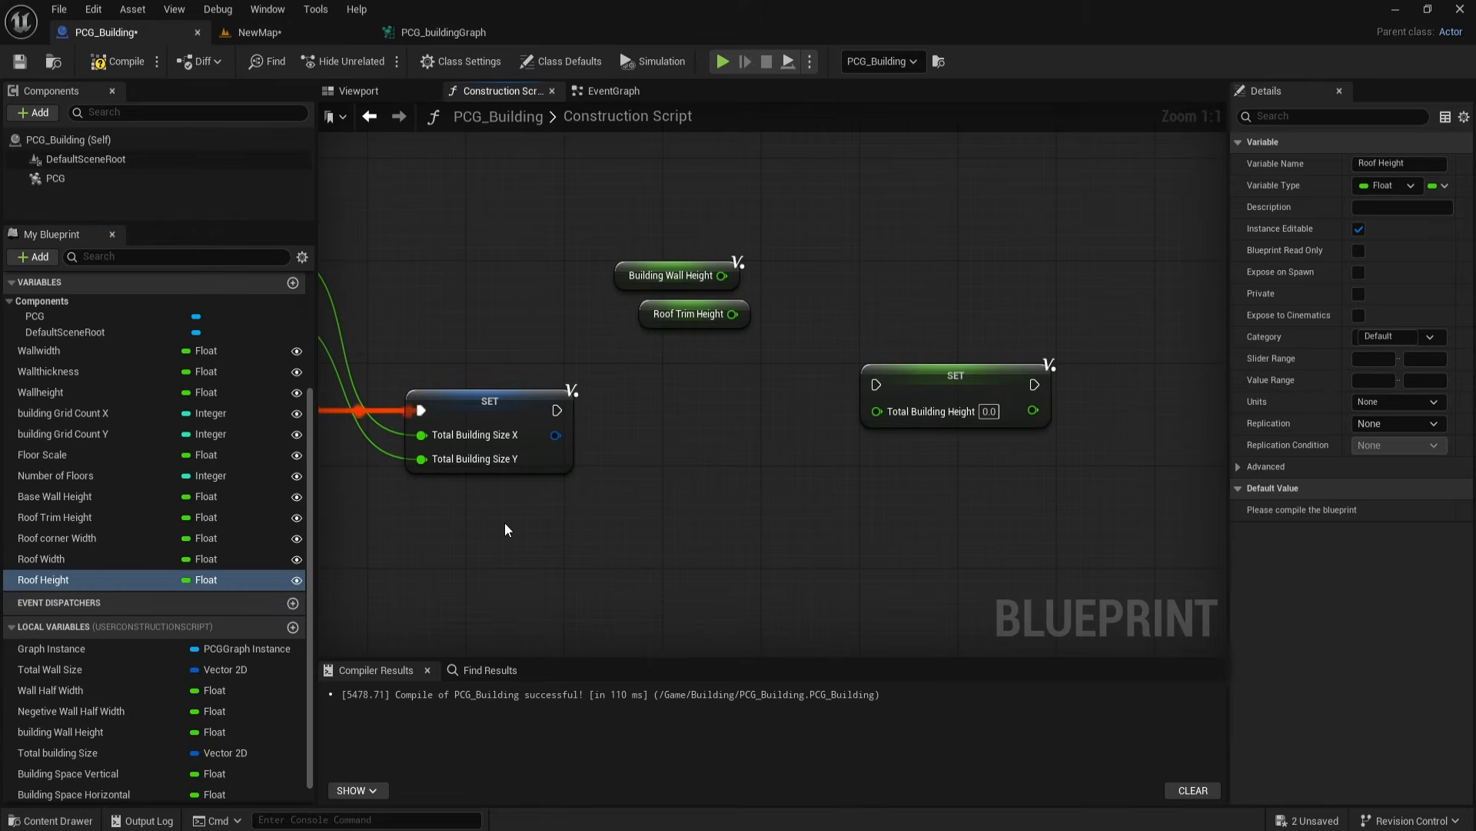
# Step: Compile the blueprint and set Roof Height's default value to 550
pyautogui.click(115, 61)
pyautogui.click(1399, 510)
pyautogui.write('550')
pyautogui.press('Return')
pyautogui.click(725, 602)
# Step: Add a Roof Height getter and sum Building Wall Height, Roof Trim Height and Roof Height in a three-input Add node
pyautogui.click(115, 580)
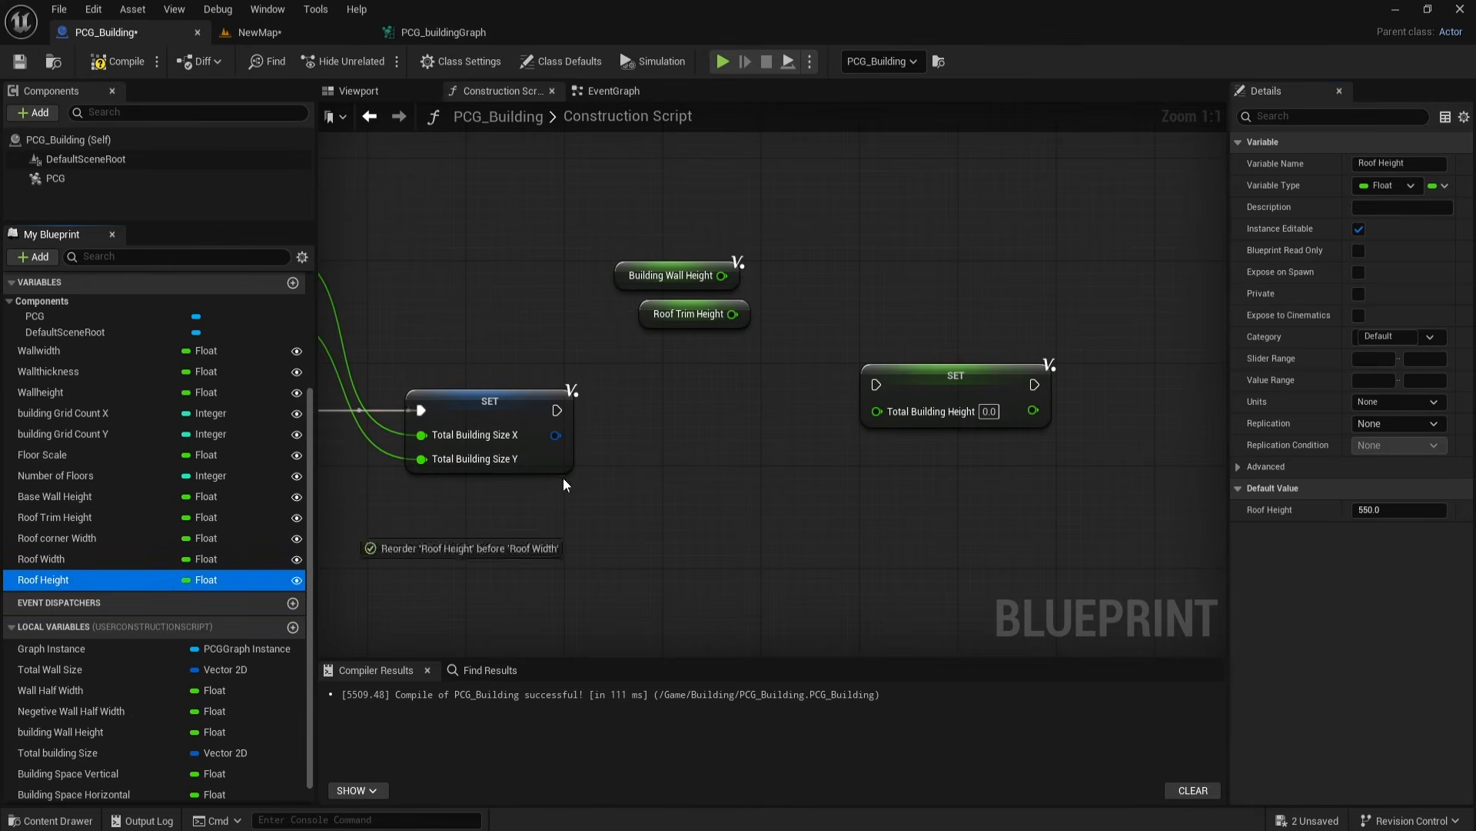
pyautogui.moveTo(663, 366); pyautogui.dragTo(669, 379)
pyautogui.click(693, 397)
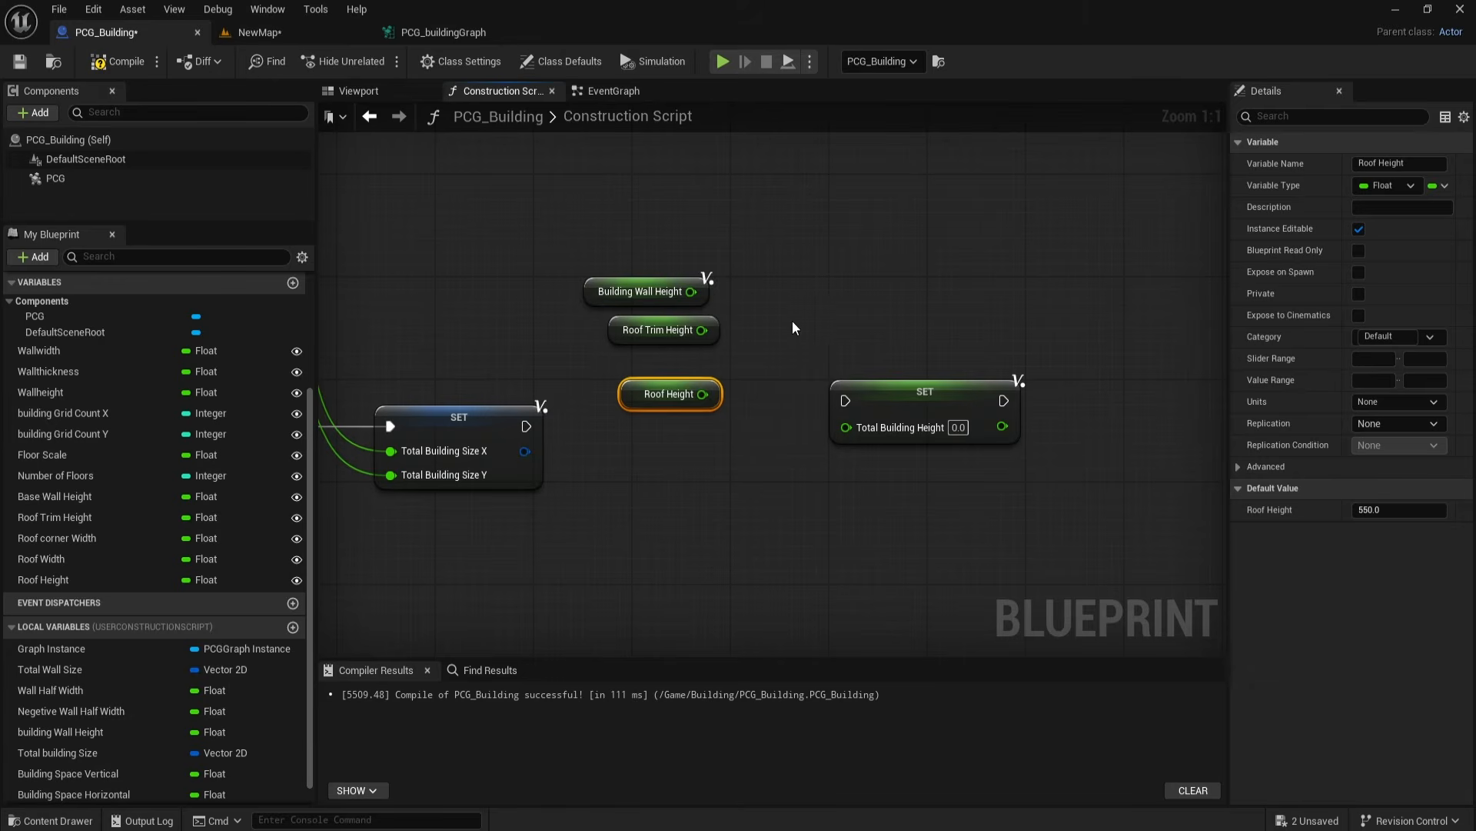
pyautogui.moveTo(692, 292); pyautogui.dragTo(764, 315)
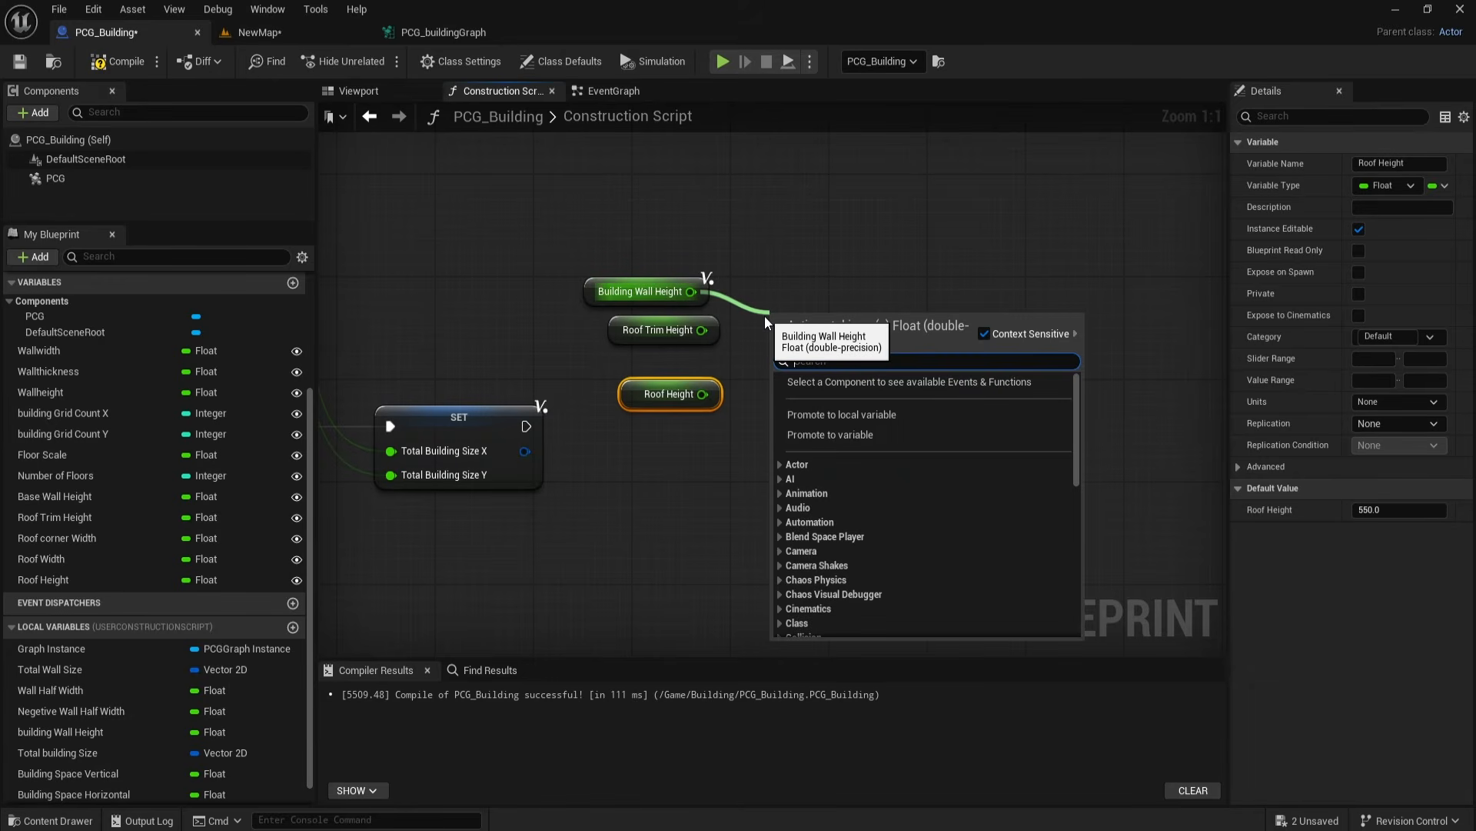
pyautogui.write('+')
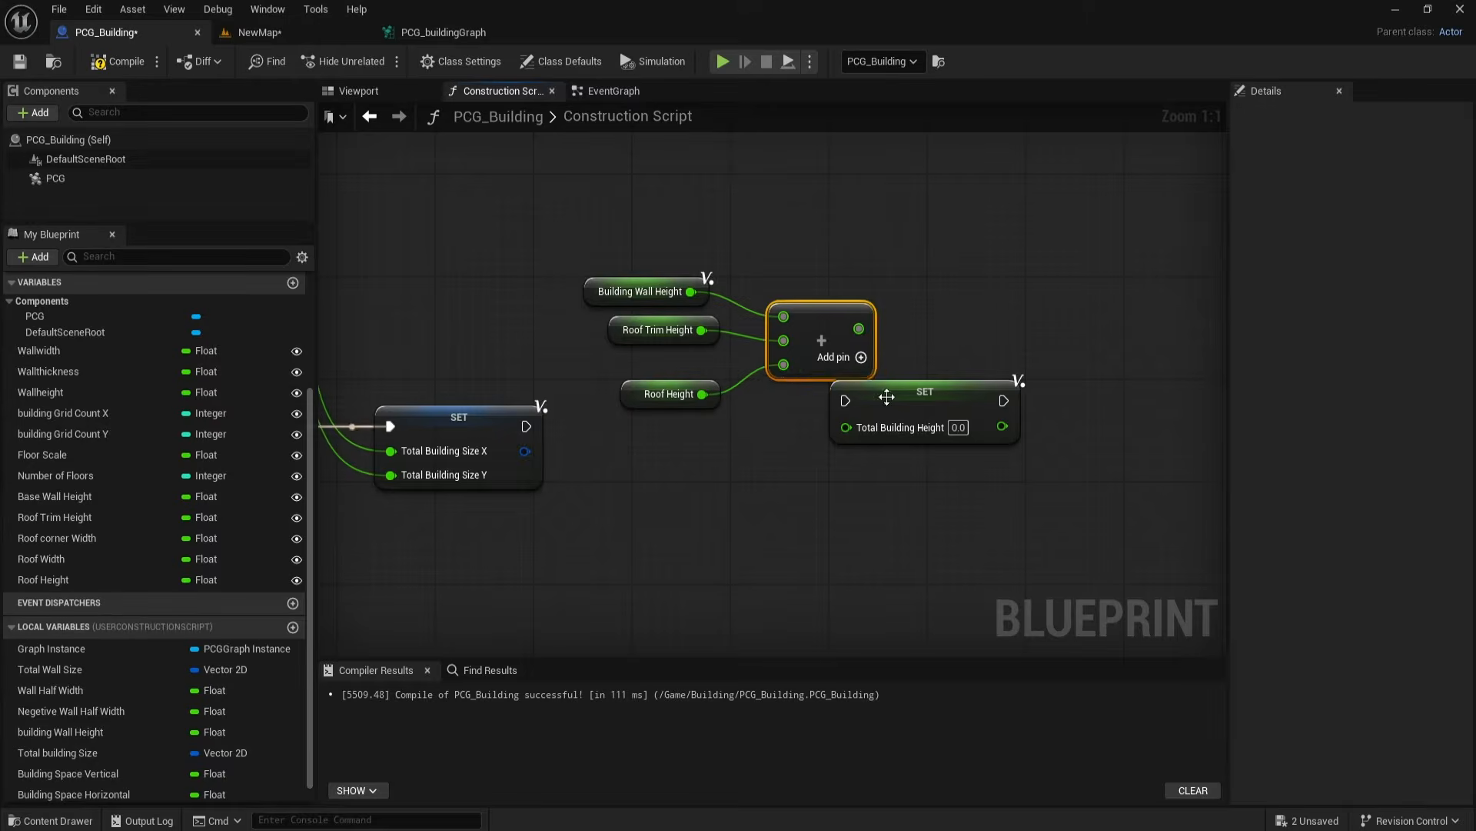
# Step: Chain the Total Building Height setter after Total Building Size, feed it the height sum, tidy the nodes, then compile and save
pyautogui.moveTo(803, 412); pyautogui.dragTo(952, 427)
pyautogui.moveTo(528, 427); pyautogui.dragTo(998, 417)
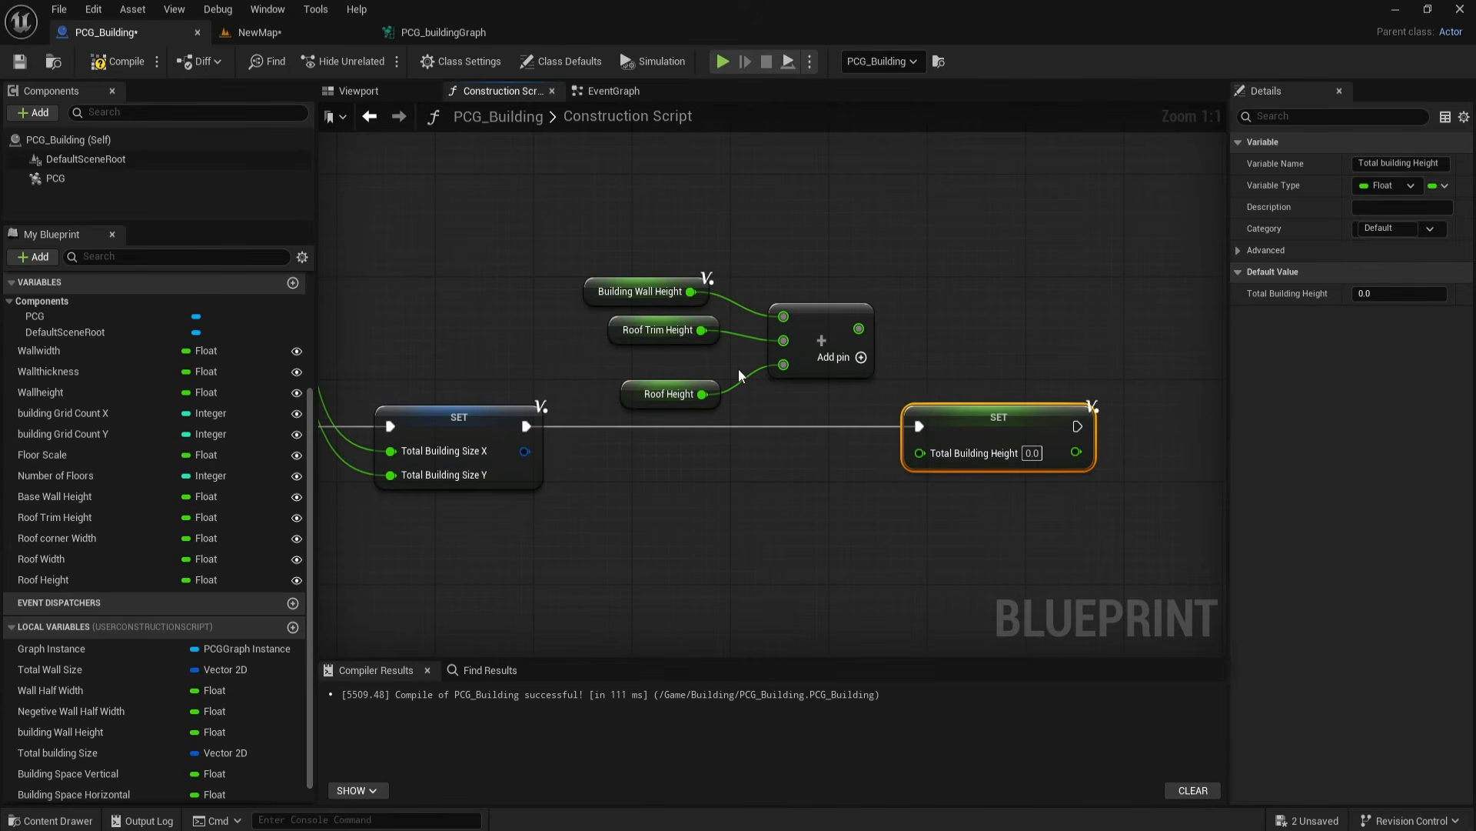
pyautogui.moveTo(588, 251); pyautogui.dragTo(784, 400)
pyautogui.moveTo(834, 320); pyautogui.dragTo(914, 455)
pyautogui.moveTo(921, 446); pyautogui.dragTo(901, 421, button='right')
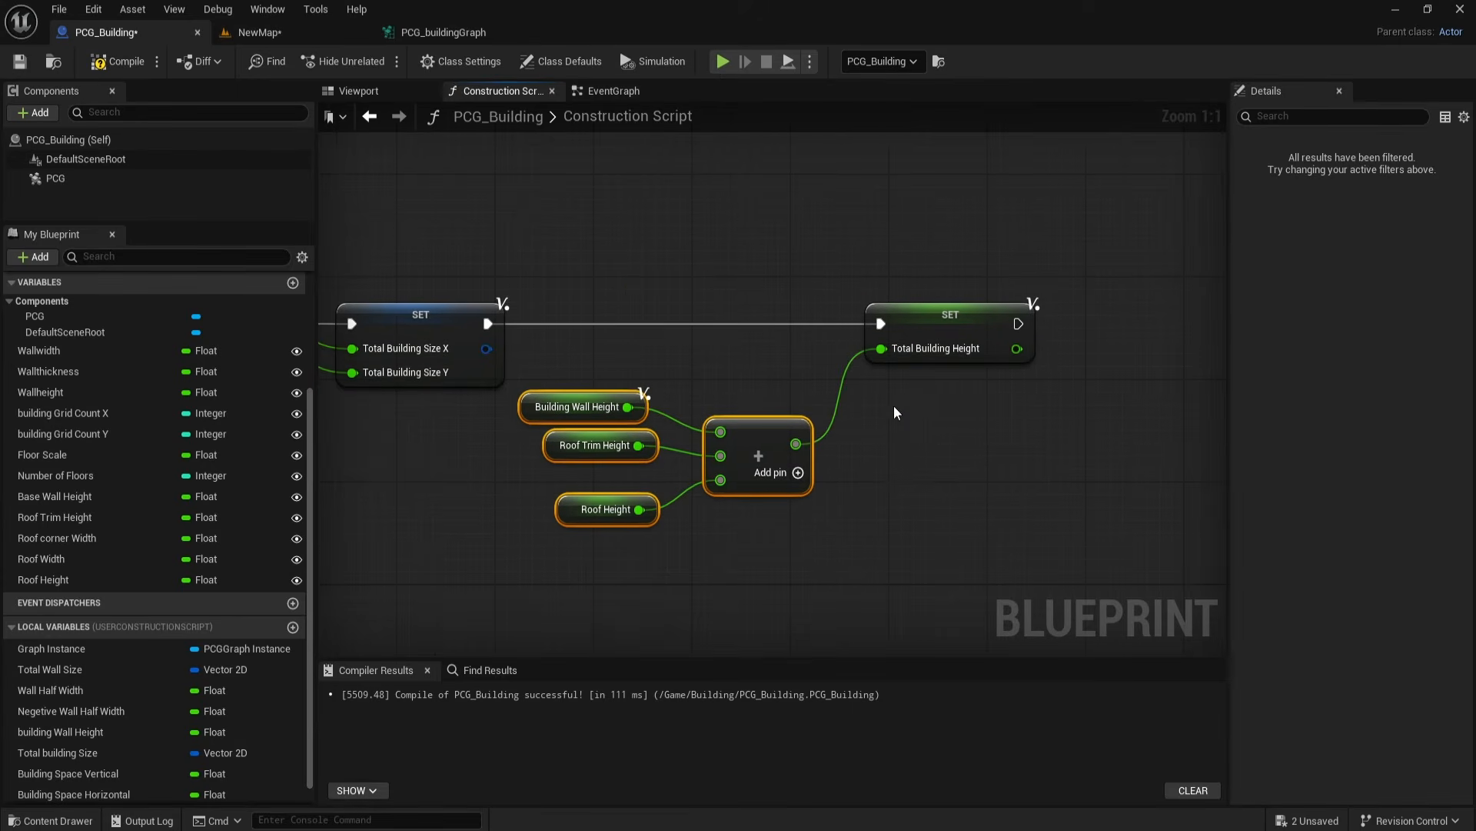
pyautogui.moveTo(941, 318); pyautogui.dragTo(929, 319)
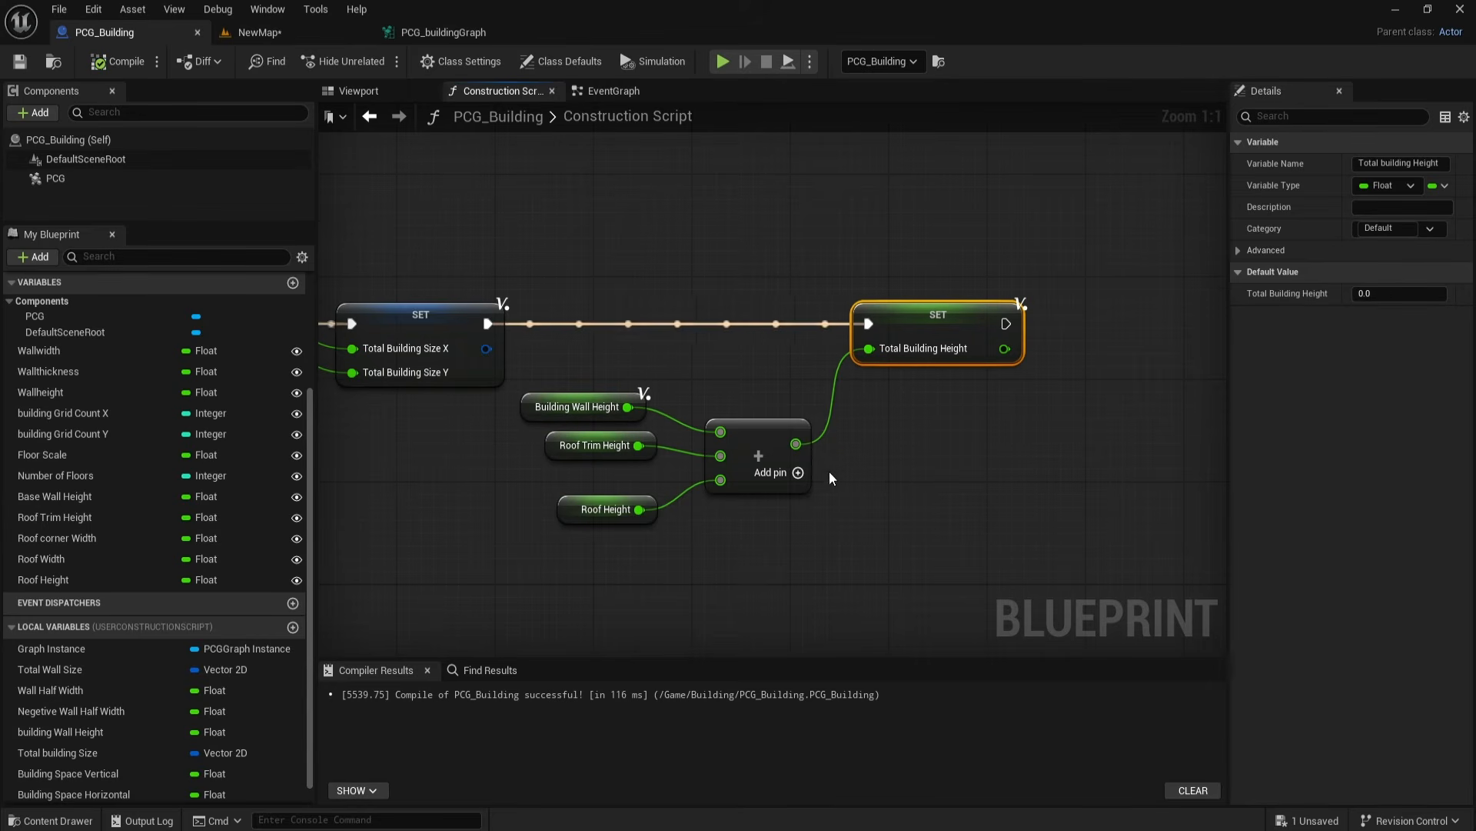
# Step: Nudge the Last_roof_Vertical Set Vector Parameter node into place at the end of the roof chain
pyautogui.scroll(-6, 723, 565)
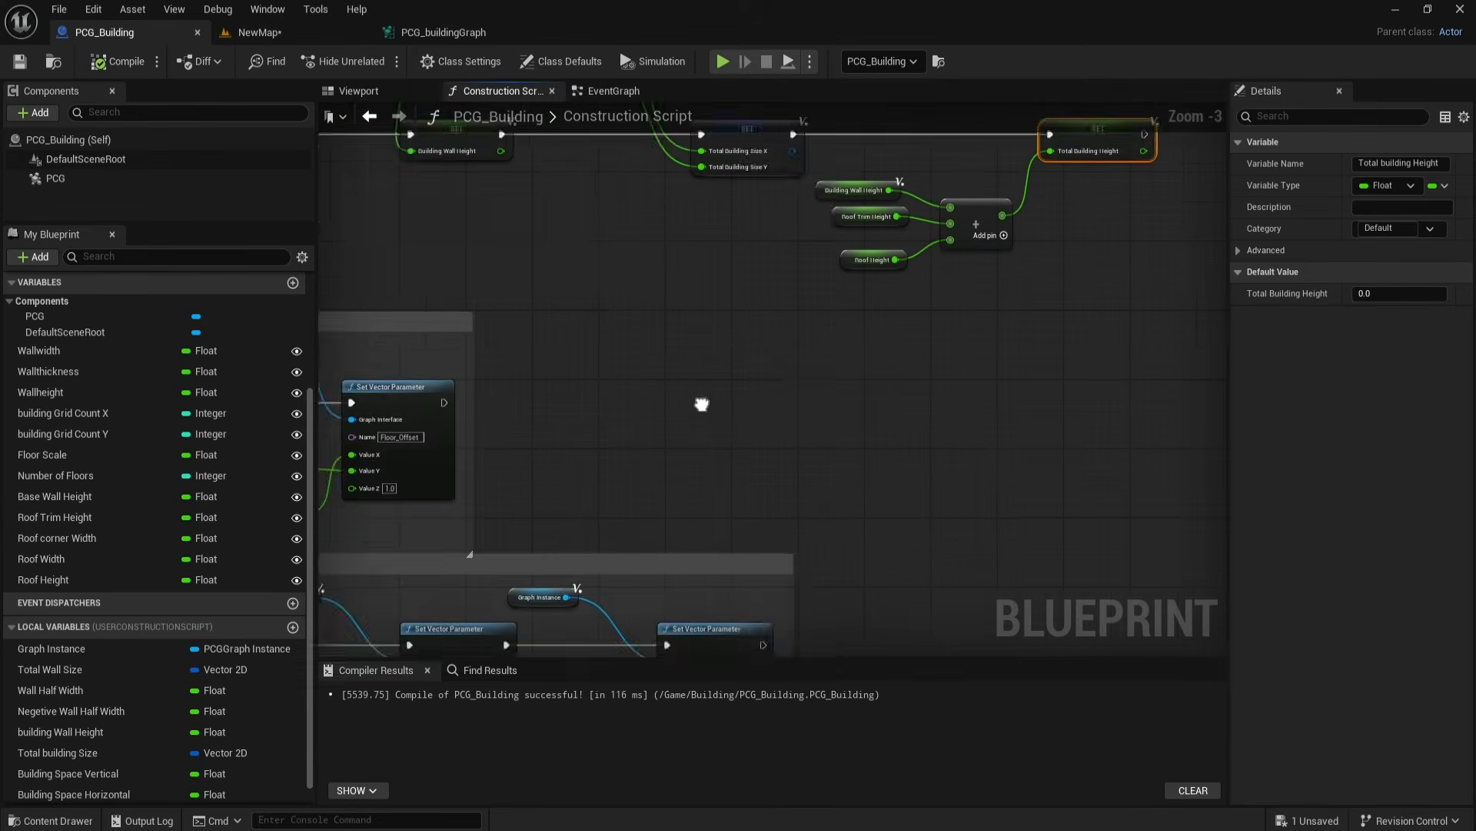
pyautogui.scroll(3, 620, 505)
pyautogui.moveTo(574, 516); pyautogui.dragTo(538, 266, button='right')
pyautogui.moveTo(911, 330); pyautogui.dragTo(911, 337)
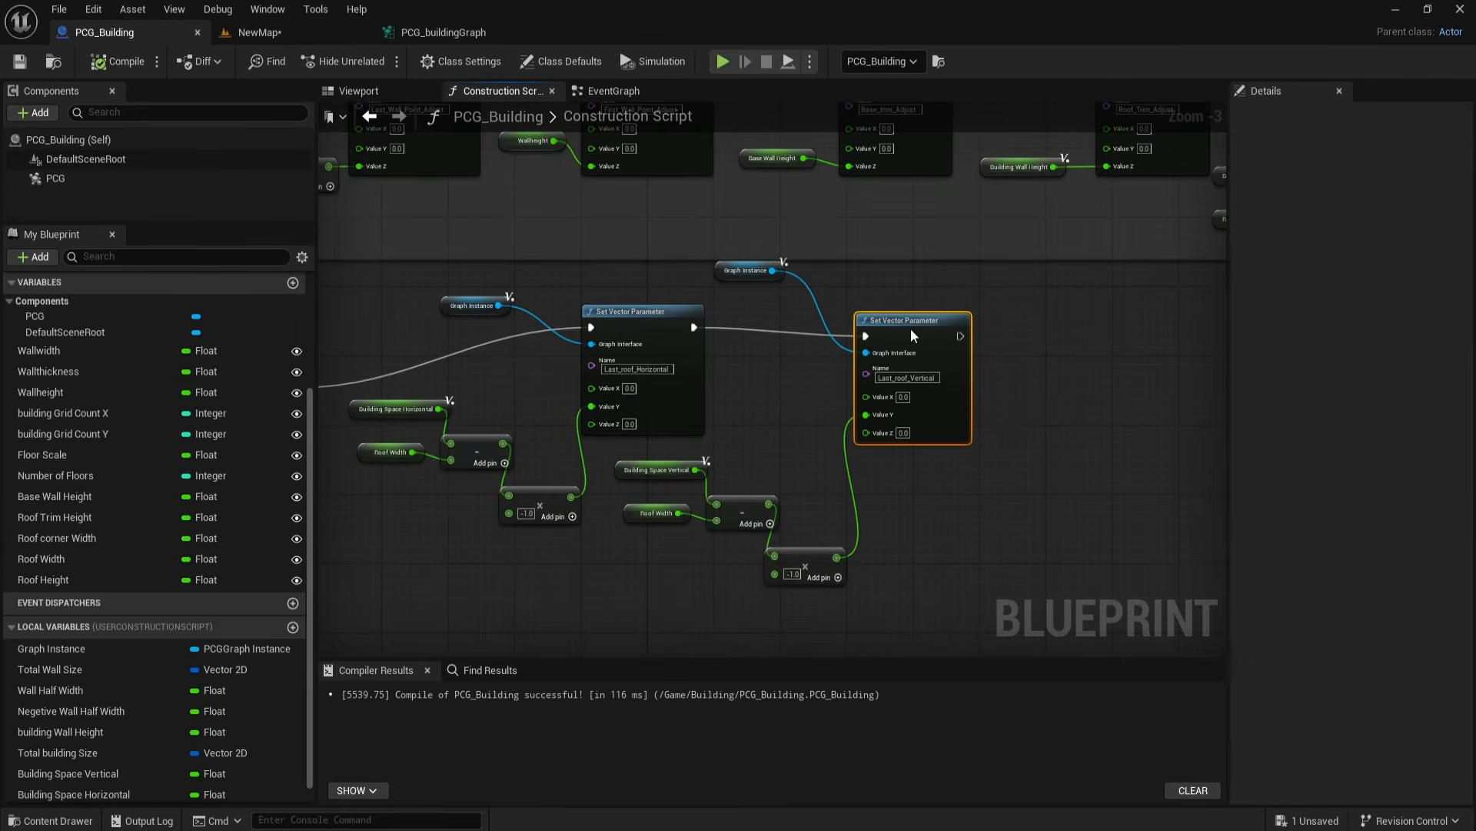
pyautogui.moveTo(997, 489); pyautogui.dragTo(885, 483, button='right')
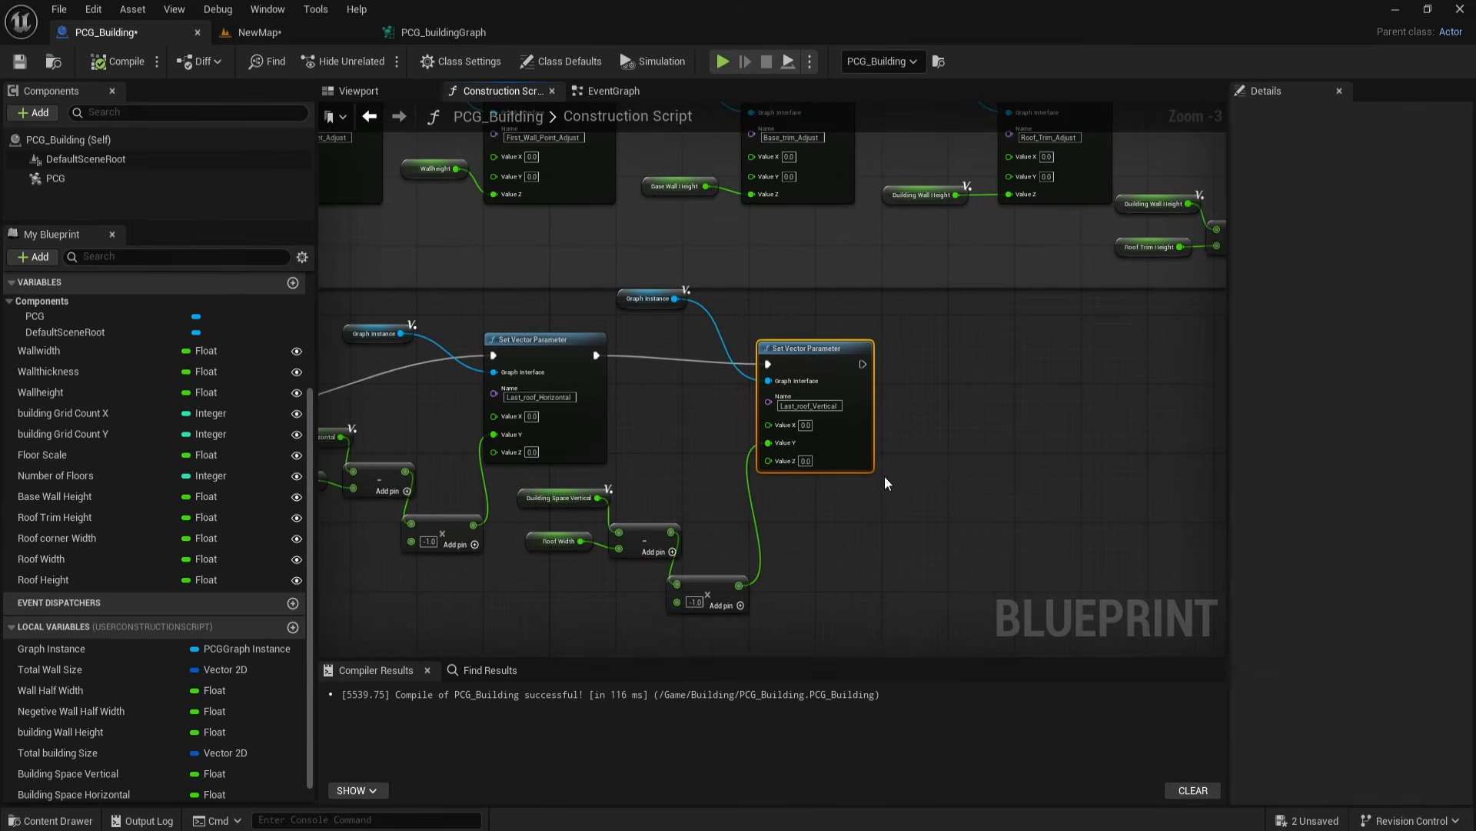
# Step: Duplicate the last Graph Instance and Set Vector Parameter nodes and chain the copy's execution after Last_roof_Vertical
pyautogui.moveTo(643, 272); pyautogui.dragTo(813, 358)
pyautogui.hotkey('ctrl', 'c')
pyautogui.hotkey('ctrl', 'v')
pyautogui.moveTo(1010, 508); pyautogui.dragTo(1092, 377)
pyautogui.click(990, 427)
pyautogui.moveTo(990, 427); pyautogui.dragTo(839, 400, button='right')
pyautogui.moveTo(723, 353); pyautogui.dragTo(935, 361)
pyautogui.moveTo(935, 363); pyautogui.dragTo(841, 349, button='right')
pyautogui.moveTo(876, 343); pyautogui.dragTo(867, 335)
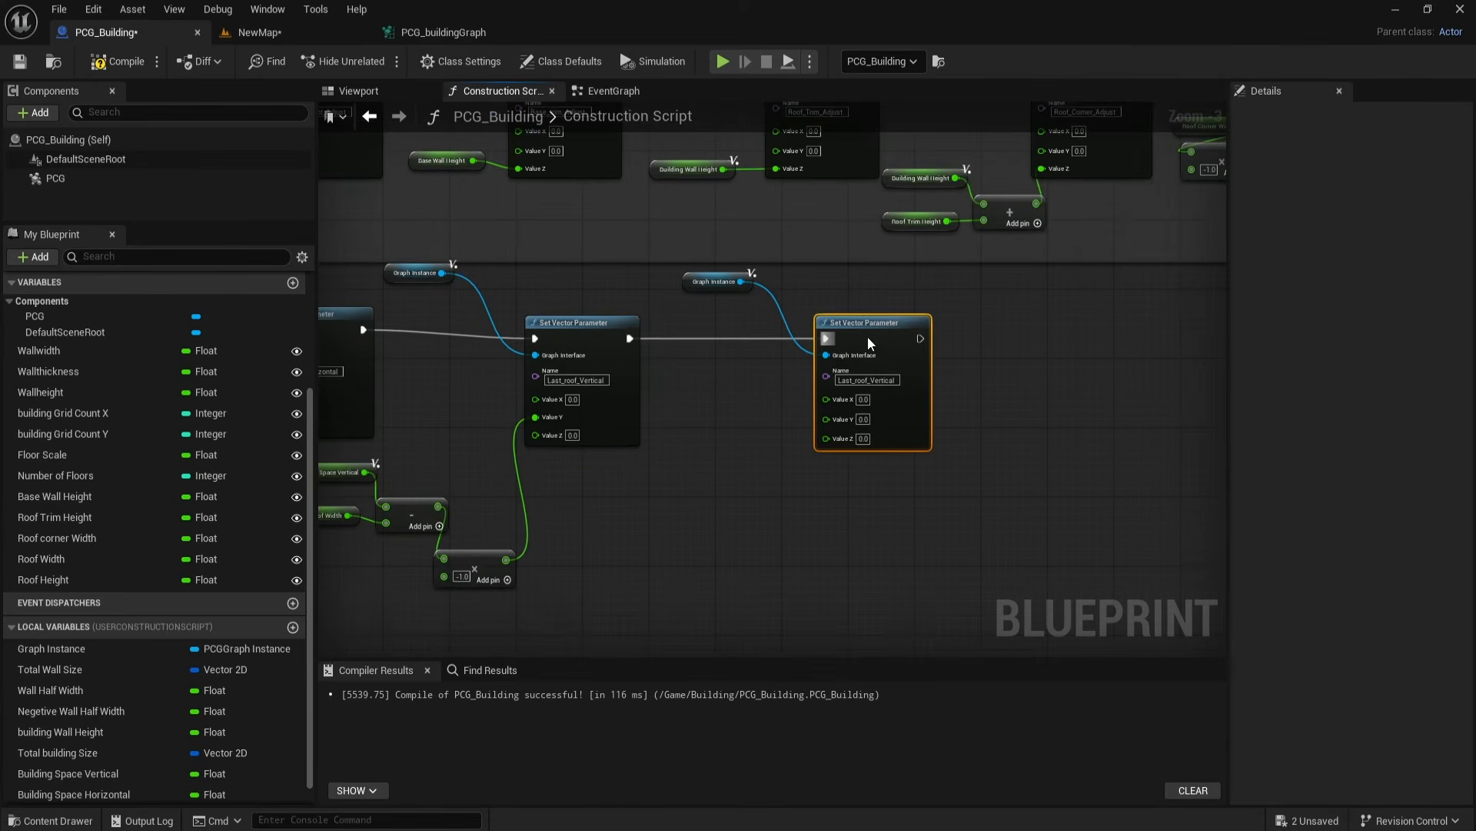
# Step: Rename the duplicated Set Vector Parameter node's target to Roof_Top_height_Adjust, taking the name from the PCG_buildingGraph parameters
pyautogui.click(307, 33)
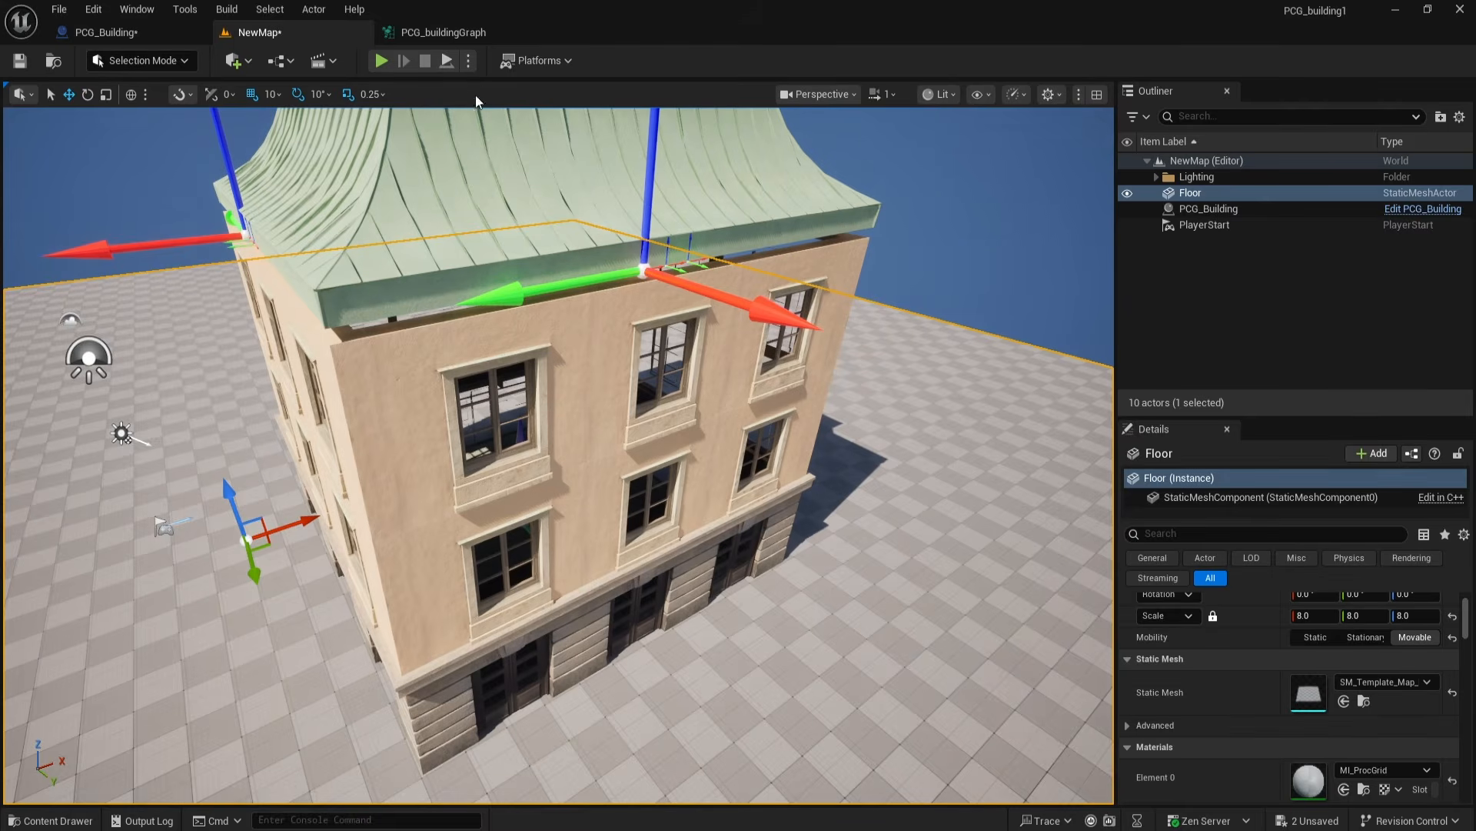
pyautogui.click(439, 33)
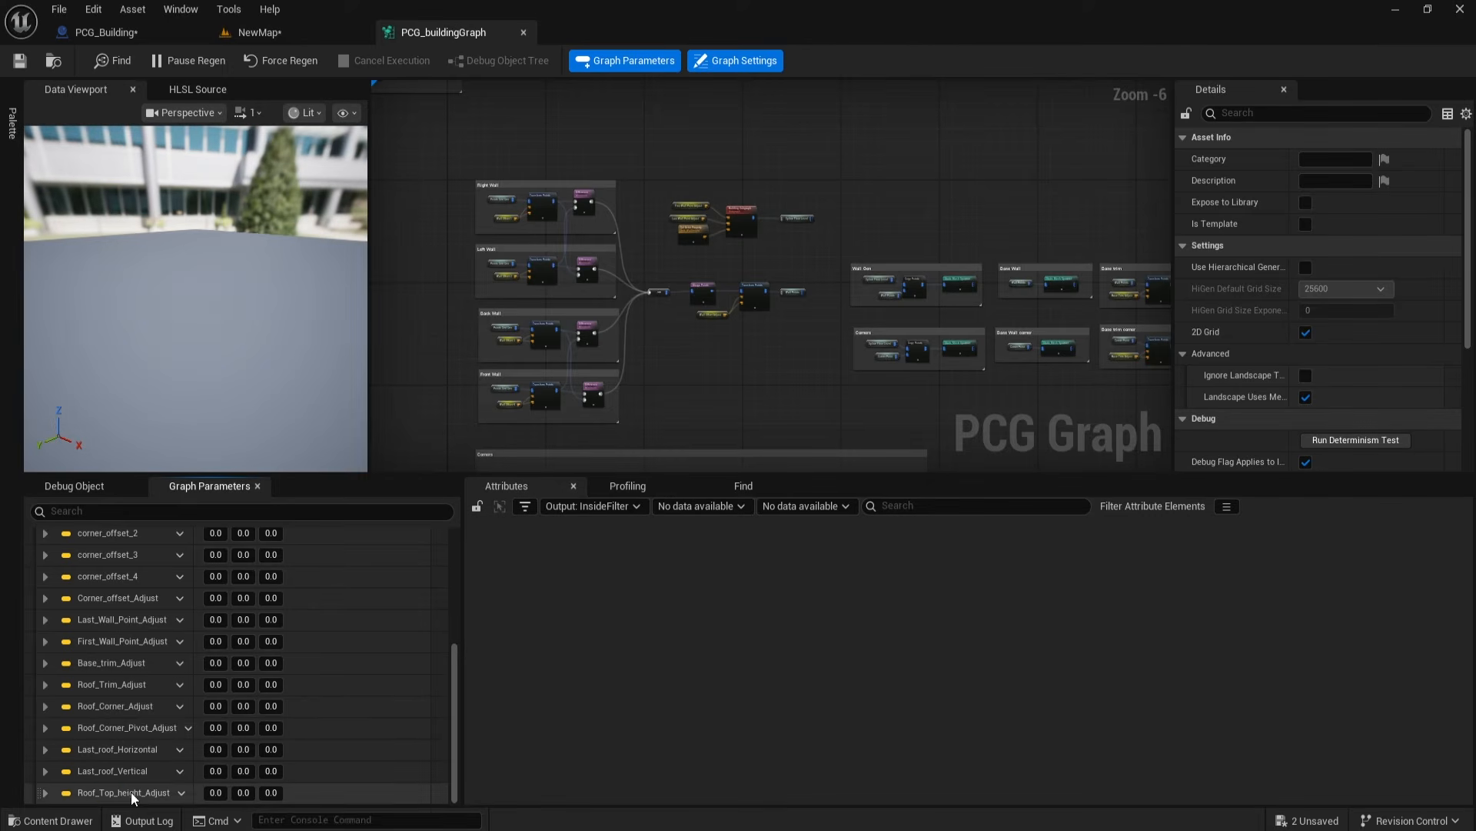
pyautogui.click(265, 32)
pyautogui.click(108, 32)
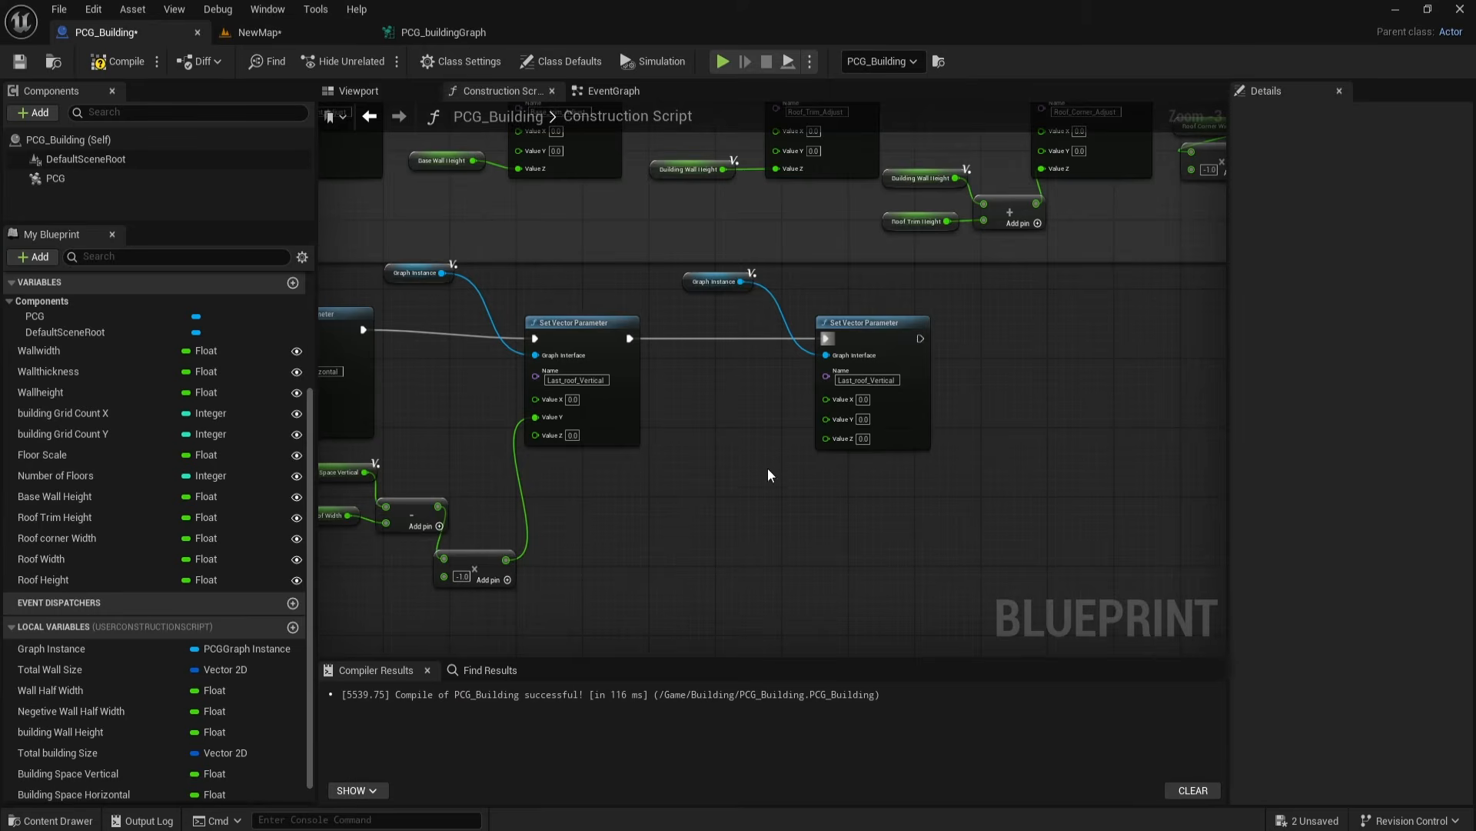
pyautogui.scroll(3, 842, 399)
pyautogui.click(876, 375)
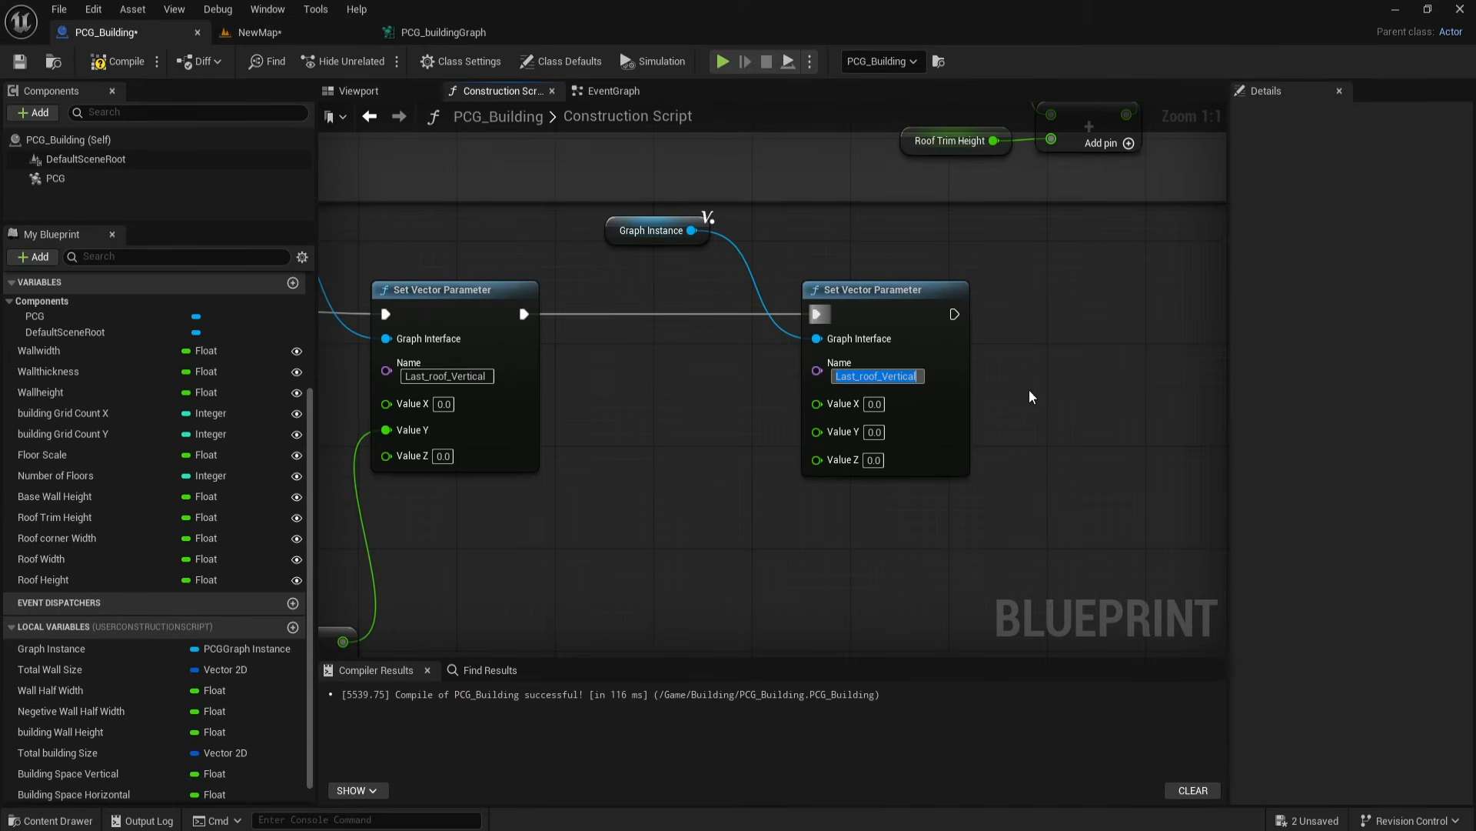
pyautogui.hotkey('ctrl', 'v')
pyautogui.press('Return')
# Step: Feed a Total Building Height getter into Value Z of the Roof_Top_height_Adjust node, then compile and save PCG_Building
pyautogui.moveTo(817, 523); pyautogui.dragTo(773, 509, button='right')
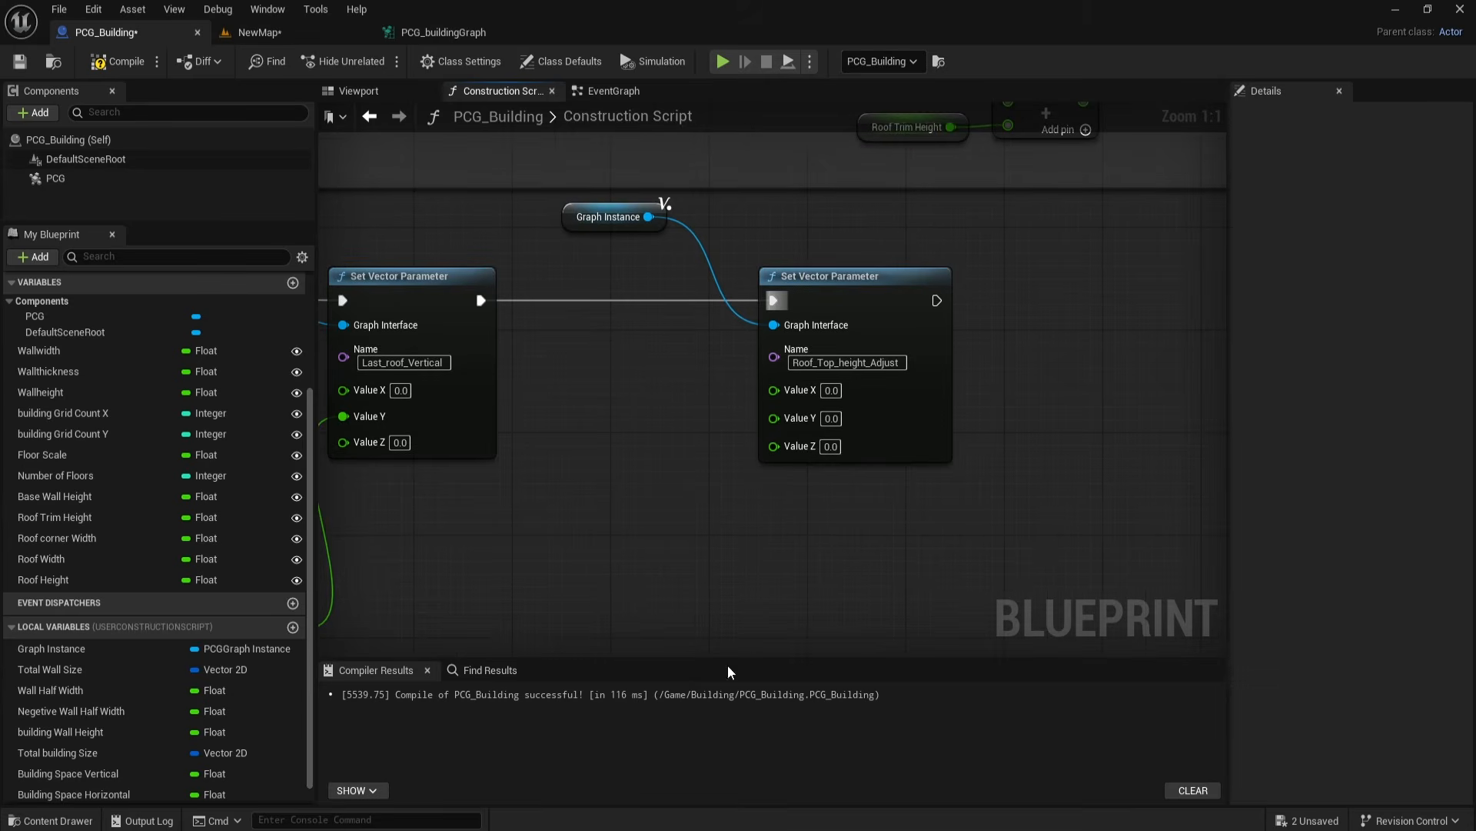
pyautogui.scroll(-1, 154, 758)
pyautogui.keyDown('ctrl'); pyautogui.moveTo(61, 793); pyautogui.dragTo(775, 449); pyautogui.keyUp('ctrl')
pyautogui.moveTo(686, 465); pyautogui.dragTo(653, 436)
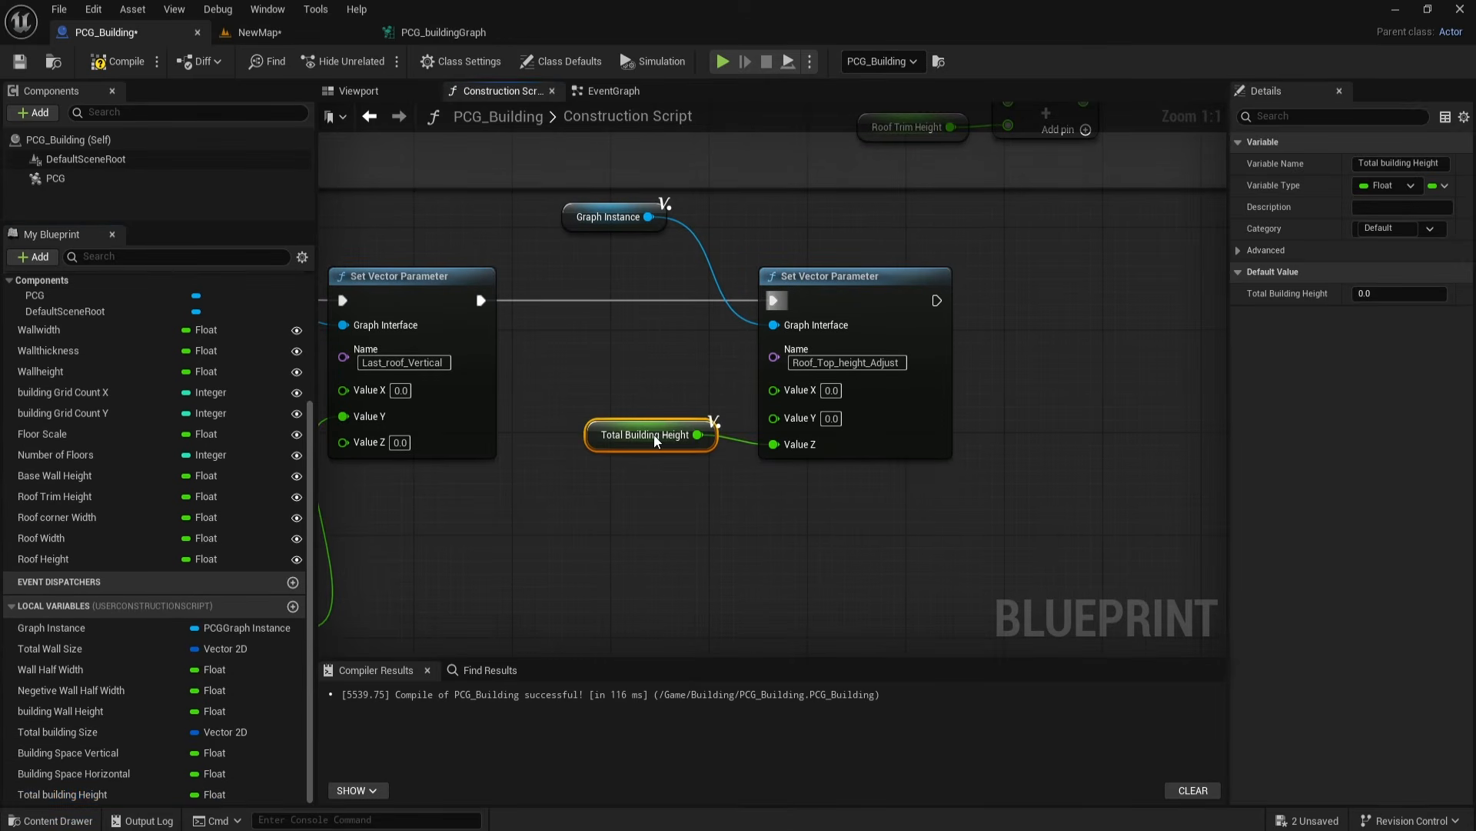
pyautogui.moveTo(744, 550); pyautogui.dragTo(809, 578, button='right')
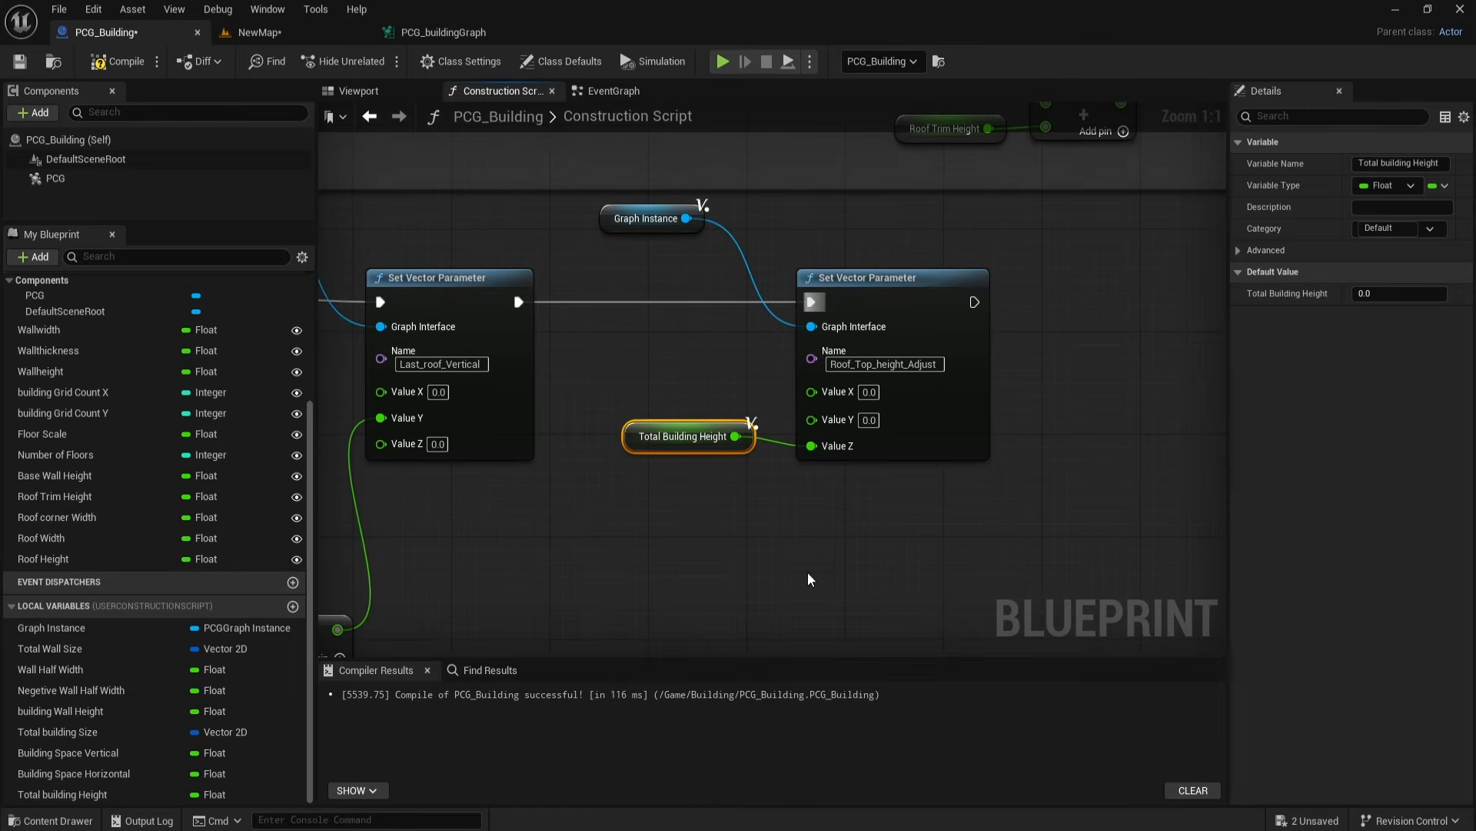
pyautogui.moveTo(708, 488); pyautogui.dragTo(723, 502, button='right')
pyautogui.click(123, 63)
pyautogui.click(19, 62)
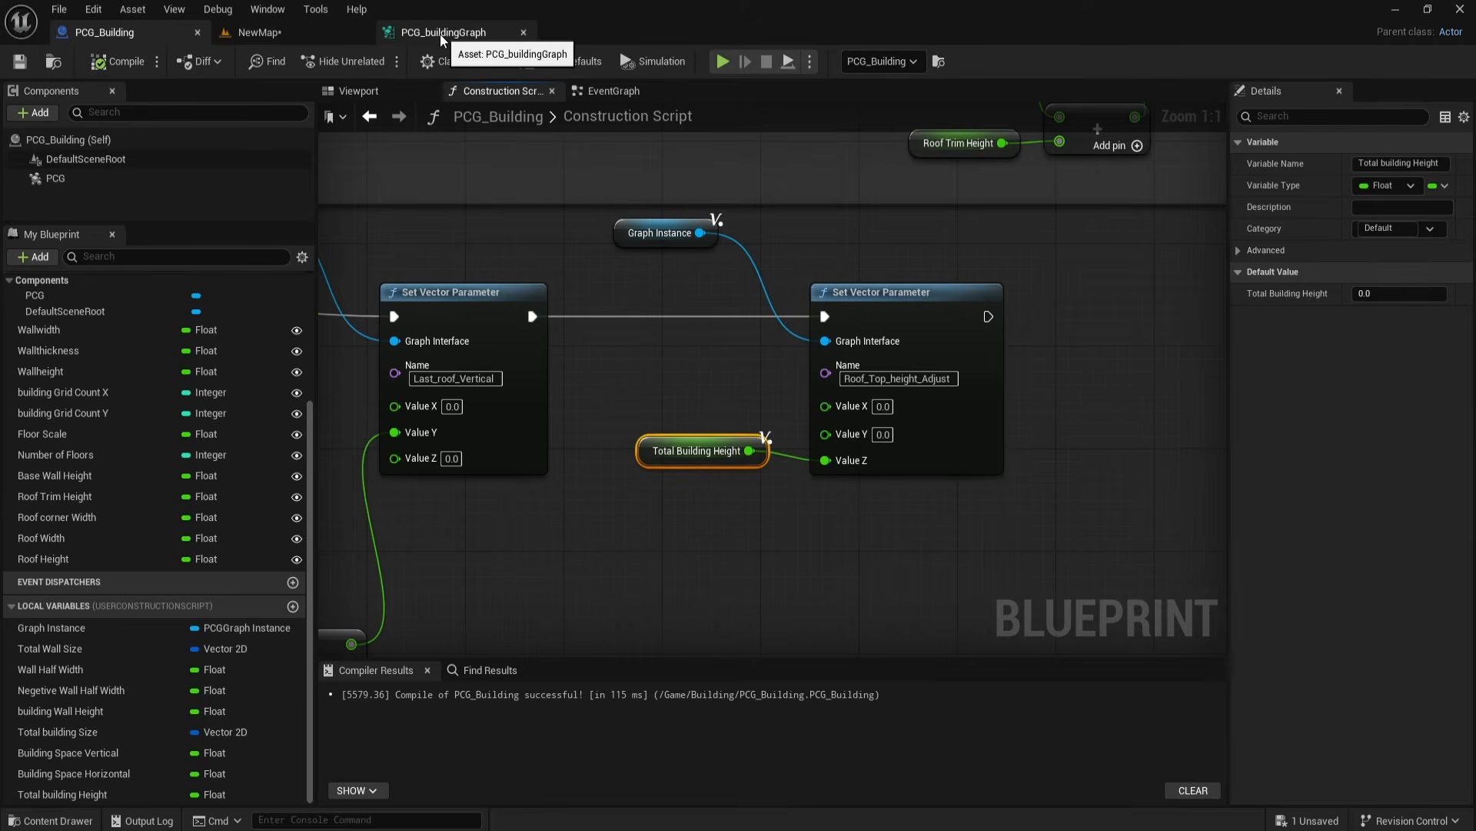
# Step: Force-regenerate PCG_buildingGraph, check the roof top point on the building, and save NewMap
pyautogui.click(314, 33)
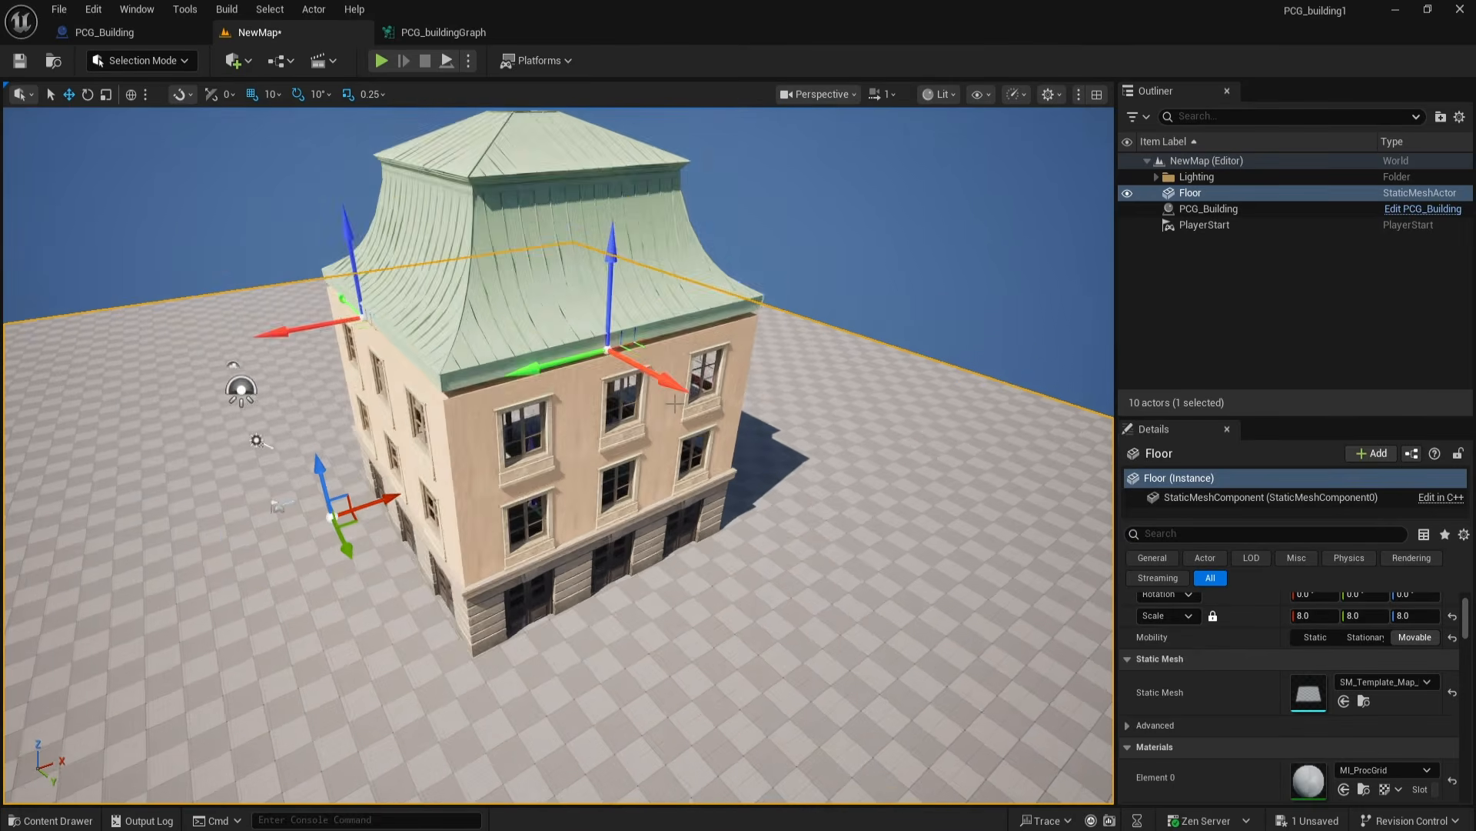
pyautogui.click(431, 32)
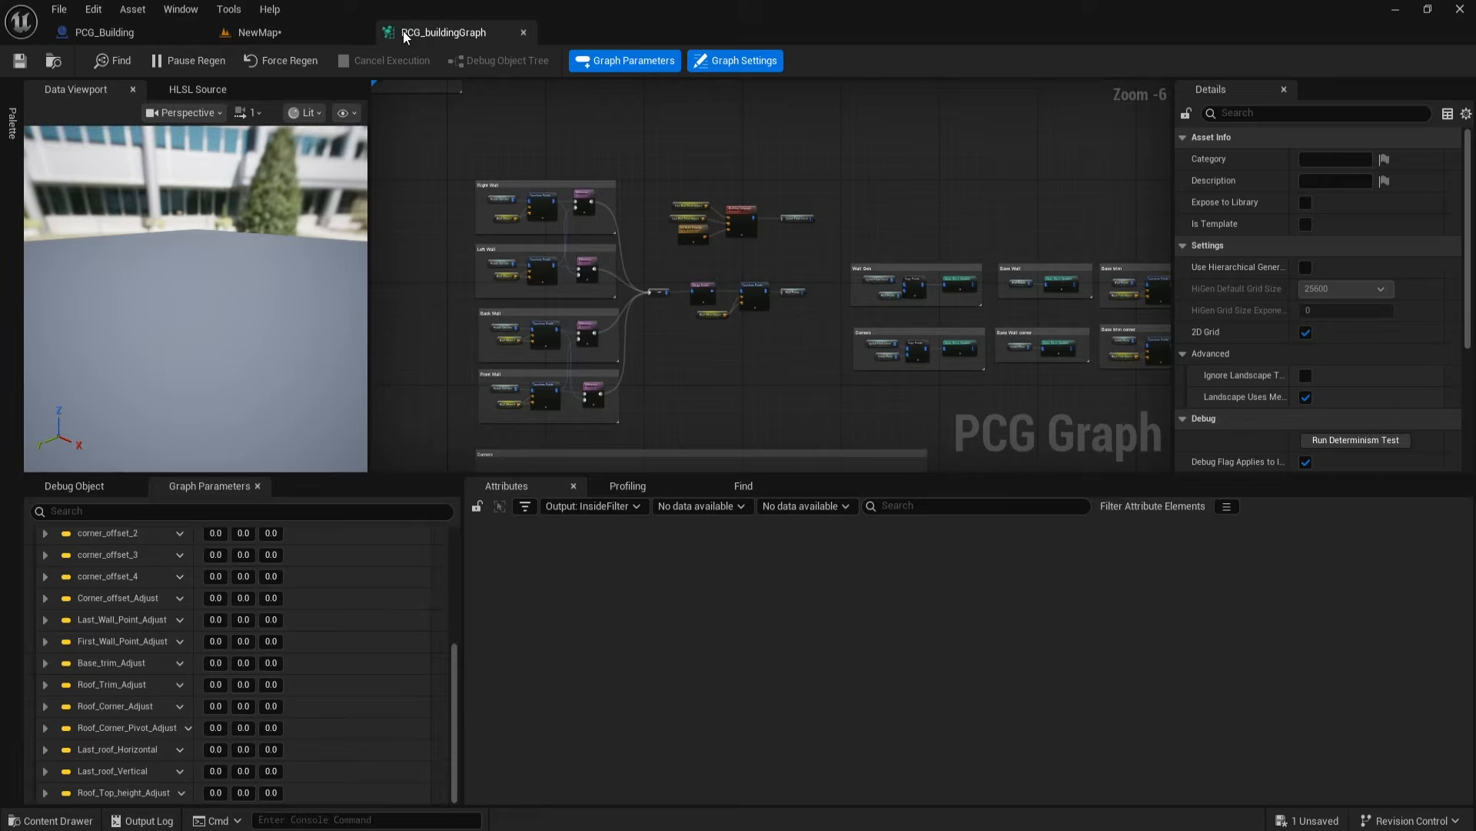
pyautogui.click(306, 60)
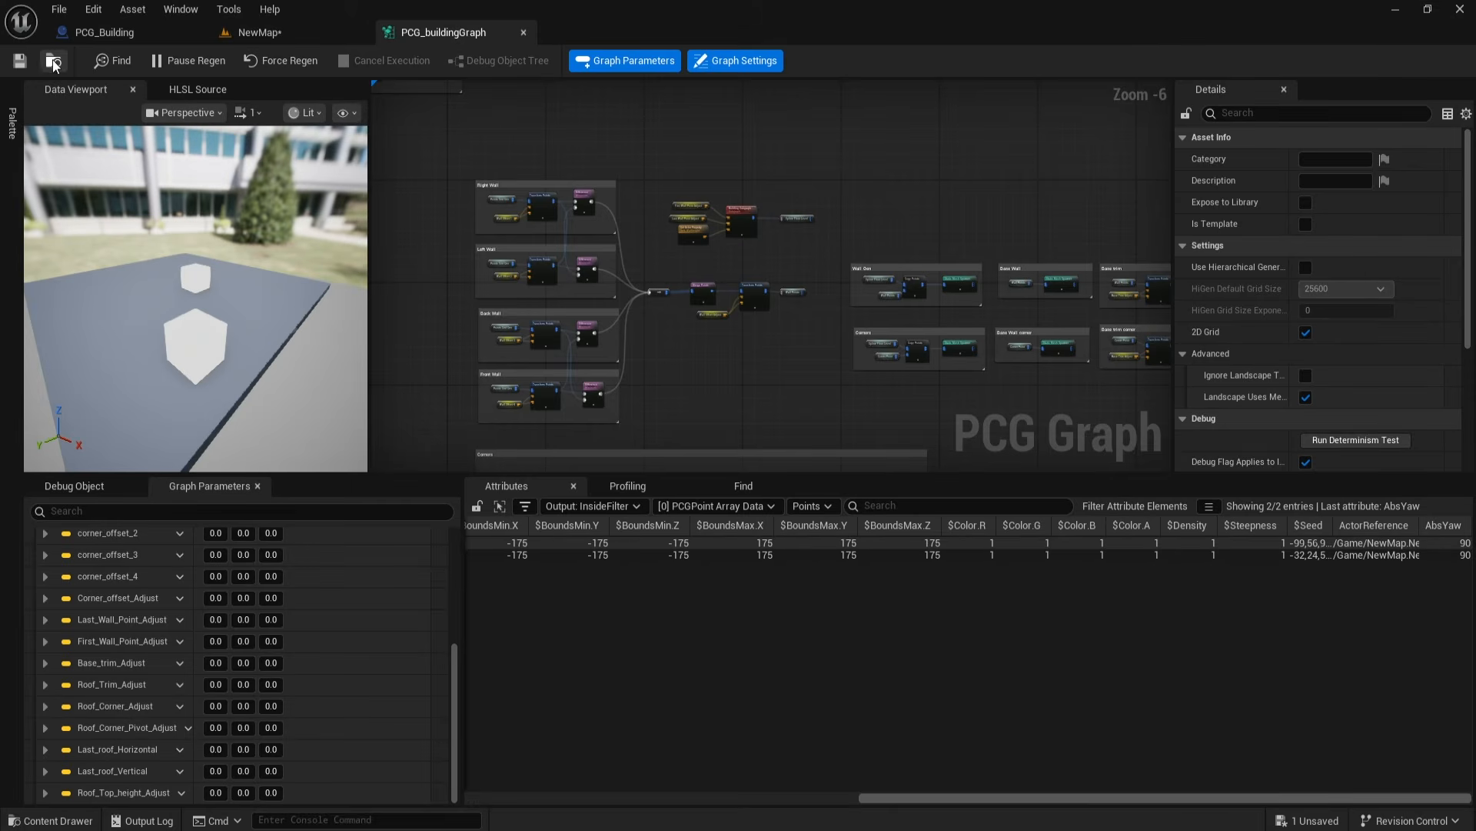
pyautogui.click(261, 33)
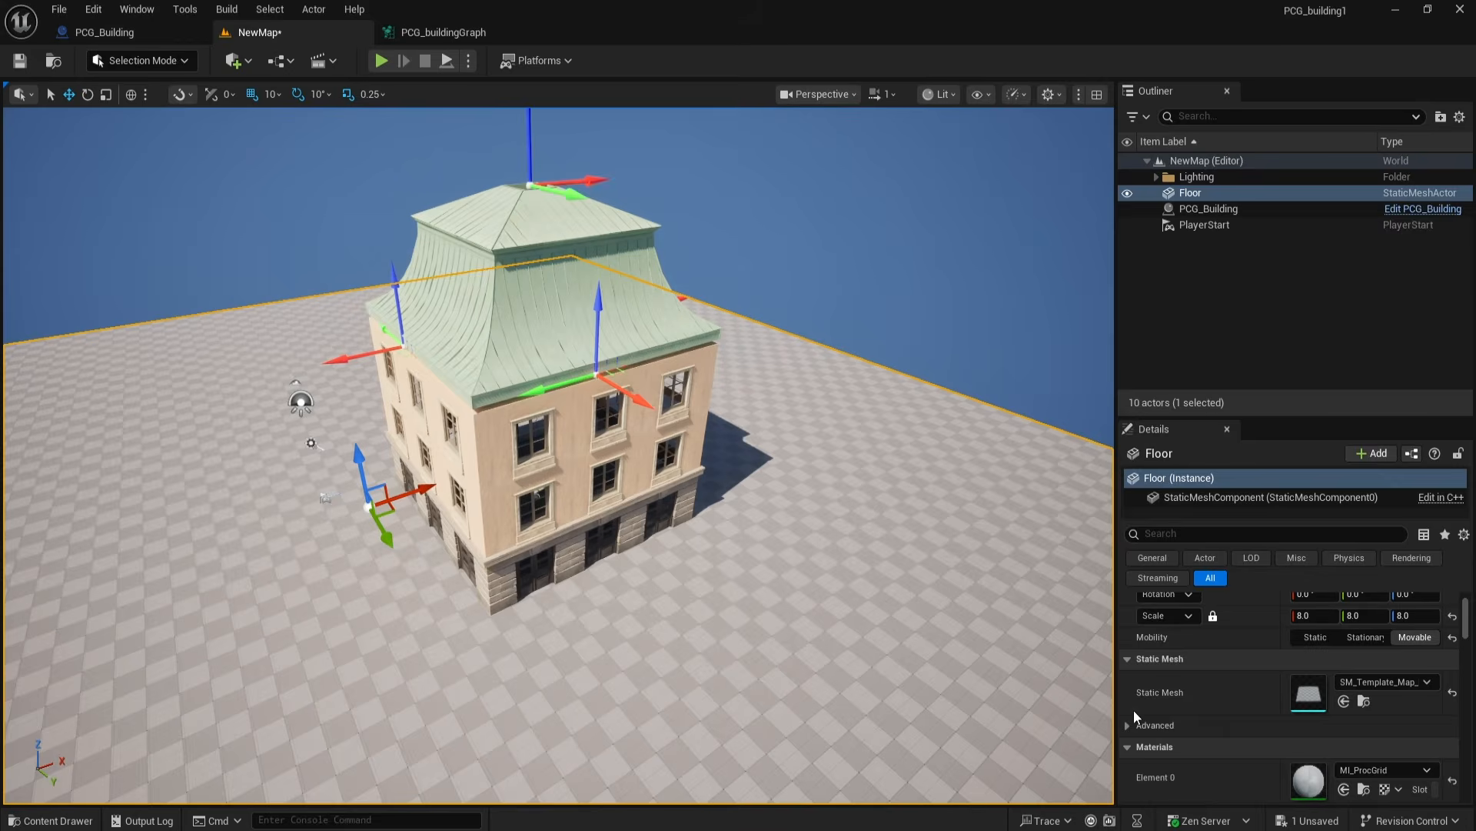
pyautogui.click(1307, 821)
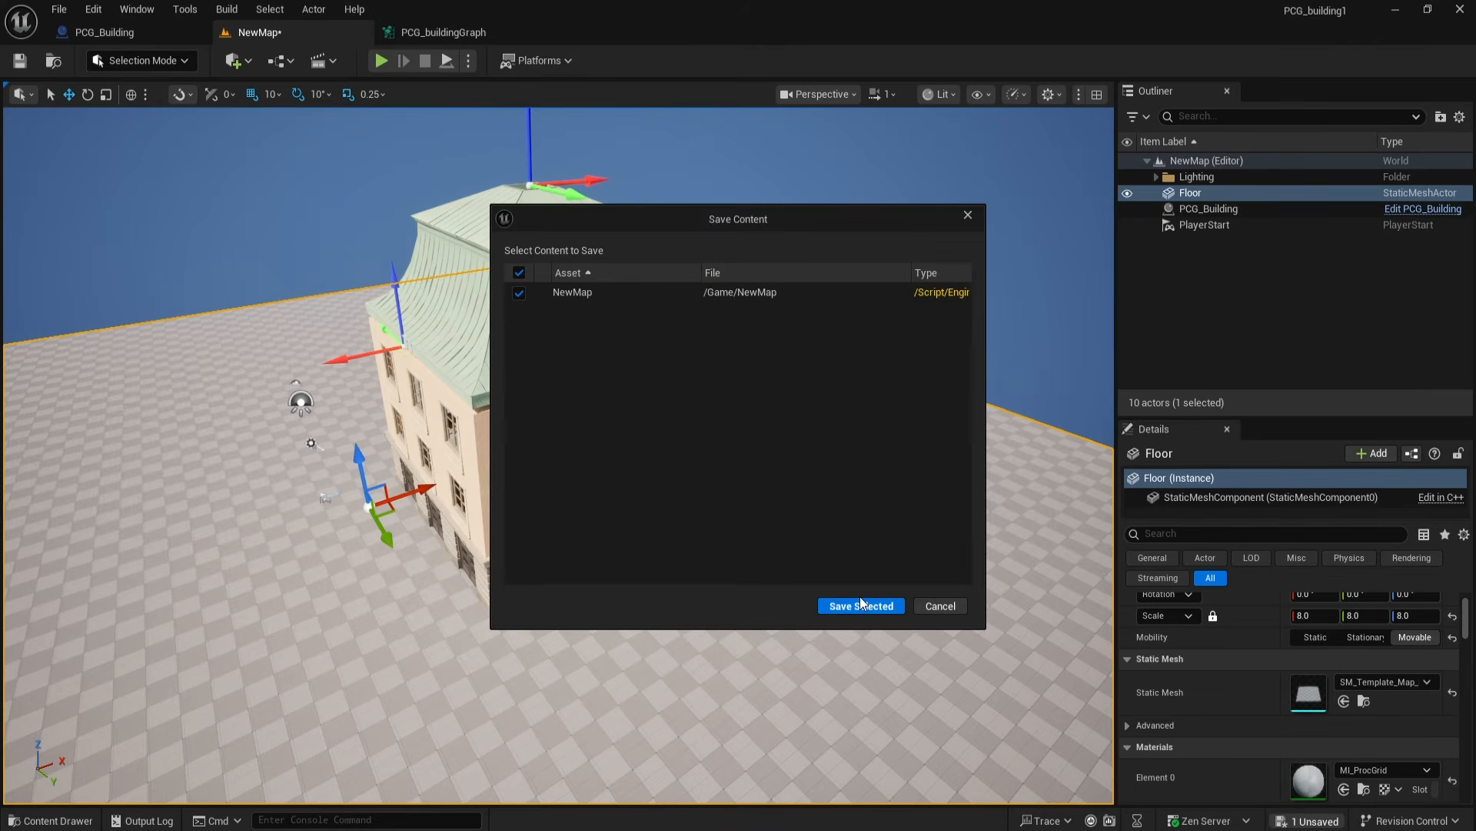
pyautogui.click(862, 605)
pyautogui.scroll(5, 861, 608)
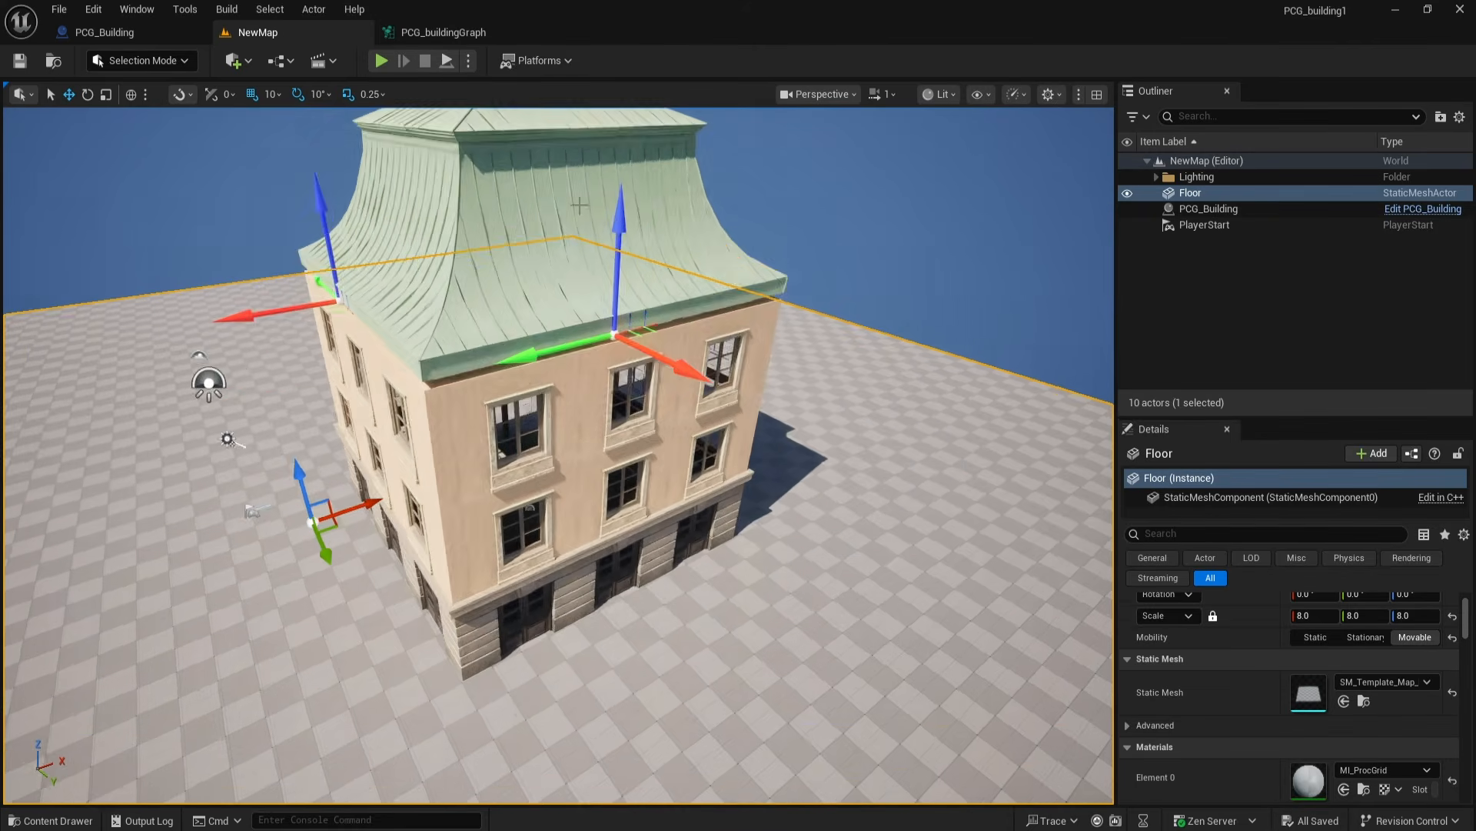
pyautogui.moveTo(557, 454); pyautogui.dragTo(558, 508, button='right')
# Step: Wrap the roof top nodes in PCG_buildingGraph in a comment titled "Roof top Adjust" and enlarge it for further nodes
pyautogui.scroll(4, 423, 465)
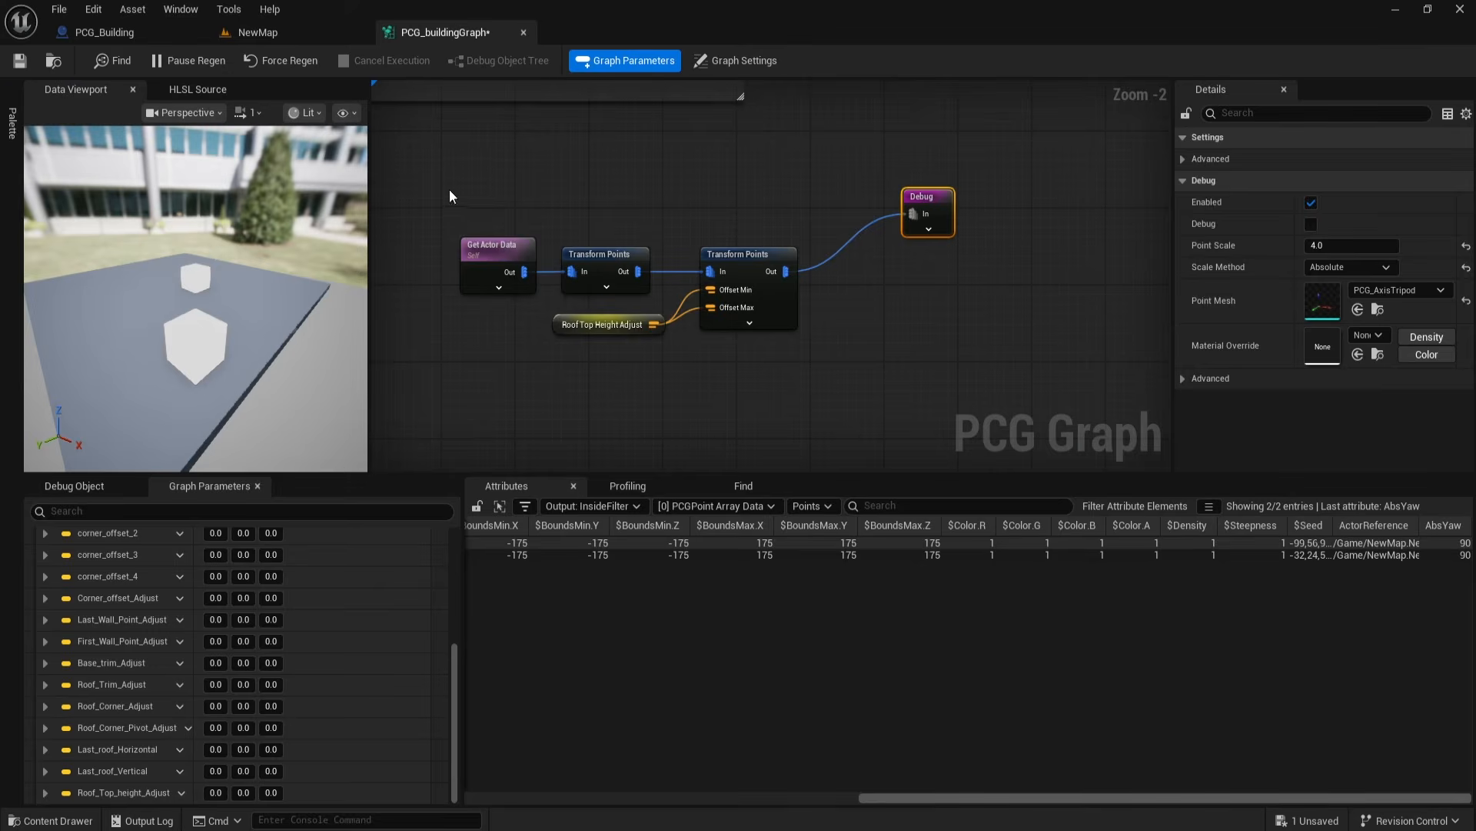
pyautogui.hotkey('ctrl', 'a')
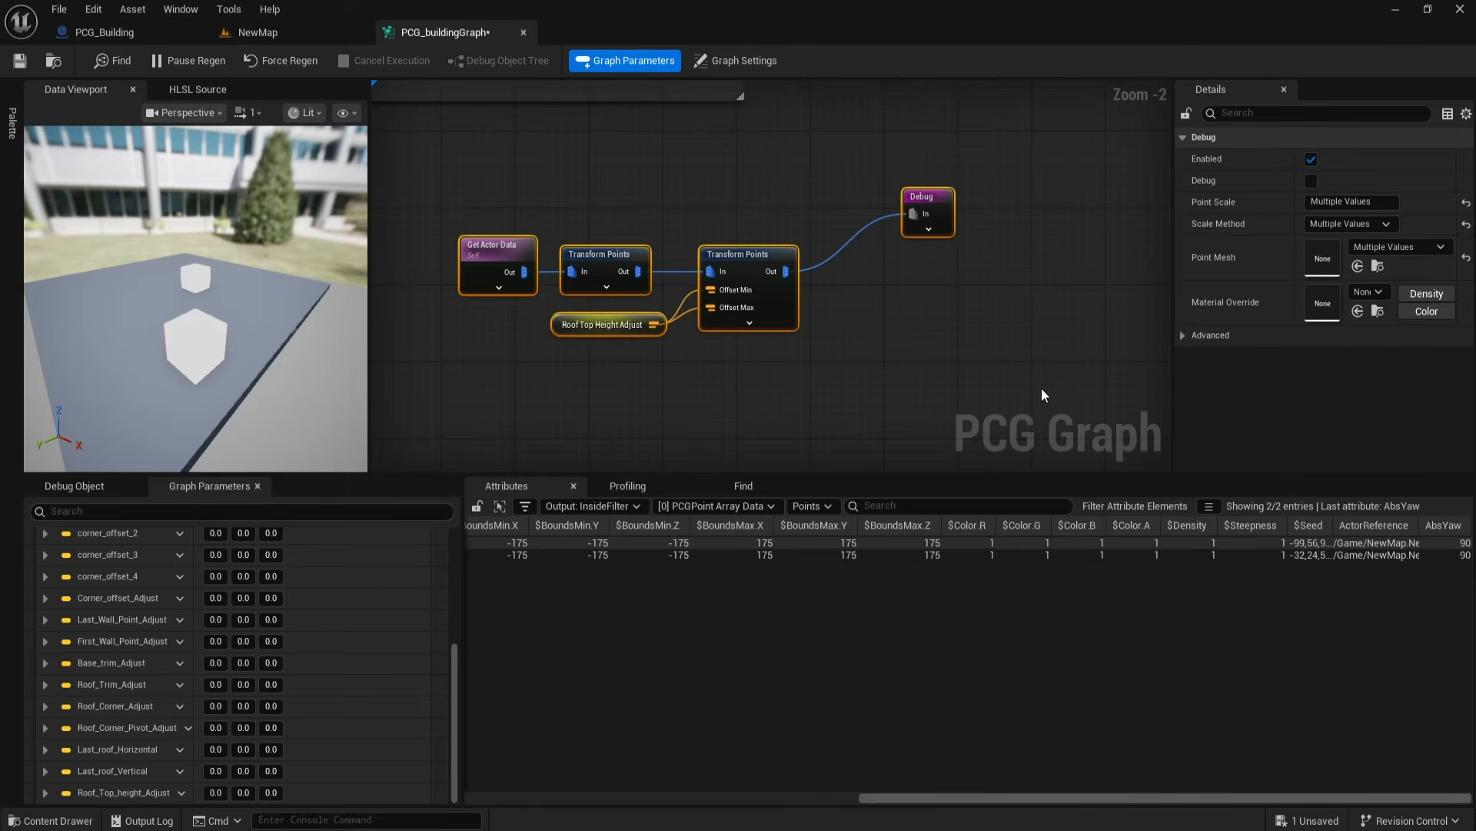
pyautogui.press('c')
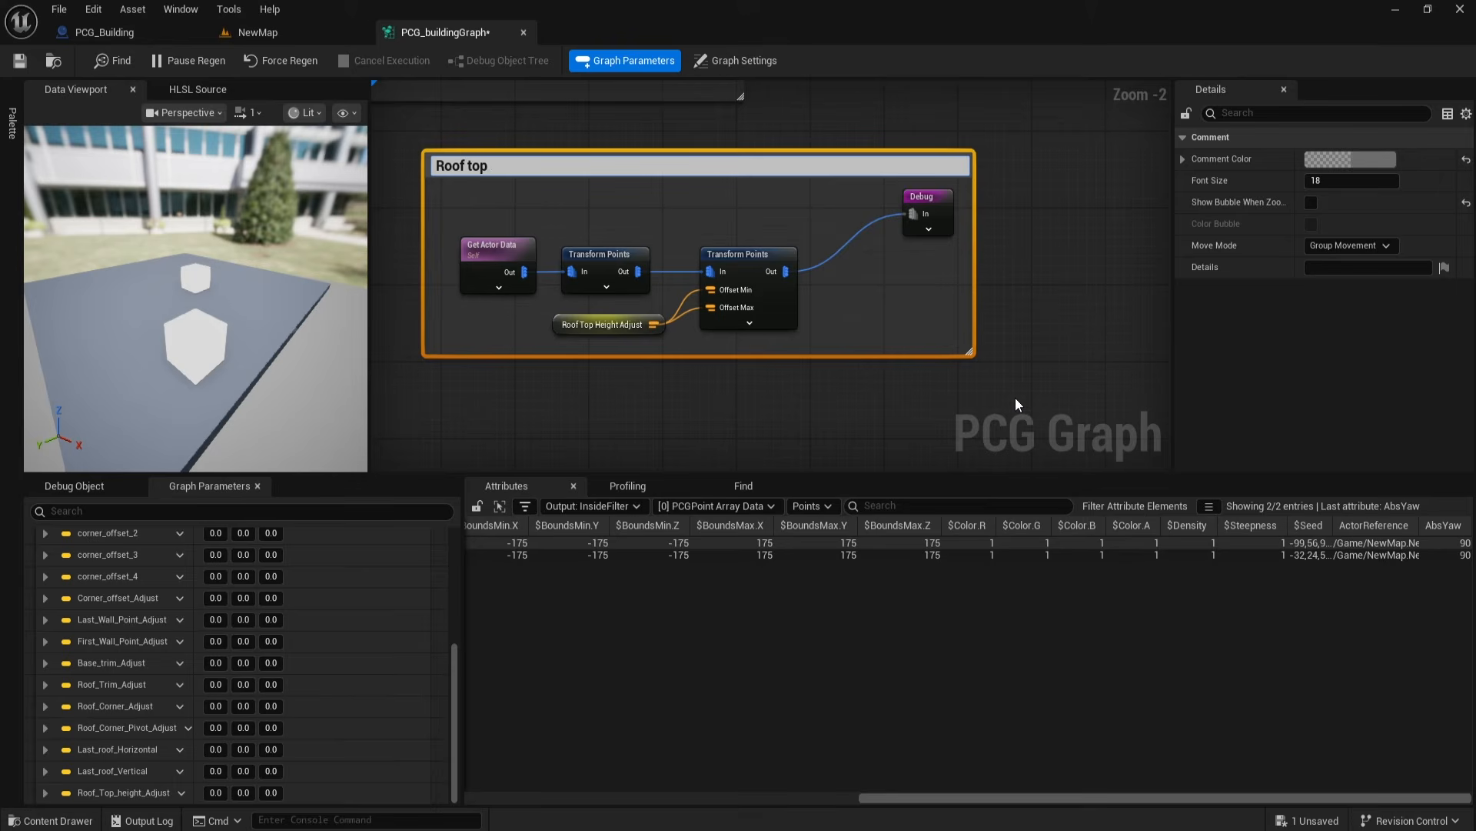
pyautogui.write('t')
pyautogui.click(732, 371)
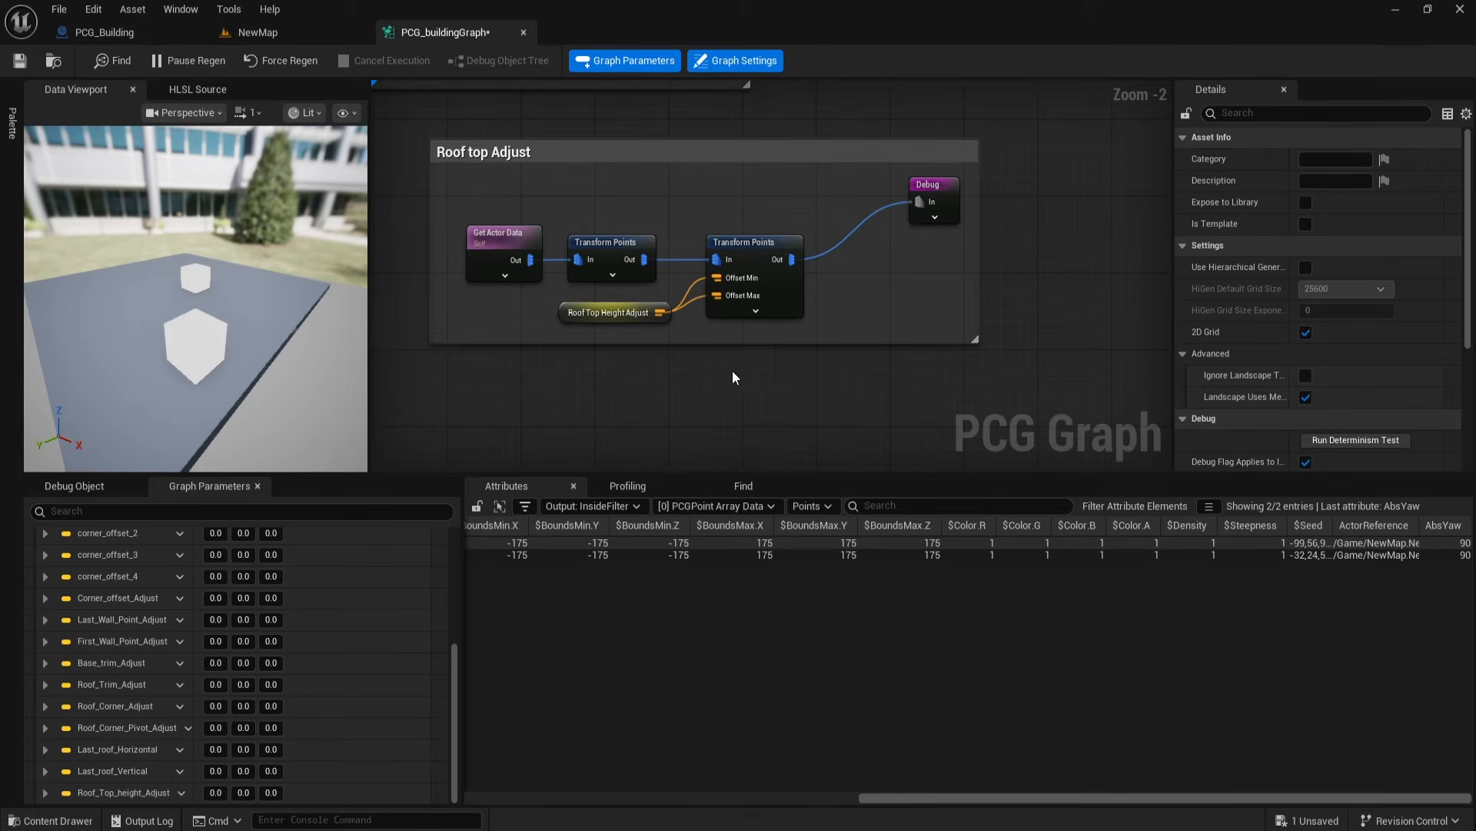
pyautogui.moveTo(918, 339); pyautogui.dragTo(1061, 377)
# Step: Add a Static Mesh Spawner fed by the output of the second Transform Points node in the Roof top Adjust group
pyautogui.moveTo(733, 258); pyautogui.dragTo(864, 299)
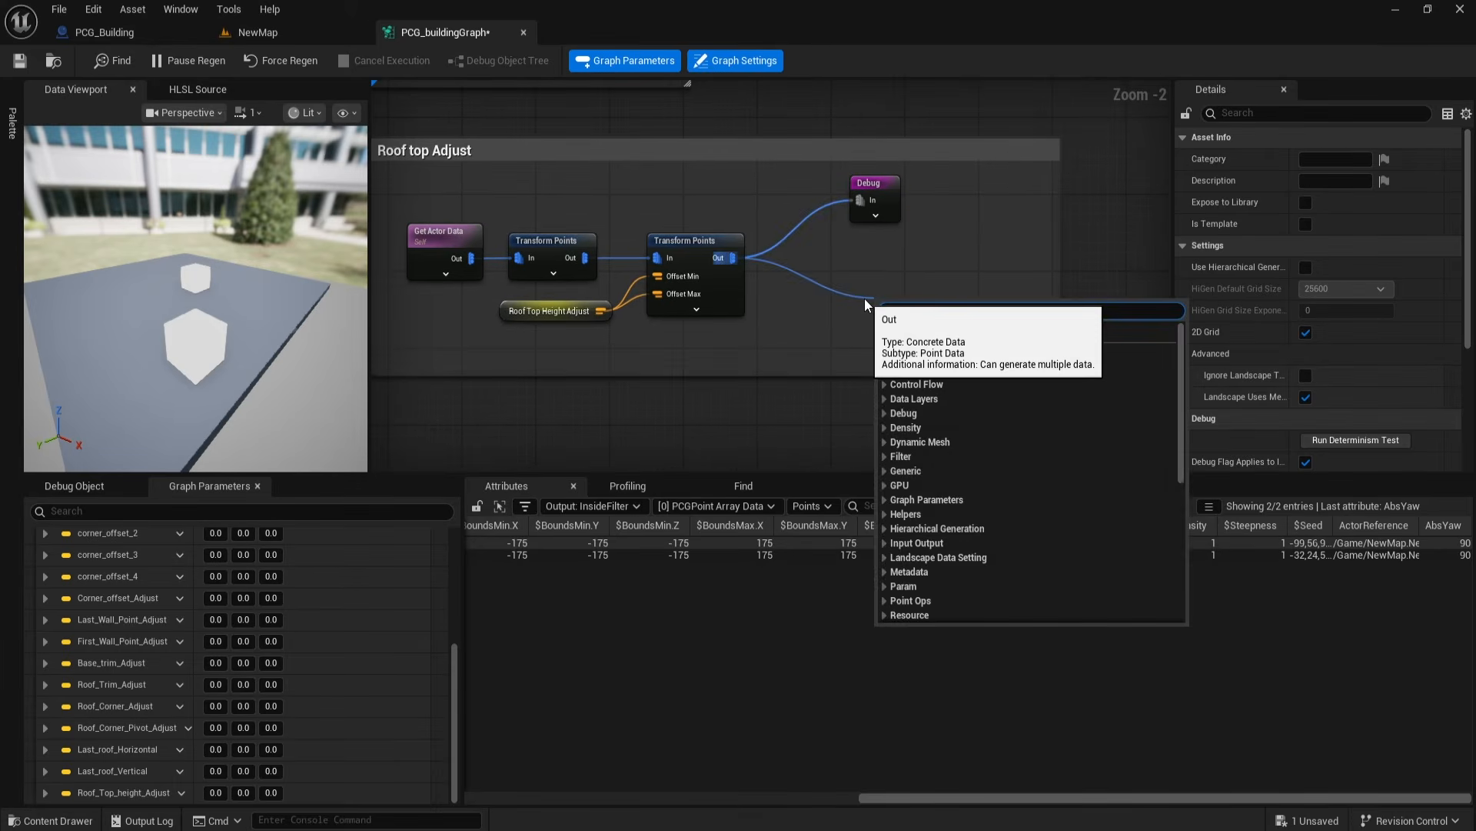
pyautogui.write('stat')
pyautogui.click(962, 407)
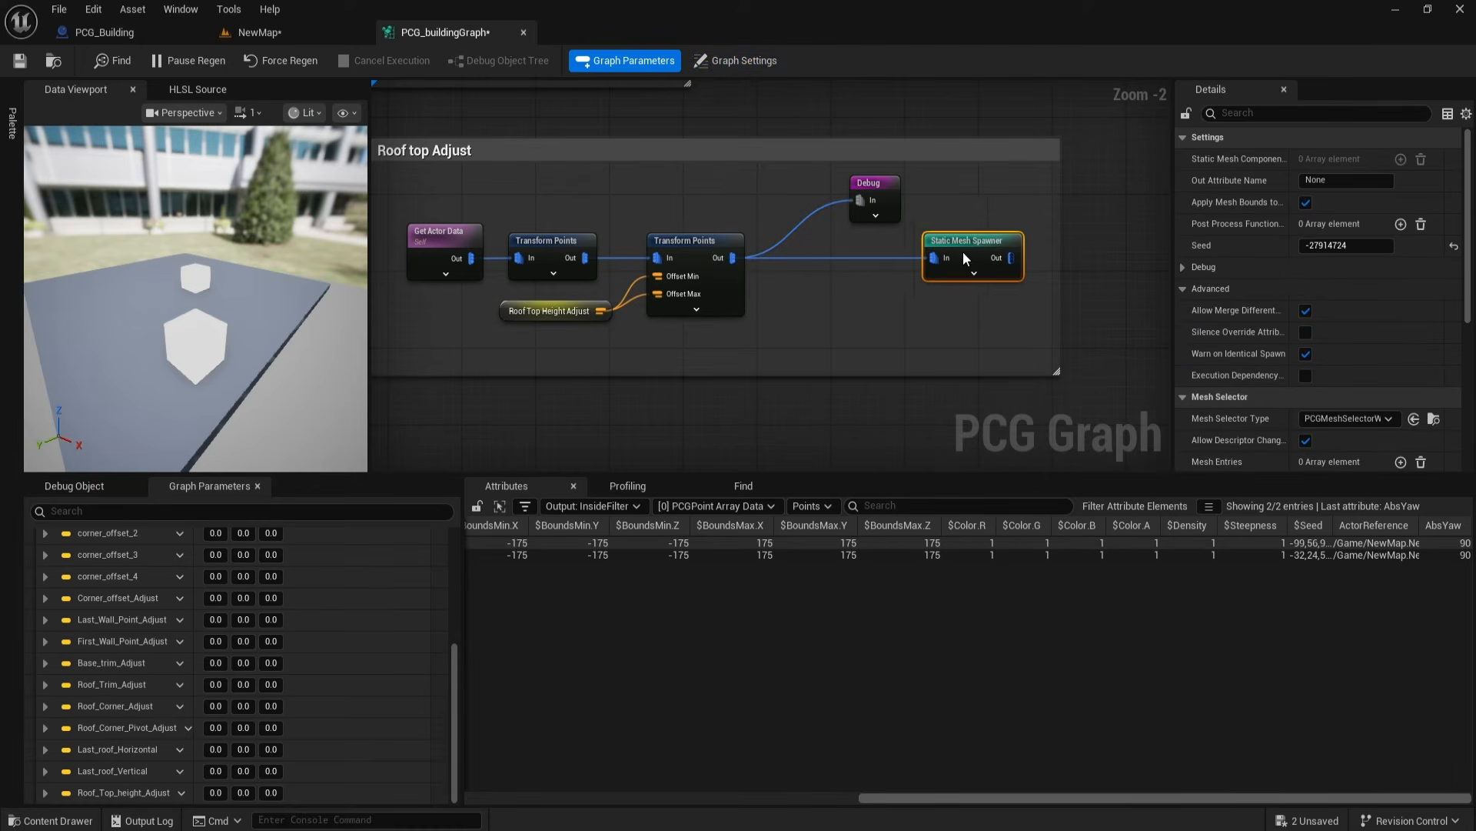
pyautogui.moveTo(919, 309); pyautogui.dragTo(855, 285, button='right')
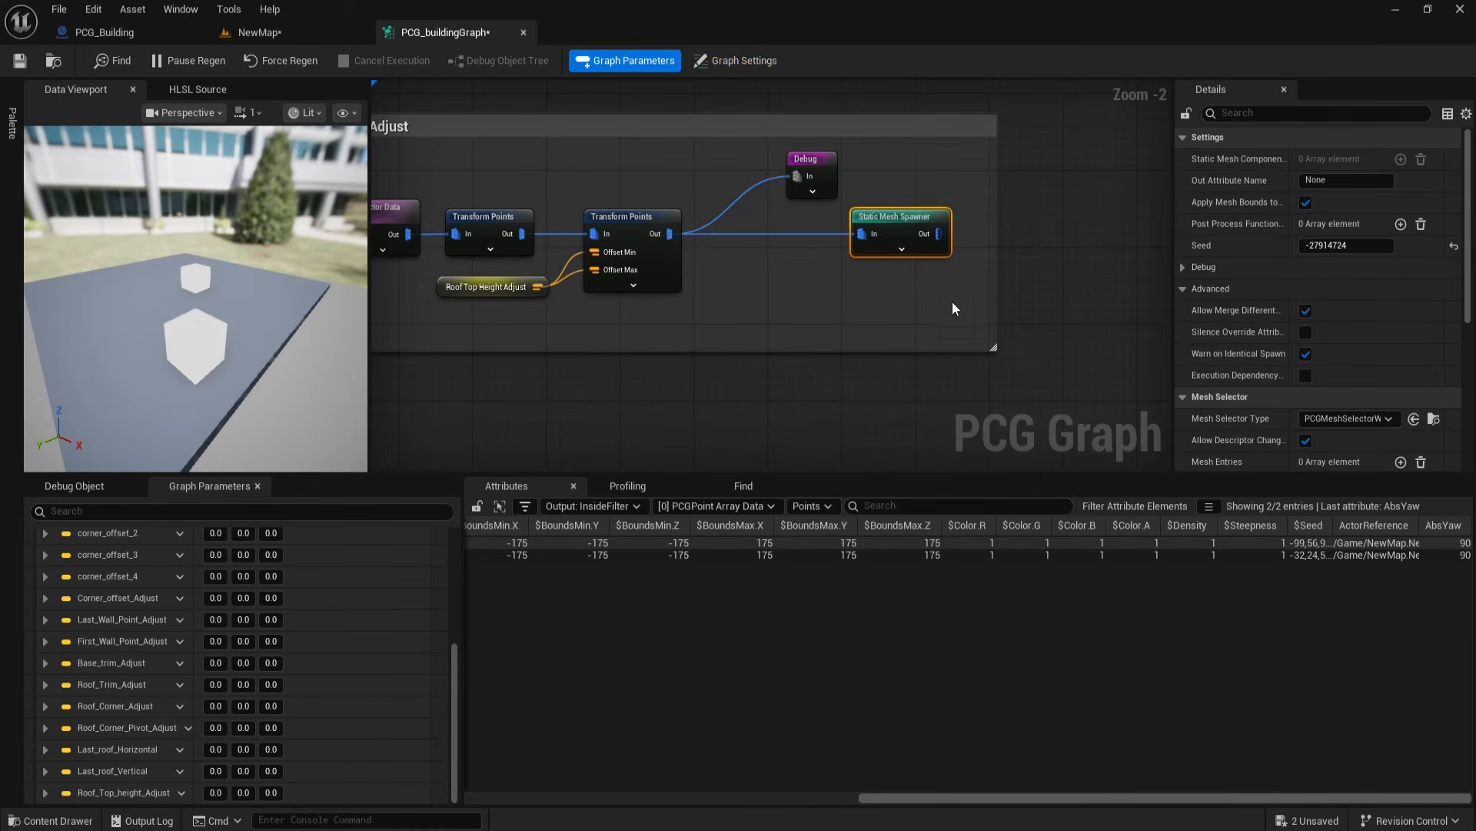
# Step: Add a mesh entry to the Static Mesh Spawner and assign the light green flat roof mesh from Modular_Building_Flat_Roof_Kit_vdjkbg1dw
pyautogui.scroll(-5, 1221, 383)
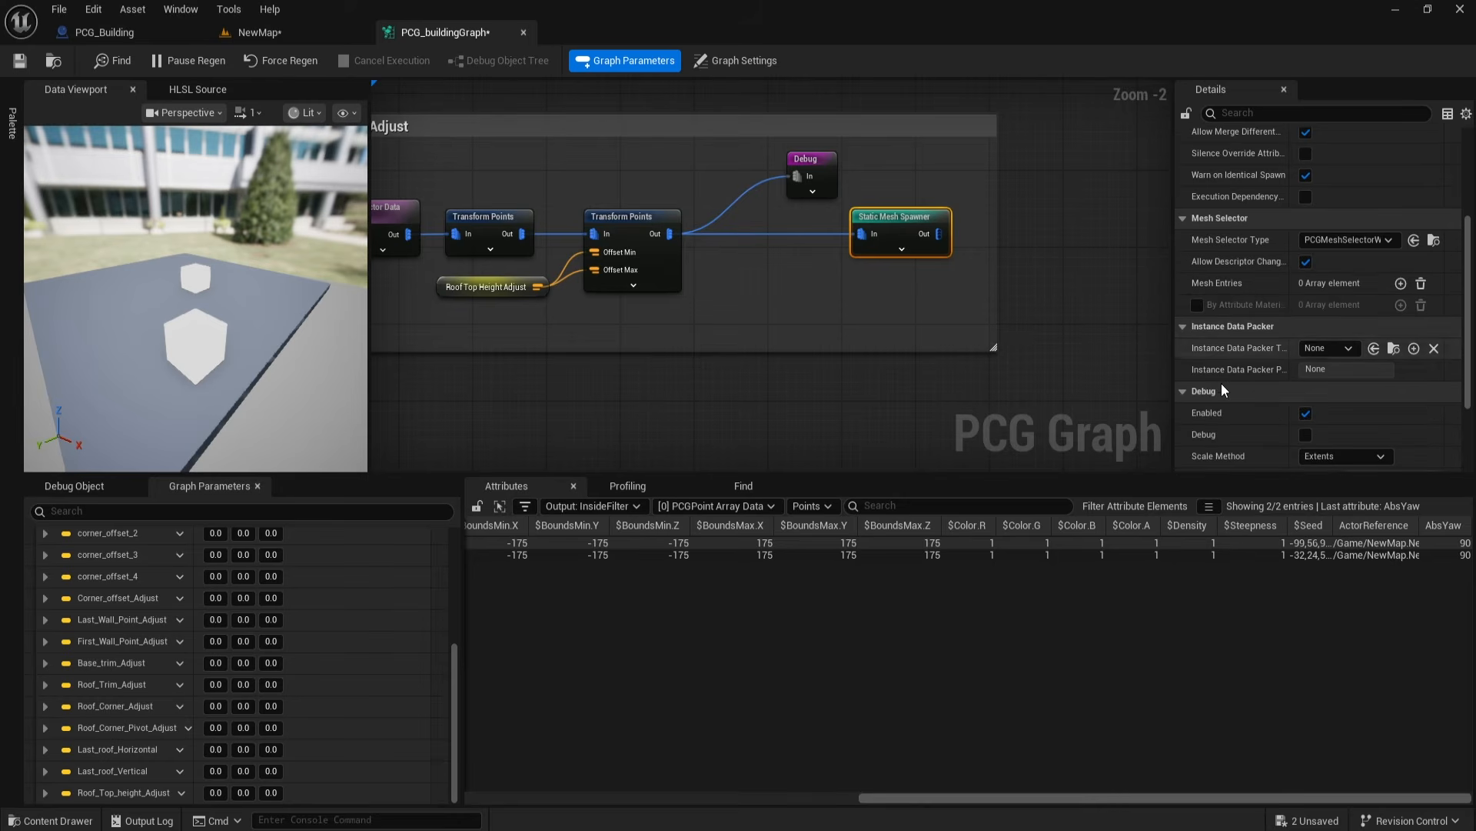
pyautogui.click(1401, 283)
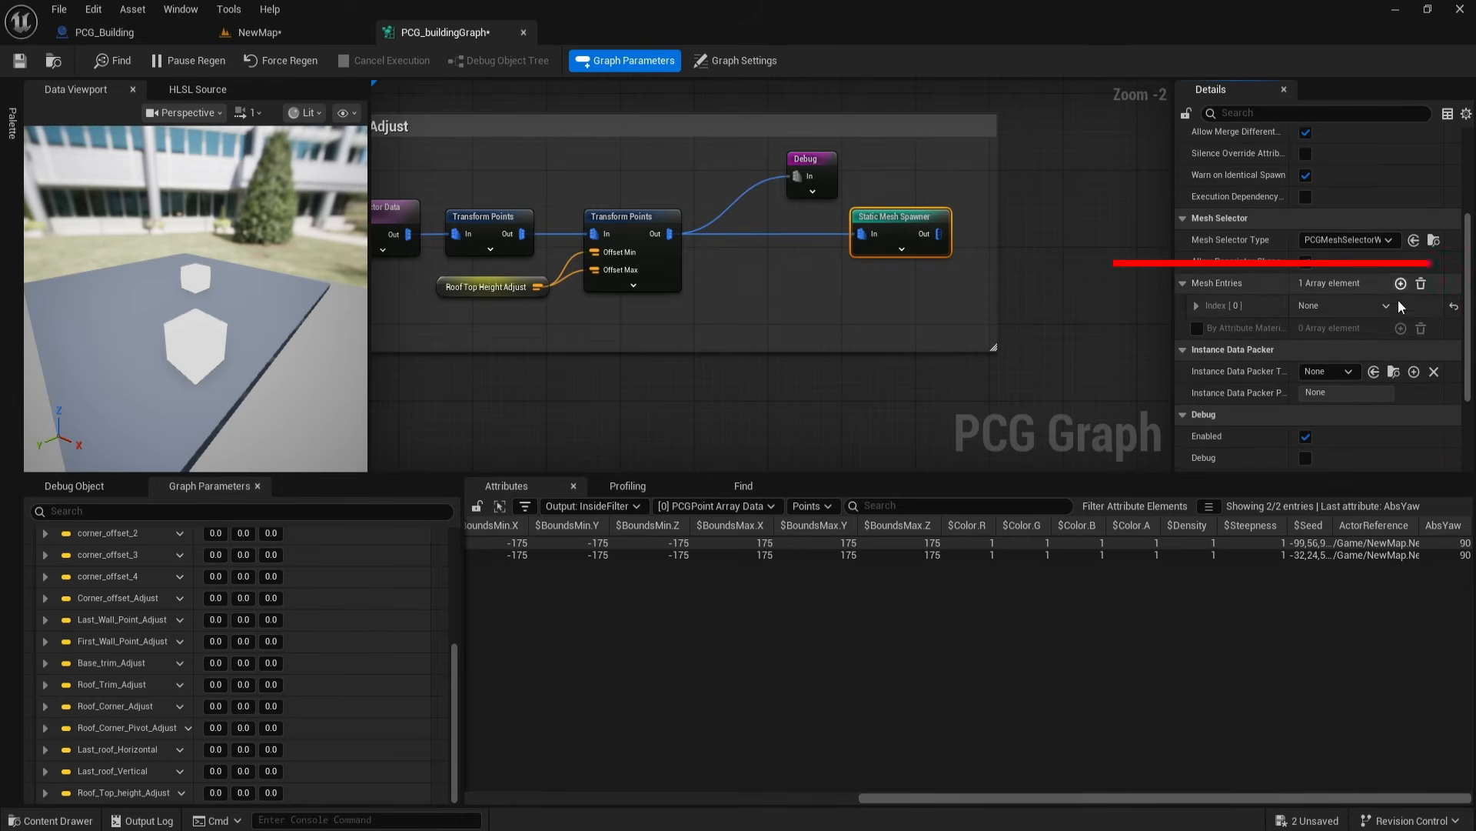
pyautogui.click(1196, 305)
pyautogui.click(1207, 328)
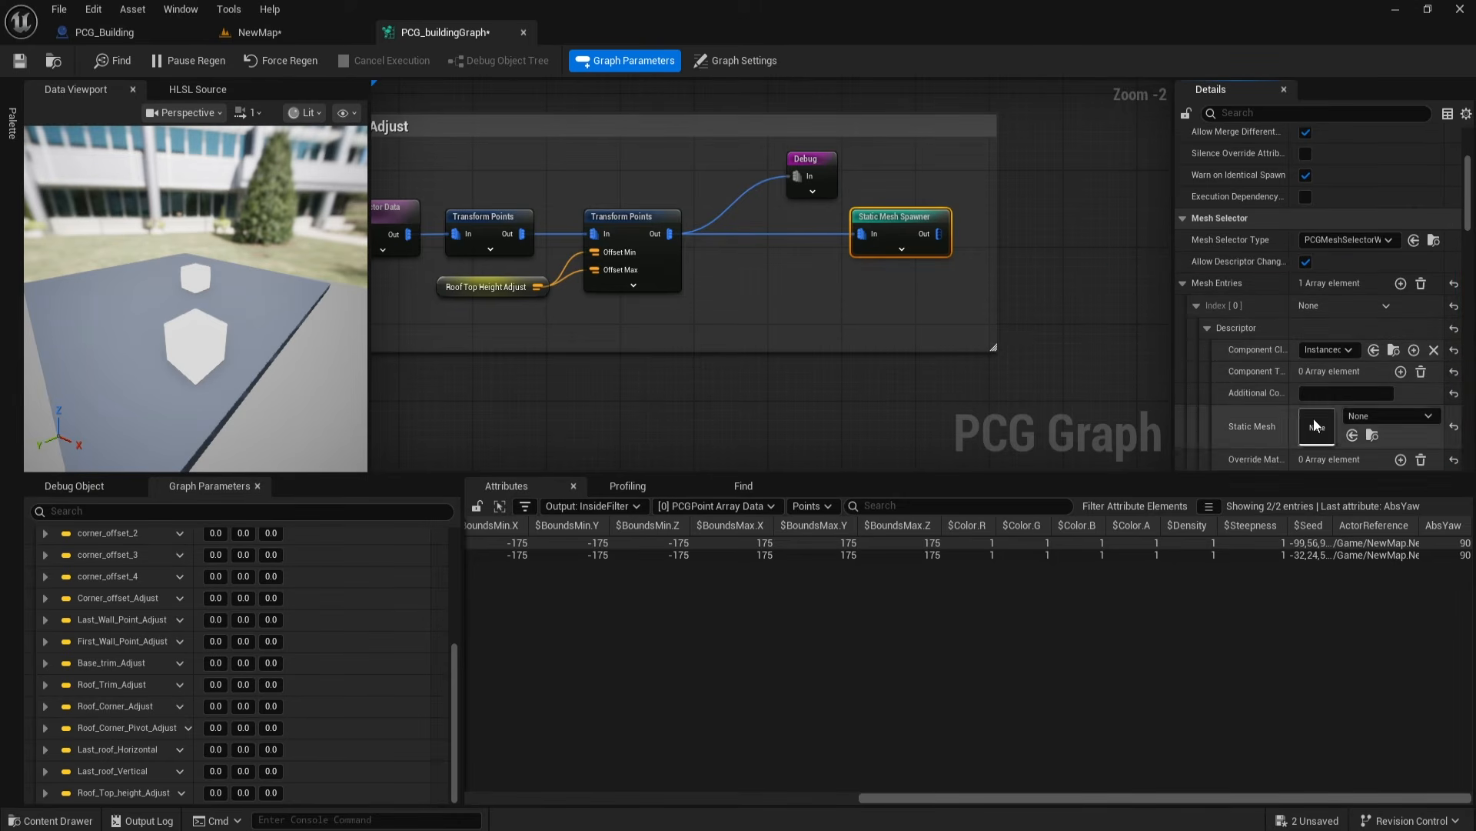
pyautogui.hotkey('ctrl', 'space')
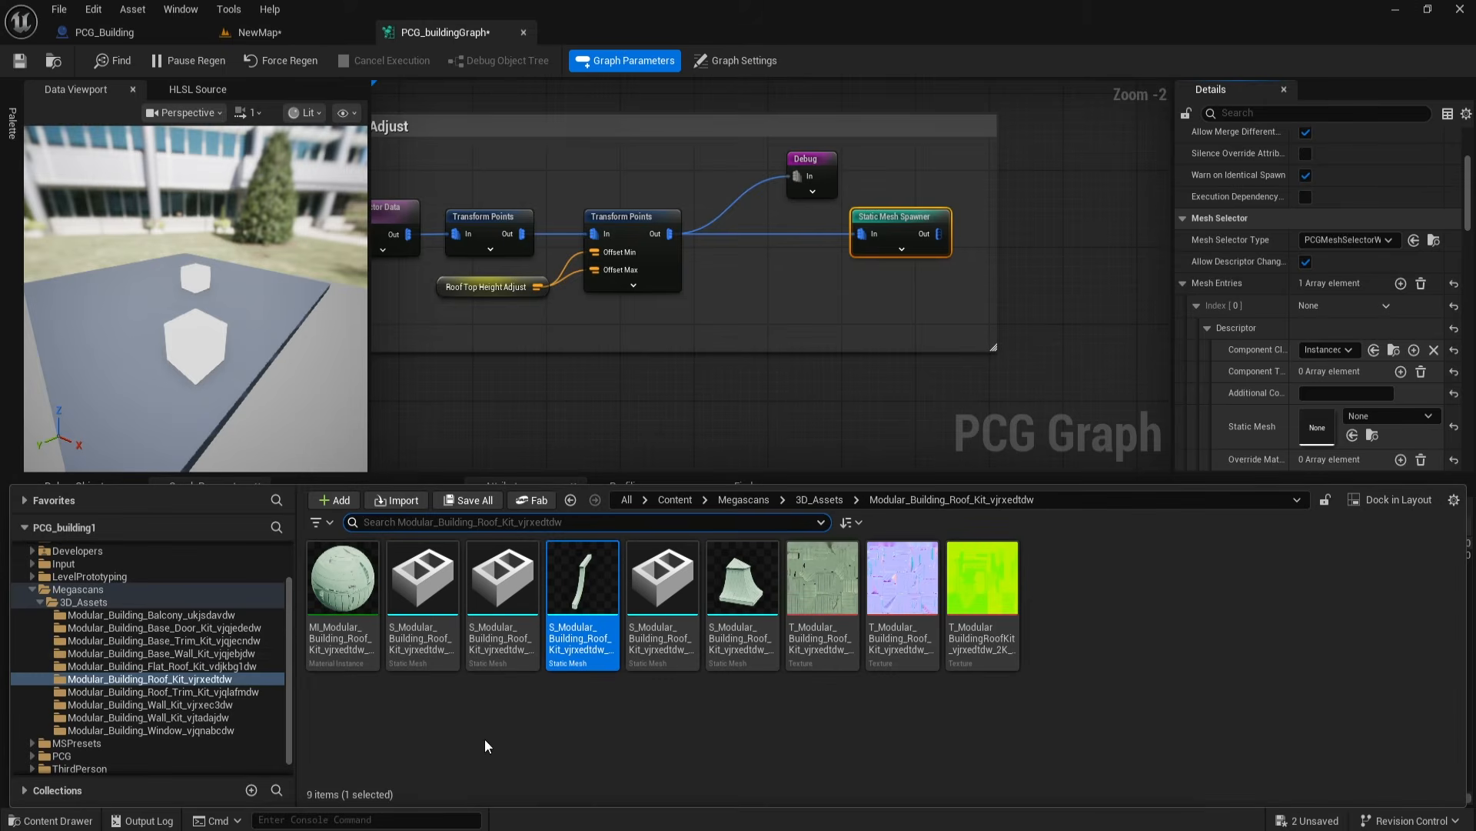
pyautogui.click(206, 668)
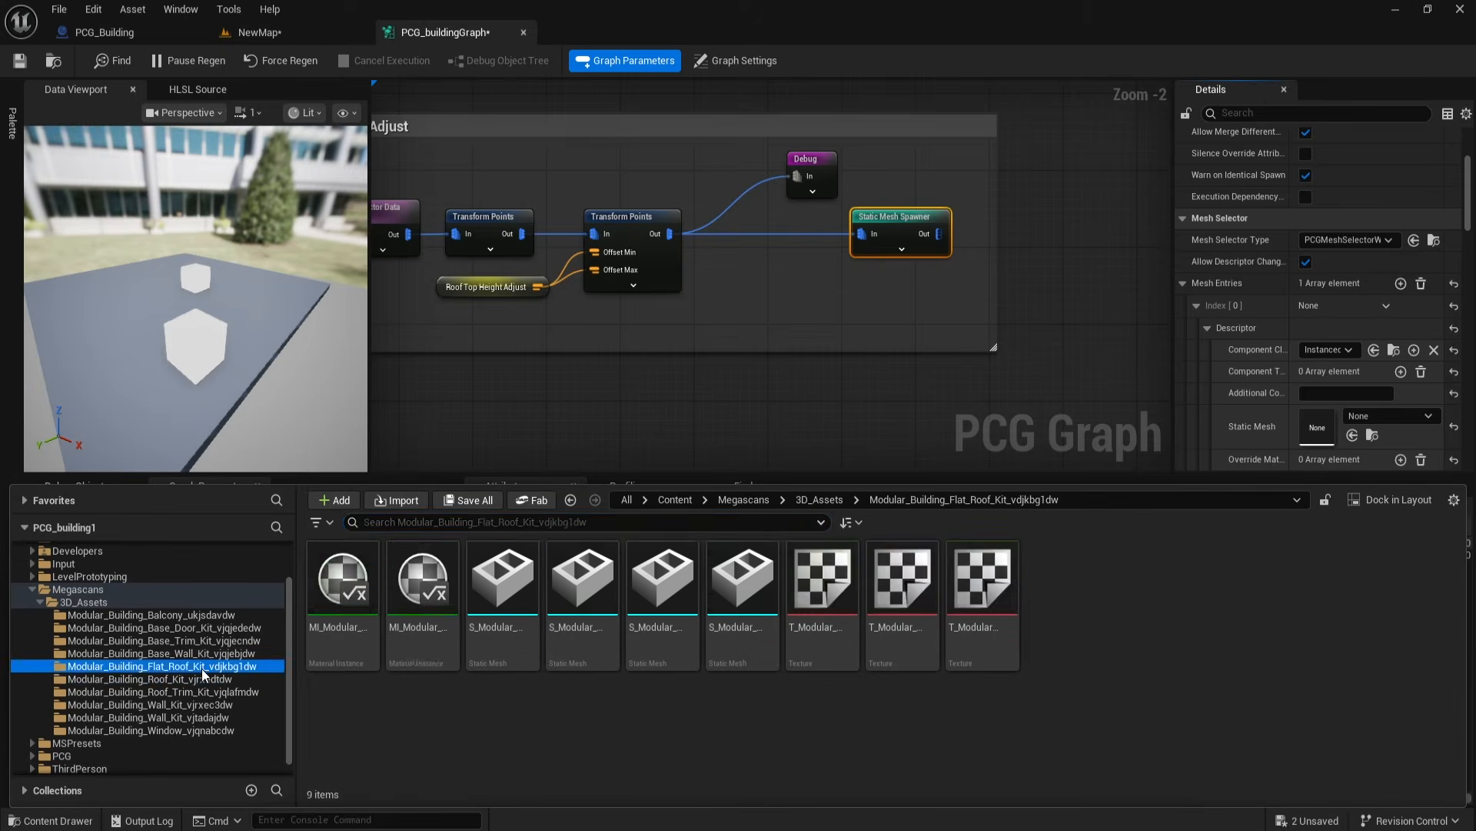
pyautogui.click(583, 578)
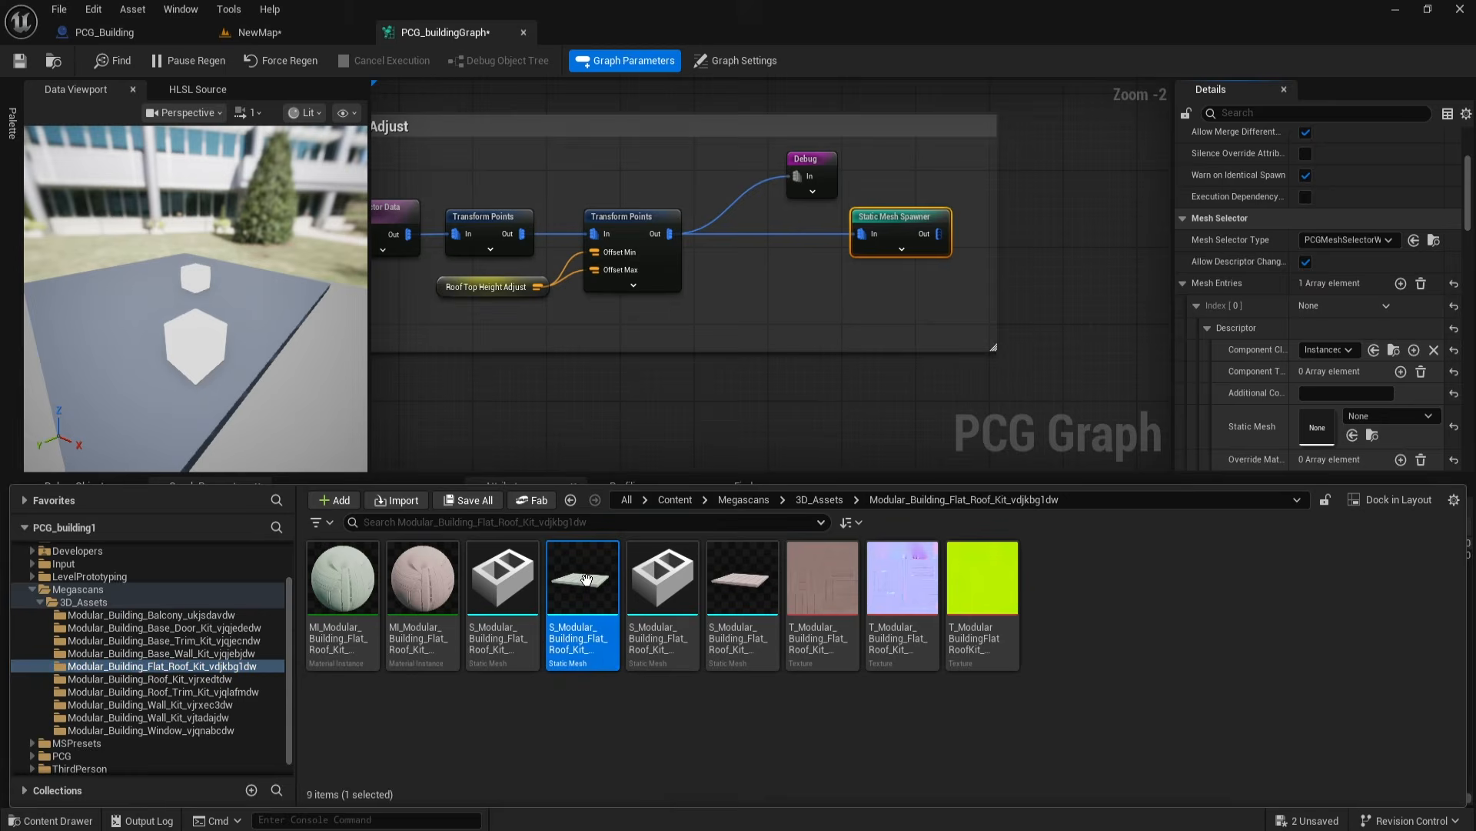
pyautogui.click(1353, 436)
pyautogui.moveTo(880, 438); pyautogui.dragTo(762, 403, button='right')
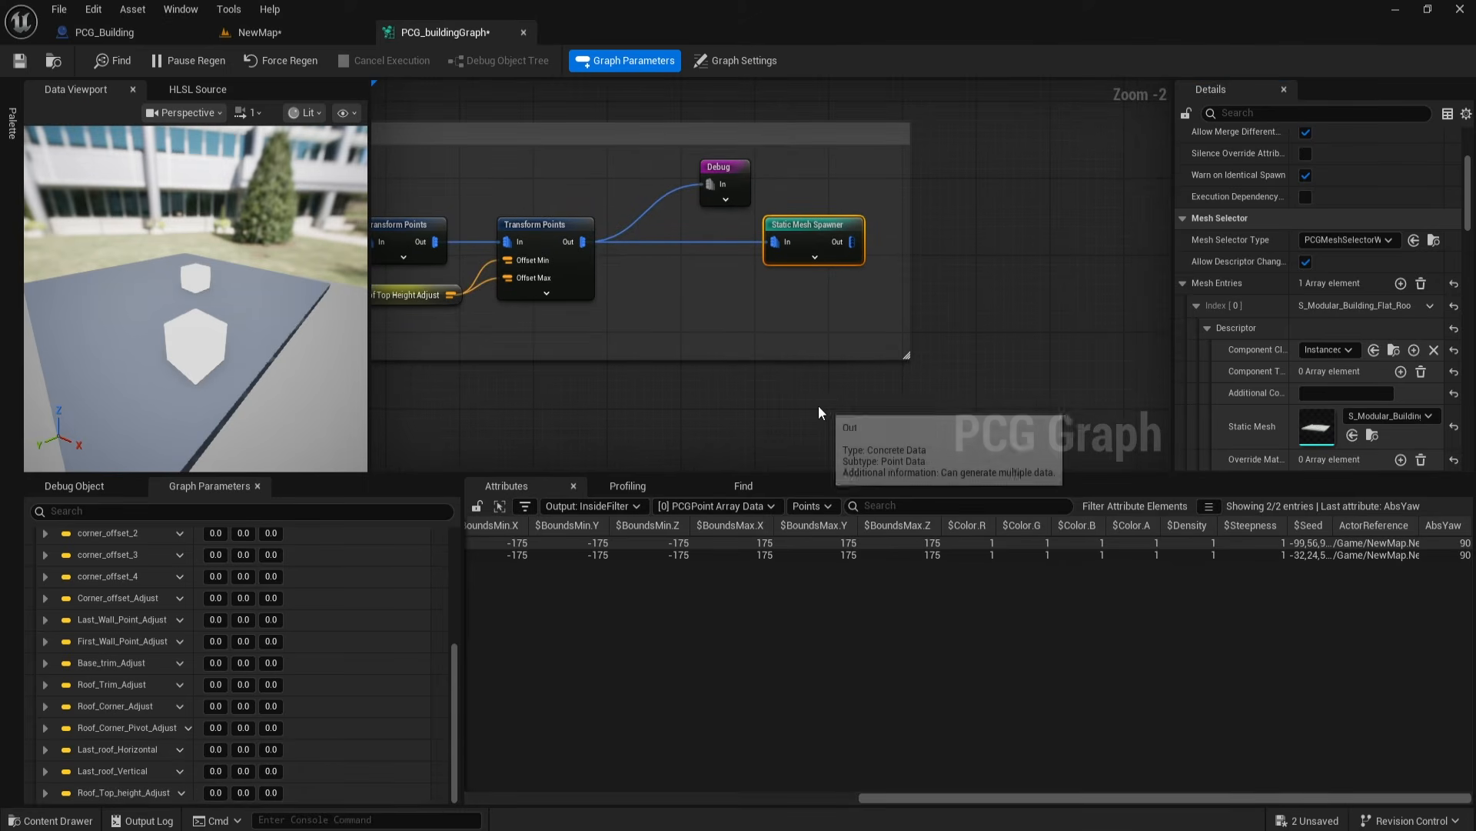
# Step: Enlarge the comment box around the roof-top nodes in PCG_buildingGraph to make room for another node, checking the roof in the NewMap level
pyautogui.moveTo(907, 356); pyautogui.dragTo(953, 374)
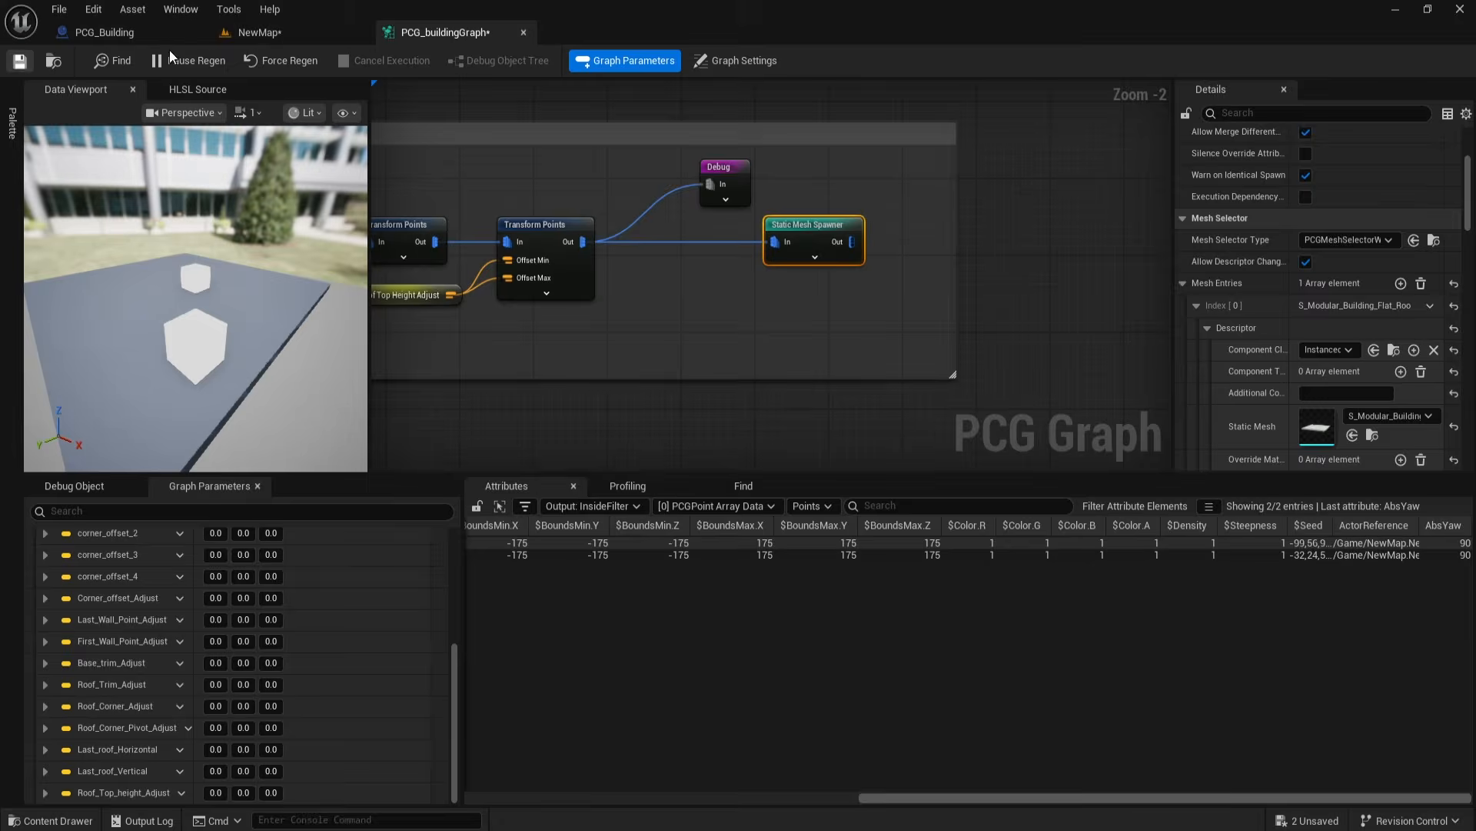
pyautogui.click(253, 32)
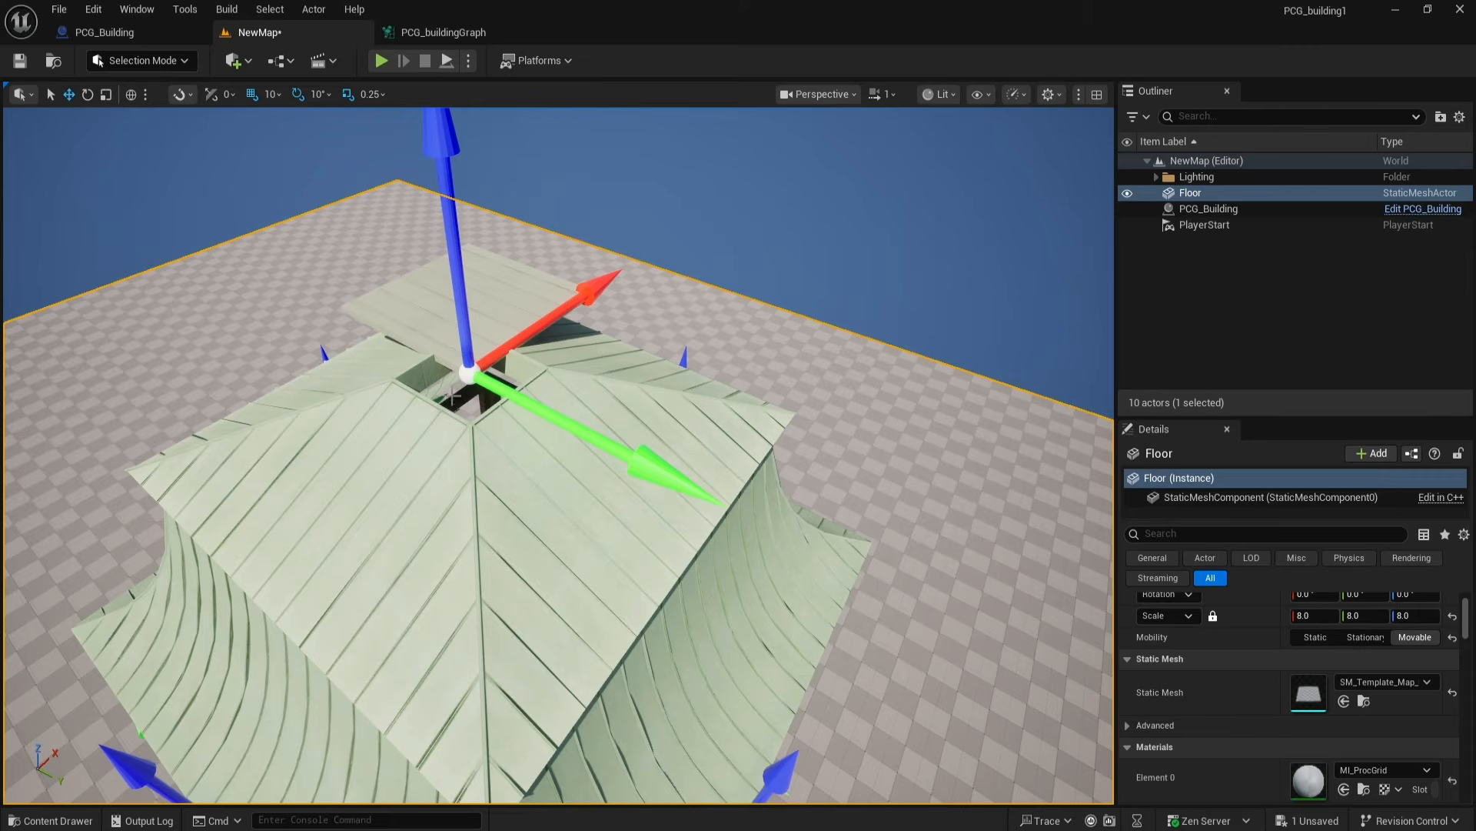
pyautogui.click(443, 32)
pyautogui.moveTo(912, 375); pyautogui.dragTo(994, 394)
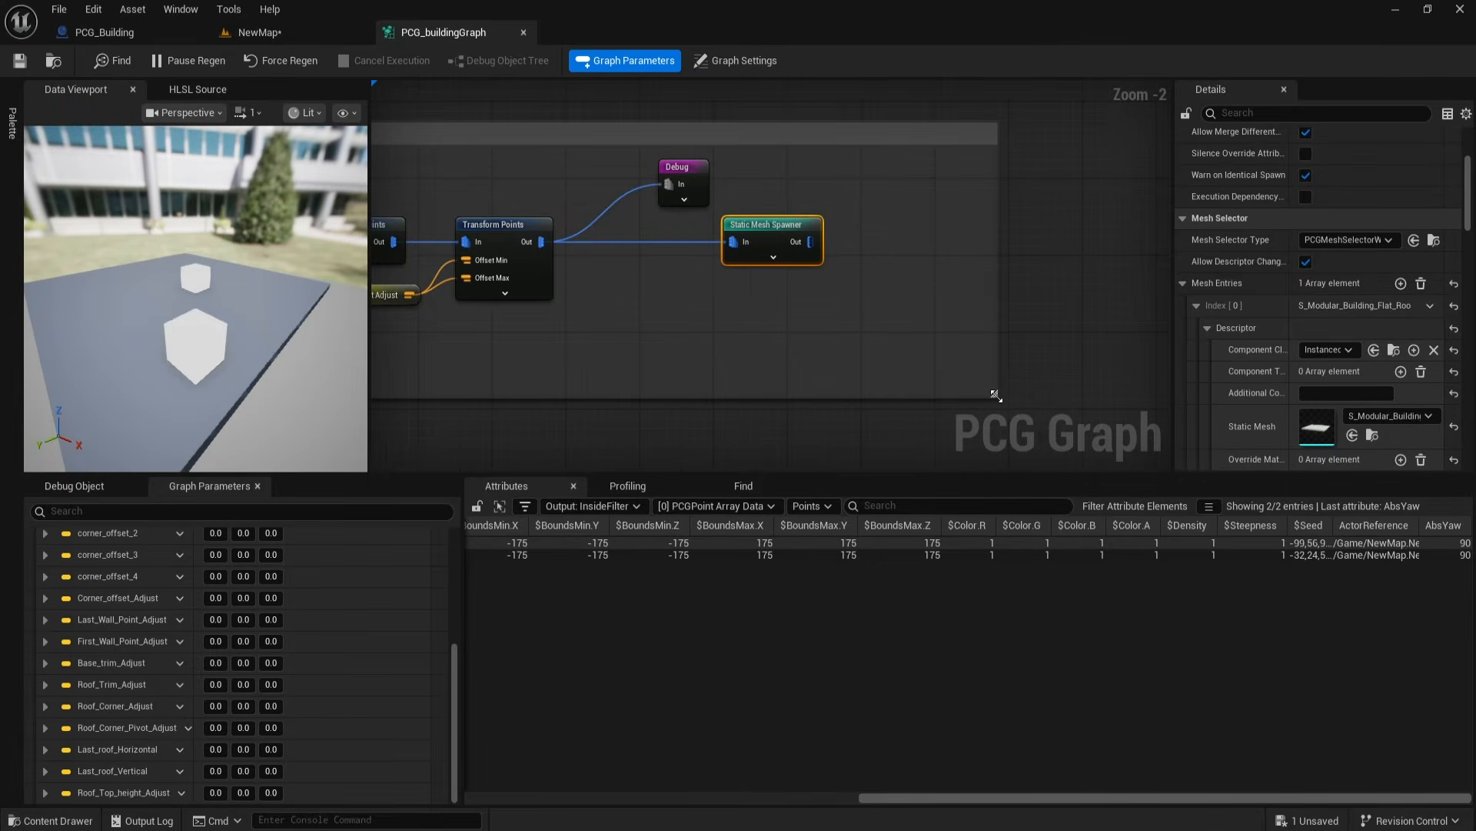
# Step: Insert a new Transform Points node between the last Transform Points node and the Static Mesh Spawner
pyautogui.moveTo(769, 224); pyautogui.dragTo(879, 224)
pyautogui.moveTo(541, 242); pyautogui.dragTo(660, 293)
pyautogui.write('transform')
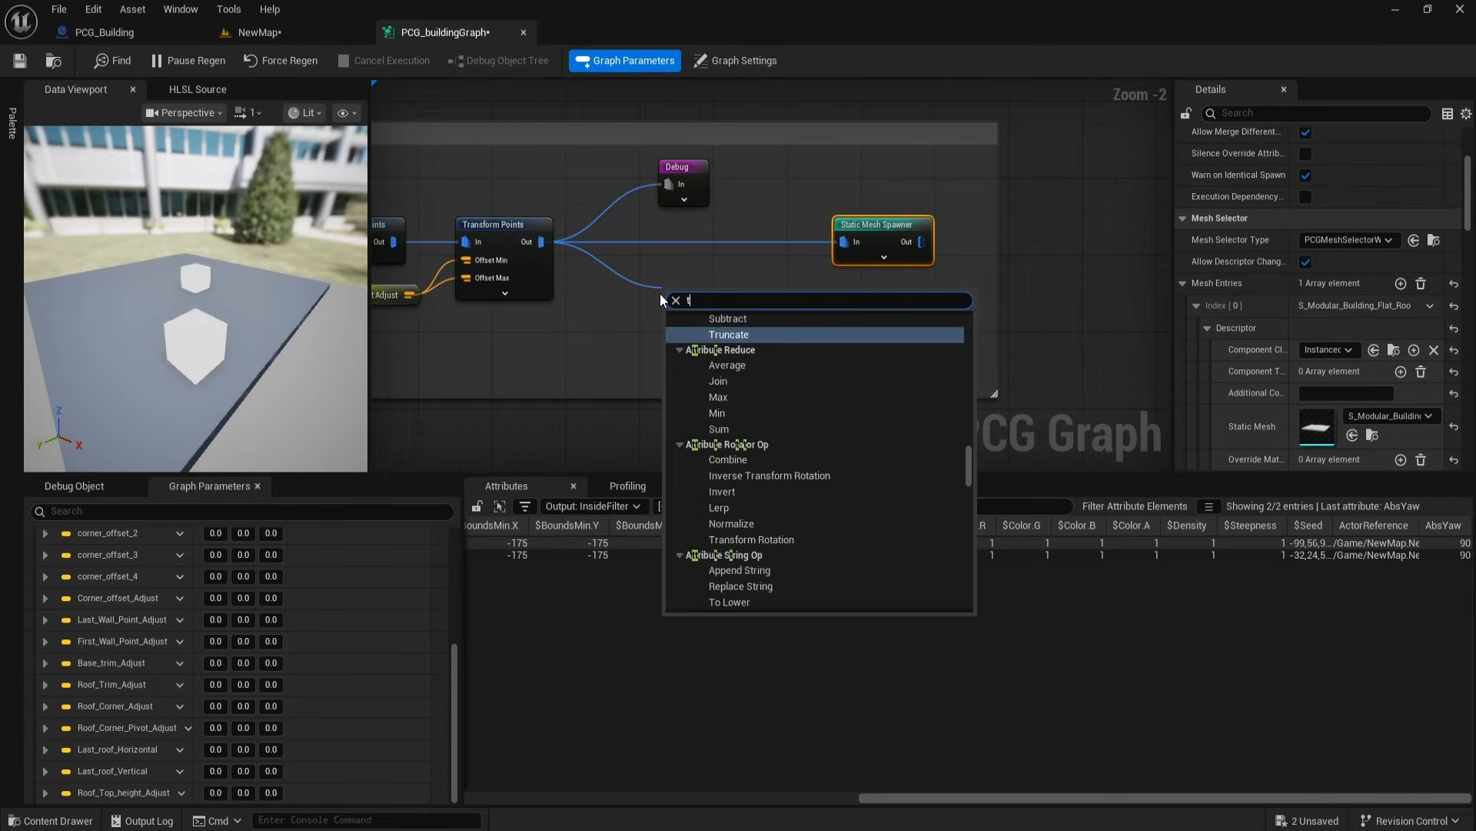
pyautogui.click(746, 602)
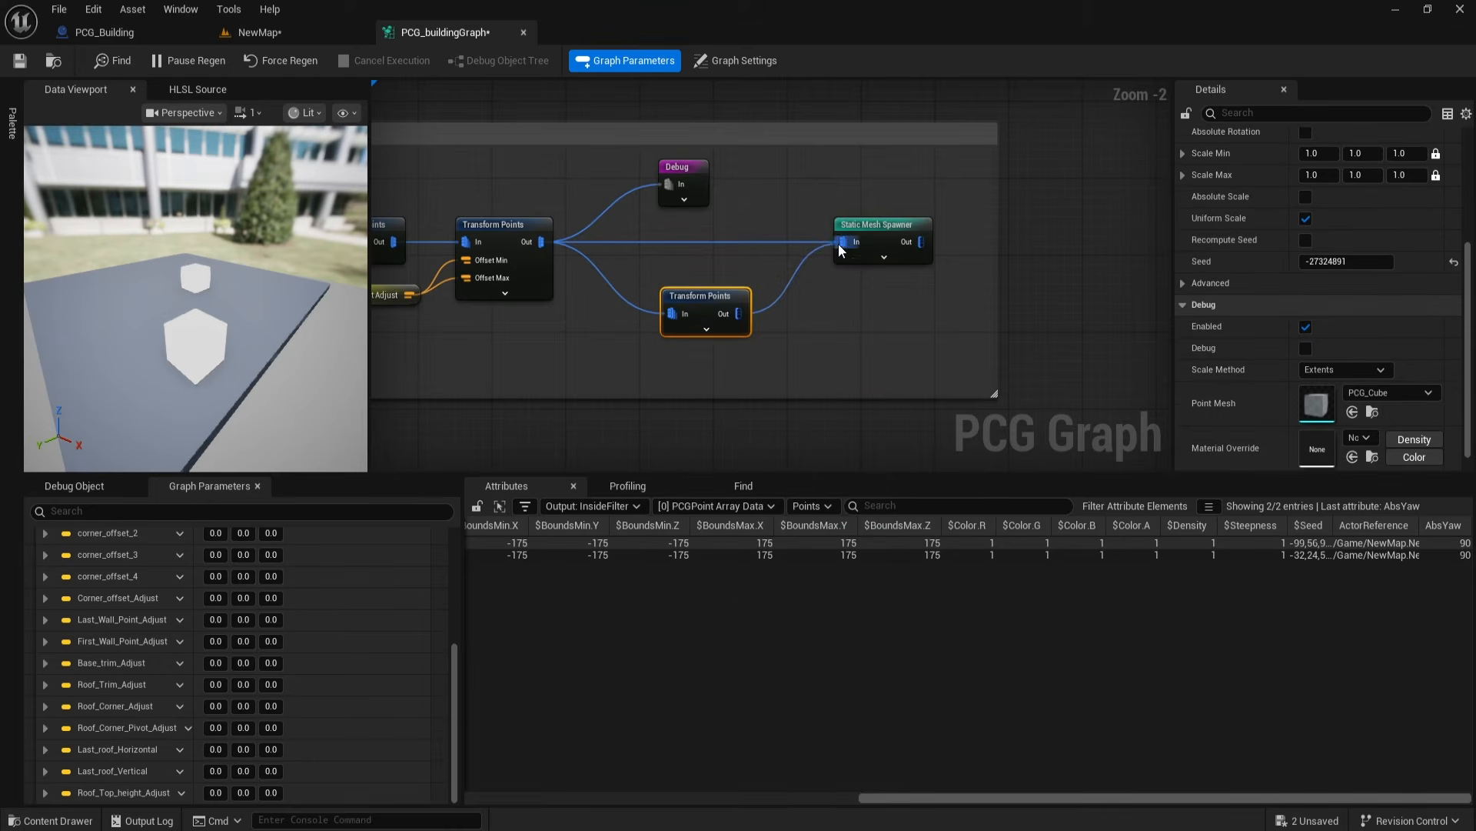
pyautogui.moveTo(711, 304); pyautogui.dragTo(762, 233)
pyautogui.moveTo(709, 311); pyautogui.dragTo(748, 297, button='right')
# Step: Add a graph parameter named "Roof top Scale Adjust" and set its type to Vector
pyautogui.scroll(6, 168, 613)
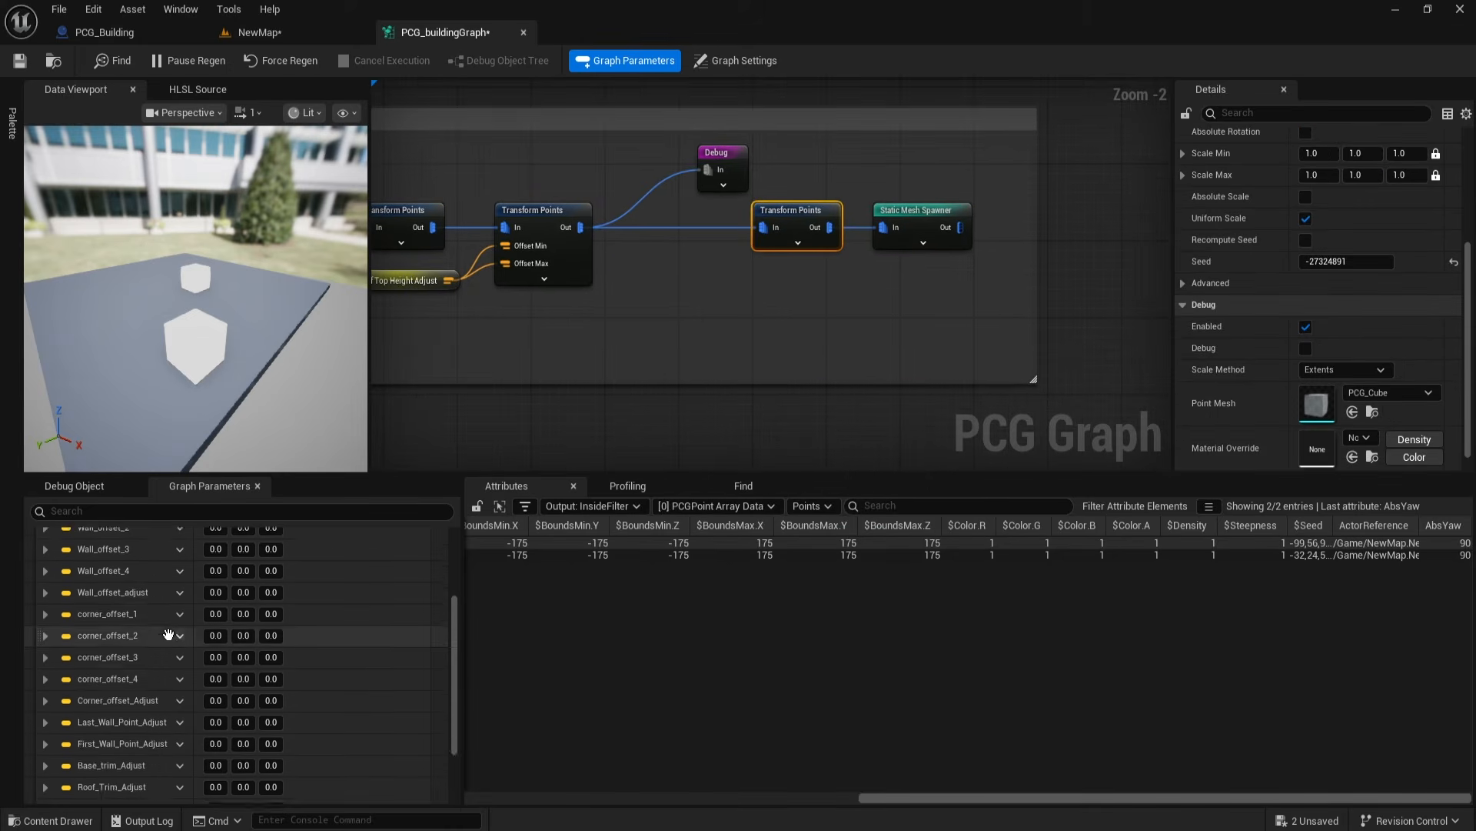
pyautogui.click(214, 559)
pyautogui.scroll(-6, 161, 692)
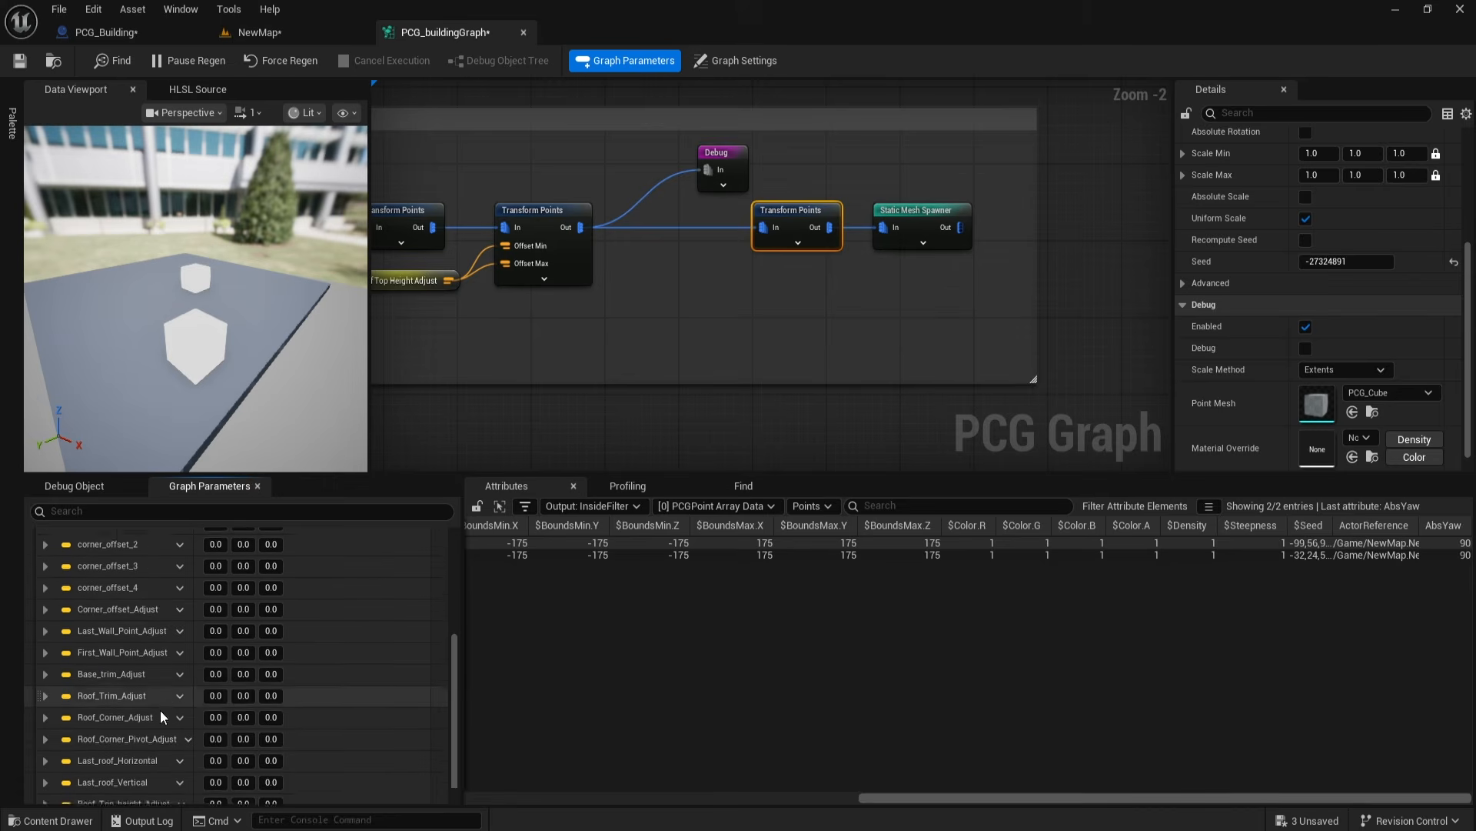
pyautogui.write('Roof top Sca')
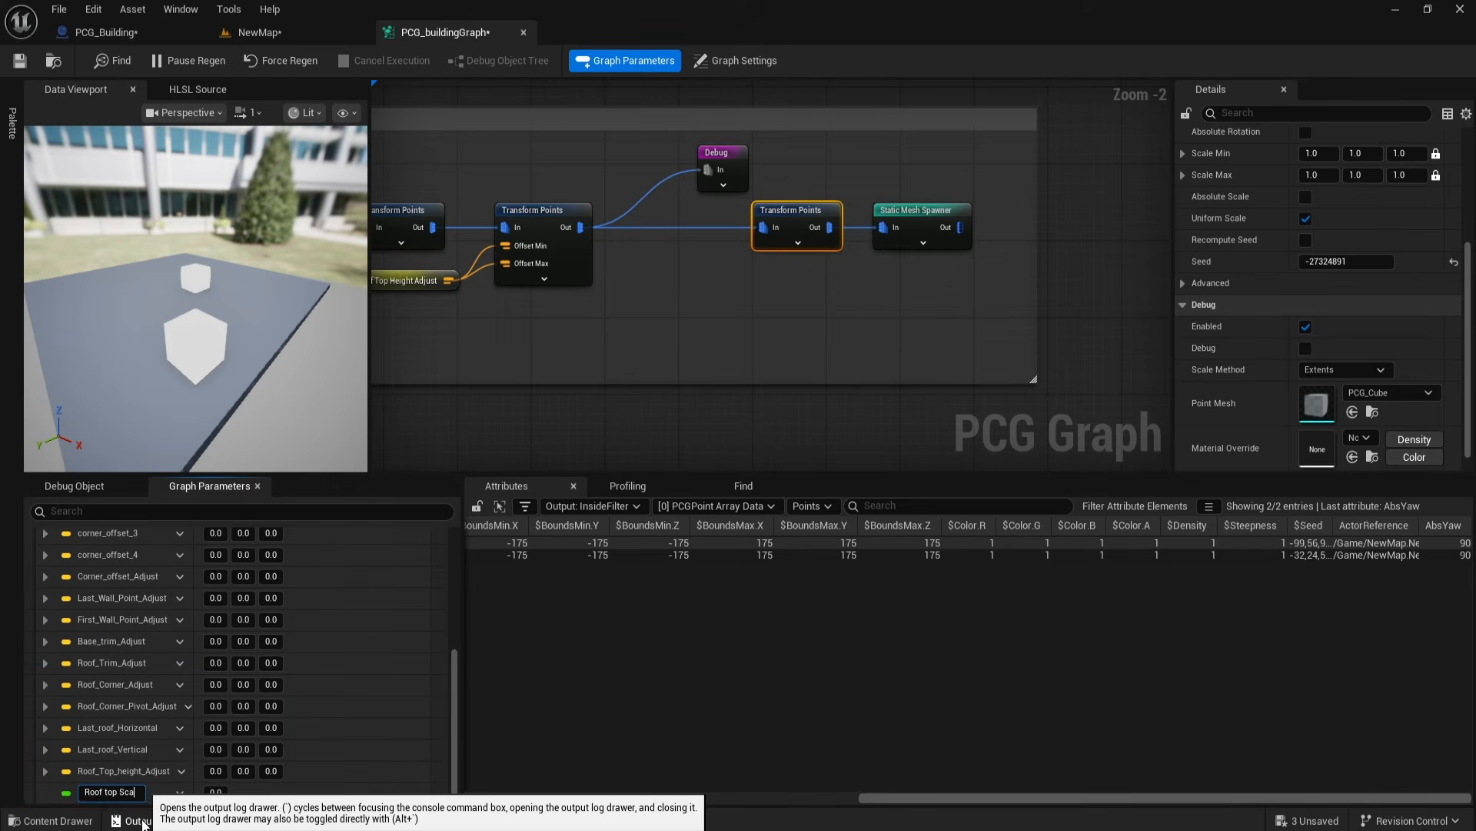
pyautogui.write('le Adjust')
pyautogui.press('Return')
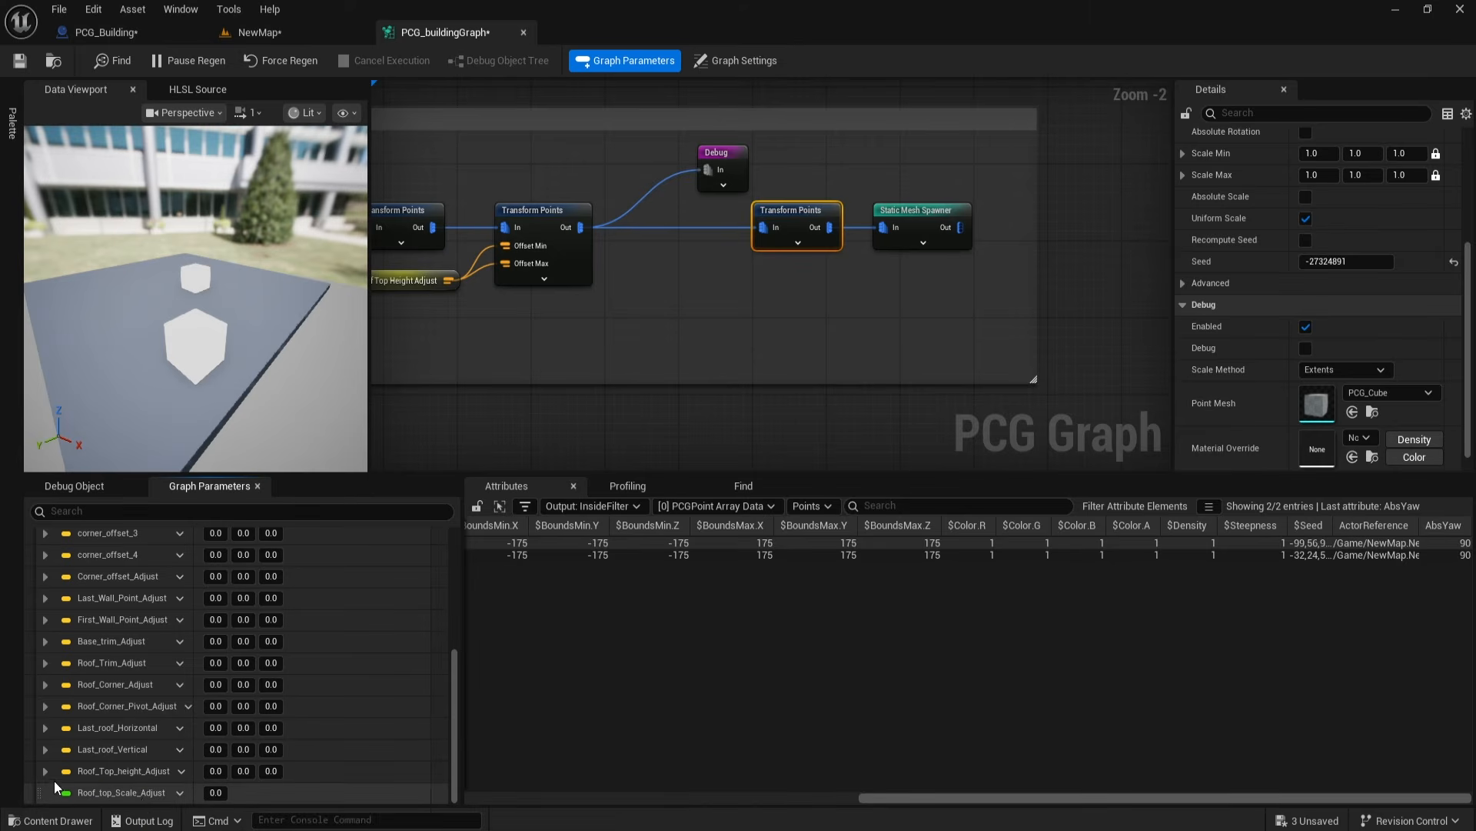
pyautogui.click(182, 794)
pyautogui.click(223, 499)
# Step: Add a Get Roof_top_Scale_Adjust node to the graph near the new Transform Points node
pyautogui.click(668, 293)
pyautogui.scroll(2, 672, 289)
pyautogui.moveTo(663, 310); pyautogui.dragTo(573, 240, button='right')
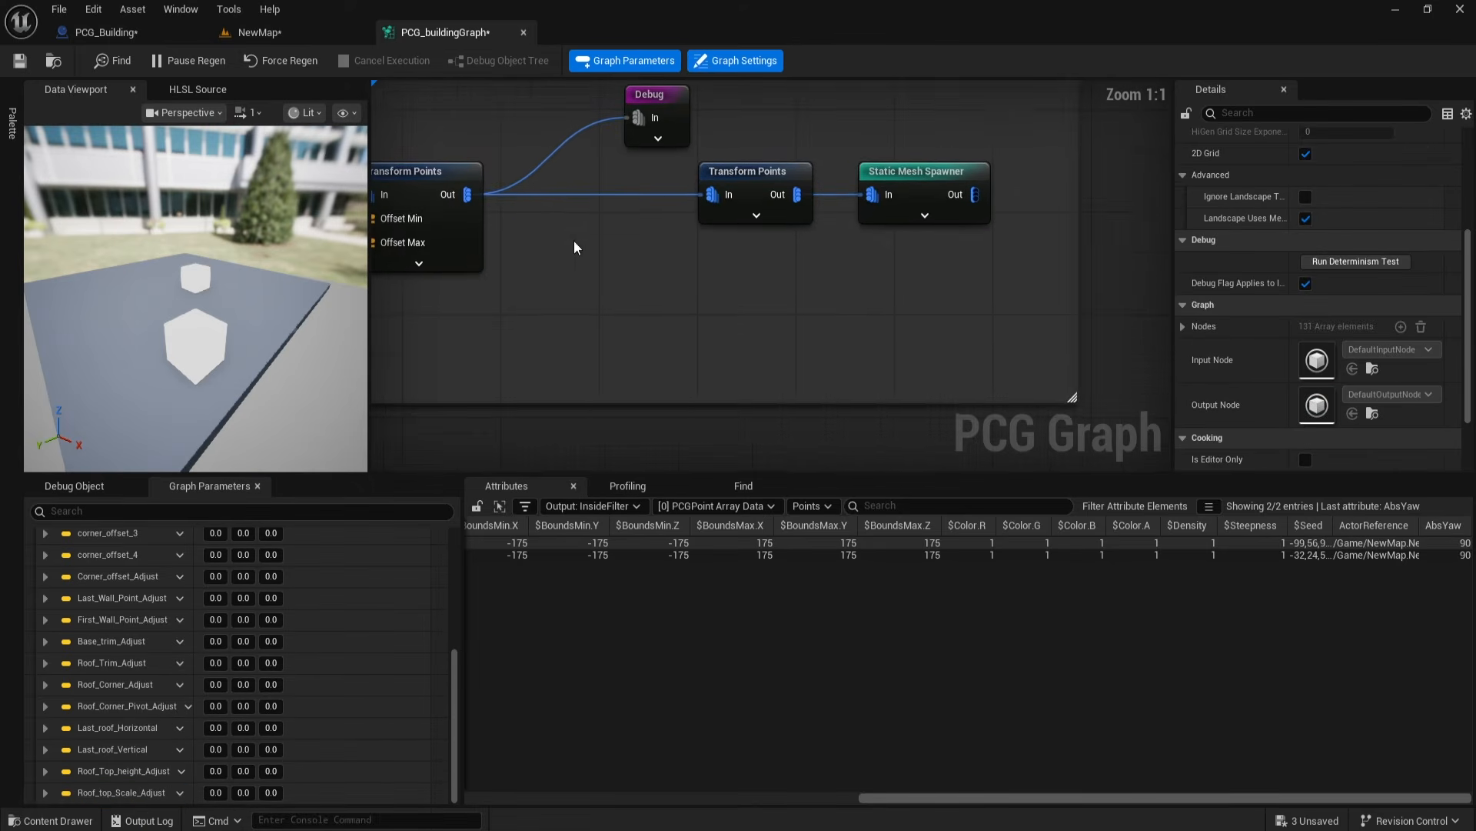
pyautogui.rightClick(575, 243)
pyautogui.click(598, 271)
pyautogui.write('roof')
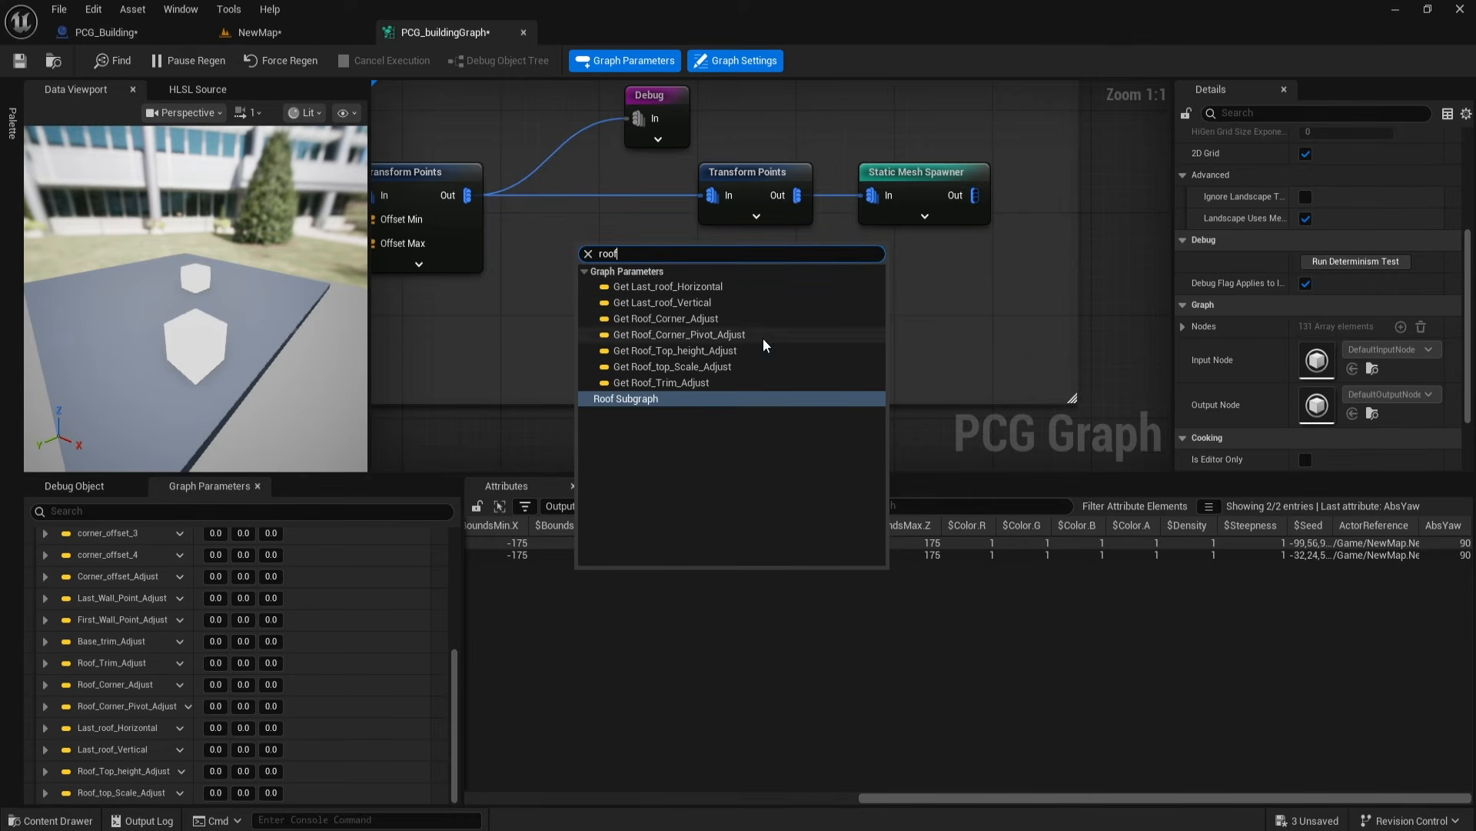
pyautogui.click(729, 363)
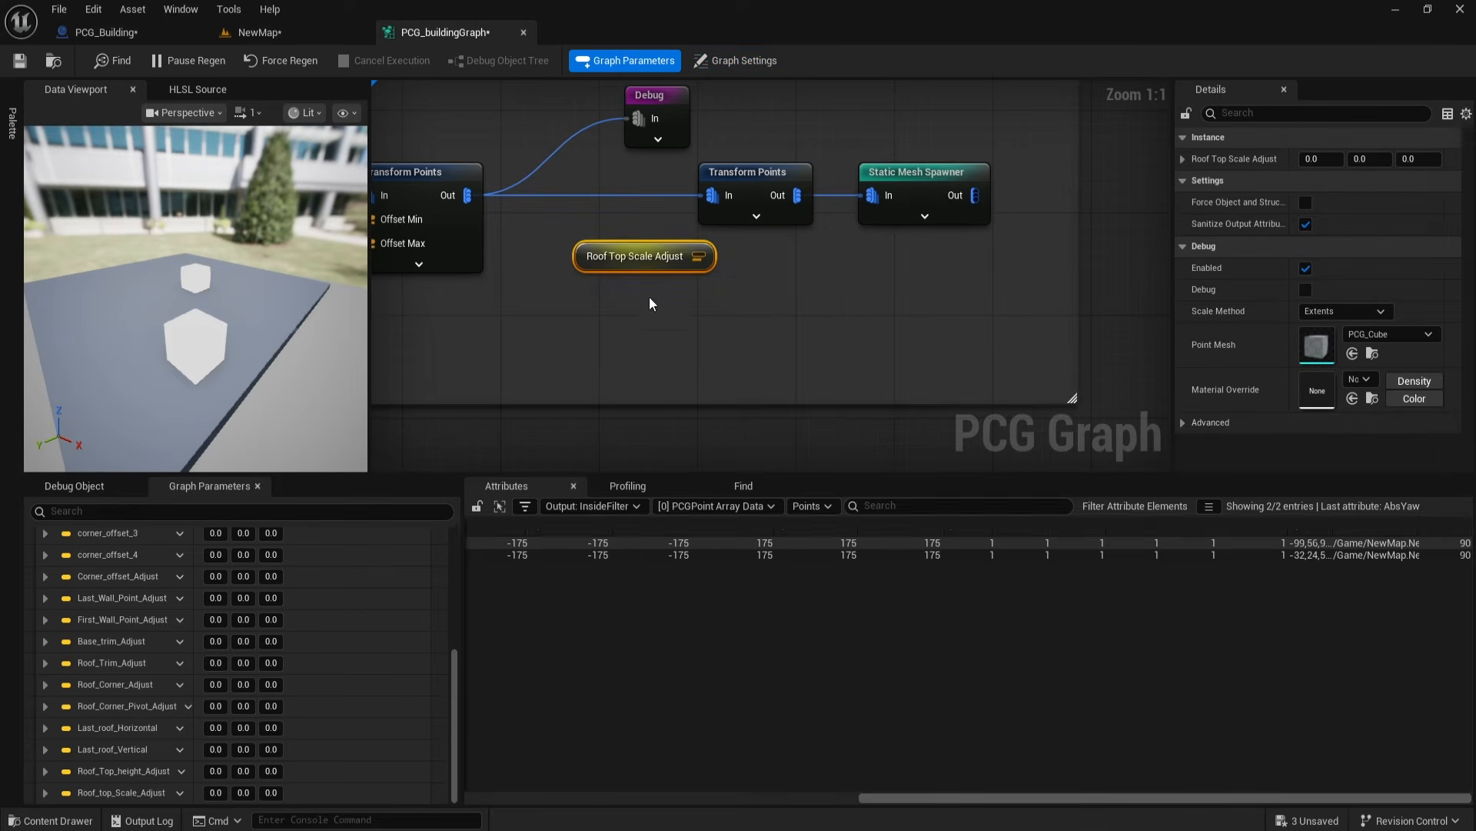
# Step: Connect Roof Top Scale Adjust to the new Transform Points node's Scale Min and Scale Max inputs
pyautogui.click(756, 217)
pyautogui.moveTo(644, 254); pyautogui.dragTo(718, 399)
pyautogui.moveTo(626, 213); pyautogui.dragTo(706, 358)
pyautogui.moveTo(641, 408); pyautogui.dragTo(587, 351, button='right')
pyautogui.click(720, 323)
pyautogui.moveTo(663, 260); pyautogui.dragTo(681, 461, button='right')
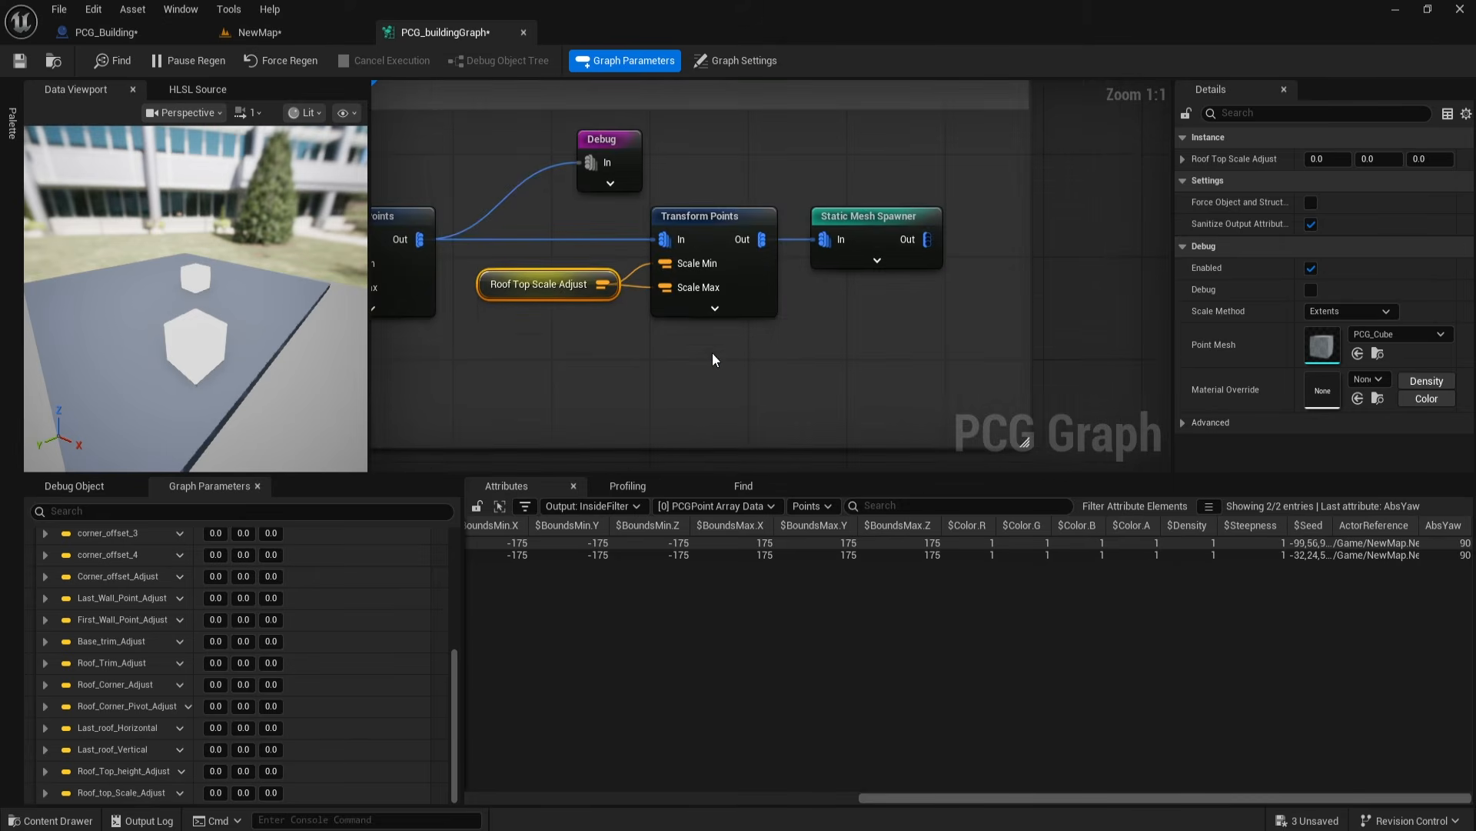
pyautogui.moveTo(712, 352); pyautogui.dragTo(672, 325, button='right')
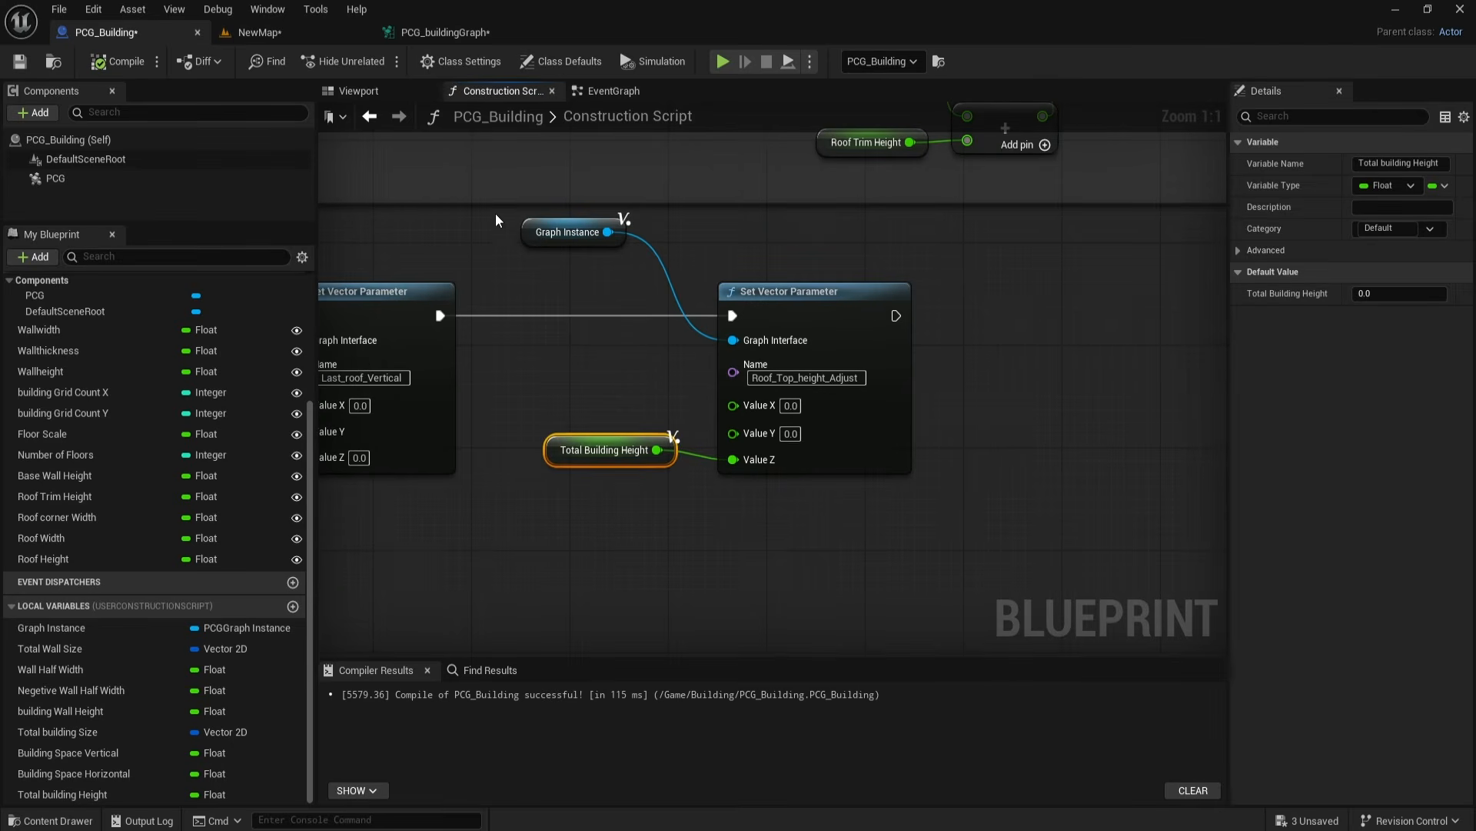
# Step: In PCG_Building's Construction Script, duplicate the last Graph Instance and Set Vector Parameter nodes and connect the copy's execution after the original
pyautogui.moveTo(498, 211); pyautogui.dragTo(811, 369)
pyautogui.hotkey('ctrl', 'd')
pyautogui.moveTo(1057, 462); pyautogui.dragTo(1127, 305)
pyautogui.moveTo(960, 332); pyautogui.dragTo(849, 336, button='right')
pyautogui.moveTo(786, 320); pyautogui.dragTo(1074, 319)
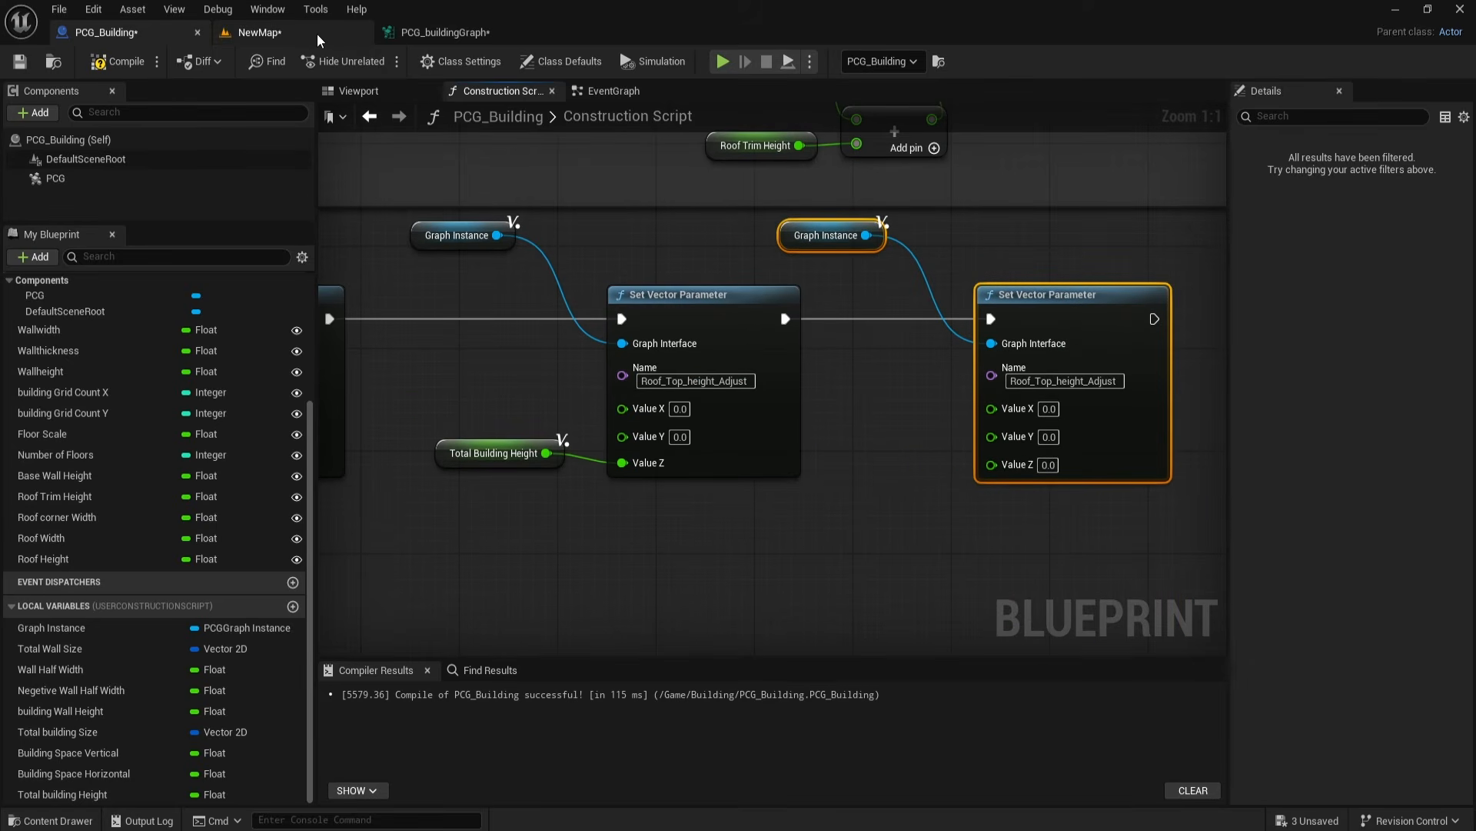
# Step: Copy the Roof_top_Scale_Adjust parameter name from PCG_buildingGraph into the duplicated Set Vector Parameter node's Name
pyautogui.click(437, 34)
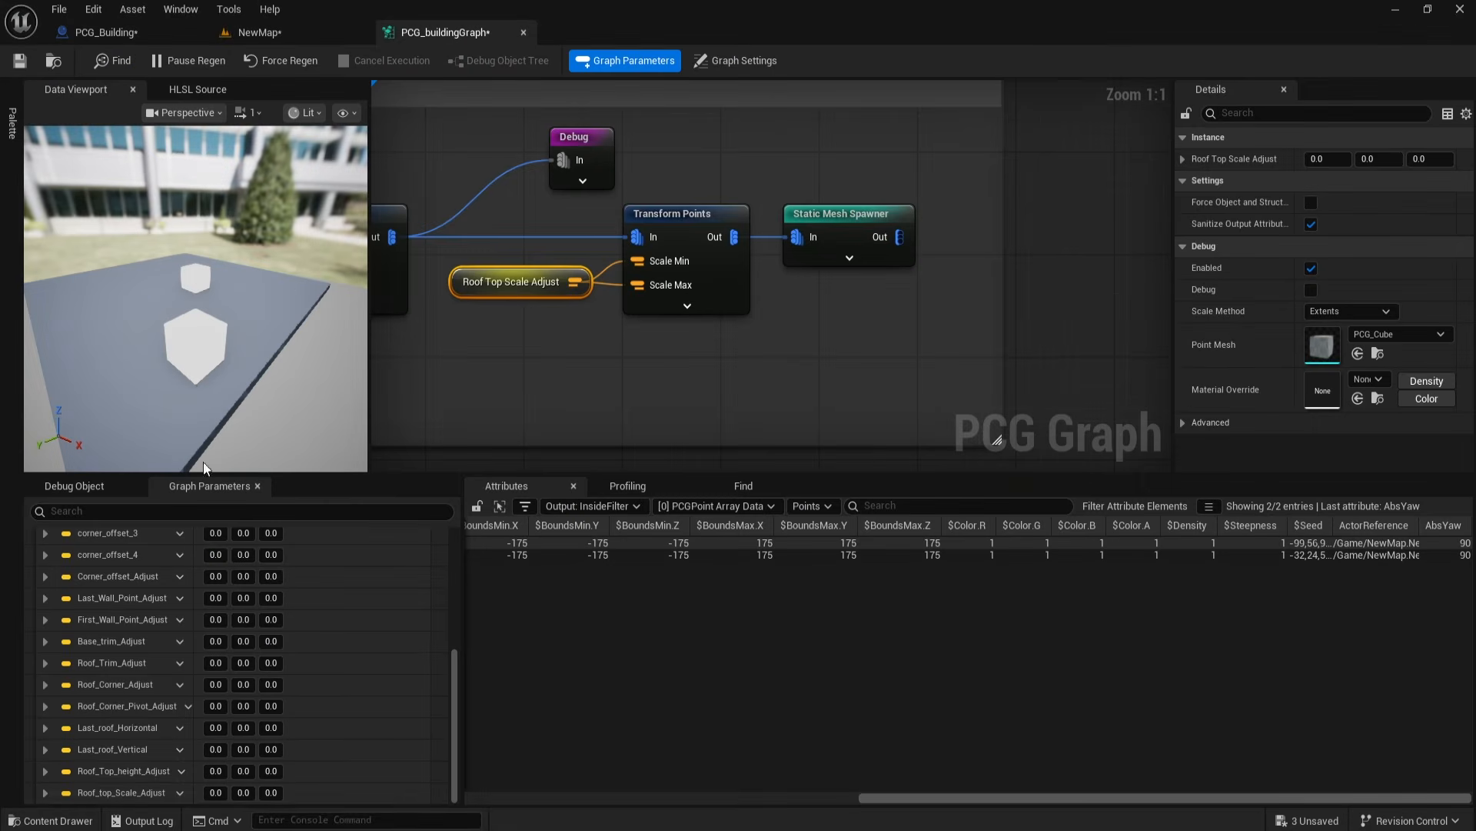
pyautogui.doubleClick(108, 790)
pyautogui.hotkey('ctrl', 'c')
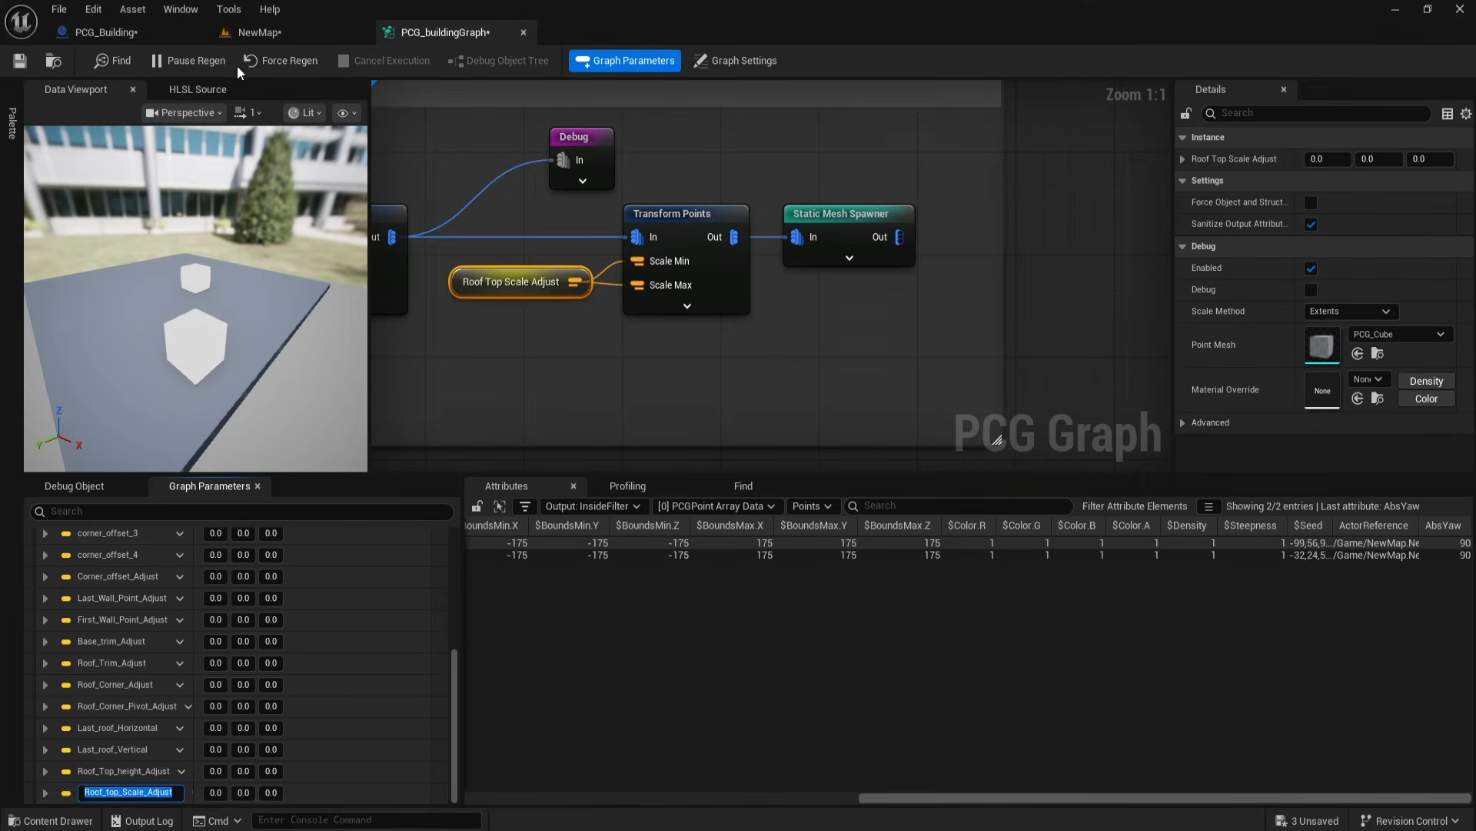
pyautogui.click(136, 33)
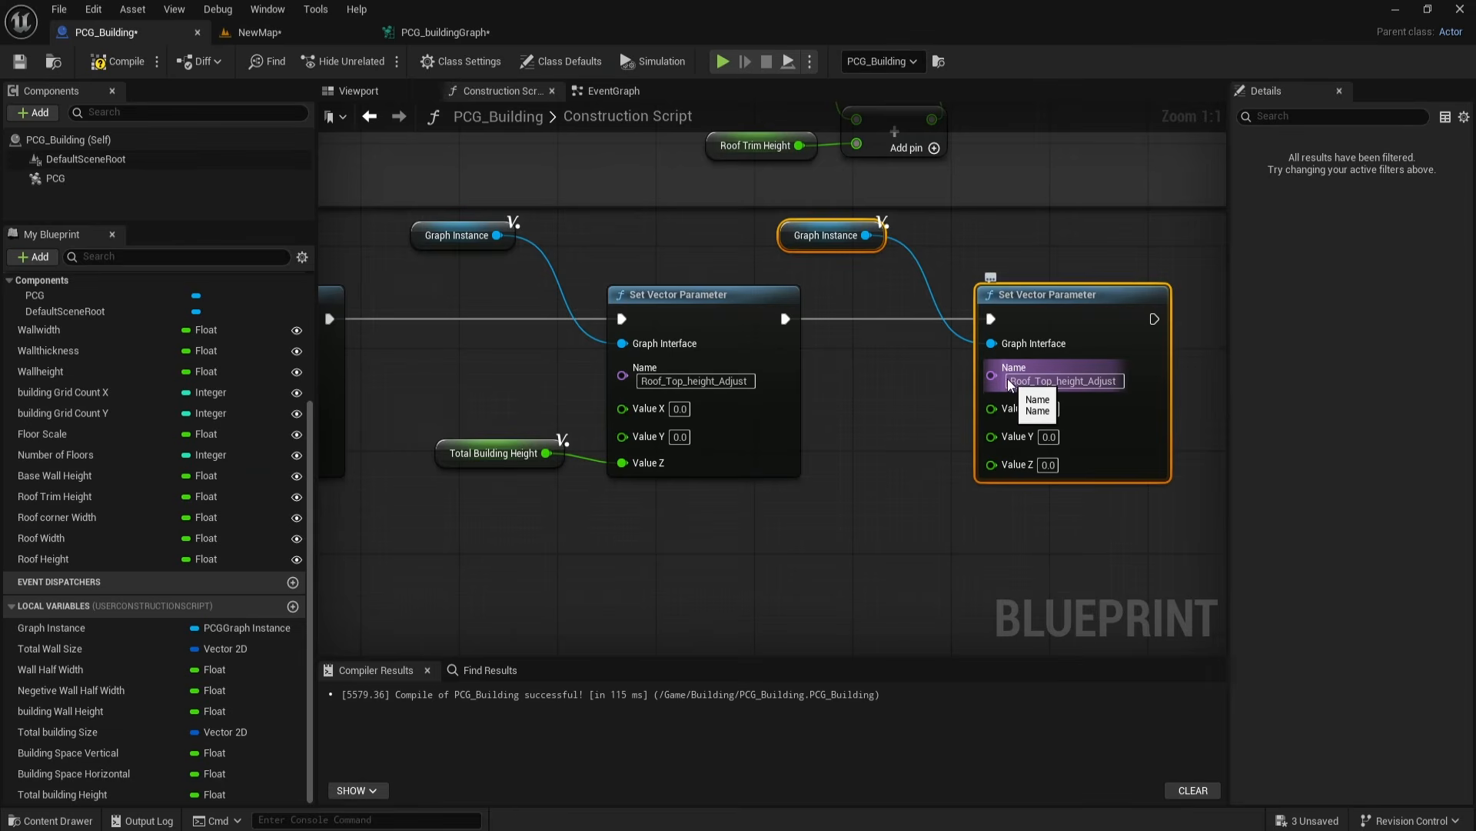
pyautogui.click(1034, 381)
pyautogui.press('BackSpace')
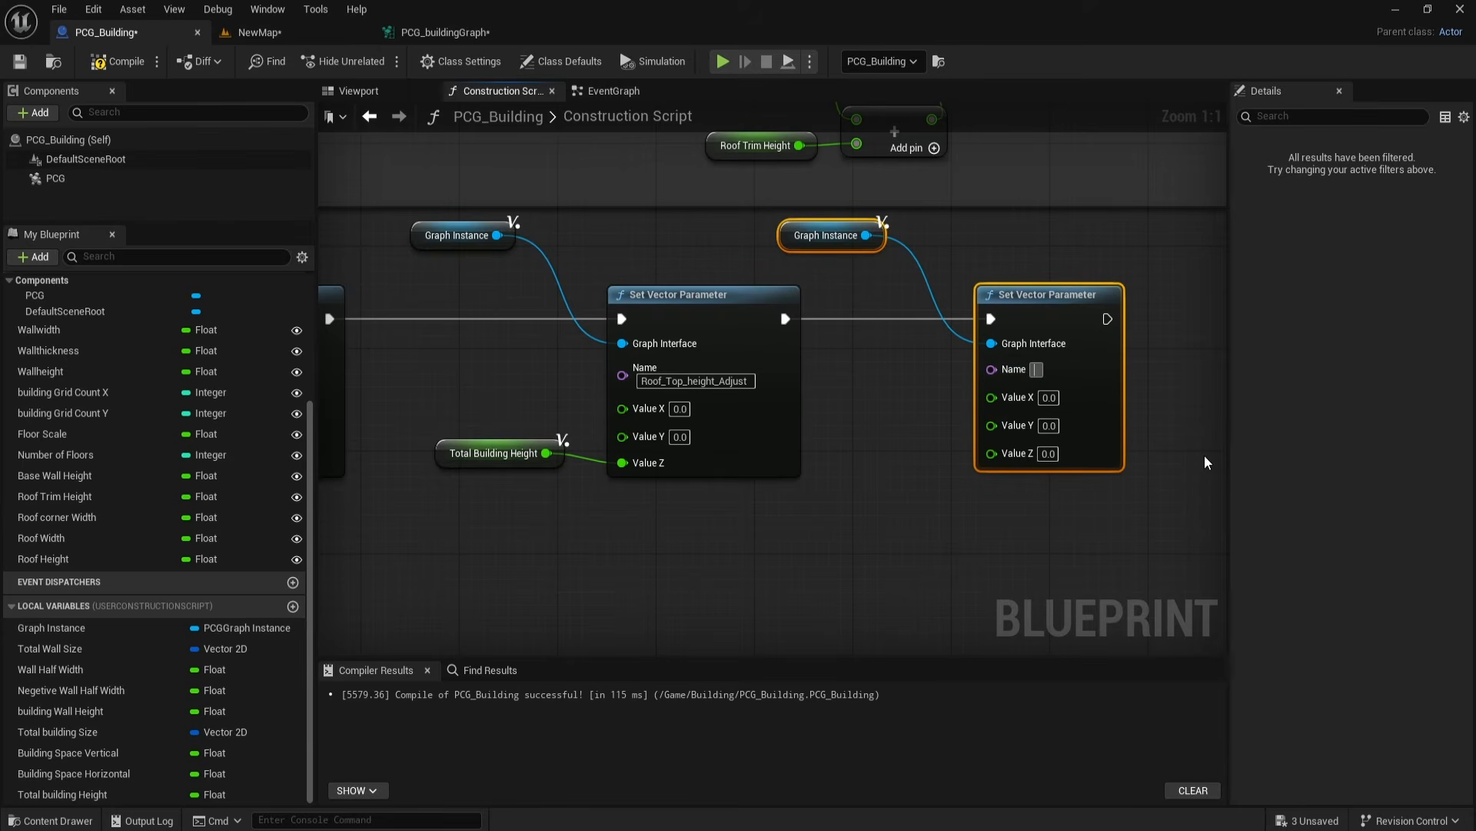
pyautogui.hotkey('ctrl', 'v')
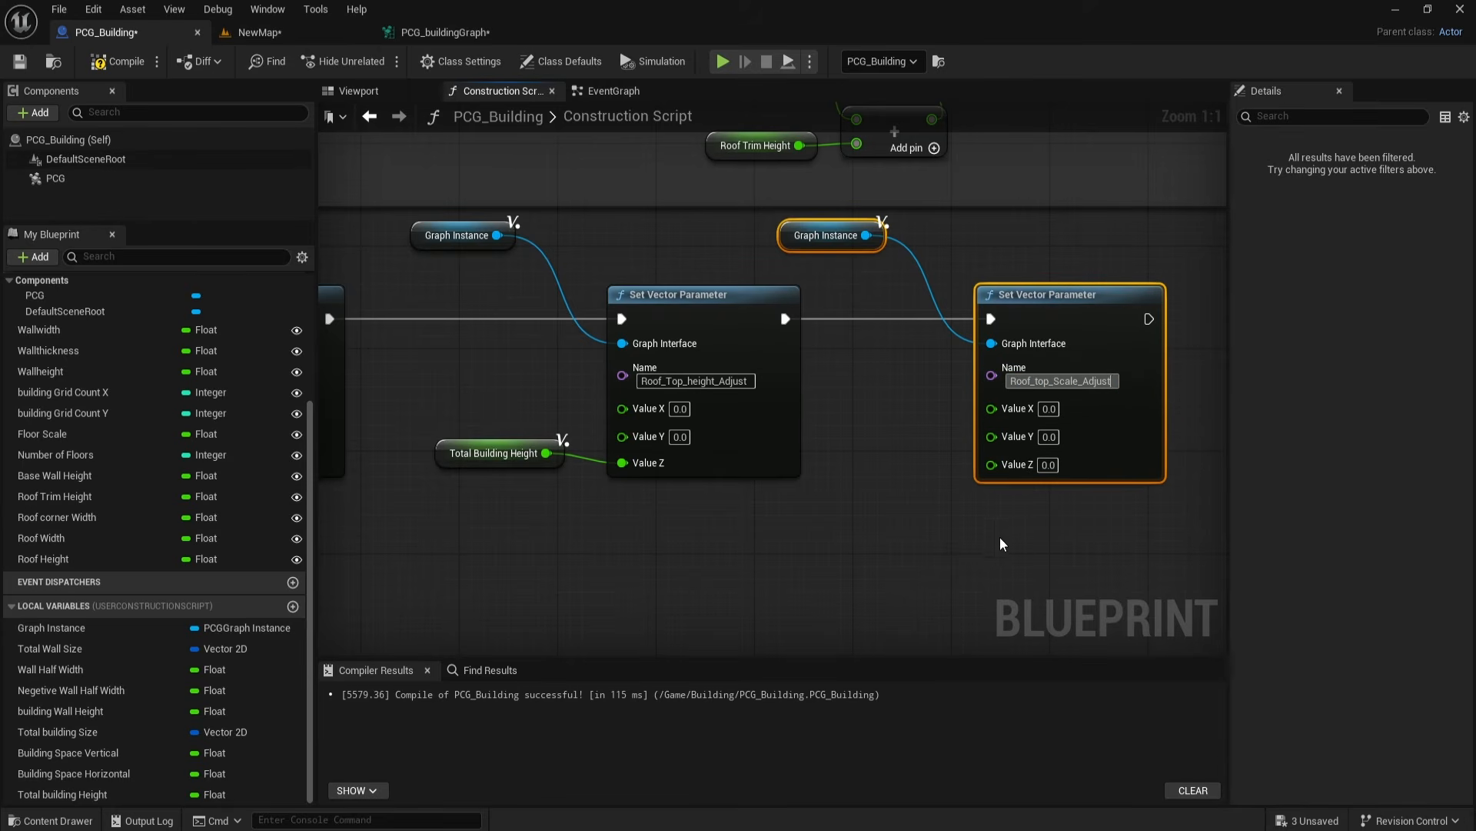
# Step: Reposition the duplicated Graph Instance and Set Vector Parameter nodes, spacing them farther from the preceding node
pyautogui.click(961, 537)
pyautogui.moveTo(957, 533); pyautogui.dragTo(807, 536, button='right')
pyautogui.moveTo(601, 243); pyautogui.dragTo(671, 256)
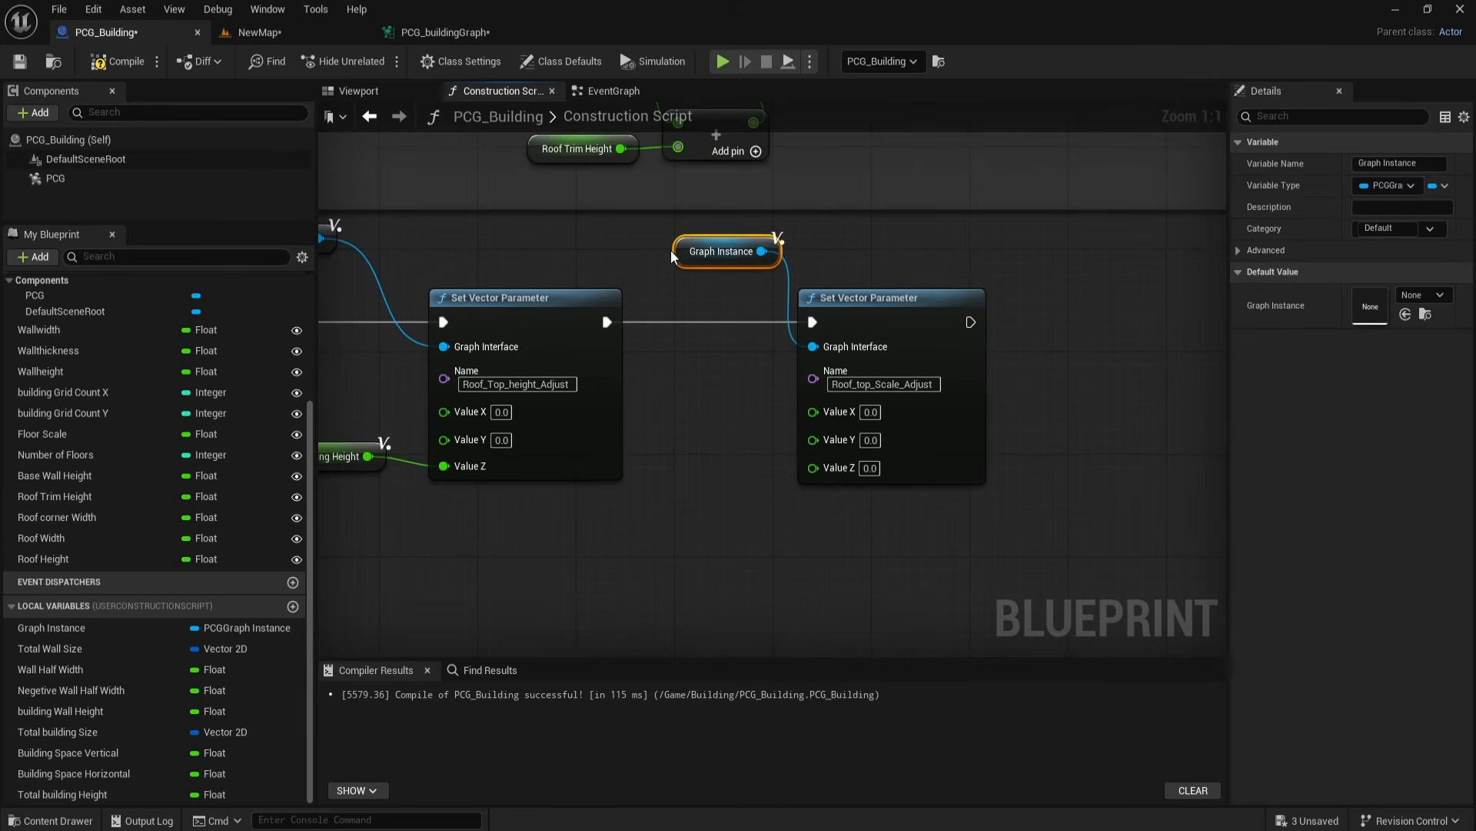
pyautogui.moveTo(879, 307); pyautogui.dragTo(903, 307)
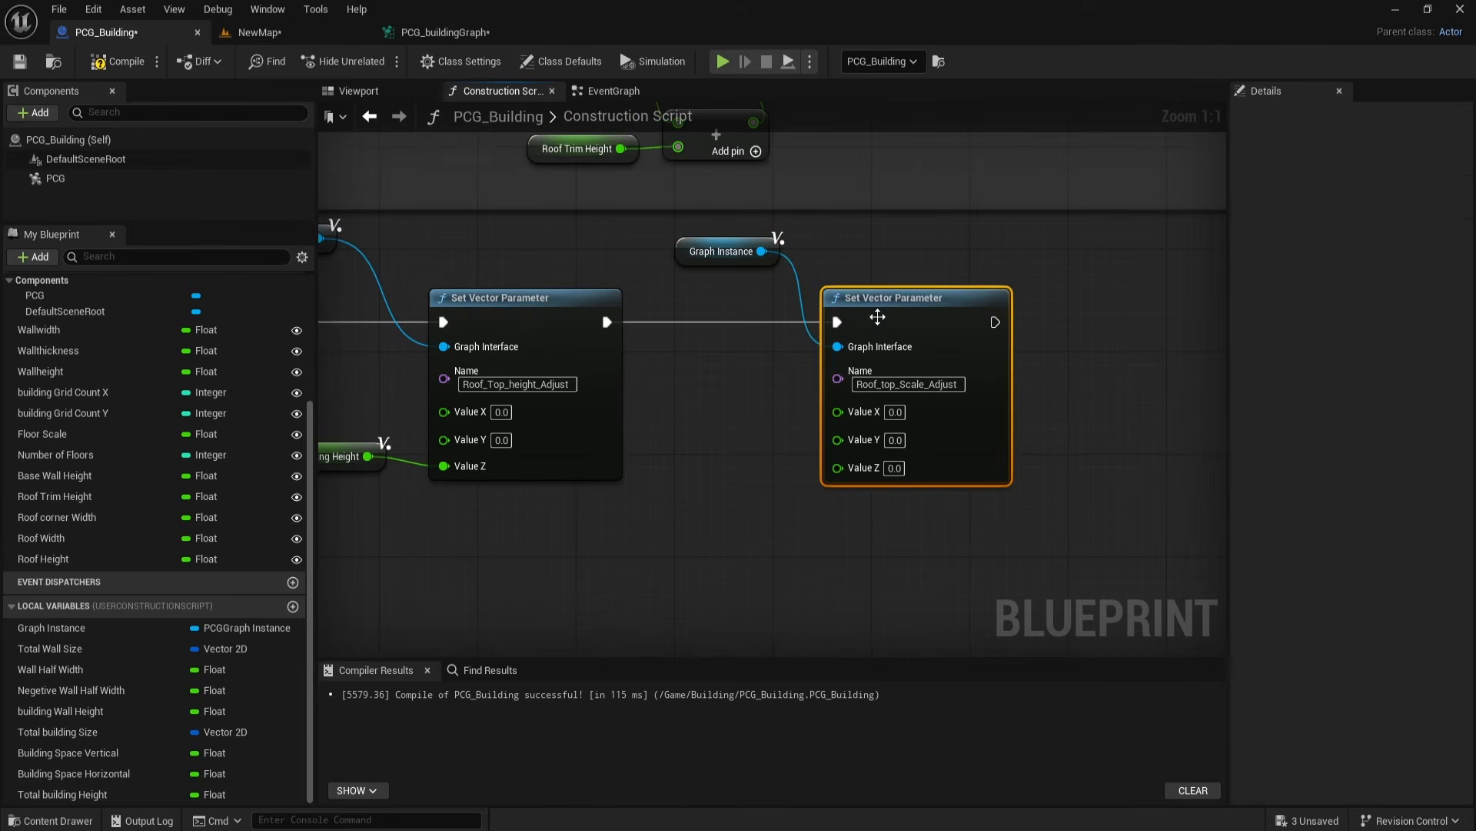
pyautogui.moveTo(715, 561); pyautogui.dragTo(737, 540, button='right')
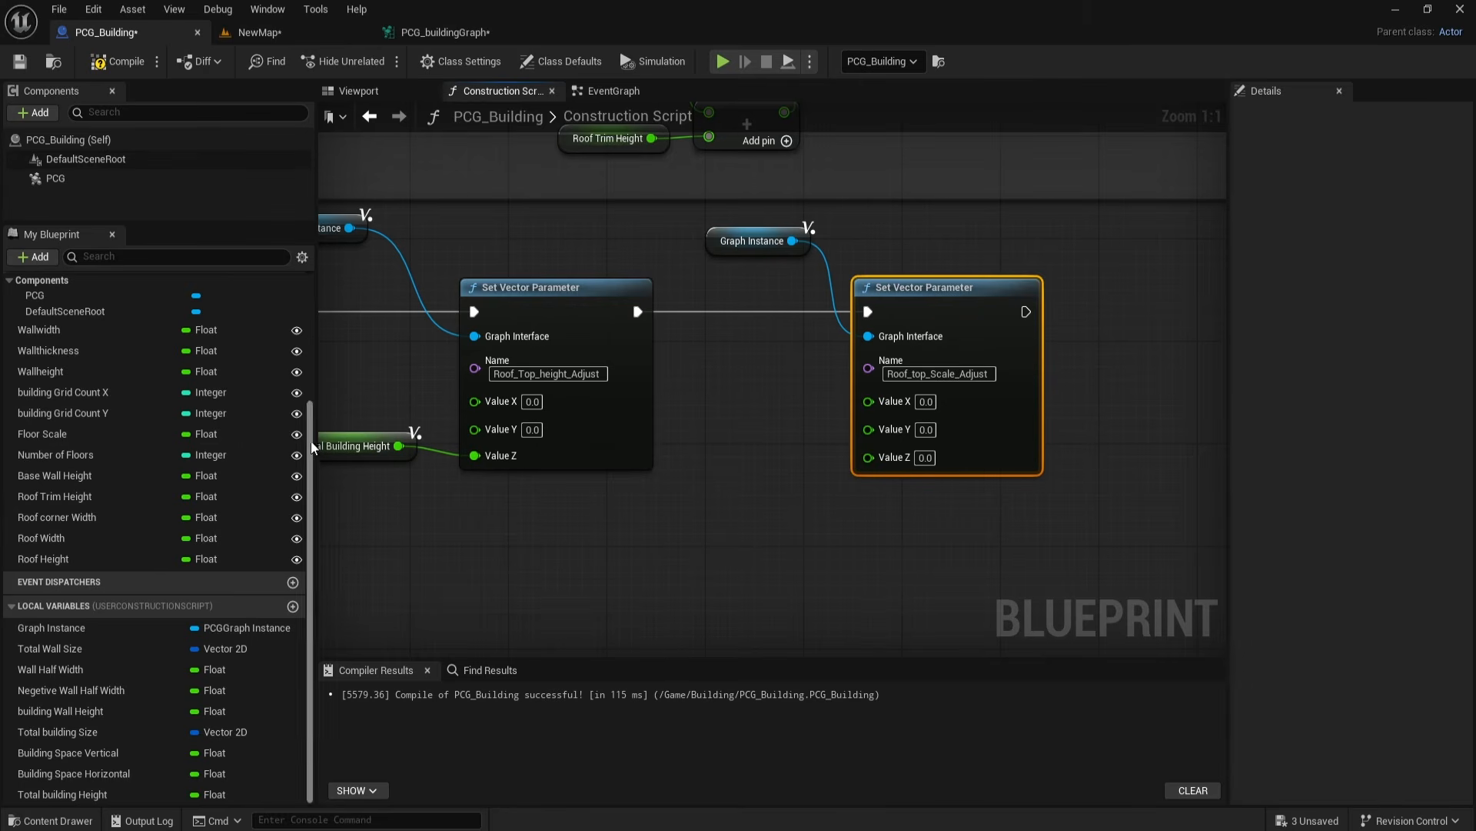
# Step: Create a float variable named "Roof top Size", make it instance editable and compile the blueprint, checking the flat roof mesh's approximate size
pyautogui.scroll(2, 192, 376)
pyautogui.click(293, 339)
pyautogui.write('Roof top ')
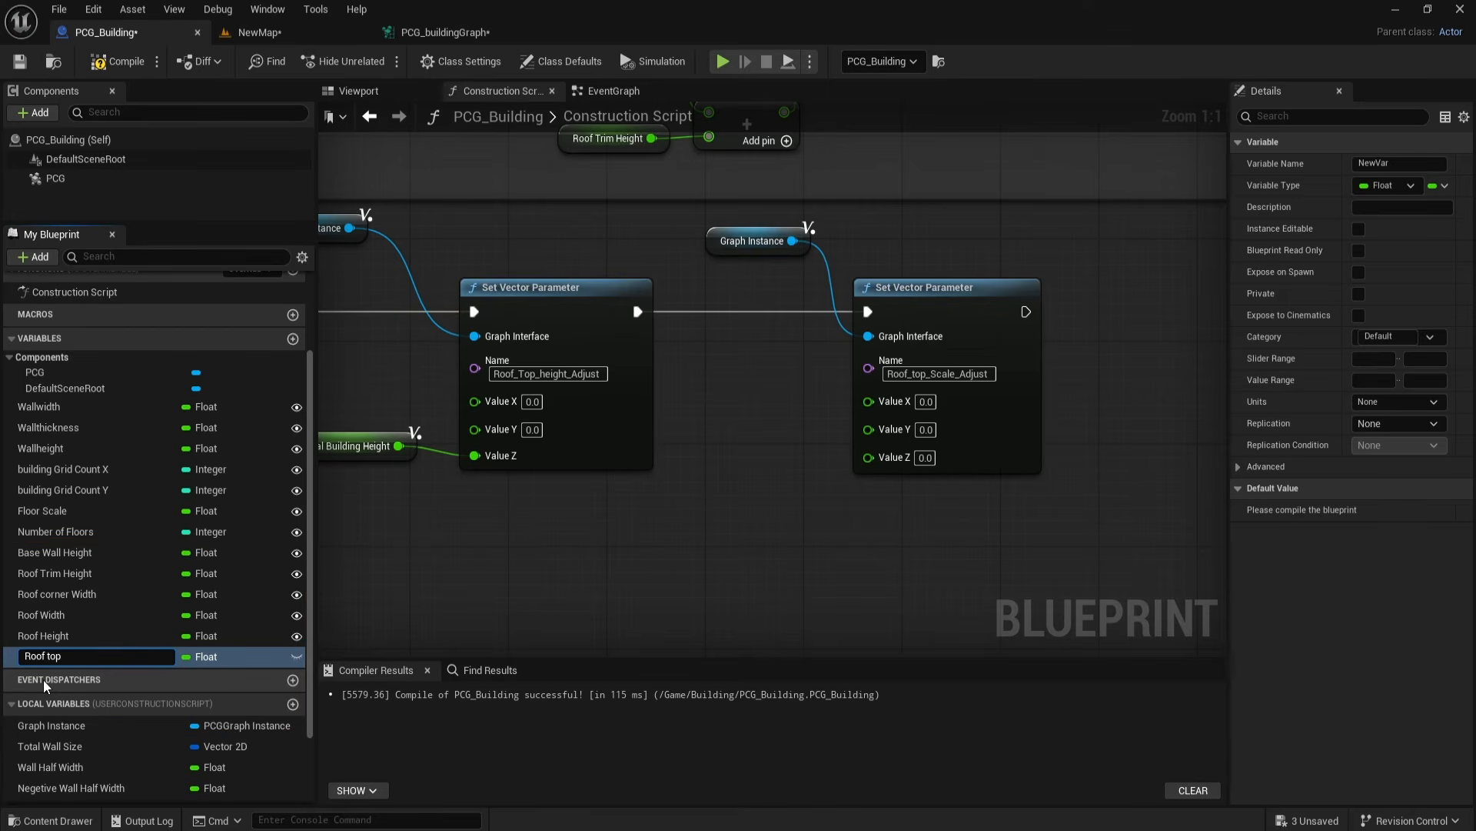
pyautogui.write('Size')
pyautogui.press('Return')
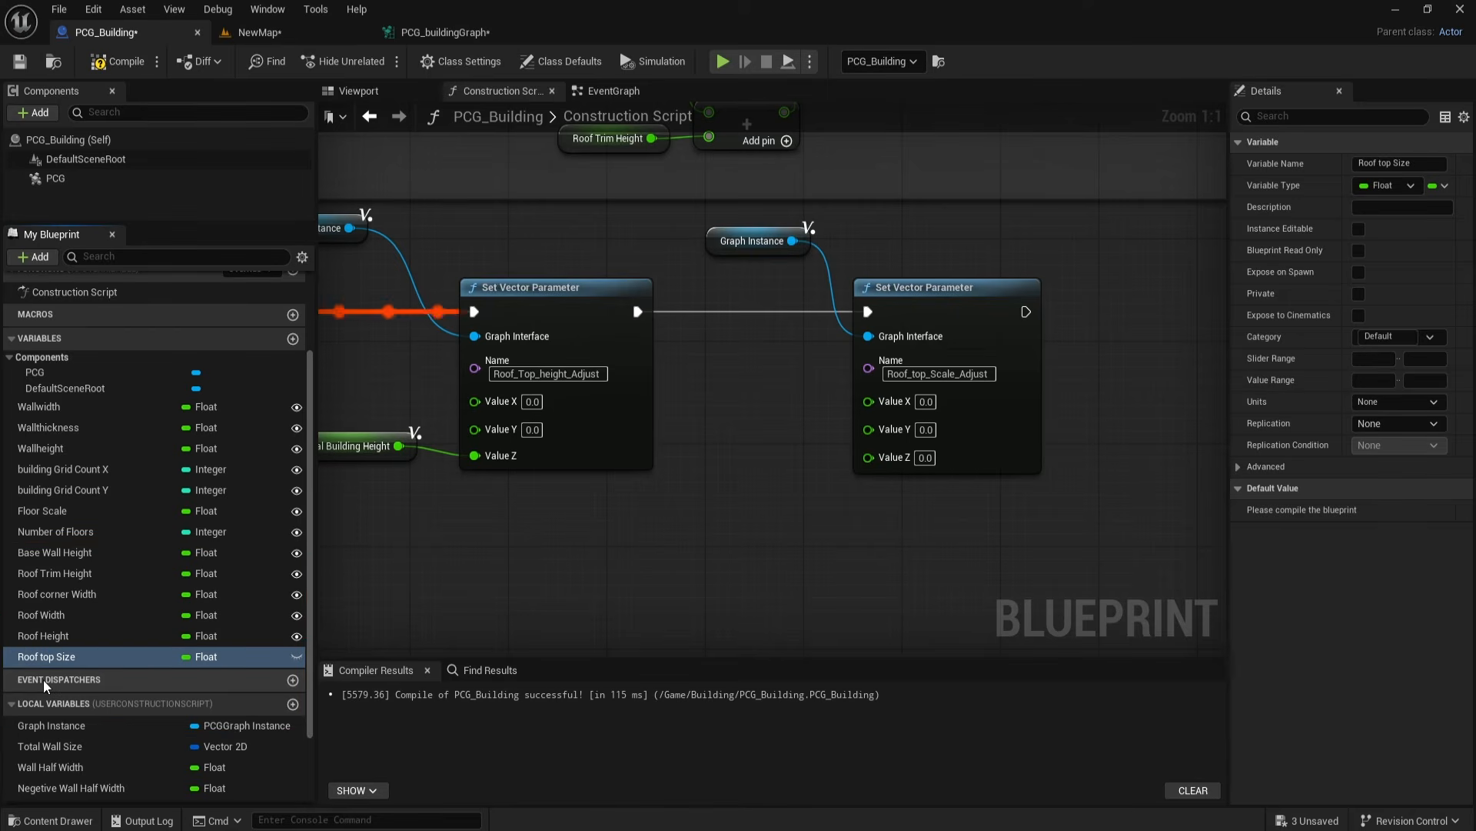
pyautogui.click(99, 821)
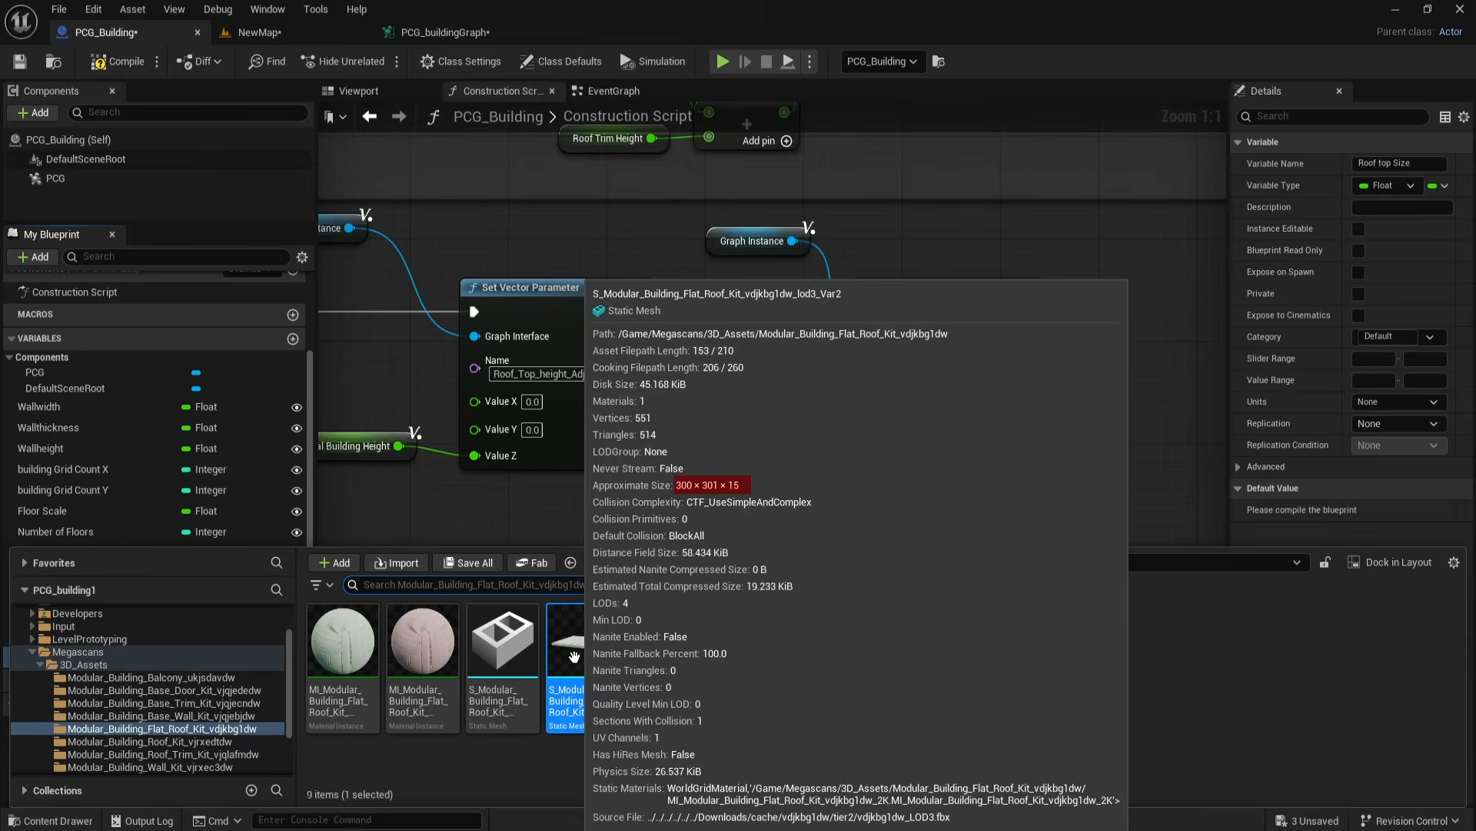
pyautogui.click(458, 523)
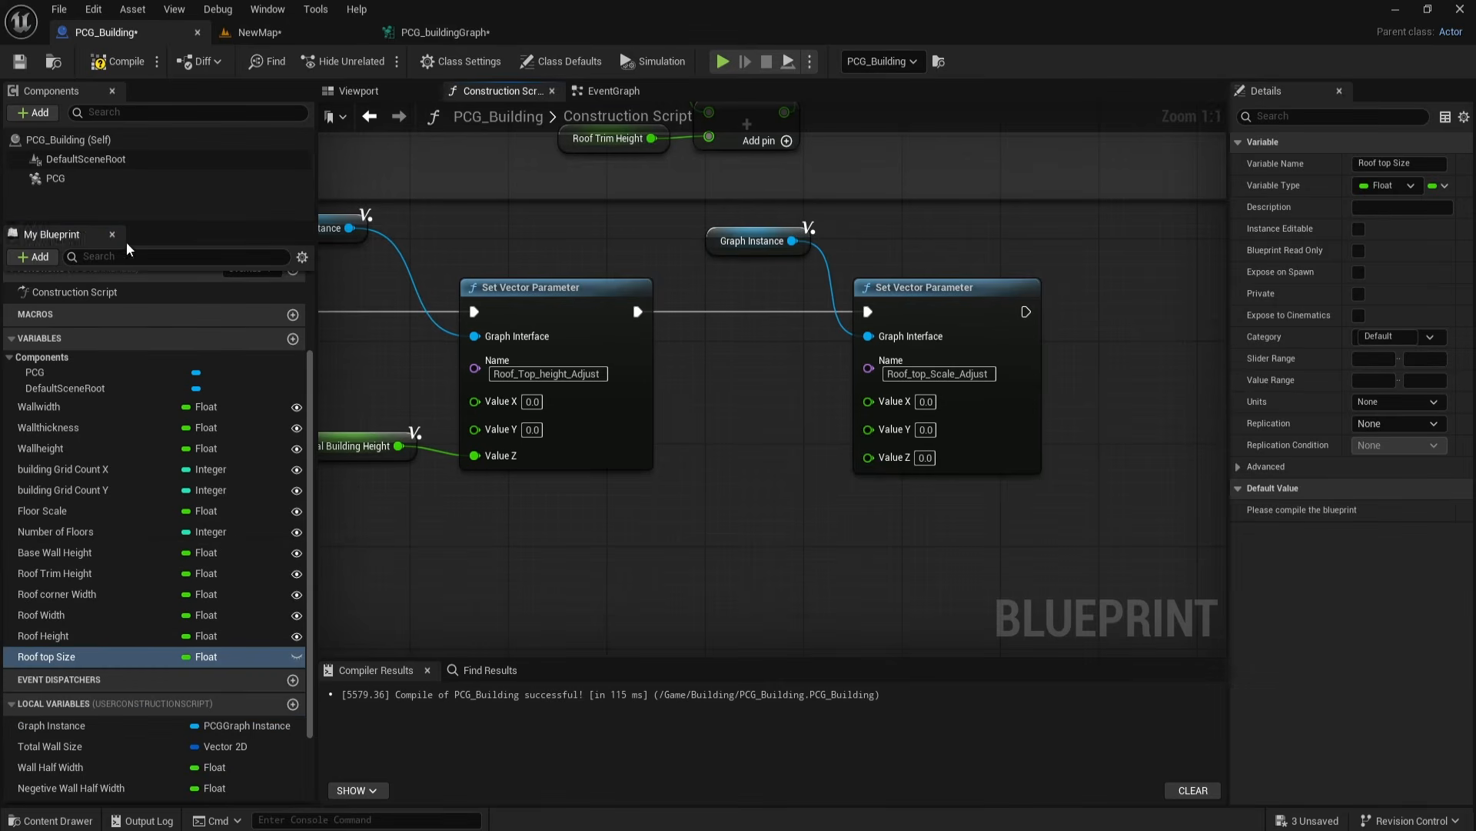
pyautogui.click(296, 658)
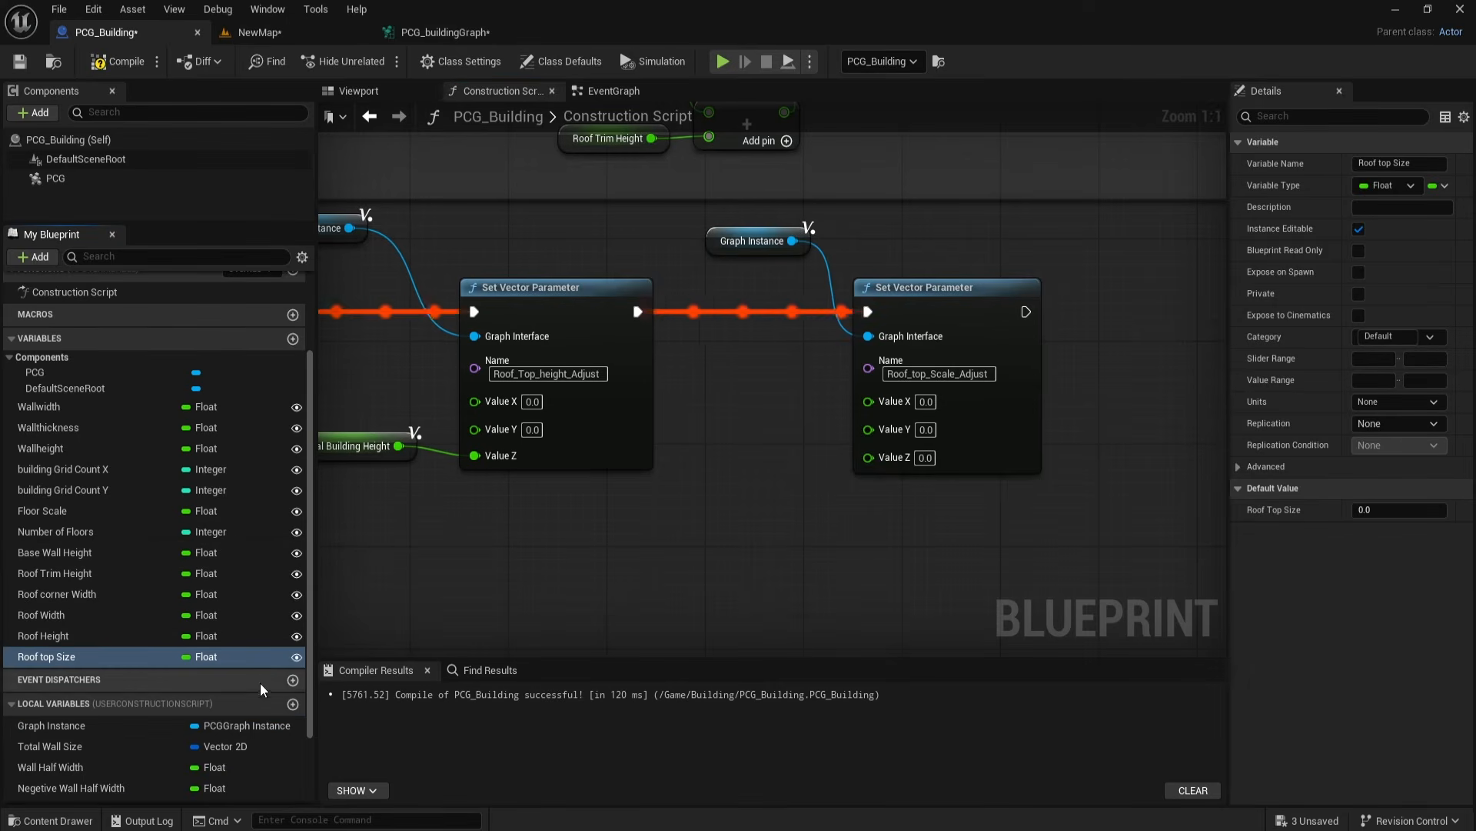
# Step: Add a Building Space Vertical getter to the Construction Script and move the Roof_top_Scale_Adjust node farther away to make room
pyautogui.moveTo(747, 489); pyautogui.dragTo(682, 493, button='right')
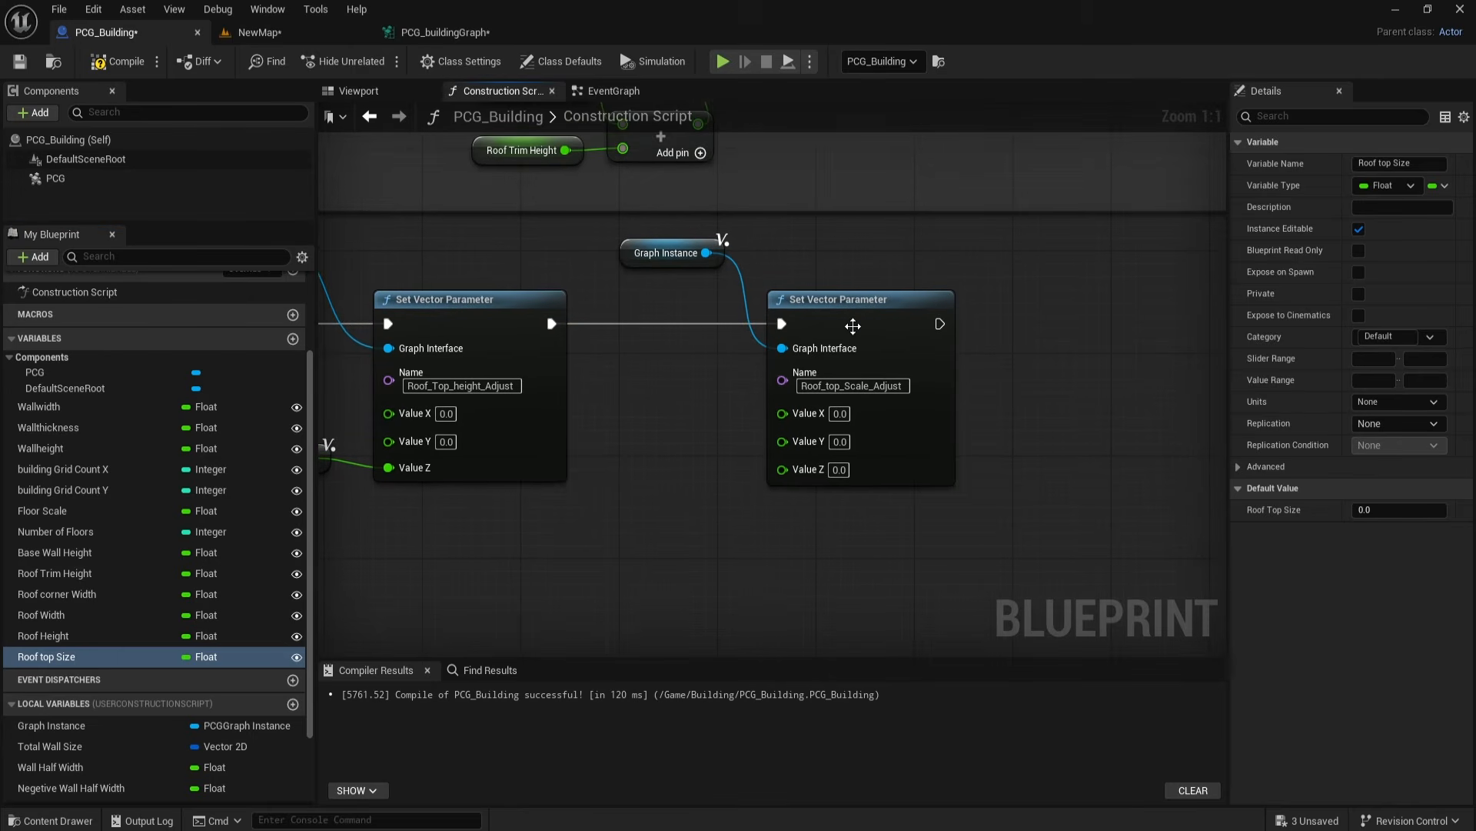
pyautogui.click(854, 325)
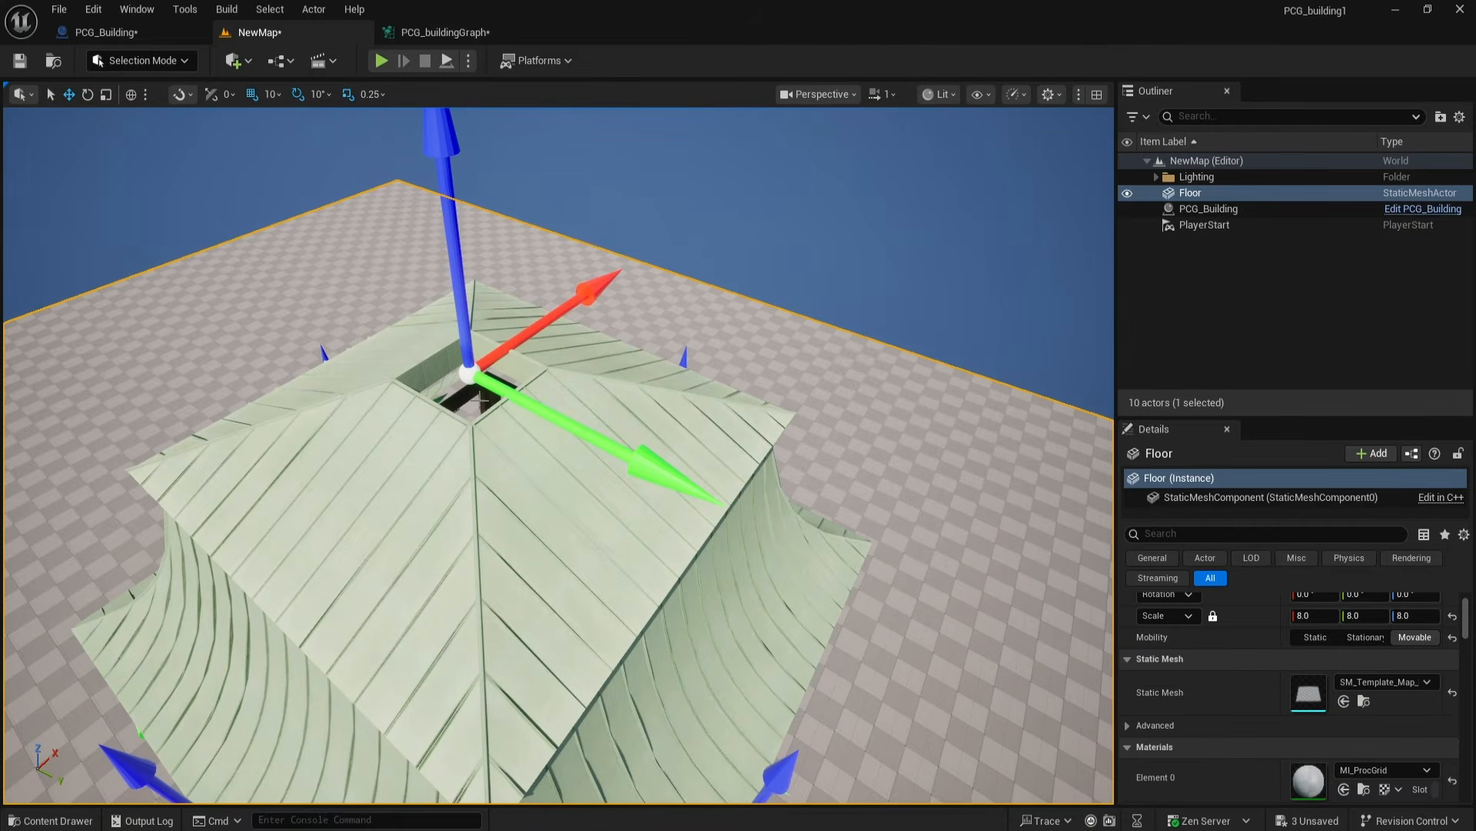
pyautogui.click(421, 31)
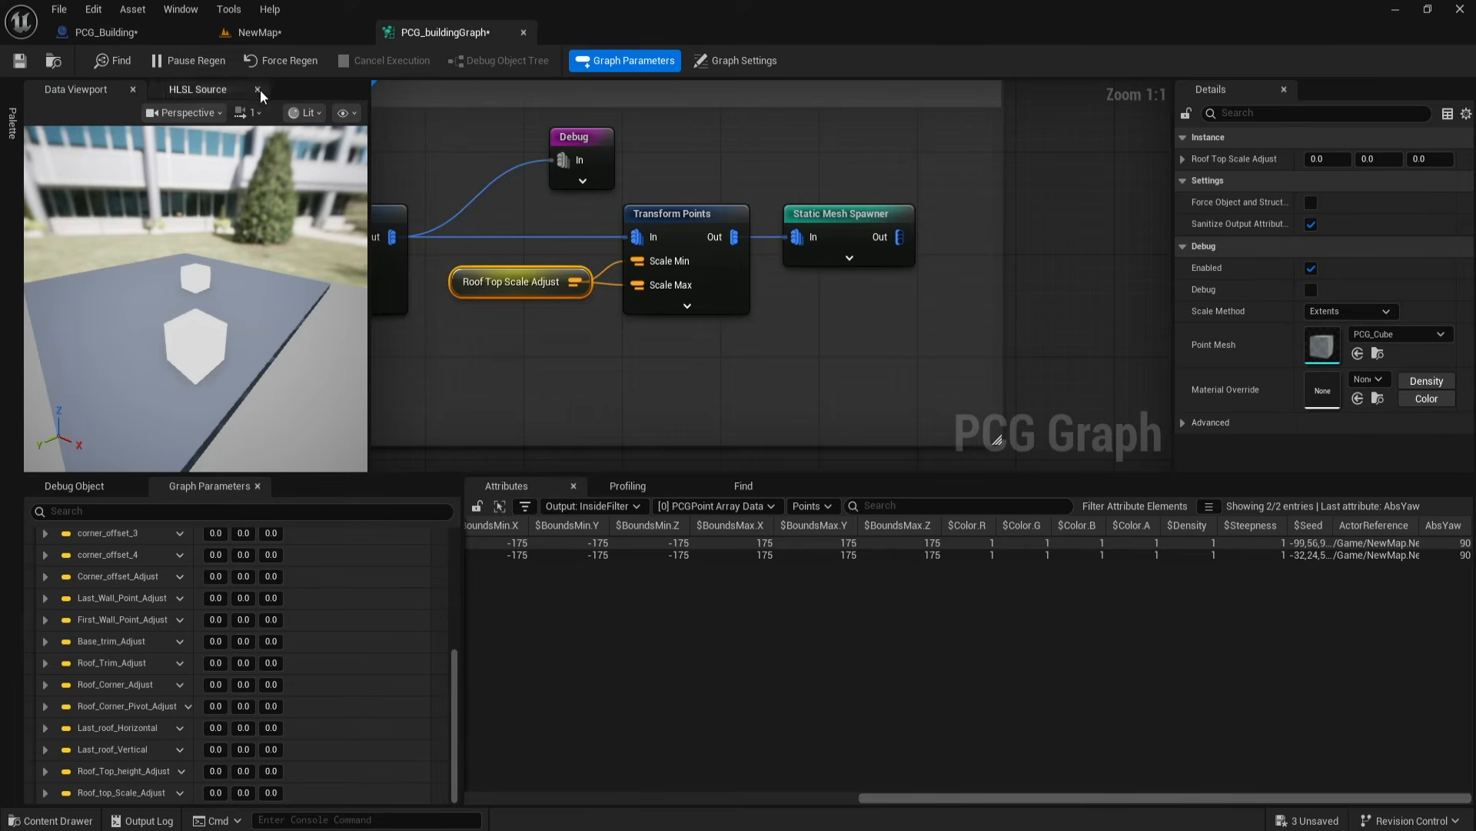
pyautogui.click(104, 33)
pyautogui.moveTo(66, 779); pyautogui.dragTo(675, 346)
pyautogui.click(723, 372)
pyautogui.moveTo(1012, 299); pyautogui.dragTo(1012, 286)
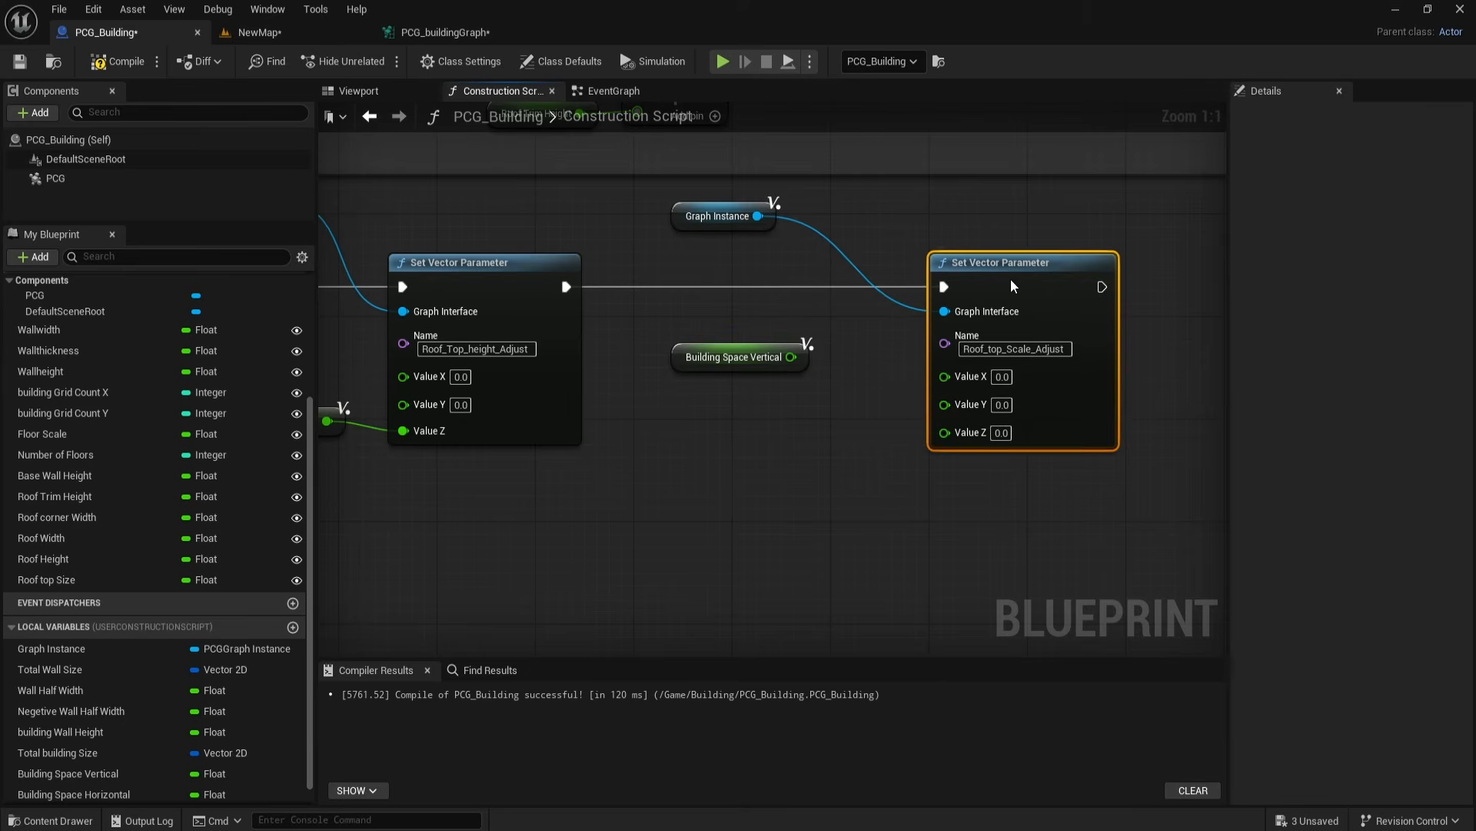
# Step: Divide Building Space Vertical by Roof Top Size with a Divide node
pyautogui.moveTo(730, 361); pyautogui.dragTo(758, 411)
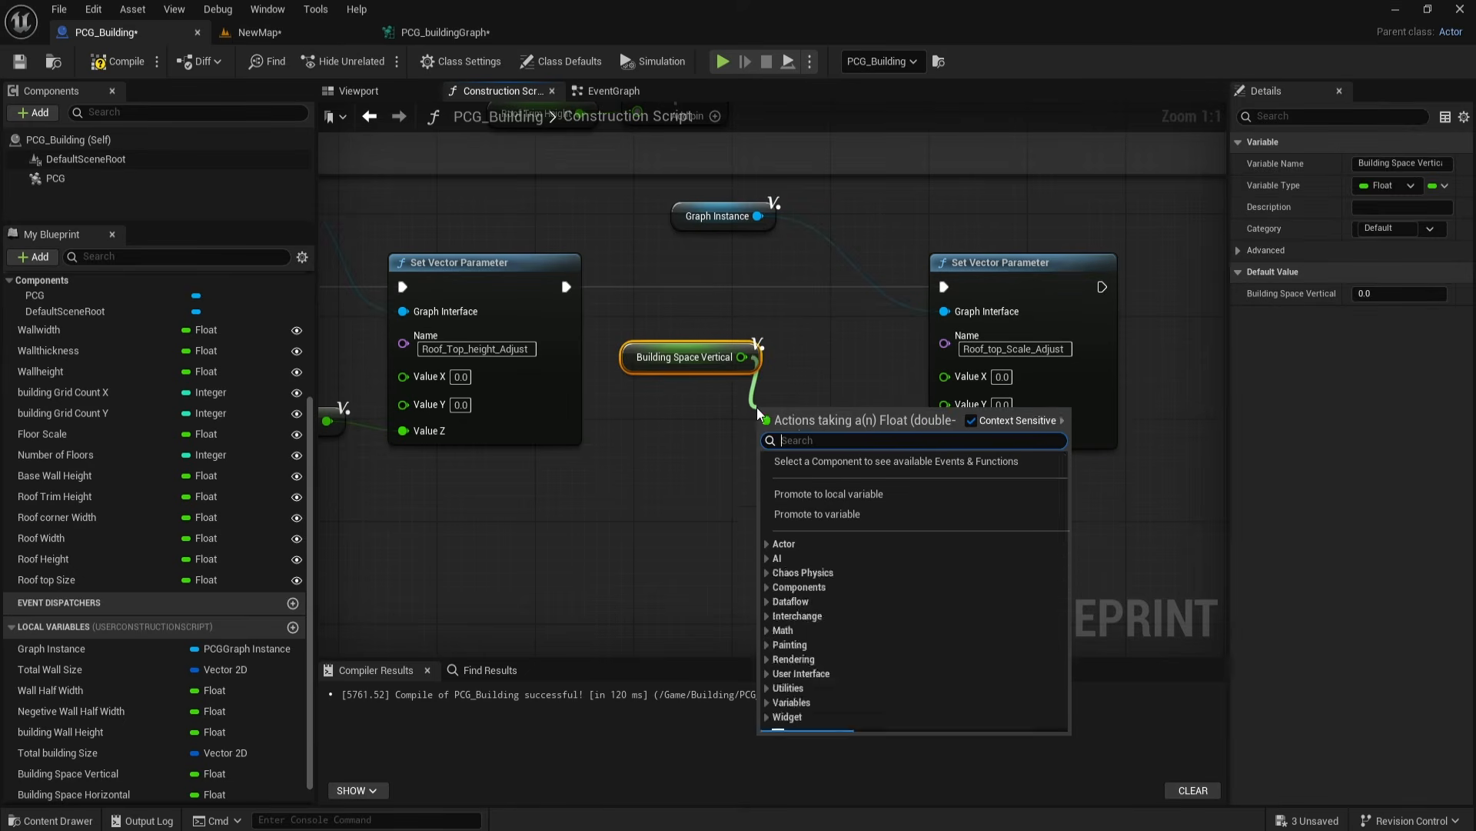
pyautogui.write('/')
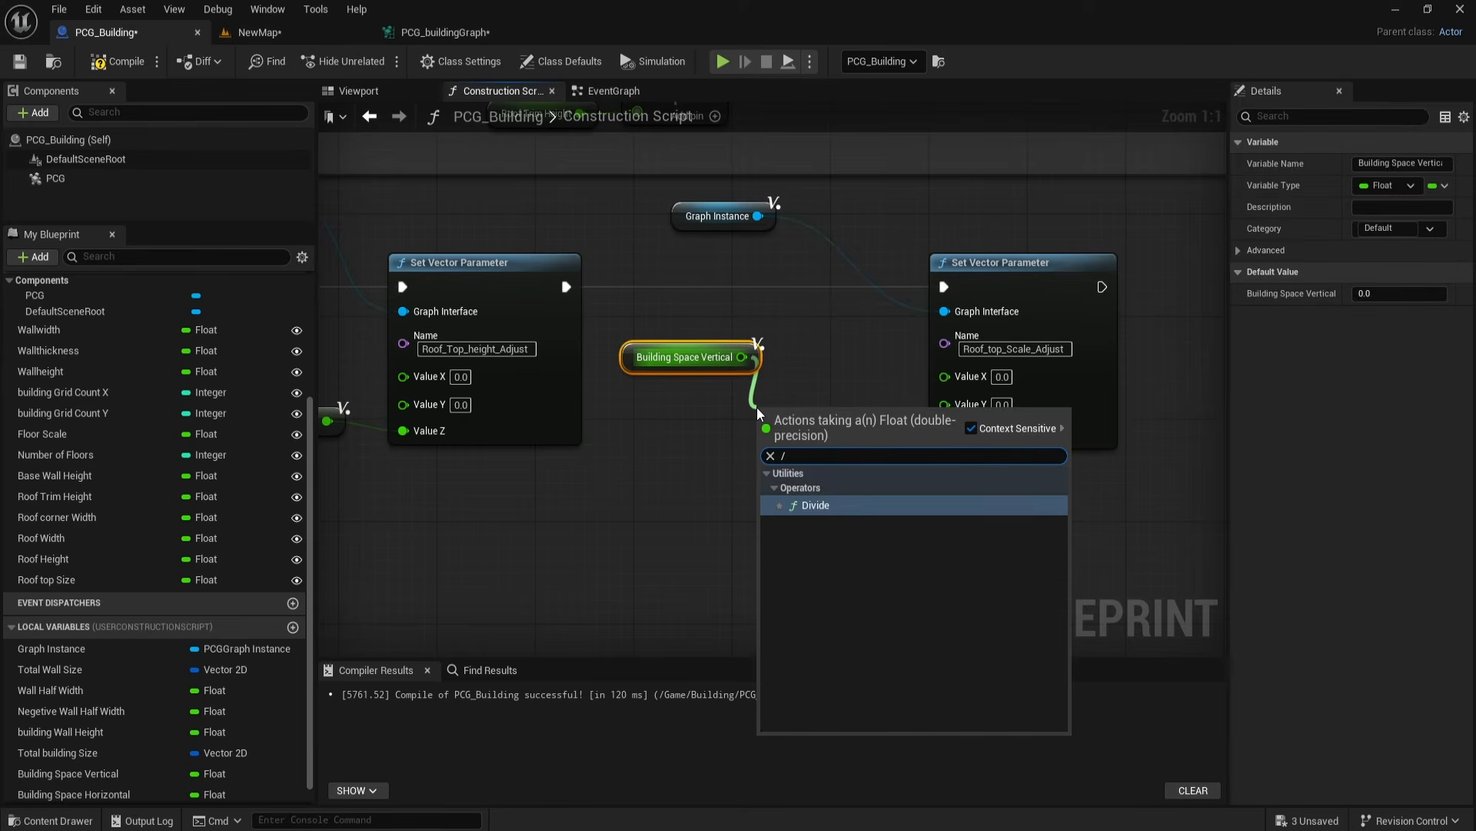
pyautogui.click(807, 504)
pyautogui.moveTo(58, 579); pyautogui.dragTo(758, 455)
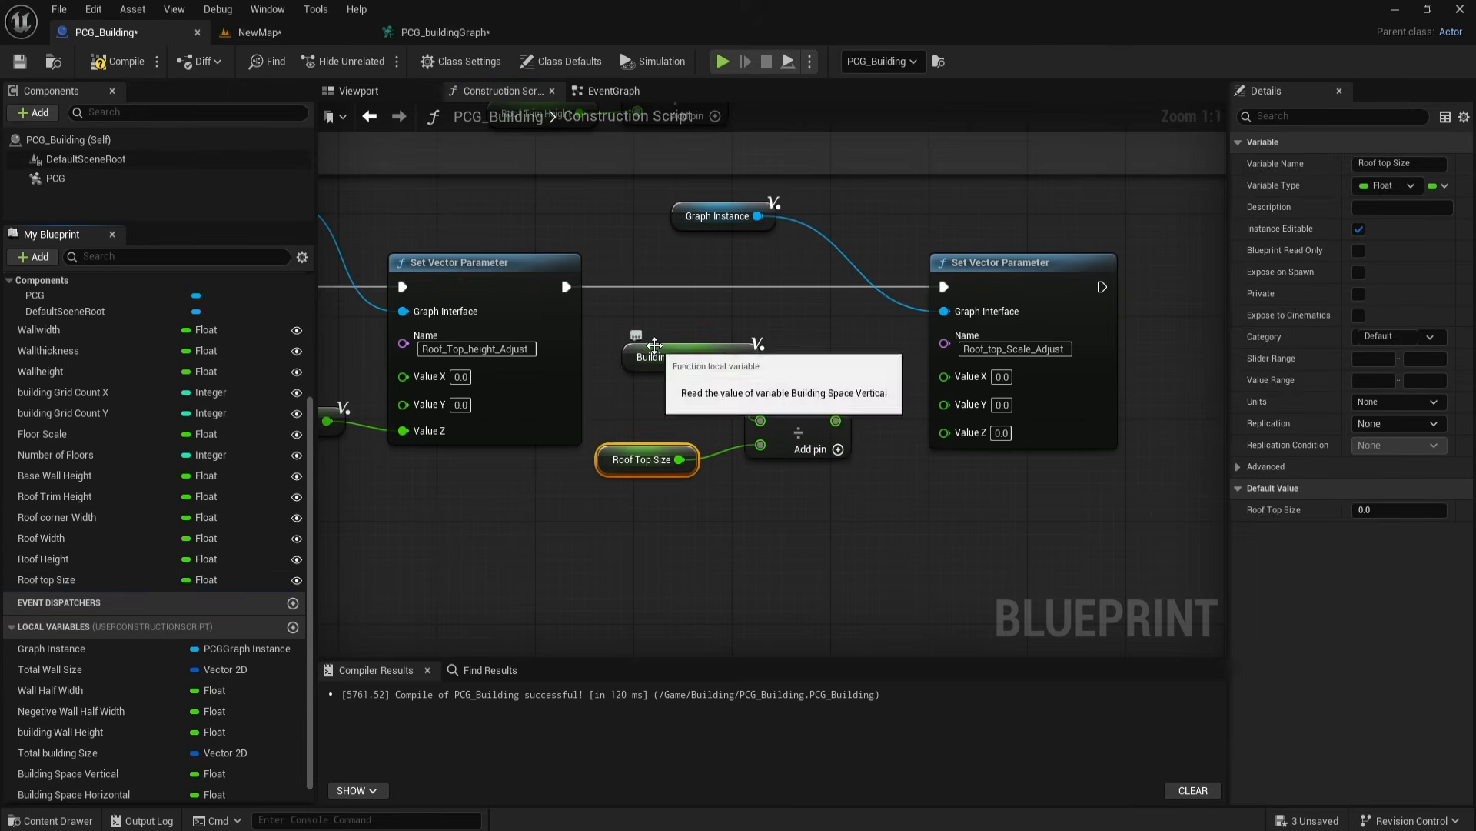
# Step: Align the Building Space Vertical and Roof Top Size getters beside the Divide node's two inputs
pyautogui.moveTo(658, 349); pyautogui.dragTo(659, 387)
pyautogui.moveTo(636, 473); pyautogui.dragTo(653, 460)
pyautogui.click(730, 522)
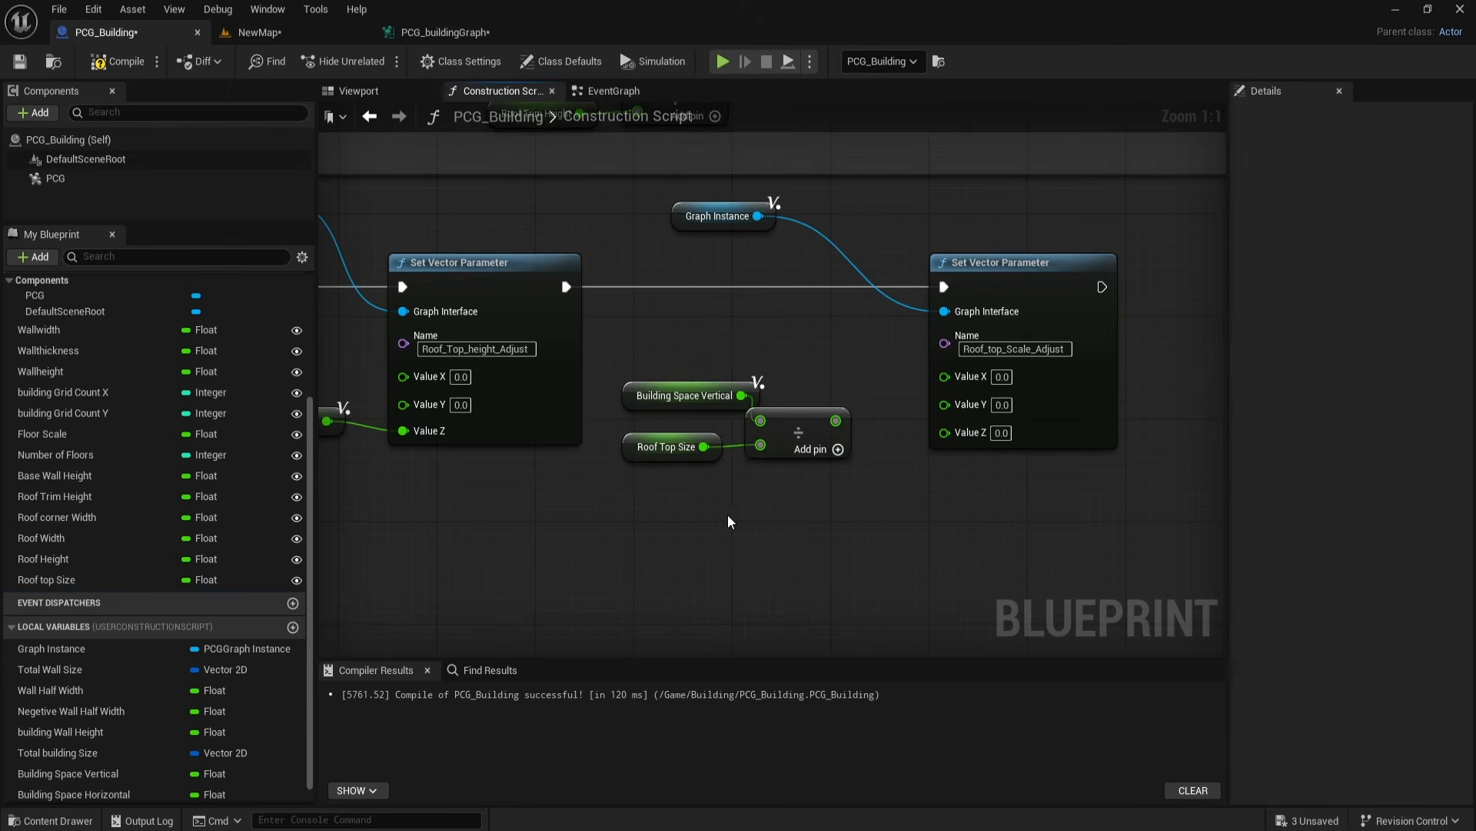
# Step: Set the Roof top Size variable's default value to 300 and compile the blueprint
pyautogui.click(650, 457)
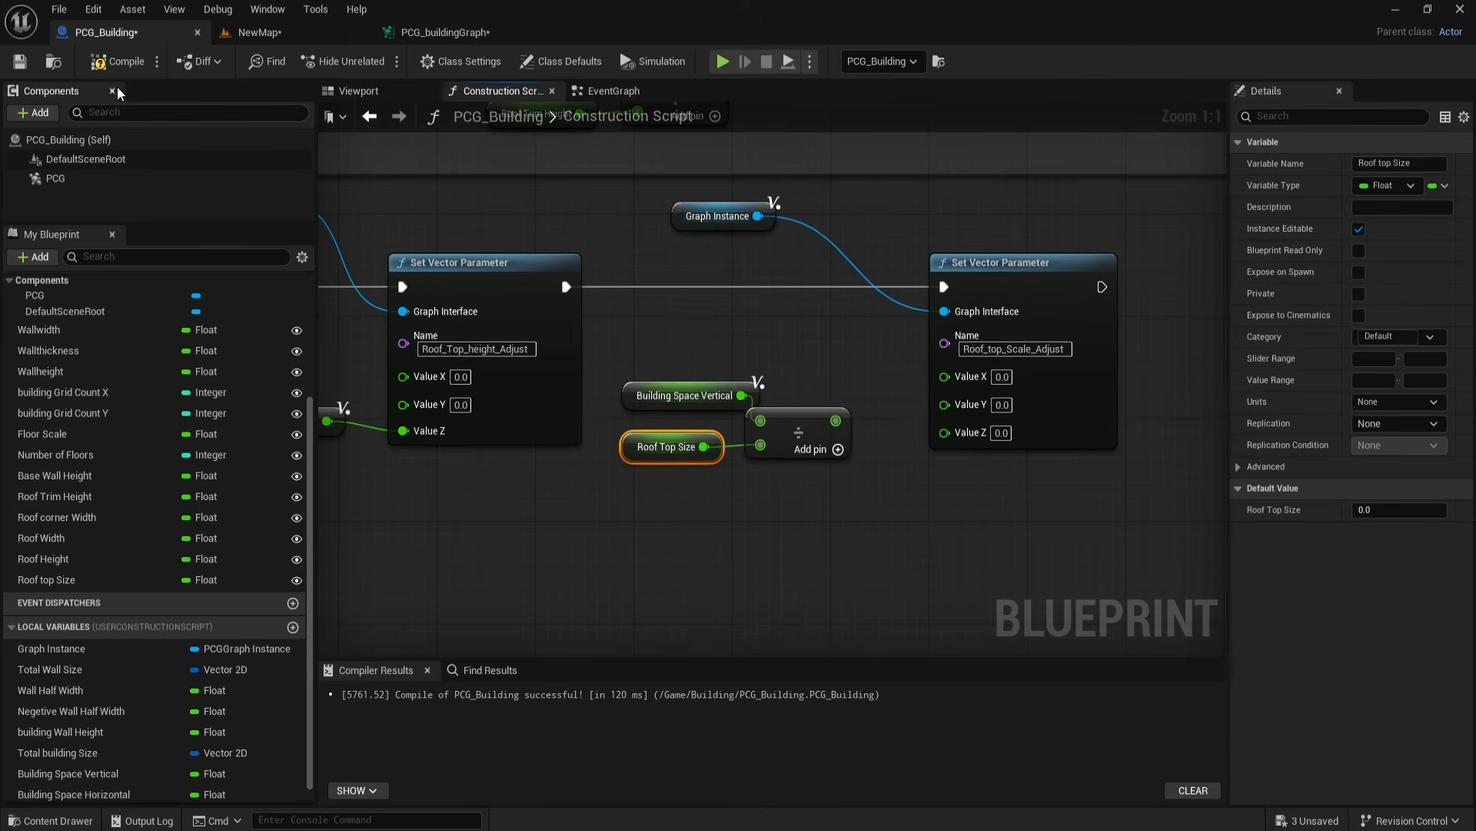
pyautogui.click(127, 65)
pyautogui.click(1400, 510)
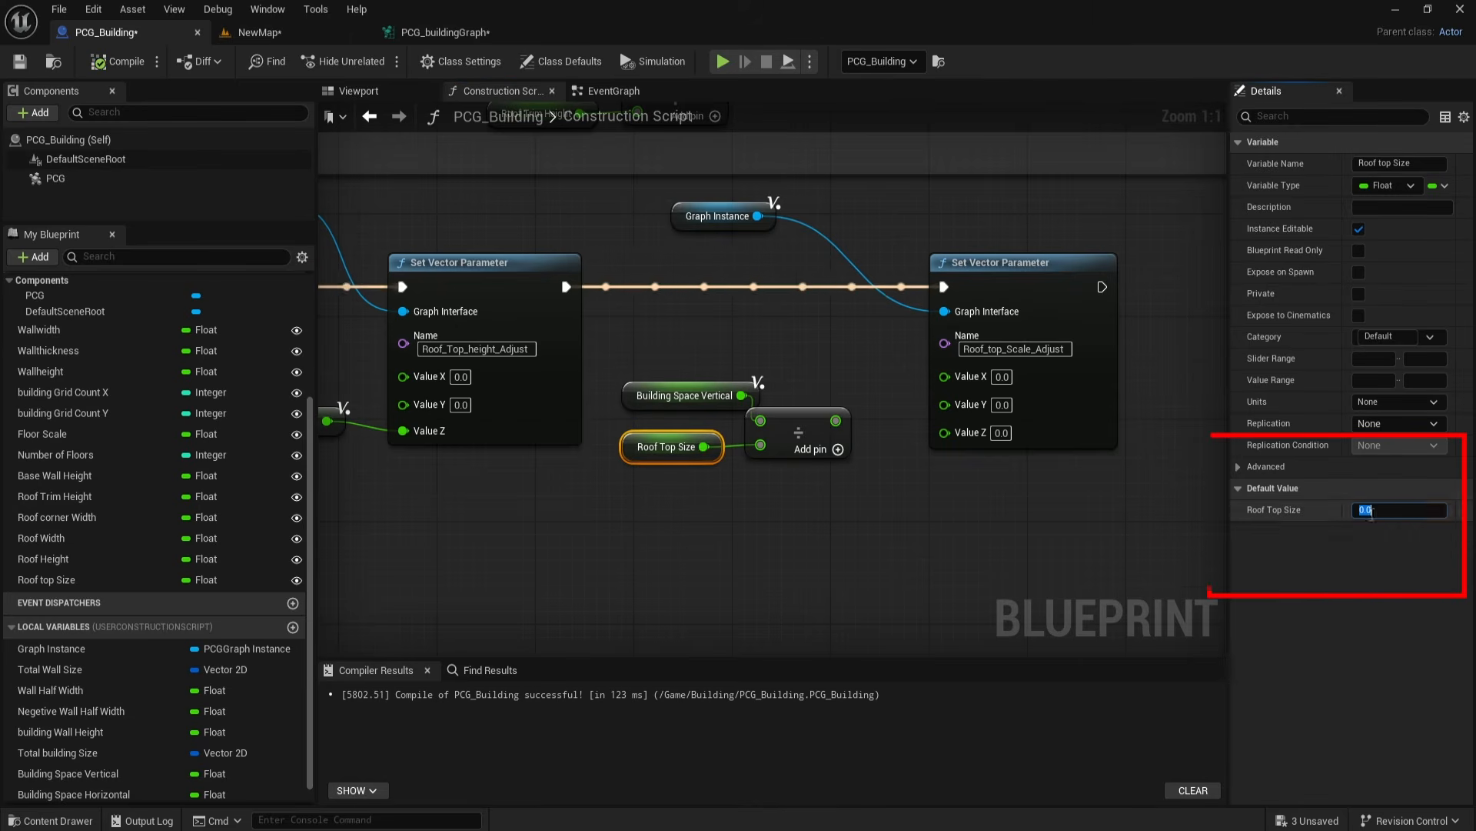
pyautogui.write('300')
pyautogui.press('Return')
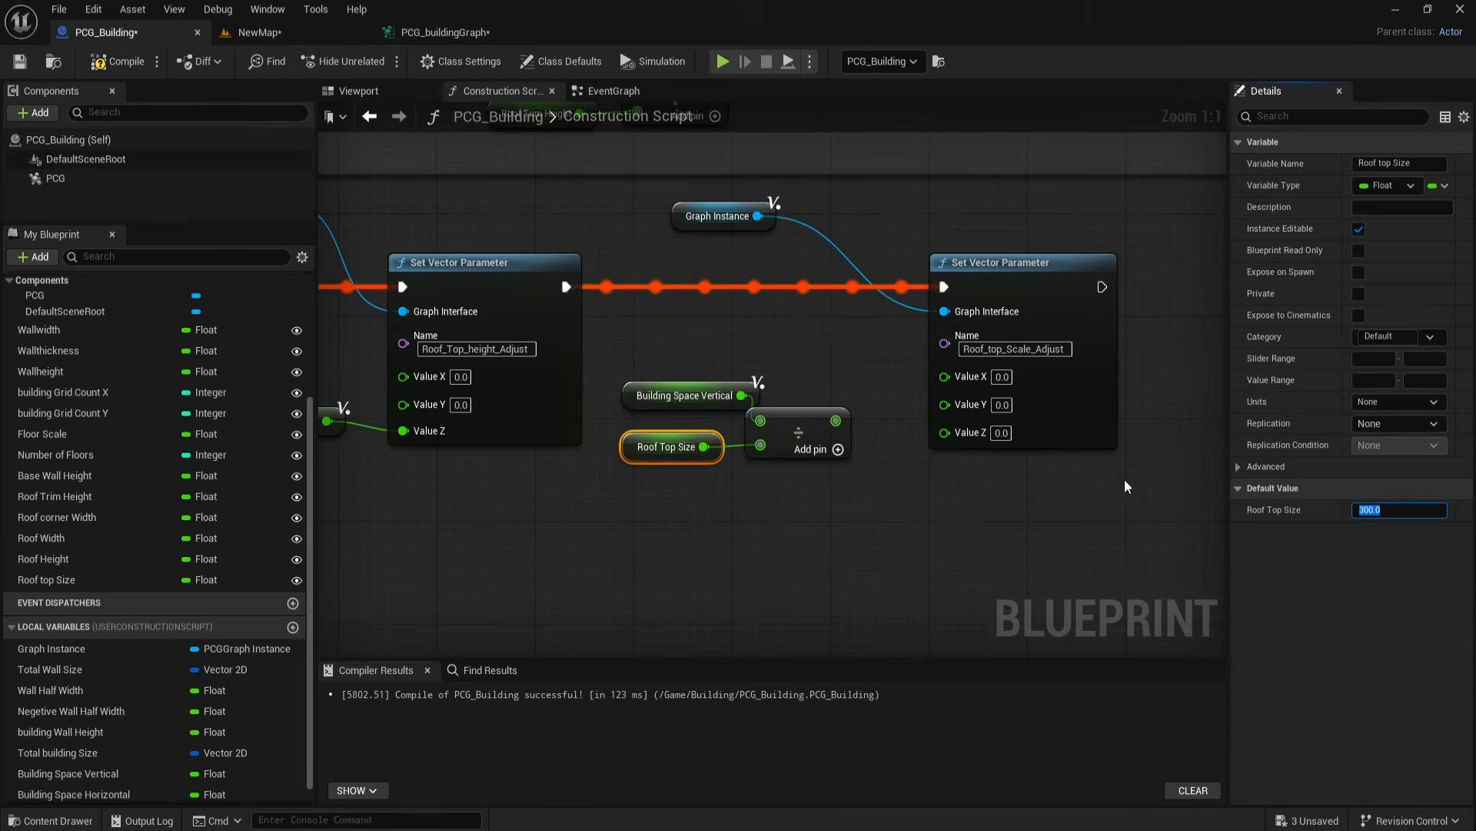
pyautogui.click(650, 548)
pyautogui.click(84, 586)
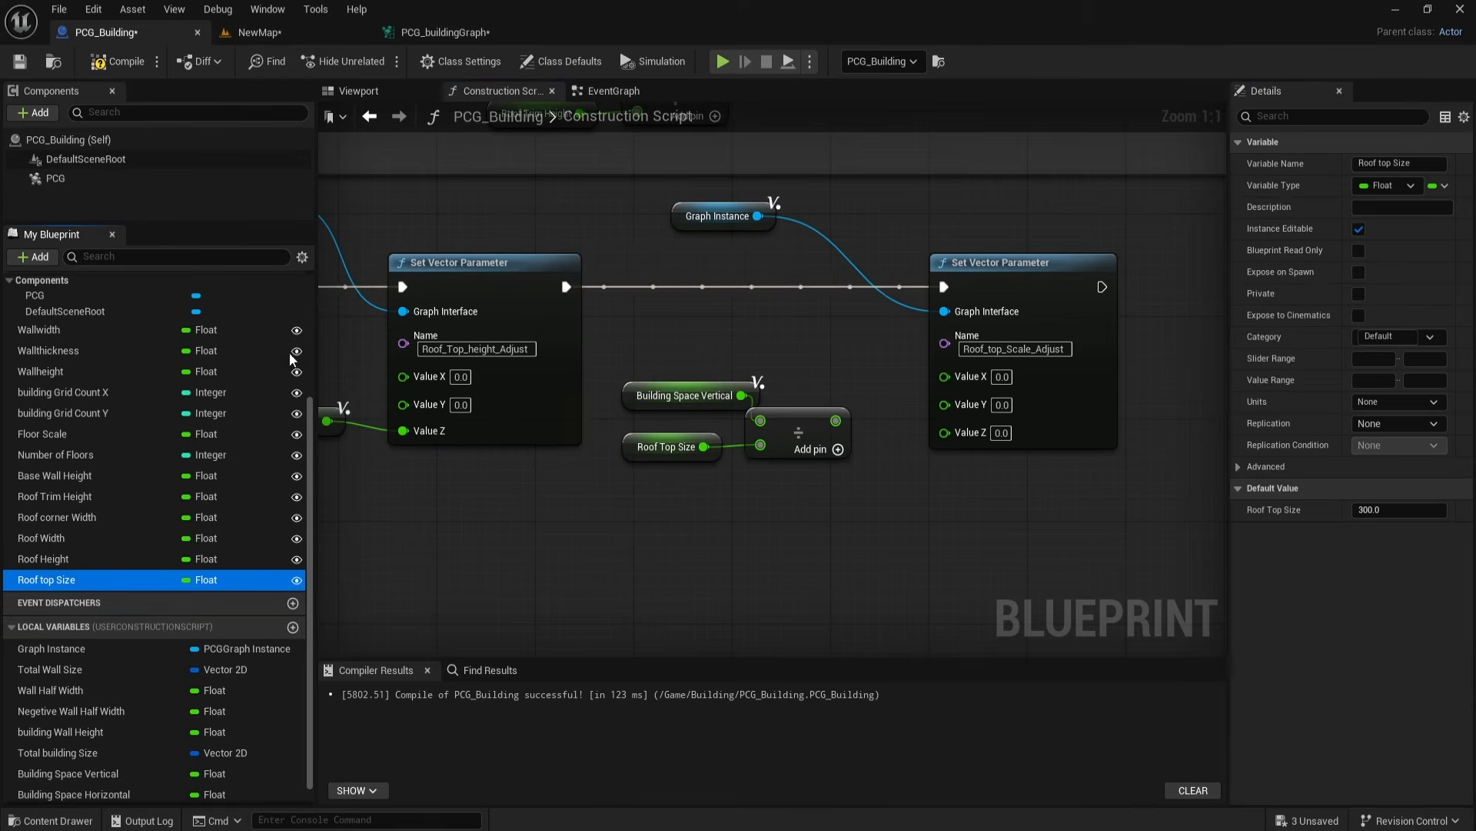
pyautogui.click(120, 62)
# Step: Feed the Divide result into Value X of the Roof_top_Scale_Adjust node and shift the Building Space Vertical getter slightly
pyautogui.moveTo(663, 395); pyautogui.dragTo(636, 379, button='right')
pyautogui.moveTo(635, 378); pyautogui.dragTo(623, 378)
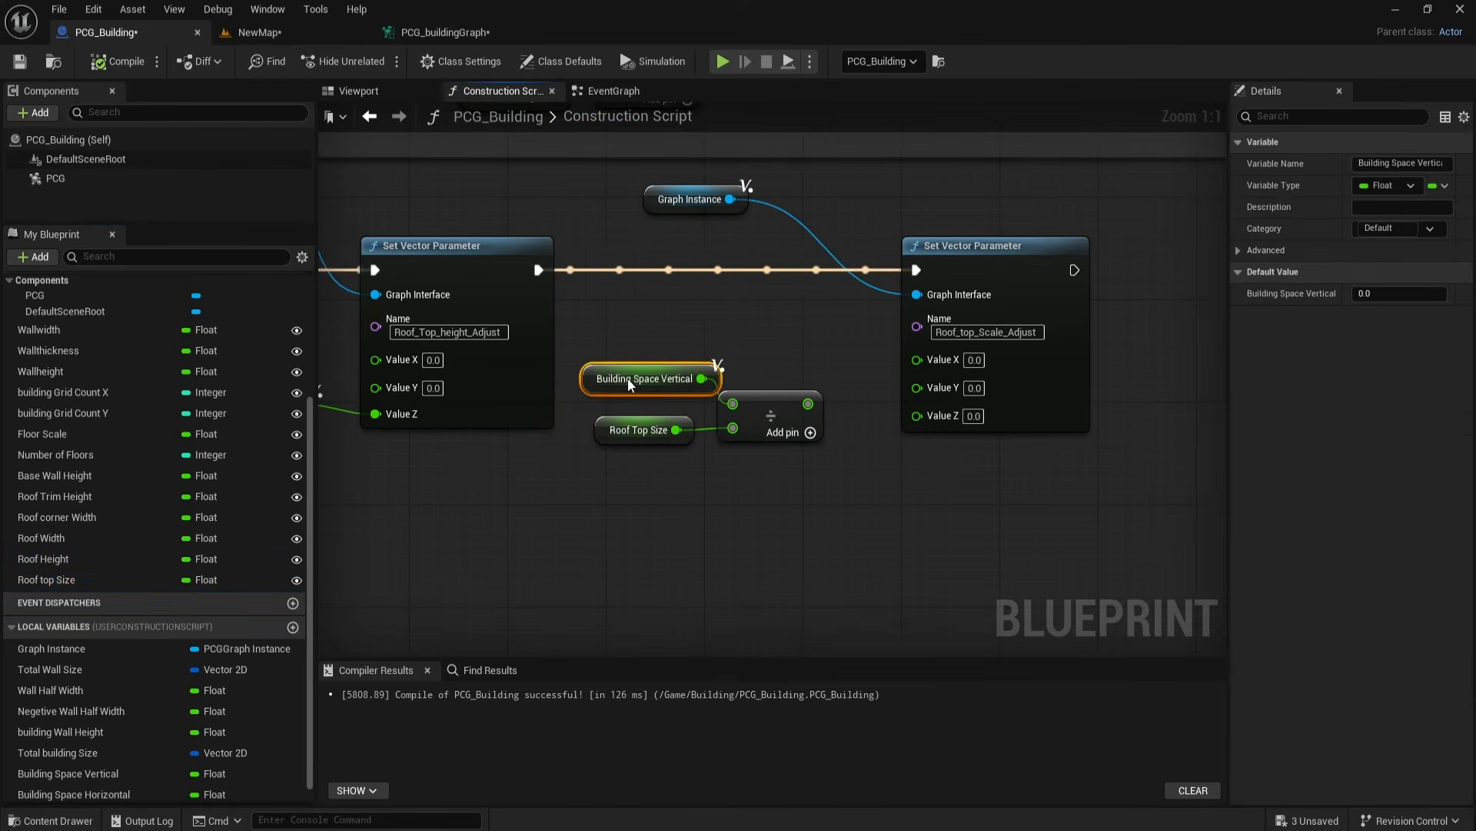
pyautogui.moveTo(808, 404); pyautogui.dragTo(917, 359)
# Step: Duplicate the division nodes for Value Y of Roof_top_Scale_Adjust and replace the copied getter with Building Space Horizontal
pyautogui.moveTo(633, 326); pyautogui.dragTo(795, 497)
pyautogui.hotkey('ctrl', 'c')
pyautogui.hotkey('ctrl', 'v')
pyautogui.moveTo(955, 547); pyautogui.dragTo(916, 382)
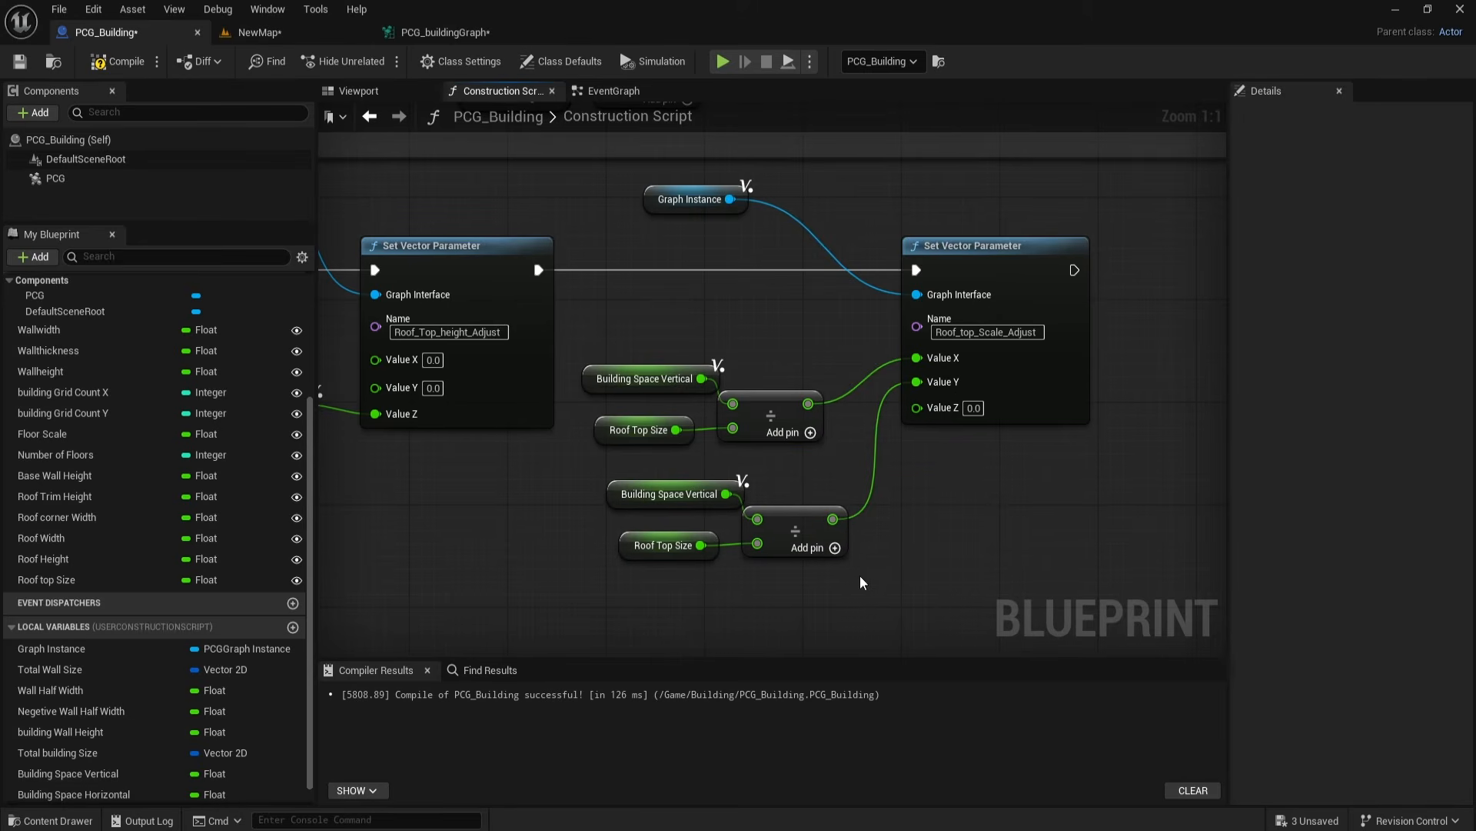
pyautogui.moveTo(74, 793); pyautogui.dragTo(603, 505)
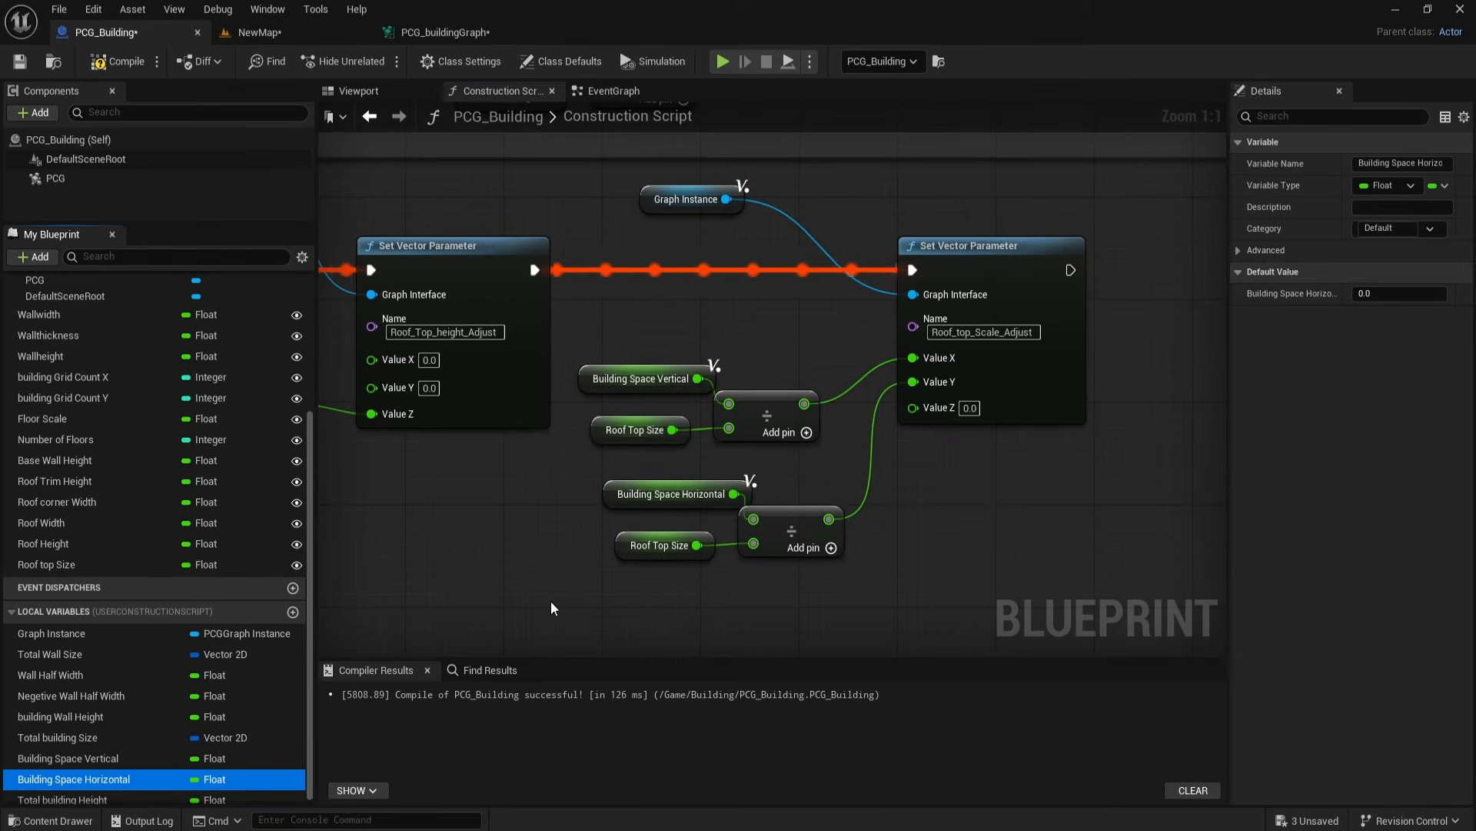
pyautogui.click(646, 554)
pyautogui.click(616, 431)
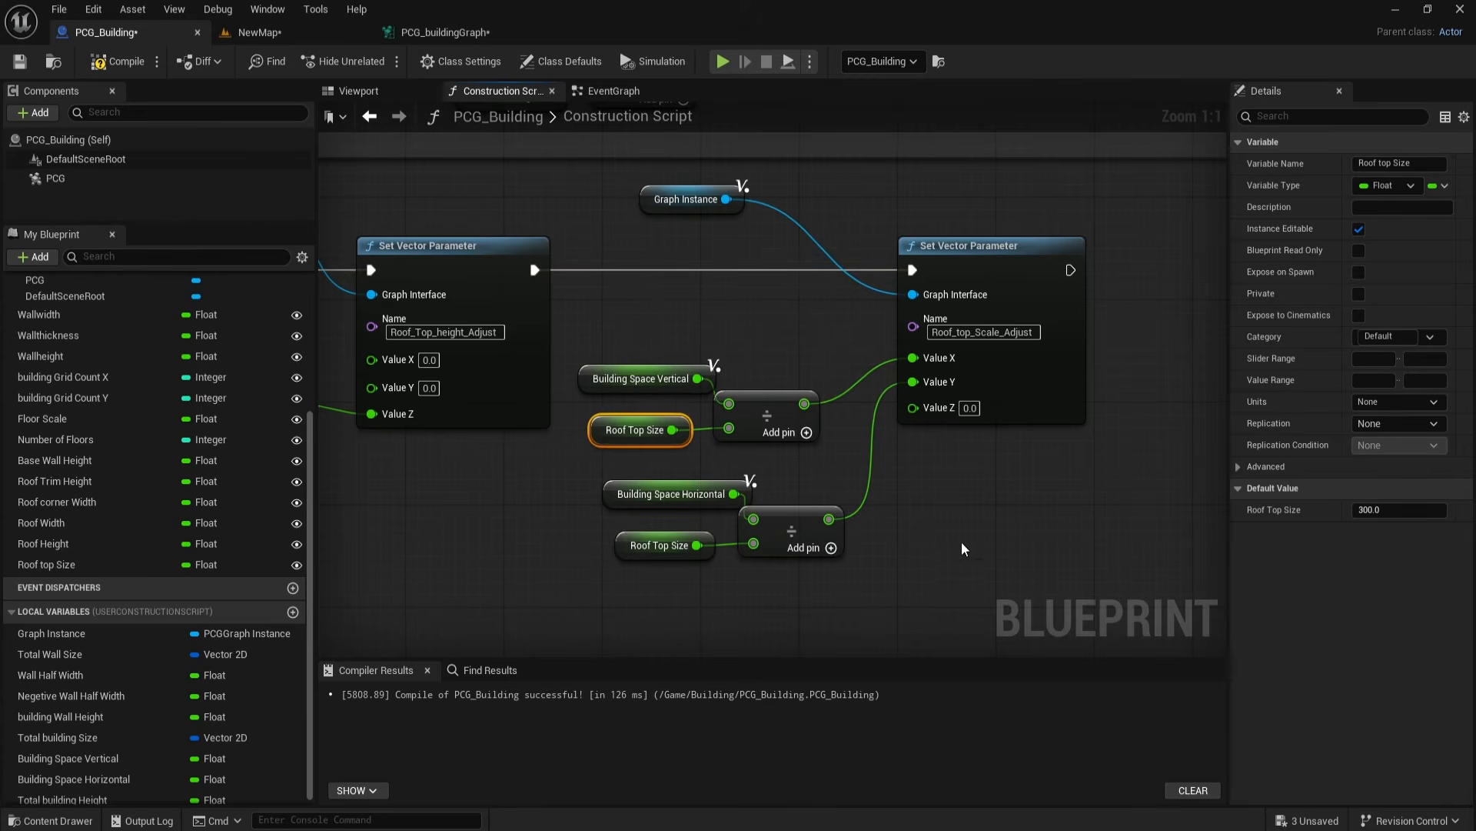
# Step: Set Value Z of the Roof_top_Scale_Adjust node to 1.0, then compile and save the blueprint
pyautogui.moveTo(961, 546); pyautogui.dragTo(851, 537, button='right')
pyautogui.click(119, 61)
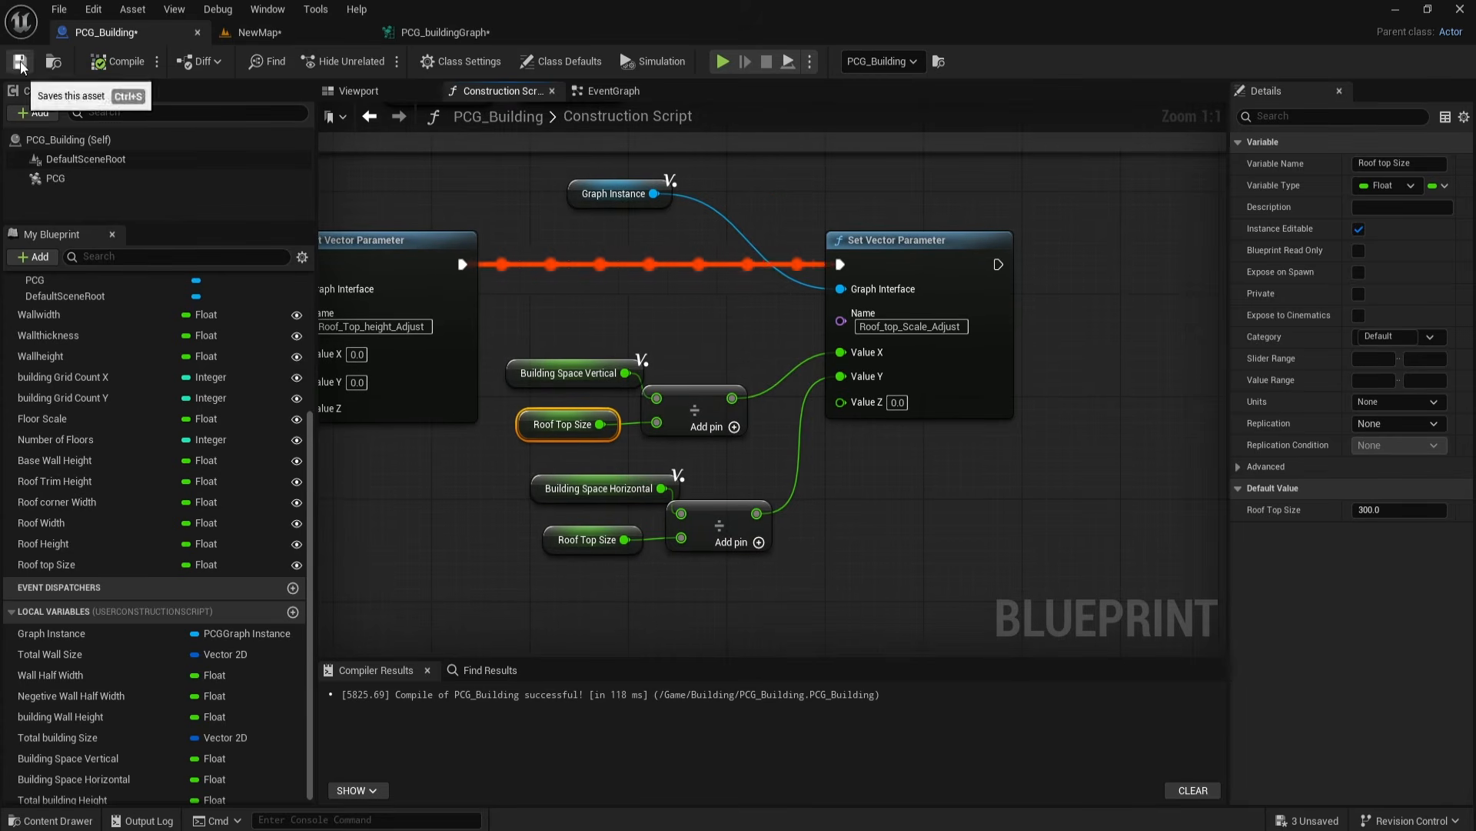
pyautogui.click(897, 402)
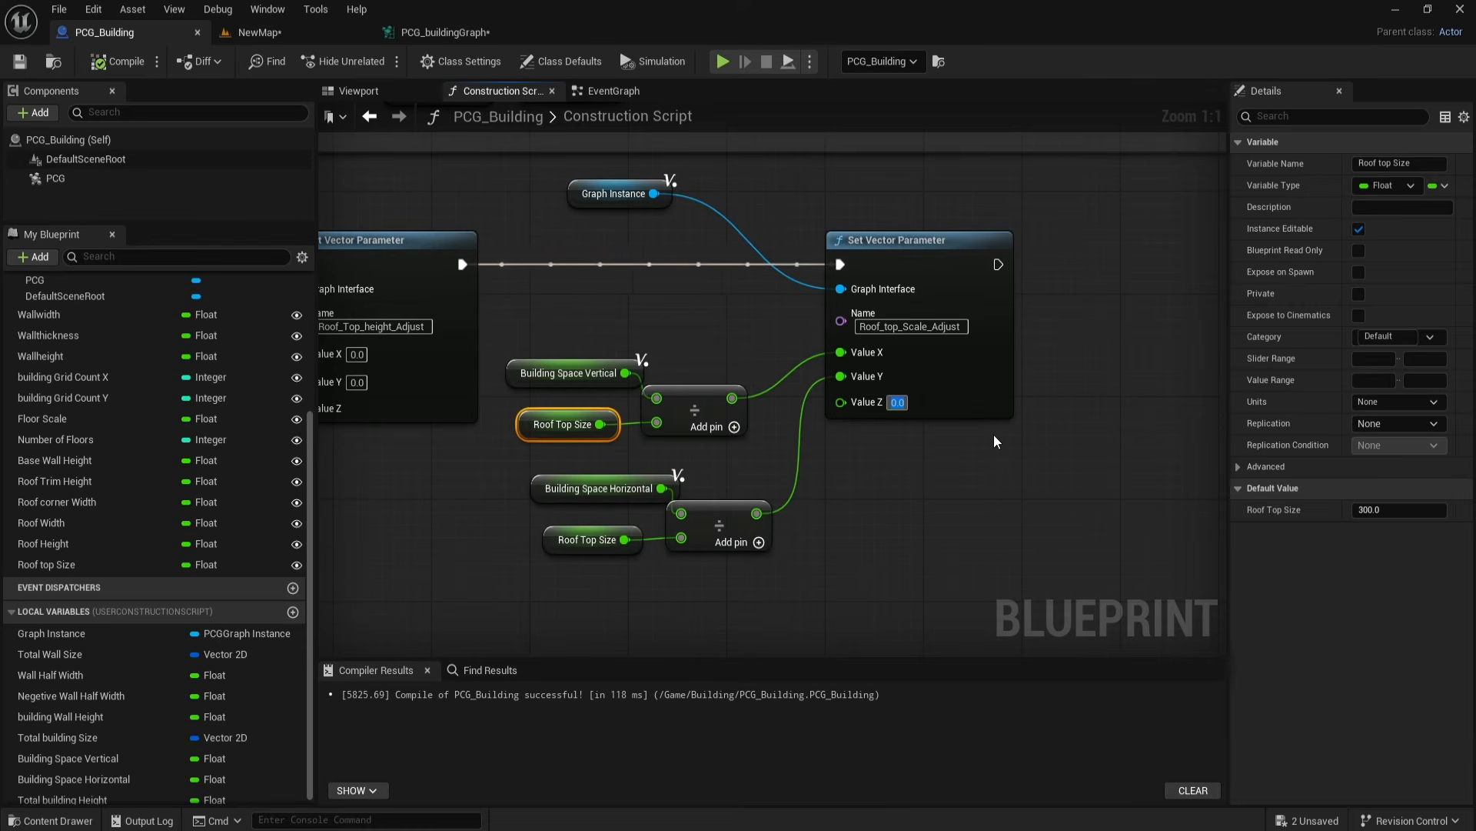
pyautogui.write('1')
pyautogui.press('Return')
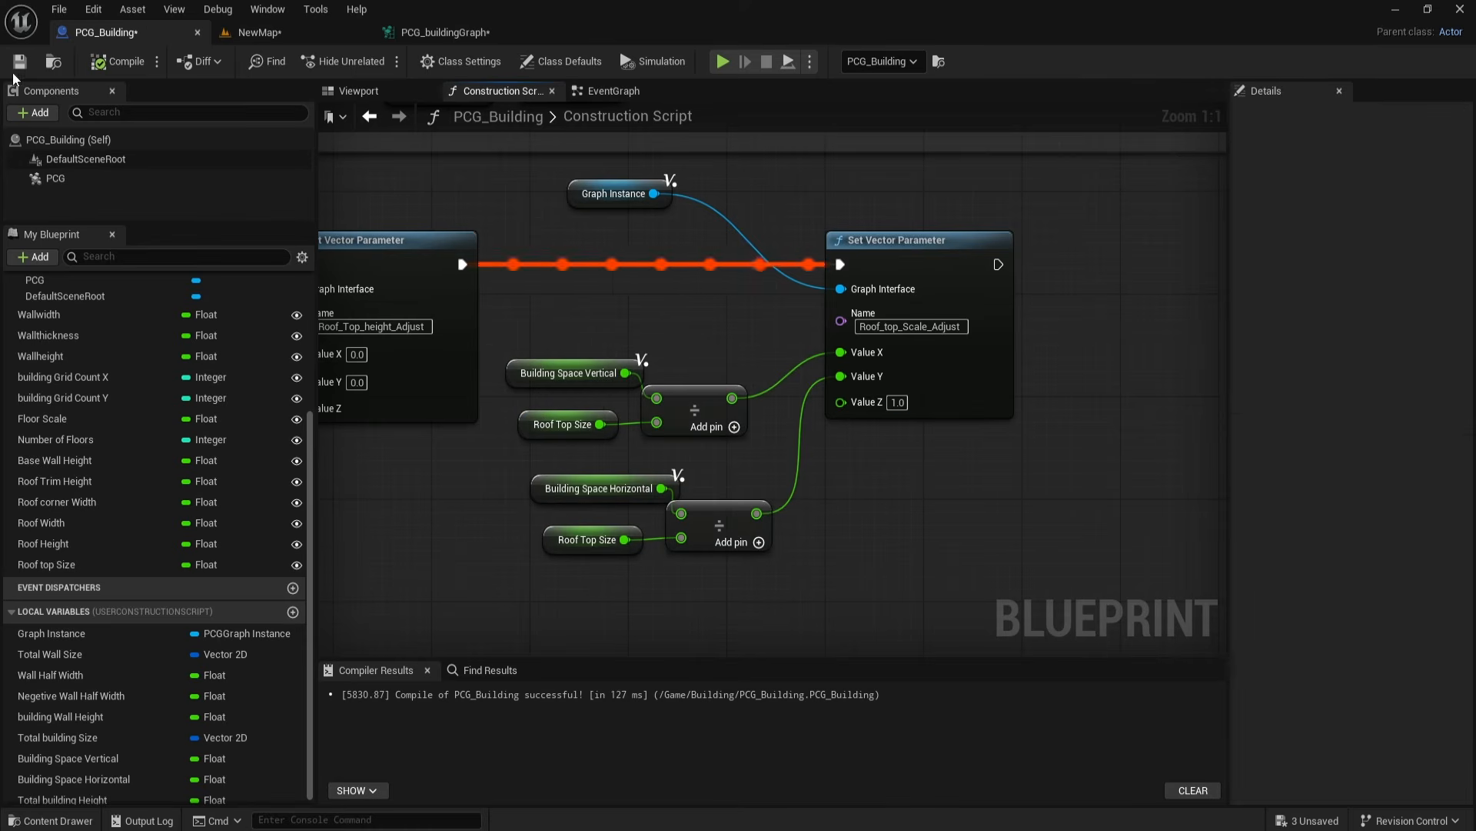
# Step: Examine the scaled roof-top mesh against the roof opening in the NewMap level
pyautogui.click(445, 32)
pyautogui.click(284, 32)
pyautogui.scroll(5, 431, 351)
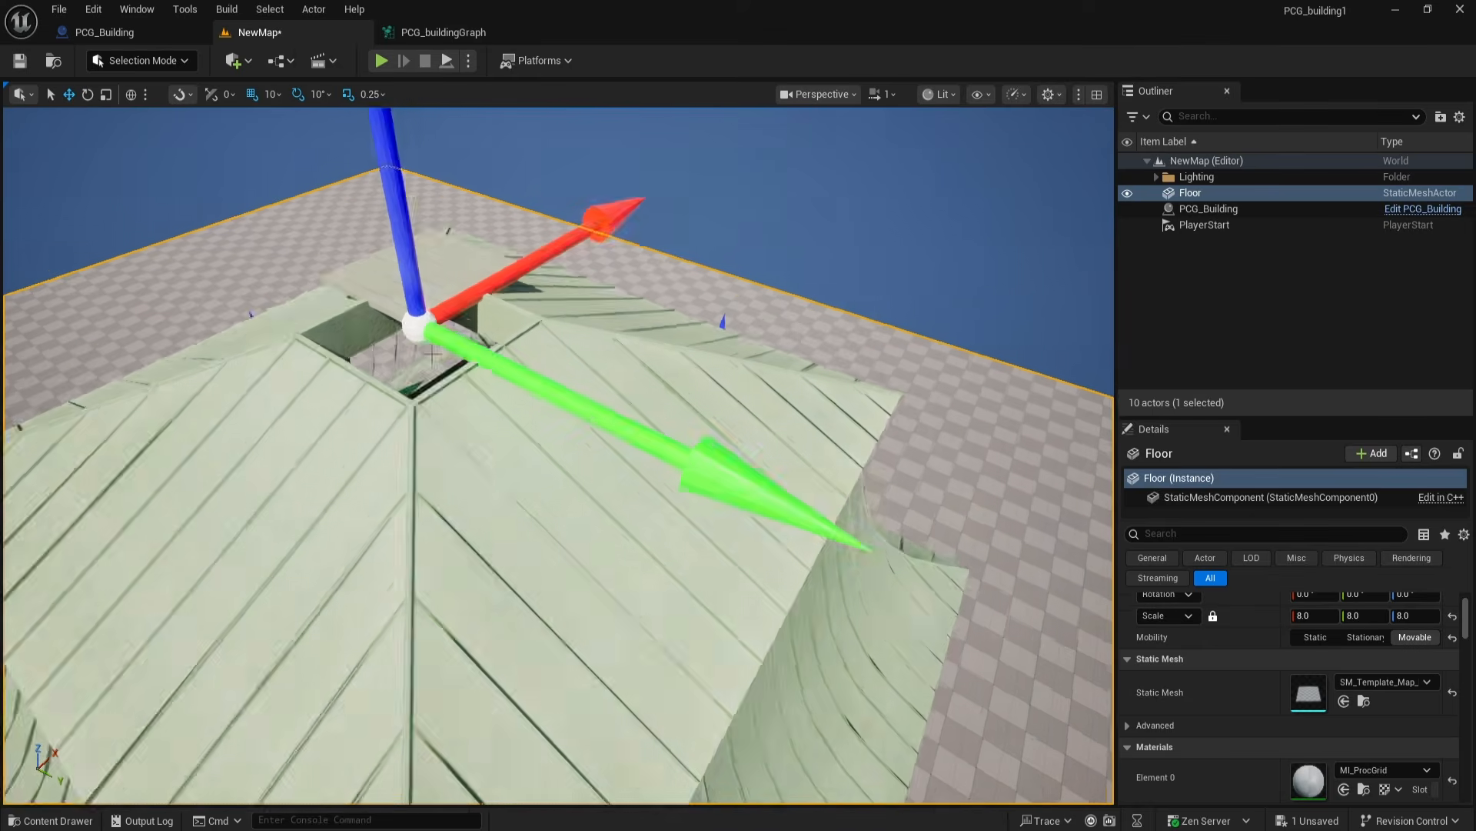
pyautogui.moveTo(370, 264); pyautogui.dragTo(492, 600)
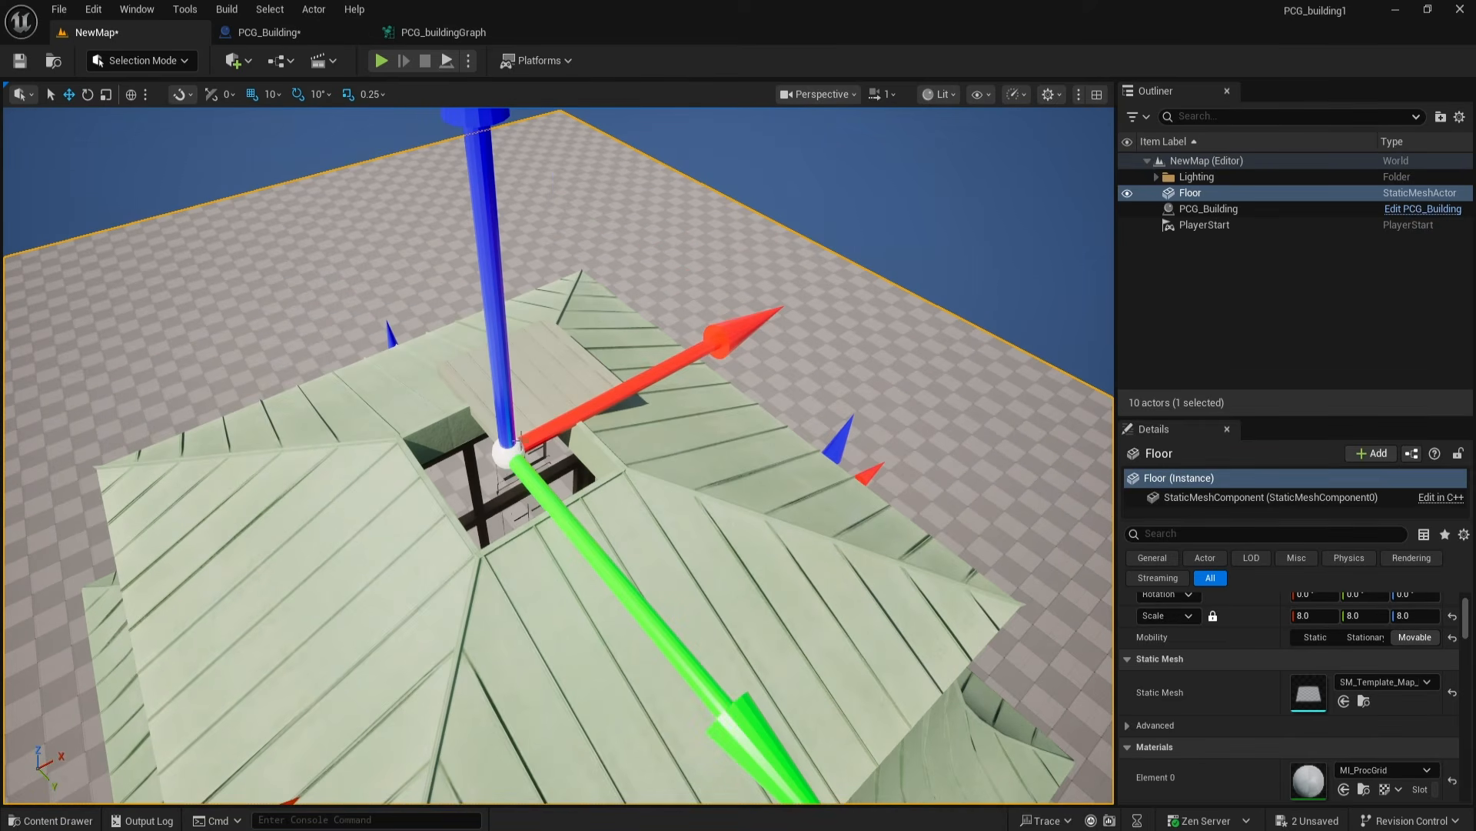
# Step: Insert a second Transform Points node between the roof-top scaling node and the Static Mesh Spawner in PCG_buildingGraph
pyautogui.click(437, 35)
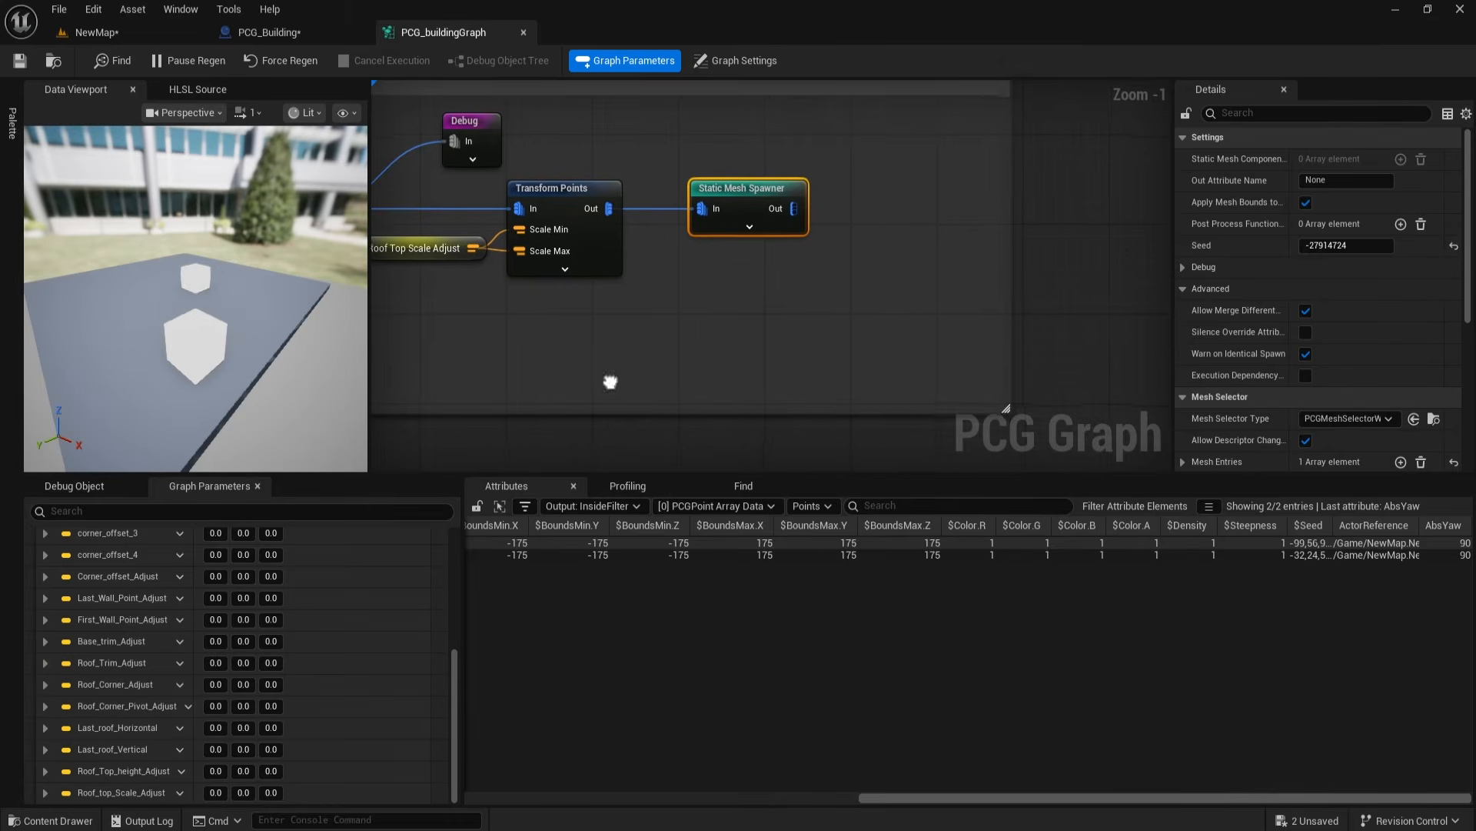
pyautogui.moveTo(611, 210); pyautogui.dragTo(706, 284)
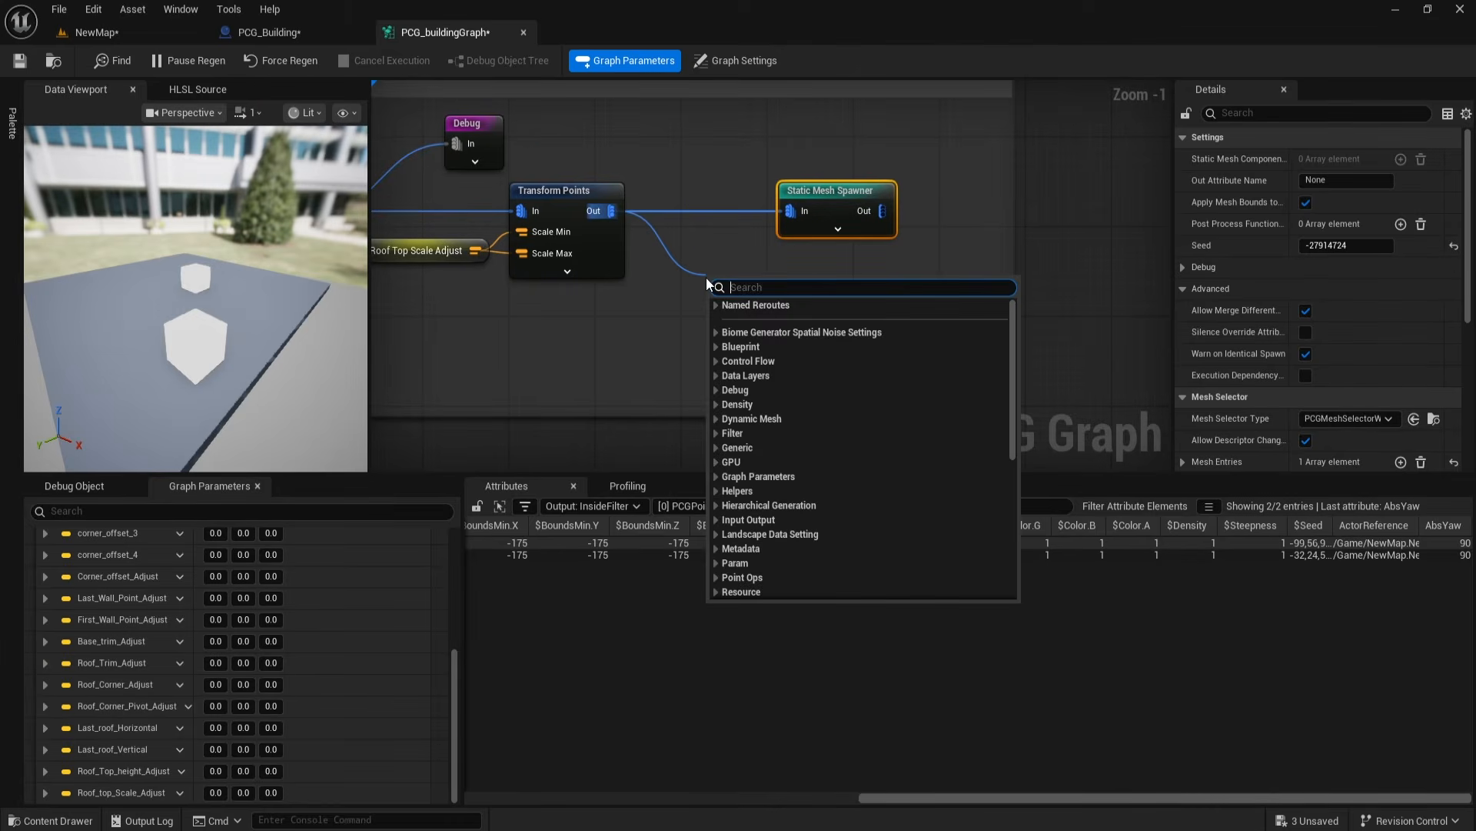
pyautogui.write('transform')
pyautogui.click(755, 587)
pyautogui.moveTo(830, 198); pyautogui.dragTo(917, 198)
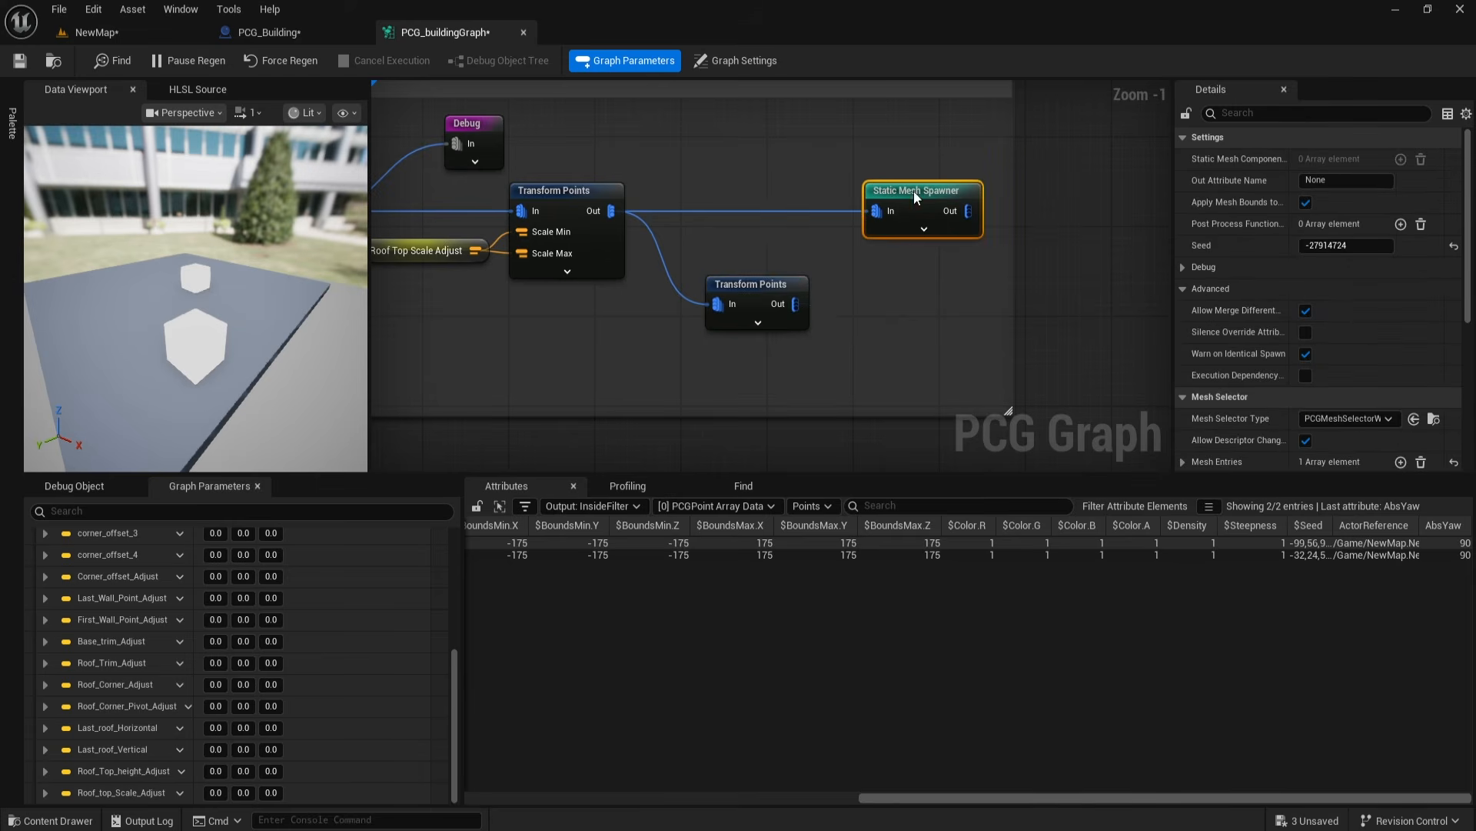
pyautogui.moveTo(769, 284); pyautogui.dragTo(767, 190)
# Step: Add a graph parameter named "Roof top Offset Adjust" and change its type to Vector
pyautogui.scroll(-2, 231, 653)
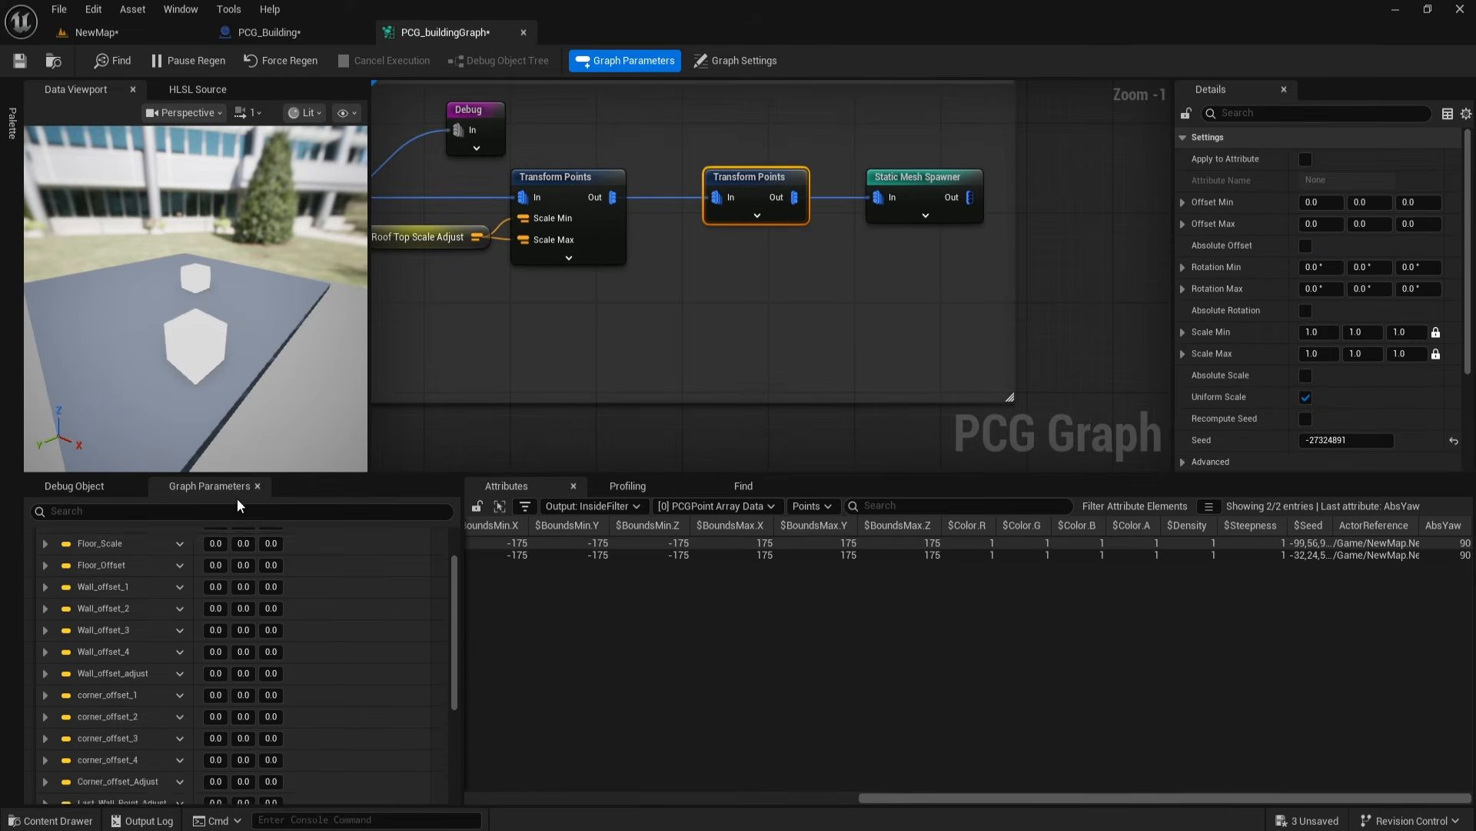
pyautogui.doubleClick(124, 793)
pyautogui.write('Roof to')
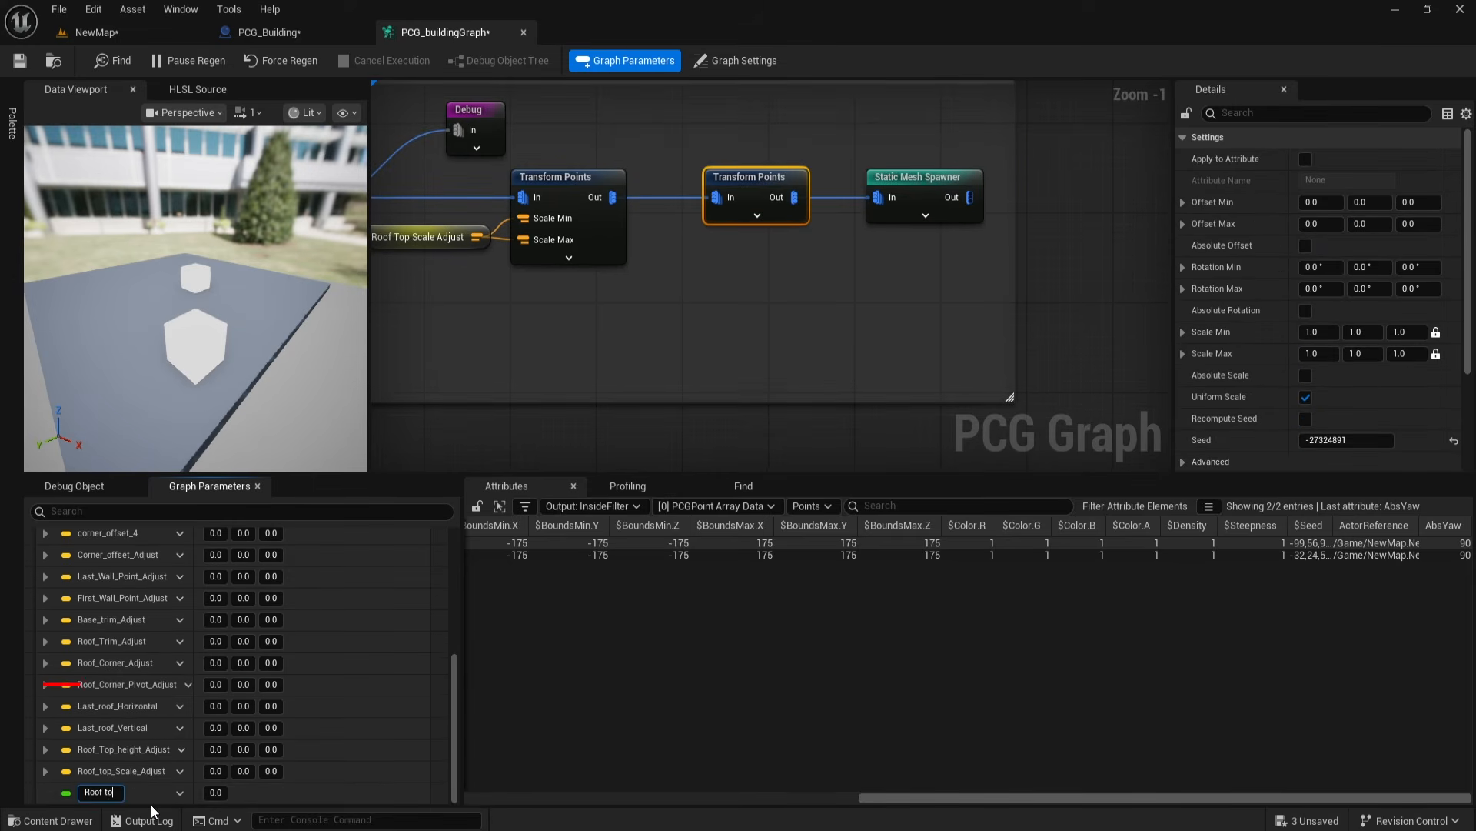
pyautogui.write('p Offset Adjust')
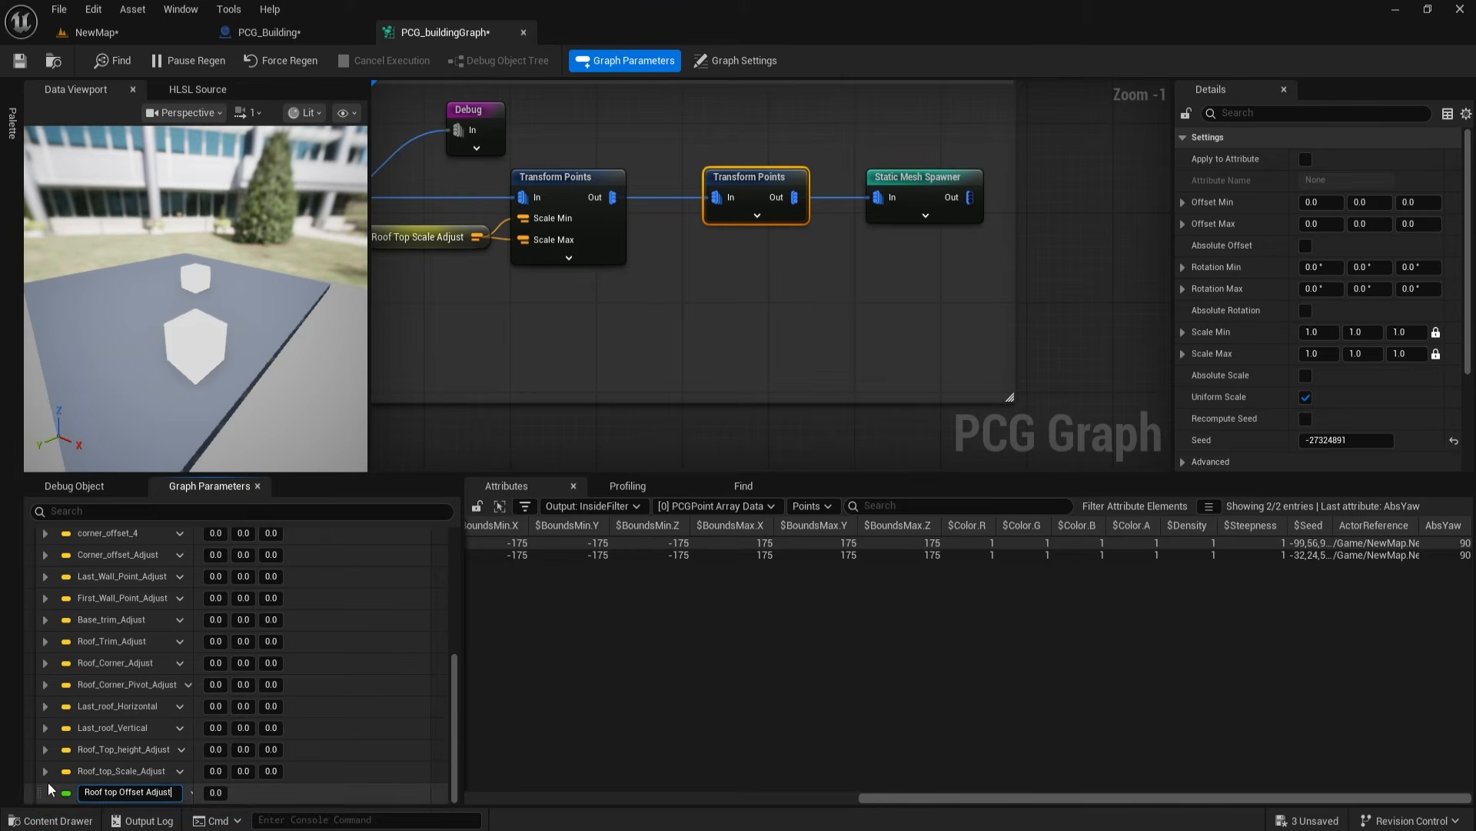
pyautogui.press('Return')
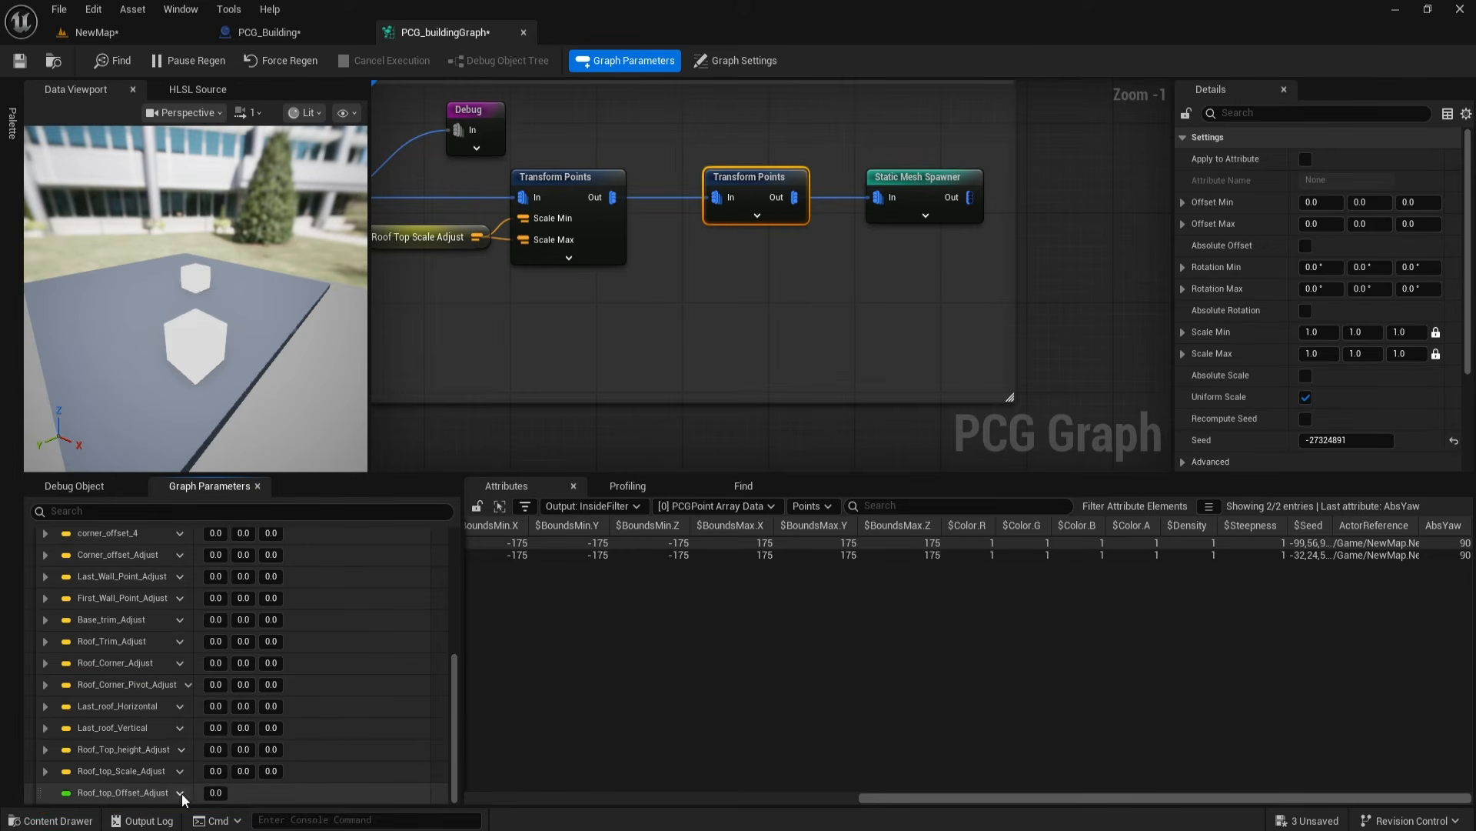
pyautogui.click(182, 795)
pyautogui.click(220, 676)
pyautogui.click(223, 503)
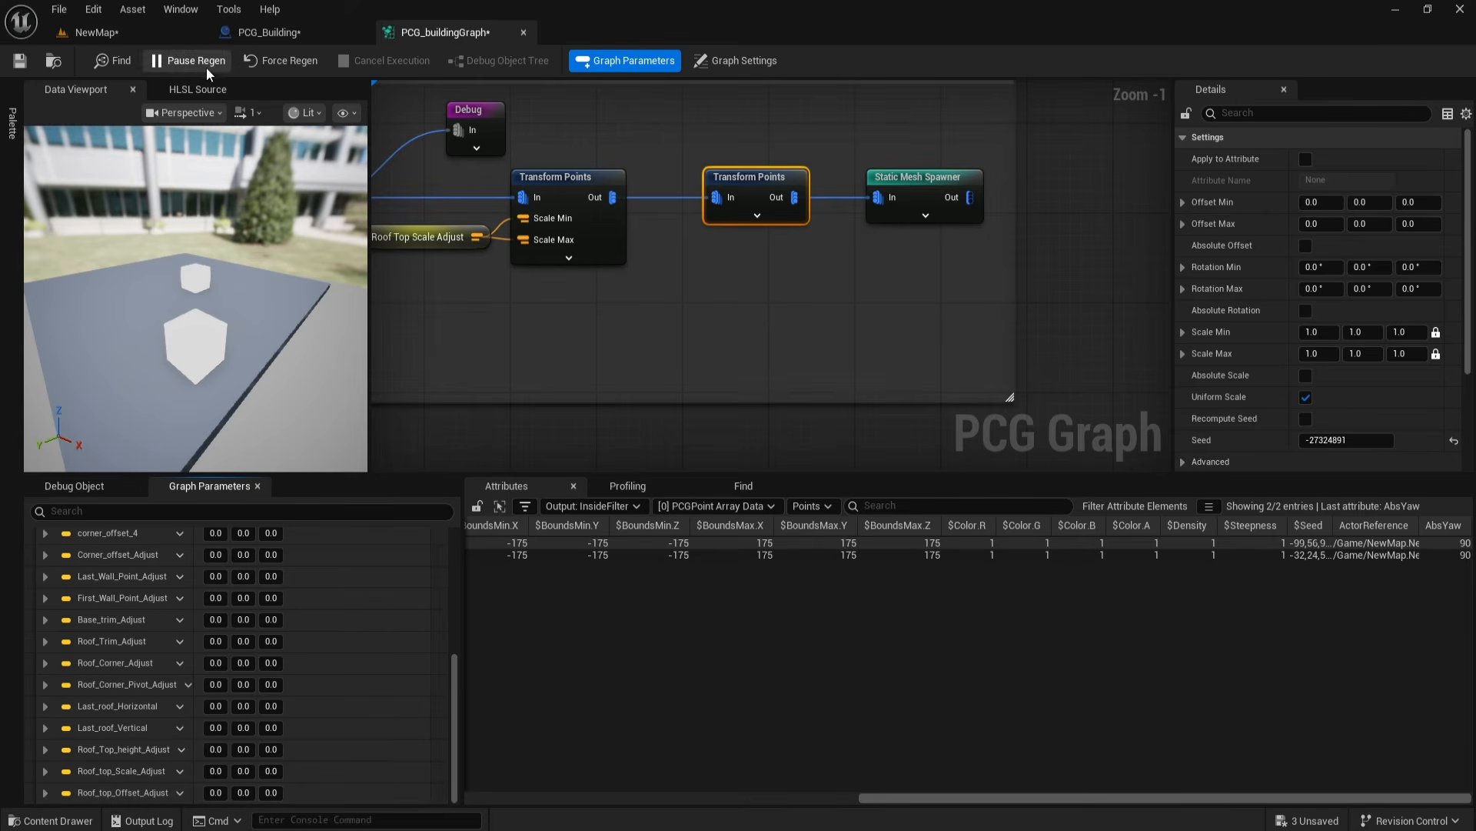
# Step: Add a Roof Top Offset Adjust getter and connect it to Offset Min and Offset Max of the new Transform Points node
pyautogui.moveTo(711, 269); pyautogui.dragTo(676, 296, button='right')
pyautogui.click(676, 242)
pyautogui.rightClick(564, 329)
pyautogui.write('roof')
pyautogui.click(661, 493)
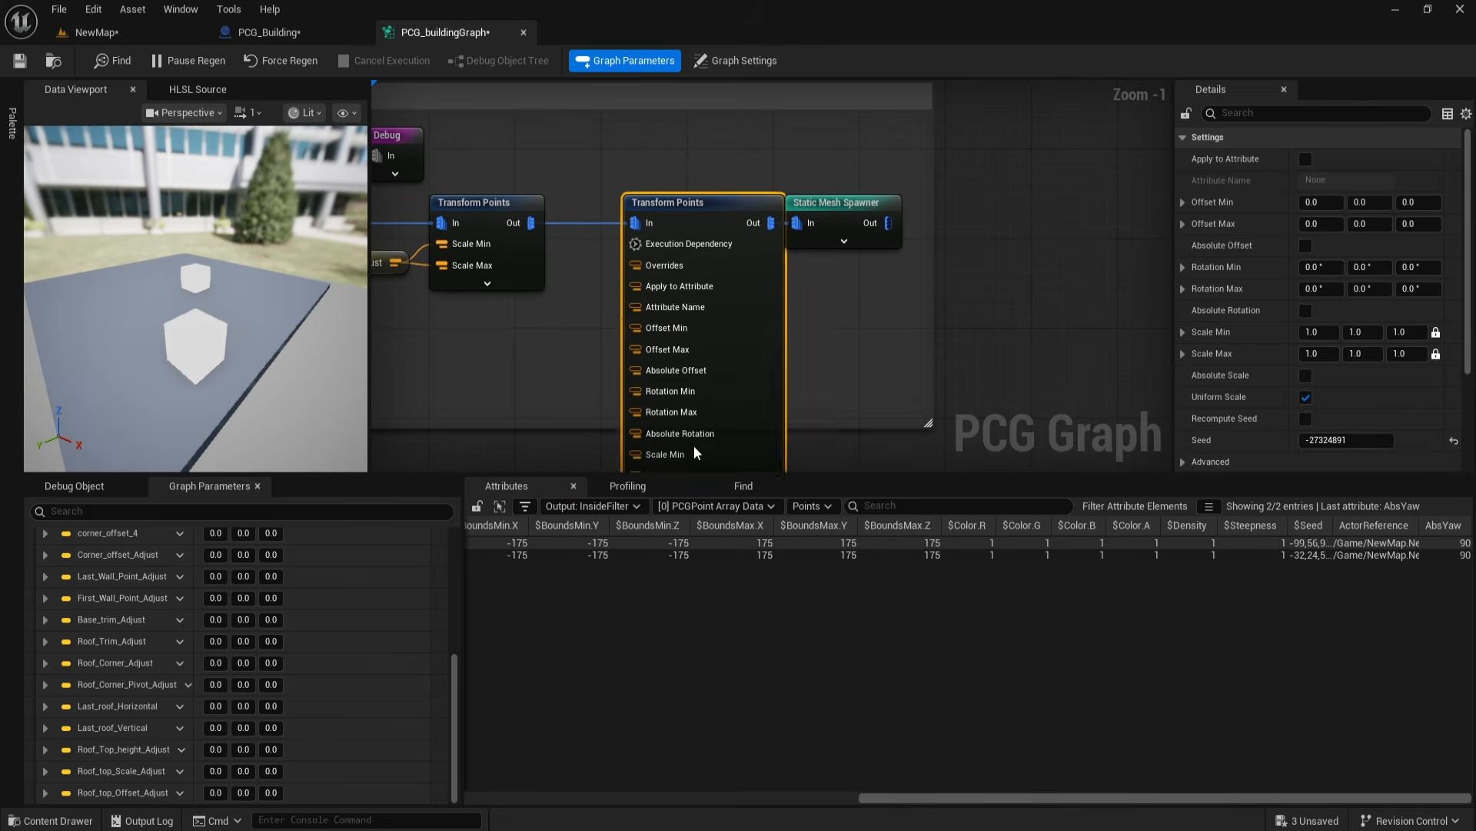
pyautogui.moveTo(634, 343); pyautogui.dragTo(635, 328)
pyautogui.moveTo(494, 374); pyautogui.dragTo(645, 359)
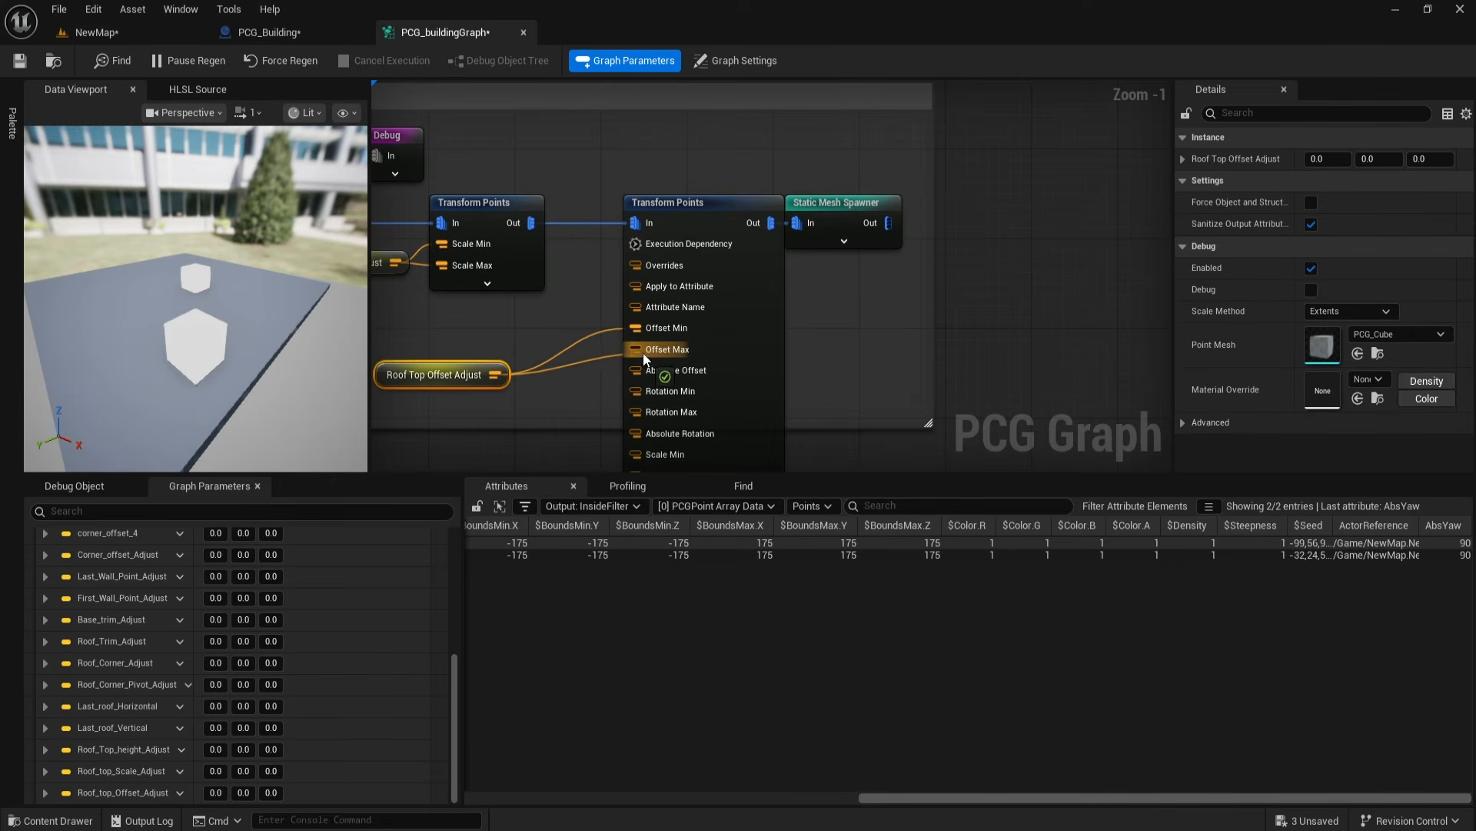
pyautogui.moveTo(549, 412); pyautogui.dragTo(664, 398, button='right')
pyautogui.click(677, 445)
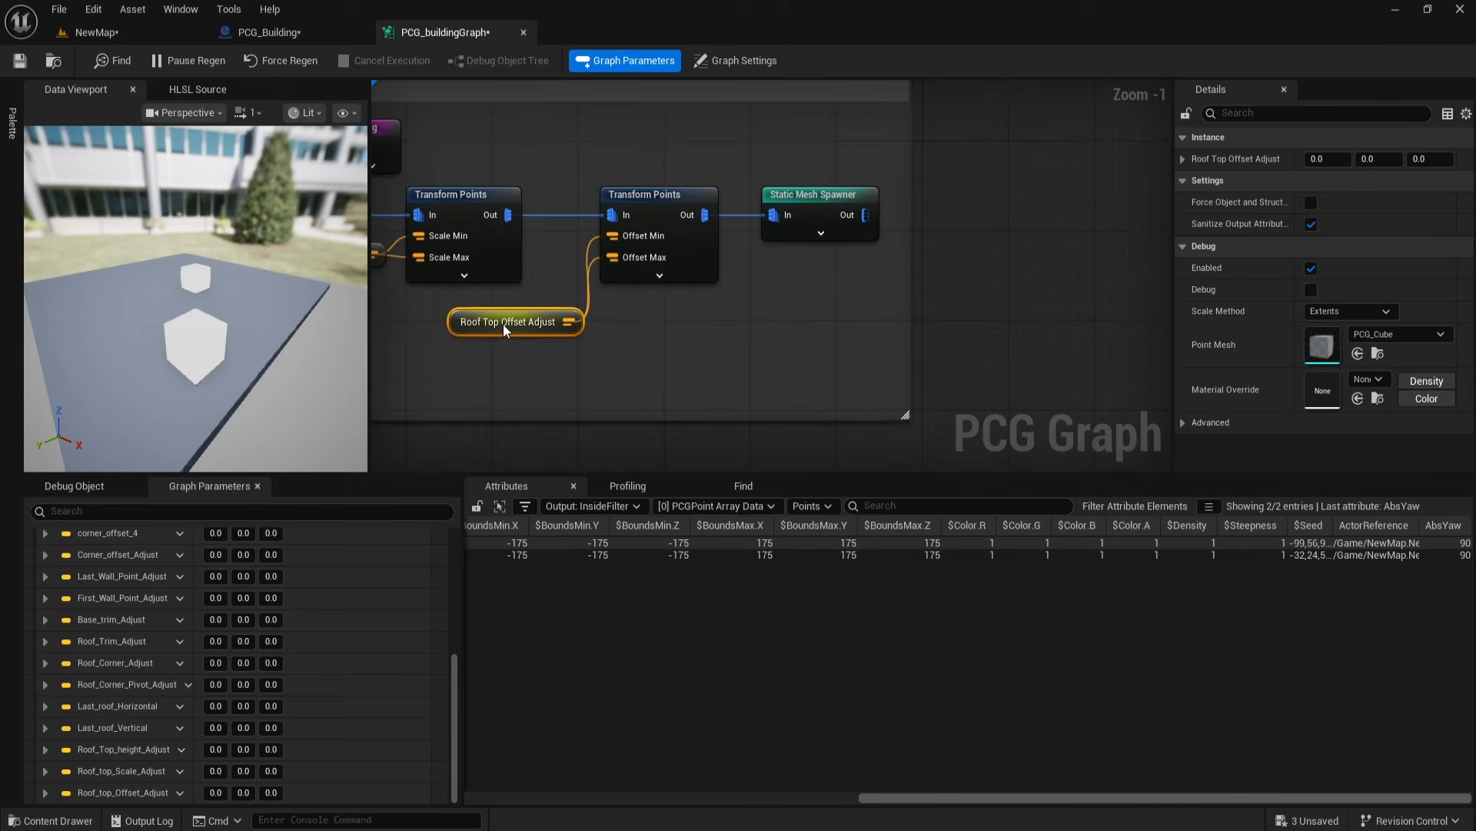
pyautogui.click(817, 196)
pyautogui.moveTo(665, 337); pyautogui.dragTo(775, 333, button='right')
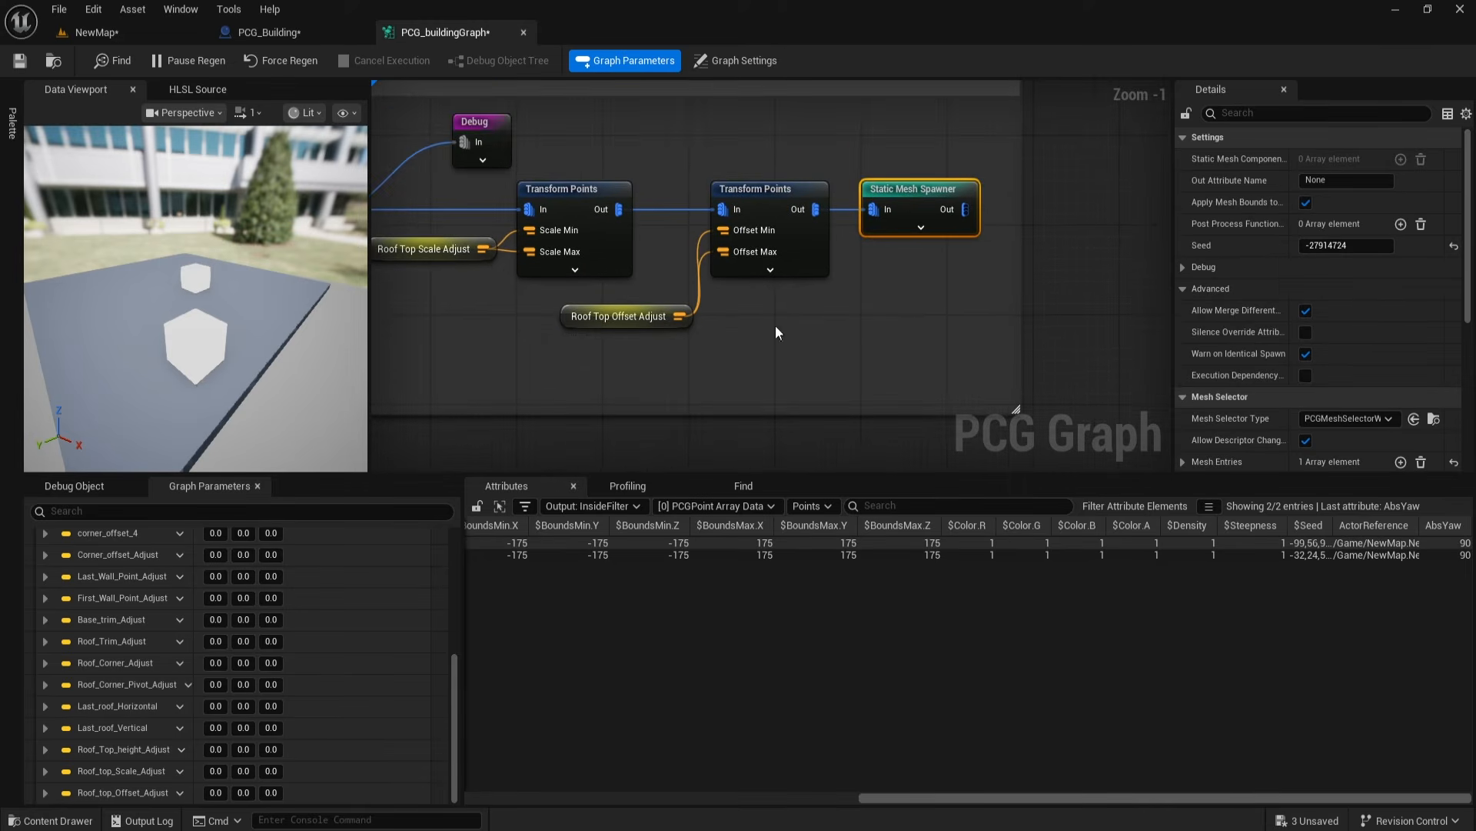
# Step: Duplicate the Graph Instance and Roof_top_Scale_Adjust nodes in the PCG_Building Construction Script and chain the copy's execution after the original
pyautogui.click(294, 35)
pyautogui.moveTo(568, 396); pyautogui.dragTo(692, 377, button='right')
pyautogui.moveTo(632, 292); pyautogui.dragTo(695, 352, button='right')
pyautogui.moveTo(574, 265); pyautogui.dragTo(603, 289)
pyautogui.hotkey('ctrl', 'c')
pyautogui.hotkey('ctrl', 'v')
pyautogui.moveTo(900, 496); pyautogui.dragTo(792, 431, button='right')
pyautogui.moveTo(792, 431); pyautogui.dragTo(891, 315)
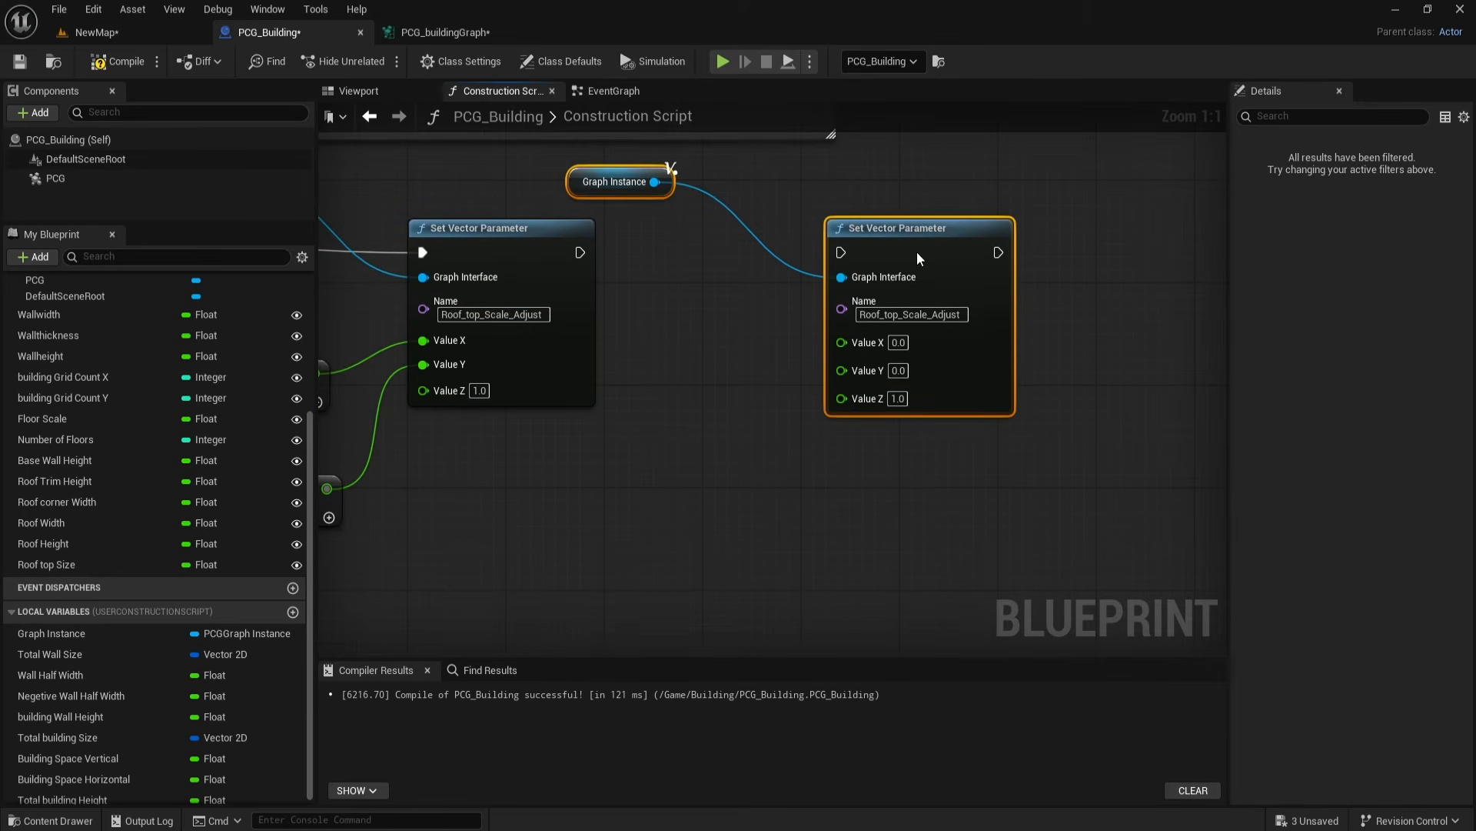
pyautogui.click(692, 310)
pyautogui.moveTo(580, 253); pyautogui.dragTo(843, 254)
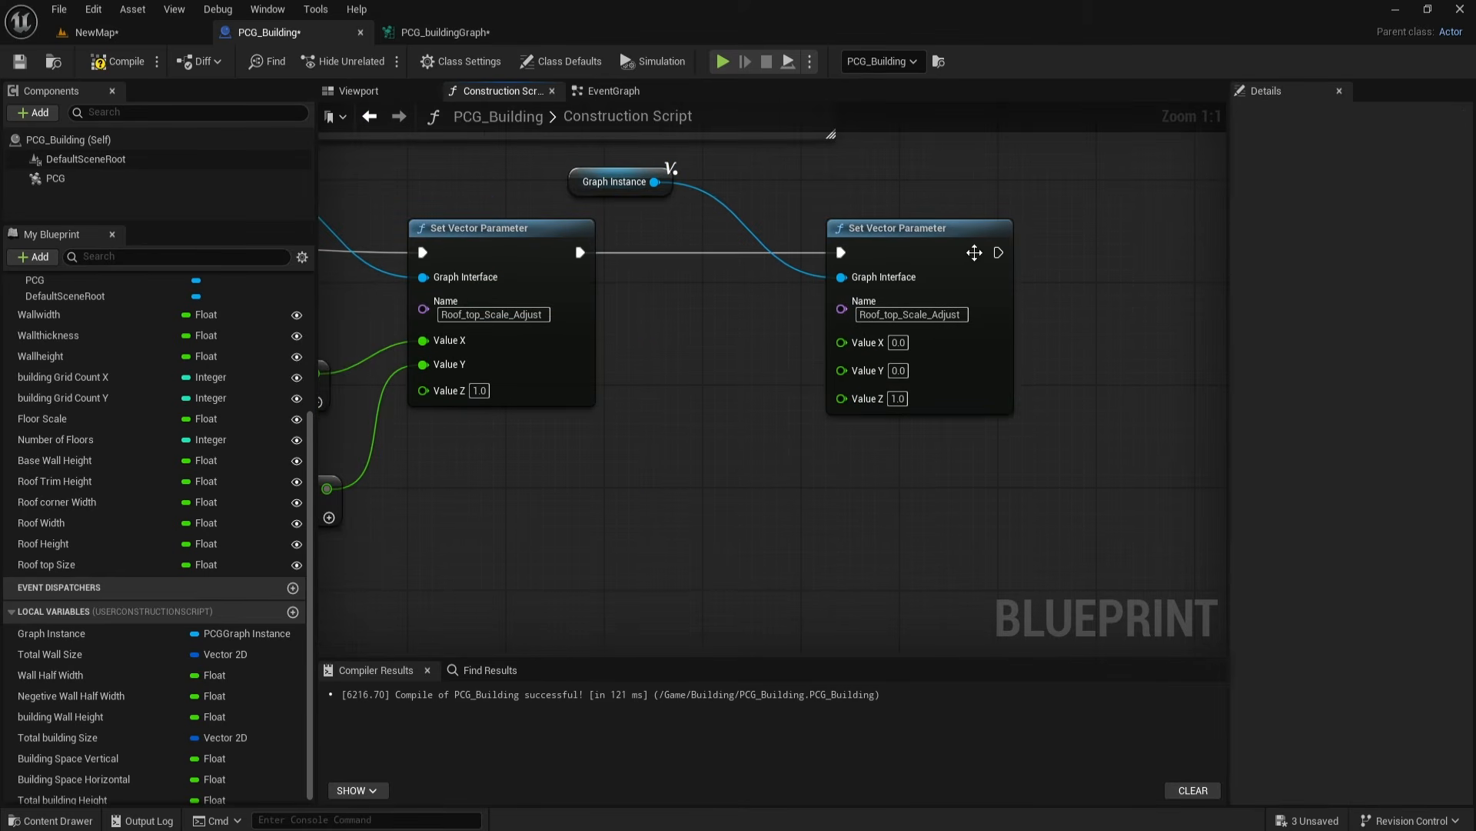
pyautogui.moveTo(941, 253); pyautogui.dragTo(978, 258)
pyautogui.moveTo(777, 458); pyautogui.dragTo(680, 437, button='right')
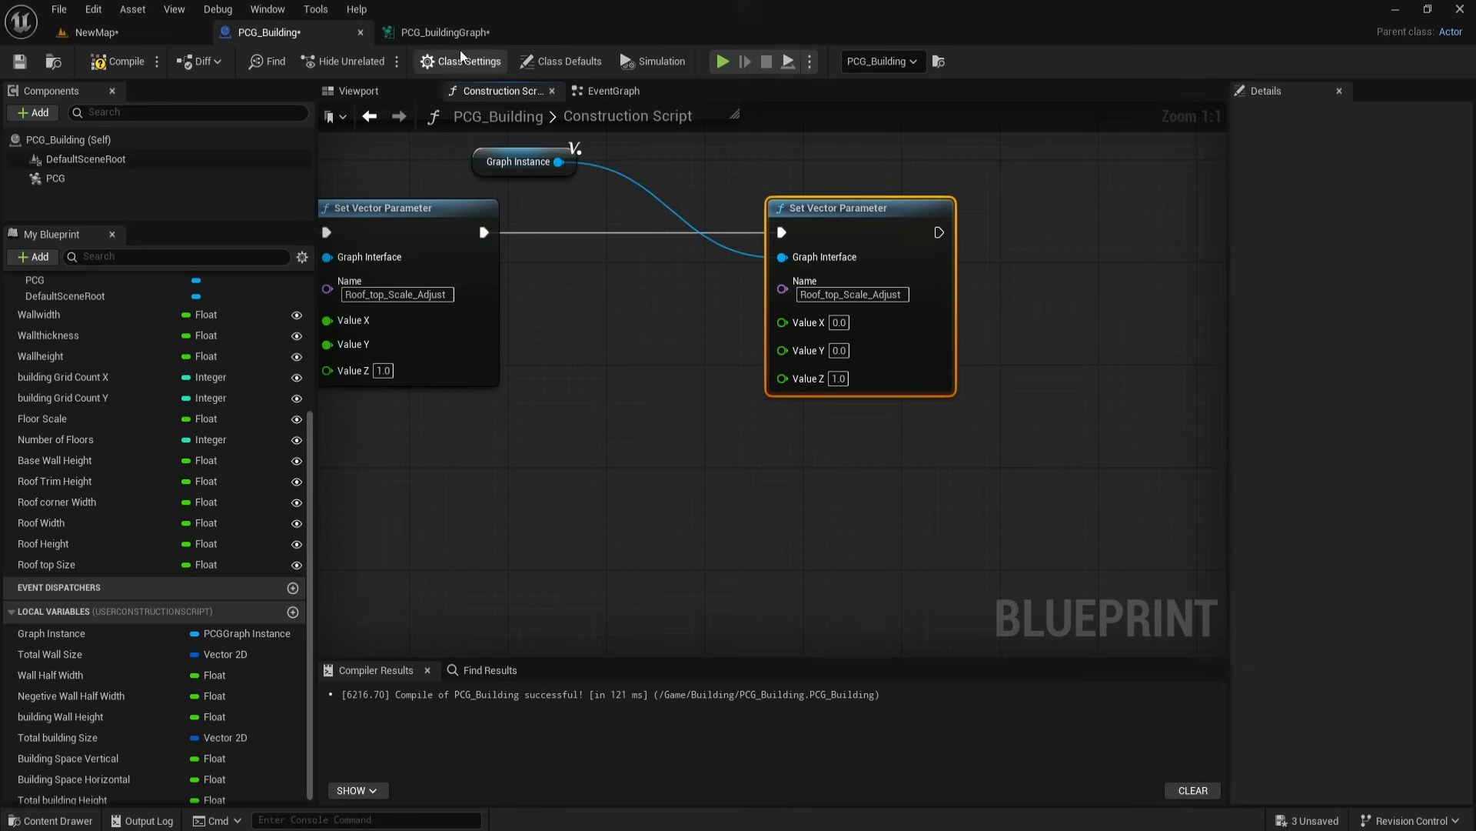
# Step: Copy the offset parameter's name from PCG_buildingGraph and set the duplicated Set Vector Parameter node's name to Roof_top_Offset_Adjust
pyautogui.click(444, 32)
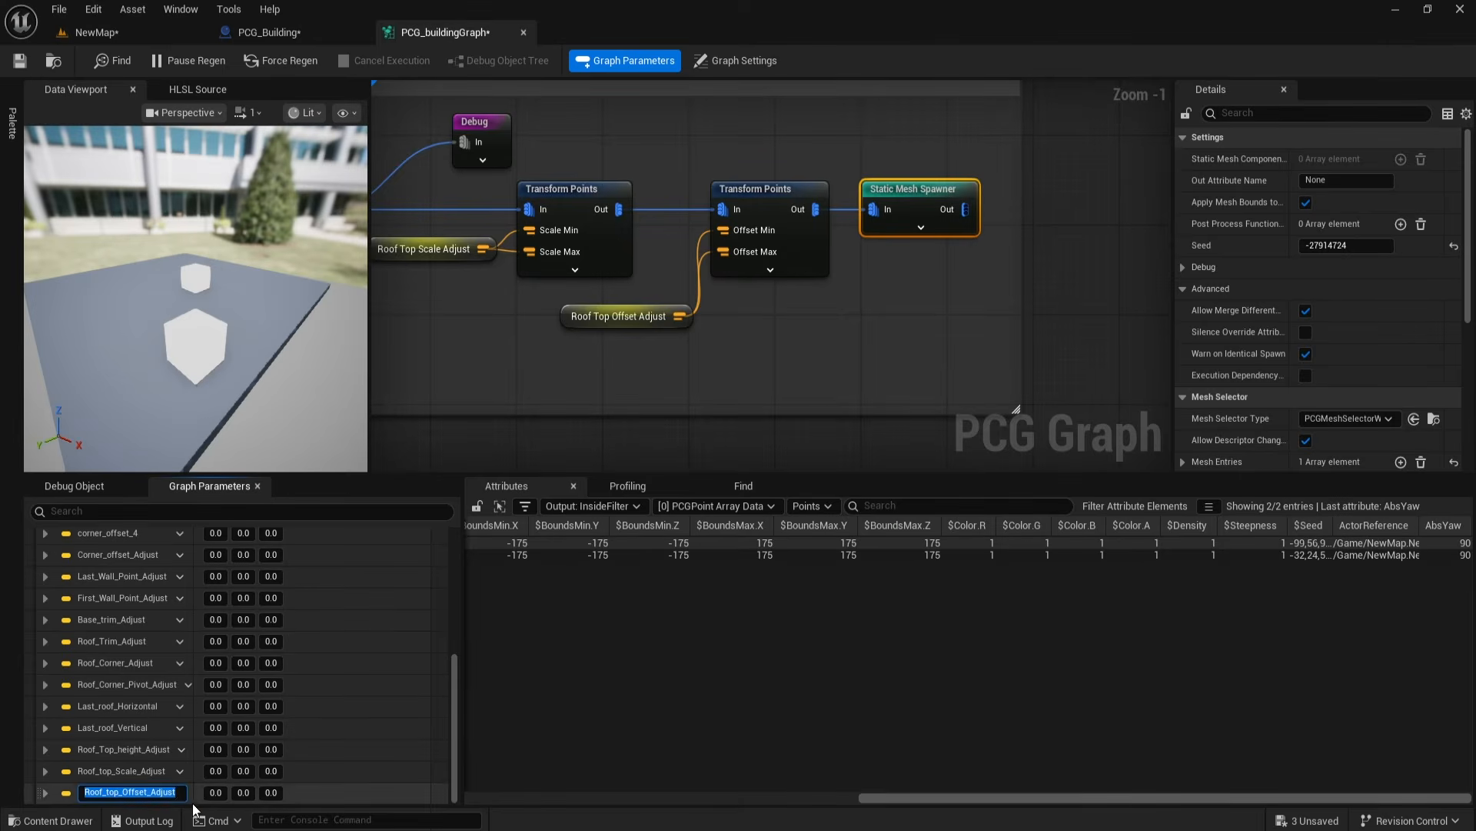
pyautogui.click(269, 32)
pyautogui.moveTo(819, 333); pyautogui.dragTo(787, 329, button='right')
pyautogui.click(800, 290)
pyautogui.hotkey('ctrl', 'v')
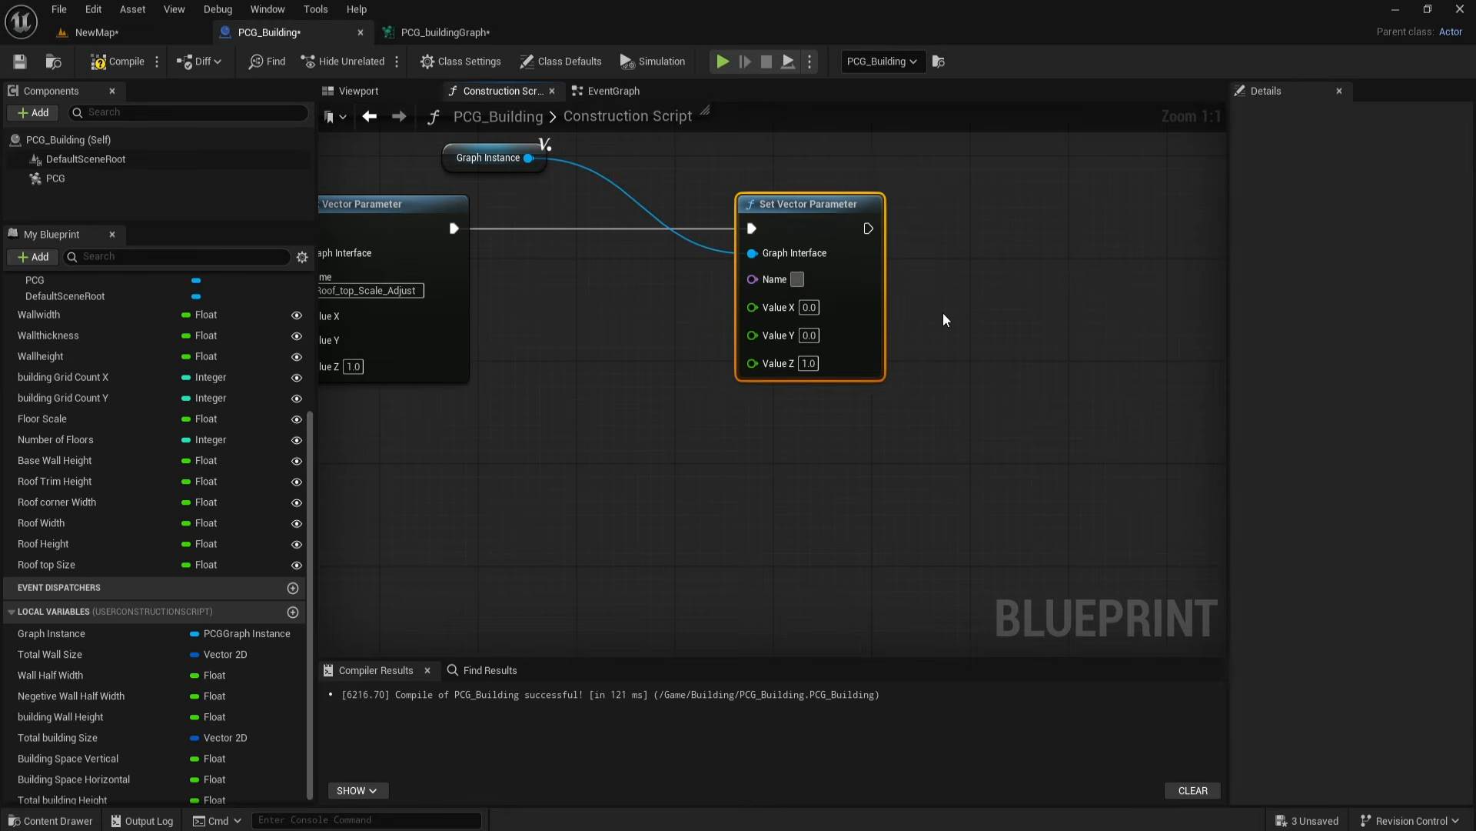
pyautogui.click(840, 477)
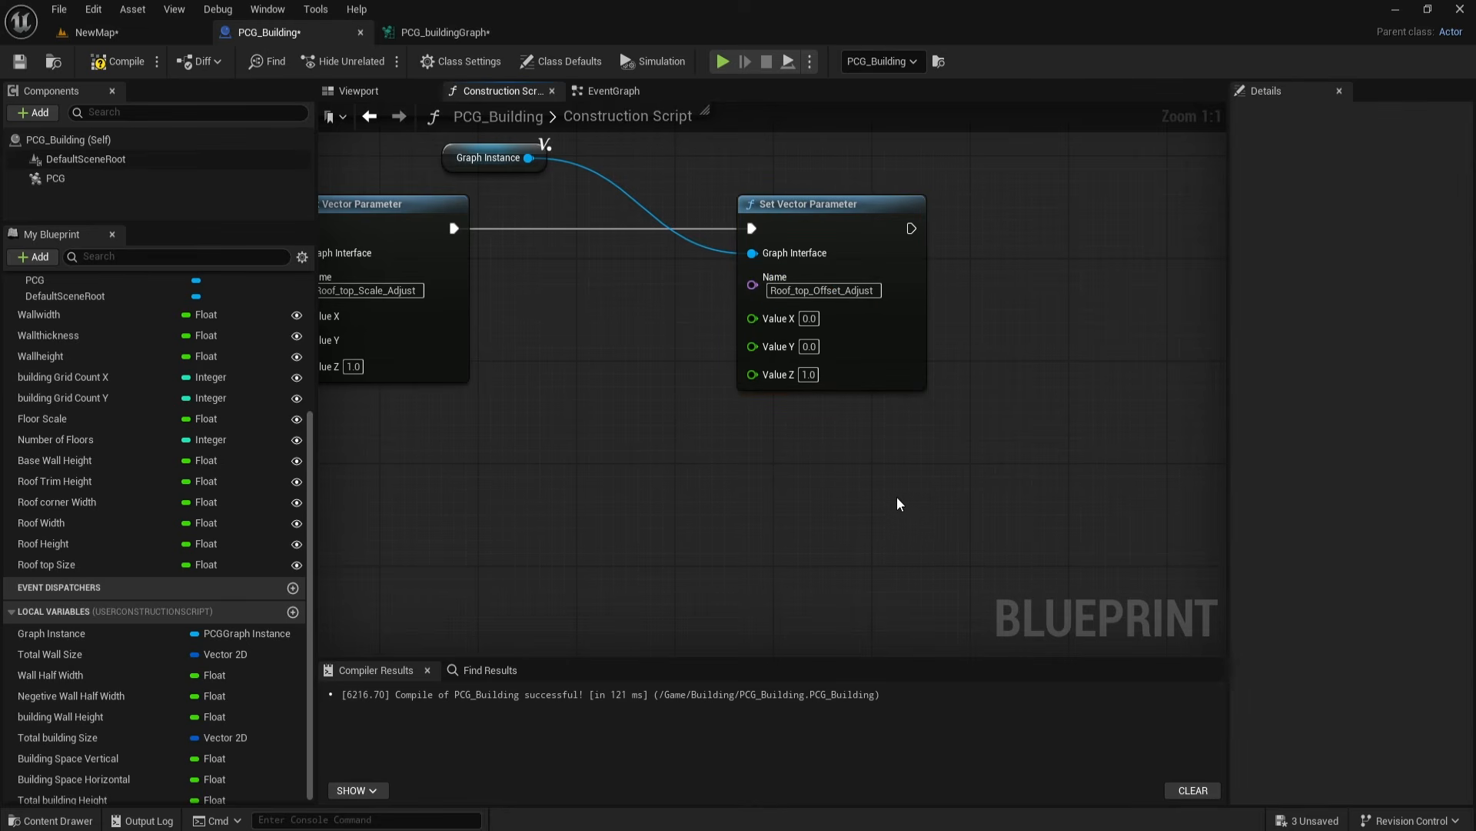
# Step: Check the roof-top mesh's position over the opening in NewMap and review the offset nodes in PCG_buildingGraph
pyautogui.moveTo(876, 468); pyautogui.dragTo(833, 474, button='right')
pyautogui.moveTo(524, 523); pyautogui.dragTo(593, 520, button='right')
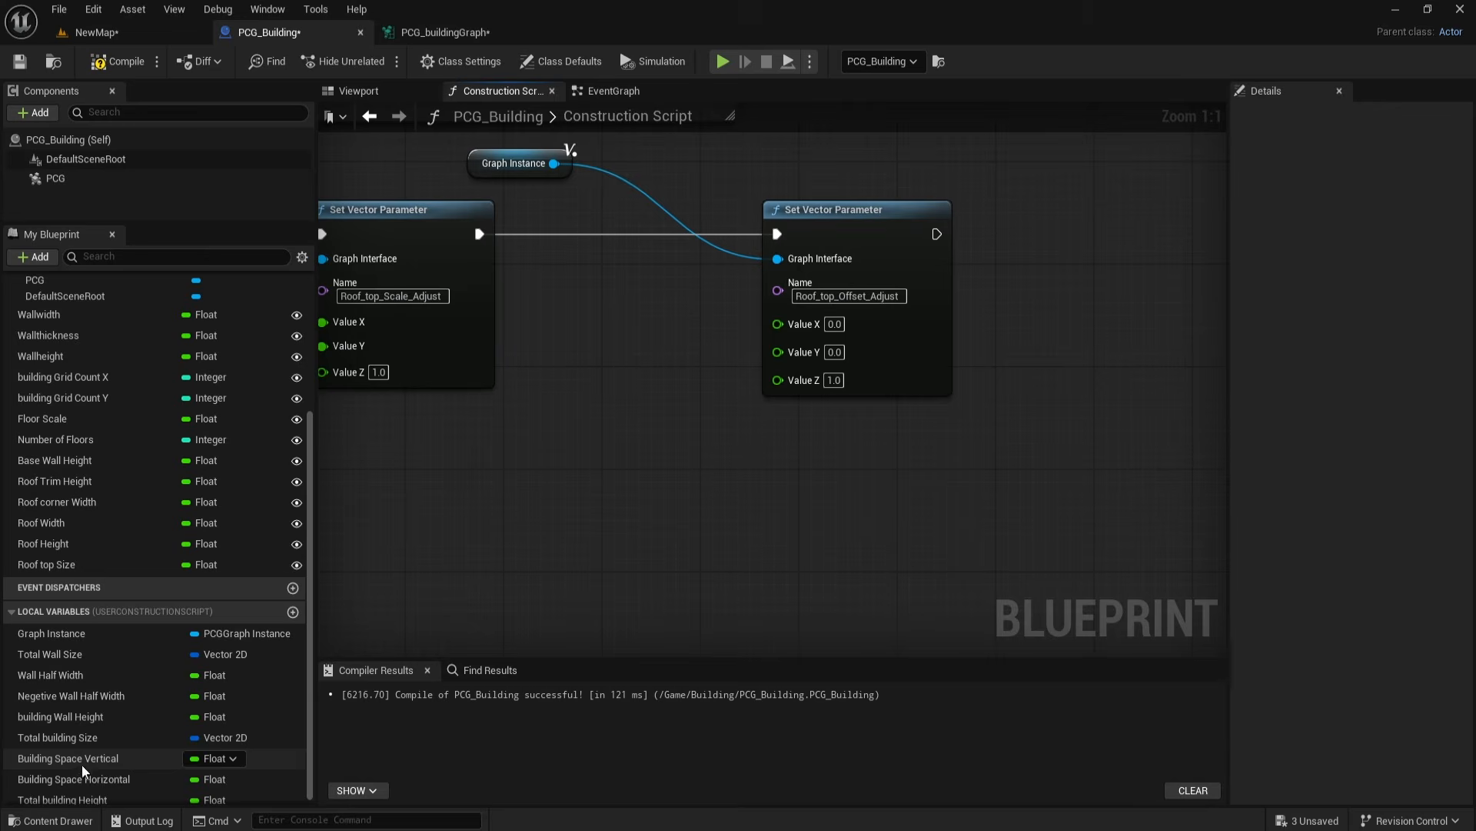
pyautogui.click(96, 32)
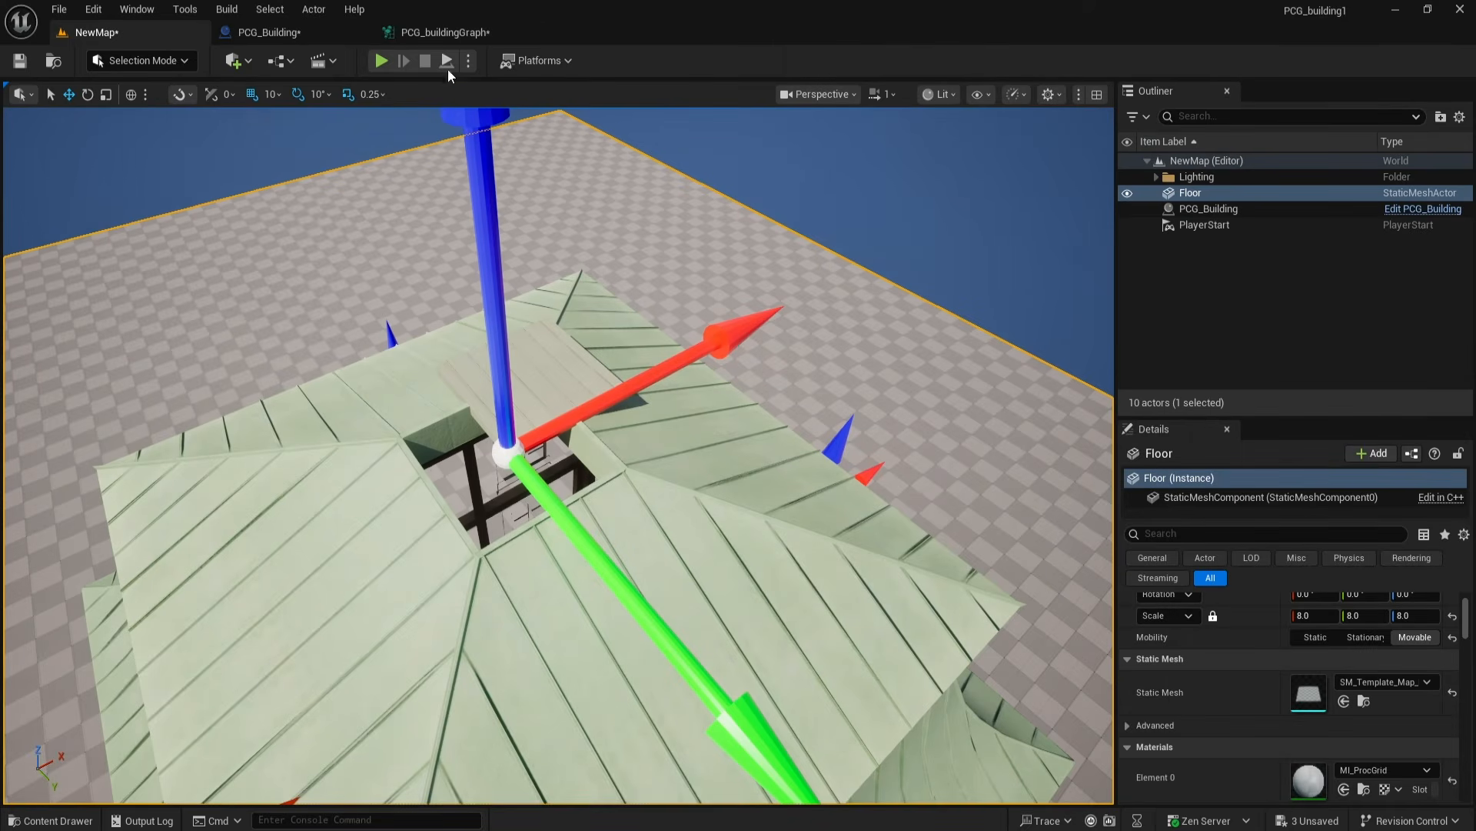
pyautogui.click(442, 32)
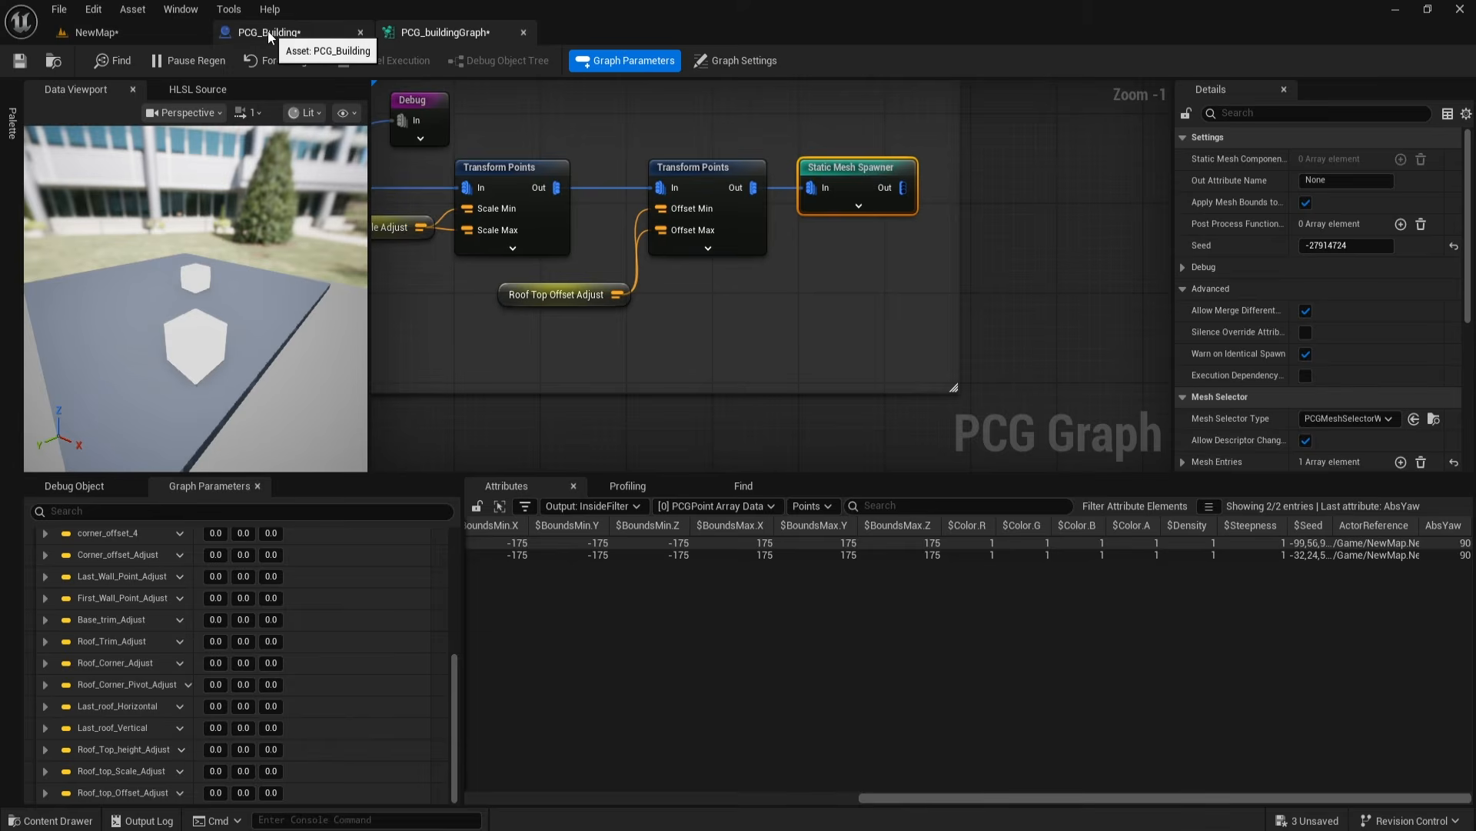
# Step: Add a Building Space Vertical getter to the PCG_Building Construction Script and divide it by 2.0
pyautogui.click(268, 31)
pyautogui.moveTo(67, 758); pyautogui.dragTo(625, 319)
pyautogui.click(663, 338)
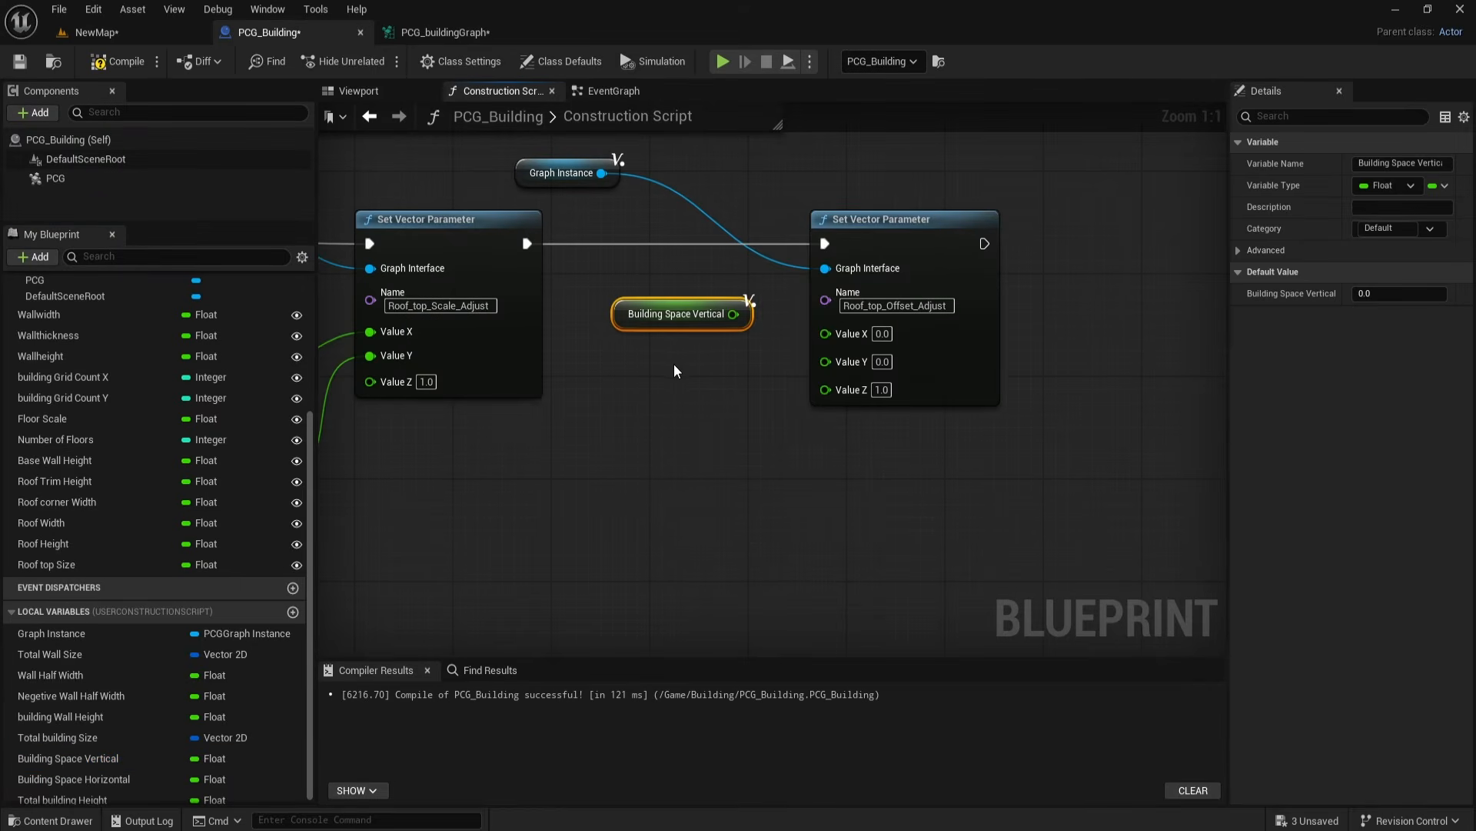
pyautogui.moveTo(673, 371); pyautogui.dragTo(660, 382, button='right')
pyautogui.moveTo(720, 325); pyautogui.dragTo(700, 403)
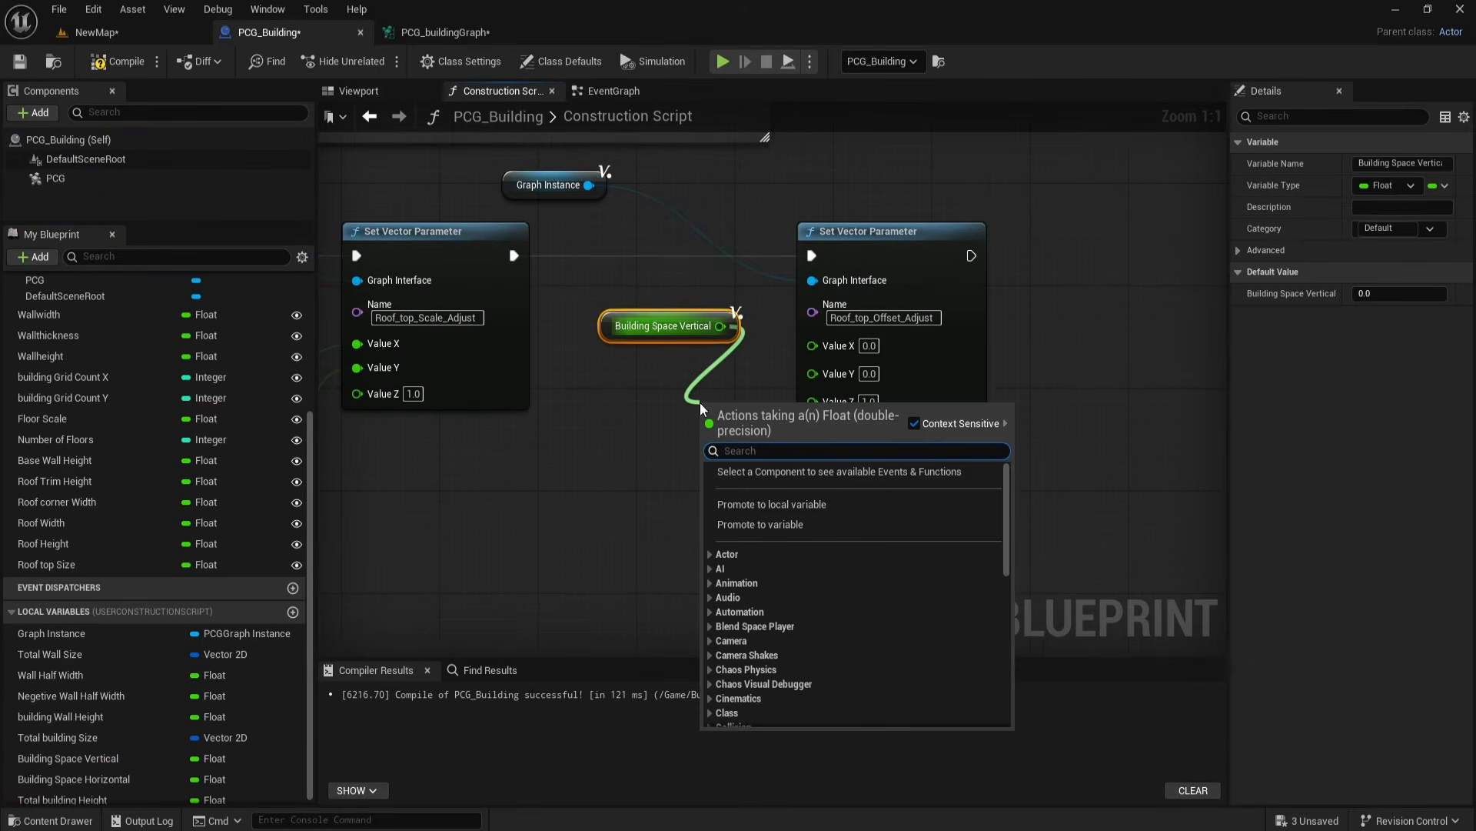
pyautogui.write('/')
pyautogui.click(803, 497)
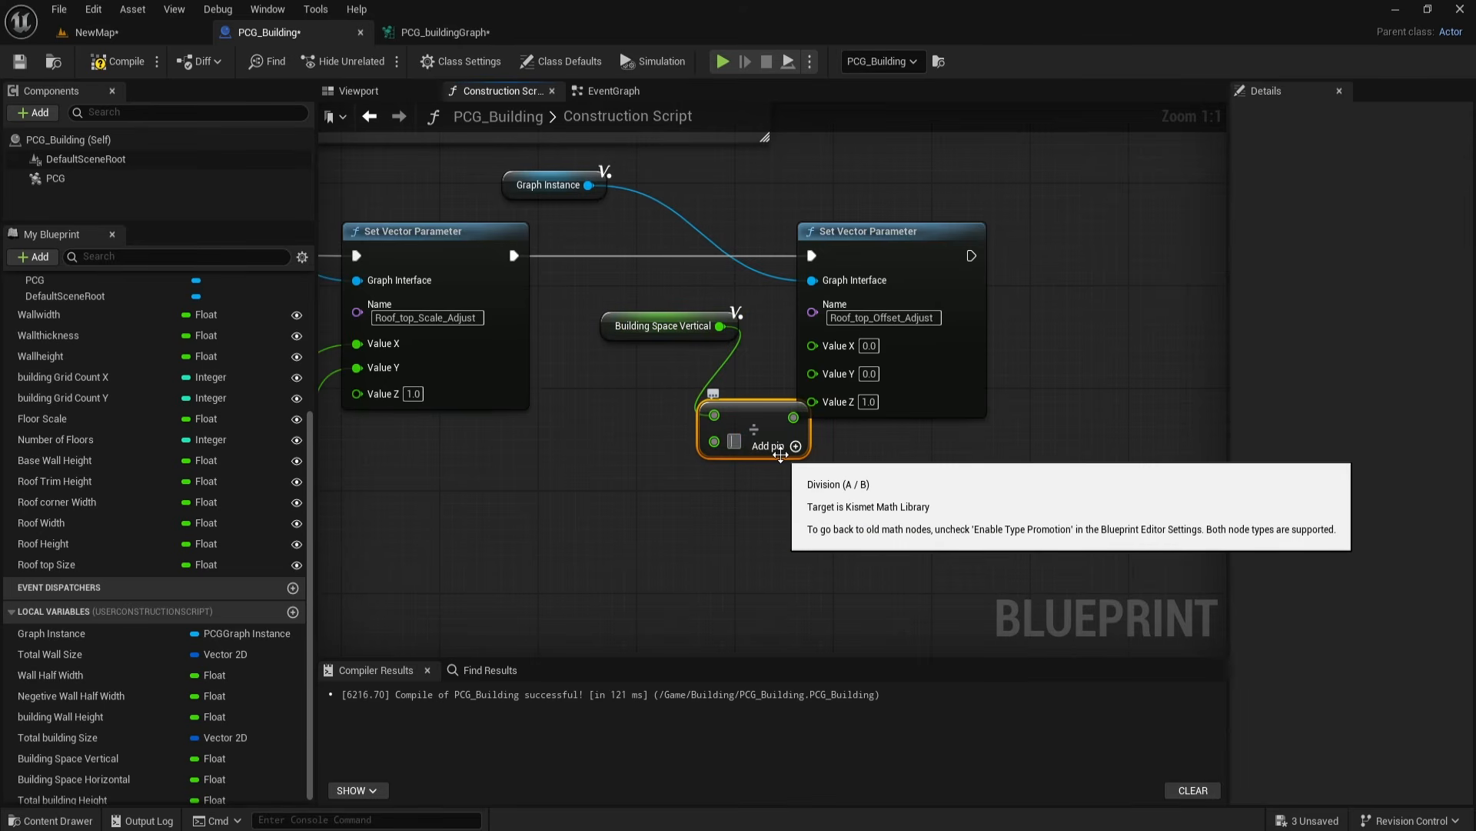
pyautogui.click(741, 568)
pyautogui.moveTo(736, 421); pyautogui.dragTo(650, 368)
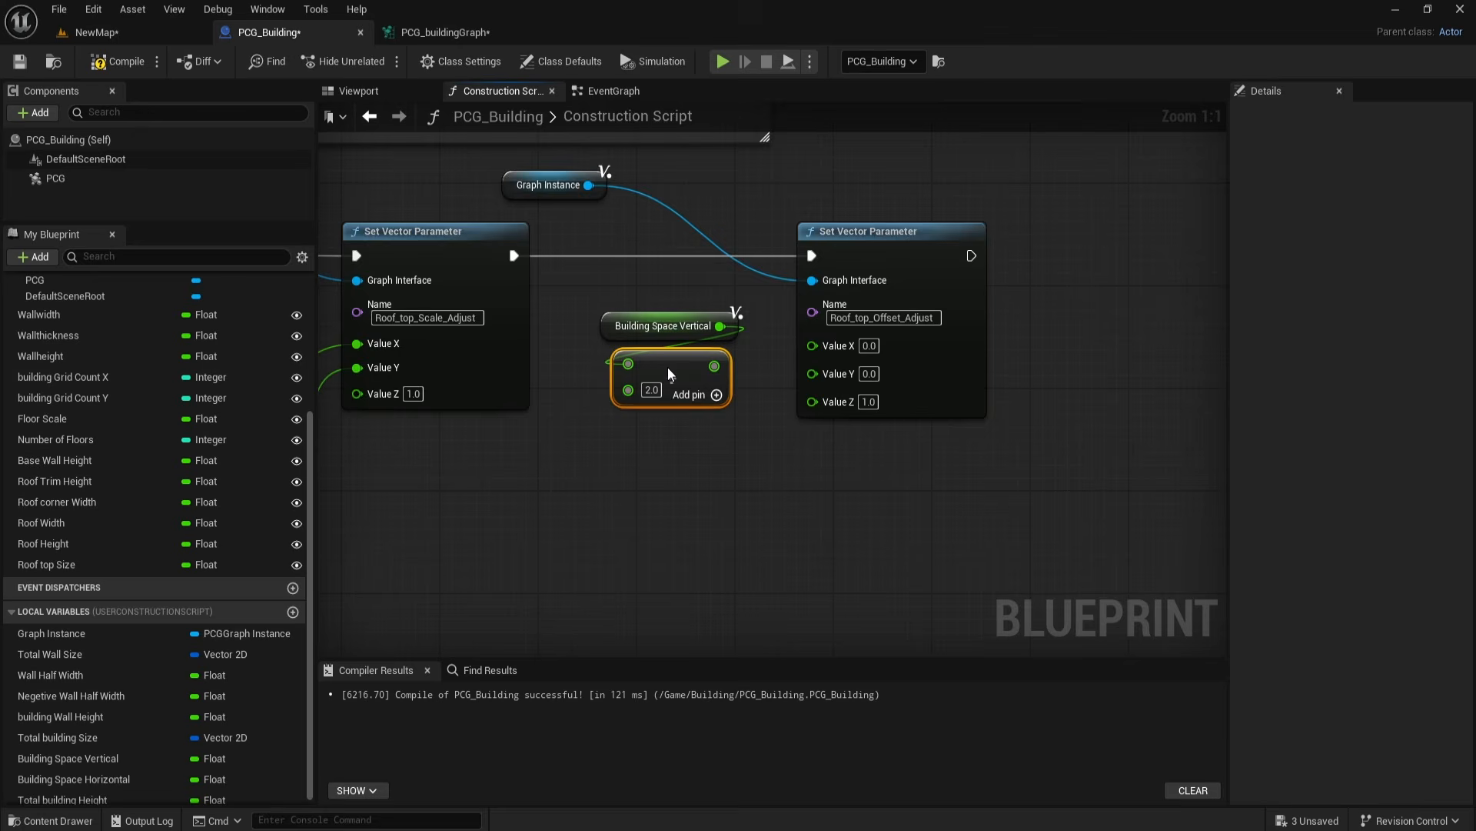
# Step: Multiply the division result by -1.0 and connect it to Value X of the Roof_top_Offset_Adjust Set Vector Parameter node
pyautogui.moveTo(650, 368); pyautogui.dragTo(606, 358, button='right')
pyautogui.moveTo(672, 353); pyautogui.dragTo(683, 463)
pyautogui.write('mul')
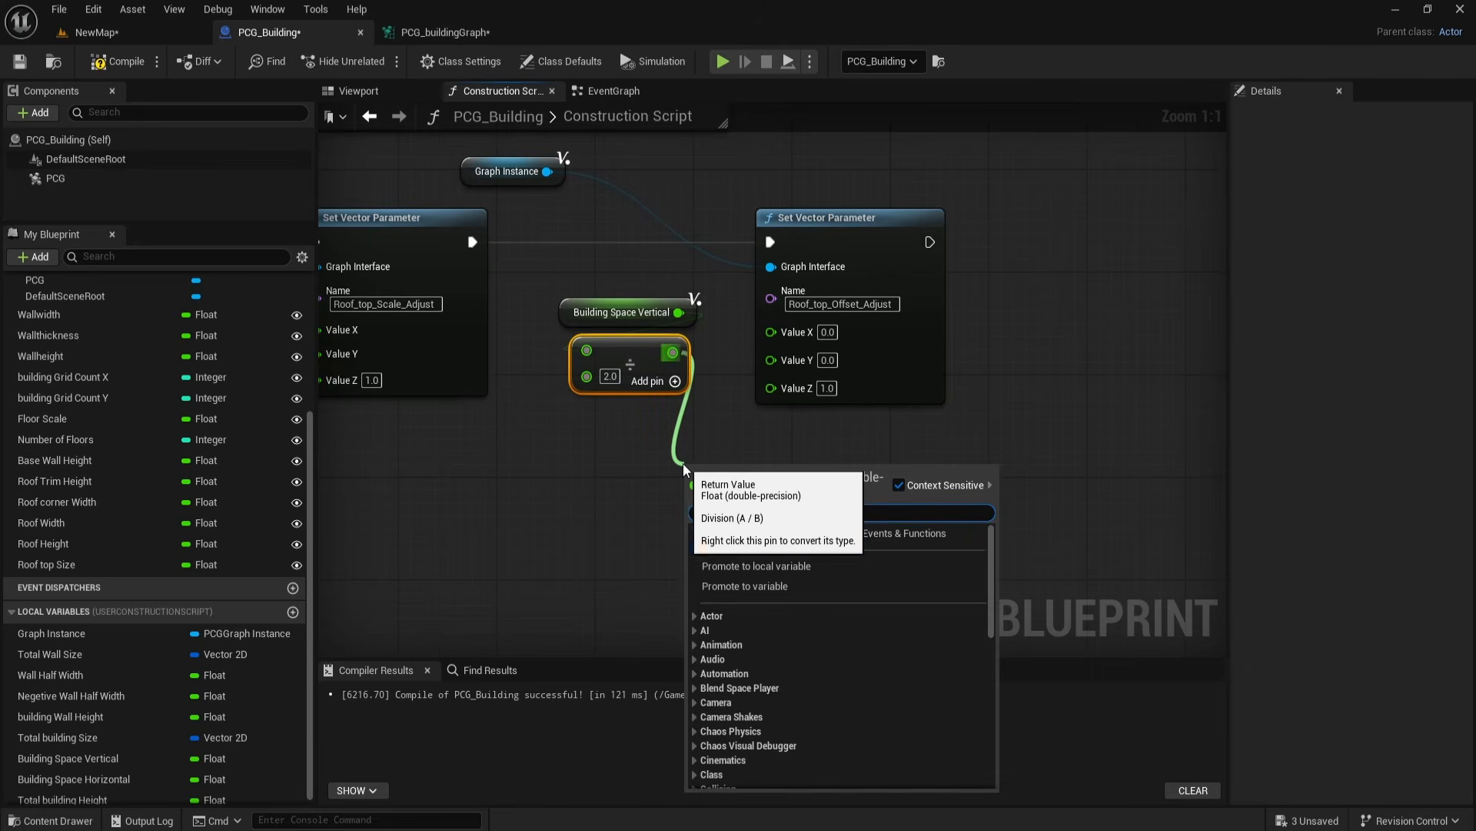
pyautogui.click(750, 547)
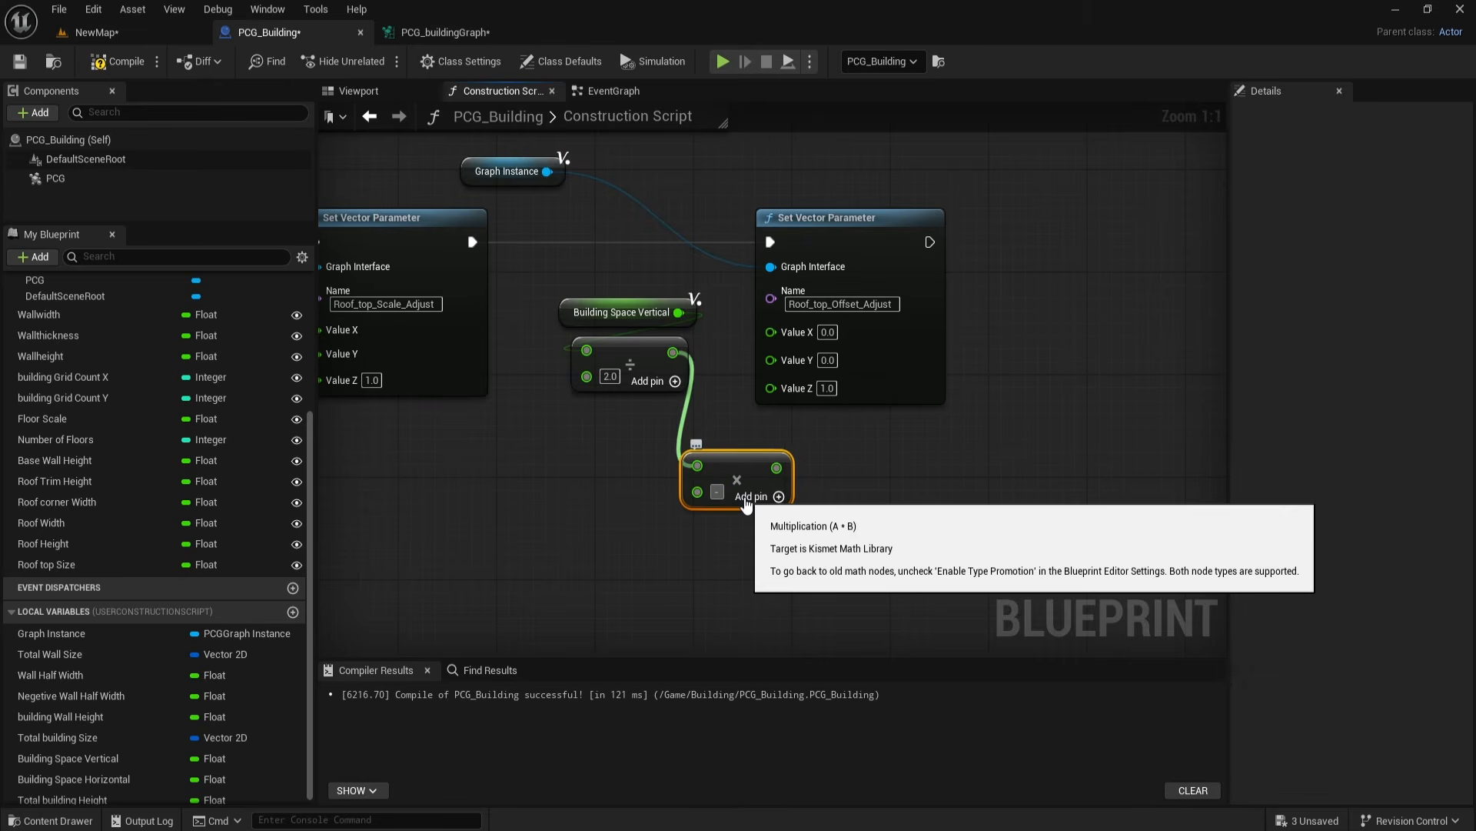
pyautogui.moveTo(757, 468); pyautogui.dragTo(654, 416)
pyautogui.moveTo(569, 289); pyautogui.dragTo(774, 329)
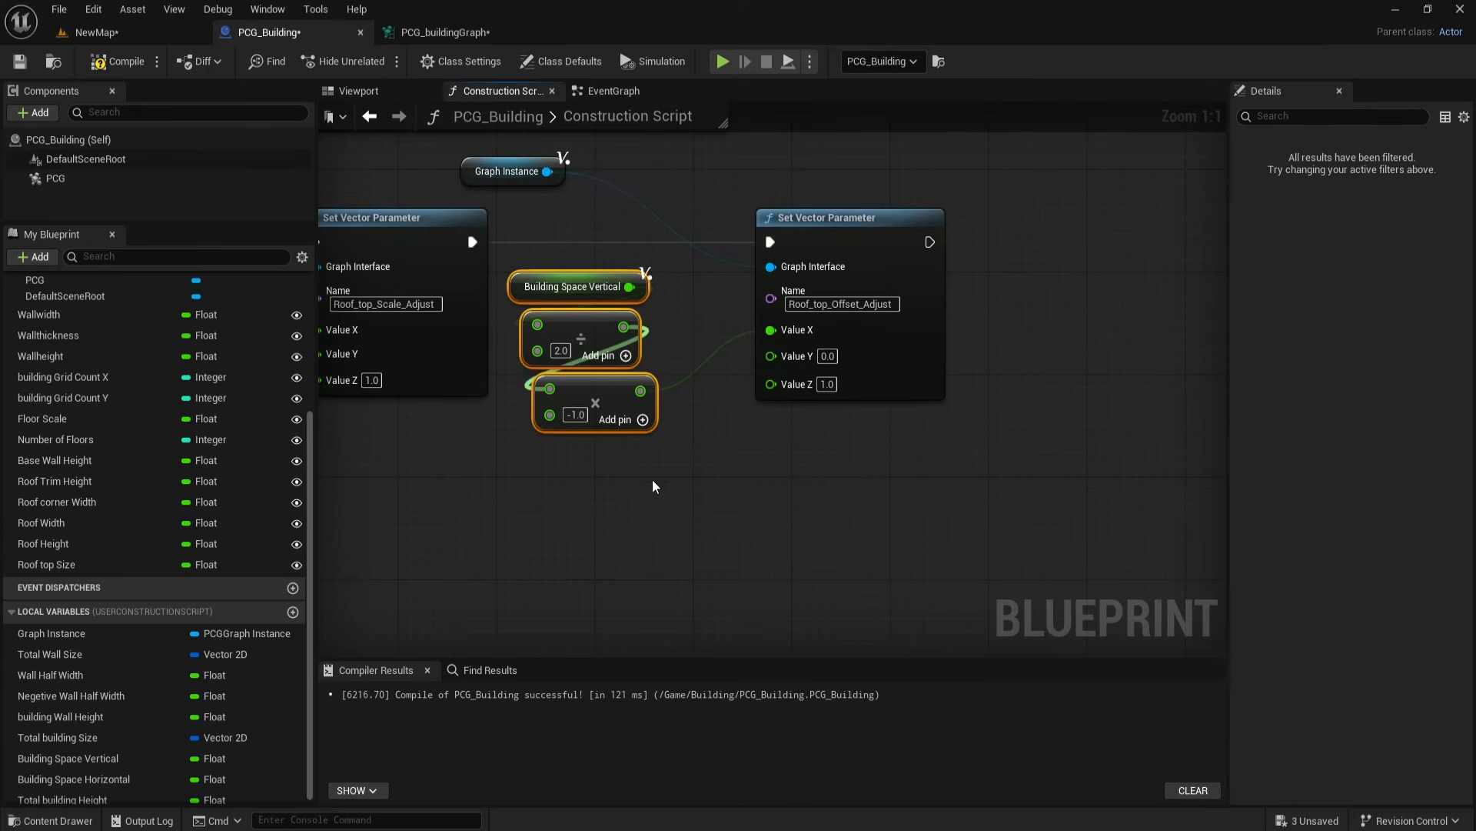
# Step: Add a Building Space Horizontal getter, divide it by 2.0 and connect the result to Value Y of the Roof_top_Offset_Adjust node
pyautogui.moveTo(666, 476); pyautogui.dragTo(686, 460, button='right')
pyautogui.moveTo(74, 779); pyautogui.dragTo(593, 486)
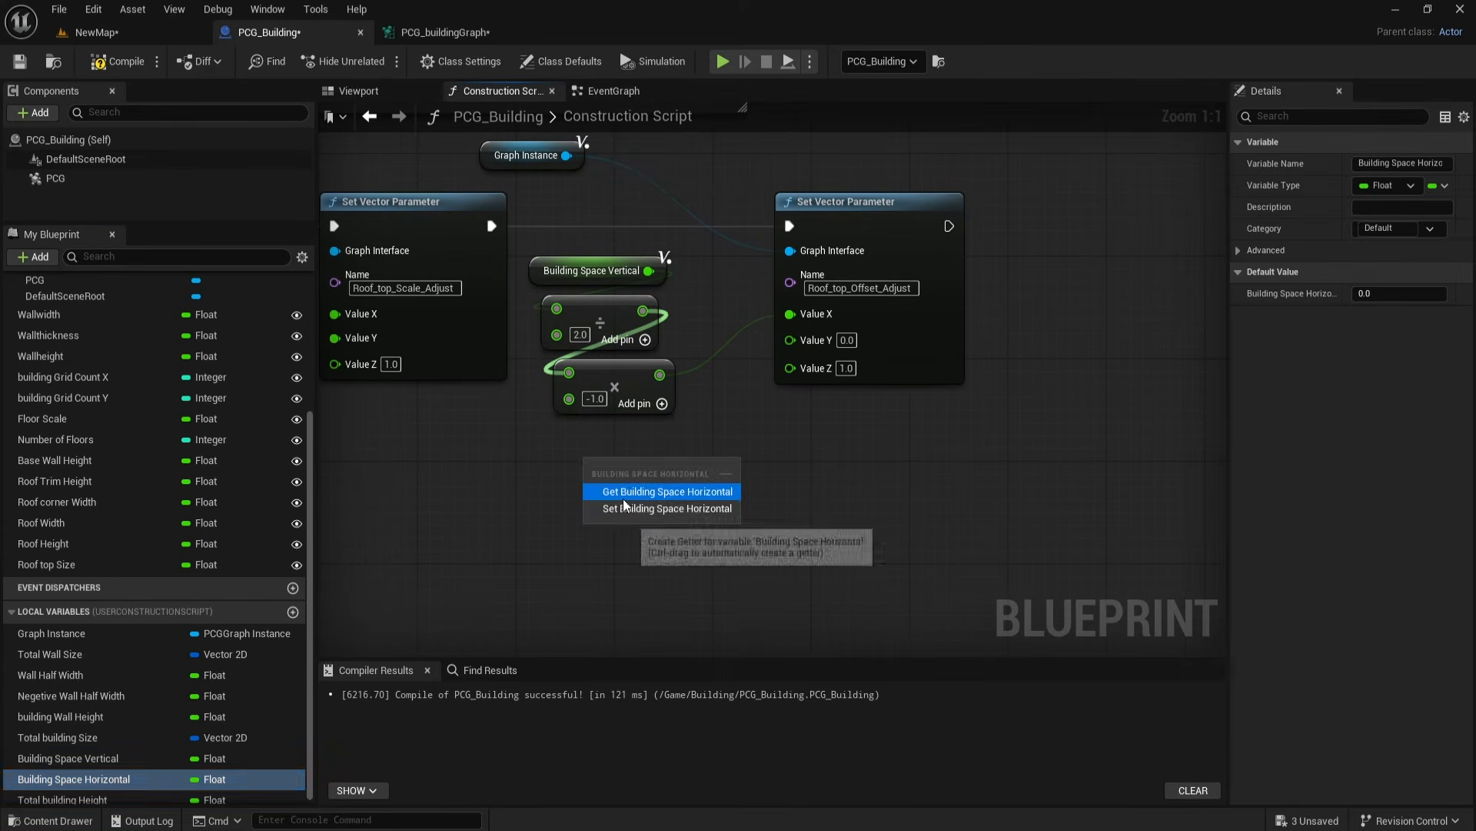
pyautogui.click(661, 491)
pyautogui.moveTo(662, 492); pyautogui.dragTo(603, 495, button='right')
pyautogui.moveTo(653, 465); pyautogui.dragTo(668, 543)
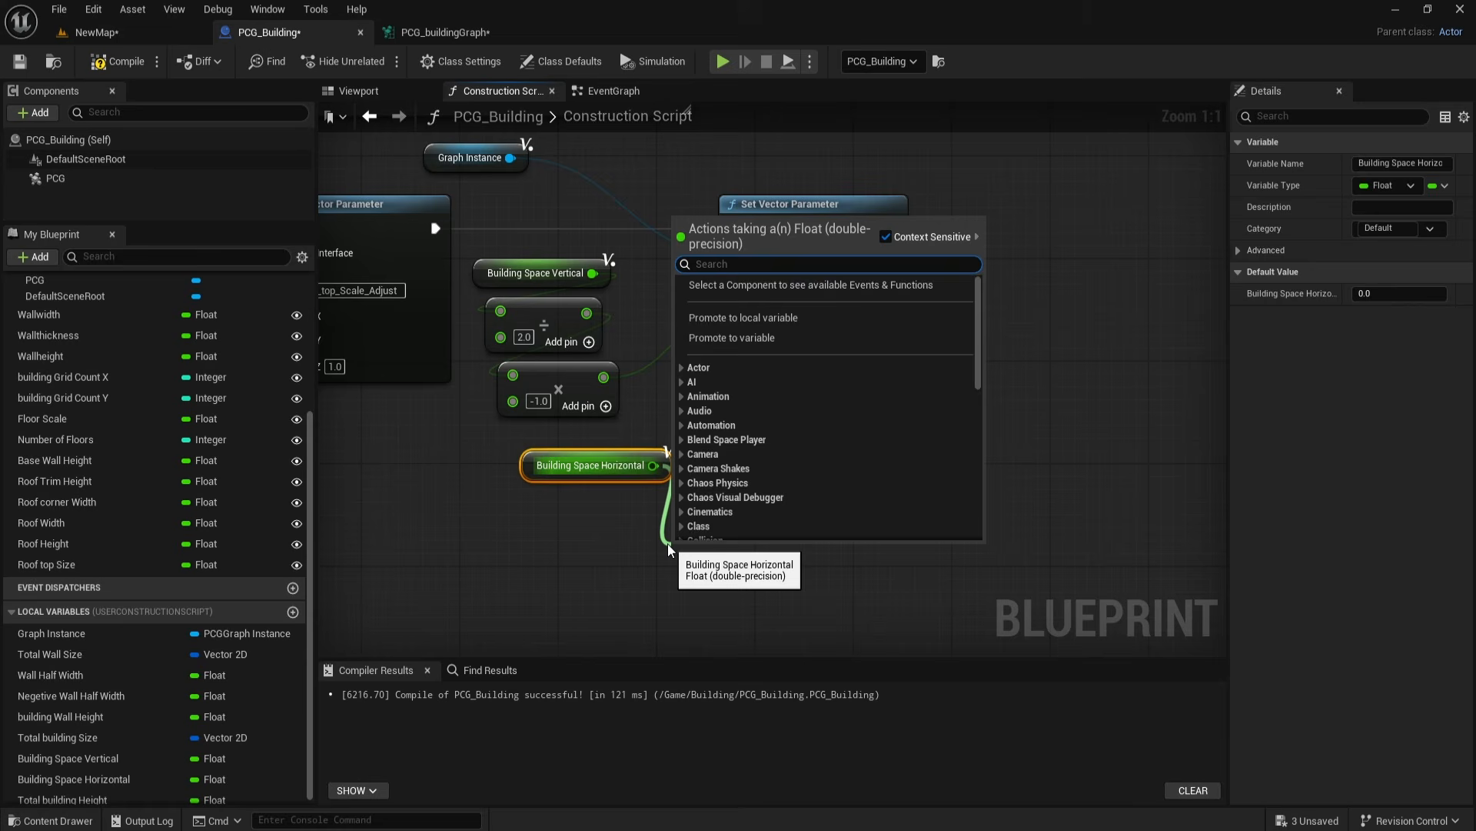
pyautogui.write('/')
pyautogui.press('Return')
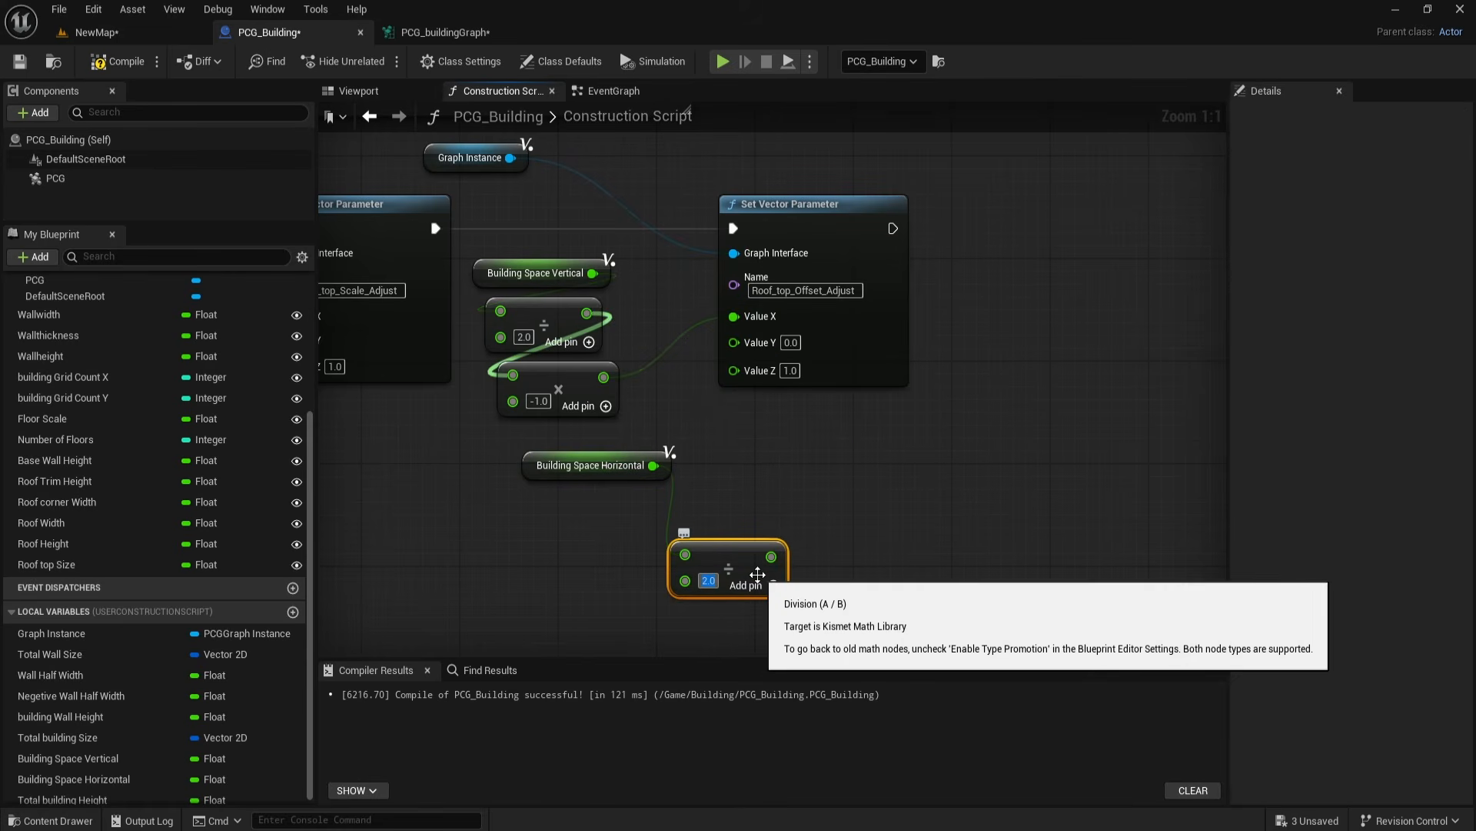
pyautogui.moveTo(758, 574); pyautogui.dragTo(734, 340)
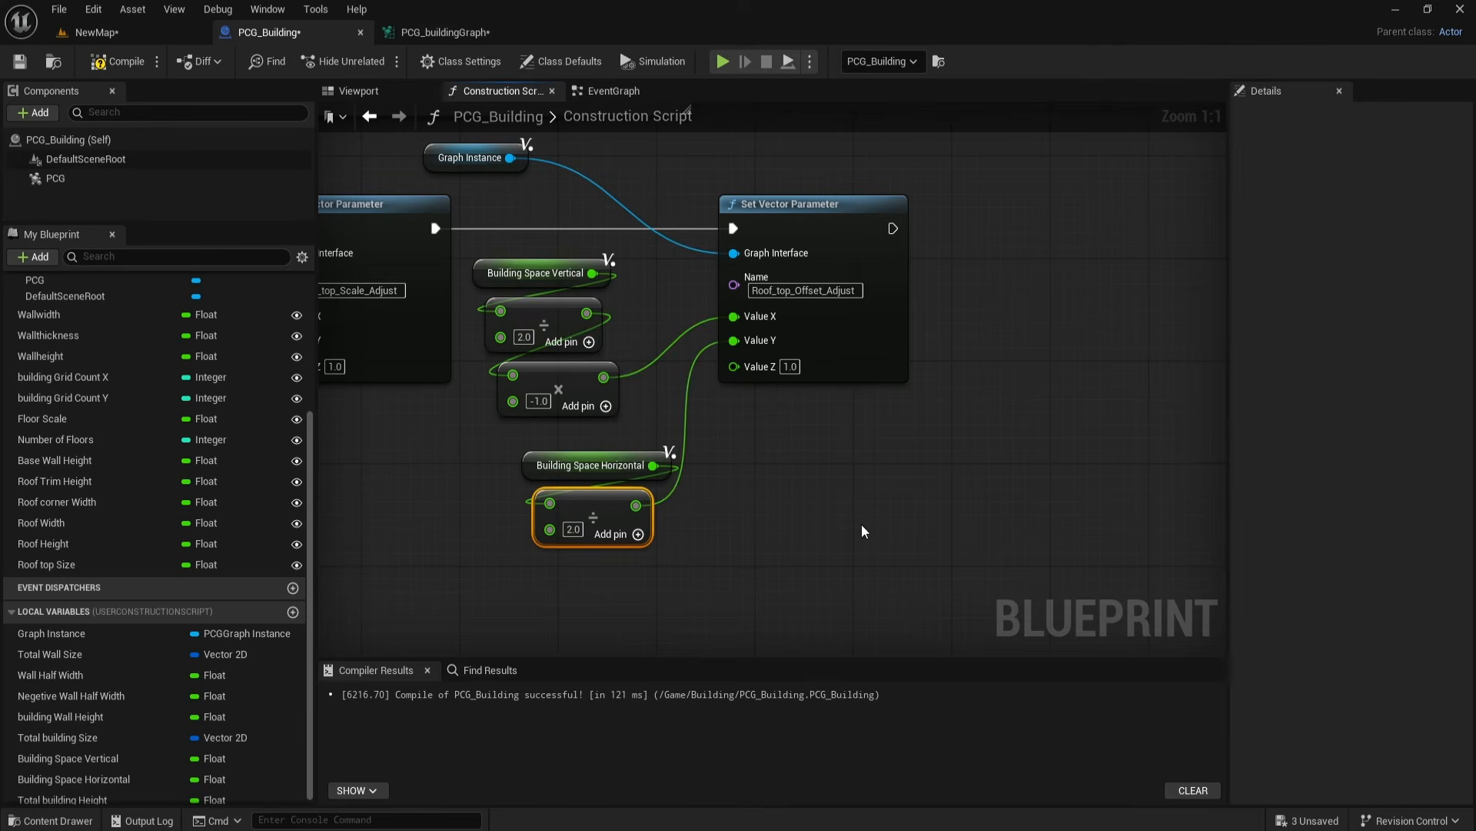
# Step: Set Value Z of the Roof_top_Offset_Adjust node to 0, then compile and save PCG_Building and save PCG_buildingGraph
pyautogui.click(119, 37)
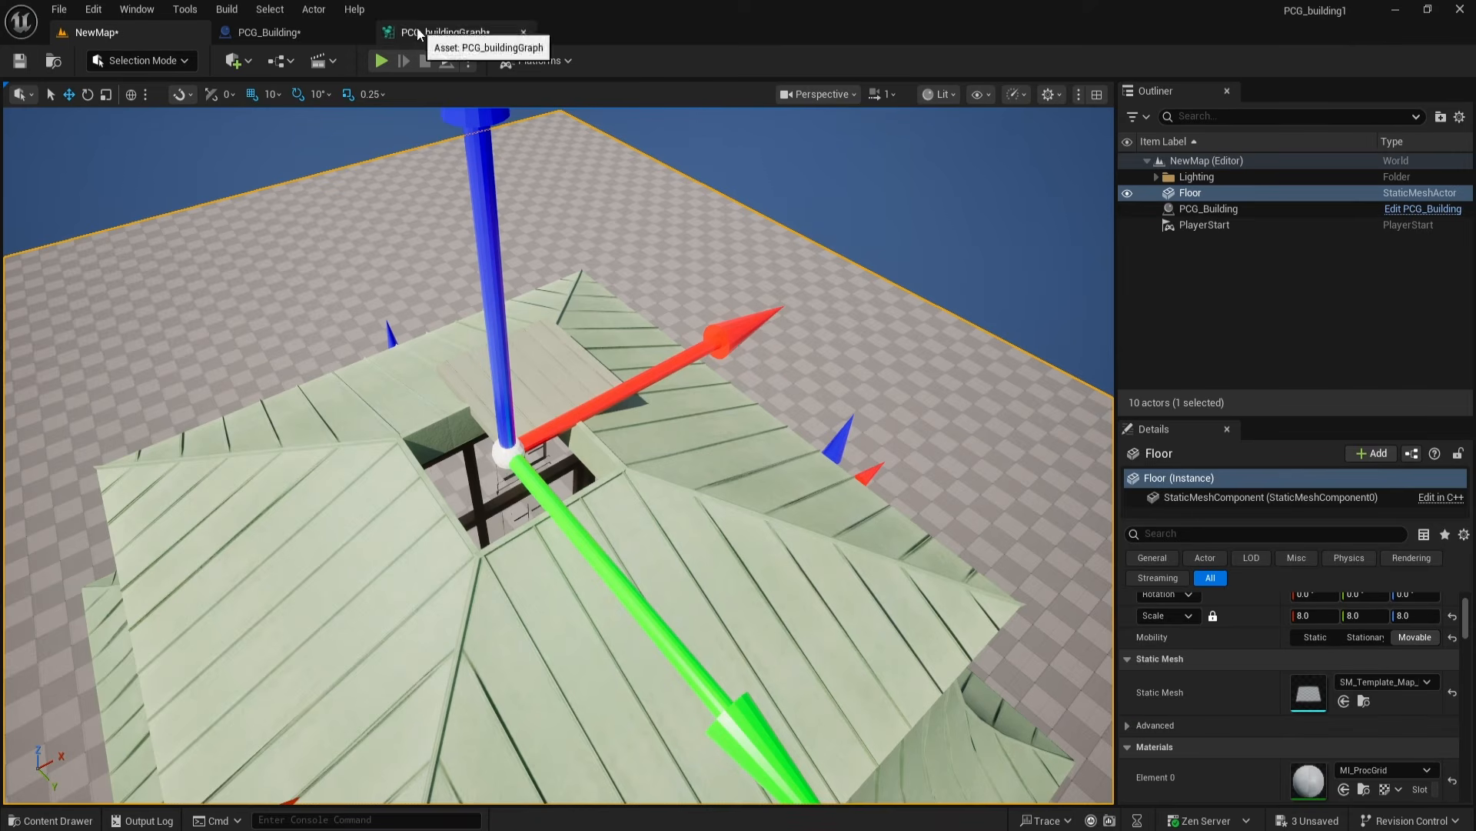
pyautogui.click(312, 32)
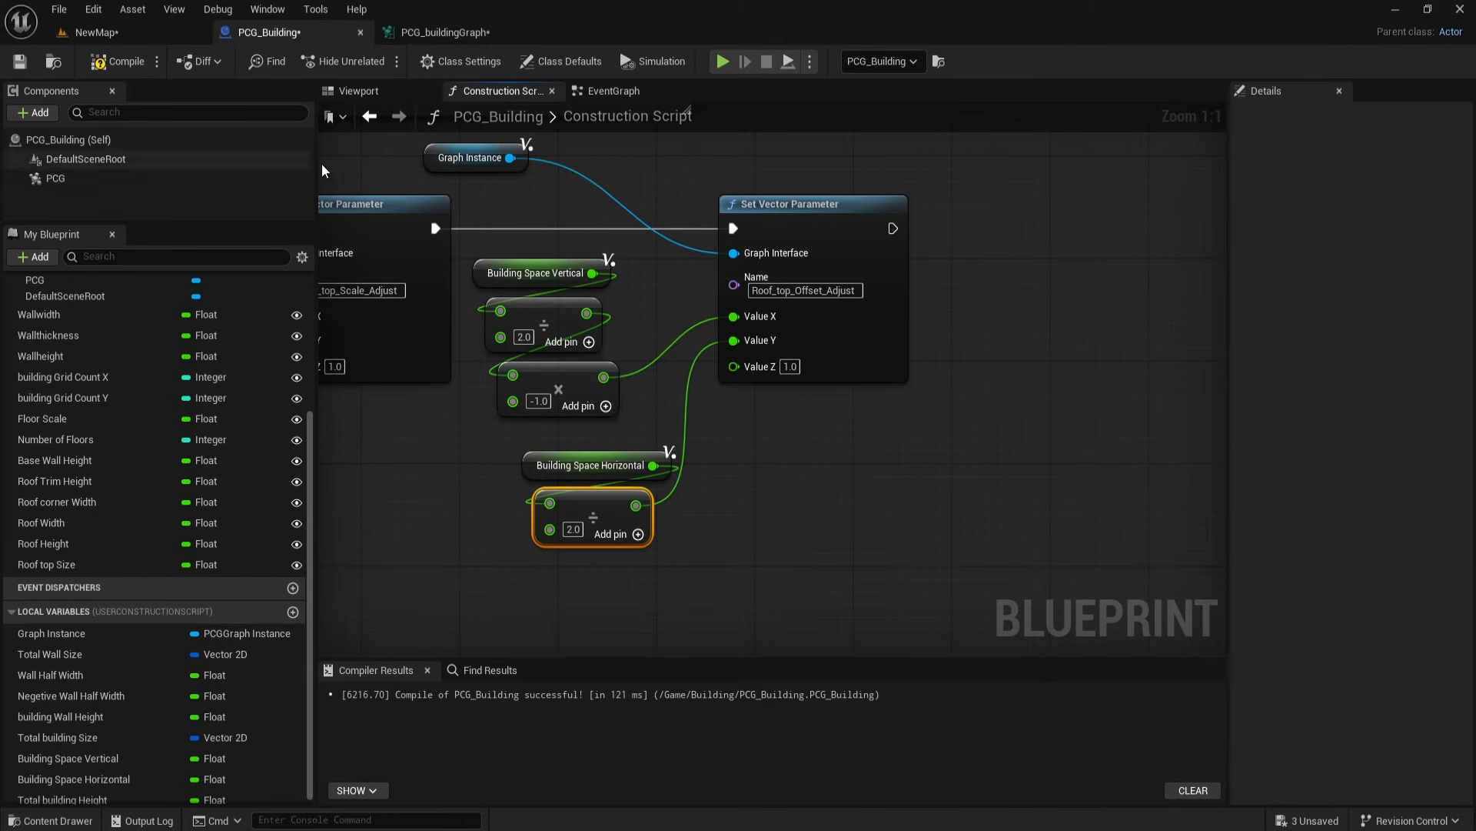
pyautogui.write('0')
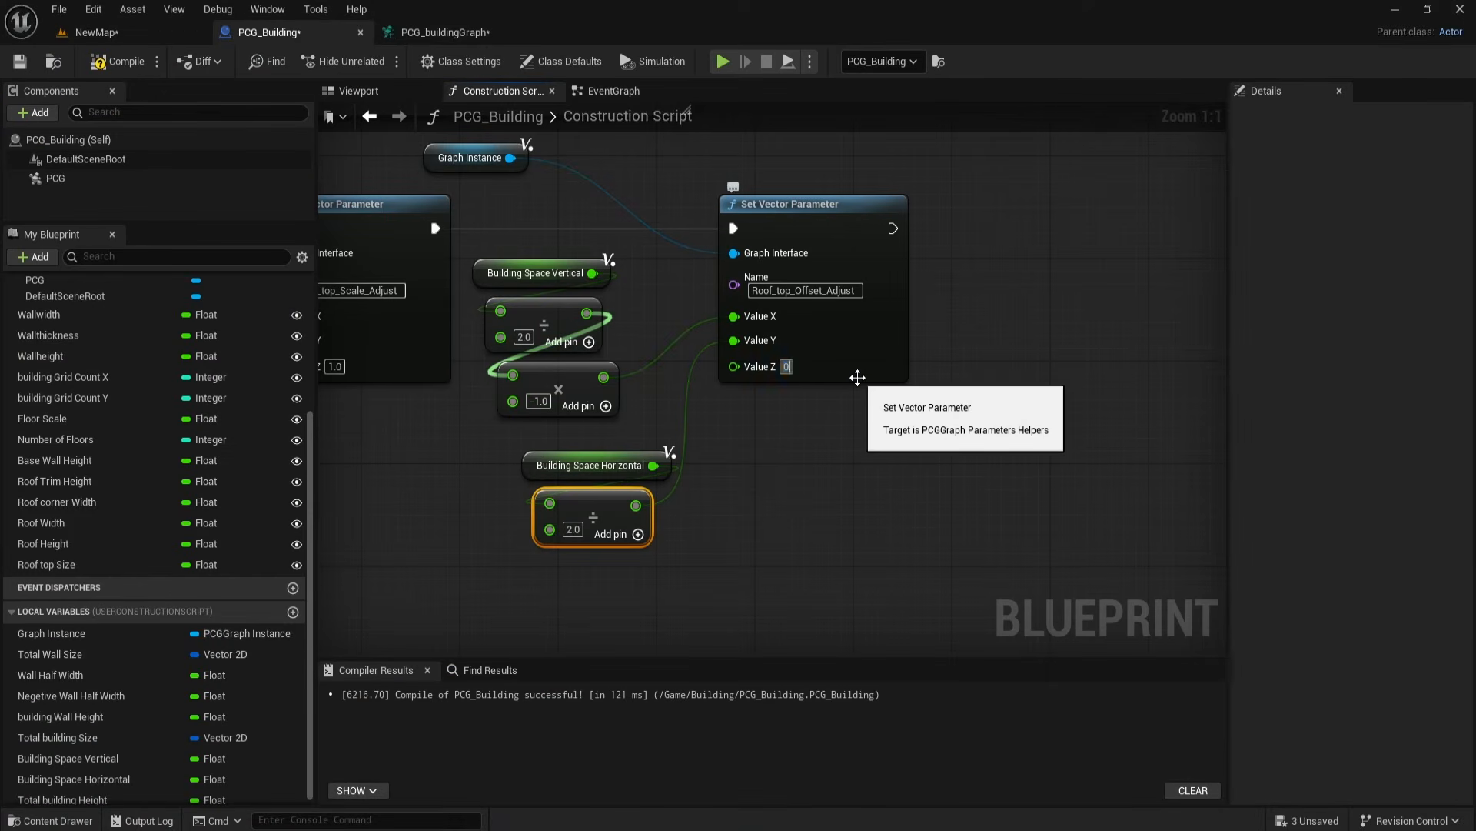
pyautogui.click(856, 467)
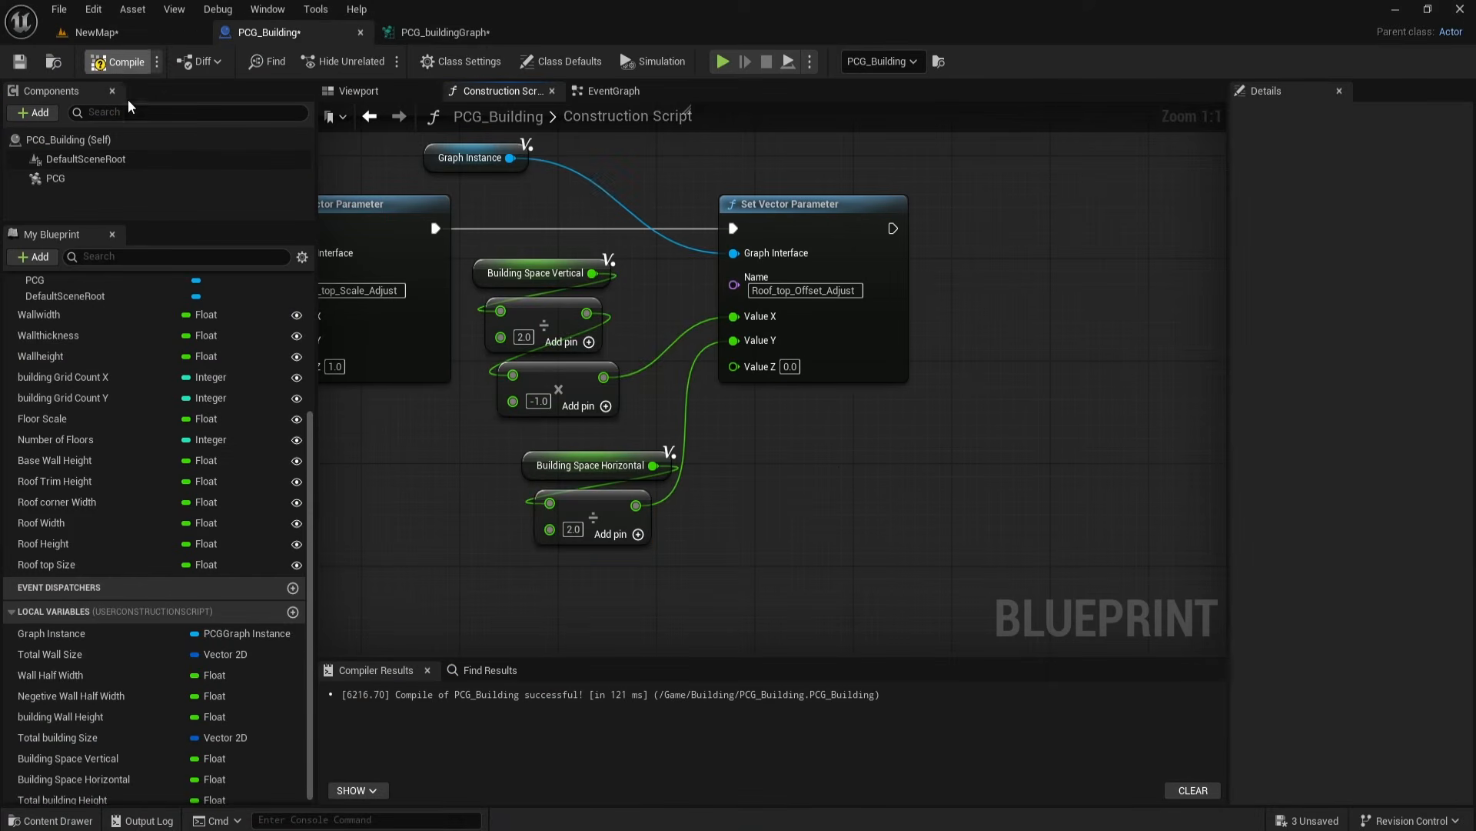
pyautogui.click(20, 61)
pyautogui.click(457, 35)
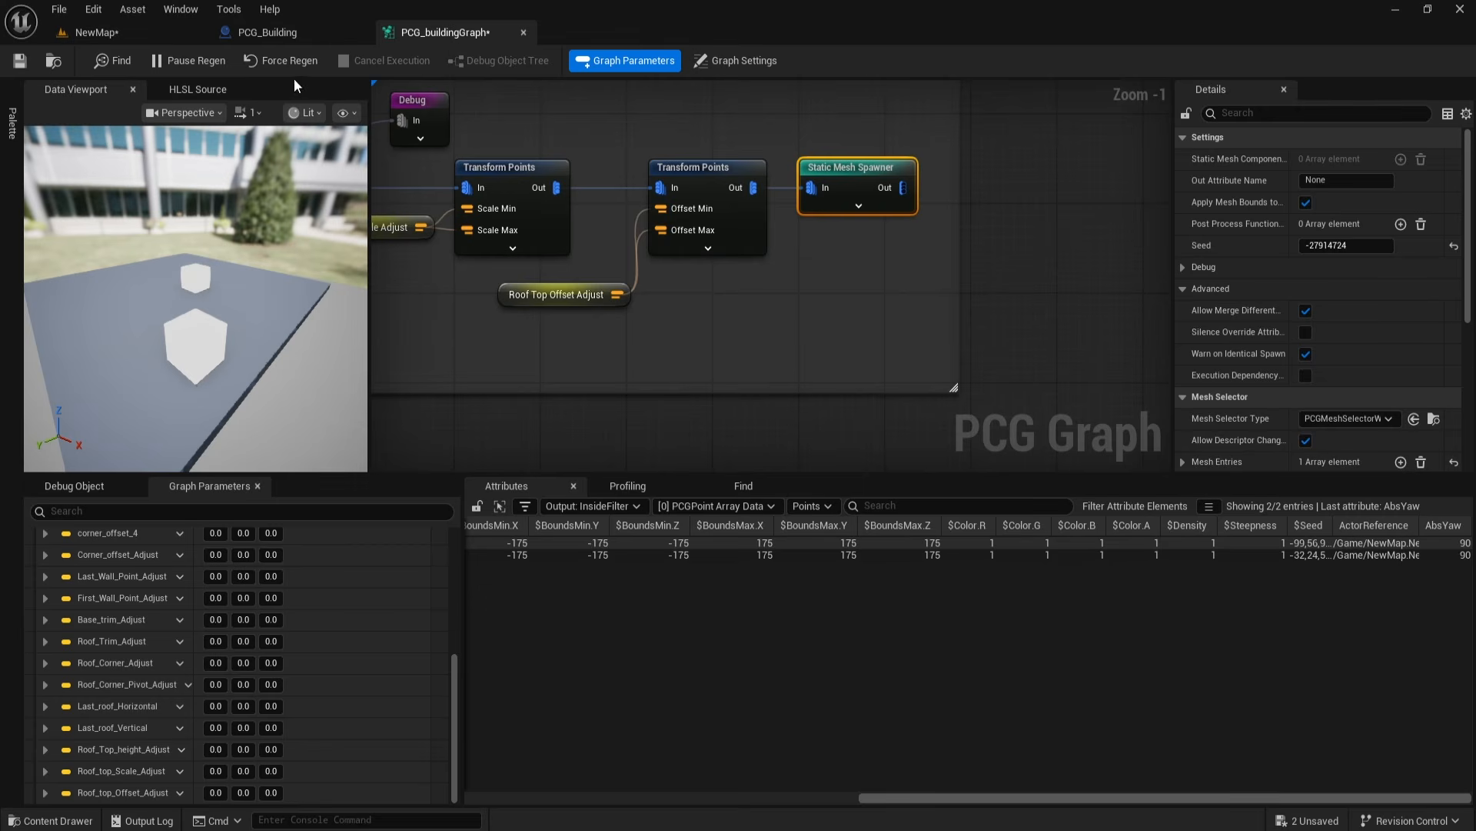
# Step: Test the roof top in NewMap by setting the PCG_Building actor's Building Grid Count X to 5 and Y to 6
pyautogui.click(134, 31)
pyautogui.scroll(-5, 628, 569)
pyautogui.keyDown('alt'); pyautogui.moveTo(559, 626); pyautogui.dragTo(561, 573); pyautogui.keyUp('alt')
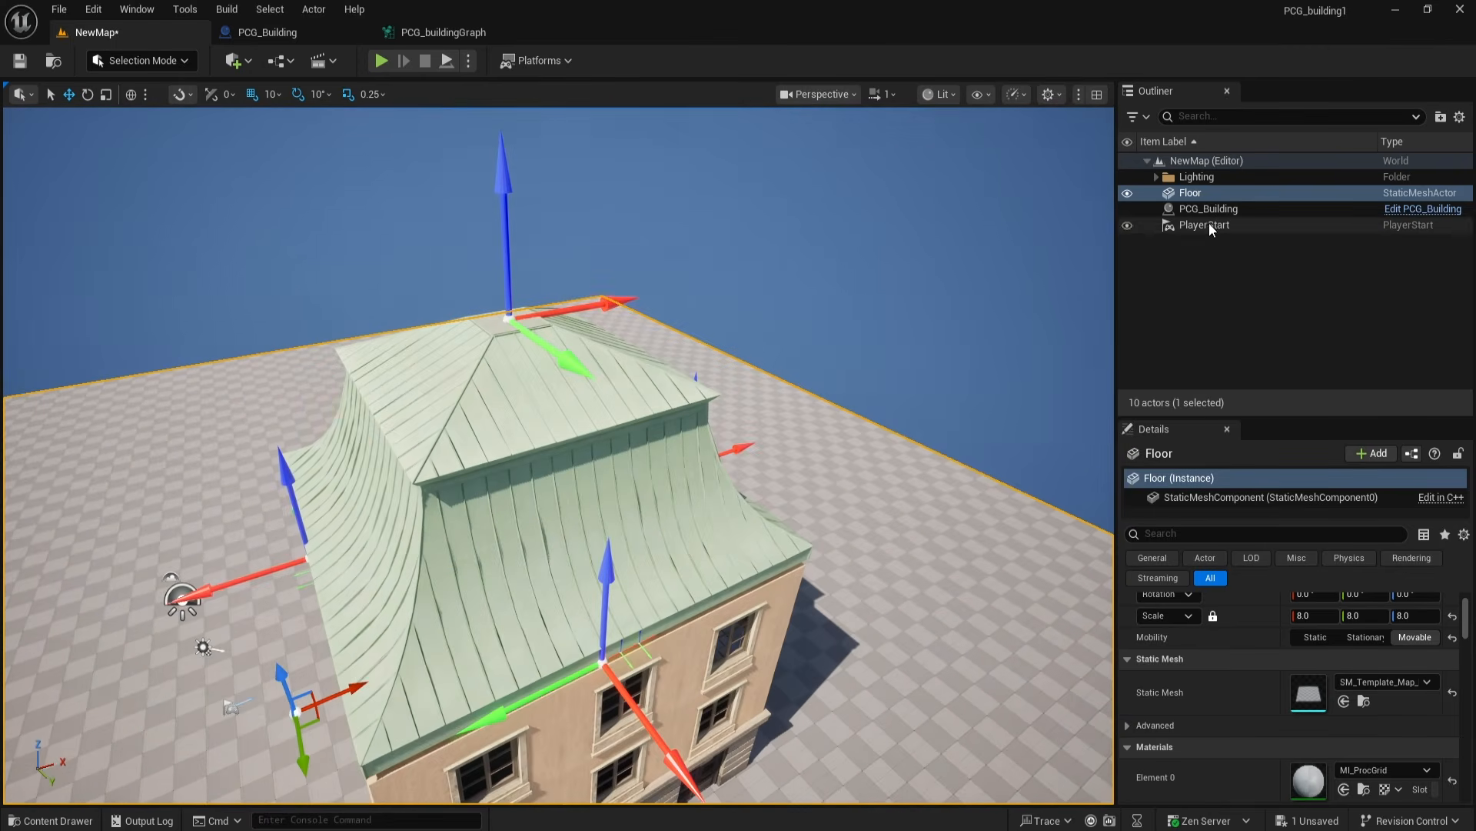
pyautogui.click(1209, 209)
pyautogui.click(1338, 705)
pyautogui.write('5')
pyautogui.press('Return')
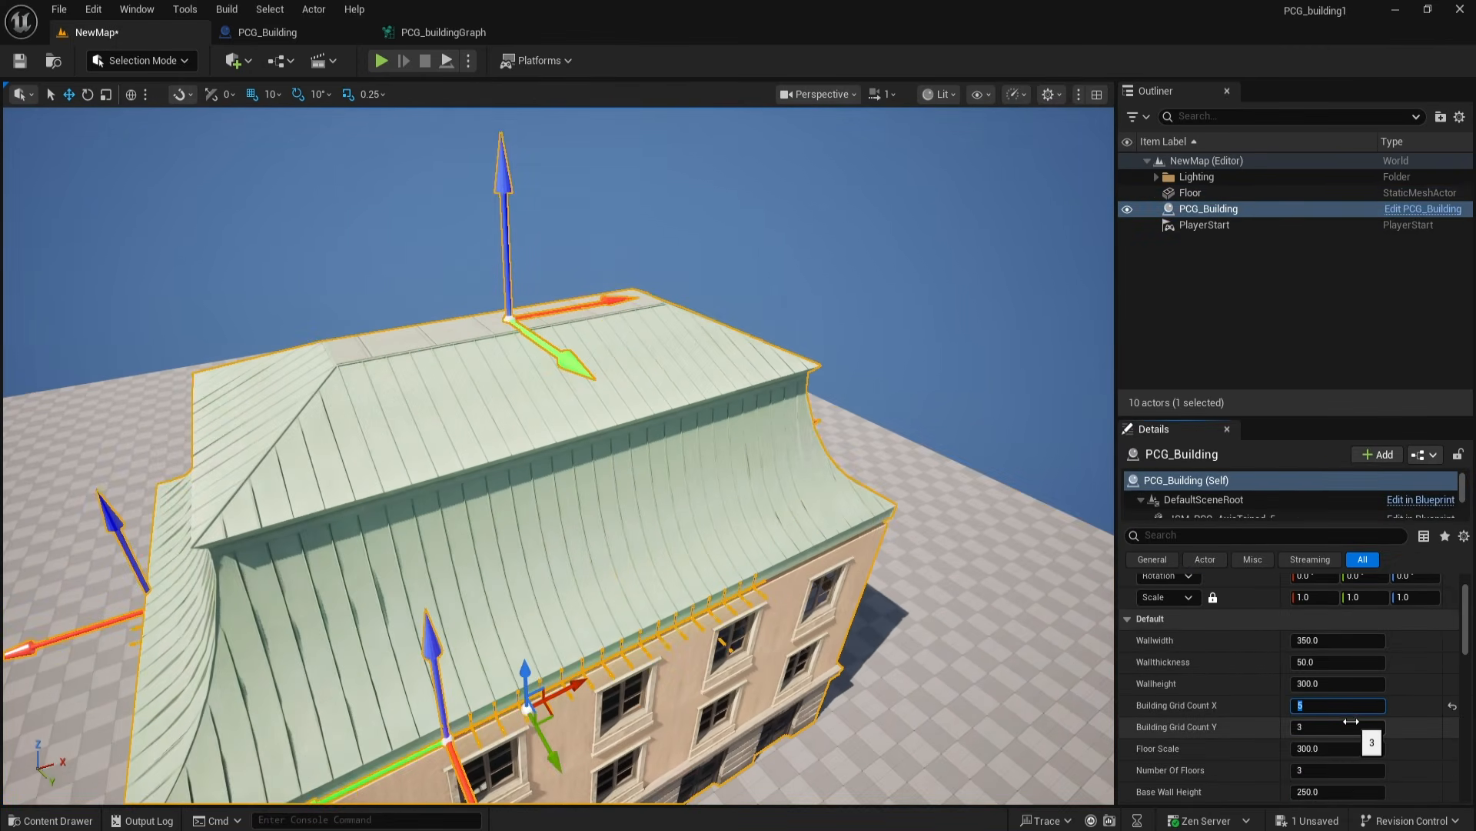
pyautogui.click(1351, 725)
pyautogui.write('6')
pyautogui.press('Return')
pyautogui.keyDown('alt'); pyautogui.moveTo(782, 570); pyautogui.dragTo(719, 550); pyautogui.keyUp('alt')
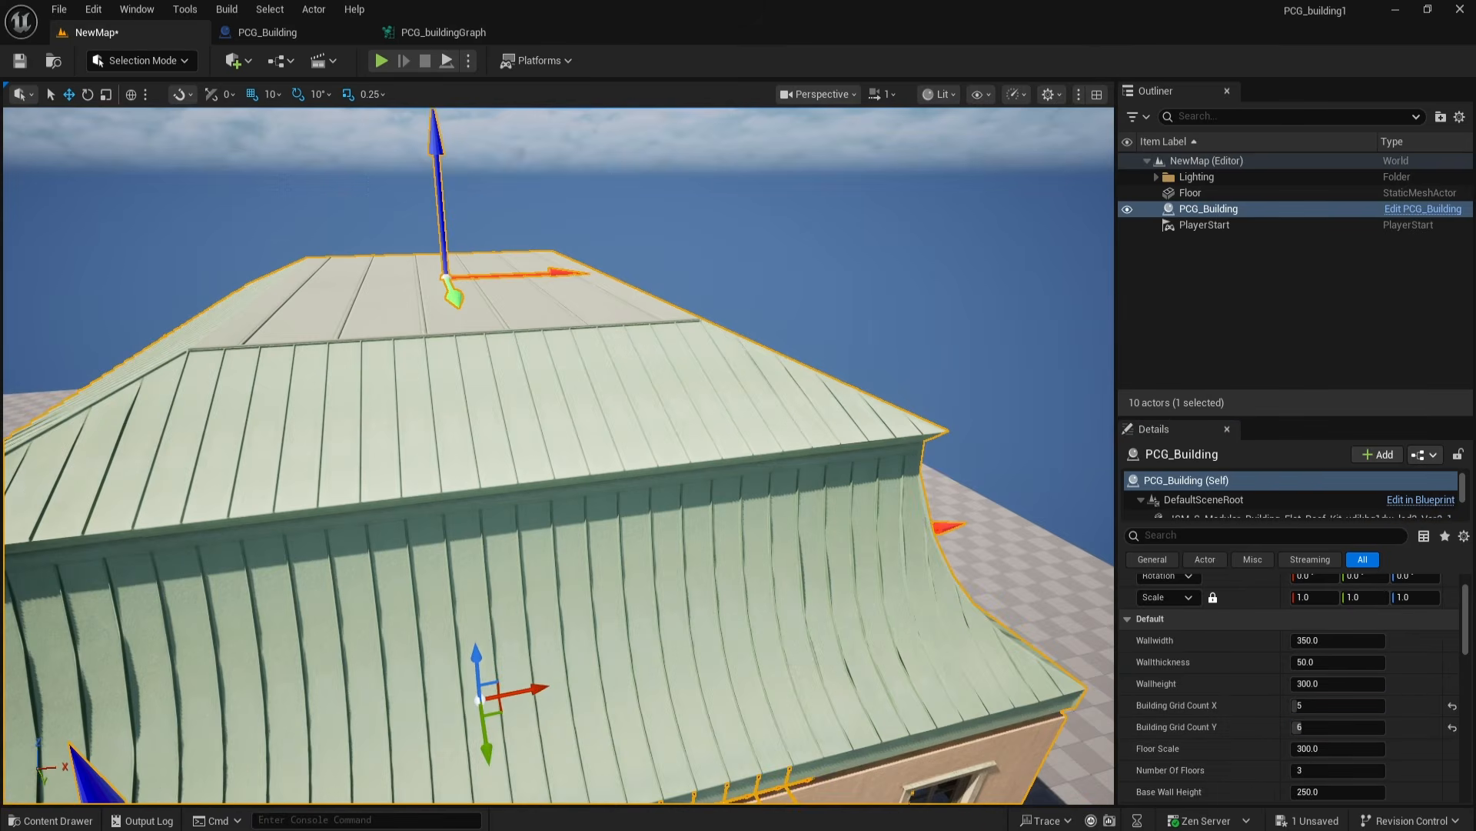
# Step: Reset Building Grid Count X and Y of the PCG_Building actor to their default values
pyautogui.click(1452, 707)
pyautogui.click(1452, 728)
pyautogui.keyDown('alt'); pyautogui.moveTo(815, 615); pyautogui.dragTo(919, 484); pyautogui.keyUp('alt')
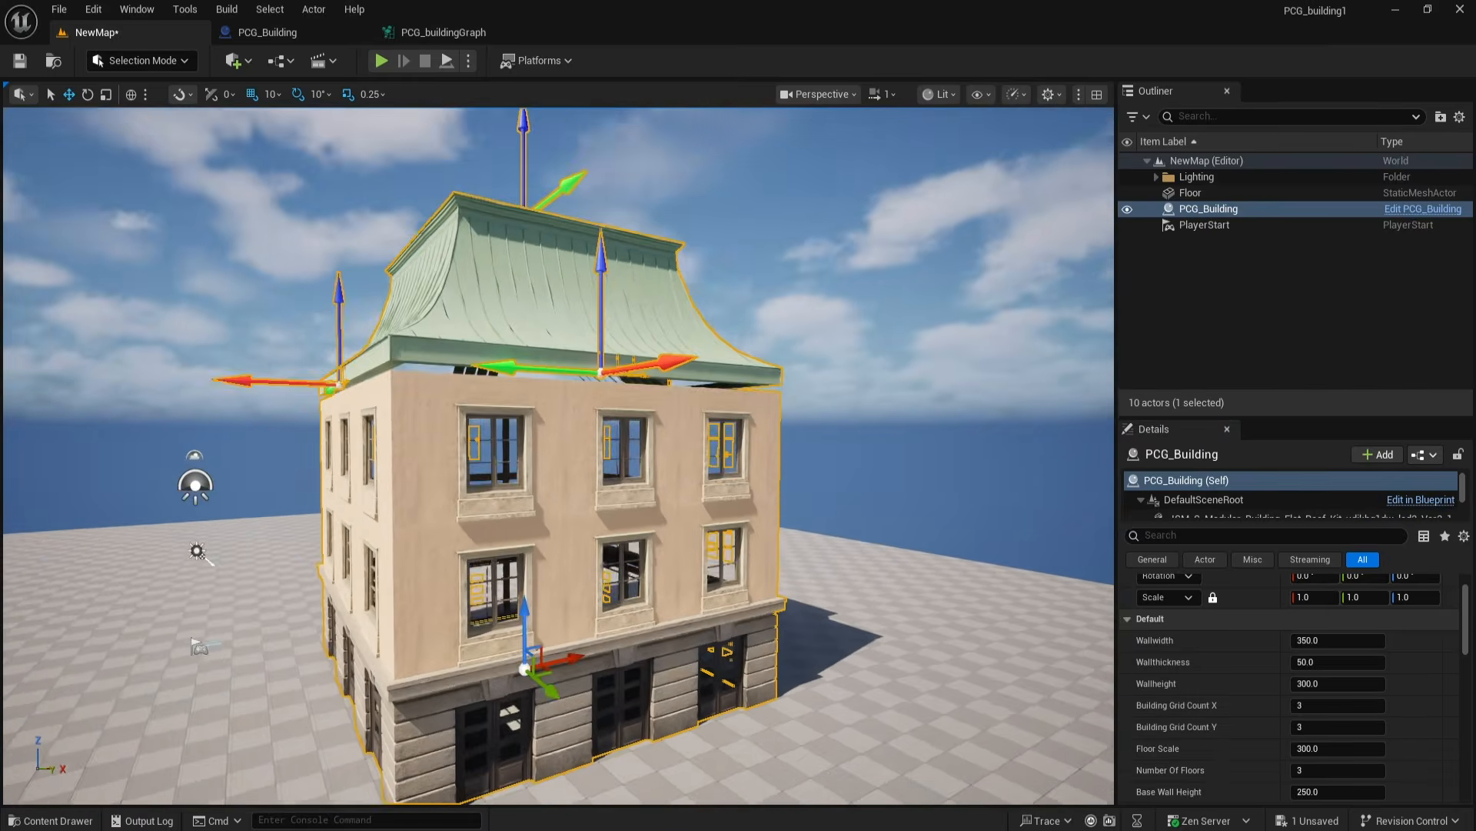
# Step: Enable the Static Mesh Spawner nodes in the roof trim and roof trim corners groups of PCG_buildingGraph and check the building in NewMap
pyautogui.click(420, 33)
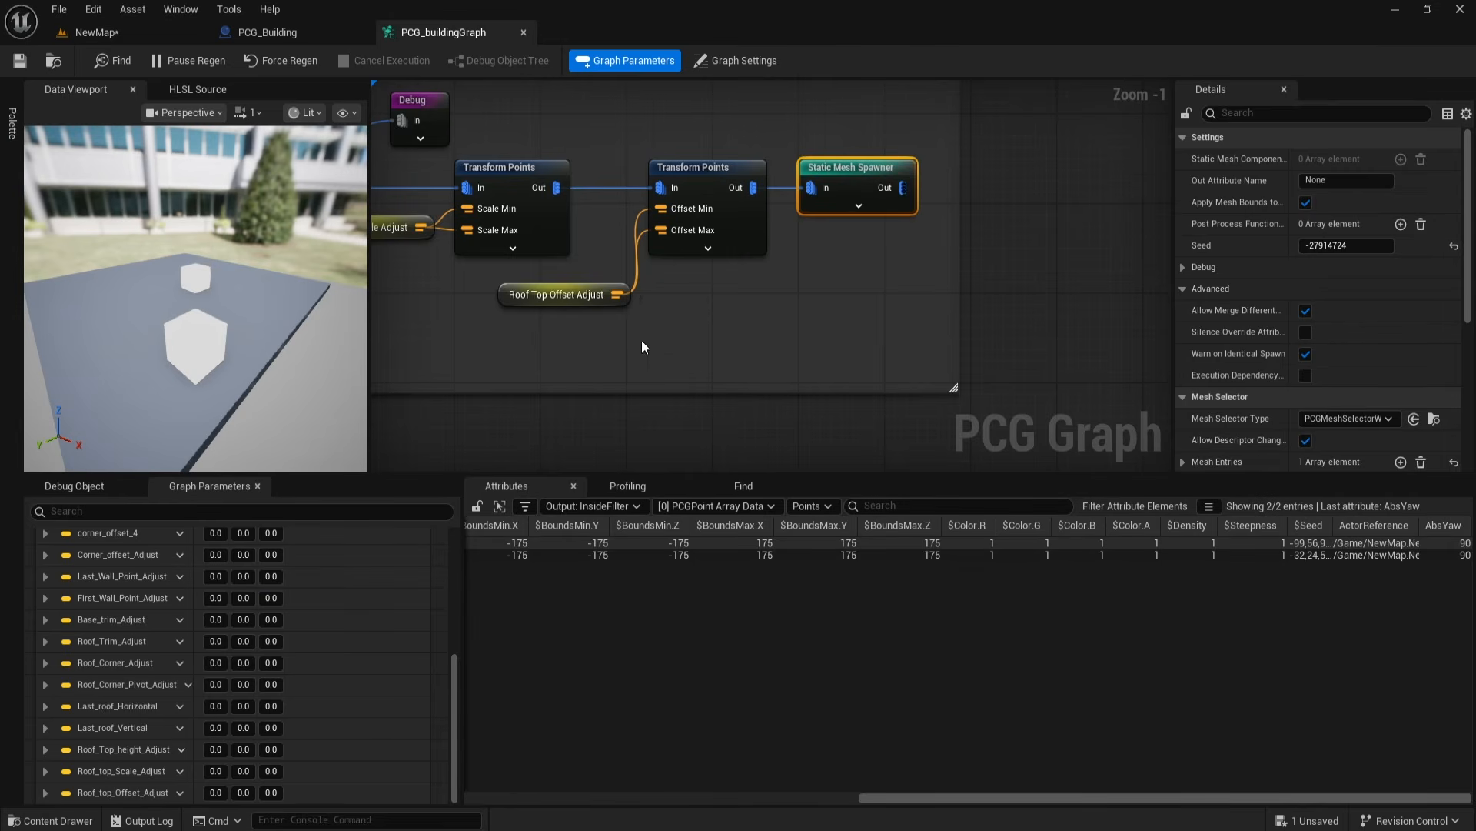
pyautogui.scroll(1, 677, 323)
pyautogui.scroll(-5, 837, 349)
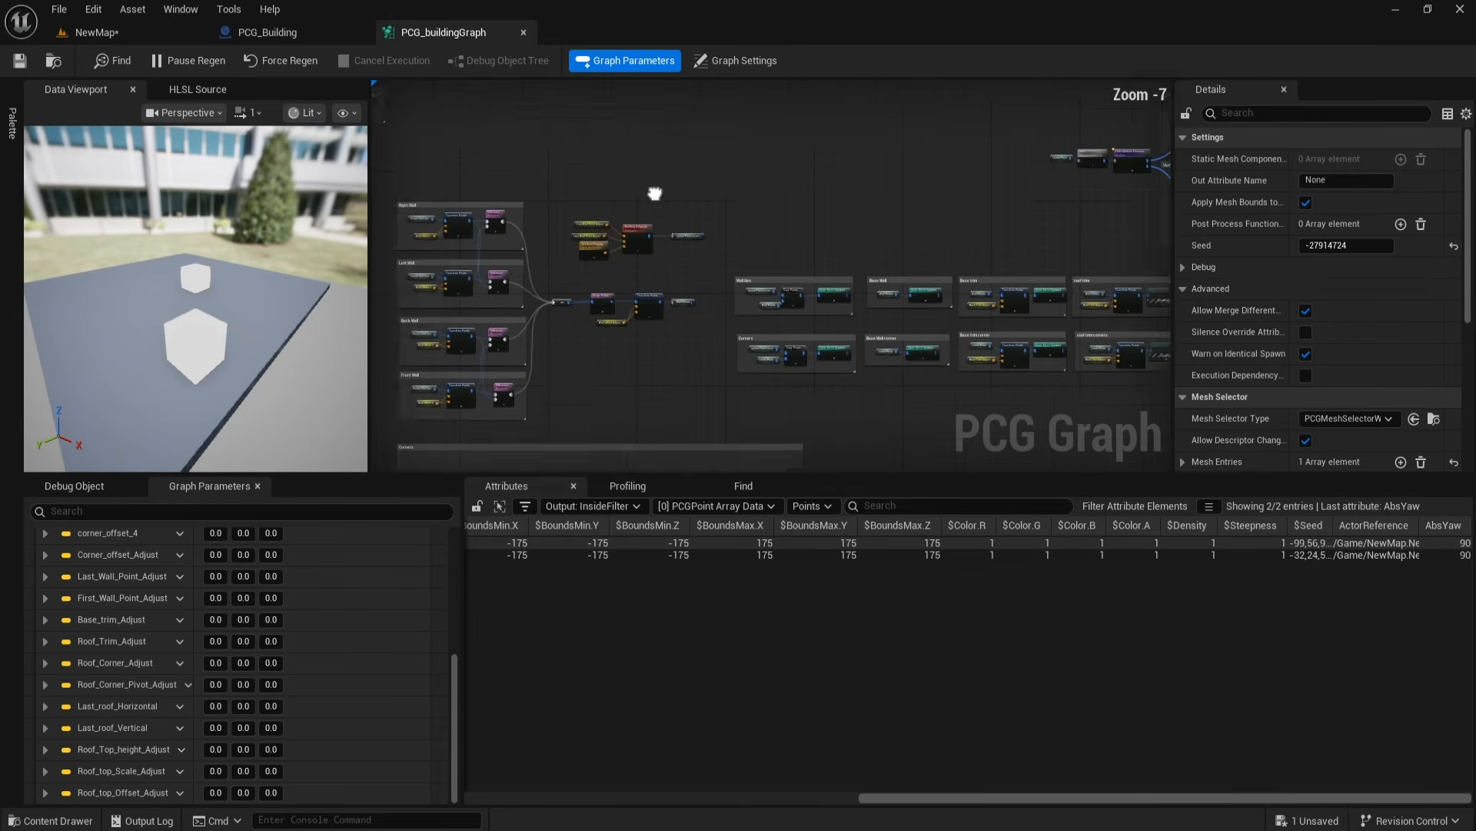
pyautogui.scroll(2, 620, 372)
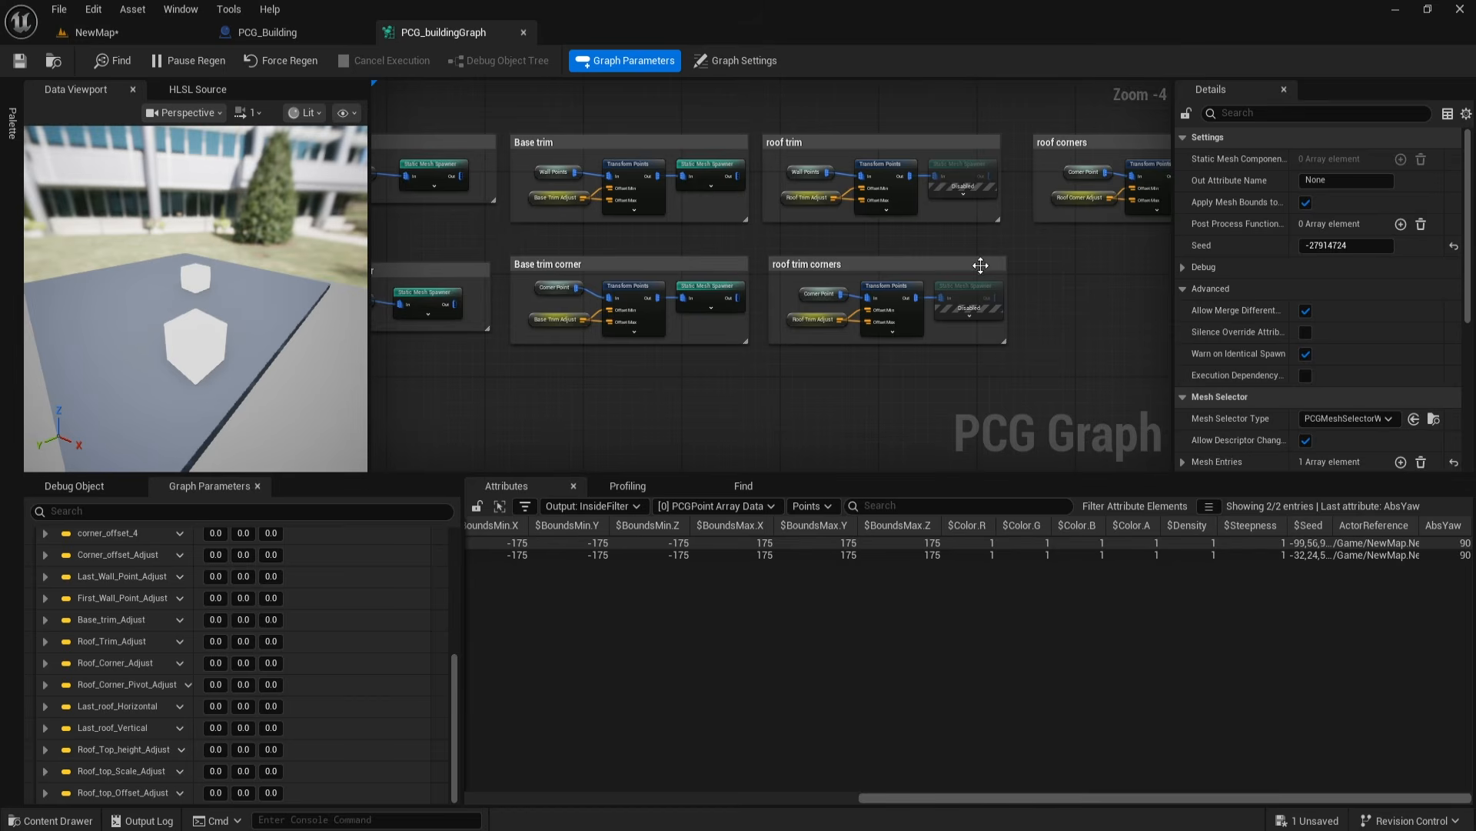
pyautogui.moveTo(980, 265); pyautogui.dragTo(852, 299, button='right')
pyautogui.click(836, 212)
pyautogui.press('e')
pyautogui.click(847, 326)
pyautogui.press('e')
pyautogui.moveTo(719, 181); pyautogui.dragTo(761, 192, button='right')
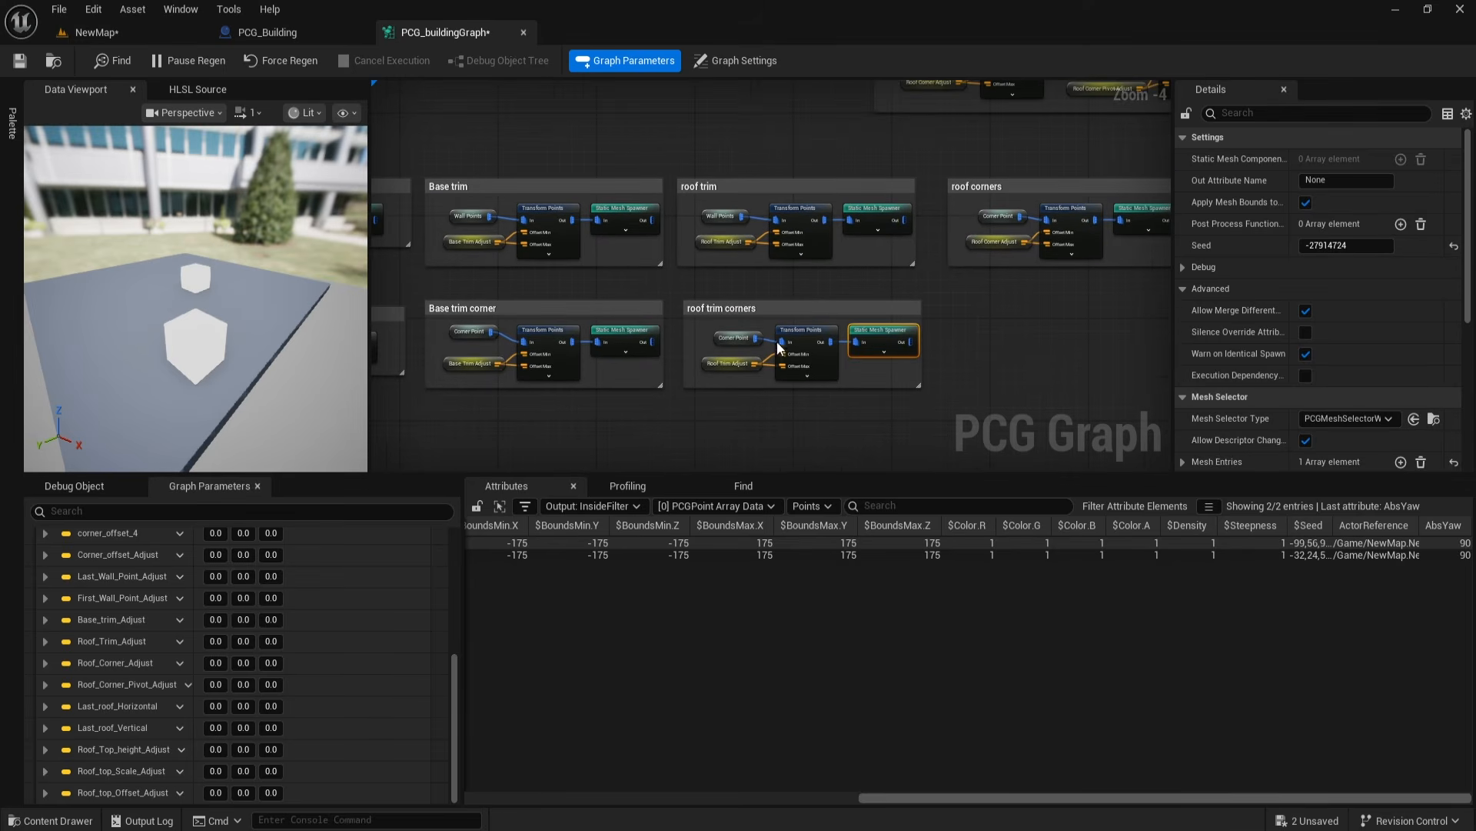
pyautogui.click(140, 31)
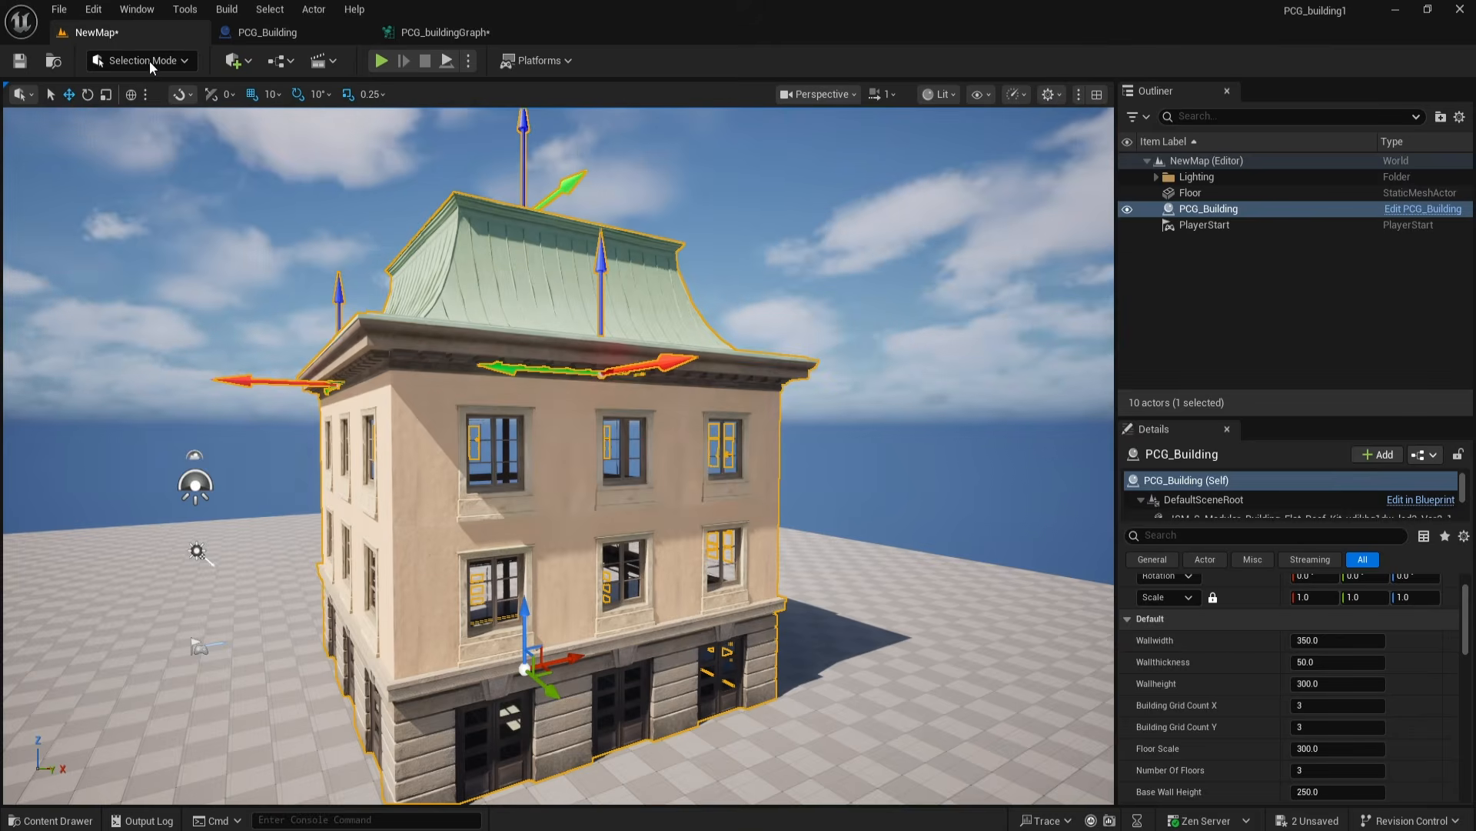
pyautogui.moveTo(558, 456)
pyautogui.keyDown('alt'); pyautogui.mouseDown()
pyautogui.moveTo(415, 456)
pyautogui.moveTo(615, 465)
pyautogui.moveTo(477, 468)
pyautogui.moveTo(550, 465)
pyautogui.moveTo(578, 483)
pyautogui.moveTo(557, 469)
pyautogui.mouseUp(); pyautogui.keyUp('alt')
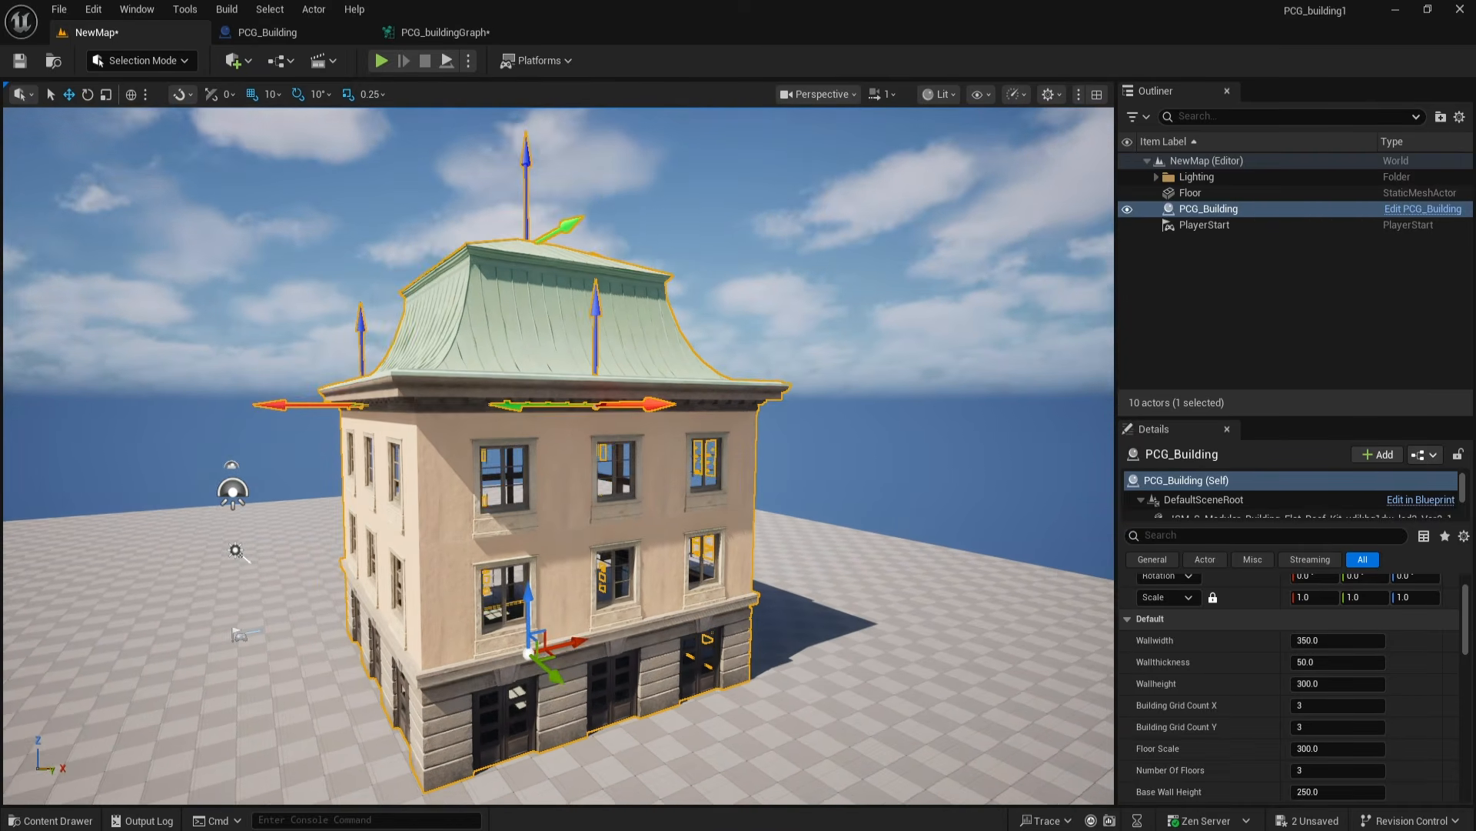
# Step: Delete the two Debug nodes attached to the Copy Points nodes of the roof groups in PCG_buildingGraph
pyautogui.click(317, 30)
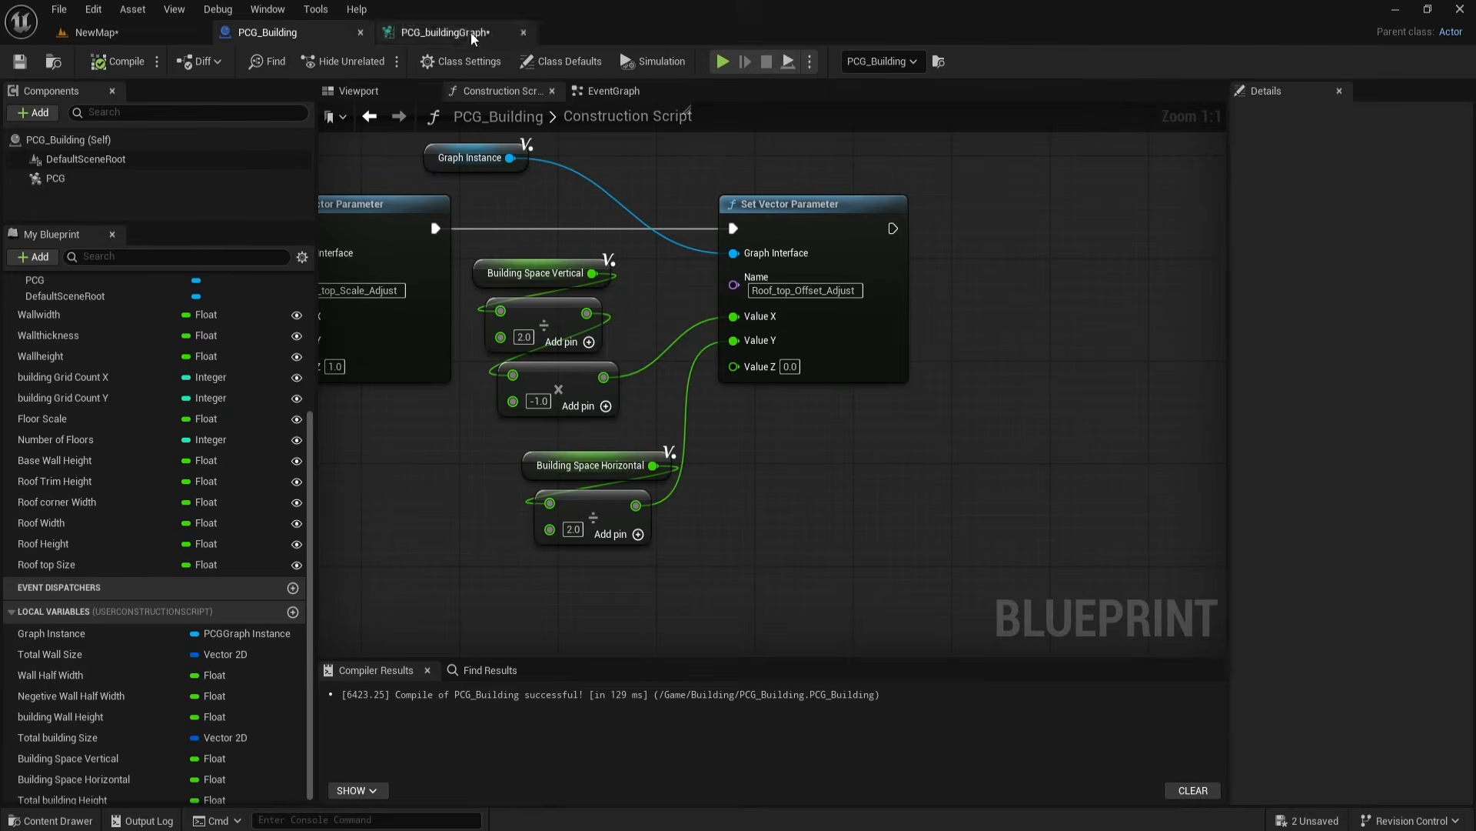
pyautogui.click(443, 32)
pyautogui.moveTo(933, 327); pyautogui.dragTo(689, 389, button='right')
pyautogui.scroll(4, 1000, 284)
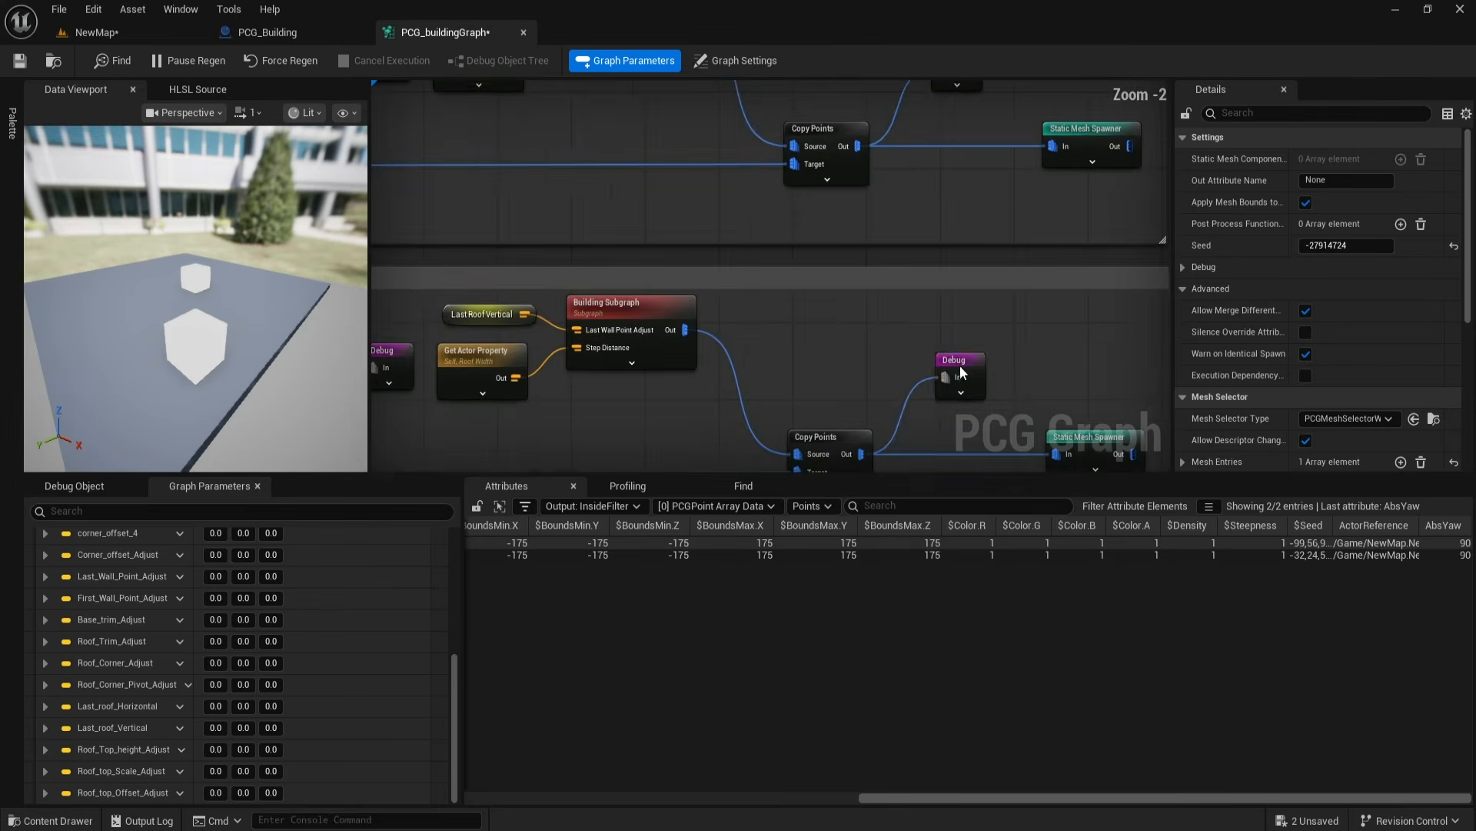
pyautogui.click(959, 370)
pyautogui.press('Delete')
pyautogui.moveTo(949, 277); pyautogui.dragTo(949, 307, button='right')
pyautogui.click(958, 200)
pyautogui.press('Delete')
# Step: Delete the remaining Debug nodes in the roof groups, including those on the Transform Points outputs, and save PCG_buildingGraph
pyautogui.moveTo(708, 262); pyautogui.dragTo(1006, 289, button='right')
pyautogui.click(671, 203)
pyautogui.press('Delete')
pyautogui.moveTo(742, 320); pyautogui.dragTo(801, 120, button='right')
pyautogui.click(723, 322)
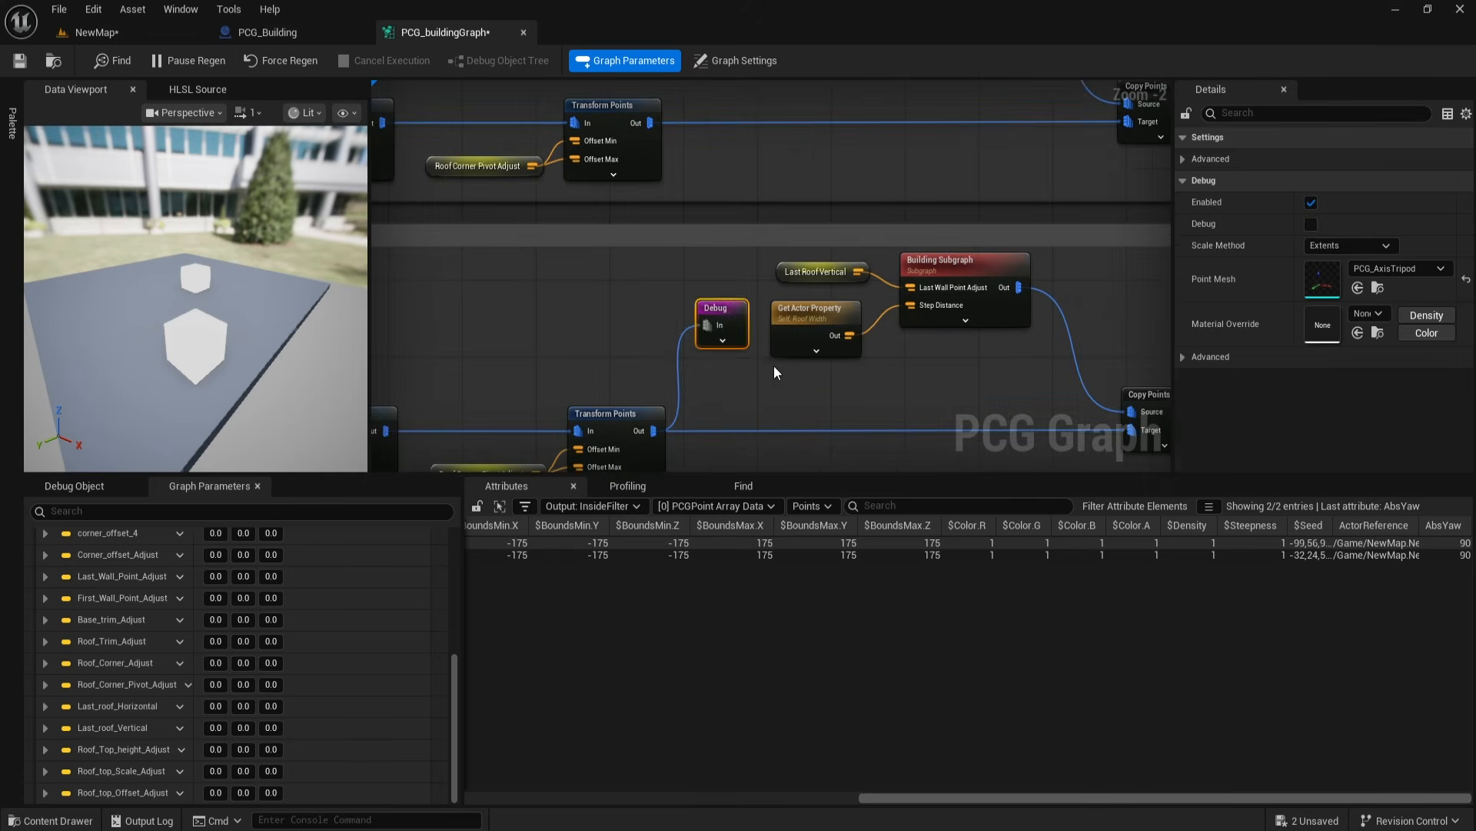
pyautogui.press('Delete')
pyautogui.scroll(-5, 773, 338)
pyautogui.scroll(3, 632, 210)
pyautogui.click(644, 179)
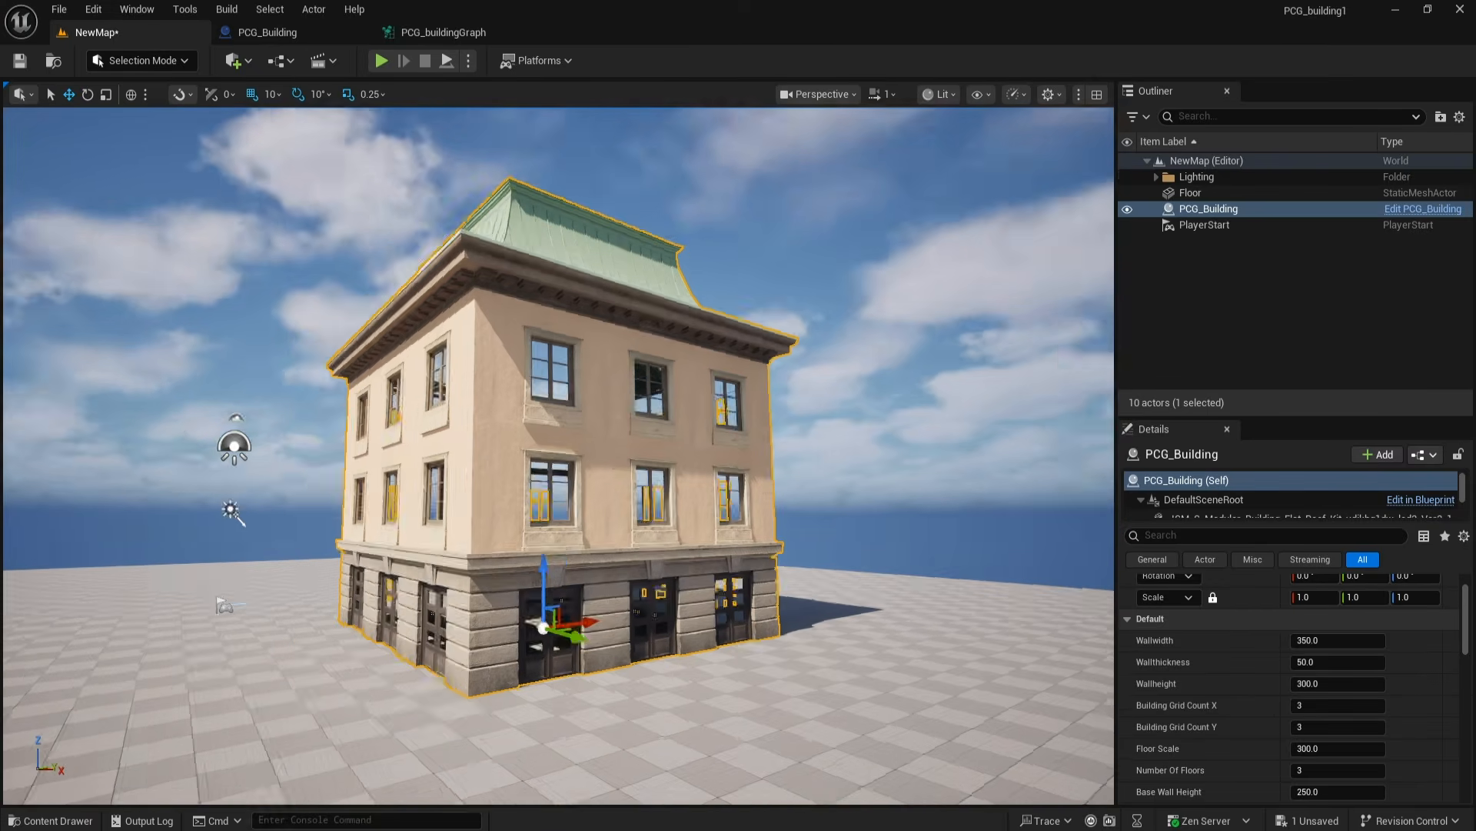
pyautogui.moveTo(559, 455); pyautogui.dragTo(536, 450, button='right')
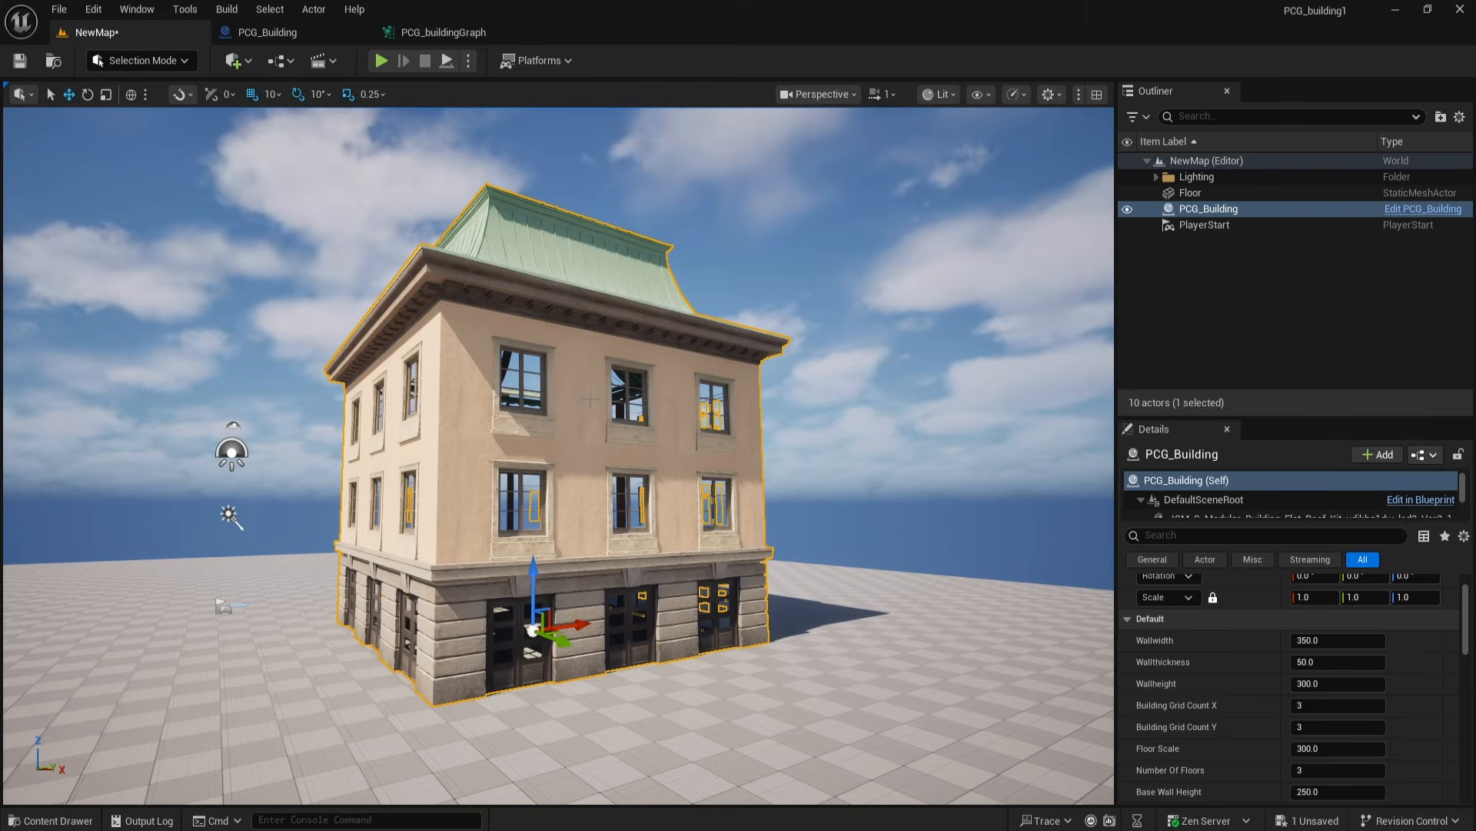
# Step: Move the Wallheight, Number Of Floors and multiply nodes away from the Building Wall Height setter in the PCG_Building Construction Script to make room
pyautogui.click(297, 37)
pyautogui.moveTo(649, 132); pyautogui.dragTo(741, 330, button='right')
pyautogui.scroll(-2, 741, 330)
pyautogui.moveTo(461, 269); pyautogui.dragTo(916, 654, button='right')
pyautogui.moveTo(560, 154); pyautogui.dragTo(1138, 338, button='right')
pyautogui.moveTo(788, 323); pyautogui.dragTo(806, 416, button='right')
pyautogui.scroll(2, 806, 416)
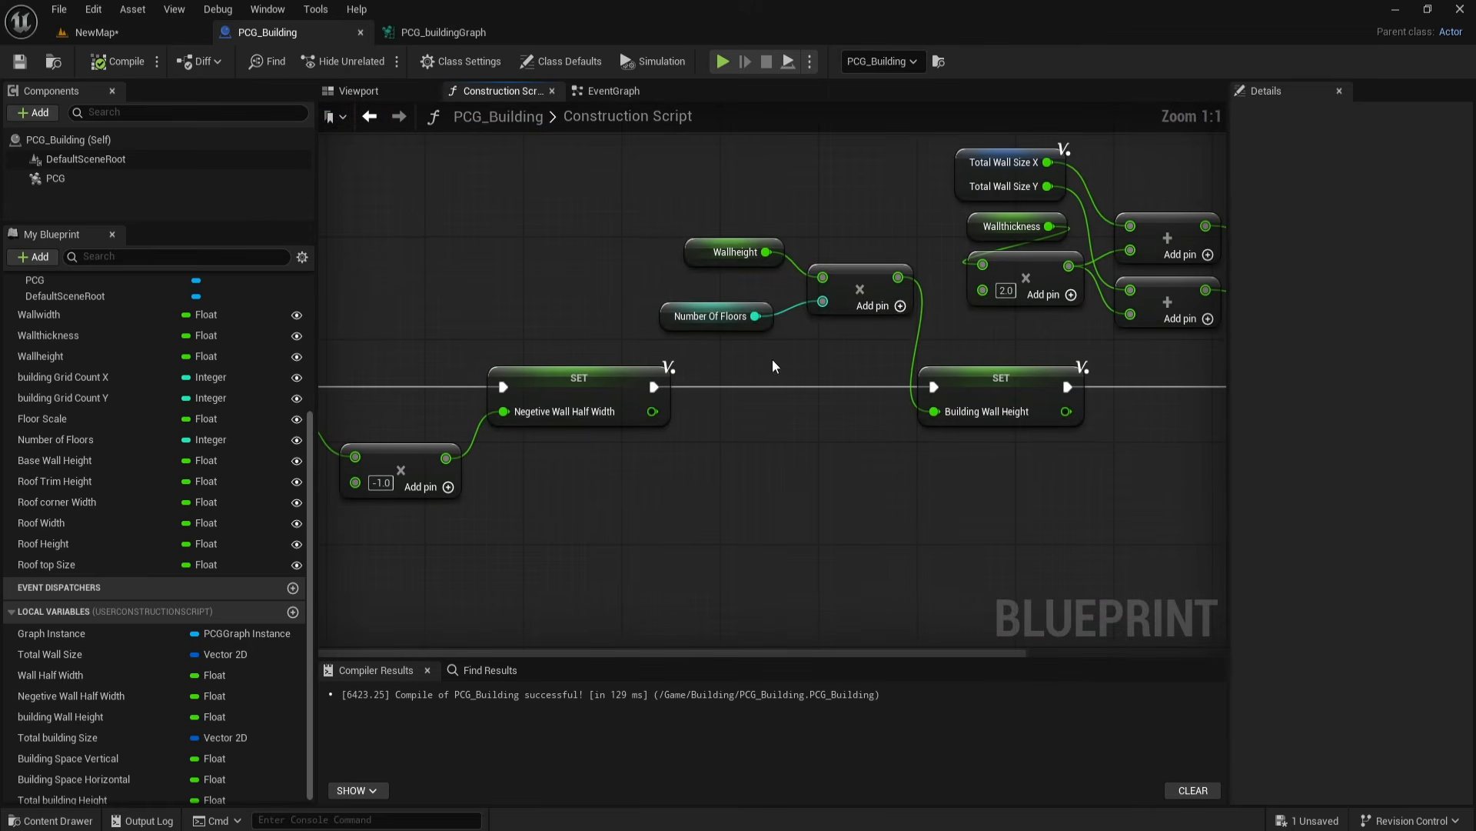
pyautogui.moveTo(746, 300); pyautogui.dragTo(758, 239)
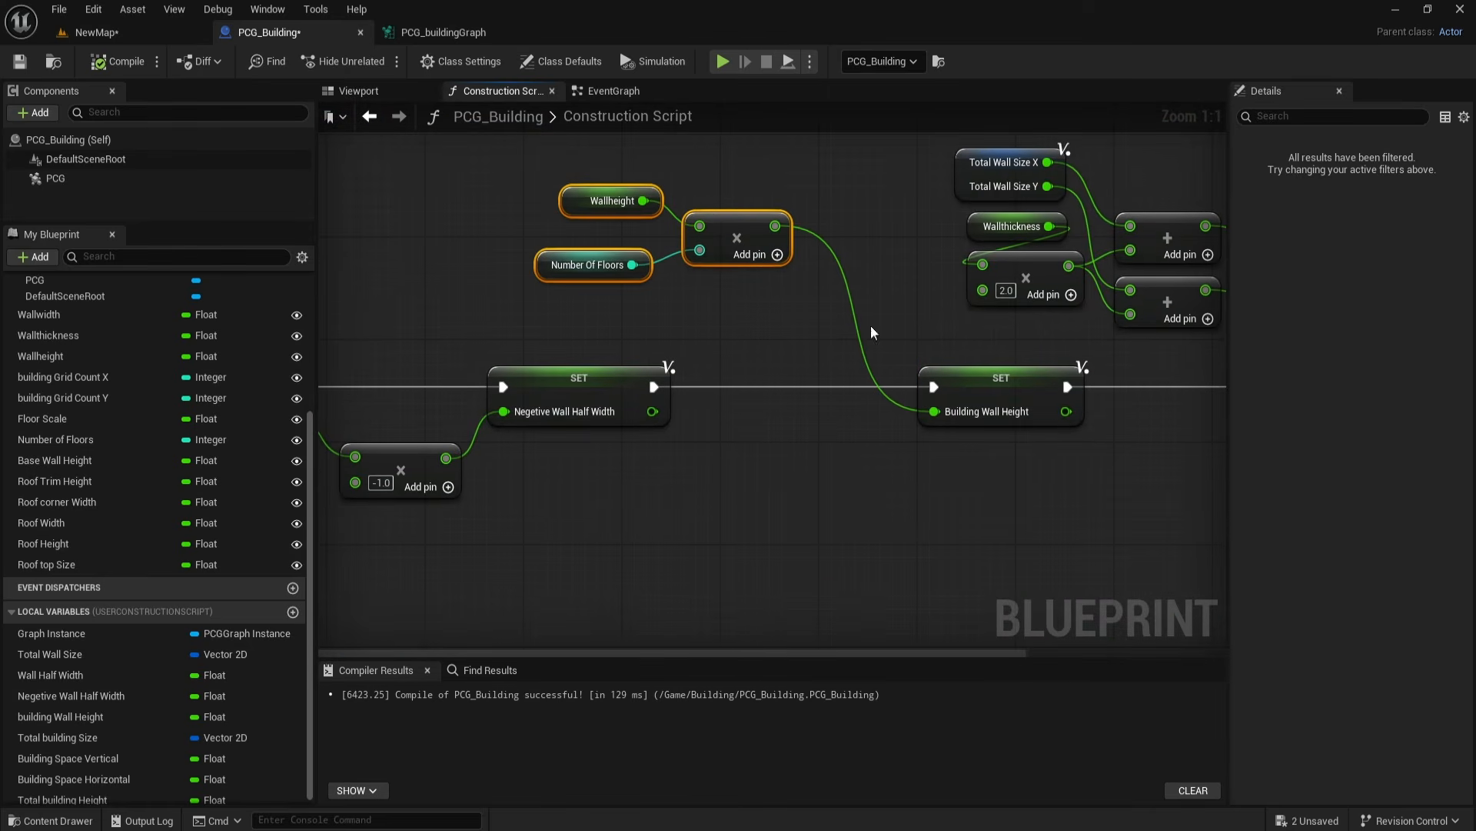
pyautogui.rightClick(747, 458)
pyautogui.click(526, 539)
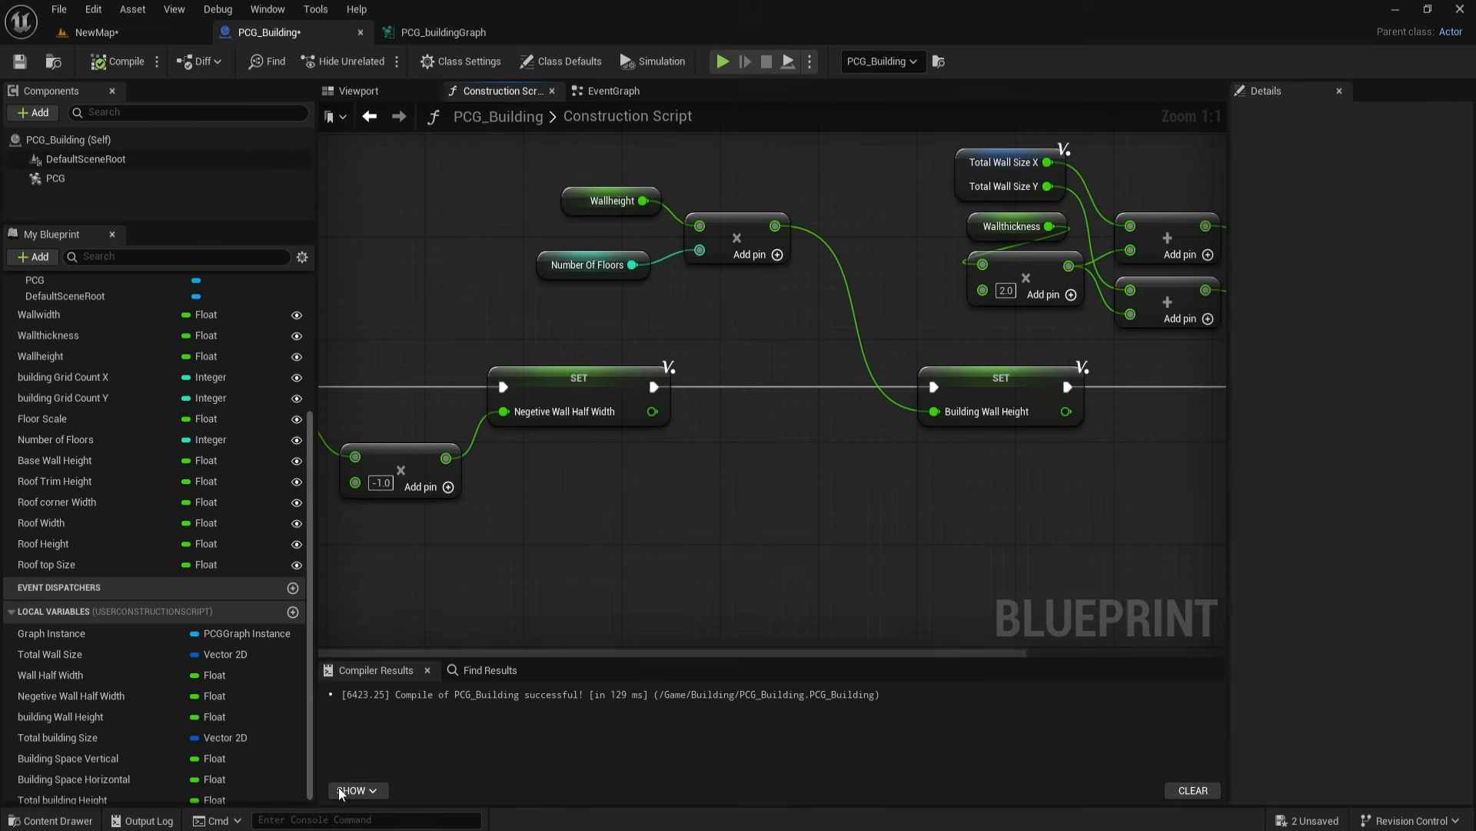
# Step: Check the size of wall mesh Var5 in the Modular_Building_Wall_Kit folder, and add a float variable named Top Wall Height to PCG_Building
pyautogui.click(54, 820)
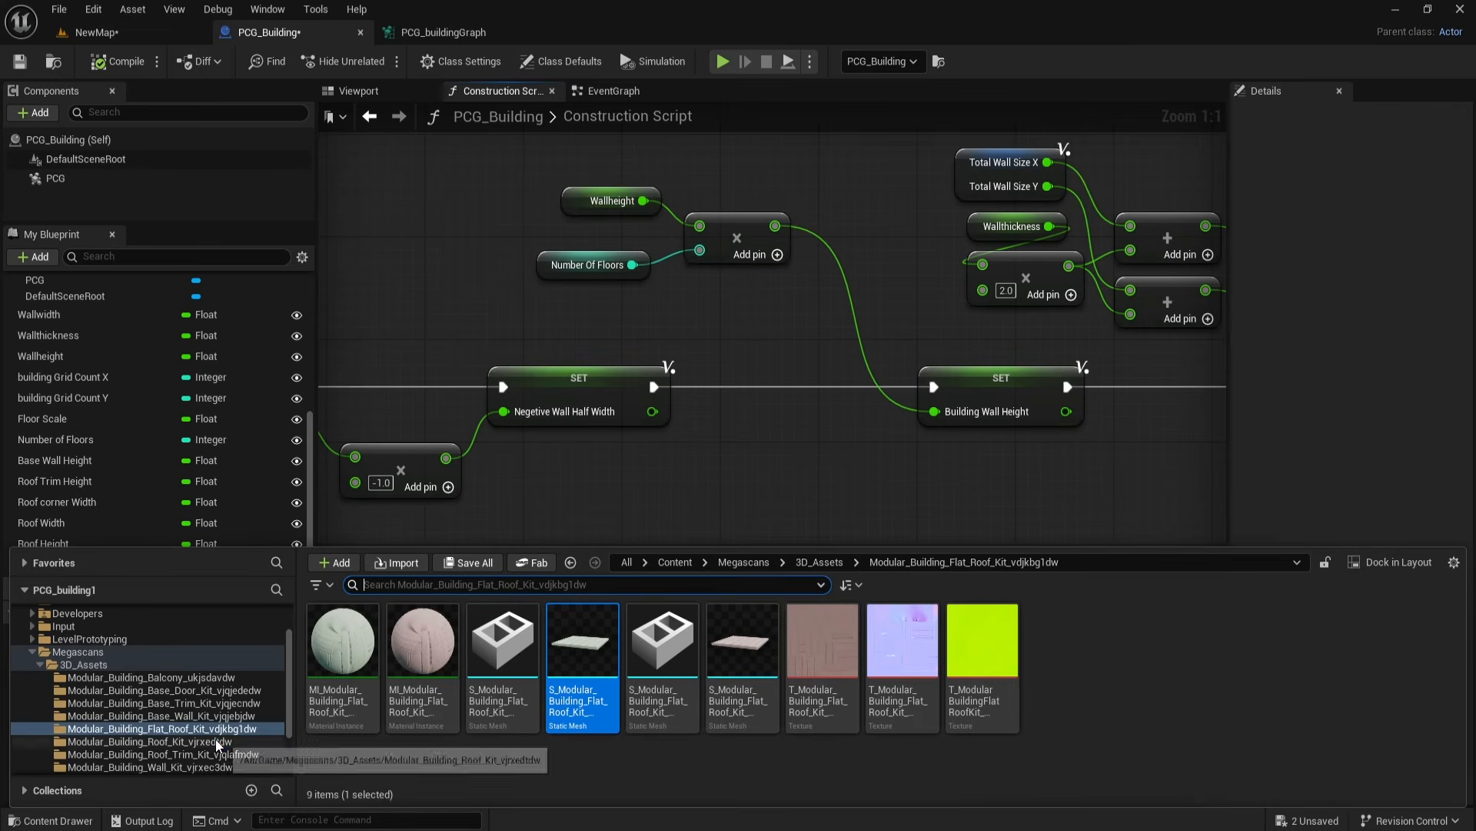
pyautogui.click(219, 766)
pyautogui.moveTo(731, 650)
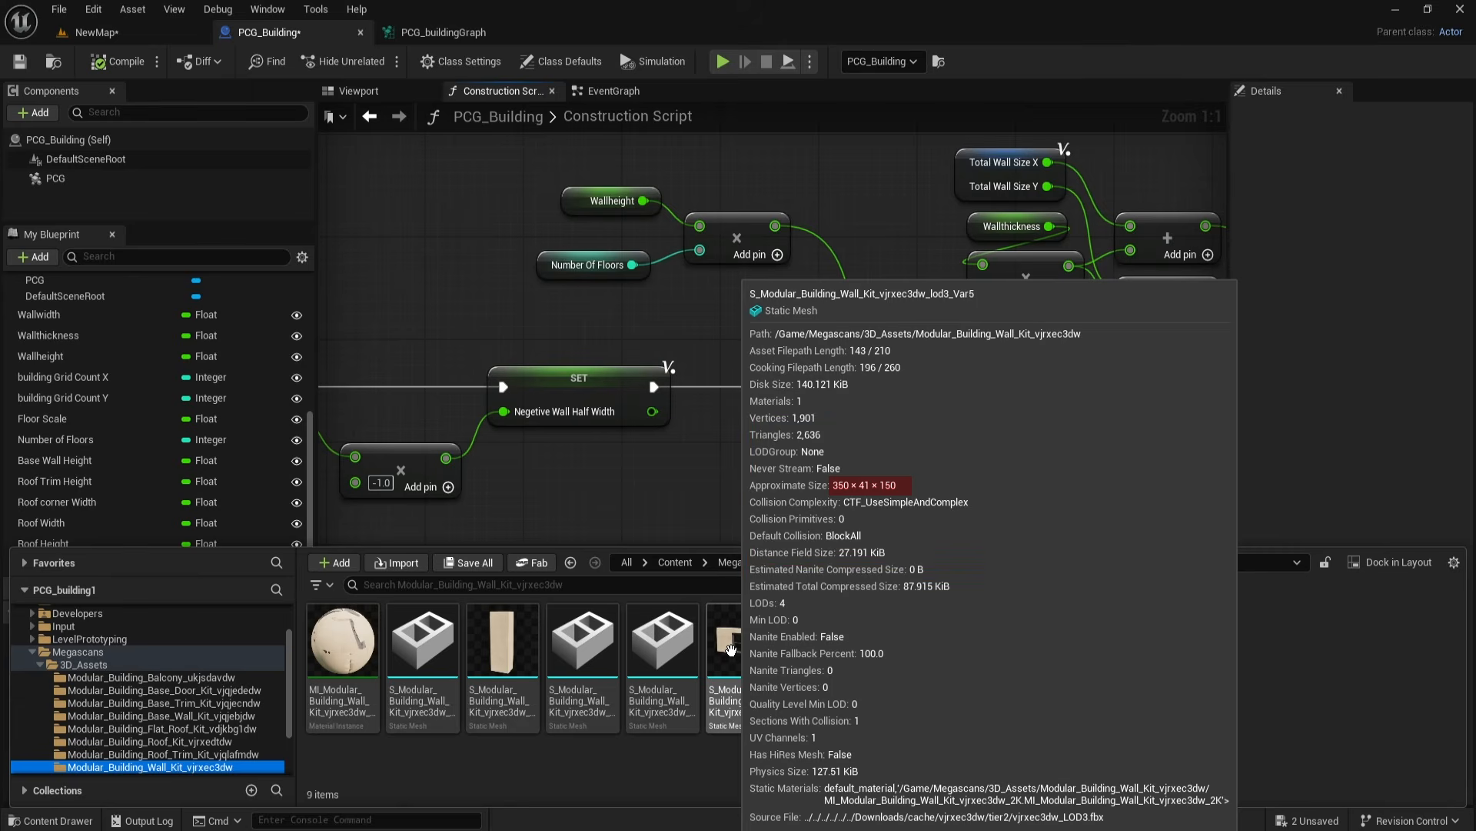
pyautogui.click(538, 504)
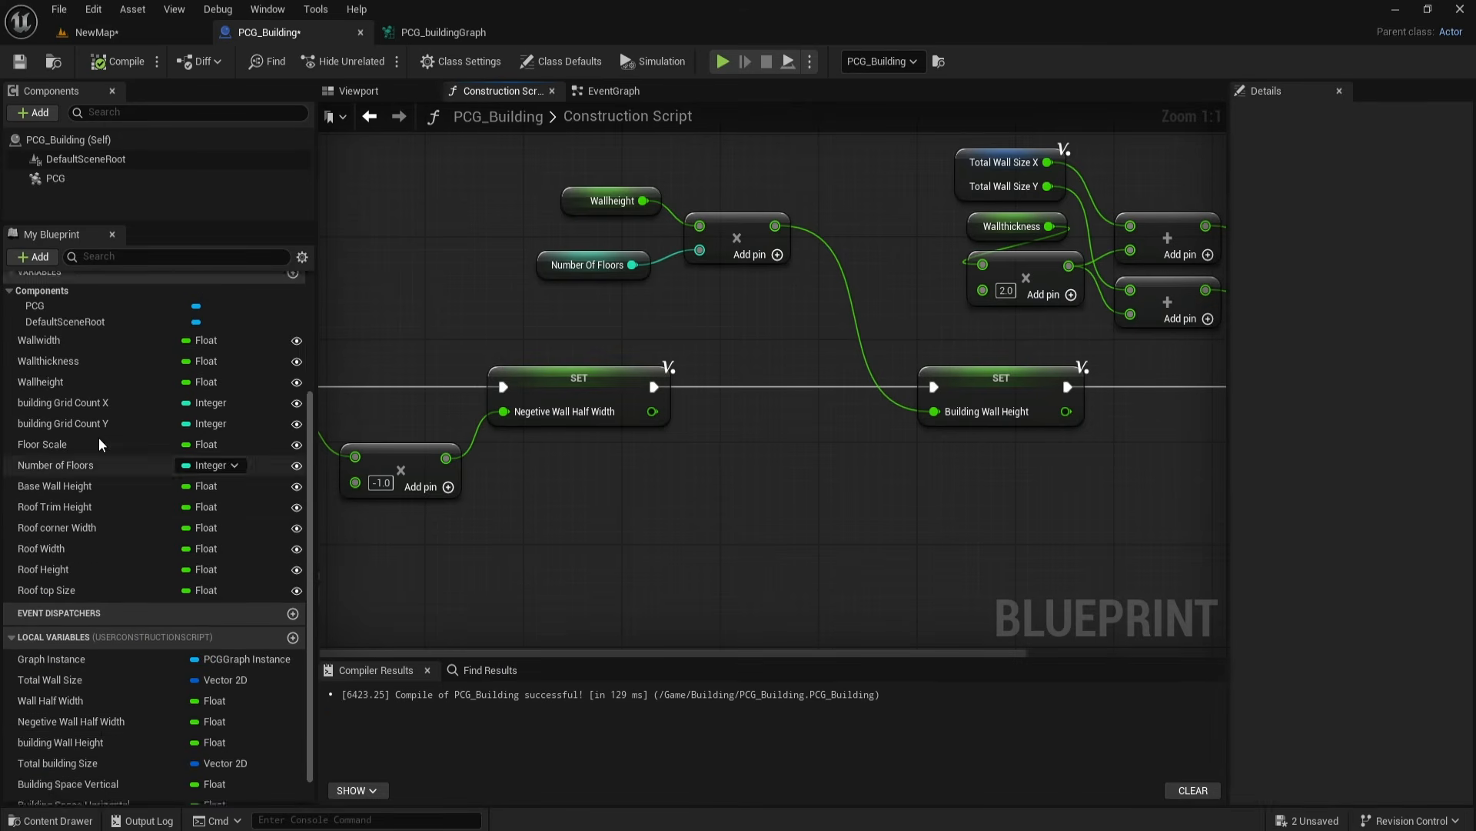
pyautogui.scroll(2, 99, 437)
pyautogui.click(293, 368)
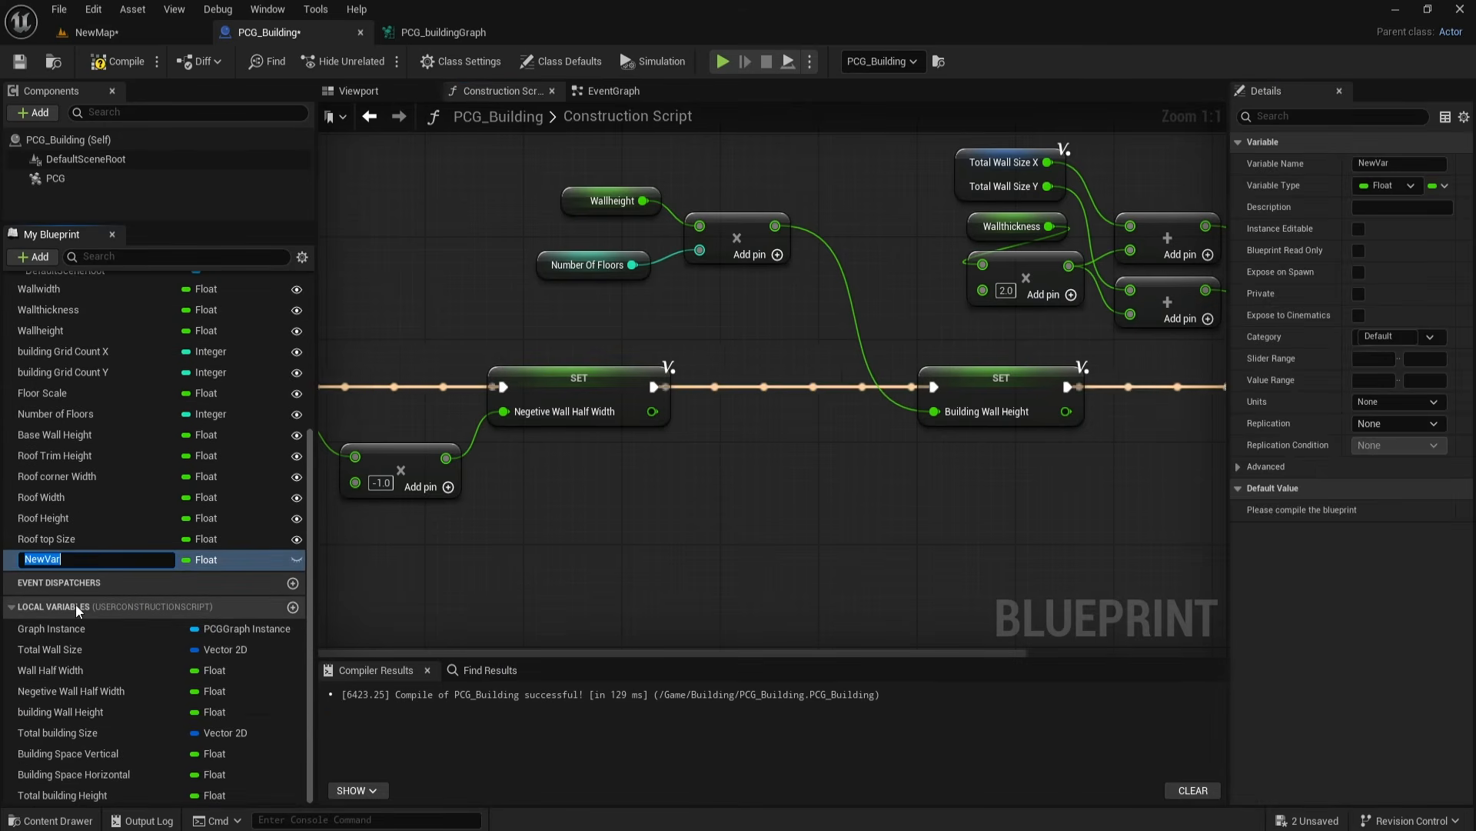
pyautogui.write('Top Wall Height')
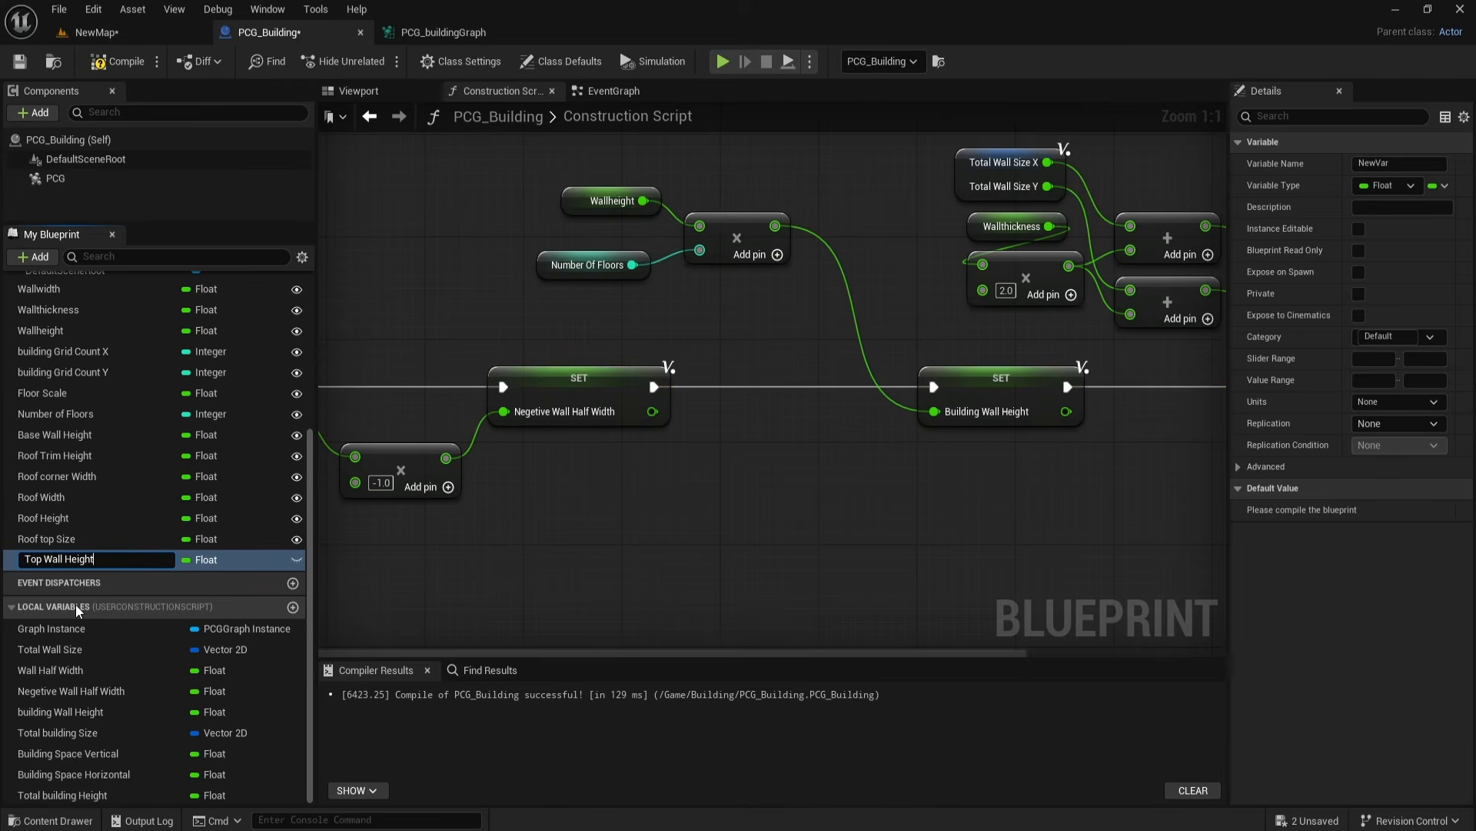
pyautogui.press('Return')
# Step: Compile PCG_Building and set the default value of Top Wall Height to 150
pyautogui.click(117, 61)
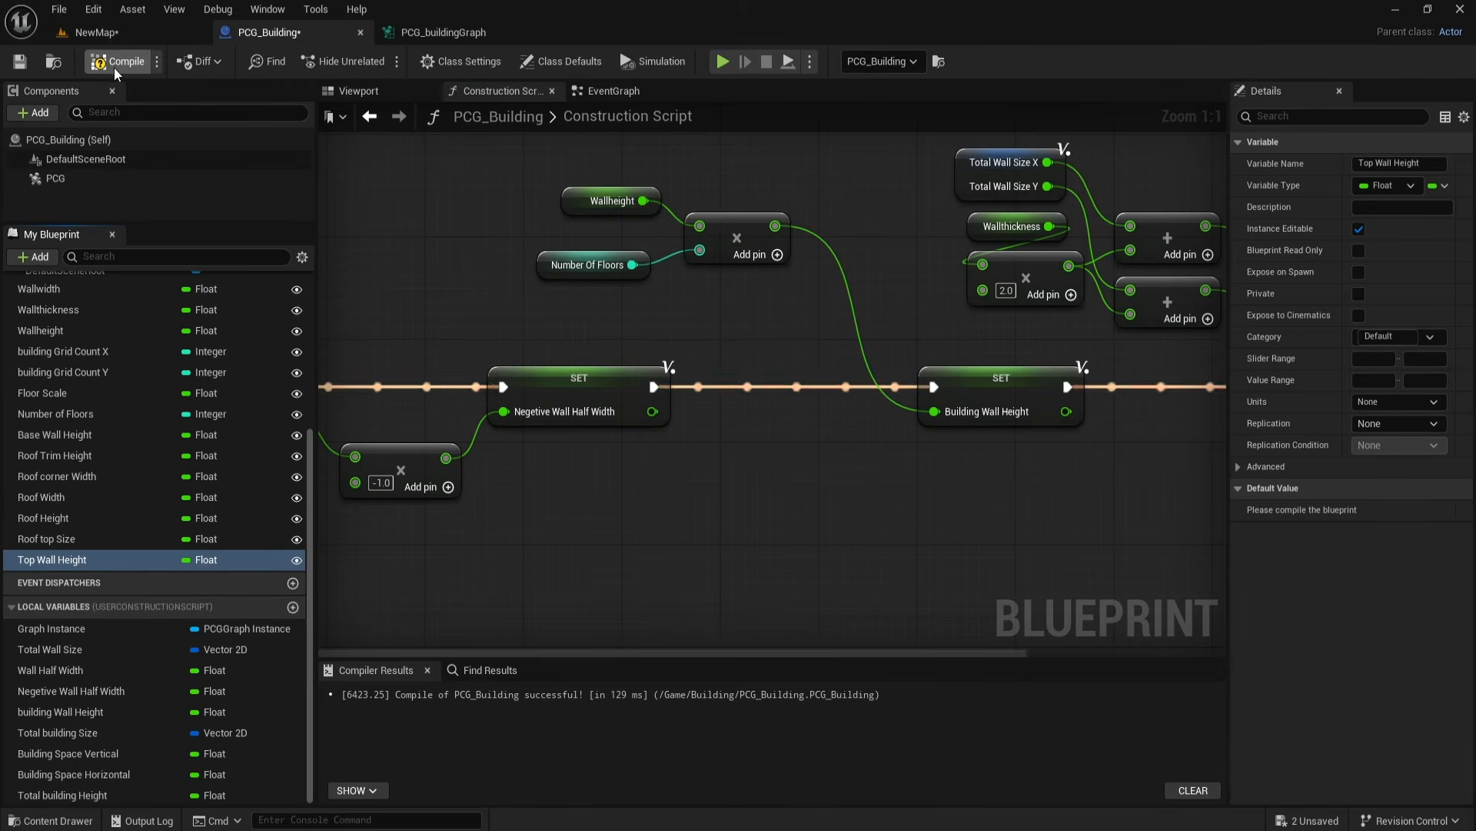
pyautogui.click(1384, 510)
pyautogui.write('150')
pyautogui.press('Return')
pyautogui.click(1074, 555)
# Step: Place a Top Wall Height getter below the Wallheight multiply node in the Construction Script
pyautogui.moveTo(928, 503); pyautogui.dragTo(878, 500, button='right')
pyautogui.rightClick(693, 306)
pyautogui.click(383, 428)
pyautogui.moveTo(73, 560); pyautogui.dragTo(643, 321)
pyautogui.click(706, 351)
pyautogui.click(722, 284)
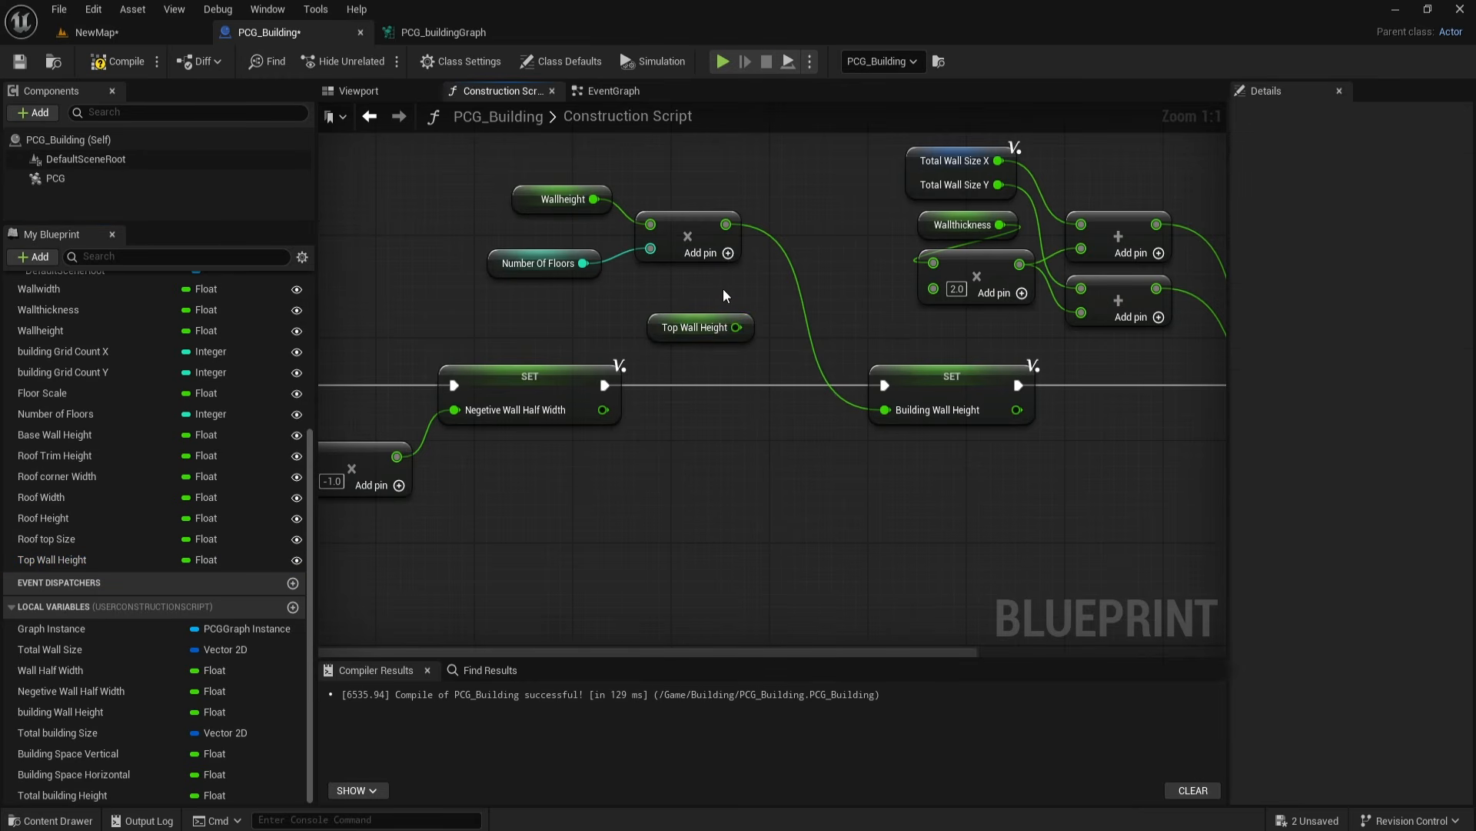
# Step: Add an Add node that sums the multiply result and Top Wall Height, and feed it into the Building Wall Height setter
pyautogui.rightClick(723, 292)
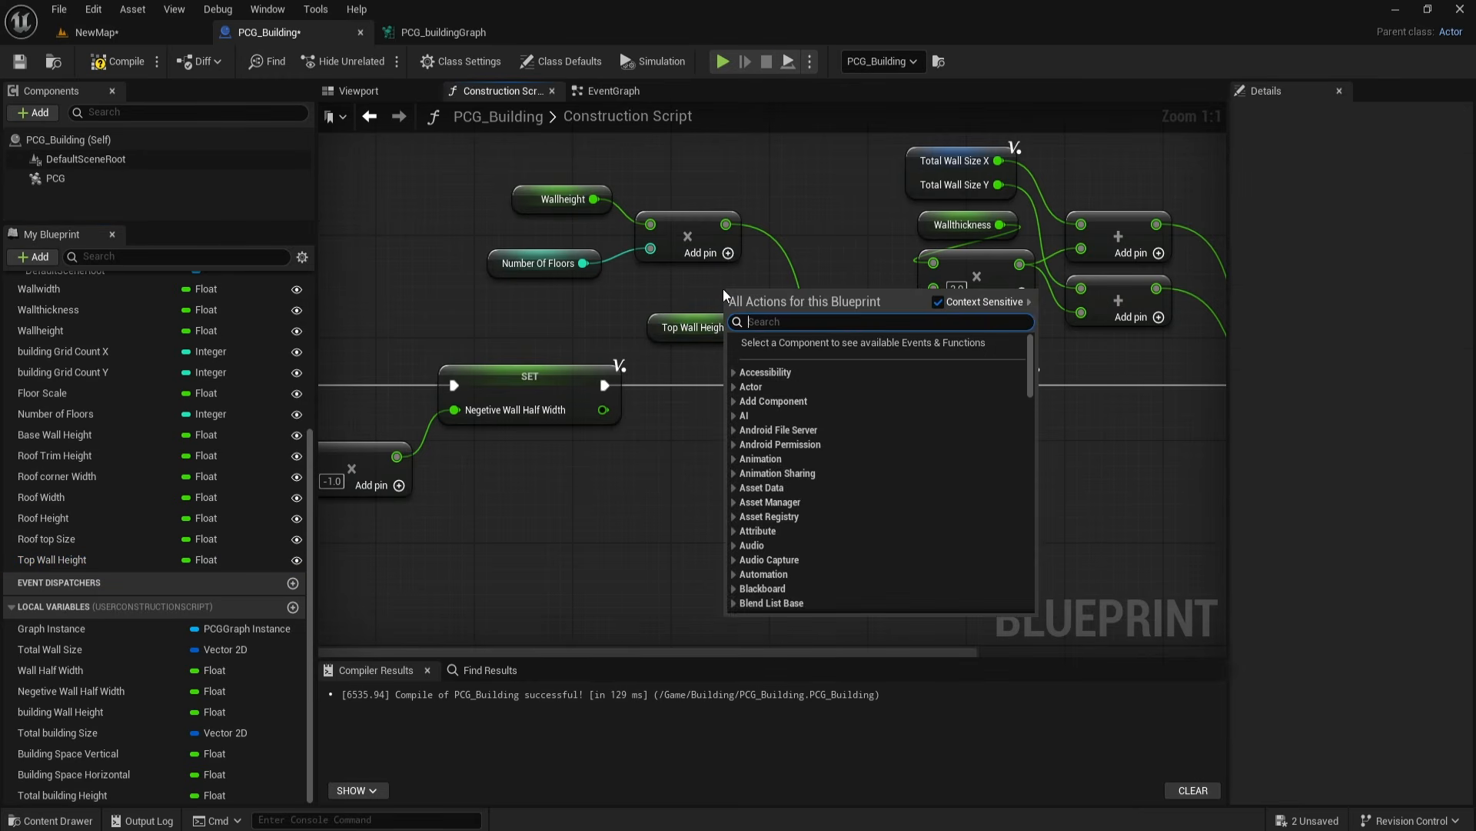
pyautogui.write('+')
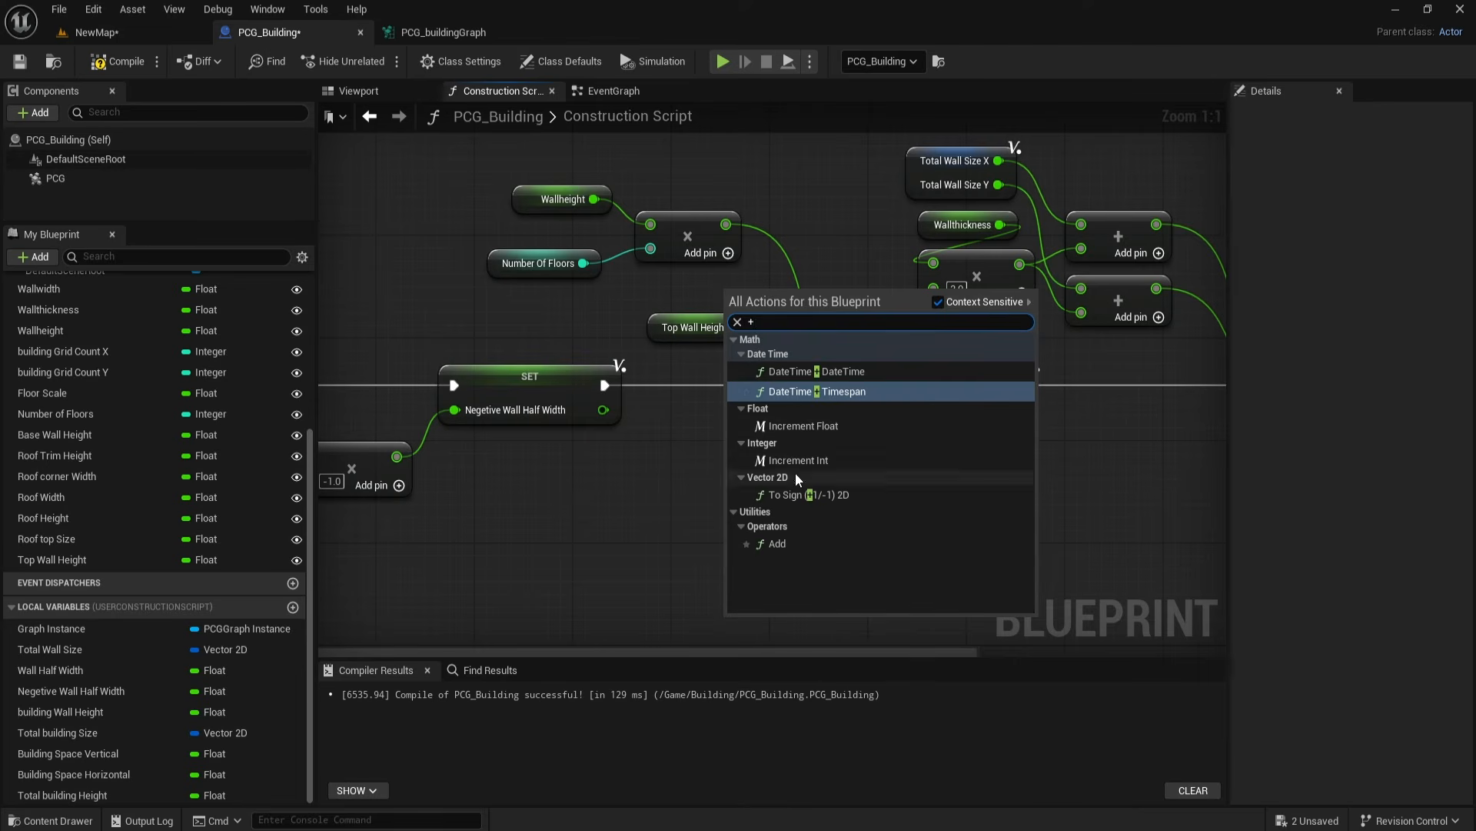
pyautogui.click(778, 542)
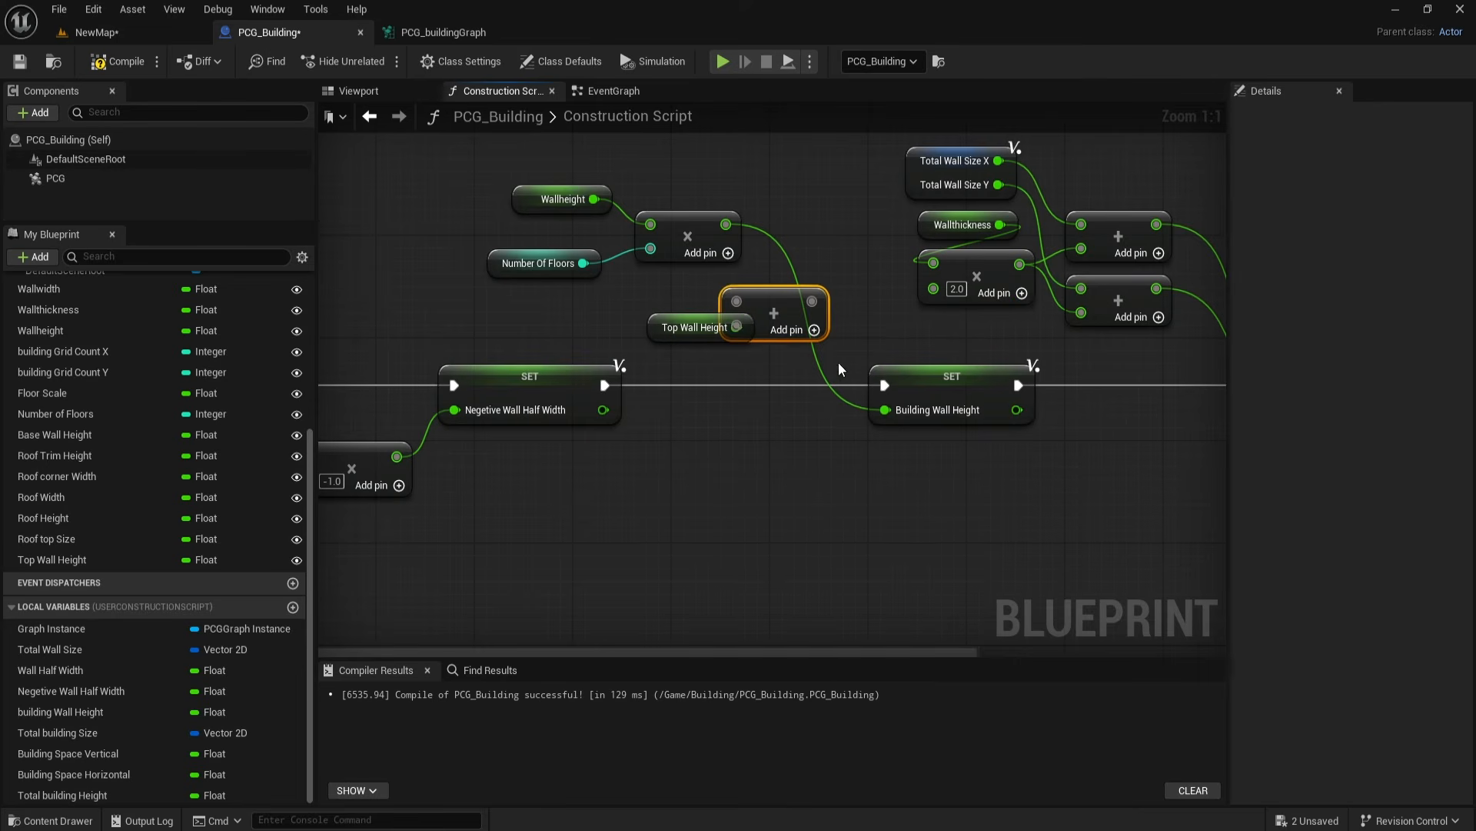
pyautogui.moveTo(755, 325); pyautogui.dragTo(804, 325)
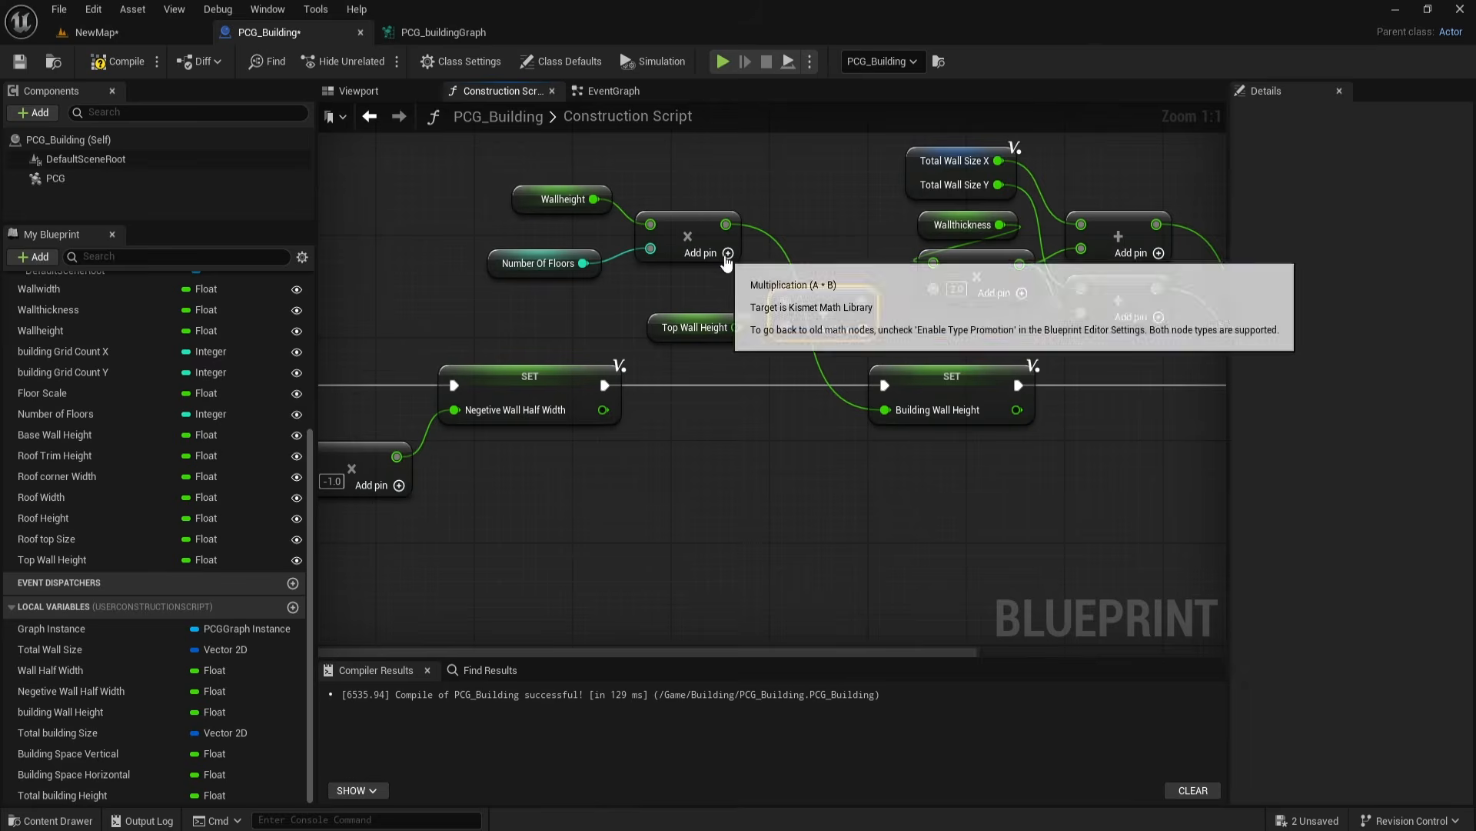
pyautogui.moveTo(726, 224); pyautogui.dragTo(788, 330)
pyautogui.moveTo(862, 301); pyautogui.dragTo(884, 410)
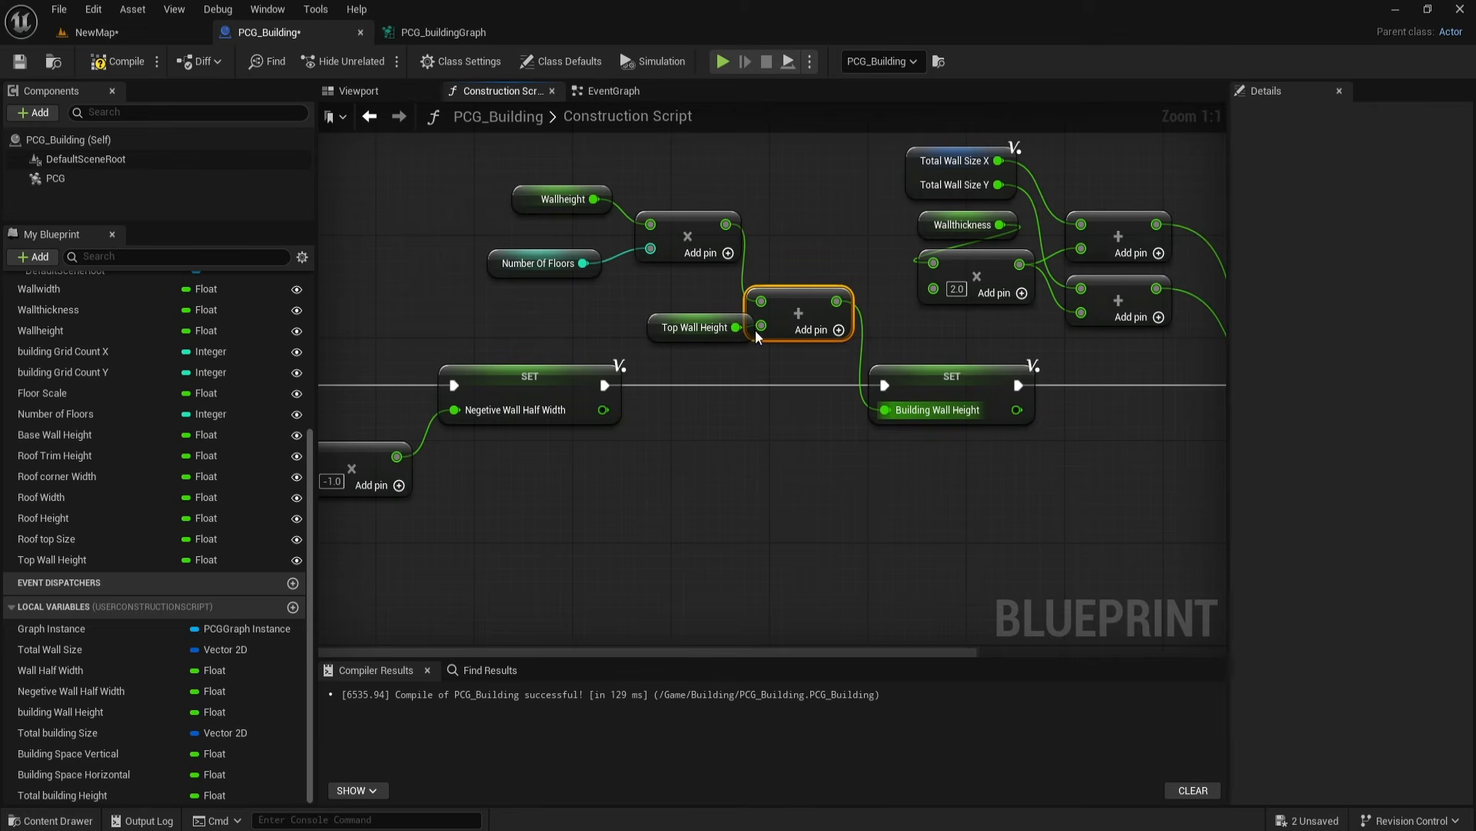
pyautogui.moveTo(694, 329); pyautogui.dragTo(667, 329)
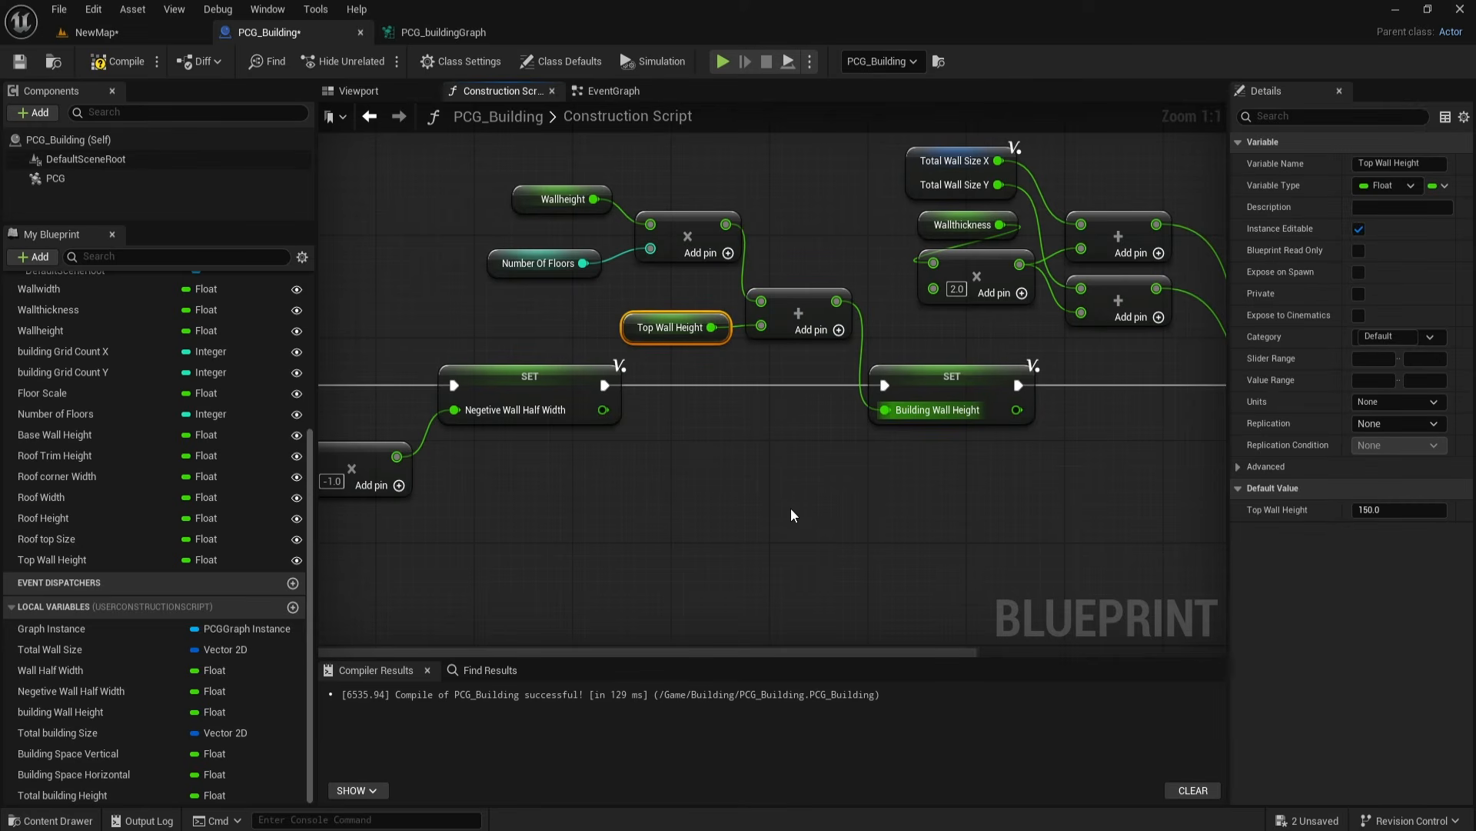
pyautogui.click(840, 471)
# Step: Subtract 1 from Number Of Floors before the Wallheight multiply node, and compile and save PCG_Building
pyautogui.moveTo(481, 277); pyautogui.dragTo(566, 287, button='right')
pyautogui.moveTo(577, 275); pyautogui.dragTo(500, 274)
pyautogui.keyDown('alt'); pyautogui.click(596, 275); pyautogui.keyUp('alt')
pyautogui.moveTo(632, 312); pyautogui.dragTo(595, 304, button='right')
pyautogui.moveTo(557, 266); pyautogui.dragTo(595, 297)
pyautogui.write('-')
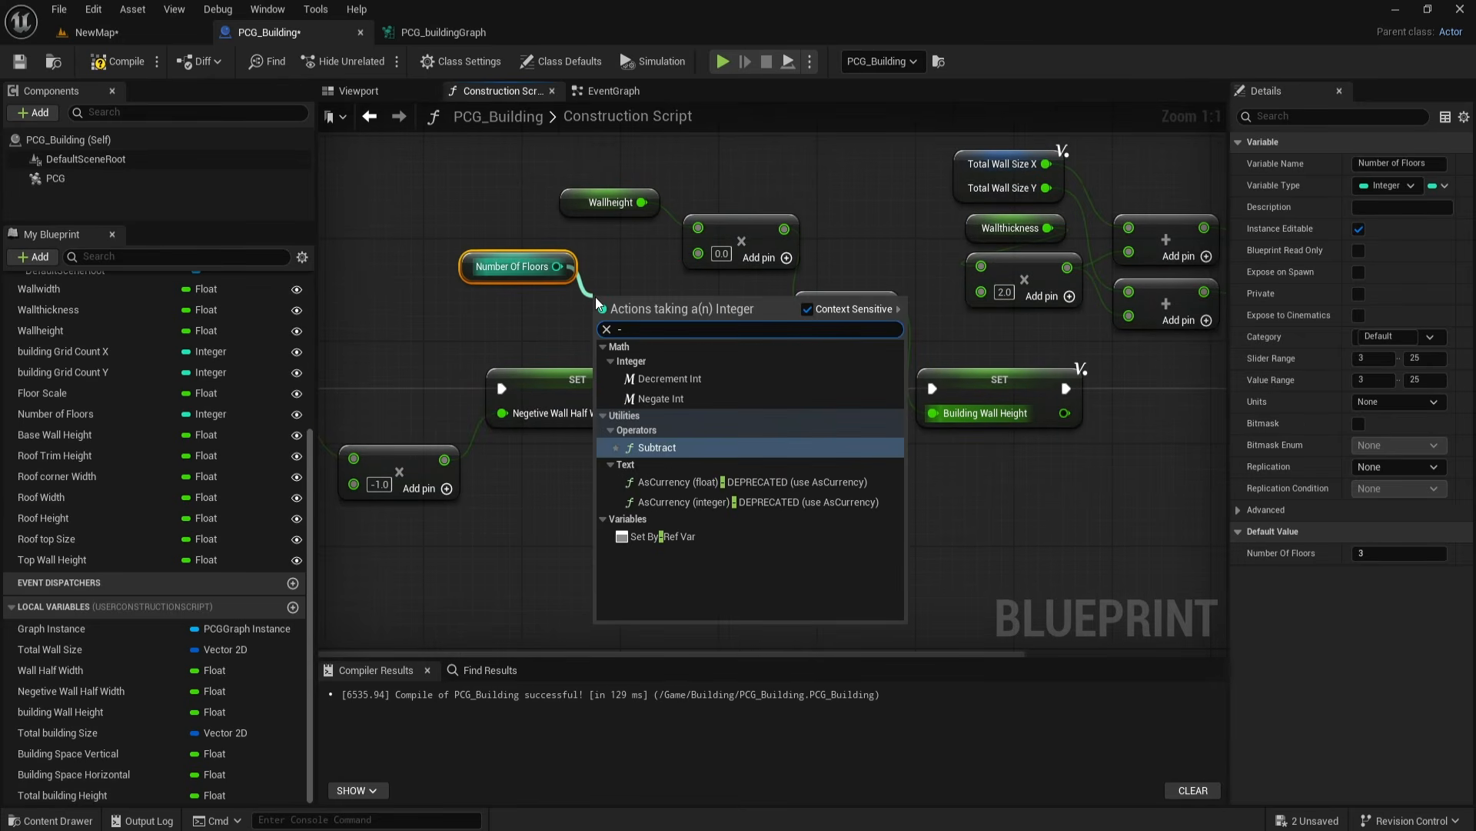
pyautogui.click(659, 449)
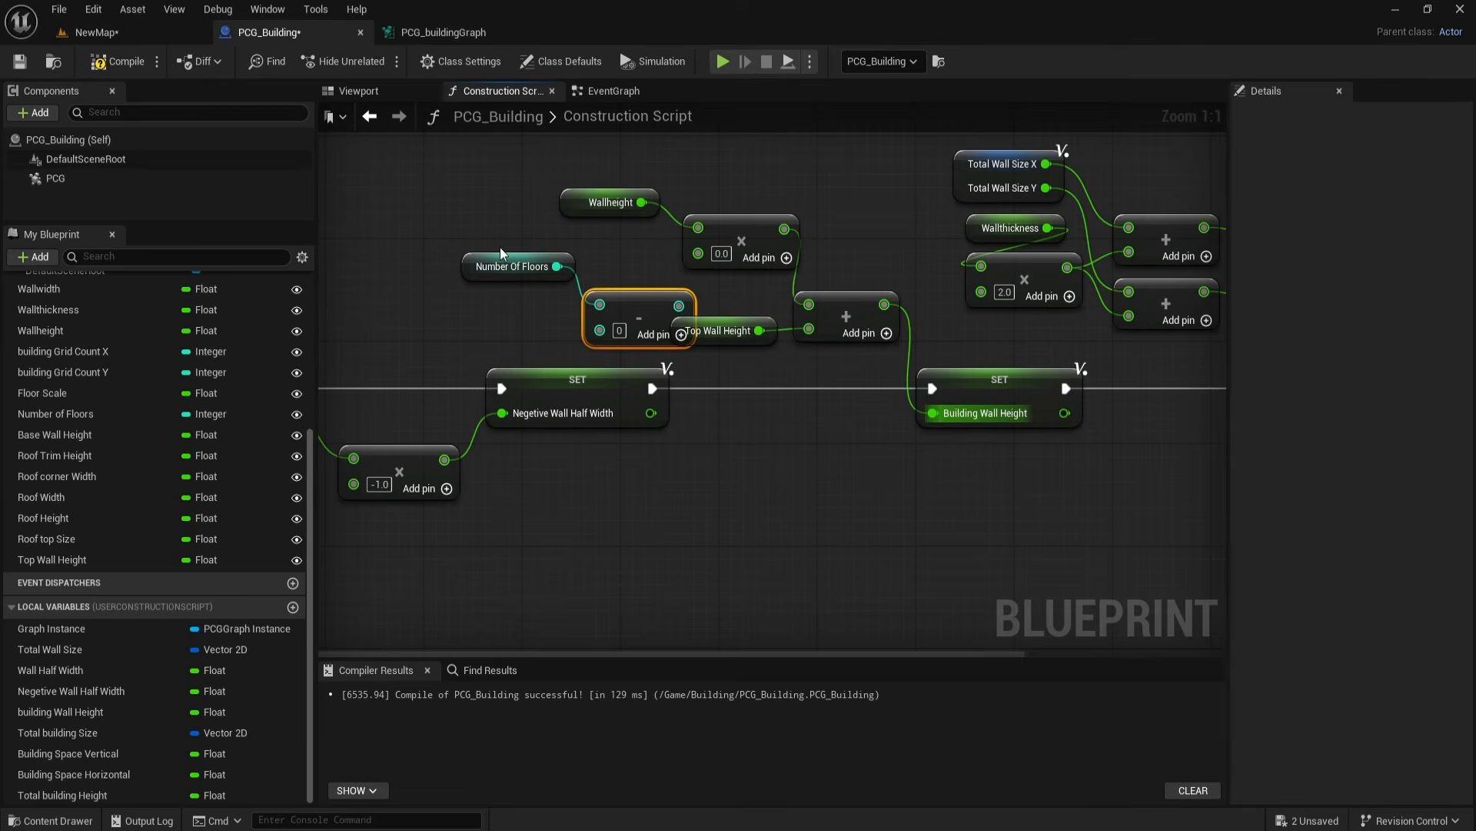
pyautogui.moveTo(575, 302); pyautogui.dragTo(697, 254)
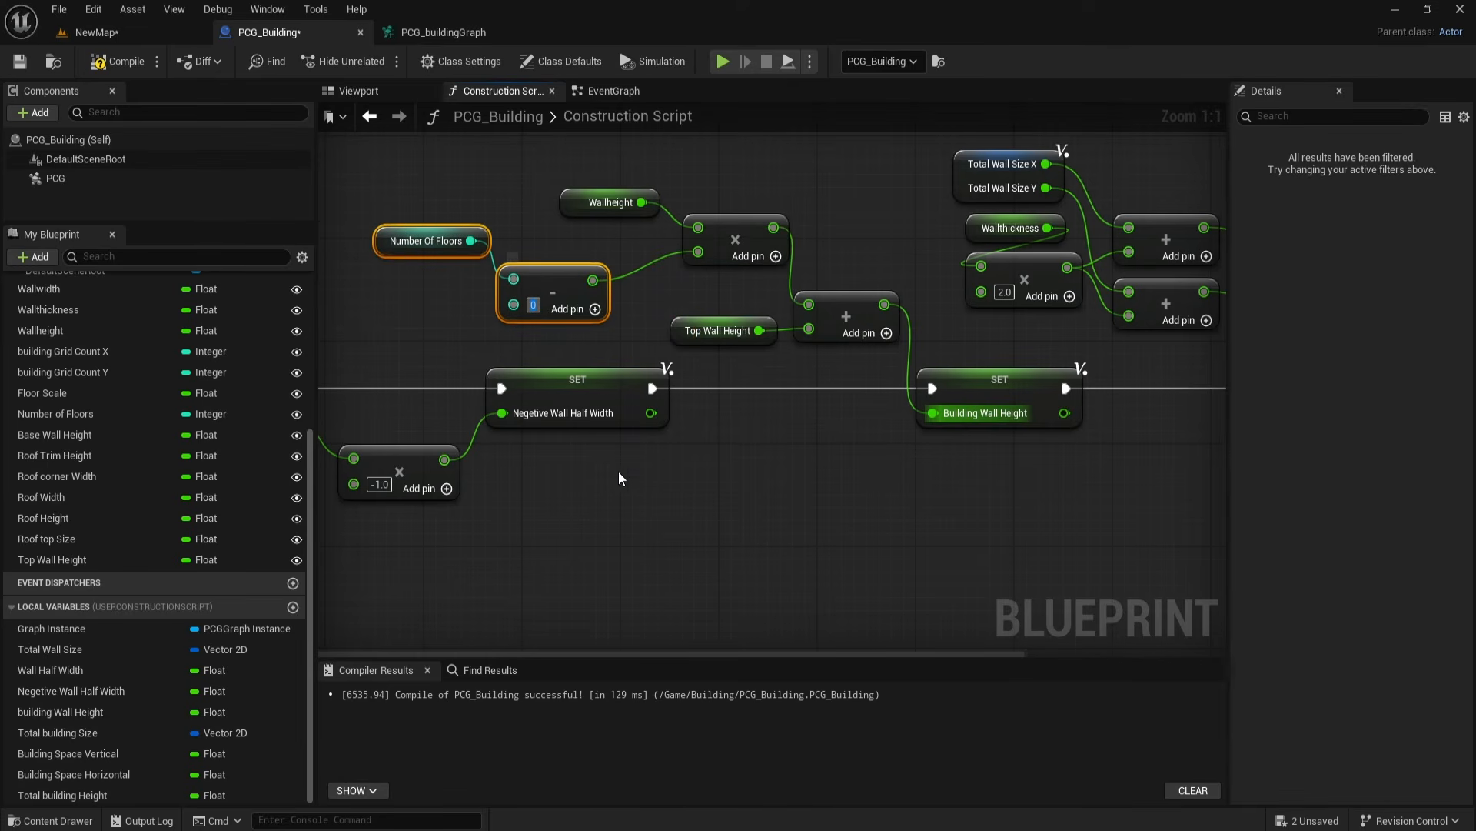
pyautogui.write('1')
pyautogui.click(633, 535)
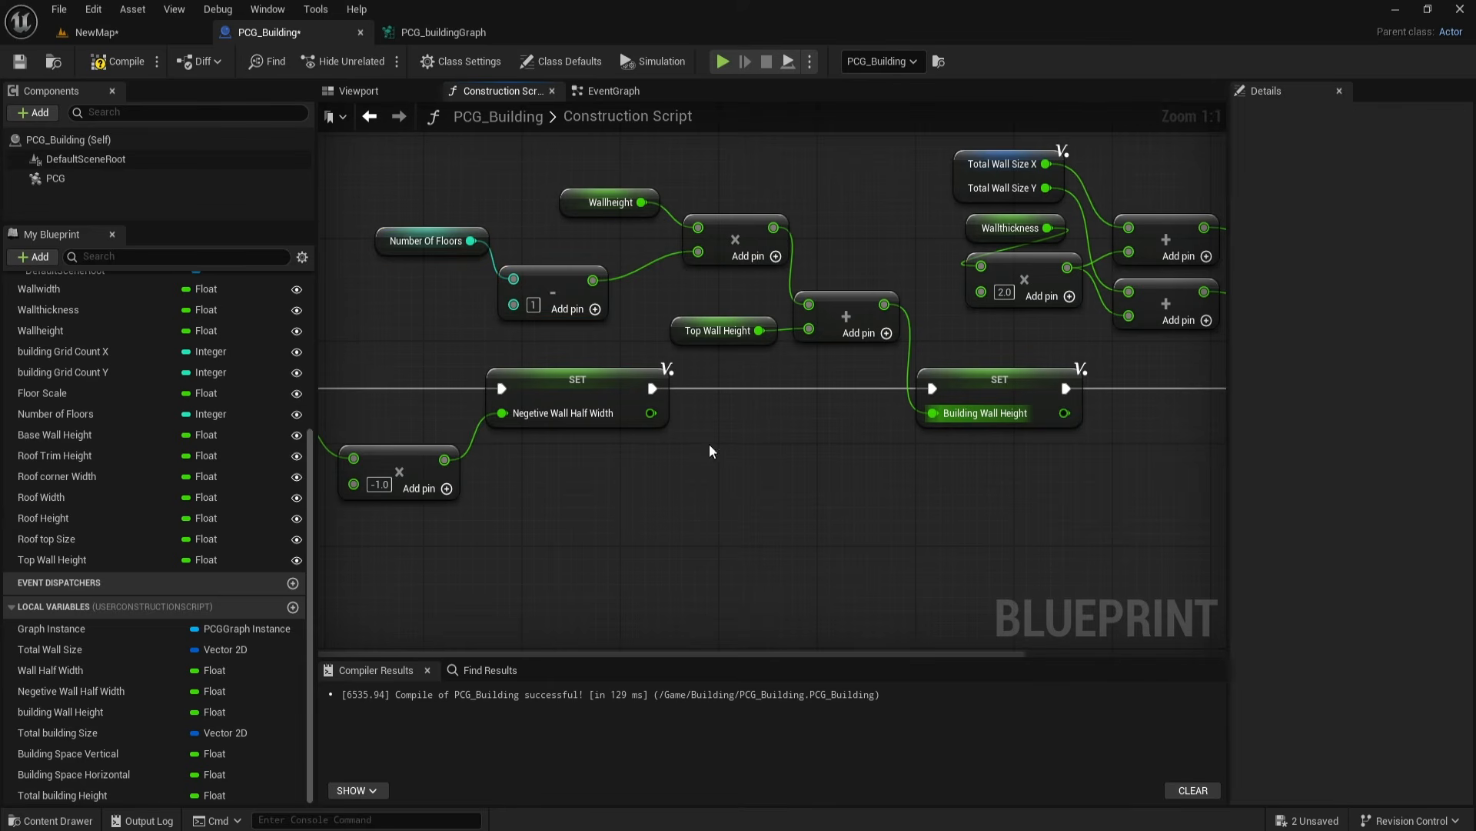
pyautogui.moveTo(608, 339); pyautogui.dragTo(632, 315, button='right')
pyautogui.click(114, 61)
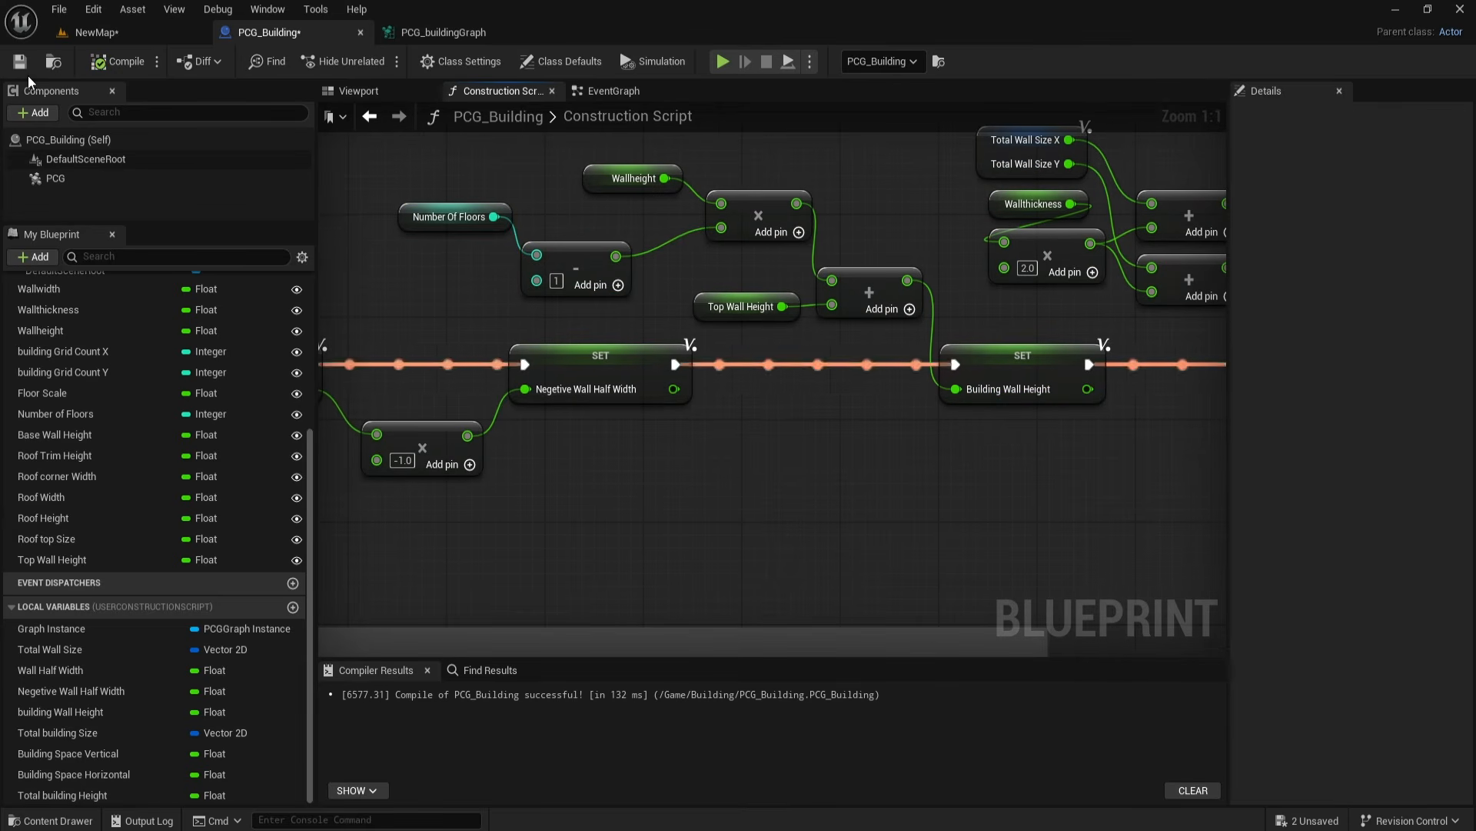
# Step: In the Roof and bAse group, add a third input to the Last_Wall_Point_Adjust subtract node and connect a Top Wall Height getter
pyautogui.moveTo(583, 354); pyautogui.dragTo(687, 344, button='right')
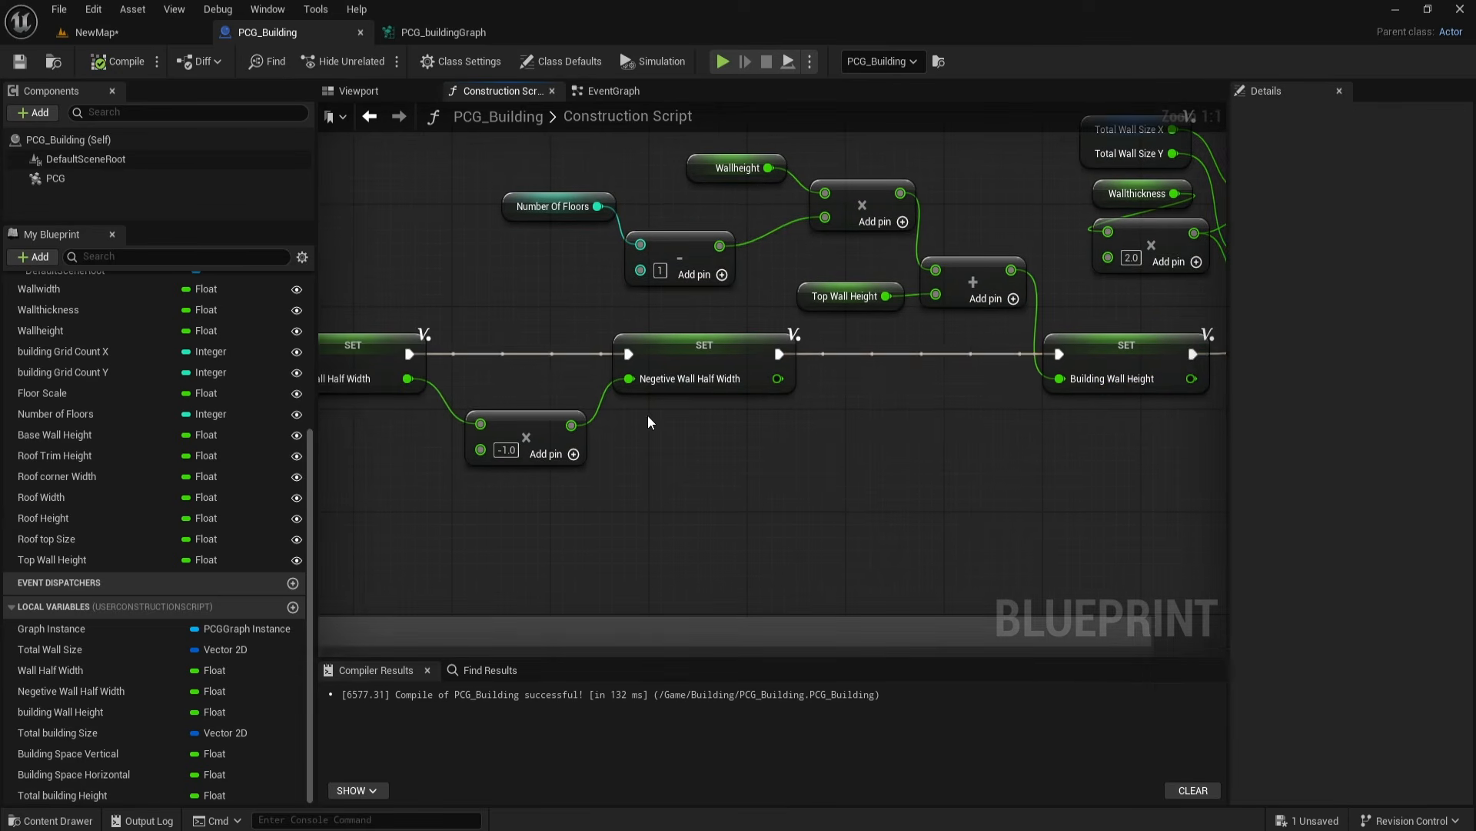
pyautogui.scroll(-3, 667, 391)
pyautogui.moveTo(595, 433); pyautogui.dragTo(691, 228, button='right')
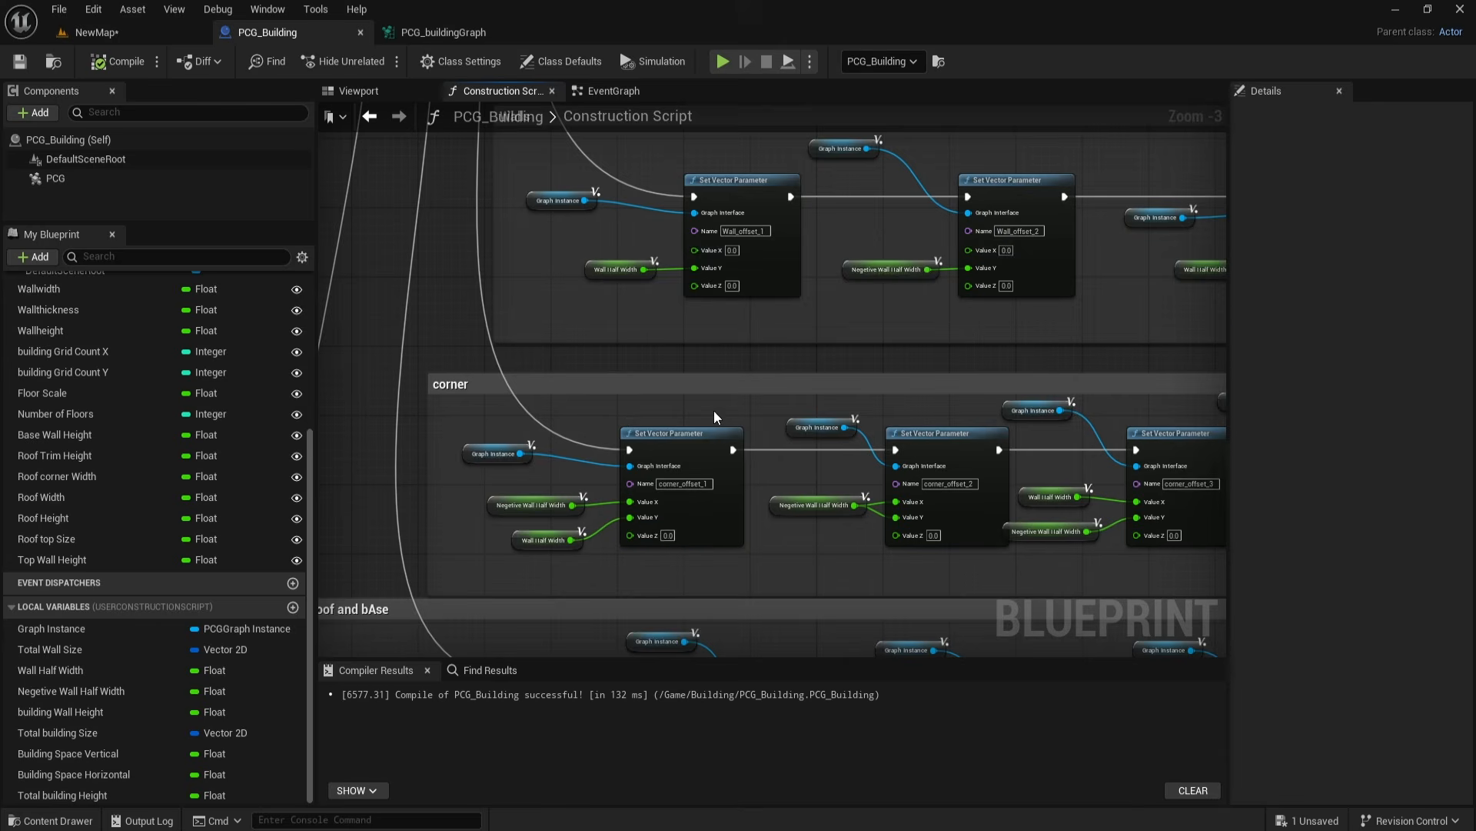
pyautogui.moveTo(714, 417); pyautogui.dragTo(692, 192, button='right')
pyautogui.scroll(3, 529, 606)
pyautogui.moveTo(529, 606); pyautogui.dragTo(665, 476, button='right')
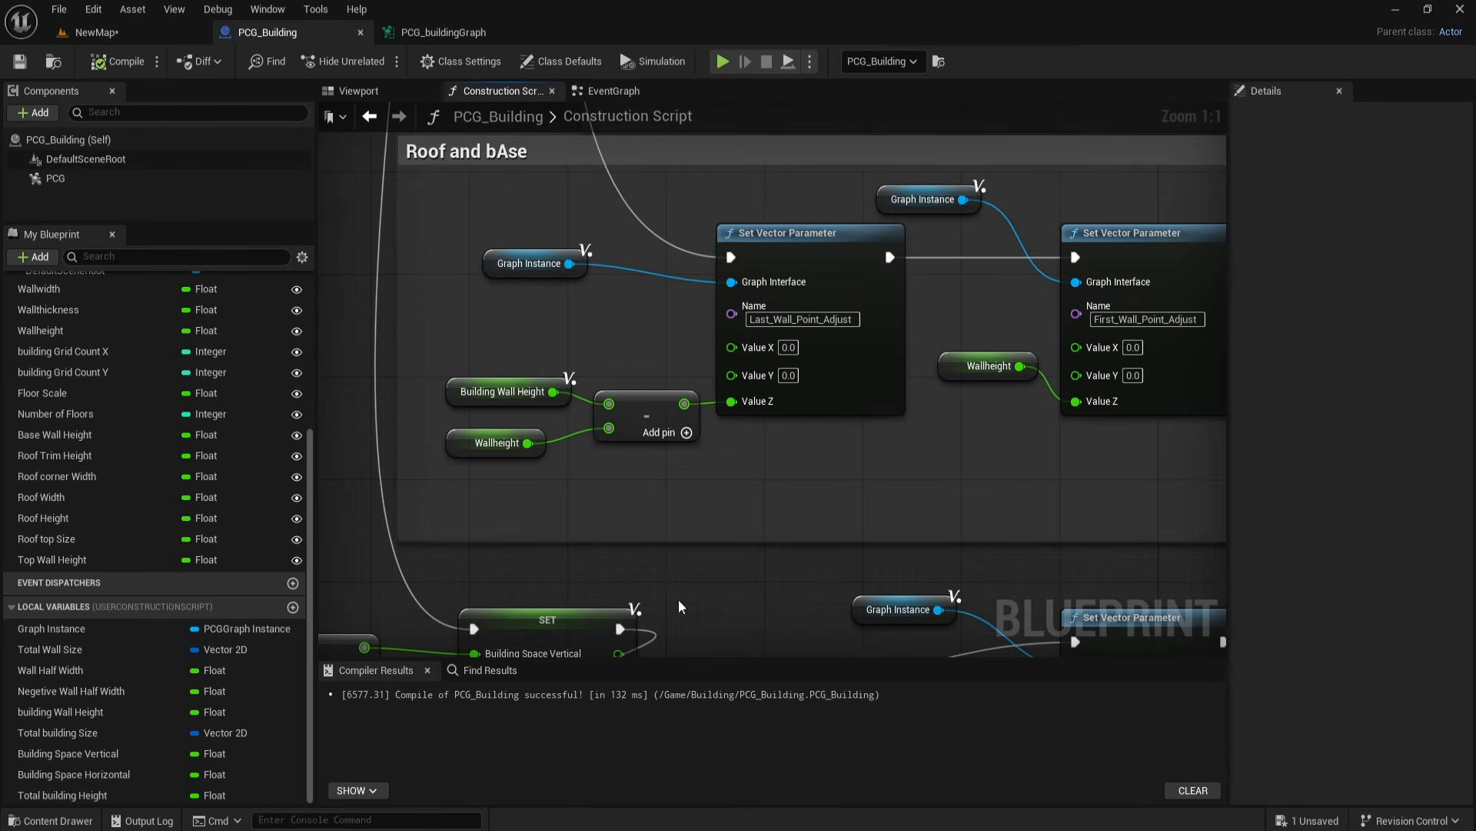
pyautogui.click(686, 433)
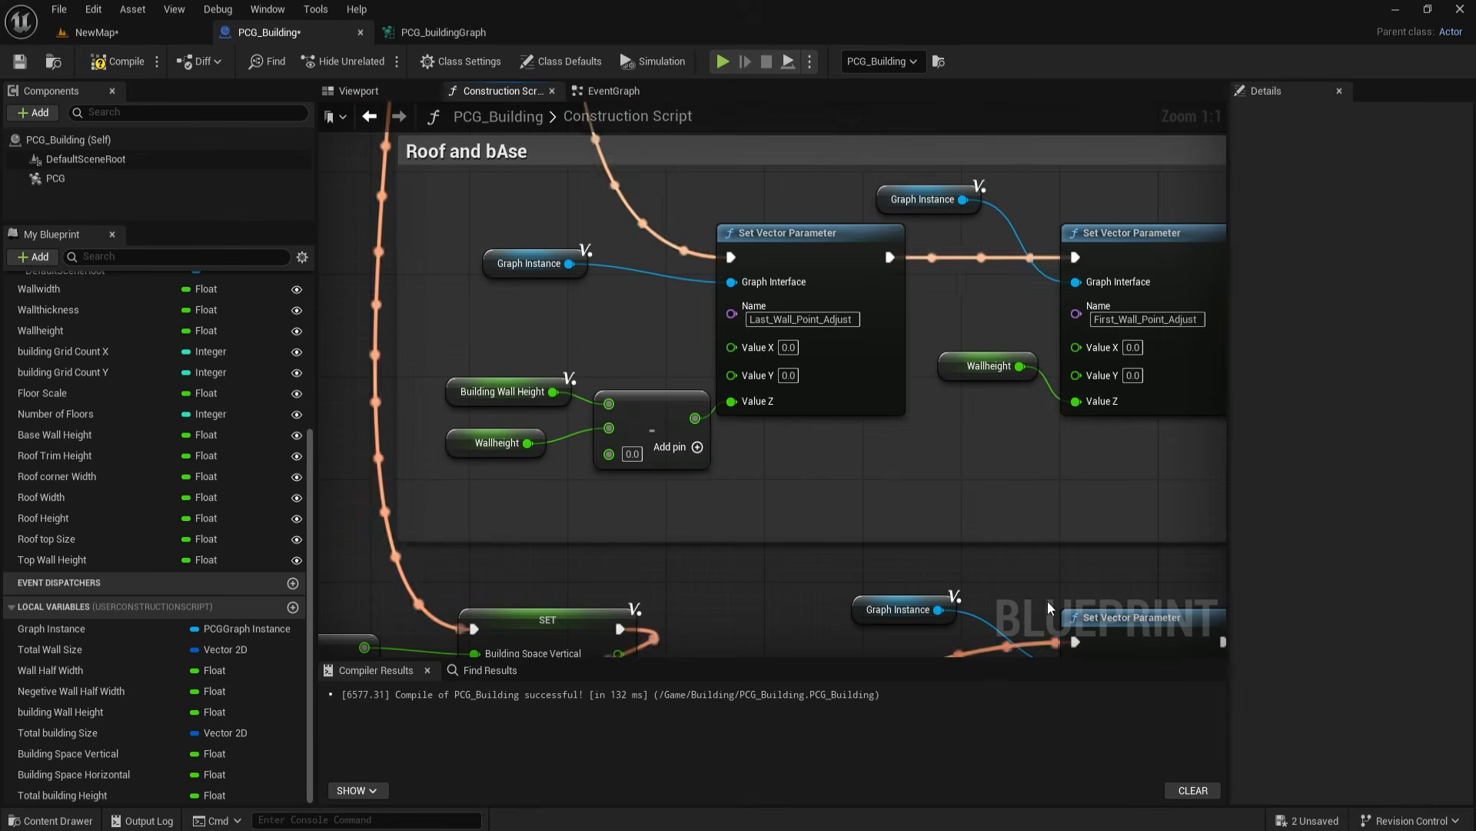
pyautogui.moveTo(52, 564); pyautogui.dragTo(609, 452)
pyautogui.moveTo(452, 471); pyautogui.dragTo(453, 498)
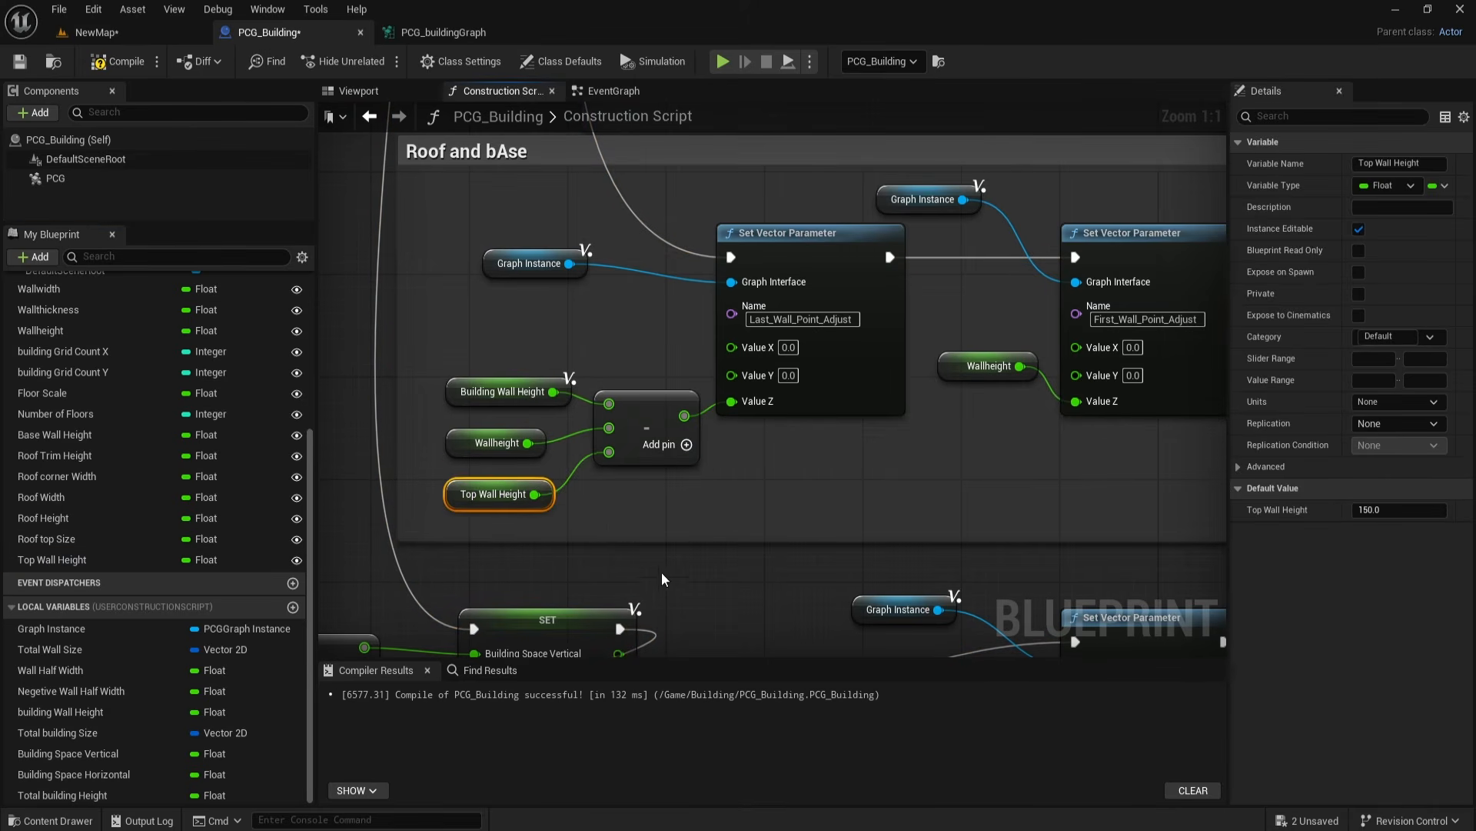
# Step: Compile and save PCG_Building, force-regenerate PCG_buildingGraph, and check the building in NewMap
pyautogui.click(119, 62)
pyautogui.click(20, 61)
pyautogui.click(428, 33)
pyautogui.click(289, 61)
pyautogui.click(135, 36)
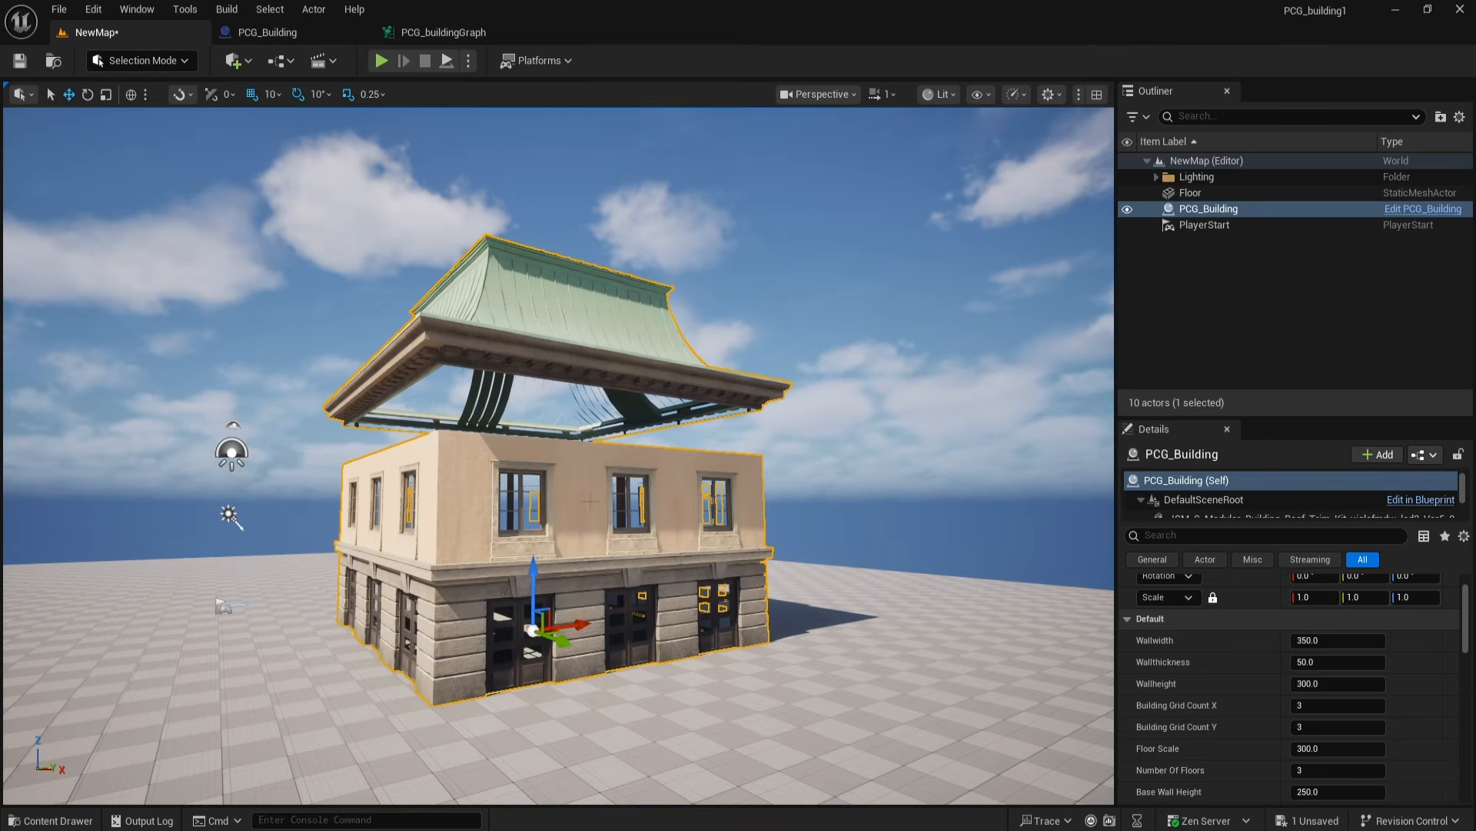
pyautogui.moveTo(742, 572)
pyautogui.keyDown('alt'); pyautogui.mouseDown()
pyautogui.moveTo(739, 638)
pyautogui.moveTo(731, 581)
pyautogui.mouseUp(); pyautogui.keyUp('alt')
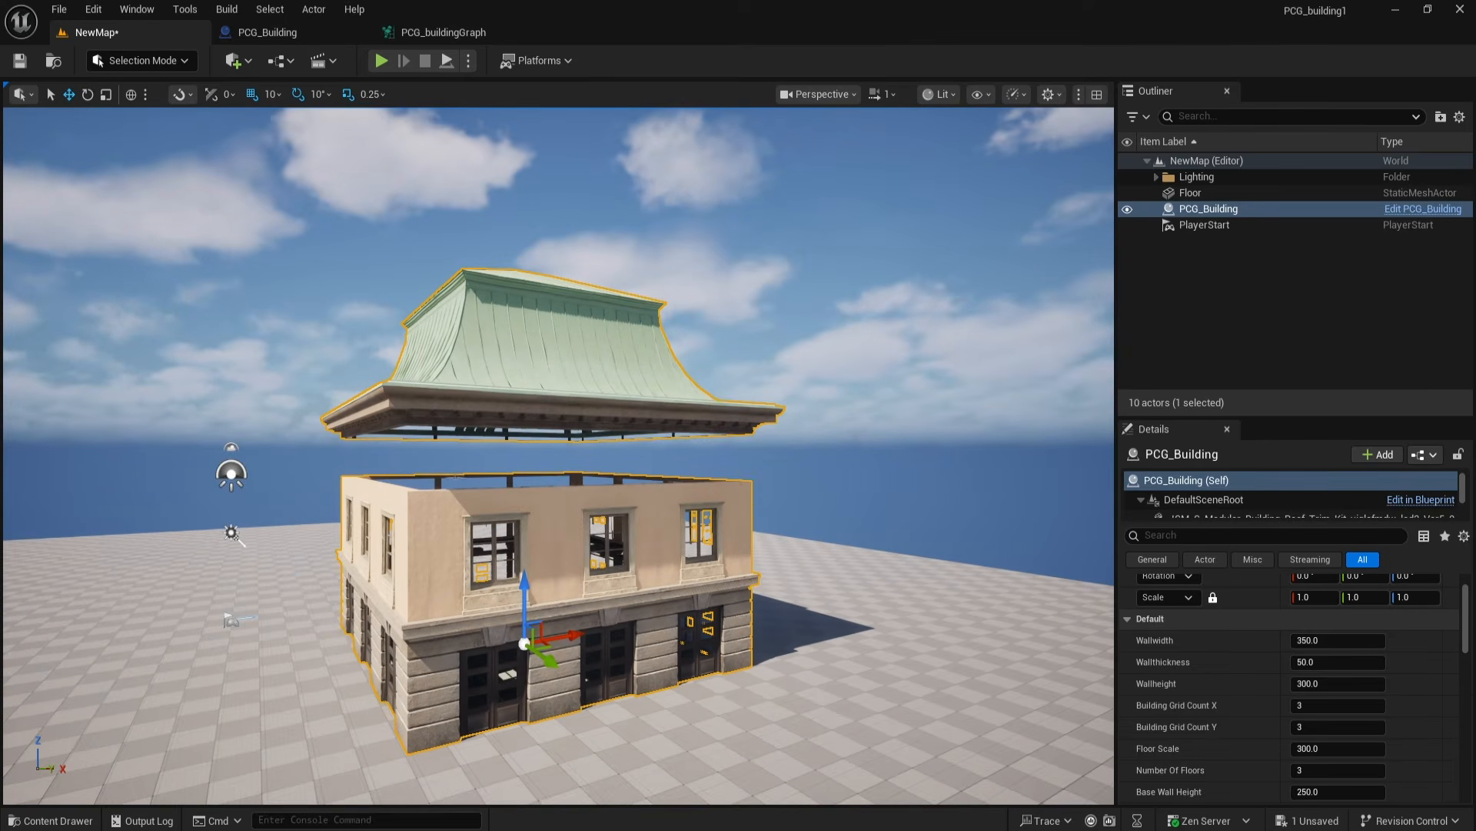
# Step: Paste a copy of the Base Wall group into PCG_buildingGraph and place it above the original
pyautogui.click(260, 32)
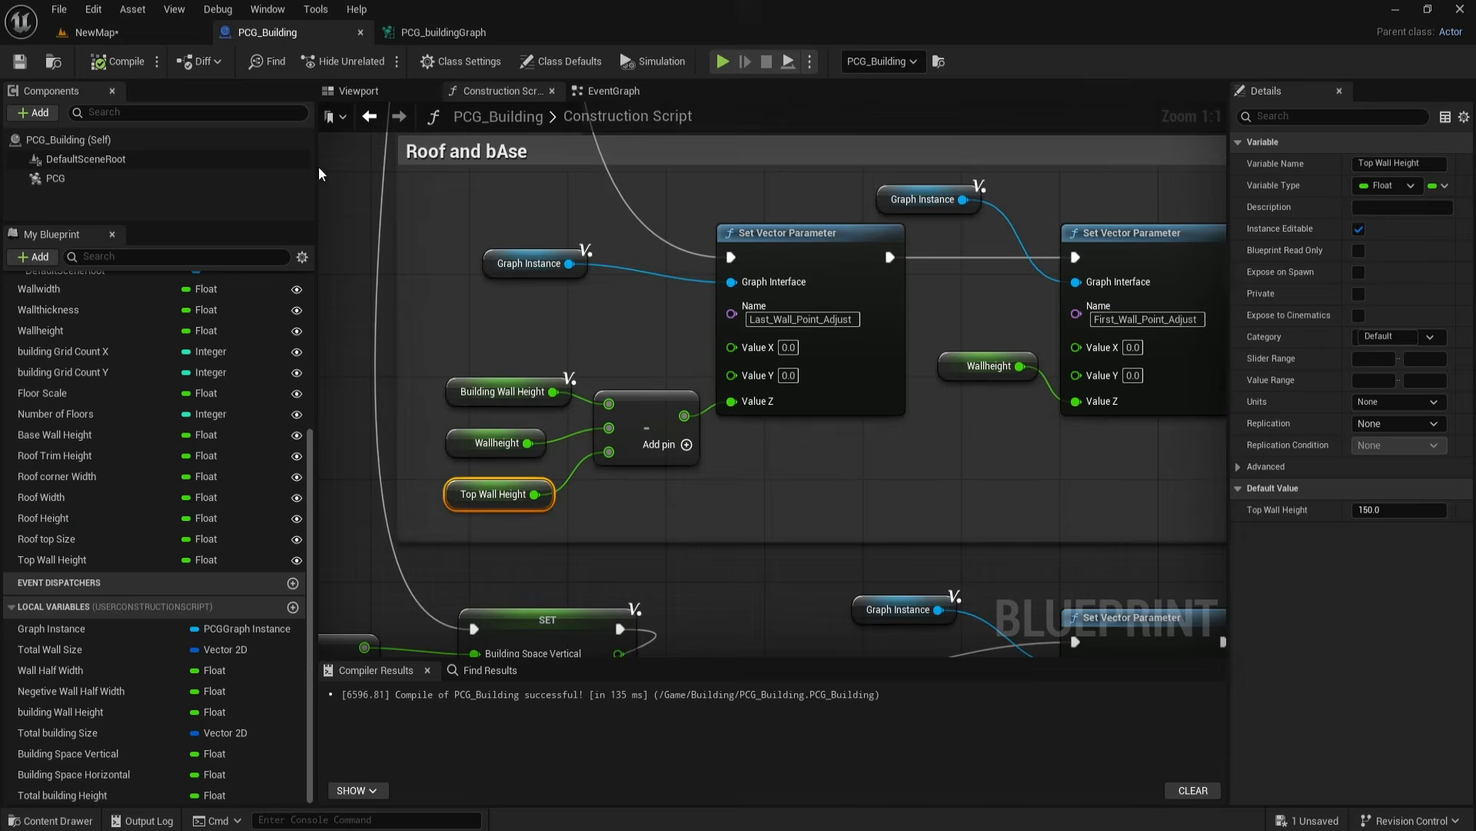
pyautogui.moveTo(872, 538); pyautogui.dragTo(580, 560, button='right')
pyautogui.click(444, 32)
pyautogui.scroll(-2, 874, 389)
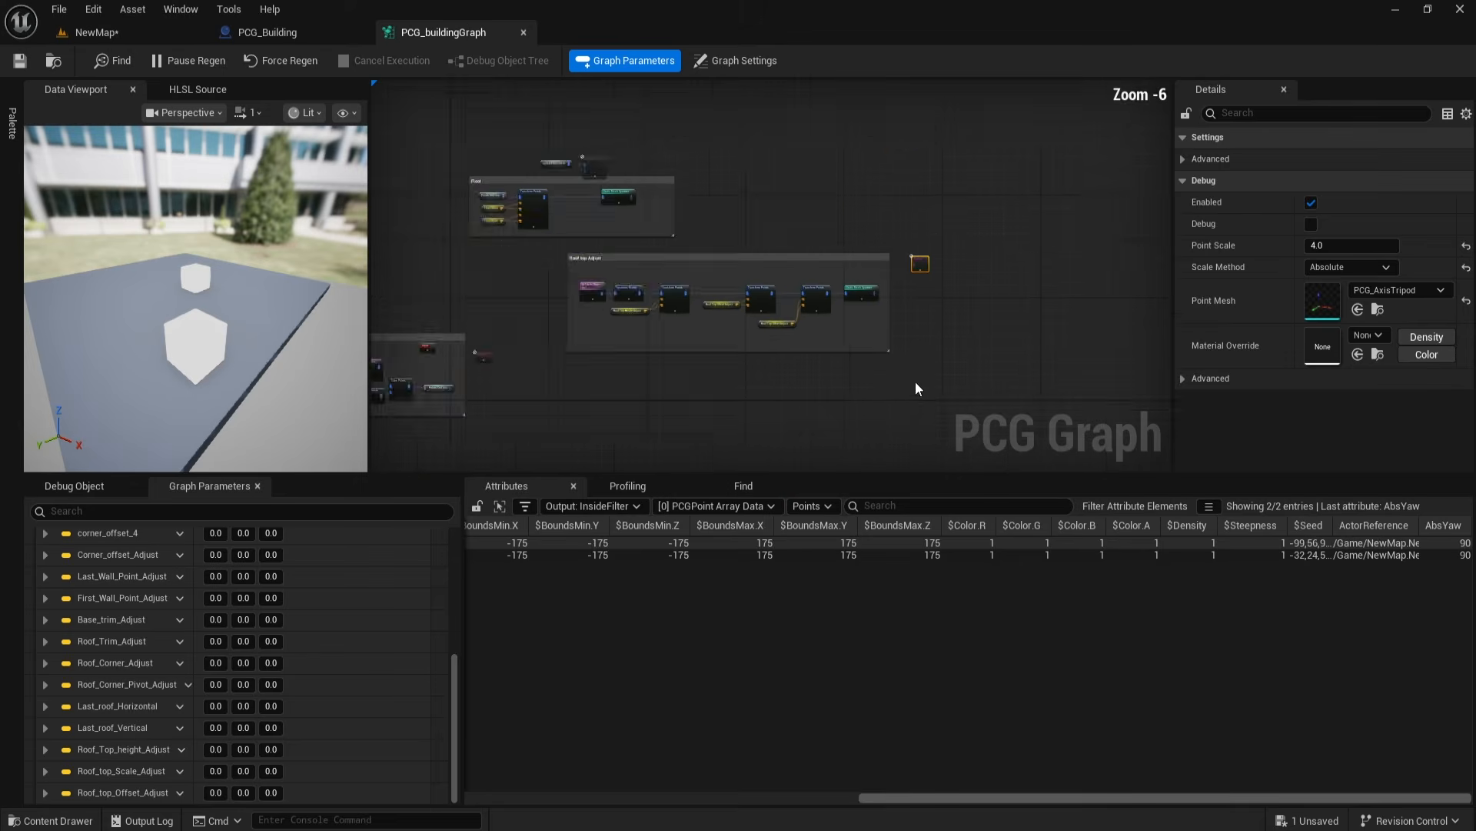
pyautogui.scroll(3, 1077, 439)
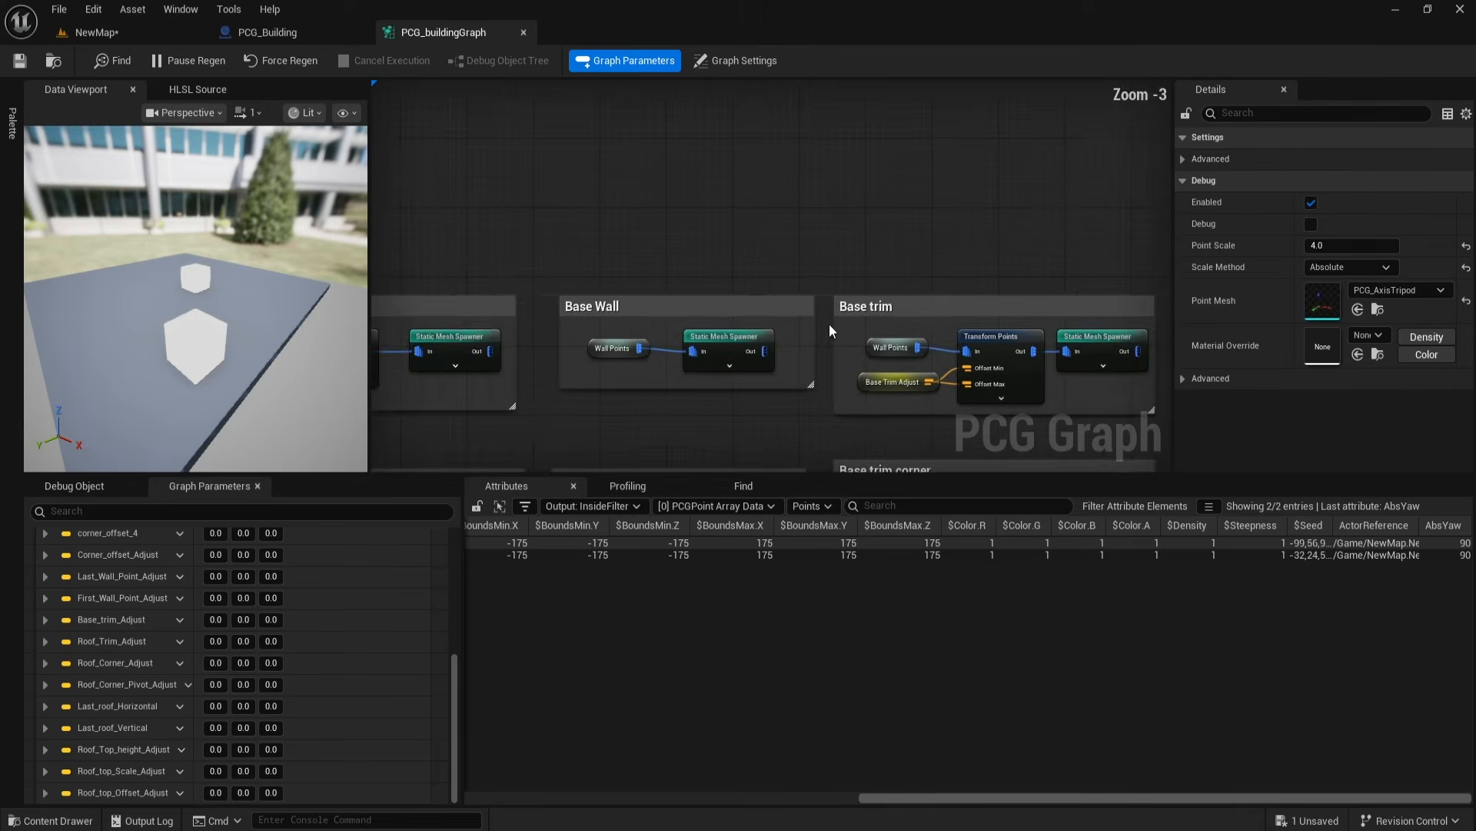
pyautogui.moveTo(826, 326); pyautogui.dragTo(661, 294, button='right')
pyautogui.moveTo(827, 411); pyautogui.dragTo(895, 377, button='right')
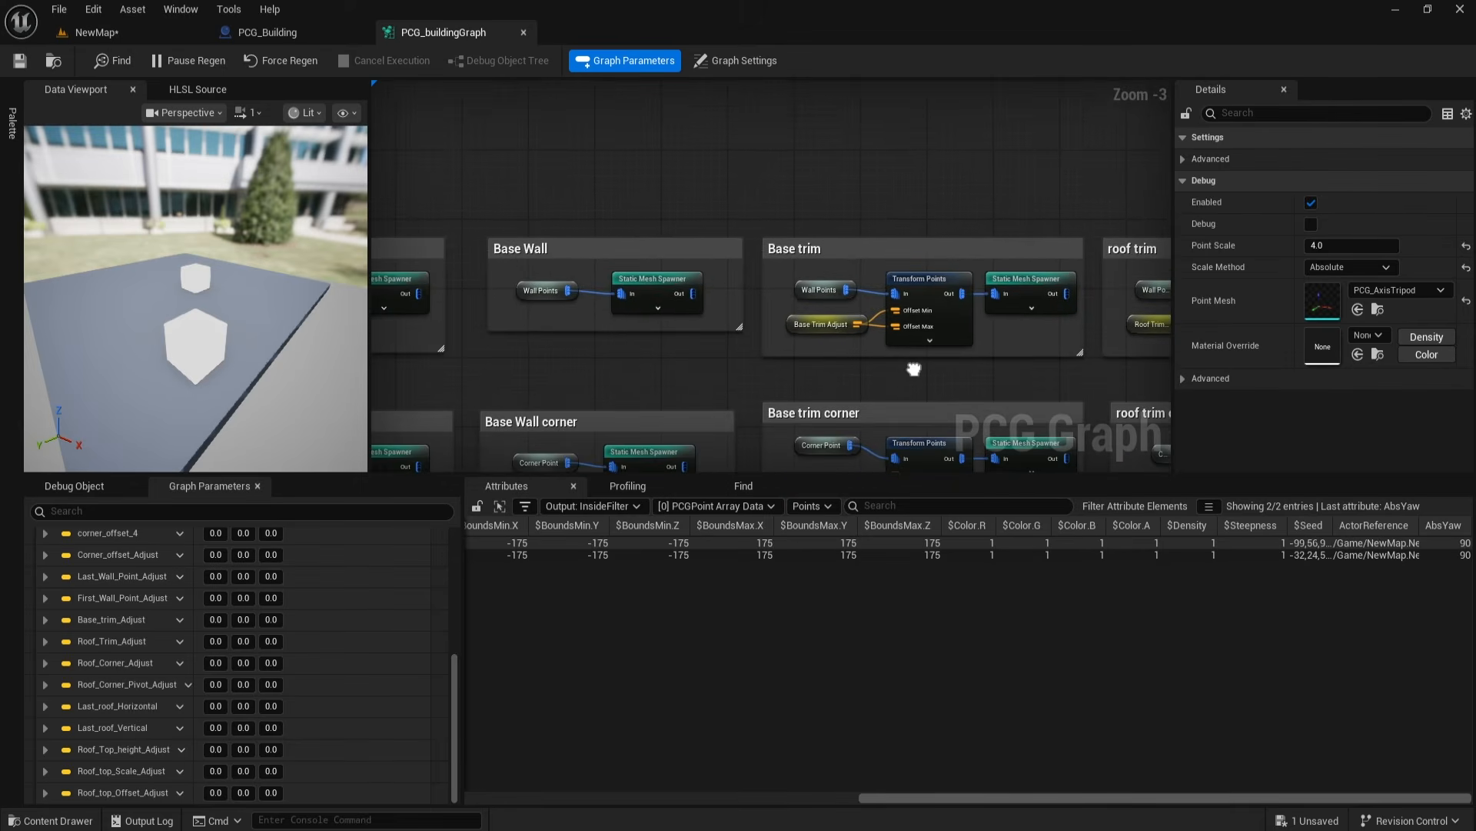
pyautogui.hotkey('ctrl', 'v')
pyautogui.moveTo(615, 264); pyautogui.dragTo(750, 154)
# Step: Rename the pasted group's comment as Top Wall
pyautogui.press('Home')
pyautogui.doubleClick(589, 244)
pyautogui.write('Top')
pyautogui.click(620, 314)
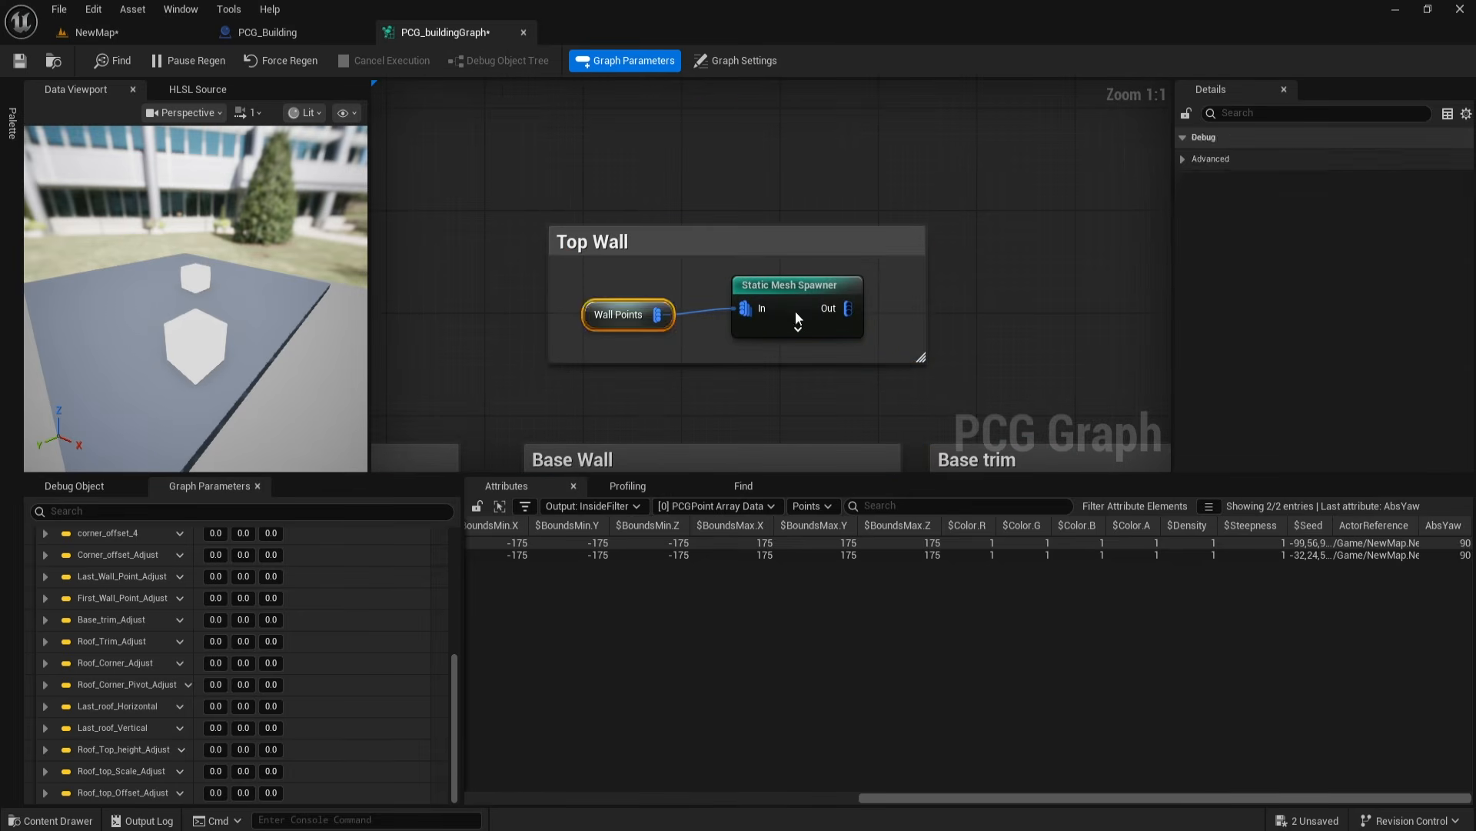
# Step: Replace the Top Wall Static Mesh Spawner's mesh with Var5 from the Modular_Building_Wall_Kit_vjrxec3dw folder
pyautogui.click(792, 285)
pyautogui.scroll(-5, 1307, 377)
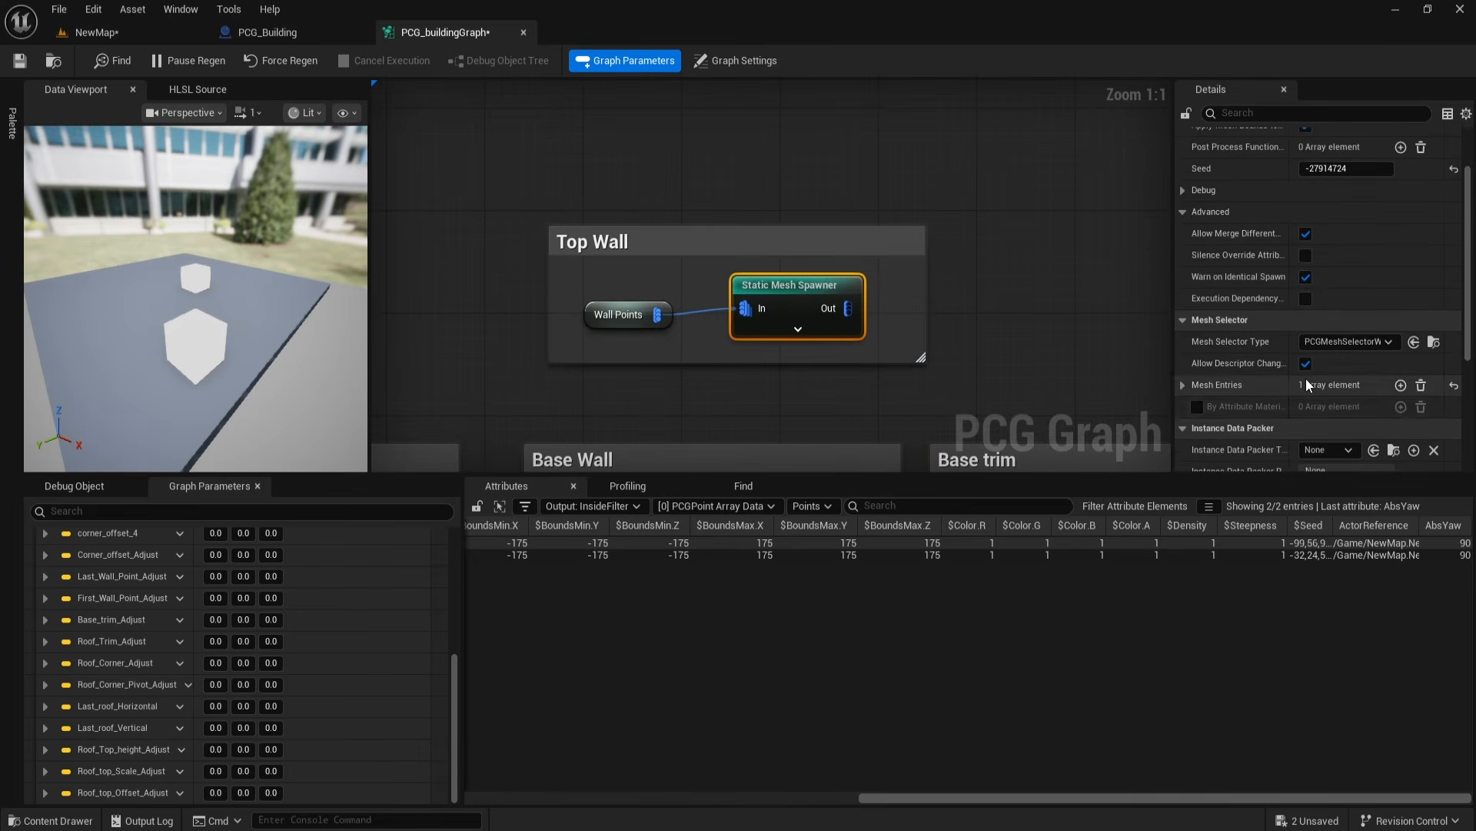
pyautogui.click(1183, 384)
pyautogui.click(1194, 407)
pyautogui.scroll(-3, 1216, 380)
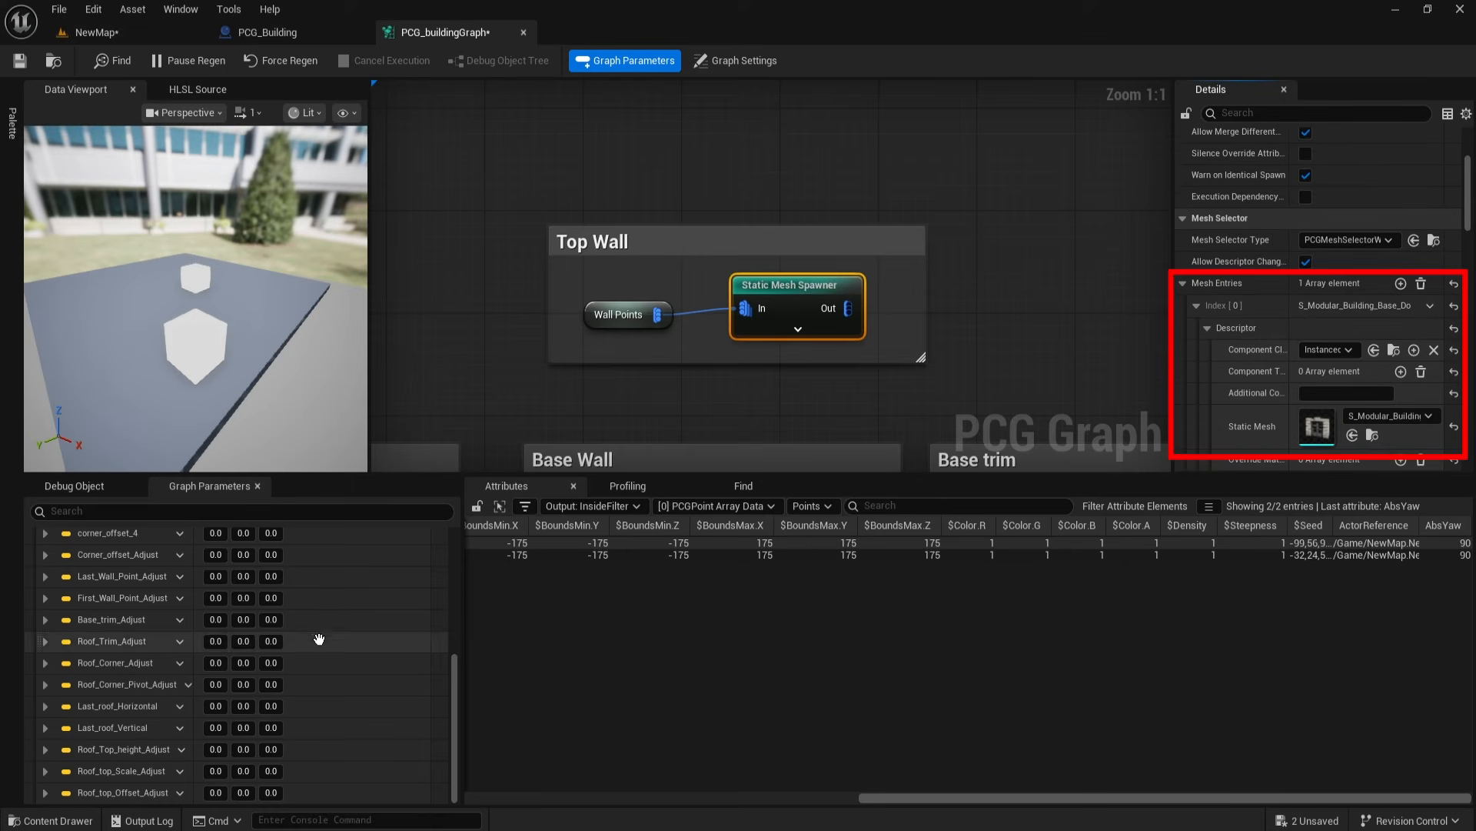
pyautogui.hotkey('ctrl', 'space')
pyautogui.moveTo(742, 610); pyautogui.dragTo(1320, 428)
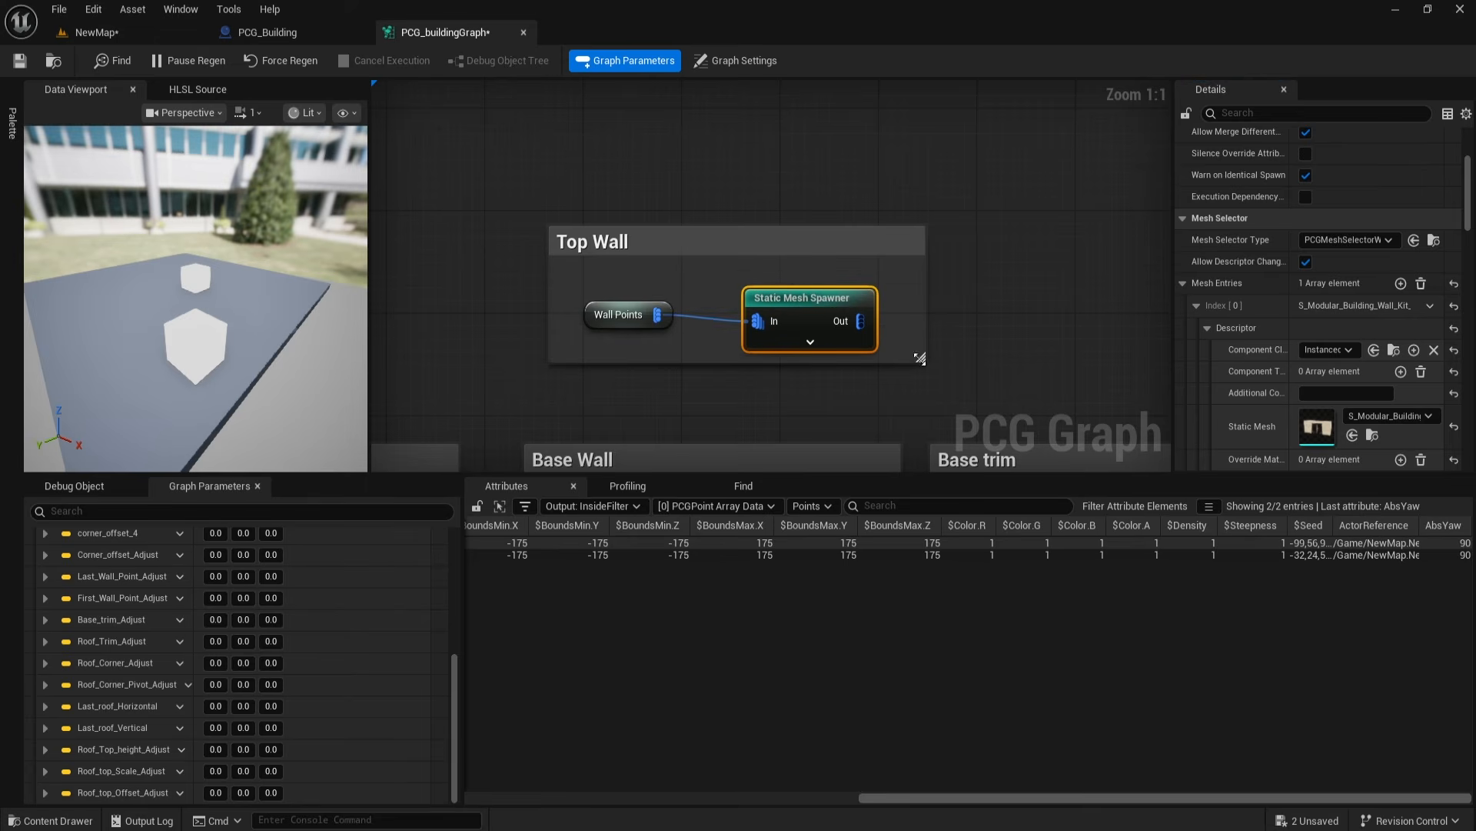
# Step: Force-regenerate PCG_buildingGraph and check the new wall meshes on the building in NewMap
pyautogui.moveTo(740, 323); pyautogui.dragTo(646, 304, button='right')
pyautogui.click(265, 60)
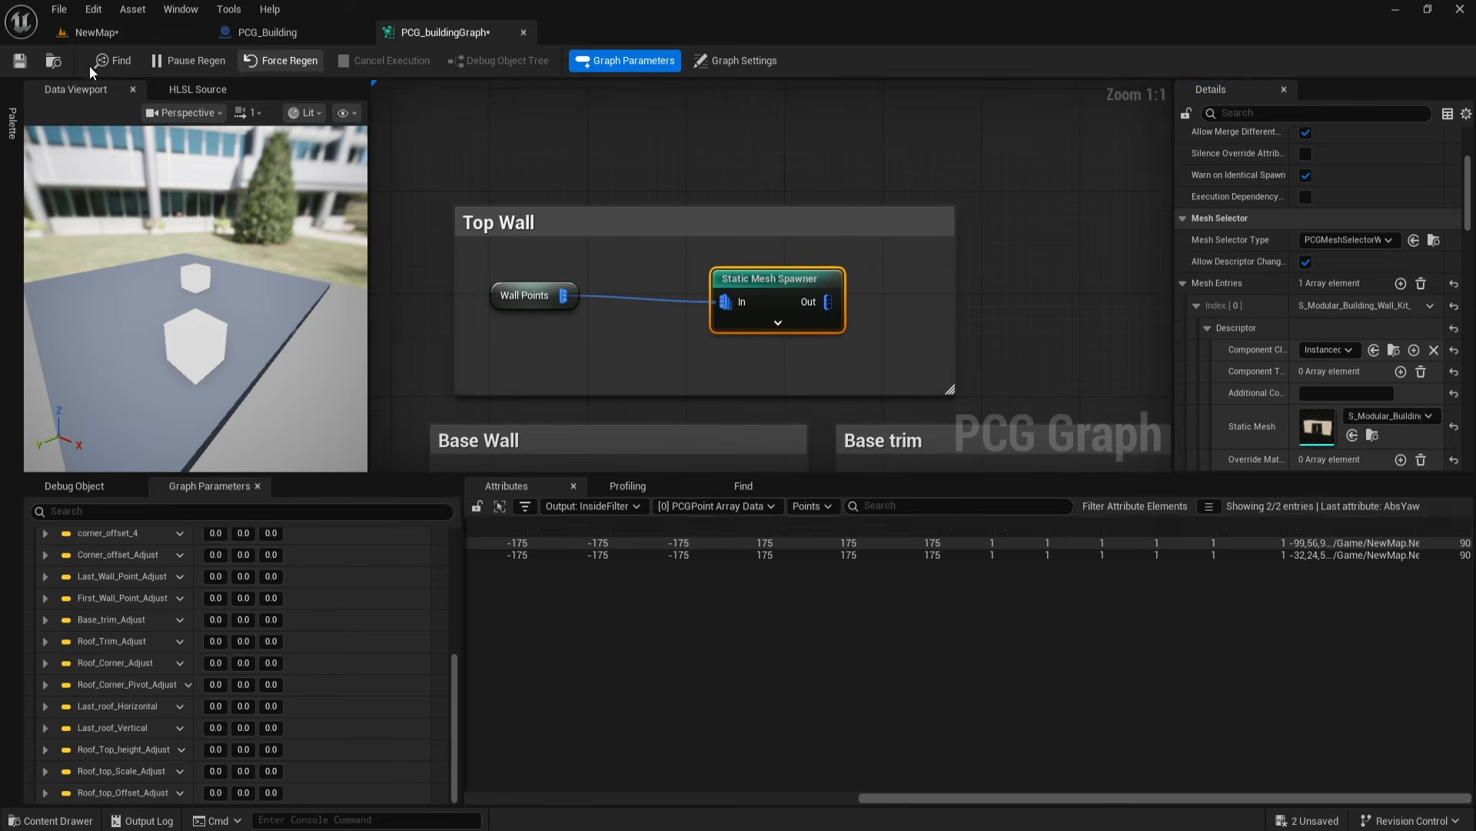
pyautogui.click(128, 34)
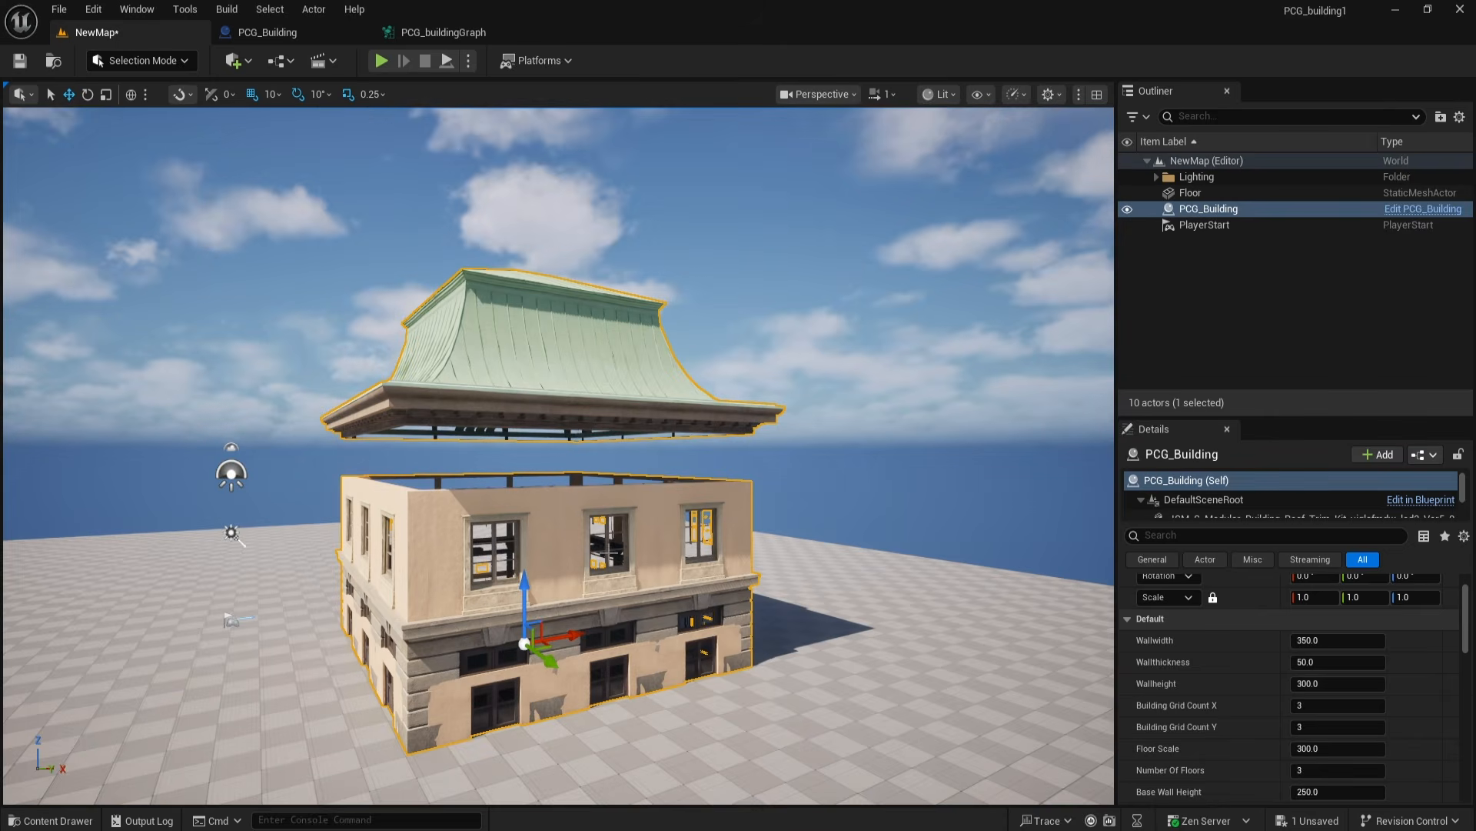
# Step: Insert a Transform Points node between Wall Points and the Static Mesh Spawner in PCG_buildingGraph's Top Wall group
pyautogui.click(422, 34)
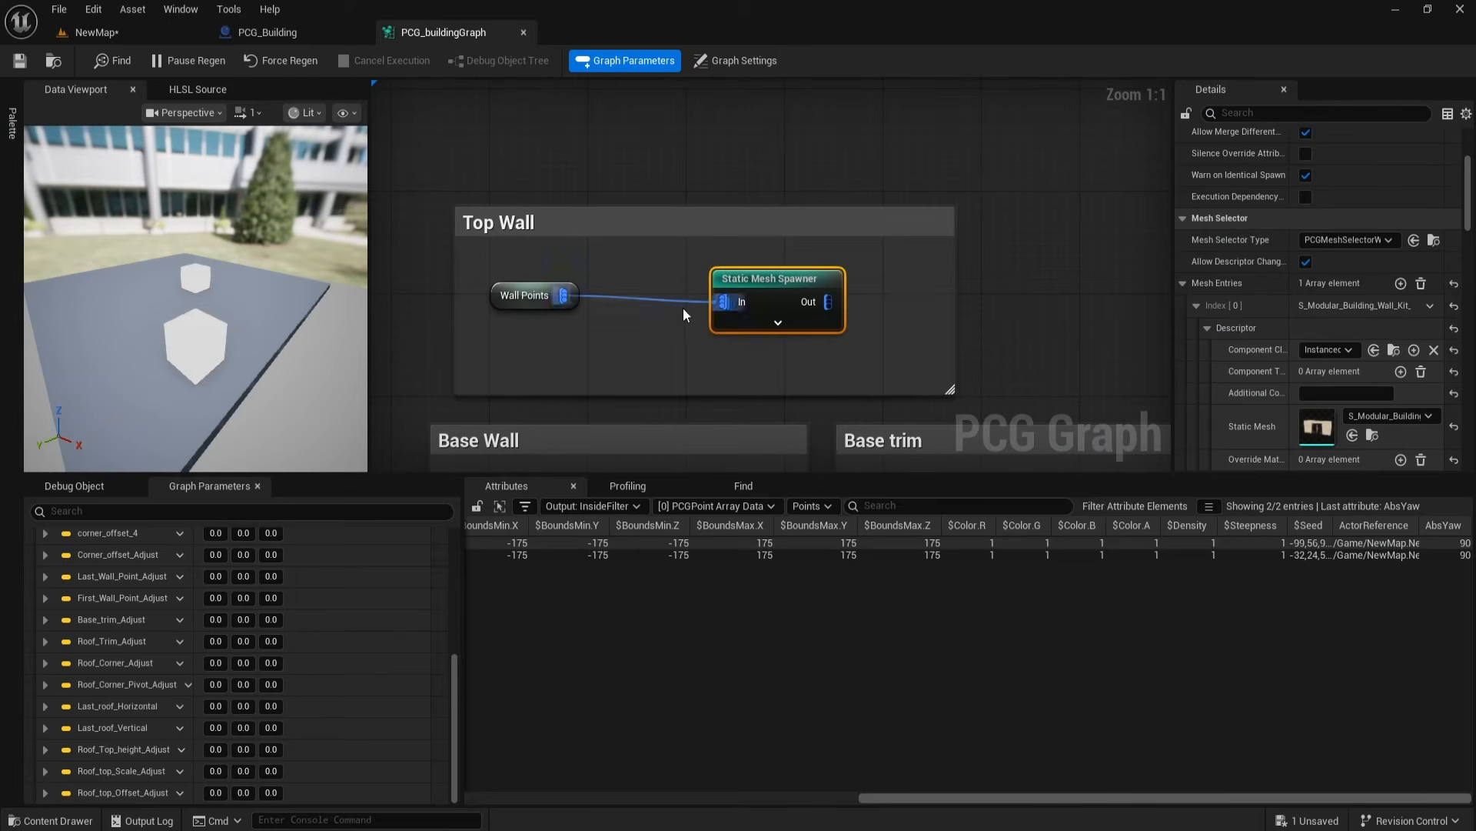
pyautogui.moveTo(769, 291); pyautogui.dragTo(807, 291)
pyautogui.moveTo(564, 295); pyautogui.dragTo(678, 280)
pyautogui.write('transform')
pyautogui.click(676, 567)
pyautogui.moveTo(807, 278); pyautogui.dragTo(829, 278)
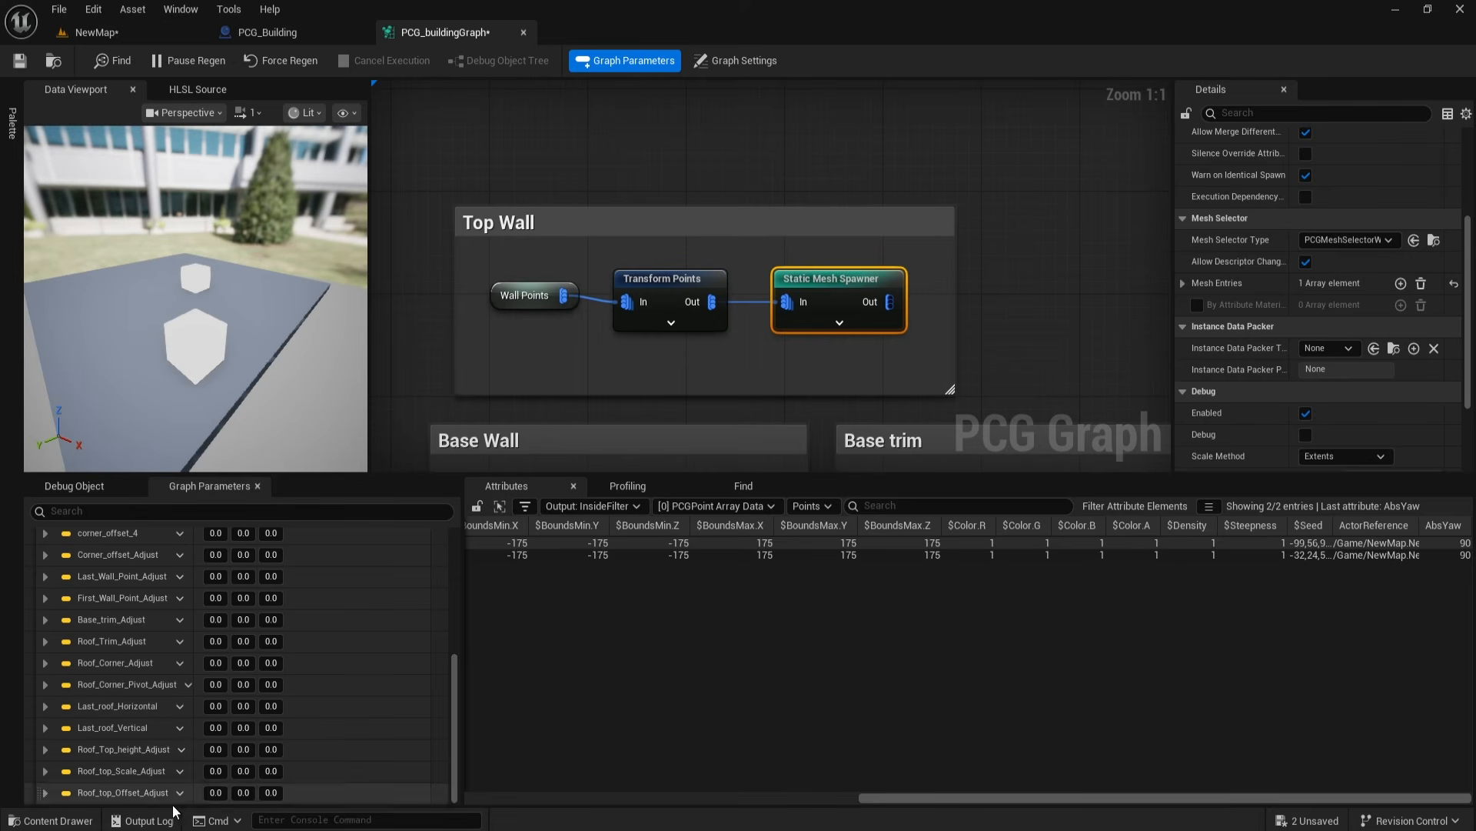
# Step: Add a graph parameter named Top_Floor_Height and set its type to Vector
pyautogui.scroll(3, 235, 596)
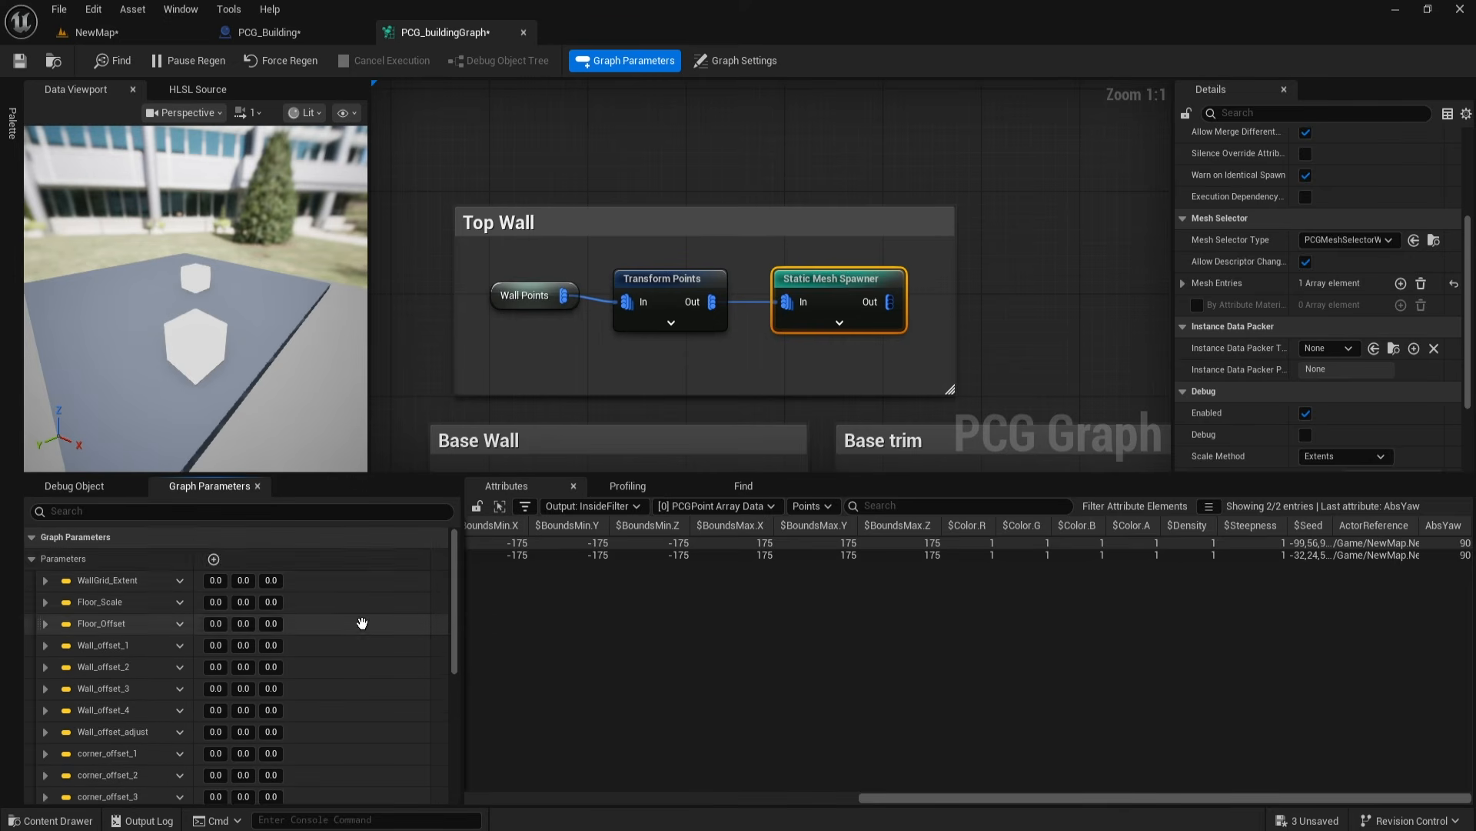
pyautogui.scroll(-1, 362, 646)
pyautogui.scroll(-3, 362, 671)
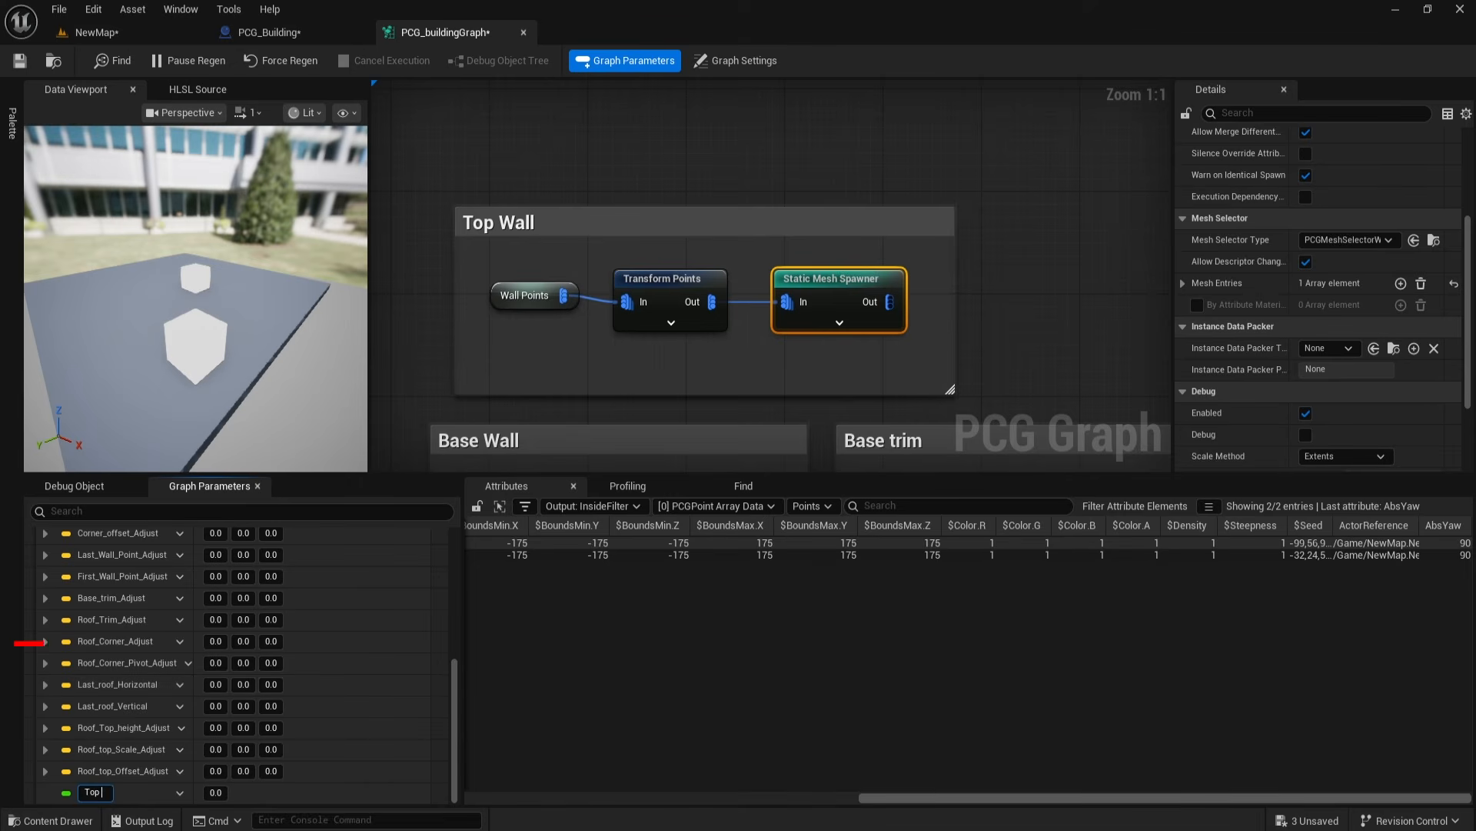
pyautogui.write('Height')
pyautogui.press('Return')
pyautogui.click(179, 792)
pyautogui.click(223, 499)
# Step: Feed a Top_Floor_Height getter into Offset Min and Offset Max of the Top Wall Transform Points, and save the regenerated graph
pyautogui.click(655, 244)
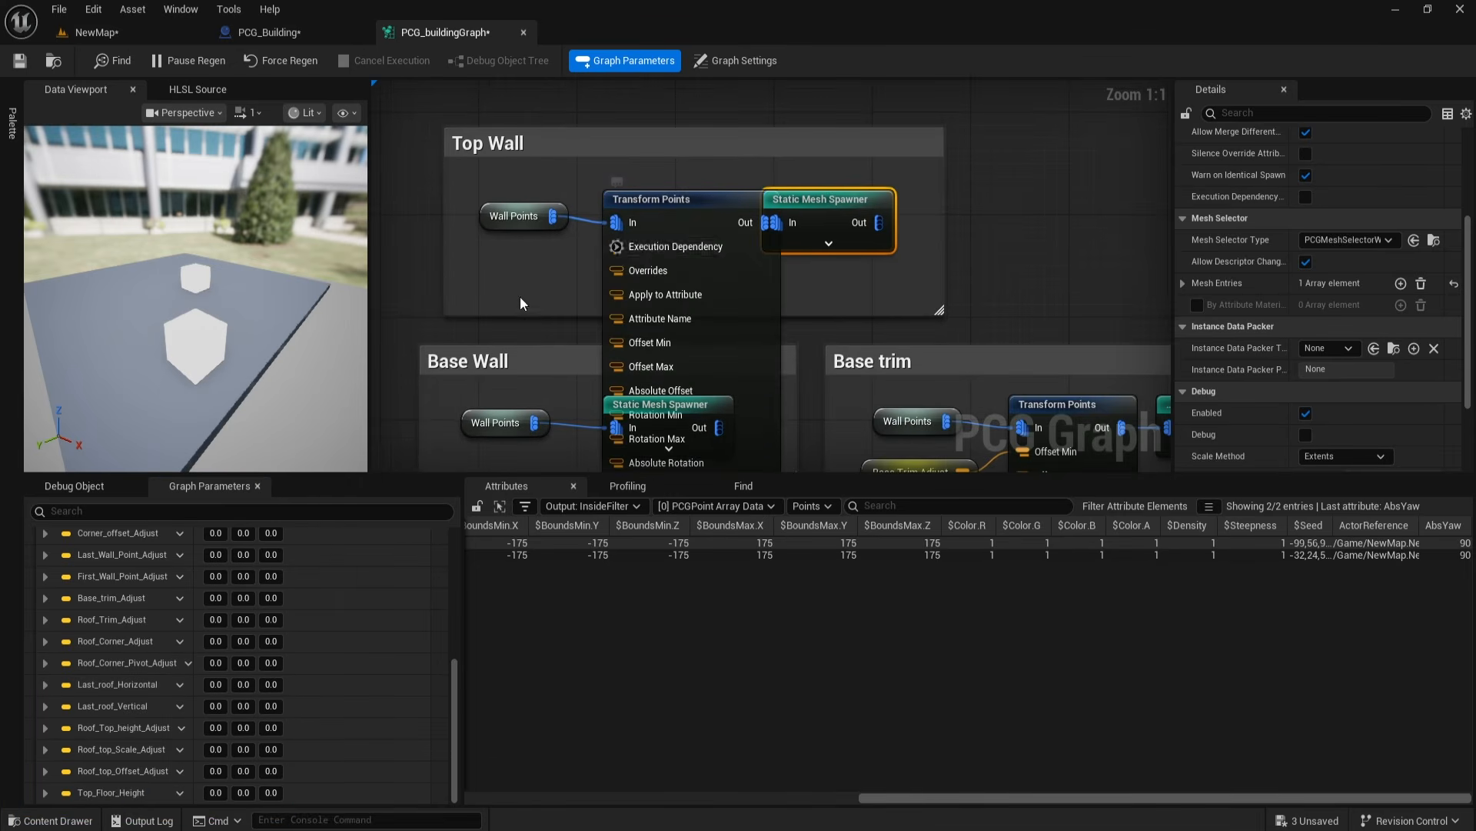
pyautogui.rightClick(504, 263)
pyautogui.write('top fl')
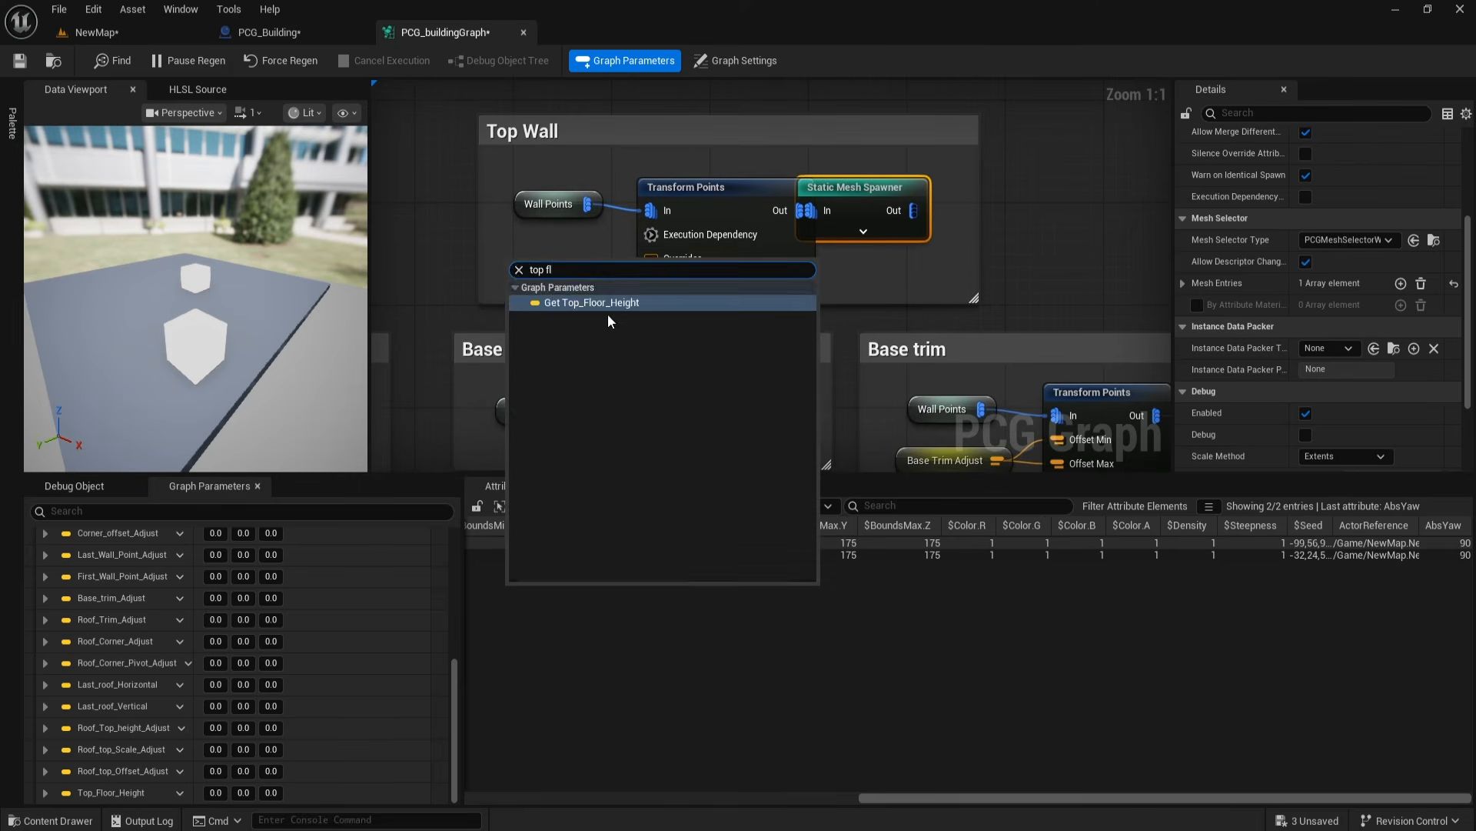
pyautogui.click(610, 318)
pyautogui.moveTo(664, 272); pyautogui.dragTo(667, 307, button='right')
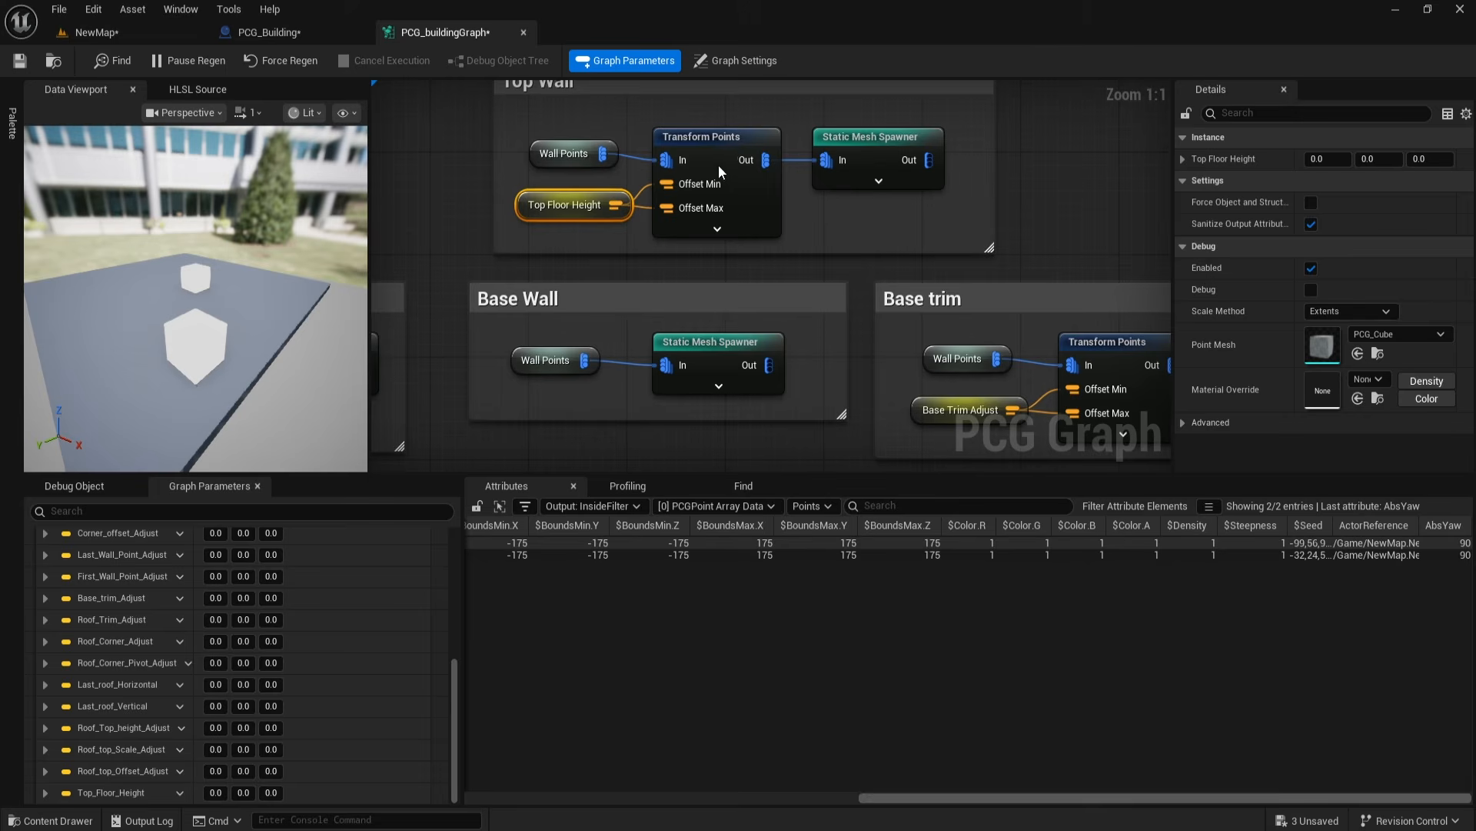
pyautogui.moveTo(723, 140); pyautogui.dragTo(735, 140)
pyautogui.moveTo(547, 209); pyautogui.dragTo(559, 209)
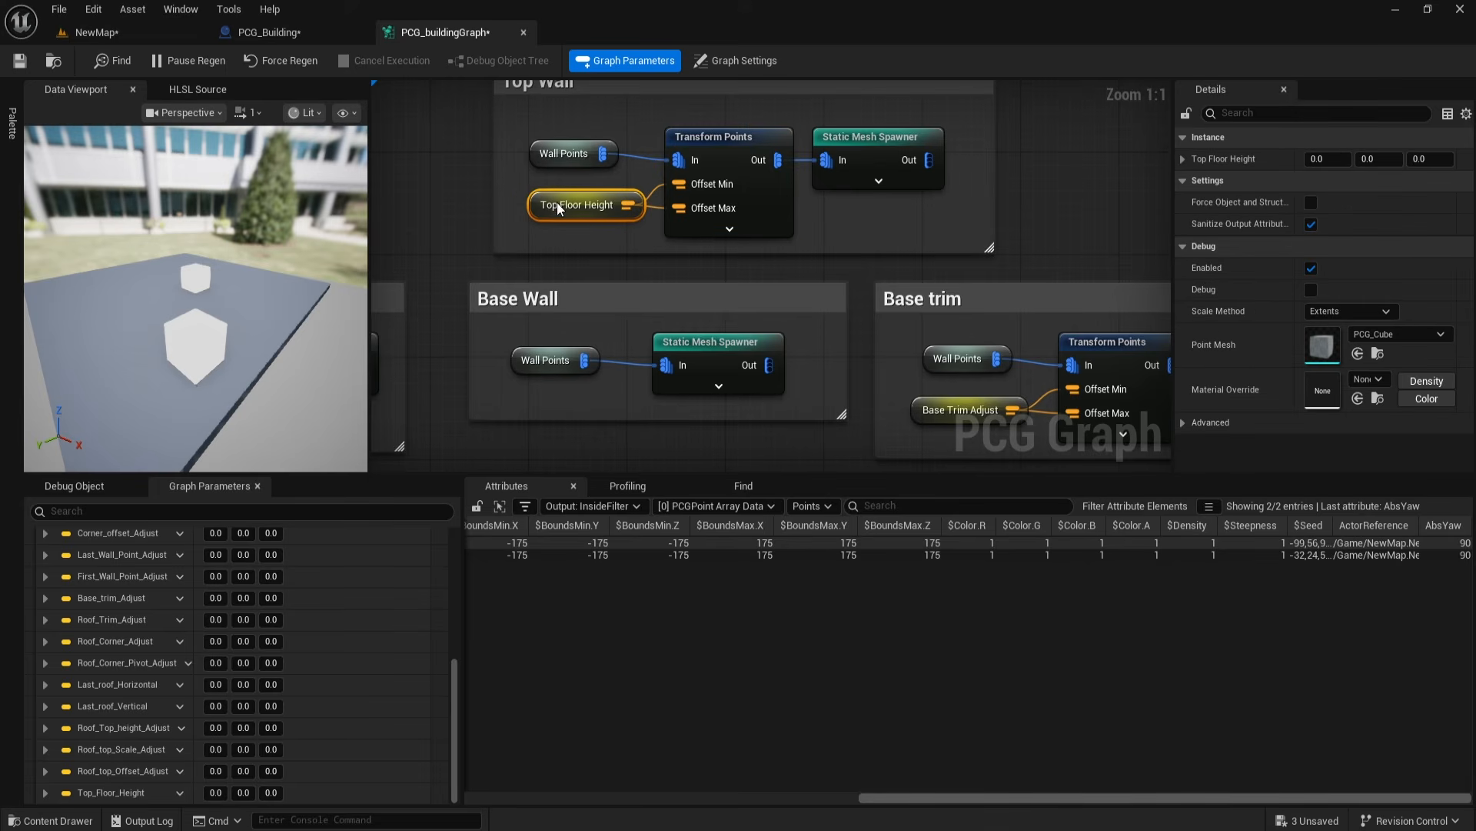
pyautogui.click(275, 62)
pyautogui.hotkey('ctrl', 's')
# Step: In PCG_Building, duplicate the Last_Wall_Point_Adjust Set Vector Parameter with its Graph Instance and place the copy below the roof nodes
pyautogui.click(265, 32)
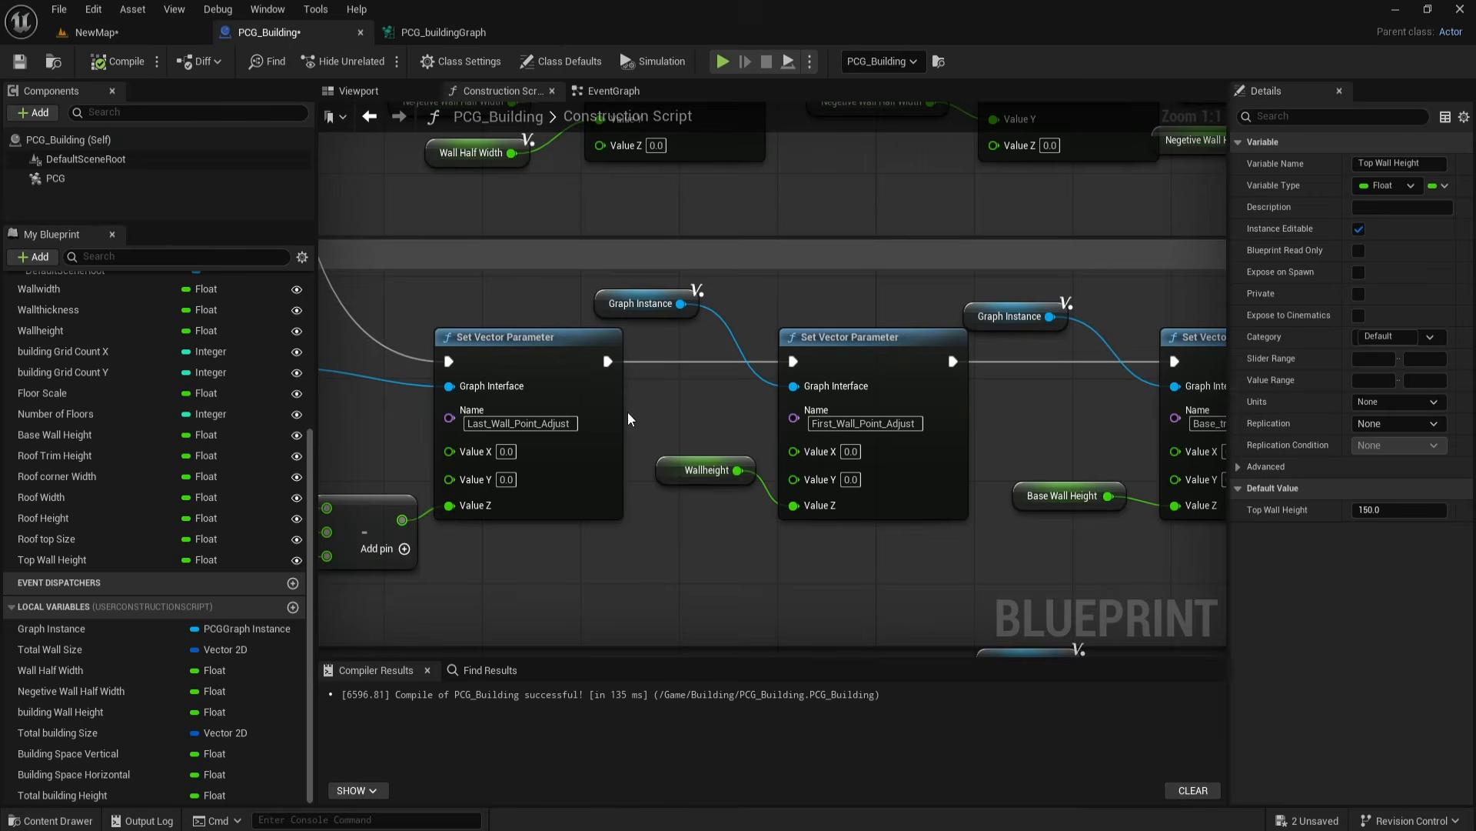
pyautogui.scroll(-3, 627, 409)
pyautogui.scroll(2, 552, 469)
pyautogui.moveTo(585, 446); pyautogui.dragTo(537, 287, button='right')
pyautogui.moveTo(774, 389); pyautogui.dragTo(665, 423, button='right')
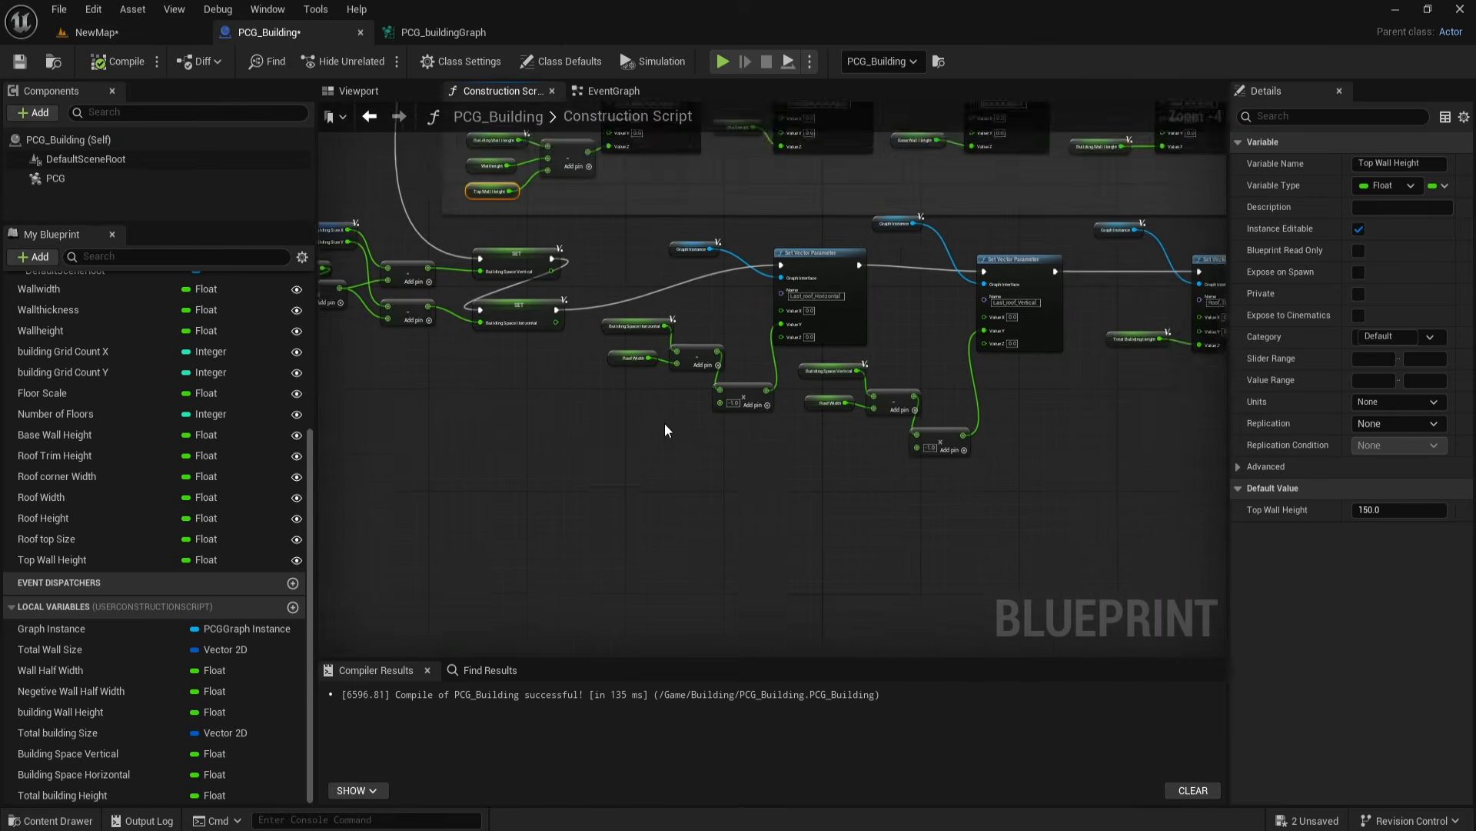
pyautogui.scroll(-2, 664, 425)
pyautogui.moveTo(840, 459); pyautogui.dragTo(778, 460, button='right')
pyautogui.moveTo(433, 489); pyautogui.dragTo(506, 500, button='right')
pyautogui.scroll(4, 624, 228)
pyautogui.moveTo(466, 335); pyautogui.dragTo(703, 383)
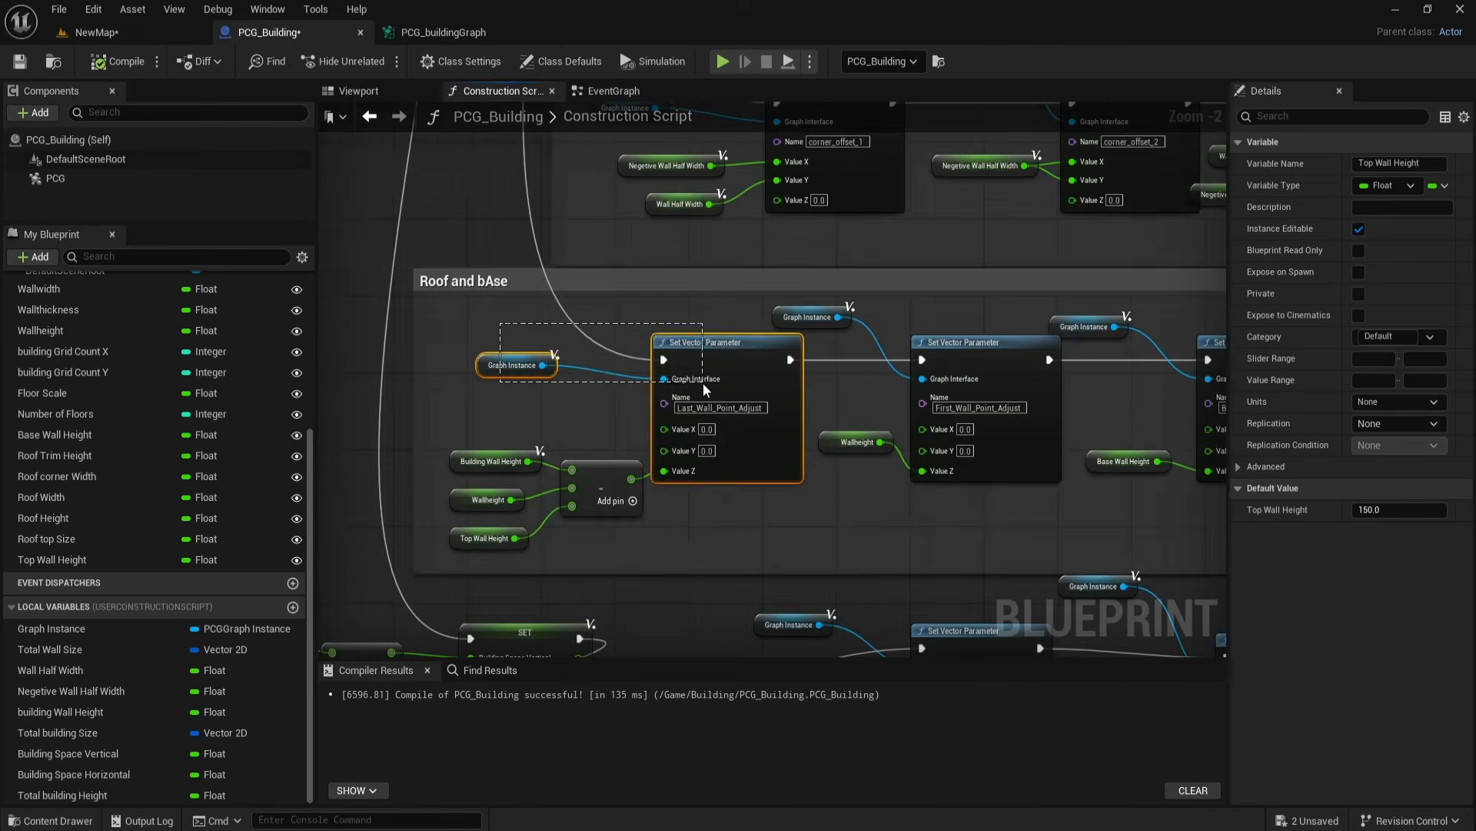
pyautogui.hotkey('ctrl', 'd')
pyautogui.scroll(-2, 822, 432)
pyautogui.moveTo(820, 432); pyautogui.dragTo(608, 486)
pyautogui.scroll(-1, 642, 465)
pyautogui.moveTo(1001, 480); pyautogui.dragTo(828, 529, button='right')
pyautogui.scroll(-1, 569, 561)
# Step: Space out the lowest row of roof nodes from their neighbours and wrap it in a comment named Roof 2
pyautogui.moveTo(353, 419); pyautogui.dragTo(1137, 554)
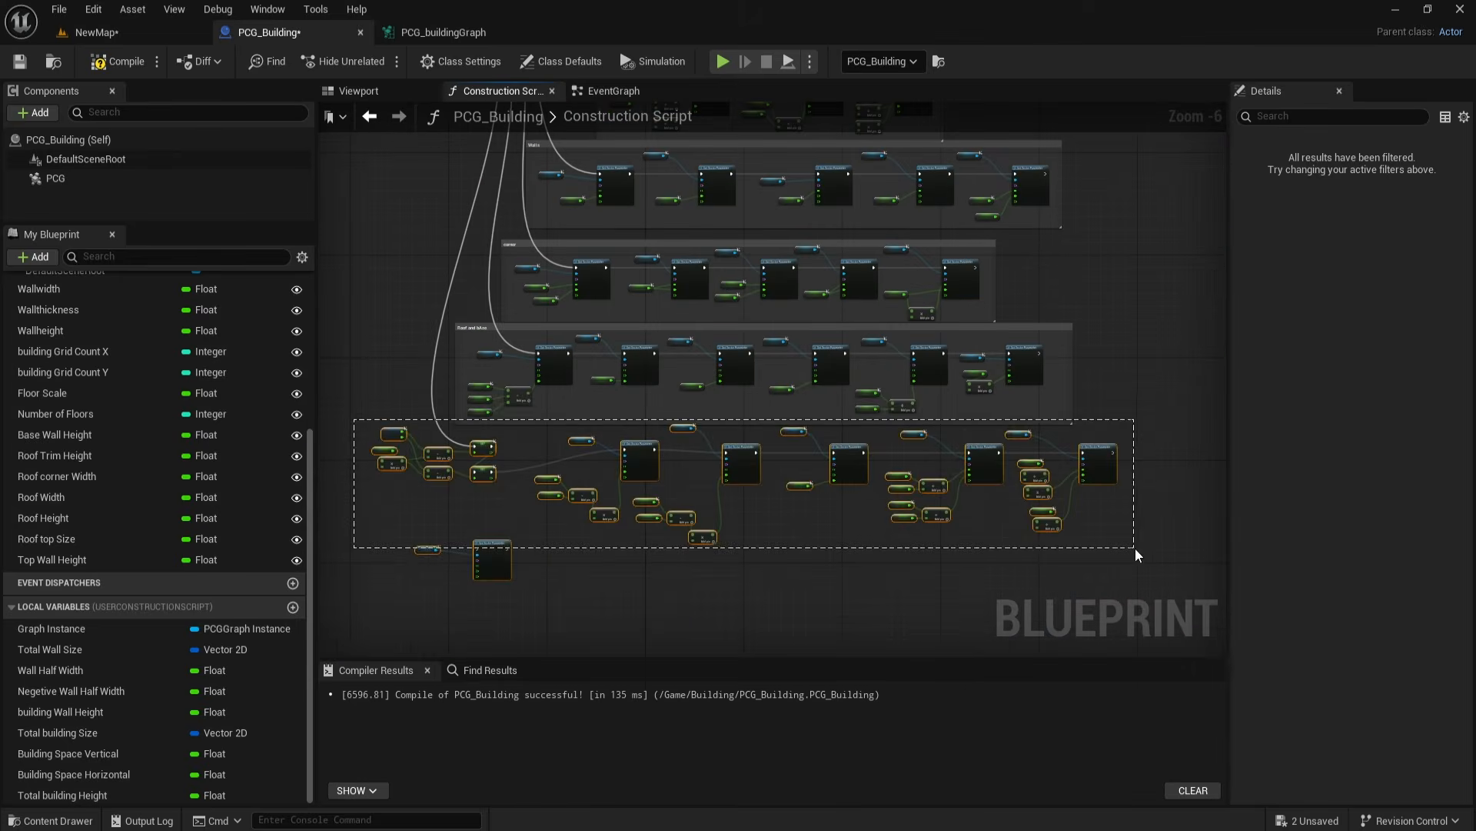
pyautogui.moveTo(1107, 453); pyautogui.dragTo(1107, 479)
pyautogui.moveTo(407, 559); pyautogui.dragTo(521, 633)
pyautogui.moveTo(500, 576); pyautogui.dragTo(508, 618)
pyautogui.moveTo(355, 439); pyautogui.dragTo(1134, 578)
pyautogui.press('c')
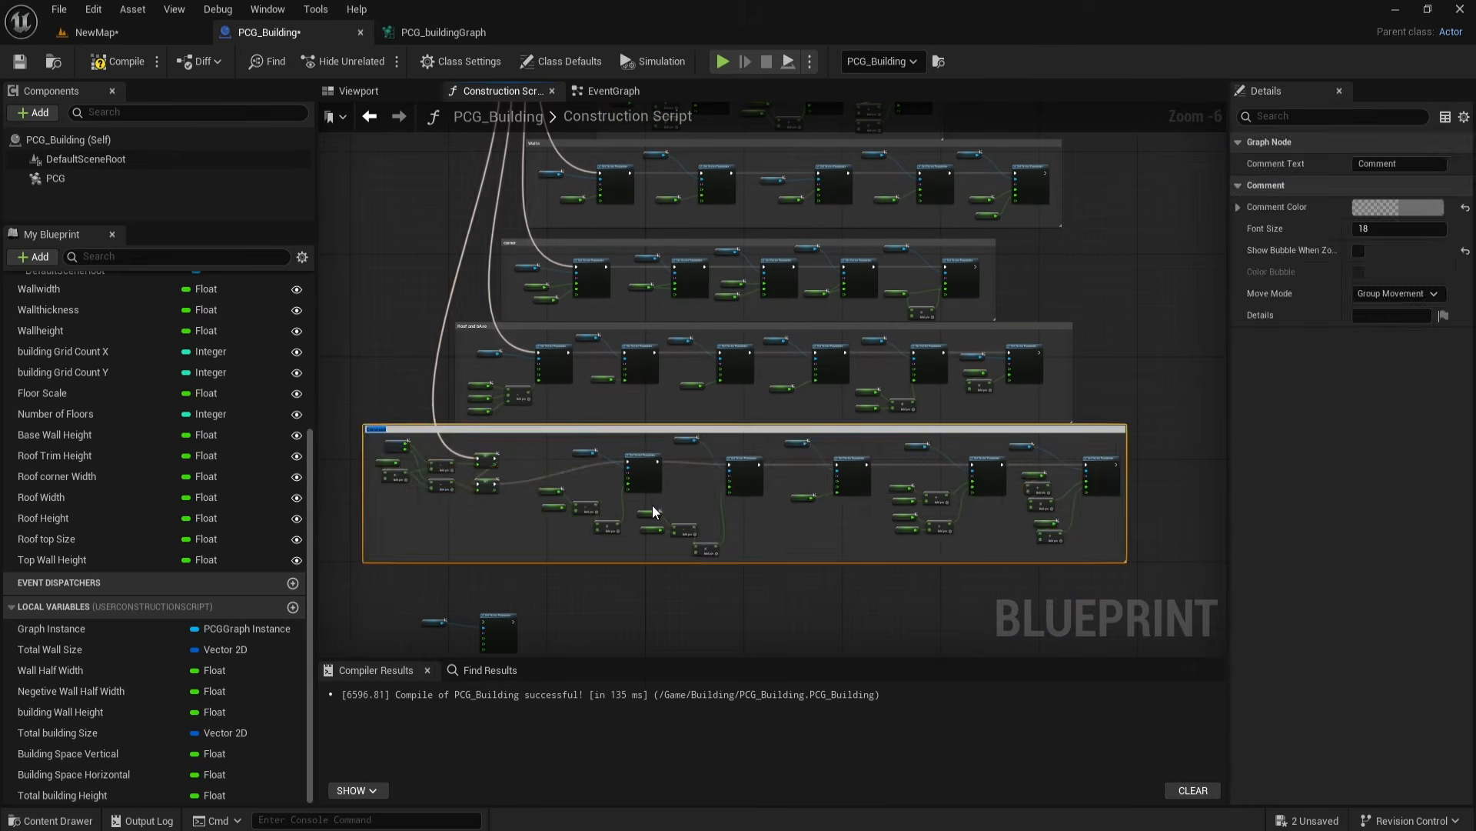
pyautogui.scroll(5, 558, 513)
pyautogui.write('Roof 2')
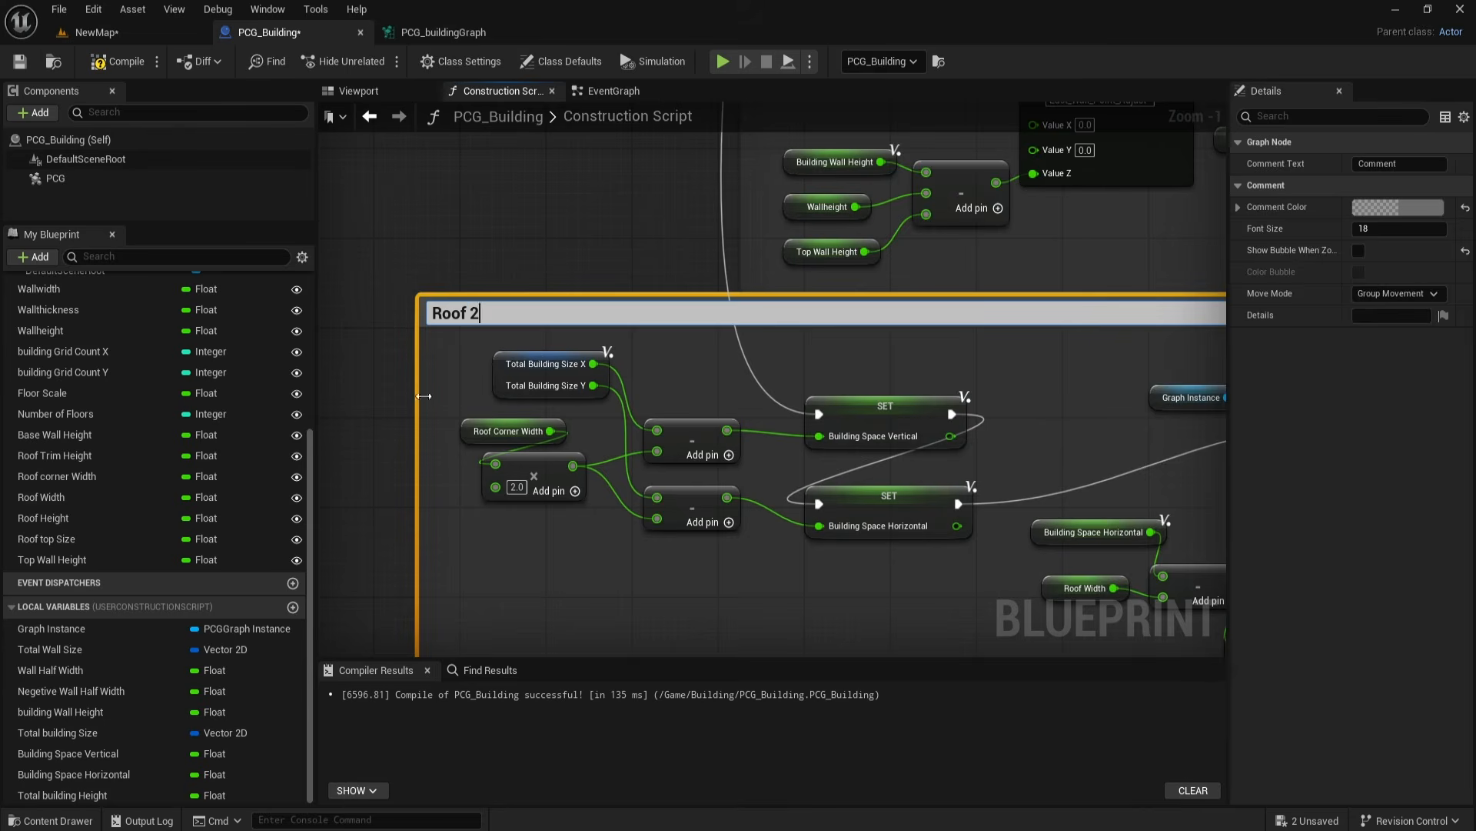
pyautogui.press('Return')
# Step: Rename the "Roof and bAse" comment as "Roof corner and bAse"
pyautogui.scroll(-3, 538, 404)
pyautogui.moveTo(569, 357); pyautogui.dragTo(617, 364)
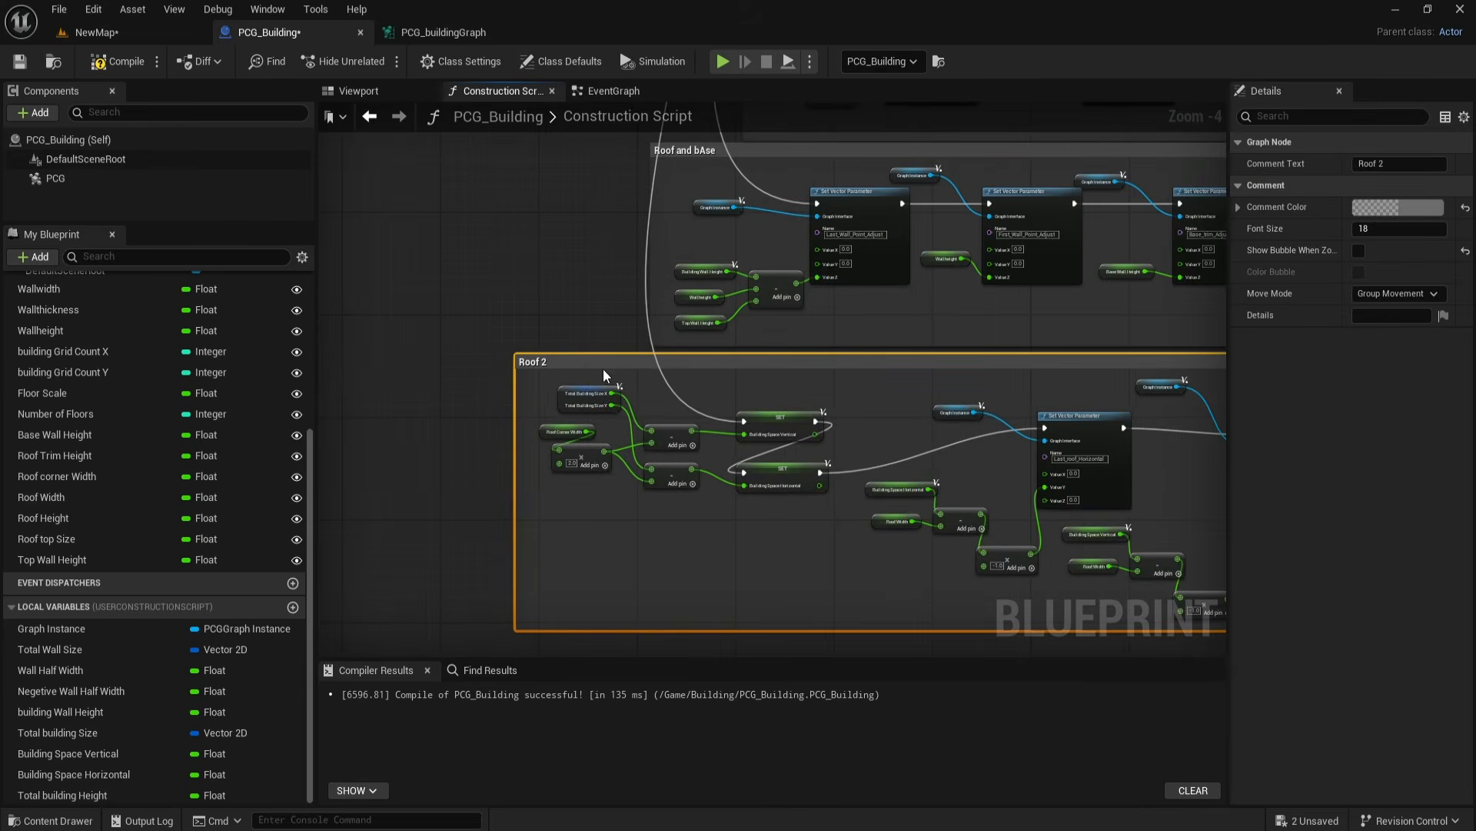
pyautogui.moveTo(682, 173); pyautogui.dragTo(685, 203, button='right')
pyautogui.doubleClick(686, 200)
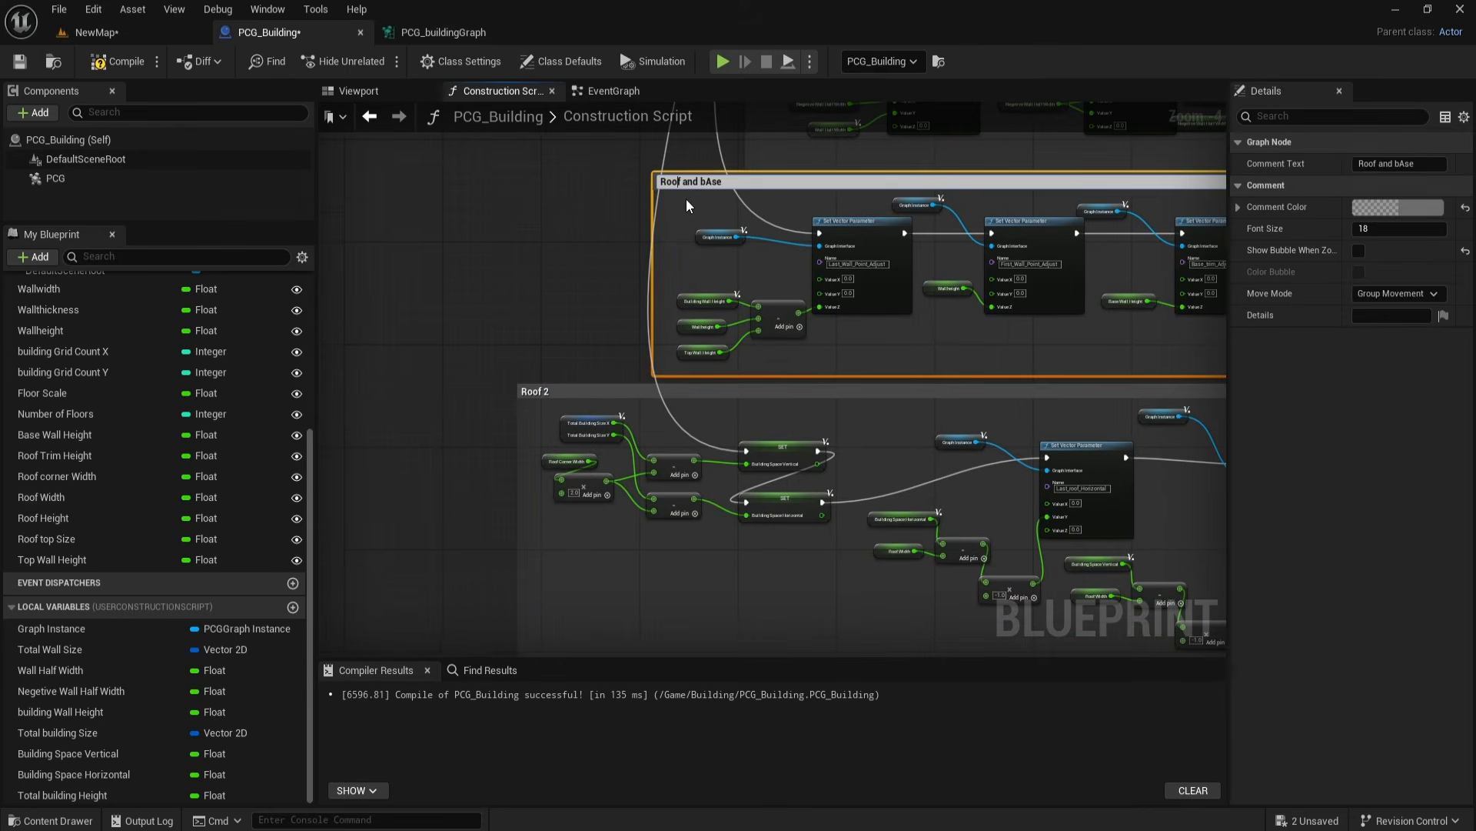
pyautogui.write('corner')
pyautogui.press('Return')
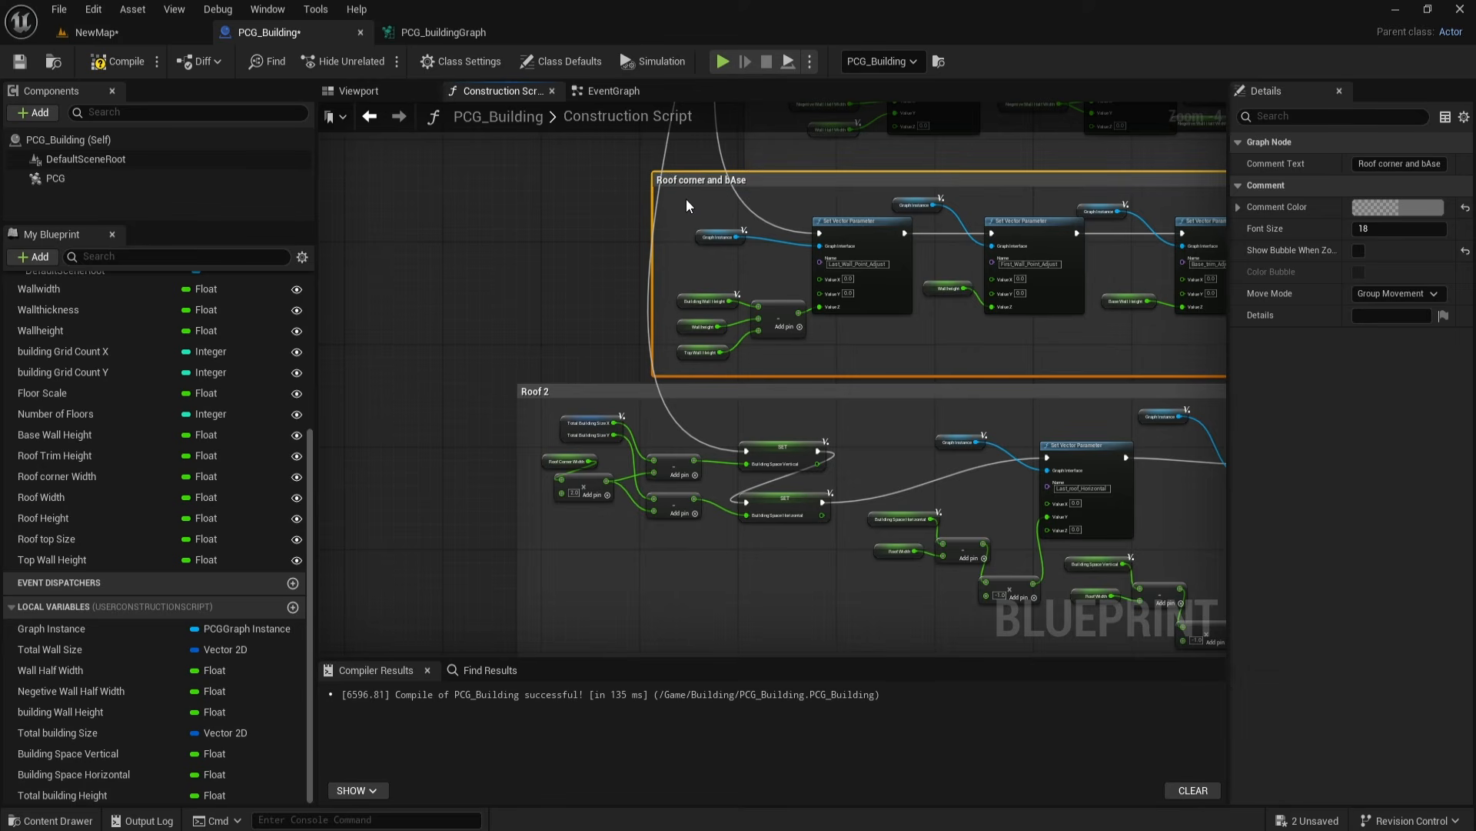
# Step: Rename the Roof 2 comment as "Roof horizontal and Vertical"
pyautogui.moveTo(573, 445); pyautogui.dragTo(461, 380, button='right')
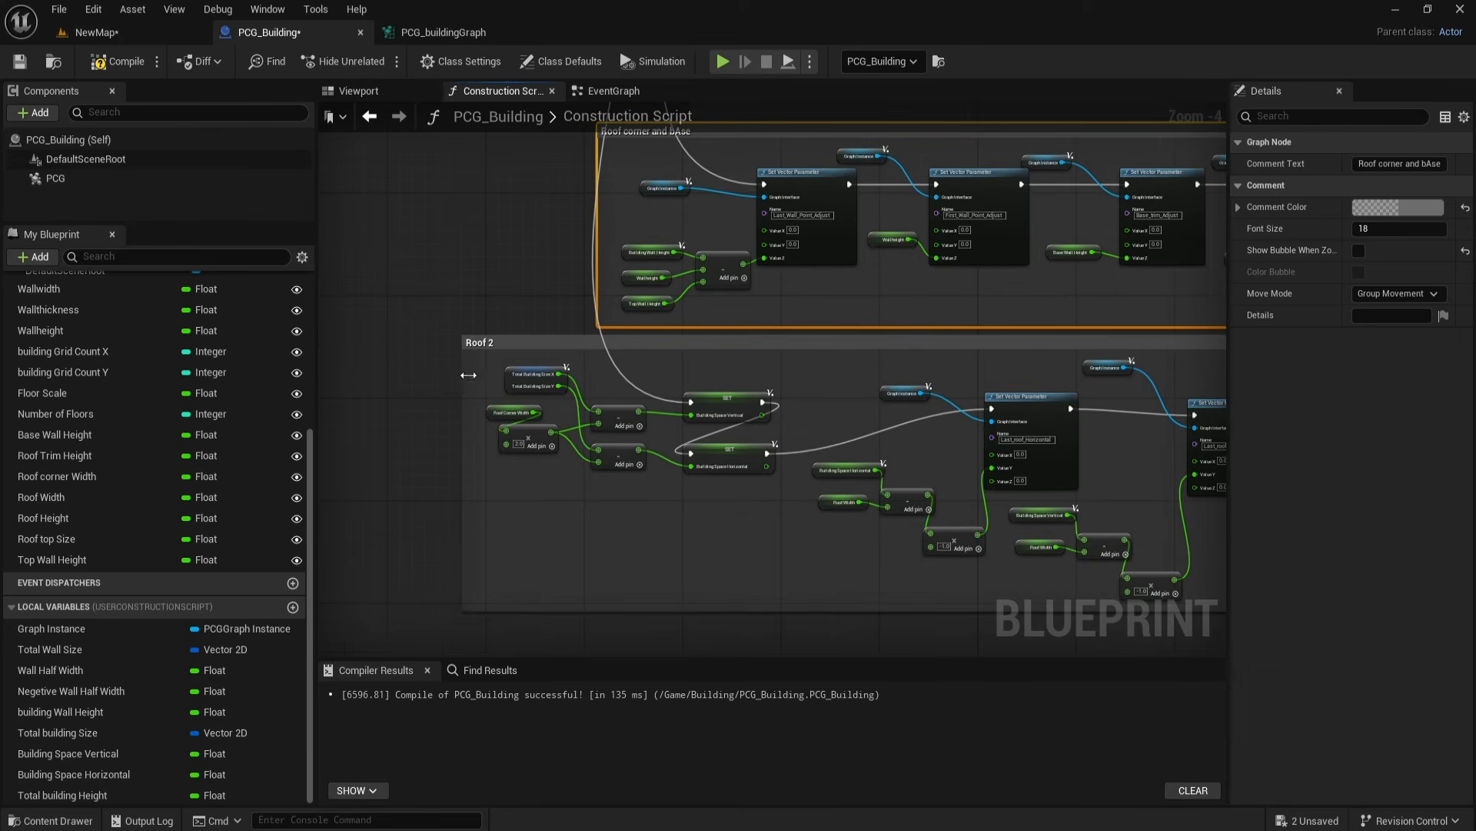
pyautogui.click(411, 429)
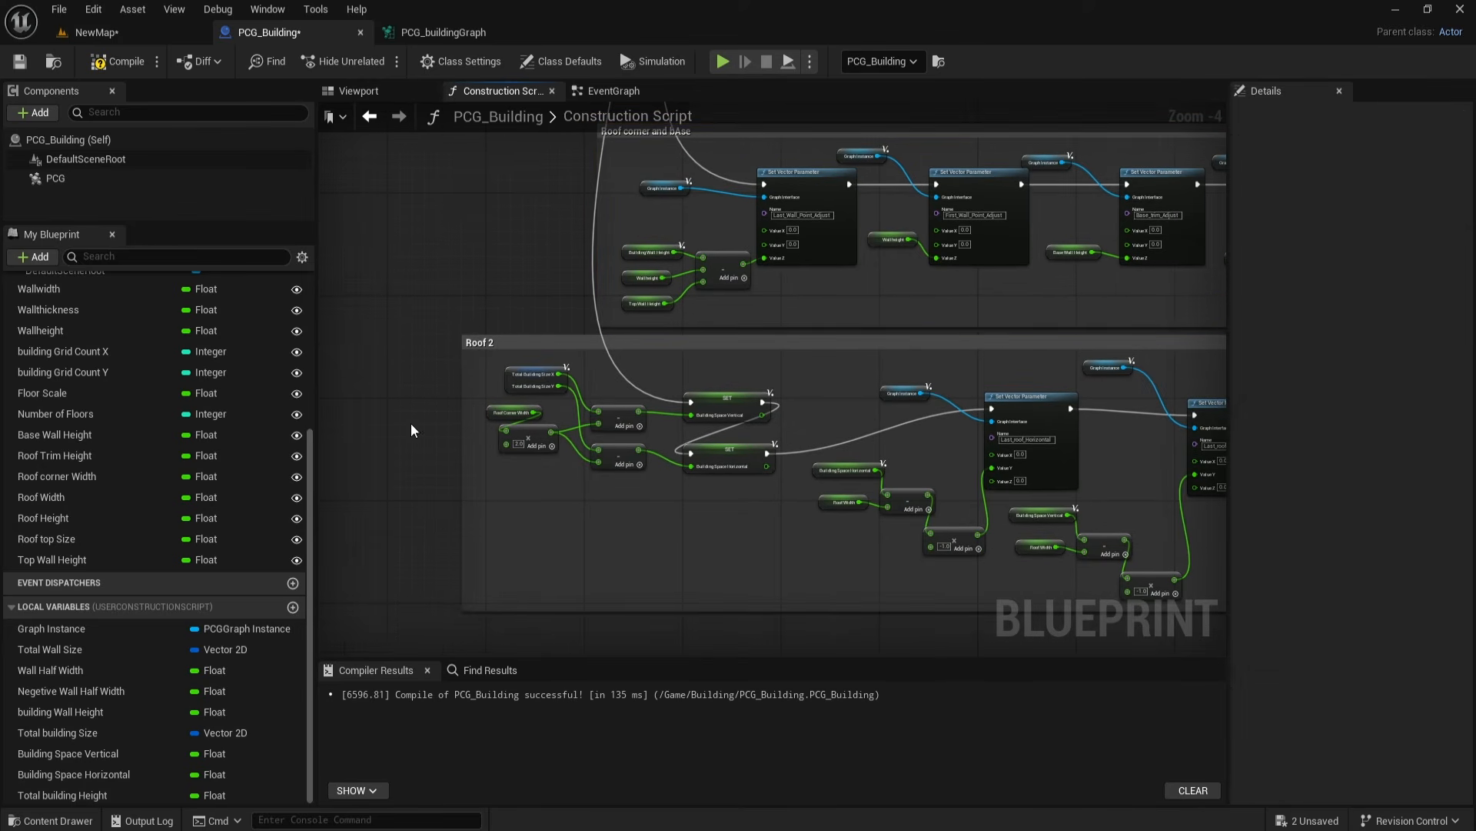
pyautogui.click(495, 357)
pyautogui.doubleClick(513, 343)
pyautogui.press('BackSpace')
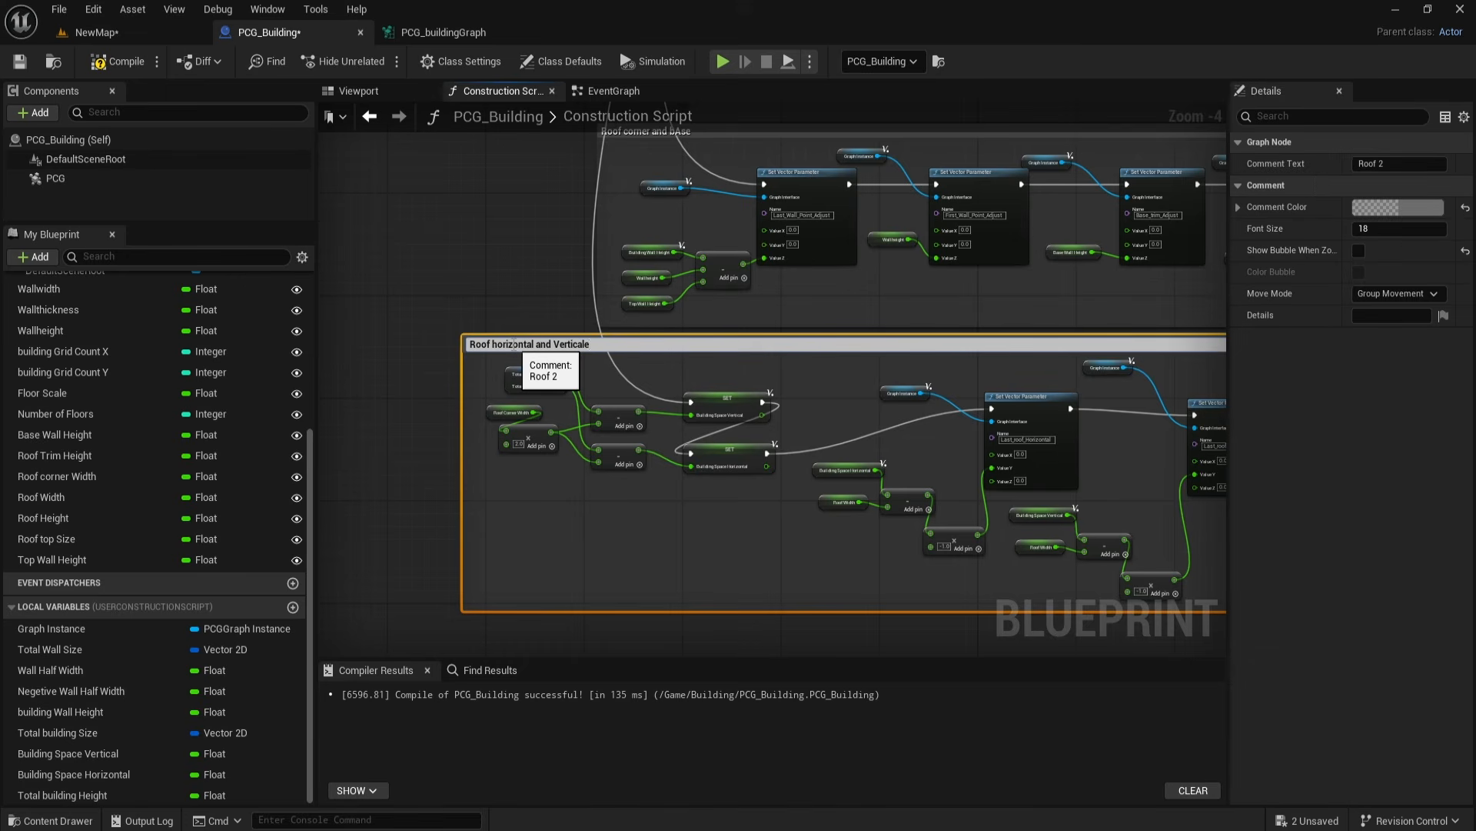
pyautogui.press('BackSpace')
pyautogui.press('Return')
pyautogui.click(435, 405)
# Step: Reposition the duplicated Set Vector Parameter pair below the roof comment and wire an execution branch from the upper nodes into it
pyautogui.moveTo(451, 460); pyautogui.dragTo(478, 348, button='right')
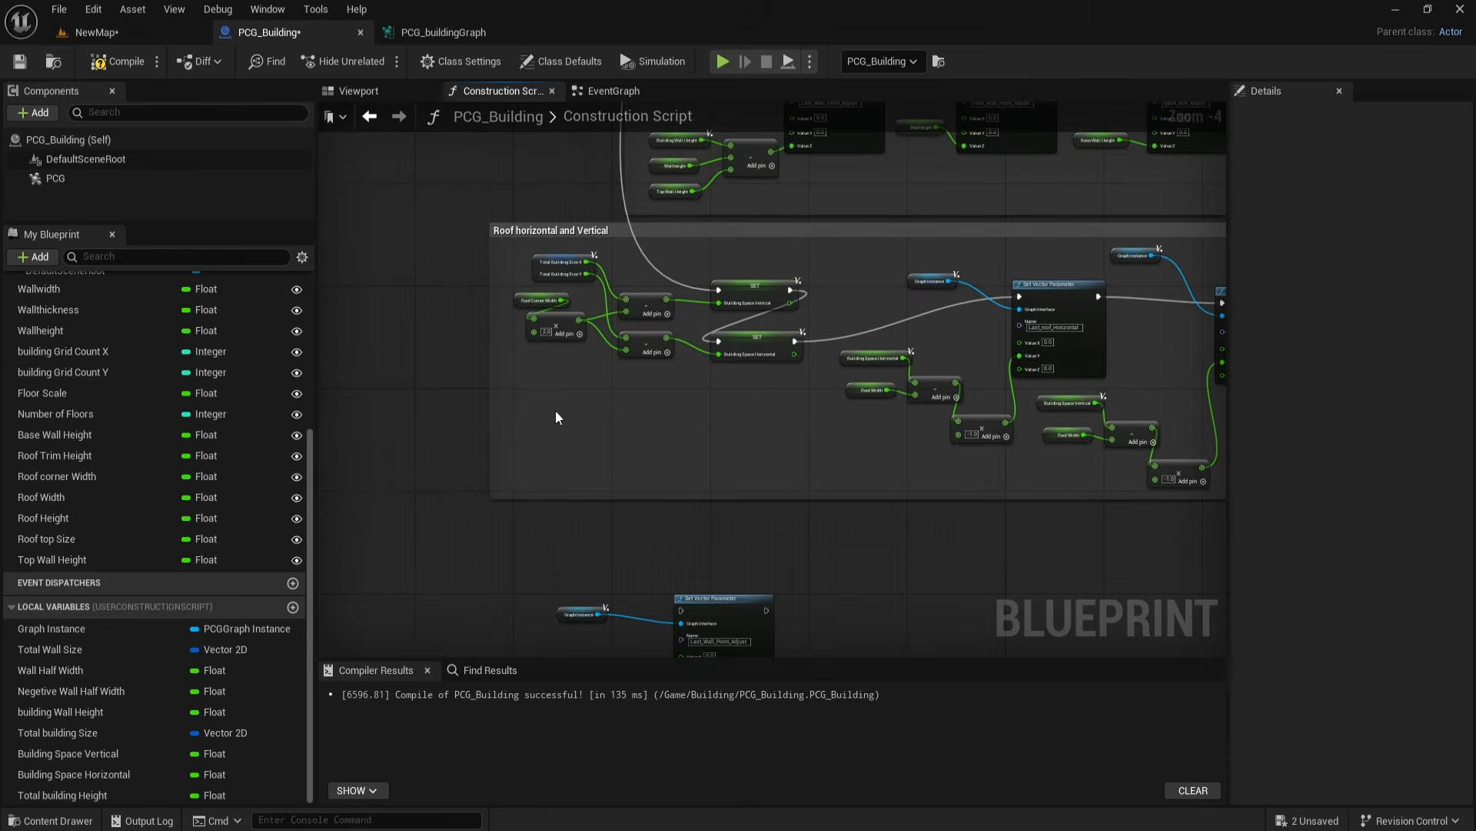
pyautogui.moveTo(565, 619); pyautogui.dragTo(583, 592)
pyautogui.moveTo(692, 624); pyautogui.dragTo(695, 629)
pyautogui.moveTo(716, 606); pyautogui.dragTo(550, 541)
pyautogui.moveTo(431, 185); pyautogui.dragTo(598, 199, button='right')
pyautogui.click(542, 167)
pyautogui.moveTo(539, 165); pyautogui.dragTo(698, 481)
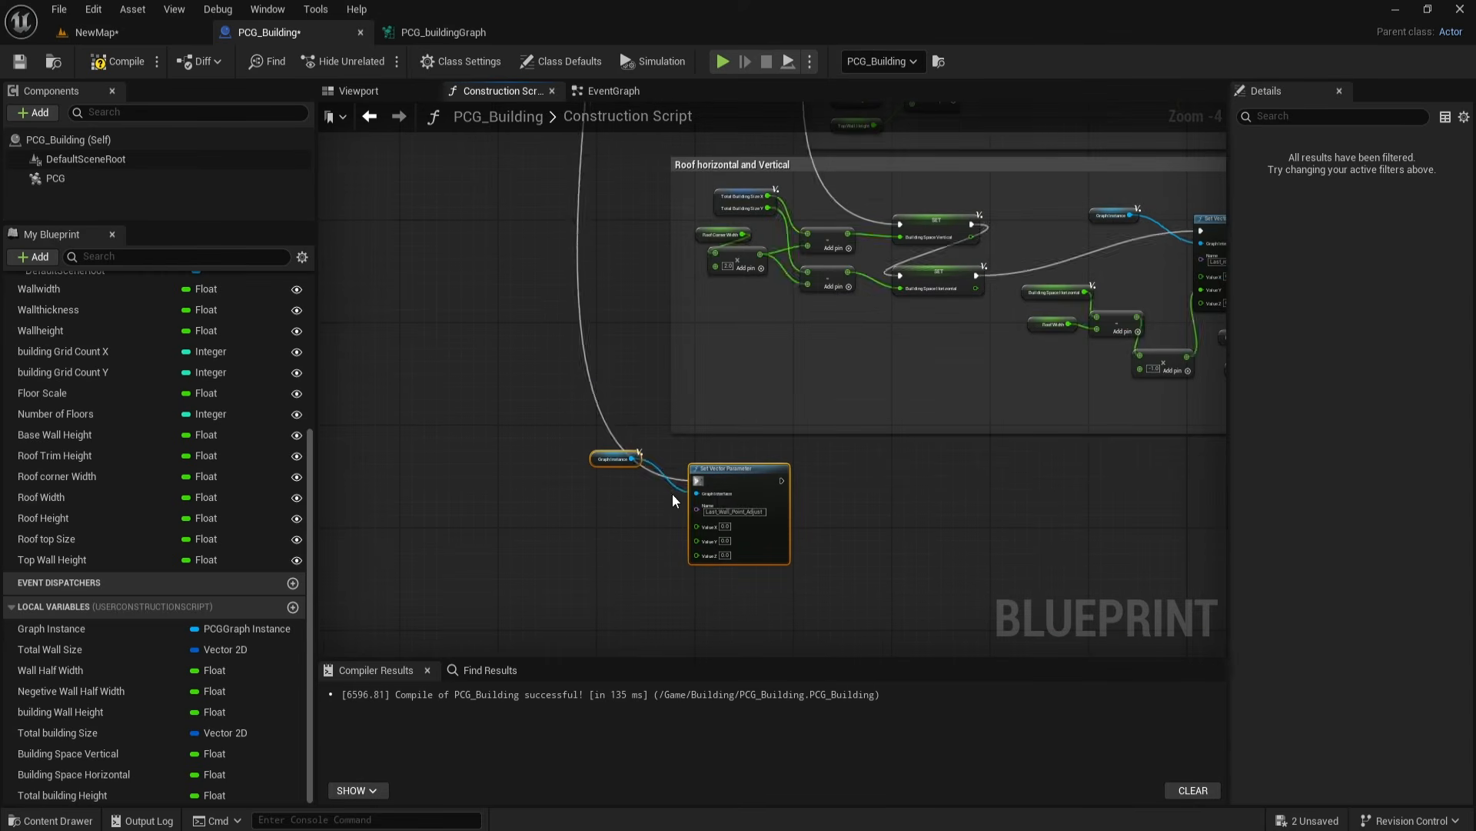
pyautogui.moveTo(672, 496); pyautogui.dragTo(520, 620, button='right')
pyautogui.doubleClick(572, 233)
pyautogui.moveTo(569, 233); pyautogui.dragTo(715, 188)
# Step: Set the duplicated Set Vector Parameter's Name to Top_Floor_Height, matching the parameter in PCG_buildingGraph
pyautogui.moveTo(538, 615); pyautogui.dragTo(493, 153, button='right')
pyautogui.scroll(4, 702, 530)
pyautogui.moveTo(619, 451); pyautogui.dragTo(680, 394, button='right')
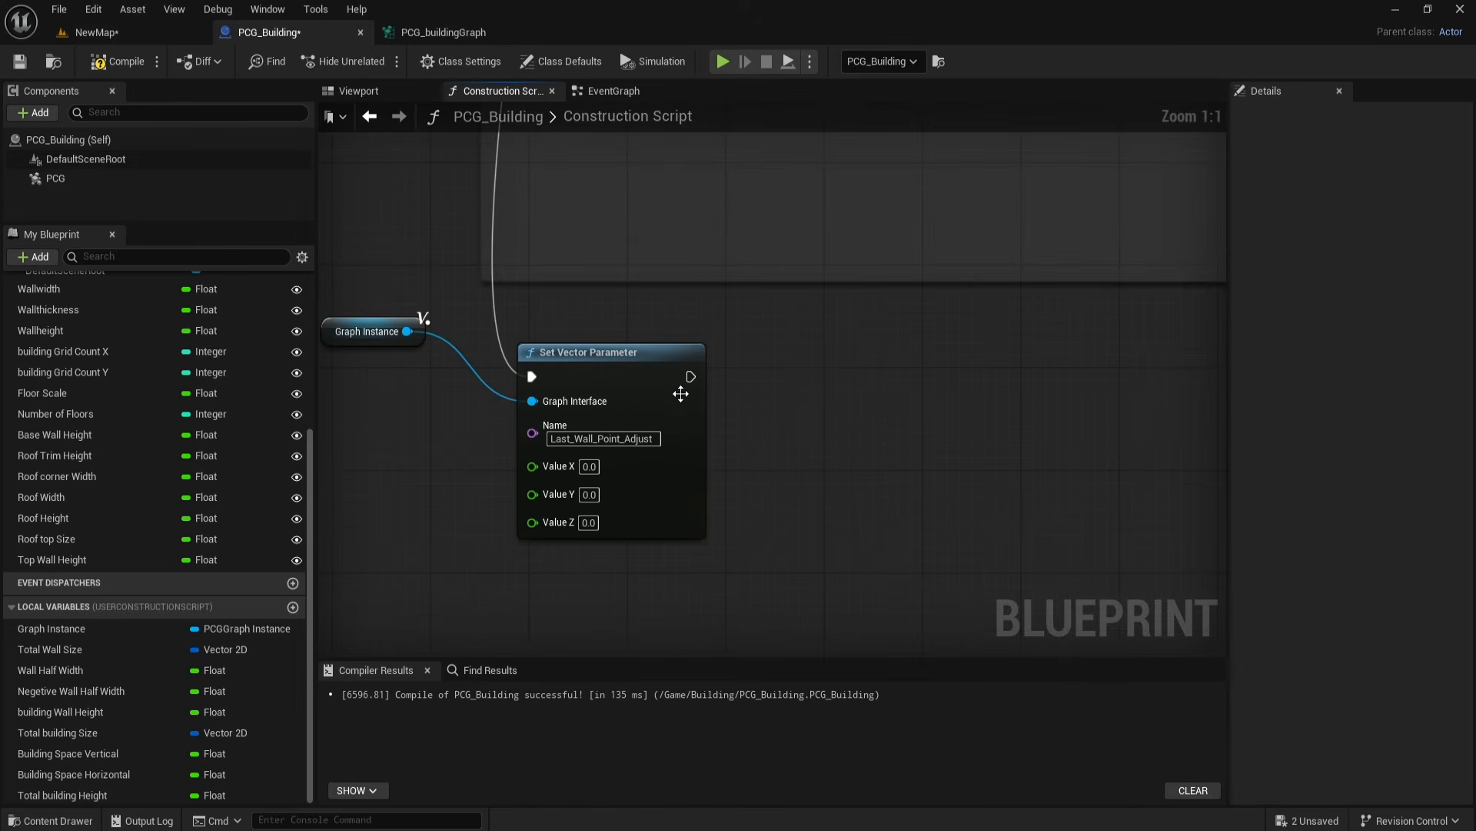
pyautogui.moveTo(654, 376); pyautogui.dragTo(628, 351)
pyautogui.moveTo(669, 427); pyautogui.dragTo(786, 420, button='right')
pyautogui.click(443, 33)
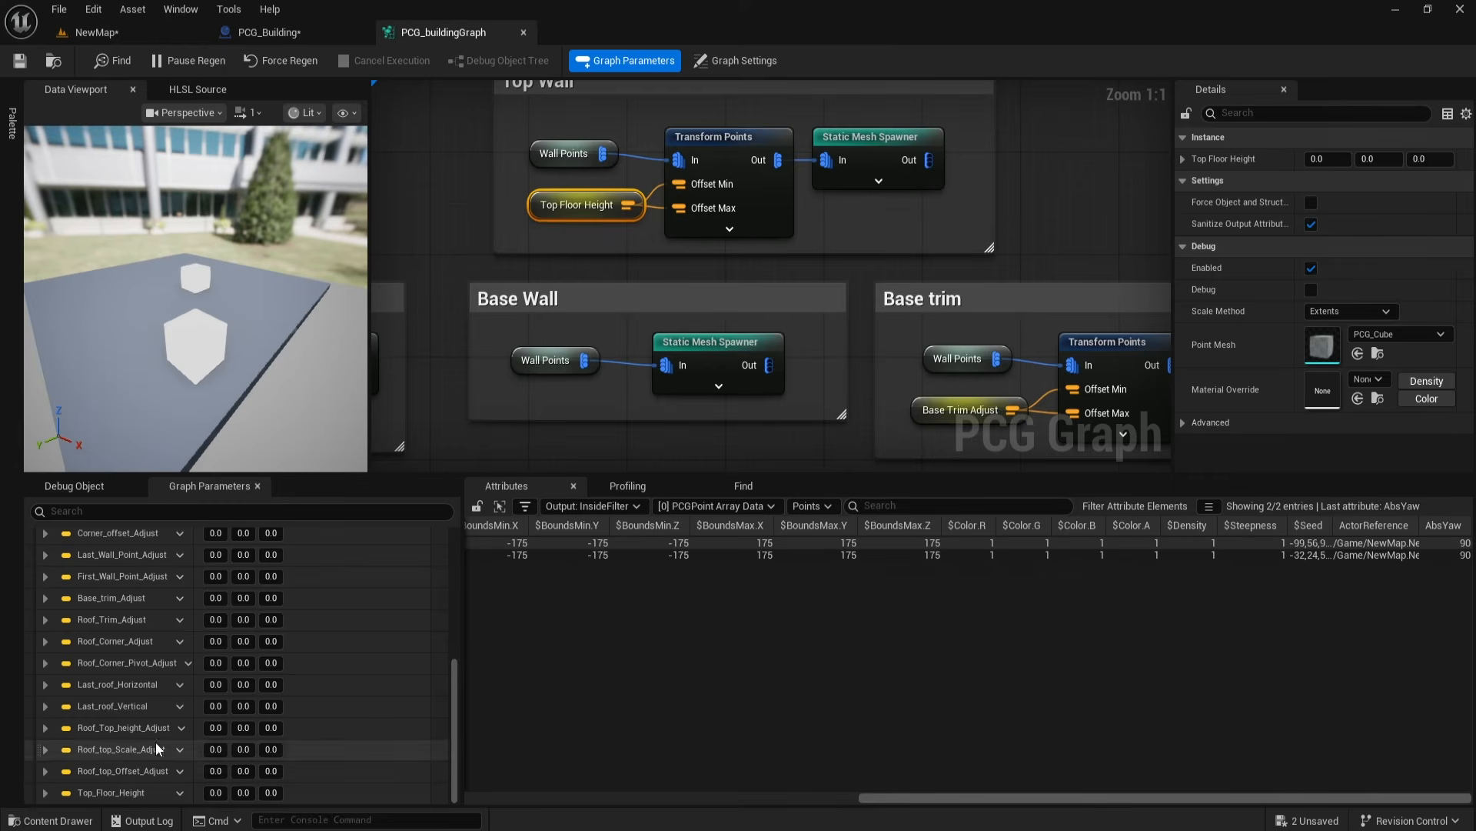
pyautogui.click(269, 32)
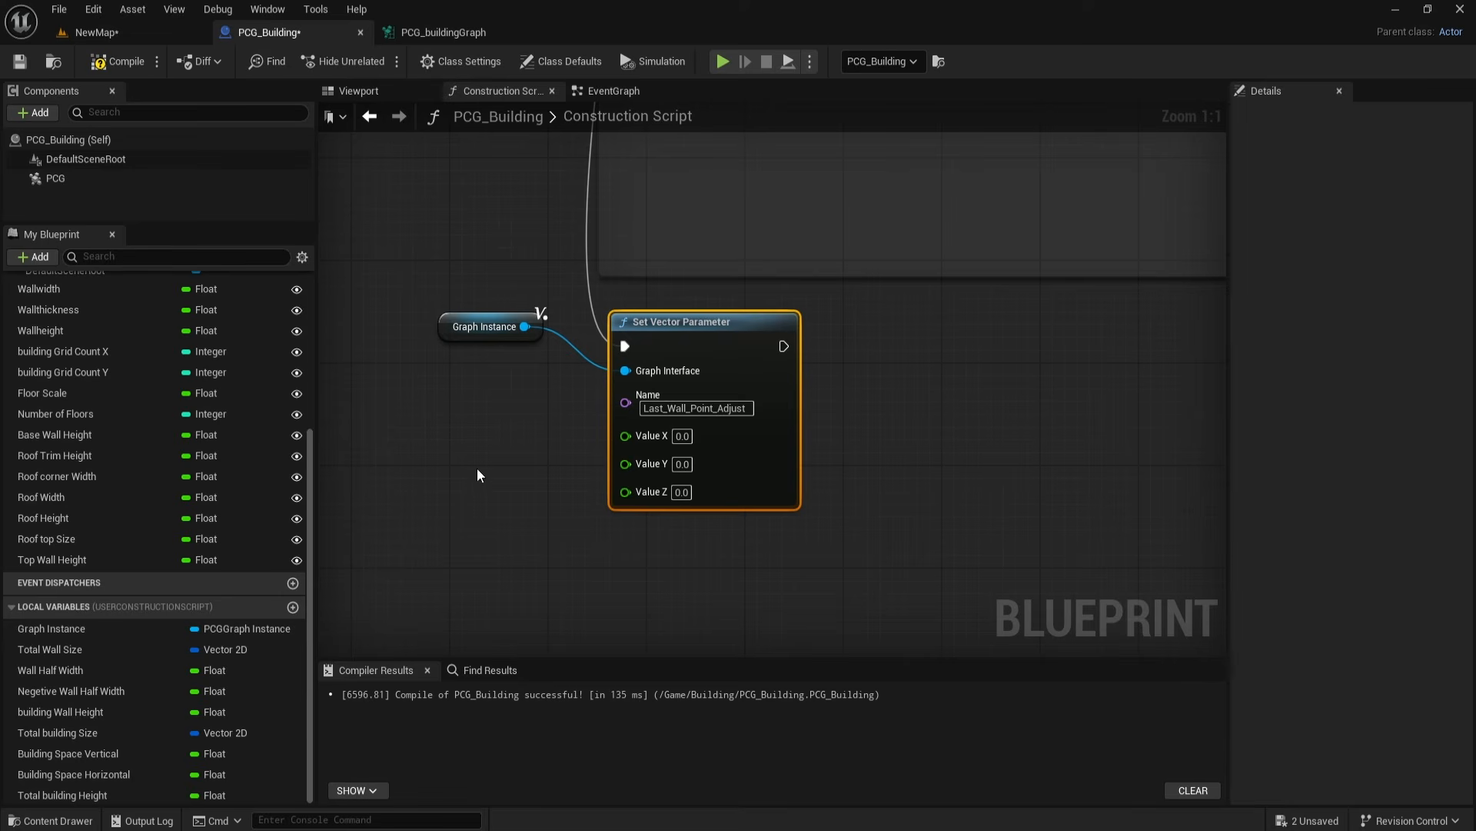
pyautogui.click(653, 411)
pyautogui.write('Top_Floor_Height')
pyautogui.click(559, 530)
pyautogui.moveTo(463, 467); pyautogui.dragTo(592, 528, button='right')
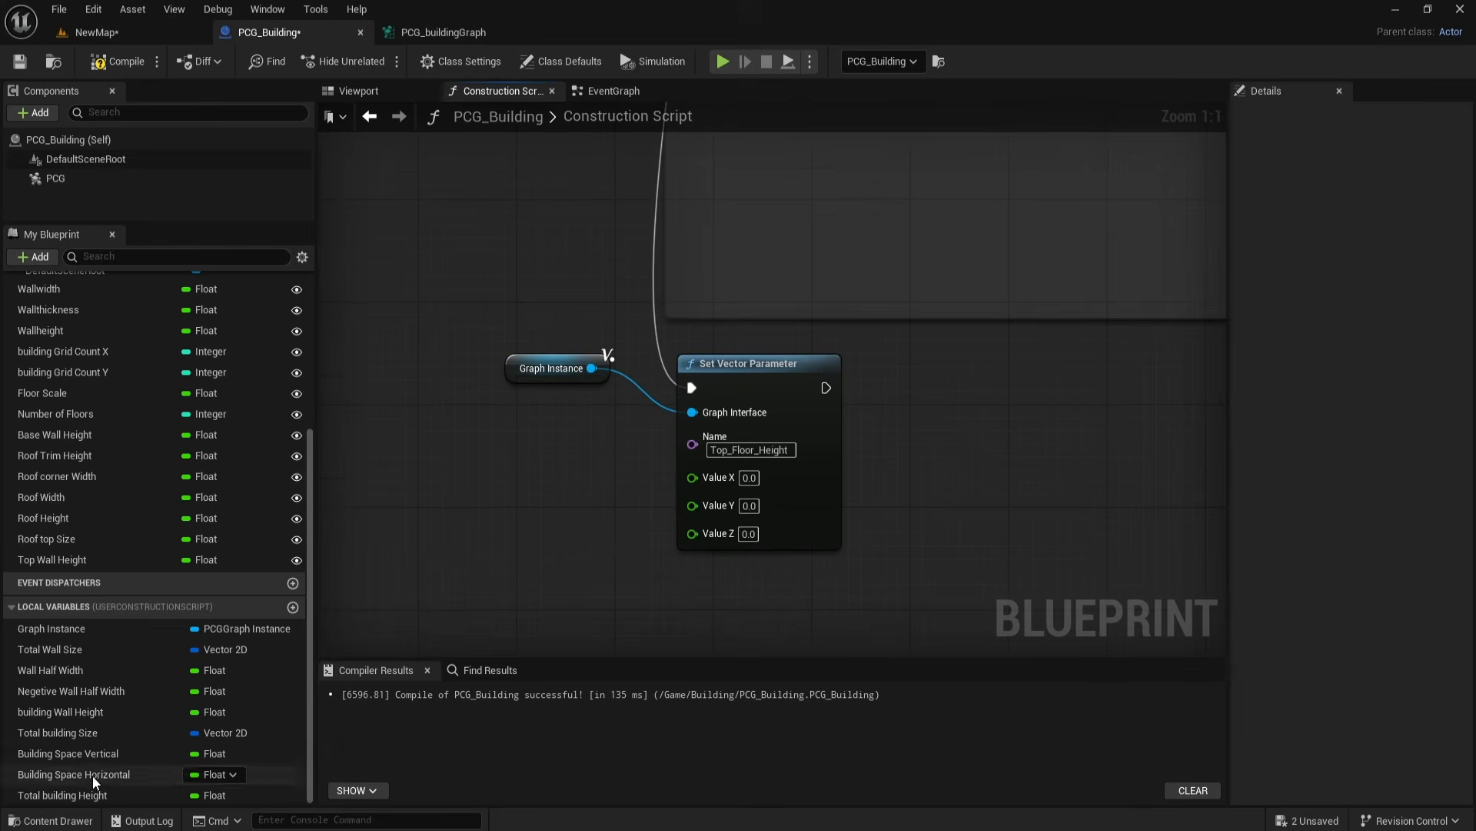
# Step: Subtract Top Wall Height from Wall Half Width and connect the result to Value Z of the Top_Floor_Height node
pyautogui.click(70, 676)
pyautogui.moveTo(72, 676); pyautogui.dragTo(599, 506)
pyautogui.click(531, 478)
pyautogui.write('-')
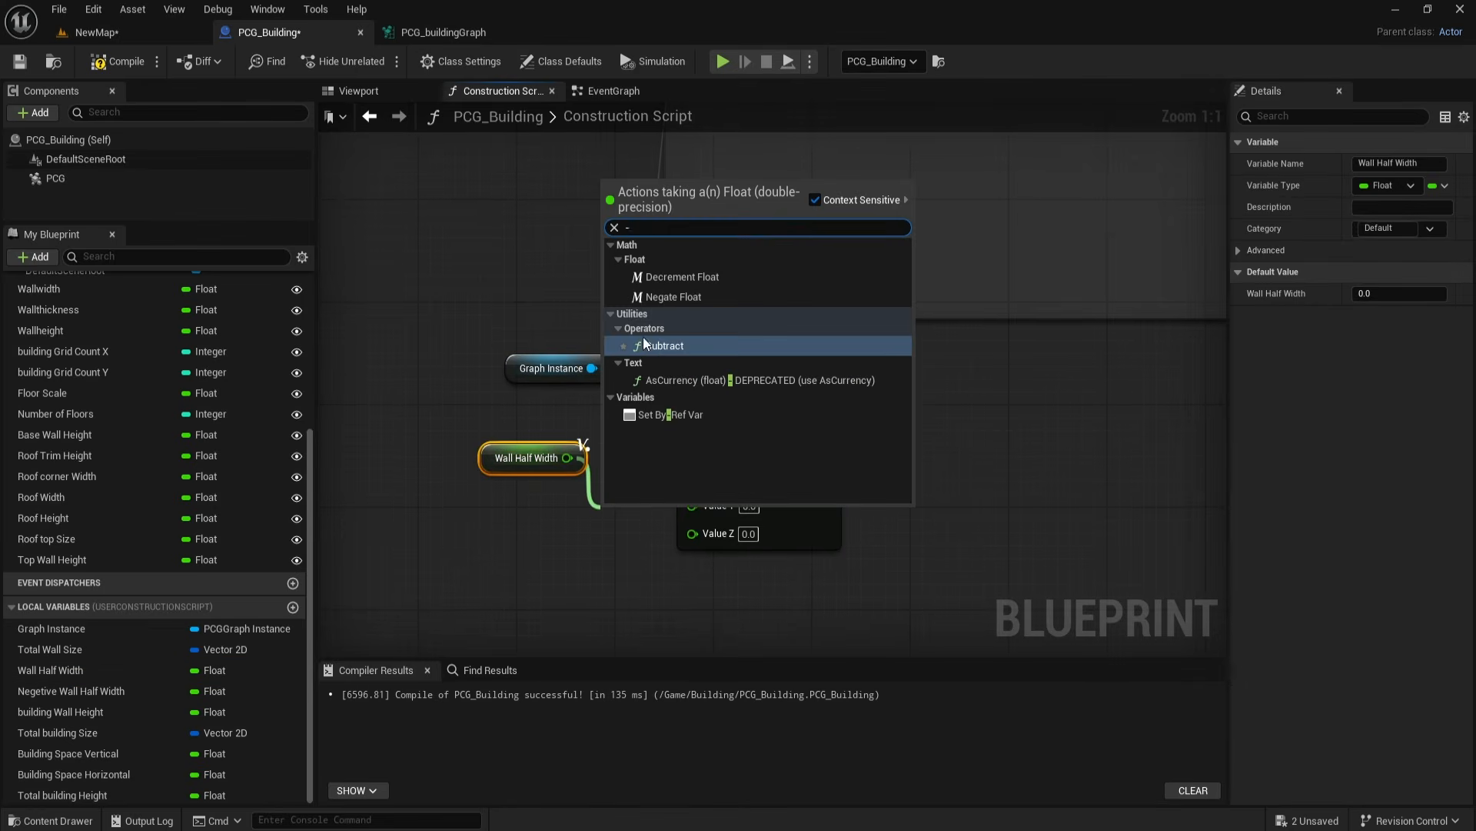
pyautogui.click(646, 343)
pyautogui.moveTo(53, 561); pyautogui.dragTo(606, 548)
pyautogui.moveTo(492, 463); pyautogui.dragTo(479, 502)
pyautogui.moveTo(434, 439); pyautogui.dragTo(634, 616)
pyautogui.moveTo(632, 517); pyautogui.dragTo(582, 514)
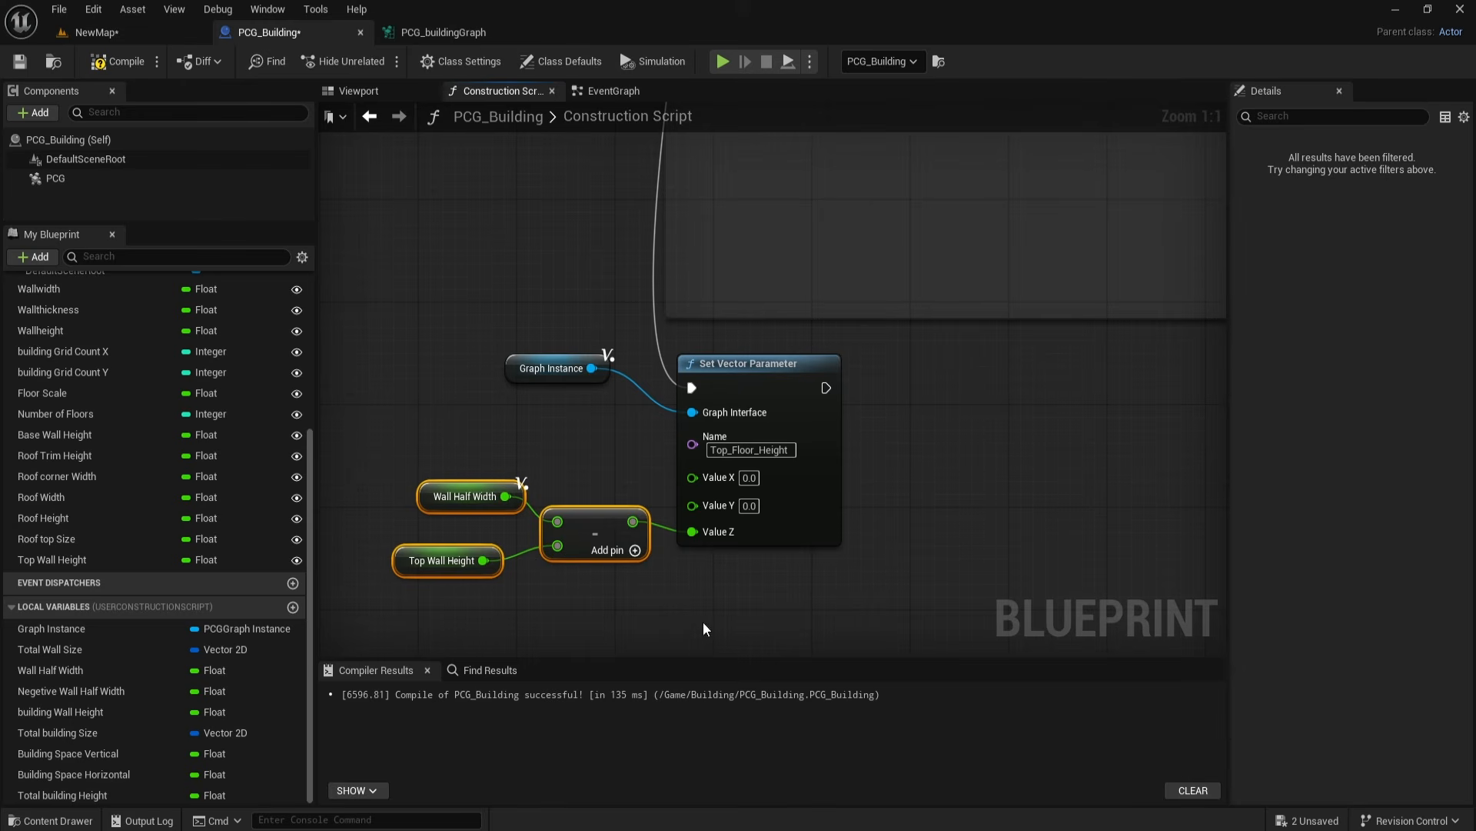
# Step: Save PCG_Building and the force-regenerated PCG_buildingGraph, and check the building in NewMap
pyautogui.click(20, 61)
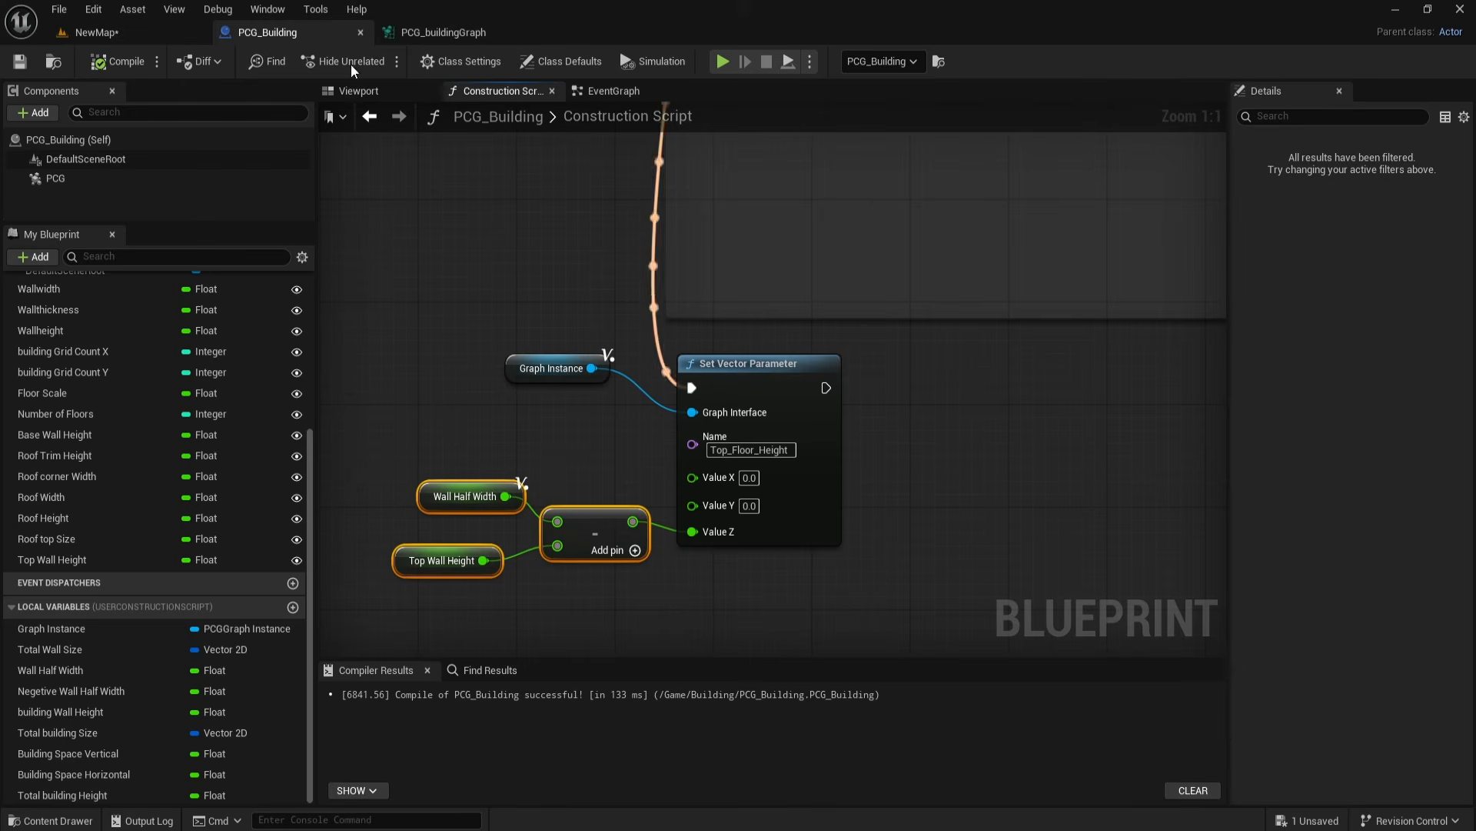
pyautogui.click(434, 32)
pyautogui.click(297, 60)
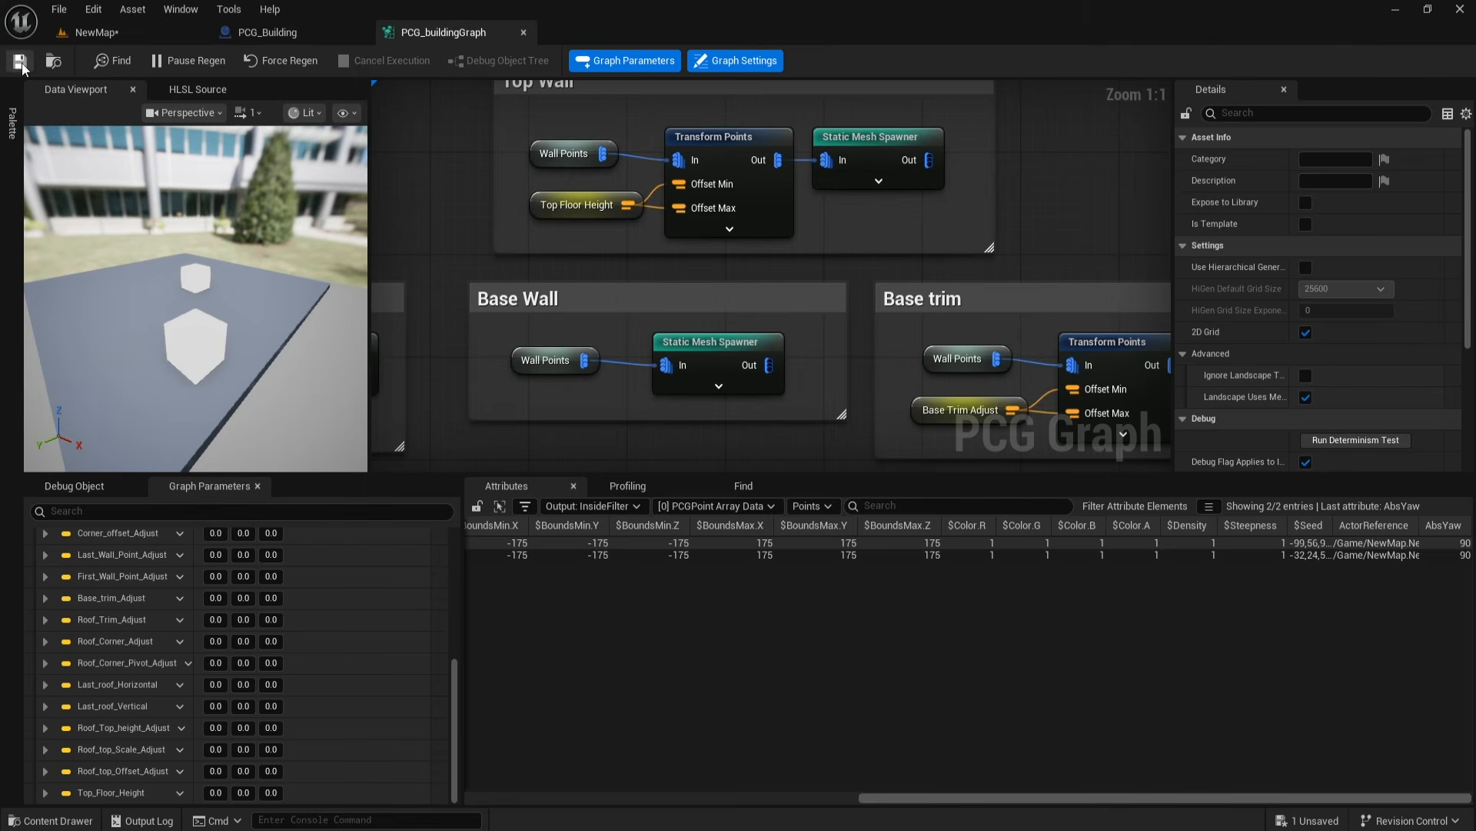
pyautogui.click(153, 34)
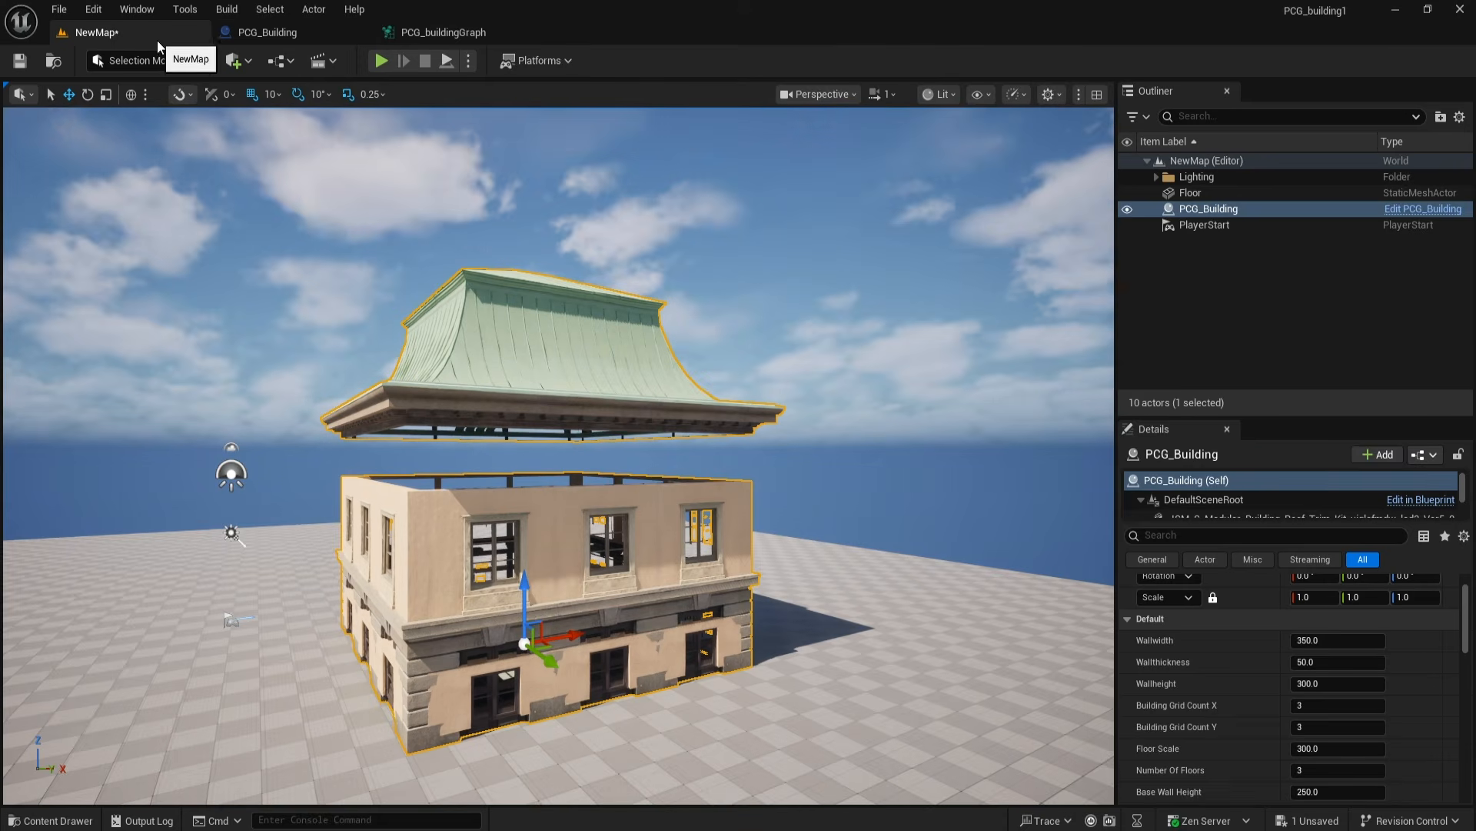
# Step: Examine the settings of the Top Wall group's nodes and the Top_Floor_Height parameter in PCG_buildingGraph
pyautogui.click(440, 33)
pyautogui.moveTo(771, 412); pyautogui.dragTo(712, 454, button='right')
pyautogui.click(806, 178)
pyautogui.scroll(-4, 1241, 373)
pyautogui.click(1183, 357)
pyautogui.click(1192, 380)
pyautogui.scroll(-3, 1247, 398)
pyautogui.click(1204, 328)
pyautogui.click(517, 247)
pyautogui.moveTo(403, 373); pyautogui.dragTo(456, 376, button='right')
pyautogui.doubleClick(112, 792)
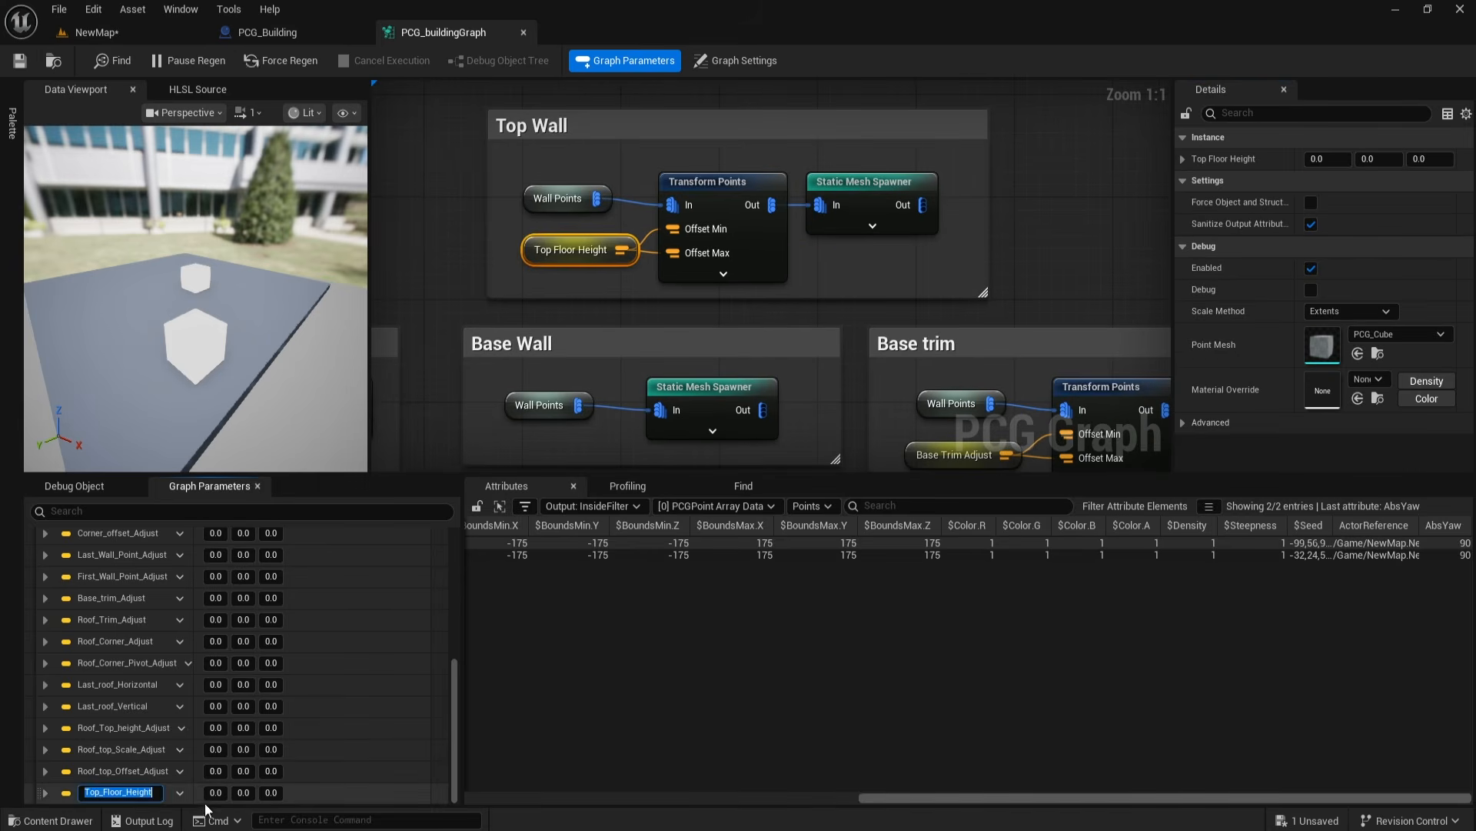
pyautogui.click(831, 265)
# Step: Nudge the Top Wall group slightly upward in the graph
pyautogui.moveTo(829, 207); pyautogui.dragTo(773, 239, button='right')
pyautogui.moveTo(450, 191); pyautogui.dragTo(761, 297)
pyautogui.moveTo(615, 158); pyautogui.dragTo(615, 131)
# Step: In PCG_Building, replace Wall Half Width with building Wall Height in the subtraction that drives the Top_Floor_Height Value Z
pyautogui.click(280, 34)
pyautogui.moveTo(517, 371); pyautogui.dragTo(508, 348, button='right')
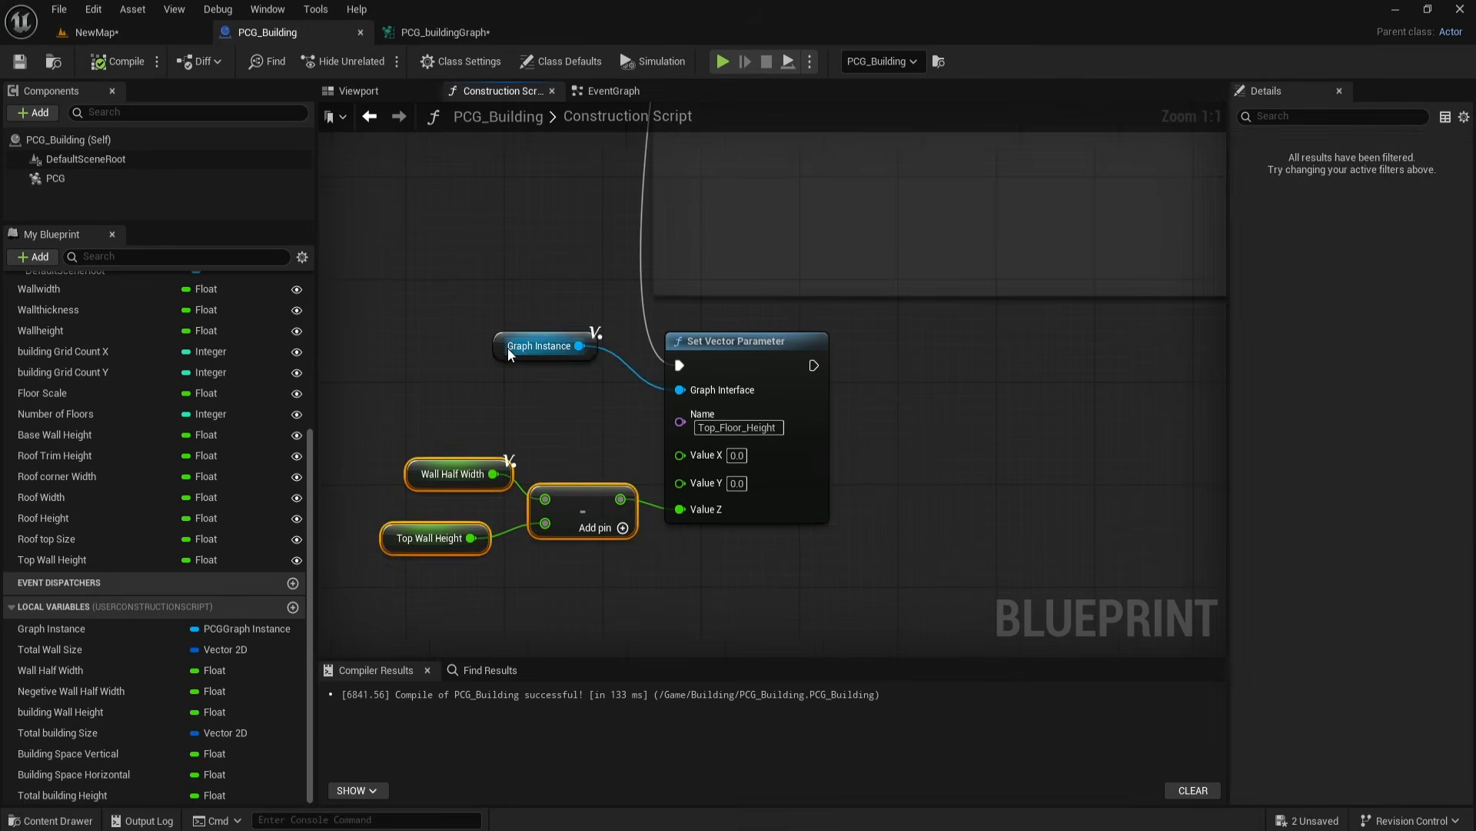
pyautogui.click(507, 347)
pyautogui.moveTo(413, 475); pyautogui.dragTo(433, 468, button='right')
pyautogui.click(433, 468)
pyautogui.click(93, 718)
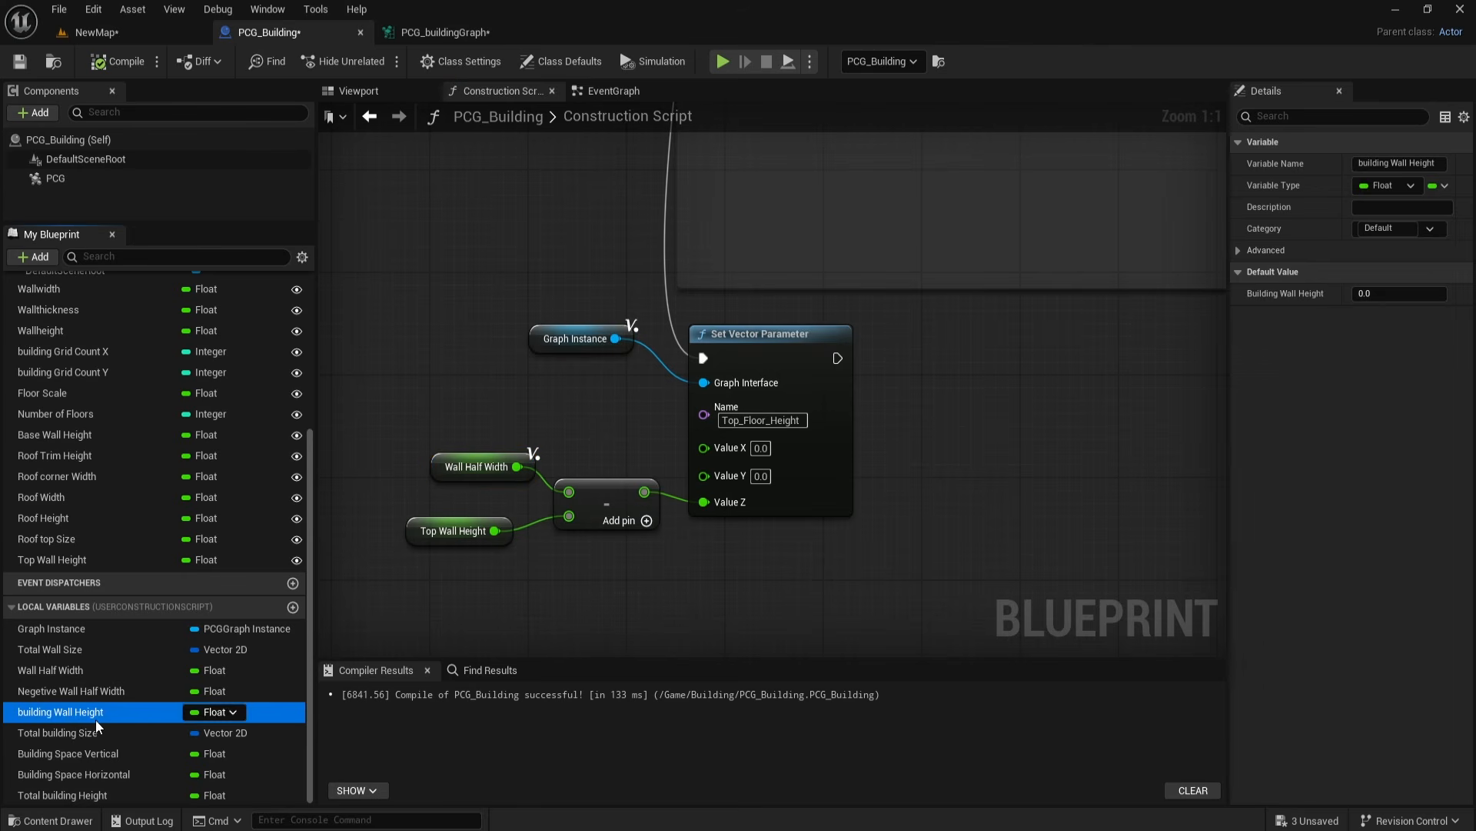
pyautogui.moveTo(114, 721); pyautogui.dragTo(441, 469)
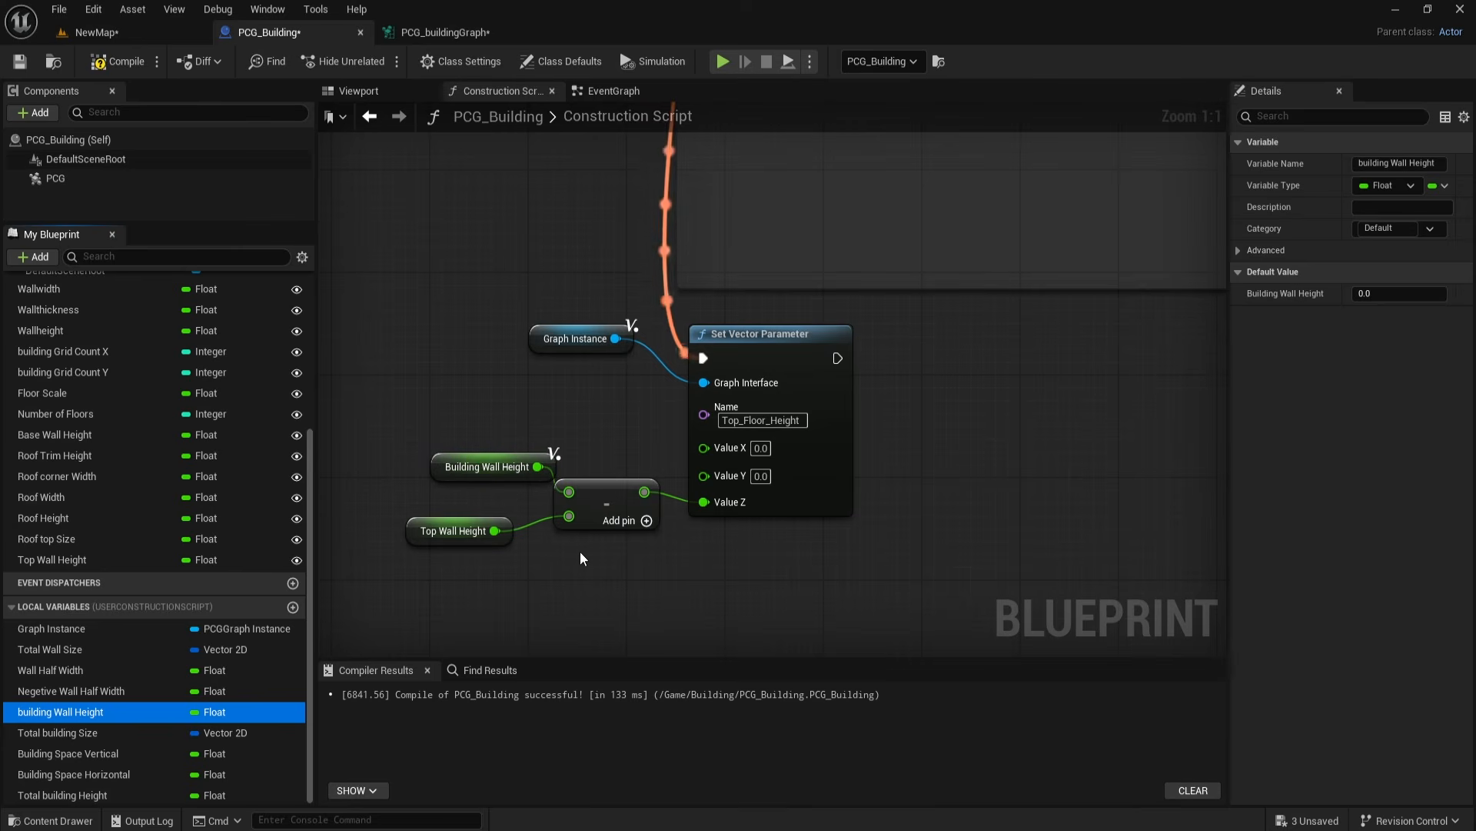
# Step: Align the Building Wall Height and Top Wall Height nodes beside the subtraction node, and compile and save PCG_Building
pyautogui.moveTo(476, 467); pyautogui.dragTo(450, 467)
pyautogui.moveTo(494, 530); pyautogui.dragTo(569, 515)
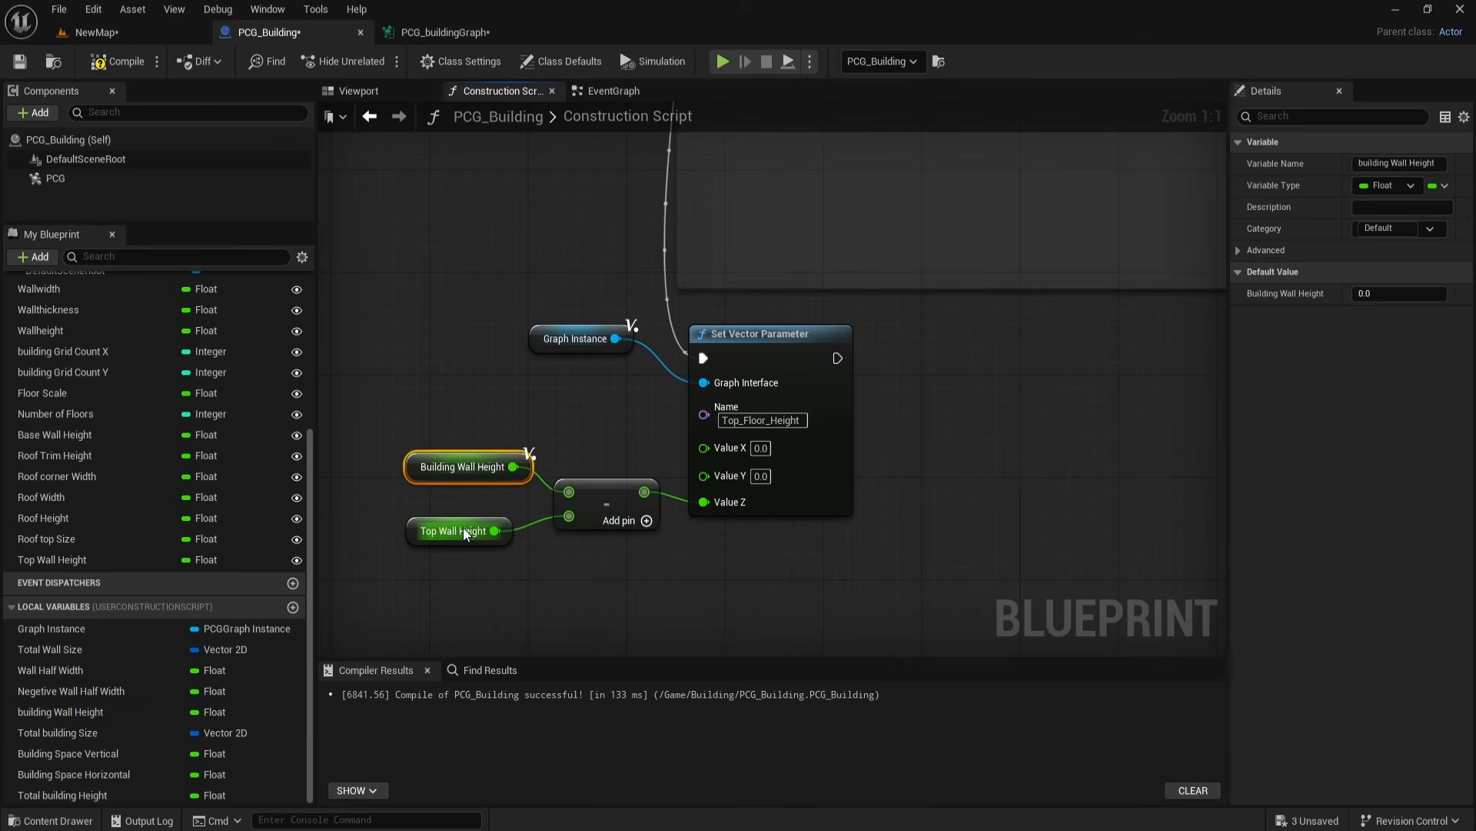
pyautogui.click(425, 603)
pyautogui.moveTo(421, 545); pyautogui.dragTo(421, 533)
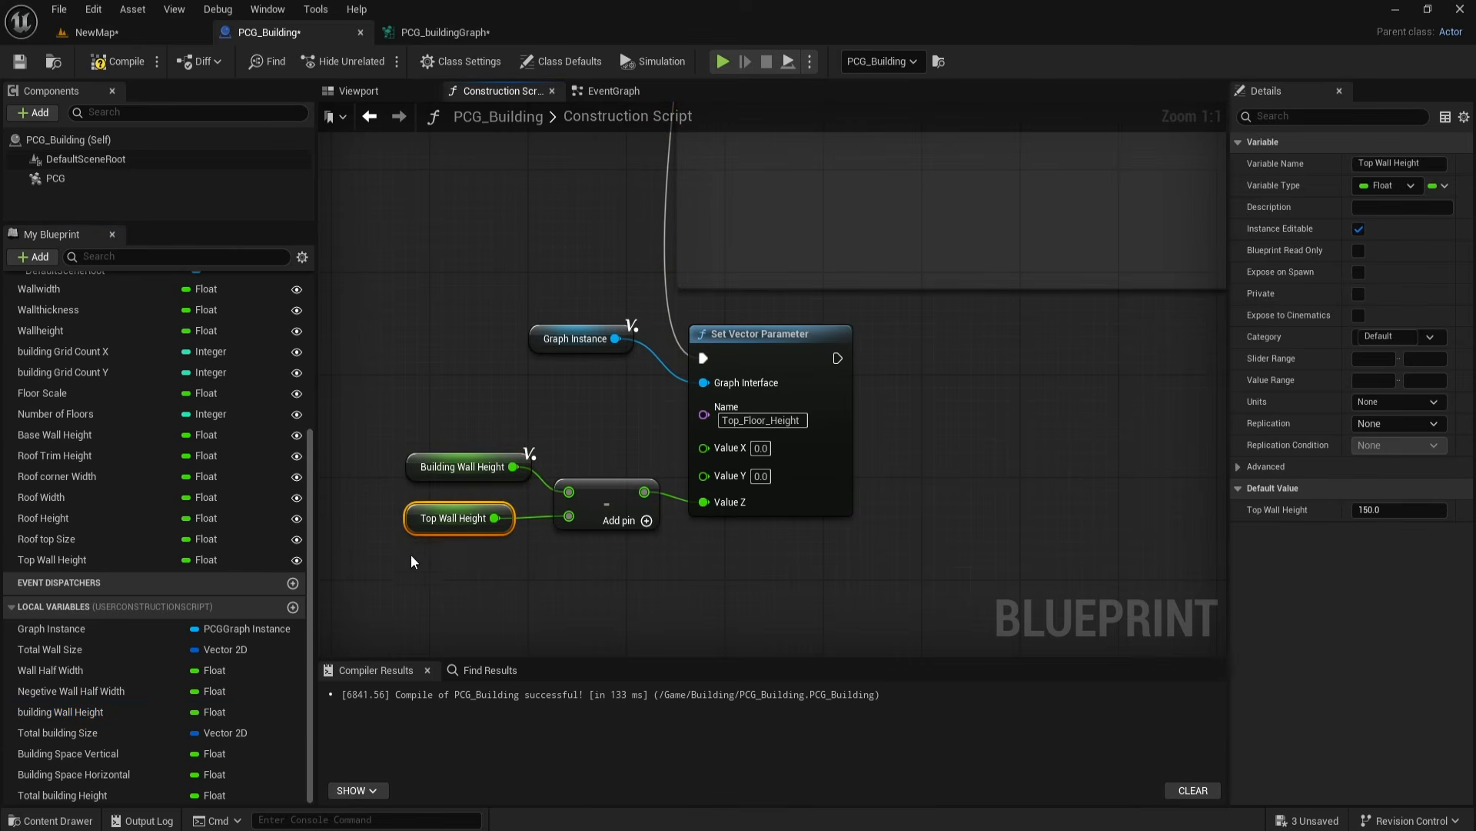
pyautogui.moveTo(601, 591); pyautogui.dragTo(592, 589, button='right')
pyautogui.click(141, 67)
pyautogui.click(25, 63)
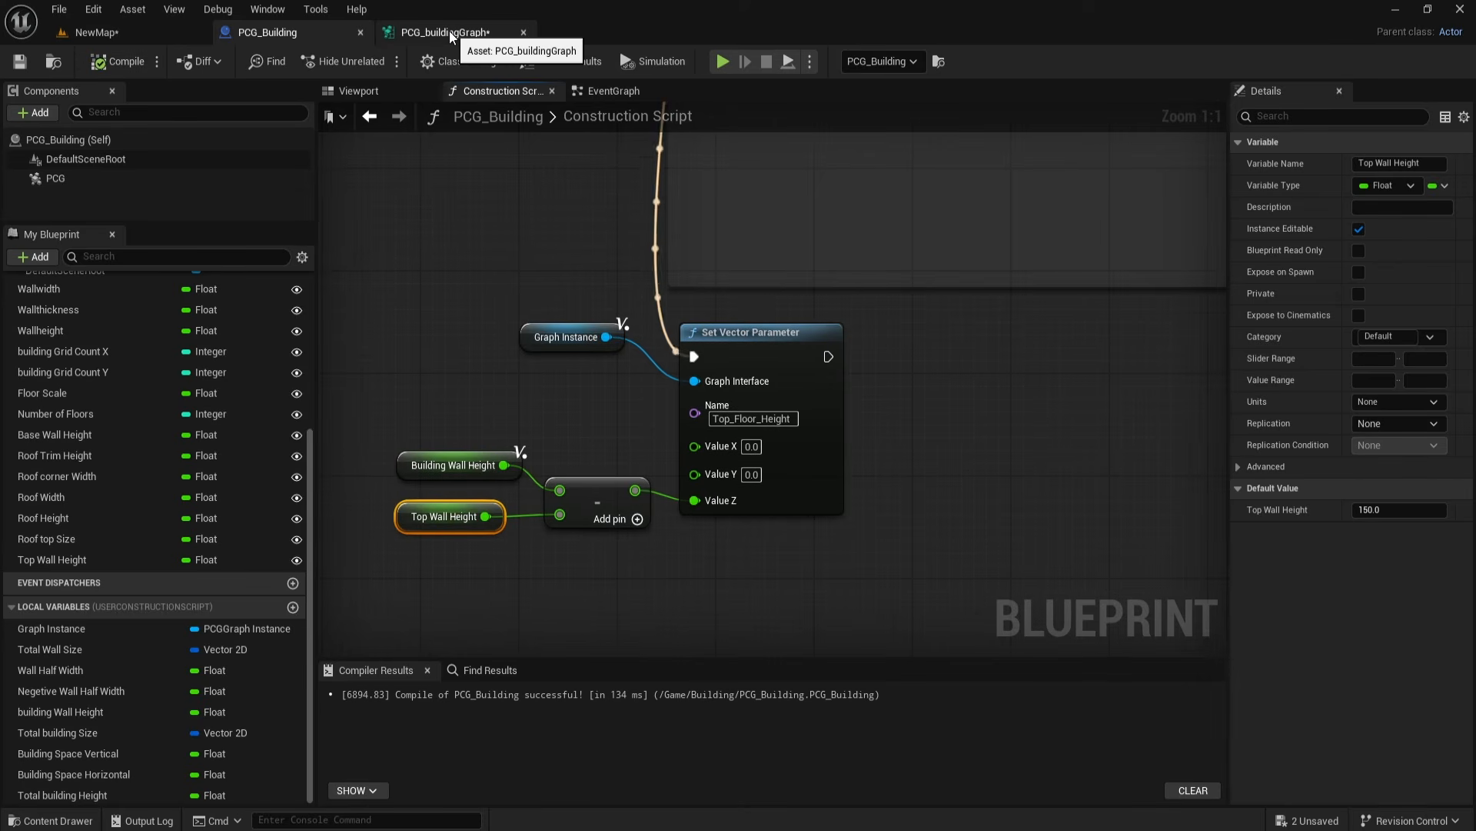
# Step: Force-regenerate and save PCG_buildingGraph, and inspect the building's top wall row in NewMap
pyautogui.click(448, 33)
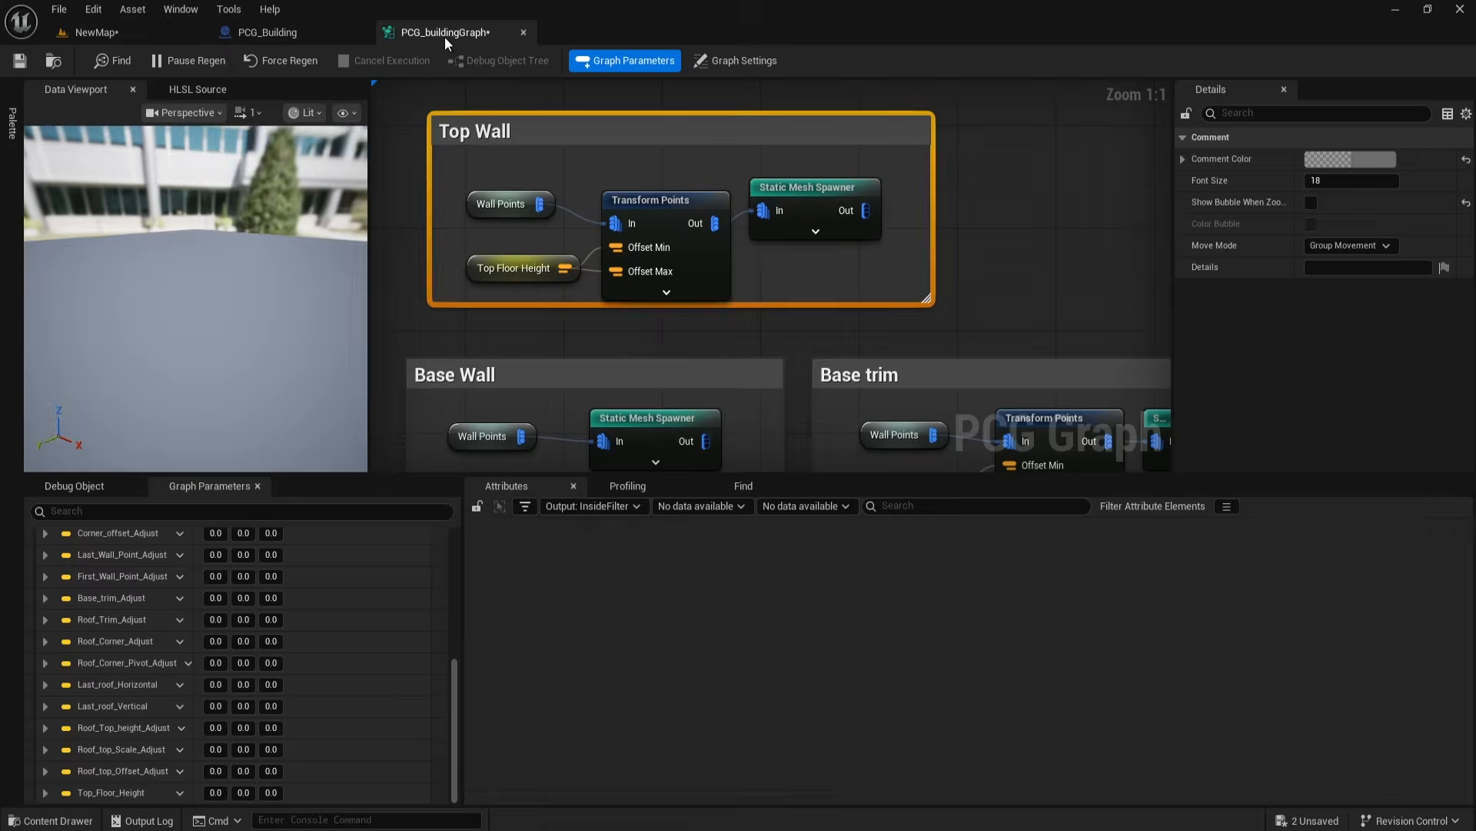
pyautogui.click(271, 60)
pyautogui.click(100, 32)
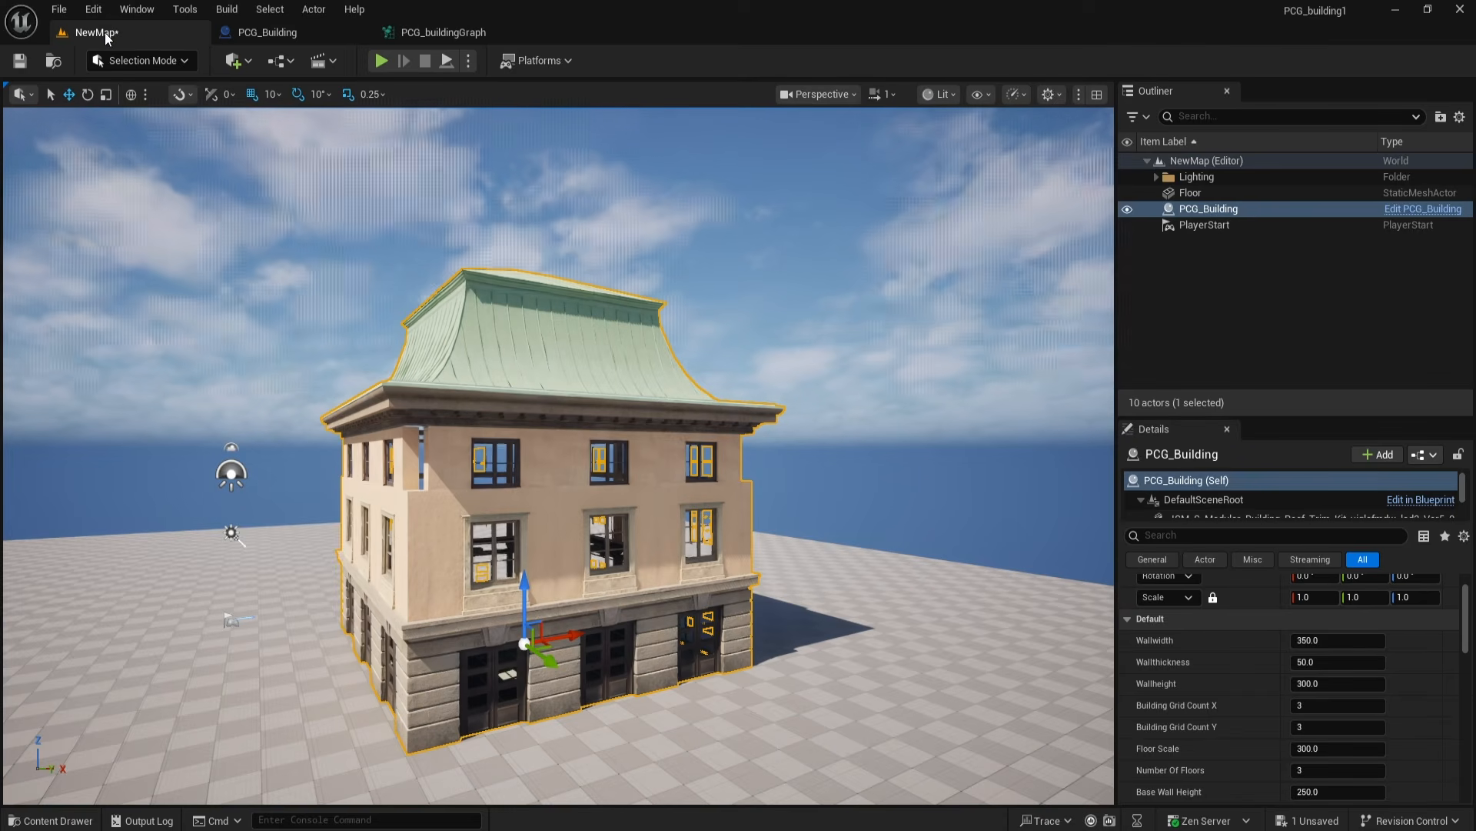
pyautogui.moveTo(397, 525); pyautogui.dragTo(407, 526, button='right')
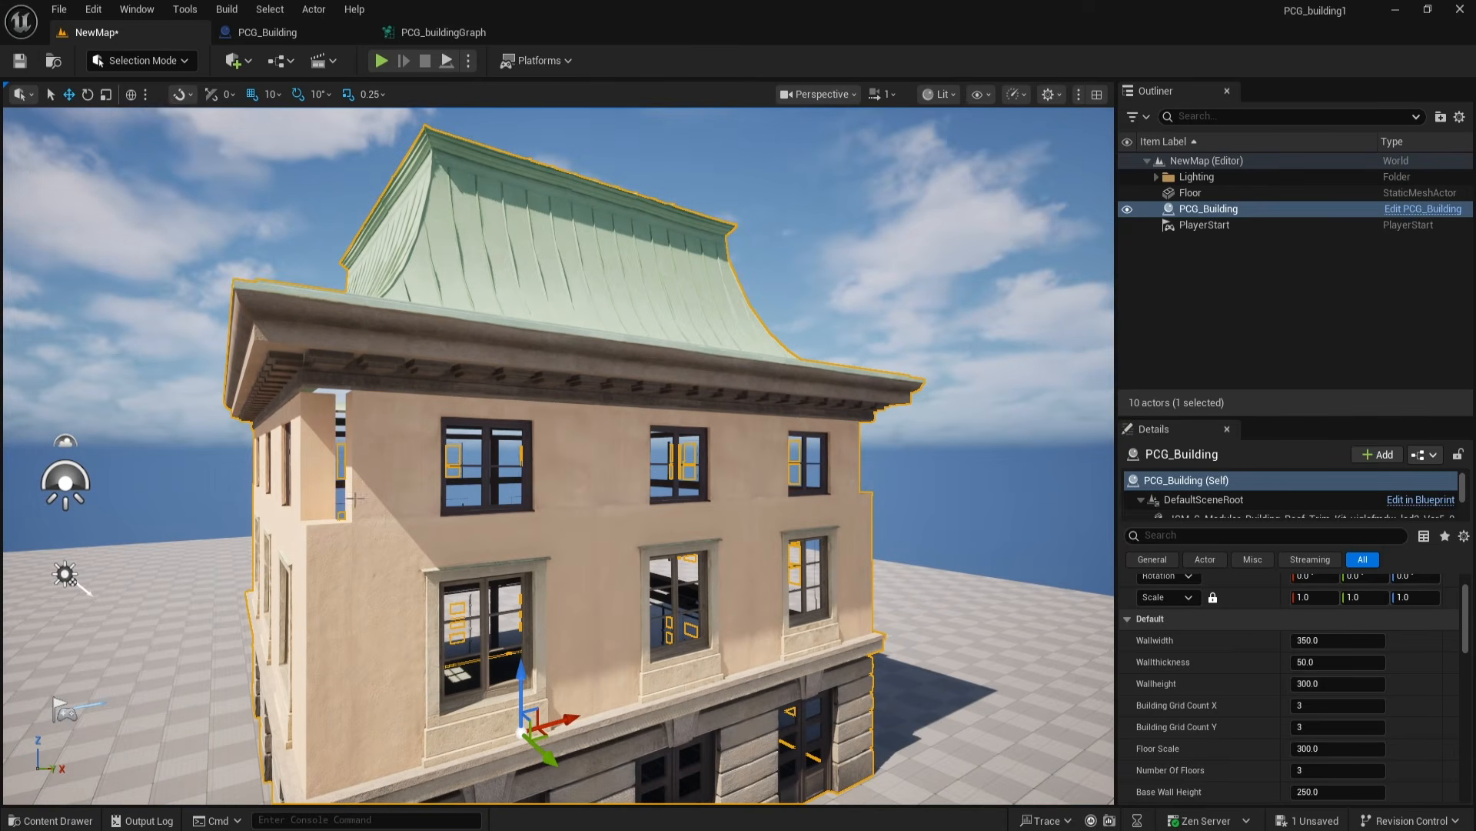
pyautogui.click(300, 33)
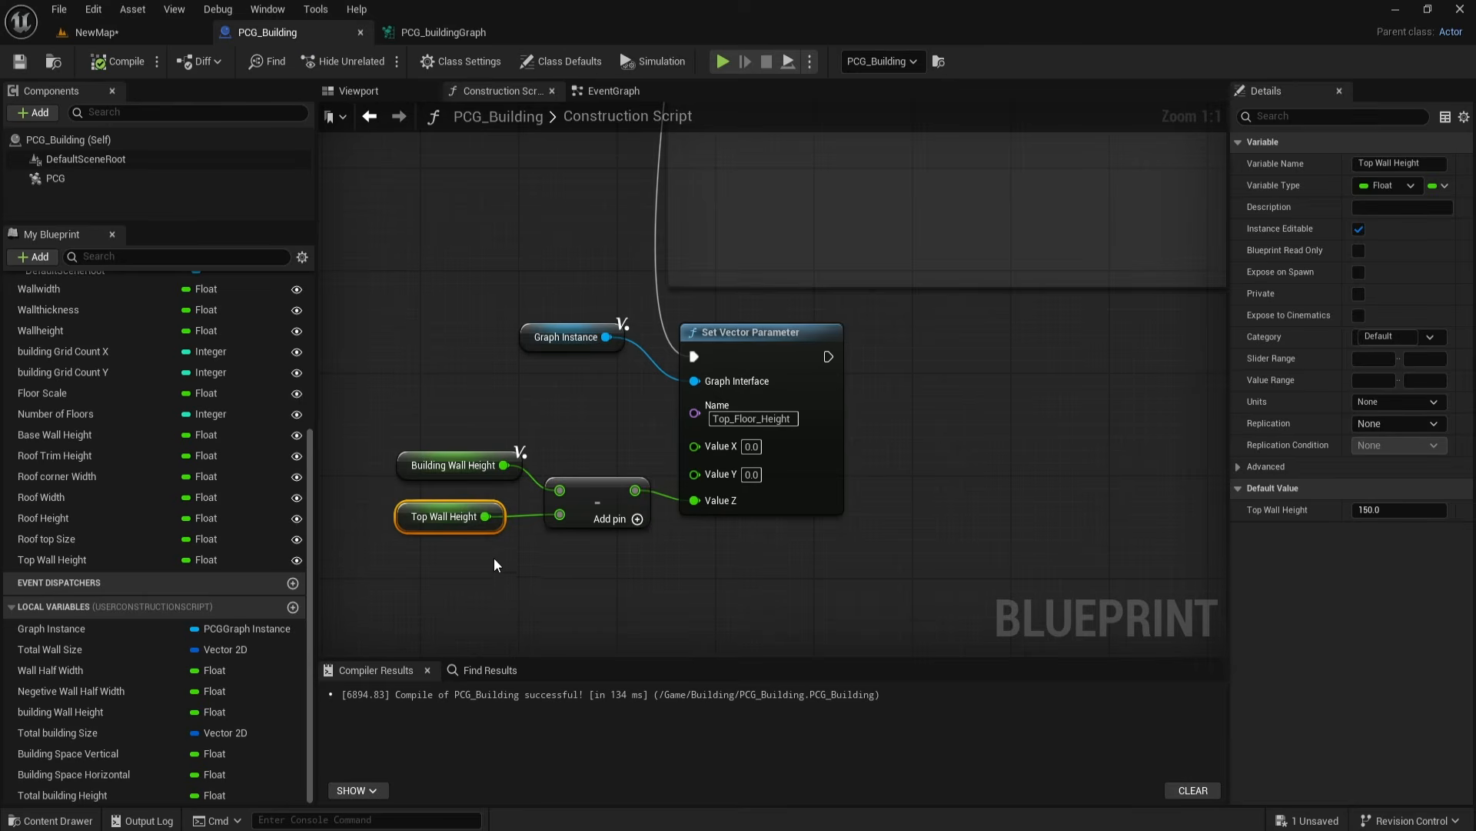
pyautogui.click(479, 570)
# Step: Duplicate the Top Wall group with all its nodes in PCG_buildingGraph and place the copy beside the original
pyautogui.click(444, 32)
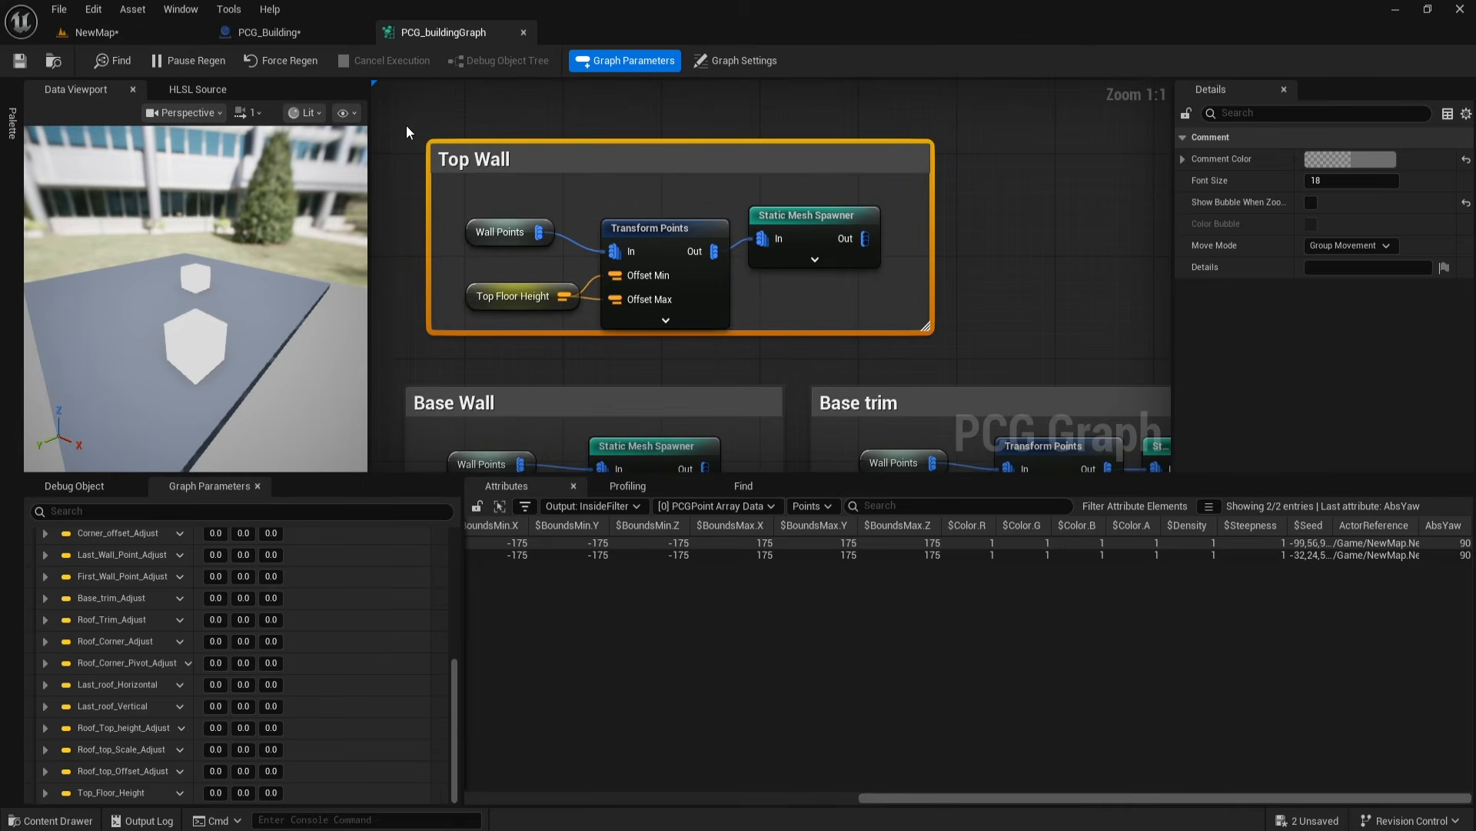
pyautogui.moveTo(407, 125); pyautogui.dragTo(863, 339)
pyautogui.hotkey('ctrl', 'd')
pyautogui.moveTo(955, 276); pyautogui.dragTo(1089, 159)
pyautogui.moveTo(990, 233); pyautogui.dragTo(737, 209, button='right')
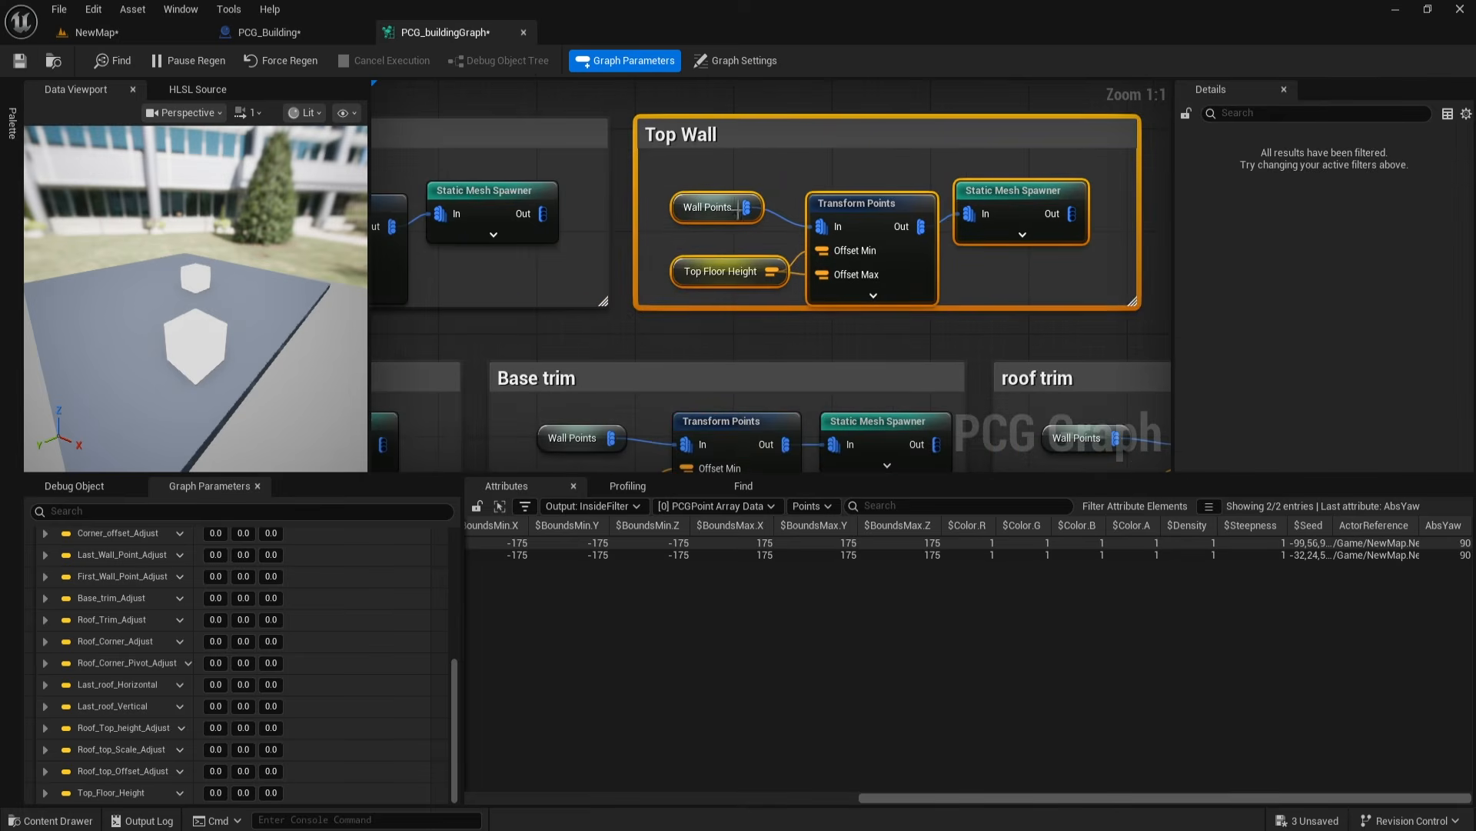
# Step: In the duplicated Top Wall group, replace Wall Points with Corner Point as the Transform Points input and tidy the nodes
pyautogui.rightClick(711, 207)
pyautogui.click(780, 232)
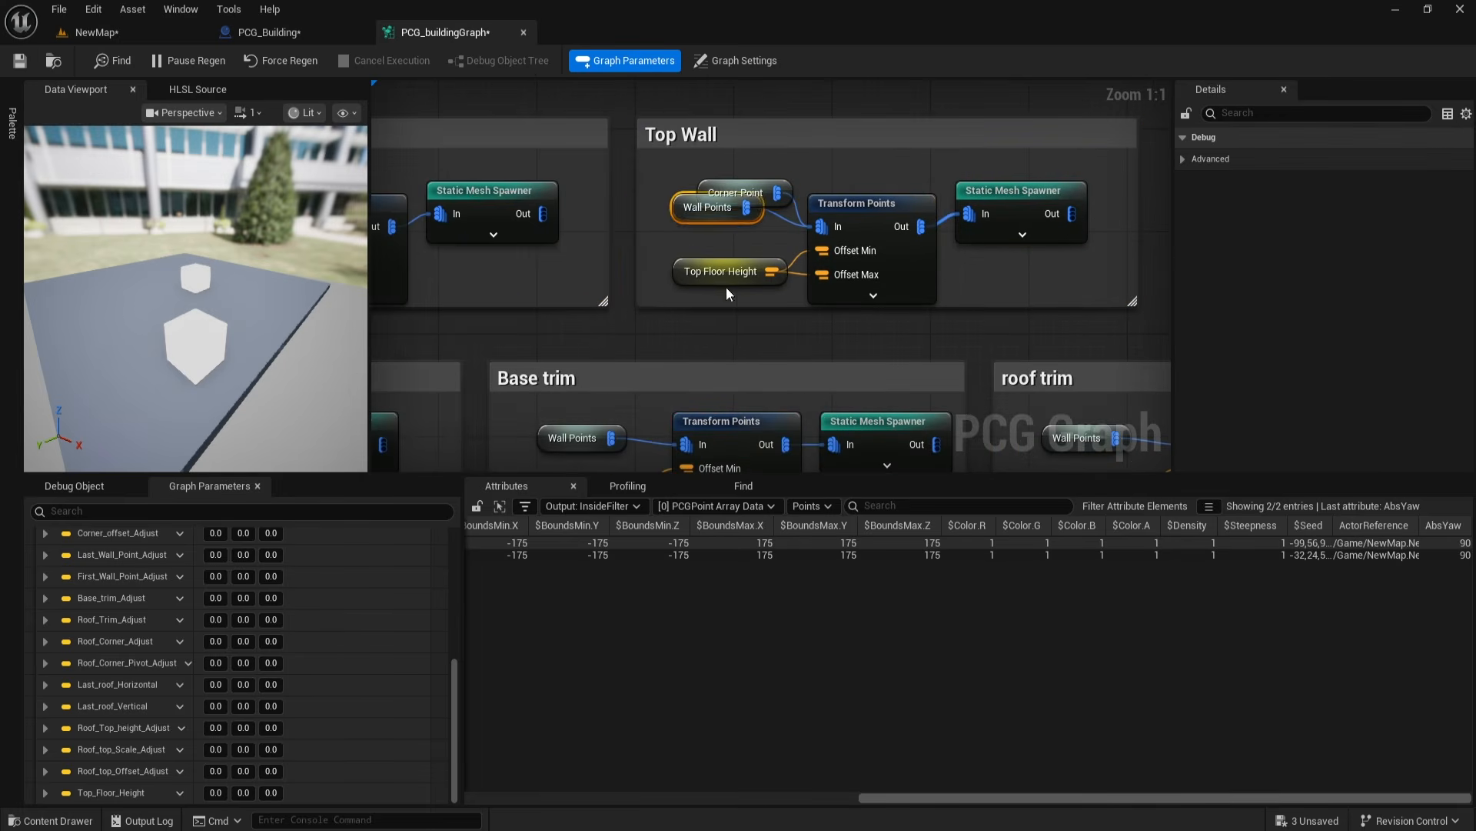
pyautogui.press('Delete')
pyautogui.moveTo(778, 193); pyautogui.dragTo(820, 226)
pyautogui.moveTo(726, 274); pyautogui.dragTo(713, 229)
pyautogui.click(723, 181)
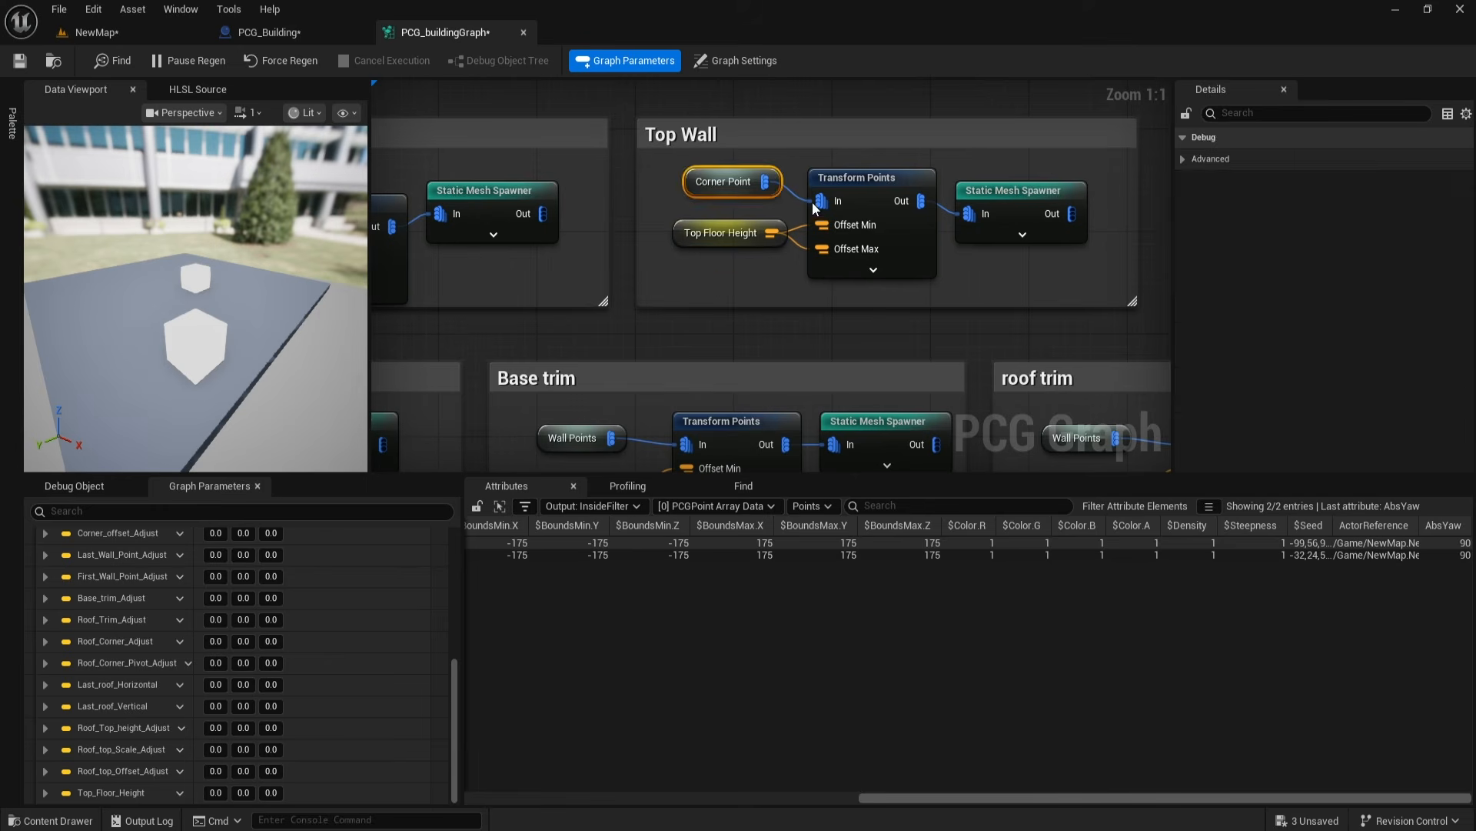
# Step: Assign the corner mesh from the Modular Building Wall Kit to the duplicated group's Static Mesh Spawner, save the graph, and check the corners in NewMap
pyautogui.click(1013, 191)
pyautogui.scroll(-5, 1215, 301)
pyautogui.click(1226, 331)
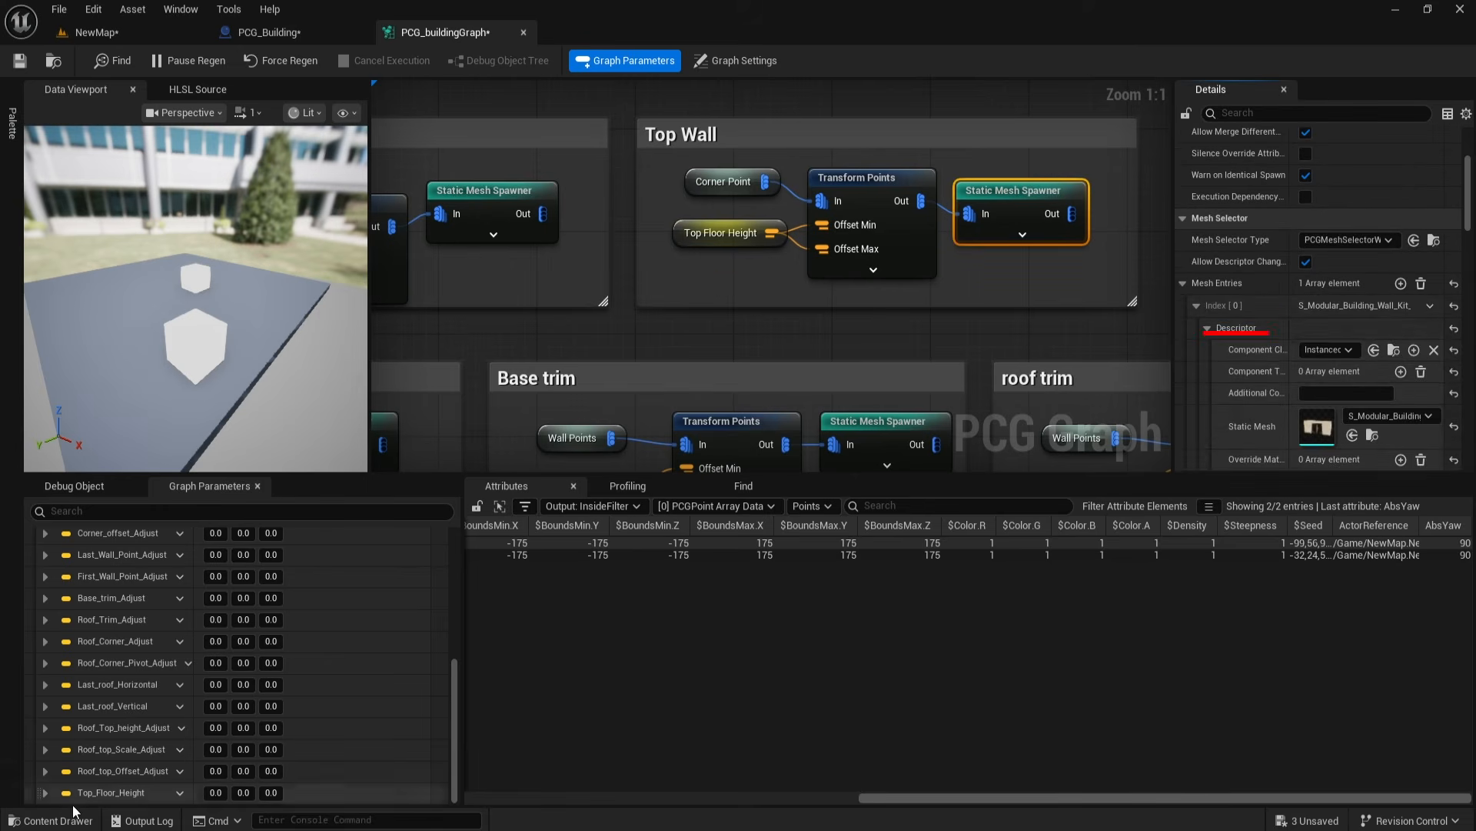
pyautogui.click(57, 821)
pyautogui.click(487, 615)
pyautogui.click(1353, 435)
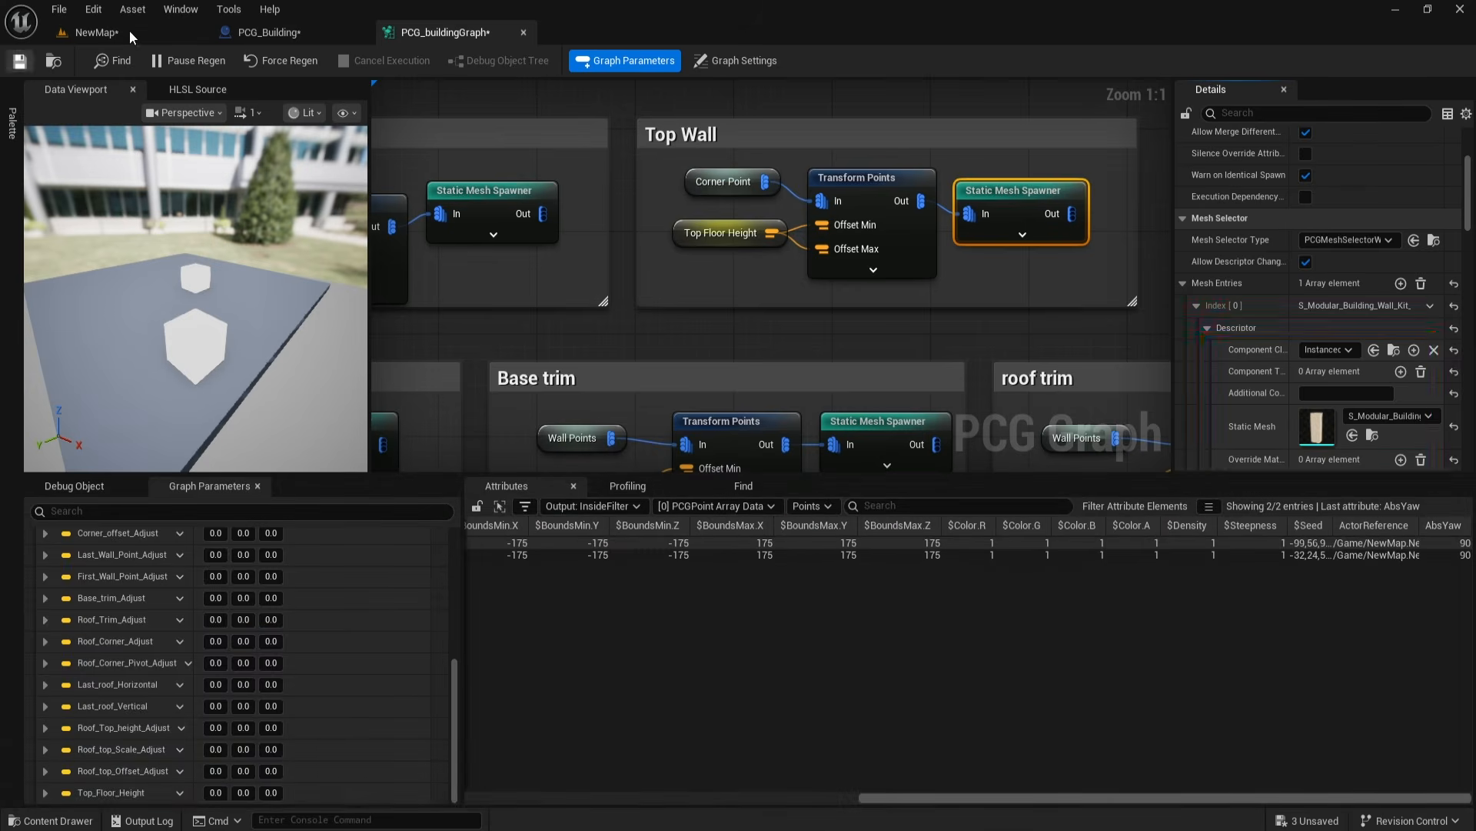
pyautogui.click(96, 32)
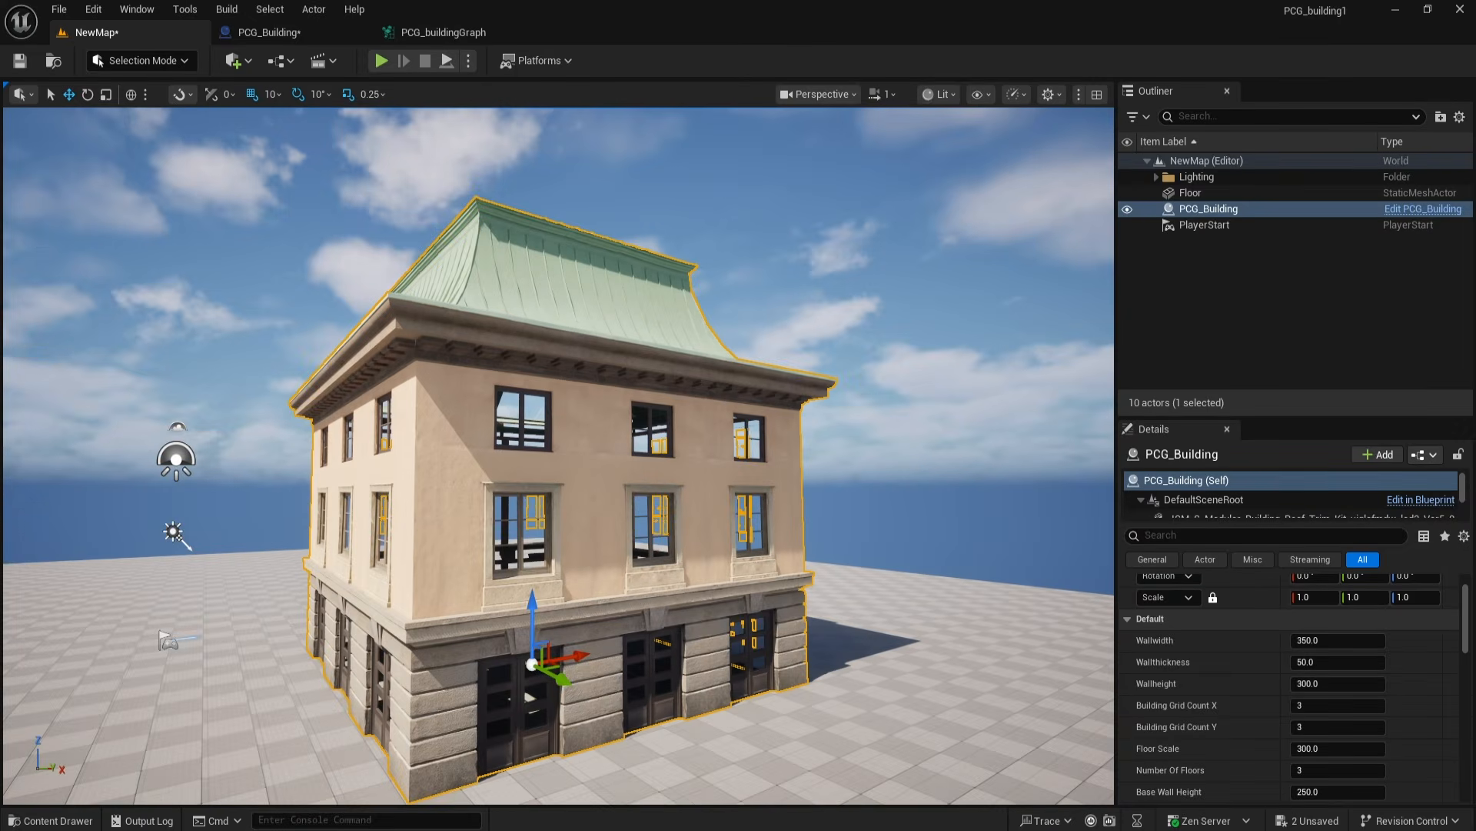
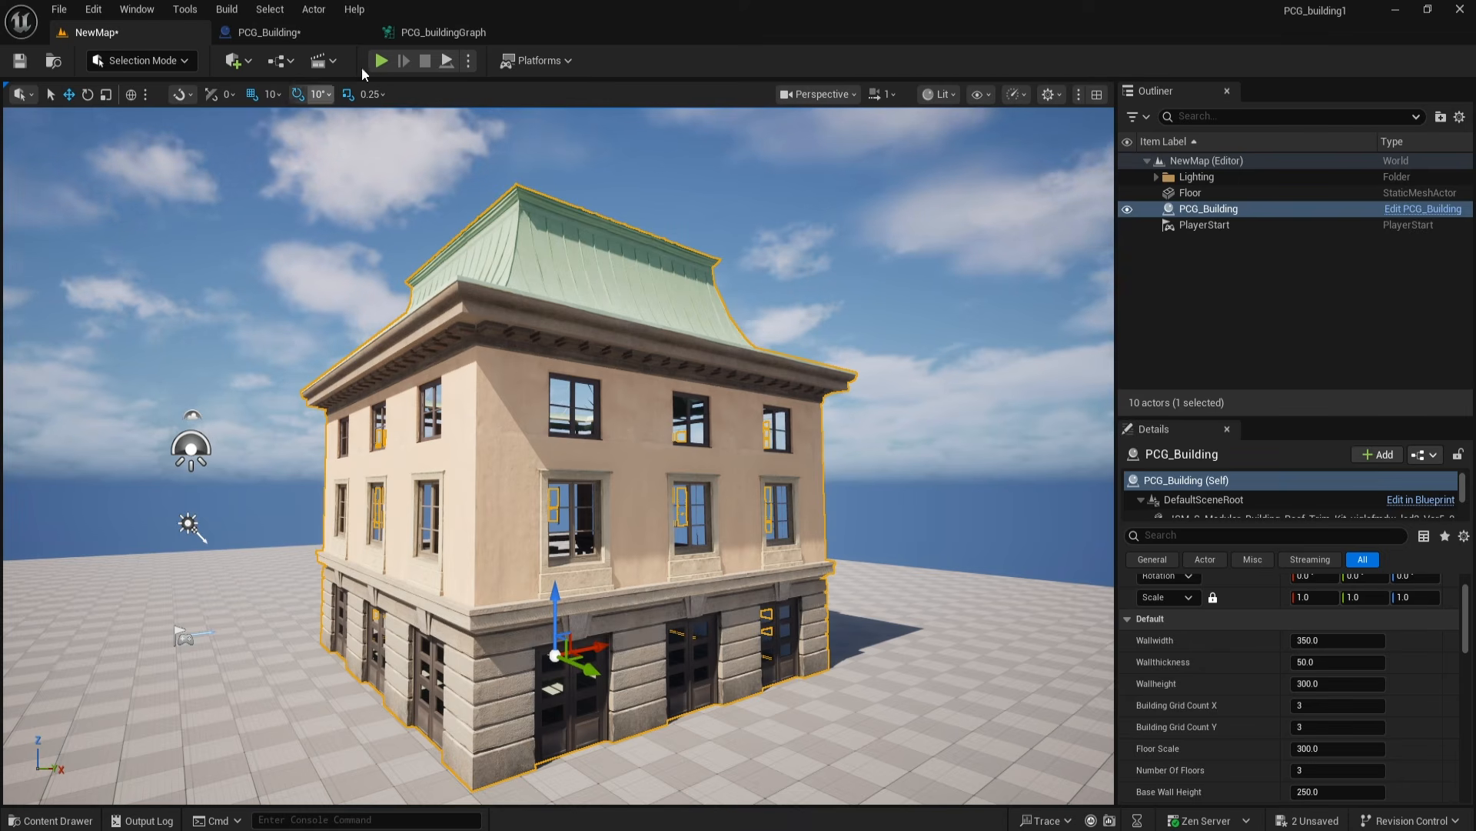
# Step: Enlarge the Base Wall group and spread its Wall Points and Static Mesh Spawner nodes apart to make room between them
pyautogui.click(427, 32)
pyautogui.scroll(3, 735, 280)
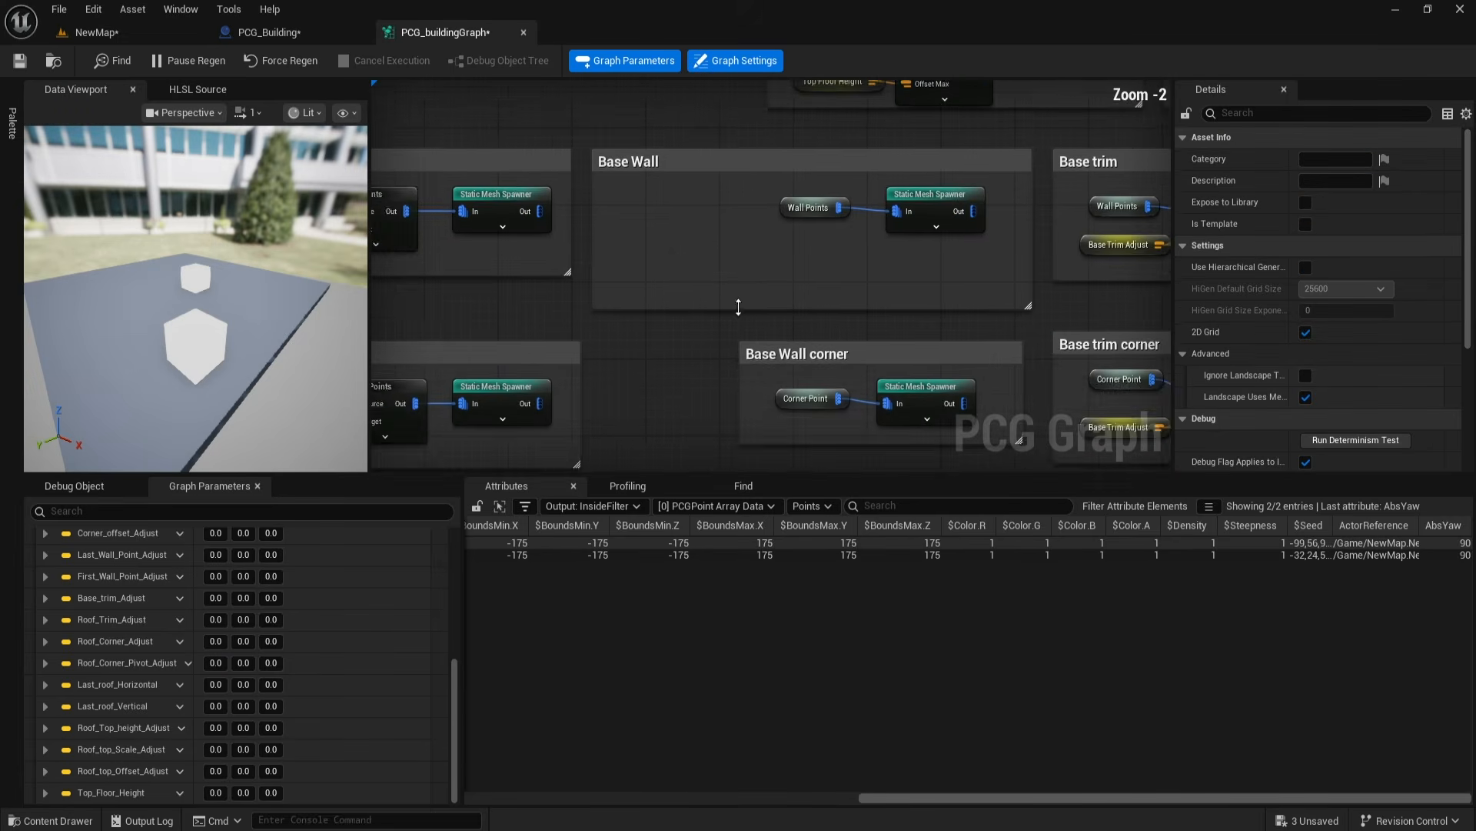
pyautogui.moveTo(724, 226); pyautogui.dragTo(798, 253)
pyautogui.click(732, 316)
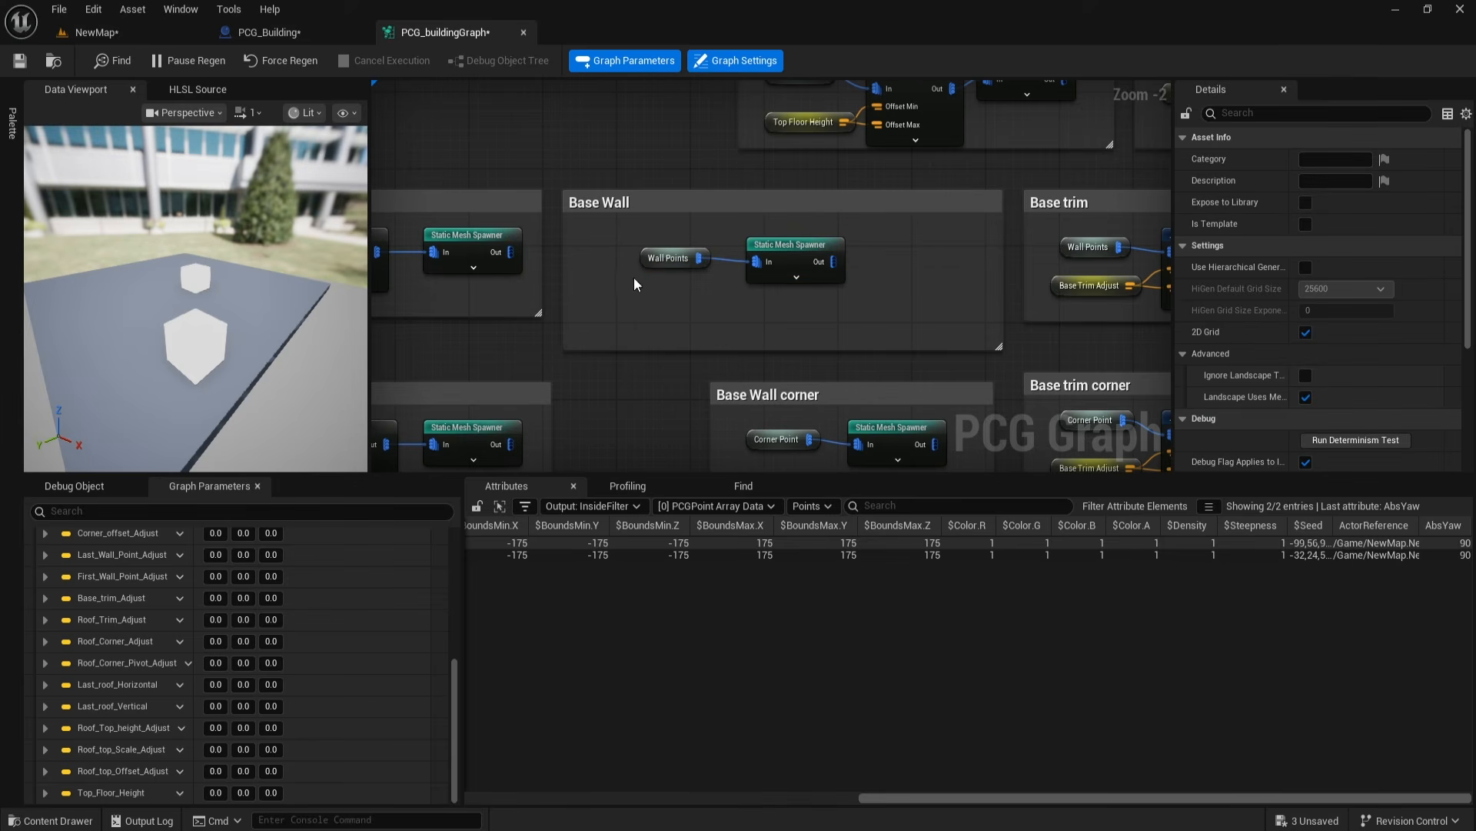
pyautogui.moveTo(676, 255); pyautogui.dragTo(642, 254)
pyautogui.moveTo(798, 253); pyautogui.dragTo(826, 252)
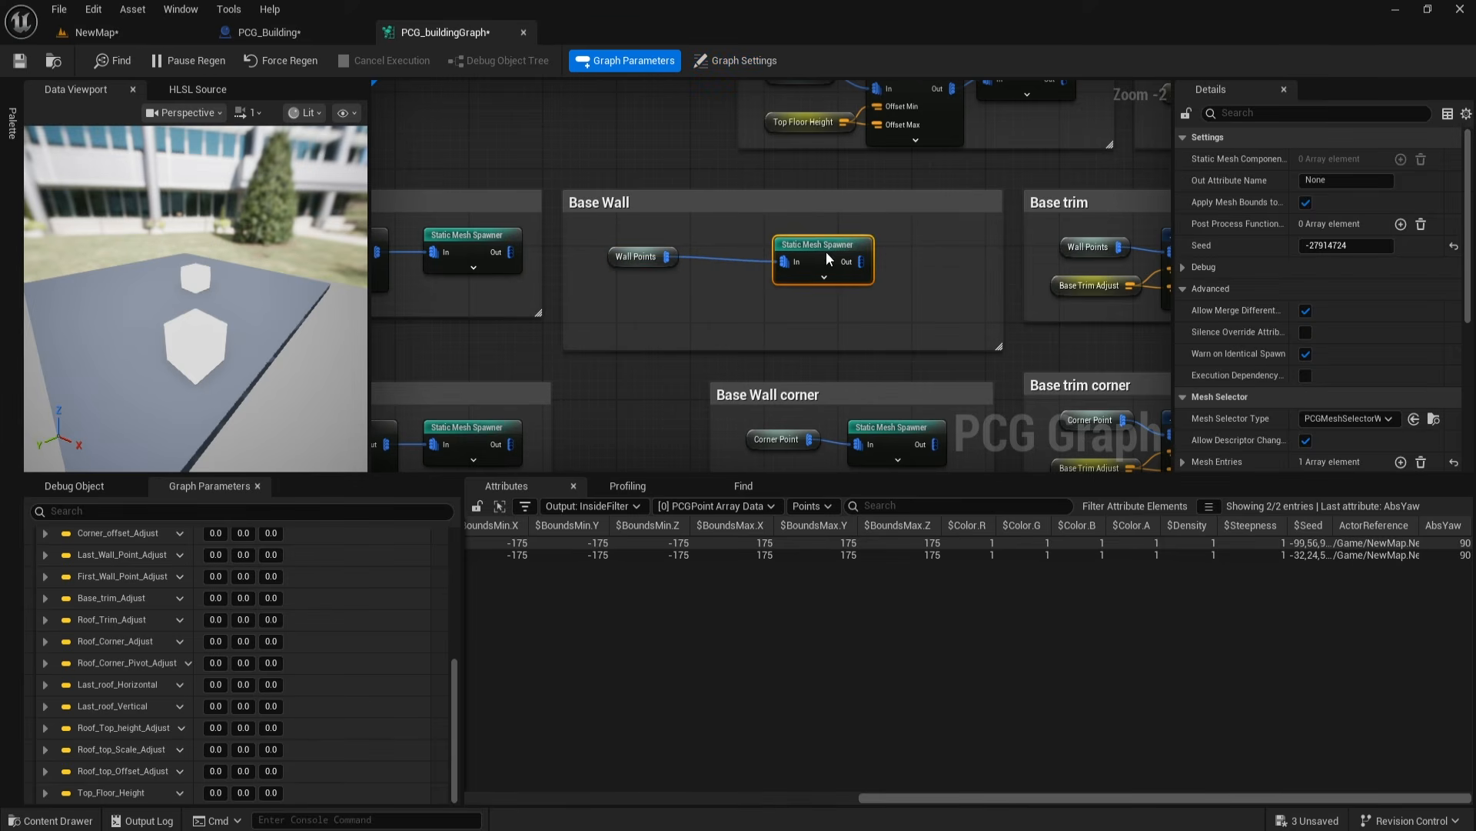
pyautogui.click(114, 31)
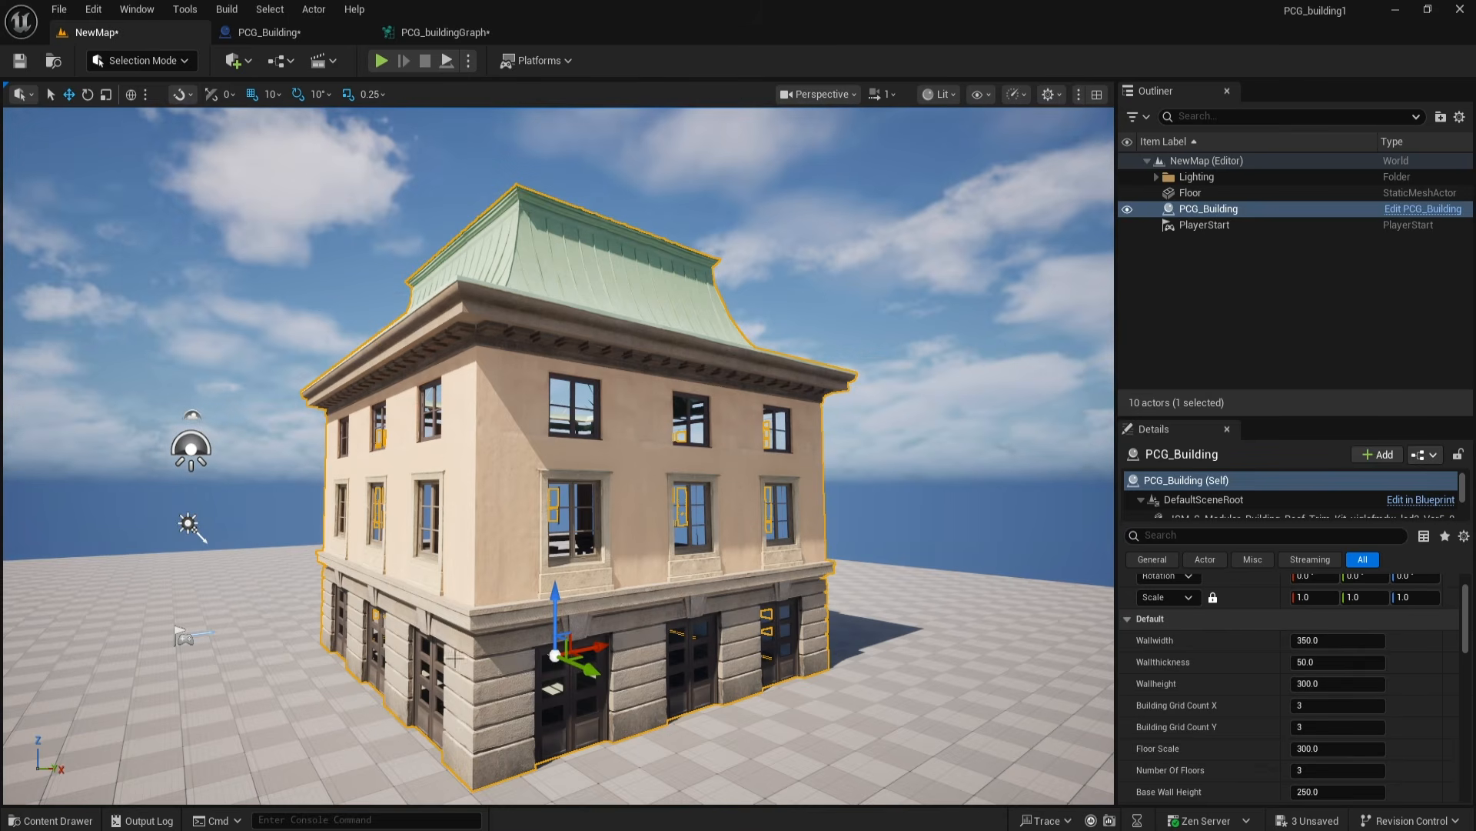
# Step: Add a variable named Base Wall Variation to the PCG_Building blueprint
pyautogui.click(287, 35)
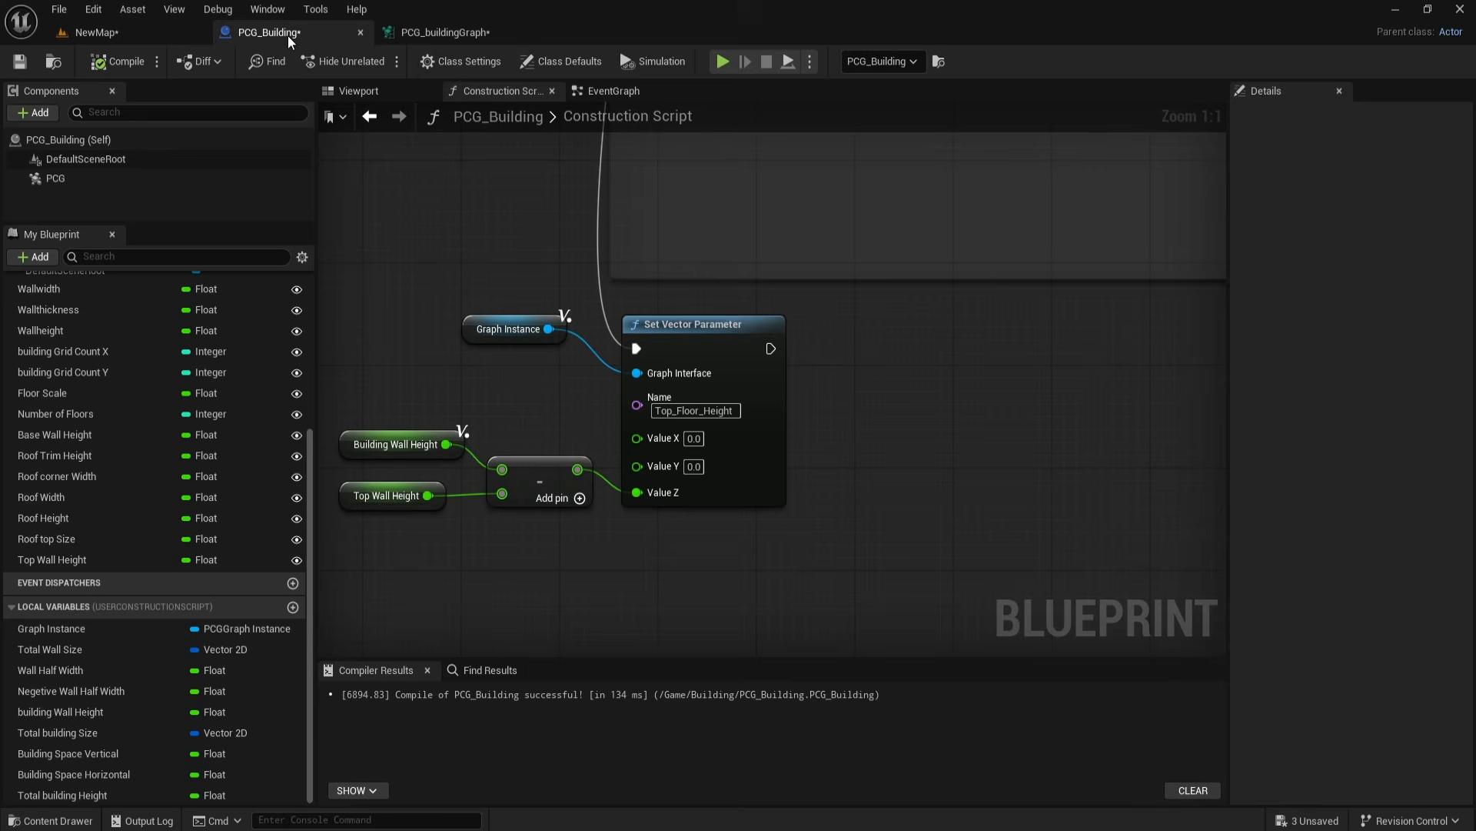
pyautogui.scroll(5, 231, 323)
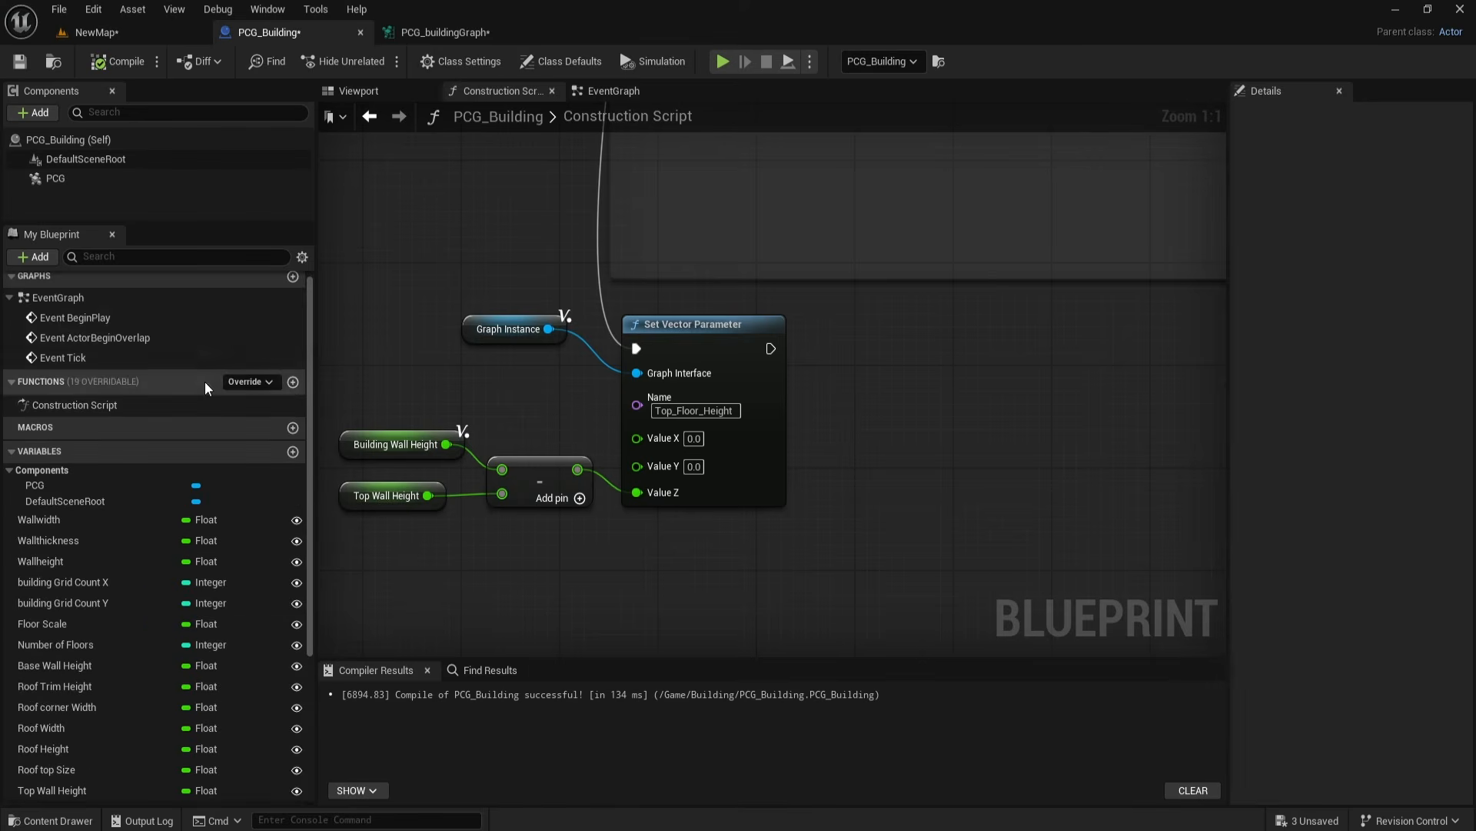
pyautogui.click(293, 452)
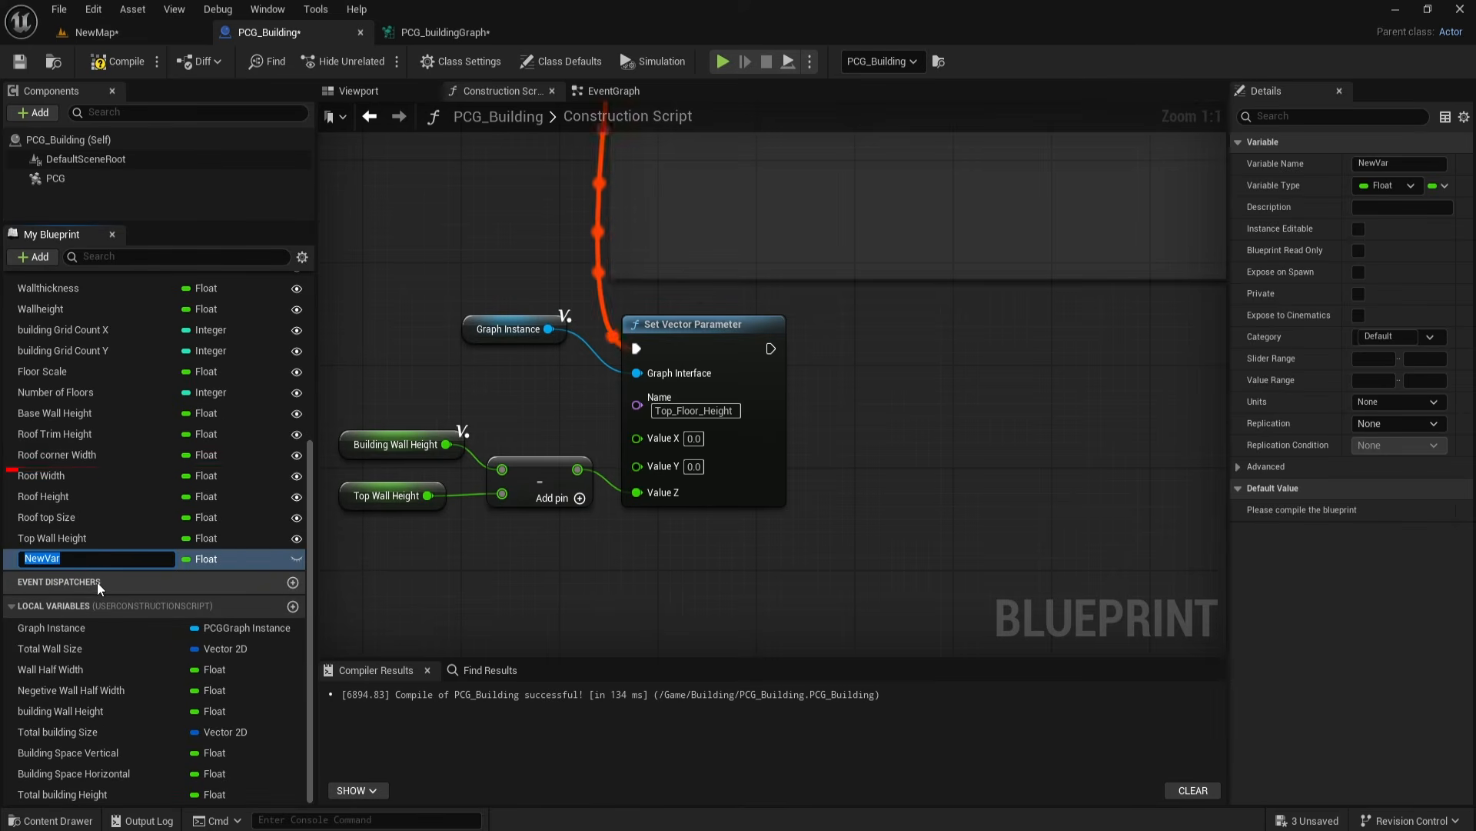
pyautogui.write('Top')
pyautogui.press('BackSpace')
pyautogui.press('BackSpace')
pyautogui.press('BackSpace')
pyautogui.write('Base Wall Variation')
# Step: Set the Base Wall Variation type to an array of Static Mesh Soft Object References
pyautogui.click(202, 558)
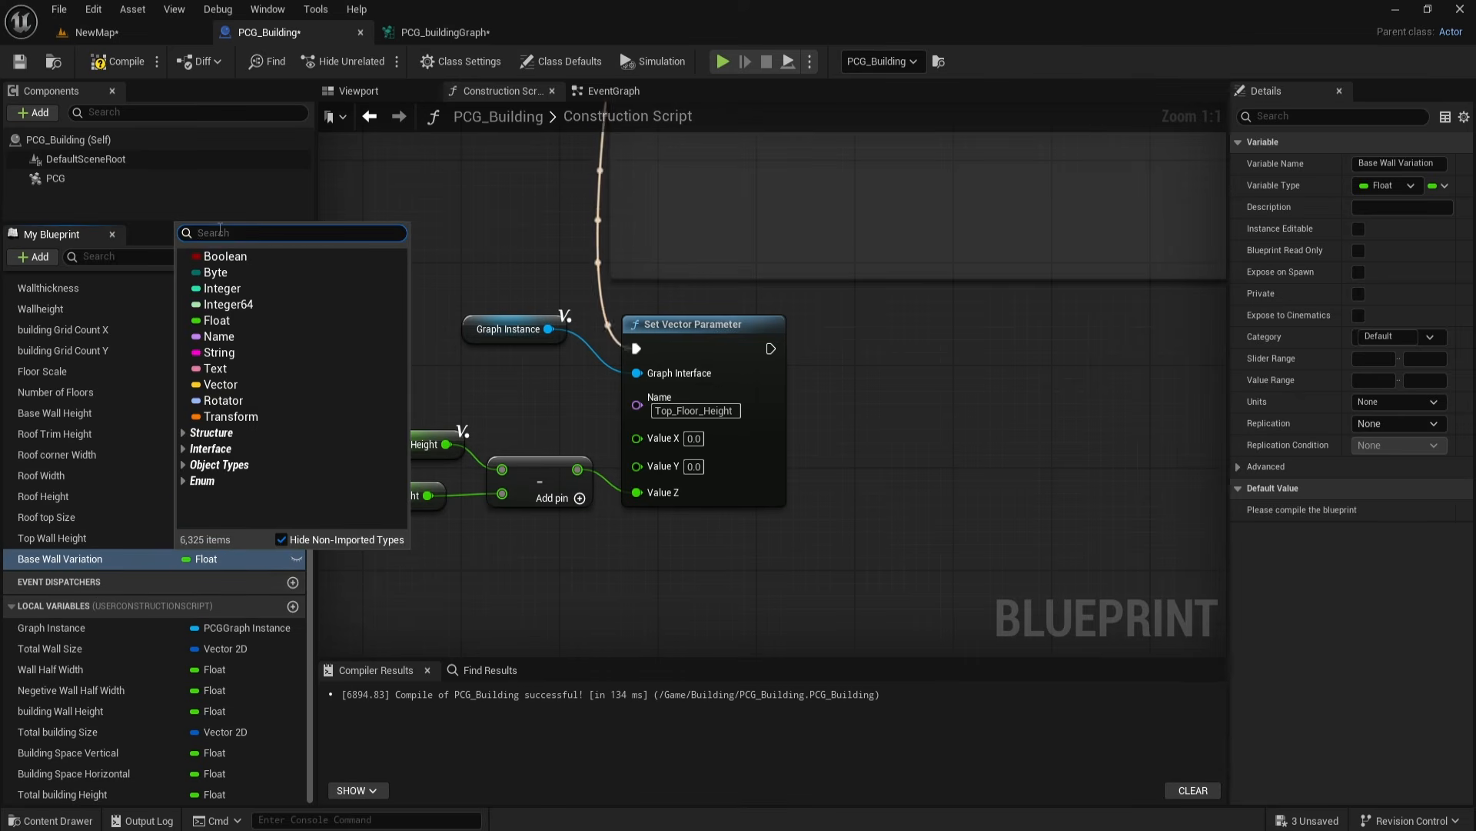
pyautogui.write('stat')
pyautogui.click(238, 258)
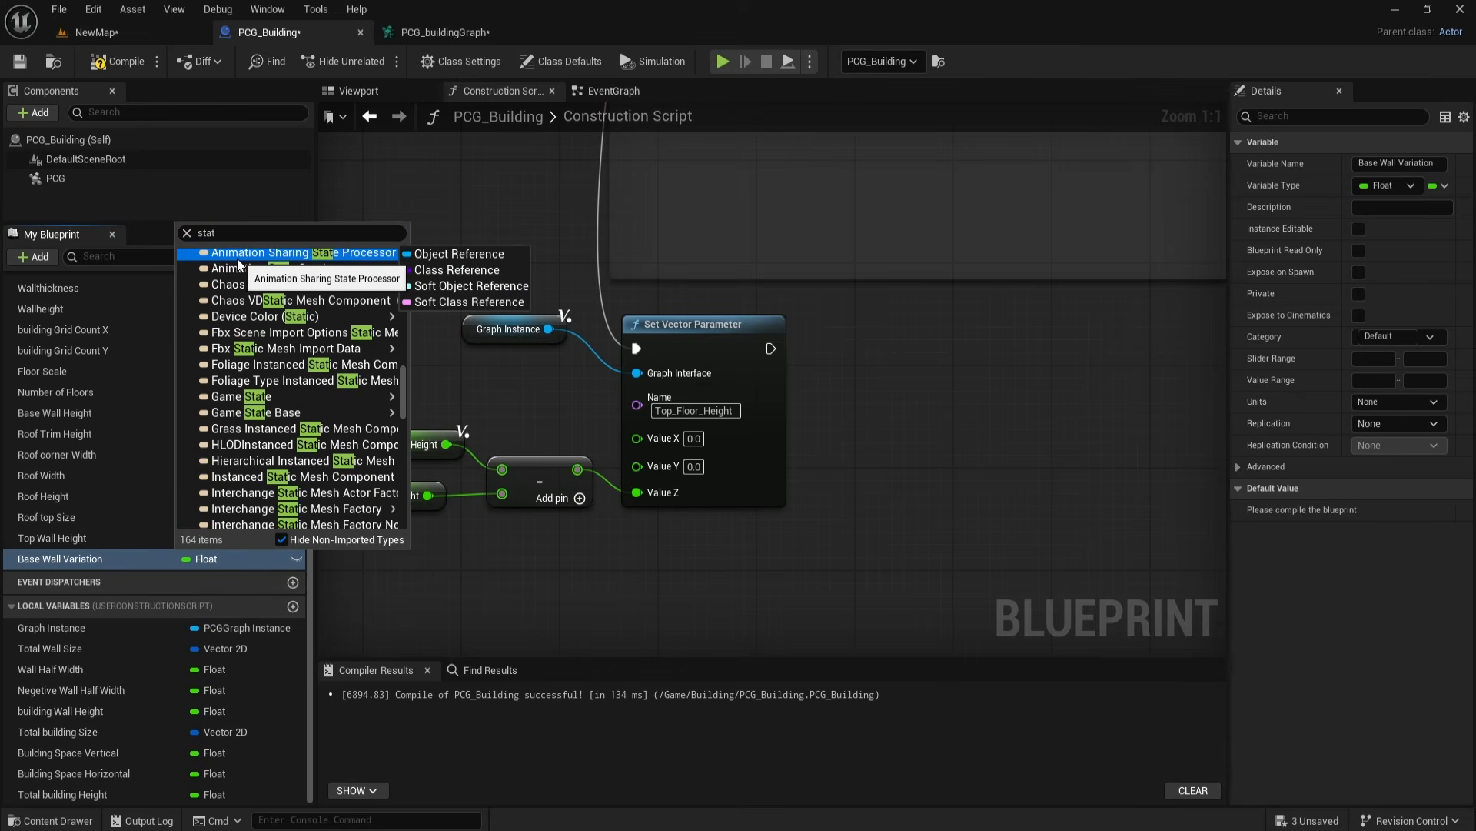
pyautogui.write('ic mes')
pyautogui.moveTo(280, 418)
pyautogui.click(460, 413)
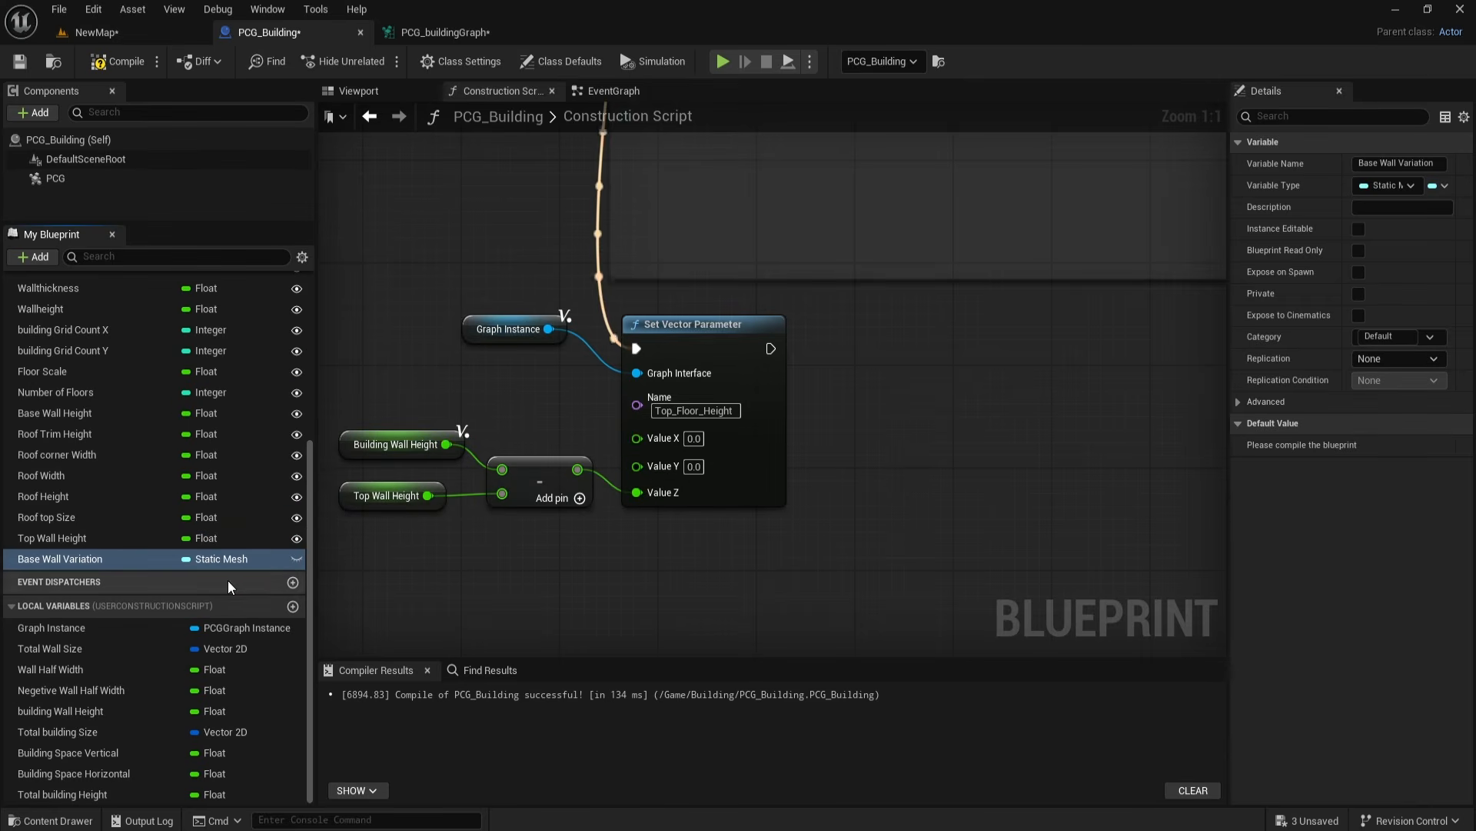
pyautogui.click(187, 559)
pyautogui.click(218, 594)
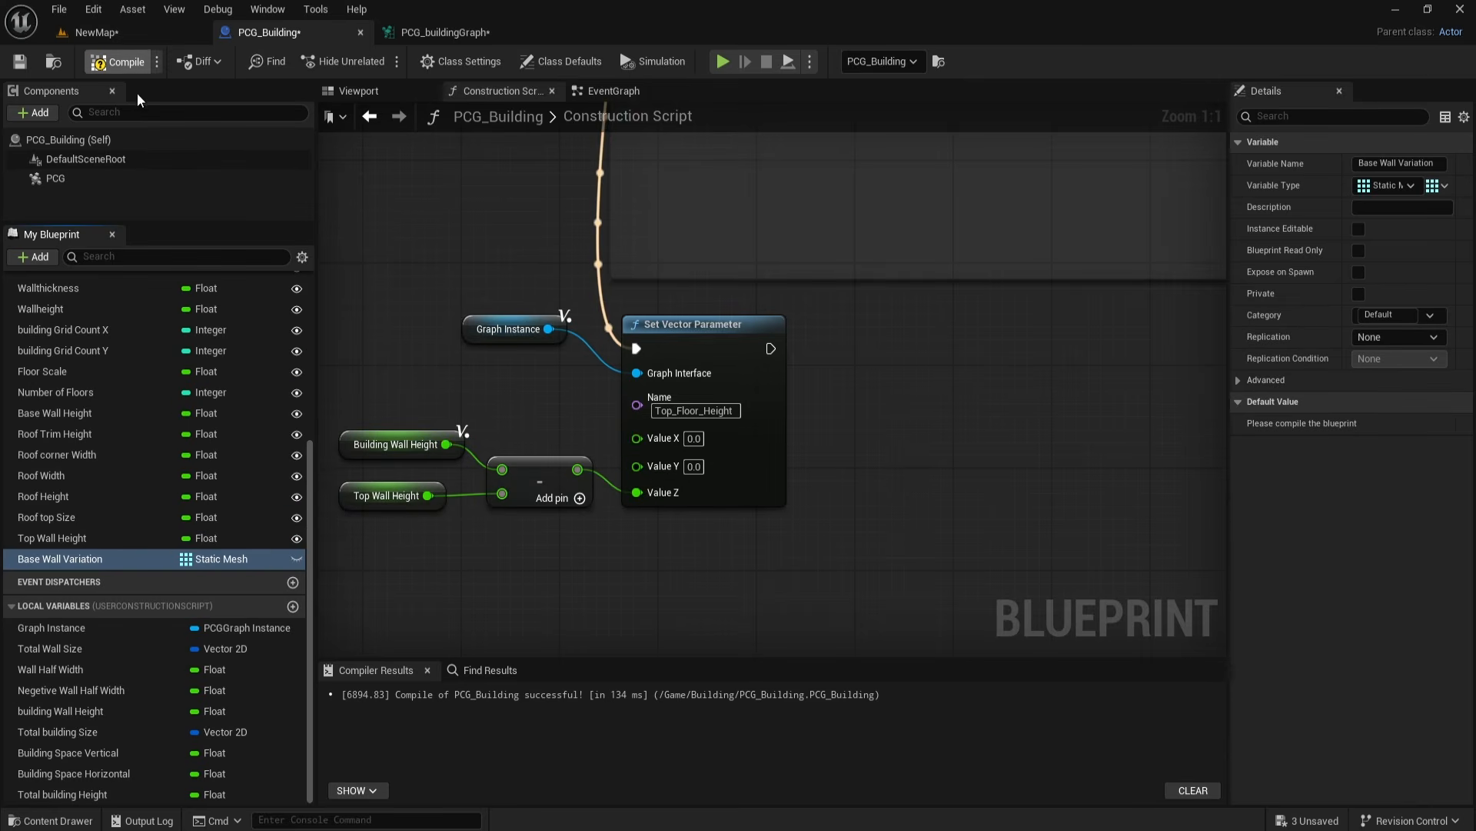
# Step: Make Base Wall Variation instance editable, compile the blueprint, and add three elements to its default array
pyautogui.click(296, 559)
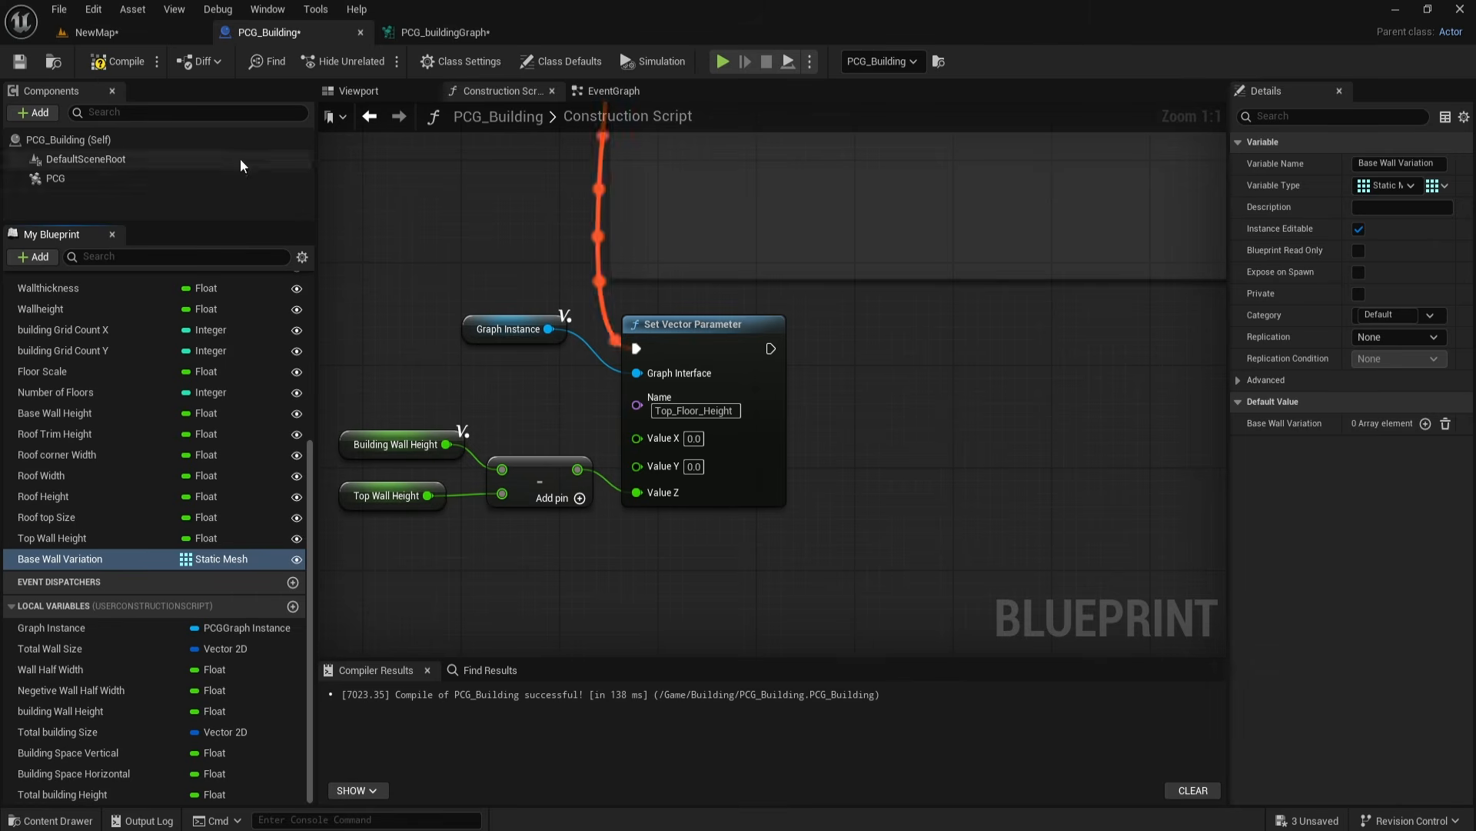
pyautogui.press('F7')
pyautogui.moveTo(1228, 484); pyautogui.dragTo(1185, 484)
pyautogui.click(1425, 424)
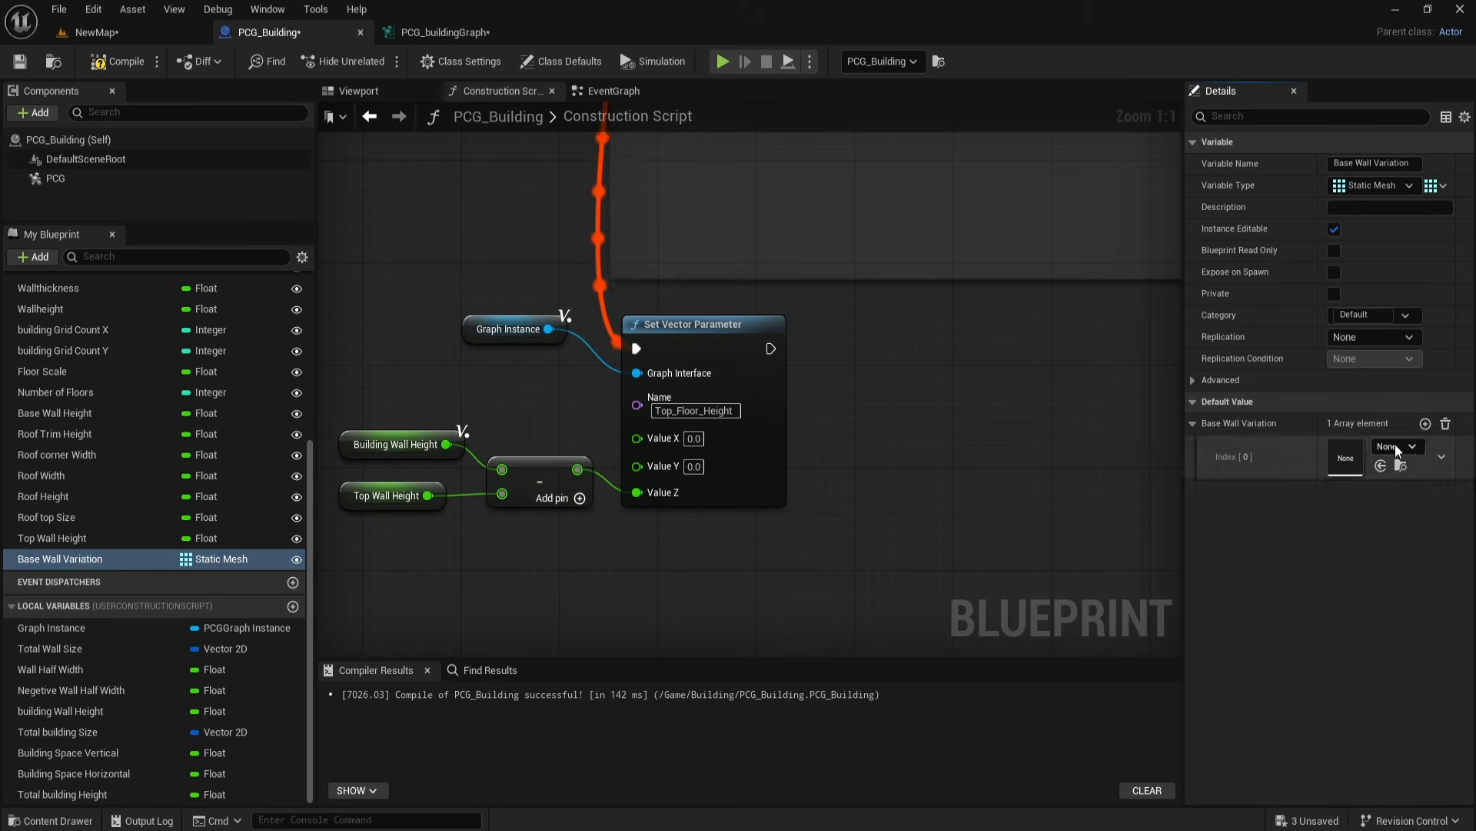
pyautogui.click(1425, 423)
pyautogui.click(1425, 424)
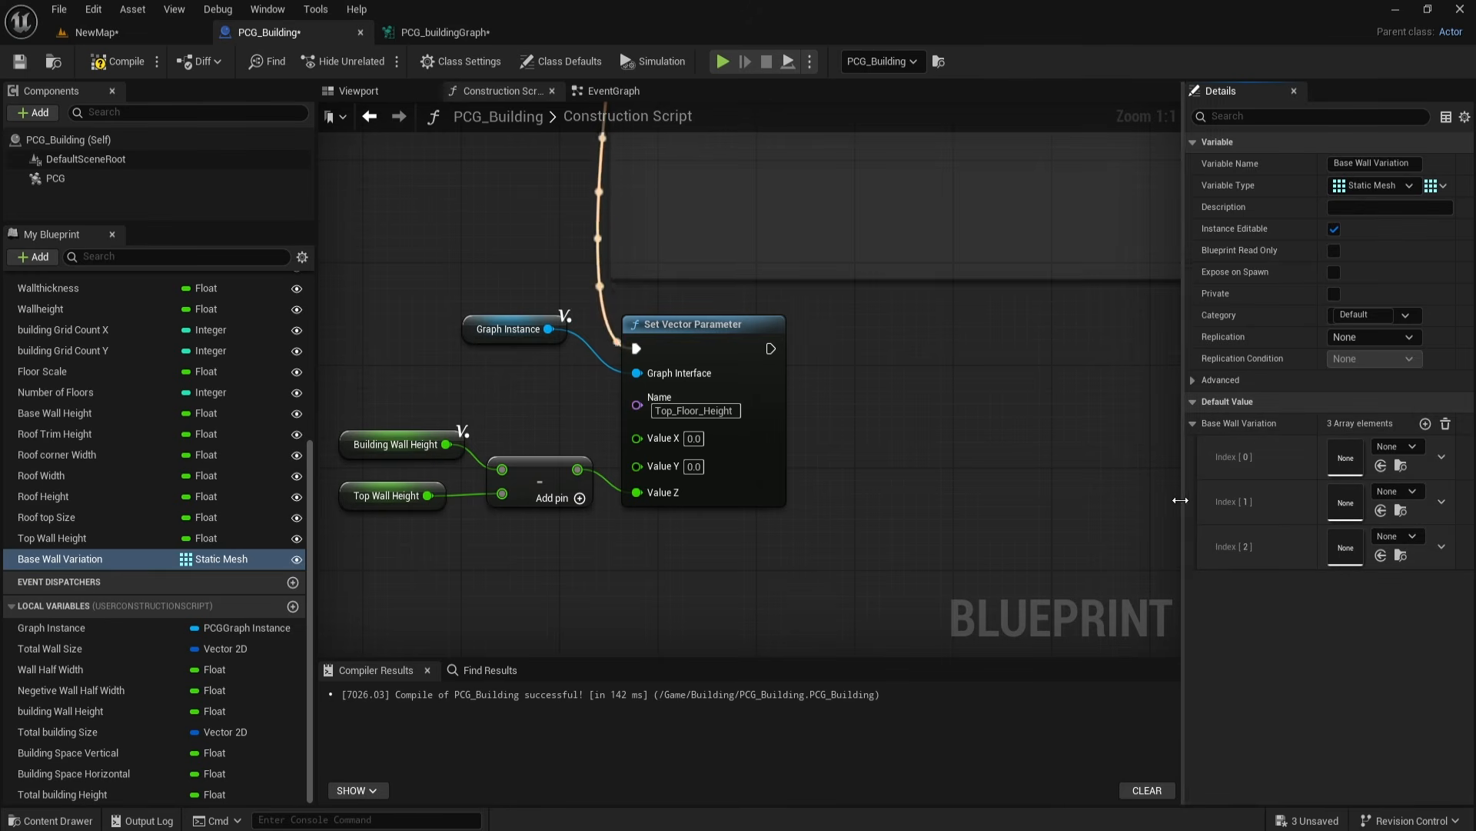
# Step: Fill the three Base Wall Variation elements with static meshes from the Modular_Building_Base_Wall_Kit_vjqebjdw folder
pyautogui.moveTo(1188, 501); pyautogui.dragTo(1121, 501)
pyautogui.click(82, 821)
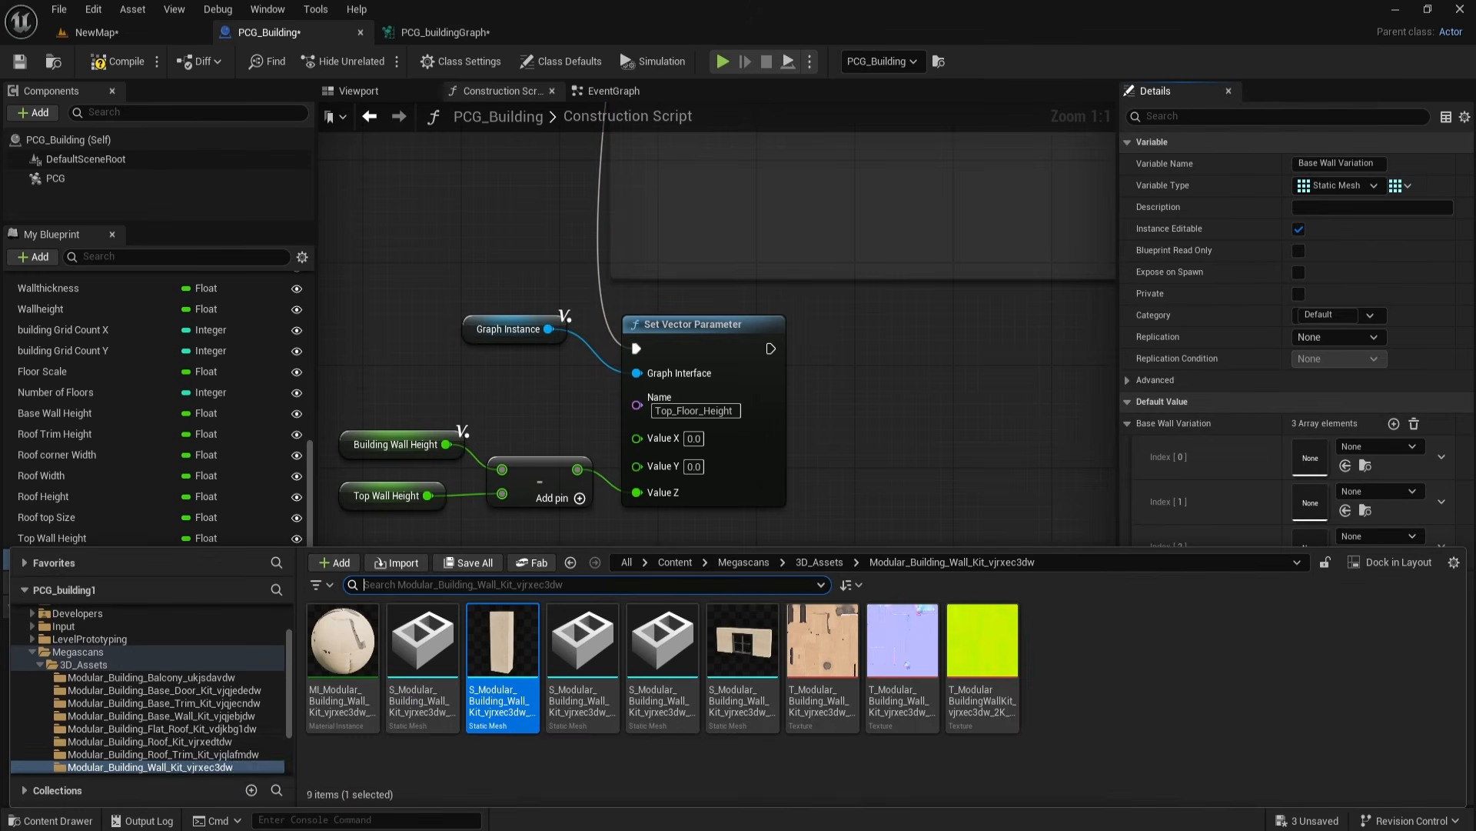
pyautogui.click(180, 715)
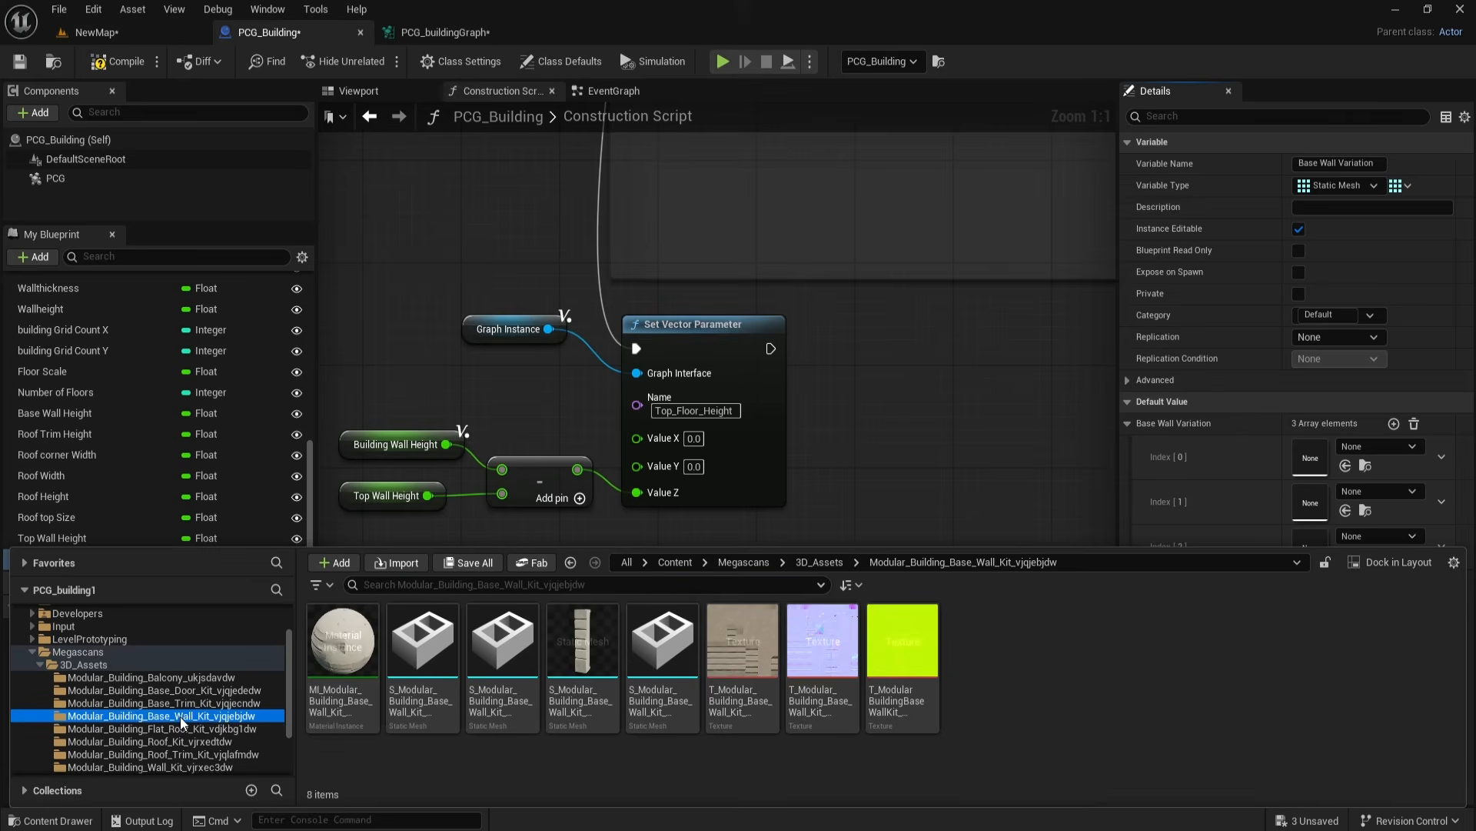
pyautogui.moveTo(422, 642); pyautogui.dragTo(1310, 458)
pyautogui.hotkey('ctrl', 'space')
pyautogui.moveTo(582, 642); pyautogui.dragTo(1312, 548)
pyautogui.click(82, 822)
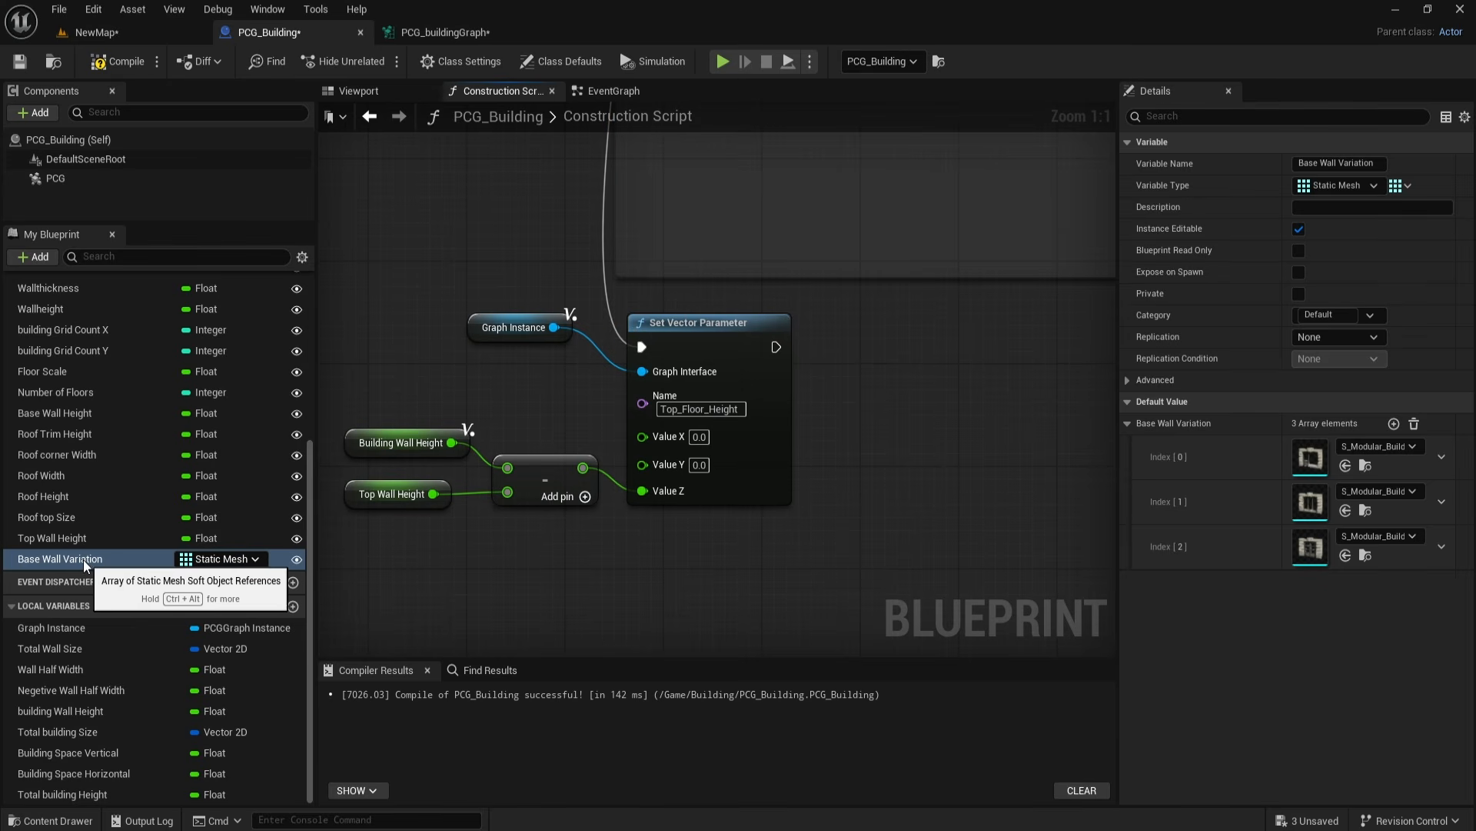
# Step: Duplicate the Base Wall Variation variable and rename the copy Mid Wall Variation
pyautogui.hotkey('ctrl', 'd')
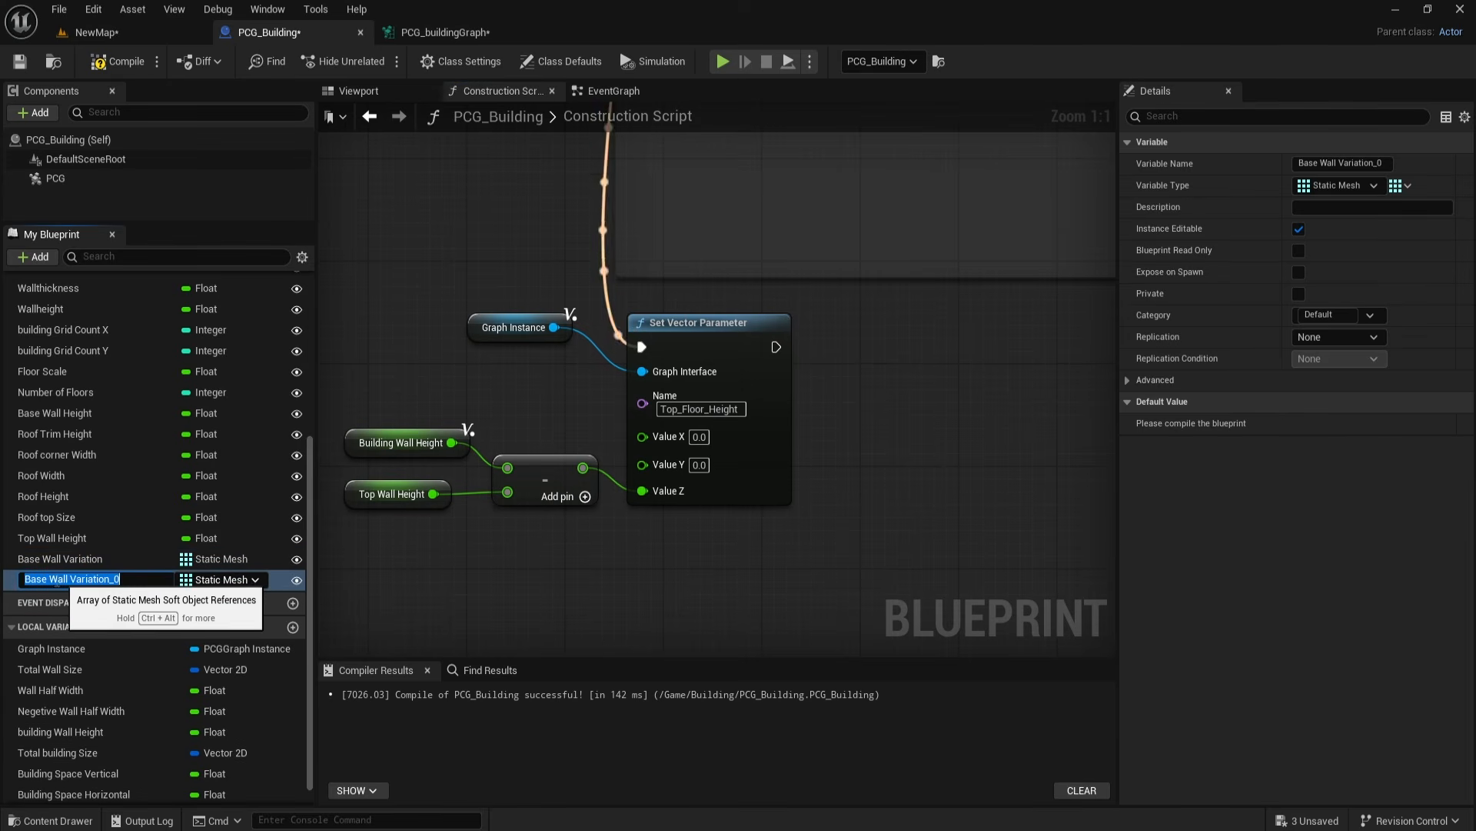
pyautogui.moveTo(47, 579); pyautogui.dragTo(4, 586)
pyautogui.write('Mid')
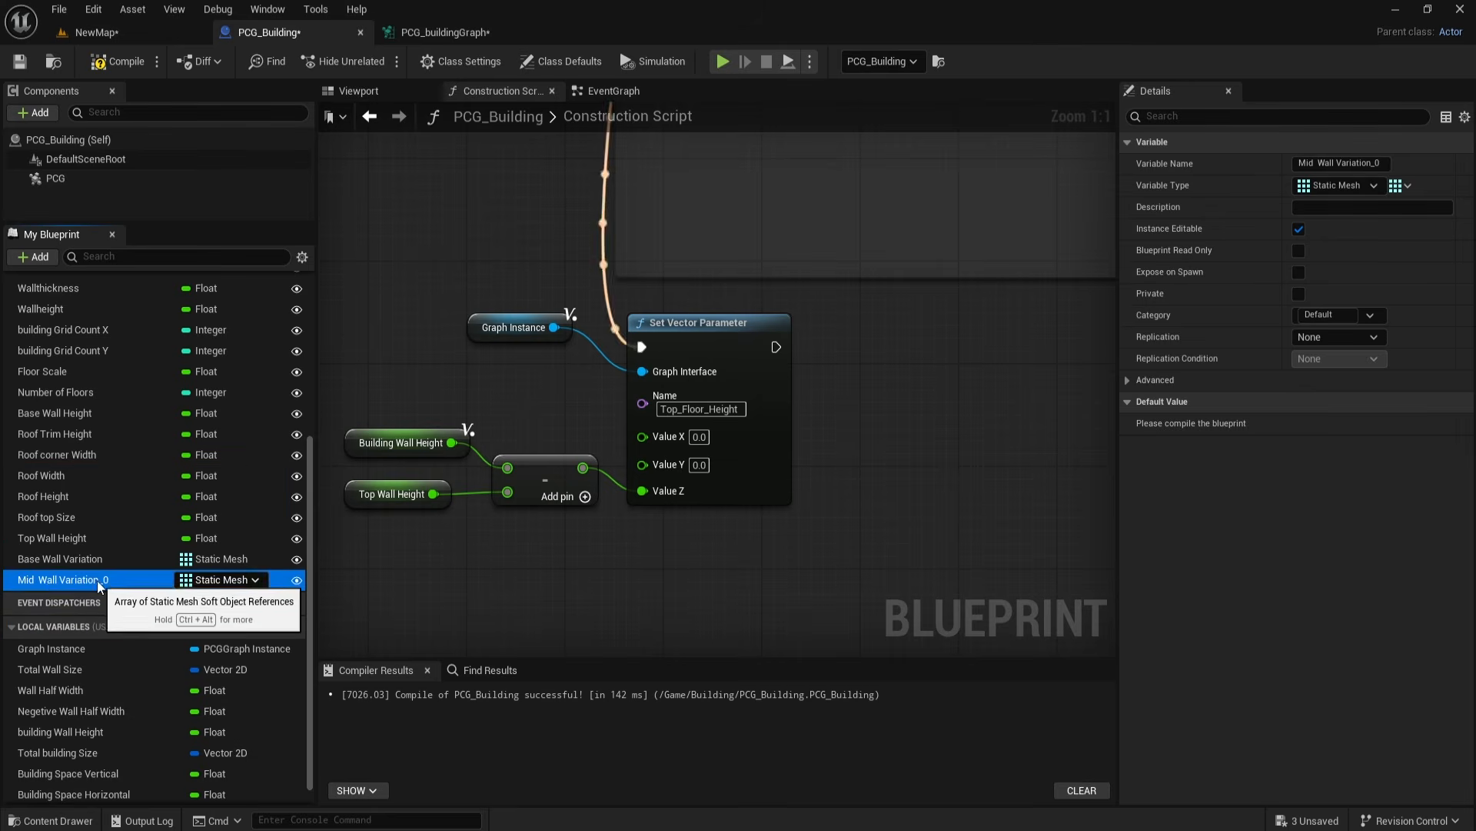
pyautogui.moveTo(105, 579); pyautogui.dragTo(134, 584)
pyautogui.press('BackSpace')
pyautogui.press('Return')
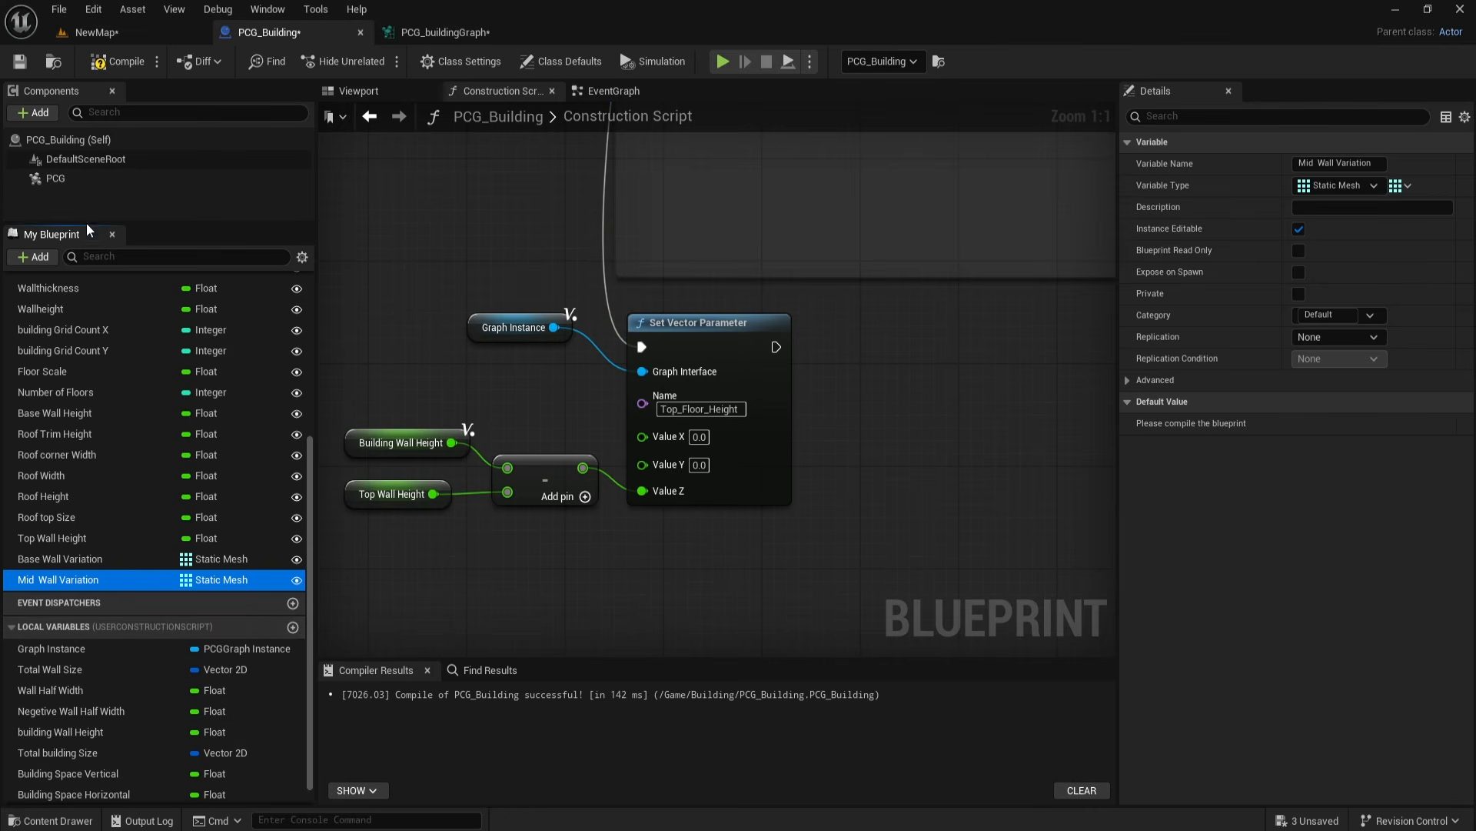
# Step: Compile the blueprint, fill the three Mid Wall Variation elements with upper wall static meshes, and compile again
pyautogui.click(130, 66)
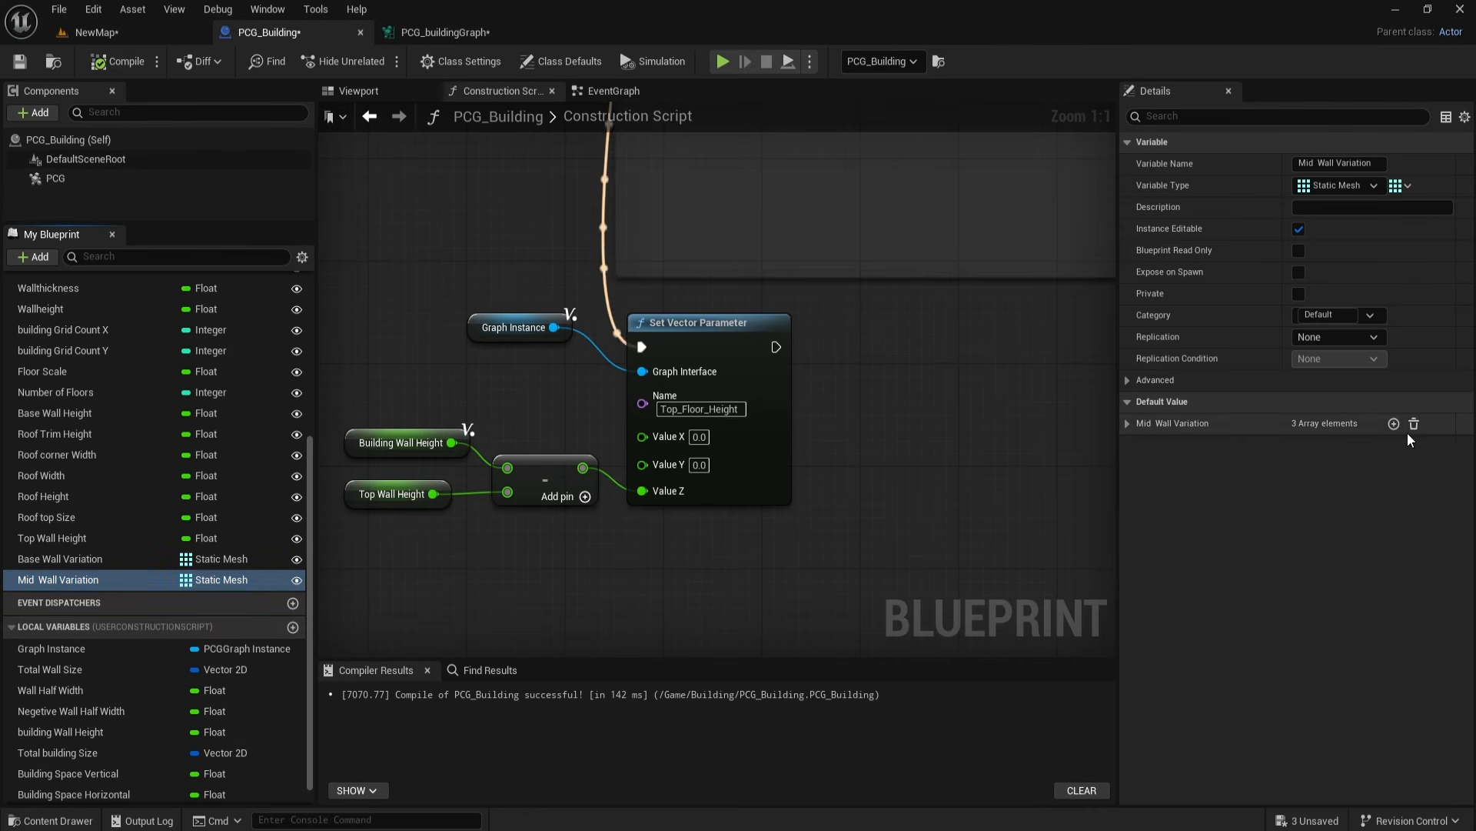
pyautogui.click(1138, 424)
pyautogui.hotkey('ctrl', 'space')
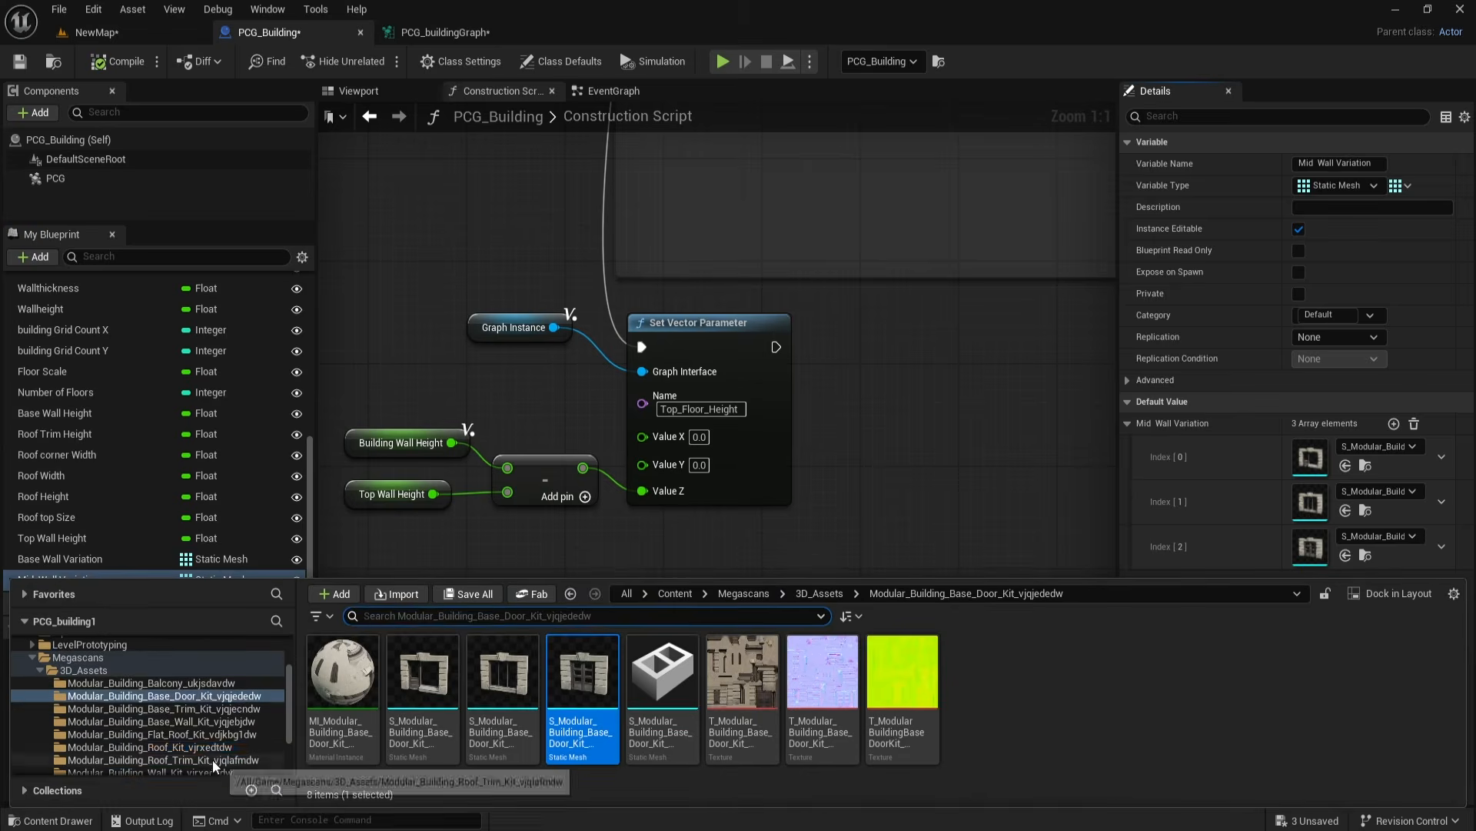
pyautogui.click(219, 732)
pyautogui.click(742, 669)
pyautogui.click(1345, 465)
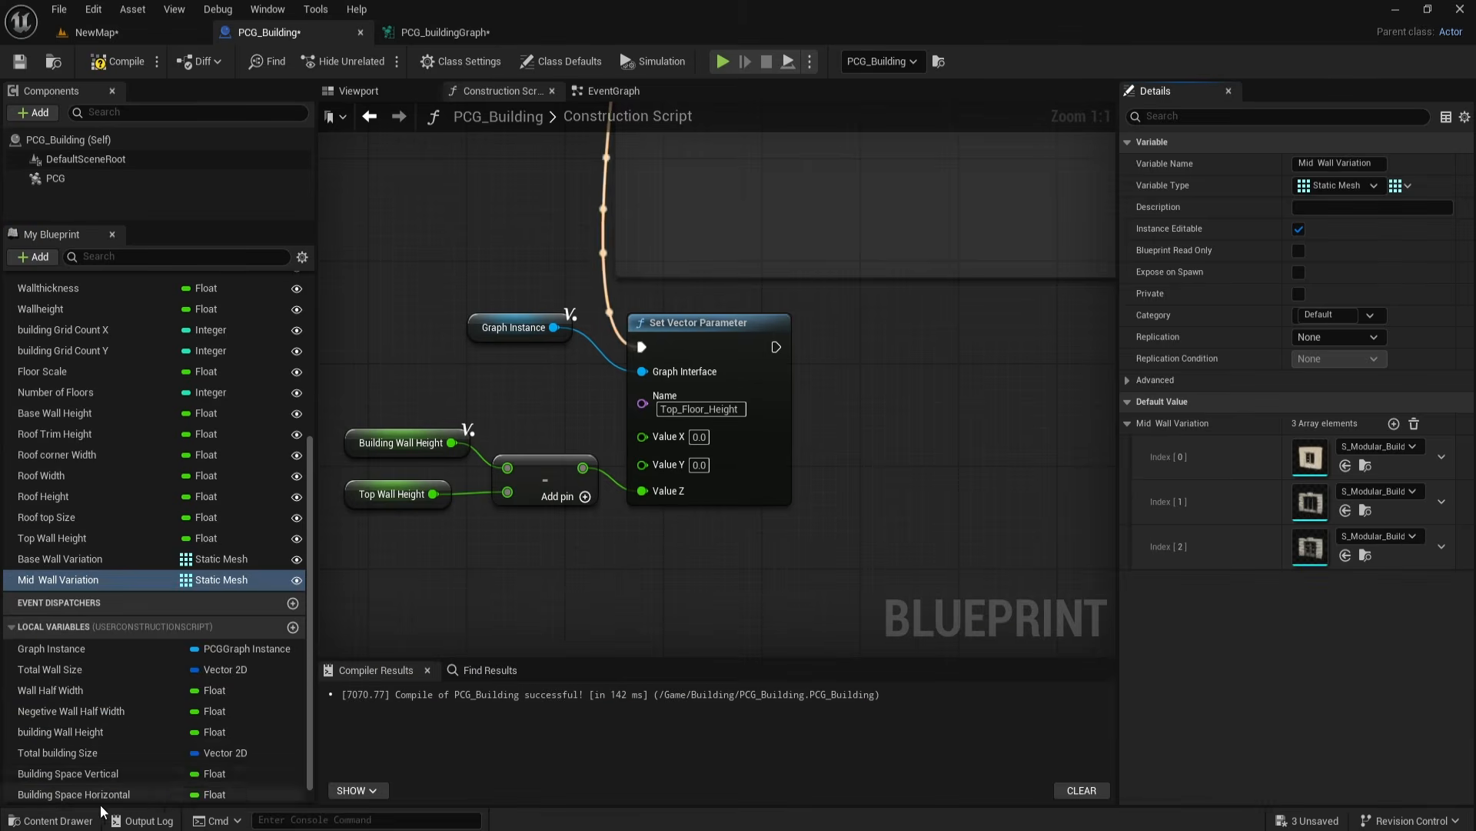
pyautogui.hotkey('ctrl', 'space')
pyautogui.click(413, 730)
pyautogui.click(1344, 510)
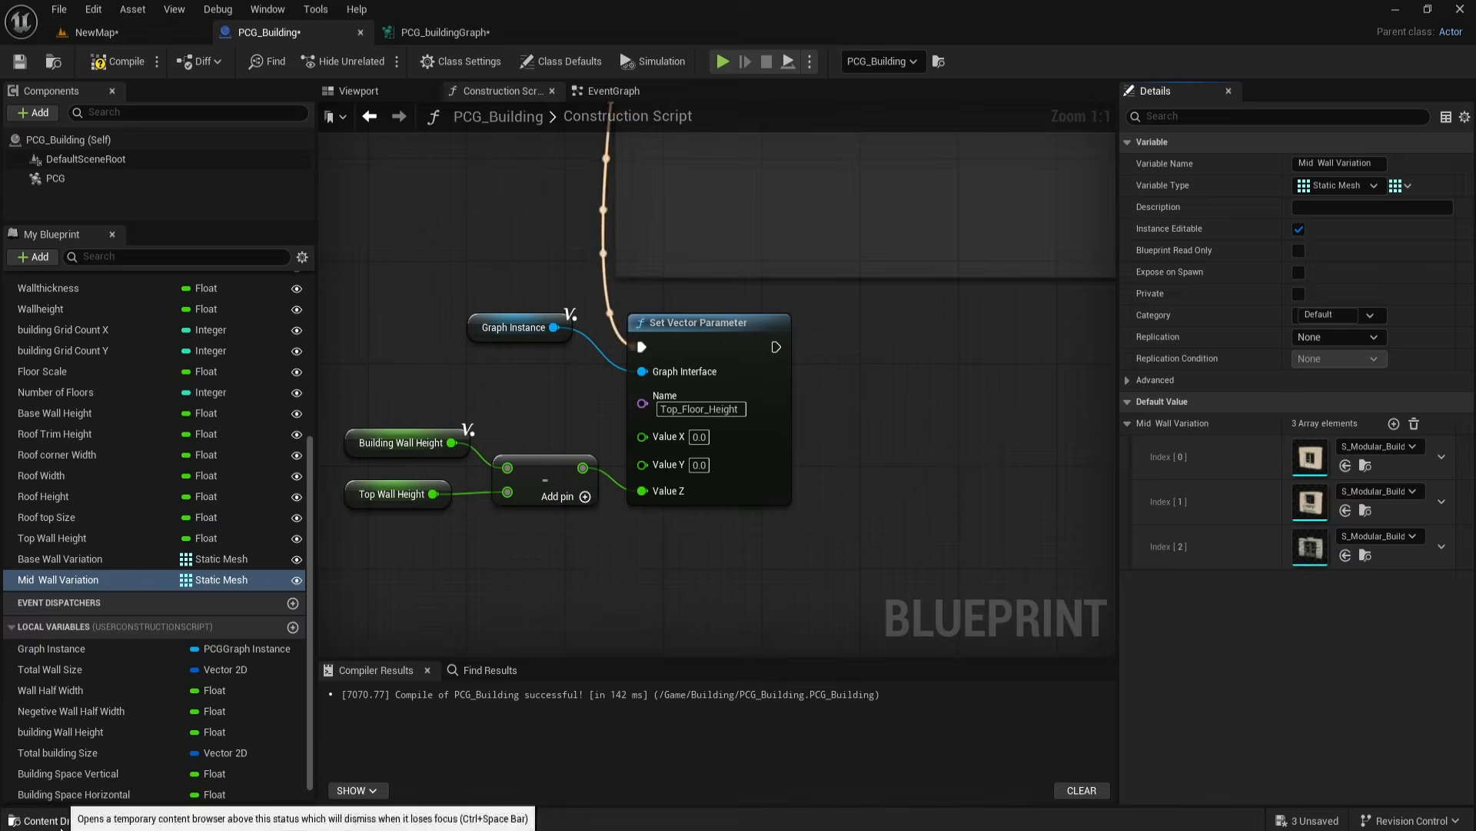
pyautogui.hotkey('ctrl', 'space')
pyautogui.click(117, 61)
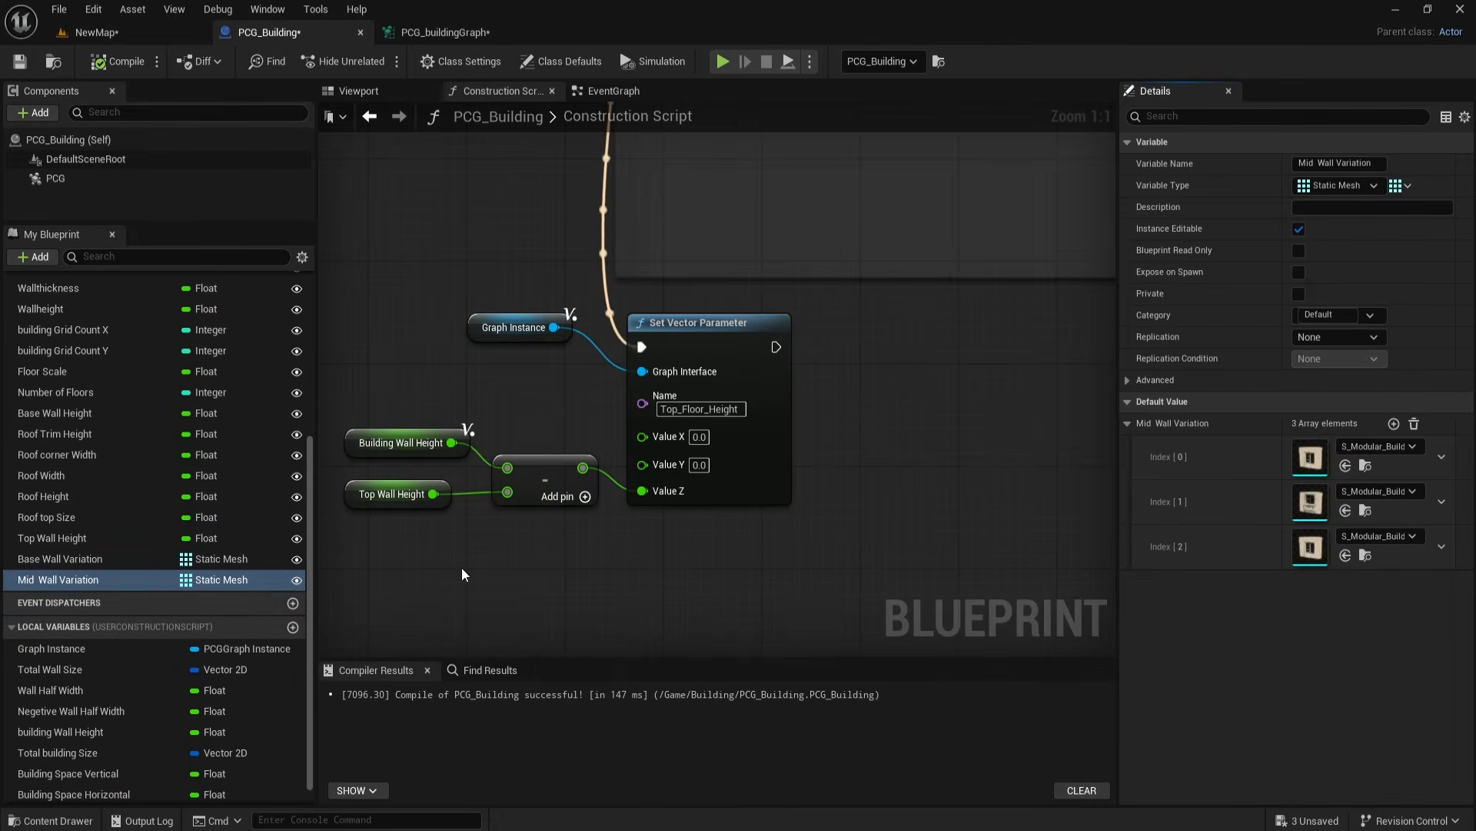
# Step: Add a Get Actor Property node inside the Base Wall group of PCG_buildingGraph
pyautogui.click(437, 31)
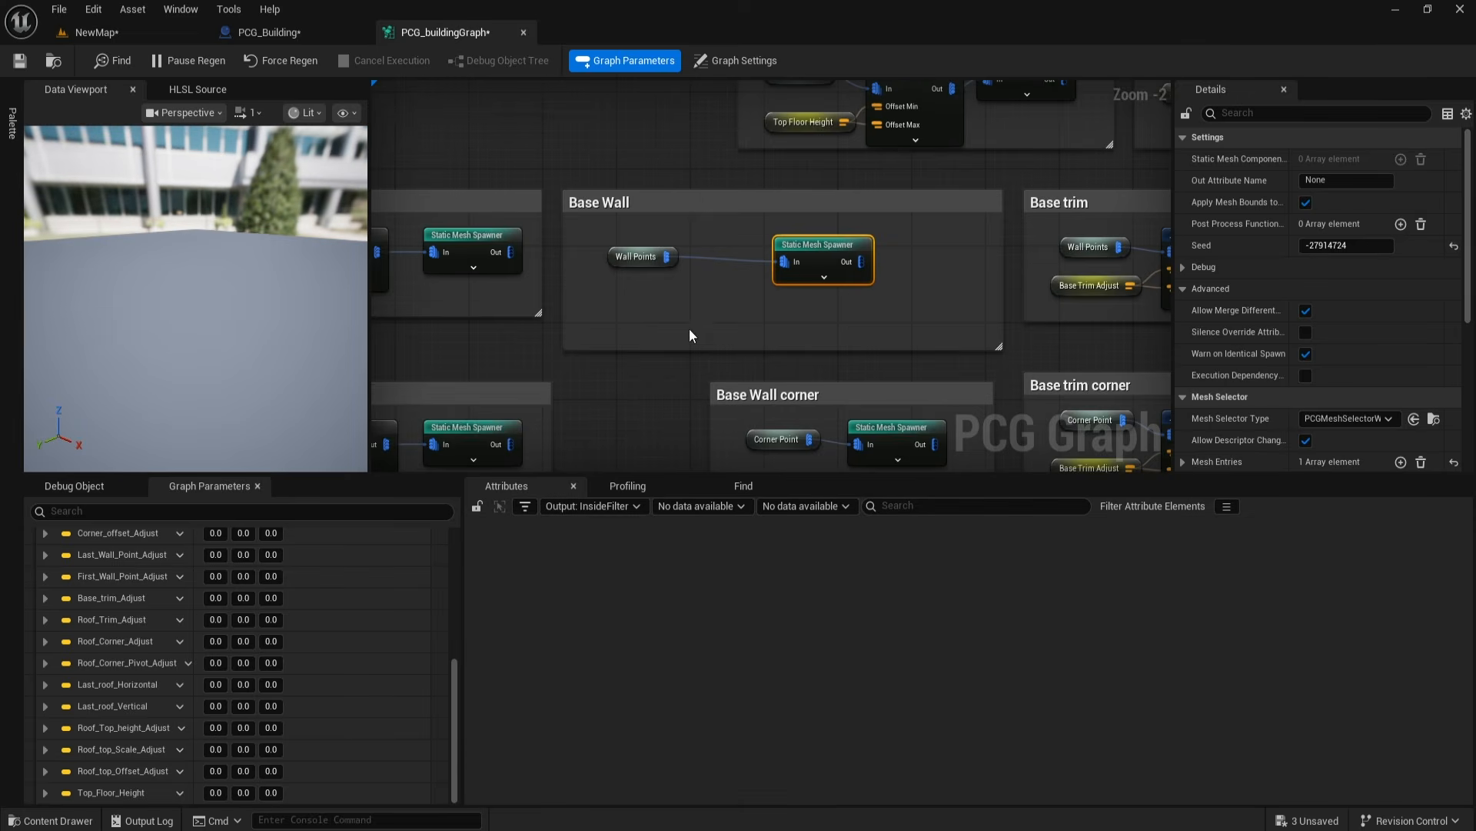
pyautogui.scroll(2, 611, 377)
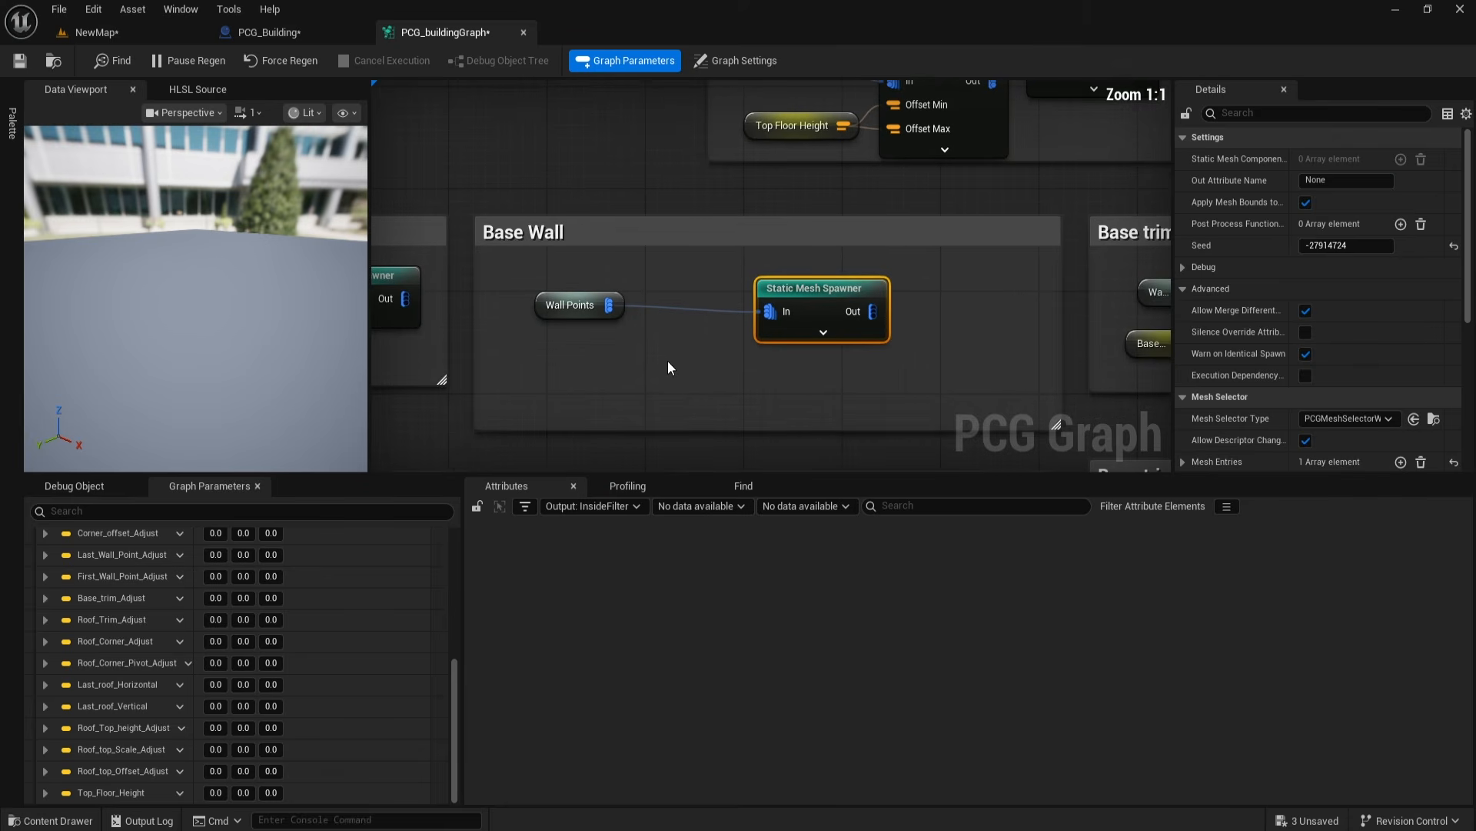
pyautogui.rightClick(575, 369)
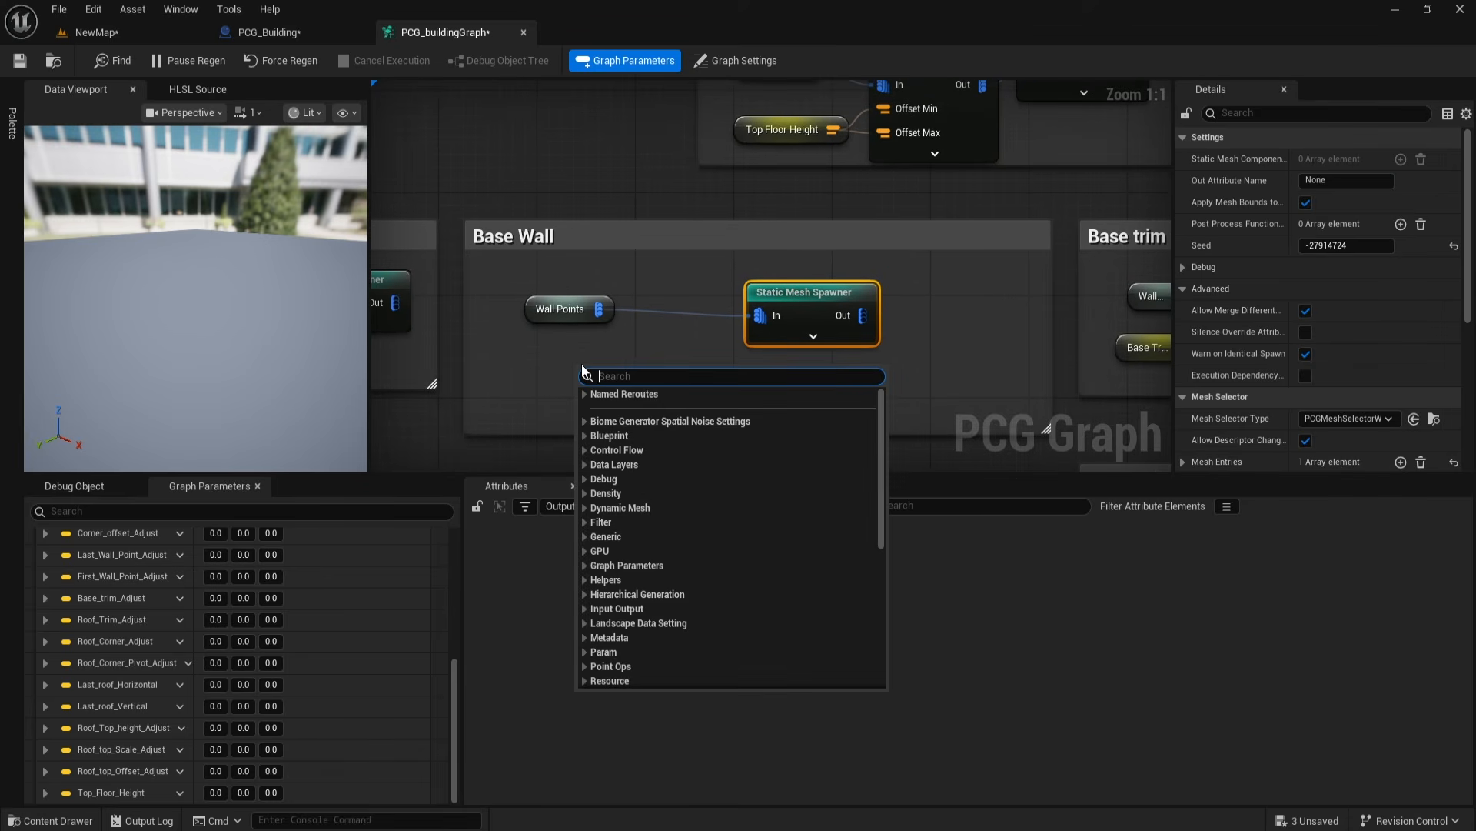
pyautogui.write('get act')
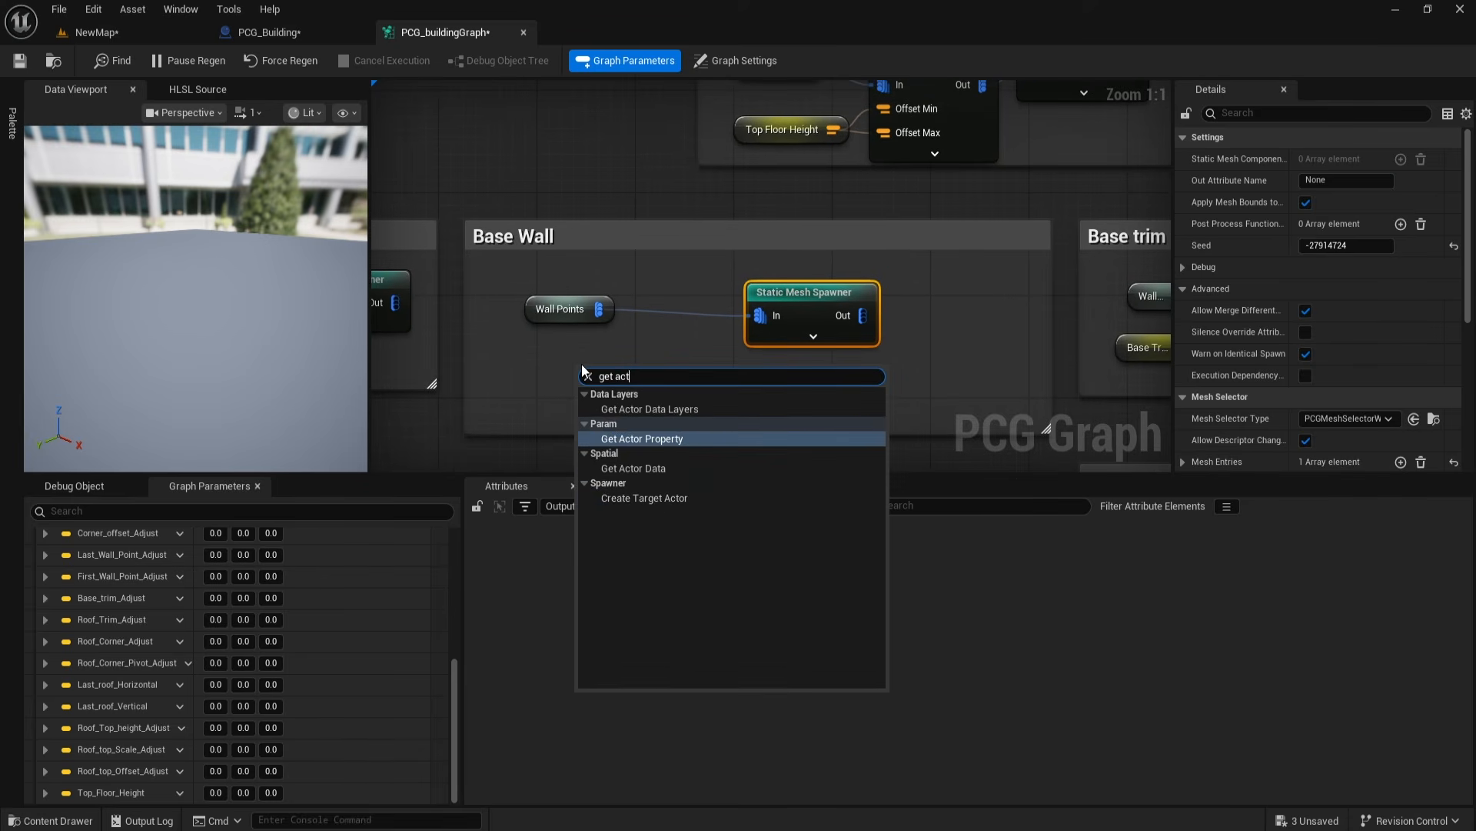
pyautogui.click(644, 437)
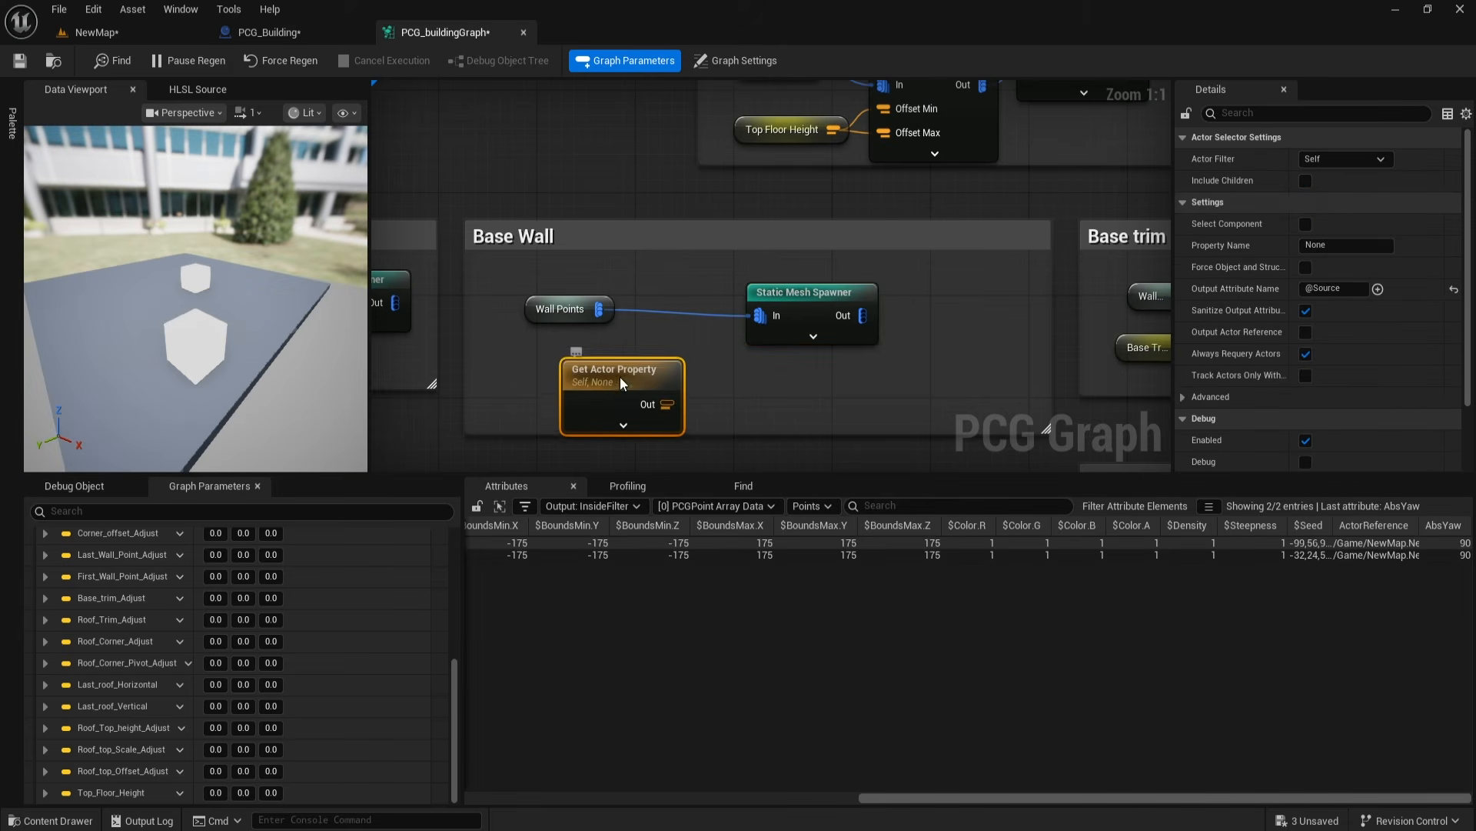
# Step: Copy the Base Wall Variation variable's name and set it as the Get Actor Property node's property name
pyautogui.click(301, 31)
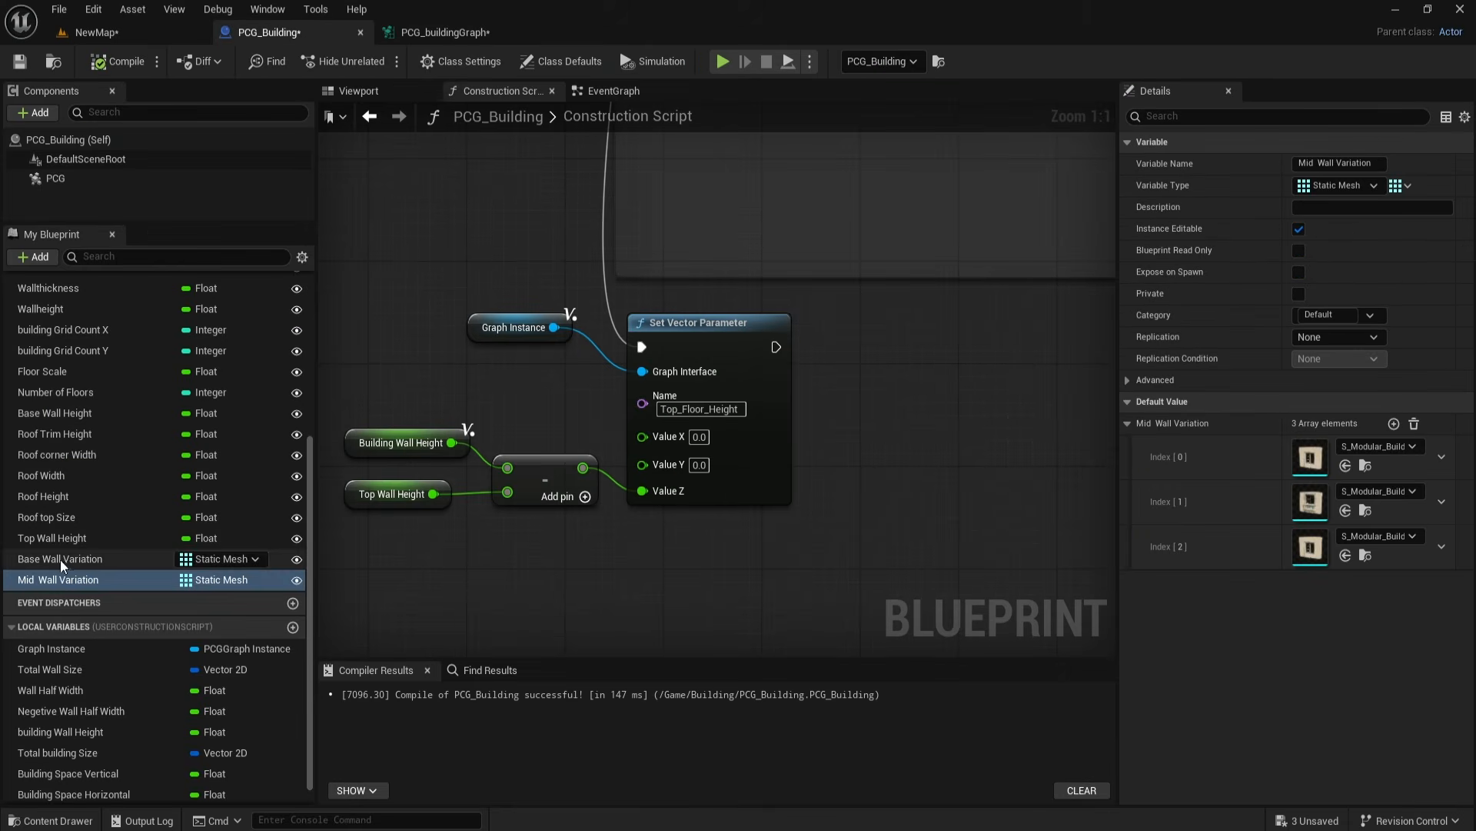
pyautogui.doubleClick(103, 561)
pyautogui.hotkey('ctrl', 'c')
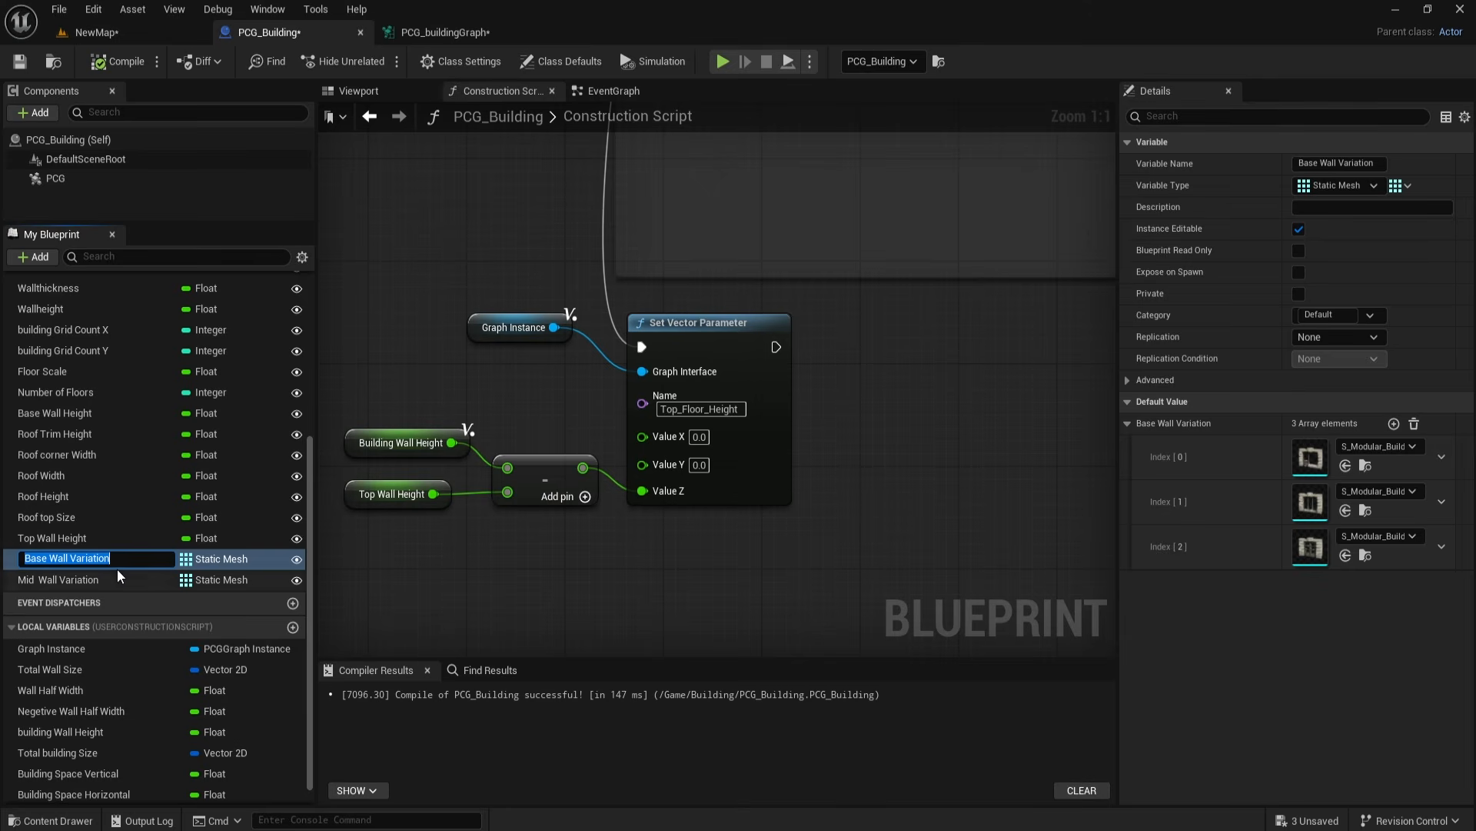
pyautogui.click(459, 33)
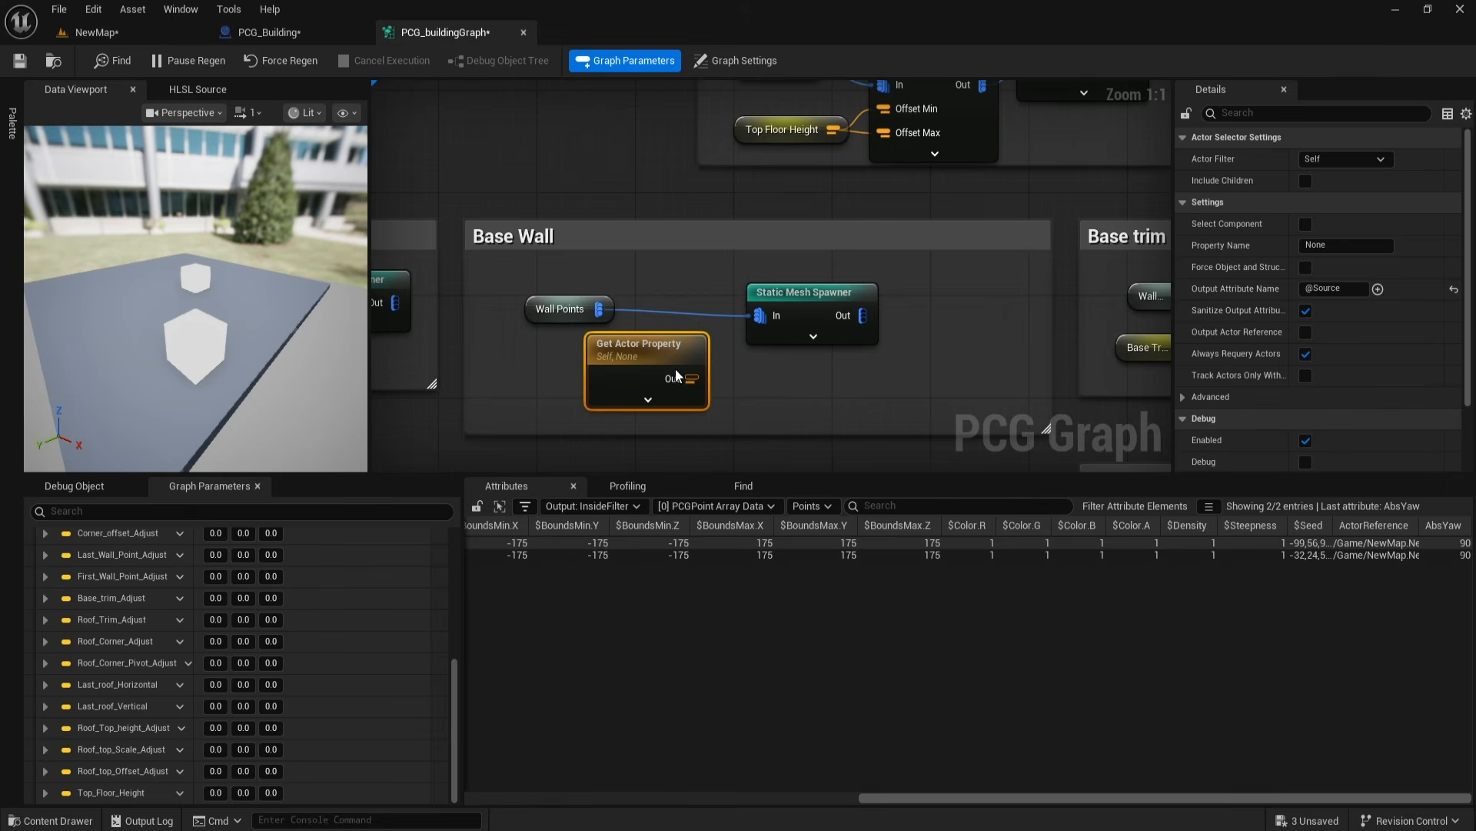
pyautogui.click(1346, 244)
pyautogui.hotkey('ctrl', 'v')
pyautogui.press('Return')
# Step: Insert a Match And Set Attributes node between Wall Points and the Static Mesh Spawner in the Base Wall group
pyautogui.moveTo(784, 315); pyautogui.dragTo(895, 302)
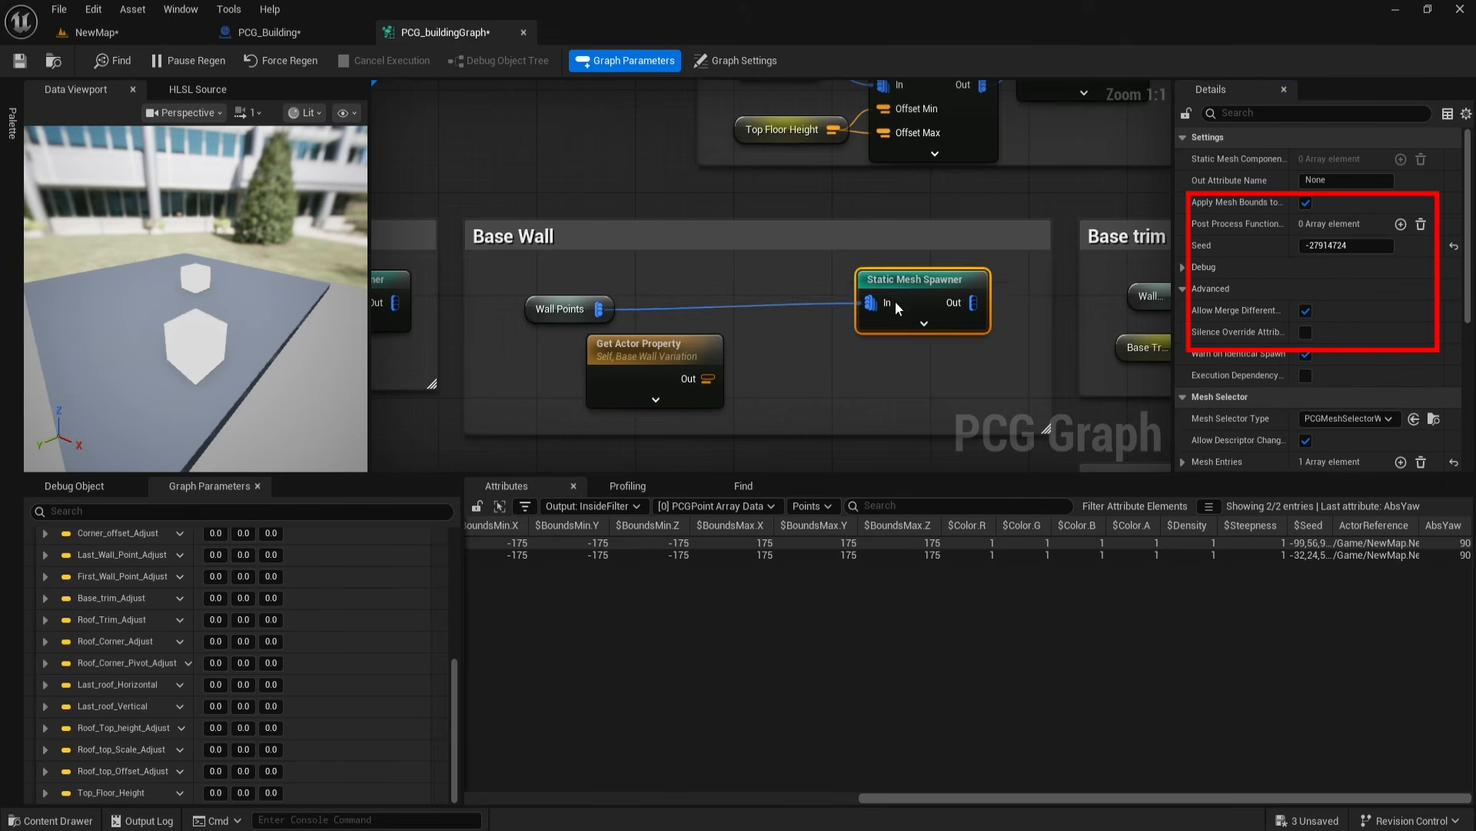
pyautogui.rightClick(784, 346)
pyautogui.write('match')
pyautogui.click(854, 383)
pyautogui.moveTo(840, 367); pyautogui.dragTo(806, 310)
pyautogui.moveTo(599, 309); pyautogui.dragTo(743, 286)
pyautogui.moveTo(915, 294); pyautogui.dragTo(964, 294)
pyautogui.moveTo(819, 303)
pyautogui.mouseDown()
pyautogui.moveTo(919, 316)
pyautogui.moveTo(834, 288)
pyautogui.mouseUp()
pyautogui.keyDown('alt'); pyautogui.click(852, 314); pyautogui.keyUp('alt')
pyautogui.moveTo(954, 296); pyautogui.dragTo(953, 283)
# Step: Feed Get Actor Property into the Match Data input and align the Base Wall nodes
pyautogui.moveTo(655, 351); pyautogui.dragTo(571, 305)
pyautogui.moveTo(792, 283); pyautogui.dragTo(768, 283)
pyautogui.moveTo(954, 285); pyautogui.dragTo(929, 285)
pyautogui.moveTo(854, 296); pyautogui.dragTo(807, 298, button='right')
pyautogui.click(718, 299)
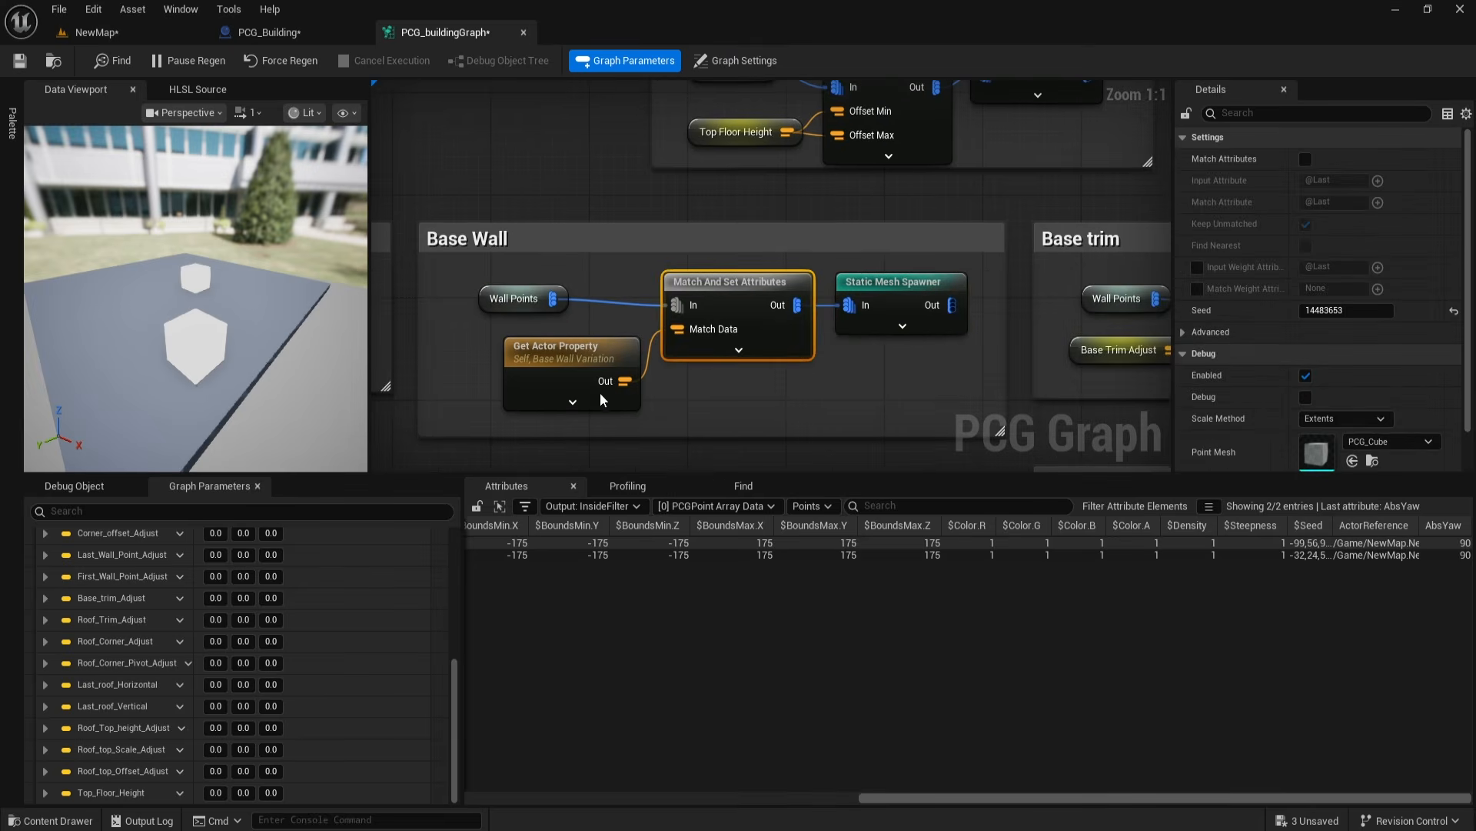
# Step: Set the output attribute name of the Base Wall Get Actor Property node to Mesh
pyautogui.click(581, 357)
pyautogui.write('M')
pyautogui.press('Return')
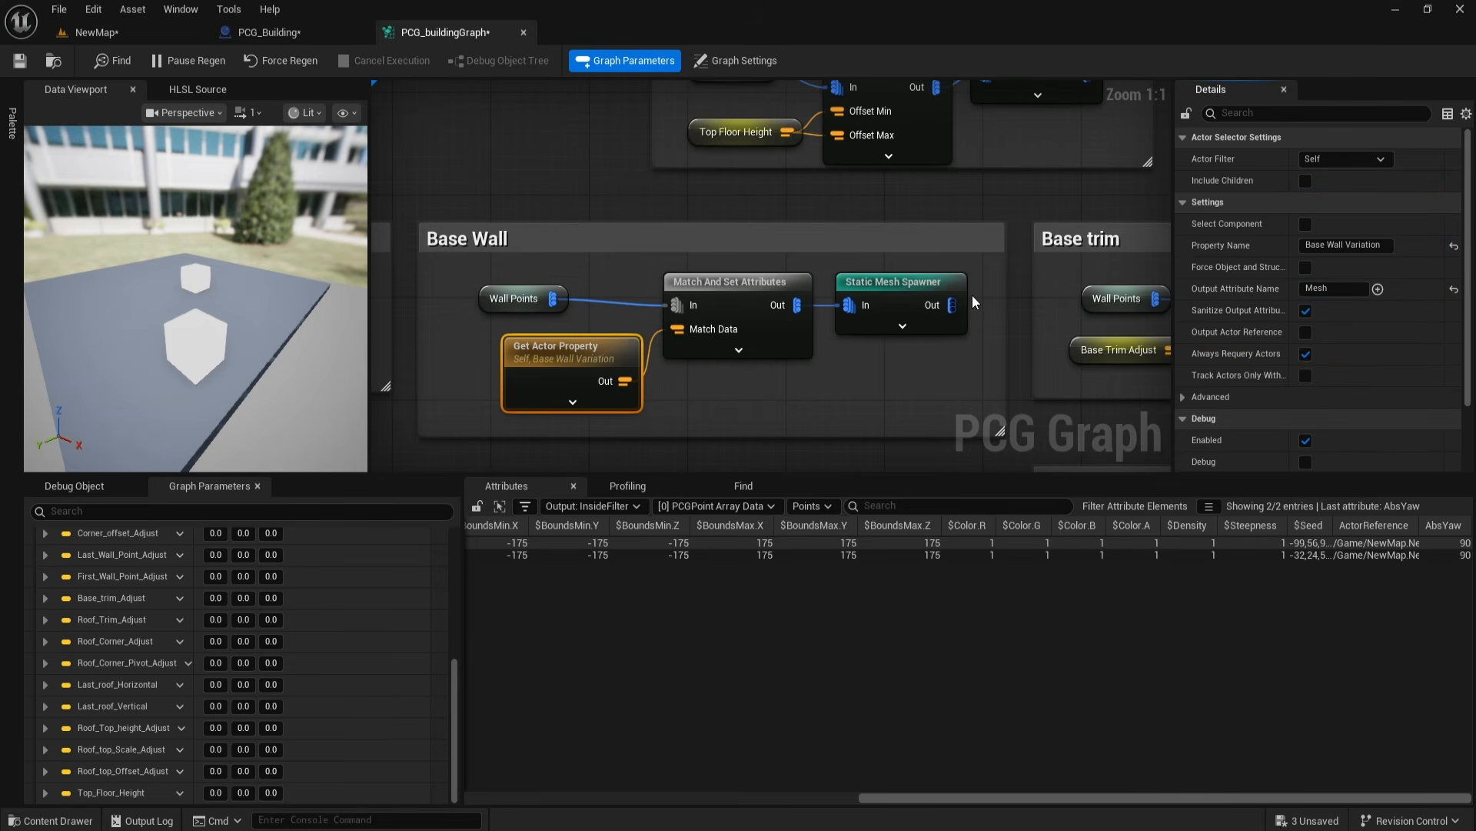
pyautogui.click(679, 279)
# Step: Switch the Base Wall Static Mesh Spawner to the by-attribute mesh selector with the attribute name Mesh
pyautogui.click(912, 317)
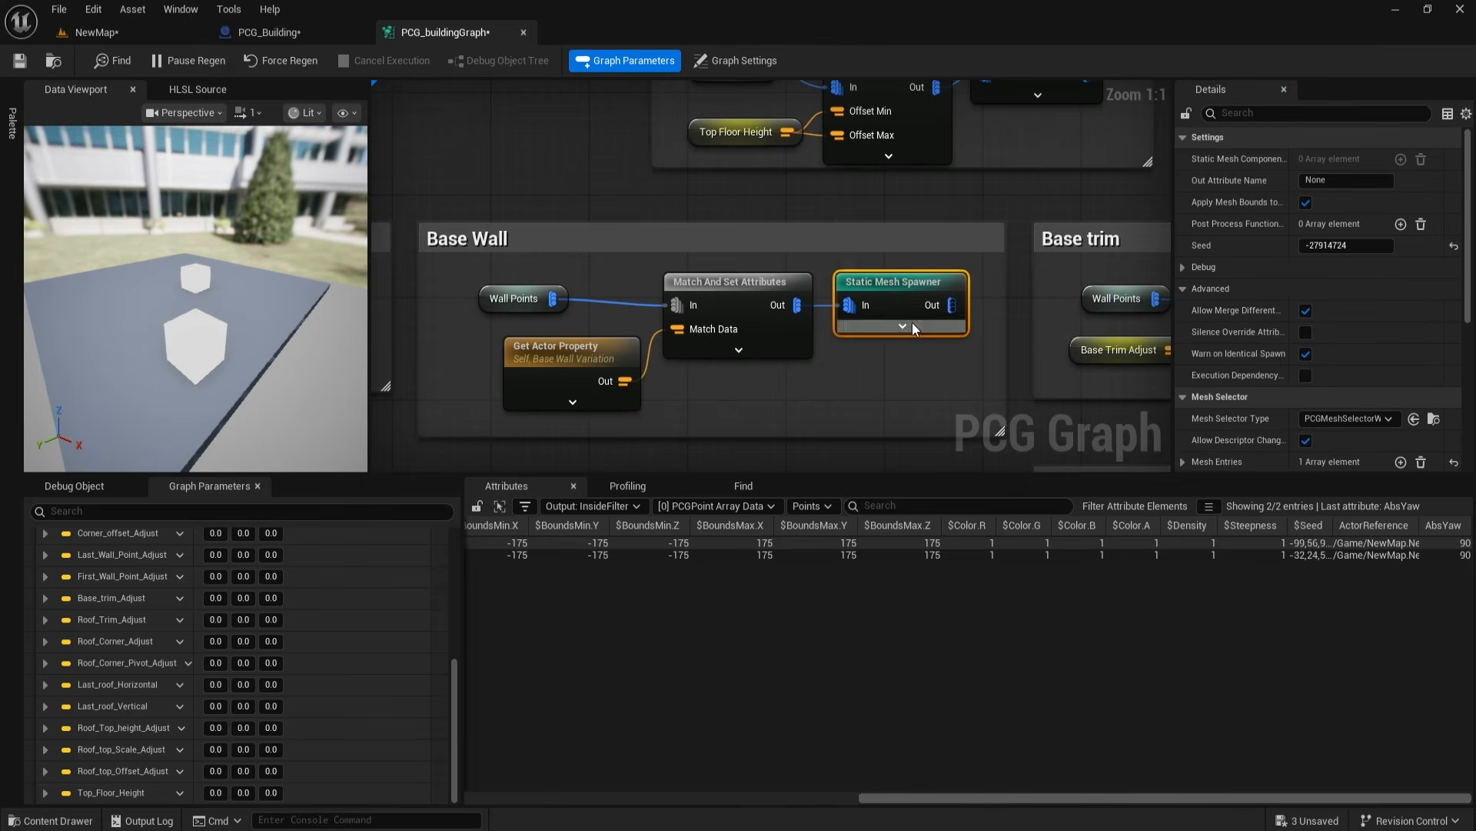
pyautogui.click(1369, 418)
pyautogui.click(1336, 457)
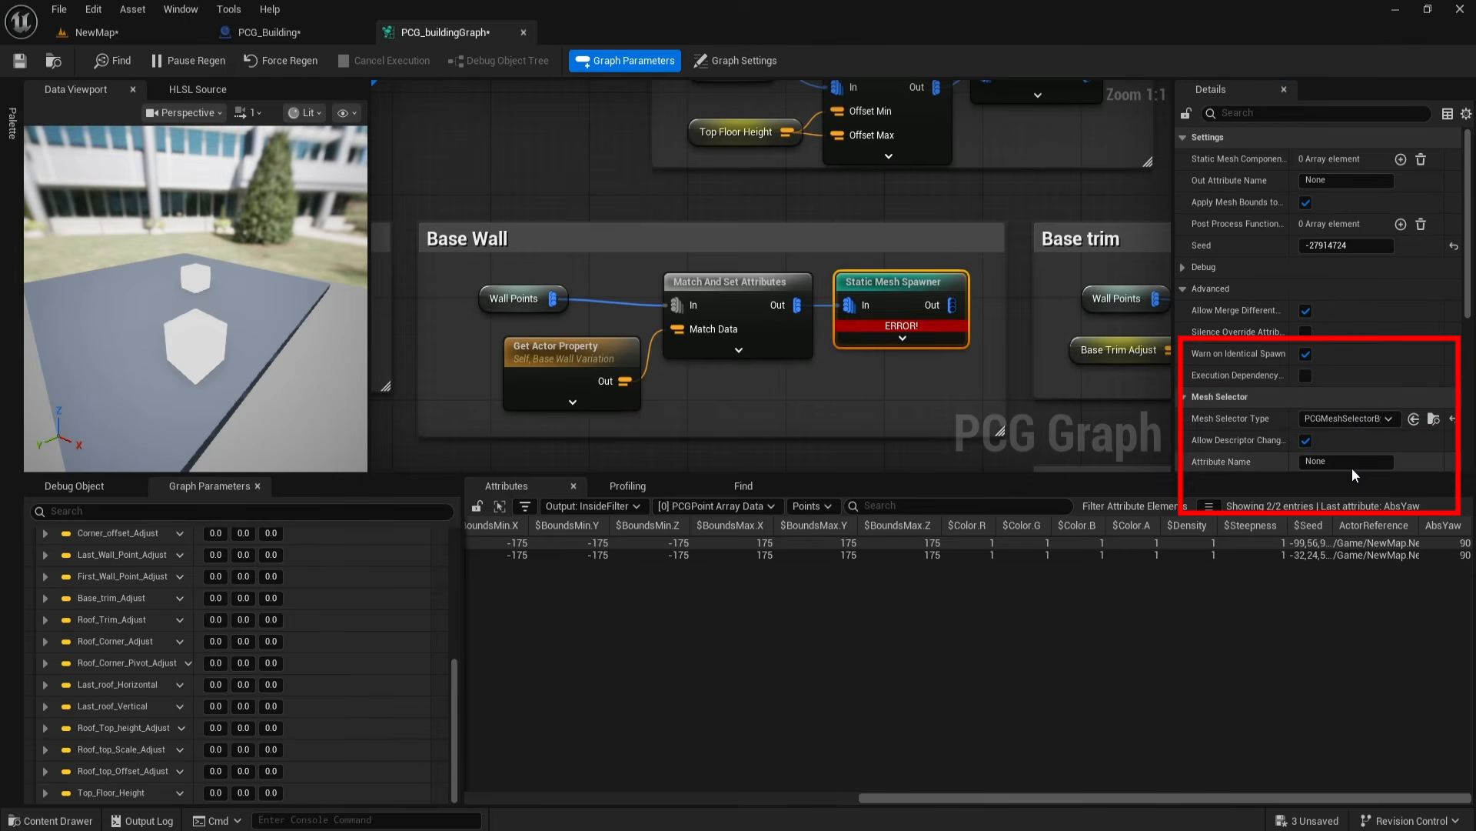
pyautogui.click(1352, 463)
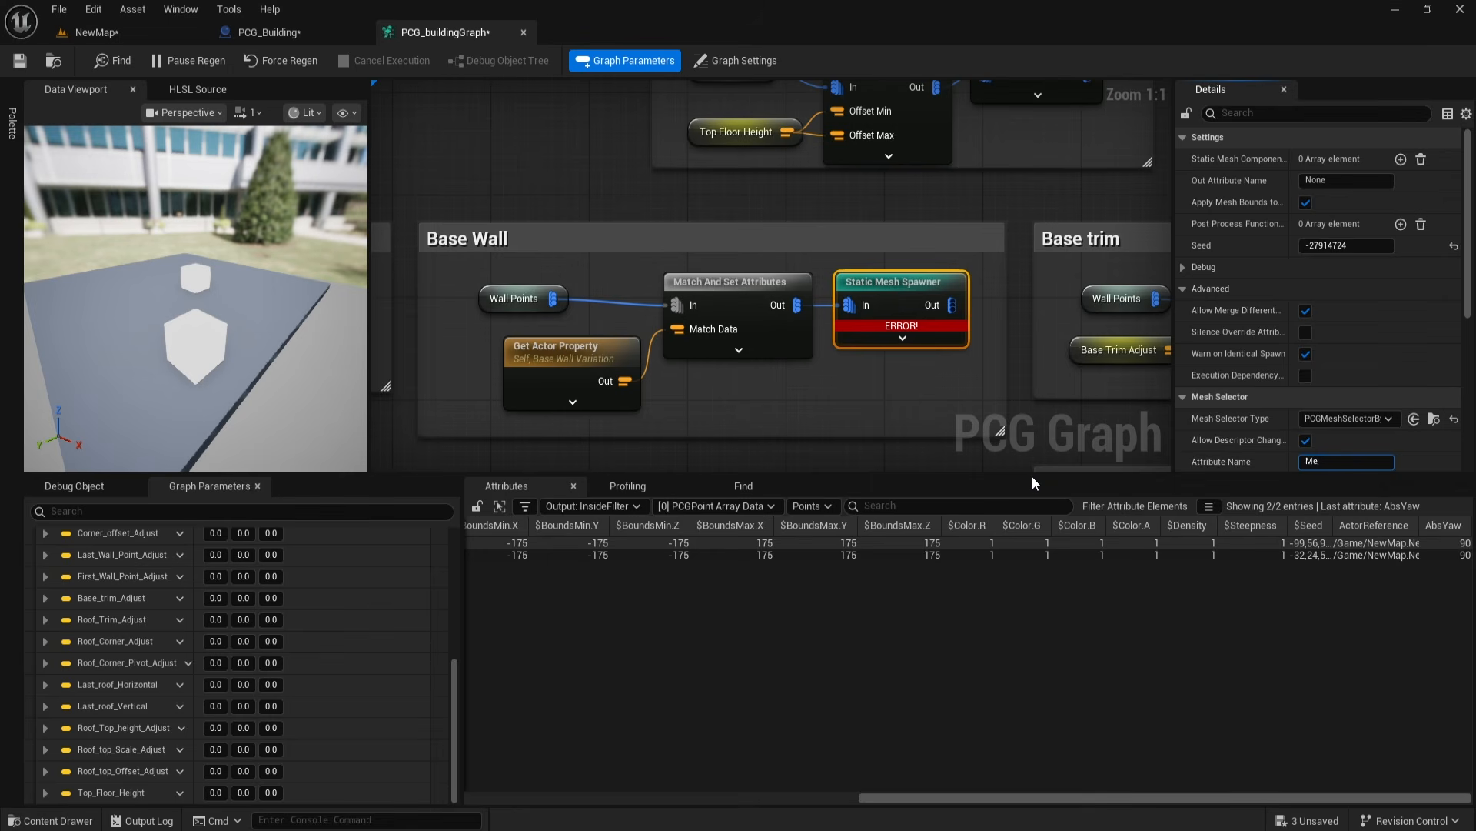
pyautogui.write('Mesh')
pyautogui.press('Return')
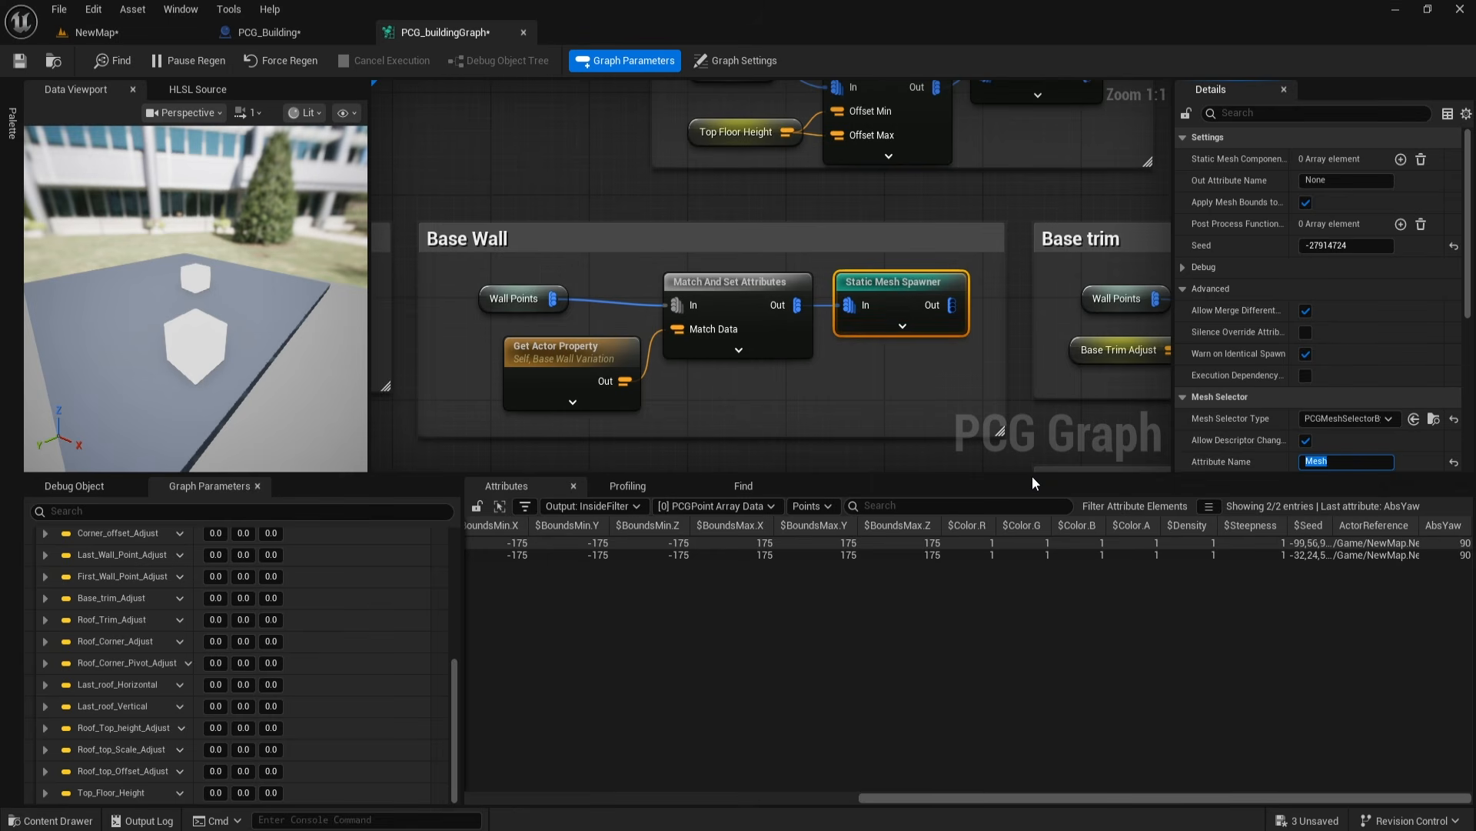
# Step: Temporarily disable the Wall Gen Static Mesh Spawner to inspect the base walls on the building in NewMap
pyautogui.click(789, 399)
pyautogui.moveTo(789, 398); pyautogui.dragTo(820, 367, button='right')
pyautogui.moveTo(571, 399); pyautogui.dragTo(1007, 377, button='right')
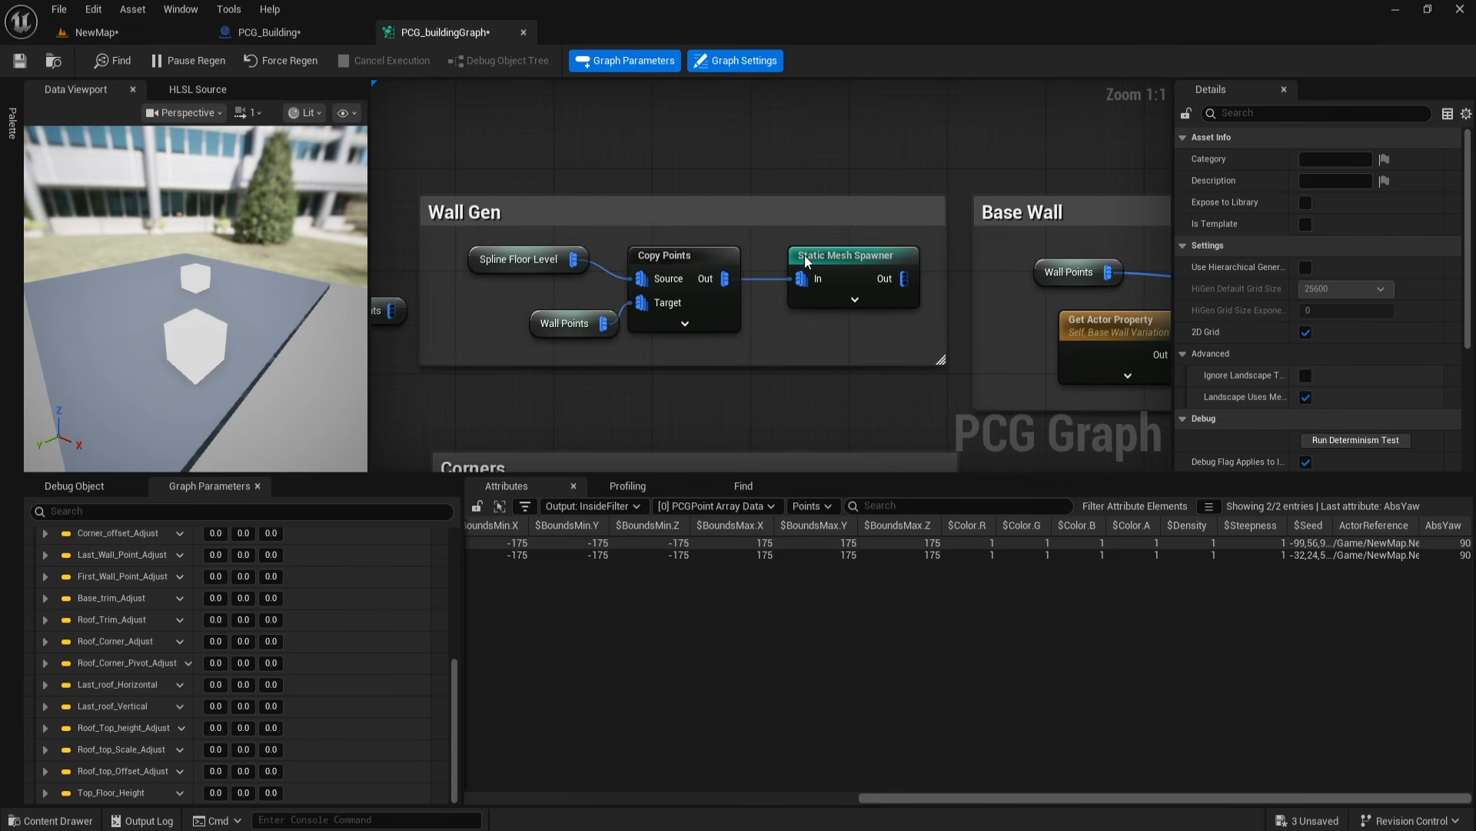
pyautogui.click(830, 260)
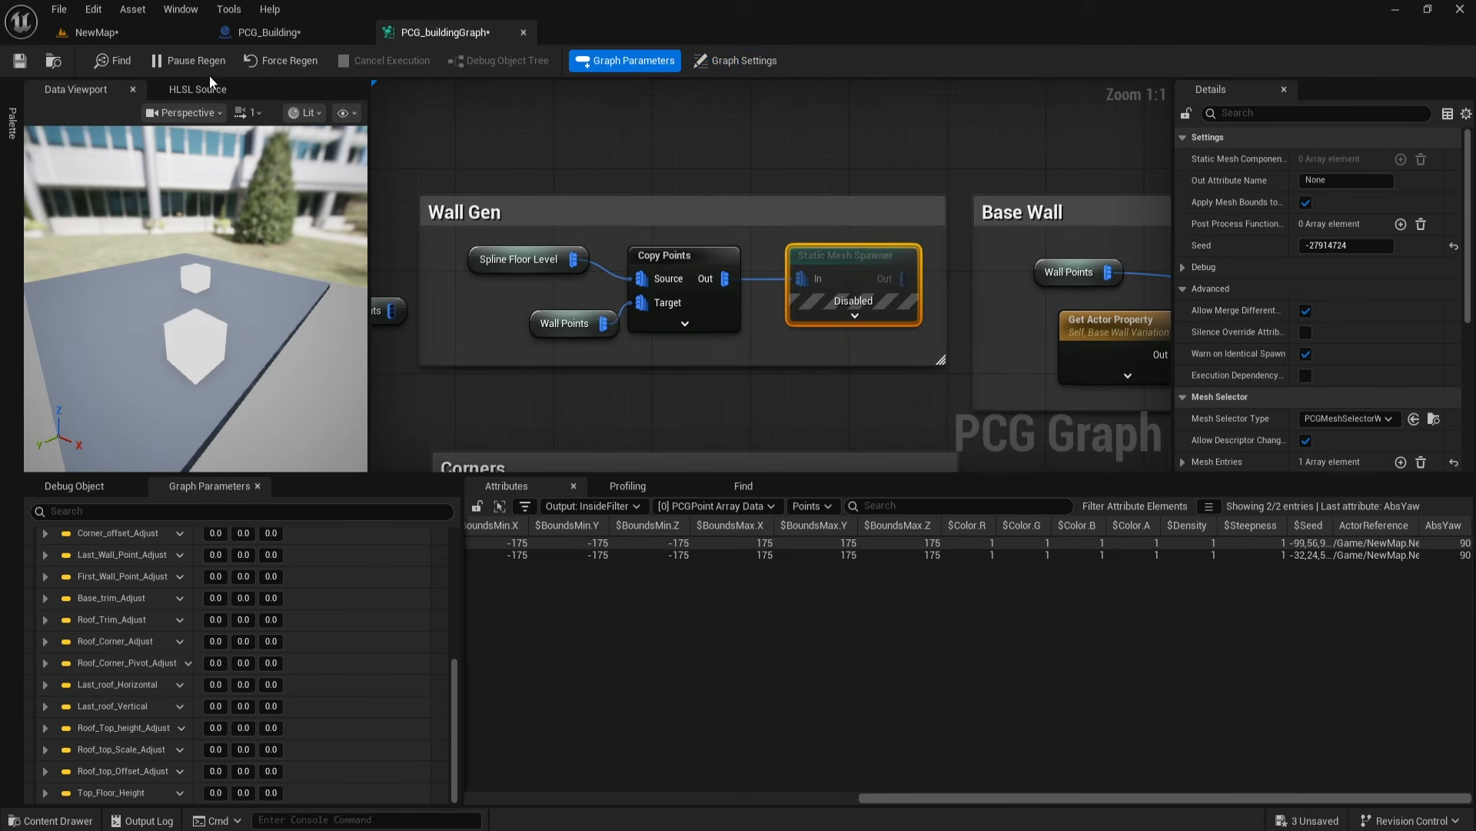
pyautogui.click(147, 36)
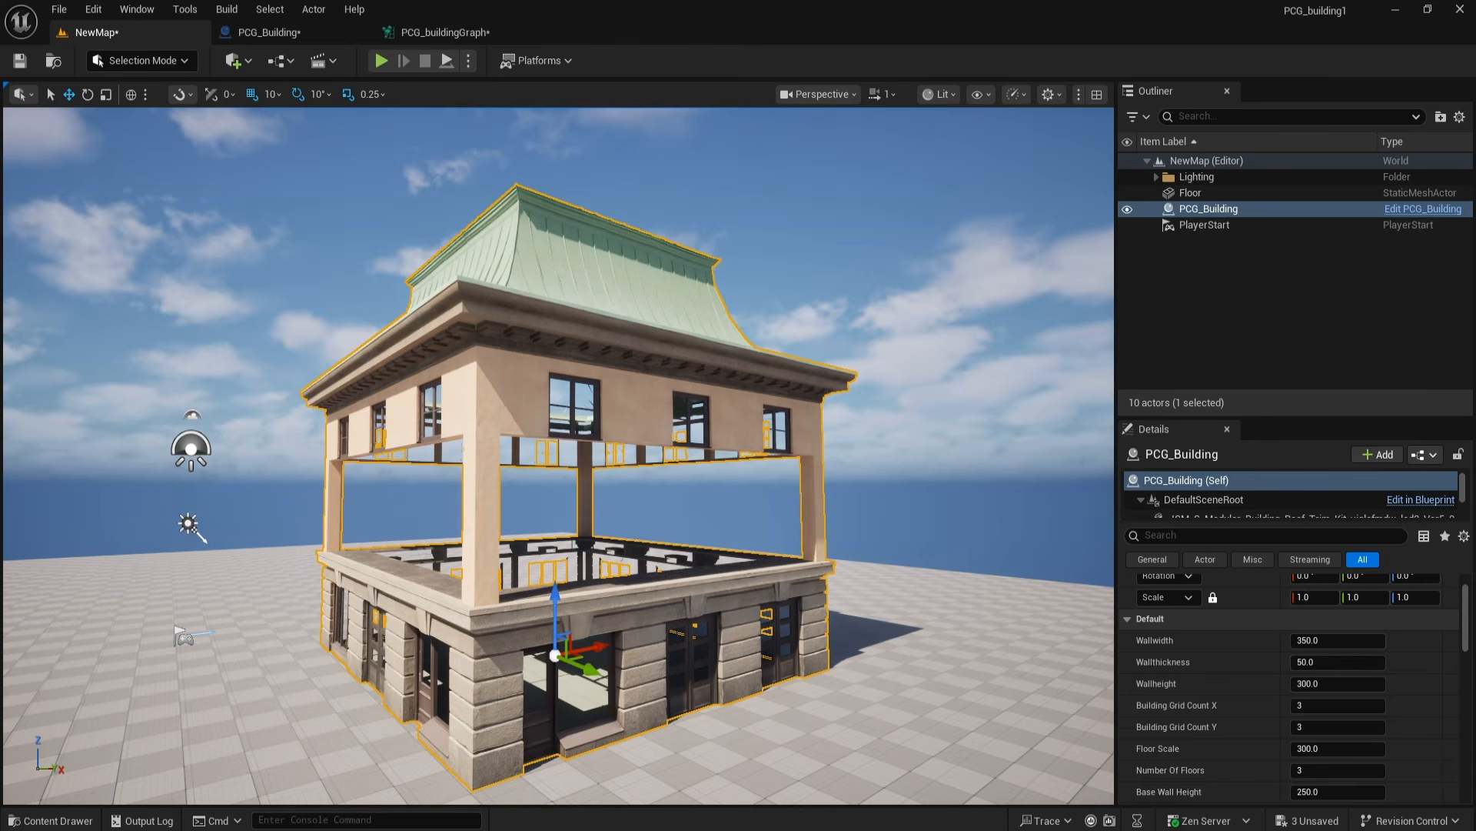
pyautogui.click(308, 36)
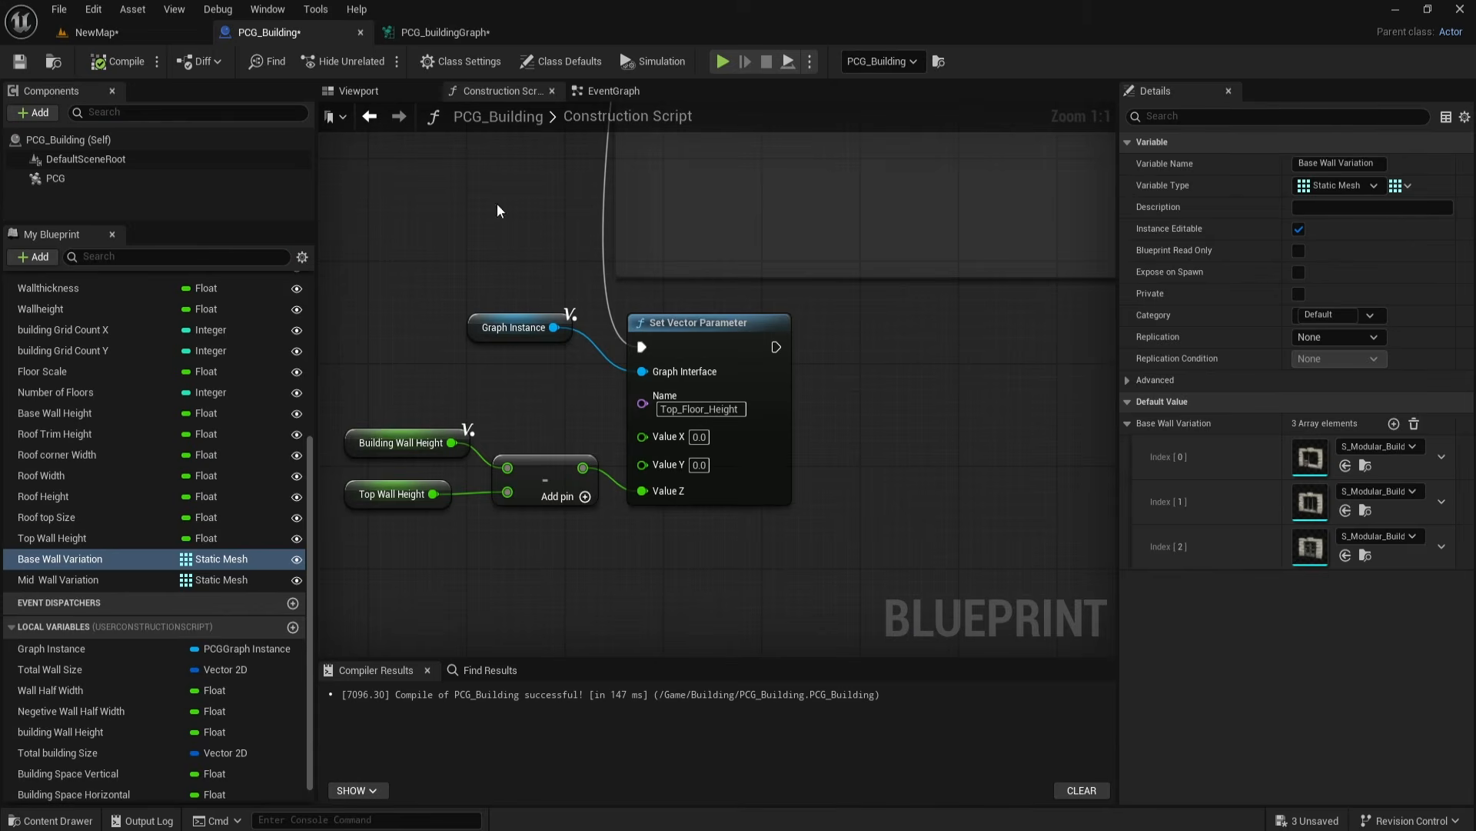
pyautogui.click(438, 32)
pyautogui.press('e')
# Step: Move the Wall Gen group upward and extend its comment box to make room for more nodes
pyautogui.moveTo(851, 388); pyautogui.dragTo(989, 363, button='right')
pyautogui.moveTo(663, 315); pyautogui.dragTo(680, 432, button='right')
pyautogui.moveTo(653, 301); pyautogui.dragTo(653, 198)
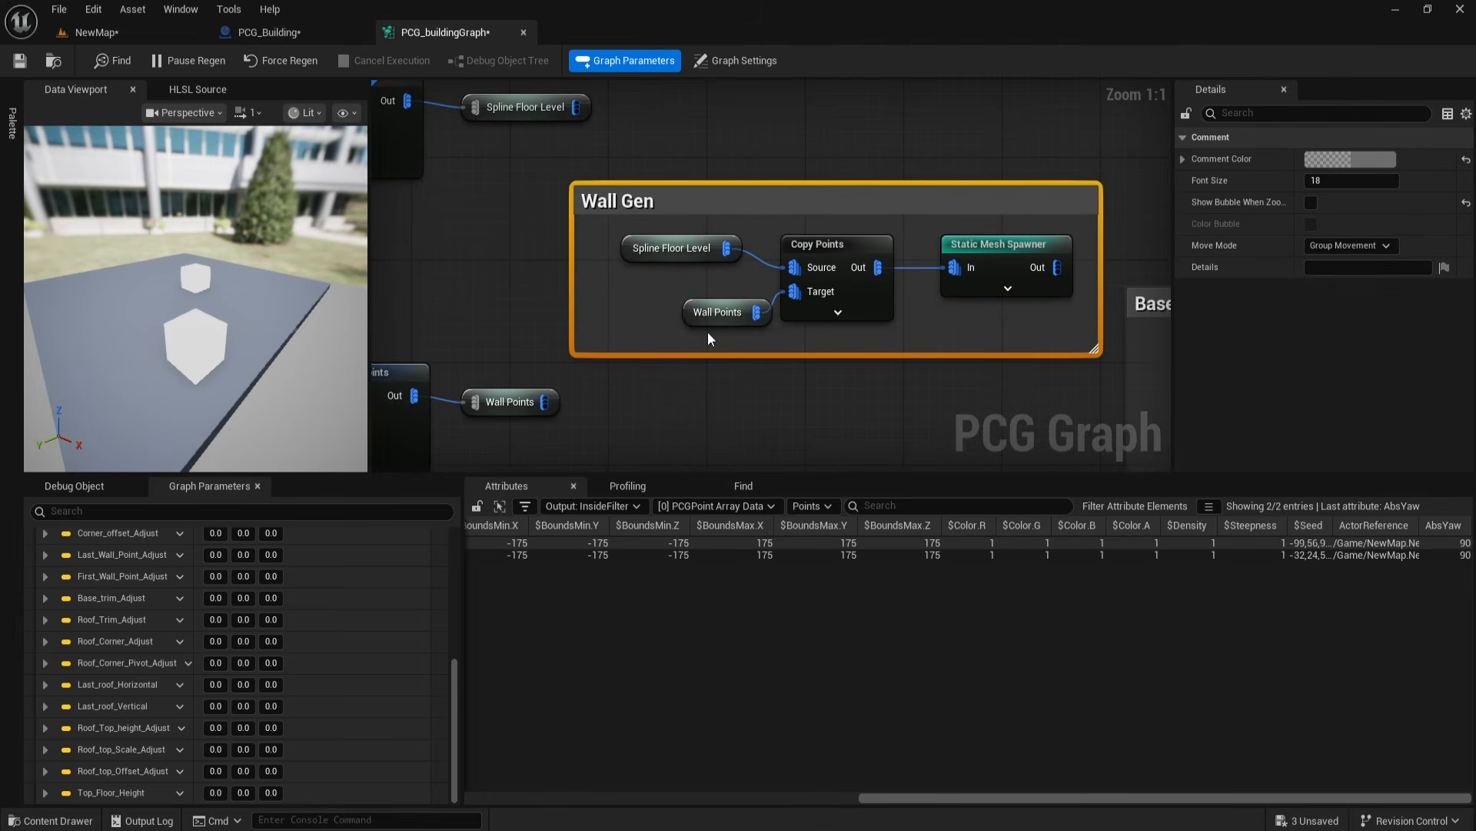
pyautogui.moveTo(572, 355); pyautogui.dragTo(487, 362)
pyautogui.moveTo(651, 337); pyautogui.dragTo(718, 250)
# Step: Copy Get Actor Property and Match And Set Attributes from Base Wall into Wall Gen, spacing the existing nodes to fit them
pyautogui.moveTo(841, 346); pyautogui.dragTo(414, 316, button='right')
pyautogui.moveTo(889, 295); pyautogui.dragTo(1018, 394)
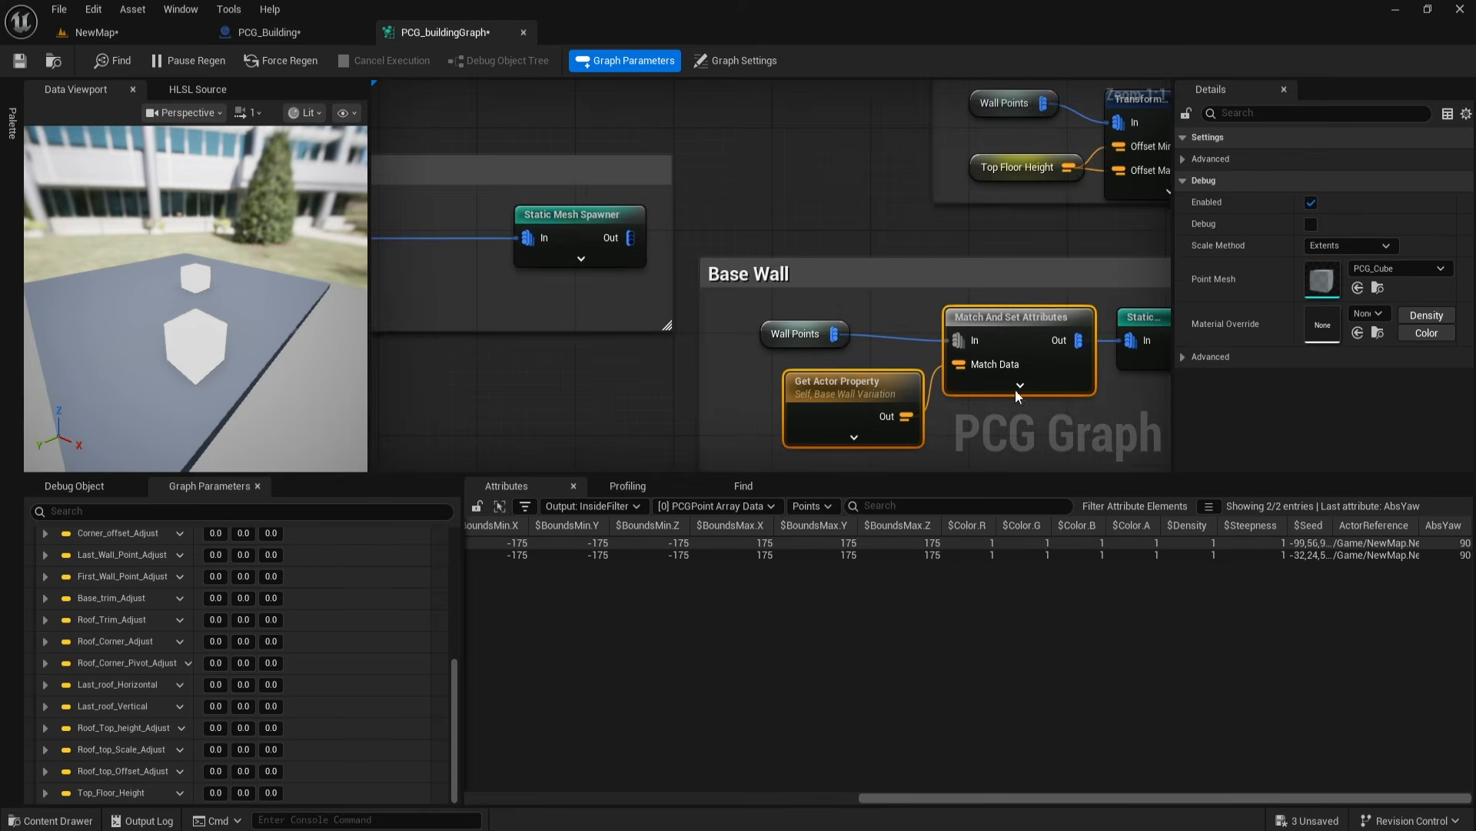
pyautogui.hotkey('ctrl', 'c')
pyautogui.hotkey('ctrl', 'v')
pyautogui.moveTo(398, 363); pyautogui.dragTo(858, 392, button='right')
pyautogui.moveTo(537, 233); pyautogui.dragTo(744, 315)
pyautogui.moveTo(762, 247); pyautogui.dragTo(677, 249)
pyautogui.moveTo(1048, 259); pyautogui.dragTo(924, 247)
pyautogui.moveTo(854, 323); pyautogui.dragTo(766, 361)
# Step: Wire Match And Set Attributes between Copy Points and the Static Mesh Spawner in Wall Gen, and widen the comment box
pyautogui.moveTo(716, 267); pyautogui.dragTo(830, 255)
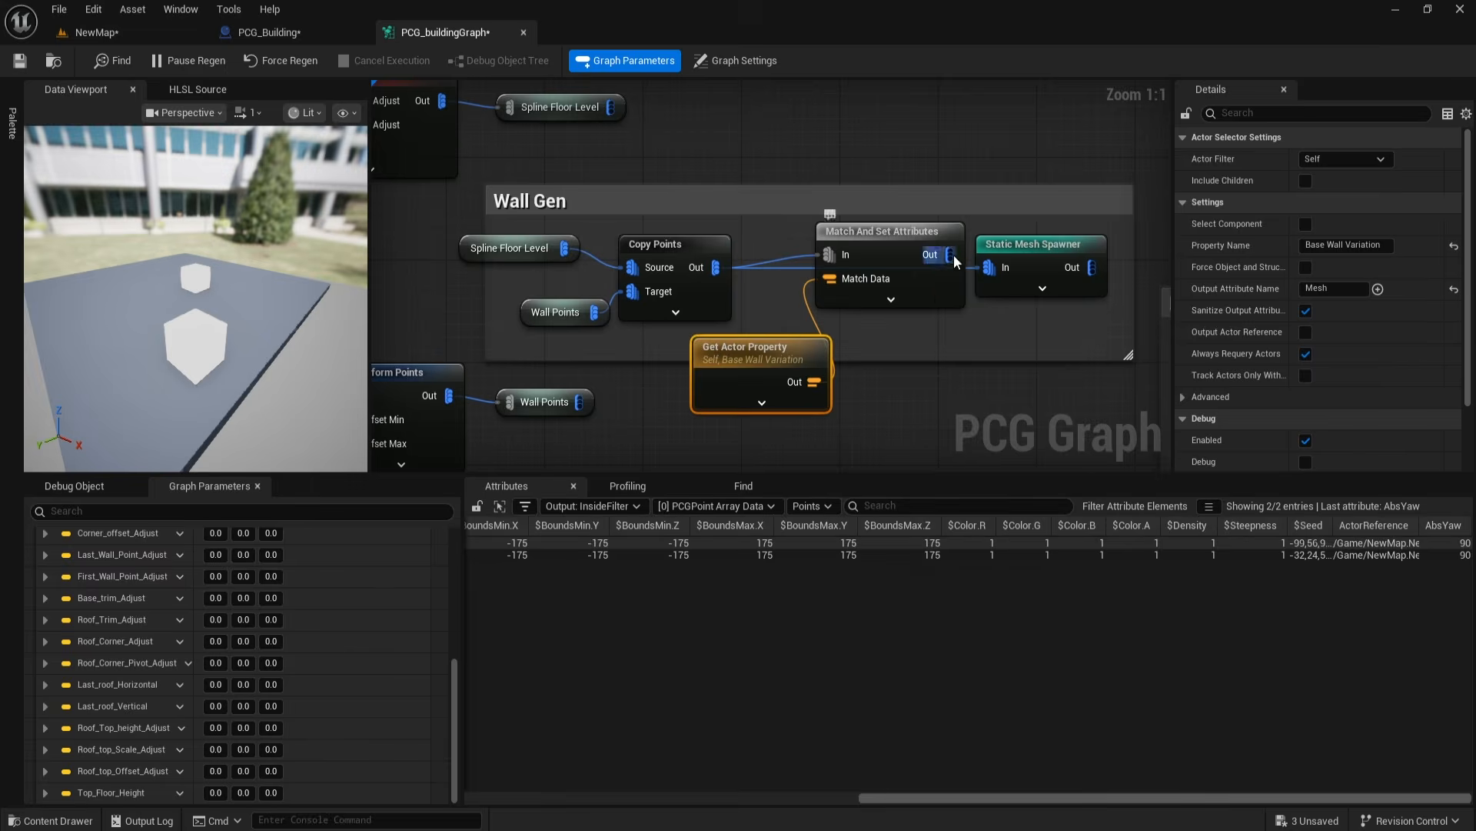
pyautogui.moveTo(950, 255); pyautogui.dragTo(989, 267)
pyautogui.moveTo(863, 263); pyautogui.dragTo(863, 277)
pyautogui.moveTo(758, 362); pyautogui.dragTo(709, 362)
pyautogui.moveTo(487, 360); pyautogui.dragTo(449, 361)
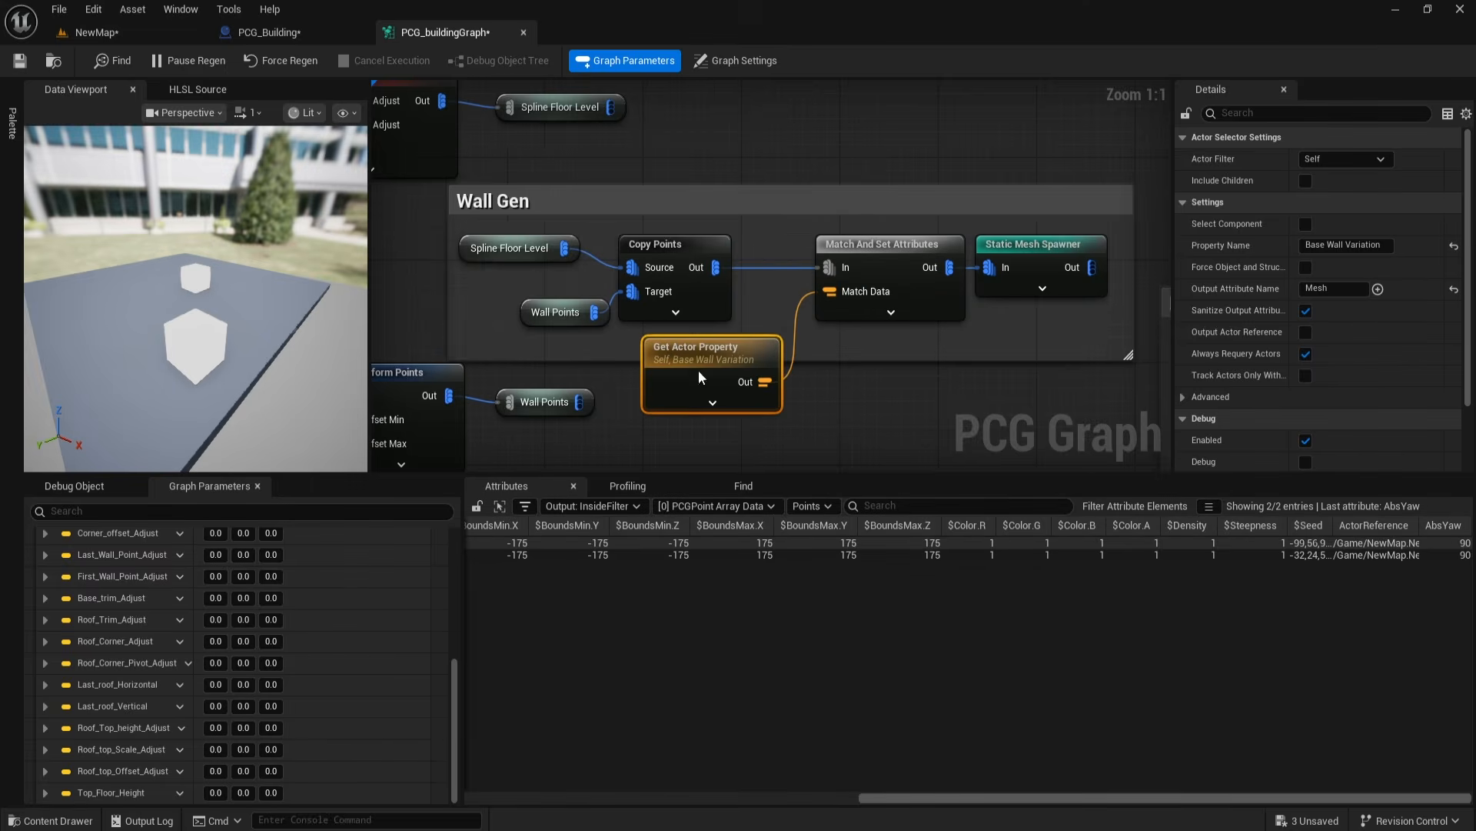
# Step: Enlarge the Wall Gen comment box to enclose the Get Actor Property node and reposition the group
pyautogui.scroll(-2, 643, 301)
pyautogui.moveTo(824, 344); pyautogui.dragTo(824, 391)
pyautogui.moveTo(678, 229); pyautogui.dragTo(832, 136)
pyautogui.moveTo(718, 281); pyautogui.dragTo(584, 368)
pyautogui.moveTo(723, 327); pyautogui.dragTo(558, 416, button='right')
pyautogui.moveTo(693, 221); pyautogui.dragTo(701, 154)
pyautogui.moveTo(692, 368); pyautogui.dragTo(621, 381, button='right')
# Step: Set the property name of Wall Gen's Get Actor Property node to Mid Wall Variation, copied from the blueprint variable
pyautogui.click(619, 283)
pyautogui.click(297, 42)
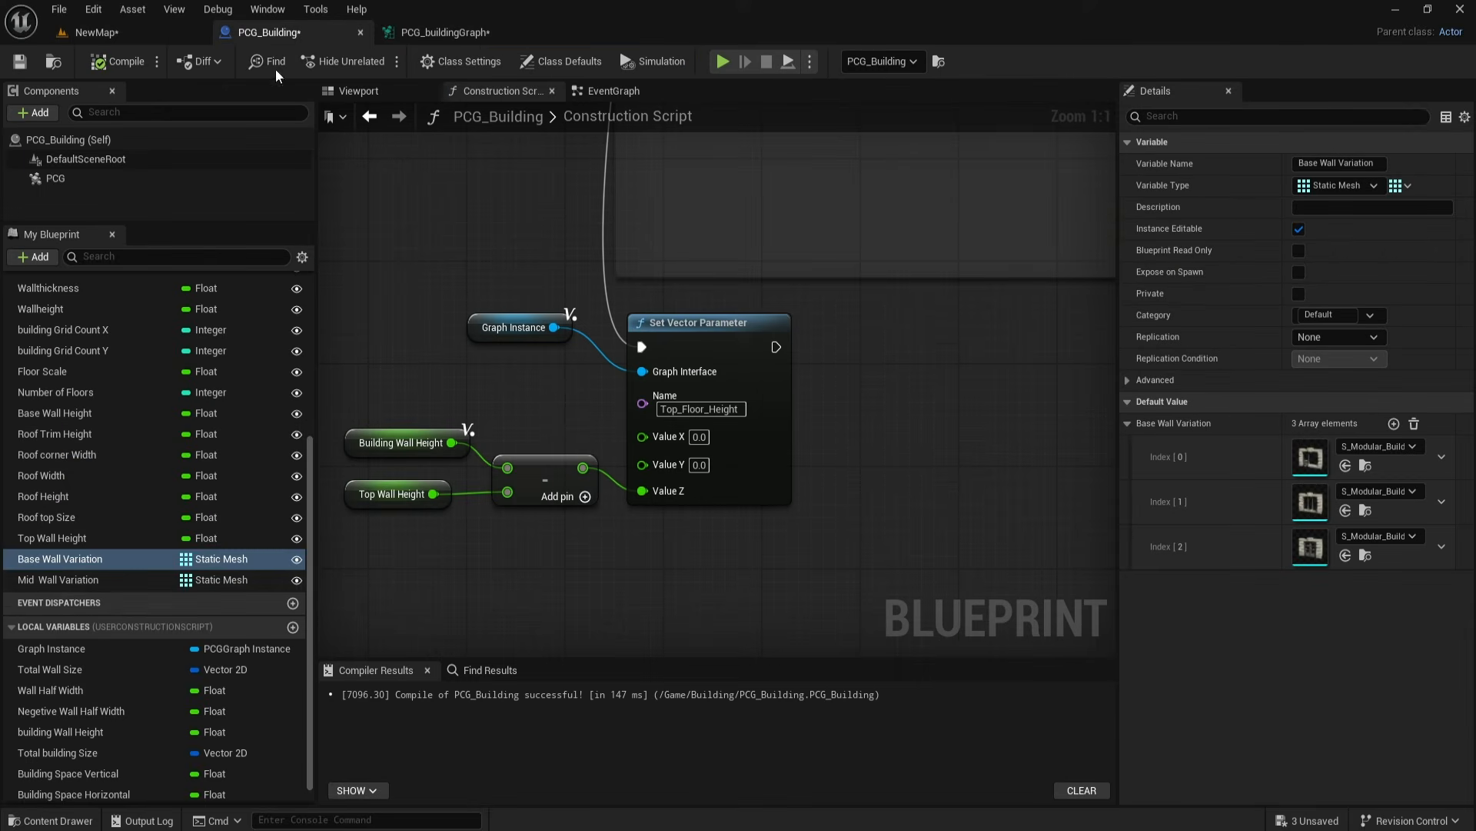
pyautogui.click(67, 578)
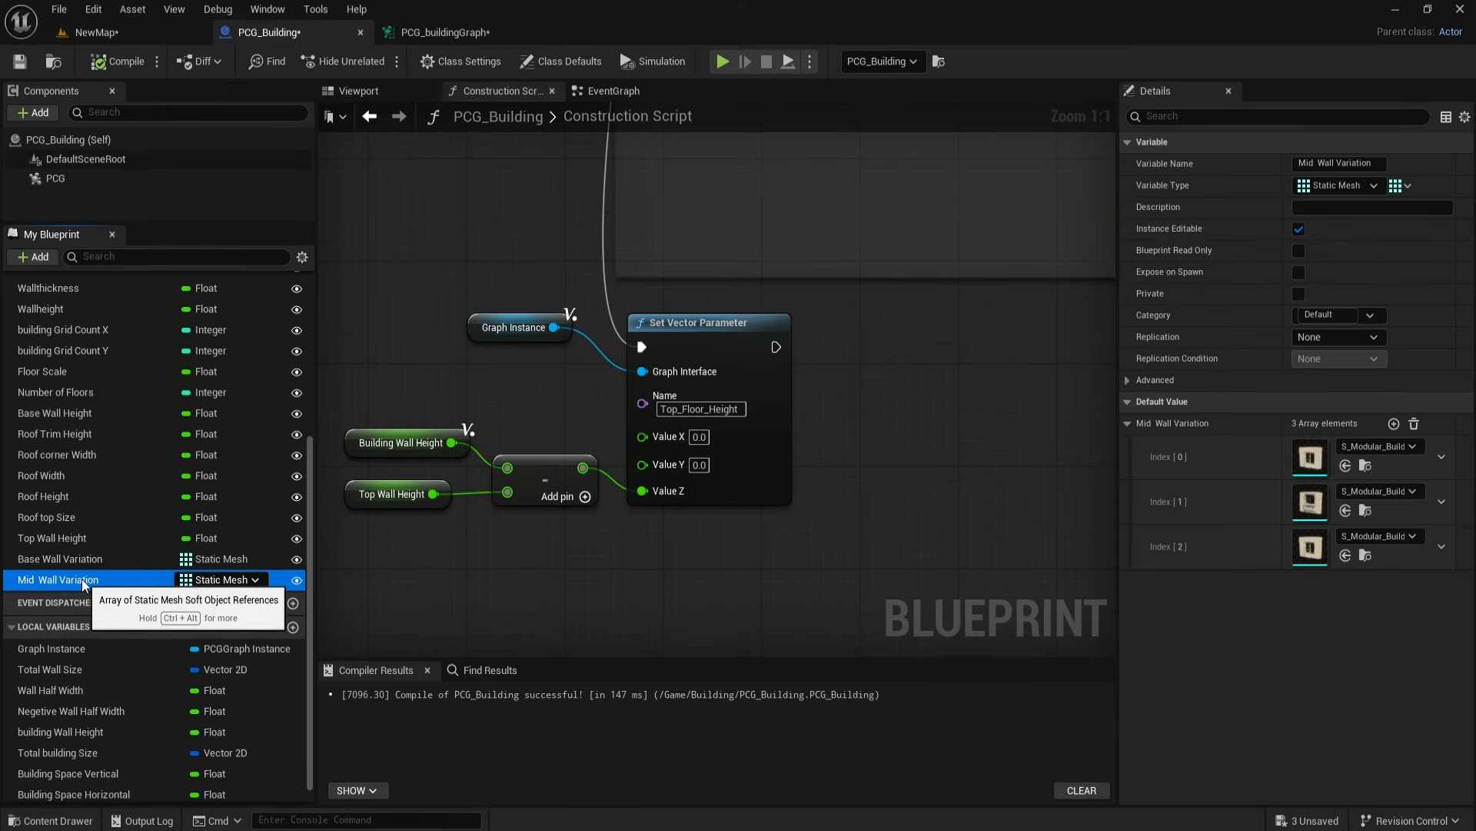
pyautogui.press('F2')
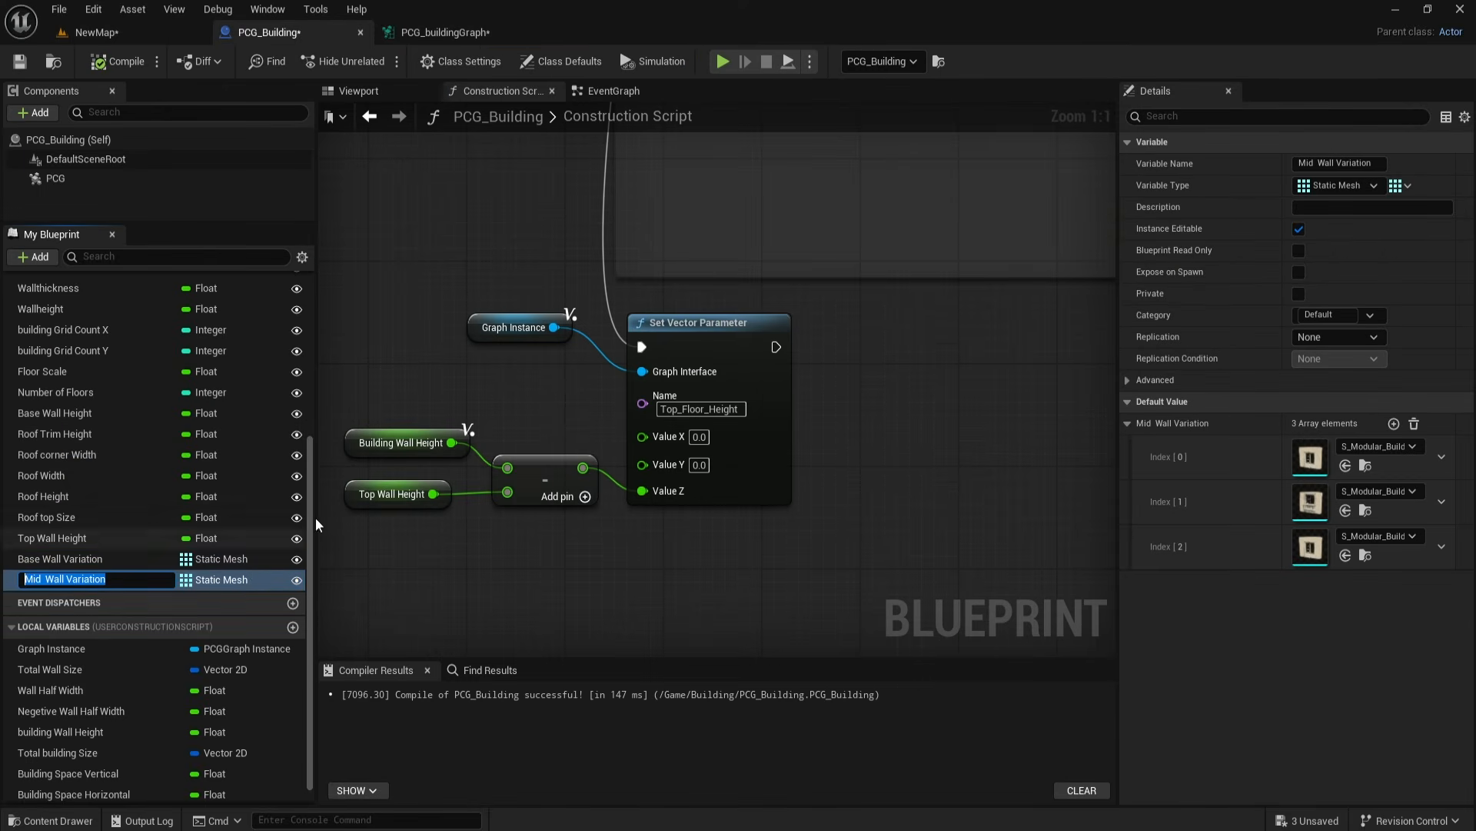
pyautogui.click(438, 35)
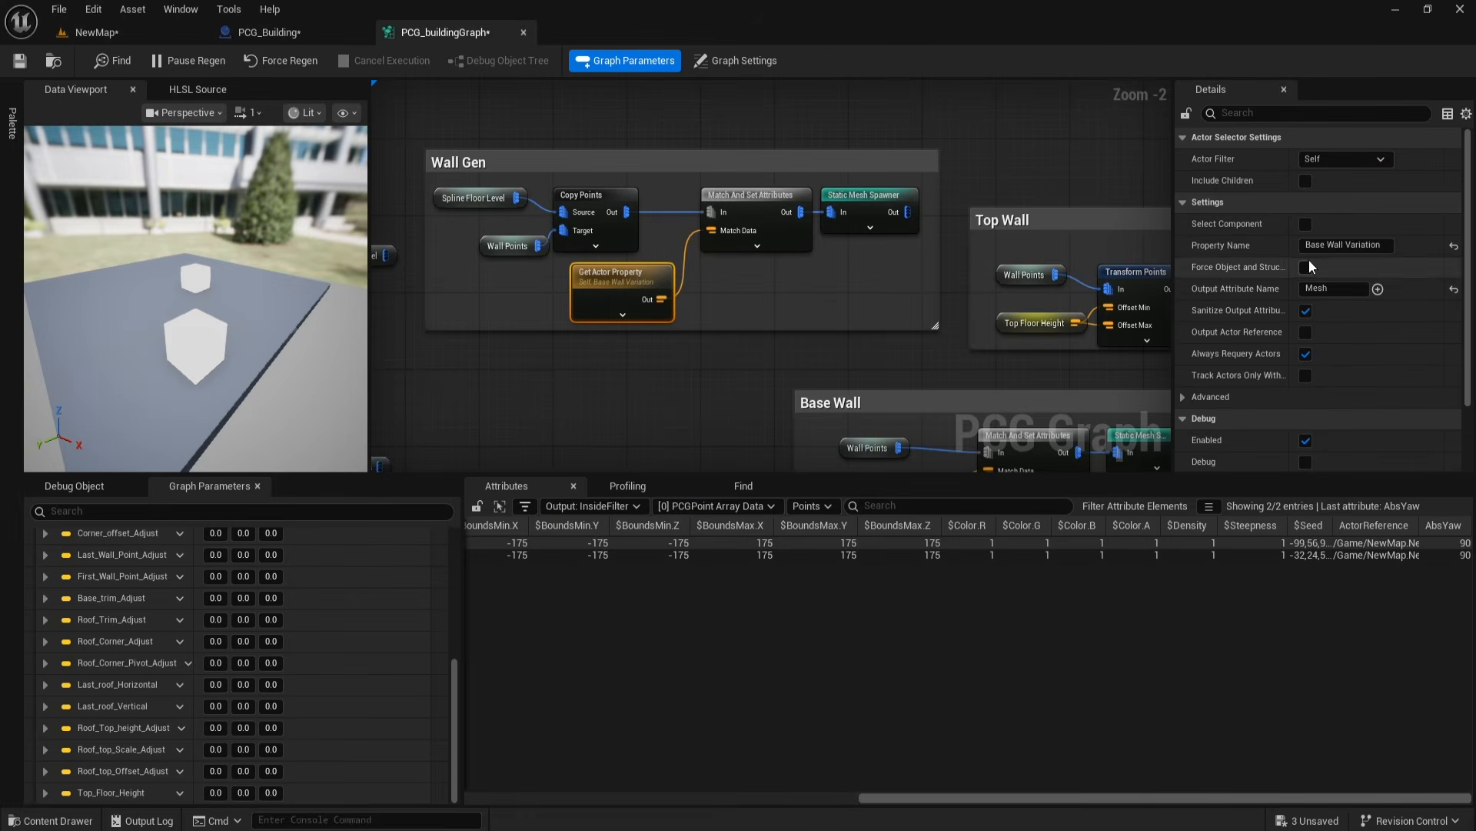
pyautogui.moveTo(1386, 245); pyautogui.dragTo(1049, 262)
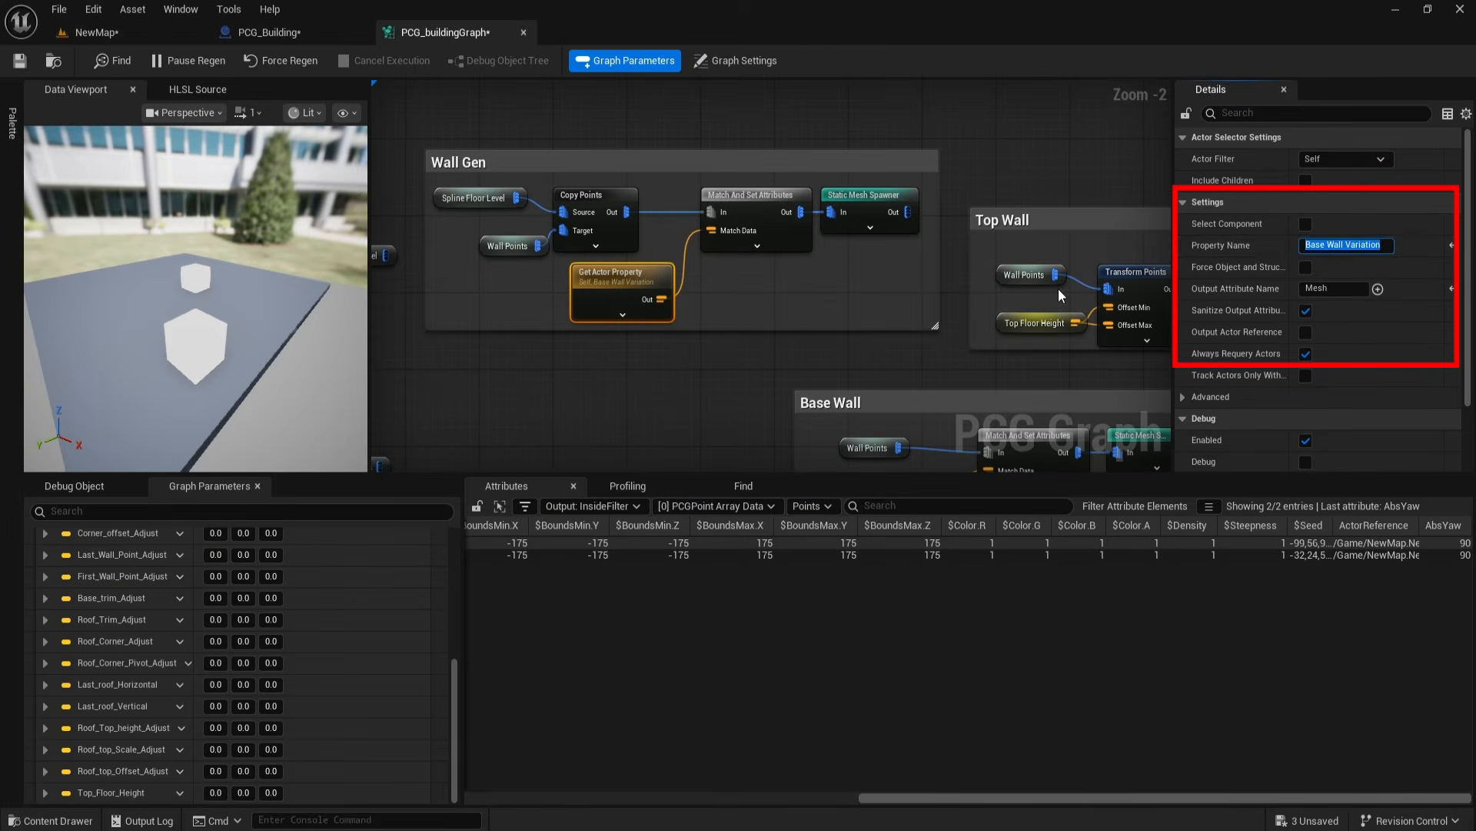
pyautogui.hotkey('ctrl', 'v')
pyautogui.press('Return')
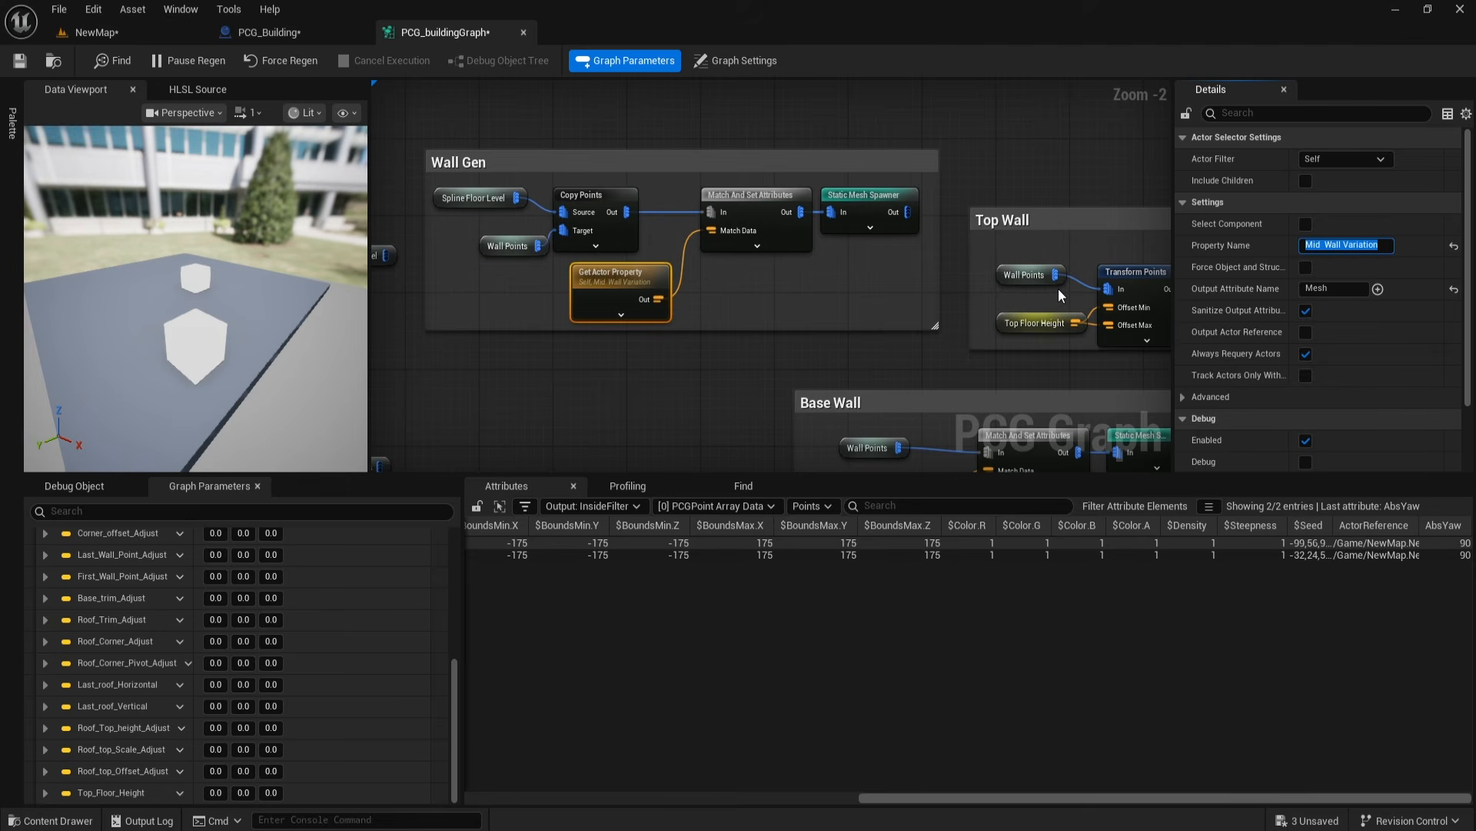
# Step: Set Wall Gen's Static Mesh Spawner to PCGMeshSelectorByAttribute with attribute name Mesh, and tidy the spacing of the attribute nodes
pyautogui.click(851, 209)
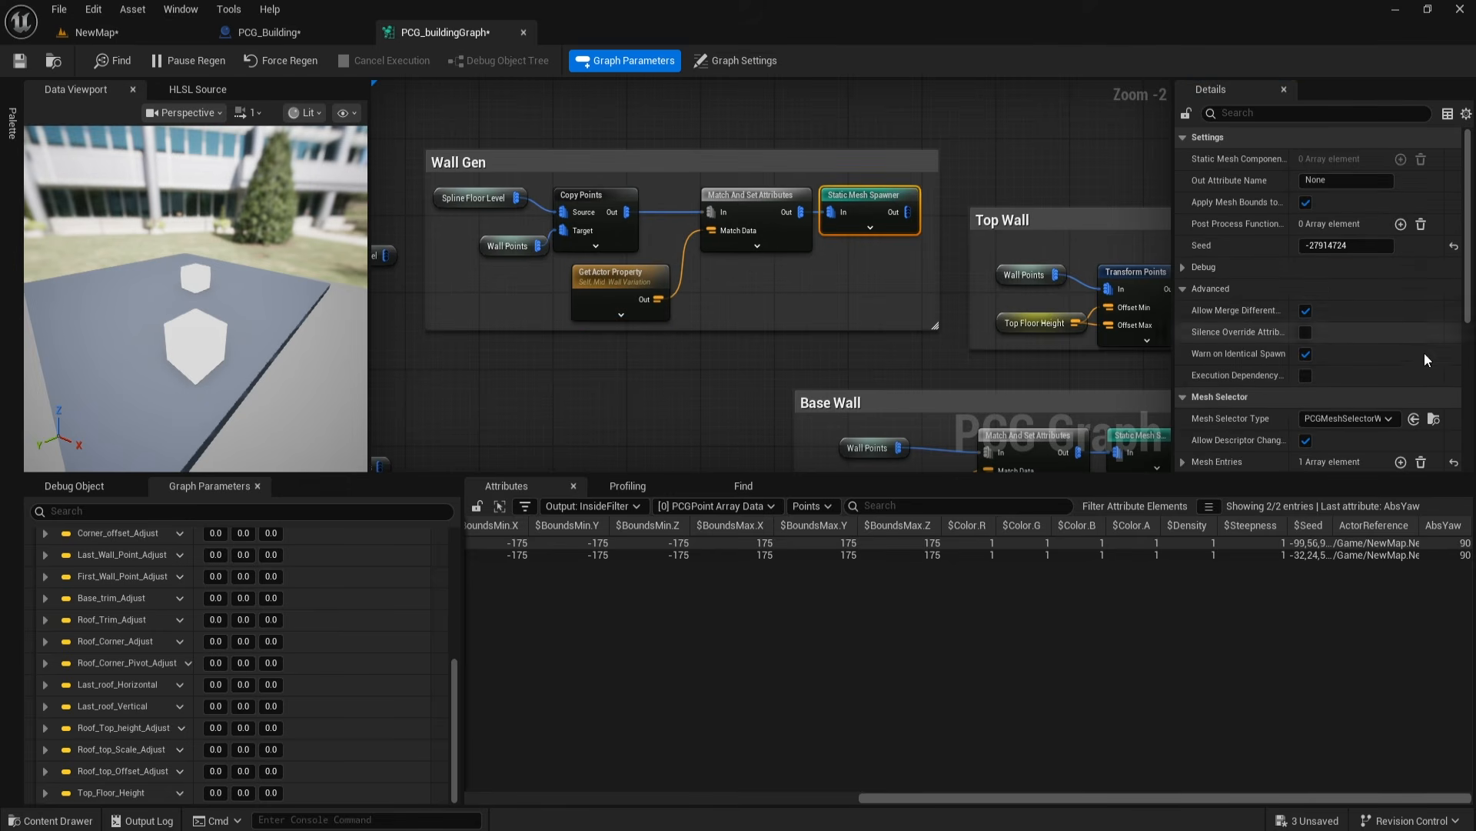
pyautogui.click(1346, 418)
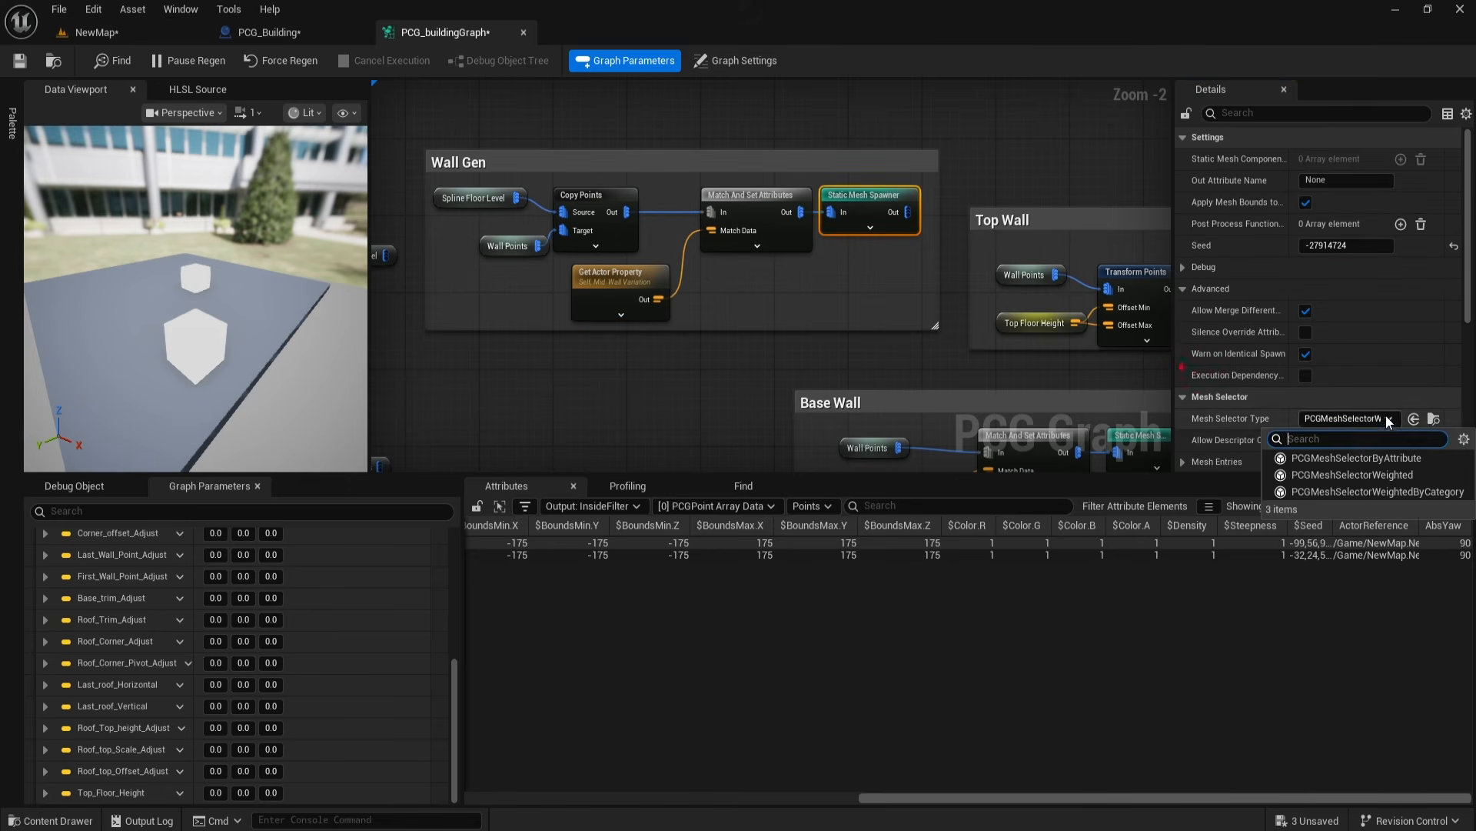
pyautogui.click(1345, 459)
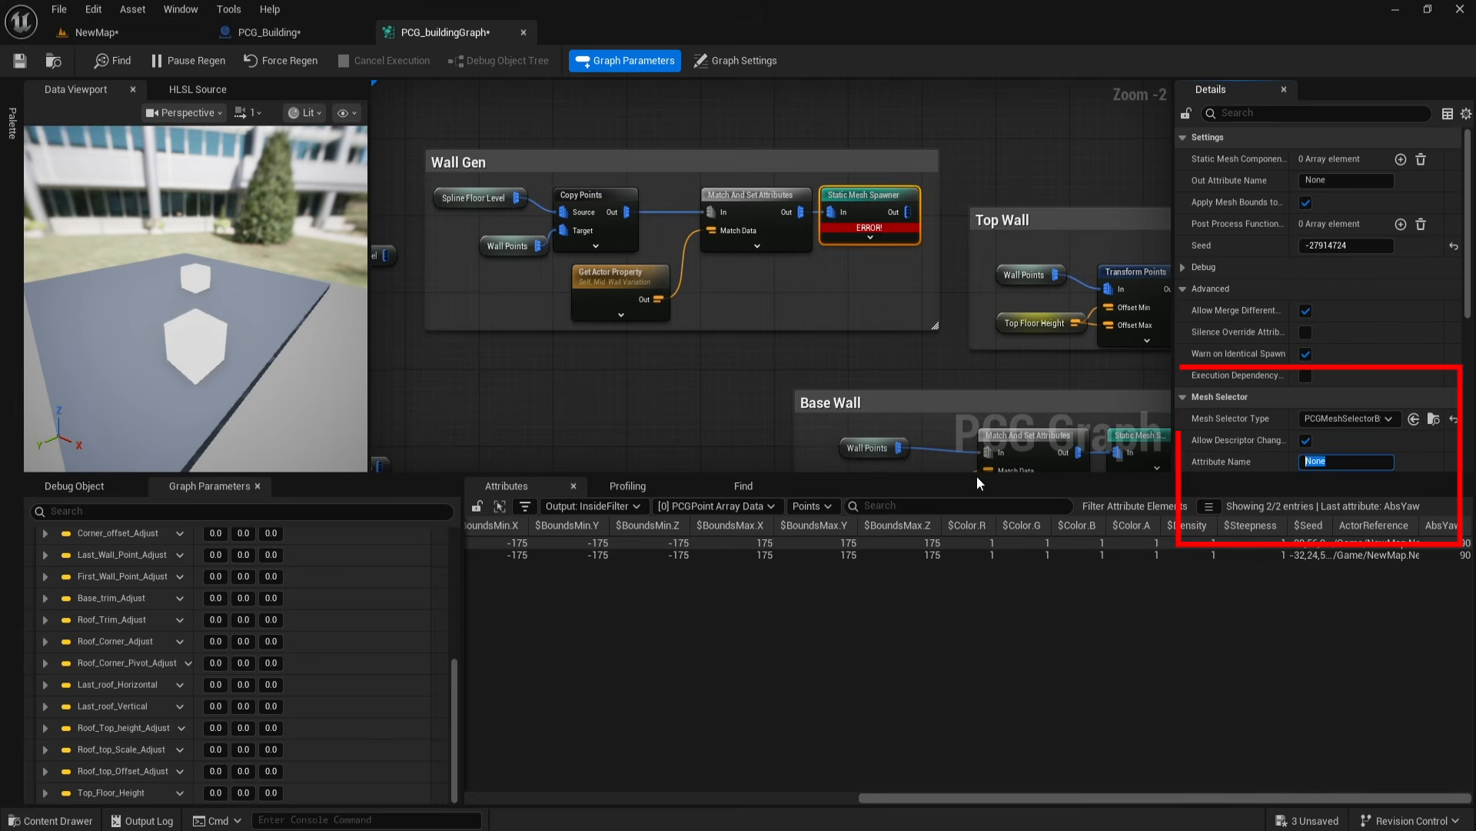
pyautogui.write('Mesh')
pyautogui.press('Return')
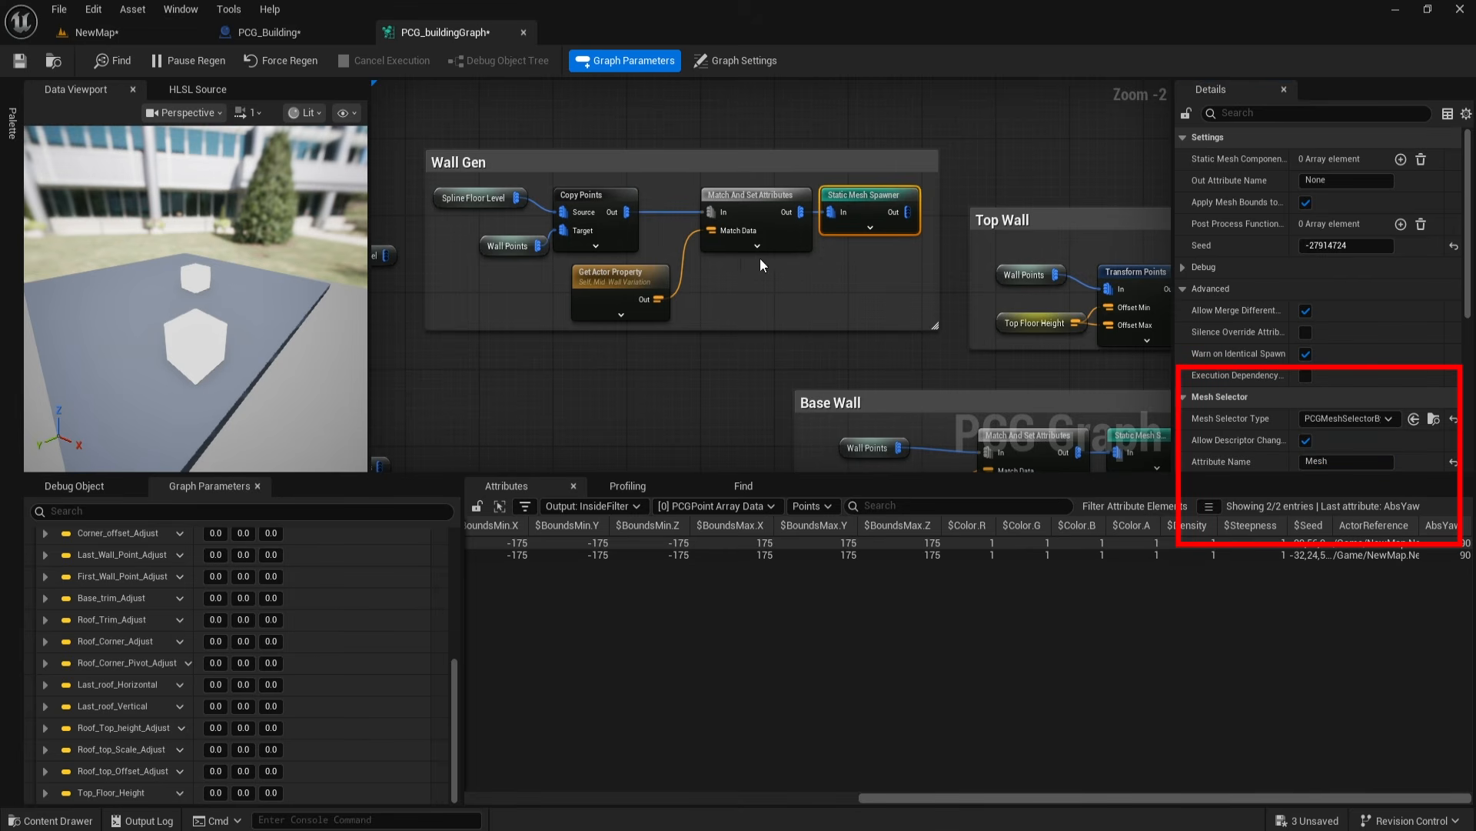
pyautogui.moveTo(753, 203); pyautogui.dragTo(726, 203)
pyautogui.moveTo(638, 284); pyautogui.dragTo(616, 277)
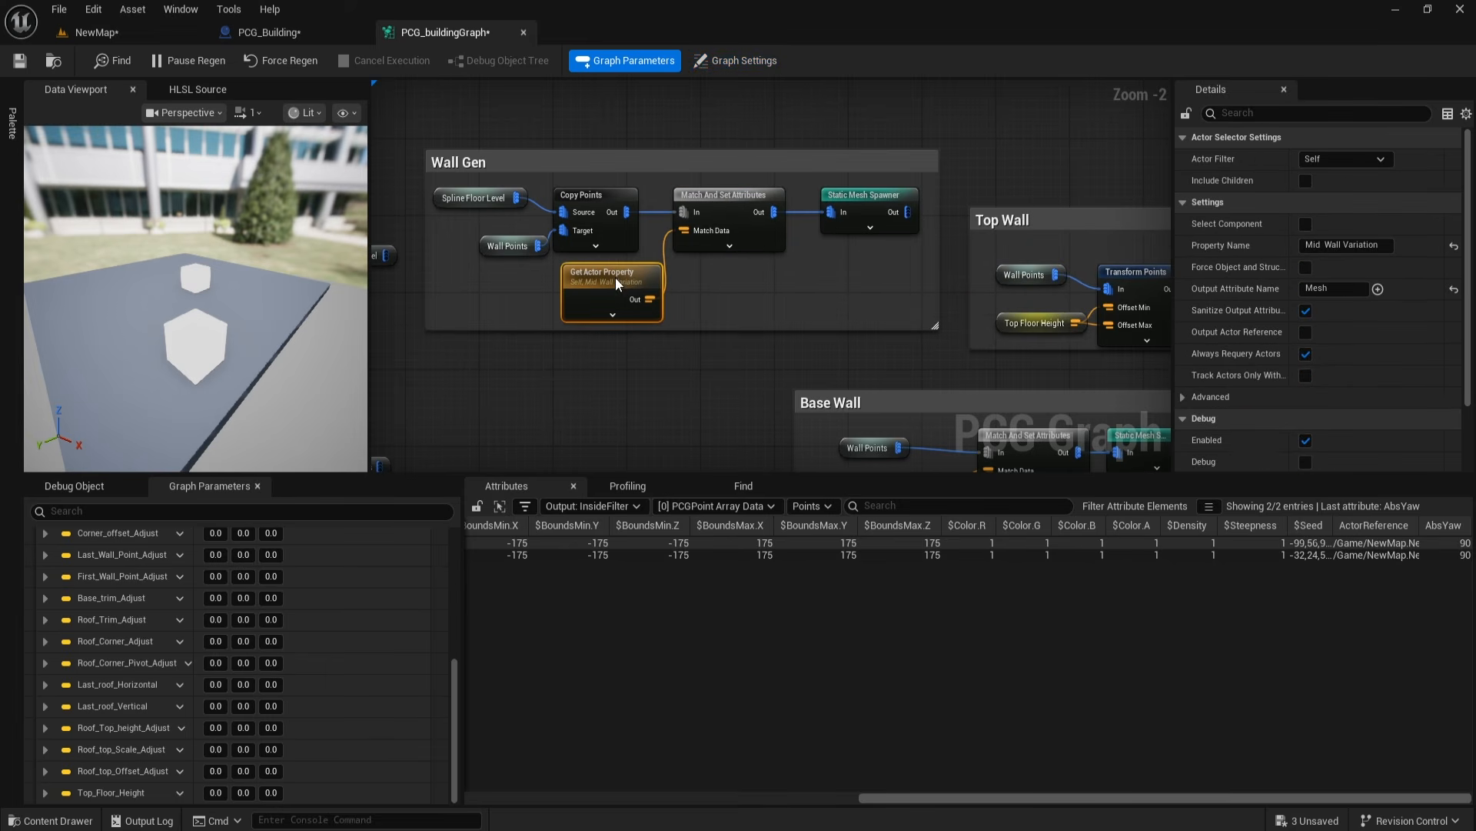
# Step: Save all modified assets and inspect the mid wall variation on the building in the level
pyautogui.click(277, 65)
pyautogui.click(149, 36)
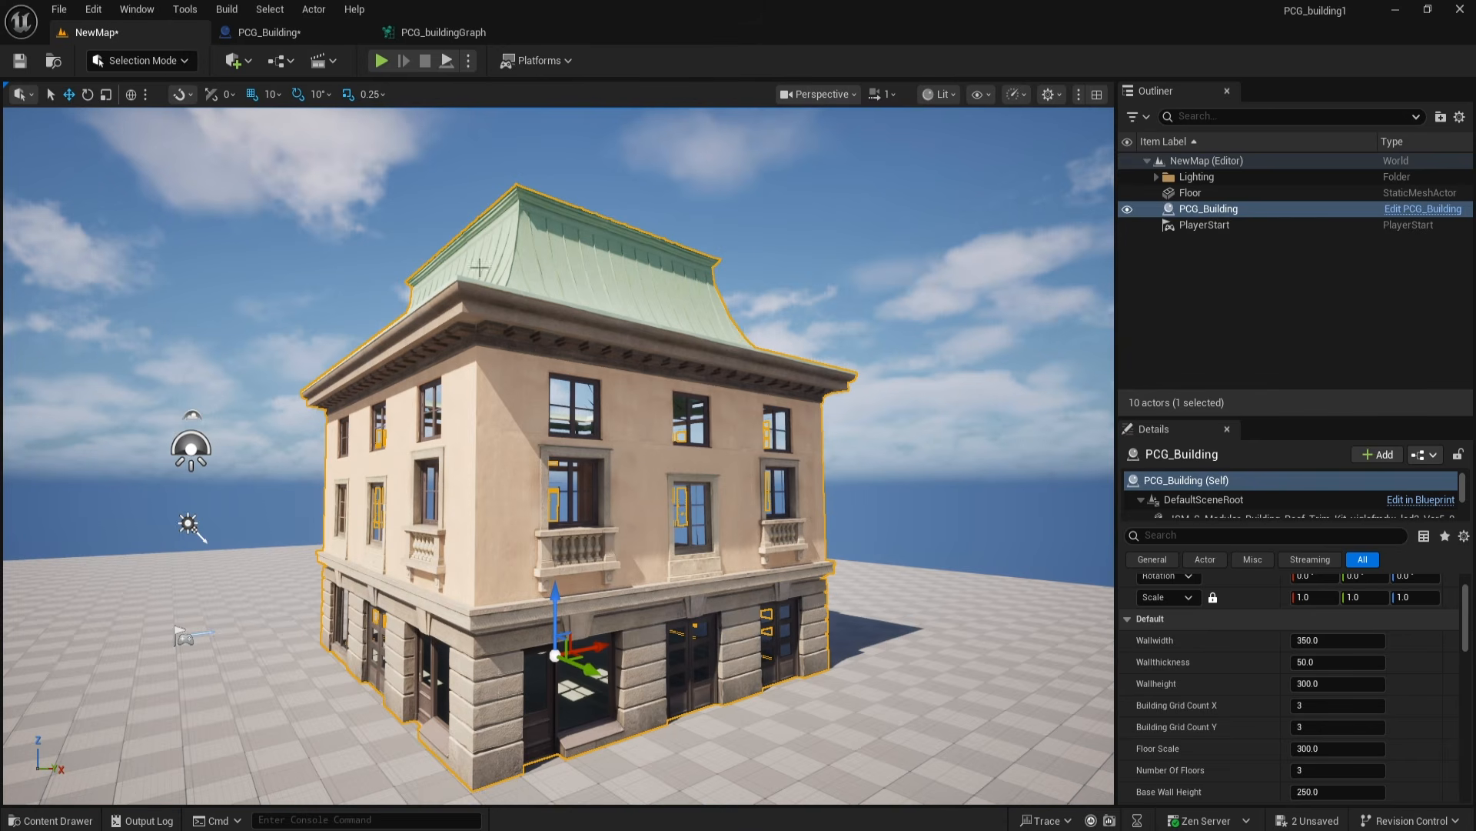
pyautogui.click(1305, 822)
pyautogui.click(852, 604)
pyautogui.moveTo(561, 462)
pyautogui.keyDown('alt'); pyautogui.mouseDown()
pyautogui.moveTo(446, 462)
pyautogui.moveTo(607, 461)
pyautogui.moveTo(554, 462)
pyautogui.moveTo(585, 461)
pyautogui.mouseUp(); pyautogui.keyUp('alt')
pyautogui.click(435, 29)
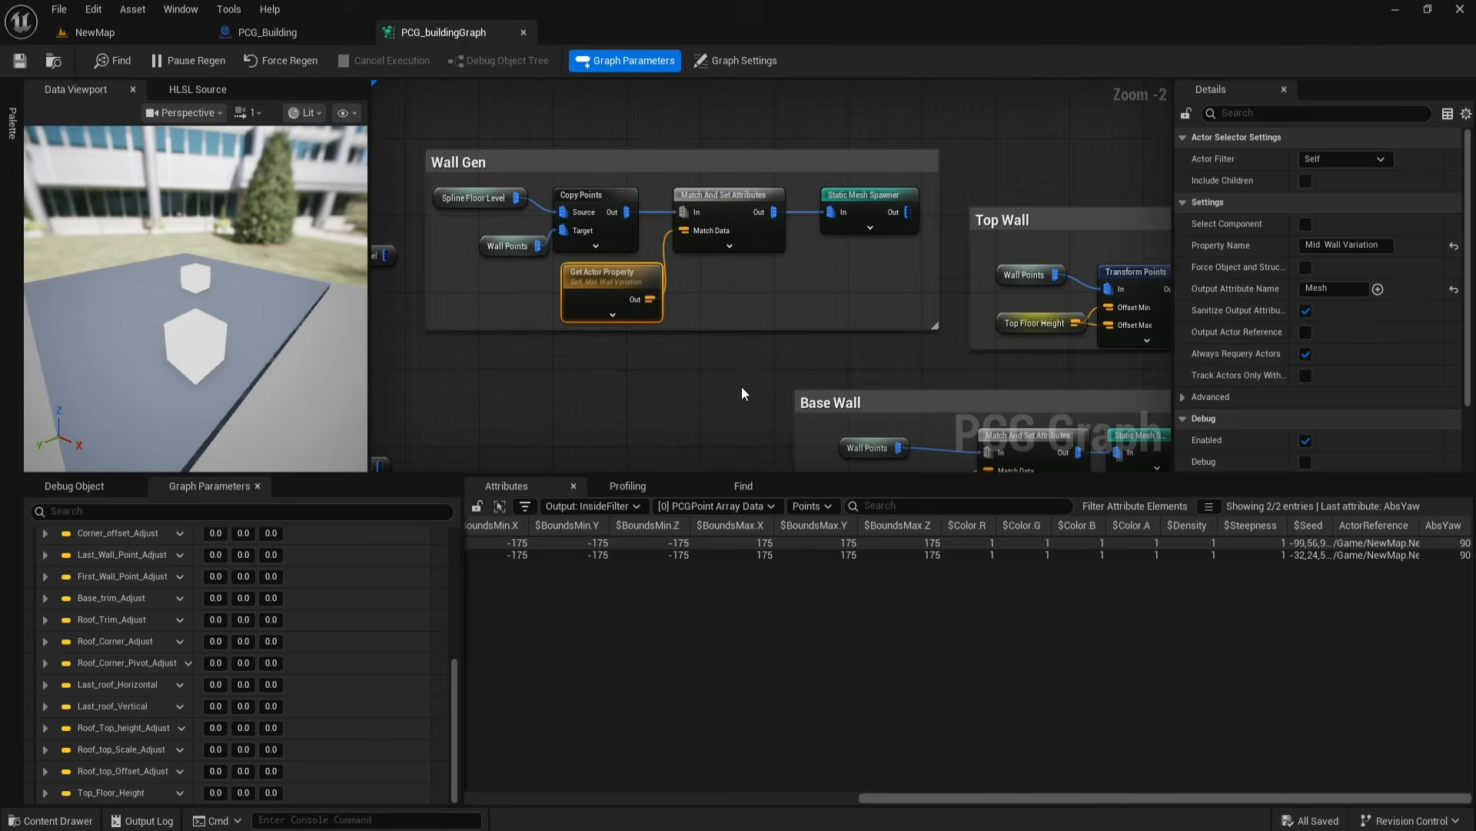
# Step: Duplicate the Wall Gen group into empty graph space, title the copy Balcony, and widen its comment box
pyautogui.scroll(-1, 743, 389)
pyautogui.moveTo(741, 391); pyautogui.dragTo(509, 293, button='right')
pyautogui.moveTo(447, 224); pyautogui.dragTo(795, 441)
pyautogui.moveTo(796, 441); pyautogui.dragTo(644, 420, button='right')
pyautogui.doubleClick(650, 259)
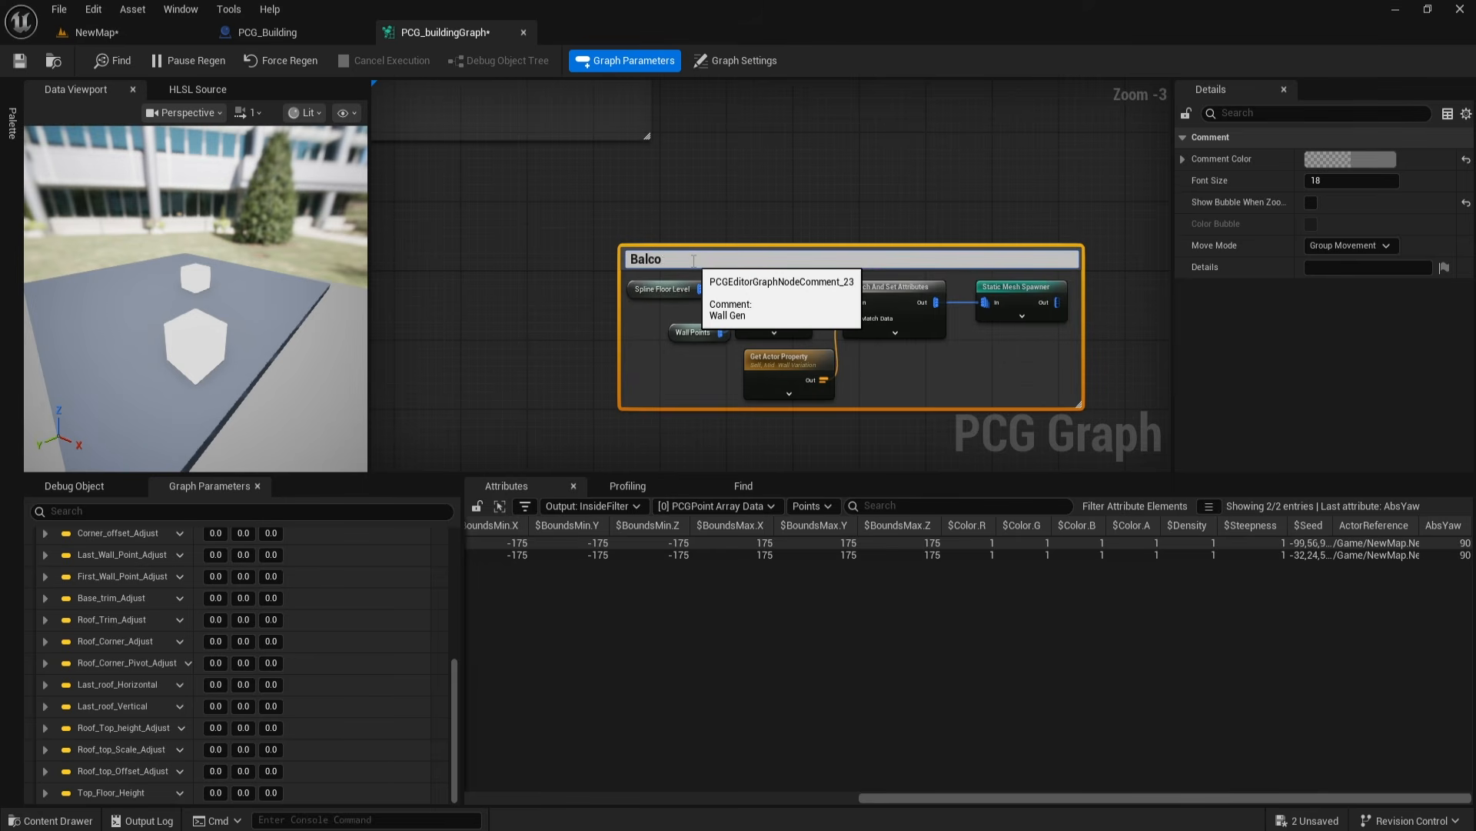
pyautogui.click(577, 312)
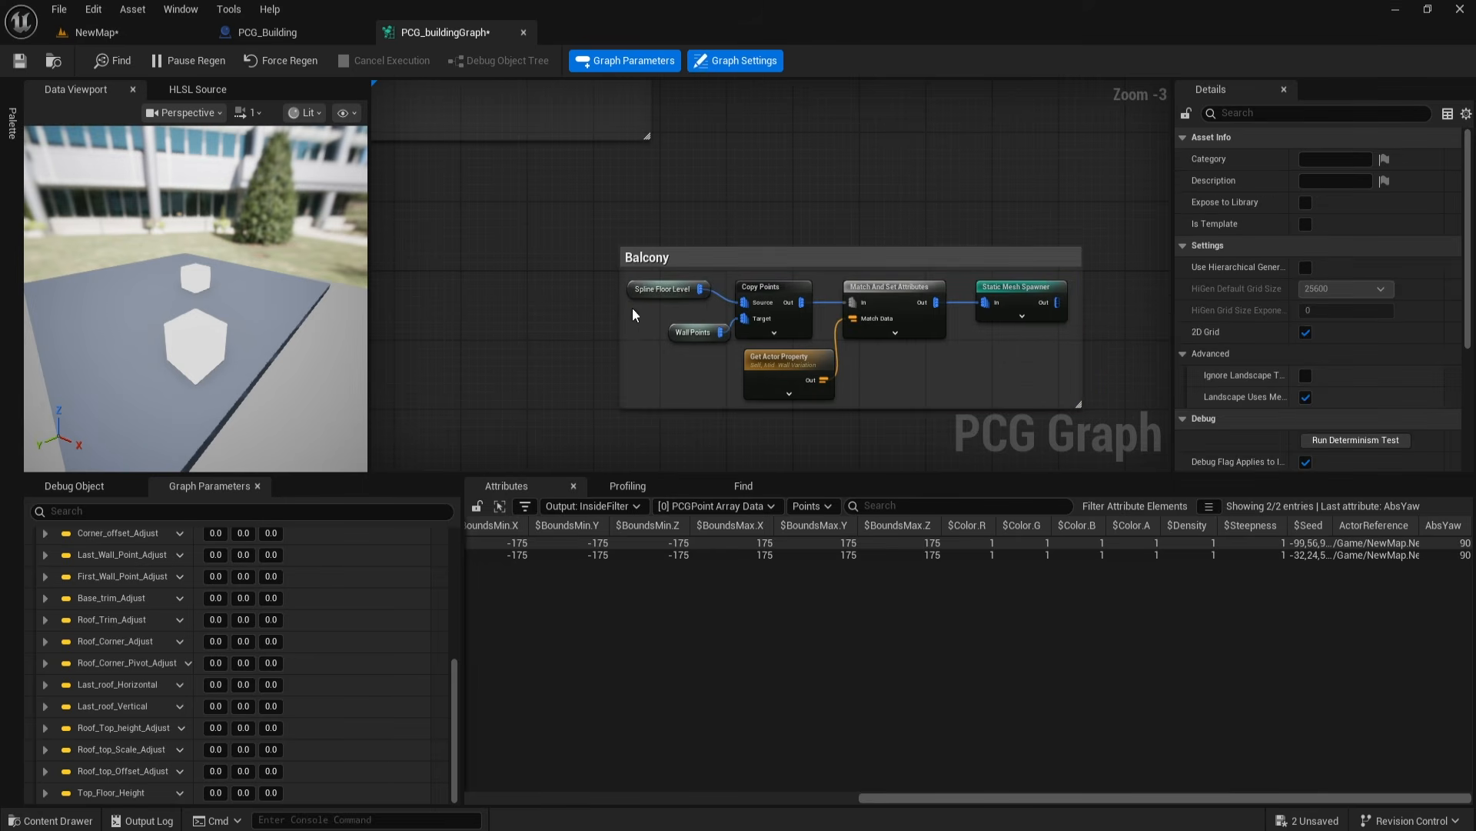
pyautogui.scroll(3, 631, 340)
pyautogui.moveTo(631, 340); pyautogui.dragTo(557, 299, button='right')
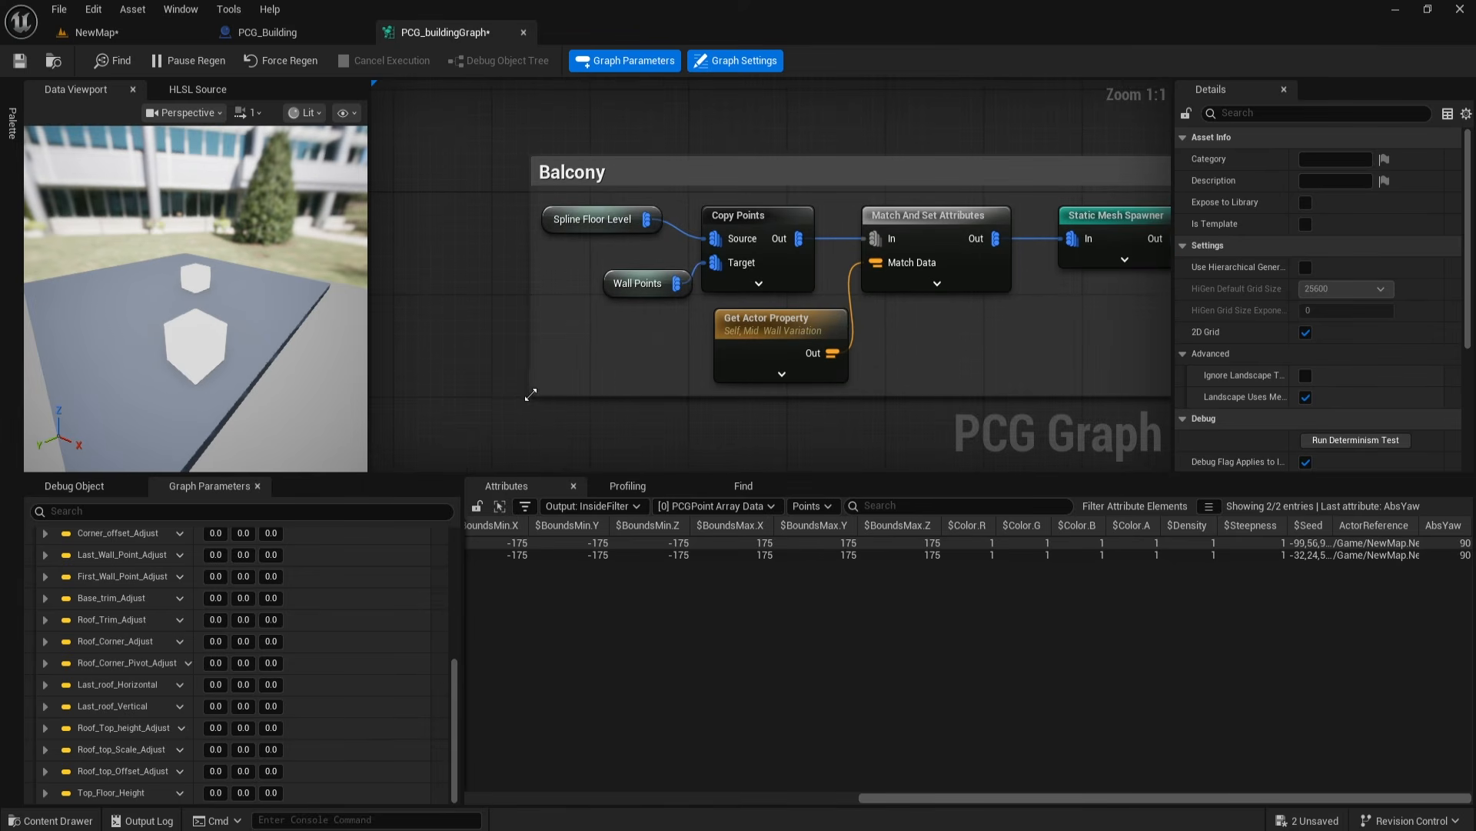
pyautogui.moveTo(531, 394); pyautogui.dragTo(480, 393)
pyautogui.moveTo(886, 381); pyautogui.dragTo(787, 348, button='right')
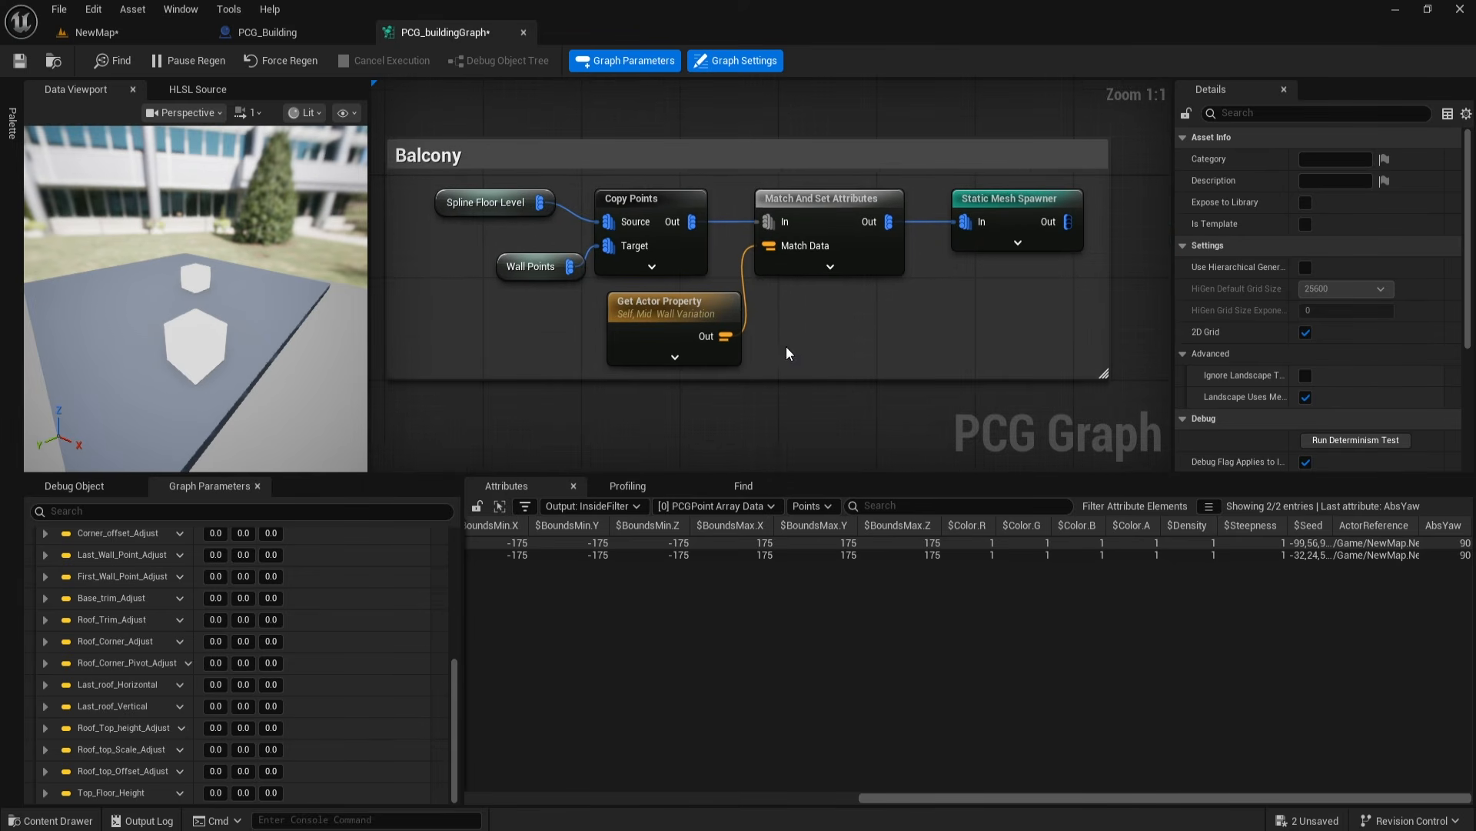
# Step: Delete Match And Set Attributes and Get Actor Property from Balcony, and wire Copy Points directly to the Static Mesh Spawner
pyautogui.moveTo(859, 275); pyautogui.dragTo(858, 275)
pyautogui.press('Delete')
pyautogui.click(683, 315)
pyautogui.press('Delete')
pyautogui.moveTo(692, 221); pyautogui.dragTo(889, 200)
# Step: Switch the Balcony Static Mesh Spawner to PCGMeshSelectorWeighted and add one mesh entry
pyautogui.click(1342, 418)
pyautogui.click(1353, 444)
pyautogui.scroll(-2, 1230, 411)
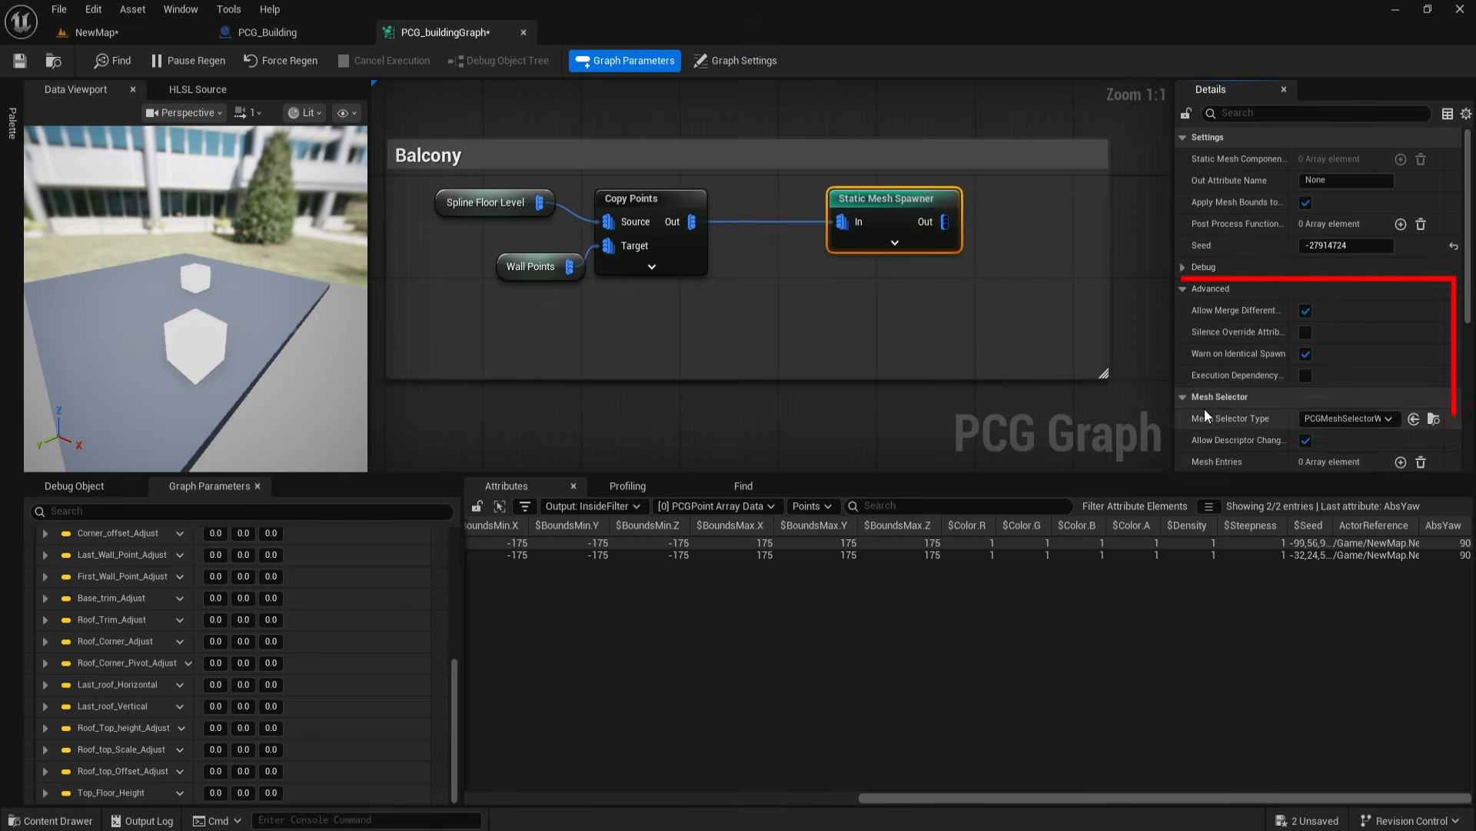
pyautogui.click(1402, 360)
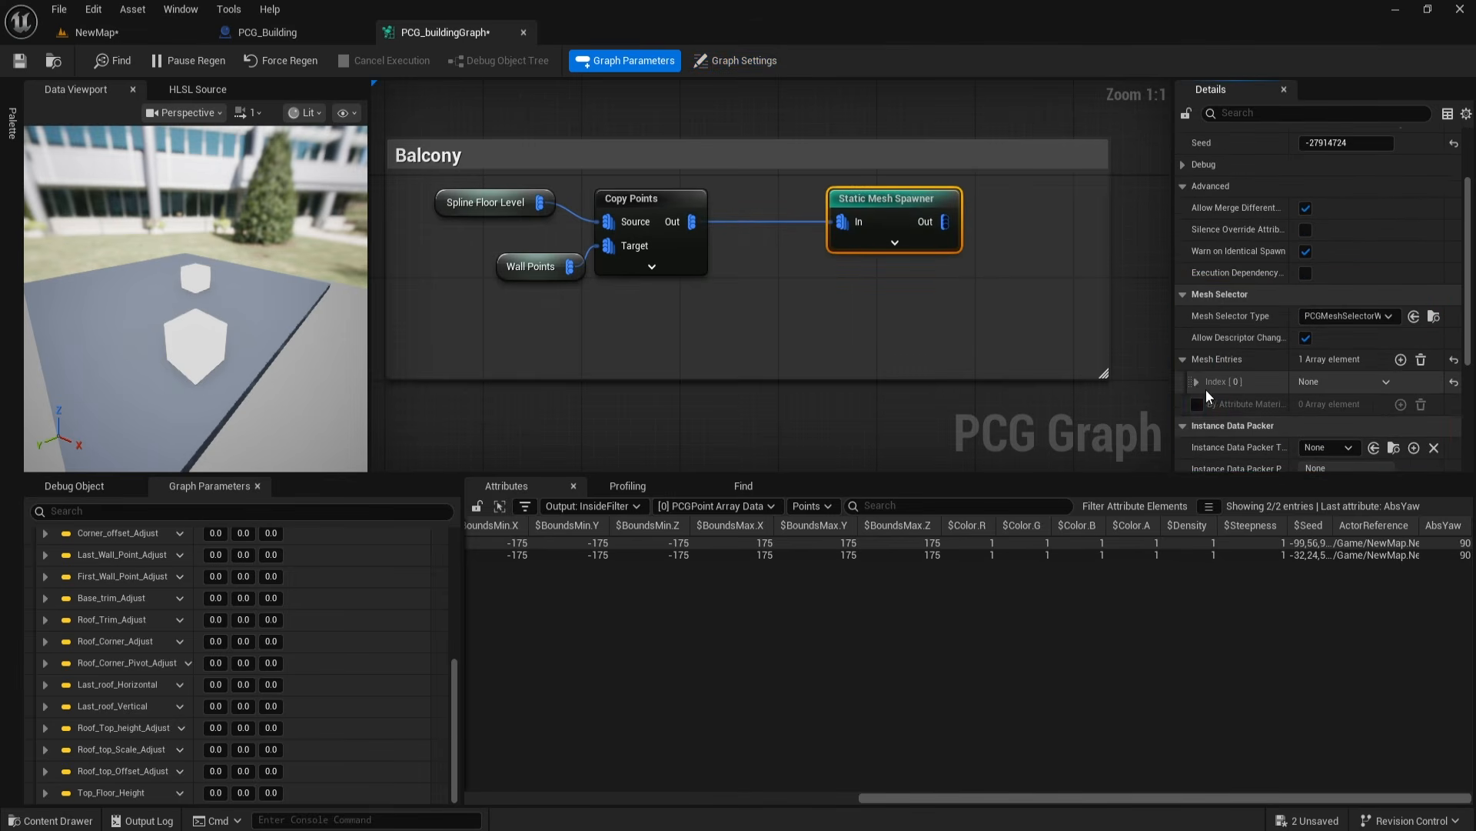
# Step: Assign the static mesh from the Modular_Building_Balcony Megascans folder to the Balcony spawner's mesh entry
pyautogui.click(75, 821)
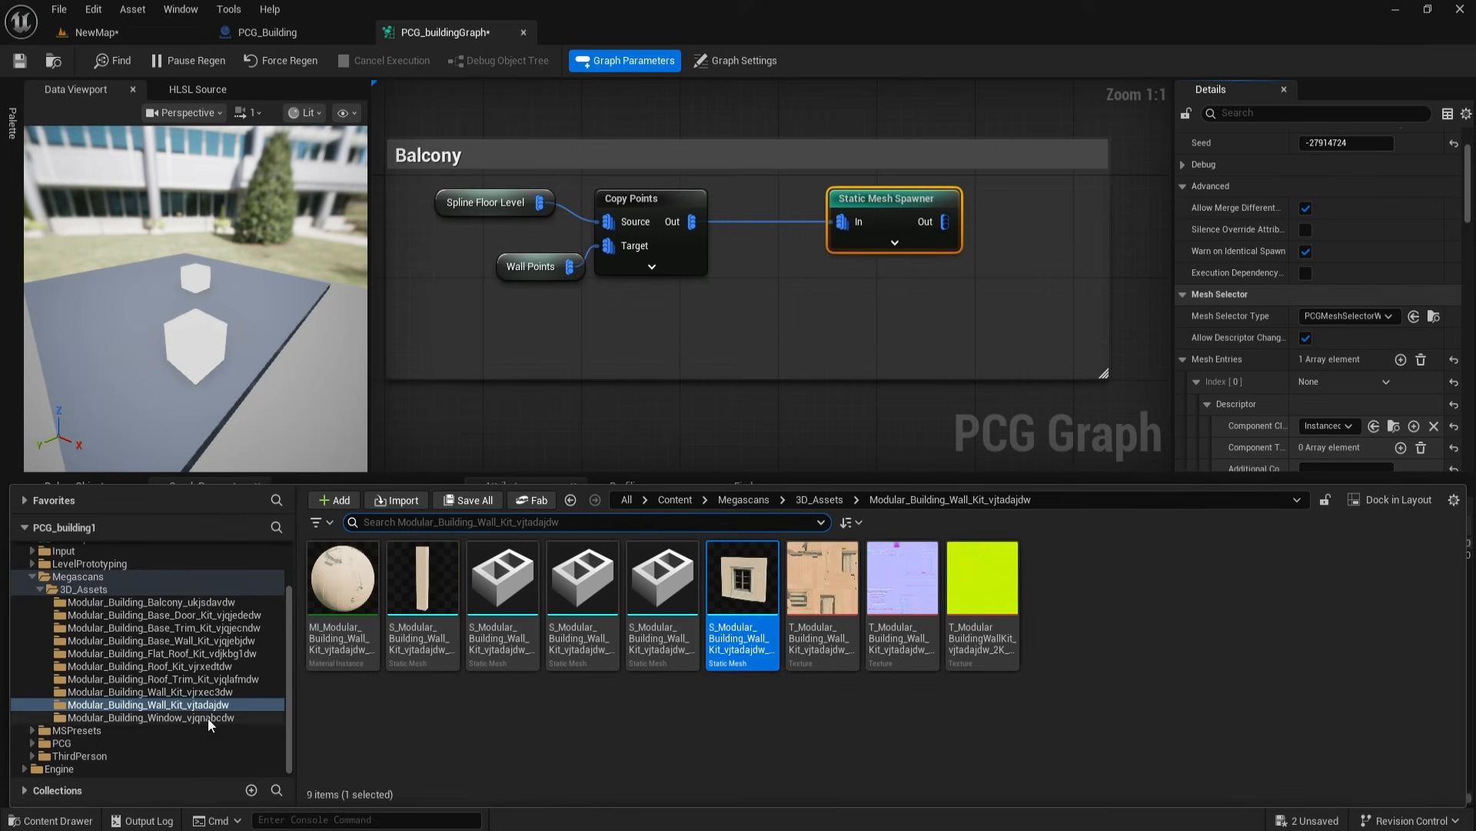
pyautogui.click(154, 602)
pyautogui.click(422, 578)
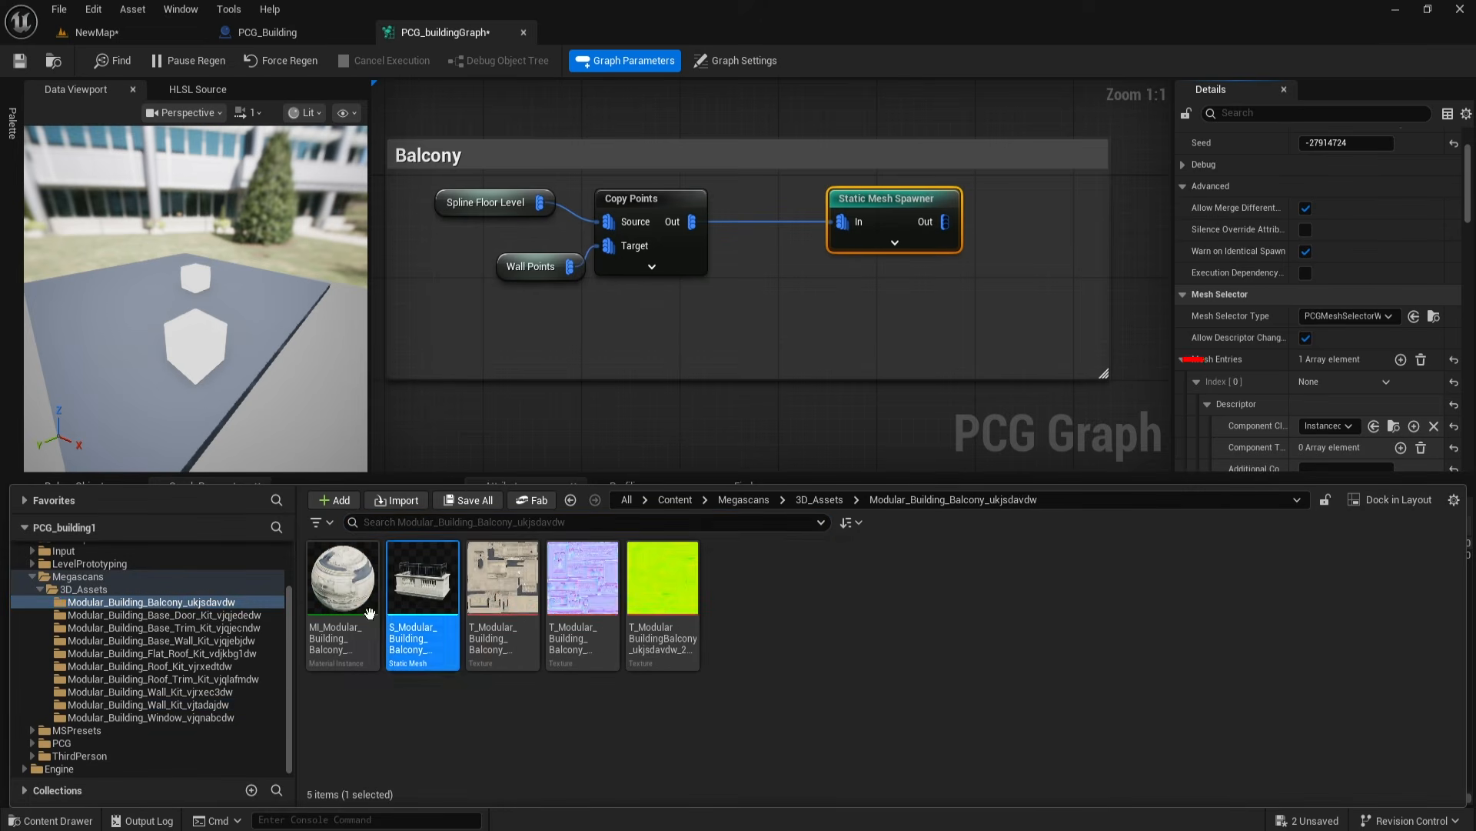
pyautogui.scroll(-3, 1307, 431)
pyautogui.click(1352, 432)
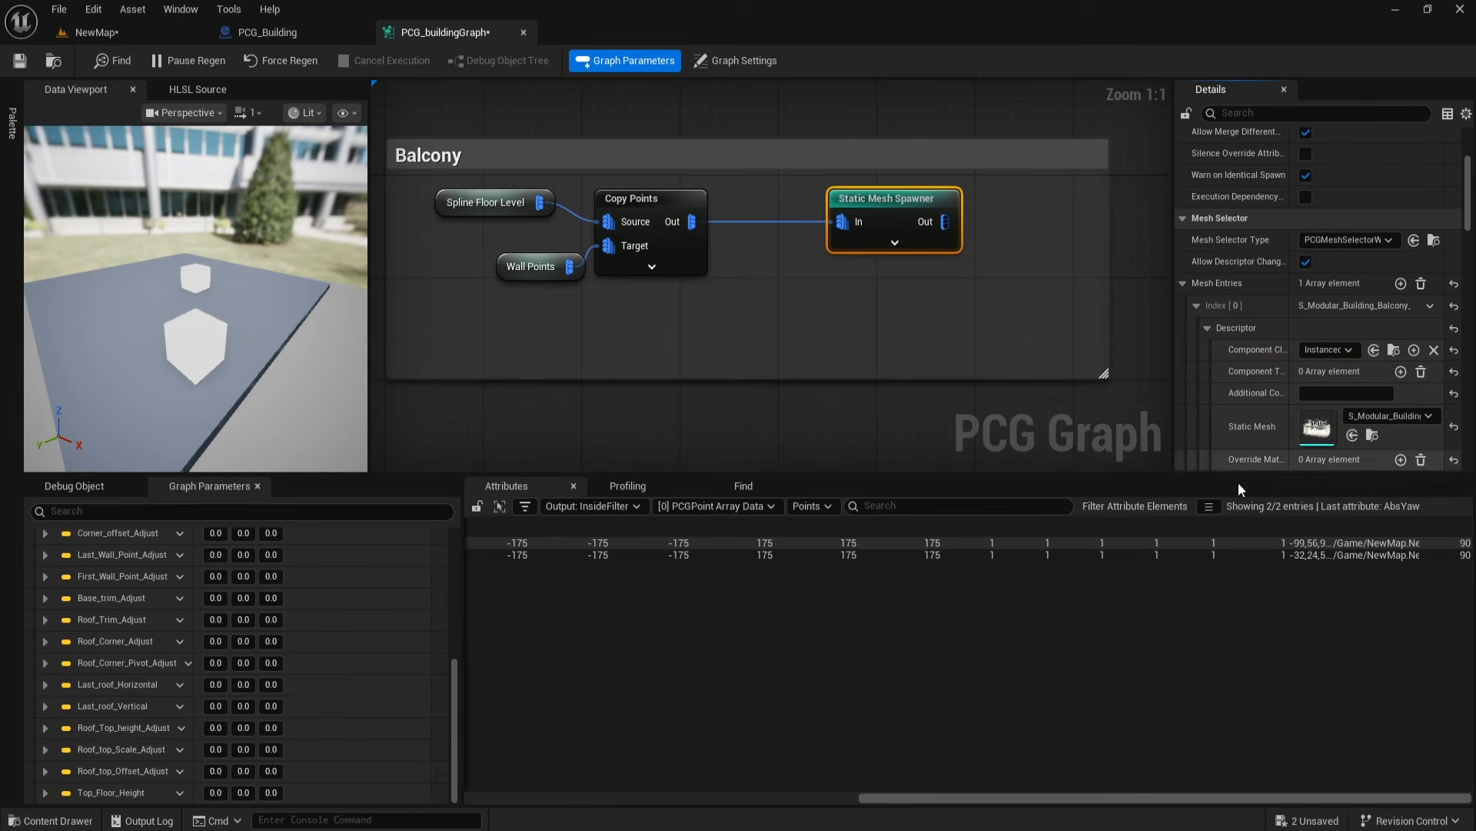
# Step: Shrink the Balcony comment box to fit its remaining nodes
pyautogui.moveTo(911, 394); pyautogui.dragTo(841, 424, button='right')
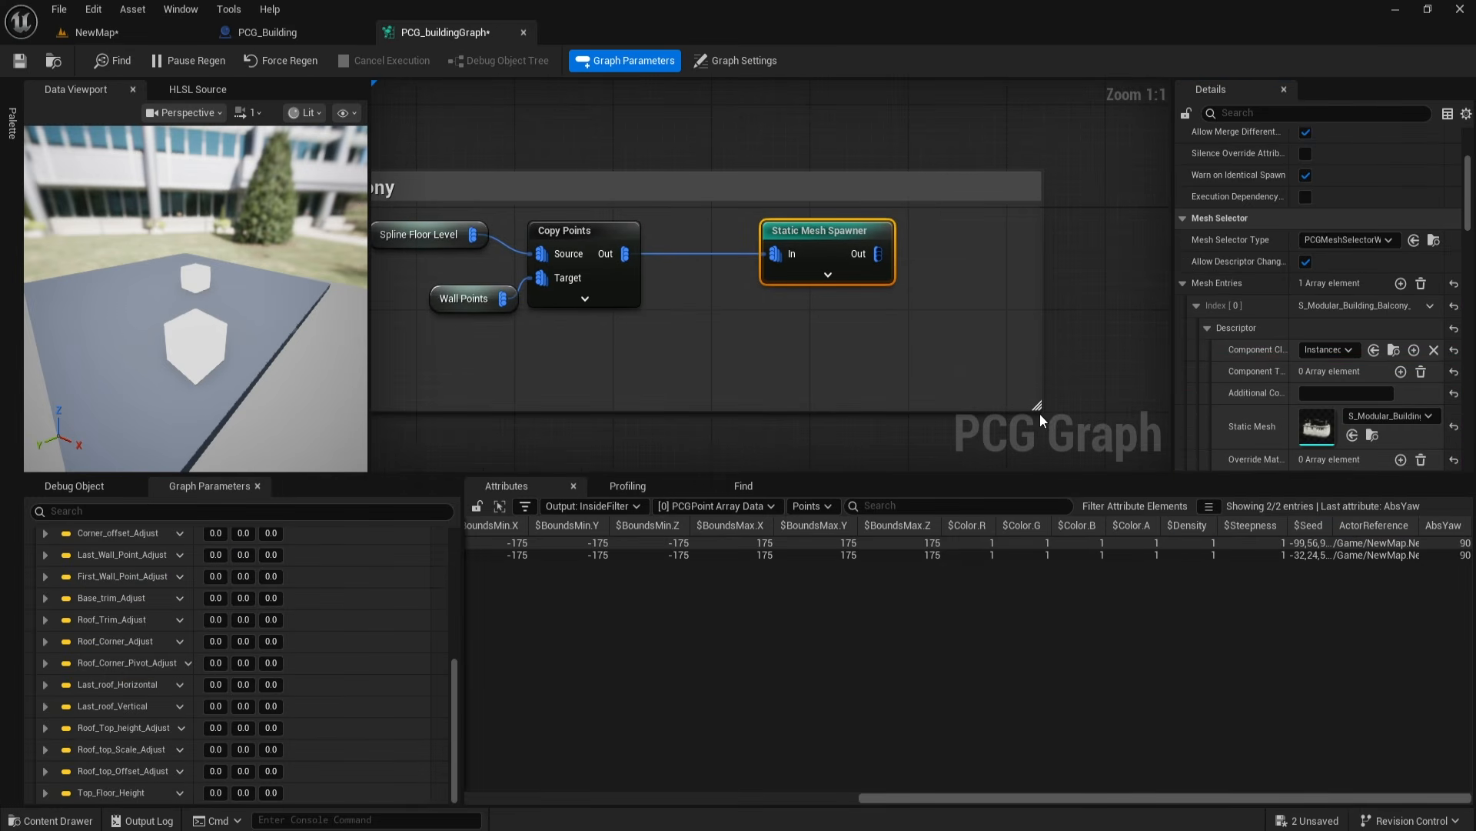
pyautogui.moveTo(1040, 412); pyautogui.dragTo(939, 373)
pyautogui.moveTo(939, 373); pyautogui.dragTo(1090, 357, button='right')
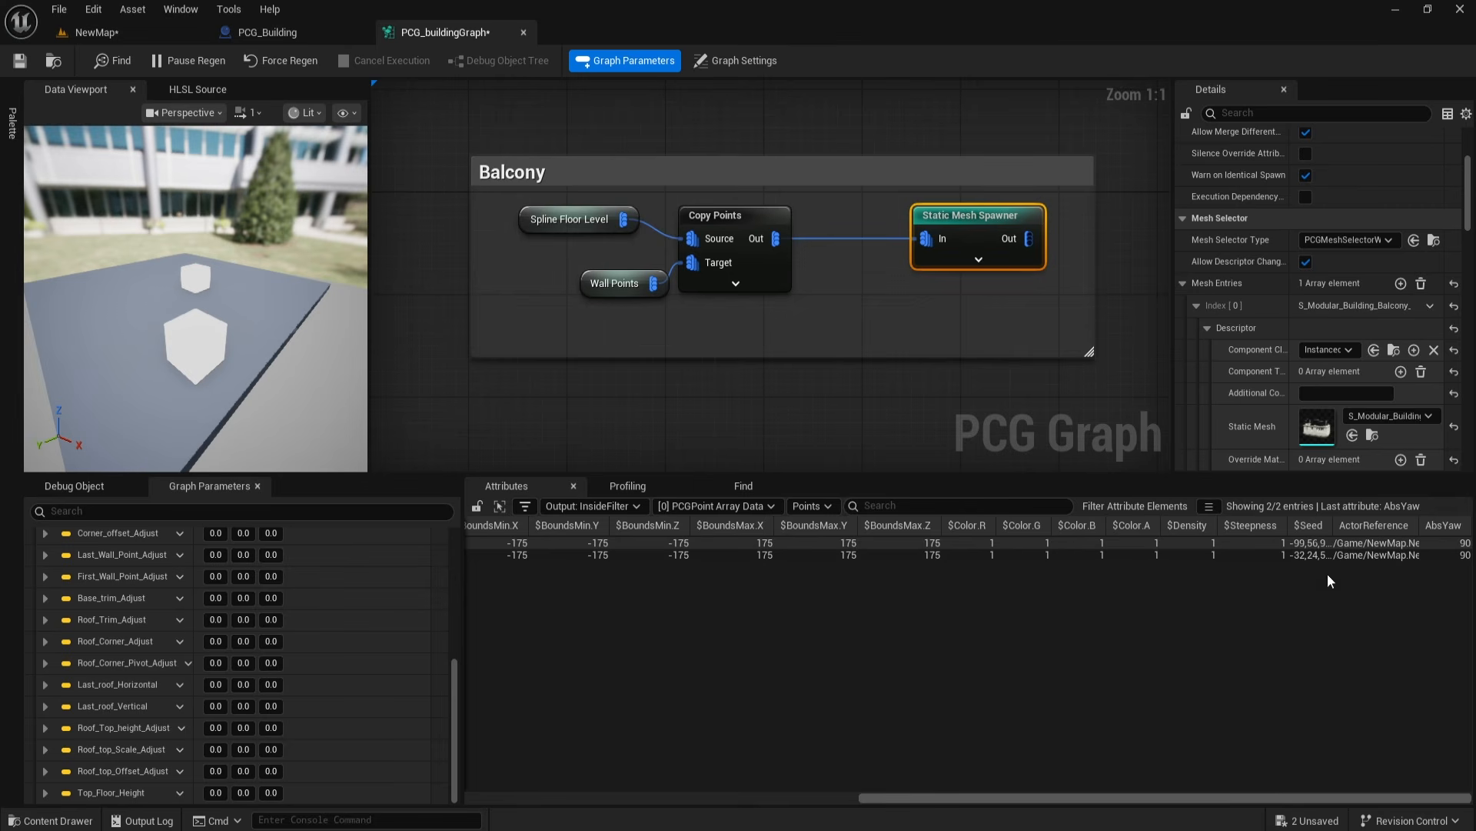
# Step: Save the building graph and inspect the balcony placement on the building in the level
pyautogui.click(90, 35)
pyautogui.click(425, 32)
pyautogui.click(261, 33)
pyautogui.click(90, 32)
pyautogui.keyDown('alt'); pyautogui.moveTo(559, 456); pyautogui.dragTo(408, 499); pyautogui.keyUp('alt')
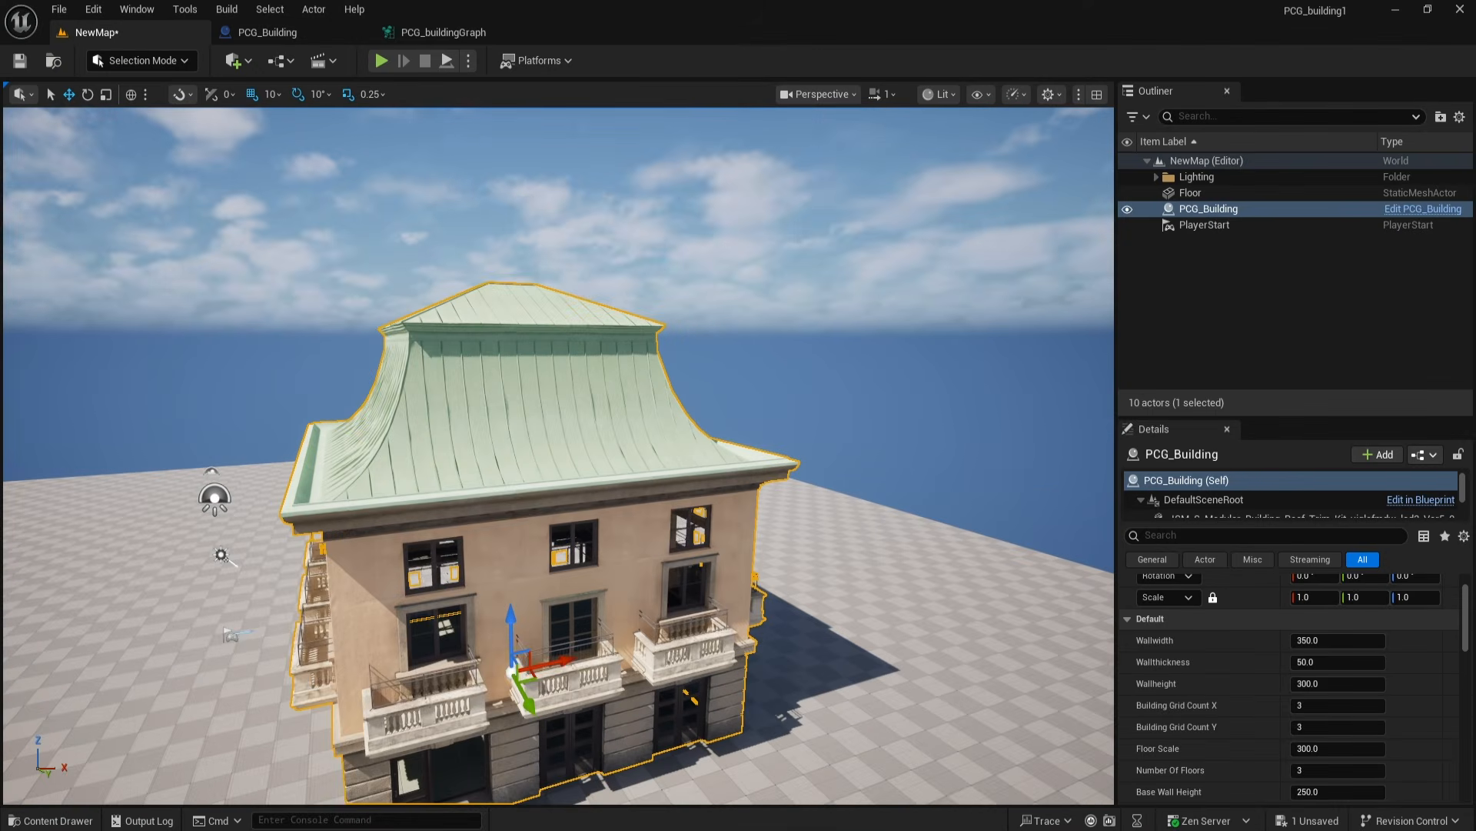
# Step: Insert a Transform Points node between Copy Points and the Static Mesh Spawner in Balcony
pyautogui.click(397, 41)
pyautogui.moveTo(646, 235); pyautogui.dragTo(750, 389)
pyautogui.write('transform')
pyautogui.click(846, 527)
pyautogui.moveTo(927, 339); pyautogui.dragTo(1038, 352)
pyautogui.moveTo(842, 211); pyautogui.dragTo(953, 211)
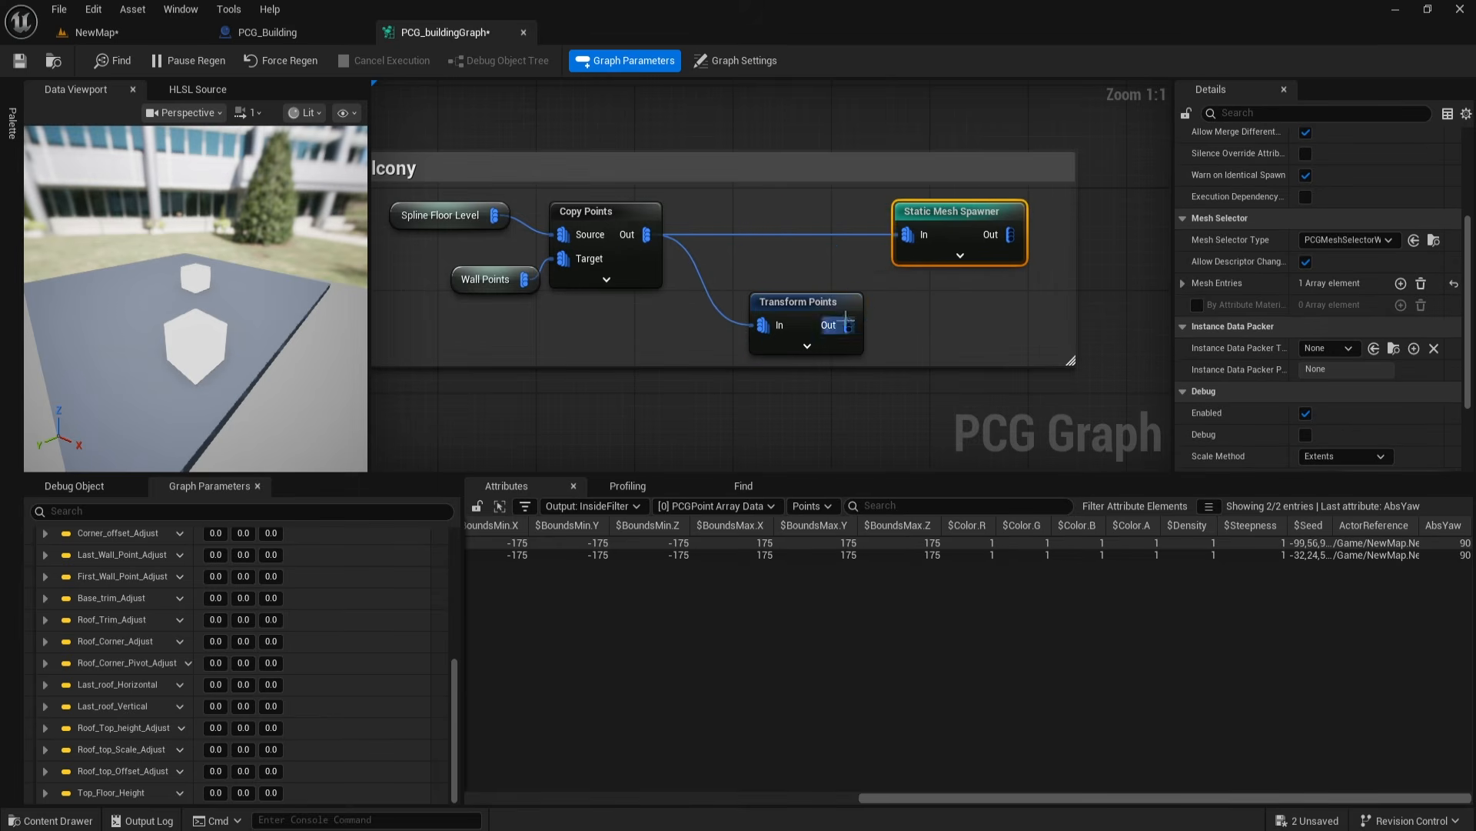
pyautogui.keyDown('alt'); pyautogui.click(809, 234); pyautogui.keyUp('alt')
pyautogui.moveTo(803, 309); pyautogui.dragTo(800, 218)
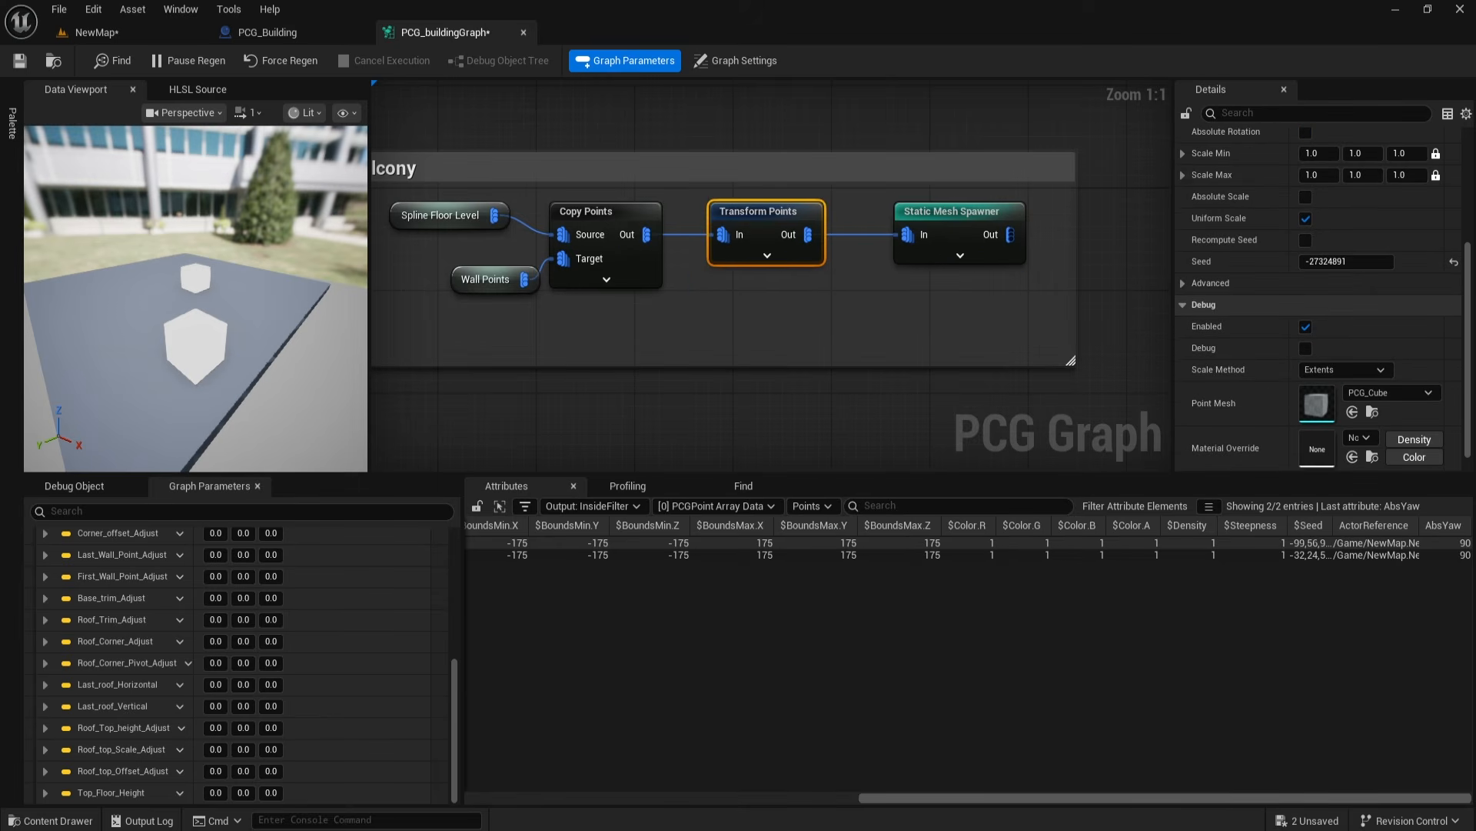
# Step: Set the X values of Offset Min and Offset Max to 50 on Balcony's Transform Points node
pyautogui.scroll(5, 1323, 270)
pyautogui.click(1321, 201)
pyautogui.write('5')
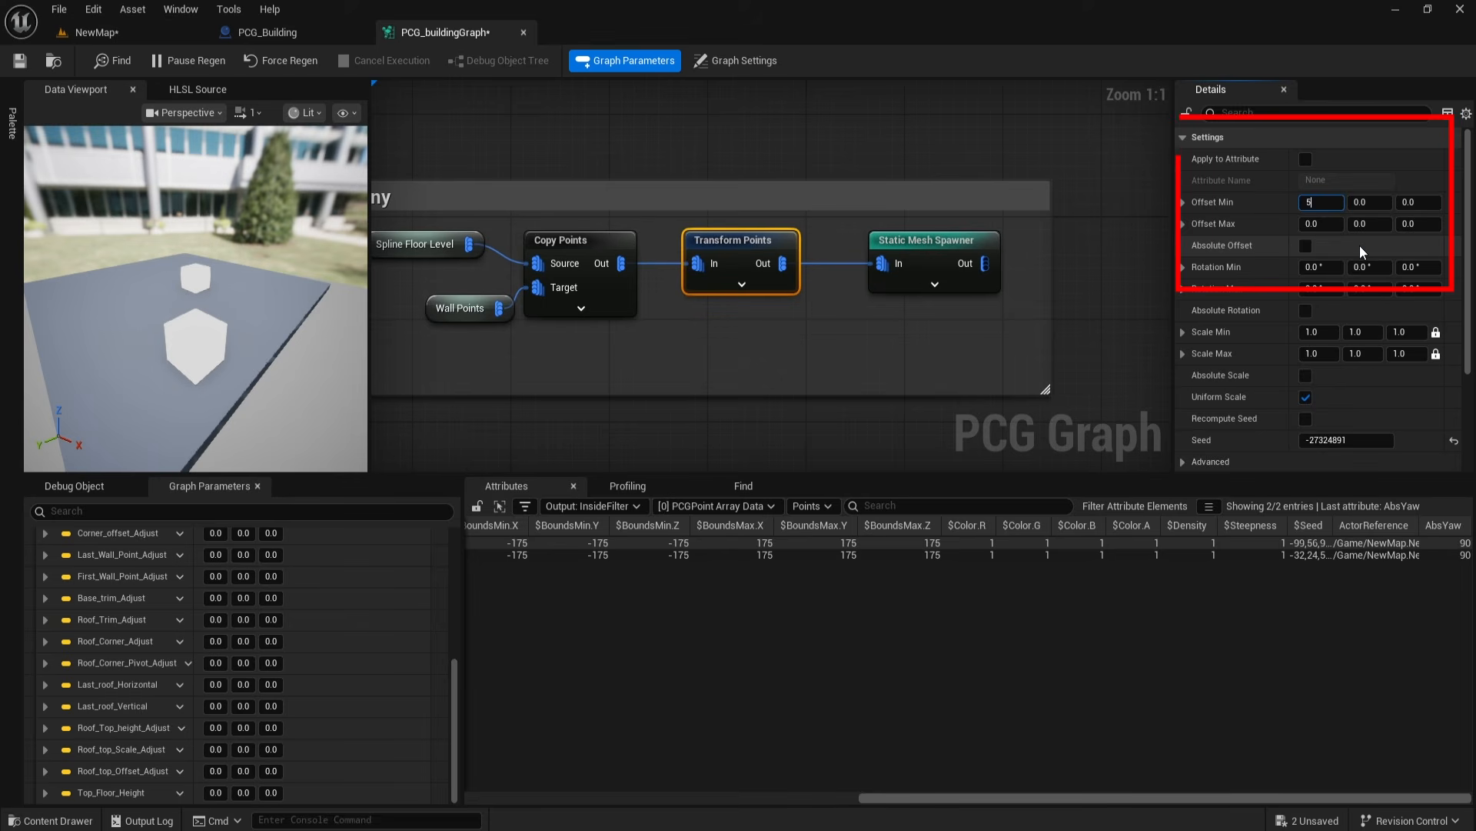
pyautogui.write('0')
pyautogui.click(1332, 224)
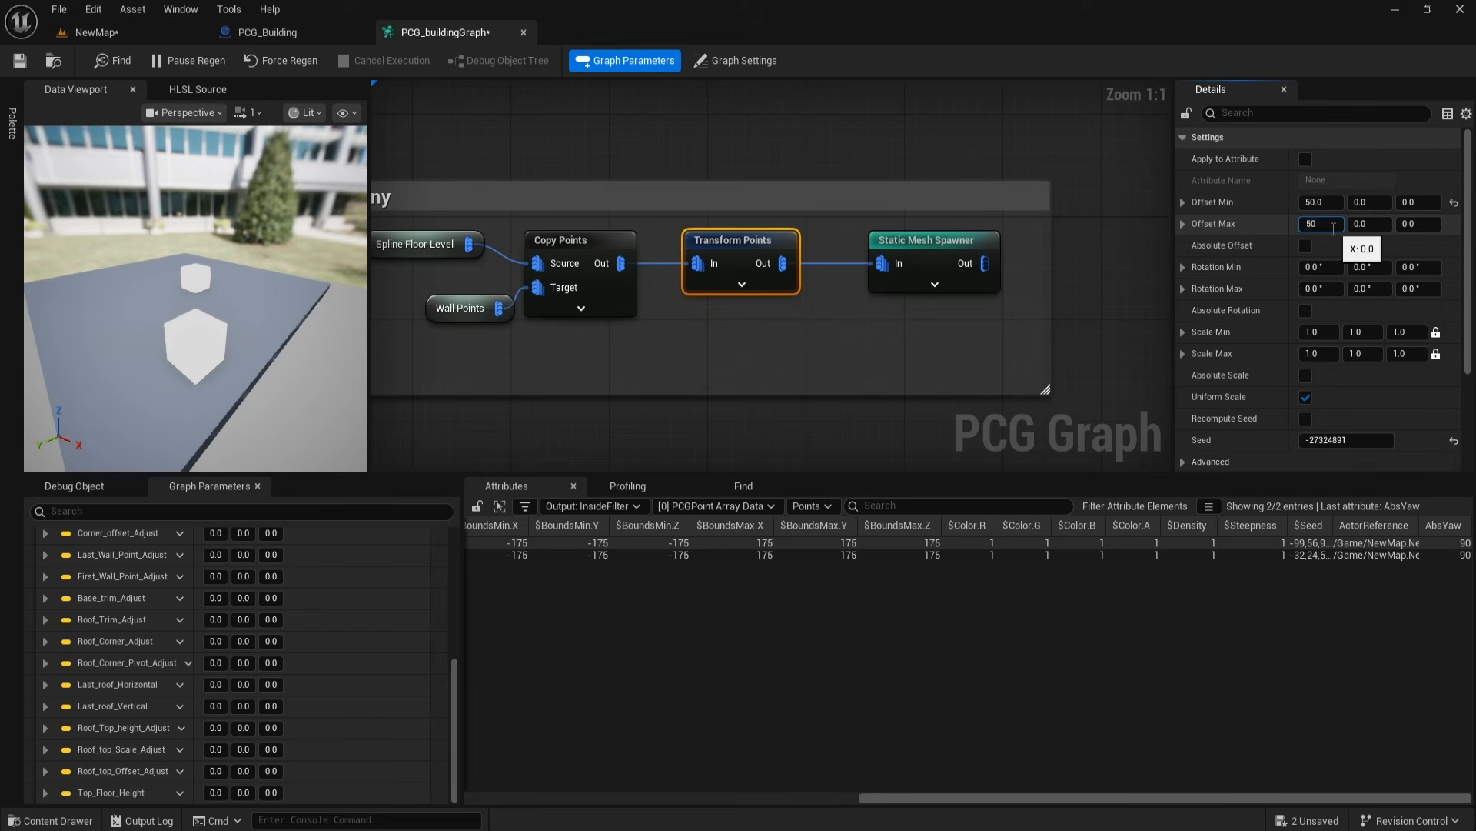
pyautogui.click(943, 331)
pyautogui.moveTo(885, 357); pyautogui.dragTo(930, 356, button='right')
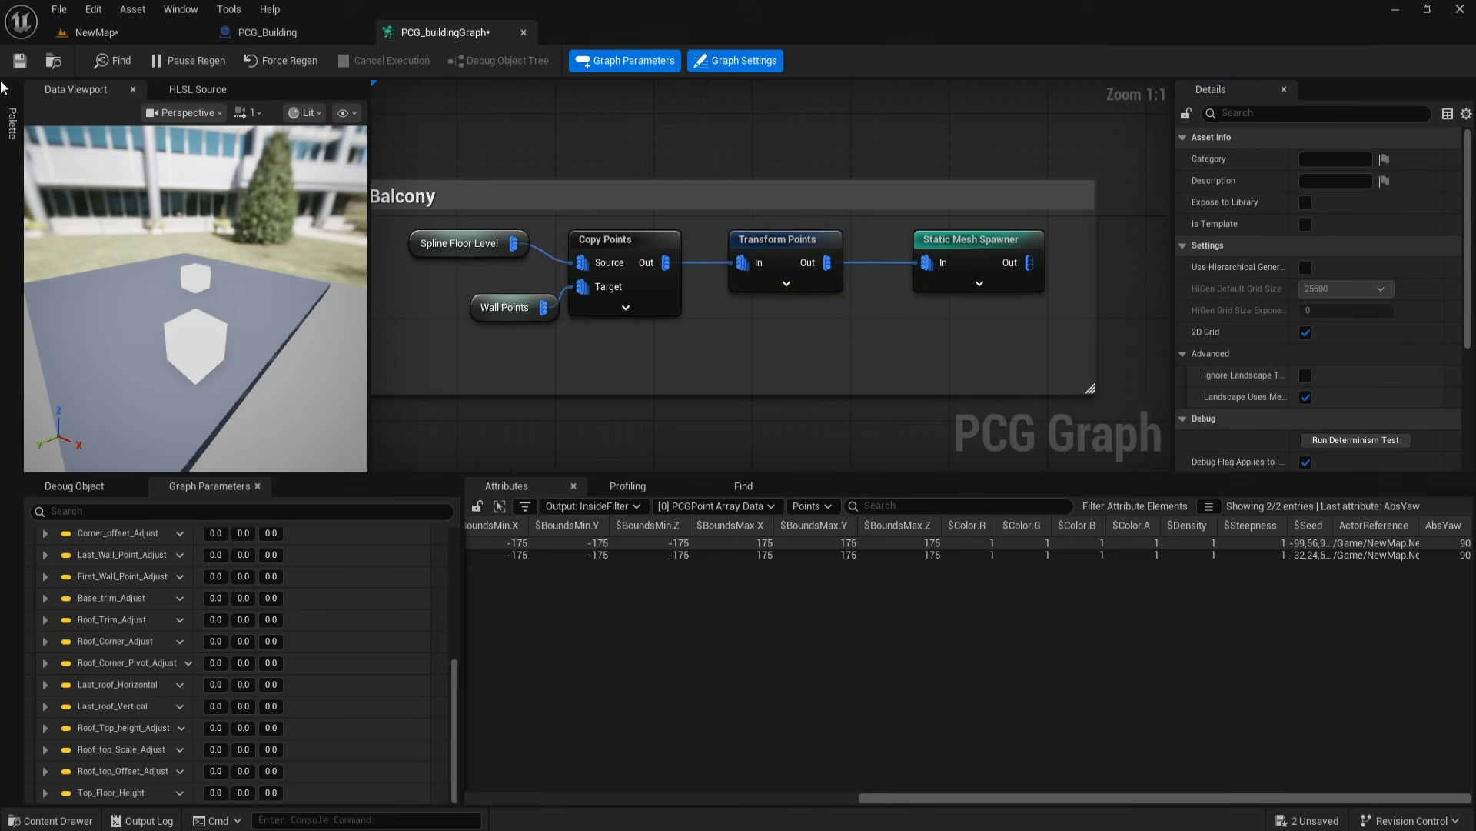
# Step: Save the building graph and orbit the building to check the offset balconies
pyautogui.click(126, 34)
pyautogui.keyDown('alt'); pyautogui.moveTo(256, 184); pyautogui.dragTo(123, 192); pyautogui.keyUp('alt')
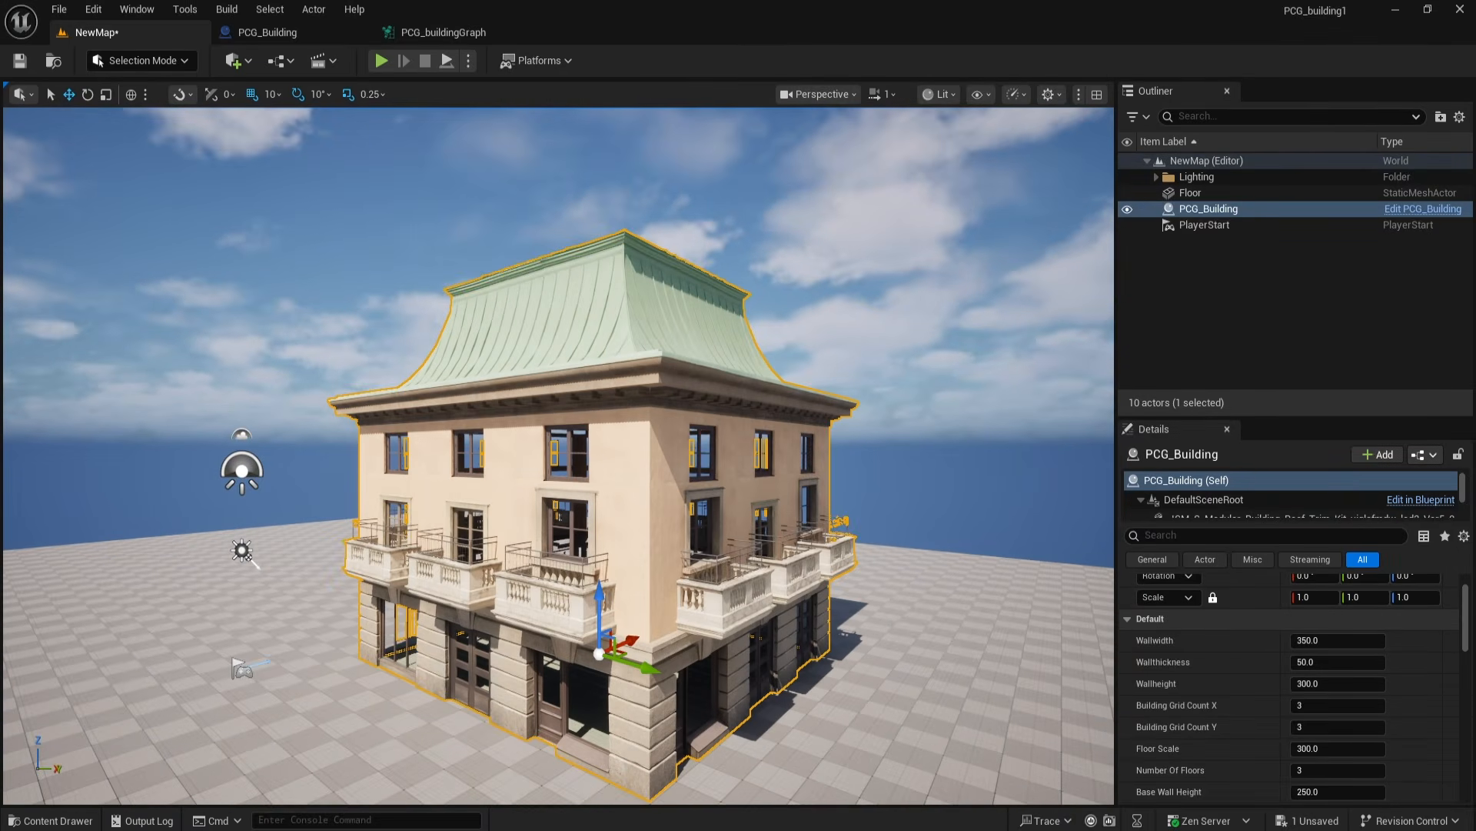
pyautogui.keyDown('alt'); pyautogui.moveTo(634, 569); pyautogui.dragTo(561, 570); pyautogui.keyUp('alt')
pyautogui.click(431, 32)
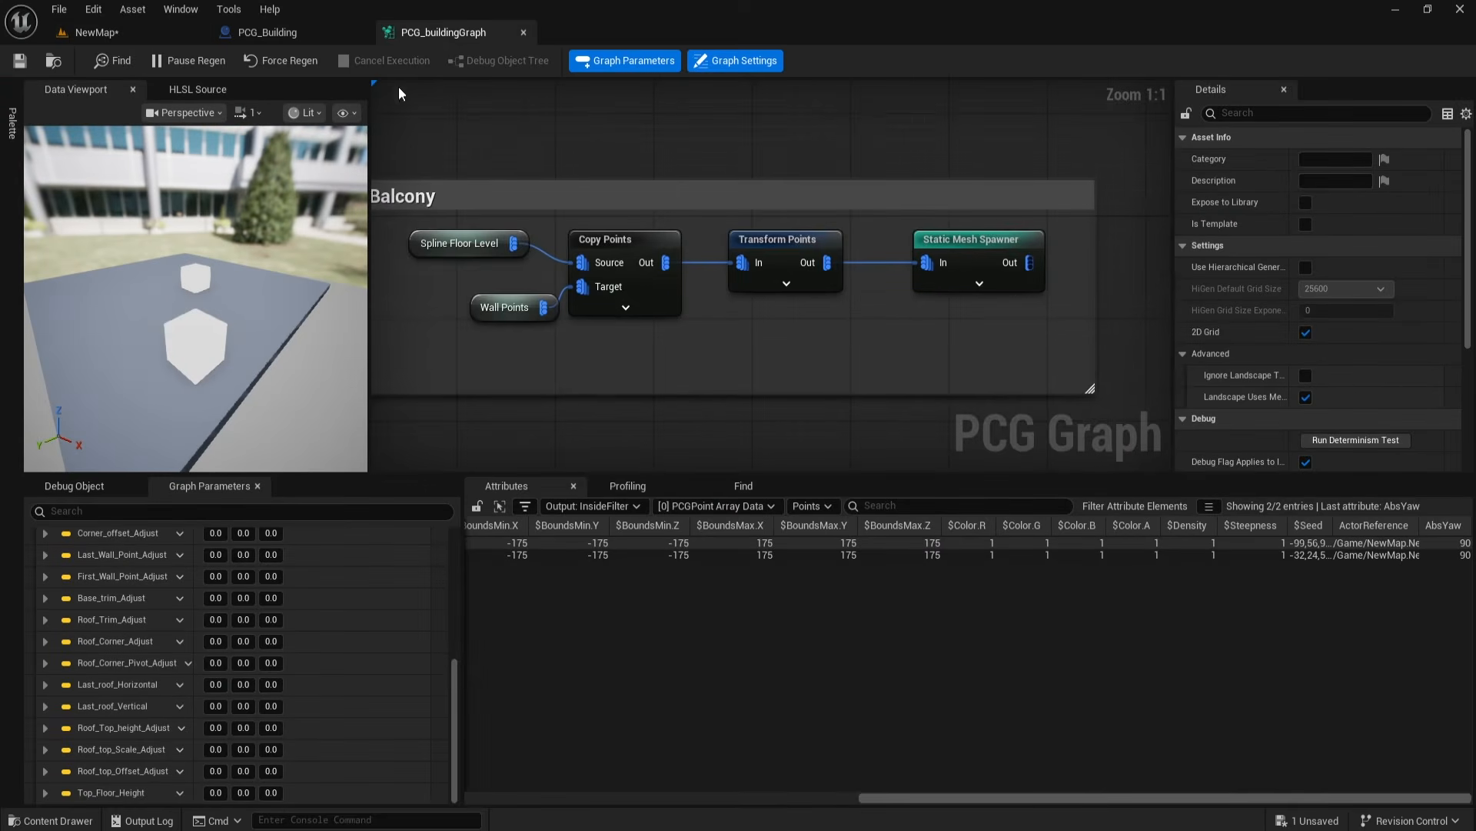
# Step: Add an Attribute Noise node from Balcony's Transform Points output, moving the Static Mesh Spawner aside to make room
pyautogui.moveTo(957, 389); pyautogui.dragTo(1090, 376)
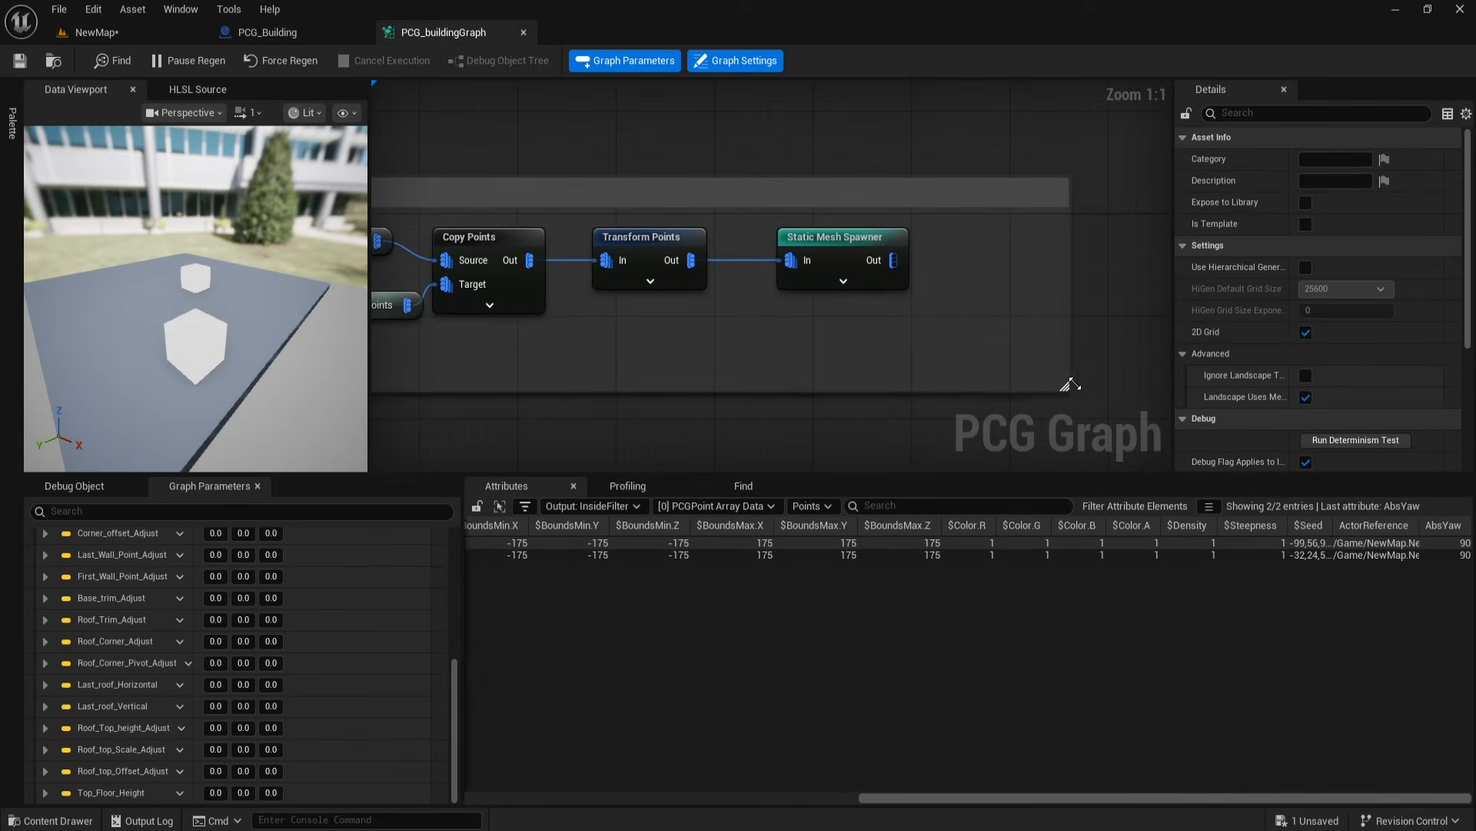
pyautogui.moveTo(838, 246); pyautogui.dragTo(911, 246)
pyautogui.moveTo(636, 247); pyautogui.dragTo(750, 315)
pyautogui.write('attribute noise')
pyautogui.press('Return')
pyautogui.moveTo(909, 237); pyautogui.dragTo(994, 237)
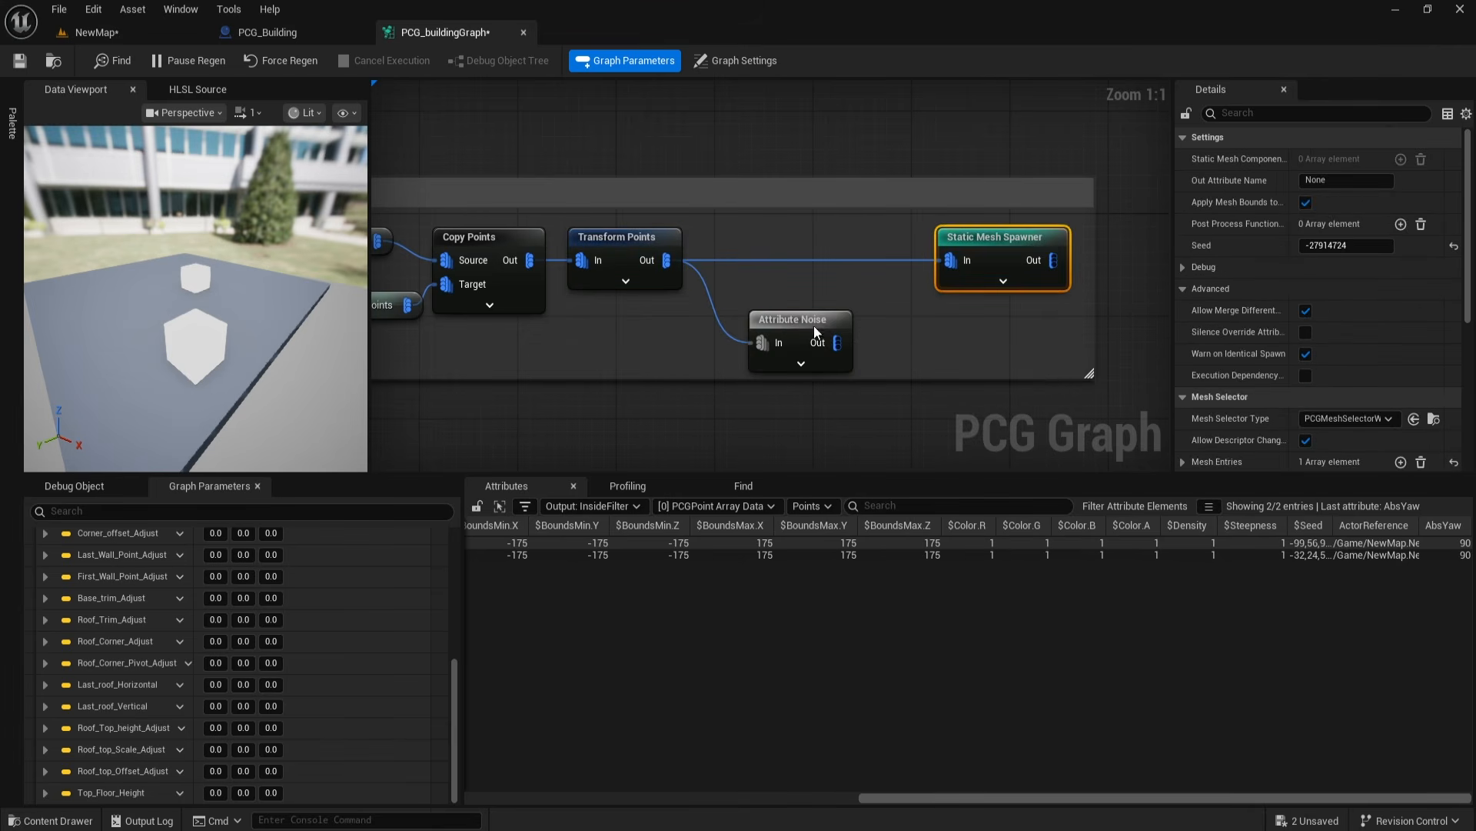
pyautogui.moveTo(821, 323); pyautogui.dragTo(812, 291)
# Step: Enlarge the Balcony comment box, detach and disable the Static Mesh Spawner, and align Attribute Noise beside Transform Points
pyautogui.moveTo(867, 264); pyautogui.dragTo(697, 255, button='right')
pyautogui.moveTo(921, 365); pyautogui.dragTo(1068, 390)
pyautogui.moveTo(842, 229); pyautogui.dragTo(977, 228)
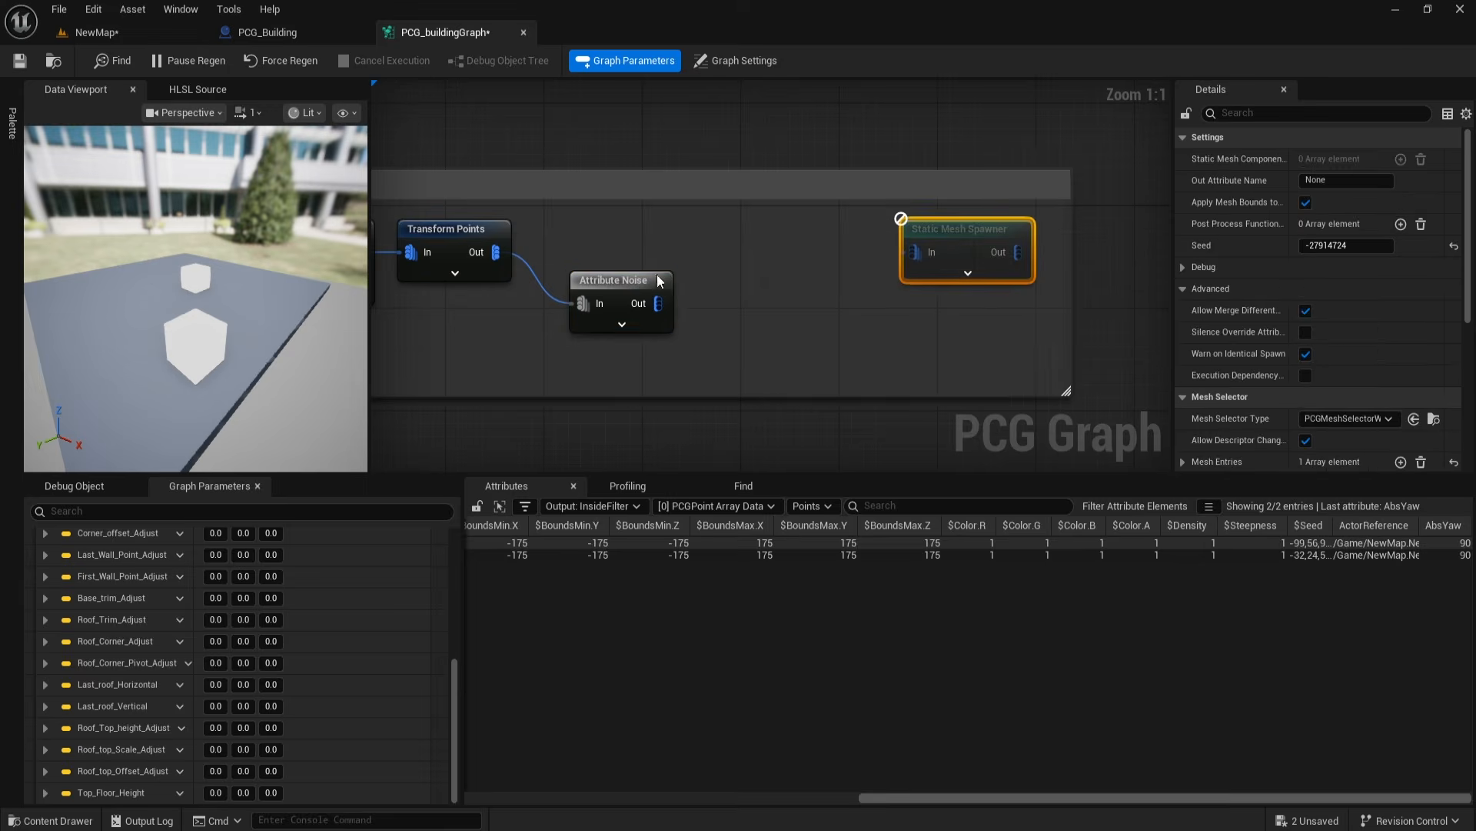
pyautogui.moveTo(660, 280); pyautogui.dragTo(635, 230)
pyautogui.moveTo(682, 300); pyautogui.dragTo(706, 316, button='right')
# Step: Add a Density Filter node to the Attribute Noise output in Balcony and line it up in the node row
pyautogui.moveTo(658, 267); pyautogui.dragTo(727, 293)
pyautogui.write('density')
pyautogui.press('Return')
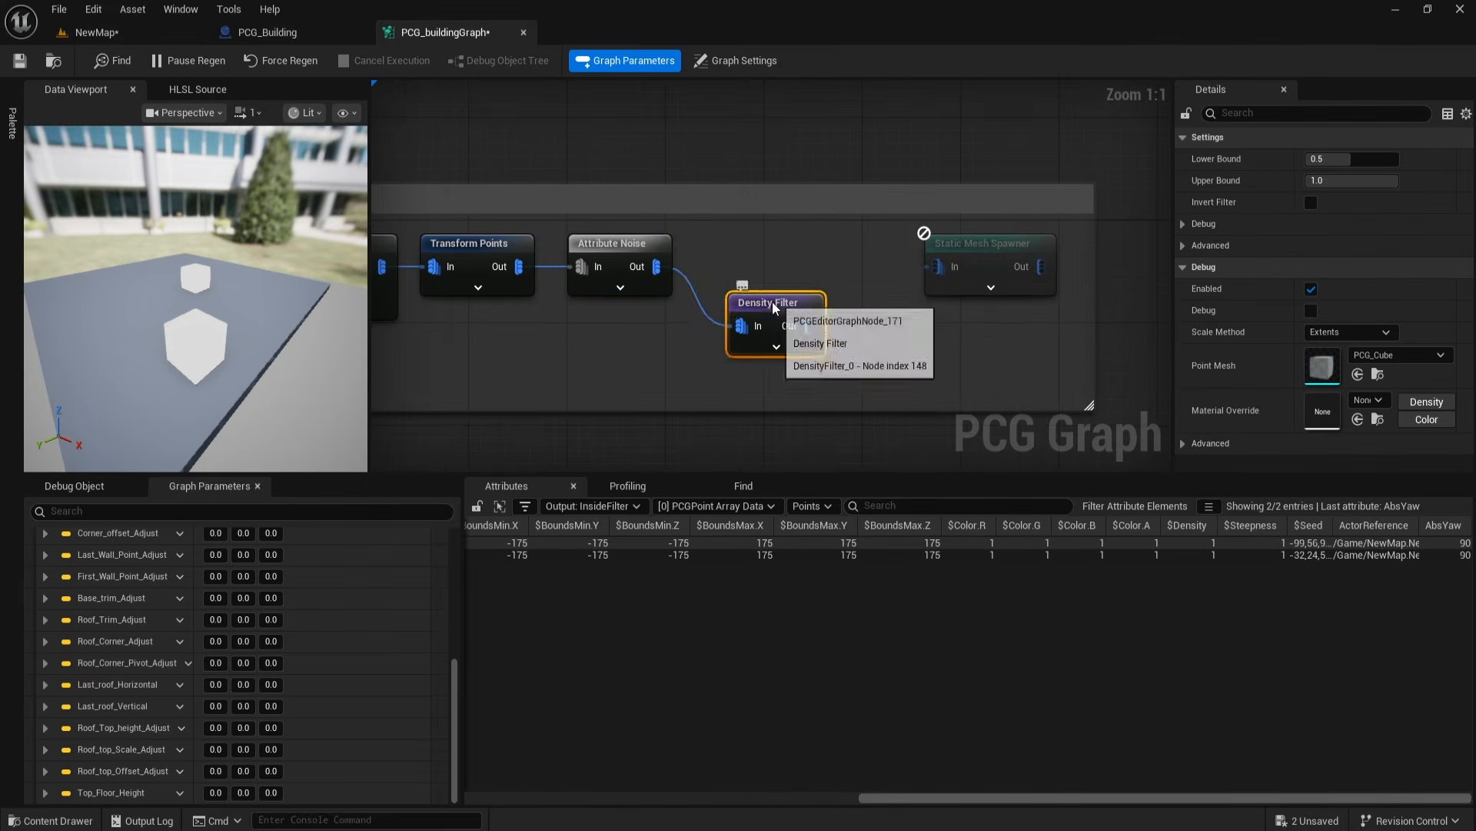
pyautogui.moveTo(789, 290); pyautogui.dragTo(730, 290, button='right')
# Step: Add a Debug node to the Density Filter output, using the Absolute scale method and a point scale of 2.0
pyautogui.moveTo(840, 339); pyautogui.dragTo(840, 339)
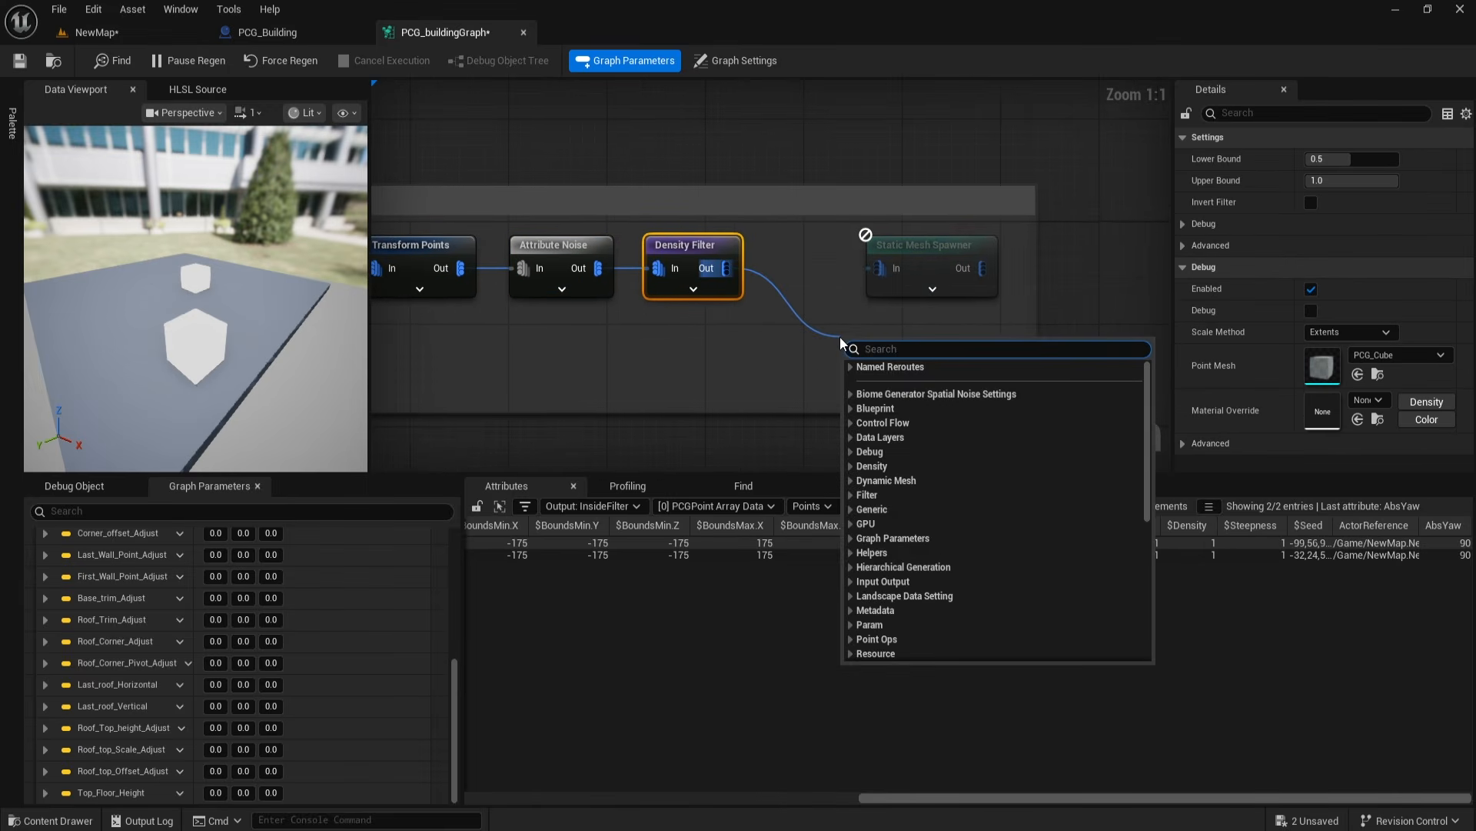
pyautogui.write('debu')
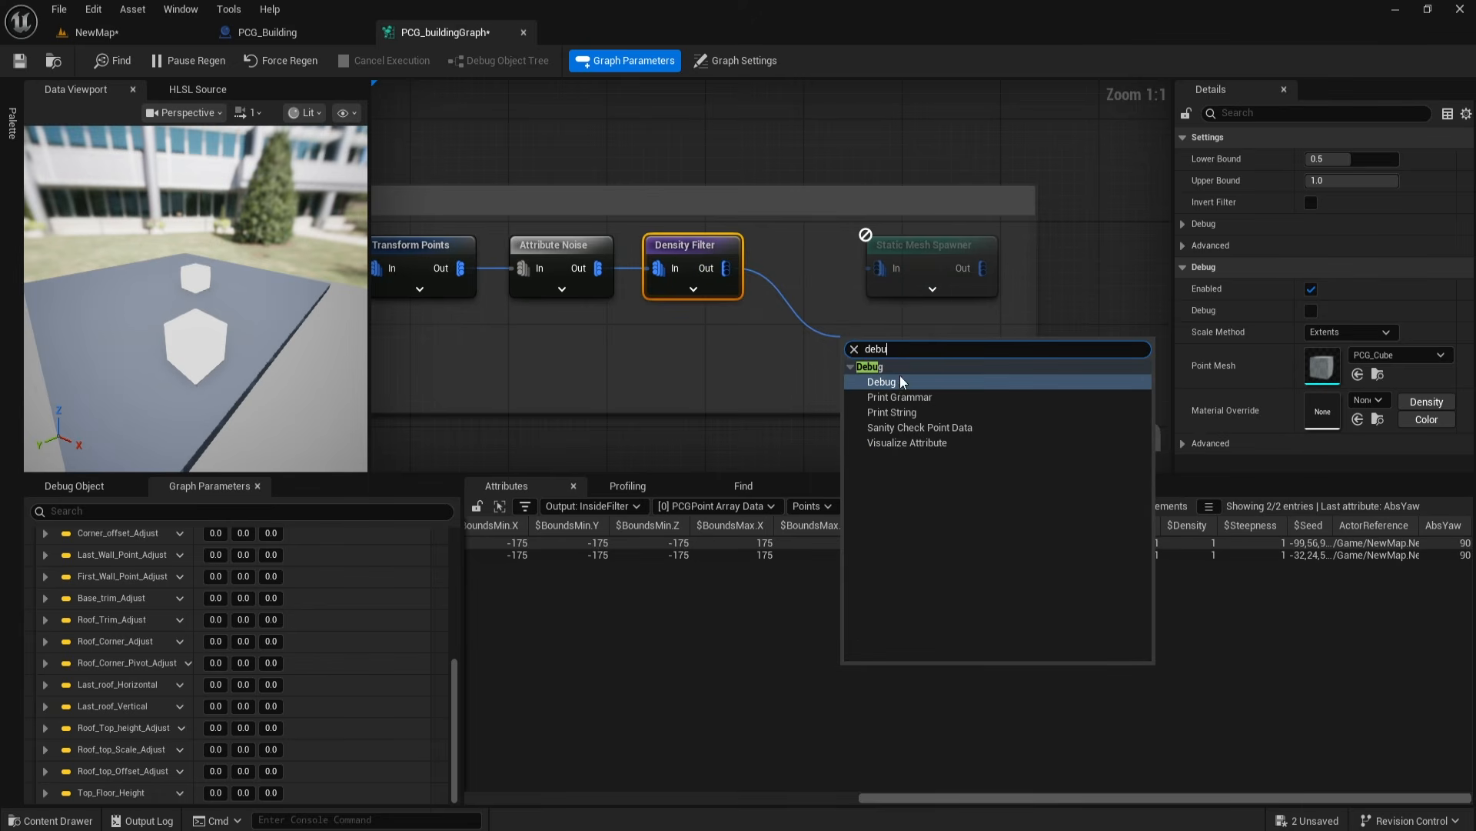
pyautogui.click(882, 381)
pyautogui.click(1353, 247)
pyautogui.click(1344, 284)
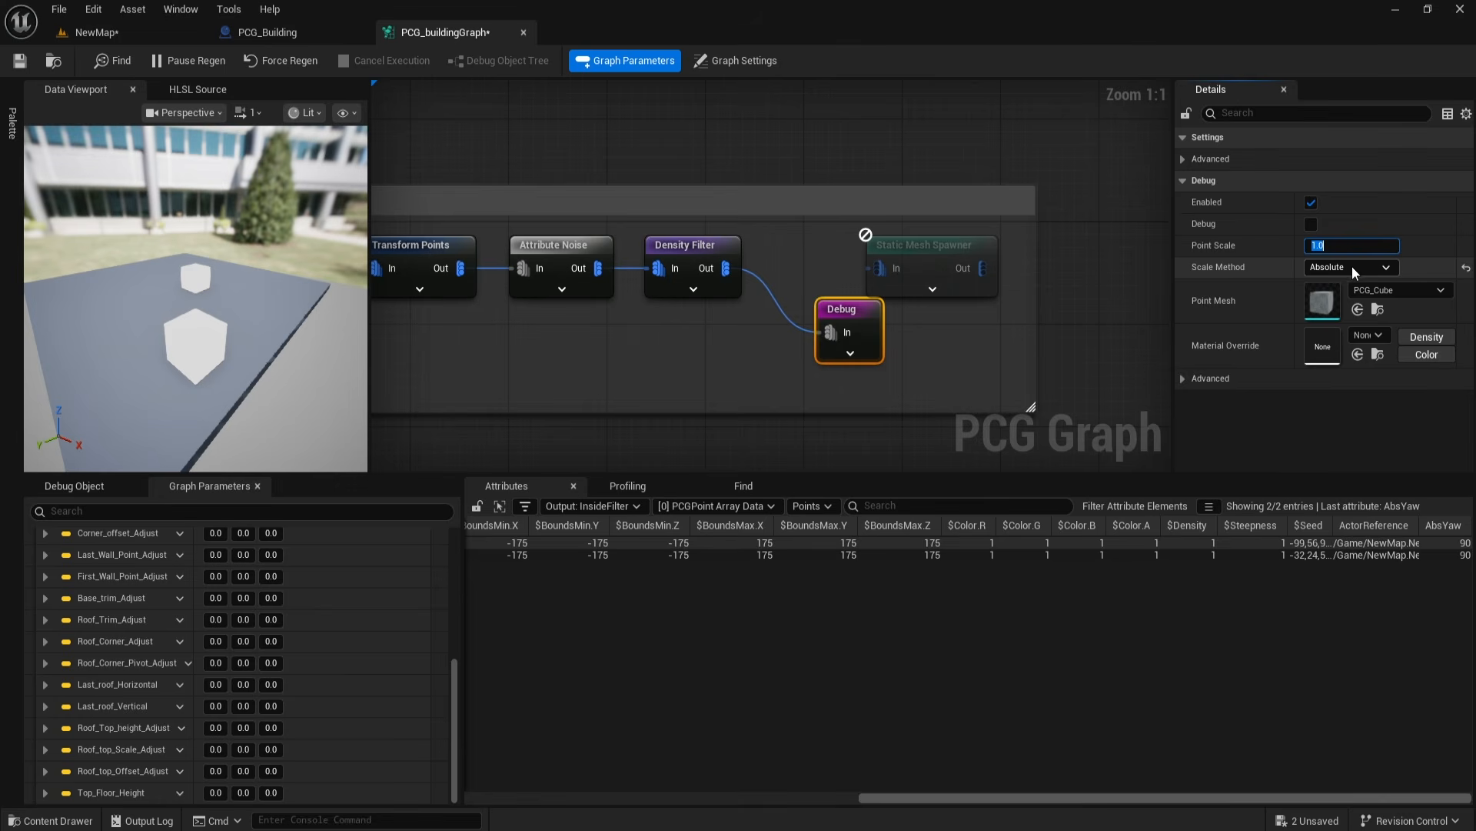
pyautogui.click(602, 356)
# Step: Inspect the Debug node's point data and the debug cubes on the building in the level
pyautogui.click(820, 309)
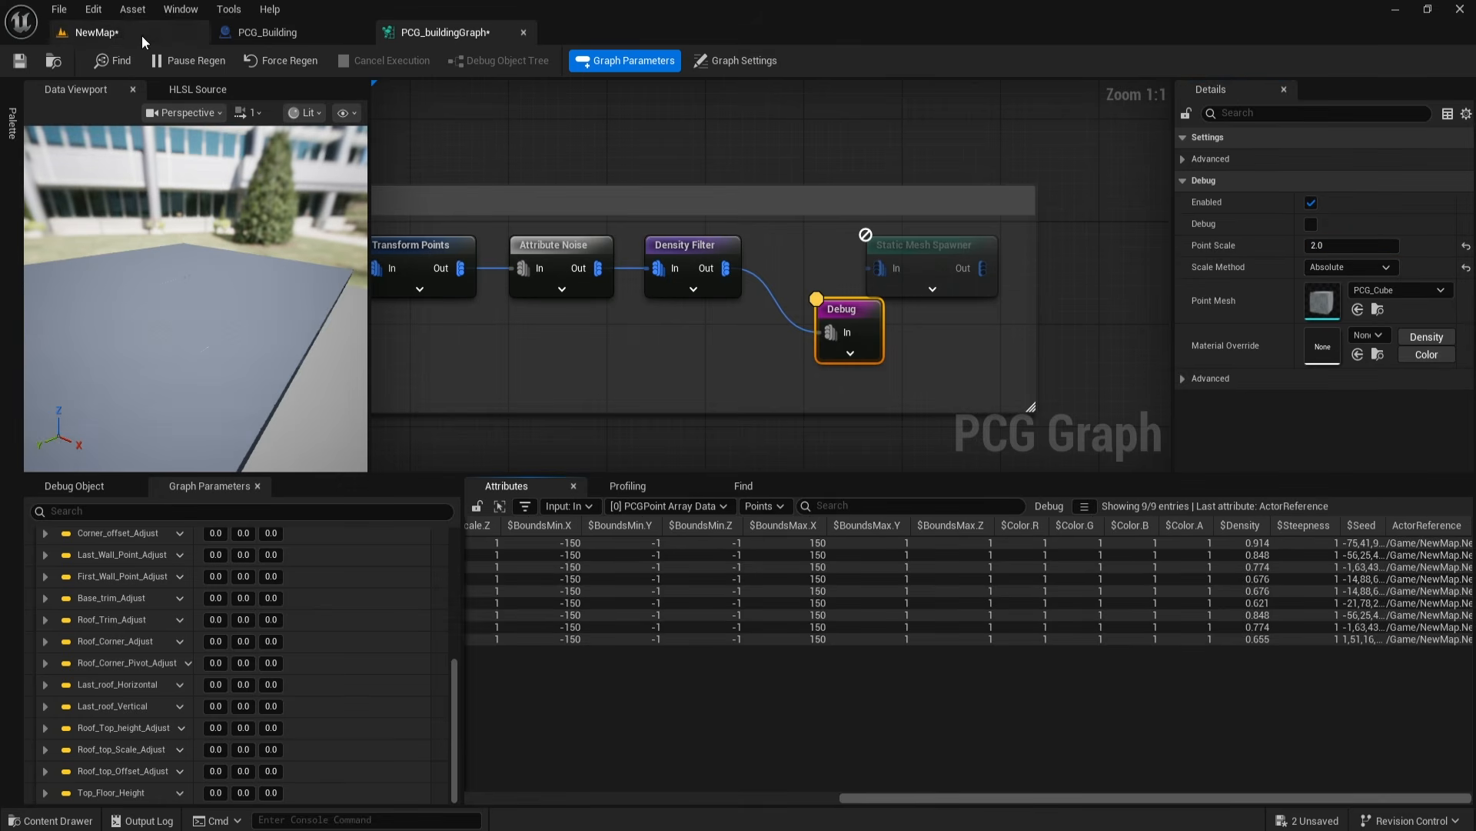
pyautogui.click(141, 35)
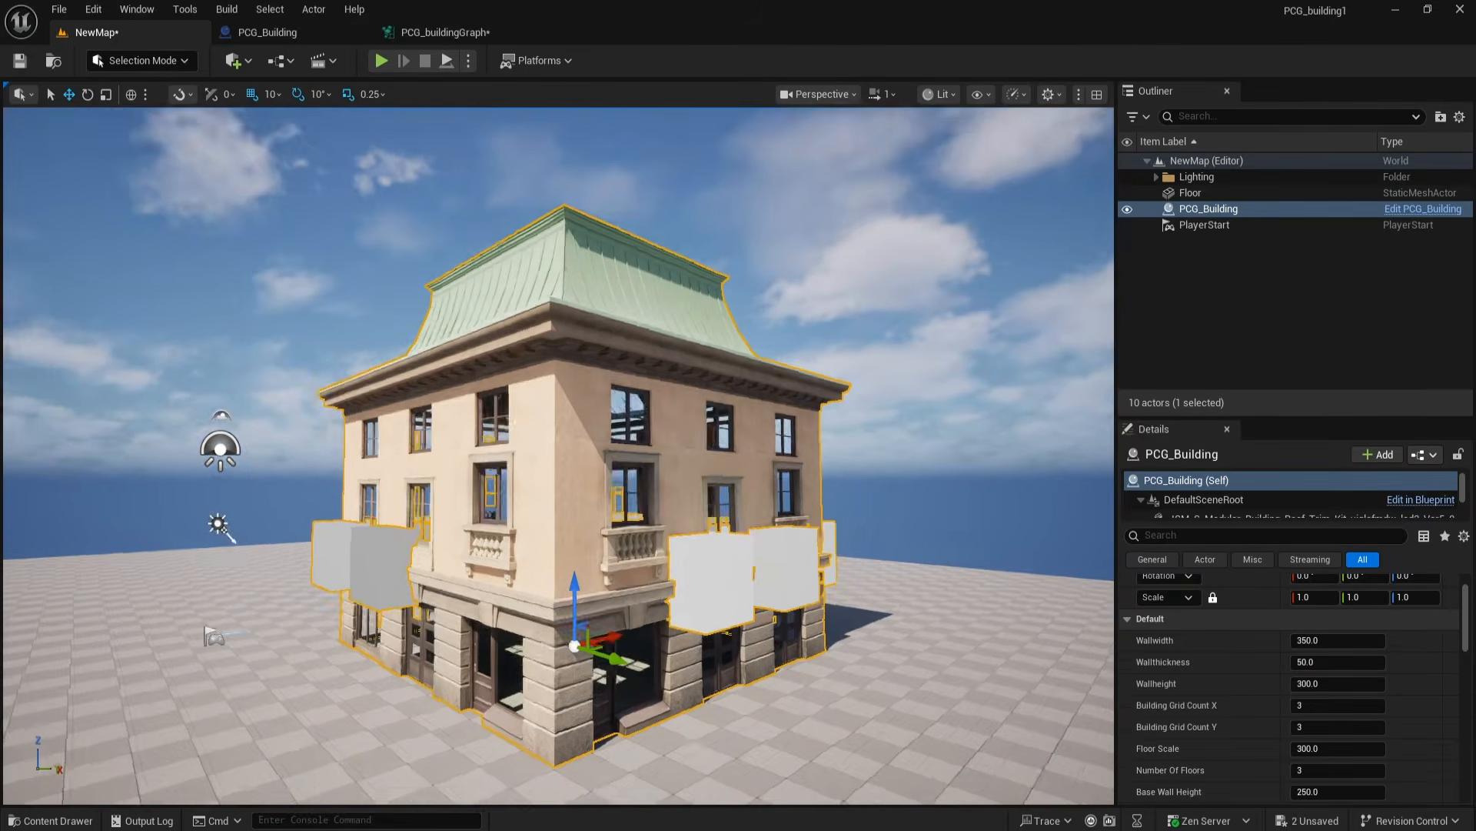
# Step: Set the Density Filter's lower bound to 0.6824 and try an upper bound of 0.8336, checking the building in the level
pyautogui.click(433, 29)
pyautogui.click(1352, 158)
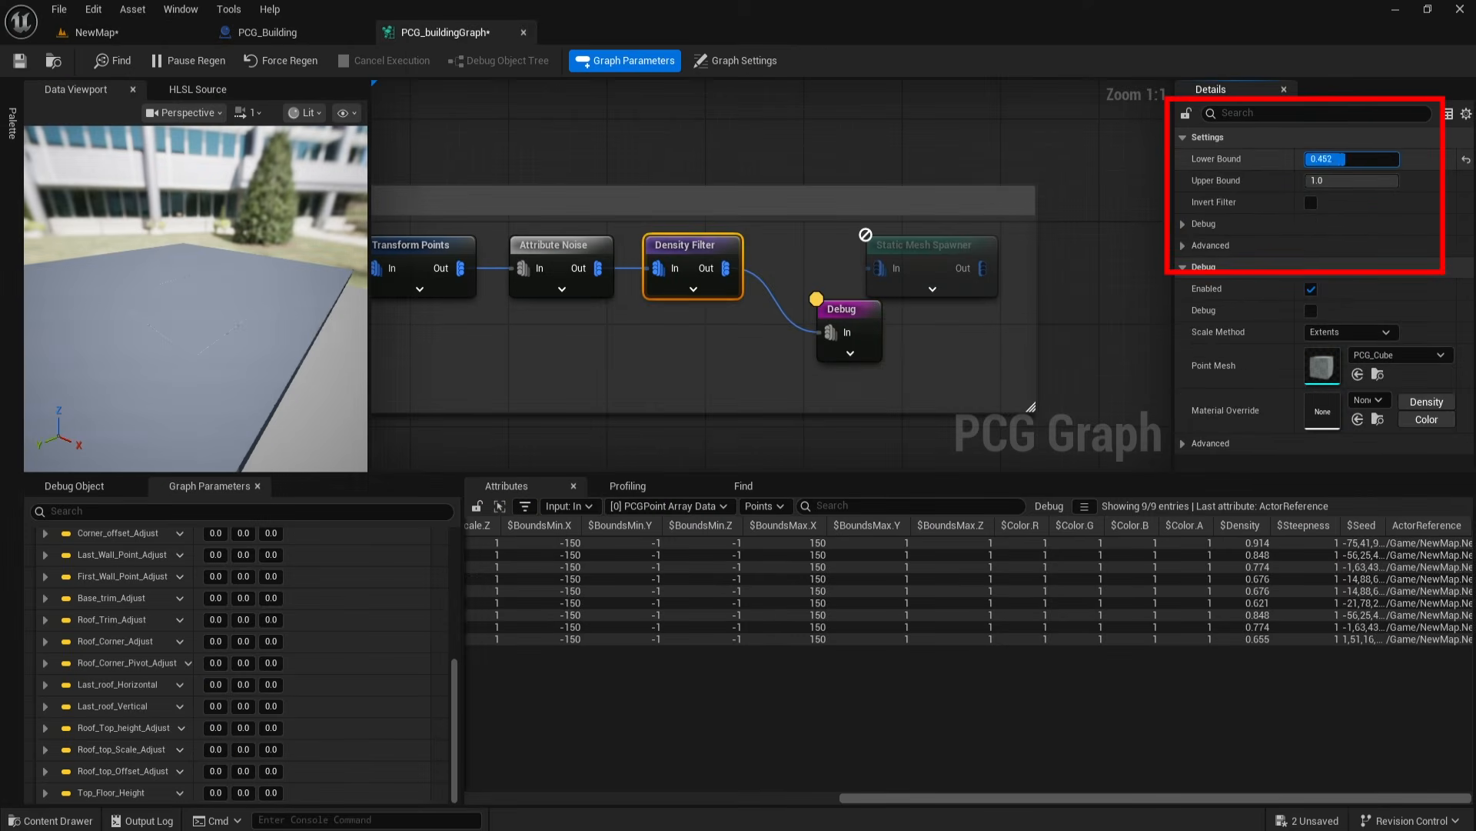
pyautogui.click(157, 29)
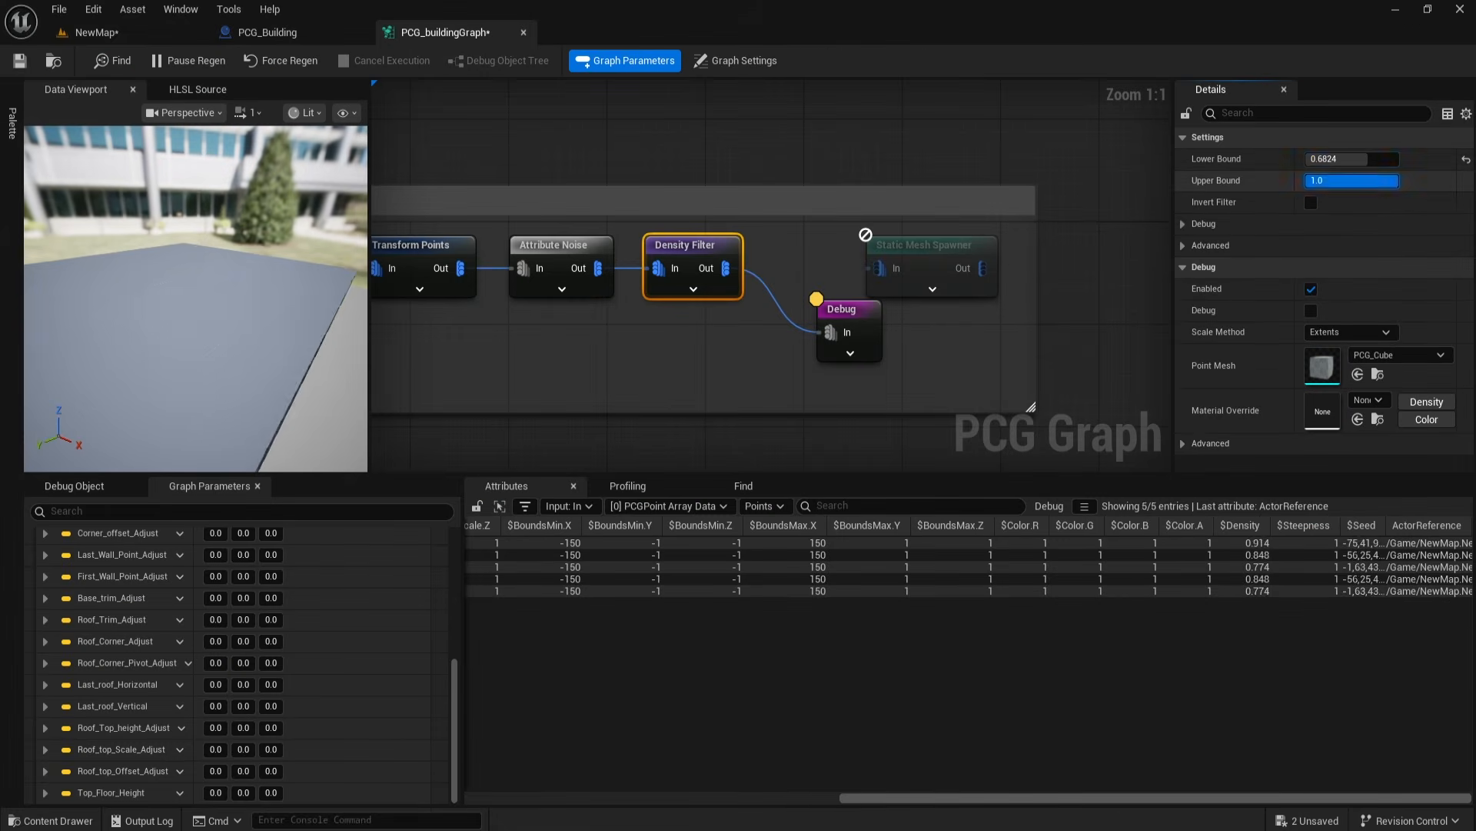
pyautogui.moveTo(1383, 181); pyautogui.dragTo(1375, 179)
pyautogui.click(127, 34)
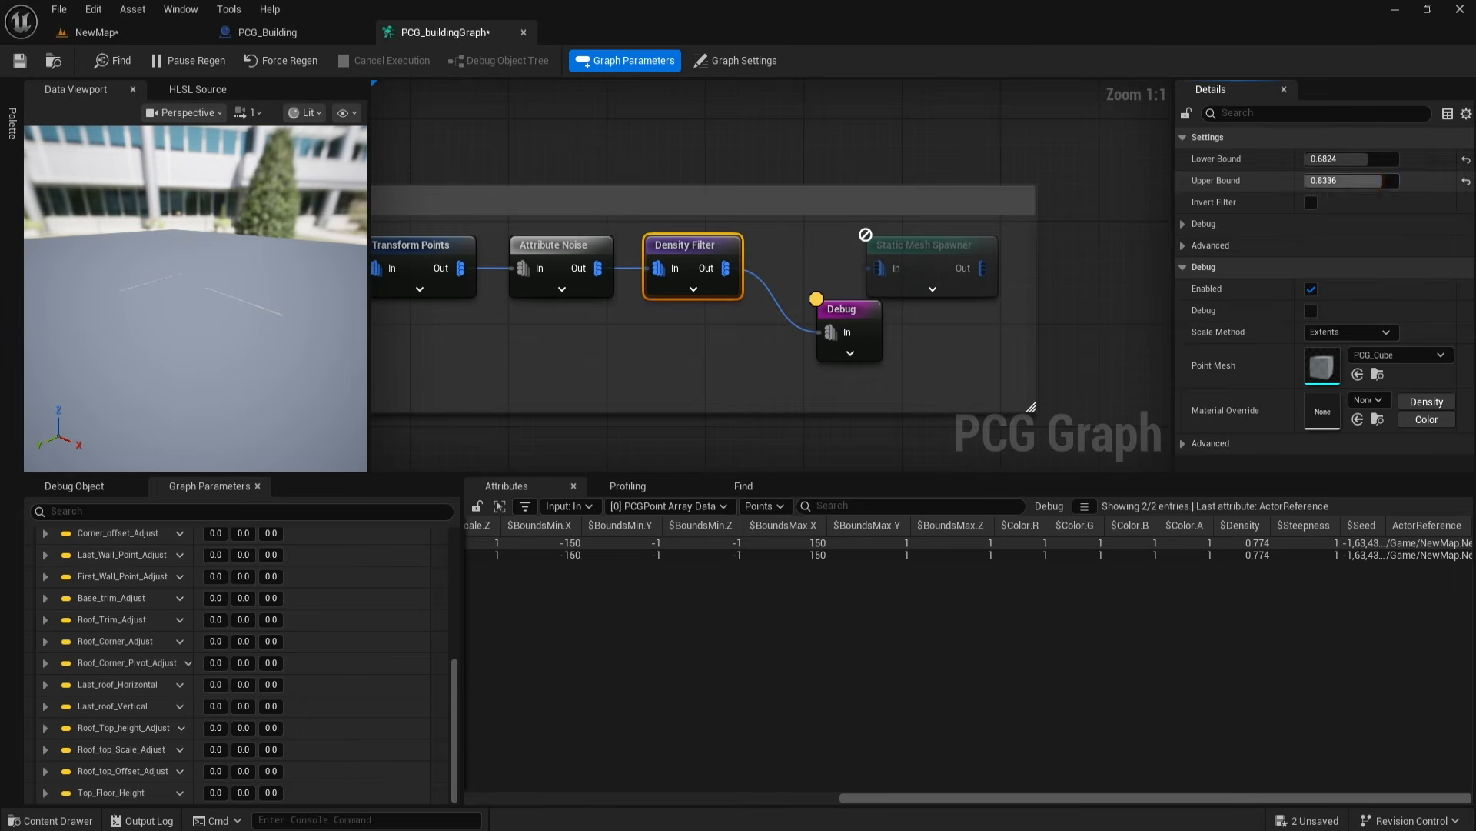
# Step: Re-enable the Static Mesh Spawner fed by the Density Filter in Balcony and delete the Debug node
pyautogui.click(800, 359)
pyautogui.moveTo(821, 326); pyautogui.dragTo(772, 173)
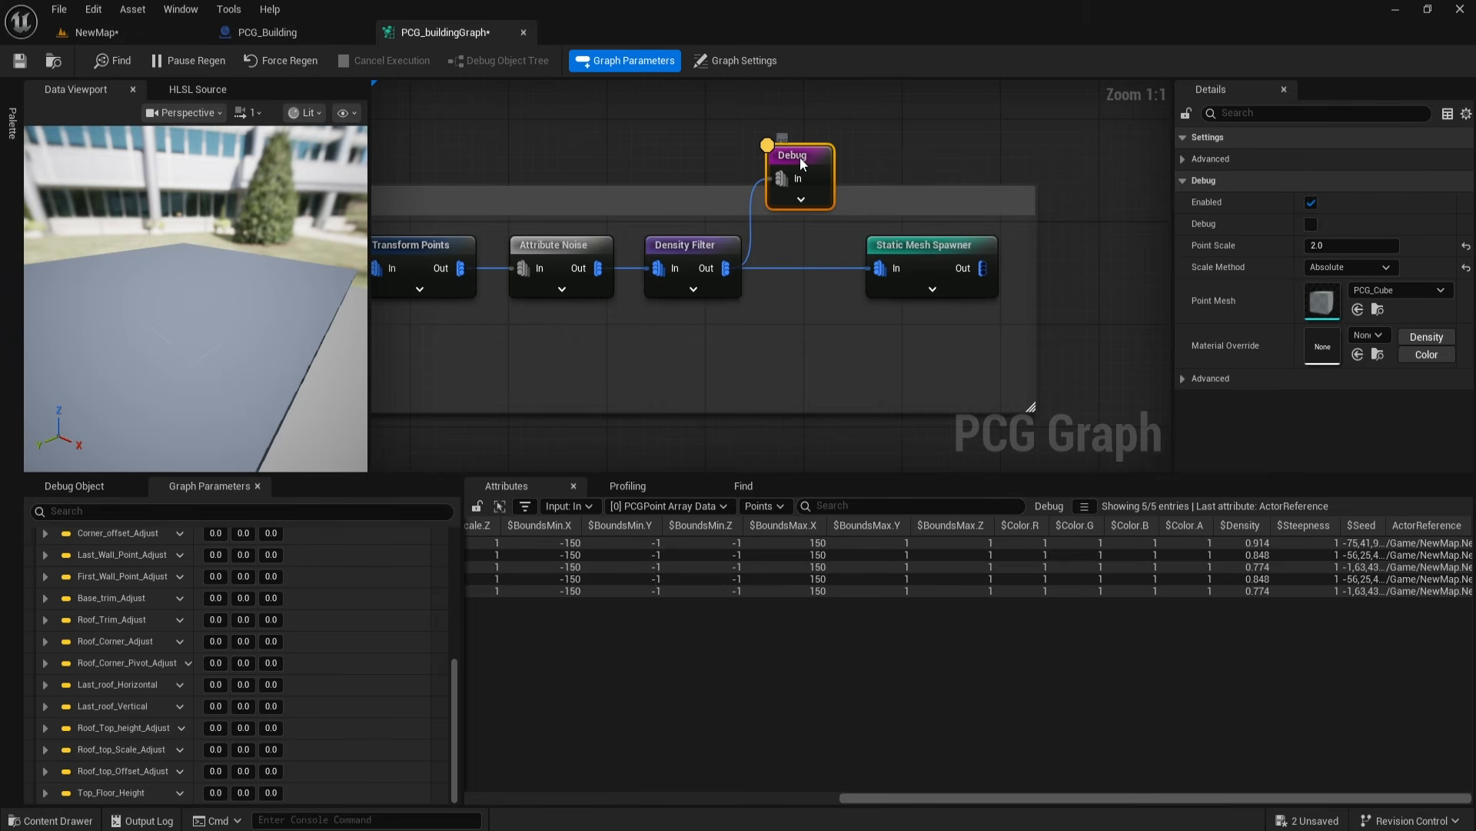
pyautogui.press('Delete')
pyautogui.moveTo(828, 340); pyautogui.dragTo(805, 332, button='right')
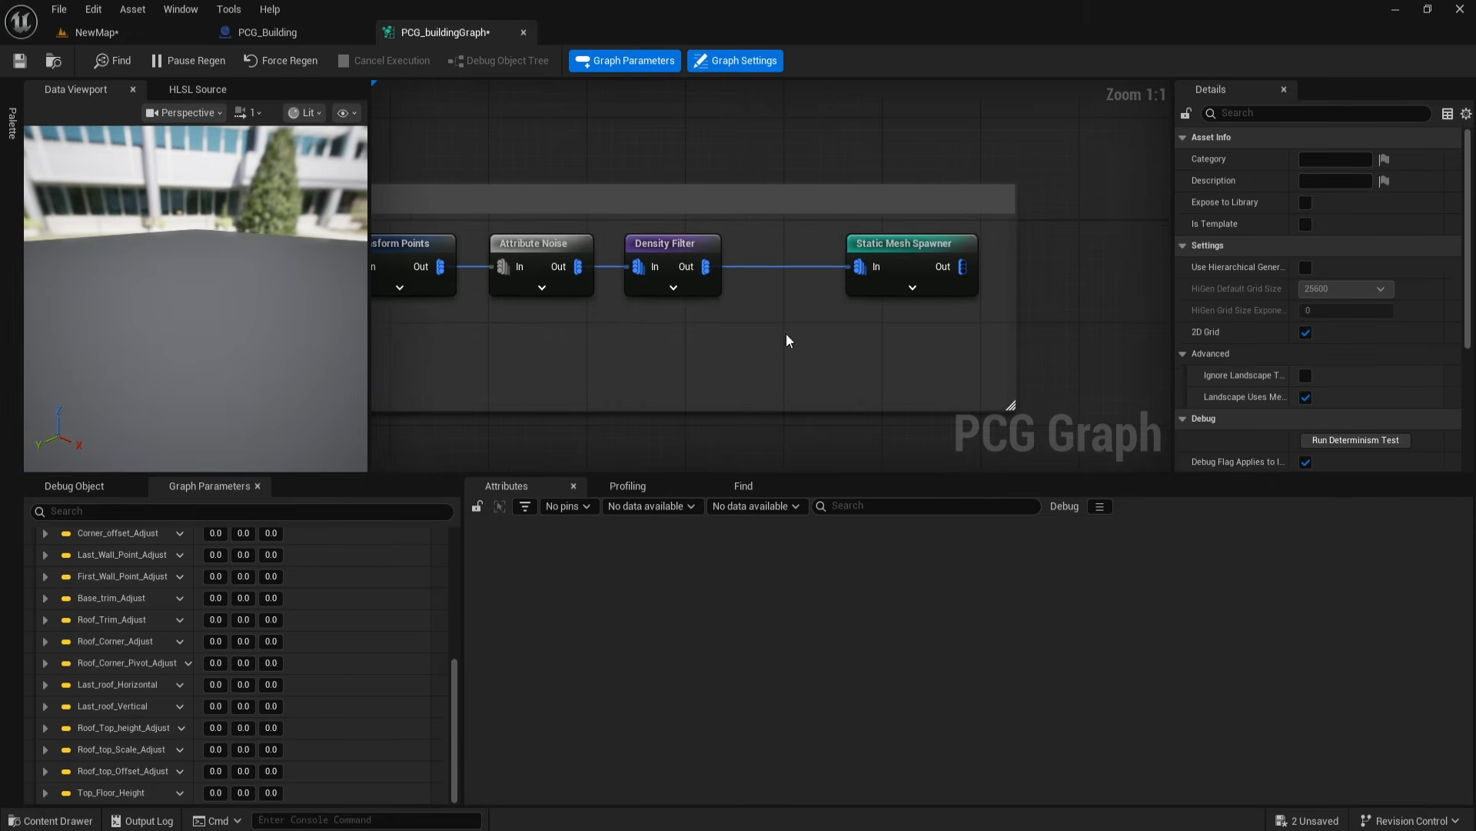
# Step: Examine the balcony distribution on PCG_Building in the level while moving the building and stepping through its moves with undo and redo
pyautogui.click(111, 36)
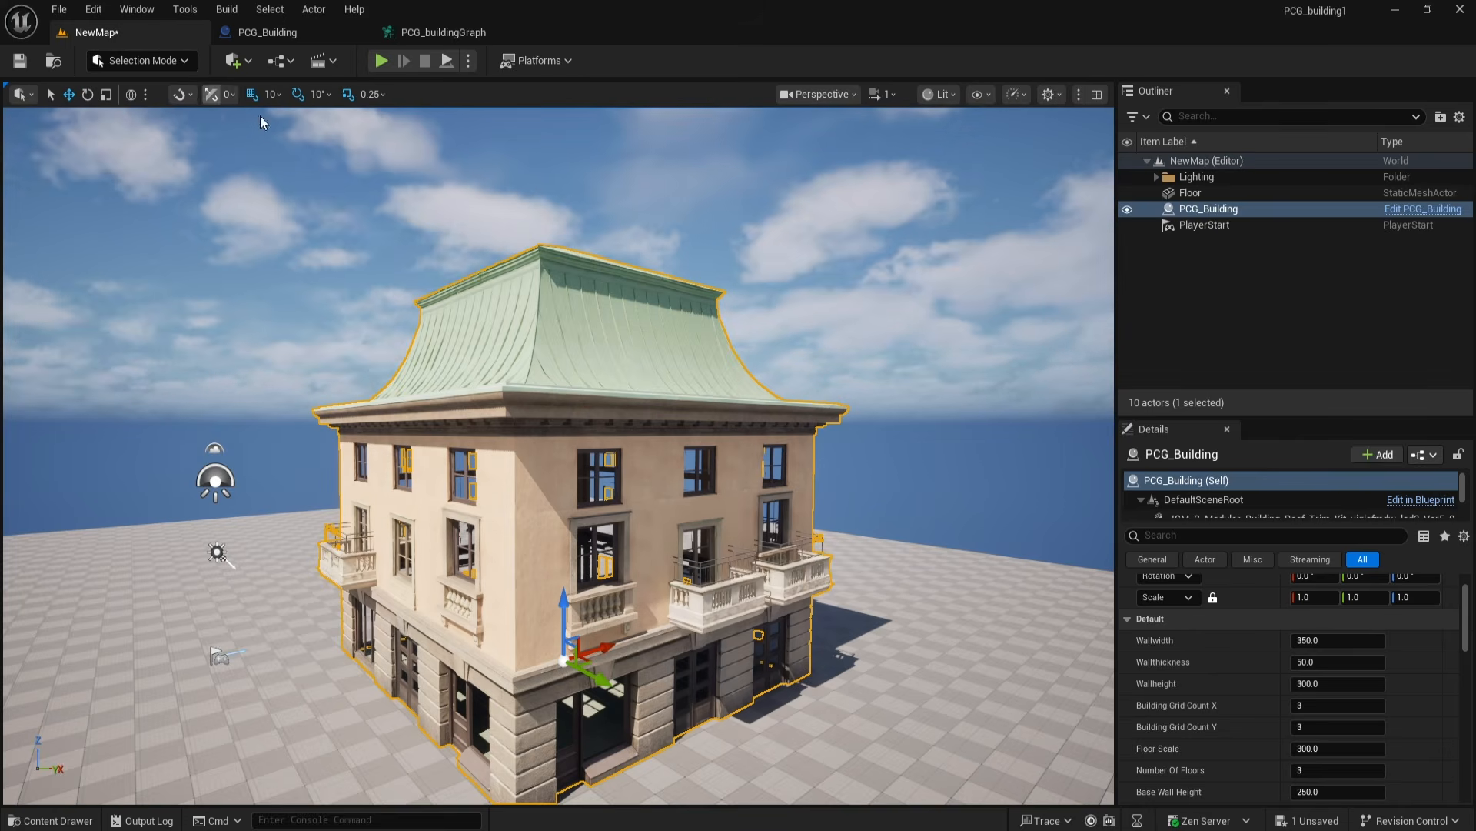
pyautogui.keyDown('alt'); pyautogui.moveTo(588, 431); pyautogui.dragTo(680, 427); pyautogui.keyUp('alt')
pyautogui.scroll(2, 511, 666)
pyautogui.moveTo(512, 665)
pyautogui.keyDown('alt'); pyautogui.mouseDown()
pyautogui.moveTo(511, 640)
pyautogui.moveTo(511, 658)
pyautogui.mouseUp(); pyautogui.keyUp('alt')
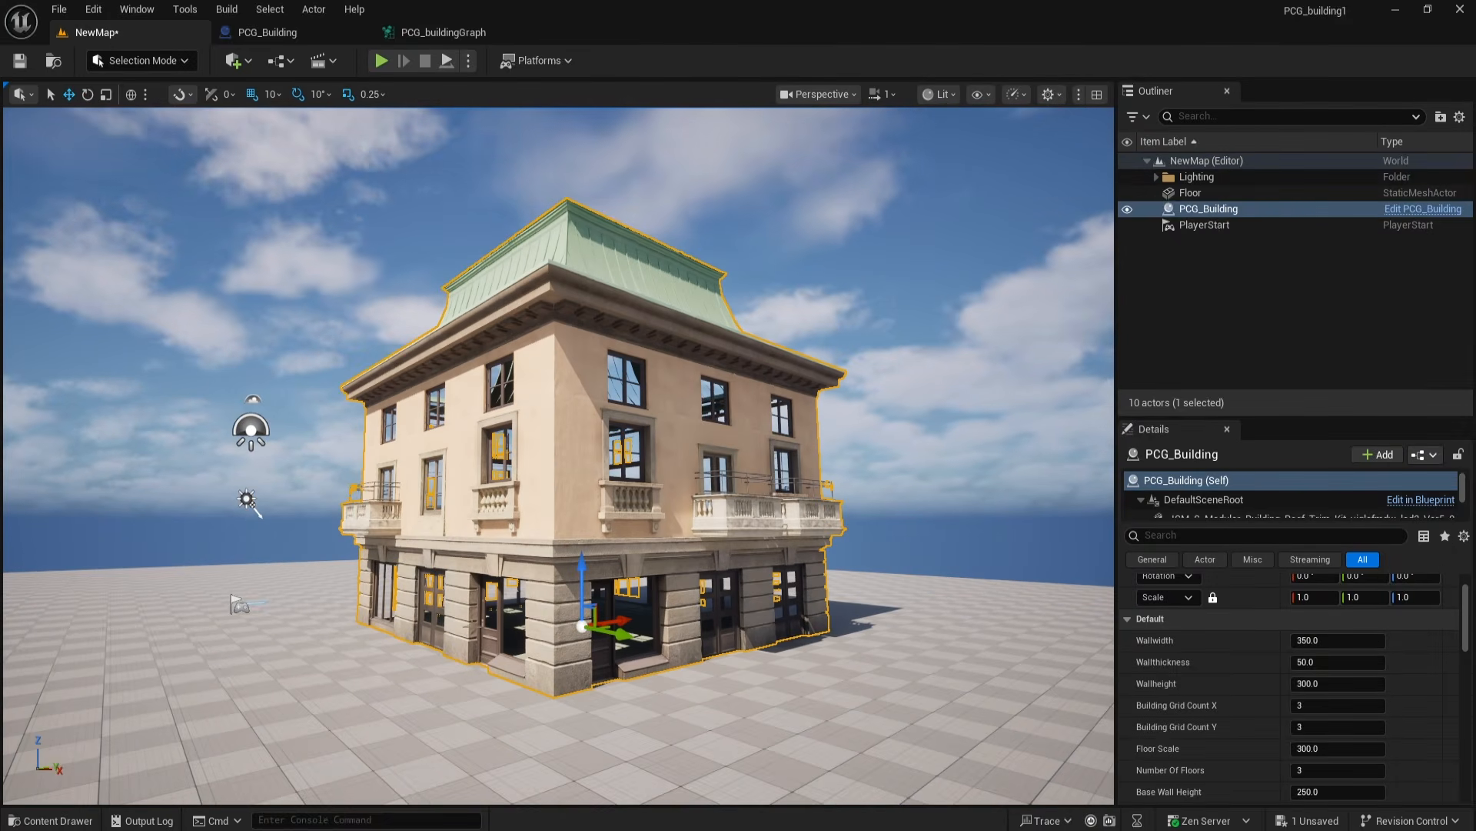
pyautogui.scroll(-1, 511, 658)
pyautogui.moveTo(616, 628); pyautogui.dragTo(653, 611)
pyautogui.scroll(-1, 560, 637)
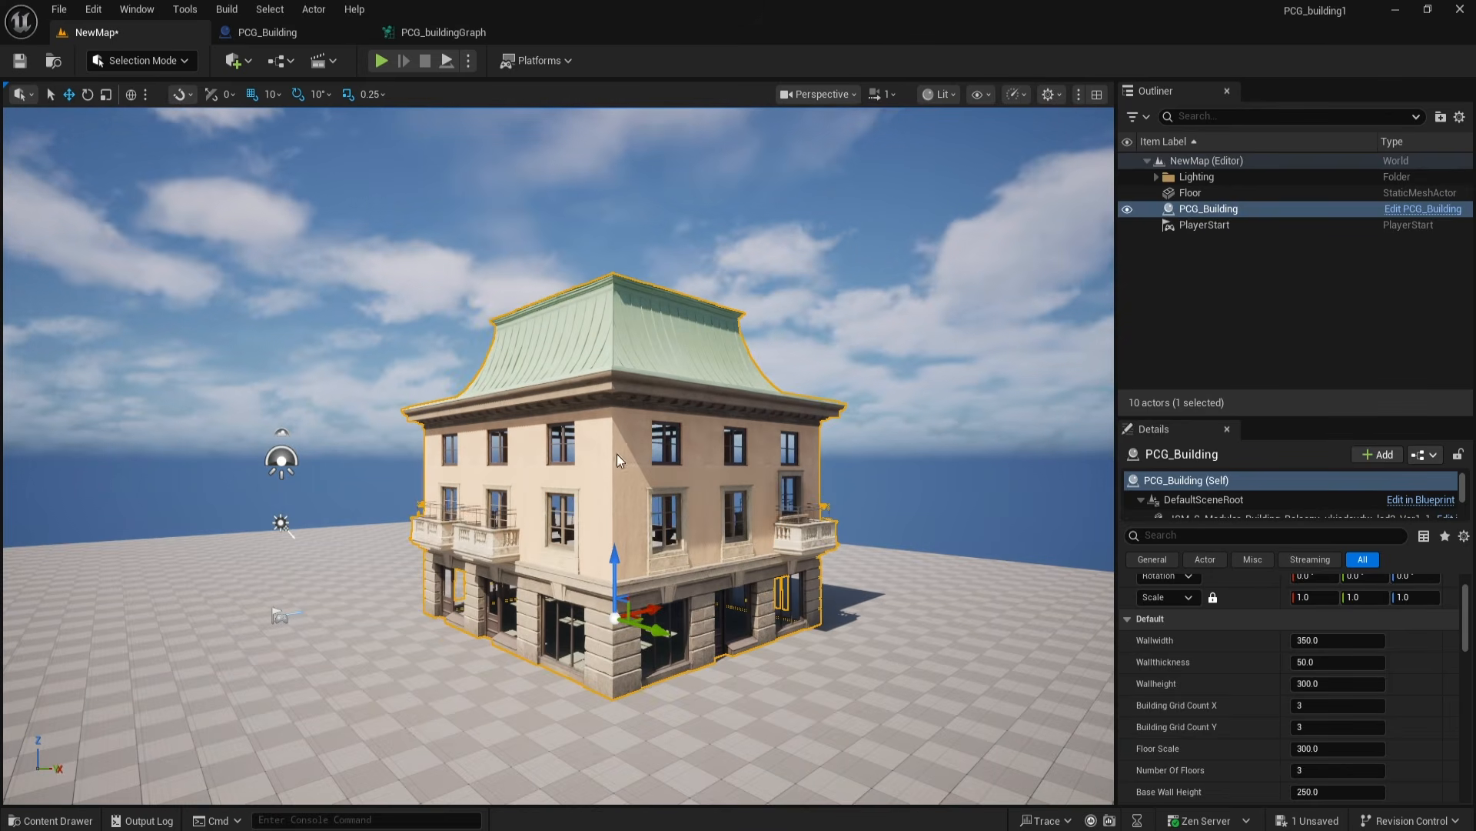
pyautogui.hotkey('ctrl', 'z')
pyautogui.hotkey('ctrl', 'z')
pyautogui.hotkey('ctrl', 'y')
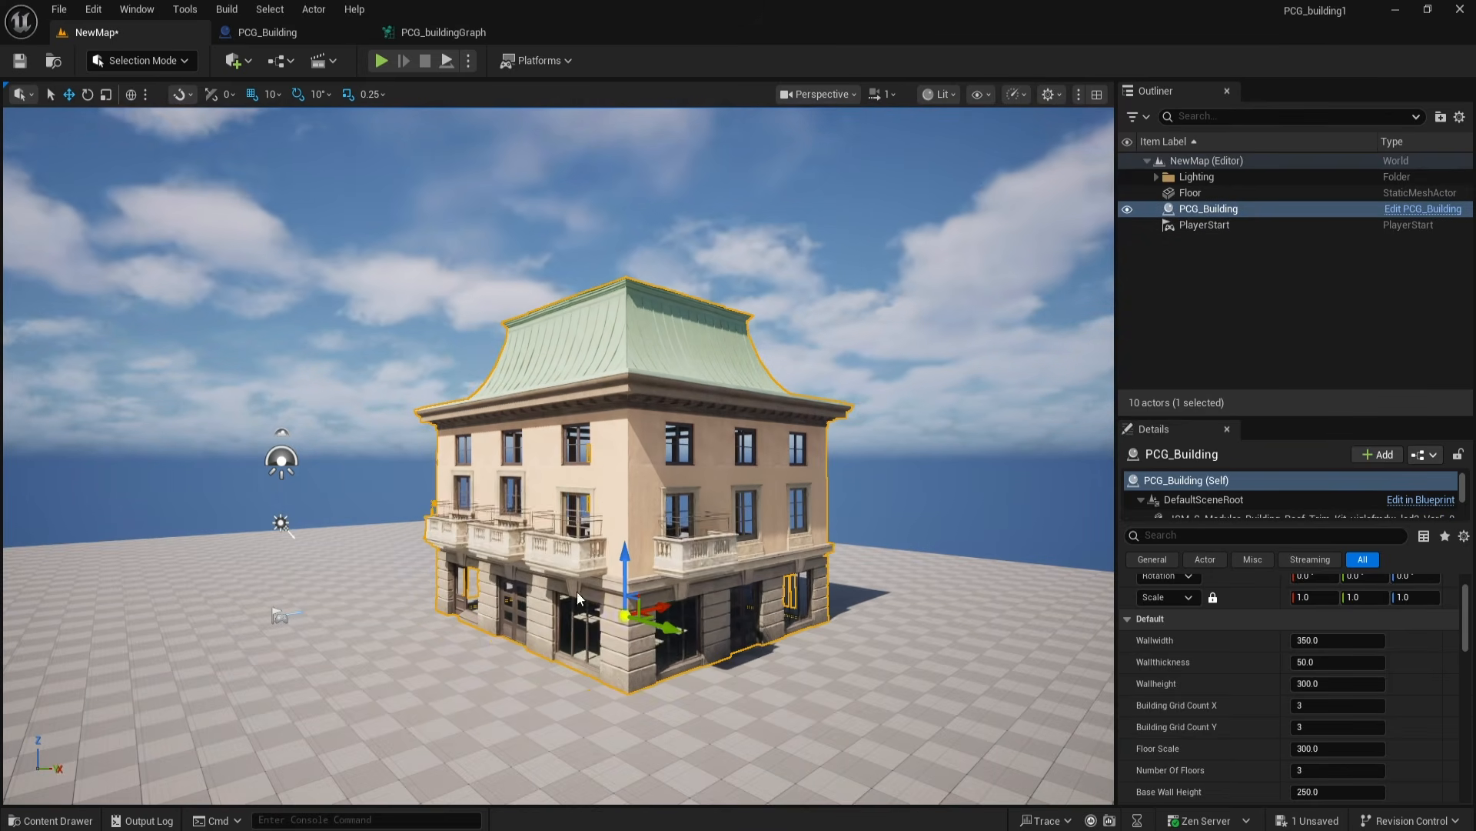
# Step: In the PCG_Building Construction Script, insert a new execution pin before Then 0 on the Sequence node
pyautogui.click(442, 32)
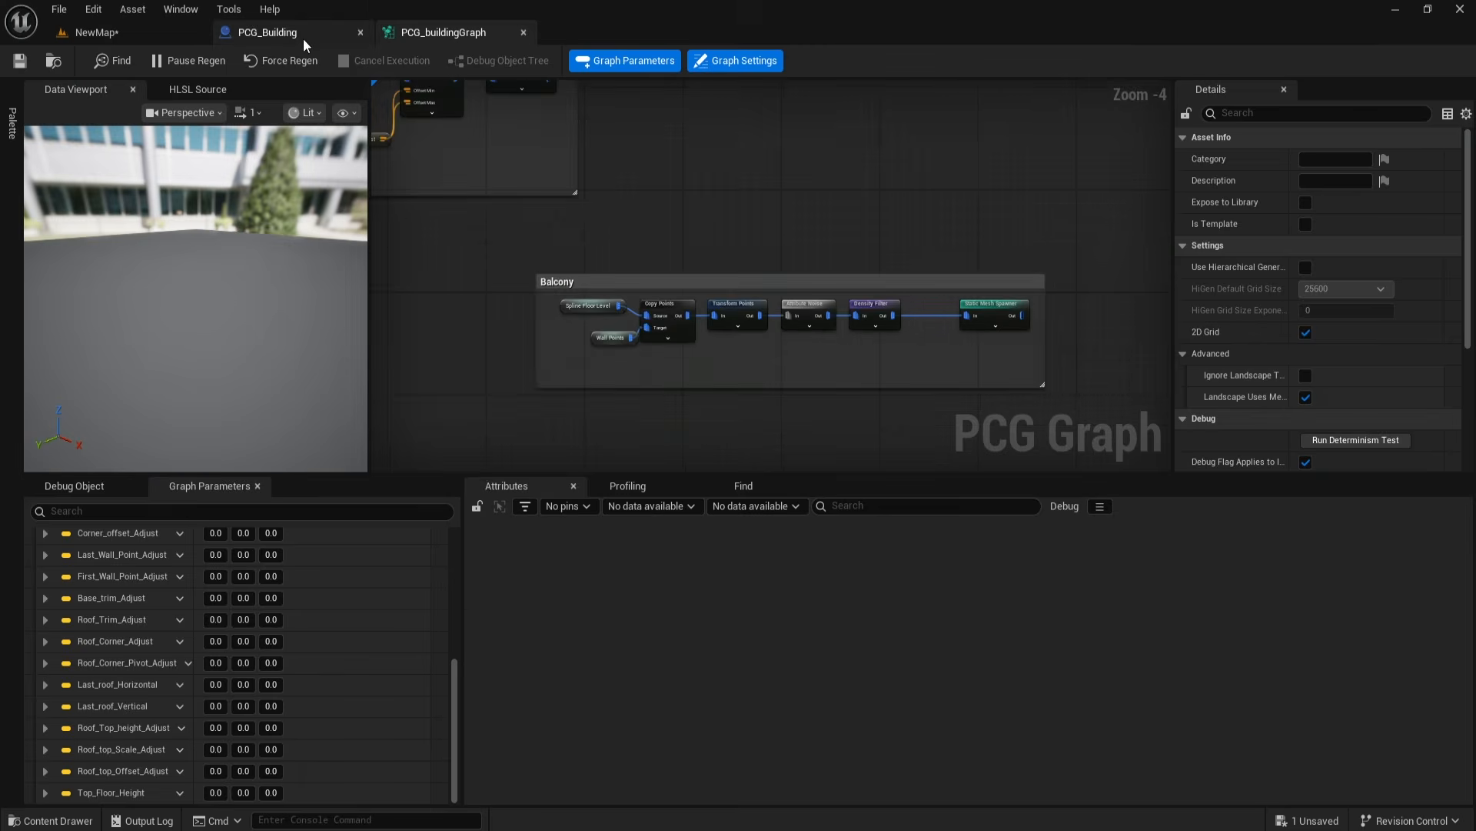
pyautogui.click(303, 33)
pyautogui.scroll(-2, 538, 385)
pyautogui.moveTo(296, 344); pyautogui.dragTo(544, 545, button='right')
pyautogui.scroll(-3, 607, 318)
pyautogui.moveTo(619, 139); pyautogui.dragTo(576, 459, button='right')
pyautogui.scroll(7, 556, 420)
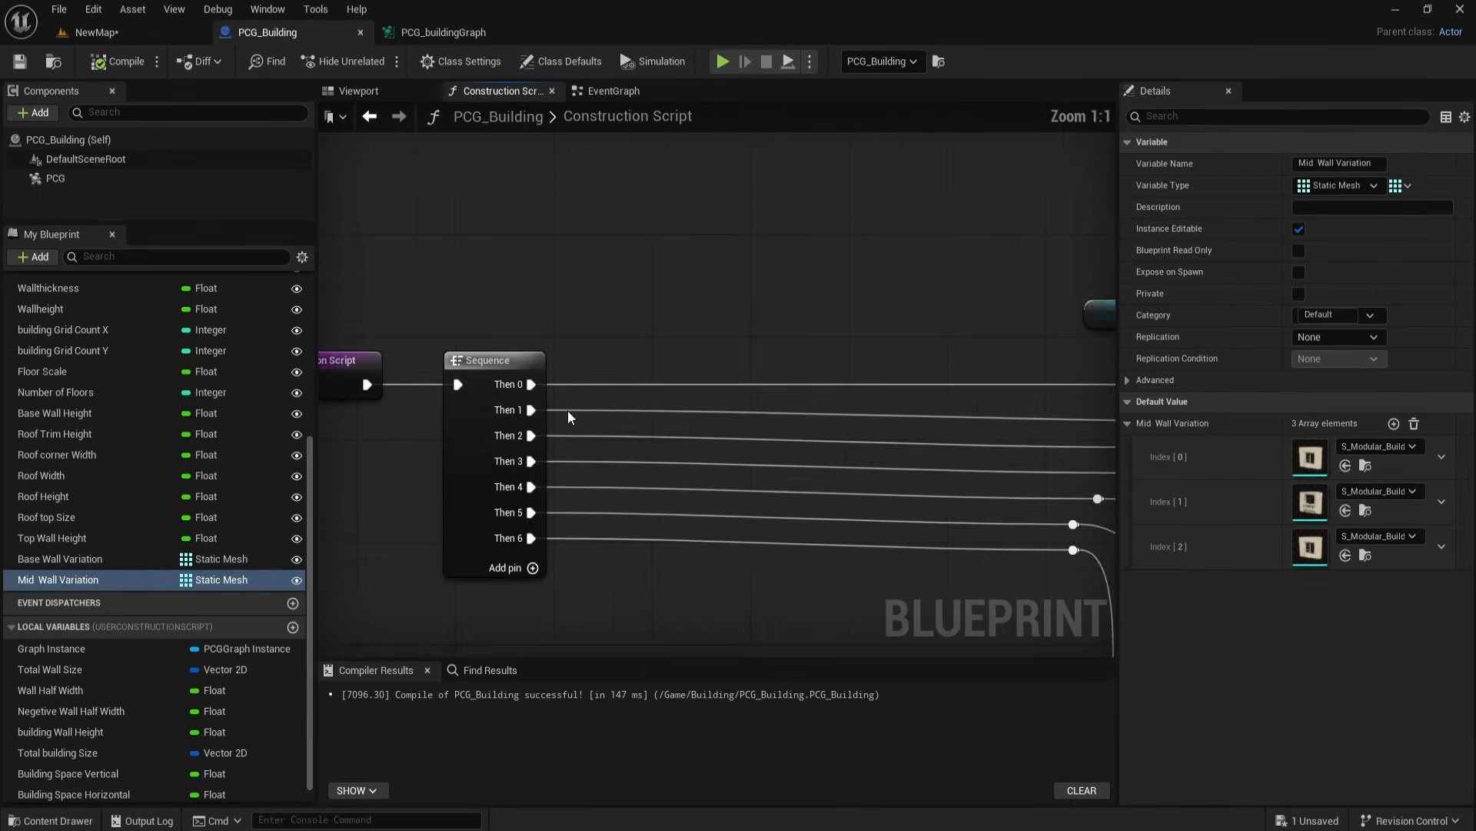
pyautogui.scroll(3, 563, 425)
pyautogui.rightClick(527, 305)
pyautogui.moveTo(591, 409)
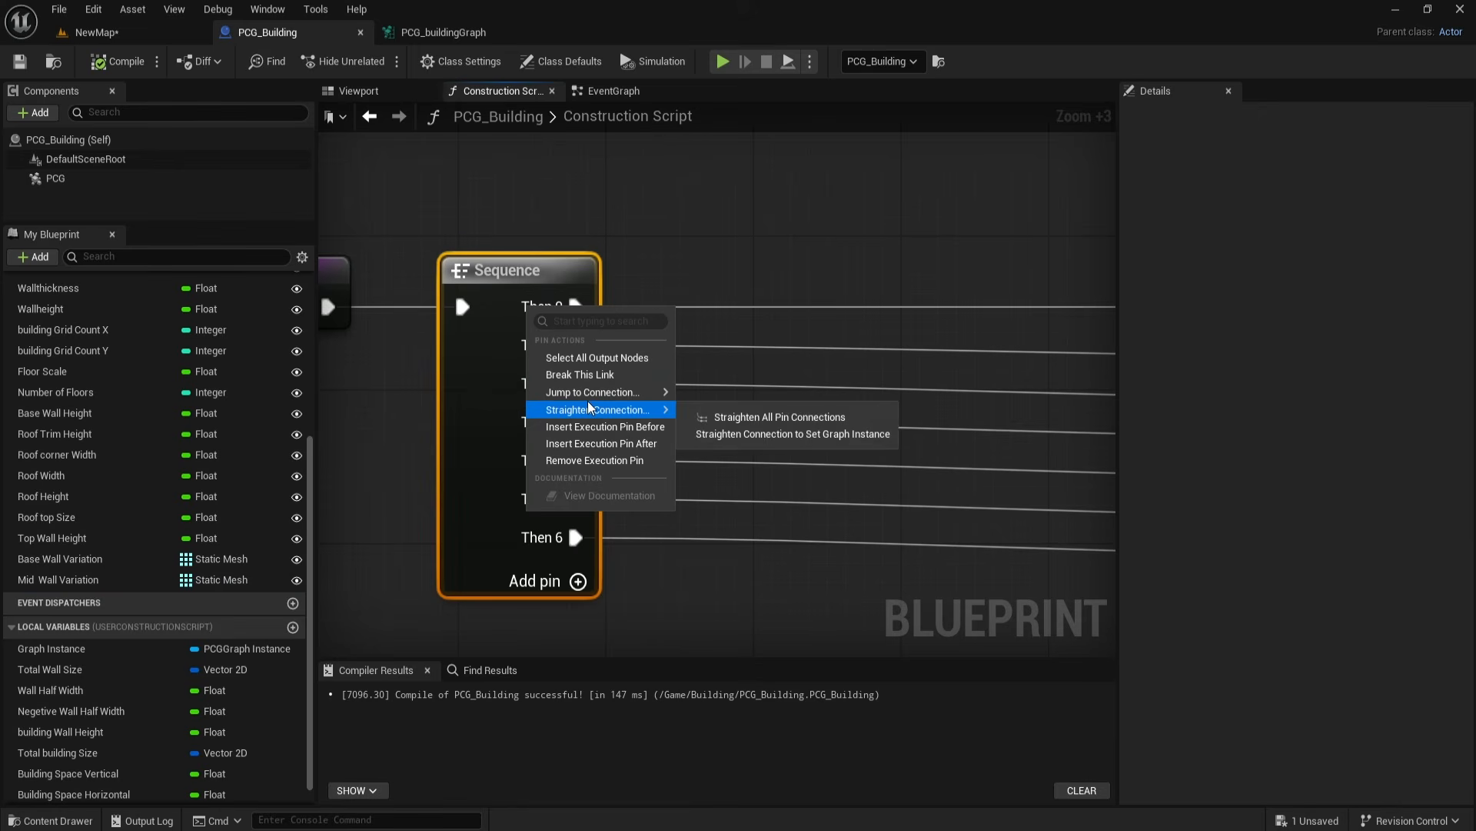
pyautogui.click(592, 426)
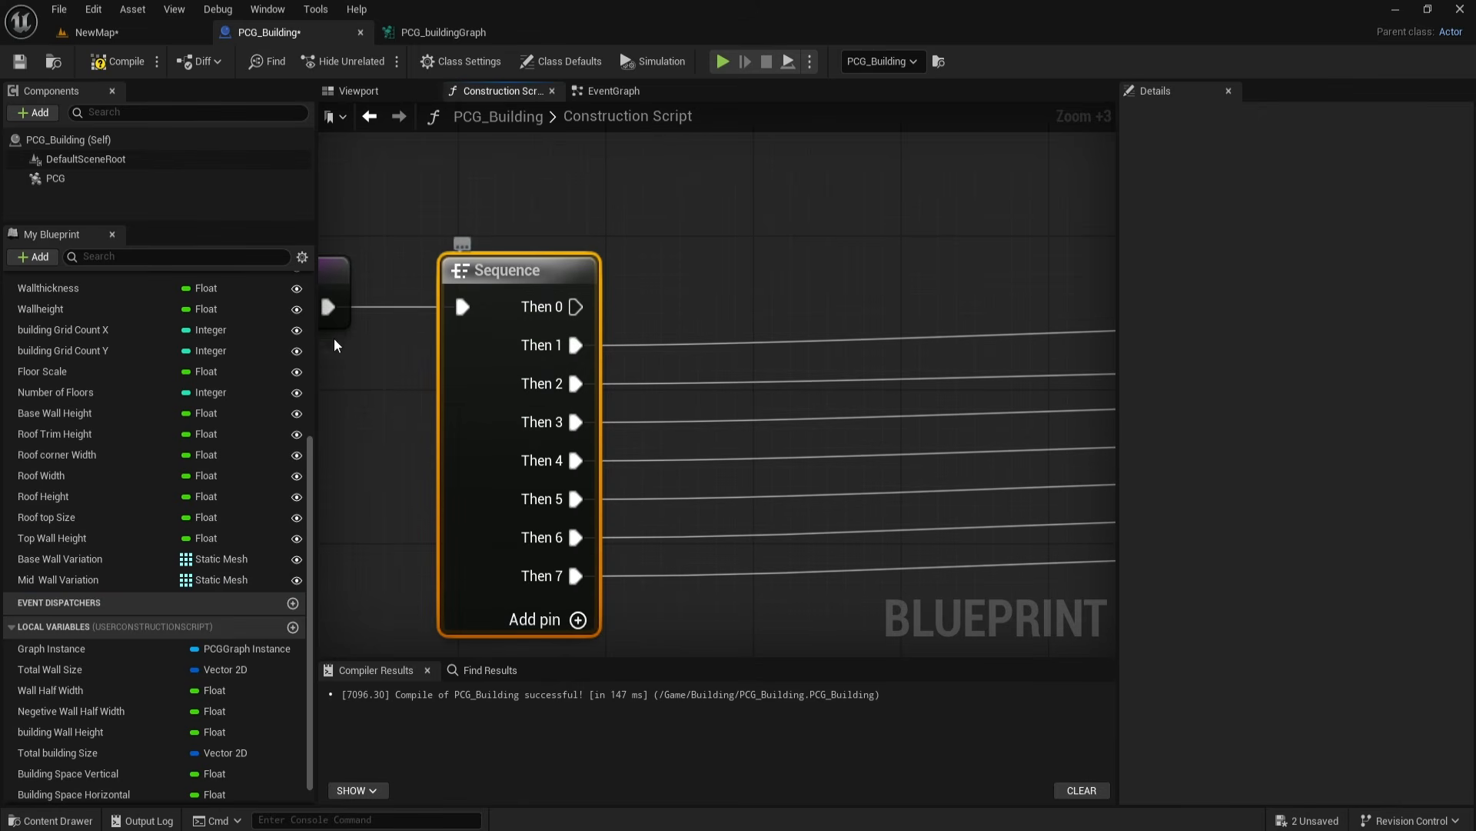
# Step: Add a new blueprint variable named "Random building ?" to PCG_Building
pyautogui.moveTo(372, 537); pyautogui.dragTo(392, 499, button='right')
pyautogui.scroll(3, 212, 354)
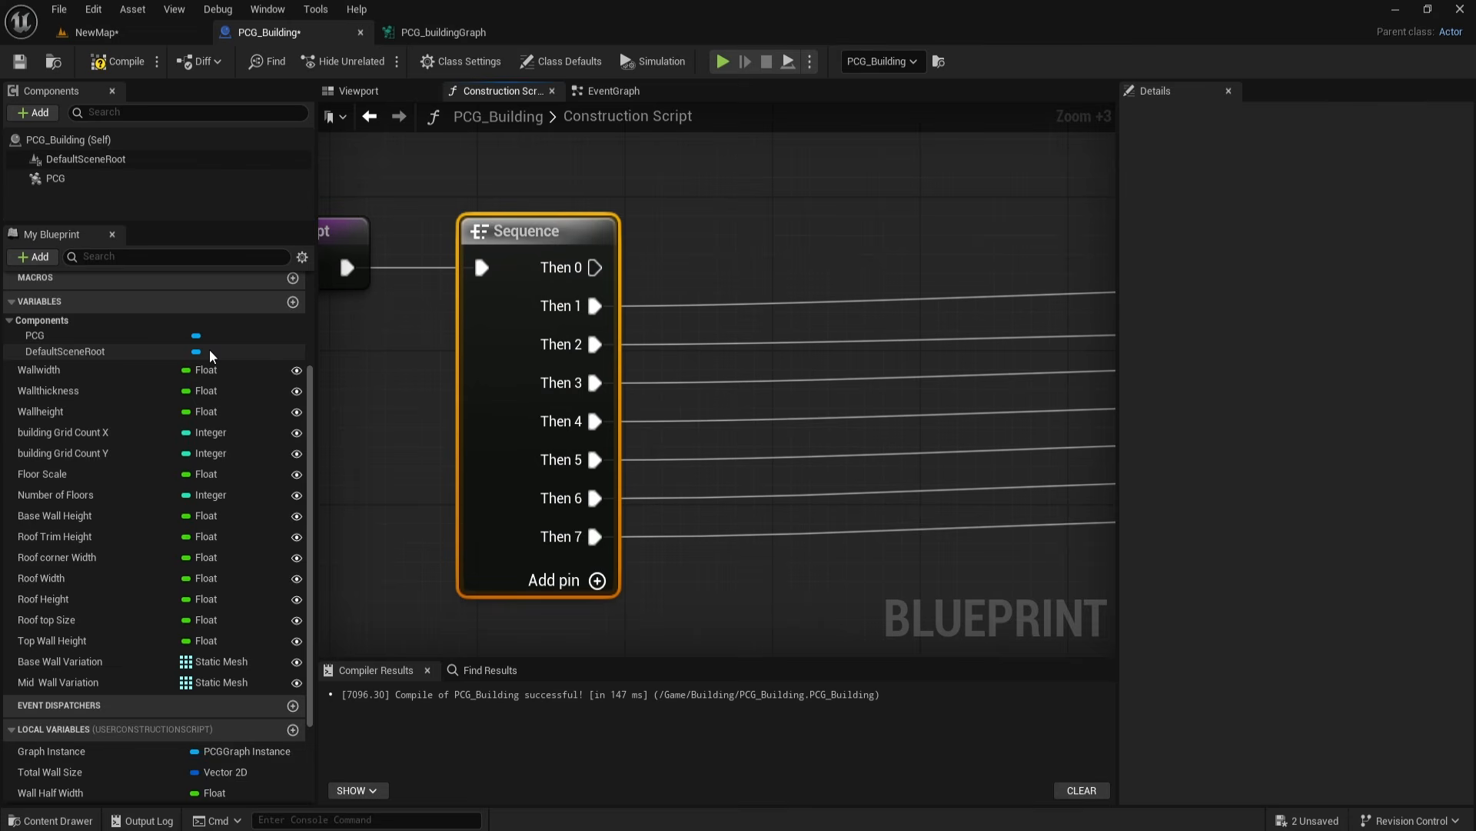
pyautogui.scroll(2, 212, 354)
pyautogui.click(293, 392)
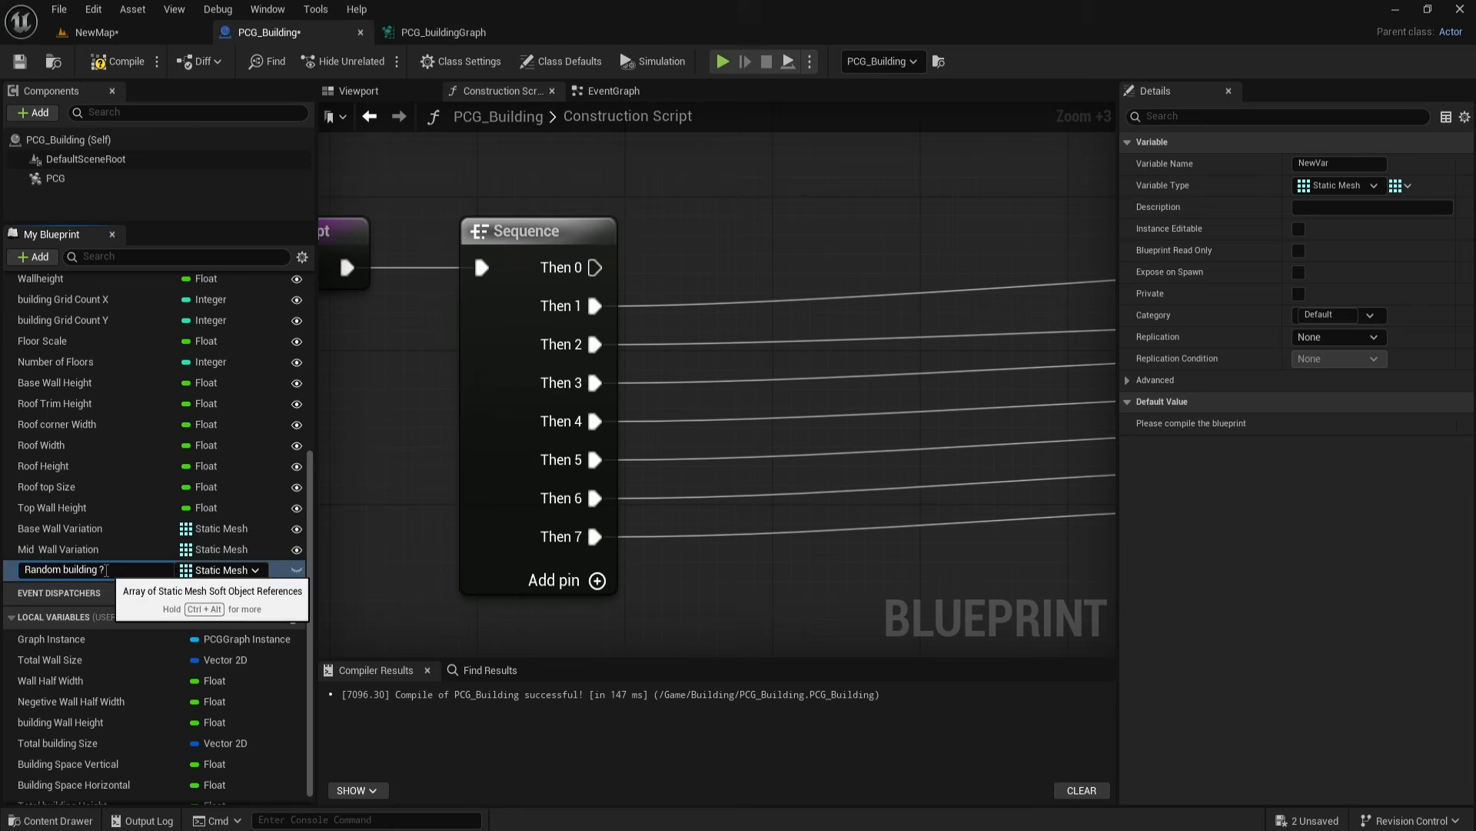
pyautogui.press('Return')
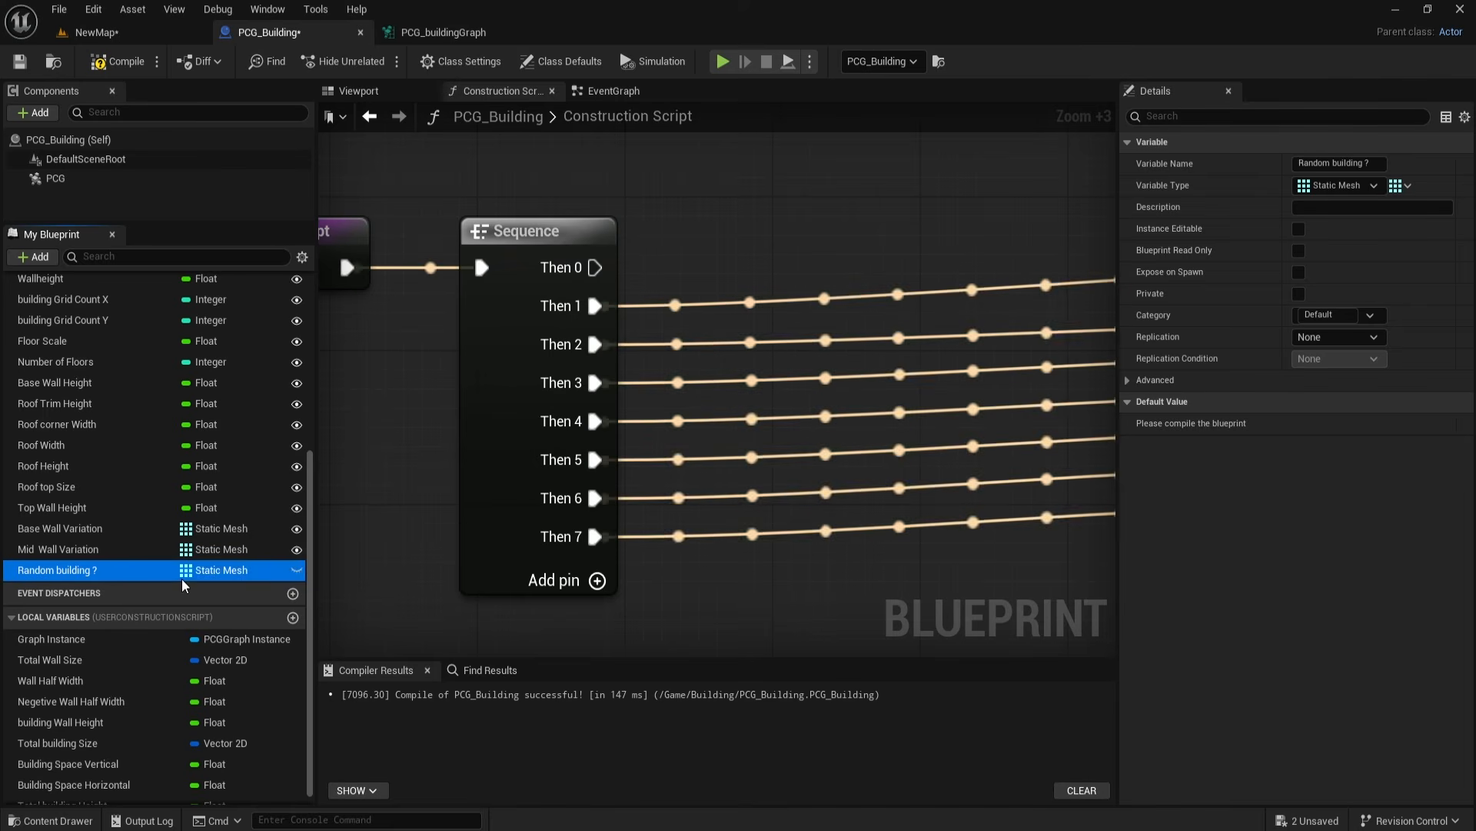
# Step: Make "Random building ?" a single Boolean instead of an array, instance editable, and enabled by default
pyautogui.click(221, 569)
pyautogui.click(235, 172)
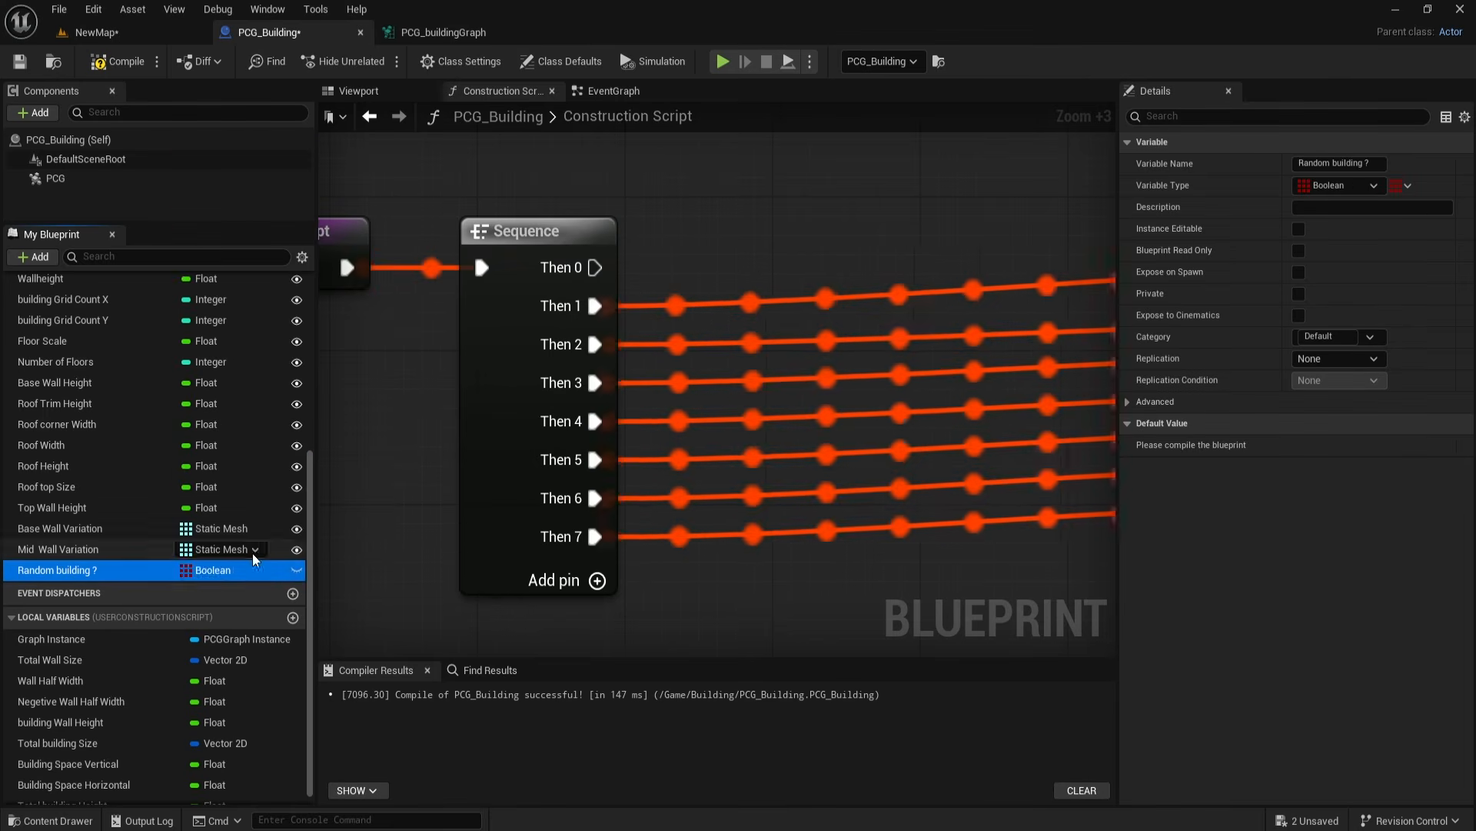
pyautogui.click(184, 571)
pyautogui.click(184, 574)
pyautogui.click(184, 573)
pyautogui.rightClick(185, 574)
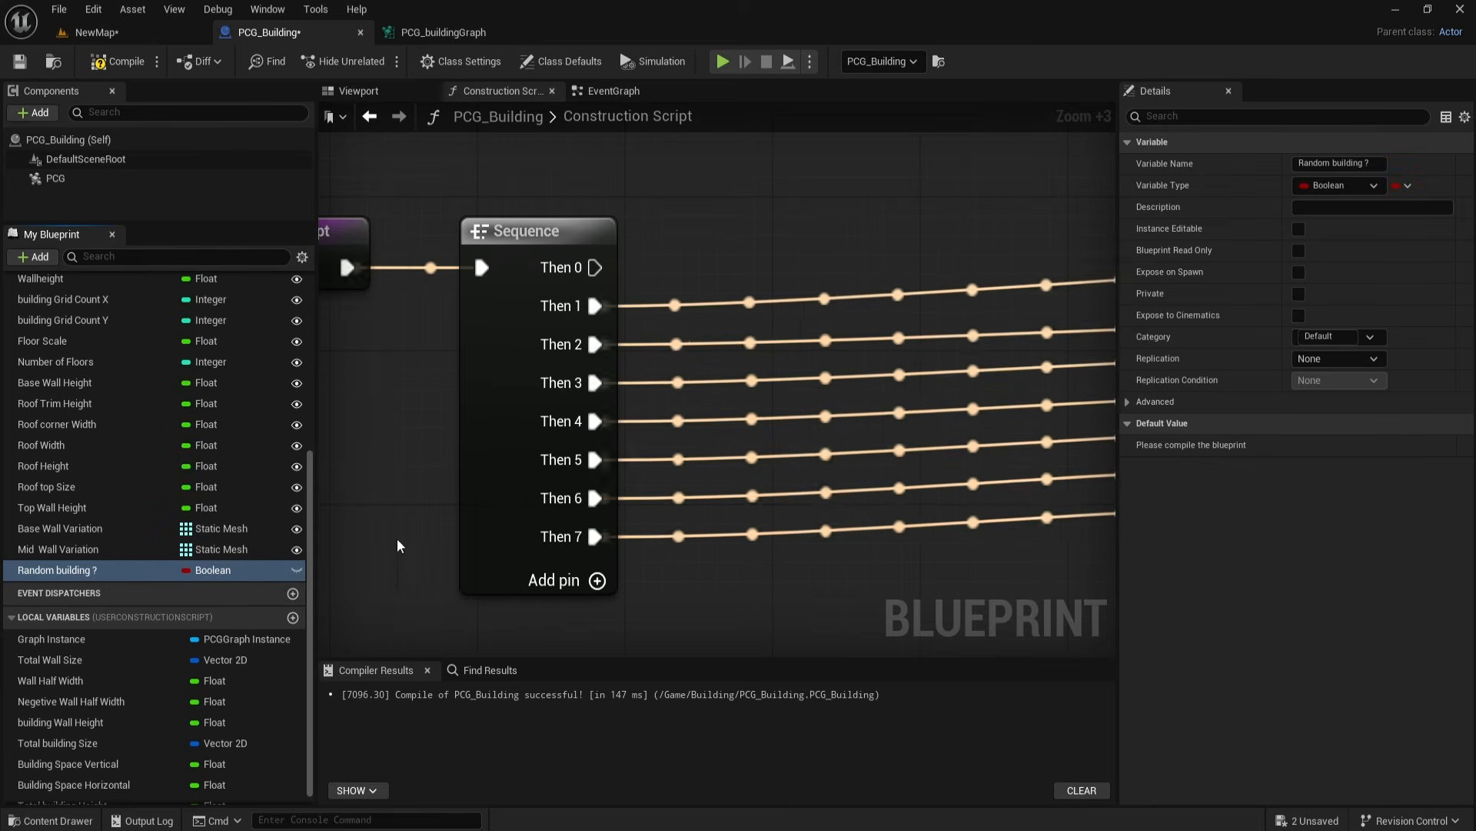
pyautogui.click(296, 570)
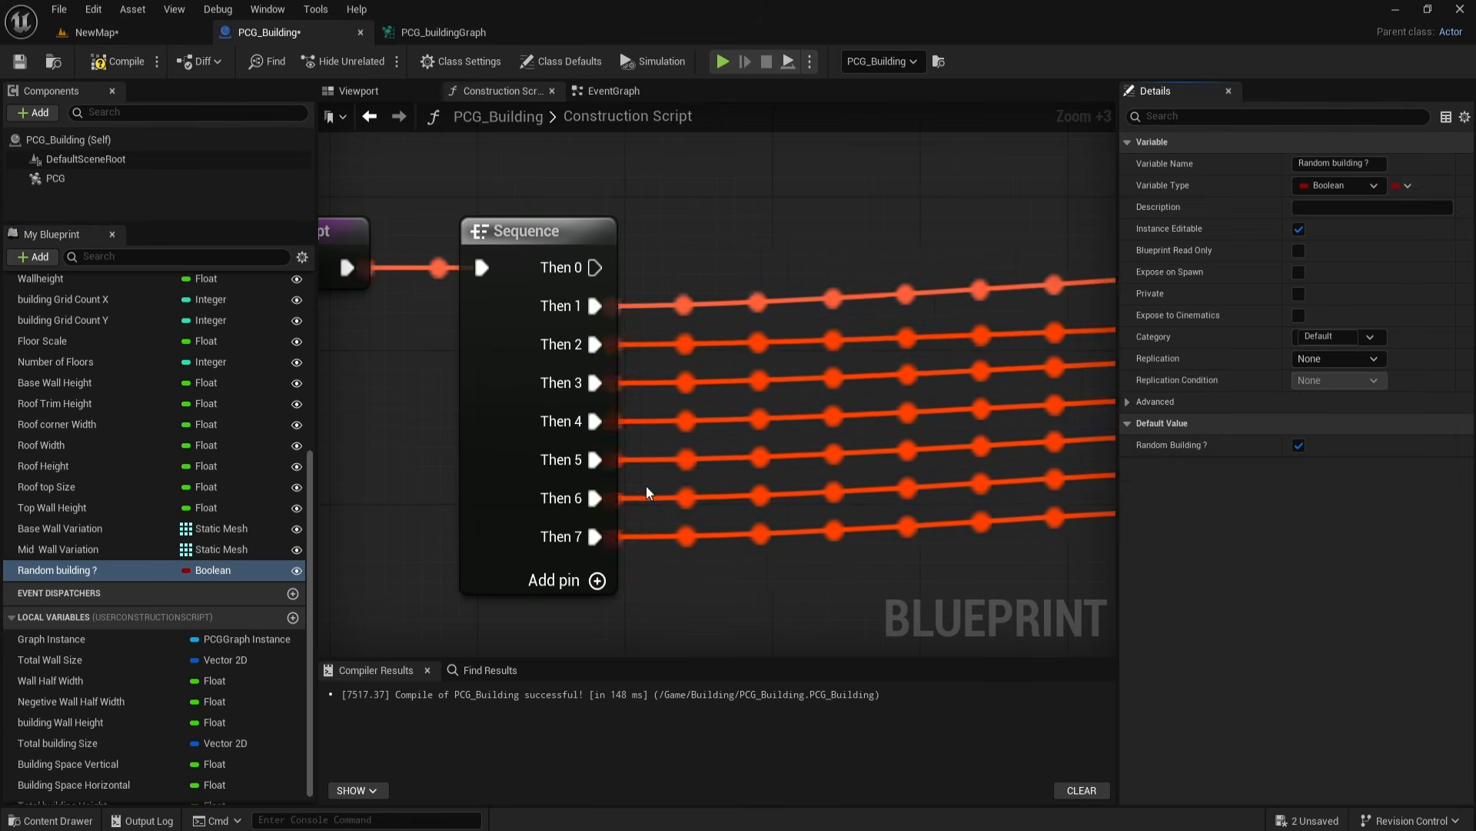
# Step: Add a Branch node above the Sequence and connect Then 0 to its execution input
pyautogui.moveTo(786, 312); pyautogui.dragTo(618, 352, button='right')
pyautogui.click(600, 338)
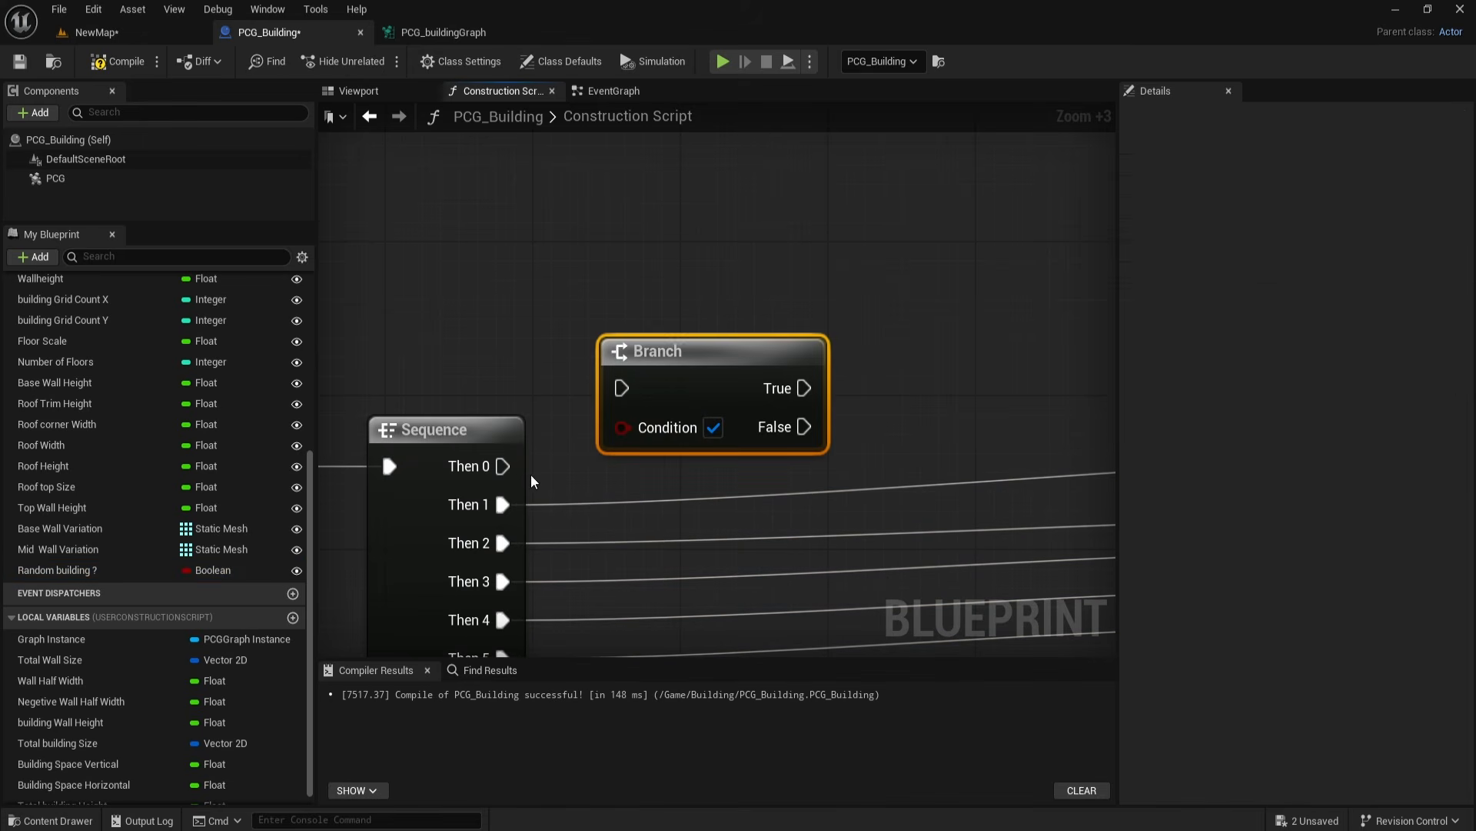
pyautogui.moveTo(501, 466); pyautogui.dragTo(621, 387)
pyautogui.moveTo(693, 355); pyautogui.dragTo(682, 221)
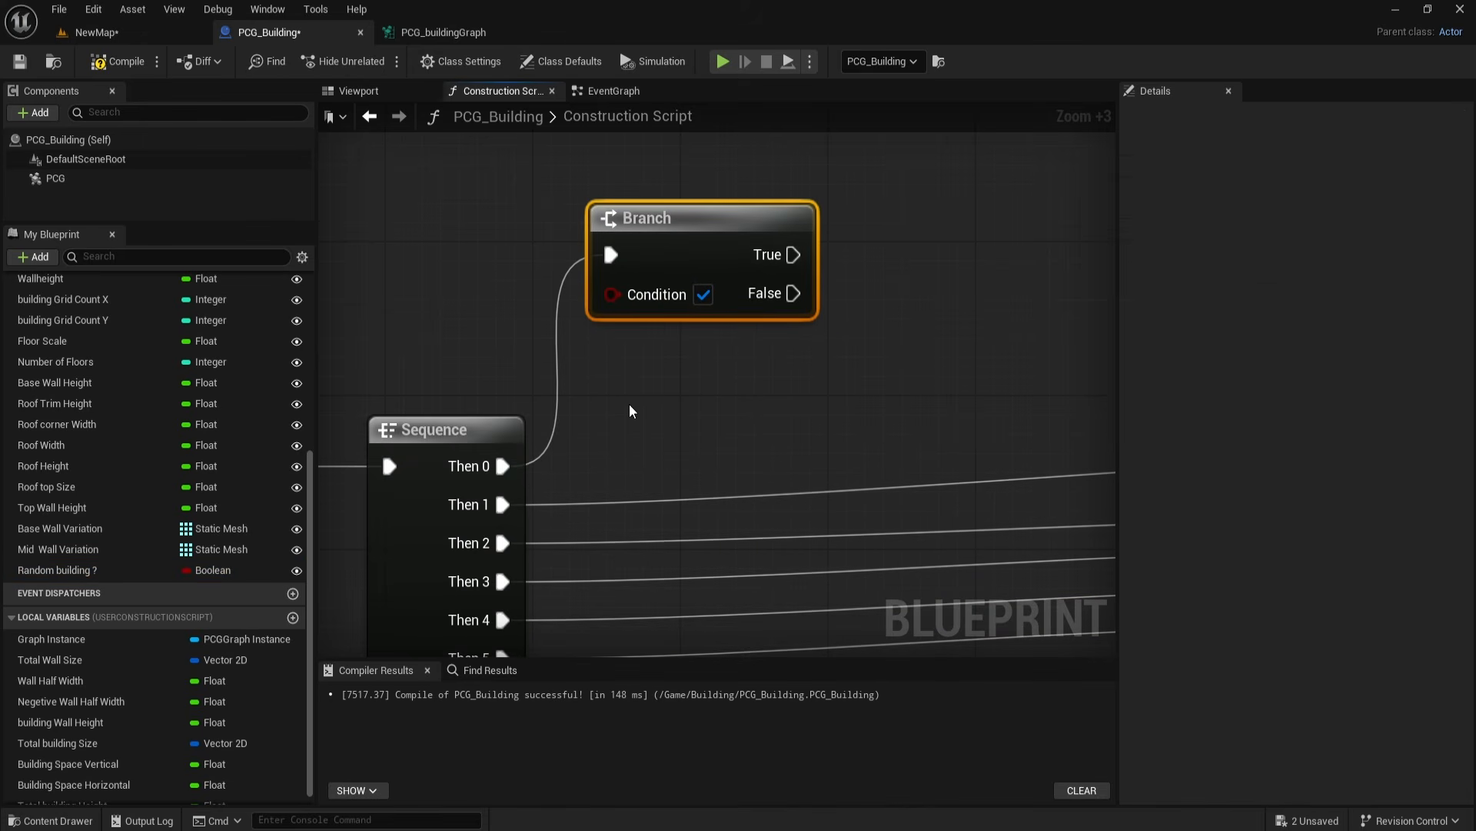
# Step: Connect a getter of "Random building ?" to the Branch condition and tidy the positions of both nodes
pyautogui.moveTo(630, 397); pyautogui.dragTo(653, 411, button='right')
pyautogui.moveTo(57, 569); pyautogui.dragTo(633, 307)
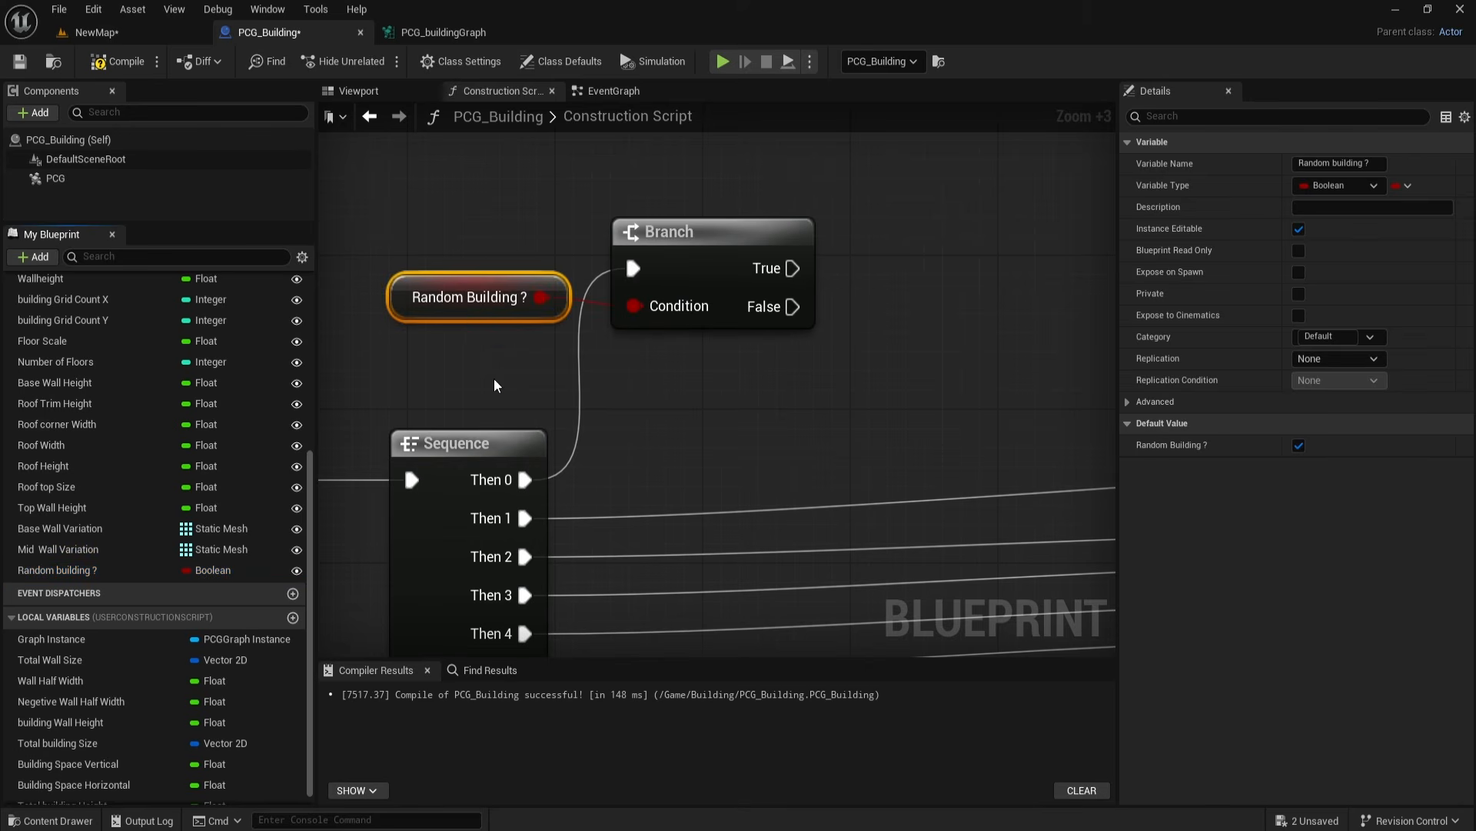
pyautogui.moveTo(473, 305); pyautogui.dragTo(457, 305)
pyautogui.moveTo(845, 384); pyautogui.dragTo(676, 463, button='right')
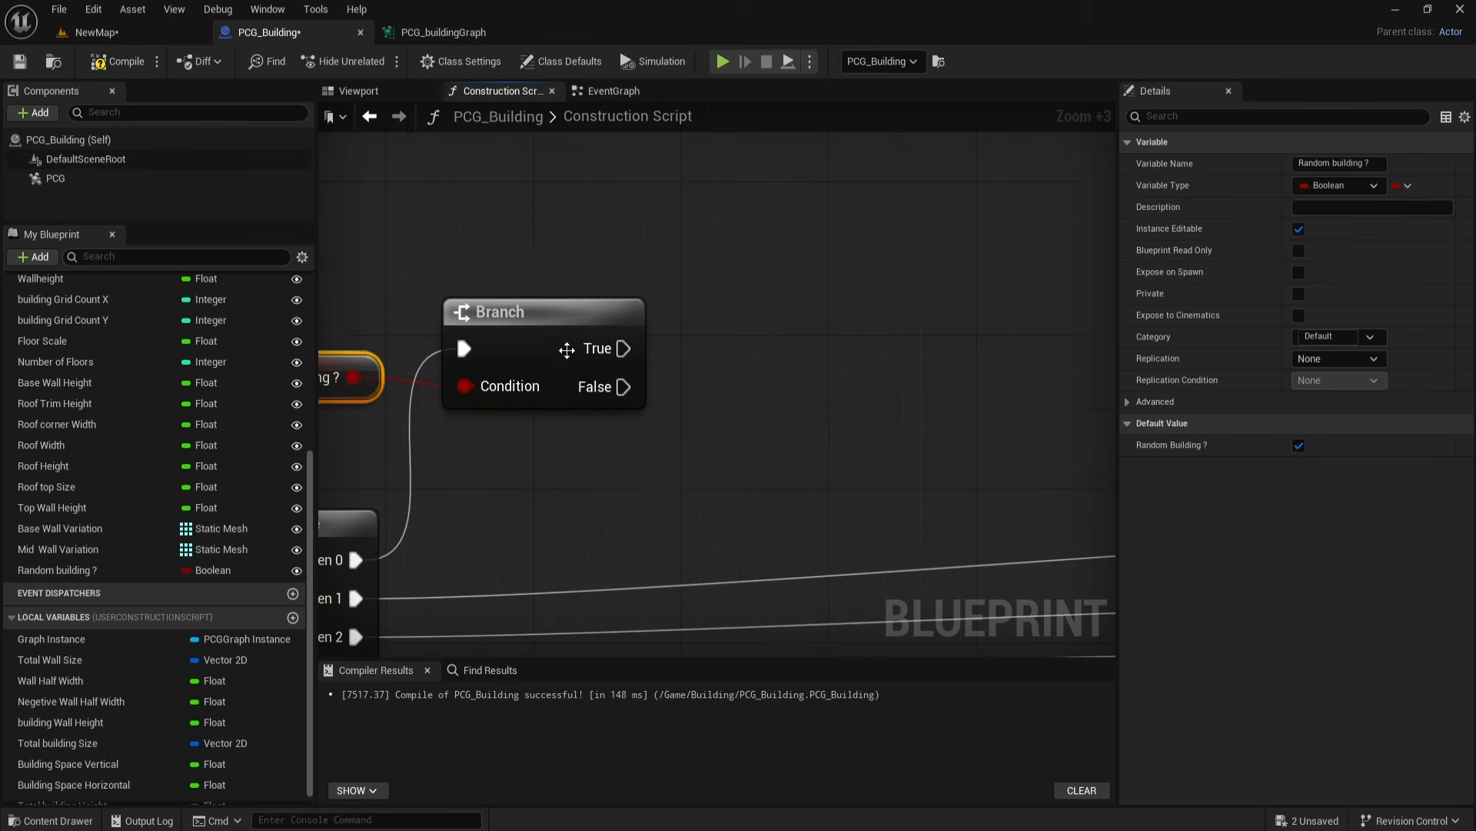
pyautogui.moveTo(537, 321); pyautogui.dragTo(572, 303)
pyautogui.moveTo(572, 308); pyautogui.dragTo(514, 324, button='right')
pyautogui.moveTo(670, 441); pyautogui.dragTo(606, 442, button='right')
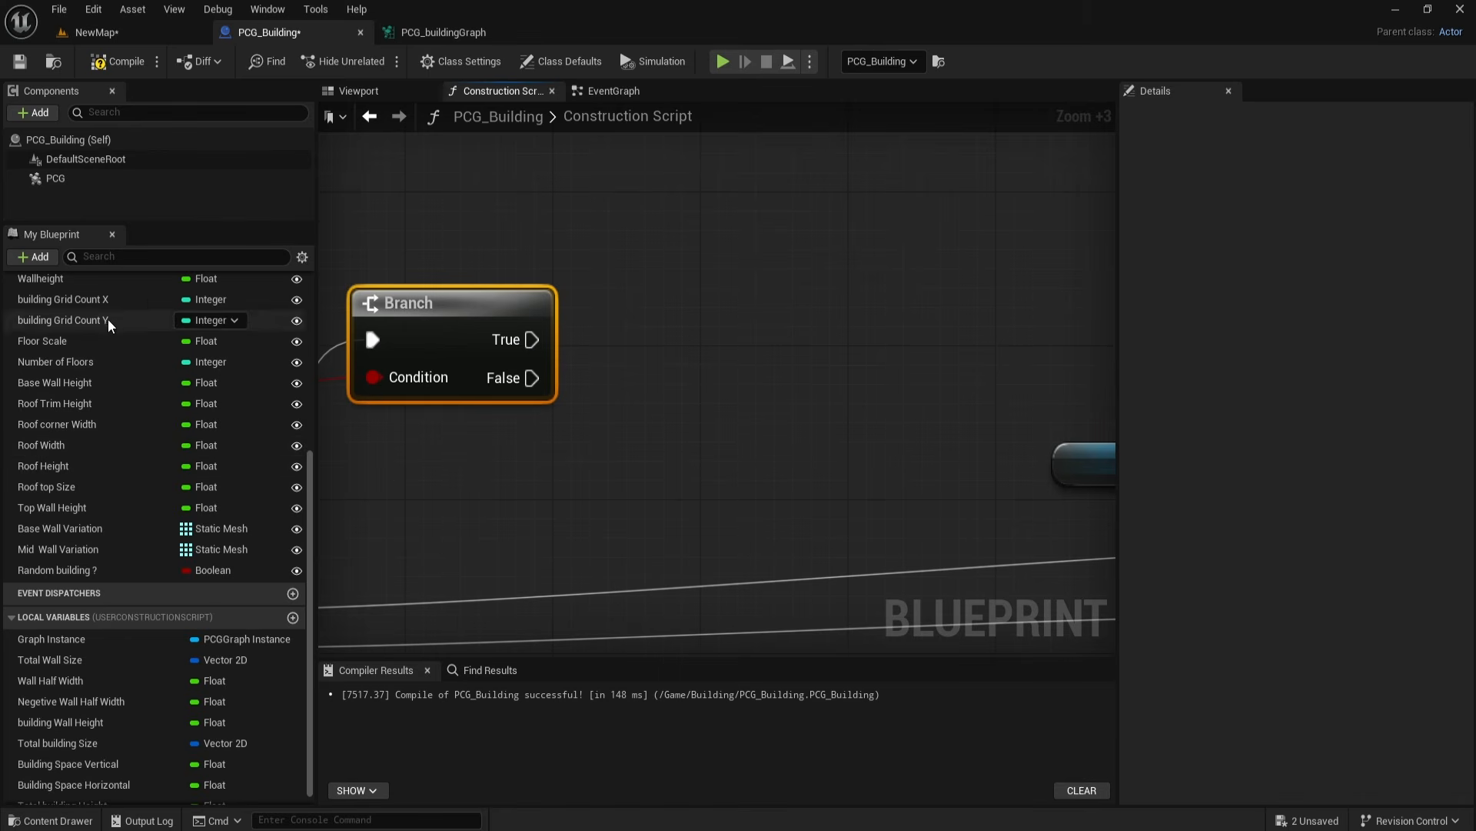
# Step: Add a setter for building Grid Count X, run it from the Branch's True output, and align it beside the Branch
pyautogui.moveTo(98, 300); pyautogui.dragTo(654, 281)
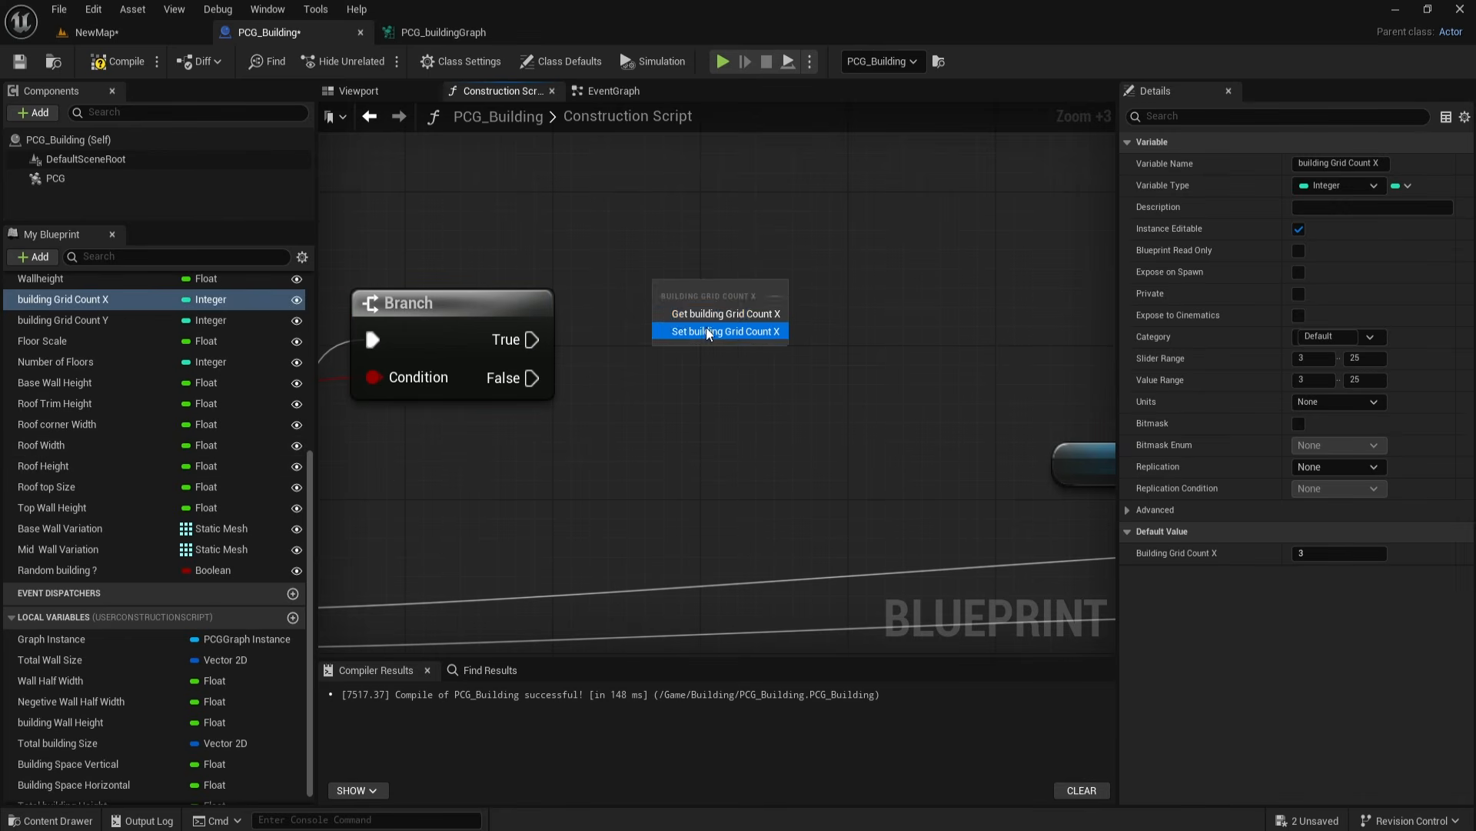
pyautogui.click(708, 332)
pyautogui.moveTo(501, 337); pyautogui.dragTo(500, 240)
pyautogui.moveTo(739, 290); pyautogui.dragTo(740, 215)
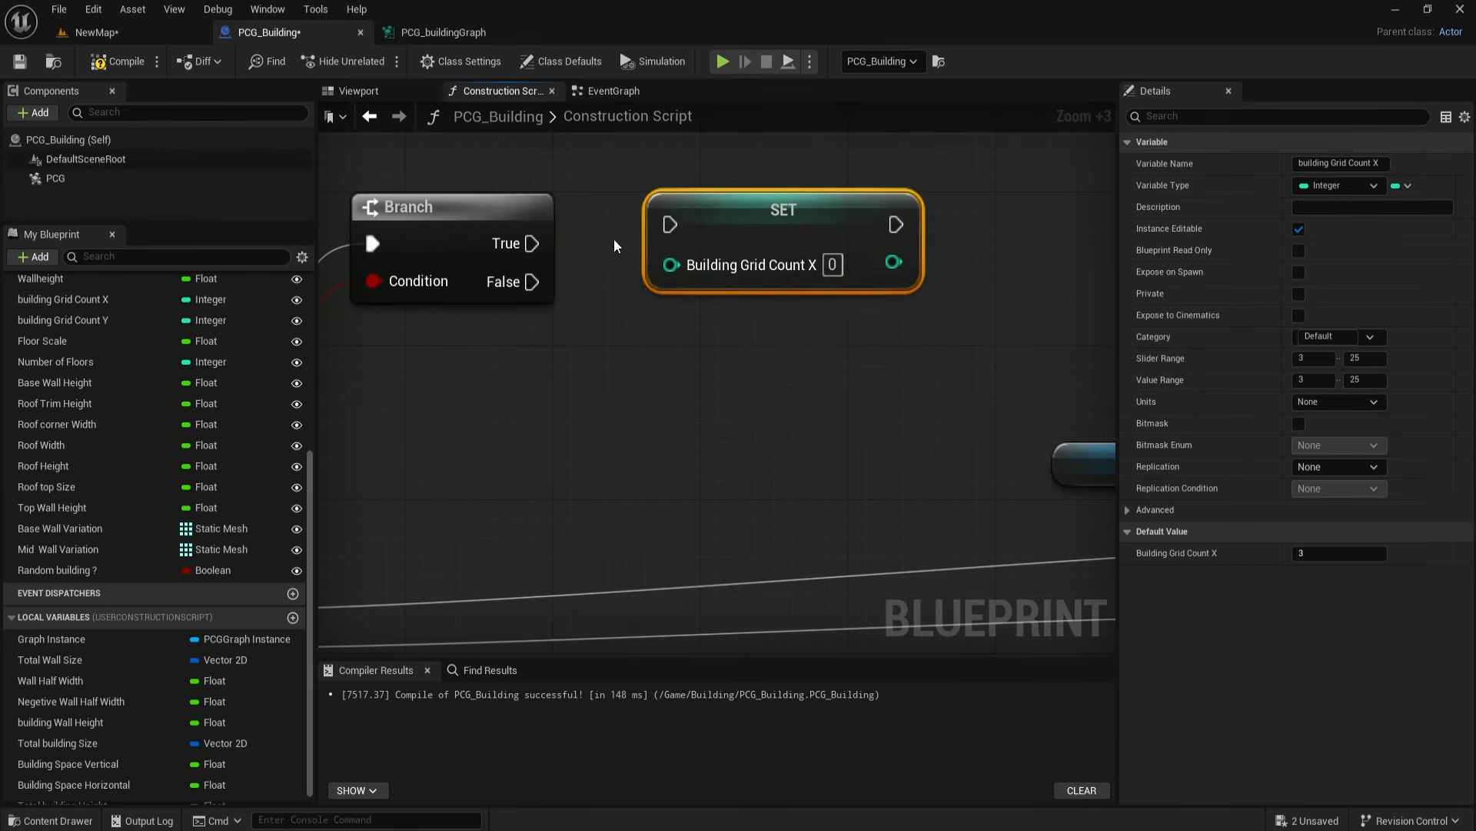
pyautogui.moveTo(535, 243); pyautogui.dragTo(668, 230)
pyautogui.moveTo(730, 229); pyautogui.dragTo(714, 248)
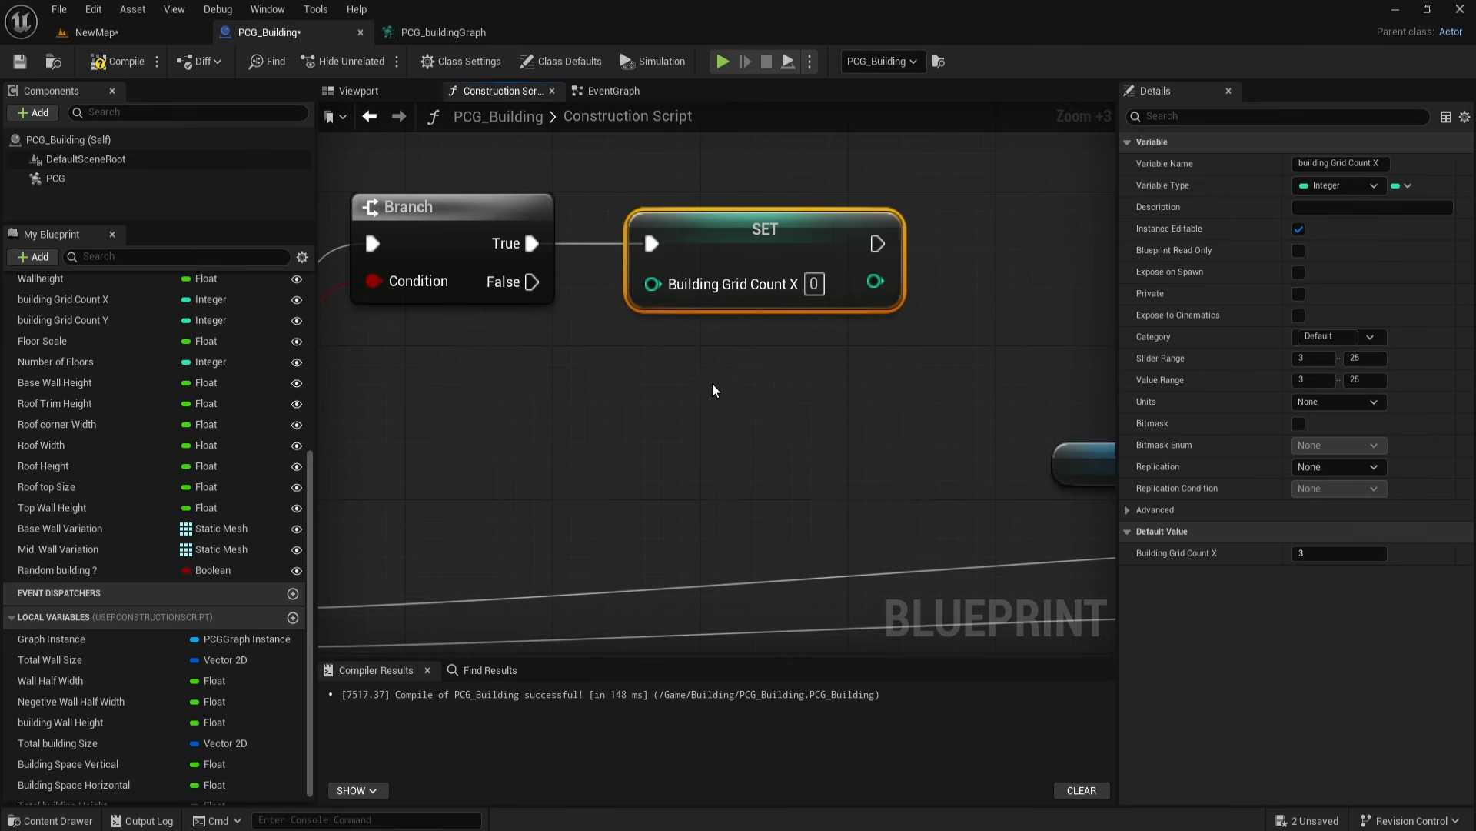
# Step: Add a setter for building Grid Count Y and chain it after the building Grid Count X setter
pyautogui.moveTo(714, 390); pyautogui.dragTo(586, 407, button='right')
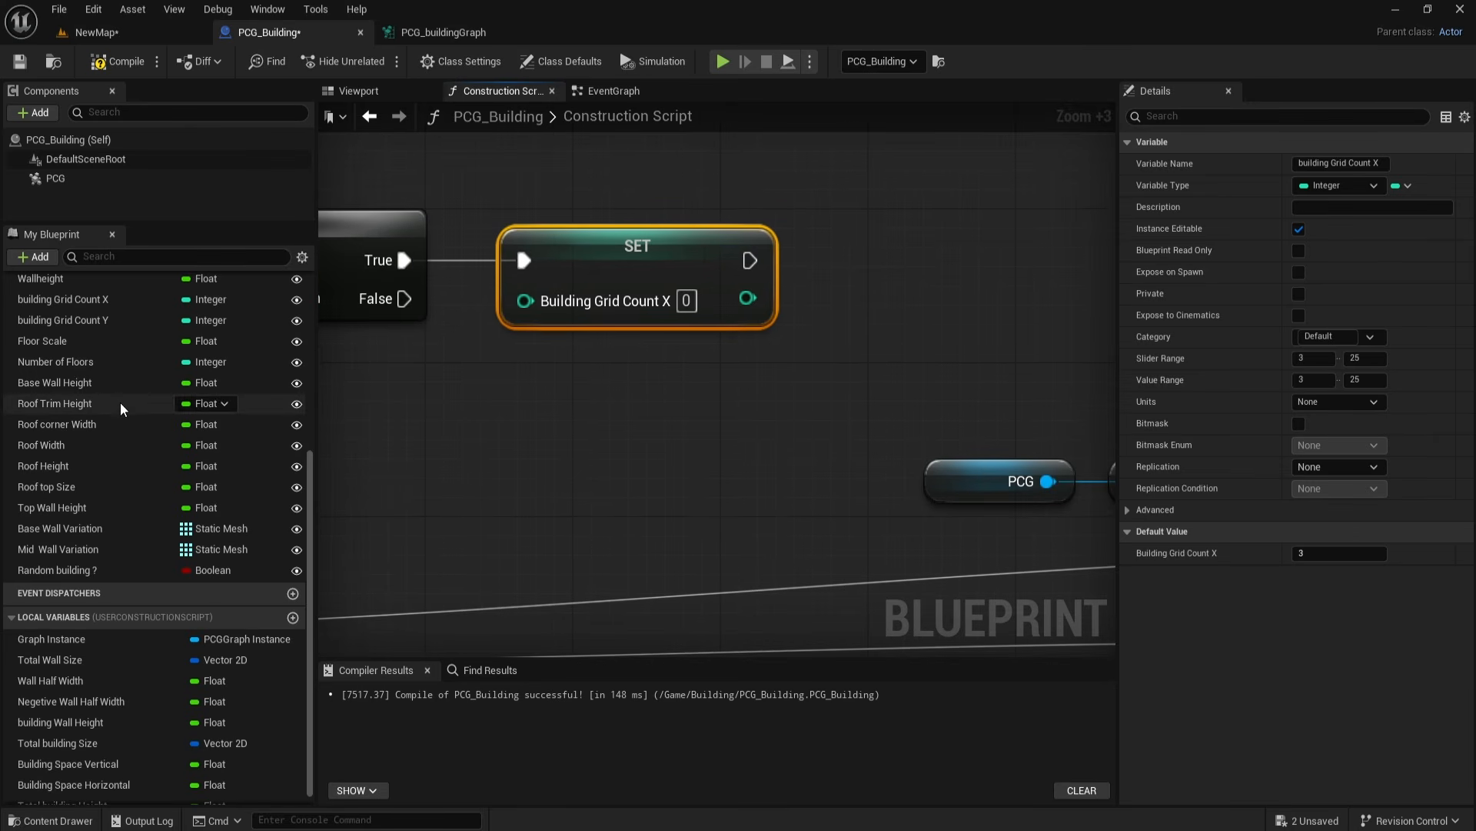
pyautogui.moveTo(63, 320); pyautogui.dragTo(896, 256)
pyautogui.click(935, 300)
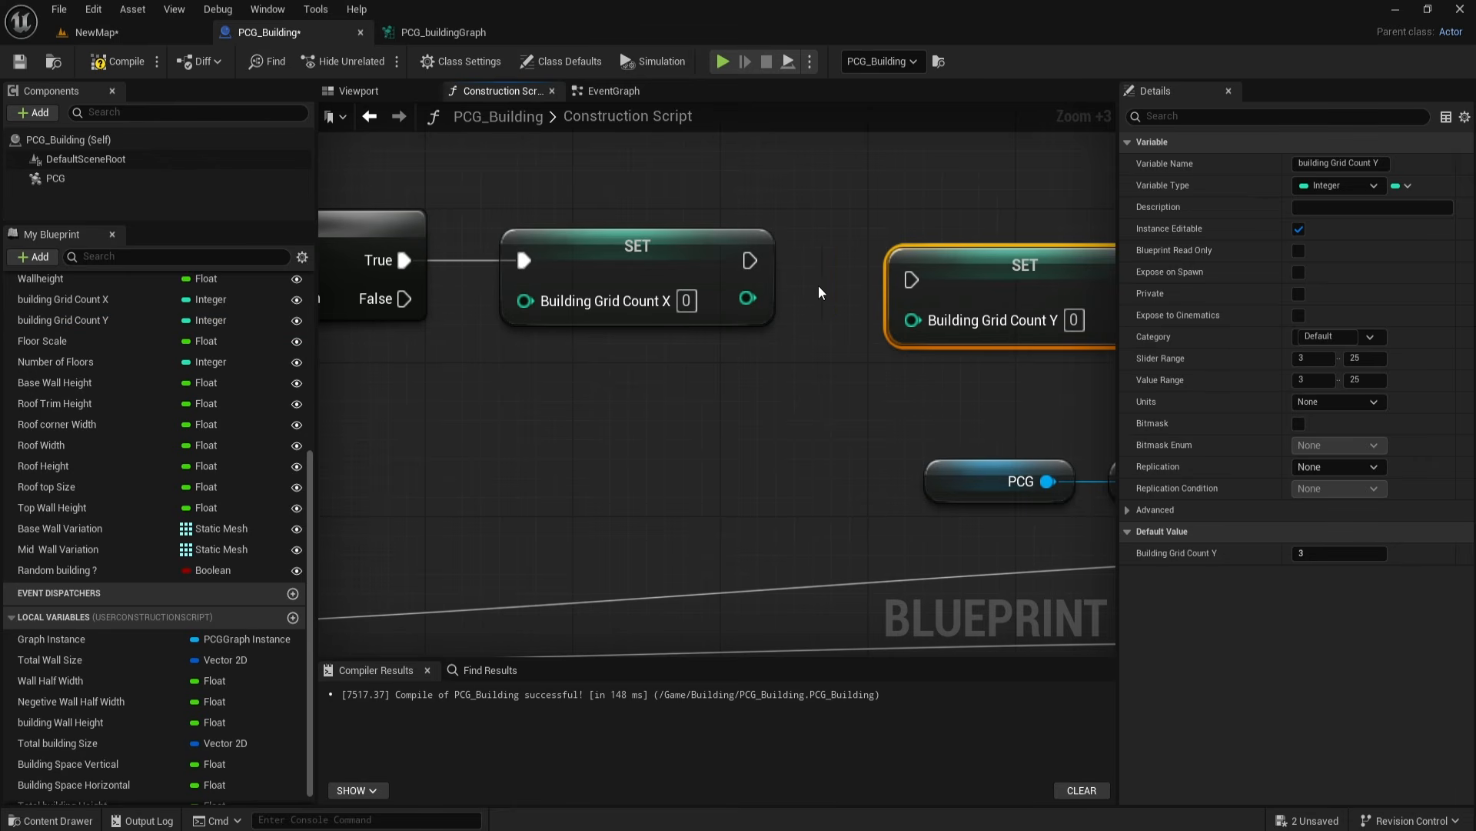
pyautogui.moveTo(749, 260); pyautogui.dragTo(884, 251)
# Step: Add a setter for Number of Floors and chain it after the building Grid Count Y setter
pyautogui.moveTo(848, 371); pyautogui.dragTo(573, 355, button='right')
pyautogui.scroll(-2, 728, 341)
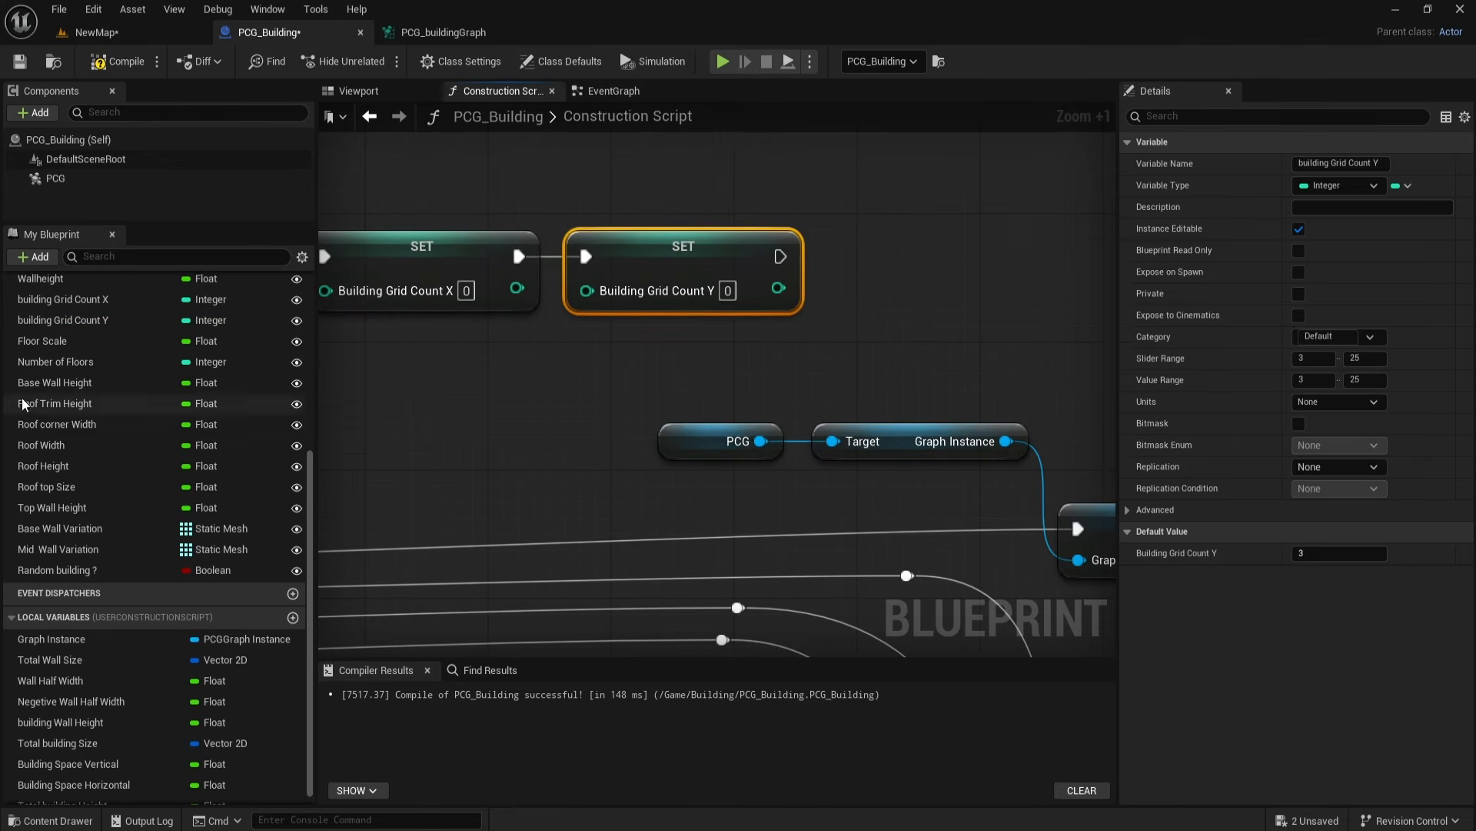
pyautogui.moveTo(55, 361); pyautogui.dragTo(869, 240)
pyautogui.click(922, 289)
pyautogui.moveTo(779, 256); pyautogui.dragTo(877, 256)
# Step: Move the Branch and its three chained setter nodes together farther above the Sequence wires
pyautogui.moveTo(764, 346); pyautogui.dragTo(867, 317, button='right')
pyautogui.scroll(-1, 853, 299)
pyautogui.moveTo(385, 190); pyautogui.dragTo(966, 289)
pyautogui.moveTo(737, 248); pyautogui.dragTo(737, 197)
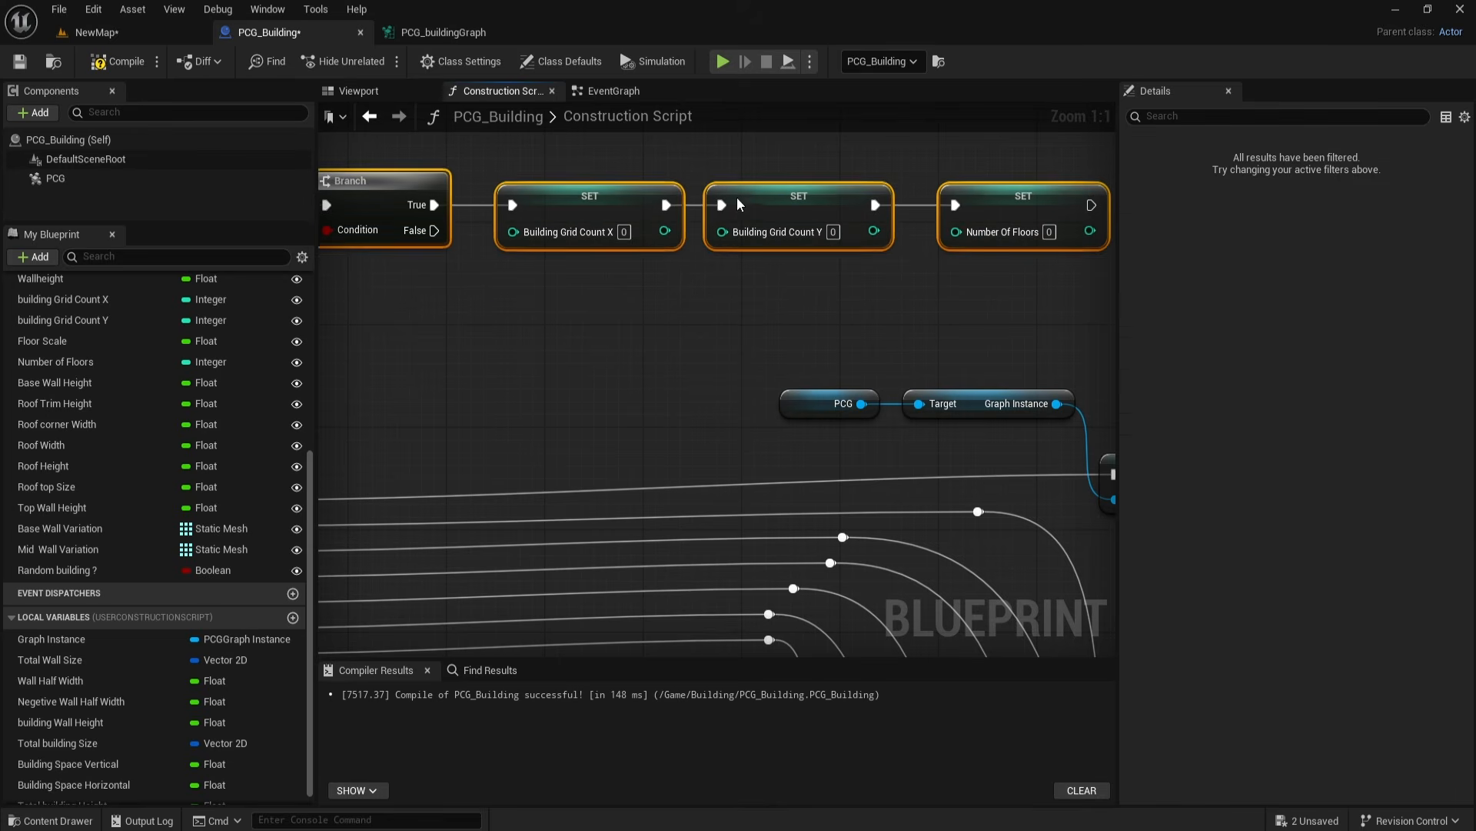
pyautogui.click(640, 289)
# Step: Add a Random Integer in Range node with Min 3 and Max 10, feeding the building Grid Count X setter
pyautogui.moveTo(514, 335); pyautogui.dragTo(535, 367, button='right')
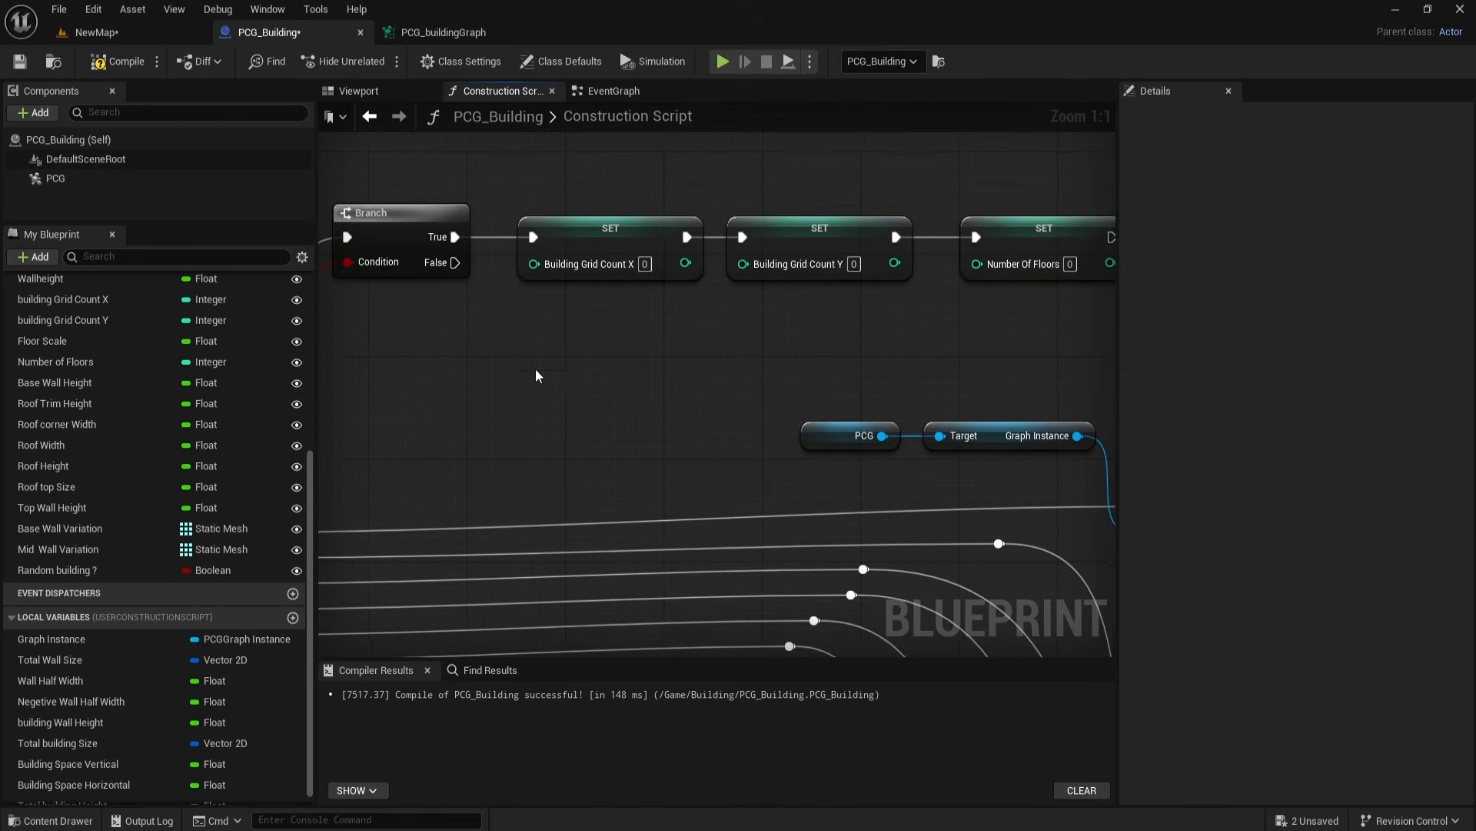
pyautogui.rightClick(481, 320)
pyautogui.write('rando')
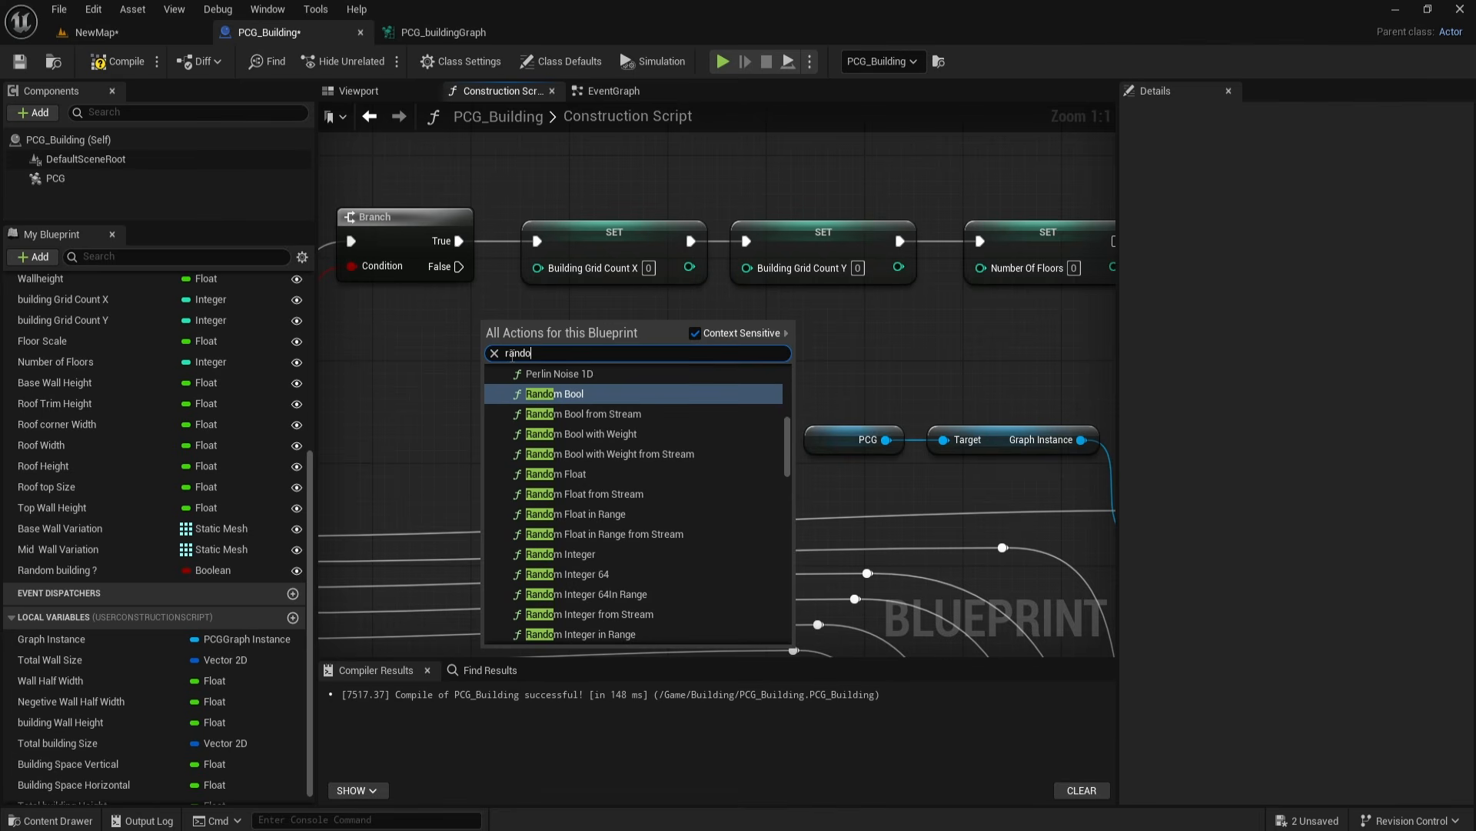
pyautogui.write('m in')
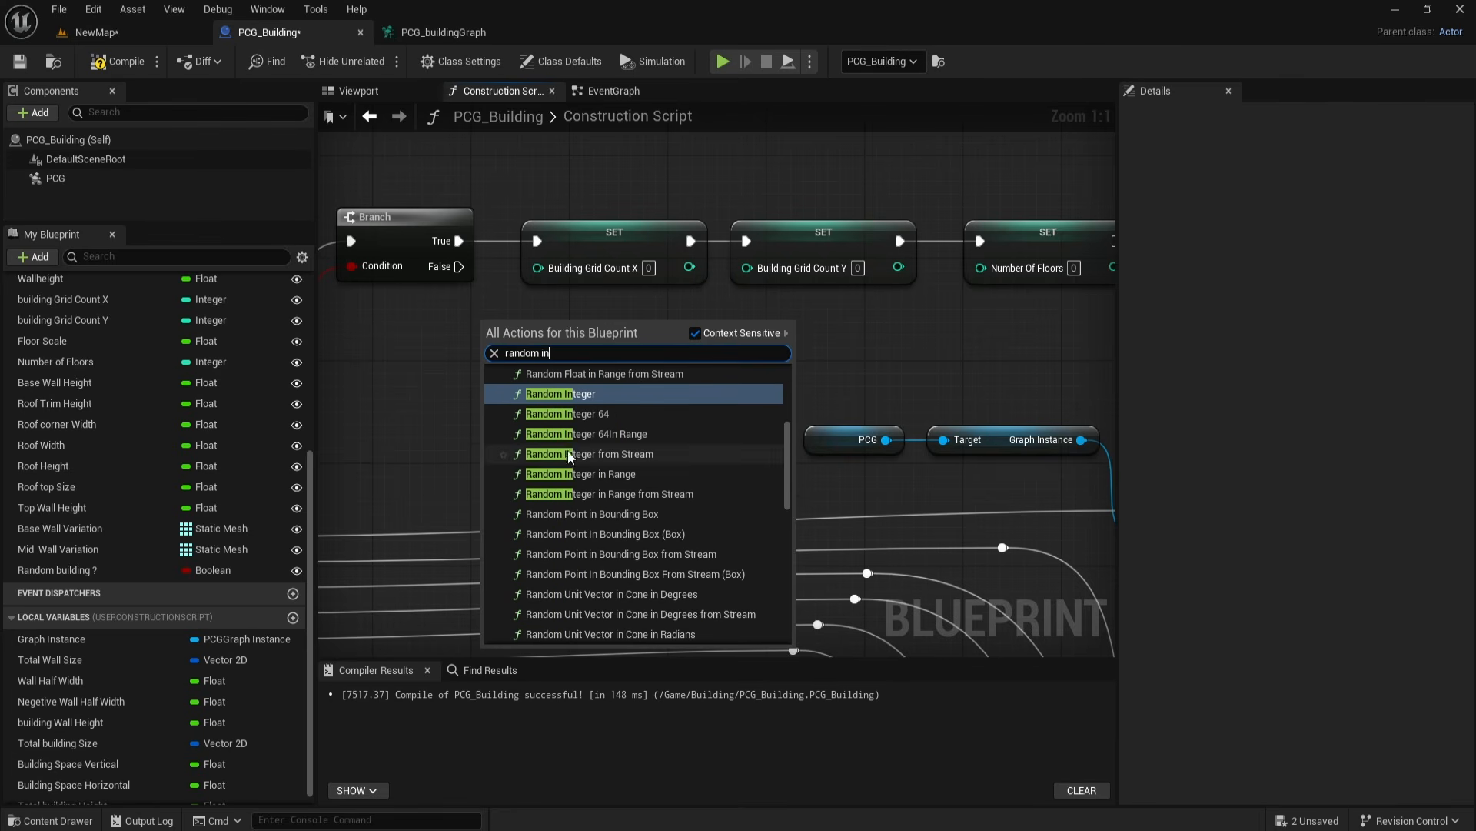
pyautogui.click(592, 474)
pyautogui.moveTo(559, 340); pyautogui.dragTo(537, 266)
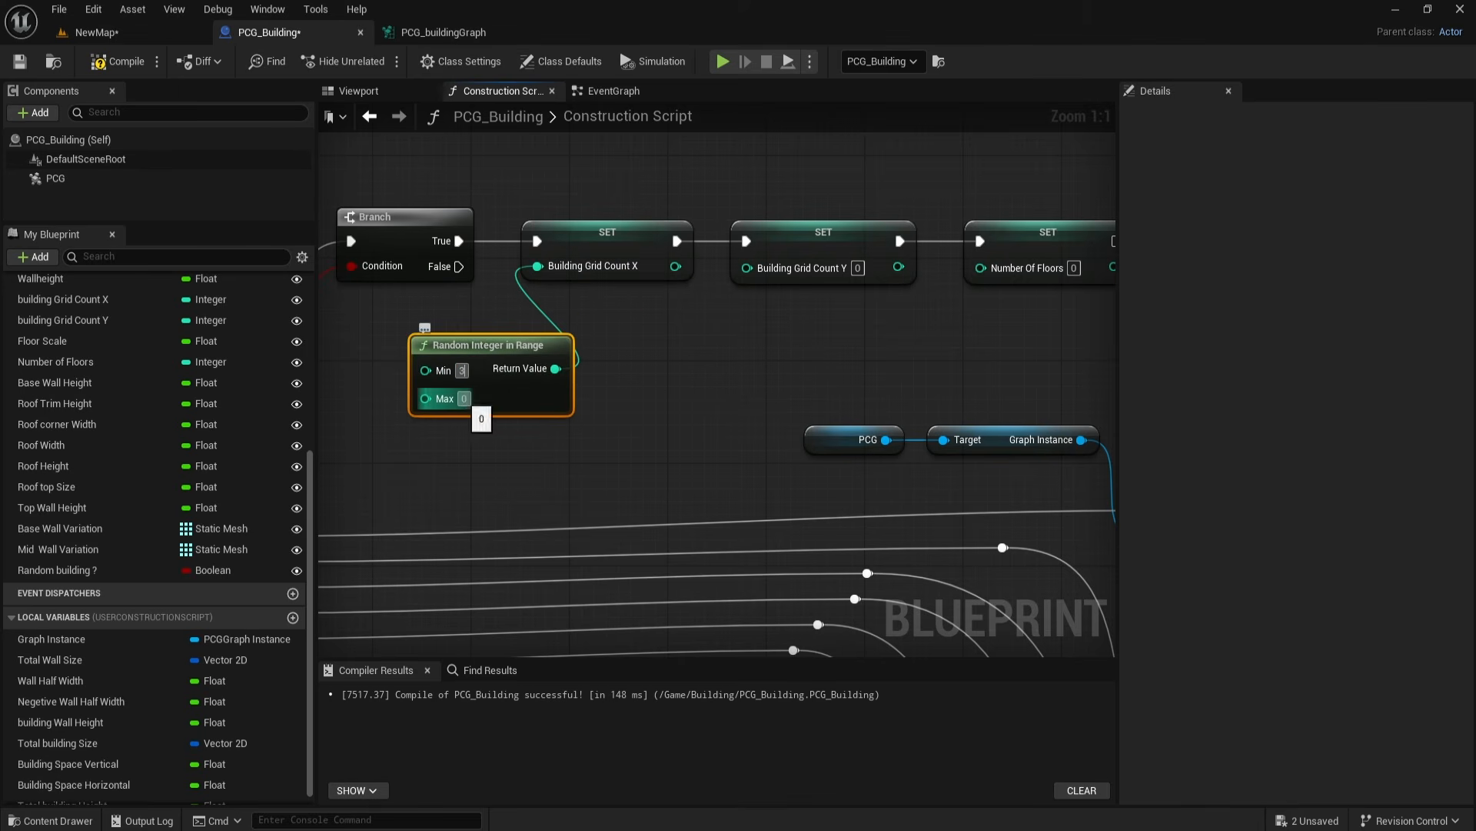
pyautogui.write('10')
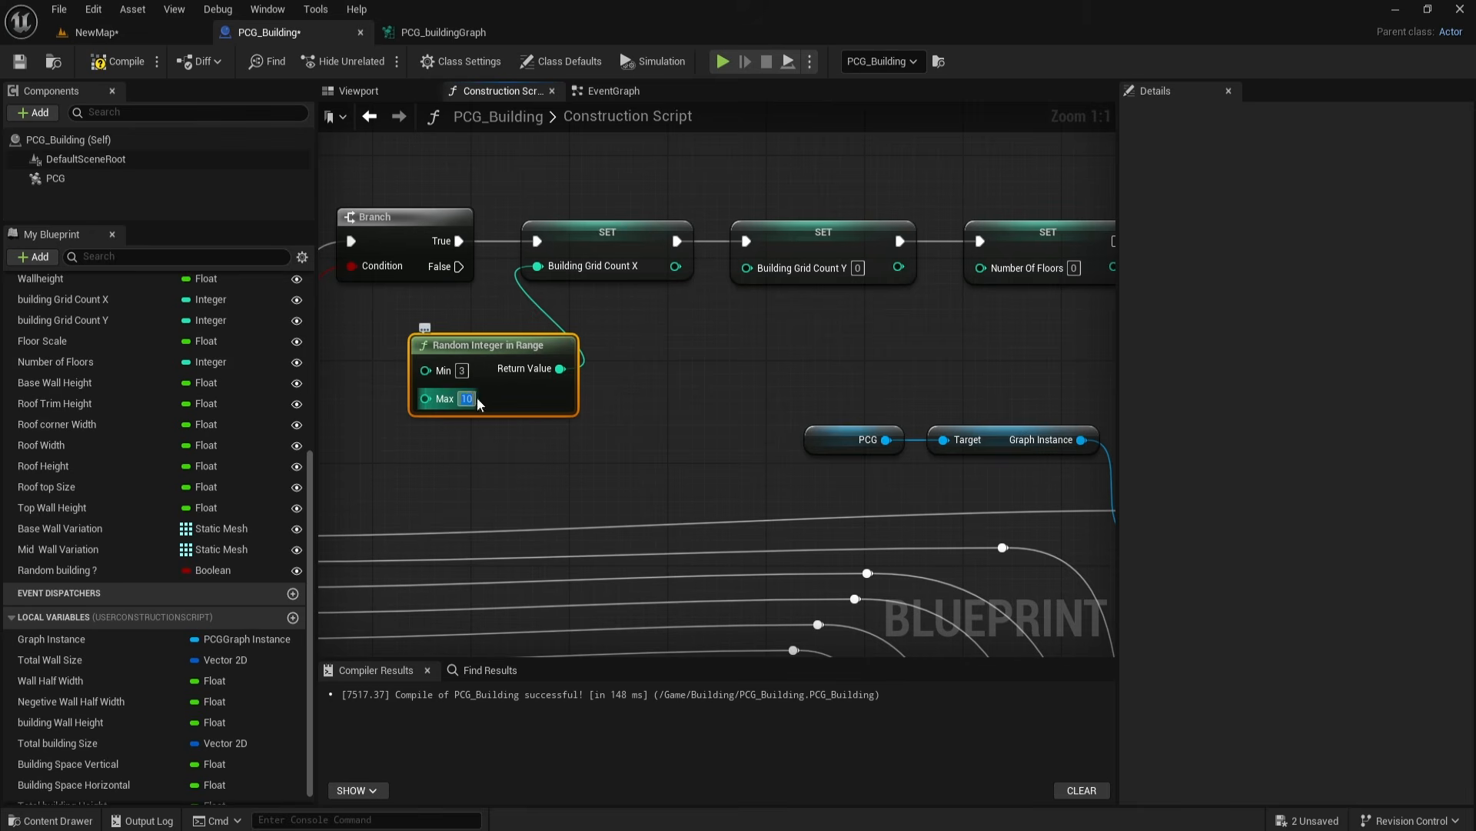
# Step: Duplicate the Random Integer in Range node, feed it into the building Grid Count Y setter, and set its Max to 8
pyautogui.hotkey('ctrl', 'd')
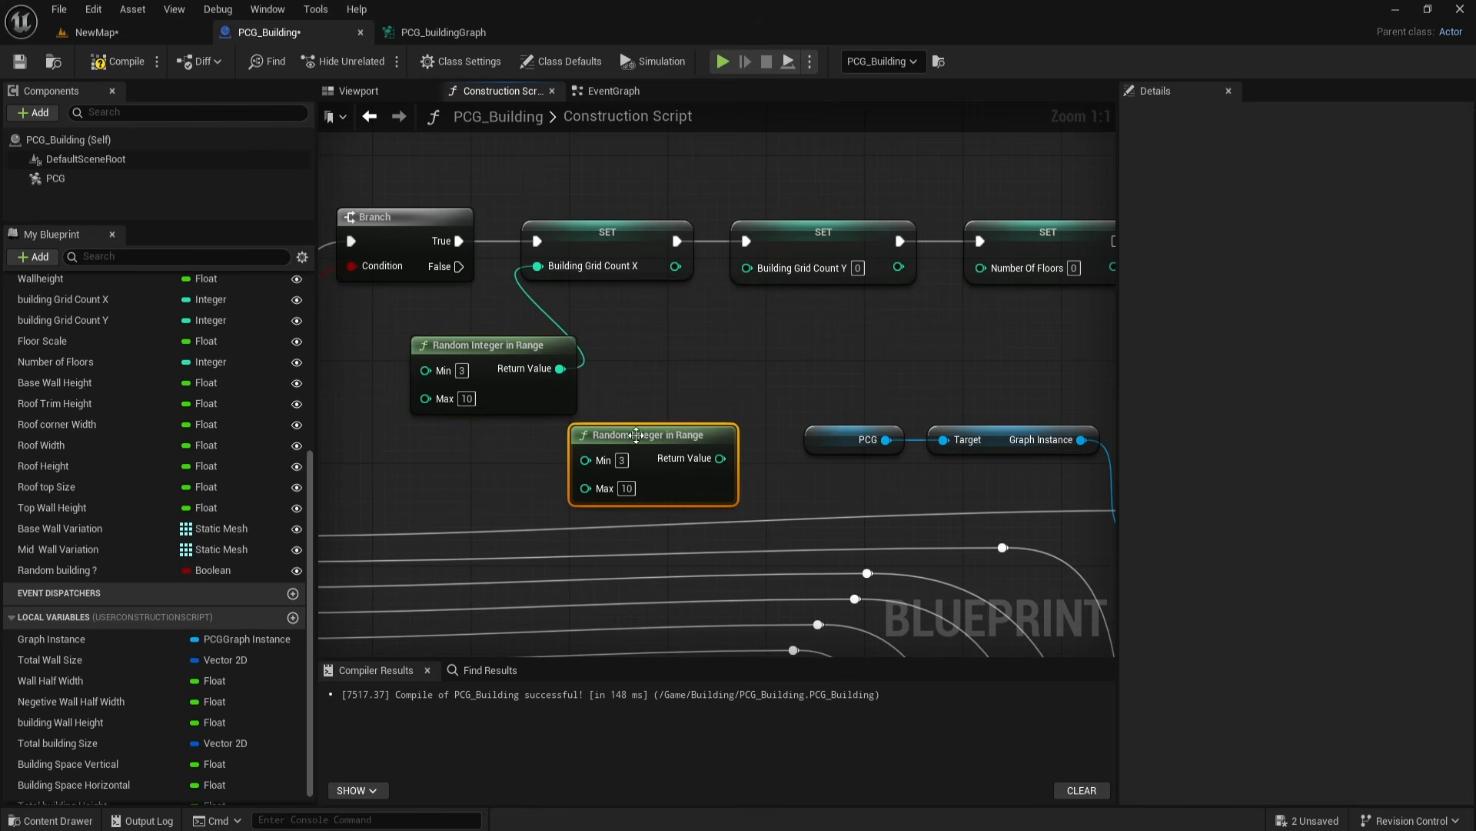
pyautogui.moveTo(692, 435); pyautogui.dragTo(749, 271)
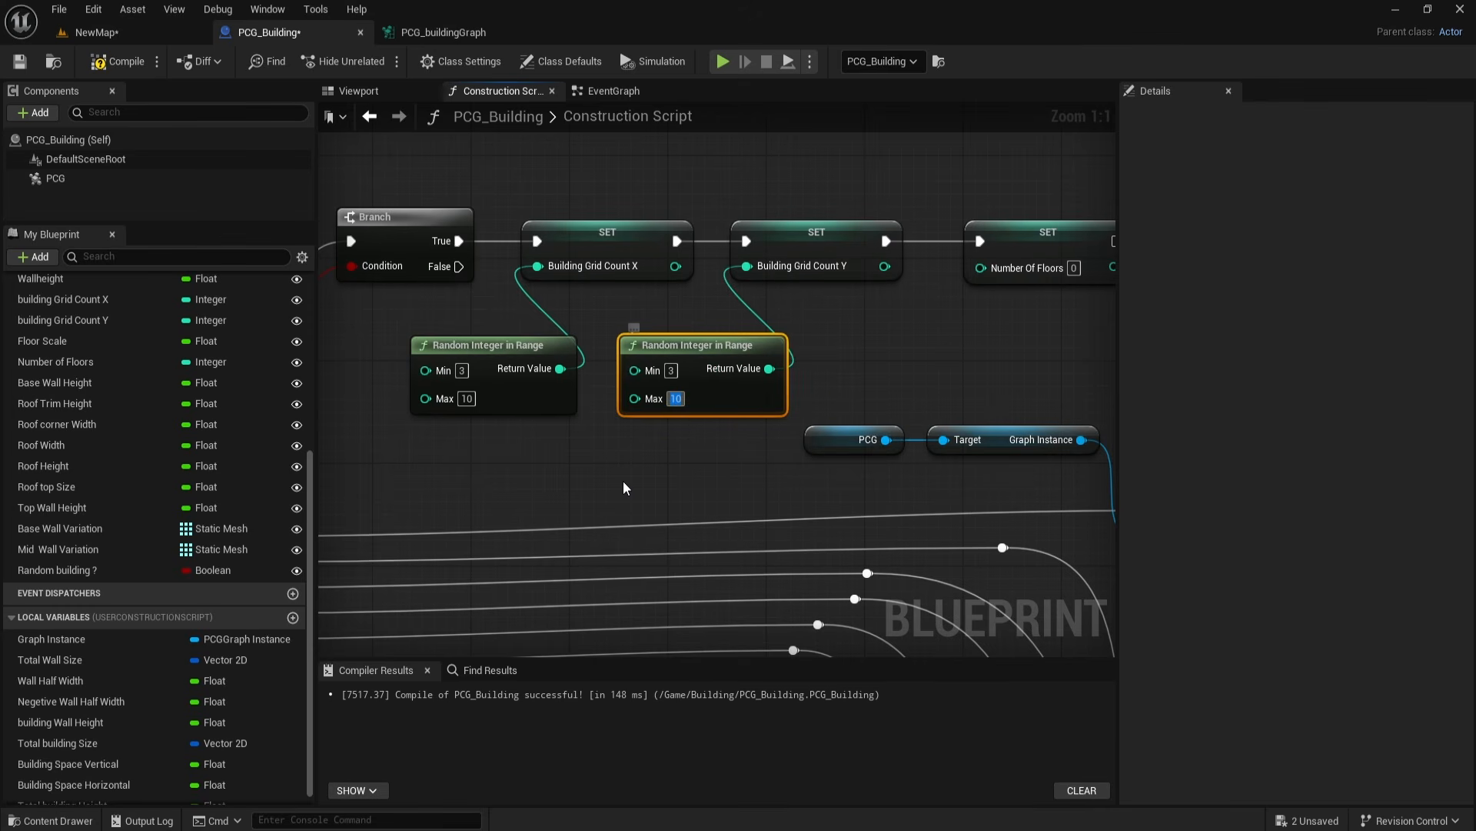
pyautogui.write('8')
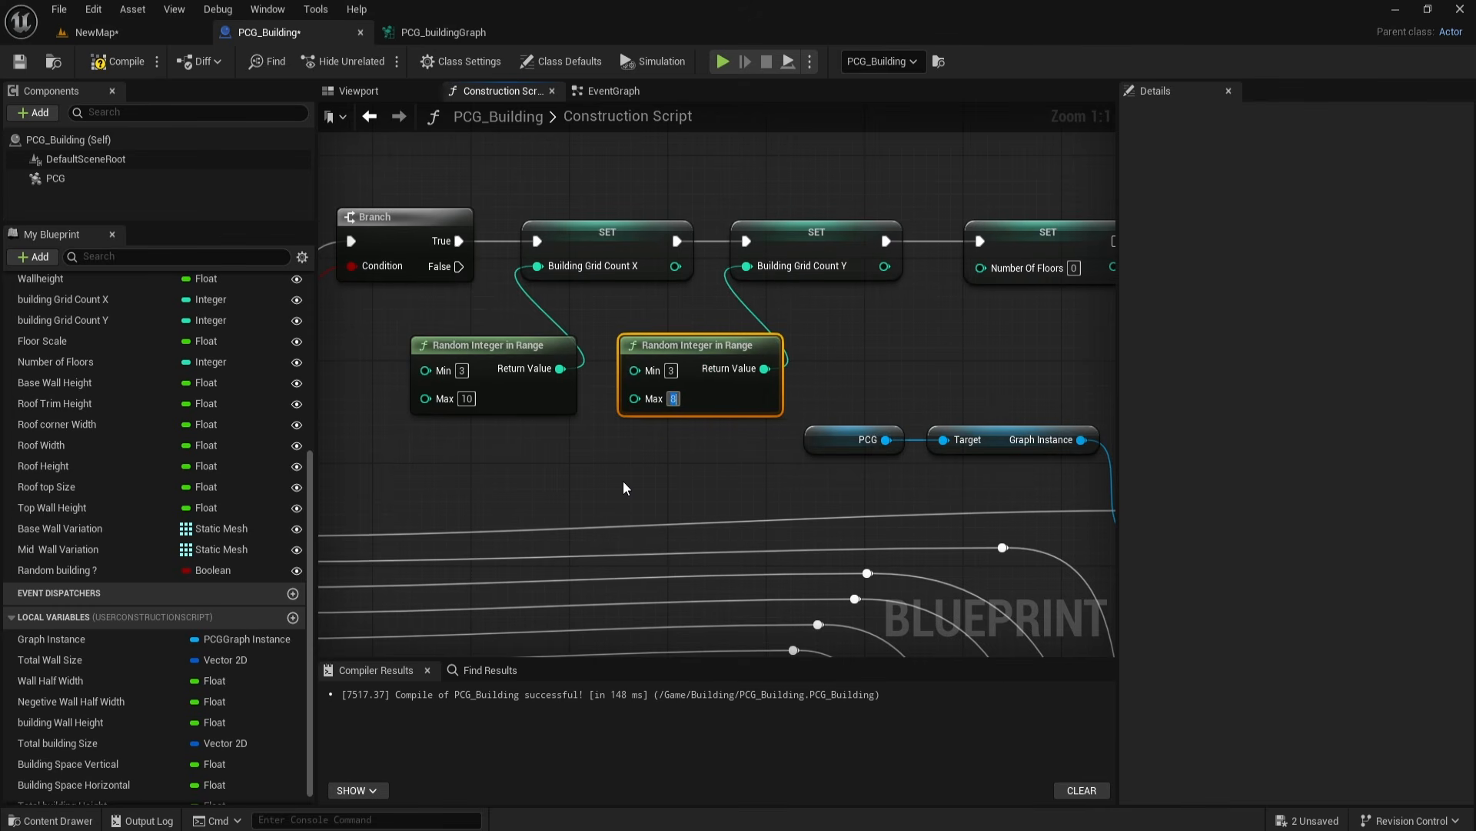
pyautogui.click(666, 483)
# Step: Copy the Random Integer in Range node for the Number of Floors setter, connect it, and set its Max to 5
pyautogui.moveTo(667, 482); pyautogui.dragTo(508, 448, button='right')
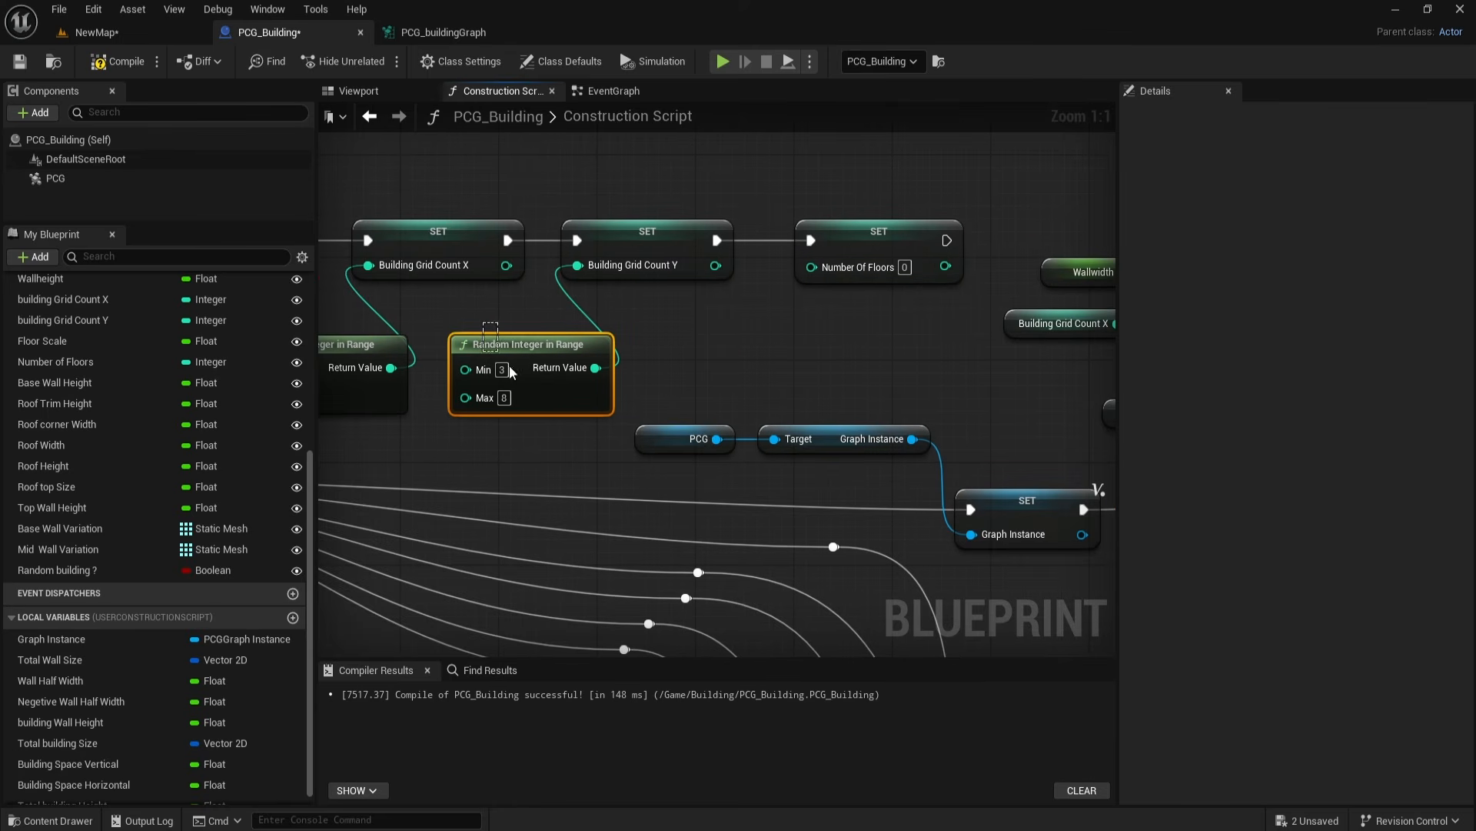
pyautogui.hotkey('ctrl', 'c')
pyautogui.hotkey('ctrl', 'v')
pyautogui.moveTo(675, 425); pyautogui.dragTo(809, 268)
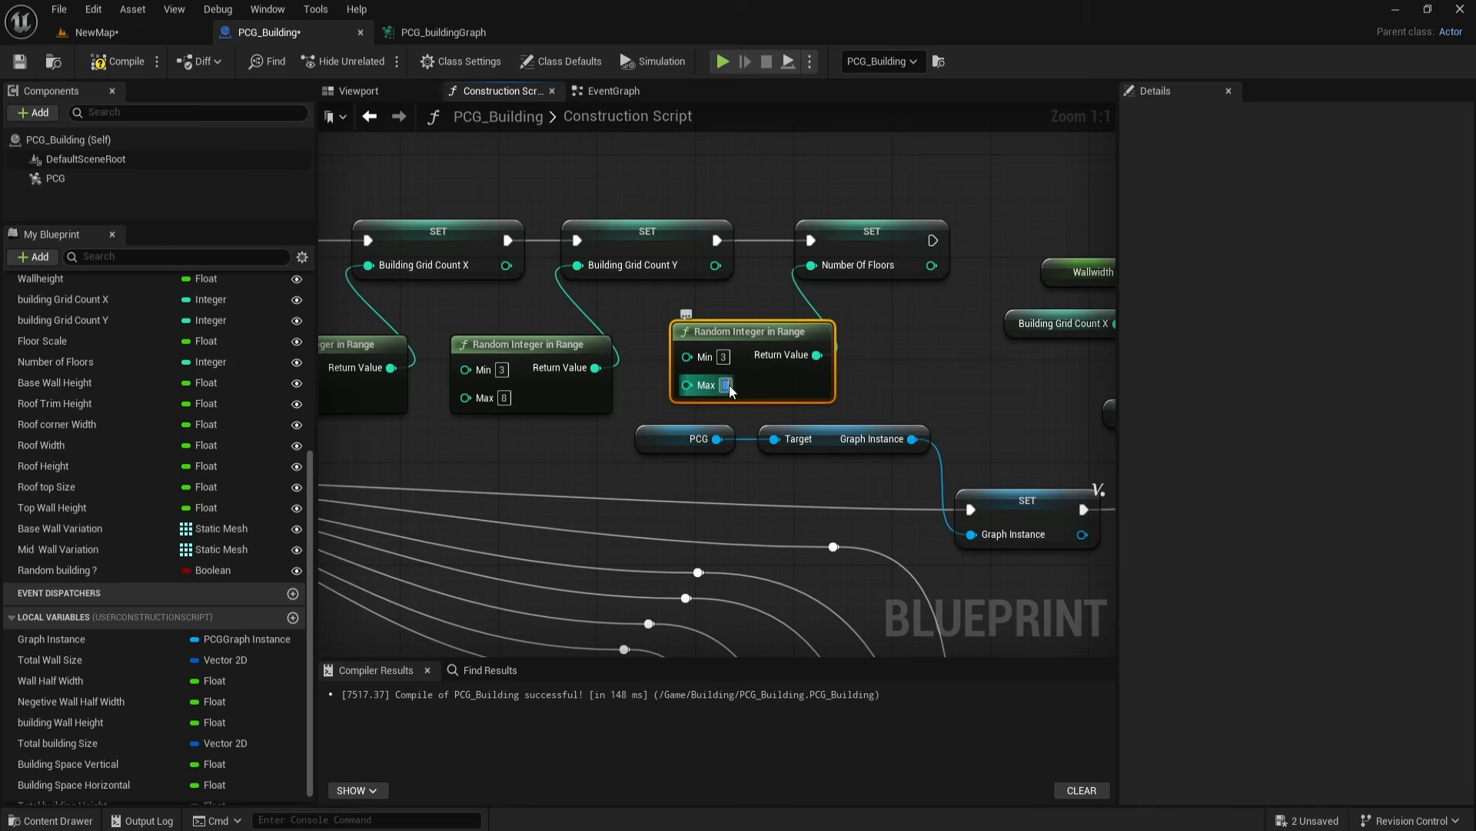
pyautogui.click(739, 461)
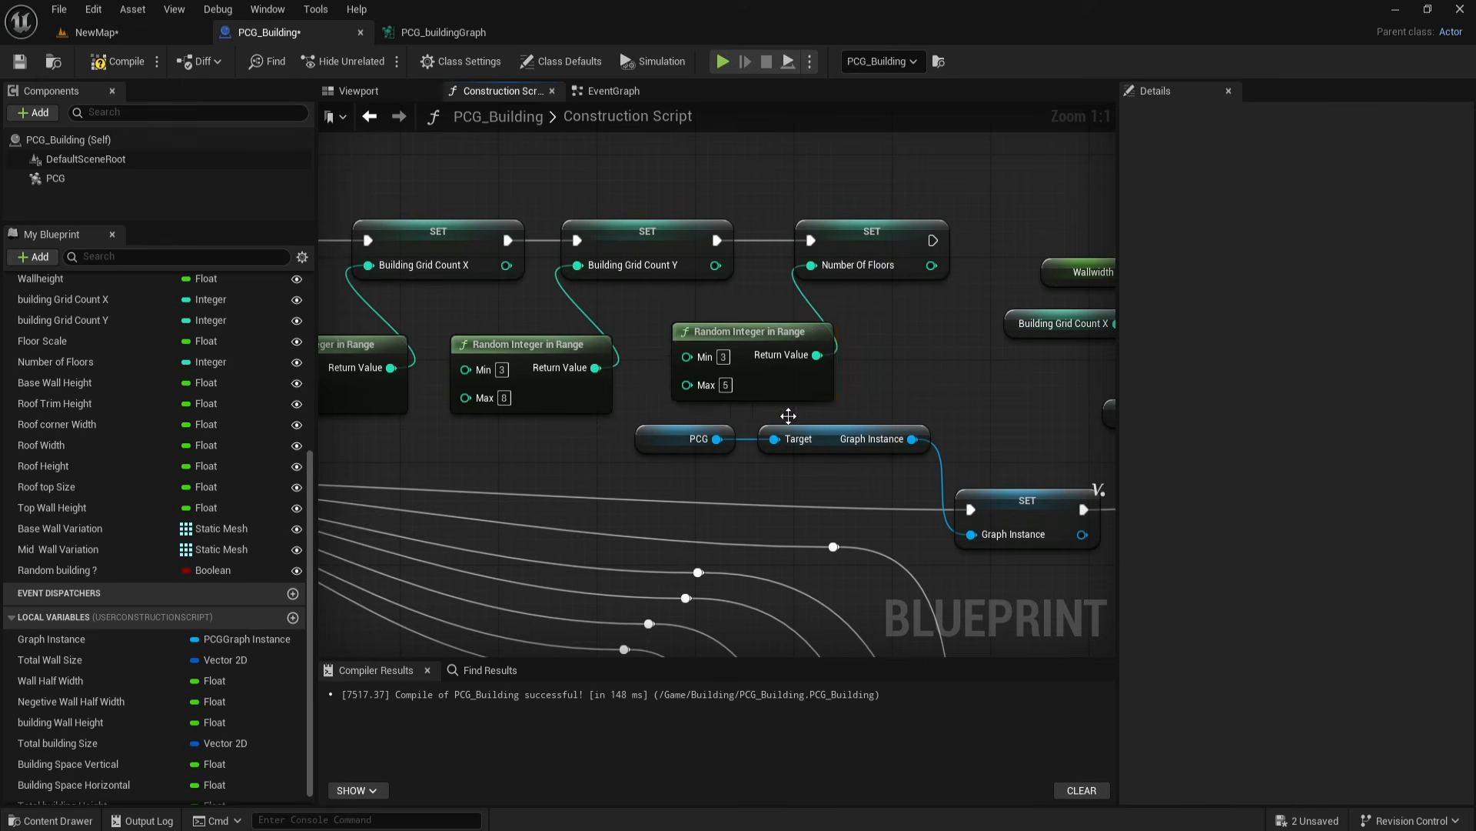
# Step: Place the Random Building getter beside the Branch and wrap all the randomization nodes in a comment titled "buiding Random"
pyautogui.scroll(-4, 743, 449)
pyautogui.moveTo(485, 354); pyautogui.dragTo(618, 387, button='right')
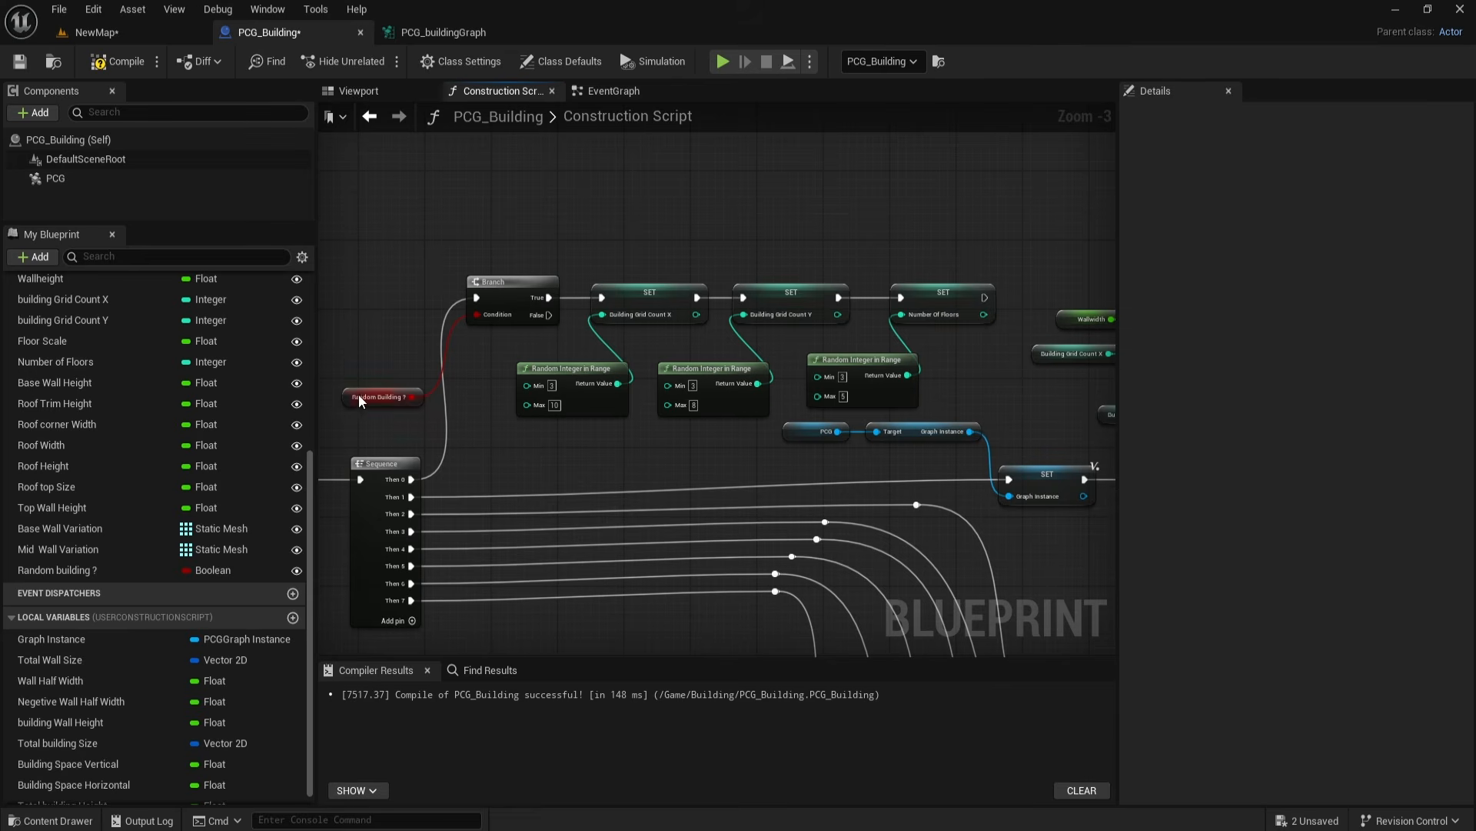
pyautogui.moveTo(361, 397); pyautogui.dragTo(399, 317)
pyautogui.moveTo(356, 247); pyautogui.dragTo(841, 306)
pyautogui.scroll(-2, 666, 422)
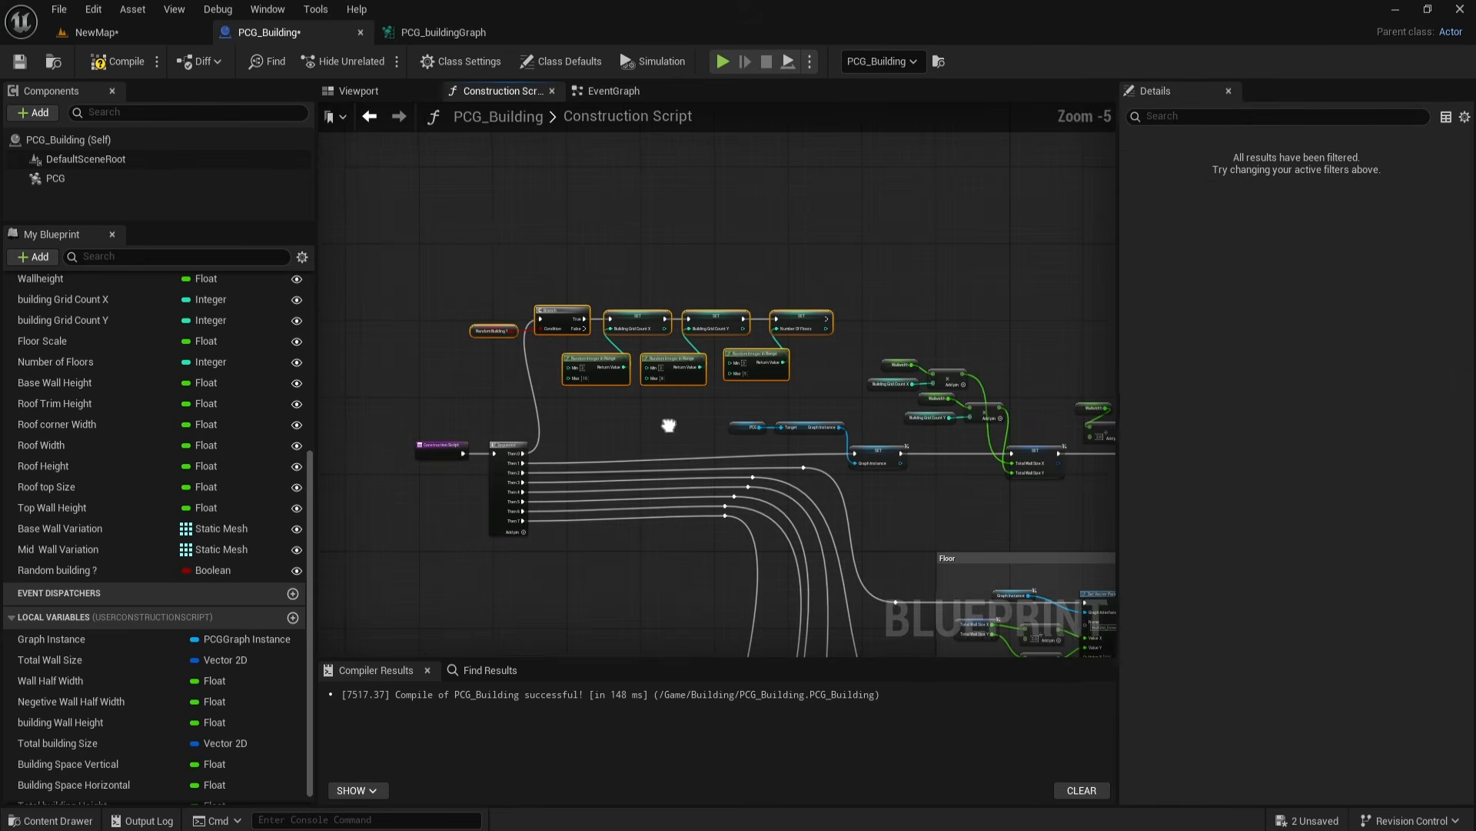
pyautogui.moveTo(843, 398); pyautogui.dragTo(838, 396)
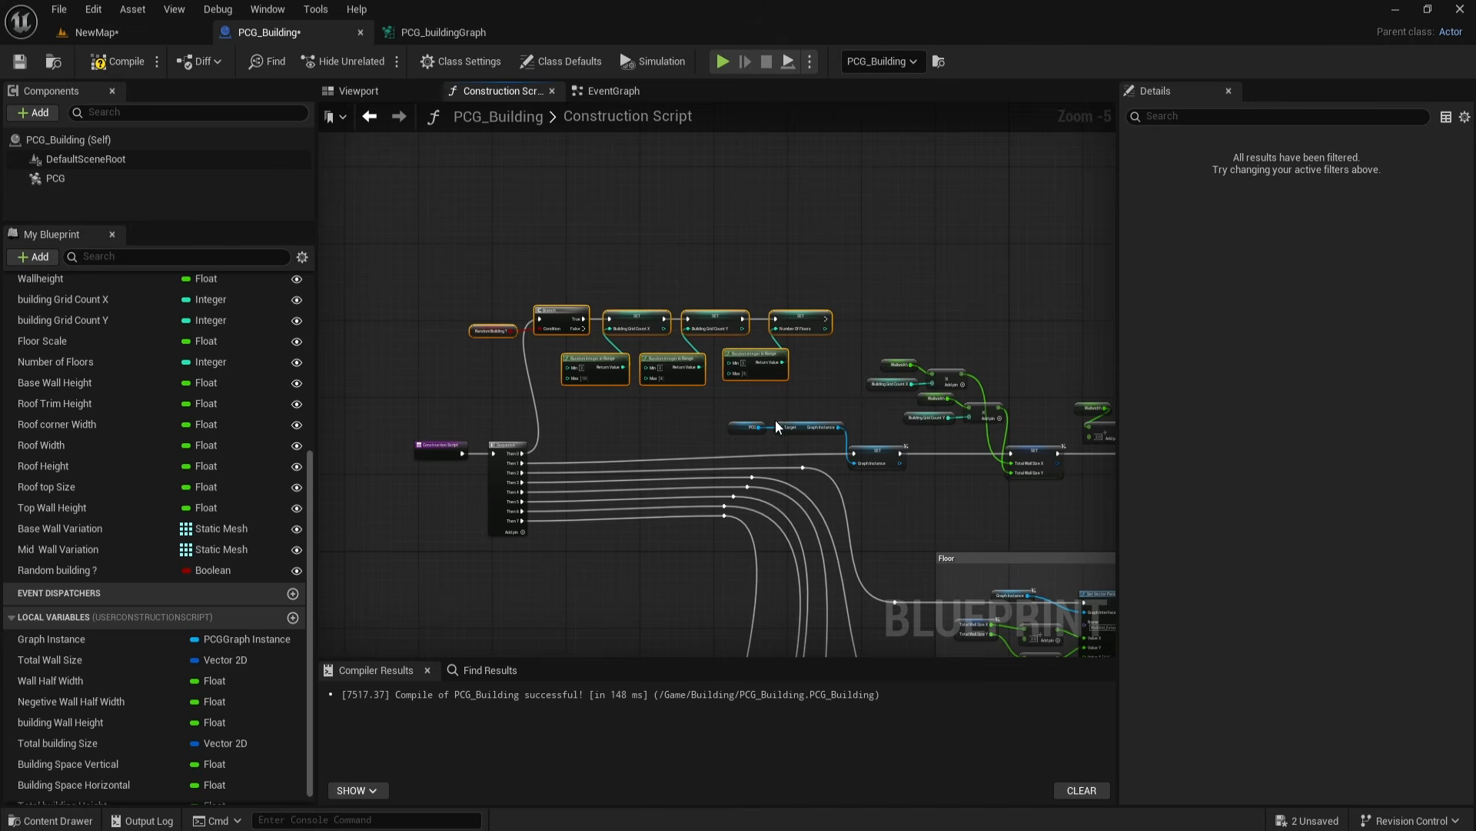
pyautogui.press('c')
pyautogui.write('buidin')
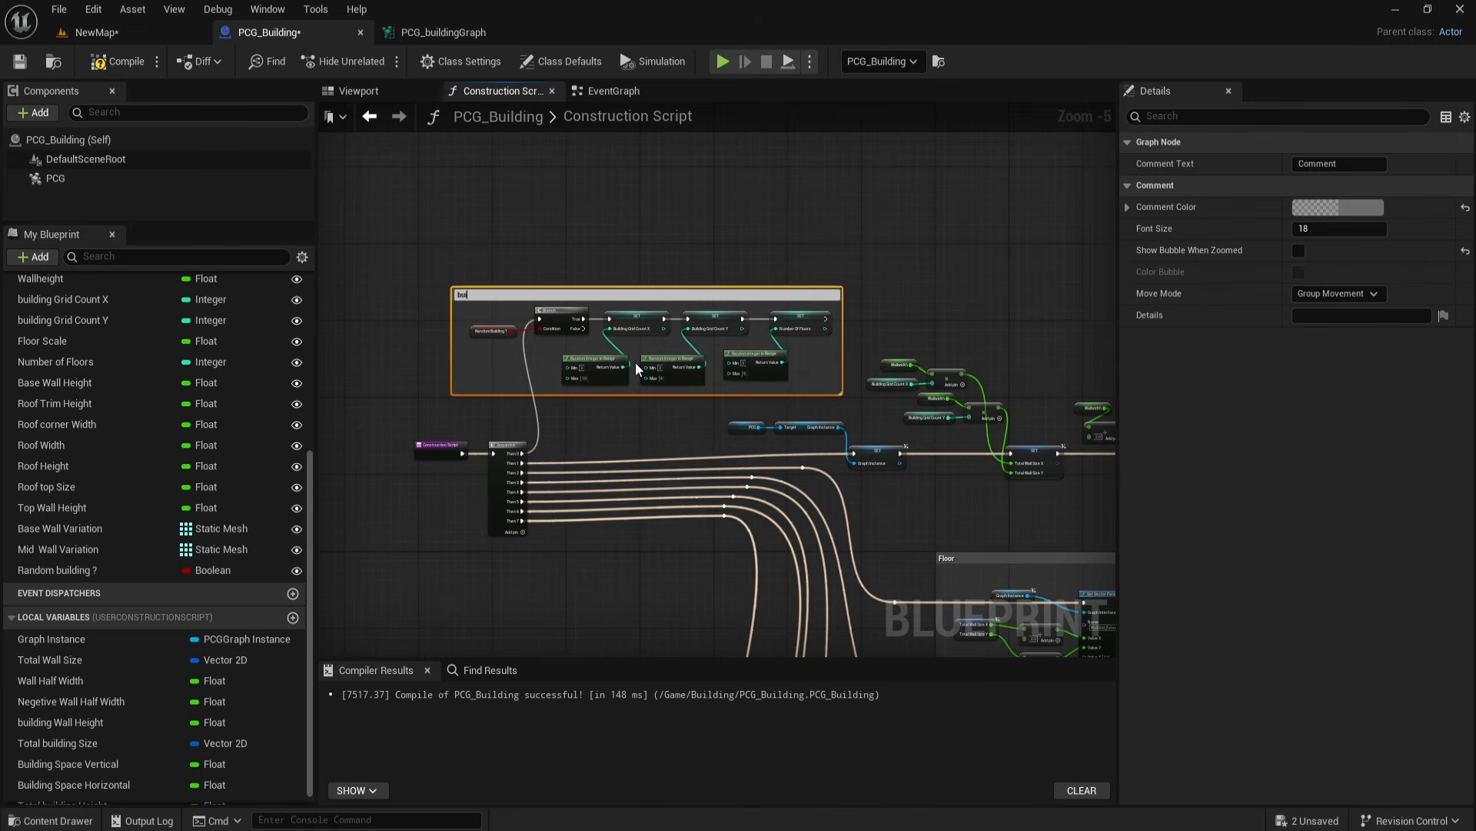
pyautogui.write('g Random')
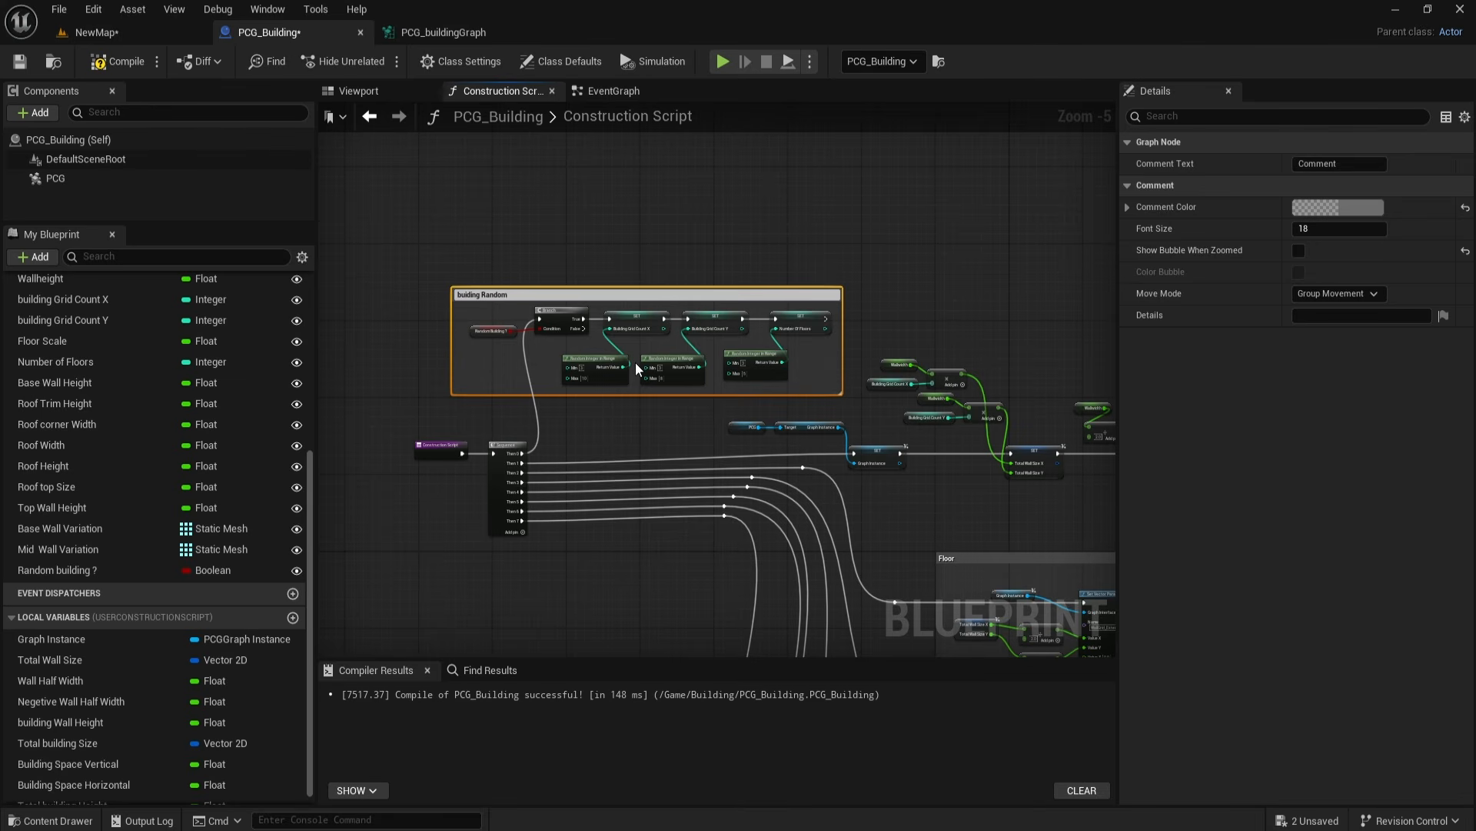
pyautogui.click(478, 370)
# Step: Compile and save the PCG_Building blueprint with the new randomization nodes
pyautogui.scroll(3, 590, 400)
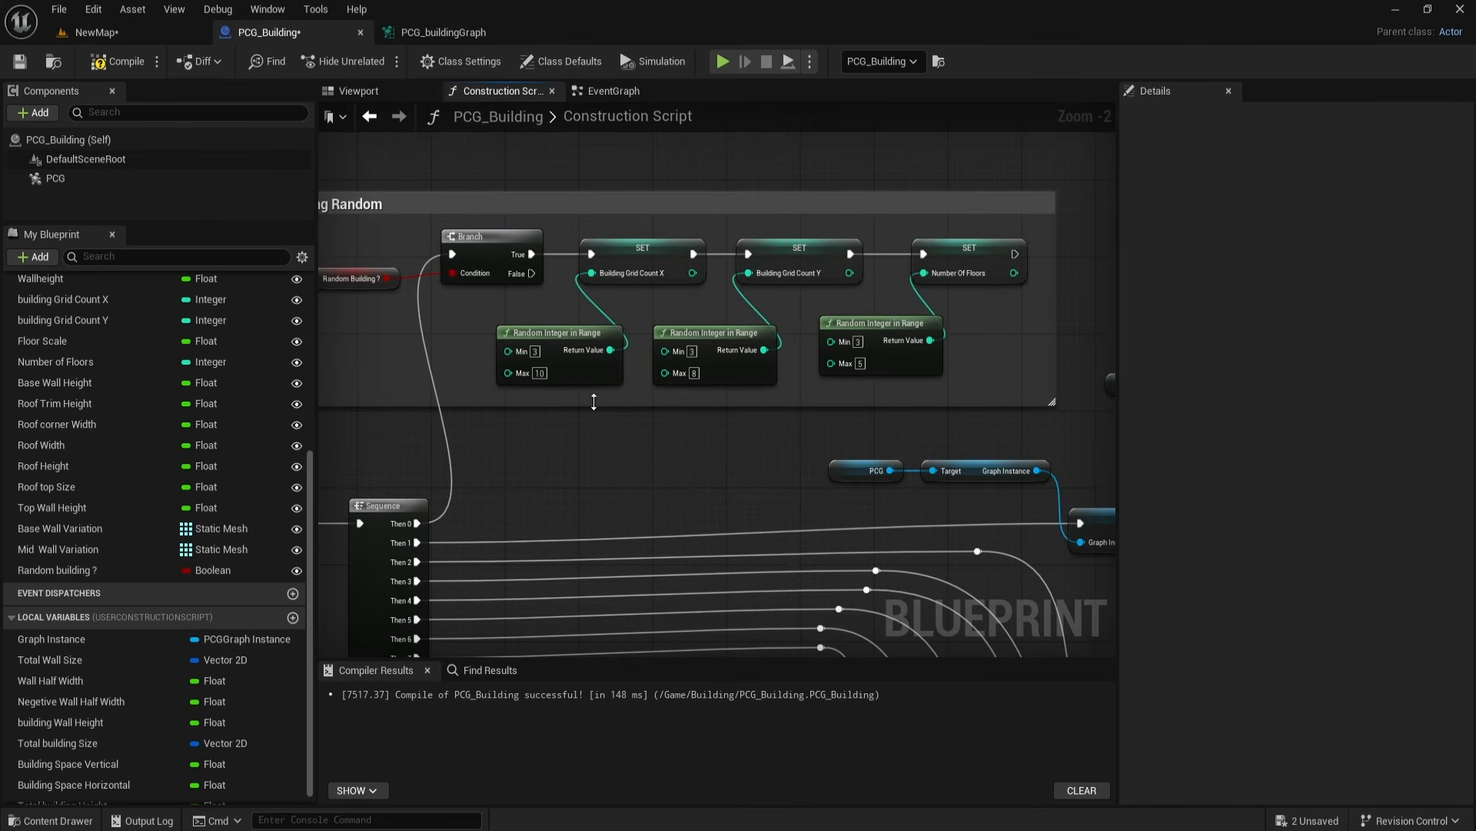
pyautogui.click(116, 65)
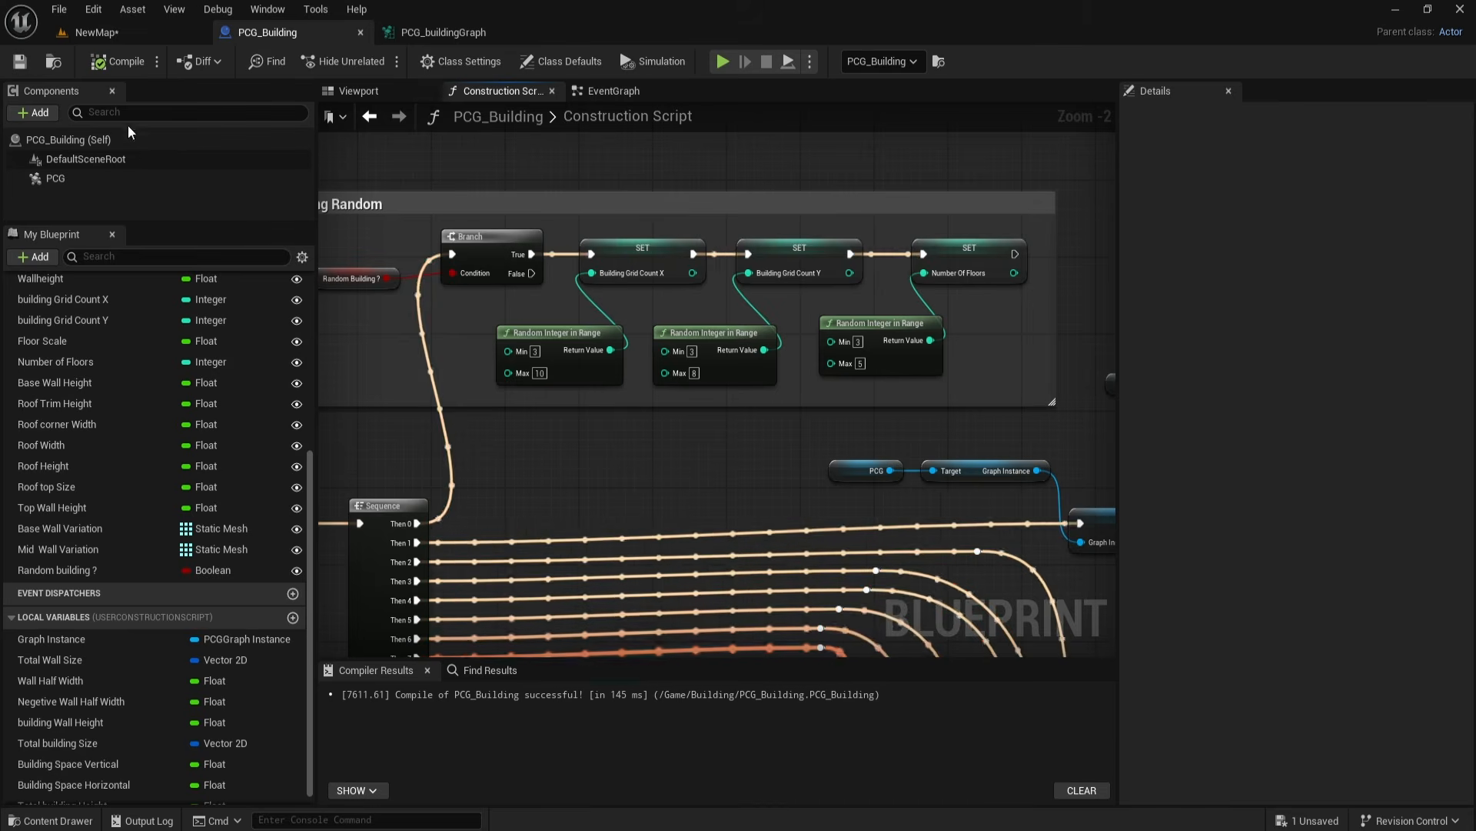
pyautogui.scroll(-2, 616, 392)
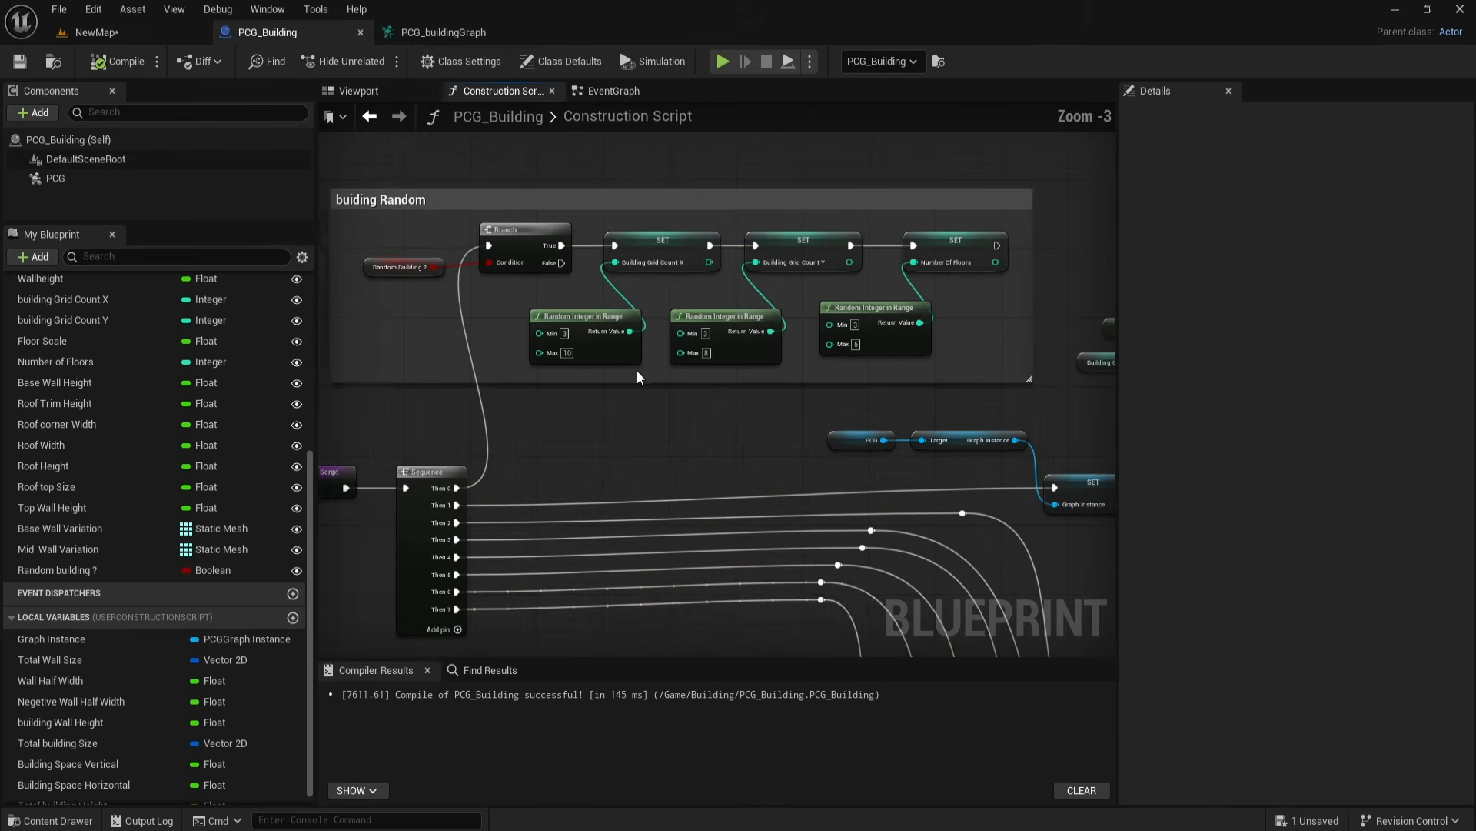
pyautogui.scroll(1, 647, 404)
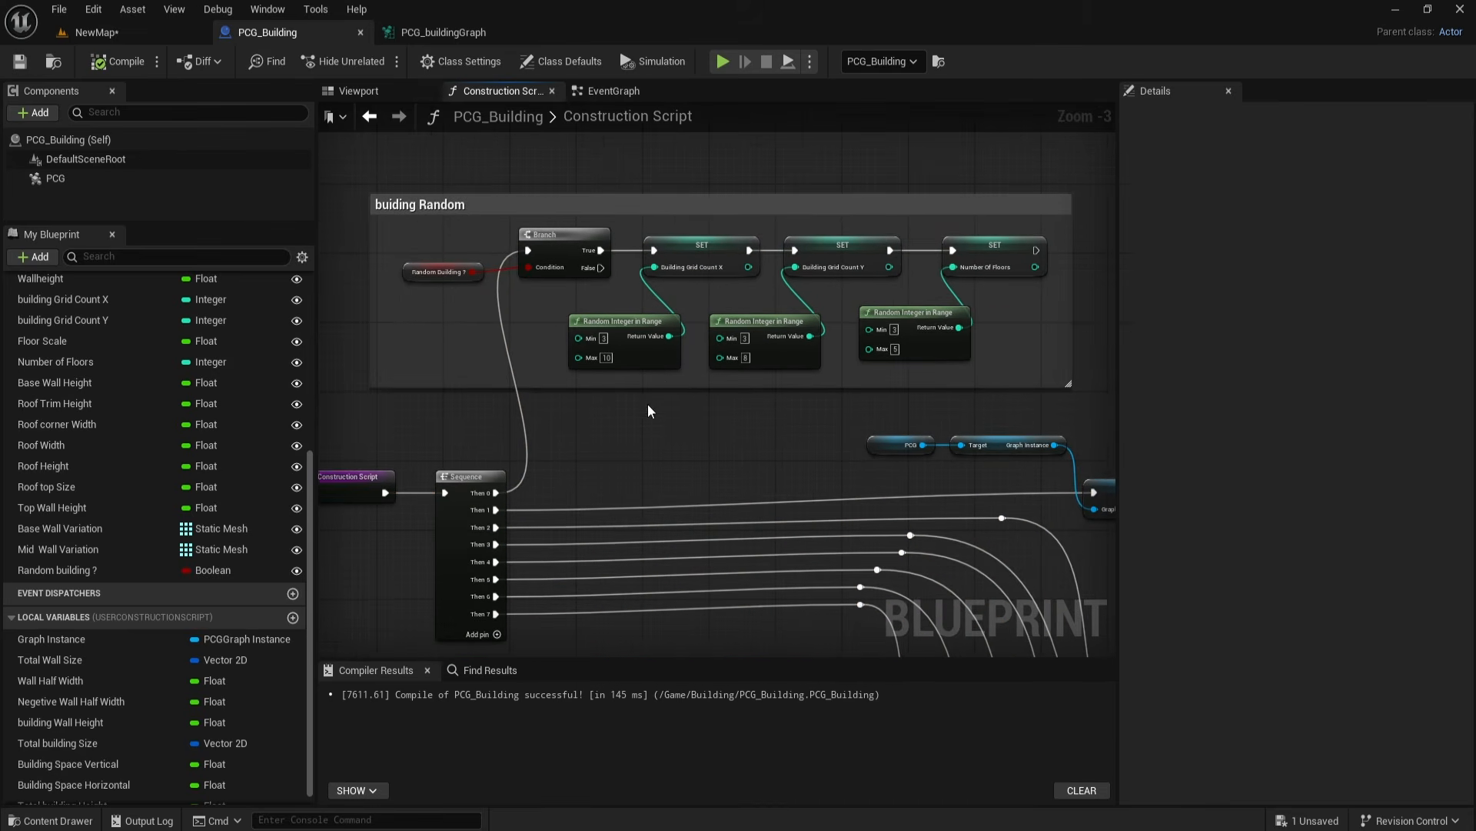
# Step: Move the Random building ? variable to the head of the PCG_Building variable list, above Wallwidth
pyautogui.click(158, 37)
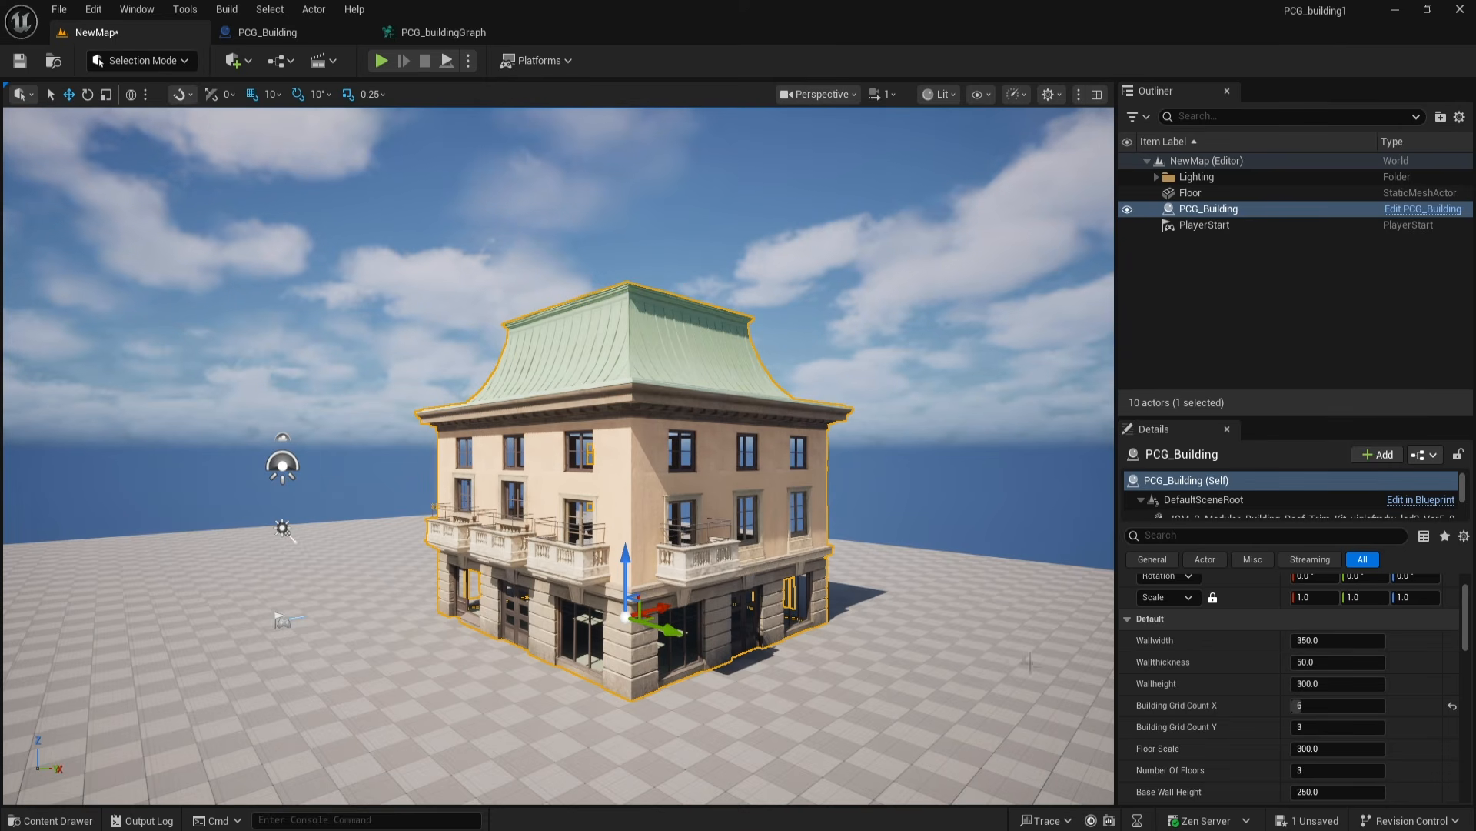
pyautogui.click(404, 35)
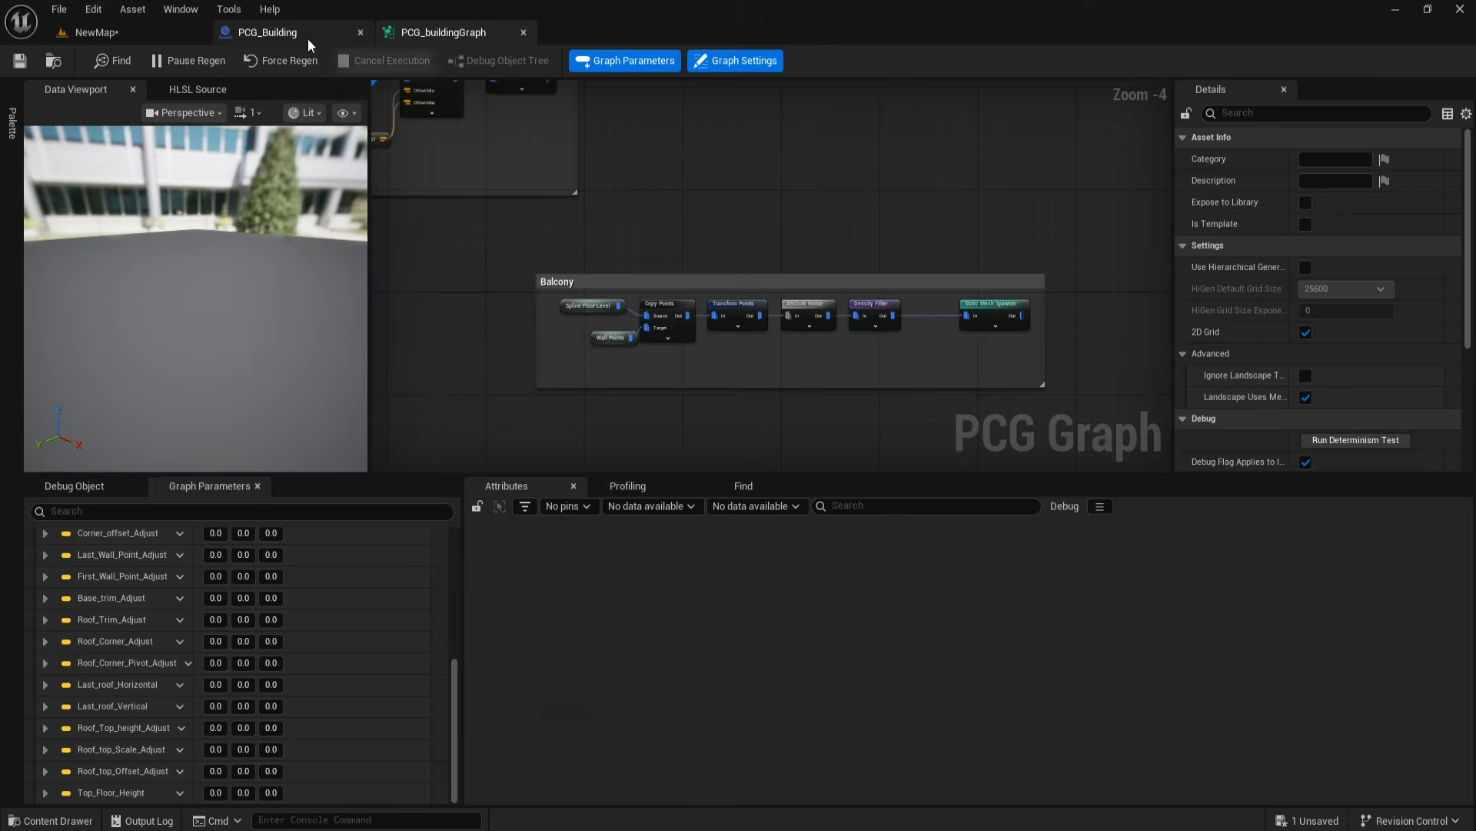
pyautogui.click(308, 37)
pyautogui.moveTo(44, 577)
pyautogui.mouseDown()
pyautogui.moveTo(64, 270)
pyautogui.moveTo(97, 270)
pyautogui.moveTo(114, 285)
pyautogui.moveTo(37, 567)
pyautogui.mouseUp()
pyautogui.moveTo(308, 596); pyautogui.dragTo(298, 499)
pyautogui.moveTo(67, 724); pyautogui.dragTo(64, 385)
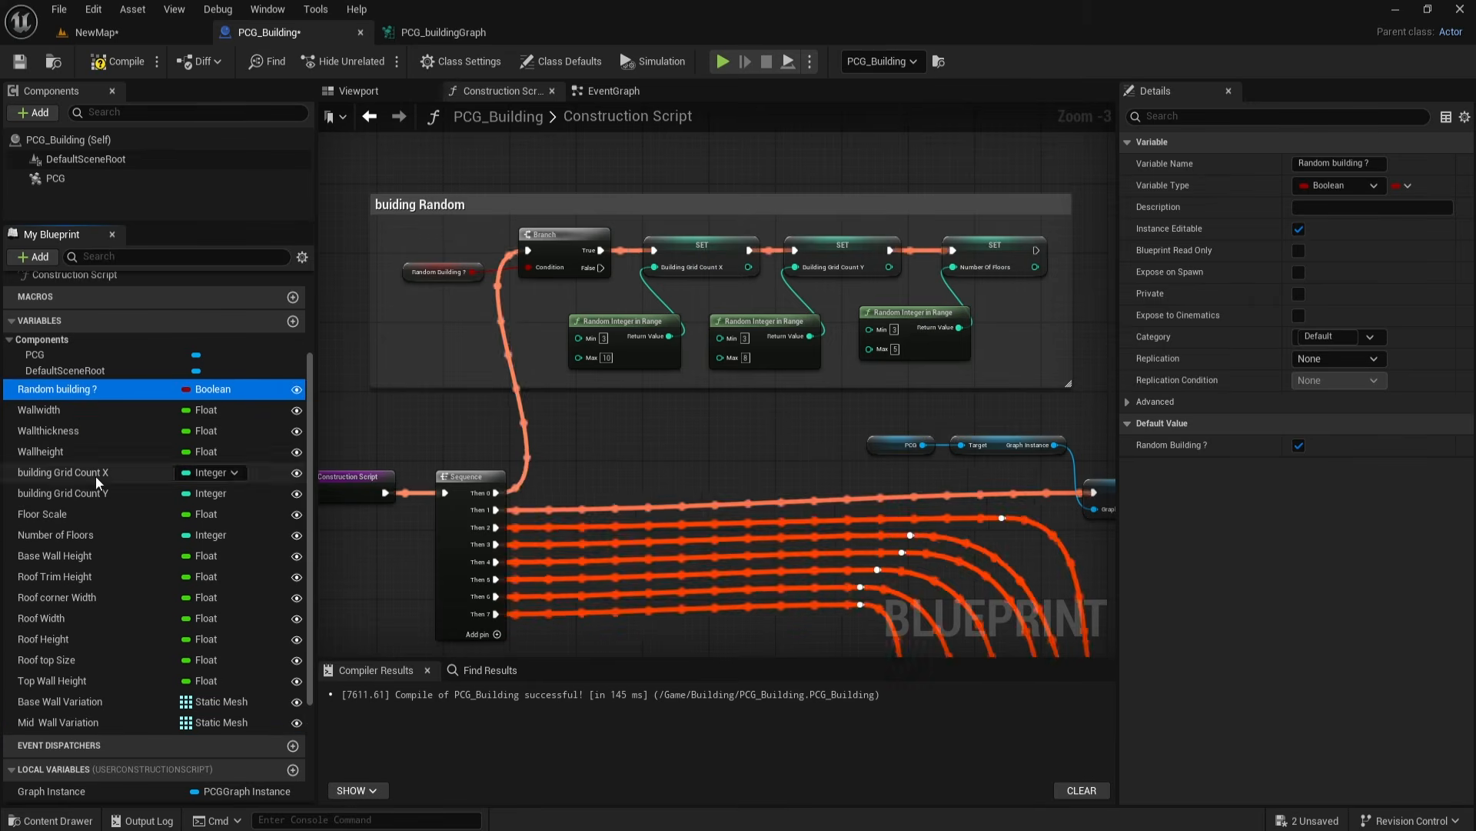
# Step: Compile and save the reordered blueprint, and return to the NewMap level
pyautogui.click(115, 62)
pyautogui.click(19, 61)
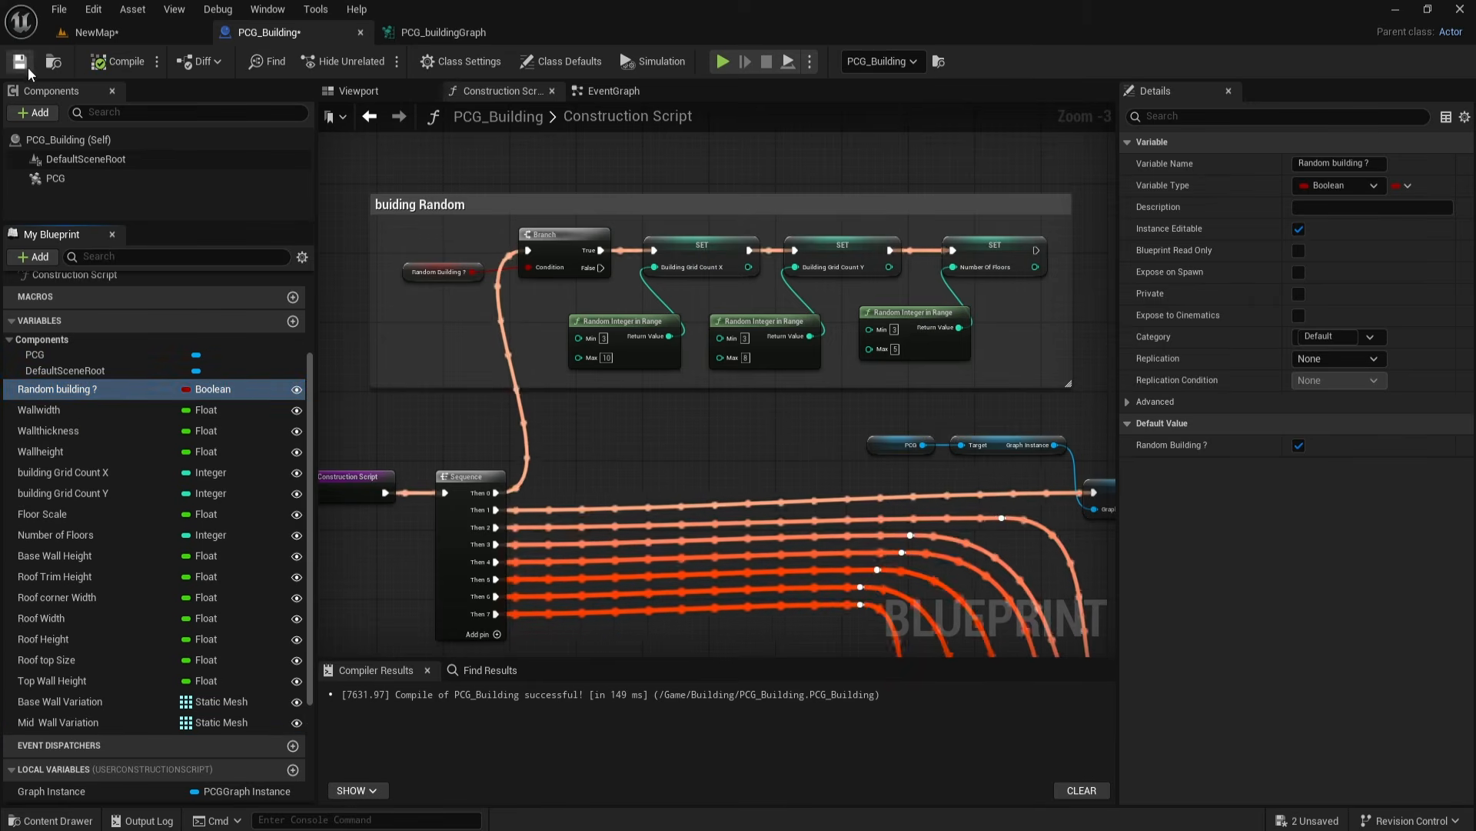
pyautogui.click(415, 30)
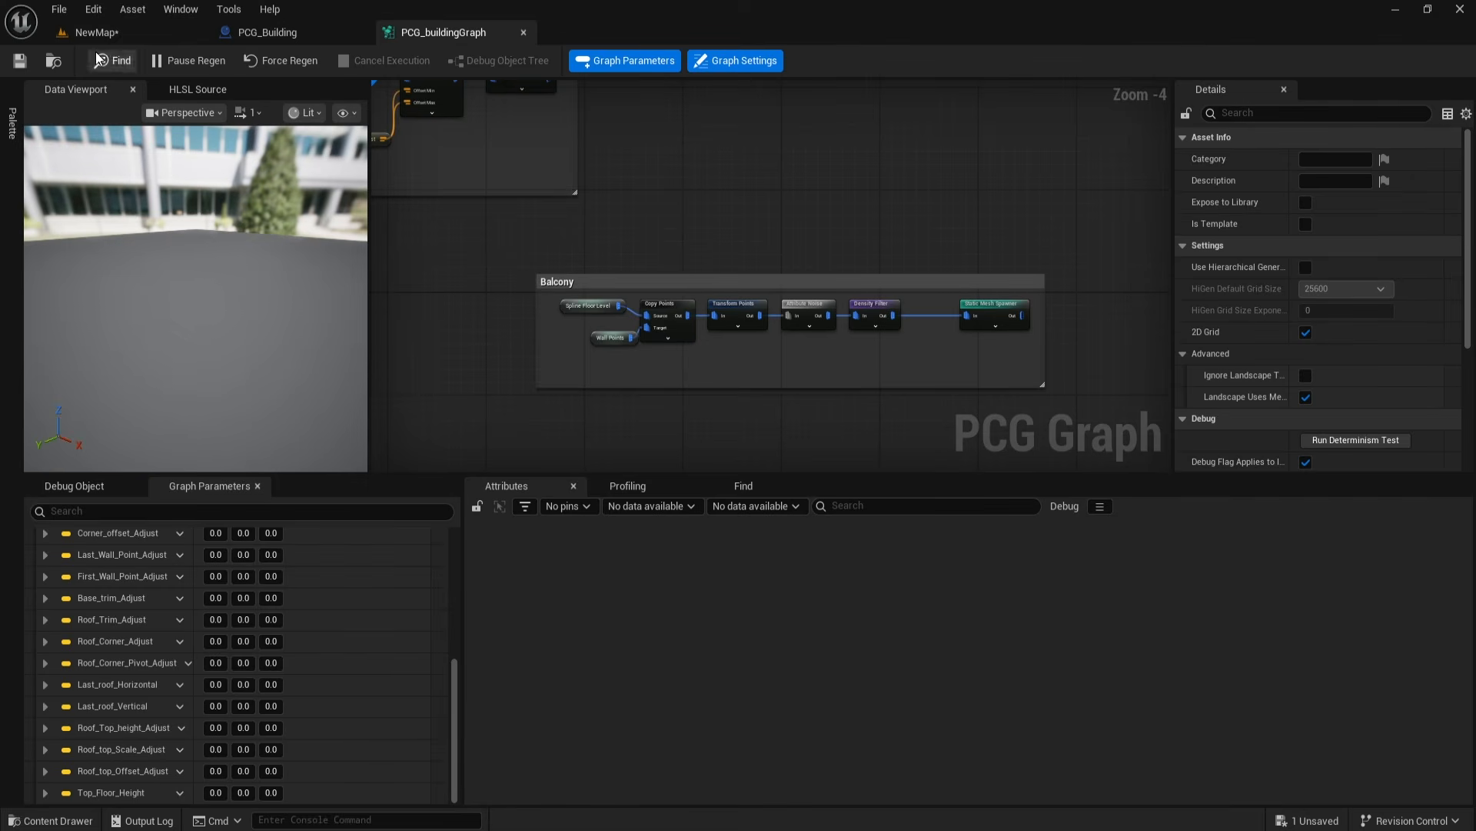
pyautogui.click(112, 33)
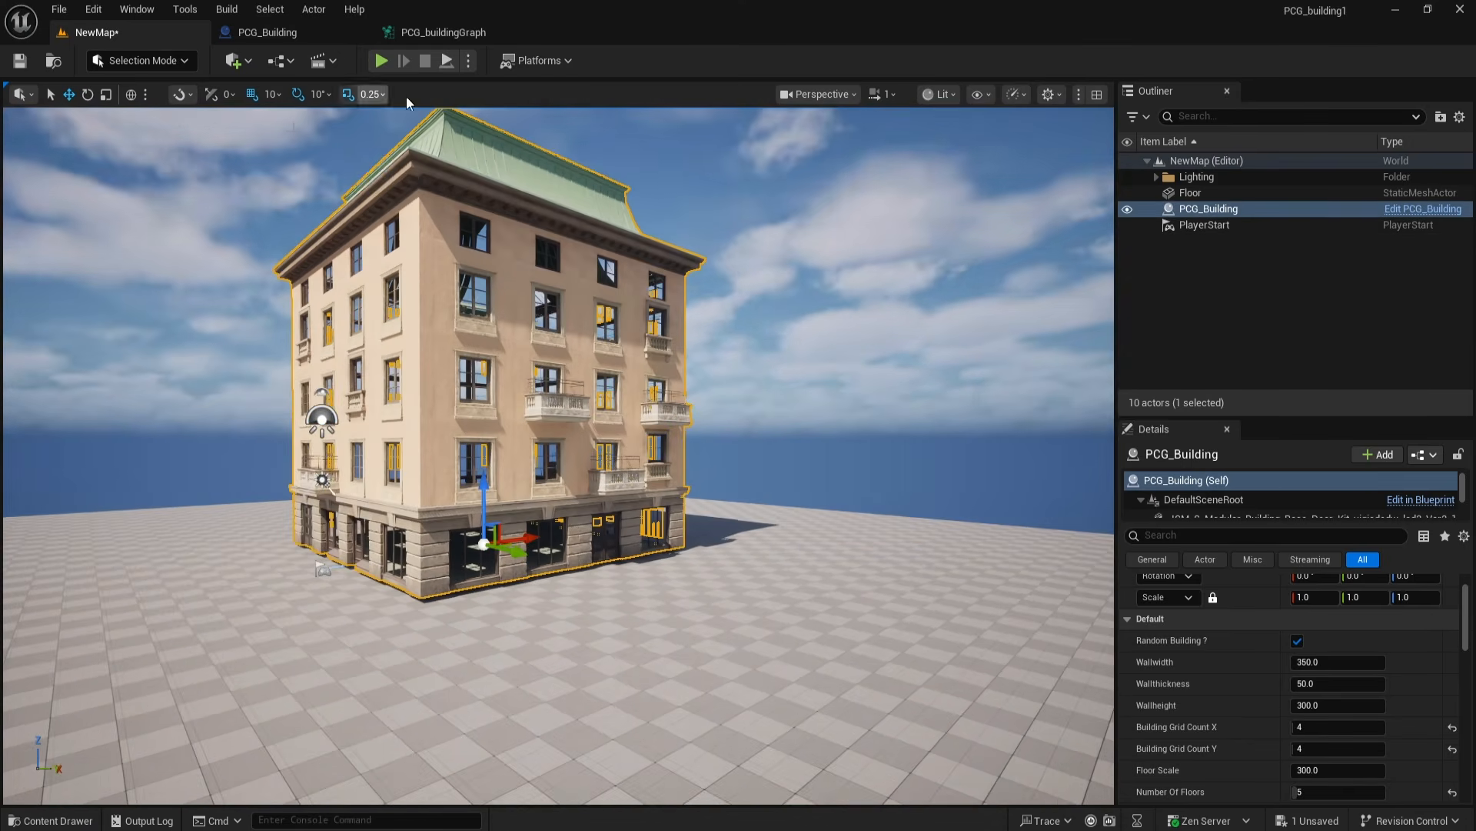
# Step: Disable the Attribute Noise and Density Filter nodes in PCG_buildingGraph's Balcony group and save the graph
pyautogui.click(323, 32)
pyautogui.click(444, 32)
pyautogui.scroll(4, 666, 385)
pyautogui.moveTo(722, 350); pyautogui.dragTo(815, 269)
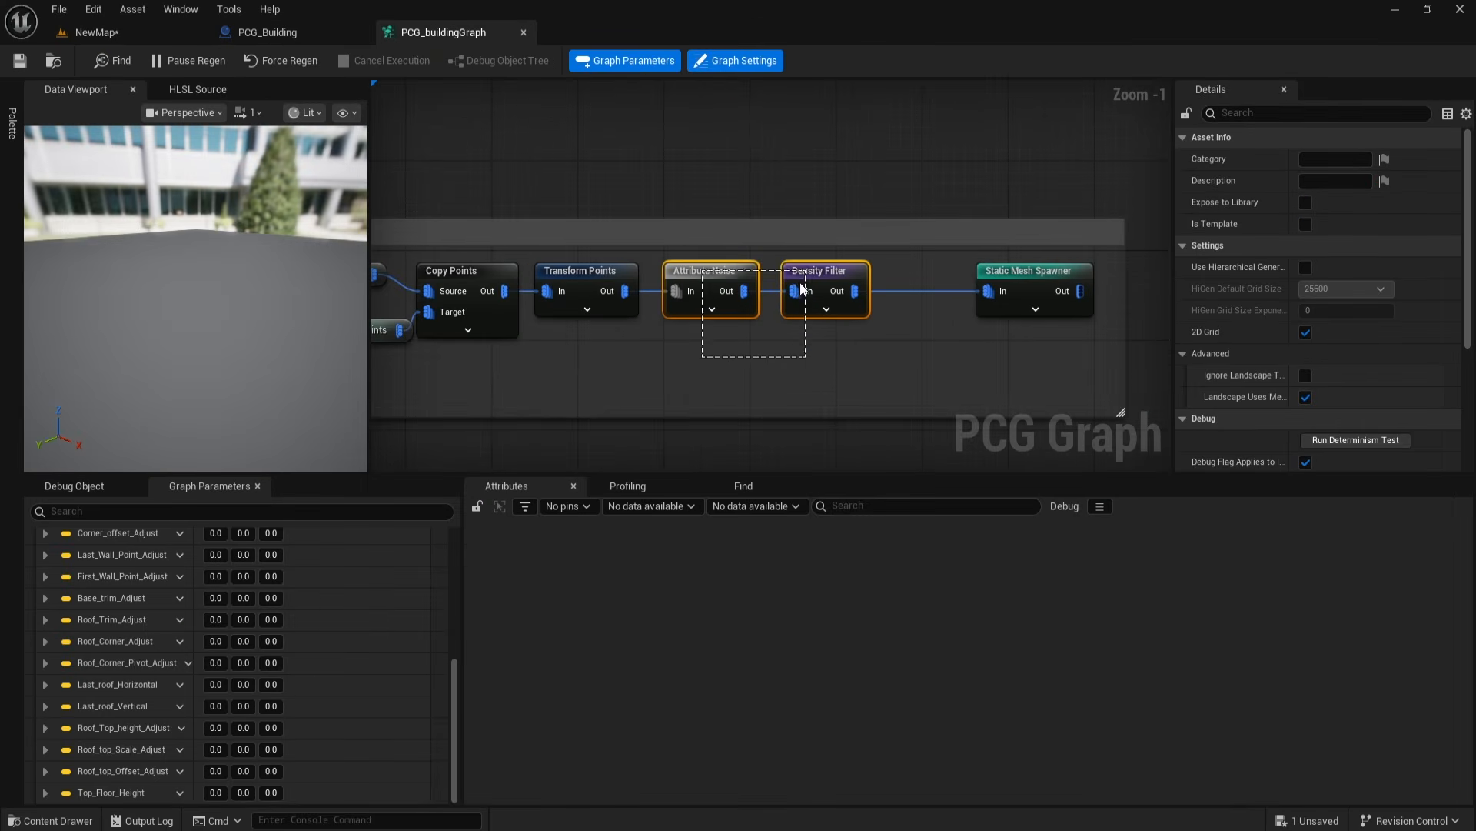
pyautogui.press('e')
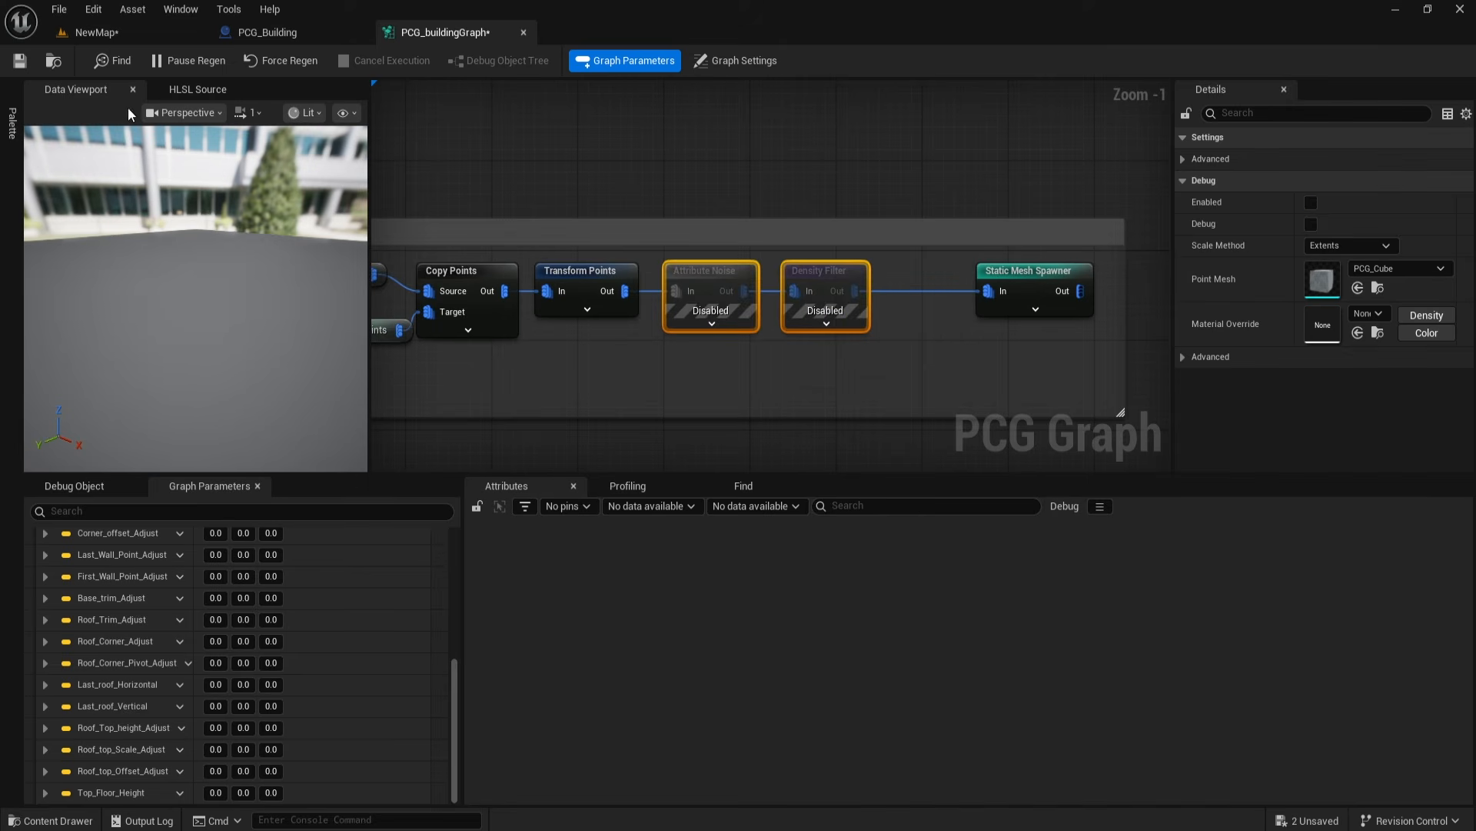
pyautogui.click(20, 61)
# Step: Return to the NewMap level and examine the building's balconies from several angles
pyautogui.click(116, 32)
pyautogui.keyDown('alt'); pyautogui.moveTo(721, 581); pyautogui.dragTo(692, 568); pyautogui.keyUp('alt')
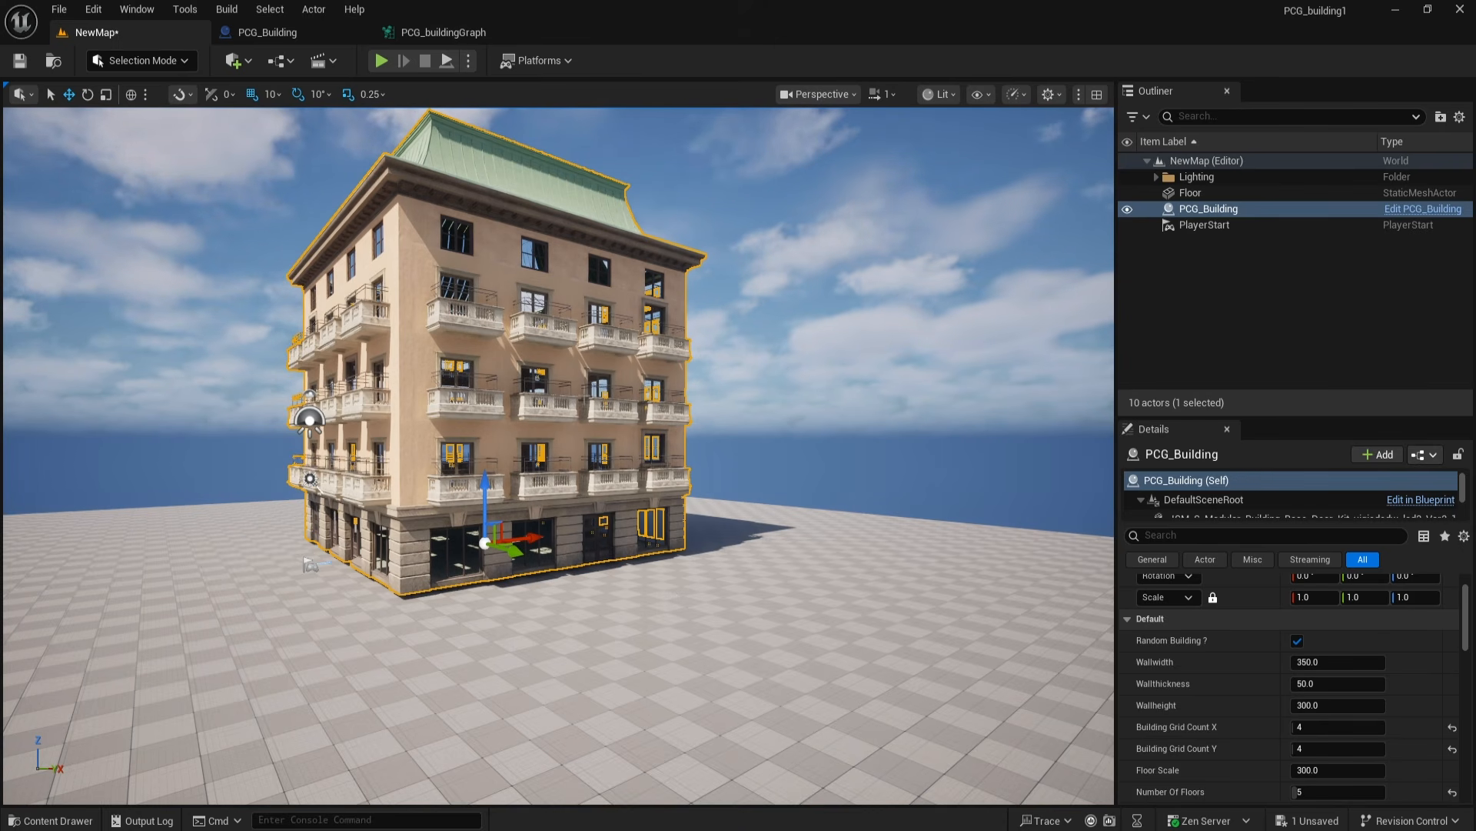
pyautogui.keyDown('alt'); pyautogui.moveTo(658, 592); pyautogui.dragTo(714, 618); pyautogui.keyUp('alt')
pyautogui.keyDown('alt'); pyautogui.moveTo(714, 617); pyautogui.dragTo(739, 648, button='middle'); pyautogui.keyUp('alt')
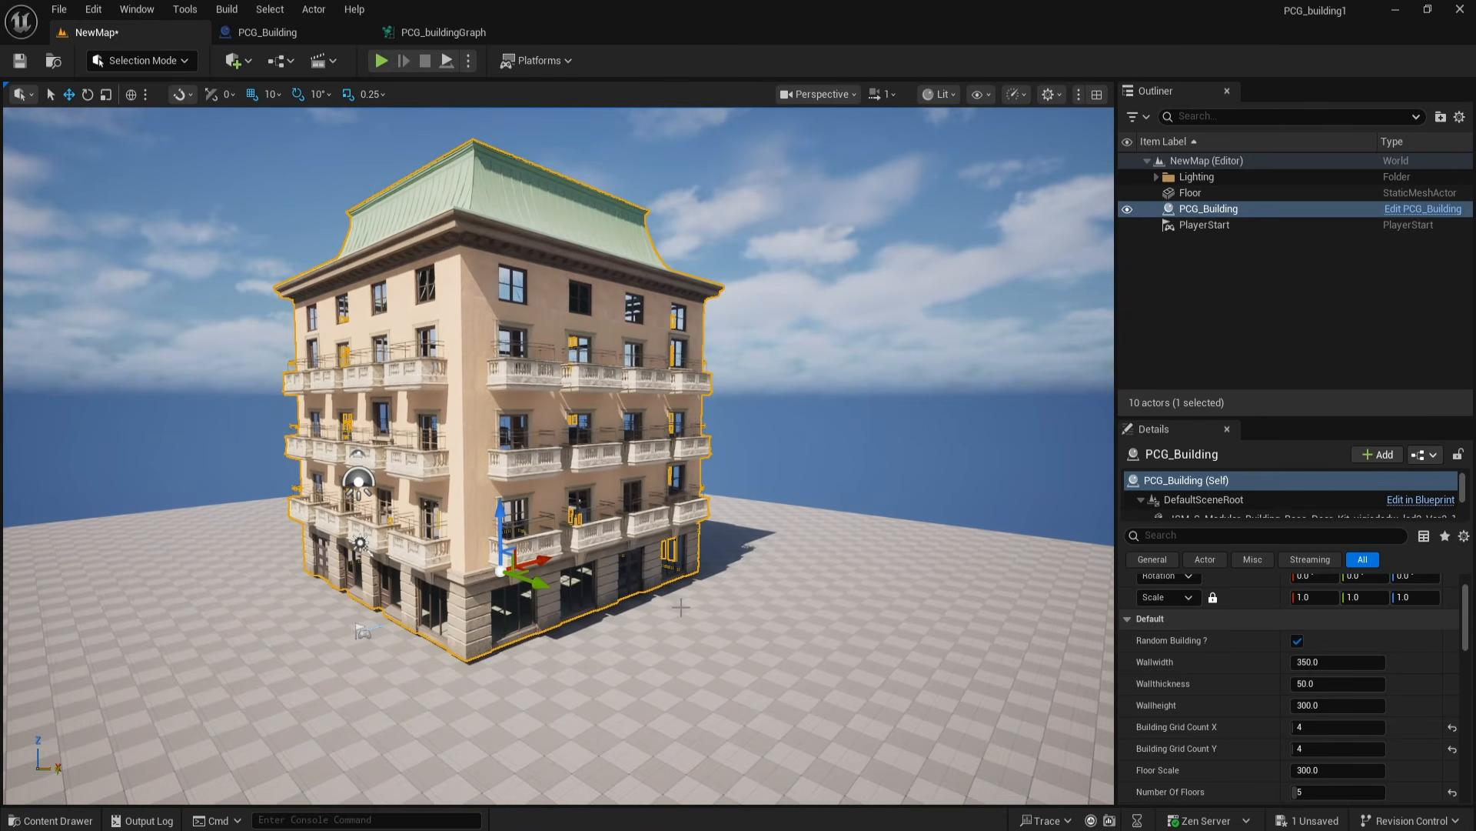
pyautogui.keyDown('alt'); pyautogui.moveTo(681, 607); pyautogui.dragTo(700, 610); pyautogui.keyUp('alt')
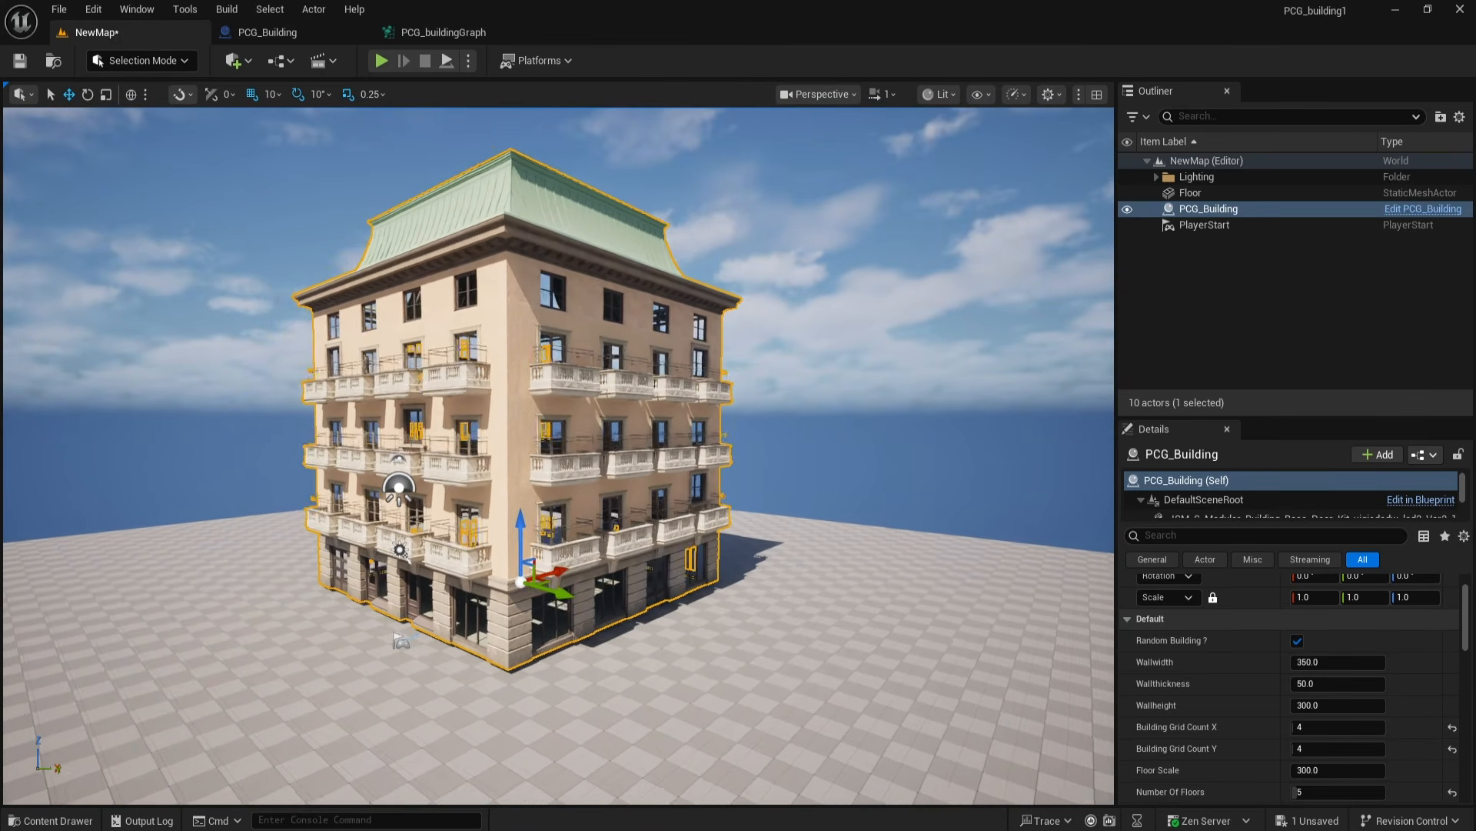